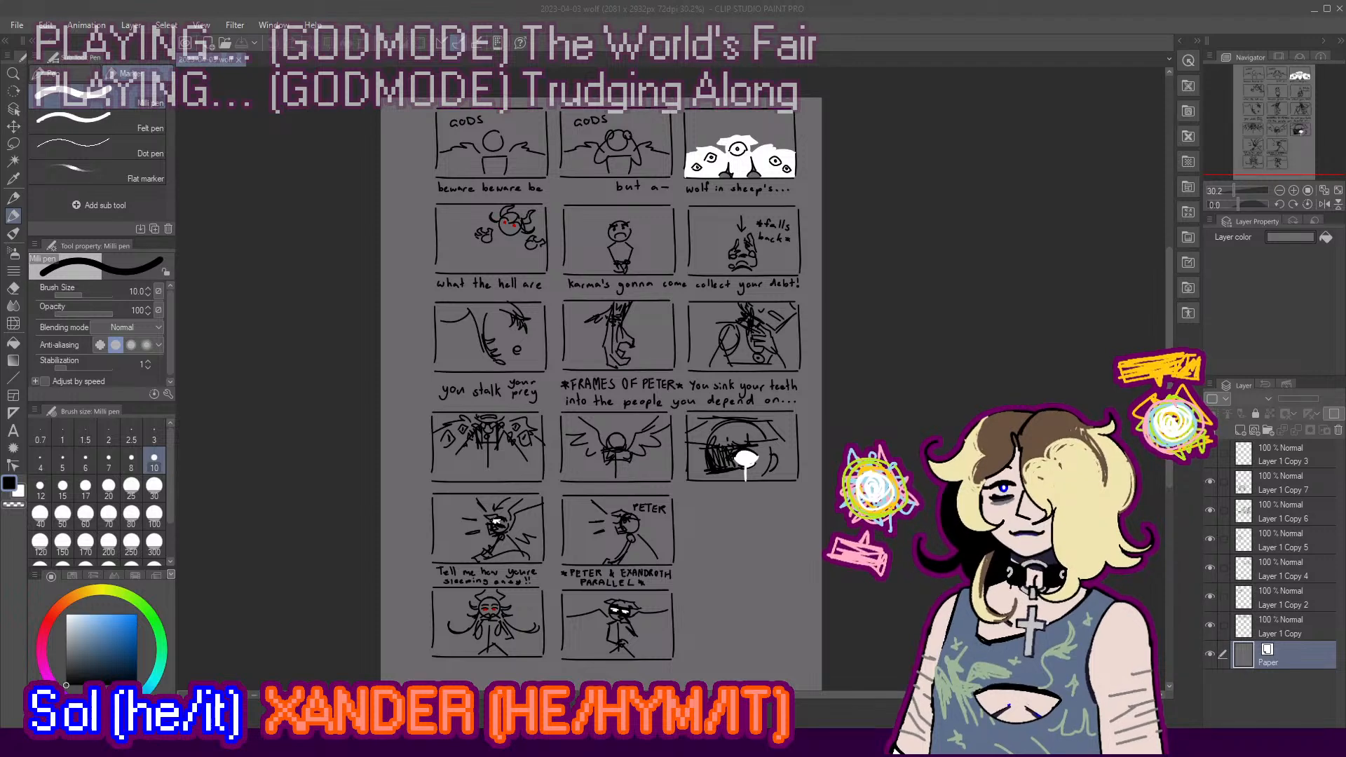
Step: Create a new blank 2000 x 2000 px illustration at 600 dpi
{"action": "key", "text": "alt+Tab"}
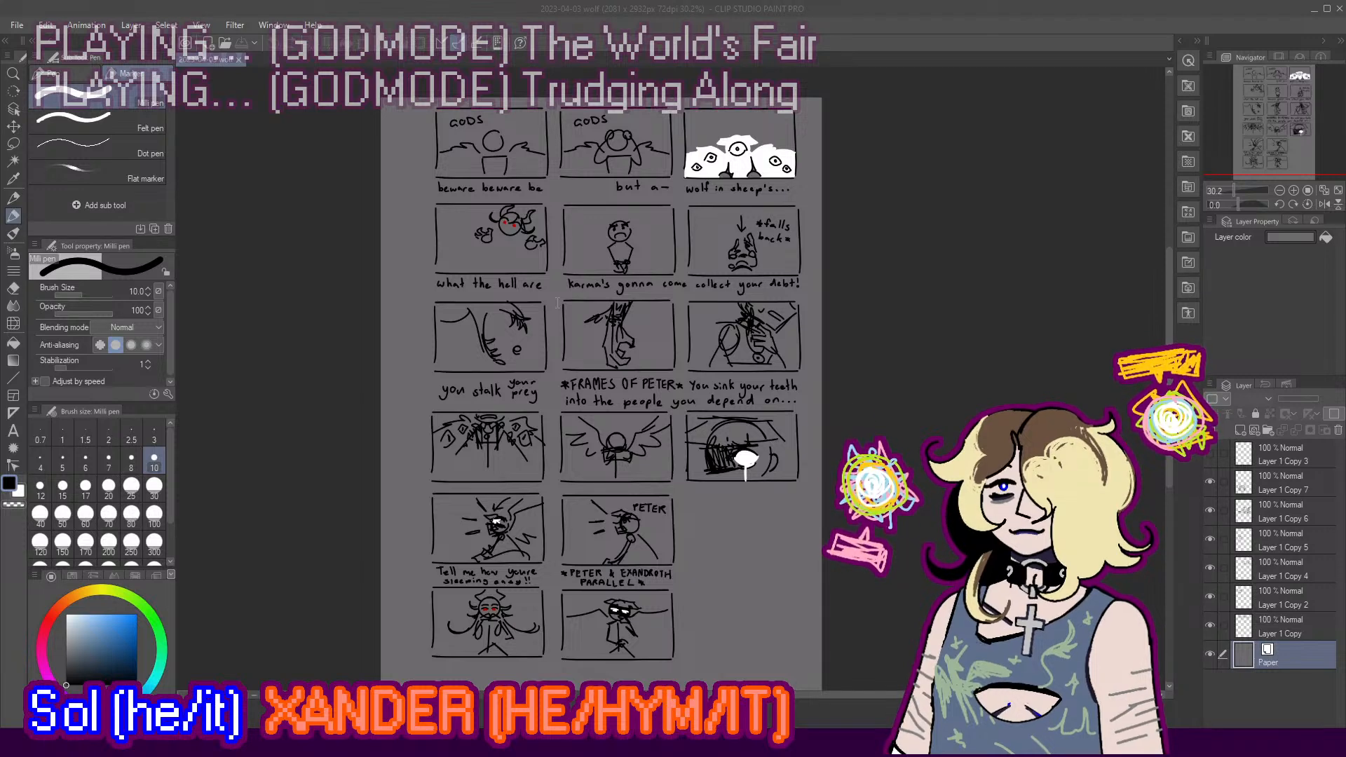
{"action": "key", "text": "Return"}
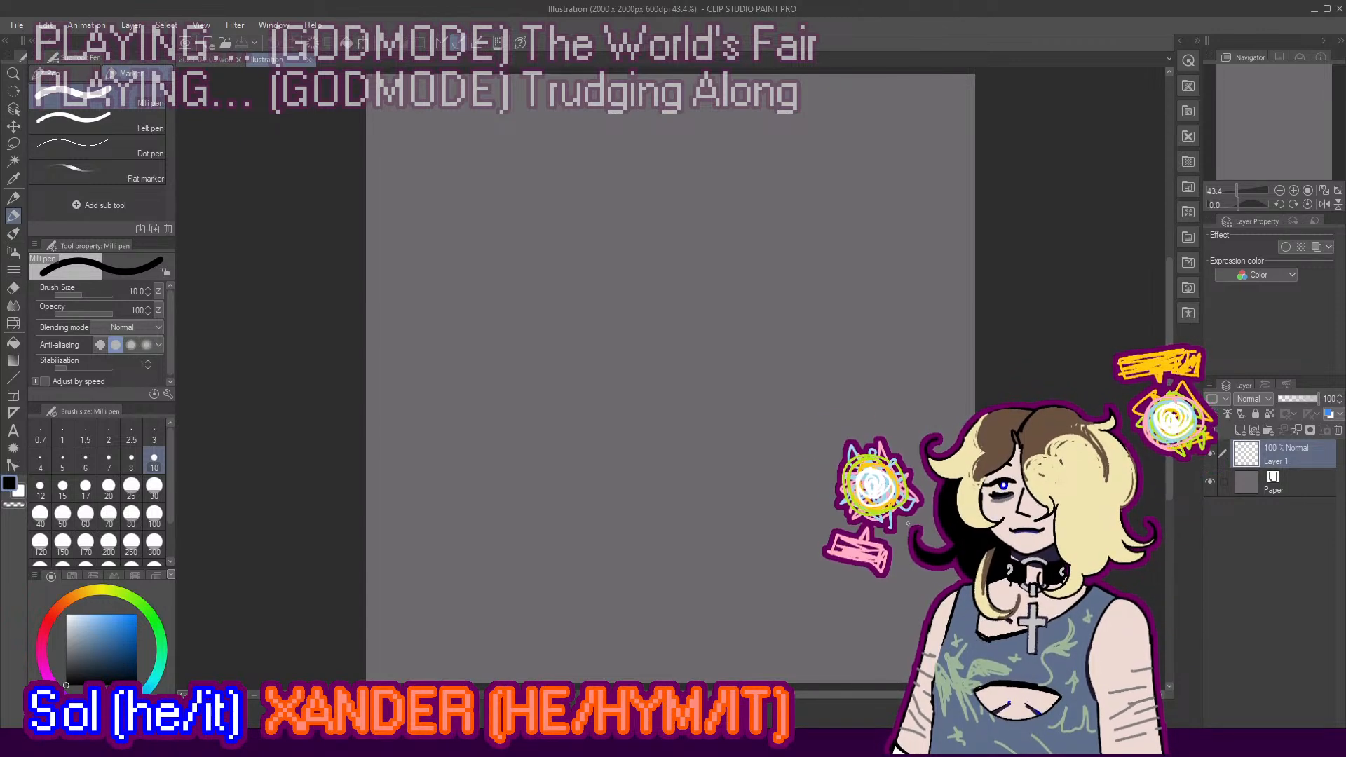
{"action": "scroll", "coordinate": [477, 196], "scroll_direction": "down", "scroll_amount": 3}
{"action": "scroll", "coordinate": [611, 197], "scroll_direction": "up", "scroll_amount": 2}
{"action": "scroll", "coordinate": [652, 180], "scroll_direction": "down", "scroll_amount": 2}
{"action": "scroll", "coordinate": [727, 154], "scroll_direction": "up", "scroll_amount": 1}
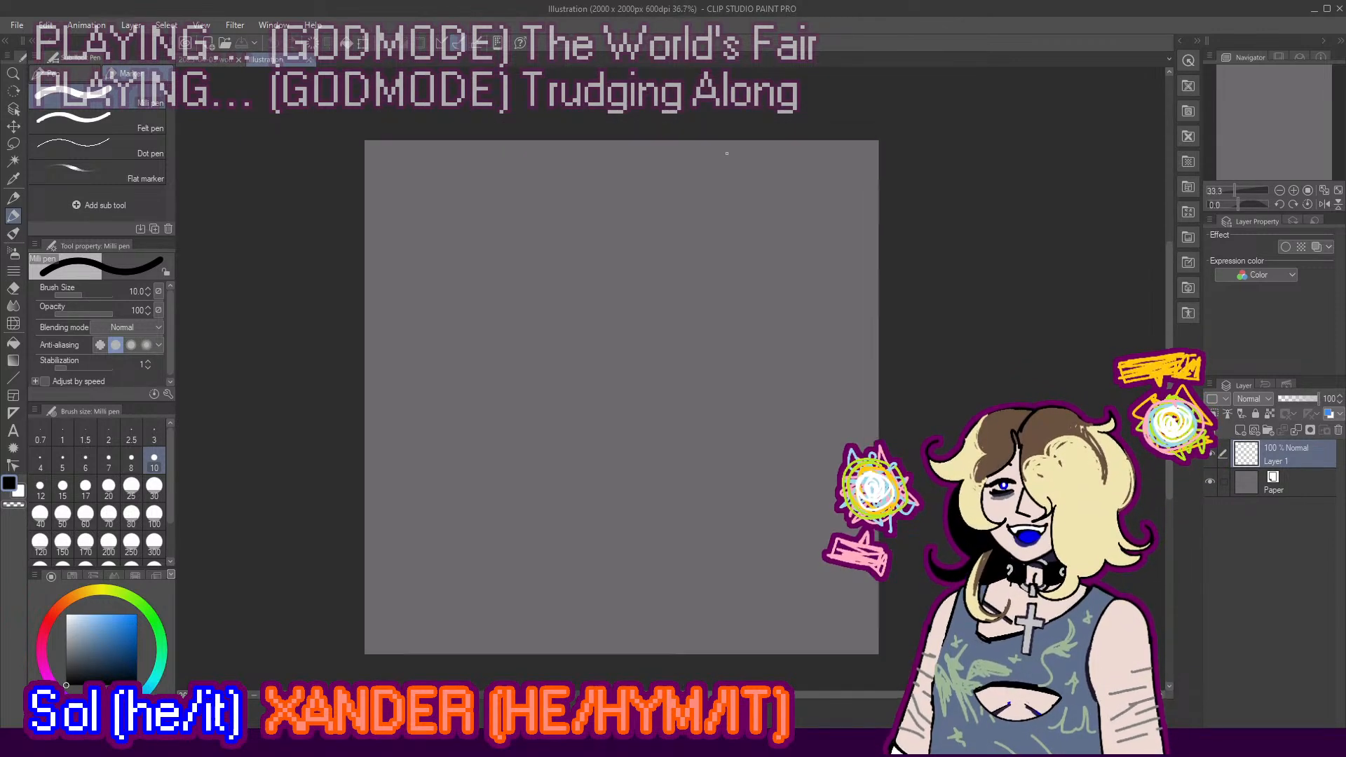
{"action": "scroll", "coordinate": [736, 165], "scroll_direction": "up", "scroll_amount": 2}
{"action": "scroll", "coordinate": [729, 217], "scroll_direction": "up", "scroll_amount": 1}
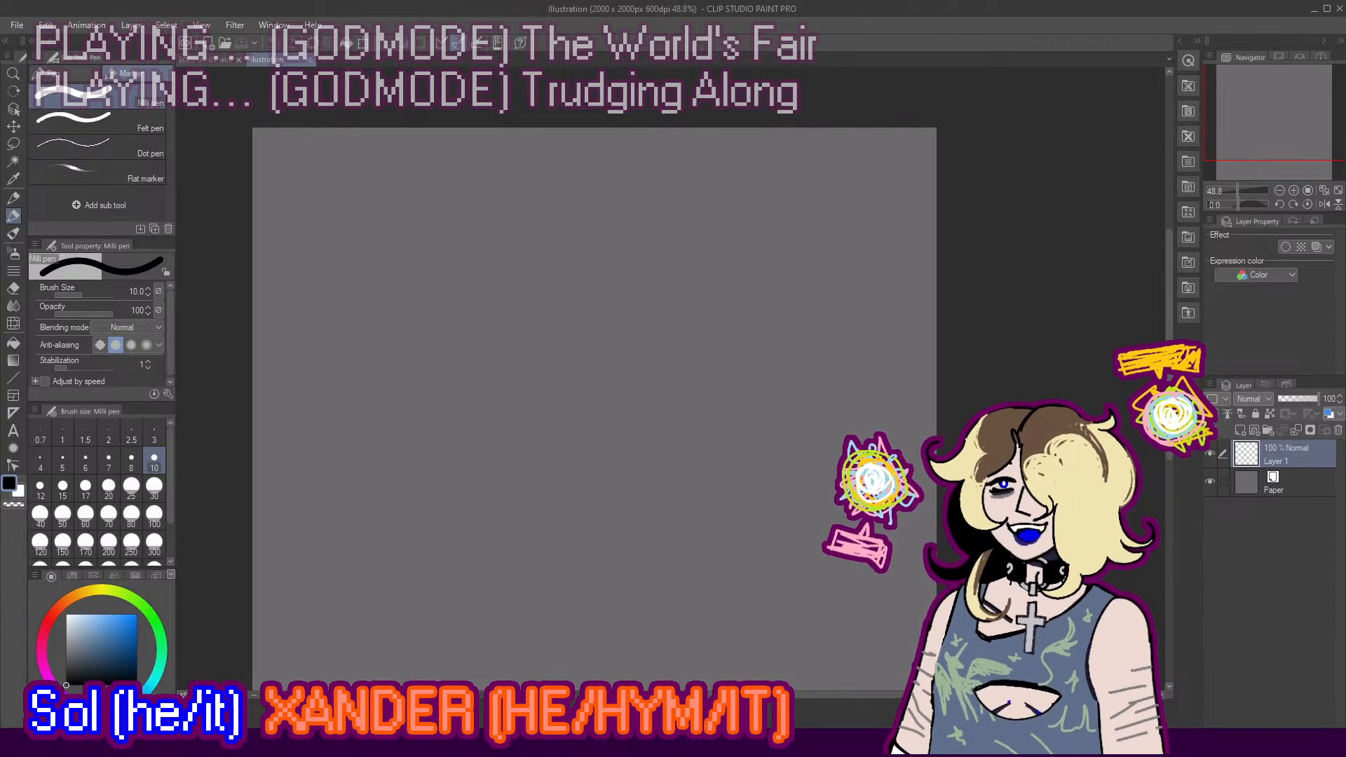
{"action": "scroll", "coordinate": [289, 155], "scroll_direction": "up", "scroll_amount": 1}
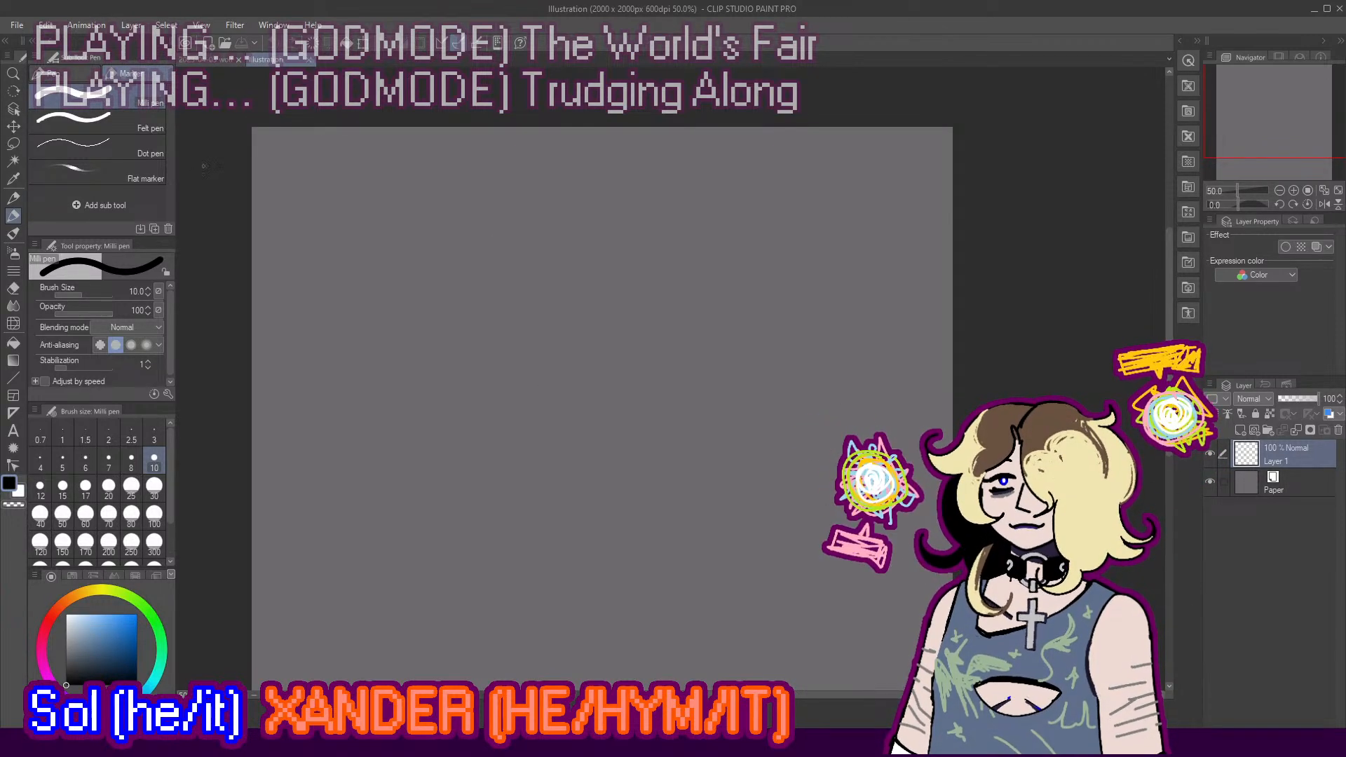
{"action": "mouse_move", "coordinate": [272, 146]}
{"action": "left_mouse_down"}
{"action": "mouse_move", "coordinate": [272, 169]}
{"action": "mouse_move", "coordinate": [274, 154]}
{"action": "mouse_move", "coordinate": [288, 172]}
{"action": "mouse_move", "coordinate": [289, 148]}
{"action": "left_mouse_up"}
{"action": "key", "text": "ctrl+z"}
{"action": "left_click_drag", "start_coordinate": [275, 162], "coordinate": [284, 161]}
{"action": "key", "text": "ctrl+z"}
{"action": "key", "text": "ctrl+z"}
{"action": "key", "text": "ctrl+z"}
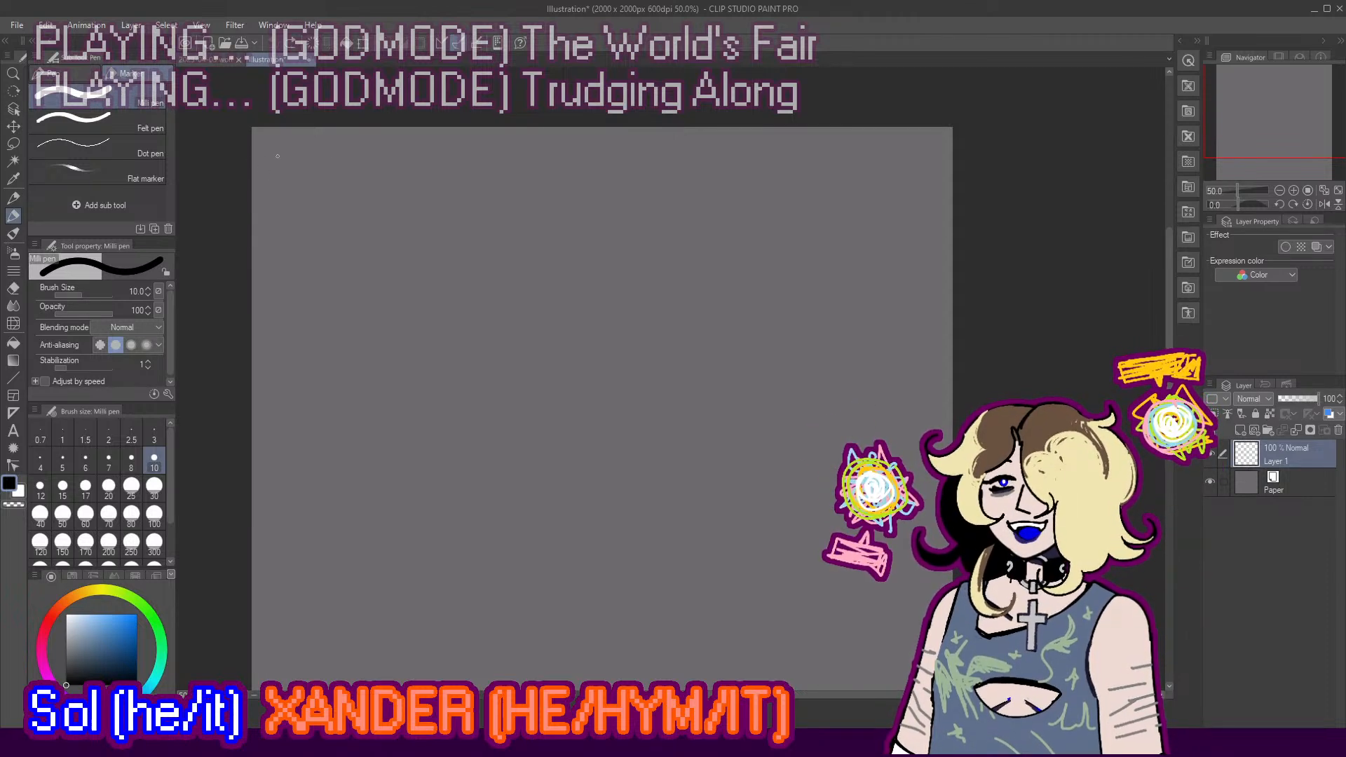
Step: Handwrite "JRWI APOTHY" in black with the Milli pen along the canvas's upper edge, starting near the left corner
{"action": "left_click_drag", "start_coordinate": [283, 153], "coordinate": [271, 168]}
{"action": "mouse_move", "coordinate": [270, 156]}
{"action": "left_mouse_down"}
{"action": "mouse_move", "coordinate": [312, 171]}
{"action": "mouse_move", "coordinate": [297, 169]}
{"action": "left_mouse_up"}
{"action": "mouse_move", "coordinate": [297, 159]}
{"action": "left_mouse_down"}
{"action": "mouse_move", "coordinate": [313, 158]}
{"action": "mouse_move", "coordinate": [301, 179]}
{"action": "mouse_move", "coordinate": [318, 181]}
{"action": "mouse_move", "coordinate": [295, 177]}
{"action": "left_mouse_up"}
{"action": "key", "text": "ctrl+z"}
{"action": "key", "text": "ctrl+z"}
{"action": "key", "text": "ctrl+z"}
{"action": "left_click_drag", "start_coordinate": [295, 155], "coordinate": [311, 178]}
{"action": "mouse_move", "coordinate": [314, 155]}
{"action": "left_mouse_down"}
{"action": "mouse_move", "coordinate": [321, 178]}
{"action": "mouse_move", "coordinate": [338, 156]}
{"action": "mouse_move", "coordinate": [384, 178]}
{"action": "left_mouse_up"}
{"action": "key", "text": "ctrl+z"}
{"action": "left_click_drag", "start_coordinate": [372, 167], "coordinate": [393, 178]}
{"action": "mouse_move", "coordinate": [393, 153]}
{"action": "left_mouse_down"}
{"action": "mouse_move", "coordinate": [414, 175]}
{"action": "mouse_move", "coordinate": [434, 157]}
{"action": "left_mouse_up"}
{"action": "left_click_drag", "start_coordinate": [428, 158], "coordinate": [437, 183]}
{"action": "left_click_drag", "start_coordinate": [437, 171], "coordinate": [464, 165]}
Step: Continue the handwritten title on the same line with "ANIMATION - EXANDROTH"
{"action": "mouse_move", "coordinate": [471, 151]}
{"action": "left_mouse_down"}
{"action": "mouse_move", "coordinate": [466, 178]}
{"action": "mouse_move", "coordinate": [504, 152]}
{"action": "mouse_move", "coordinate": [514, 180]}
{"action": "left_mouse_up"}
{"action": "left_click_drag", "start_coordinate": [502, 169], "coordinate": [529, 175]}
{"action": "mouse_move", "coordinate": [530, 150]}
{"action": "left_mouse_down"}
{"action": "mouse_move", "coordinate": [531, 176]}
{"action": "mouse_move", "coordinate": [555, 156]}
{"action": "mouse_move", "coordinate": [583, 178]}
{"action": "left_mouse_up"}
{"action": "left_click_drag", "start_coordinate": [571, 167], "coordinate": [605, 153]}
{"action": "mouse_move", "coordinate": [594, 154]}
{"action": "left_mouse_down"}
{"action": "mouse_move", "coordinate": [606, 174]}
{"action": "mouse_move", "coordinate": [622, 151]}
{"action": "left_mouse_up"}
{"action": "left_click", "coordinate": [605, 158]}
{"action": "mouse_move", "coordinate": [630, 159]}
{"action": "left_mouse_down"}
{"action": "mouse_move", "coordinate": [629, 174]}
{"action": "mouse_move", "coordinate": [645, 173]}
{"action": "left_mouse_up"}
{"action": "mouse_move", "coordinate": [644, 150]}
{"action": "left_mouse_down"}
{"action": "mouse_move", "coordinate": [646, 173]}
{"action": "mouse_move", "coordinate": [676, 171]}
{"action": "mouse_move", "coordinate": [683, 155]}
{"action": "left_mouse_up"}
{"action": "mouse_move", "coordinate": [691, 161]}
{"action": "left_mouse_down"}
{"action": "mouse_move", "coordinate": [709, 174]}
{"action": "mouse_move", "coordinate": [689, 178]}
{"action": "left_mouse_up"}
{"action": "mouse_move", "coordinate": [710, 175]}
{"action": "left_mouse_down"}
{"action": "mouse_move", "coordinate": [720, 164]}
{"action": "mouse_move", "coordinate": [743, 178]}
{"action": "left_mouse_up"}
{"action": "mouse_move", "coordinate": [742, 159]}
{"action": "left_mouse_down"}
{"action": "mouse_move", "coordinate": [761, 180]}
{"action": "mouse_move", "coordinate": [779, 175]}
{"action": "left_mouse_up"}
{"action": "mouse_move", "coordinate": [787, 160]}
{"action": "left_mouse_down"}
{"action": "mouse_move", "coordinate": [800, 179]}
{"action": "mouse_move", "coordinate": [821, 161]}
{"action": "mouse_move", "coordinate": [821, 180]}
{"action": "left_mouse_up"}
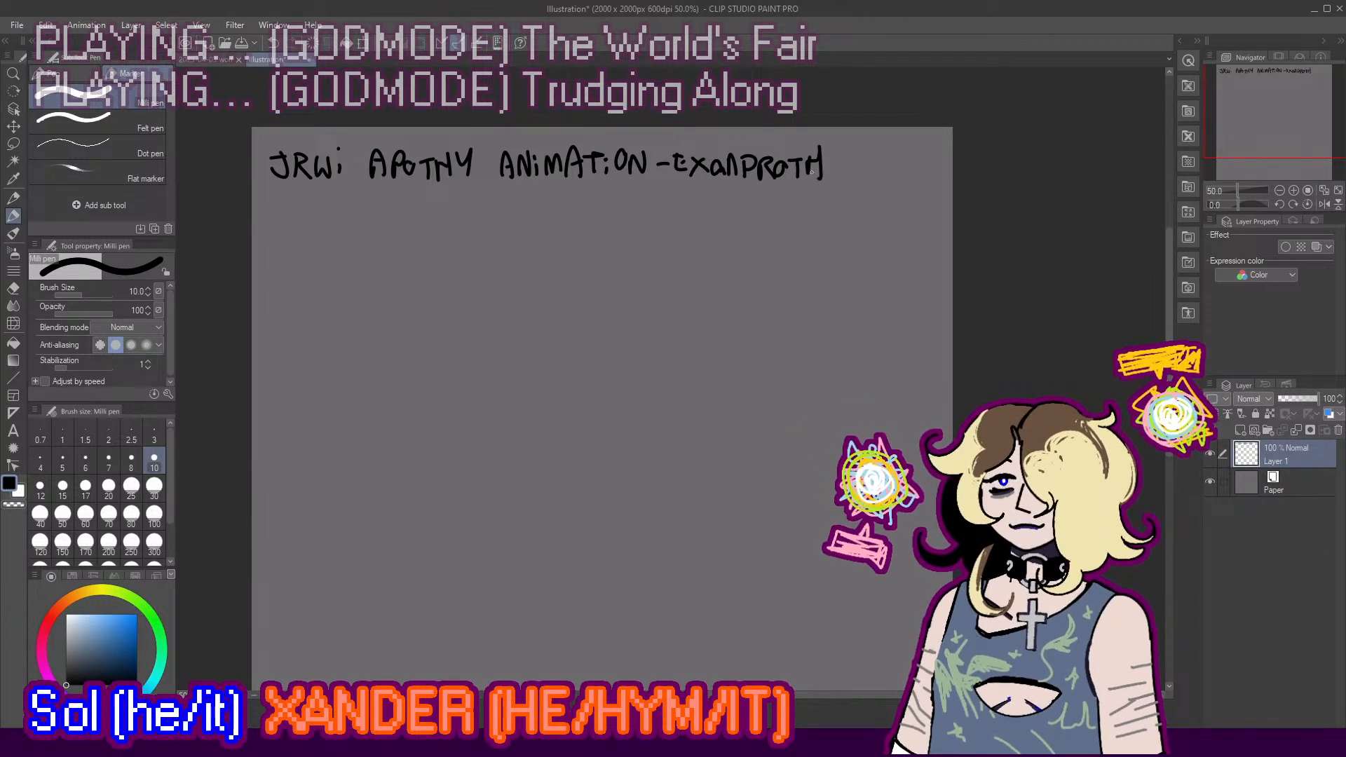
Step: Handwrite "CANON COMPLIANT" on a second line below the title and underline it with one horizontal stroke
{"action": "mouse_move", "coordinate": [284, 197]}
{"action": "left_mouse_down"}
{"action": "mouse_move", "coordinate": [285, 224]}
{"action": "mouse_move", "coordinate": [330, 223]}
{"action": "mouse_move", "coordinate": [340, 209]}
{"action": "mouse_move", "coordinate": [417, 219]}
{"action": "mouse_move", "coordinate": [409, 204]}
{"action": "mouse_move", "coordinate": [437, 220]}
{"action": "left_mouse_up"}
{"action": "key", "text": "ctrl+z"}
{"action": "key", "text": "ctrl+z"}
{"action": "key", "text": "ctrl+z"}
{"action": "mouse_move", "coordinate": [434, 197]}
{"action": "left_mouse_down"}
{"action": "mouse_move", "coordinate": [492, 216]}
{"action": "mouse_move", "coordinate": [521, 198]}
{"action": "mouse_move", "coordinate": [513, 221]}
{"action": "left_mouse_up"}
{"action": "key", "text": "ctrl+z"}
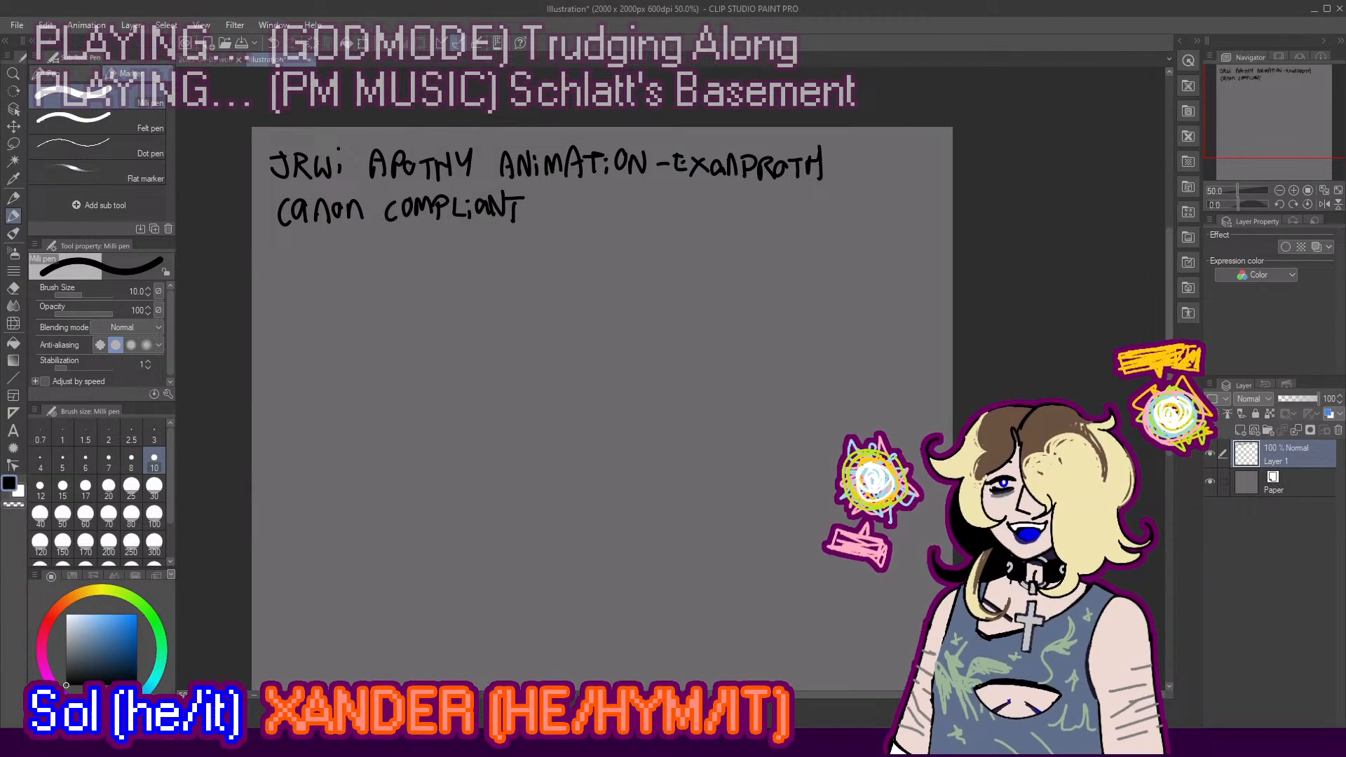
{"action": "scroll", "coordinate": [647, 302], "scroll_direction": "down", "scroll_amount": 2}
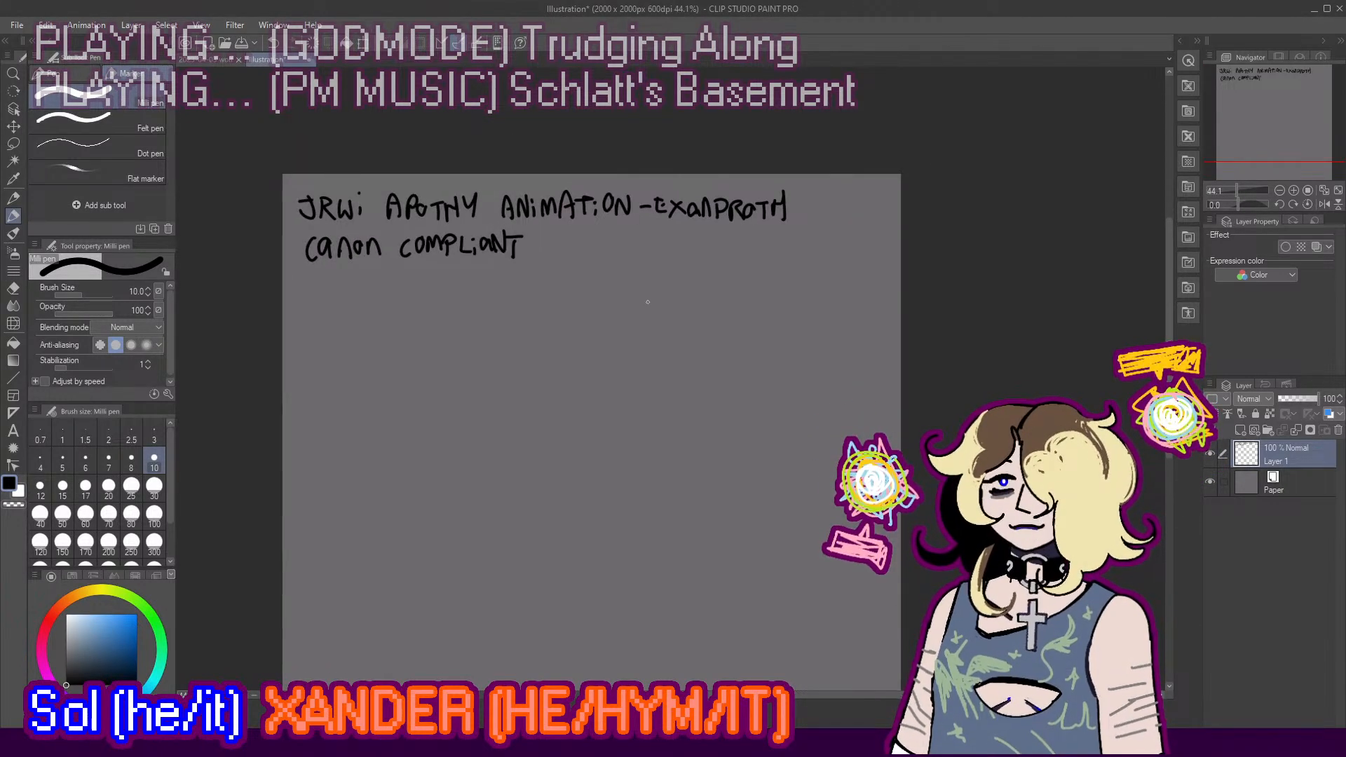
{"action": "mouse_move", "coordinate": [298, 286]}
{"action": "left_mouse_down"}
{"action": "mouse_move", "coordinate": [477, 279]}
{"action": "mouse_move", "coordinate": [521, 272]}
{"action": "mouse_move", "coordinate": [518, 262]}
{"action": "left_mouse_up"}
{"action": "key", "text": "ctrl+z"}
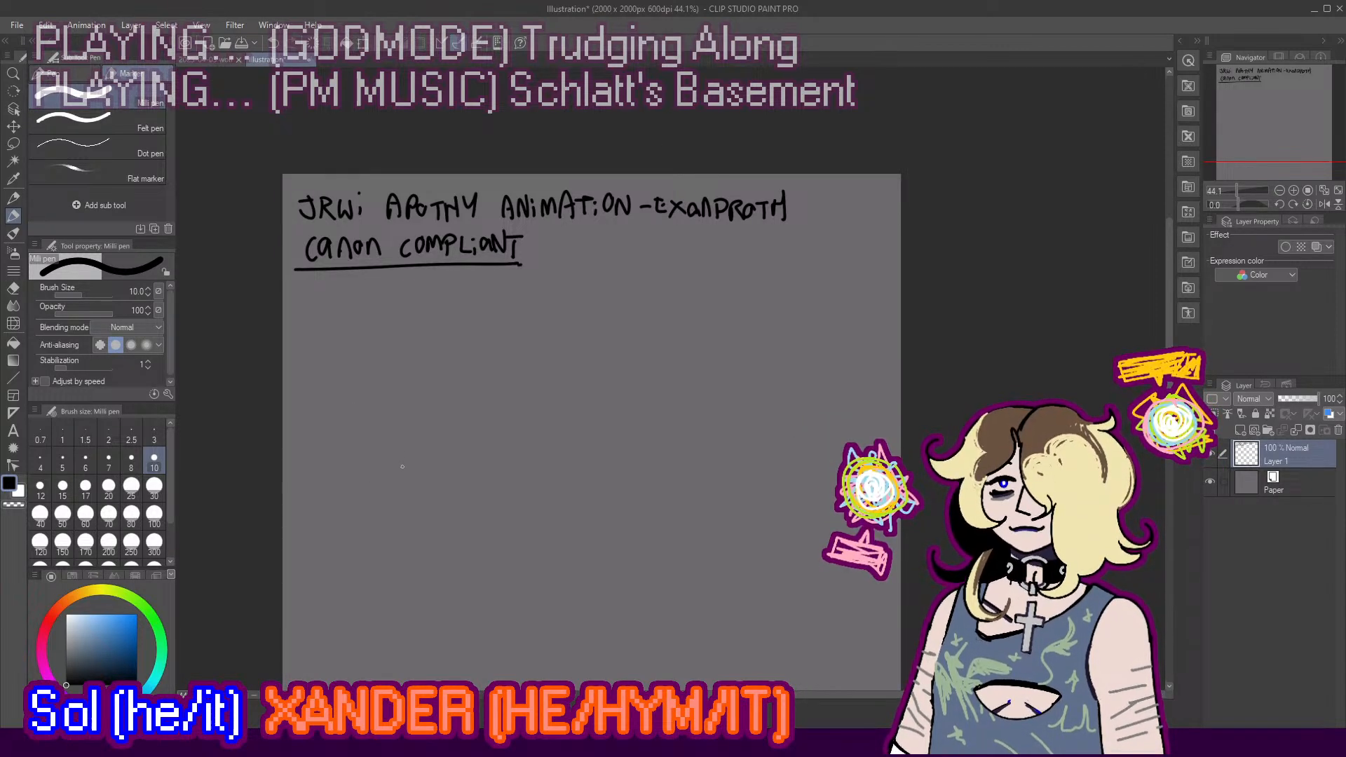
Step: Handwrite "SHEEP" near the middle of the canvas, circle it, and draw an arrow rising to the right from the bubble
{"action": "scroll", "coordinate": [402, 467], "scroll_direction": "down", "scroll_amount": 1}
{"action": "scroll", "coordinate": [562, 469], "scroll_direction": "up", "scroll_amount": 1}
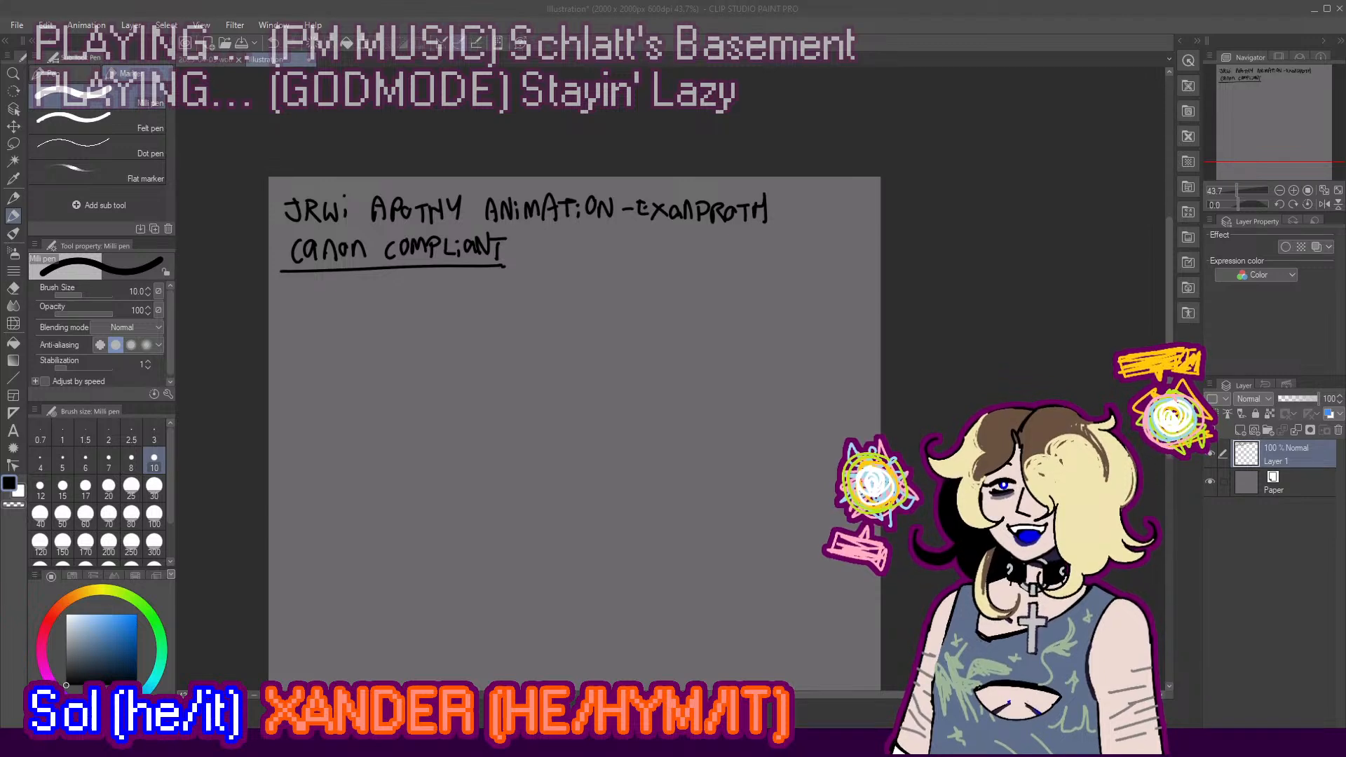
{"action": "scroll", "coordinate": [575, 419], "scroll_direction": "up", "scroll_amount": 1}
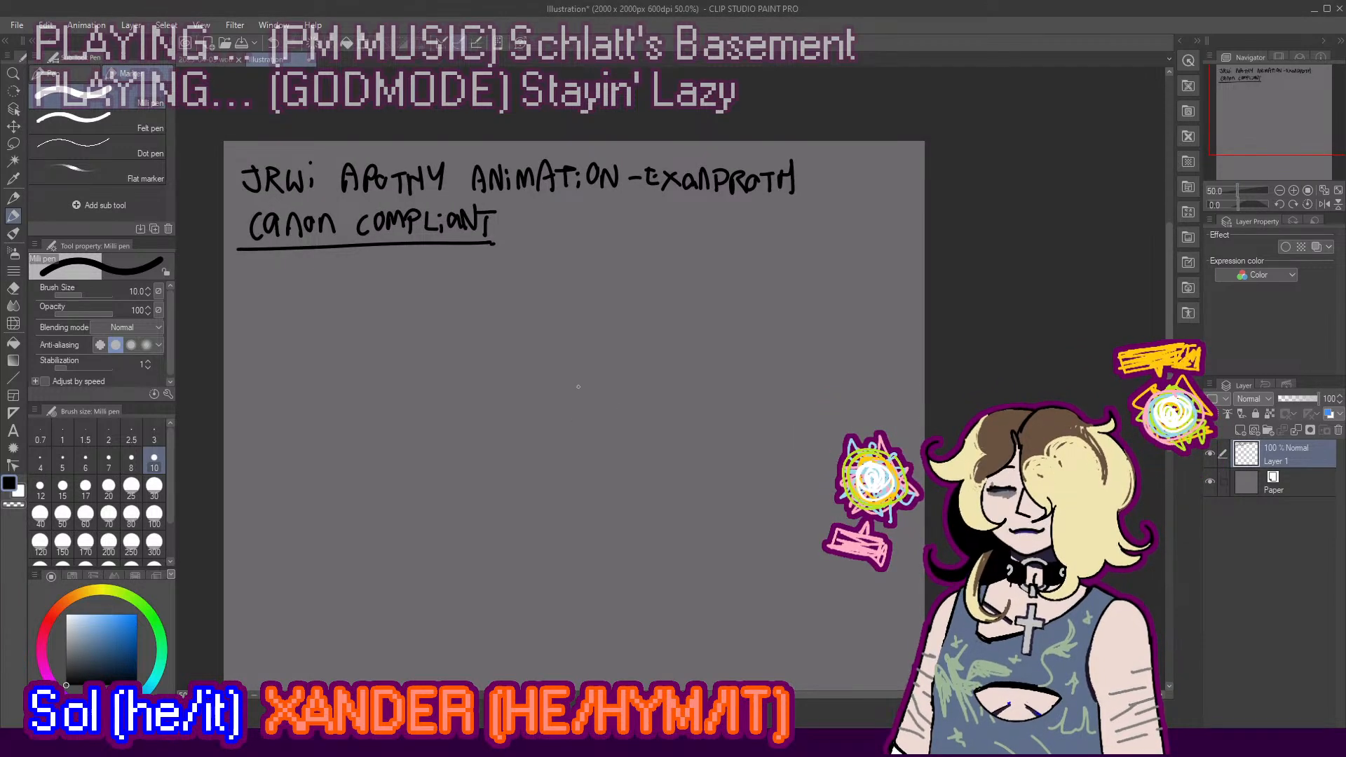
{"action": "mouse_move", "coordinate": [491, 392]}
{"action": "left_mouse_down"}
{"action": "mouse_move", "coordinate": [477, 410]}
{"action": "mouse_move", "coordinate": [514, 401]}
{"action": "mouse_move", "coordinate": [556, 419]}
{"action": "left_mouse_up"}
{"action": "mouse_move", "coordinate": [555, 387]}
{"action": "left_mouse_down"}
{"action": "mouse_move", "coordinate": [555, 398]}
{"action": "mouse_move", "coordinate": [505, 397]}
{"action": "mouse_move", "coordinate": [523, 437]}
{"action": "mouse_move", "coordinate": [538, 363]}
{"action": "mouse_move", "coordinate": [667, 356]}
{"action": "mouse_move", "coordinate": [692, 324]}
{"action": "left_mouse_up"}
{"action": "key", "text": "ctrl+z"}
Step: Handwrite "INNOCENCE" at the tip of the rising arrow from the sheep bubble
{"action": "mouse_move", "coordinate": [692, 324]}
{"action": "left_mouse_down"}
{"action": "mouse_move", "coordinate": [685, 343]}
{"action": "mouse_move", "coordinate": [714, 333]}
{"action": "mouse_move", "coordinate": [714, 308]}
{"action": "mouse_move", "coordinate": [743, 331]}
{"action": "mouse_move", "coordinate": [727, 330]}
{"action": "mouse_move", "coordinate": [755, 331]}
{"action": "left_mouse_up"}
{"action": "key", "text": "ctrl+z"}
{"action": "left_click_drag", "start_coordinate": [769, 316], "coordinate": [770, 328]}
{"action": "mouse_move", "coordinate": [774, 310]}
{"action": "left_mouse_down"}
{"action": "mouse_move", "coordinate": [788, 325]}
{"action": "mouse_move", "coordinate": [773, 328]}
{"action": "mouse_move", "coordinate": [803, 327]}
{"action": "left_mouse_up"}
{"action": "key", "text": "ctrl+z"}
{"action": "mouse_move", "coordinate": [807, 313]}
{"action": "left_mouse_down"}
{"action": "mouse_move", "coordinate": [829, 328]}
{"action": "mouse_move", "coordinate": [791, 330]}
{"action": "mouse_move", "coordinate": [801, 327]}
{"action": "left_mouse_up"}
{"action": "key", "text": "ctrl+z"}
{"action": "key", "text": "ctrl+z"}
{"action": "mouse_move", "coordinate": [806, 313]}
{"action": "left_mouse_down"}
{"action": "mouse_move", "coordinate": [818, 329]}
{"action": "mouse_move", "coordinate": [864, 328]}
{"action": "left_mouse_up"}
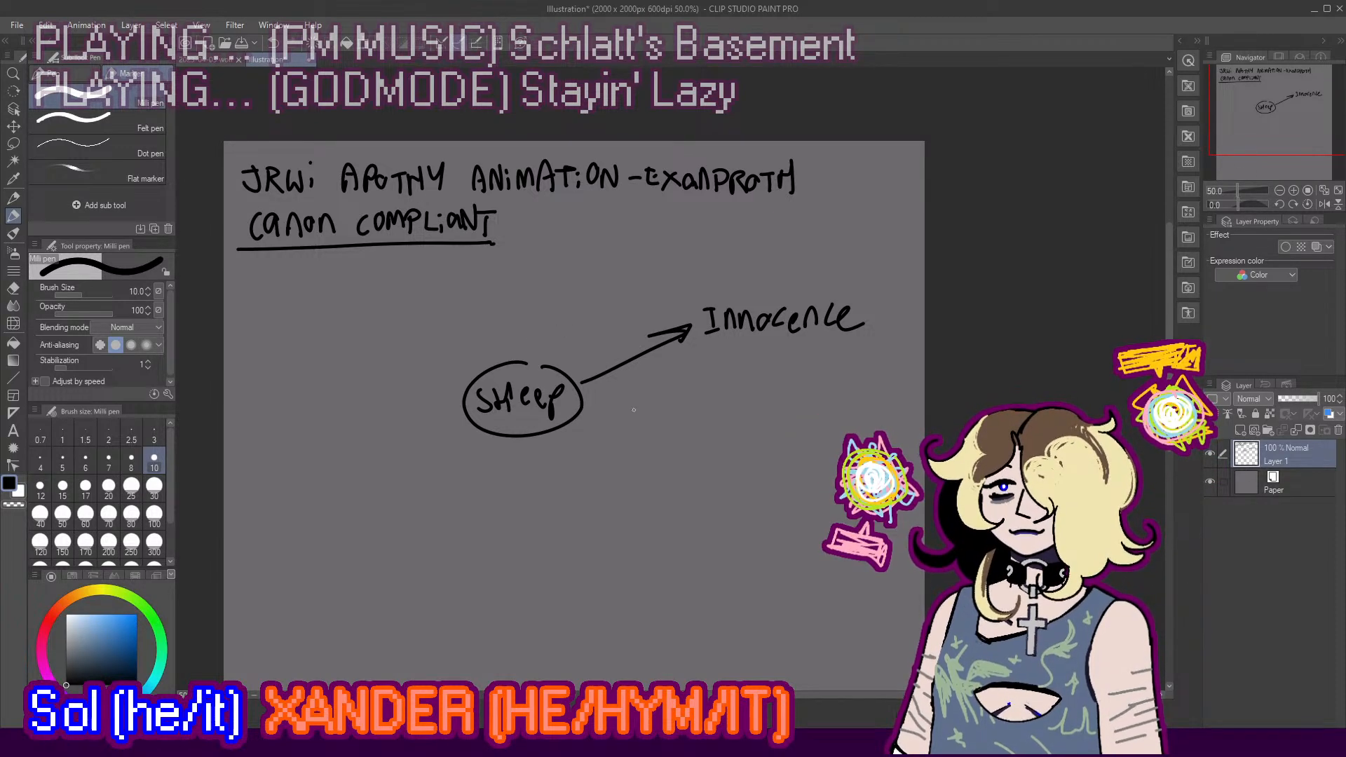
Step: Draw an arrow from the sheep bubble down to the right and handwrite "BLACK SHEEP" on two lines at its tip
{"action": "left_click_drag", "start_coordinate": [567, 420], "coordinate": [687, 467]}
{"action": "key", "text": "ctrl+z"}
{"action": "key", "text": "ctrl+z"}
{"action": "mouse_move", "coordinate": [686, 441]}
{"action": "left_mouse_down"}
{"action": "mouse_move", "coordinate": [700, 462]}
{"action": "mouse_move", "coordinate": [686, 469]}
{"action": "left_mouse_up"}
{"action": "mouse_move", "coordinate": [706, 438]}
{"action": "left_mouse_down"}
{"action": "mouse_move", "coordinate": [715, 464]}
{"action": "mouse_move", "coordinate": [733, 466]}
{"action": "left_mouse_up"}
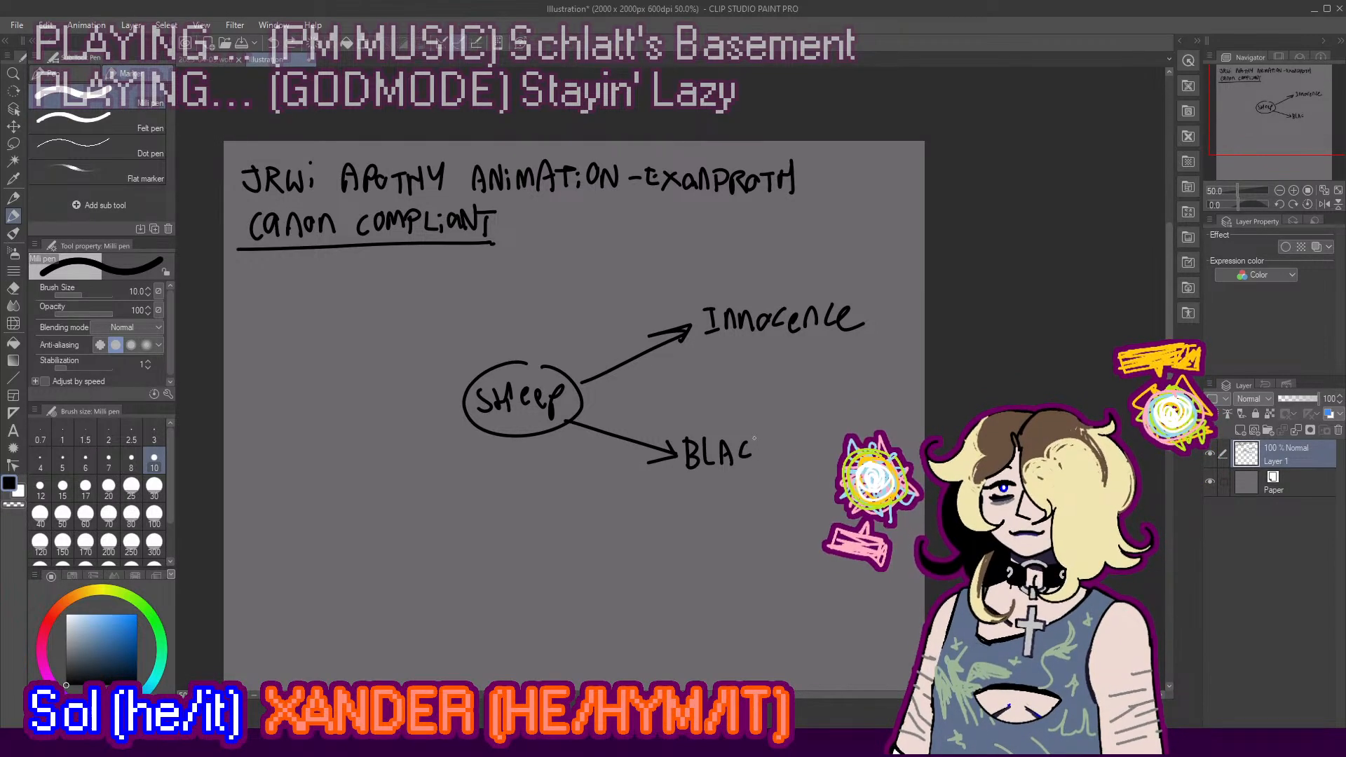
{"action": "mouse_move", "coordinate": [692, 469]}
{"action": "left_mouse_down"}
{"action": "mouse_move", "coordinate": [680, 496]}
{"action": "mouse_move", "coordinate": [699, 493]}
{"action": "mouse_move", "coordinate": [683, 500]}
{"action": "left_mouse_up"}
{"action": "key", "text": "ctrl+z"}
{"action": "mouse_move", "coordinate": [703, 480]}
{"action": "left_mouse_down"}
{"action": "mouse_move", "coordinate": [701, 495]}
{"action": "mouse_move", "coordinate": [716, 490]}
{"action": "left_mouse_up"}
{"action": "mouse_move", "coordinate": [719, 475]}
{"action": "left_mouse_down"}
{"action": "mouse_move", "coordinate": [719, 497]}
{"action": "mouse_move", "coordinate": [737, 499]}
{"action": "left_mouse_up"}
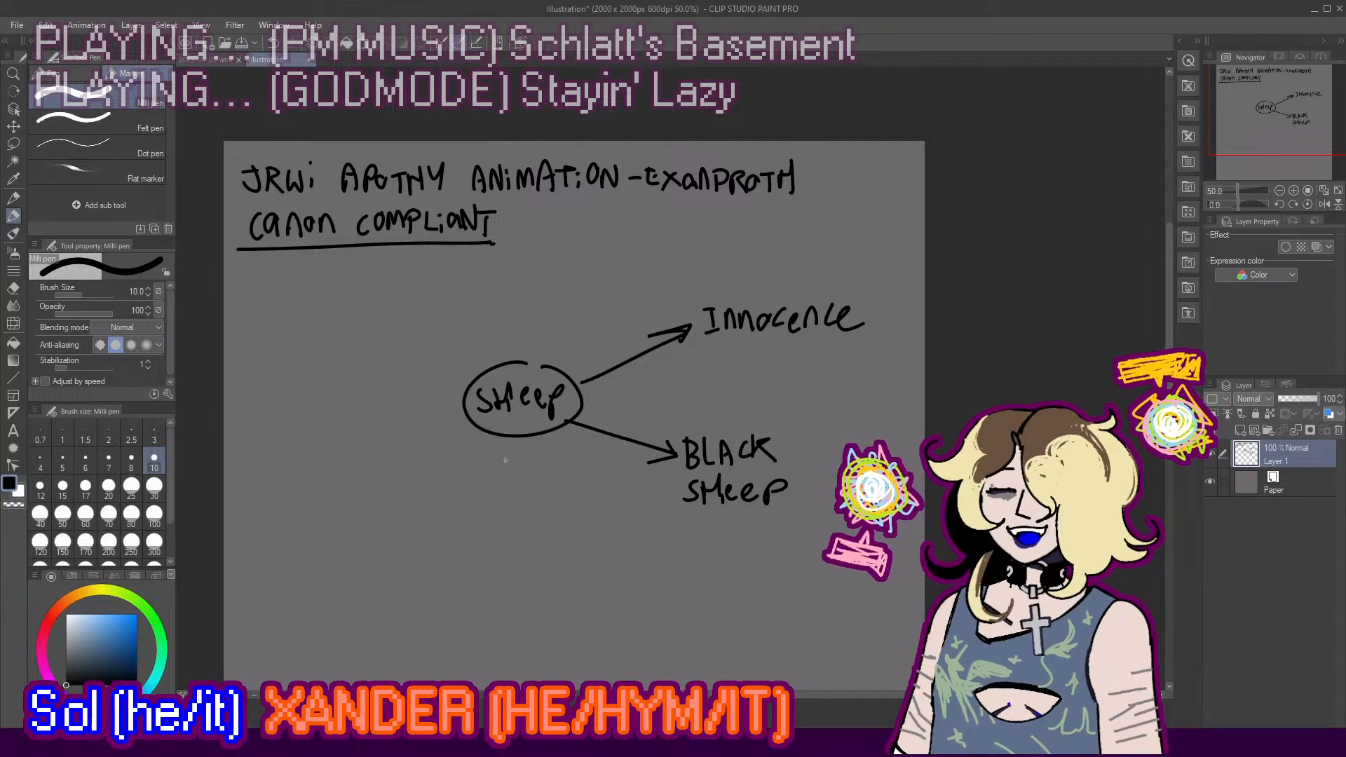
Step: Draw a downward arrow from the sheep bubble and handwrite "WOLF IN" below its tip
{"action": "left_click_drag", "start_coordinate": [509, 437], "coordinate": [502, 499]}
{"action": "left_click_drag", "start_coordinate": [494, 491], "coordinate": [509, 492]}
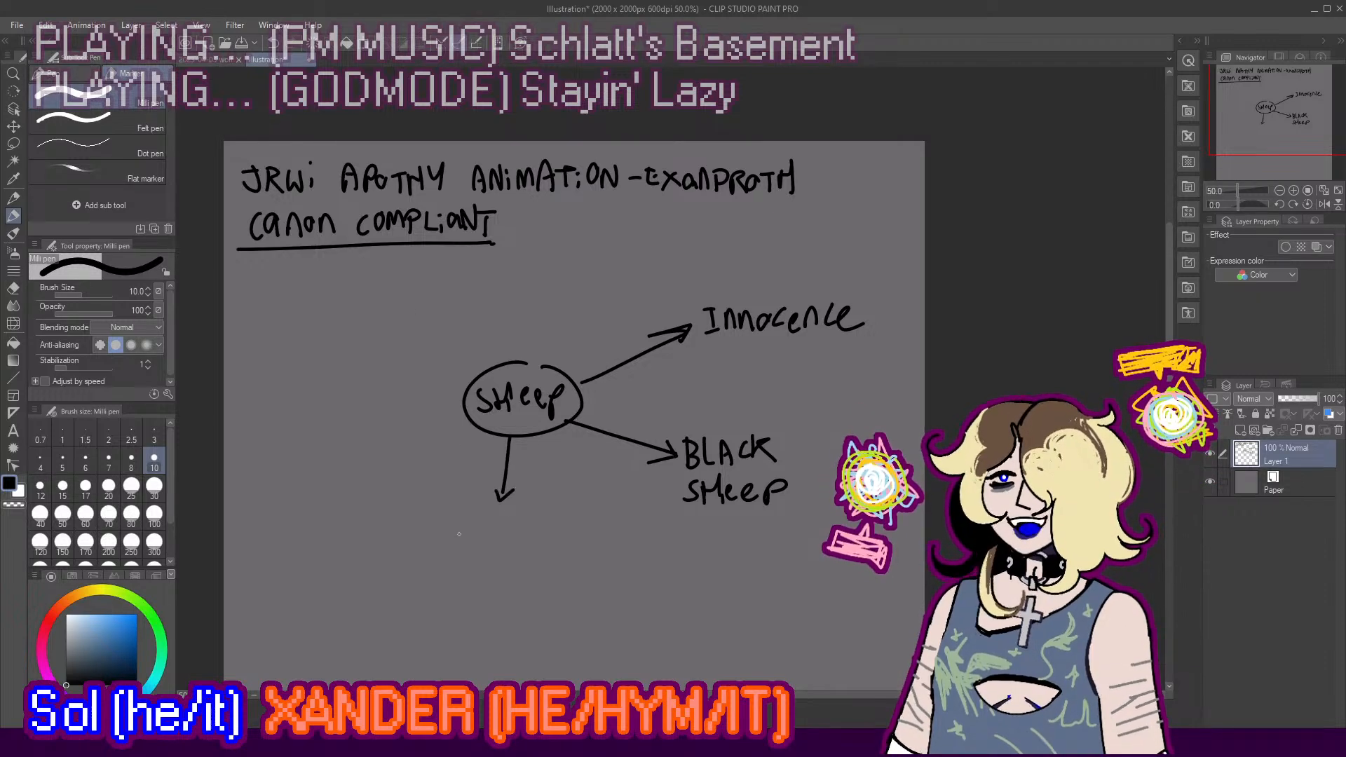
{"action": "mouse_move", "coordinate": [421, 513]}
{"action": "left_mouse_down"}
{"action": "mouse_move", "coordinate": [427, 531]}
{"action": "mouse_move", "coordinate": [443, 519]}
{"action": "left_mouse_up"}
{"action": "left_click_drag", "start_coordinate": [455, 508], "coordinate": [467, 527]}
{"action": "mouse_move", "coordinate": [471, 511]}
{"action": "left_mouse_down"}
{"action": "mouse_move", "coordinate": [470, 530]}
{"action": "mouse_move", "coordinate": [537, 527]}
{"action": "left_mouse_up"}
{"action": "left_click_drag", "start_coordinate": [536, 525], "coordinate": [535, 502]}
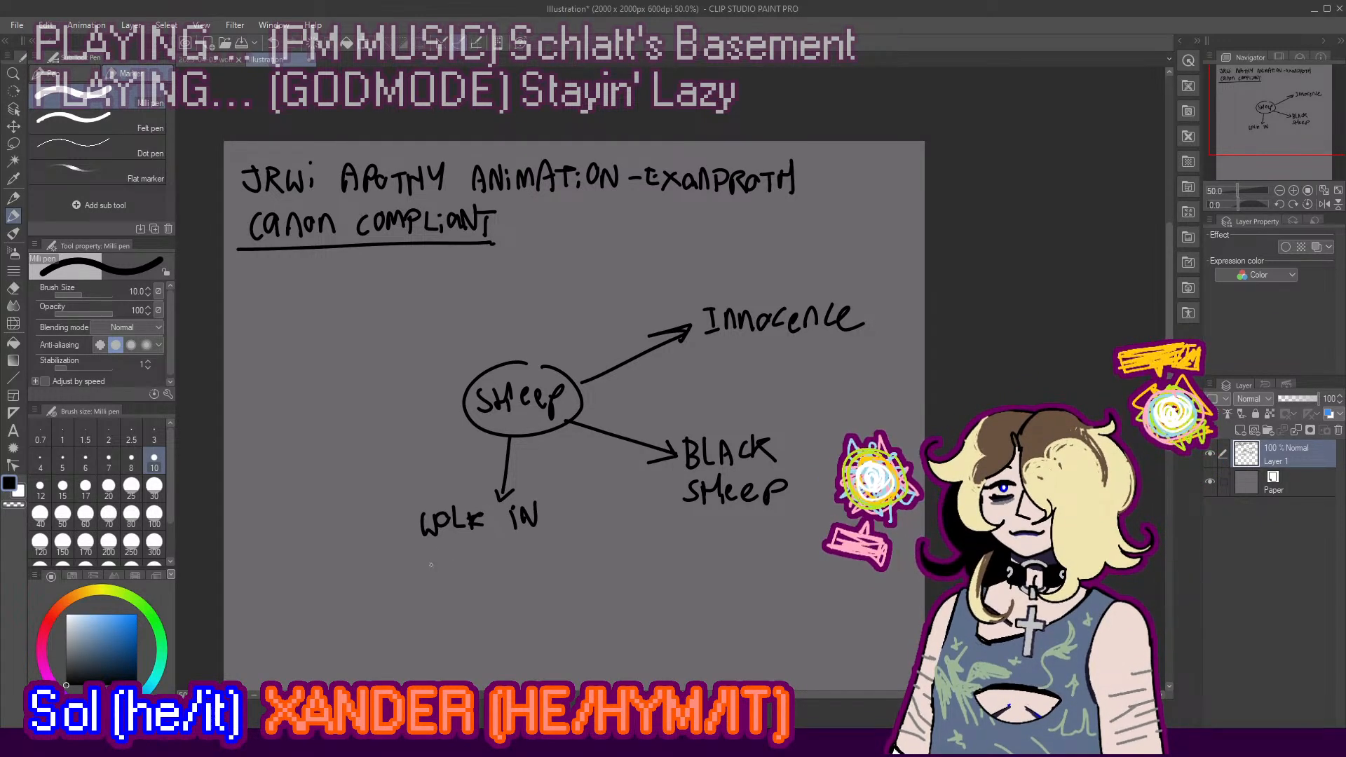
Step: Complete the lower mind-map note by handwriting "SHEEP'S CLOTHING" on the line below "WOLF IN"
{"action": "mouse_move", "coordinate": [403, 551]}
{"action": "left_mouse_down"}
{"action": "mouse_move", "coordinate": [413, 576]}
{"action": "mouse_move", "coordinate": [435, 570]}
{"action": "left_mouse_up"}
{"action": "key", "text": "ctrl+z"}
{"action": "left_click_drag", "start_coordinate": [448, 547], "coordinate": [450, 566]}
{"action": "left_click_drag", "start_coordinate": [435, 561], "coordinate": [485, 565]}
{"action": "left_click_drag", "start_coordinate": [483, 547], "coordinate": [502, 548]}
{"action": "mouse_move", "coordinate": [509, 545]}
{"action": "left_mouse_down"}
{"action": "mouse_move", "coordinate": [506, 575]}
{"action": "mouse_move", "coordinate": [553, 570]}
{"action": "left_mouse_up"}
{"action": "mouse_move", "coordinate": [566, 554]}
{"action": "left_mouse_down"}
{"action": "mouse_move", "coordinate": [585, 545]}
{"action": "mouse_move", "coordinate": [581, 569]}
{"action": "left_mouse_up"}
{"action": "mouse_move", "coordinate": [589, 544]}
{"action": "left_mouse_down"}
{"action": "mouse_move", "coordinate": [590, 568]}
{"action": "mouse_move", "coordinate": [601, 555]}
{"action": "left_mouse_up"}
{"action": "left_click_drag", "start_coordinate": [601, 551], "coordinate": [614, 563]}
{"action": "mouse_move", "coordinate": [618, 563]}
{"action": "left_mouse_down"}
{"action": "mouse_move", "coordinate": [628, 541]}
{"action": "mouse_move", "coordinate": [651, 558]}
{"action": "left_mouse_up"}
Step: Enlarge the canvas to 2755 x 2157 px, adding the extra space to the right of and below the notes
{"action": "key", "text": "k"}
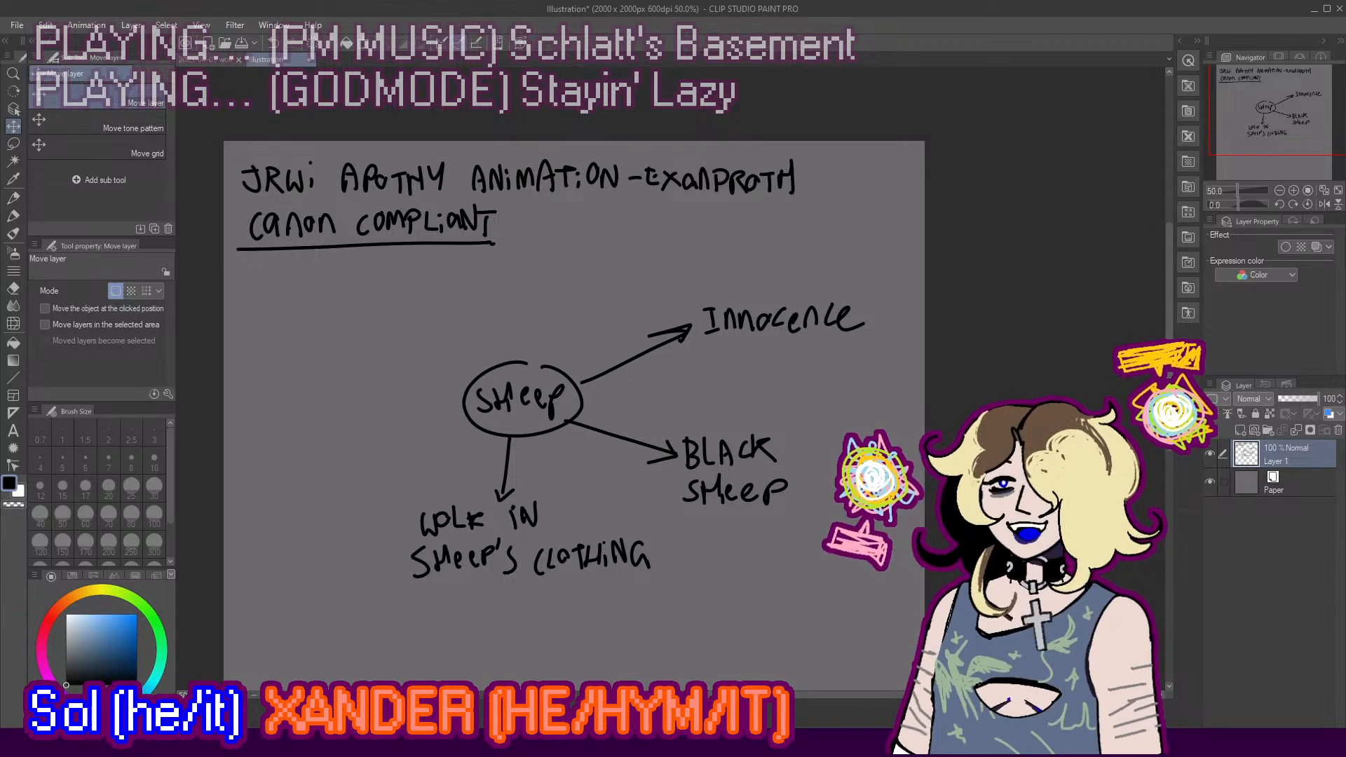
{"action": "scroll", "coordinate": [661, 330], "scroll_direction": "down", "scroll_amount": 6}
{"action": "scroll", "coordinate": [576, 220], "scroll_direction": "down", "scroll_amount": 3}
{"action": "scroll", "coordinate": [792, 386], "scroll_direction": "up", "scroll_amount": 5}
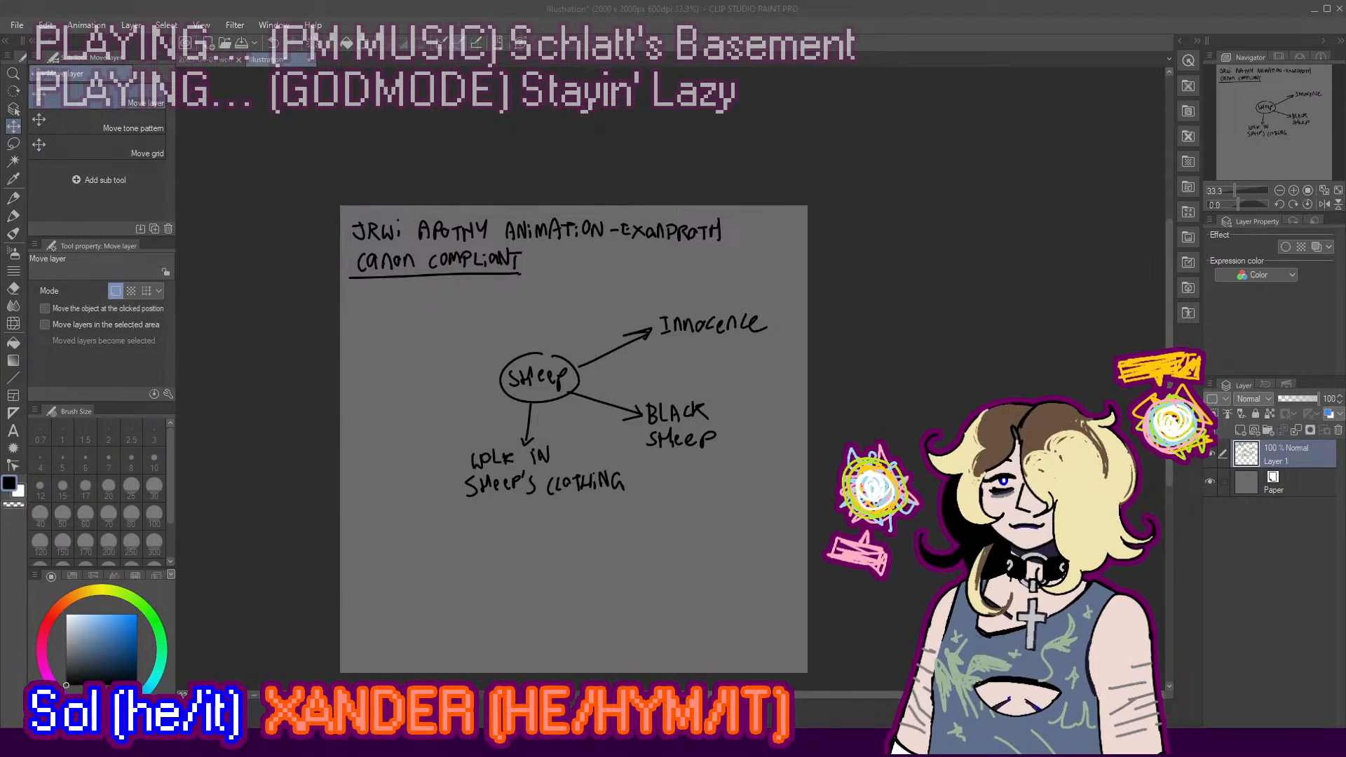
{"action": "scroll", "coordinate": [438, 238], "scroll_direction": "down", "scroll_amount": 2}
{"action": "scroll", "coordinate": [693, 486], "scroll_direction": "up", "scroll_amount": 3}
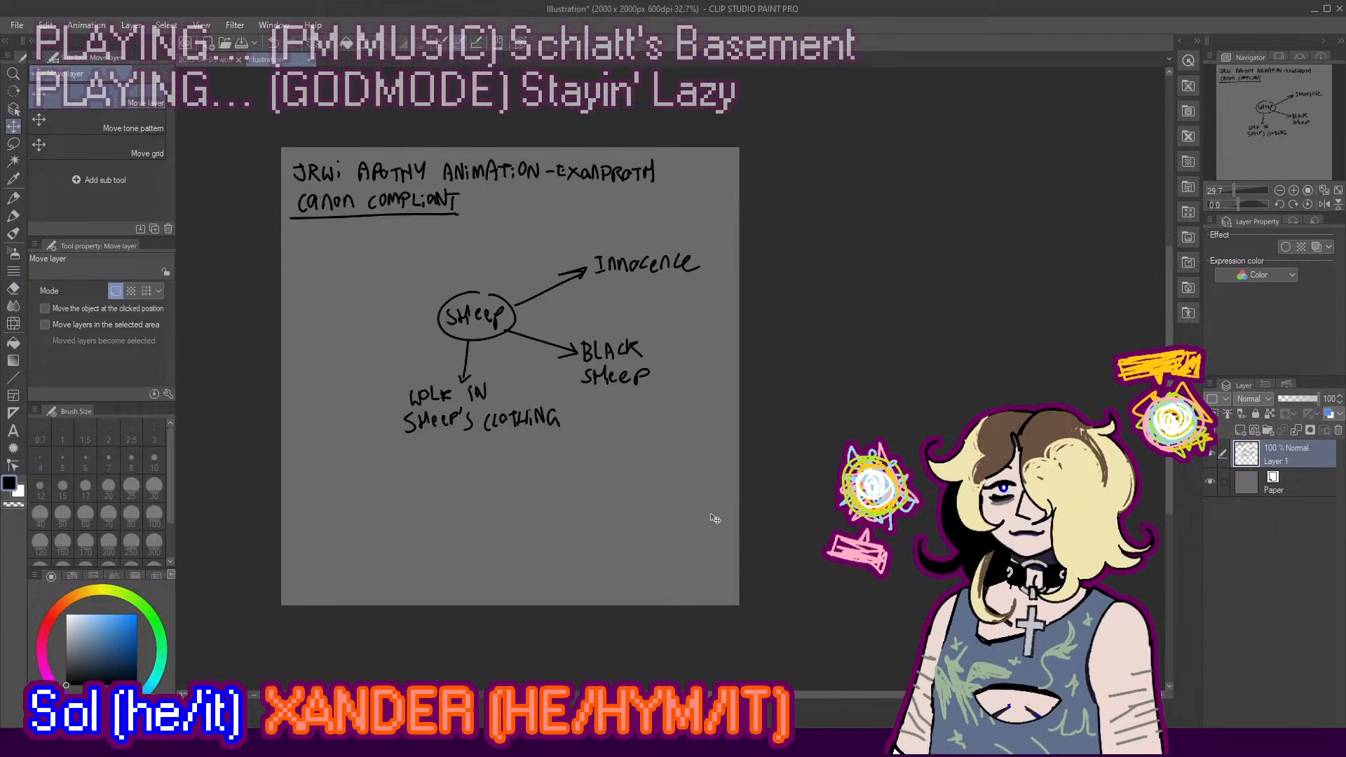
{"action": "scroll", "coordinate": [538, 483], "scroll_direction": "up", "scroll_amount": 1}
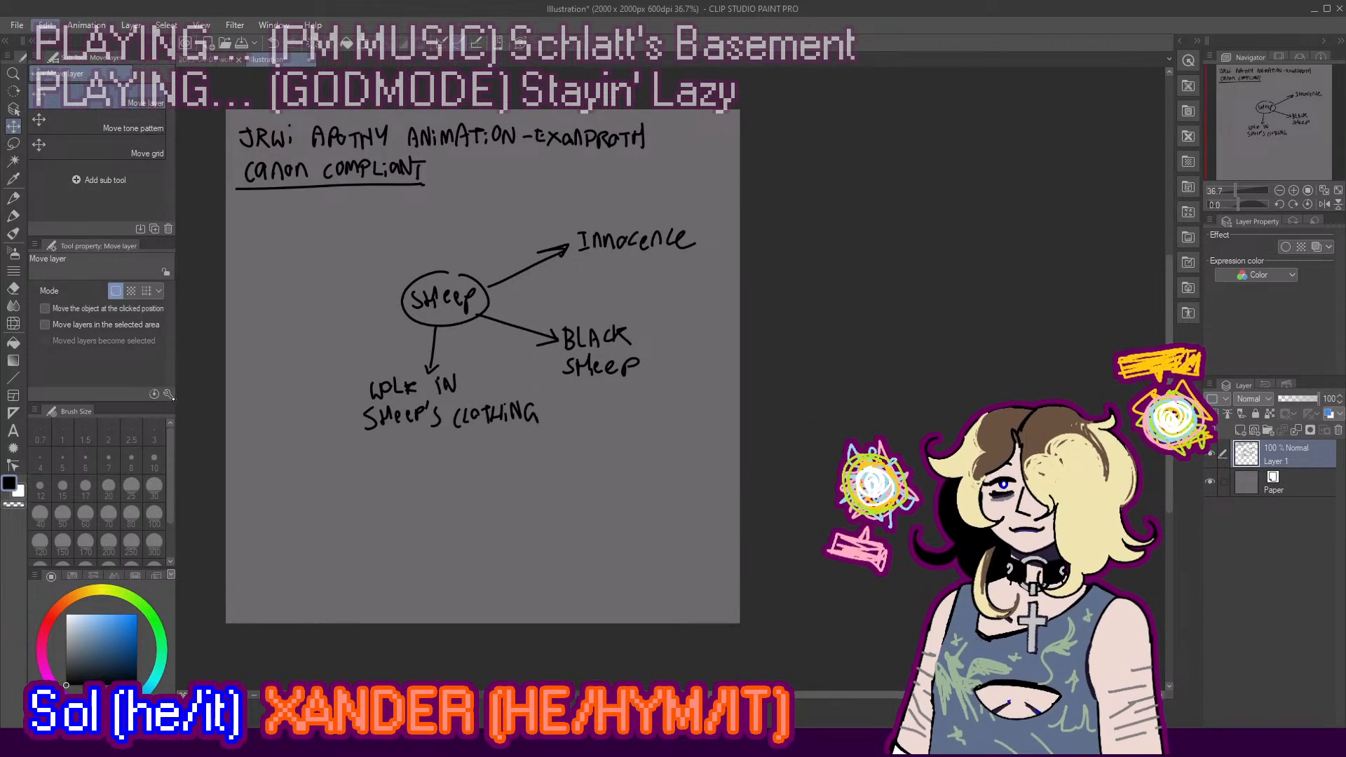
{"action": "key", "text": "ctrl+t"}
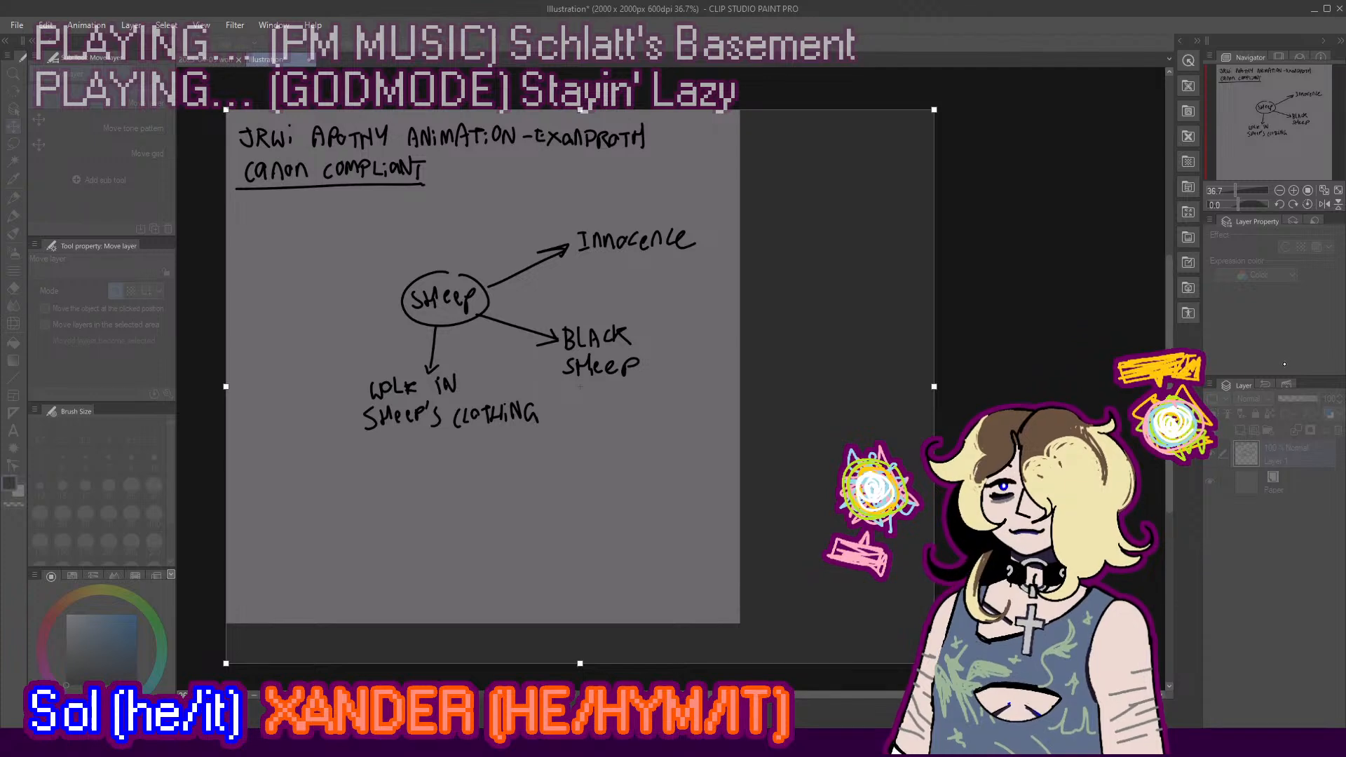
{"action": "left_click", "coordinate": [1284, 363]}
{"action": "scroll", "coordinate": [900, 272], "scroll_direction": "up", "scroll_amount": 1}
{"action": "left_click", "coordinate": [14, 144]}
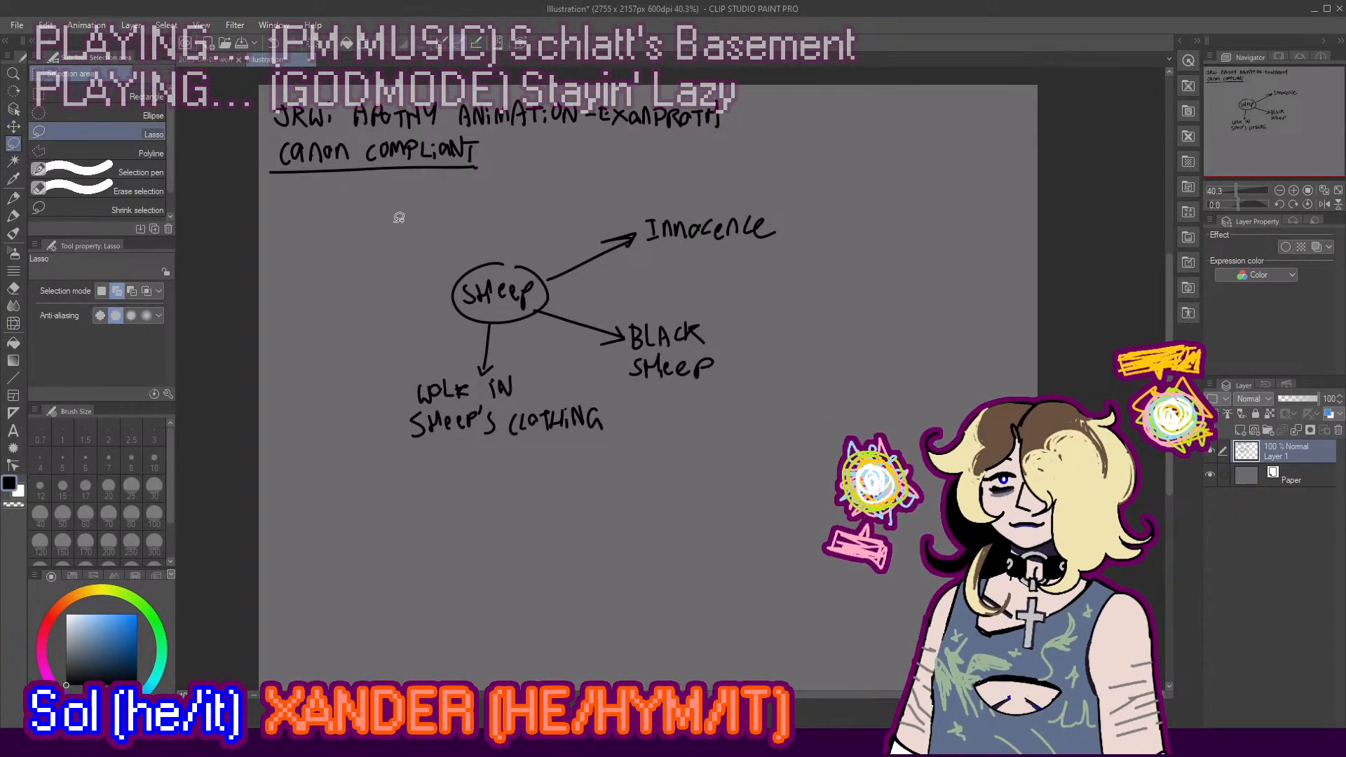
{"action": "mouse_move", "coordinate": [482, 234]}
{"action": "left_mouse_down"}
{"action": "mouse_move", "coordinate": [341, 405]}
{"action": "mouse_move", "coordinate": [921, 242]}
{"action": "mouse_move", "coordinate": [666, 210]}
{"action": "left_mouse_up"}
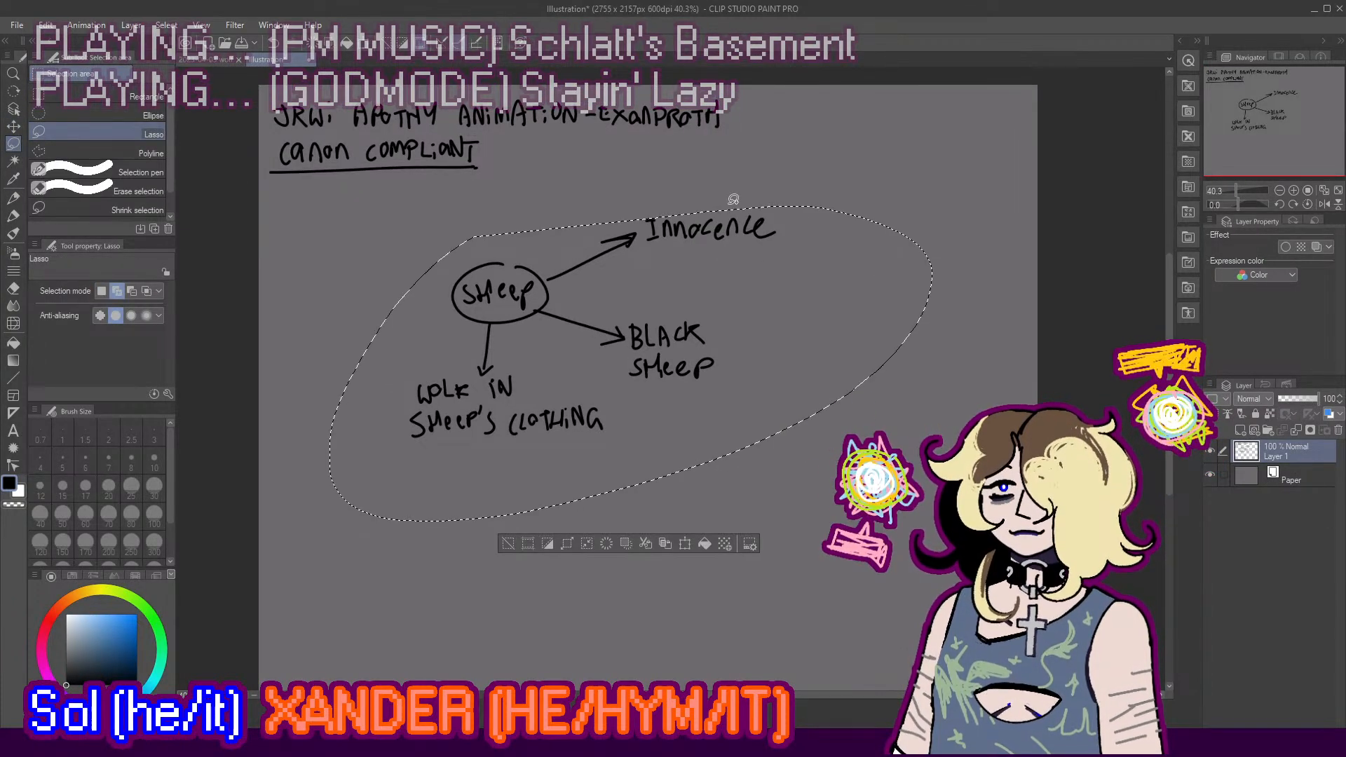
{"action": "key", "text": "o"}
{"action": "key", "text": "ctrl+d"}
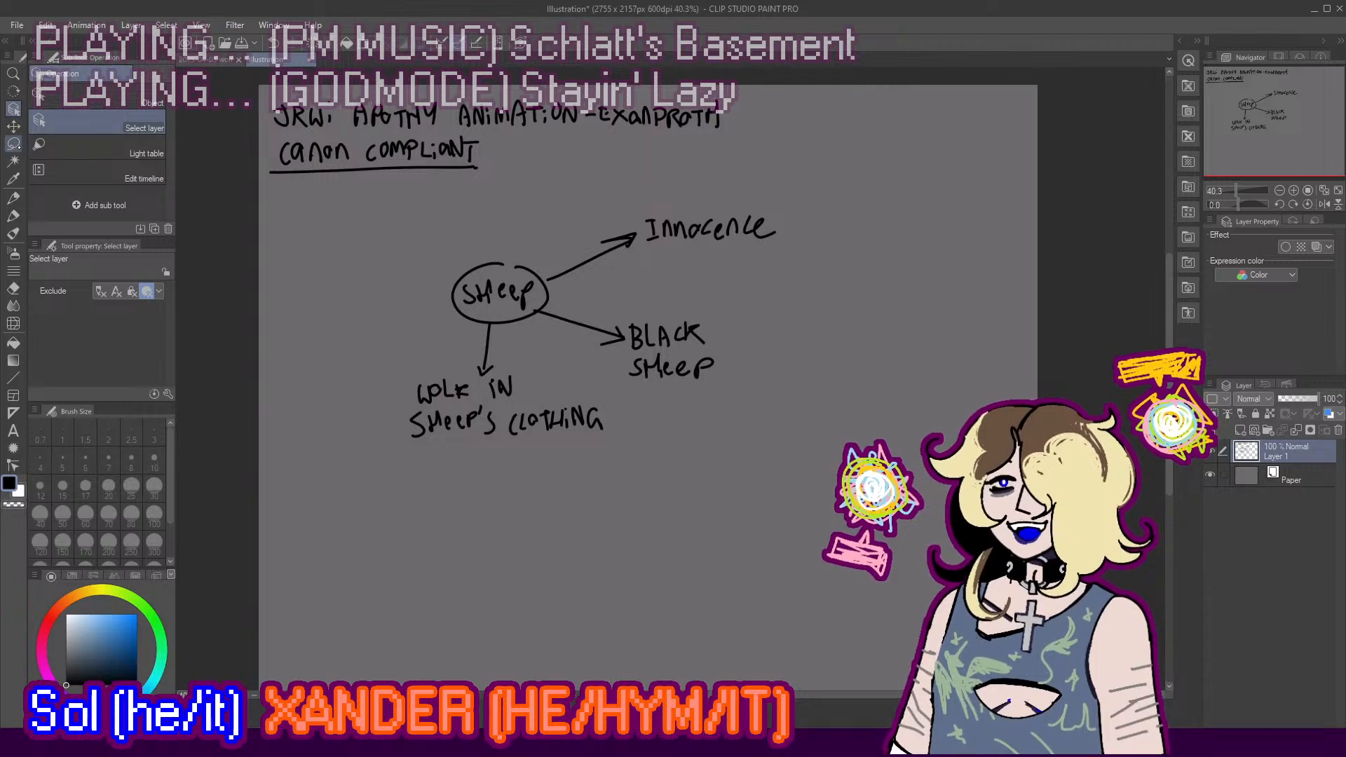
Step: Lasso the whole sheep mind map, move it up and left to just below the title, and clear the selection
{"action": "key", "text": "m"}
{"action": "mouse_move", "coordinate": [456, 206]}
{"action": "left_mouse_down"}
{"action": "mouse_move", "coordinate": [312, 466]}
{"action": "mouse_move", "coordinate": [811, 186]}
{"action": "mouse_move", "coordinate": [554, 218]}
{"action": "left_mouse_up"}
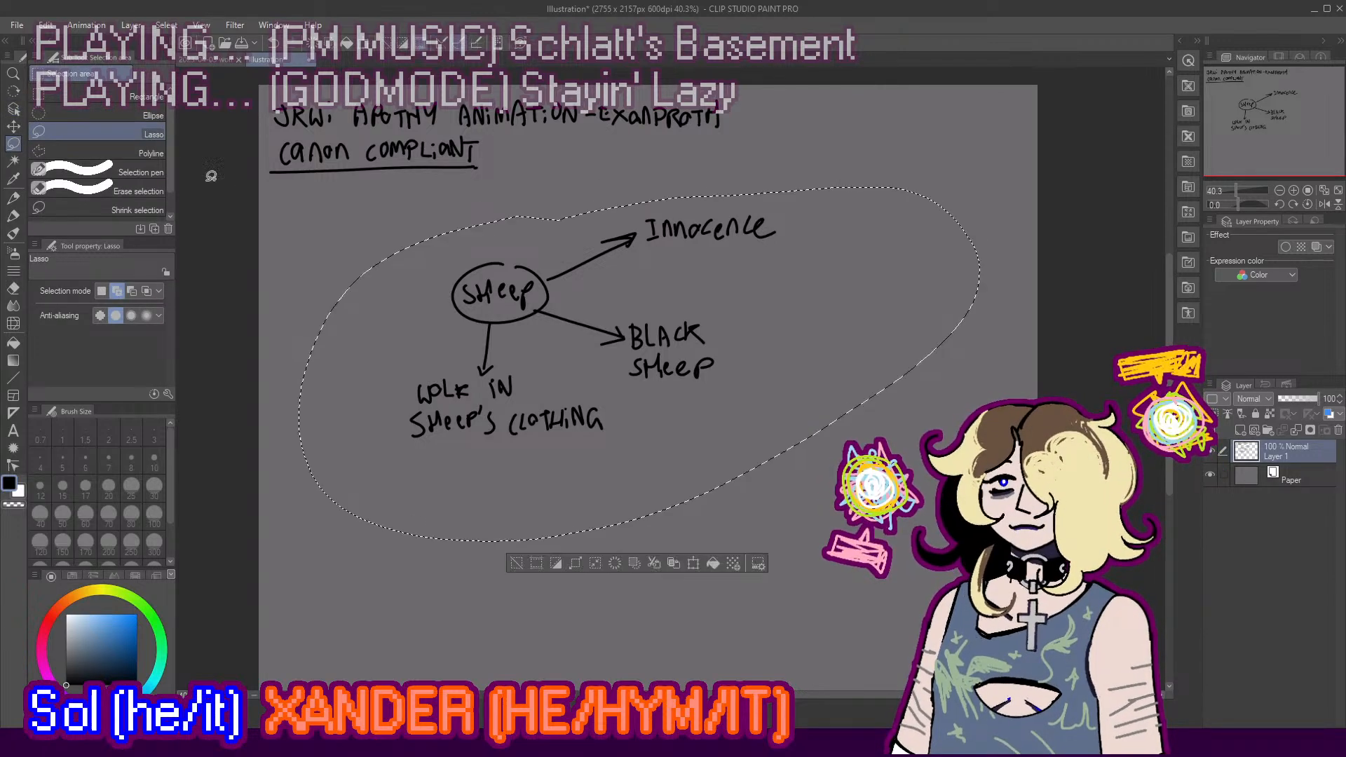
{"action": "key", "text": "v"}
{"action": "mouse_move", "coordinate": [571, 352]}
{"action": "left_mouse_down"}
{"action": "mouse_move", "coordinate": [561, 323]}
{"action": "mouse_move", "coordinate": [447, 311]}
{"action": "mouse_move", "coordinate": [497, 285]}
{"action": "left_mouse_up"}
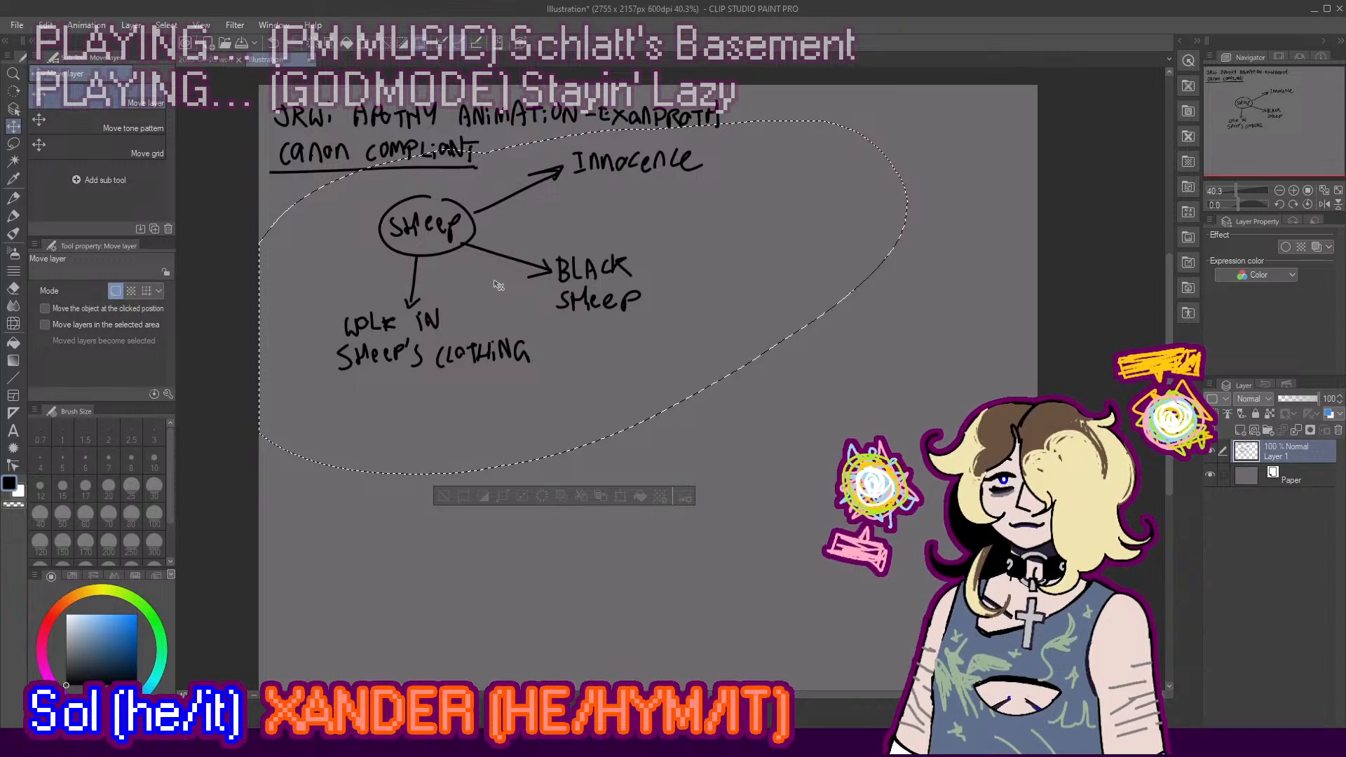
{"action": "key", "text": "ctrl+d"}
Step: Handwrite "WHITE WOOL" with the Milli pen in the empty area to the right of the sheep mind map
{"action": "left_click", "coordinate": [13, 215]}
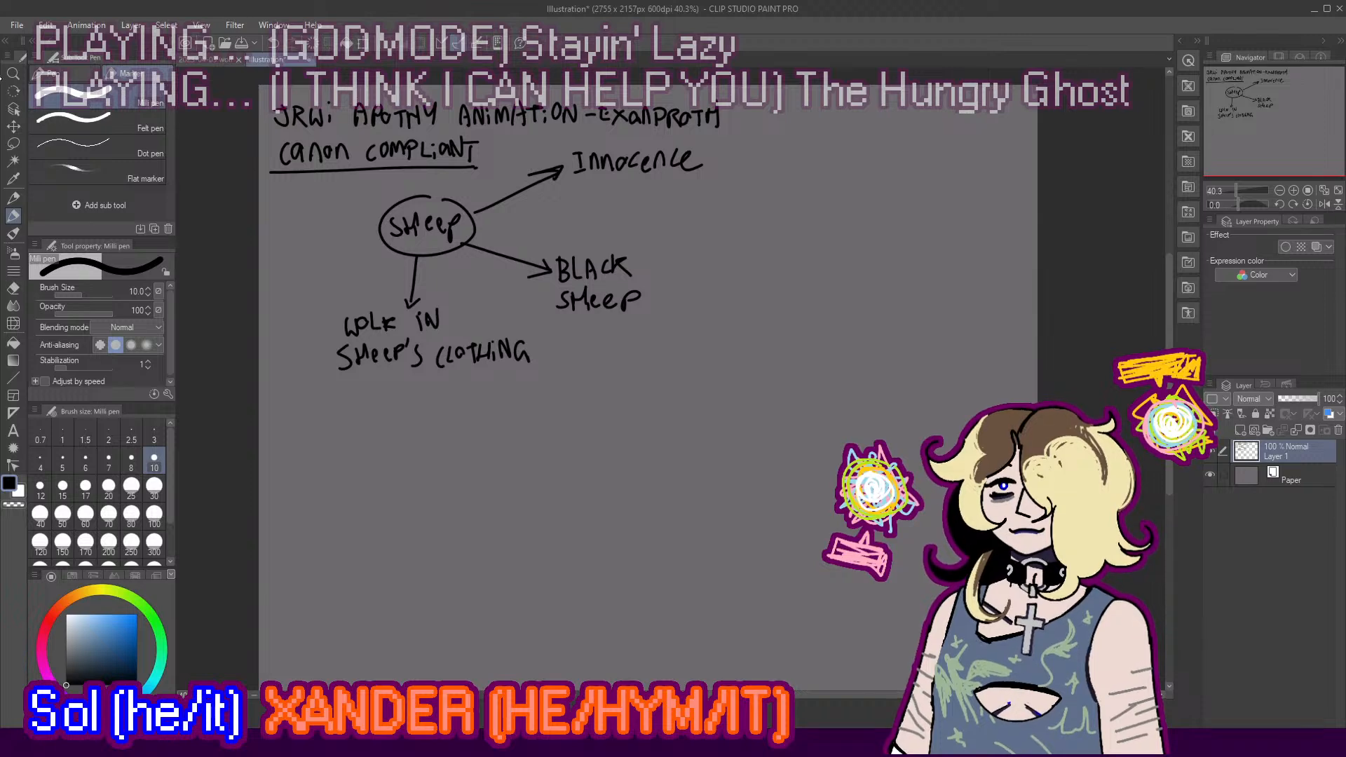
{"action": "left_click", "coordinate": [13, 127]}
{"action": "left_click", "coordinate": [13, 216]}
{"action": "scroll", "coordinate": [669, 192], "scroll_direction": "down", "scroll_amount": 2}
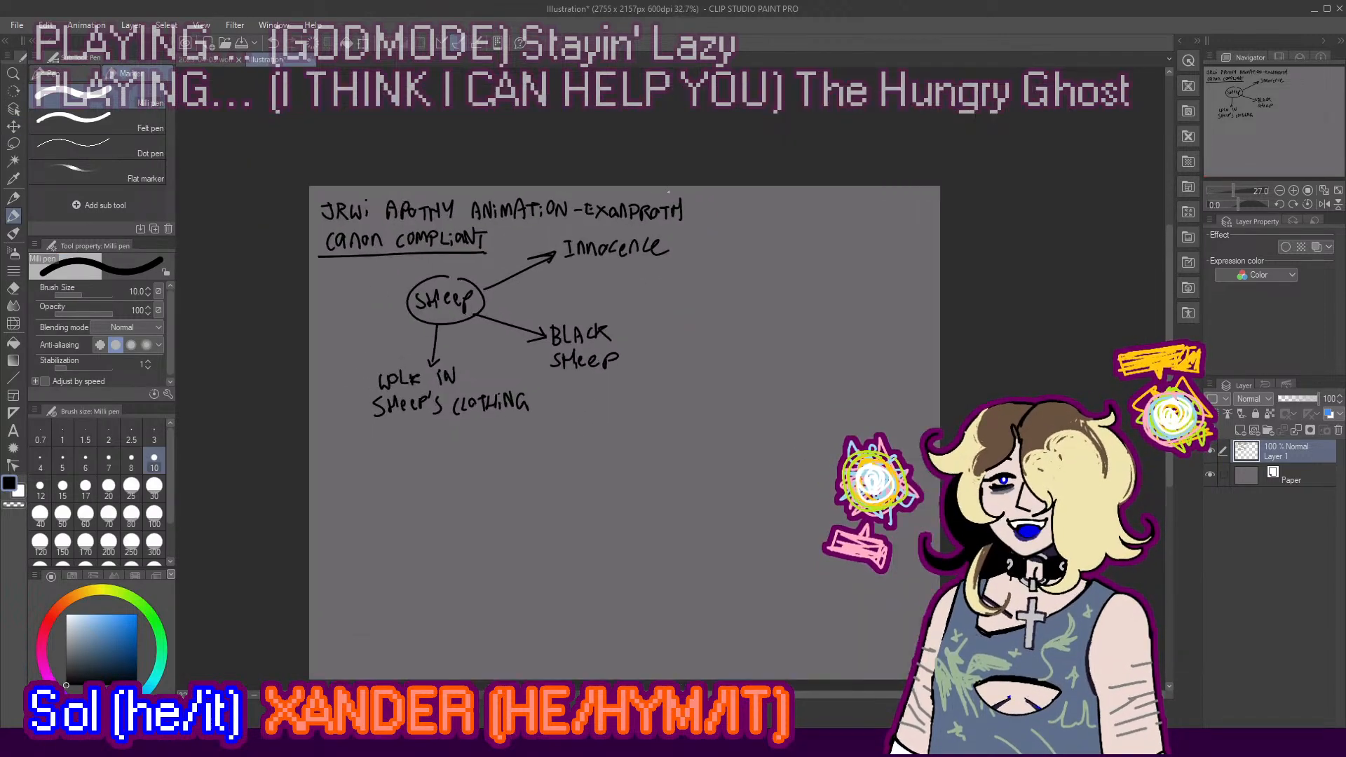
{"action": "scroll", "coordinate": [669, 191], "scroll_direction": "up", "scroll_amount": 1}
{"action": "scroll", "coordinate": [531, 239], "scroll_direction": "down", "scroll_amount": 1}
{"action": "scroll", "coordinate": [671, 291], "scroll_direction": "up", "scroll_amount": 1}
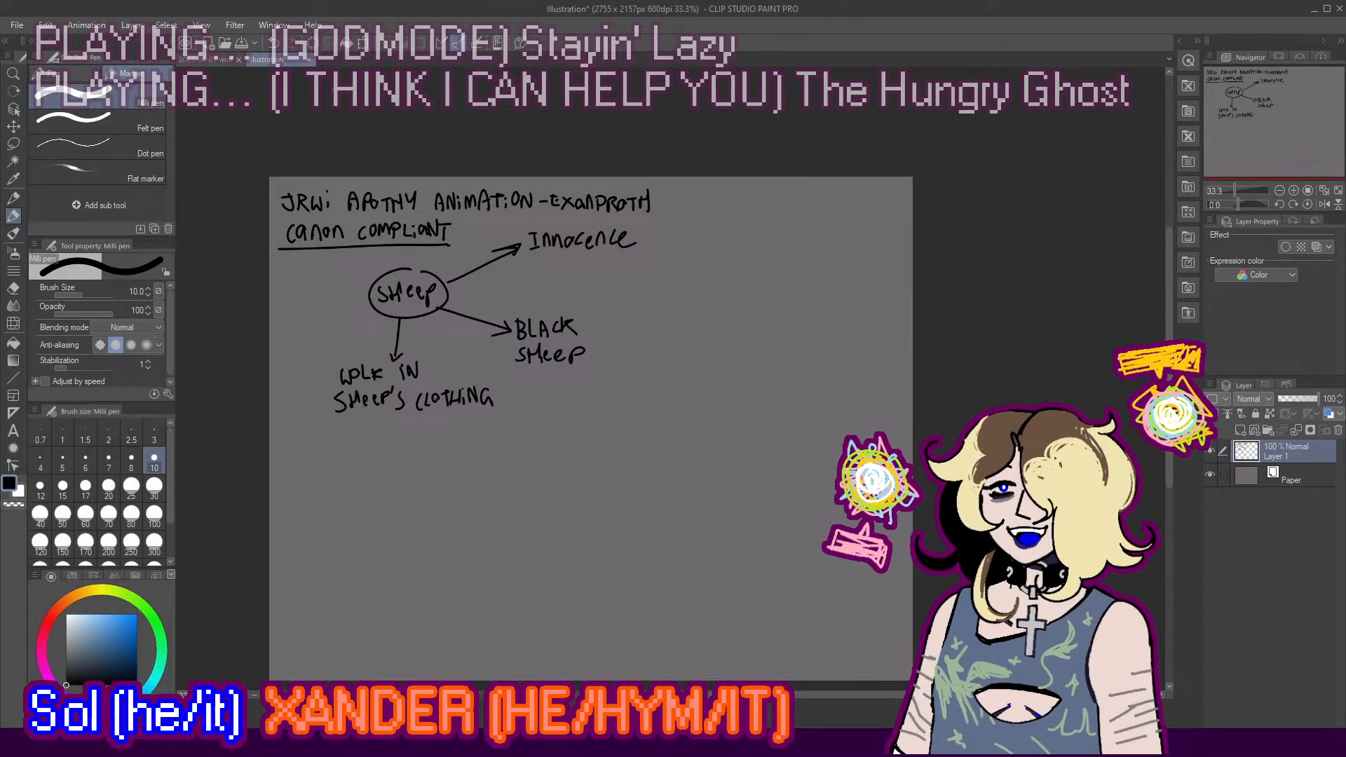
{"action": "scroll", "coordinate": [542, 303], "scroll_direction": "up", "scroll_amount": 3}
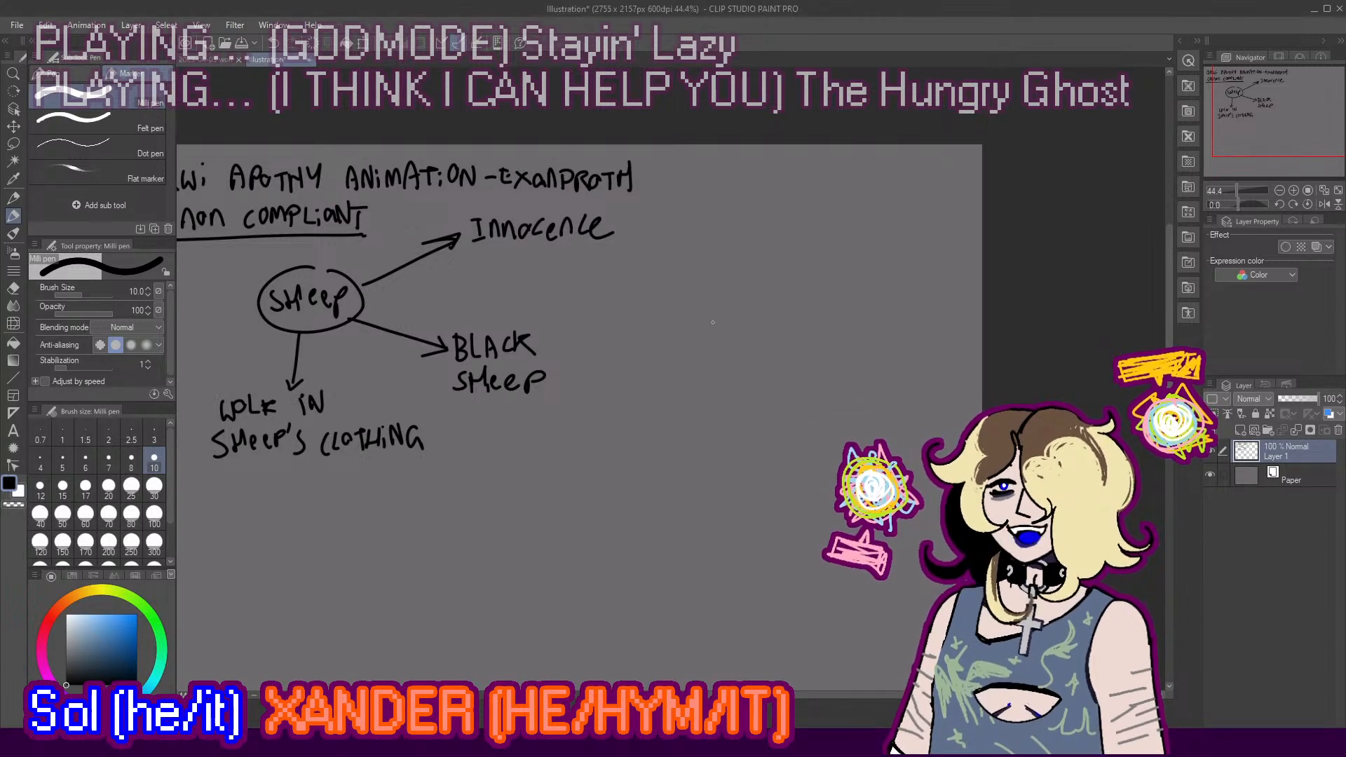
{"action": "scroll", "coordinate": [737, 337], "scroll_direction": "down", "scroll_amount": 1}
{"action": "scroll", "coordinate": [794, 294], "scroll_direction": "up", "scroll_amount": 1}
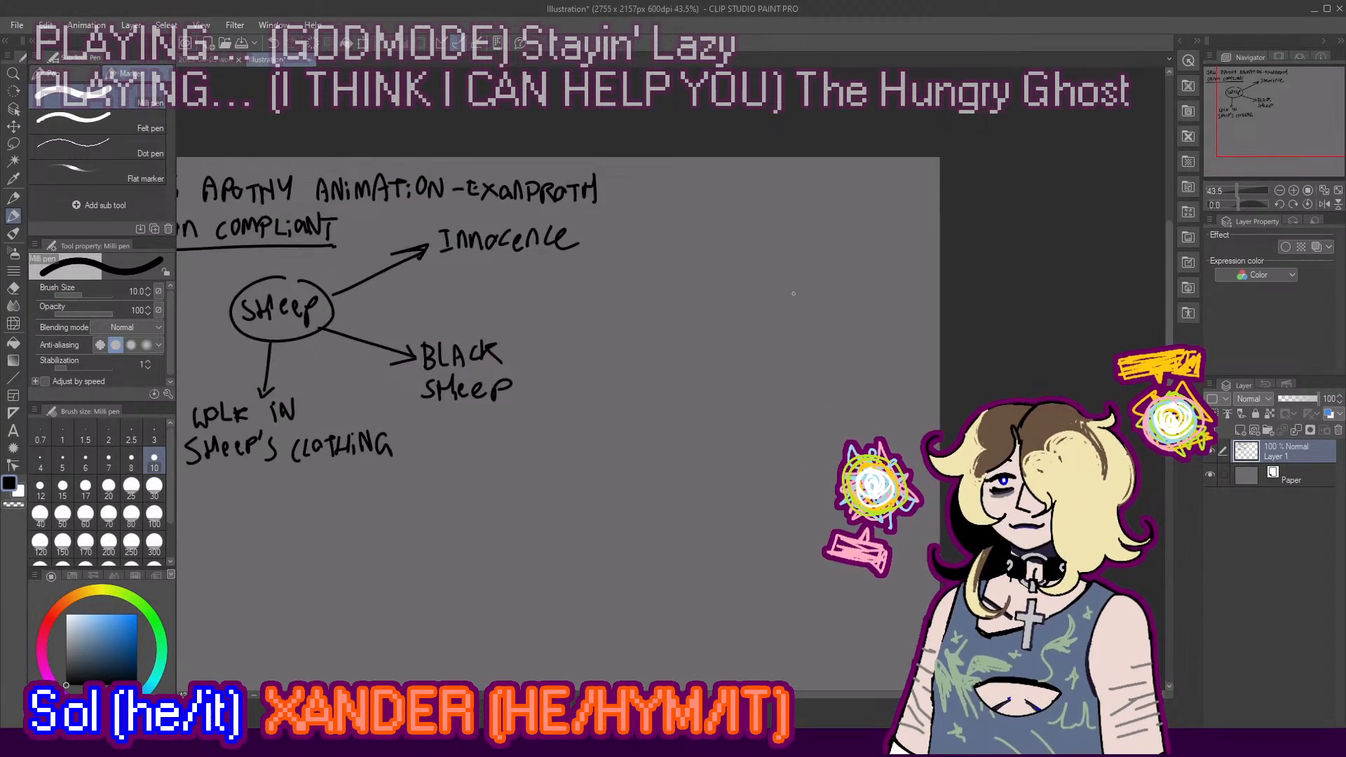
{"action": "mouse_move", "coordinate": [559, 300]}
{"action": "left_mouse_down"}
{"action": "mouse_move", "coordinate": [577, 292]}
{"action": "mouse_move", "coordinate": [584, 317]}
{"action": "mouse_move", "coordinate": [595, 304]}
{"action": "left_mouse_up"}
{"action": "mouse_move", "coordinate": [594, 289]}
{"action": "left_mouse_down"}
{"action": "mouse_move", "coordinate": [603, 317]}
{"action": "mouse_move", "coordinate": [629, 289]}
{"action": "mouse_move", "coordinate": [620, 317]}
{"action": "left_mouse_up"}
{"action": "left_click", "coordinate": [600, 295]}
{"action": "mouse_move", "coordinate": [635, 300]}
{"action": "left_mouse_down"}
{"action": "mouse_move", "coordinate": [627, 315]}
{"action": "mouse_move", "coordinate": [675, 309]}
{"action": "mouse_move", "coordinate": [679, 295]}
{"action": "left_mouse_up"}
{"action": "left_click_drag", "start_coordinate": [691, 292], "coordinate": [731, 309]}
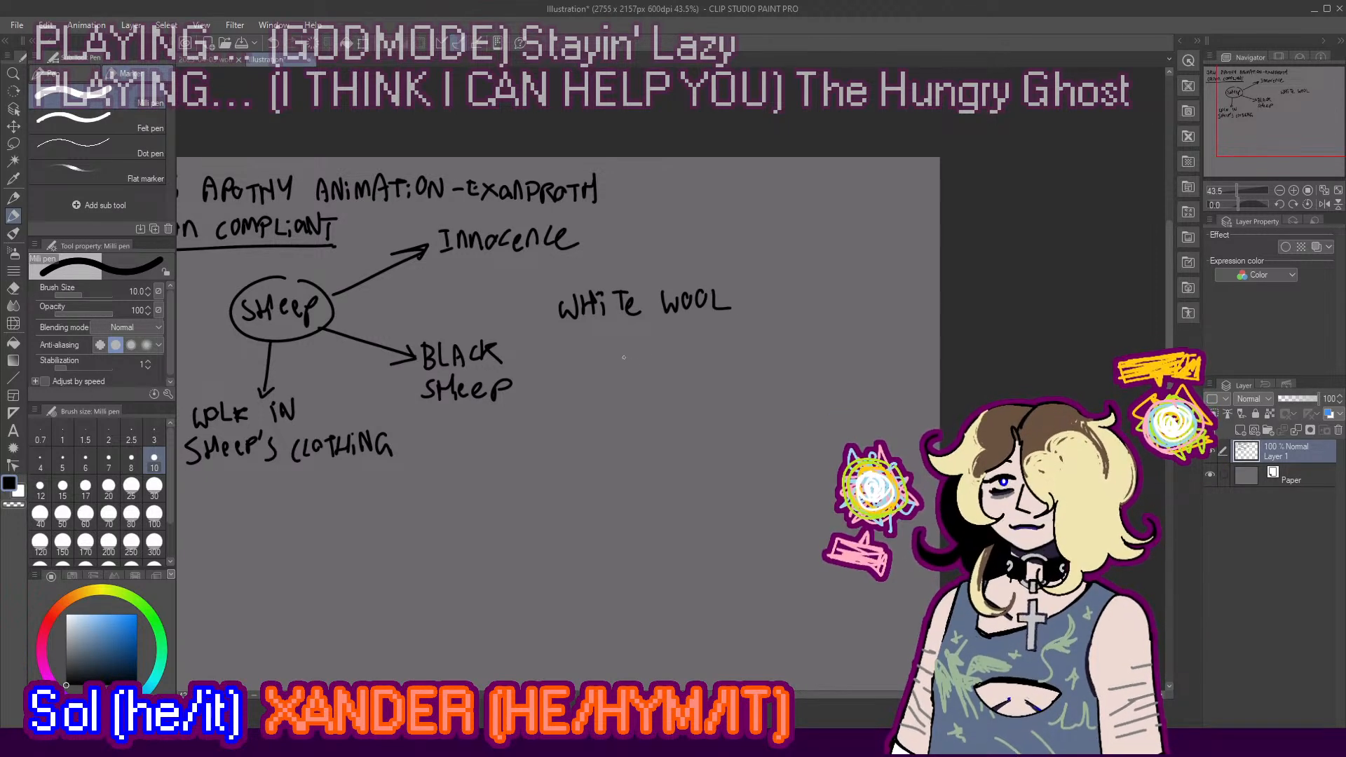
Step: Handwrite "BEING DYED" on the line directly below "WHITE WOOL"
{"action": "mouse_move", "coordinate": [551, 339]}
{"action": "left_mouse_down"}
{"action": "mouse_move", "coordinate": [553, 363]}
{"action": "mouse_move", "coordinate": [555, 346]}
{"action": "left_mouse_up"}
{"action": "mouse_move", "coordinate": [555, 345]}
{"action": "left_mouse_down"}
{"action": "mouse_move", "coordinate": [555, 361]}
{"action": "mouse_move", "coordinate": [590, 358]}
{"action": "mouse_move", "coordinate": [599, 333]}
{"action": "mouse_move", "coordinate": [609, 354]}
{"action": "mouse_move", "coordinate": [649, 343]}
{"action": "mouse_move", "coordinate": [648, 355]}
{"action": "left_mouse_up"}
{"action": "mouse_move", "coordinate": [649, 335]}
{"action": "left_mouse_down"}
{"action": "mouse_move", "coordinate": [650, 356]}
{"action": "mouse_move", "coordinate": [673, 345]}
{"action": "left_mouse_up"}
{"action": "mouse_move", "coordinate": [678, 330]}
{"action": "left_mouse_down"}
{"action": "mouse_move", "coordinate": [671, 353]}
{"action": "mouse_move", "coordinate": [701, 347]}
{"action": "left_mouse_up"}
{"action": "left_click_drag", "start_coordinate": [701, 331], "coordinate": [698, 344]}
Step: Draw a rectangular frame around the "WHITE WOOL BEING DYED" note, redoing strokes that miss
{"action": "mouse_move", "coordinate": [541, 300]}
{"action": "left_mouse_down"}
{"action": "mouse_move", "coordinate": [547, 370]}
{"action": "mouse_move", "coordinate": [753, 268]}
{"action": "left_mouse_up"}
{"action": "key", "text": "ctrl+z"}
{"action": "mouse_move", "coordinate": [550, 286]}
{"action": "left_mouse_down"}
{"action": "mouse_move", "coordinate": [748, 279]}
{"action": "mouse_move", "coordinate": [734, 359]}
{"action": "left_mouse_up"}
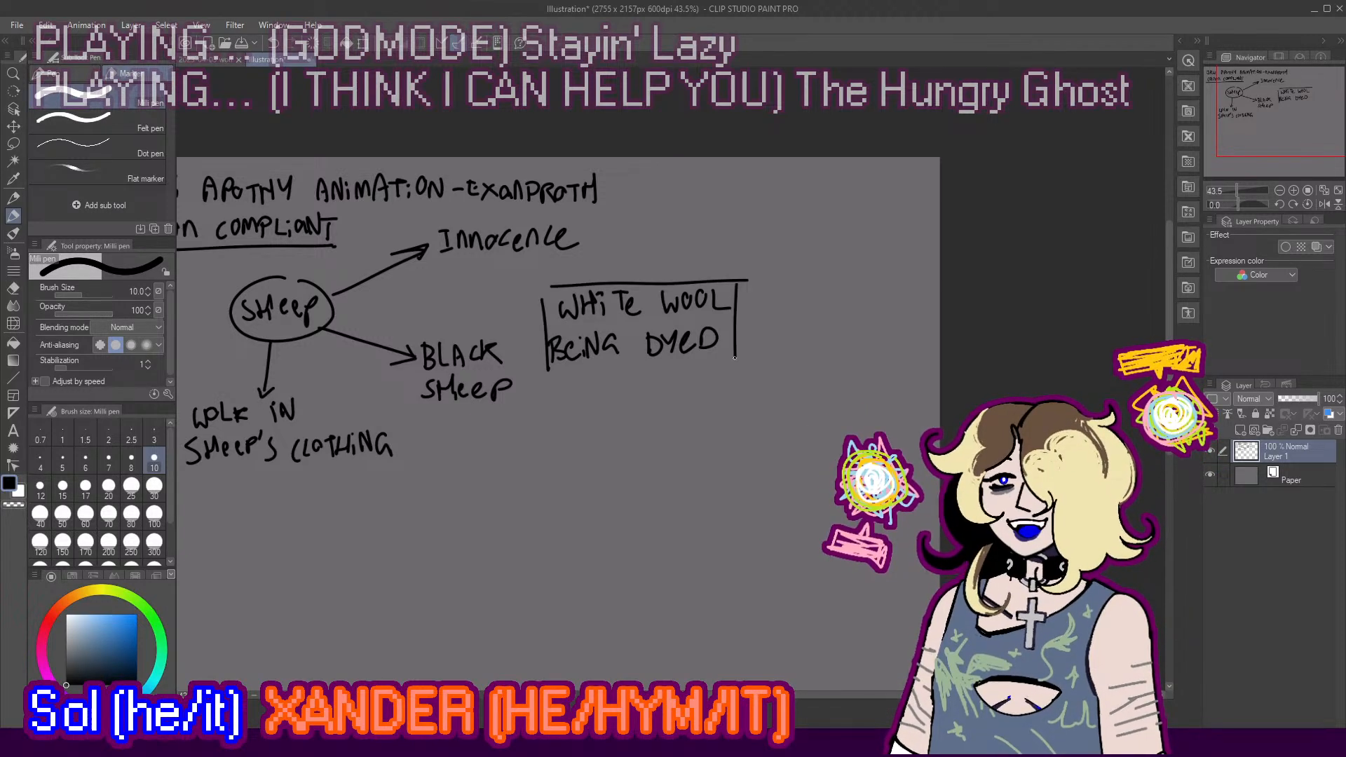
{"action": "mouse_move", "coordinate": [554, 382]}
{"action": "left_mouse_down"}
{"action": "mouse_move", "coordinate": [730, 385]}
{"action": "mouse_move", "coordinate": [629, 367]}
{"action": "mouse_move", "coordinate": [756, 352]}
{"action": "mouse_move", "coordinate": [640, 369]}
{"action": "mouse_move", "coordinate": [736, 367]}
{"action": "left_mouse_up"}
{"action": "key", "text": "ctrl+z"}
{"action": "key", "text": "ctrl+z"}
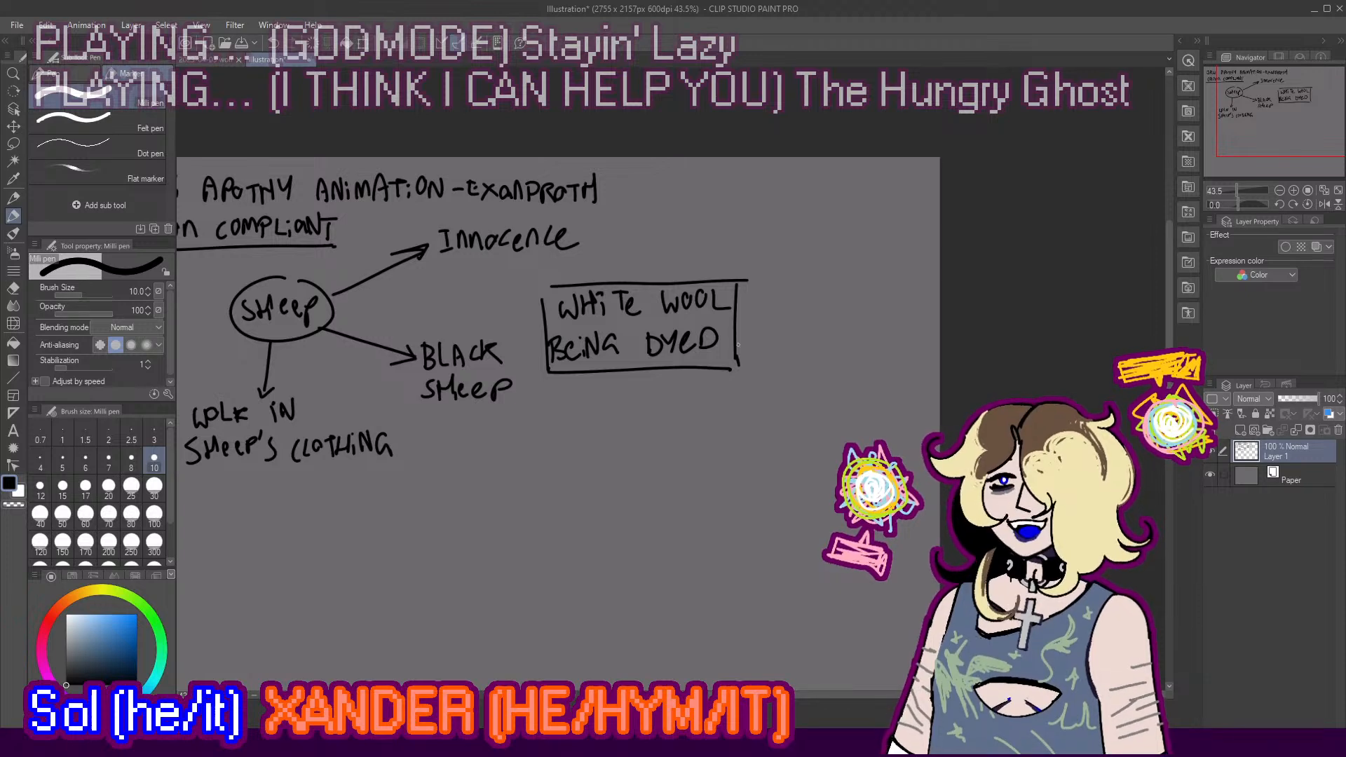
Step: Select the framed "WHITE WOOL BEING DYED" note, nudge it slightly up and left, and clear the selection
{"action": "scroll", "coordinate": [526, 450], "scroll_direction": "down", "scroll_amount": 4}
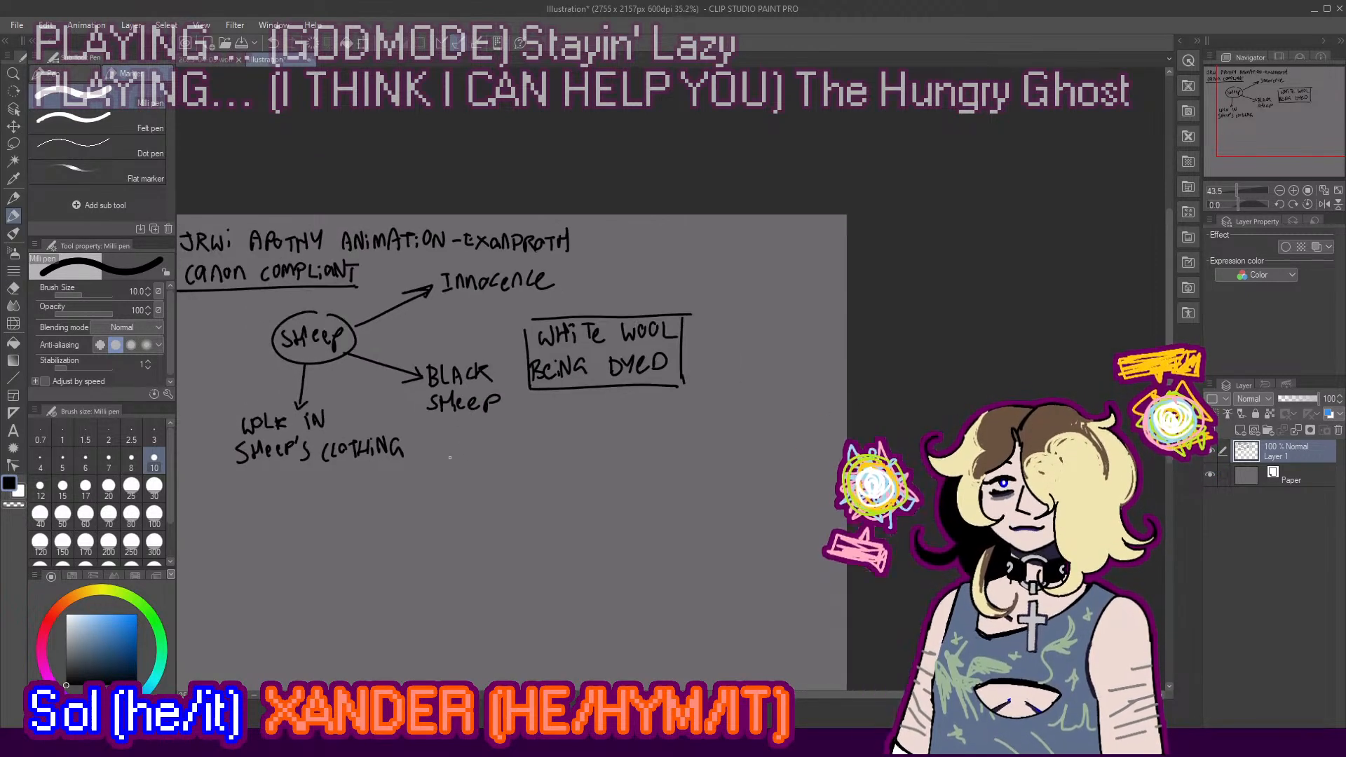
{"action": "scroll", "coordinate": [550, 349], "scroll_direction": "up", "scroll_amount": 3}
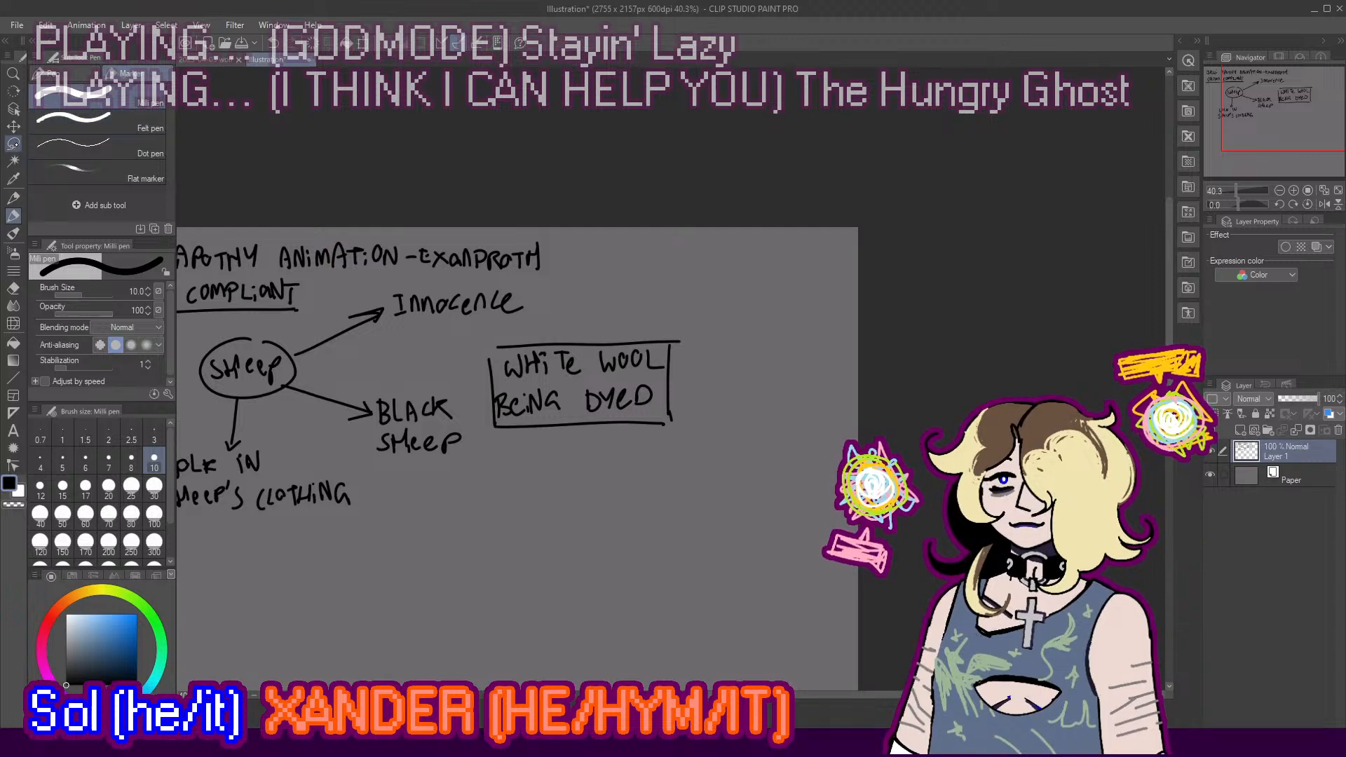
{"action": "left_click", "coordinate": [14, 143]}
{"action": "left_click_drag", "start_coordinate": [472, 328], "coordinate": [701, 455]}
{"action": "key", "text": "k"}
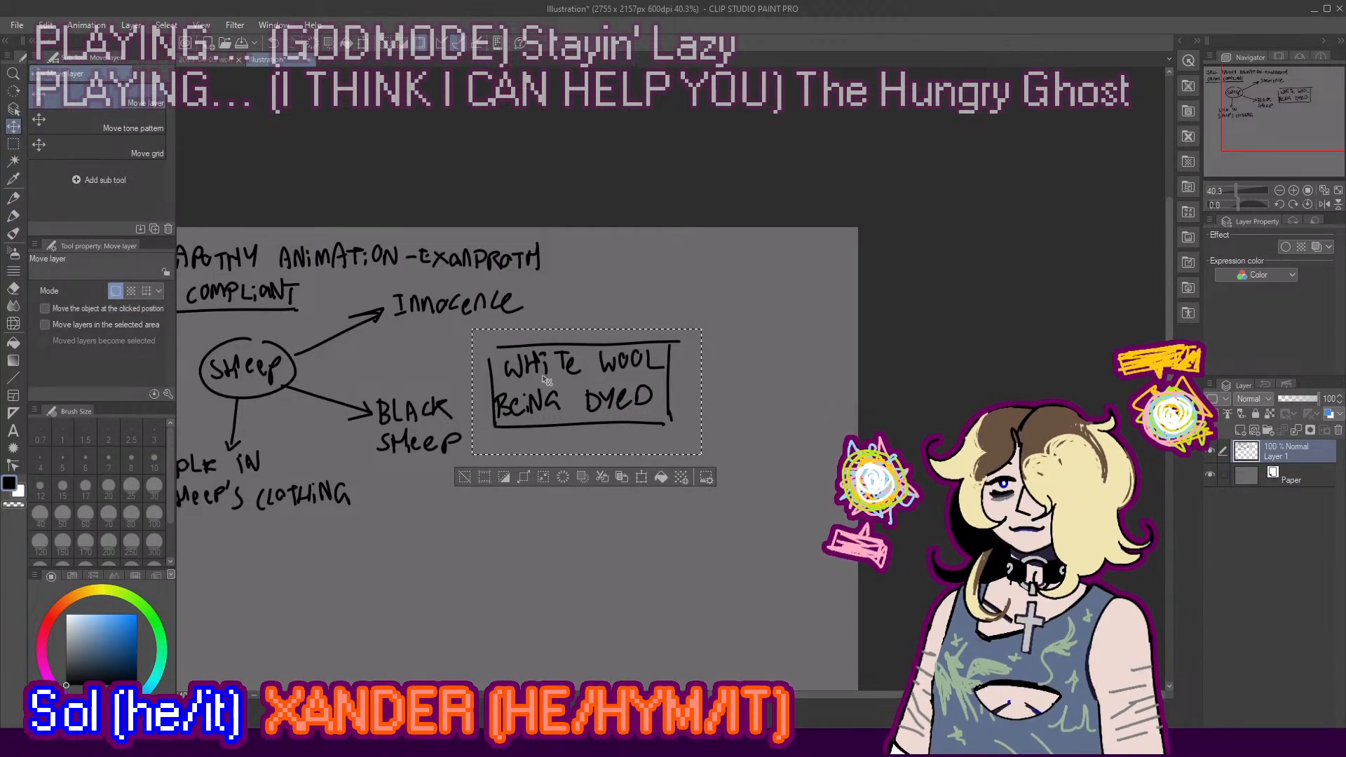
{"action": "left_click_drag", "start_coordinate": [547, 380], "coordinate": [542, 374]}
{"action": "key", "text": "ctrl+d"}
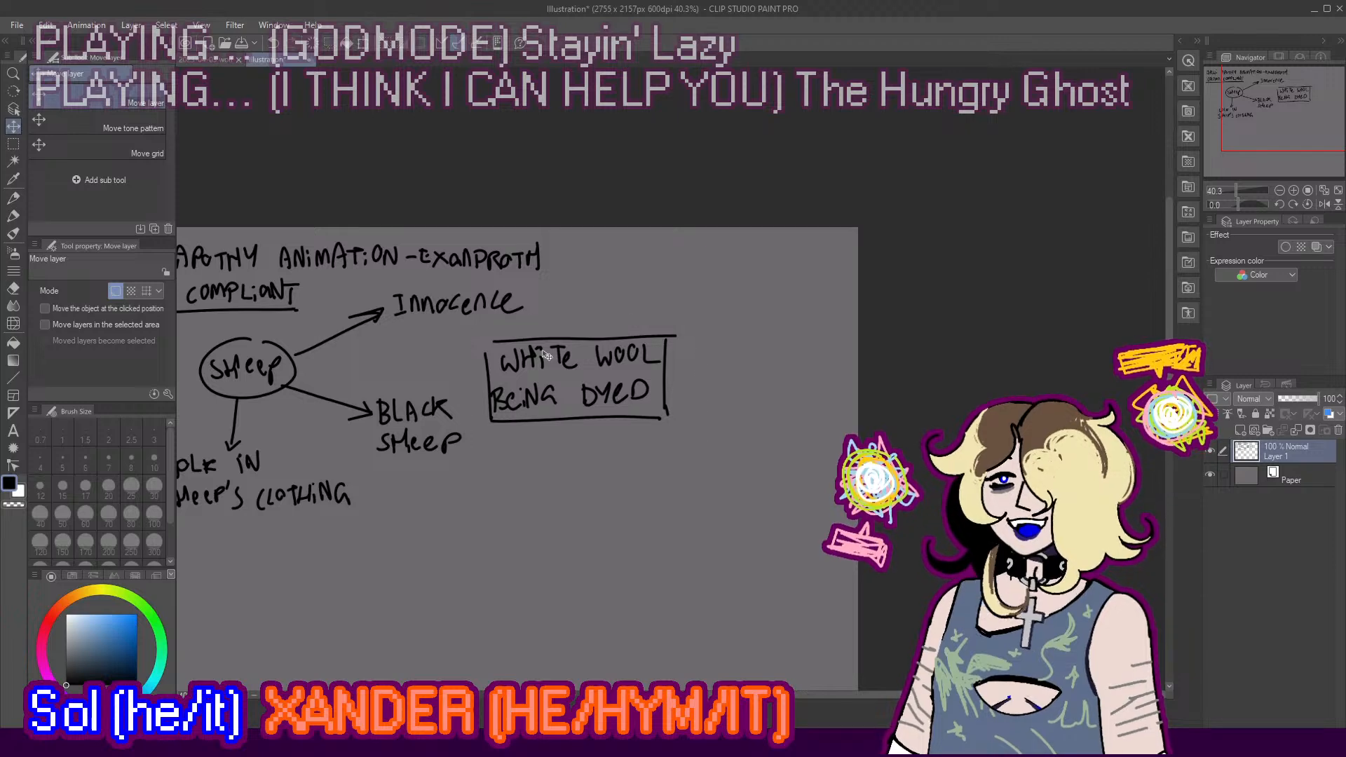
{"action": "scroll", "coordinate": [546, 356], "scroll_direction": "down", "scroll_amount": 3}
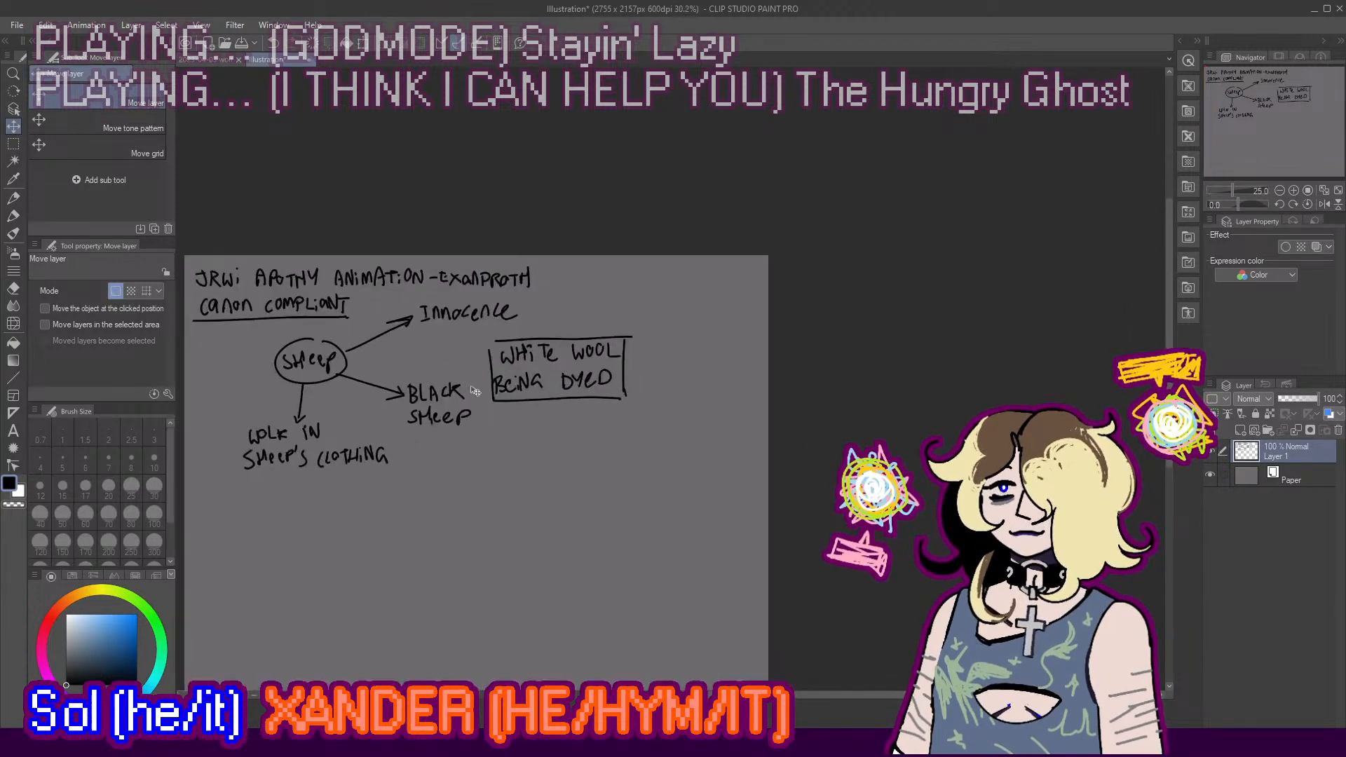
{"action": "scroll", "coordinate": [540, 515], "scroll_direction": "down", "scroll_amount": 1}
{"action": "left_click", "coordinate": [13, 215]}
{"action": "scroll", "coordinate": [561, 400], "scroll_direction": "down", "scroll_amount": 3}
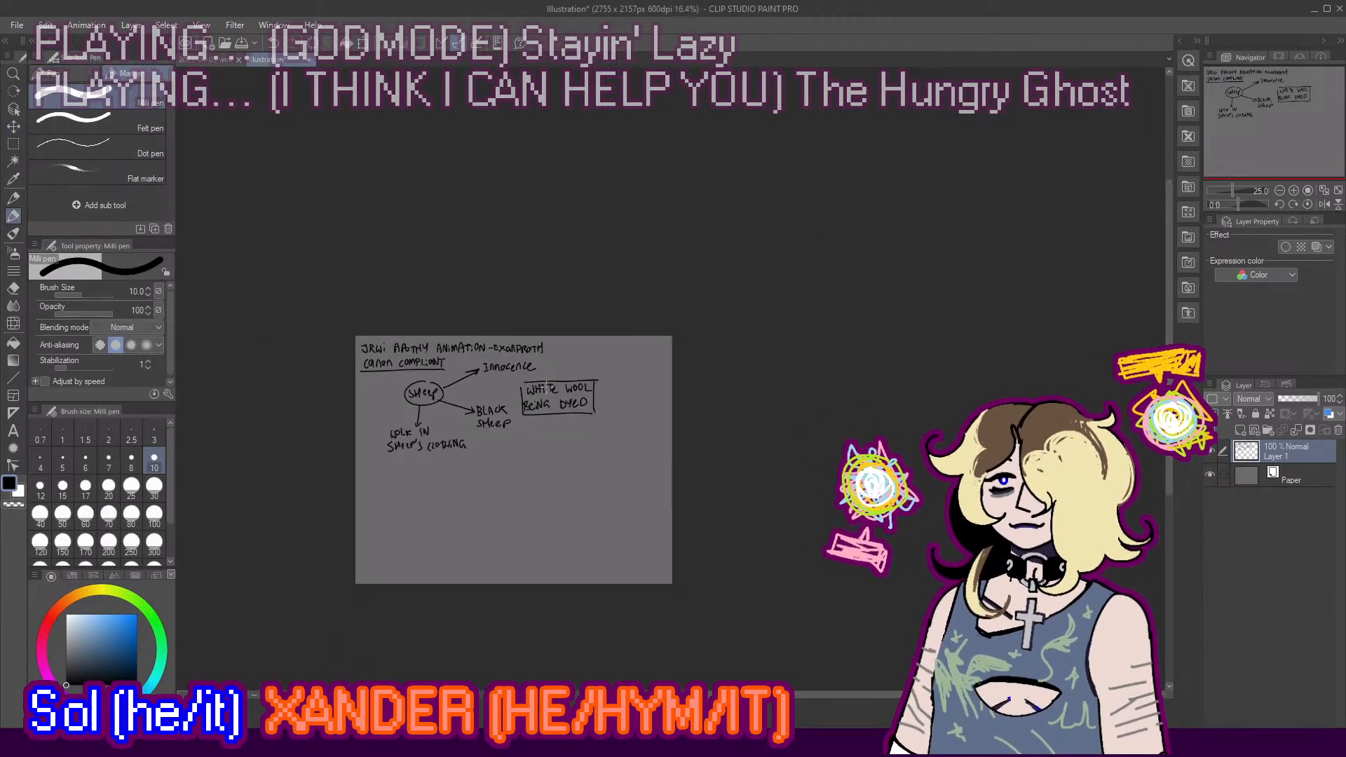
{"action": "scroll", "coordinate": [403, 361], "scroll_direction": "up", "scroll_amount": 1}
{"action": "scroll", "coordinate": [740, 396], "scroll_direction": "up", "scroll_amount": 1}
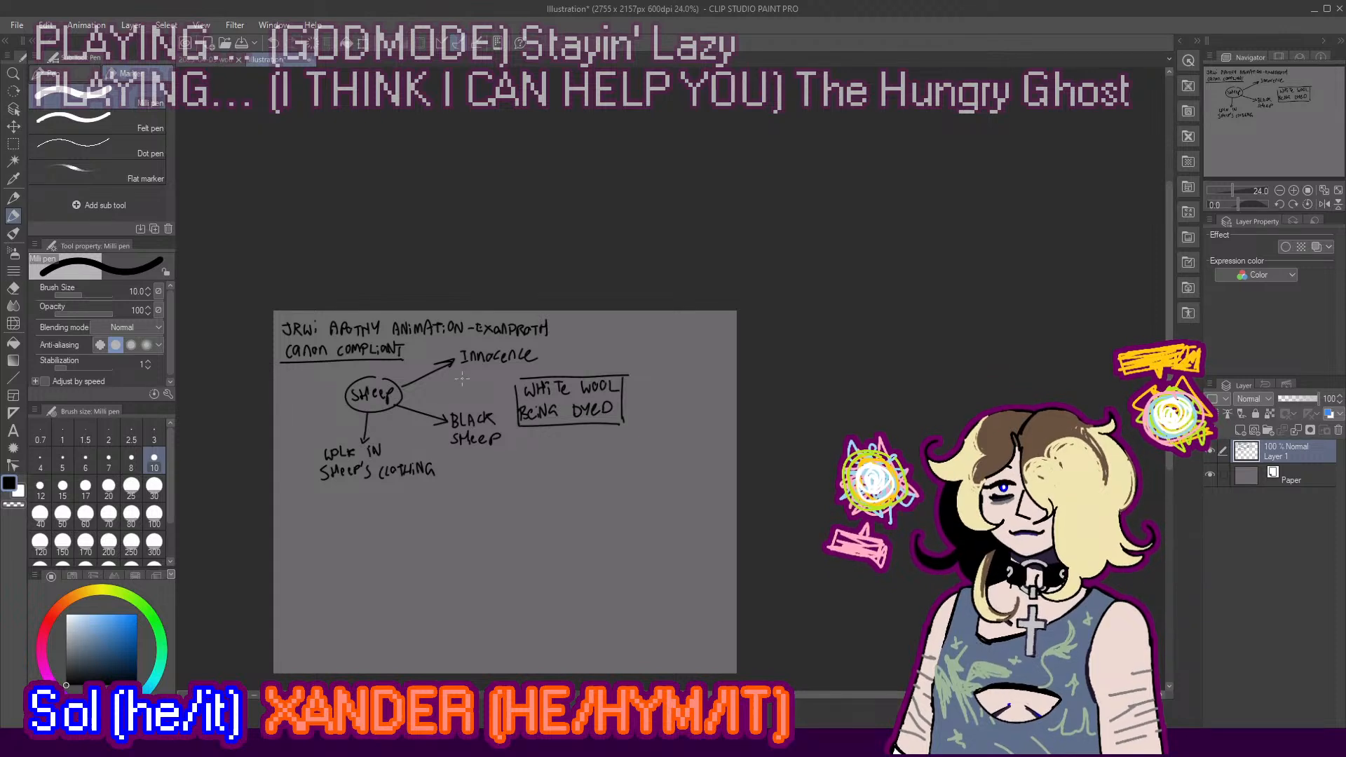
{"action": "scroll", "coordinate": [606, 361], "scroll_direction": "up", "scroll_amount": 1}
{"action": "scroll", "coordinate": [560, 158], "scroll_direction": "down", "scroll_amount": 2}
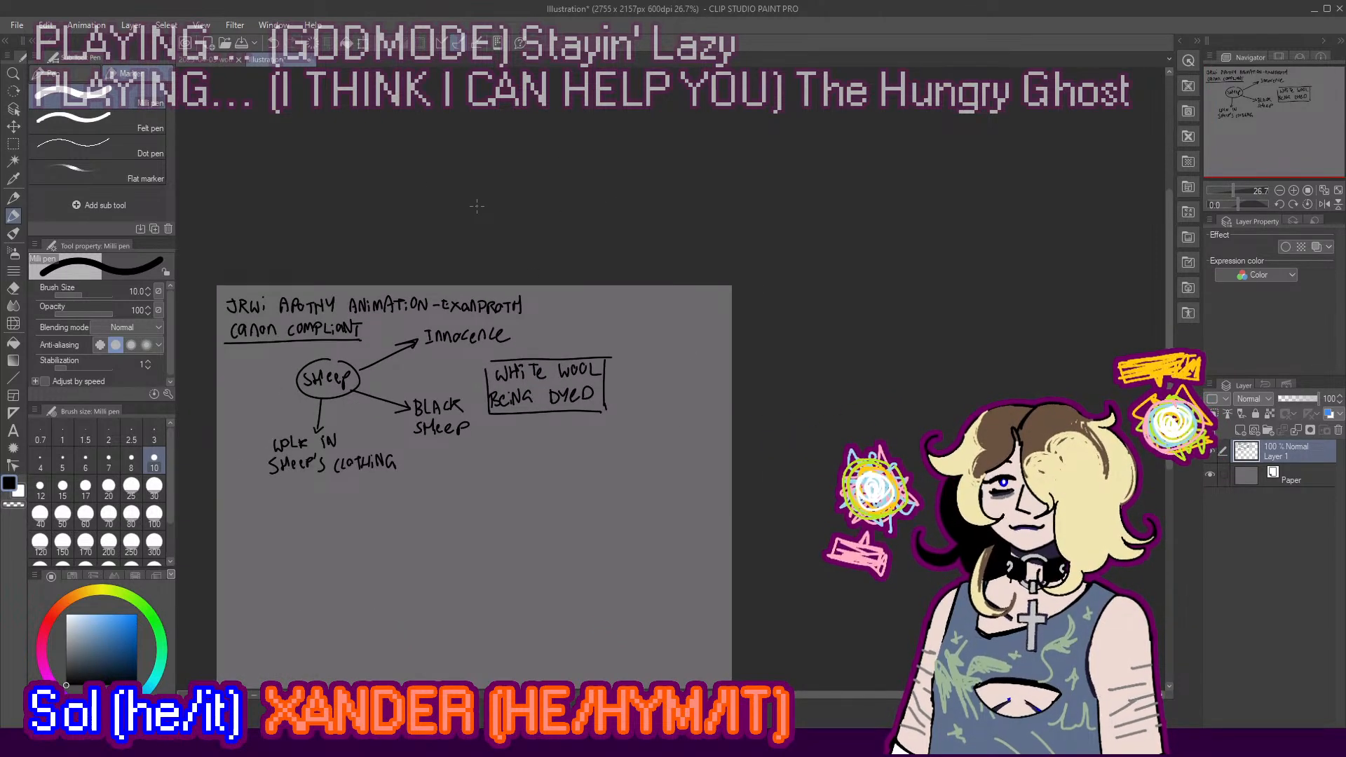
{"action": "scroll", "coordinate": [414, 288], "scroll_direction": "down", "scroll_amount": 1}
{"action": "scroll", "coordinate": [455, 438], "scroll_direction": "up", "scroll_amount": 1}
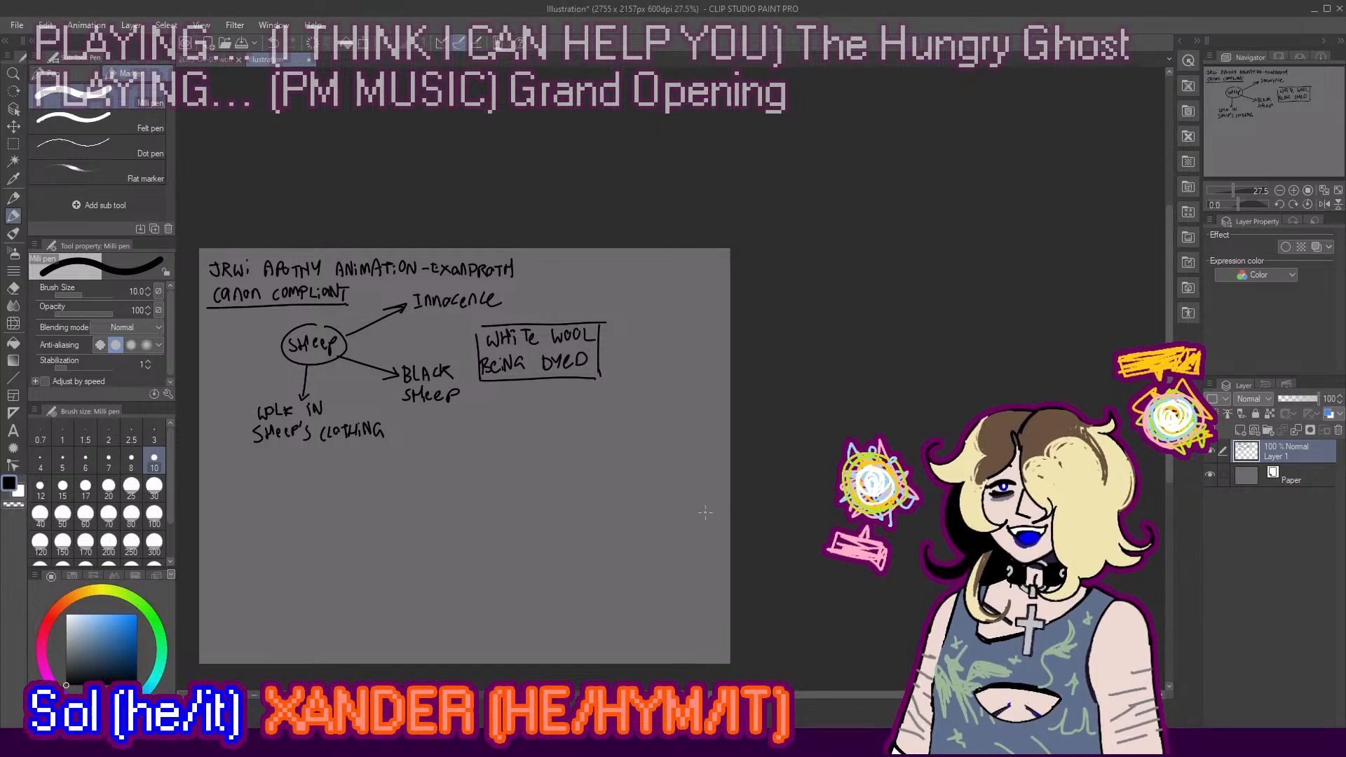
{"action": "scroll", "coordinate": [727, 432], "scroll_direction": "down", "scroll_amount": 1}
{"action": "scroll", "coordinate": [363, 411], "scroll_direction": "up", "scroll_amount": 2}
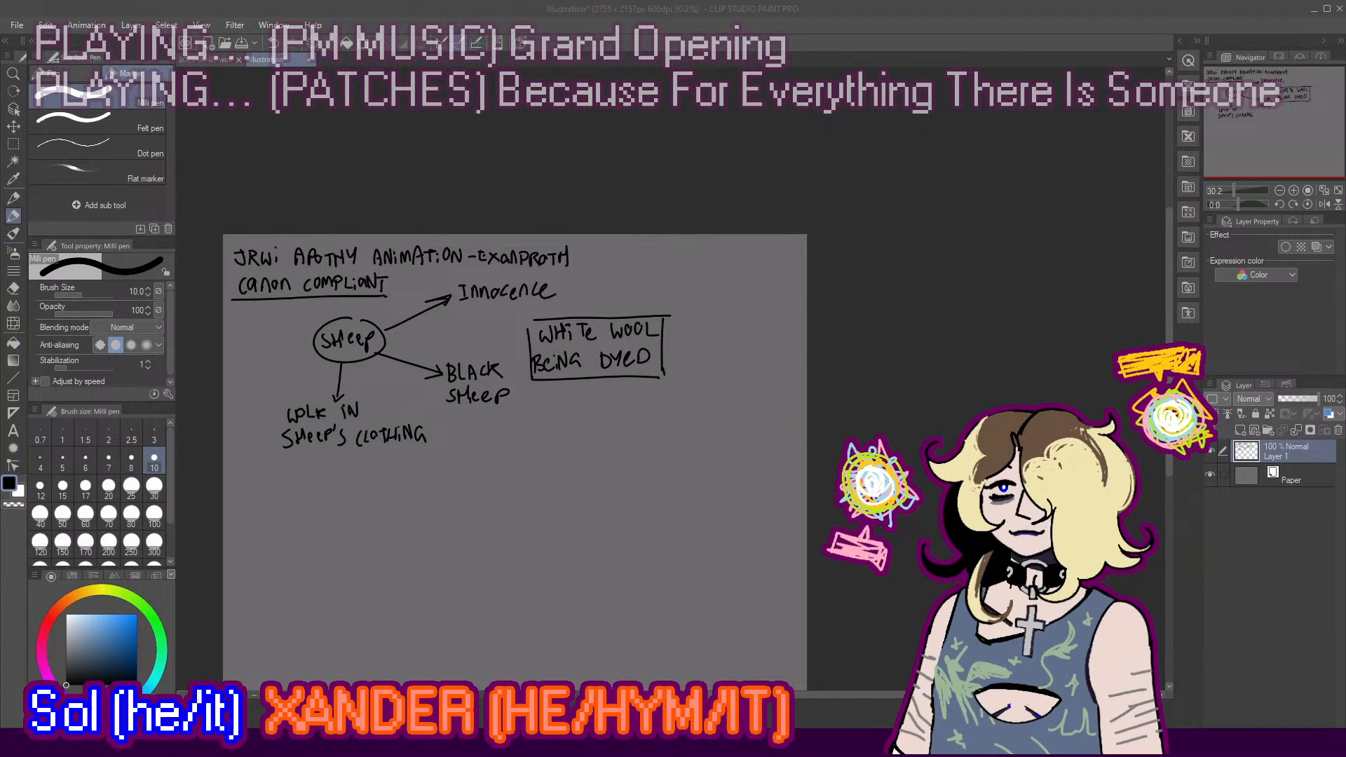
{"action": "scroll", "coordinate": [703, 316], "scroll_direction": "down", "scroll_amount": 1}
{"action": "scroll", "coordinate": [526, 468], "scroll_direction": "up", "scroll_amount": 1}
{"action": "scroll", "coordinate": [652, 336], "scroll_direction": "down", "scroll_amount": 1}
{"action": "scroll", "coordinate": [435, 544], "scroll_direction": "up", "scroll_amount": 1}
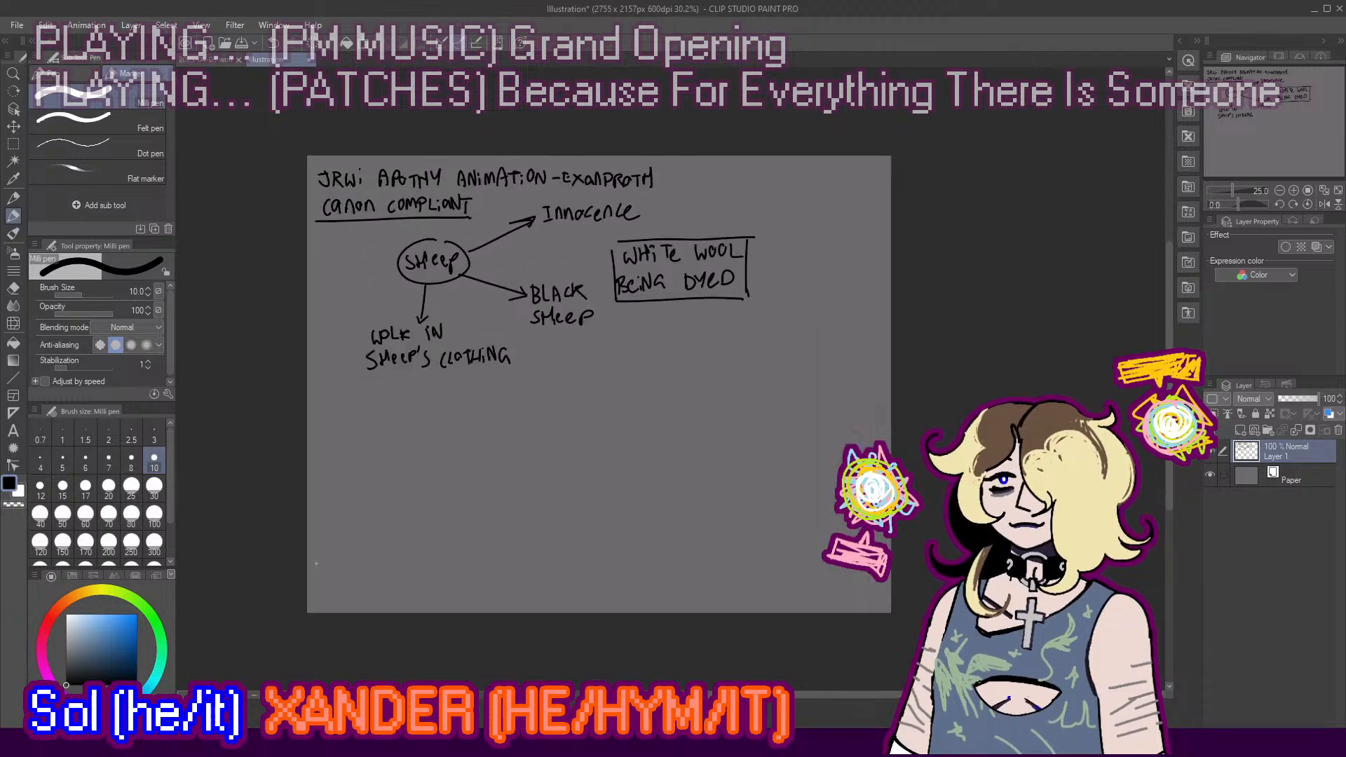
{"action": "scroll", "coordinate": [435, 545], "scroll_direction": "up", "scroll_amount": 1}
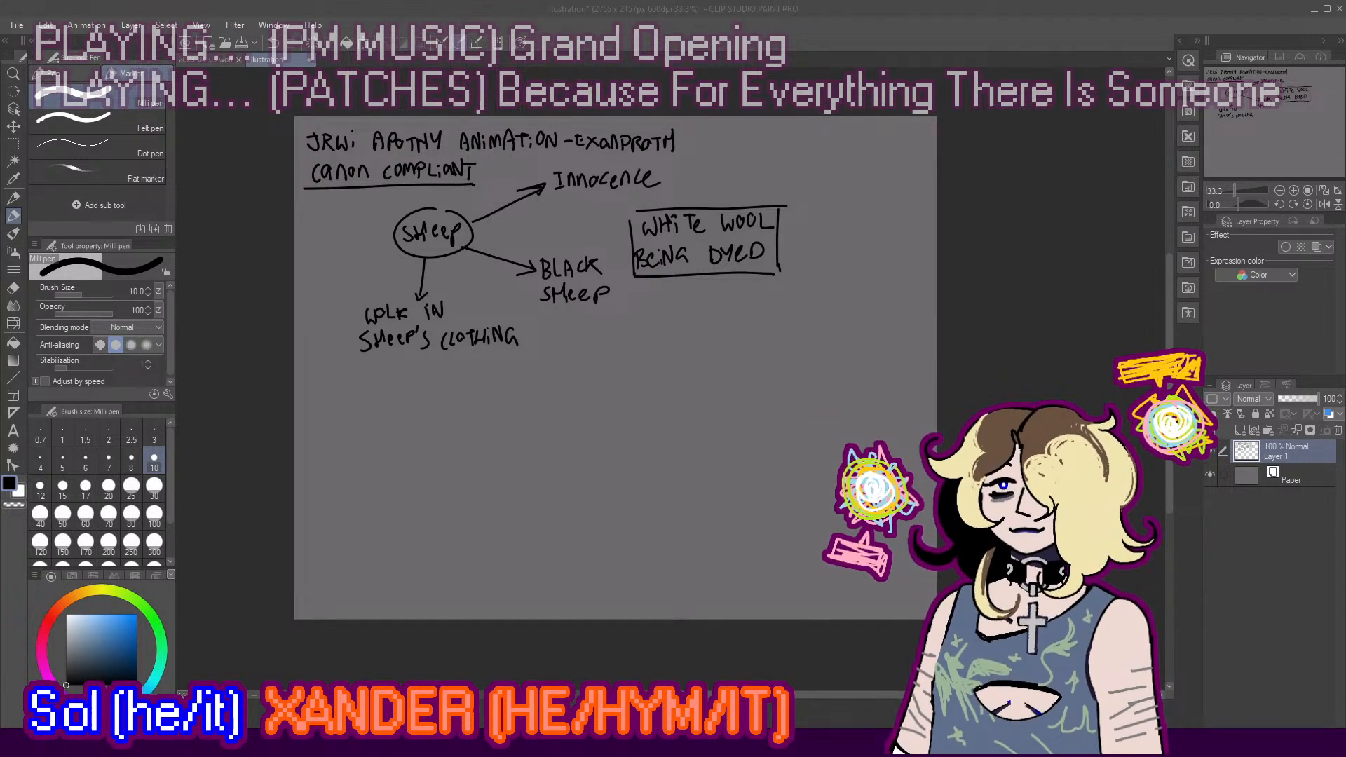
Step: Enlarge the canvas to 3339 x 2764 px by extending its right and bottom edges
{"action": "scroll", "coordinate": [566, 297], "scroll_direction": "down", "scroll_amount": 1}
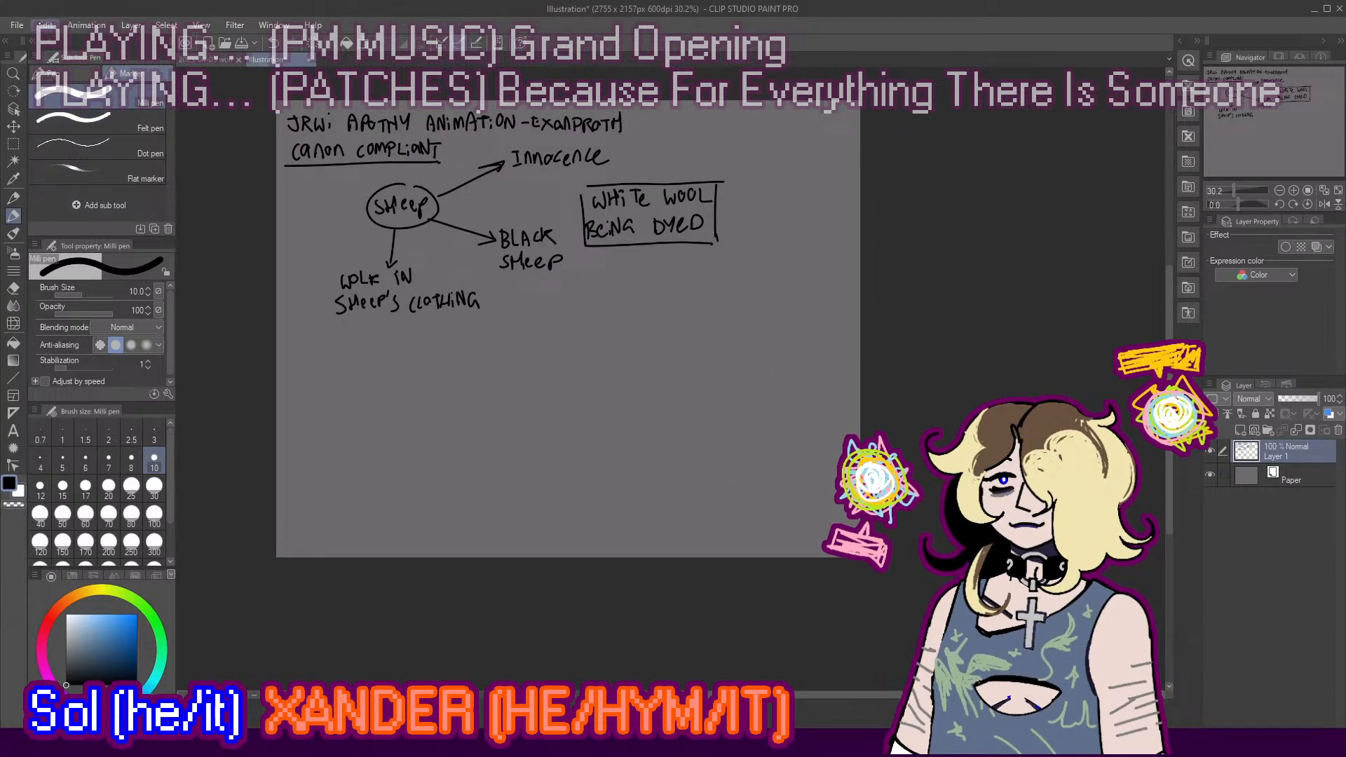
{"action": "left_click", "coordinate": [121, 397]}
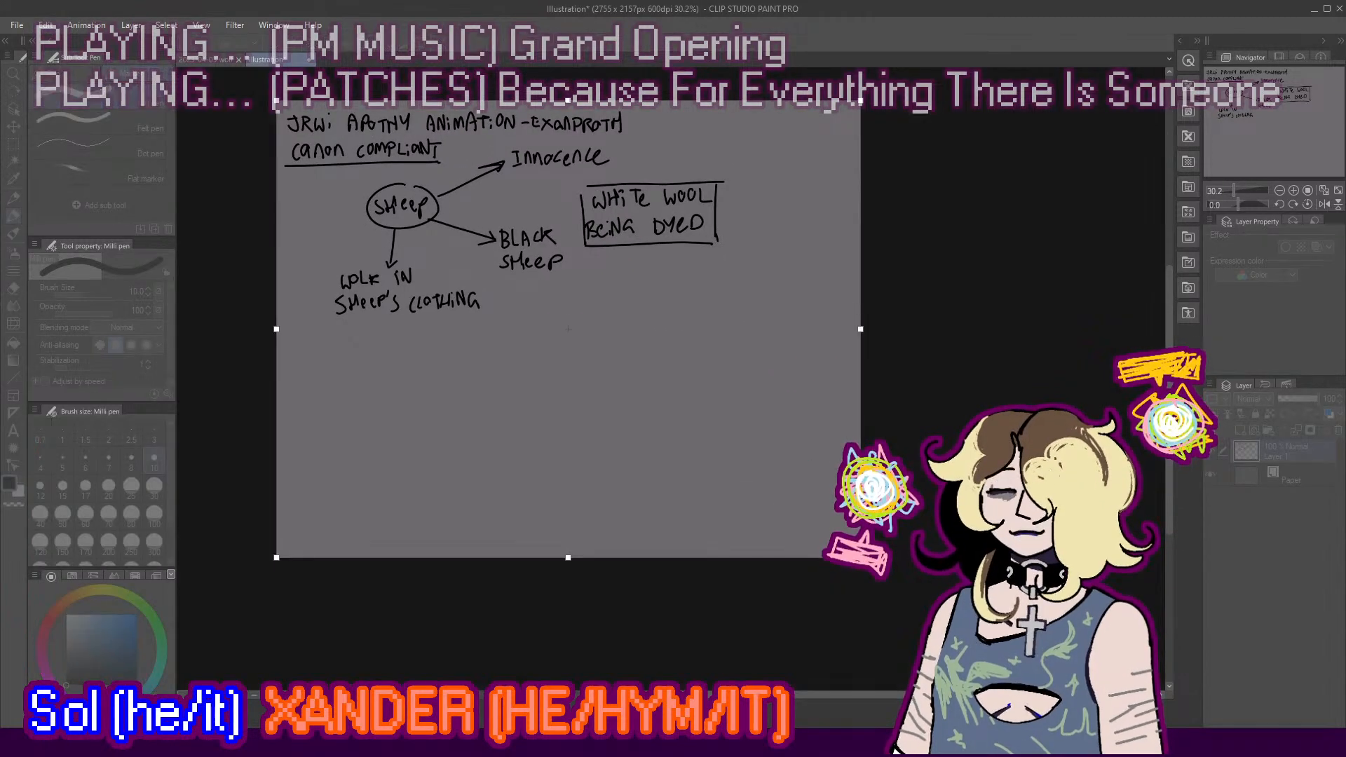
{"action": "left_click_drag", "start_coordinate": [862, 557], "coordinate": [984, 646]}
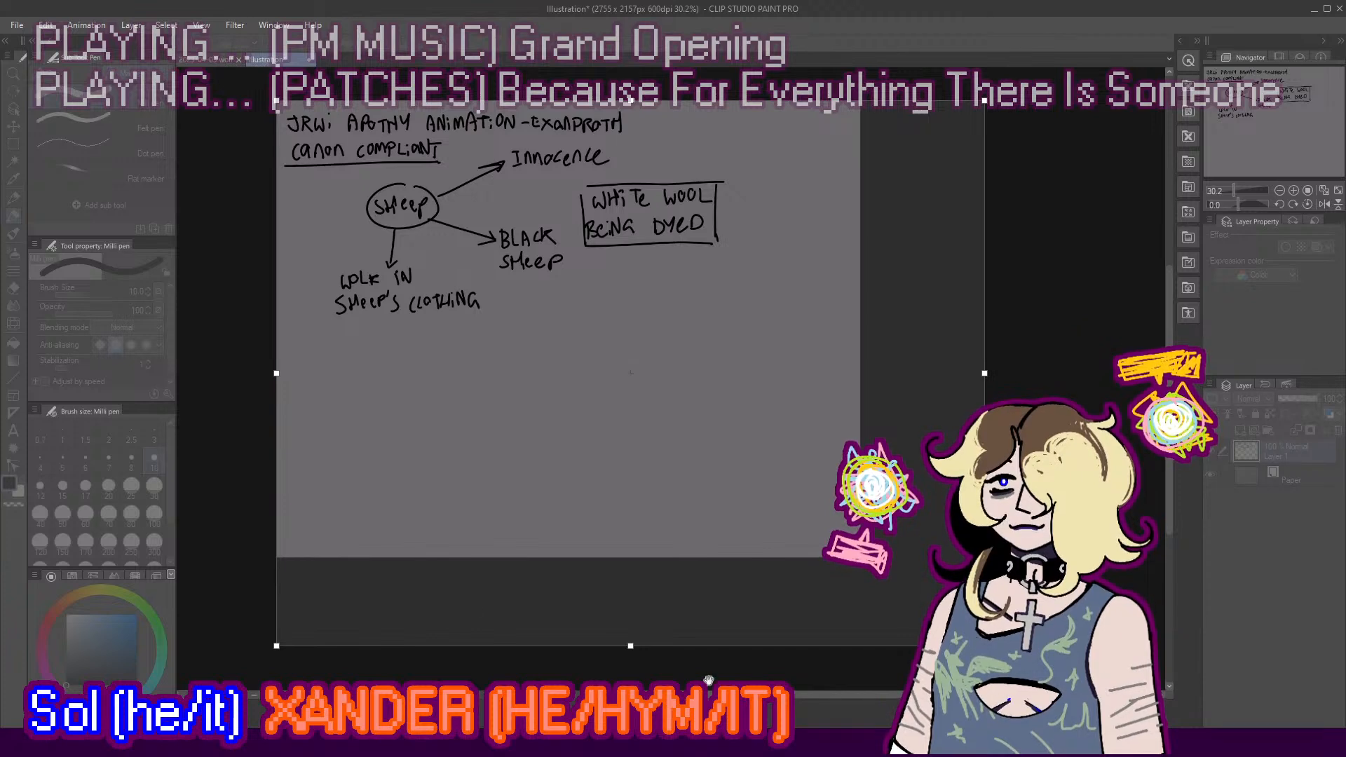
{"action": "left_click_drag", "start_coordinate": [630, 646], "coordinate": [630, 688]}
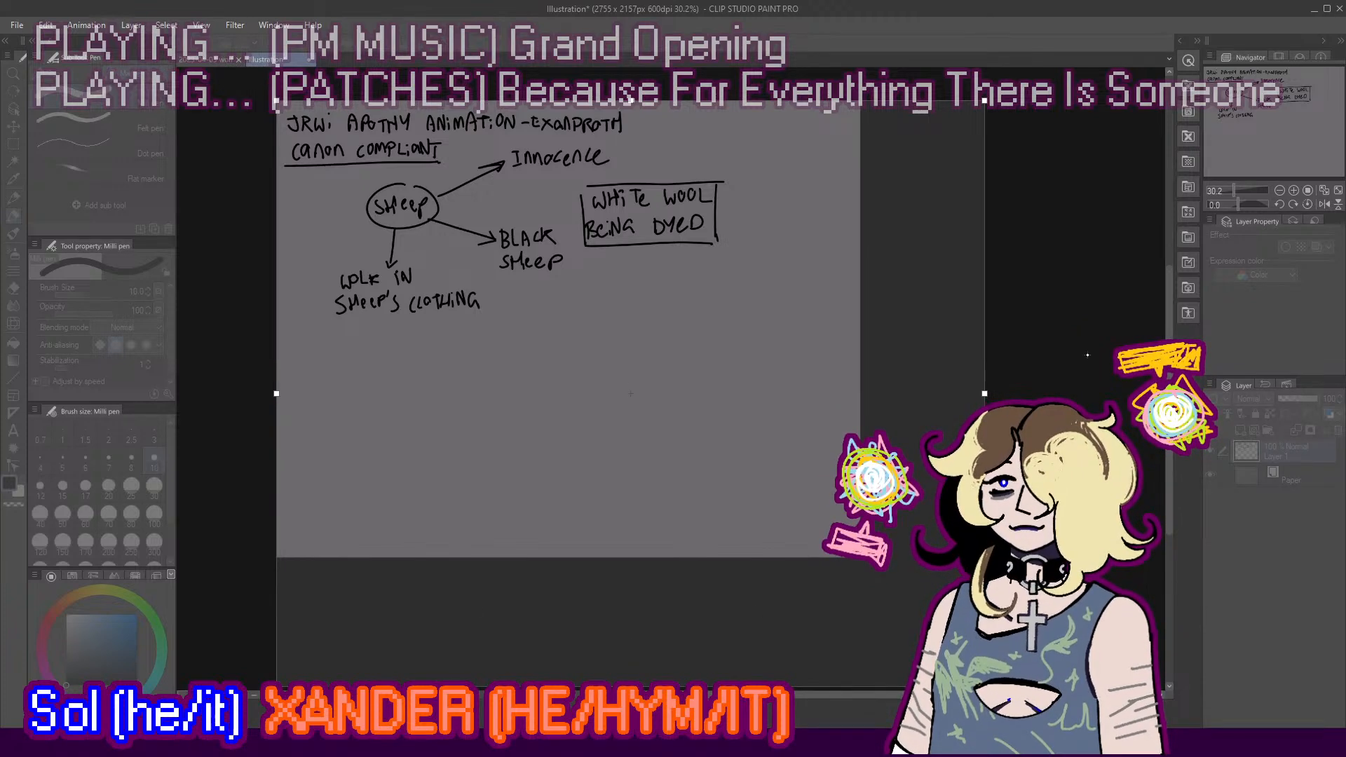
{"action": "key", "text": "Return"}
Step: Add the two-line text "Jack be nimble, Jack be quick / Jill's a little whore and her alibis are turning tricks" below the mind map
{"action": "key", "text": "t"}
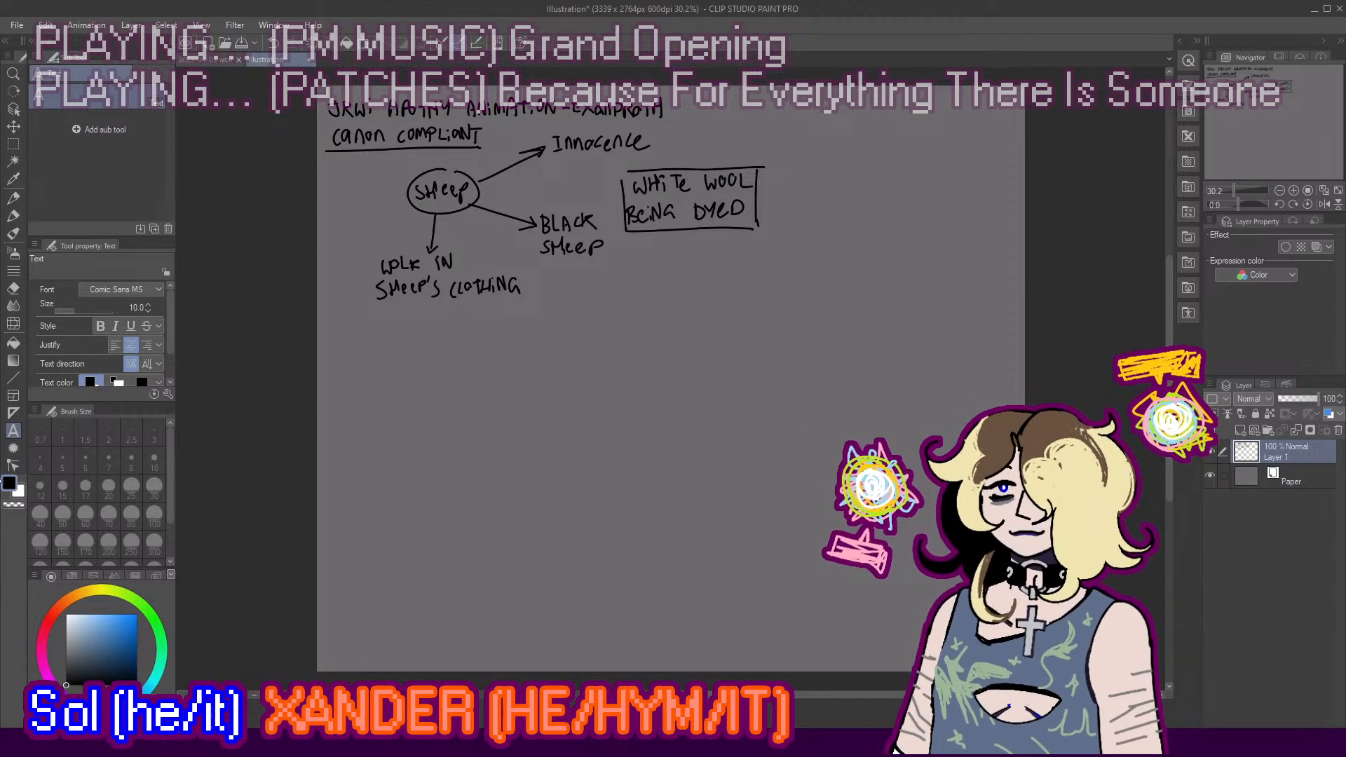
{"action": "scroll", "coordinate": [446, 384], "scroll_direction": "up", "scroll_amount": 1}
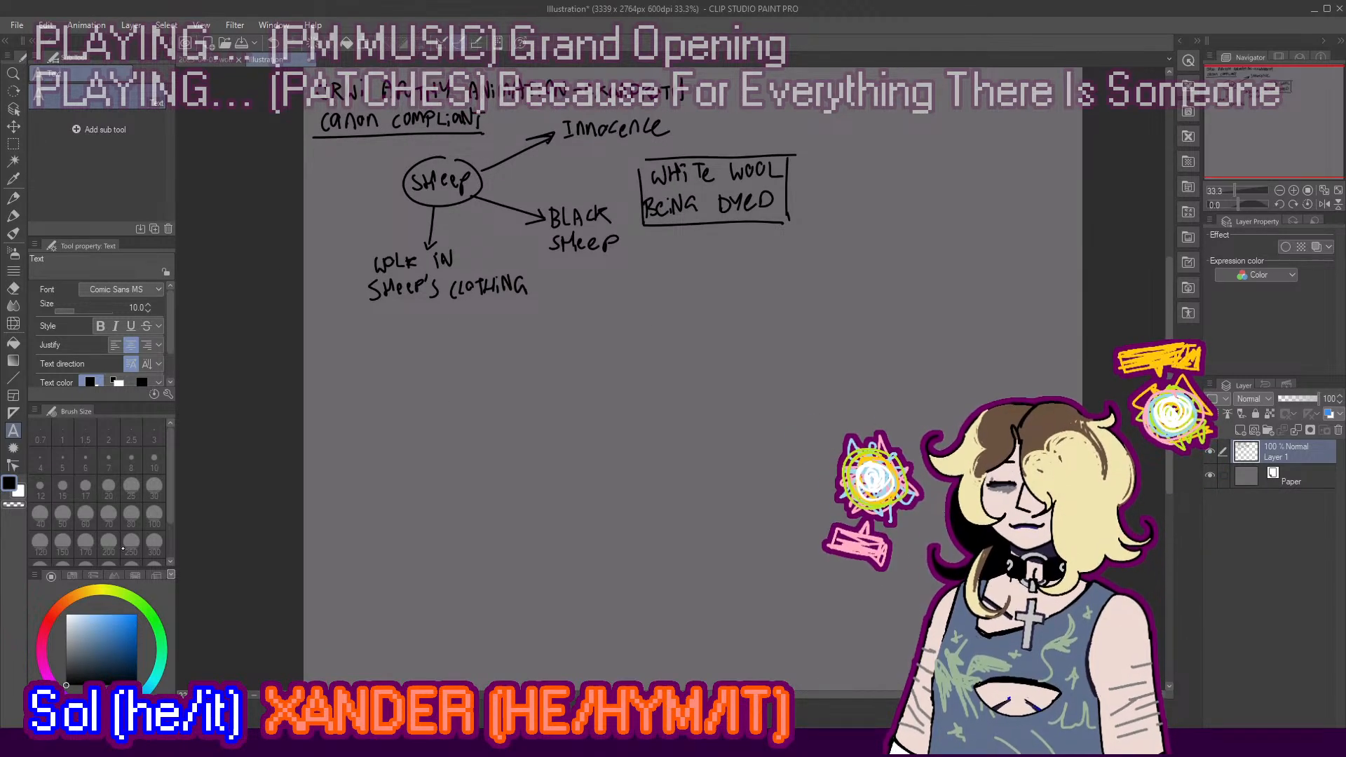
{"action": "left_click", "coordinate": [421, 347]}
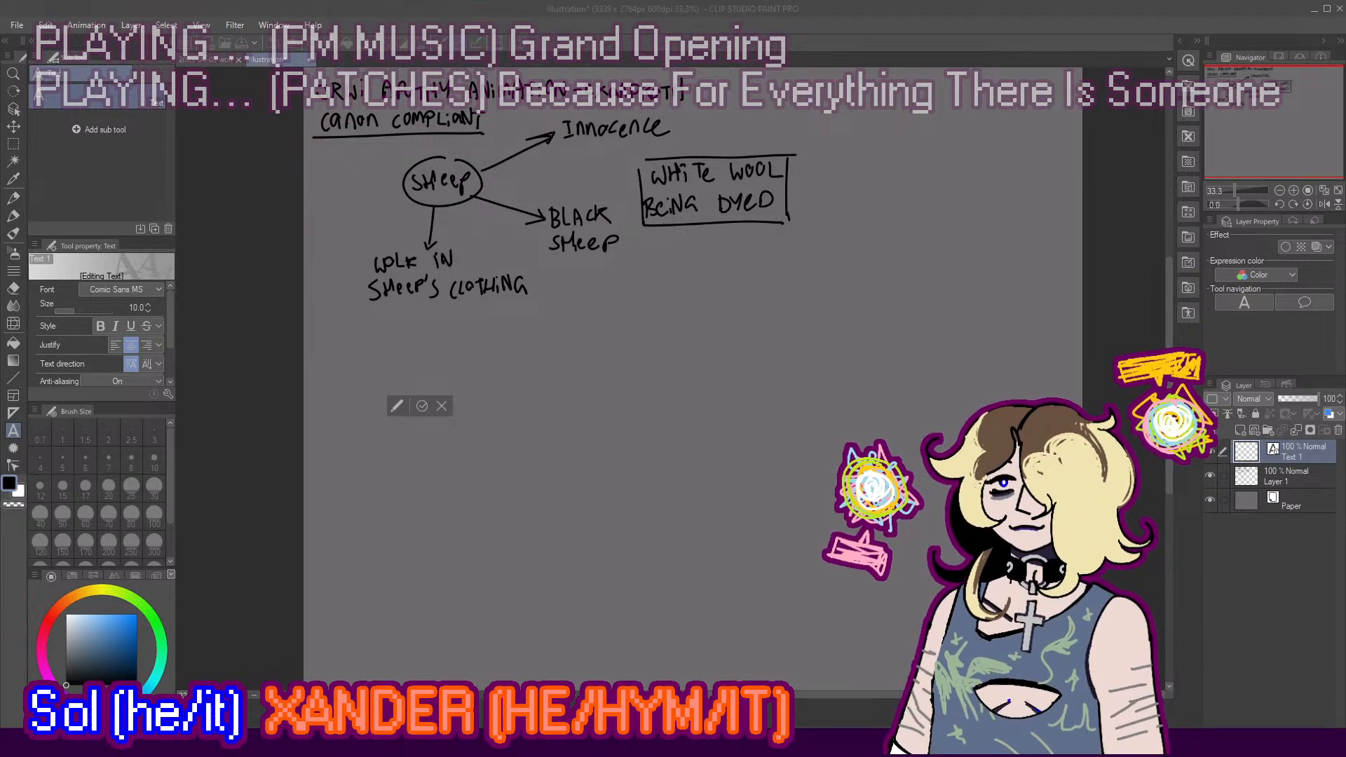
{"action": "type", "text": "Jack be nimble, Jack be quick Jill's a little whore and her alibis are turning tricks"}
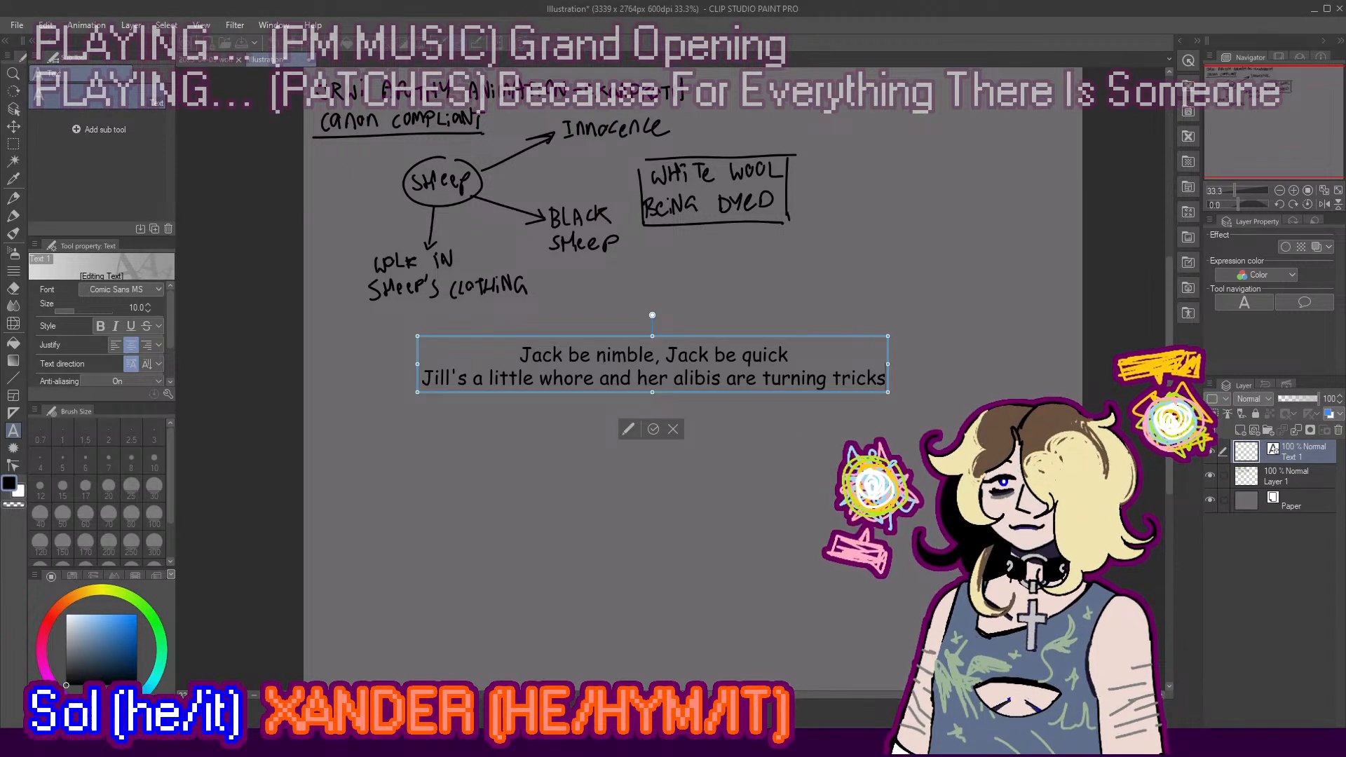
Step: Left-align both lines of the lyrics text, commit it, and move it a little down and to the left
{"action": "key", "text": "ctrl+a"}
{"action": "left_click", "coordinate": [115, 345]}
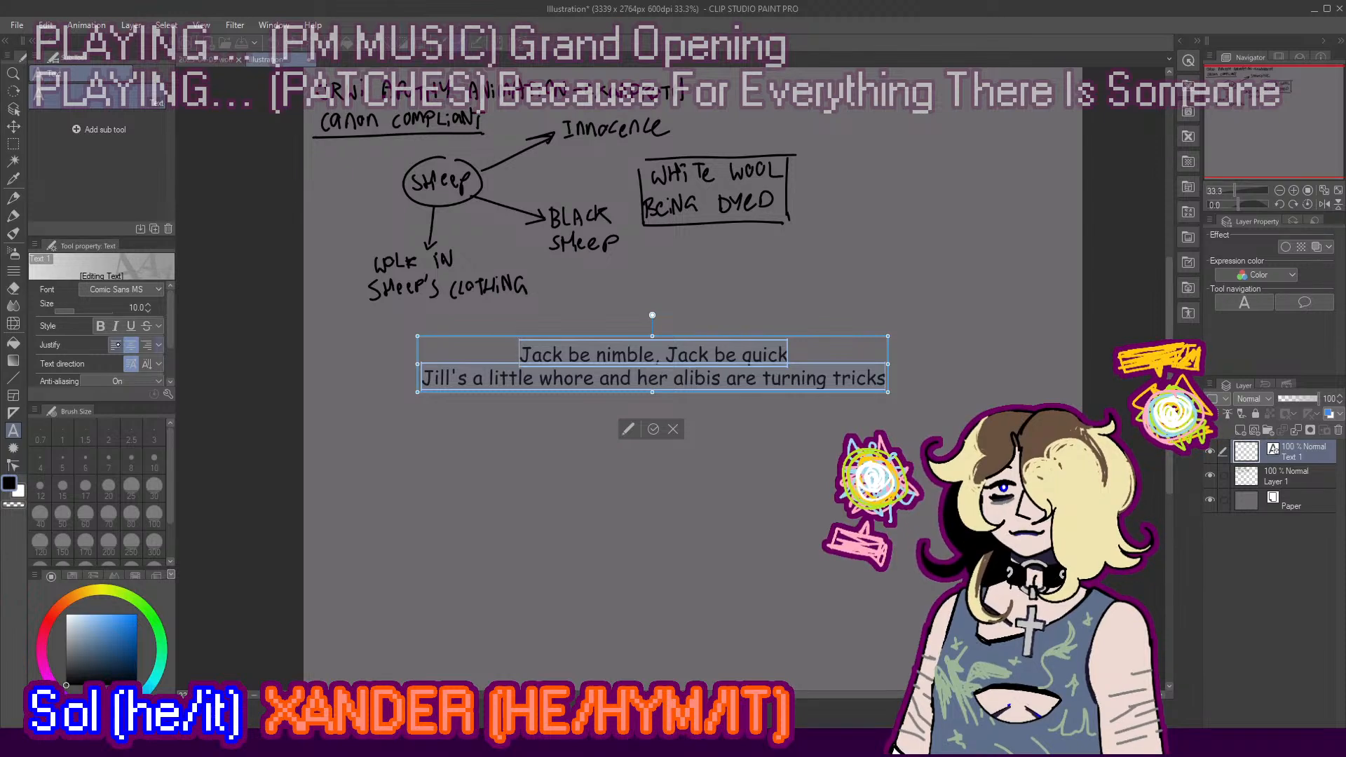
{"action": "left_click", "coordinate": [653, 429]}
{"action": "left_click", "coordinate": [13, 126]}
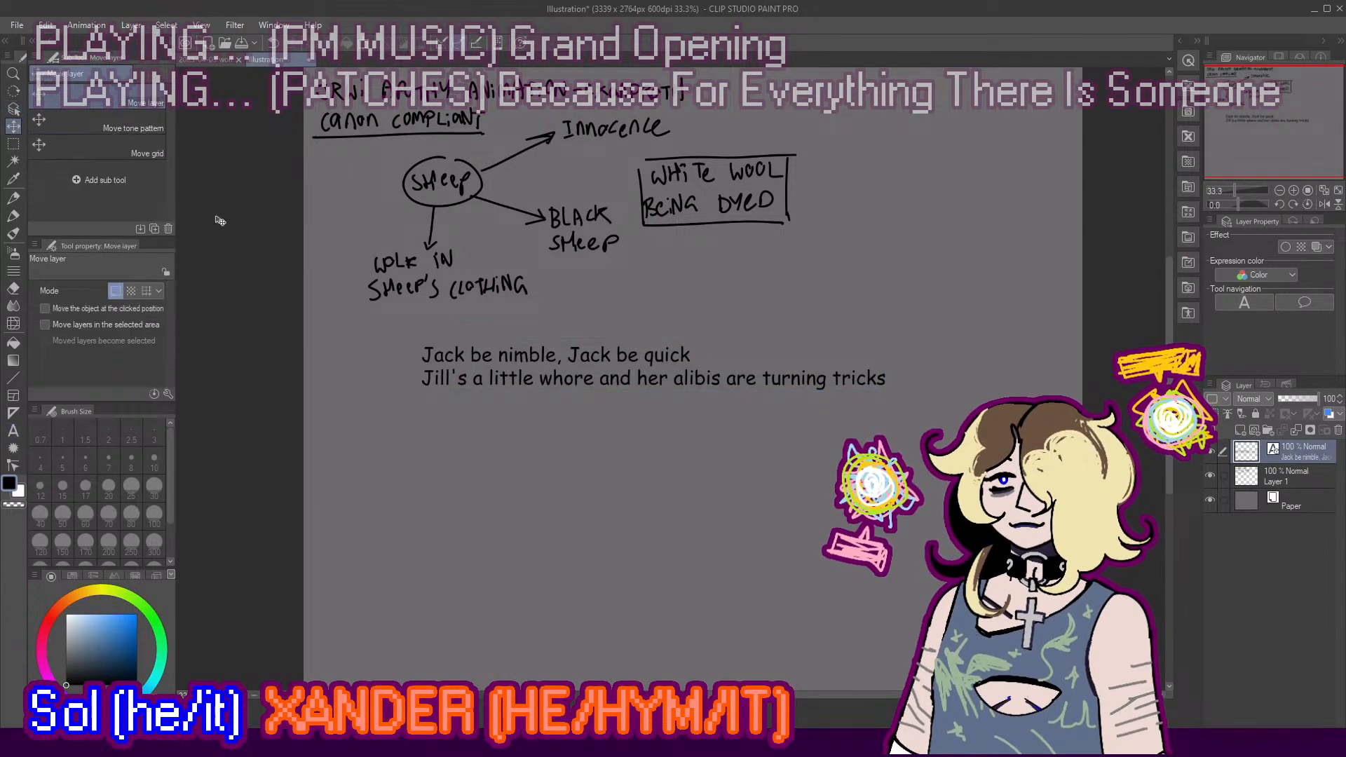
{"action": "left_click_drag", "start_coordinate": [659, 389], "coordinate": [587, 437]}
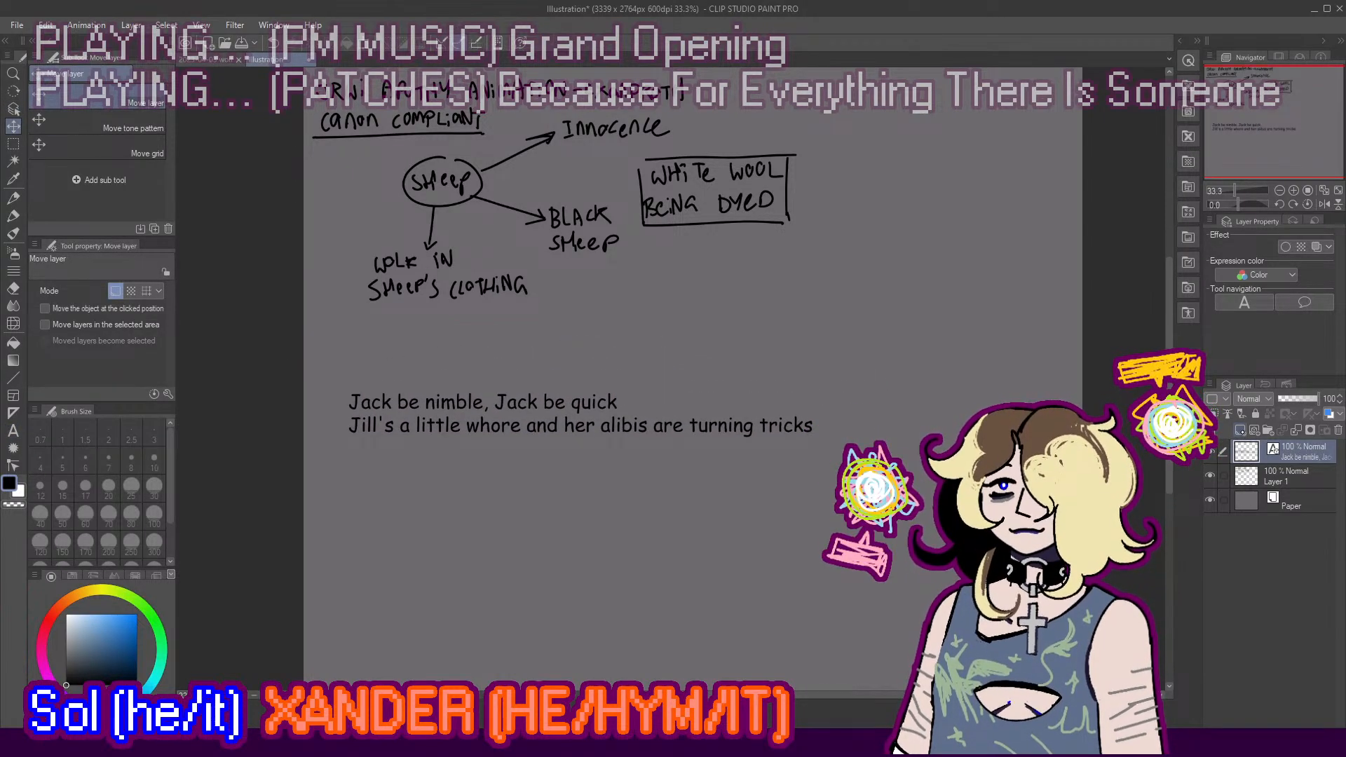
Step: Create a new layer and draw an opening curly brace with the Milli pen along the left side of the lyrics
{"action": "key", "text": "ctrl+shift+n"}
{"action": "left_click", "coordinate": [13, 215]}
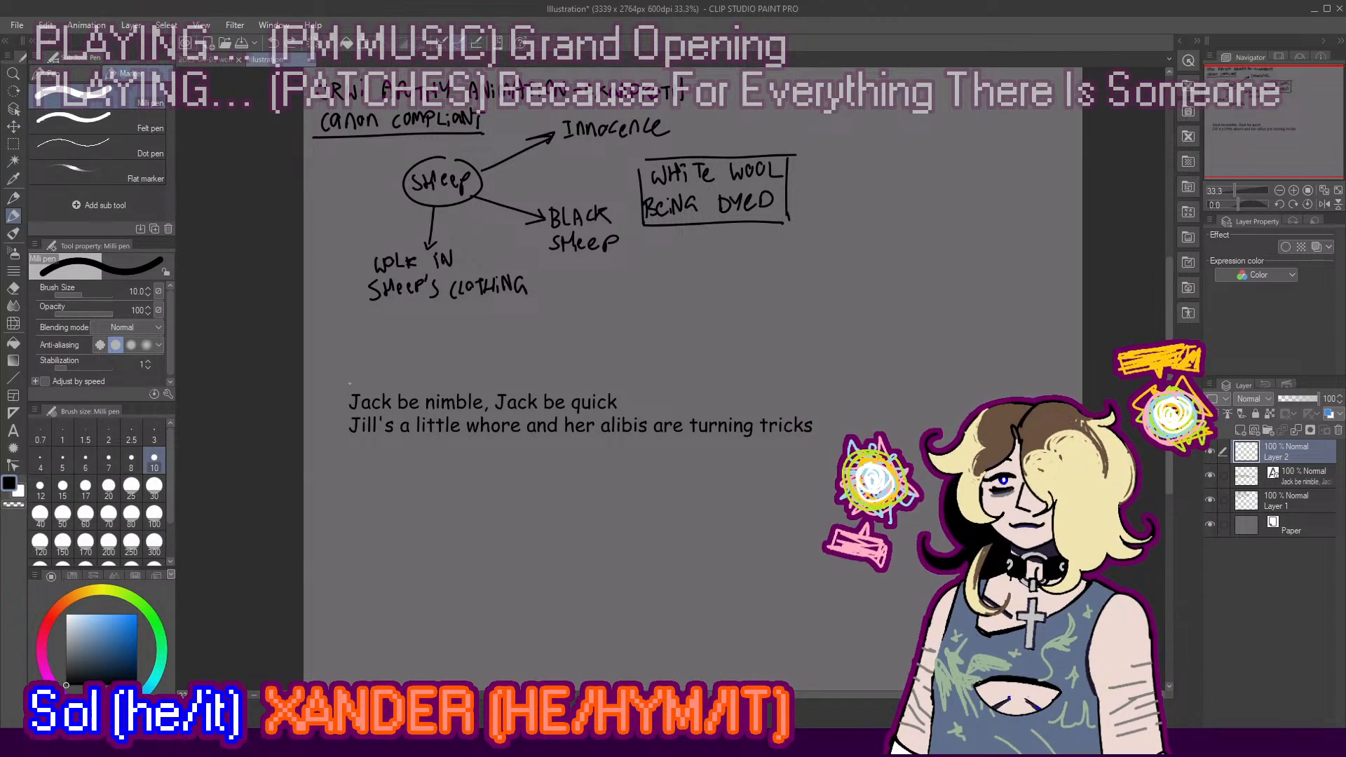
{"action": "mouse_move", "coordinate": [349, 383]}
{"action": "left_mouse_down"}
{"action": "mouse_move", "coordinate": [333, 414]}
{"action": "mouse_move", "coordinate": [357, 444]}
{"action": "left_mouse_up"}
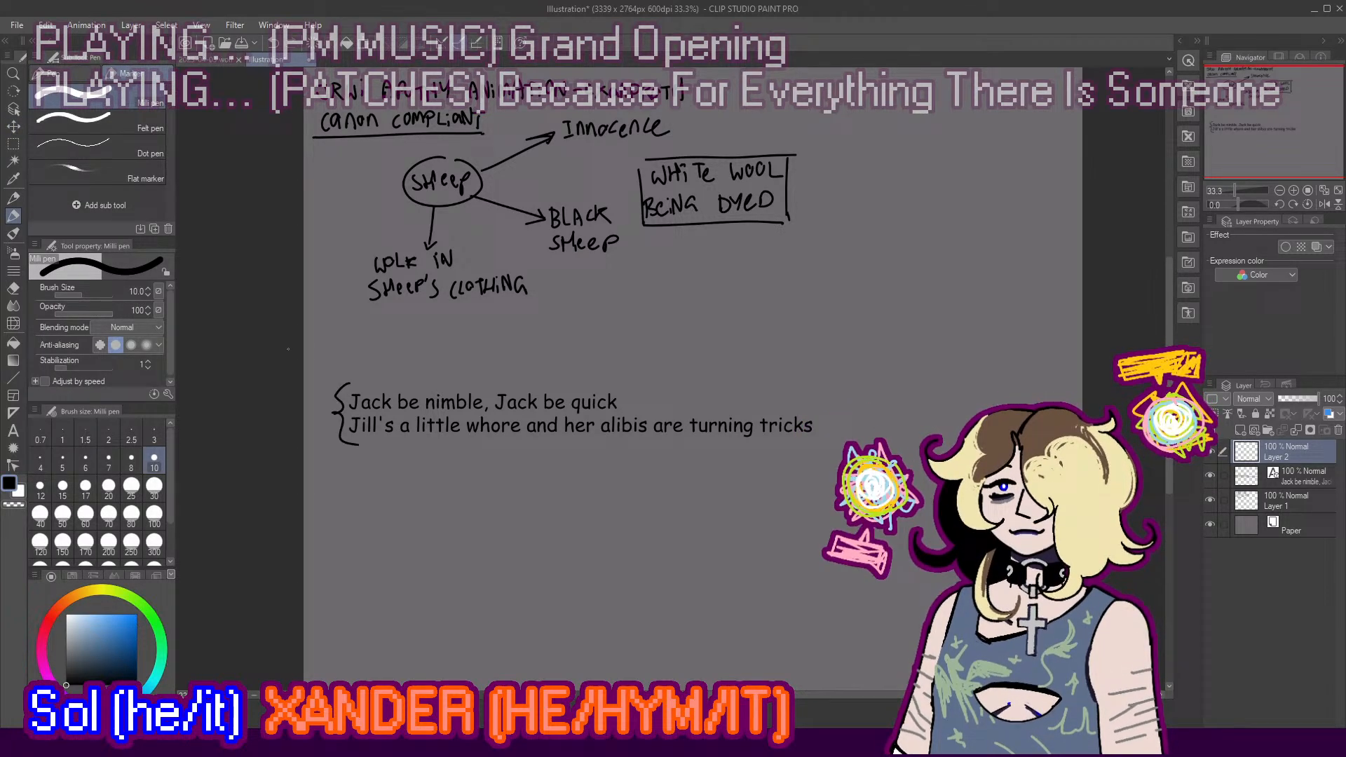
Step: Merge the brace and lyrics text layers and move the result right to leave writing room beside the brace
{"action": "left_click", "coordinate": [14, 126]}
{"action": "left_click", "coordinate": [1297, 476], "text": "shift"}
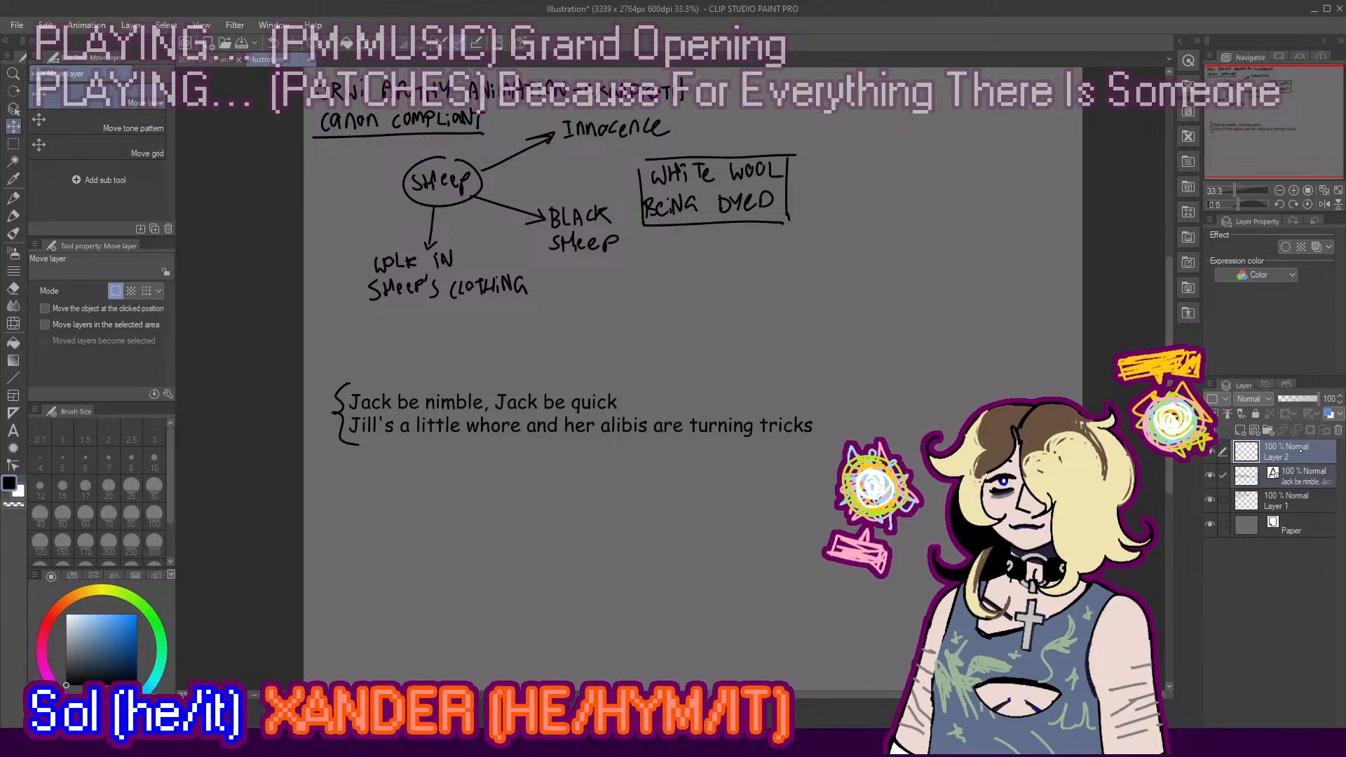
{"action": "key", "text": "shift+alt+e"}
{"action": "left_click_drag", "start_coordinate": [595, 410], "coordinate": [720, 423]}
Step: Handwrite "SNEAKING IN & OUT" with the Milli pen left of the brace, followed by a diagonal slash, undoing a stray stroke
{"action": "left_click", "coordinate": [13, 216]}
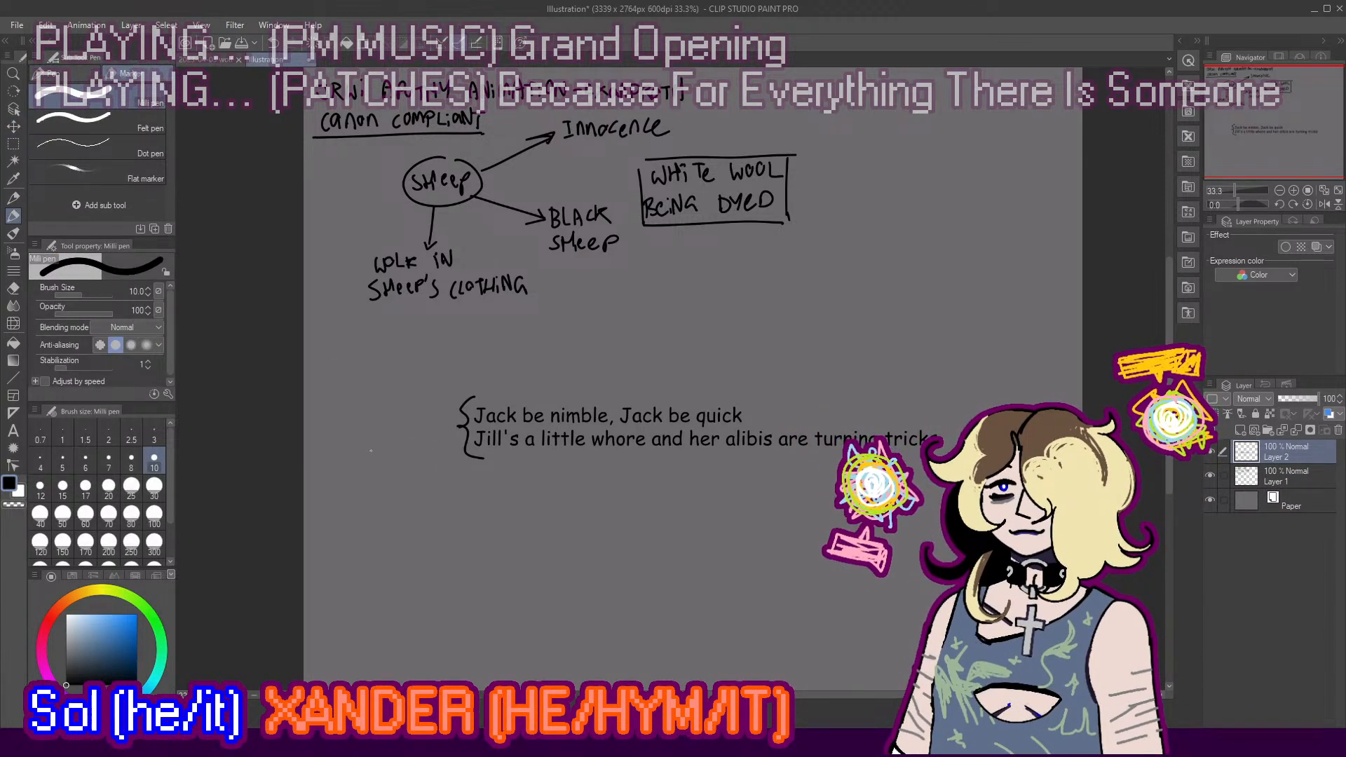
{"action": "scroll", "coordinate": [371, 451], "scroll_direction": "down", "scroll_amount": 2}
{"action": "scroll", "coordinate": [438, 448], "scroll_direction": "up", "scroll_amount": 2}
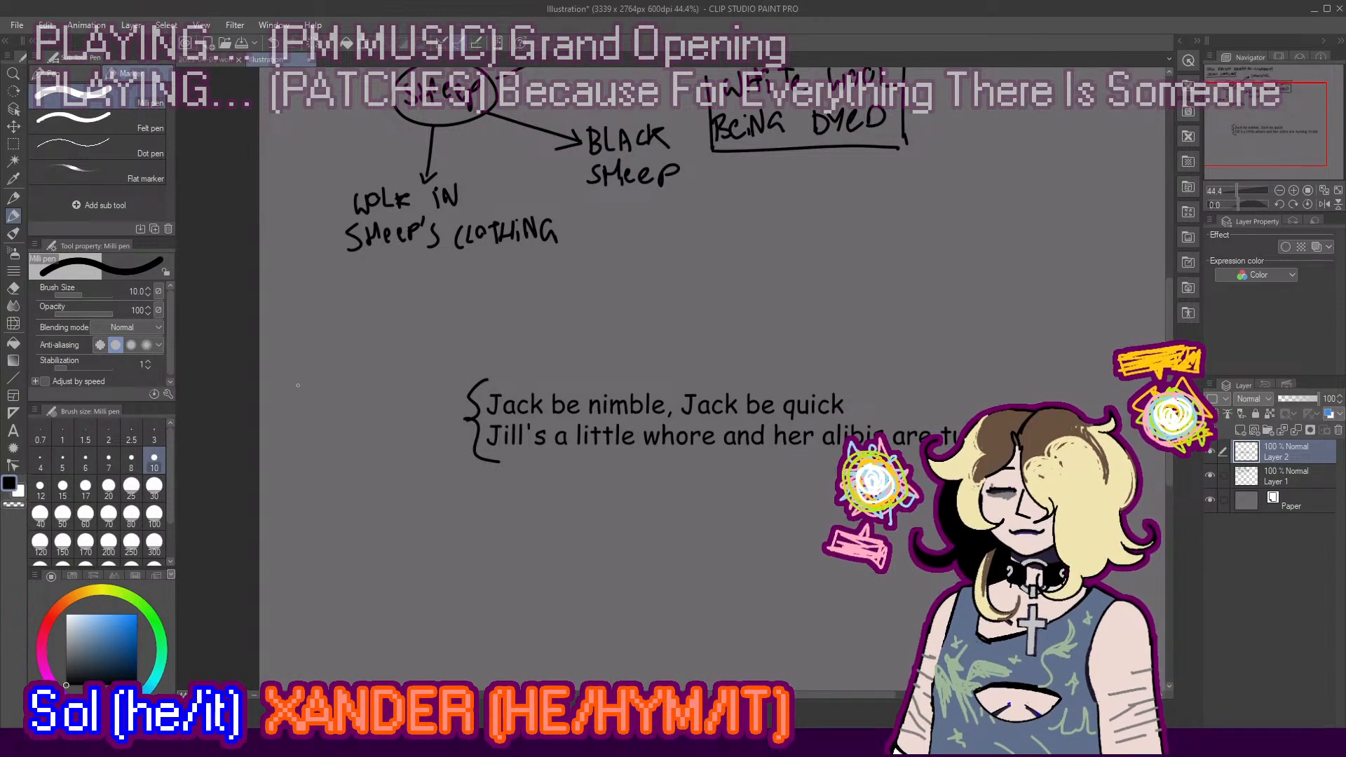
{"action": "mouse_move", "coordinate": [302, 383]}
{"action": "left_mouse_down"}
{"action": "mouse_move", "coordinate": [291, 398]}
{"action": "mouse_move", "coordinate": [324, 379]}
{"action": "mouse_move", "coordinate": [328, 397]}
{"action": "mouse_move", "coordinate": [355, 398]}
{"action": "left_mouse_up"}
{"action": "mouse_move", "coordinate": [365, 378]}
{"action": "left_mouse_down"}
{"action": "mouse_move", "coordinate": [363, 394]}
{"action": "mouse_move", "coordinate": [393, 377]}
{"action": "mouse_move", "coordinate": [409, 387]}
{"action": "mouse_move", "coordinate": [393, 388]}
{"action": "mouse_move", "coordinate": [451, 389]}
{"action": "left_mouse_up"}
{"action": "key", "text": "ctrl+z"}
{"action": "mouse_move", "coordinate": [300, 430]}
{"action": "left_mouse_down"}
{"action": "mouse_move", "coordinate": [296, 412]}
{"action": "mouse_move", "coordinate": [357, 402]}
{"action": "left_mouse_up"}
{"action": "left_click_drag", "start_coordinate": [351, 404], "coordinate": [307, 456]}
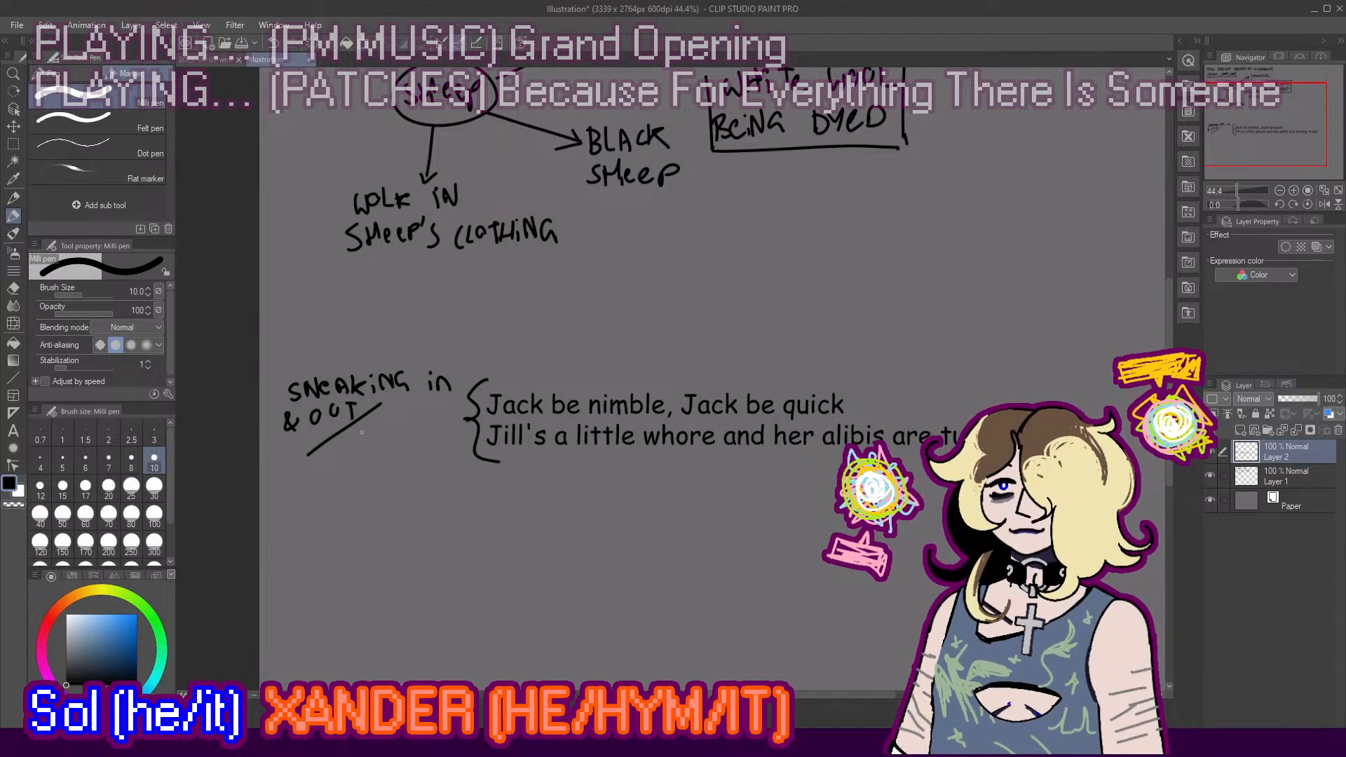
Step: Handwrite "GETTING CAUGHT" on two lines to the right of the slash, redoing the final letter
{"action": "left_click_drag", "start_coordinate": [369, 423], "coordinate": [384, 432]}
{"action": "mouse_move", "coordinate": [384, 420]}
{"action": "left_mouse_down"}
{"action": "mouse_move", "coordinate": [399, 415]}
{"action": "mouse_move", "coordinate": [396, 432]}
{"action": "mouse_move", "coordinate": [415, 417]}
{"action": "mouse_move", "coordinate": [412, 440]}
{"action": "mouse_move", "coordinate": [435, 421]}
{"action": "mouse_move", "coordinate": [453, 429]}
{"action": "left_mouse_up"}
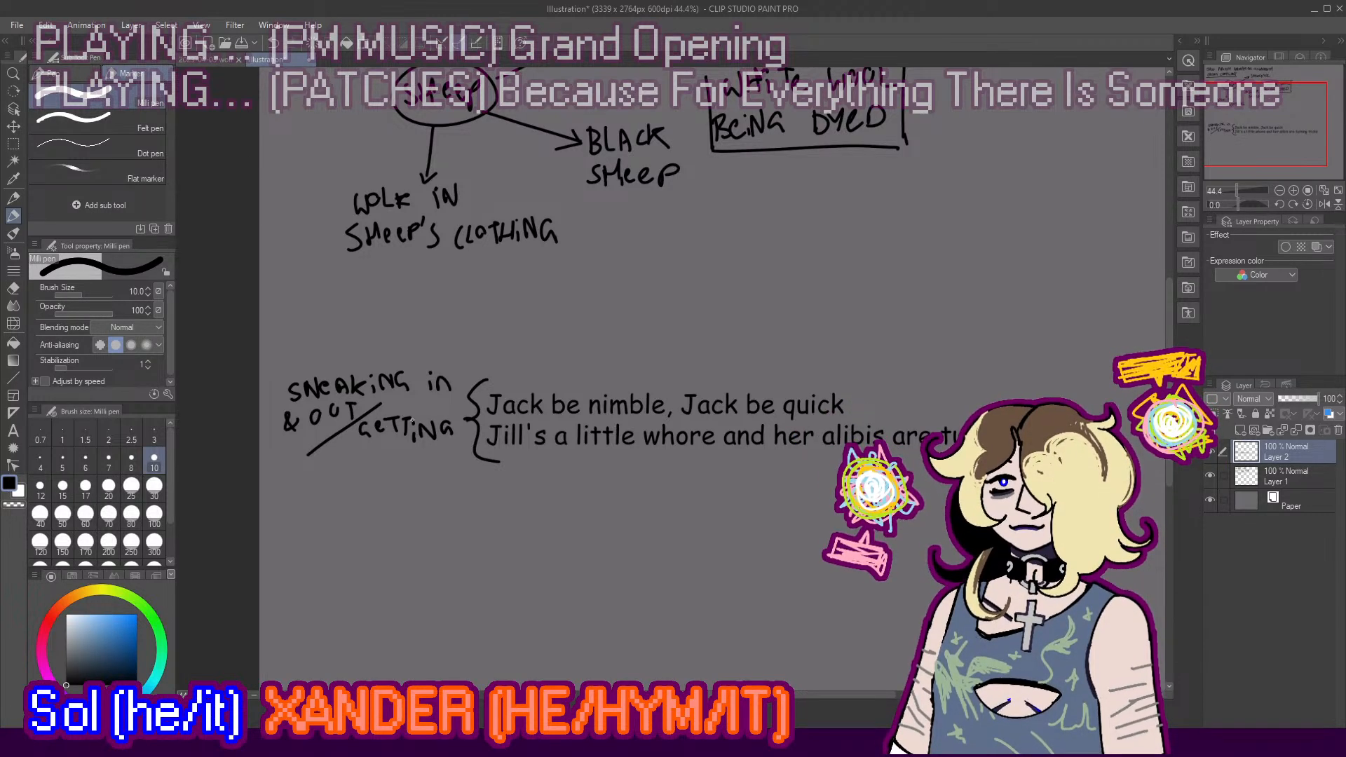
{"action": "left_click_drag", "start_coordinate": [352, 449], "coordinate": [354, 463]}
{"action": "mouse_move", "coordinate": [360, 462]}
{"action": "left_mouse_down"}
{"action": "mouse_move", "coordinate": [364, 448]}
{"action": "mouse_move", "coordinate": [425, 463]}
{"action": "mouse_move", "coordinate": [448, 447]}
{"action": "left_mouse_up"}
{"action": "key", "text": "ctrl+z"}
{"action": "left_click_drag", "start_coordinate": [440, 447], "coordinate": [444, 463]}
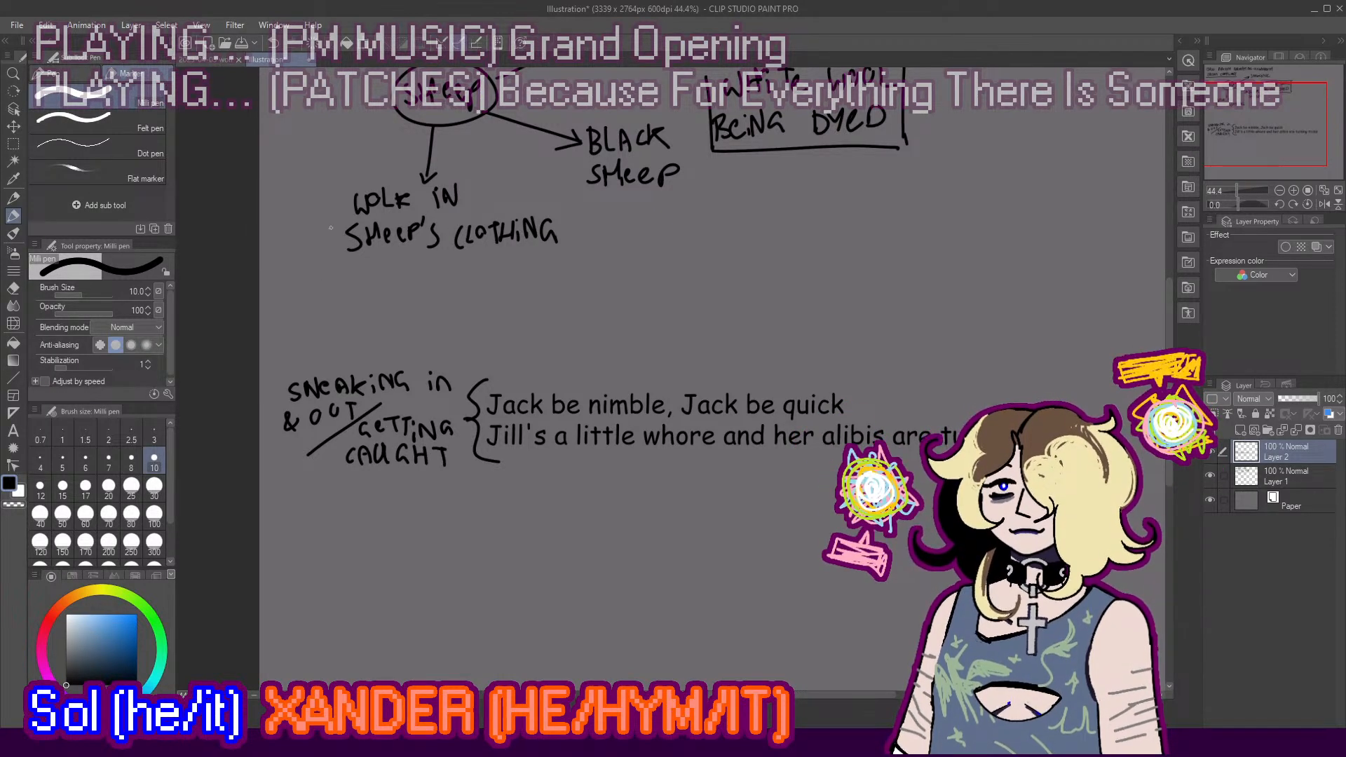
Step: Move the annotated lyrics block up to just below the sheep mind map and nudge it slightly right
{"action": "scroll", "coordinate": [344, 355], "scroll_direction": "down", "scroll_amount": 3}
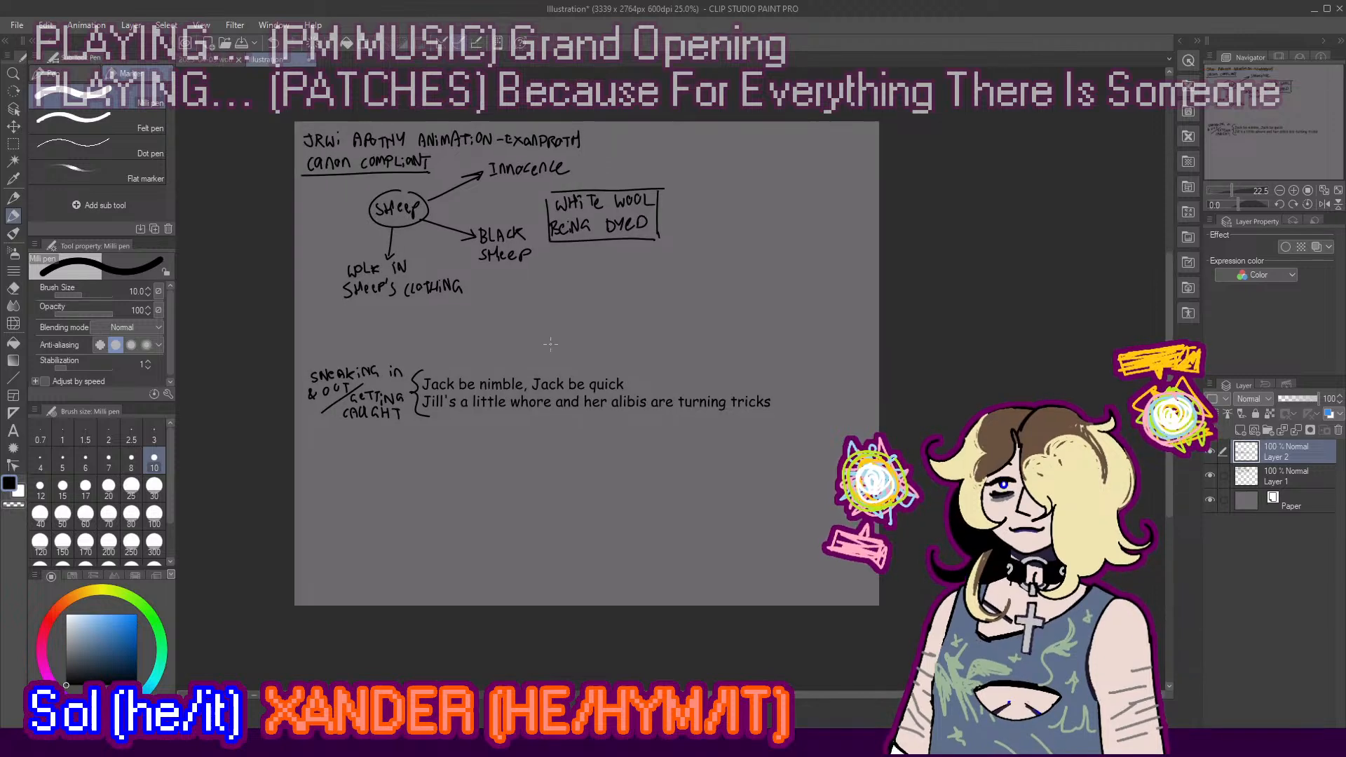
{"action": "key", "text": "k"}
{"action": "left_click_drag", "start_coordinate": [575, 415], "coordinate": [608, 374]}
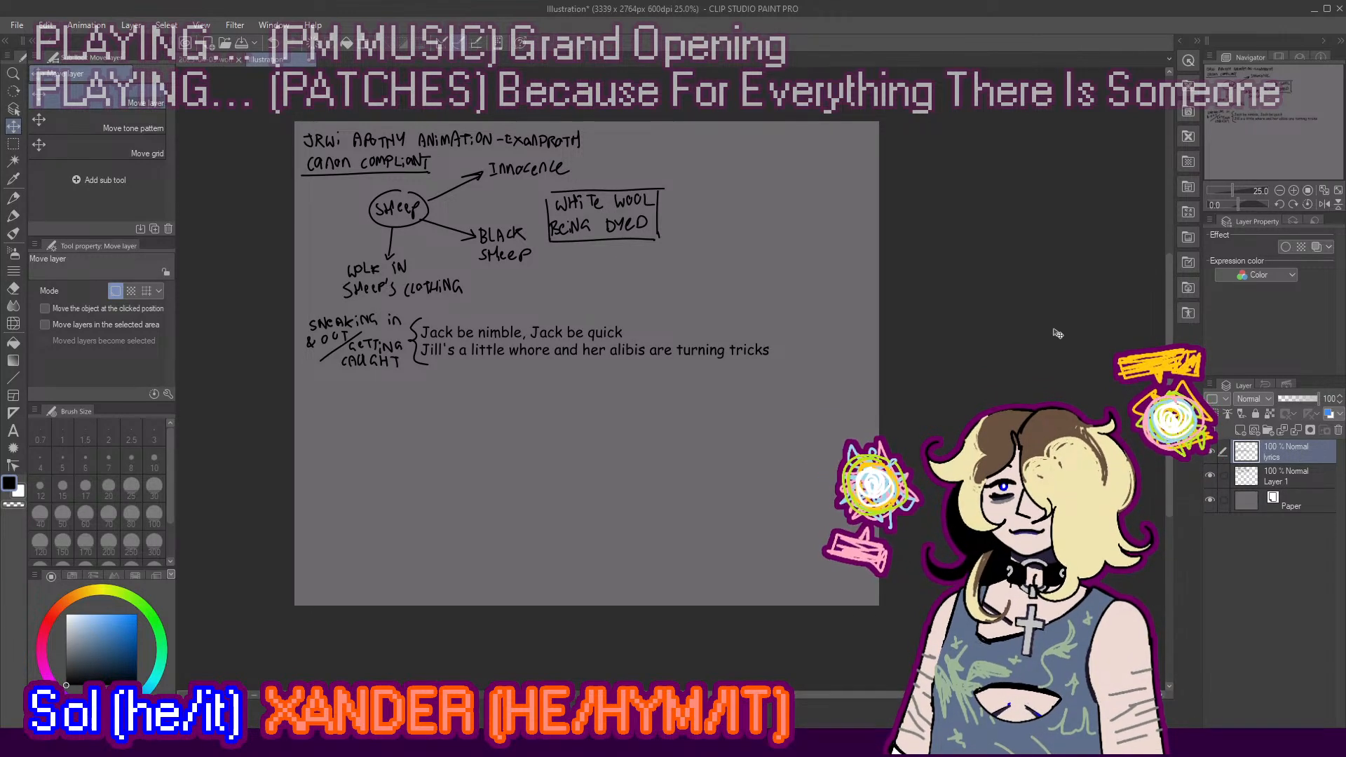
{"action": "left_click_drag", "start_coordinate": [505, 379], "coordinate": [509, 378]}
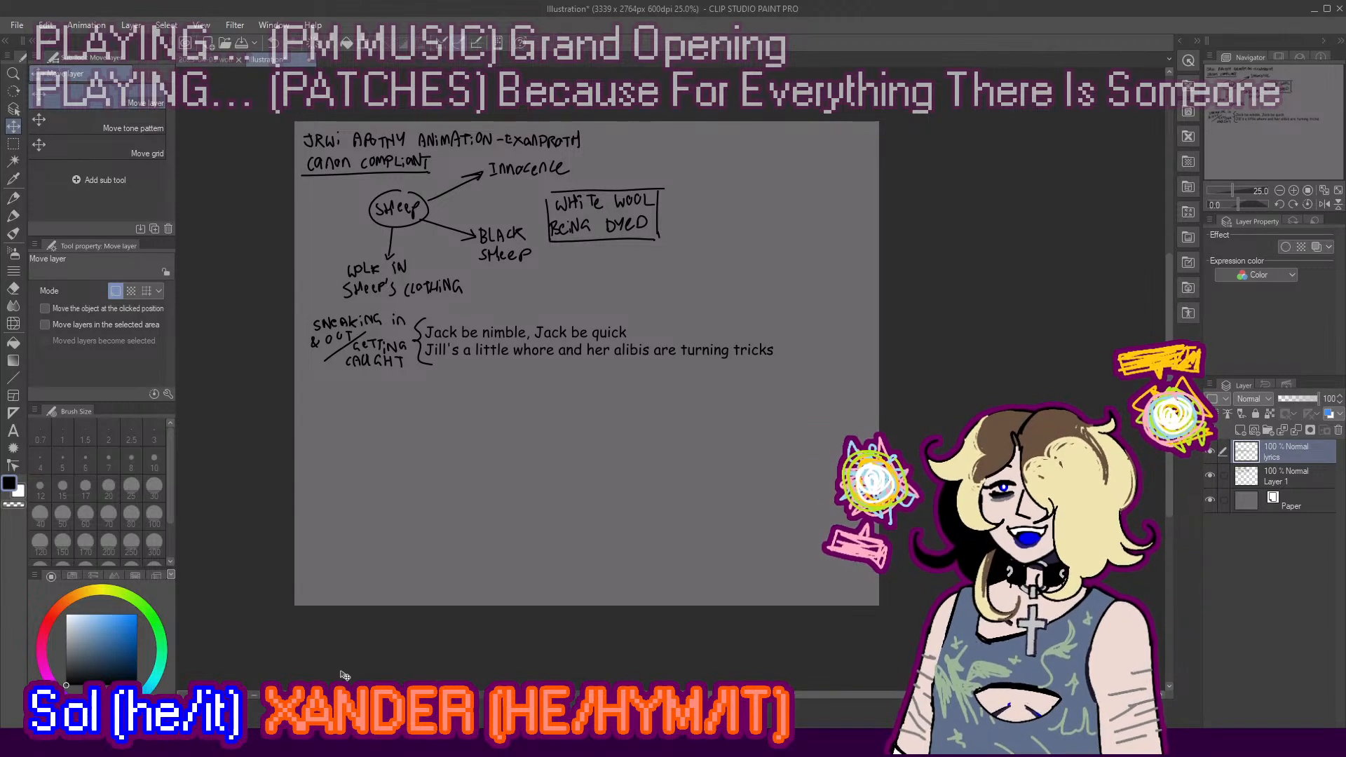
{"action": "key", "text": "alt+Tab"}
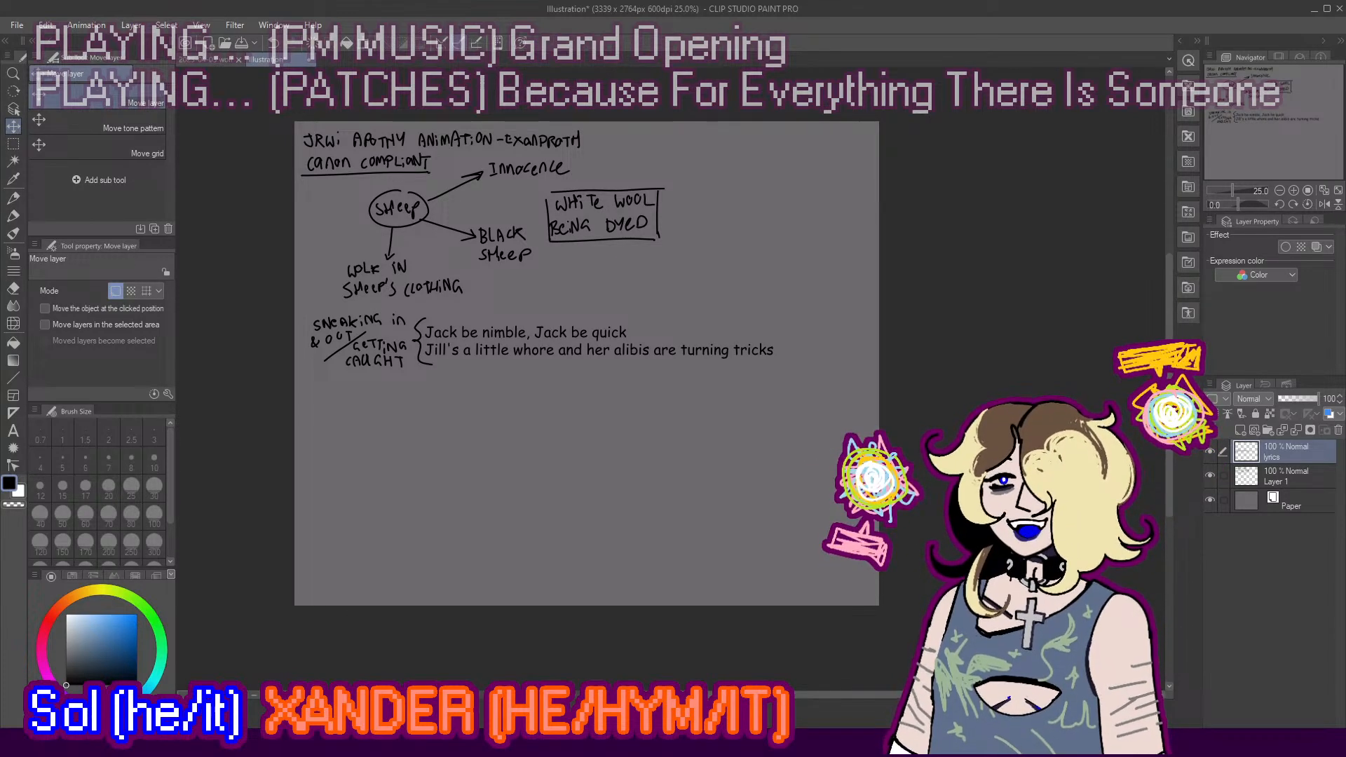
Step: Review the storyboard panels and captions in the 2023-04-03 wolf document, returning to the Apothy planning illustration
{"action": "left_click", "coordinate": [207, 59]}
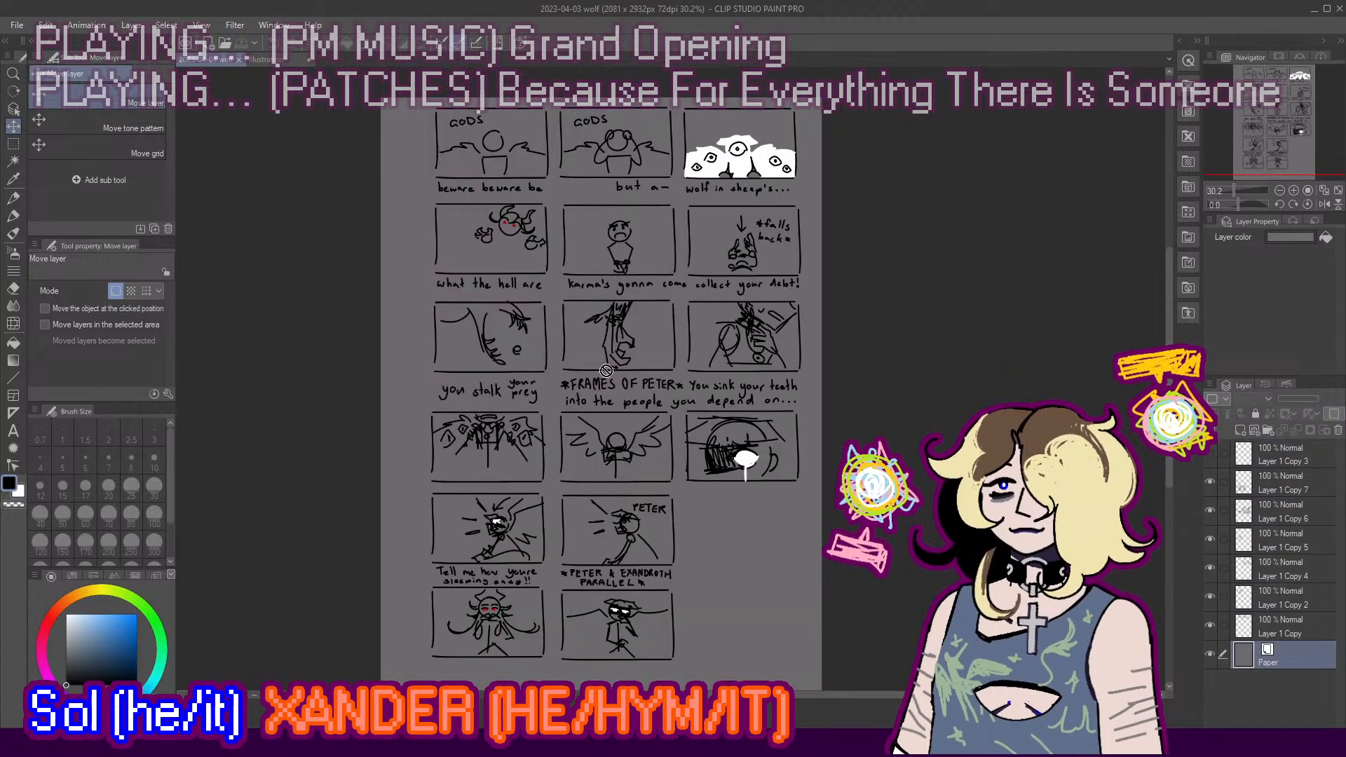
{"action": "scroll", "coordinate": [701, 218], "scroll_direction": "up", "scroll_amount": 3}
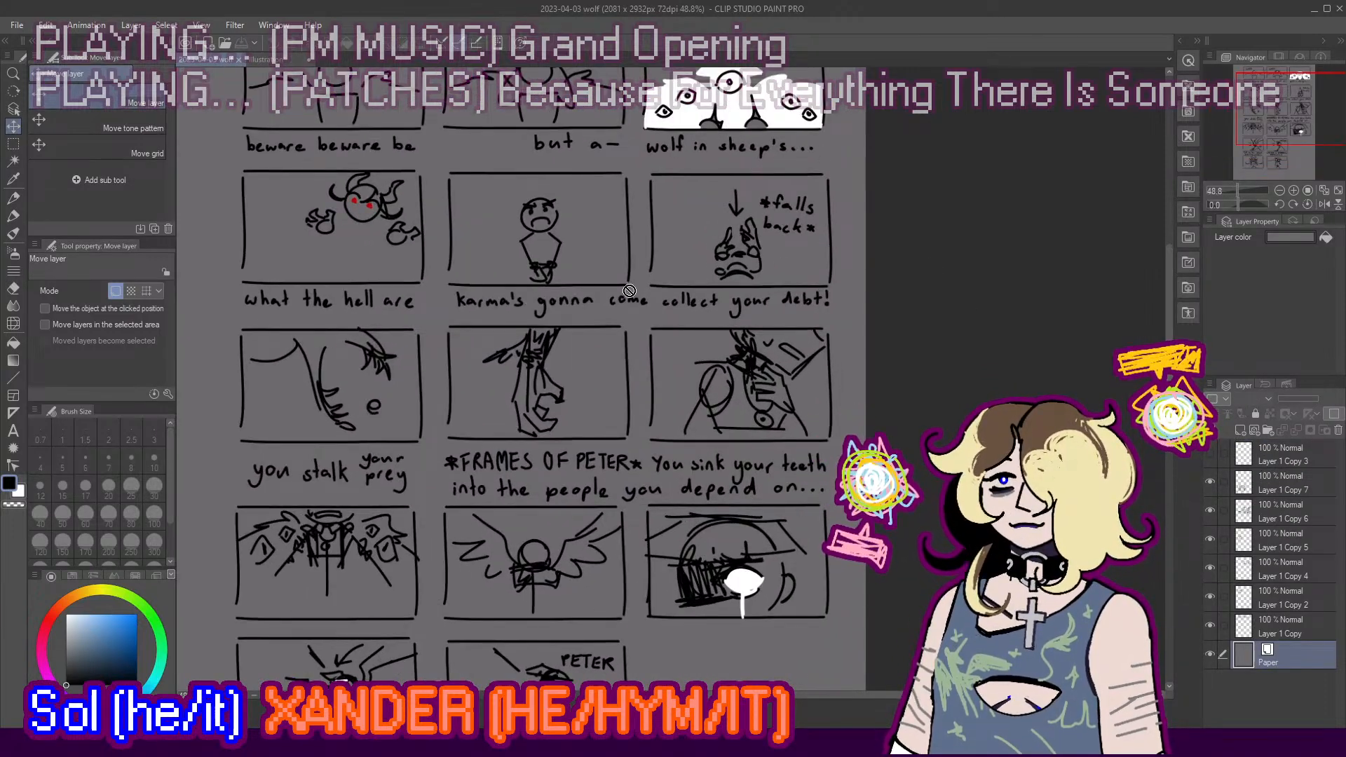
{"action": "scroll", "coordinate": [620, 294], "scroll_direction": "down", "scroll_amount": 1}
{"action": "scroll", "coordinate": [485, 351], "scroll_direction": "down", "scroll_amount": 3}
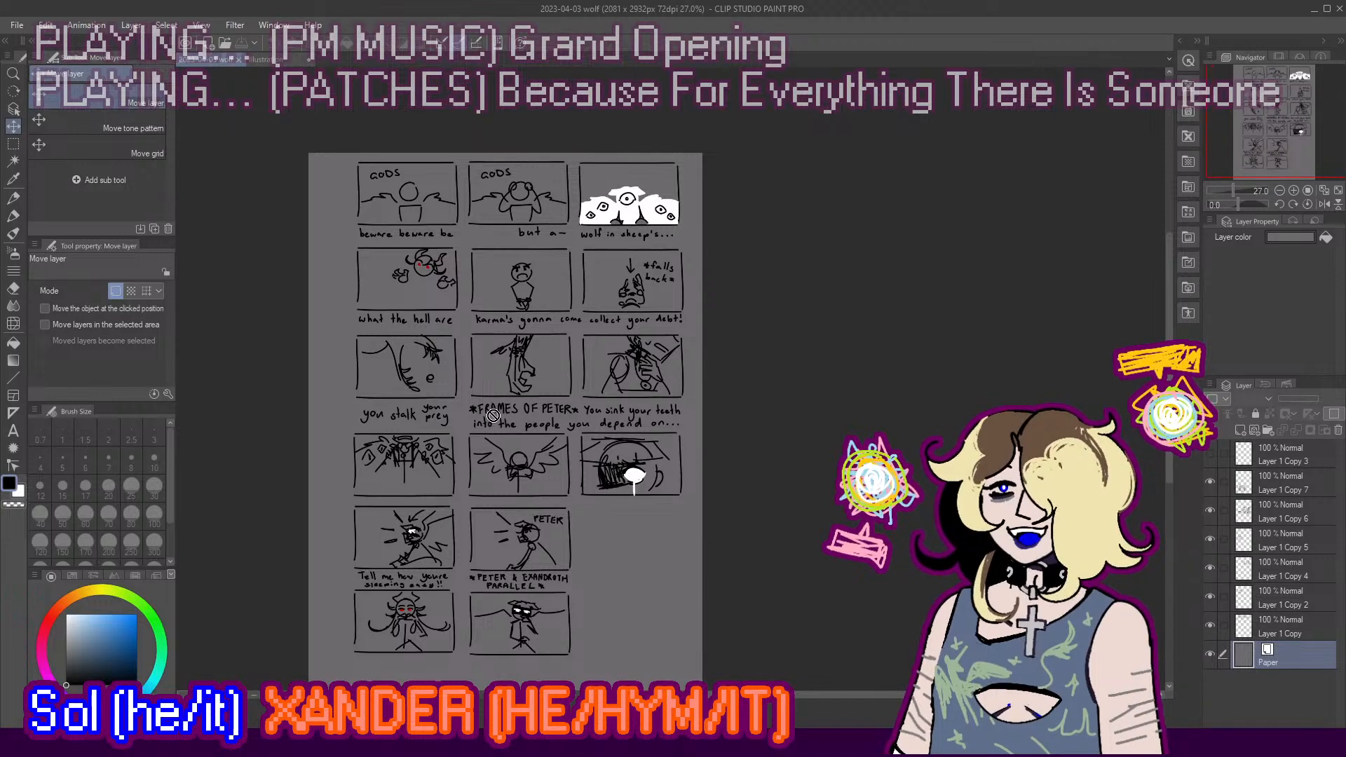
{"action": "scroll", "coordinate": [522, 591], "scroll_direction": "up", "scroll_amount": 4}
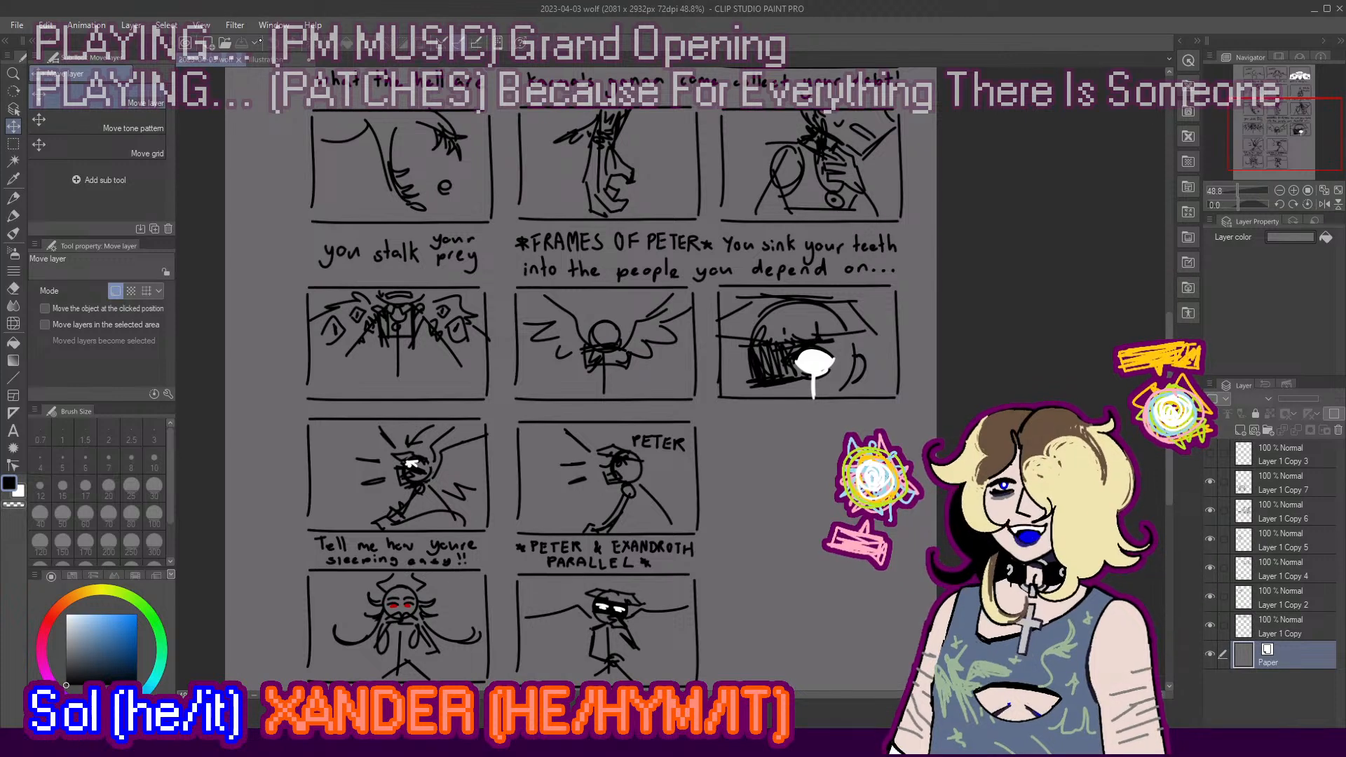
{"action": "left_click", "coordinate": [268, 59]}
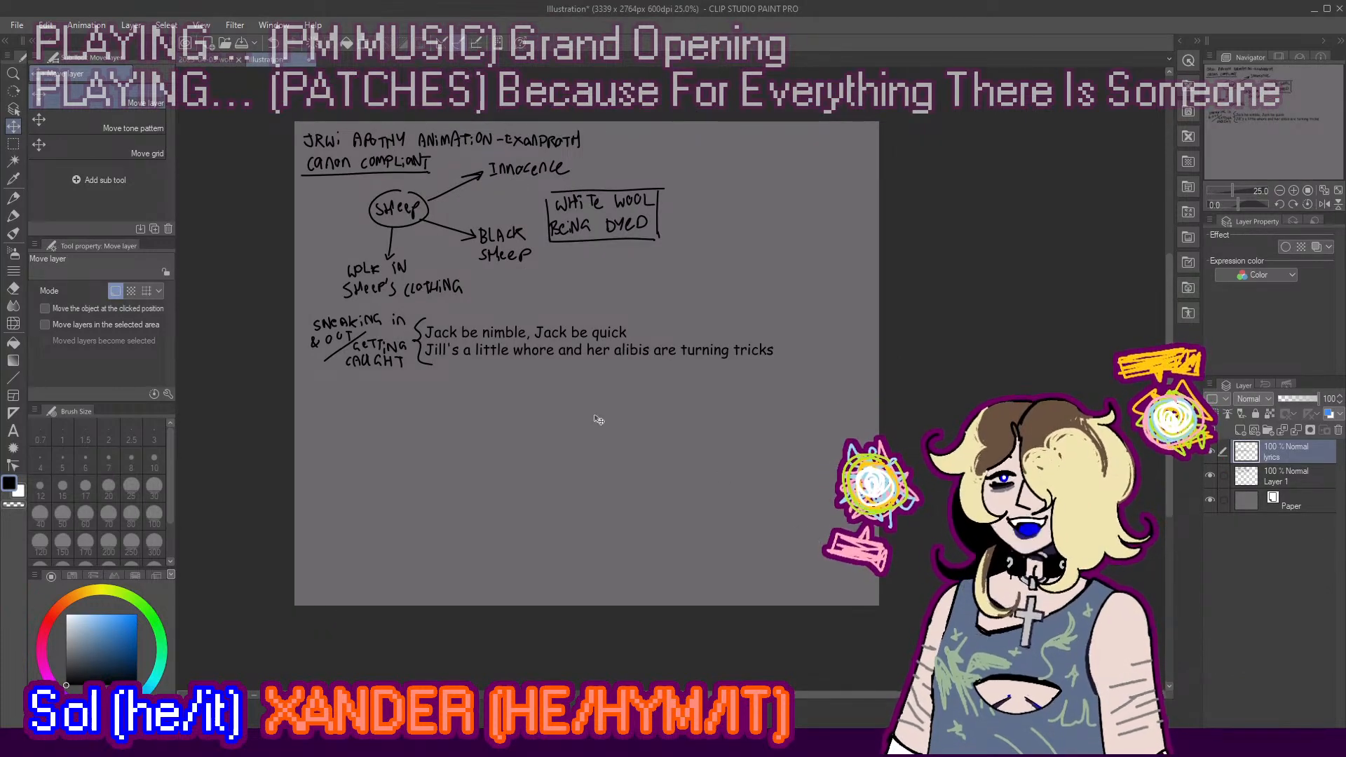
{"action": "scroll", "coordinate": [599, 420], "scroll_direction": "up", "scroll_amount": 1}
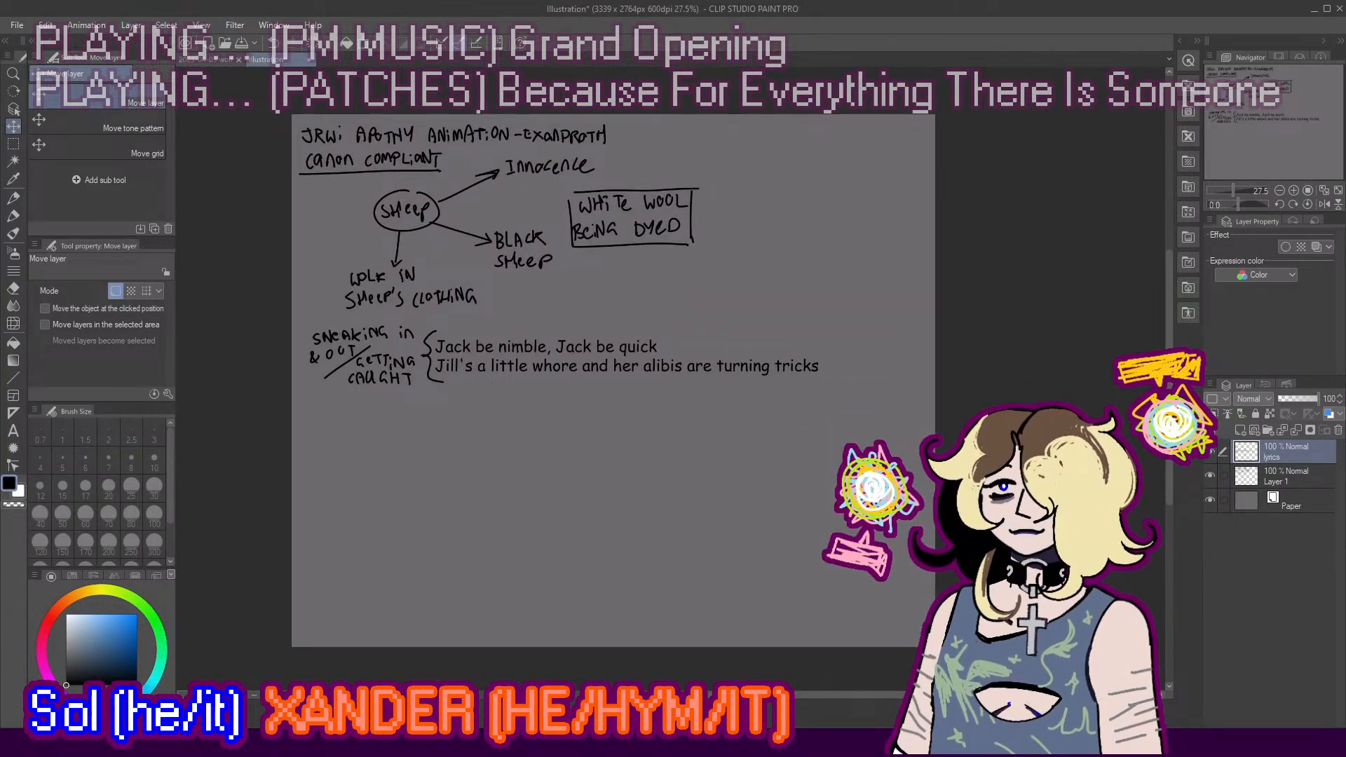
{"action": "left_click", "coordinate": [372, 743]}
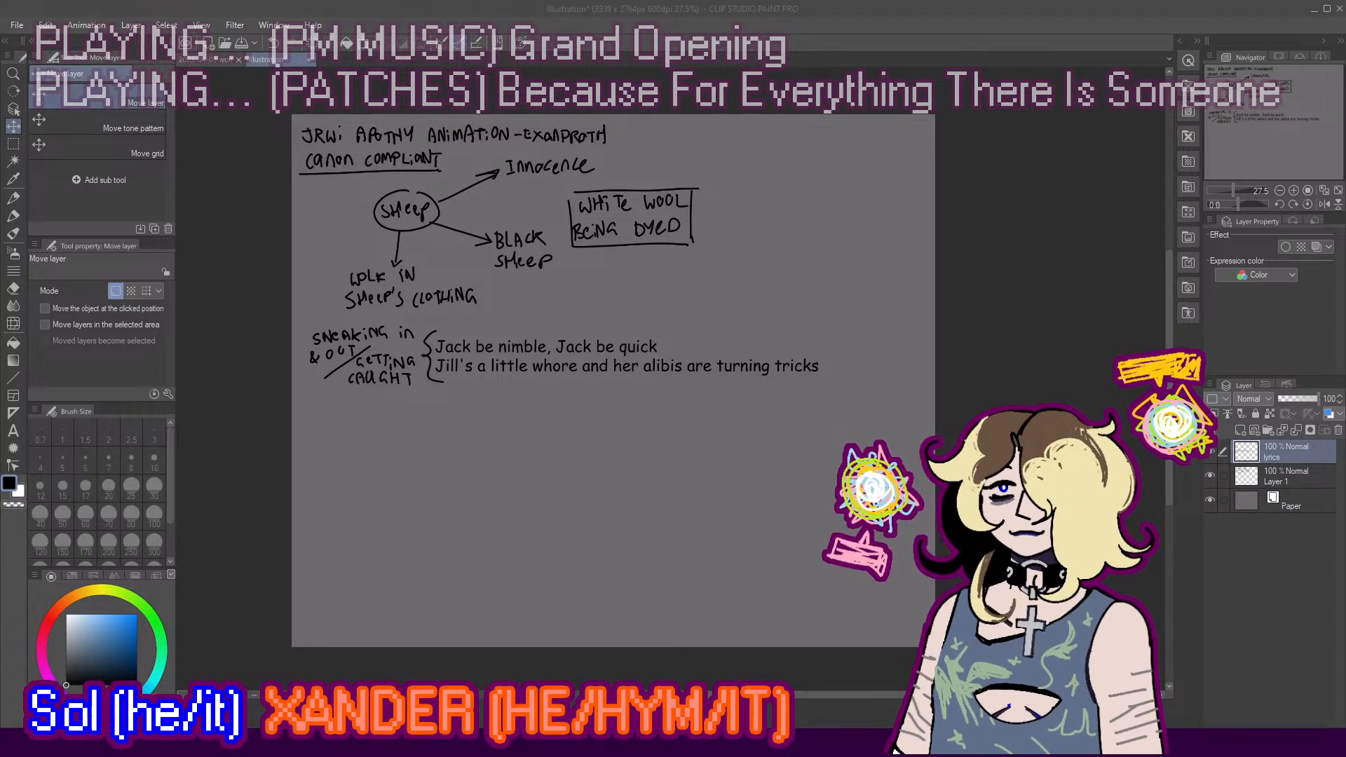
{"action": "key", "text": "alt+Tab"}
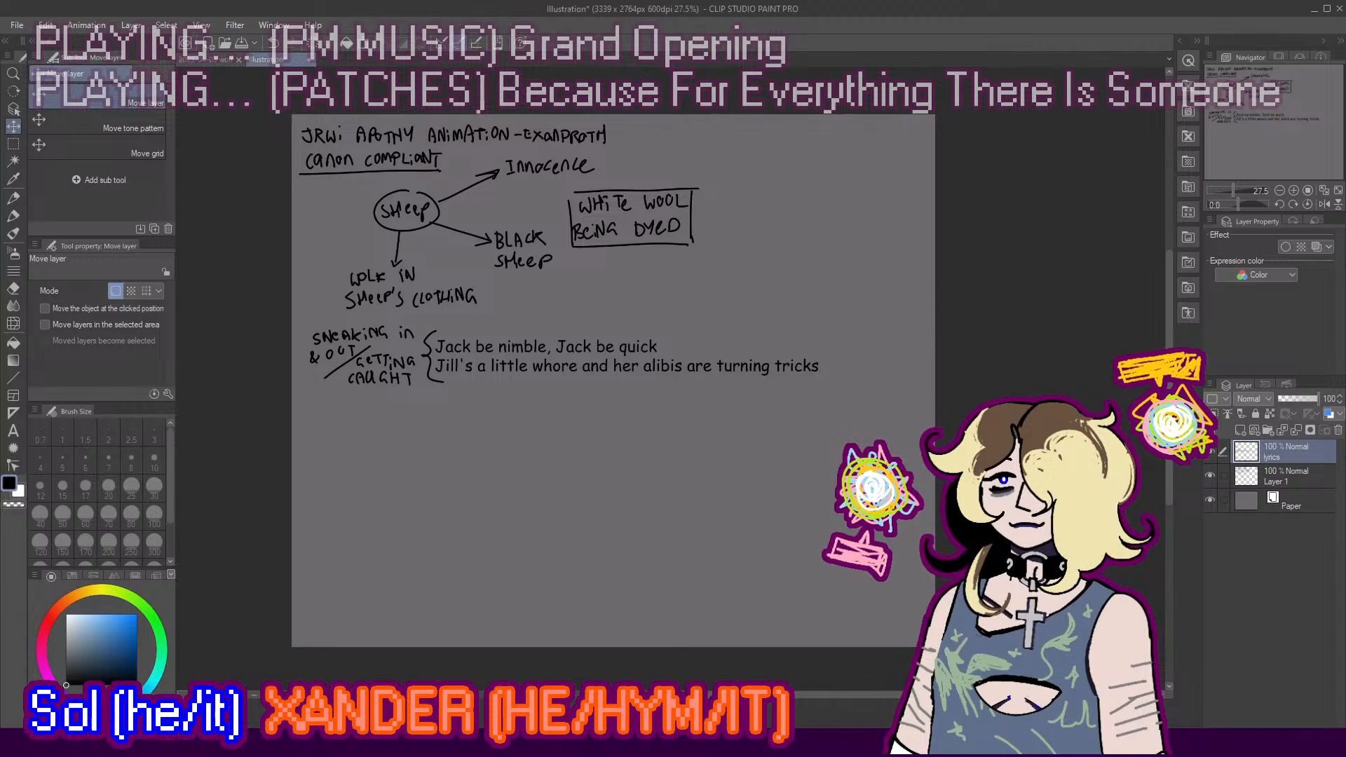
Step: Extend the planning canvas at its lower edge to 3339 x 3047 px to make room beneath the lyrics
{"action": "scroll", "coordinate": [665, 537], "scroll_direction": "up", "scroll_amount": 1}
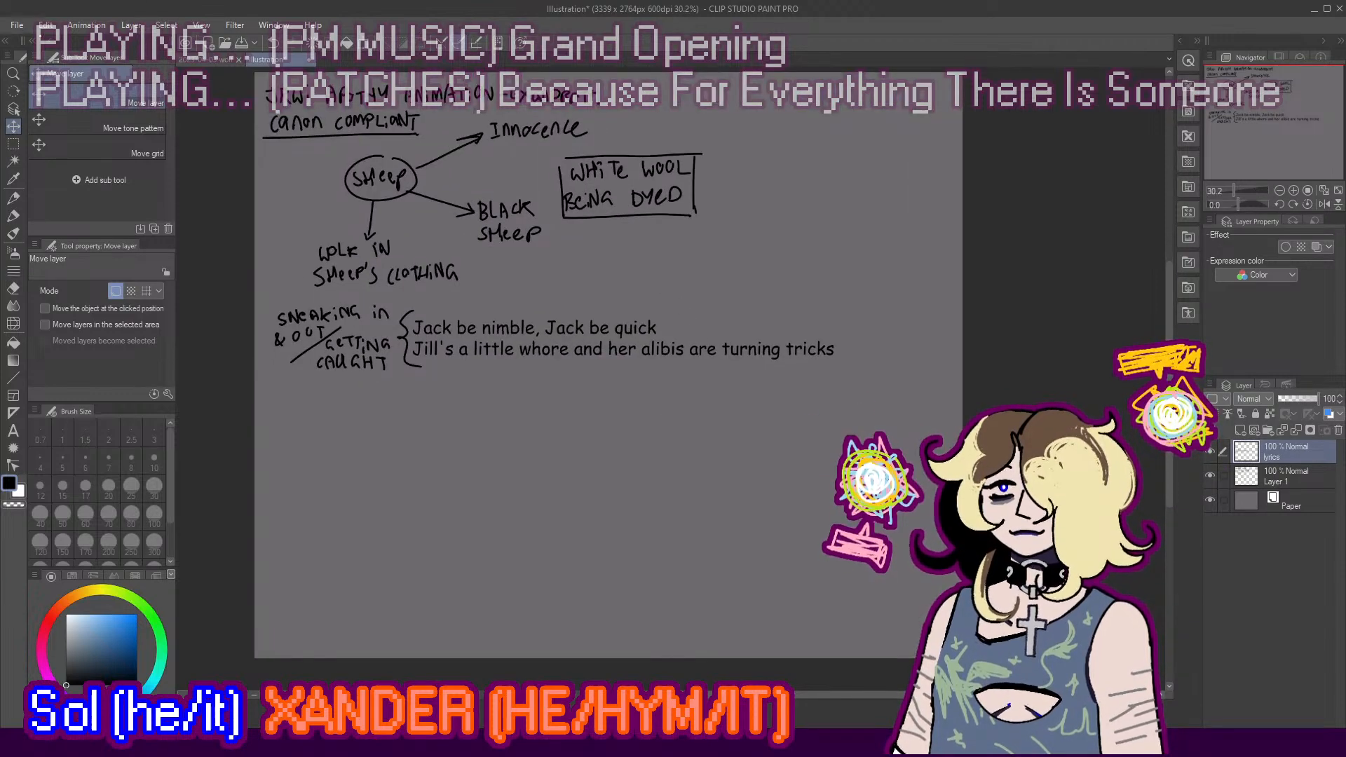
{"action": "scroll", "coordinate": [735, 389], "scroll_direction": "down", "scroll_amount": 1}
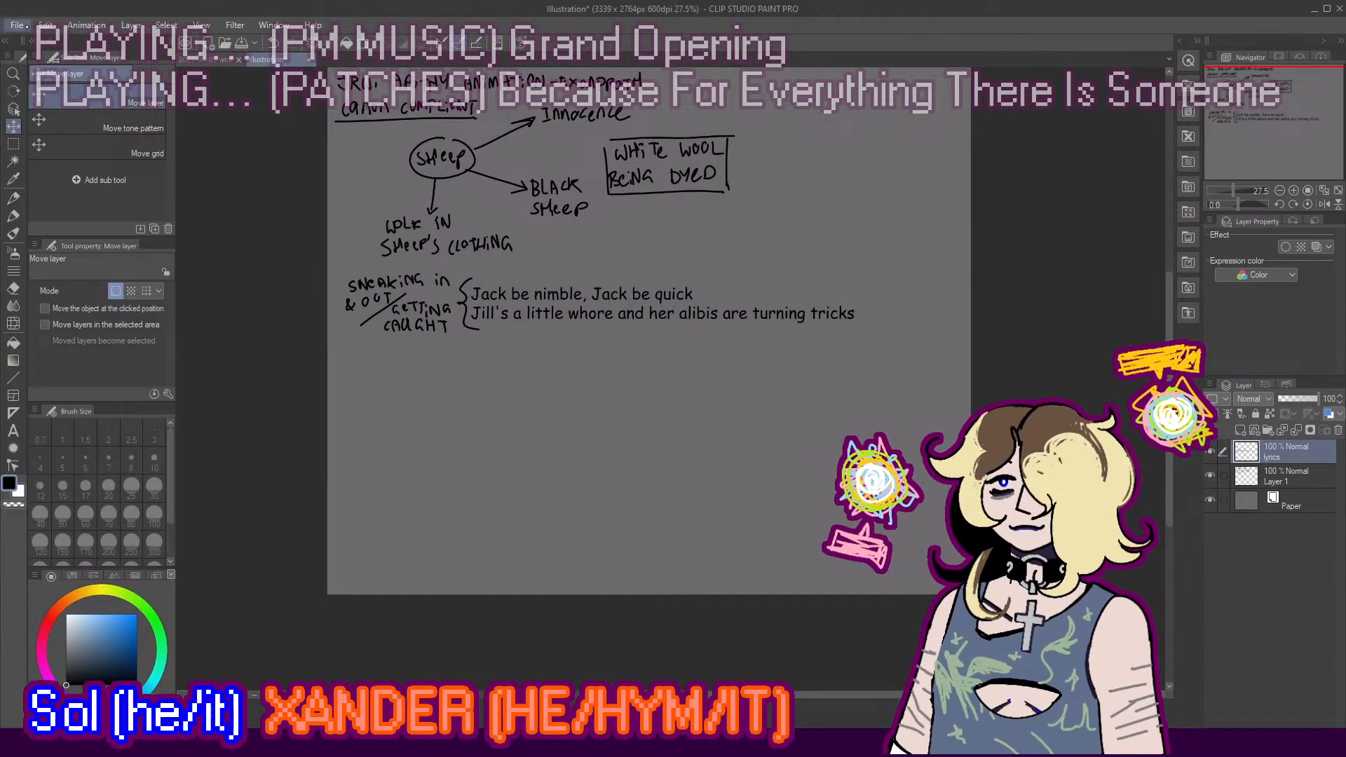
{"action": "left_click", "coordinate": [132, 404]}
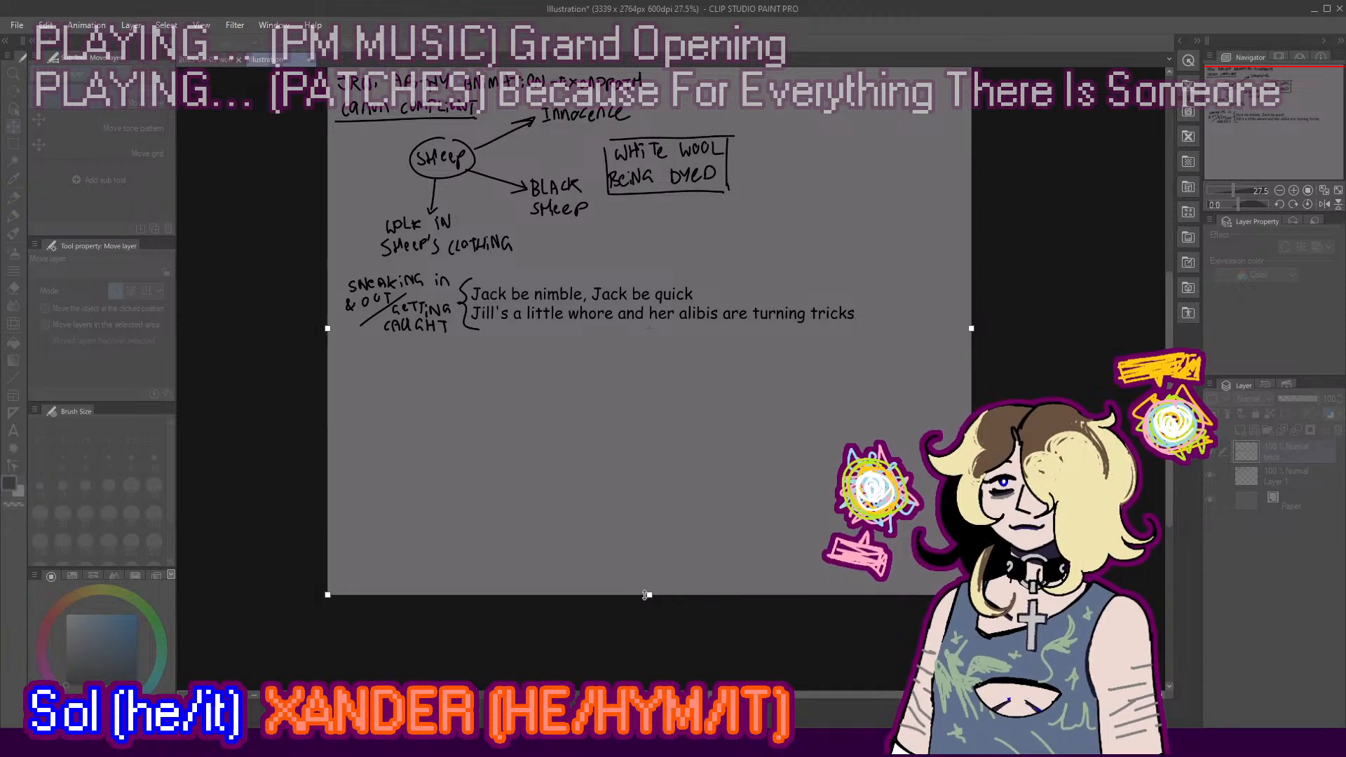
{"action": "left_click_drag", "start_coordinate": [648, 595], "coordinate": [652, 649]}
{"action": "key", "text": "Return"}
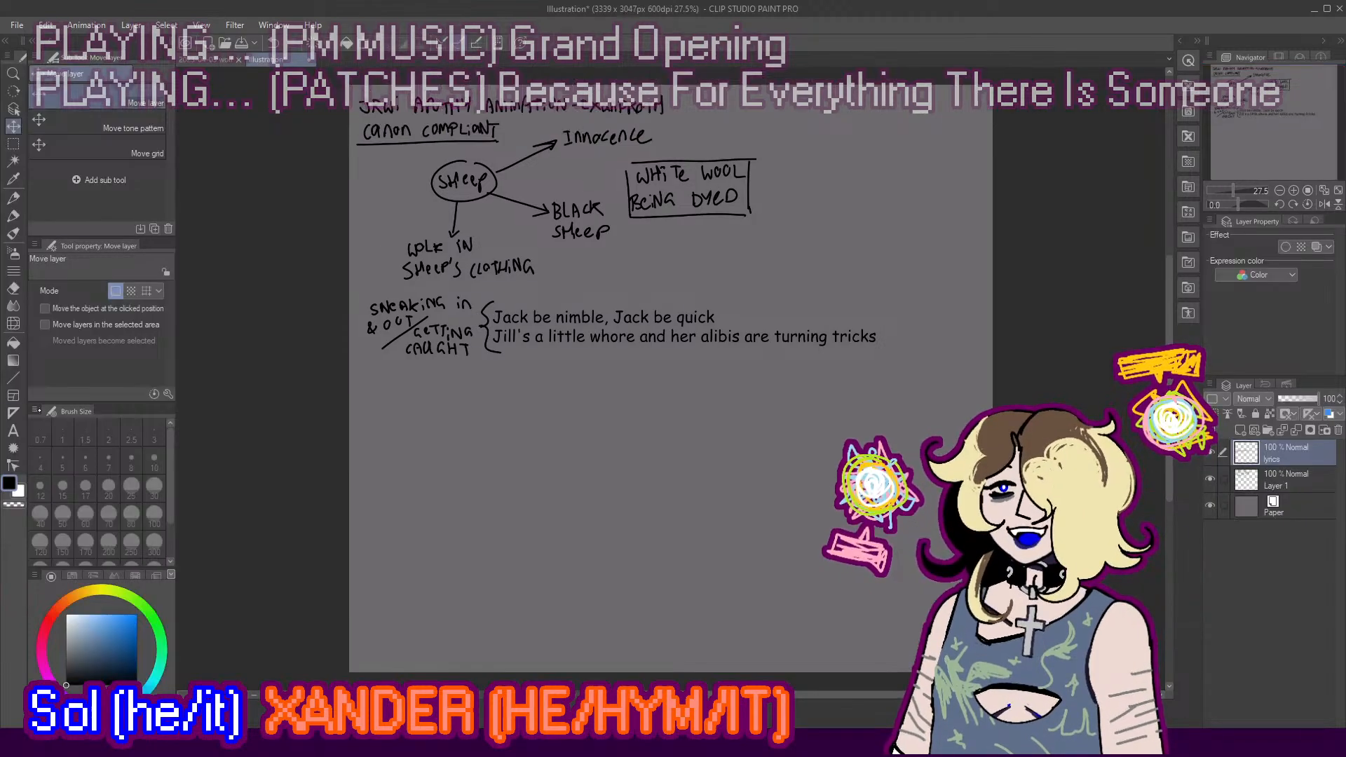
Step: Activate the Milli pen at brush size 10 and add a new layer above the lyrics layer
{"action": "left_click", "coordinate": [12, 214]}
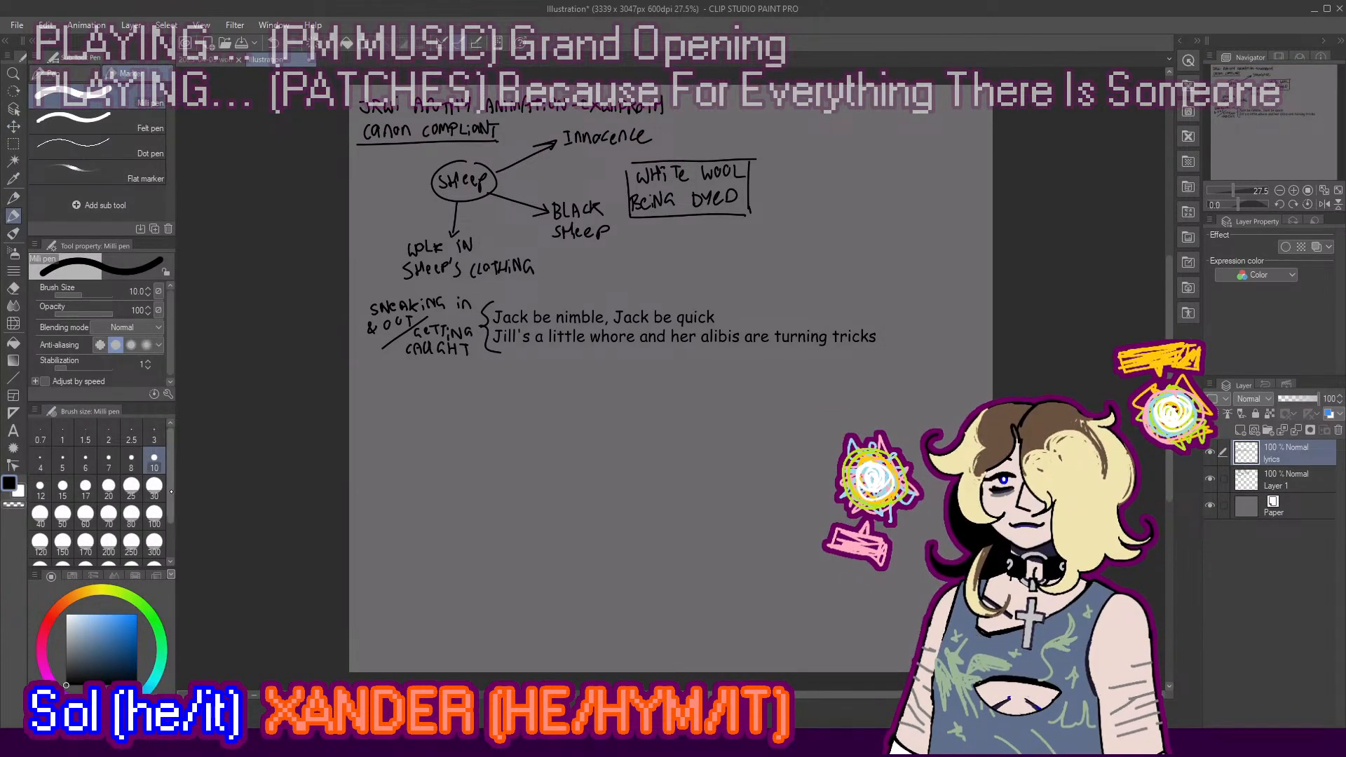
{"action": "scroll", "coordinate": [497, 468], "scroll_direction": "up", "scroll_amount": 1}
{"action": "scroll", "coordinate": [717, 575], "scroll_direction": "up", "scroll_amount": 1}
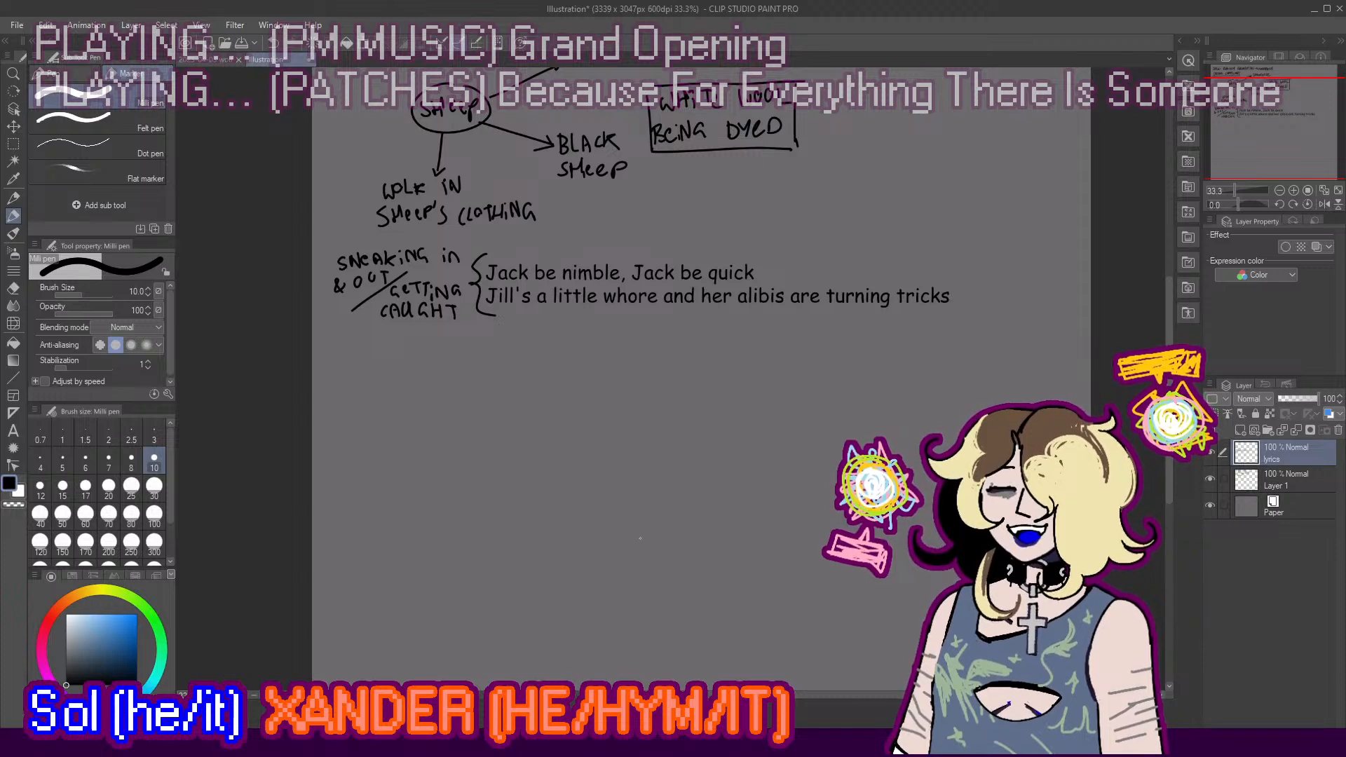
{"action": "scroll", "coordinate": [731, 560], "scroll_direction": "down", "scroll_amount": 2}
{"action": "scroll", "coordinate": [750, 570], "scroll_direction": "up", "scroll_amount": 2}
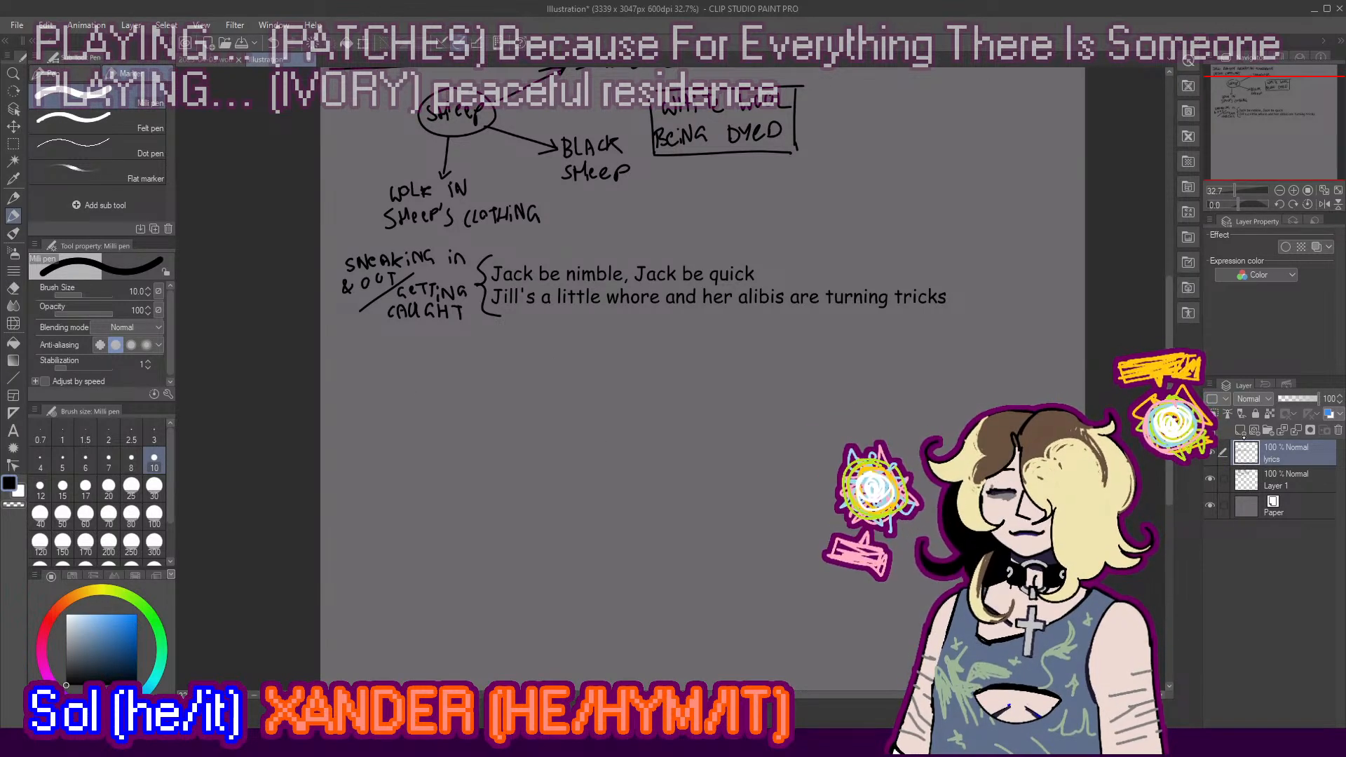
{"action": "left_click", "coordinate": [1239, 434]}
Step: Draw a rectangular storyboard frame below the "GETTING CAUGHT" note, redoing unsatisfactory edge strokes
{"action": "left_click_drag", "start_coordinate": [398, 362], "coordinate": [399, 424]}
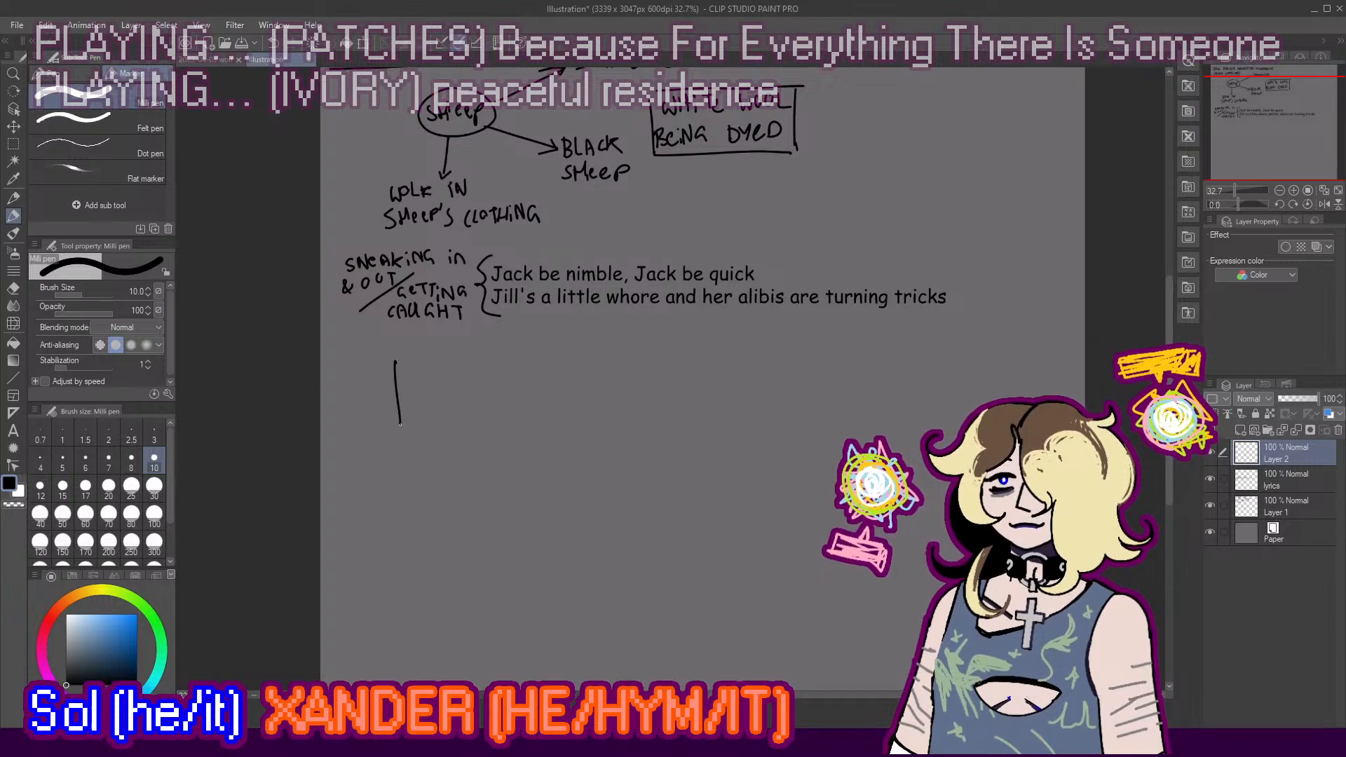
{"action": "key", "text": "ctrl+z"}
{"action": "left_click_drag", "start_coordinate": [371, 348], "coordinate": [376, 426]}
{"action": "left_click_drag", "start_coordinate": [372, 350], "coordinate": [482, 344]}
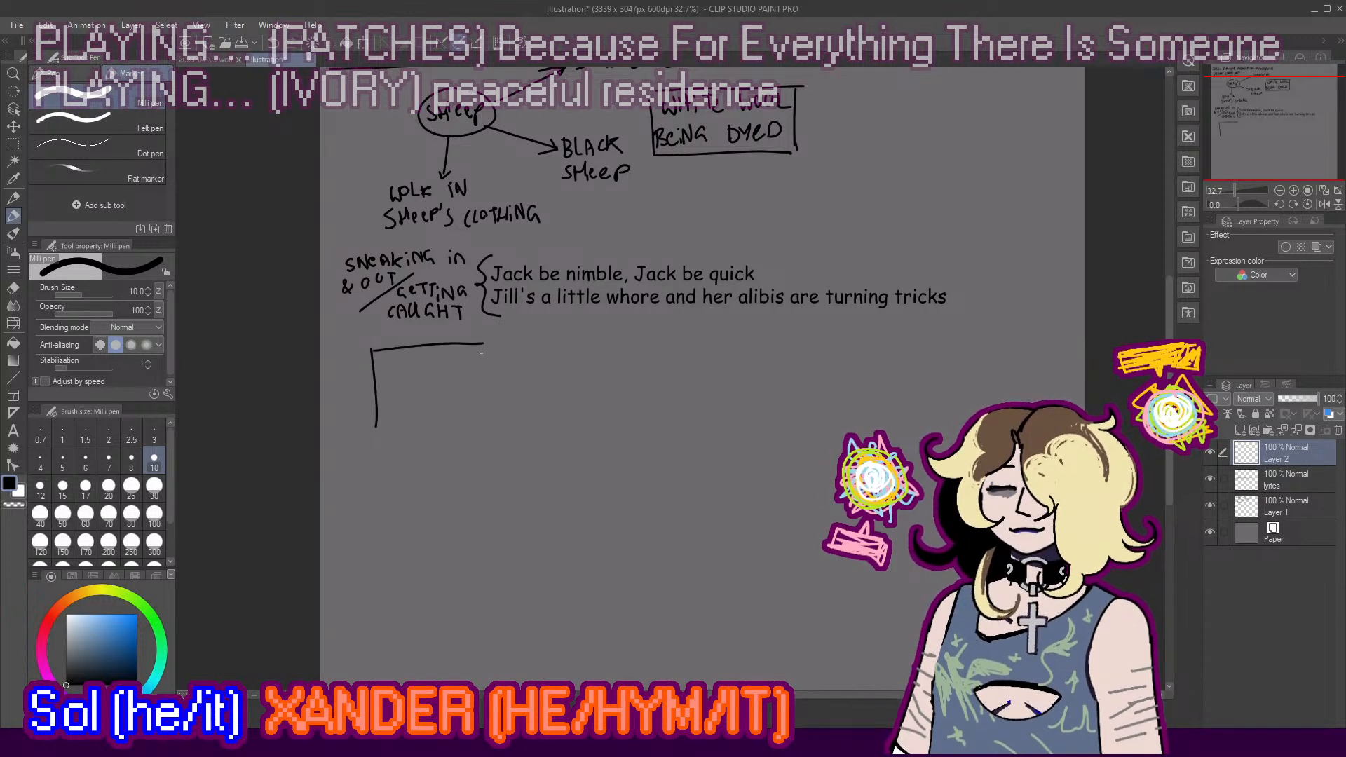
{"action": "key", "text": "ctrl+z"}
{"action": "left_click_drag", "start_coordinate": [373, 348], "coordinate": [500, 340]}
{"action": "key", "text": "ctrl+z"}
{"action": "mouse_move", "coordinate": [376, 346]}
{"action": "left_mouse_down"}
{"action": "mouse_move", "coordinate": [513, 343]}
{"action": "mouse_move", "coordinate": [518, 423]}
{"action": "left_mouse_up"}
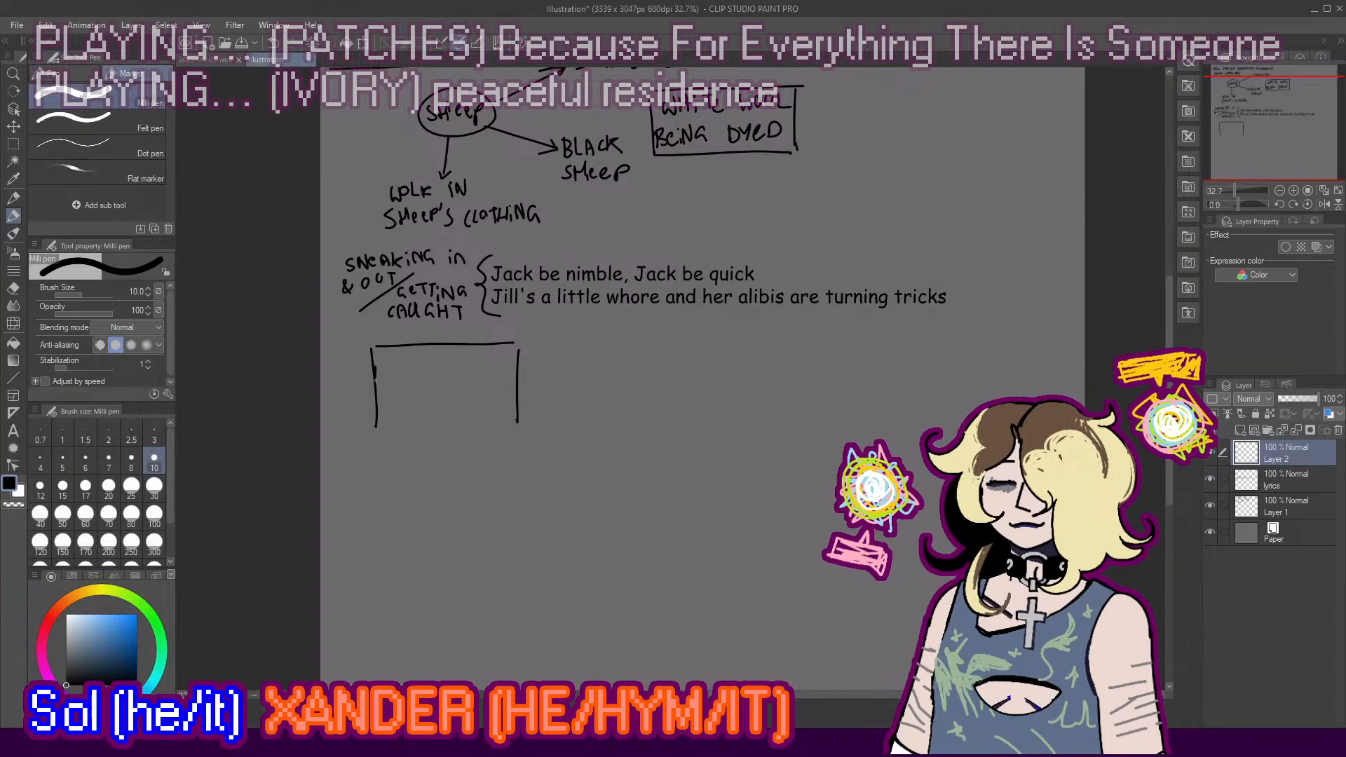
{"action": "left_click_drag", "start_coordinate": [389, 436], "coordinate": [514, 427]}
{"action": "key", "text": "ctrl+z"}
{"action": "key", "text": "ctrl+z"}
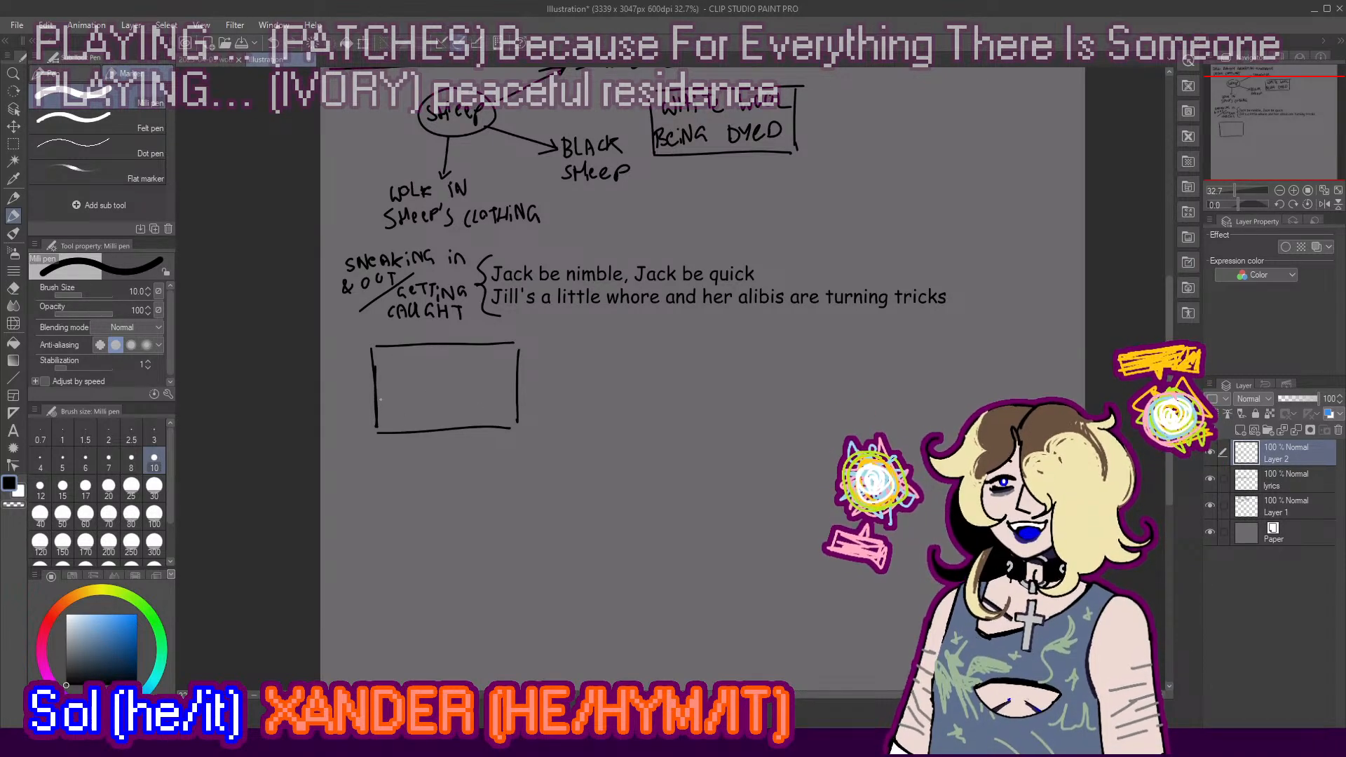
Step: Draw a downward arrow just outside the left edge of the storyboard frame, undoing a stray line inside the frame
{"action": "left_click_drag", "start_coordinate": [351, 355], "coordinate": [353, 404]}
{"action": "mouse_move", "coordinate": [342, 385]}
{"action": "left_mouse_down"}
{"action": "mouse_move", "coordinate": [364, 382]}
{"action": "mouse_move", "coordinate": [411, 413]}
{"action": "left_mouse_up"}
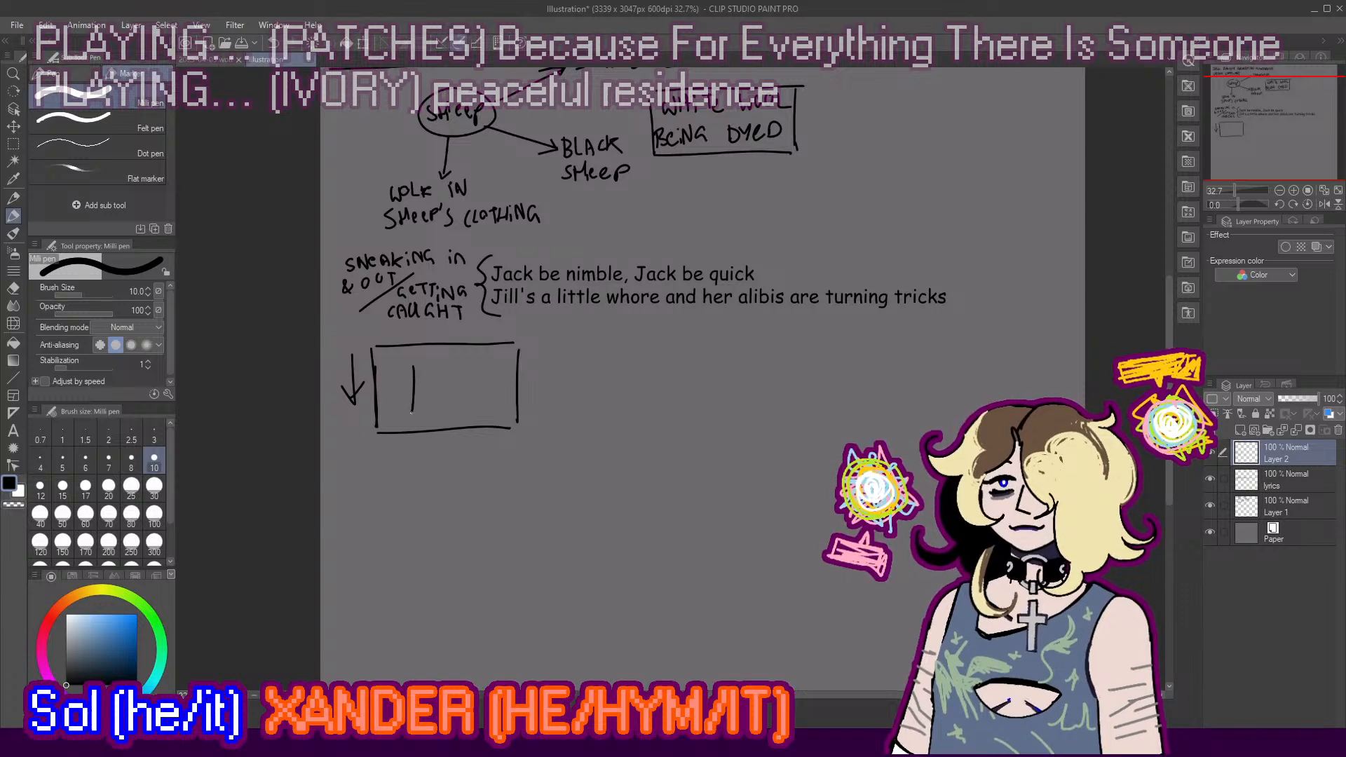
{"action": "key", "text": "ctrl+z"}
Step: Sketch two legs with flat rounded feet inside the first frame and a ground line between them, redoing rough strokes
{"action": "mouse_move", "coordinate": [422, 348]}
{"action": "left_mouse_down"}
{"action": "mouse_move", "coordinate": [415, 411]}
{"action": "mouse_move", "coordinate": [394, 406]}
{"action": "mouse_move", "coordinate": [427, 419]}
{"action": "left_mouse_up"}
{"action": "mouse_move", "coordinate": [469, 356]}
{"action": "left_mouse_down"}
{"action": "mouse_move", "coordinate": [483, 415]}
{"action": "mouse_move", "coordinate": [482, 369]}
{"action": "mouse_move", "coordinate": [489, 417]}
{"action": "mouse_move", "coordinate": [507, 405]}
{"action": "mouse_move", "coordinate": [513, 418]}
{"action": "left_mouse_up"}
{"action": "key", "text": "ctrl+z"}
{"action": "left_click_drag", "start_coordinate": [414, 419], "coordinate": [379, 414]}
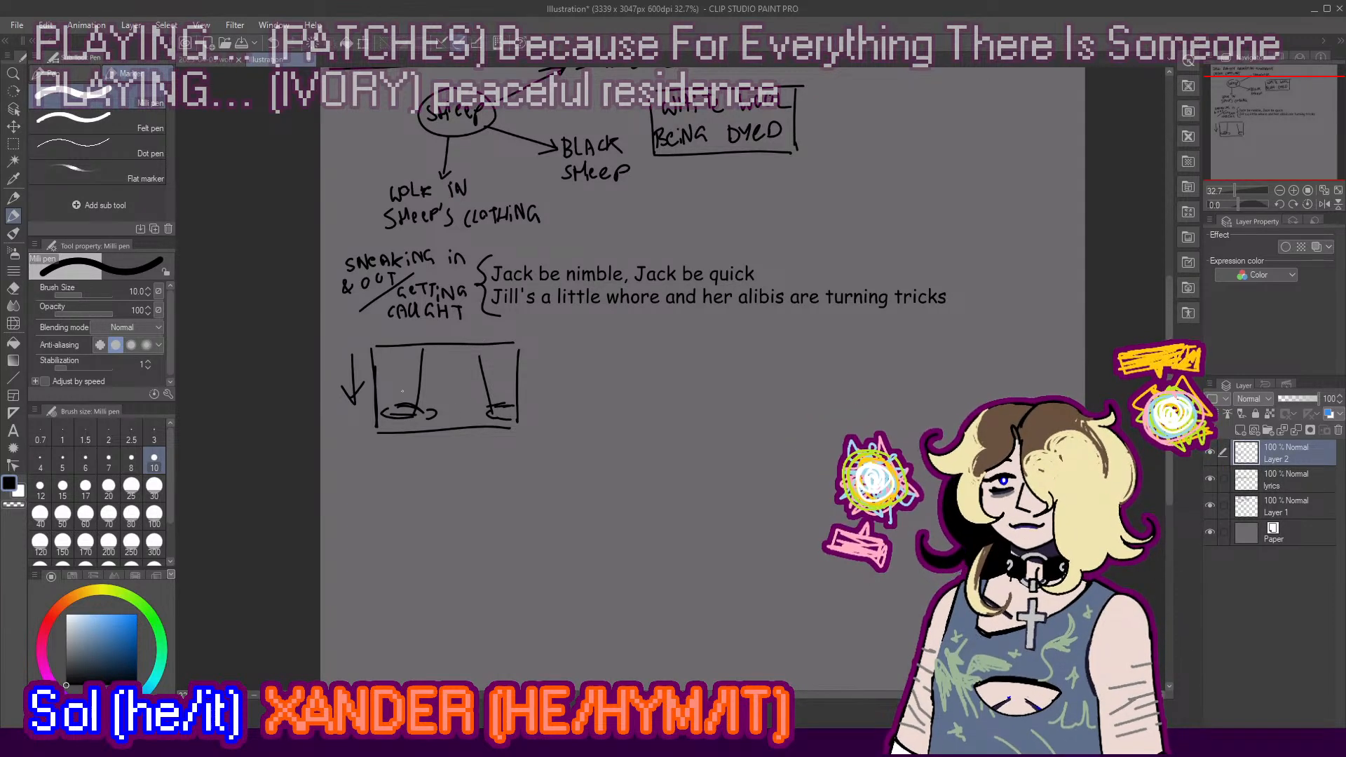
{"action": "mouse_move", "coordinate": [473, 356]}
{"action": "left_mouse_down"}
{"action": "mouse_move", "coordinate": [491, 415]}
{"action": "mouse_move", "coordinate": [498, 385]}
{"action": "mouse_move", "coordinate": [503, 402]}
{"action": "left_mouse_up"}
{"action": "left_click_drag", "start_coordinate": [413, 353], "coordinate": [408, 410]}
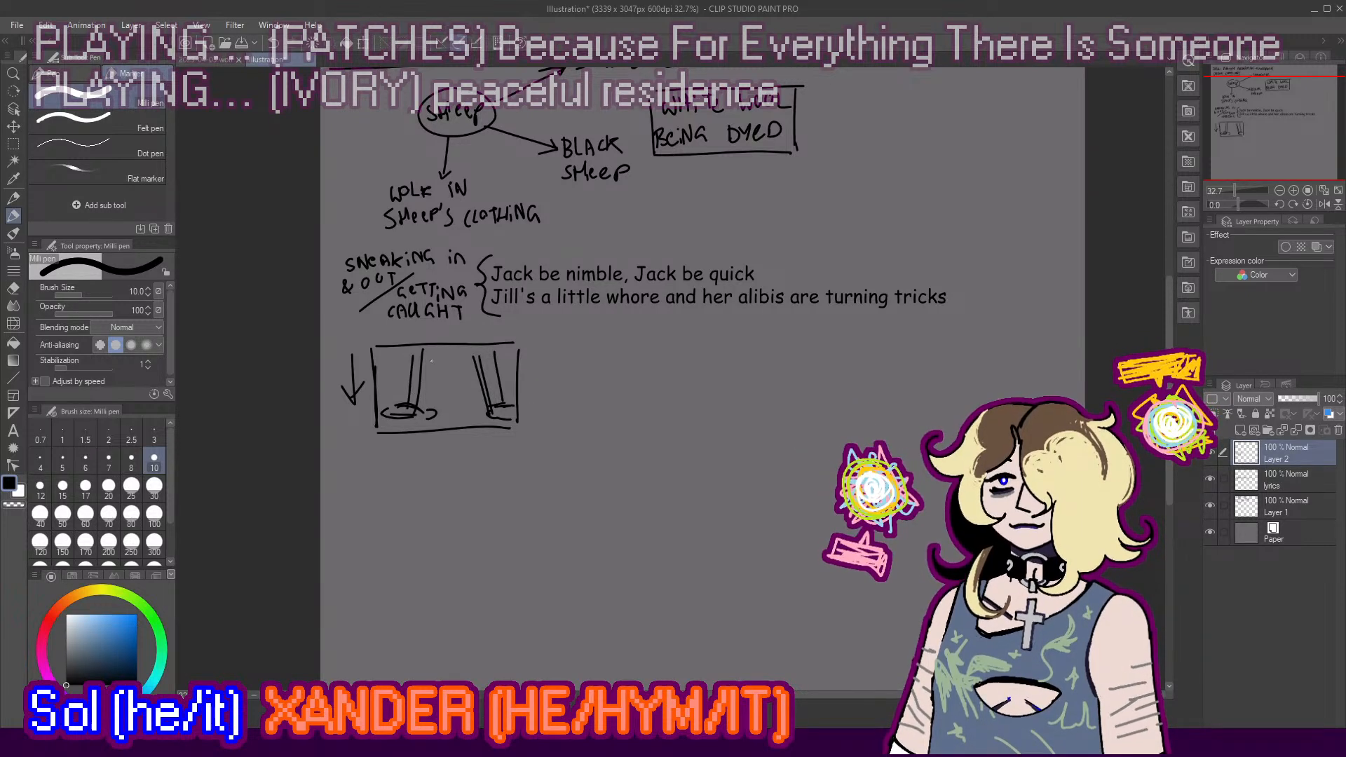
{"action": "mouse_move", "coordinate": [429, 355]}
{"action": "left_mouse_down"}
{"action": "mouse_move", "coordinate": [427, 401]}
{"action": "mouse_move", "coordinate": [412, 408]}
{"action": "mouse_move", "coordinate": [429, 408]}
{"action": "left_mouse_up"}
{"action": "key", "text": "ctrl+z"}
{"action": "key", "text": "ctrl+z"}
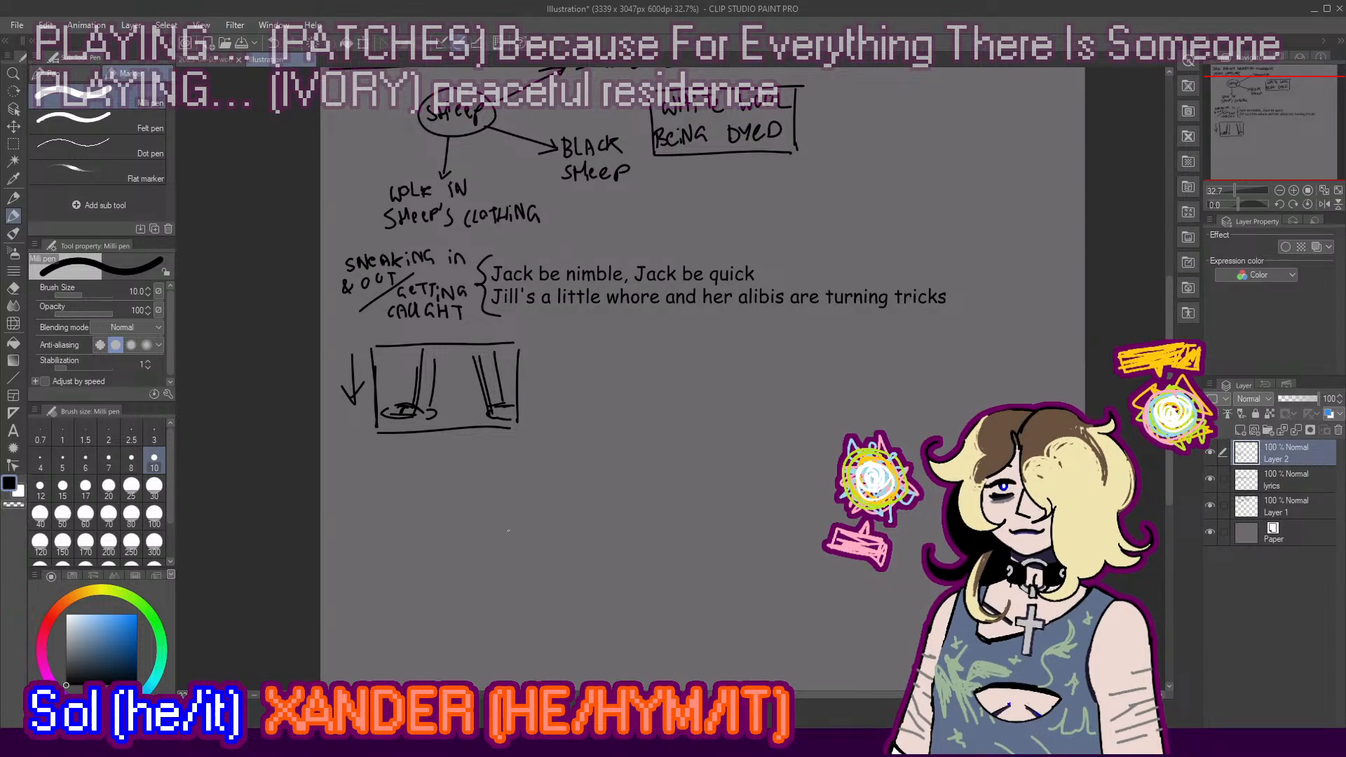
{"action": "mouse_move", "coordinate": [419, 411]}
{"action": "left_mouse_down"}
{"action": "mouse_move", "coordinate": [484, 423]}
{"action": "mouse_move", "coordinate": [490, 411]}
{"action": "left_mouse_up"}
{"action": "key", "text": "ctrl+z"}
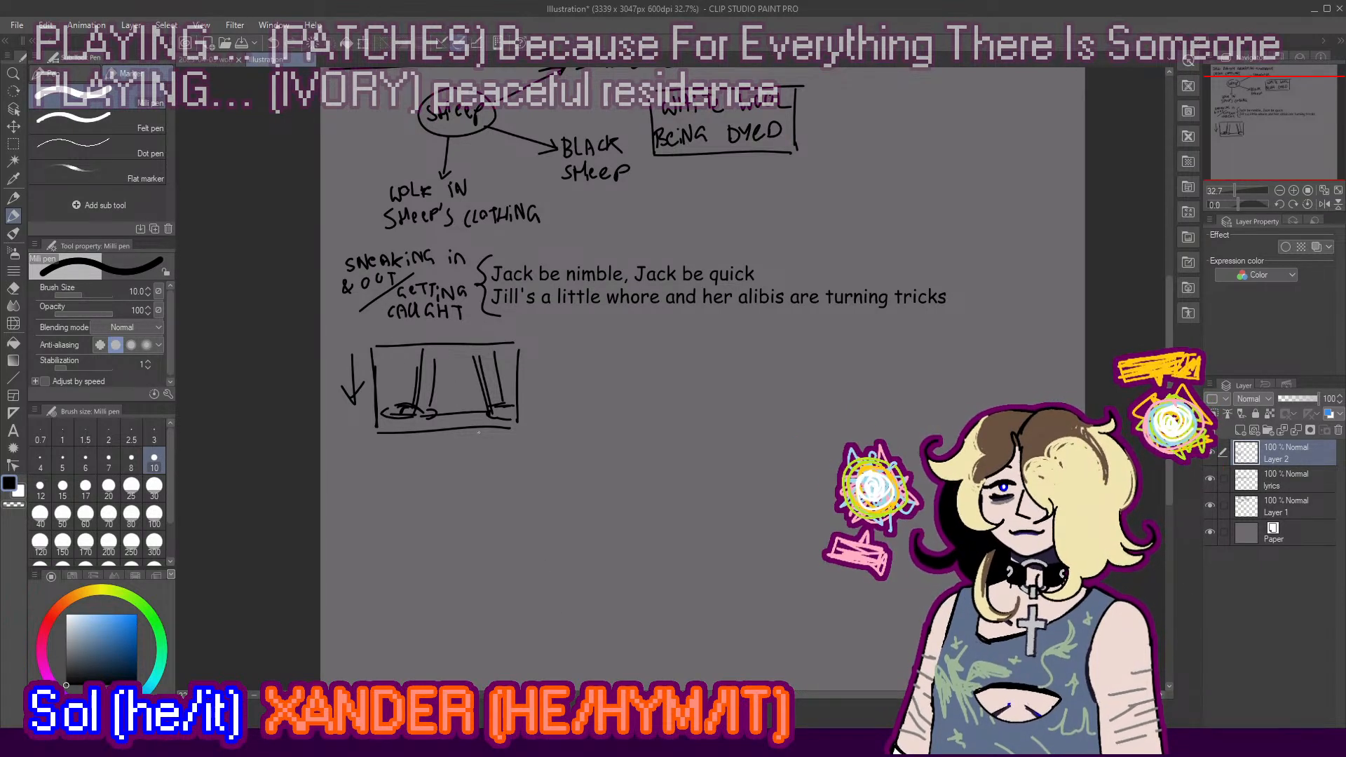
Step: Add an exclamation mark in the first frame, curved strokes beneath it and a short arrow to its right, nudging the sketch slightly right
{"action": "mouse_move", "coordinate": [390, 372]}
{"action": "left_mouse_down"}
{"action": "mouse_move", "coordinate": [377, 386]}
{"action": "mouse_move", "coordinate": [389, 351]}
{"action": "mouse_move", "coordinate": [392, 379]}
{"action": "left_mouse_up"}
{"action": "key", "text": "ctrl+z"}
{"action": "mouse_move", "coordinate": [375, 440]}
{"action": "left_mouse_down"}
{"action": "mouse_move", "coordinate": [395, 423]}
{"action": "mouse_move", "coordinate": [534, 416]}
{"action": "left_mouse_up"}
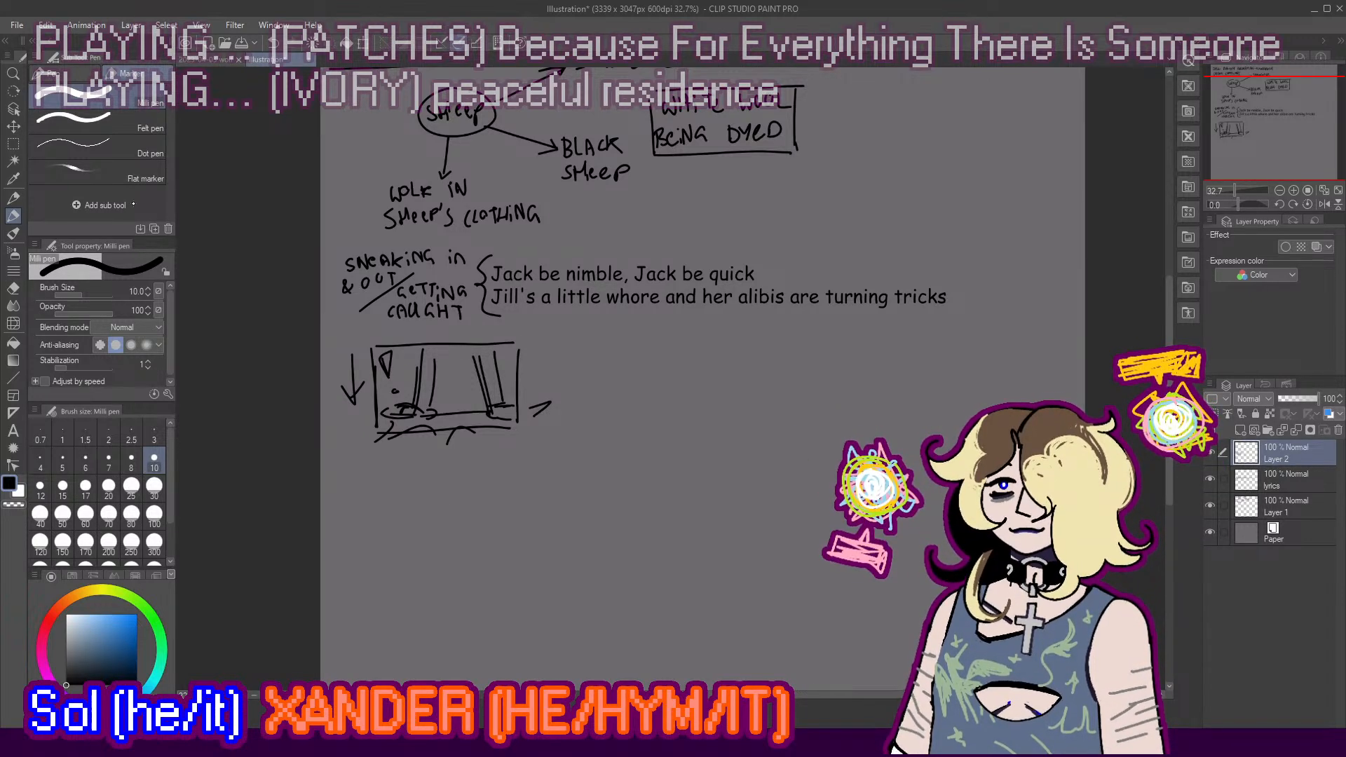
{"action": "left_click", "coordinate": [13, 127]}
{"action": "left_click_drag", "start_coordinate": [491, 449], "coordinate": [498, 453]}
Step: Draw a second rectangular storyboard frame to the right of the first with the Milli pen, redoing its edges
{"action": "key", "text": "p"}
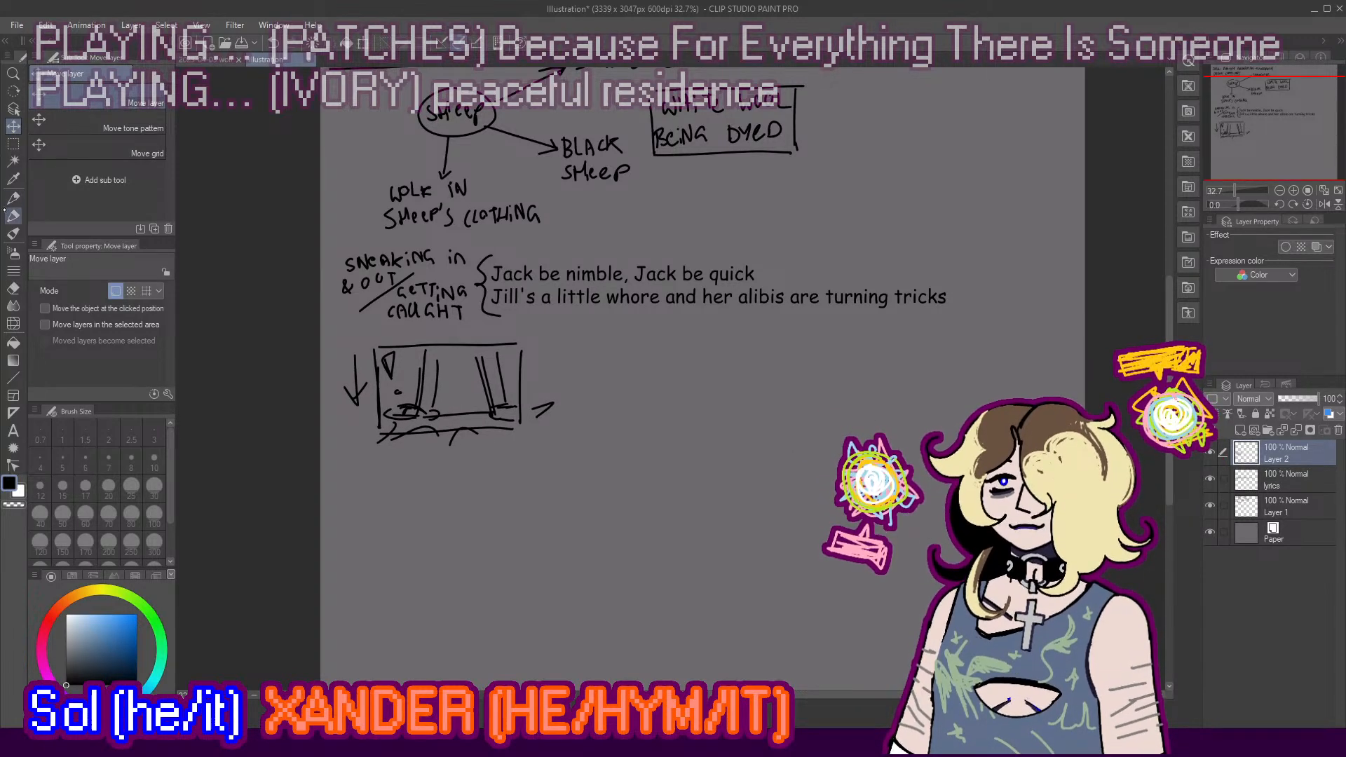
{"action": "scroll", "coordinate": [644, 445], "scroll_direction": "up", "scroll_amount": 2}
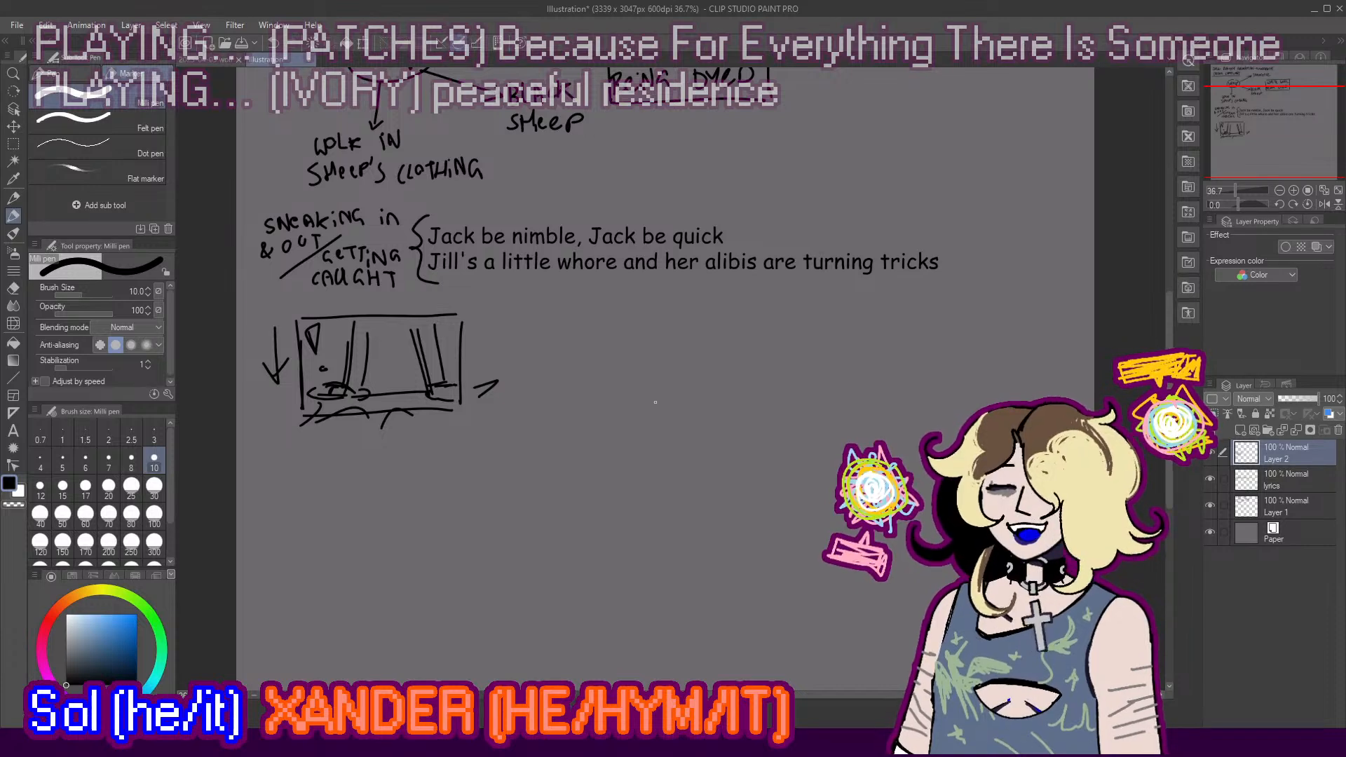
{"action": "mouse_move", "coordinate": [520, 325]}
{"action": "left_mouse_down"}
{"action": "mouse_move", "coordinate": [523, 401]}
{"action": "mouse_move", "coordinate": [604, 323]}
{"action": "mouse_move", "coordinate": [517, 400]}
{"action": "mouse_move", "coordinate": [696, 293]}
{"action": "left_mouse_up"}
{"action": "key", "text": "ctrl+z"}
{"action": "key", "text": "ctrl+z"}
{"action": "key", "text": "ctrl+z"}
{"action": "key", "text": "ctrl+z"}
{"action": "mouse_move", "coordinate": [508, 321]}
{"action": "left_mouse_down"}
{"action": "mouse_move", "coordinate": [671, 313]}
{"action": "mouse_move", "coordinate": [680, 402]}
{"action": "left_mouse_up"}
{"action": "mouse_move", "coordinate": [516, 370]}
{"action": "left_mouse_down"}
{"action": "mouse_move", "coordinate": [517, 414]}
{"action": "mouse_move", "coordinate": [656, 411]}
{"action": "left_mouse_up"}
{"action": "key", "text": "ctrl+z"}
{"action": "left_click_drag", "start_coordinate": [513, 412], "coordinate": [679, 408]}
{"action": "key", "text": "ctrl+z"}
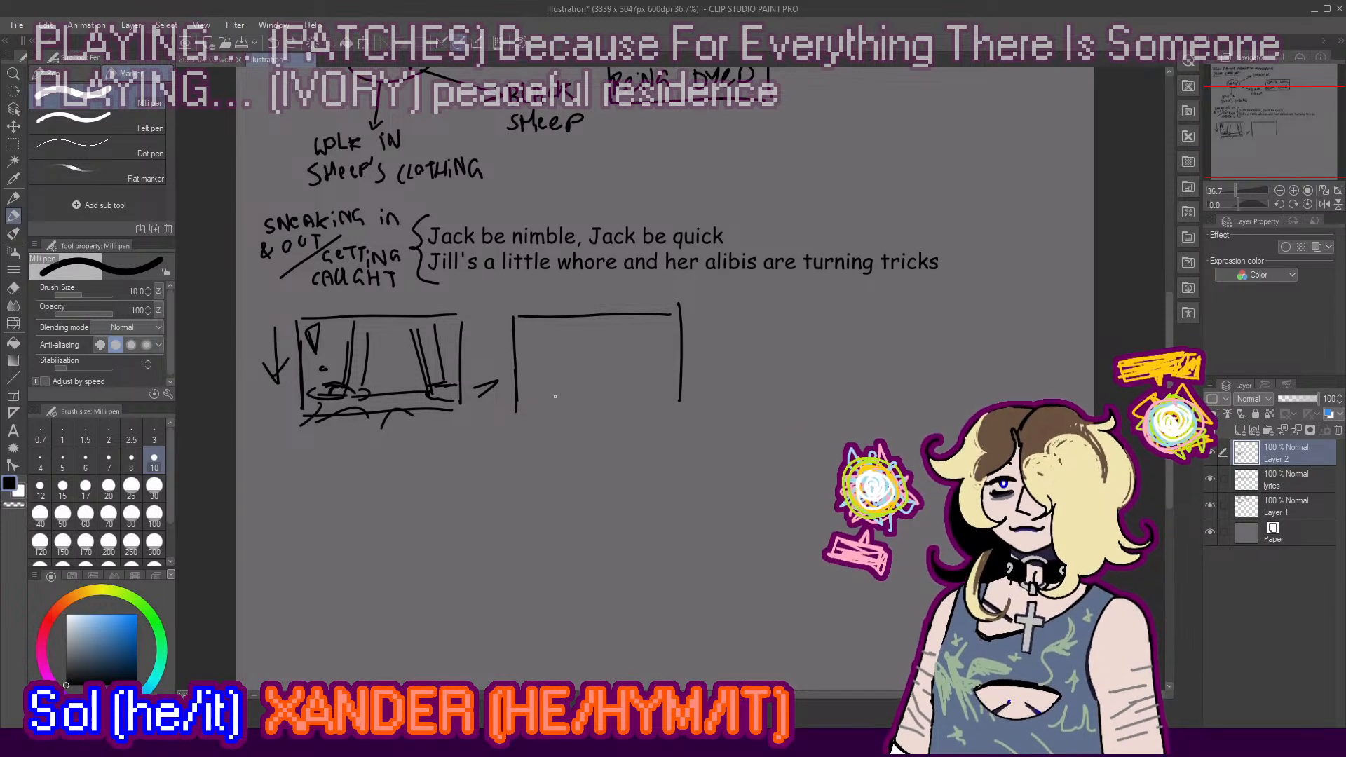
{"action": "left_click_drag", "start_coordinate": [509, 424], "coordinate": [671, 416]}
{"action": "key", "text": "ctrl+z"}
Step: Sketch a round head with simple facial marks and a line extending from it toward the second frame's right edge
{"action": "mouse_move", "coordinate": [579, 326]}
{"action": "left_mouse_down"}
{"action": "mouse_move", "coordinate": [644, 342]}
{"action": "mouse_move", "coordinate": [672, 330]}
{"action": "mouse_move", "coordinate": [655, 349]}
{"action": "mouse_move", "coordinate": [588, 354]}
{"action": "left_mouse_up"}
{"action": "key", "text": "ctrl+z"}
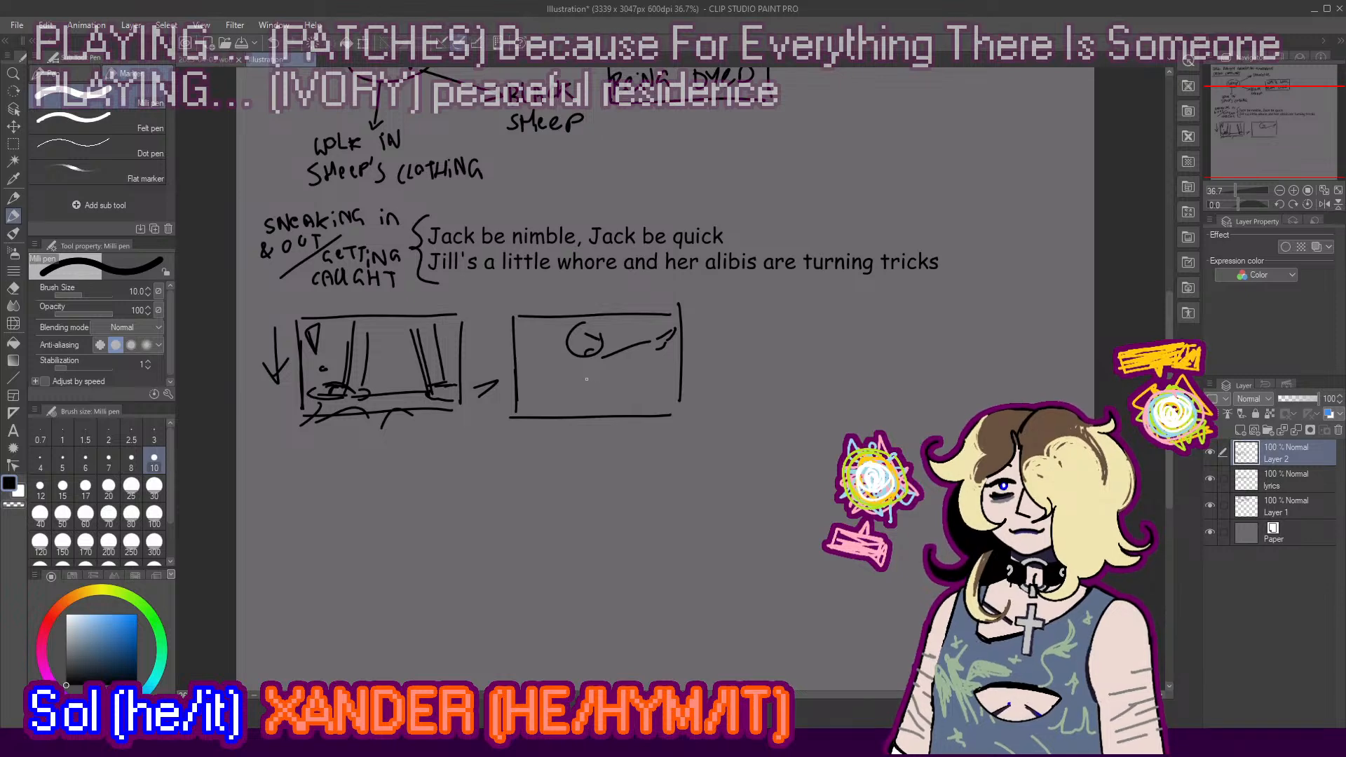
{"action": "key", "text": "ctrl+z"}
{"action": "key", "text": "ctrl+z"}
{"action": "left_click_drag", "start_coordinate": [584, 351], "coordinate": [598, 353]}
{"action": "key", "text": "ctrl+z"}
{"action": "key", "text": "ctrl+z"}
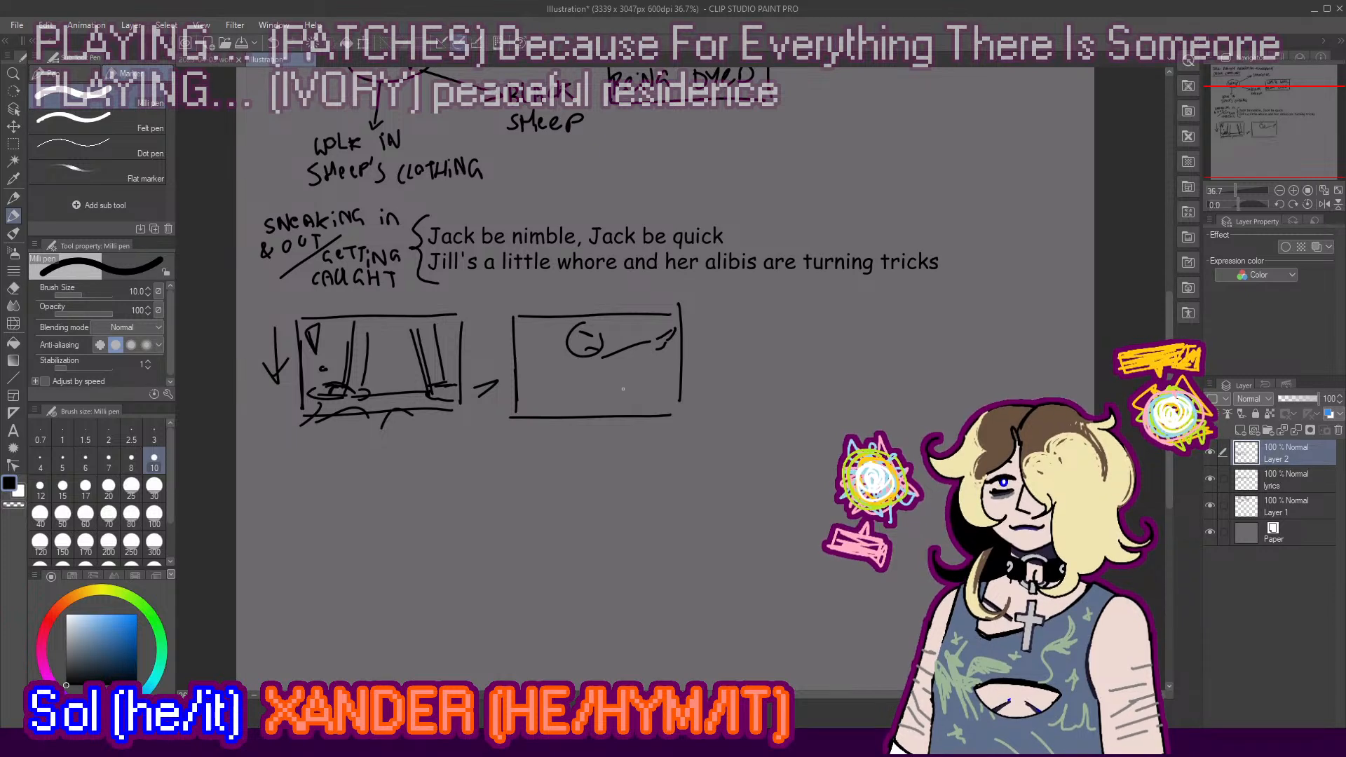
Step: Add small hand-like shapes, a diagonal body line and curved lines behind the head in the second frame, nudging the sketch slightly down
{"action": "mouse_move", "coordinate": [578, 376]}
{"action": "left_mouse_down"}
{"action": "mouse_move", "coordinate": [633, 374]}
{"action": "mouse_move", "coordinate": [621, 381]}
{"action": "mouse_move", "coordinate": [651, 349]}
{"action": "mouse_move", "coordinate": [637, 341]}
{"action": "left_mouse_up"}
{"action": "key", "text": "ctrl+z"}
{"action": "key", "text": "ctrl+z"}
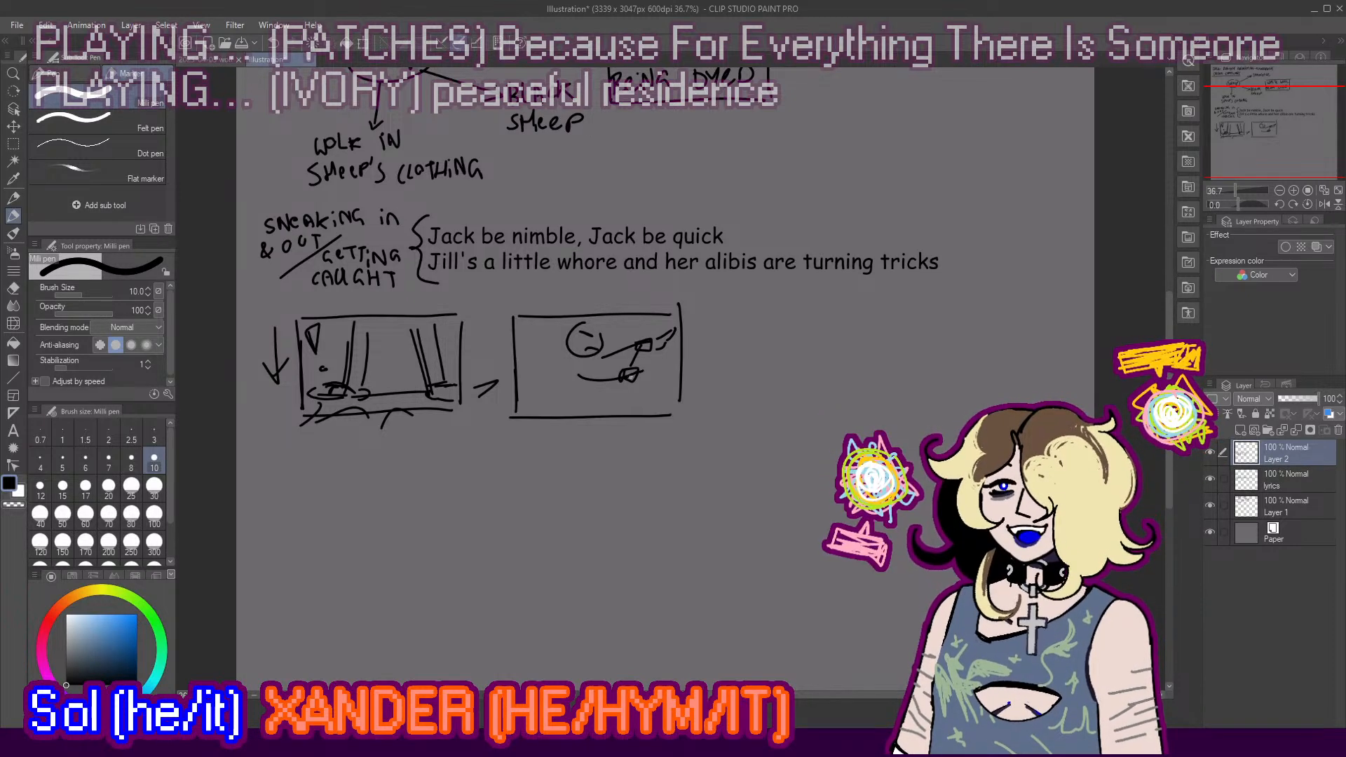
{"action": "mouse_move", "coordinate": [644, 366]}
{"action": "left_mouse_down"}
{"action": "mouse_move", "coordinate": [654, 376]}
{"action": "mouse_move", "coordinate": [554, 396]}
{"action": "left_mouse_up"}
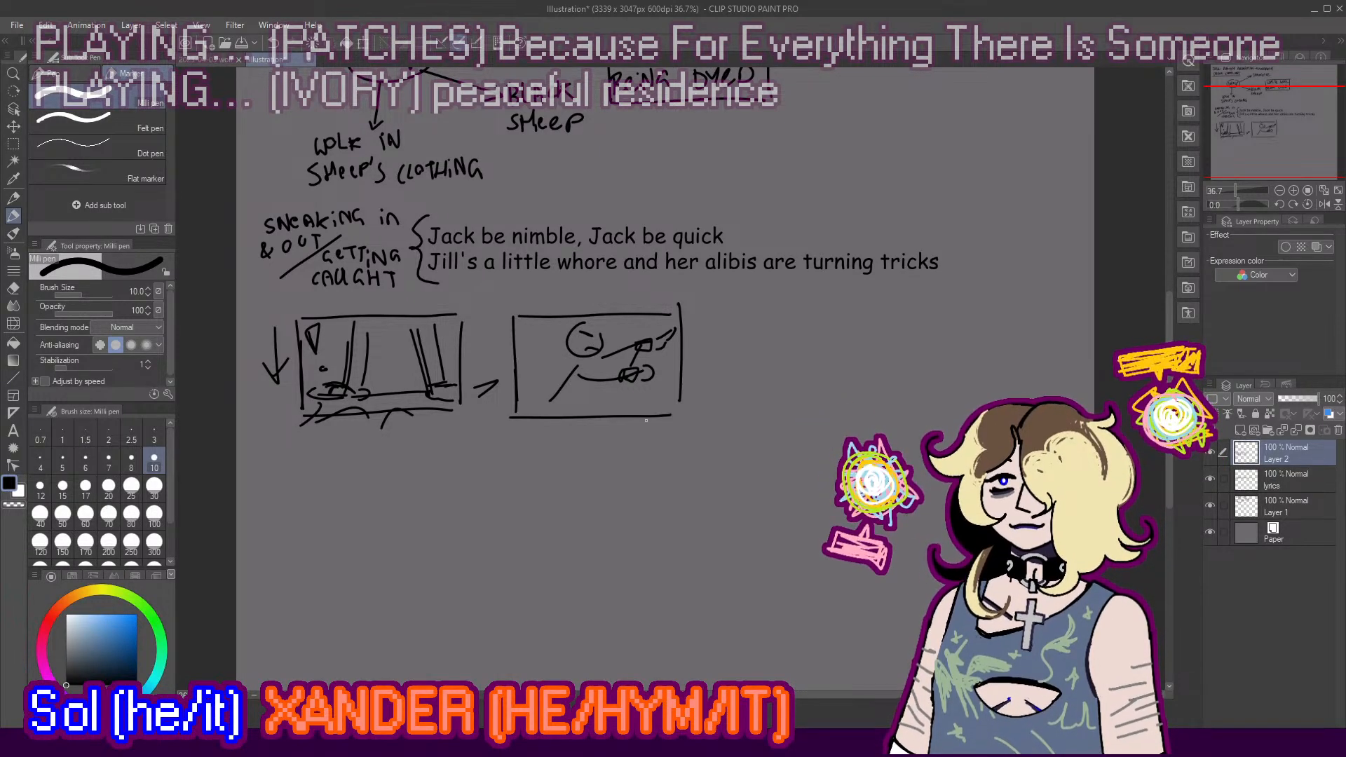
{"action": "mouse_move", "coordinate": [562, 365]}
{"action": "left_mouse_down"}
{"action": "mouse_move", "coordinate": [518, 343]}
{"action": "mouse_move", "coordinate": [523, 319]}
{"action": "left_mouse_up"}
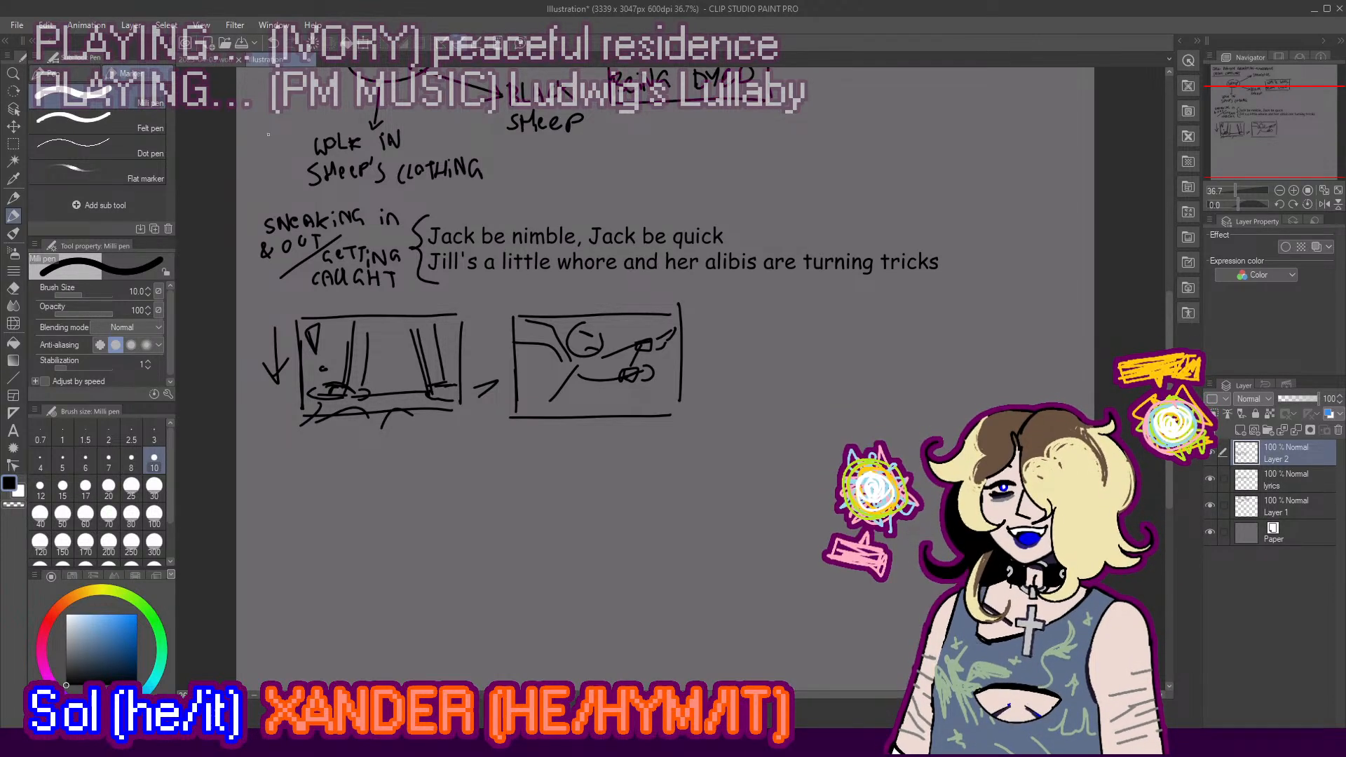
{"action": "left_click", "coordinate": [13, 127]}
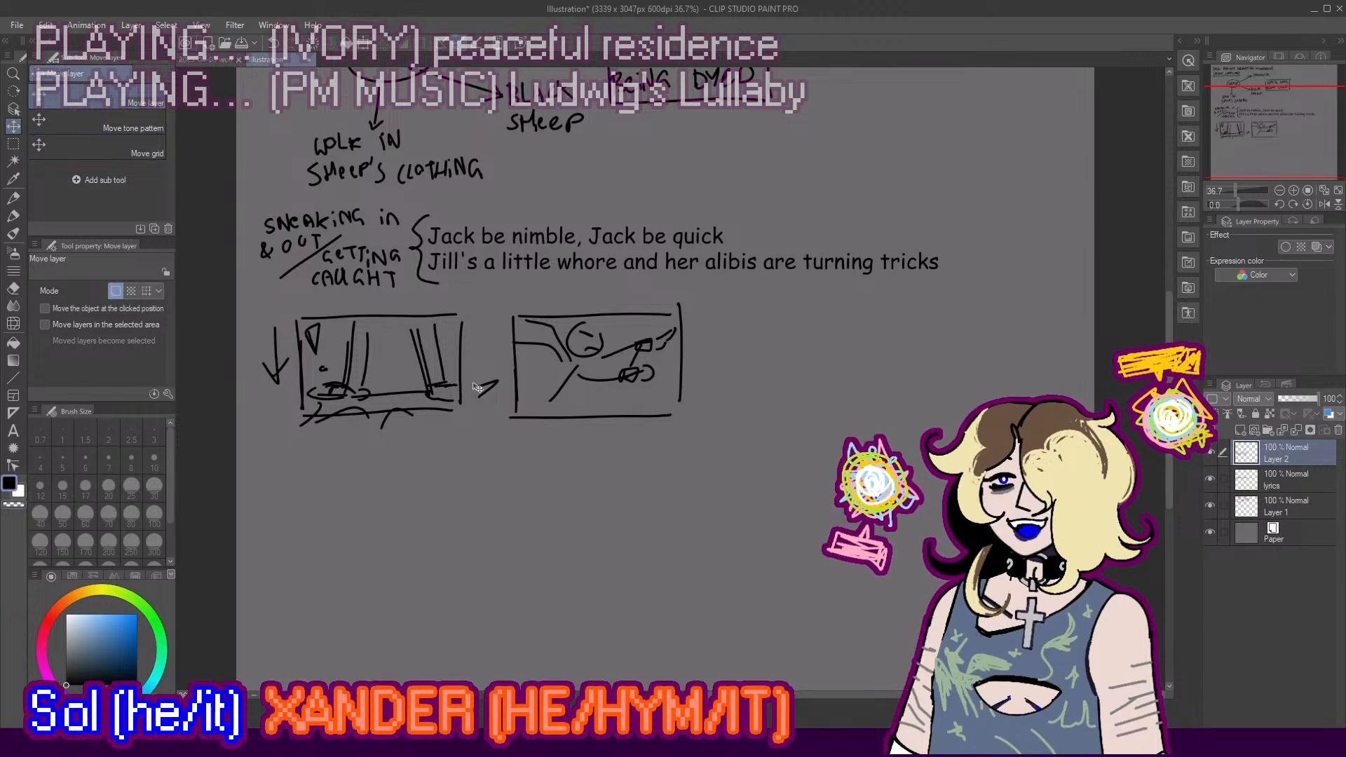
{"action": "left_click_drag", "start_coordinate": [476, 387], "coordinate": [476, 390]}
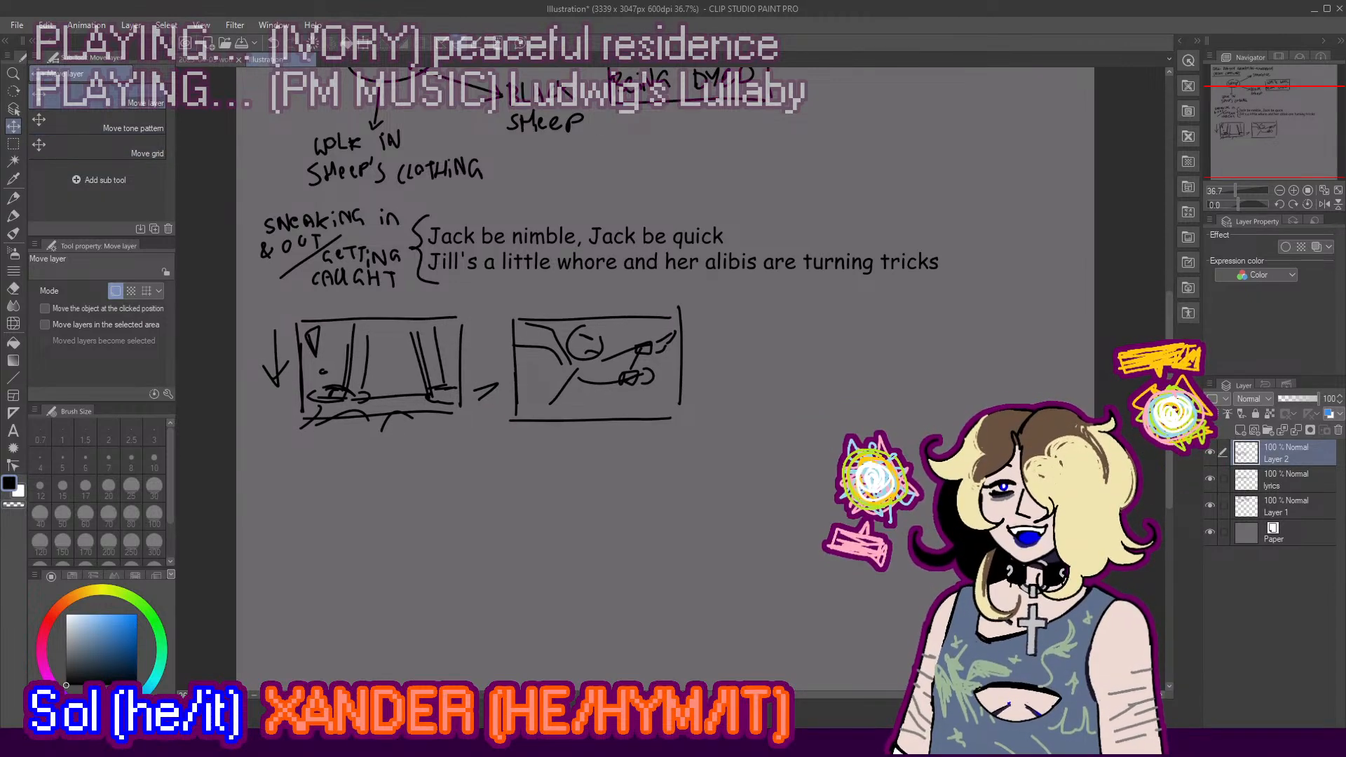
{"action": "scroll", "coordinate": [454, 359], "scroll_direction": "down", "scroll_amount": 7}
{"action": "scroll", "coordinate": [716, 251], "scroll_direction": "up", "scroll_amount": 4}
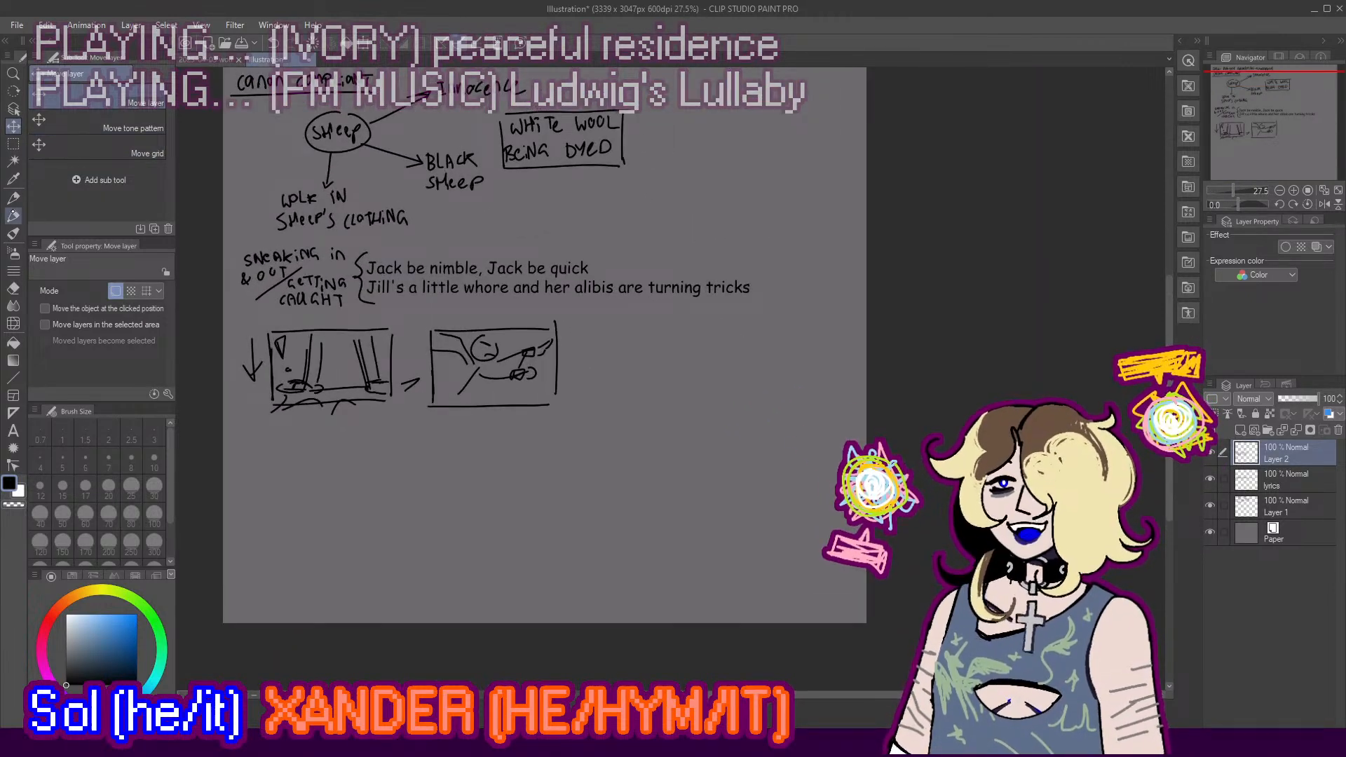
{"action": "left_click", "coordinate": [12, 216]}
{"action": "scroll", "coordinate": [662, 398], "scroll_direction": "up", "scroll_amount": 2}
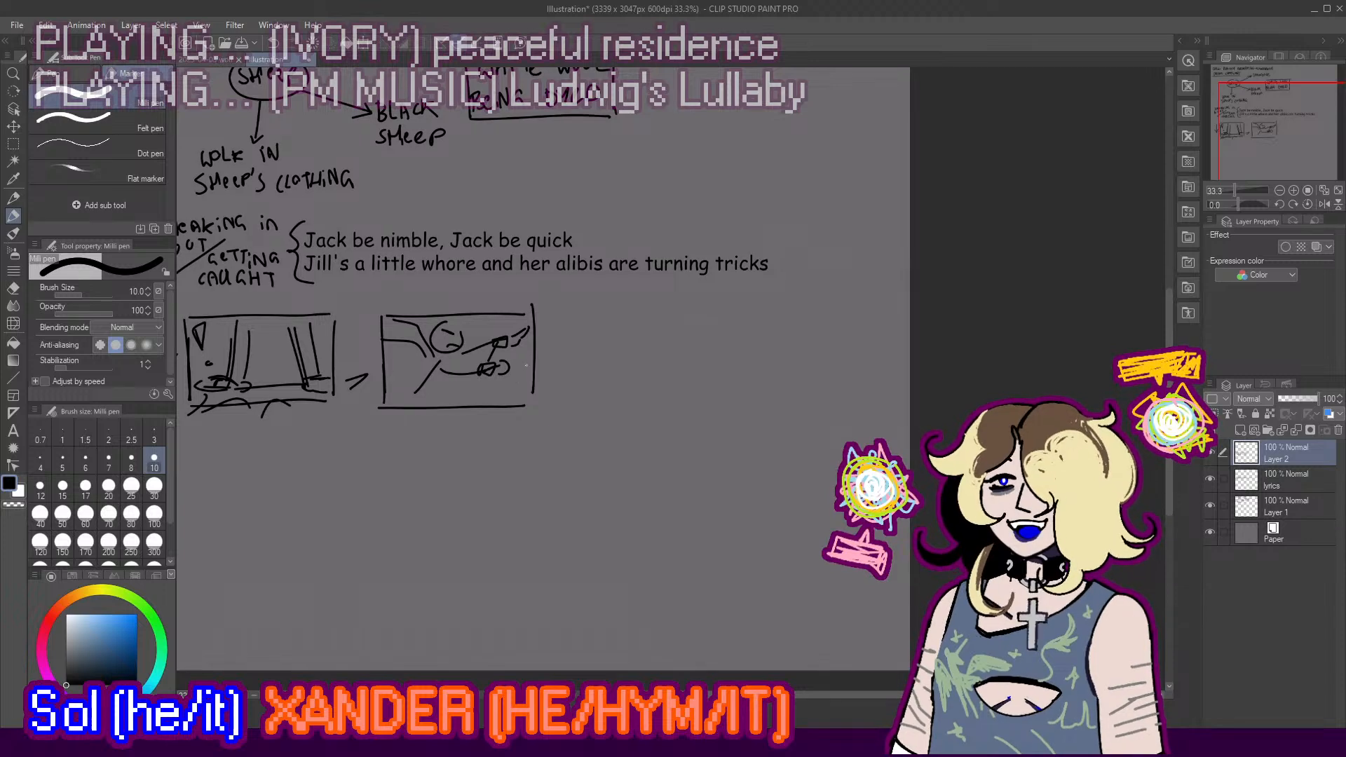
{"action": "scroll", "coordinate": [526, 365], "scroll_direction": "up", "scroll_amount": 2}
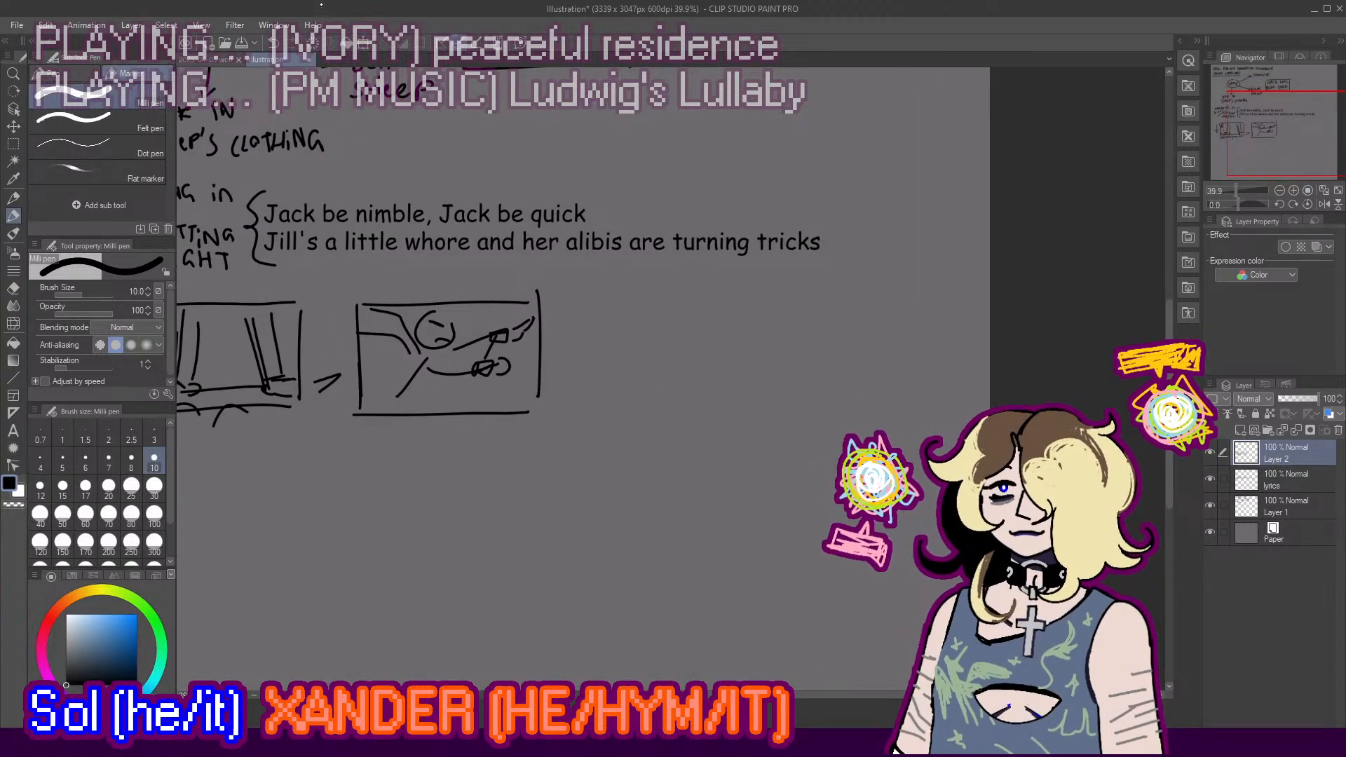
{"action": "mouse_move", "coordinate": [584, 306]}
{"action": "left_mouse_down"}
{"action": "mouse_move", "coordinate": [587, 397]}
{"action": "mouse_move", "coordinate": [614, 301]}
{"action": "mouse_move", "coordinate": [746, 297]}
{"action": "mouse_move", "coordinate": [763, 370]}
{"action": "left_mouse_up"}
{"action": "key", "text": "ctrl+z"}
{"action": "key", "text": "ctrl+z"}
{"action": "key", "text": "ctrl+z"}
{"action": "left_click_drag", "start_coordinate": [769, 312], "coordinate": [770, 392]}
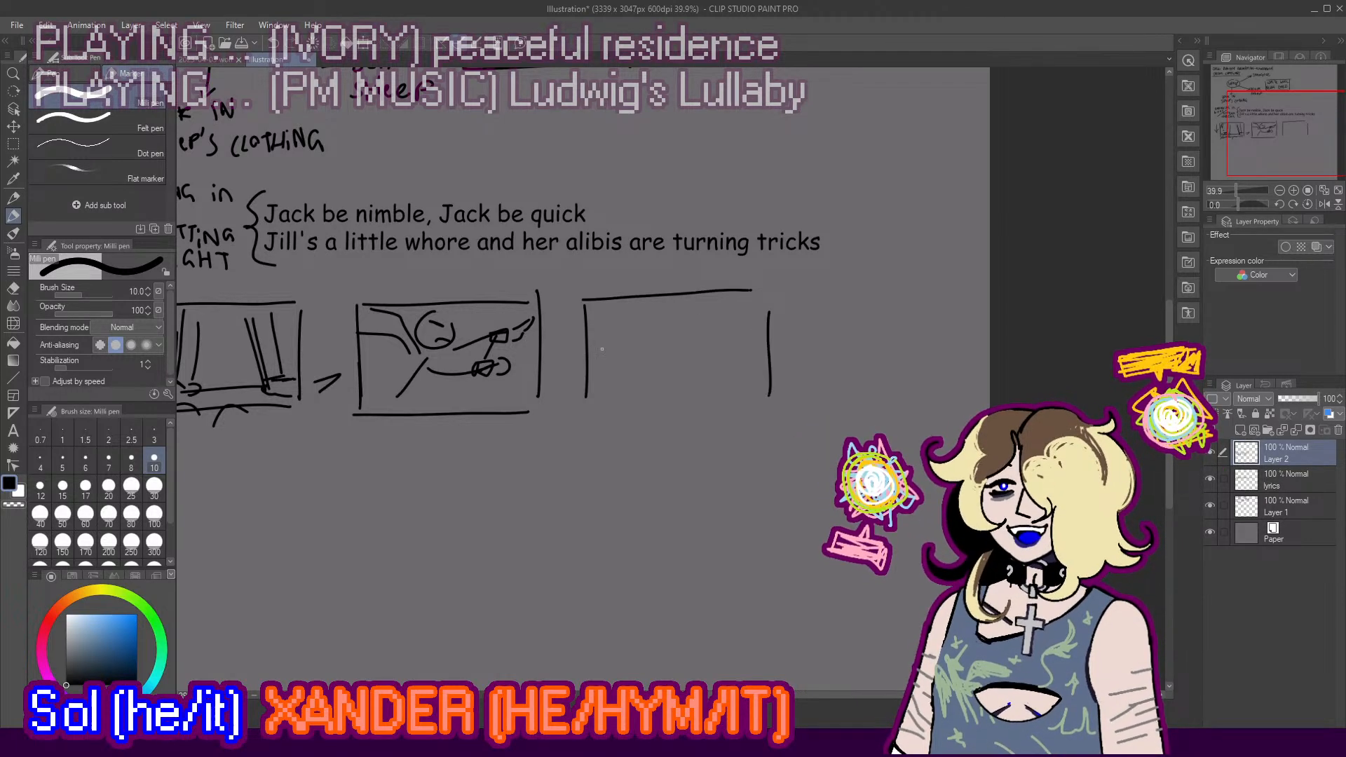
{"action": "mouse_move", "coordinate": [581, 319]}
{"action": "left_mouse_down"}
{"action": "mouse_move", "coordinate": [582, 409]}
{"action": "mouse_move", "coordinate": [710, 410]}
{"action": "left_mouse_up"}
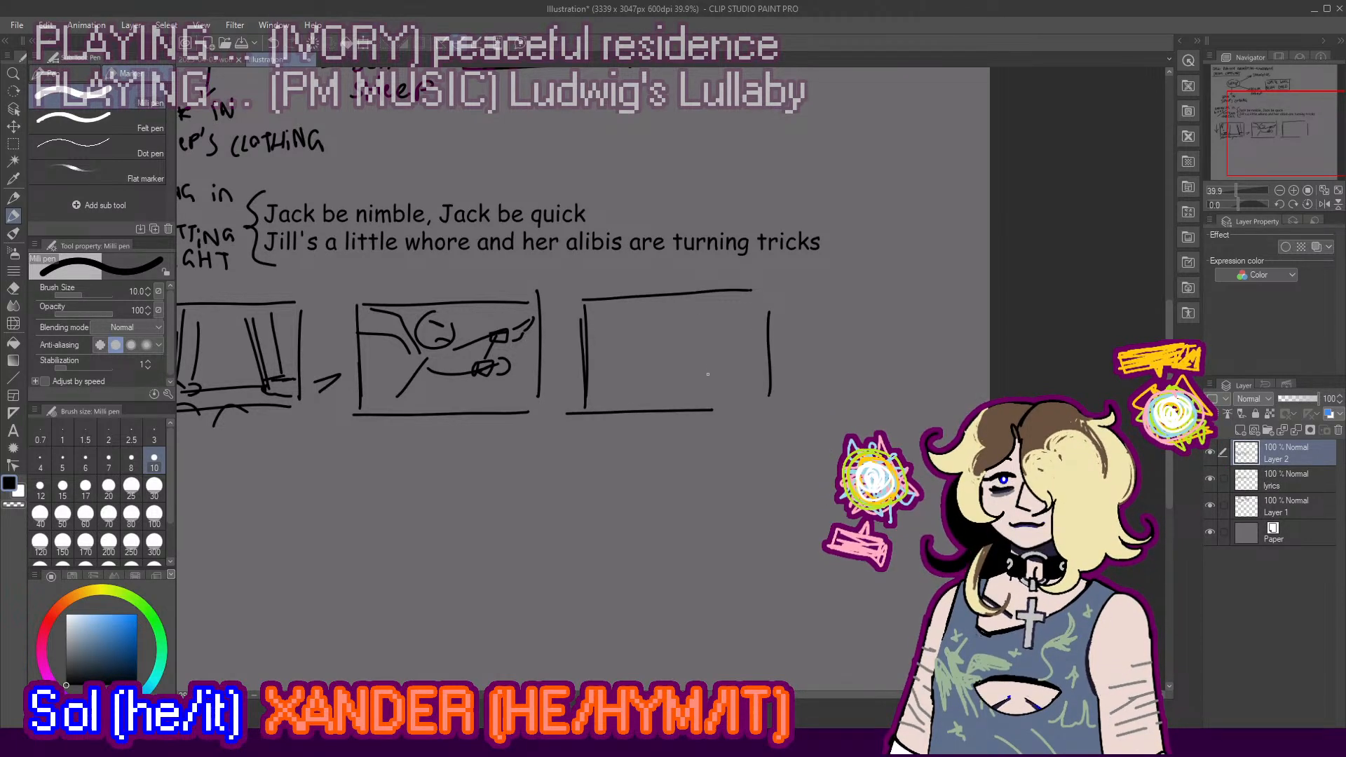
{"action": "left_click_drag", "start_coordinate": [609, 366], "coordinate": [609, 412]}
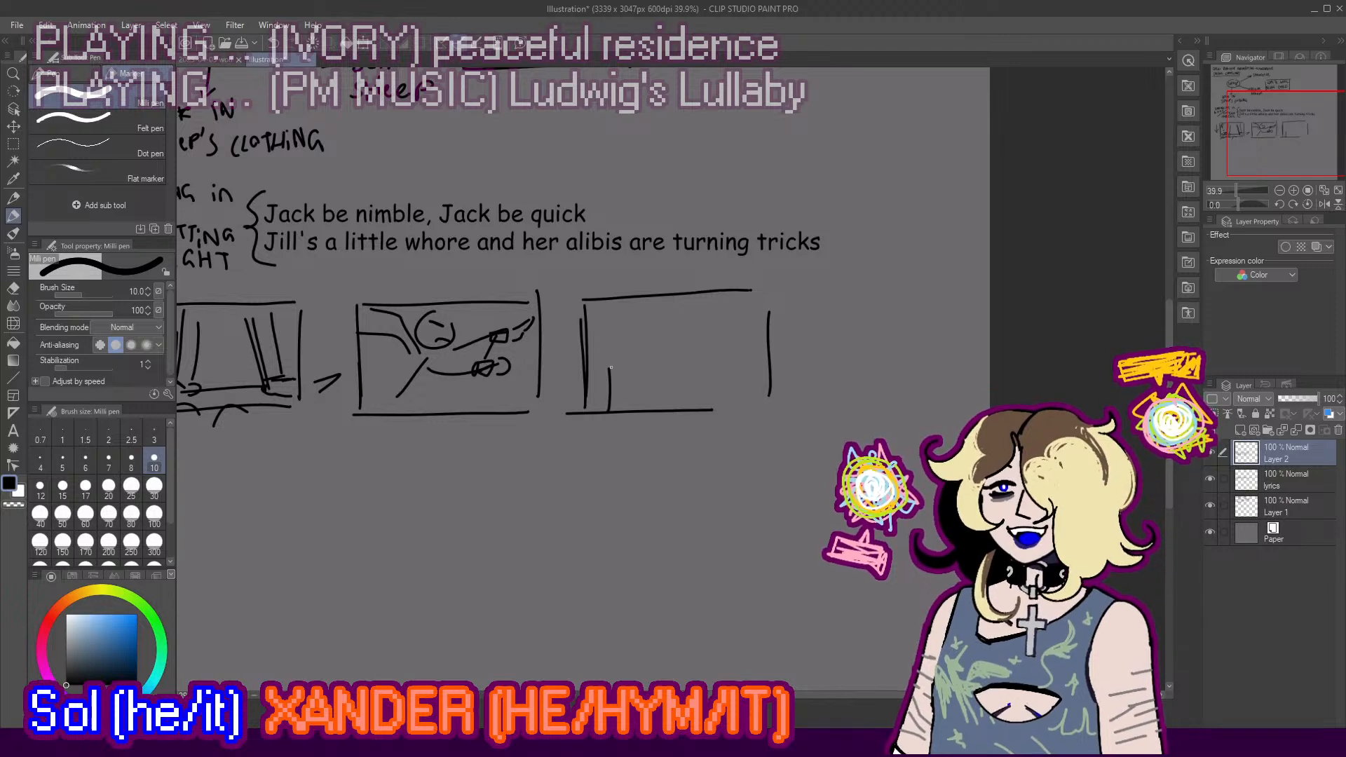
{"action": "key", "text": "ctrl+z"}
{"action": "key", "text": "ctrl+z"}
{"action": "key", "text": "ctrl+z"}
{"action": "key", "text": "ctrl+z"}
{"action": "key", "text": "ctrl+z"}
{"action": "scroll", "coordinate": [632, 359], "scroll_direction": "down", "scroll_amount": 4}
{"action": "scroll", "coordinate": [631, 360], "scroll_direction": "up", "scroll_amount": 2}
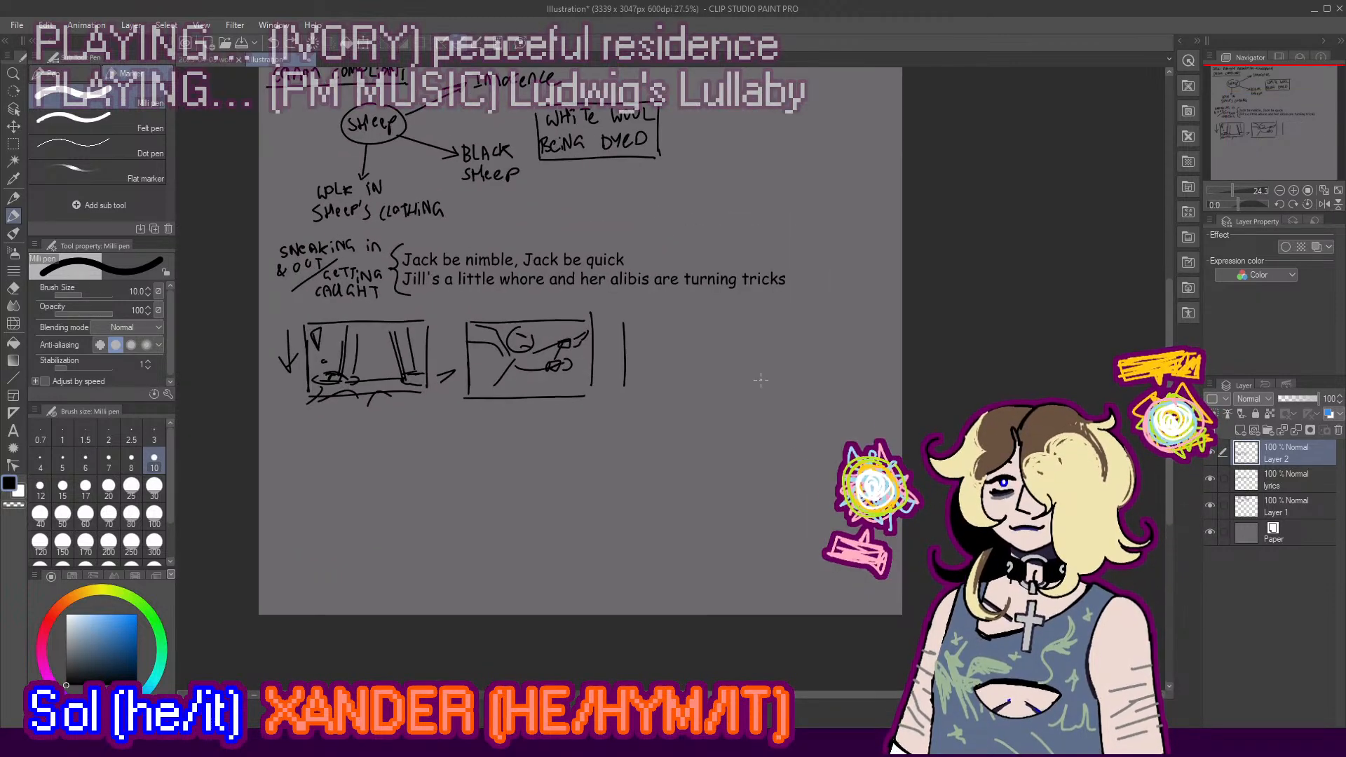
{"action": "key", "text": "ctrl+z"}
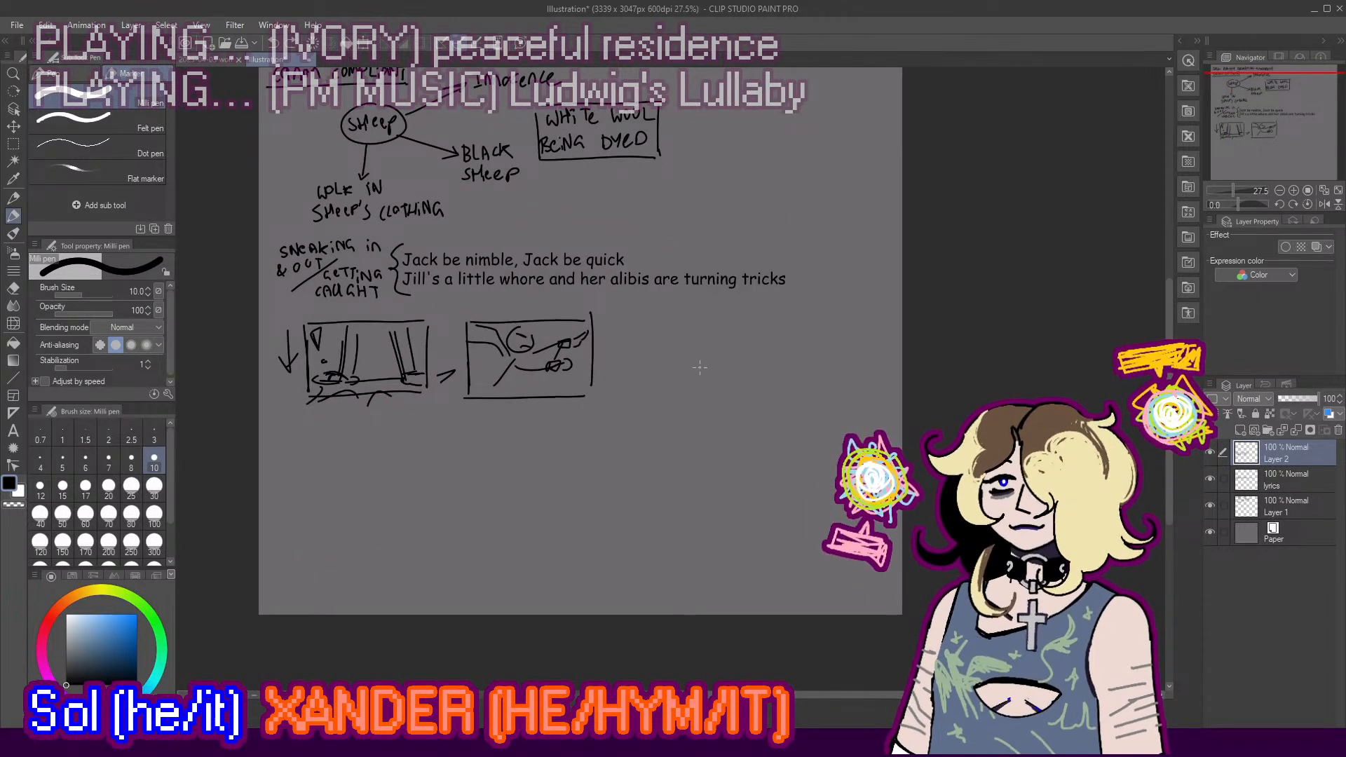
Step: Sketch a small stick figure with a round head, a body line and curly marks on top, right of the second frame
{"action": "left_click_drag", "start_coordinate": [716, 326], "coordinate": [720, 382]}
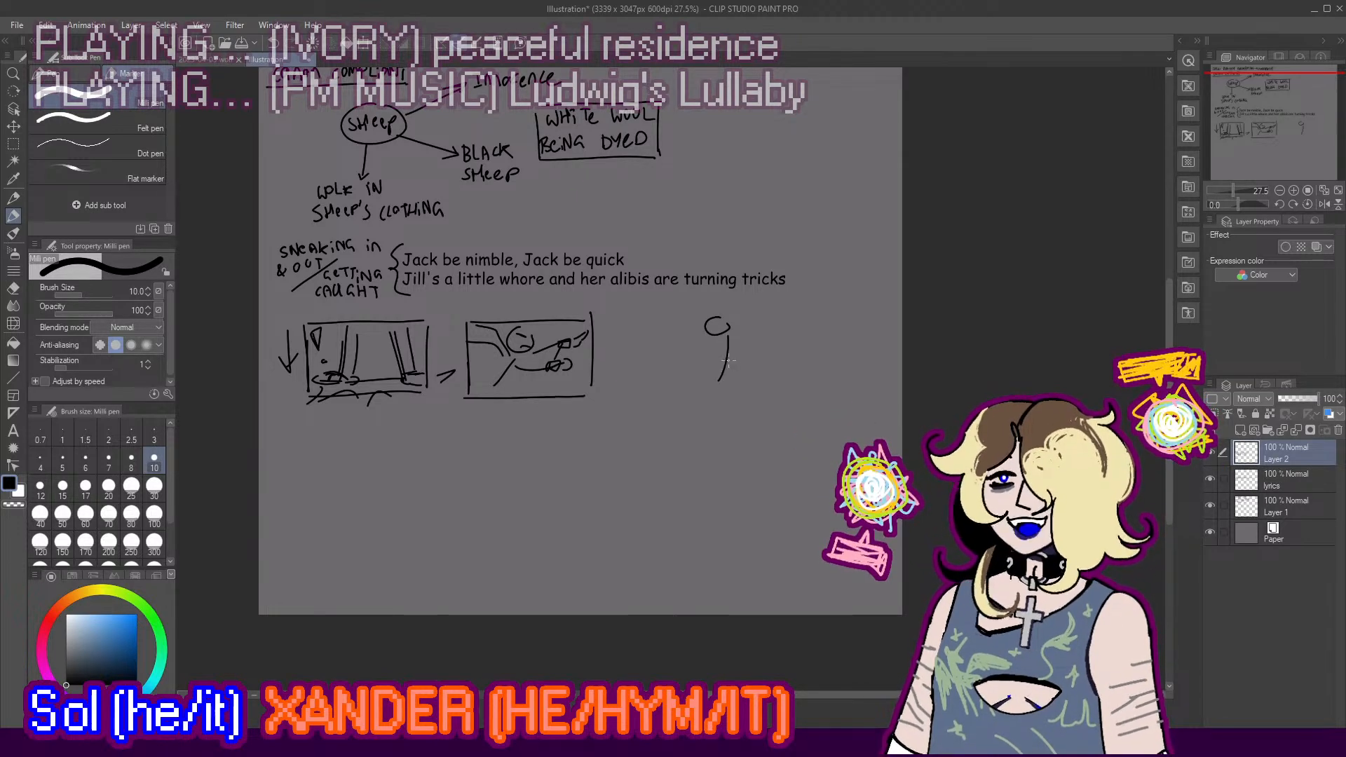
{"action": "key", "text": "ctrl+z"}
{"action": "key", "text": "ctrl+z"}
{"action": "mouse_move", "coordinate": [716, 326]}
{"action": "left_mouse_down"}
{"action": "mouse_move", "coordinate": [719, 341]}
{"action": "mouse_move", "coordinate": [713, 321]}
{"action": "mouse_move", "coordinate": [696, 322]}
{"action": "mouse_move", "coordinate": [734, 308]}
{"action": "mouse_move", "coordinate": [710, 401]}
{"action": "mouse_move", "coordinate": [711, 376]}
{"action": "left_mouse_up"}
{"action": "key", "text": "ctrl+z"}
{"action": "key", "text": "ctrl+z"}
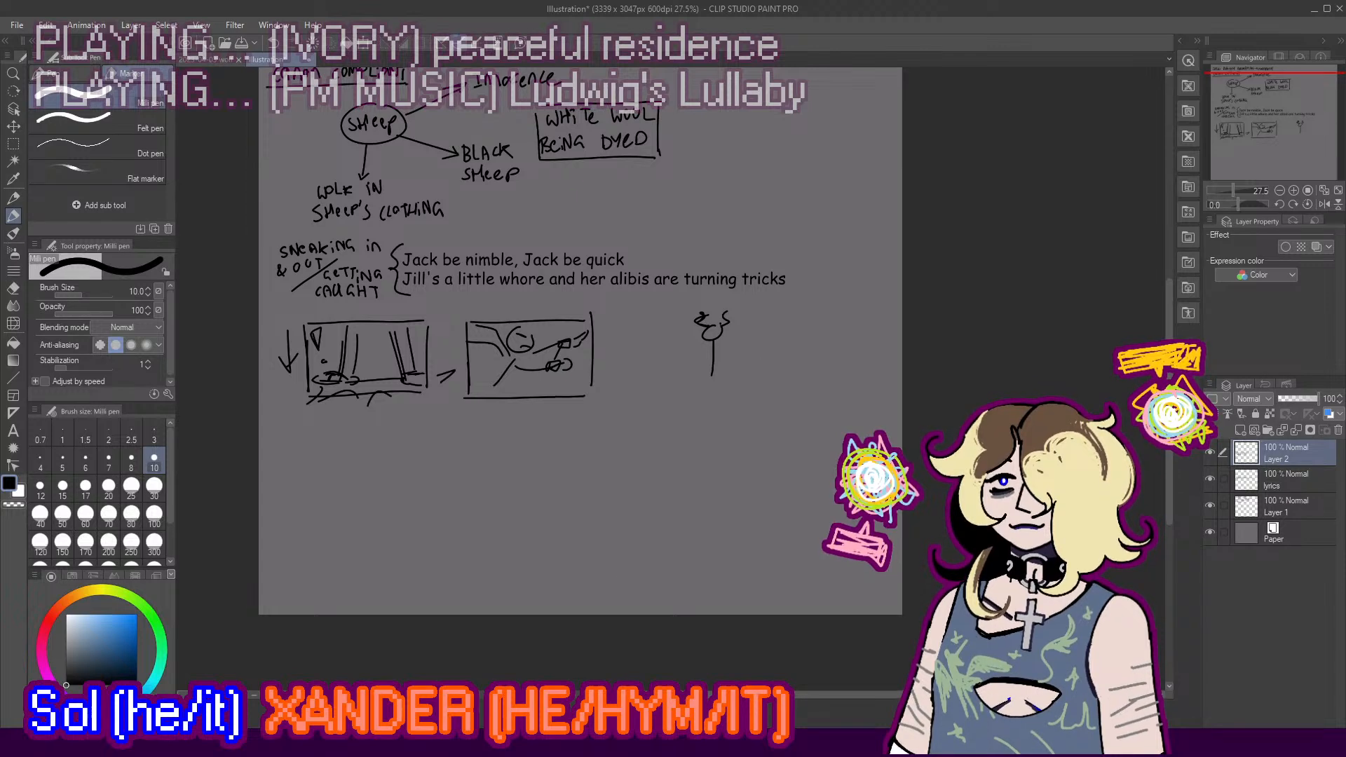
Step: Enclose the stick figure with a vertical line on each side, a base line and small curls at the lower corners
{"action": "mouse_move", "coordinate": [677, 368]}
{"action": "left_mouse_down"}
{"action": "mouse_move", "coordinate": [756, 366]}
{"action": "mouse_move", "coordinate": [685, 403]}
{"action": "left_mouse_up"}
{"action": "key", "text": "ctrl+z"}
{"action": "left_click_drag", "start_coordinate": [678, 324], "coordinate": [679, 367]}
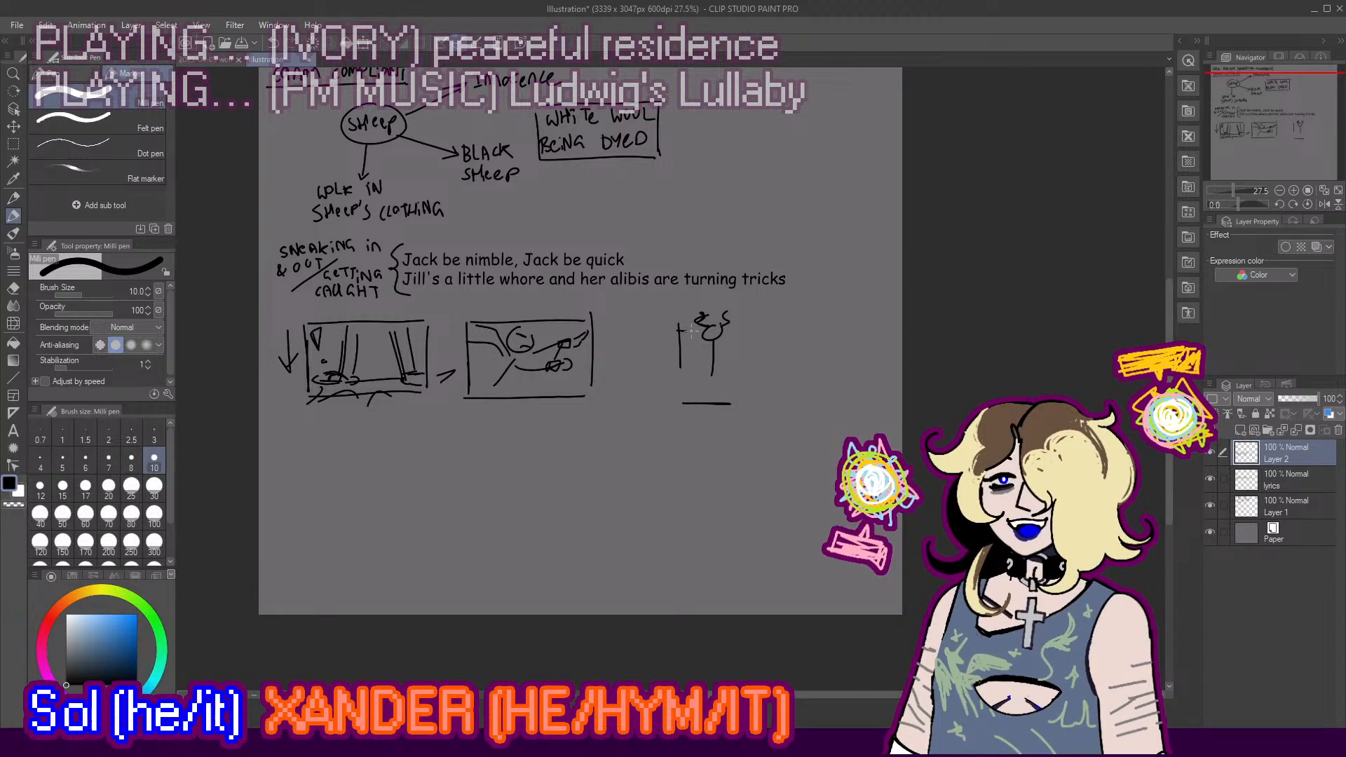
{"action": "mouse_move", "coordinate": [741, 328]}
{"action": "left_mouse_down"}
{"action": "mouse_move", "coordinate": [745, 399]}
{"action": "mouse_move", "coordinate": [678, 388]}
{"action": "mouse_move", "coordinate": [683, 398]}
{"action": "left_mouse_up"}
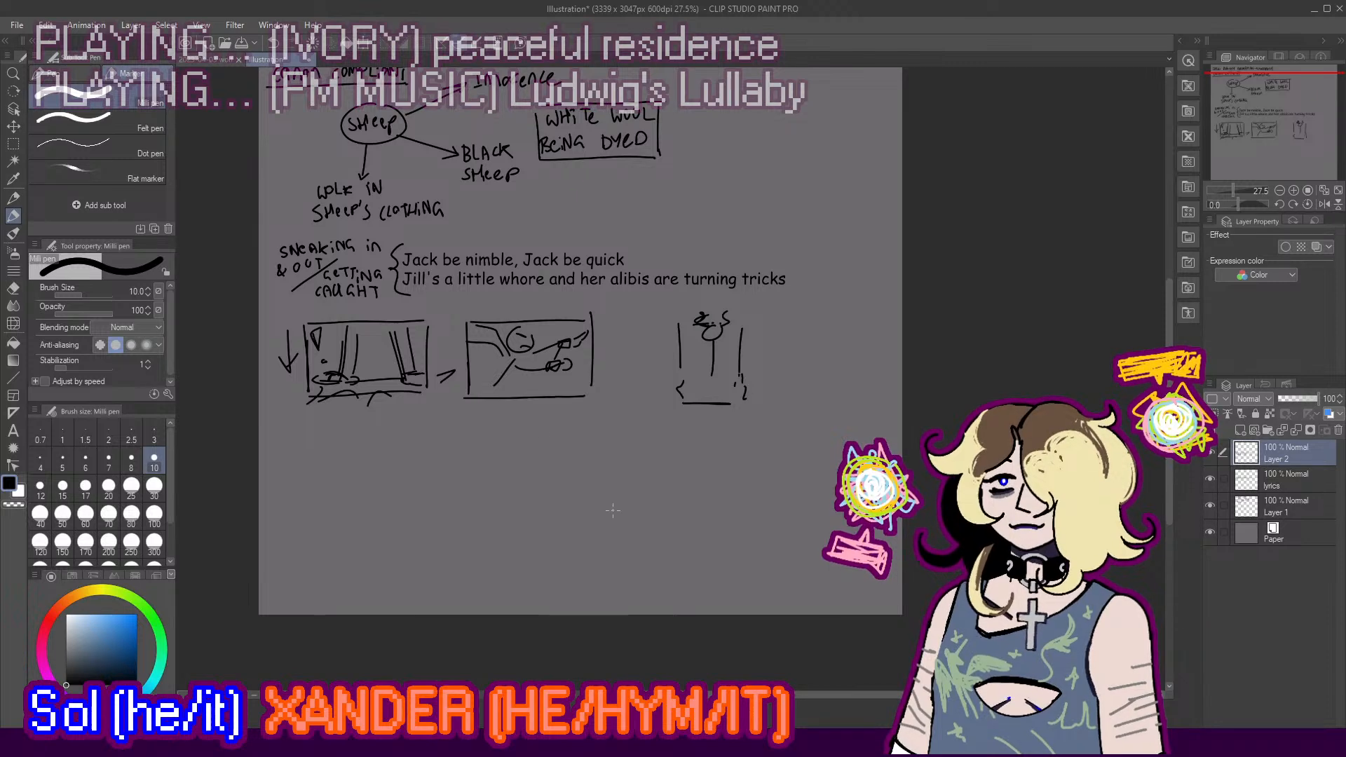
{"action": "key", "text": "ctrl+z"}
Step: Draw staircase-like steps descending outward from both sides of the enclosed stick figure
{"action": "mouse_move", "coordinate": [743, 348]}
{"action": "left_mouse_down"}
{"action": "mouse_move", "coordinate": [803, 344]}
{"action": "mouse_move", "coordinate": [796, 392]}
{"action": "left_mouse_up"}
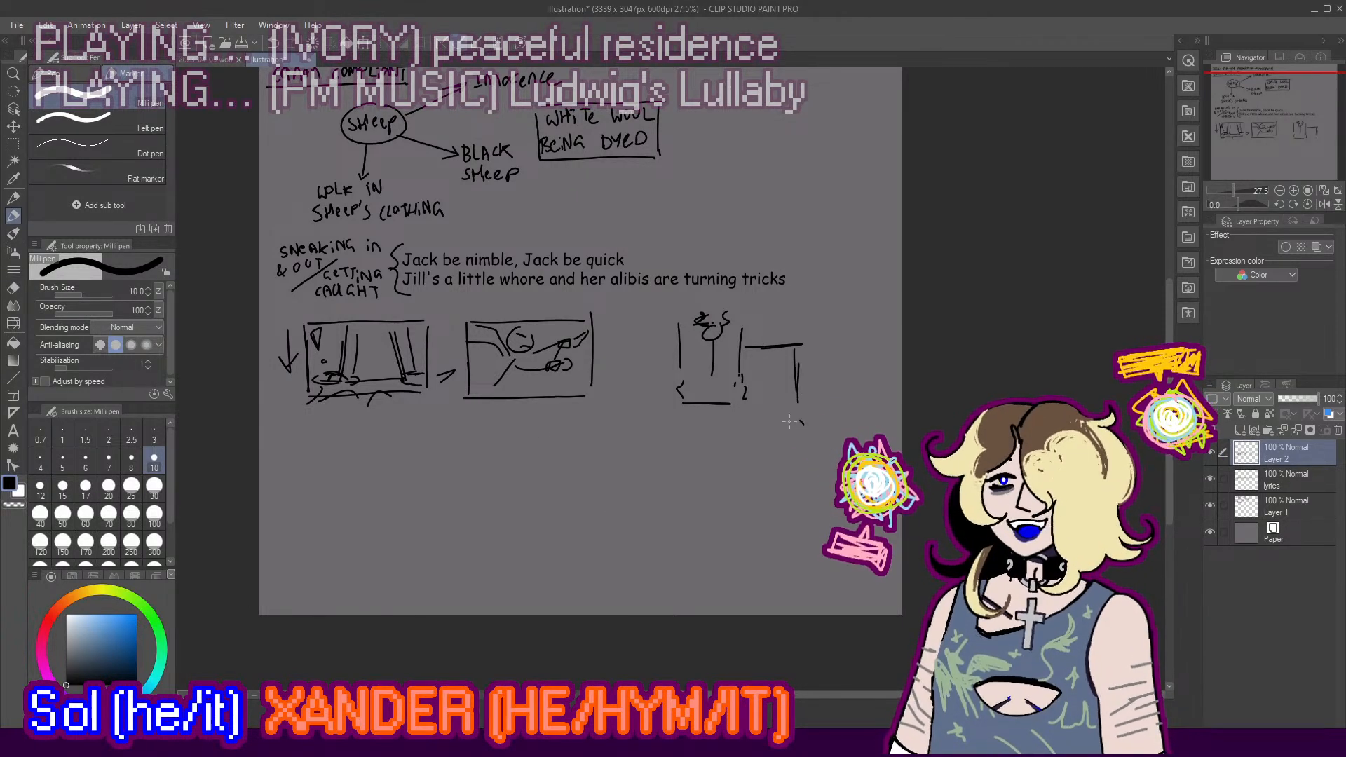
{"action": "mouse_move", "coordinate": [673, 366]}
{"action": "left_mouse_down"}
{"action": "mouse_move", "coordinate": [633, 367]}
{"action": "mouse_move", "coordinate": [635, 435]}
{"action": "left_mouse_up"}
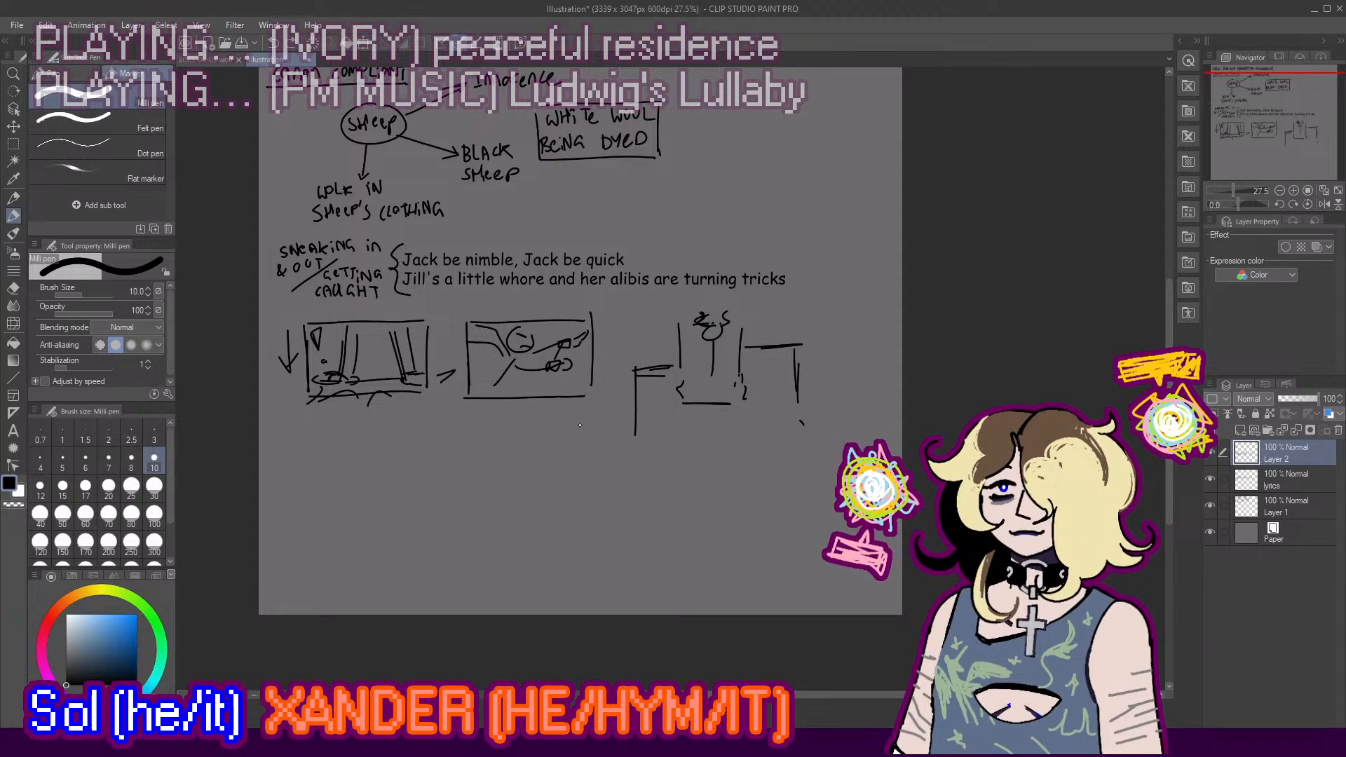
{"action": "mouse_move", "coordinate": [638, 404]}
{"action": "left_mouse_down"}
{"action": "mouse_move", "coordinate": [591, 410]}
{"action": "mouse_move", "coordinate": [582, 474]}
{"action": "left_mouse_up"}
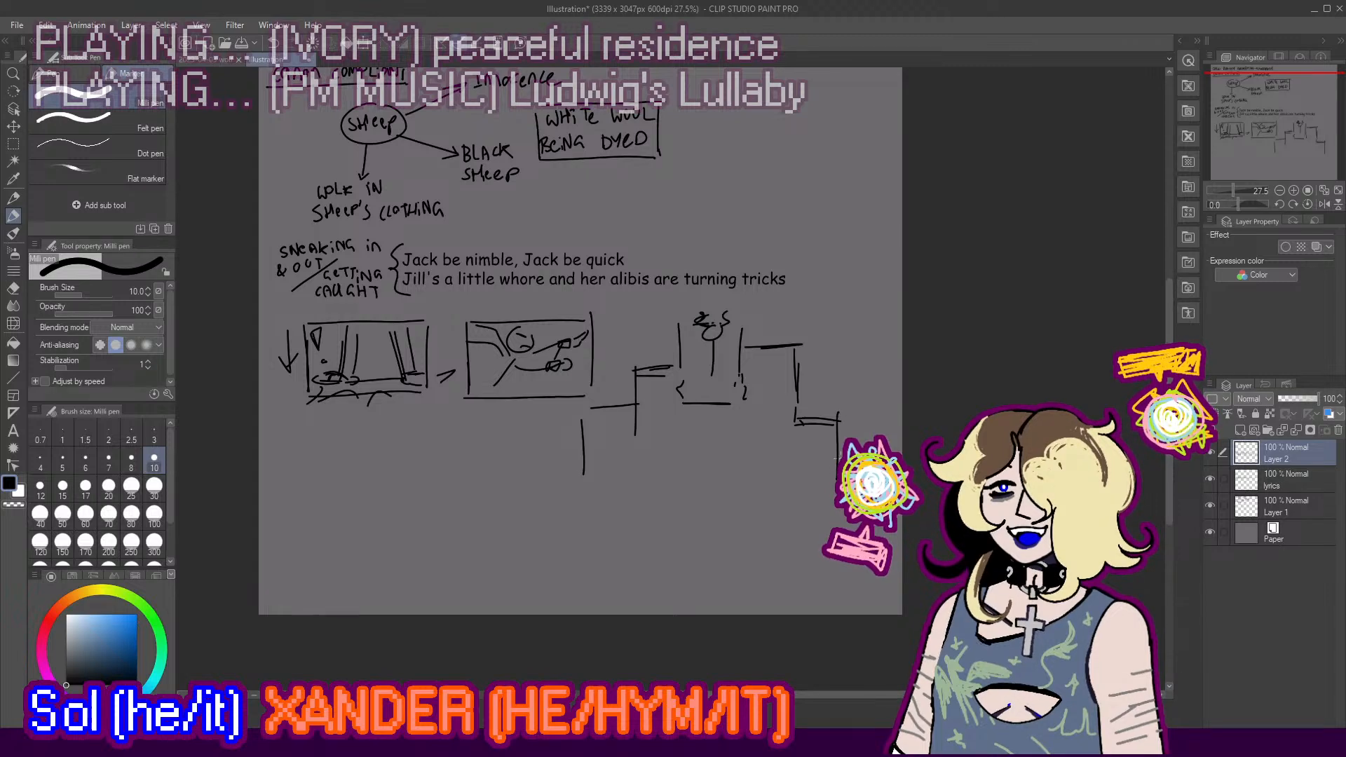
{"action": "left_click_drag", "start_coordinate": [837, 437], "coordinate": [876, 441]}
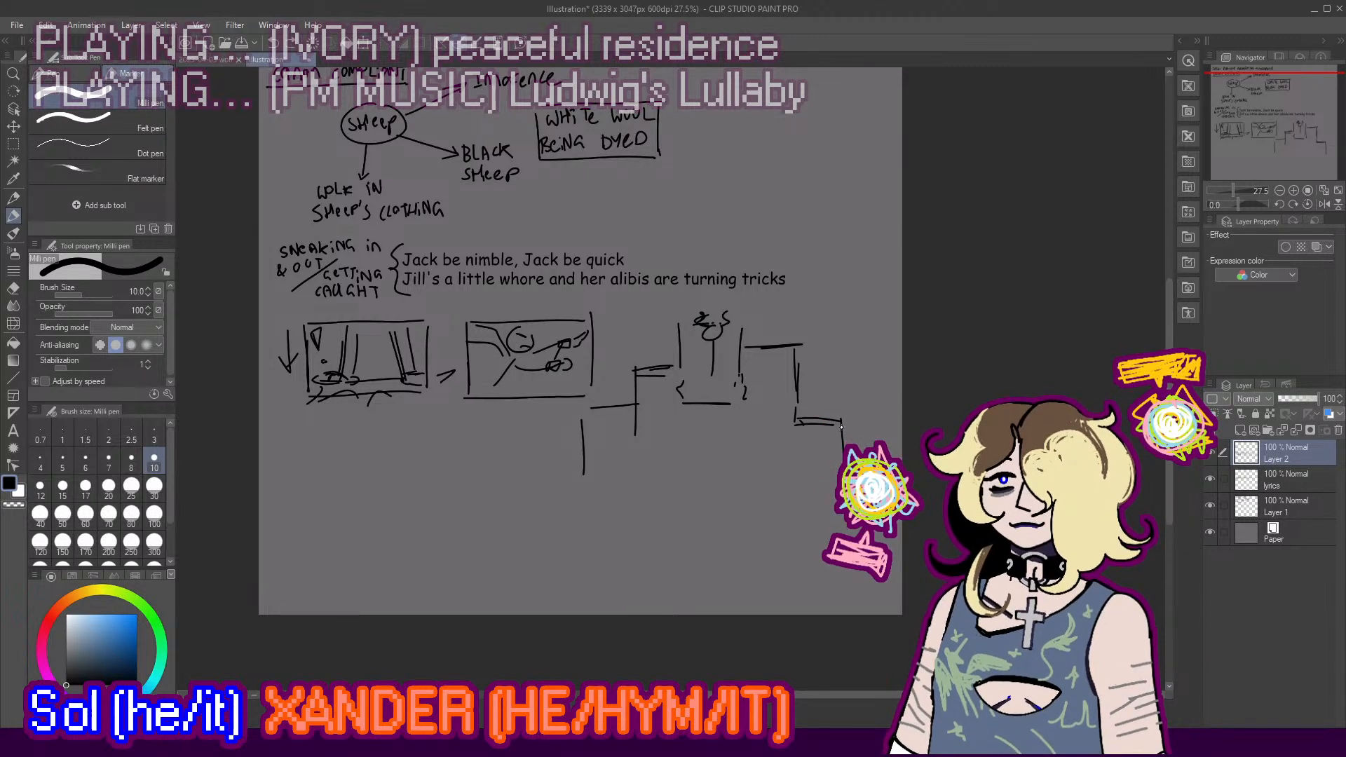
{"action": "key", "text": "ctrl+z"}
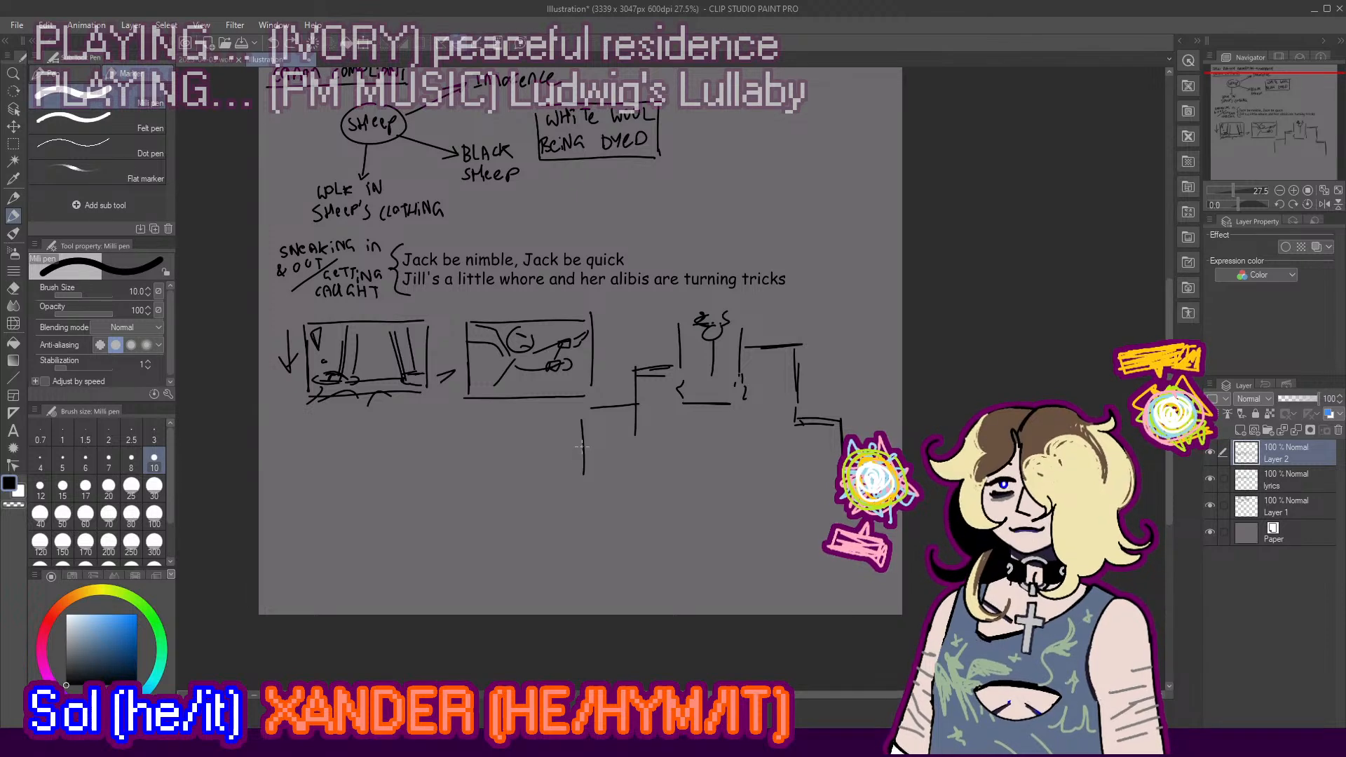
{"action": "mouse_move", "coordinate": [582, 448]}
{"action": "left_mouse_down"}
{"action": "mouse_move", "coordinate": [527, 457]}
{"action": "mouse_move", "coordinate": [592, 450]}
{"action": "mouse_move", "coordinate": [538, 488]}
{"action": "left_mouse_up"}
{"action": "key", "text": "ctrl+z"}
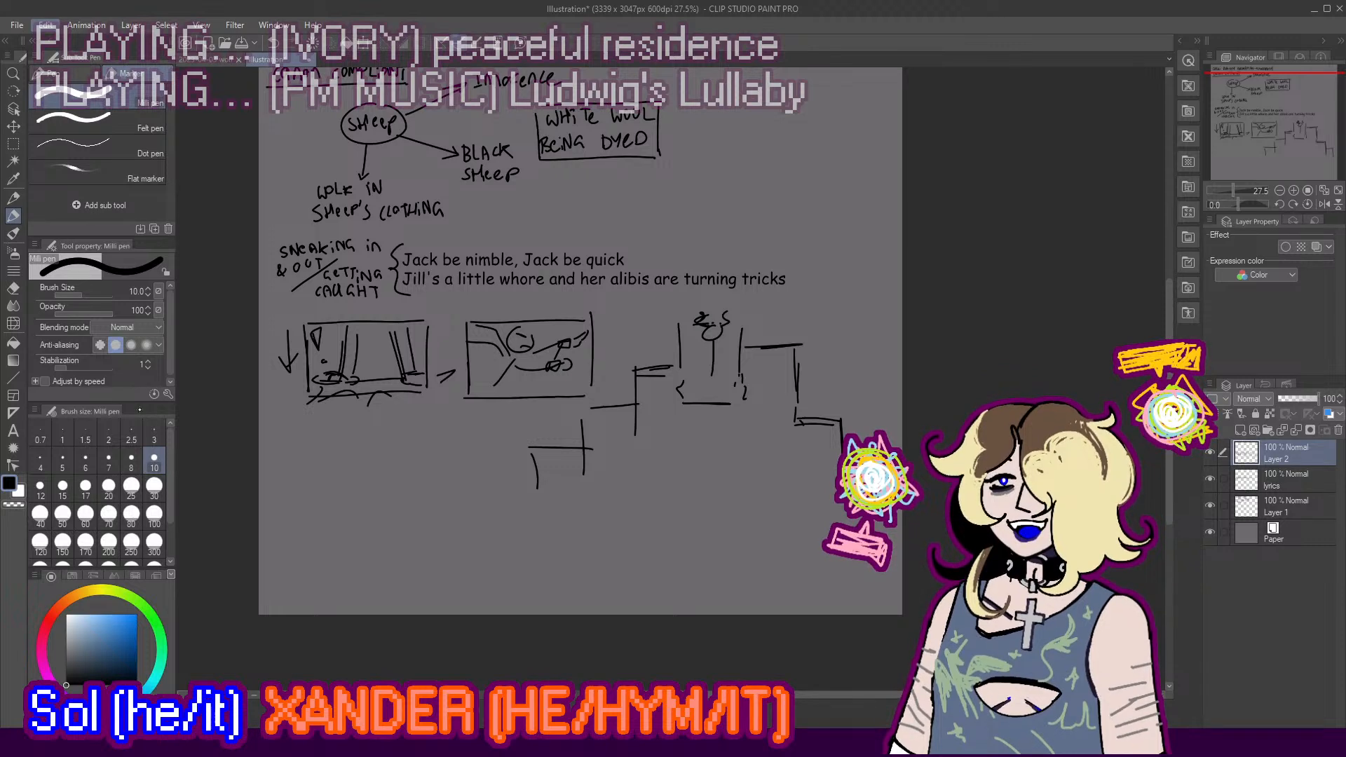
Step: Widen the canvas on its right side to 3720 px and add another step at the right end of the staircase
{"action": "key", "text": "ctrl+t"}
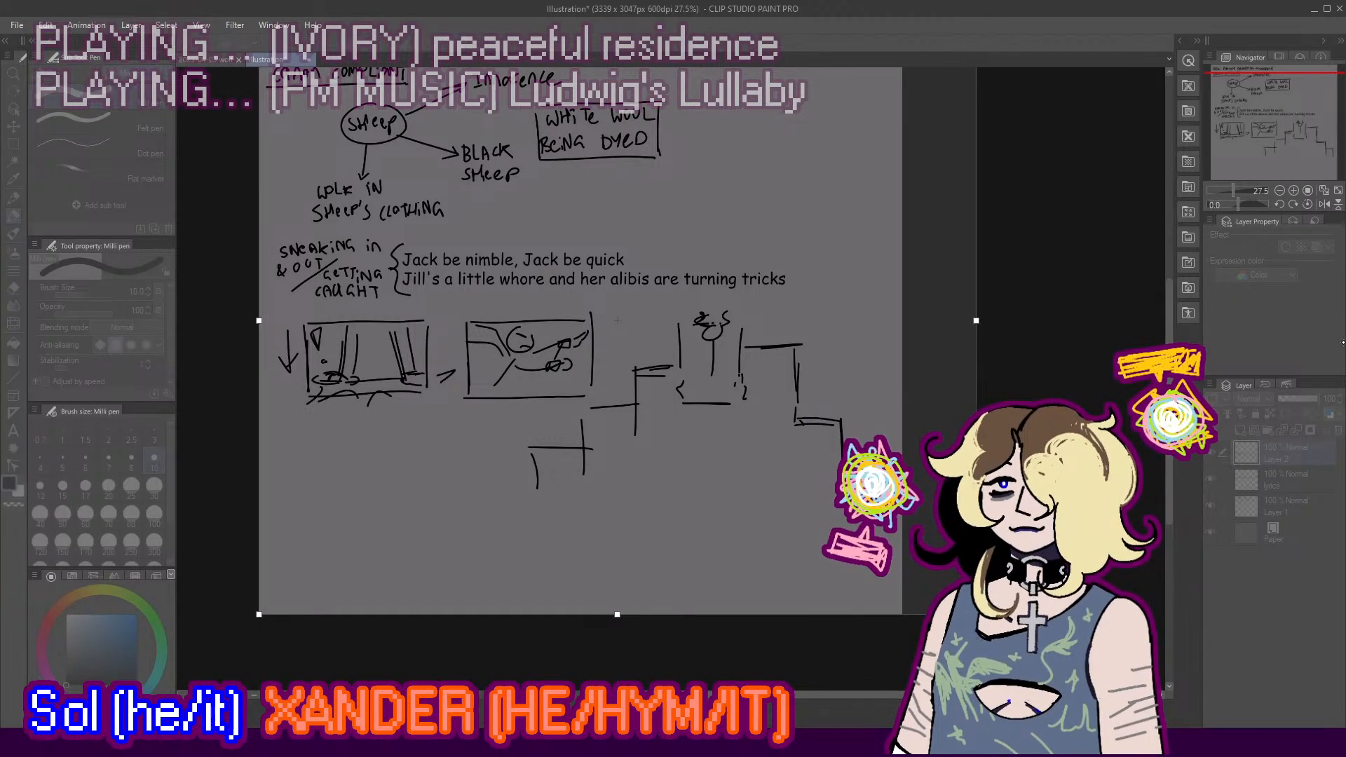
{"action": "key", "text": "Return"}
{"action": "scroll", "coordinate": [911, 322], "scroll_direction": "down", "scroll_amount": 2}
{"action": "scroll", "coordinate": [841, 525], "scroll_direction": "up", "scroll_amount": 2}
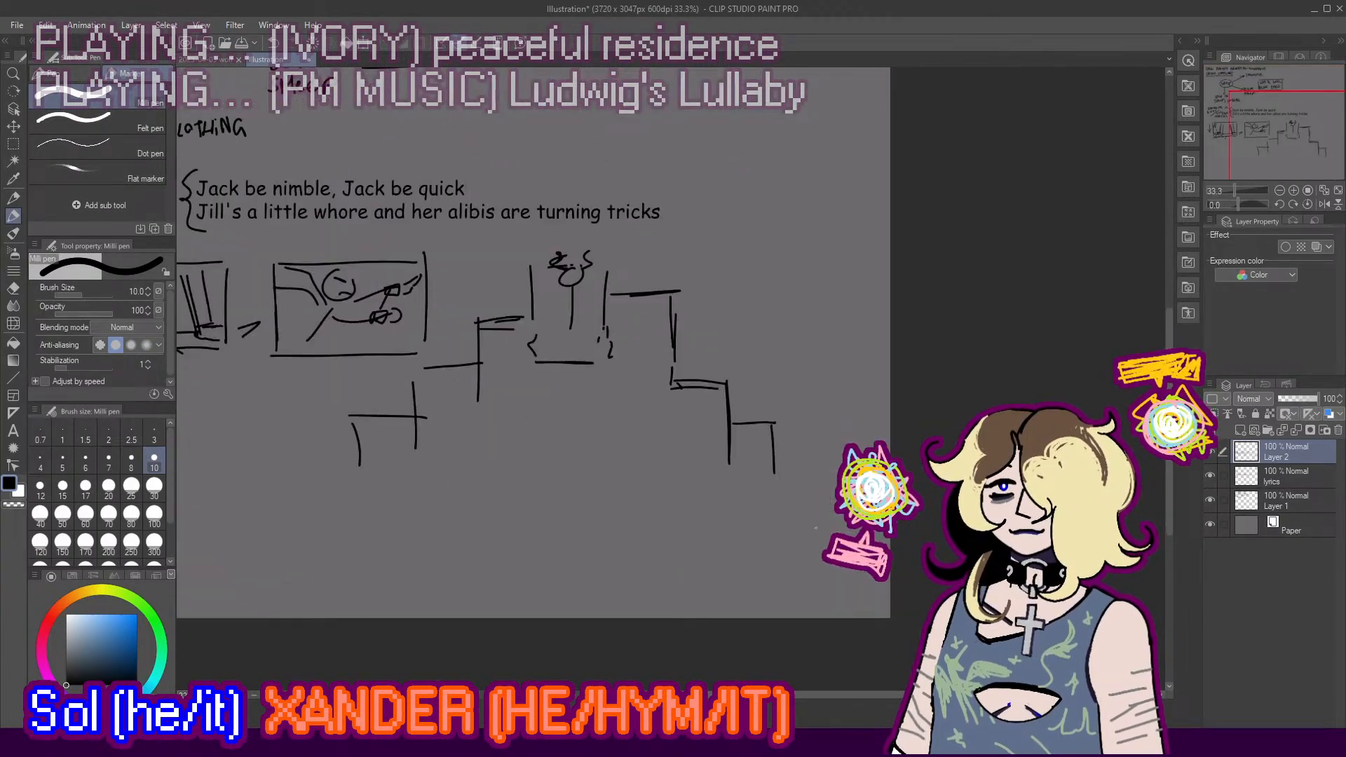
Step: Lasso the whole staircase sketch, move it down and slightly left below the storyboard frames, and deselect it
{"action": "left_click", "coordinate": [14, 143]}
{"action": "left_click", "coordinate": [98, 134]}
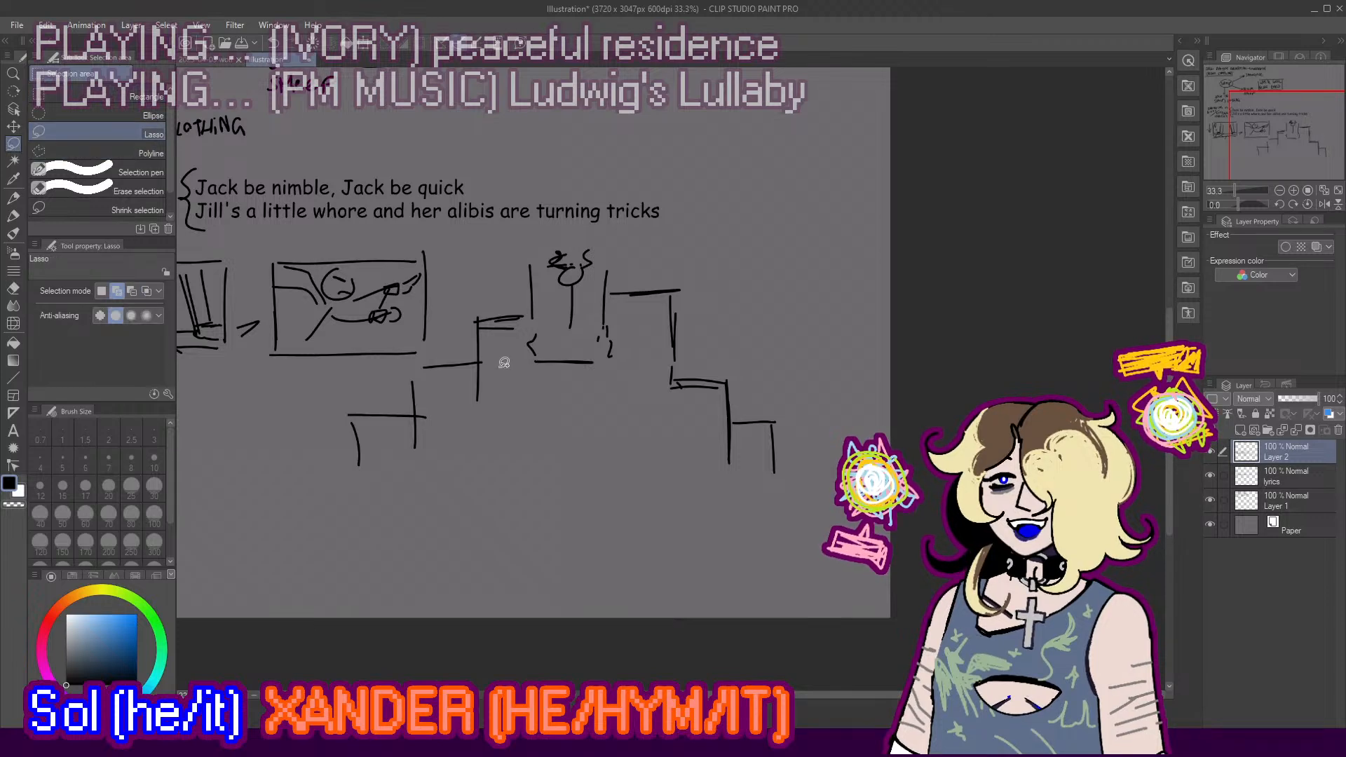
{"action": "mouse_move", "coordinate": [452, 338]}
{"action": "left_mouse_down"}
{"action": "mouse_move", "coordinate": [313, 481]}
{"action": "mouse_move", "coordinate": [836, 375]}
{"action": "mouse_move", "coordinate": [632, 260]}
{"action": "mouse_move", "coordinate": [482, 259]}
{"action": "mouse_move", "coordinate": [456, 334]}
{"action": "left_mouse_up"}
{"action": "scroll", "coordinate": [555, 397], "scroll_direction": "down", "scroll_amount": 3}
{"action": "scroll", "coordinate": [555, 397], "scroll_direction": "up", "scroll_amount": 2}
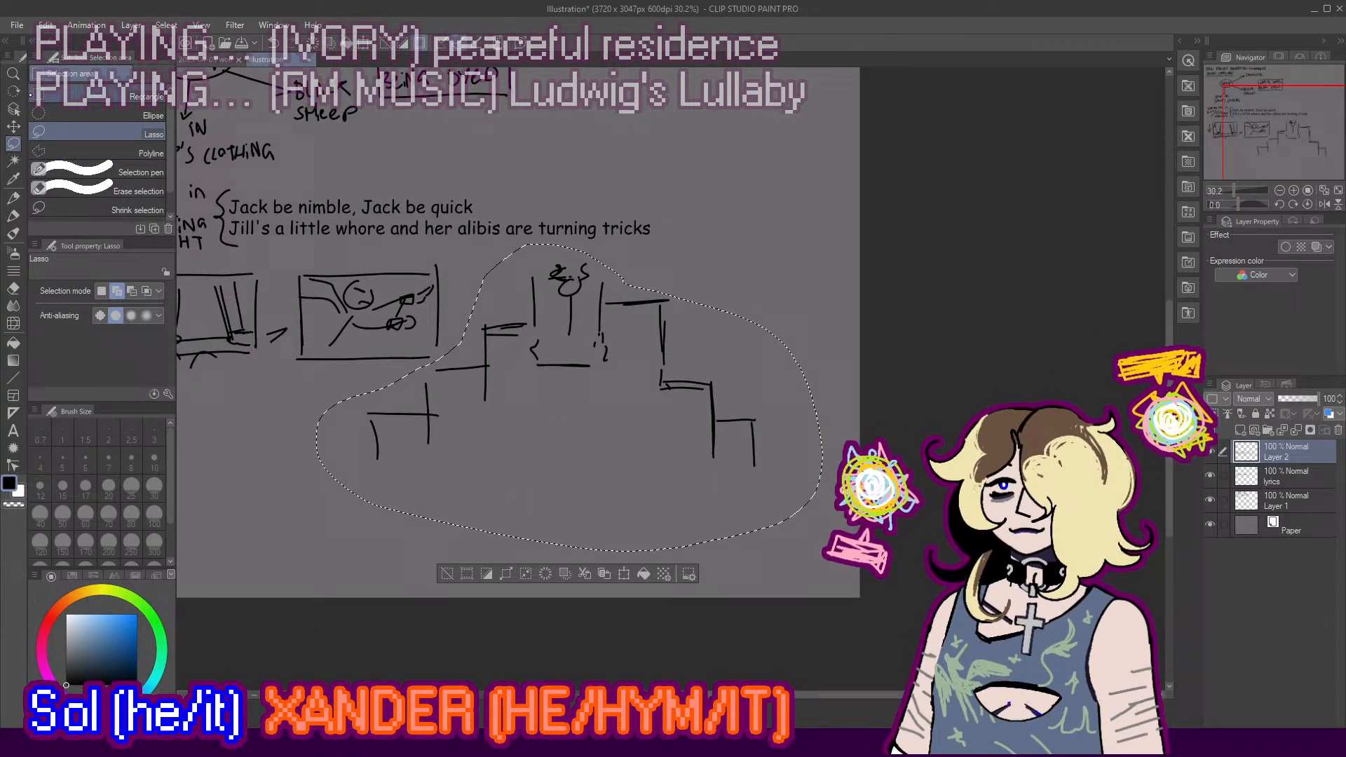
{"action": "left_click", "coordinate": [17, 128]}
{"action": "scroll", "coordinate": [224, 301], "scroll_direction": "up", "scroll_amount": 1}
{"action": "mouse_move", "coordinate": [647, 406]}
{"action": "left_mouse_down"}
{"action": "mouse_move", "coordinate": [628, 479]}
{"action": "mouse_move", "coordinate": [567, 450]}
{"action": "left_mouse_up"}
{"action": "scroll", "coordinate": [625, 466], "scroll_direction": "down", "scroll_amount": 3}
{"action": "left_click", "coordinate": [13, 216]}
{"action": "key", "text": "ctrl+d"}
Step: Handwrite "Zuen" above the figure, "Rymir" on the top right step and "Elotl" on the middle left step, closing that step's corner
{"action": "scroll", "coordinate": [400, 384], "scroll_direction": "up", "scroll_amount": 2}
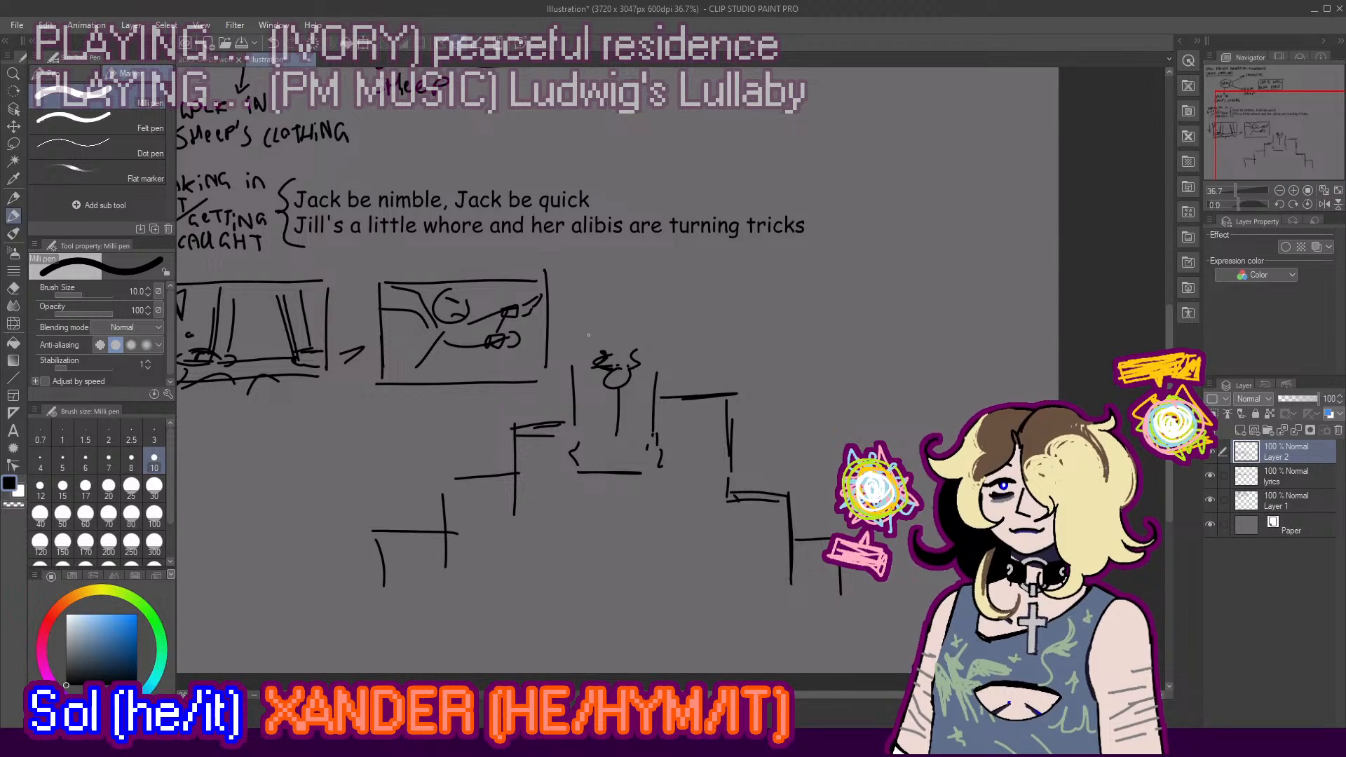
{"action": "mouse_move", "coordinate": [586, 332]}
{"action": "left_mouse_down"}
{"action": "mouse_move", "coordinate": [595, 348]}
{"action": "mouse_move", "coordinate": [589, 337]}
{"action": "mouse_move", "coordinate": [605, 331]}
{"action": "mouse_move", "coordinate": [634, 341]}
{"action": "mouse_move", "coordinate": [679, 391]}
{"action": "mouse_move", "coordinate": [733, 373]}
{"action": "left_mouse_up"}
{"action": "key", "text": "ctrl+z"}
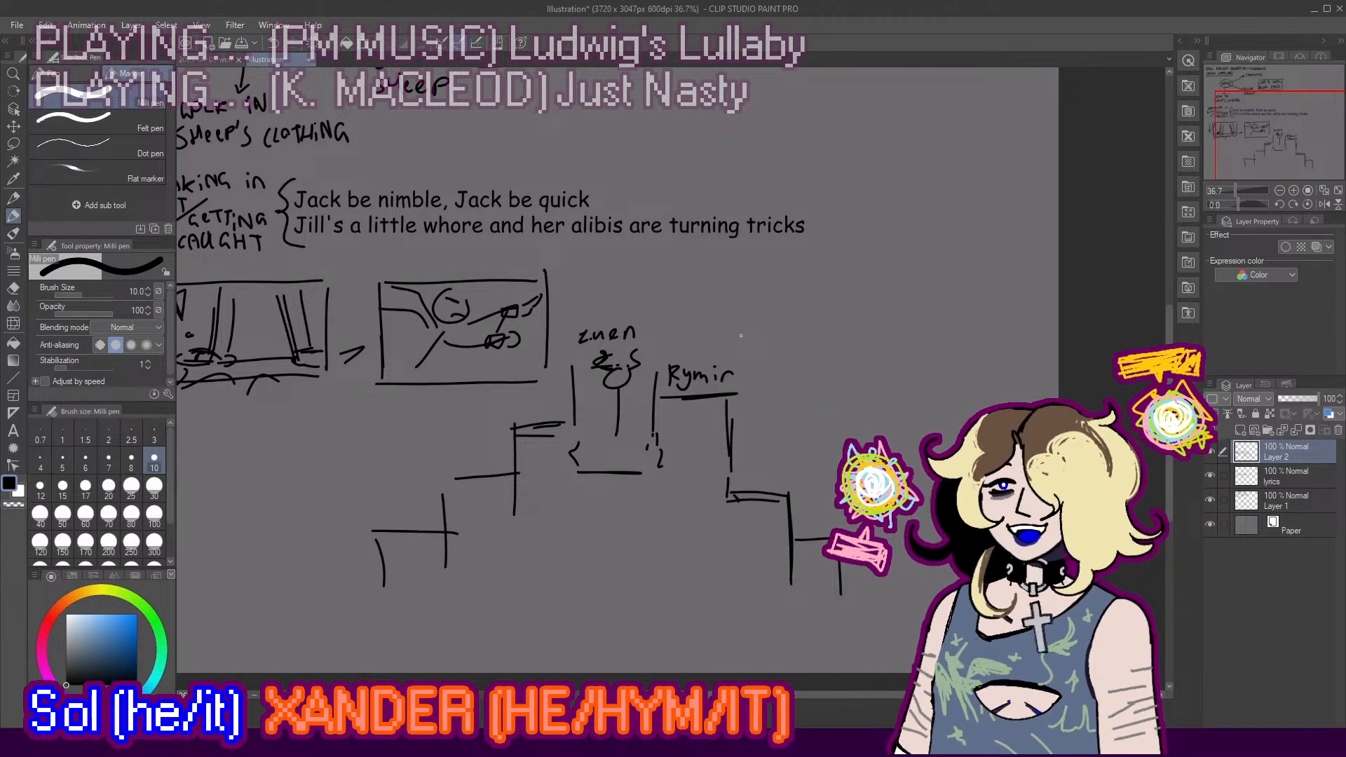
{"action": "left_click_drag", "start_coordinate": [462, 478], "coordinate": [438, 492]}
{"action": "key", "text": "ctrl+z"}
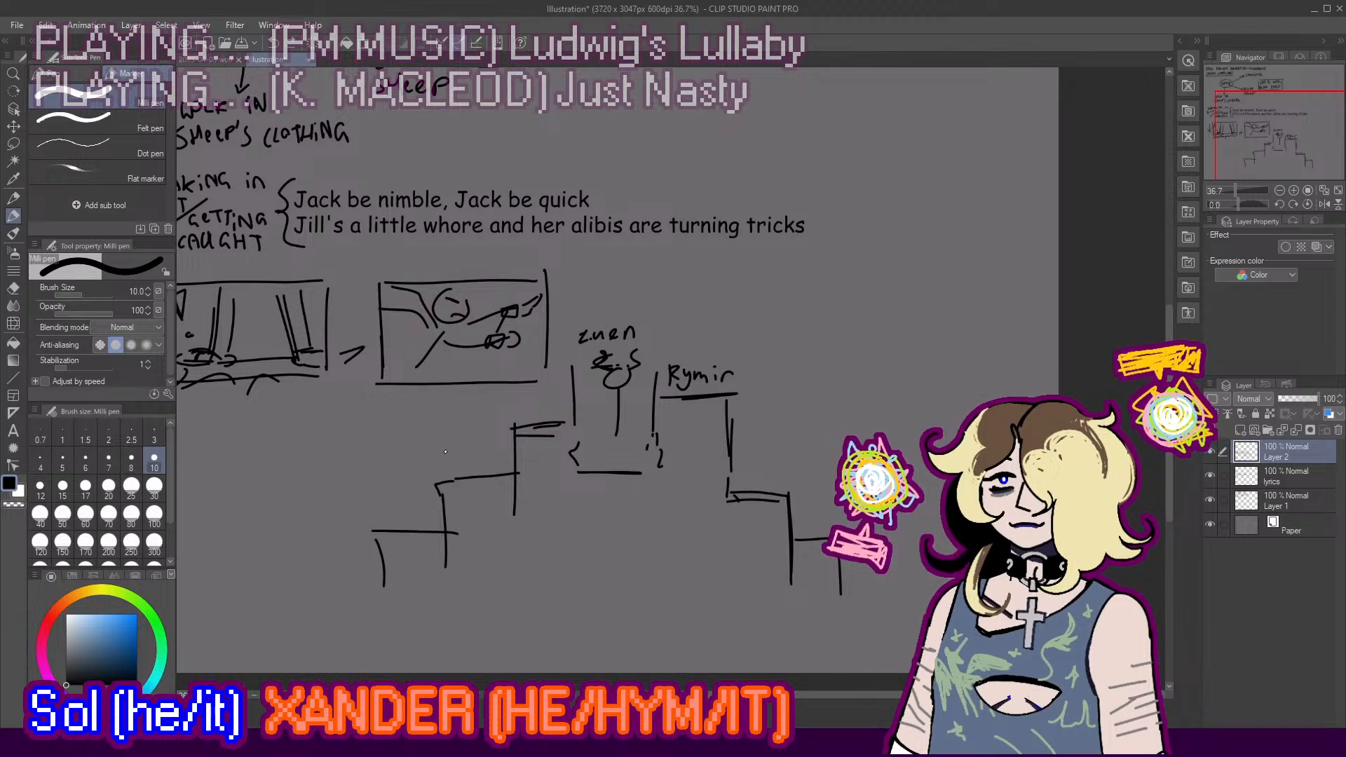
{"action": "mouse_move", "coordinate": [441, 443]}
{"action": "left_mouse_down"}
{"action": "mouse_move", "coordinate": [450, 464]}
{"action": "mouse_move", "coordinate": [481, 464]}
{"action": "mouse_move", "coordinate": [488, 449]}
{"action": "mouse_move", "coordinate": [490, 463]}
{"action": "left_mouse_up"}
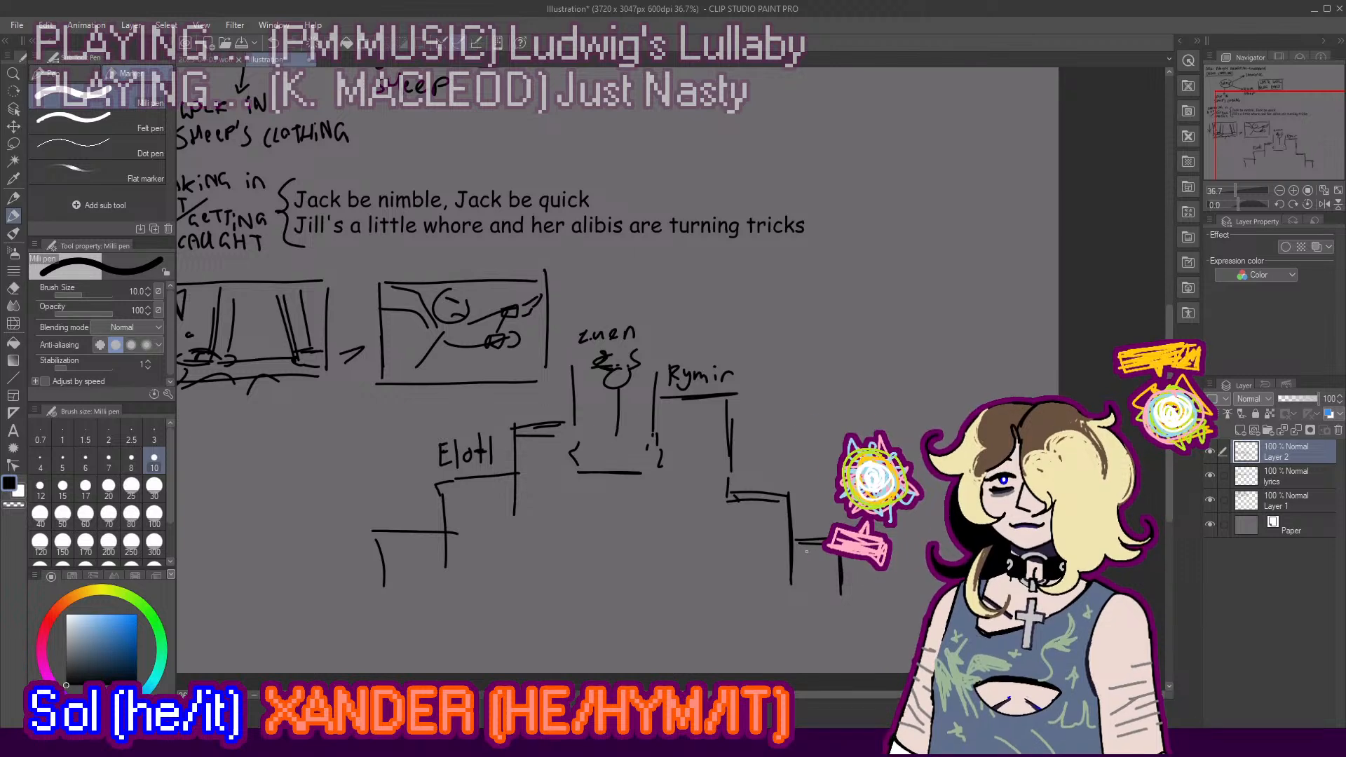
Step: Reinforce the lines of the left steps and handwrite "Tarens" on the lowest right step
{"action": "left_click_drag", "start_coordinate": [390, 529], "coordinate": [442, 526]}
{"action": "key", "text": "ctrl+z"}
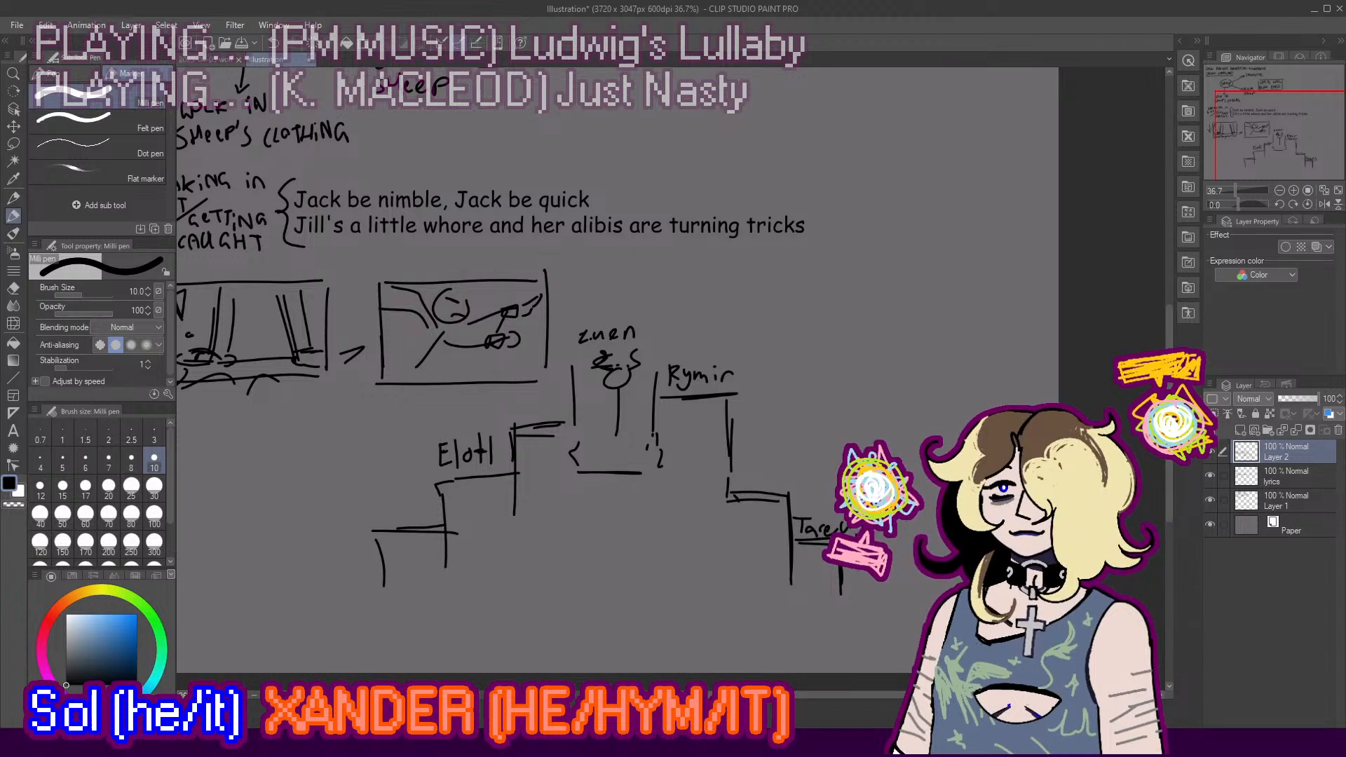
{"action": "left_click_drag", "start_coordinate": [514, 432], "coordinate": [513, 461]}
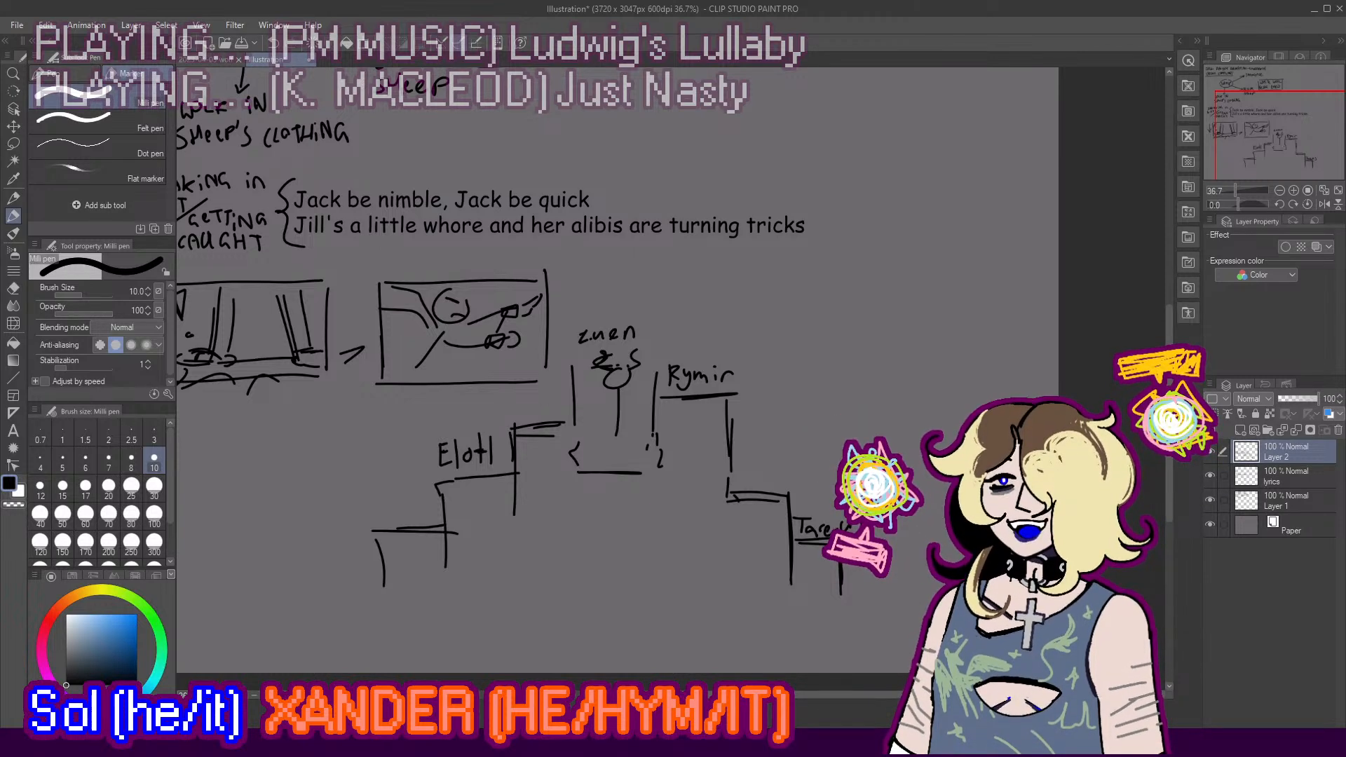
Step: Erase the label on the lowest right step, handwrite "Aona" there and "Tarens" on the lowest left step
{"action": "key", "text": "e"}
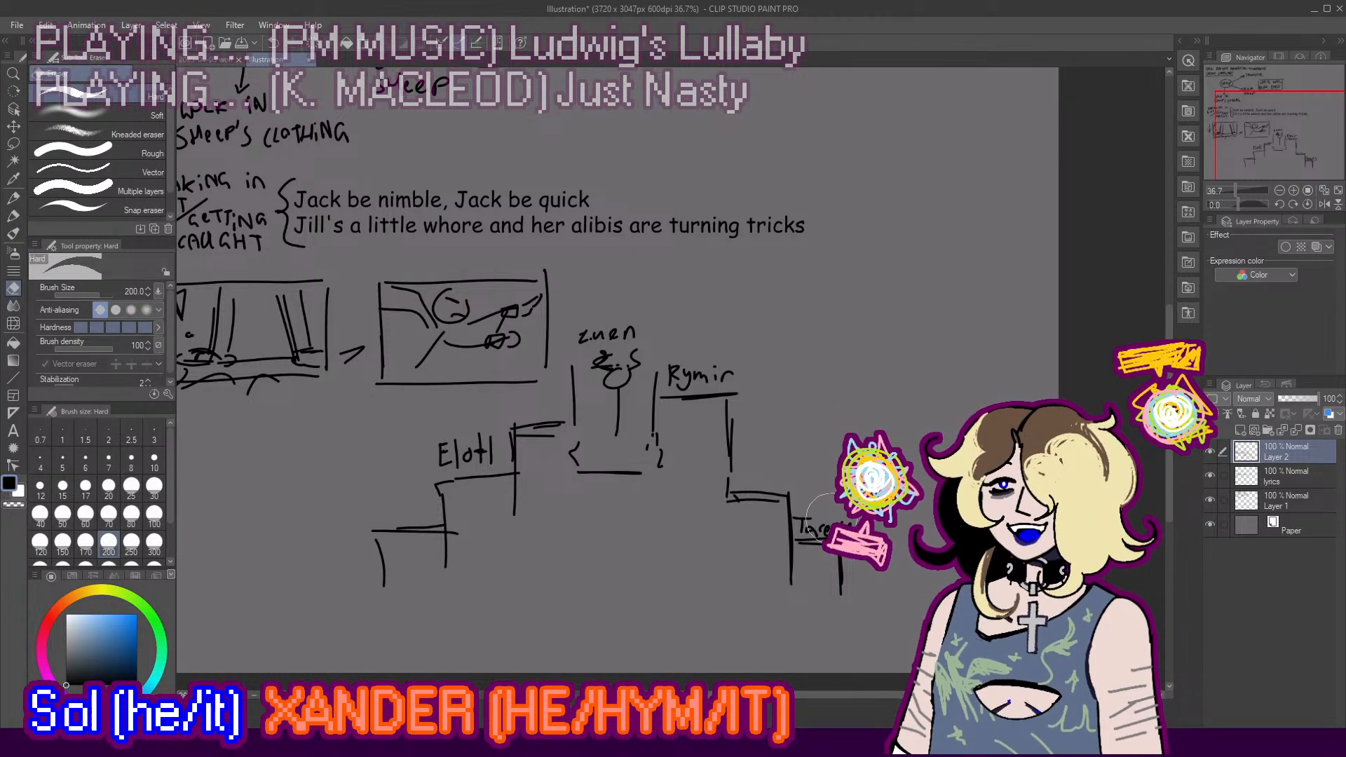
{"action": "left_click_drag", "start_coordinate": [821, 513], "coordinate": [857, 518]}
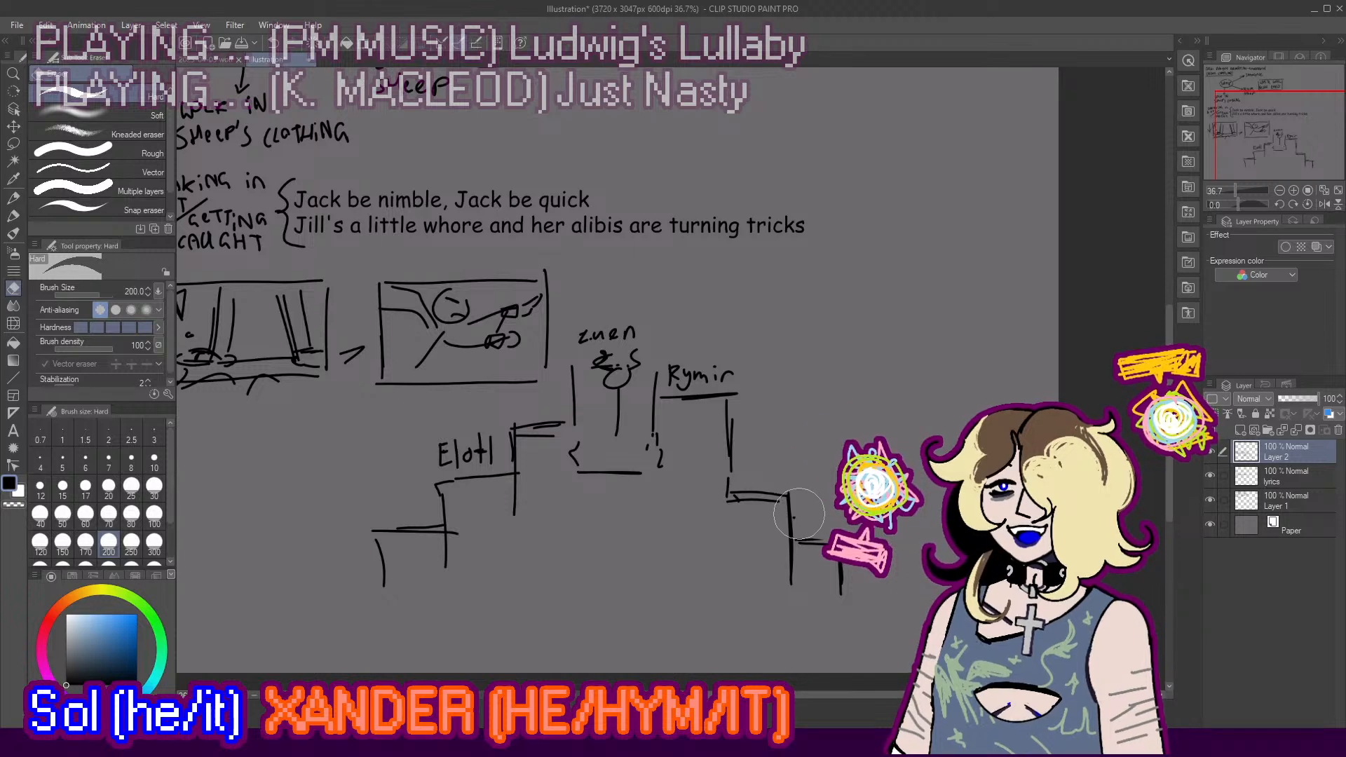
{"action": "left_click", "coordinate": [13, 215]}
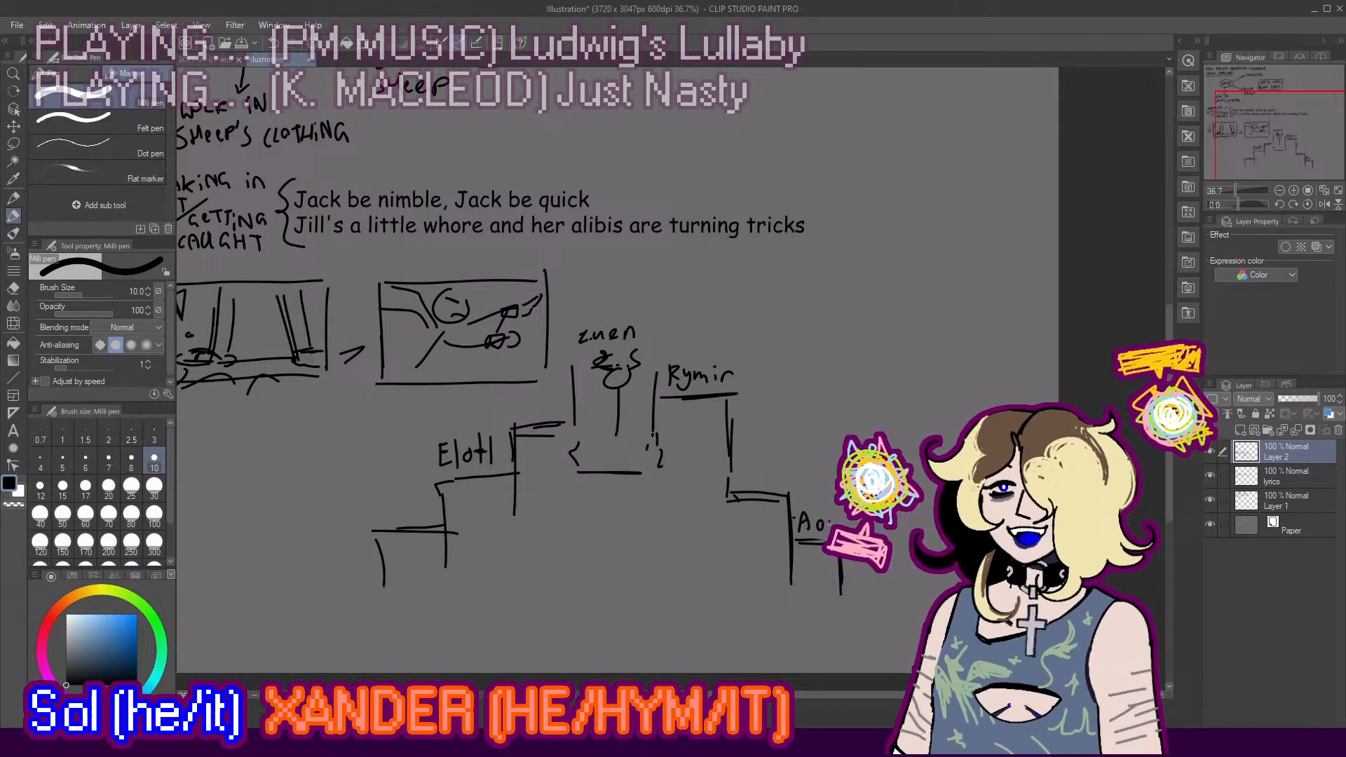
{"action": "mouse_move", "coordinate": [362, 502]}
{"action": "left_mouse_down"}
{"action": "mouse_move", "coordinate": [384, 499]}
{"action": "mouse_move", "coordinate": [378, 523]}
{"action": "mouse_move", "coordinate": [415, 511]}
{"action": "mouse_move", "coordinate": [429, 525]}
{"action": "left_mouse_up"}
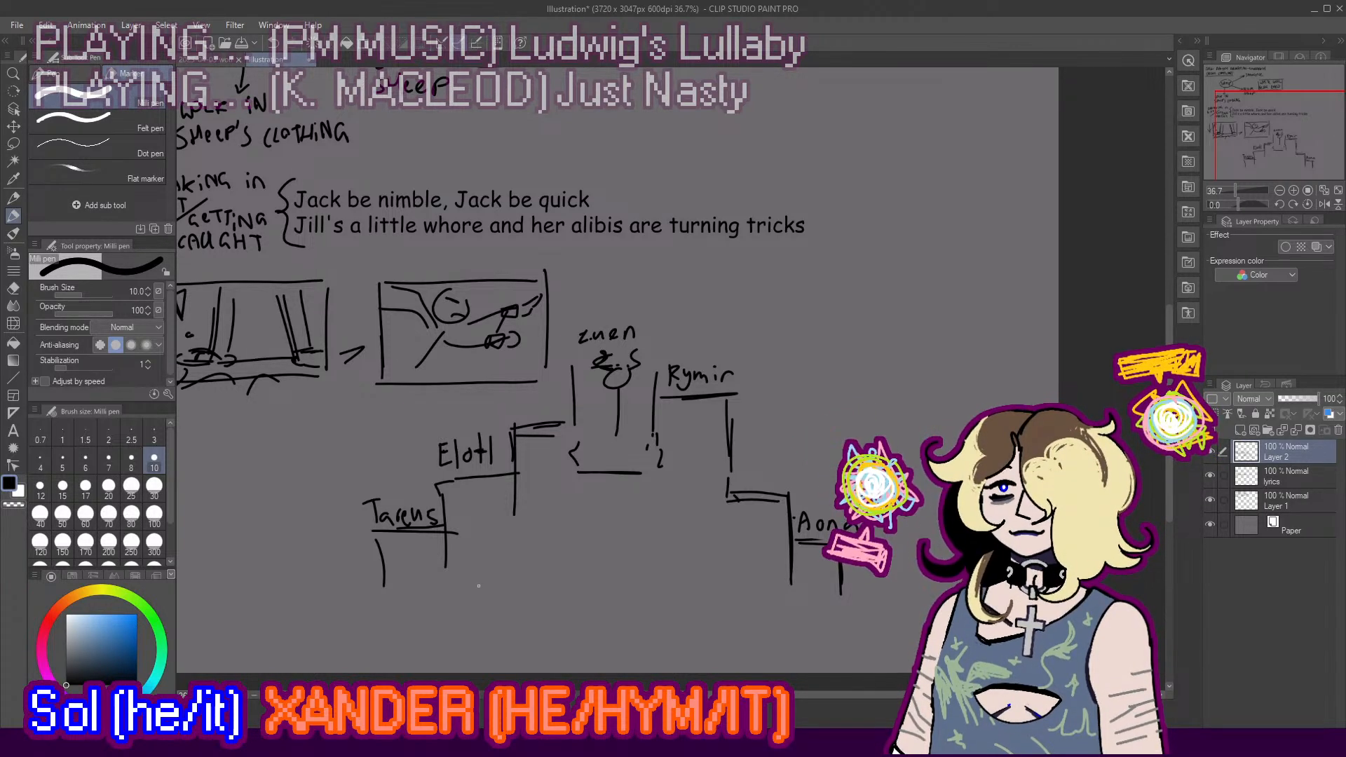
Step: Extend the top left step's line to meet the enclosure around the stick figure
{"action": "scroll", "coordinate": [838, 392], "scroll_direction": "down", "scroll_amount": 2}
{"action": "scroll", "coordinate": [747, 595], "scroll_direction": "up", "scroll_amount": 1}
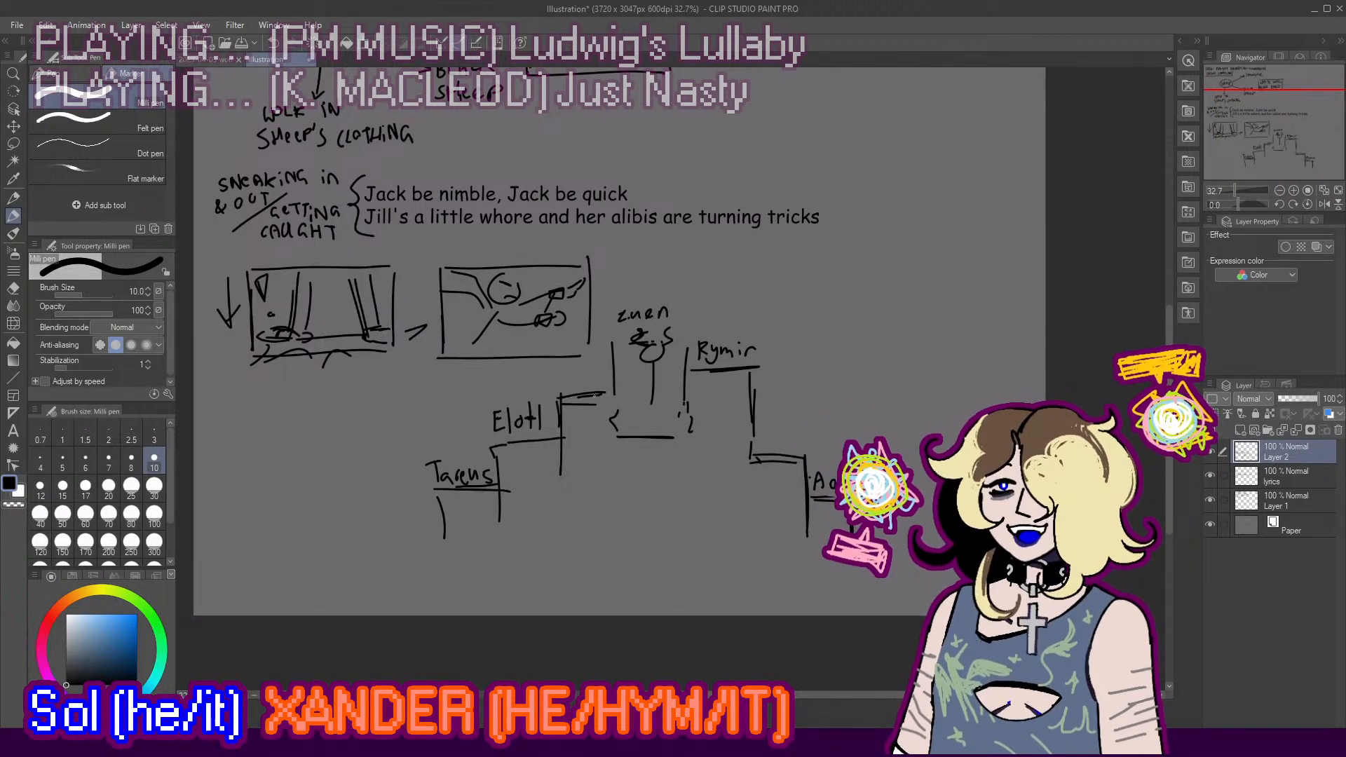
{"action": "left_click_drag", "start_coordinate": [590, 398], "coordinate": [614, 396]}
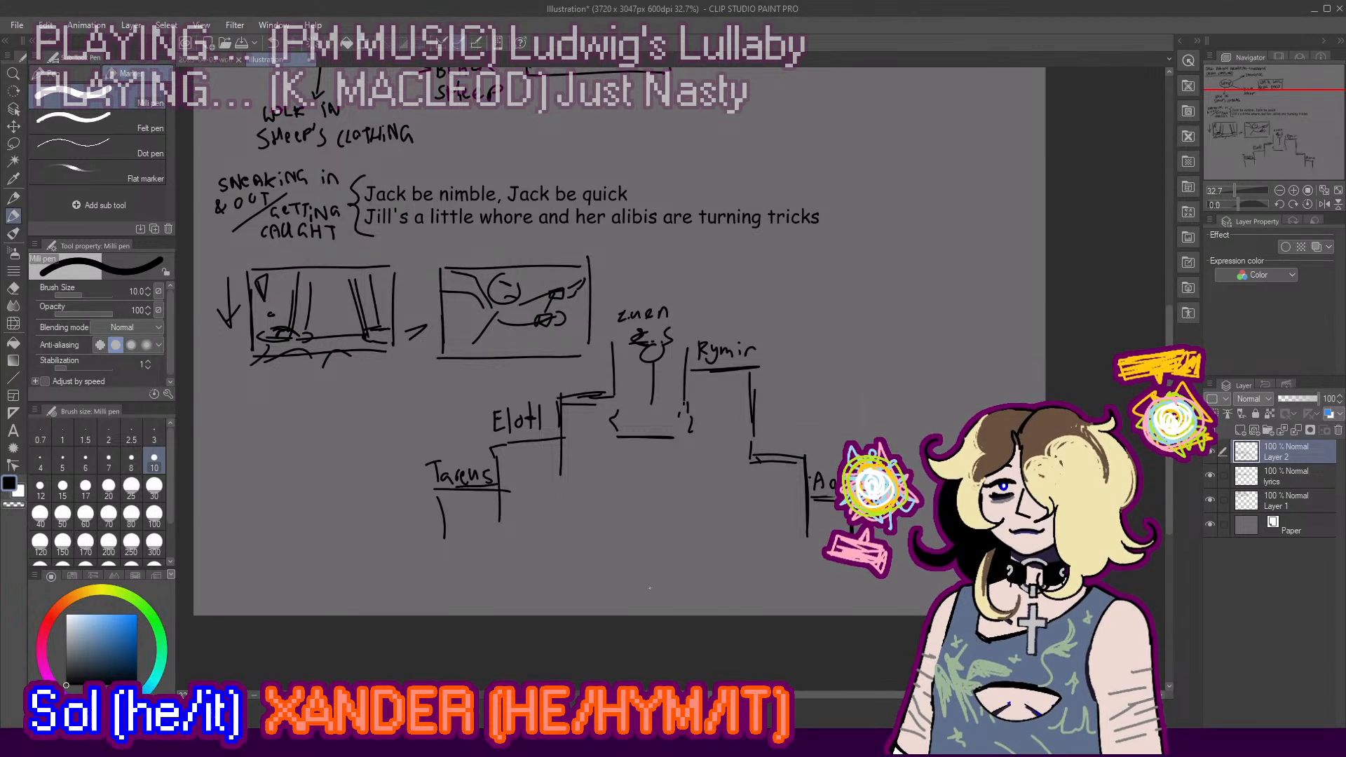
{"action": "scroll", "coordinate": [644, 583], "scroll_direction": "up", "scroll_amount": 2}
{"action": "key", "text": "m"}
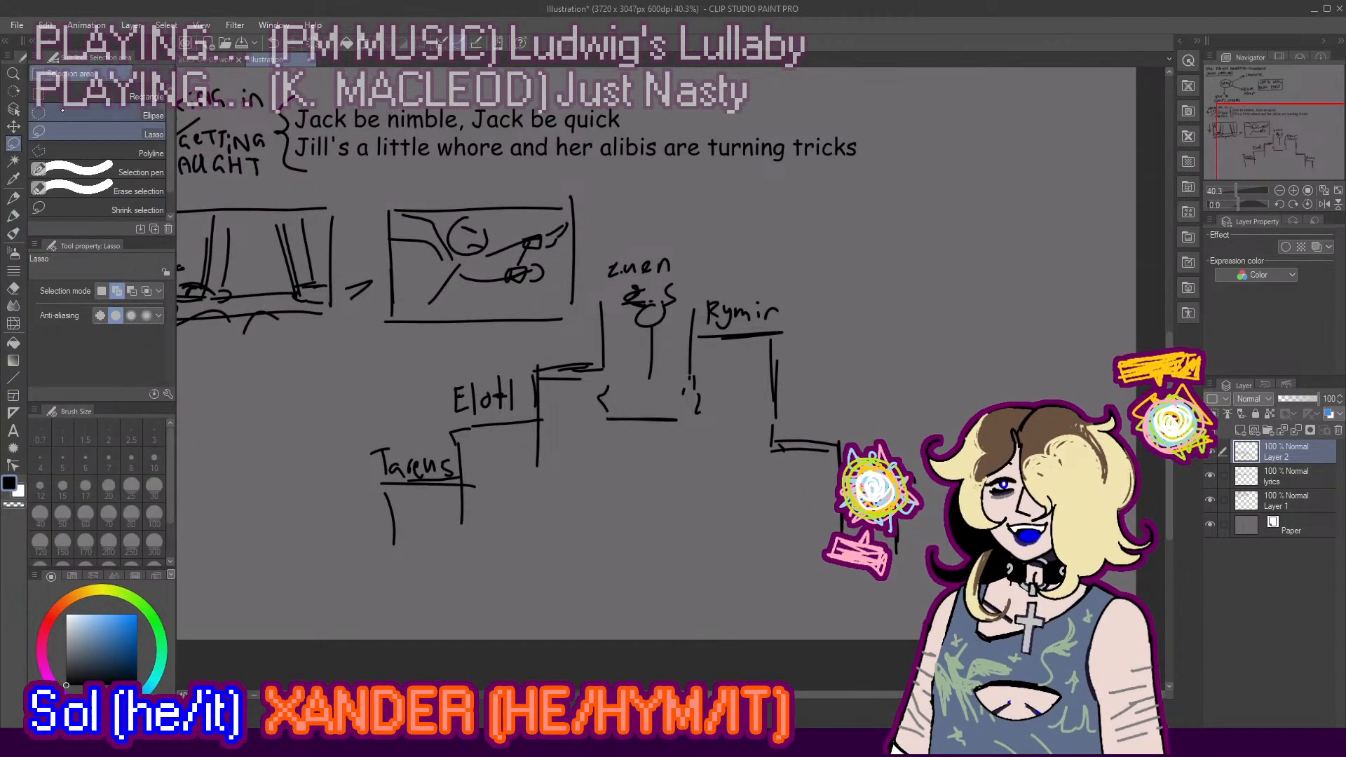
{"action": "left_click_drag", "start_coordinate": [426, 357], "coordinate": [521, 419]}
{"action": "key", "text": "Delete"}
{"action": "key", "text": "ctrl+d"}
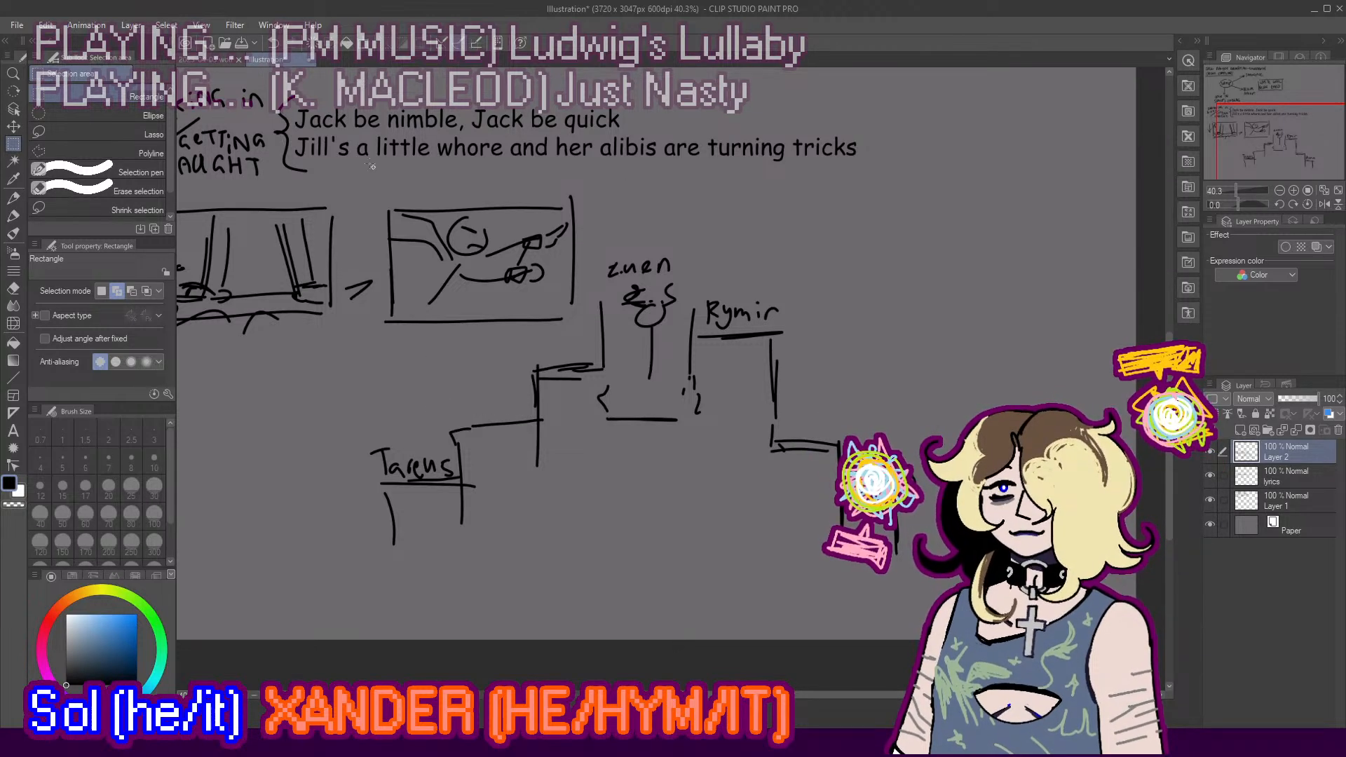
{"action": "left_click", "coordinate": [13, 126]}
{"action": "scroll", "coordinate": [827, 400], "scroll_direction": "down", "scroll_amount": 3}
{"action": "scroll", "coordinate": [905, 413], "scroll_direction": "up", "scroll_amount": 2}
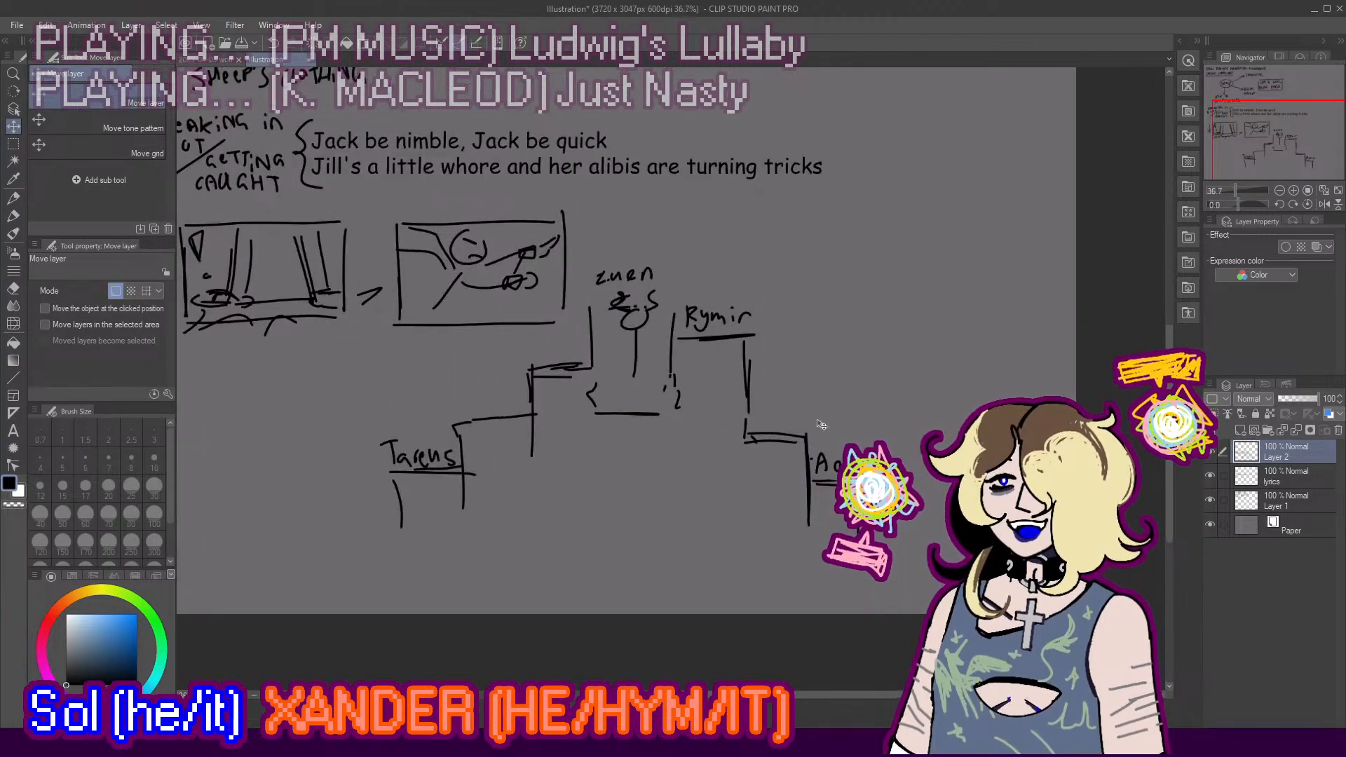
{"action": "scroll", "coordinate": [700, 419], "scroll_direction": "down", "scroll_amount": 2}
{"action": "scroll", "coordinate": [671, 418], "scroll_direction": "up", "scroll_amount": 2}
{"action": "scroll", "coordinate": [666, 417], "scroll_direction": "up", "scroll_amount": 1}
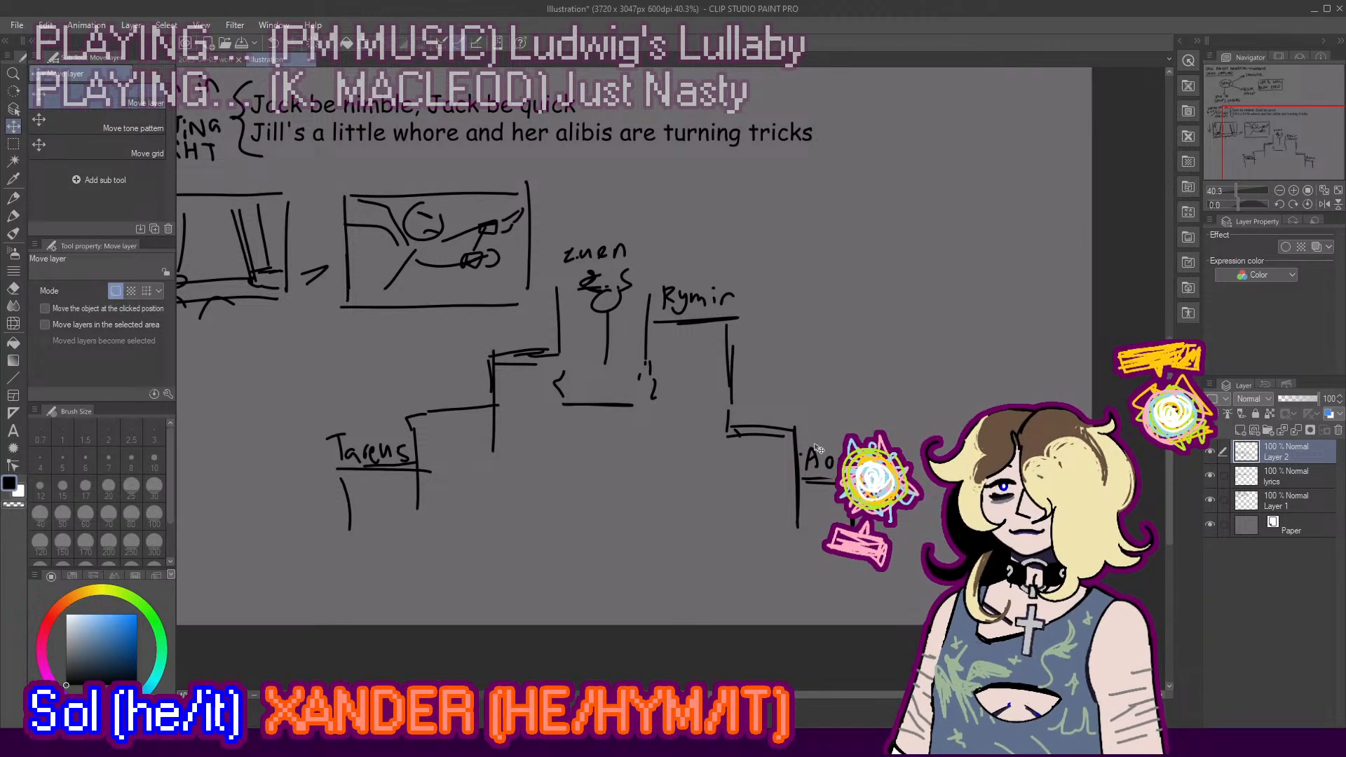
{"action": "key", "text": "ctrl+z"}
{"action": "key", "text": "ctrl+z"}
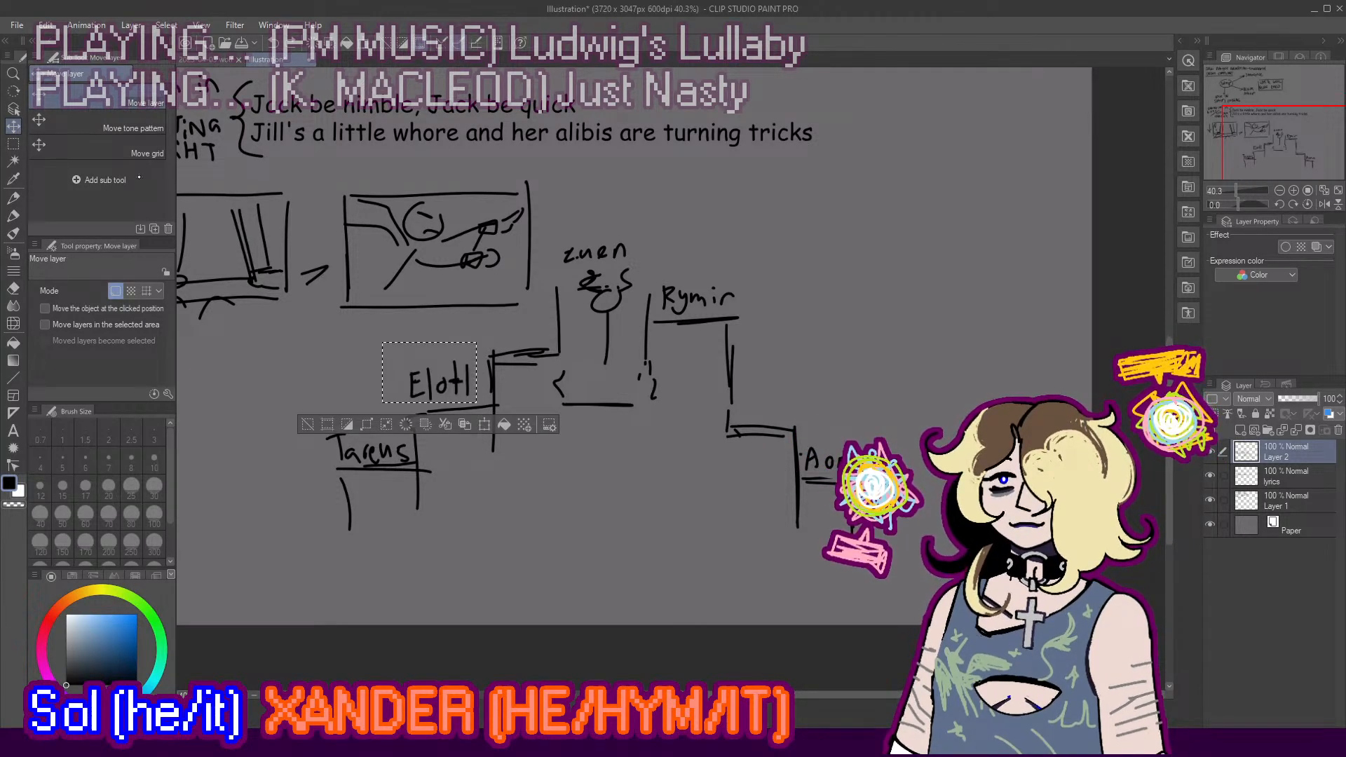
{"action": "key", "text": "ctrl+z"}
Step: Erase the "Tarens" label on the lowest left step and handwrite "Tarens" on the middle right step
{"action": "left_click", "coordinate": [13, 143]}
{"action": "mouse_move", "coordinate": [296, 400]}
{"action": "left_mouse_down"}
{"action": "mouse_move", "coordinate": [414, 467]}
{"action": "mouse_move", "coordinate": [309, 429]}
{"action": "mouse_move", "coordinate": [389, 448]}
{"action": "left_mouse_up"}
{"action": "key", "text": "ctrl+z"}
{"action": "left_click", "coordinate": [13, 288]}
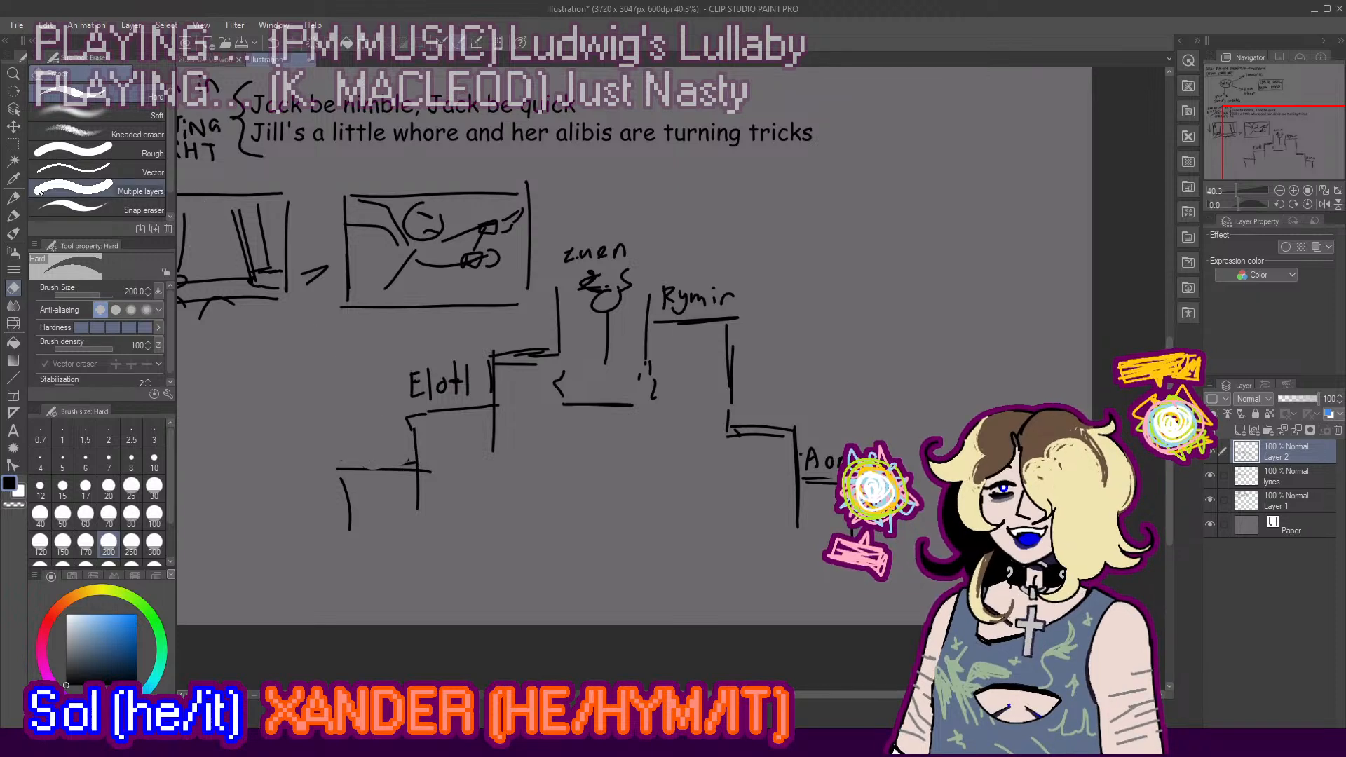
{"action": "left_click", "coordinate": [13, 215]}
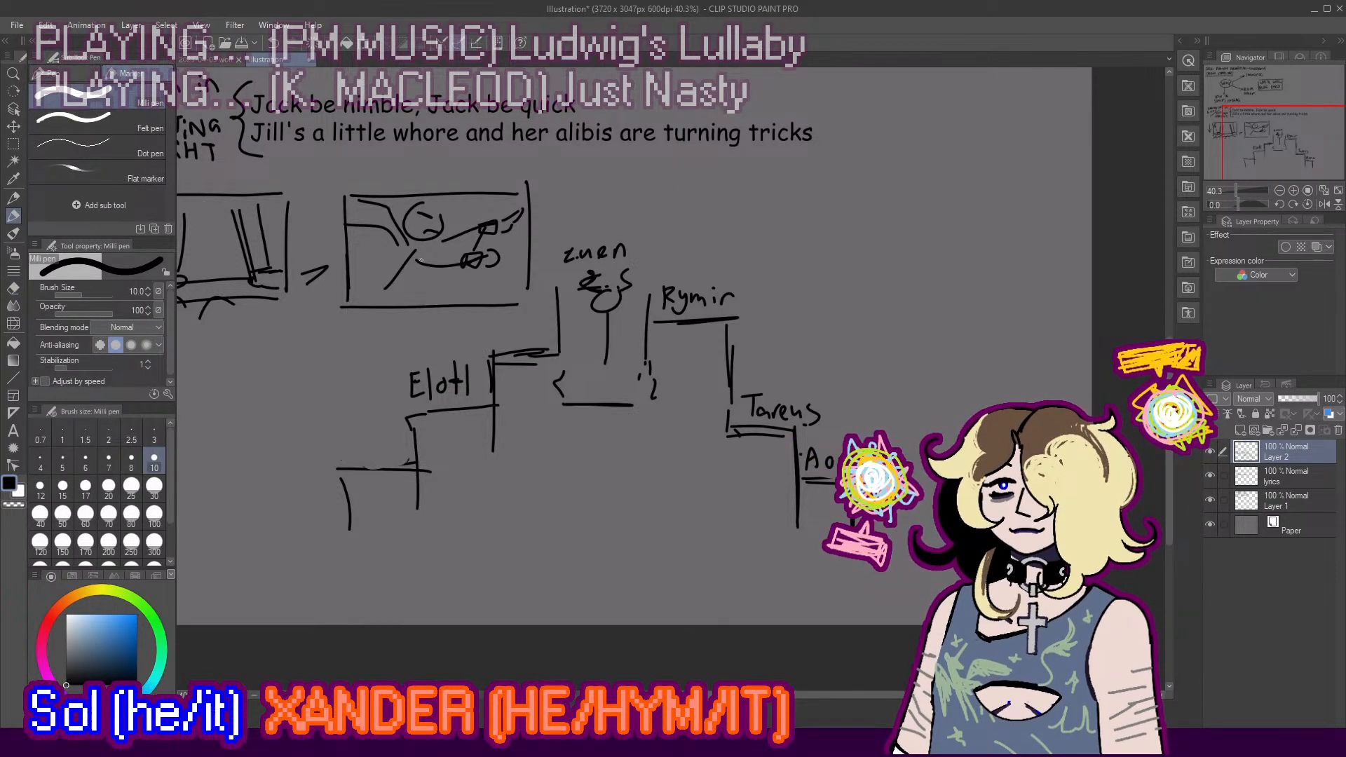
Step: Select the "Elotl" label and move it from the middle left step down onto the lowest left step
{"action": "key", "text": "m"}
{"action": "mouse_move", "coordinate": [373, 340]}
{"action": "left_mouse_down"}
{"action": "mouse_move", "coordinate": [483, 399]}
{"action": "mouse_move", "coordinate": [387, 455]}
{"action": "mouse_move", "coordinate": [375, 443]}
{"action": "left_mouse_up"}
{"action": "left_click", "coordinate": [14, 127]}
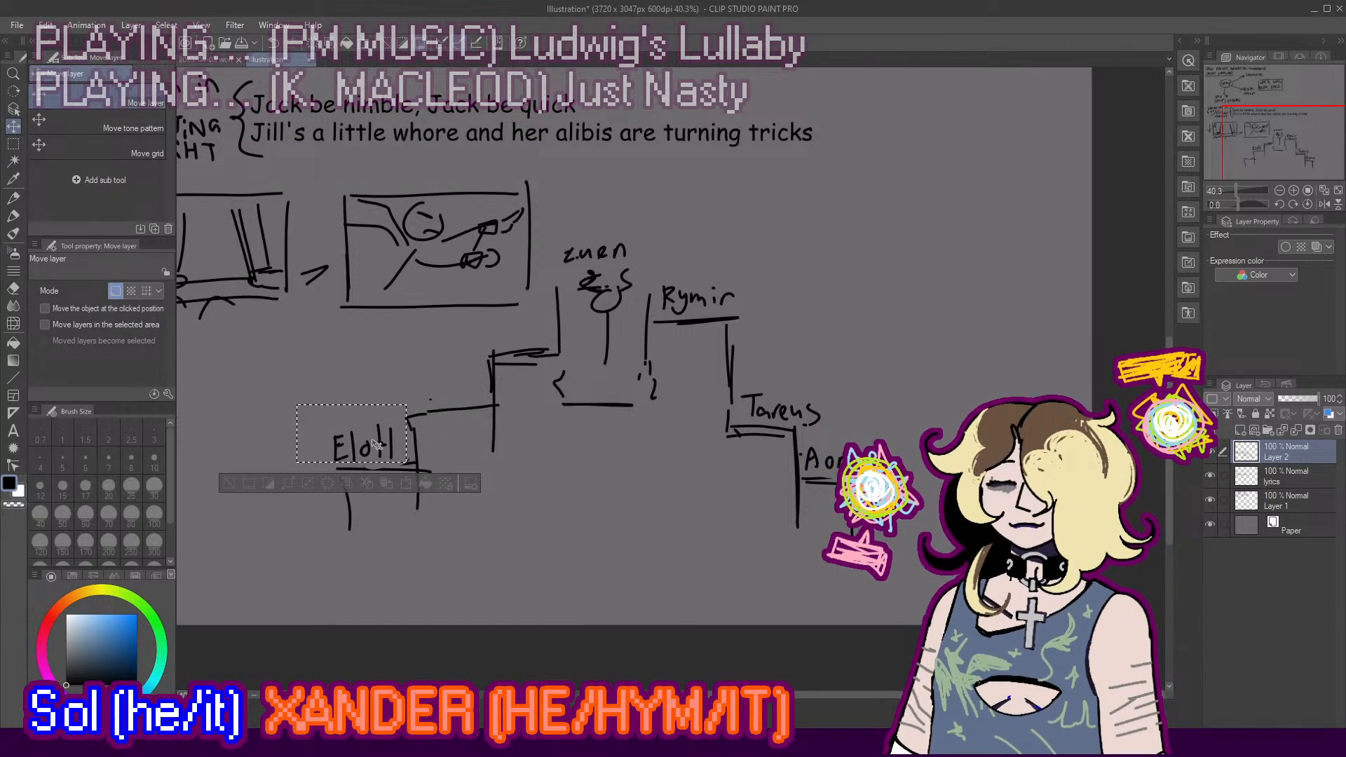
{"action": "key", "text": "ctrl+d"}
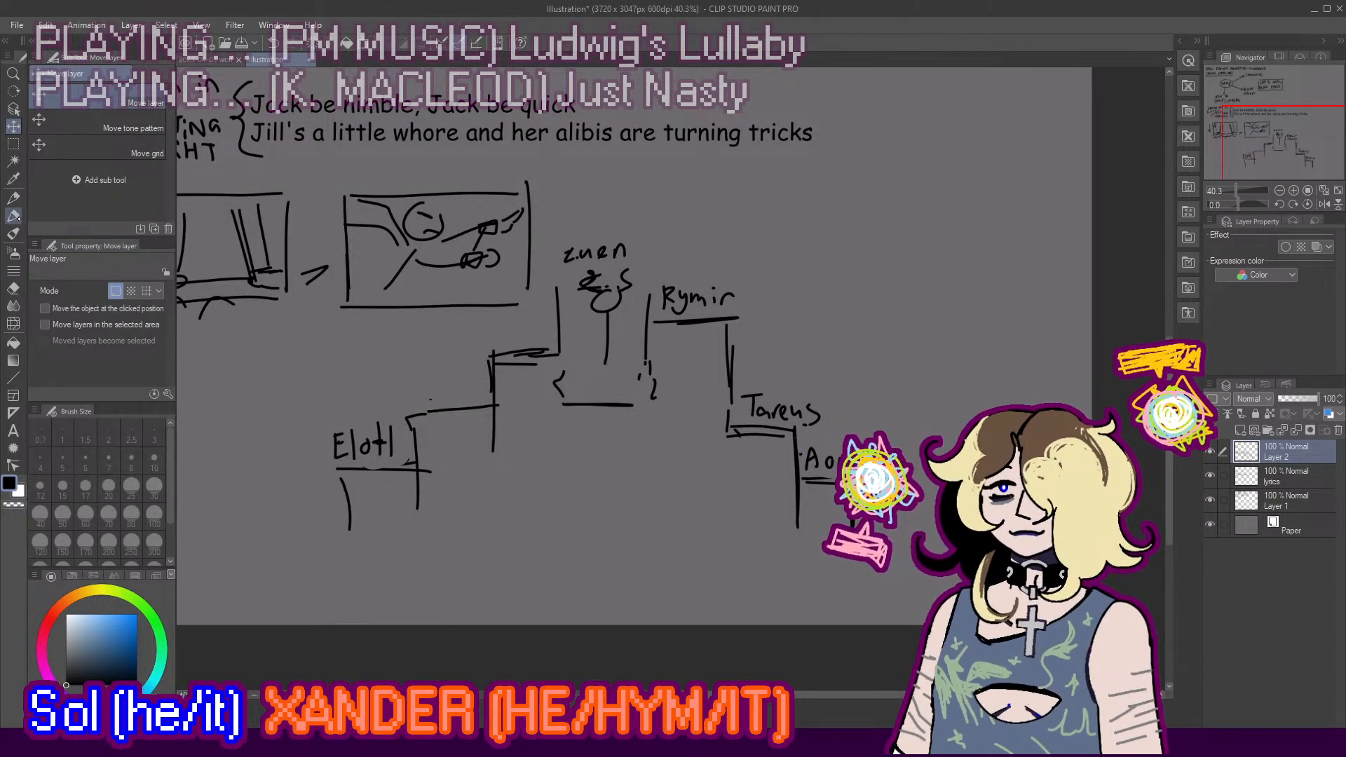
Step: Handwrite "Zienta" on the top left step and "Thela" on the middle left step
{"action": "left_click", "coordinate": [14, 215]}
{"action": "mouse_move", "coordinate": [484, 326]}
{"action": "left_mouse_down"}
{"action": "mouse_move", "coordinate": [492, 348]}
{"action": "mouse_move", "coordinate": [529, 341]}
{"action": "mouse_move", "coordinate": [535, 317]}
{"action": "mouse_move", "coordinate": [549, 339]}
{"action": "mouse_move", "coordinate": [495, 347]}
{"action": "left_mouse_up"}
{"action": "mouse_move", "coordinate": [398, 385]}
{"action": "left_mouse_down"}
{"action": "mouse_move", "coordinate": [423, 383]}
{"action": "mouse_move", "coordinate": [416, 405]}
{"action": "left_mouse_up"}
{"action": "mouse_move", "coordinate": [428, 382]}
{"action": "left_mouse_down"}
{"action": "mouse_move", "coordinate": [425, 407]}
{"action": "mouse_move", "coordinate": [440, 405]}
{"action": "left_mouse_up"}
{"action": "left_click_drag", "start_coordinate": [444, 397], "coordinate": [487, 403]}
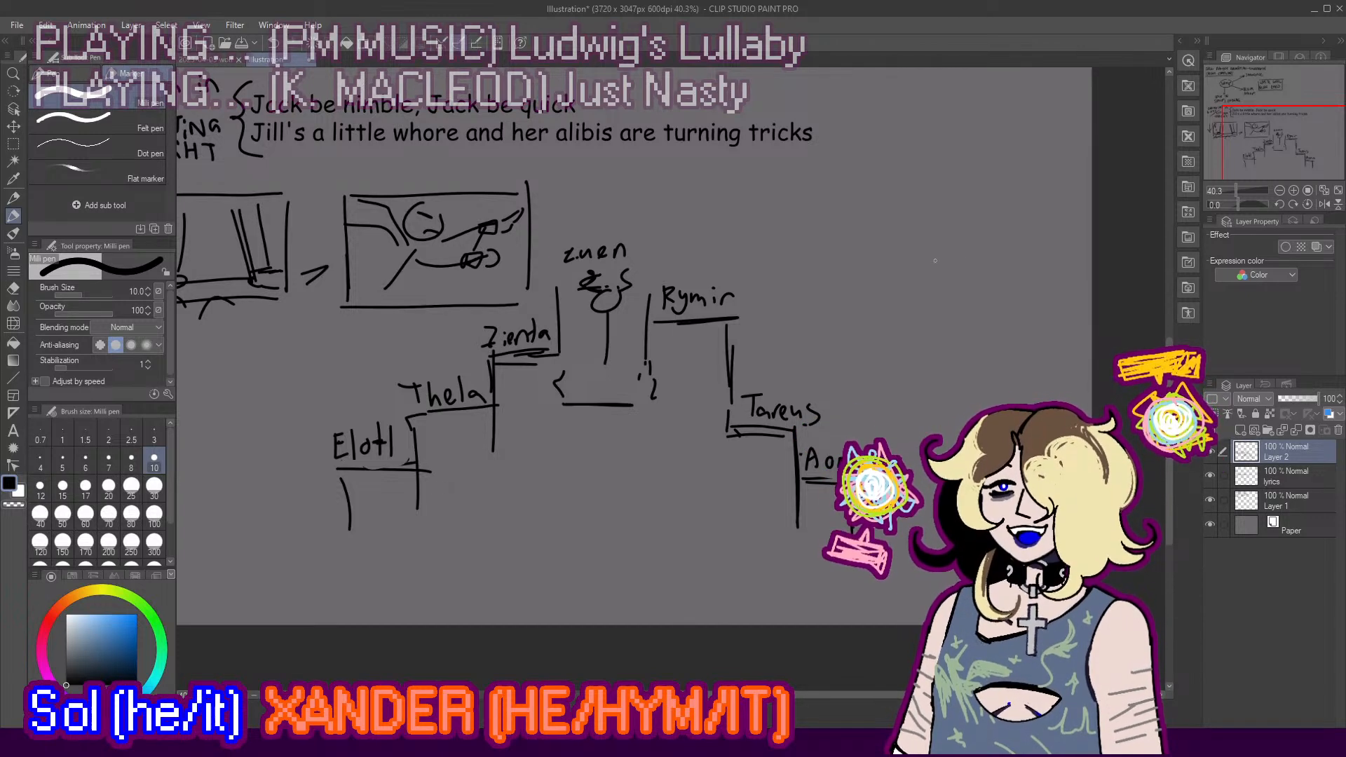
{"action": "scroll", "coordinate": [531, 336], "scroll_direction": "up", "scroll_amount": 4}
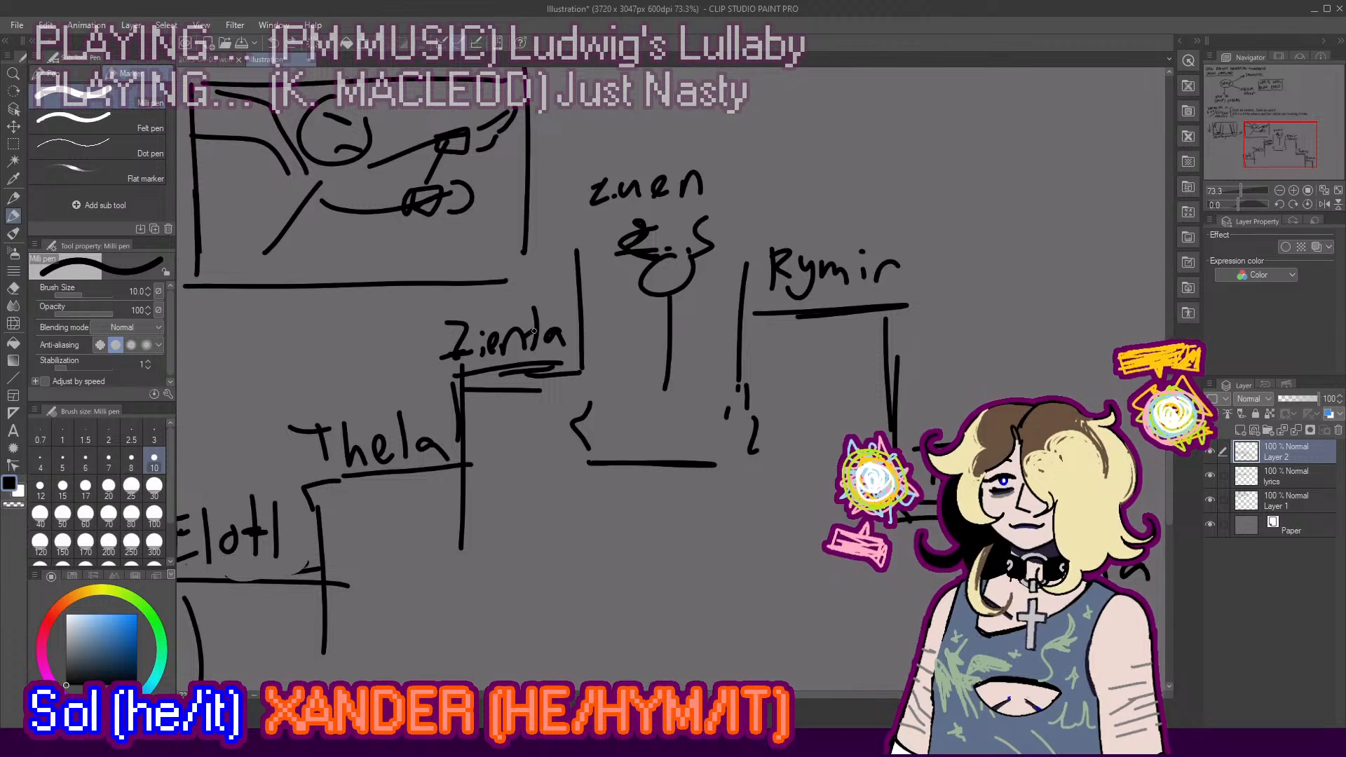
{"action": "scroll", "coordinate": [468, 348], "scroll_direction": "down", "scroll_amount": 3}
{"action": "scroll", "coordinate": [467, 349], "scroll_direction": "down", "scroll_amount": 3}
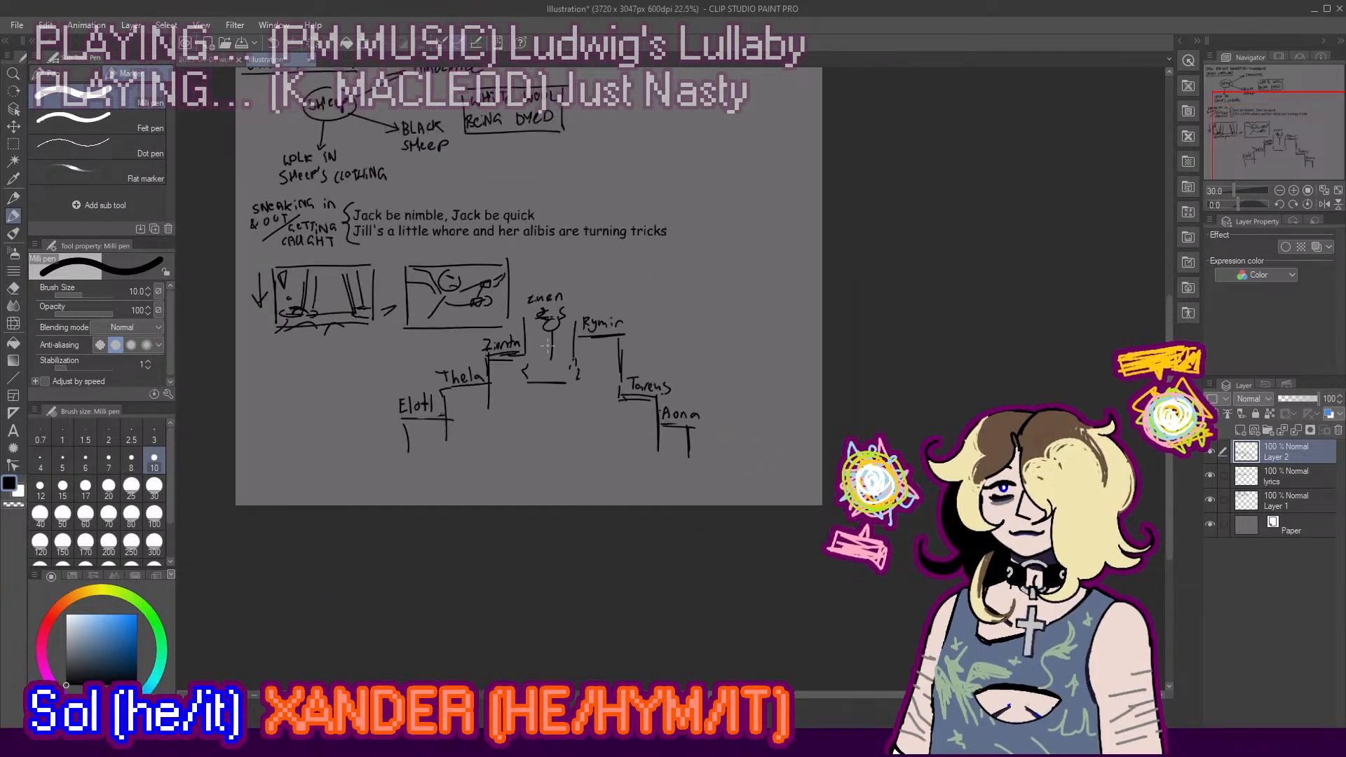
{"action": "left_click", "coordinate": [13, 127]}
{"action": "scroll", "coordinate": [397, 330], "scroll_direction": "down", "scroll_amount": 2}
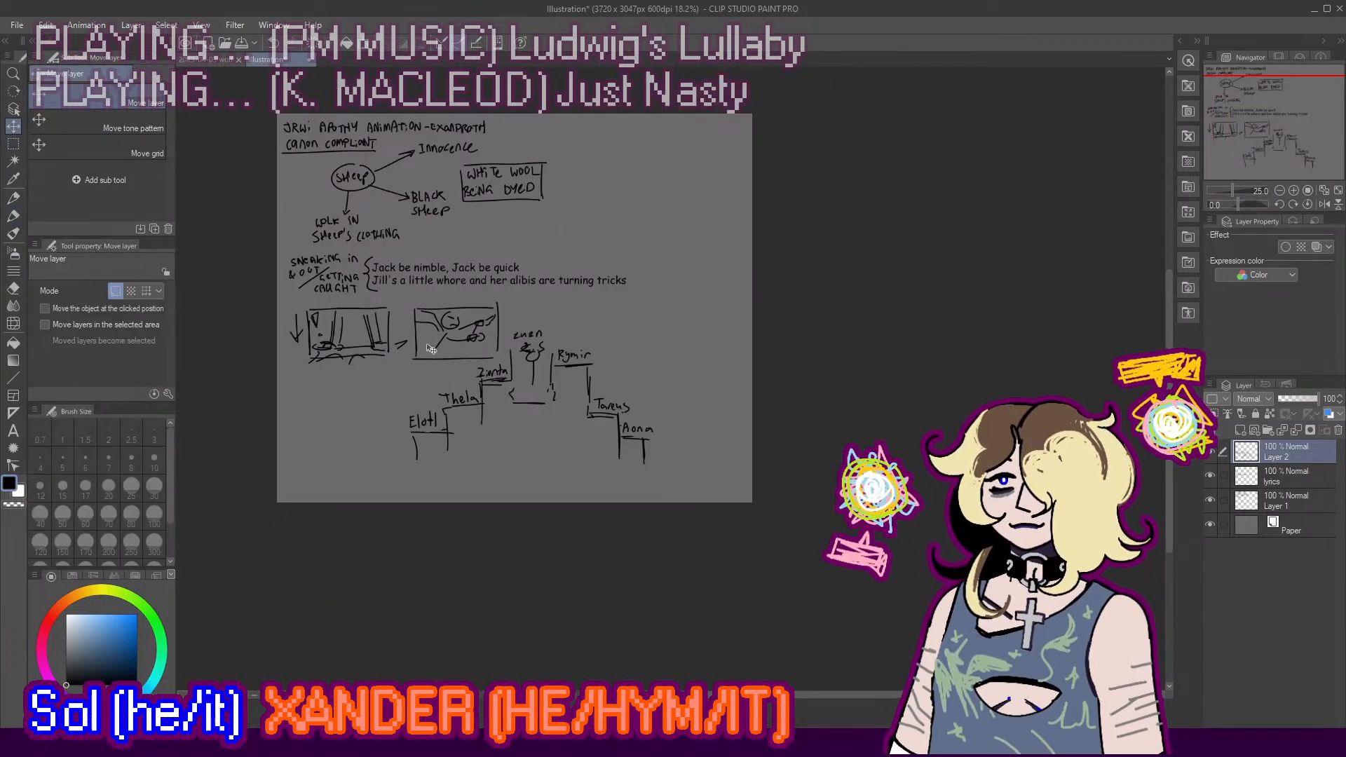
{"action": "scroll", "coordinate": [397, 330], "scroll_direction": "up", "scroll_amount": 1}
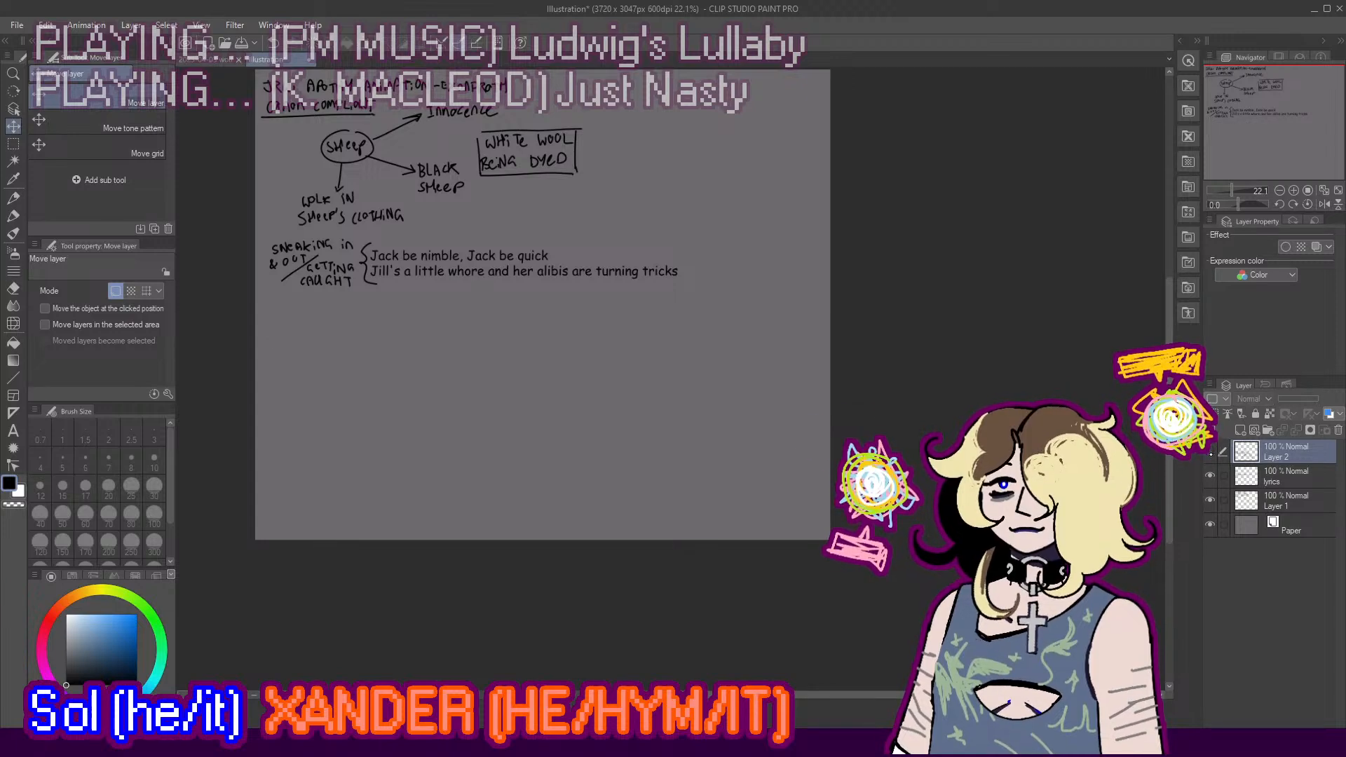
{"action": "left_click", "coordinate": [13, 233]}
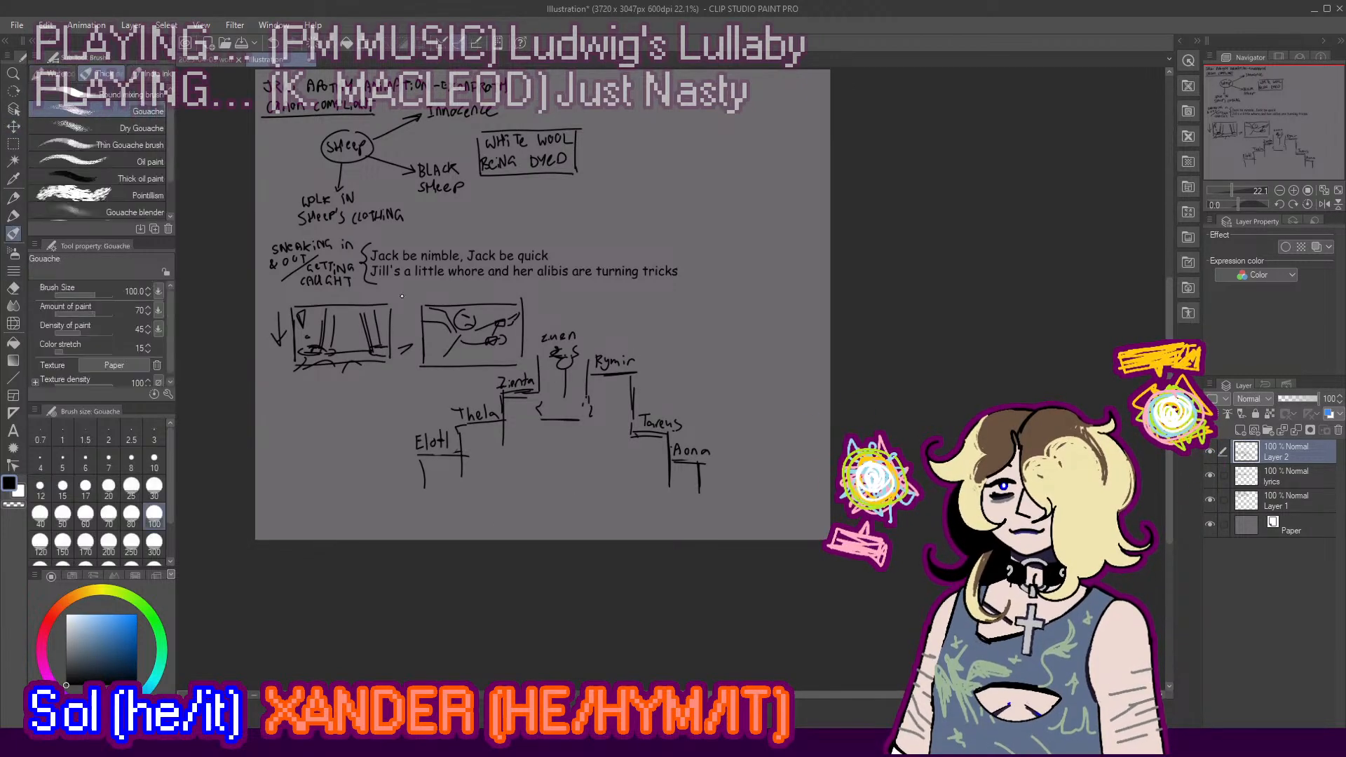
Step: Draw a winged stick figure below the middle of the staircase and an outlined area labelled "Angels" beyond the lowest right step
{"action": "left_click", "coordinate": [14, 216]}
{"action": "scroll", "coordinate": [712, 511], "scroll_direction": "up", "scroll_amount": 1}
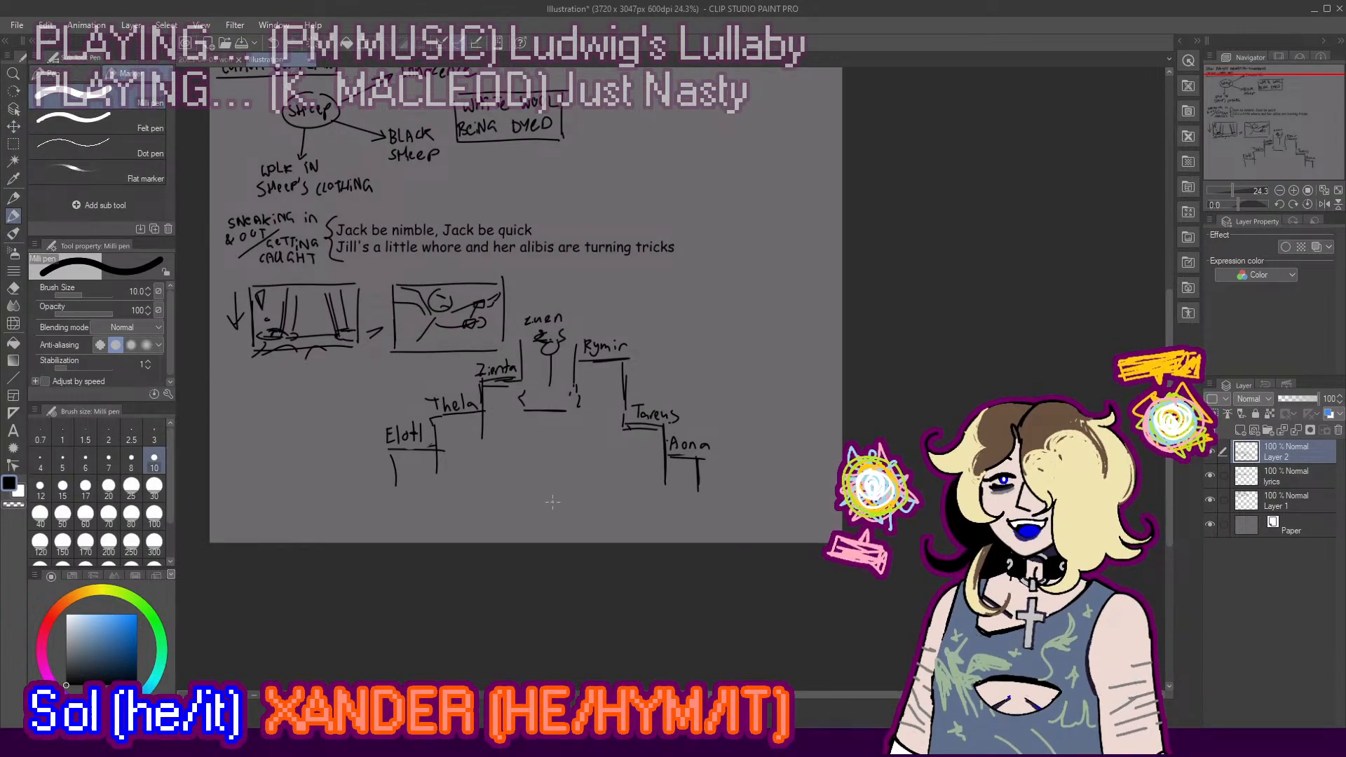
{"action": "mouse_move", "coordinate": [517, 515]}
{"action": "left_mouse_down"}
{"action": "mouse_move", "coordinate": [574, 495]}
{"action": "mouse_move", "coordinate": [580, 516]}
{"action": "left_mouse_up"}
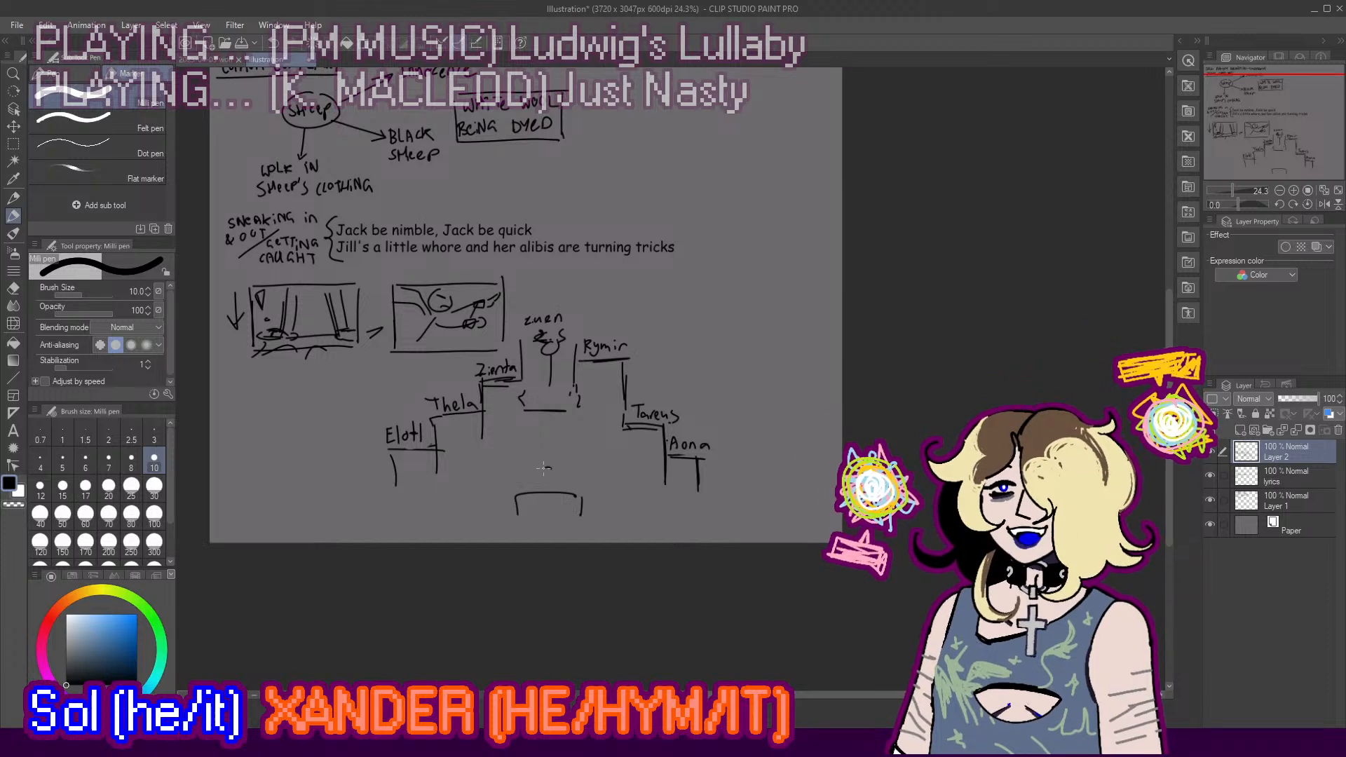
{"action": "key", "text": "ctrl+z"}
{"action": "mouse_move", "coordinate": [543, 466]}
{"action": "left_mouse_down"}
{"action": "mouse_move", "coordinate": [544, 516]}
{"action": "mouse_move", "coordinate": [599, 493]}
{"action": "mouse_move", "coordinate": [600, 509]}
{"action": "mouse_move", "coordinate": [486, 499]}
{"action": "mouse_move", "coordinate": [527, 509]}
{"action": "mouse_move", "coordinate": [497, 508]}
{"action": "mouse_move", "coordinate": [516, 517]}
{"action": "left_mouse_up"}
{"action": "key", "text": "ctrl+z"}
{"action": "key", "text": "ctrl+z"}
{"action": "mouse_move", "coordinate": [713, 514]}
{"action": "left_mouse_down"}
{"action": "mouse_move", "coordinate": [712, 479]}
{"action": "mouse_move", "coordinate": [764, 436]}
{"action": "left_mouse_up"}
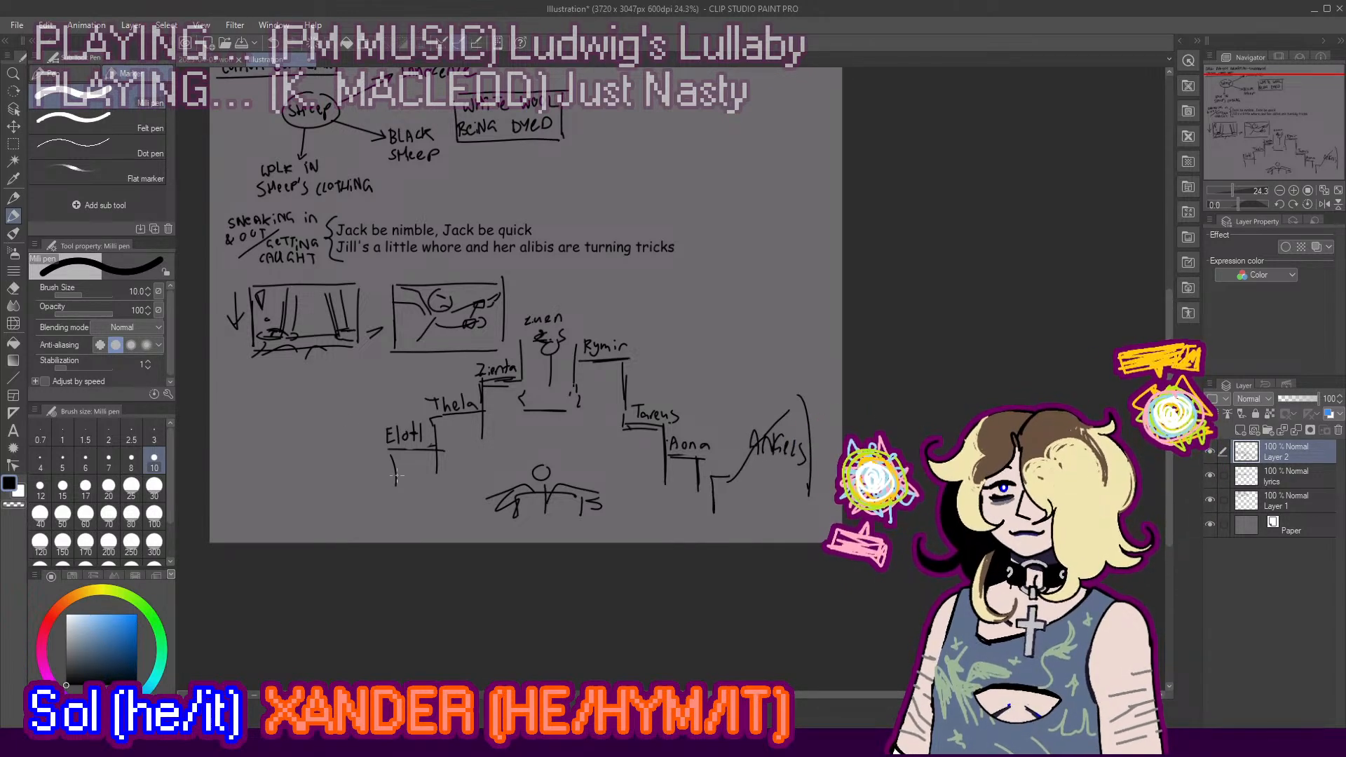
Step: Draw a matching outlined area beyond the lowest left step and handwrite "Angels" inside it
{"action": "mouse_move", "coordinate": [379, 516]}
{"action": "left_mouse_down"}
{"action": "mouse_move", "coordinate": [379, 470]}
{"action": "mouse_move", "coordinate": [303, 404]}
{"action": "mouse_move", "coordinate": [294, 499]}
{"action": "left_mouse_up"}
{"action": "key", "text": "ctrl+z"}
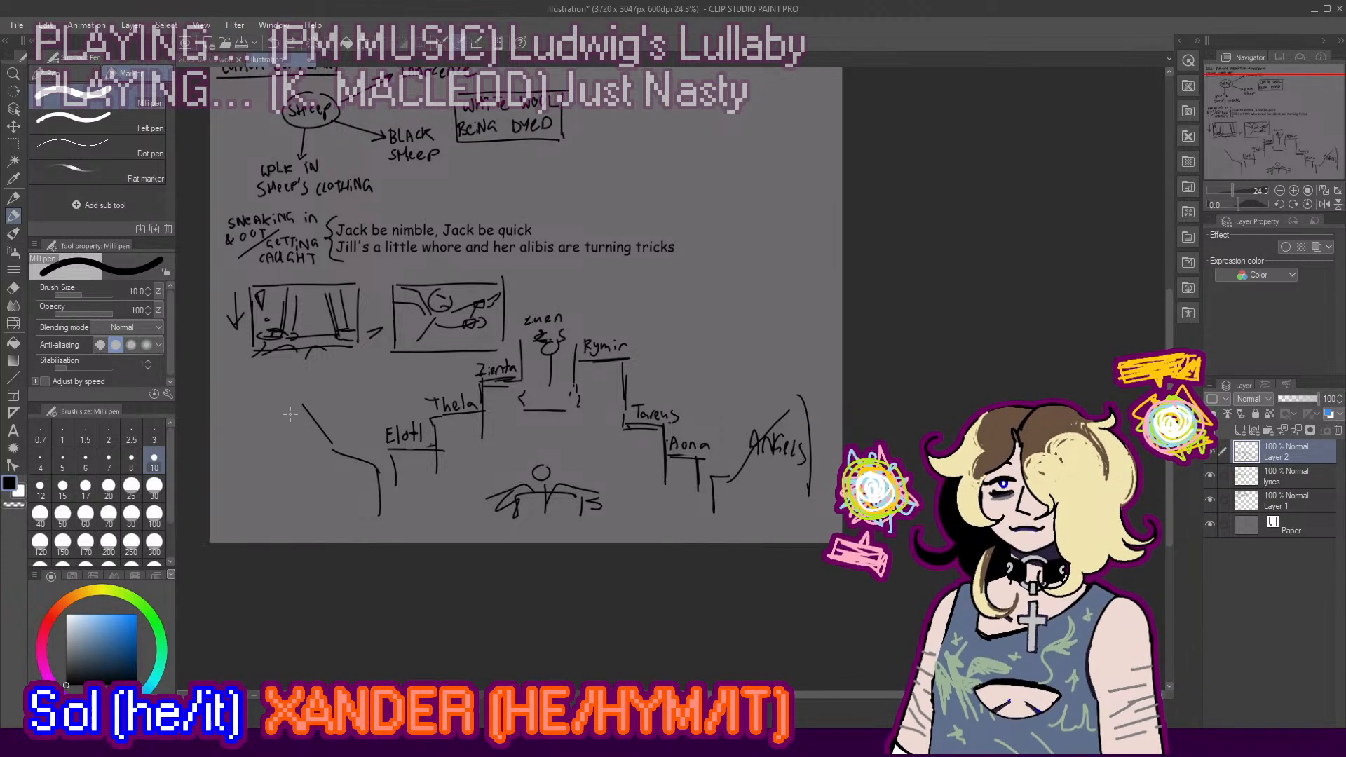
{"action": "mouse_move", "coordinate": [290, 414]}
{"action": "left_mouse_down"}
{"action": "mouse_move", "coordinate": [293, 504]}
{"action": "mouse_move", "coordinate": [309, 461]}
{"action": "mouse_move", "coordinate": [317, 480]}
{"action": "mouse_move", "coordinate": [361, 465]}
{"action": "mouse_move", "coordinate": [368, 483]}
{"action": "mouse_move", "coordinate": [300, 512]}
{"action": "left_mouse_up"}
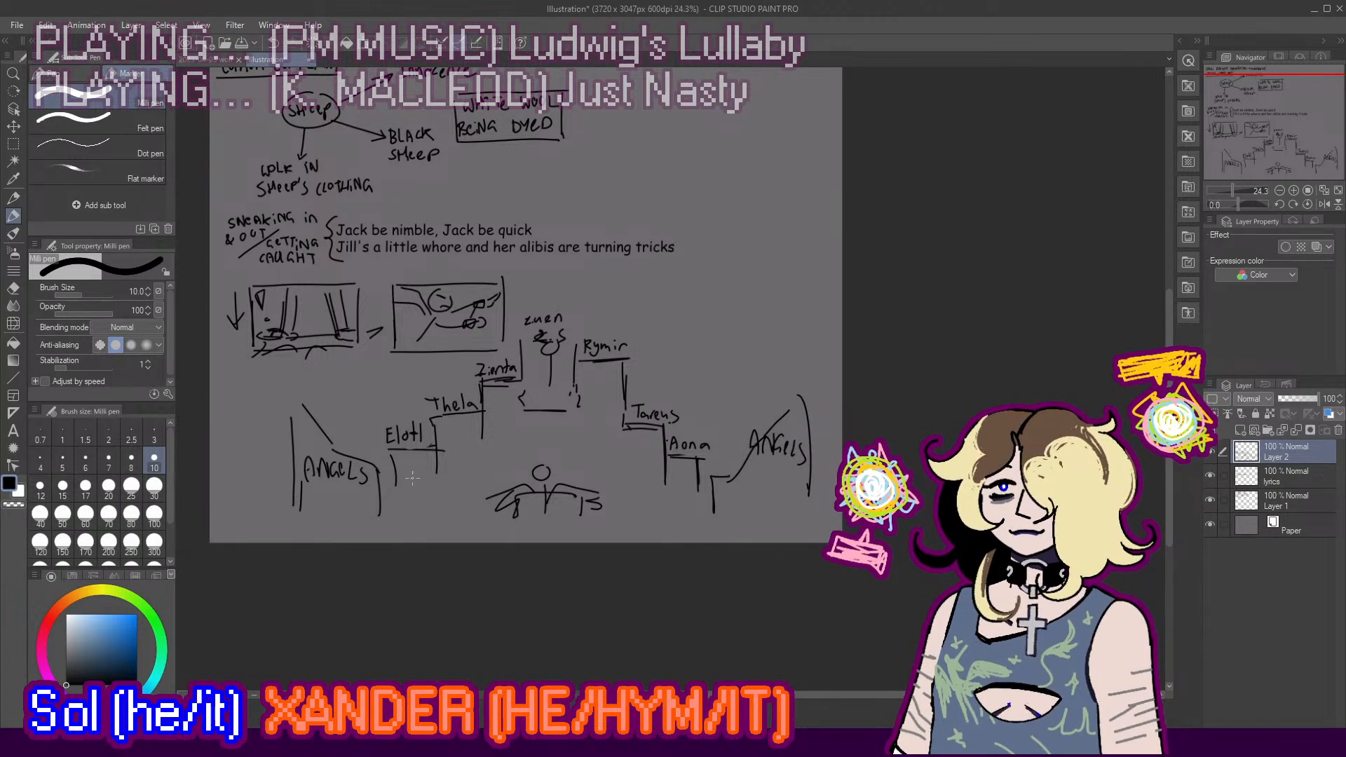
Step: Lasso the whole staircase scene with both angel areas, shift it slightly up and to the left, and clear the selection
{"action": "left_click", "coordinate": [14, 144]}
{"action": "left_click", "coordinate": [98, 134]}
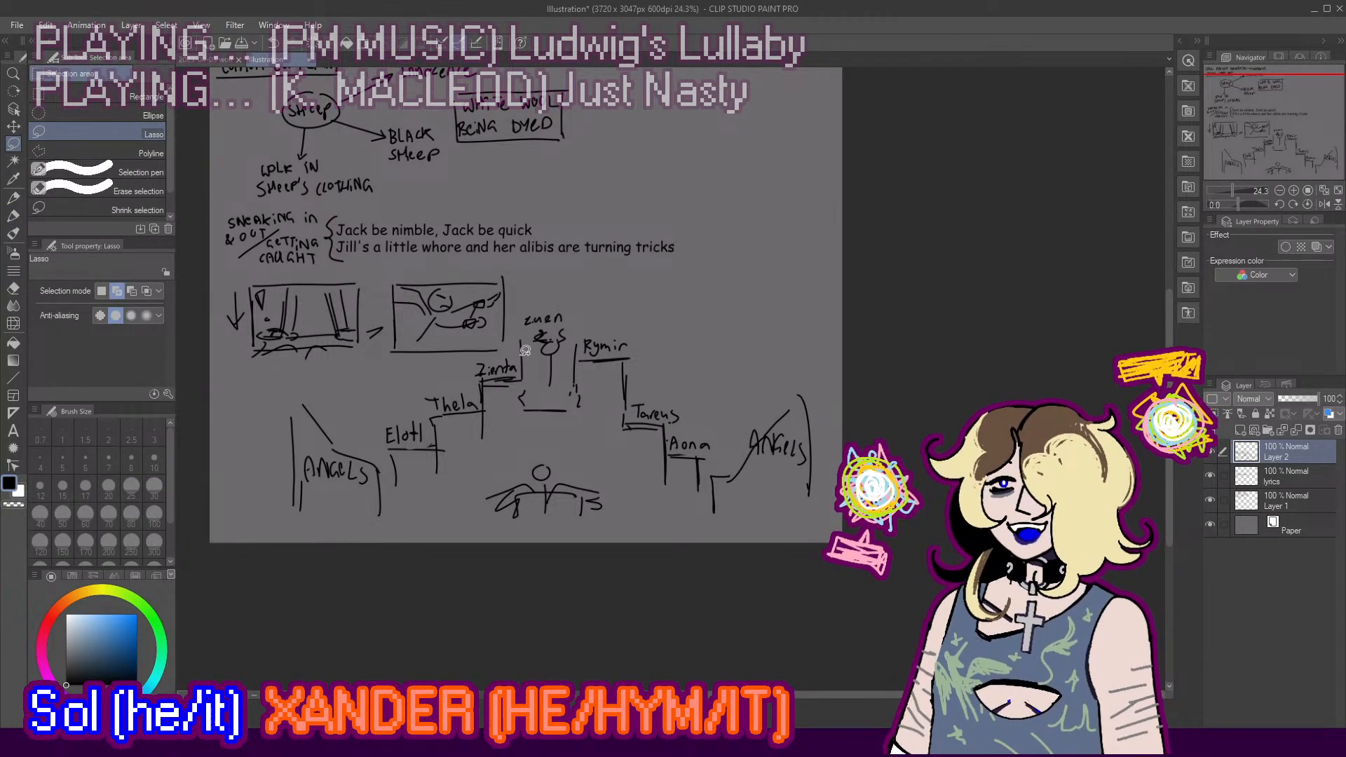
{"action": "left_click_drag", "start_coordinate": [449, 362], "coordinate": [310, 369]}
{"action": "key", "text": "ctrl+d"}
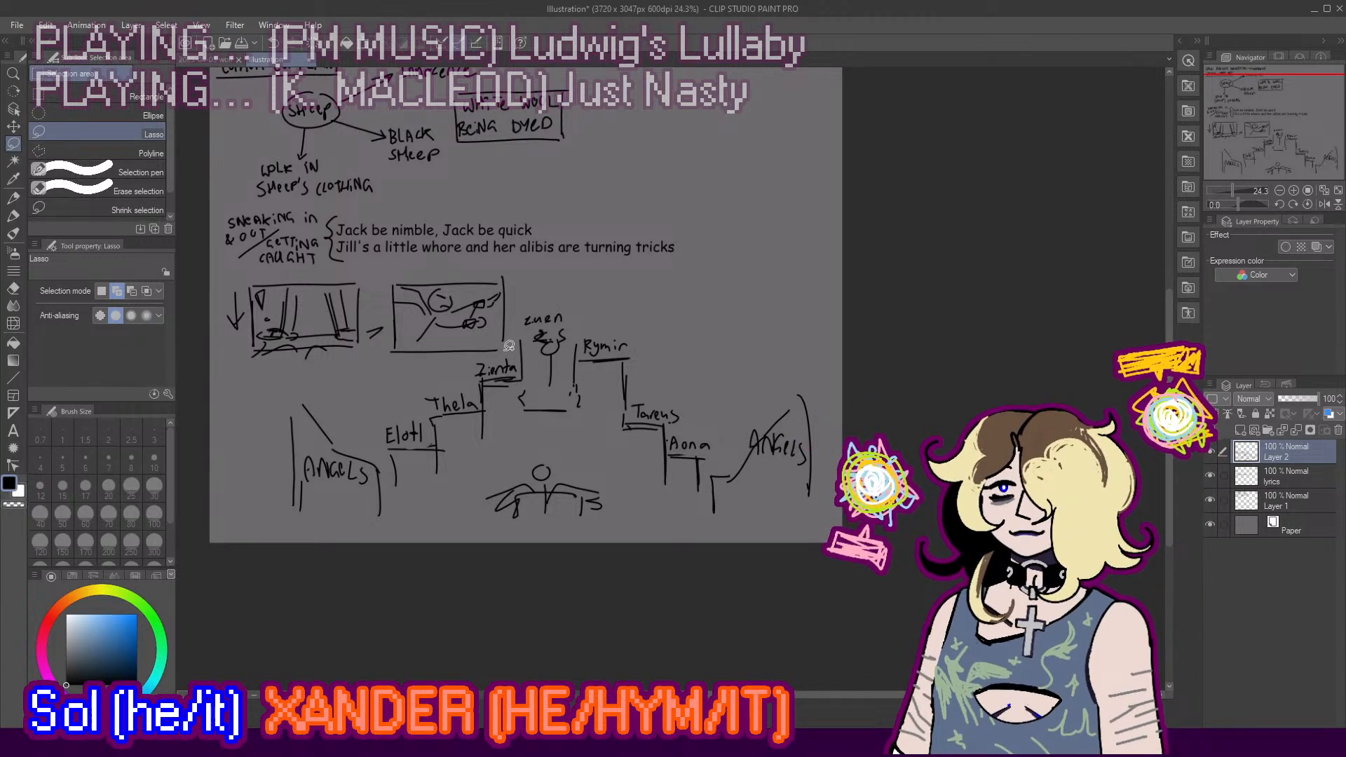
{"action": "mouse_move", "coordinate": [504, 349]}
{"action": "left_mouse_down"}
{"action": "mouse_move", "coordinate": [391, 377]}
{"action": "mouse_move", "coordinate": [276, 565]}
{"action": "mouse_move", "coordinate": [807, 270]}
{"action": "mouse_move", "coordinate": [527, 297]}
{"action": "mouse_move", "coordinate": [515, 324]}
{"action": "left_mouse_up"}
{"action": "key", "text": "k"}
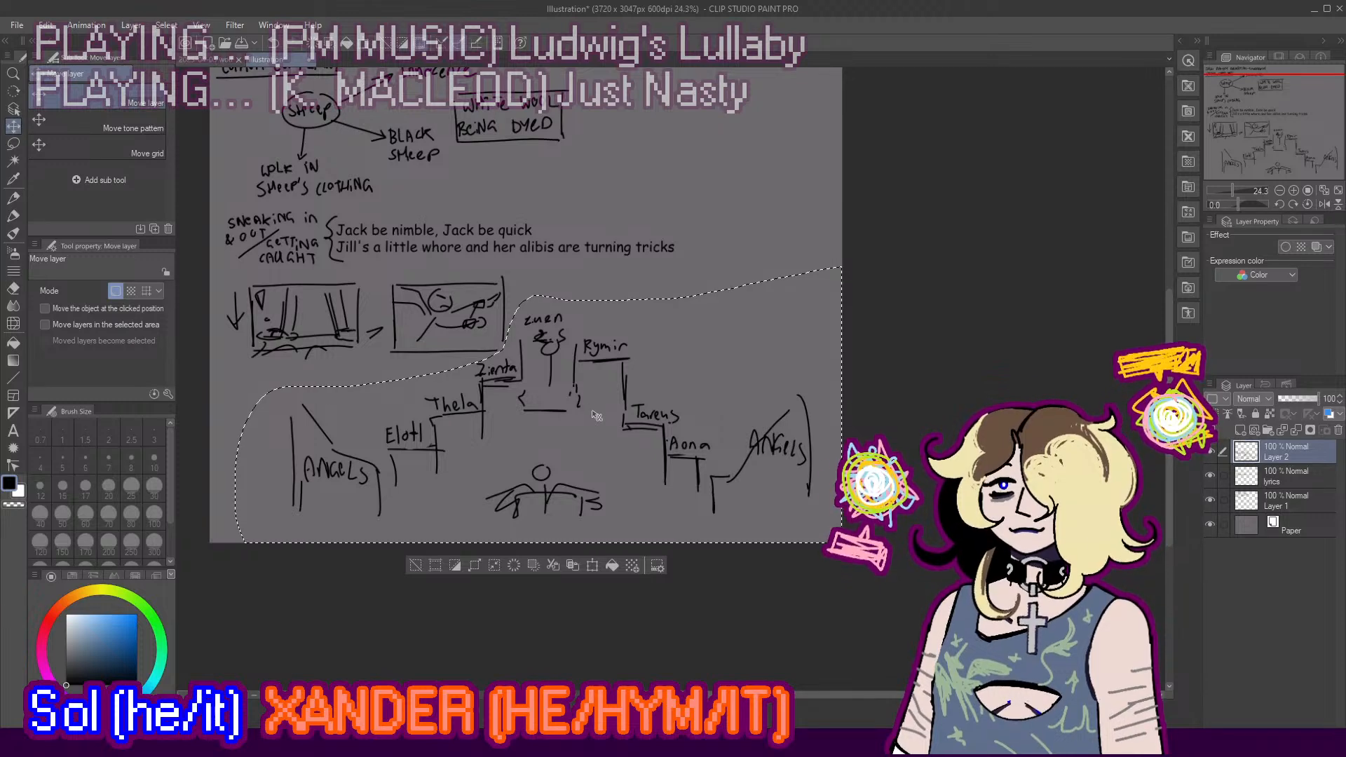
{"action": "left_click_drag", "start_coordinate": [598, 415], "coordinate": [583, 414]}
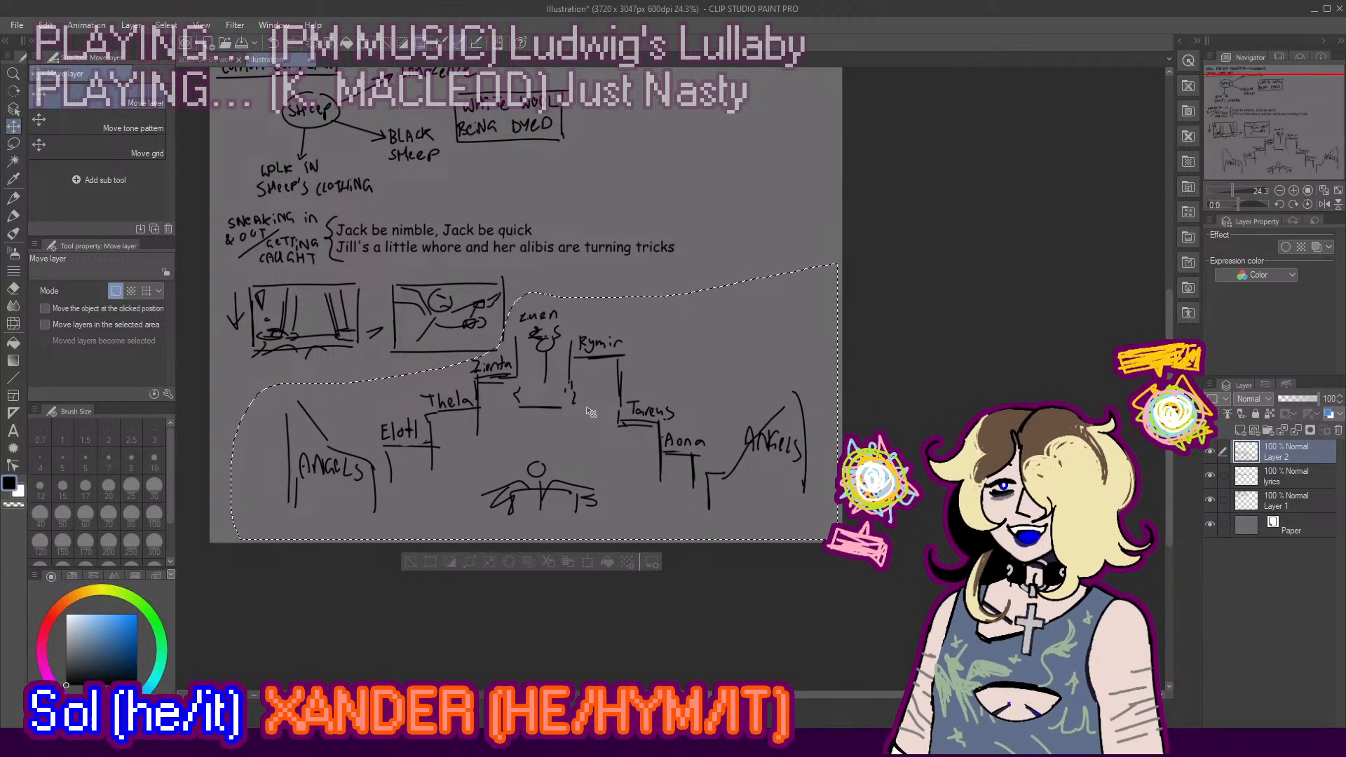
{"action": "key", "text": "ctrl+d"}
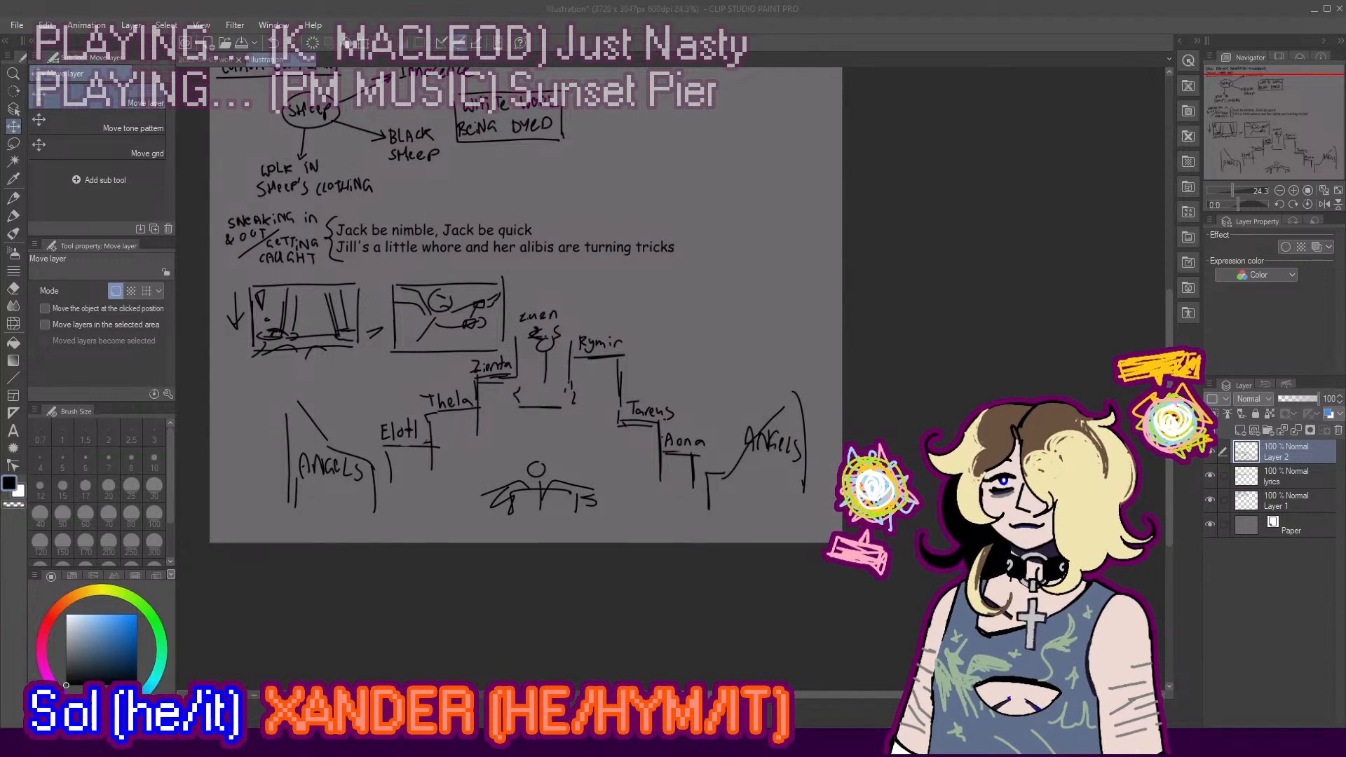
Step: Open the "2023-04-03 wolf" document and examine its storyboard frames and lyric captions
{"action": "scroll", "coordinate": [288, 384], "scroll_direction": "up", "scroll_amount": 3}
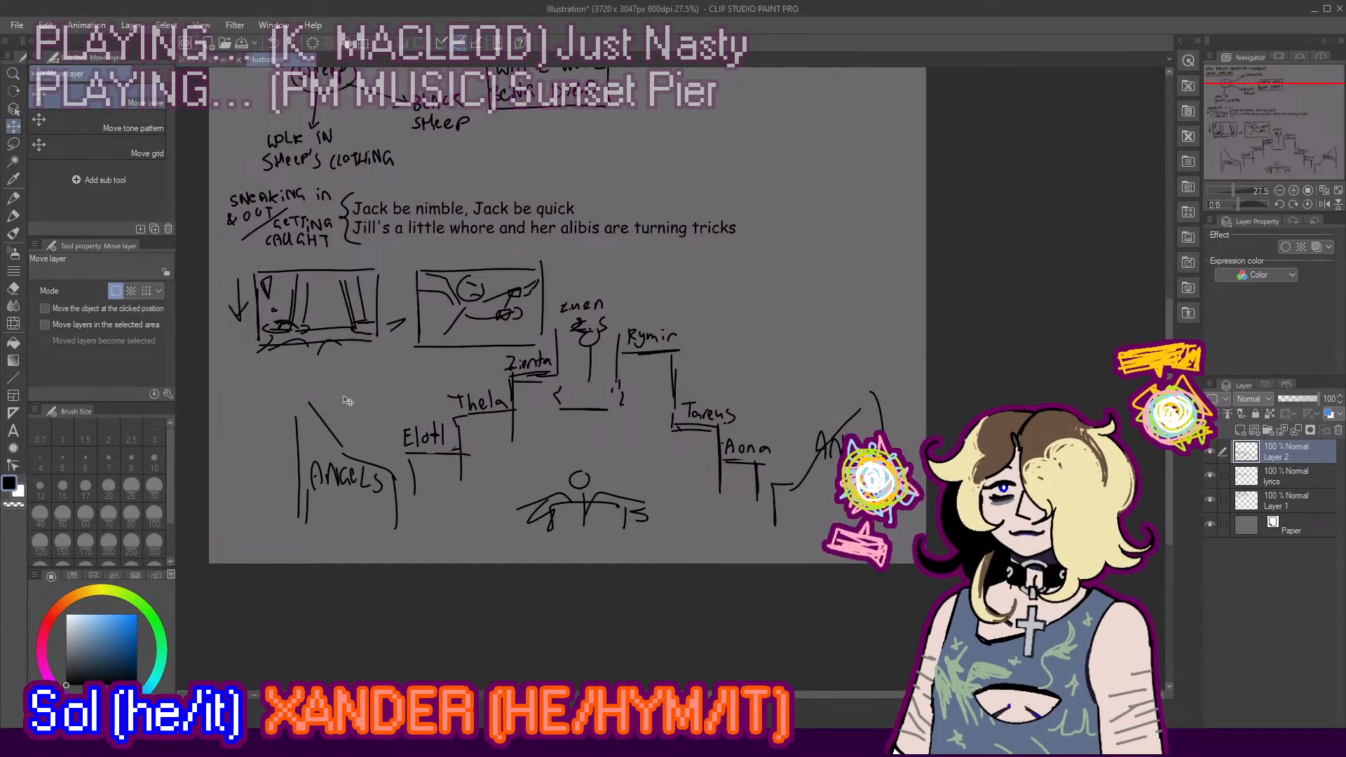
{"action": "key", "text": "e"}
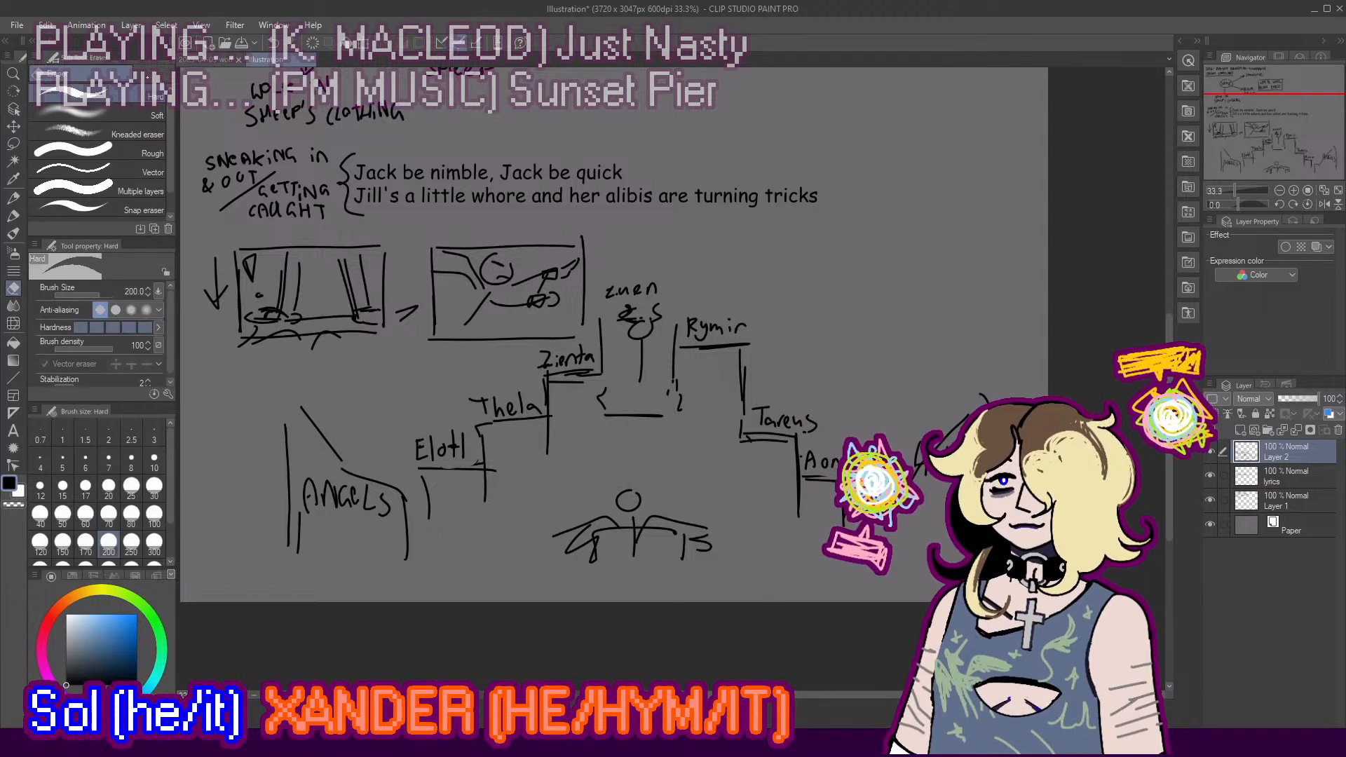
{"action": "left_click", "coordinate": [204, 59]}
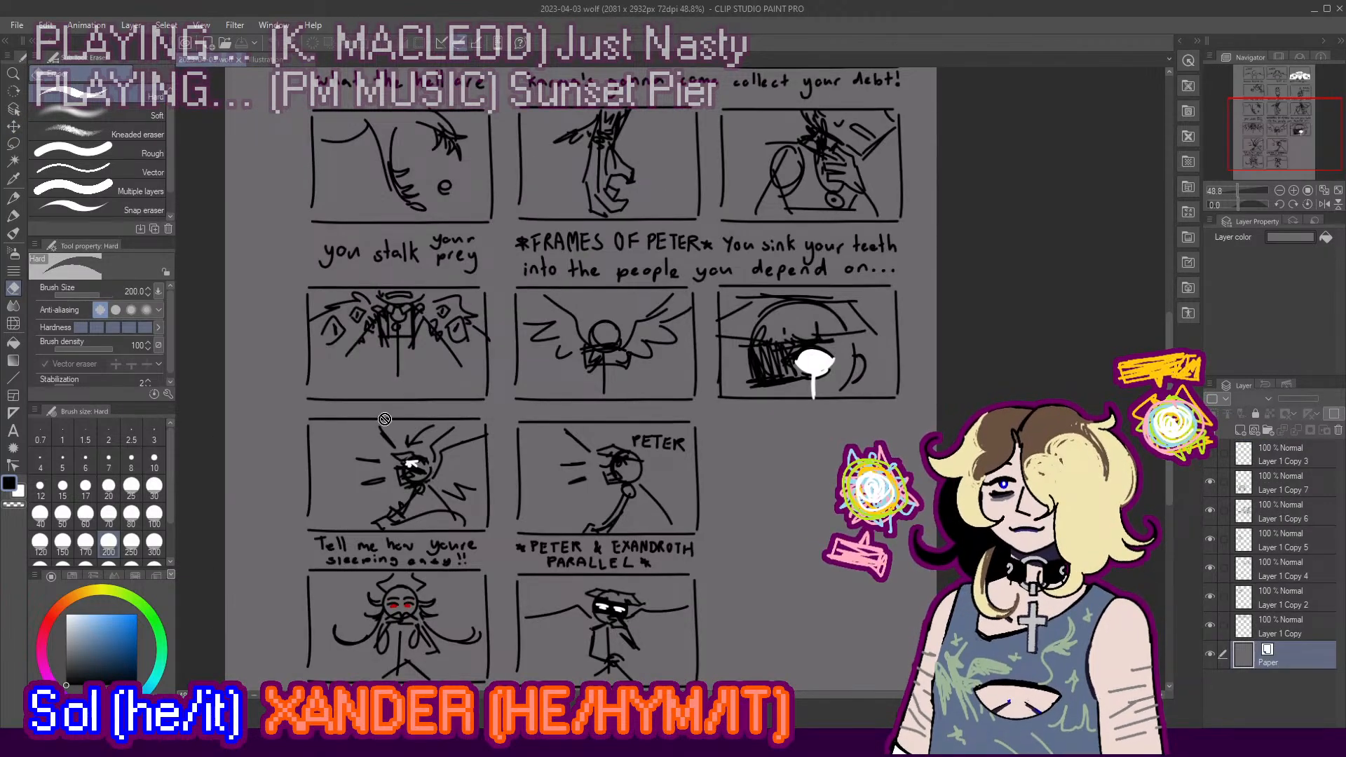
{"action": "scroll", "coordinate": [503, 462], "scroll_direction": "down", "scroll_amount": 2}
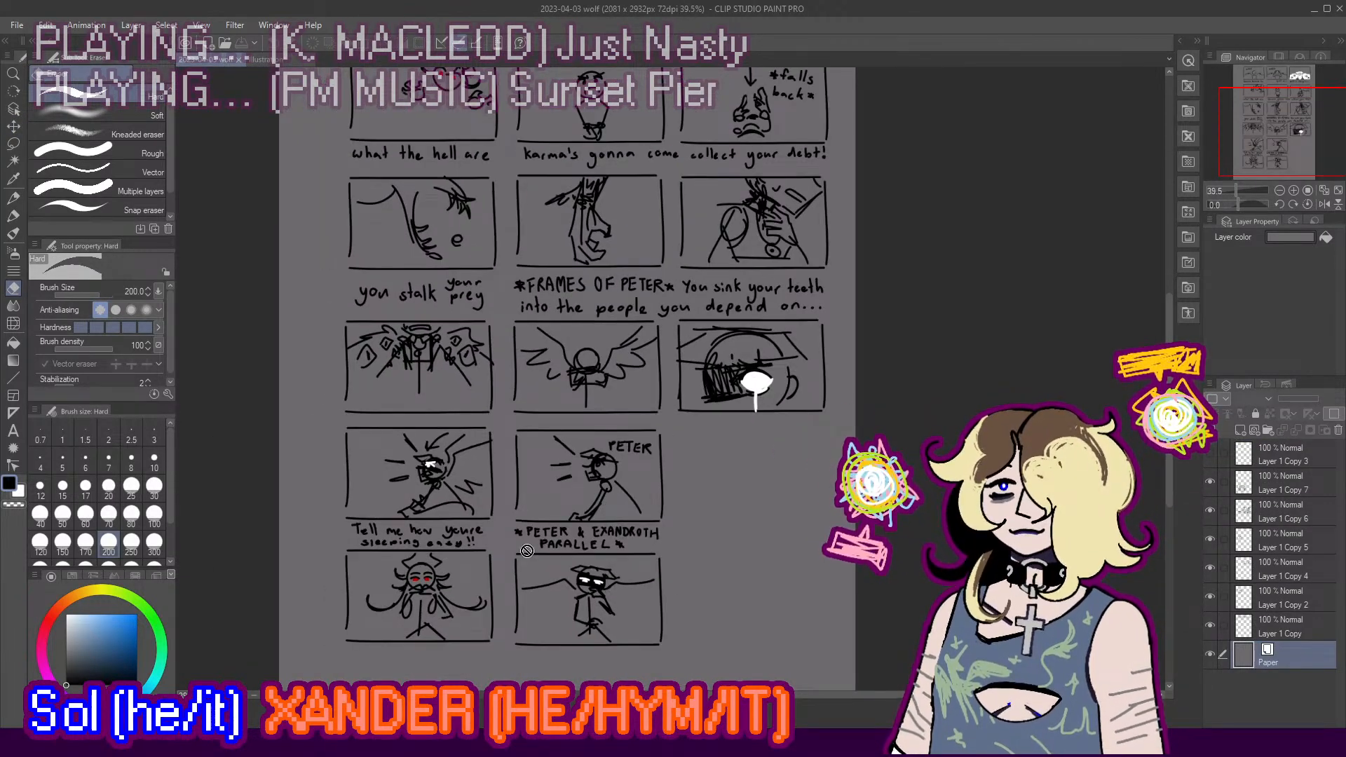
{"action": "scroll", "coordinate": [379, 506], "scroll_direction": "down", "scroll_amount": 2}
{"action": "scroll", "coordinate": [690, 396], "scroll_direction": "up", "scroll_amount": 1}
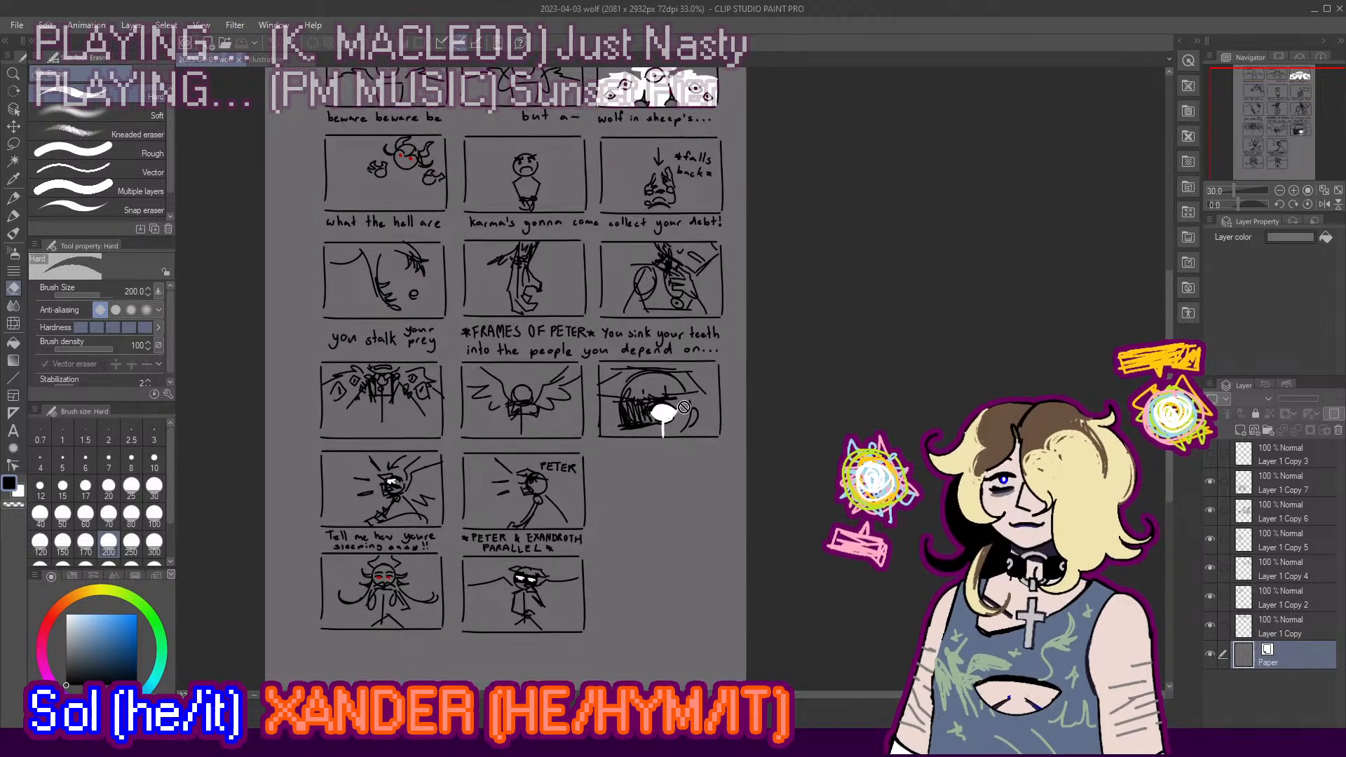
{"action": "scroll", "coordinate": [558, 541], "scroll_direction": "down", "scroll_amount": 2}
{"action": "scroll", "coordinate": [592, 127], "scroll_direction": "up", "scroll_amount": 1}
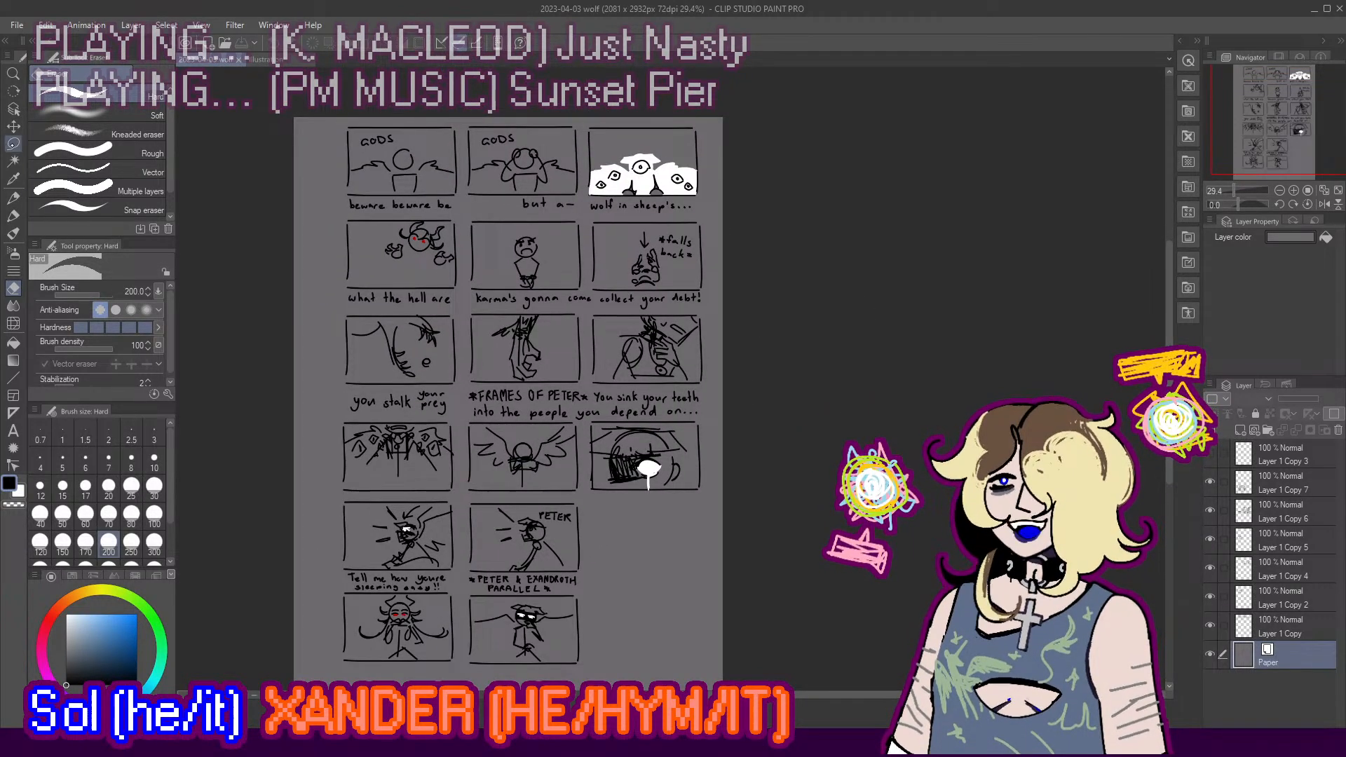
{"action": "left_click", "coordinate": [13, 126]}
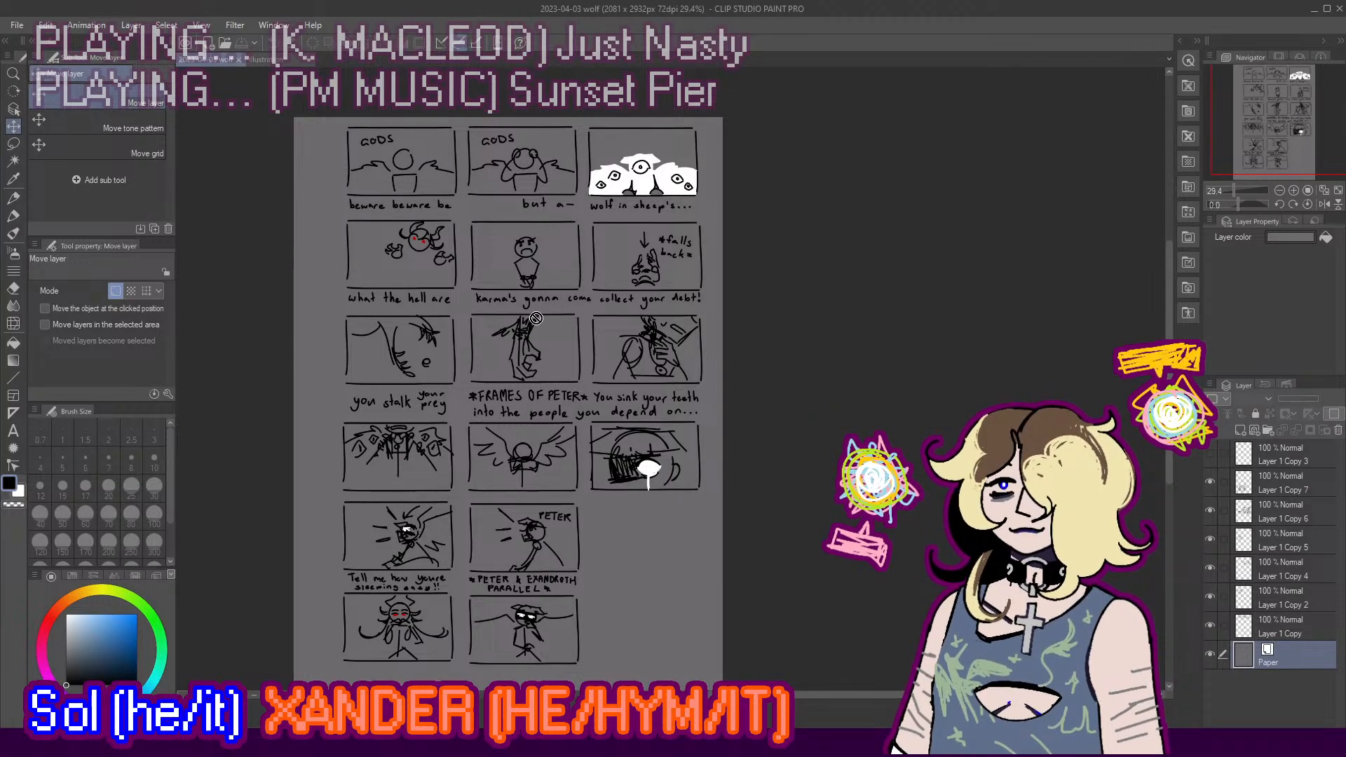
Step: Return to the Illustration document and draw a rectangular storyboard frame with the Milli pen above the Rymir step
{"action": "left_click", "coordinate": [278, 60]}
{"action": "scroll", "coordinate": [714, 380], "scroll_direction": "down", "scroll_amount": 8}
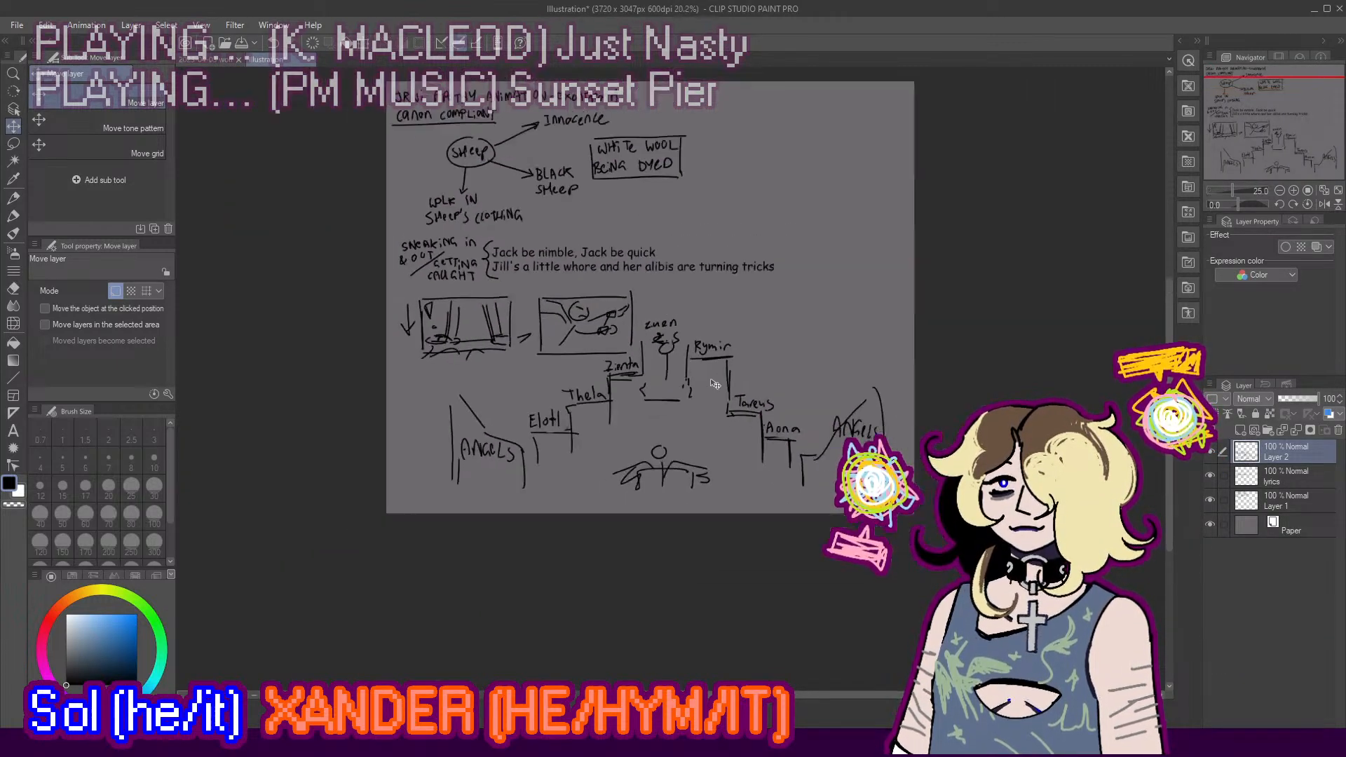
{"action": "scroll", "coordinate": [831, 307], "scroll_direction": "up", "scroll_amount": 2}
{"action": "scroll", "coordinate": [831, 307], "scroll_direction": "up", "scroll_amount": 1}
{"action": "key", "text": "p"}
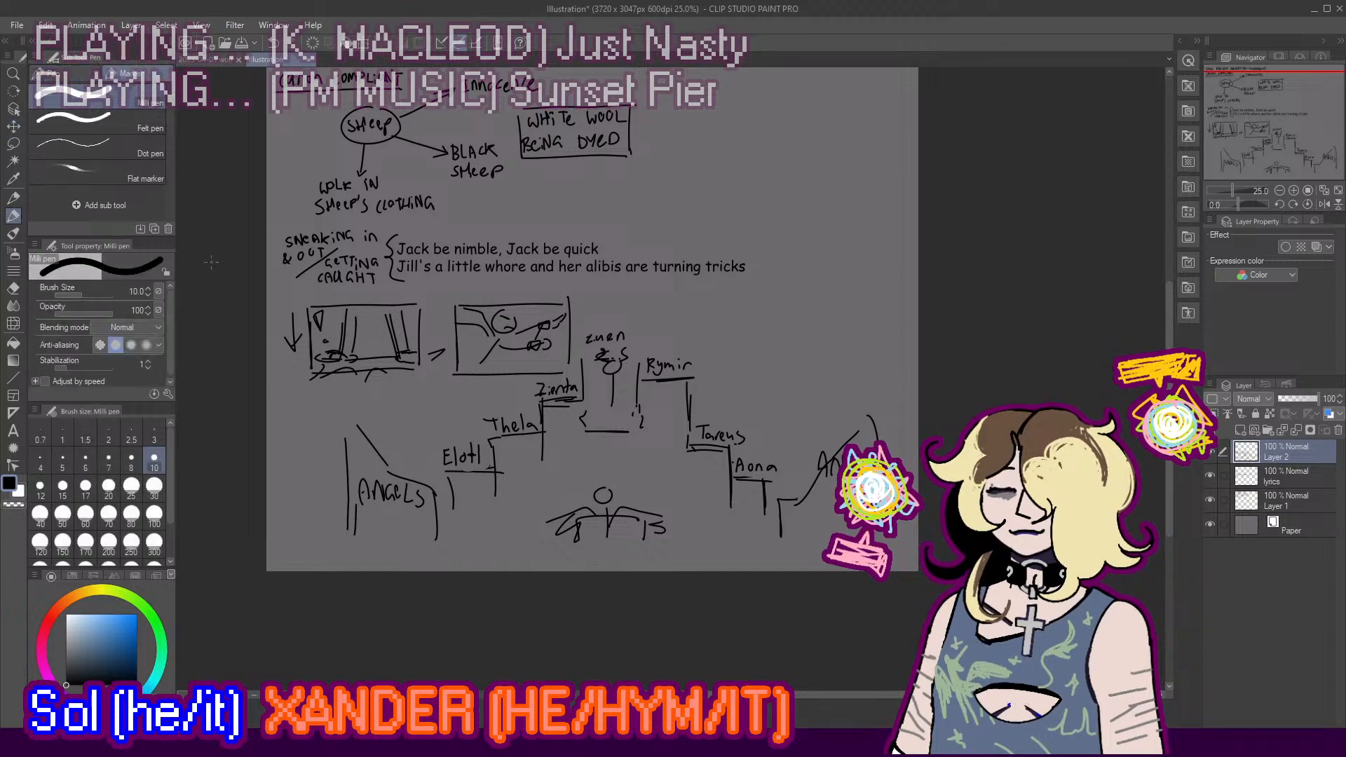
{"action": "scroll", "coordinate": [698, 361], "scroll_direction": "up", "scroll_amount": 1}
{"action": "scroll", "coordinate": [527, 306], "scroll_direction": "down", "scroll_amount": 1}
{"action": "scroll", "coordinate": [761, 307], "scroll_direction": "up", "scroll_amount": 1}
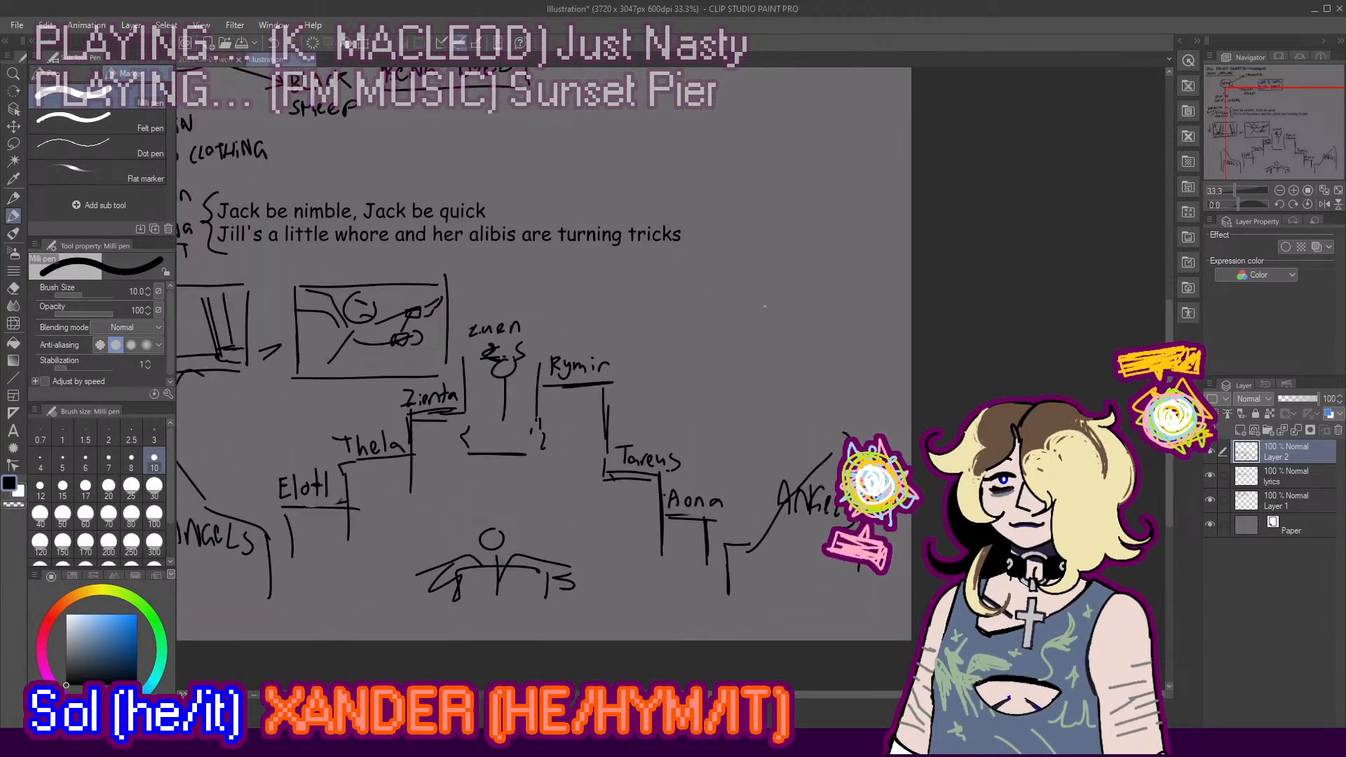
{"action": "left_click_drag", "start_coordinate": [555, 285], "coordinate": [558, 338]}
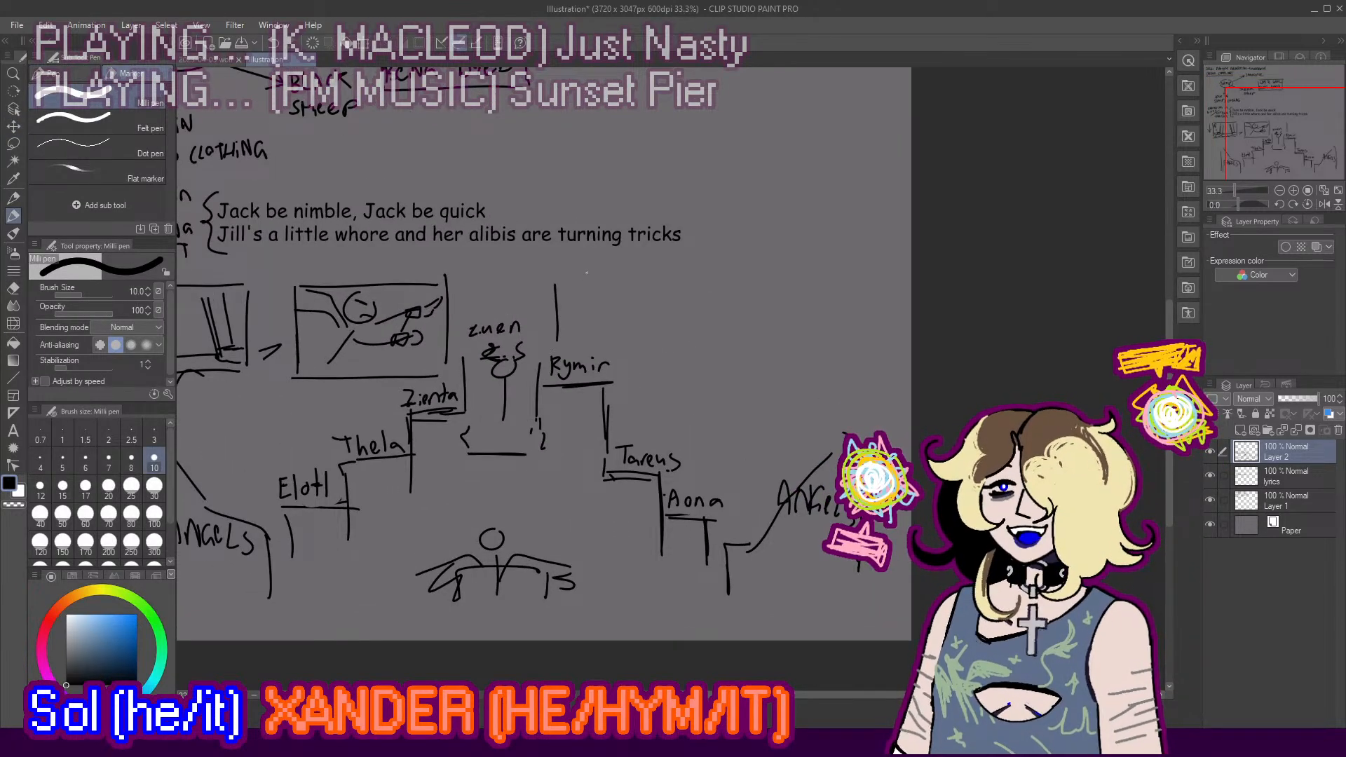
{"action": "mouse_move", "coordinate": [548, 285]}
{"action": "left_mouse_down"}
{"action": "mouse_move", "coordinate": [699, 284]}
{"action": "mouse_move", "coordinate": [694, 369]}
{"action": "mouse_move", "coordinate": [610, 378]}
{"action": "left_mouse_up"}
{"action": "key", "text": "ctrl+z"}
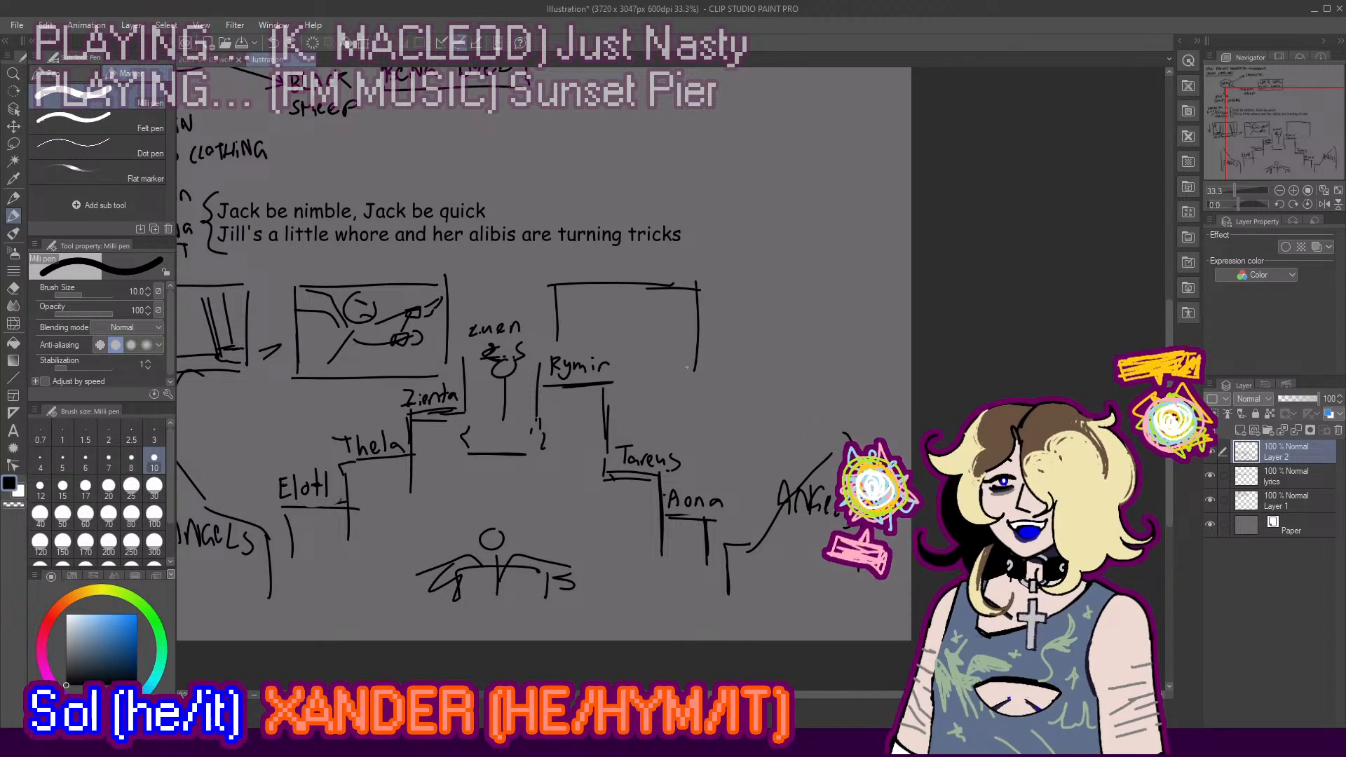
{"action": "mouse_move", "coordinate": [696, 361]}
{"action": "left_mouse_down"}
{"action": "mouse_move", "coordinate": [695, 385]}
{"action": "mouse_move", "coordinate": [622, 393]}
{"action": "mouse_move", "coordinate": [643, 387]}
{"action": "left_mouse_up"}
{"action": "key", "text": "ctrl+z"}
{"action": "key", "text": "ctrl+z"}
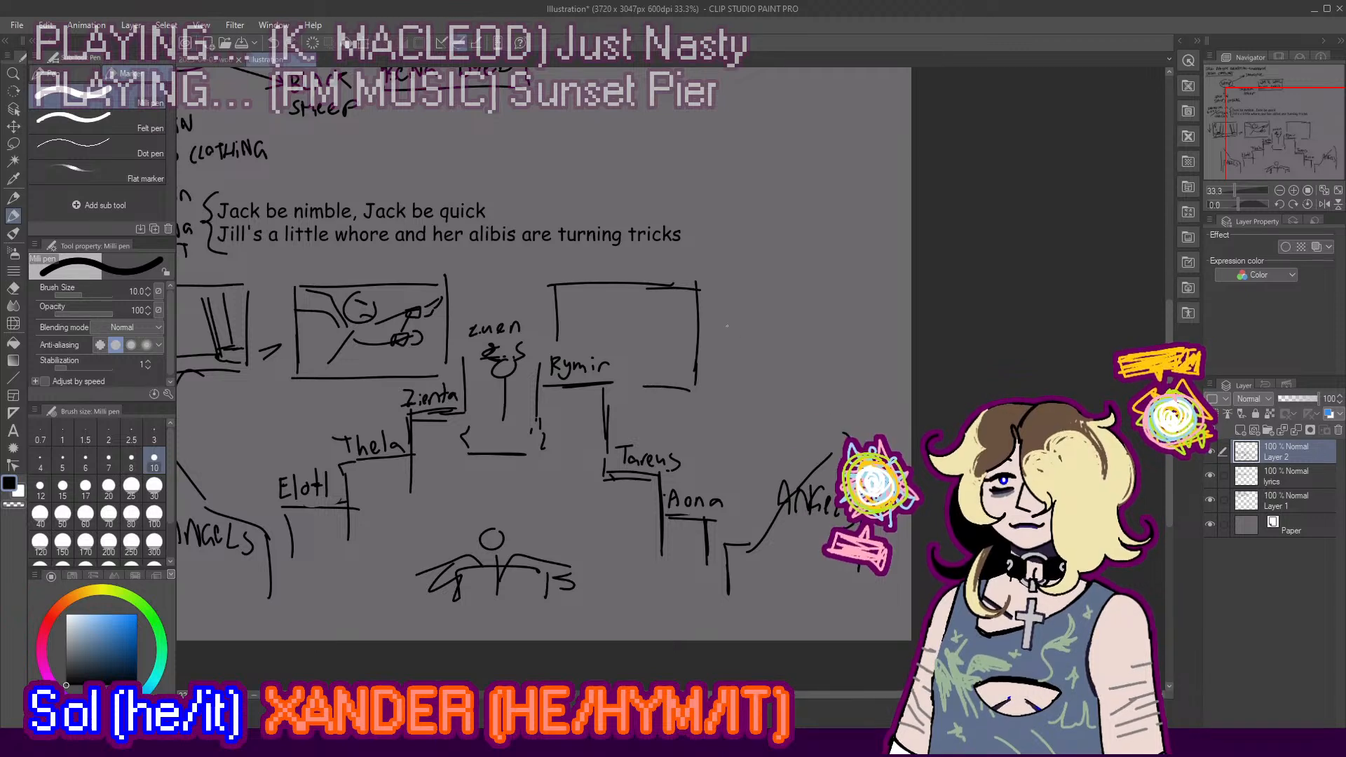
{"action": "key", "text": "ctrl+z"}
Step: Draw a second rectangular storyboard frame beside it, beneath the end of the lyric lines
{"action": "mouse_move", "coordinate": [719, 303]}
{"action": "left_mouse_down"}
{"action": "mouse_move", "coordinate": [719, 391]}
{"action": "mouse_move", "coordinate": [862, 298]}
{"action": "left_mouse_up"}
{"action": "key", "text": "ctrl+z"}
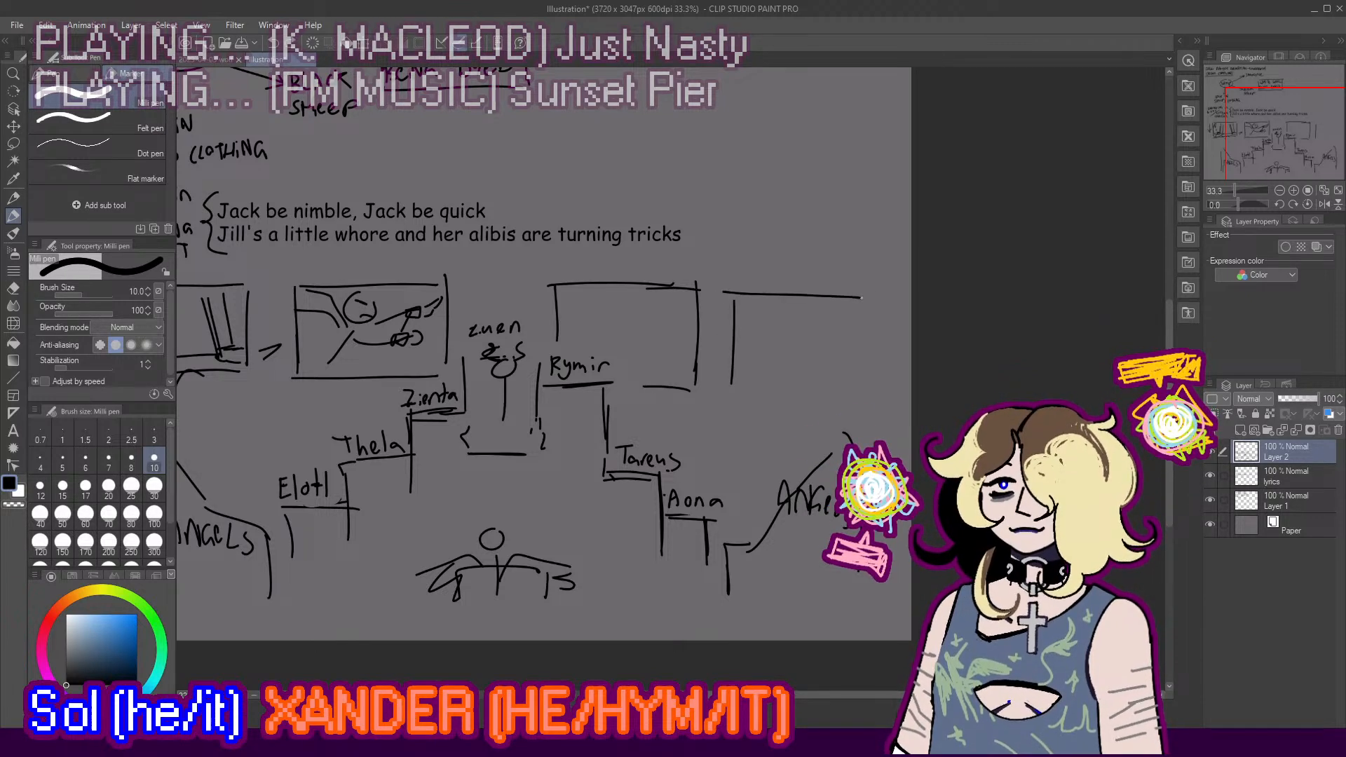
{"action": "key", "text": "ctrl+z"}
{"action": "mouse_move", "coordinate": [719, 295]}
{"action": "left_mouse_down"}
{"action": "mouse_move", "coordinate": [875, 291]}
{"action": "mouse_move", "coordinate": [881, 384]}
{"action": "left_mouse_up"}
{"action": "mouse_move", "coordinate": [887, 390]}
{"action": "left_mouse_down"}
{"action": "mouse_move", "coordinate": [842, 391]}
{"action": "mouse_move", "coordinate": [815, 360]}
{"action": "mouse_move", "coordinate": [777, 369]}
{"action": "left_mouse_up"}
Step: Sketch spiky shapes on both sides of the second frame and a downward arrow over small arcs in its centre
{"action": "left_click_drag", "start_coordinate": [749, 325], "coordinate": [775, 363]}
{"action": "mouse_move", "coordinate": [760, 327]}
{"action": "left_mouse_down"}
{"action": "mouse_move", "coordinate": [727, 358]}
{"action": "mouse_move", "coordinate": [753, 370]}
{"action": "left_mouse_up"}
{"action": "mouse_move", "coordinate": [857, 332]}
{"action": "left_mouse_down"}
{"action": "mouse_move", "coordinate": [836, 370]}
{"action": "mouse_move", "coordinate": [867, 370]}
{"action": "left_mouse_up"}
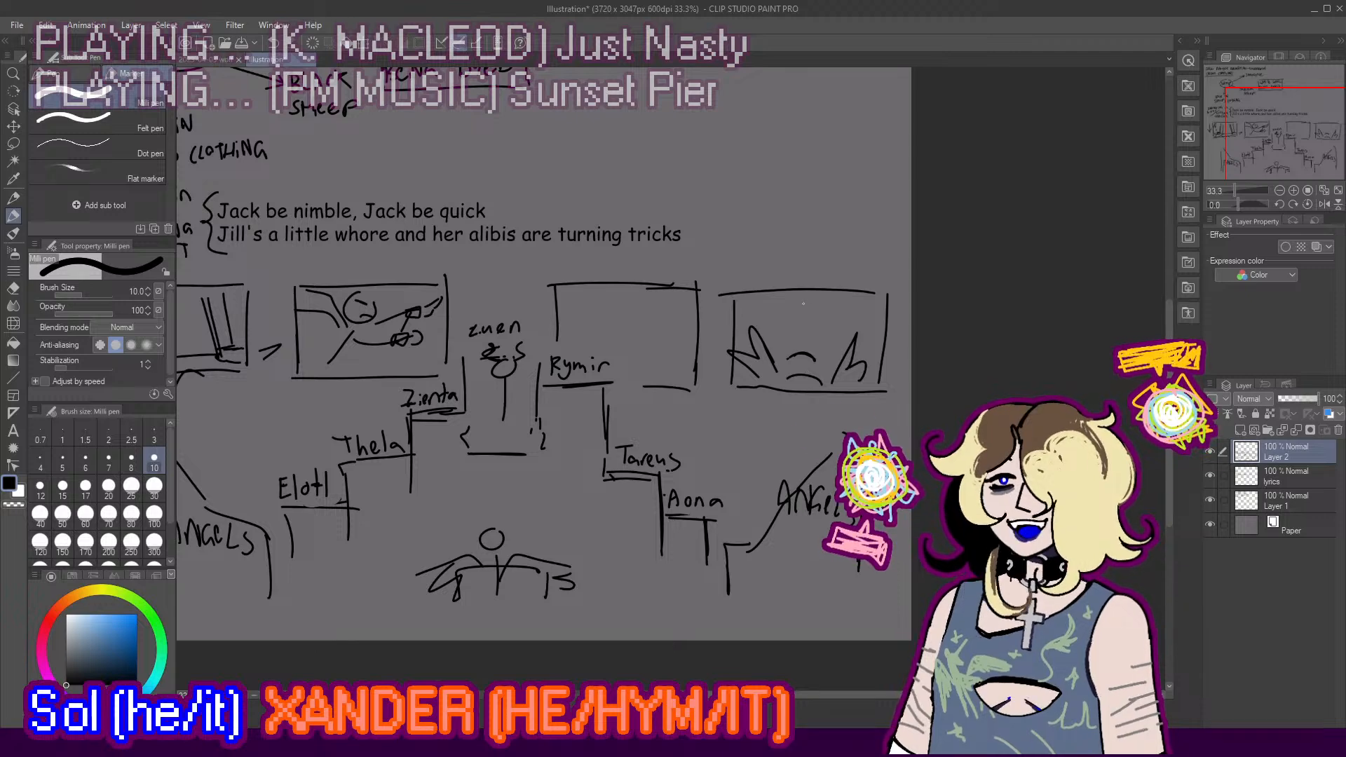
{"action": "key", "text": "ctrl+z"}
{"action": "left_click_drag", "start_coordinate": [802, 330], "coordinate": [809, 369]}
{"action": "mouse_move", "coordinate": [806, 321]}
{"action": "left_mouse_down"}
{"action": "mouse_move", "coordinate": [802, 374]}
{"action": "mouse_move", "coordinate": [799, 346]}
{"action": "left_mouse_up"}
{"action": "key", "text": "ctrl+z"}
{"action": "key", "text": "ctrl+z"}
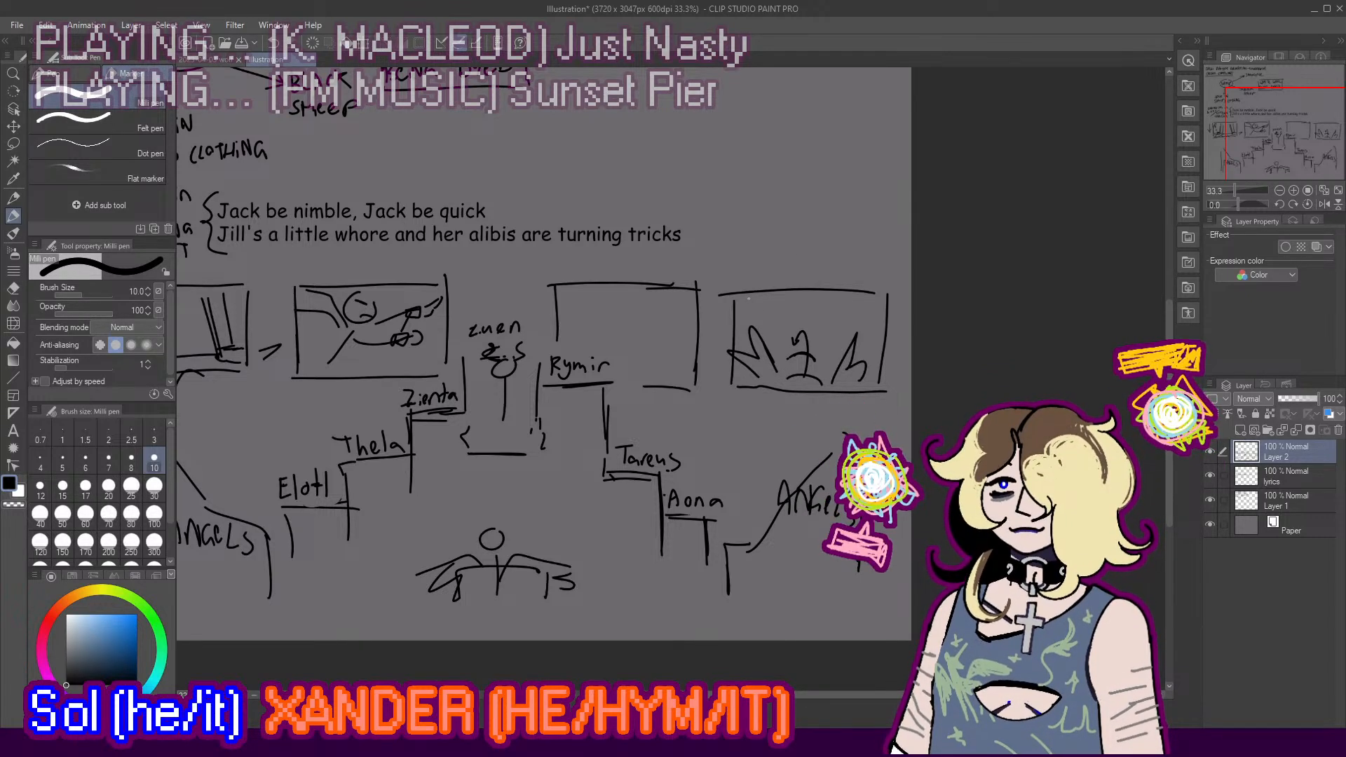
Step: Handwrite "Falls backwards" across the upper part of the second frame
{"action": "mouse_move", "coordinate": [750, 299]}
{"action": "left_mouse_down"}
{"action": "mouse_move", "coordinate": [750, 313]}
{"action": "mouse_move", "coordinate": [811, 315]}
{"action": "left_mouse_up"}
{"action": "mouse_move", "coordinate": [812, 301]}
{"action": "left_mouse_down"}
{"action": "mouse_move", "coordinate": [813, 314]}
{"action": "mouse_move", "coordinate": [836, 315]}
{"action": "left_mouse_up"}
{"action": "mouse_move", "coordinate": [829, 309]}
{"action": "left_mouse_down"}
{"action": "mouse_move", "coordinate": [872, 320]}
{"action": "mouse_move", "coordinate": [877, 303]}
{"action": "mouse_move", "coordinate": [880, 317]}
{"action": "left_mouse_up"}
{"action": "left_click_drag", "start_coordinate": [886, 306], "coordinate": [879, 320]}
Step: Draw a round head with a simple face in the empty frame above the Rymir step
{"action": "mouse_move", "coordinate": [630, 297]}
{"action": "left_mouse_down"}
{"action": "mouse_move", "coordinate": [618, 323]}
{"action": "mouse_move", "coordinate": [642, 300]}
{"action": "mouse_move", "coordinate": [634, 324]}
{"action": "left_mouse_up"}
{"action": "key", "text": "ctrl+z"}
{"action": "key", "text": "ctrl+z"}
{"action": "key", "text": "ctrl+z"}
{"action": "key", "text": "ctrl+z"}
{"action": "key", "text": "ctrl+z"}
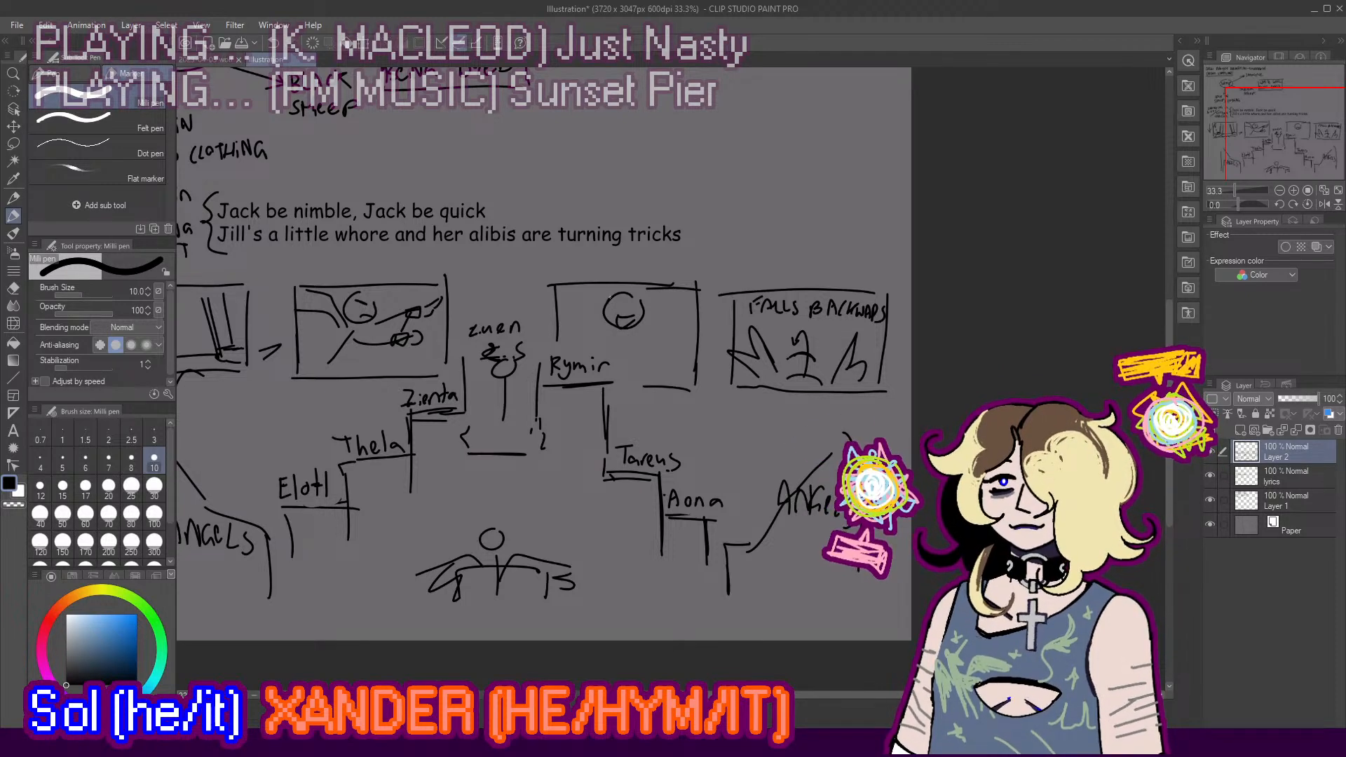
{"action": "key", "text": "ctrl+z"}
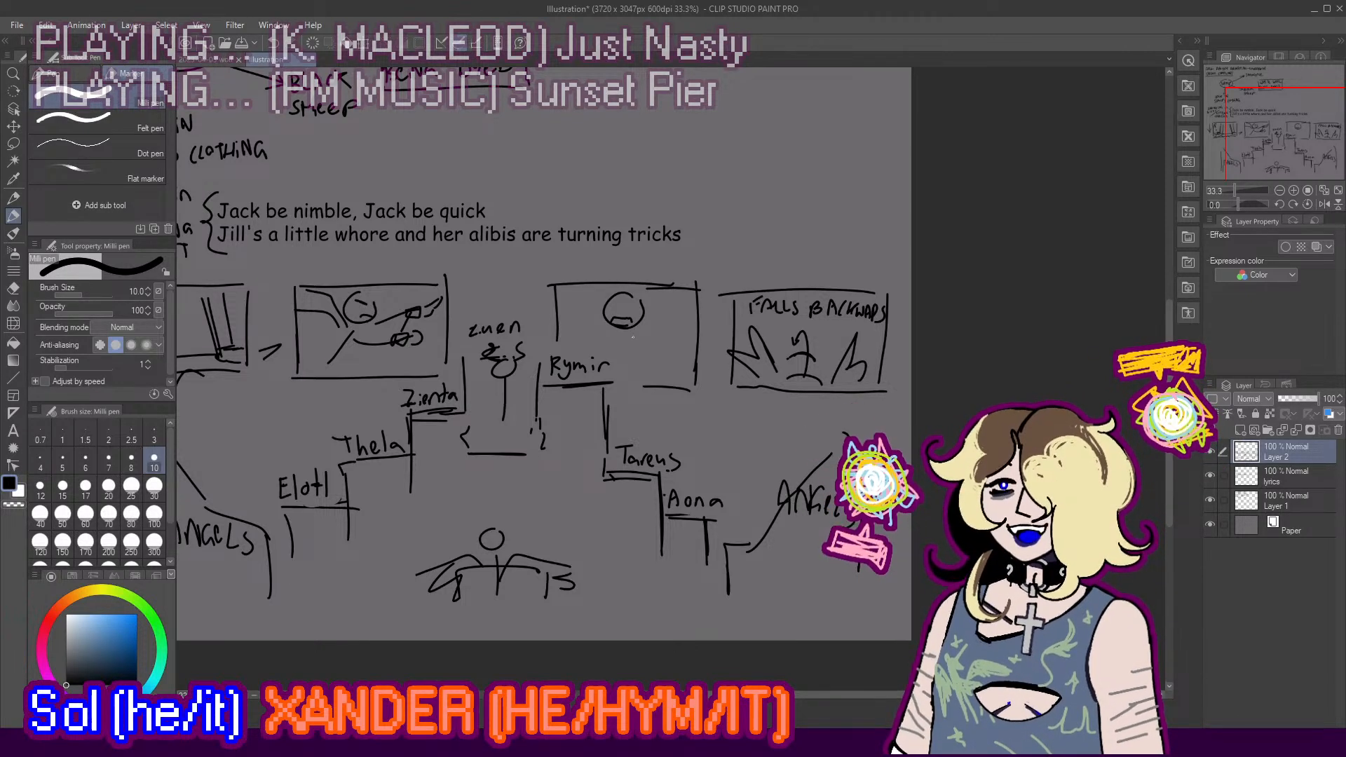
Step: Draw the body beneath that head, with bent legs reaching the frame's lower edge and outstretched arms
{"action": "mouse_move", "coordinate": [617, 329]}
{"action": "left_mouse_down"}
{"action": "mouse_move", "coordinate": [616, 373]}
{"action": "mouse_move", "coordinate": [592, 361]}
{"action": "mouse_move", "coordinate": [657, 383]}
{"action": "left_mouse_up"}
{"action": "key", "text": "ctrl+z"}
{"action": "key", "text": "ctrl+z"}
{"action": "key", "text": "ctrl+z"}
{"action": "left_click_drag", "start_coordinate": [642, 373], "coordinate": [665, 373]}
{"action": "left_click_drag", "start_coordinate": [669, 375], "coordinate": [679, 379]}
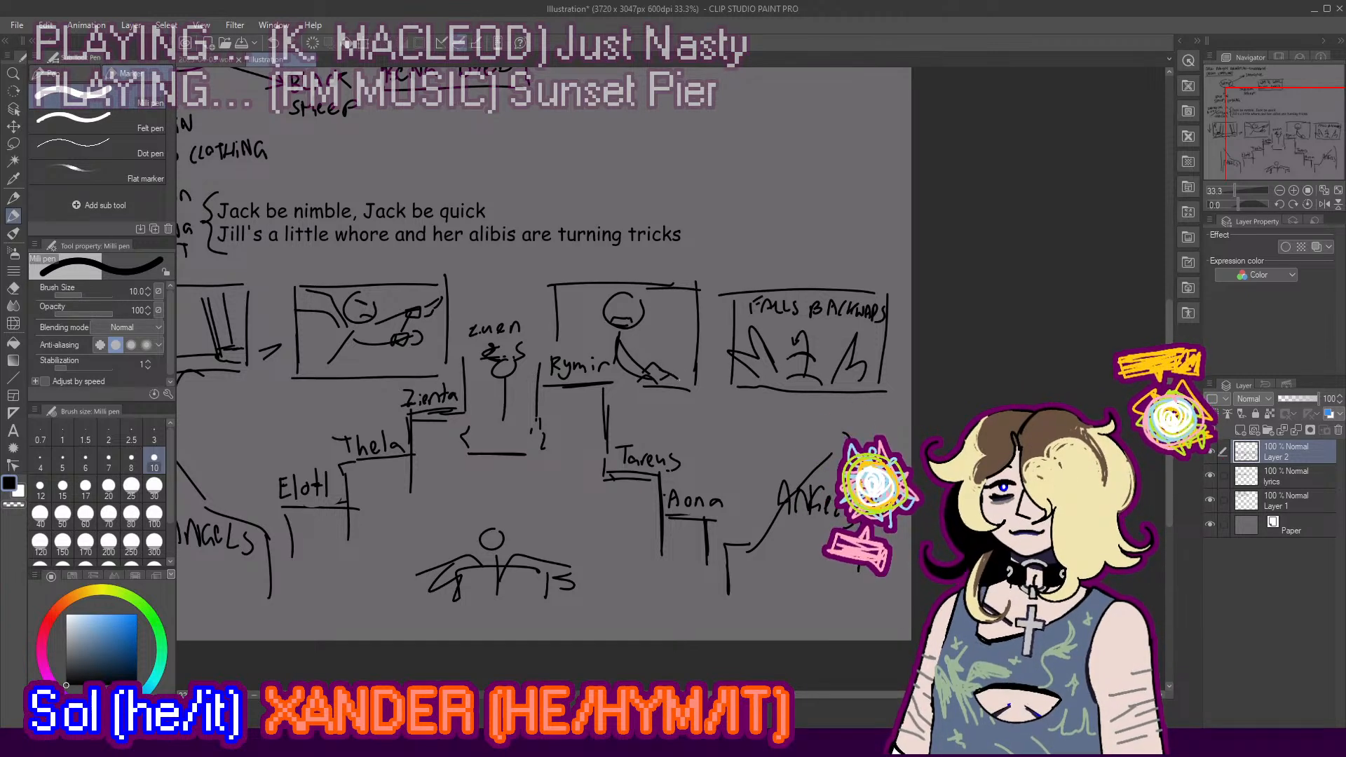
{"action": "key", "text": "ctrl+z"}
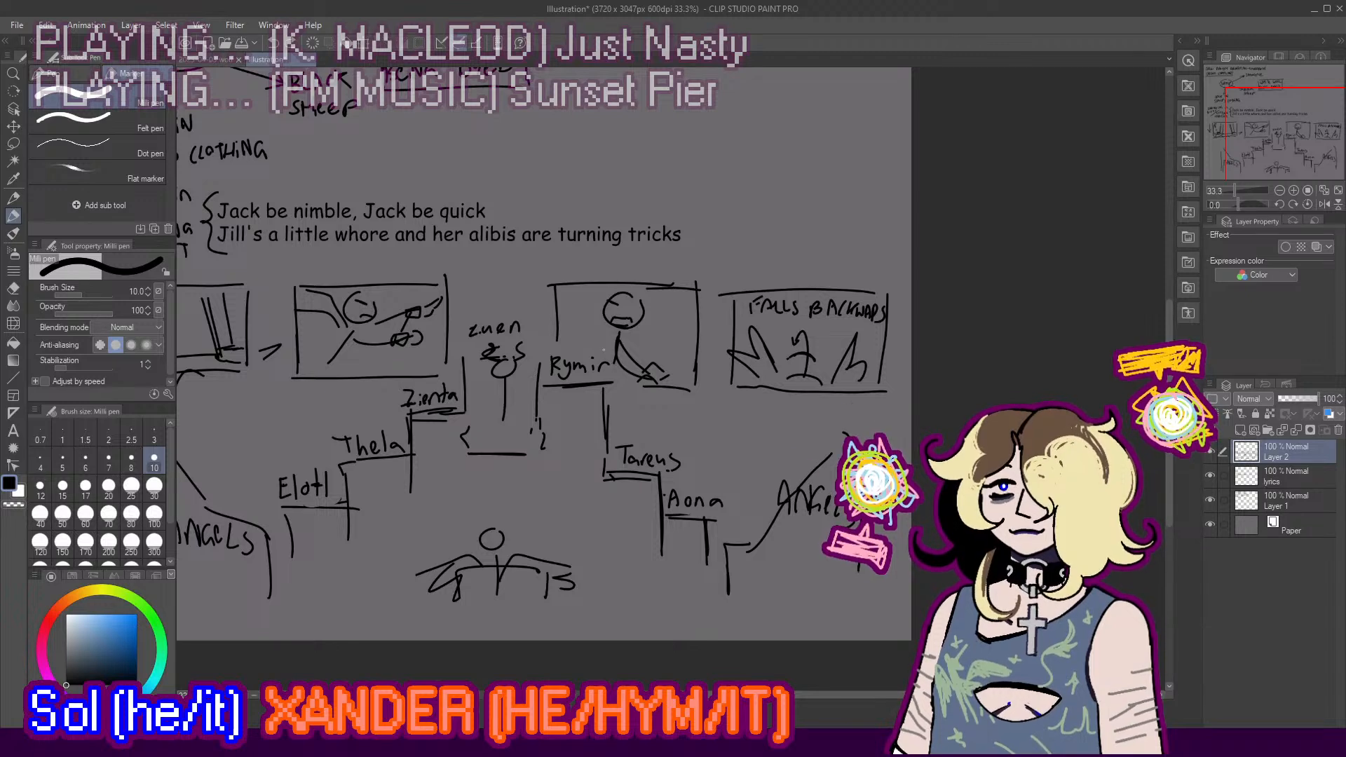
{"action": "mouse_move", "coordinate": [631, 335]}
{"action": "left_mouse_down"}
{"action": "mouse_move", "coordinate": [594, 342]}
{"action": "mouse_move", "coordinate": [651, 341]}
{"action": "left_mouse_up"}
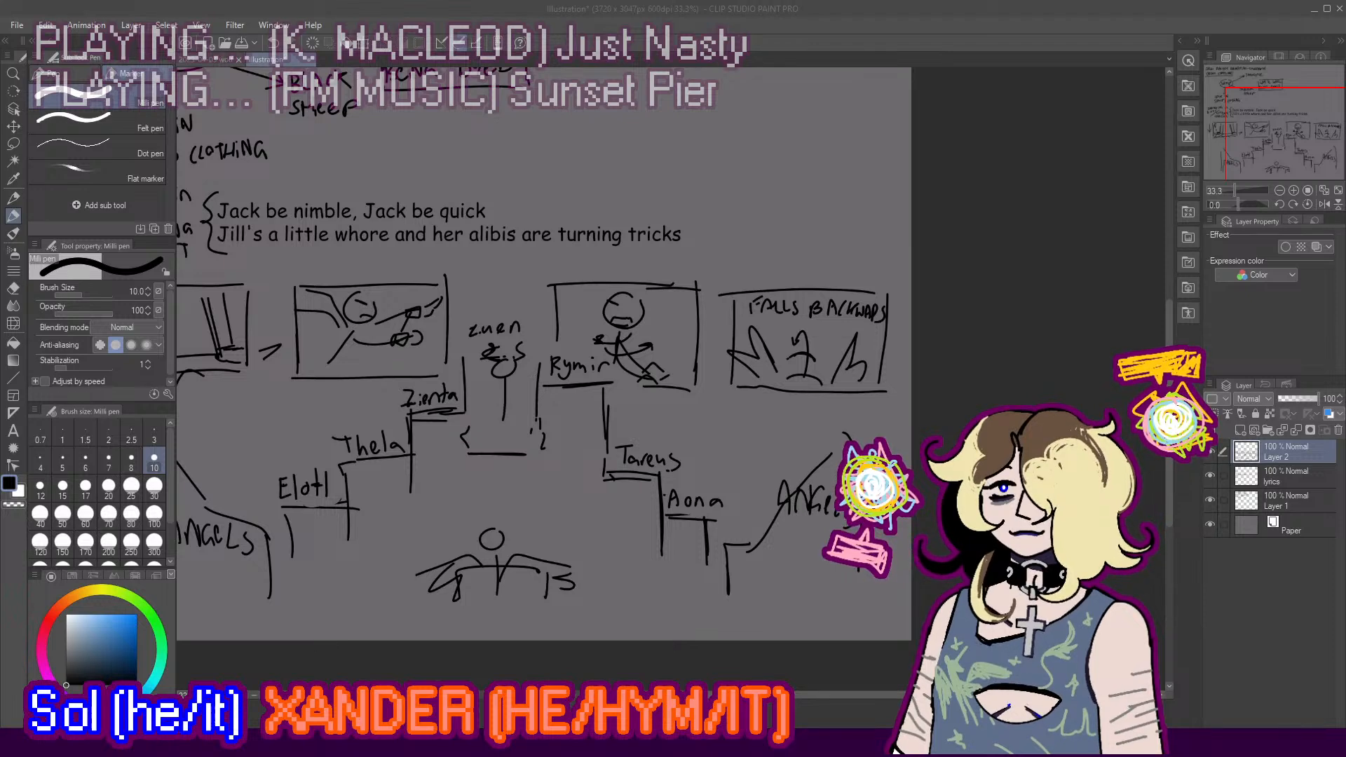
{"action": "left_click", "coordinate": [531, 337]}
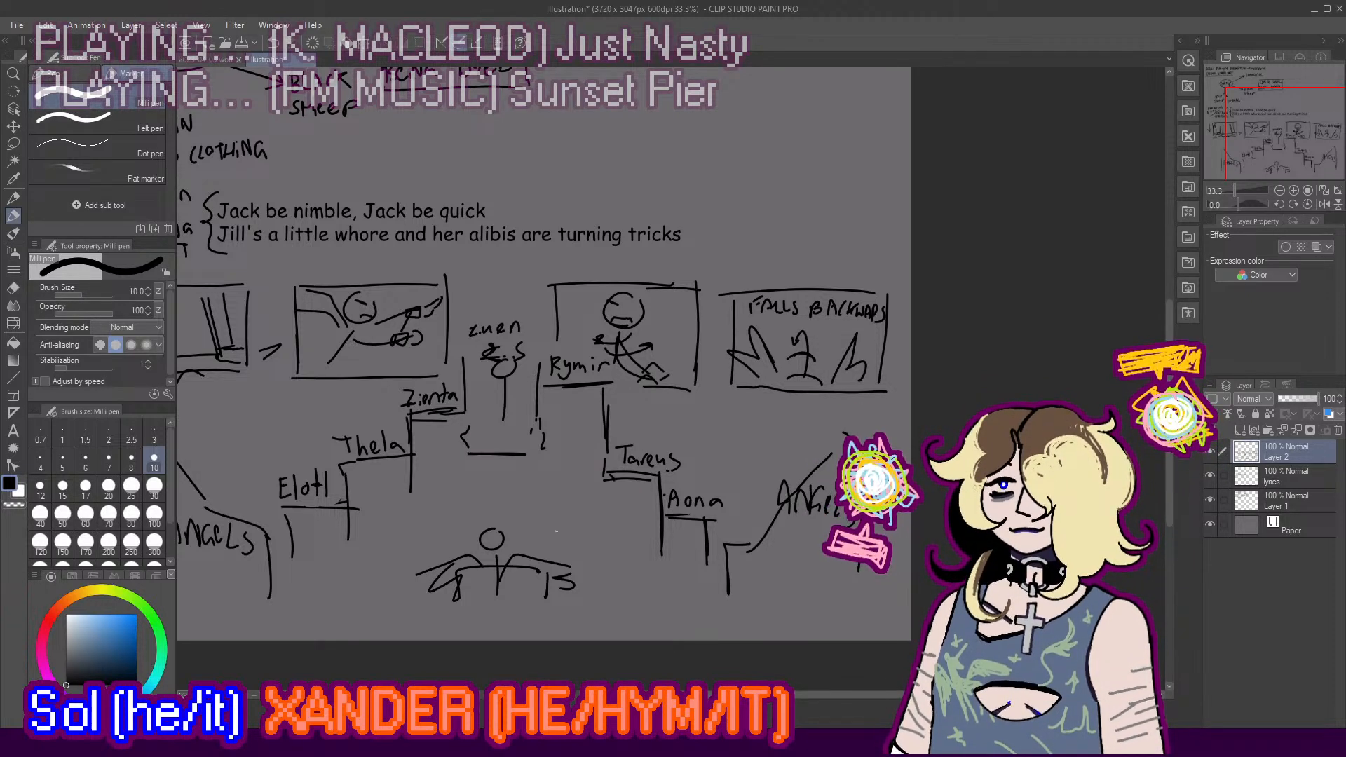
Step: In the "2023-04-03 wolf" document, copy the two lowest storyboard frames from Layer 1 Copy 7 using a rectangular selection, then deselect
{"action": "scroll", "coordinate": [556, 532], "scroll_direction": "down", "scroll_amount": 3}
{"action": "left_click", "coordinate": [205, 60]}
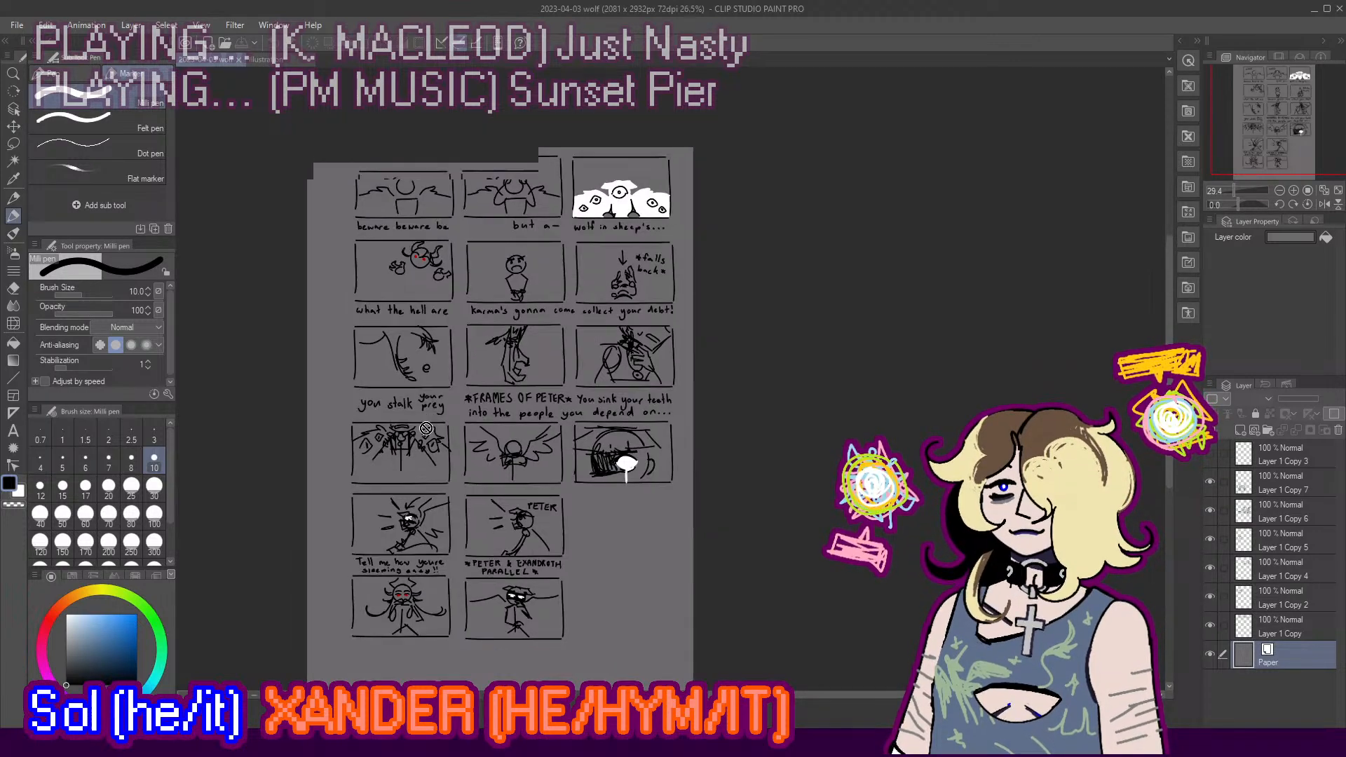
{"action": "scroll", "coordinate": [422, 634], "scroll_direction": "up", "scroll_amount": 2}
{"action": "scroll", "coordinate": [423, 634], "scroll_direction": "up", "scroll_amount": 4}
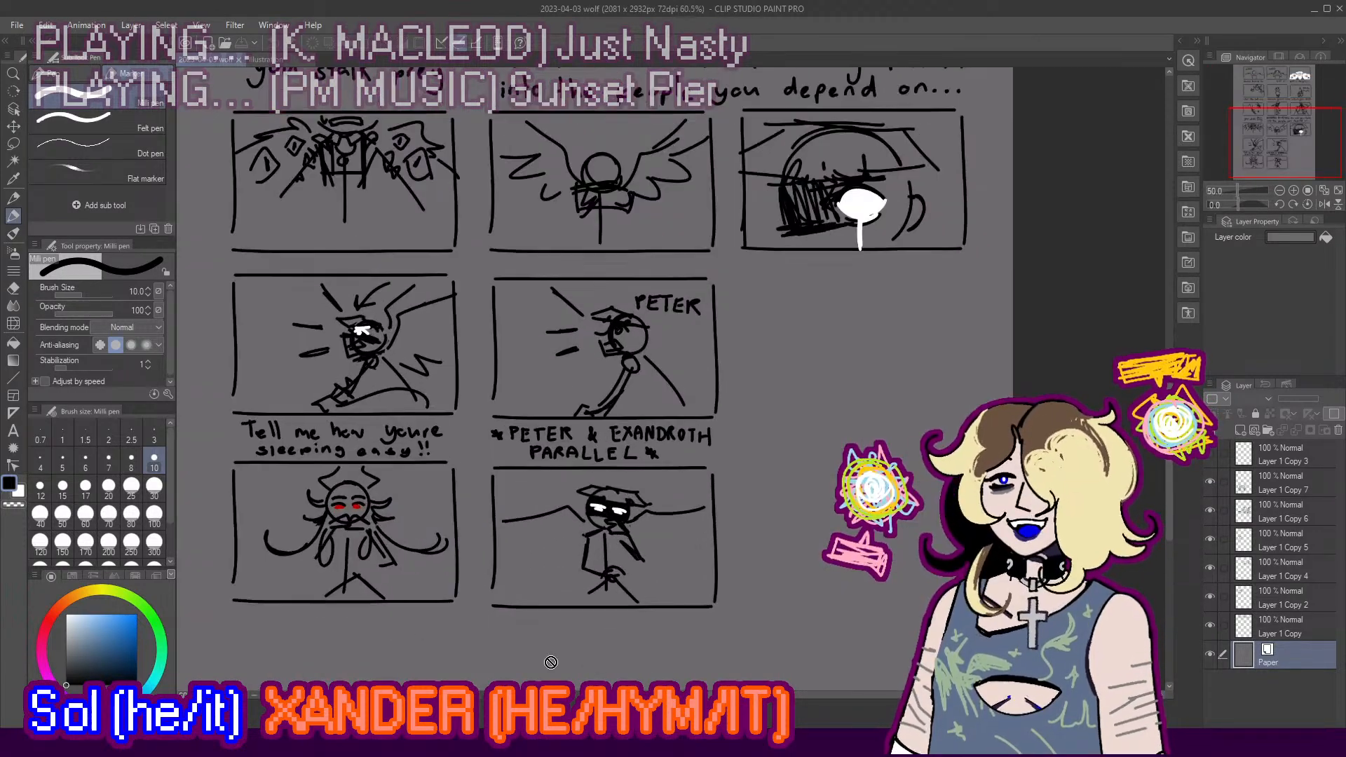
{"action": "scroll", "coordinate": [421, 563], "scroll_direction": "down", "scroll_amount": 1}
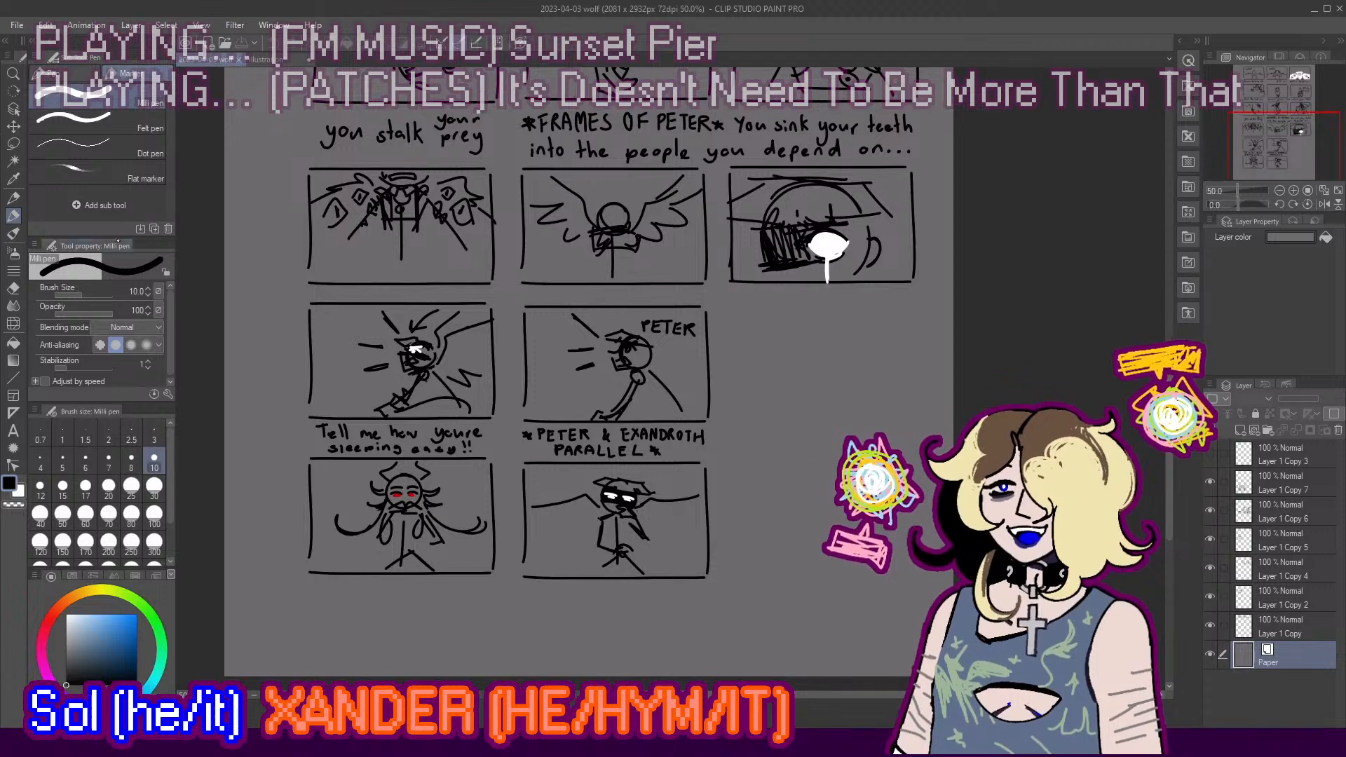
{"action": "key", "text": "m"}
{"action": "left_click", "coordinate": [73, 99]}
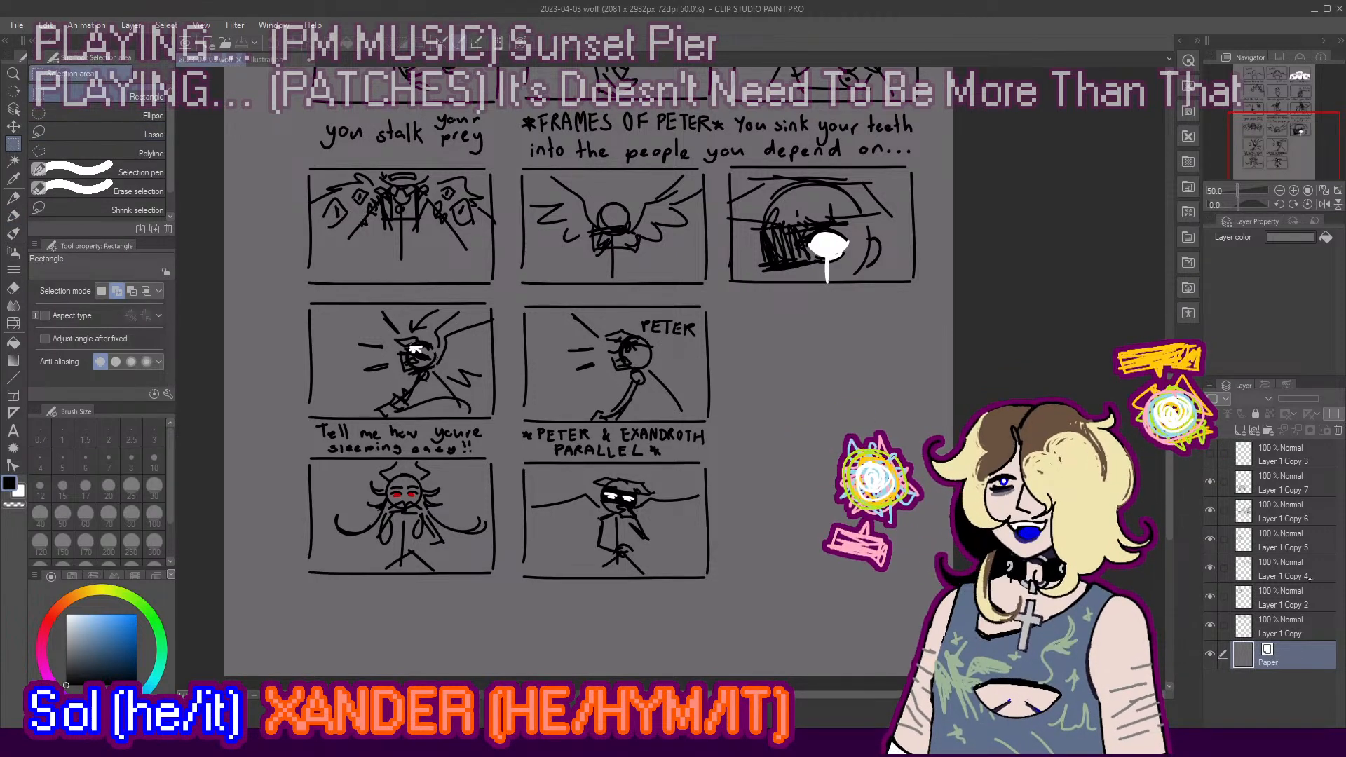
{"action": "left_click", "coordinate": [1267, 485]}
{"action": "left_click", "coordinate": [1209, 482]}
{"action": "left_click", "coordinate": [1209, 482]}
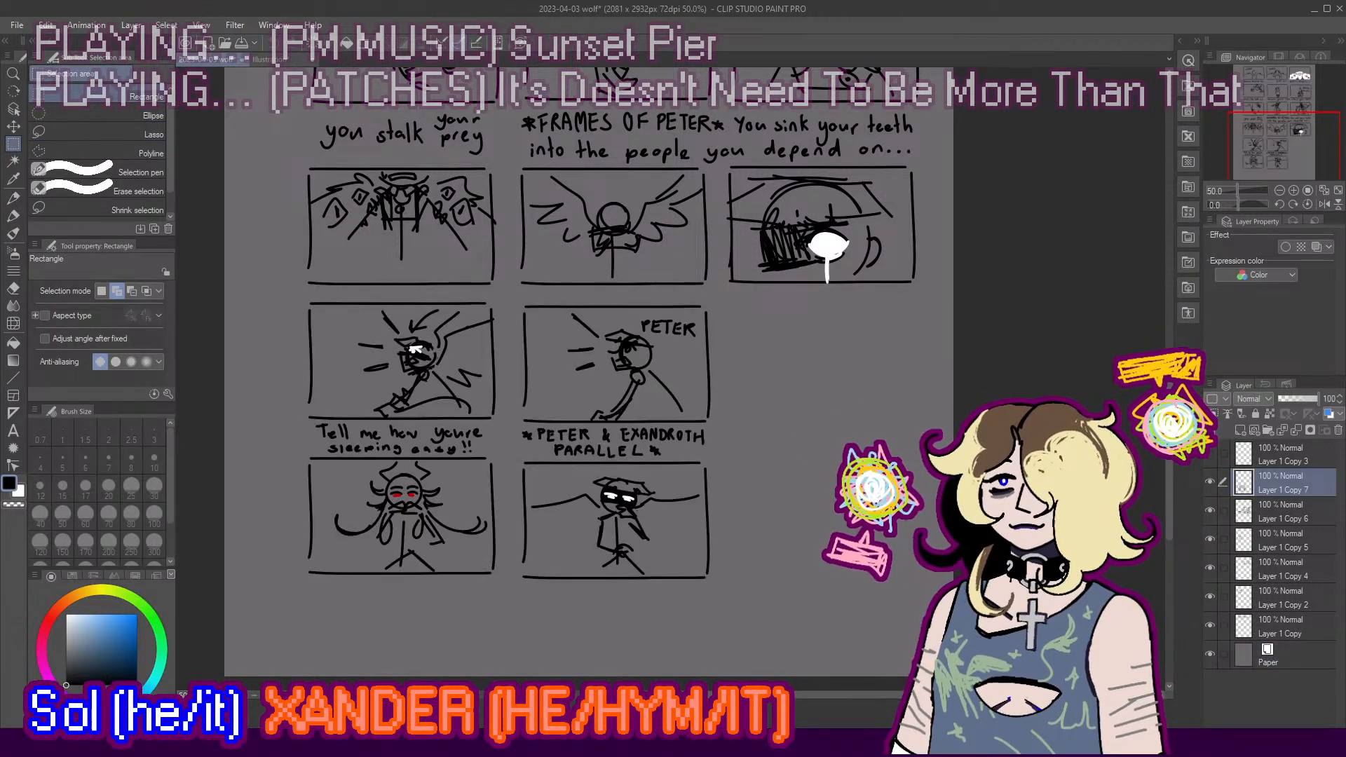
{"action": "scroll", "coordinate": [455, 583], "scroll_direction": "up", "scroll_amount": 2}
{"action": "left_click_drag", "start_coordinate": [253, 590], "coordinate": [817, 428]}
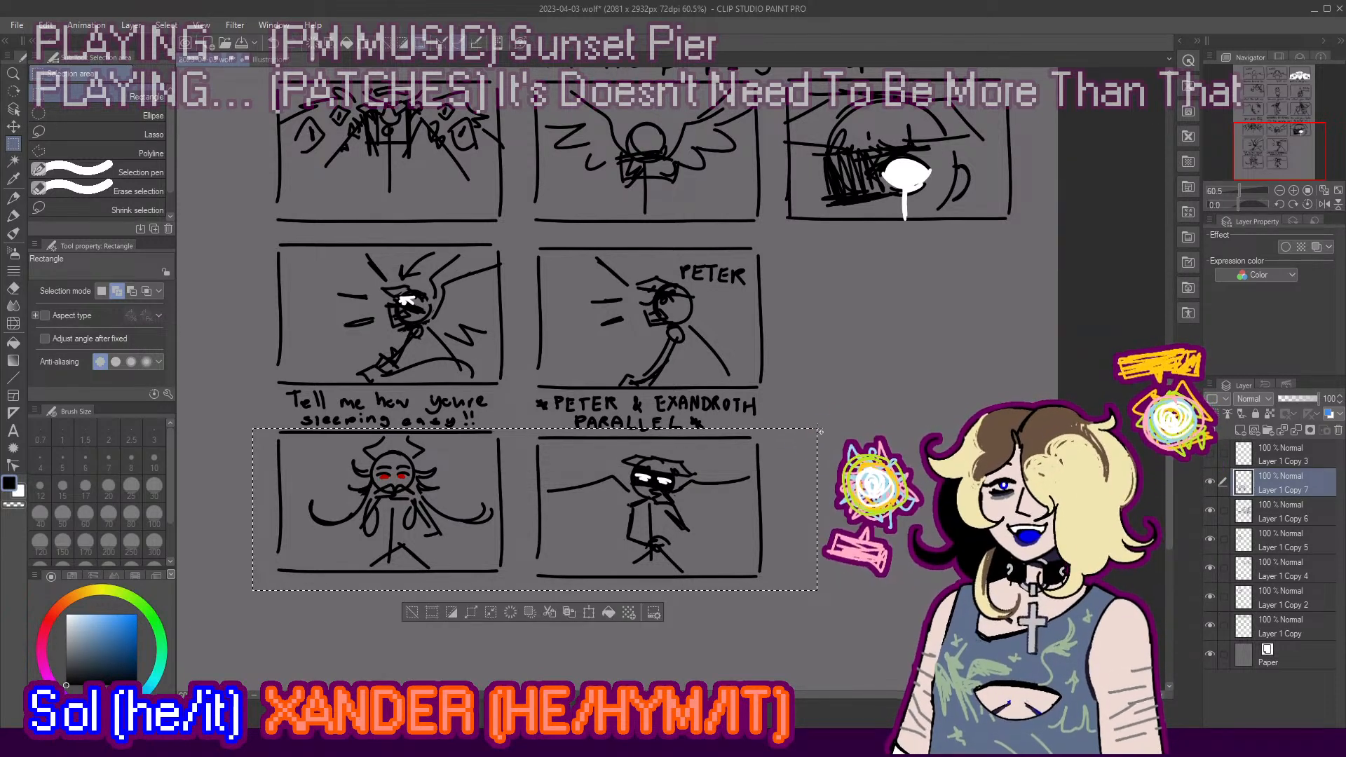
{"action": "key", "text": "ctrl+d"}
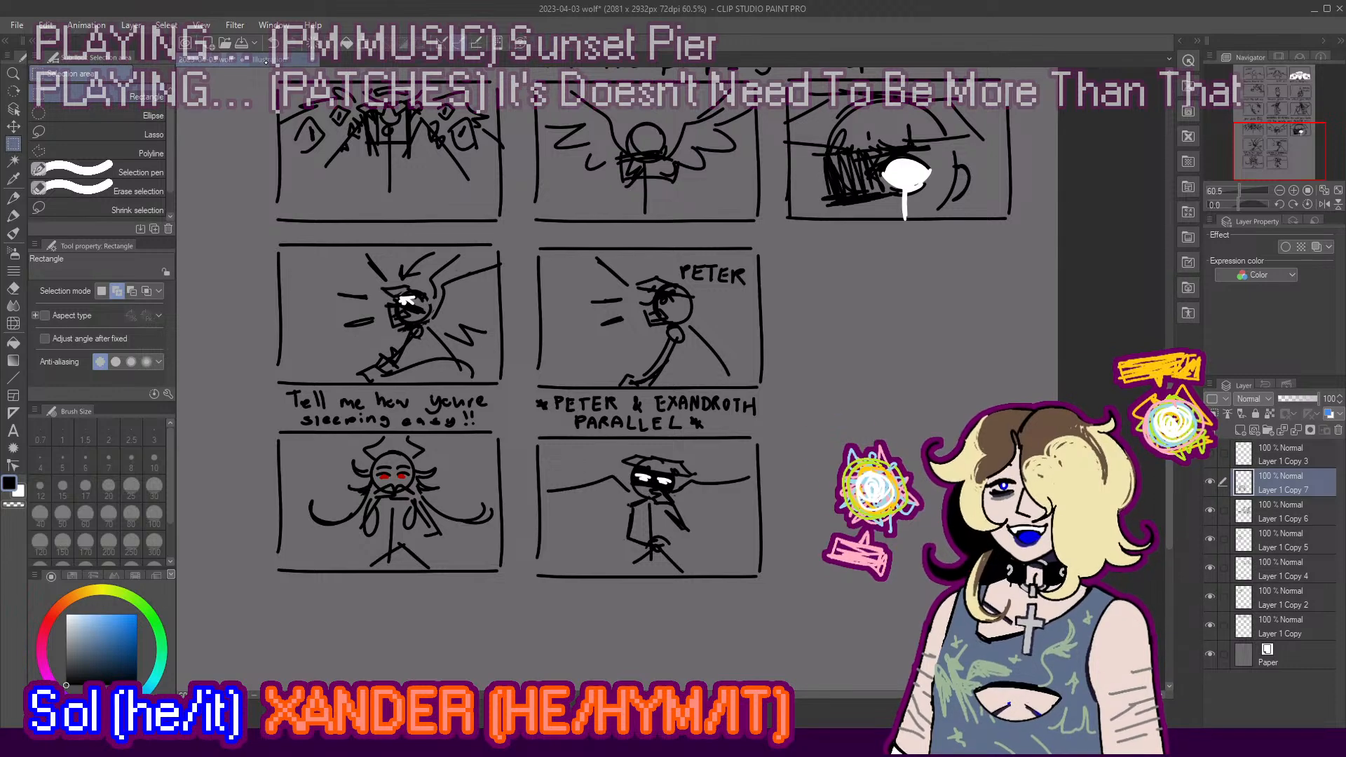
Step: Paste the two copied frames into the Illustration document and move them up beside the lyric lines
{"action": "left_click", "coordinate": [270, 61]}
{"action": "scroll", "coordinate": [572, 439], "scroll_direction": "down", "scroll_amount": 1}
{"action": "scroll", "coordinate": [573, 441], "scroll_direction": "up", "scroll_amount": 3}
{"action": "key", "text": "ctrl+v"}
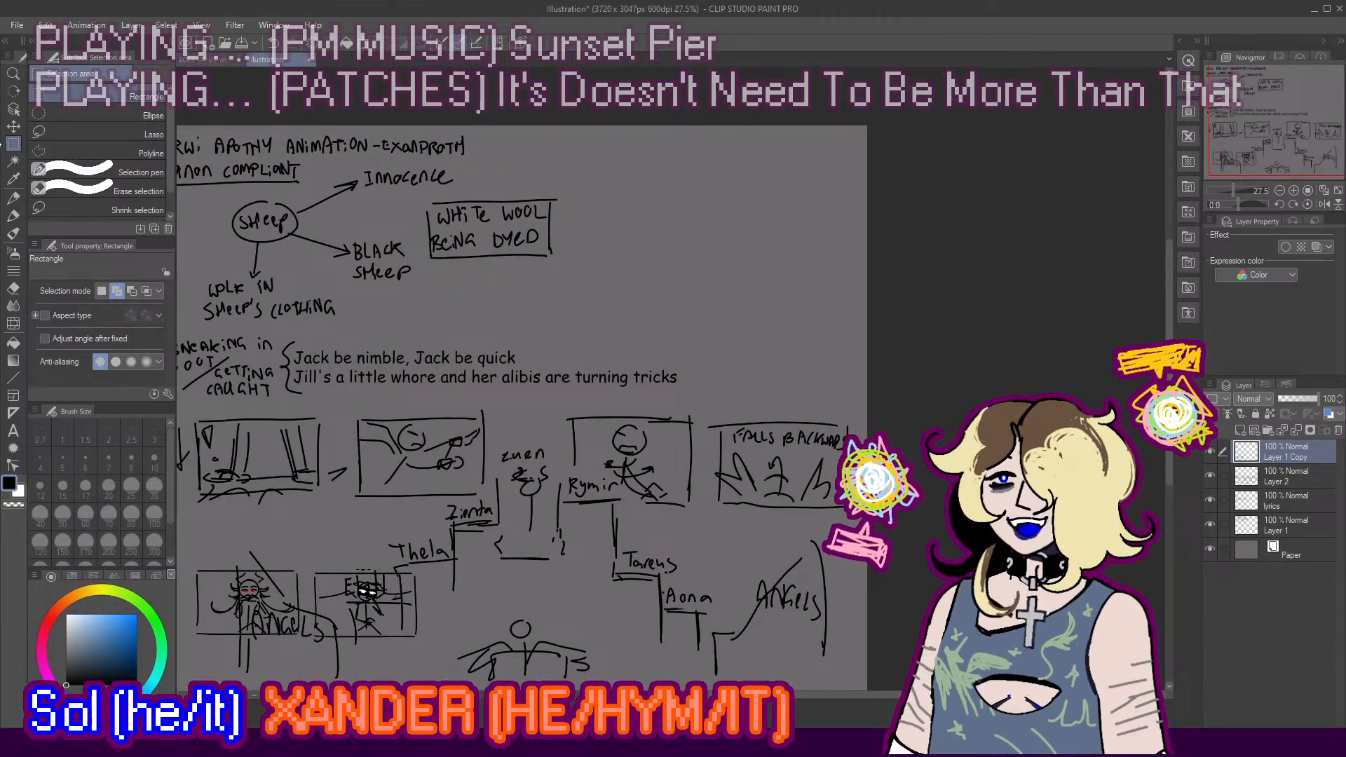
{"action": "left_click", "coordinate": [13, 127]}
{"action": "mouse_move", "coordinate": [270, 591]}
{"action": "left_mouse_down"}
{"action": "mouse_move", "coordinate": [605, 263]}
{"action": "mouse_move", "coordinate": [622, 318]}
{"action": "left_mouse_up"}
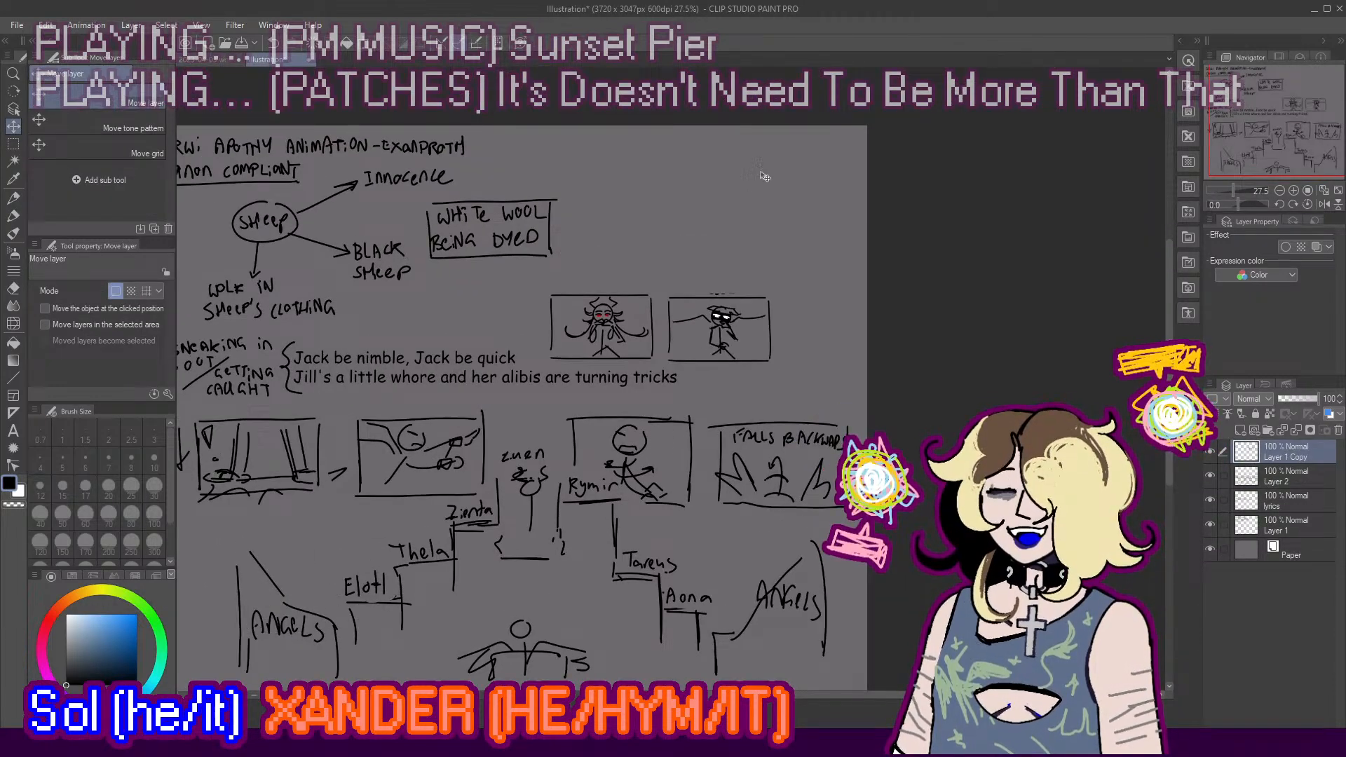
Step: Erase stray caption marks above the pasted frames with the Hard eraser at size 200
{"action": "scroll", "coordinate": [833, 275], "scroll_direction": "up", "scroll_amount": 2}
{"action": "scroll", "coordinate": [832, 276], "scroll_direction": "up", "scroll_amount": 1}
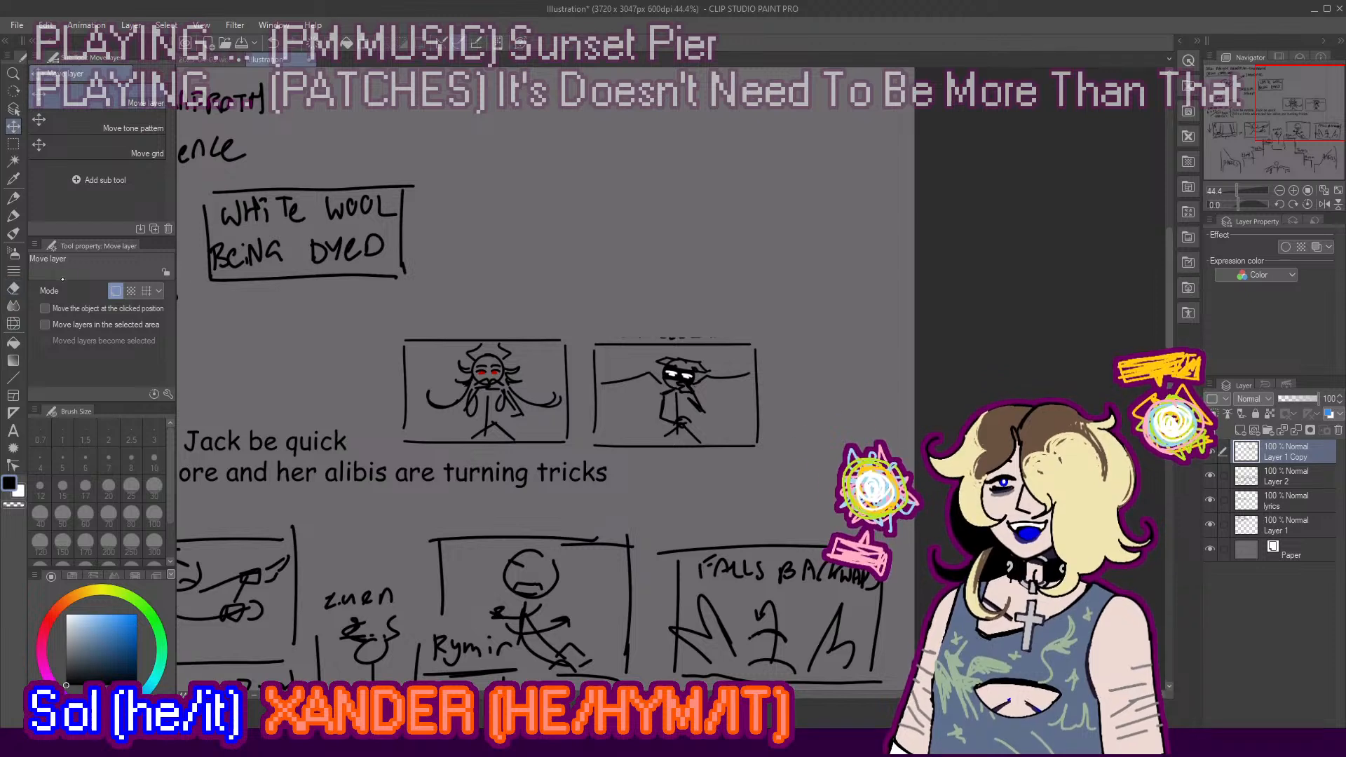
{"action": "left_click", "coordinate": [12, 287]}
{"action": "scroll", "coordinate": [697, 285], "scroll_direction": "down", "scroll_amount": 1}
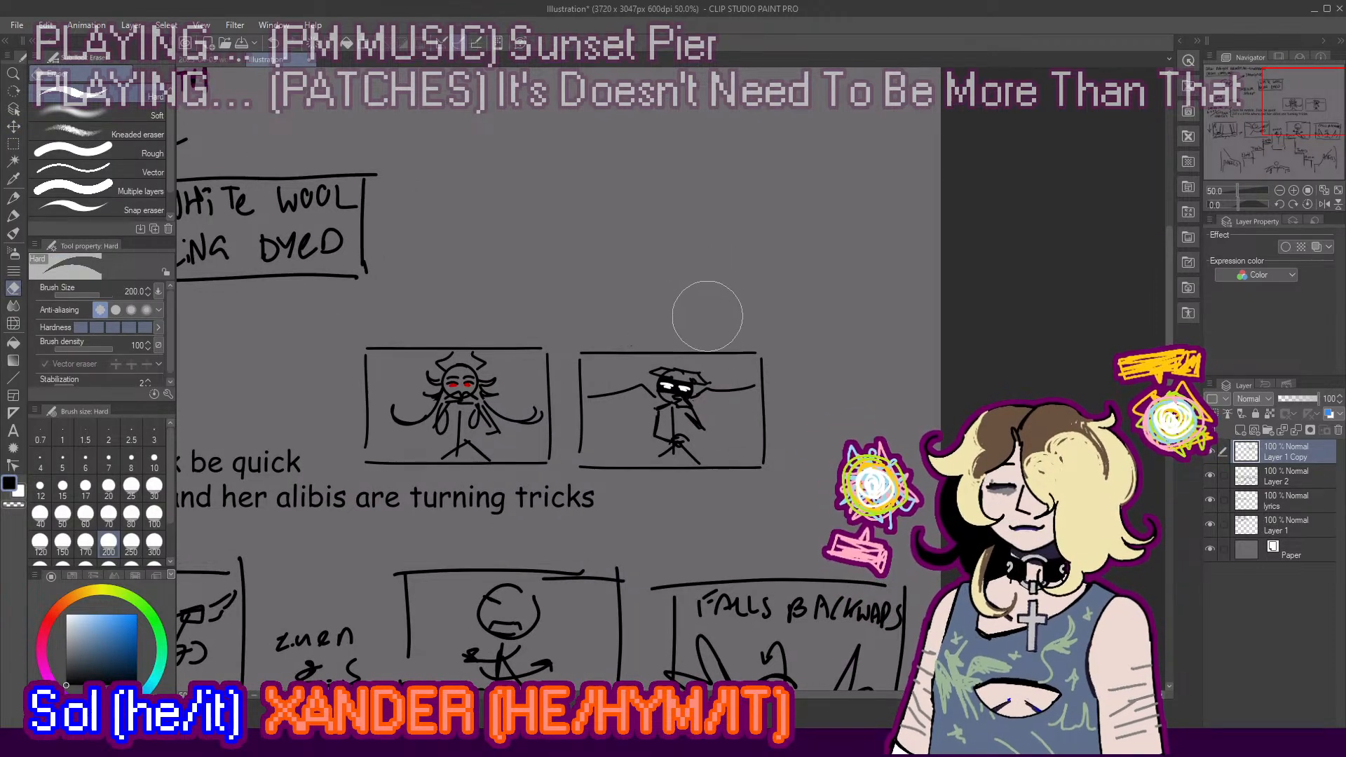
{"action": "scroll", "coordinate": [667, 308], "scroll_direction": "down", "scroll_amount": 1}
{"action": "scroll", "coordinate": [673, 308], "scroll_direction": "down", "scroll_amount": 8}
{"action": "scroll", "coordinate": [792, 317], "scroll_direction": "up", "scroll_amount": 7}
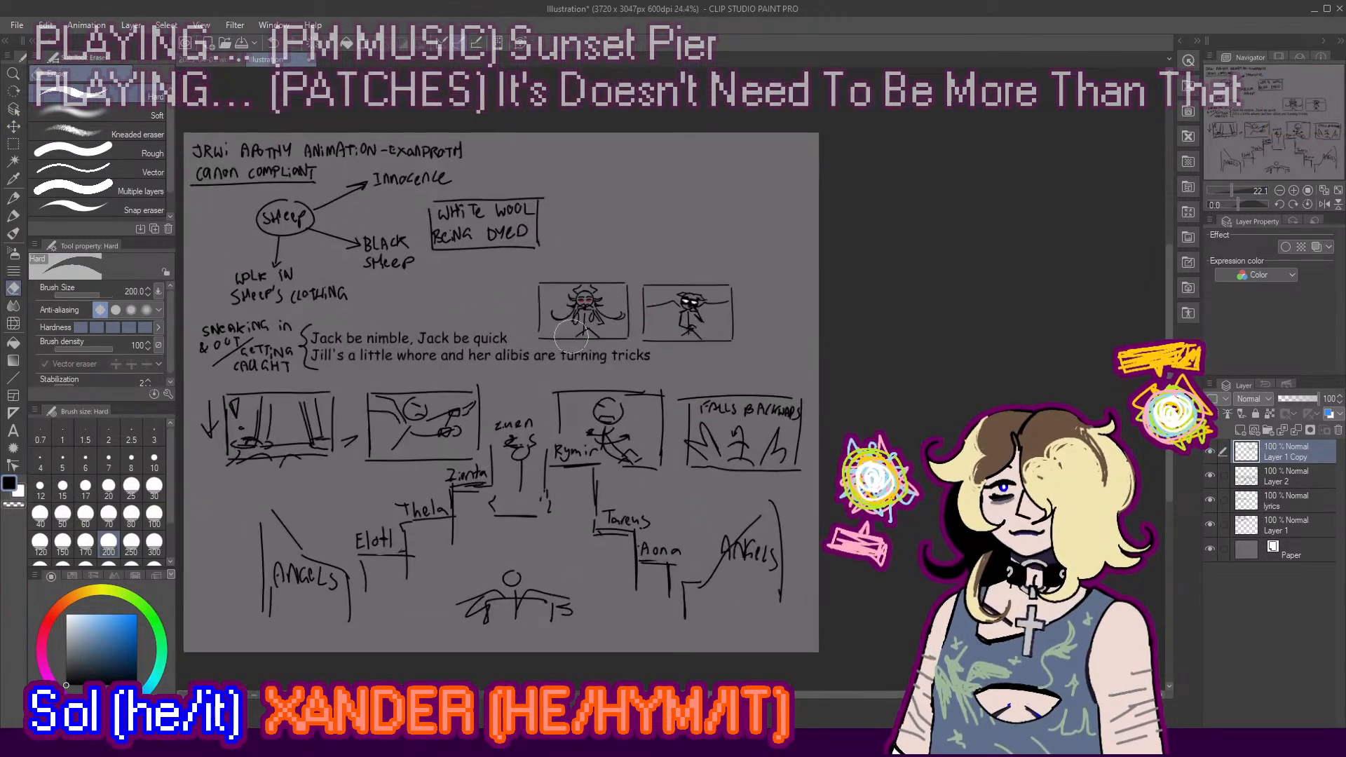
Step: Move the pasted frames to sit between the "White wool being dyed" box and the lyric lines
{"action": "left_click", "coordinate": [13, 126]}
{"action": "mouse_move", "coordinate": [658, 372]}
{"action": "left_mouse_down"}
{"action": "mouse_move", "coordinate": [745, 370]}
{"action": "mouse_move", "coordinate": [677, 386]}
{"action": "mouse_move", "coordinate": [704, 377]}
{"action": "mouse_move", "coordinate": [643, 342]}
{"action": "mouse_move", "coordinate": [552, 328]}
{"action": "mouse_move", "coordinate": [557, 338]}
{"action": "left_mouse_up"}
{"action": "scroll", "coordinate": [553, 169], "scroll_direction": "up", "scroll_amount": 4}
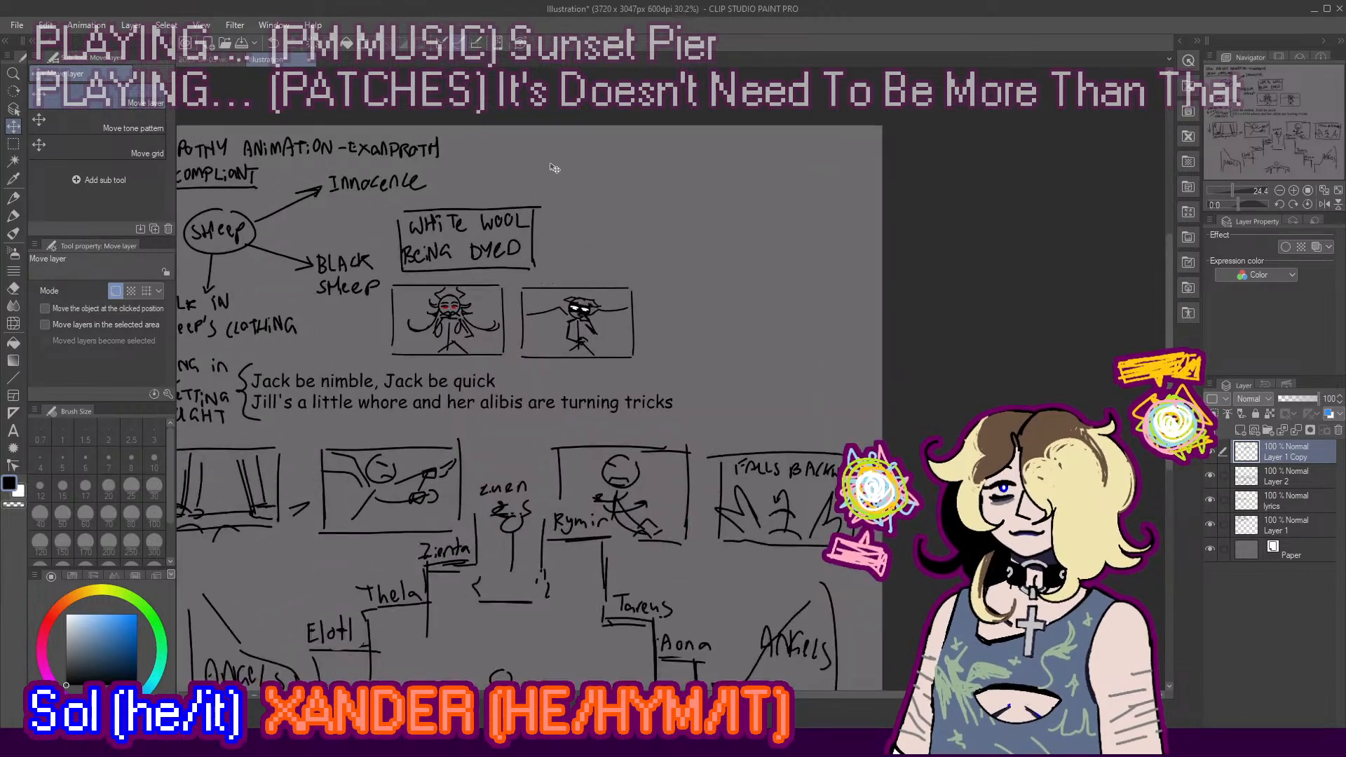
Step: On Layer 1 Copy, draw curved horns on the white-eyed figure's head in the second pasted frame using the Milli pen
{"action": "left_click", "coordinate": [12, 216]}
{"action": "left_click", "coordinate": [1286, 476]}
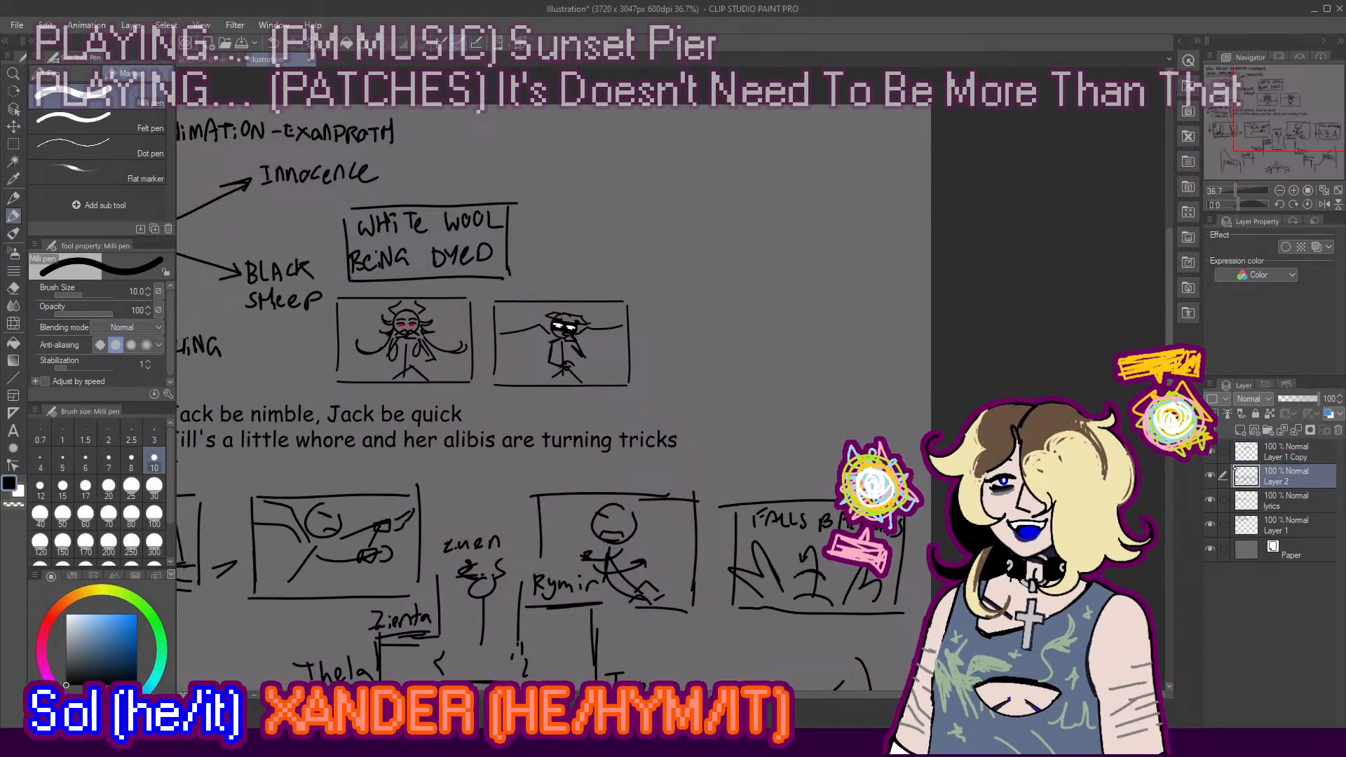
{"action": "left_click", "coordinate": [1210, 476]}
{"action": "left_click", "coordinate": [1211, 476]}
{"action": "left_click", "coordinate": [1286, 452]}
{"action": "scroll", "coordinate": [476, 315], "scroll_direction": "up", "scroll_amount": 3}
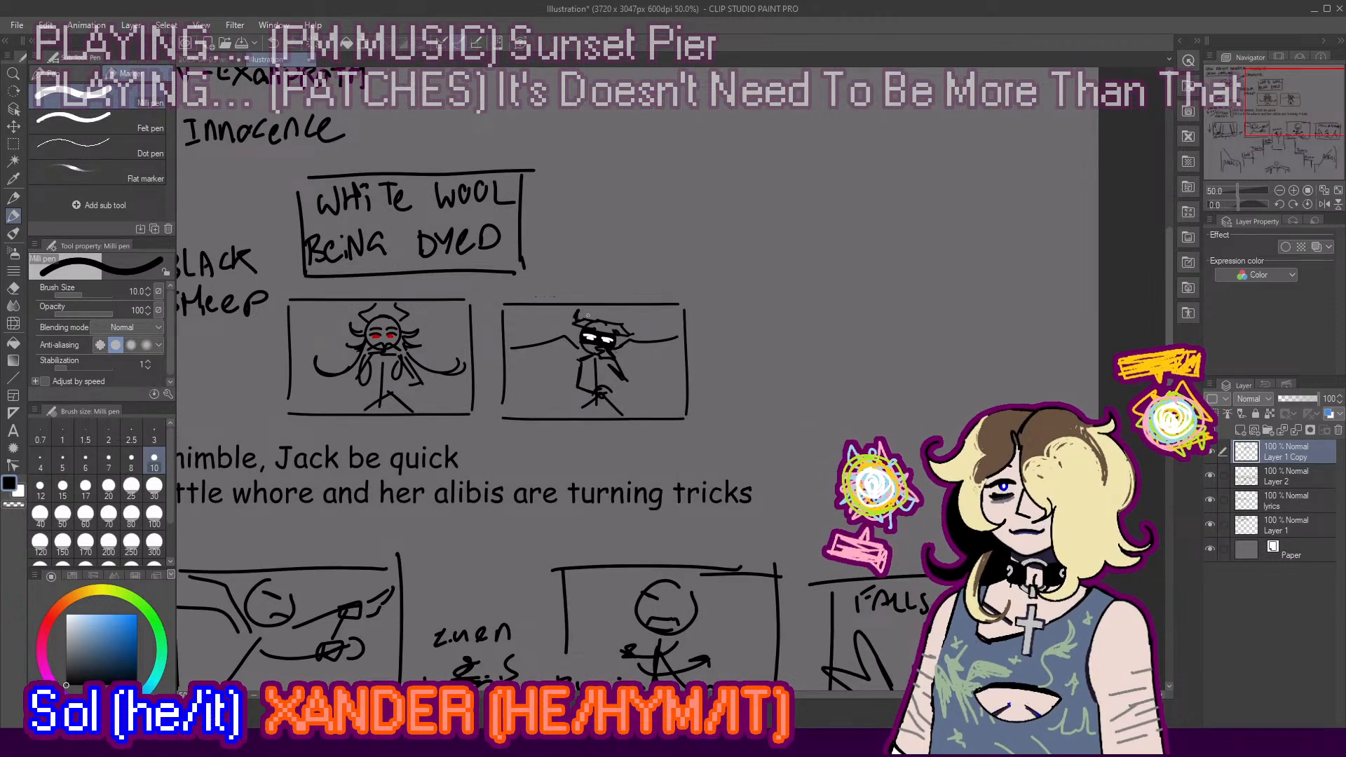
{"action": "left_click_drag", "start_coordinate": [620, 309], "coordinate": [624, 317]}
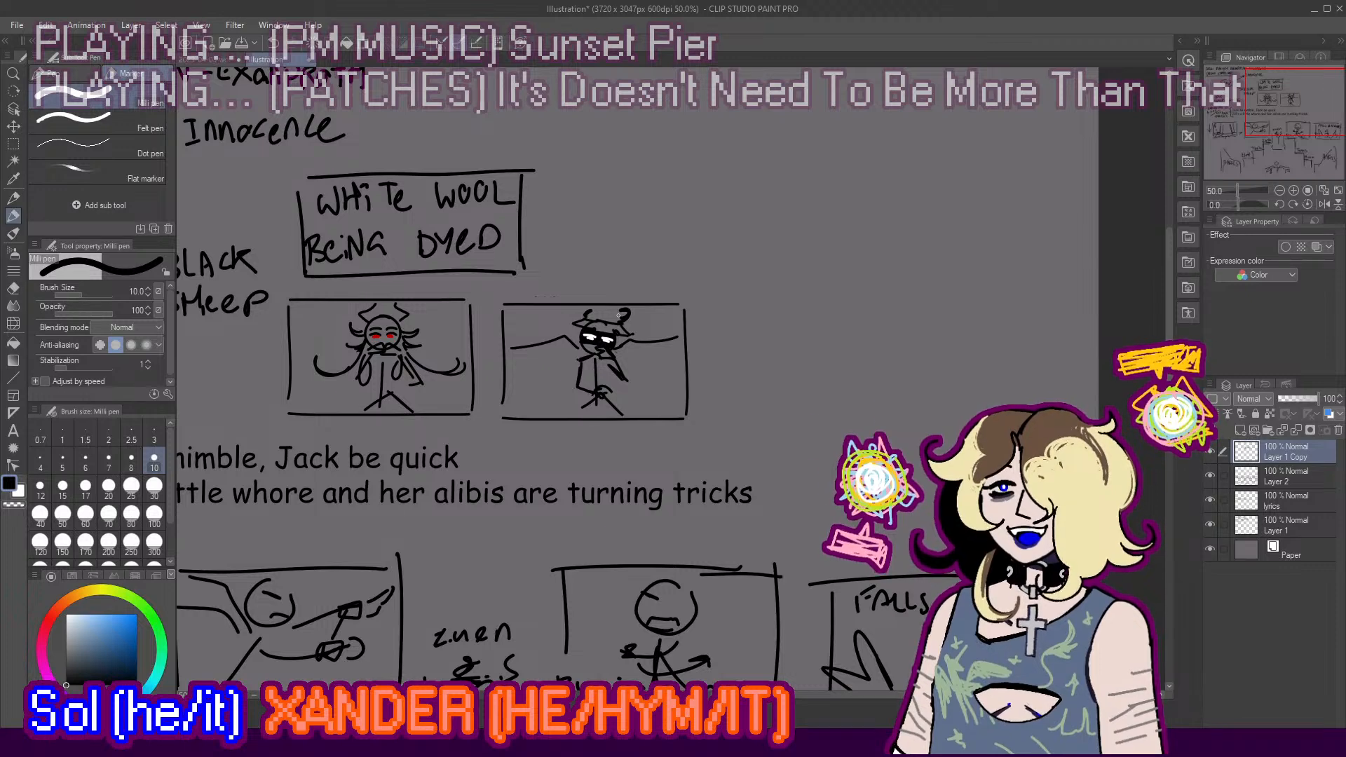
{"action": "key", "text": "ctrl+z"}
{"action": "left_click_drag", "start_coordinate": [618, 310], "coordinate": [626, 317]}
{"action": "key", "text": "ctrl+z"}
{"action": "key", "text": "ctrl+z"}
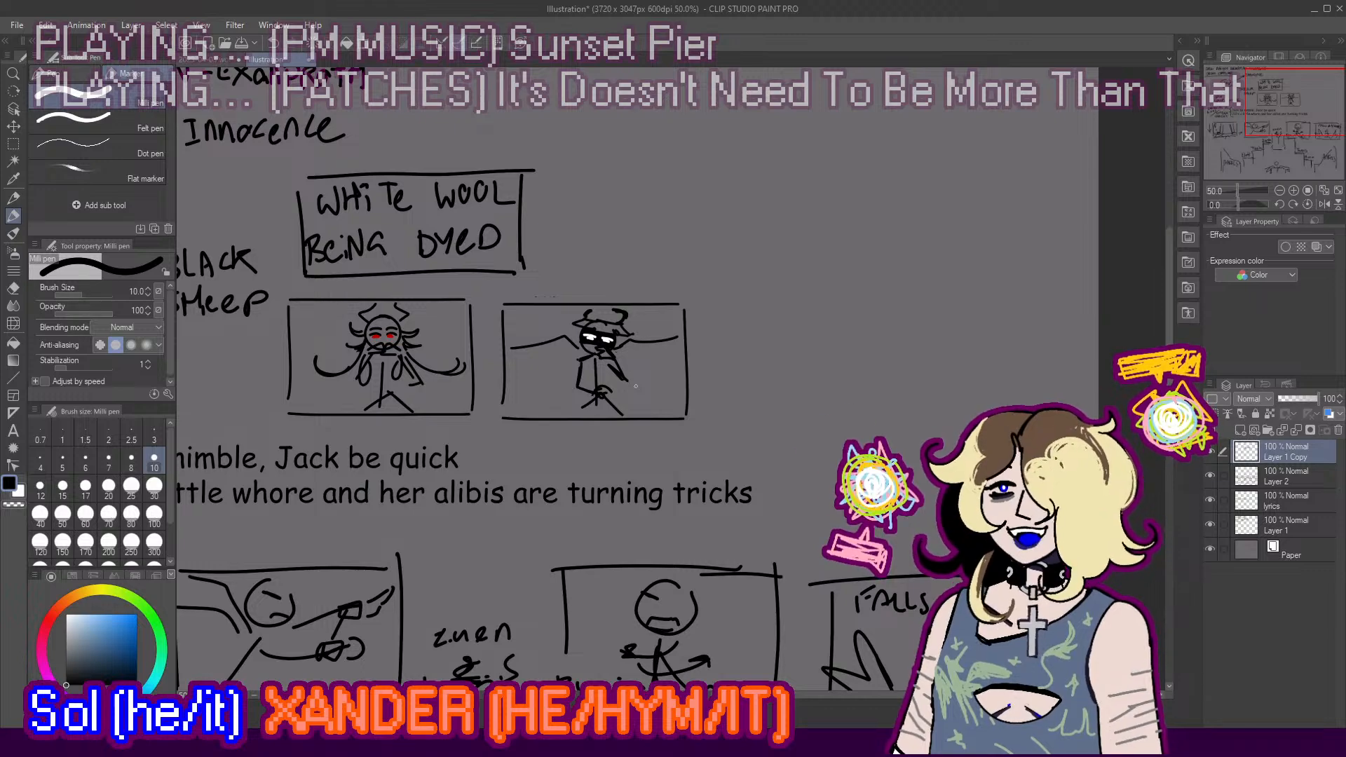
{"action": "scroll", "coordinate": [691, 353], "scroll_direction": "up", "scroll_amount": 1}
{"action": "mouse_move", "coordinate": [729, 381]}
{"action": "left_mouse_down"}
{"action": "mouse_move", "coordinate": [592, 353]}
{"action": "mouse_move", "coordinate": [646, 354]}
{"action": "left_mouse_up"}
{"action": "key", "text": "ctrl+z"}
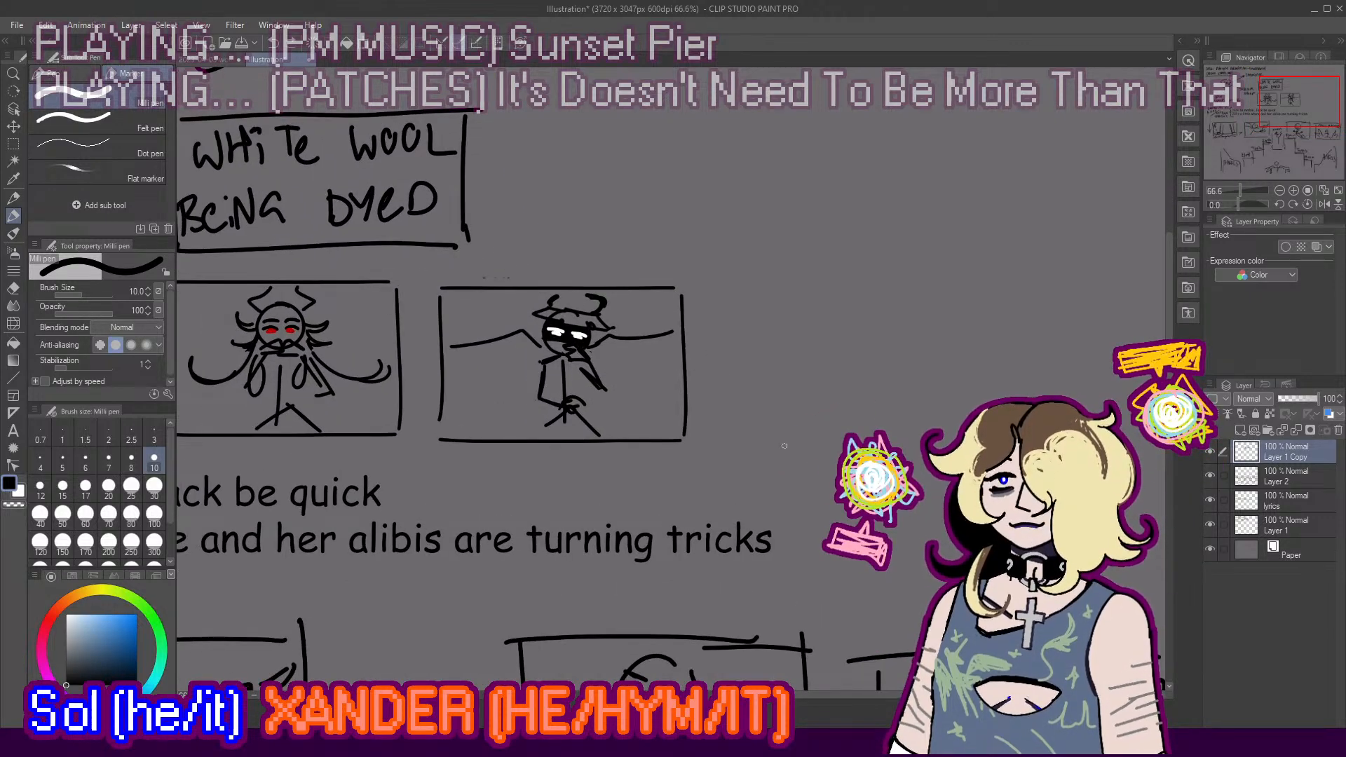
{"action": "scroll", "coordinate": [784, 446], "scroll_direction": "down", "scroll_amount": 3}
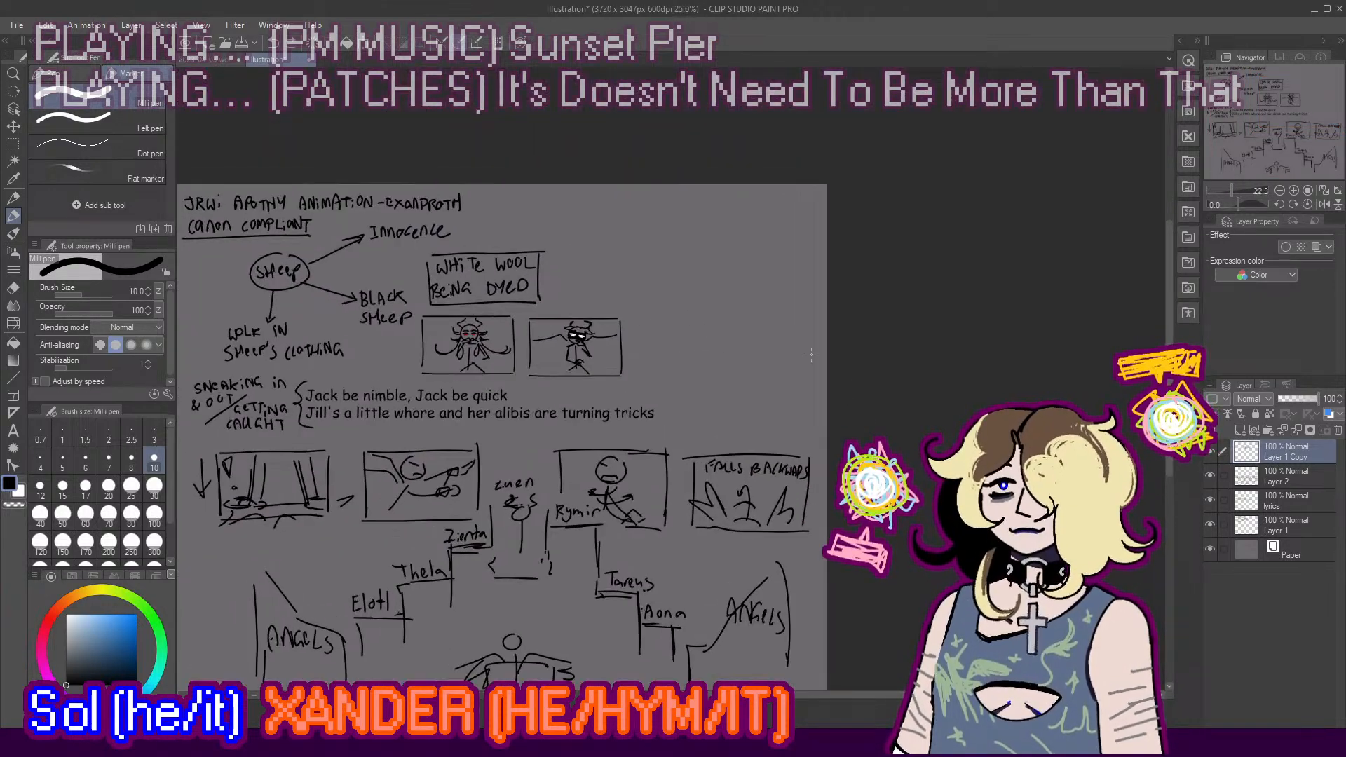
{"action": "scroll", "coordinate": [811, 355], "scroll_direction": "up", "scroll_amount": 1}
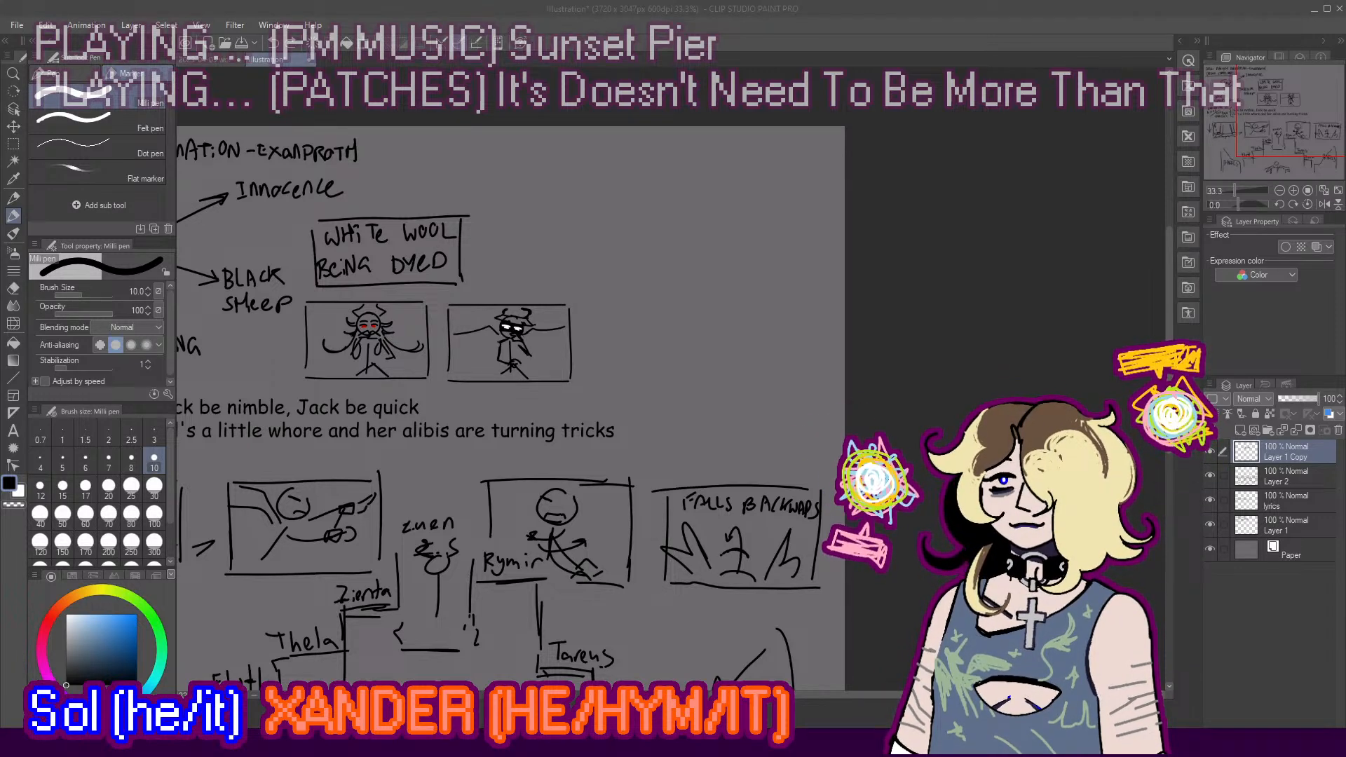
{"action": "scroll", "coordinate": [572, 468], "scroll_direction": "down", "scroll_amount": 2}
{"action": "scroll", "coordinate": [319, 364], "scroll_direction": "up", "scroll_amount": 3}
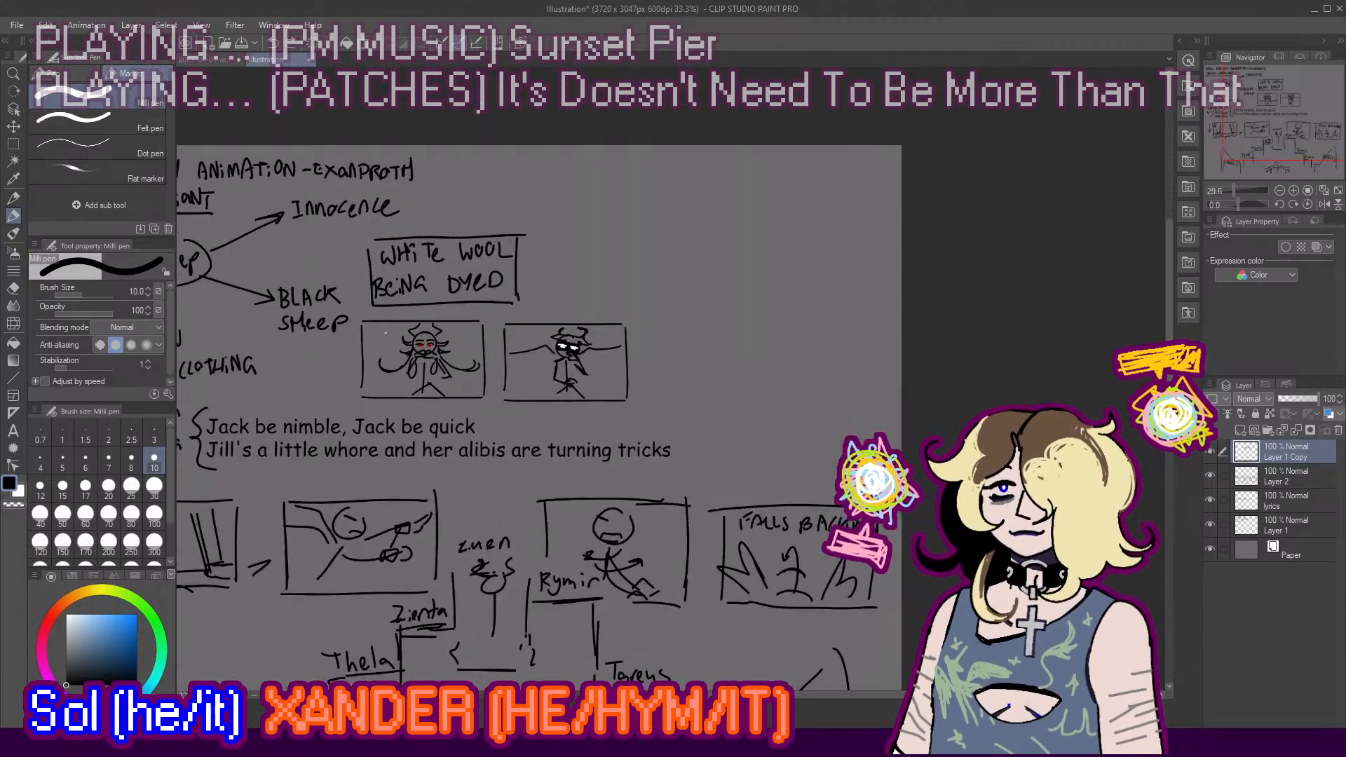
{"action": "left_click", "coordinate": [13, 127]}
{"action": "left_click_drag", "start_coordinate": [404, 406], "coordinate": [403, 408]}
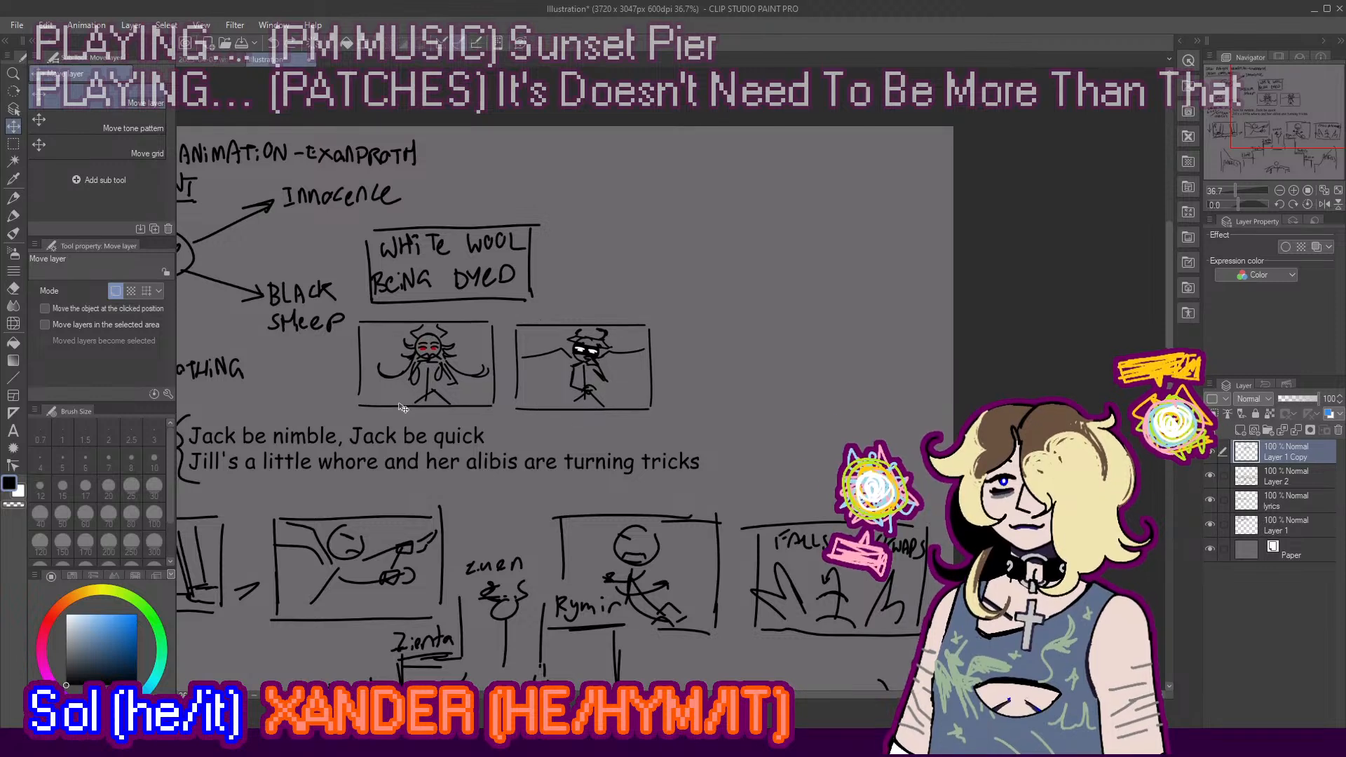
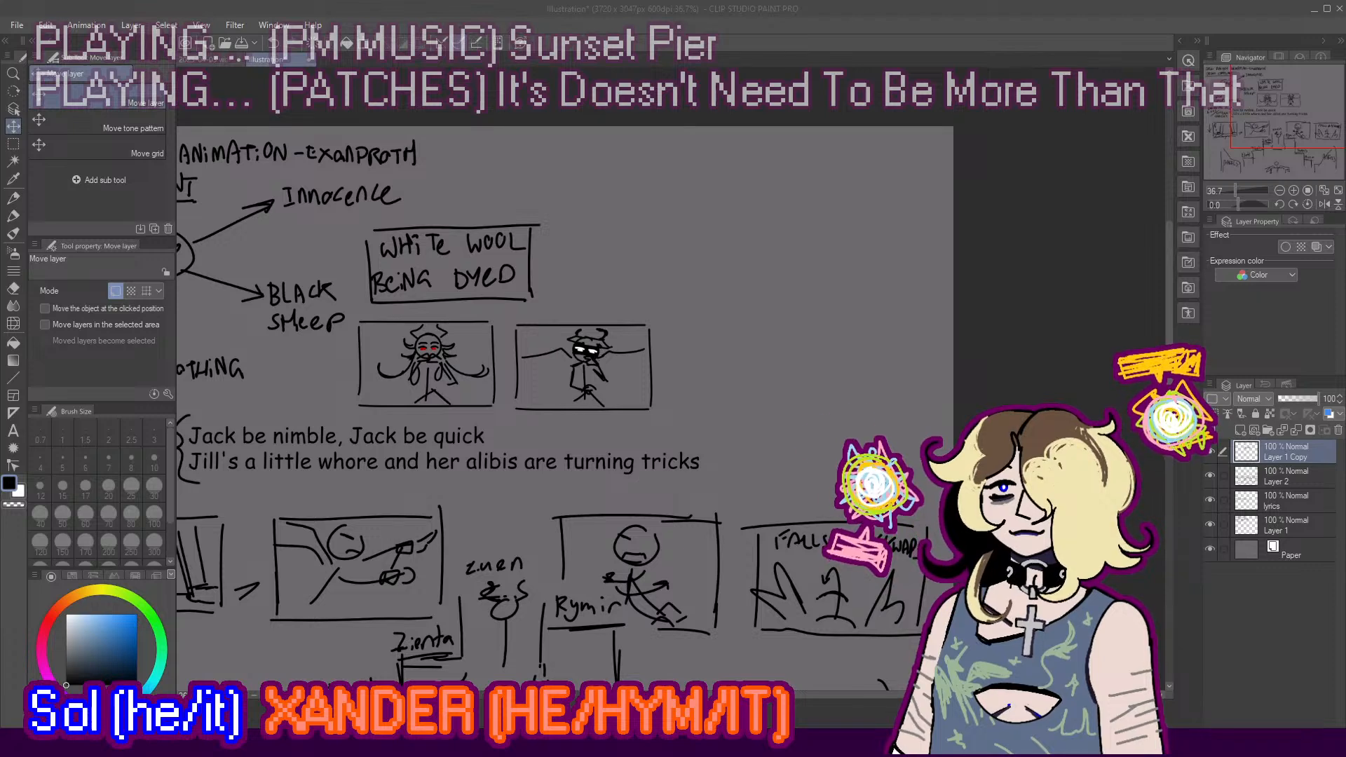
{"action": "key", "text": "alt+Tab"}
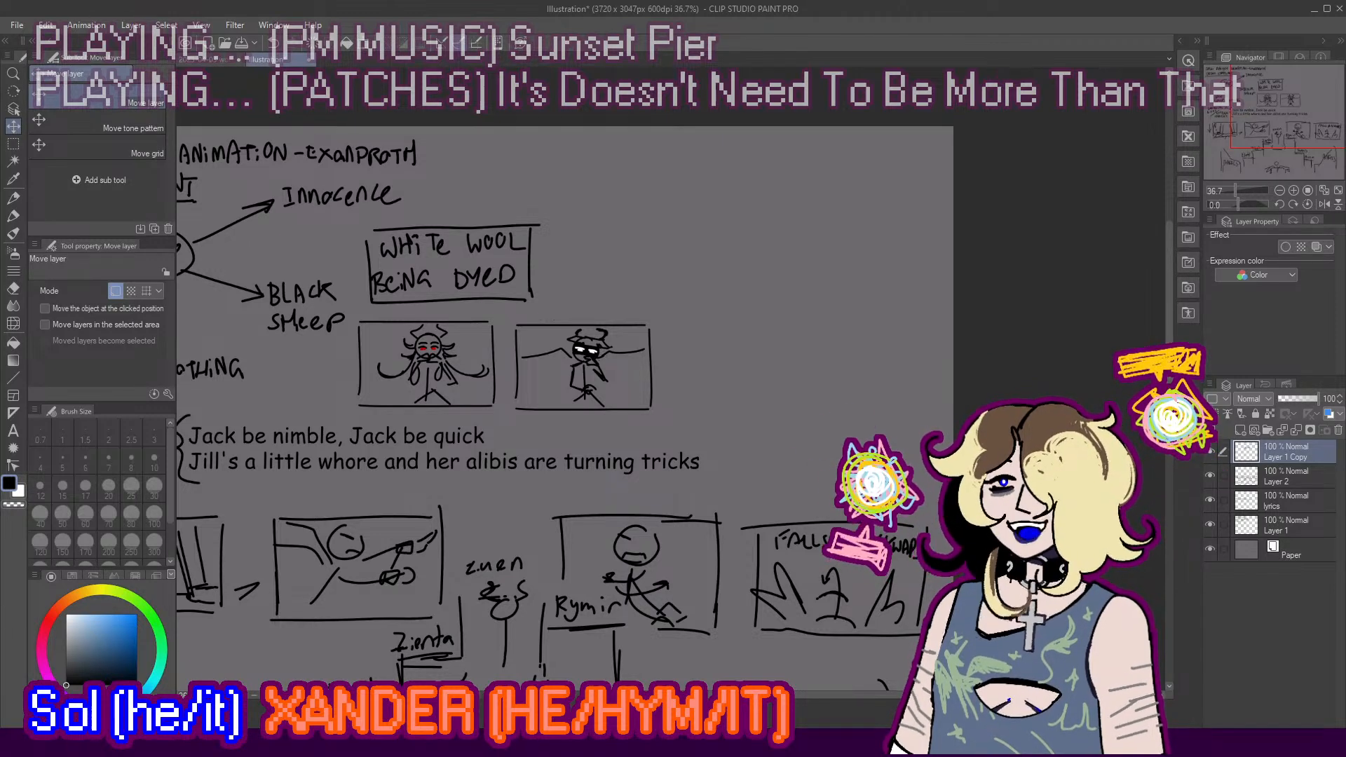
Step: Extend the canvas on its right side to a width of 4342 px
{"action": "scroll", "coordinate": [473, 206], "scroll_direction": "down", "scroll_amount": 3}
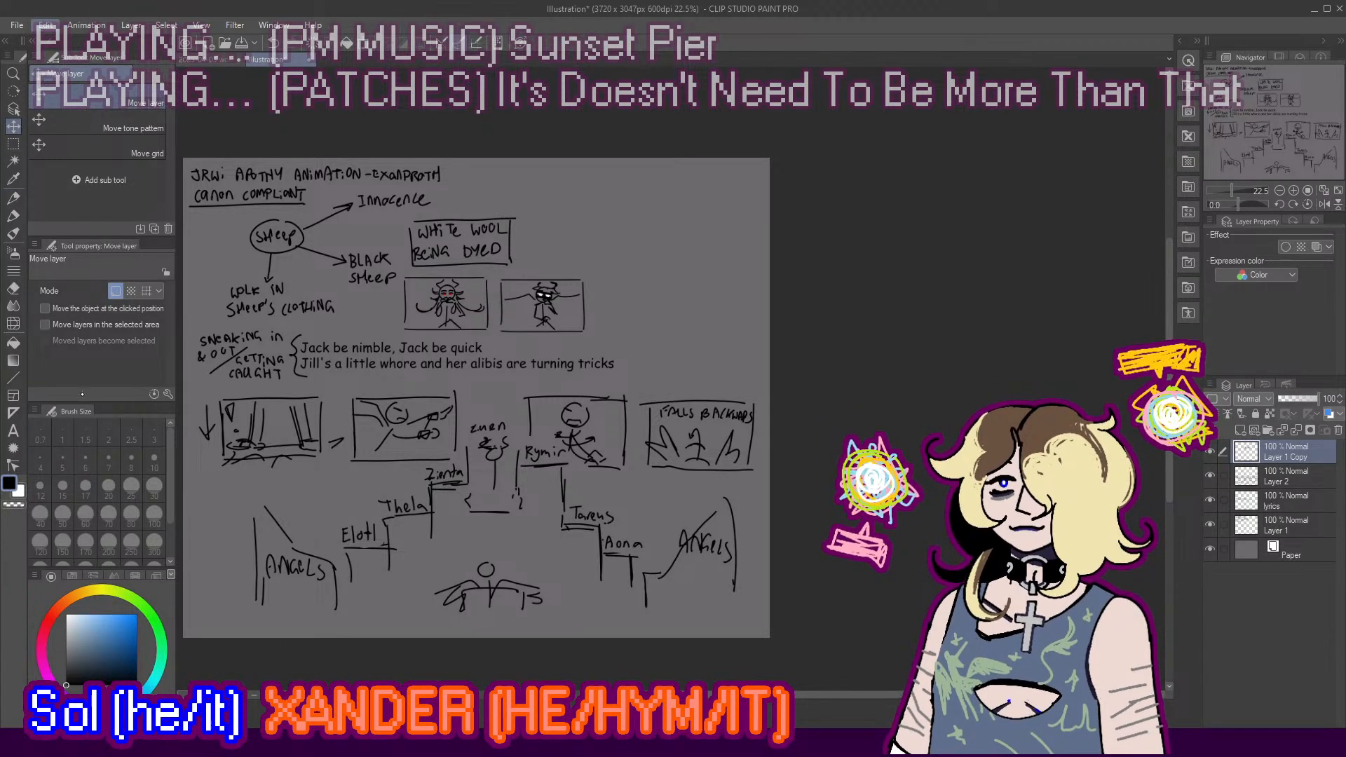
{"action": "left_click", "coordinate": [105, 354]}
{"action": "left_click_drag", "start_coordinate": [769, 398], "coordinate": [860, 431]}
{"action": "left_click", "coordinate": [1267, 407]}
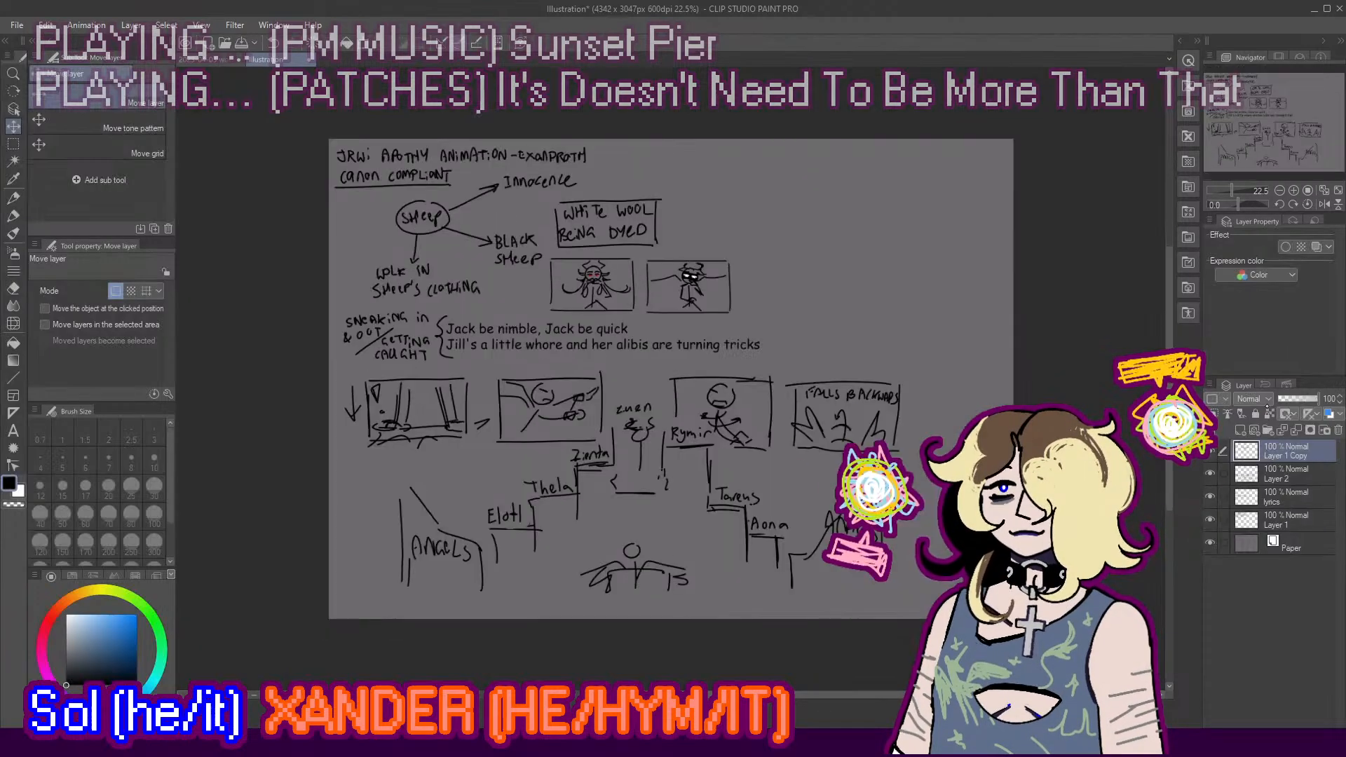
Step: Rename the Layer 1 Copy layer to "cunty"
{"action": "left_click", "coordinate": [1210, 451]}
{"action": "left_click", "coordinate": [1210, 450]}
{"action": "scroll", "coordinate": [1010, 168], "scroll_direction": "up", "scroll_amount": 3}
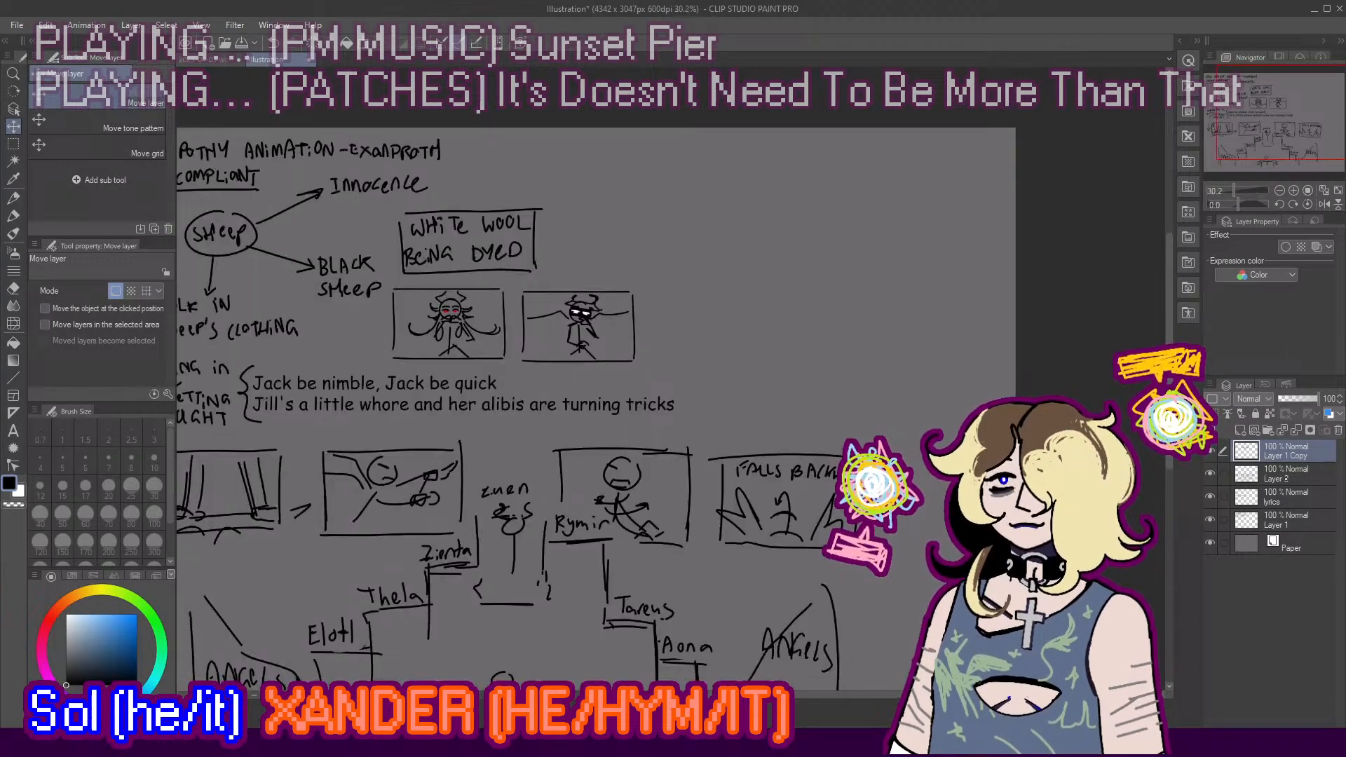
{"action": "type", "text": "cunty"}
{"action": "key", "text": "Return"}
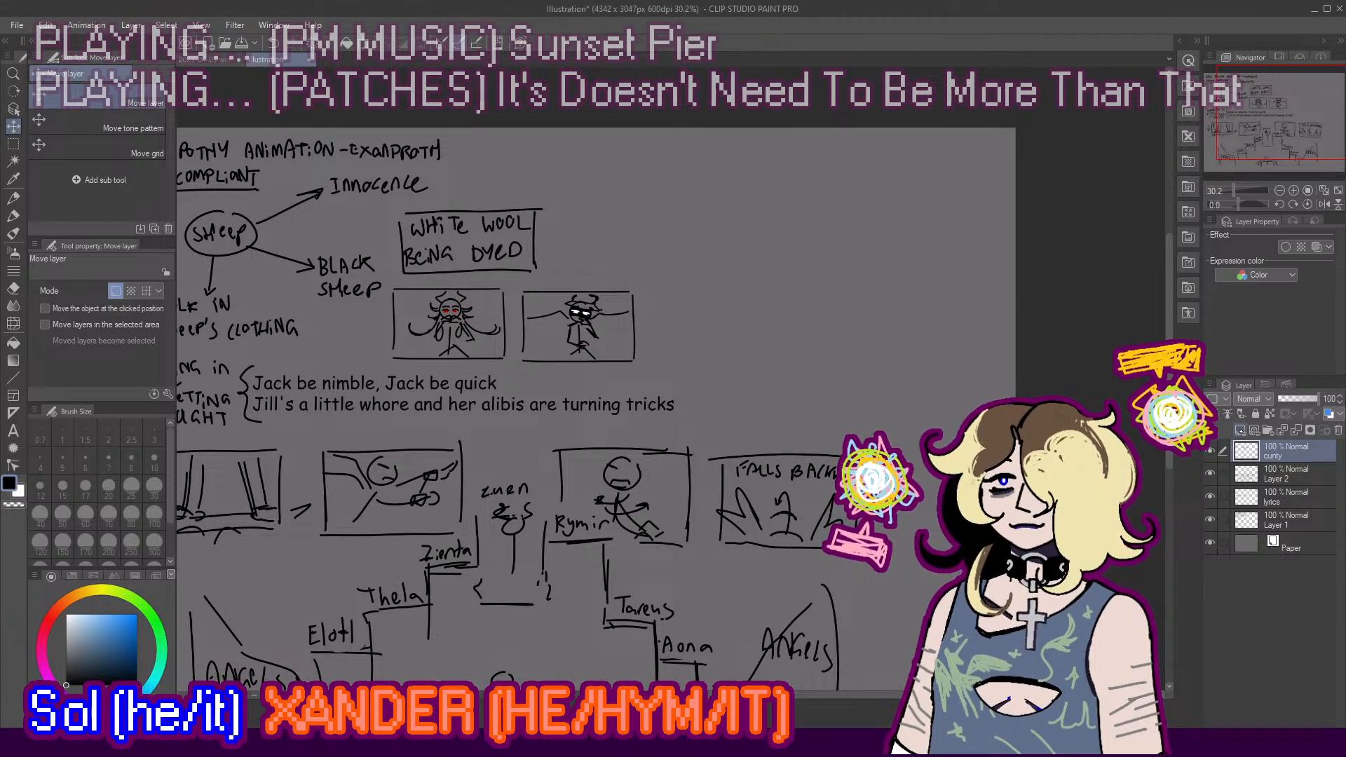
Step: On a new layer, draw two empty side-by-side frames up and right of the "White wool being dyed" box with the Milli pen
{"action": "left_click", "coordinate": [1240, 431]}
{"action": "scroll", "coordinate": [862, 134], "scroll_direction": "up", "scroll_amount": 2}
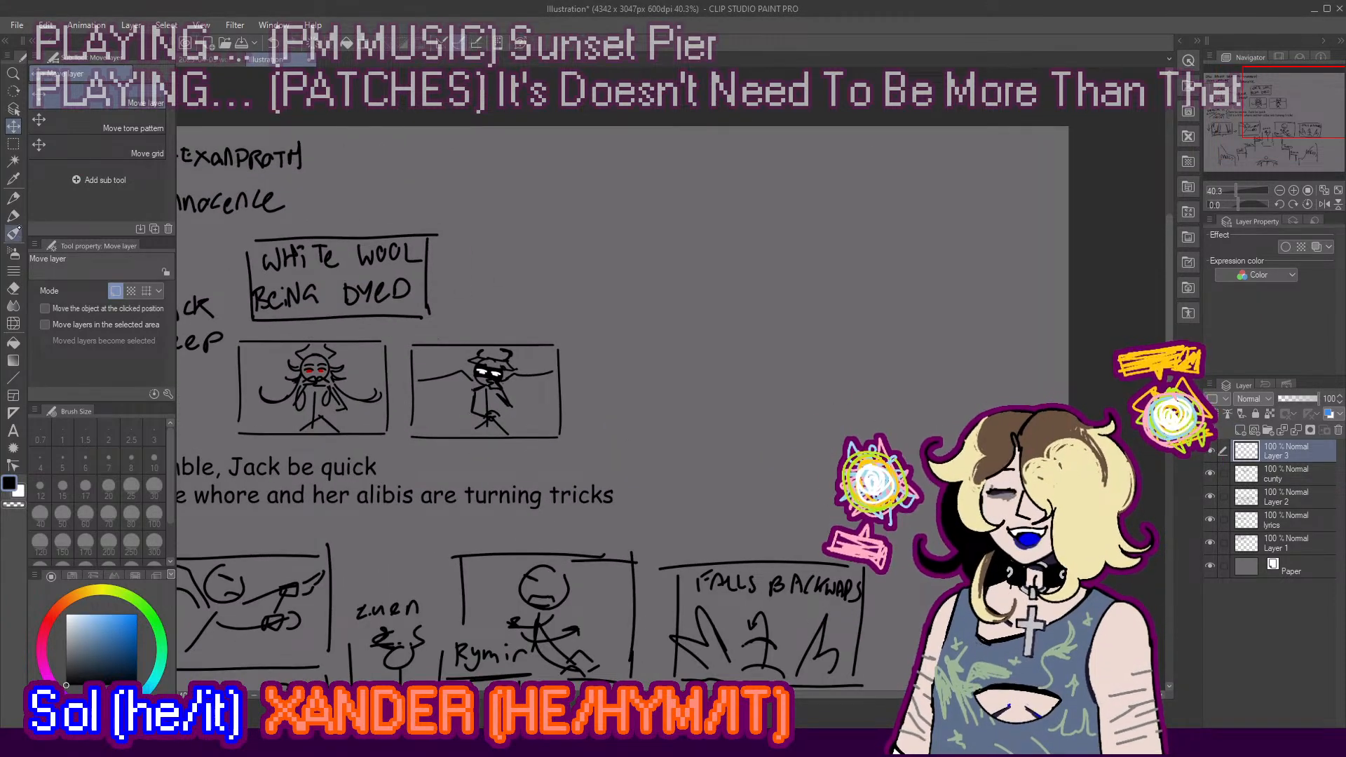
{"action": "left_click", "coordinate": [14, 215]}
{"action": "mouse_move", "coordinate": [488, 179]}
{"action": "left_mouse_down"}
{"action": "mouse_move", "coordinate": [491, 238]}
{"action": "mouse_move", "coordinate": [475, 242]}
{"action": "mouse_move", "coordinate": [554, 176]}
{"action": "left_mouse_up"}
{"action": "key", "text": "ctrl+z"}
{"action": "key", "text": "ctrl+z"}
{"action": "key", "text": "ctrl+z"}
{"action": "mouse_move", "coordinate": [466, 173]}
{"action": "left_mouse_down"}
{"action": "mouse_move", "coordinate": [467, 244]}
{"action": "mouse_move", "coordinate": [610, 171]}
{"action": "mouse_move", "coordinate": [624, 281]}
{"action": "left_mouse_up"}
{"action": "key", "text": "ctrl+z"}
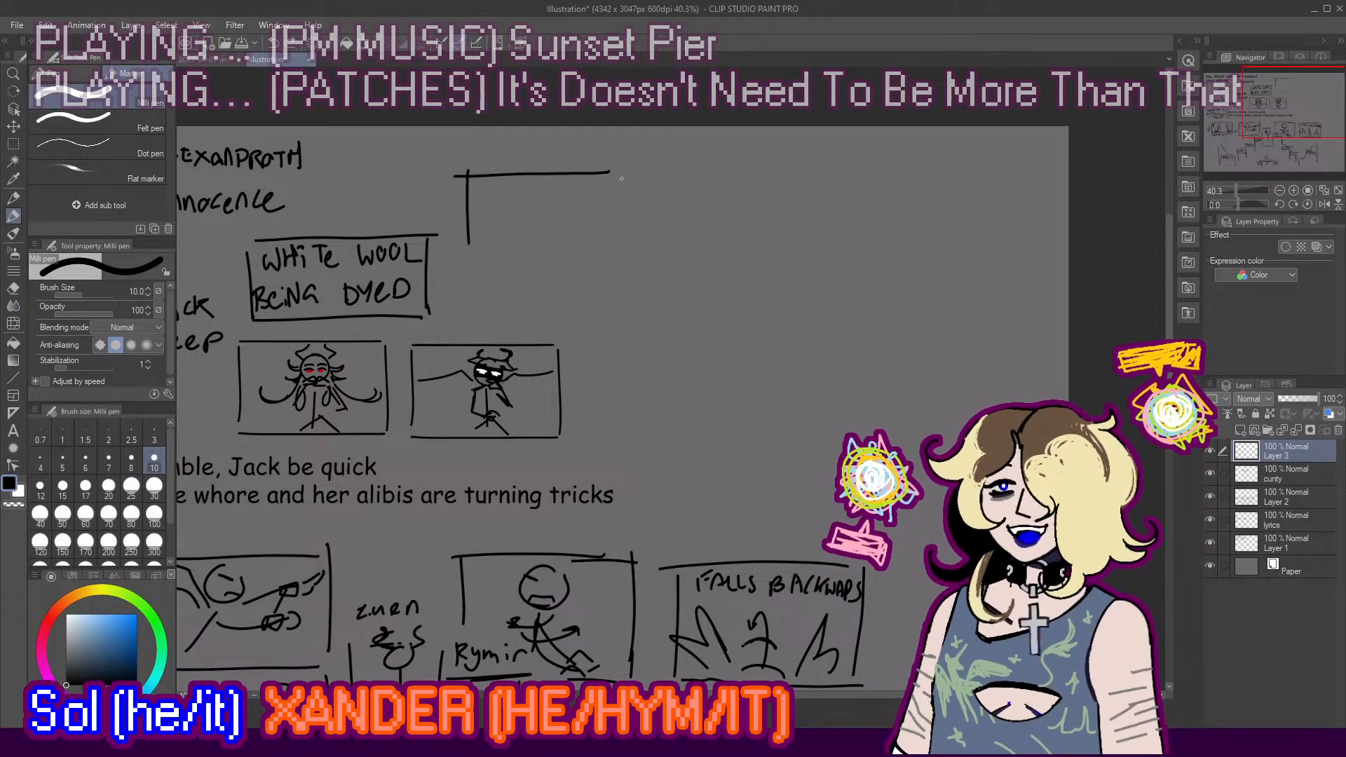
{"action": "left_click_drag", "start_coordinate": [623, 180], "coordinate": [625, 279]}
{"action": "mouse_move", "coordinate": [469, 222]}
{"action": "left_mouse_down"}
{"action": "mouse_move", "coordinate": [473, 270]}
{"action": "mouse_move", "coordinate": [591, 279]}
{"action": "left_mouse_up"}
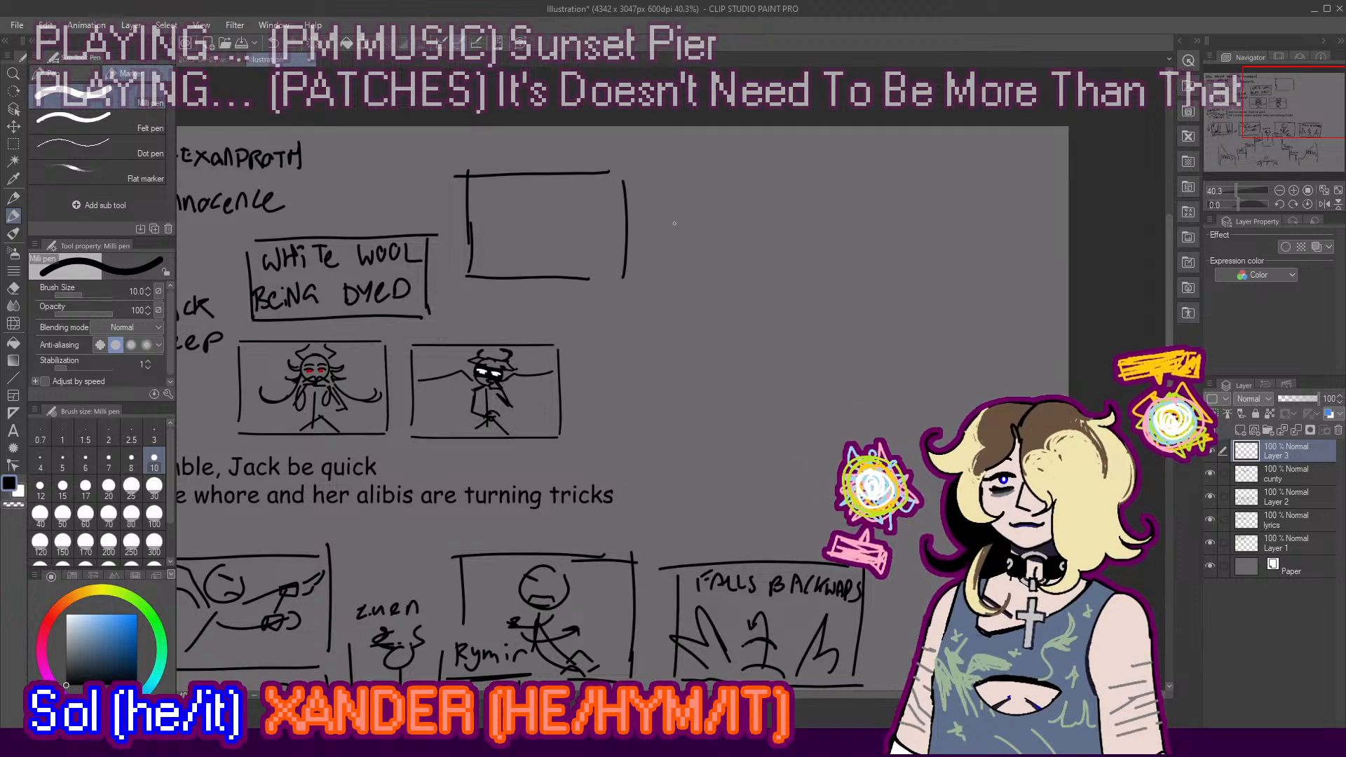
{"action": "mouse_move", "coordinate": [647, 180]}
{"action": "left_mouse_down"}
{"action": "mouse_move", "coordinate": [649, 278]}
{"action": "mouse_move", "coordinate": [768, 174]}
{"action": "mouse_move", "coordinate": [802, 178]}
{"action": "mouse_move", "coordinate": [797, 269]}
{"action": "mouse_move", "coordinate": [677, 281]}
{"action": "left_mouse_up"}
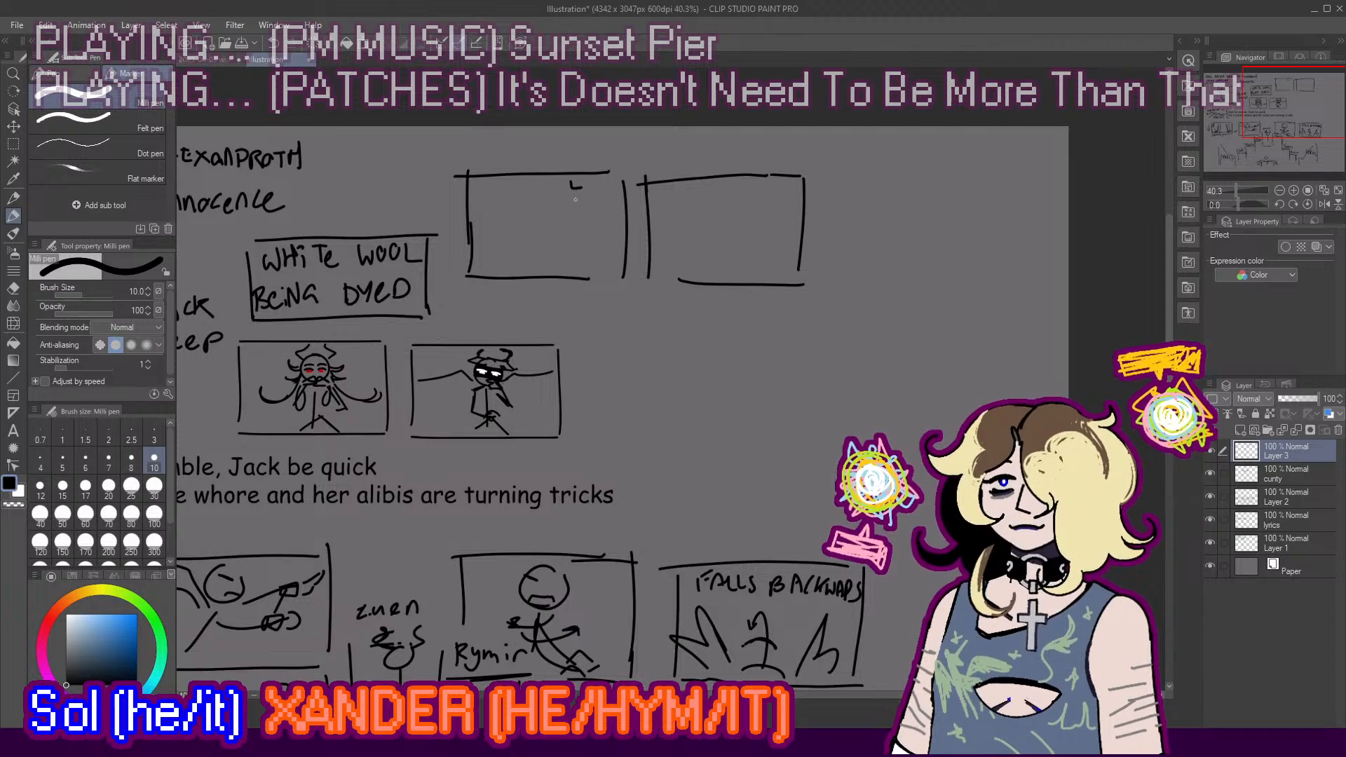
Step: Sketch leg lines and a jagged shape in the first new frame, and a reaching, jagged limb shape in the second
{"action": "mouse_move", "coordinate": [577, 181]}
{"action": "left_mouse_down"}
{"action": "mouse_move", "coordinate": [597, 198]}
{"action": "mouse_move", "coordinate": [581, 223]}
{"action": "mouse_move", "coordinate": [552, 180]}
{"action": "mouse_move", "coordinate": [499, 235]}
{"action": "mouse_move", "coordinate": [514, 267]}
{"action": "mouse_move", "coordinate": [481, 221]}
{"action": "left_mouse_up"}
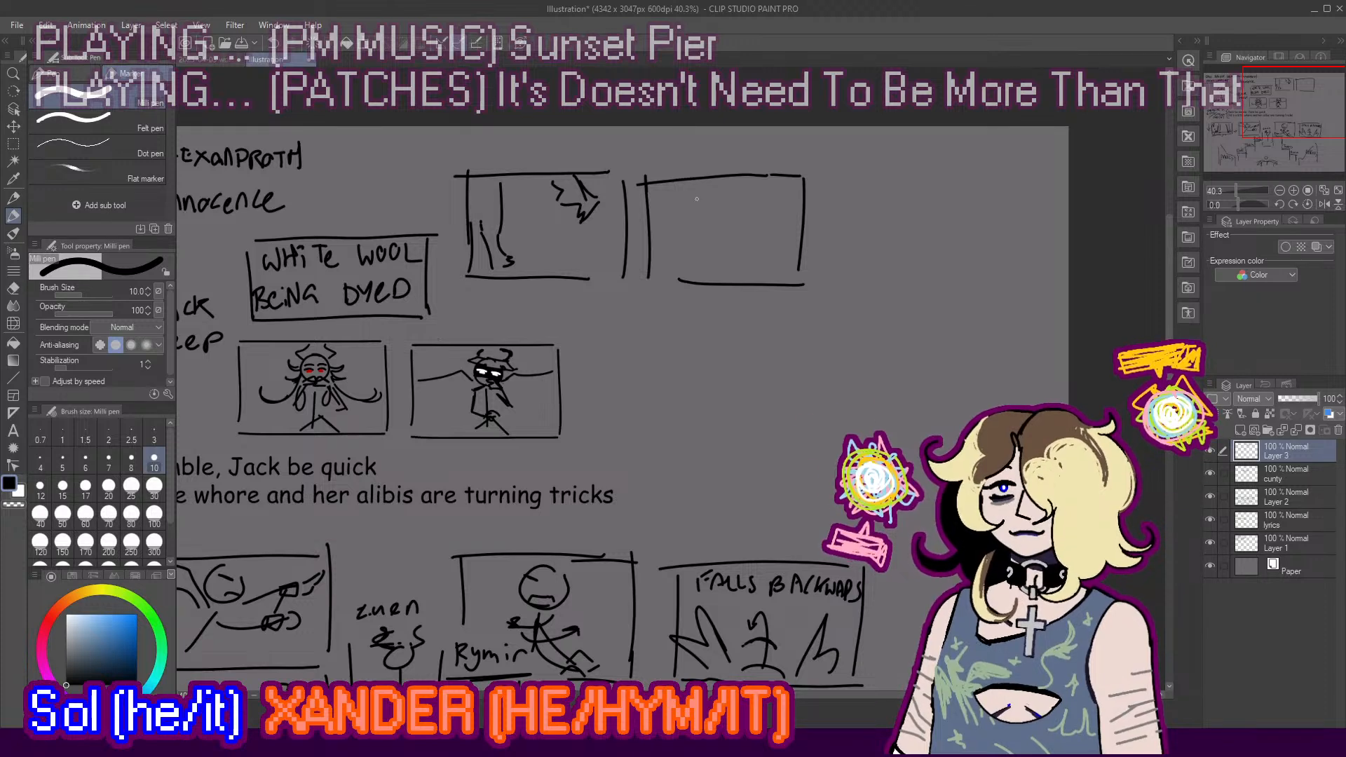
{"action": "mouse_move", "coordinate": [658, 209]}
{"action": "left_mouse_down"}
{"action": "mouse_move", "coordinate": [729, 183]}
{"action": "mouse_move", "coordinate": [759, 196]}
{"action": "mouse_move", "coordinate": [697, 203]}
{"action": "mouse_move", "coordinate": [745, 238]}
{"action": "mouse_move", "coordinate": [722, 227]}
{"action": "mouse_move", "coordinate": [742, 181]}
{"action": "mouse_move", "coordinate": [707, 175]}
{"action": "left_mouse_up"}
{"action": "key", "text": "ctrl+z"}
{"action": "key", "text": "ctrl+z"}
{"action": "key", "text": "ctrl+z"}
{"action": "key", "text": "ctrl+z"}
{"action": "key", "text": "ctrl+z"}
{"action": "key", "text": "ctrl+z"}
{"action": "key", "text": "ctrl+z"}
{"action": "mouse_move", "coordinate": [719, 179]}
{"action": "left_mouse_down"}
{"action": "mouse_move", "coordinate": [752, 183]}
{"action": "mouse_move", "coordinate": [696, 192]}
{"action": "mouse_move", "coordinate": [728, 190]}
{"action": "mouse_move", "coordinate": [679, 223]}
{"action": "mouse_move", "coordinate": [706, 249]}
{"action": "mouse_move", "coordinate": [689, 258]}
{"action": "left_mouse_up"}
{"action": "left_click_drag", "start_coordinate": [673, 238], "coordinate": [691, 259]}
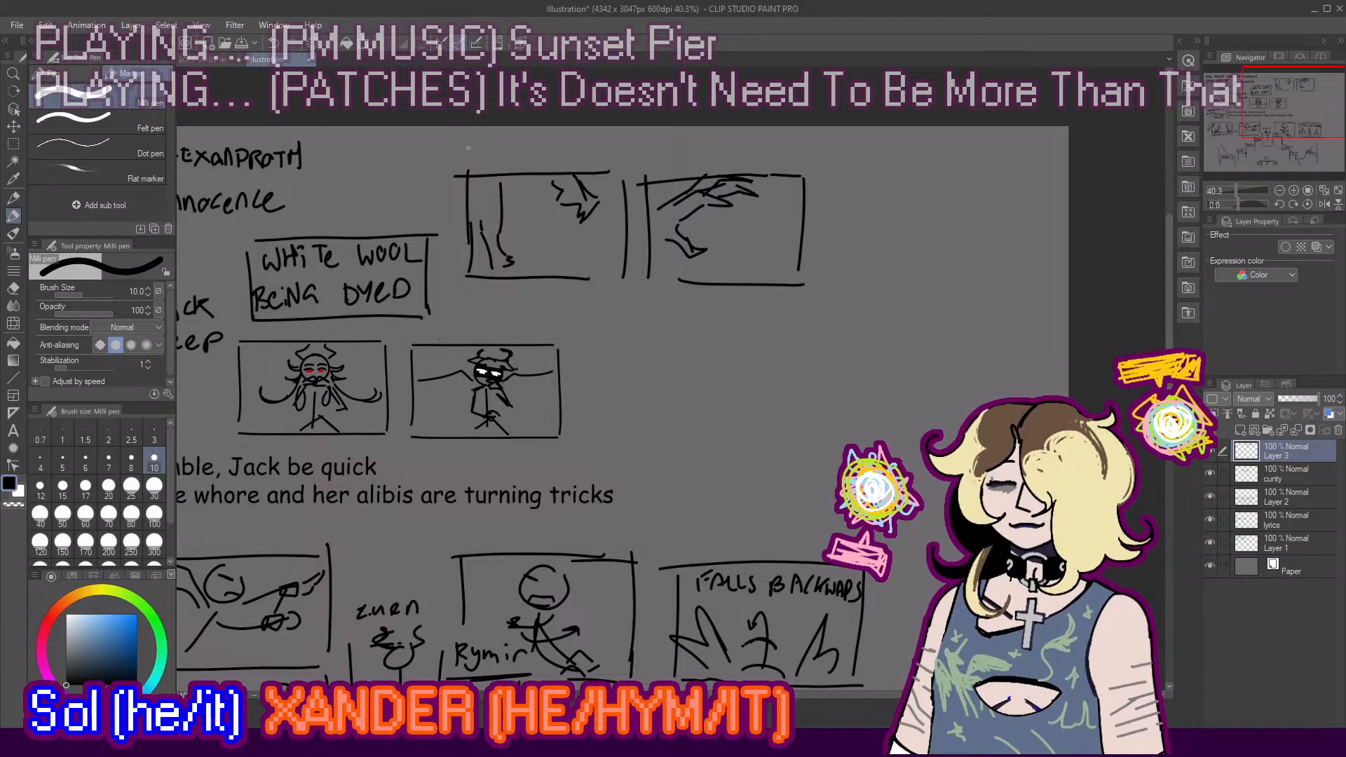
Step: Handwrite the label "GODS" in both new frames and touch up the leg lines in the first one
{"action": "mouse_move", "coordinate": [541, 229]}
{"action": "left_mouse_down"}
{"action": "mouse_move", "coordinate": [529, 248]}
{"action": "mouse_move", "coordinate": [540, 249]}
{"action": "left_mouse_up"}
{"action": "key", "text": "ctrl+z"}
{"action": "key", "text": "ctrl+z"}
{"action": "left_click_drag", "start_coordinate": [546, 245], "coordinate": [546, 246]}
{"action": "left_click_drag", "start_coordinate": [563, 233], "coordinate": [578, 250]}
{"action": "key", "text": "ctrl+z"}
{"action": "left_click_drag", "start_coordinate": [725, 232], "coordinate": [716, 245]}
{"action": "left_click_drag", "start_coordinate": [716, 241], "coordinate": [740, 248]}
{"action": "key", "text": "ctrl+z"}
{"action": "key", "text": "ctrl+z"}
{"action": "left_click_drag", "start_coordinate": [747, 236], "coordinate": [747, 237]}
{"action": "left_click_drag", "start_coordinate": [760, 235], "coordinate": [773, 251]}
{"action": "key", "text": "ctrl+z"}
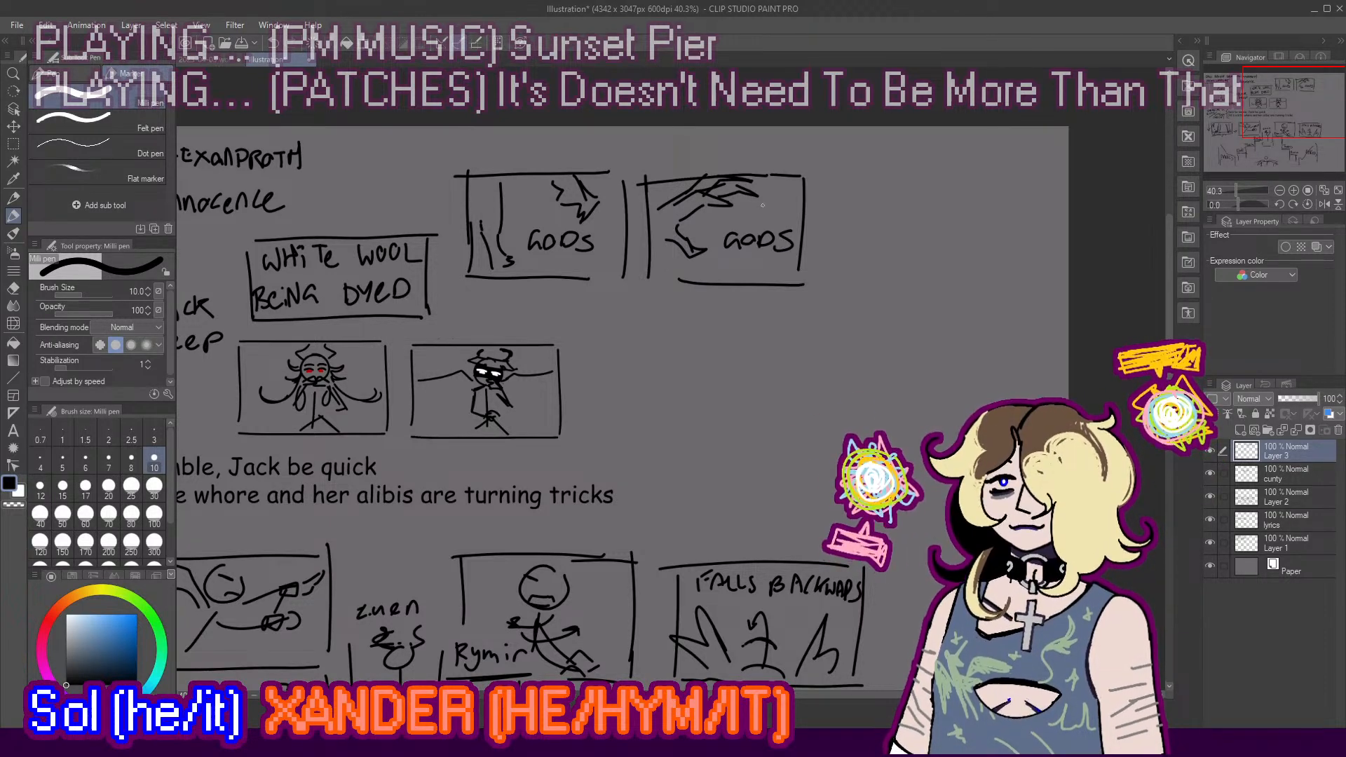
{"action": "left_click_drag", "start_coordinate": [477, 225], "coordinate": [473, 205]}
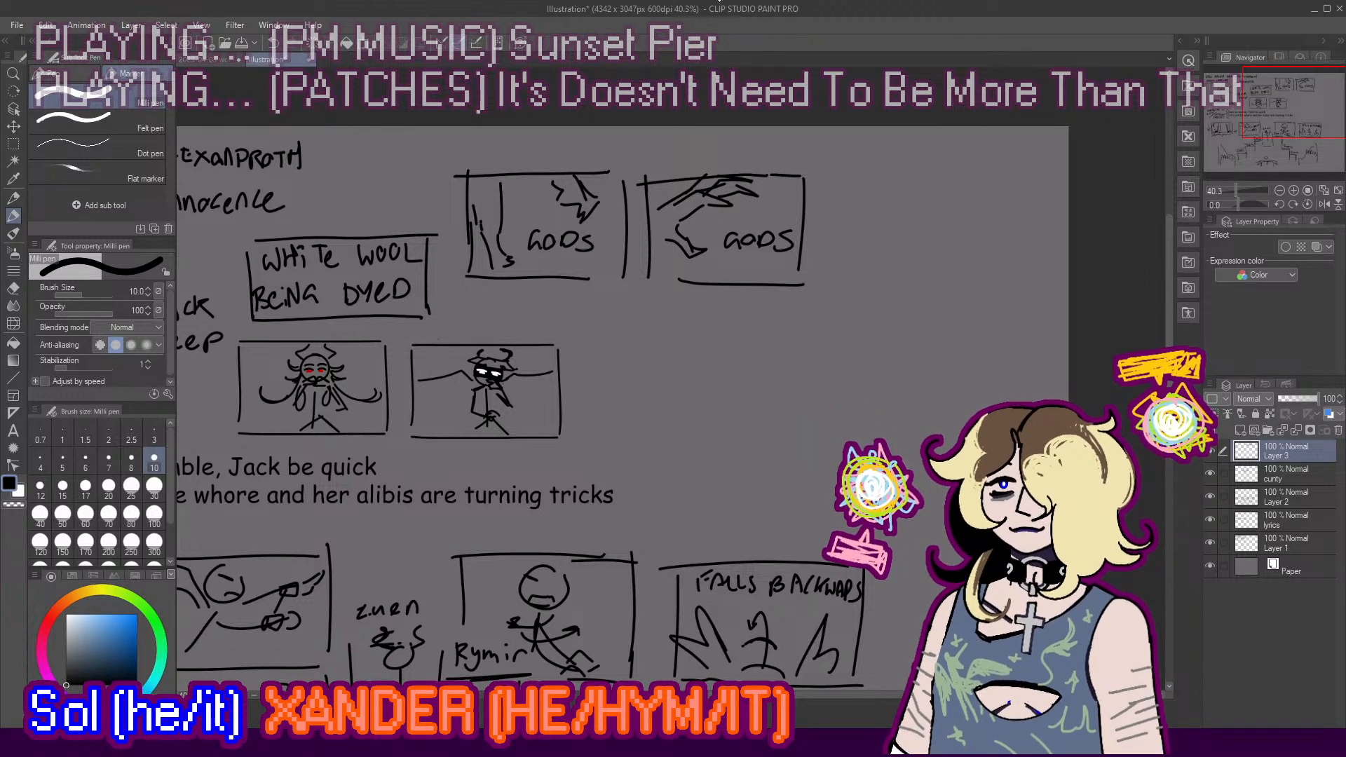
Step: Move the two "GODS" frames slightly closer to the "White wool being dyed" box
{"action": "scroll", "coordinate": [644, 319], "scroll_direction": "down", "scroll_amount": 11}
{"action": "scroll", "coordinate": [790, 229], "scroll_direction": "up", "scroll_amount": 3}
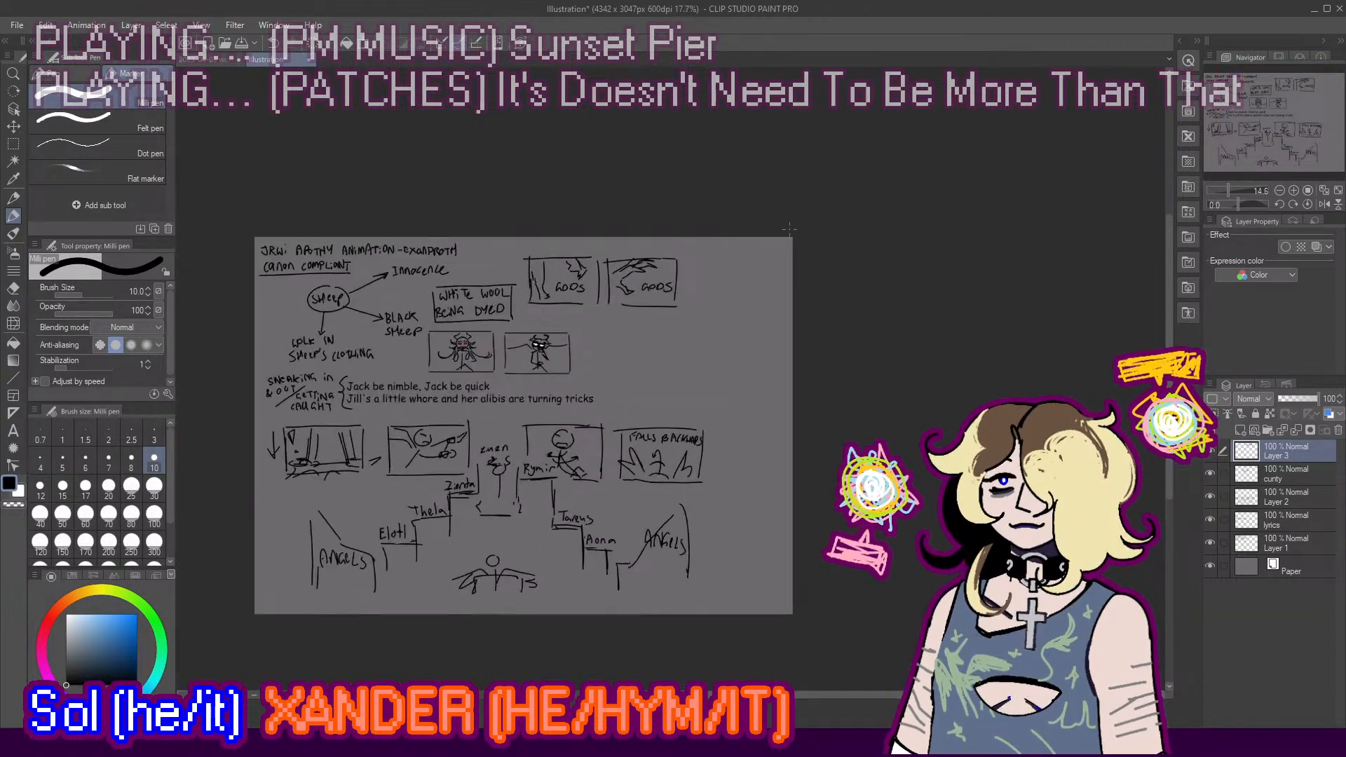
{"action": "scroll", "coordinate": [789, 229], "scroll_direction": "up", "scroll_amount": 1}
{"action": "key", "text": "k"}
{"action": "scroll", "coordinate": [726, 309], "scroll_direction": "up", "scroll_amount": 3}
{"action": "left_click_drag", "start_coordinate": [630, 324], "coordinate": [618, 327]}
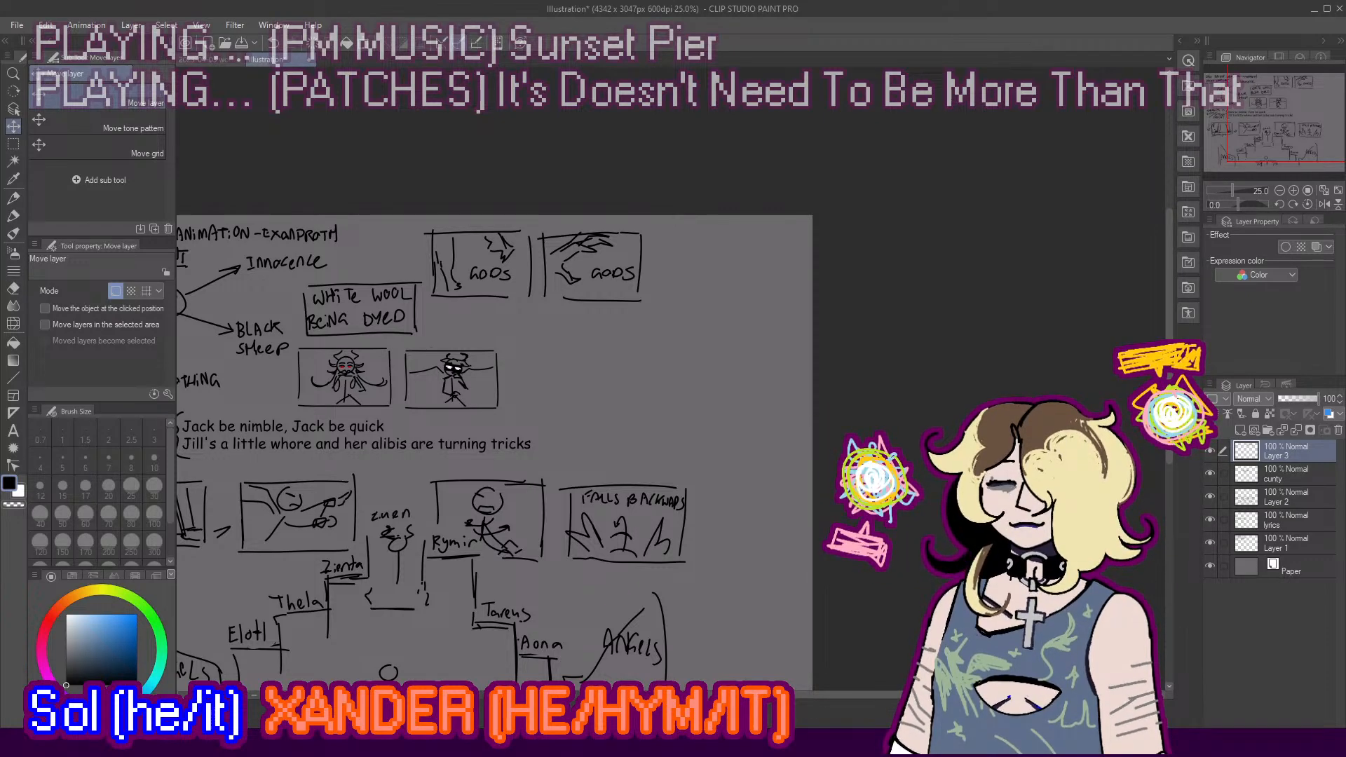
Step: Add the lyric text "Aware, aware, you stalk your prey / With criminal mentality" in Comic Sans MS just below the two "GODS" frames
{"action": "scroll", "coordinate": [552, 285], "scroll_direction": "up", "scroll_amount": 3}
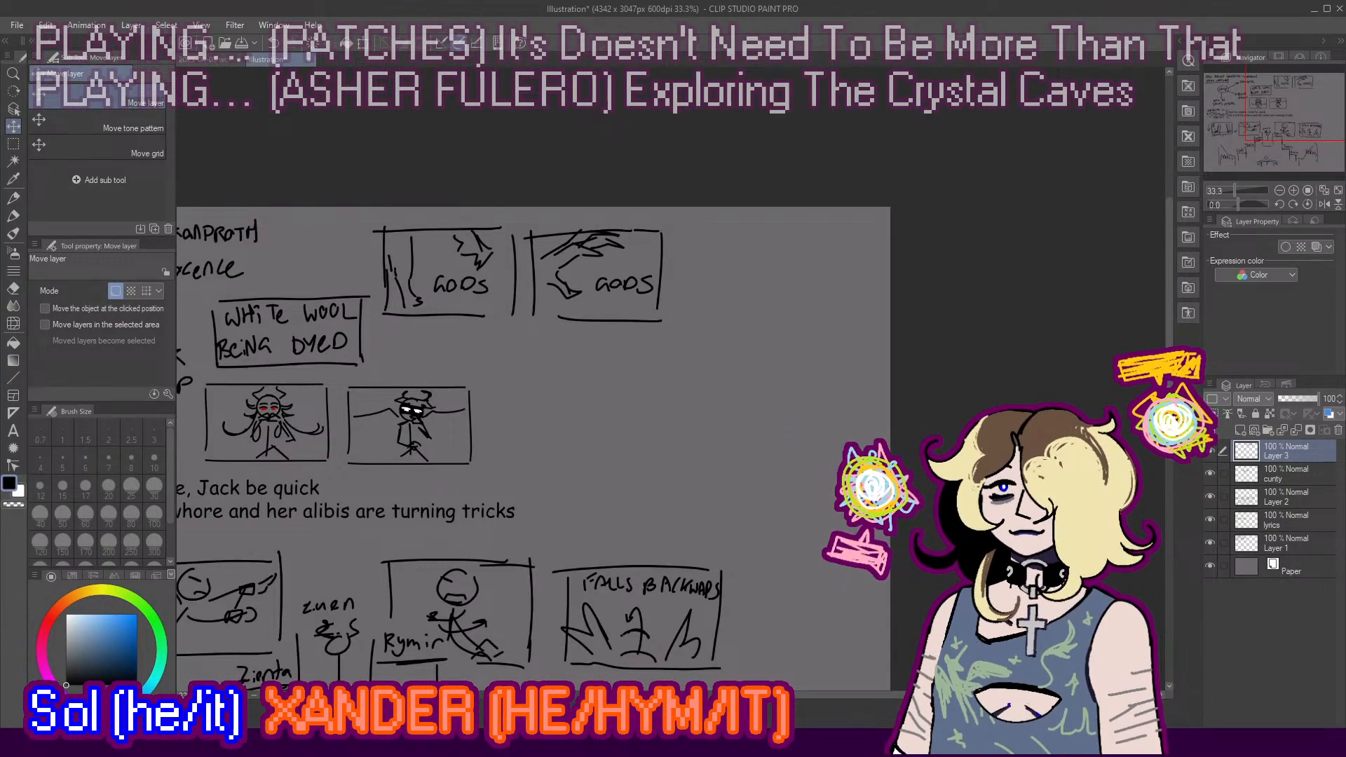
{"action": "left_click", "coordinate": [14, 430]}
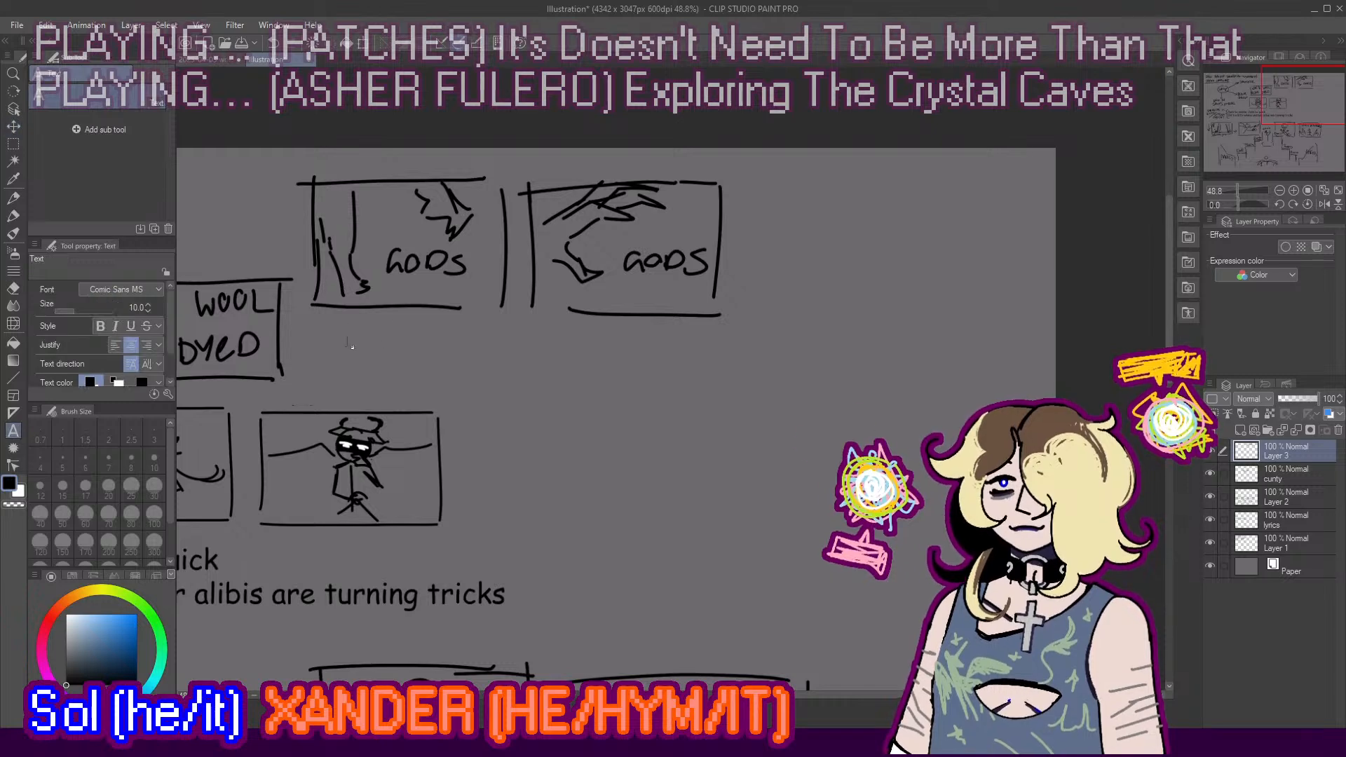
{"action": "left_click", "coordinate": [345, 336]}
{"action": "type", "text": "Aware, aware, you stalk your prey With criminal mentality"}
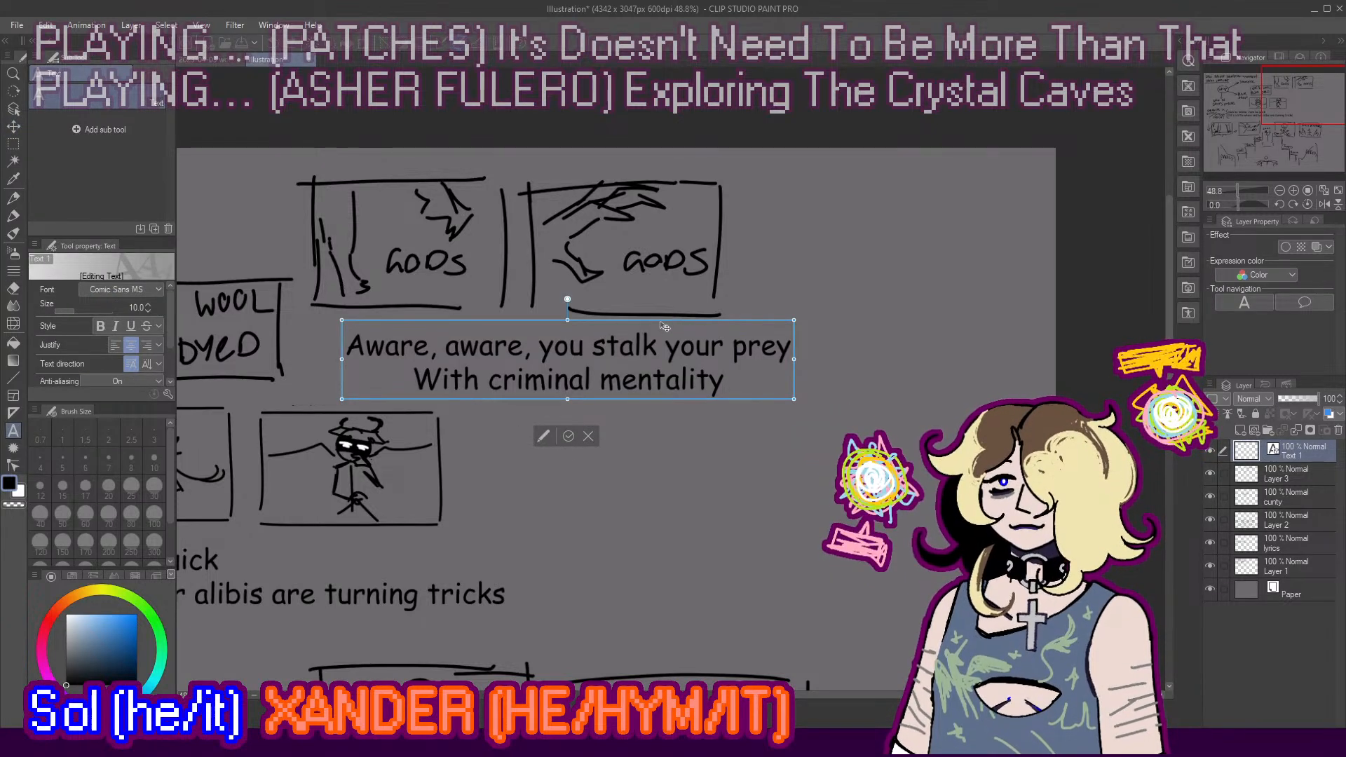
{"action": "left_click_drag", "start_coordinate": [674, 323], "coordinate": [632, 320]}
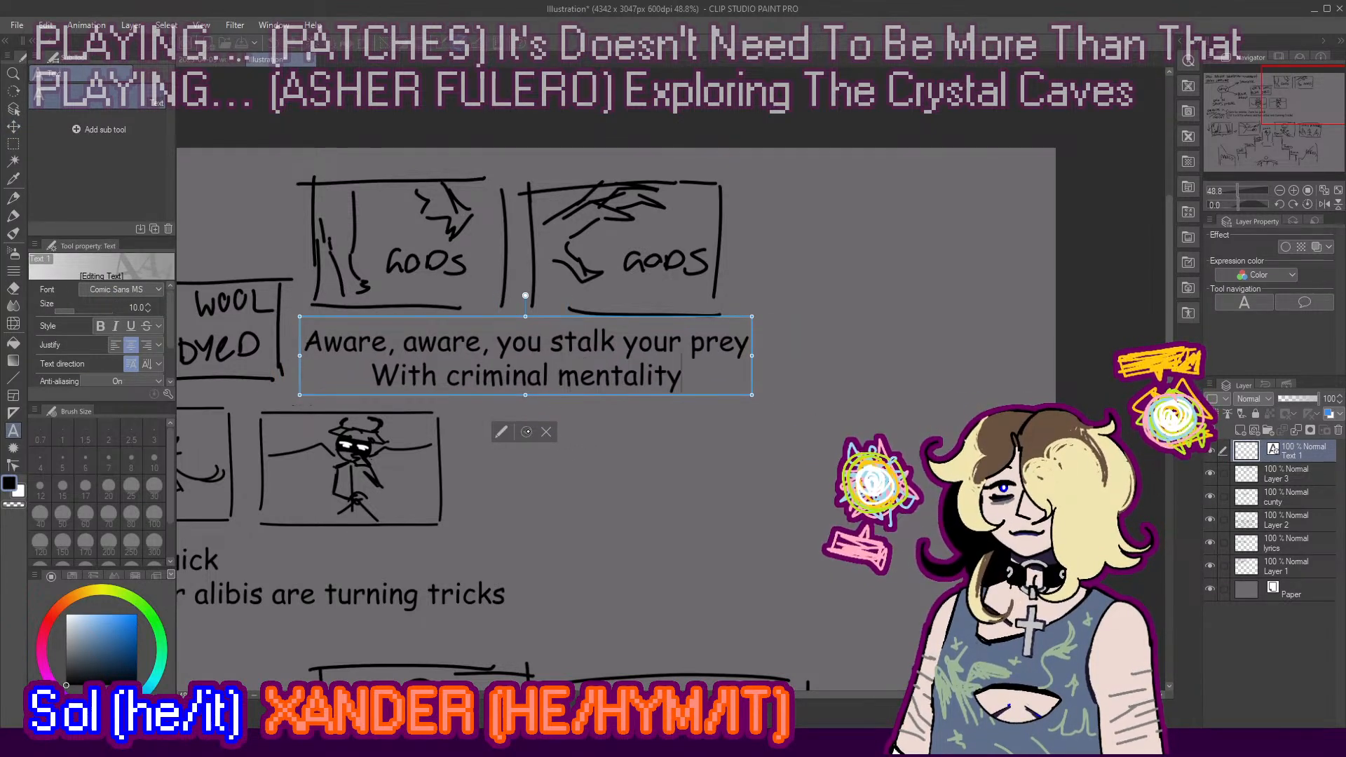
{"action": "left_click", "coordinate": [508, 431]}
Step: Shift the "GODS" frames over the lyric text and merge the text layer with Layer 3, moving the combined drawing slightly right
{"action": "left_click", "coordinate": [13, 126]}
{"action": "scroll", "coordinate": [476, 213], "scroll_direction": "down", "scroll_amount": 3}
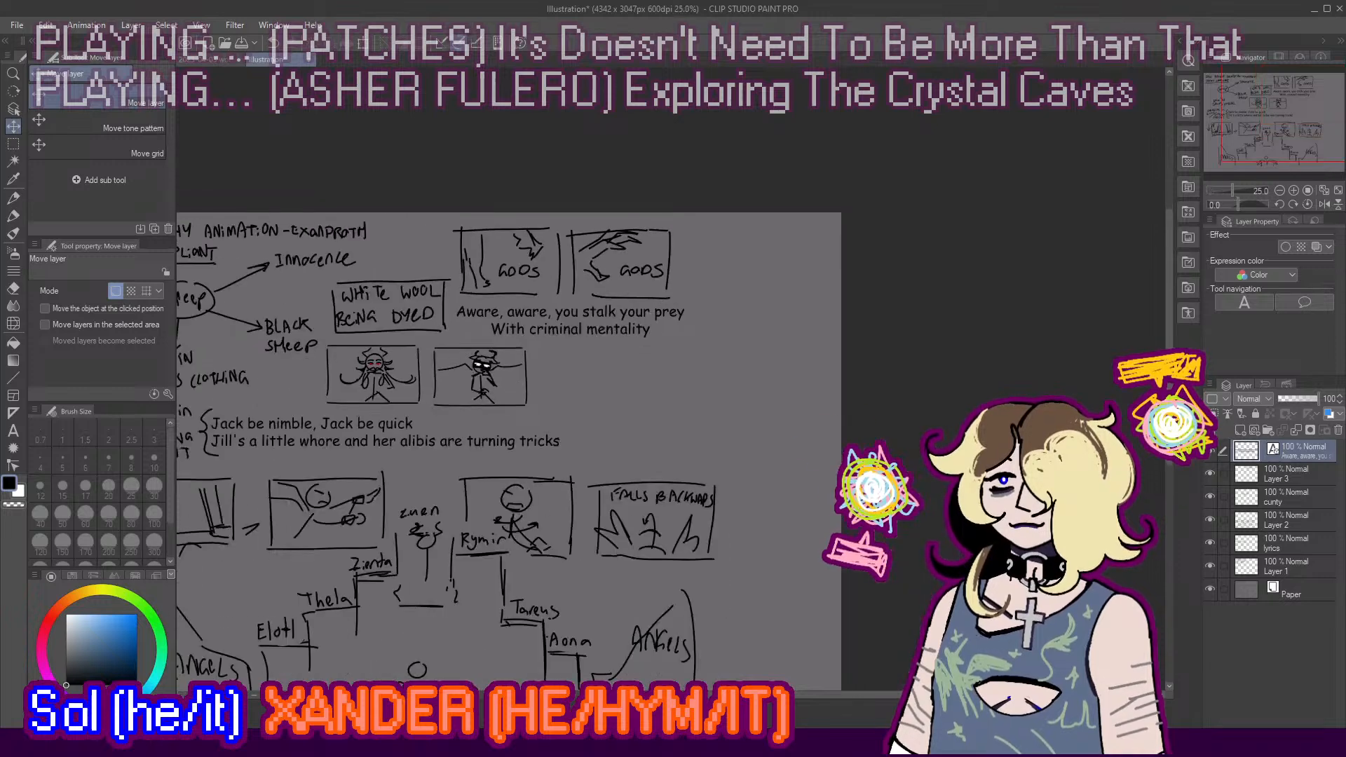
{"action": "left_click", "coordinate": [1244, 472]}
{"action": "left_click_drag", "start_coordinate": [748, 392], "coordinate": [755, 396]}
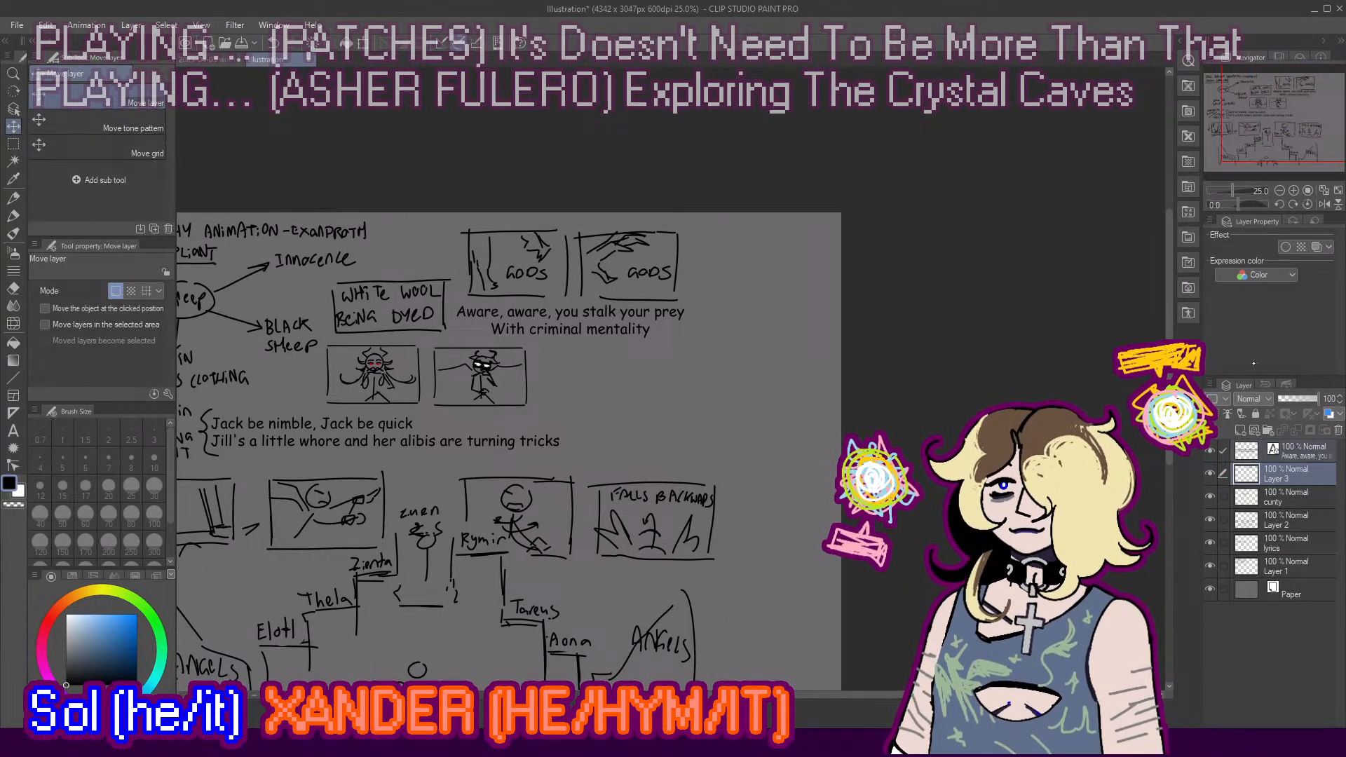
{"action": "key", "text": "shift+alt+e"}
{"action": "left_click_drag", "start_coordinate": [897, 381], "coordinate": [910, 379]}
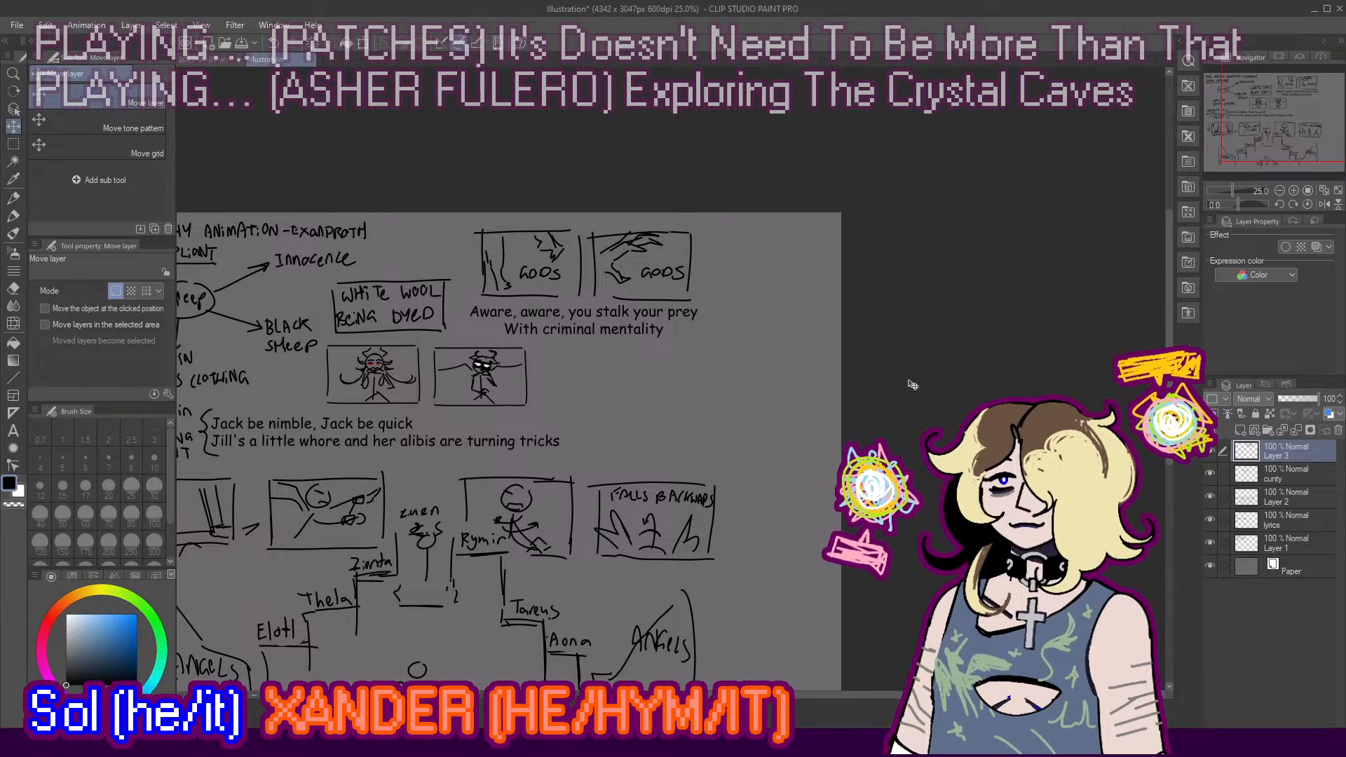
Step: Draw a box around the two "GODS" frames and the "Aware, aware" lyrics with the Milli pen
{"action": "left_click", "coordinate": [13, 215]}
{"action": "scroll", "coordinate": [605, 238], "scroll_direction": "up", "scroll_amount": 1}
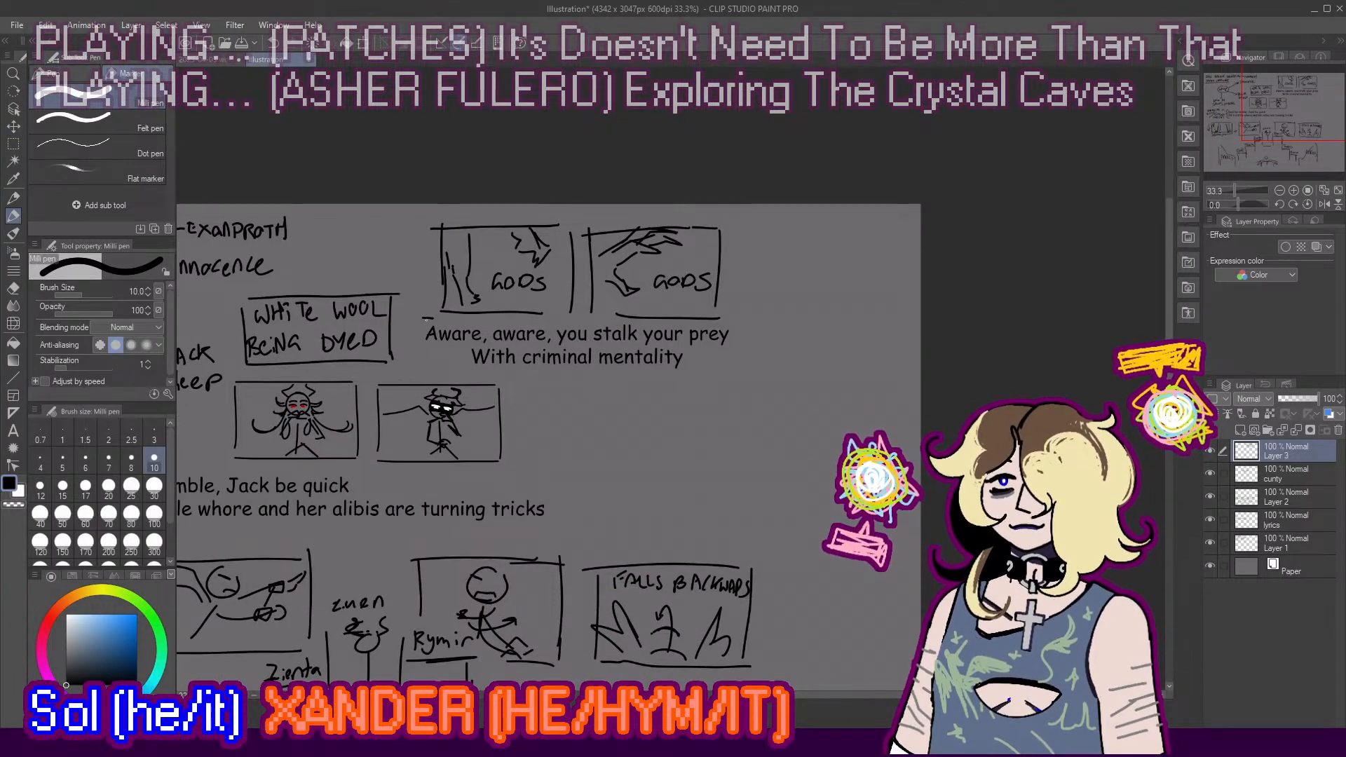
{"action": "mouse_move", "coordinate": [419, 289]}
{"action": "left_mouse_down"}
{"action": "mouse_move", "coordinate": [422, 368]}
{"action": "mouse_move", "coordinate": [421, 346]}
{"action": "mouse_move", "coordinate": [441, 367]}
{"action": "mouse_move", "coordinate": [721, 362]}
{"action": "left_mouse_up"}
{"action": "key", "text": "ctrl+z"}
{"action": "key", "text": "ctrl+z"}
{"action": "left_click_drag", "start_coordinate": [540, 372], "coordinate": [734, 359]}
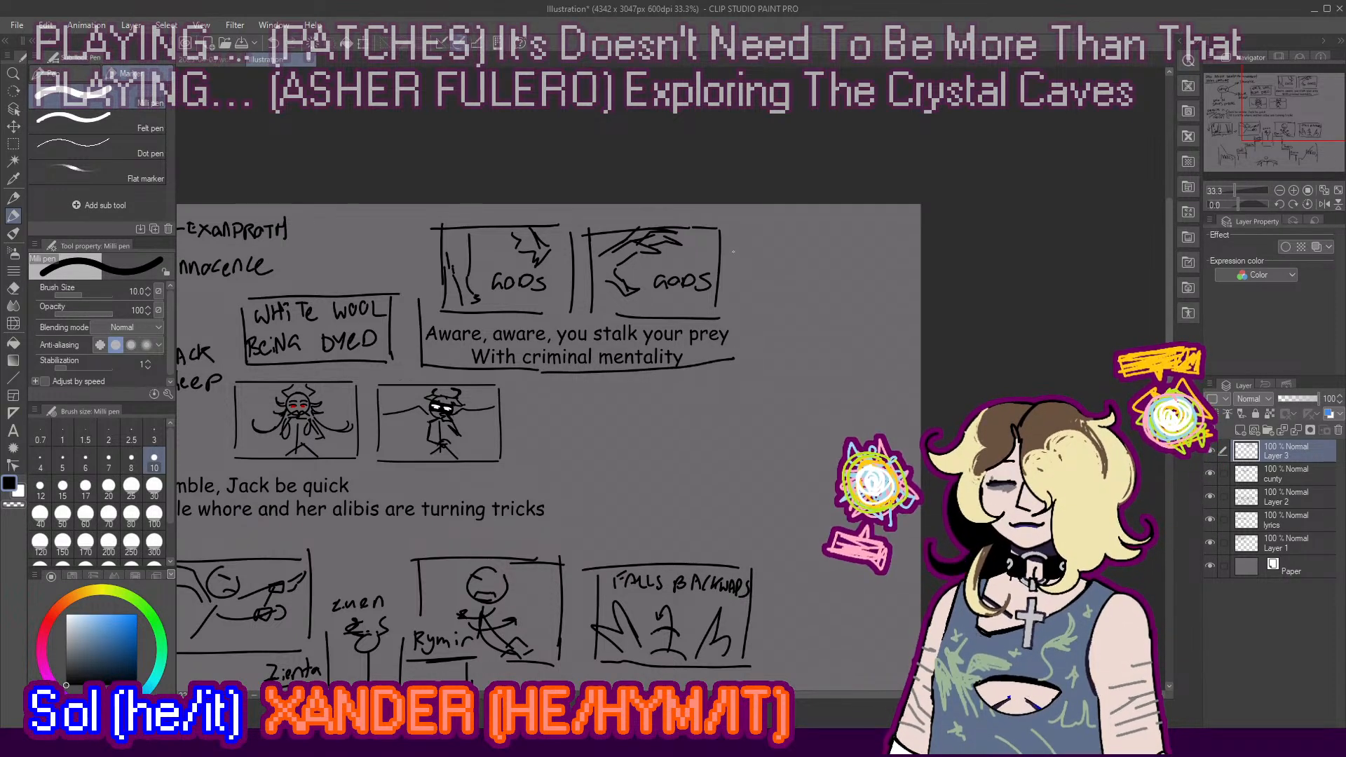
{"action": "key", "text": "ctrl+z"}
{"action": "left_click_drag", "start_coordinate": [733, 224], "coordinate": [736, 363]}
{"action": "key", "text": "ctrl+z"}
{"action": "mouse_move", "coordinate": [542, 372]}
{"action": "left_mouse_down"}
{"action": "mouse_move", "coordinate": [734, 362]}
{"action": "mouse_move", "coordinate": [677, 372]}
{"action": "mouse_move", "coordinate": [732, 374]}
{"action": "left_mouse_up"}
{"action": "key", "text": "ctrl+z"}
{"action": "mouse_move", "coordinate": [740, 237]}
{"action": "left_mouse_down"}
{"action": "mouse_move", "coordinate": [739, 220]}
{"action": "mouse_move", "coordinate": [465, 213]}
{"action": "mouse_move", "coordinate": [593, 231]}
{"action": "mouse_move", "coordinate": [645, 217]}
{"action": "mouse_move", "coordinate": [415, 217]}
{"action": "mouse_move", "coordinate": [416, 291]}
{"action": "left_mouse_up"}
{"action": "key", "text": "ctrl+z"}
{"action": "key", "text": "ctrl+z"}
Step: Extend the canvas on its right side to a width of 5128 px
{"action": "scroll", "coordinate": [598, 221], "scroll_direction": "down", "scroll_amount": 5}
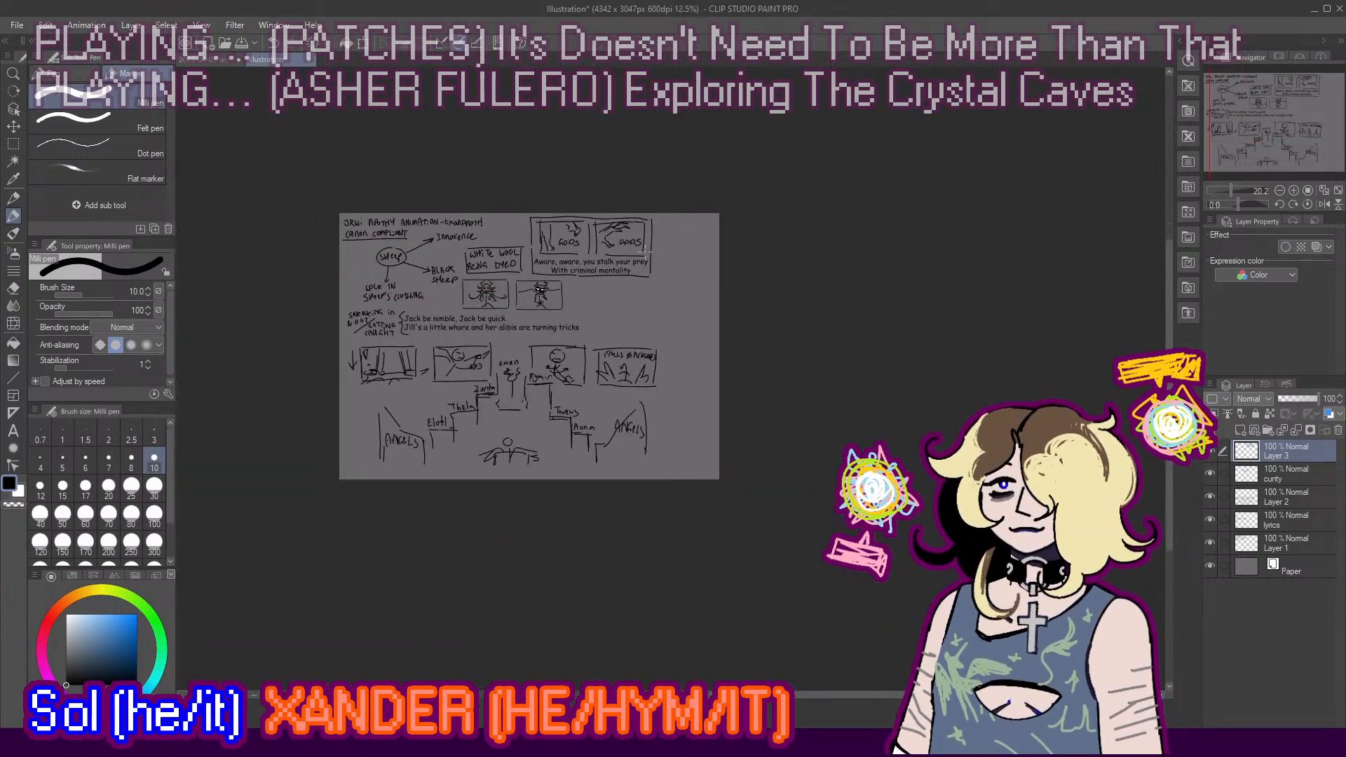
{"action": "scroll", "coordinate": [680, 225], "scroll_direction": "up", "scroll_amount": 4}
{"action": "scroll", "coordinate": [644, 268], "scroll_direction": "up", "scroll_amount": 1}
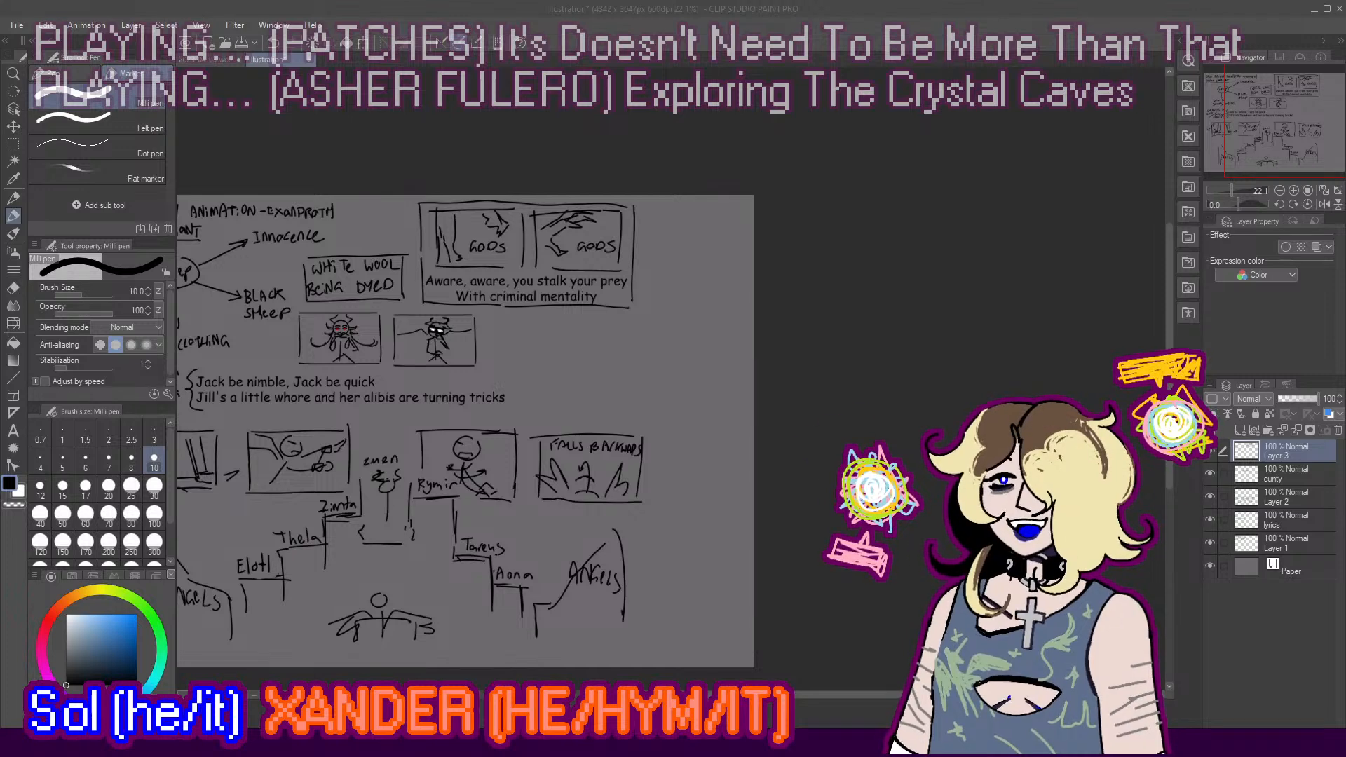
{"action": "scroll", "coordinate": [723, 444], "scroll_direction": "up", "scroll_amount": 2}
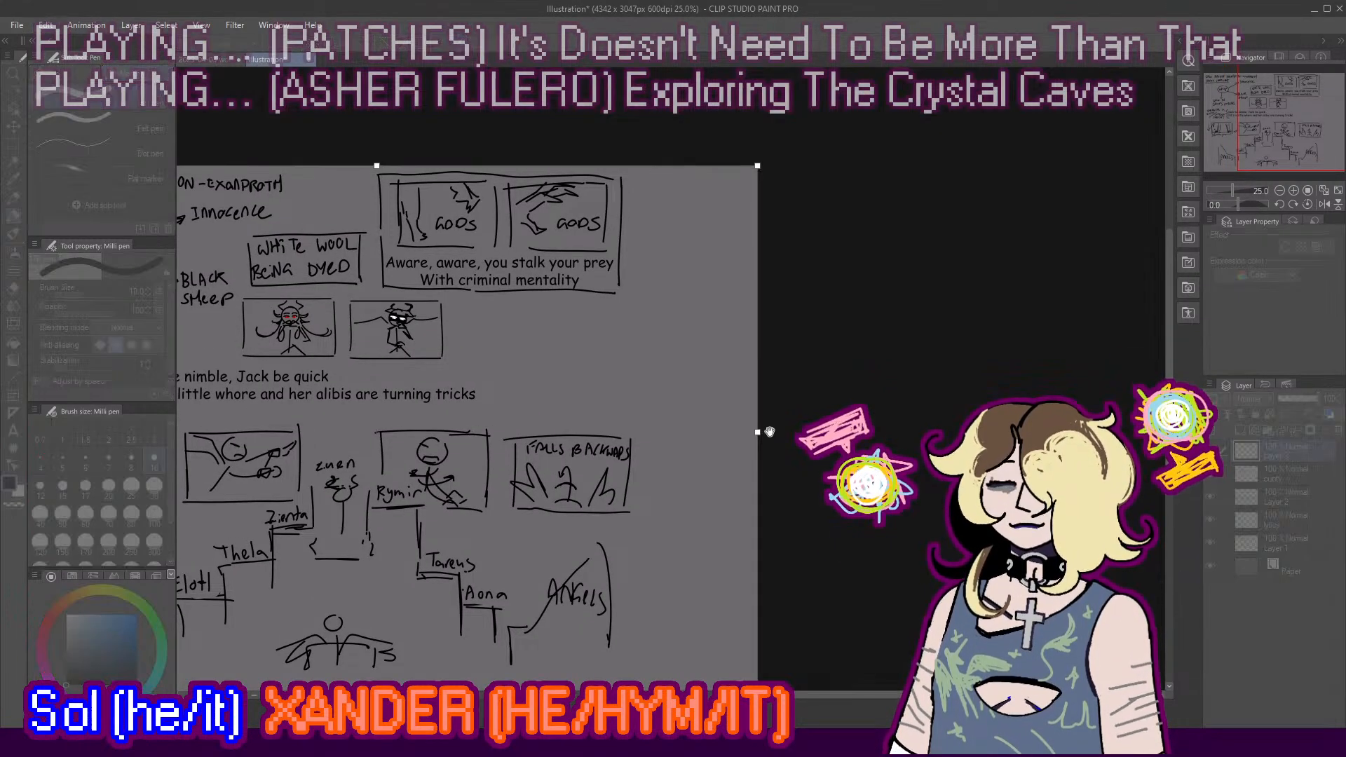
{"action": "left_click_drag", "start_coordinate": [758, 433], "coordinate": [896, 433]}
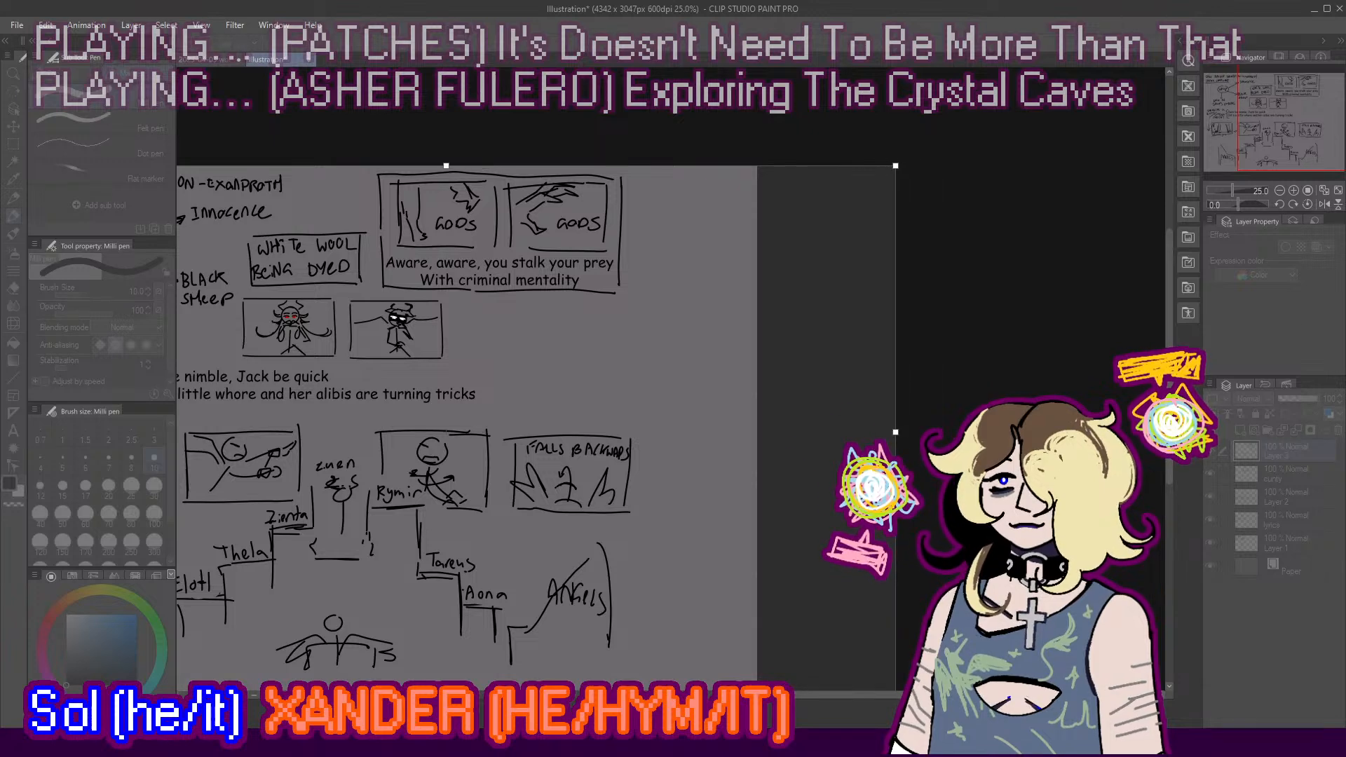
{"action": "key", "text": "Return"}
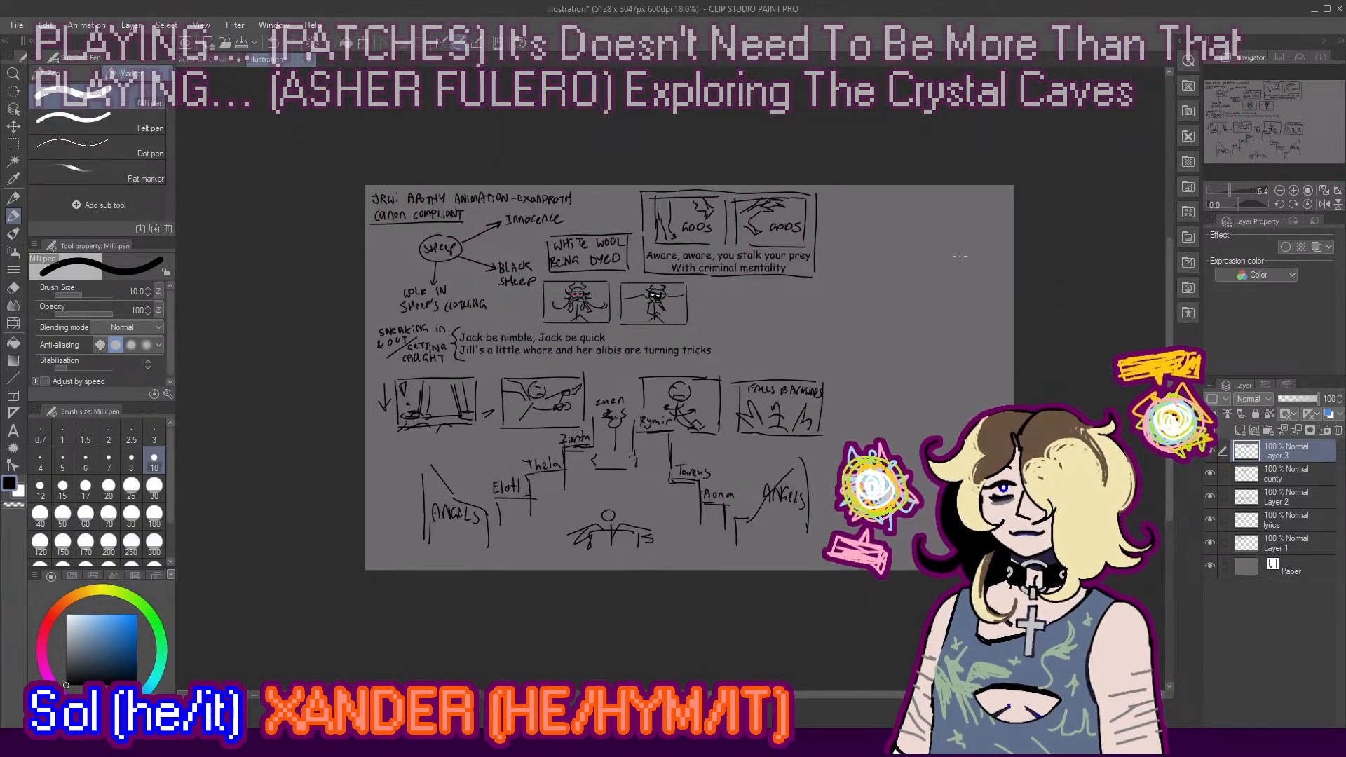
Step: Rename Layer 3 to "stalk your prey"
{"action": "scroll", "coordinate": [1044, 228], "scroll_direction": "up", "scroll_amount": 2}
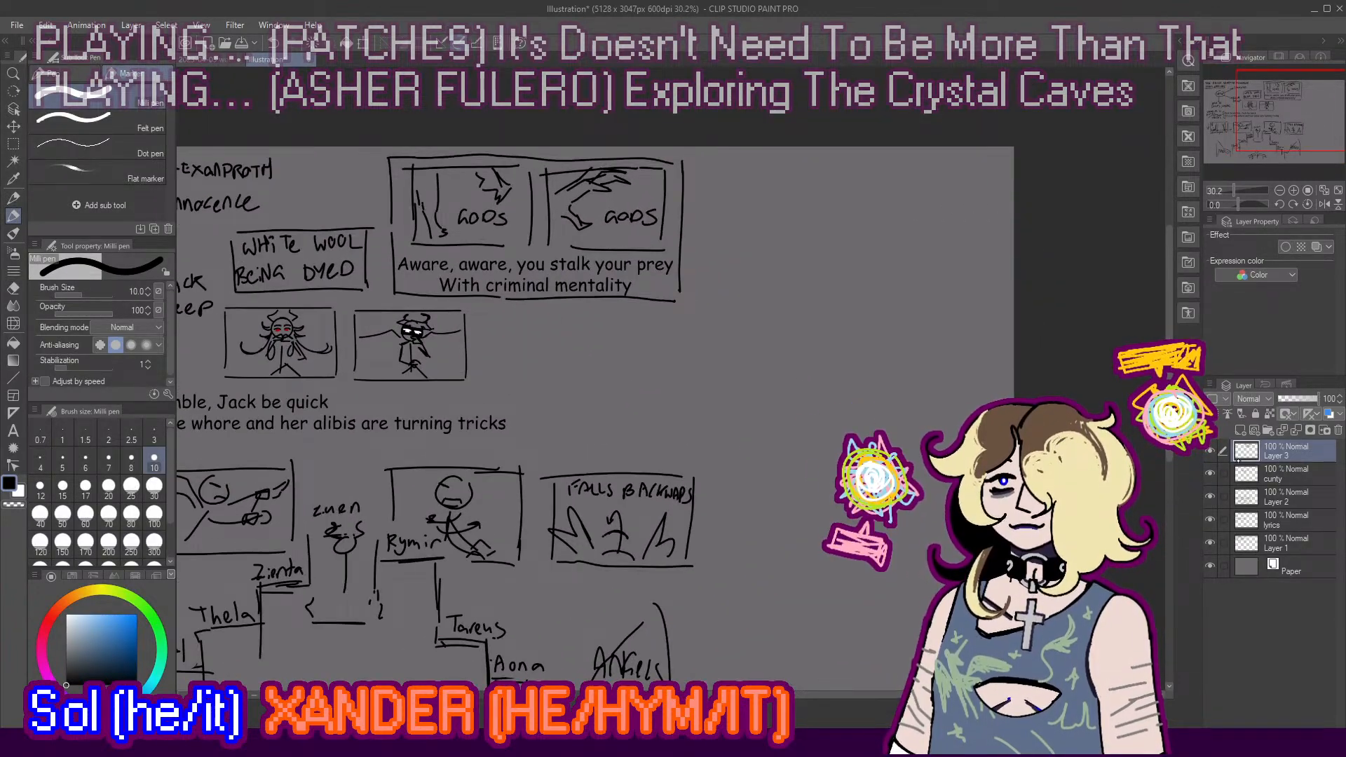
{"action": "scroll", "coordinate": [1009, 339], "scroll_direction": "up", "scroll_amount": 1}
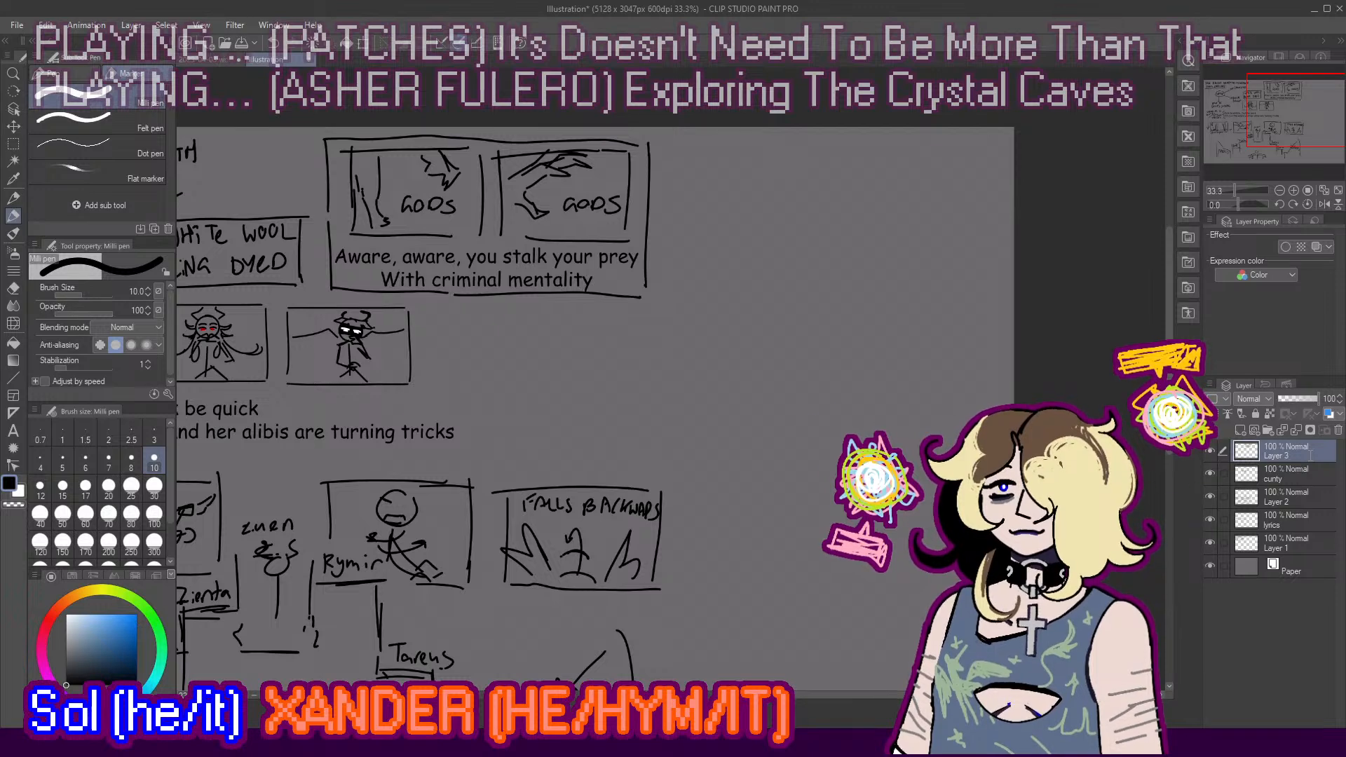
{"action": "type", "text": "stalk your pprey"}
{"action": "key", "text": "Return"}
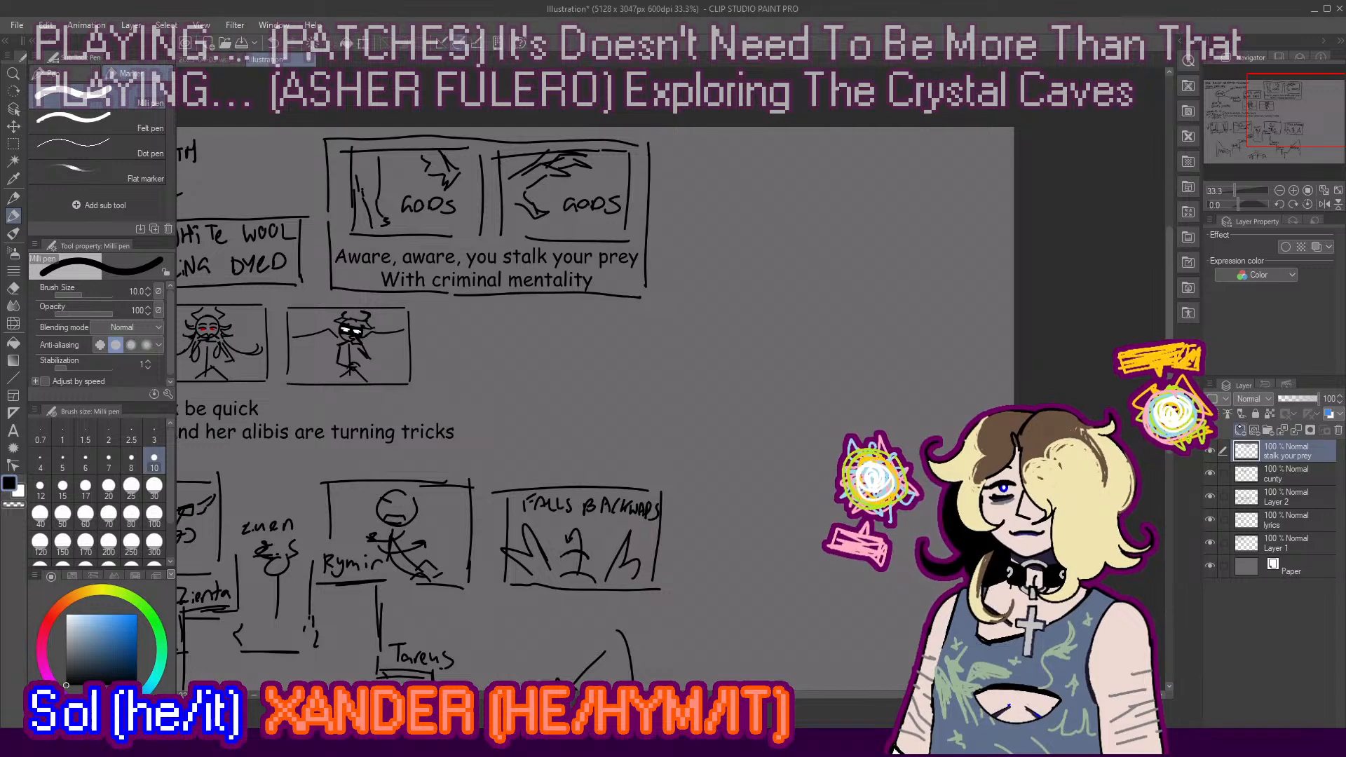
Step: Add a new layer above the "stalk your prey" layer
{"action": "left_click", "coordinate": [1239, 430]}
{"action": "scroll", "coordinate": [669, 430], "scroll_direction": "down", "scroll_amount": 1}
{"action": "scroll", "coordinate": [669, 429], "scroll_direction": "down", "scroll_amount": 1}
{"action": "scroll", "coordinate": [841, 420], "scroll_direction": "up", "scroll_amount": 3}
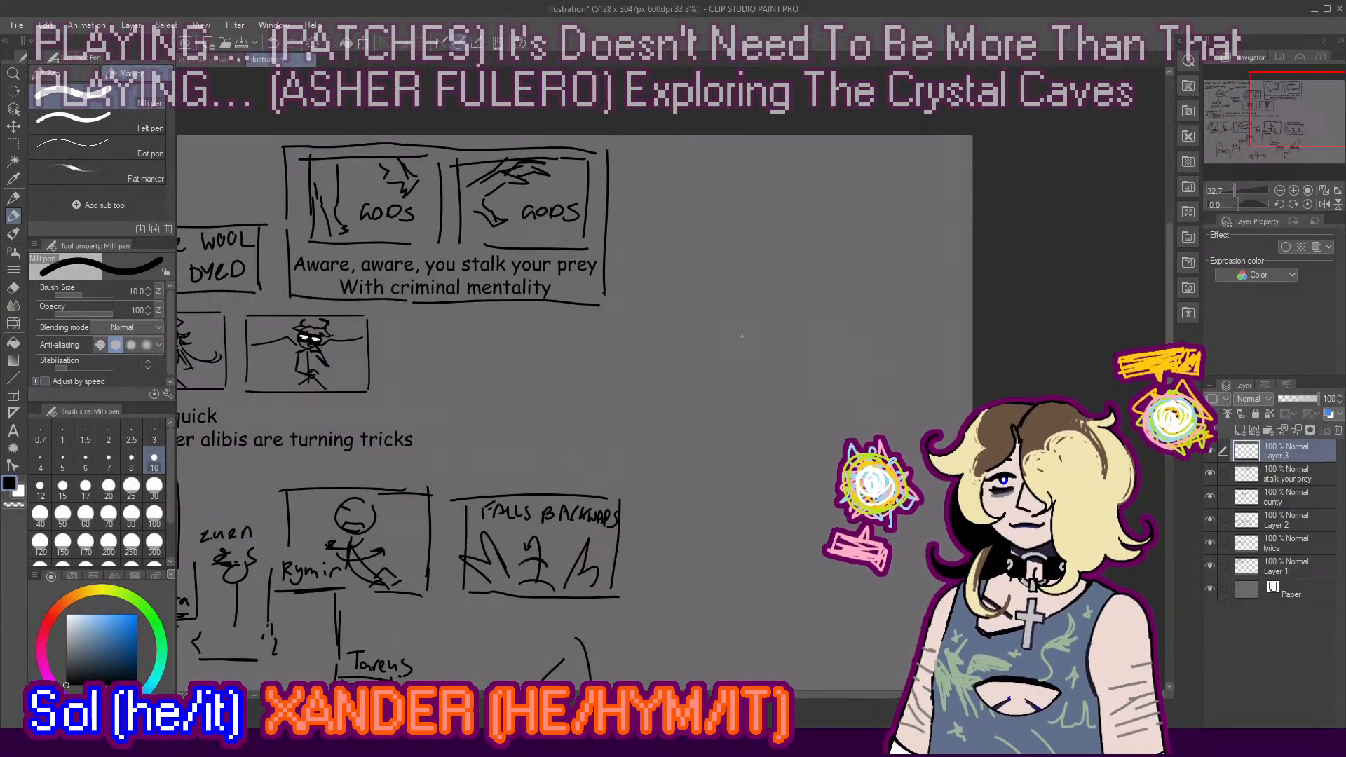
Step: Draw an empty storyboard frame with the Milli pen below the boxed "Aware, aware" lyrics, beside the frame of the white-eyed figure
{"action": "scroll", "coordinate": [672, 337], "scroll_direction": "down", "scroll_amount": 2}
{"action": "scroll", "coordinate": [886, 324], "scroll_direction": "up", "scroll_amount": 3}
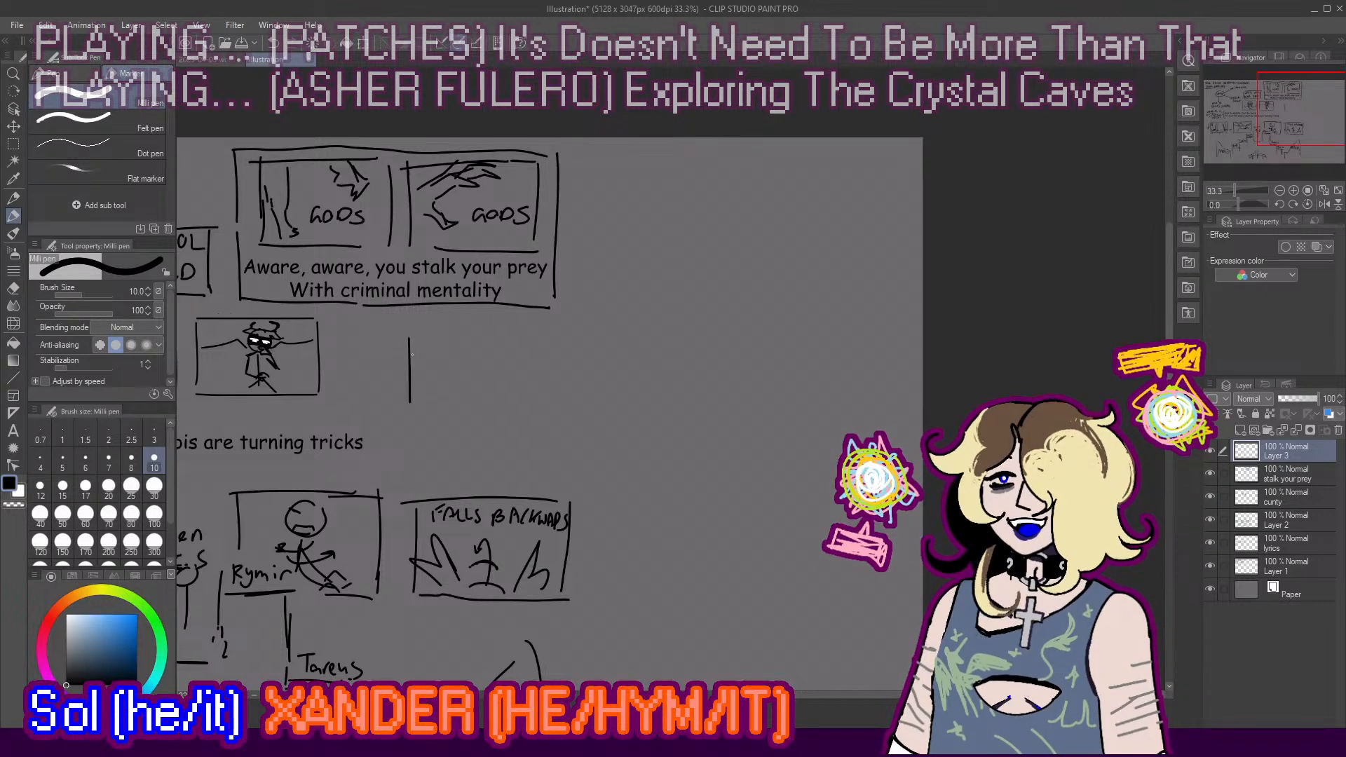
{"action": "left_click_drag", "start_coordinate": [347, 333], "coordinate": [350, 386]}
{"action": "mouse_move", "coordinate": [349, 326]}
{"action": "left_mouse_down"}
{"action": "mouse_move", "coordinate": [422, 330]}
{"action": "mouse_move", "coordinate": [351, 396]}
{"action": "mouse_move", "coordinate": [445, 331]}
{"action": "left_mouse_up"}
{"action": "key", "text": "ctrl+z"}
{"action": "key", "text": "ctrl+z"}
{"action": "key", "text": "ctrl+z"}
{"action": "mouse_move", "coordinate": [350, 328]}
{"action": "left_mouse_down"}
{"action": "mouse_move", "coordinate": [451, 321]}
{"action": "mouse_move", "coordinate": [470, 335]}
{"action": "mouse_move", "coordinate": [482, 406]}
{"action": "left_mouse_up"}
{"action": "key", "text": "ctrl+z"}
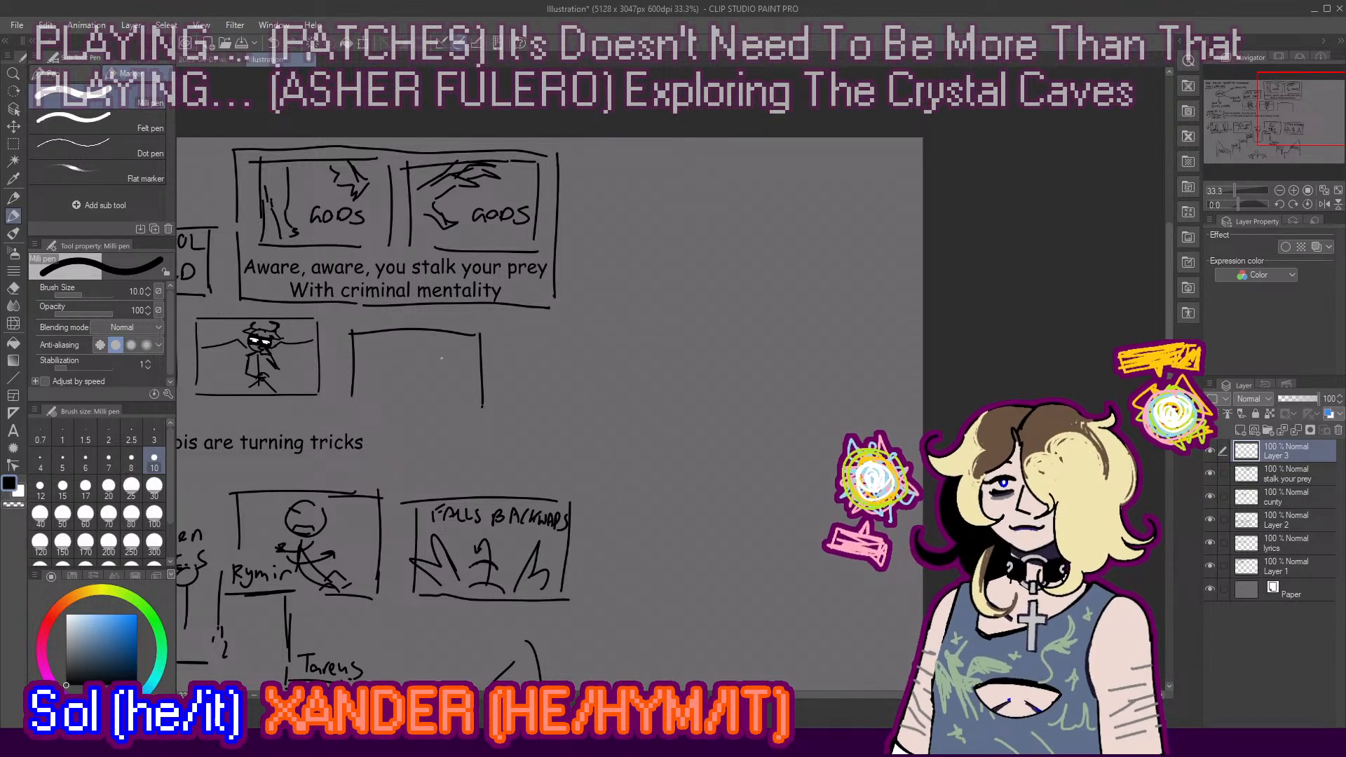
{"action": "key", "text": "ctrl+z"}
{"action": "left_click_drag", "start_coordinate": [492, 338], "coordinate": [483, 399]}
{"action": "key", "text": "ctrl+z"}
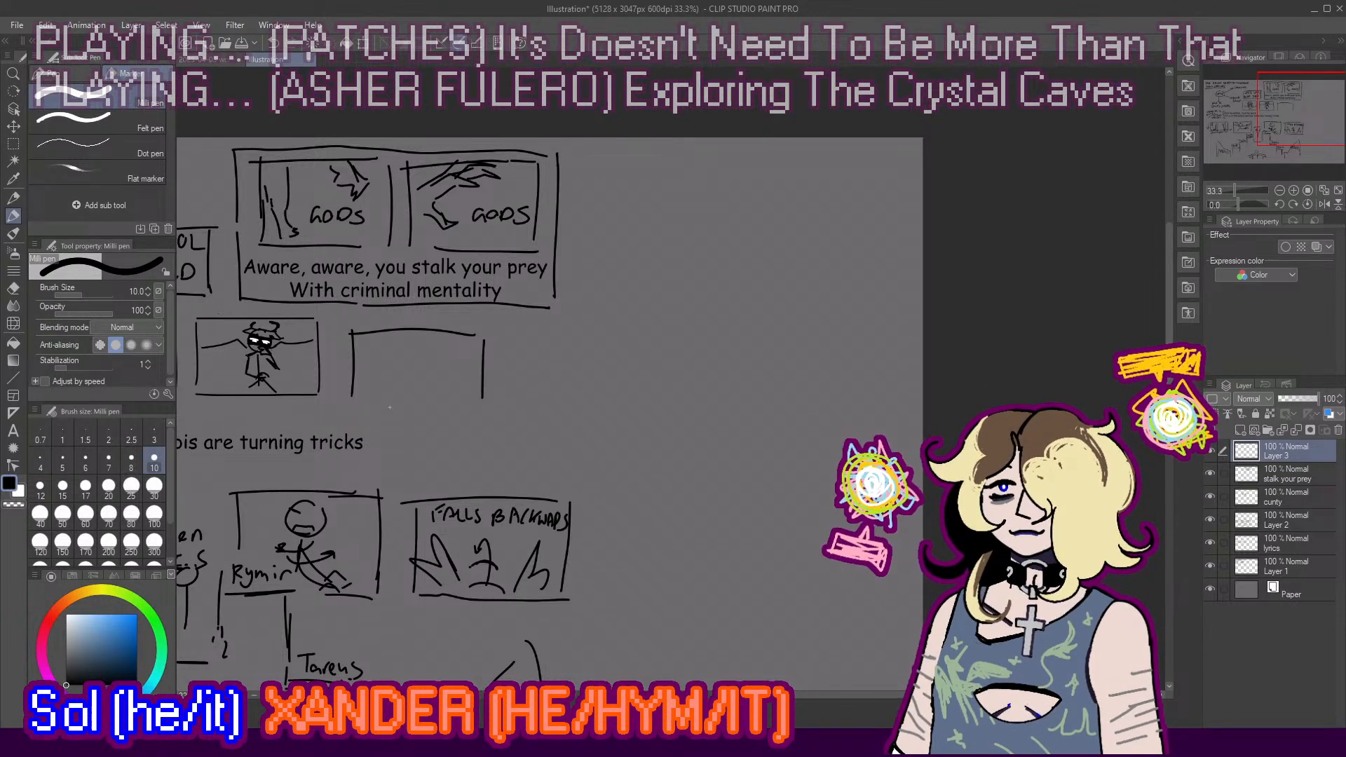
{"action": "left_click_drag", "start_coordinate": [347, 405], "coordinate": [463, 407]}
{"action": "key", "text": "ctrl+z"}
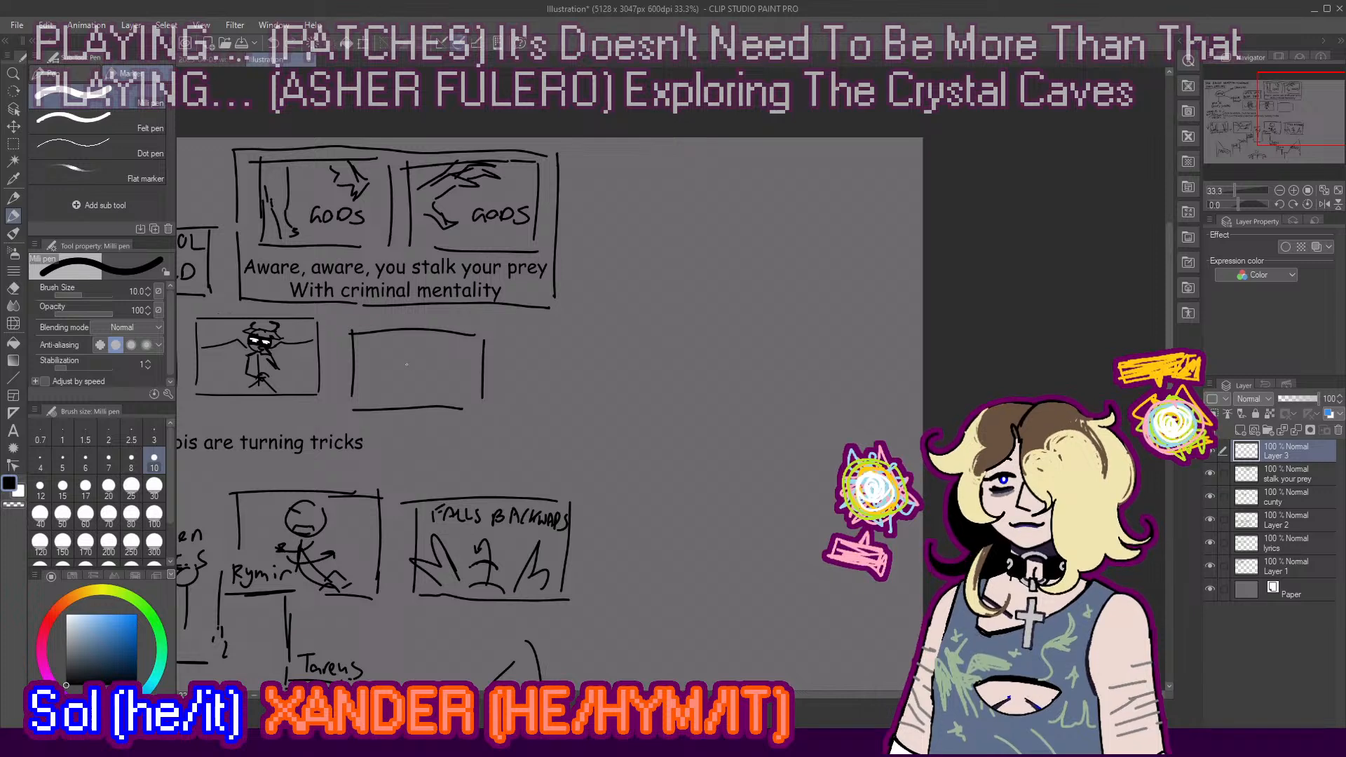
Step: Sketch two dark vertical bars flanked by wavy lines, with curved strokes above, inside the new frame
{"action": "mouse_move", "coordinate": [409, 348]}
{"action": "left_mouse_down"}
{"action": "mouse_move", "coordinate": [356, 335]}
{"action": "mouse_move", "coordinate": [403, 372]}
{"action": "mouse_move", "coordinate": [485, 340]}
{"action": "mouse_move", "coordinate": [429, 374]}
{"action": "mouse_move", "coordinate": [465, 375]}
{"action": "mouse_move", "coordinate": [403, 406]}
{"action": "mouse_move", "coordinate": [409, 385]}
{"action": "mouse_move", "coordinate": [410, 406]}
{"action": "mouse_move", "coordinate": [424, 405]}
{"action": "mouse_move", "coordinate": [401, 415]}
{"action": "left_mouse_up"}
{"action": "key", "text": "ctrl+z"}
{"action": "key", "text": "ctrl+z"}
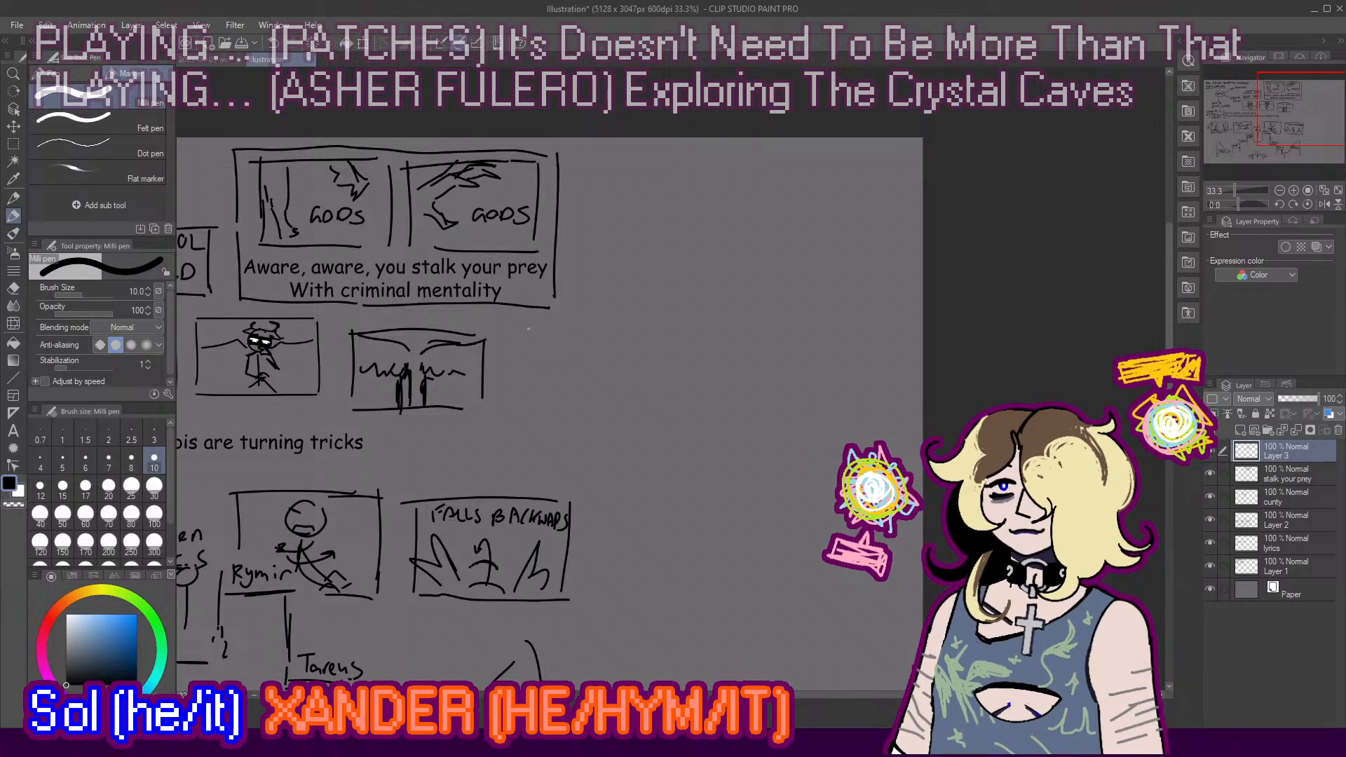
Step: Draw another empty storyboard frame to the right of the frame with the wavy lines and dark bars
{"action": "mouse_move", "coordinate": [520, 336]}
{"action": "left_mouse_down"}
{"action": "mouse_move", "coordinate": [517, 400]}
{"action": "mouse_move", "coordinate": [603, 330]}
{"action": "mouse_move", "coordinate": [511, 403]}
{"action": "left_mouse_up"}
{"action": "key", "text": "ctrl+z"}
{"action": "key", "text": "ctrl+z"}
{"action": "left_click_drag", "start_coordinate": [506, 346], "coordinate": [626, 341]}
{"action": "key", "text": "ctrl+z"}
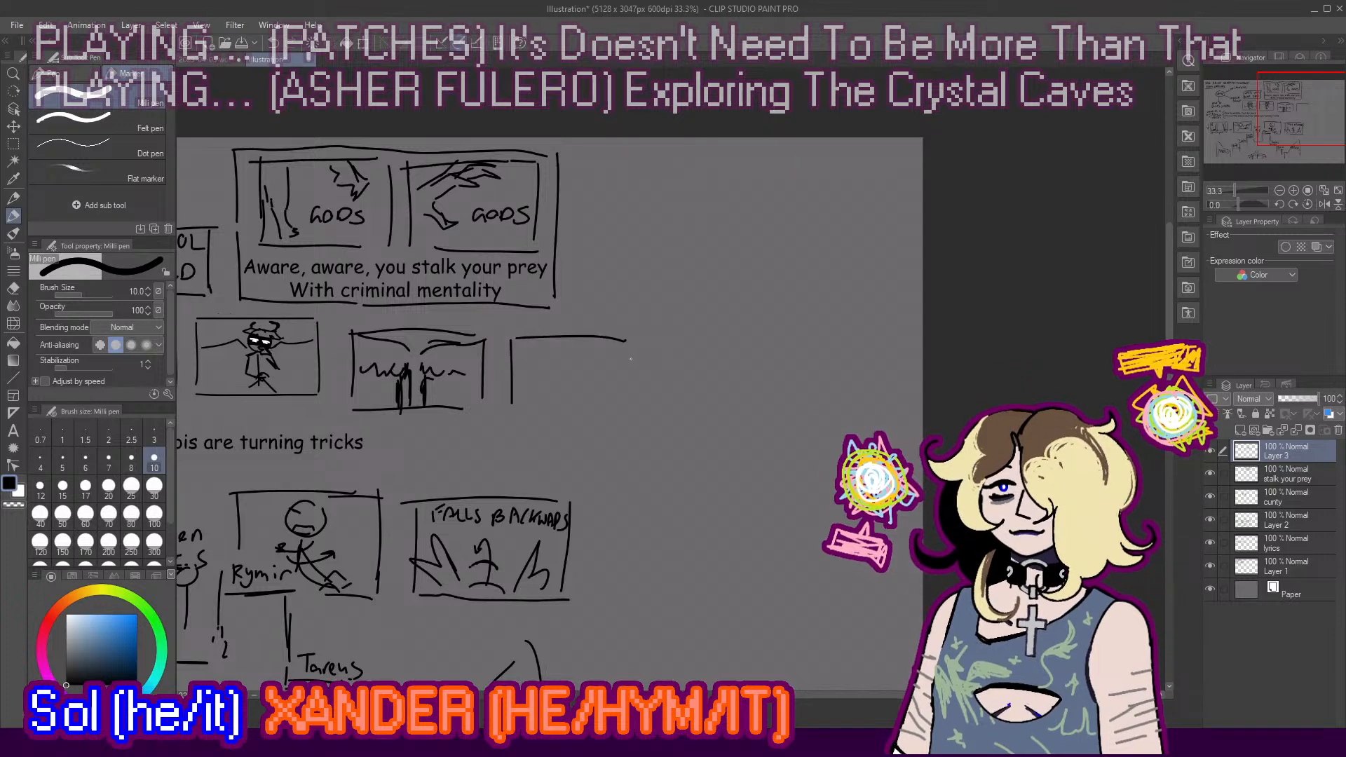
{"action": "key", "text": "ctrl+z"}
{"action": "mouse_move", "coordinate": [518, 337]}
{"action": "left_mouse_down"}
{"action": "mouse_move", "coordinate": [625, 335]}
{"action": "mouse_move", "coordinate": [618, 409]}
{"action": "left_mouse_up"}
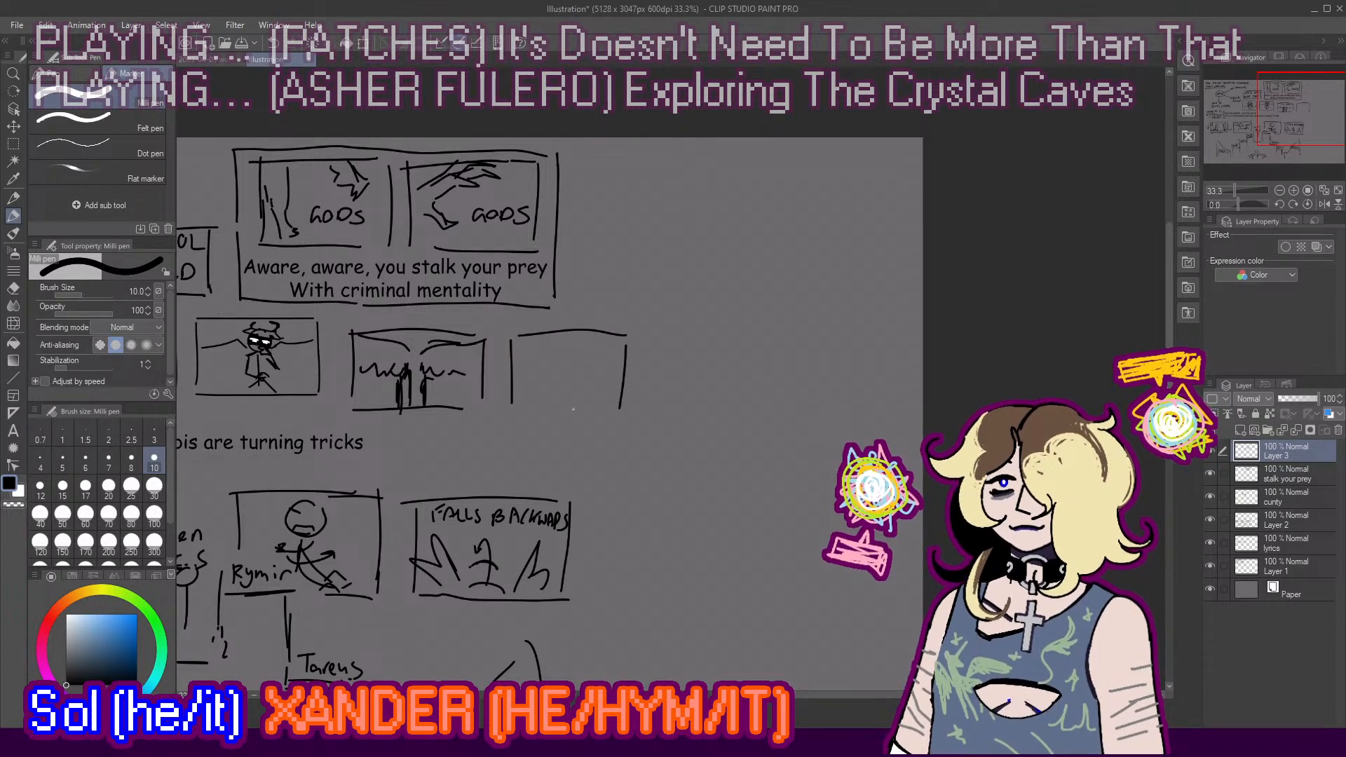
{"action": "key", "text": "ctrl+z"}
{"action": "left_click_drag", "start_coordinate": [507, 409], "coordinate": [597, 408]}
{"action": "mouse_move", "coordinate": [630, 342]}
{"action": "left_mouse_down"}
{"action": "mouse_move", "coordinate": [629, 396]}
{"action": "mouse_move", "coordinate": [595, 410]}
{"action": "left_mouse_up"}
Step: Sketch a dark, scribbled group of figures with diagonal lines running down from it inside this frame
{"action": "mouse_move", "coordinate": [547, 339]}
{"action": "left_mouse_down"}
{"action": "mouse_move", "coordinate": [587, 342]}
{"action": "mouse_move", "coordinate": [574, 332]}
{"action": "left_mouse_up"}
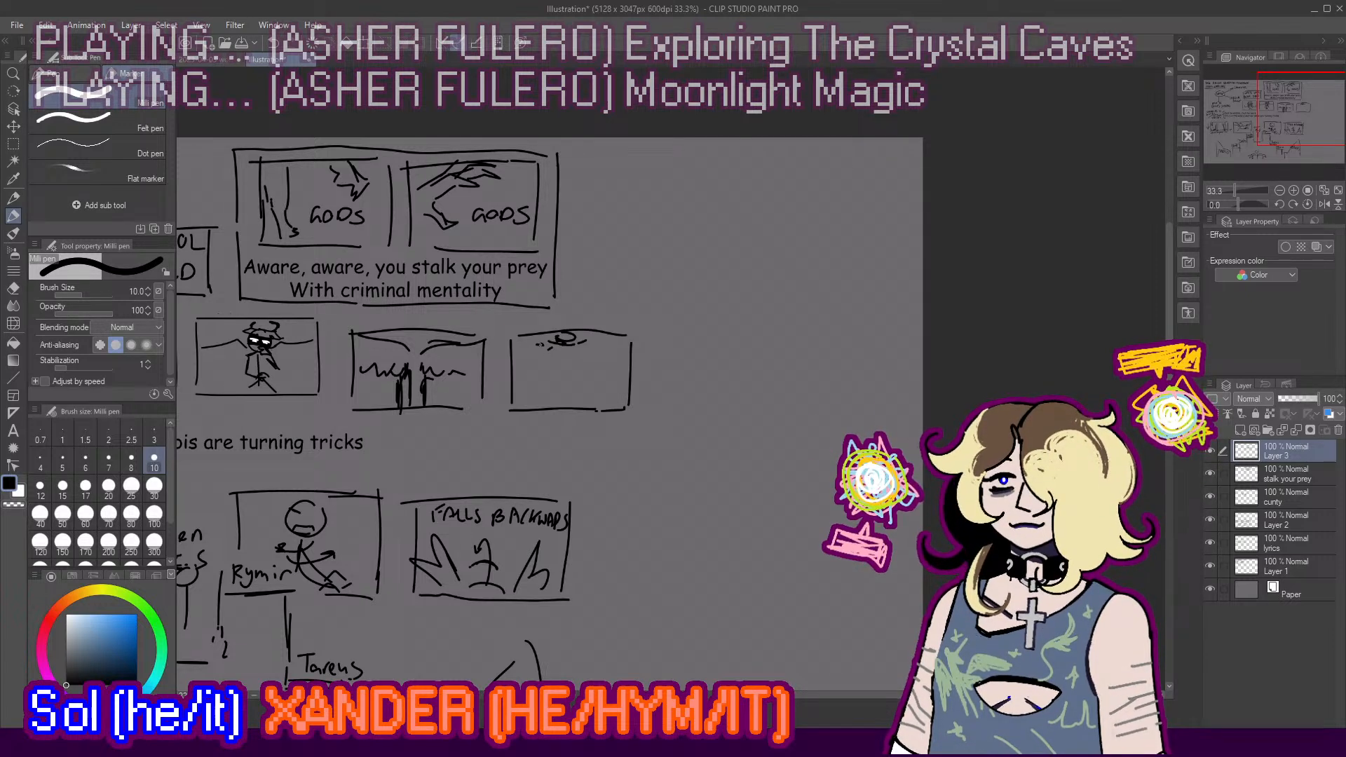
{"action": "mouse_move", "coordinate": [541, 340]}
{"action": "left_mouse_down"}
{"action": "mouse_move", "coordinate": [519, 342]}
{"action": "mouse_move", "coordinate": [549, 365]}
{"action": "mouse_move", "coordinate": [530, 391]}
{"action": "mouse_move", "coordinate": [525, 356]}
{"action": "mouse_move", "coordinate": [549, 361]}
{"action": "left_mouse_up"}
{"action": "key", "text": "ctrl+z"}
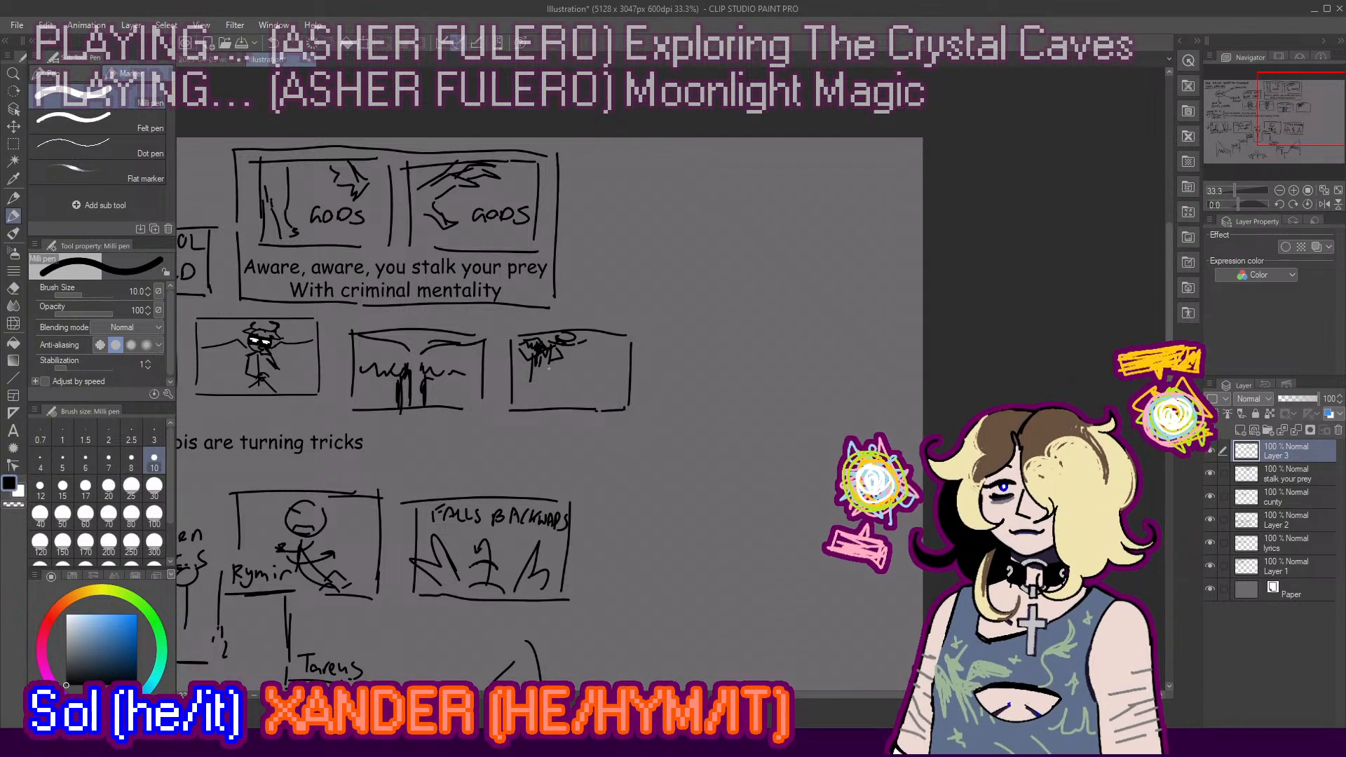
{"action": "mouse_move", "coordinate": [581, 347]}
{"action": "left_mouse_down"}
{"action": "mouse_move", "coordinate": [517, 372]}
{"action": "mouse_move", "coordinate": [534, 361]}
{"action": "mouse_move", "coordinate": [537, 381]}
{"action": "mouse_move", "coordinate": [595, 390]}
{"action": "mouse_move", "coordinate": [596, 402]}
{"action": "mouse_move", "coordinate": [519, 394]}
{"action": "left_mouse_up"}
{"action": "key", "text": "ctrl+z"}
{"action": "key", "text": "ctrl+z"}
{"action": "key", "text": "ctrl+z"}
{"action": "key", "text": "ctrl+z"}
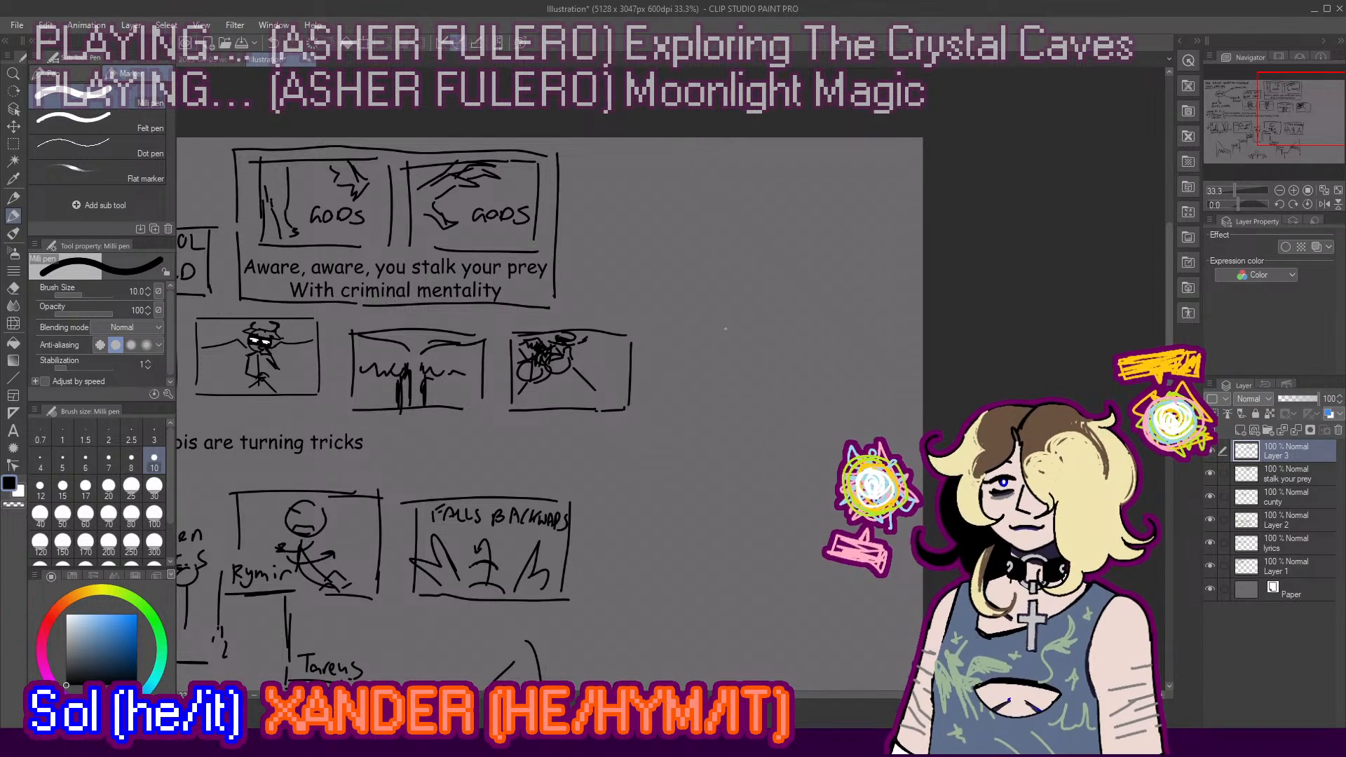
Step: Draw a third empty storyboard frame to the right of the frame with the scribbled figures
{"action": "left_click_drag", "start_coordinate": [663, 340], "coordinate": [658, 405]}
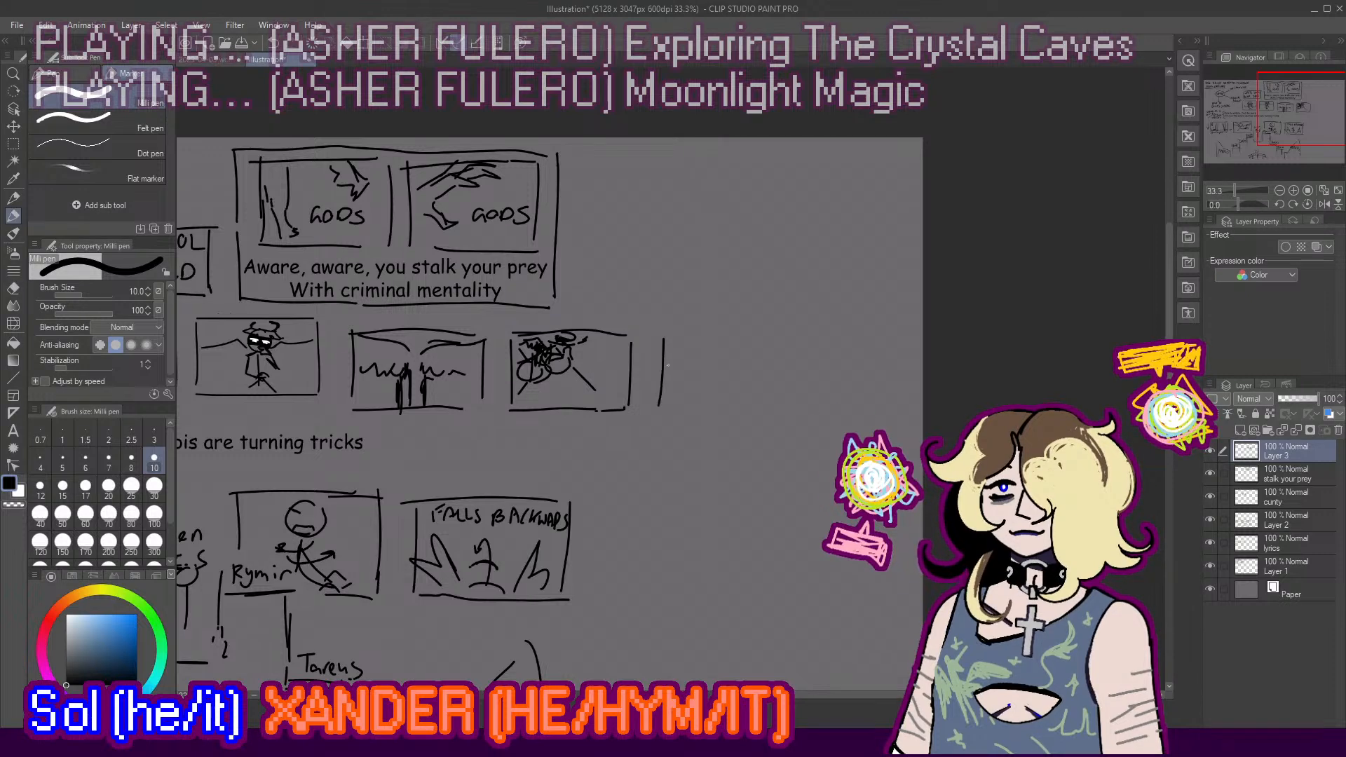
{"action": "key", "text": "ctrl+z"}
{"action": "left_click_drag", "start_coordinate": [661, 335], "coordinate": [659, 392]}
{"action": "key", "text": "ctrl+z"}
{"action": "mouse_move", "coordinate": [656, 336]}
{"action": "left_mouse_down"}
{"action": "mouse_move", "coordinate": [656, 406]}
{"action": "mouse_move", "coordinate": [768, 335]}
{"action": "left_mouse_up"}
{"action": "key", "text": "ctrl+z"}
{"action": "key", "text": "ctrl+z"}
{"action": "mouse_move", "coordinate": [656, 339]}
{"action": "left_mouse_down"}
{"action": "mouse_move", "coordinate": [777, 337]}
{"action": "mouse_move", "coordinate": [776, 413]}
{"action": "left_mouse_up"}
{"action": "left_click_drag", "start_coordinate": [664, 416], "coordinate": [774, 414]}
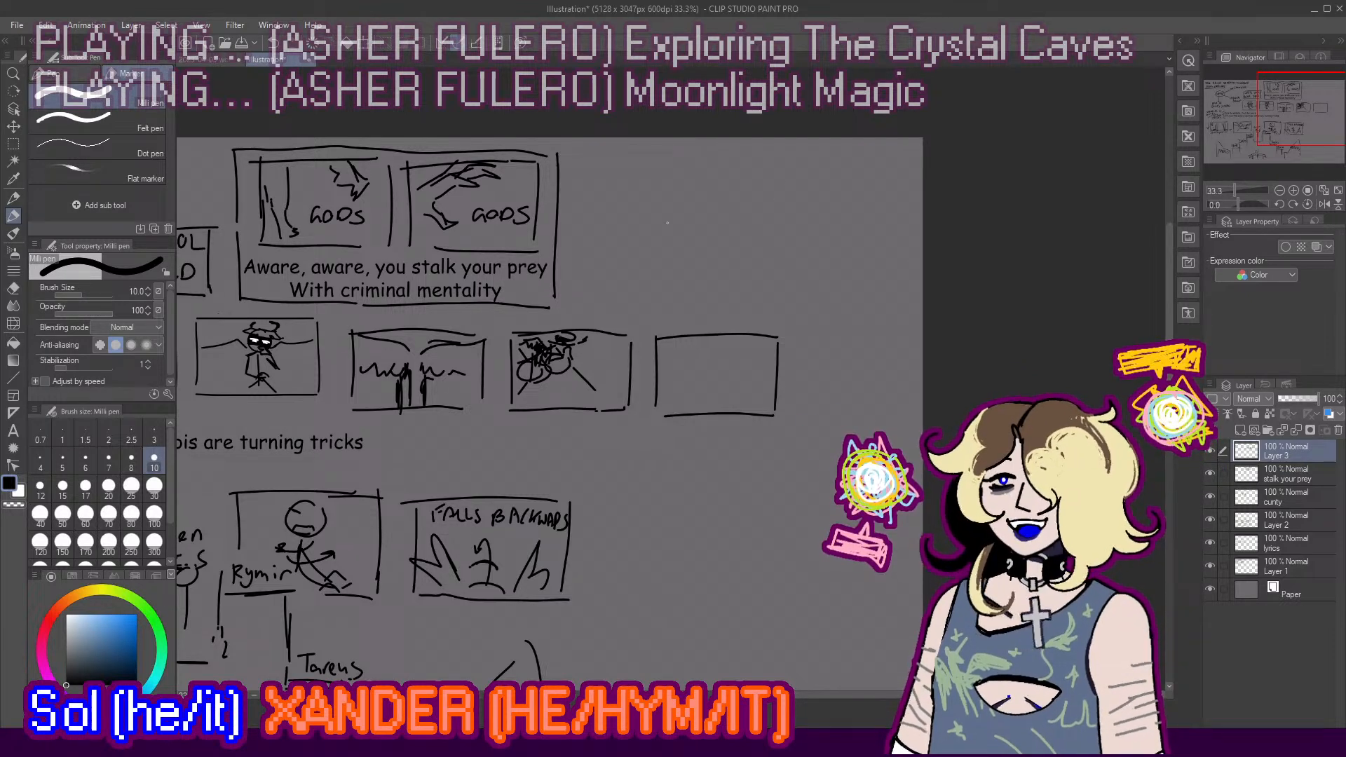
Step: Sketch a round shape with a shaded arm on its left and small jagged details on its right in the third frame
{"action": "mouse_move", "coordinate": [687, 367]}
{"action": "left_mouse_down"}
{"action": "mouse_move", "coordinate": [719, 375]}
{"action": "mouse_move", "coordinate": [735, 349]}
{"action": "left_mouse_up"}
{"action": "key", "text": "ctrl+z"}
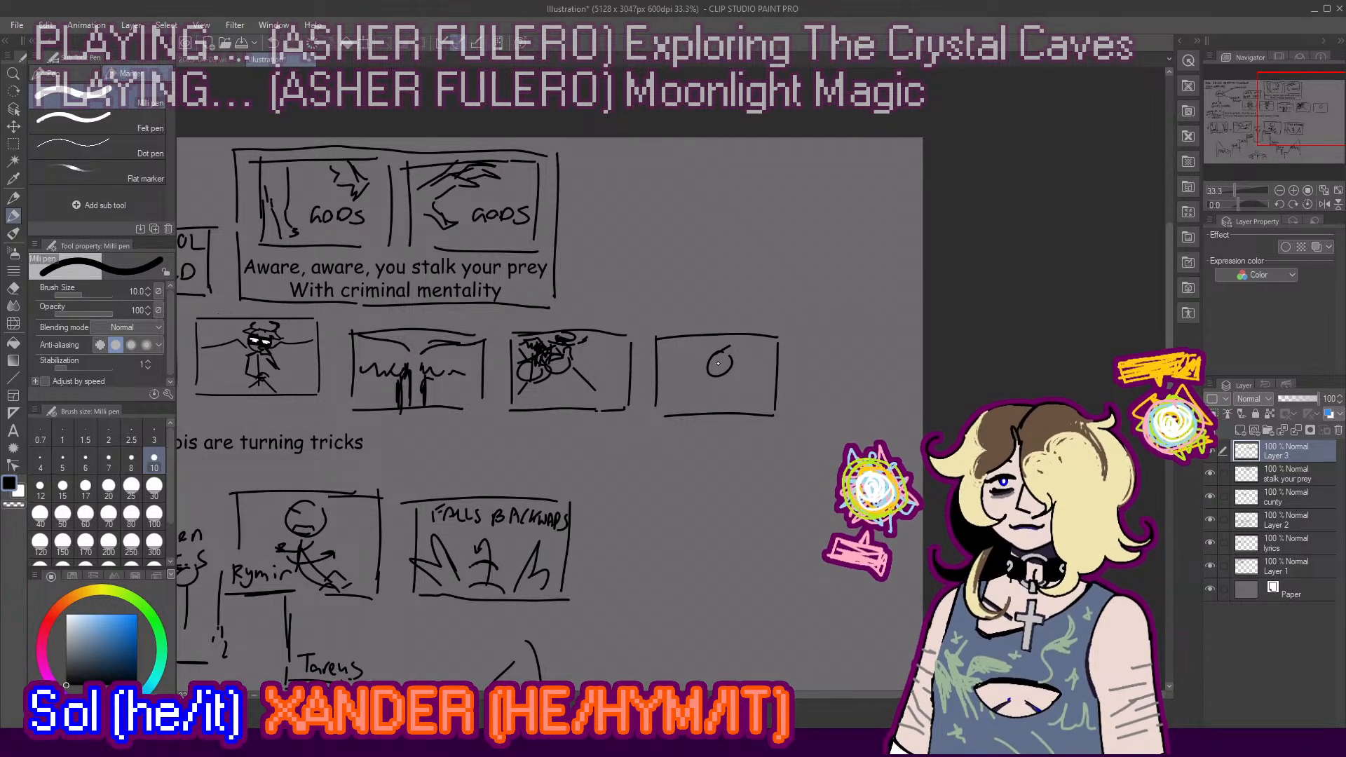
{"action": "key", "text": "ctrl+z"}
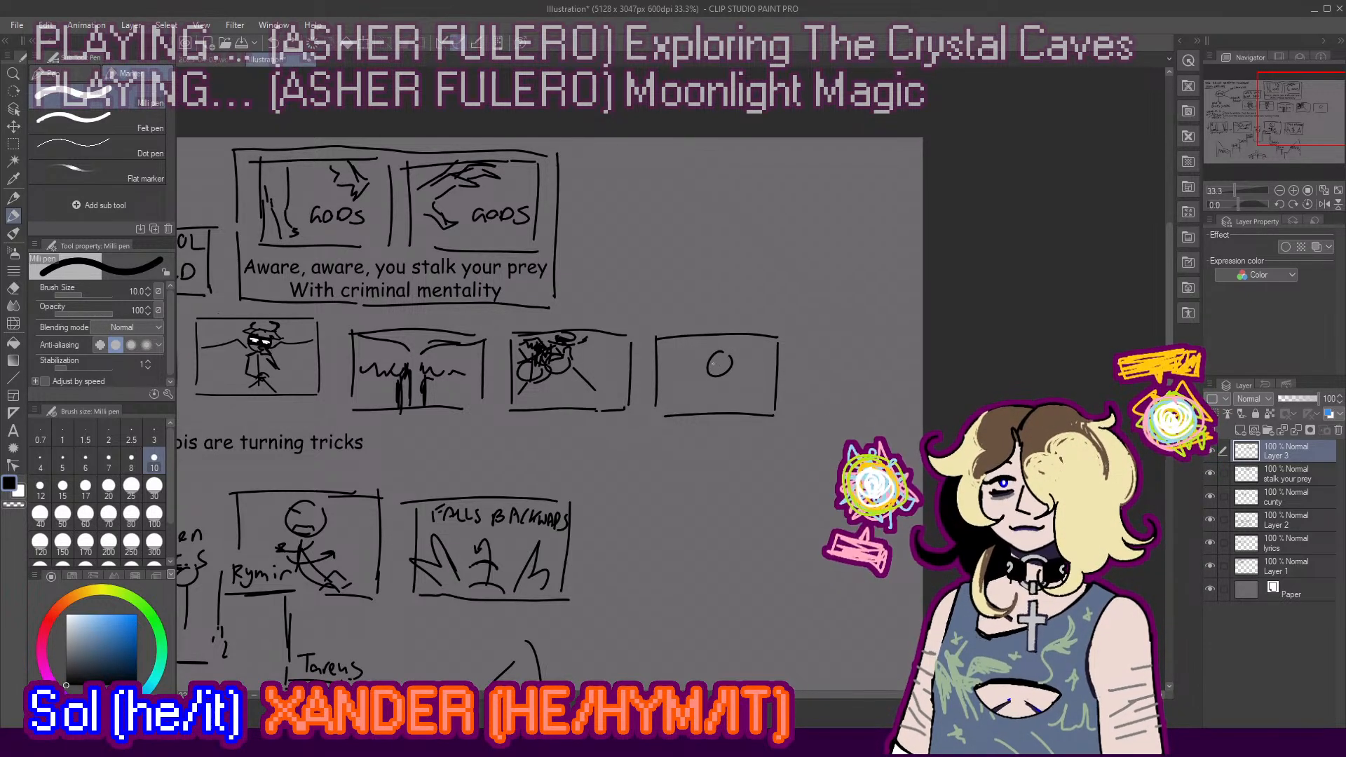
{"action": "mouse_move", "coordinate": [704, 363]}
{"action": "left_mouse_down"}
{"action": "mouse_move", "coordinate": [669, 378]}
{"action": "mouse_move", "coordinate": [682, 386]}
{"action": "mouse_move", "coordinate": [659, 373]}
{"action": "mouse_move", "coordinate": [678, 386]}
{"action": "left_mouse_up"}
{"action": "key", "text": "ctrl+z"}
{"action": "key", "text": "ctrl+z"}
{"action": "key", "text": "ctrl+z"}
{"action": "mouse_move", "coordinate": [675, 379]}
{"action": "left_mouse_down"}
{"action": "mouse_move", "coordinate": [704, 368]}
{"action": "mouse_move", "coordinate": [662, 399]}
{"action": "left_mouse_up"}
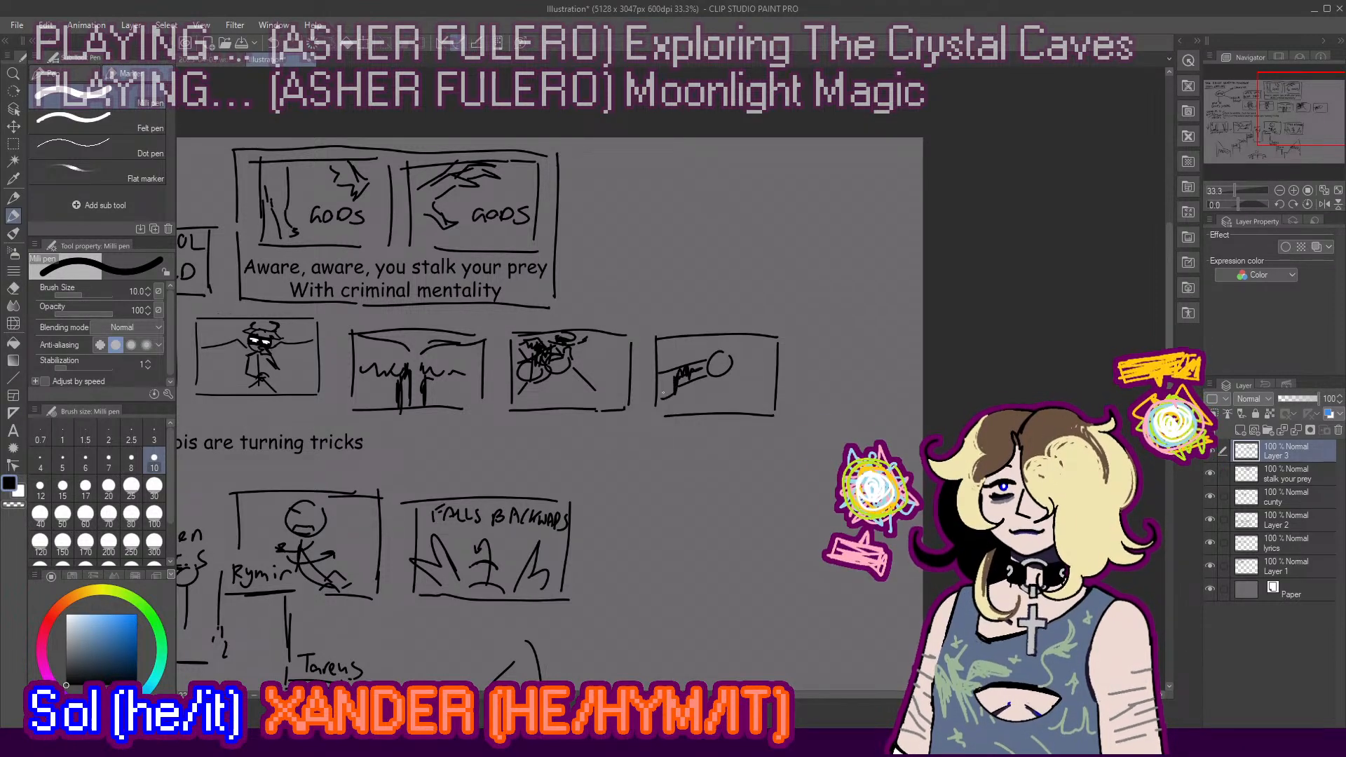
{"action": "mouse_move", "coordinate": [712, 357]}
{"action": "left_mouse_down"}
{"action": "mouse_move", "coordinate": [734, 349]}
{"action": "mouse_move", "coordinate": [735, 371]}
{"action": "mouse_move", "coordinate": [745, 343]}
{"action": "mouse_move", "coordinate": [742, 382]}
{"action": "mouse_move", "coordinate": [731, 377]}
{"action": "left_mouse_up"}
{"action": "key", "text": "ctrl+z"}
{"action": "key", "text": "ctrl+z"}
{"action": "key", "text": "ctrl+z"}
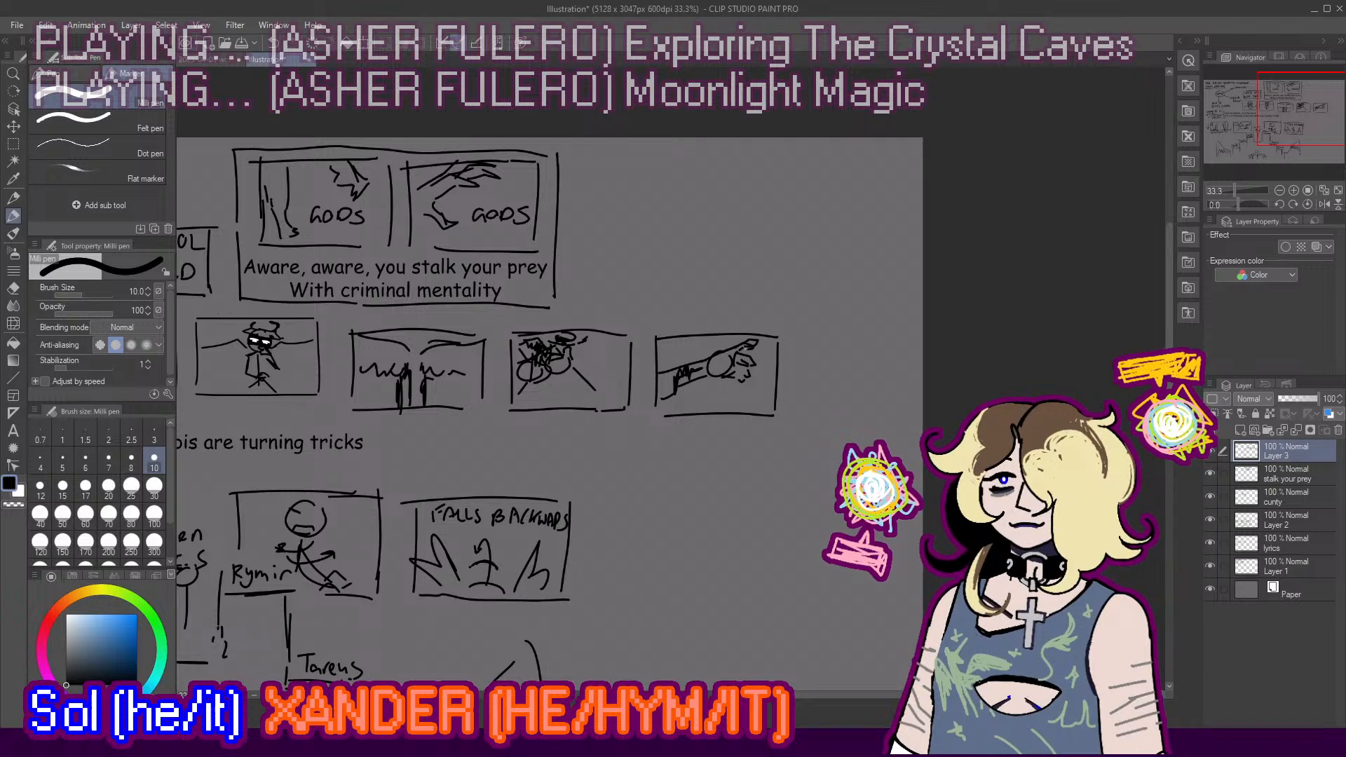
Step: Add a darkly shaded figure at the left side of the third frame, over the sketched arm
{"action": "left_click", "coordinate": [13, 287]}
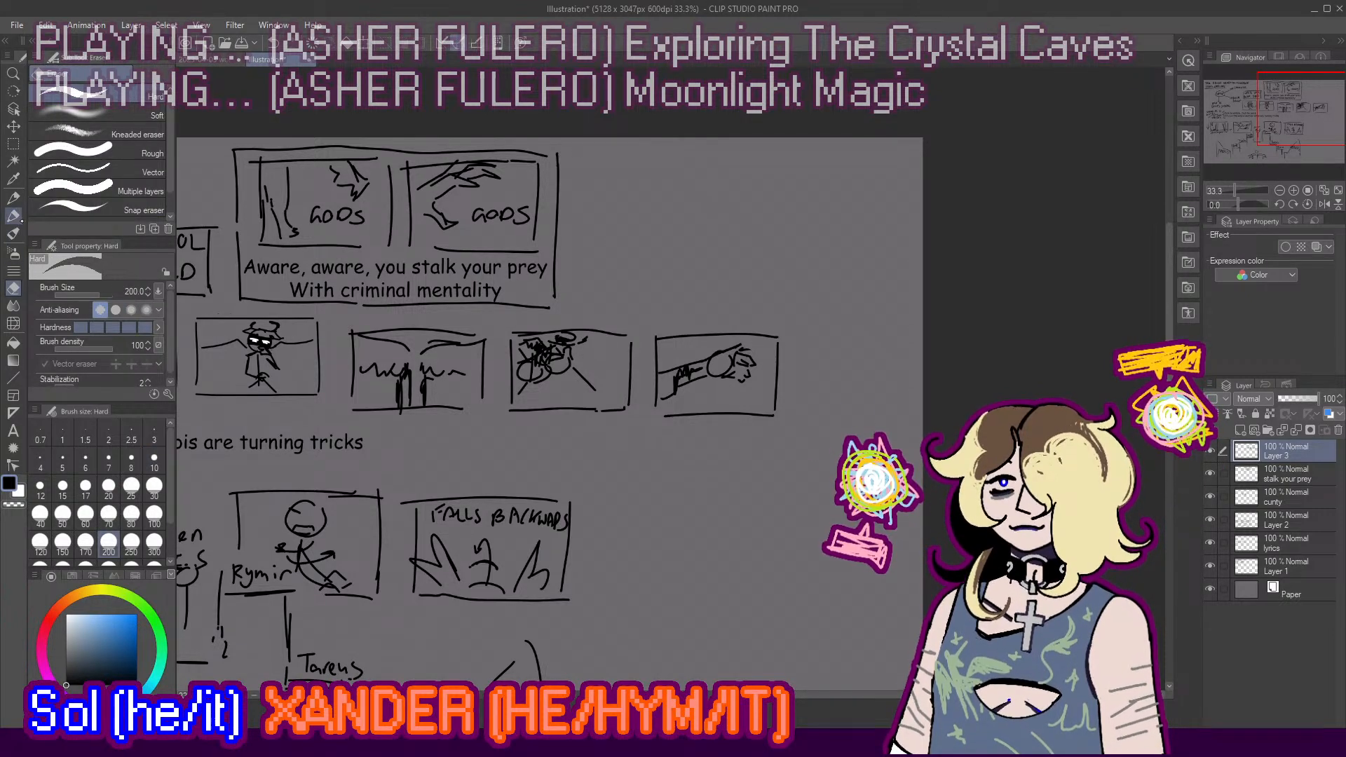
{"action": "left_click", "coordinate": [12, 215]}
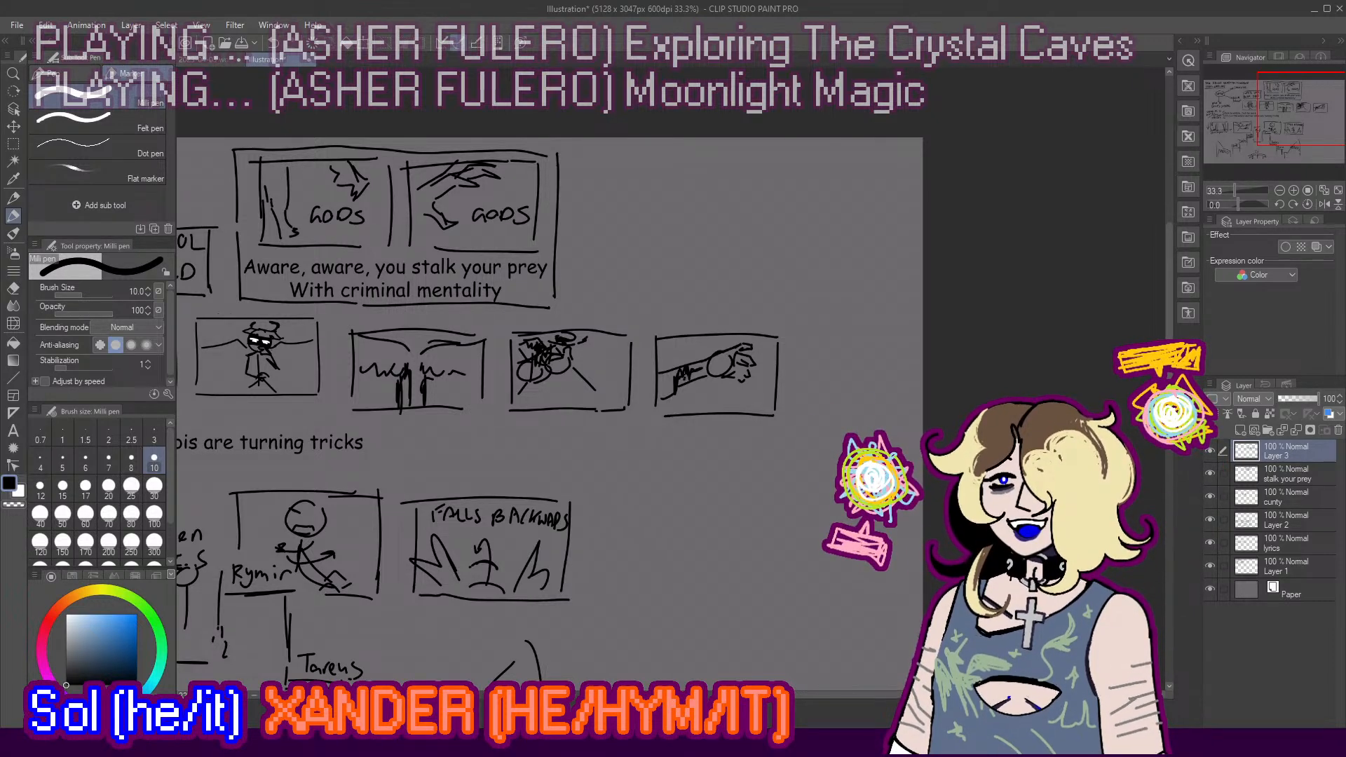
{"action": "left_click_drag", "start_coordinate": [684, 375], "coordinate": [697, 385]}
{"action": "key", "text": "ctrl+z"}
{"action": "key", "text": "ctrl+z"}
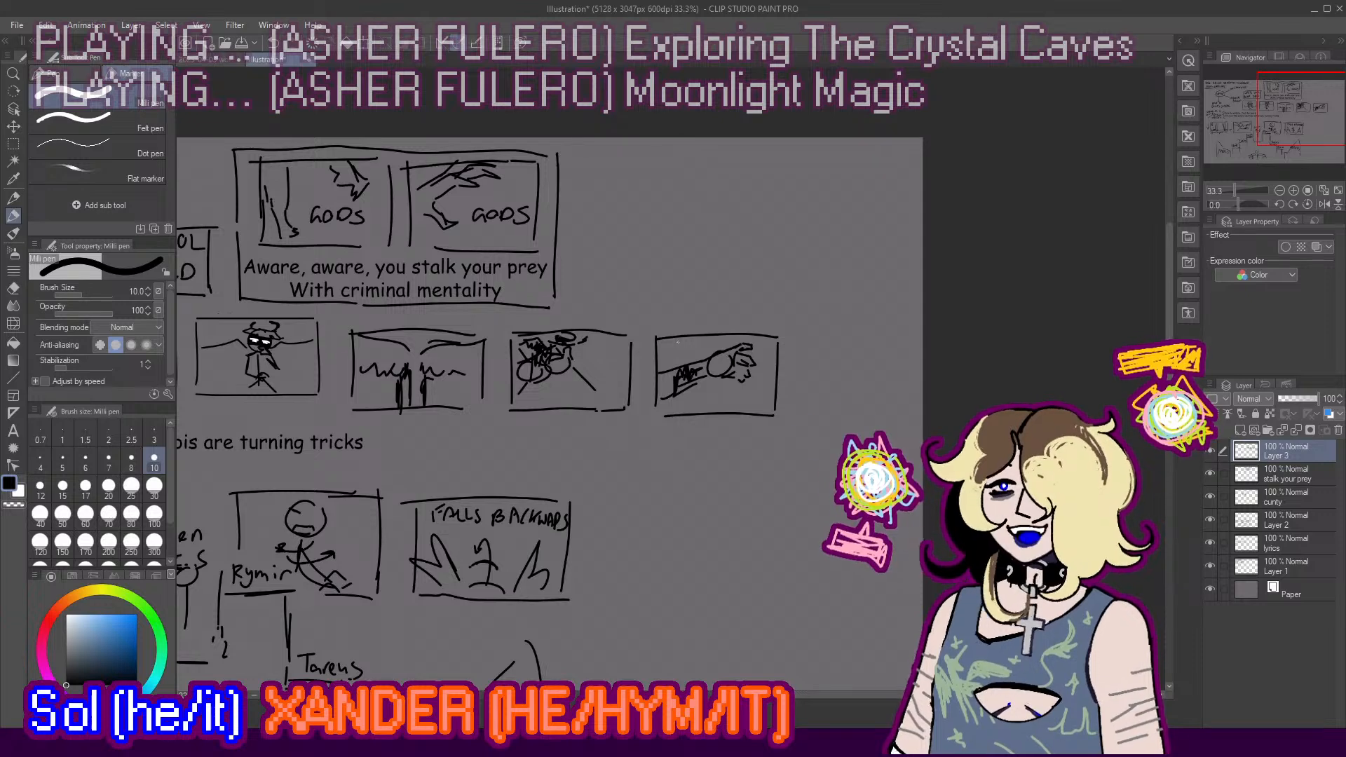
{"action": "mouse_move", "coordinate": [685, 356]}
{"action": "left_mouse_down"}
{"action": "mouse_move", "coordinate": [695, 367]}
{"action": "mouse_move", "coordinate": [682, 355]}
{"action": "mouse_move", "coordinate": [666, 369]}
{"action": "mouse_move", "coordinate": [702, 379]}
{"action": "mouse_move", "coordinate": [683, 407]}
{"action": "left_mouse_up"}
{"action": "key", "text": "ctrl+z"}
{"action": "left_click_drag", "start_coordinate": [688, 393], "coordinate": [679, 405]}
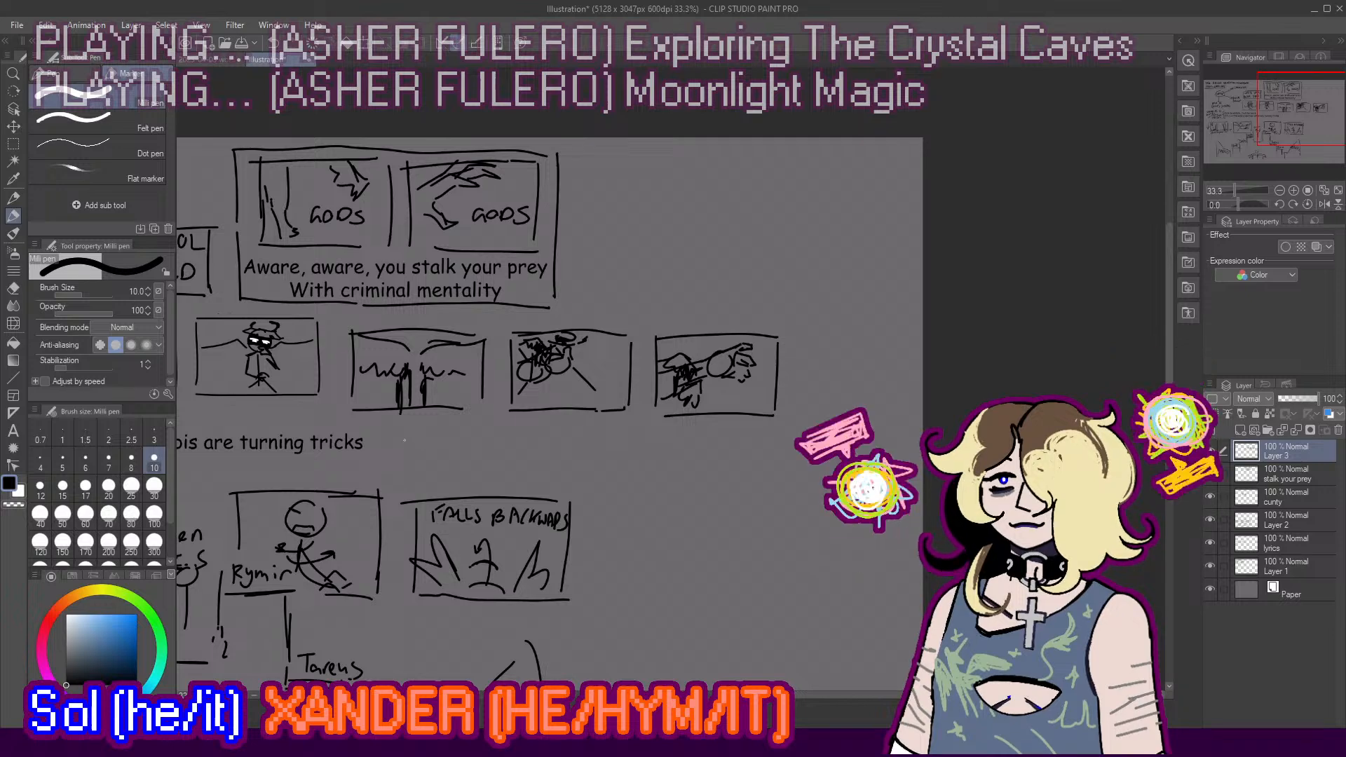
Step: Draw a smaller storyboard frame directly above the "FALLS BACKWARDS" frame
{"action": "key", "text": "ctrl+z"}
{"action": "mouse_move", "coordinate": [405, 440]}
{"action": "left_mouse_down"}
{"action": "mouse_move", "coordinate": [406, 485]}
{"action": "mouse_move", "coordinate": [509, 428]}
{"action": "mouse_move", "coordinate": [512, 484]}
{"action": "left_mouse_up"}
{"action": "key", "text": "ctrl+z"}
{"action": "key", "text": "ctrl+z"}
{"action": "left_click_drag", "start_coordinate": [513, 427], "coordinate": [514, 483]}
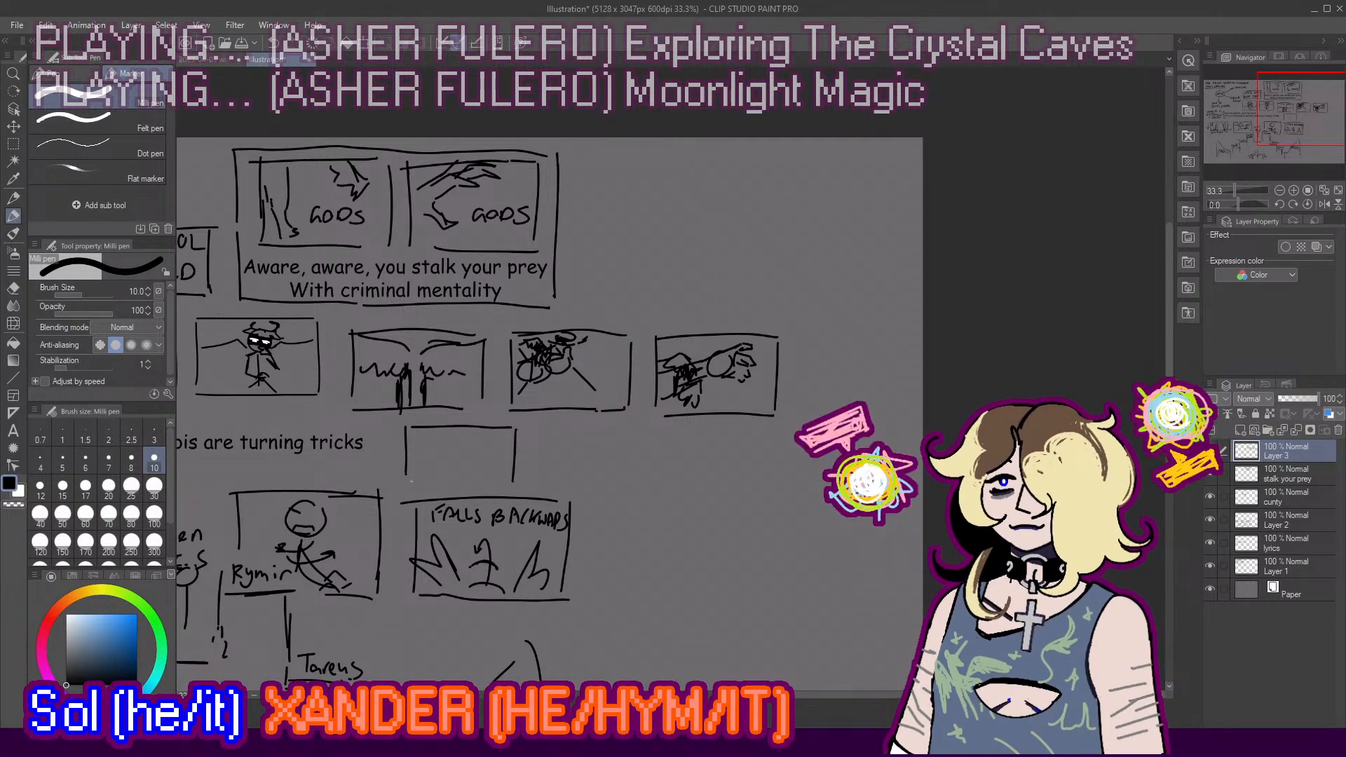
{"action": "left_click_drag", "start_coordinate": [408, 481], "coordinate": [512, 481]}
{"action": "key", "text": "ctrl+z"}
{"action": "left_click_drag", "start_coordinate": [420, 486], "coordinate": [487, 486]}
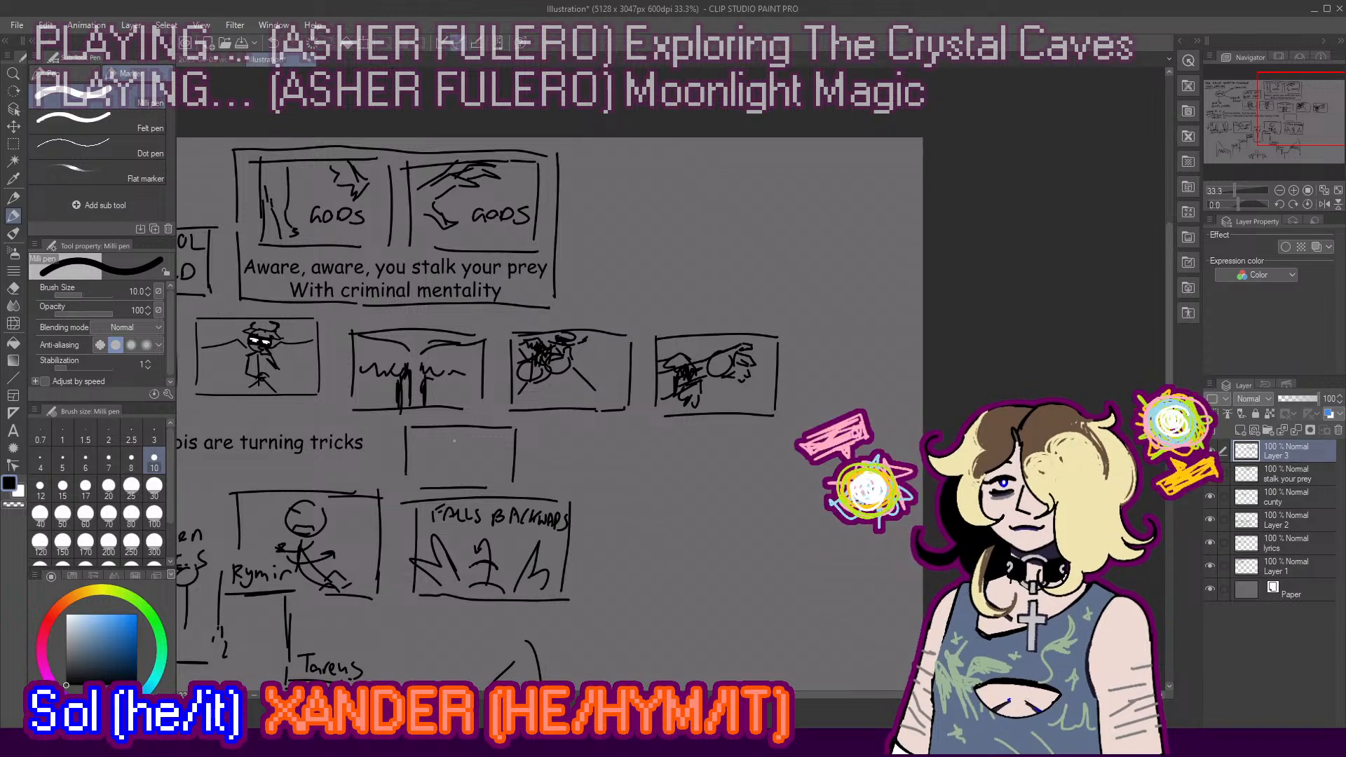
{"action": "key", "text": "ctrl+z"}
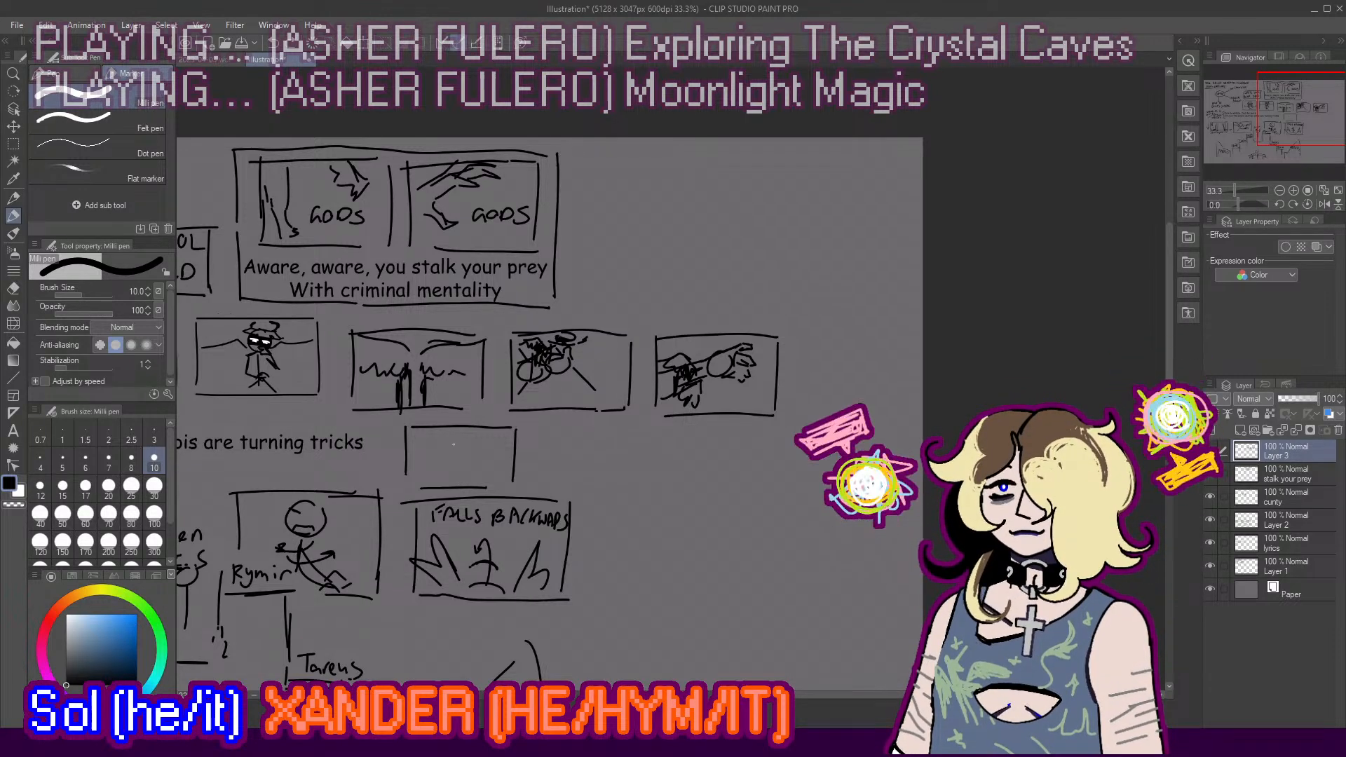
Step: Sketch a close-up face with large round eyes and hair inside the small frame
{"action": "mouse_move", "coordinate": [434, 466]}
{"action": "left_mouse_down"}
{"action": "mouse_move", "coordinate": [441, 431]}
{"action": "mouse_move", "coordinate": [434, 454]}
{"action": "mouse_move", "coordinate": [475, 441]}
{"action": "mouse_move", "coordinate": [488, 468]}
{"action": "mouse_move", "coordinate": [459, 441]}
{"action": "mouse_move", "coordinate": [420, 459]}
{"action": "mouse_move", "coordinate": [489, 449]}
{"action": "mouse_move", "coordinate": [492, 461]}
{"action": "mouse_move", "coordinate": [446, 464]}
{"action": "mouse_move", "coordinate": [474, 463]}
{"action": "left_mouse_up"}
{"action": "key", "text": "ctrl+z"}
{"action": "key", "text": "ctrl+z"}
{"action": "key", "text": "ctrl+z"}
{"action": "left_click", "coordinate": [471, 459]}
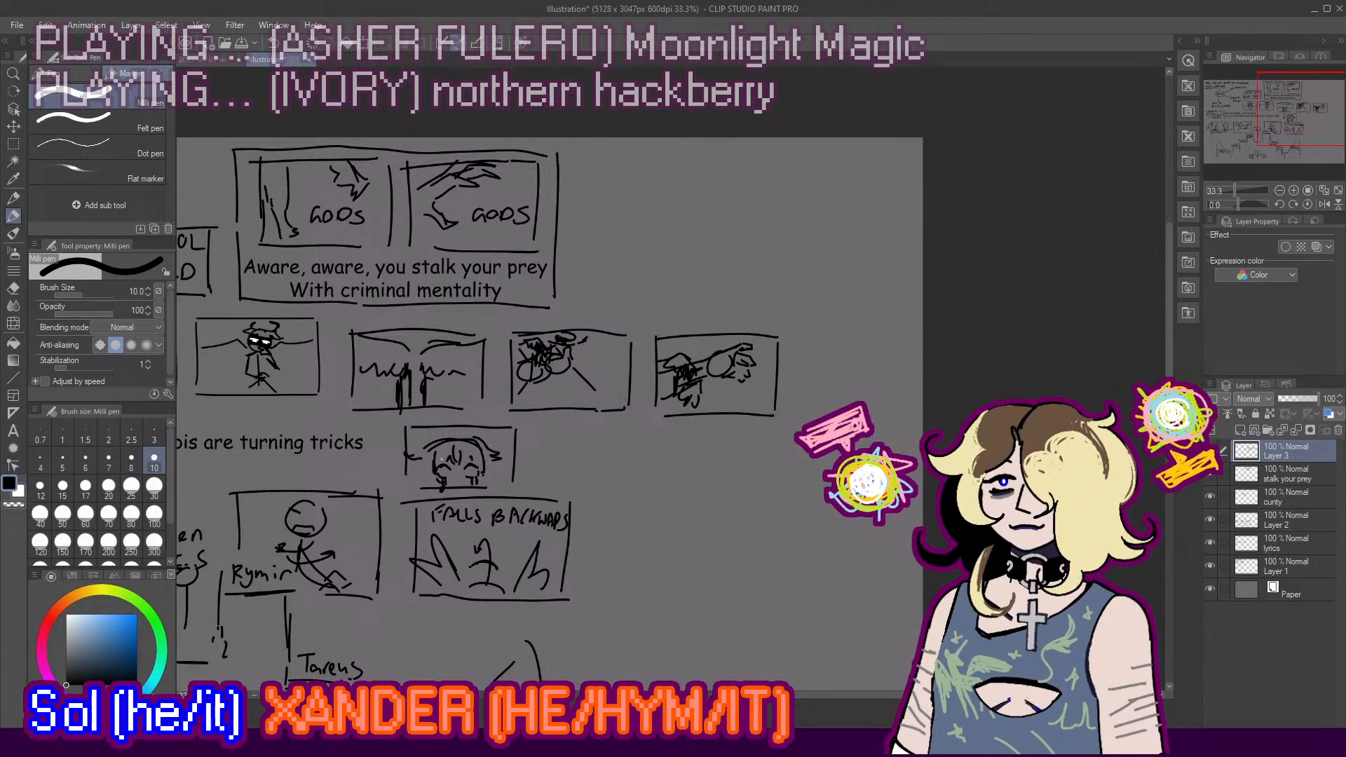
{"action": "mouse_move", "coordinate": [442, 459]}
{"action": "left_mouse_down"}
{"action": "mouse_move", "coordinate": [468, 482]}
{"action": "mouse_move", "coordinate": [484, 475]}
{"action": "mouse_move", "coordinate": [471, 483]}
{"action": "left_mouse_up"}
{"action": "key", "text": "ctrl+z"}
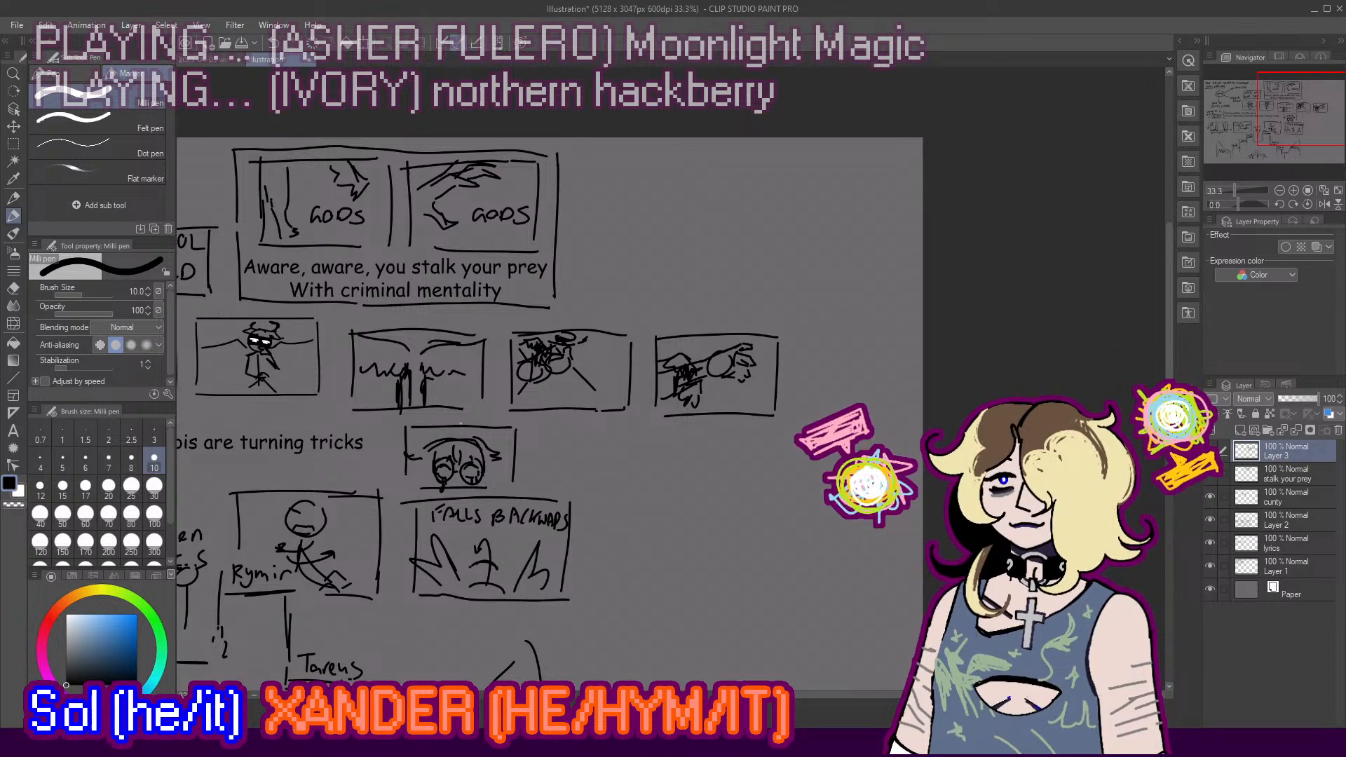
Step: Redraw the top edge of the face frame slightly higher and erase the old edge above the hair
{"action": "left_click_drag", "start_coordinate": [412, 423], "coordinate": [518, 422]}
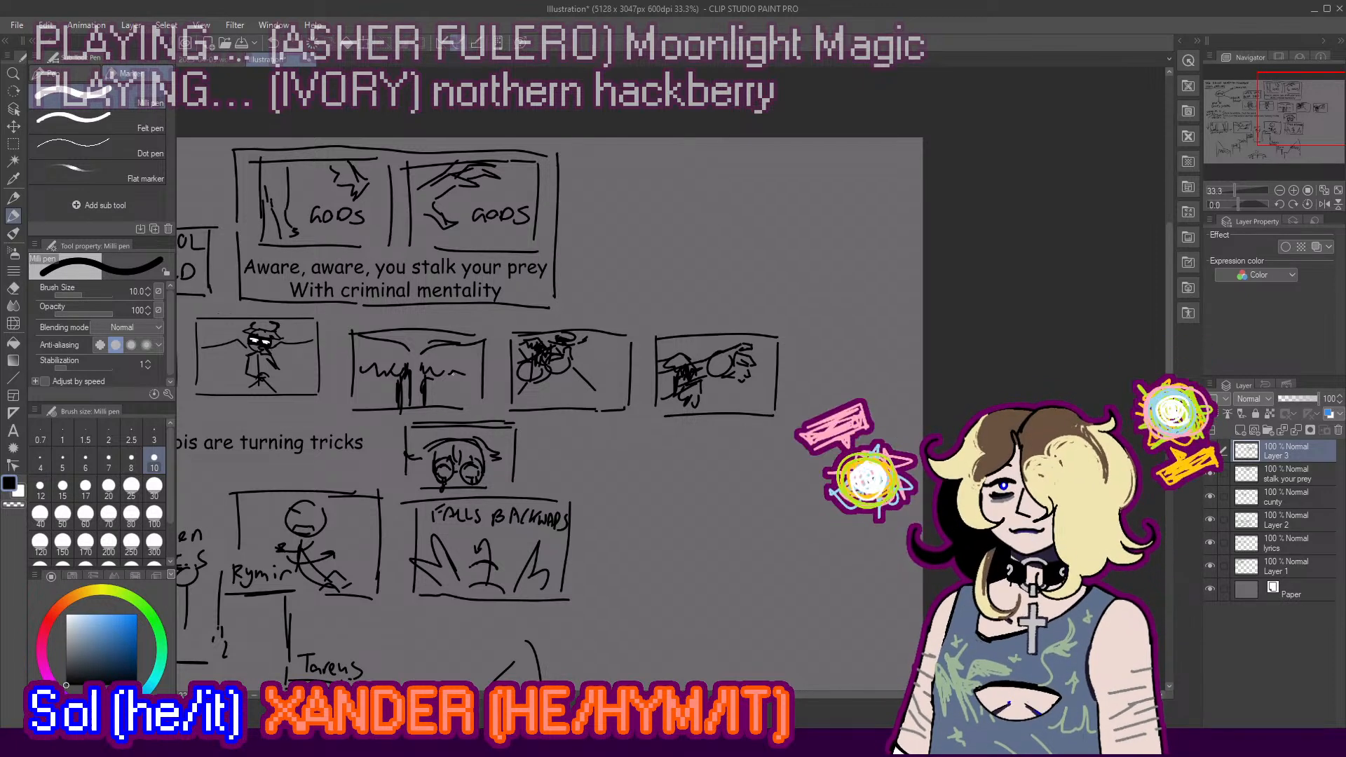
{"action": "left_click", "coordinate": [12, 287]}
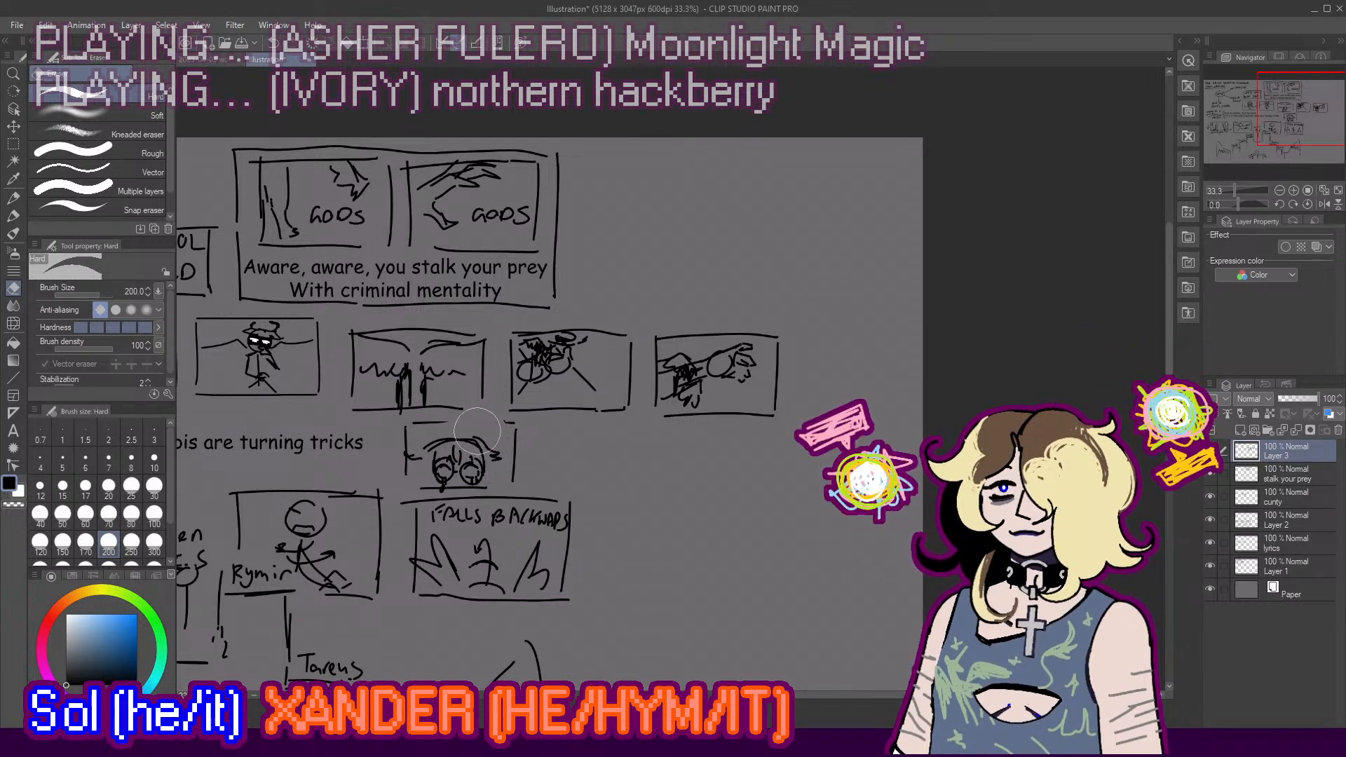
{"action": "key", "text": "p"}
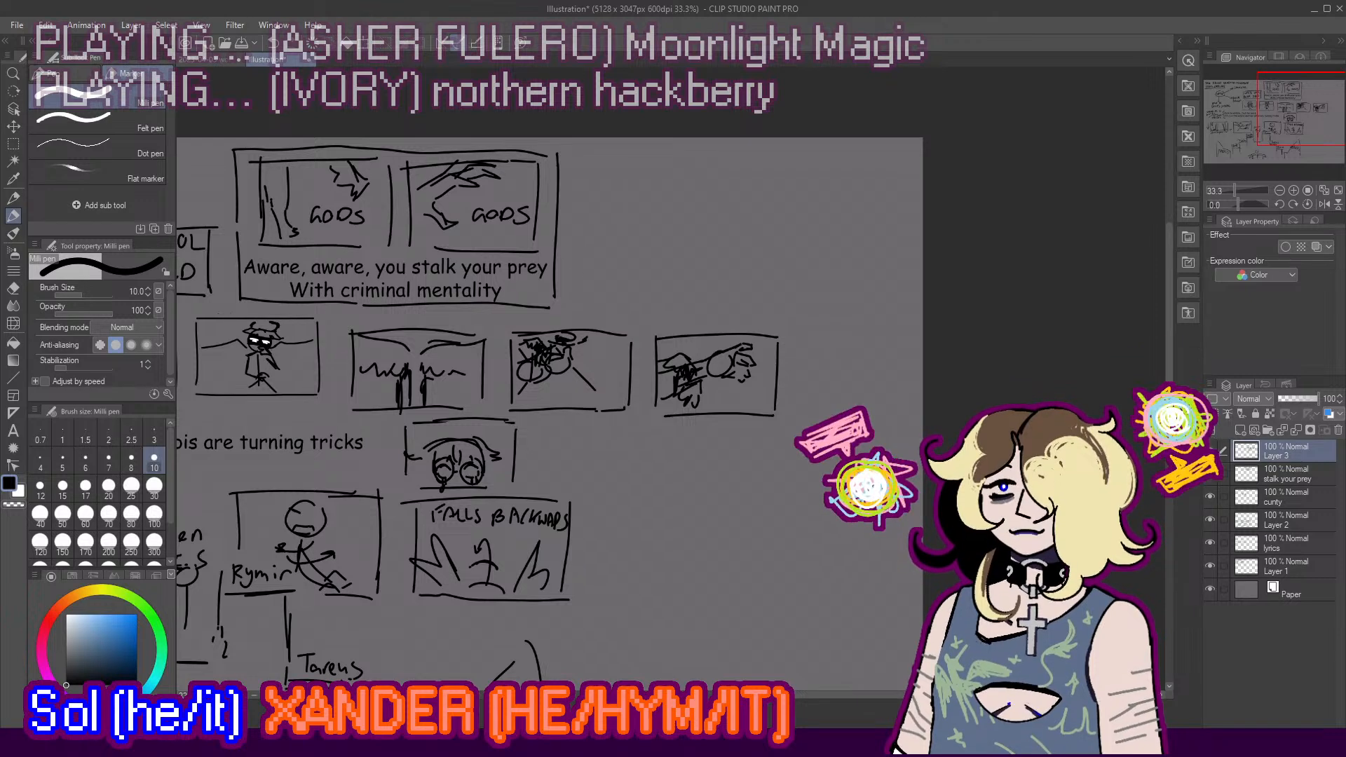
Step: Draw a small empty storyboard frame directly beside the close-up face frame, on its right
{"action": "scroll", "coordinate": [804, 221], "scroll_direction": "down", "scroll_amount": 3}
{"action": "scroll", "coordinate": [871, 265], "scroll_direction": "up", "scroll_amount": 2}
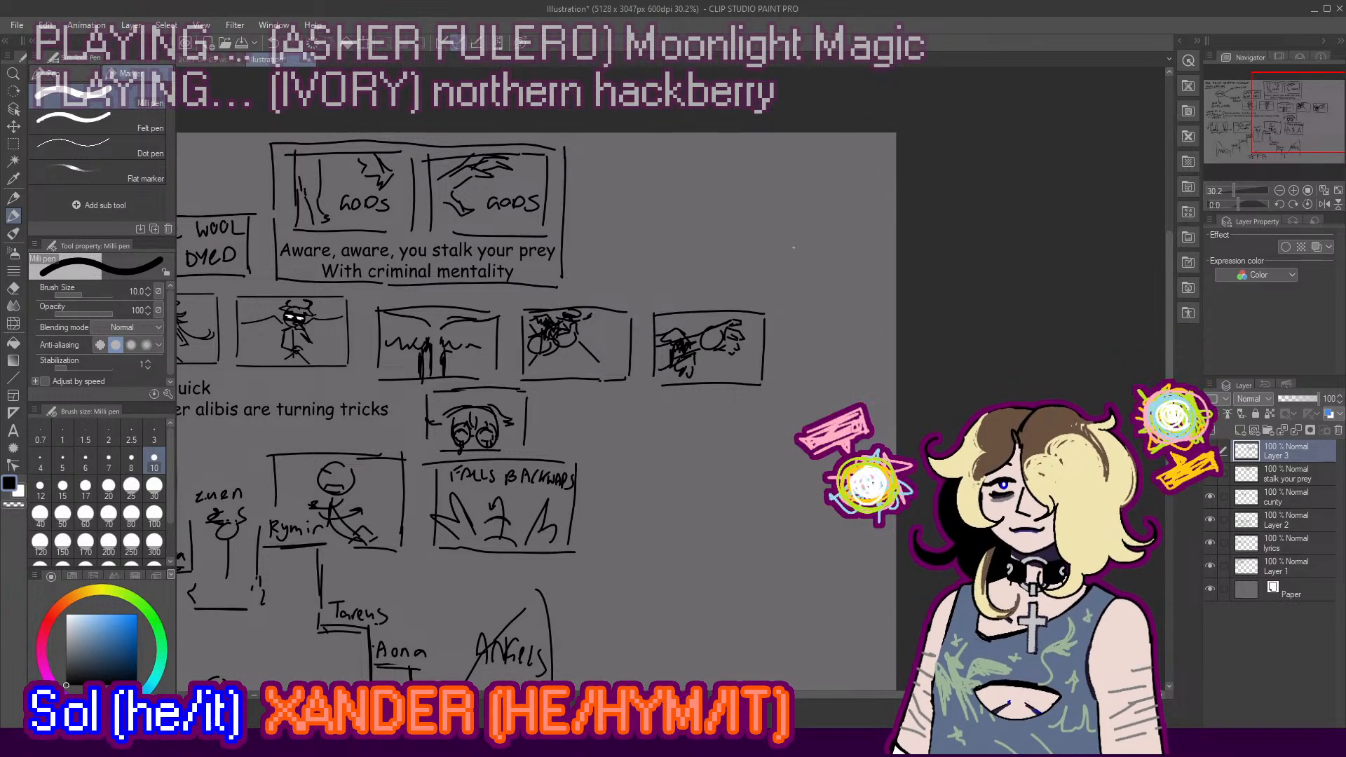
{"action": "scroll", "coordinate": [859, 265], "scroll_direction": "up", "scroll_amount": 1}
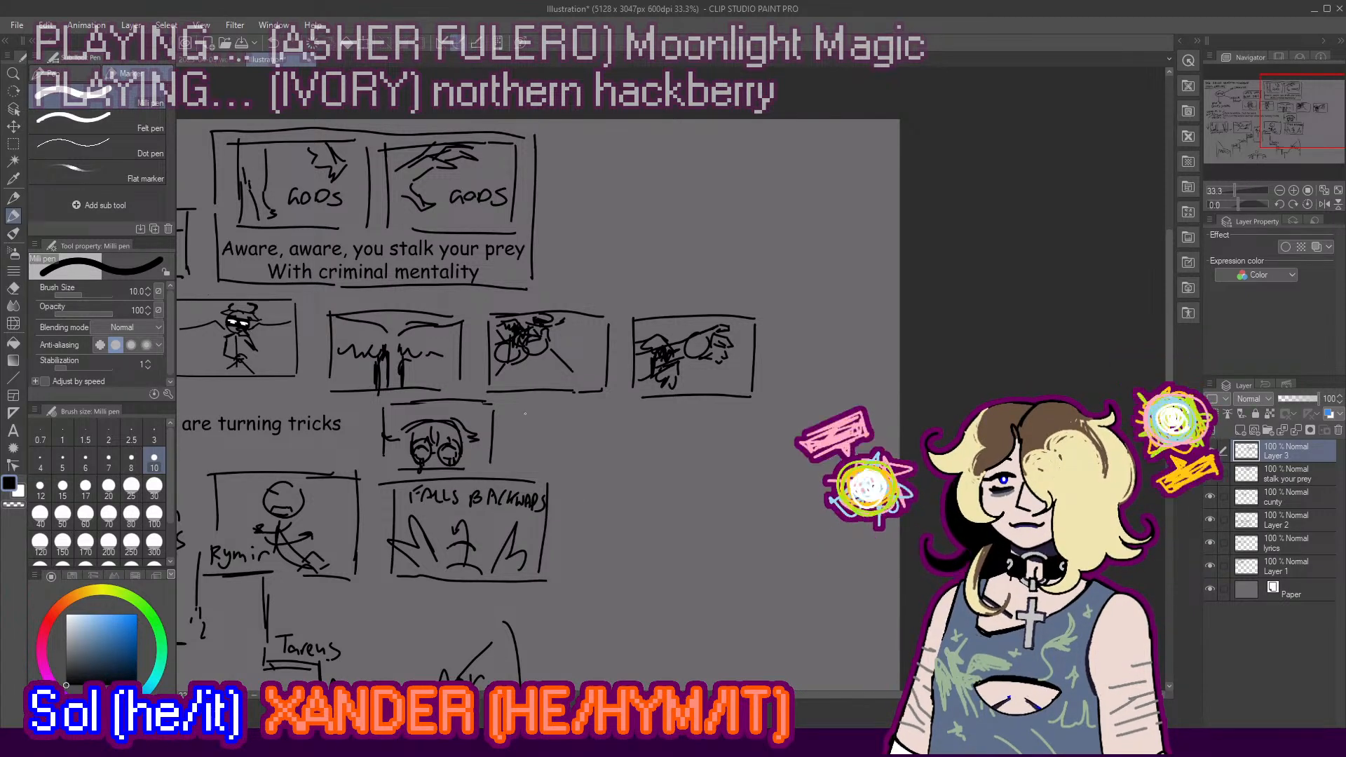
{"action": "key", "text": "ctrl+z"}
{"action": "mouse_move", "coordinate": [525, 413]}
{"action": "left_mouse_down"}
{"action": "mouse_move", "coordinate": [524, 473]}
{"action": "mouse_move", "coordinate": [515, 459]}
{"action": "mouse_move", "coordinate": [609, 403]}
{"action": "left_mouse_up"}
{"action": "key", "text": "ctrl+z"}
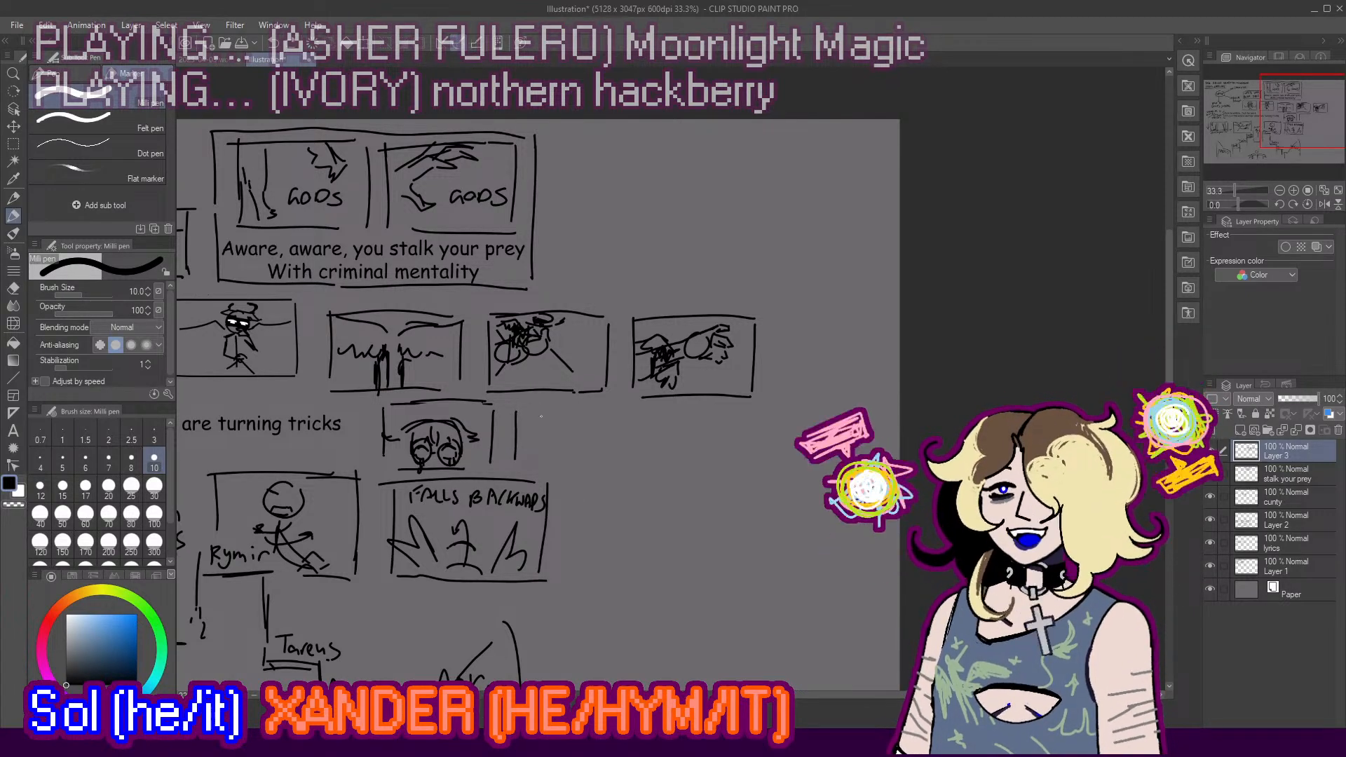
{"action": "mouse_move", "coordinate": [516, 405]}
{"action": "left_mouse_down"}
{"action": "mouse_move", "coordinate": [625, 401]}
{"action": "mouse_move", "coordinate": [623, 470]}
{"action": "left_mouse_up"}
{"action": "key", "text": "ctrl+z"}
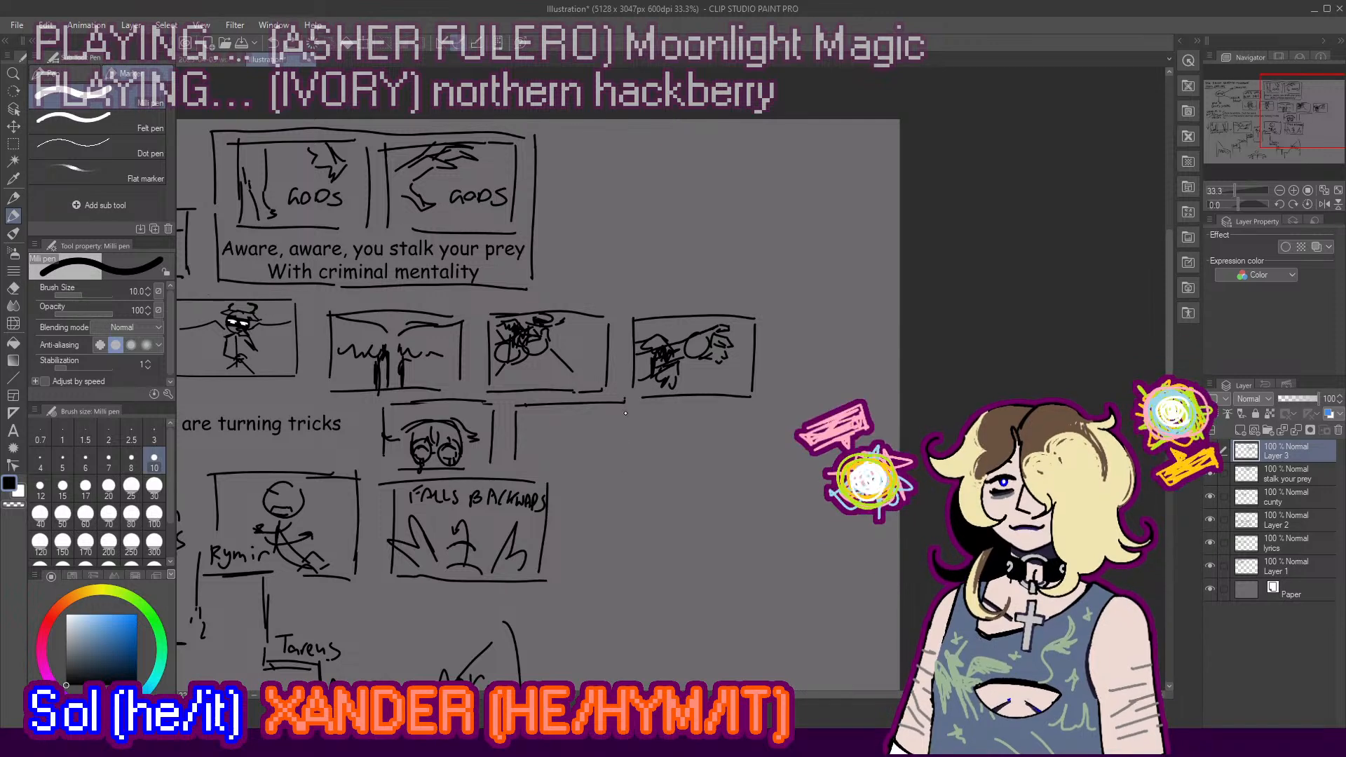
{"action": "left_click_drag", "start_coordinate": [624, 404], "coordinate": [613, 467]}
{"action": "key", "text": "ctrl+z"}
{"action": "left_click_drag", "start_coordinate": [620, 403], "coordinate": [617, 469]}
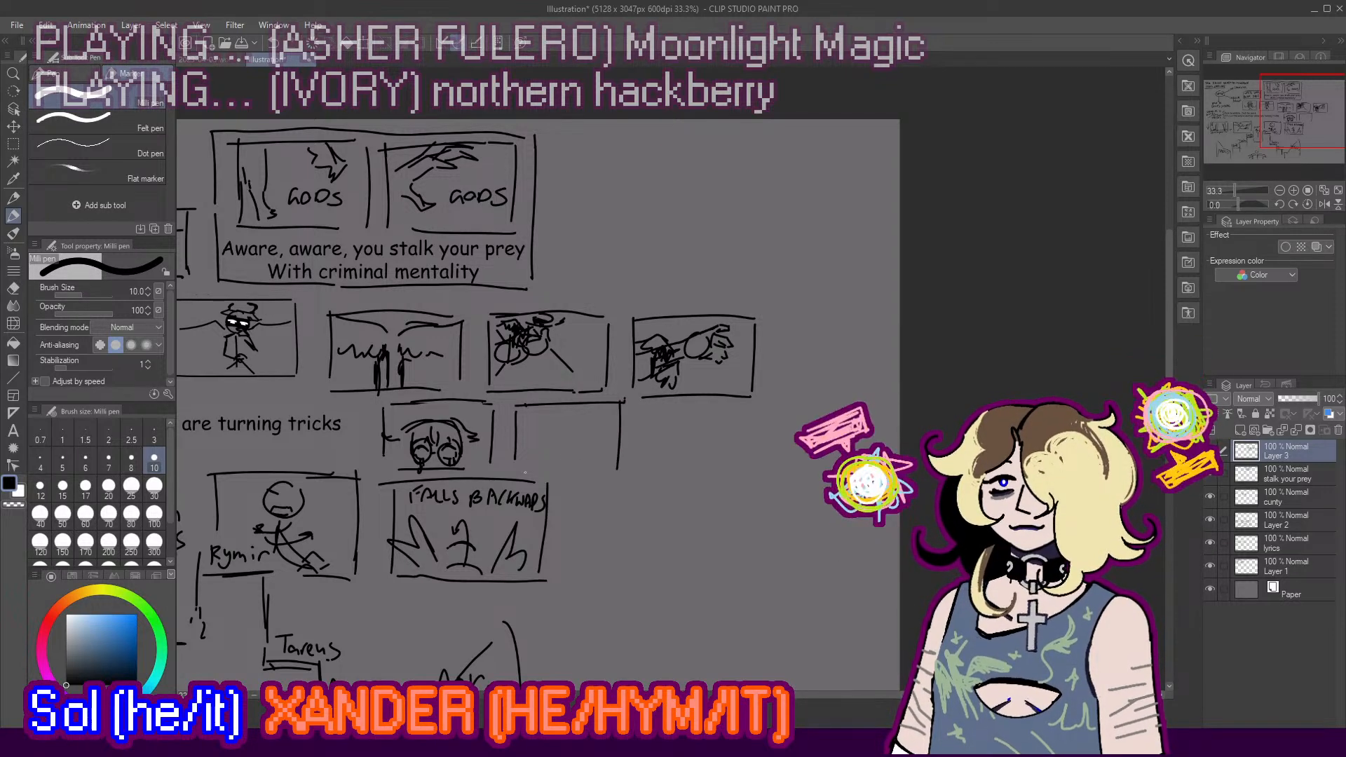
{"action": "mouse_move", "coordinate": [518, 442]}
{"action": "left_mouse_down"}
{"action": "mouse_move", "coordinate": [516, 467]}
{"action": "mouse_move", "coordinate": [612, 467]}
{"action": "left_mouse_up"}
{"action": "key", "text": "ctrl+z"}
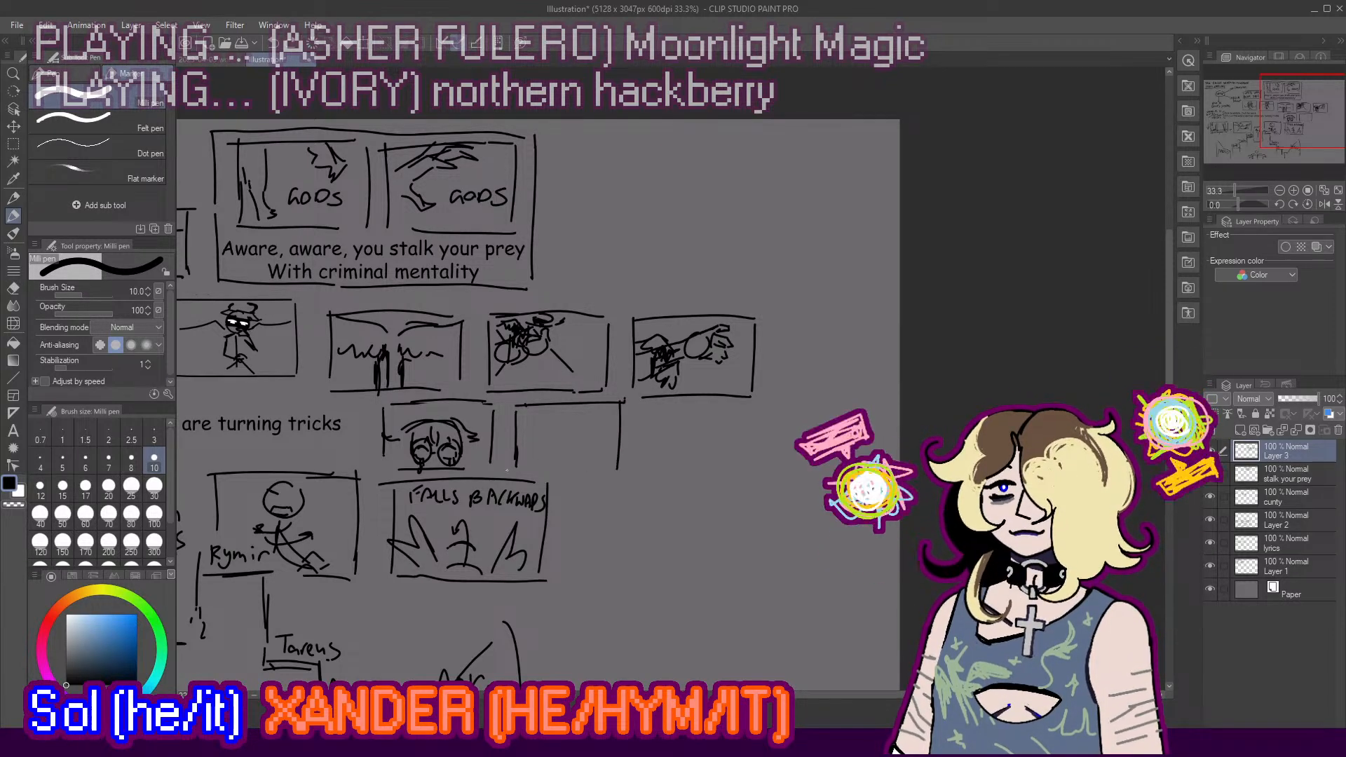
{"action": "left_click_drag", "start_coordinate": [507, 469], "coordinate": [604, 468]}
Step: Sketch a dark-haired face in the new frame with a round shape against it and an arm reaching in from the upper right
{"action": "mouse_move", "coordinate": [533, 412]}
{"action": "left_mouse_down"}
{"action": "mouse_move", "coordinate": [536, 445]}
{"action": "mouse_move", "coordinate": [555, 427]}
{"action": "mouse_move", "coordinate": [548, 413]}
{"action": "mouse_move", "coordinate": [534, 442]}
{"action": "mouse_move", "coordinate": [556, 441]}
{"action": "left_mouse_up"}
{"action": "key", "text": "ctrl+z"}
{"action": "key", "text": "ctrl+z"}
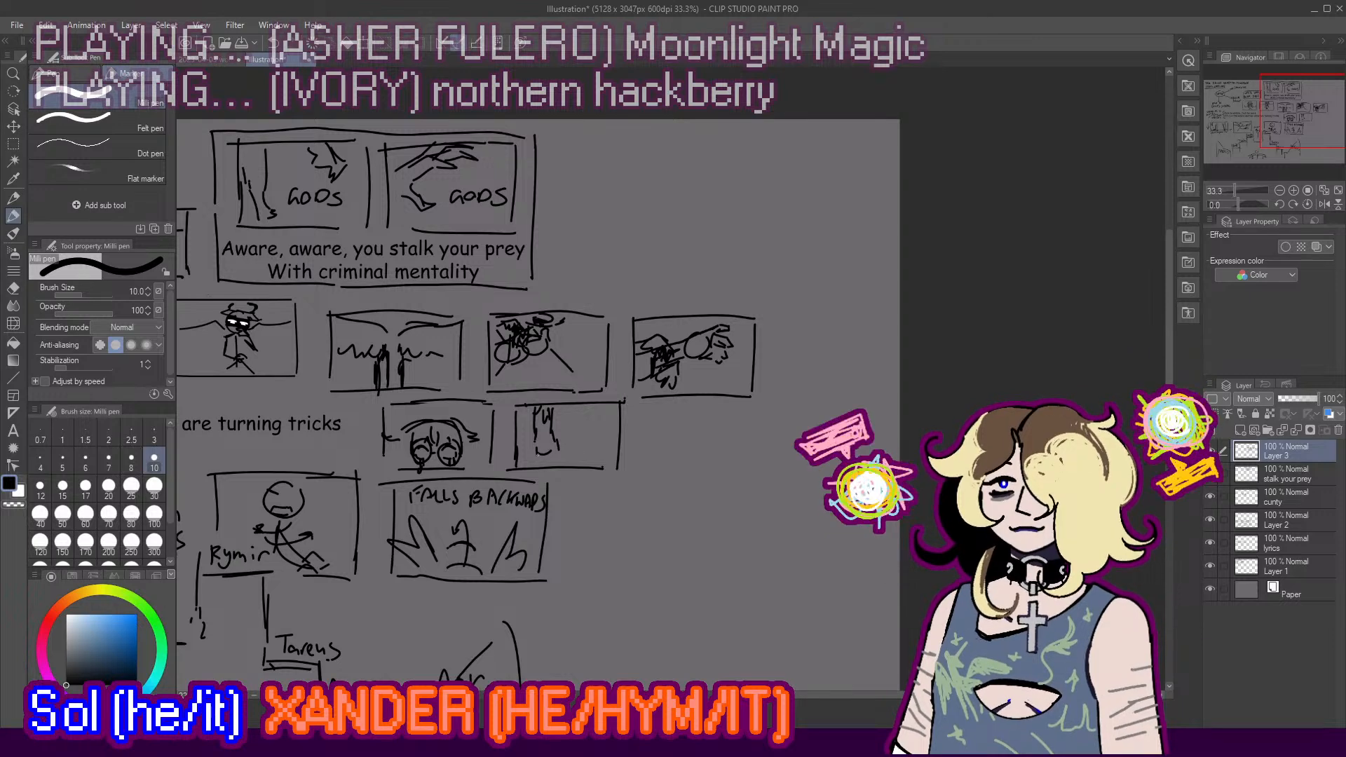
{"action": "left_click_drag", "start_coordinate": [537, 453], "coordinate": [542, 463]}
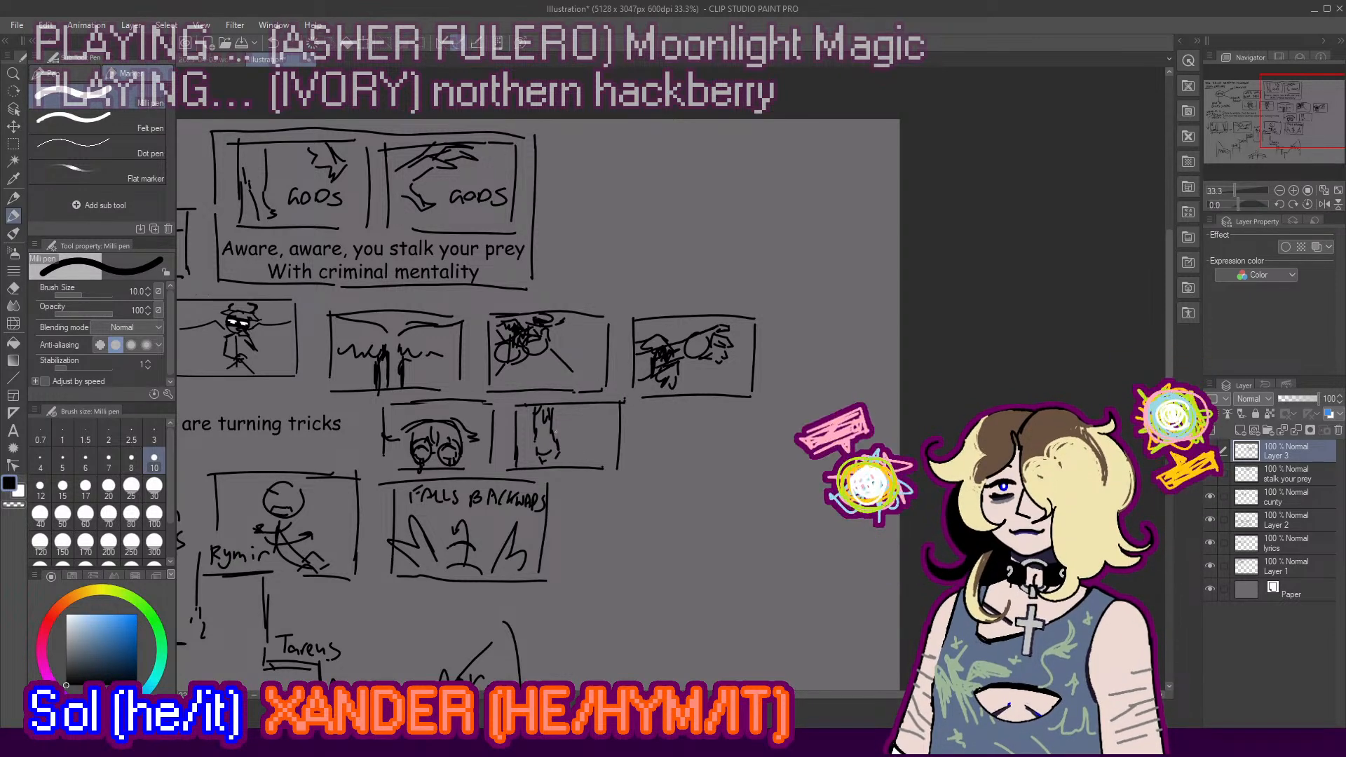
{"action": "key", "text": "ctrl+z"}
{"action": "mouse_move", "coordinate": [570, 412]}
{"action": "left_mouse_down"}
{"action": "mouse_move", "coordinate": [546, 419]}
{"action": "mouse_move", "coordinate": [575, 427]}
{"action": "mouse_move", "coordinate": [570, 414]}
{"action": "mouse_move", "coordinate": [559, 432]}
{"action": "mouse_move", "coordinate": [573, 433]}
{"action": "left_mouse_up"}
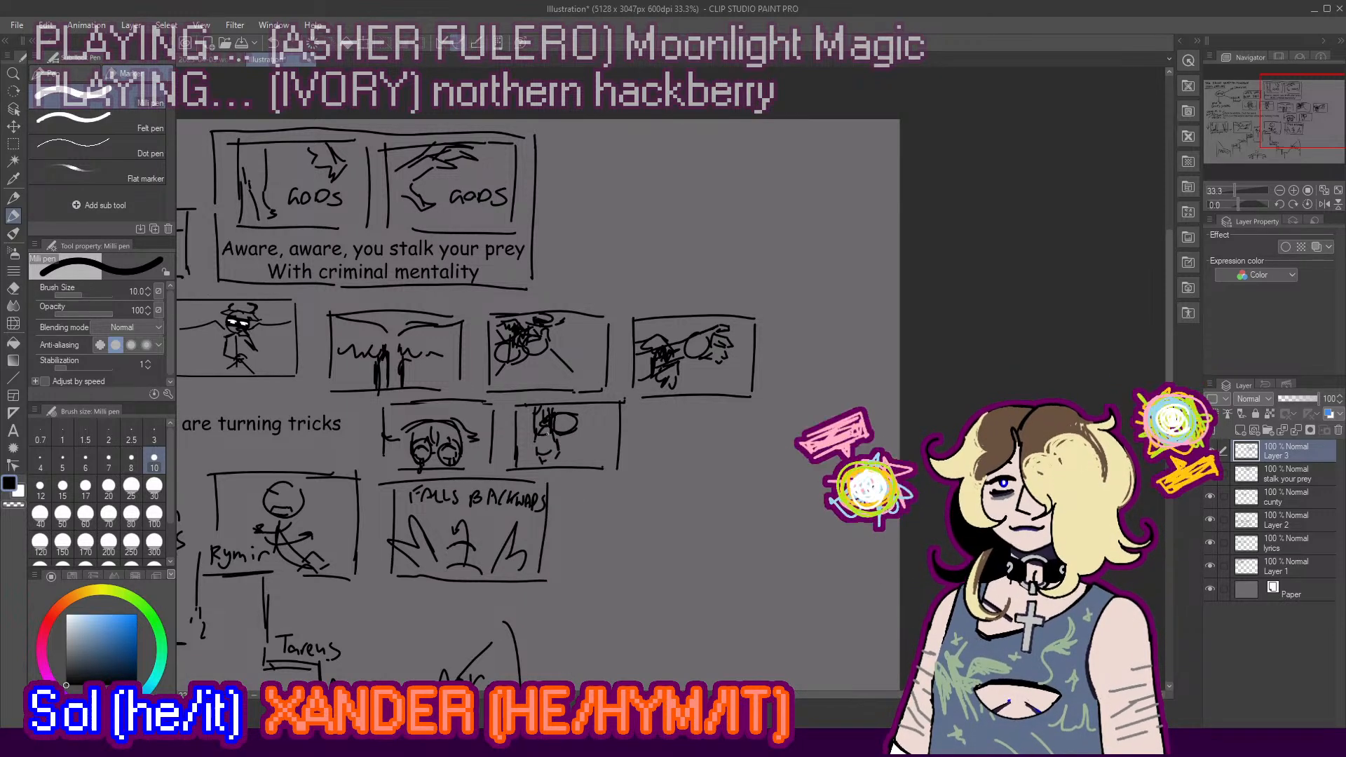
{"action": "left_click_drag", "start_coordinate": [563, 434], "coordinate": [579, 418]}
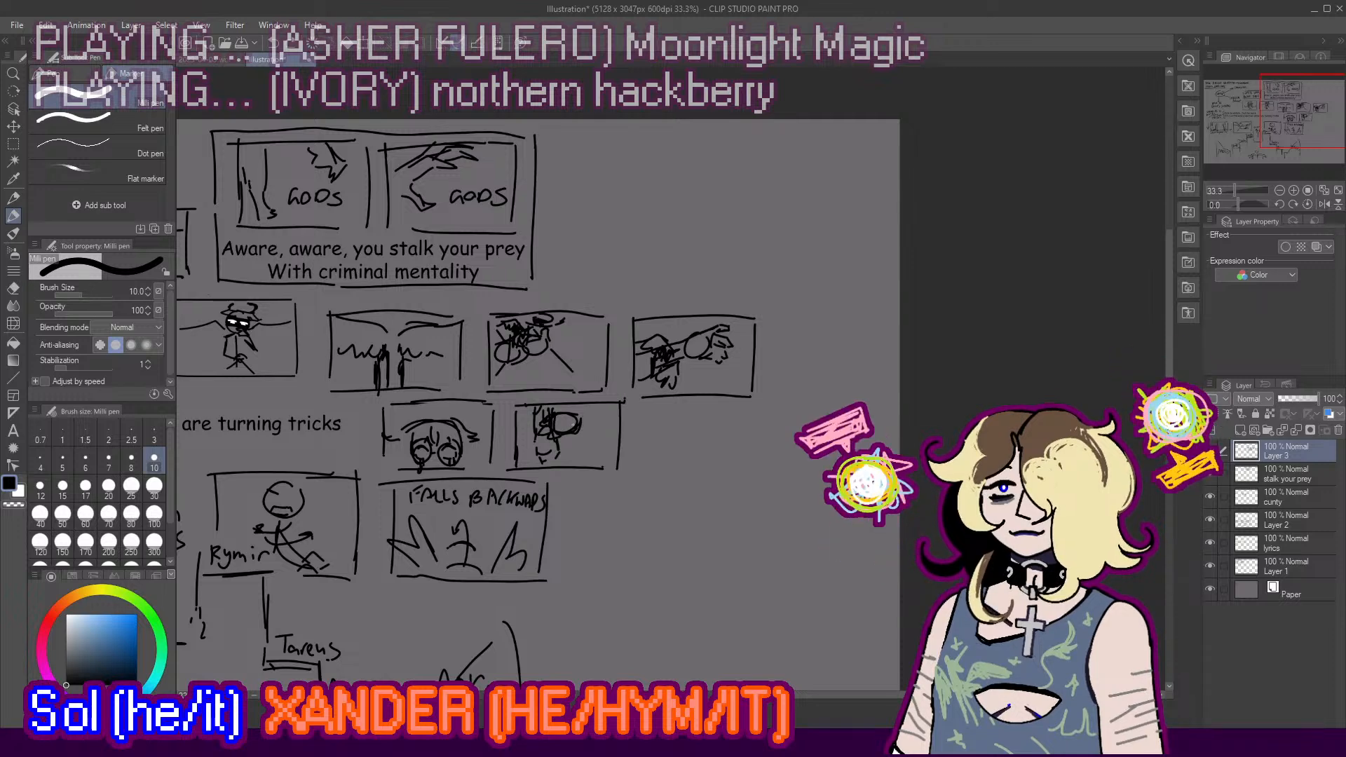
{"action": "left_click_drag", "start_coordinate": [575, 430], "coordinate": [620, 409]}
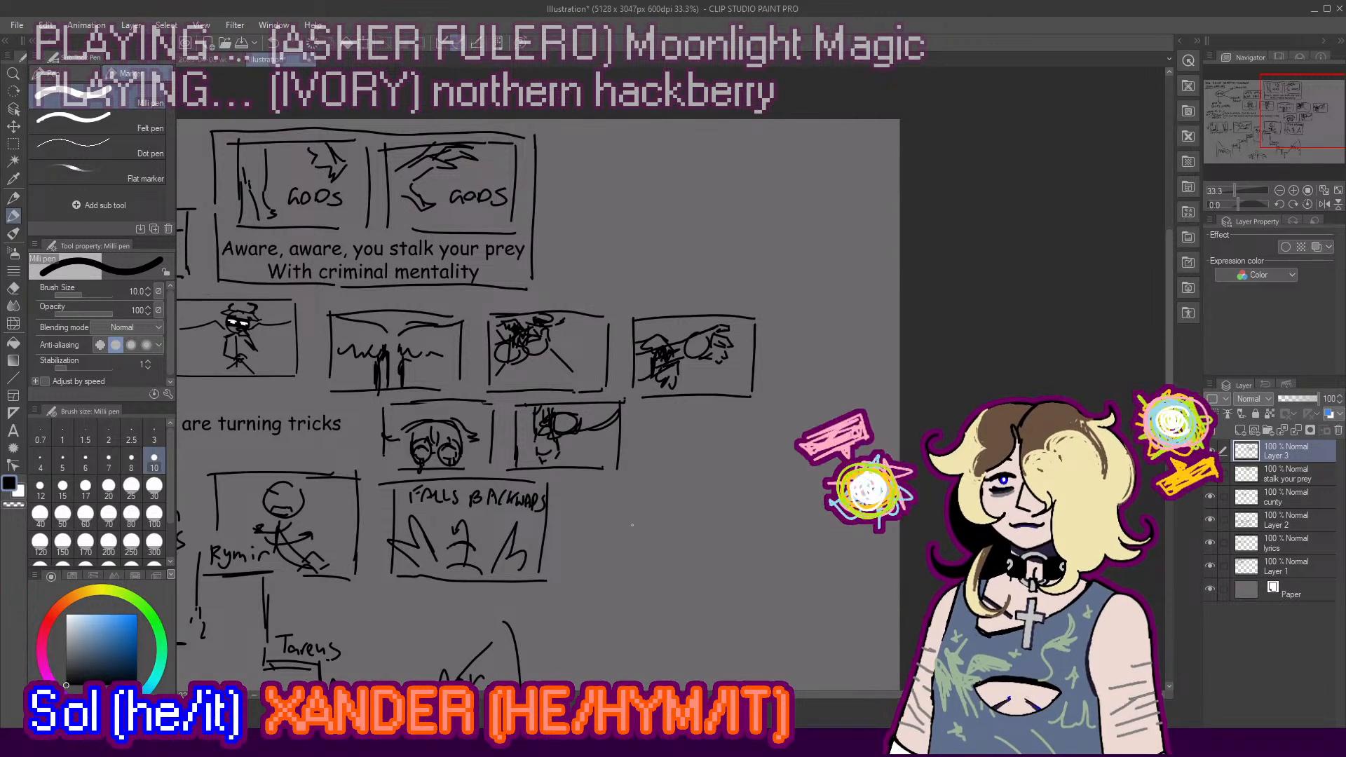
{"action": "key", "text": "h"}
{"action": "key", "text": "h"}
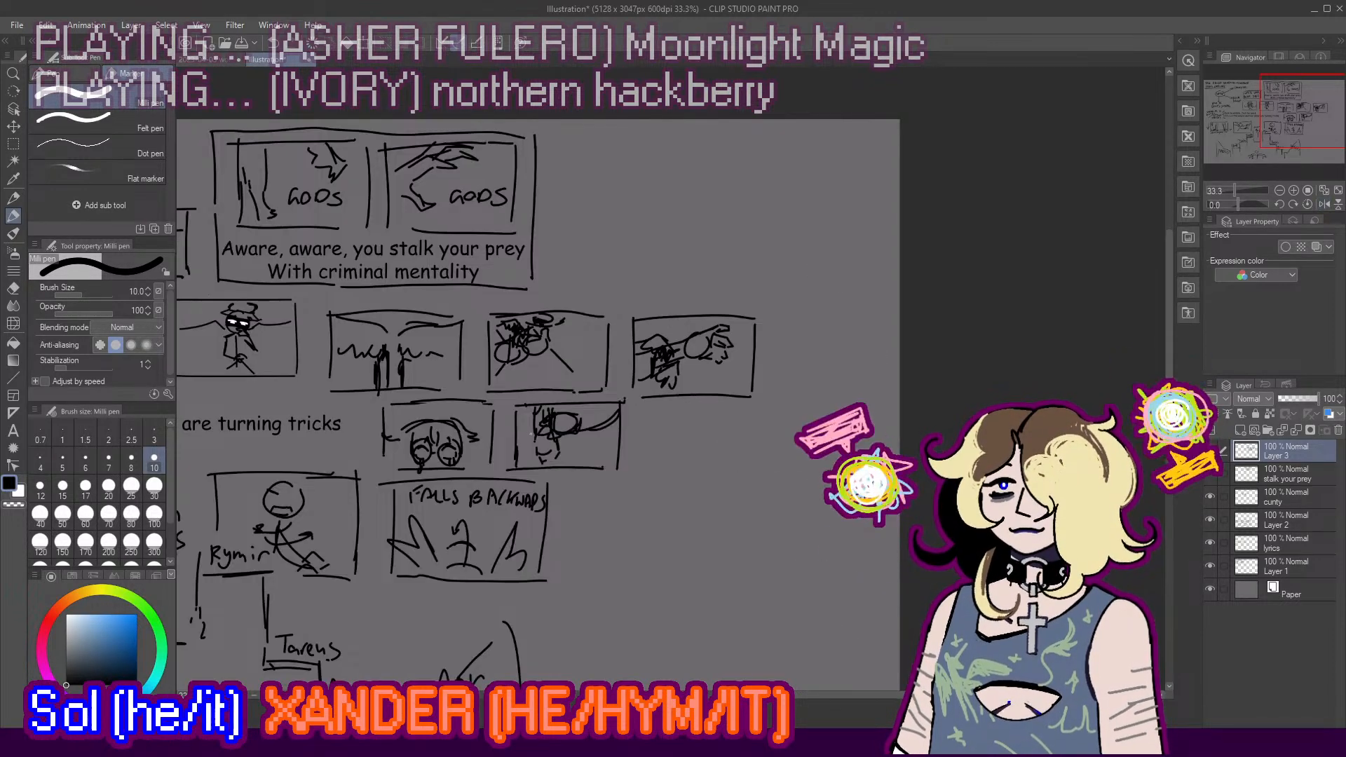
Step: Draw a third small storyboard frame in the lower row, directly below the frame with the outstretched arm
{"action": "scroll", "coordinate": [594, 235], "scroll_direction": "down", "scroll_amount": 5}
{"action": "scroll", "coordinate": [593, 285], "scroll_direction": "up", "scroll_amount": 4}
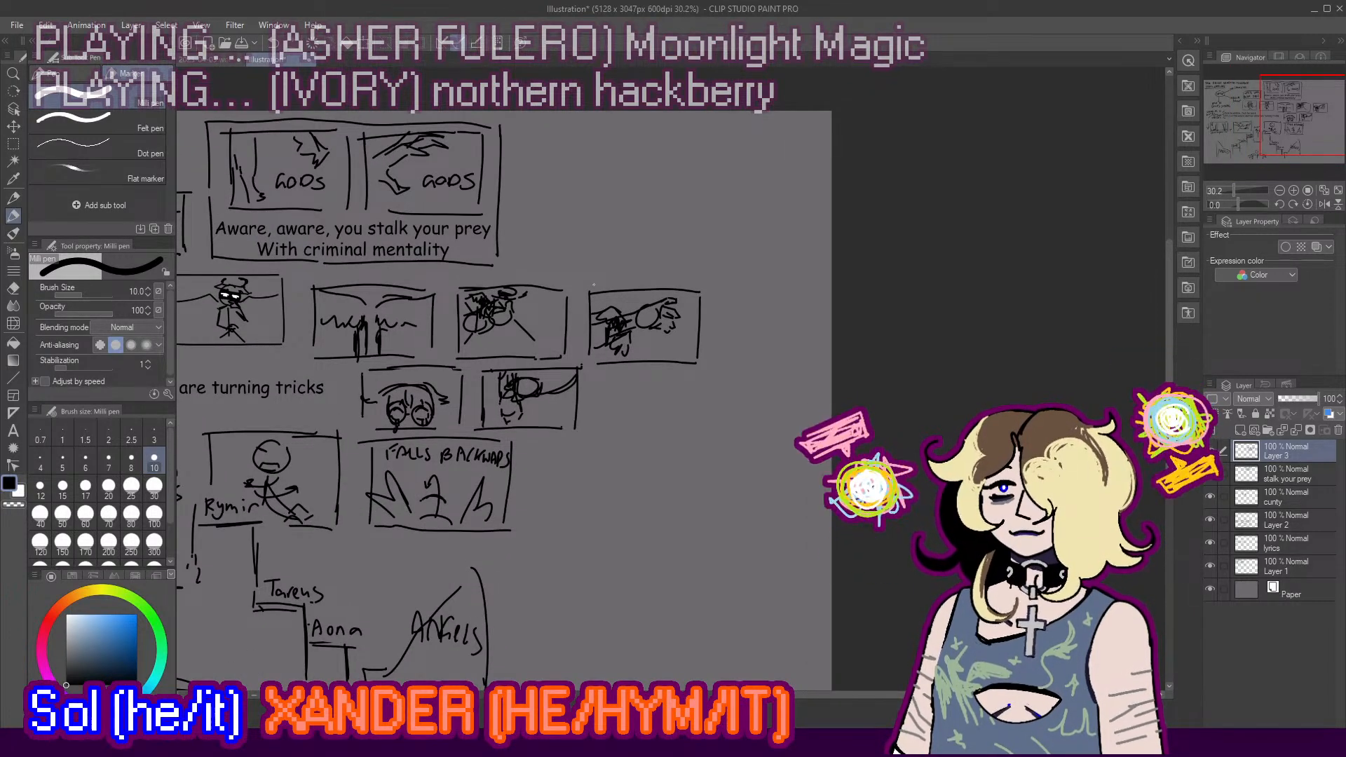
{"action": "scroll", "coordinate": [620, 322], "scroll_direction": "up", "scroll_amount": 1}
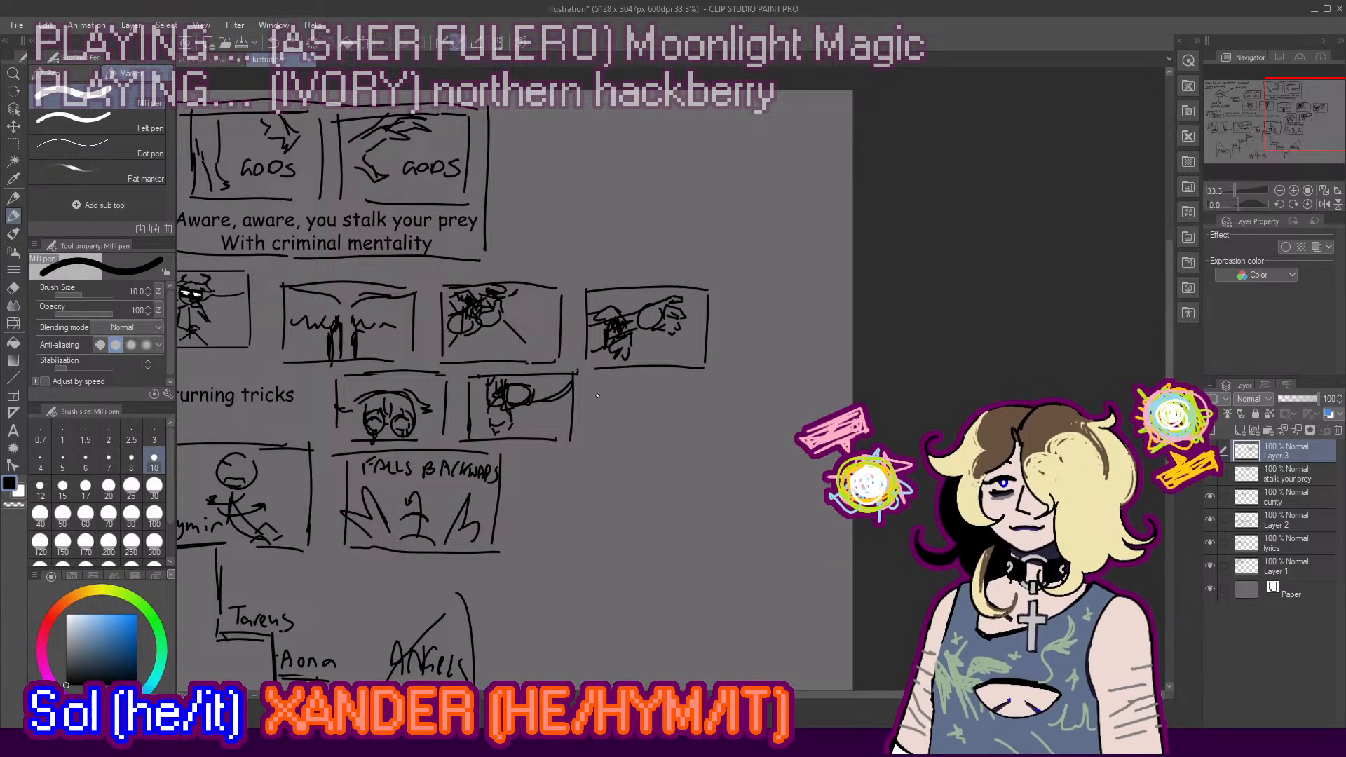
{"action": "left_click_drag", "start_coordinate": [597, 383], "coordinate": [597, 431]}
{"action": "key", "text": "ctrl+z"}
{"action": "left_click_drag", "start_coordinate": [593, 382], "coordinate": [593, 454]}
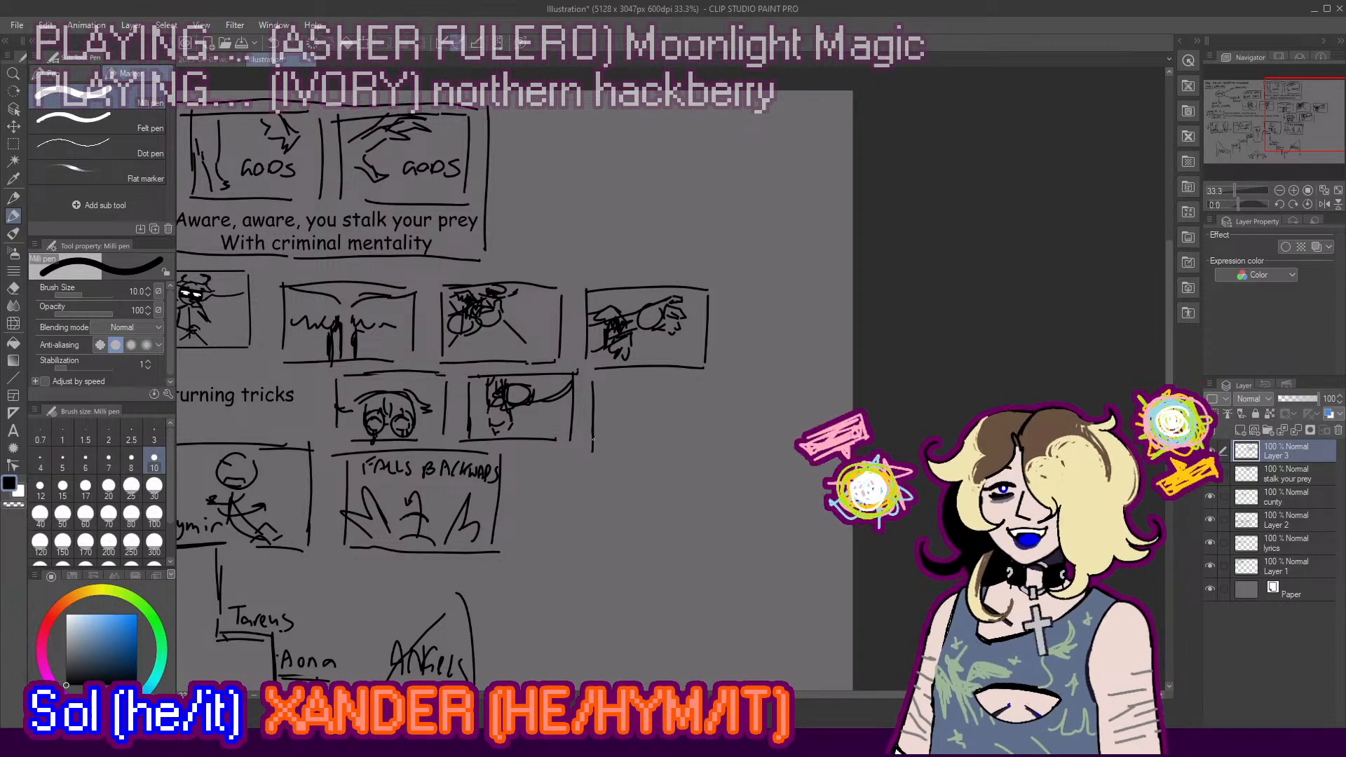
{"action": "key", "text": "ctrl+z"}
{"action": "key", "text": "ctrl+z"}
{"action": "mouse_move", "coordinate": [595, 382]}
{"action": "left_mouse_down"}
{"action": "mouse_move", "coordinate": [710, 382]}
{"action": "mouse_move", "coordinate": [708, 447]}
{"action": "left_mouse_up"}
{"action": "left_click_drag", "start_coordinate": [591, 448], "coordinate": [701, 450]}
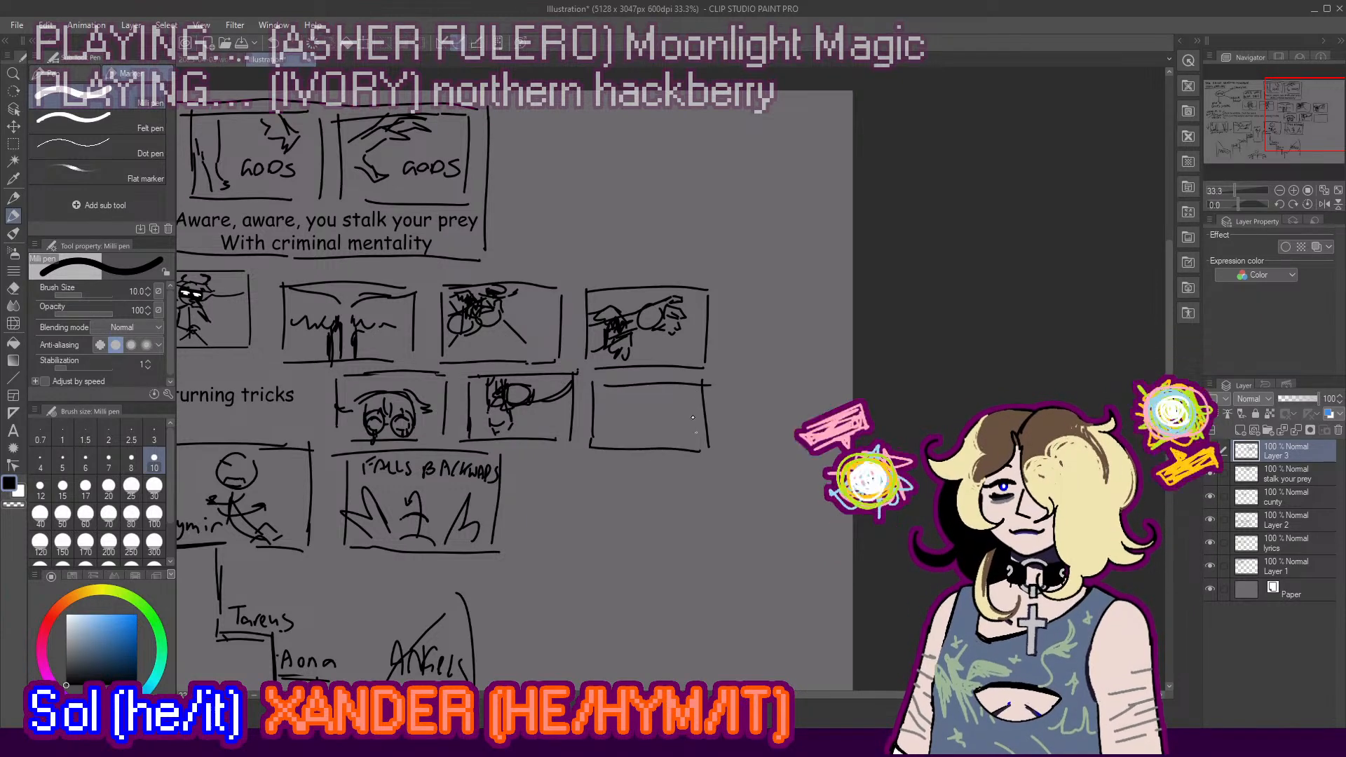
{"action": "key", "text": "ctrl+z"}
{"action": "key", "text": "ctrl+z"}
{"action": "key", "text": "ctrl+z"}
{"action": "mouse_move", "coordinate": [593, 384]}
{"action": "left_mouse_down"}
{"action": "mouse_move", "coordinate": [702, 383]}
{"action": "mouse_move", "coordinate": [703, 444]}
{"action": "left_mouse_up"}
{"action": "key", "text": "ctrl+z"}
{"action": "left_click_drag", "start_coordinate": [702, 380], "coordinate": [699, 447]}
{"action": "left_click_drag", "start_coordinate": [586, 452], "coordinate": [685, 453]}
{"action": "key", "text": "ctrl+z"}
Step: Sketch a hunched, round-headed figure inside the third lower frame
{"action": "mouse_move", "coordinate": [650, 392]}
{"action": "left_mouse_down"}
{"action": "mouse_move", "coordinate": [647, 421]}
{"action": "mouse_move", "coordinate": [657, 395]}
{"action": "mouse_move", "coordinate": [670, 401]}
{"action": "mouse_move", "coordinate": [614, 439]}
{"action": "mouse_move", "coordinate": [663, 420]}
{"action": "mouse_move", "coordinate": [620, 454]}
{"action": "mouse_move", "coordinate": [653, 441]}
{"action": "left_mouse_up"}
{"action": "key", "text": "ctrl+z"}
{"action": "key", "text": "ctrl+z"}
{"action": "key", "text": "ctrl+z"}
{"action": "key", "text": "ctrl+z"}
{"action": "mouse_move", "coordinate": [654, 439]}
{"action": "left_mouse_down"}
{"action": "mouse_move", "coordinate": [659, 451]}
{"action": "mouse_move", "coordinate": [640, 434]}
{"action": "left_mouse_up"}
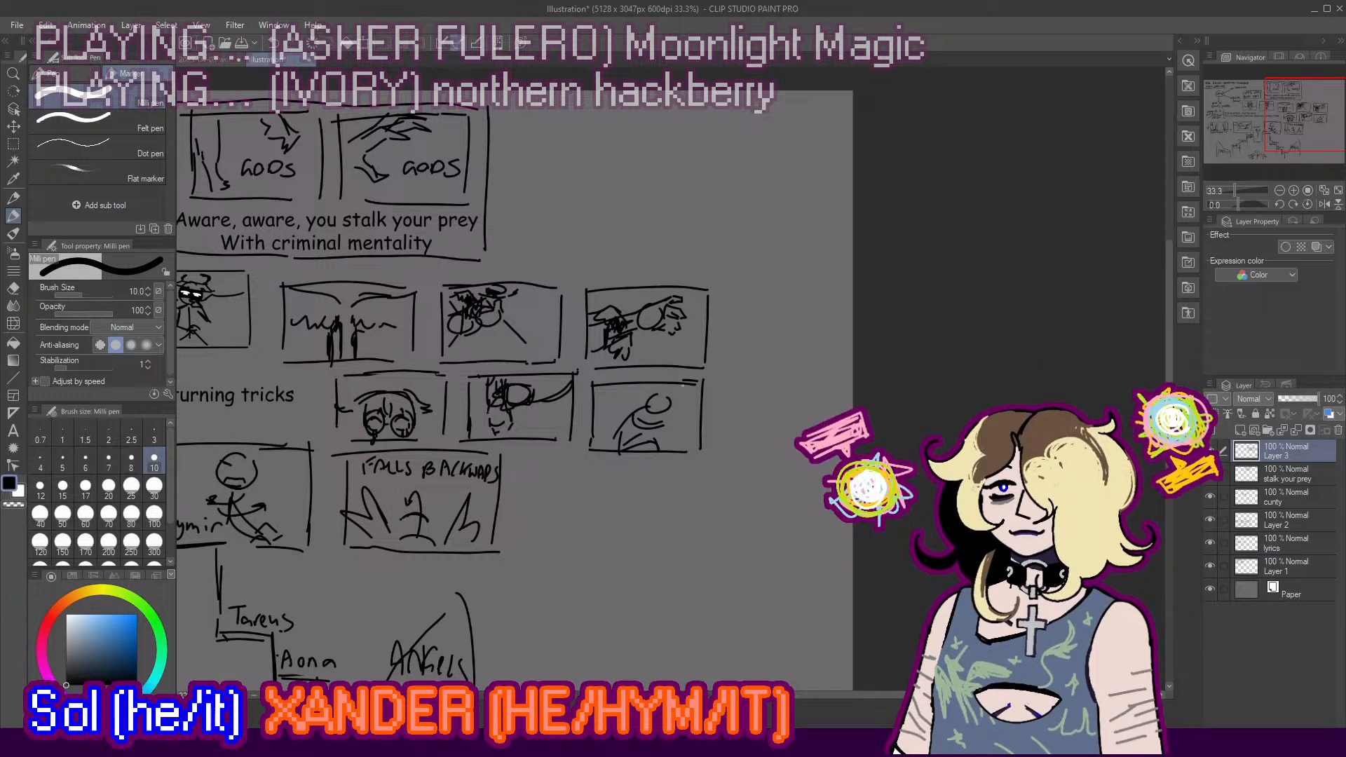
Step: Erase the extra body lines of the hunched figure and redraw the curve below its head
{"action": "key", "text": "e"}
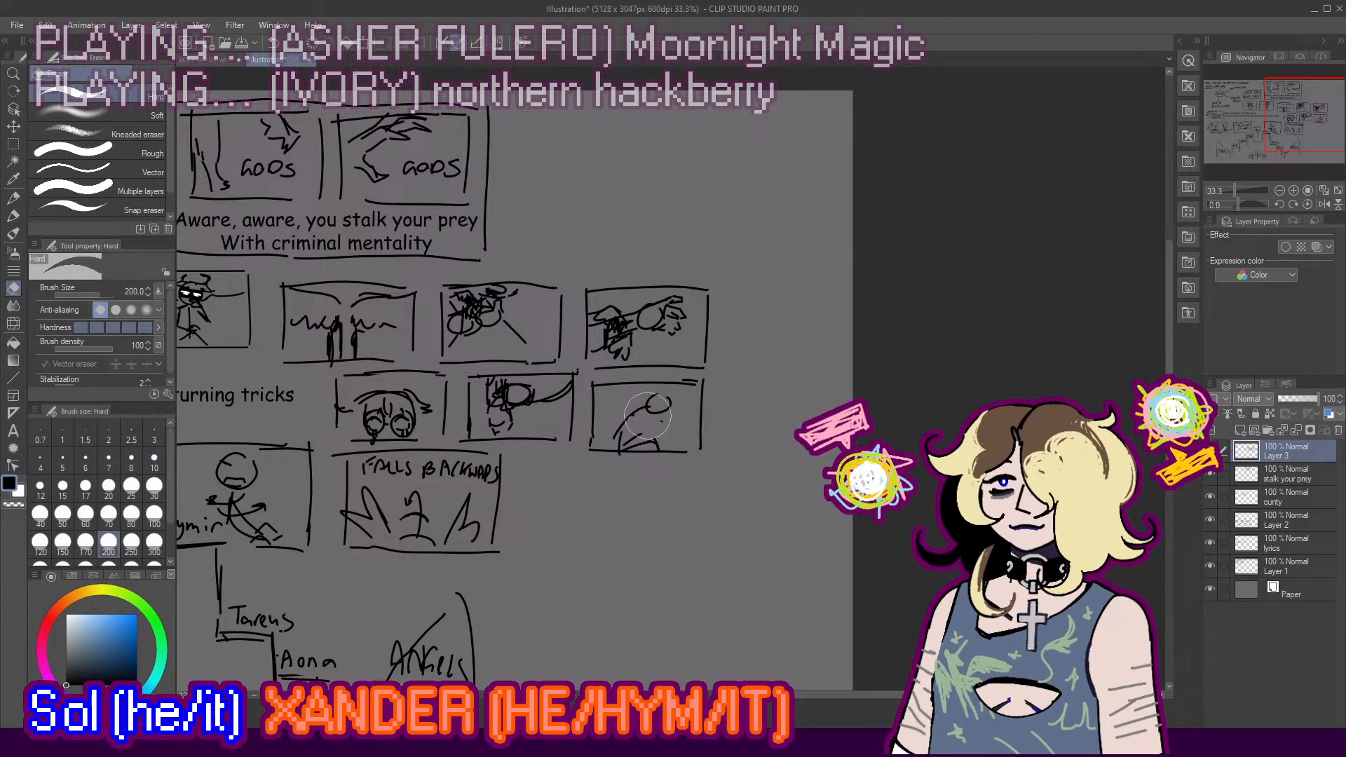
{"action": "left_click", "coordinate": [12, 214]}
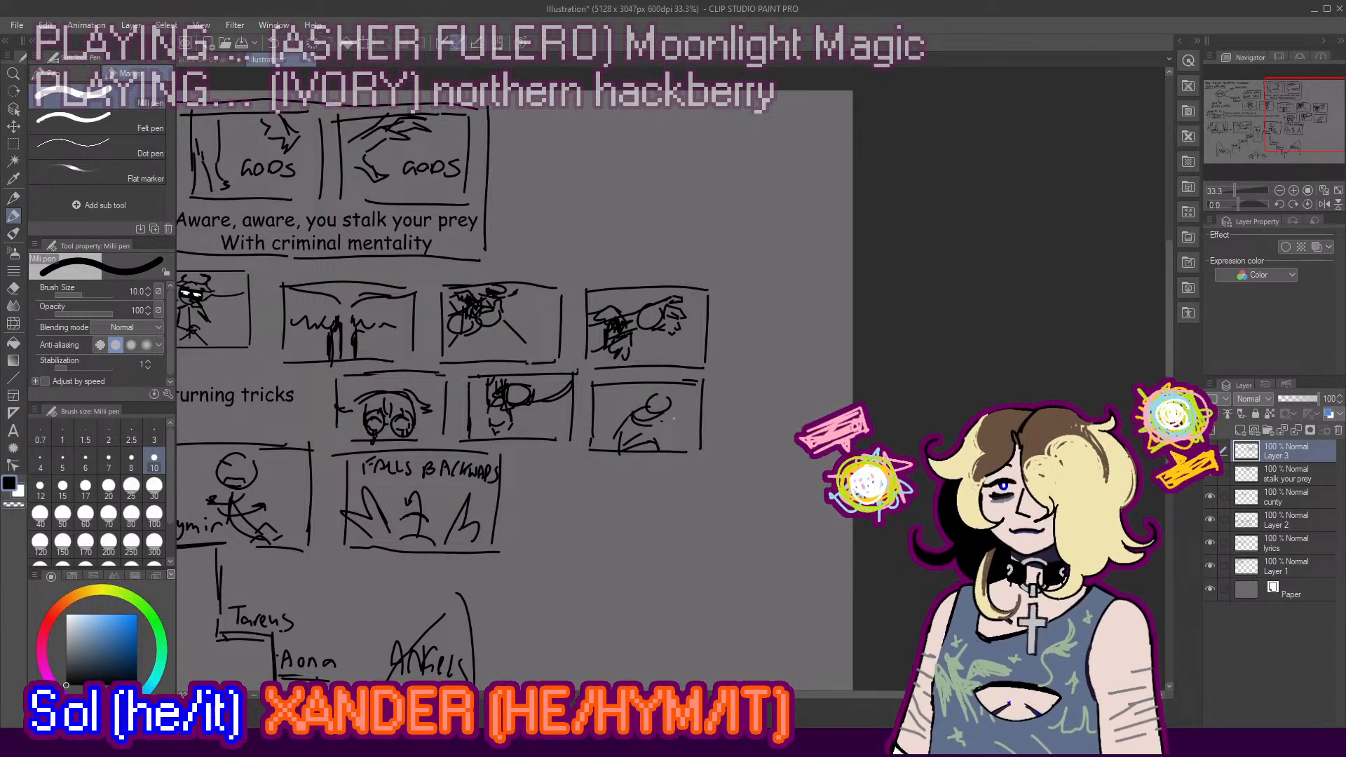
{"action": "left_click", "coordinate": [12, 287]}
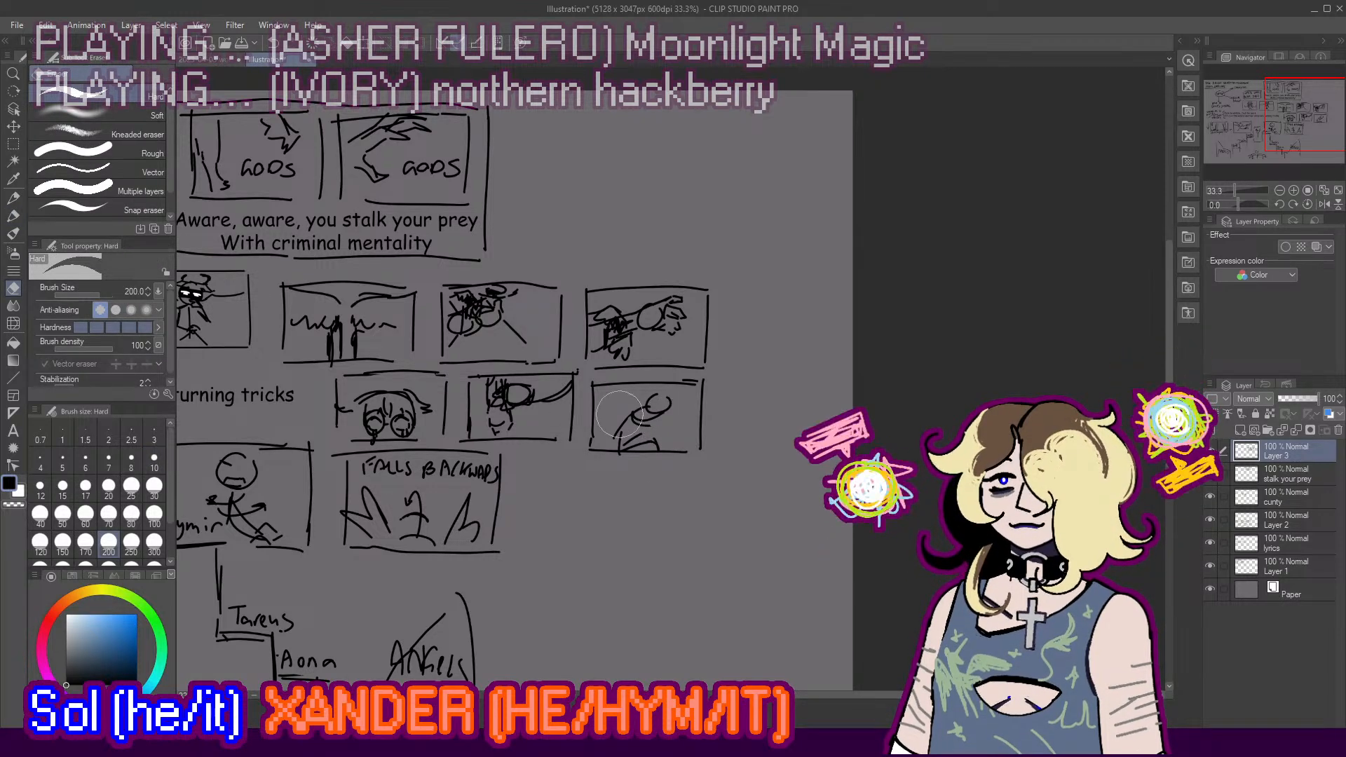
{"action": "left_click", "coordinate": [14, 215]}
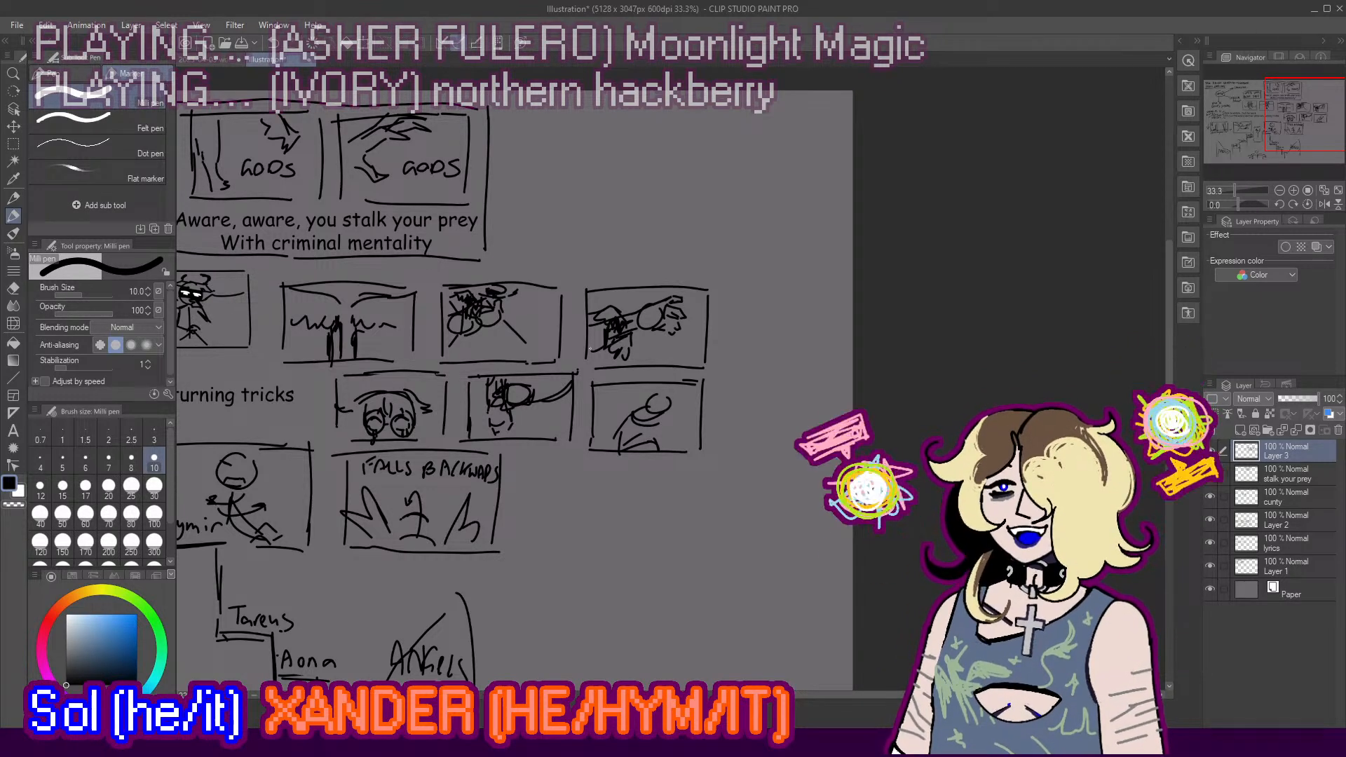
Step: Nudge the Layer 3 drawings slightly up and left, and extend the canvas rightward to a width of 5593 px
{"action": "scroll", "coordinate": [592, 359], "scroll_direction": "down", "scroll_amount": 4}
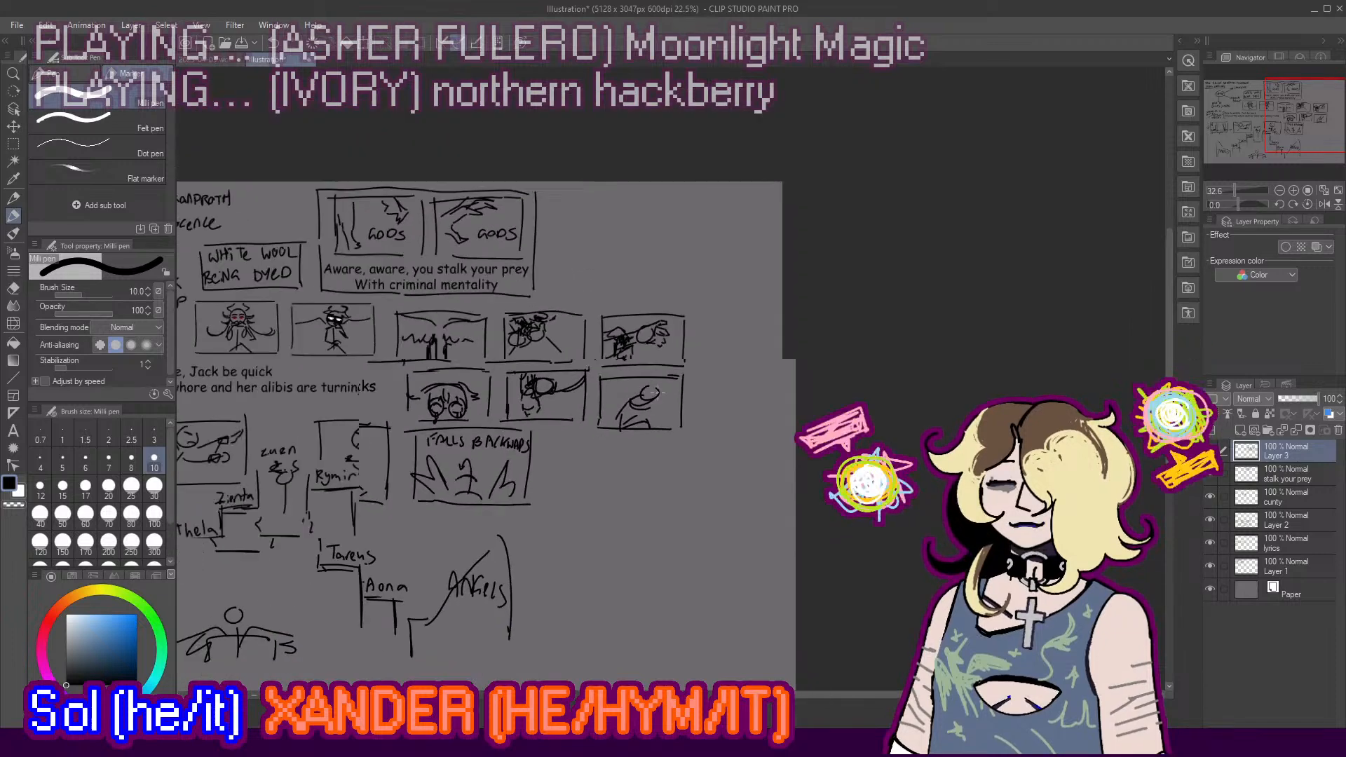
{"action": "left_click", "coordinate": [13, 126]}
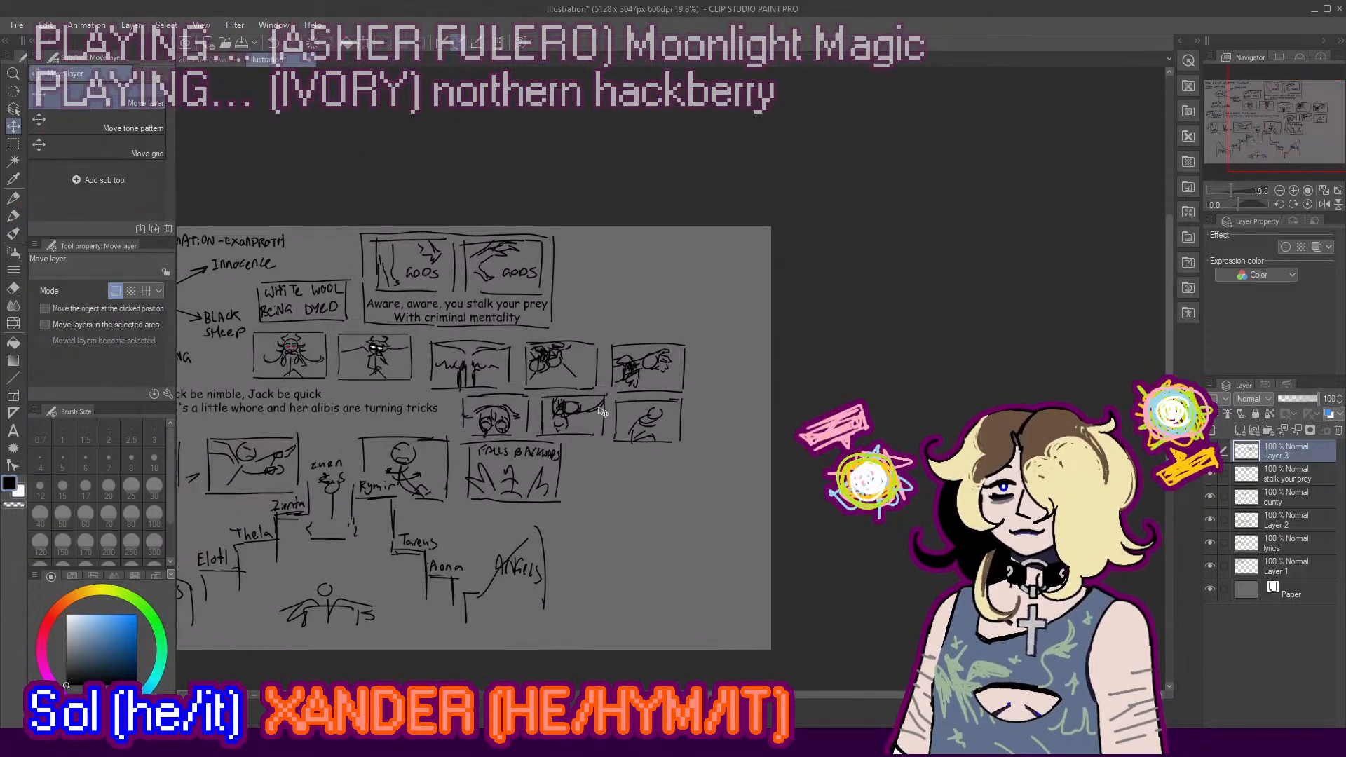
{"action": "left_click_drag", "start_coordinate": [611, 420], "coordinate": [609, 417]}
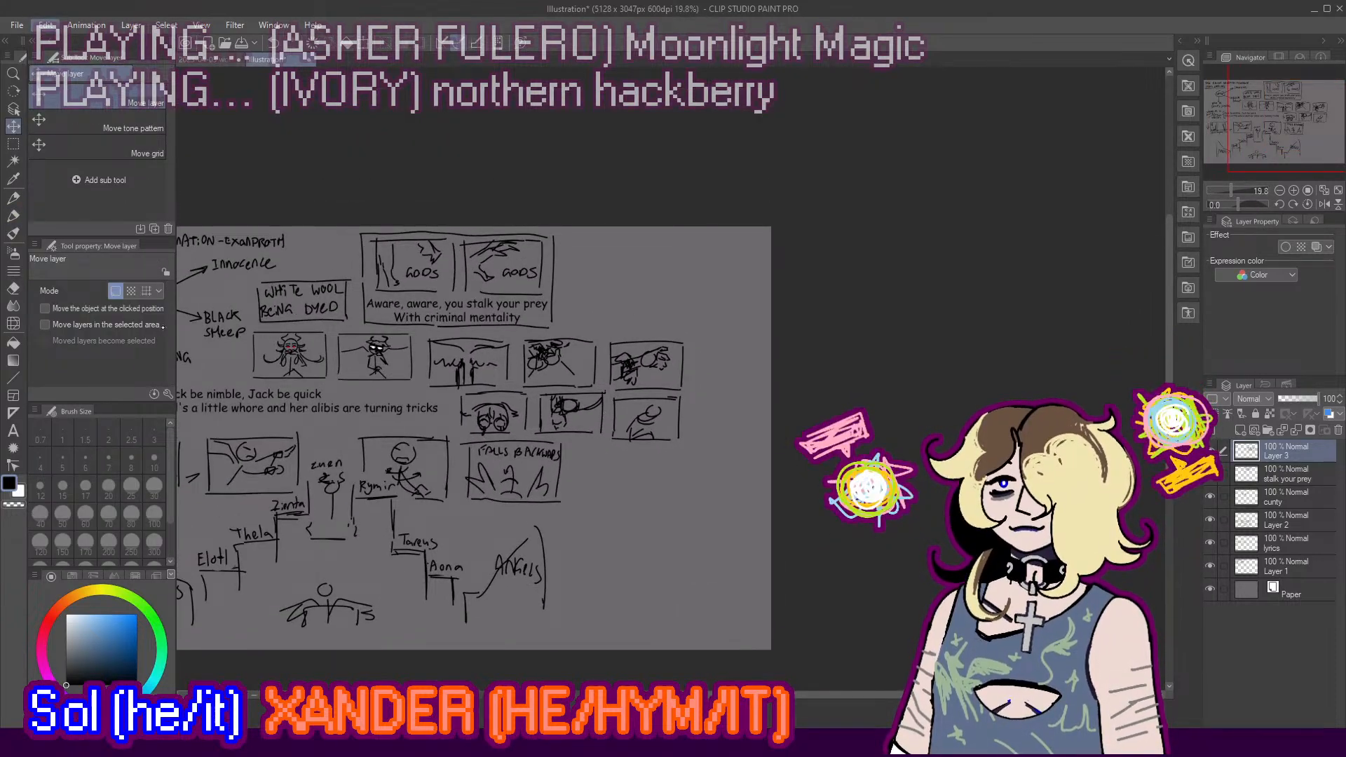
{"action": "key", "text": "ctrl+t"}
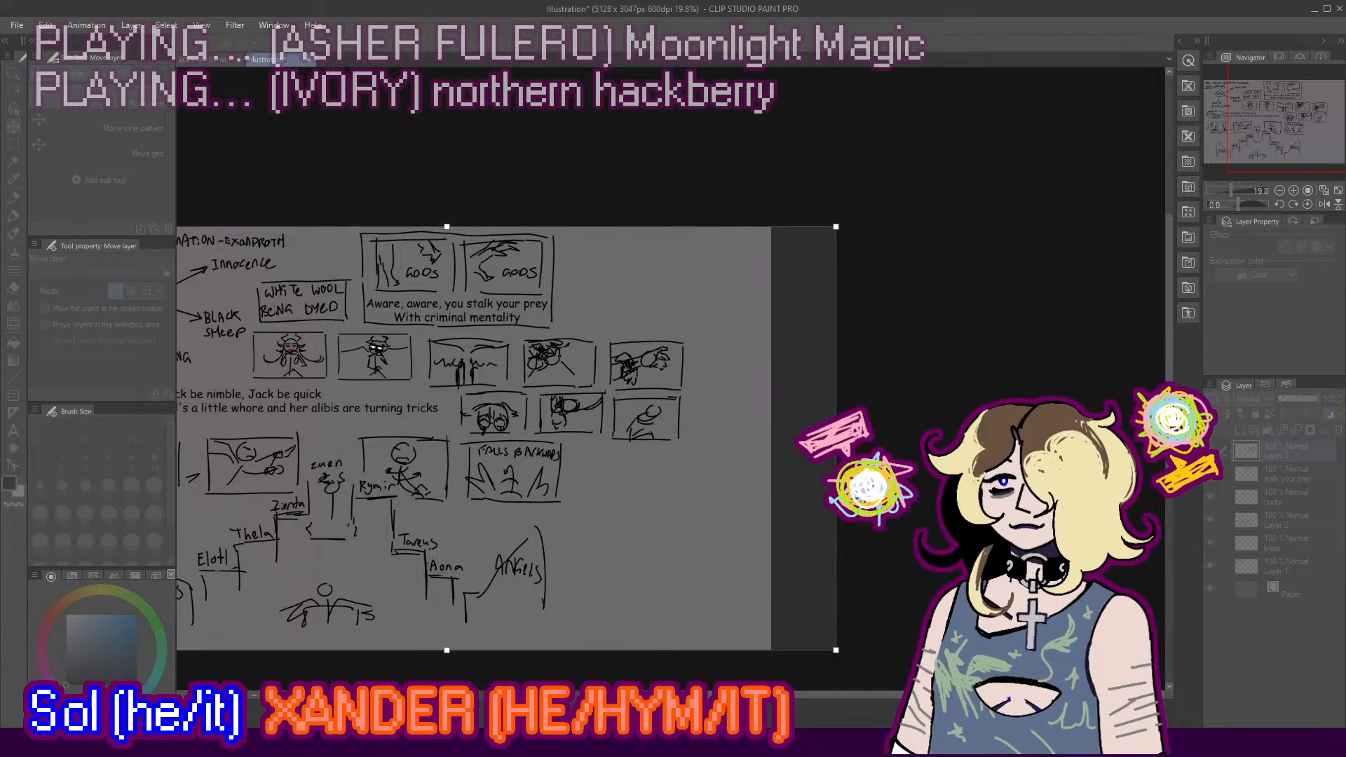
{"action": "left_click", "coordinate": [1338, 331]}
{"action": "scroll", "coordinate": [1026, 261], "scroll_direction": "up", "scroll_amount": 3}
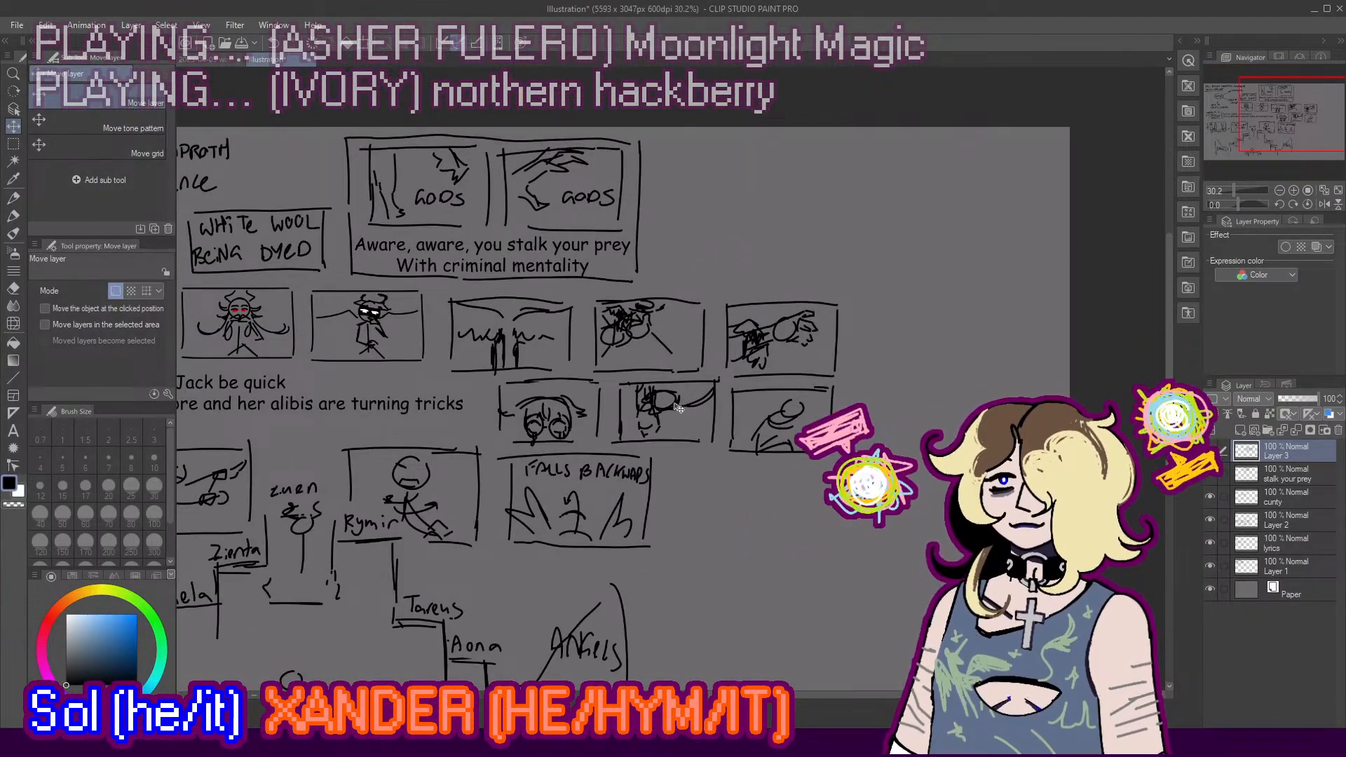
Step: Draw the left, top and right edges of a new frame to the right of the two storyboard rows
{"action": "scroll", "coordinate": [673, 359], "scroll_direction": "down", "scroll_amount": 2}
{"action": "scroll", "coordinate": [883, 333], "scroll_direction": "up", "scroll_amount": 2}
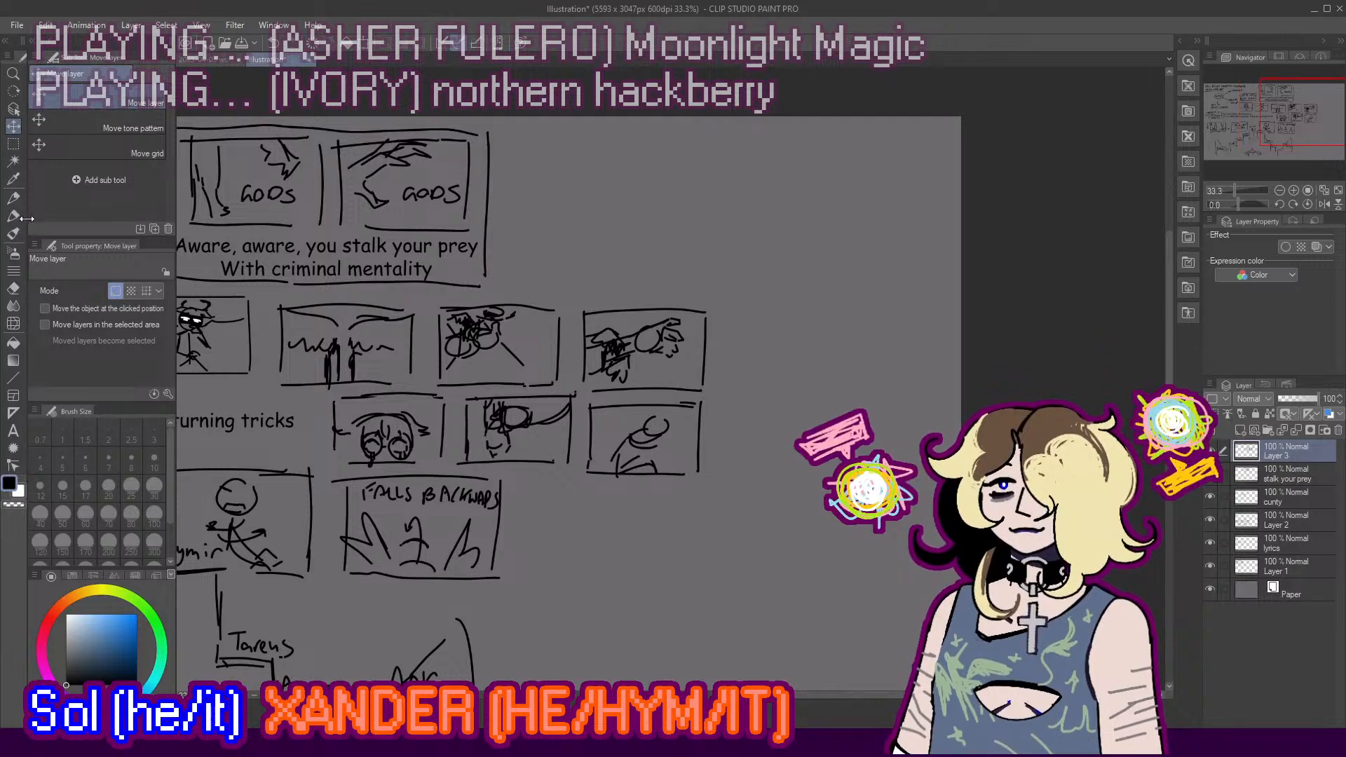
{"action": "left_click", "coordinate": [14, 216]}
{"action": "scroll", "coordinate": [805, 455], "scroll_direction": "up", "scroll_amount": 1}
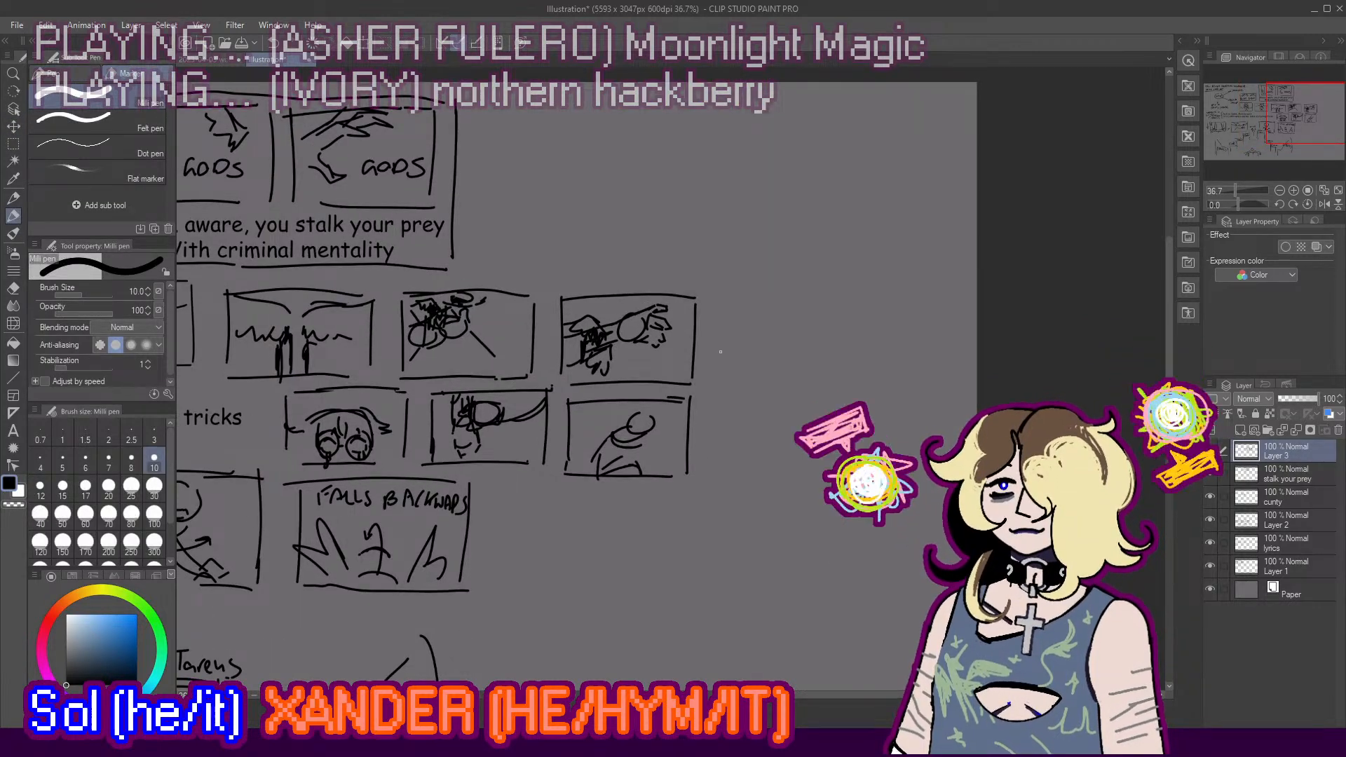
{"action": "mouse_move", "coordinate": [717, 334]}
{"action": "left_mouse_down"}
{"action": "mouse_move", "coordinate": [714, 419]}
{"action": "mouse_move", "coordinate": [731, 337]}
{"action": "mouse_move", "coordinate": [822, 330]}
{"action": "left_mouse_up"}
{"action": "key", "text": "ctrl+z"}
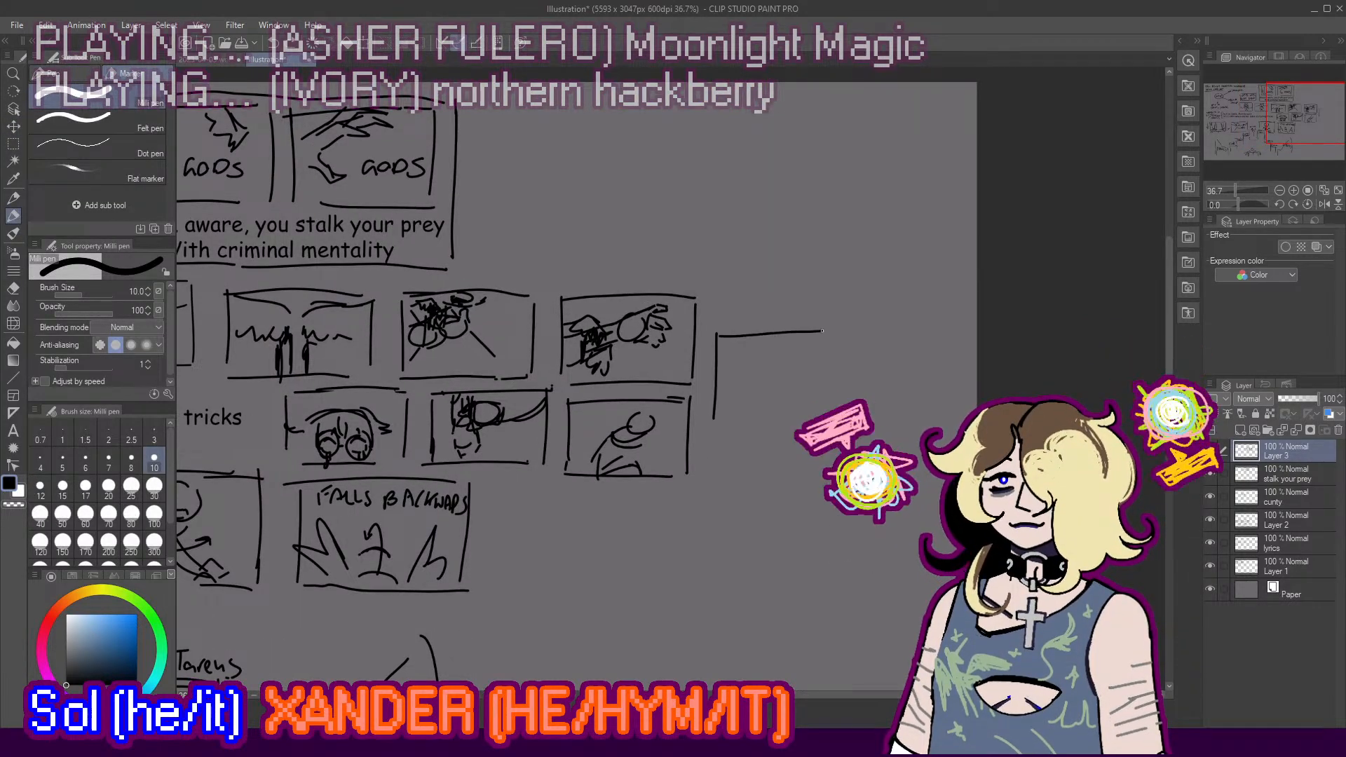
{"action": "key", "text": "ctrl+z"}
{"action": "left_click_drag", "start_coordinate": [719, 338], "coordinate": [855, 329]}
{"action": "key", "text": "ctrl+z"}
{"action": "left_click_drag", "start_coordinate": [715, 335], "coordinate": [838, 332]}
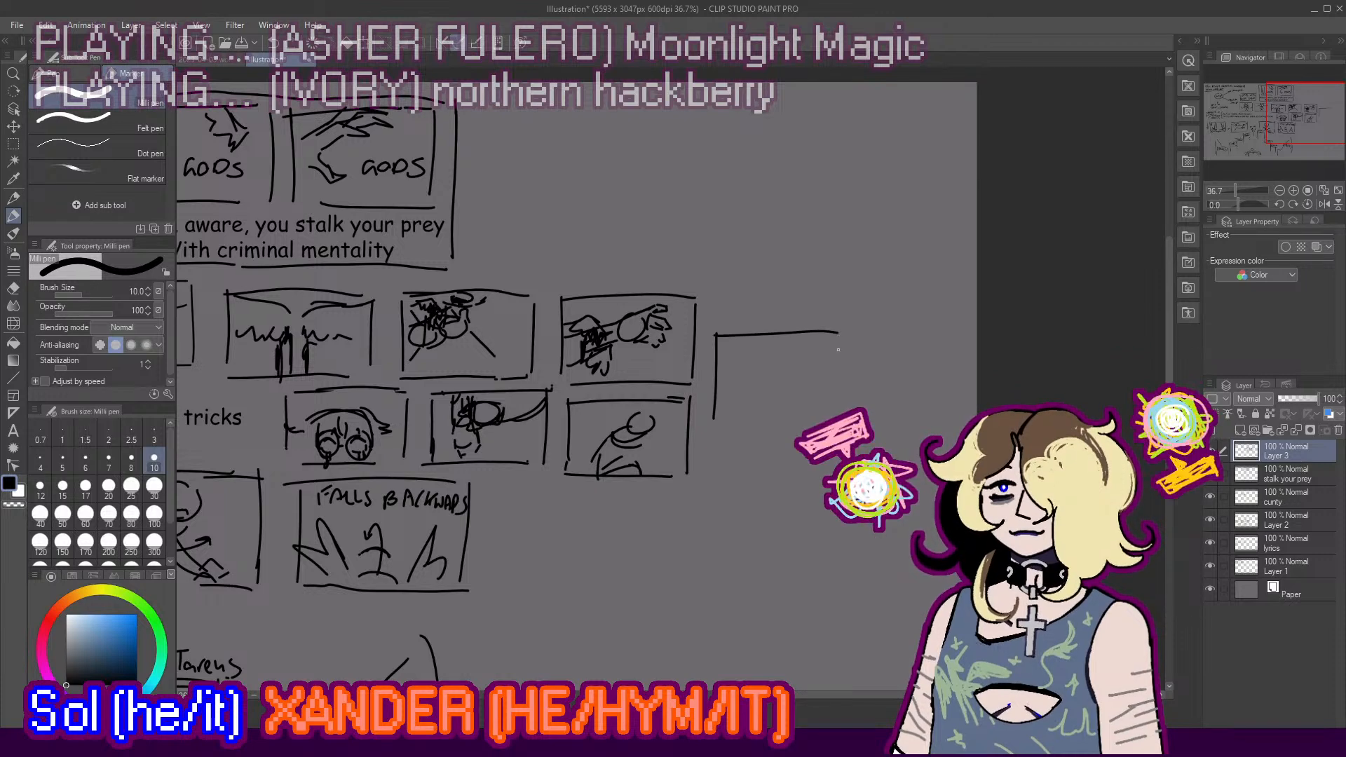
{"action": "key", "text": "ctrl+z"}
{"action": "mouse_move", "coordinate": [724, 327]}
{"action": "left_mouse_down"}
{"action": "mouse_move", "coordinate": [835, 326]}
{"action": "mouse_move", "coordinate": [847, 391]}
{"action": "left_mouse_up"}
{"action": "key", "text": "ctrl+z"}
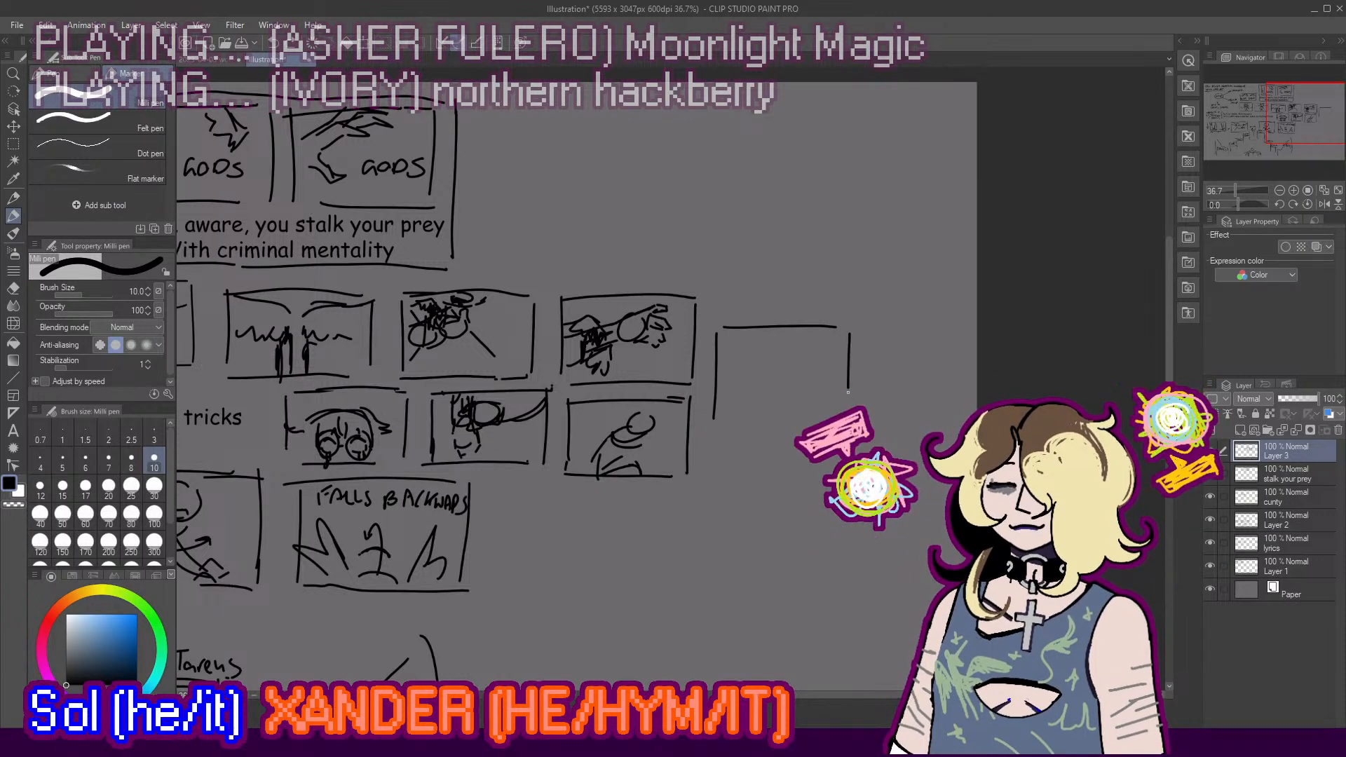
Step: Close the new frame with a straight bottom edge, redrawing the line until it spans both sides
{"action": "left_click_drag", "start_coordinate": [709, 427], "coordinate": [827, 423]}
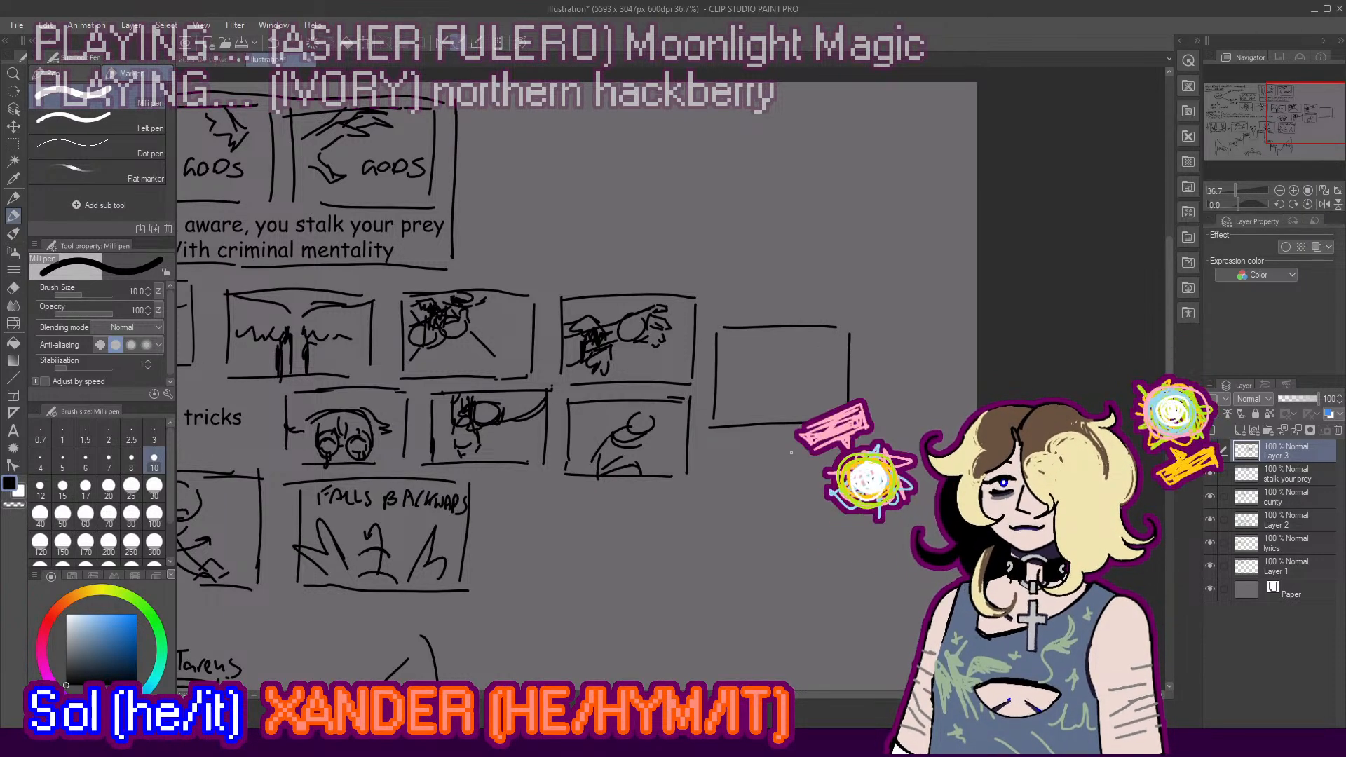
{"action": "key", "text": "ctrl+z"}
{"action": "left_click_drag", "start_coordinate": [716, 430], "coordinate": [784, 429]}
{"action": "key", "text": "ctrl+z"}
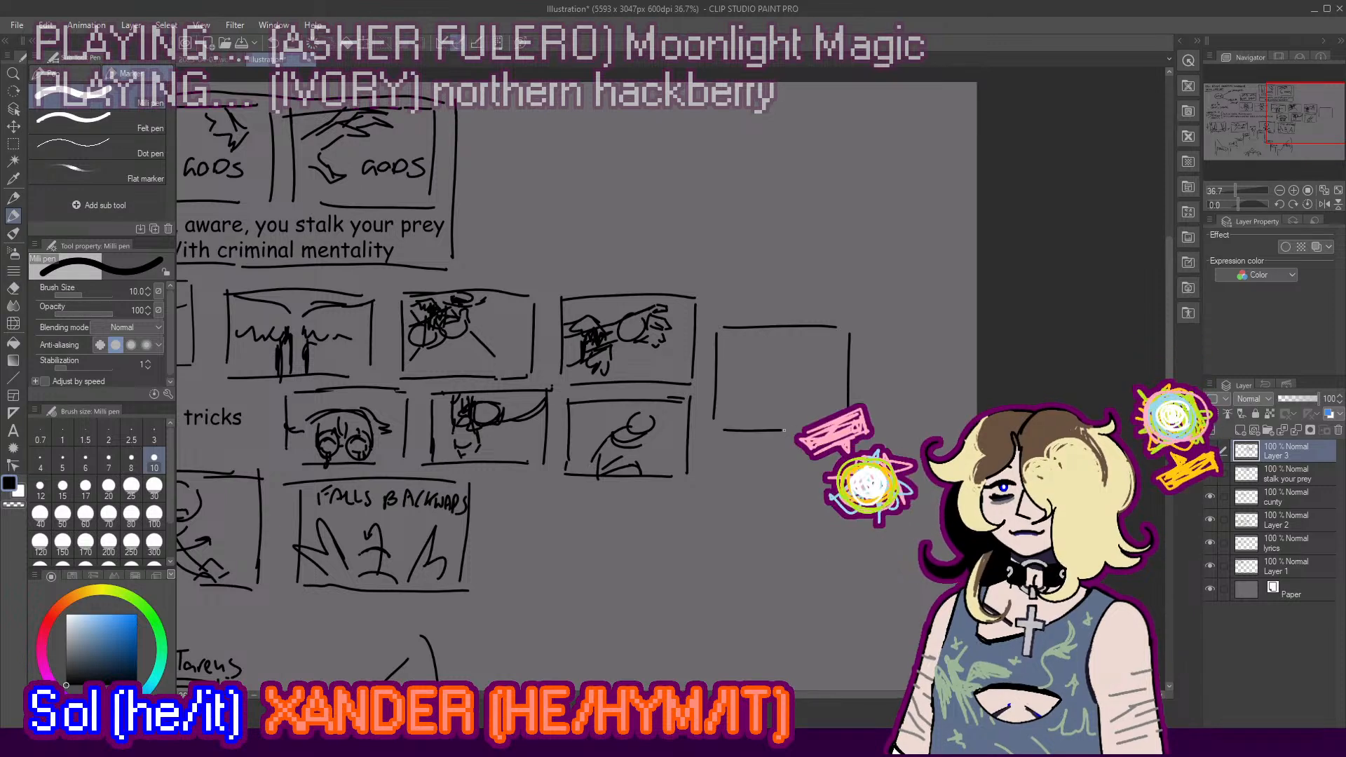
{"action": "key", "text": "ctrl+z"}
{"action": "left_click_drag", "start_coordinate": [698, 433], "coordinate": [841, 429]}
{"action": "key", "text": "ctrl+z"}
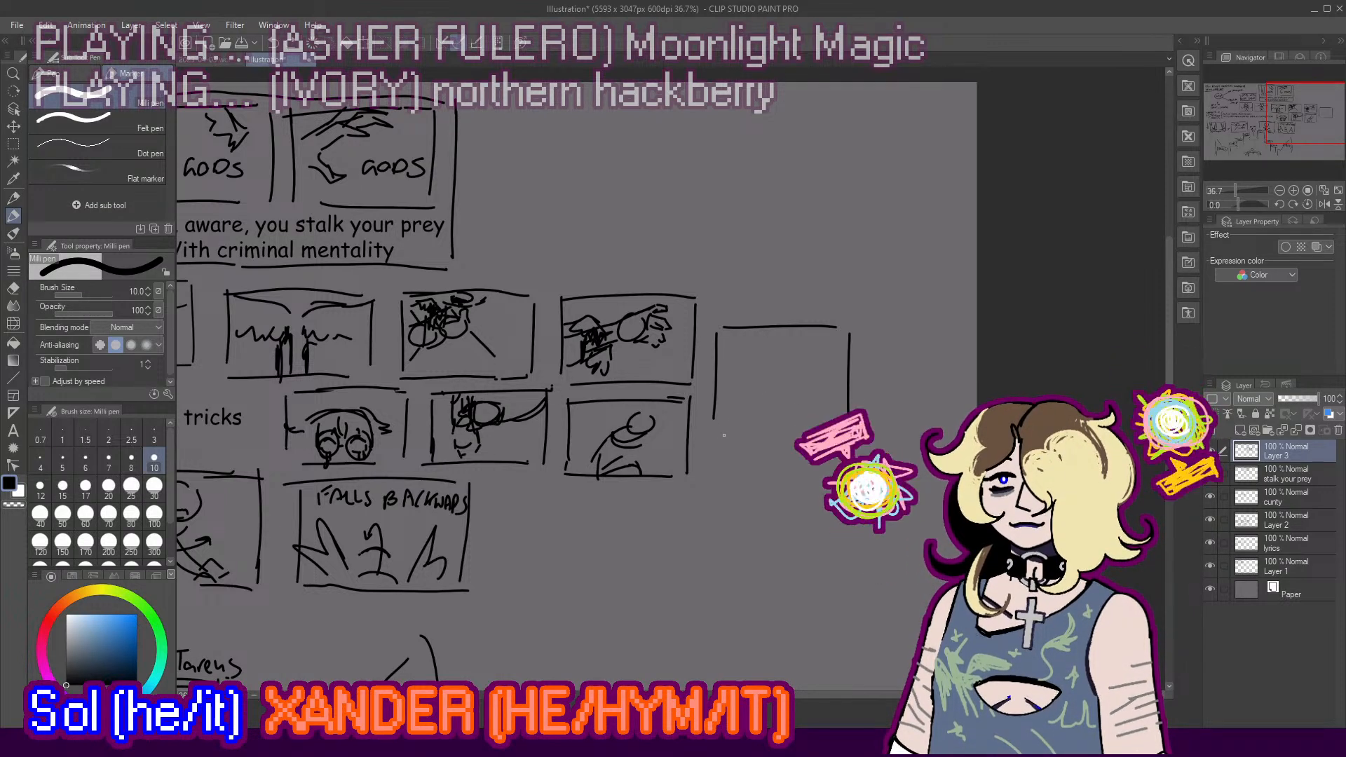
{"action": "left_click_drag", "start_coordinate": [704, 434], "coordinate": [834, 434]}
{"action": "key", "text": "ctrl+z"}
{"action": "left_click_drag", "start_coordinate": [705, 430], "coordinate": [843, 429]}
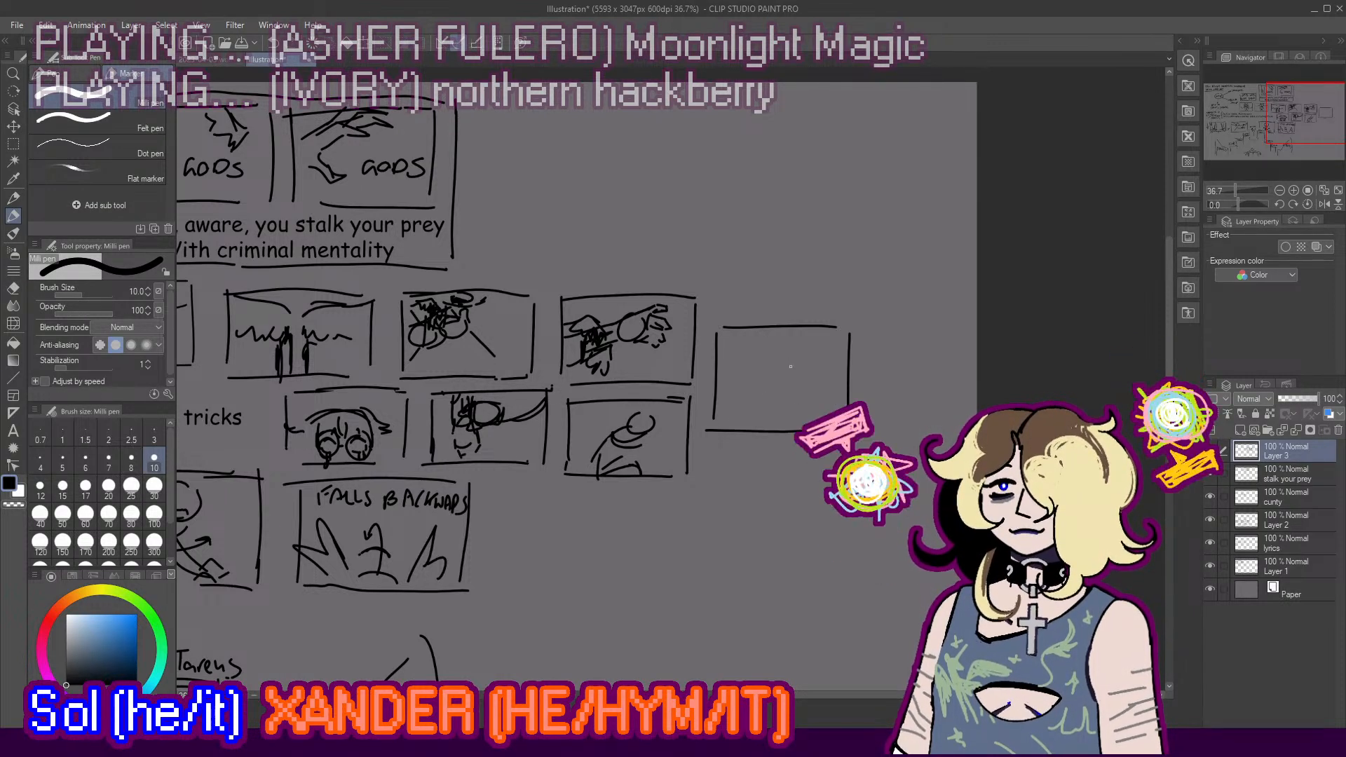
Step: Sketch a figure in the new frame with a round head, covered eyes, spread shoulders and squiggles across the chest
{"action": "mouse_move", "coordinate": [778, 342]}
{"action": "left_mouse_down"}
{"action": "mouse_move", "coordinate": [797, 347]}
{"action": "mouse_move", "coordinate": [788, 368]}
{"action": "mouse_move", "coordinate": [717, 381]}
{"action": "left_mouse_up"}
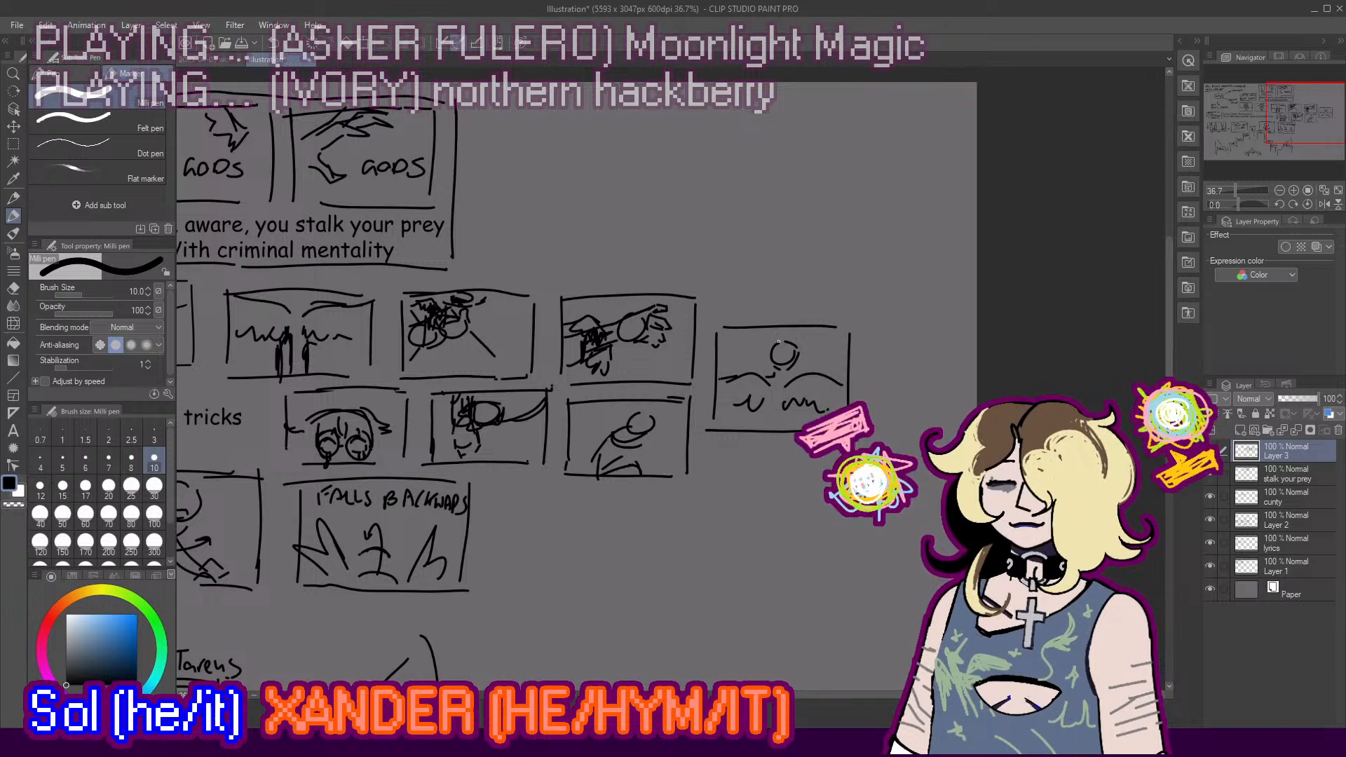
{"action": "left_click_drag", "start_coordinate": [776, 334], "coordinate": [804, 355]}
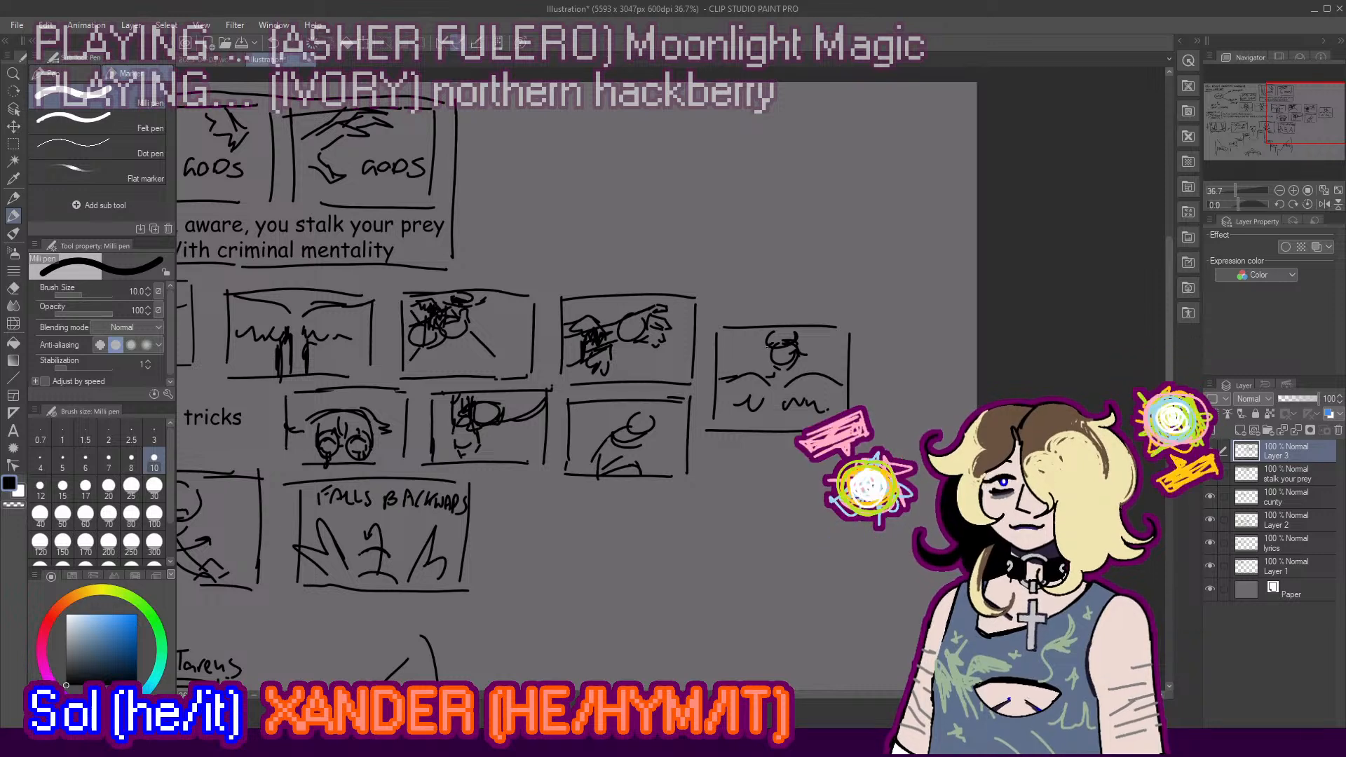
{"action": "left_click_drag", "start_coordinate": [767, 347], "coordinate": [774, 350]}
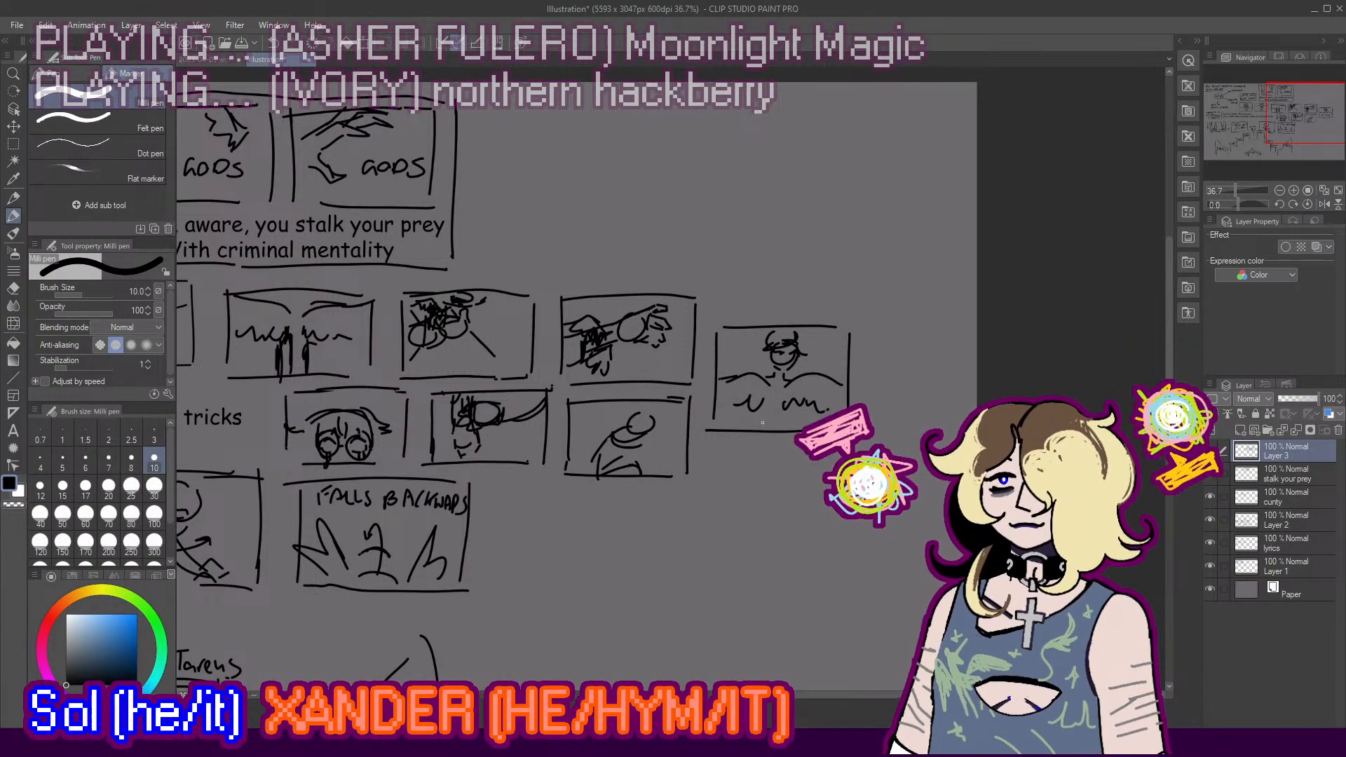
{"action": "left_click_drag", "start_coordinate": [762, 418], "coordinate": [790, 409]}
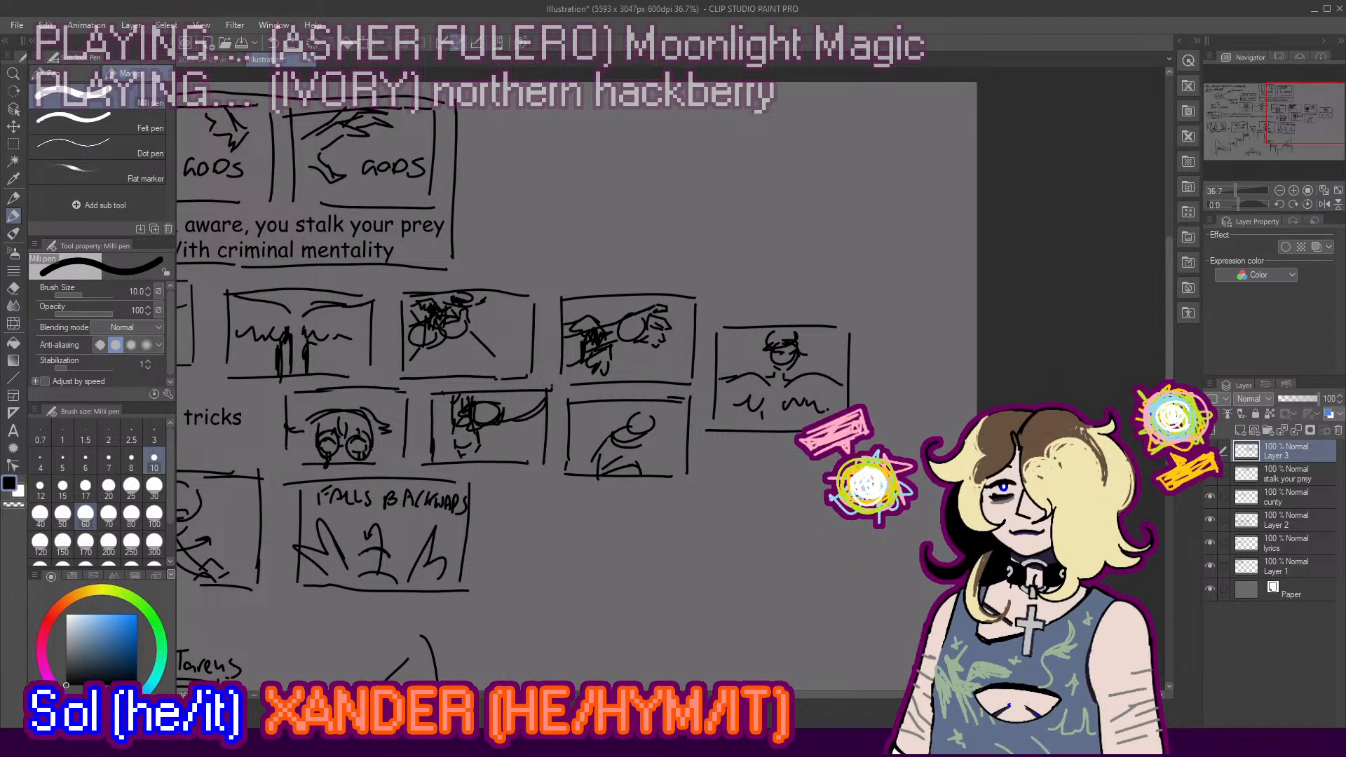
Step: Draw a straight vertical divider between the standing figure's frame and the storyboard frames to its right, redrawing it once
{"action": "scroll", "coordinate": [659, 424], "scroll_direction": "down", "scroll_amount": 3}
{"action": "scroll", "coordinate": [701, 295], "scroll_direction": "up", "scroll_amount": 2}
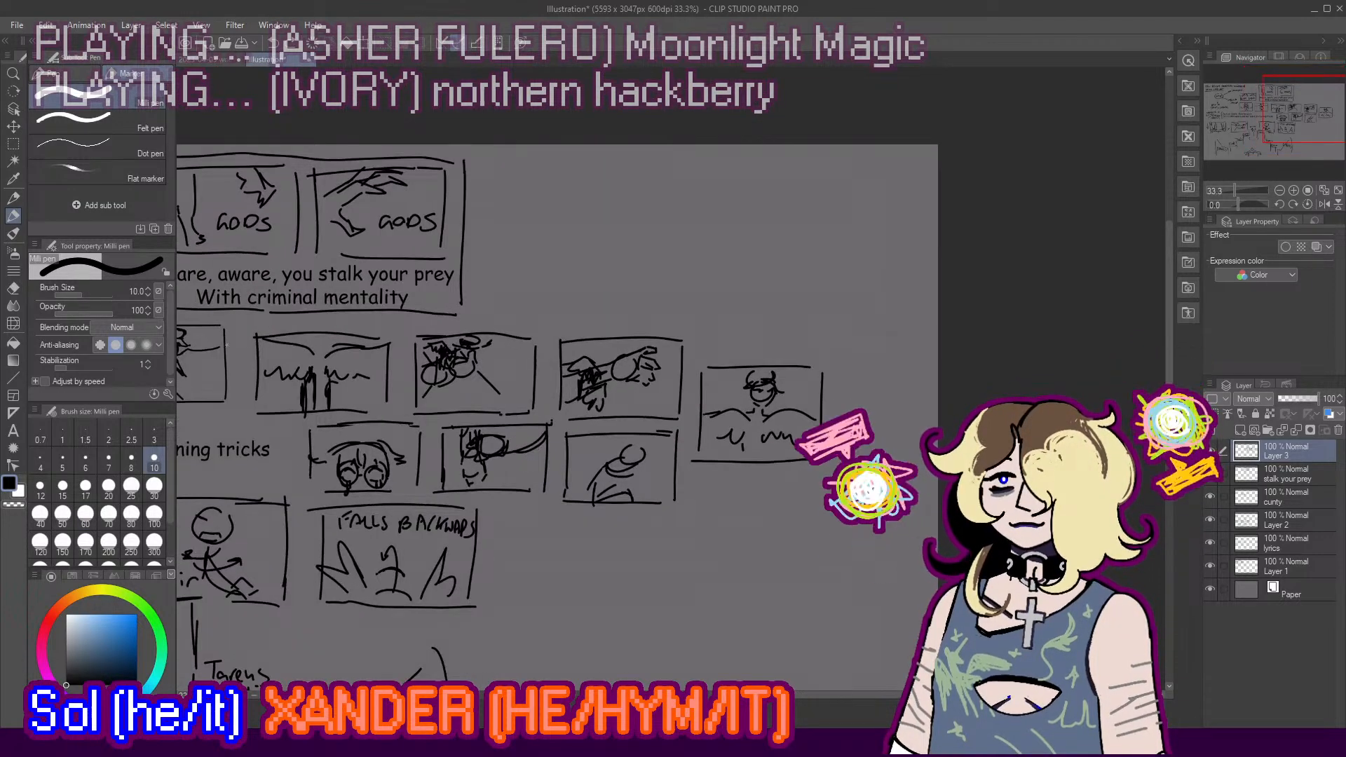
{"action": "mouse_move", "coordinate": [240, 327]}
{"action": "left_mouse_down", "text": "shift"}
{"action": "mouse_move", "coordinate": [254, 427]}
{"action": "mouse_move", "coordinate": [238, 434]}
{"action": "left_mouse_up", "text": "shift"}
{"action": "scroll", "coordinate": [420, 330], "scroll_direction": "down", "scroll_amount": 2}
{"action": "scroll", "coordinate": [628, 360], "scroll_direction": "down", "scroll_amount": 2}
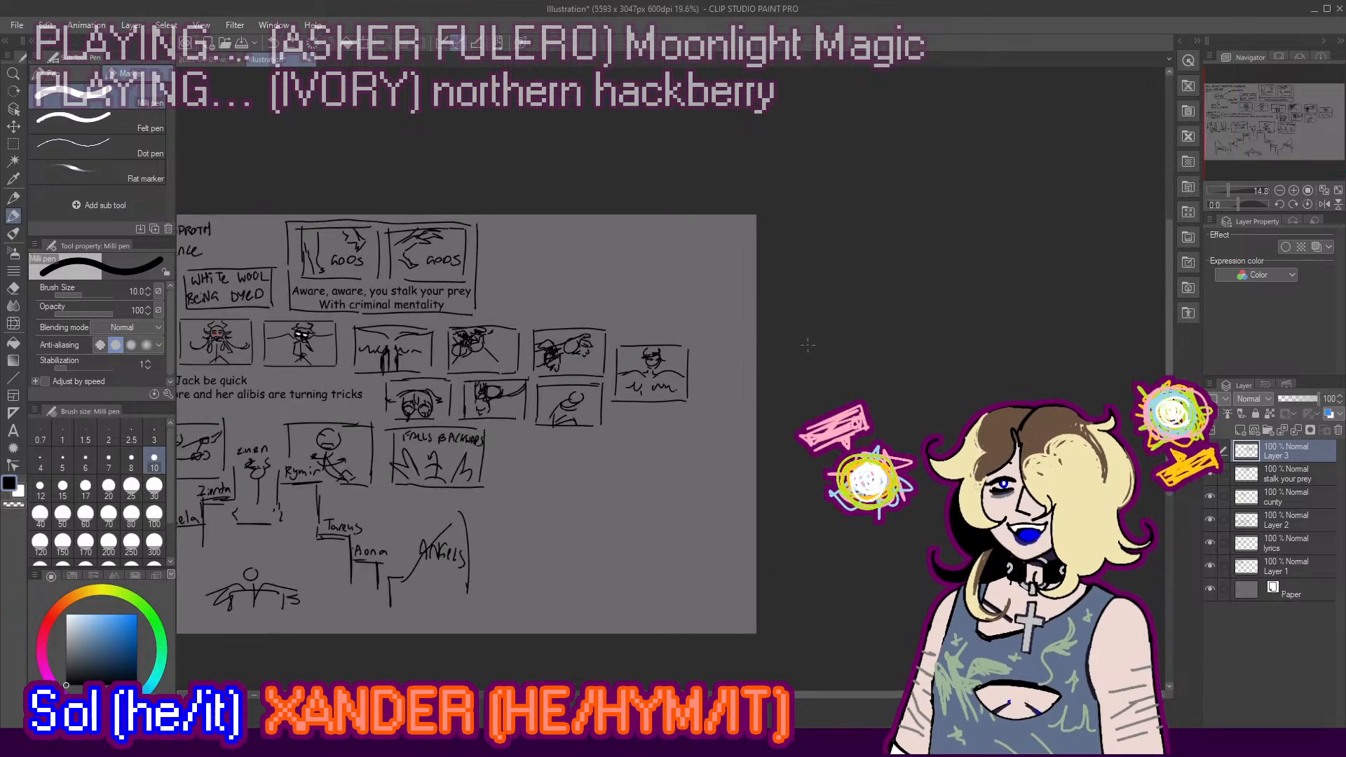
{"action": "scroll", "coordinate": [628, 360], "scroll_direction": "up", "scroll_amount": 3}
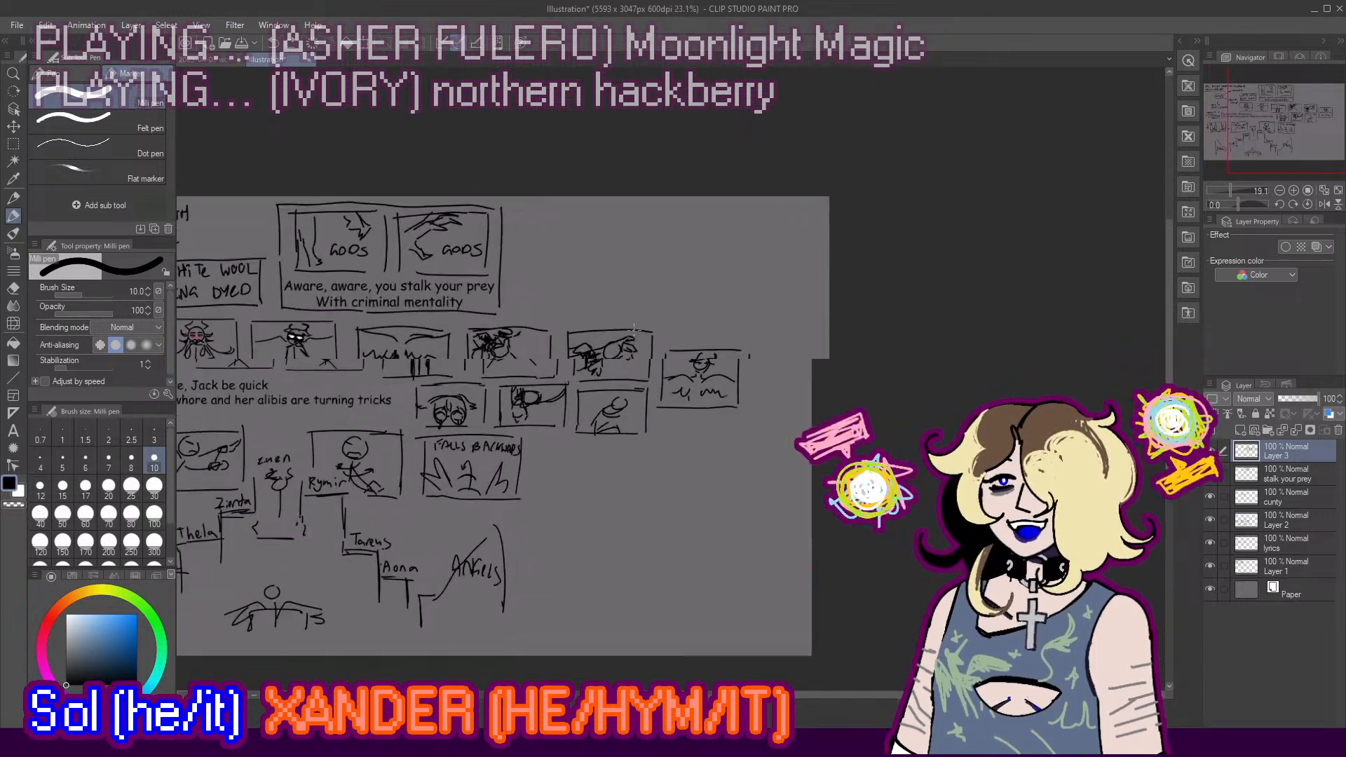
{"action": "scroll", "coordinate": [358, 337], "scroll_direction": "up", "scroll_amount": 1}
{"action": "left_click_drag", "start_coordinate": [324, 311], "coordinate": [324, 467], "text": "shift"}
{"action": "scroll", "coordinate": [459, 293], "scroll_direction": "down", "scroll_amount": 2}
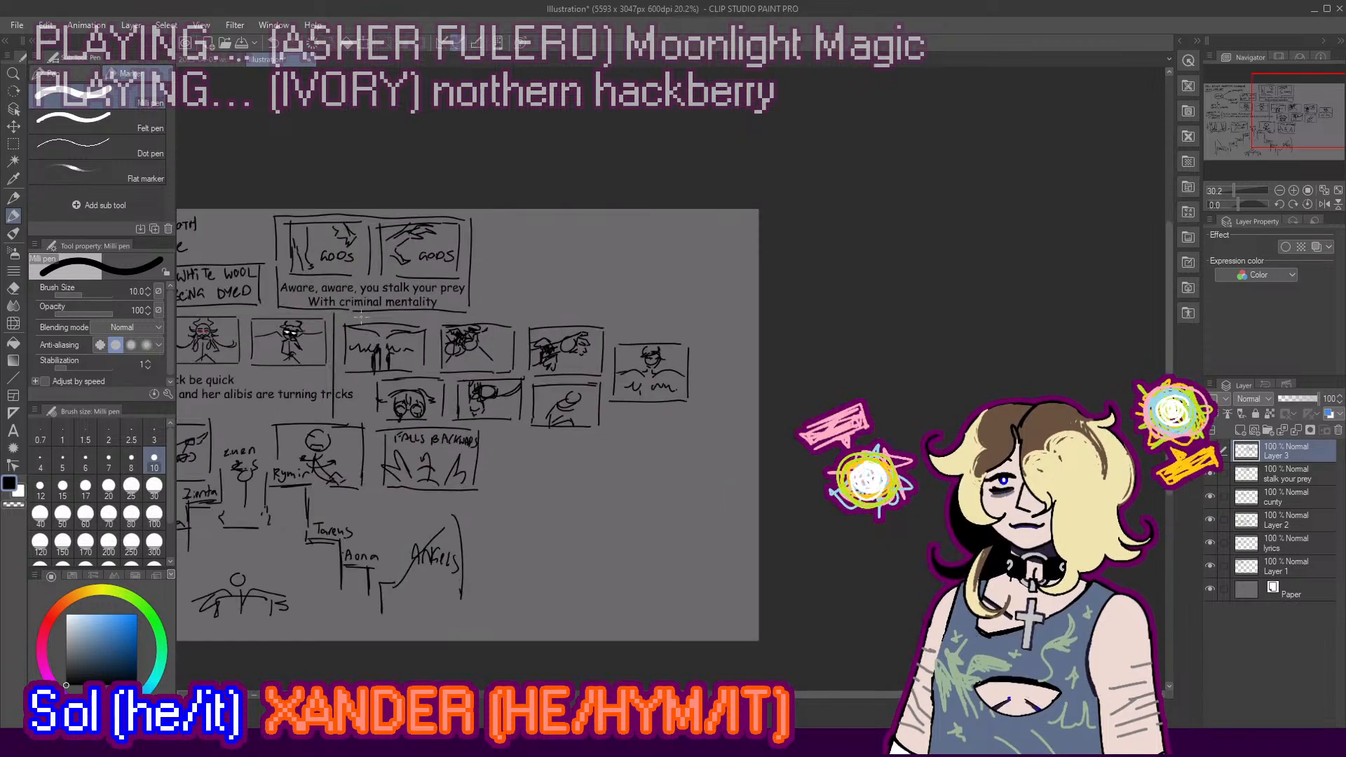
Step: Select the new frame with its figure, move it down beside the lower storyboard row, and clear the selection
{"action": "scroll", "coordinate": [704, 360], "scroll_direction": "up", "scroll_amount": 1}
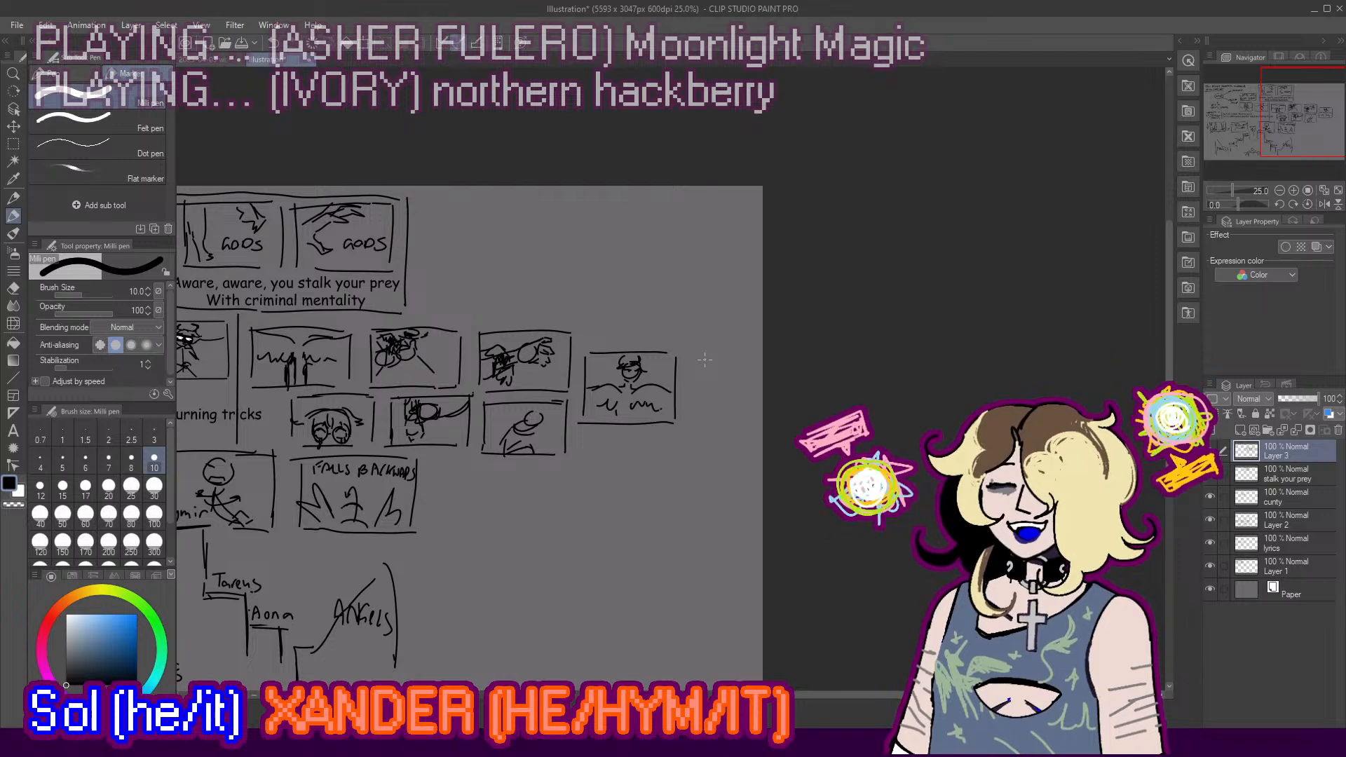
{"action": "scroll", "coordinate": [591, 323], "scroll_direction": "up", "scroll_amount": 1}
{"action": "key", "text": "m"}
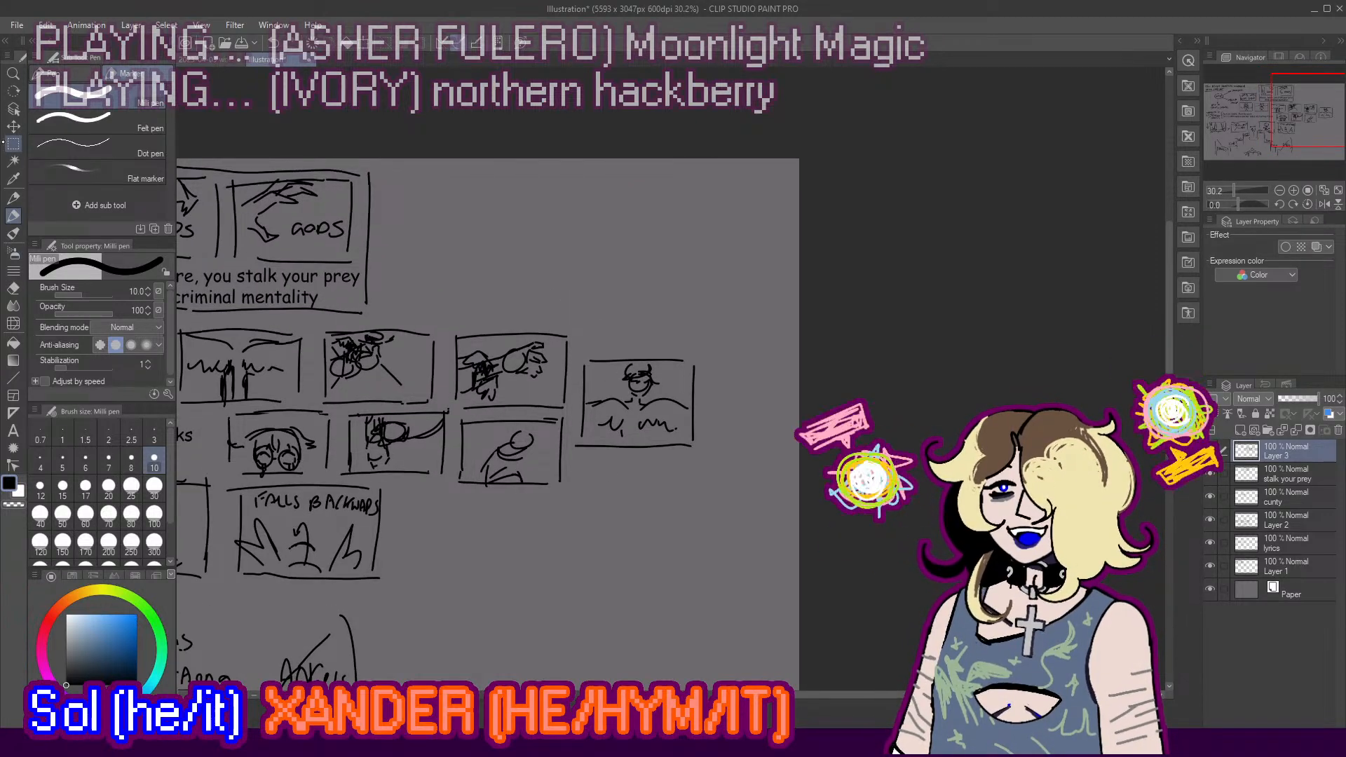
{"action": "left_click_drag", "start_coordinate": [725, 315], "coordinate": [572, 471]}
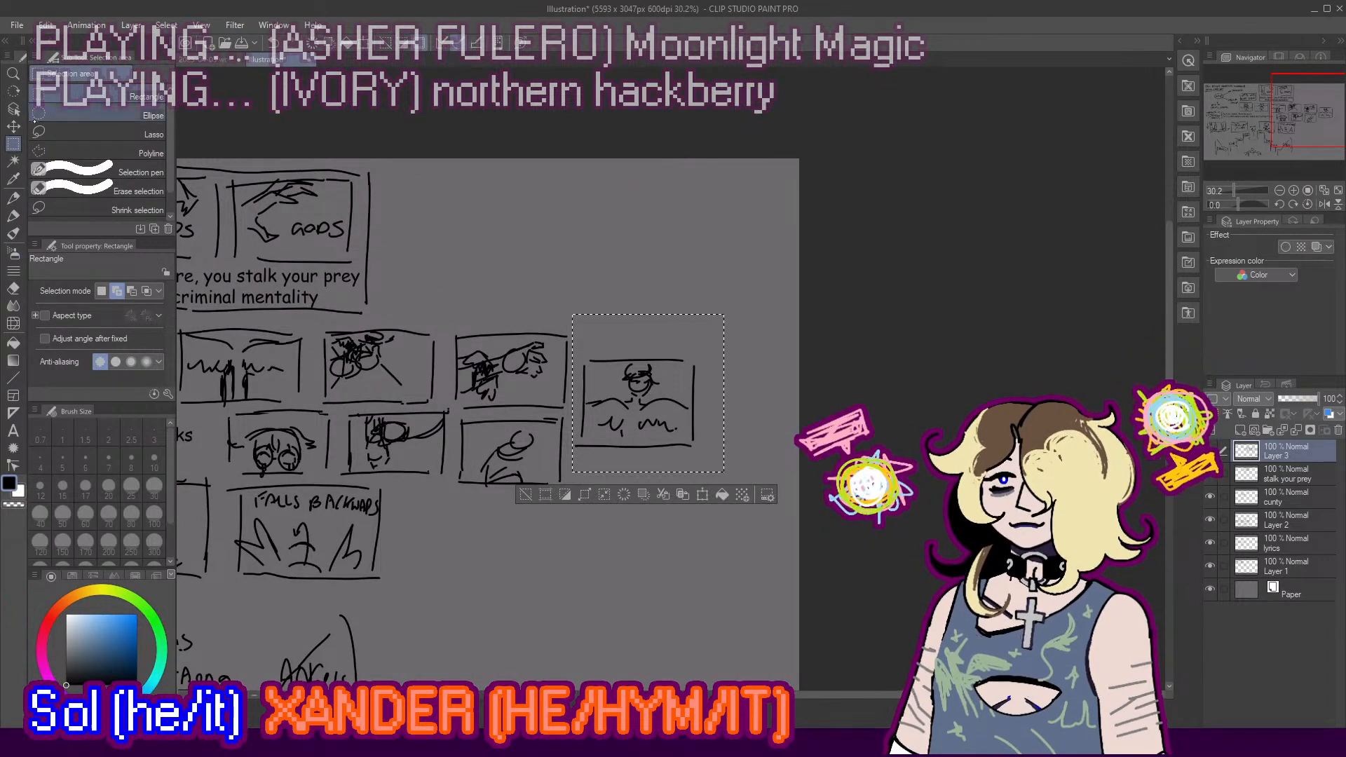
{"action": "key", "text": "k"}
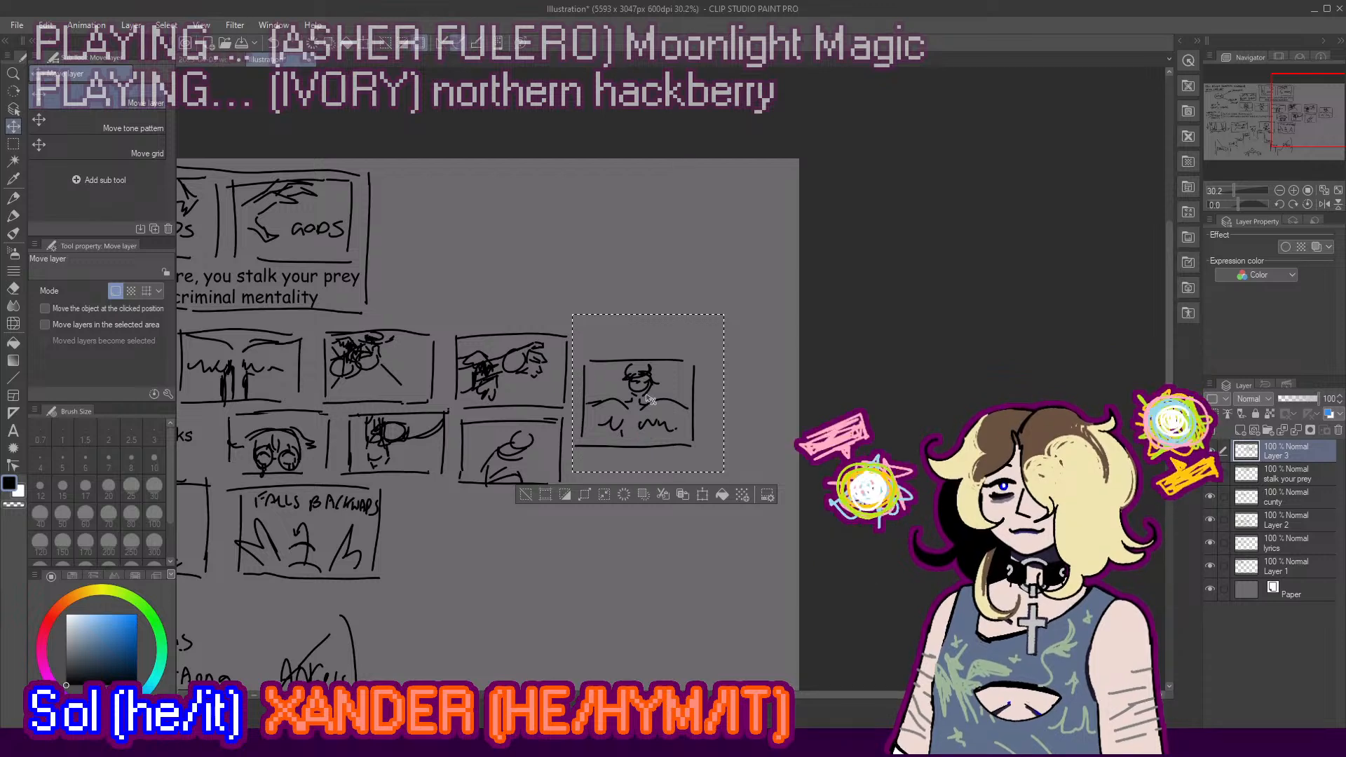
{"action": "left_click_drag", "start_coordinate": [630, 398], "coordinate": [627, 433]}
{"action": "key", "text": "ctrl+d"}
{"action": "key", "text": "p"}
Step: Handwrite the note "PARASITIC IMAGERY: WORM?" above the new frame, undoing and redoing the last word's strokes
{"action": "scroll", "coordinate": [567, 352], "scroll_direction": "up", "scroll_amount": 3}
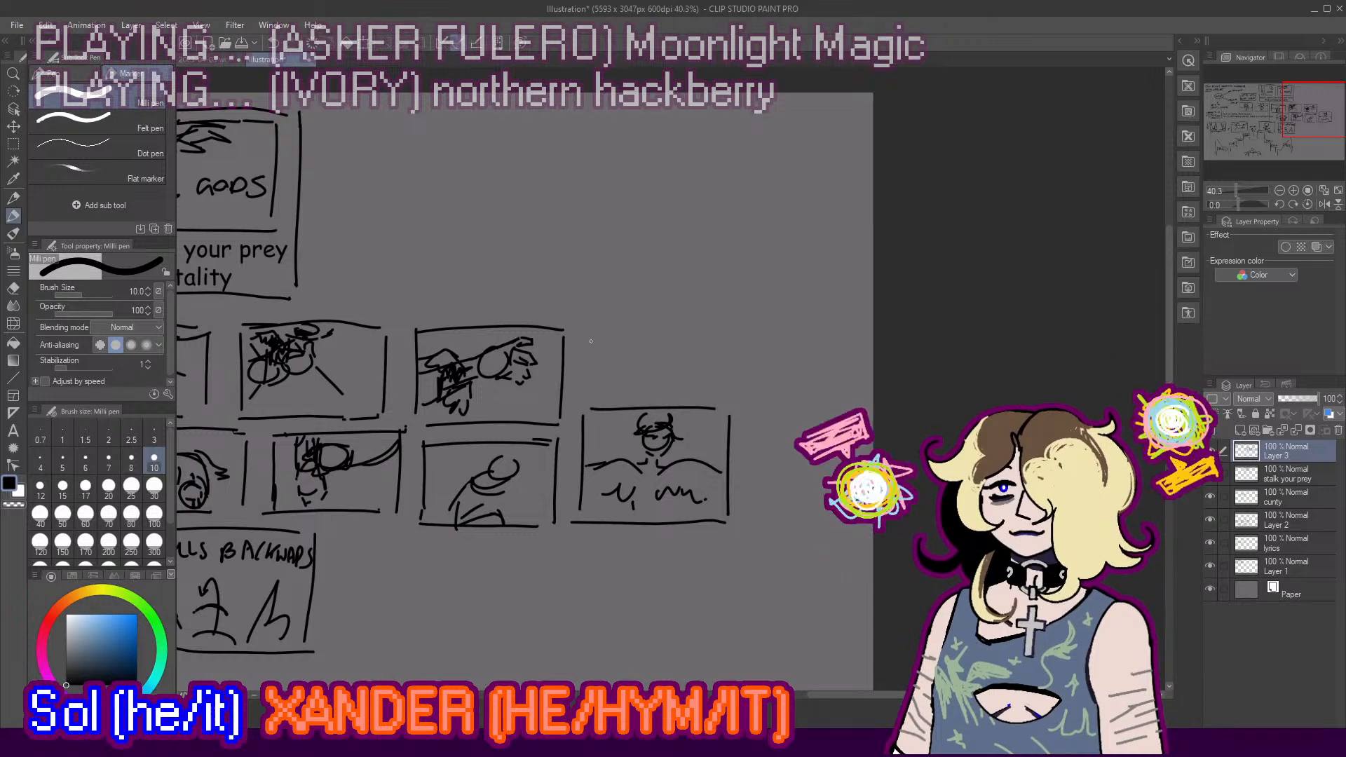
{"action": "mouse_move", "coordinate": [582, 328]}
{"action": "left_mouse_down"}
{"action": "mouse_move", "coordinate": [582, 343]}
{"action": "mouse_move", "coordinate": [621, 339]}
{"action": "mouse_move", "coordinate": [627, 352]}
{"action": "mouse_move", "coordinate": [660, 350]}
{"action": "mouse_move", "coordinate": [680, 329]}
{"action": "left_mouse_up"}
{"action": "mouse_move", "coordinate": [674, 330]}
{"action": "left_mouse_down"}
{"action": "mouse_move", "coordinate": [674, 351]}
{"action": "mouse_move", "coordinate": [703, 348]}
{"action": "left_mouse_up"}
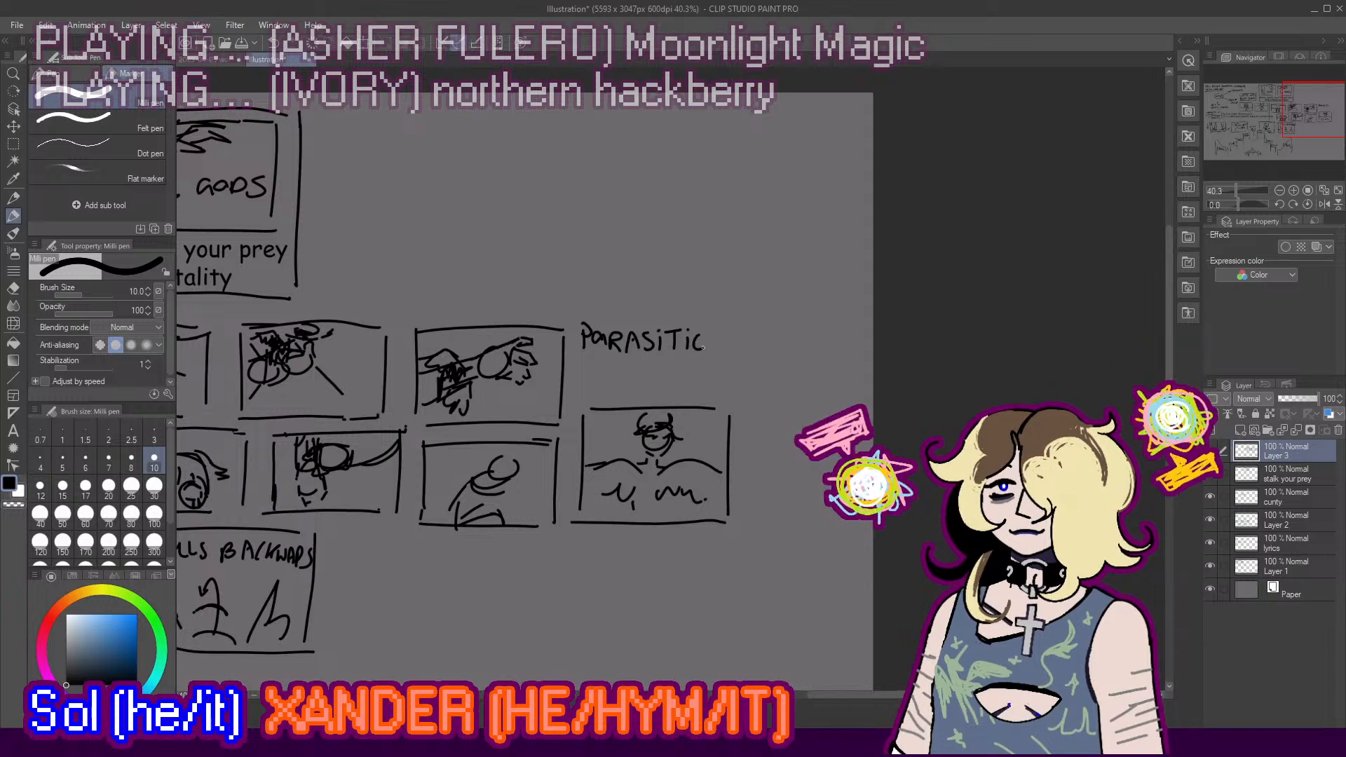
{"action": "mouse_move", "coordinate": [577, 363]}
{"action": "left_mouse_down"}
{"action": "mouse_move", "coordinate": [576, 379]}
{"action": "mouse_move", "coordinate": [645, 377]}
{"action": "mouse_move", "coordinate": [656, 361]}
{"action": "left_mouse_up"}
{"action": "mouse_move", "coordinate": [660, 365]}
{"action": "left_mouse_down"}
{"action": "mouse_move", "coordinate": [661, 378]}
{"action": "mouse_move", "coordinate": [688, 372]}
{"action": "left_mouse_up"}
{"action": "left_click_drag", "start_coordinate": [696, 360], "coordinate": [690, 382]}
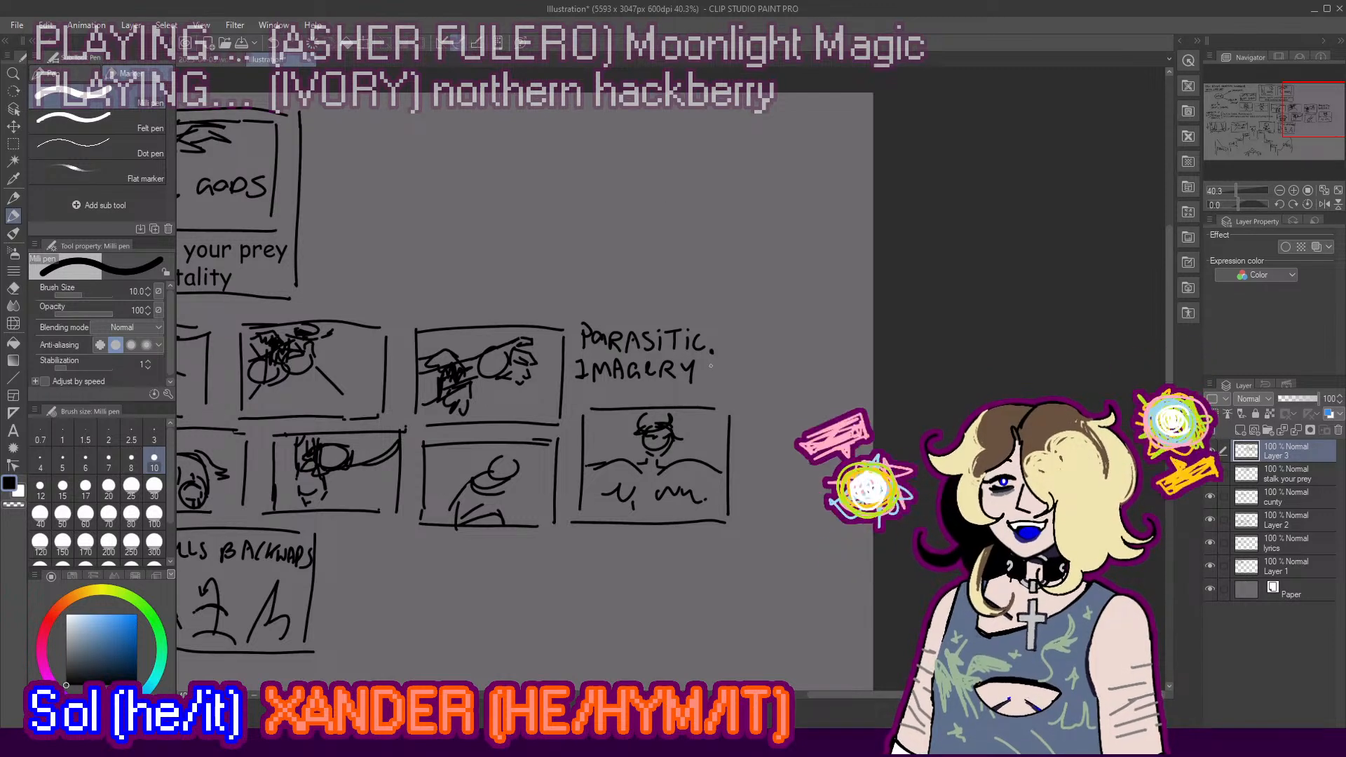
{"action": "mouse_move", "coordinate": [720, 348]}
{"action": "left_mouse_down"}
{"action": "mouse_move", "coordinate": [722, 374]}
{"action": "mouse_move", "coordinate": [736, 349]}
{"action": "mouse_move", "coordinate": [723, 367]}
{"action": "mouse_move", "coordinate": [732, 353]}
{"action": "mouse_move", "coordinate": [786, 365]}
{"action": "left_mouse_up"}
{"action": "key", "text": "ctrl+z"}
{"action": "key", "text": "ctrl+z"}
{"action": "key", "text": "ctrl+z"}
{"action": "scroll", "coordinate": [736, 371], "scroll_direction": "down", "scroll_amount": 6}
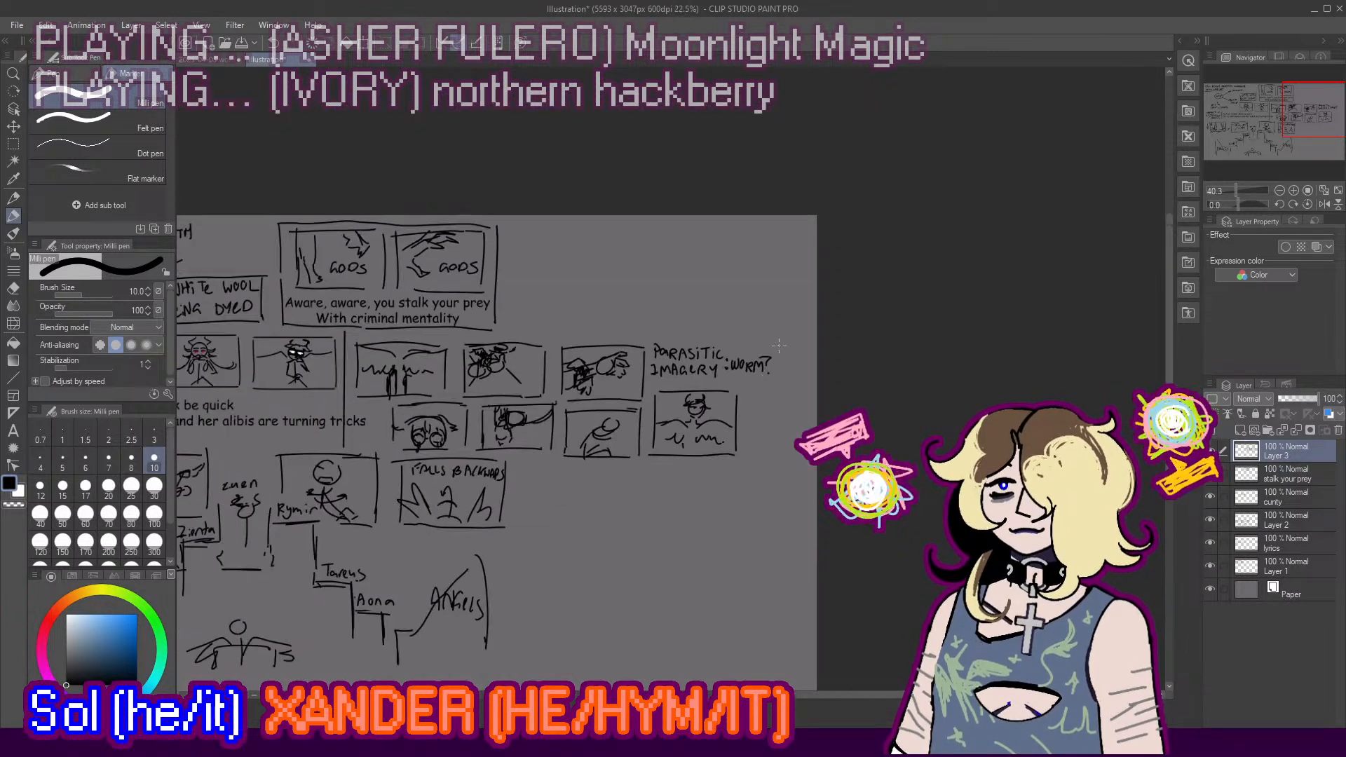
Step: Enclose the storyboard frames right of the divider with straight lines above, below and along their right side
{"action": "scroll", "coordinate": [701, 315], "scroll_direction": "up", "scroll_amount": 1}
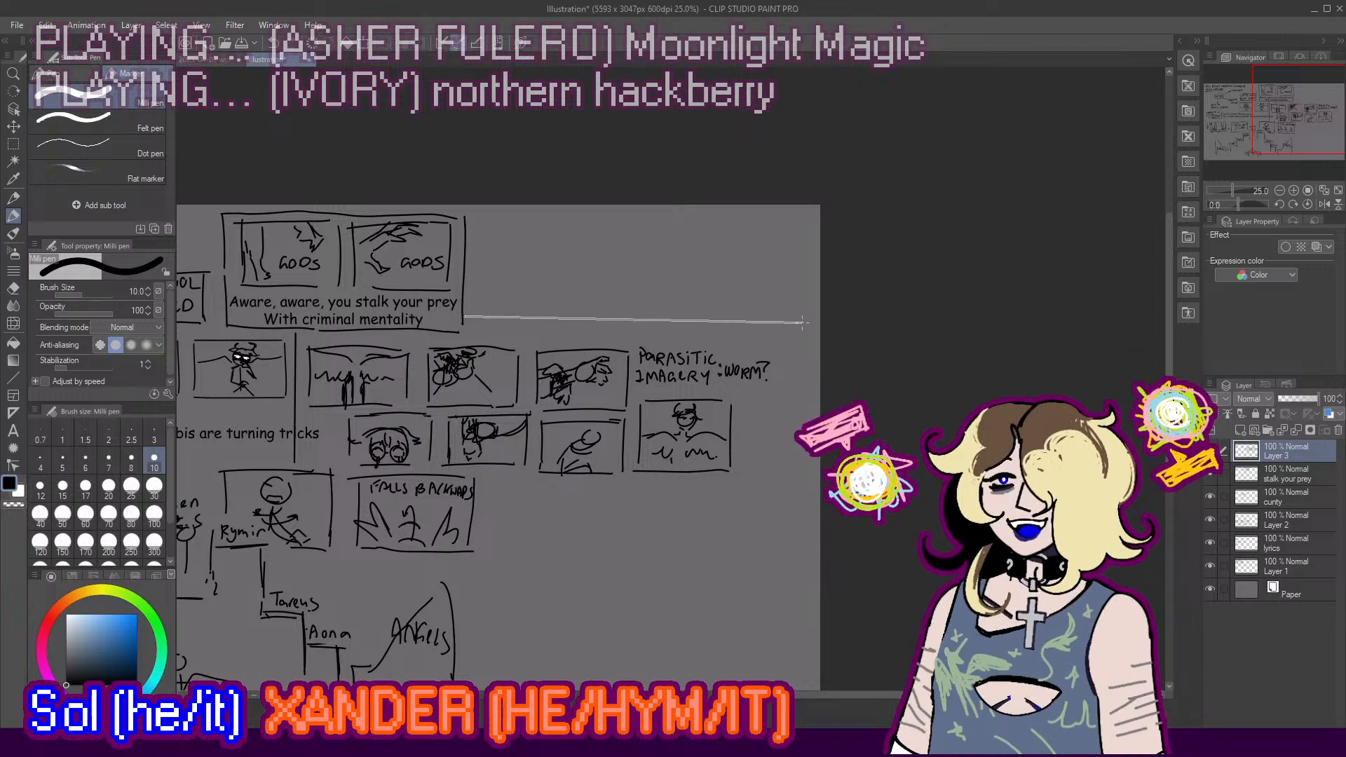
{"action": "mouse_move", "coordinate": [468, 332]}
{"action": "left_mouse_down", "text": "shift"}
{"action": "mouse_move", "coordinate": [771, 331]}
{"action": "mouse_move", "coordinate": [789, 499]}
{"action": "mouse_move", "coordinate": [765, 491]}
{"action": "left_mouse_up", "text": "shift"}
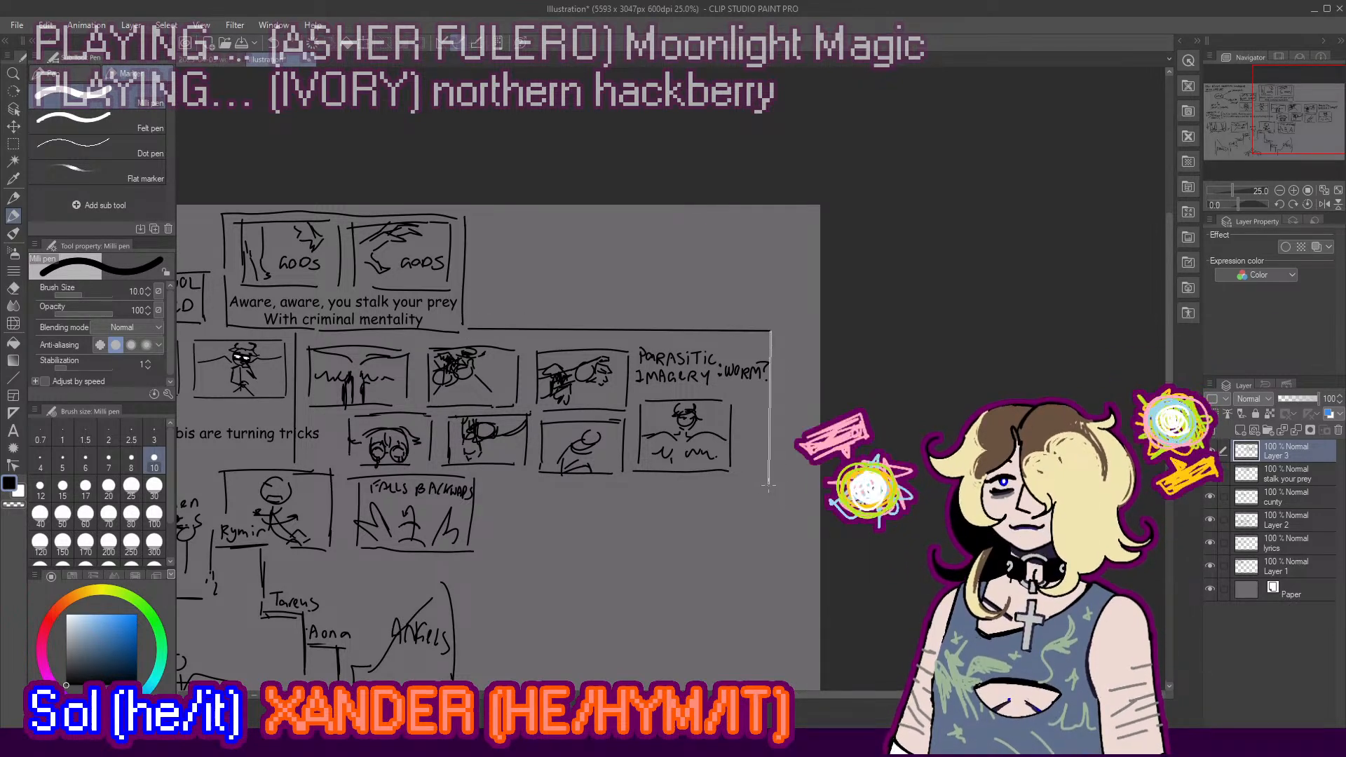
{"action": "left_click", "coordinate": [767, 485], "text": "shift"}
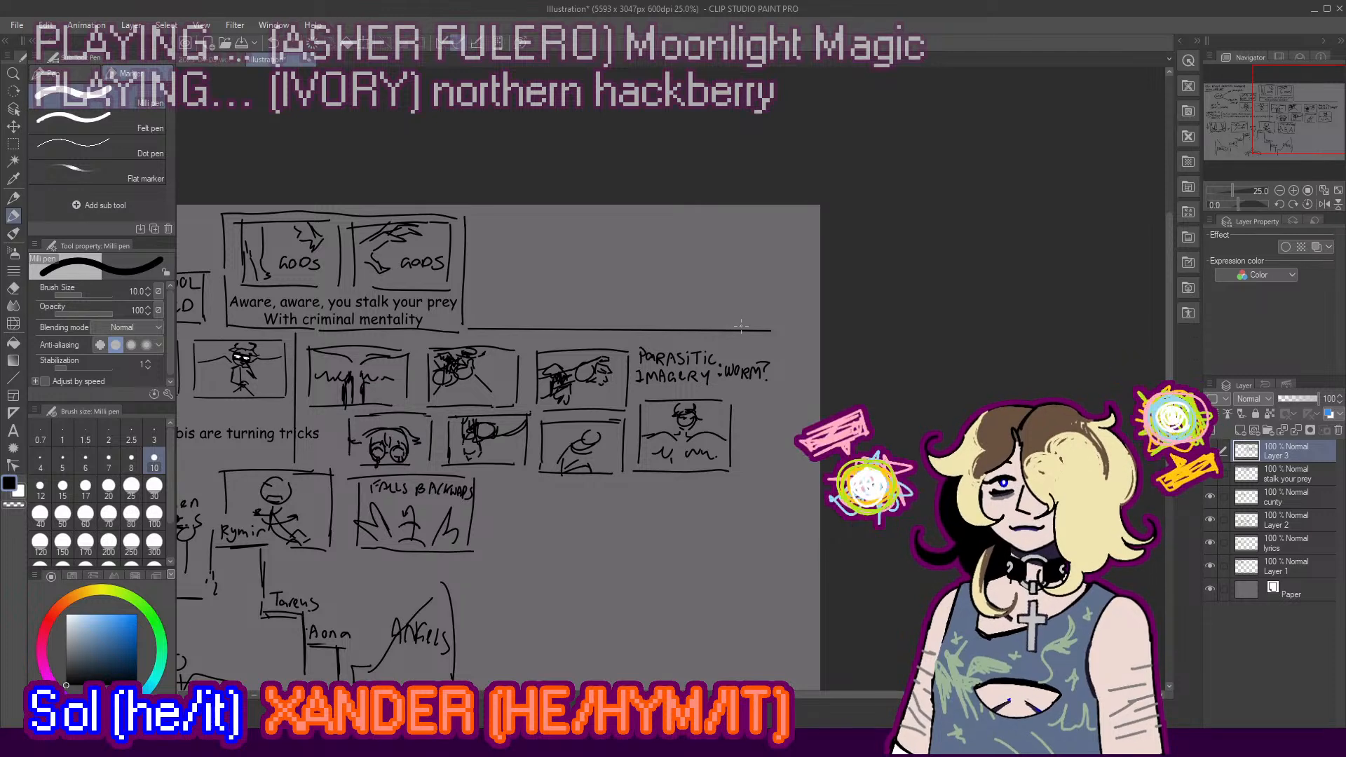
{"action": "left_click", "coordinate": [744, 324]}
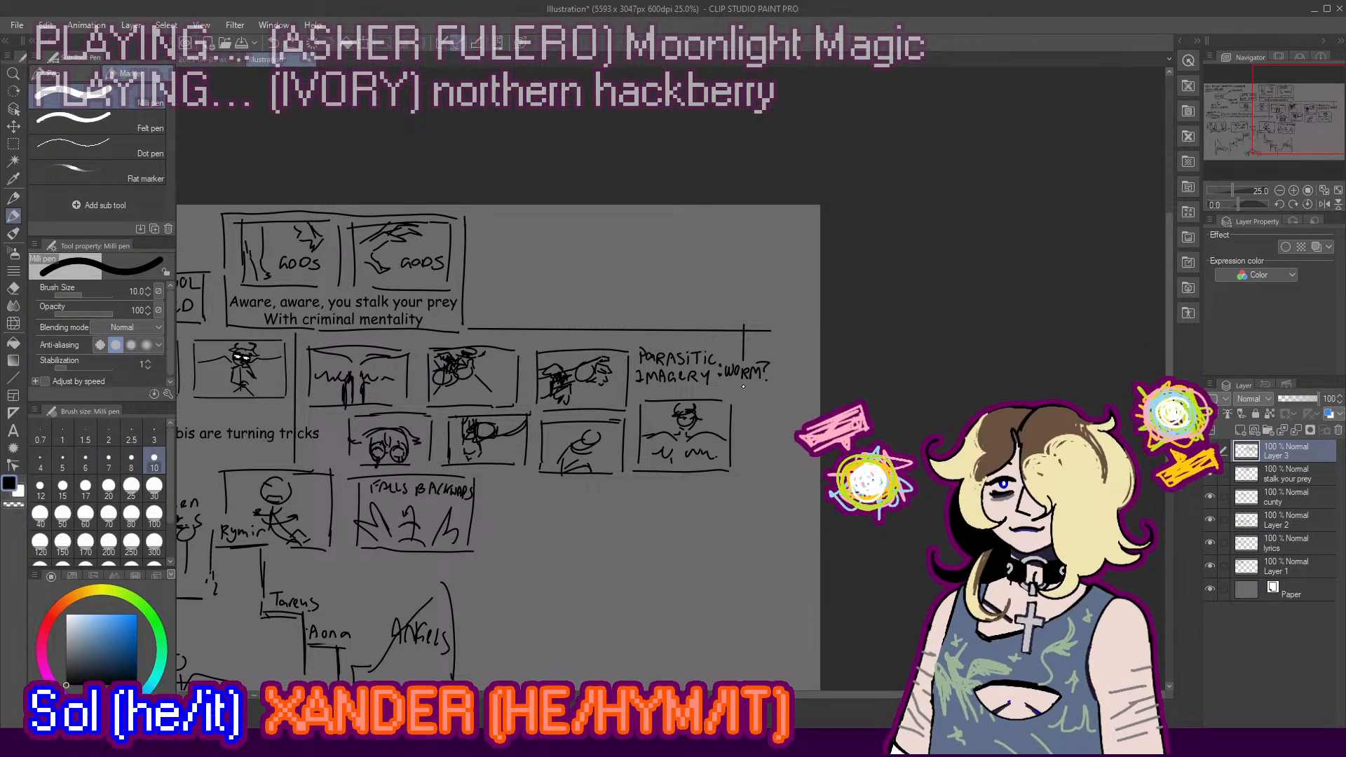
{"action": "left_click", "coordinate": [749, 476]}
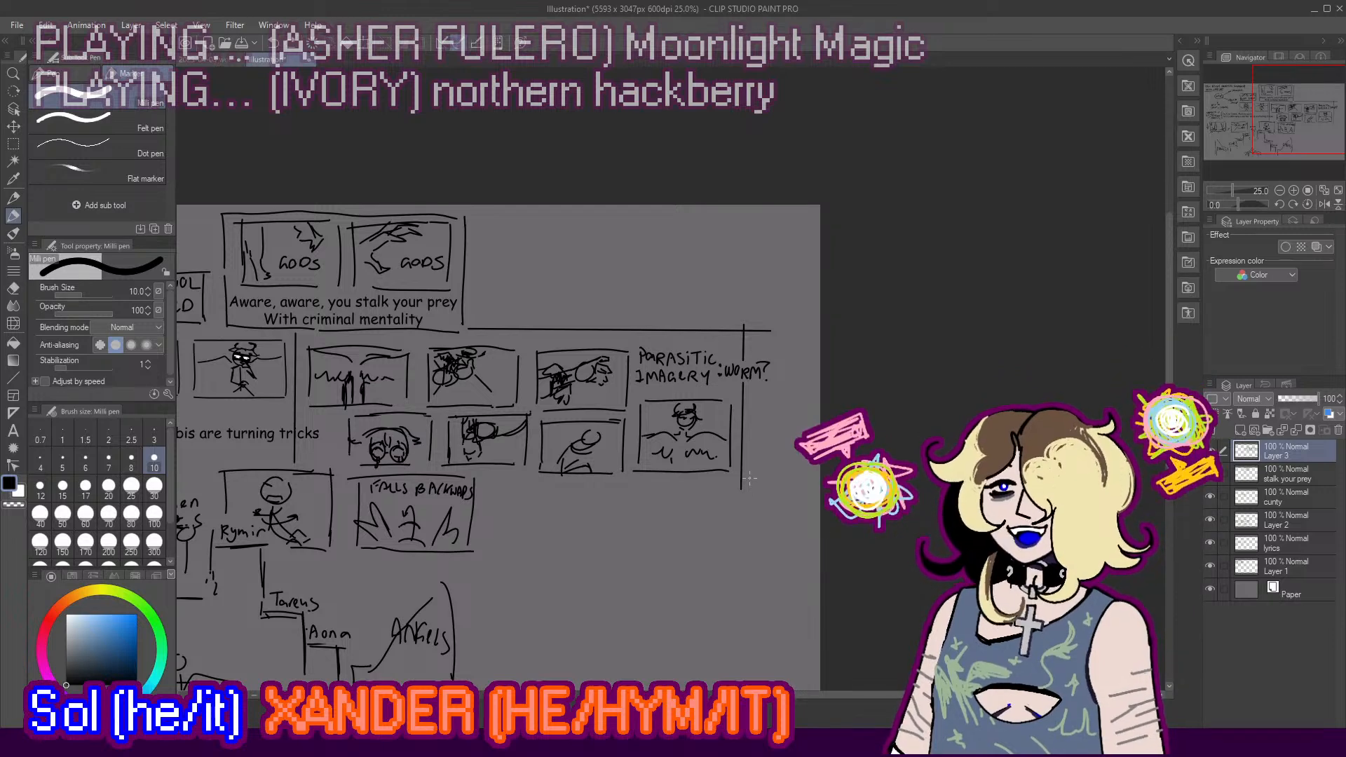
{"action": "left_click_drag", "start_coordinate": [481, 484], "coordinate": [749, 481]}
{"action": "key", "text": "ctrl+z"}
{"action": "left_click", "coordinate": [477, 480]}
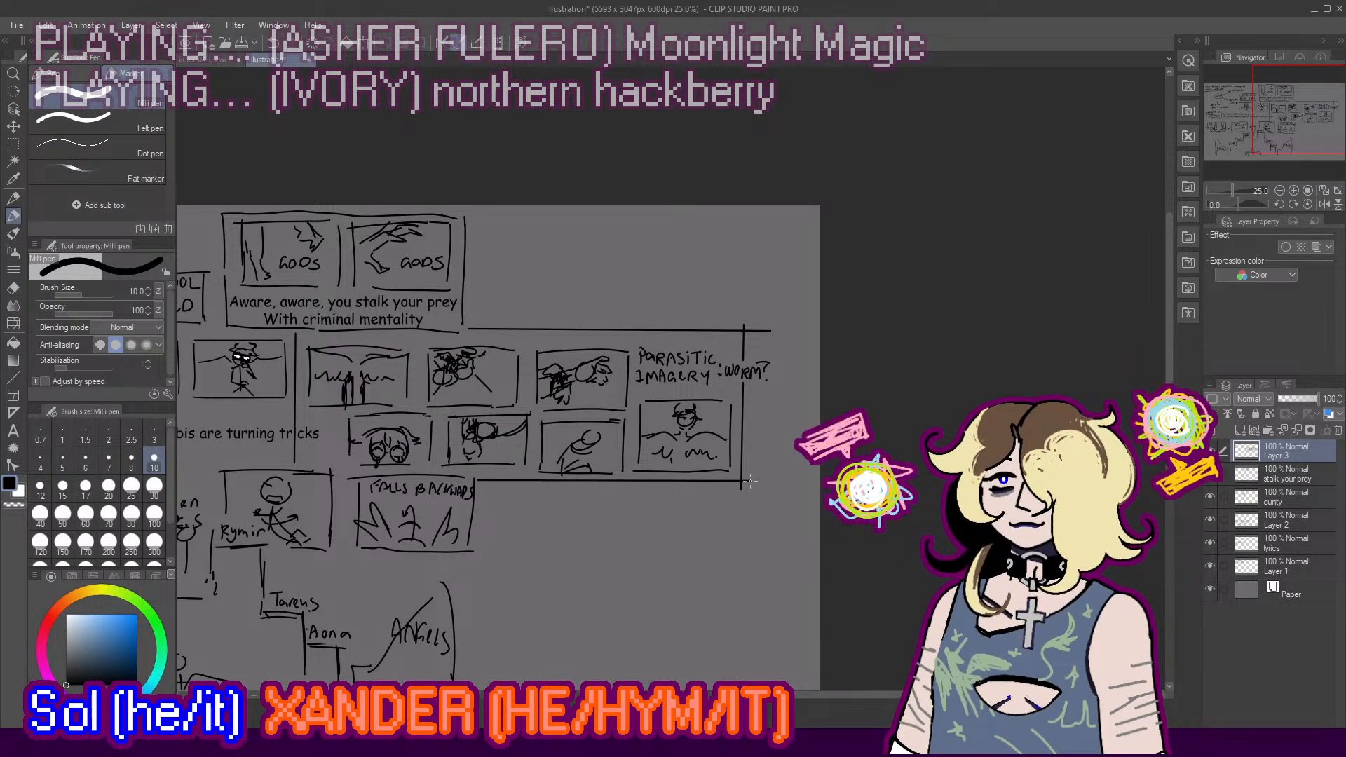
Step: Erase the end of the enclosure's top line that overshoots its right edge
{"action": "scroll", "coordinate": [729, 418], "scroll_direction": "down", "scroll_amount": 3}
{"action": "scroll", "coordinate": [659, 373], "scroll_direction": "up", "scroll_amount": 1}
{"action": "key", "text": "e"}
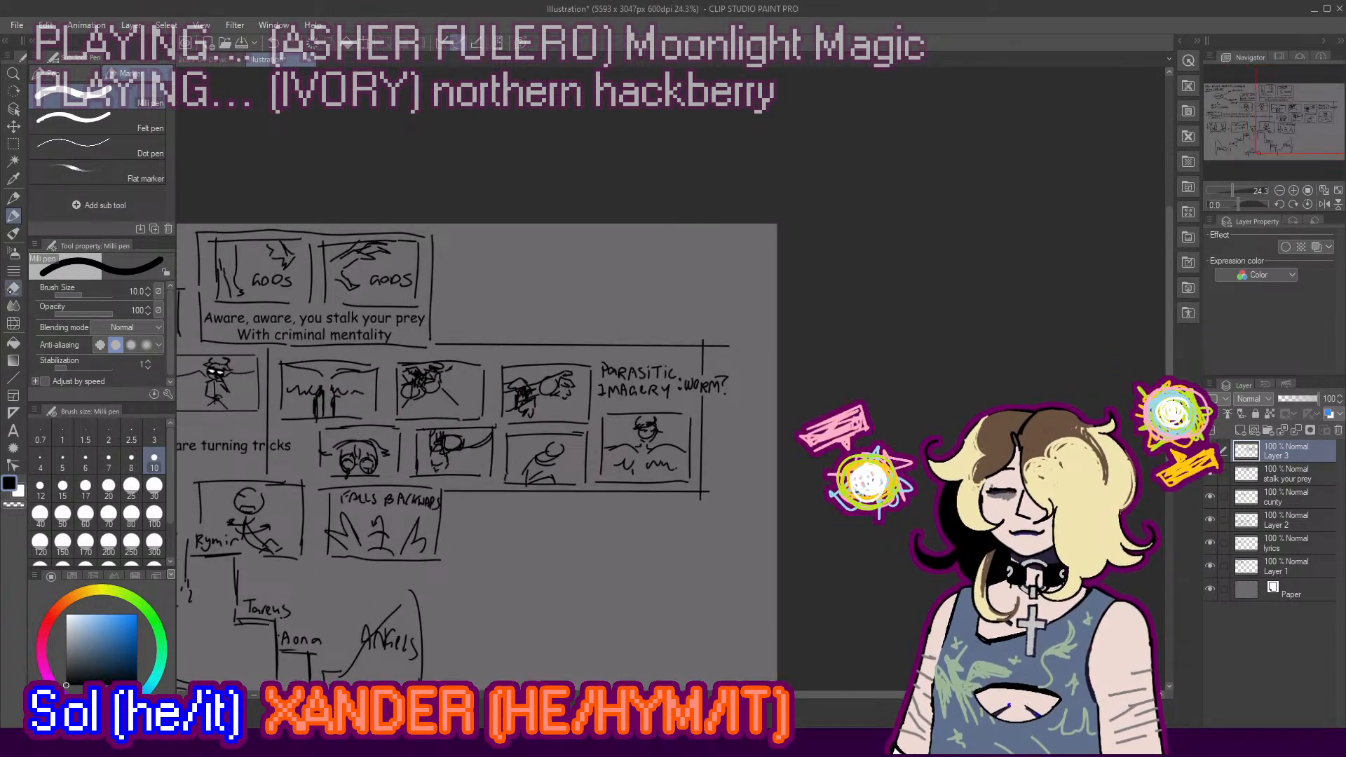
{"action": "scroll", "coordinate": [697, 352], "scroll_direction": "up", "scroll_amount": 3}
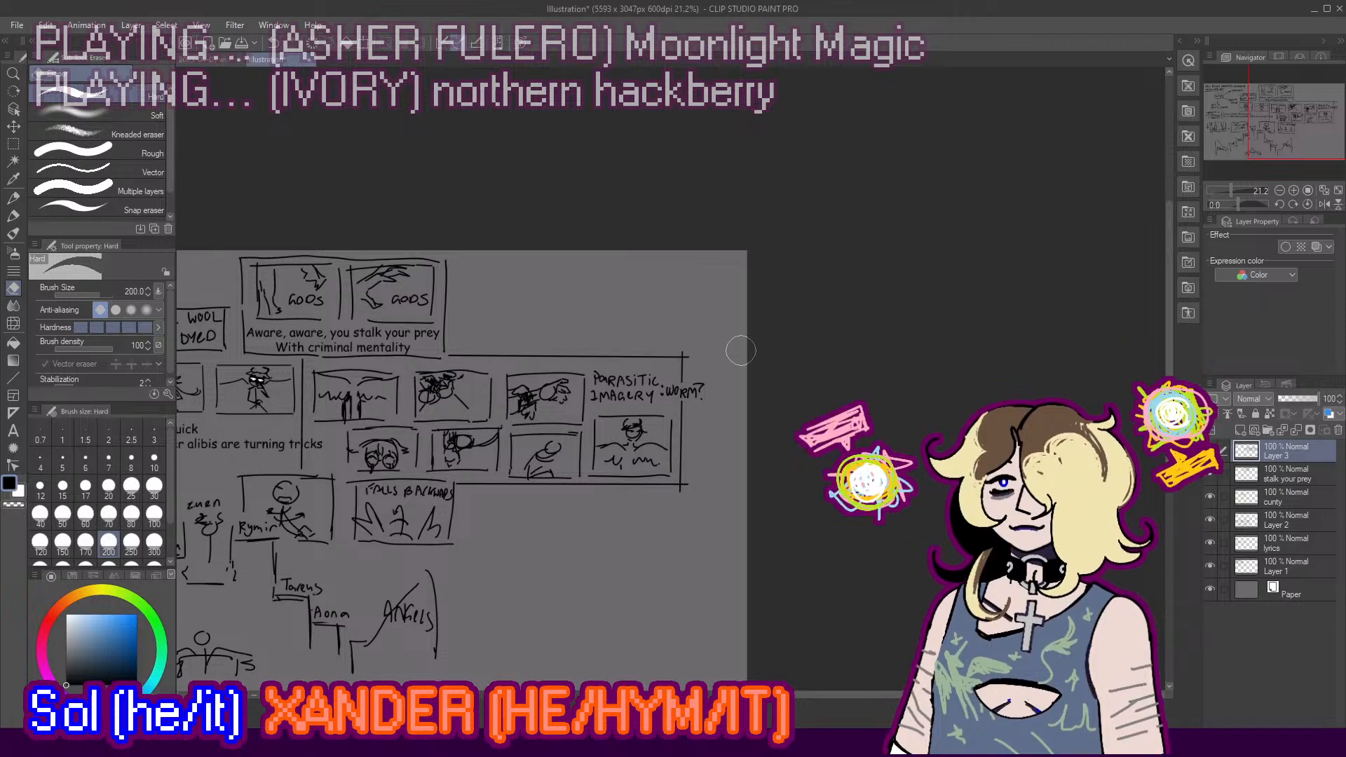
Step: Rename the topmost layer, Layer 3, as "depend on"
{"action": "scroll", "coordinate": [743, 356], "scroll_direction": "down", "scroll_amount": 4}
{"action": "scroll", "coordinate": [715, 436], "scroll_direction": "up", "scroll_amount": 4}
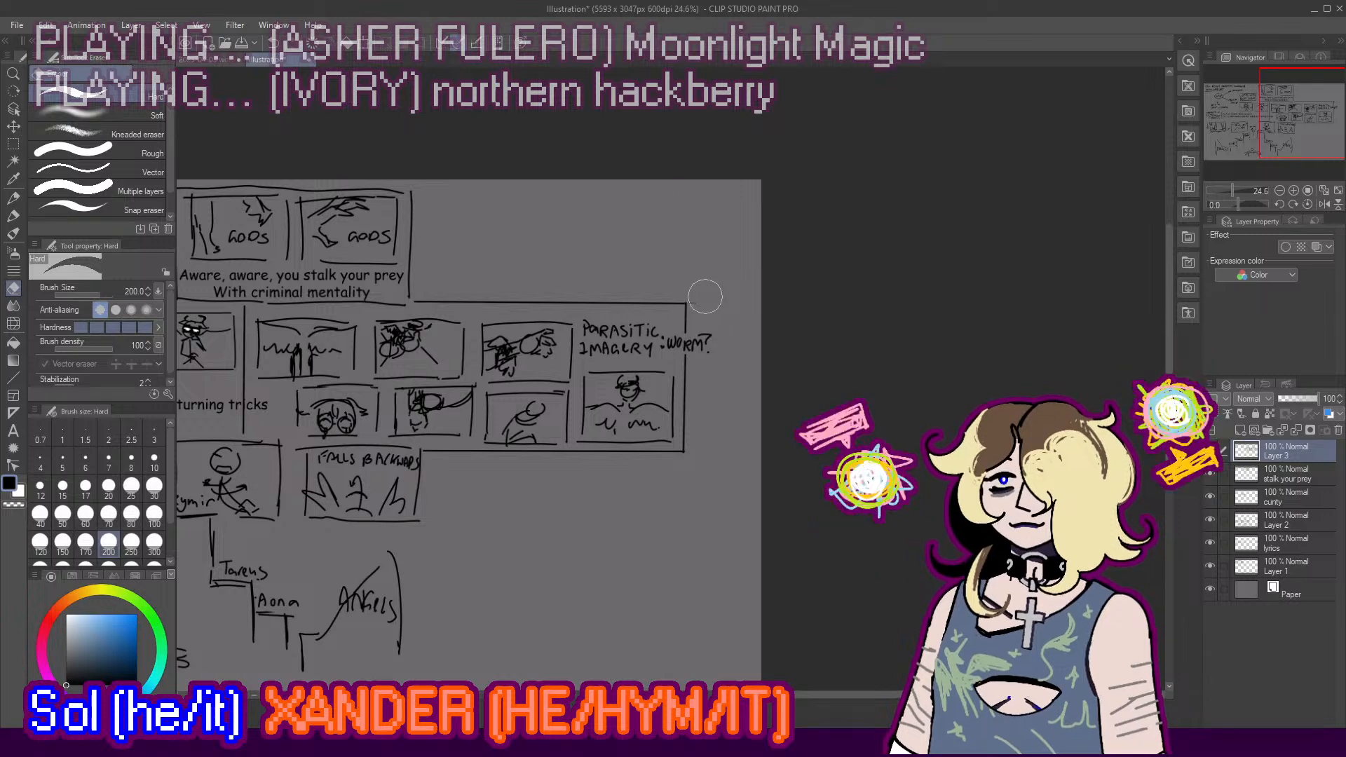
{"action": "scroll", "coordinate": [696, 325], "scroll_direction": "down", "scroll_amount": 3}
{"action": "scroll", "coordinate": [550, 338], "scroll_direction": "up", "scroll_amount": 1}
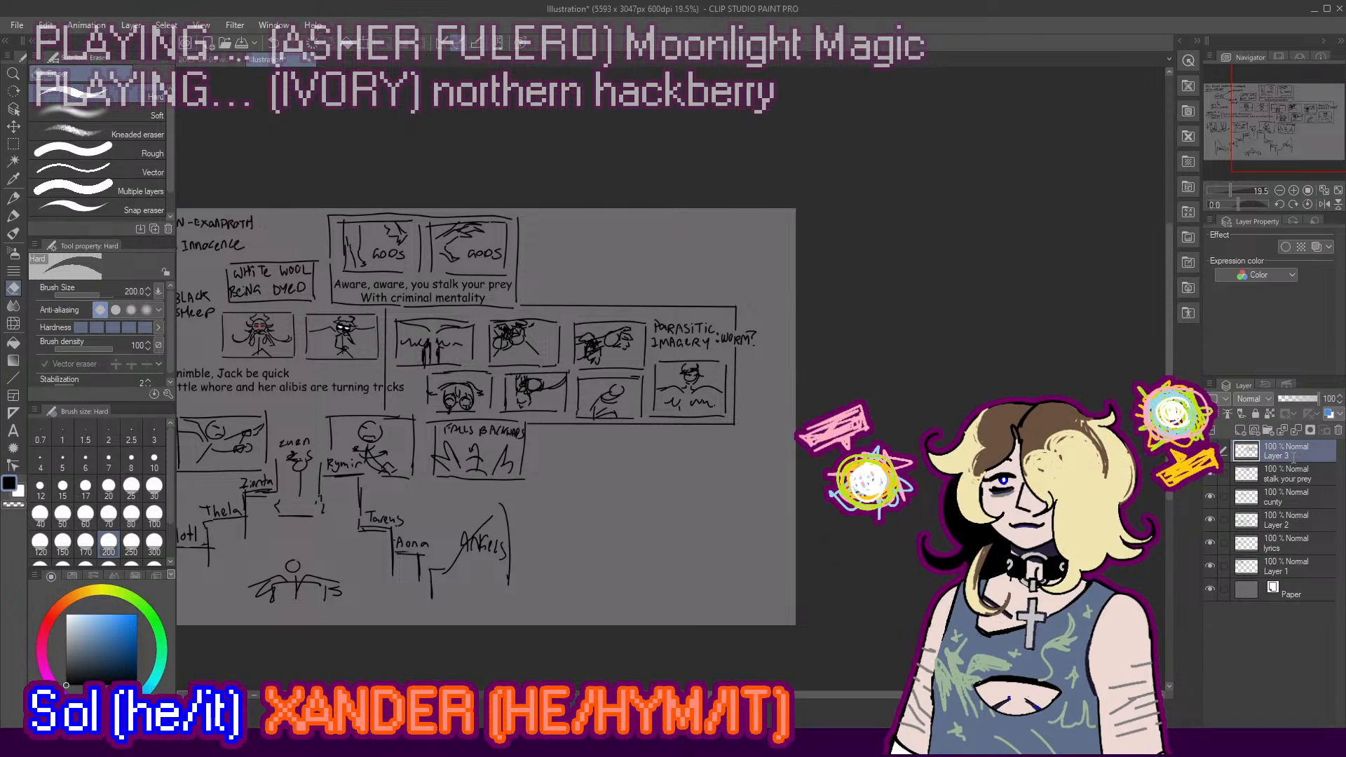
{"action": "type", "text": "depend on"}
{"action": "key", "text": "Return"}
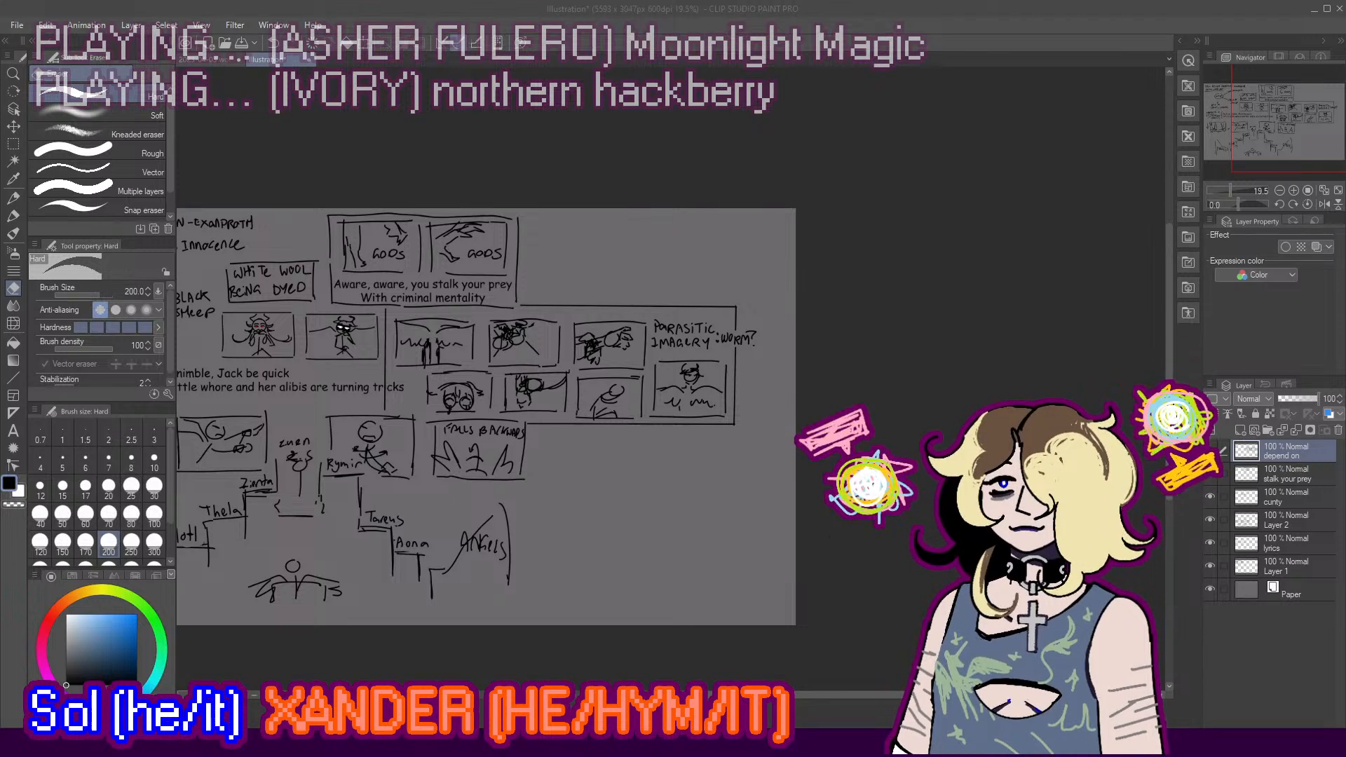
Step: Insert the pasted lyric "You sink your teeth into the people you depend on" as text below the parasitic imagery panels
{"action": "scroll", "coordinate": [726, 333], "scroll_direction": "up", "scroll_amount": 6}
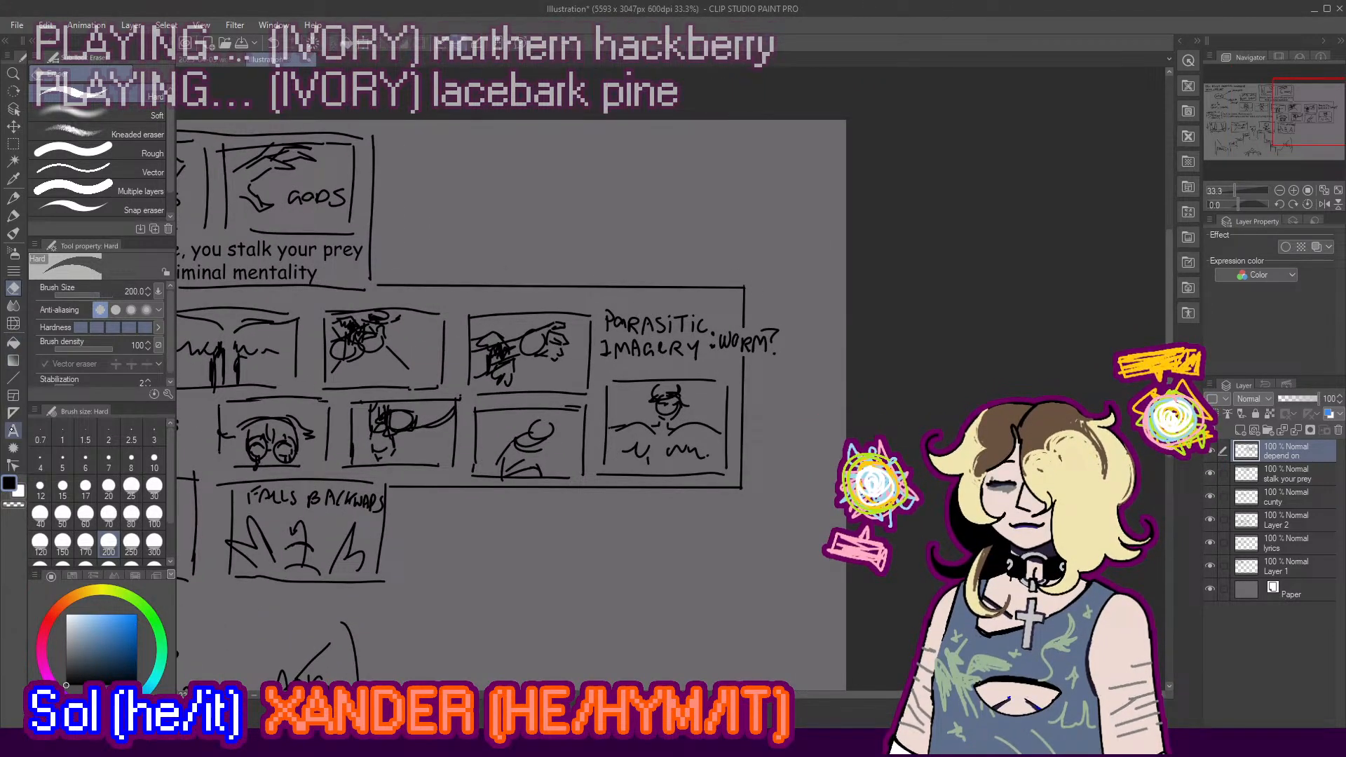
{"action": "left_click", "coordinate": [13, 430]}
{"action": "left_click", "coordinate": [435, 503]}
{"action": "key", "text": "ctrl+v"}
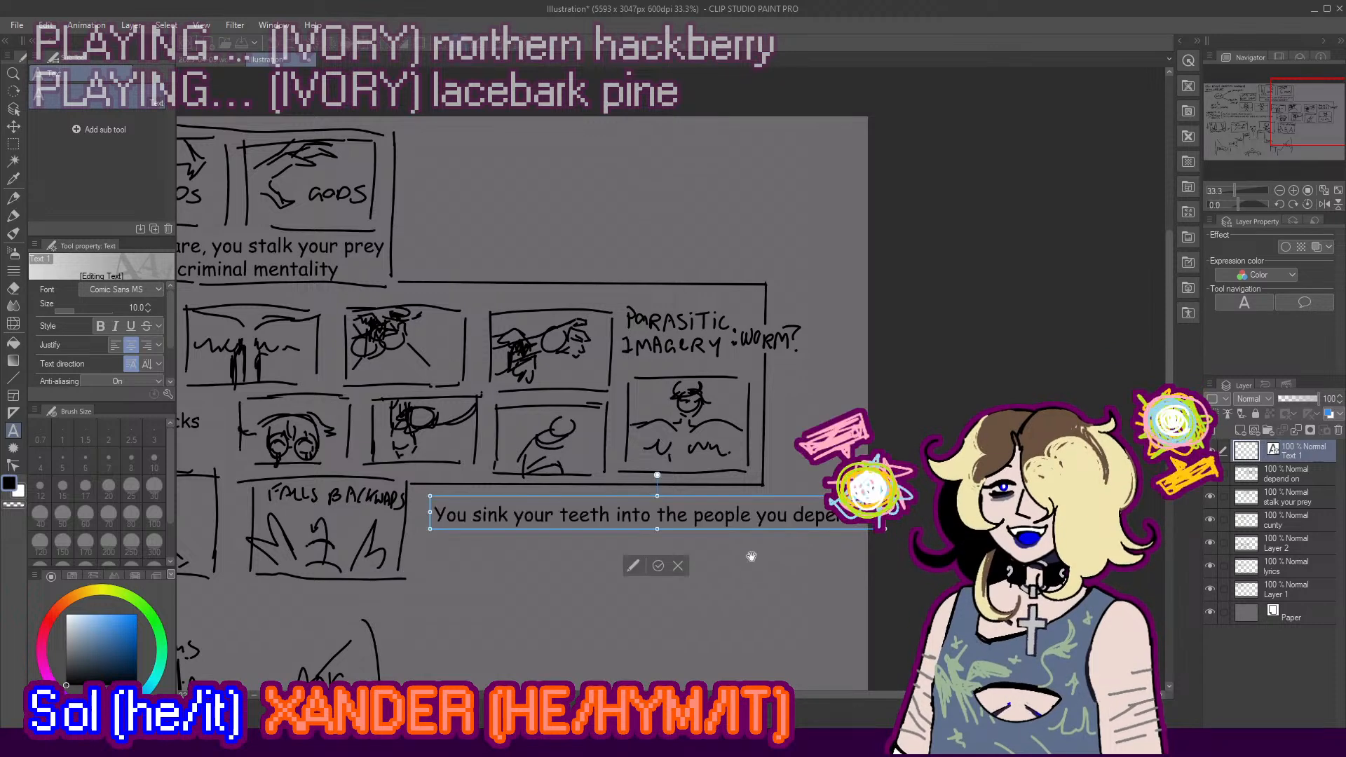
Step: Move the lyric just under the panel frame, scale it down to size 9.2 so it fits the canvas, and finalize it
{"action": "mouse_move", "coordinate": [732, 501]}
{"action": "left_mouse_down"}
{"action": "mouse_move", "coordinate": [651, 499]}
{"action": "mouse_move", "coordinate": [728, 494]}
{"action": "left_mouse_up"}
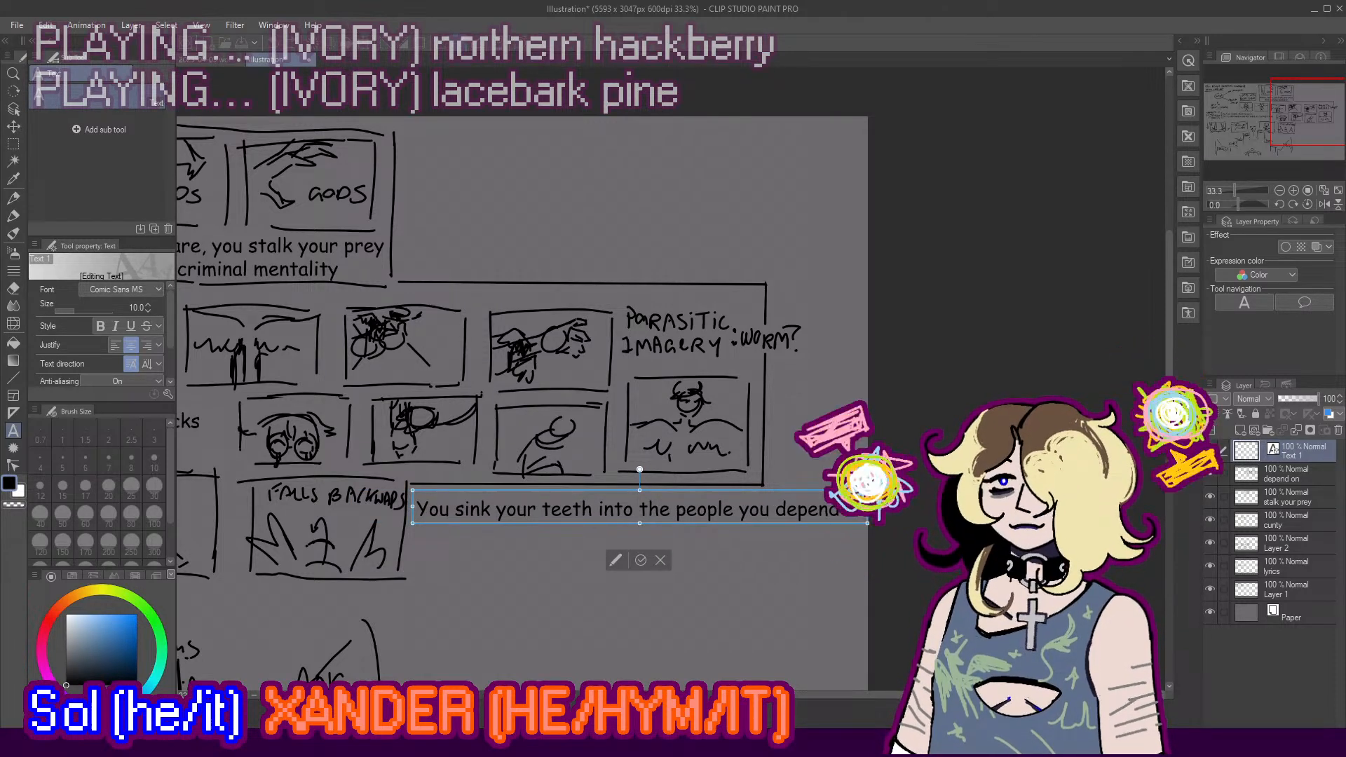
{"action": "left_click_drag", "start_coordinate": [867, 524], "coordinate": [831, 521]}
{"action": "left_click_drag", "start_coordinate": [770, 491], "coordinate": [771, 490]}
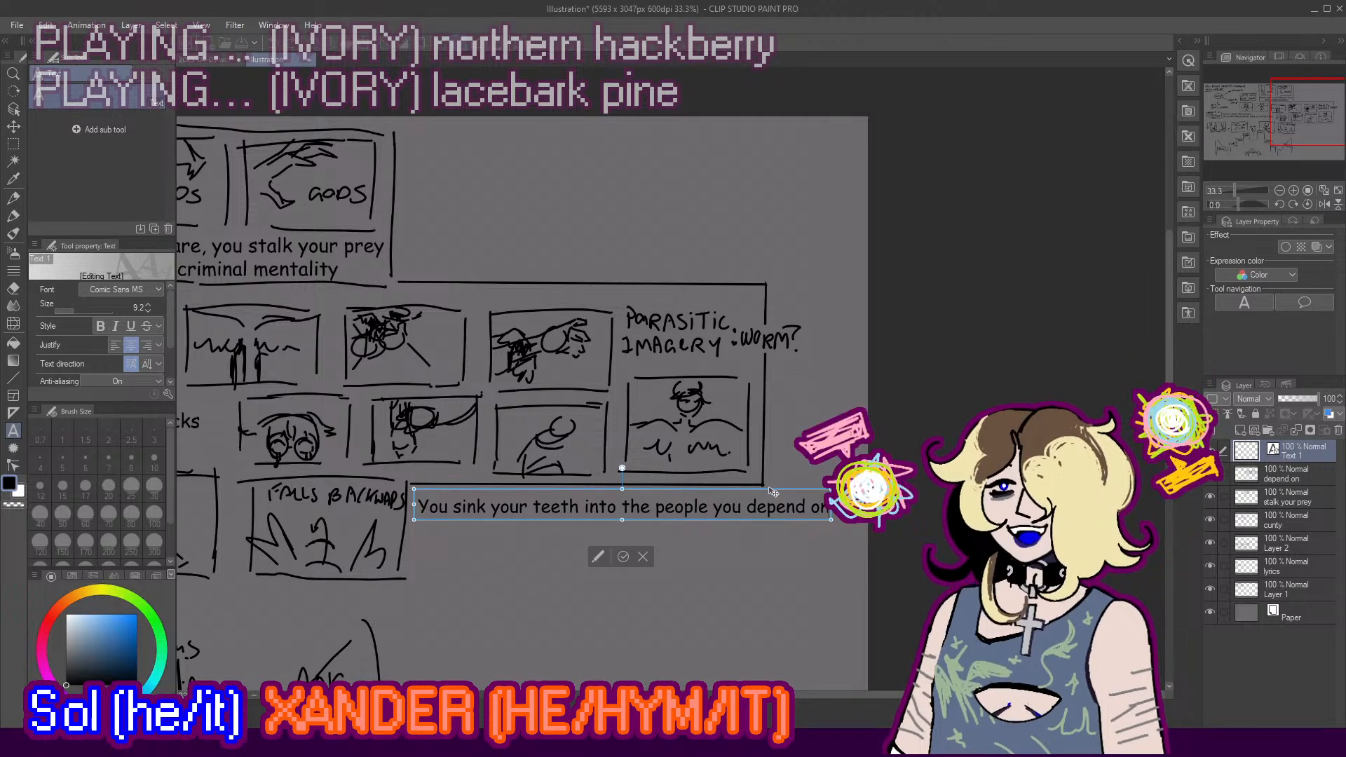
{"action": "left_click", "coordinate": [623, 557]}
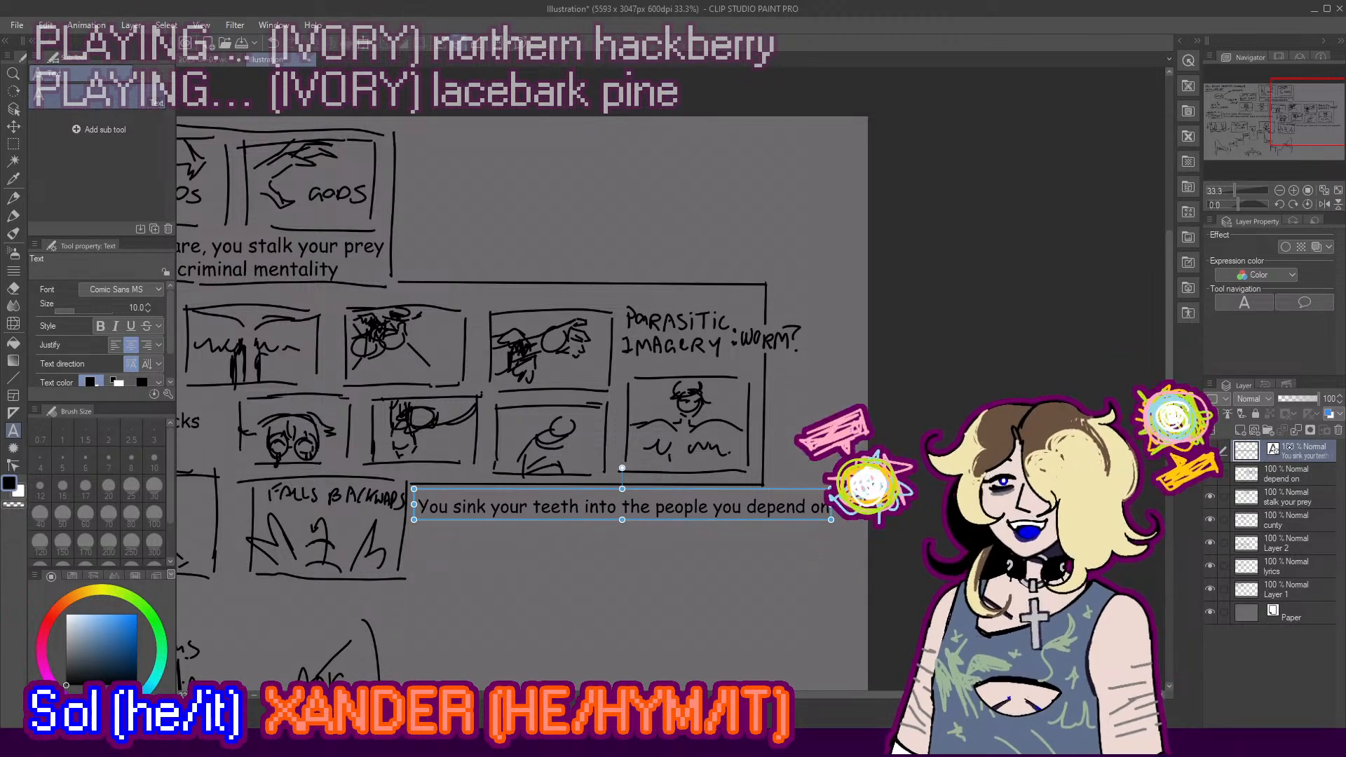
Step: Merge the new lyric text layer with the "depend on" layer
{"action": "left_click", "coordinate": [1300, 469]}
{"action": "left_click", "coordinate": [1298, 455], "text": "shift"}
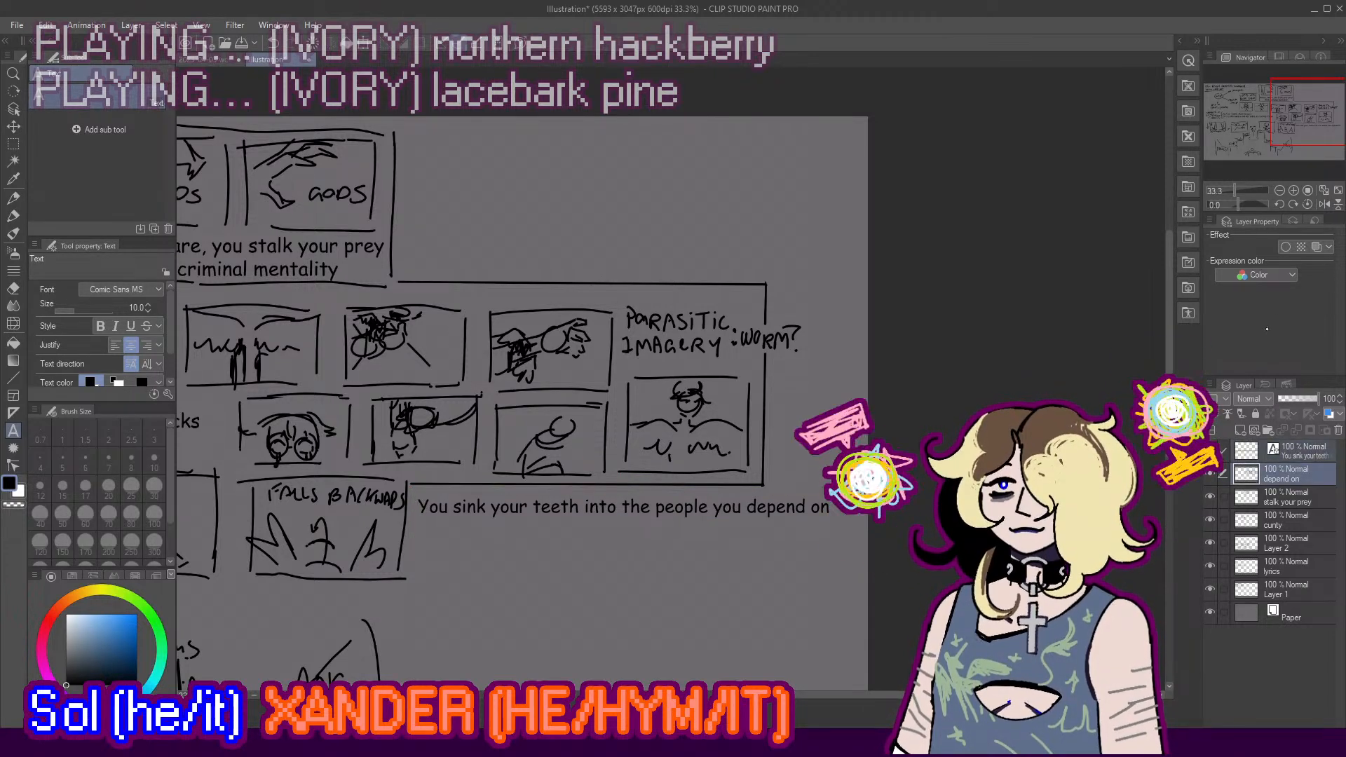
{"action": "key", "text": "alt+shift+e"}
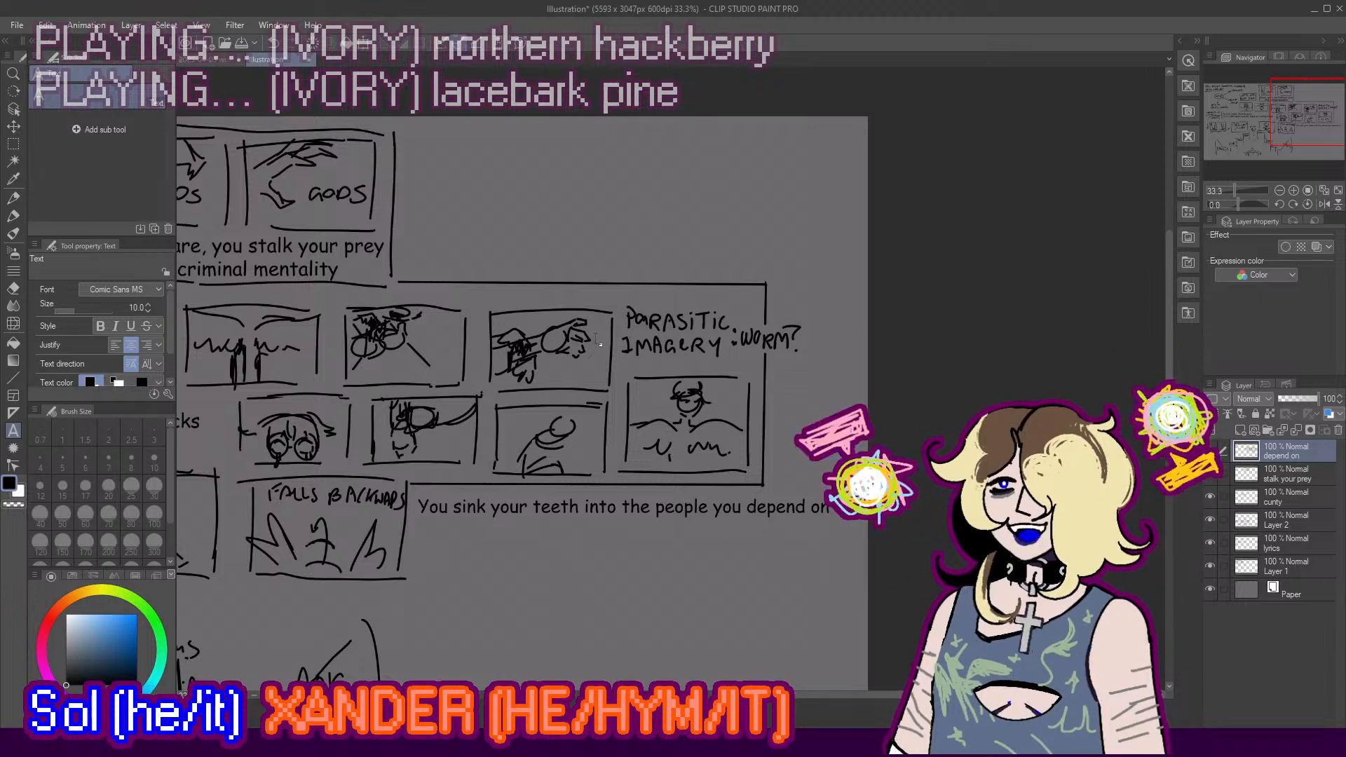
Step: Create a new raster layer above the "depend on" layer
{"action": "scroll", "coordinate": [656, 379], "scroll_direction": "down", "scroll_amount": 4}
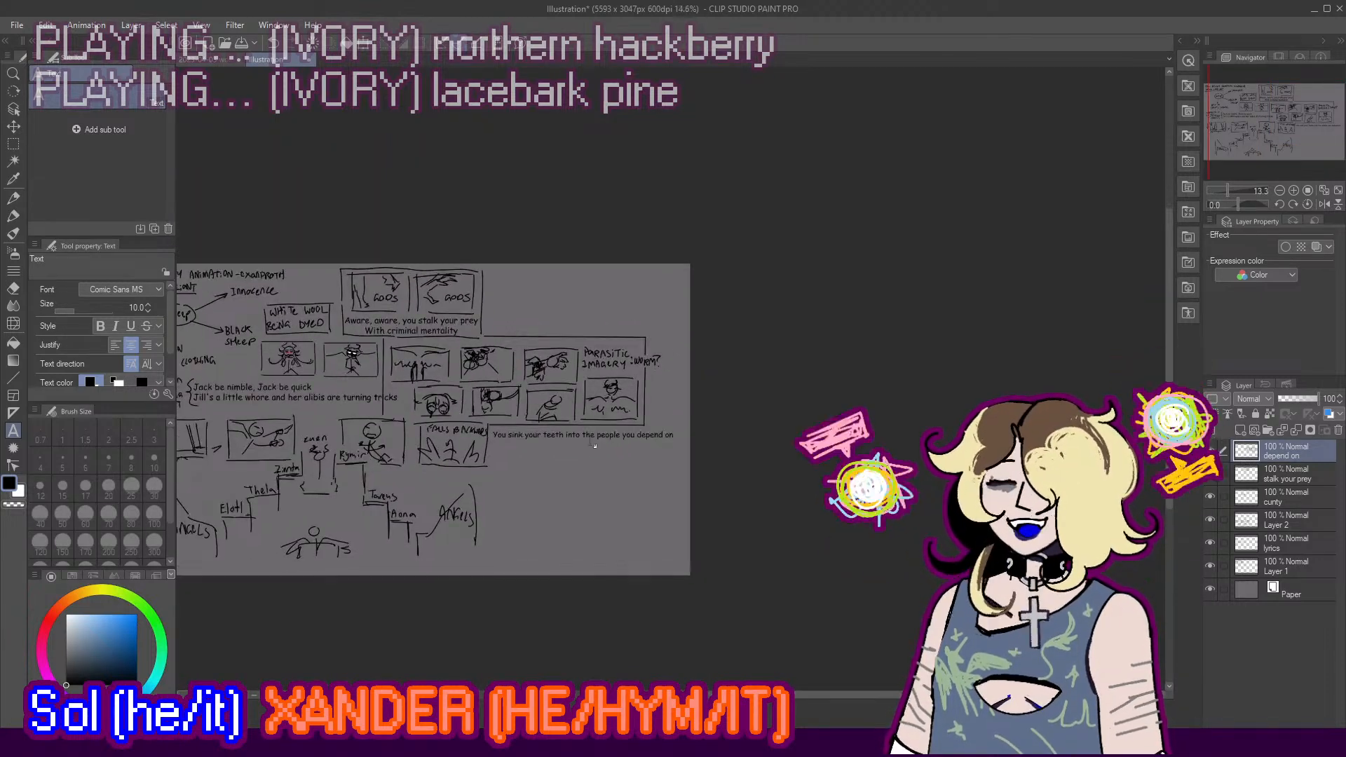
{"action": "scroll", "coordinate": [434, 438], "scroll_direction": "up", "scroll_amount": 2}
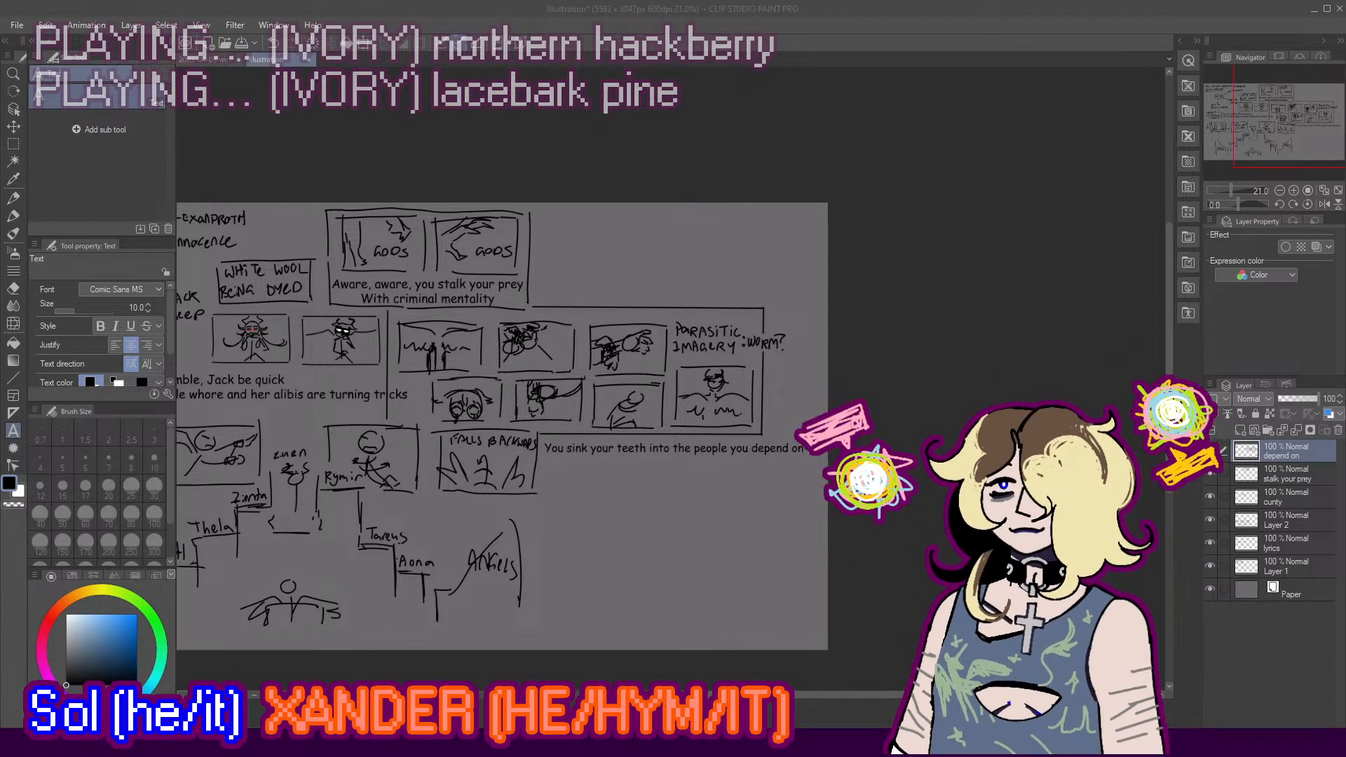
{"action": "scroll", "coordinate": [832, 282], "scroll_direction": "up", "scroll_amount": 1}
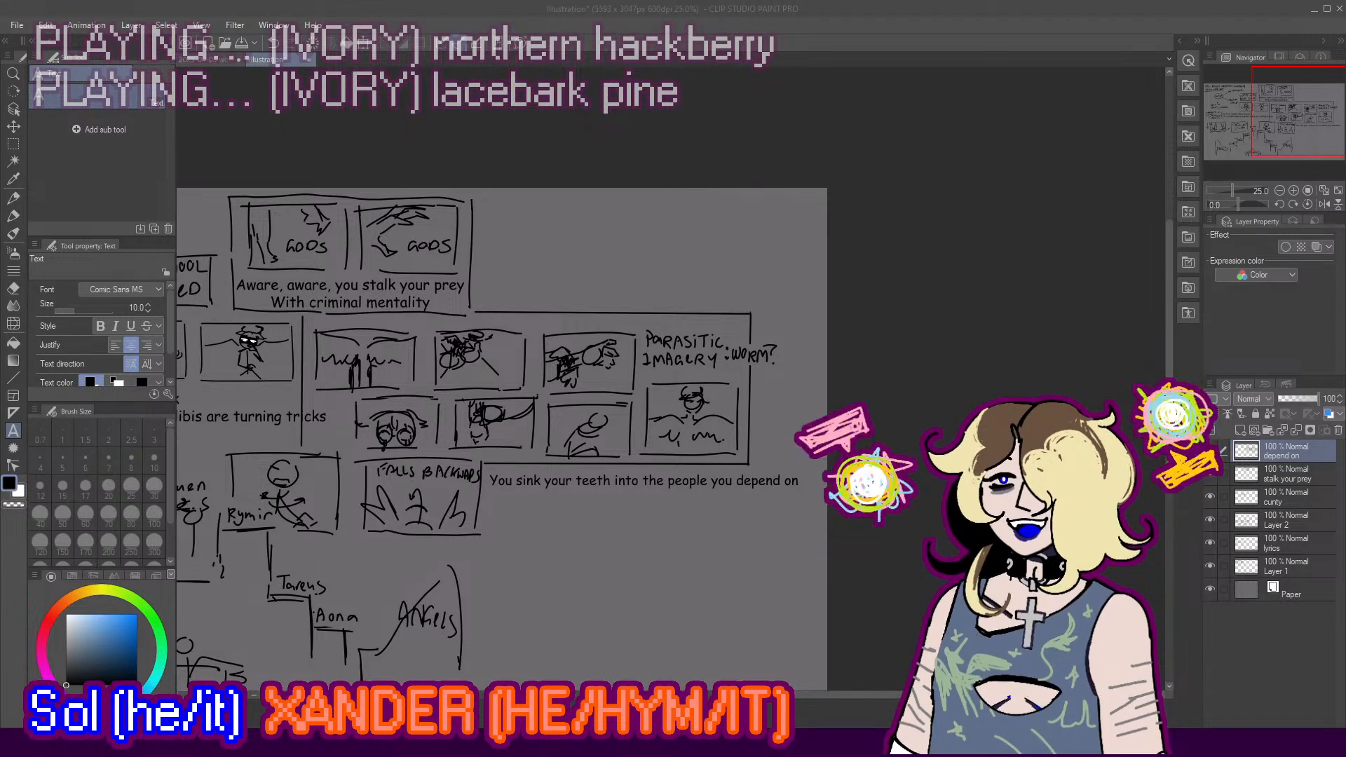
{"action": "left_click", "coordinate": [1305, 440]}
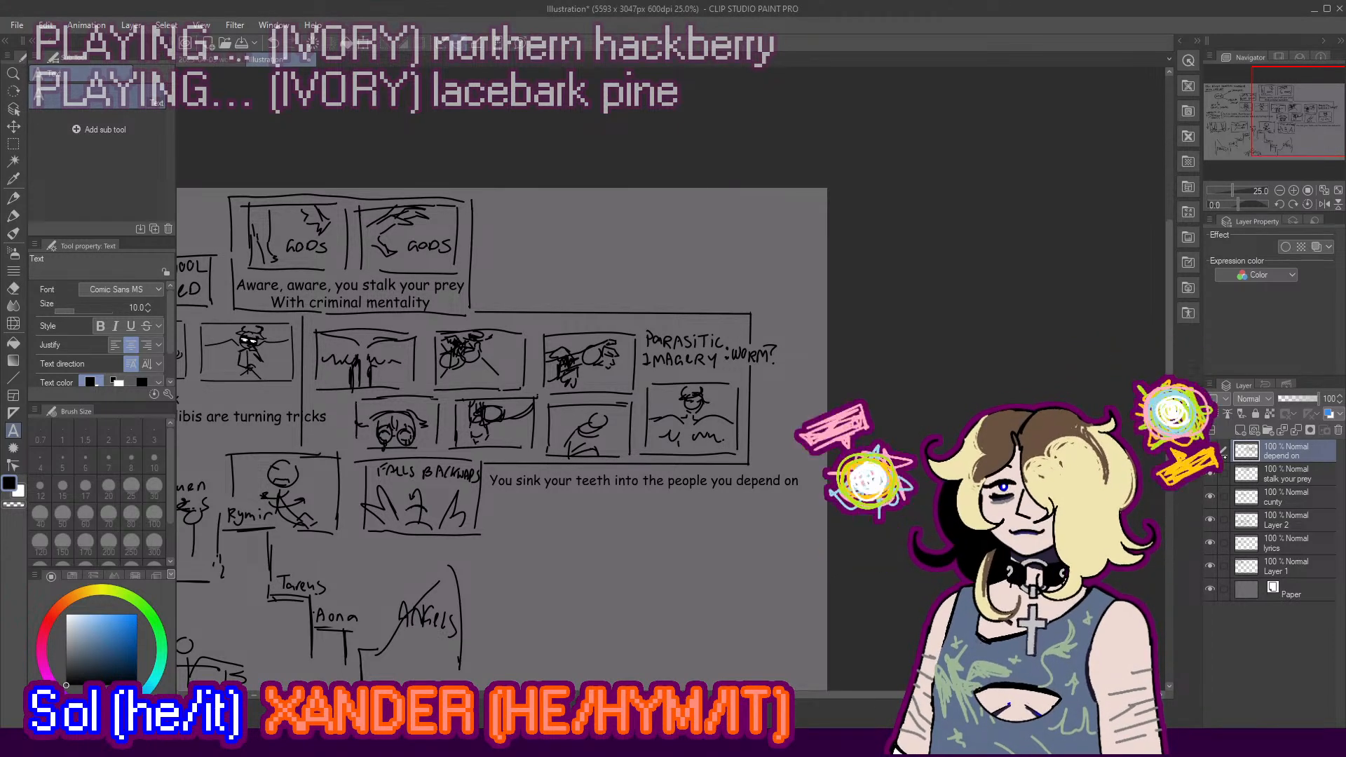
{"action": "left_click", "coordinate": [1239, 430]}
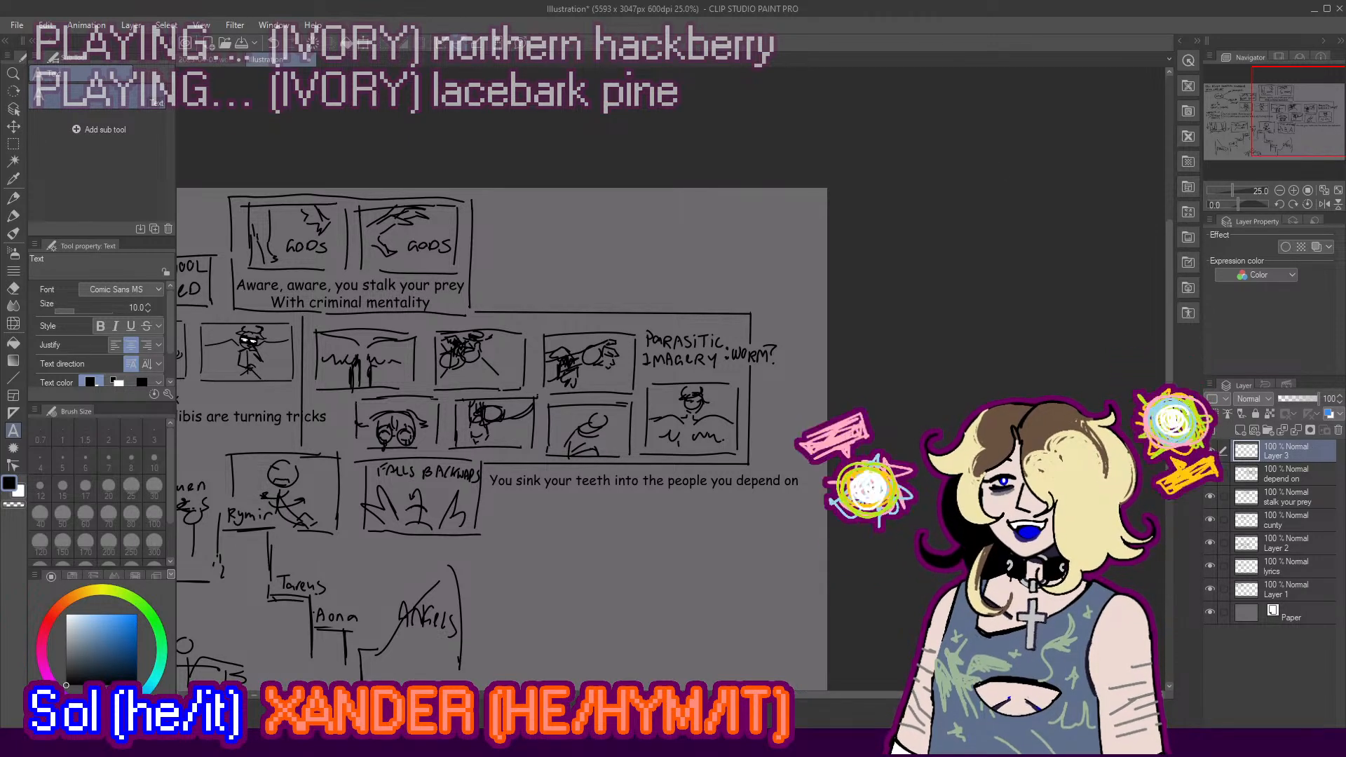
Step: Sketch a small campfire flame with the Milli pen in the empty area above the parasitic imagery panels
{"action": "scroll", "coordinate": [954, 272], "scroll_direction": "down", "scroll_amount": 3}
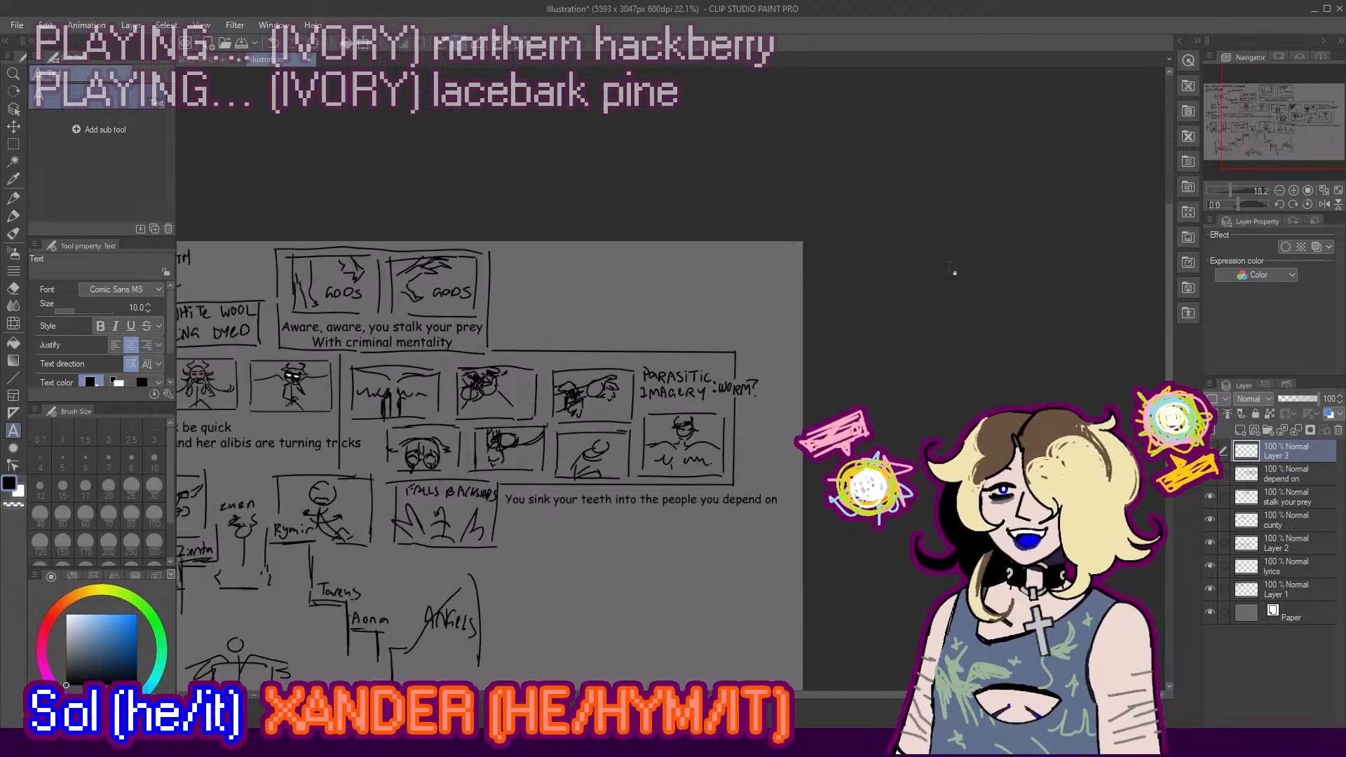
{"action": "scroll", "coordinate": [754, 276], "scroll_direction": "up", "scroll_amount": 3}
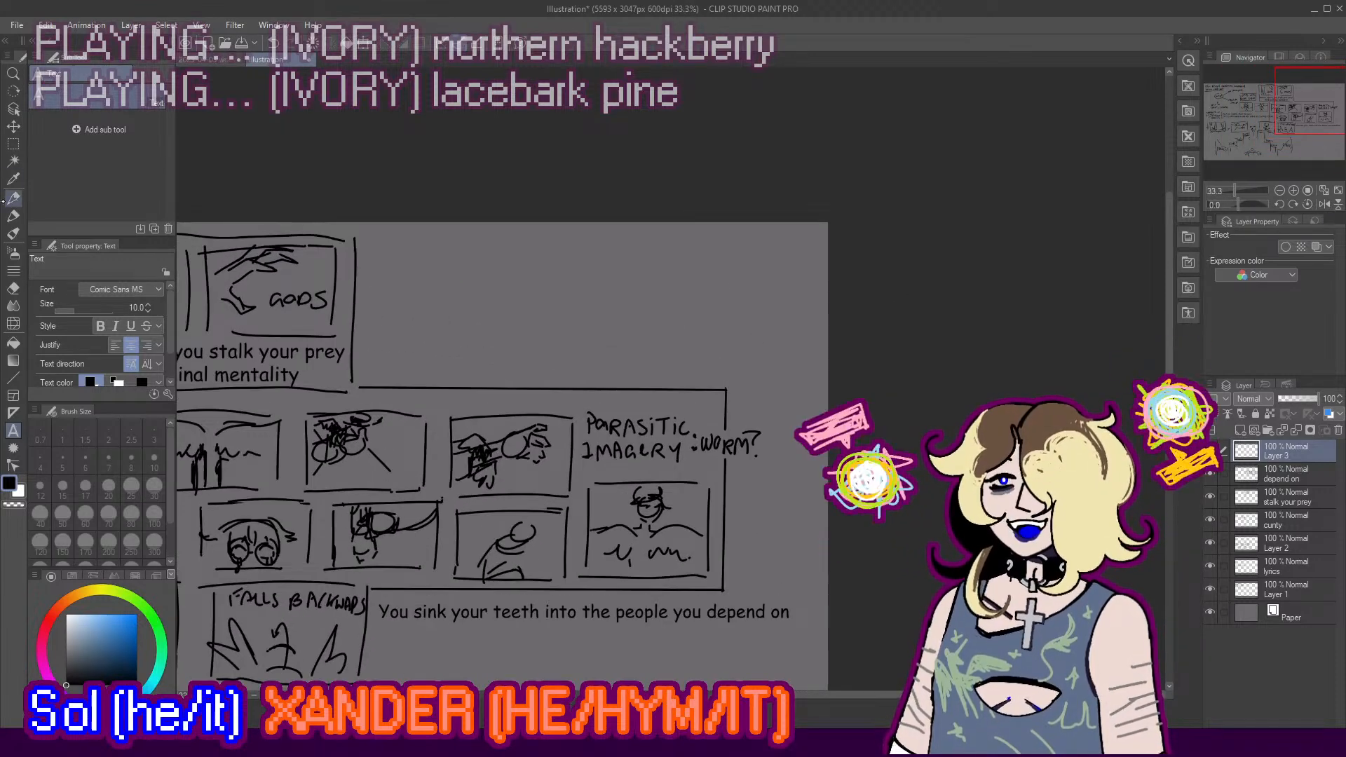
{"action": "left_click", "coordinate": [14, 216]}
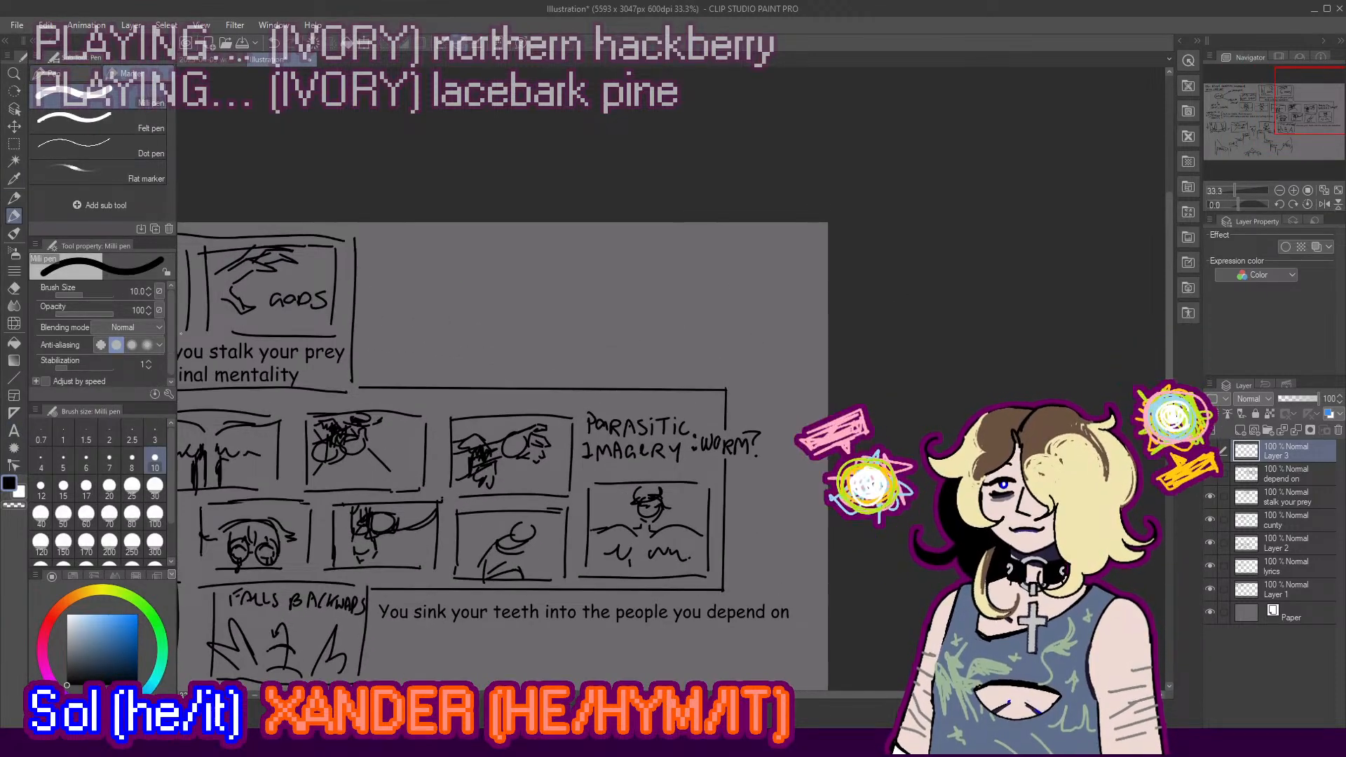
{"action": "scroll", "coordinate": [592, 361], "scroll_direction": "down", "scroll_amount": 2}
{"action": "scroll", "coordinate": [751, 328], "scroll_direction": "up", "scroll_amount": 2}
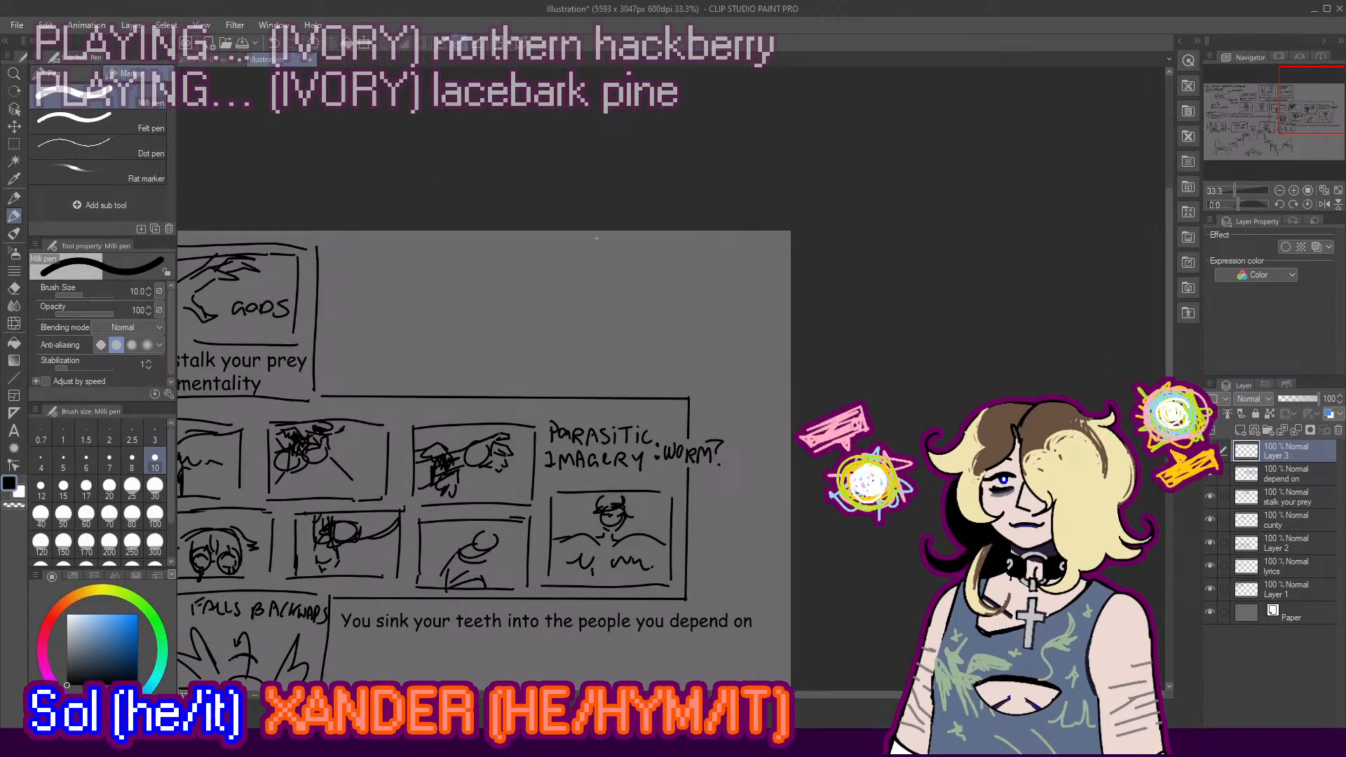
{"action": "scroll", "coordinate": [597, 239], "scroll_direction": "down", "scroll_amount": 3}
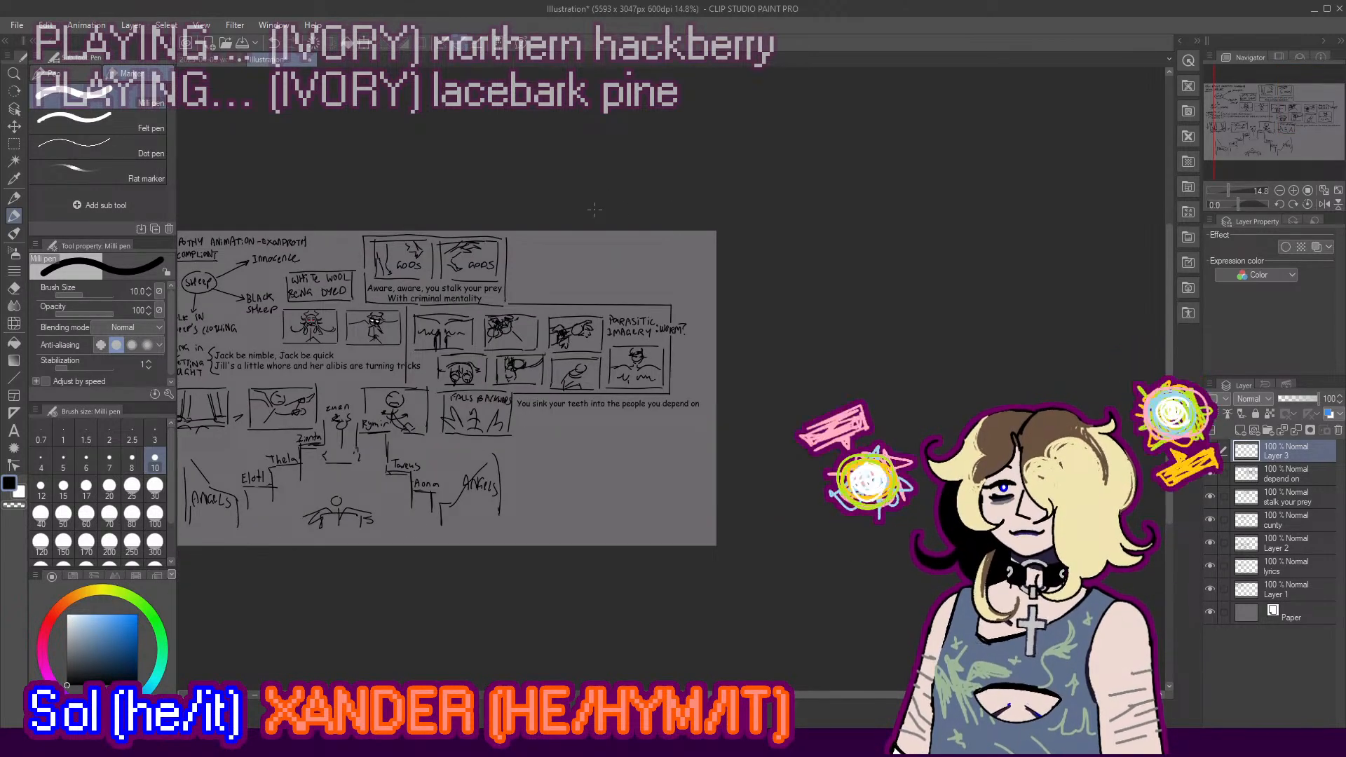
{"action": "scroll", "coordinate": [630, 253], "scroll_direction": "up", "scroll_amount": 4}
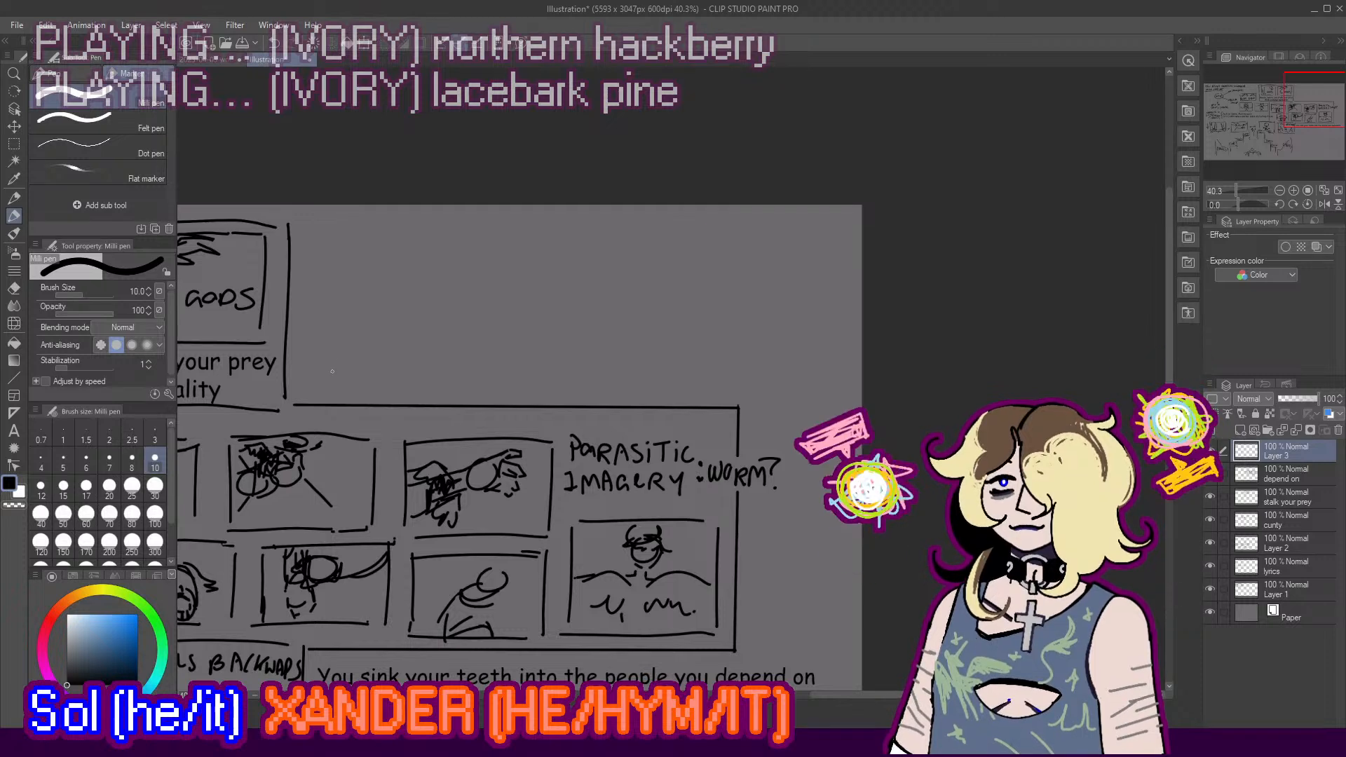
{"action": "left_click_drag", "start_coordinate": [383, 351], "coordinate": [403, 330]}
{"action": "mouse_move", "coordinate": [389, 322]}
{"action": "left_mouse_down"}
{"action": "mouse_move", "coordinate": [390, 295]}
{"action": "mouse_move", "coordinate": [420, 328]}
{"action": "mouse_move", "coordinate": [398, 351]}
{"action": "left_mouse_up"}
{"action": "mouse_move", "coordinate": [359, 283]}
{"action": "left_mouse_down"}
{"action": "mouse_move", "coordinate": [346, 339]}
{"action": "mouse_move", "coordinate": [363, 342]}
{"action": "left_mouse_up"}
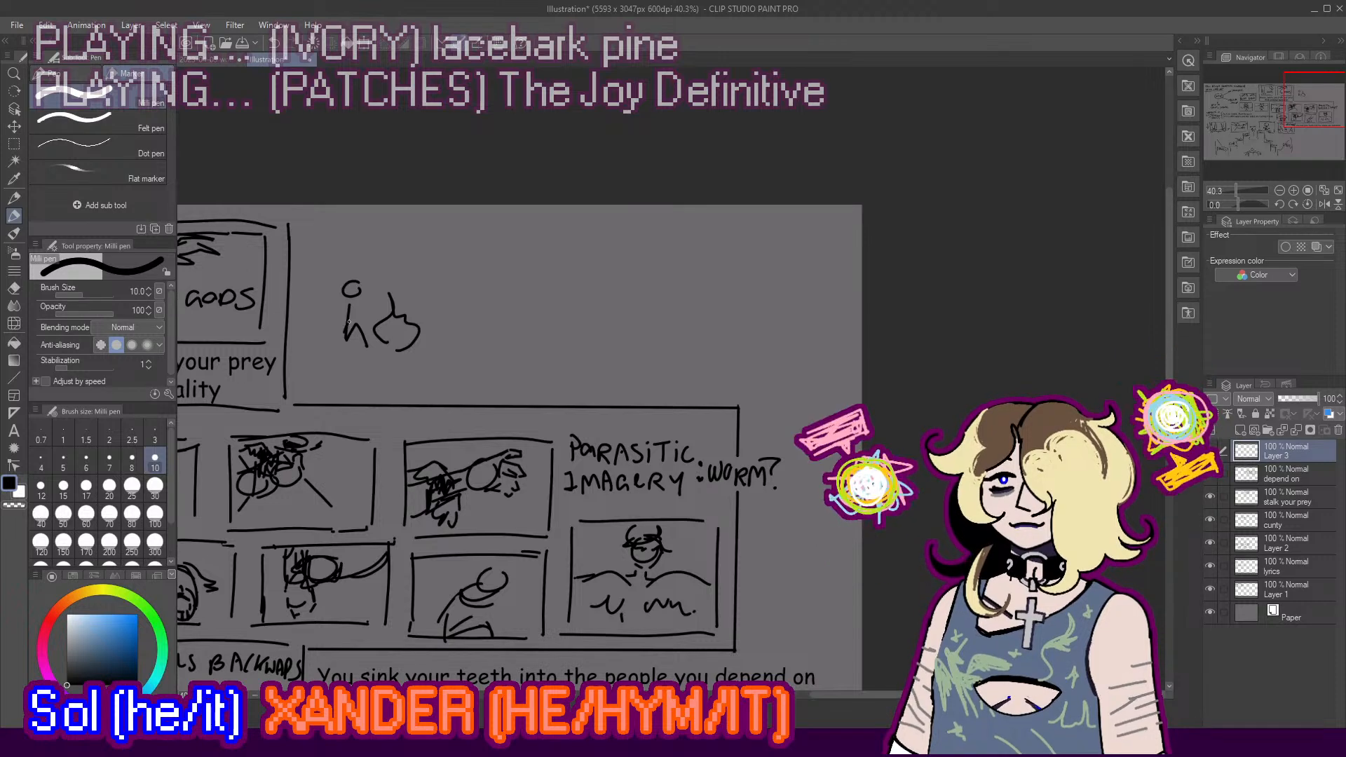
{"action": "key", "text": "ctrl+z"}
{"action": "key", "text": "ctrl+z"}
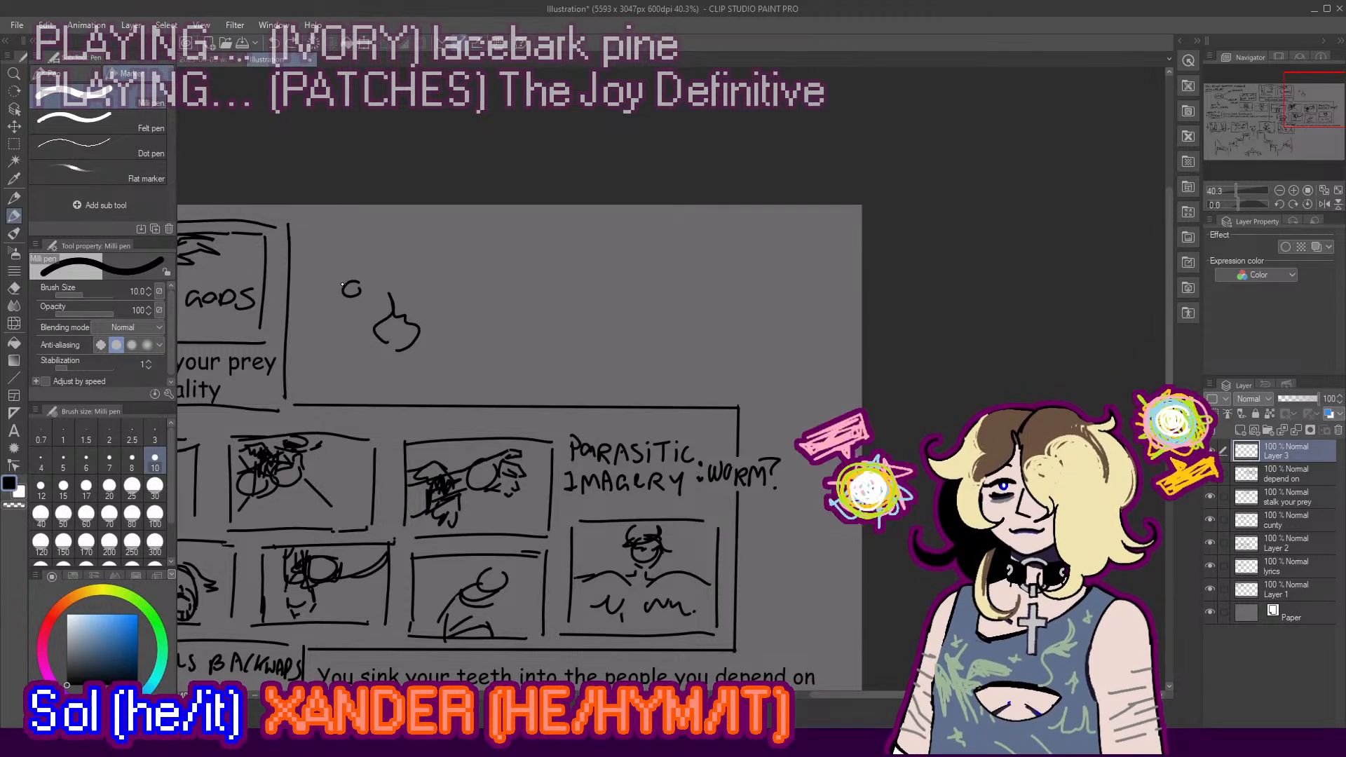
{"action": "key", "text": "ctrl+z"}
Step: Darken the base of the campfire and handwrite the note "sitting around fire" above and beside it
{"action": "mouse_move", "coordinate": [394, 342]}
{"action": "left_mouse_down"}
{"action": "mouse_move", "coordinate": [405, 351]}
{"action": "mouse_move", "coordinate": [385, 343]}
{"action": "left_mouse_up"}
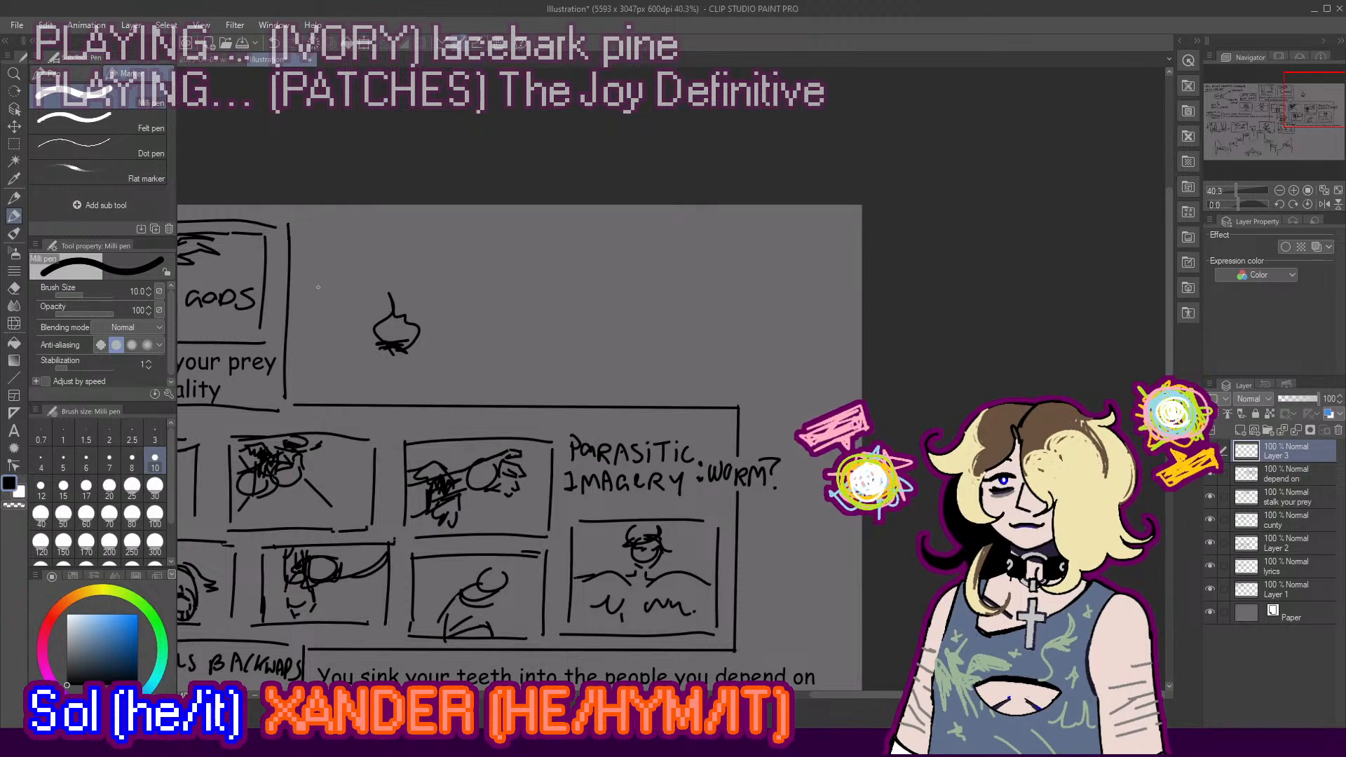
{"action": "mouse_move", "coordinate": [318, 287]}
{"action": "left_mouse_down"}
{"action": "mouse_move", "coordinate": [363, 274]}
{"action": "mouse_move", "coordinate": [384, 286]}
{"action": "mouse_move", "coordinate": [374, 302]}
{"action": "mouse_move", "coordinate": [409, 281]}
{"action": "mouse_move", "coordinate": [442, 282]}
{"action": "mouse_move", "coordinate": [430, 287]}
{"action": "left_mouse_up"}
{"action": "key", "text": "ctrl+z"}
{"action": "key", "text": "ctrl+z"}
{"action": "mouse_move", "coordinate": [434, 279]}
{"action": "left_mouse_down"}
{"action": "mouse_move", "coordinate": [462, 261]}
{"action": "mouse_move", "coordinate": [465, 283]}
{"action": "mouse_move", "coordinate": [403, 313]}
{"action": "mouse_move", "coordinate": [424, 319]}
{"action": "mouse_move", "coordinate": [434, 306]}
{"action": "left_mouse_up"}
{"action": "left_click_drag", "start_coordinate": [435, 314], "coordinate": [443, 317]}
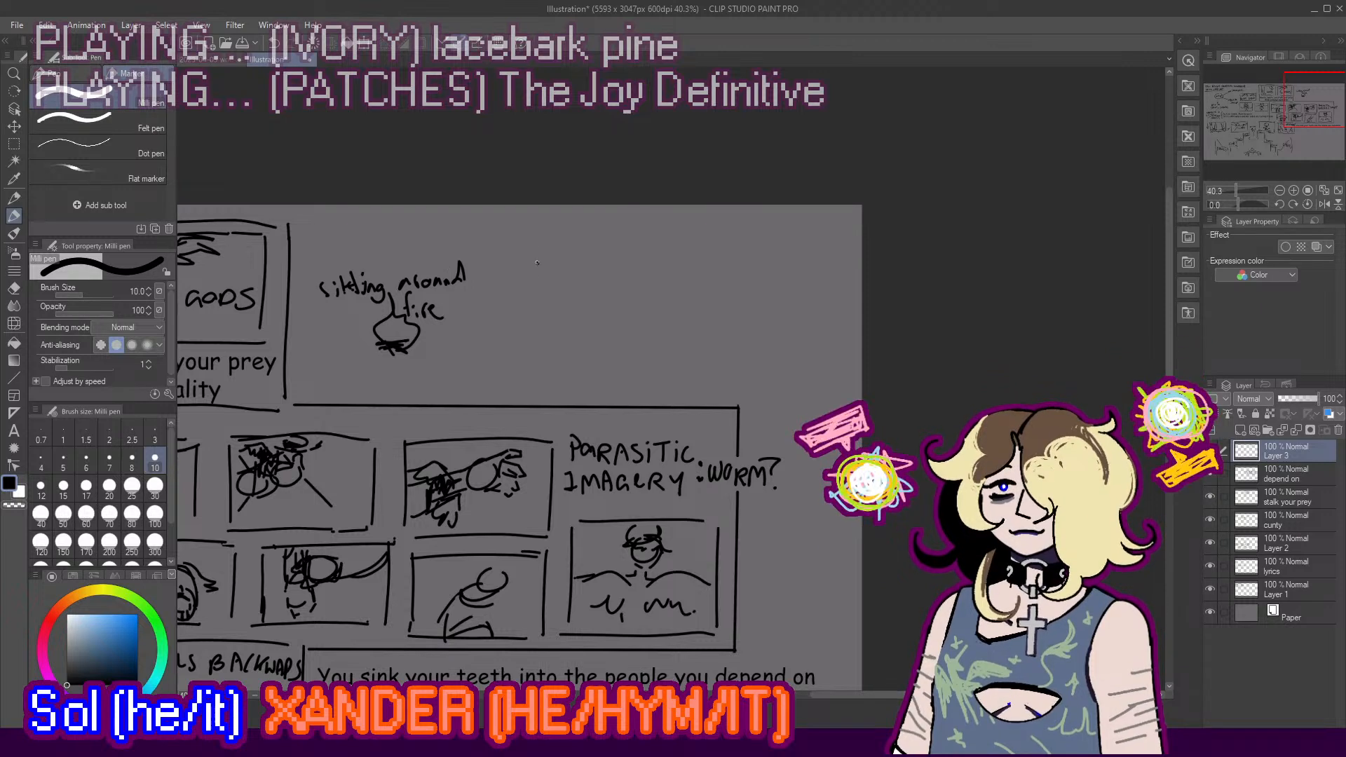
Step: Sketch two stick figures with round heads, small mouths and single-line bodies beside the campfire note
{"action": "left_click_drag", "start_coordinate": [527, 260], "coordinate": [505, 347]}
{"action": "key", "text": "ctrl+z"}
{"action": "key", "text": "ctrl+z"}
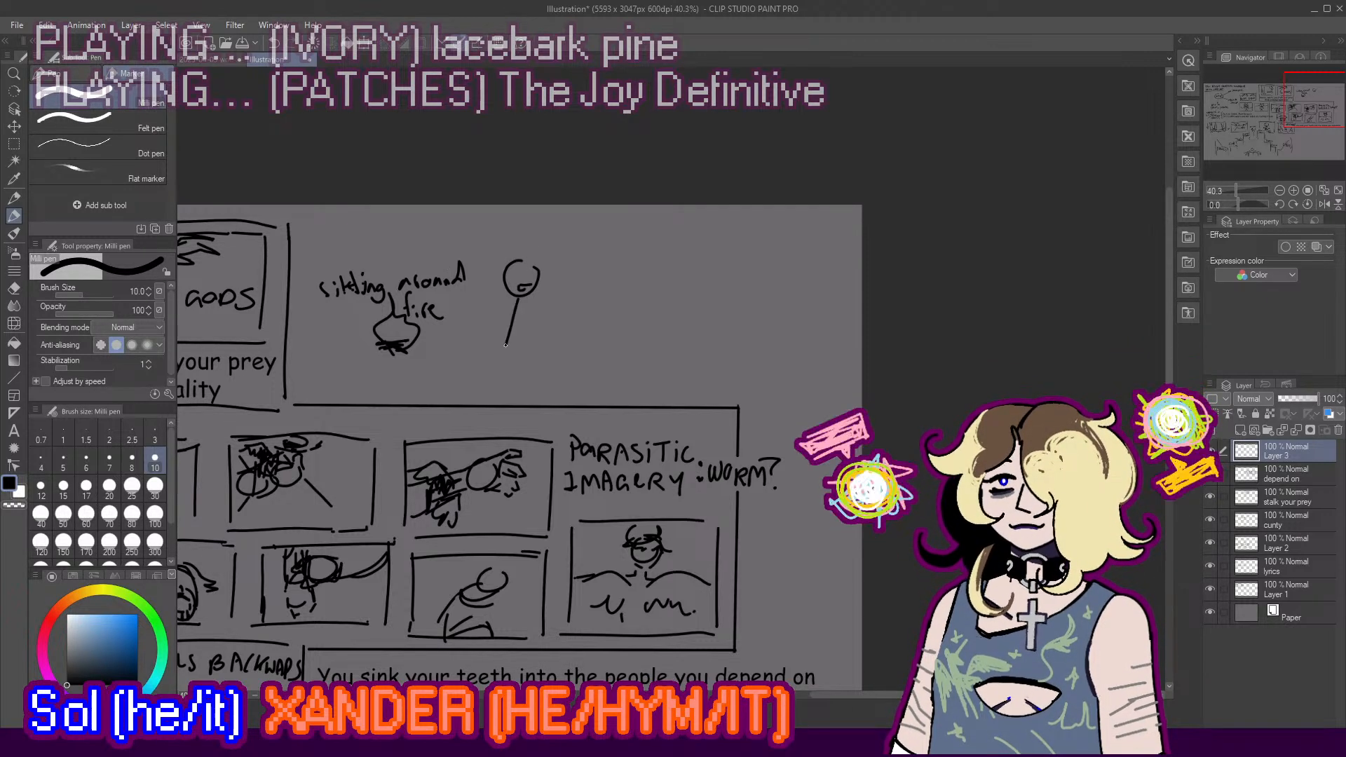
{"action": "mouse_move", "coordinate": [601, 249]}
{"action": "left_mouse_down"}
{"action": "mouse_move", "coordinate": [594, 277]}
{"action": "mouse_move", "coordinate": [569, 254]}
{"action": "mouse_move", "coordinate": [600, 235]}
{"action": "mouse_move", "coordinate": [587, 274]}
{"action": "mouse_move", "coordinate": [575, 253]}
{"action": "mouse_move", "coordinate": [602, 267]}
{"action": "mouse_move", "coordinate": [572, 335]}
{"action": "left_mouse_up"}
{"action": "key", "text": "ctrl+z"}
{"action": "key", "text": "ctrl+z"}
{"action": "key", "text": "ctrl+z"}
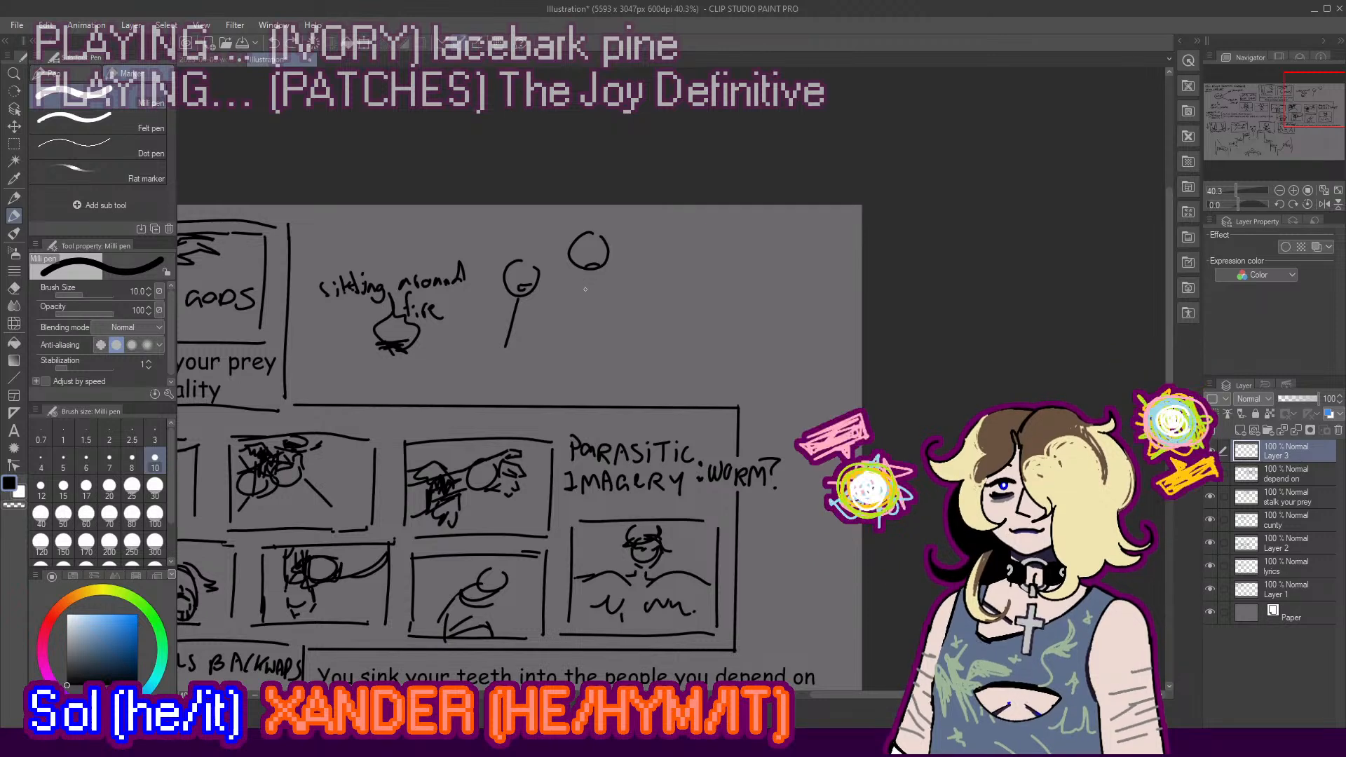
{"action": "left_click_drag", "start_coordinate": [586, 284], "coordinate": [574, 334]}
{"action": "key", "text": "ctrl+z"}
{"action": "left_click_drag", "start_coordinate": [520, 287], "coordinate": [527, 287]}
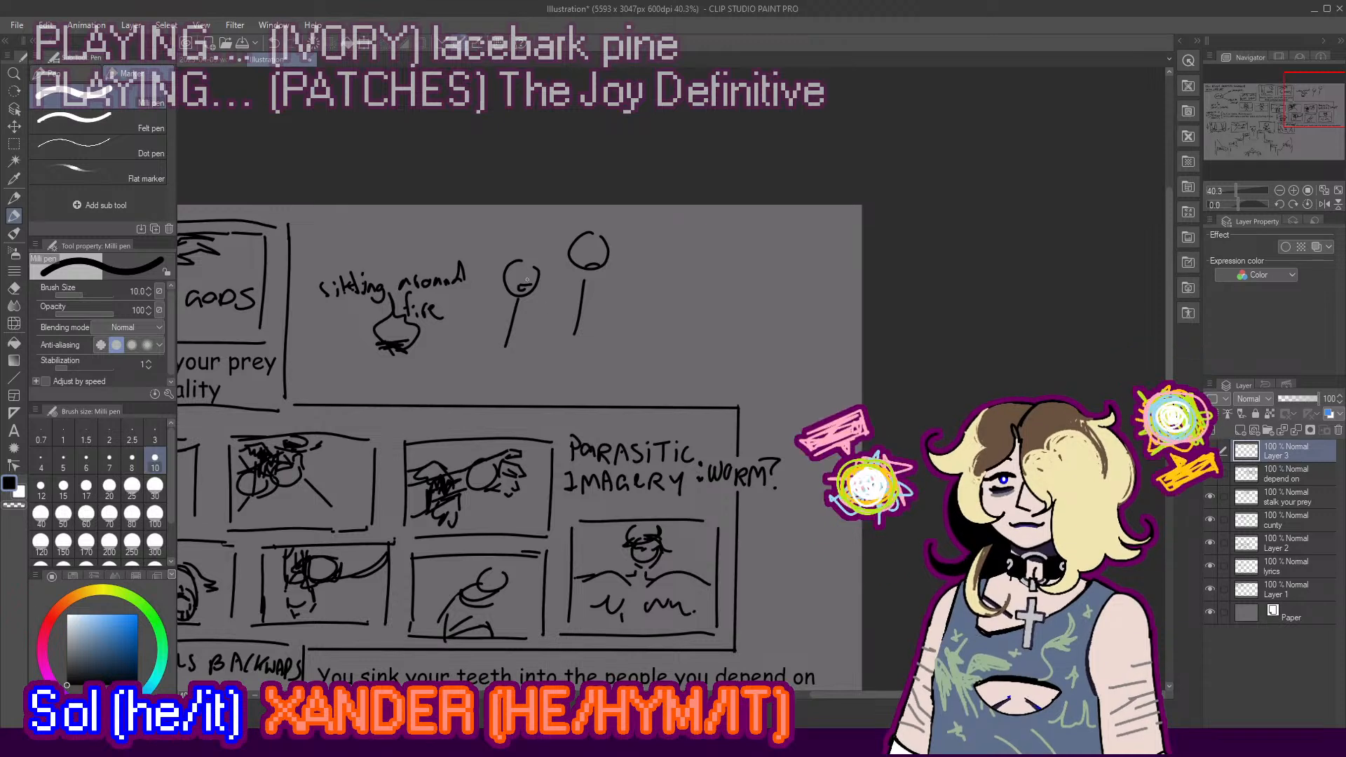
Step: Draw a rounded speech bubble pointing at each stick figure's head and shift the whole sketch layer slightly down
{"action": "mouse_move", "coordinate": [499, 265]}
{"action": "left_mouse_down"}
{"action": "mouse_move", "coordinate": [443, 252]}
{"action": "mouse_move", "coordinate": [523, 236]}
{"action": "mouse_move", "coordinate": [503, 248]}
{"action": "left_mouse_up"}
{"action": "key", "text": "ctrl+z"}
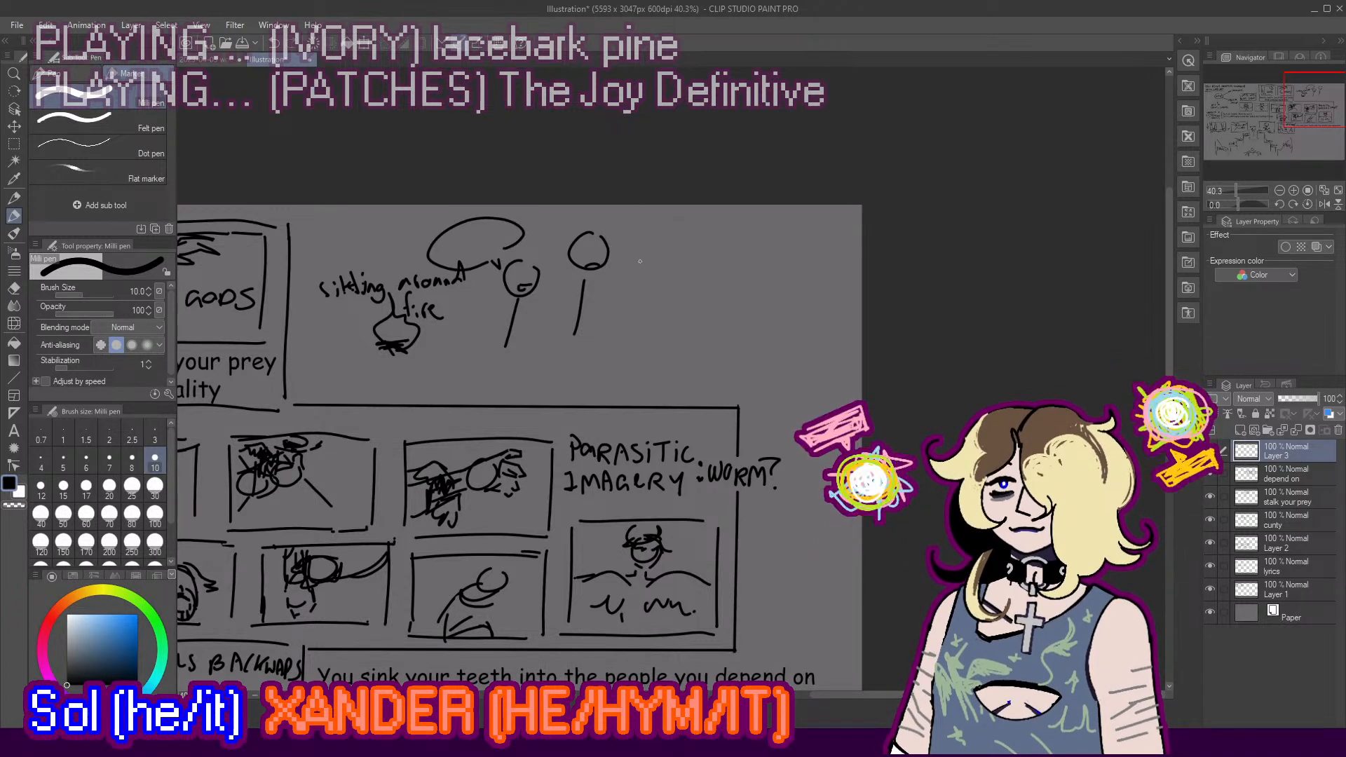
{"action": "mouse_move", "coordinate": [624, 258]}
{"action": "left_mouse_down"}
{"action": "mouse_move", "coordinate": [678, 273]}
{"action": "mouse_move", "coordinate": [651, 232]}
{"action": "mouse_move", "coordinate": [645, 286]}
{"action": "mouse_move", "coordinate": [666, 243]}
{"action": "mouse_move", "coordinate": [665, 303]}
{"action": "left_mouse_up"}
{"action": "key", "text": "ctrl+z"}
{"action": "key", "text": "ctrl+z"}
{"action": "key", "text": "ctrl+z"}
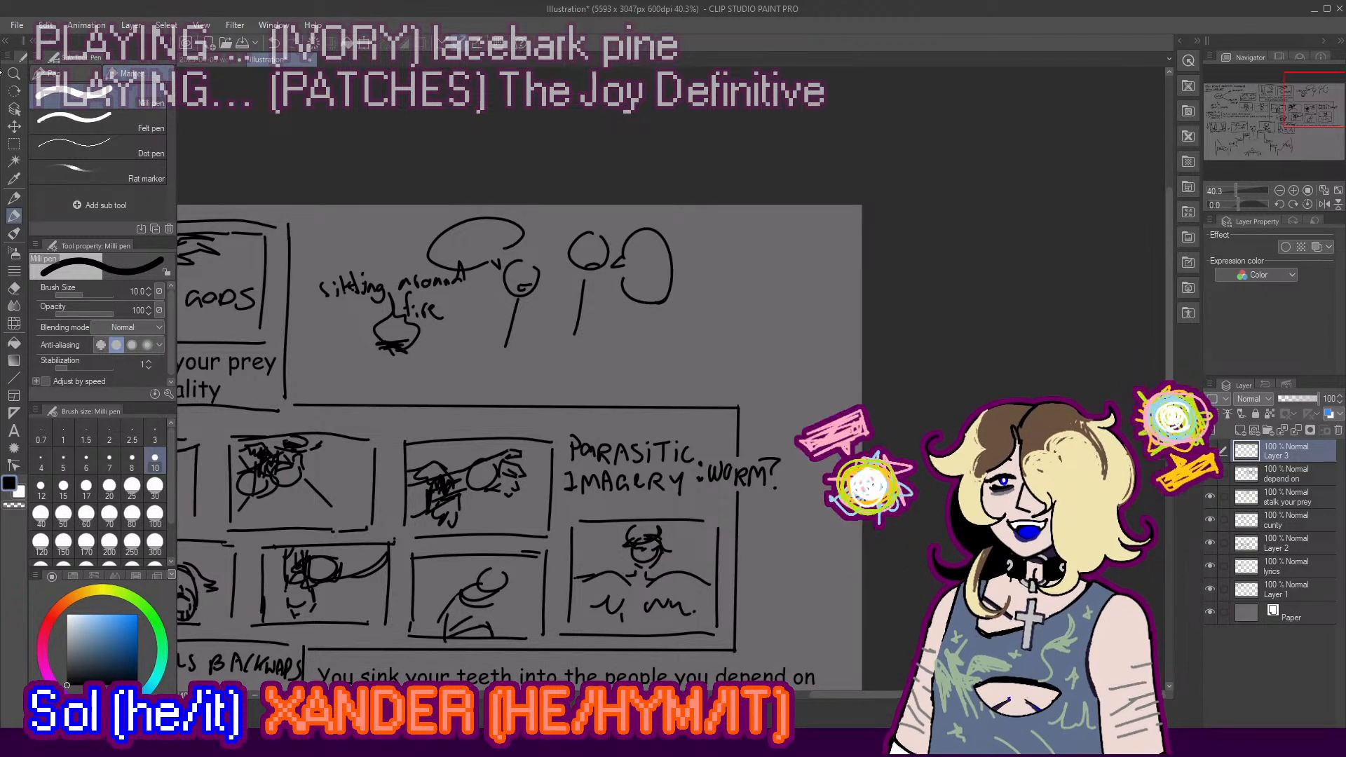
{"action": "left_click", "coordinate": [13, 126]}
{"action": "mouse_move", "coordinate": [456, 323]}
{"action": "left_mouse_down"}
{"action": "mouse_move", "coordinate": [443, 360]}
{"action": "mouse_move", "coordinate": [502, 387]}
{"action": "left_mouse_up"}
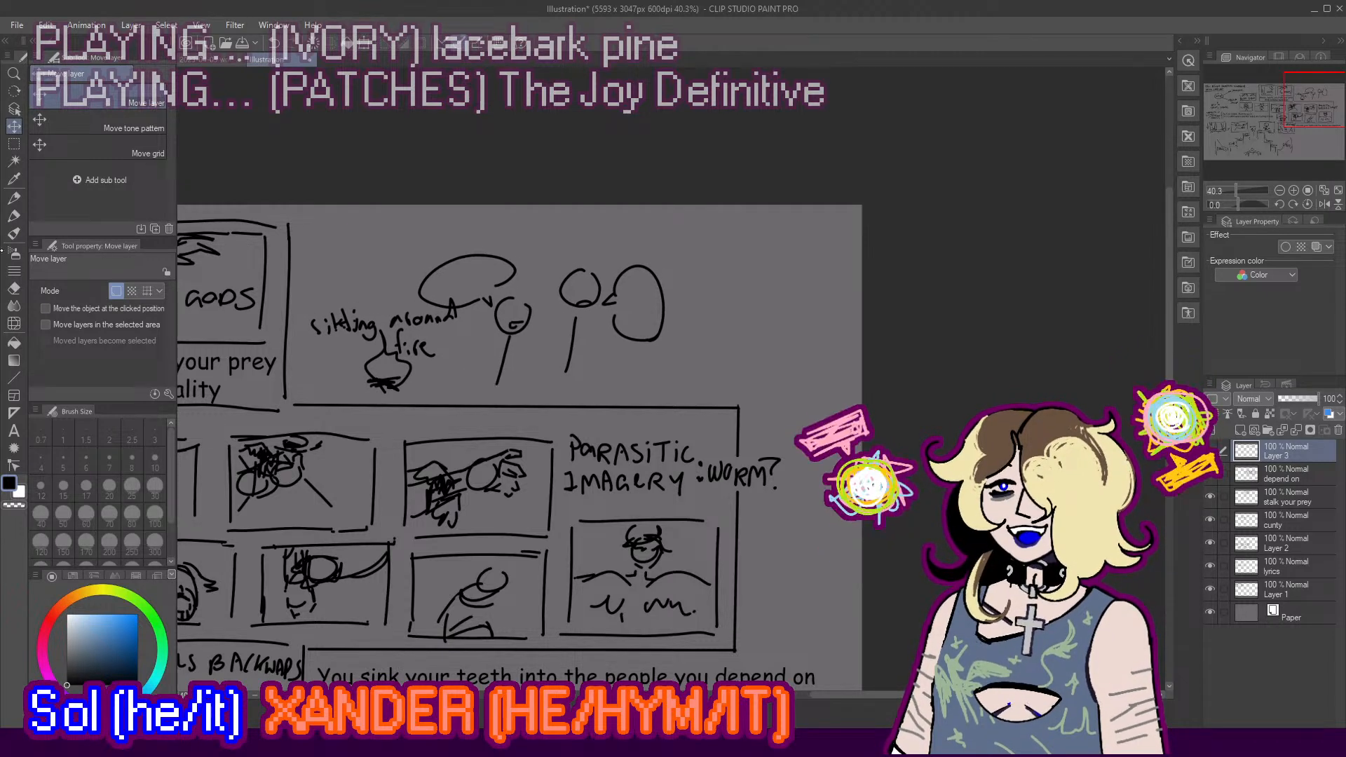
Step: Add short pen strokes above and around the second figure's speech bubble and a long vertical line beside it
{"action": "left_click", "coordinate": [13, 217]}
{"action": "left_click_drag", "start_coordinate": [635, 225], "coordinate": [645, 251]}
{"action": "mouse_move", "coordinate": [624, 225]}
{"action": "left_mouse_down"}
{"action": "mouse_move", "coordinate": [647, 220]}
{"action": "mouse_move", "coordinate": [689, 246]}
{"action": "left_mouse_up"}
{"action": "left_click_drag", "start_coordinate": [675, 252], "coordinate": [682, 249]}
{"action": "key", "text": "ctrl+z"}
{"action": "key", "text": "ctrl+z"}
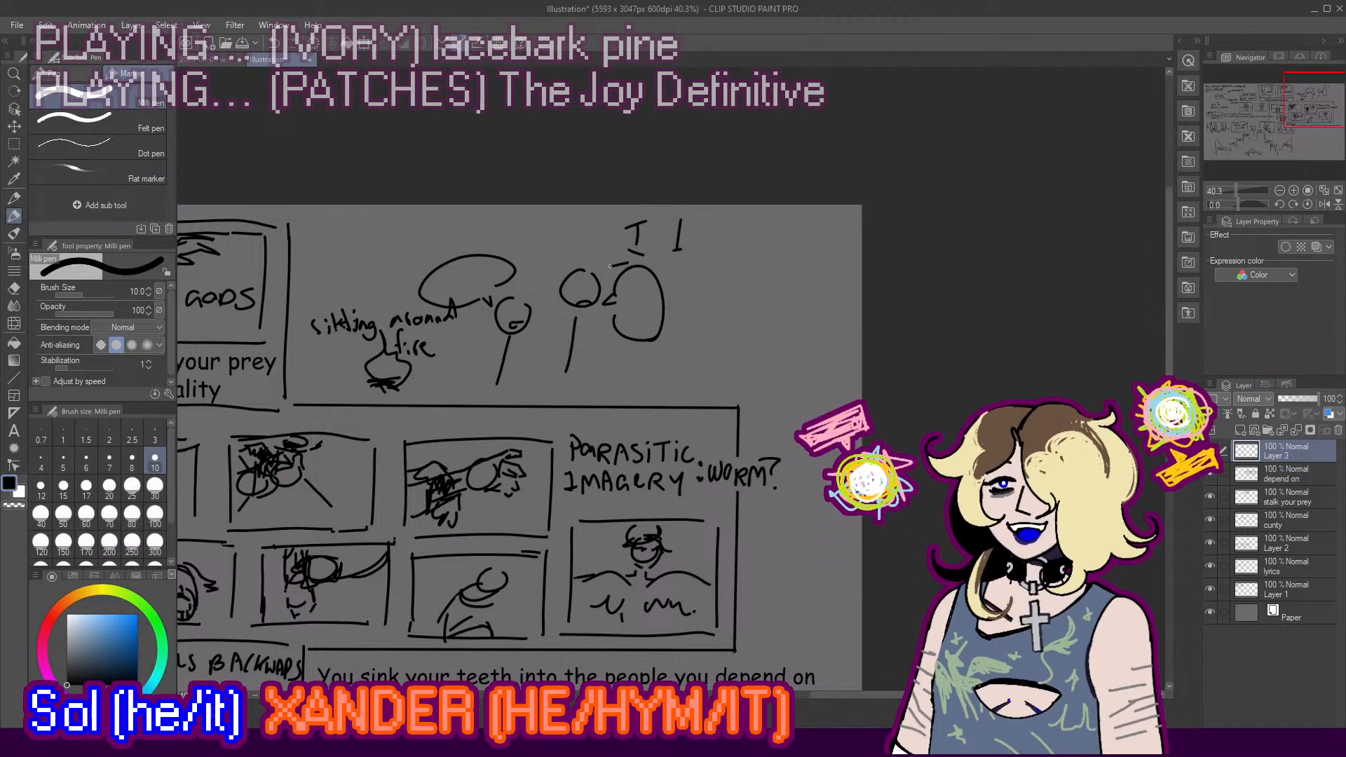
{"action": "left_click_drag", "start_coordinate": [602, 270], "coordinate": [597, 284]}
{"action": "left_click_drag", "start_coordinate": [662, 265], "coordinate": [686, 277]}
{"action": "left_click_drag", "start_coordinate": [692, 272], "coordinate": [682, 351]}
{"action": "key", "text": "ctrl+z"}
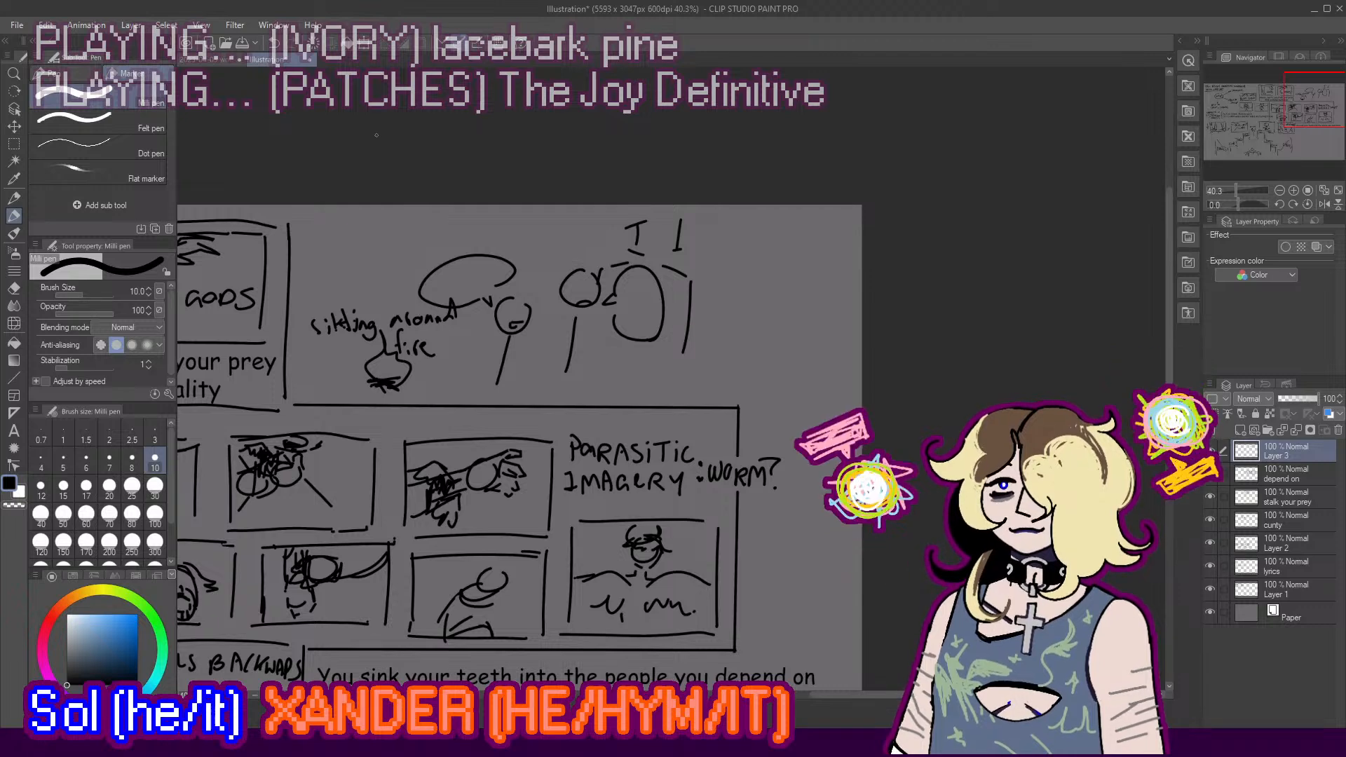
Step: Add the lyric "Maybe you'll change, abandon all your wicked ways" above the campfire sketch, broken into two lines after the comma
{"action": "left_click", "coordinate": [13, 430]}
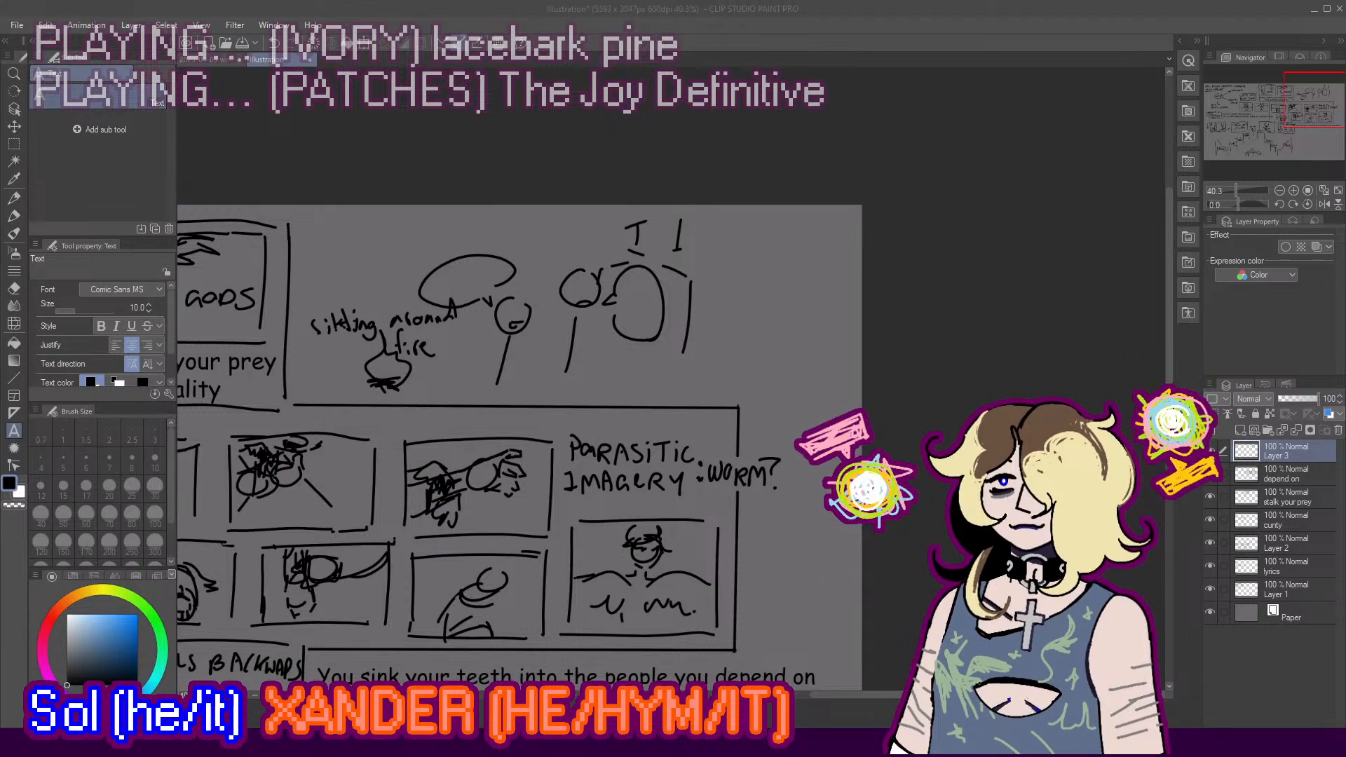
{"action": "left_click", "coordinate": [308, 265]}
{"action": "left_click", "coordinate": [321, 242]}
{"action": "type", "text": "Maybe you'll change, abandon all your wicked ways"}
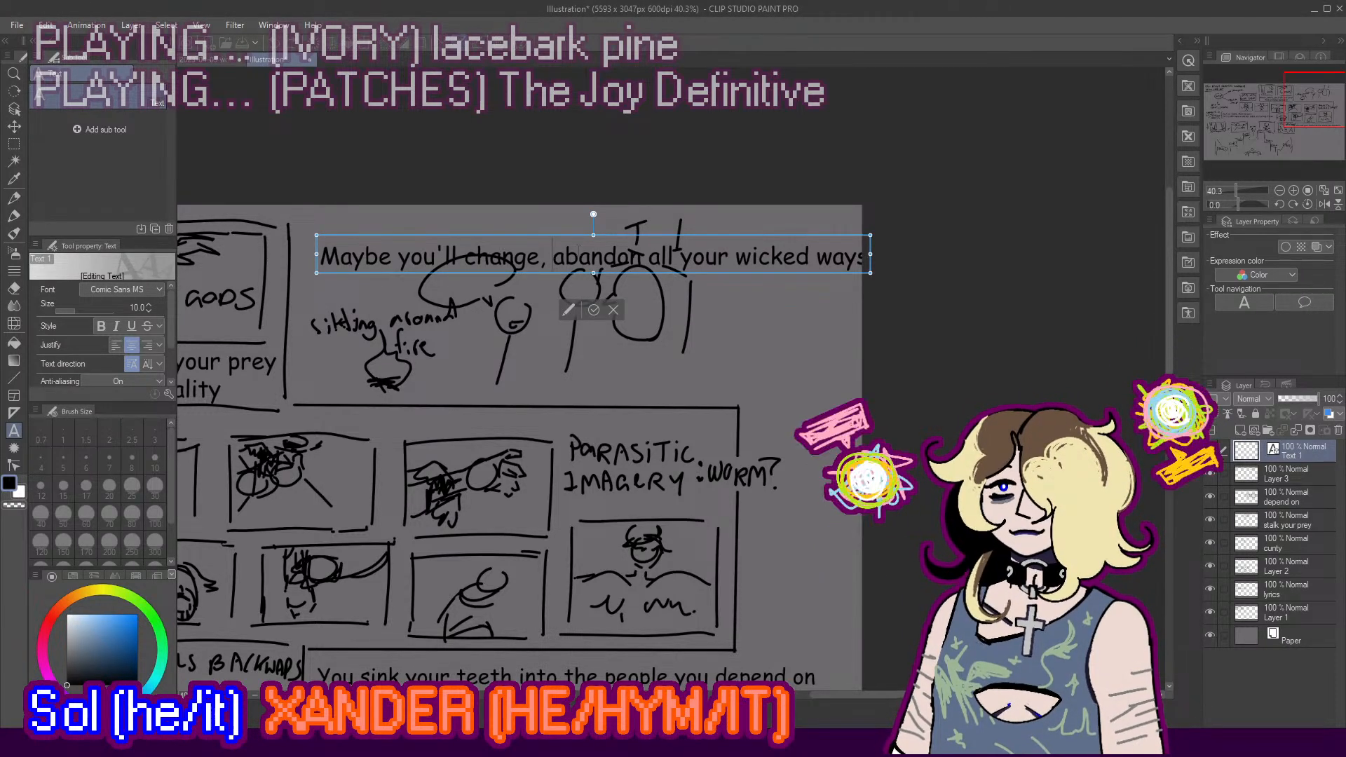
{"action": "key", "text": "Return"}
{"action": "left_click_drag", "start_coordinate": [509, 237], "coordinate": [493, 216]}
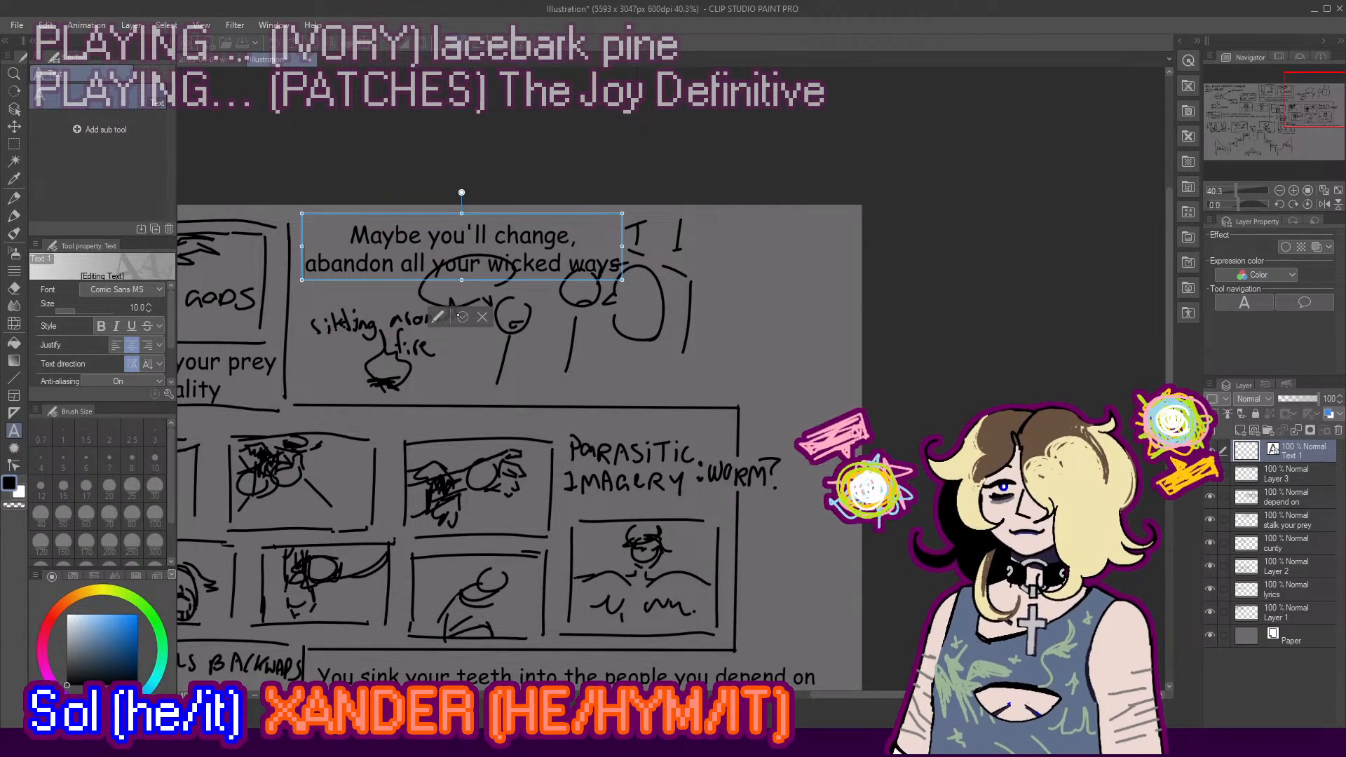
{"action": "left_click", "coordinate": [461, 316]}
Step: Nudge the new lyric into place, merge it with the campfire sketch on Layer 3 and name the merged layer "maybe youll change"
{"action": "key", "text": "k"}
{"action": "left_click_drag", "start_coordinate": [435, 274], "coordinate": [444, 276]}
{"action": "scroll", "coordinate": [445, 276], "scroll_direction": "down", "scroll_amount": 1}
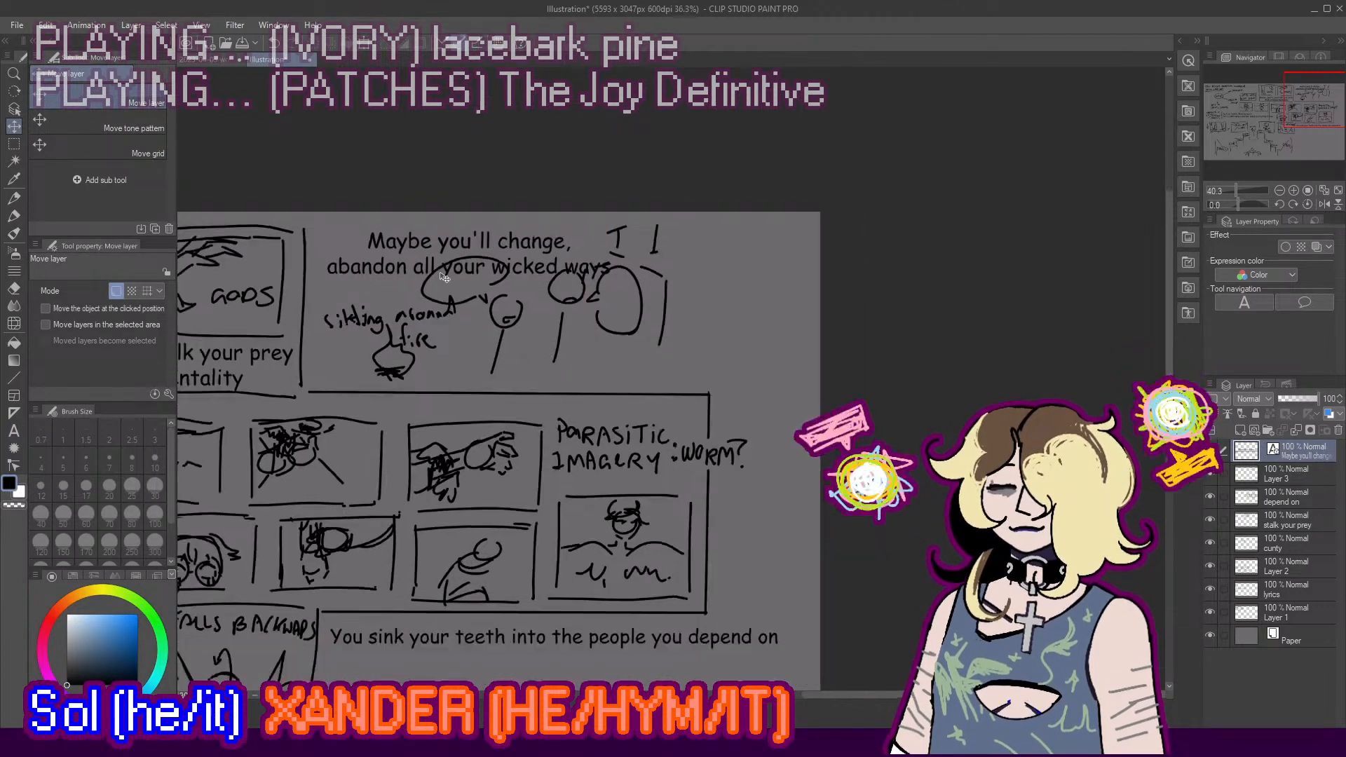
{"action": "scroll", "coordinate": [444, 277], "scroll_direction": "down", "scroll_amount": 3}
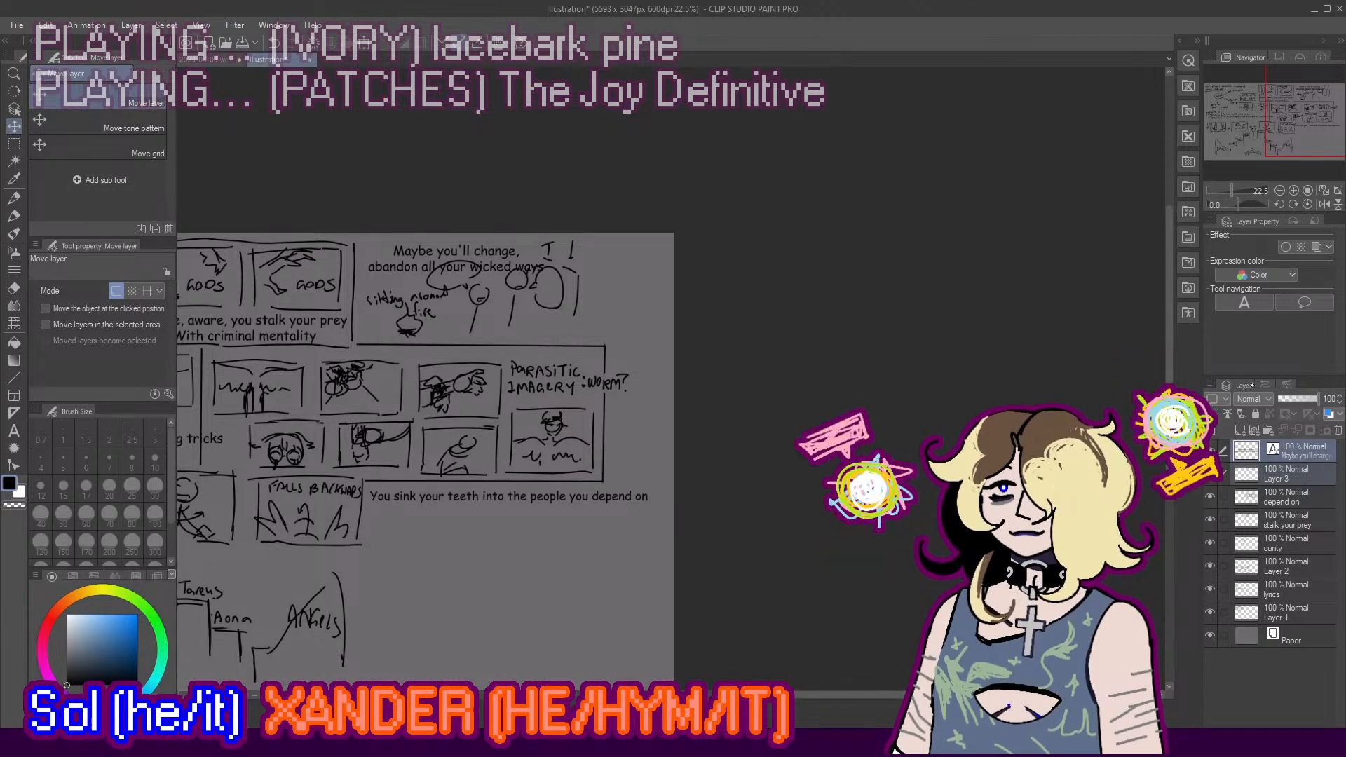
{"action": "key", "text": "ctrl+e"}
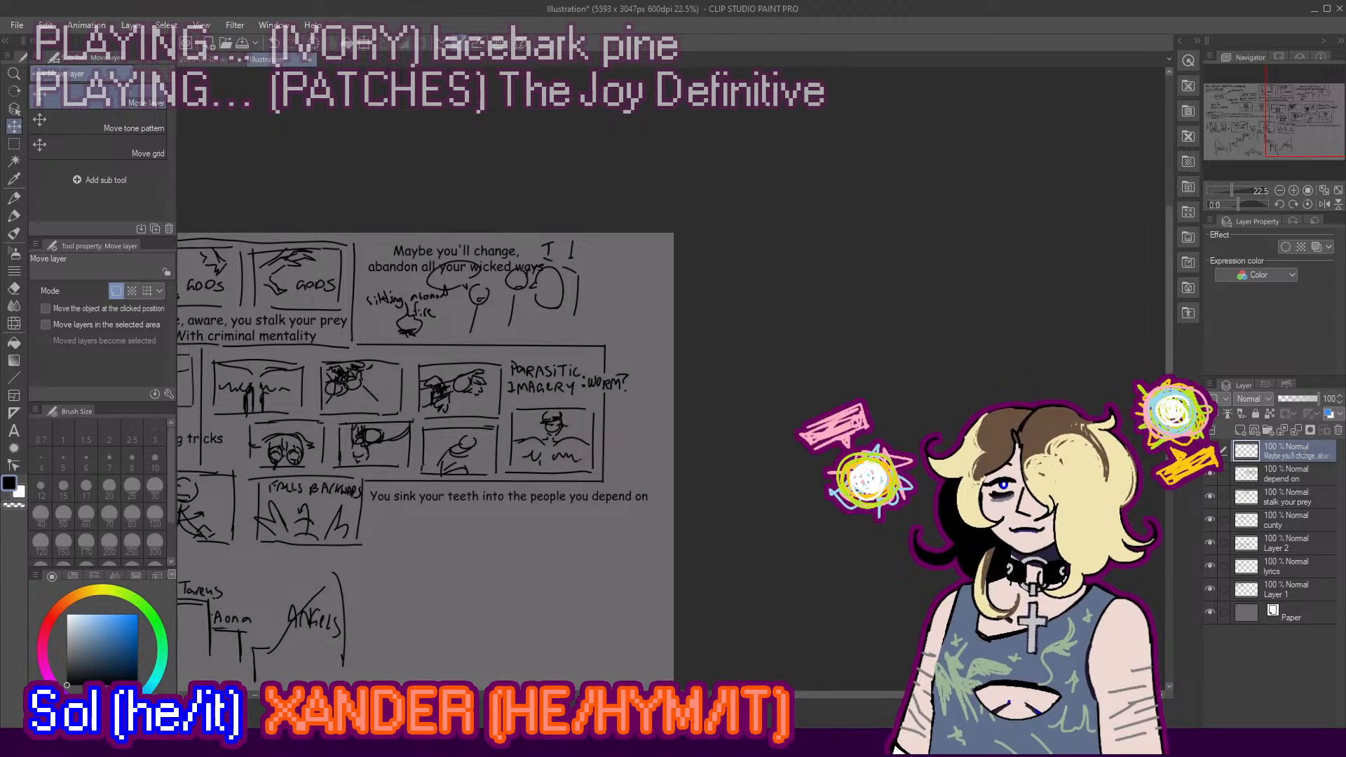
{"action": "scroll", "coordinate": [629, 406], "scroll_direction": "down", "scroll_amount": 2}
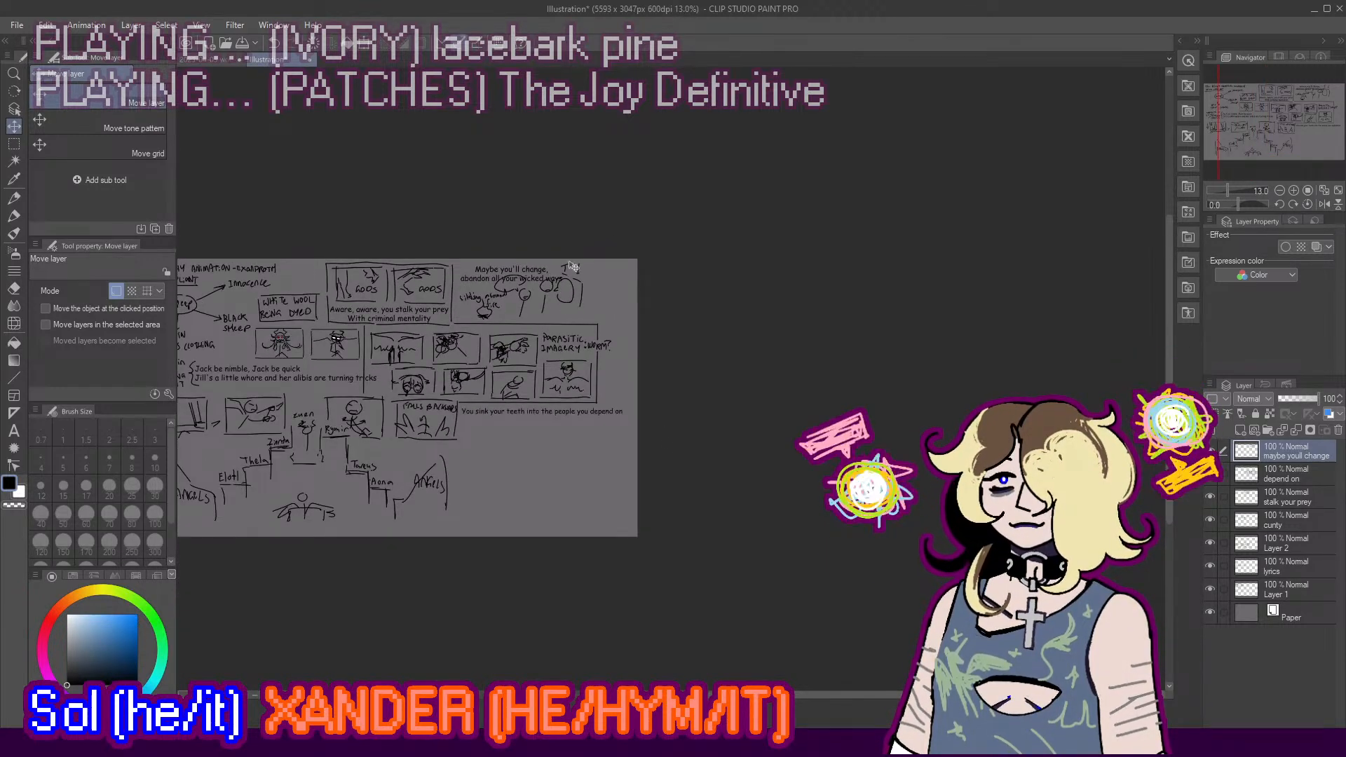
Step: Draw a small rectangular panel frame with the pen below the start of the lyric "You sink your teeth into the people you depend on"
{"action": "scroll", "coordinate": [575, 277], "scroll_direction": "up", "scroll_amount": 1}
{"action": "scroll", "coordinate": [575, 277], "scroll_direction": "up", "scroll_amount": 3}
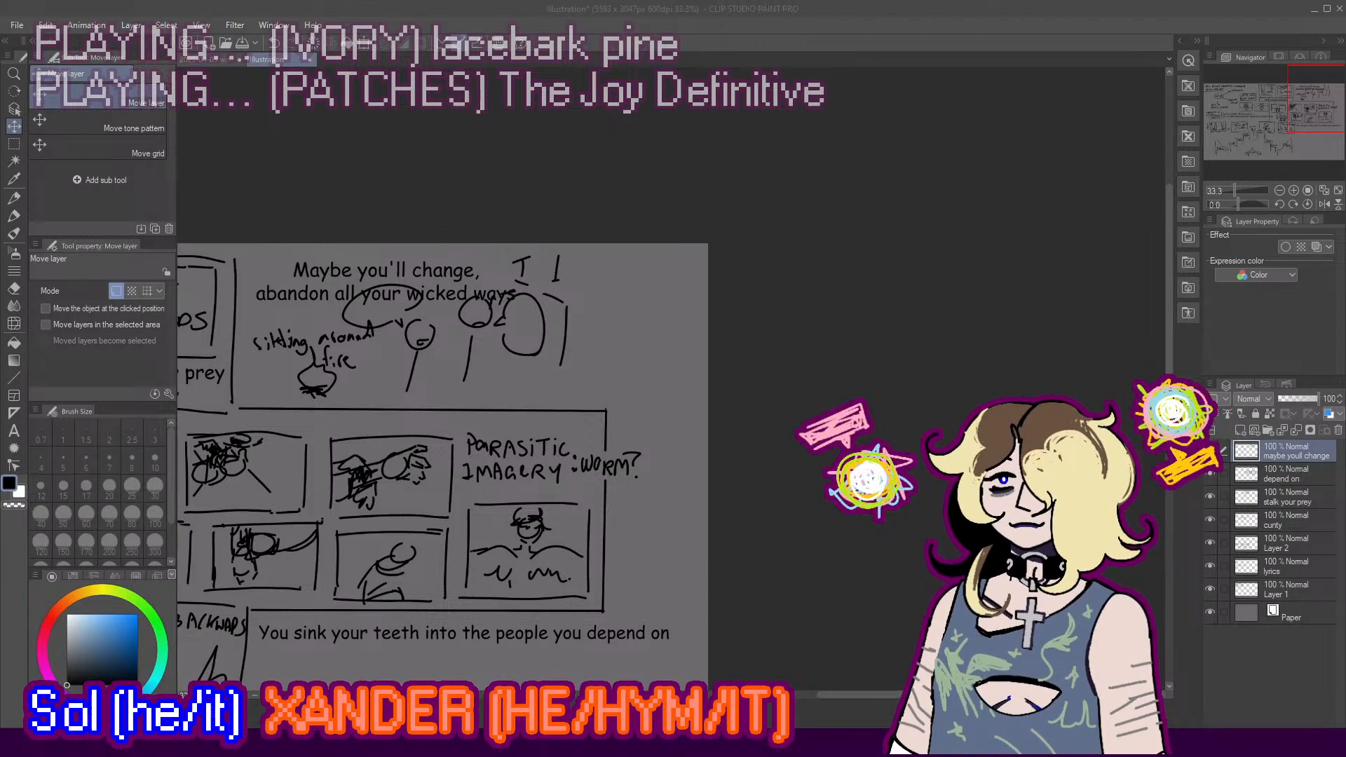
{"action": "scroll", "coordinate": [520, 243], "scroll_direction": "down", "scroll_amount": 8}
{"action": "scroll", "coordinate": [550, 483], "scroll_direction": "up", "scroll_amount": 4}
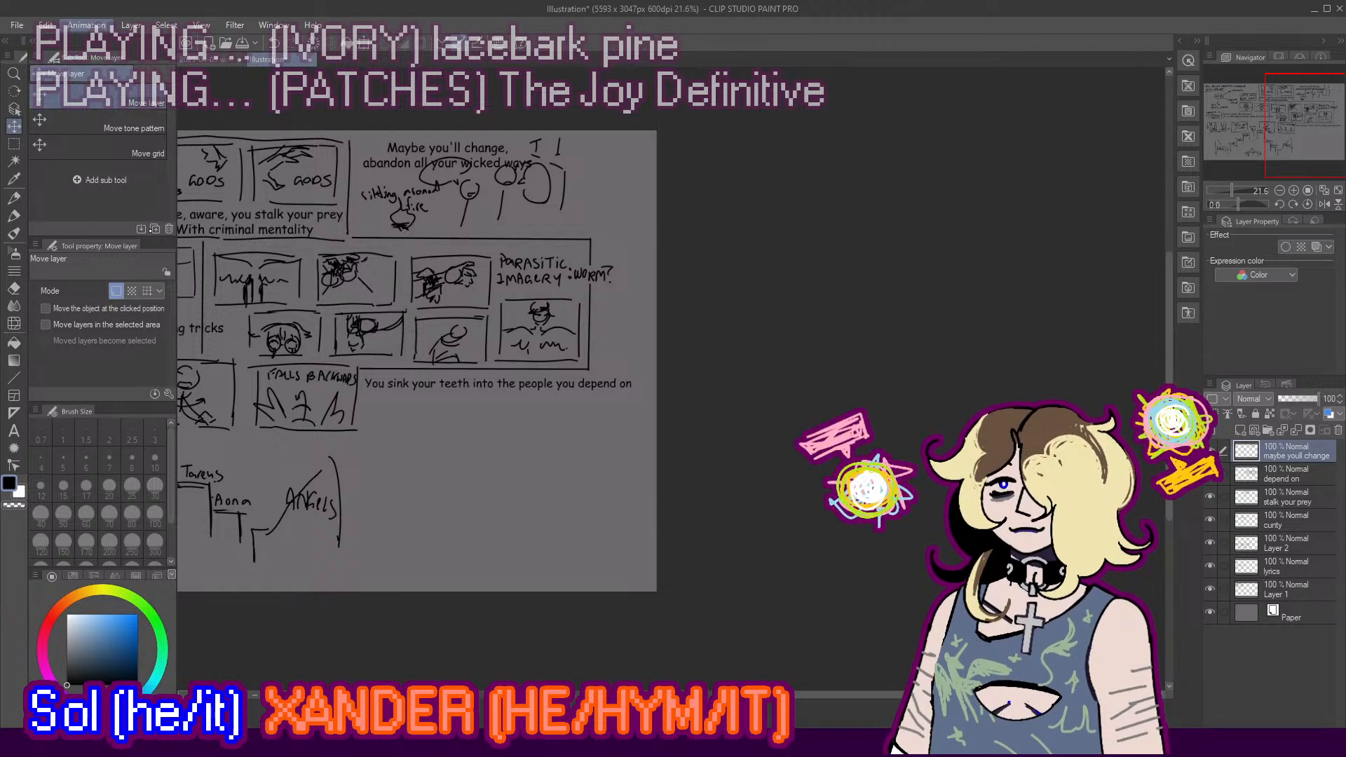
{"action": "scroll", "coordinate": [521, 487], "scroll_direction": "up", "scroll_amount": 1}
{"action": "left_click", "coordinate": [14, 216]}
{"action": "scroll", "coordinate": [392, 474], "scroll_direction": "up", "scroll_amount": 2}
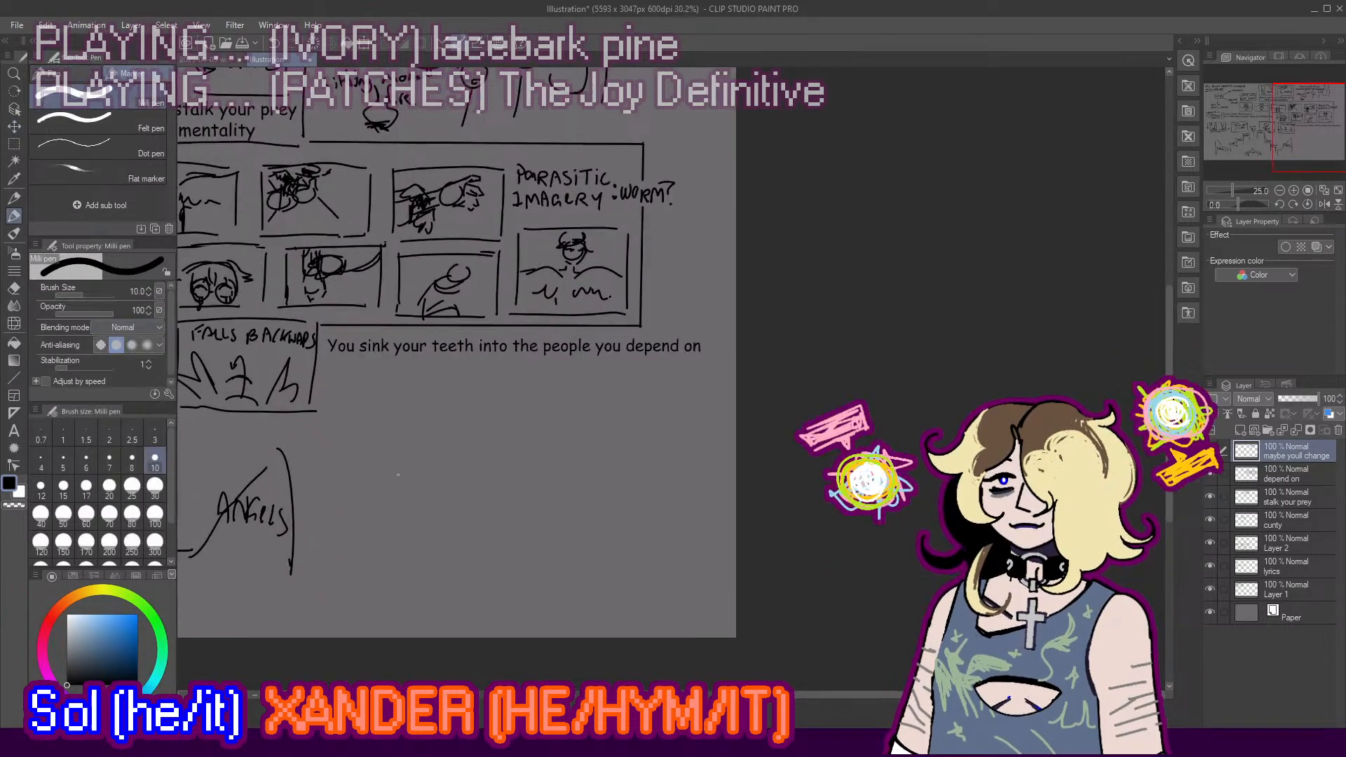
{"action": "mouse_move", "coordinate": [341, 376]}
{"action": "left_mouse_down"}
{"action": "mouse_move", "coordinate": [343, 421]}
{"action": "mouse_move", "coordinate": [411, 363]}
{"action": "mouse_move", "coordinate": [435, 364]}
{"action": "mouse_move", "coordinate": [450, 419]}
{"action": "left_mouse_up"}
{"action": "key", "text": "ctrl+z"}
{"action": "key", "text": "ctrl+z"}
{"action": "left_click_drag", "start_coordinate": [334, 434], "coordinate": [443, 429]}
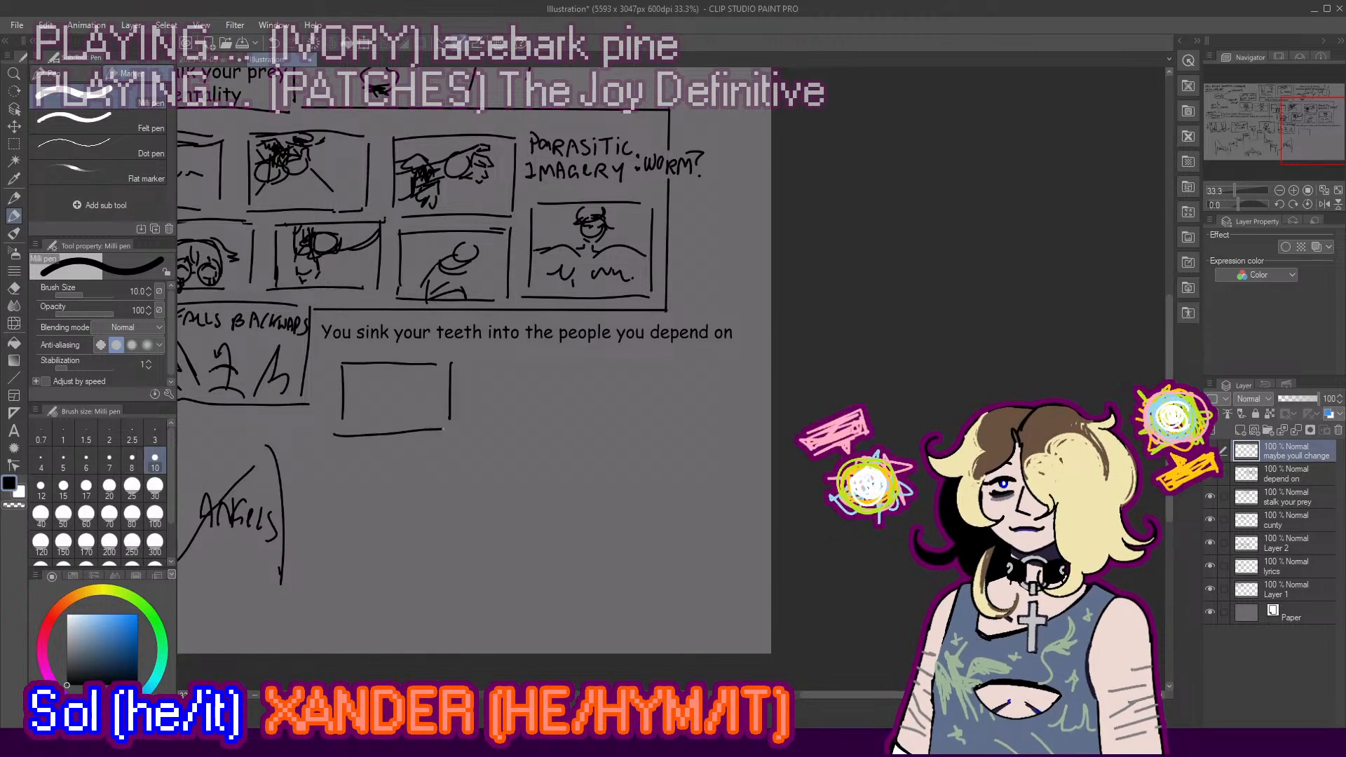
Step: Widen the new panel by extending its upper edge and redrawing its right and lower sides
{"action": "scroll", "coordinate": [364, 405], "scroll_direction": "up", "scroll_amount": 3}
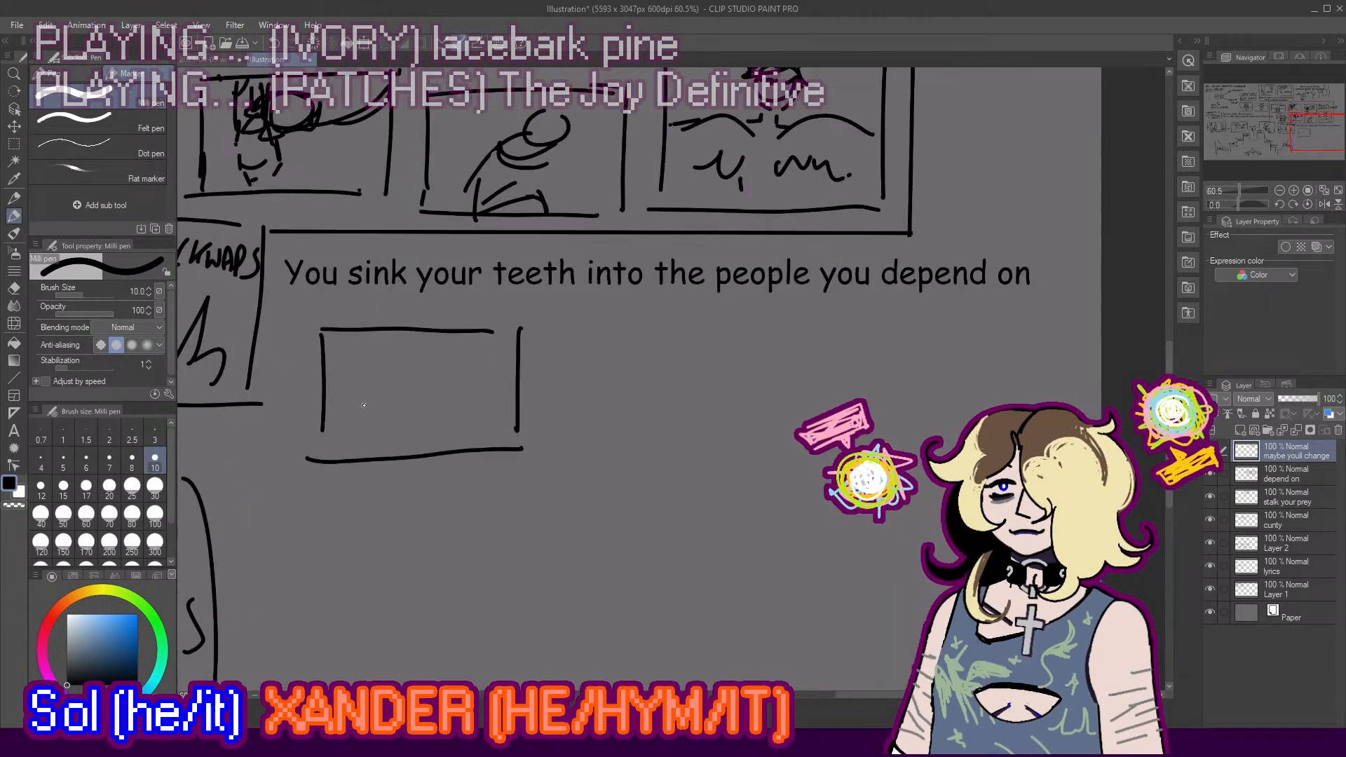
{"action": "key", "text": "ctrl+z"}
{"action": "key", "text": "ctrl+z"}
{"action": "mouse_move", "coordinate": [496, 327]}
{"action": "left_mouse_down"}
{"action": "mouse_move", "coordinate": [528, 330]}
{"action": "mouse_move", "coordinate": [544, 449]}
{"action": "left_mouse_up"}
{"action": "key", "text": "ctrl+z"}
{"action": "left_click_drag", "start_coordinate": [547, 328], "coordinate": [541, 443]}
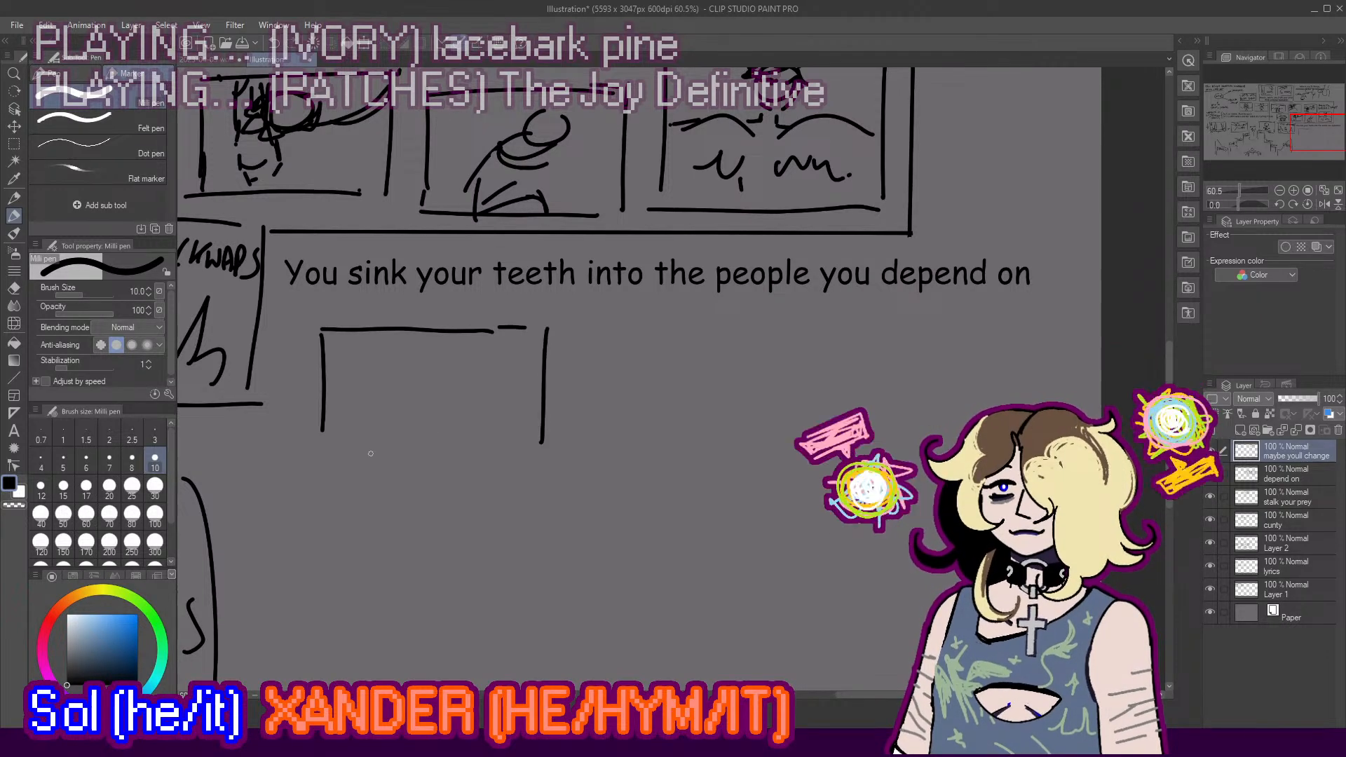
{"action": "mouse_move", "coordinate": [317, 456]}
{"action": "left_mouse_down"}
{"action": "mouse_move", "coordinate": [530, 452]}
{"action": "mouse_move", "coordinate": [400, 452]}
{"action": "mouse_move", "coordinate": [503, 447]}
{"action": "left_mouse_up"}
{"action": "key", "text": "ctrl+z"}
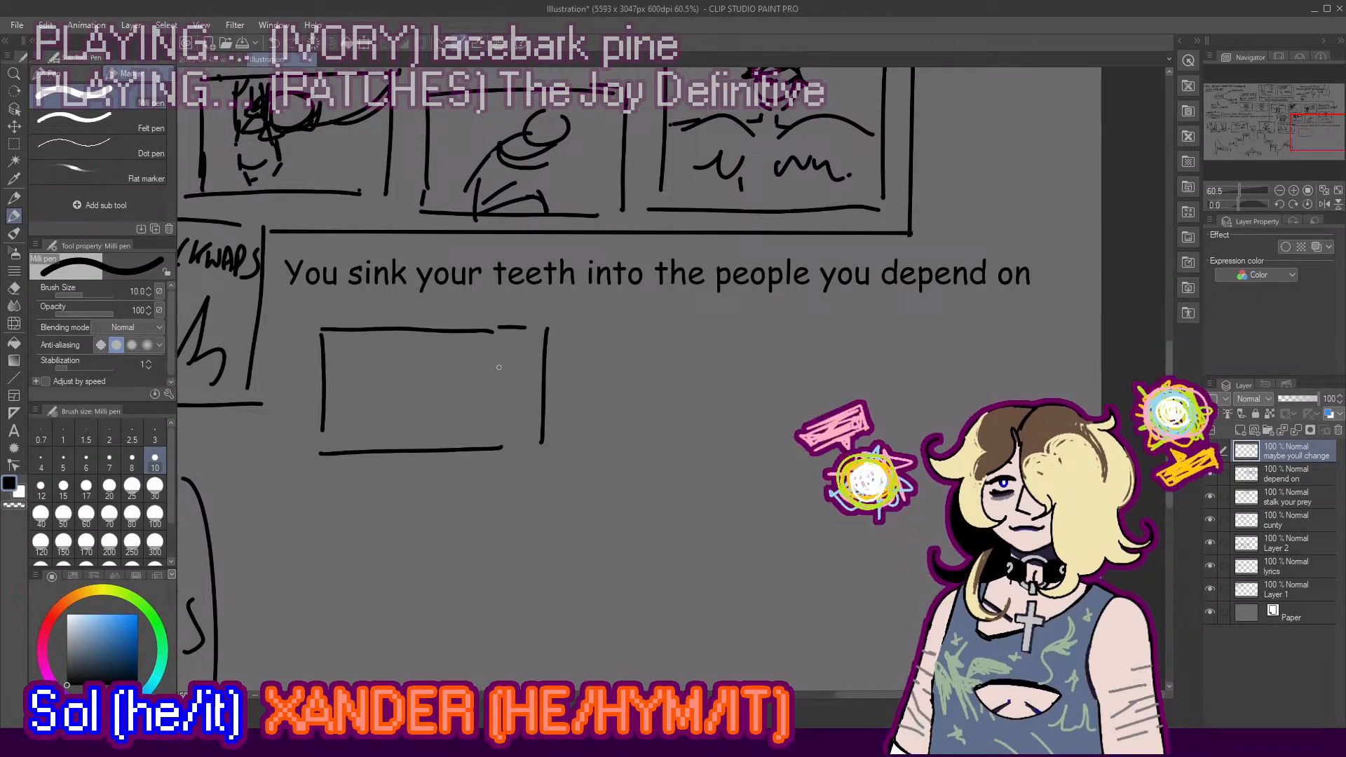
Step: Sketch a round head with an arm reaching left inside the panel and a small curve at the panel's left edge
{"action": "left_click_drag", "start_coordinate": [499, 354], "coordinate": [499, 393]}
{"action": "key", "text": "ctrl+z"}
{"action": "mouse_move", "coordinate": [490, 345]}
{"action": "left_mouse_down"}
{"action": "mouse_move", "coordinate": [503, 361]}
{"action": "mouse_move", "coordinate": [448, 410]}
{"action": "mouse_move", "coordinate": [408, 421]}
{"action": "left_mouse_up"}
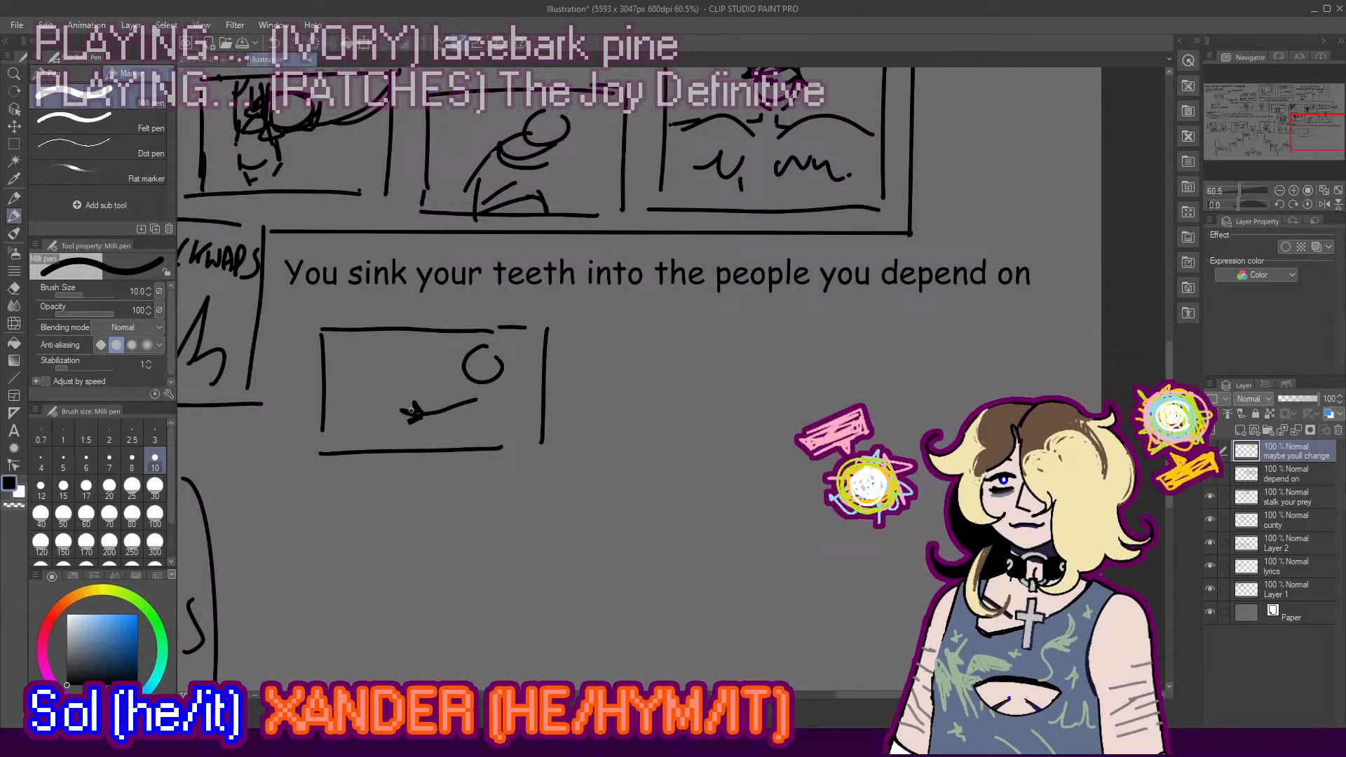
{"action": "left_click_drag", "start_coordinate": [479, 373], "coordinate": [475, 359]}
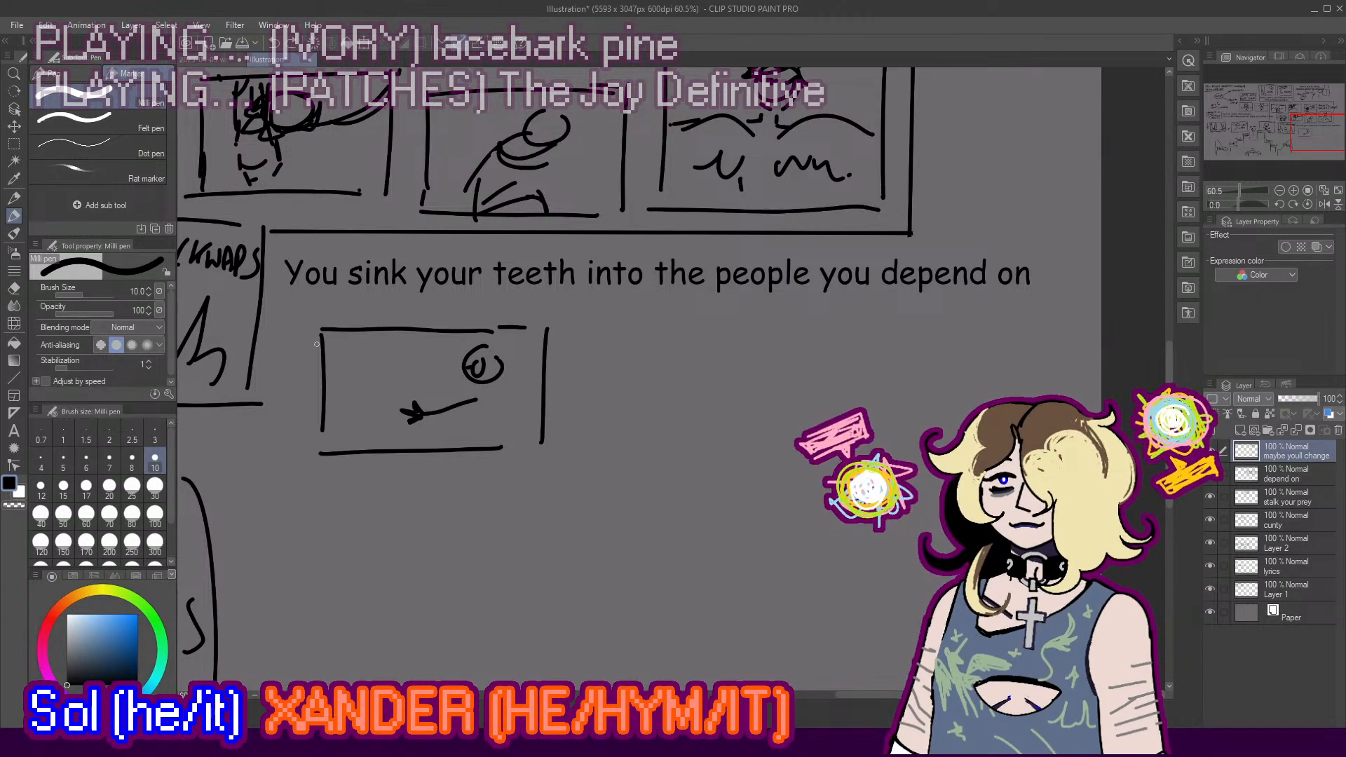
{"action": "key", "text": "ctrl+z"}
{"action": "mouse_move", "coordinate": [334, 357]}
{"action": "left_mouse_down"}
{"action": "mouse_move", "coordinate": [338, 376]}
{"action": "mouse_move", "coordinate": [341, 350]}
{"action": "mouse_move", "coordinate": [341, 373]}
{"action": "mouse_move", "coordinate": [348, 361]}
{"action": "left_mouse_up"}
{"action": "mouse_move", "coordinate": [340, 358]}
{"action": "left_mouse_down"}
{"action": "mouse_move", "coordinate": [331, 365]}
{"action": "mouse_move", "coordinate": [330, 349]}
{"action": "left_mouse_up"}
{"action": "key", "text": "ctrl+z"}
{"action": "key", "text": "ctrl+z"}
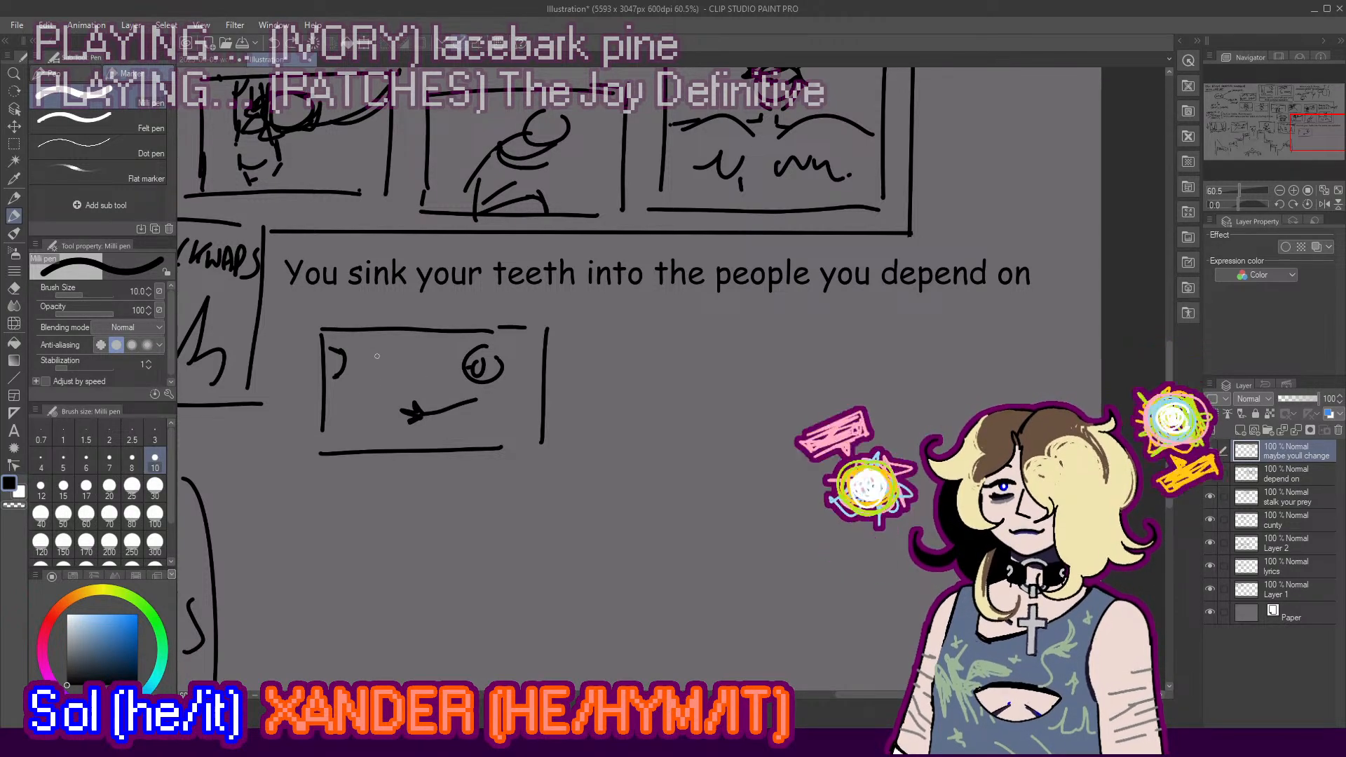
Step: Handwrite the note "*hand reaches out*" across the lower edge of the panel
{"action": "mouse_move", "coordinate": [361, 424]}
{"action": "left_mouse_down"}
{"action": "mouse_move", "coordinate": [383, 442]}
{"action": "mouse_move", "coordinate": [428, 439]}
{"action": "mouse_move", "coordinate": [440, 418]}
{"action": "mouse_move", "coordinate": [485, 436]}
{"action": "mouse_move", "coordinate": [458, 437]}
{"action": "left_mouse_up"}
{"action": "key", "text": "ctrl+z"}
{"action": "key", "text": "ctrl+z"}
{"action": "key", "text": "ctrl+z"}
{"action": "left_click_drag", "start_coordinate": [457, 433], "coordinate": [494, 441]}
{"action": "key", "text": "ctrl+z"}
{"action": "key", "text": "ctrl+z"}
{"action": "left_click_drag", "start_coordinate": [500, 421], "coordinate": [511, 439]}
{"action": "left_click_drag", "start_coordinate": [508, 434], "coordinate": [522, 440]}
{"action": "left_click_drag", "start_coordinate": [535, 427], "coordinate": [529, 443]}
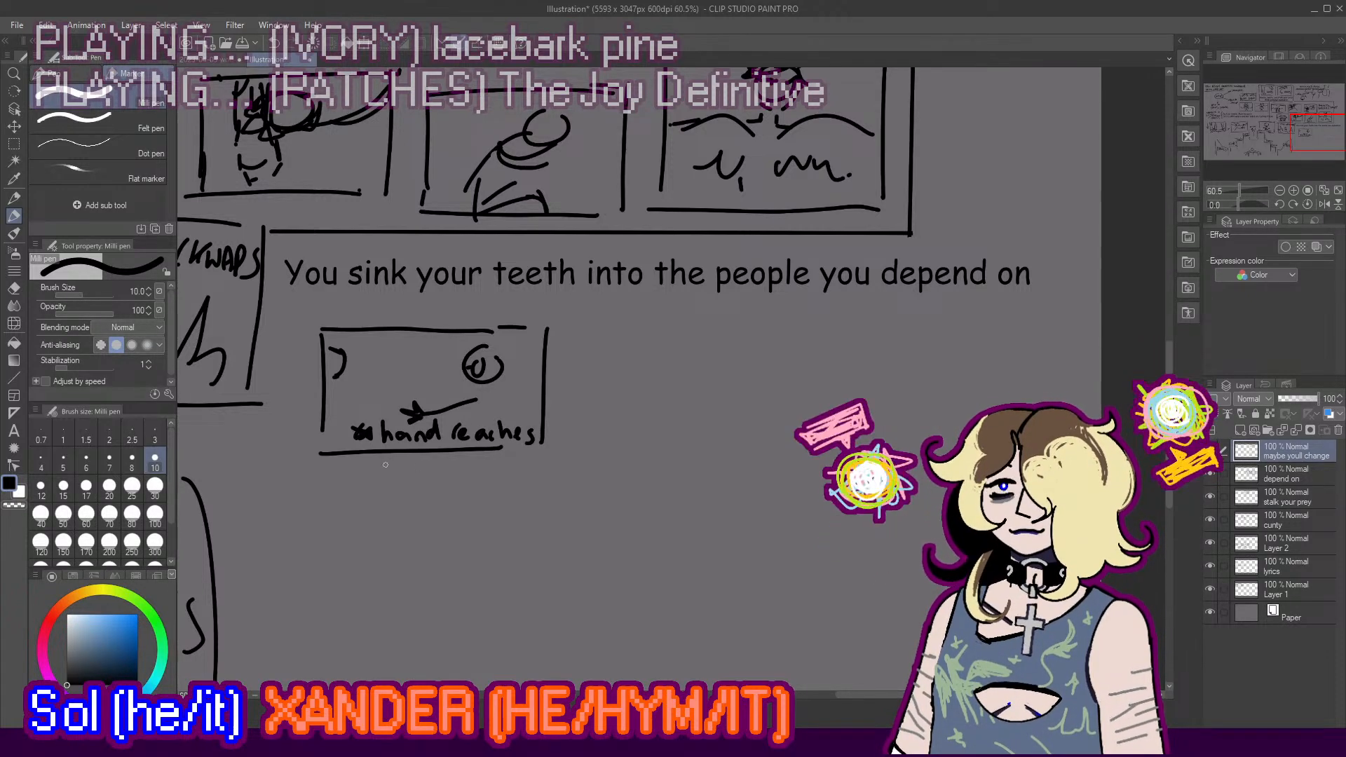
{"action": "left_click_drag", "start_coordinate": [387, 462], "coordinate": [386, 464]}
{"action": "left_click_drag", "start_coordinate": [394, 463], "coordinate": [418, 473]}
{"action": "mouse_move", "coordinate": [411, 465]}
{"action": "left_mouse_down"}
{"action": "mouse_move", "coordinate": [443, 469]}
{"action": "mouse_move", "coordinate": [431, 469]}
{"action": "left_mouse_up"}
Step: Draw a second rectangular panel frame of similar size to the right of the reaching-hand panel
{"action": "mouse_move", "coordinate": [597, 330]}
{"action": "left_mouse_down"}
{"action": "mouse_move", "coordinate": [588, 452]}
{"action": "mouse_move", "coordinate": [767, 319]}
{"action": "left_mouse_up"}
{"action": "key", "text": "ctrl+z"}
{"action": "key", "text": "ctrl+z"}
{"action": "mouse_move", "coordinate": [590, 333]}
{"action": "left_mouse_down"}
{"action": "mouse_move", "coordinate": [784, 337]}
{"action": "mouse_move", "coordinate": [758, 321]}
{"action": "left_mouse_up"}
{"action": "key", "text": "ctrl+z"}
{"action": "key", "text": "ctrl+z"}
{"action": "key", "text": "ctrl+z"}
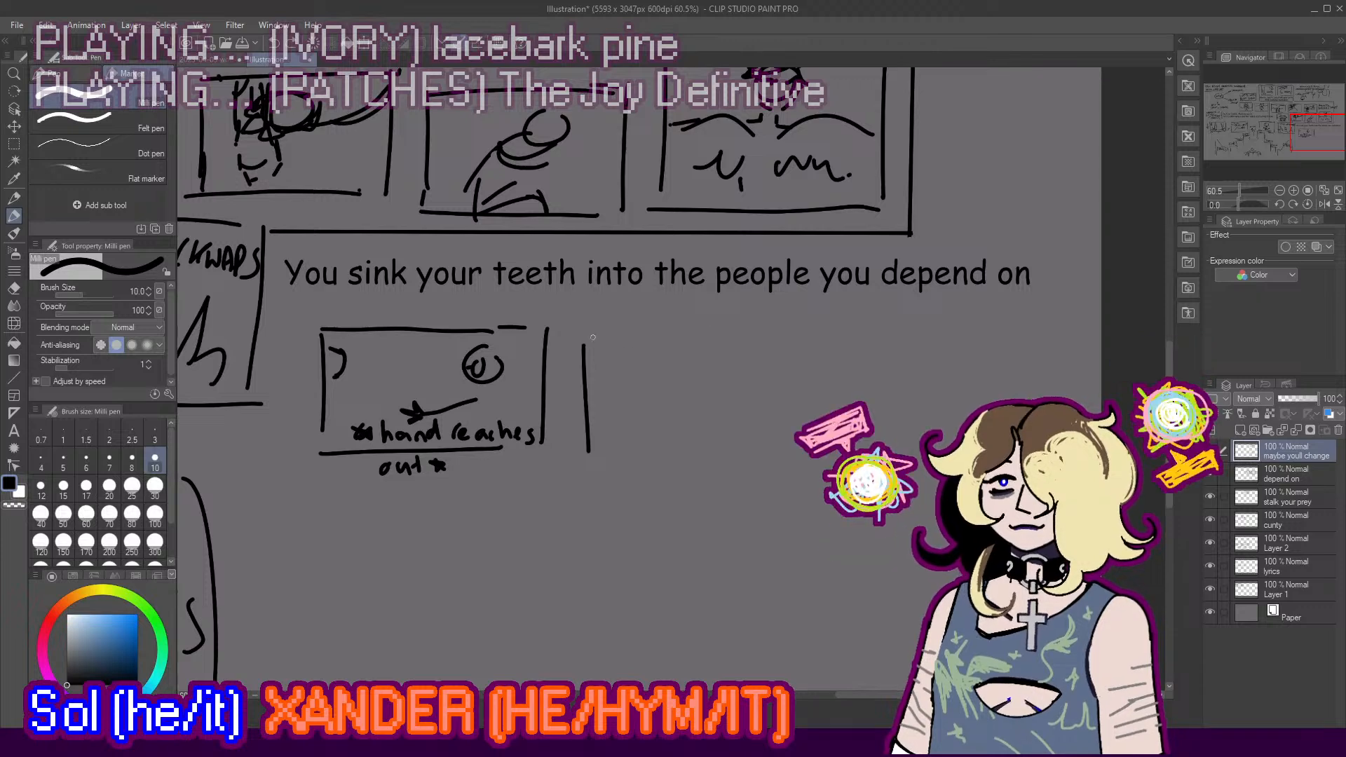
{"action": "mouse_move", "coordinate": [572, 334]}
{"action": "left_mouse_down"}
{"action": "mouse_move", "coordinate": [784, 325]}
{"action": "mouse_move", "coordinate": [797, 442]}
{"action": "left_mouse_up"}
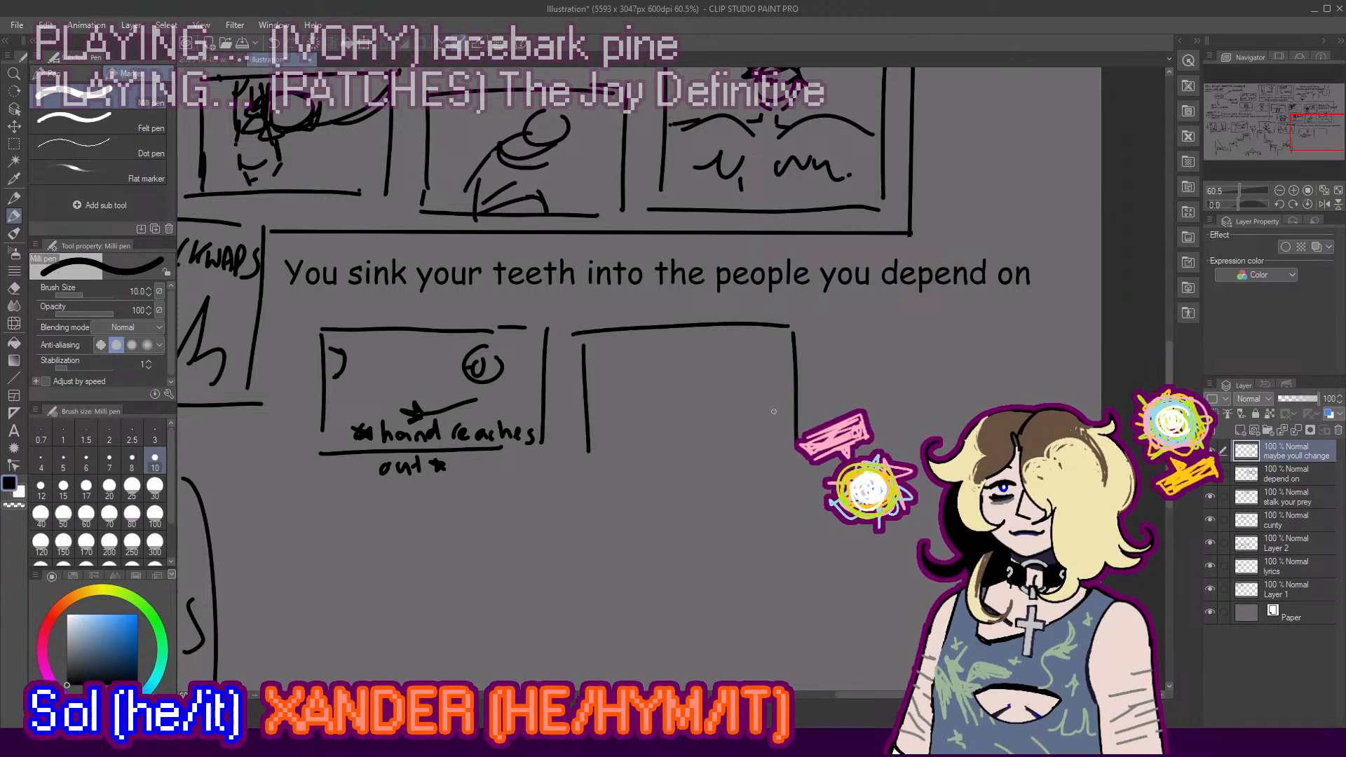
{"action": "mouse_move", "coordinate": [584, 454]}
{"action": "left_mouse_down"}
{"action": "mouse_move", "coordinate": [741, 462]}
{"action": "mouse_move", "coordinate": [777, 443]}
{"action": "left_mouse_up"}
{"action": "key", "text": "ctrl+z"}
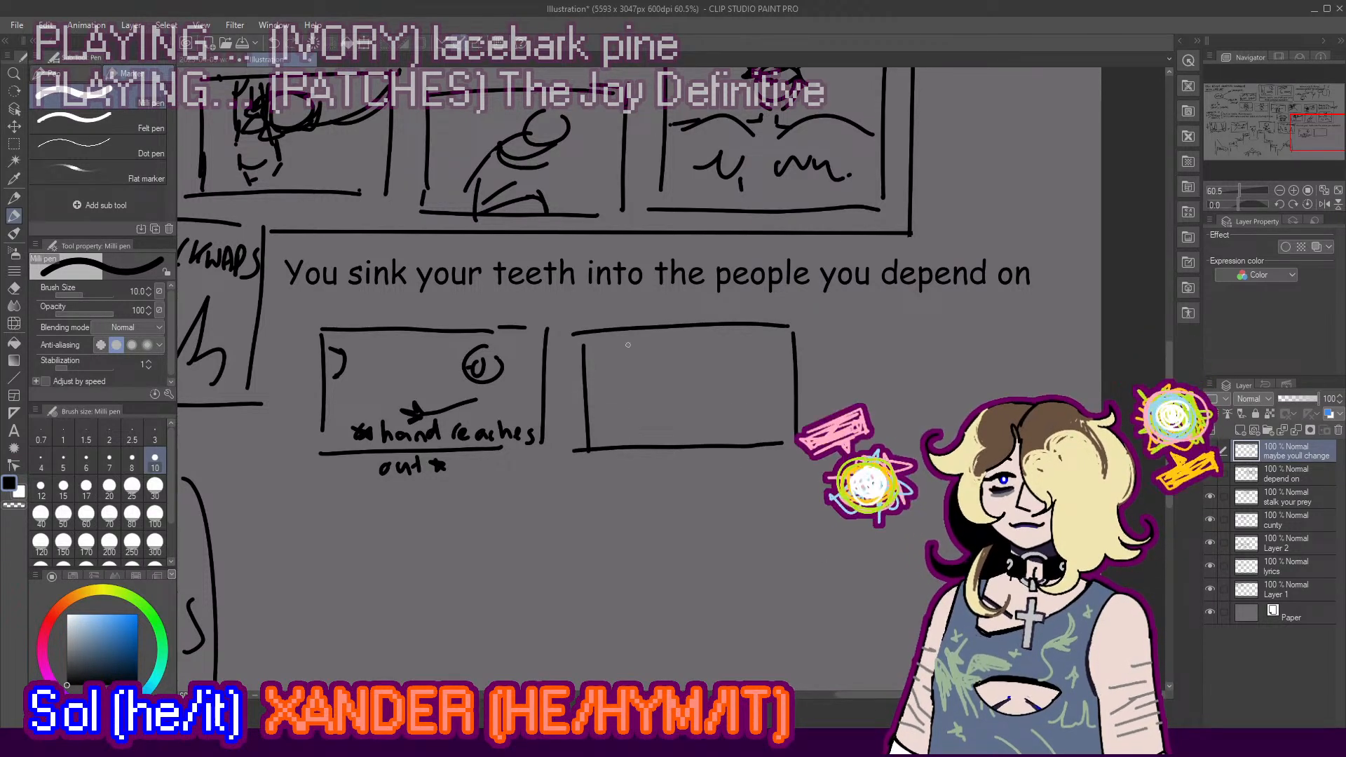
Step: Sketch a small hand with a rounded outline and curled fingers in the middle of the second panel
{"action": "mouse_move", "coordinate": [674, 355]}
{"action": "left_mouse_down"}
{"action": "mouse_move", "coordinate": [635, 377]}
{"action": "mouse_move", "coordinate": [666, 402]}
{"action": "mouse_move", "coordinate": [653, 367]}
{"action": "mouse_move", "coordinate": [664, 391]}
{"action": "mouse_move", "coordinate": [648, 407]}
{"action": "mouse_move", "coordinate": [657, 373]}
{"action": "mouse_move", "coordinate": [661, 393]}
{"action": "mouse_move", "coordinate": [639, 405]}
{"action": "mouse_move", "coordinate": [675, 362]}
{"action": "mouse_move", "coordinate": [699, 372]}
{"action": "mouse_move", "coordinate": [656, 375]}
{"action": "left_mouse_up"}
{"action": "key", "text": "ctrl+z"}
{"action": "key", "text": "ctrl+z"}
{"action": "key", "text": "ctrl+z"}
{"action": "mouse_move", "coordinate": [650, 379]}
{"action": "left_mouse_down"}
{"action": "mouse_move", "coordinate": [693, 396]}
{"action": "mouse_move", "coordinate": [663, 407]}
{"action": "left_mouse_up"}
{"action": "scroll", "coordinate": [635, 320], "scroll_direction": "down", "scroll_amount": 5}
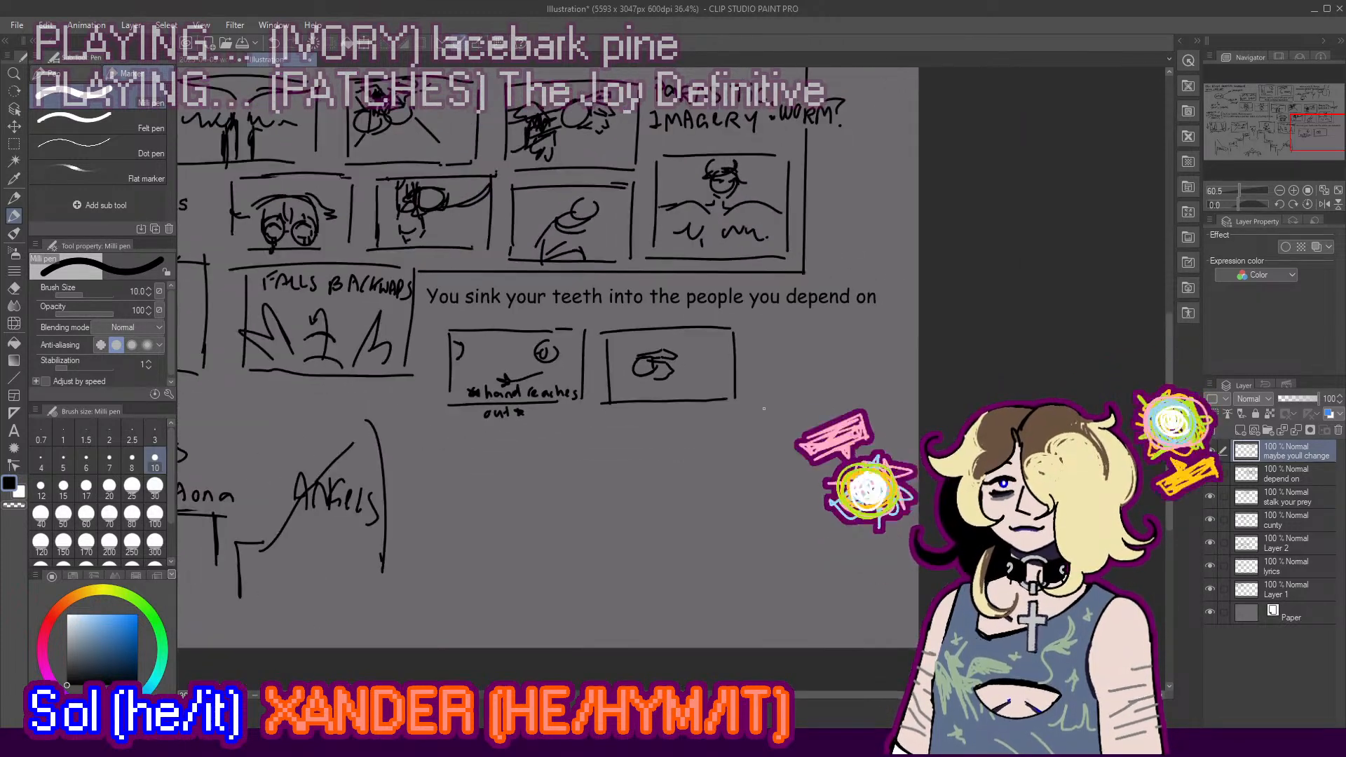
{"action": "mouse_move", "coordinate": [687, 384]}
{"action": "left_mouse_down"}
{"action": "mouse_move", "coordinate": [625, 259]}
{"action": "mouse_move", "coordinate": [663, 274]}
{"action": "left_mouse_up"}
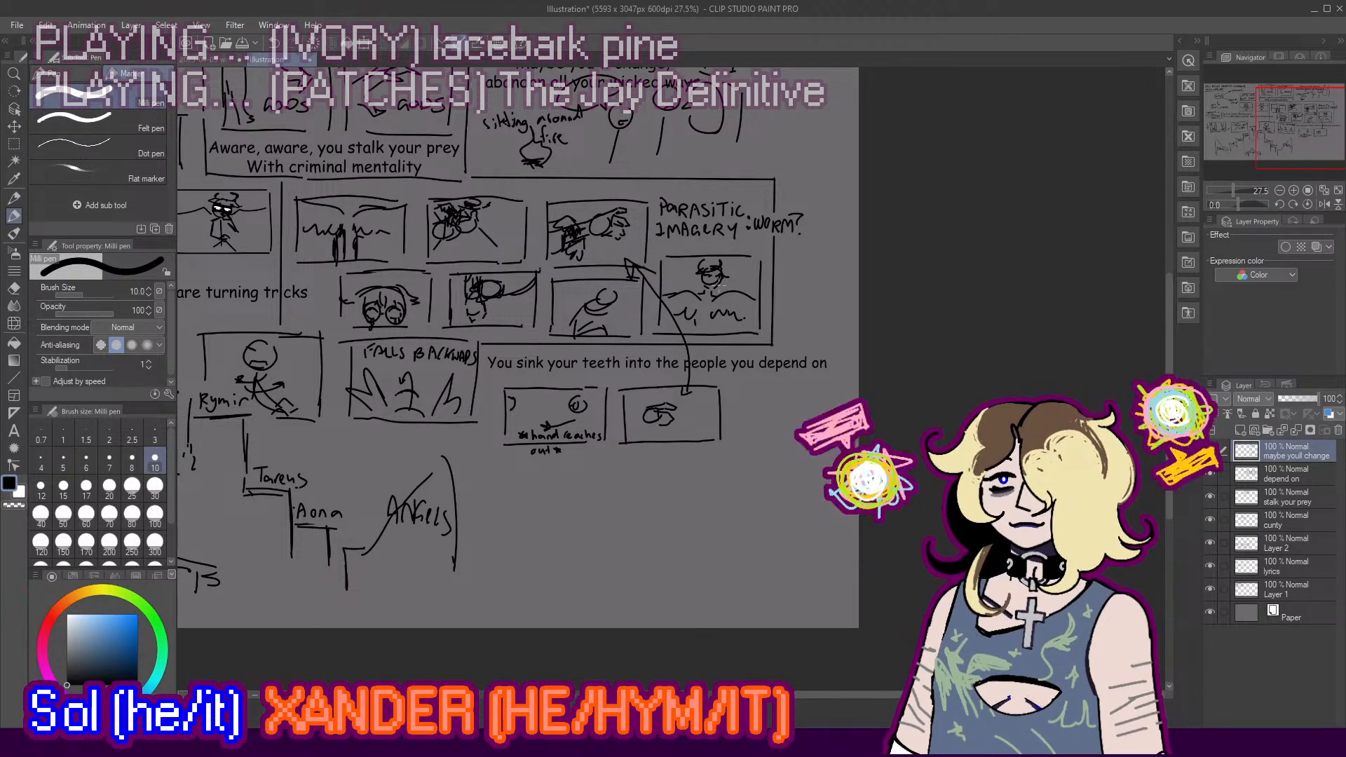
{"action": "scroll", "coordinate": [720, 283], "scroll_direction": "up", "scroll_amount": 2}
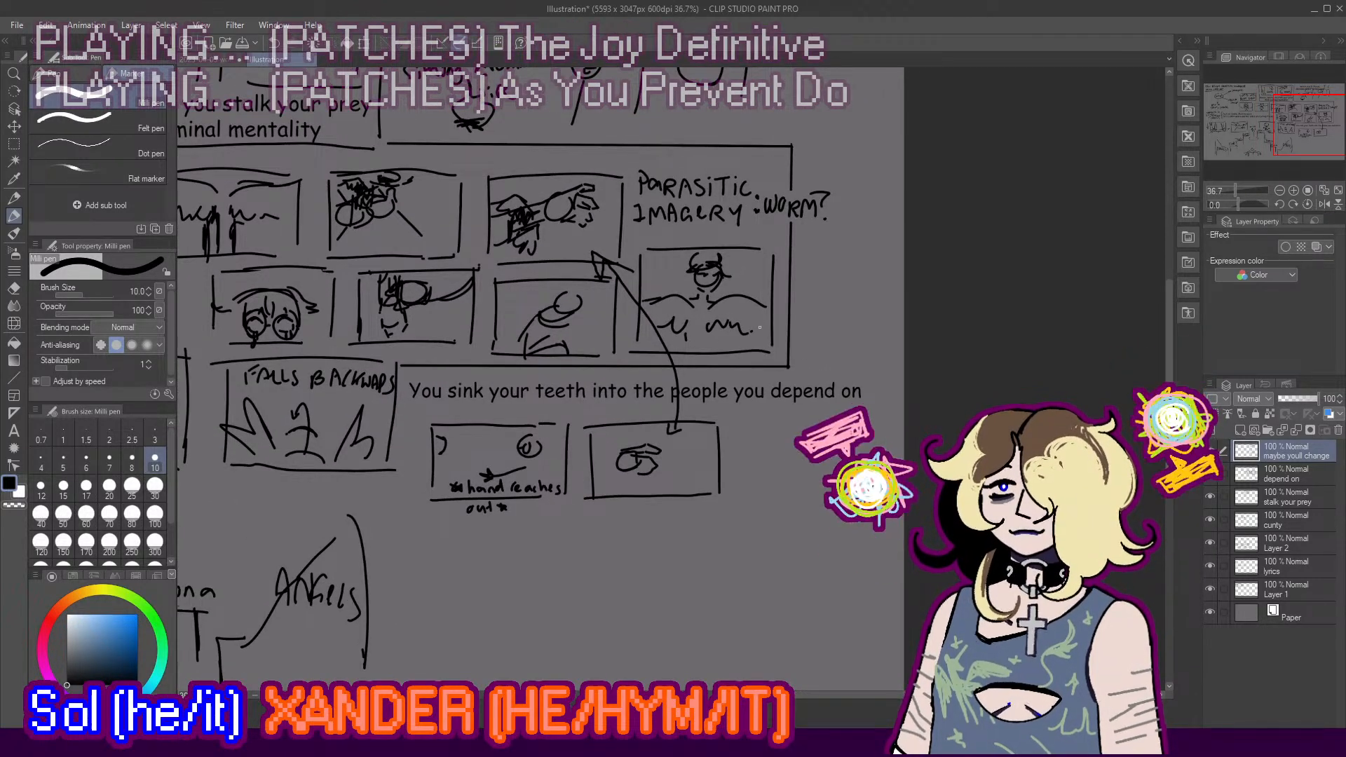
{"action": "scroll", "coordinate": [759, 327], "scroll_direction": "up", "scroll_amount": 1}
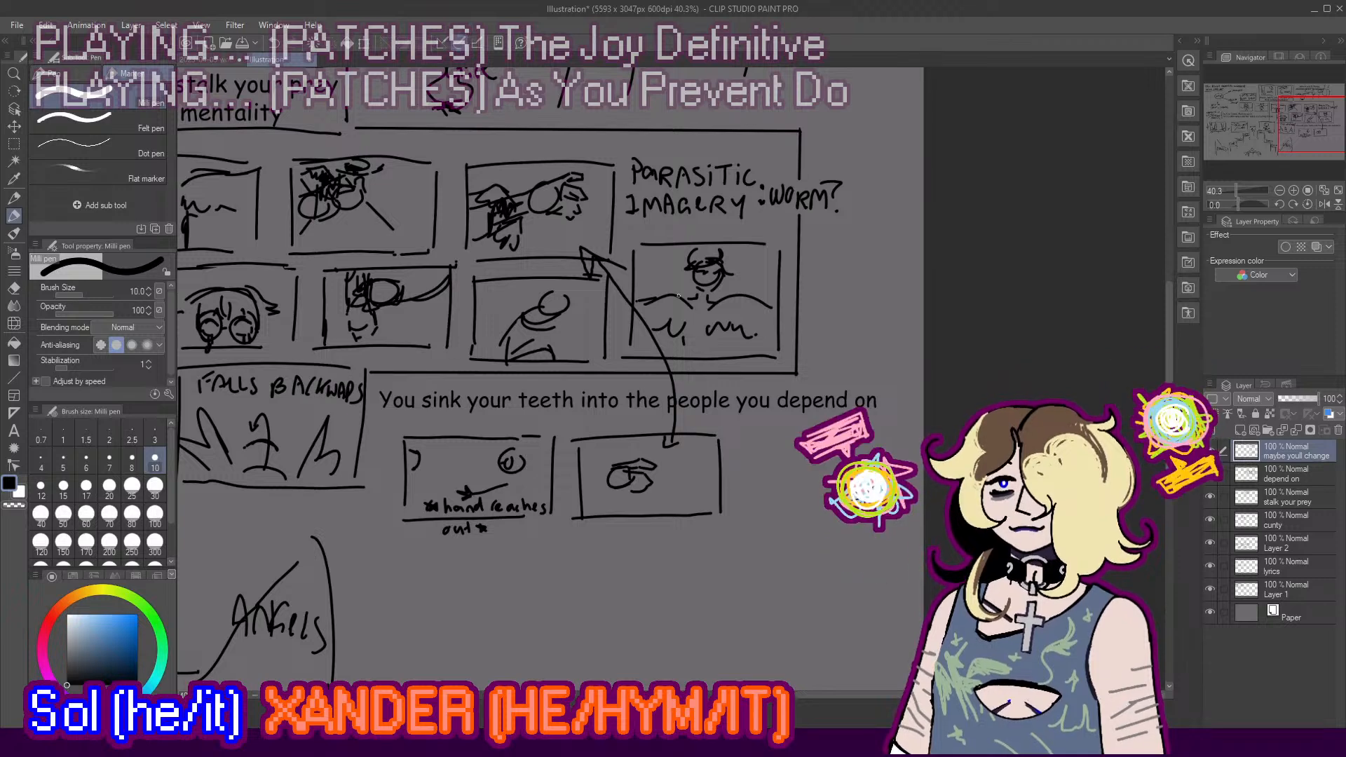
{"action": "key", "text": "ctrl+z"}
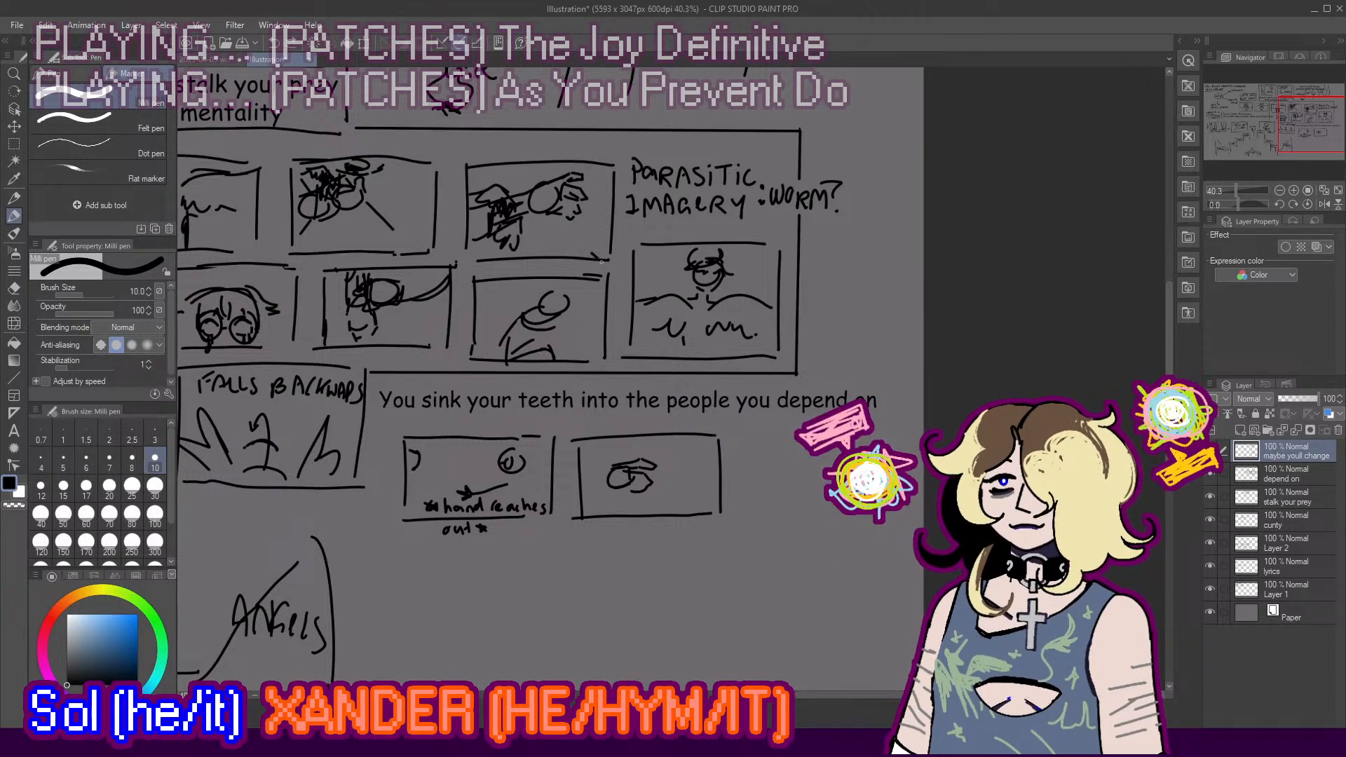
{"action": "key", "text": "ctrl+y"}
{"action": "key", "text": "ctrl+z"}
Step: Draw a curved double-headed arrow linking the second panel to the scribbled-figure panel left of the "Parasitic imagery" note
{"action": "left_click_drag", "start_coordinate": [583, 267], "coordinate": [632, 369]}
{"action": "key", "text": "ctrl+z"}
{"action": "mouse_move", "coordinate": [588, 245]}
{"action": "left_mouse_down"}
{"action": "mouse_move", "coordinate": [607, 264]}
{"action": "mouse_move", "coordinate": [643, 422]}
{"action": "mouse_move", "coordinate": [656, 422]}
{"action": "mouse_move", "coordinate": [585, 249]}
{"action": "mouse_move", "coordinate": [598, 237]}
{"action": "mouse_move", "coordinate": [581, 243]}
{"action": "left_mouse_up"}
{"action": "key", "text": "ctrl+z"}
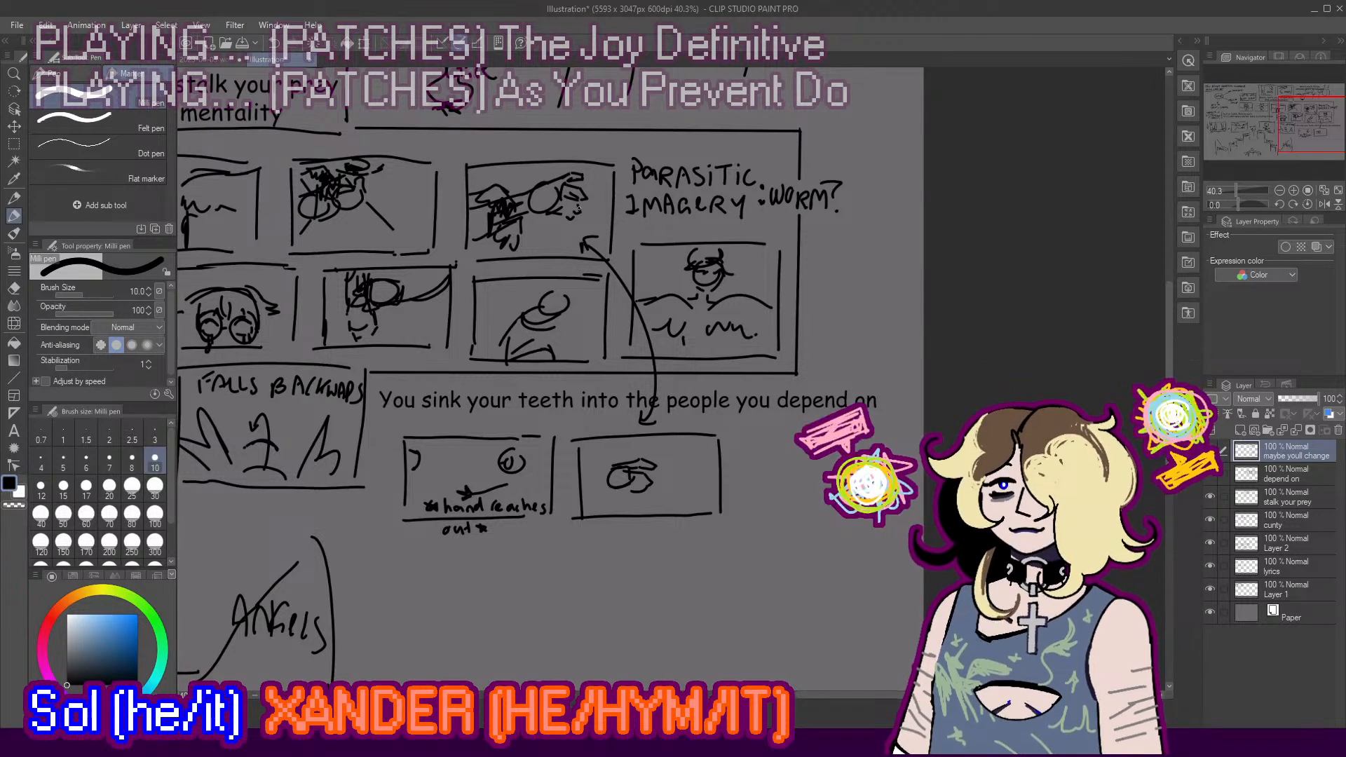
Step: Add two forearm lines running from the hand to the left edge of the second panel
{"action": "mouse_move", "coordinate": [611, 467]}
{"action": "left_mouse_down"}
{"action": "mouse_move", "coordinate": [582, 483]}
{"action": "mouse_move", "coordinate": [606, 493]}
{"action": "mouse_move", "coordinate": [594, 500]}
{"action": "mouse_move", "coordinate": [582, 480]}
{"action": "mouse_move", "coordinate": [588, 500]}
{"action": "mouse_move", "coordinate": [633, 492]}
{"action": "left_mouse_up"}
{"action": "key", "text": "ctrl+z"}
{"action": "key", "text": "ctrl+z"}
{"action": "key", "text": "ctrl+z"}
{"action": "key", "text": "ctrl+z"}
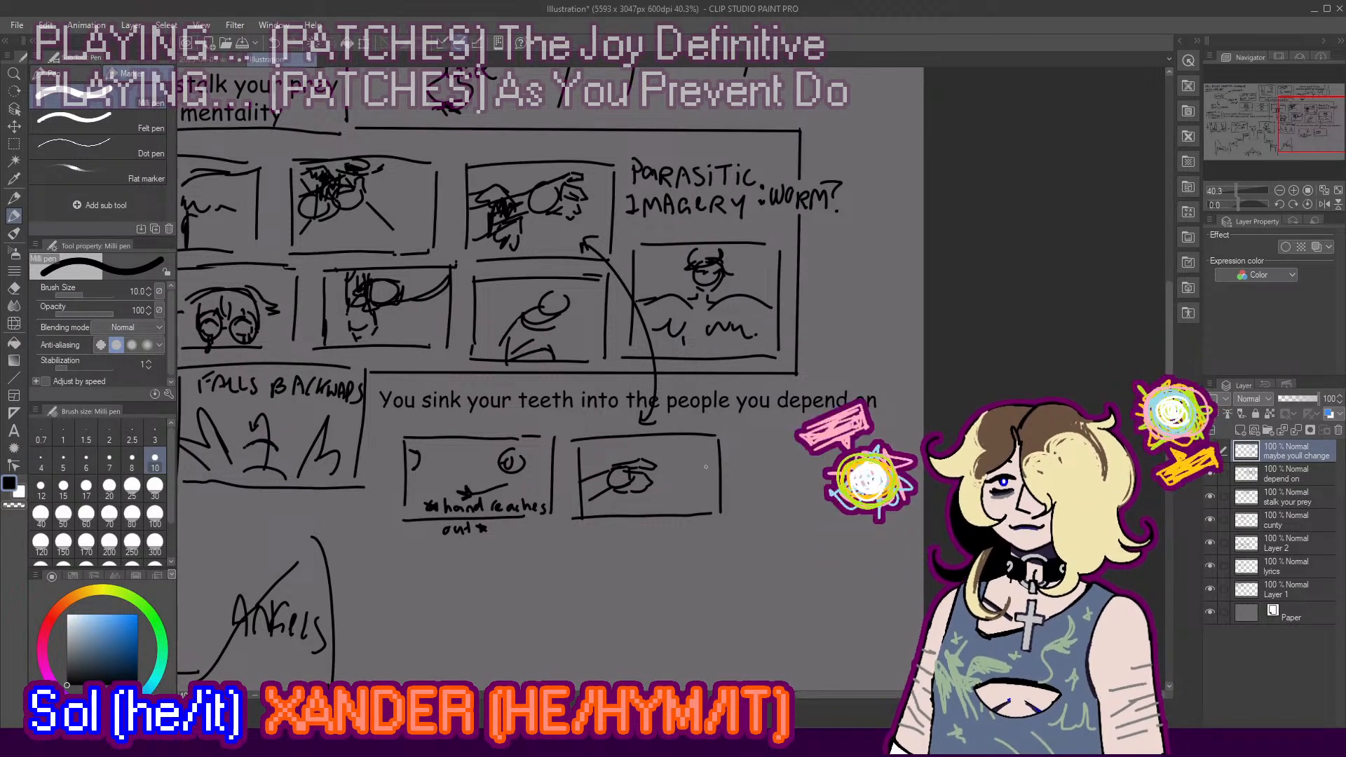
Step: Sketch another open hand with spread fingers at the right side of the second panel
{"action": "mouse_move", "coordinate": [717, 459]}
{"action": "left_mouse_down"}
{"action": "mouse_move", "coordinate": [696, 465]}
{"action": "mouse_move", "coordinate": [700, 499]}
{"action": "mouse_move", "coordinate": [715, 480]}
{"action": "left_mouse_up"}
{"action": "key", "text": "ctrl+z"}
{"action": "key", "text": "ctrl+z"}
{"action": "mouse_move", "coordinate": [705, 474]}
{"action": "left_mouse_down"}
{"action": "mouse_move", "coordinate": [670, 493]}
{"action": "mouse_move", "coordinate": [698, 500]}
{"action": "left_mouse_up"}
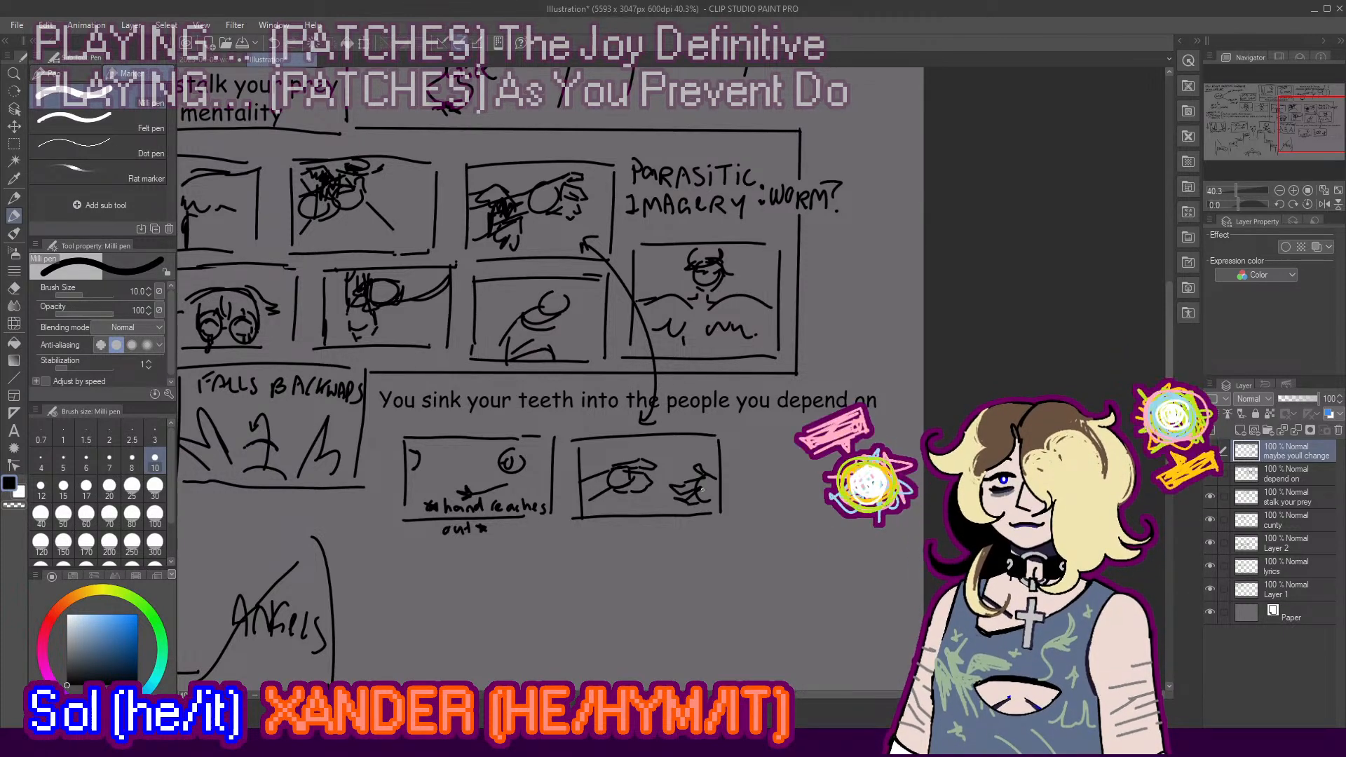
Step: Place the lyric "Maybe you'll see all the wrongs you did to me" beneath the two new panels, breaking the line after "wrongs"
{"action": "scroll", "coordinate": [702, 489], "scroll_direction": "down", "scroll_amount": 4}
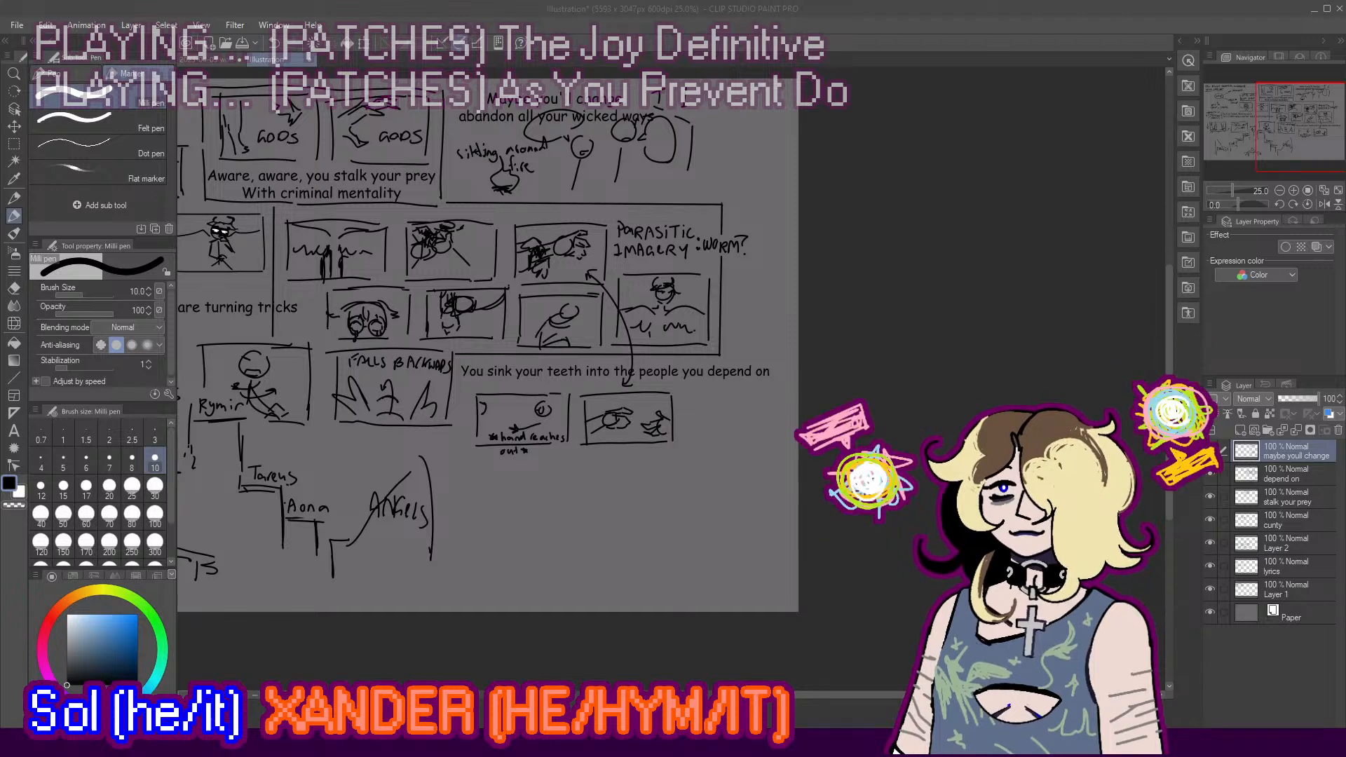
{"action": "scroll", "coordinate": [638, 417], "scroll_direction": "up", "scroll_amount": 2}
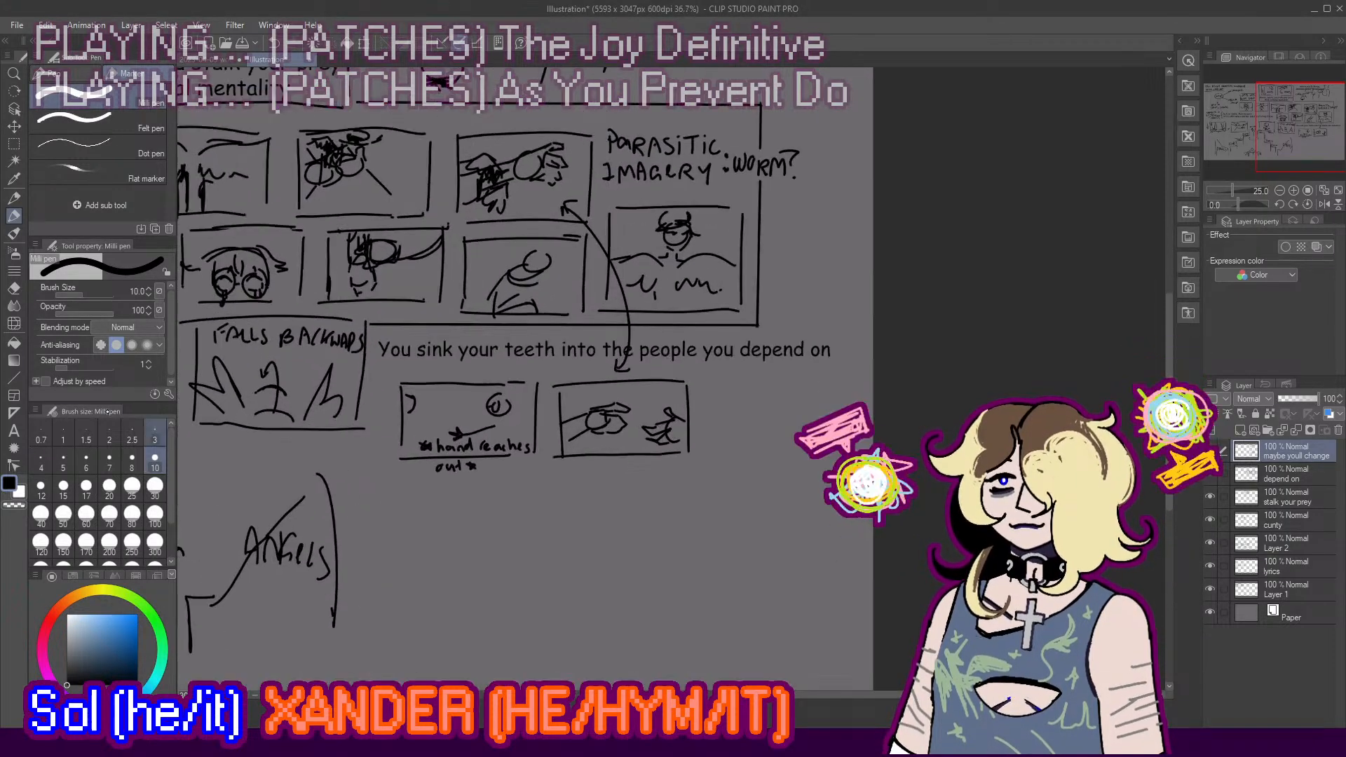
{"action": "key", "text": "t"}
{"action": "scroll", "coordinate": [490, 519], "scroll_direction": "up", "scroll_amount": 2}
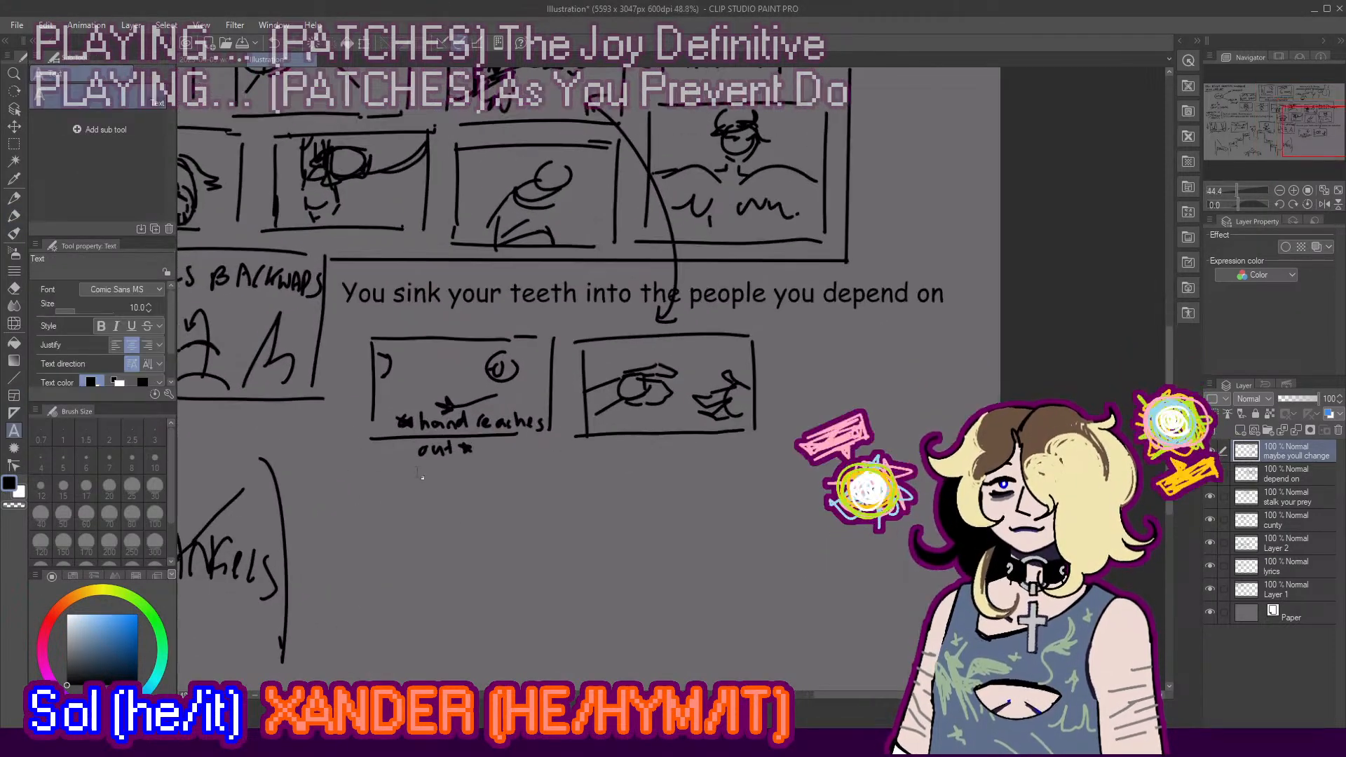
{"action": "left_click", "coordinate": [361, 467]}
{"action": "key", "text": "ctrl+v"}
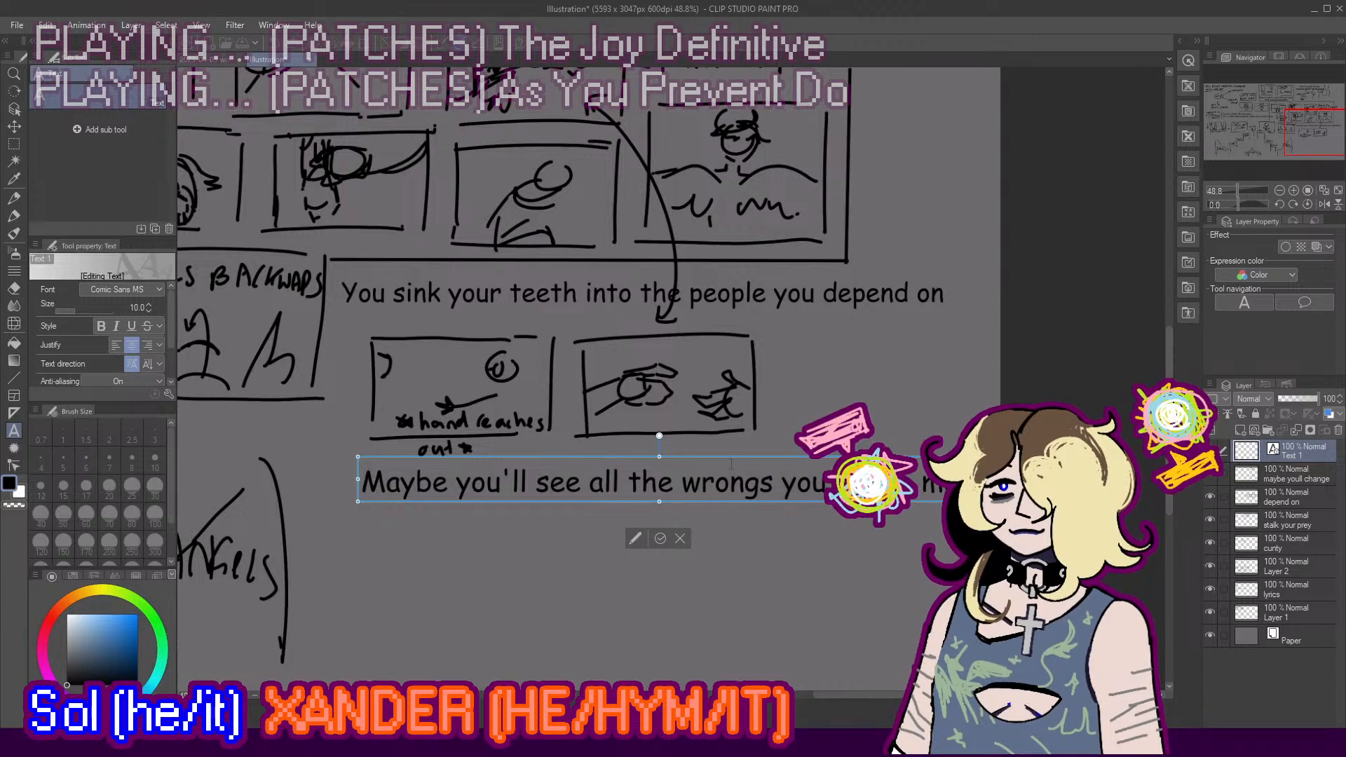
{"action": "mouse_move", "coordinate": [734, 461]}
{"action": "left_mouse_down"}
{"action": "mouse_move", "coordinate": [693, 437]}
{"action": "mouse_move", "coordinate": [741, 448]}
{"action": "left_mouse_up"}
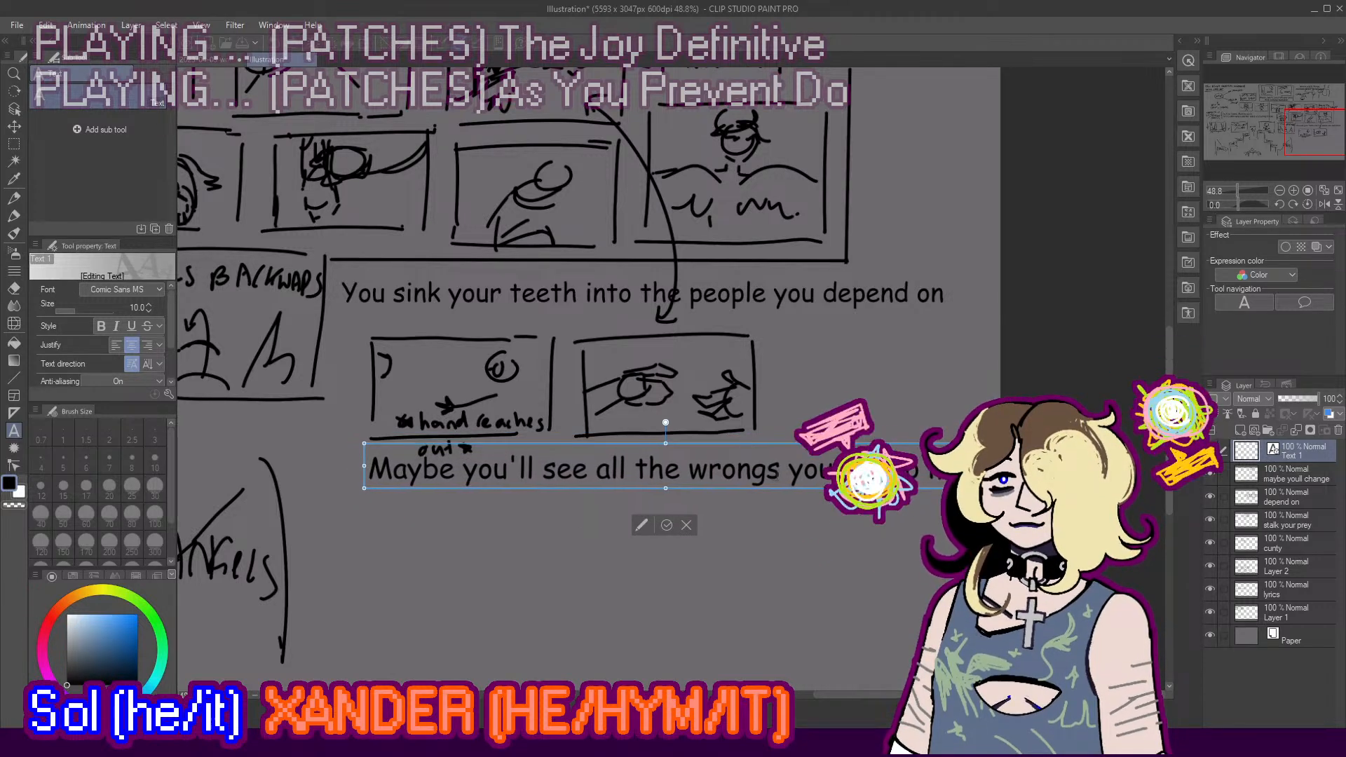
{"action": "left_click", "coordinate": [789, 473]}
{"action": "key", "text": "BackSpace"}
{"action": "key", "text": "Return"}
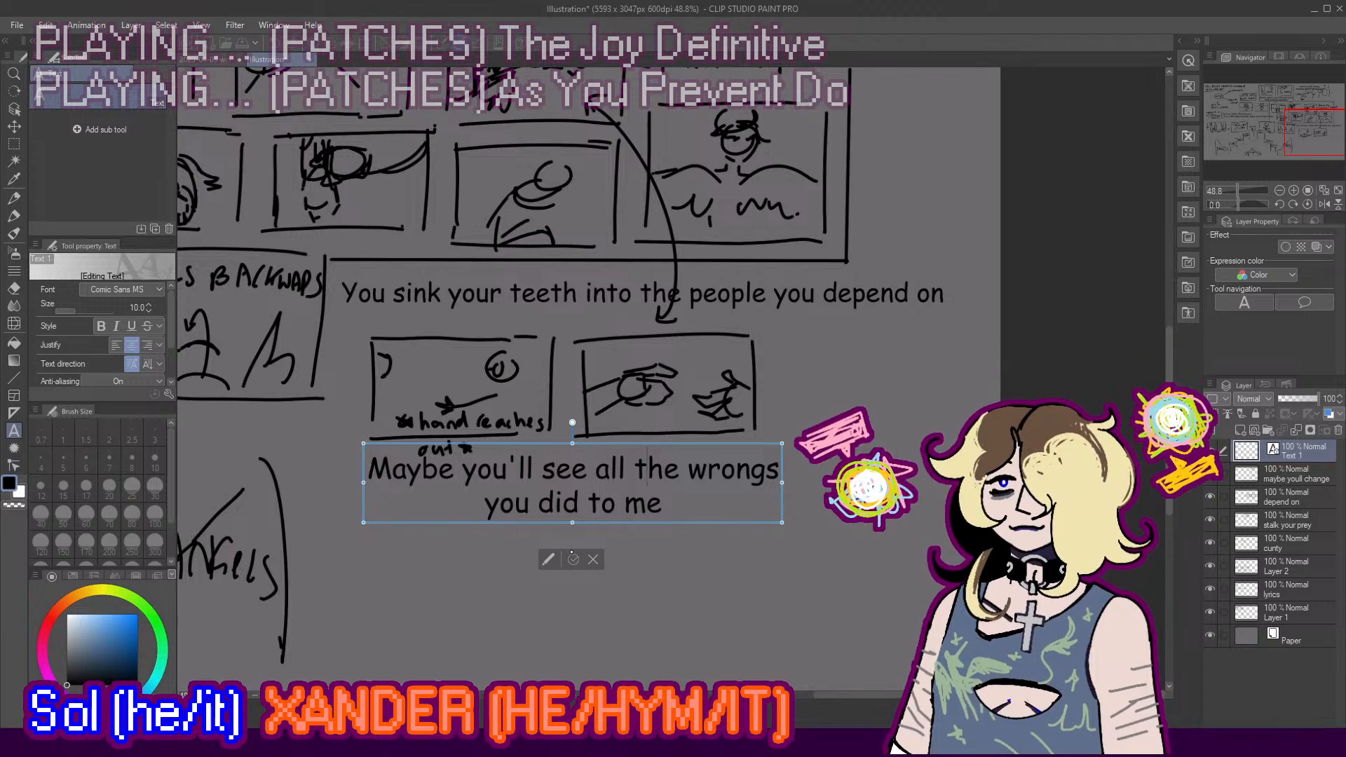
Step: Commit the "Maybe you'll see all the wrongs you did to me" lyric and merge its text layer into the "maybe youll change" layer
{"action": "left_click", "coordinate": [574, 559]}
{"action": "scroll", "coordinate": [558, 416], "scroll_direction": "down", "scroll_amount": 2}
{"action": "key", "text": "m"}
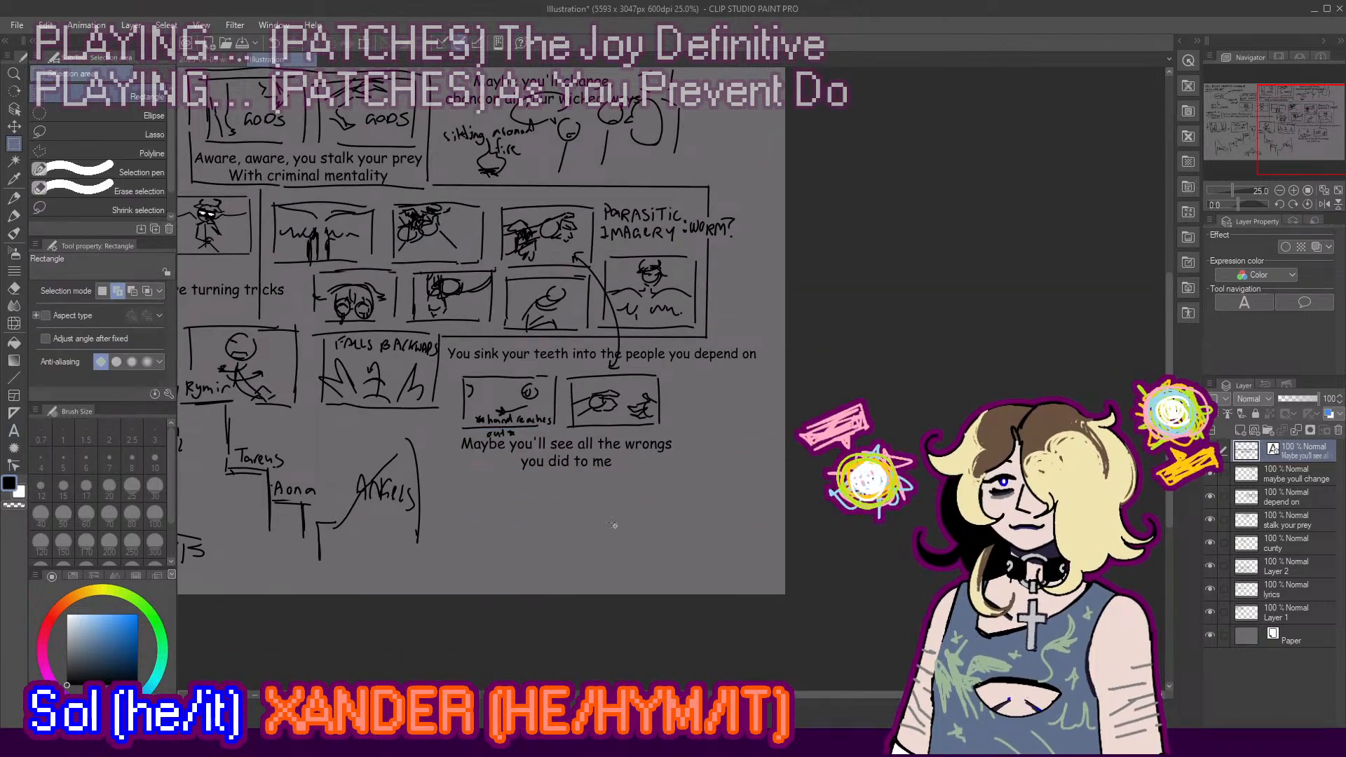
{"action": "key", "text": "k"}
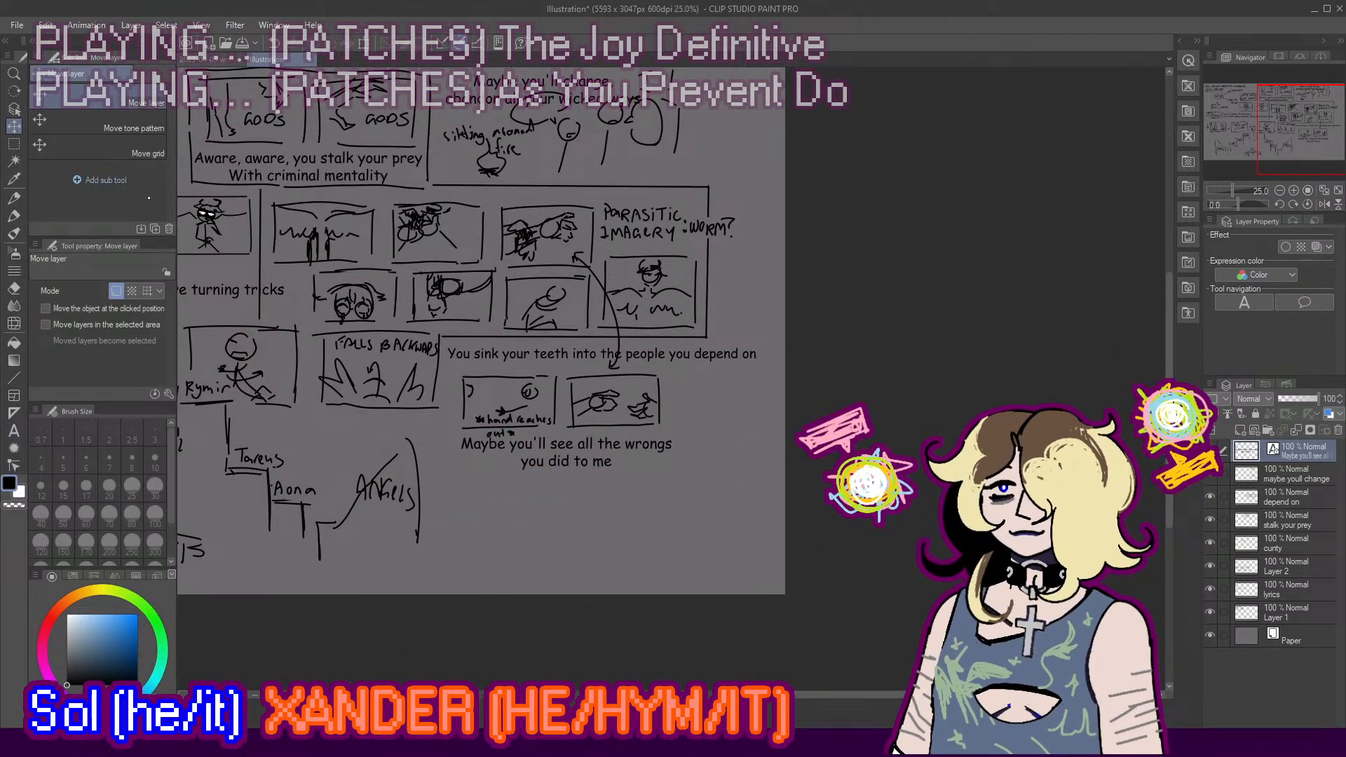
{"action": "scroll", "coordinate": [617, 470], "scroll_direction": "up", "scroll_amount": 1}
{"action": "left_click_drag", "start_coordinate": [619, 463], "coordinate": [618, 463]}
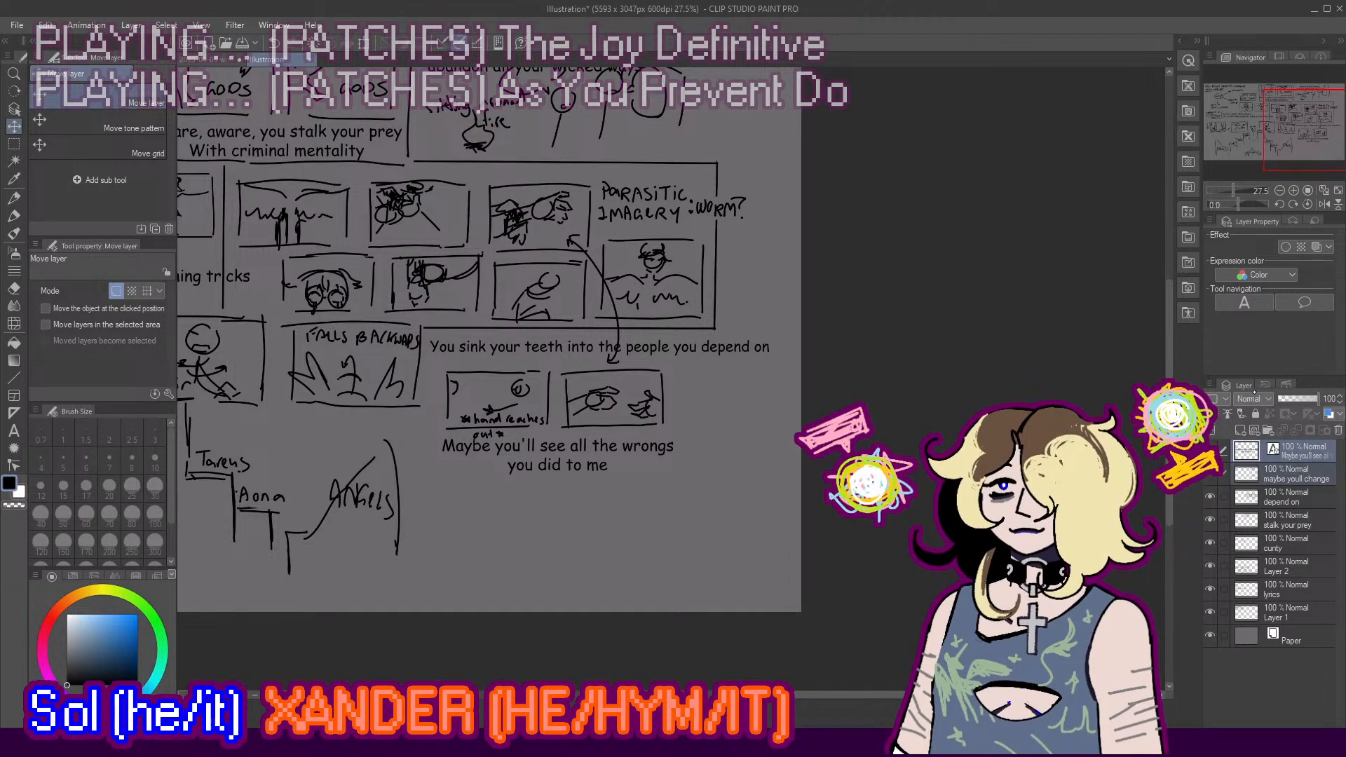
{"action": "key", "text": "ctrl+e"}
{"action": "key", "text": "ctrl+z"}
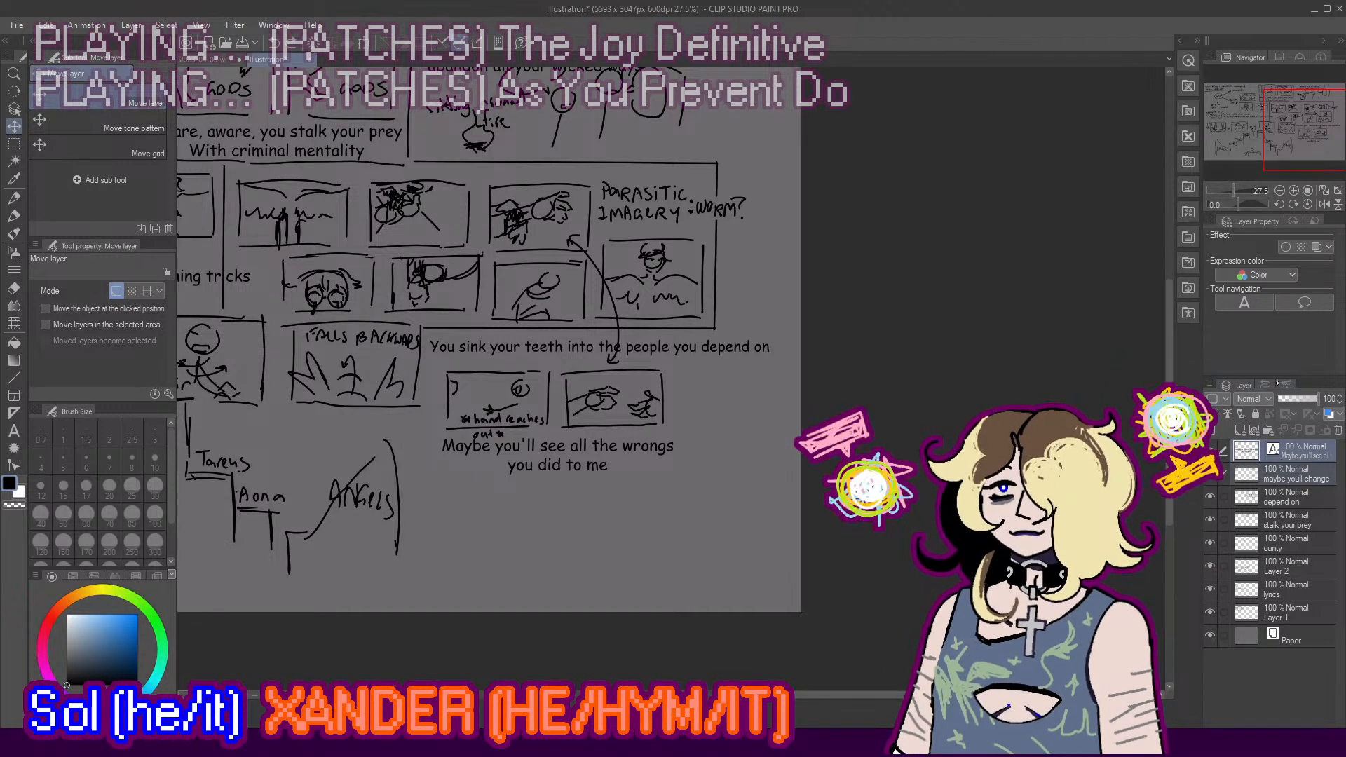
{"action": "key", "text": "ctrl+e"}
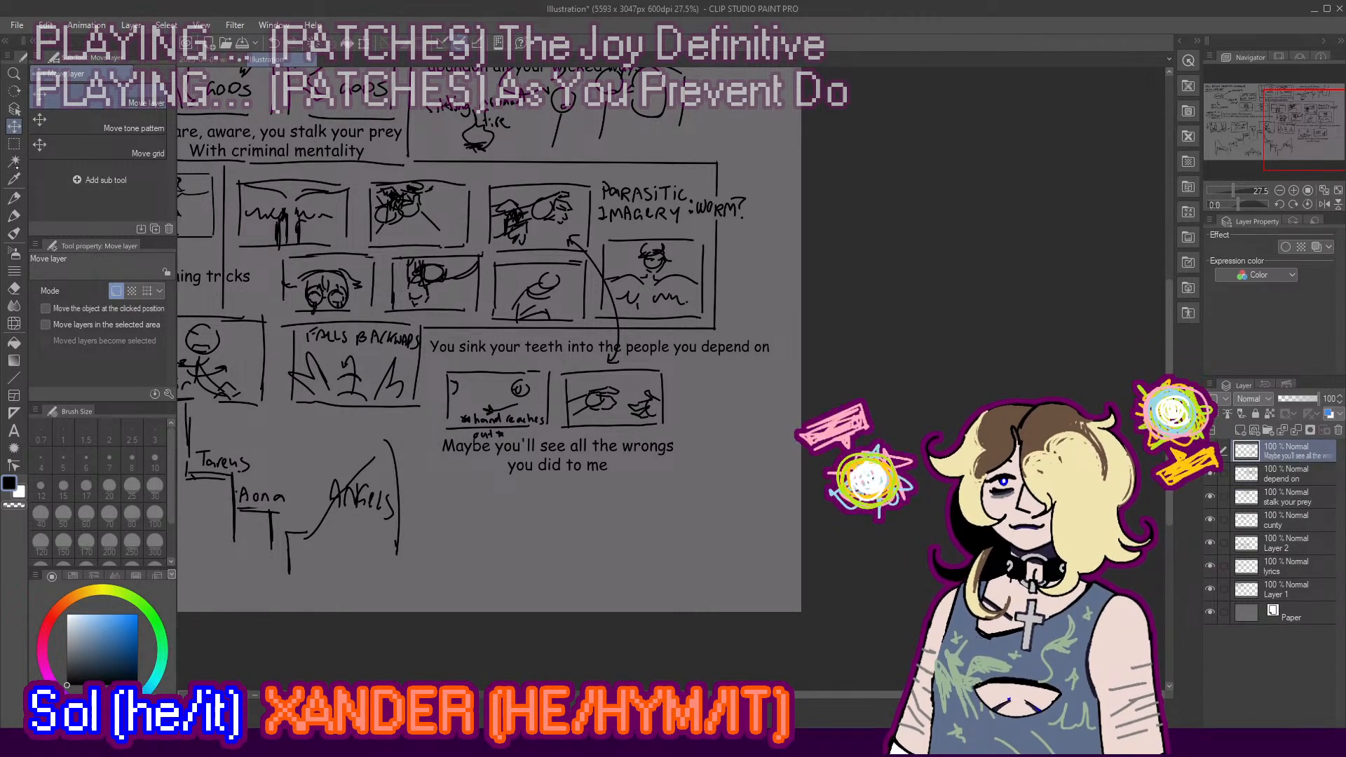
Step: Rename the merged top layer "maybe youll change"
{"action": "key", "text": "m"}
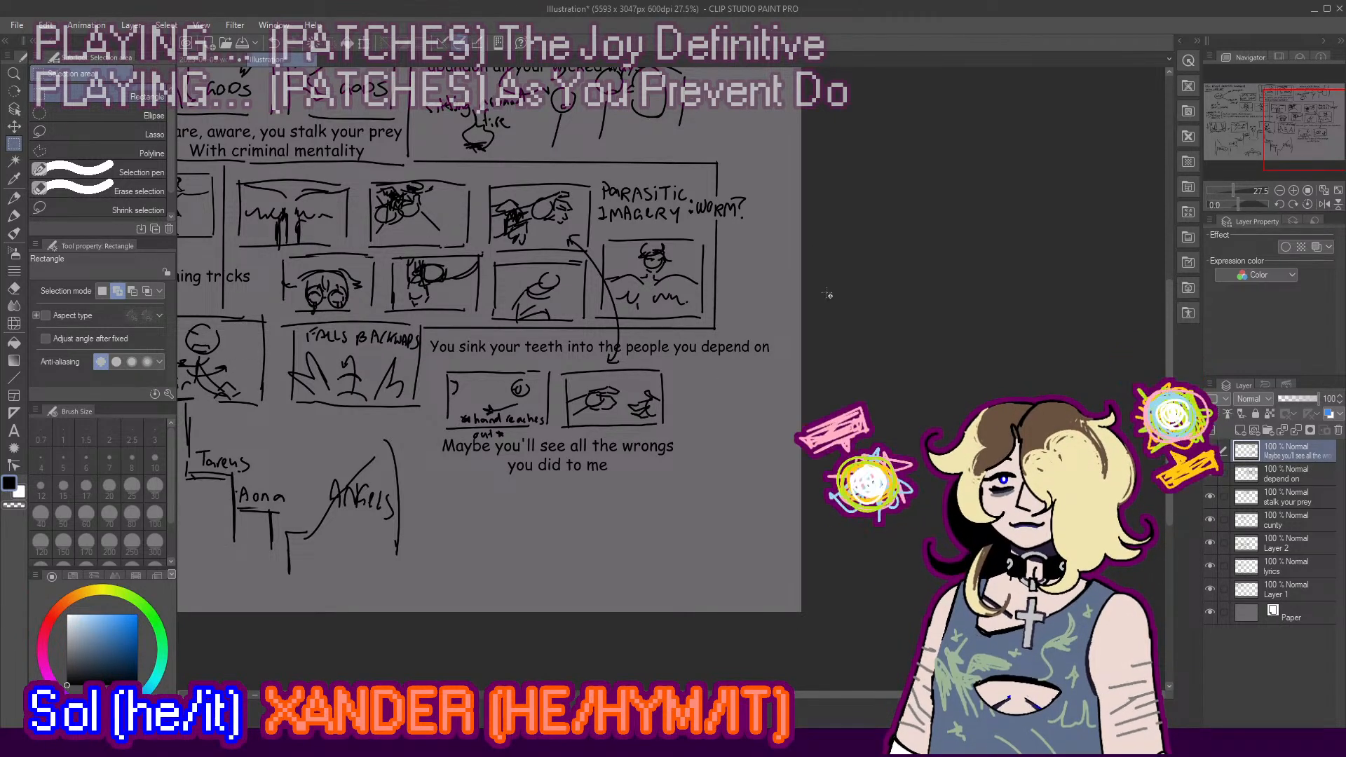
{"action": "scroll", "coordinate": [822, 307], "scroll_direction": "down", "scroll_amount": 2}
{"action": "scroll", "coordinate": [825, 222], "scroll_direction": "up", "scroll_amount": 1}
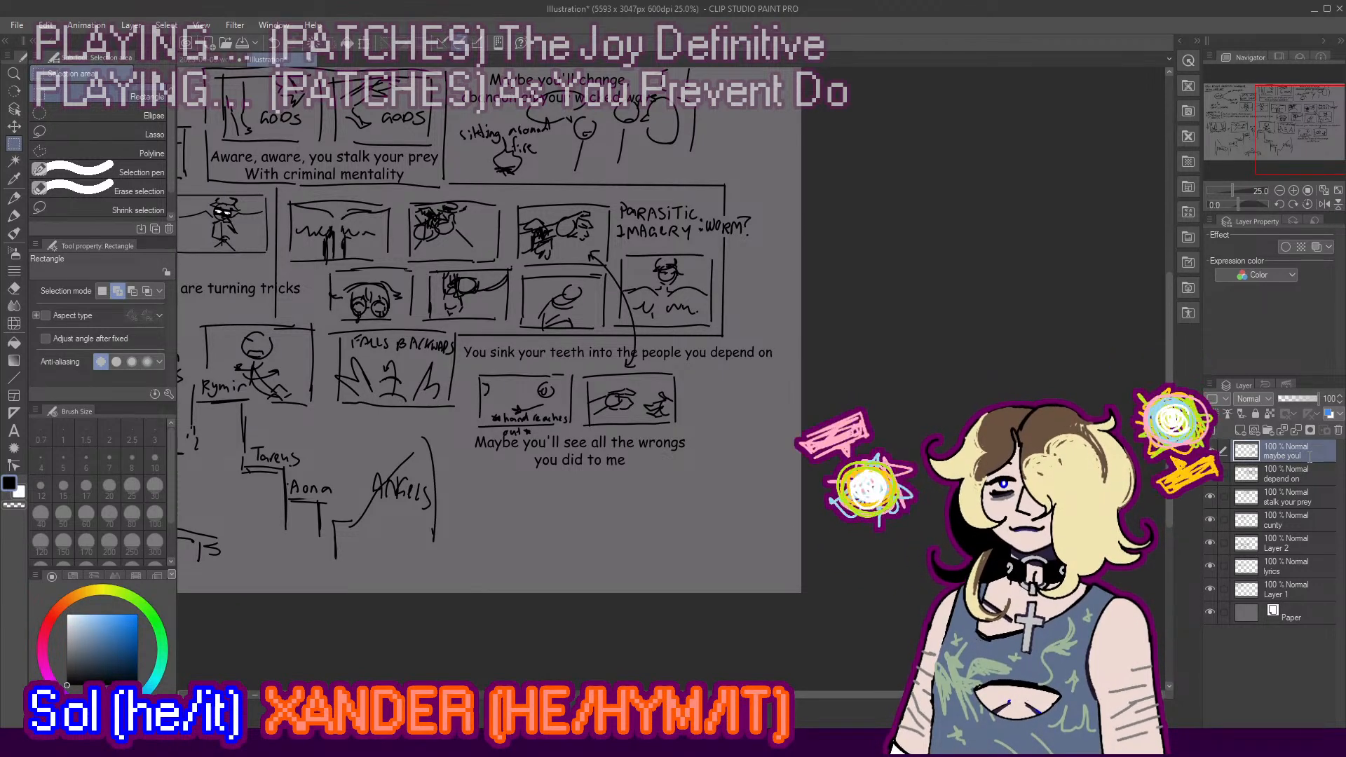
{"action": "type", "text": "l change"}
{"action": "scroll", "coordinate": [498, 319], "scroll_direction": "up", "scroll_amount": 2}
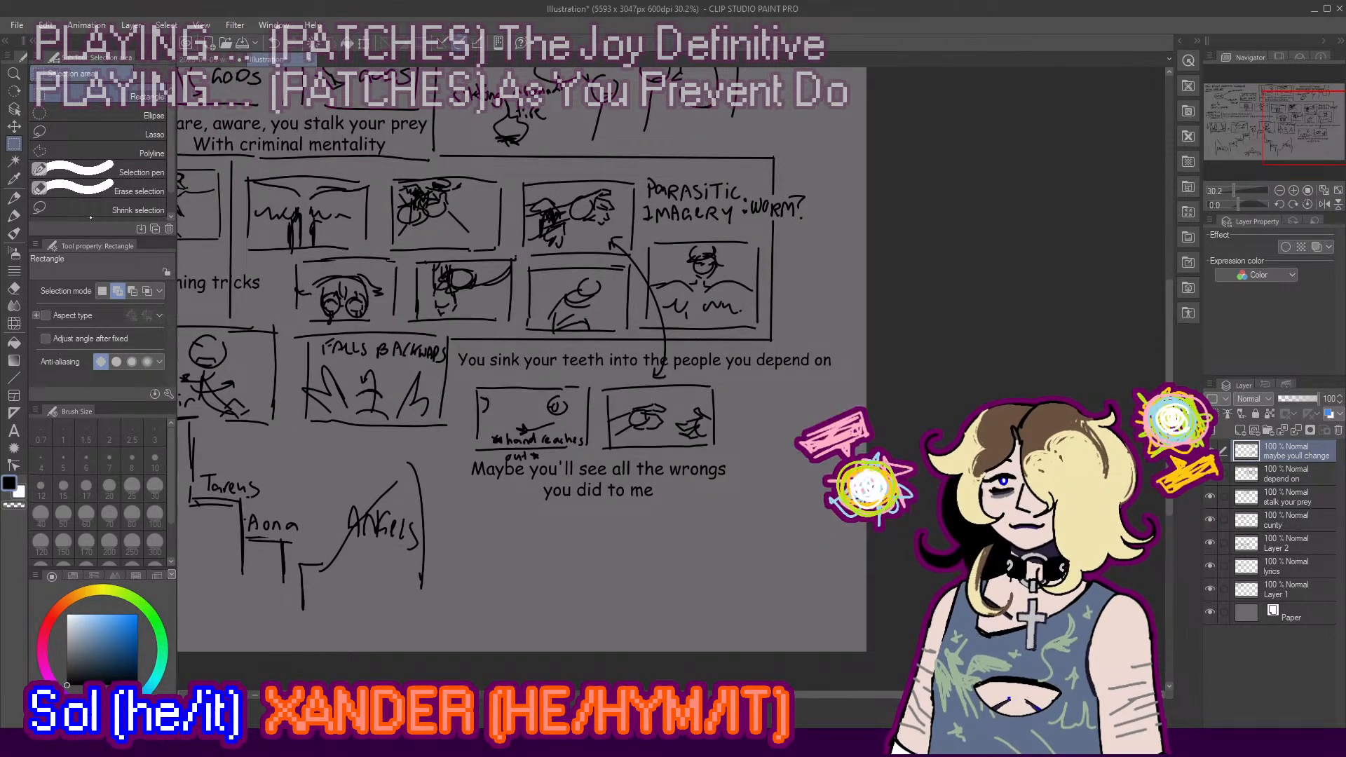
Step: Cut the two hand panels and their lyric onto a separate layer in the same place and name it "maybe youll see"
{"action": "left_click_drag", "start_coordinate": [352, 543], "coordinate": [850, 230]}
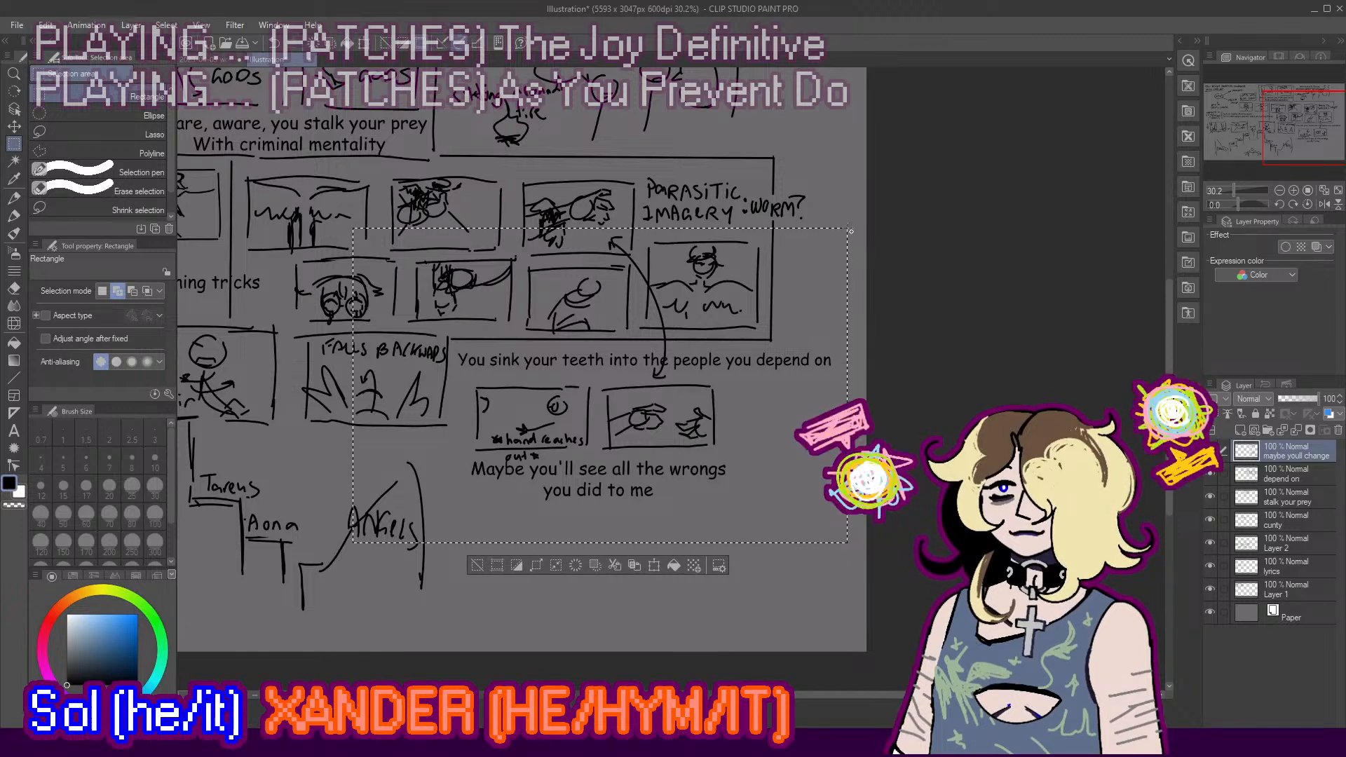
{"action": "key", "text": "ctrl+x"}
{"action": "key", "text": "ctrl+v"}
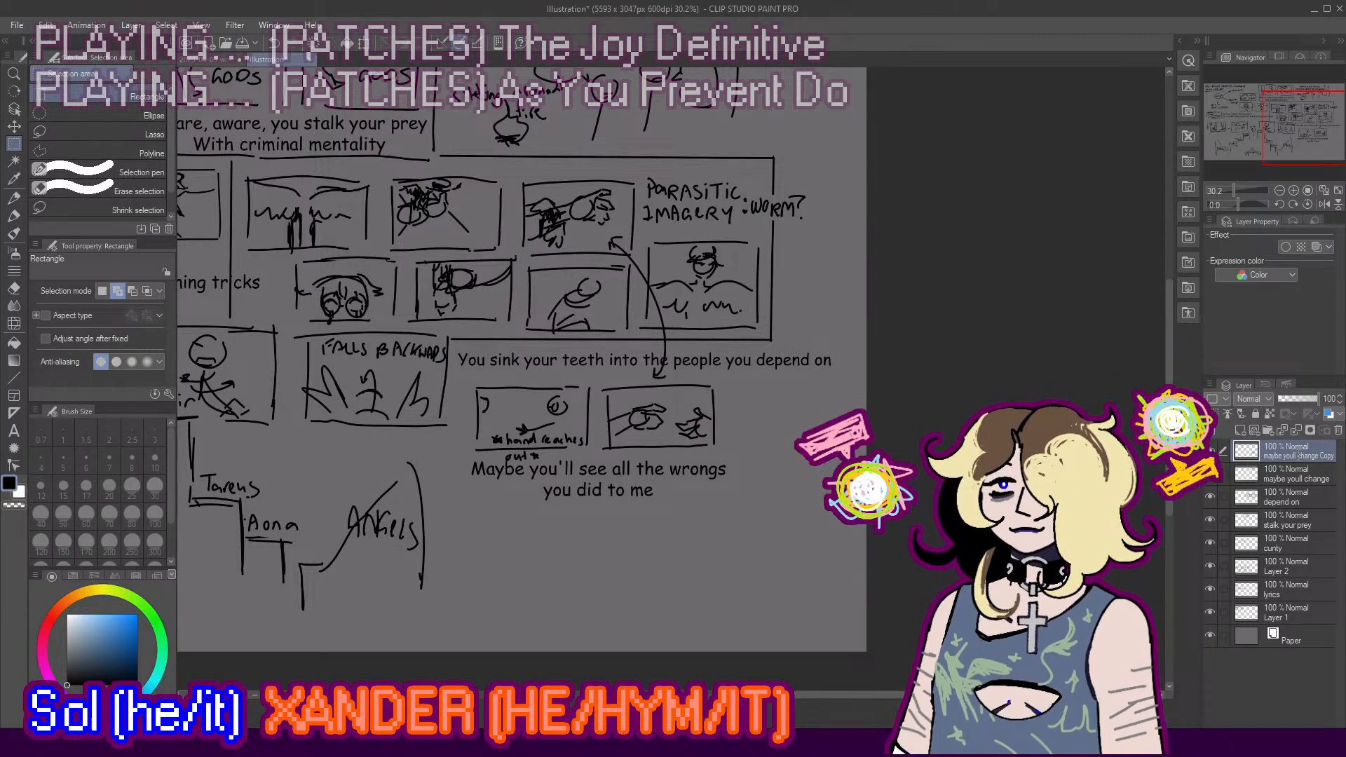
{"action": "key", "text": "Return"}
{"action": "scroll", "coordinate": [635, 360], "scroll_direction": "down", "scroll_amount": 6}
{"action": "scroll", "coordinate": [686, 440], "scroll_direction": "up", "scroll_amount": 8}
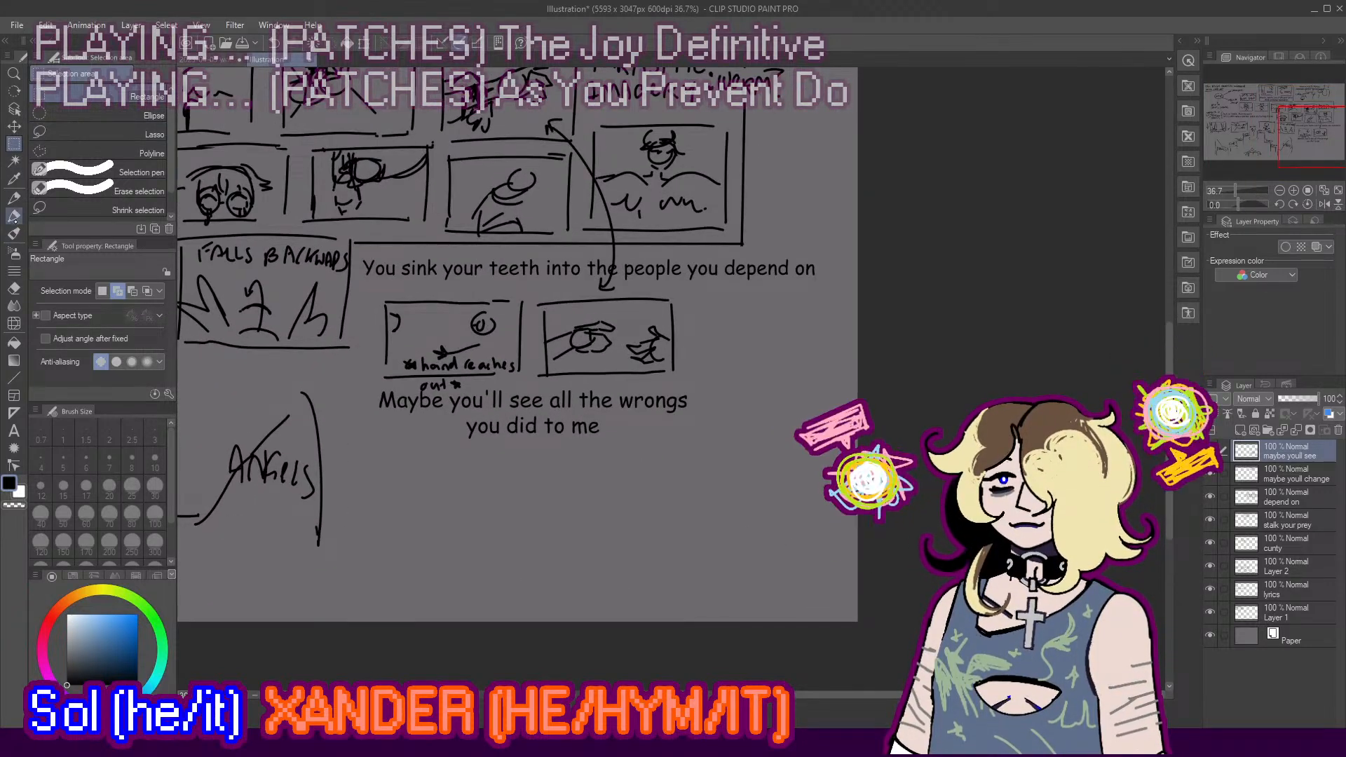
Step: Handwrite "FLASH" with the Milli pen beneath the start of the "Maybe you'll see all the wrongs" lyric
{"action": "left_click", "coordinate": [13, 215]}
{"action": "scroll", "coordinate": [500, 342], "scroll_direction": "up", "scroll_amount": 1}
{"action": "scroll", "coordinate": [476, 491], "scroll_direction": "up", "scroll_amount": 2}
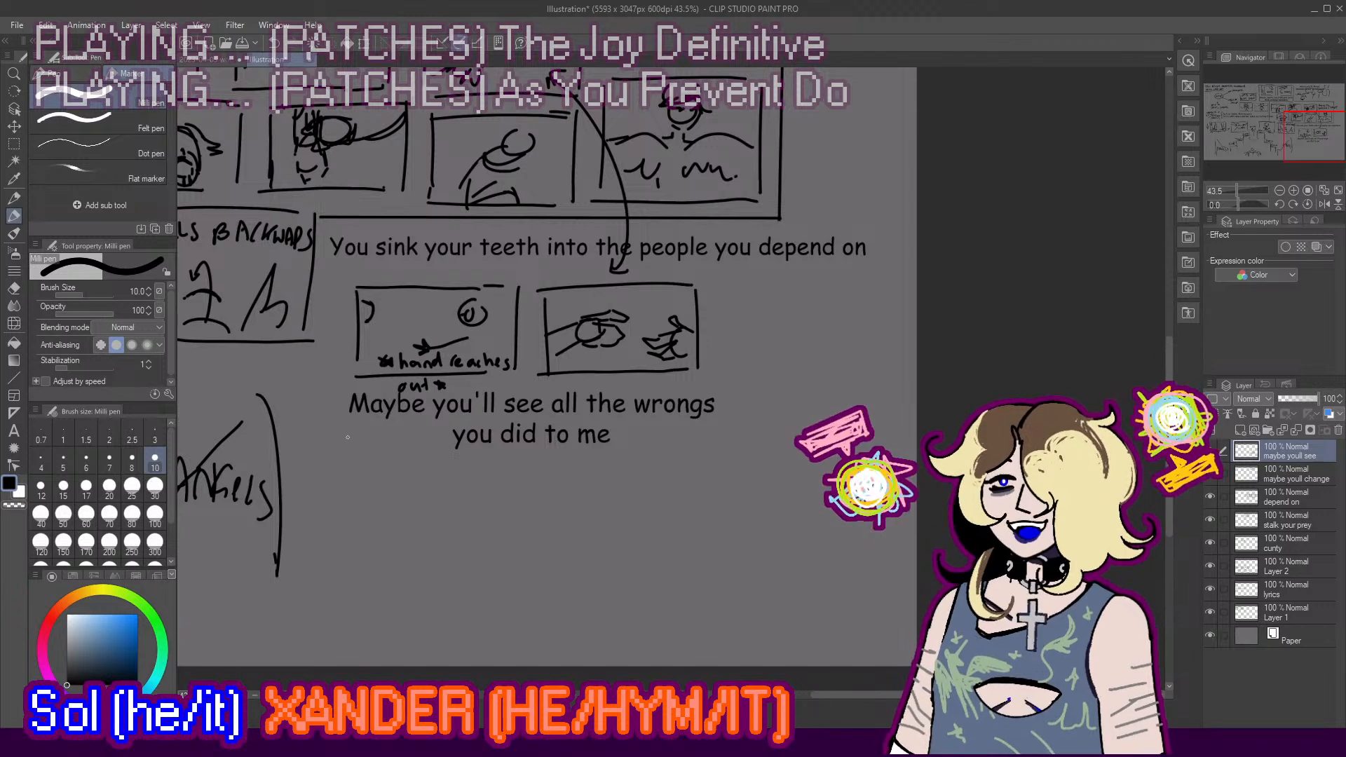
{"action": "left_click_drag", "start_coordinate": [366, 455], "coordinate": [370, 484]}
{"action": "key", "text": "ctrl+z"}
{"action": "mouse_move", "coordinate": [361, 476]}
{"action": "left_mouse_down"}
{"action": "mouse_move", "coordinate": [371, 460]}
{"action": "mouse_move", "coordinate": [387, 482]}
{"action": "mouse_move", "coordinate": [405, 479]}
{"action": "left_mouse_up"}
{"action": "left_click_drag", "start_coordinate": [396, 471], "coordinate": [435, 471]}
{"action": "left_click_drag", "start_coordinate": [437, 453], "coordinate": [439, 478]}
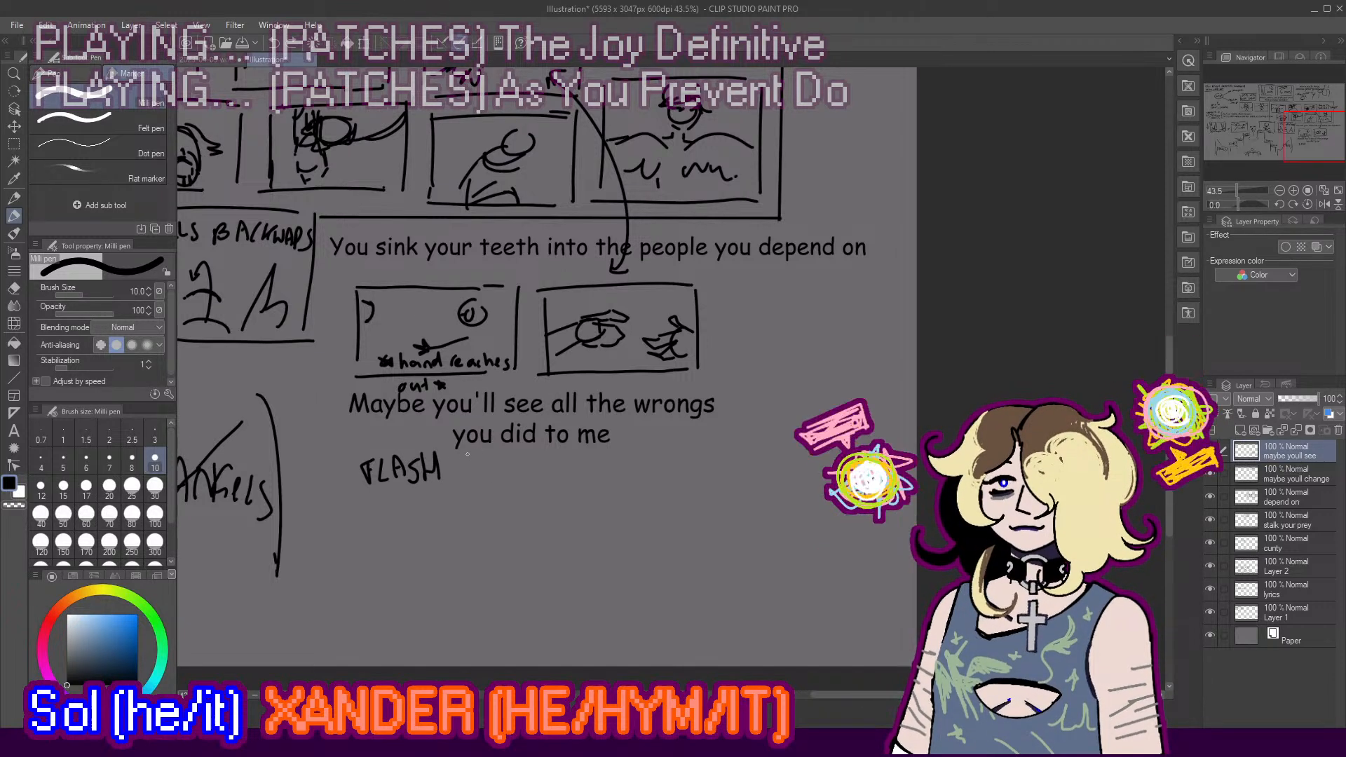
Step: Continue the handwritten note on the same line with "to EXANDROTH NOT"
{"action": "left_click_drag", "start_coordinate": [467, 452], "coordinate": [466, 476]}
{"action": "mouse_move", "coordinate": [461, 467]}
{"action": "left_mouse_down"}
{"action": "mouse_move", "coordinate": [504, 480]}
{"action": "mouse_move", "coordinate": [512, 465]}
{"action": "mouse_move", "coordinate": [524, 476]}
{"action": "mouse_move", "coordinate": [513, 477]}
{"action": "left_mouse_up"}
{"action": "key", "text": "ctrl+z"}
{"action": "mouse_move", "coordinate": [531, 460]}
{"action": "left_mouse_down"}
{"action": "mouse_move", "coordinate": [527, 478]}
{"action": "mouse_move", "coordinate": [541, 478]}
{"action": "left_mouse_up"}
{"action": "mouse_move", "coordinate": [530, 471]}
{"action": "left_mouse_down"}
{"action": "mouse_move", "coordinate": [550, 460]}
{"action": "mouse_move", "coordinate": [566, 480]}
{"action": "mouse_move", "coordinate": [598, 479]}
{"action": "mouse_move", "coordinate": [628, 456]}
{"action": "left_mouse_up"}
{"action": "key", "text": "ctrl+z"}
{"action": "left_click_drag", "start_coordinate": [623, 456], "coordinate": [628, 478]}
{"action": "left_click_drag", "start_coordinate": [628, 466], "coordinate": [663, 473]}
{"action": "mouse_move", "coordinate": [663, 457]}
{"action": "left_mouse_down"}
{"action": "mouse_move", "coordinate": [674, 475]}
{"action": "mouse_move", "coordinate": [674, 450]}
{"action": "left_mouse_up"}
{"action": "left_click_drag", "start_coordinate": [685, 454], "coordinate": [705, 450]}
{"action": "left_click_drag", "start_coordinate": [698, 451], "coordinate": [696, 476]}
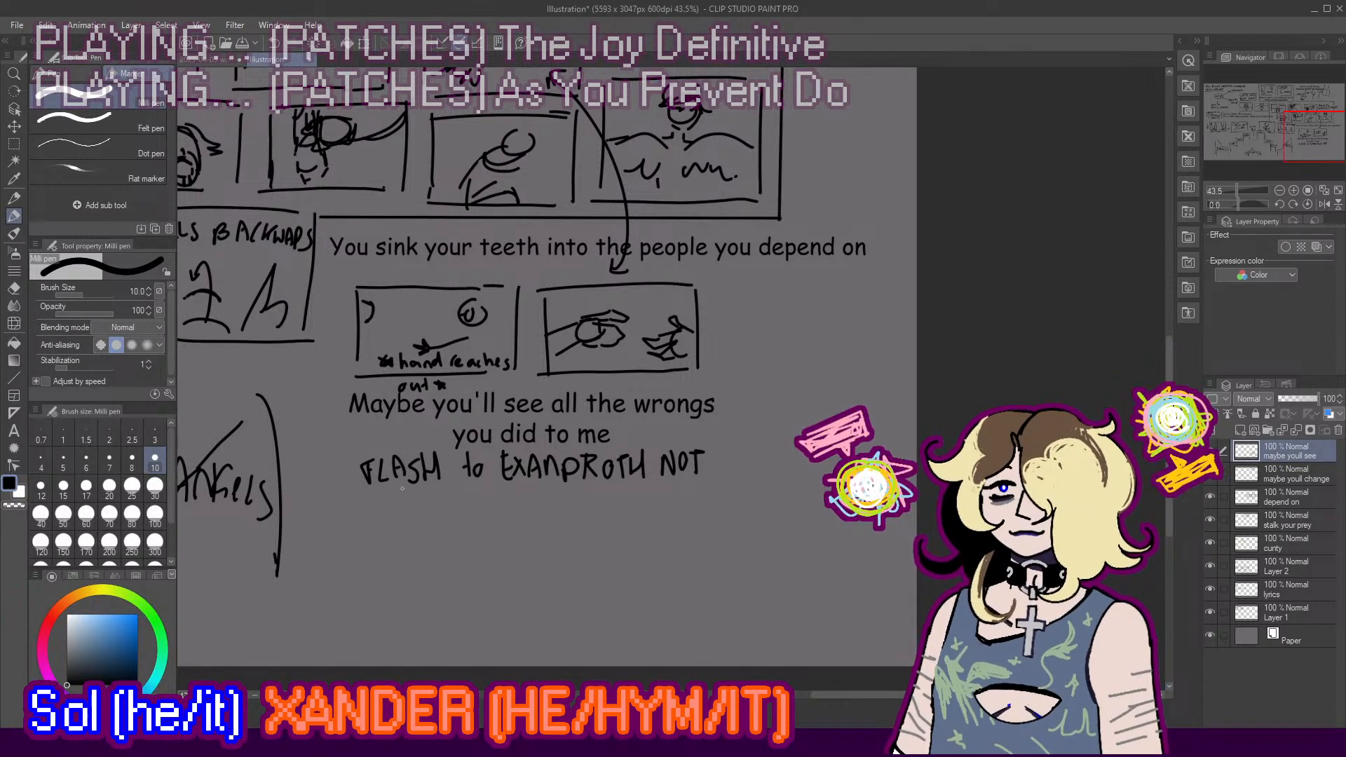
Step: Handwrite "CARING ABT PETER" as the second line of the flash note
{"action": "key", "text": "ctrl+z"}
{"action": "left_click_drag", "start_coordinate": [422, 483], "coordinate": [430, 511]}
{"action": "mouse_move", "coordinate": [438, 489]}
{"action": "left_mouse_down"}
{"action": "mouse_move", "coordinate": [434, 508]}
{"action": "mouse_move", "coordinate": [444, 505]}
{"action": "left_mouse_up"}
{"action": "left_click_drag", "start_coordinate": [436, 500], "coordinate": [449, 507]}
{"action": "left_click_drag", "start_coordinate": [449, 489], "coordinate": [470, 512]}
{"action": "mouse_move", "coordinate": [471, 492]}
{"action": "left_mouse_down"}
{"action": "mouse_move", "coordinate": [482, 511]}
{"action": "mouse_move", "coordinate": [483, 490]}
{"action": "left_mouse_up"}
{"action": "mouse_move", "coordinate": [495, 493]}
{"action": "left_mouse_down"}
{"action": "mouse_move", "coordinate": [508, 513]}
{"action": "mouse_move", "coordinate": [532, 500]}
{"action": "left_mouse_up"}
{"action": "left_click_drag", "start_coordinate": [533, 499], "coordinate": [559, 489]}
{"action": "mouse_move", "coordinate": [552, 489]}
{"action": "left_mouse_down"}
{"action": "mouse_move", "coordinate": [551, 510]}
{"action": "mouse_move", "coordinate": [585, 511]}
{"action": "left_mouse_up"}
{"action": "key", "text": "ctrl+z"}
{"action": "key", "text": "ctrl+z"}
{"action": "left_click_drag", "start_coordinate": [588, 490], "coordinate": [582, 504]}
{"action": "mouse_move", "coordinate": [581, 486]}
{"action": "left_mouse_down"}
{"action": "mouse_move", "coordinate": [596, 504]}
{"action": "mouse_move", "coordinate": [630, 487]}
{"action": "mouse_move", "coordinate": [619, 504]}
{"action": "mouse_move", "coordinate": [642, 509]}
{"action": "left_mouse_up"}
{"action": "left_click_drag", "start_coordinate": [630, 497], "coordinate": [650, 491]}
{"action": "left_click_drag", "start_coordinate": [651, 491], "coordinate": [665, 506]}
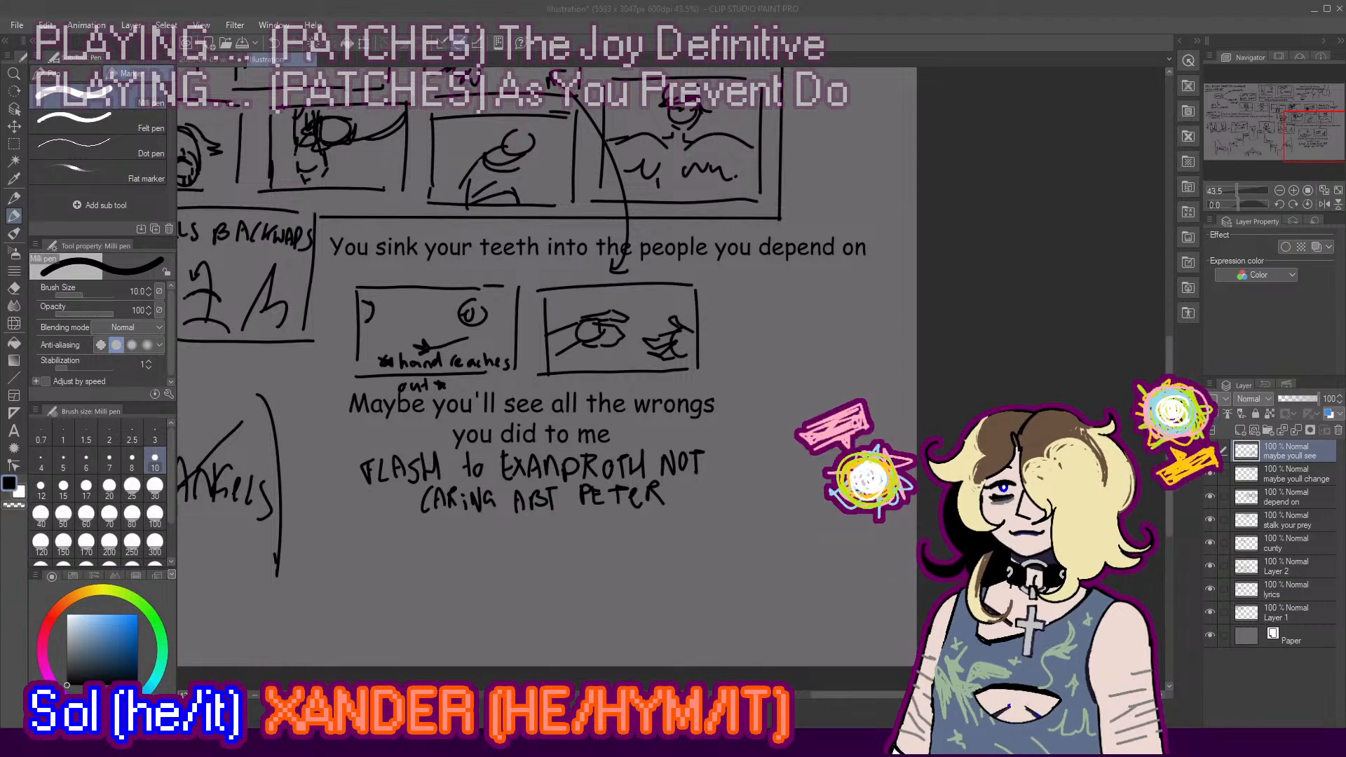
{"action": "left_click", "coordinate": [250, 714]}
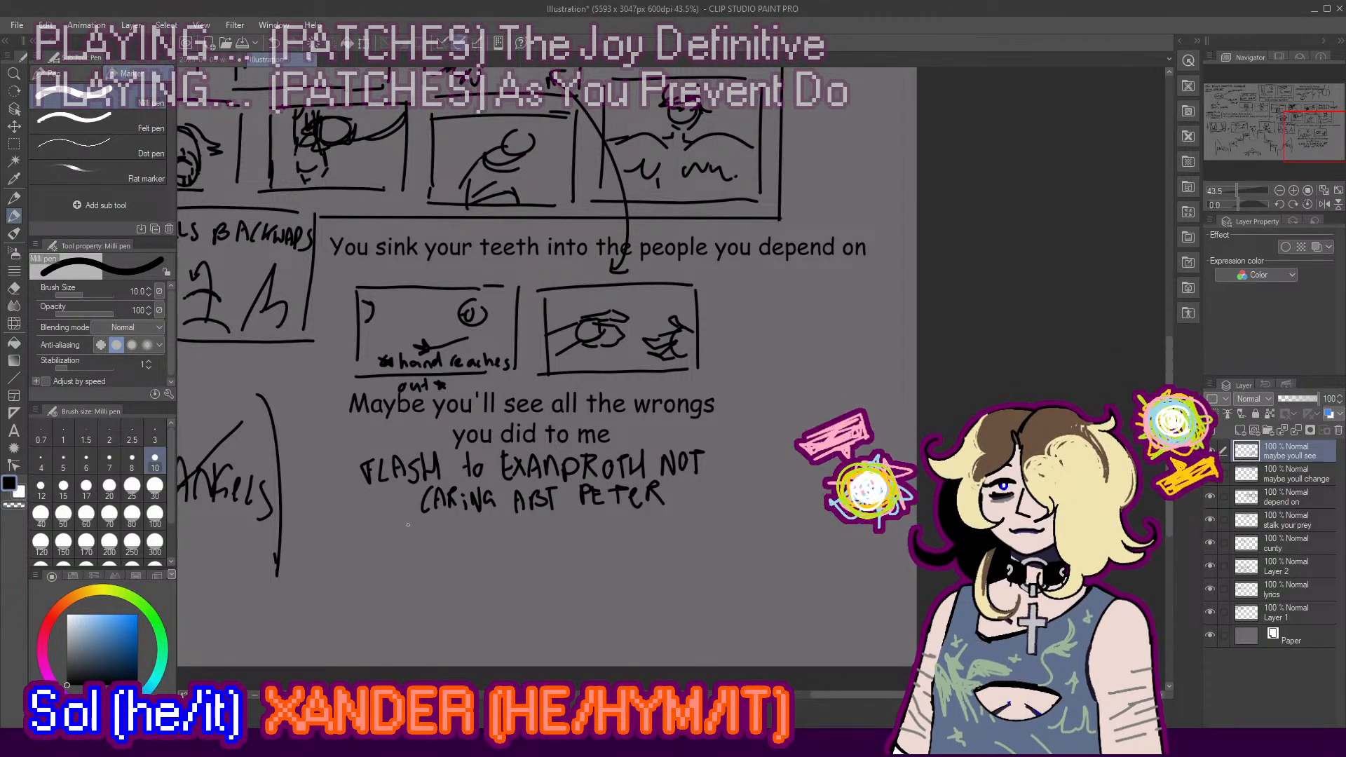
Step: Draw a rectangular panel frame beneath the left part of the handwritten flash note
{"action": "left_click_drag", "start_coordinate": [382, 538], "coordinate": [385, 596]}
{"action": "key", "text": "ctrl+z"}
{"action": "left_click_drag", "start_coordinate": [372, 531], "coordinate": [371, 597]}
{"action": "mouse_move", "coordinate": [372, 530]}
{"action": "left_mouse_down"}
{"action": "mouse_move", "coordinate": [498, 521]}
{"action": "mouse_move", "coordinate": [516, 534]}
{"action": "mouse_move", "coordinate": [513, 603]}
{"action": "left_mouse_up"}
{"action": "key", "text": "ctrl+z"}
{"action": "key", "text": "ctrl+z"}
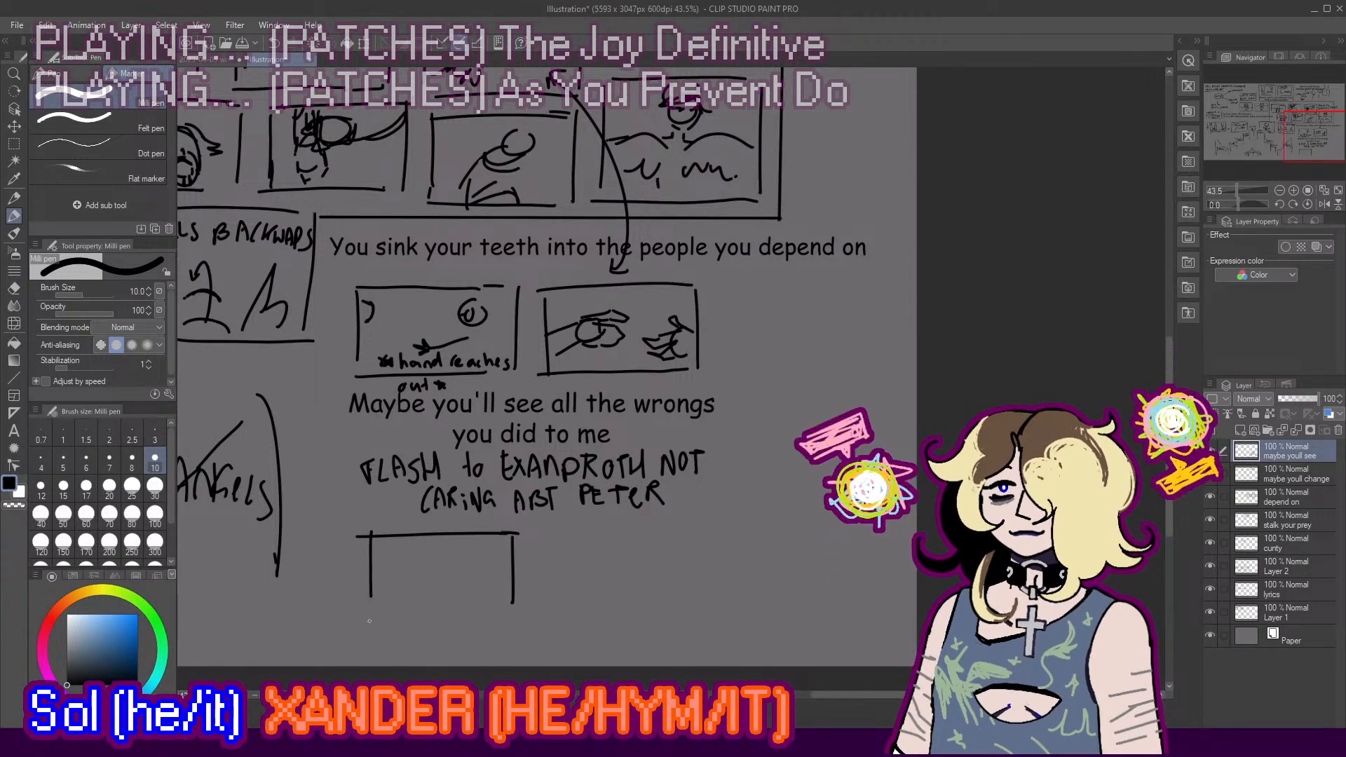
{"action": "left_click_drag", "start_coordinate": [368, 622], "coordinate": [501, 616]}
{"action": "key", "text": "ctrl+z"}
{"action": "key", "text": "ctrl+z"}
{"action": "left_click_drag", "start_coordinate": [367, 620], "coordinate": [504, 618]}
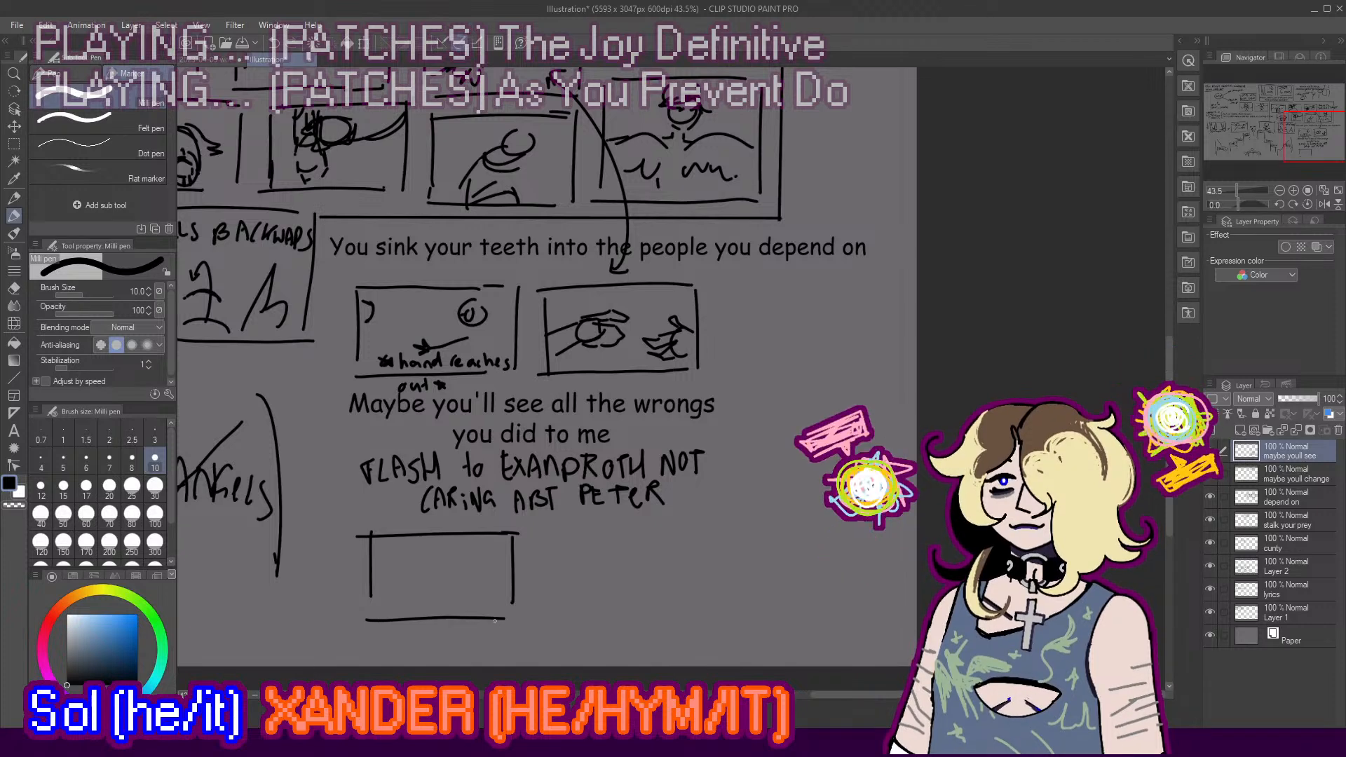
Step: Sketch a stick figure with a round head and a short mouth line in the middle of the new panel
{"action": "mouse_move", "coordinate": [446, 559]}
{"action": "left_mouse_down"}
{"action": "mouse_move", "coordinate": [448, 583]}
{"action": "mouse_move", "coordinate": [460, 565]}
{"action": "mouse_move", "coordinate": [454, 552]}
{"action": "mouse_move", "coordinate": [443, 615]}
{"action": "left_mouse_up"}
{"action": "key", "text": "ctrl+z"}
{"action": "key", "text": "ctrl+z"}
{"action": "key", "text": "ctrl+z"}
Step: Draw a second rectangular panel frame of similar size to the right of the stick-figure panel
{"action": "left_click_drag", "start_coordinate": [555, 548], "coordinate": [558, 609]}
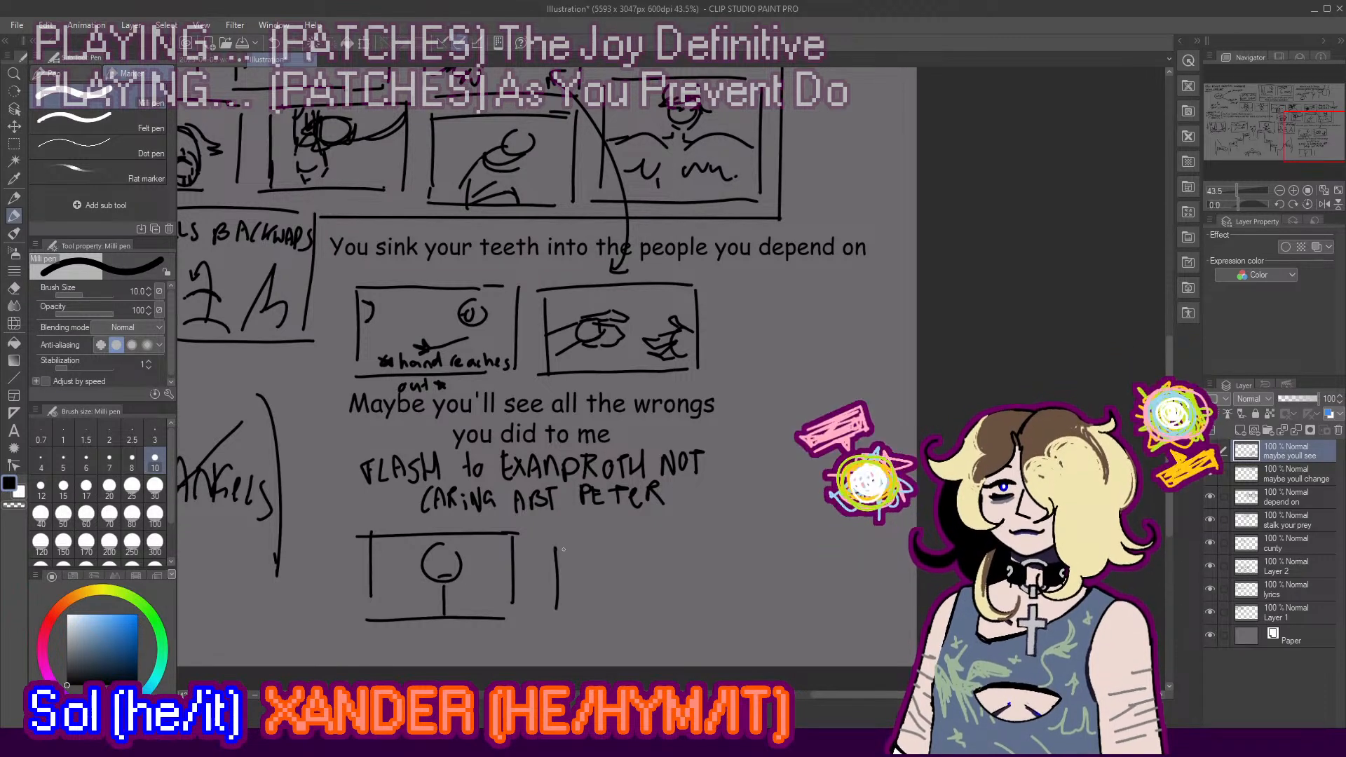
{"action": "key", "text": "ctrl+z"}
{"action": "mouse_move", "coordinate": [558, 538]}
{"action": "left_mouse_down"}
{"action": "mouse_move", "coordinate": [557, 610]}
{"action": "mouse_move", "coordinate": [702, 522]}
{"action": "left_mouse_up"}
{"action": "key", "text": "ctrl+z"}
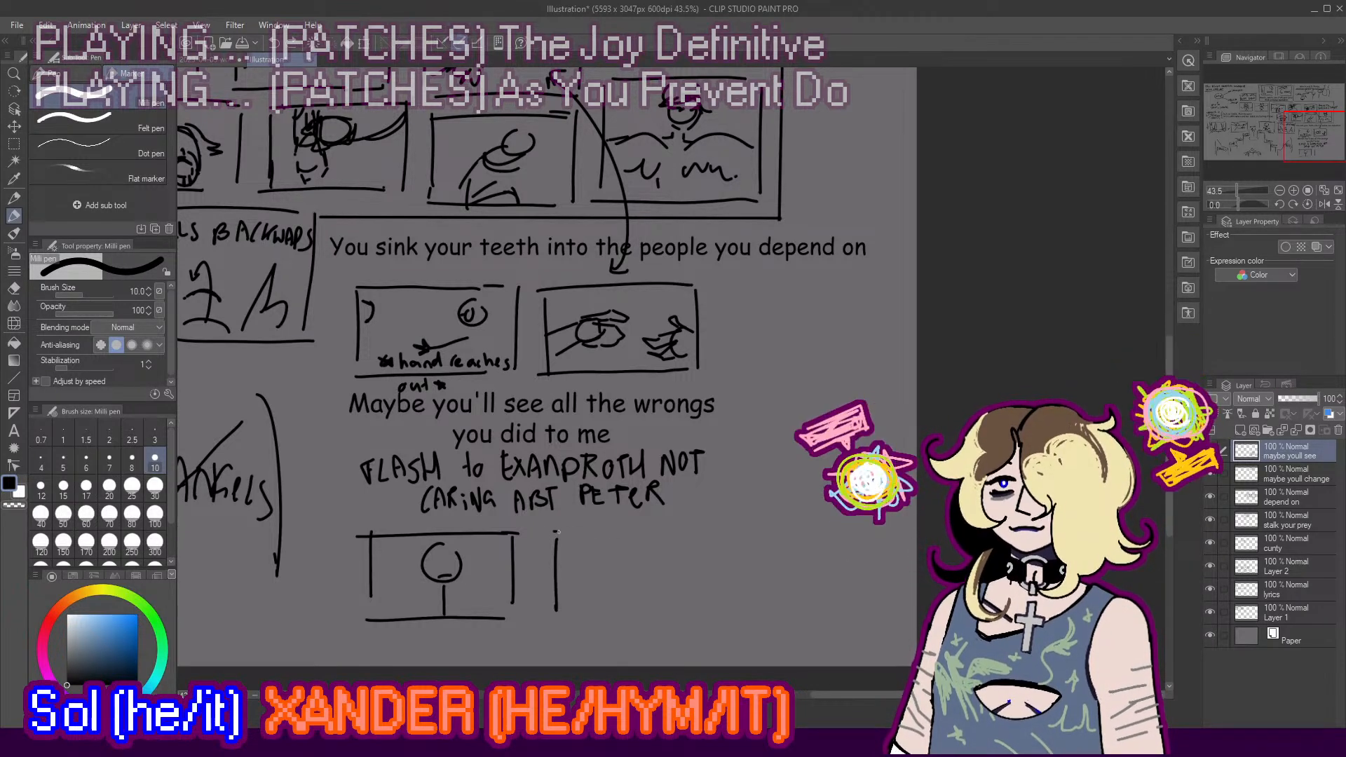
{"action": "mouse_move", "coordinate": [555, 537]}
{"action": "left_mouse_down"}
{"action": "mouse_move", "coordinate": [706, 530]}
{"action": "mouse_move", "coordinate": [705, 604]}
{"action": "left_mouse_up"}
{"action": "key", "text": "ctrl+z"}
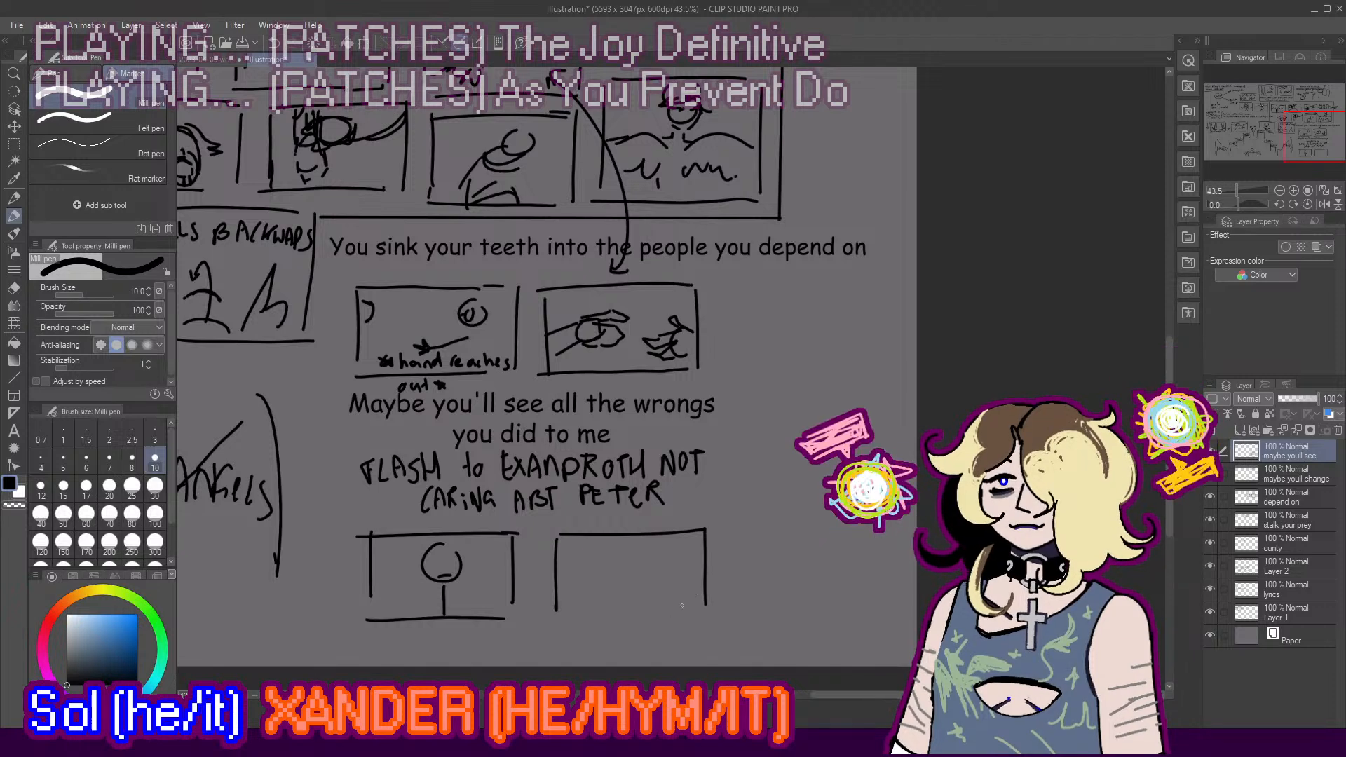
{"action": "left_click_drag", "start_coordinate": [558, 620], "coordinate": [691, 619]}
{"action": "key", "text": "ctrl+z"}
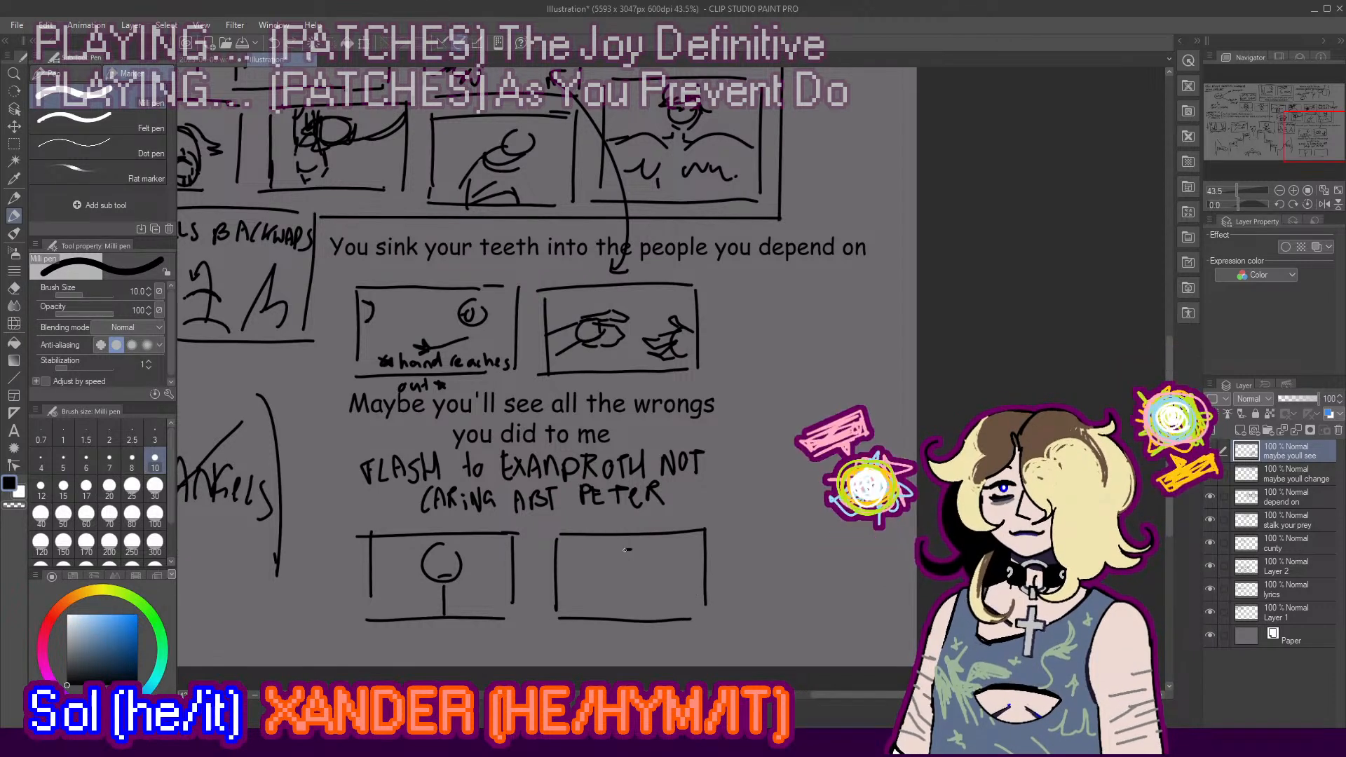
Step: Sketch a stick figure with an angry face in the second panel and scribble the background around it dark
{"action": "key", "text": "ctrl+z"}
{"action": "mouse_move", "coordinate": [631, 550]}
{"action": "left_mouse_down"}
{"action": "mouse_move", "coordinate": [632, 618]}
{"action": "mouse_move", "coordinate": [637, 579]}
{"action": "mouse_move", "coordinate": [565, 554]}
{"action": "mouse_move", "coordinate": [623, 614]}
{"action": "mouse_move", "coordinate": [623, 534]}
{"action": "mouse_move", "coordinate": [676, 556]}
{"action": "mouse_move", "coordinate": [666, 601]}
{"action": "mouse_move", "coordinate": [683, 611]}
{"action": "mouse_move", "coordinate": [693, 593]}
{"action": "mouse_move", "coordinate": [688, 615]}
{"action": "left_mouse_up"}
{"action": "key", "text": "ctrl+z"}
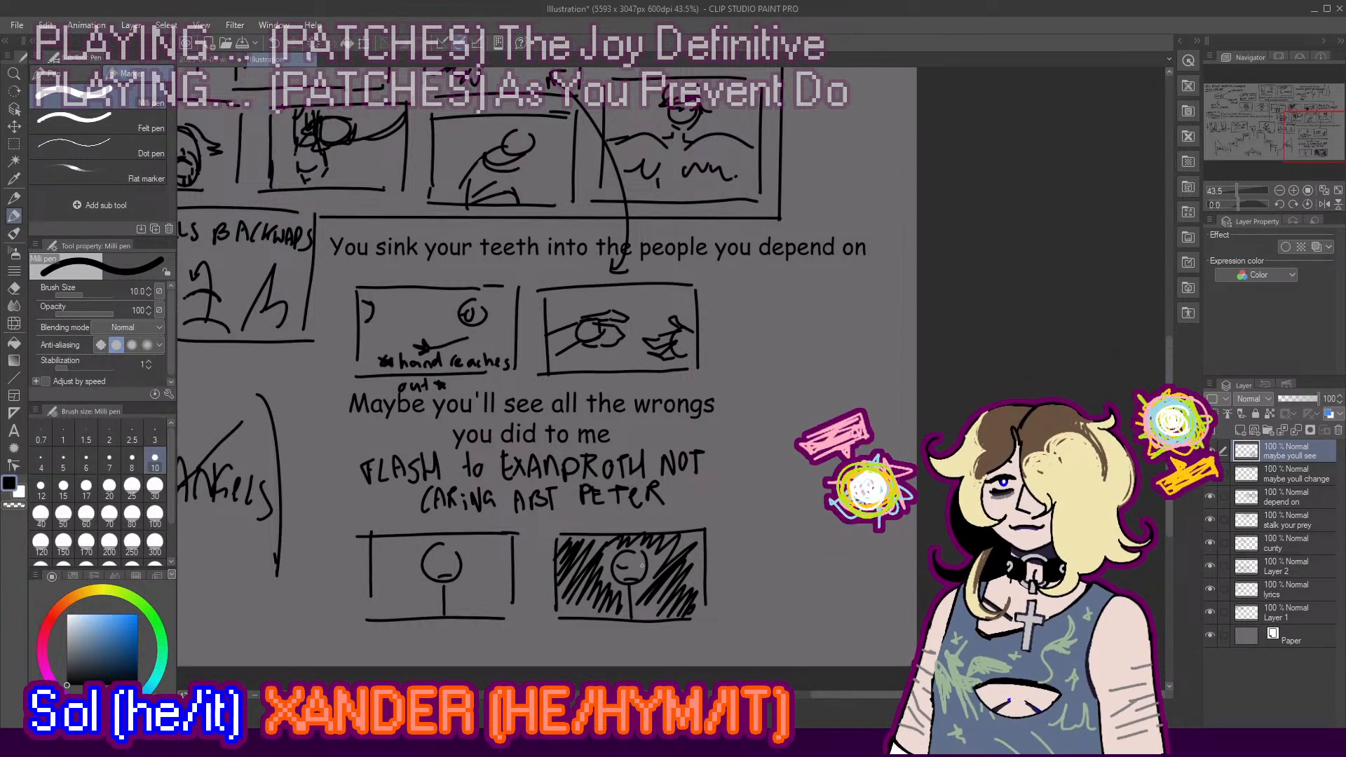
{"action": "key", "text": "ctrl+z"}
{"action": "left_click_drag", "start_coordinate": [615, 563], "coordinate": [645, 562]}
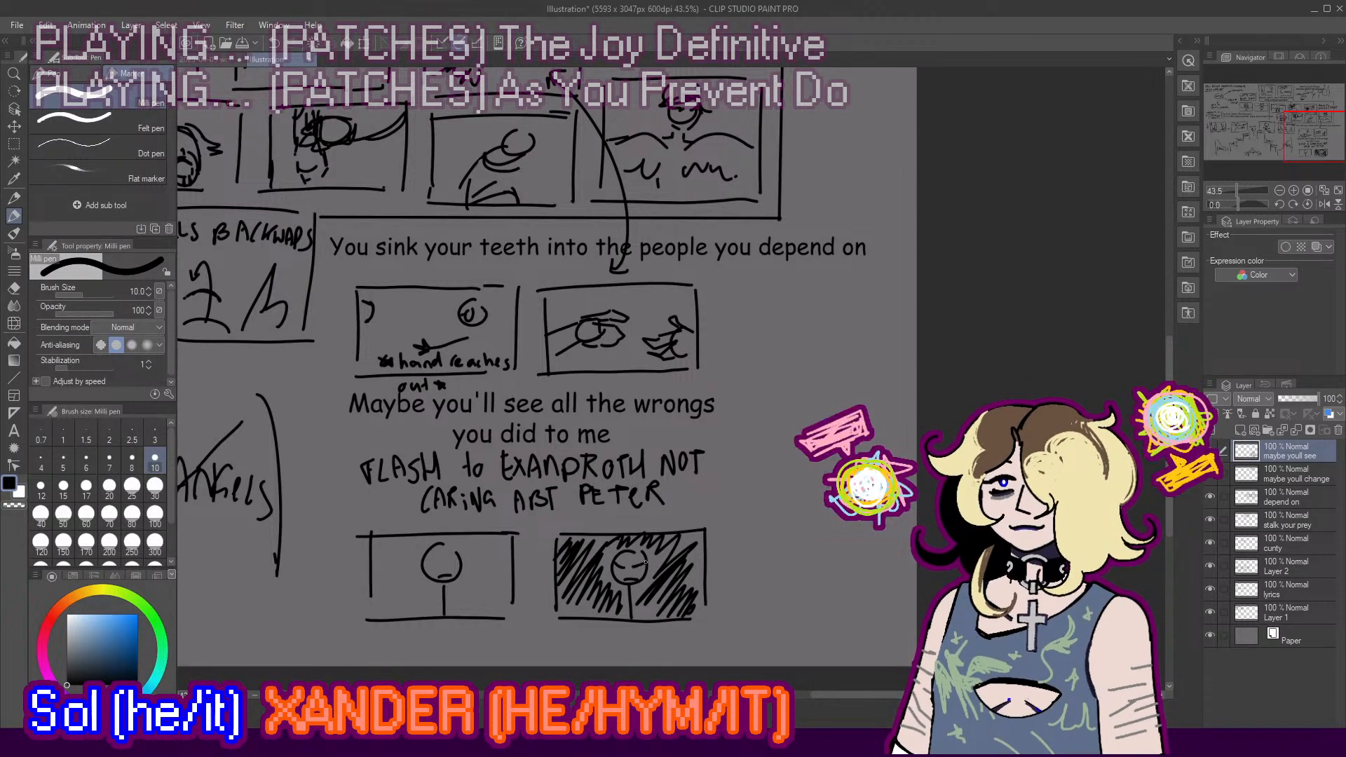
{"action": "key", "text": "ctrl+z"}
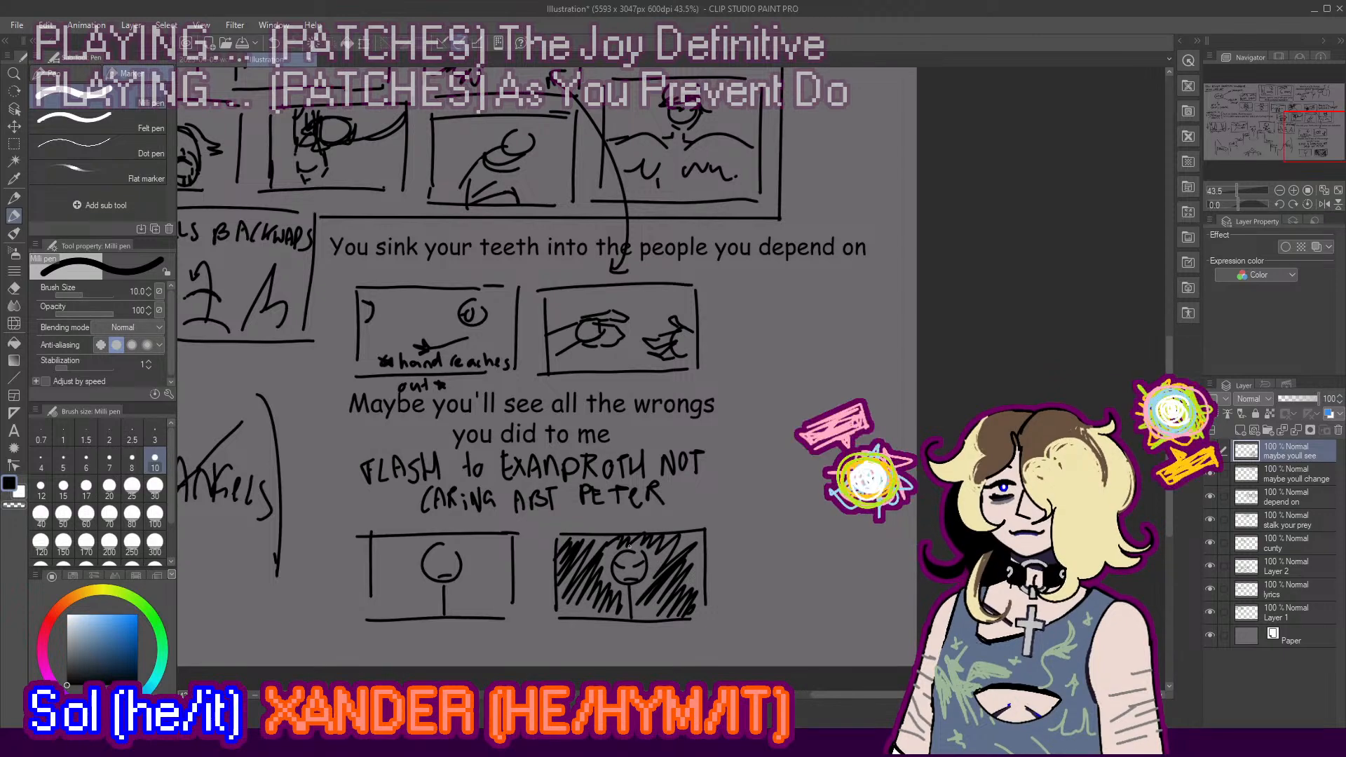
Step: Extend the canvas downward to a height of about 3643 px, keeping its width
{"action": "scroll", "coordinate": [599, 405], "scroll_direction": "down", "scroll_amount": 4}
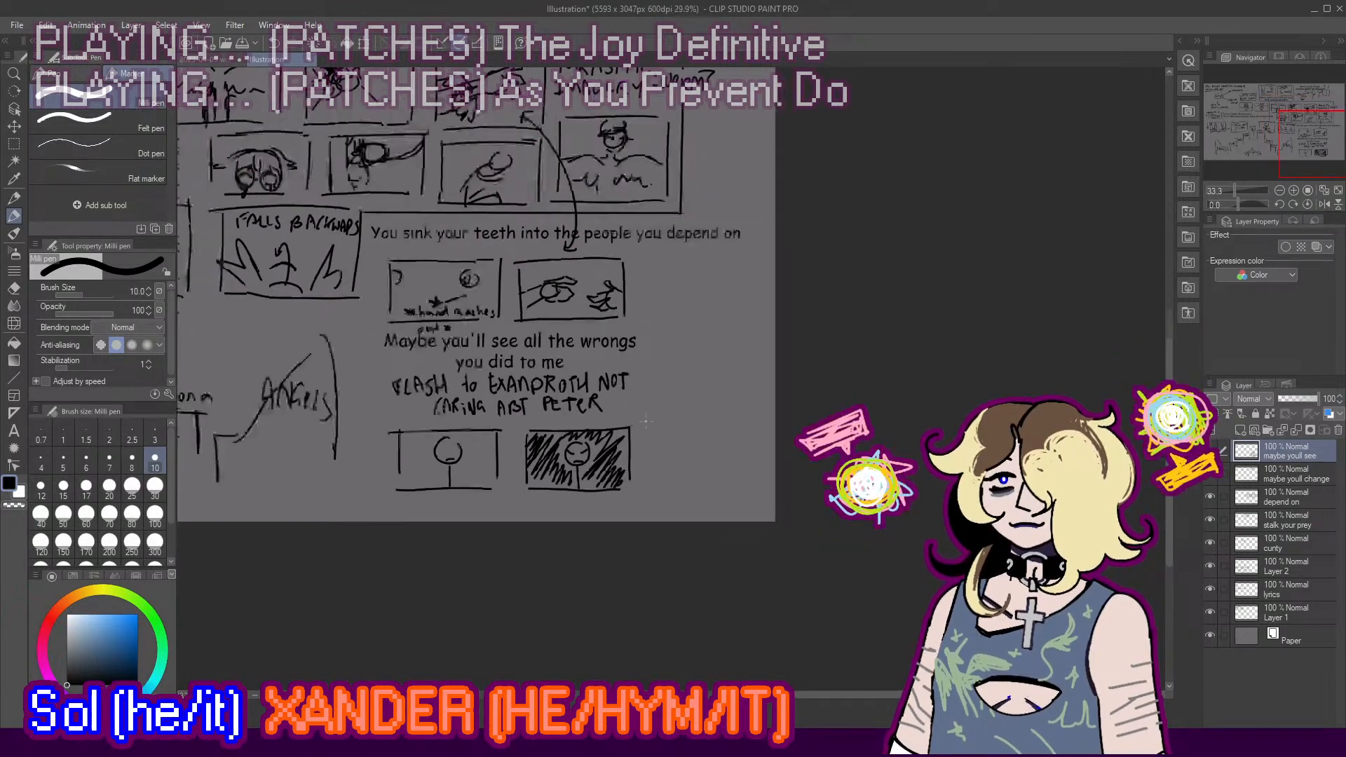
{"action": "left_click", "coordinate": [149, 402]}
{"action": "scroll", "coordinate": [629, 484], "scroll_direction": "down", "scroll_amount": 2}
{"action": "left_click_drag", "start_coordinate": [268, 503], "coordinate": [294, 614]}
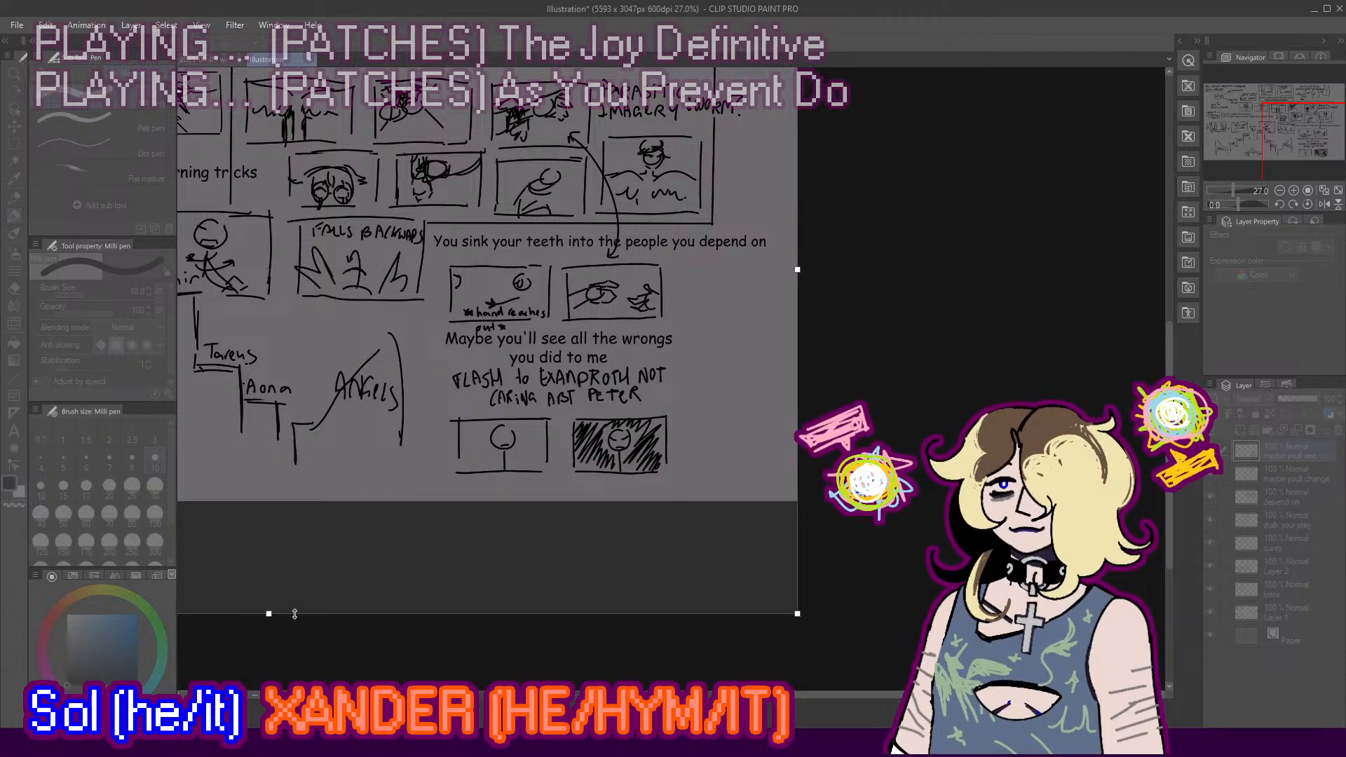
{"action": "left_click", "coordinate": [1302, 348]}
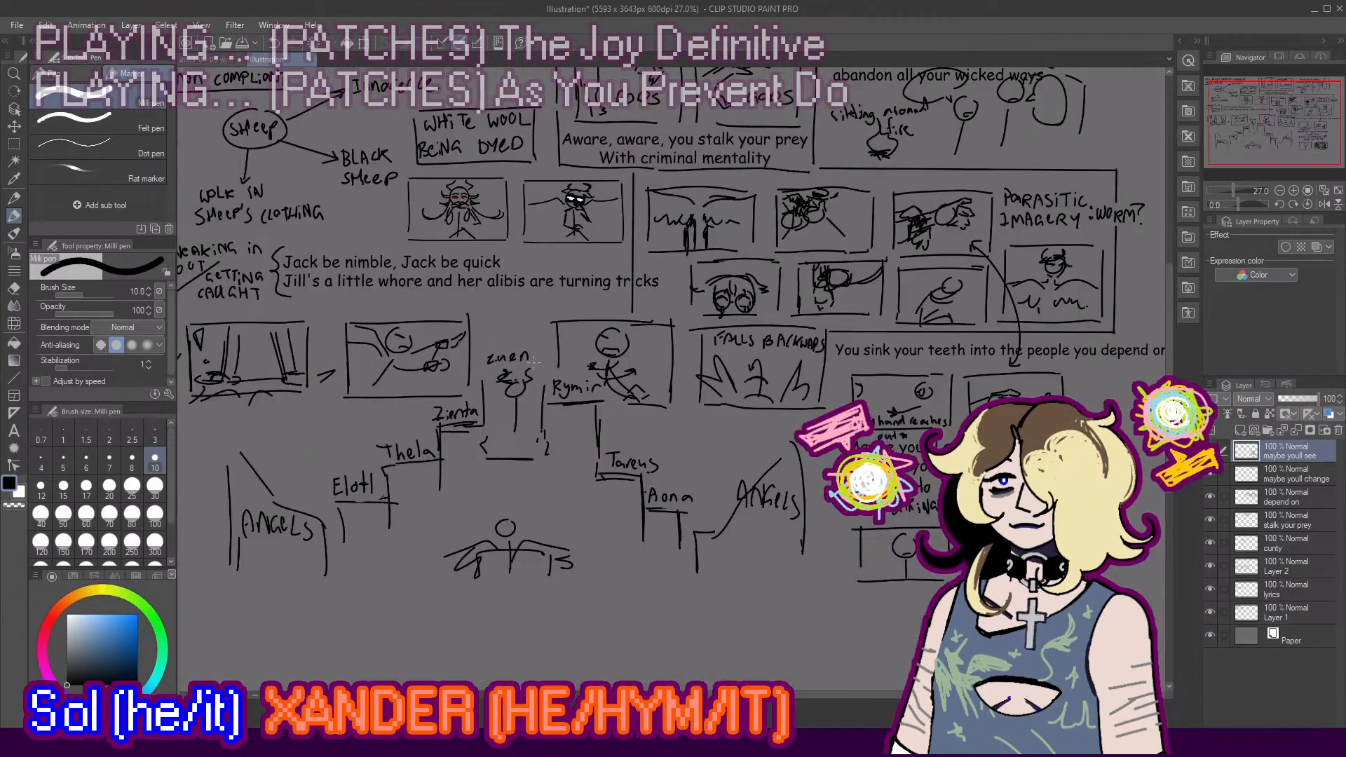
Step: Place the lyric "And start all over, start all over again" centred beneath the two stick-figure panels
{"action": "scroll", "coordinate": [485, 365], "scroll_direction": "down", "scroll_amount": 6}
{"action": "scroll", "coordinate": [995, 624], "scroll_direction": "up", "scroll_amount": 4}
{"action": "scroll", "coordinate": [669, 408], "scroll_direction": "up", "scroll_amount": 4}
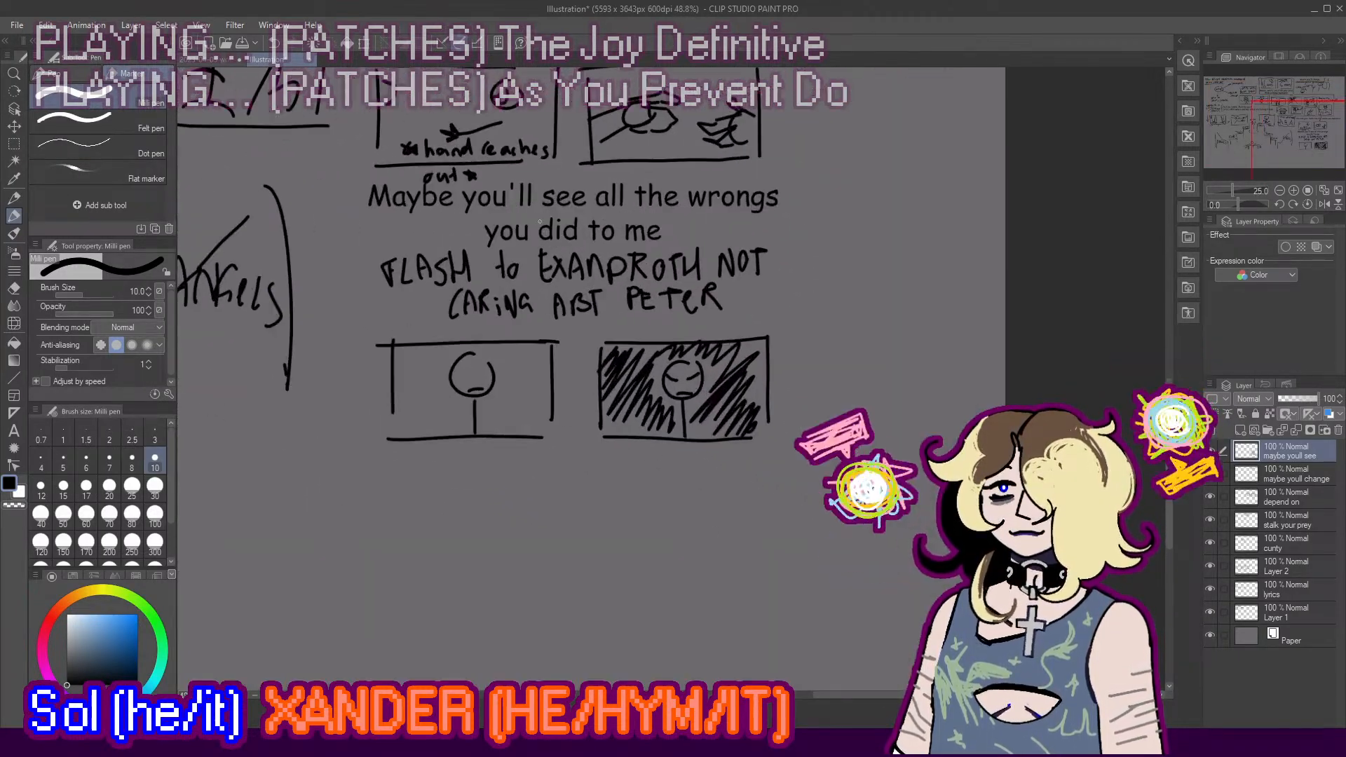
{"action": "left_click", "coordinate": [14, 430]}
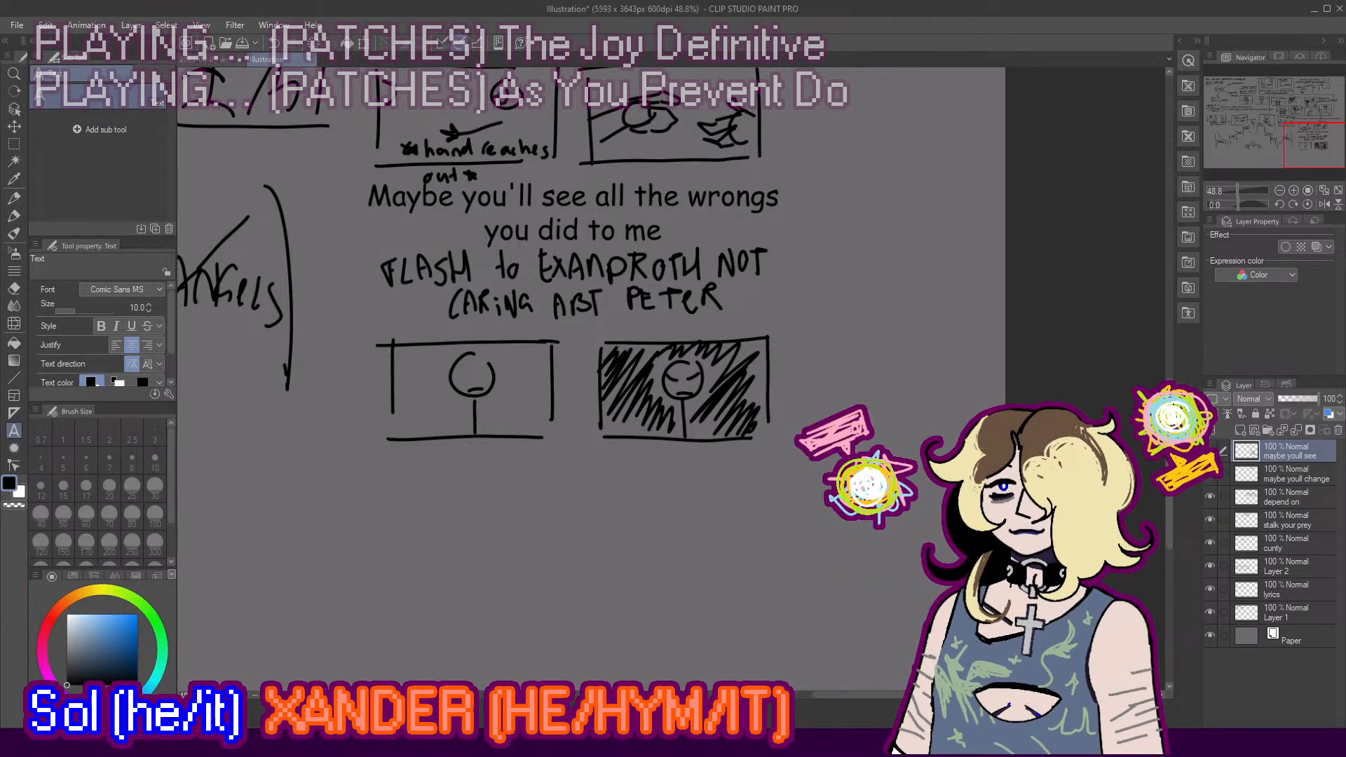
{"action": "left_click", "coordinate": [421, 467]}
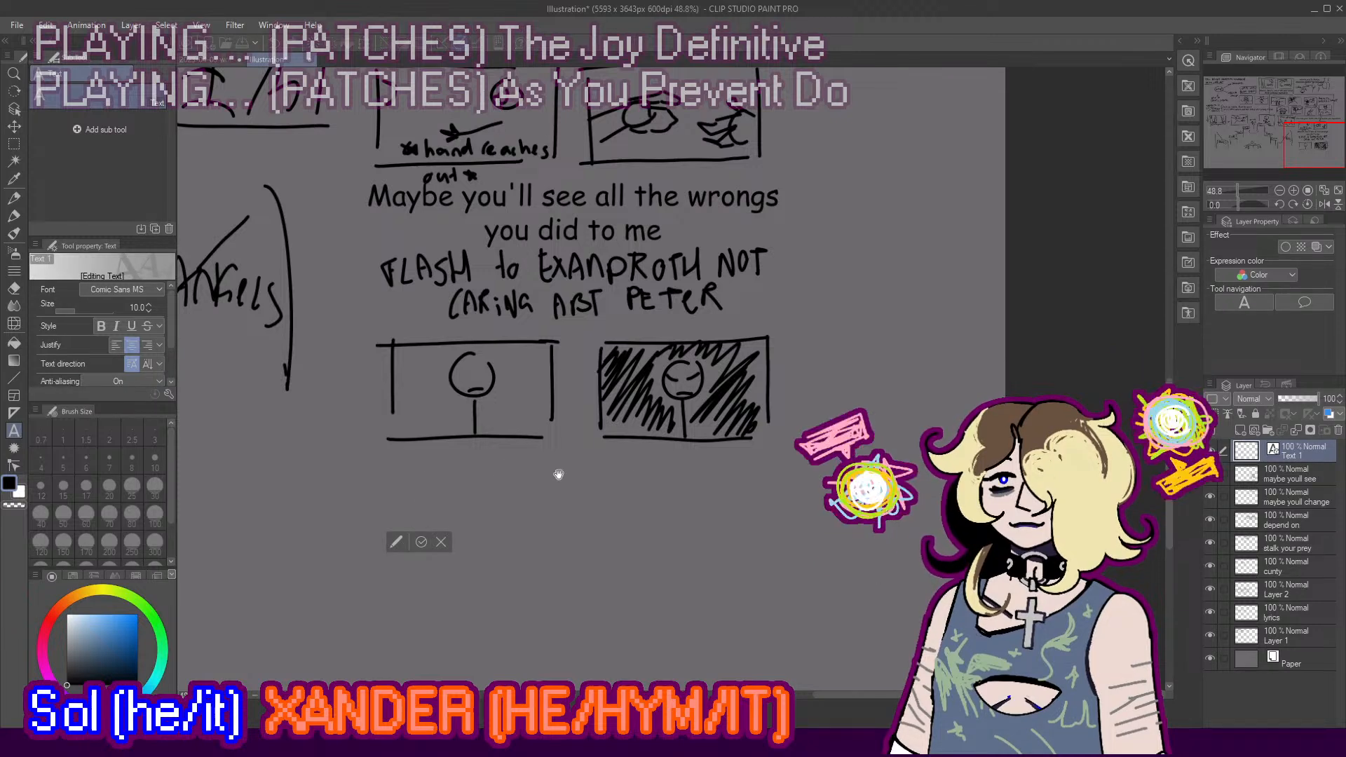
{"action": "type", "text": "And start all over, start all over again"}
{"action": "left_click_drag", "start_coordinate": [735, 465], "coordinate": [575, 443]}
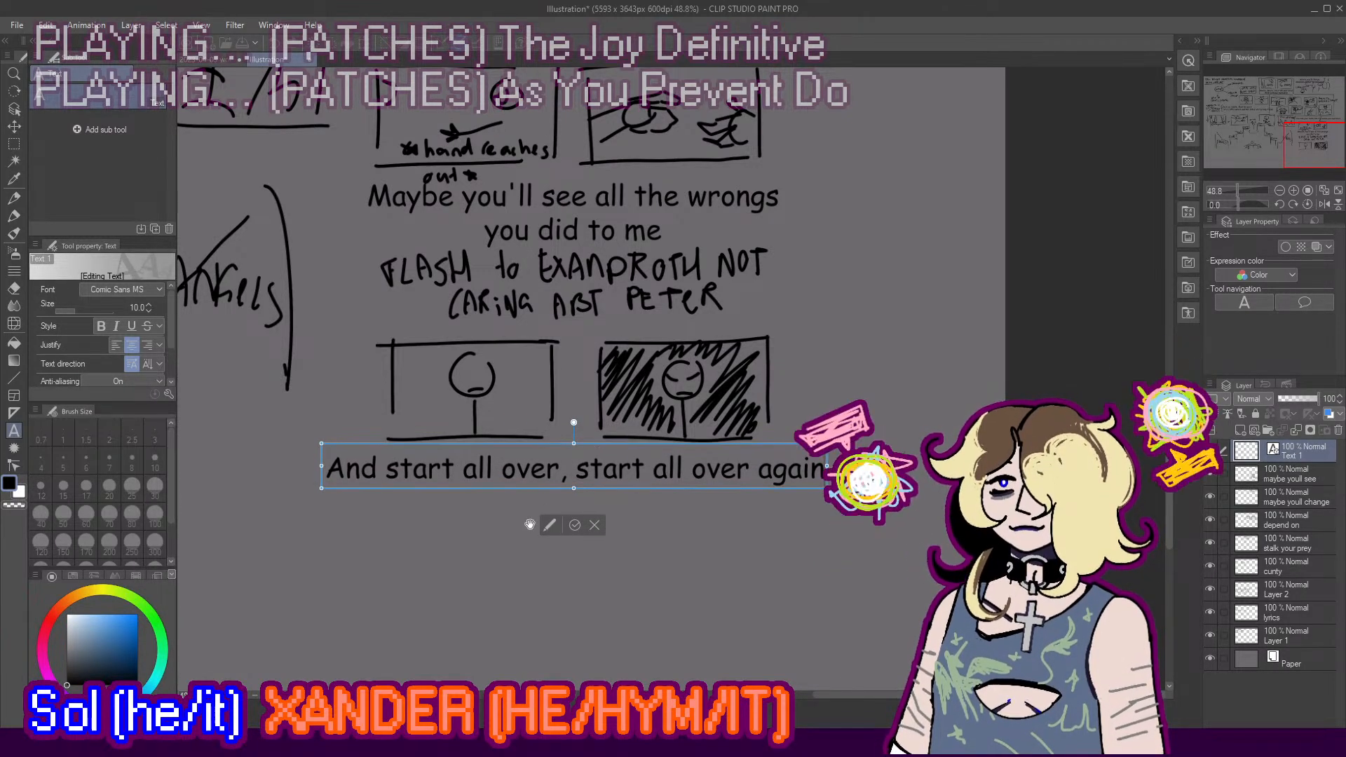
{"action": "left_click", "coordinate": [574, 528]}
Step: Merge the "And start all over" text layer with the "maybe youll see" layer
{"action": "scroll", "coordinate": [584, 365], "scroll_direction": "down", "scroll_amount": 1}
{"action": "left_click", "coordinate": [14, 127]}
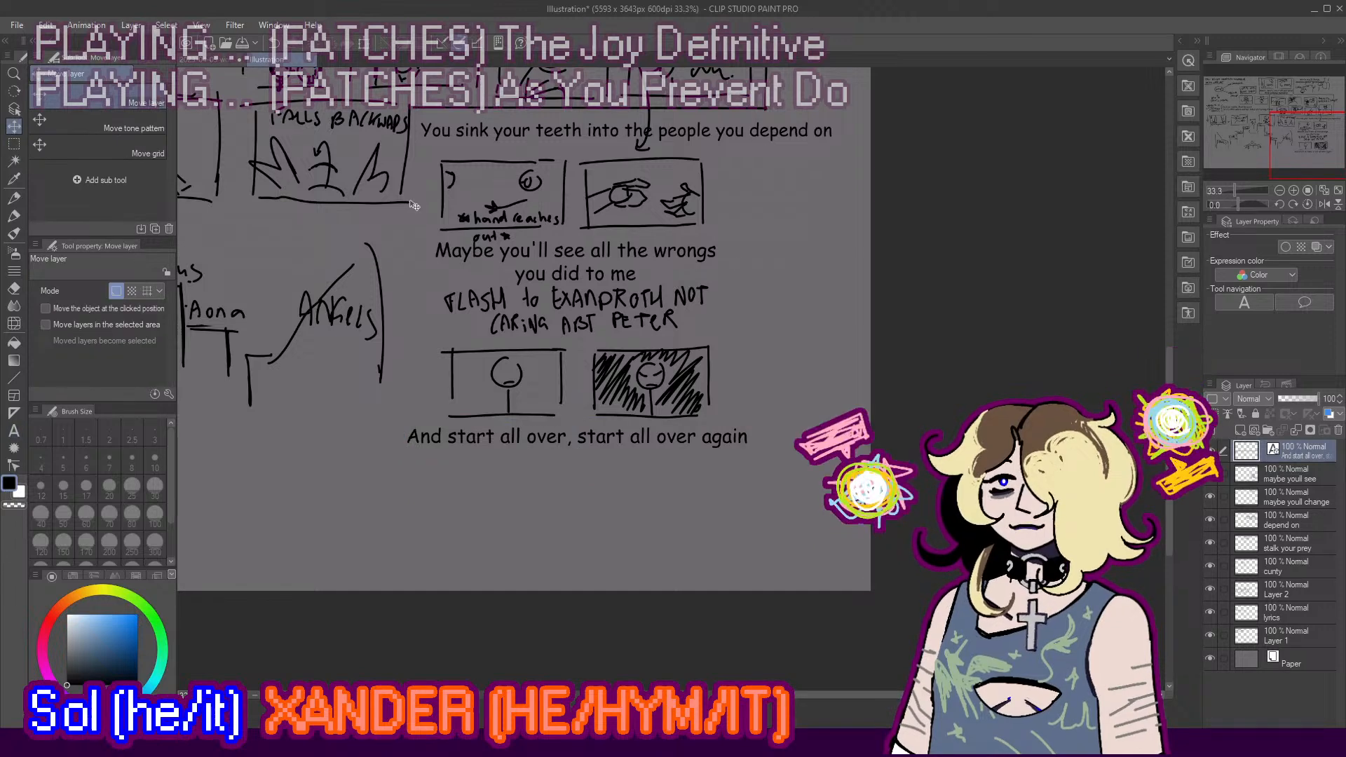
{"action": "left_click", "coordinate": [1284, 469], "text": "ctrl"}
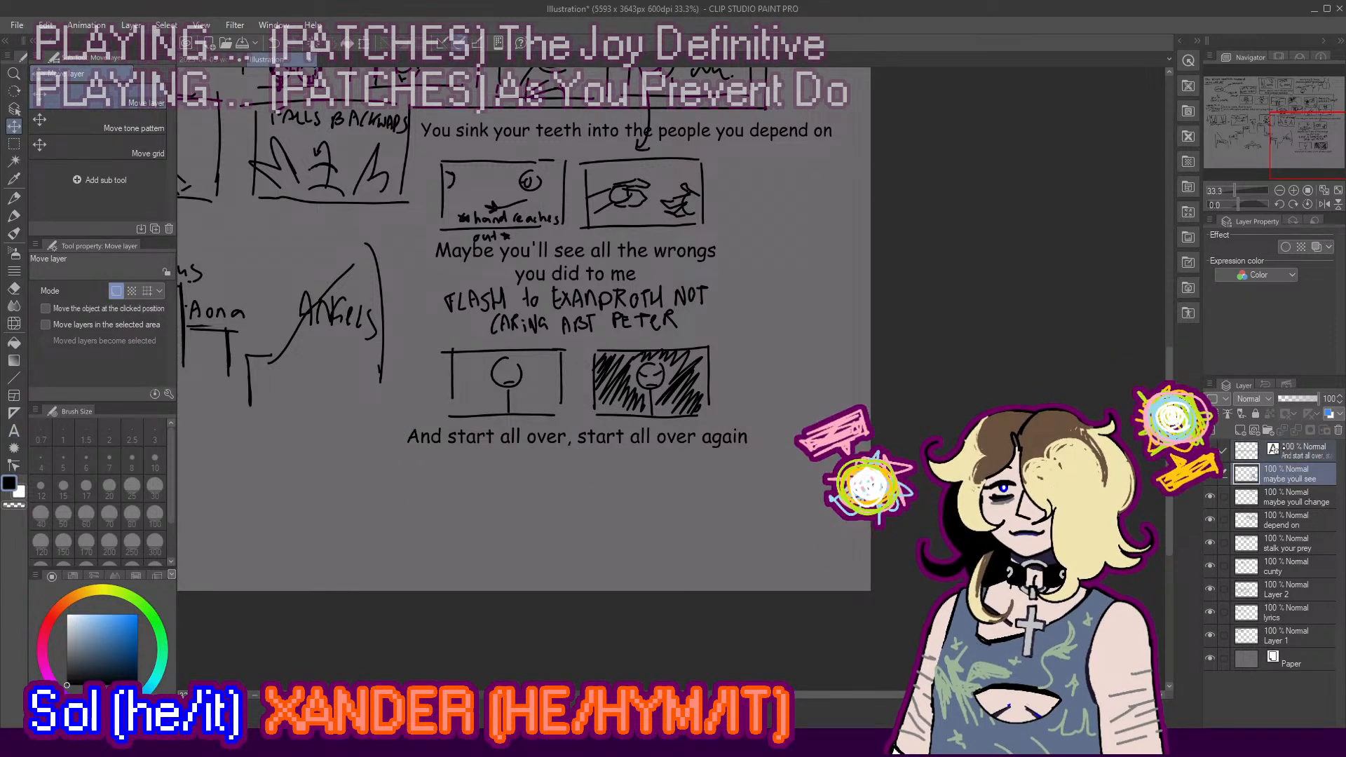
{"action": "key", "text": "shift+alt+e"}
{"action": "scroll", "coordinate": [814, 360], "scroll_direction": "down", "scroll_amount": 2}
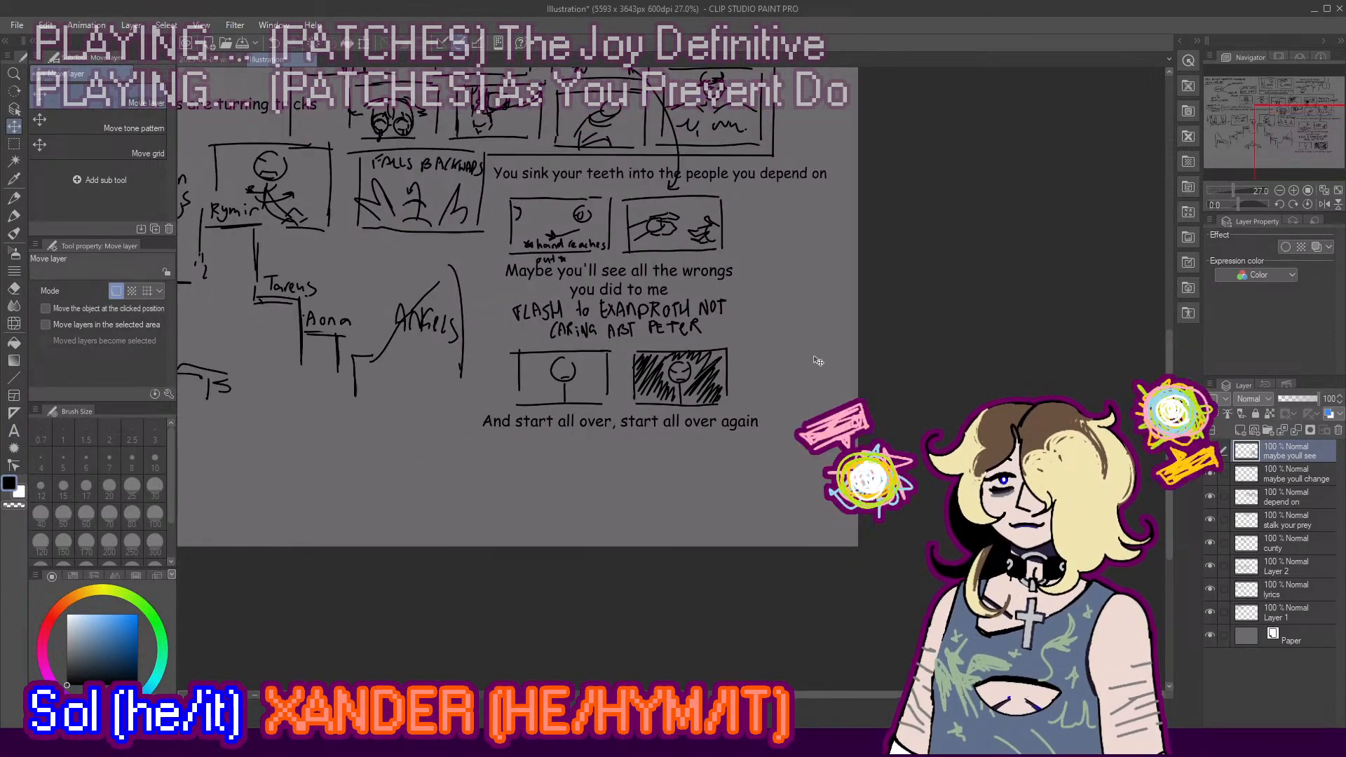
Step: Sketch a rectangular panel frame beneath the lyric "And start all over, start all over again"
{"action": "scroll", "coordinate": [814, 362], "scroll_direction": "up", "scroll_amount": 2}
{"action": "key", "text": "p"}
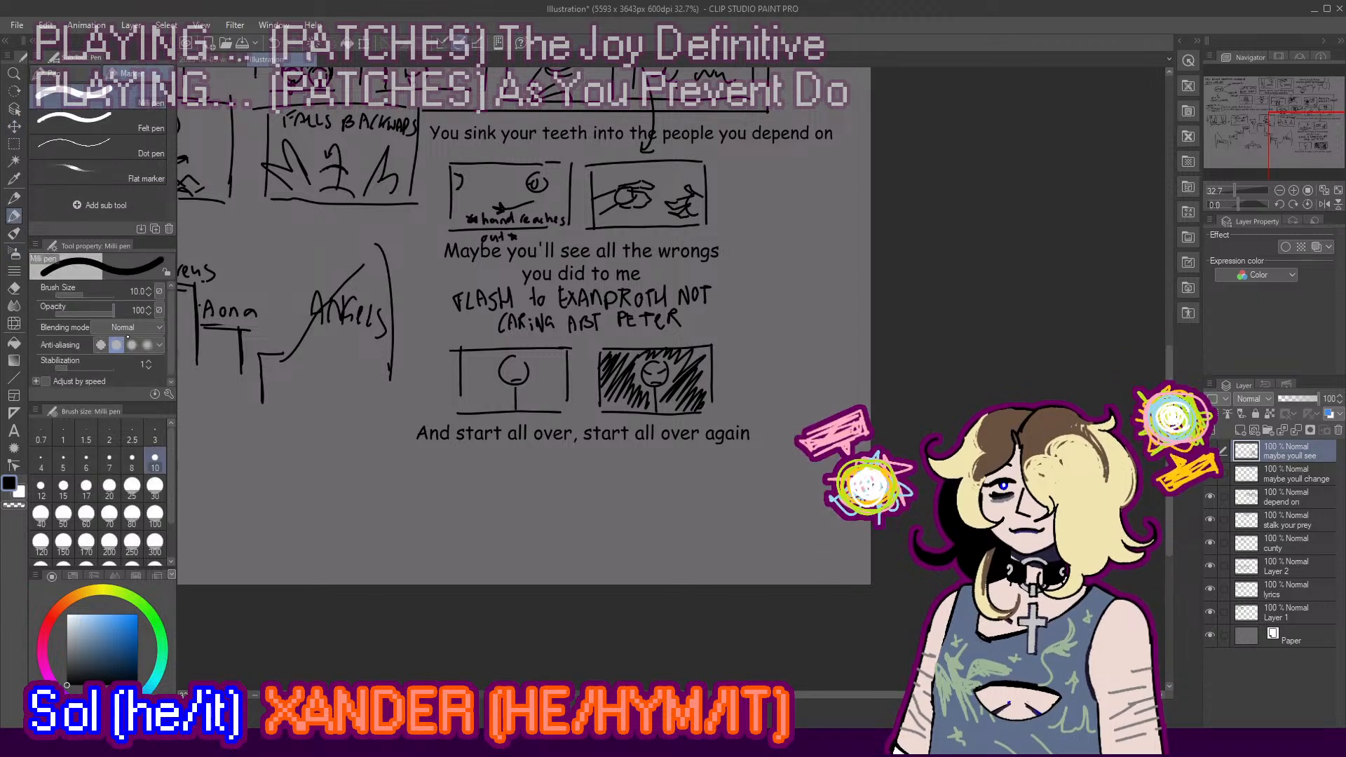
{"action": "scroll", "coordinate": [665, 607], "scroll_direction": "up", "scroll_amount": 1}
{"action": "scroll", "coordinate": [665, 607], "scroll_direction": "up", "scroll_amount": 3}
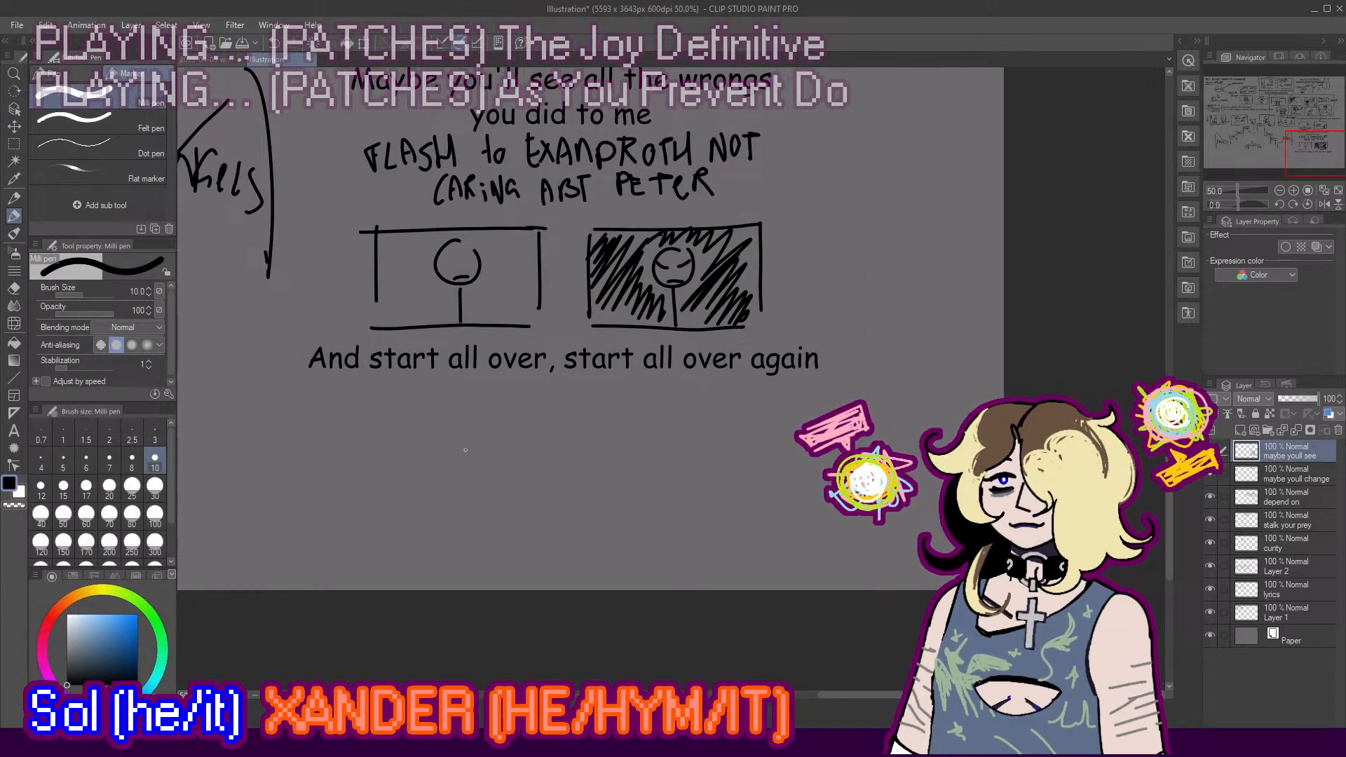
{"action": "left_click_drag", "start_coordinate": [432, 391], "coordinate": [431, 474]}
{"action": "key", "text": "ctrl+z"}
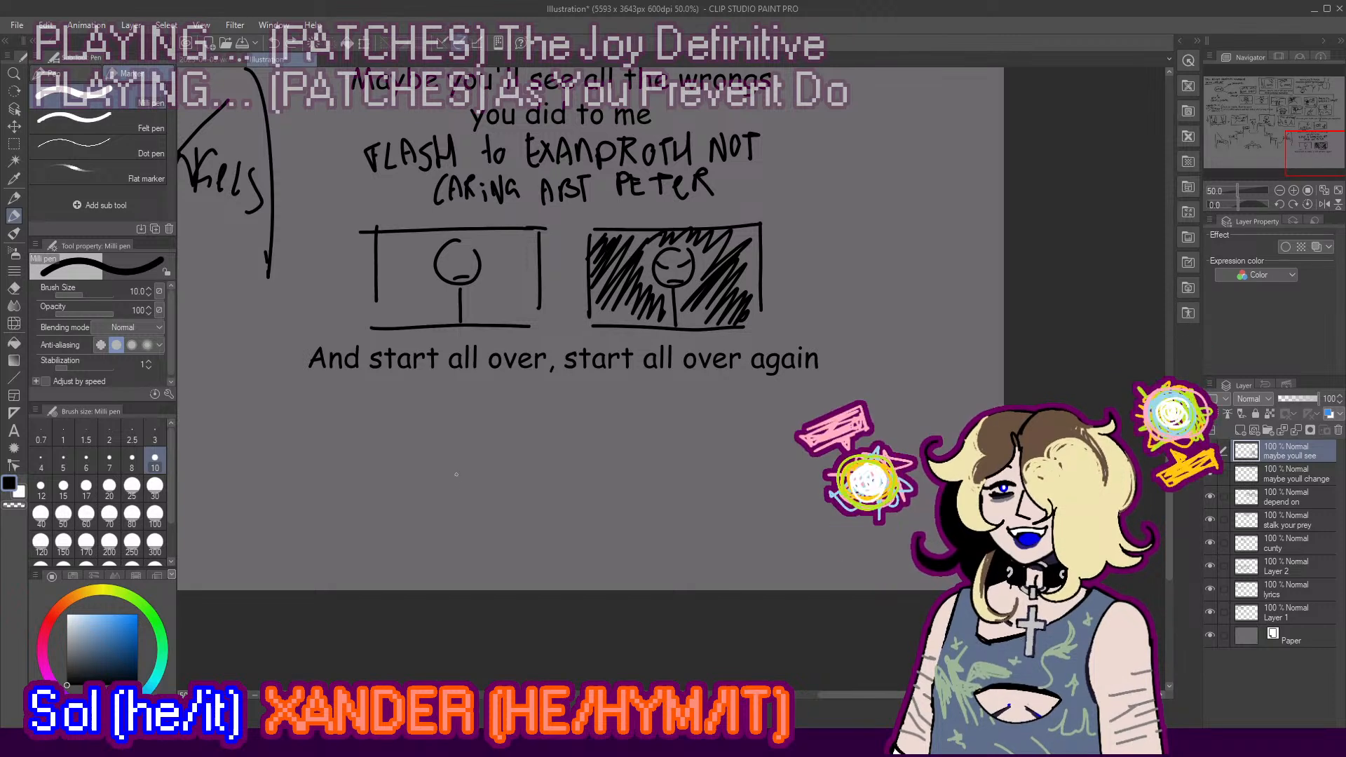
{"action": "mouse_move", "coordinate": [410, 410]}
{"action": "left_mouse_down"}
{"action": "mouse_move", "coordinate": [422, 480]}
{"action": "mouse_move", "coordinate": [426, 397]}
{"action": "mouse_move", "coordinate": [532, 394]}
{"action": "left_mouse_up"}
{"action": "key", "text": "ctrl+z"}
{"action": "key", "text": "ctrl+z"}
{"action": "mouse_move", "coordinate": [407, 392]}
{"action": "left_mouse_down"}
{"action": "mouse_move", "coordinate": [561, 388]}
{"action": "mouse_move", "coordinate": [575, 484]}
{"action": "left_mouse_up"}
{"action": "key", "text": "ctrl+z"}
{"action": "left_click_drag", "start_coordinate": [574, 379], "coordinate": [575, 484]}
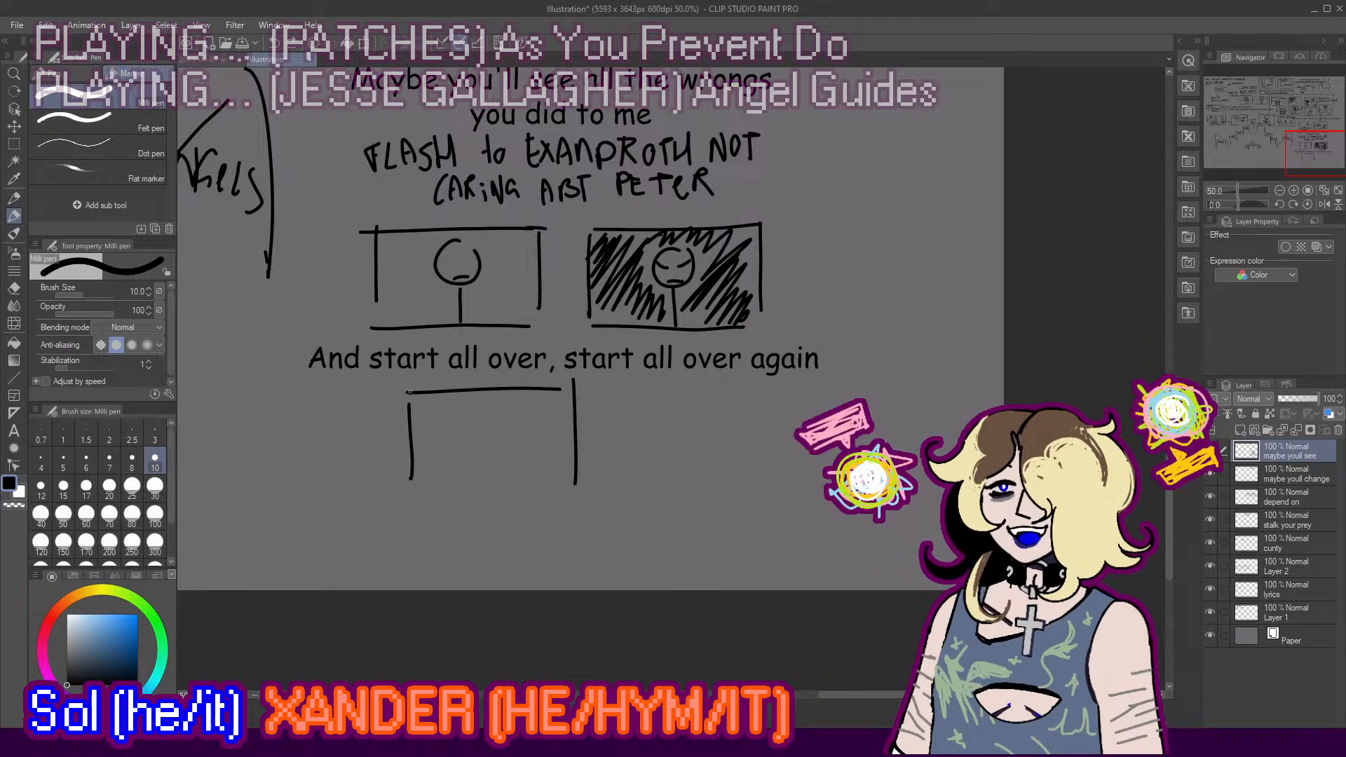
{"action": "left_click_drag", "start_coordinate": [408, 385], "coordinate": [409, 397]}
{"action": "mouse_move", "coordinate": [412, 482]}
{"action": "left_mouse_down"}
{"action": "mouse_move", "coordinate": [413, 504]}
{"action": "mouse_move", "coordinate": [557, 500]}
{"action": "left_mouse_up"}
{"action": "key", "text": "ctrl+z"}
{"action": "left_click_drag", "start_coordinate": [384, 503], "coordinate": [583, 494]}
{"action": "key", "text": "ctrl+z"}
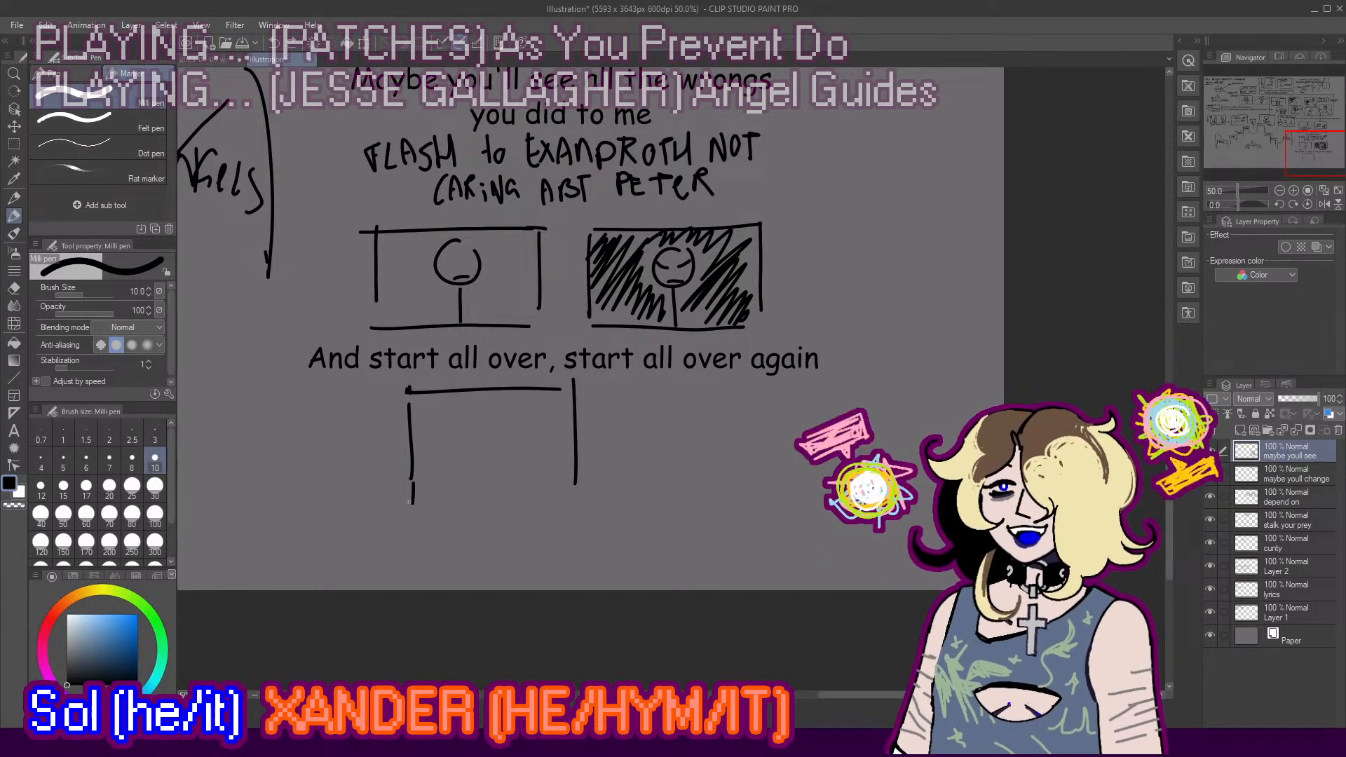
{"action": "left_click_drag", "start_coordinate": [382, 501], "coordinate": [600, 499]}
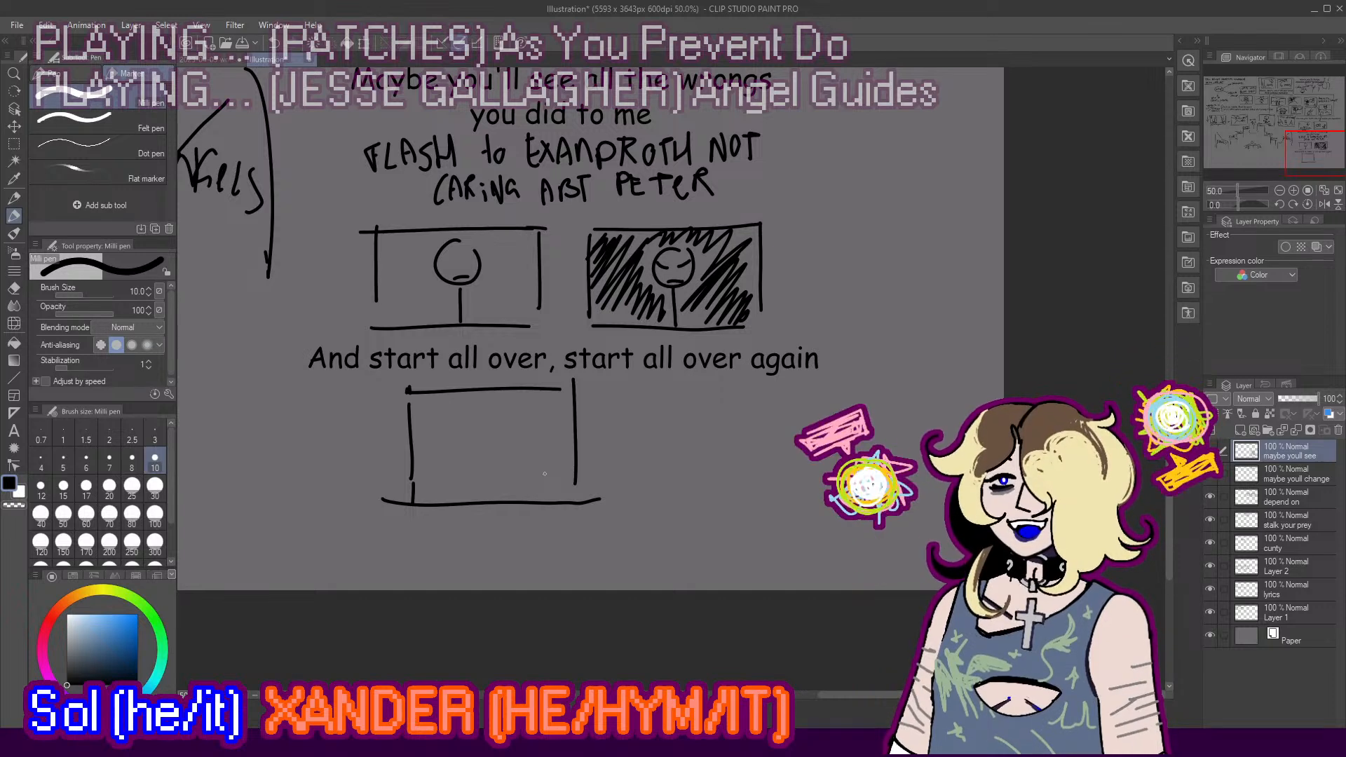
Step: Erase the new frame's right edge and redraw it slightly further right, extending the top edge to meet it
{"action": "key", "text": "e"}
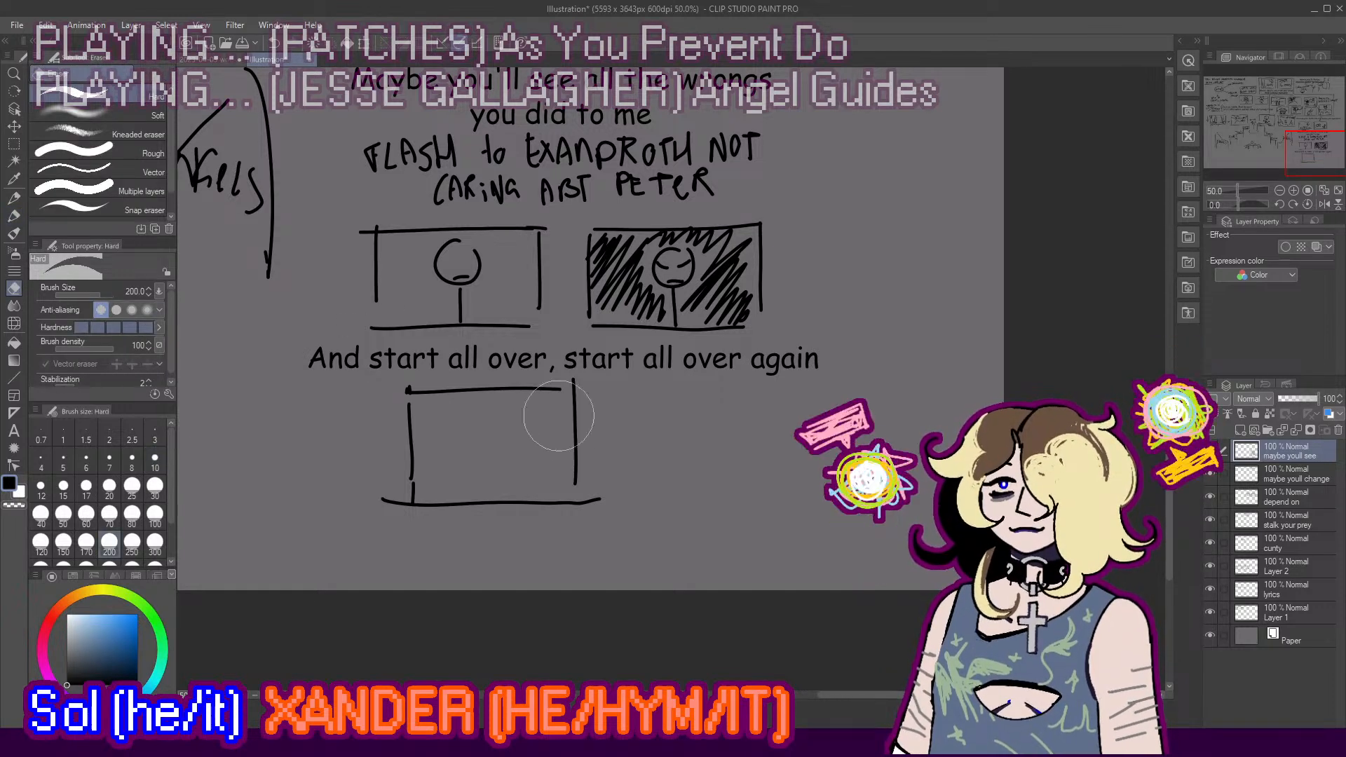
{"action": "left_click_drag", "start_coordinate": [572, 396], "coordinate": [571, 471]}
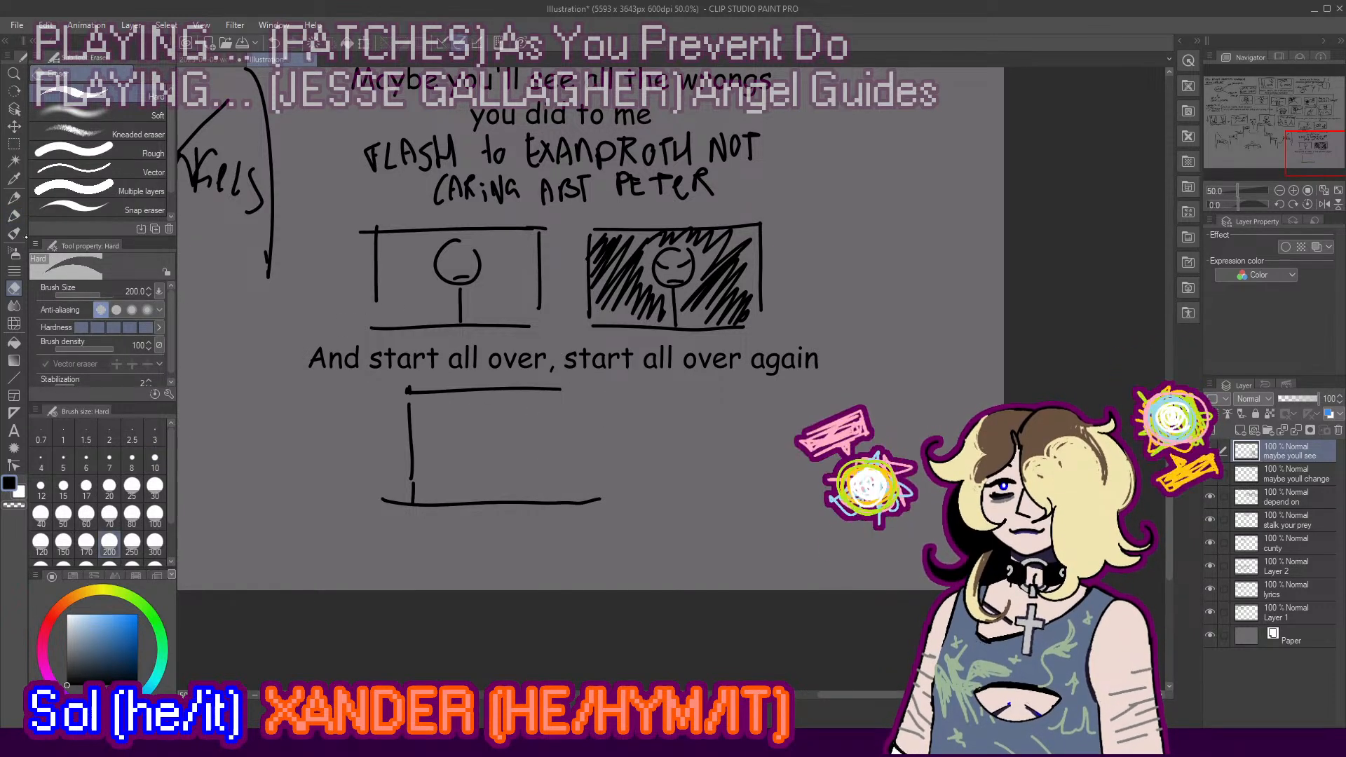
{"action": "left_click", "coordinate": [14, 215]}
{"action": "left_click_drag", "start_coordinate": [554, 390], "coordinate": [589, 389]}
{"action": "key", "text": "ctrl+z"}
{"action": "left_click_drag", "start_coordinate": [591, 398], "coordinate": [591, 492]}
{"action": "mouse_move", "coordinate": [518, 406]}
{"action": "left_mouse_down"}
{"action": "mouse_move", "coordinate": [502, 401]}
{"action": "mouse_move", "coordinate": [534, 420]}
{"action": "left_mouse_up"}
{"action": "key", "text": "ctrl+z"}
{"action": "key", "text": "ctrl+z"}
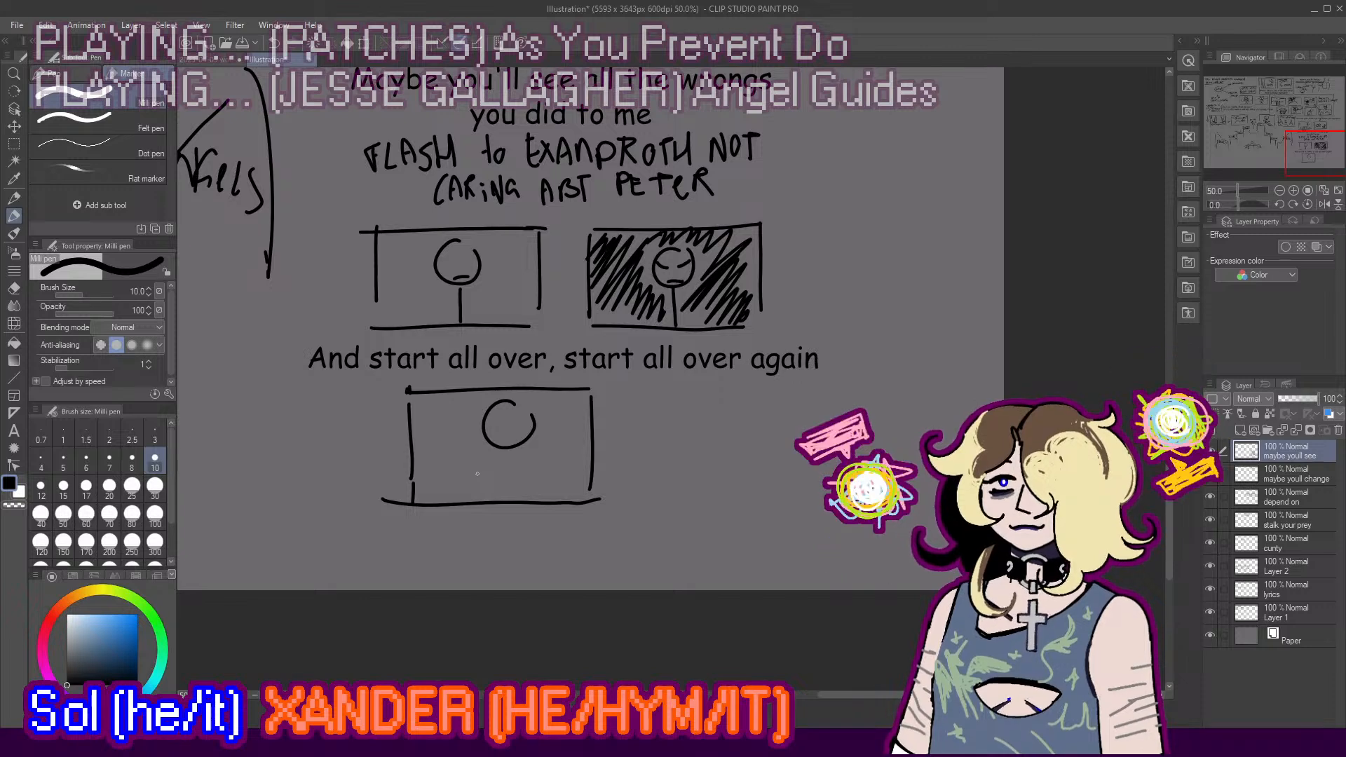
{"action": "key", "text": "ctrl+z"}
Step: Sketch a stick figure in the new panel with its arm and an arrow reaching toward a scribbled shape in the lower-left corner
{"action": "mouse_move", "coordinate": [533, 394]}
{"action": "left_mouse_down"}
{"action": "mouse_move", "coordinate": [525, 419]}
{"action": "mouse_move", "coordinate": [547, 415]}
{"action": "mouse_move", "coordinate": [443, 452]}
{"action": "mouse_move", "coordinate": [515, 461]}
{"action": "mouse_move", "coordinate": [495, 463]}
{"action": "left_mouse_up"}
{"action": "key", "text": "ctrl+z"}
{"action": "key", "text": "ctrl+z"}
{"action": "key", "text": "ctrl+z"}
{"action": "mouse_move", "coordinate": [460, 446]}
{"action": "left_mouse_down"}
{"action": "mouse_move", "coordinate": [478, 438]}
{"action": "mouse_move", "coordinate": [423, 496]}
{"action": "mouse_move", "coordinate": [435, 461]}
{"action": "mouse_move", "coordinate": [425, 475]}
{"action": "mouse_move", "coordinate": [440, 481]}
{"action": "mouse_move", "coordinate": [419, 460]}
{"action": "left_mouse_up"}
{"action": "key", "text": "ctrl+z"}
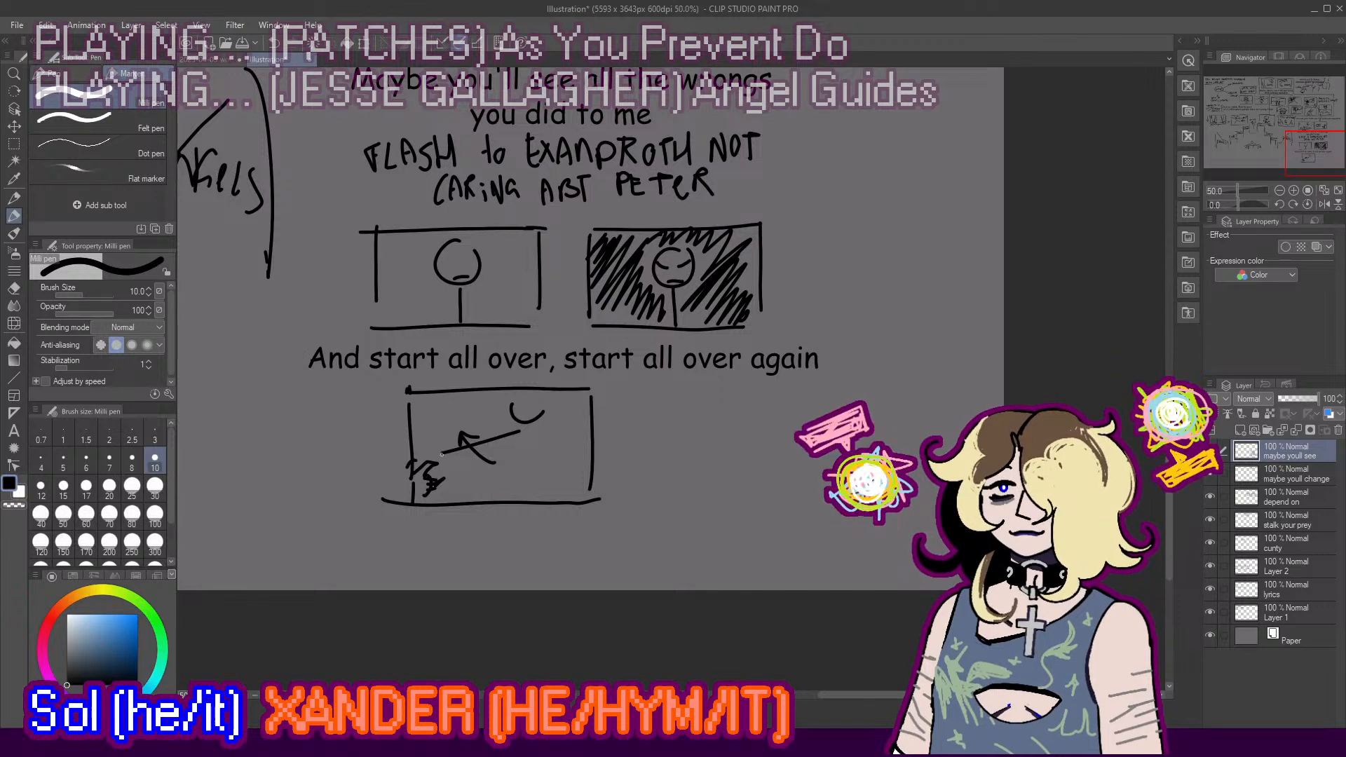
{"action": "left_click_drag", "start_coordinate": [530, 435], "coordinate": [513, 484]}
{"action": "key", "text": "ctrl+z"}
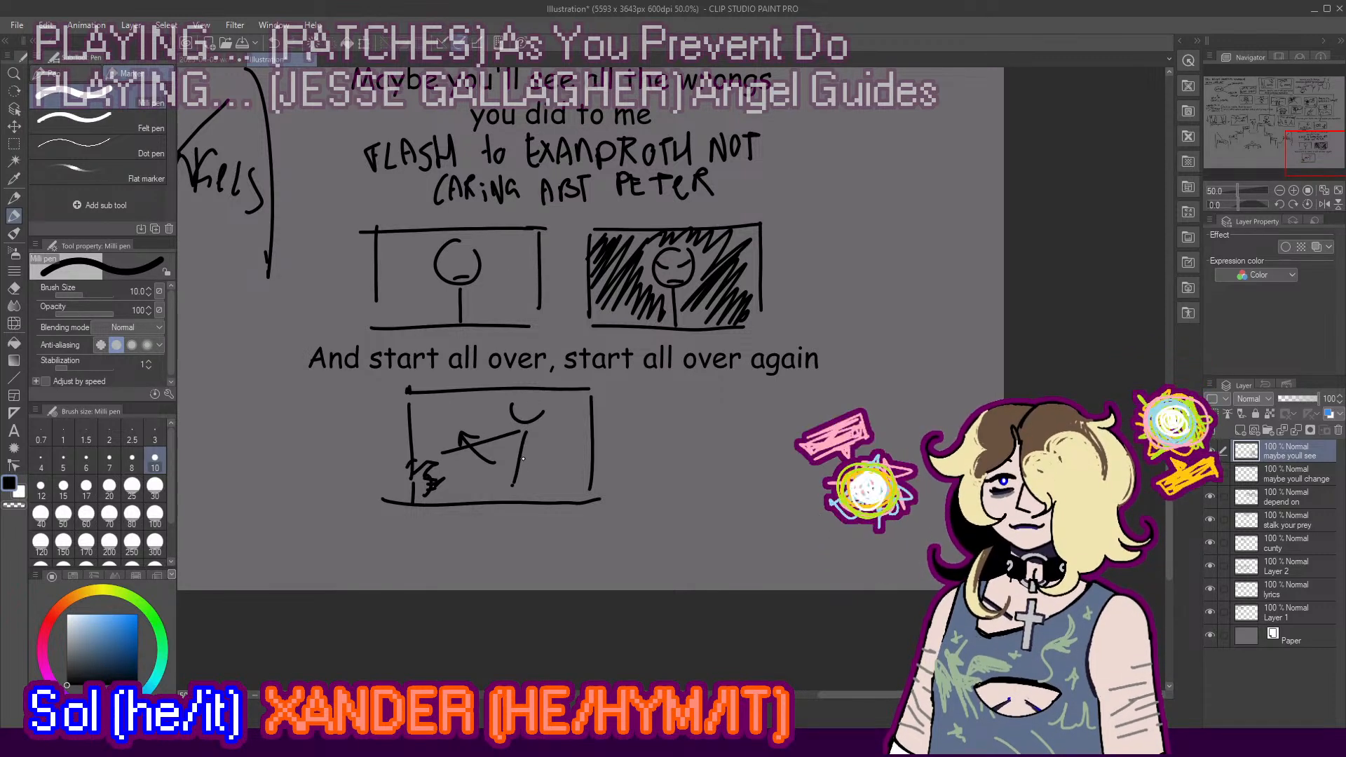
{"action": "key", "text": "ctrl+z"}
{"action": "left_click_drag", "start_coordinate": [525, 431], "coordinate": [489, 479]}
{"action": "key", "text": "ctrl+z"}
{"action": "mouse_move", "coordinate": [520, 433]}
{"action": "left_mouse_down"}
{"action": "mouse_move", "coordinate": [500, 486]}
{"action": "mouse_move", "coordinate": [537, 481]}
{"action": "left_mouse_up"}
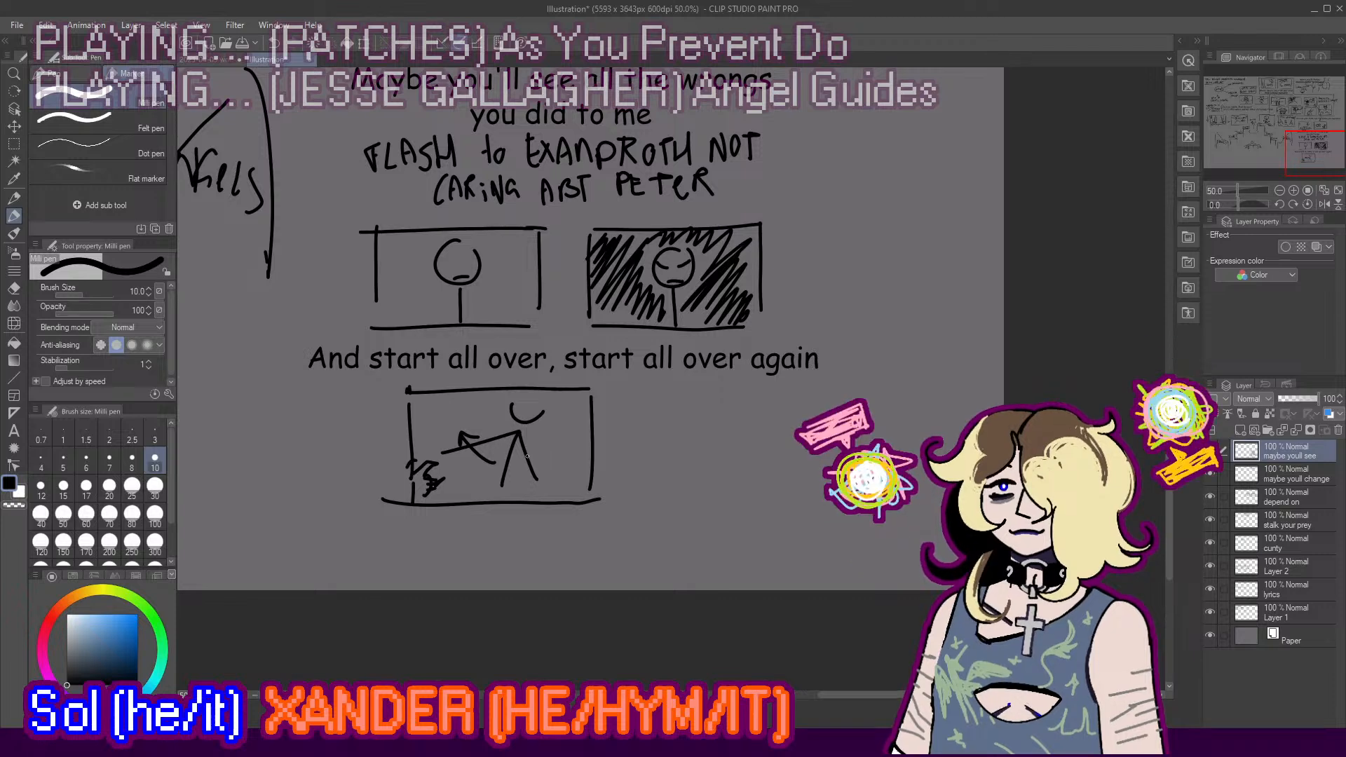
Step: Move the whole reaching-figure panel left so it sits beneath the first stick-figure panel, and clear the selection
{"action": "left_click", "coordinate": [14, 144]}
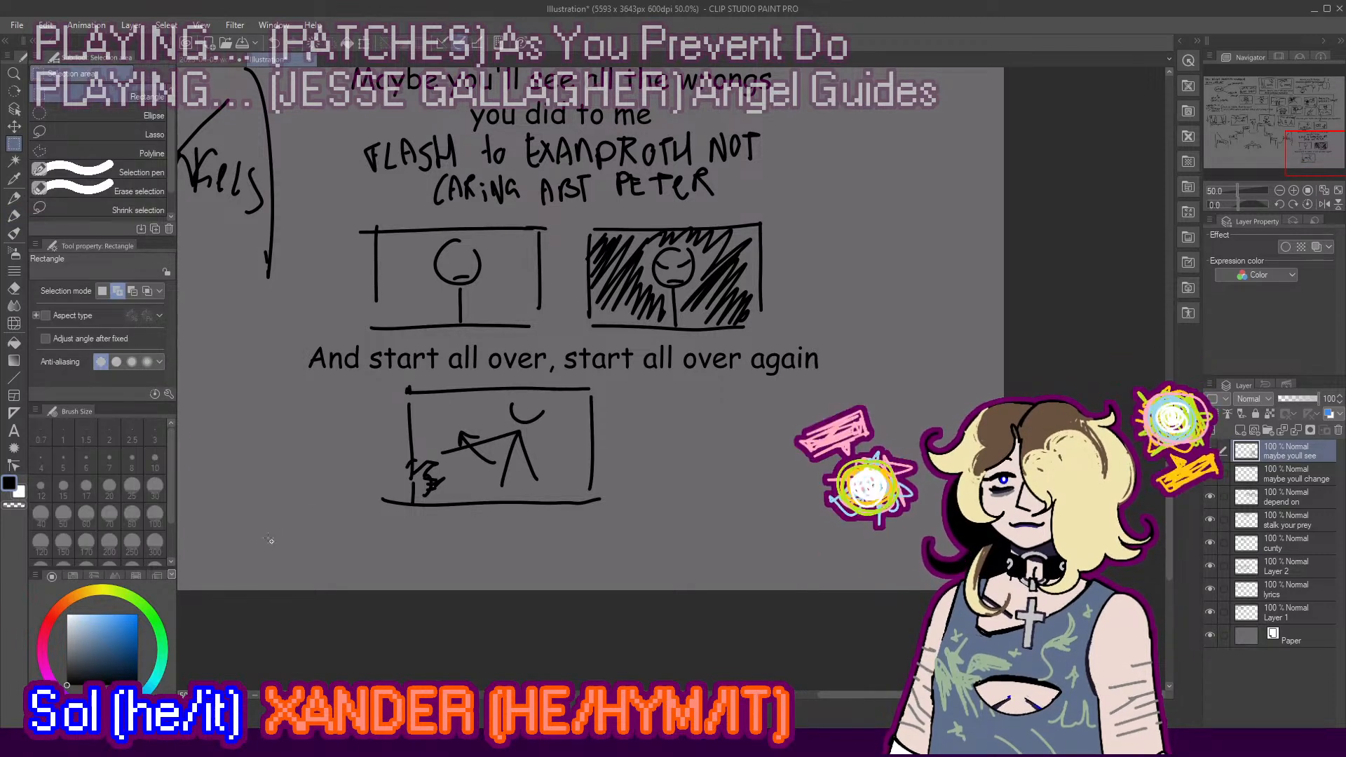
{"action": "left_click_drag", "start_coordinate": [282, 539], "coordinate": [637, 378]}
{"action": "left_click", "coordinate": [13, 127]}
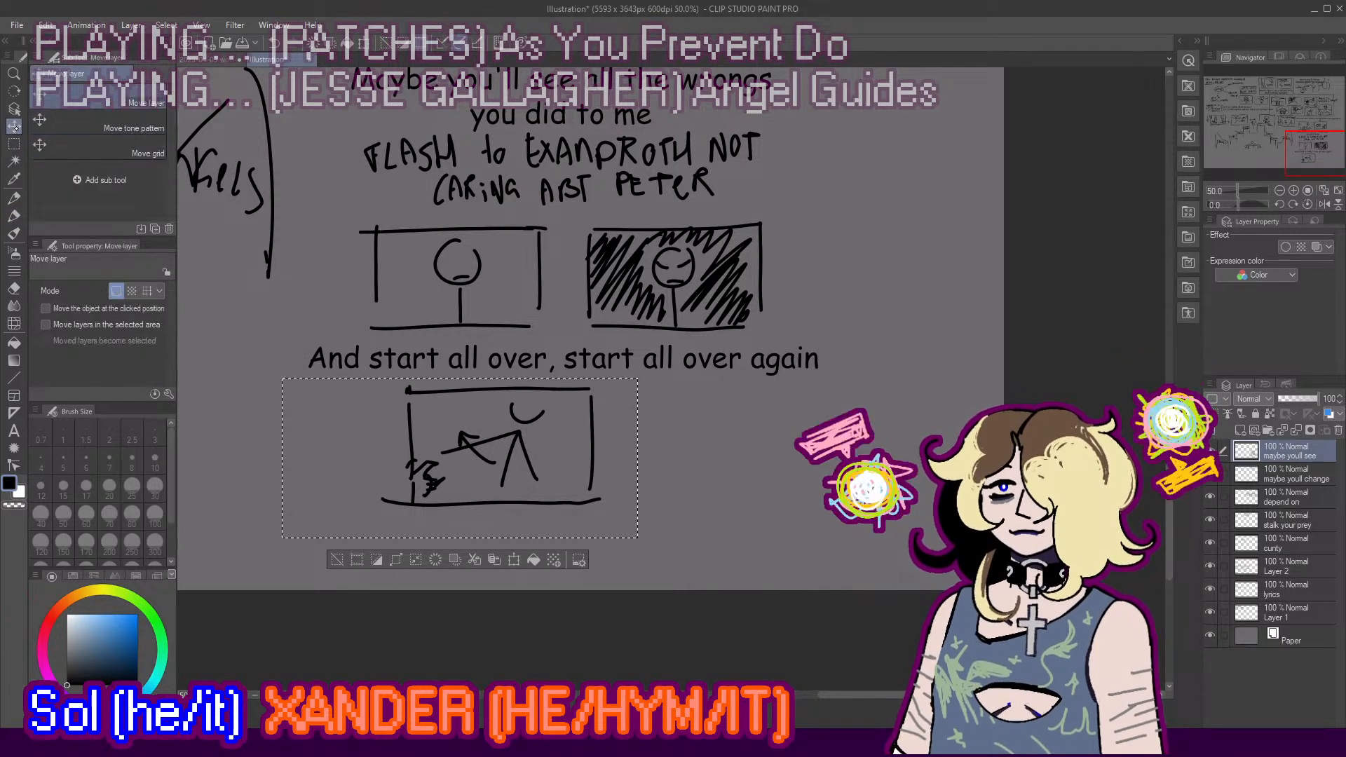
{"action": "left_click_drag", "start_coordinate": [525, 489], "coordinate": [480, 491]}
{"action": "key", "text": "ctrl+d"}
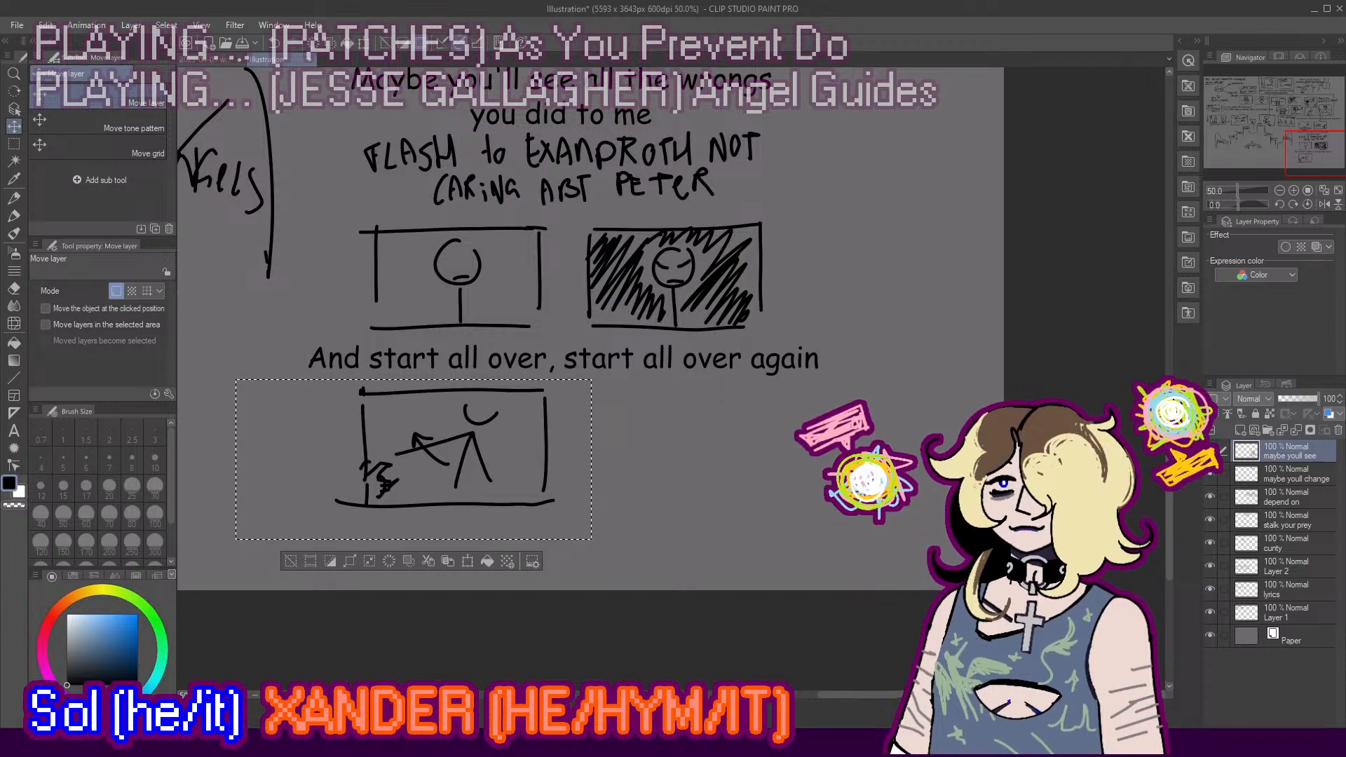
Step: Sketch a second panel frame to the right of the reaching-figure panel
{"action": "key", "text": "p"}
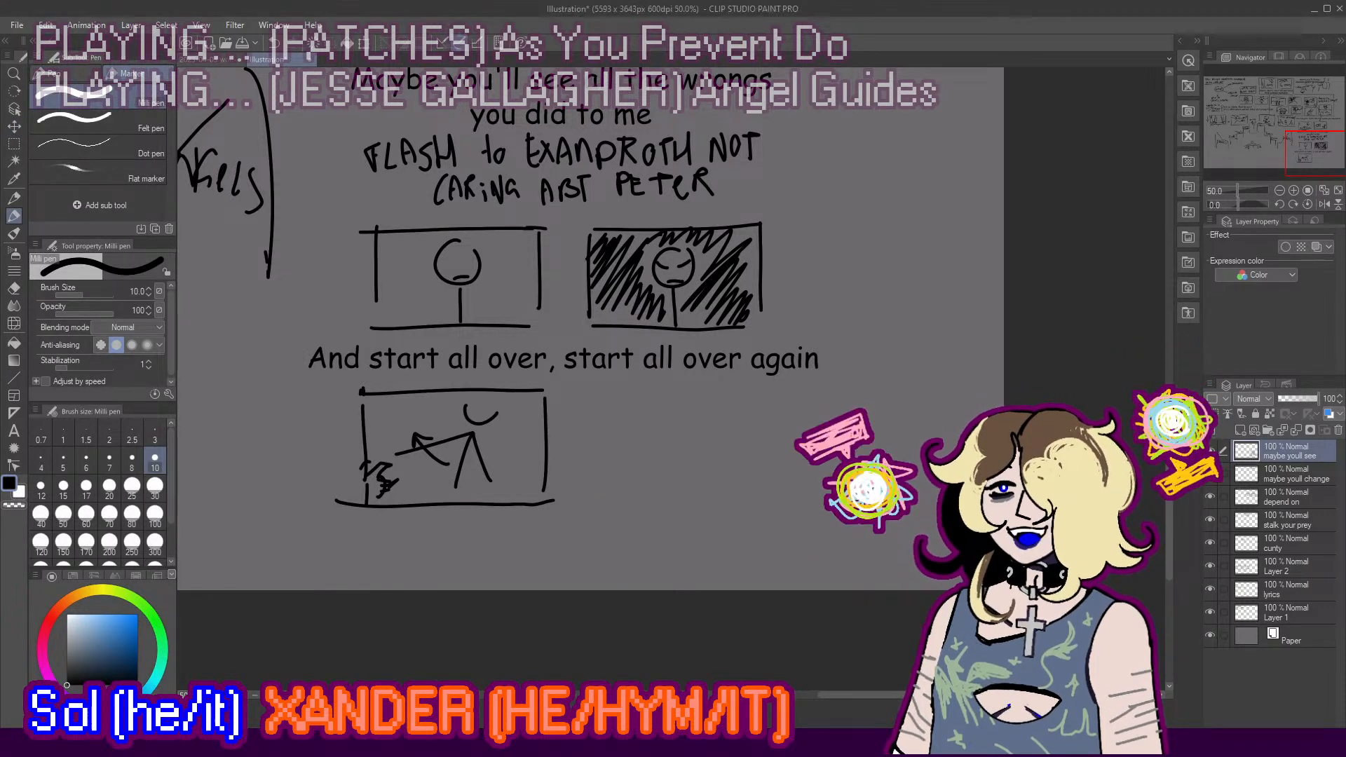
{"action": "mouse_move", "coordinate": [596, 396]}
{"action": "left_mouse_down"}
{"action": "mouse_move", "coordinate": [591, 502]}
{"action": "mouse_move", "coordinate": [747, 382]}
{"action": "left_mouse_up"}
{"action": "key", "text": "ctrl+z"}
{"action": "key", "text": "ctrl+z"}
{"action": "mouse_move", "coordinate": [571, 502]}
{"action": "left_mouse_down"}
{"action": "mouse_move", "coordinate": [746, 513]}
{"action": "mouse_move", "coordinate": [764, 495]}
{"action": "mouse_move", "coordinate": [719, 502]}
{"action": "left_mouse_up"}
{"action": "key", "text": "ctrl+z"}
{"action": "key", "text": "ctrl+z"}
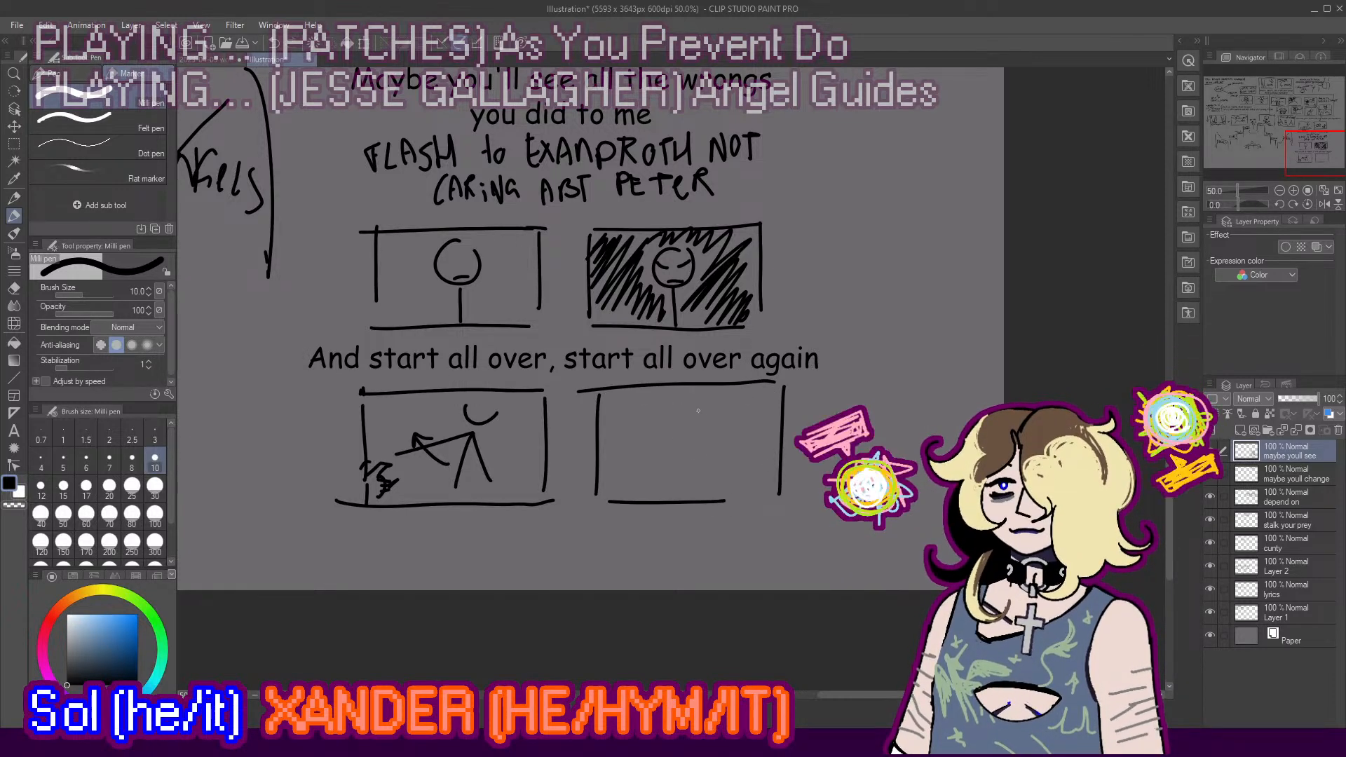
Step: Sketch an angry, frowning figure in the second panel and handwrite the notes "RUMI FORM" and "SCORN" beside it
{"action": "mouse_move", "coordinate": [657, 403]}
{"action": "left_mouse_down"}
{"action": "mouse_move", "coordinate": [701, 441]}
{"action": "mouse_move", "coordinate": [685, 435]}
{"action": "mouse_move", "coordinate": [711, 420]}
{"action": "mouse_move", "coordinate": [666, 425]}
{"action": "mouse_move", "coordinate": [673, 400]}
{"action": "mouse_move", "coordinate": [715, 397]}
{"action": "left_mouse_up"}
{"action": "key", "text": "ctrl+z"}
{"action": "key", "text": "ctrl+z"}
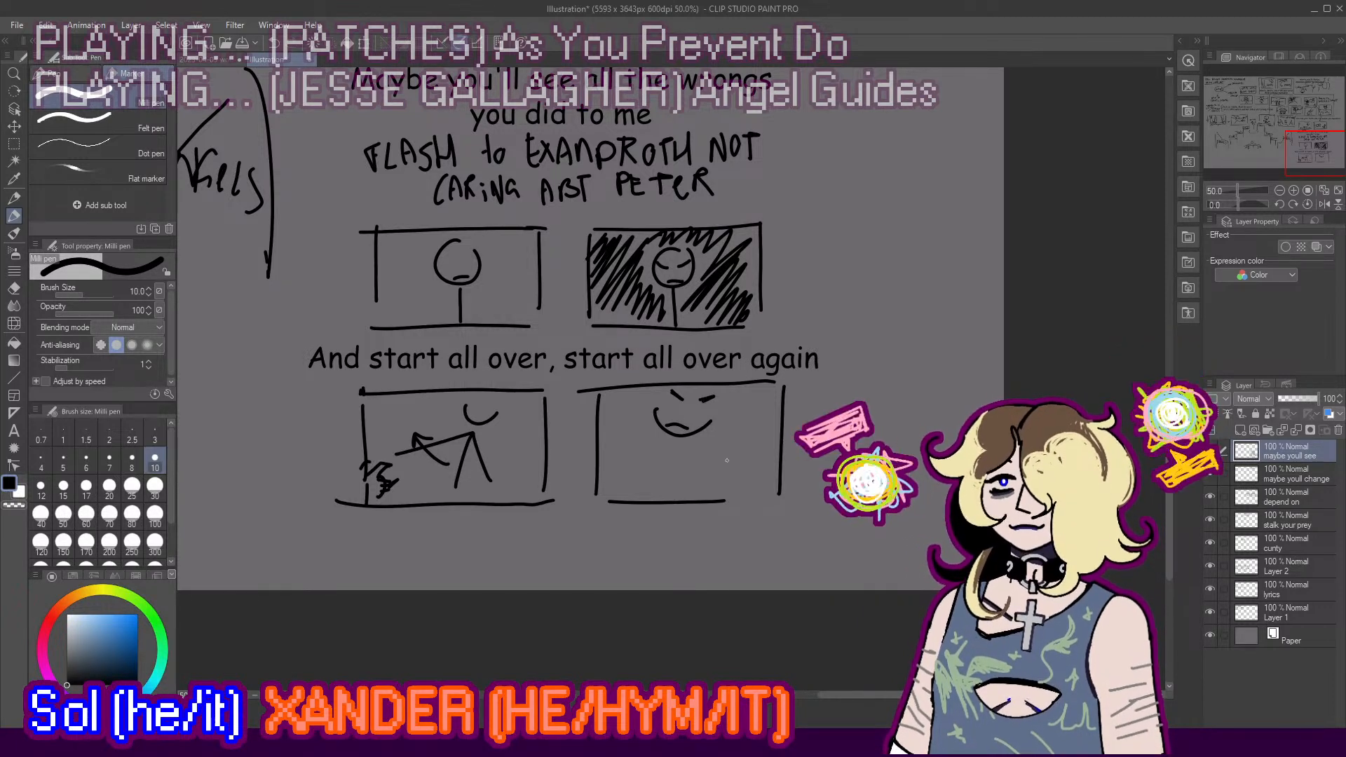
{"action": "mouse_move", "coordinate": [721, 442]}
{"action": "left_mouse_down"}
{"action": "mouse_move", "coordinate": [740, 446]}
{"action": "mouse_move", "coordinate": [718, 472]}
{"action": "mouse_move", "coordinate": [742, 480]}
{"action": "left_mouse_up"}
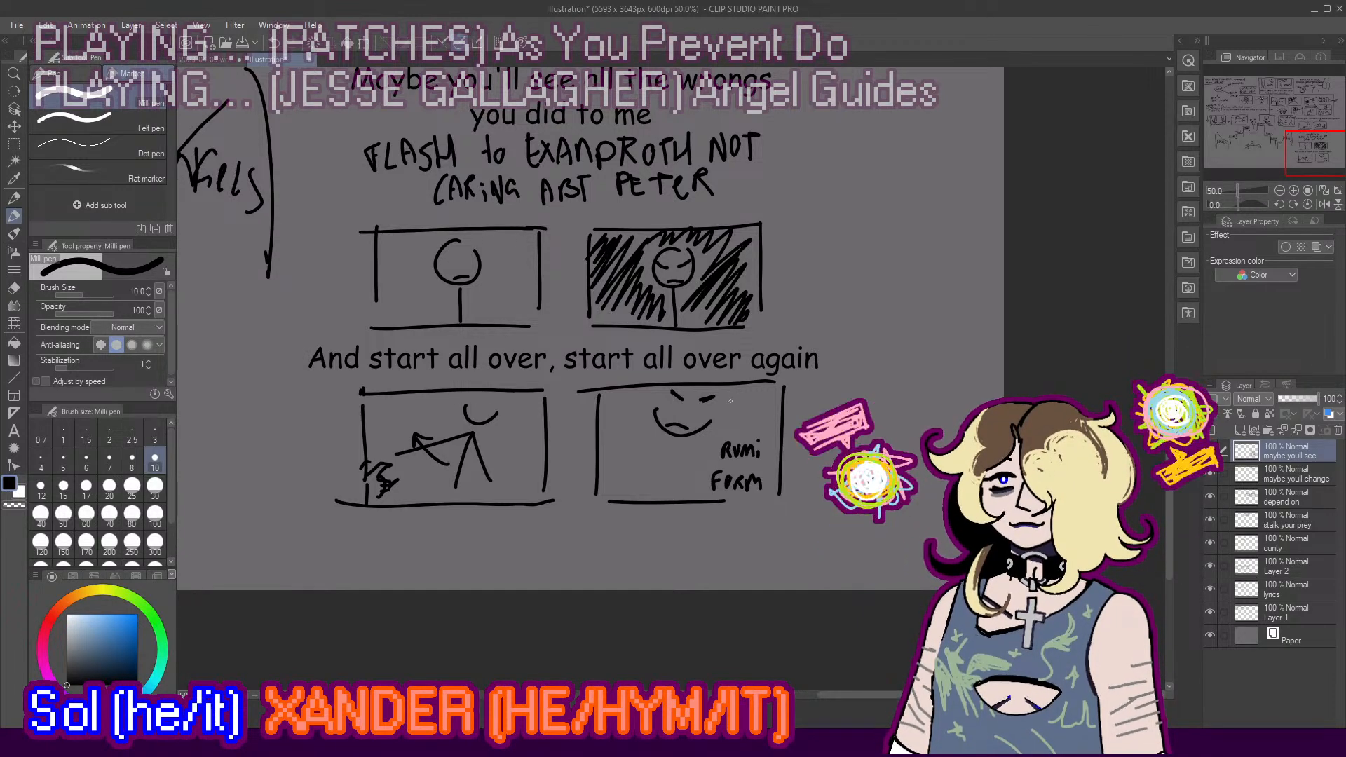
{"action": "left_click_drag", "start_coordinate": [733, 393], "coordinate": [737, 409]}
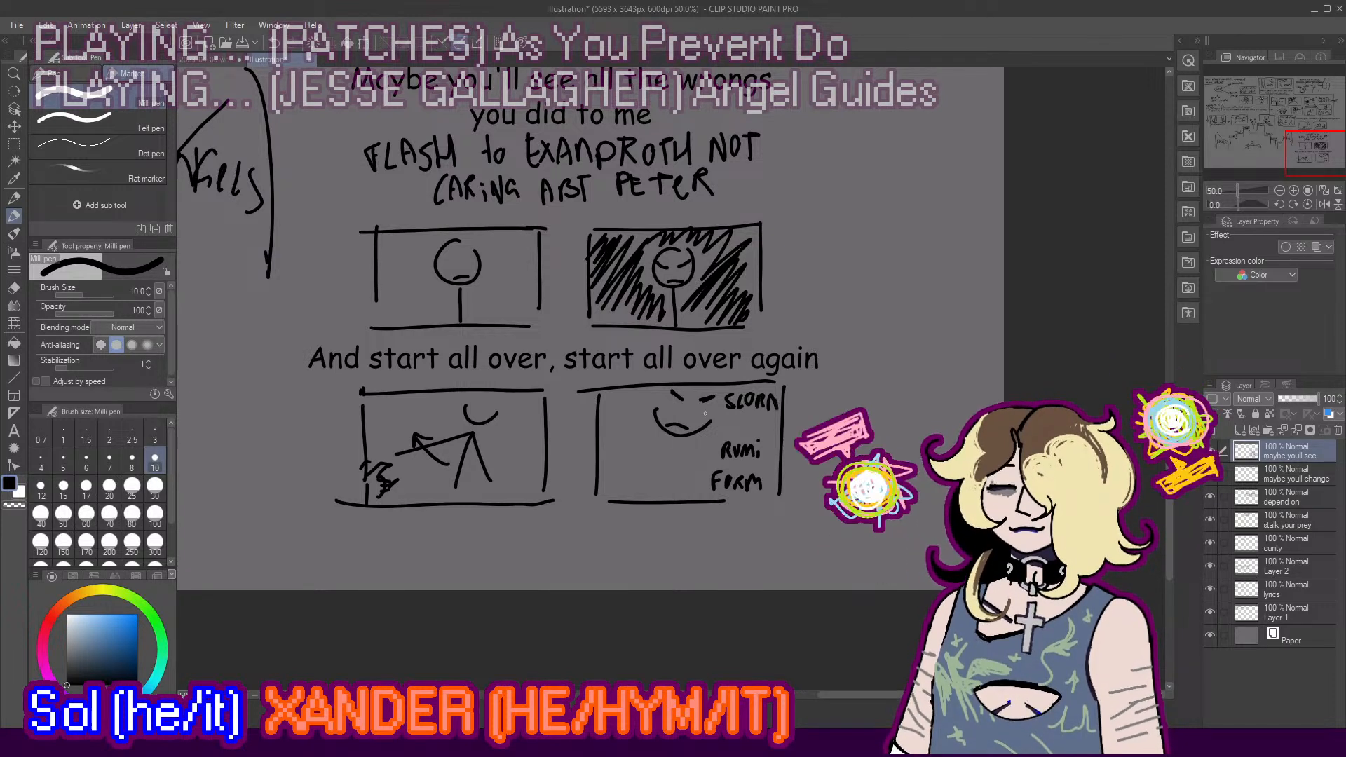
{"action": "mouse_move", "coordinate": [663, 426]}
{"action": "left_mouse_down"}
{"action": "mouse_move", "coordinate": [615, 471]}
{"action": "mouse_move", "coordinate": [620, 494]}
{"action": "left_mouse_up"}
{"action": "key", "text": "ctrl+z"}
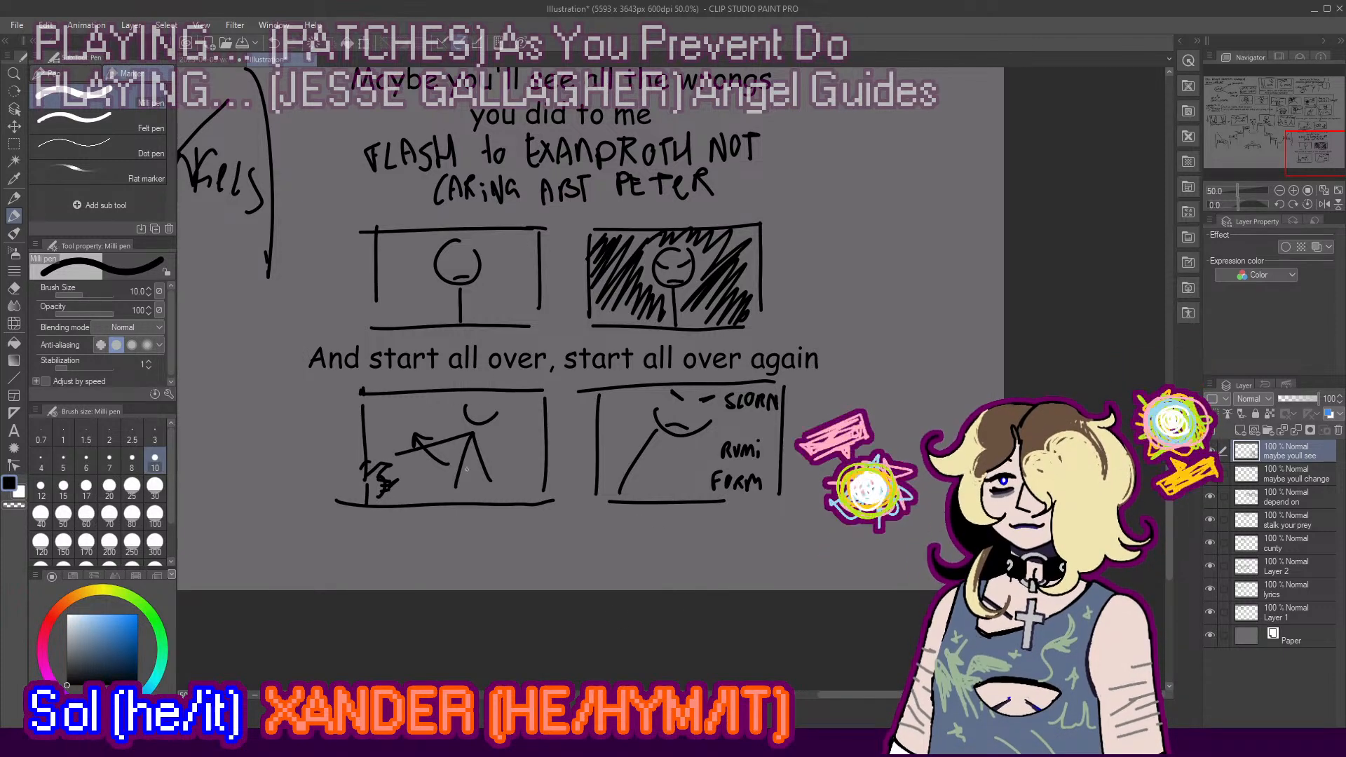
Step: Try to move the two newest panels together further left
{"action": "scroll", "coordinate": [450, 325], "scroll_direction": "down", "scroll_amount": 8}
{"action": "middle_click_drag", "start_coordinate": [434, 266], "coordinate": [490, 289]}
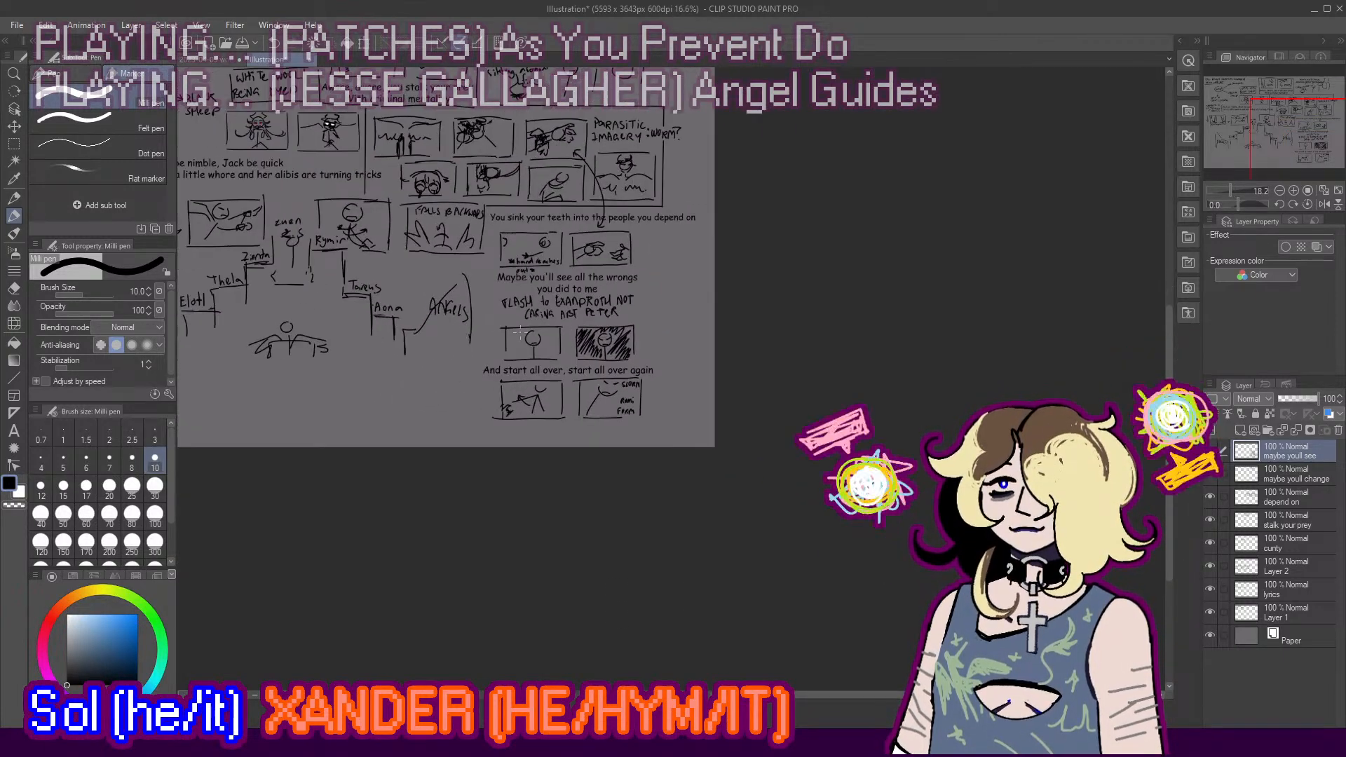
{"action": "scroll", "coordinate": [489, 288], "scroll_direction": "up", "scroll_amount": 3}
{"action": "scroll", "coordinate": [491, 291], "scroll_direction": "up", "scroll_amount": 1}
{"action": "key", "text": "m"}
{"action": "scroll", "coordinate": [535, 443], "scroll_direction": "up", "scroll_amount": 1}
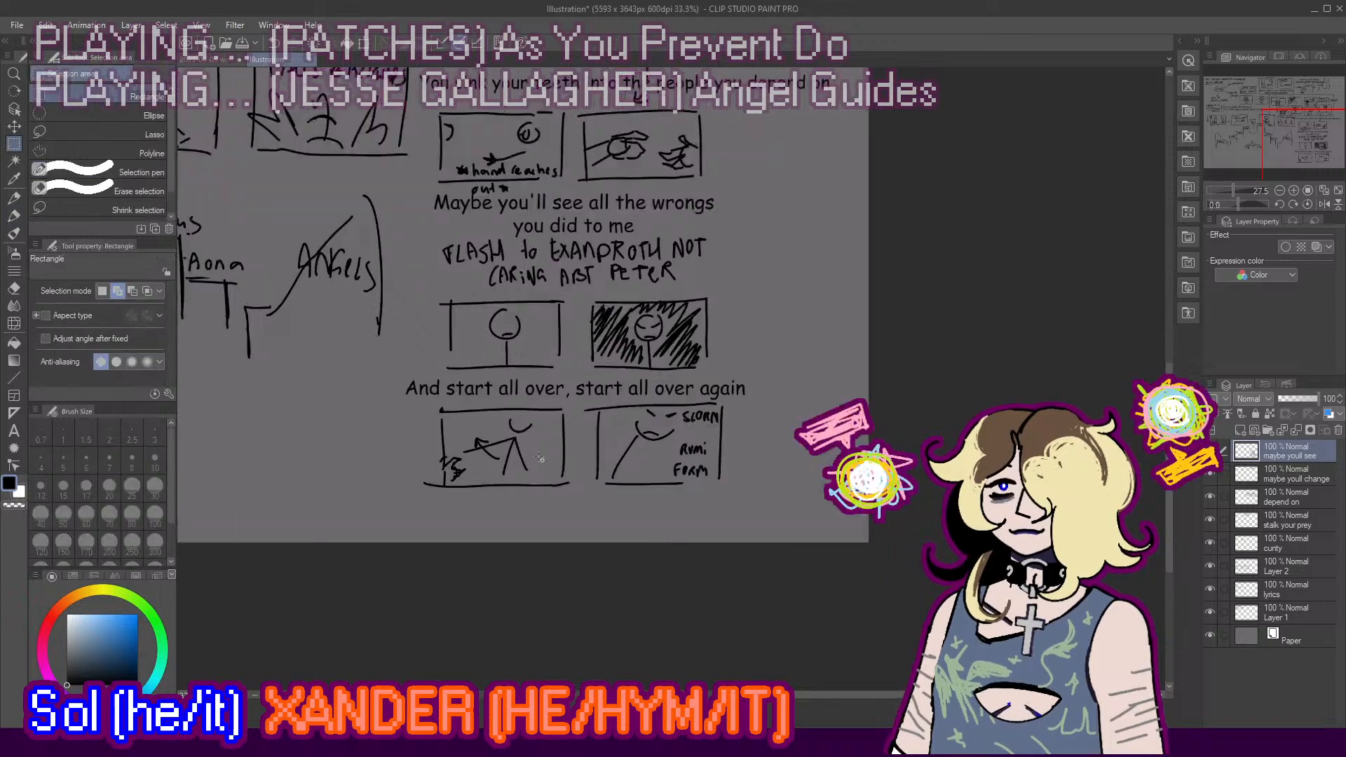
{"action": "left_click_drag", "start_coordinate": [359, 509], "coordinate": [788, 394]}
{"action": "key", "text": "k"}
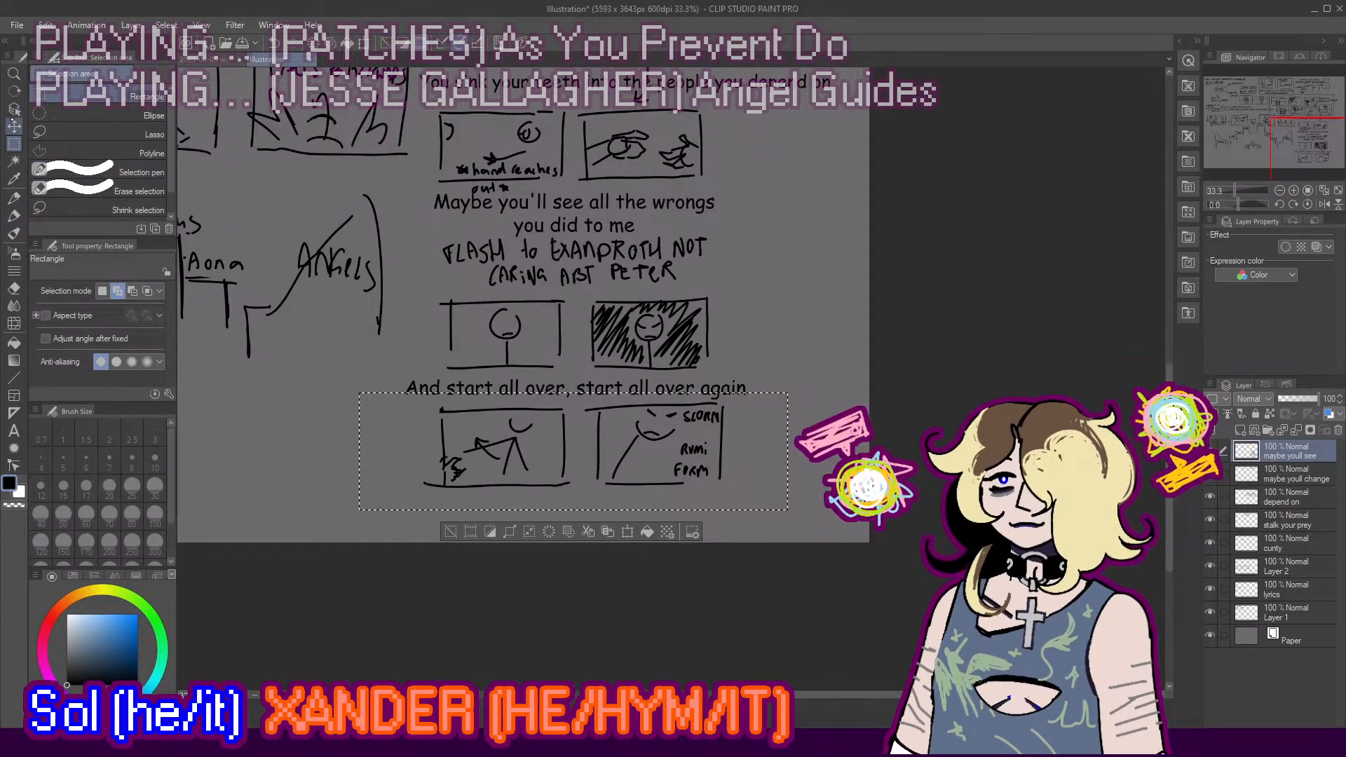
{"action": "left_click_drag", "start_coordinate": [585, 434], "coordinate": [419, 437]}
{"action": "key", "text": "ctrl+z"}
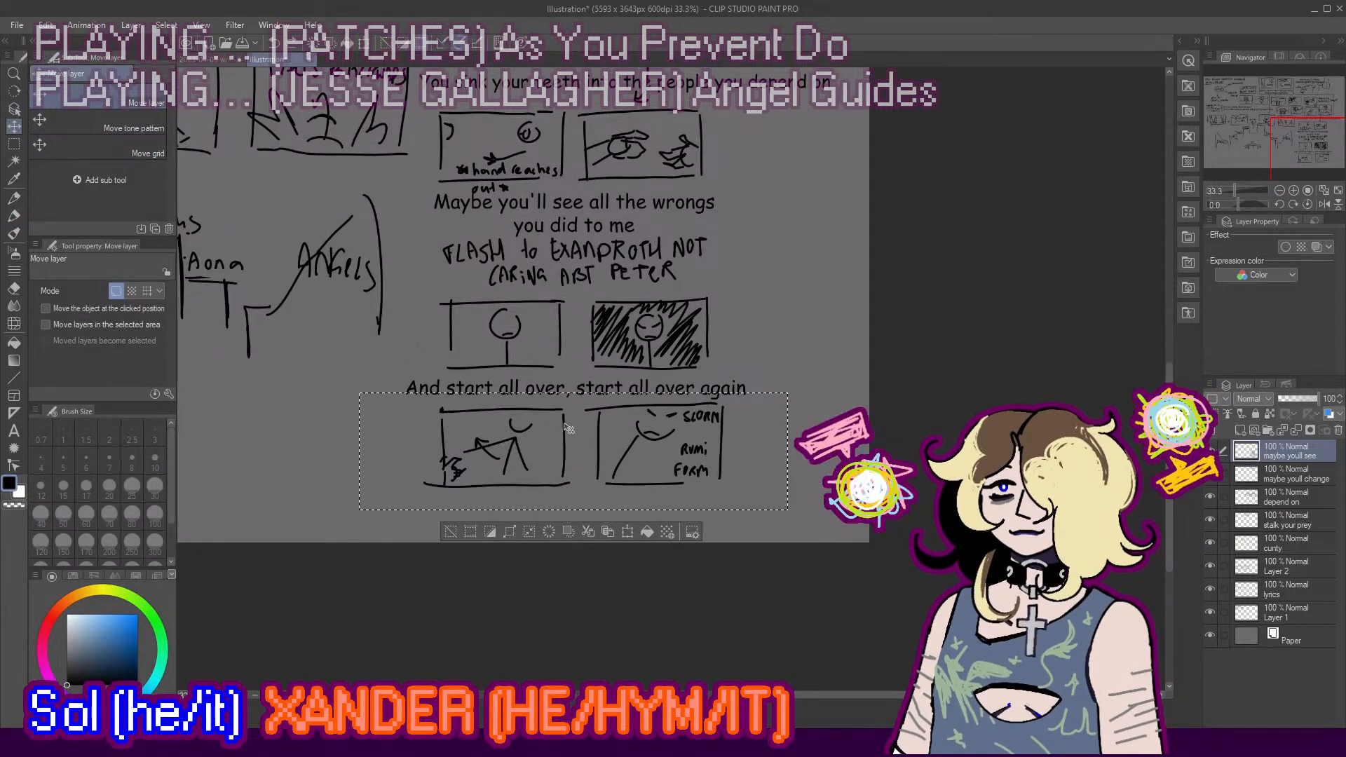
{"action": "key", "text": "ctrl+d"}
{"action": "scroll", "coordinate": [576, 424], "scroll_direction": "up", "scroll_amount": 1}
{"action": "key", "text": "m"}
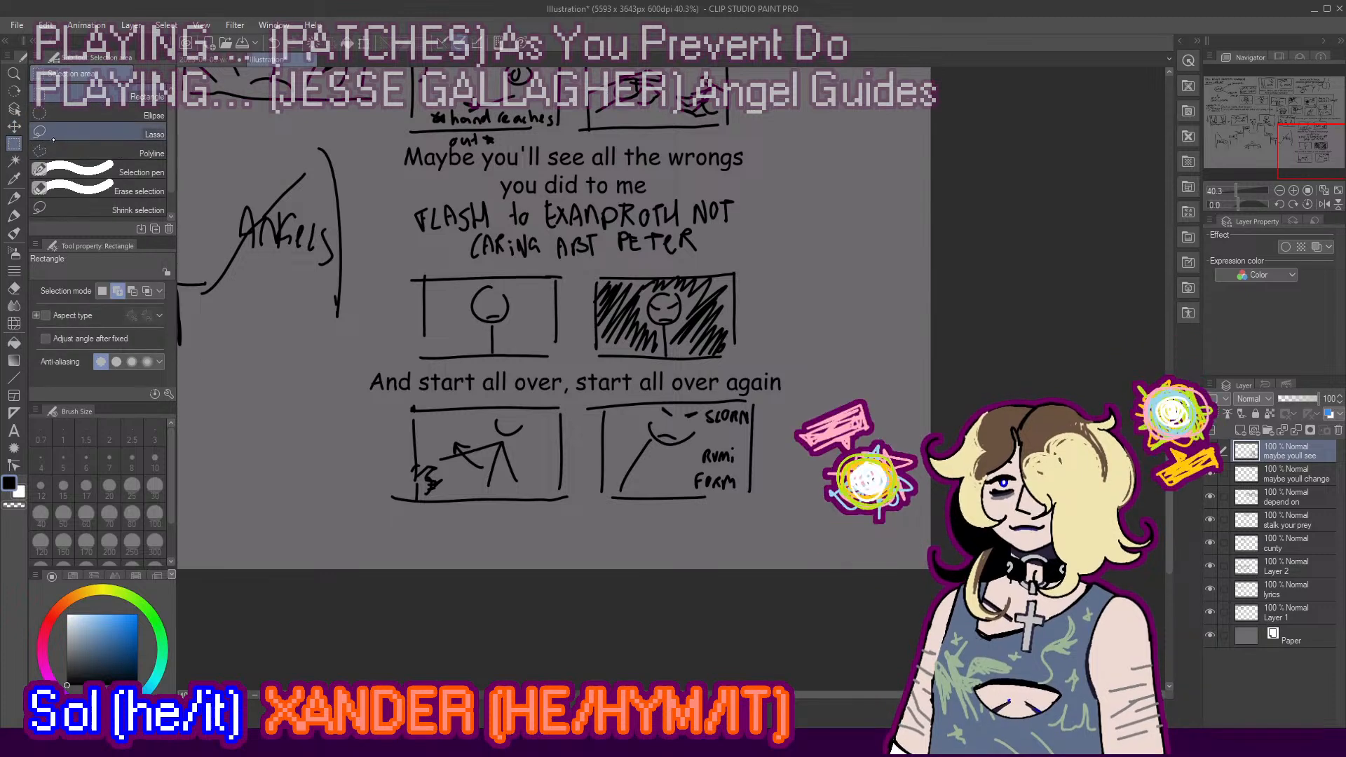
{"action": "mouse_move", "coordinate": [583, 402]}
{"action": "left_mouse_down"}
{"action": "mouse_move", "coordinate": [491, 398]}
{"action": "mouse_move", "coordinate": [378, 443]}
{"action": "mouse_move", "coordinate": [595, 561]}
{"action": "left_mouse_up"}
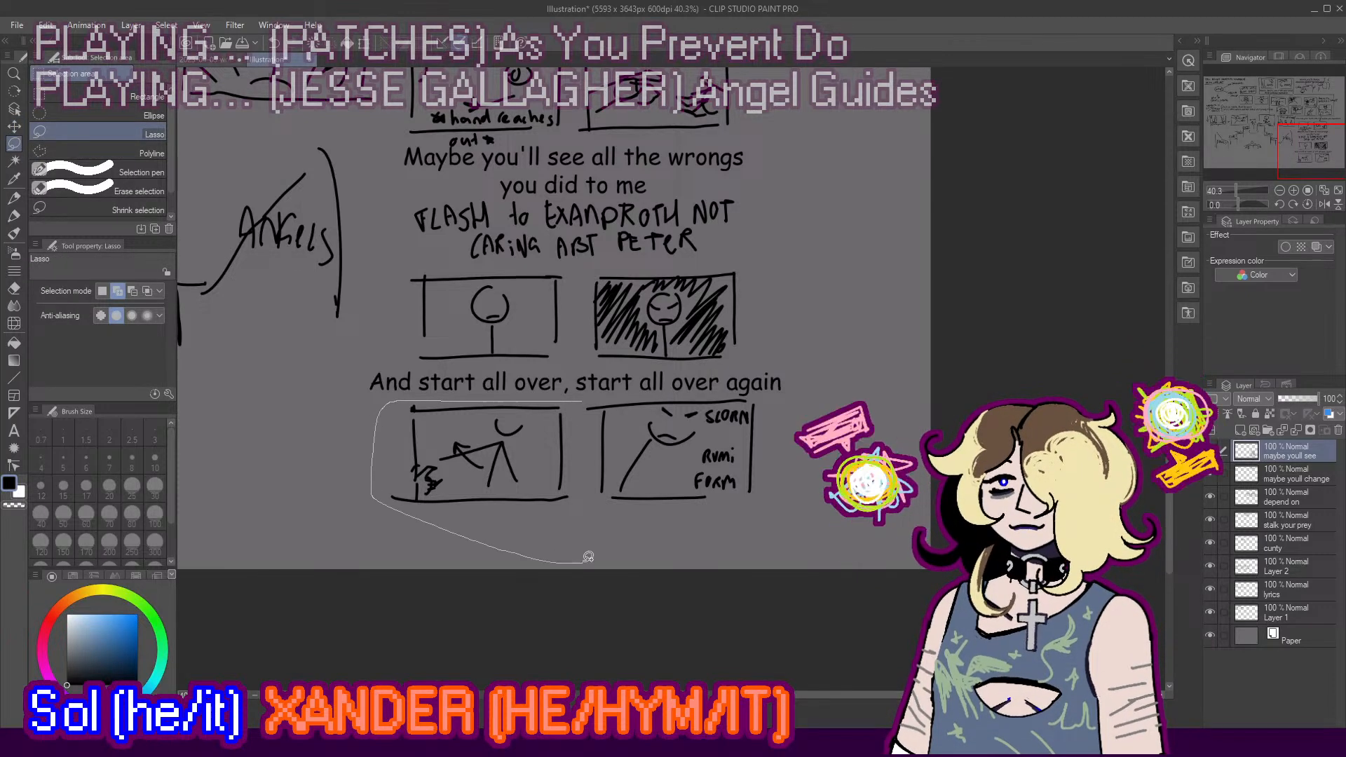
Step: Extend the canvas downward to a height of about 4342 px, keeping its width
{"action": "scroll", "coordinate": [712, 382], "scroll_direction": "down", "scroll_amount": 3}
{"action": "scroll", "coordinate": [740, 395], "scroll_direction": "up", "scroll_amount": 1}
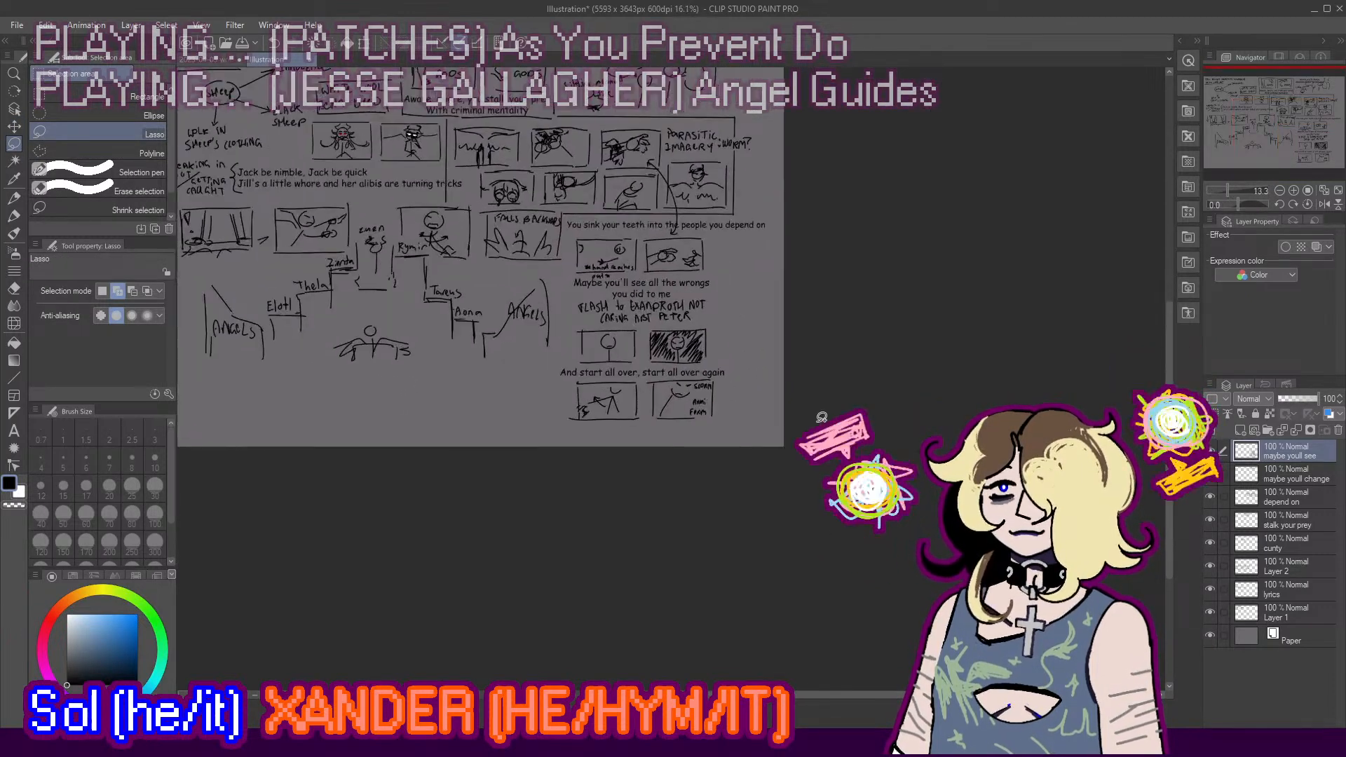
{"action": "left_click", "coordinate": [144, 399]}
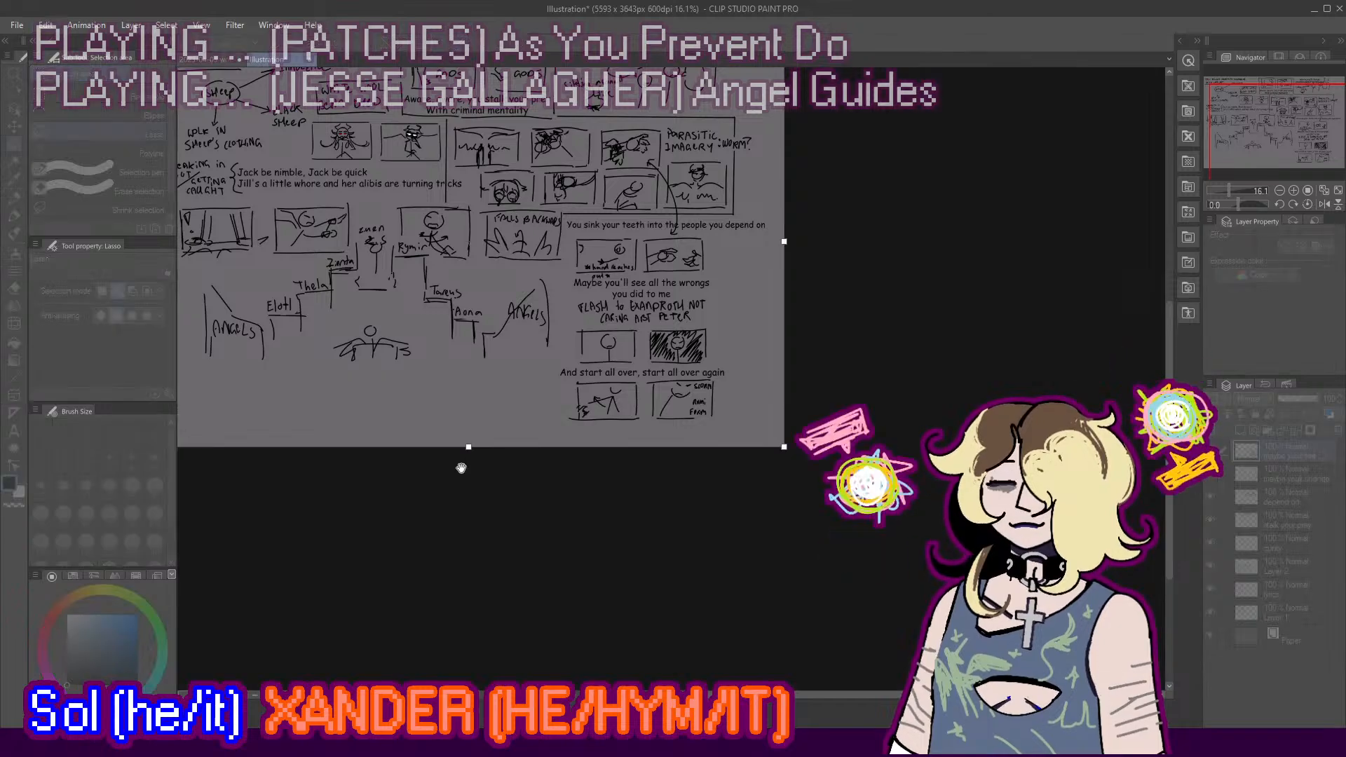
{"action": "left_click_drag", "start_coordinate": [468, 448], "coordinate": [490, 529]}
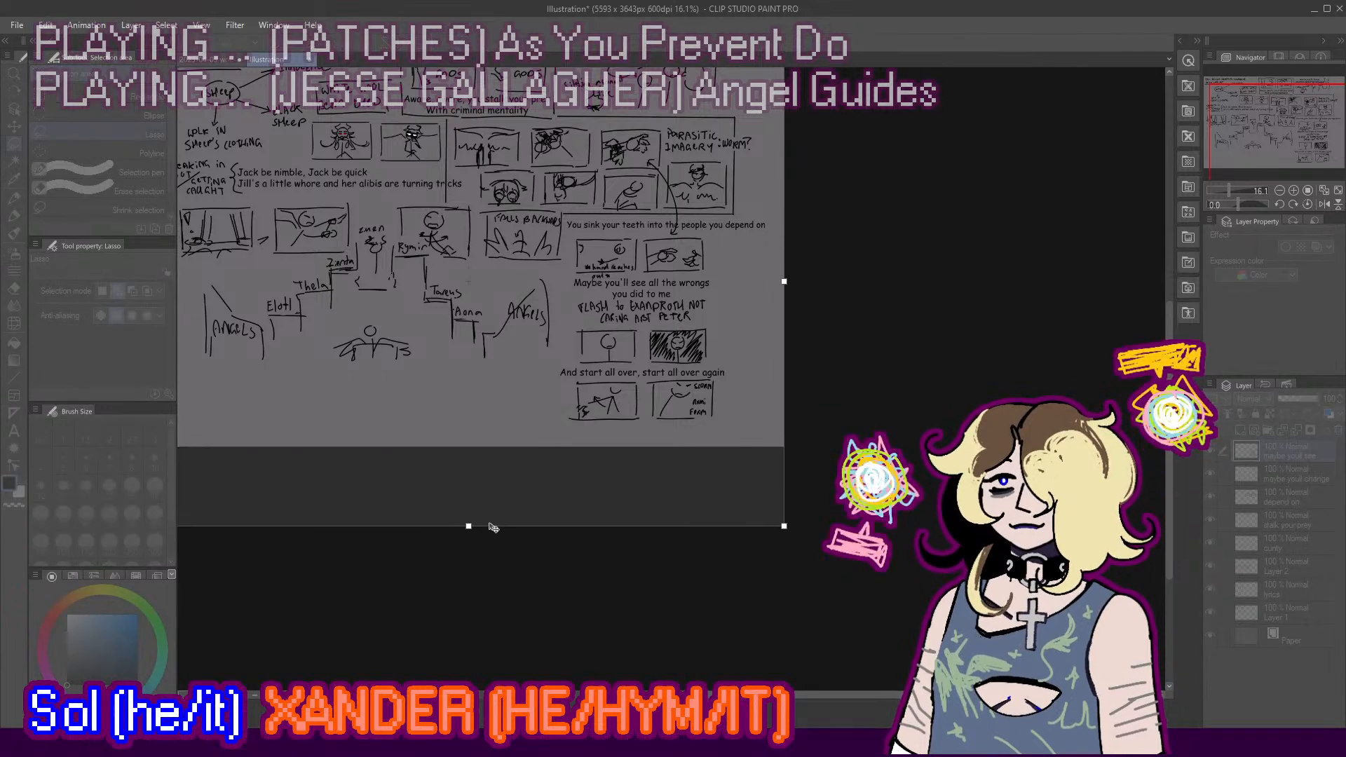
{"action": "left_click", "coordinate": [1319, 353]}
{"action": "middle_click_drag", "start_coordinate": [865, 293], "coordinate": [1066, 384]}
{"action": "scroll", "coordinate": [1002, 383], "scroll_direction": "up", "scroll_amount": 1}
{"action": "scroll", "coordinate": [685, 345], "scroll_direction": "down", "scroll_amount": 3}
{"action": "scroll", "coordinate": [919, 552], "scroll_direction": "up", "scroll_amount": 4}
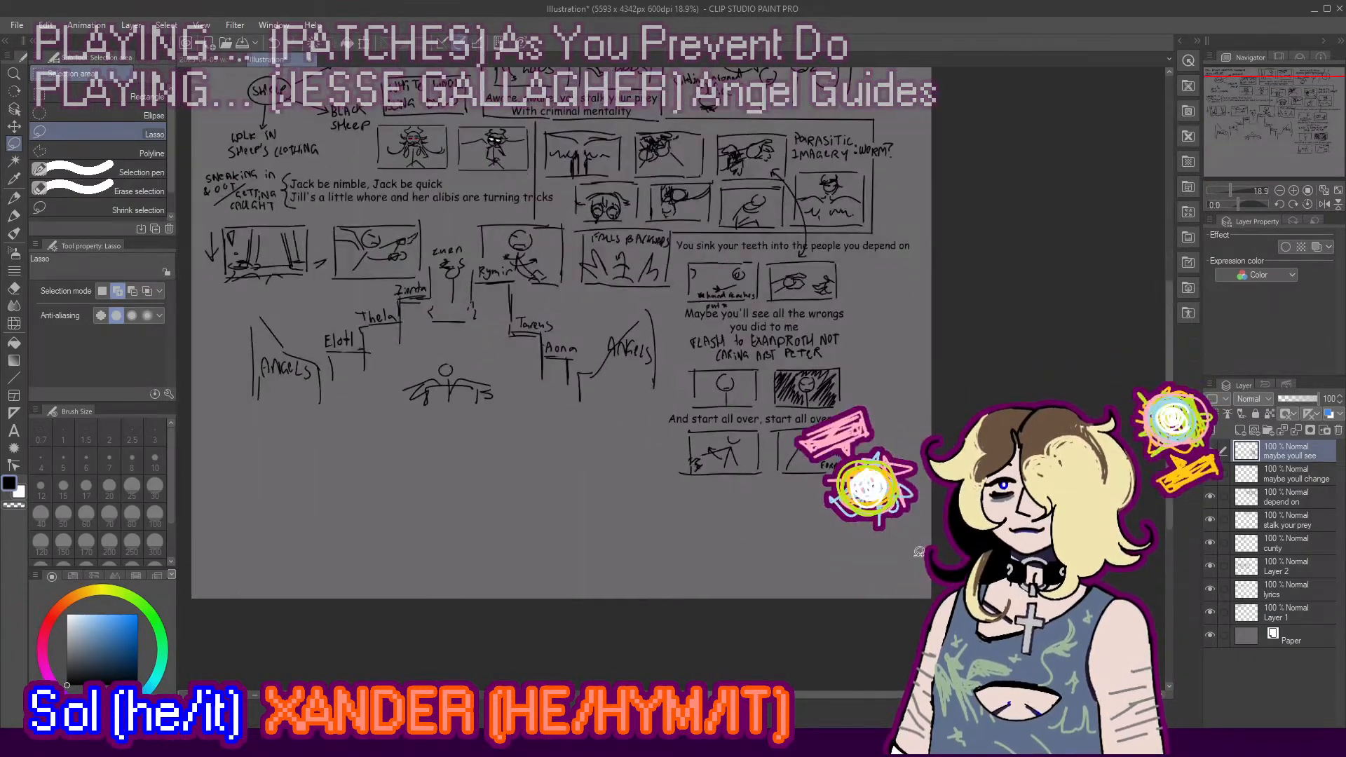
Step: Sketch another rectangular panel frame directly beneath the reaching-figure panel
{"action": "scroll", "coordinate": [889, 550], "scroll_direction": "up", "scroll_amount": 4}
{"action": "left_click", "coordinate": [15, 216]}
{"action": "scroll", "coordinate": [842, 503], "scroll_direction": "up", "scroll_amount": 2}
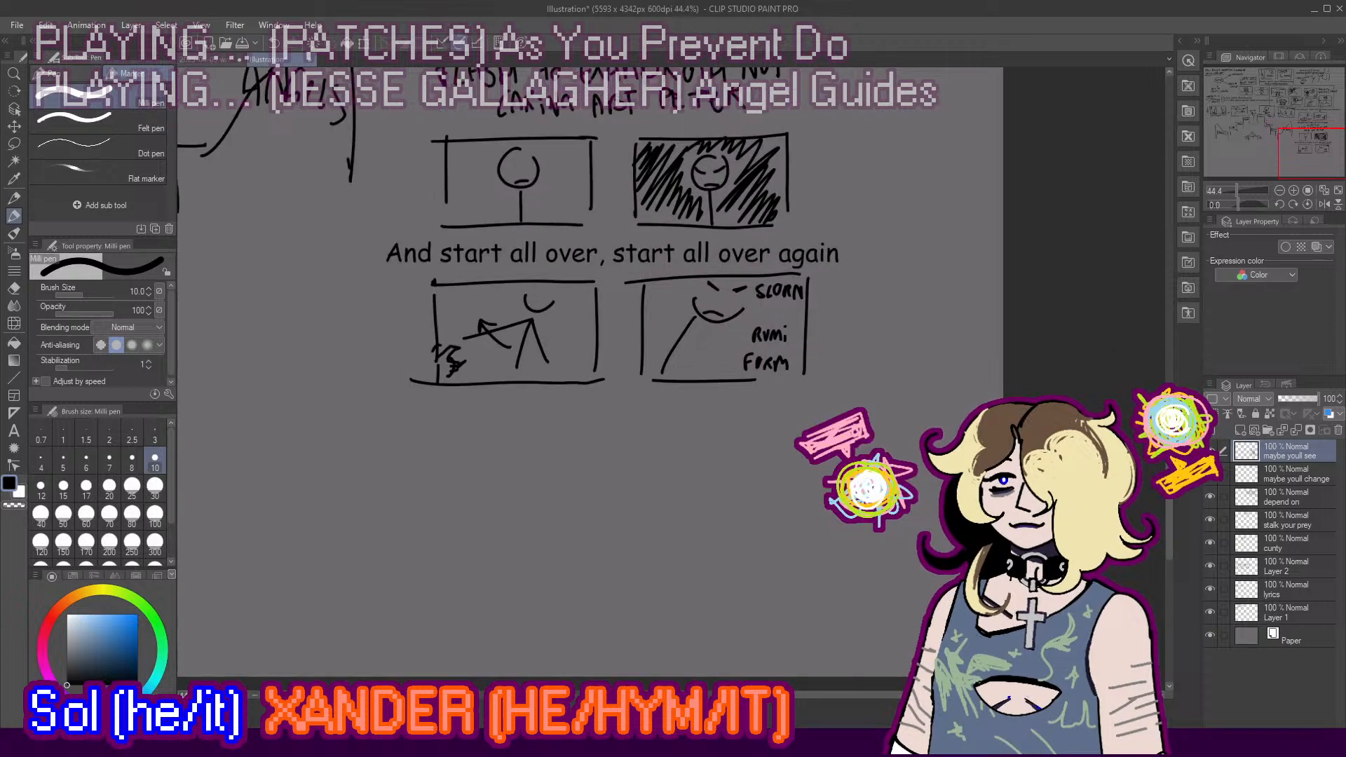
{"action": "mouse_move", "coordinate": [446, 404]}
{"action": "left_mouse_down"}
{"action": "mouse_move", "coordinate": [450, 505]}
{"action": "mouse_move", "coordinate": [441, 489]}
{"action": "mouse_move", "coordinate": [565, 409]}
{"action": "mouse_move", "coordinate": [593, 411]}
{"action": "mouse_move", "coordinate": [598, 486]}
{"action": "left_mouse_up"}
{"action": "key", "text": "ctrl+z"}
{"action": "key", "text": "ctrl+z"}
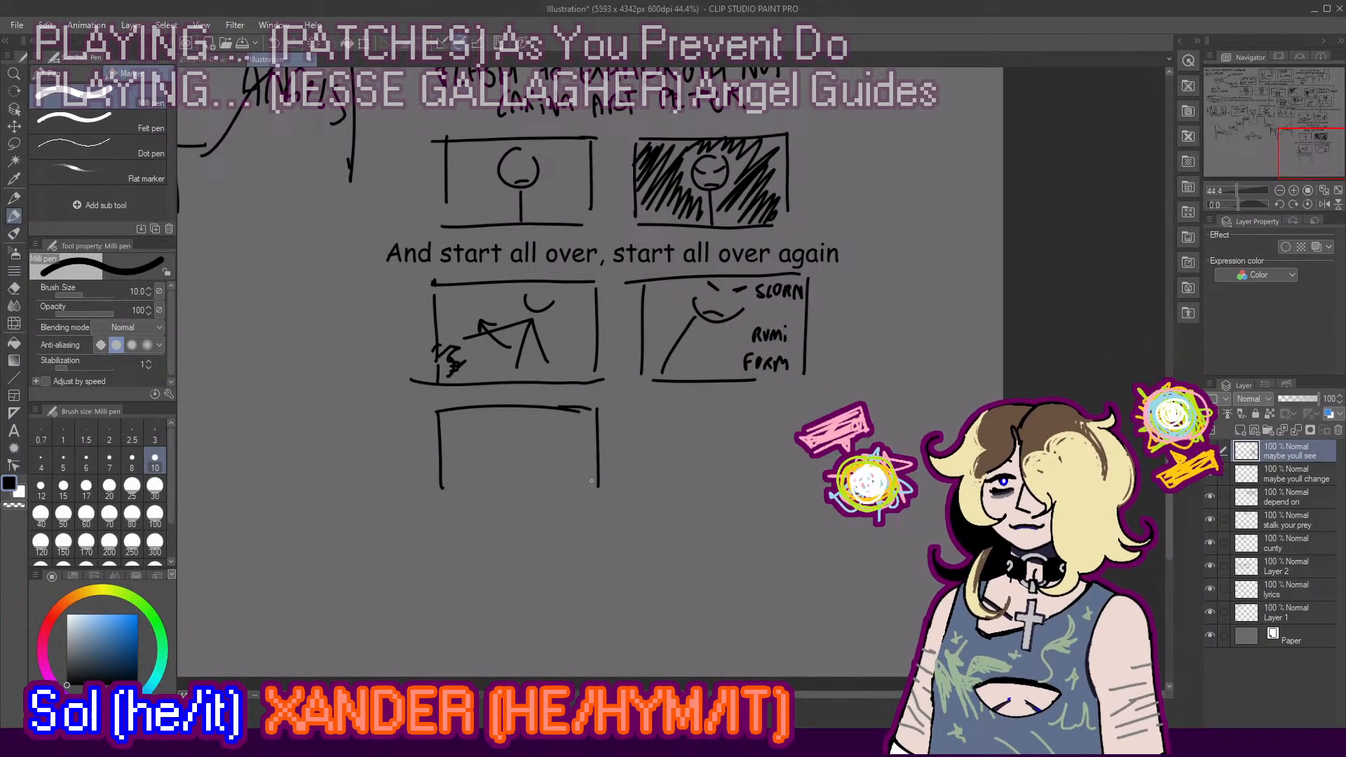
{"action": "mouse_move", "coordinate": [440, 492]}
{"action": "left_mouse_down"}
{"action": "mouse_move", "coordinate": [572, 499]}
{"action": "mouse_move", "coordinate": [588, 496]}
{"action": "mouse_move", "coordinate": [568, 477]}
{"action": "mouse_move", "coordinate": [586, 485]}
{"action": "left_mouse_up"}
{"action": "key", "text": "ctrl+z"}
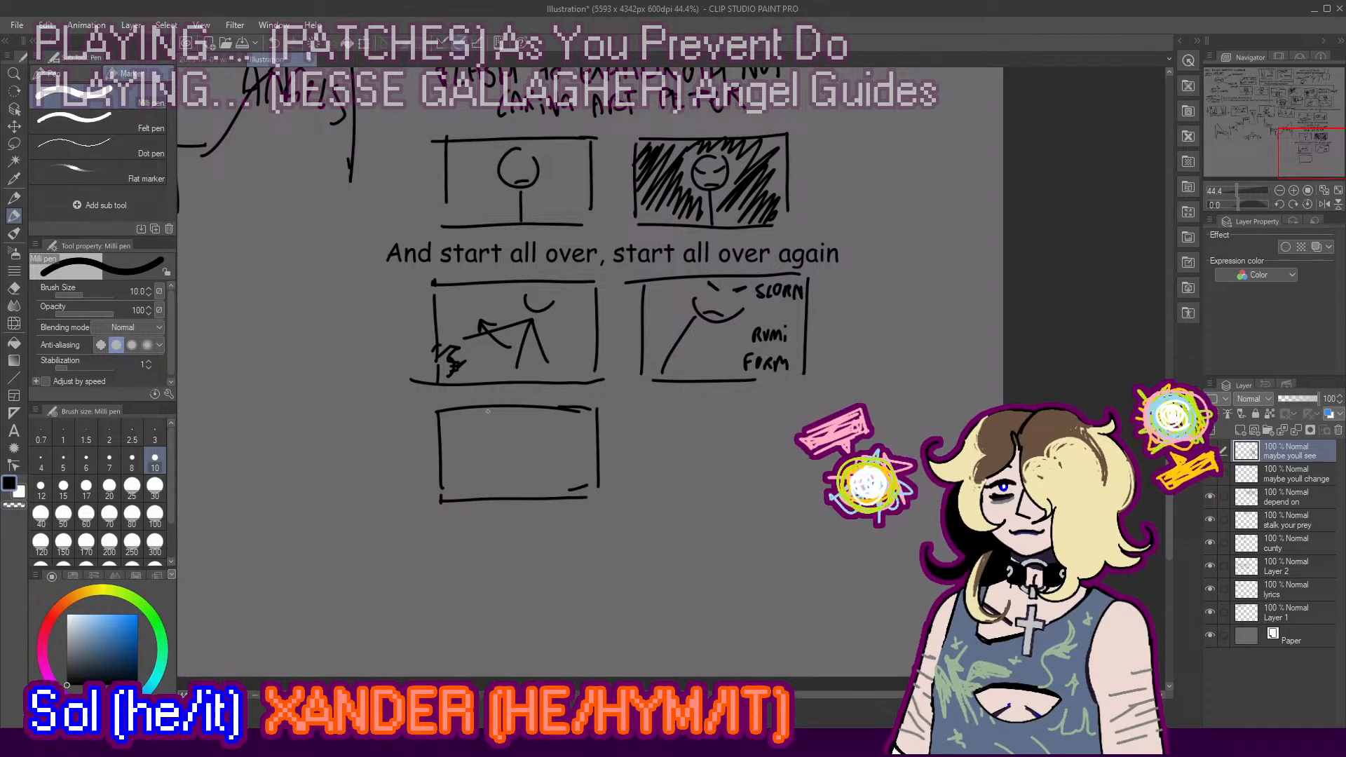
Step: Sketch a figure with a curved head, a two-line torso and one arm reaching out sideways inside the empty panel frame
{"action": "mouse_move", "coordinate": [489, 419]}
{"action": "left_mouse_down"}
{"action": "mouse_move", "coordinate": [522, 421]}
{"action": "mouse_move", "coordinate": [504, 421]}
{"action": "left_mouse_up"}
{"action": "key", "text": "ctrl+z"}
{"action": "mouse_move", "coordinate": [492, 424]}
{"action": "left_mouse_down"}
{"action": "mouse_move", "coordinate": [508, 424]}
{"action": "mouse_move", "coordinate": [504, 495]}
{"action": "left_mouse_up"}
{"action": "key", "text": "ctrl+z"}
{"action": "key", "text": "ctrl+z"}
{"action": "key", "text": "ctrl+z"}
{"action": "key", "text": "ctrl+z"}
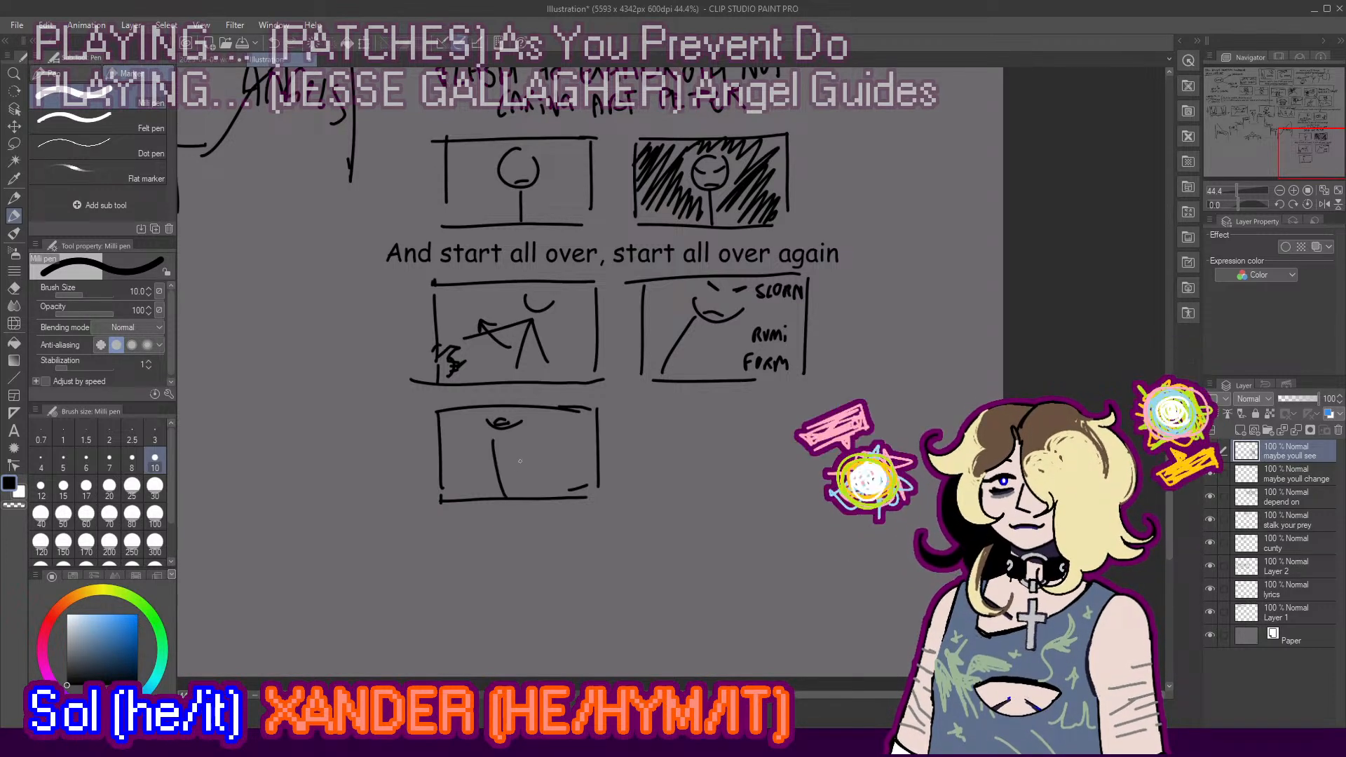
{"action": "mouse_move", "coordinate": [496, 448]}
{"action": "left_mouse_down"}
{"action": "mouse_move", "coordinate": [550, 449]}
{"action": "mouse_move", "coordinate": [557, 464]}
{"action": "mouse_move", "coordinate": [565, 452]}
{"action": "left_mouse_up"}
{"action": "key", "text": "ctrl+z"}
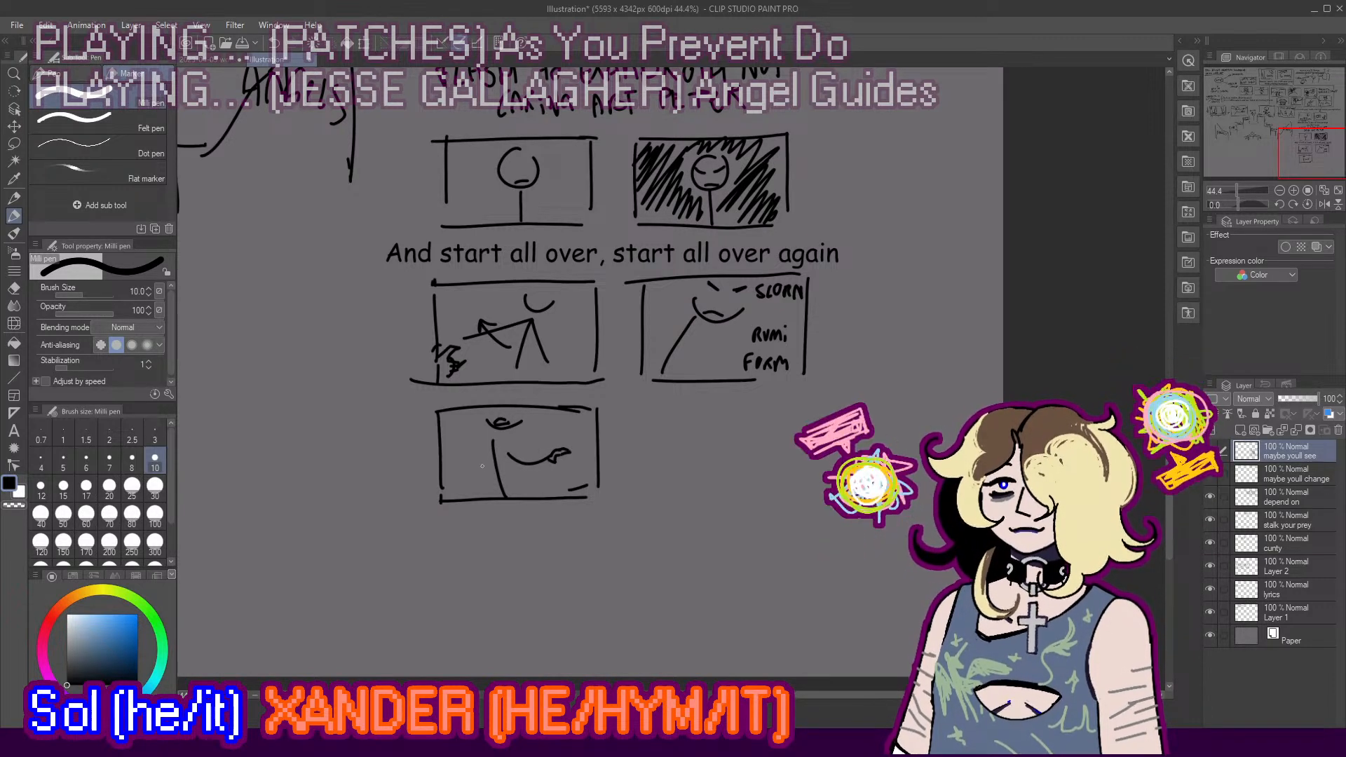
{"action": "mouse_move", "coordinate": [482, 464]}
{"action": "left_mouse_down"}
{"action": "mouse_move", "coordinate": [474, 490]}
{"action": "mouse_move", "coordinate": [483, 484]}
{"action": "left_mouse_up"}
{"action": "key", "text": "ctrl+z"}
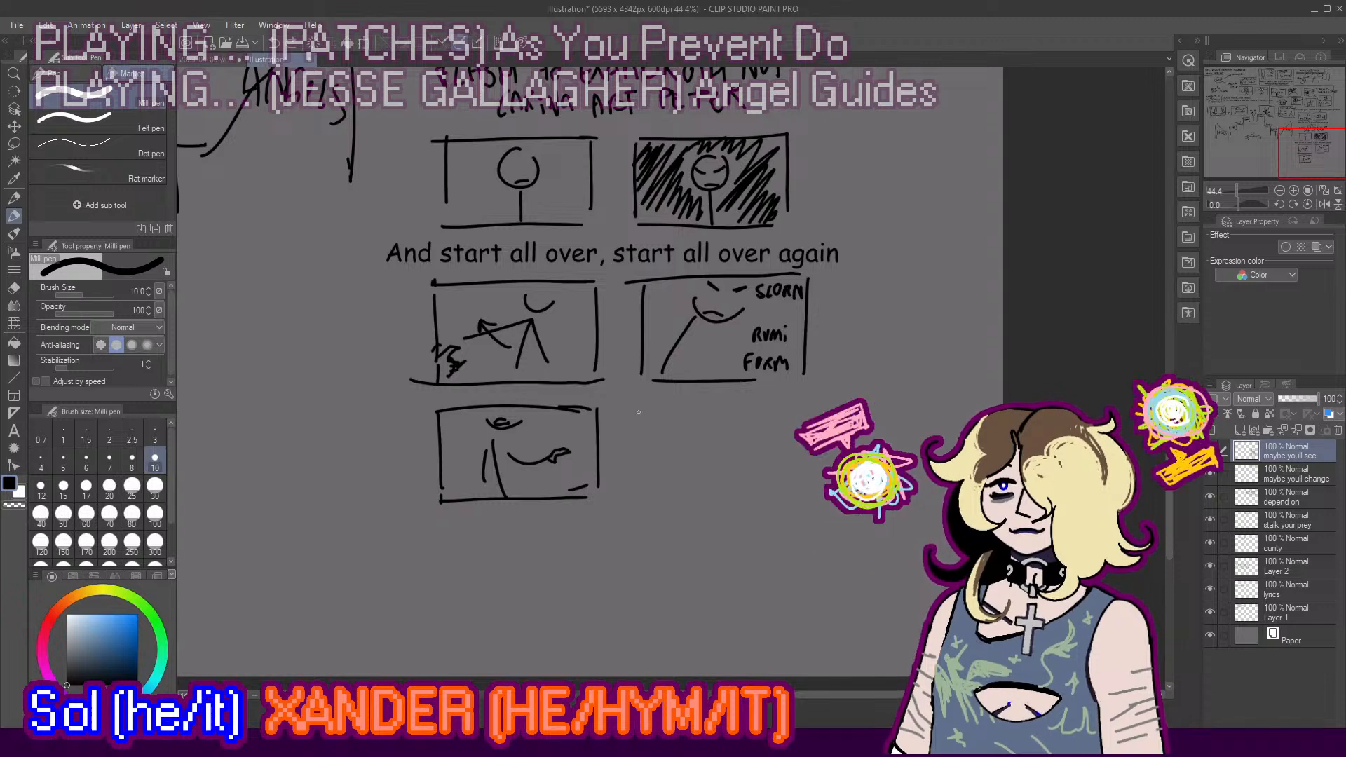
Step: Sketch another panel frame beside the outstretched-arm panel and draw a round, wide-eyed face with worried brows in it
{"action": "mouse_move", "coordinate": [637, 412]}
{"action": "left_mouse_down"}
{"action": "mouse_move", "coordinate": [636, 503]}
{"action": "mouse_move", "coordinate": [771, 411]}
{"action": "left_mouse_up"}
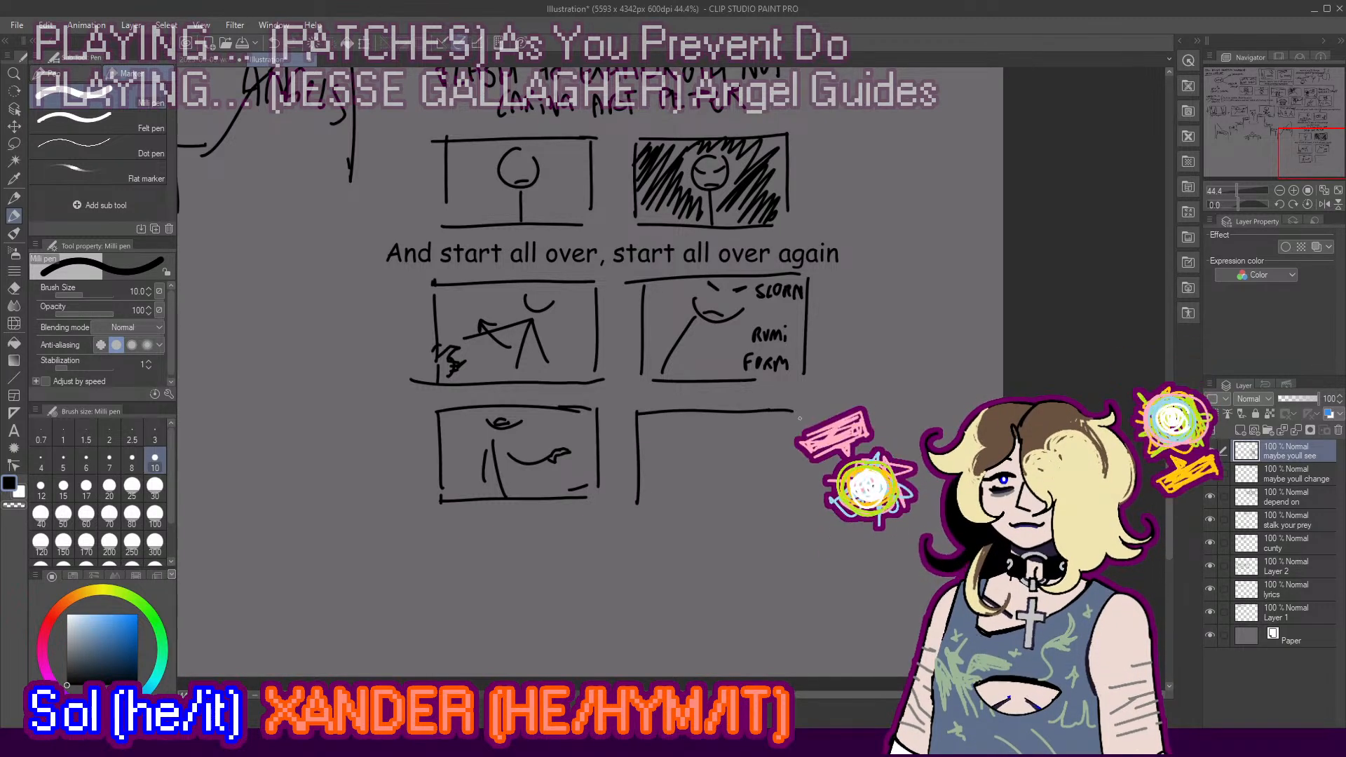
{"action": "left_click_drag", "start_coordinate": [649, 505], "coordinate": [764, 506]}
{"action": "mouse_move", "coordinate": [692, 425]}
{"action": "left_mouse_down"}
{"action": "mouse_move", "coordinate": [707, 431]}
{"action": "mouse_move", "coordinate": [682, 468]}
{"action": "mouse_move", "coordinate": [709, 429]}
{"action": "mouse_move", "coordinate": [690, 482]}
{"action": "mouse_move", "coordinate": [711, 430]}
{"action": "mouse_move", "coordinate": [677, 458]}
{"action": "mouse_move", "coordinate": [703, 463]}
{"action": "left_mouse_up"}
{"action": "key", "text": "ctrl+z"}
{"action": "key", "text": "ctrl+z"}
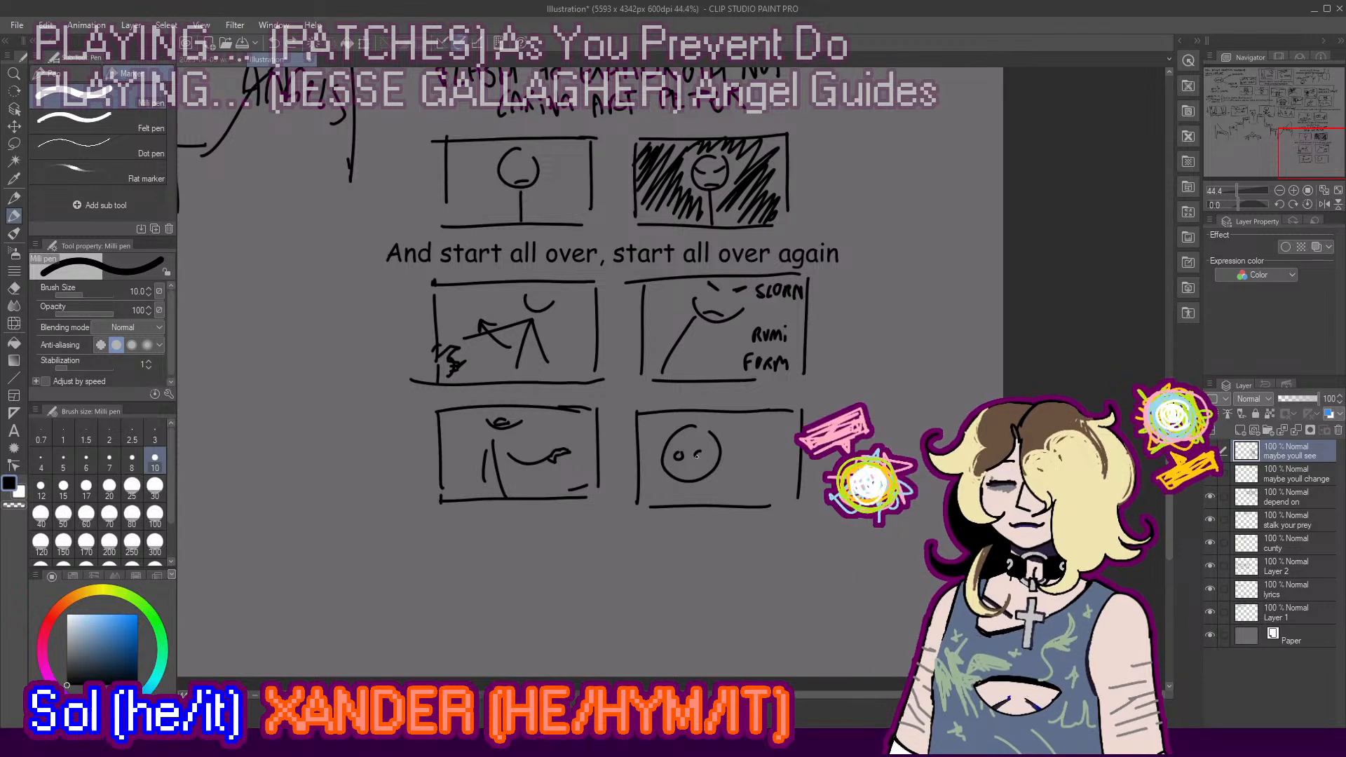
{"action": "key", "text": "ctrl+z"}
{"action": "mouse_move", "coordinate": [698, 451]}
{"action": "left_mouse_down"}
{"action": "mouse_move", "coordinate": [687, 441]}
{"action": "mouse_move", "coordinate": [715, 446]}
{"action": "mouse_move", "coordinate": [692, 477]}
{"action": "left_mouse_up"}
{"action": "key", "text": "ctrl+z"}
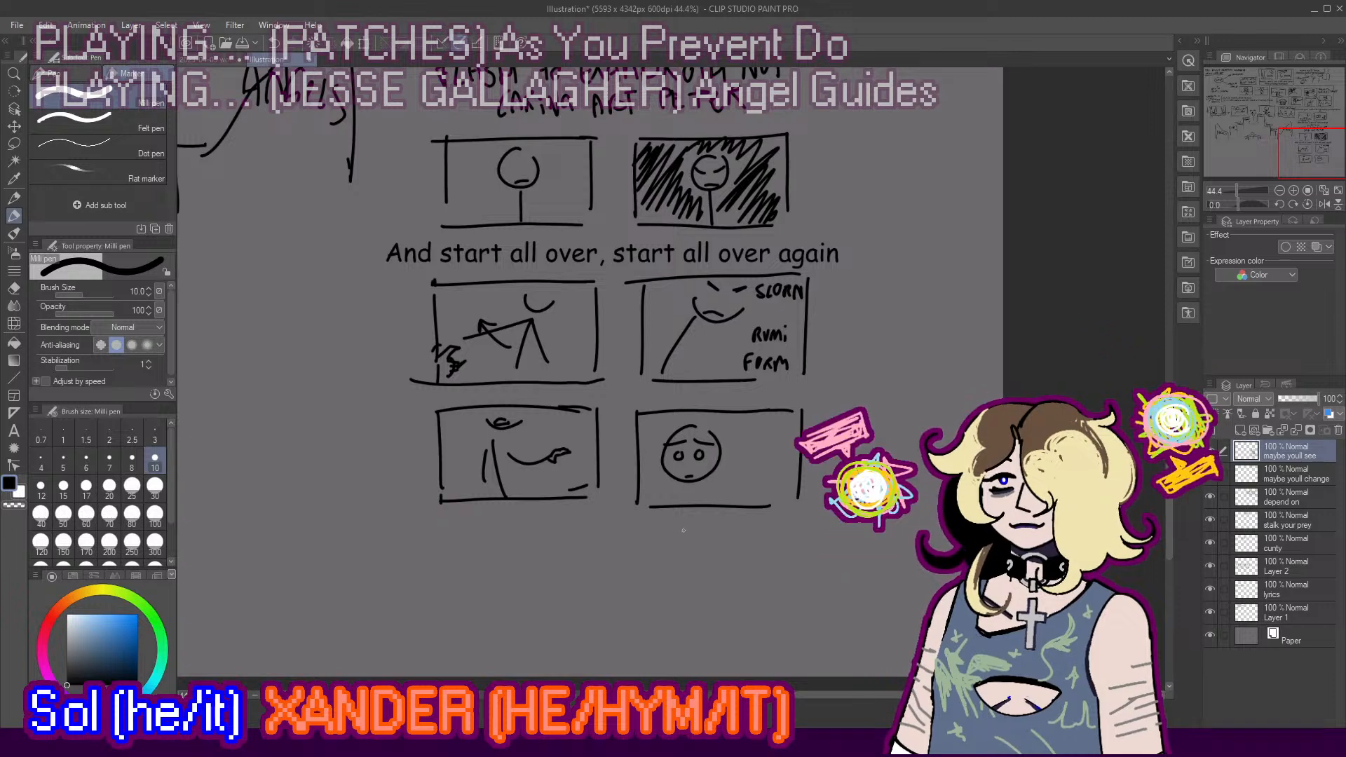
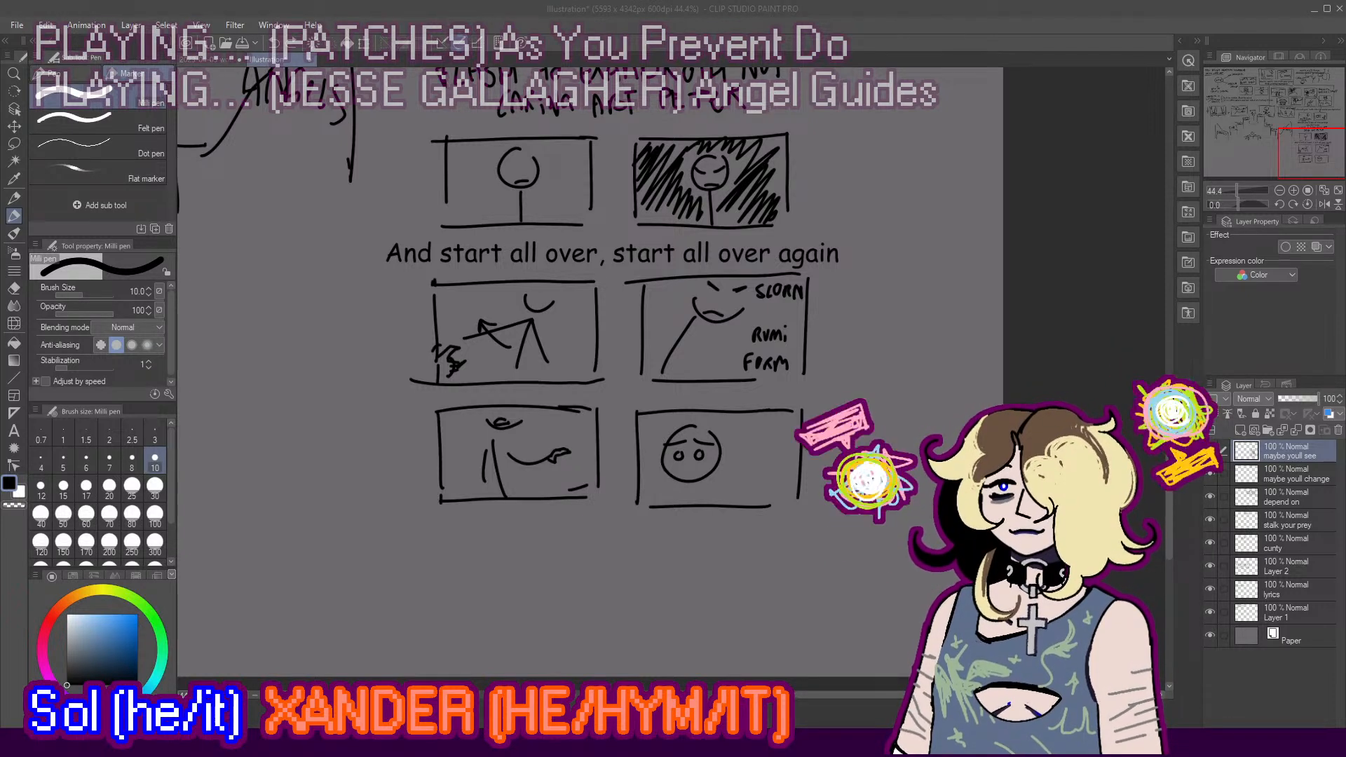
Step: Handwrite "SUPRISE" beside the worried face and sketch an angry face in a smaller frame overlapping the panel's lower corner
{"action": "left_click", "coordinate": [736, 364]}
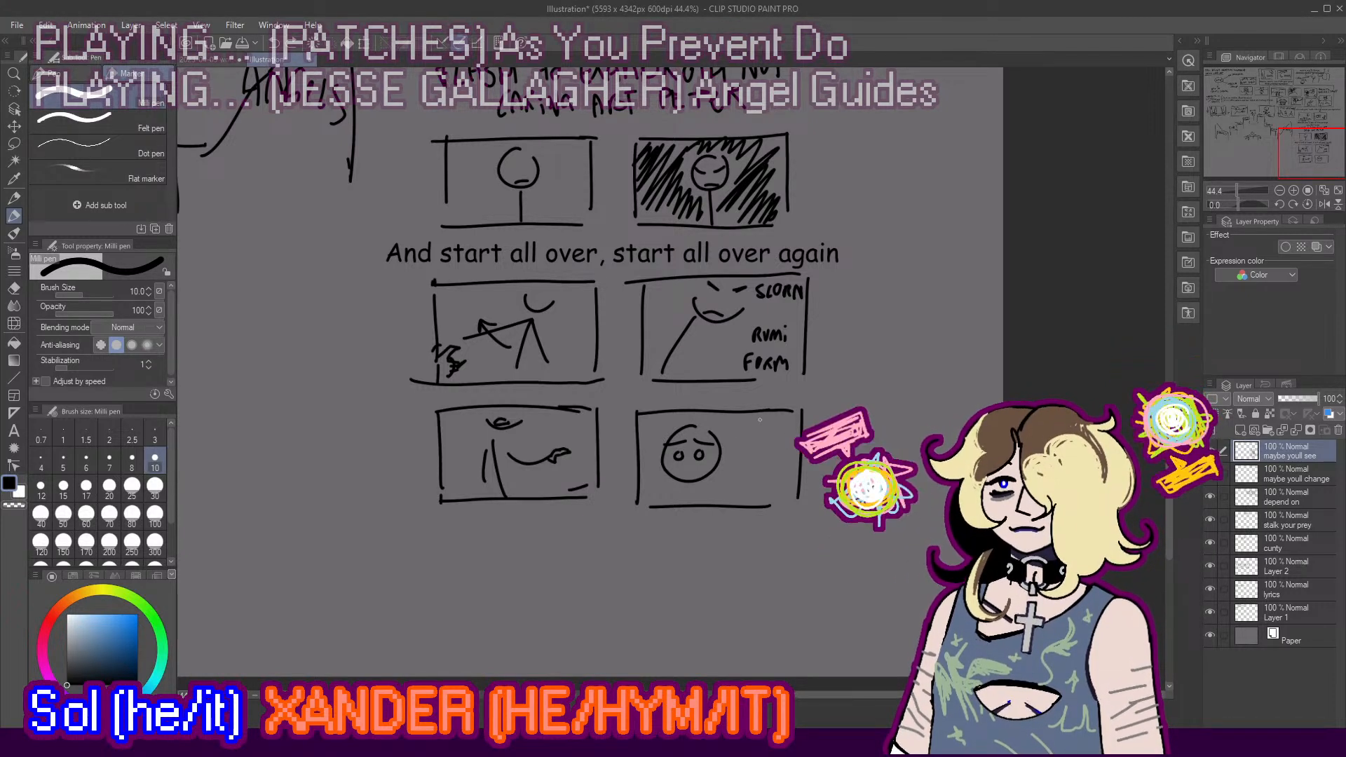
{"action": "mouse_move", "coordinate": [733, 419]}
{"action": "left_mouse_down"}
{"action": "mouse_move", "coordinate": [729, 437]}
{"action": "mouse_move", "coordinate": [767, 429]}
{"action": "left_mouse_up"}
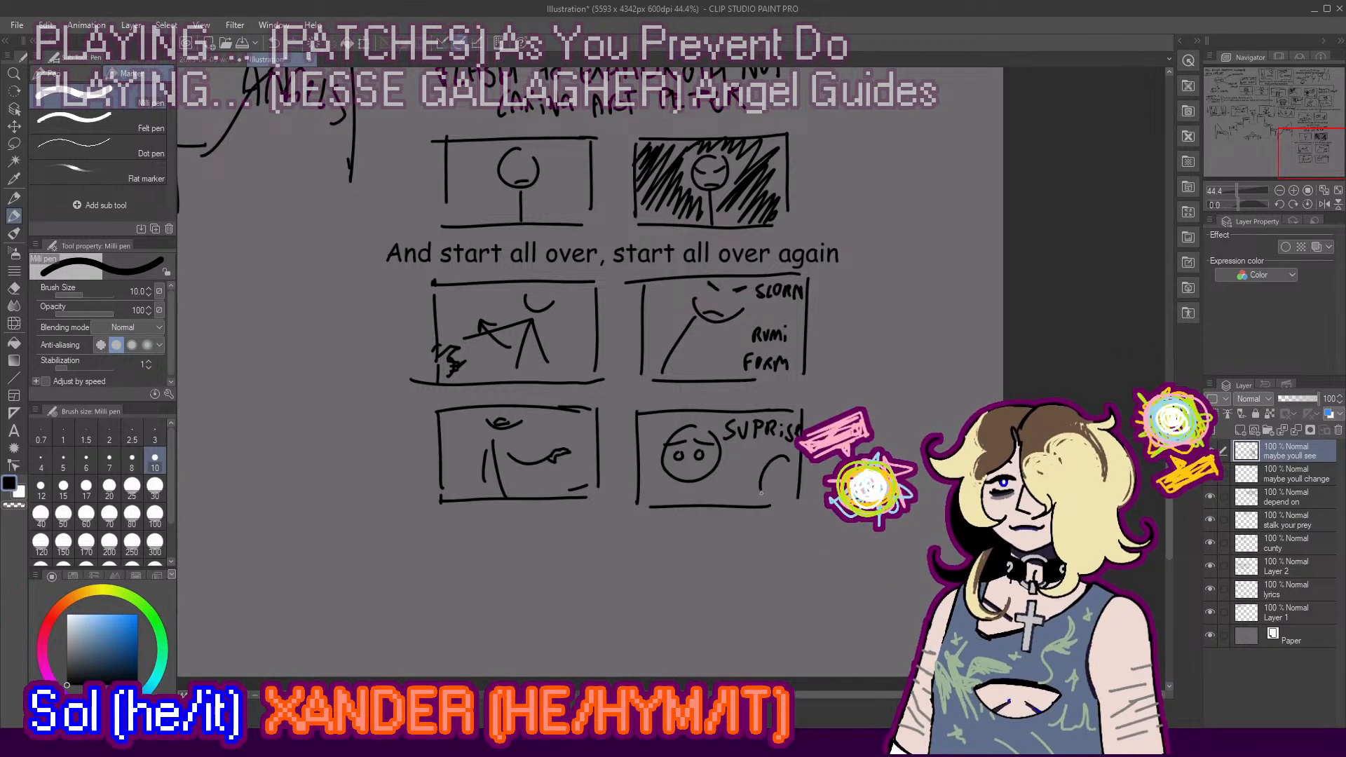
{"action": "mouse_move", "coordinate": [766, 475]}
{"action": "left_mouse_down"}
{"action": "mouse_move", "coordinate": [780, 517]}
{"action": "mouse_move", "coordinate": [816, 483]}
{"action": "left_mouse_up"}
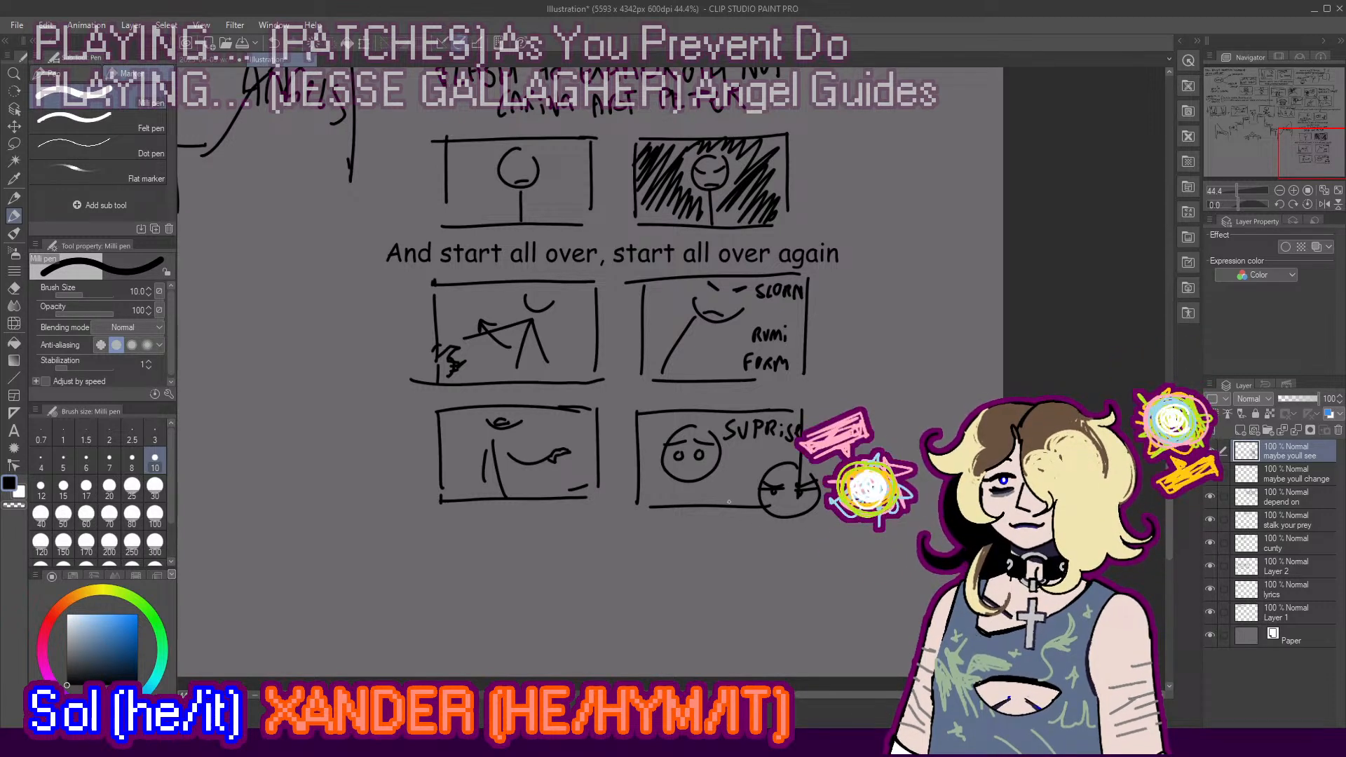
{"action": "mouse_move", "coordinate": [725, 469]}
{"action": "left_mouse_down"}
{"action": "mouse_move", "coordinate": [719, 530]}
{"action": "mouse_move", "coordinate": [820, 533]}
{"action": "left_mouse_up"}
{"action": "key", "text": "ctrl+z"}
{"action": "left_click_drag", "start_coordinate": [731, 543], "coordinate": [831, 540]}
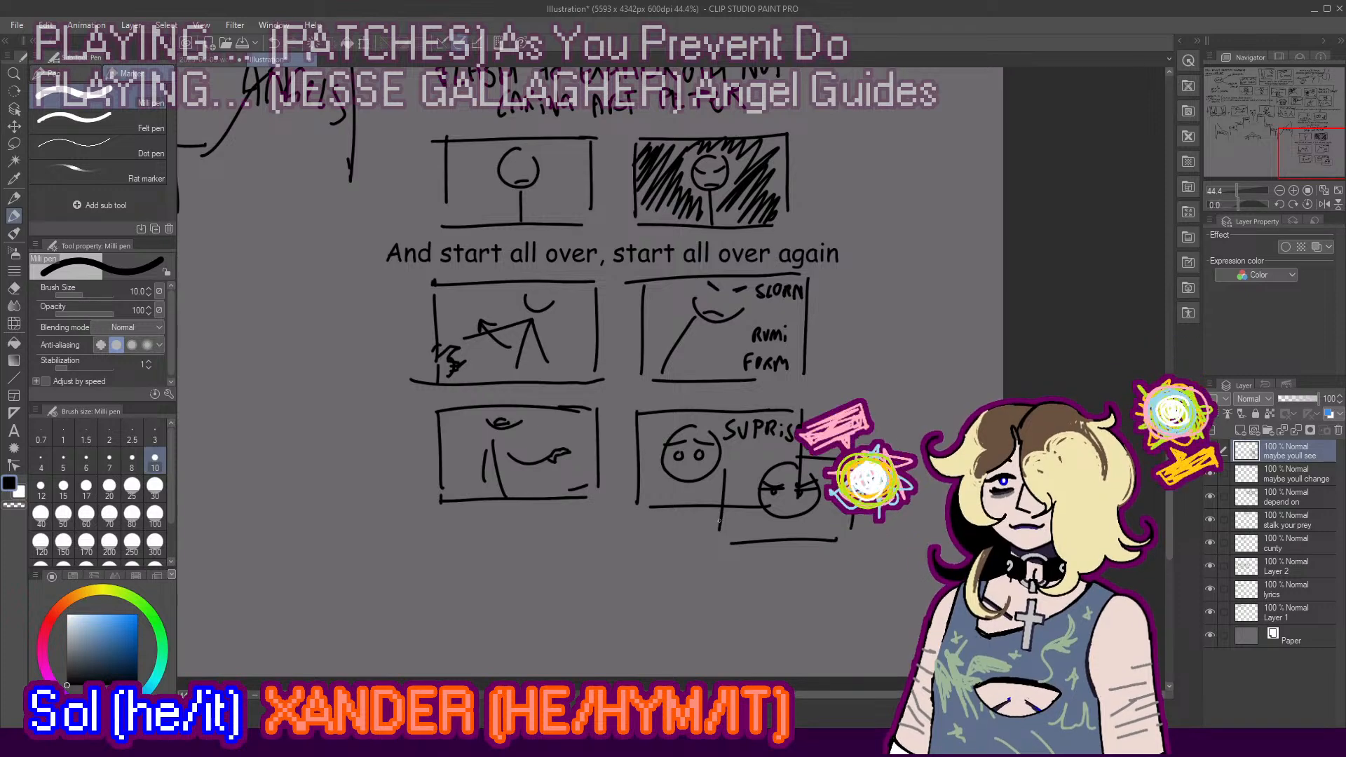
{"action": "left_click_drag", "start_coordinate": [721, 517], "coordinate": [721, 540]}
Step: Erase the lower edge of the small angry-face frame and redraw it to close the frame
{"action": "scroll", "coordinate": [527, 319], "scroll_direction": "down", "scroll_amount": 5}
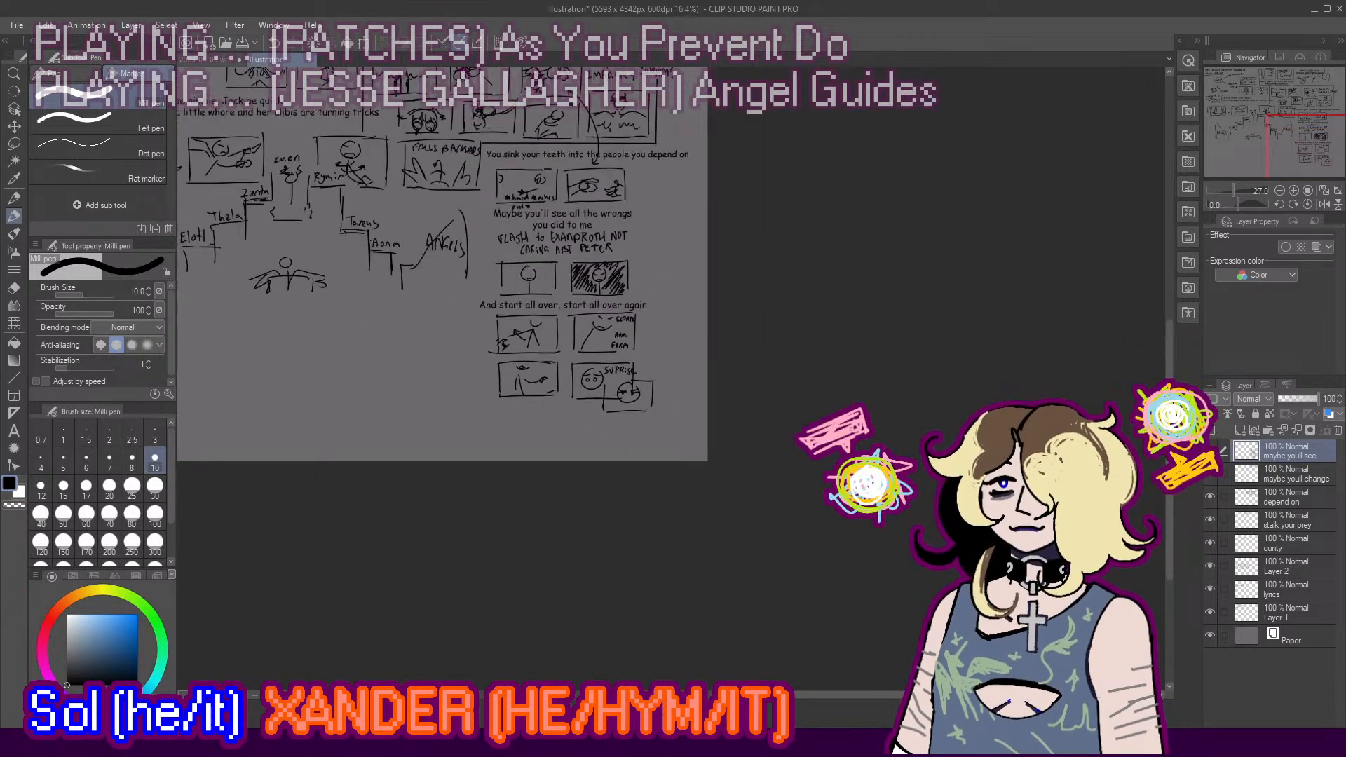
{"action": "scroll", "coordinate": [527, 319], "scroll_direction": "up", "scroll_amount": 4}
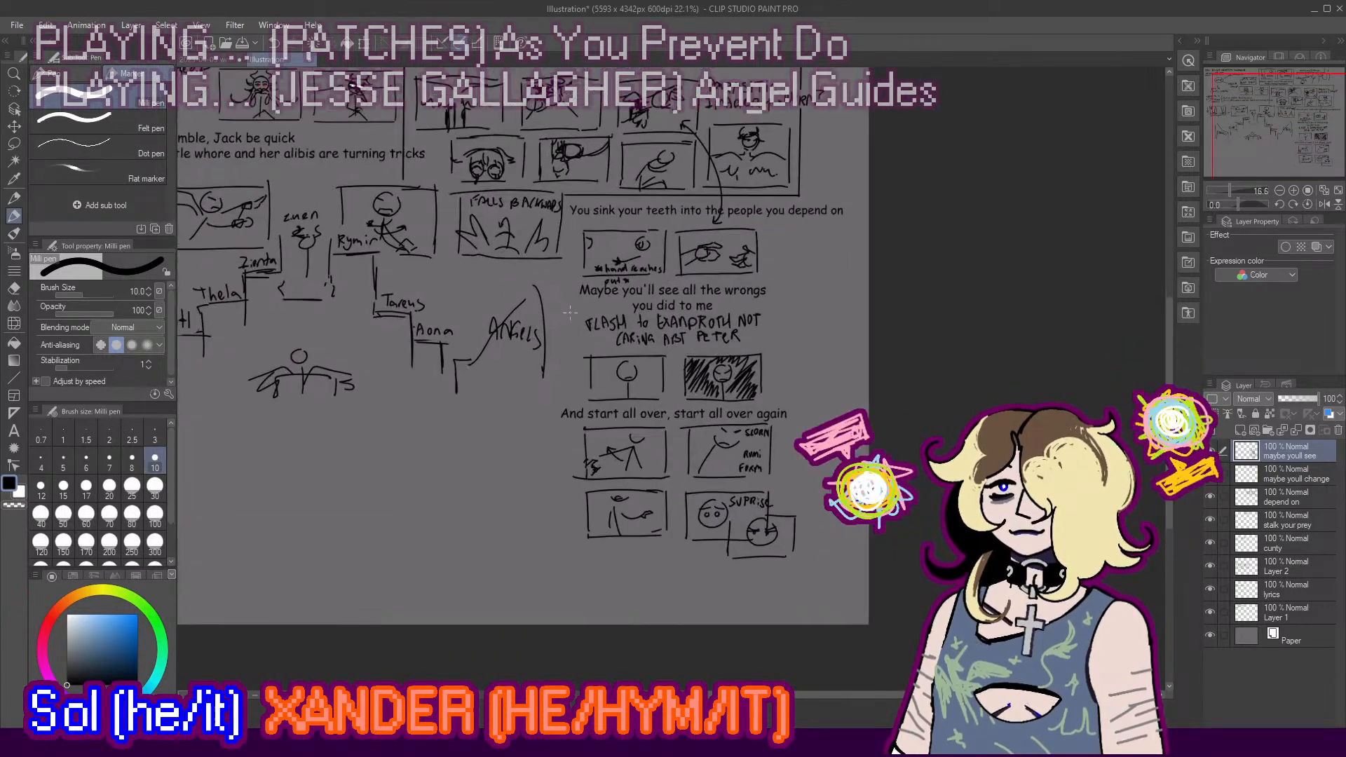
{"action": "scroll", "coordinate": [767, 537], "scroll_direction": "up", "scroll_amount": 1}
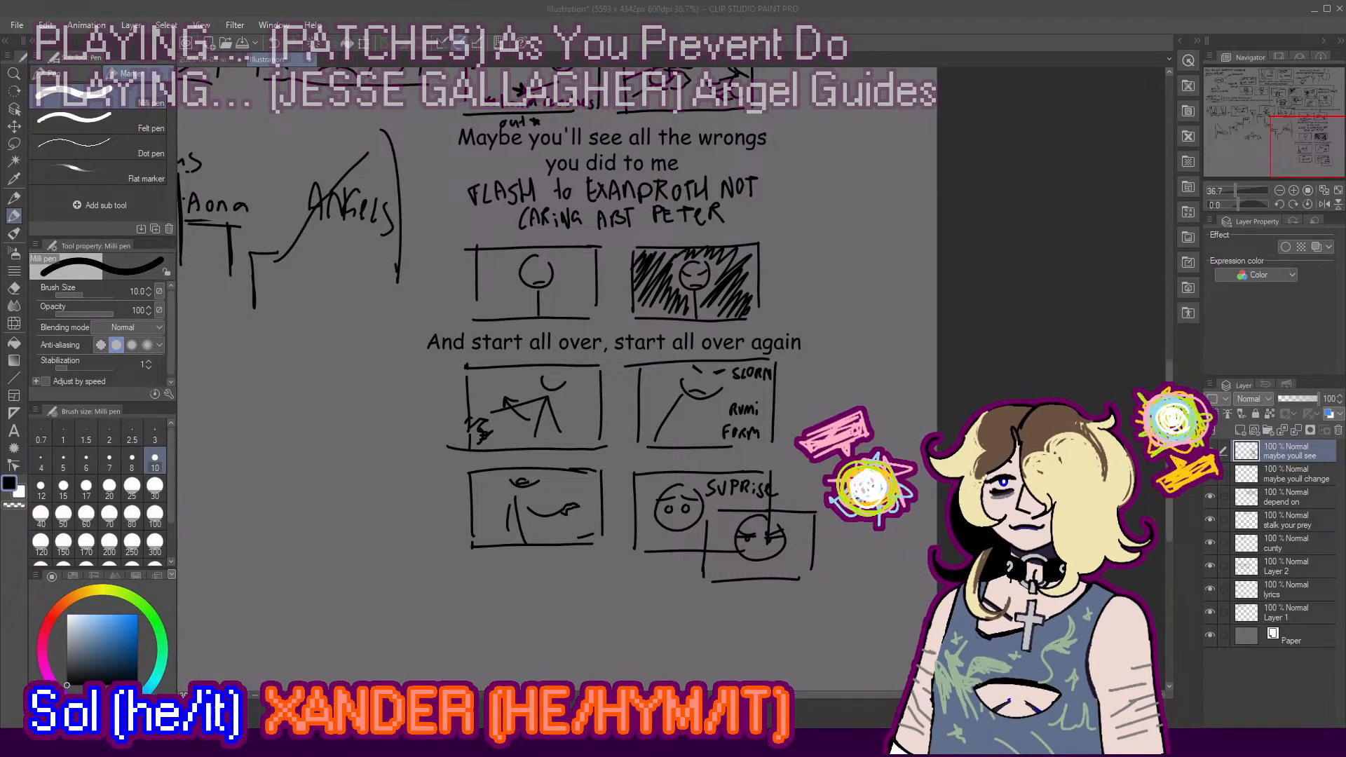
{"action": "scroll", "coordinate": [806, 364], "scroll_direction": "down", "scroll_amount": 5}
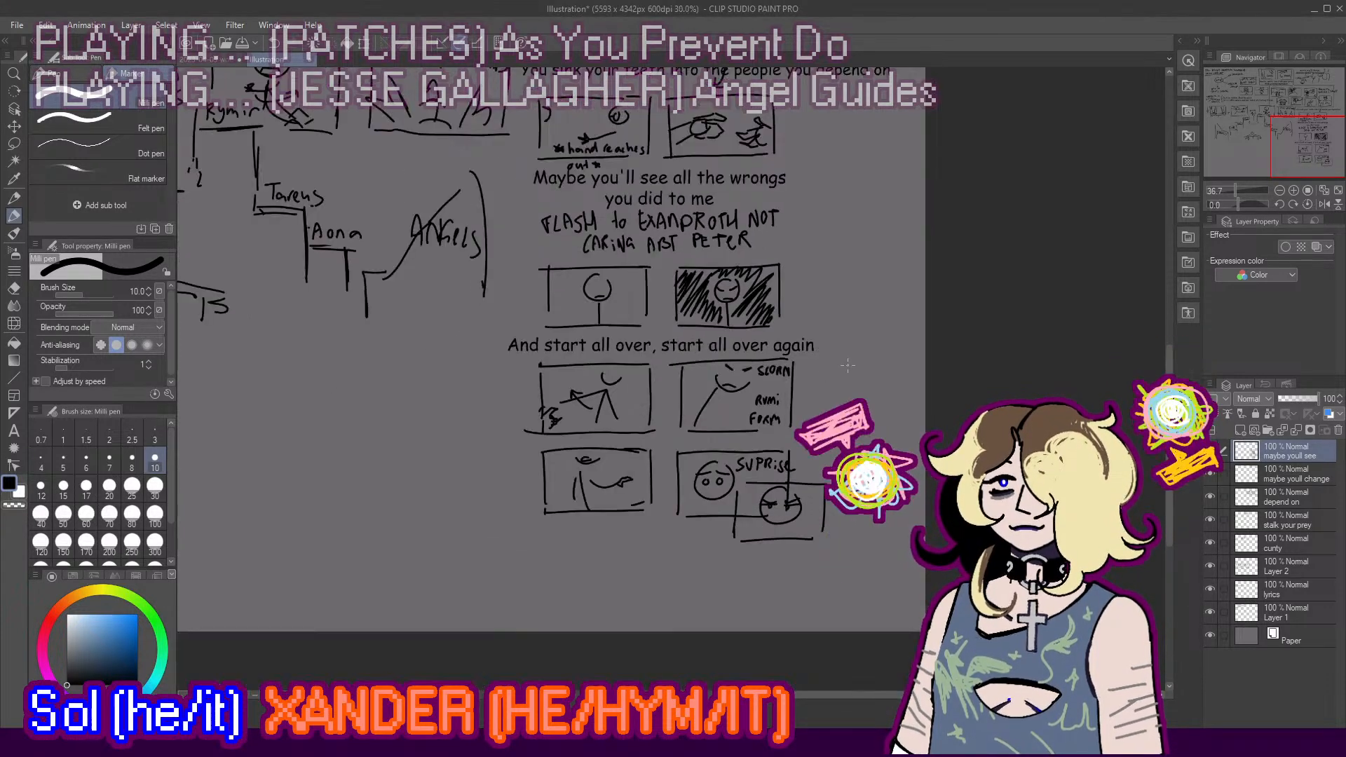
{"action": "scroll", "coordinate": [801, 501], "scroll_direction": "up", "scroll_amount": 6}
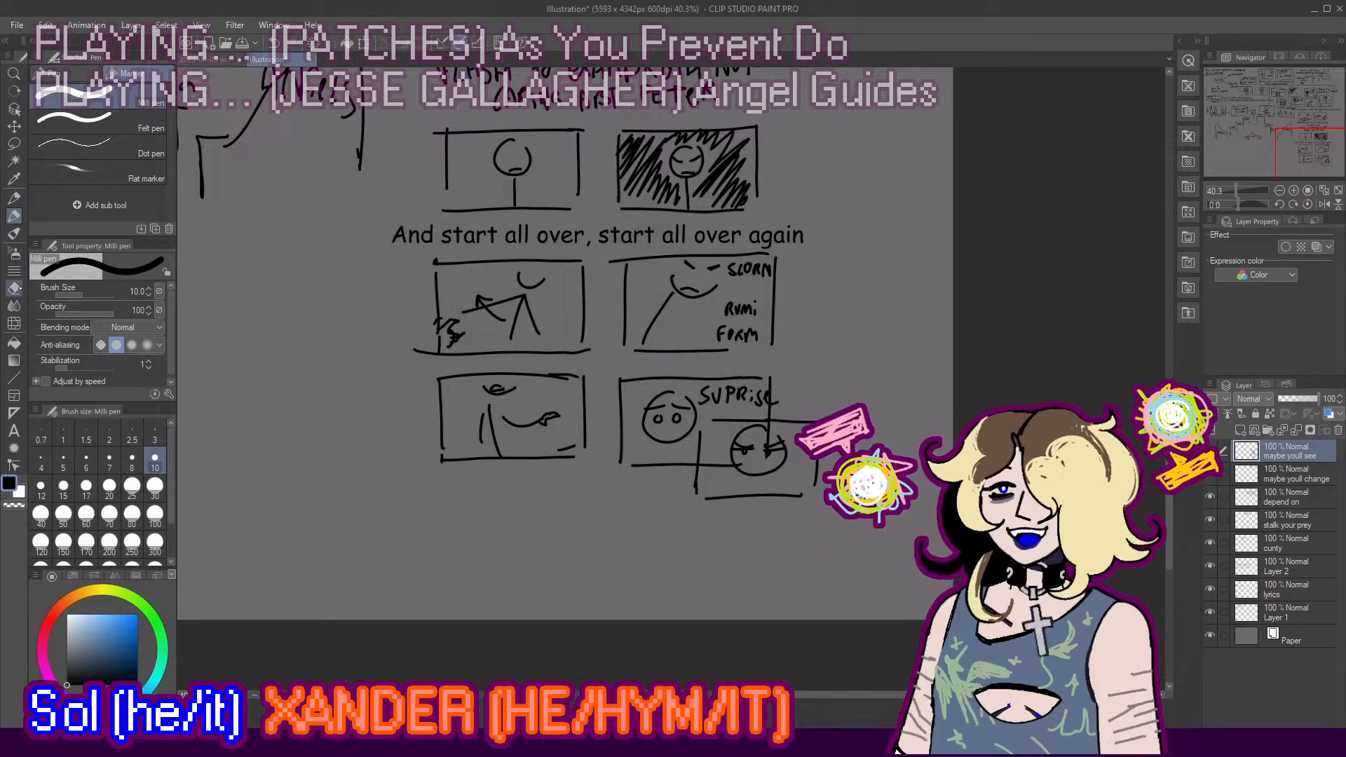
{"action": "left_click", "coordinate": [13, 288]}
{"action": "scroll", "coordinate": [722, 494], "scroll_direction": "up", "scroll_amount": 2}
{"action": "left_click_drag", "start_coordinate": [760, 525], "coordinate": [726, 515]}
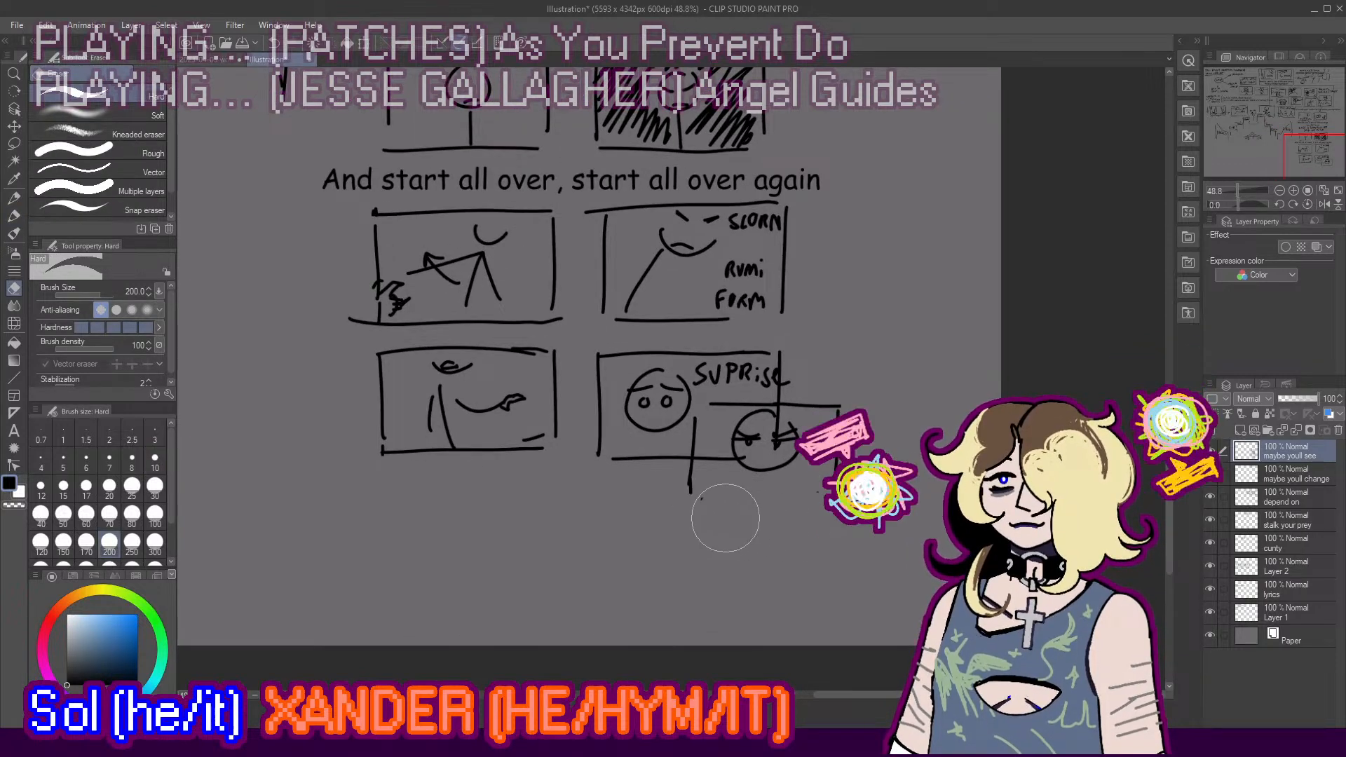
{"action": "key", "text": "p"}
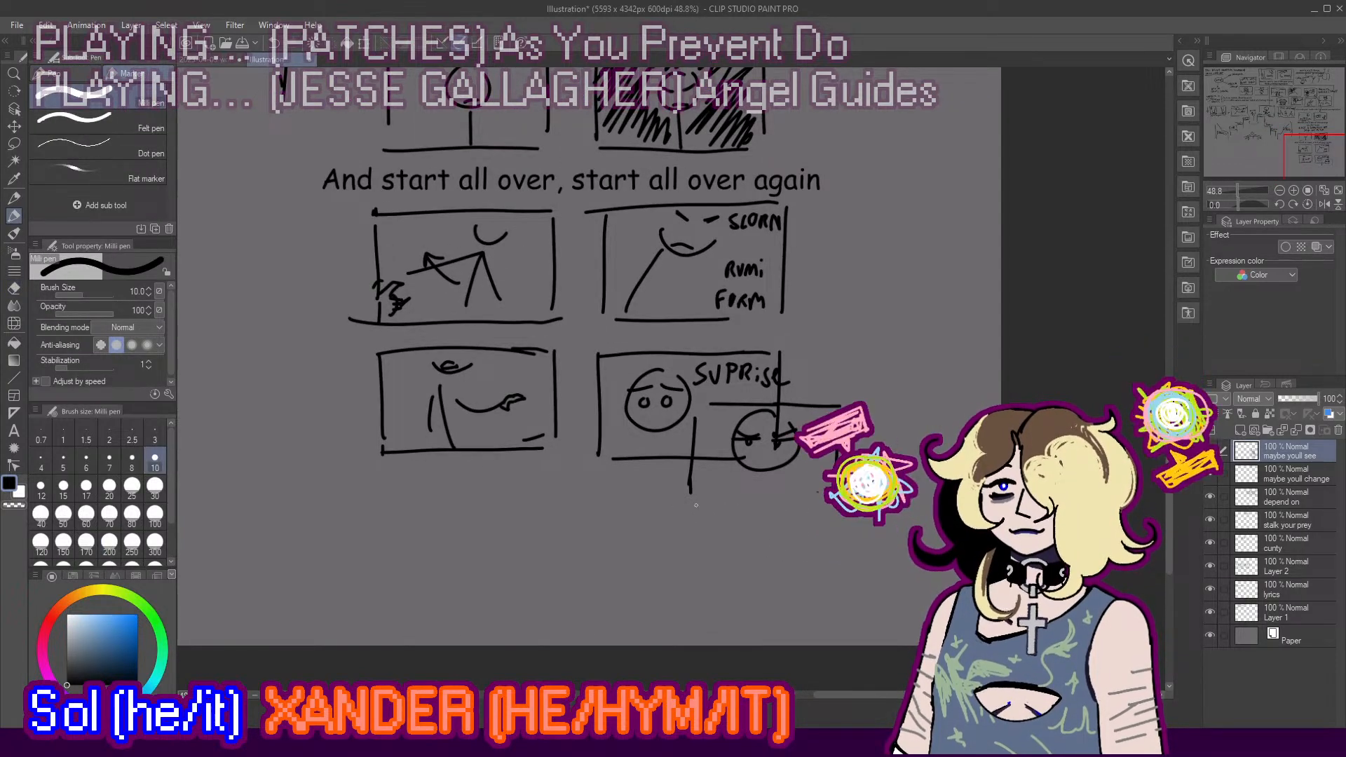
{"action": "scroll", "coordinate": [668, 460], "scroll_direction": "down", "scroll_amount": 4}
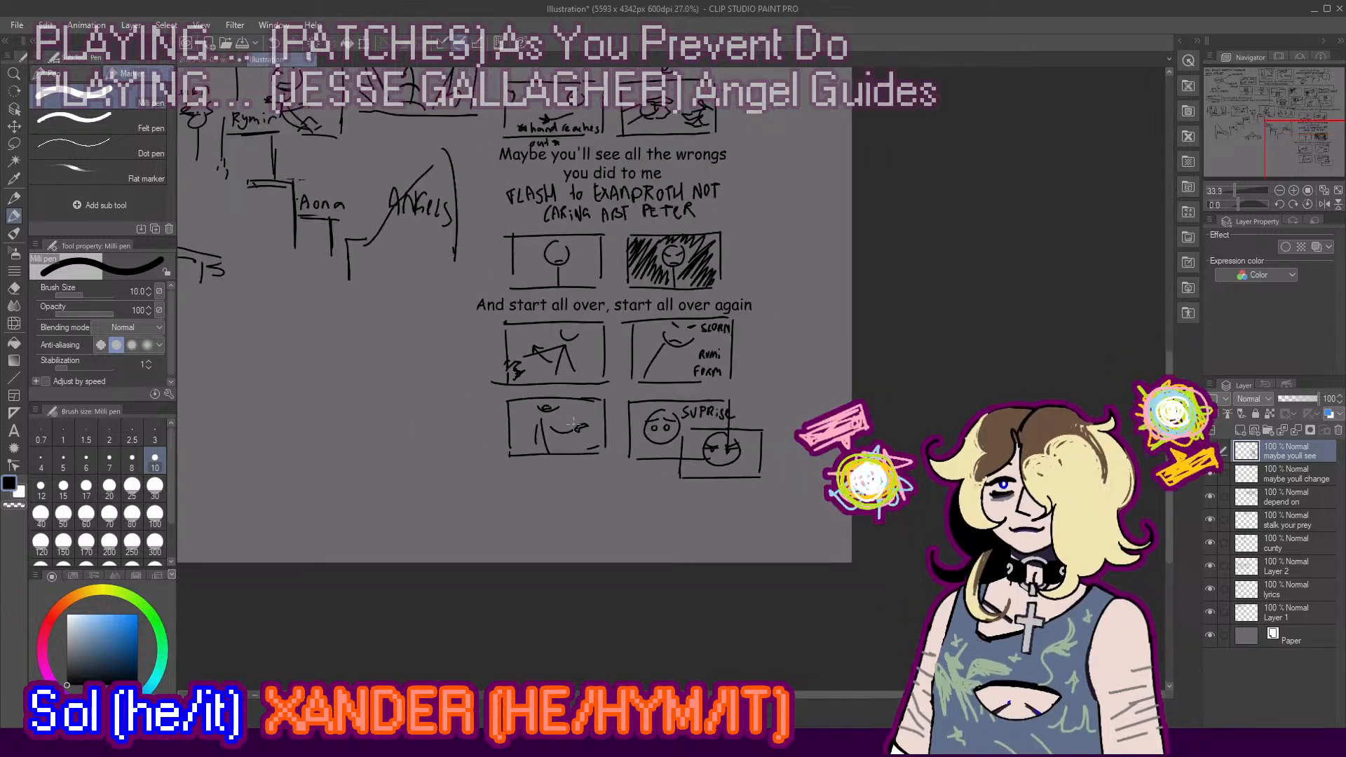
Step: Draw one large rectangular border around all panels beneath the lyric "You sink your teeth into the people you depend on"
{"action": "scroll", "coordinate": [573, 423], "scroll_direction": "down", "scroll_amount": 3}
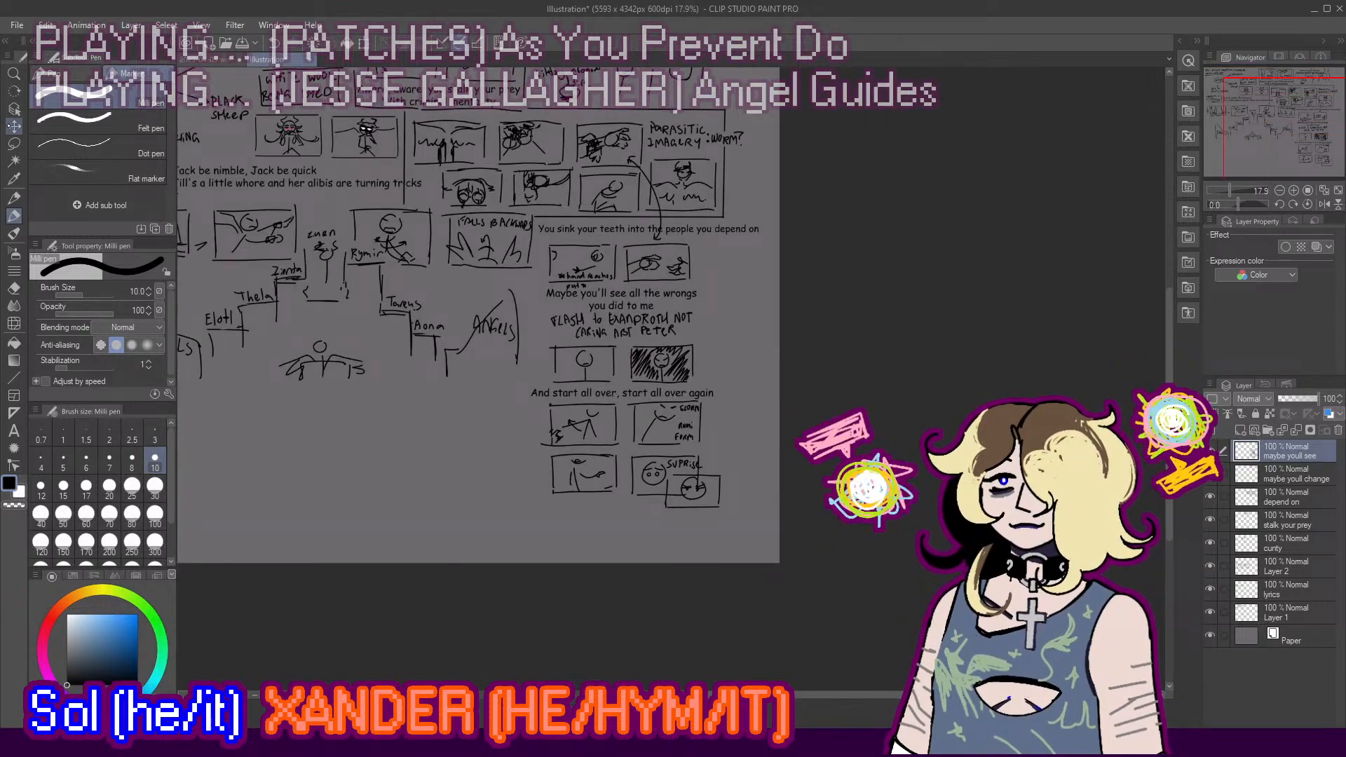
{"action": "left_click", "coordinate": [14, 125]}
{"action": "scroll", "coordinate": [640, 334], "scroll_direction": "up", "scroll_amount": 2}
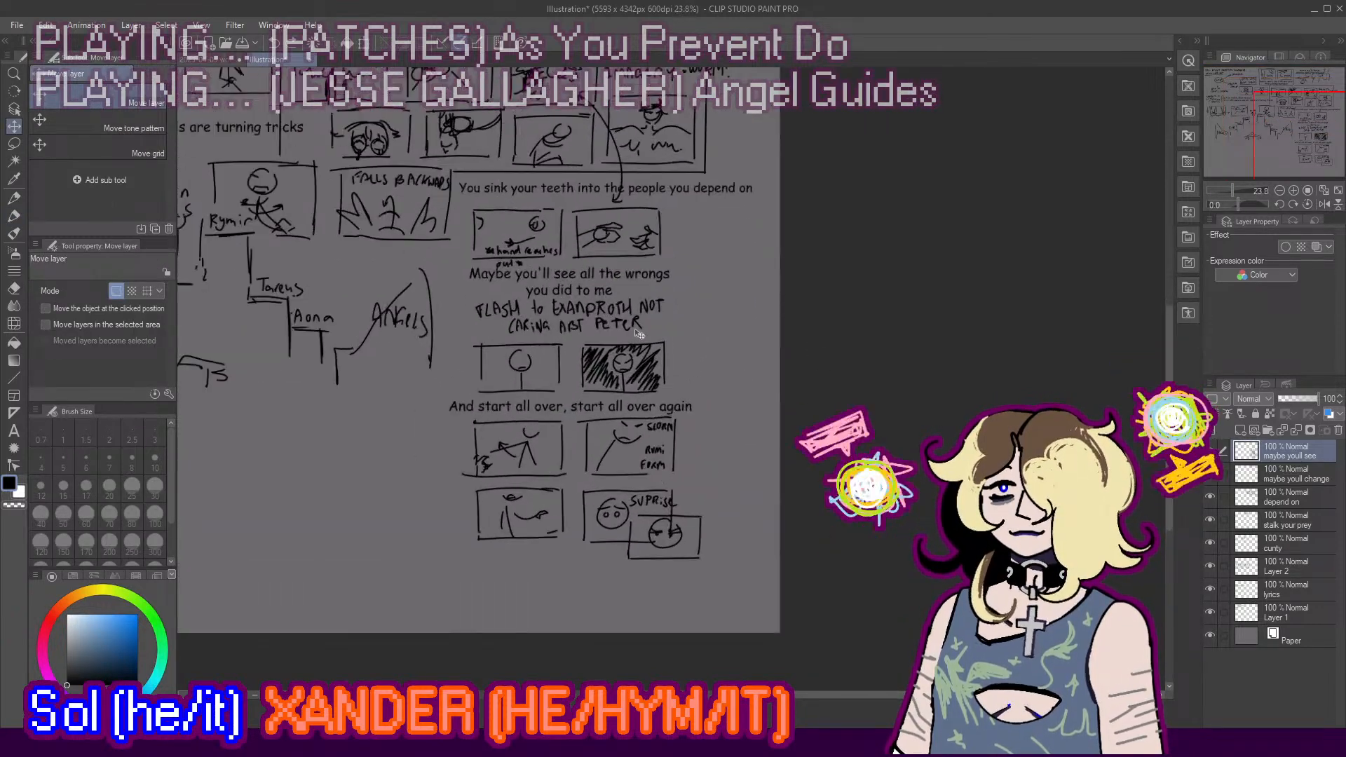
{"action": "left_click", "coordinate": [13, 215]}
{"action": "scroll", "coordinate": [414, 233], "scroll_direction": "up", "scroll_amount": 1}
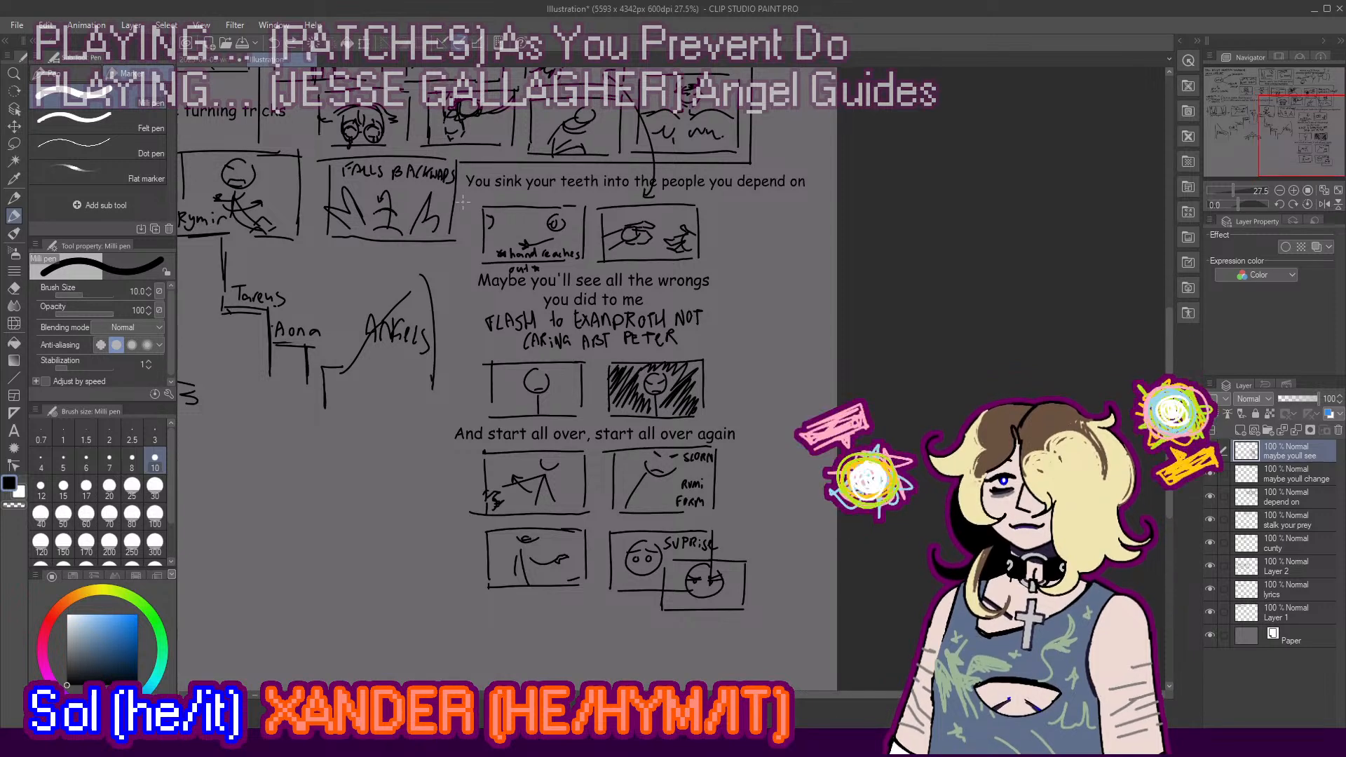
{"action": "left_click_drag", "start_coordinate": [463, 201], "coordinate": [469, 611]}
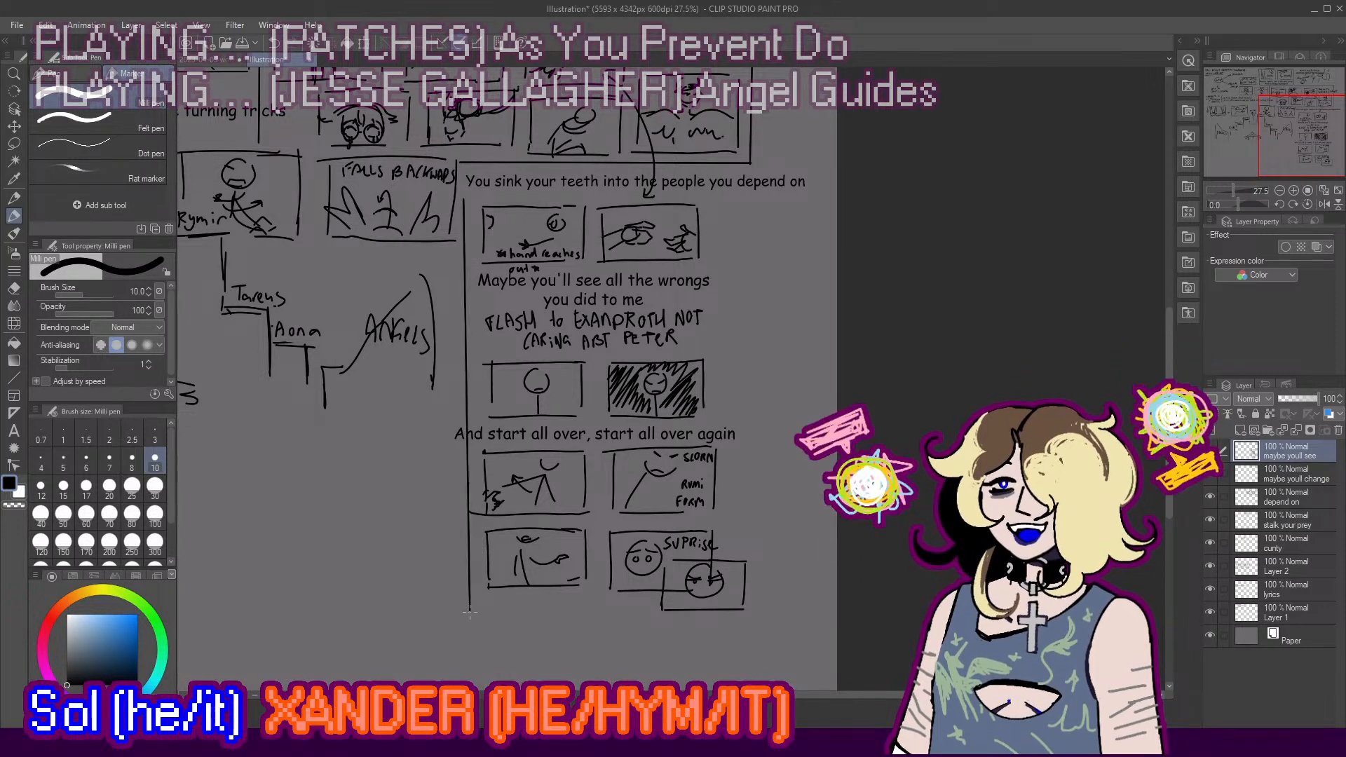
{"action": "key", "text": "ctrl+z"}
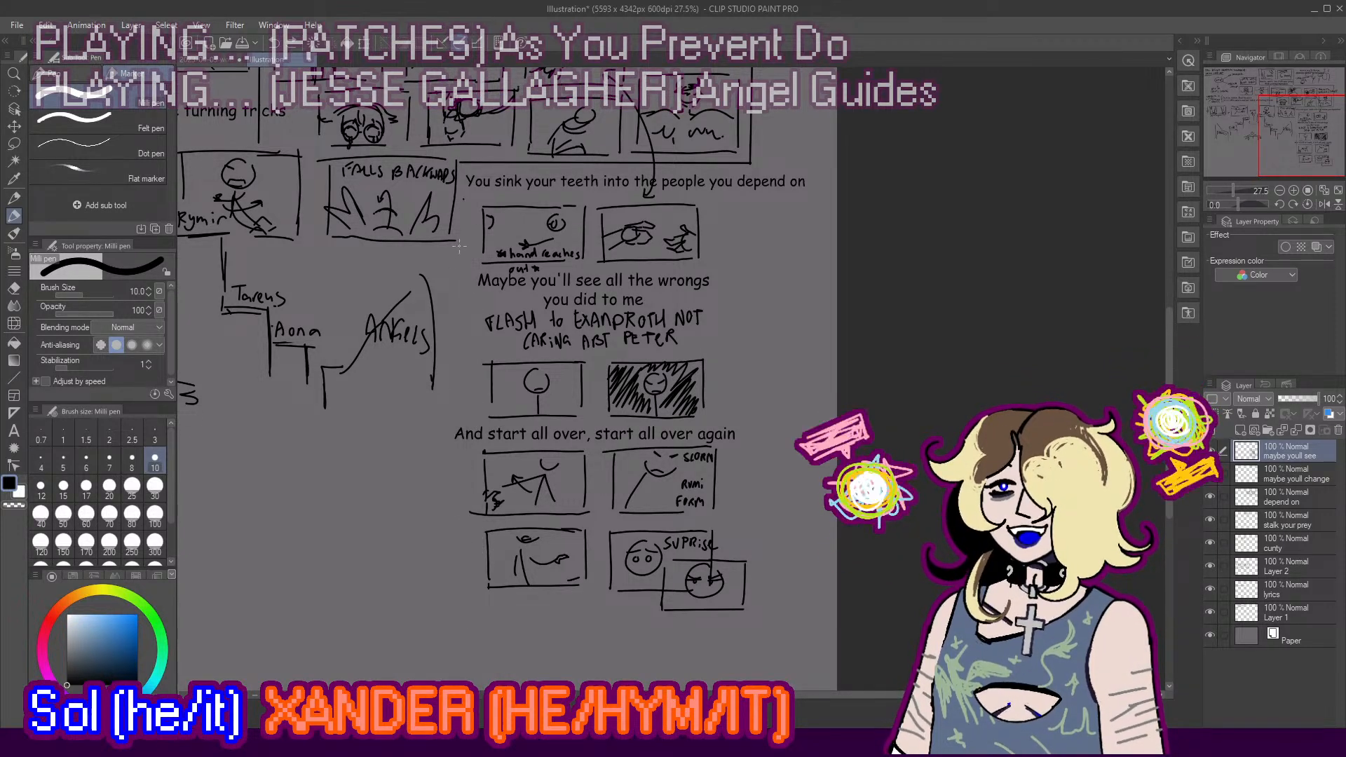
{"action": "mouse_move", "coordinate": [467, 201]}
{"action": "left_mouse_down"}
{"action": "mouse_move", "coordinate": [469, 597]}
{"action": "mouse_move", "coordinate": [657, 595]}
{"action": "left_mouse_up"}
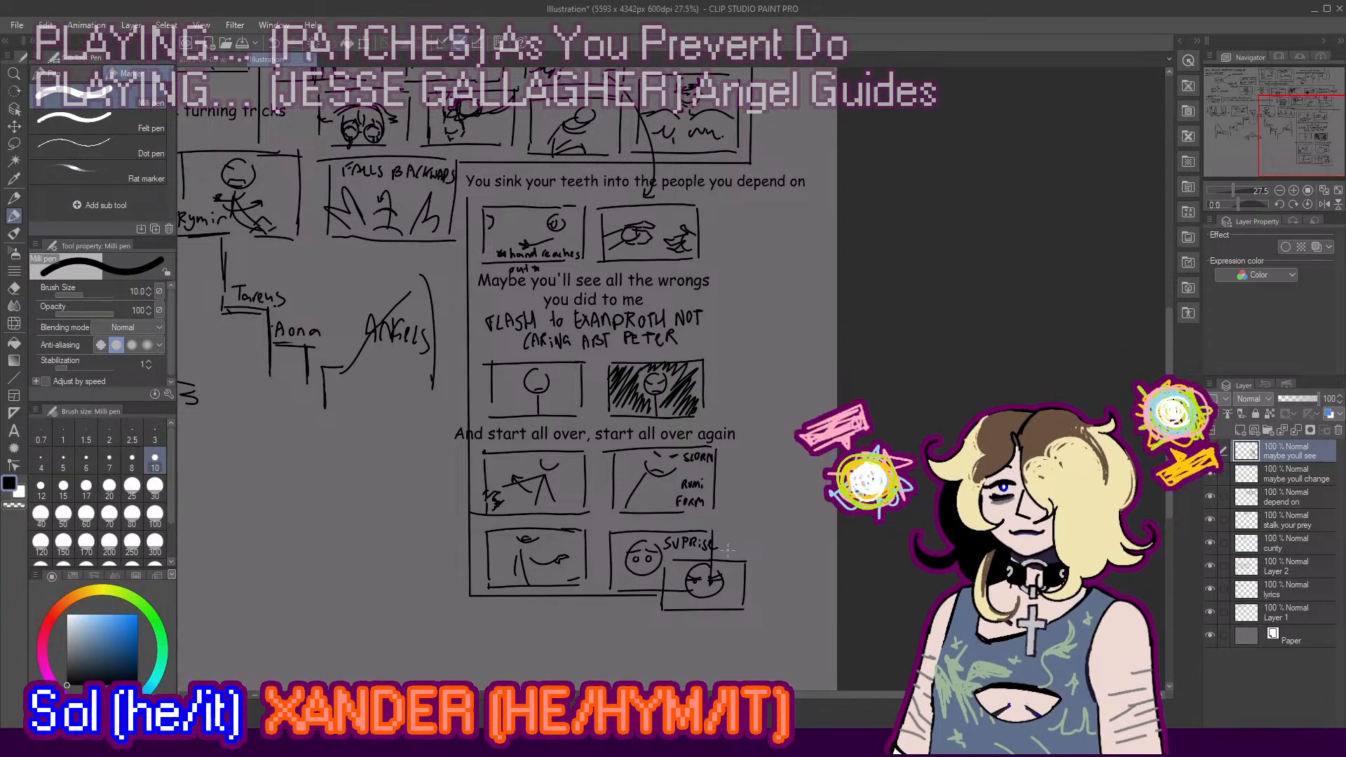
{"action": "left_click_drag", "start_coordinate": [727, 550], "coordinate": [729, 197]}
{"action": "left_click_drag", "start_coordinate": [729, 197], "coordinate": [474, 198]}
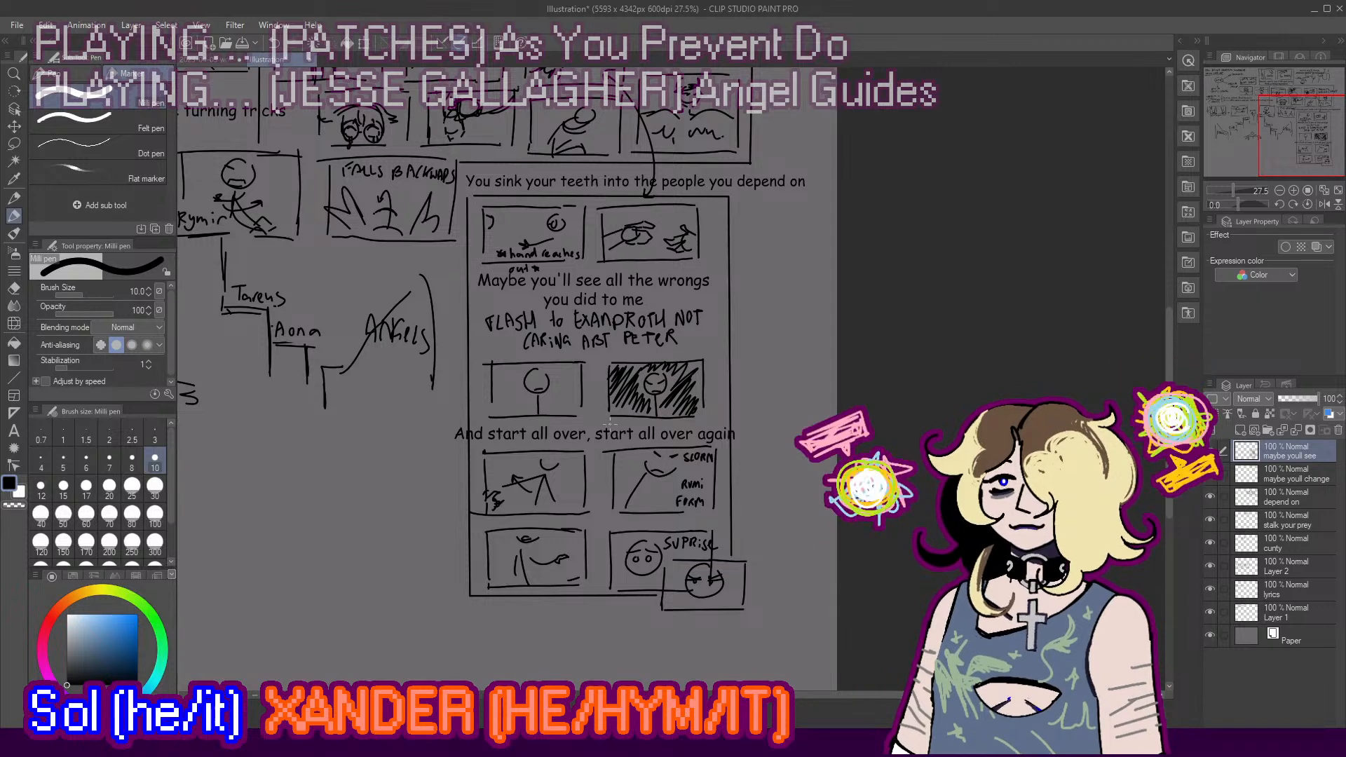
Step: Review the storyboard sheet, from the named staircase sketch to the newly bordered panels and the upper lyrics
{"action": "scroll", "coordinate": [836, 427], "scroll_direction": "down", "scroll_amount": 2}
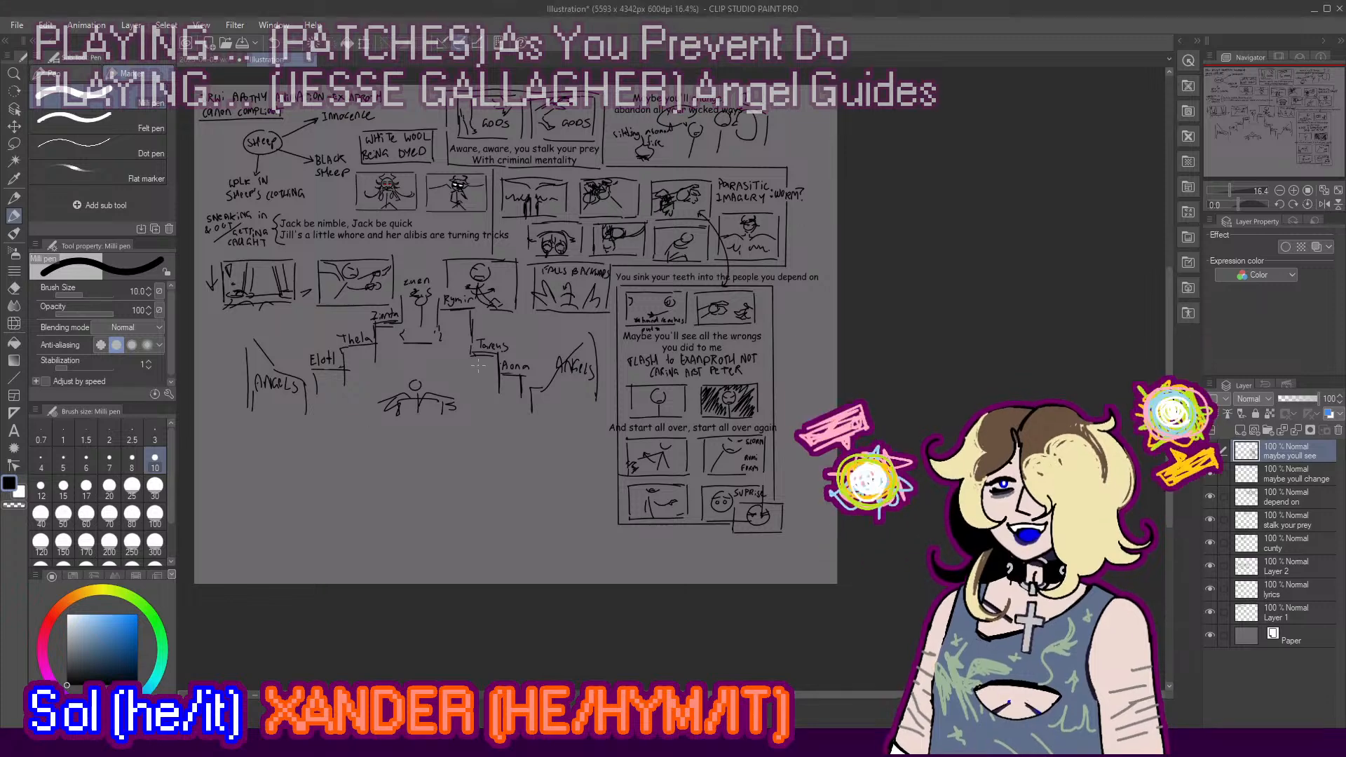
{"action": "scroll", "coordinate": [294, 475], "scroll_direction": "up", "scroll_amount": 4}
{"action": "scroll", "coordinate": [701, 445], "scroll_direction": "down", "scroll_amount": 2}
{"action": "scroll", "coordinate": [347, 448], "scroll_direction": "up", "scroll_amount": 1}
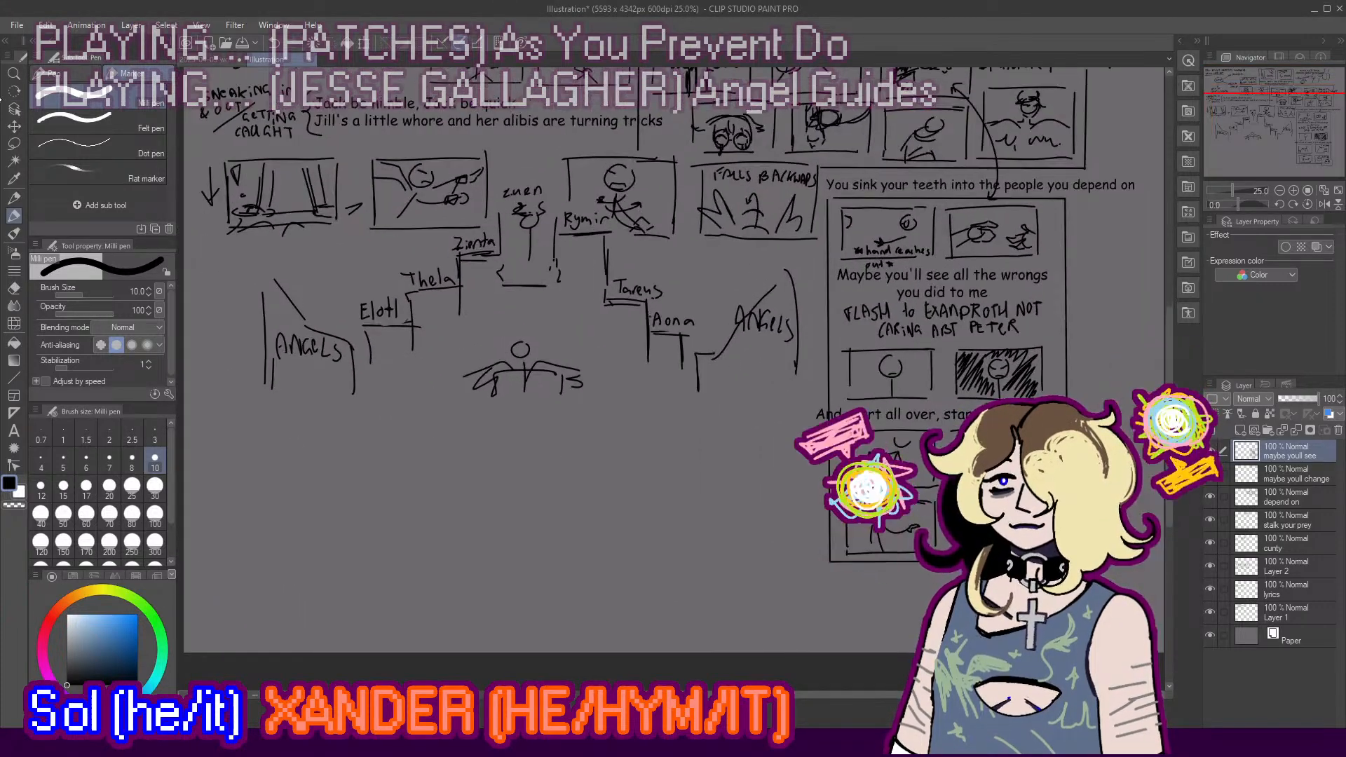
{"action": "left_click", "coordinate": [14, 127]}
{"action": "scroll", "coordinate": [599, 531], "scroll_direction": "down", "scroll_amount": 3}
{"action": "scroll", "coordinate": [597, 532], "scroll_direction": "up", "scroll_amount": 1}
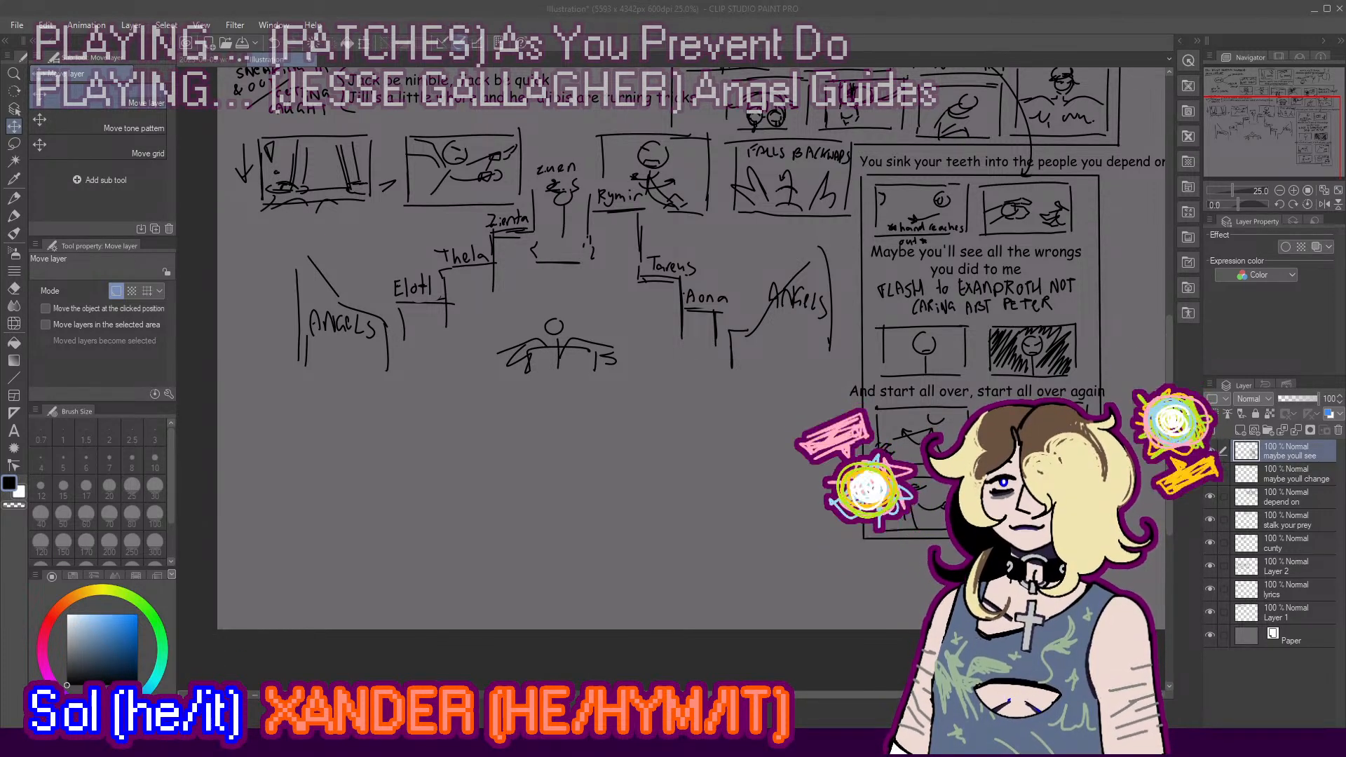
{"action": "scroll", "coordinate": [760, 536], "scroll_direction": "down", "scroll_amount": 3}
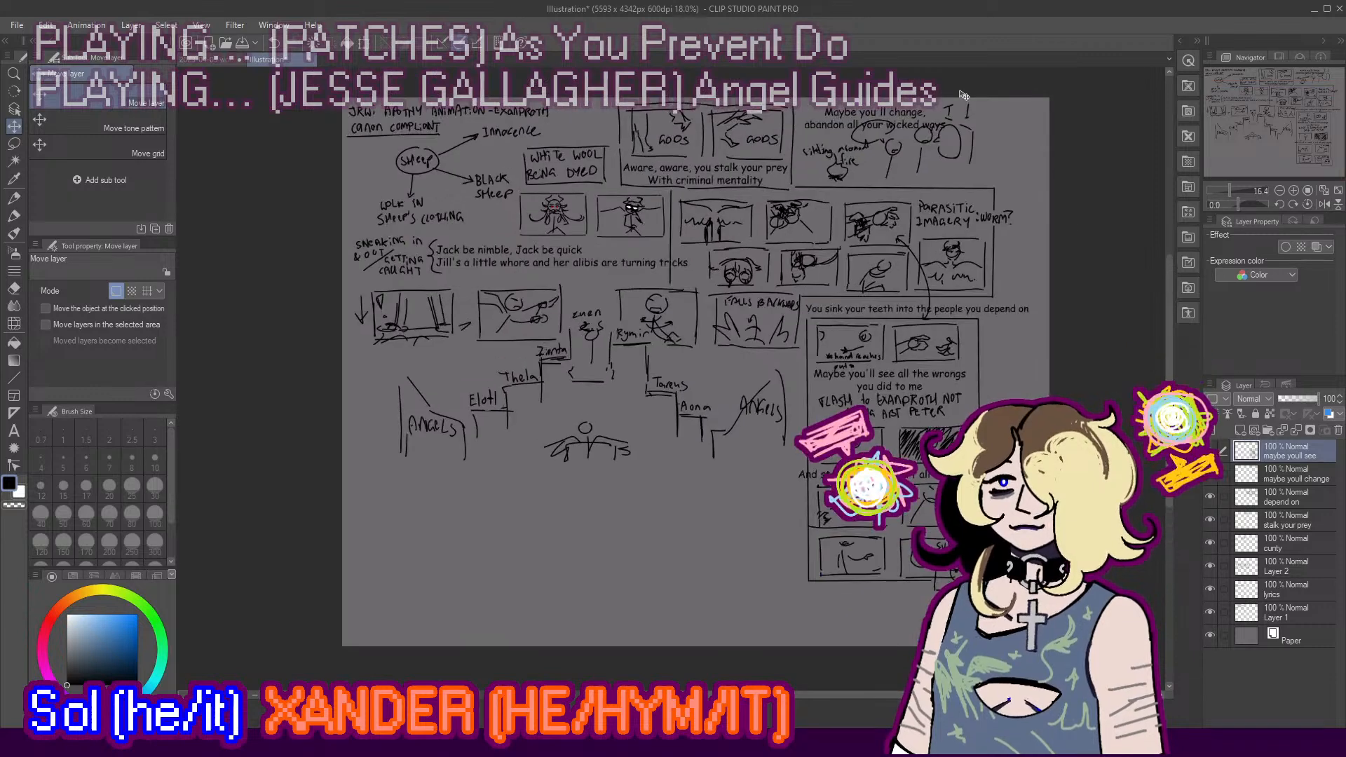
{"action": "scroll", "coordinate": [1029, 381], "scroll_direction": "up", "scroll_amount": 2}
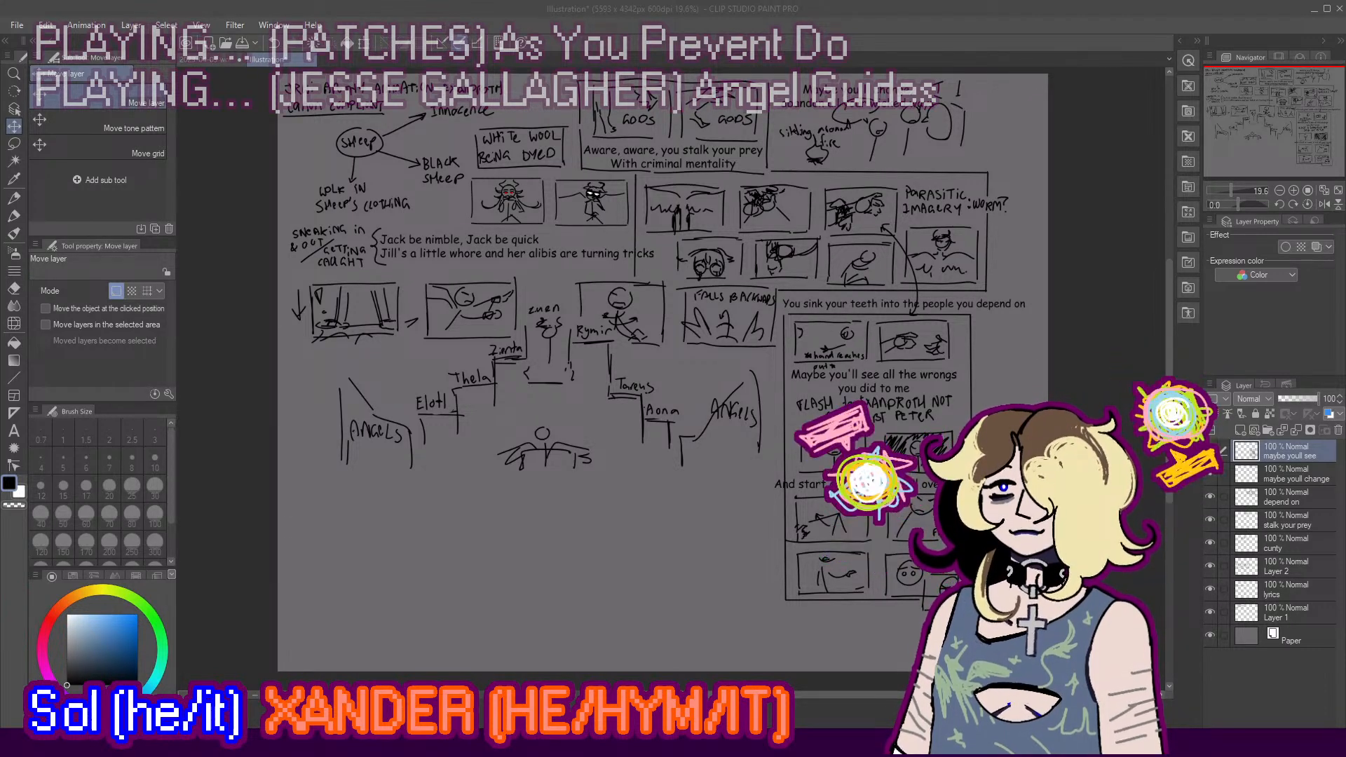
Step: Save the storyboard illustration under a dated "stream concept" file name
{"action": "key", "text": "Return"}
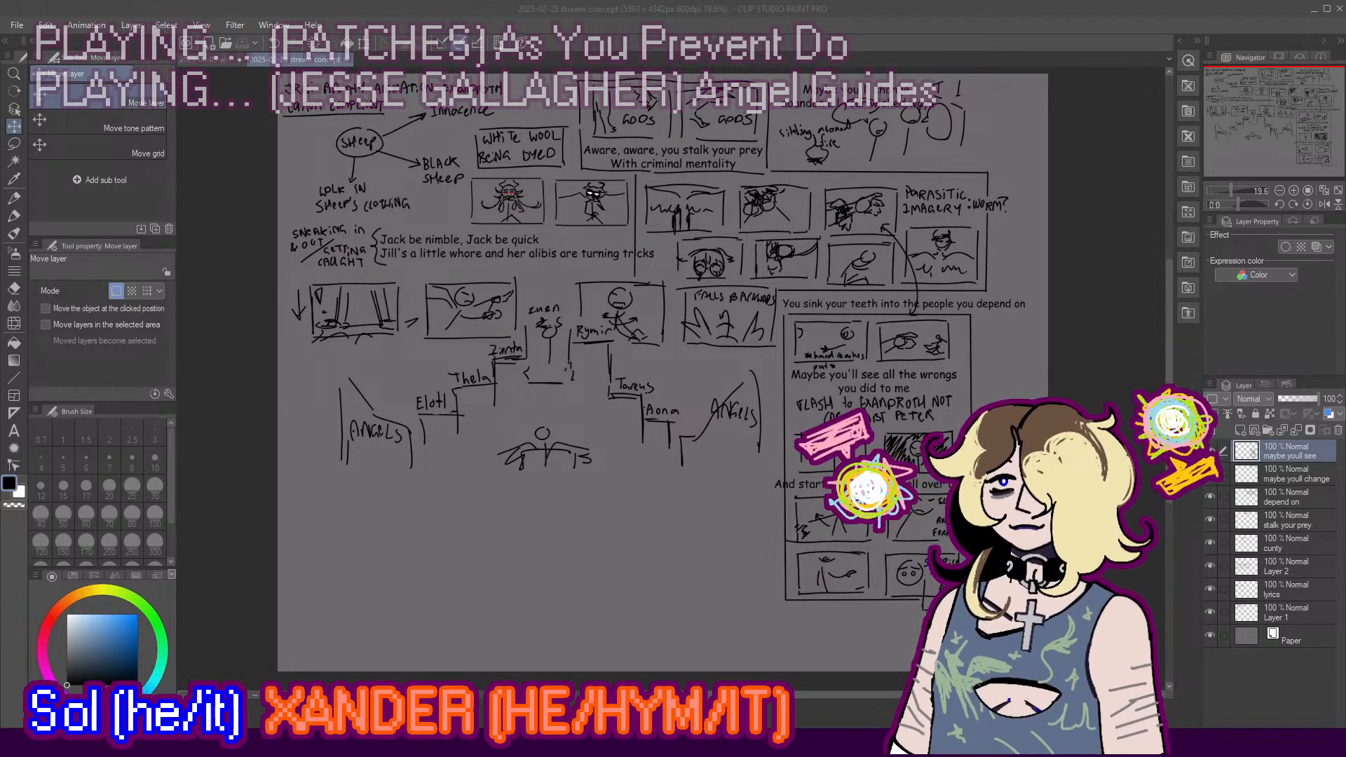
Step: Switch to Blender and add a new Grease Pencil layer named "rough" to the Stroke object
{"action": "key", "text": "alt+Tab"}
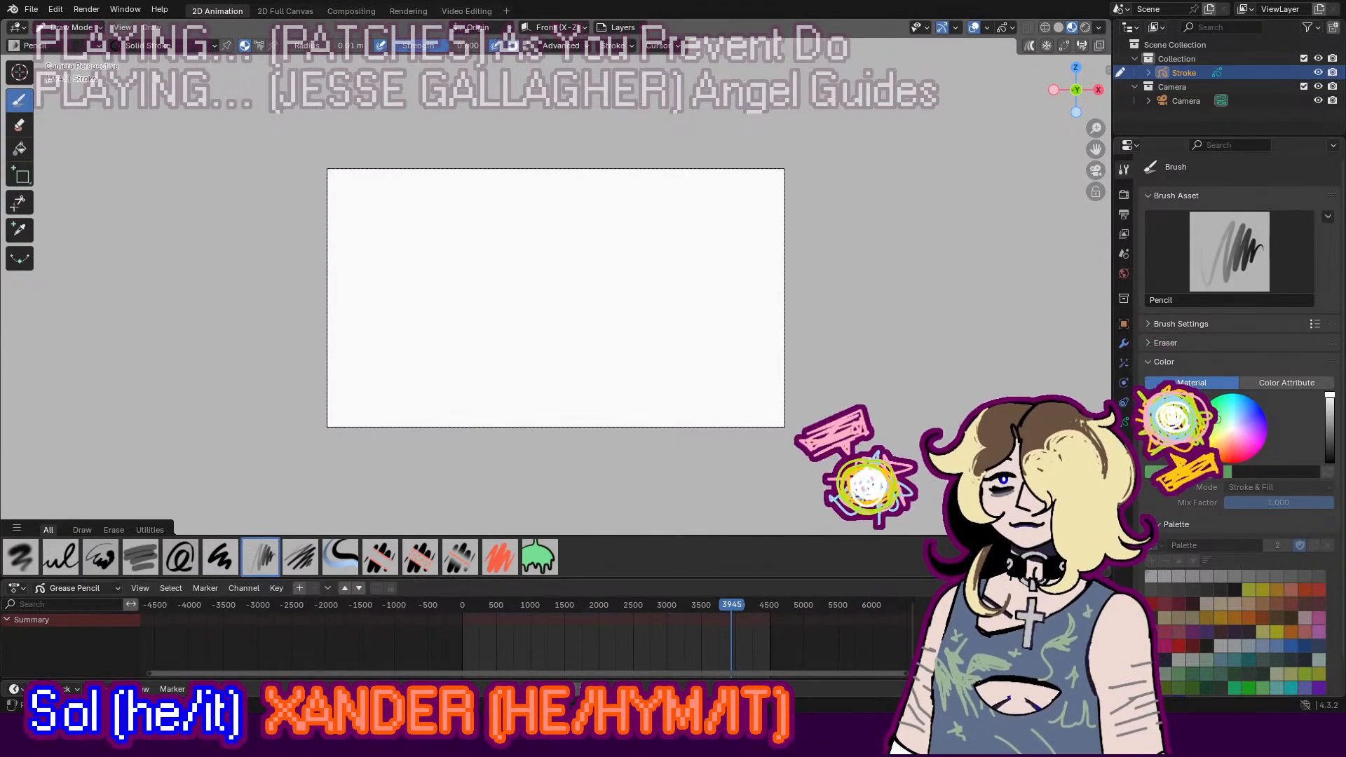
{"action": "right_click", "coordinate": [143, 657]}
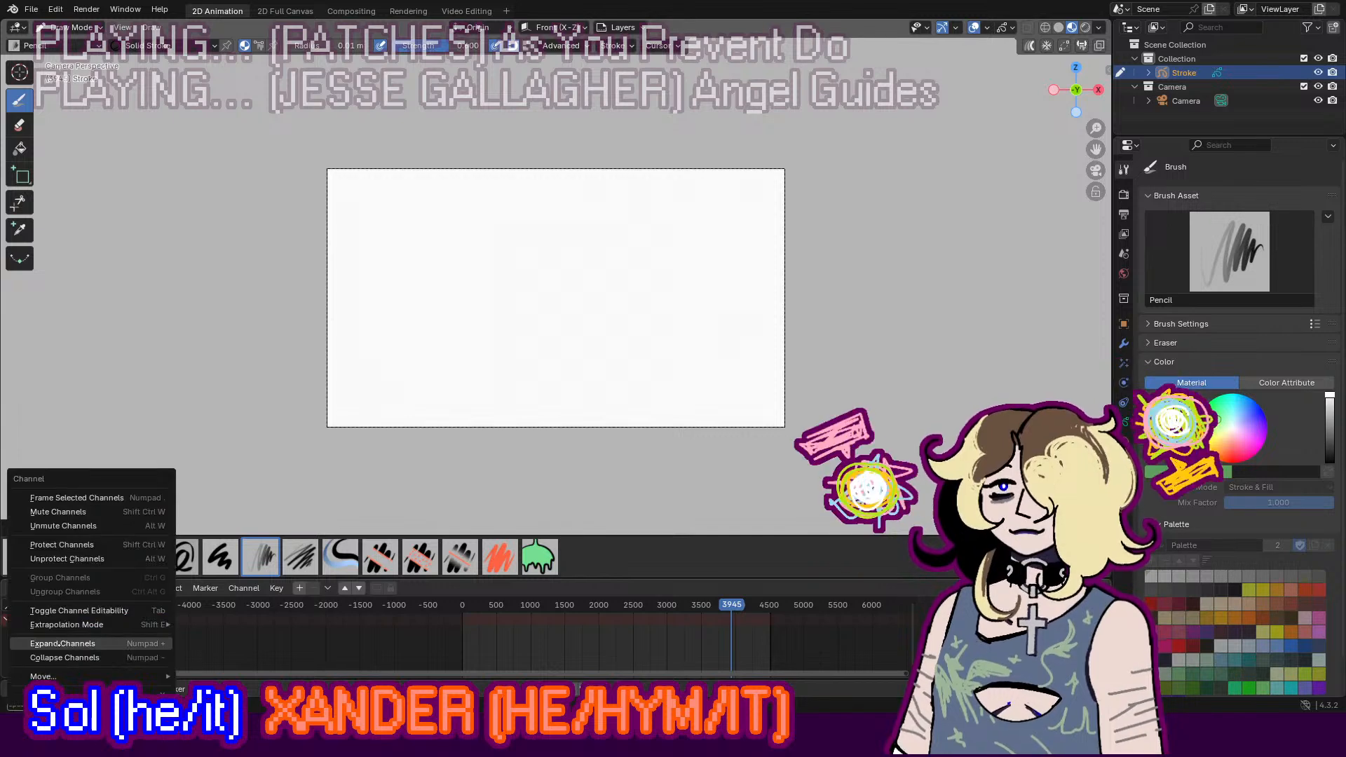
{"action": "left_click", "coordinate": [300, 589]}
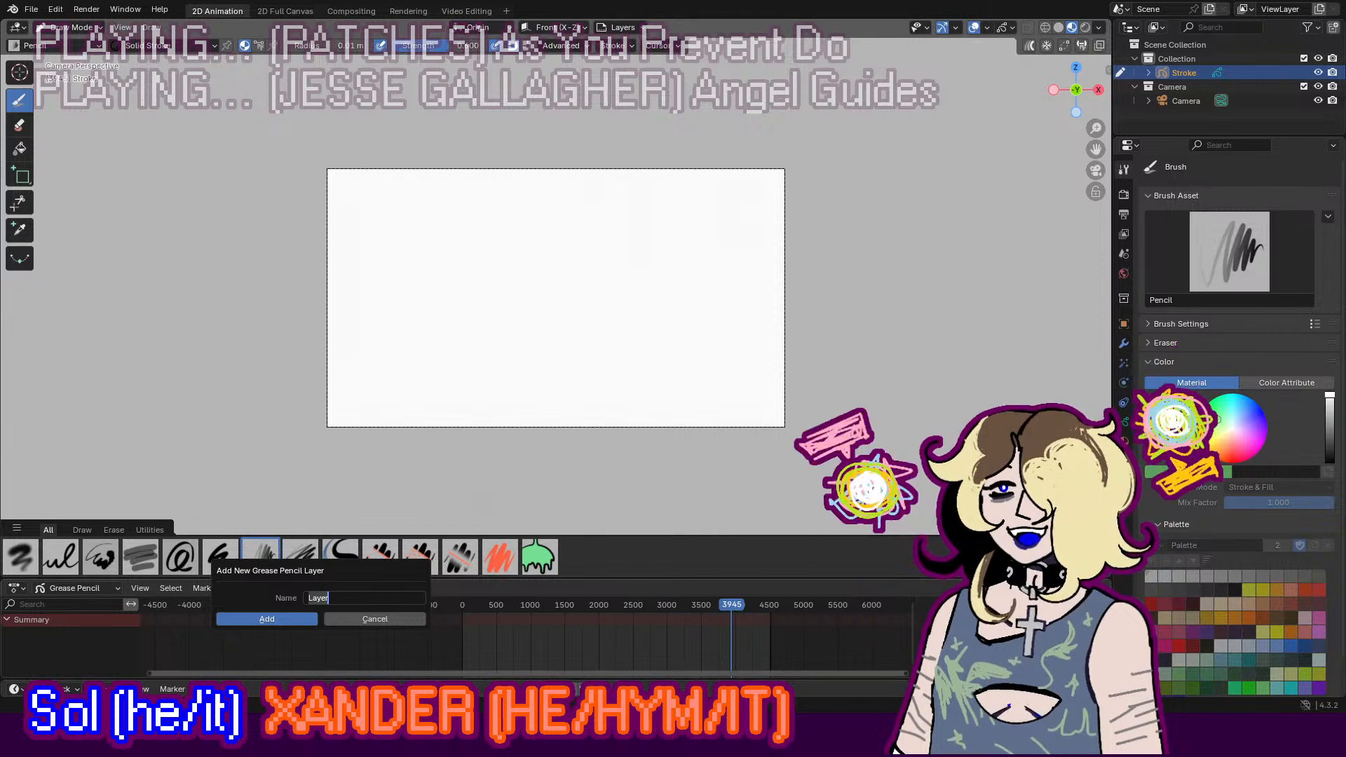
{"action": "key", "text": "BackSpace"}
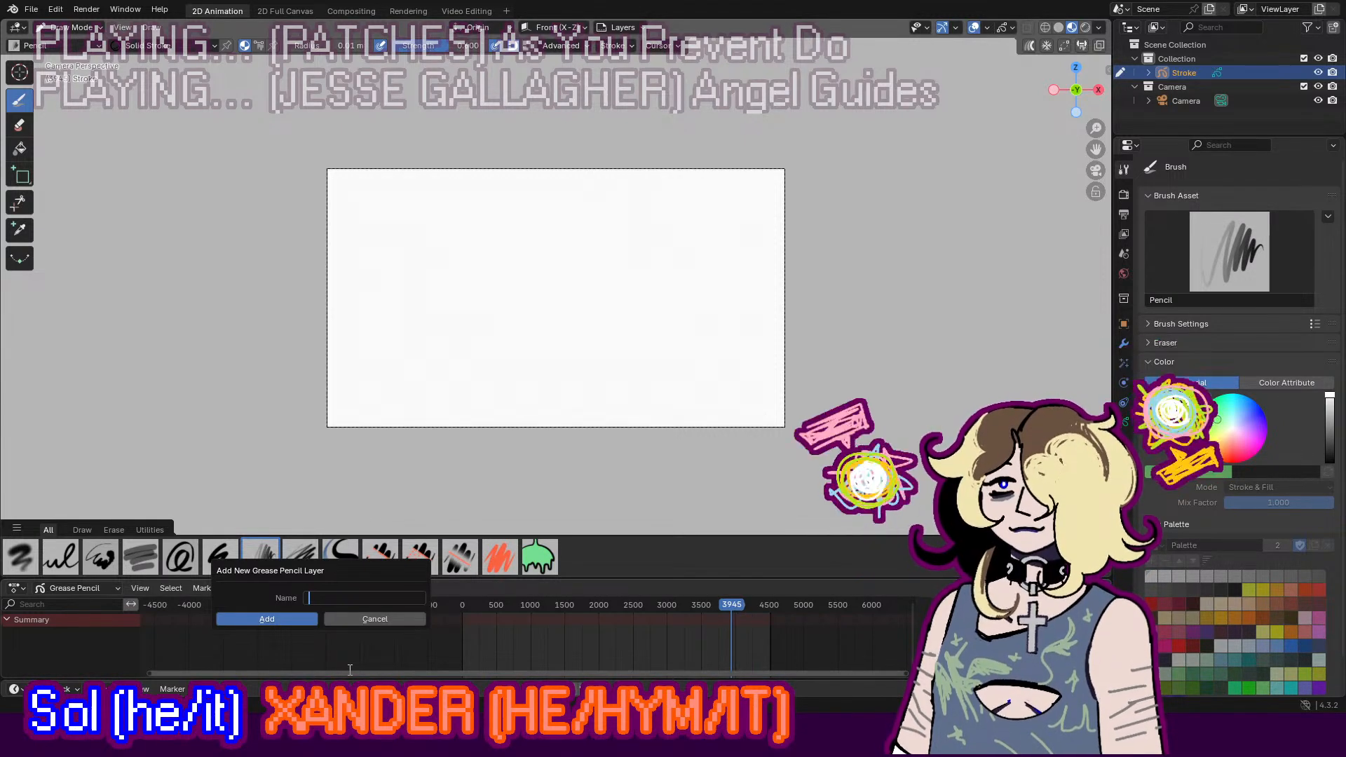
{"action": "type", "text": "rough"}
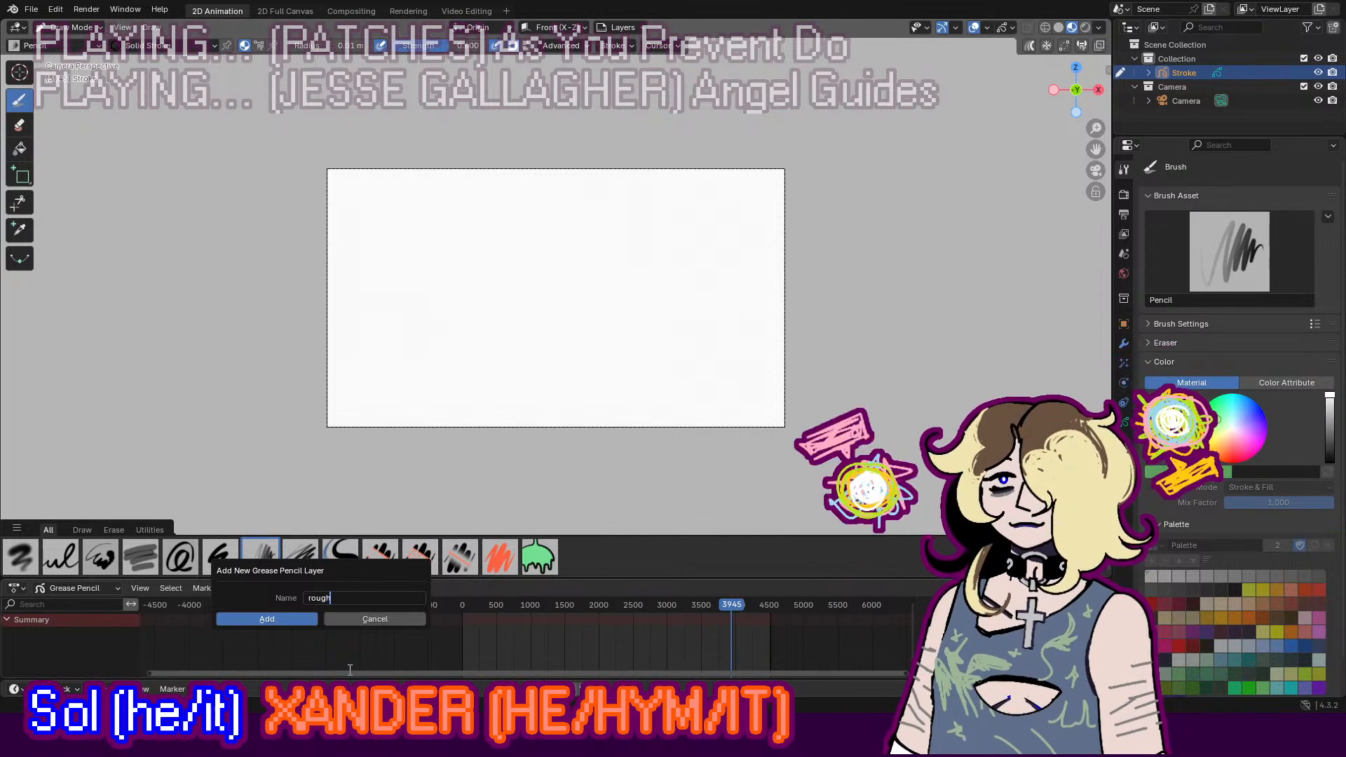
{"action": "key", "text": "Return"}
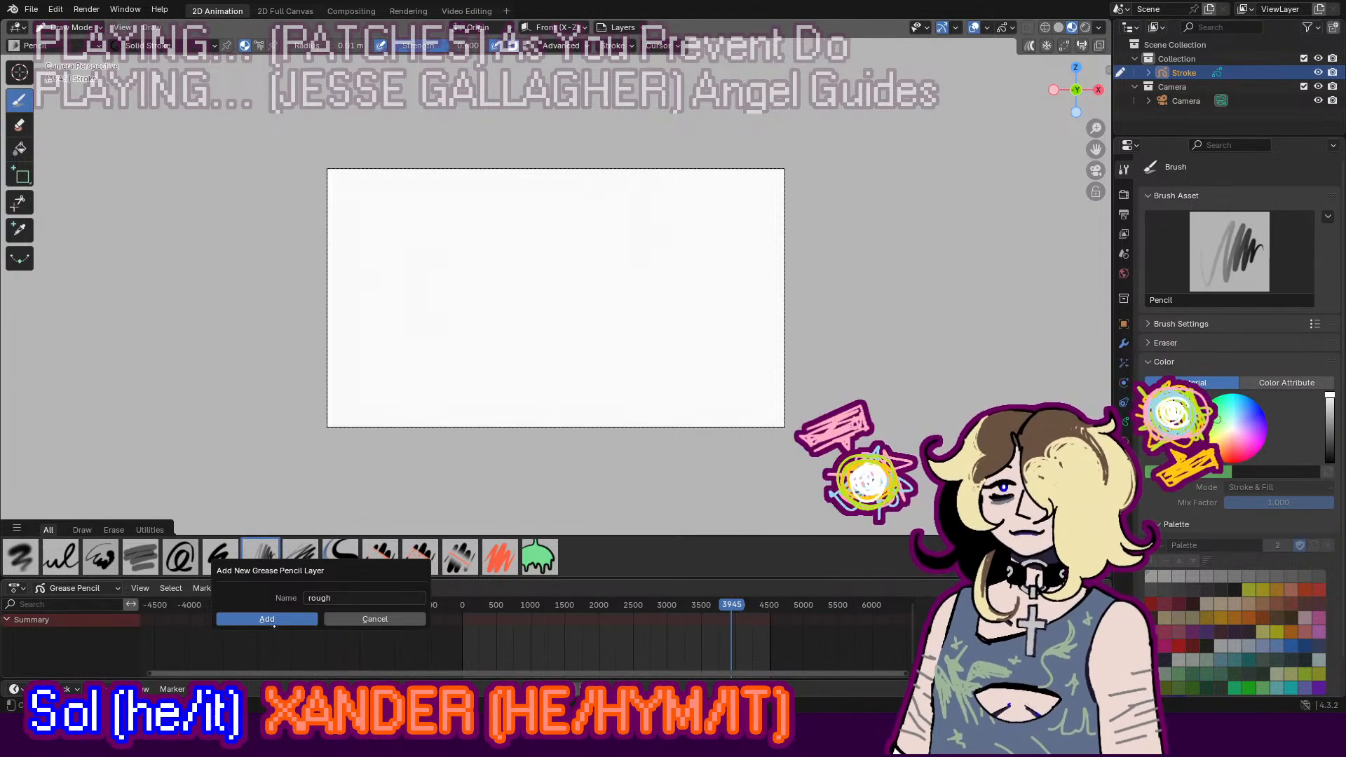
{"action": "left_click", "coordinate": [266, 618]}
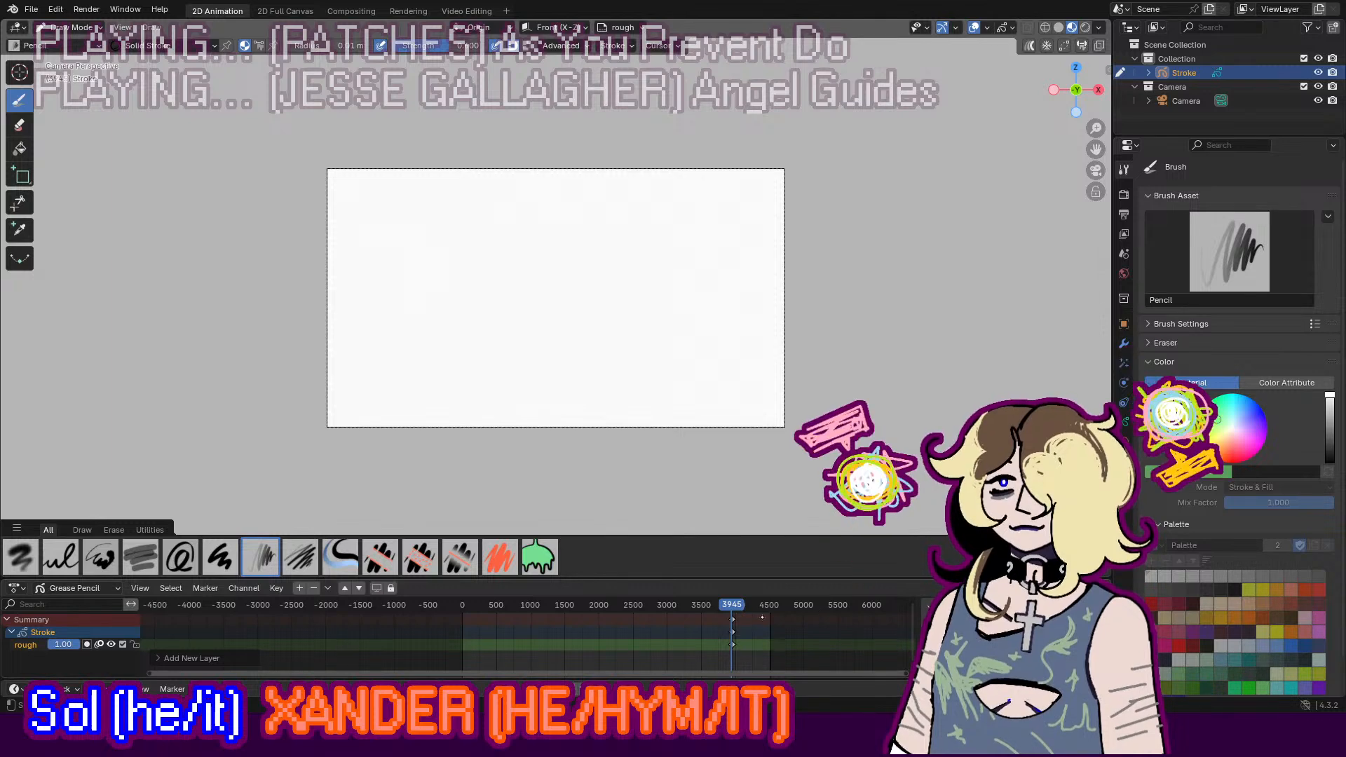
{"action": "scroll", "coordinate": [762, 617], "scroll_direction": "up", "scroll_amount": 3}
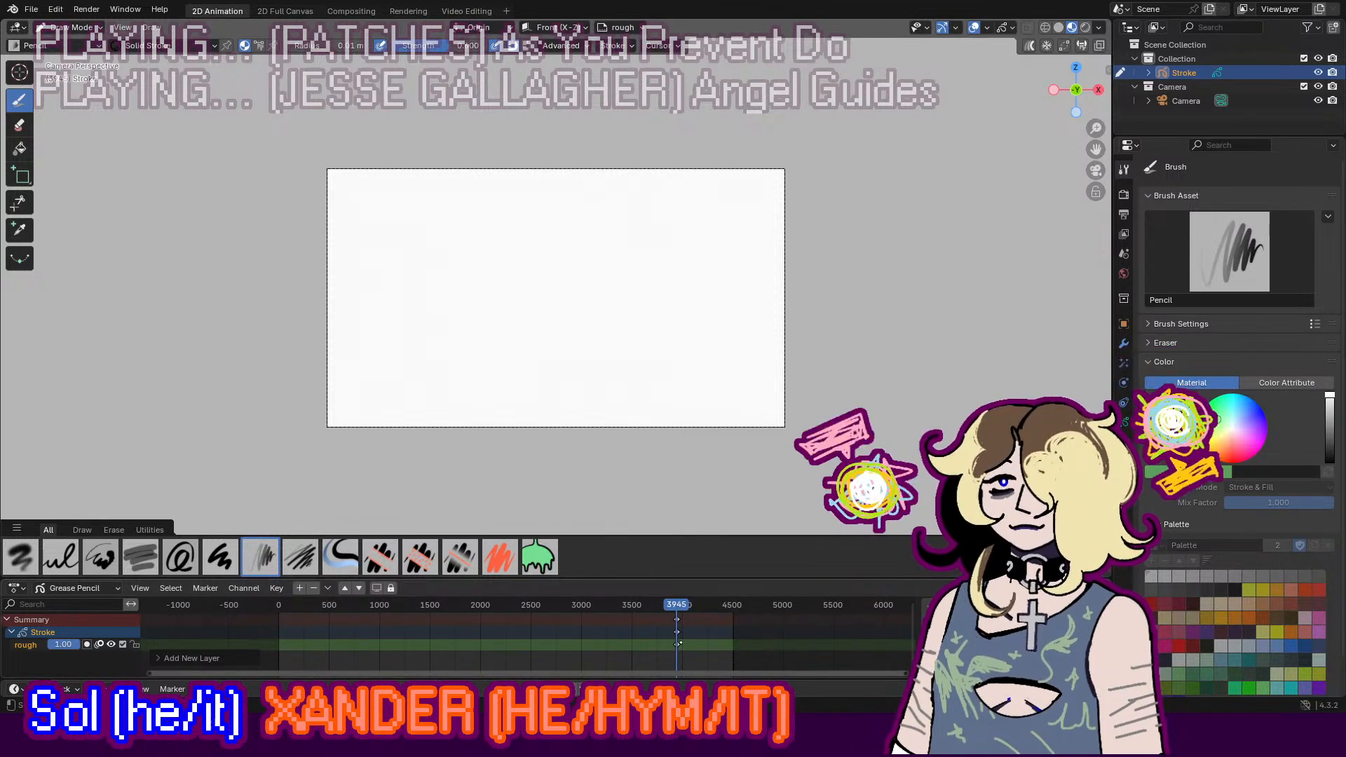
{"action": "left_click", "coordinate": [678, 644]}
{"action": "key", "text": "Delete"}
{"action": "key", "text": "ctrl+z"}
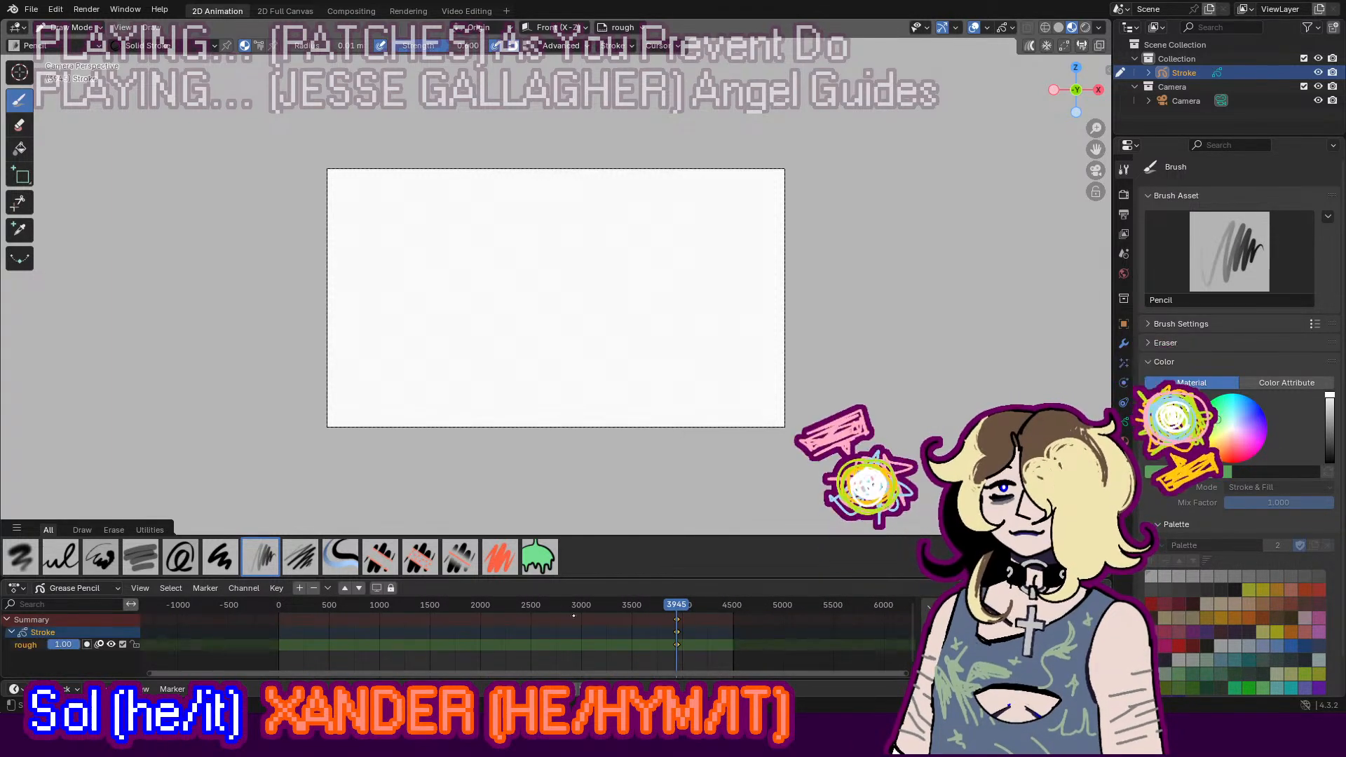
Step: Play through the timeline around frames 2828 to 3156 to find where the animation should start
{"action": "key", "text": "space"}
{"action": "key", "text": "space"}
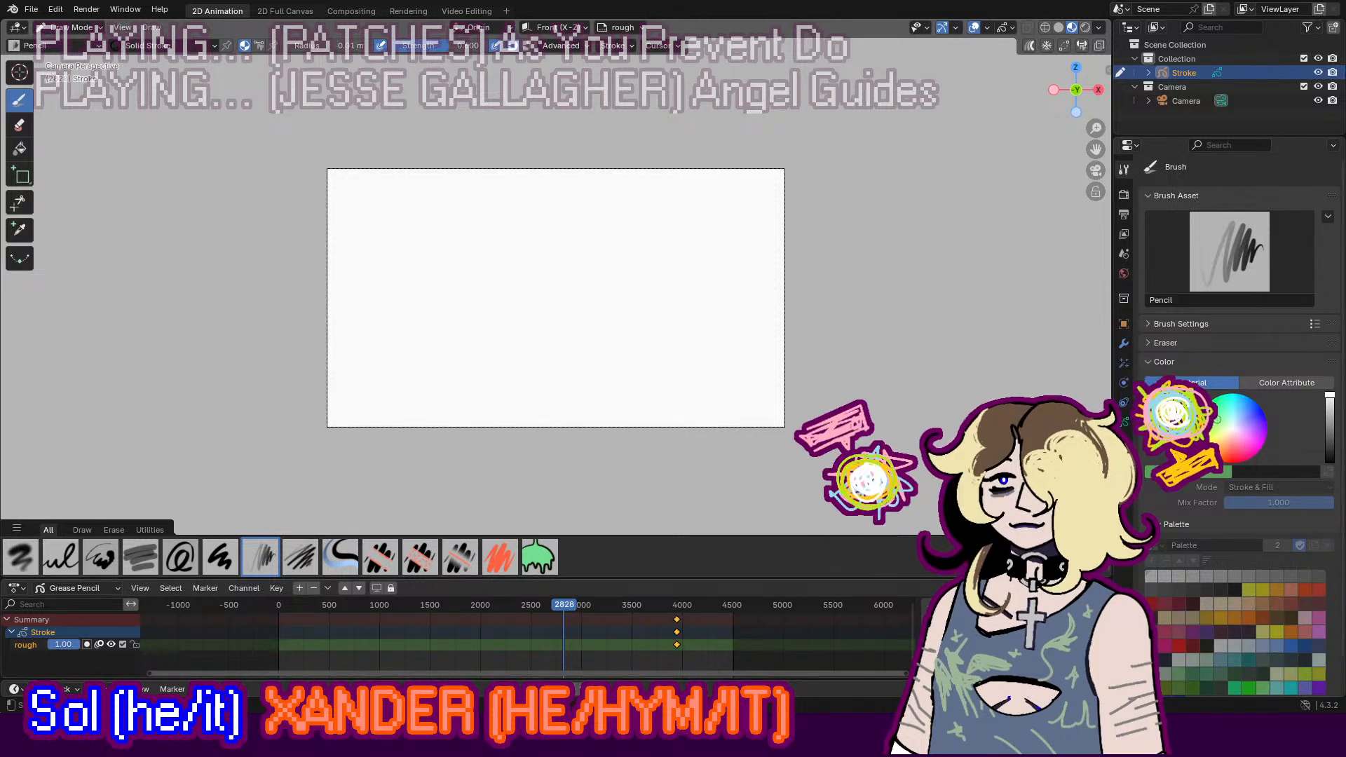
{"action": "left_click", "coordinate": [739, 636]}
{"action": "key", "text": "space"}
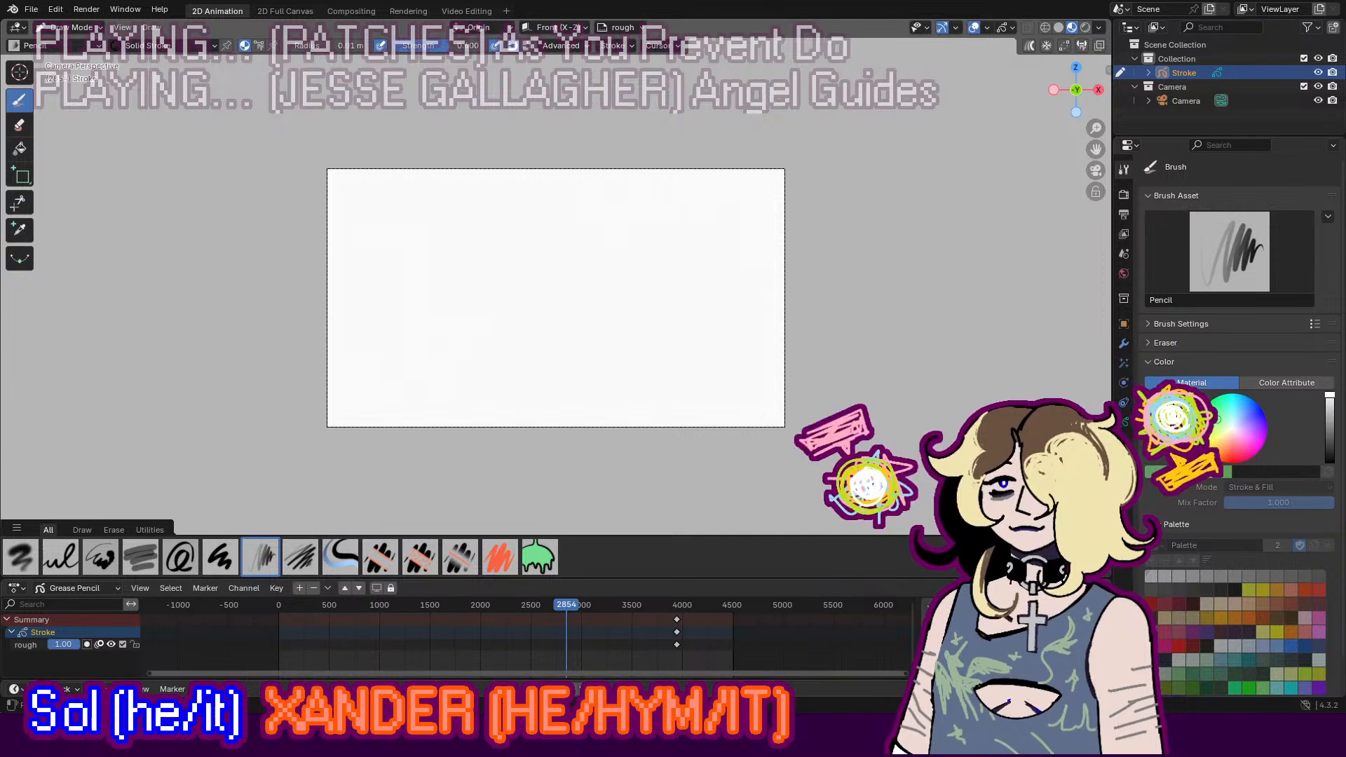
{"action": "key", "text": "space"}
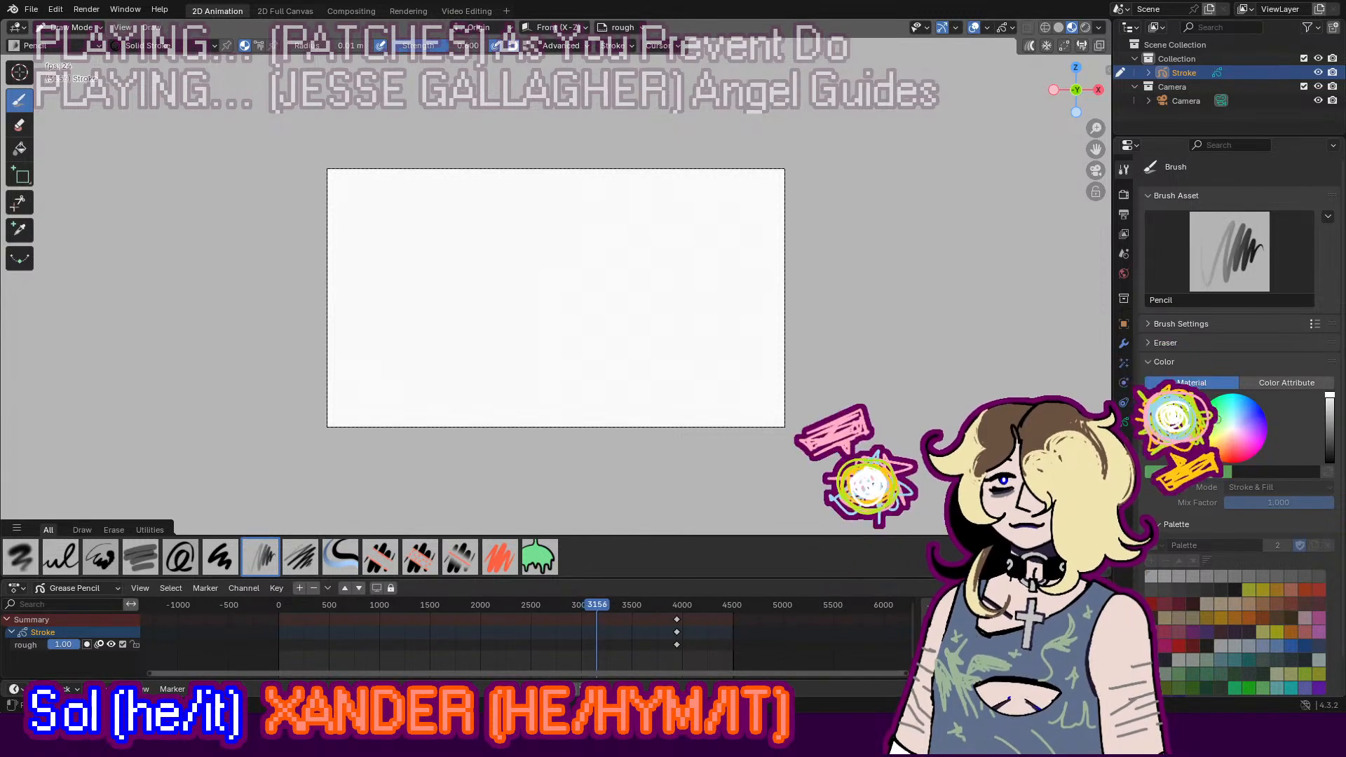
{"action": "left_click", "coordinate": [555, 608]}
Step: Move the rough layer's keyframe to about frame 2792 on the timeline
{"action": "scroll", "coordinate": [656, 661], "scroll_direction": "up", "scroll_amount": 9}
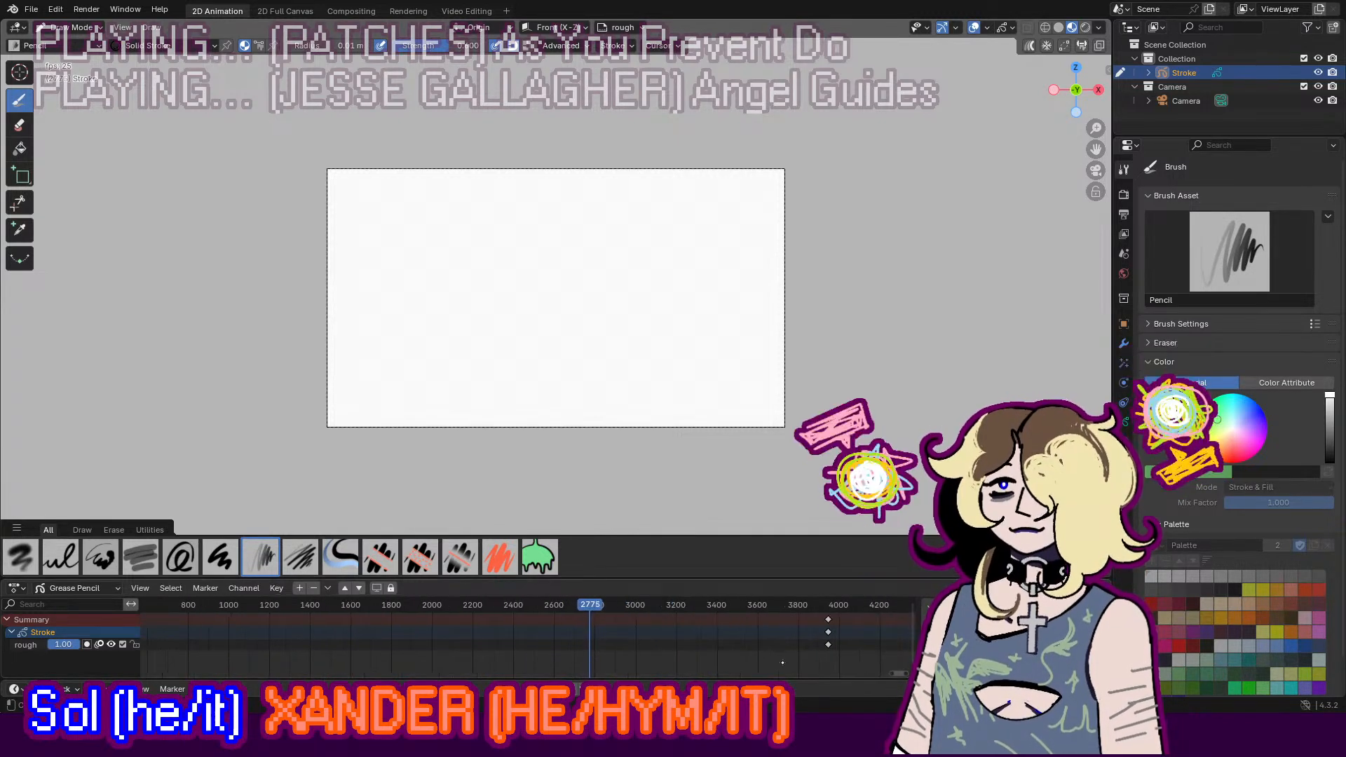
{"action": "key", "text": "space"}
{"action": "left_click_drag", "start_coordinate": [827, 643], "coordinate": [593, 647]}
{"action": "left_click", "coordinate": [592, 604]}
{"action": "key", "text": "space"}
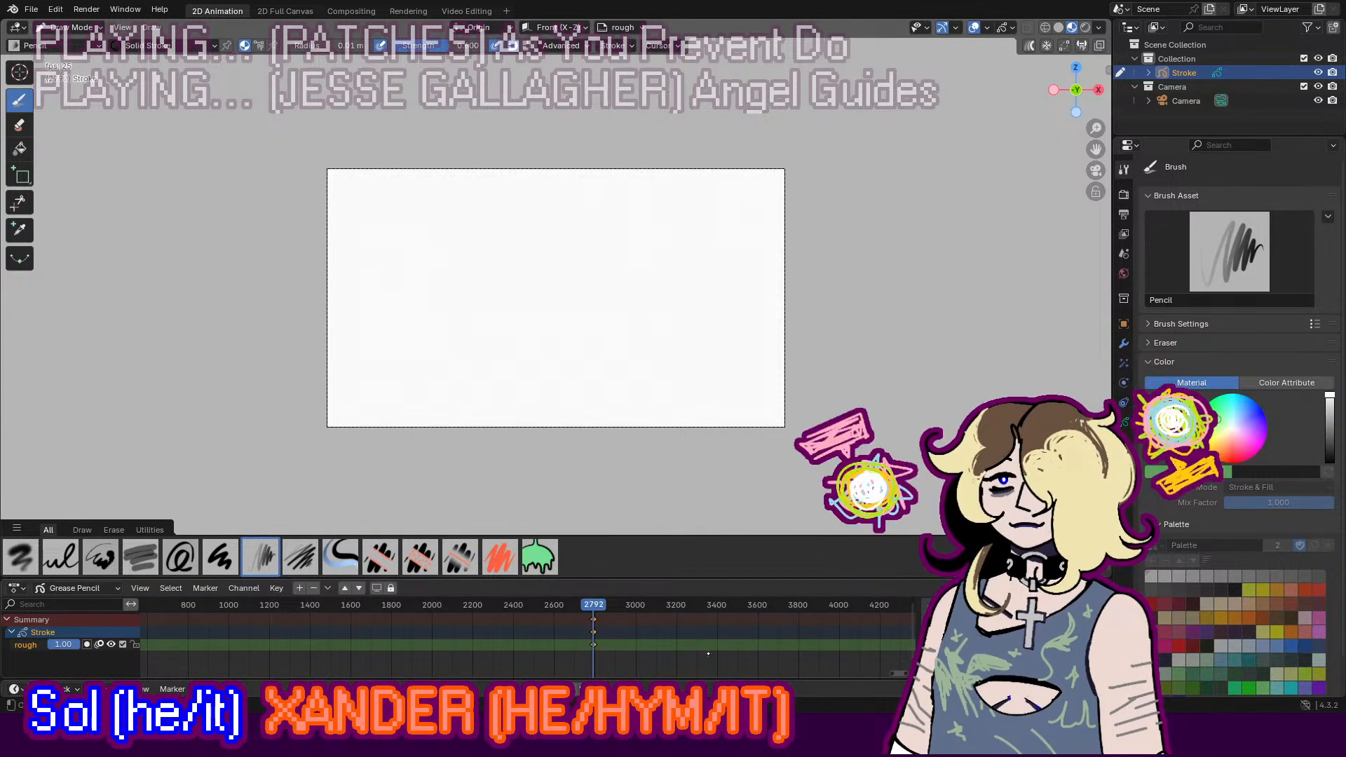
Step: Set the current frame to 2793 at the rough layer's keyframe and enlarge the camera frame for drawing
{"action": "scroll", "coordinate": [592, 617], "scroll_direction": "up", "scroll_amount": 7}
{"action": "scroll", "coordinate": [860, 663], "scroll_direction": "up", "scroll_amount": 5}
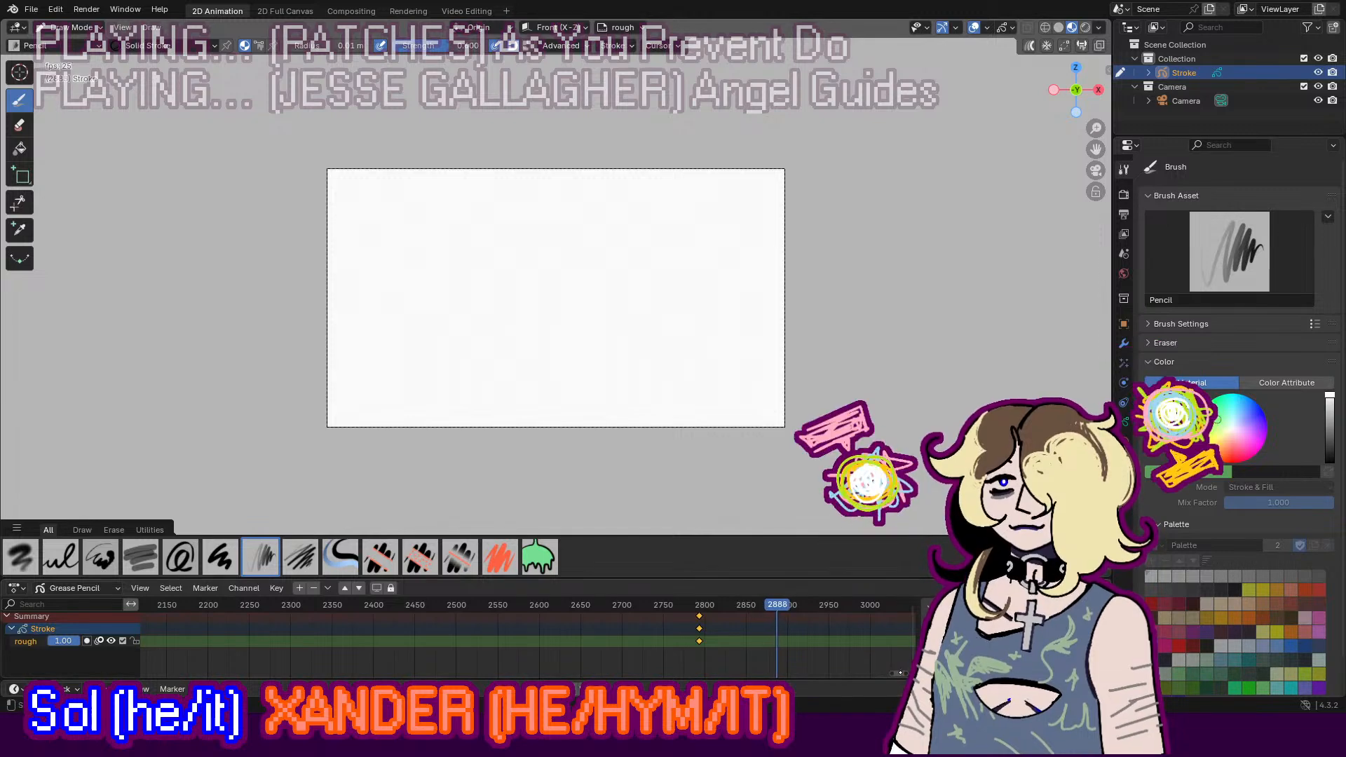
{"action": "middle_click_drag", "start_coordinate": [860, 663], "coordinate": [601, 659]}
{"action": "scroll", "coordinate": [561, 652], "scroll_direction": "up", "scroll_amount": 4}
{"action": "left_click_drag", "start_coordinate": [422, 602], "coordinate": [397, 603]}
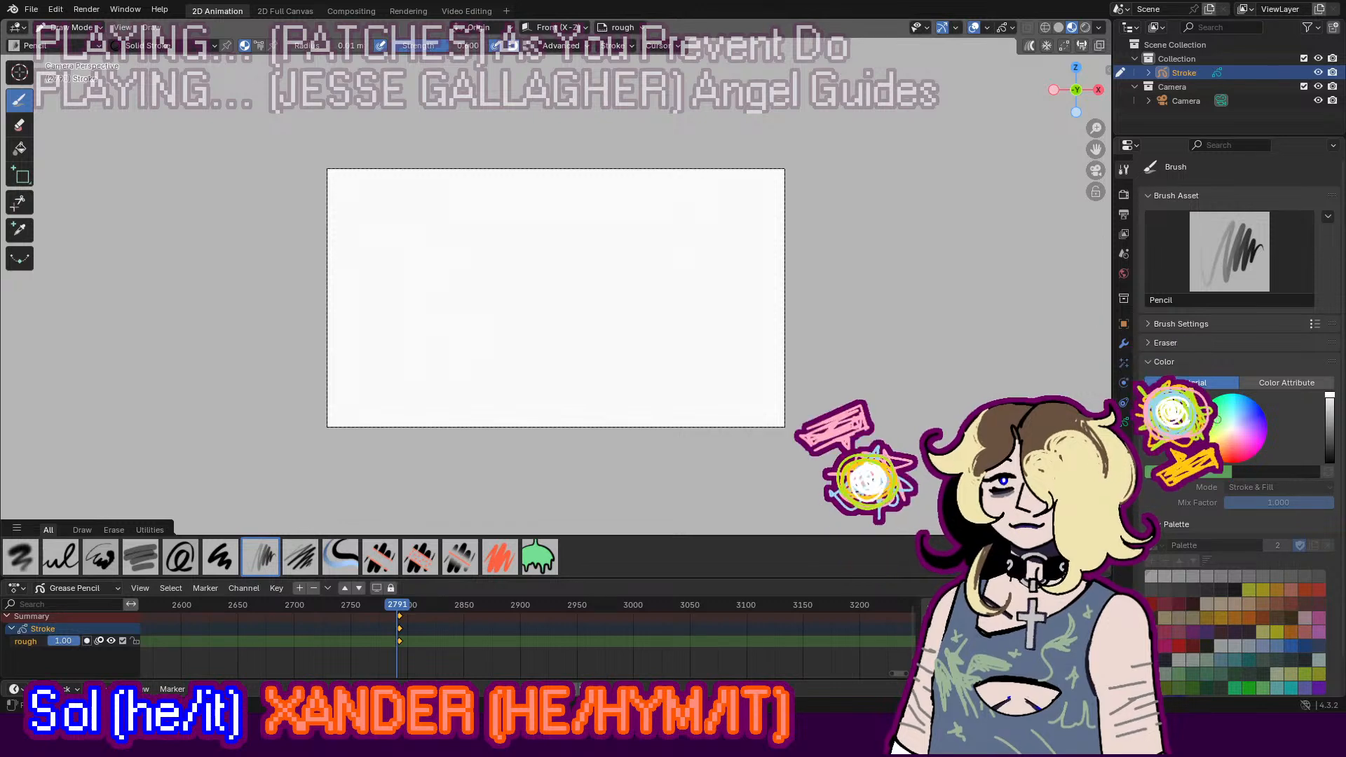
{"action": "scroll", "coordinate": [674, 275], "scroll_direction": "up", "scroll_amount": 2}
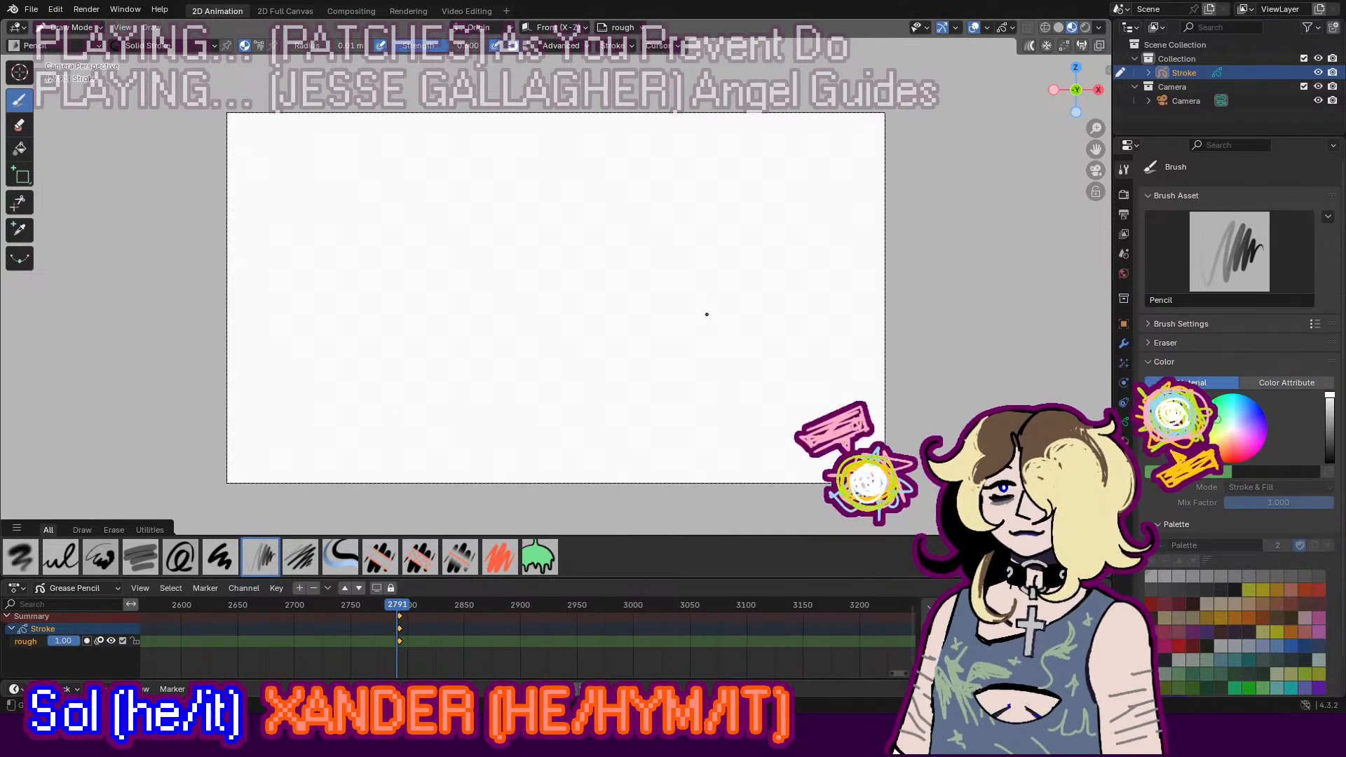
{"action": "key", "text": "Right"}
{"action": "key", "text": "Right"}
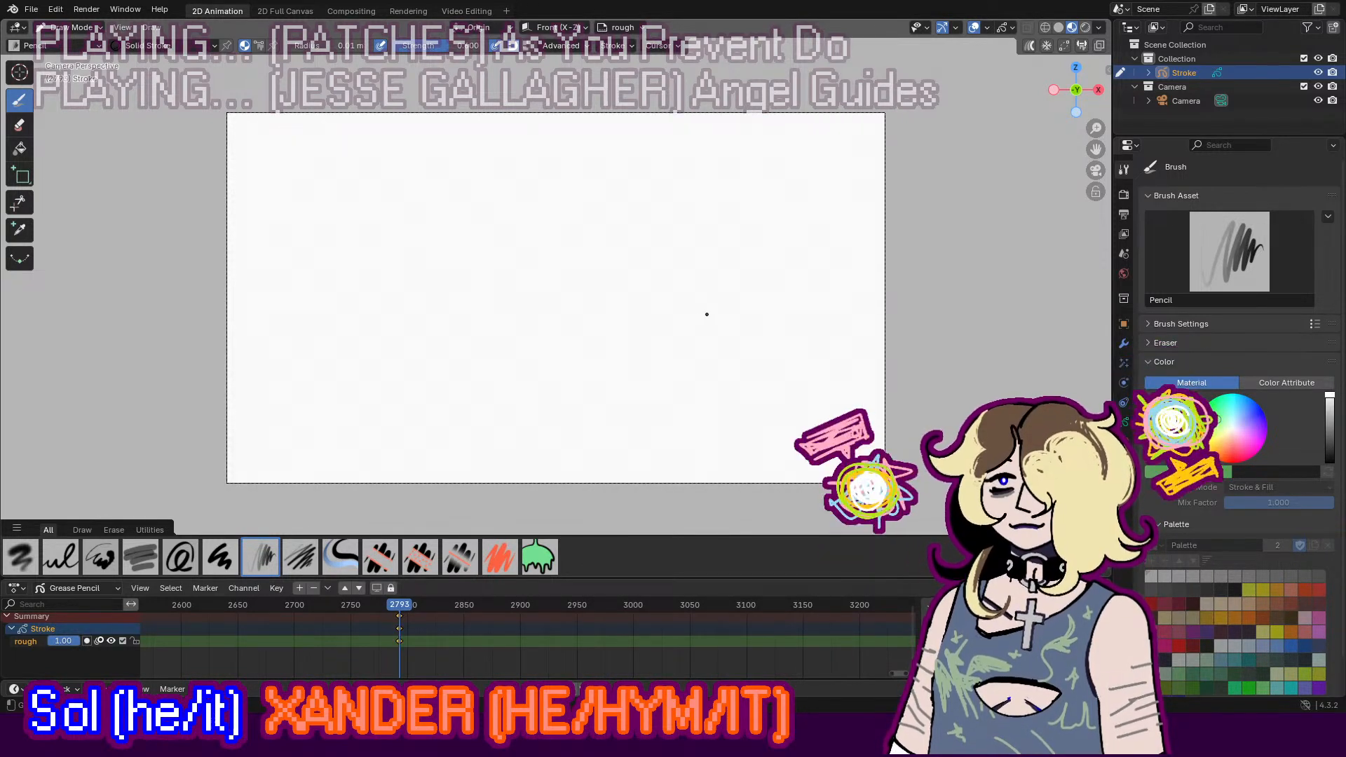
Step: Switch to the Pen brush, try a stroke and undo it, and expand the brush settings
{"action": "left_click", "coordinate": [220, 556]}
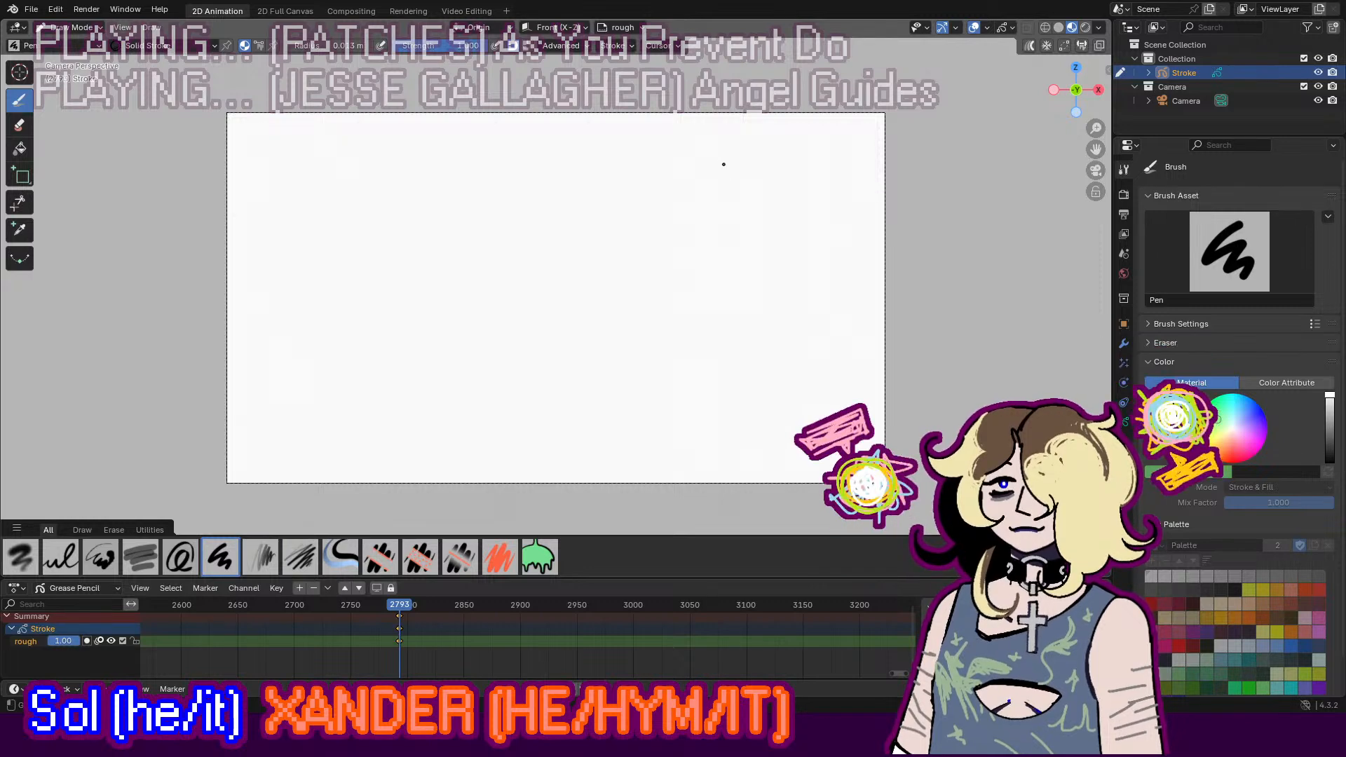
{"action": "mouse_move", "coordinate": [698, 170]}
{"action": "left_mouse_down"}
{"action": "mouse_move", "coordinate": [674, 233]}
{"action": "mouse_move", "coordinate": [716, 224]}
{"action": "left_mouse_up"}
{"action": "key", "text": "ctrl+z"}
{"action": "left_click", "coordinate": [1181, 323]}
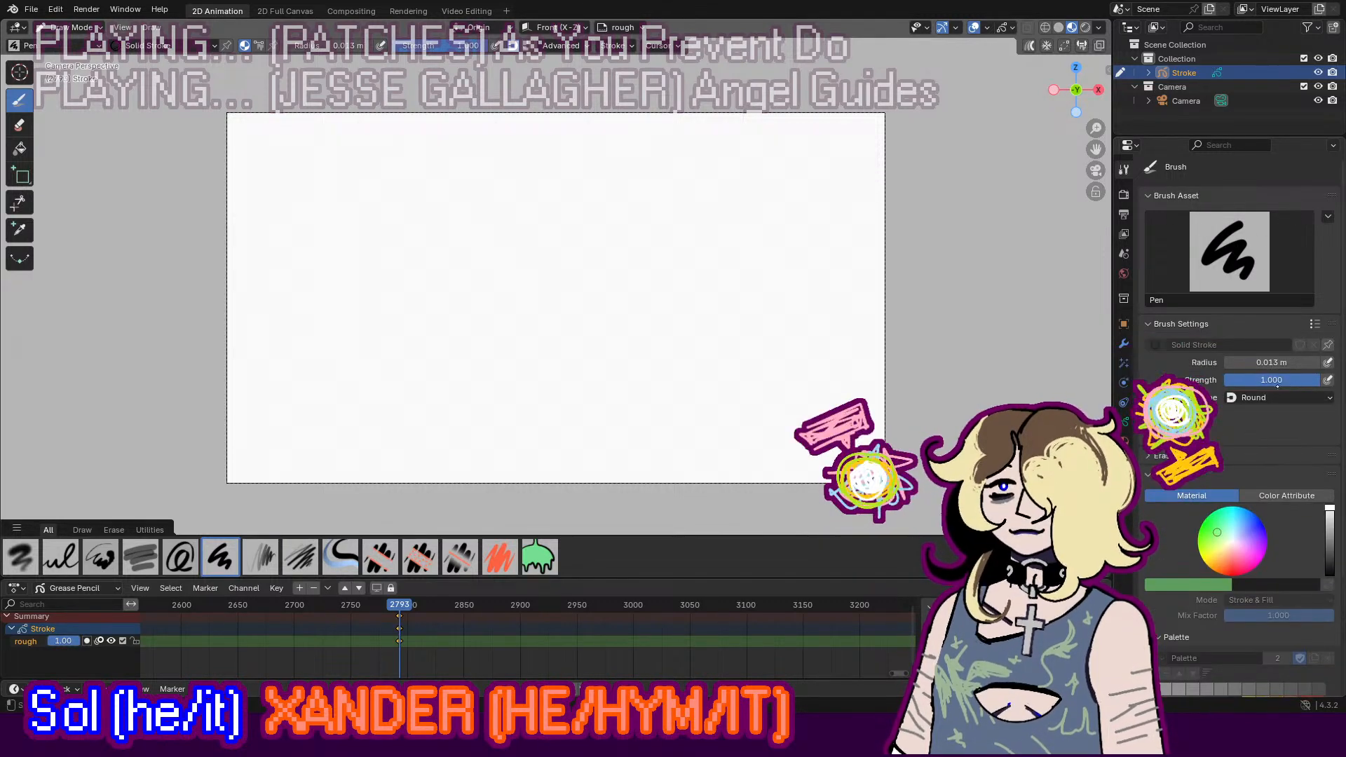
Step: Set the Pen brush's radius to 0.1 m and draw a curved test stroke in the camera frame
{"action": "left_click", "coordinate": [1282, 361]}
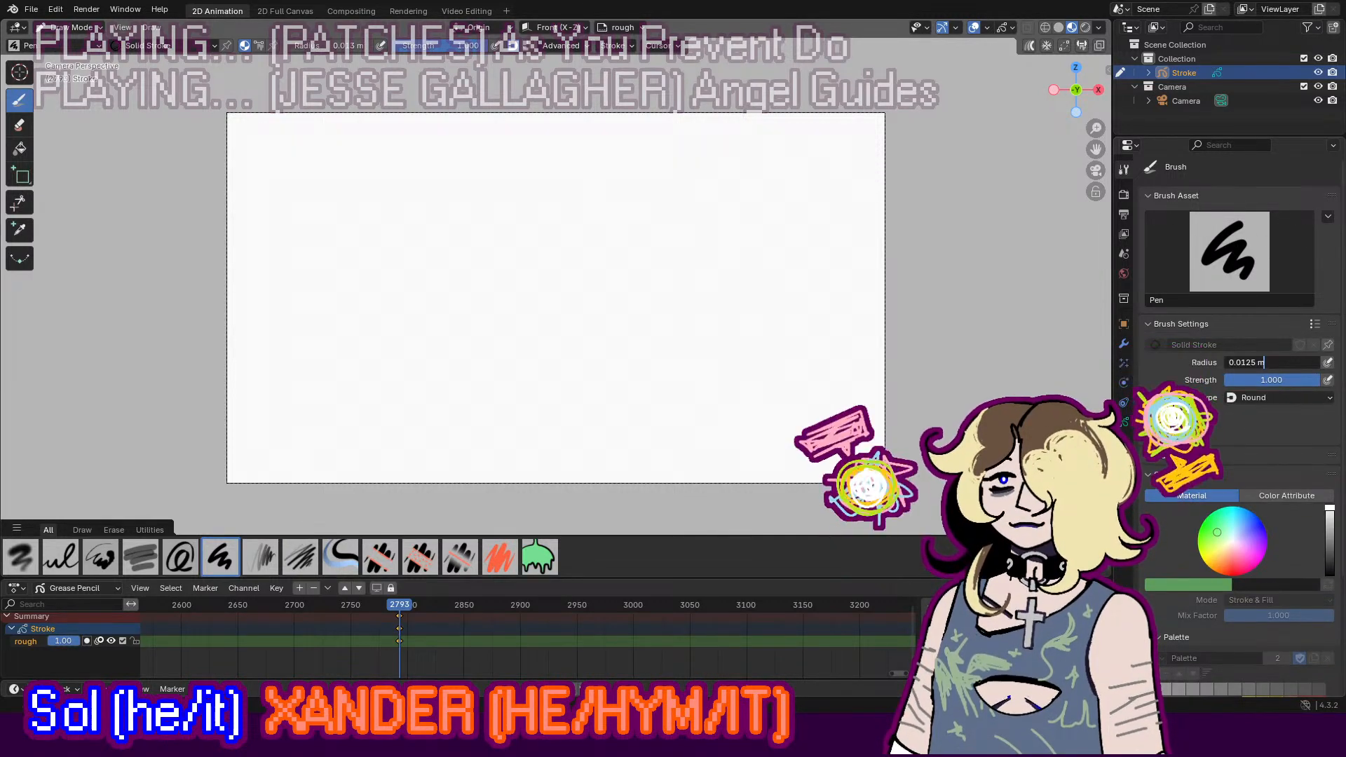
{"action": "key", "text": "Left"}
{"action": "key", "text": "BackSpace"}
{"action": "key", "text": "BackSpace"}
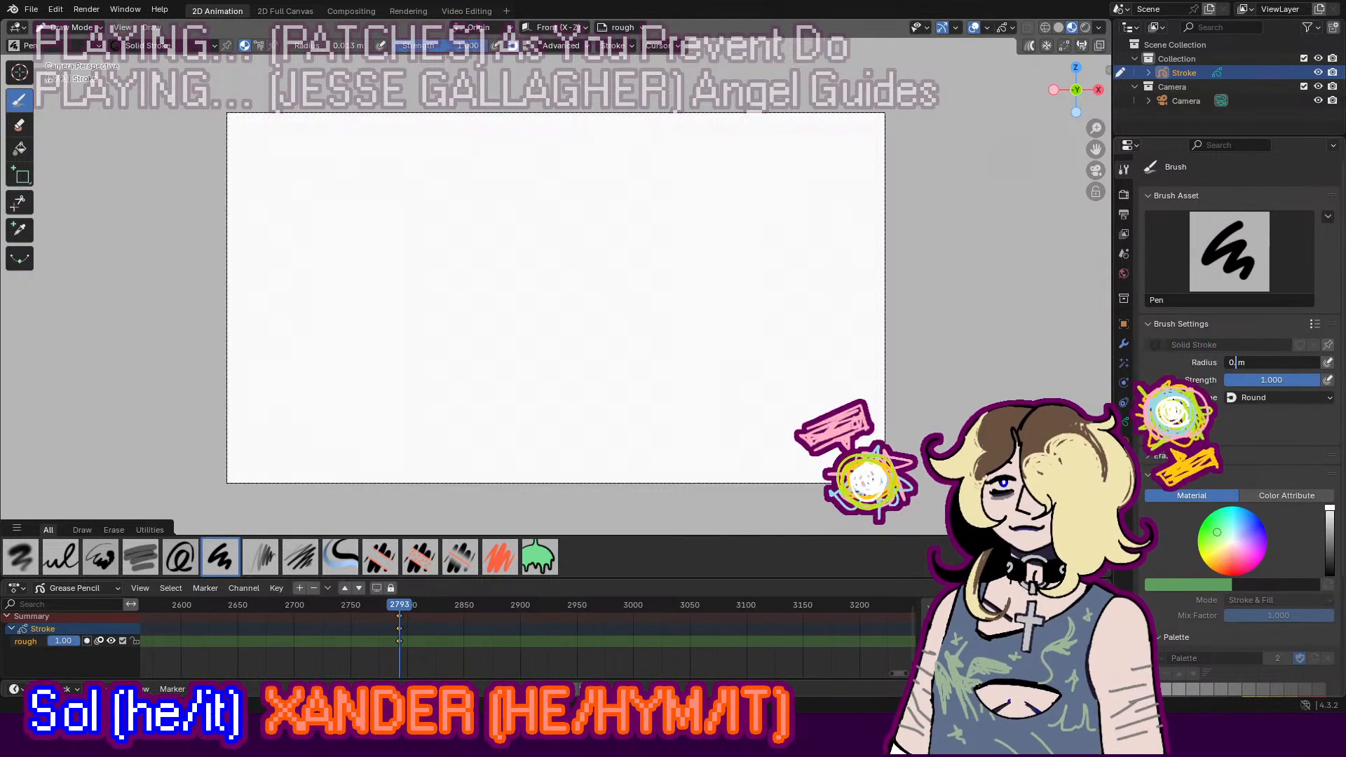
{"action": "type", "text": "1"}
{"action": "key", "text": "Return"}
{"action": "mouse_move", "coordinate": [621, 214]}
{"action": "left_mouse_down"}
{"action": "mouse_move", "coordinate": [649, 312]}
{"action": "mouse_move", "coordinate": [683, 270]}
{"action": "left_mouse_up"}
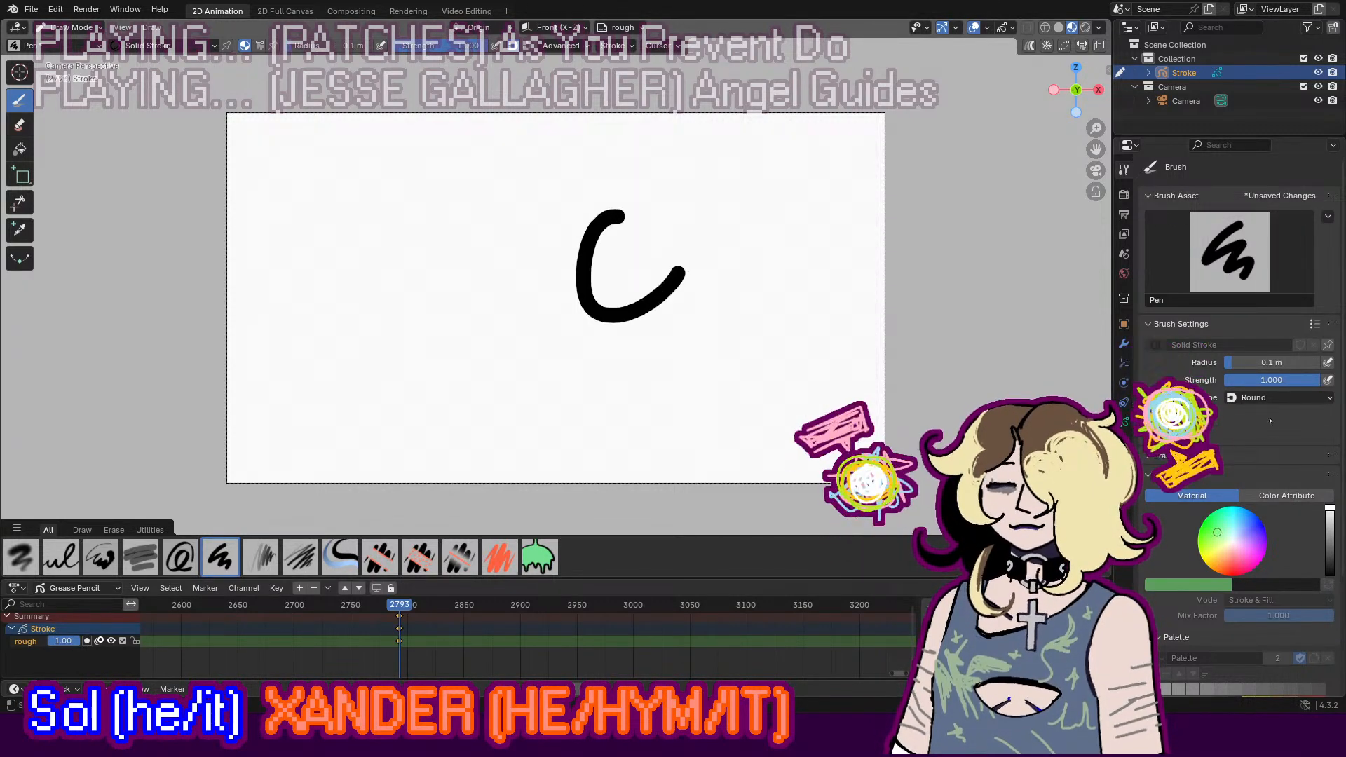
Step: Set the Pen brush's radius to 0.05 m and test it with rough circular strokes, undoing each one
{"action": "left_click", "coordinate": [1262, 363]}
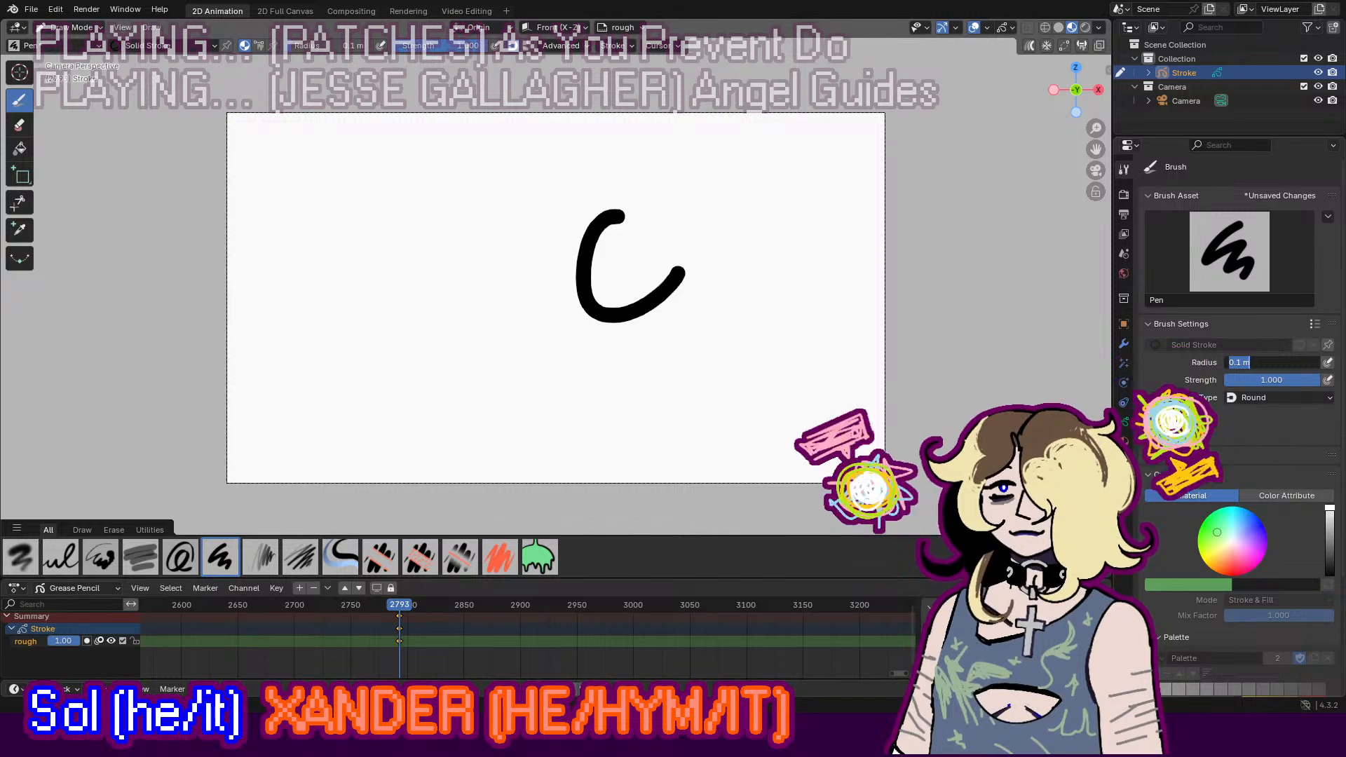
{"action": "key", "text": "BackSpace"}
{"action": "type", "text": ".0"}
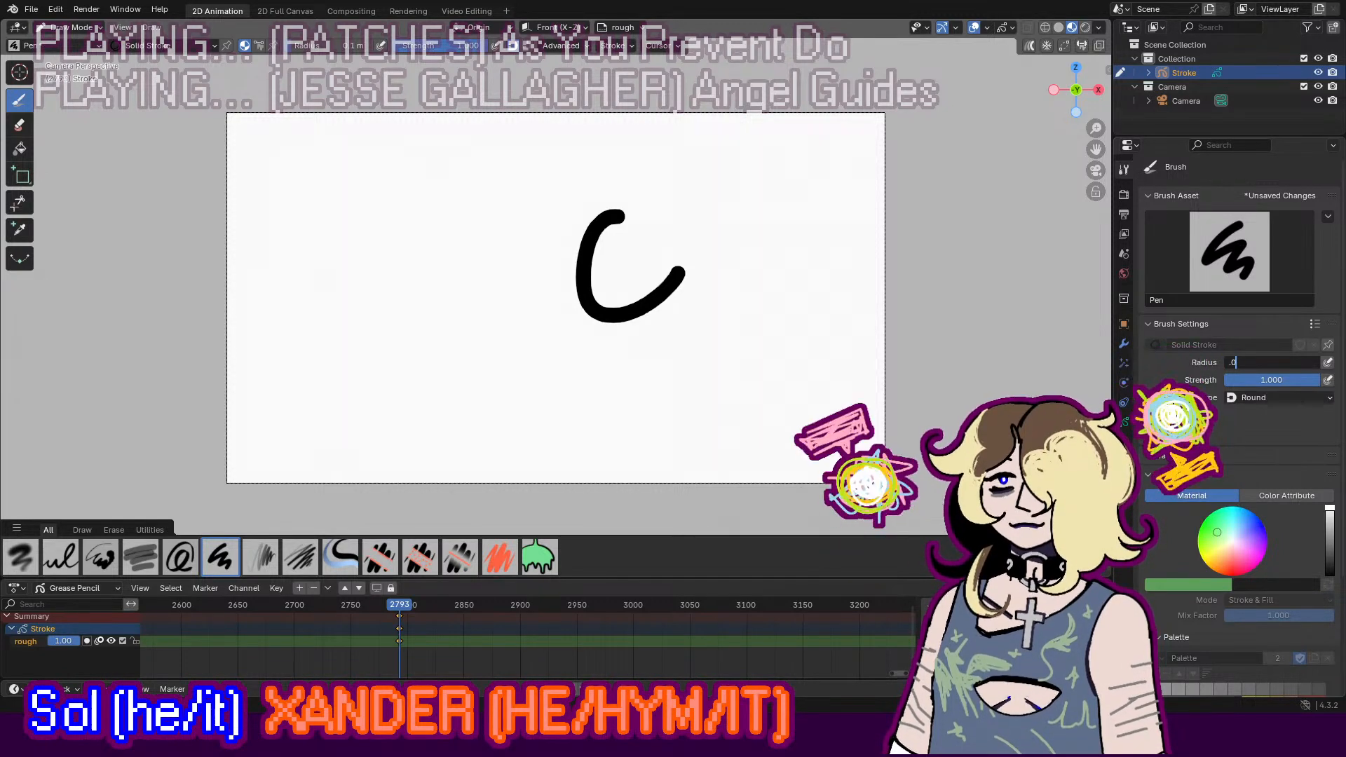
{"action": "type", "text": "5"}
{"action": "key", "text": "Return"}
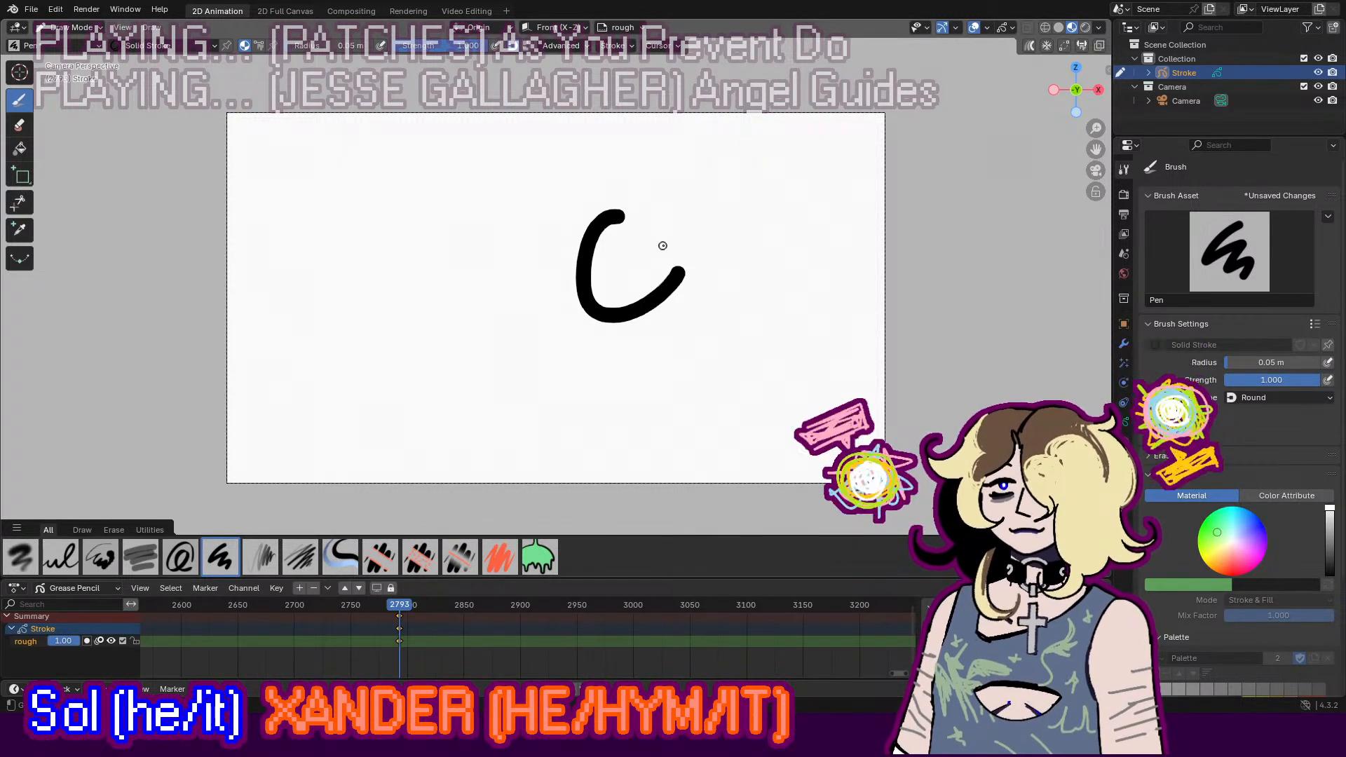
{"action": "key", "text": "ctrl+z"}
{"action": "mouse_move", "coordinate": [708, 186]}
{"action": "left_mouse_down"}
{"action": "mouse_move", "coordinate": [692, 176]}
{"action": "mouse_move", "coordinate": [705, 241]}
{"action": "left_mouse_up"}
{"action": "key", "text": "ctrl+z"}
{"action": "left_click_drag", "start_coordinate": [653, 198], "coordinate": [690, 201]}
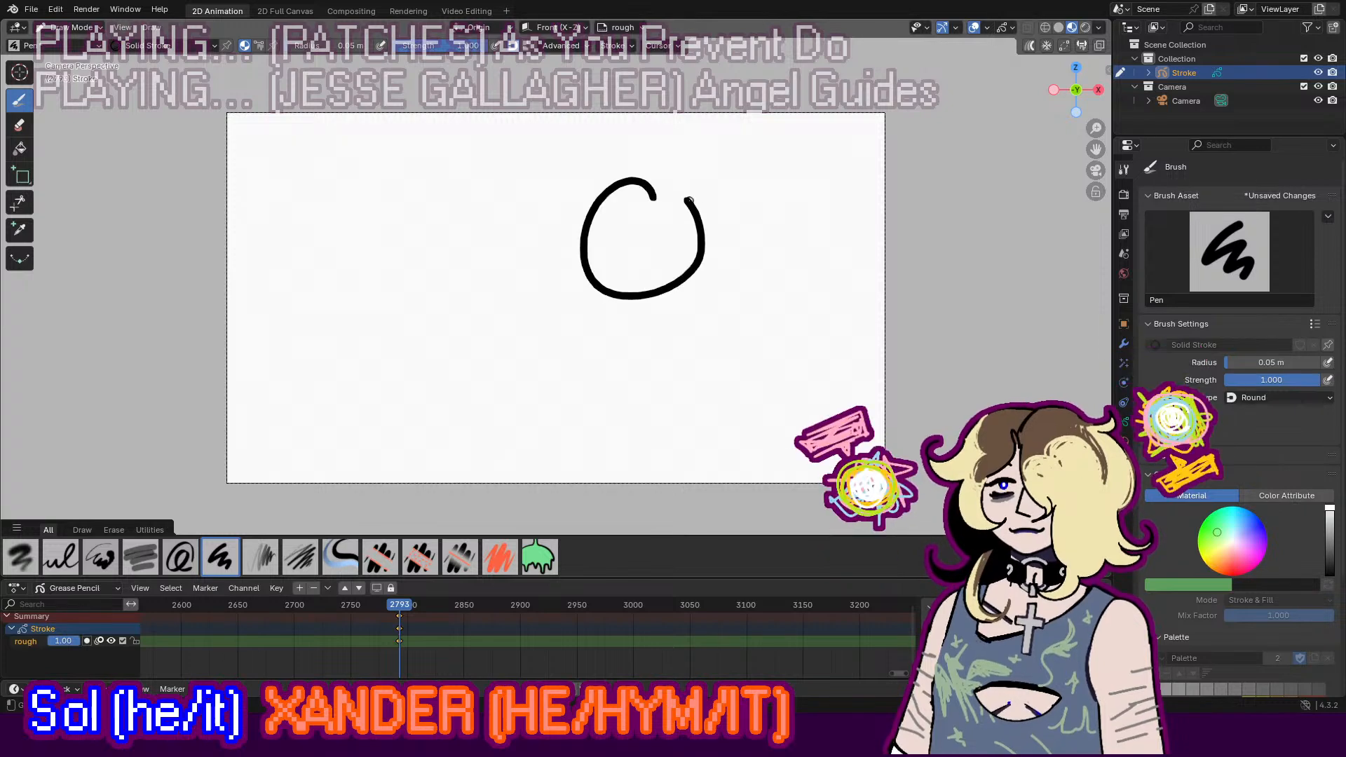
{"action": "key", "text": "ctrl+z"}
Step: Change the Pen brush's radius unit to View in the advanced brush settings
{"action": "left_click", "coordinate": [1276, 379]}
{"action": "key", "text": "Return"}
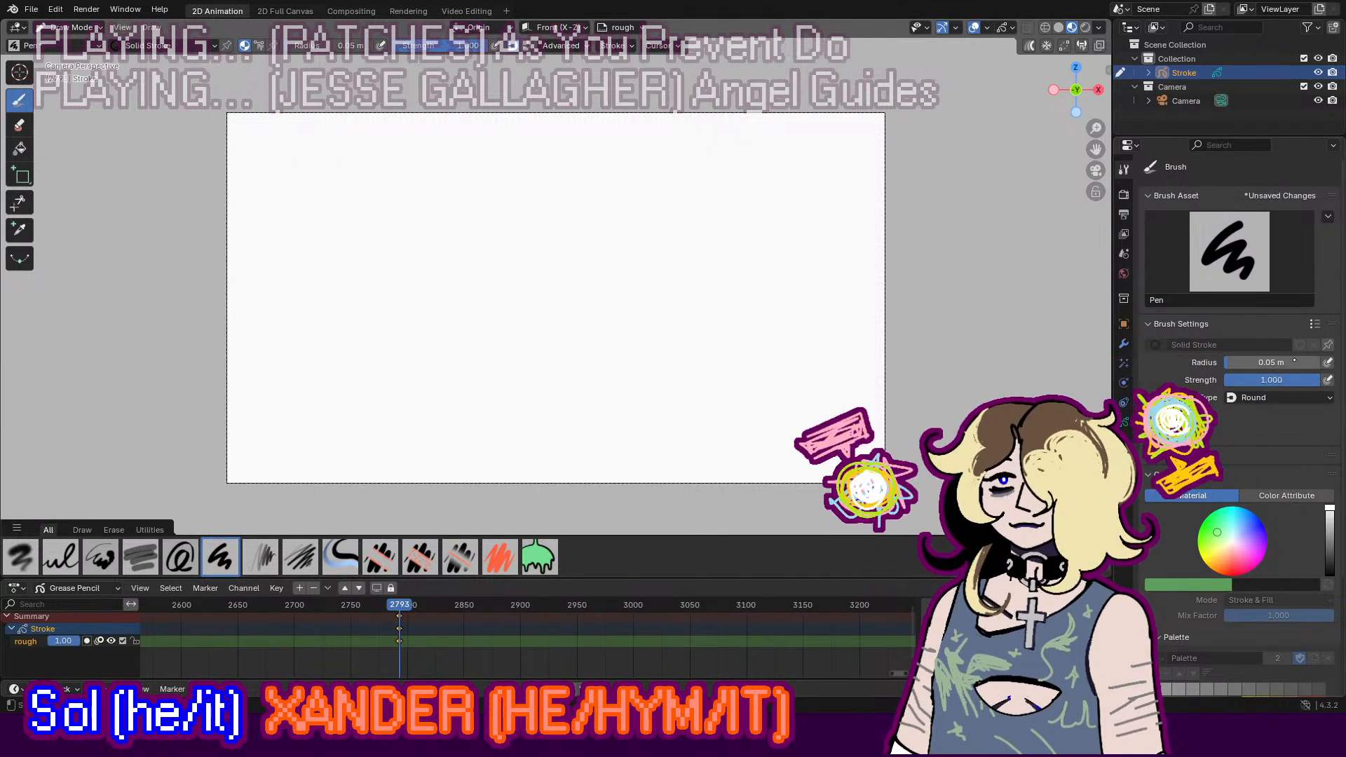
{"action": "left_click", "coordinate": [1262, 362]}
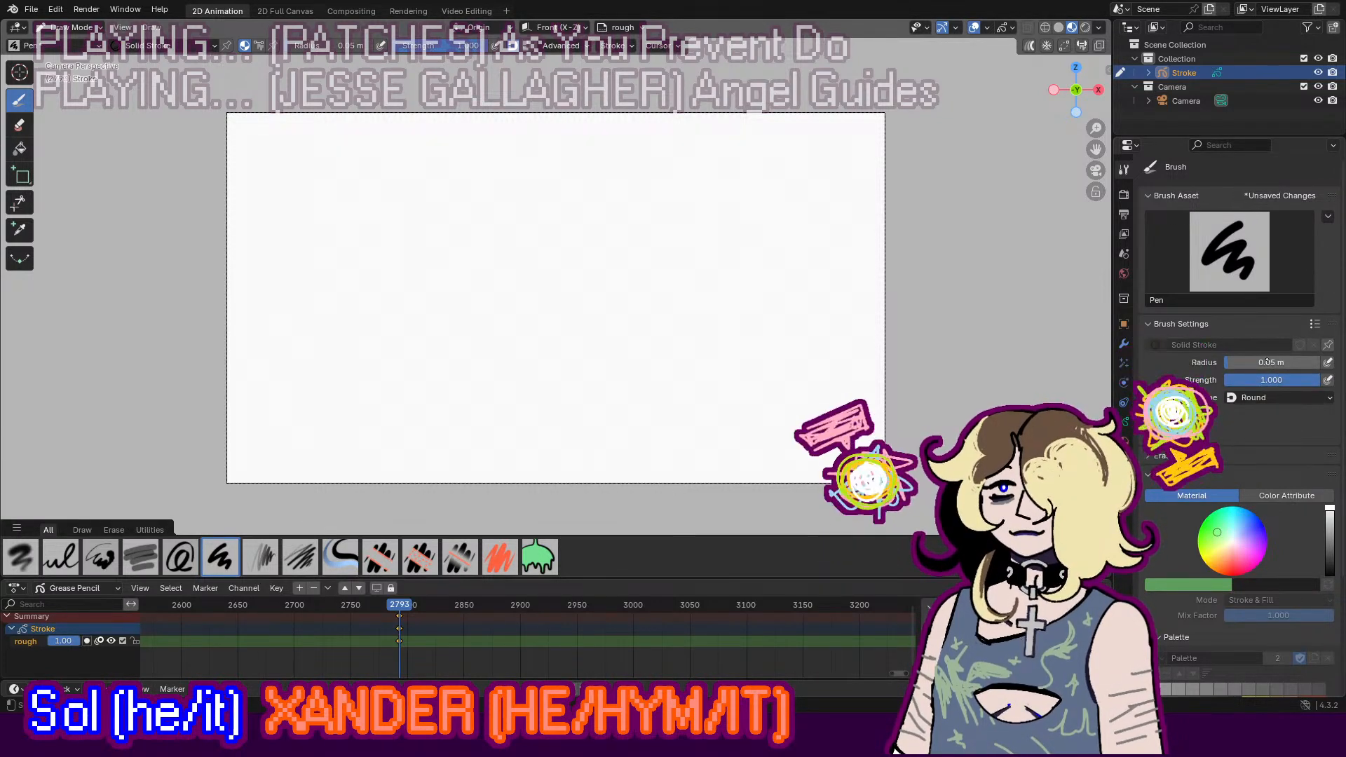
{"action": "left_click", "coordinate": [1180, 420]}
{"action": "left_click", "coordinate": [1181, 420]}
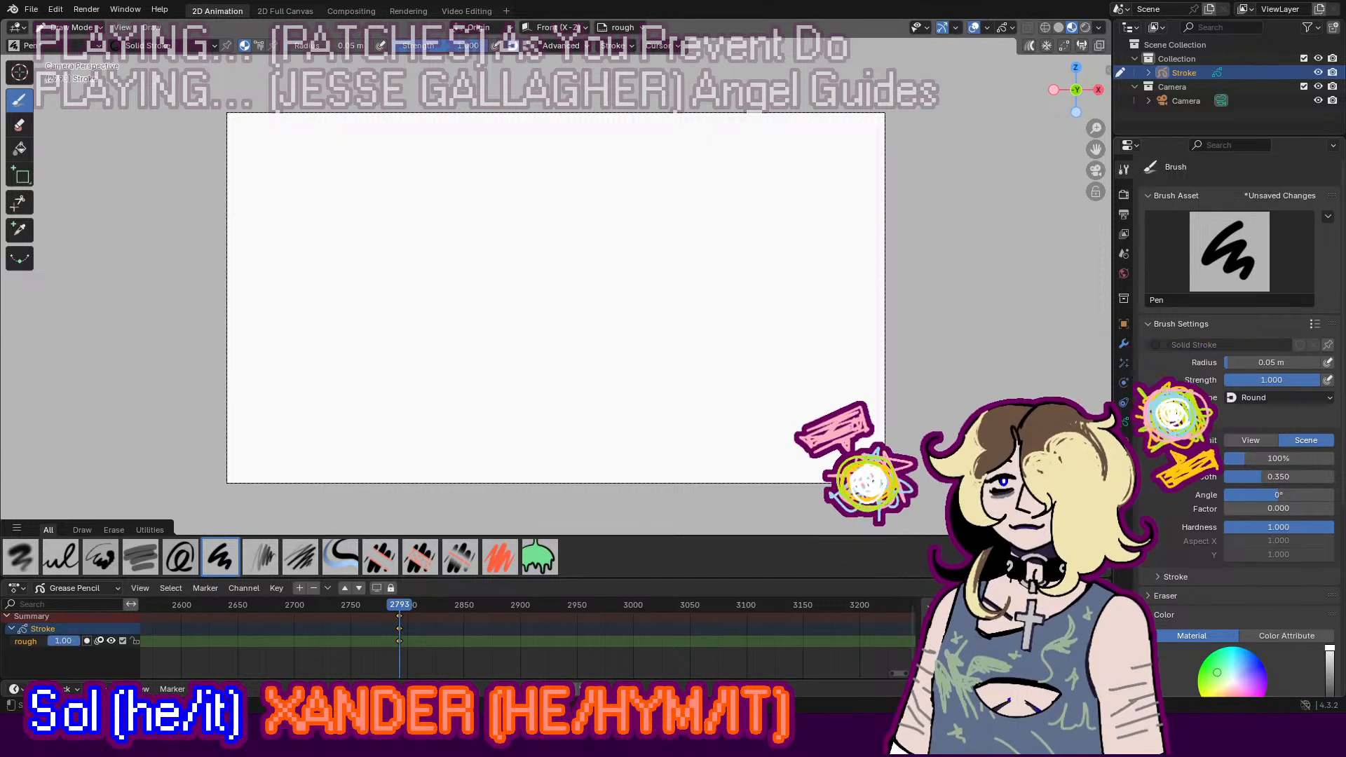
{"action": "left_click", "coordinate": [1251, 439]}
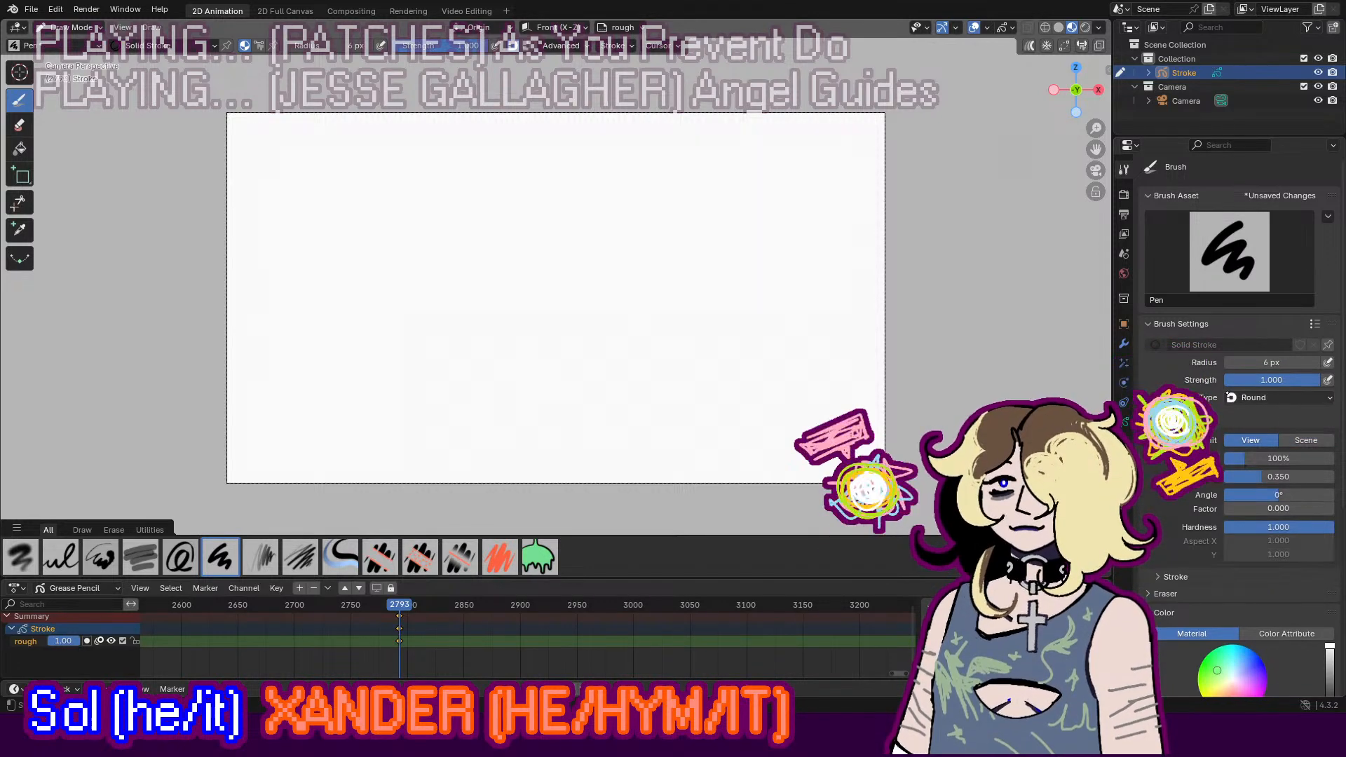
{"action": "left_click", "coordinate": [1180, 421]}
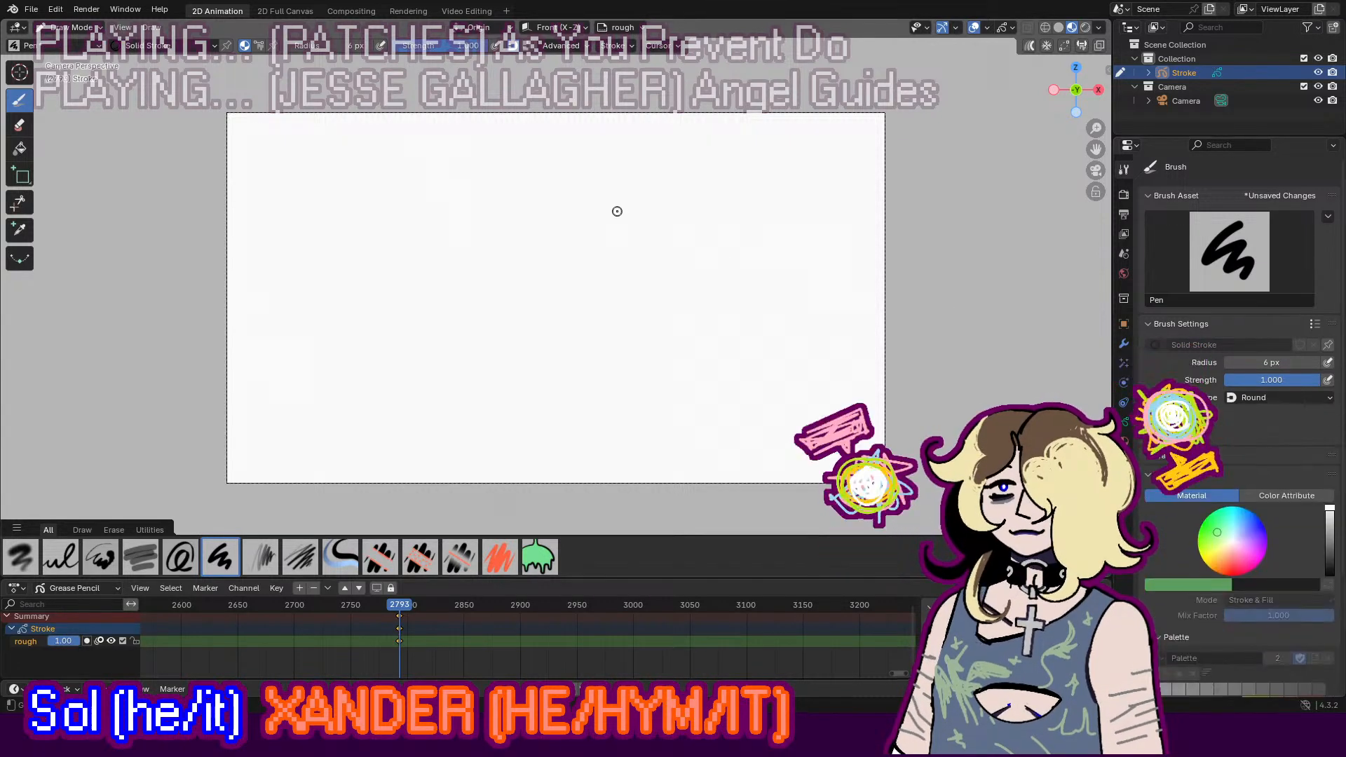
Step: Test the brush with an oval, undo it, and set the Pen radius to 3 px
{"action": "left_click_drag", "start_coordinate": [609, 187], "coordinate": [622, 191]}
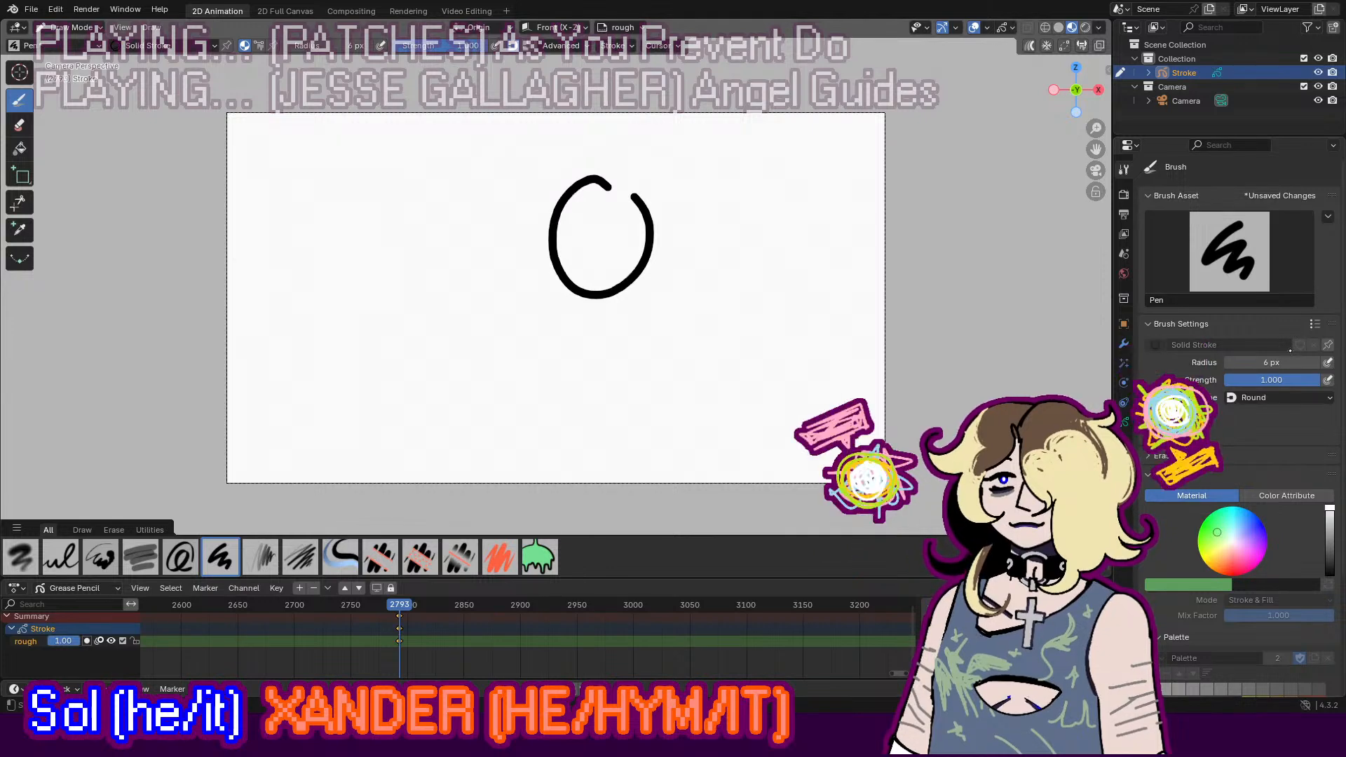
{"action": "key", "text": "ctrl+z"}
{"action": "left_click", "coordinate": [1271, 362]}
{"action": "type", "text": "3"}
{"action": "key", "text": "Return"}
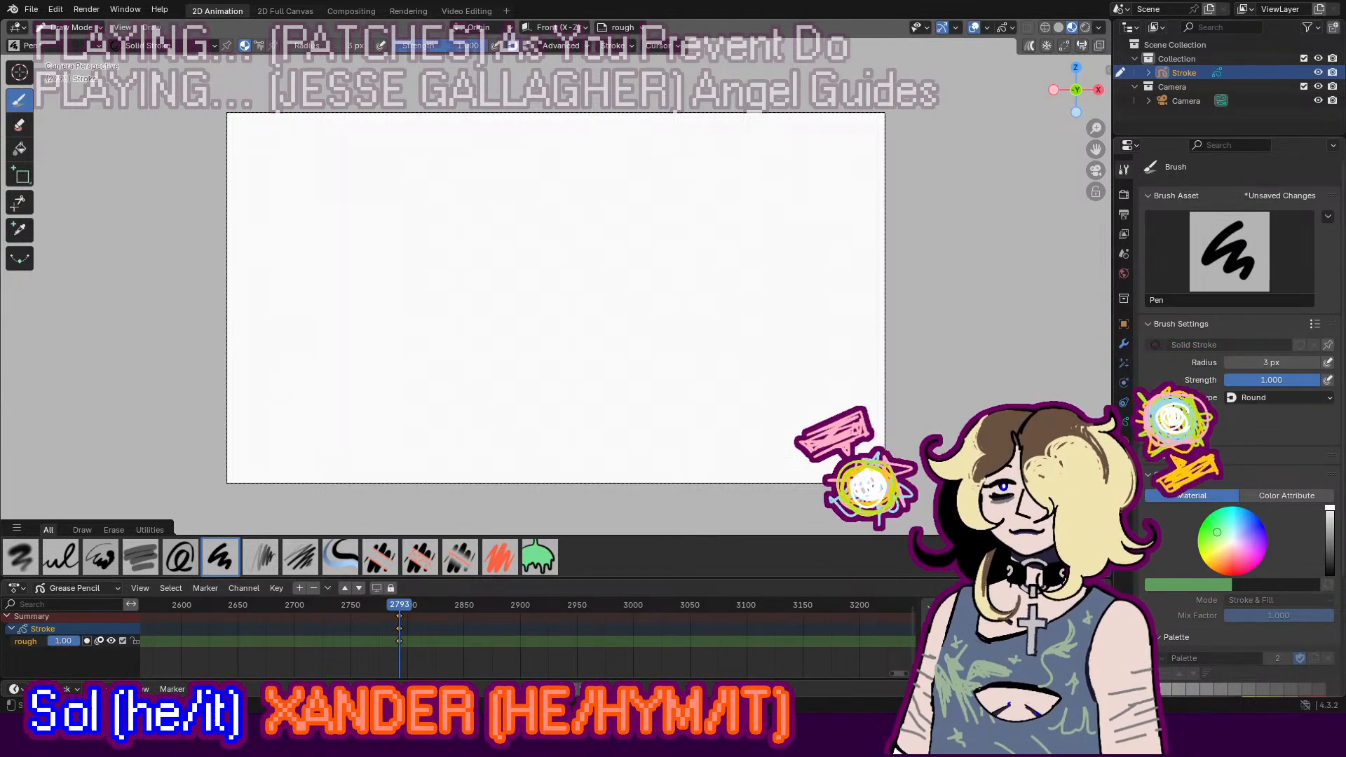
Step: Draw a small open circle in the upper right of the camera frame, undoing the trial strokes before it
{"action": "mouse_move", "coordinate": [605, 212]}
{"action": "left_mouse_down"}
{"action": "mouse_move", "coordinate": [582, 213]}
{"action": "mouse_move", "coordinate": [700, 263]}
{"action": "left_mouse_up"}
{"action": "key", "text": "ctrl+z"}
{"action": "key", "text": "ctrl+z"}
{"action": "key", "text": "ctrl+z"}
{"action": "mouse_move", "coordinate": [782, 216]}
{"action": "left_mouse_down"}
{"action": "mouse_move", "coordinate": [759, 207]}
{"action": "mouse_move", "coordinate": [795, 237]}
{"action": "left_mouse_up"}
{"action": "key", "text": "ctrl+z"}
{"action": "left_click_drag", "start_coordinate": [739, 180], "coordinate": [780, 210]}
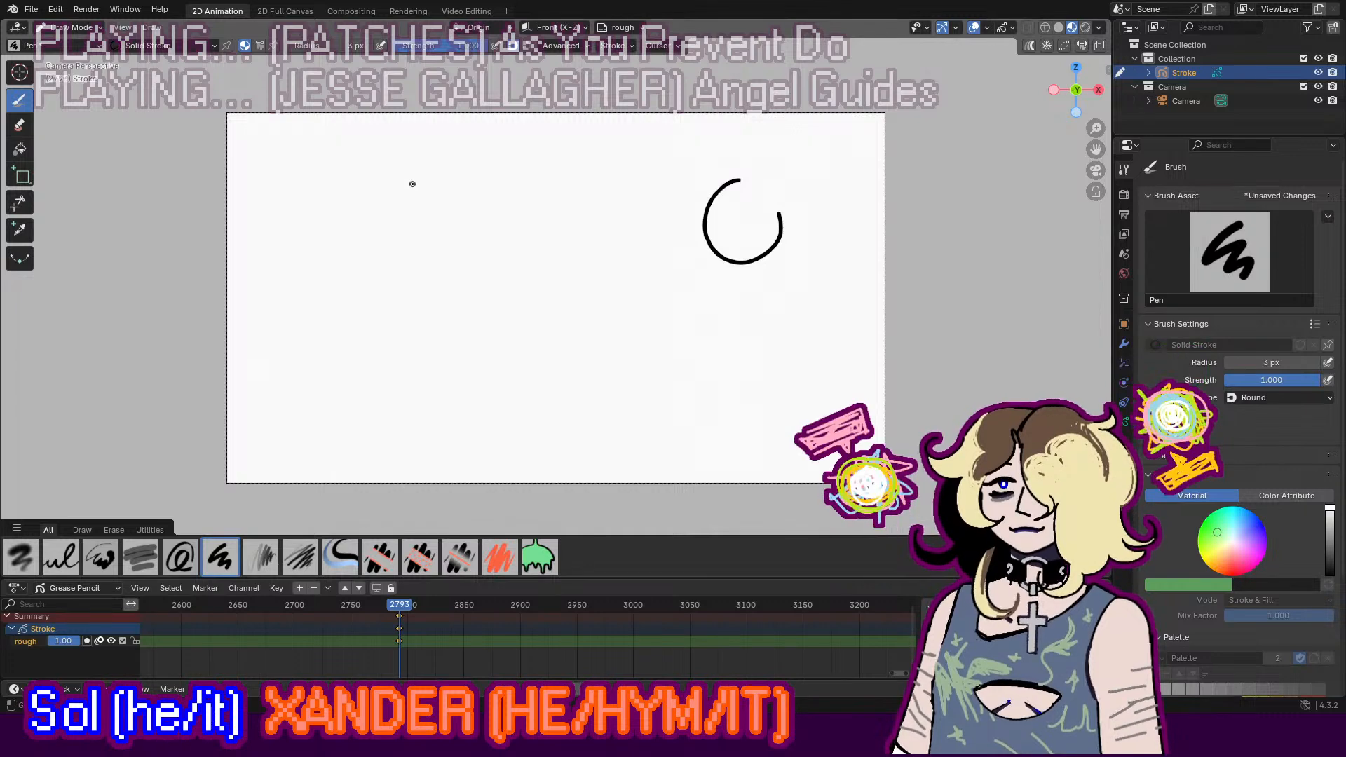
Step: Undo the open circle and try rough round strokes left of the frame's centre, undoing them all
{"action": "key", "text": "ctrl+z"}
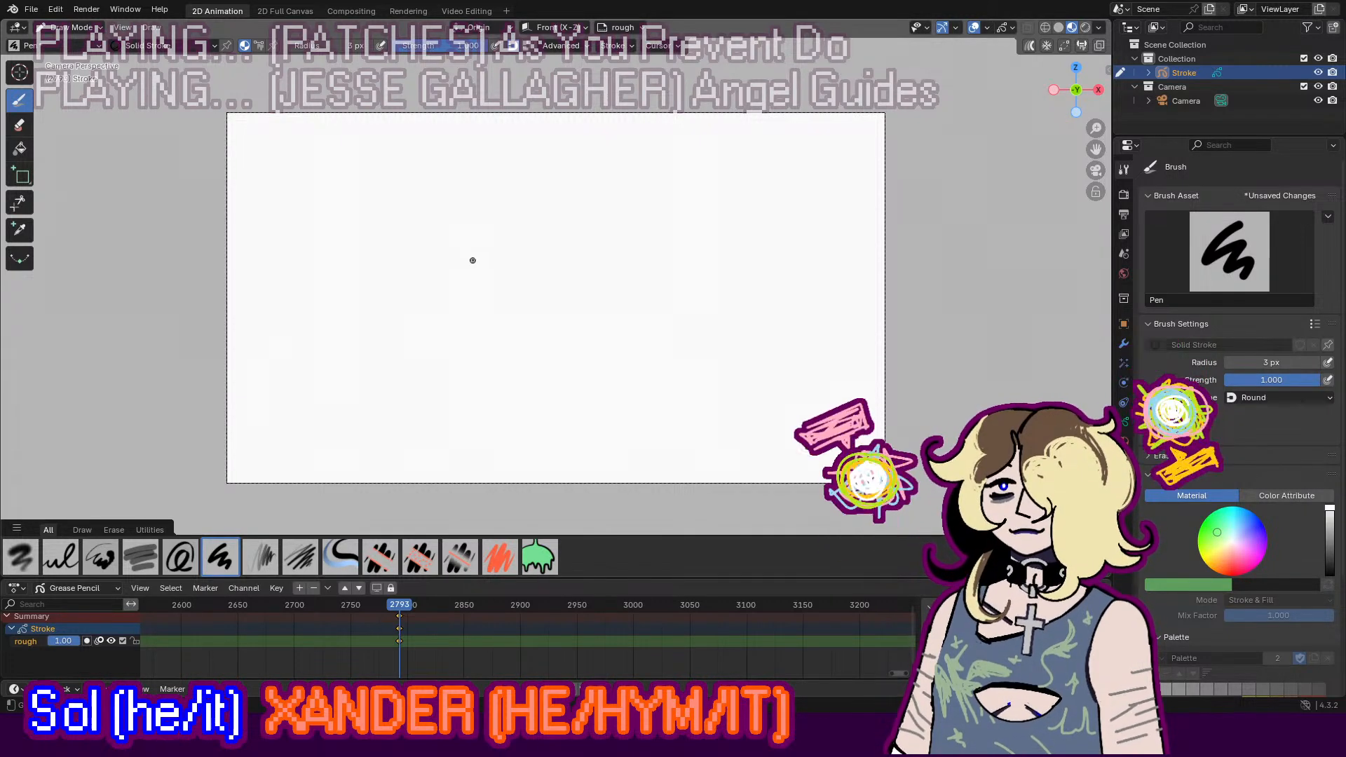
{"action": "left_click_drag", "start_coordinate": [472, 247], "coordinate": [494, 265]}
{"action": "key", "text": "ctrl+z"}
{"action": "mouse_move", "coordinate": [480, 220]}
{"action": "left_mouse_down"}
{"action": "mouse_move", "coordinate": [511, 264]}
{"action": "mouse_move", "coordinate": [501, 239]}
{"action": "mouse_move", "coordinate": [490, 306]}
{"action": "mouse_move", "coordinate": [536, 270]}
{"action": "left_mouse_up"}
{"action": "key", "text": "ctrl+z"}
{"action": "key", "text": "ctrl+z"}
{"action": "mouse_move", "coordinate": [524, 220]}
{"action": "left_mouse_down"}
{"action": "mouse_move", "coordinate": [539, 251]}
{"action": "mouse_move", "coordinate": [533, 239]}
{"action": "mouse_move", "coordinate": [501, 309]}
{"action": "mouse_move", "coordinate": [521, 299]}
{"action": "left_mouse_up"}
{"action": "key", "text": "ctrl+z"}
{"action": "key", "text": "ctrl+z"}
{"action": "left_click_drag", "start_coordinate": [522, 214], "coordinate": [457, 234]}
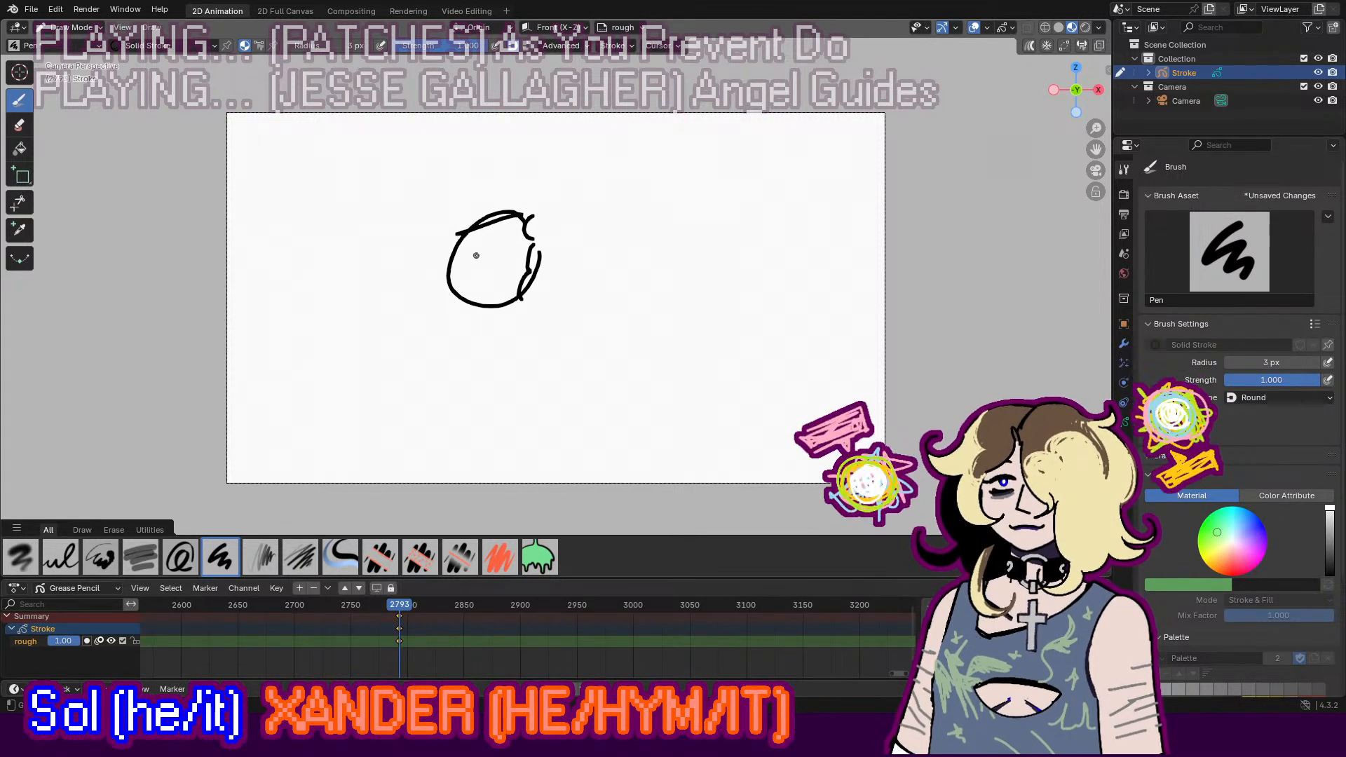
{"action": "key", "text": "ctrl+z"}
{"action": "key", "text": "ctrl+z"}
{"action": "key", "text": "ctrl+z"}
{"action": "key", "text": "ctrl+z"}
{"action": "key", "text": "ctrl+z"}
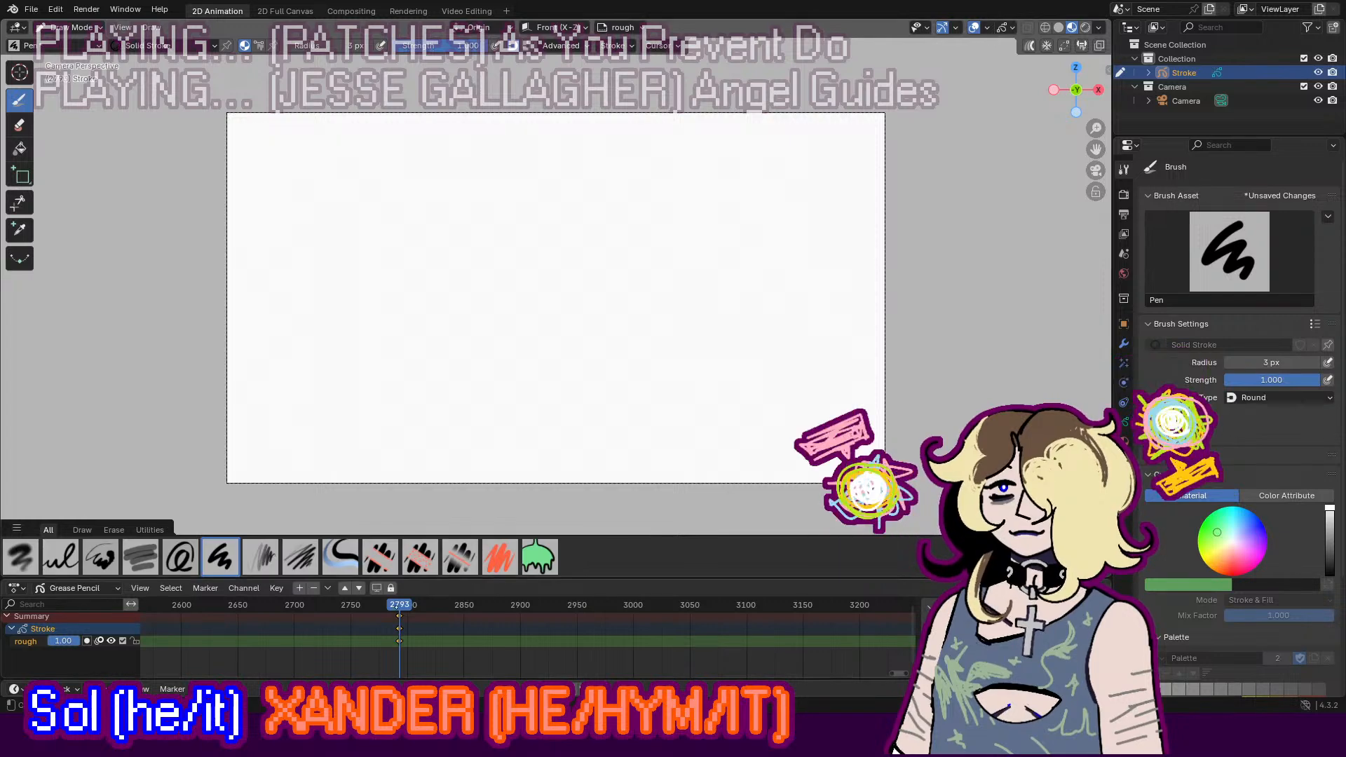
Step: Draw a small curled hand with its forearm in the upper right of the camera frame at frame 2793, undoing the trial strokes
{"action": "mouse_move", "coordinate": [405, 621]}
{"action": "left_mouse_down"}
{"action": "mouse_move", "coordinate": [385, 623]}
{"action": "mouse_move", "coordinate": [410, 631]}
{"action": "left_mouse_up"}
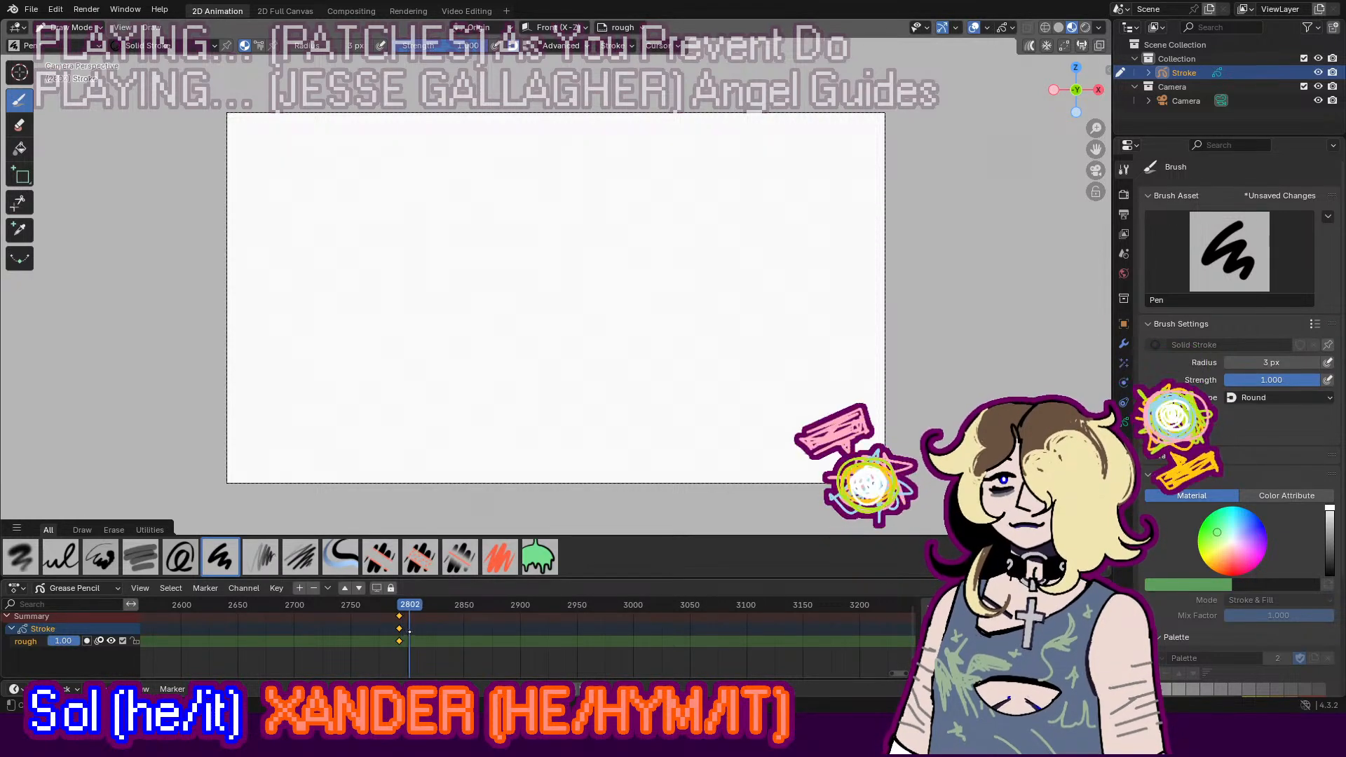
{"action": "key", "text": "Down"}
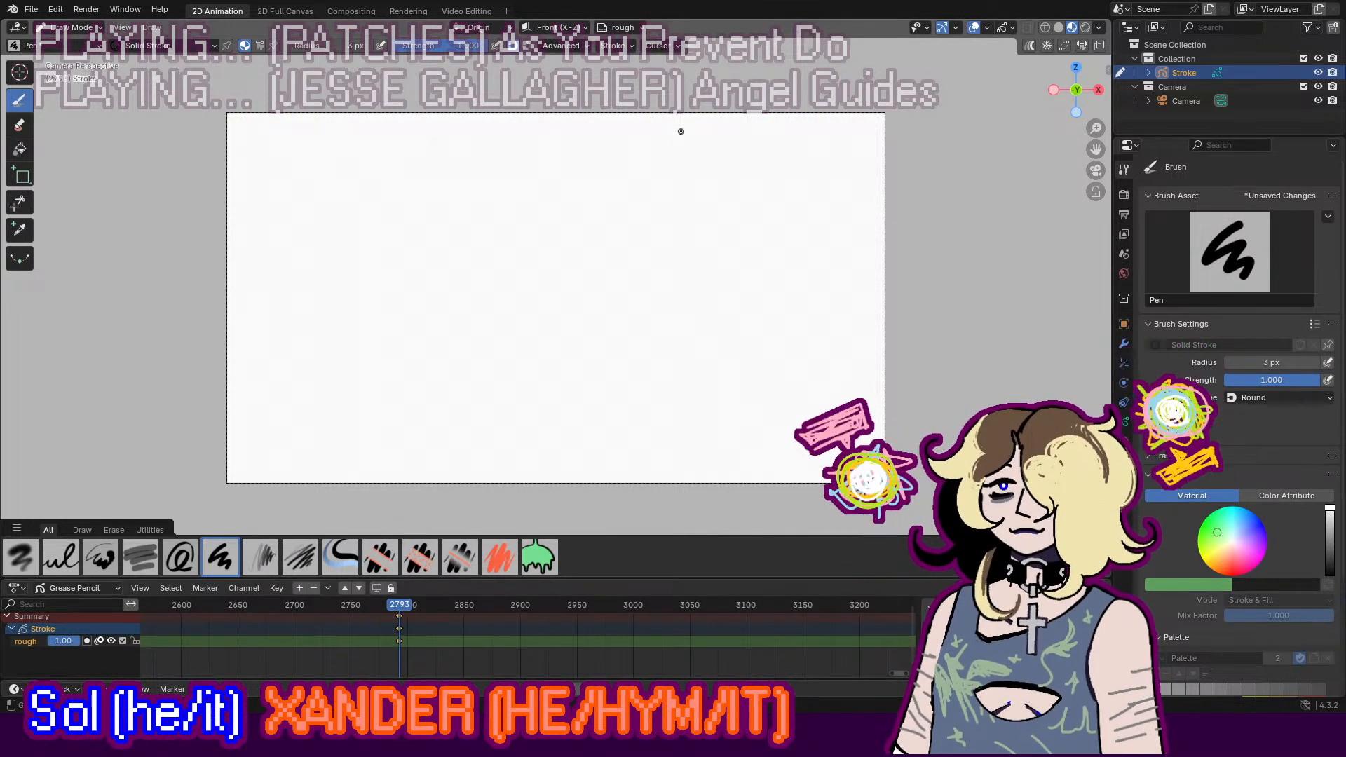
{"action": "left_click_drag", "start_coordinate": [805, 167], "coordinate": [813, 200]}
{"action": "key", "text": "ctrl+z"}
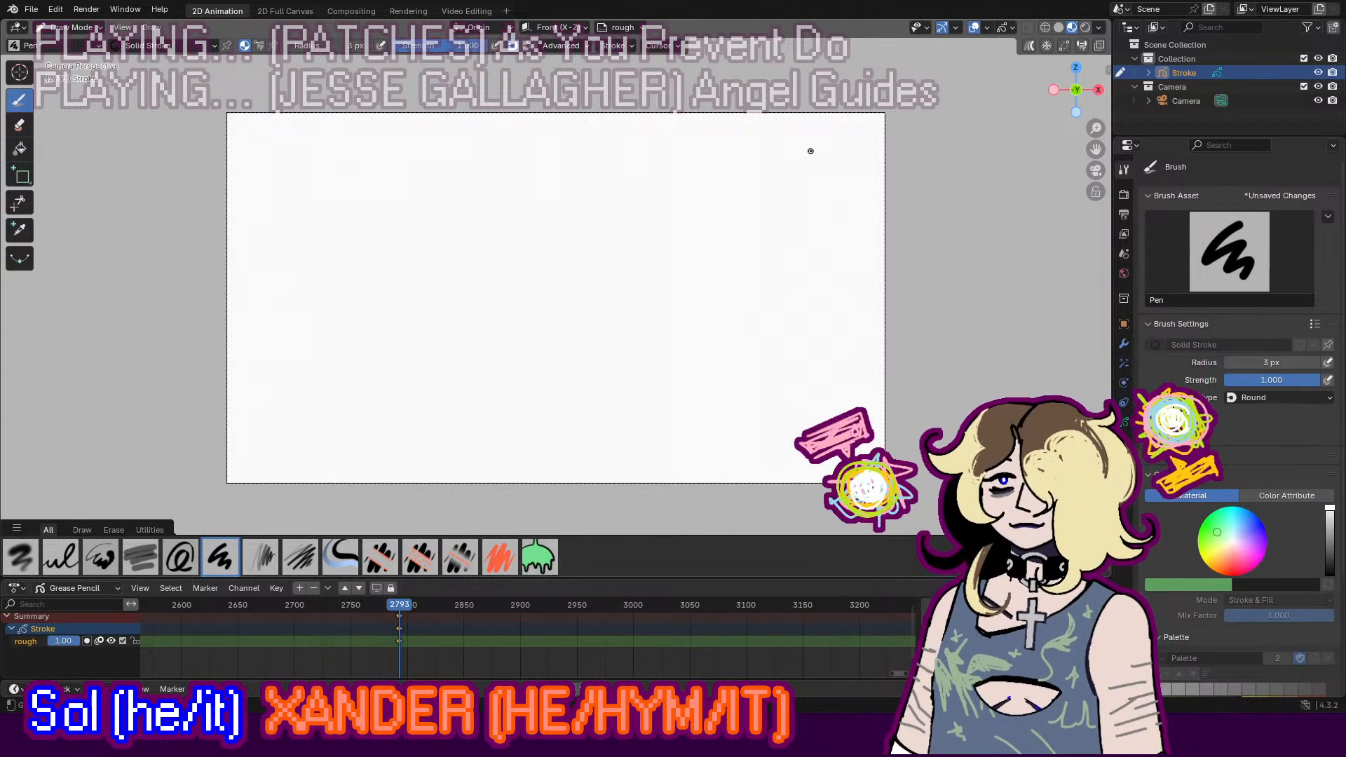
{"action": "mouse_move", "coordinate": [816, 132]}
{"action": "left_mouse_down"}
{"action": "mouse_move", "coordinate": [741, 198]}
{"action": "mouse_move", "coordinate": [620, 233]}
{"action": "left_mouse_up"}
{"action": "key", "text": "ctrl+z"}
{"action": "key", "text": "ctrl+z"}
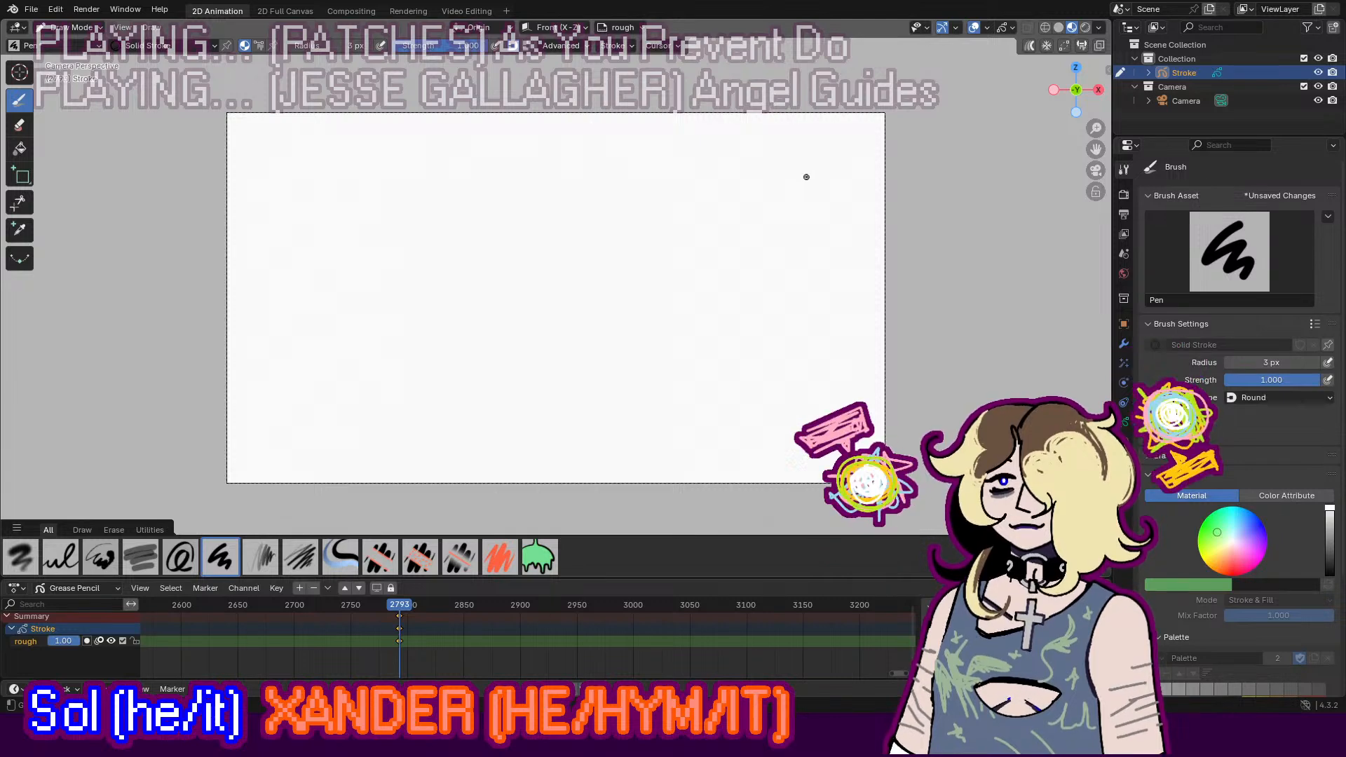
{"action": "mouse_move", "coordinate": [828, 142]}
{"action": "left_mouse_down"}
{"action": "mouse_move", "coordinate": [796, 200]}
{"action": "mouse_move", "coordinate": [733, 208]}
{"action": "mouse_move", "coordinate": [718, 180]}
{"action": "mouse_move", "coordinate": [748, 186]}
{"action": "mouse_move", "coordinate": [719, 172]}
{"action": "mouse_move", "coordinate": [754, 190]}
{"action": "left_mouse_up"}
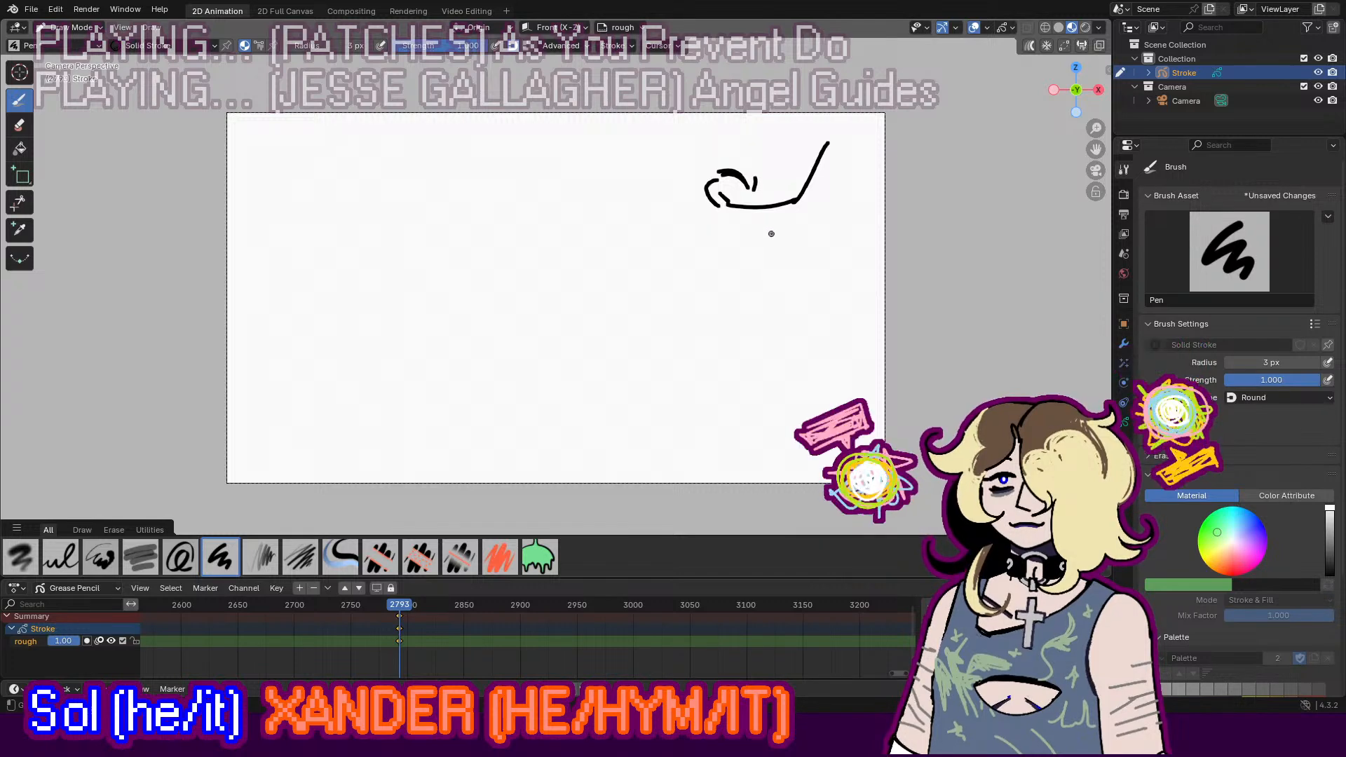
Step: Advance playback to frame 2800 and insert a Grease Pencil keyframe there
{"action": "left_click", "coordinate": [386, 605]}
{"action": "key", "text": "space"}
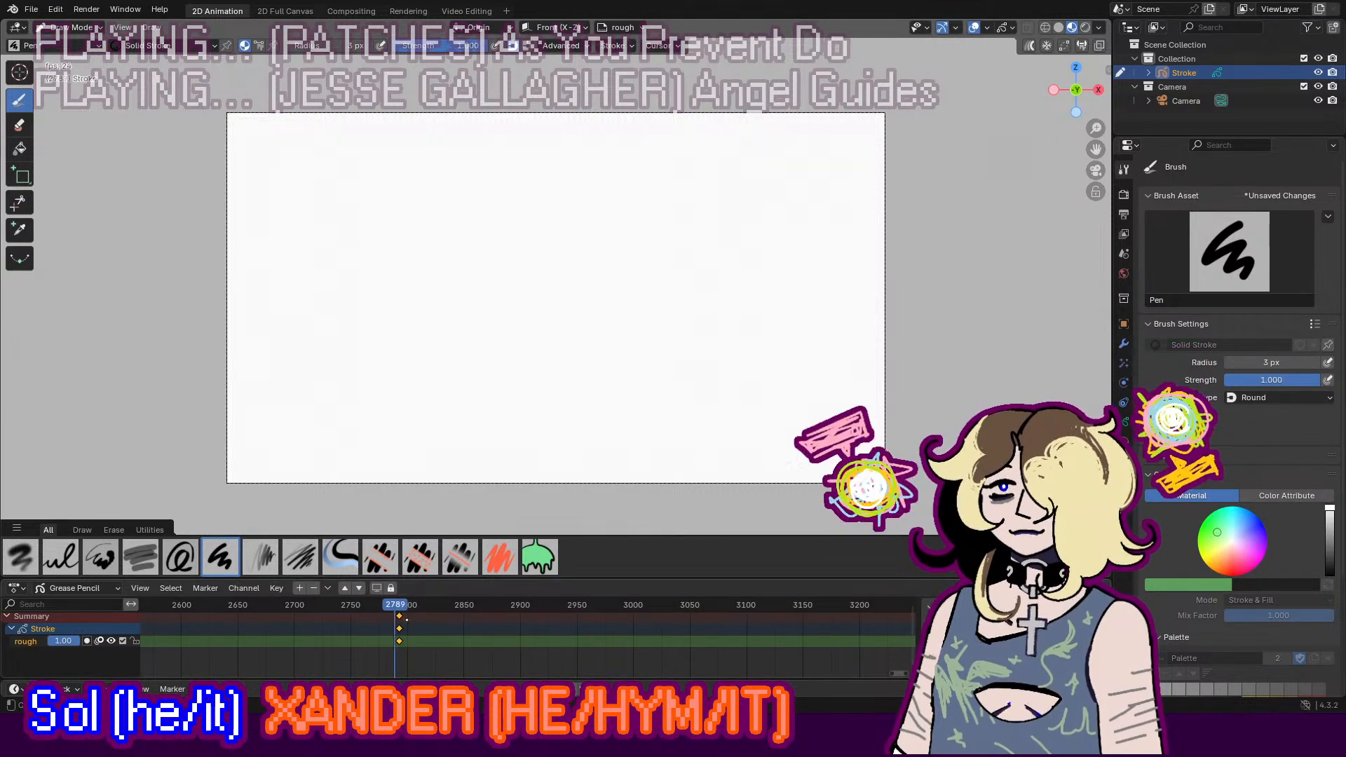
{"action": "key", "text": "i"}
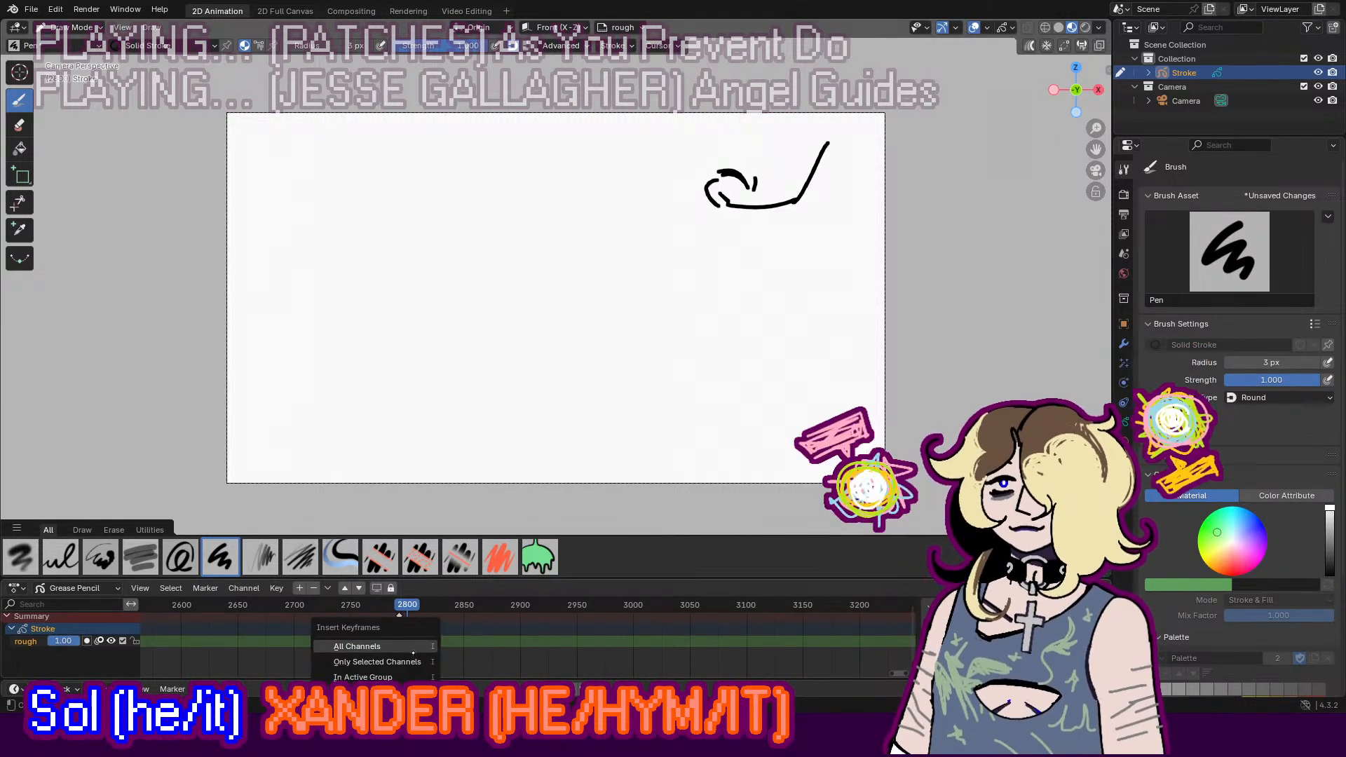
{"action": "left_click", "coordinate": [414, 644]}
Step: Sketch a long arm curve below the ghosted hand at frame 2800, undoing the two trial strokes before it
{"action": "mouse_move", "coordinate": [799, 247]}
{"action": "left_mouse_down"}
{"action": "mouse_move", "coordinate": [736, 301]}
{"action": "mouse_move", "coordinate": [638, 324]}
{"action": "left_mouse_up"}
{"action": "key", "text": "ctrl+z"}
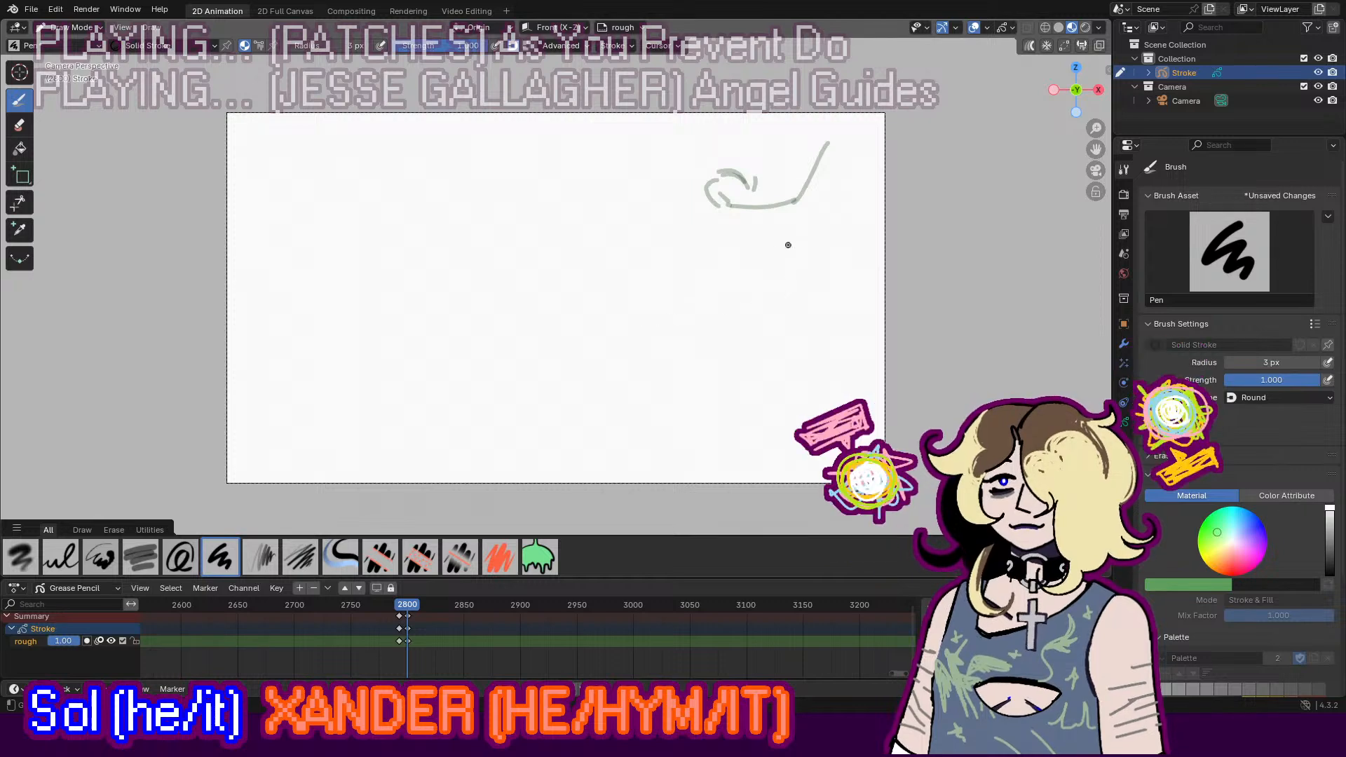
{"action": "left_click_drag", "start_coordinate": [808, 221], "coordinate": [697, 307]}
{"action": "key", "text": "ctrl+z"}
{"action": "left_click_drag", "start_coordinate": [815, 211], "coordinate": [638, 330]}
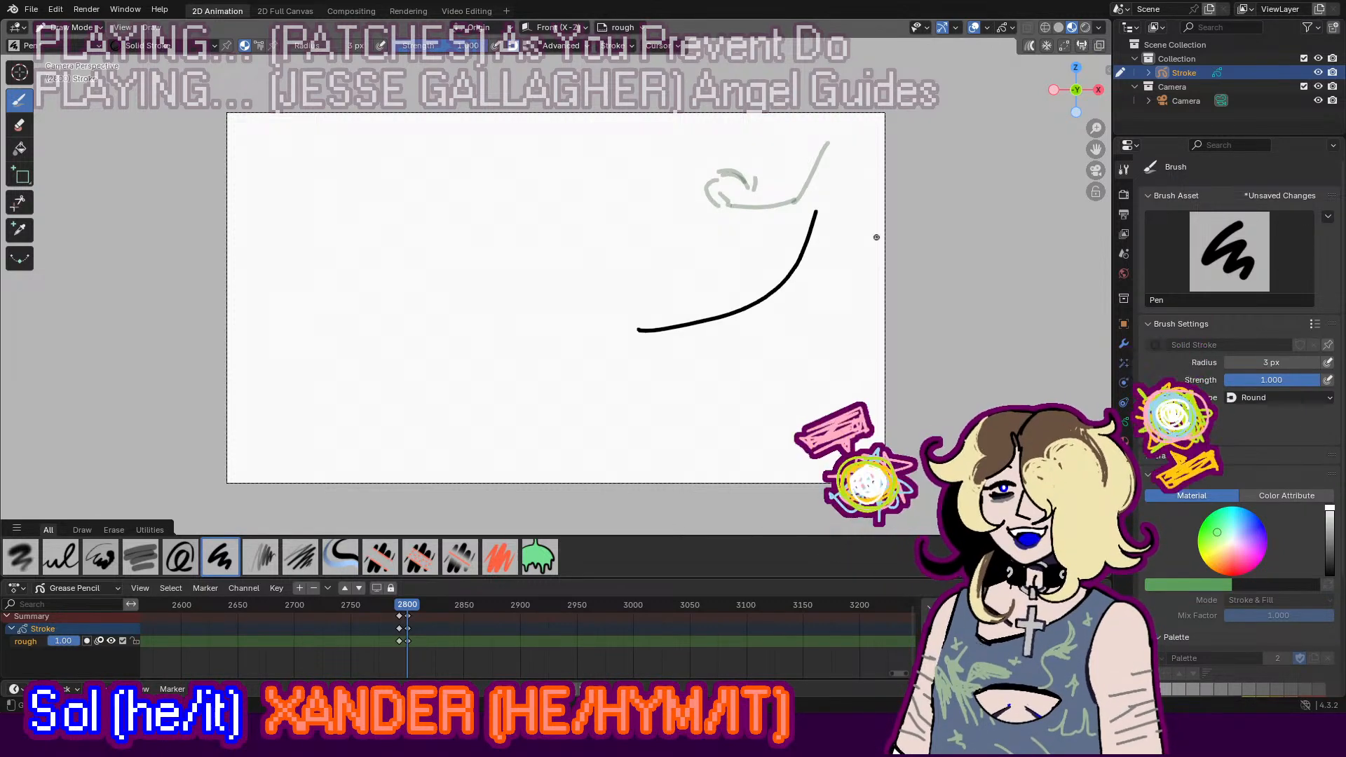
Step: Try a downward arrow near the top centre and hand strokes at the end of the arm curve, undoing misplaced strokes
{"action": "mouse_move", "coordinate": [572, 129]}
{"action": "left_mouse_down"}
{"action": "mouse_move", "coordinate": [571, 203]}
{"action": "mouse_move", "coordinate": [599, 180]}
{"action": "left_mouse_up"}
{"action": "key", "text": "ctrl+z"}
{"action": "key", "text": "ctrl+z"}
{"action": "mouse_move", "coordinate": [654, 329]}
{"action": "left_mouse_down"}
{"action": "mouse_move", "coordinate": [611, 313]}
{"action": "mouse_move", "coordinate": [610, 345]}
{"action": "mouse_move", "coordinate": [619, 321]}
{"action": "mouse_move", "coordinate": [634, 370]}
{"action": "mouse_move", "coordinate": [675, 340]}
{"action": "left_mouse_up"}
{"action": "key", "text": "ctrl+z"}
{"action": "key", "text": "ctrl+z"}
{"action": "key", "text": "ctrl+z"}
{"action": "key", "text": "ctrl+z"}
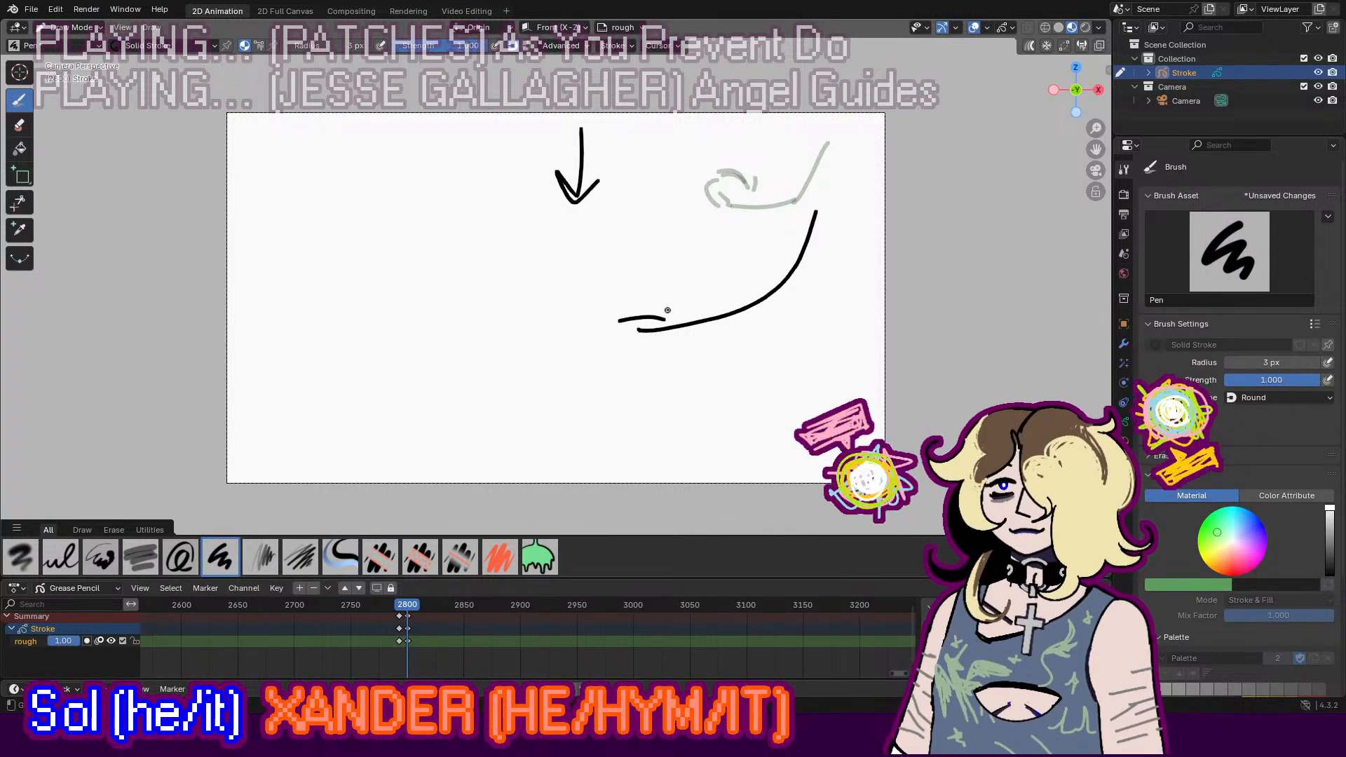
Step: Undo the arrow, arm curve and frame 2800 keyframe, including a retried arm curve and vertical line
{"action": "key", "text": "ctrl+z"}
{"action": "key", "text": "ctrl+z"}
{"action": "key", "text": "ctrl+z"}
{"action": "key", "text": "ctrl+z"}
{"action": "mouse_move", "coordinate": [808, 229]}
{"action": "left_mouse_down"}
{"action": "mouse_move", "coordinate": [753, 282]}
{"action": "mouse_move", "coordinate": [642, 318]}
{"action": "left_mouse_up"}
{"action": "key", "text": "ctrl+z"}
{"action": "key", "text": "ctrl+z"}
{"action": "left_click_drag", "start_coordinate": [584, 100], "coordinate": [586, 178]}
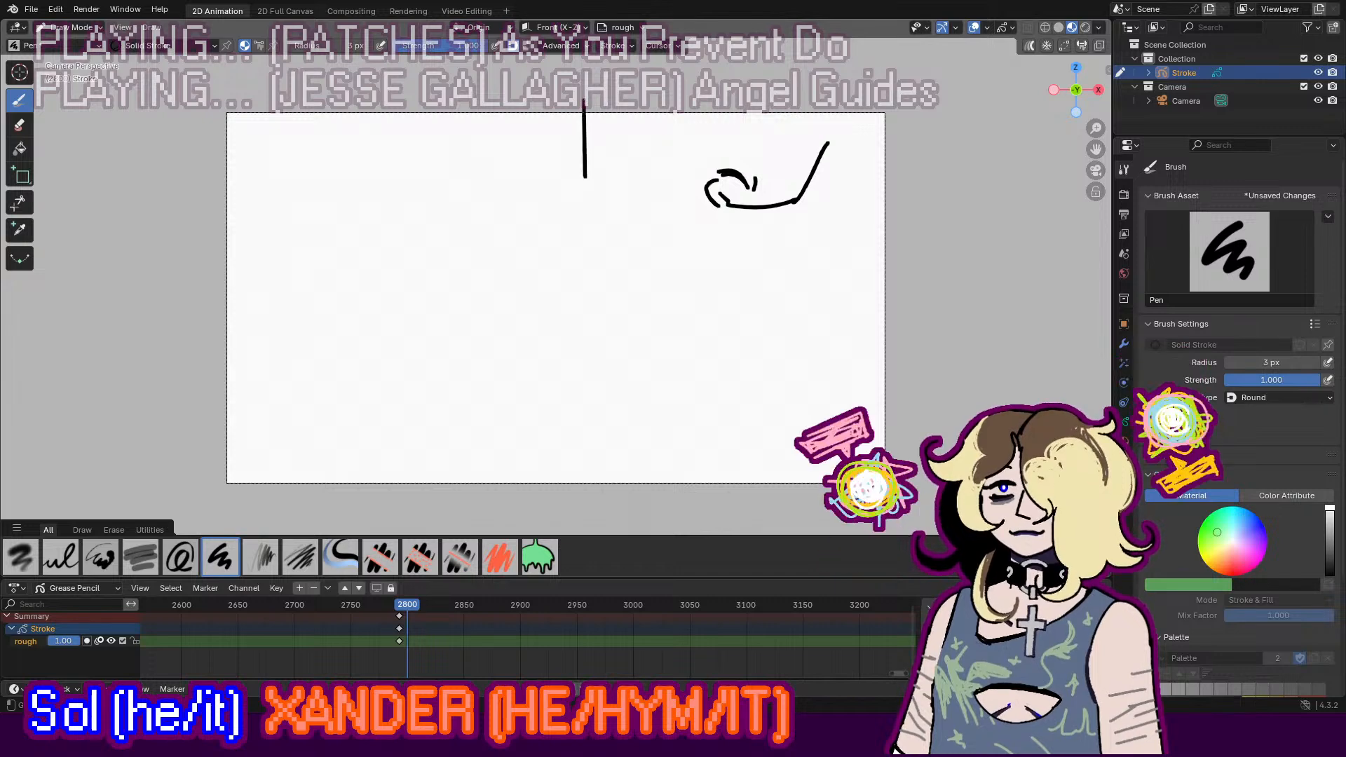
{"action": "key", "text": "ctrl+z"}
Step: Insert a keyframe at frame 2800 for Only Selected Channels and draw a downward arrow at the top centre of the camera frame
{"action": "key", "text": "i"}
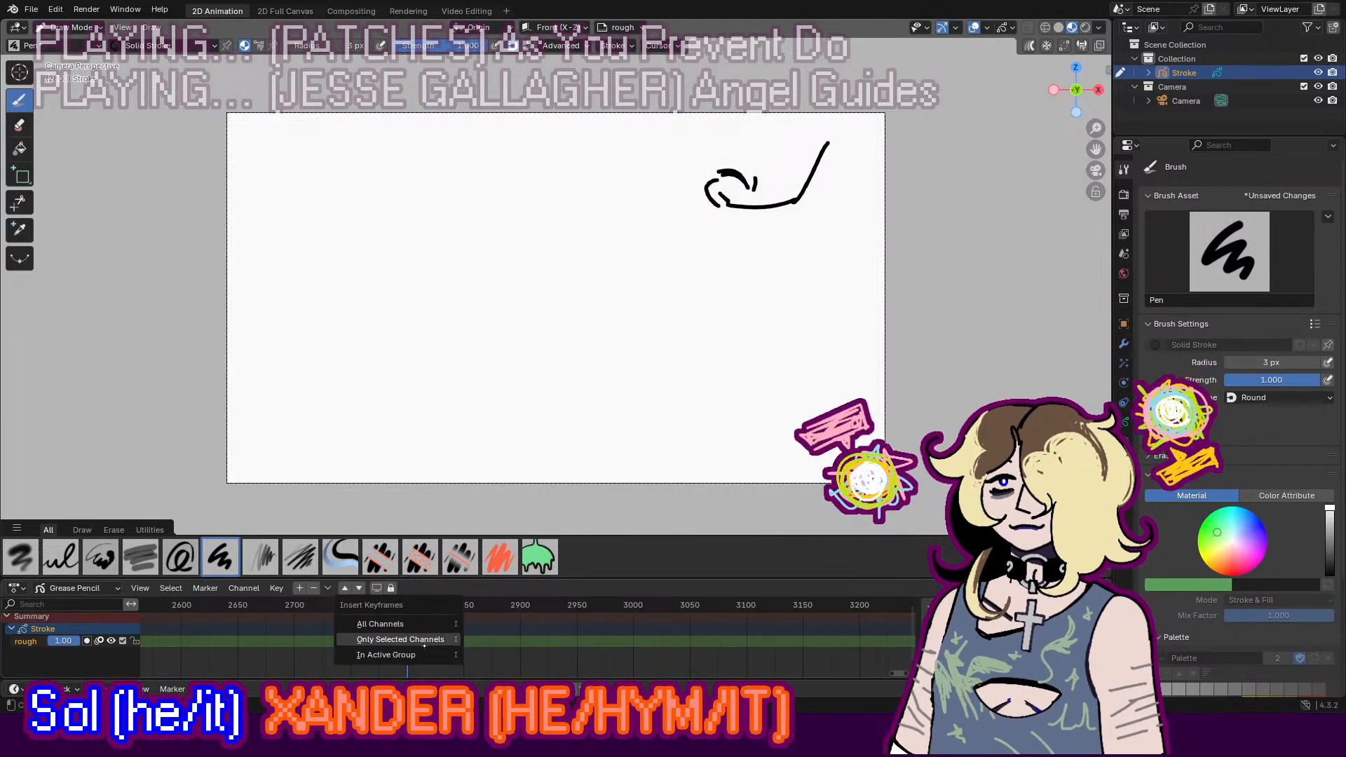
{"action": "left_click", "coordinate": [440, 636]}
{"action": "mouse_move", "coordinate": [599, 100]}
{"action": "left_mouse_down"}
{"action": "mouse_move", "coordinate": [597, 176]}
{"action": "mouse_move", "coordinate": [626, 160]}
{"action": "left_mouse_up"}
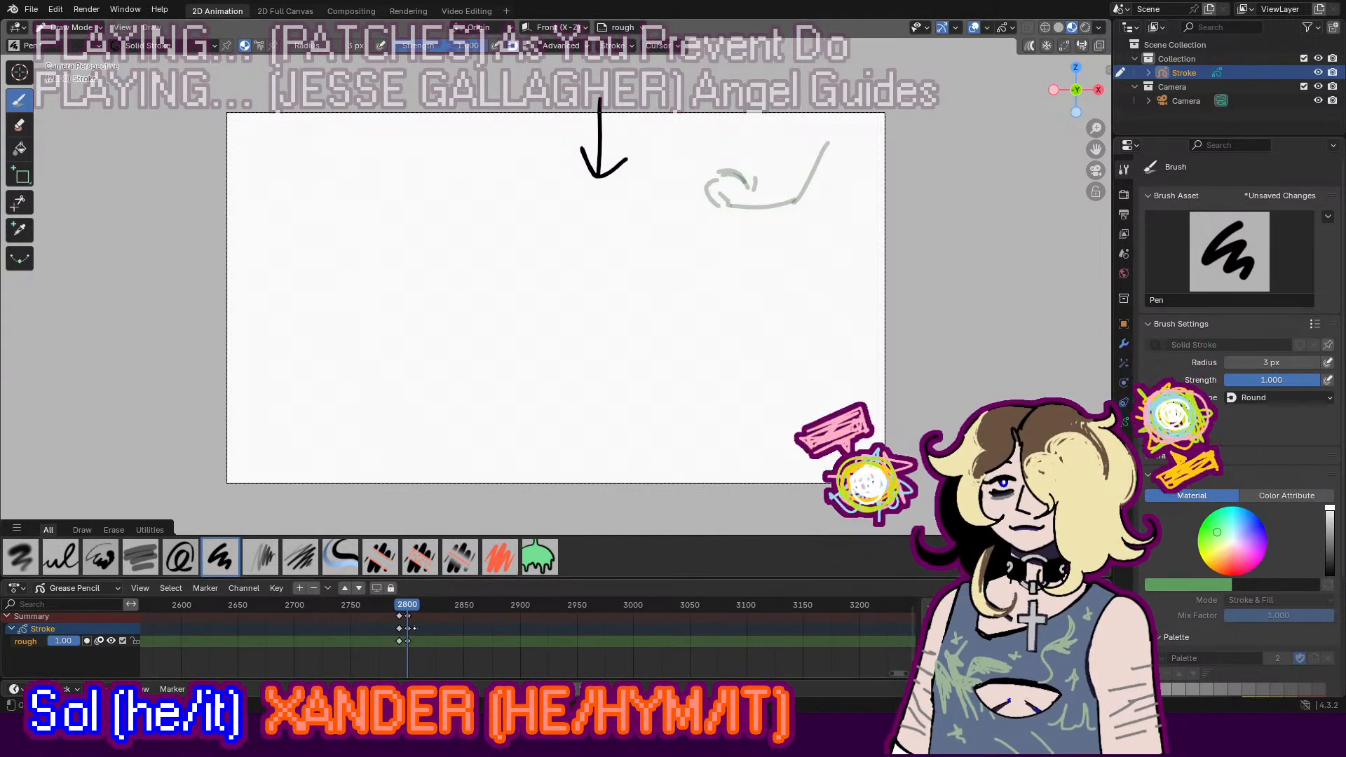
Step: Advance to frame 2807 and draw an outstretched arm with an open hand below the ghosted hand, undoing the first arm stroke
{"action": "key", "text": "space"}
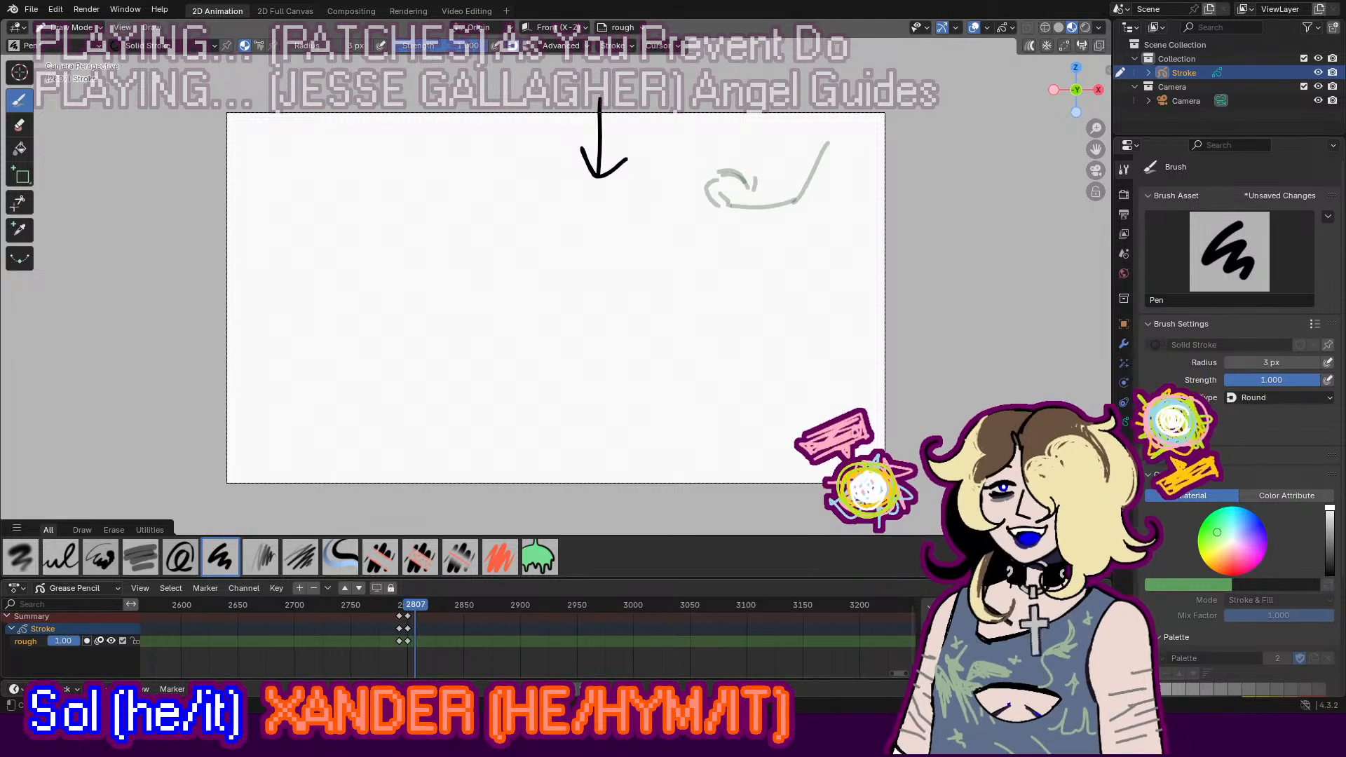
{"action": "left_click_drag", "start_coordinate": [807, 199], "coordinate": [677, 290]}
{"action": "key", "text": "ctrl+z"}
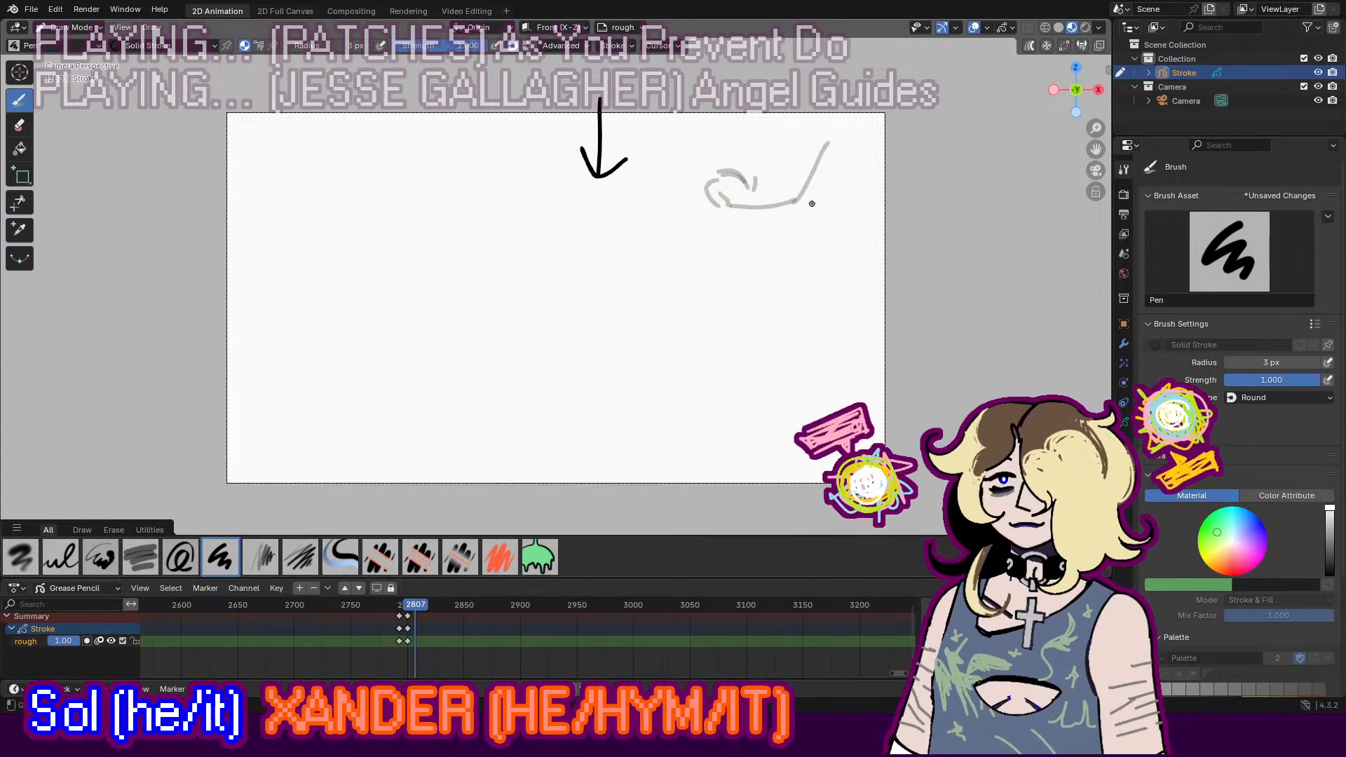
{"action": "mouse_move", "coordinate": [820, 188]}
{"action": "left_mouse_down"}
{"action": "mouse_move", "coordinate": [690, 268]}
{"action": "mouse_move", "coordinate": [657, 248]}
{"action": "mouse_move", "coordinate": [599, 259]}
{"action": "mouse_move", "coordinate": [669, 287]}
{"action": "left_mouse_up"}
Step: In Edit Mode, select the open hand and arm strokes and move them straight down to the lower half of the frame
{"action": "left_click", "coordinate": [71, 28]}
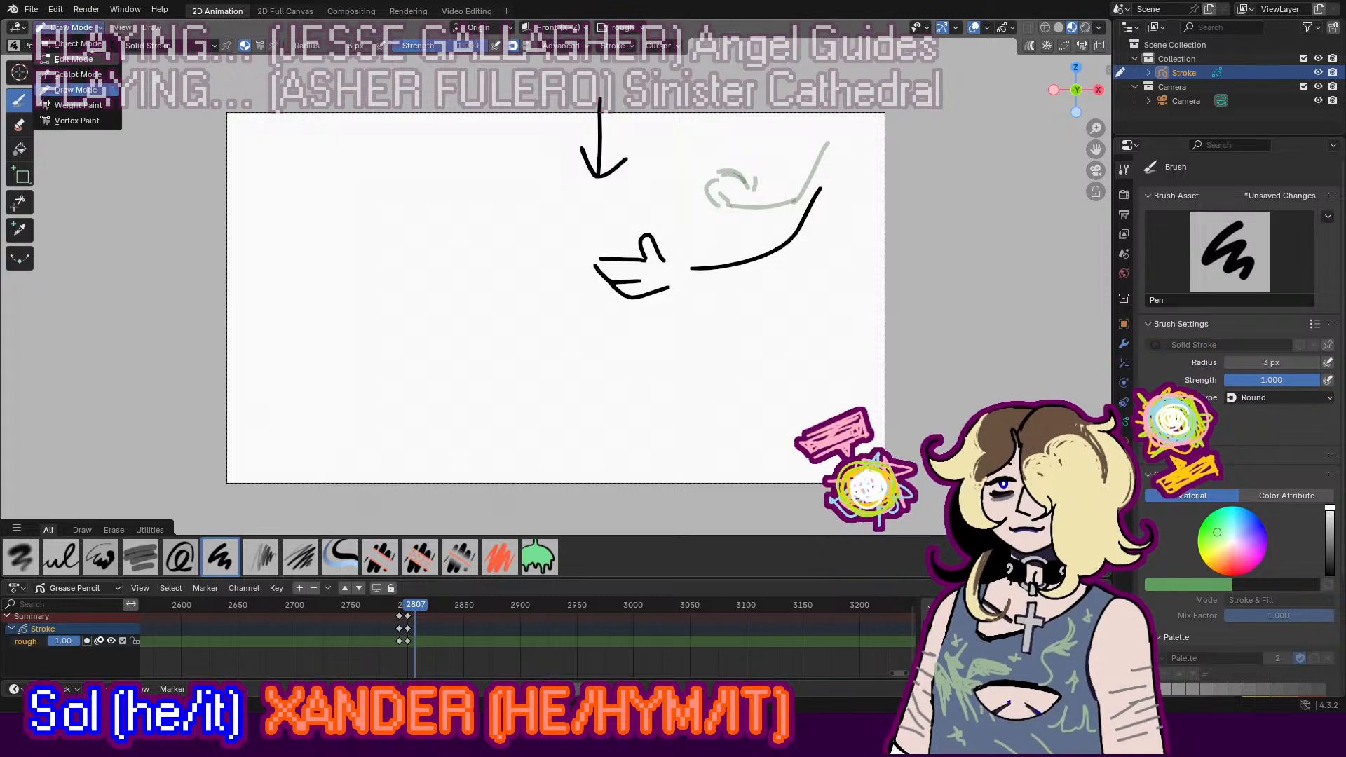
{"action": "left_click", "coordinate": [70, 63]}
{"action": "left_click_drag", "start_coordinate": [560, 225], "coordinate": [814, 272]}
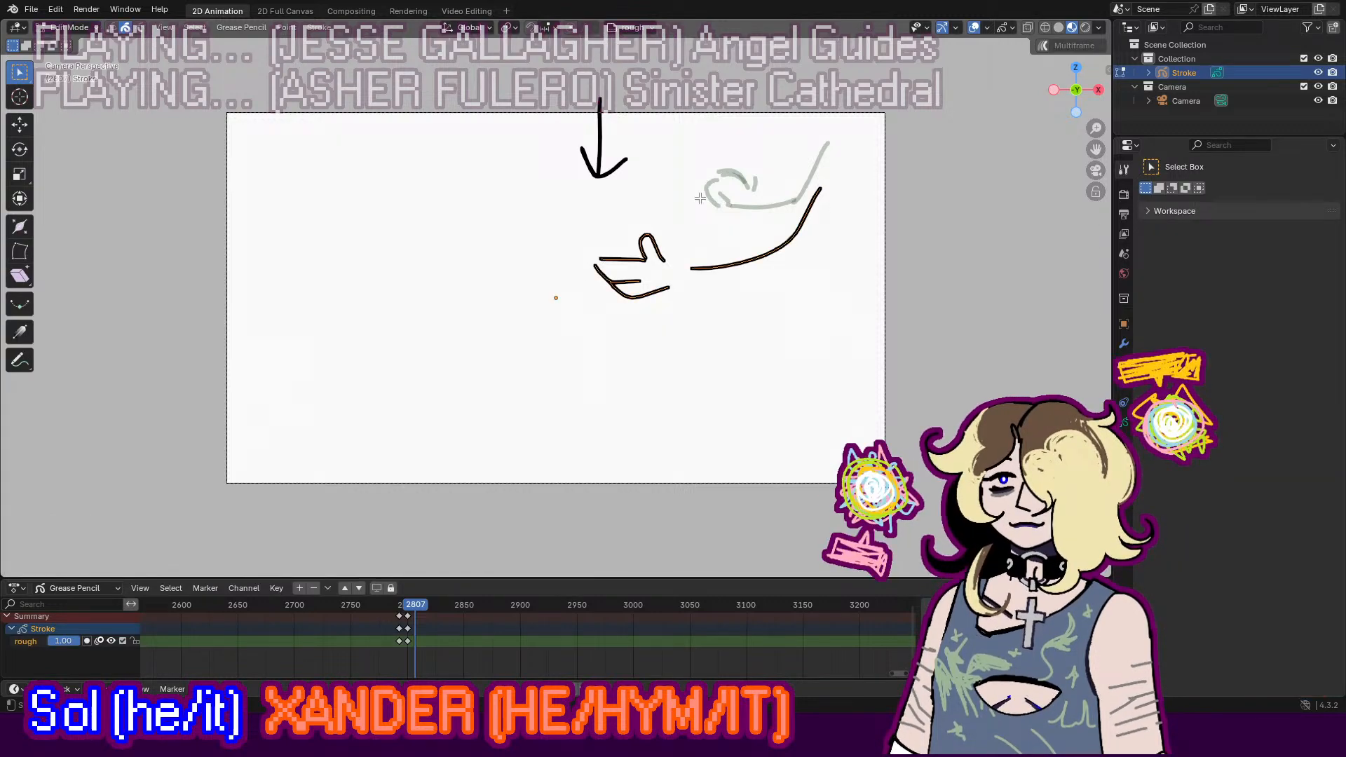
{"action": "left_click", "coordinate": [22, 127]}
{"action": "left_click_drag", "start_coordinate": [673, 216], "coordinate": [673, 319]}
{"action": "left_click", "coordinate": [652, 242]}
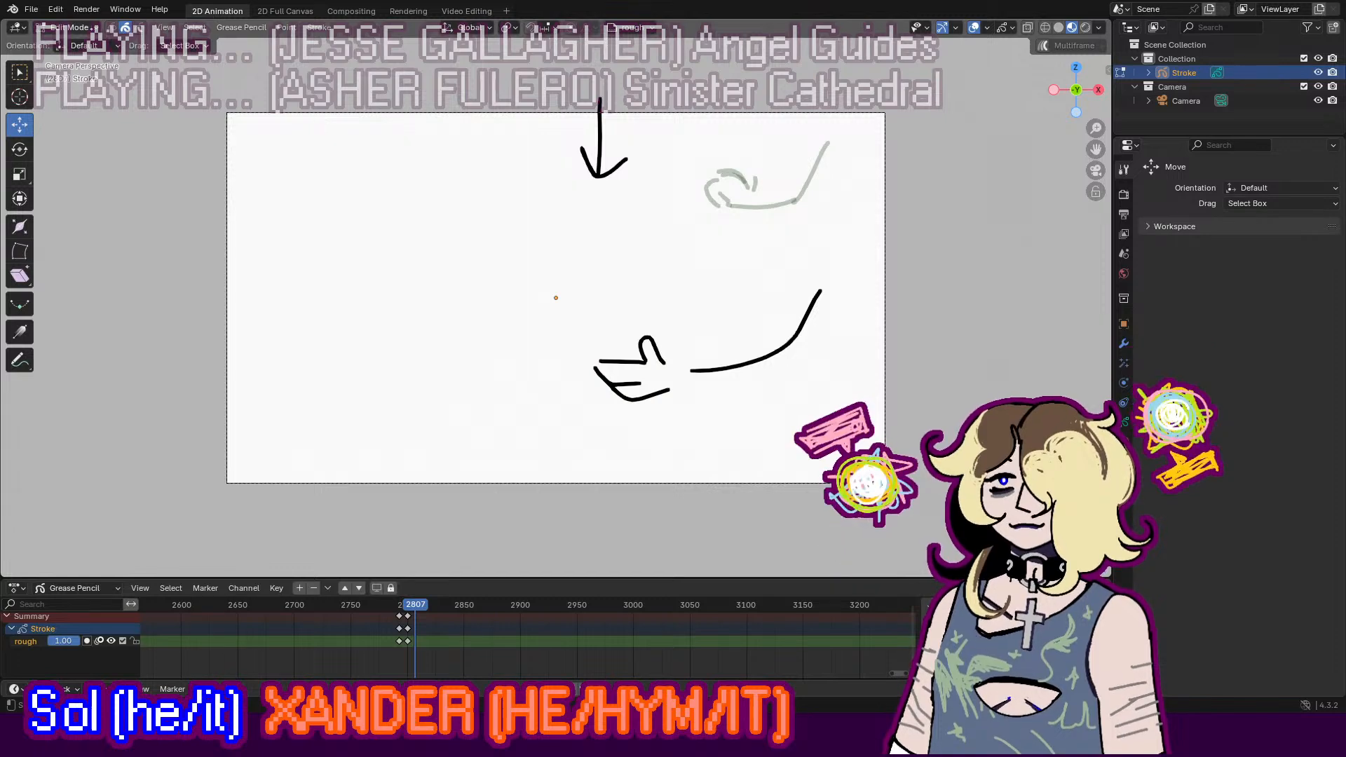
Step: Return to Draw Mode and sketch a partial head outline over the frame's upper right edge, undoing the trial curves
{"action": "left_click", "coordinate": [70, 28]}
{"action": "left_click", "coordinate": [76, 89]}
{"action": "mouse_move", "coordinate": [763, 126]}
{"action": "left_mouse_down"}
{"action": "mouse_move", "coordinate": [787, 160]}
{"action": "mouse_move", "coordinate": [802, 157]}
{"action": "left_mouse_up"}
{"action": "key", "text": "ctrl+z"}
{"action": "mouse_move", "coordinate": [787, 113]}
{"action": "left_mouse_down"}
{"action": "mouse_move", "coordinate": [780, 143]}
{"action": "mouse_move", "coordinate": [833, 145]}
{"action": "mouse_move", "coordinate": [803, 217]}
{"action": "mouse_move", "coordinate": [833, 186]}
{"action": "left_mouse_up"}
{"action": "key", "text": "ctrl+z"}
{"action": "key", "text": "ctrl+z"}
{"action": "key", "text": "ctrl+z"}
{"action": "mouse_move", "coordinate": [771, 150]}
{"action": "left_mouse_down"}
{"action": "mouse_move", "coordinate": [808, 217]}
{"action": "mouse_move", "coordinate": [811, 100]}
{"action": "left_mouse_up"}
{"action": "key", "text": "ctrl+z"}
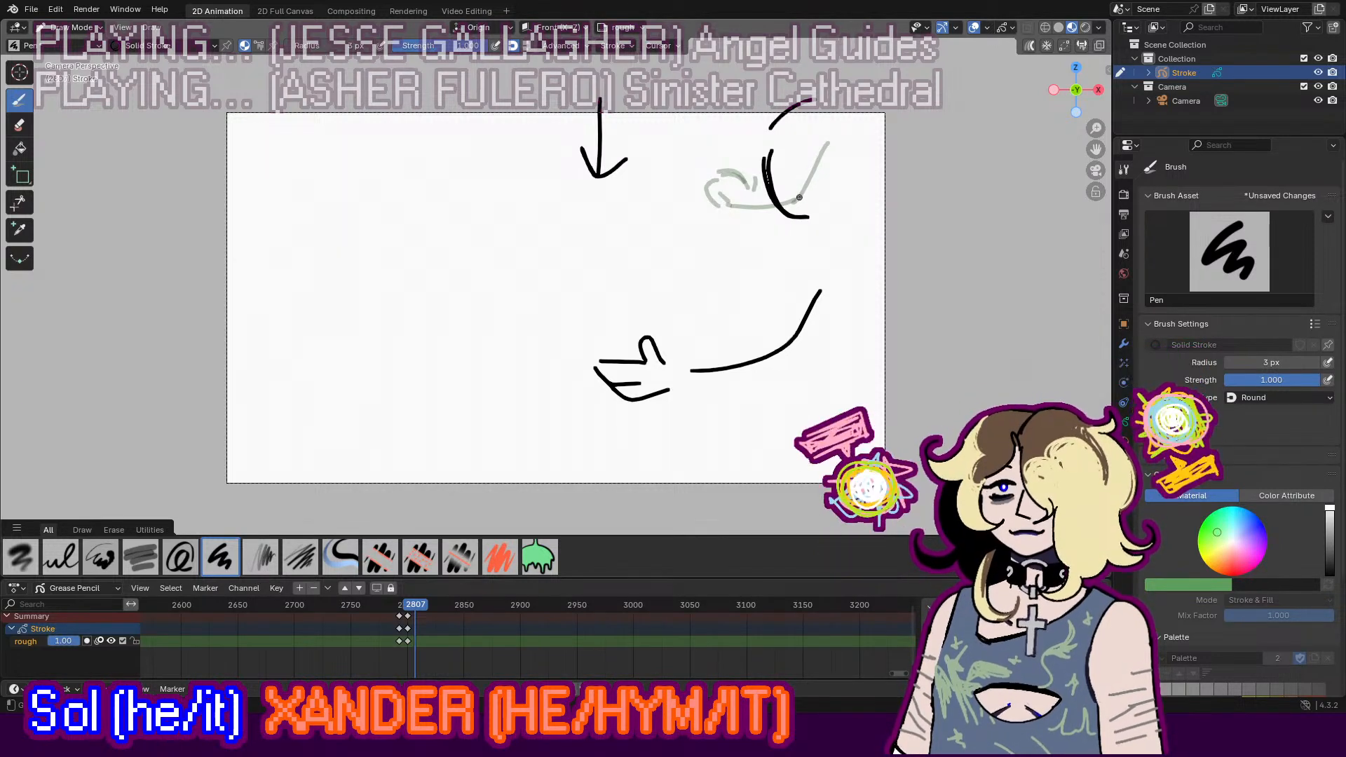
Step: Add a short mouth line inside the lower part of the head outline, undoing the earlier tries
{"action": "mouse_move", "coordinate": [773, 189]}
{"action": "left_mouse_down"}
{"action": "mouse_move", "coordinate": [794, 200]}
{"action": "mouse_move", "coordinate": [780, 199]}
{"action": "left_mouse_up"}
{"action": "key", "text": "ctrl+z"}
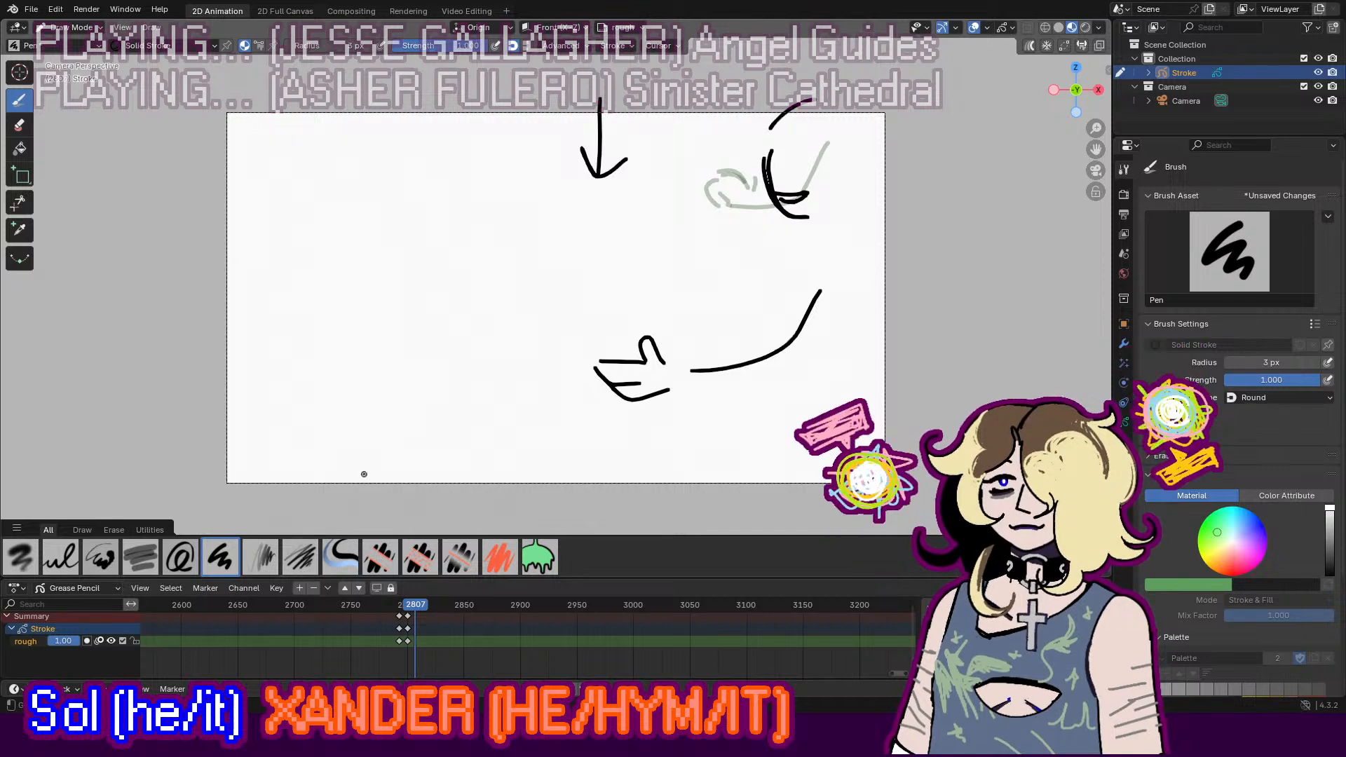
{"action": "key", "text": "ctrl+z"}
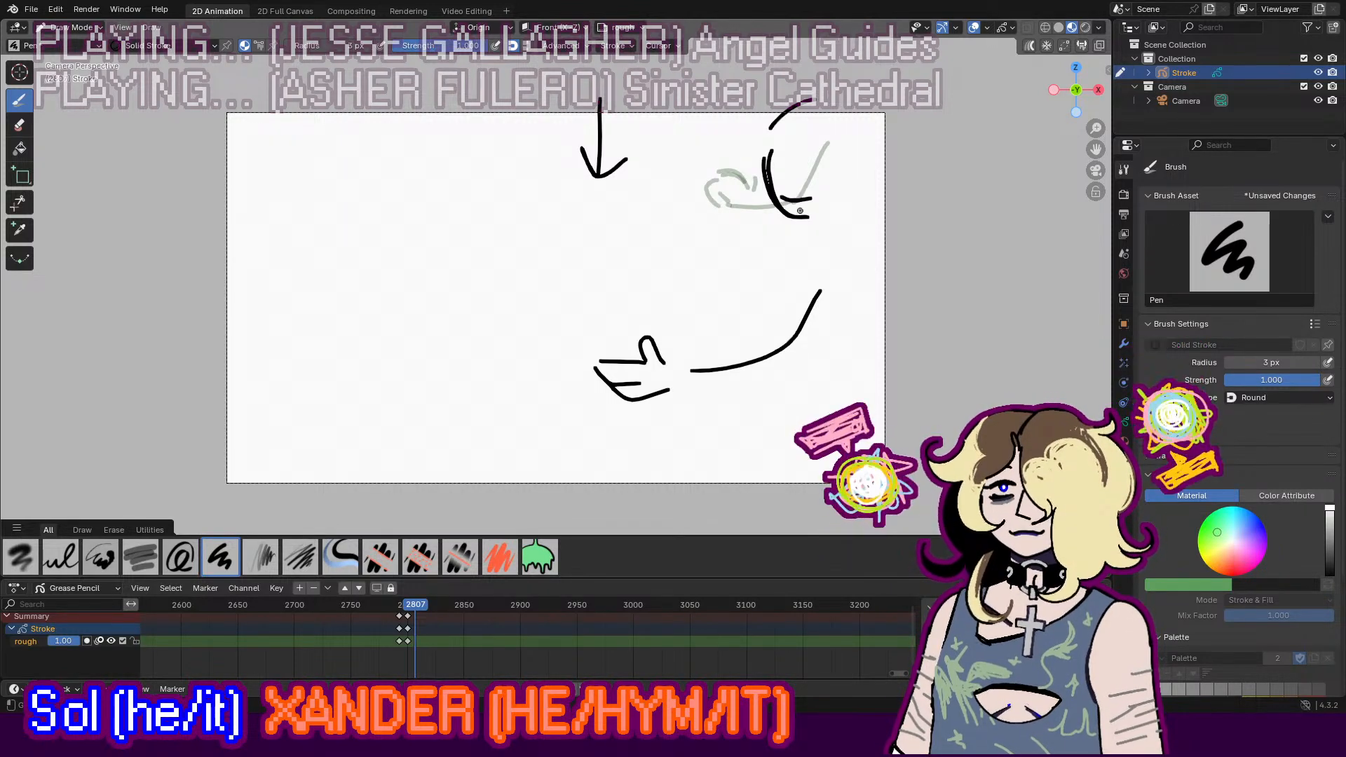
{"action": "key", "text": "ctrl+z"}
{"action": "left_click_drag", "start_coordinate": [775, 195], "coordinate": [806, 199]}
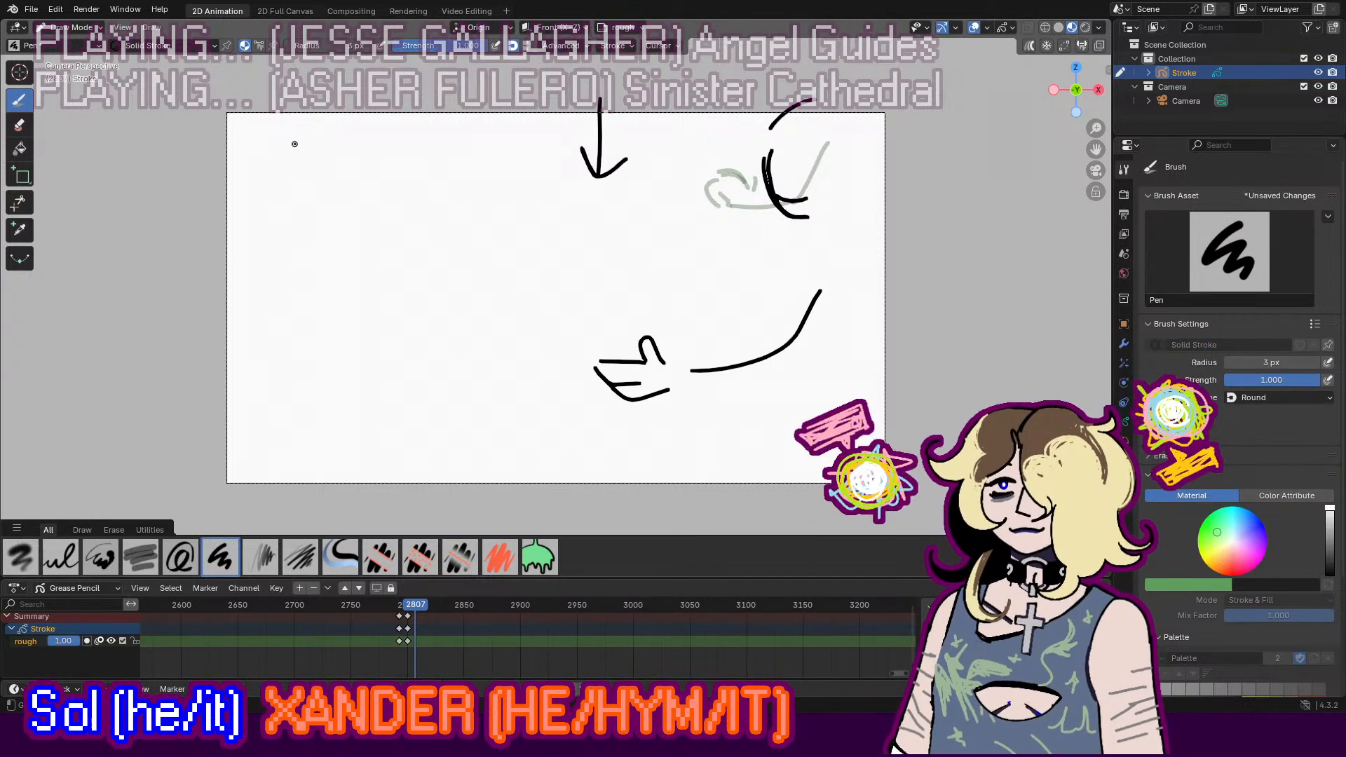
Step: Sketch a small curved face edge with a short mouth line in the upper left of the camera frame, undoing trial strokes
{"action": "mouse_move", "coordinate": [289, 143]}
{"action": "left_mouse_down"}
{"action": "mouse_move", "coordinate": [276, 199]}
{"action": "mouse_move", "coordinate": [260, 190]}
{"action": "left_mouse_up"}
{"action": "key", "text": "ctrl+z"}
{"action": "key", "text": "ctrl+z"}
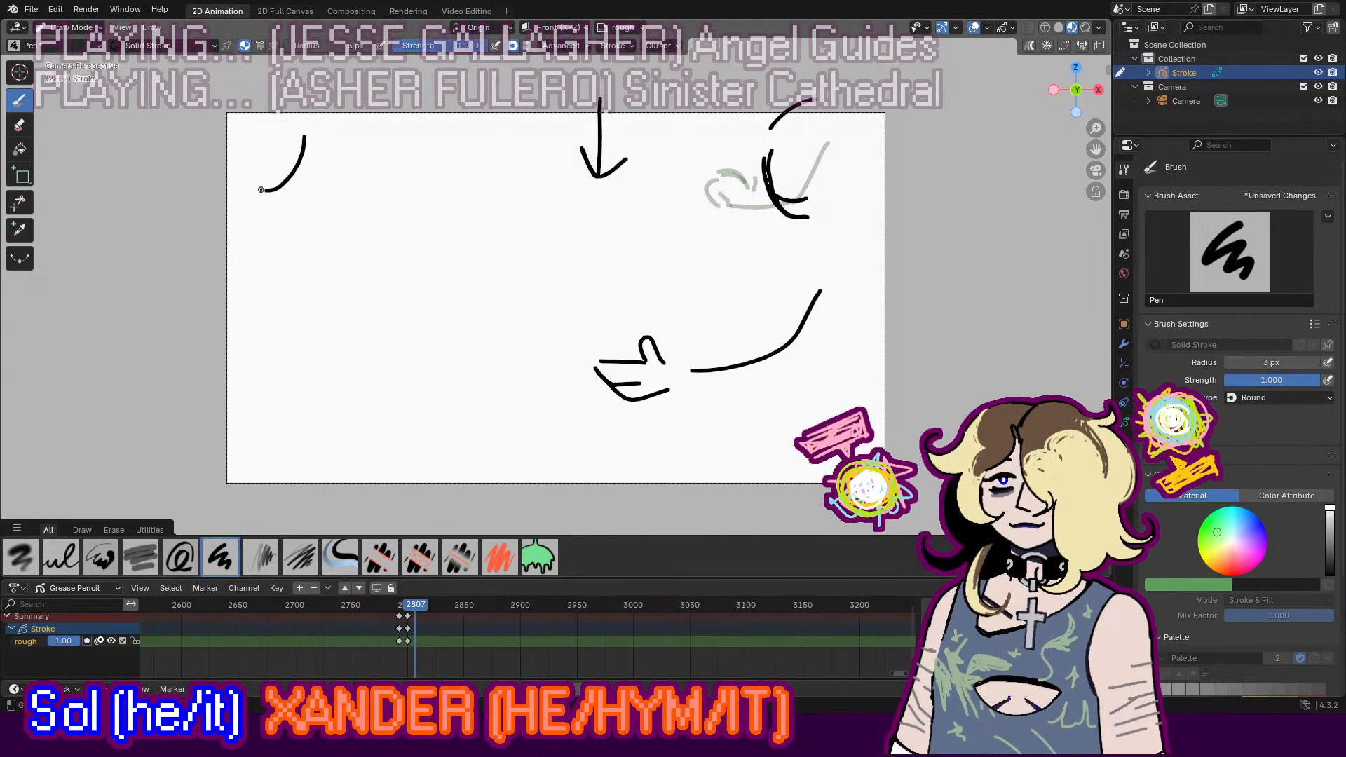
{"action": "key", "text": "ctrl+z"}
{"action": "mouse_move", "coordinate": [307, 138]}
{"action": "left_mouse_down"}
{"action": "mouse_move", "coordinate": [260, 200]}
{"action": "mouse_move", "coordinate": [280, 186]}
{"action": "mouse_move", "coordinate": [260, 183]}
{"action": "left_mouse_up"}
{"action": "key", "text": "ctrl+z"}
{"action": "key", "text": "ctrl+z"}
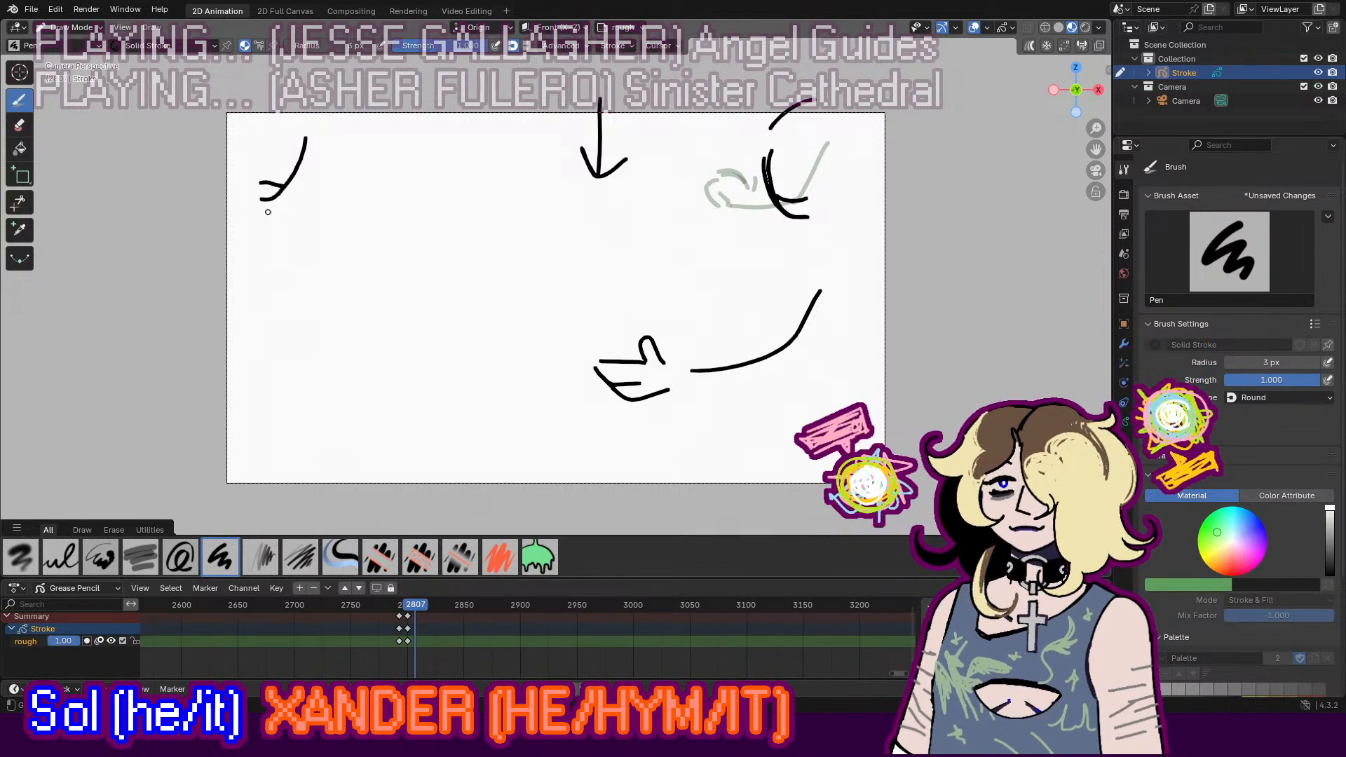
Step: Advance playback to frame 2849 and insert a blank Grease Pencil keyframe there
{"action": "key", "text": "space"}
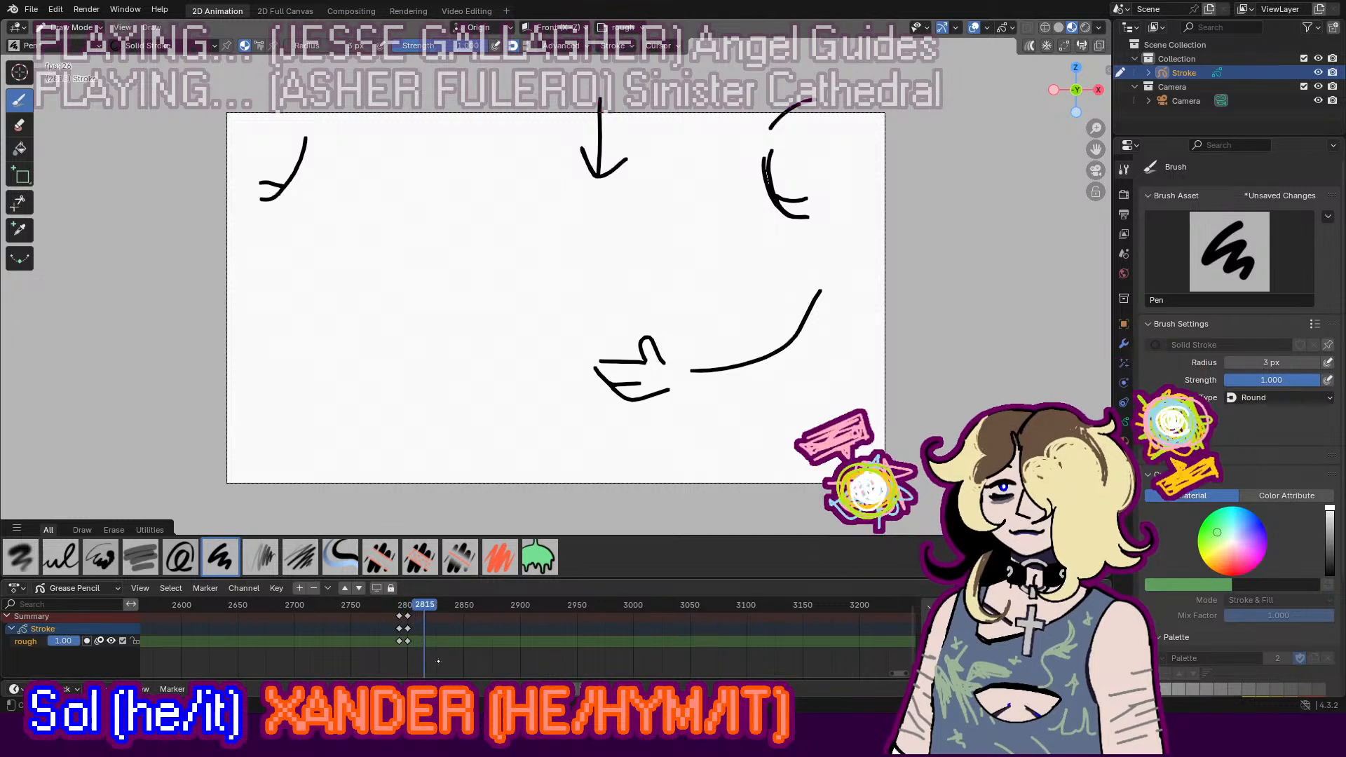
{"action": "key", "text": "space"}
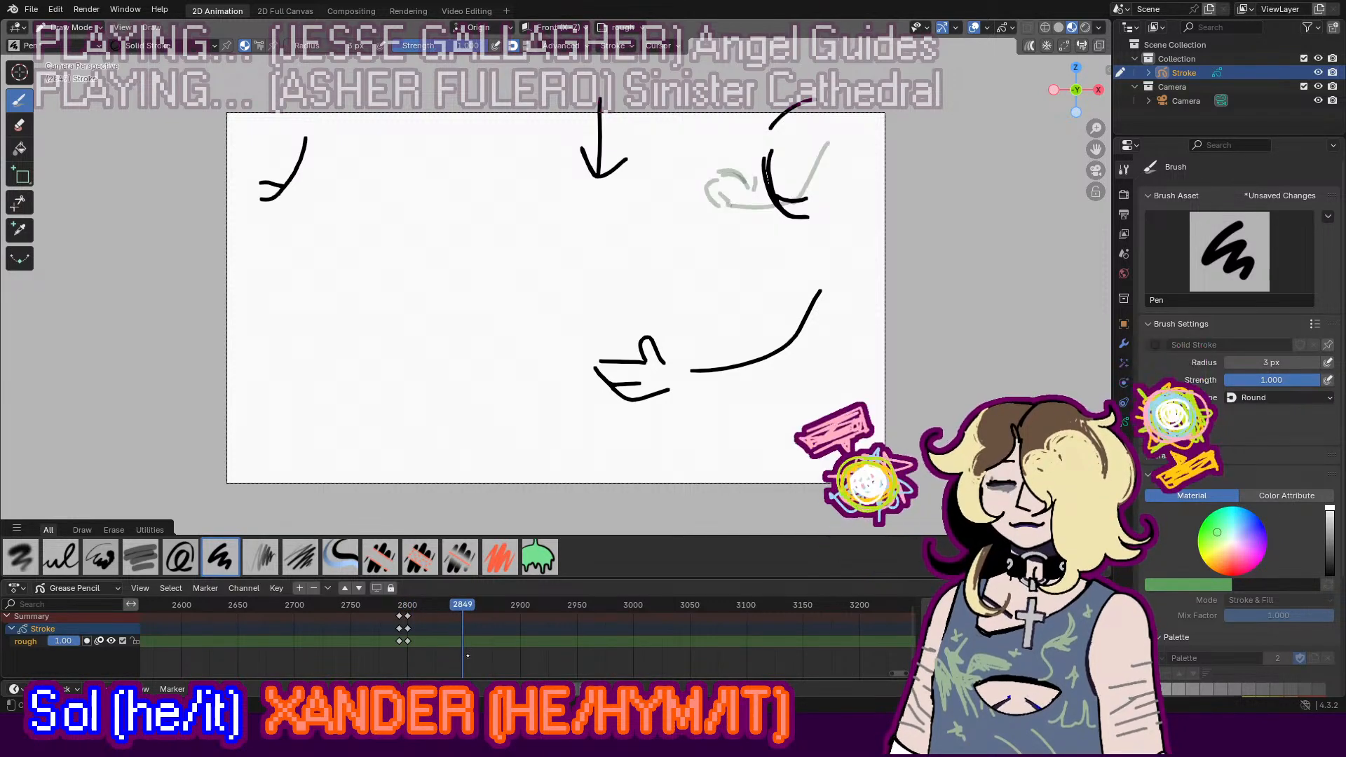
{"action": "key", "text": "i"}
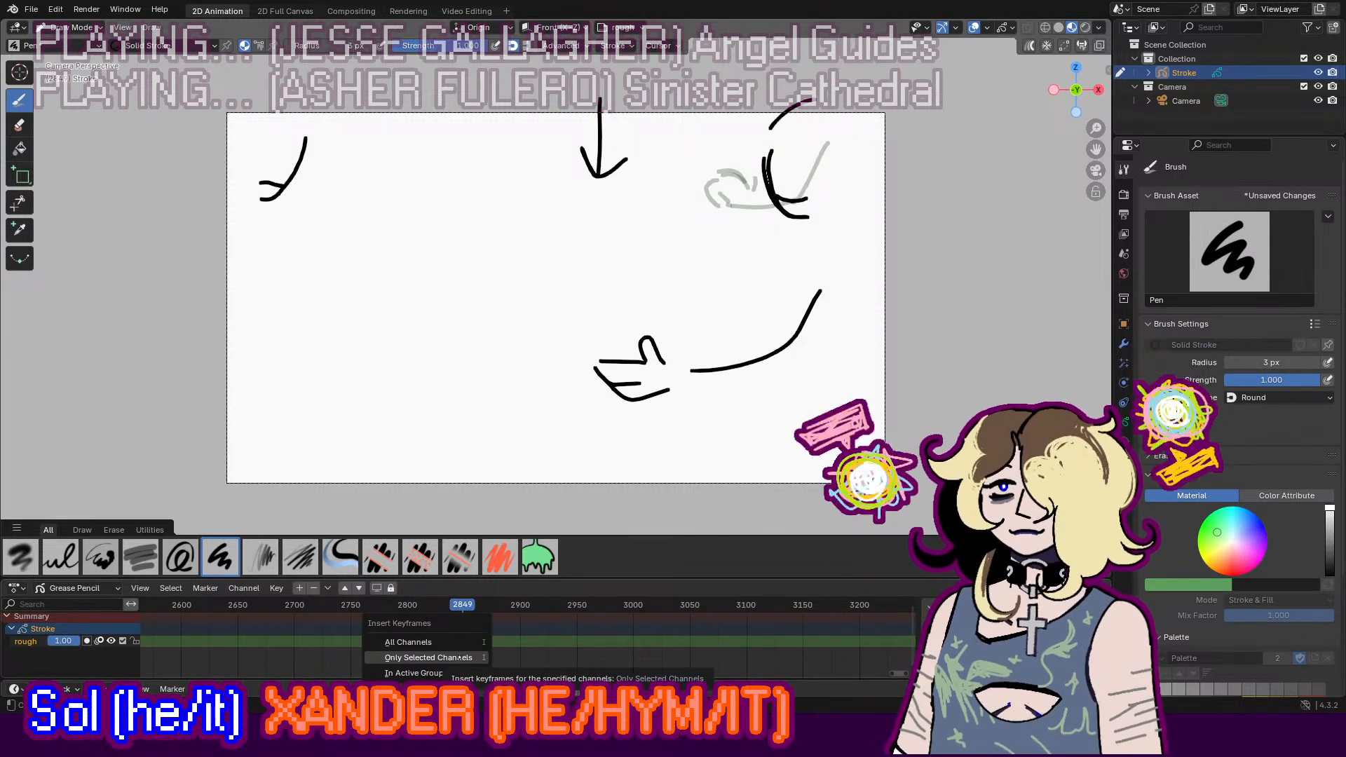
{"action": "left_click", "coordinate": [505, 644]}
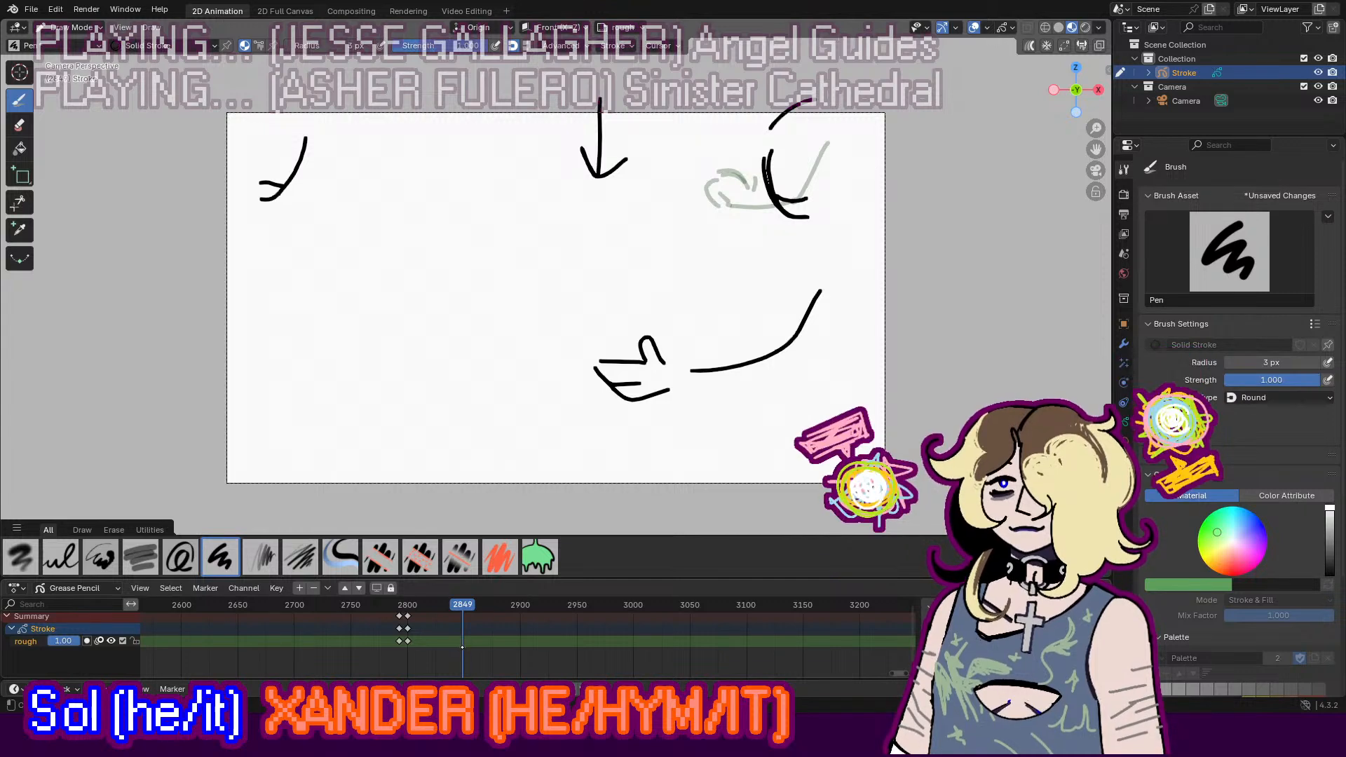
{"action": "key", "text": "i"}
{"action": "left_click", "coordinate": [457, 671]}
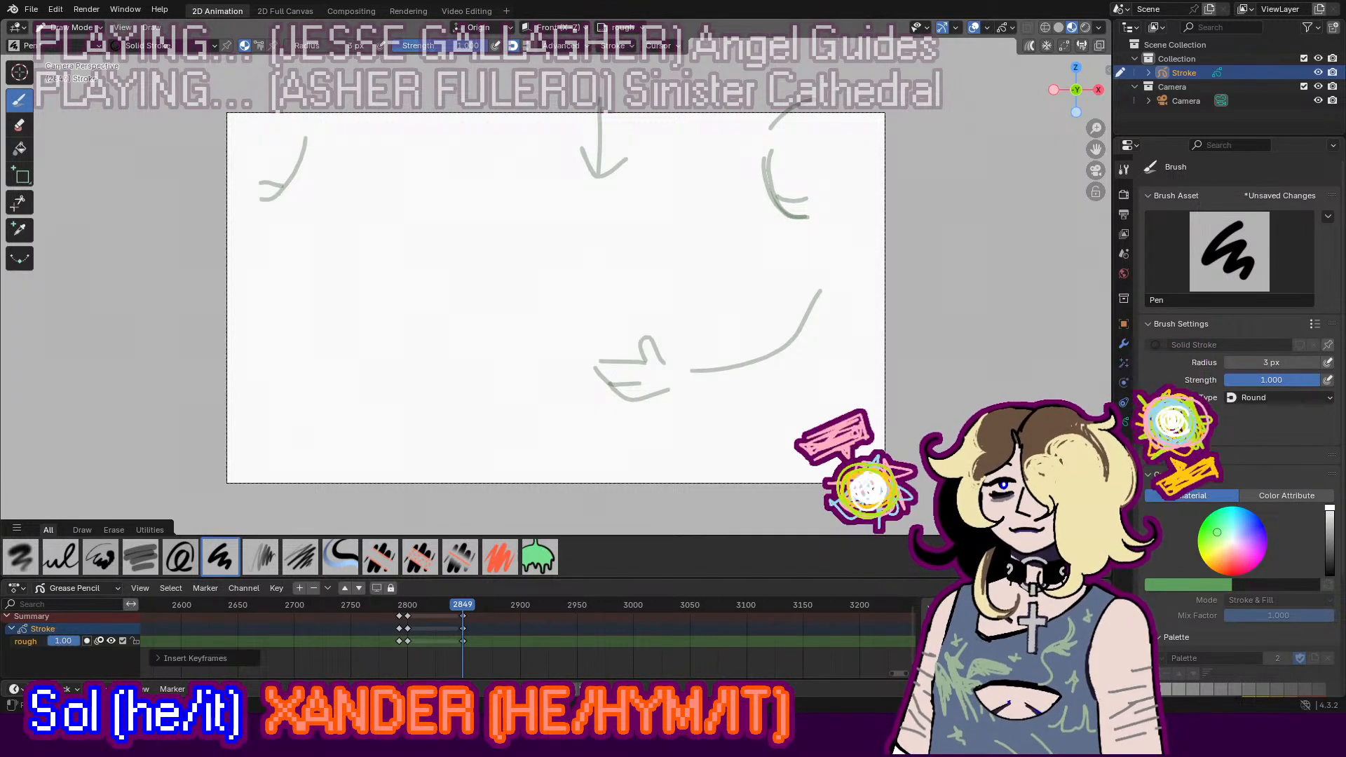
Step: Advance playback to frame 2917 and insert another blank Grease Pencil keyframe
{"action": "key", "text": "space"}
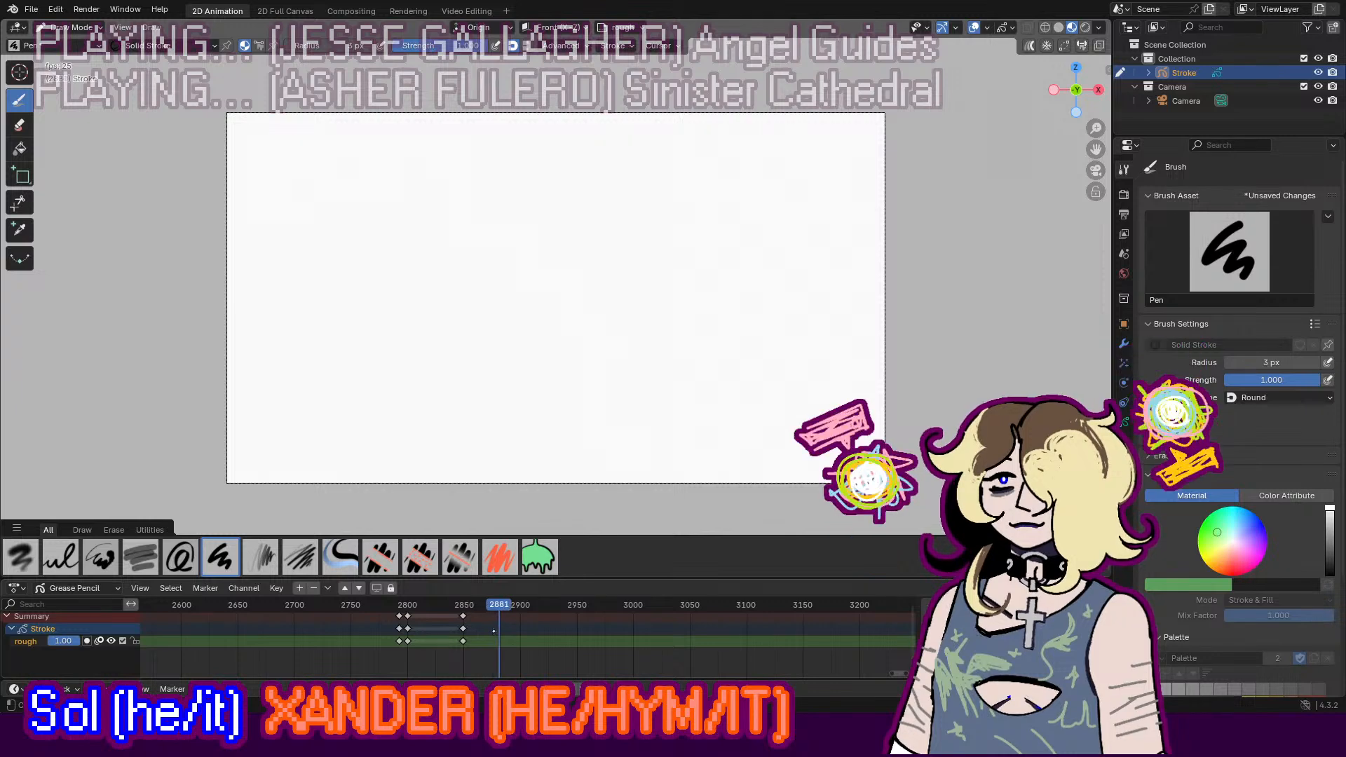
{"action": "key", "text": "space"}
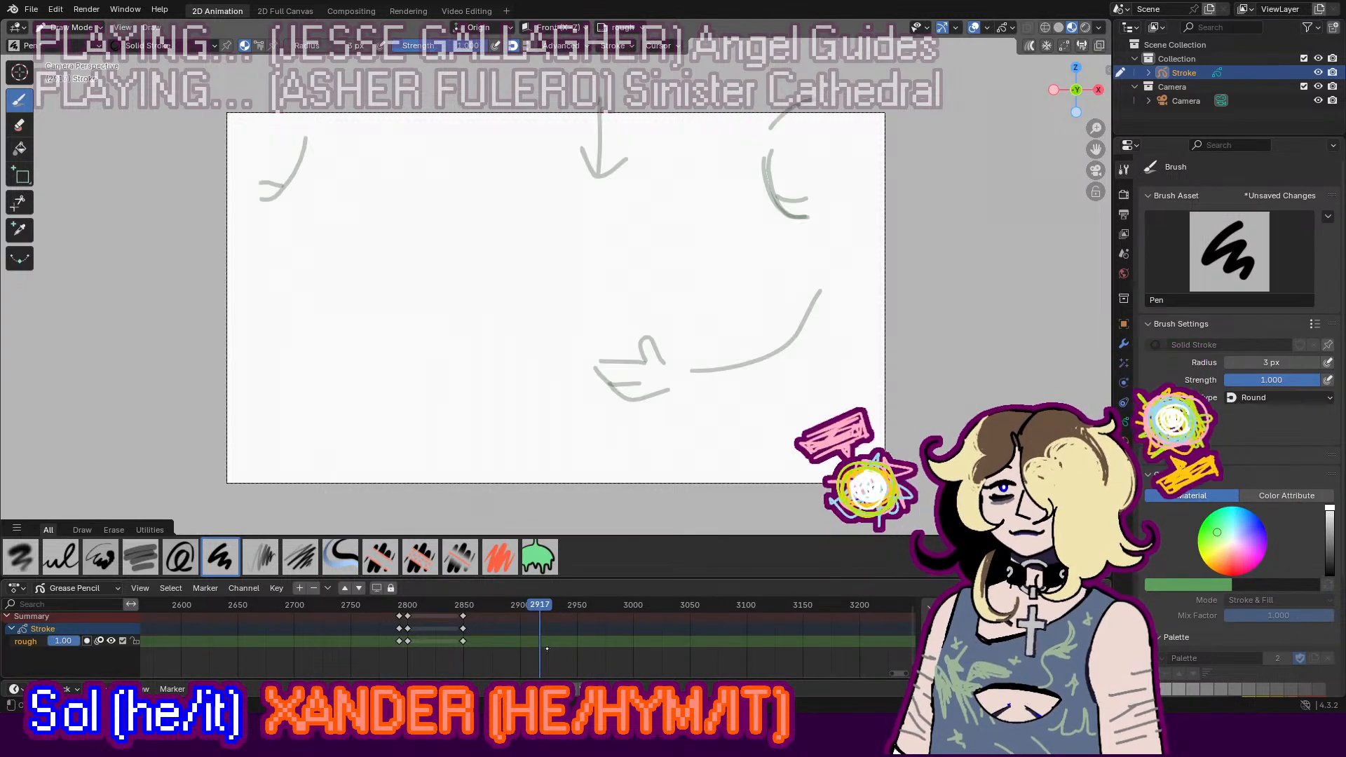
{"action": "key", "text": "i"}
{"action": "left_click", "coordinate": [522, 645]}
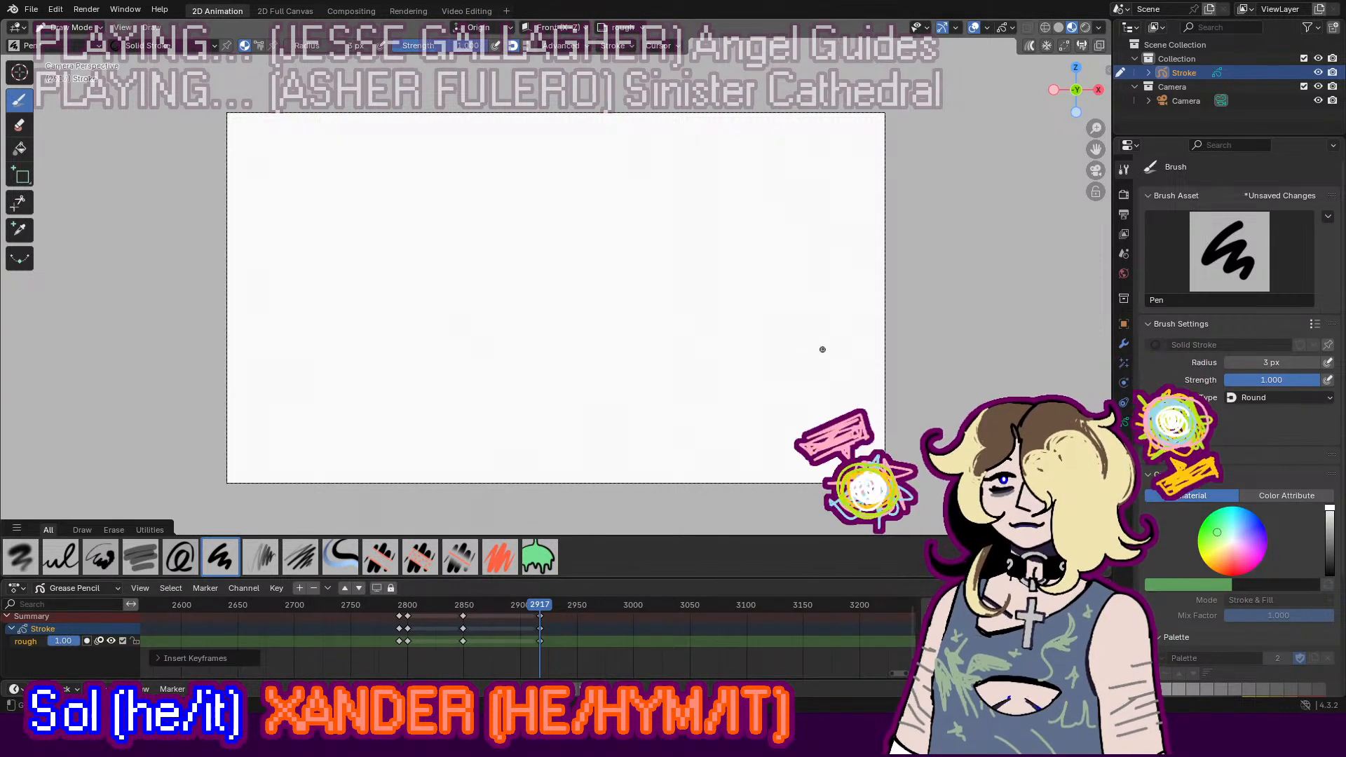
Step: Sketch an open, palm-up hand with a curved wrist line in the lower right of the camera frame, undoing trial strokes
{"action": "mouse_move", "coordinate": [819, 350]}
{"action": "left_mouse_down"}
{"action": "mouse_move", "coordinate": [760, 373]}
{"action": "mouse_move", "coordinate": [780, 337]}
{"action": "mouse_move", "coordinate": [748, 335]}
{"action": "mouse_move", "coordinate": [733, 353]}
{"action": "mouse_move", "coordinate": [770, 366]}
{"action": "mouse_move", "coordinate": [717, 397]}
{"action": "mouse_move", "coordinate": [684, 385]}
{"action": "mouse_move", "coordinate": [762, 371]}
{"action": "mouse_move", "coordinate": [684, 371]}
{"action": "mouse_move", "coordinate": [693, 394]}
{"action": "mouse_move", "coordinate": [755, 429]}
{"action": "mouse_move", "coordinate": [822, 399]}
{"action": "left_mouse_up"}
{"action": "key", "text": "ctrl+z"}
{"action": "key", "text": "ctrl+z"}
{"action": "key", "text": "ctrl+z"}
{"action": "key", "text": "ctrl+z"}
{"action": "key", "text": "ctrl+z"}
{"action": "key", "text": "ctrl+z"}
Step: Draw two long forearm lines from the palm-up hand's wrist out past the right edge of the frame
{"action": "mouse_move", "coordinate": [853, 327]}
{"action": "left_mouse_down"}
{"action": "mouse_move", "coordinate": [828, 343]}
{"action": "mouse_move", "coordinate": [904, 300]}
{"action": "left_mouse_up"}
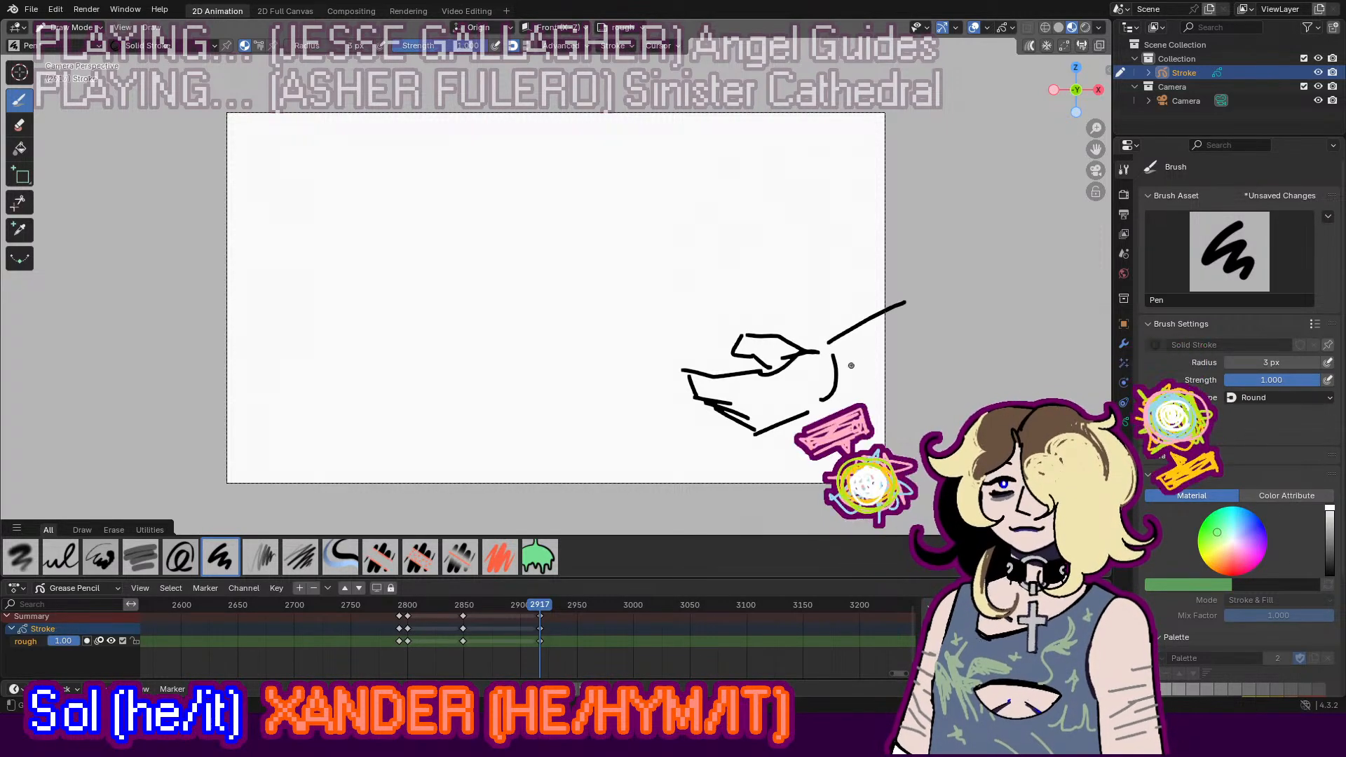
{"action": "key", "text": "ctrl+z"}
{"action": "left_click_drag", "start_coordinate": [823, 347], "coordinate": [950, 275]}
{"action": "mouse_move", "coordinate": [887, 368]}
{"action": "left_mouse_down"}
{"action": "mouse_move", "coordinate": [937, 356]}
{"action": "mouse_move", "coordinate": [823, 398]}
{"action": "left_mouse_up"}
{"action": "key", "text": "ctrl+z"}
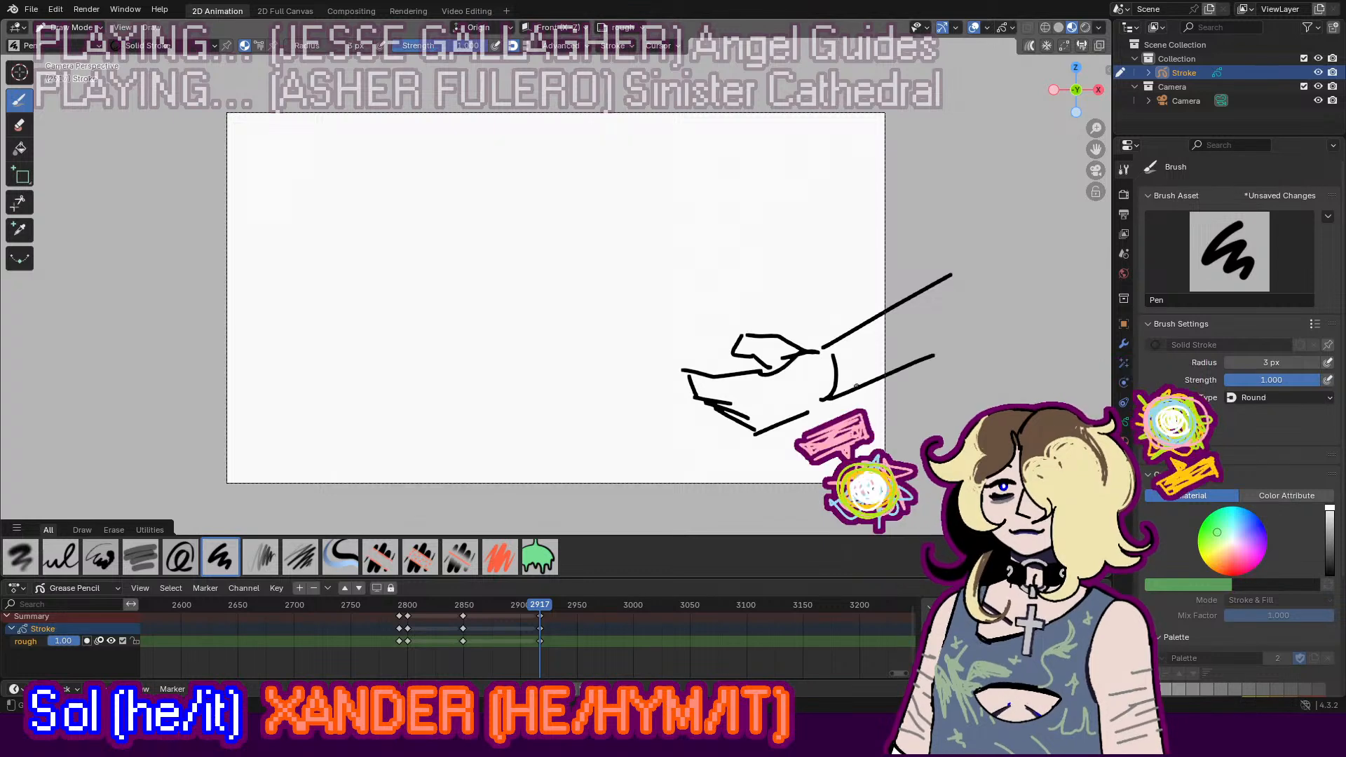
Step: Sketch a second hand in the upper left of the frame with a round palm, outstretched fingers and a thumb shape
{"action": "mouse_move", "coordinate": [378, 220]}
{"action": "left_mouse_down"}
{"action": "mouse_move", "coordinate": [328, 248]}
{"action": "mouse_move", "coordinate": [399, 238]}
{"action": "mouse_move", "coordinate": [414, 280]}
{"action": "mouse_move", "coordinate": [444, 206]}
{"action": "mouse_move", "coordinate": [461, 223]}
{"action": "mouse_move", "coordinate": [424, 286]}
{"action": "left_mouse_up"}
{"action": "key", "text": "ctrl+z"}
{"action": "mouse_move", "coordinate": [464, 207]}
{"action": "left_mouse_down"}
{"action": "mouse_move", "coordinate": [502, 203]}
{"action": "mouse_move", "coordinate": [496, 213]}
{"action": "mouse_move", "coordinate": [534, 224]}
{"action": "mouse_move", "coordinate": [459, 238]}
{"action": "mouse_move", "coordinate": [501, 238]}
{"action": "mouse_move", "coordinate": [524, 261]}
{"action": "mouse_move", "coordinate": [513, 269]}
{"action": "left_mouse_up"}
{"action": "key", "text": "ctrl+z"}
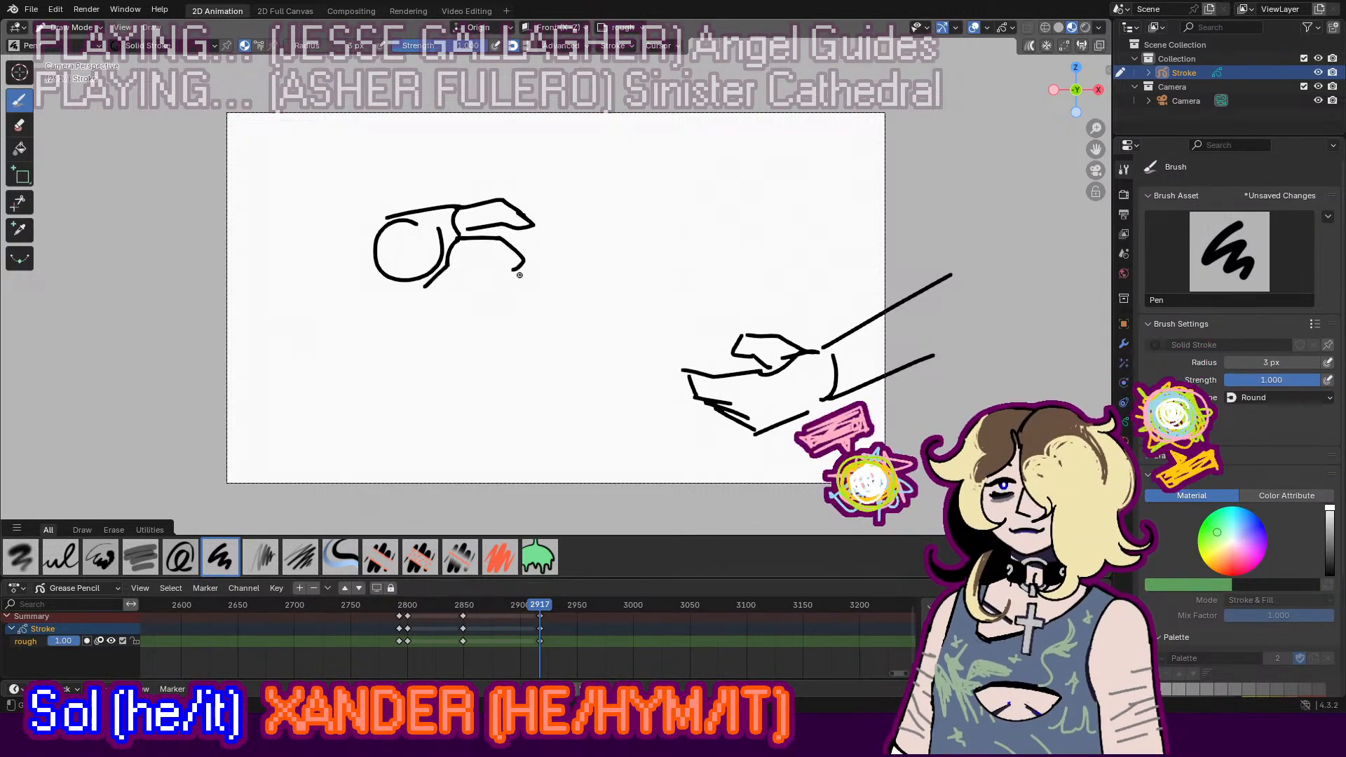
{"action": "mouse_move", "coordinate": [510, 269]}
{"action": "left_mouse_down"}
{"action": "mouse_move", "coordinate": [489, 288]}
{"action": "mouse_move", "coordinate": [405, 284]}
{"action": "left_mouse_up"}
{"action": "key", "text": "ctrl+z"}
{"action": "key", "text": "ctrl+z"}
{"action": "key", "text": "ctrl+z"}
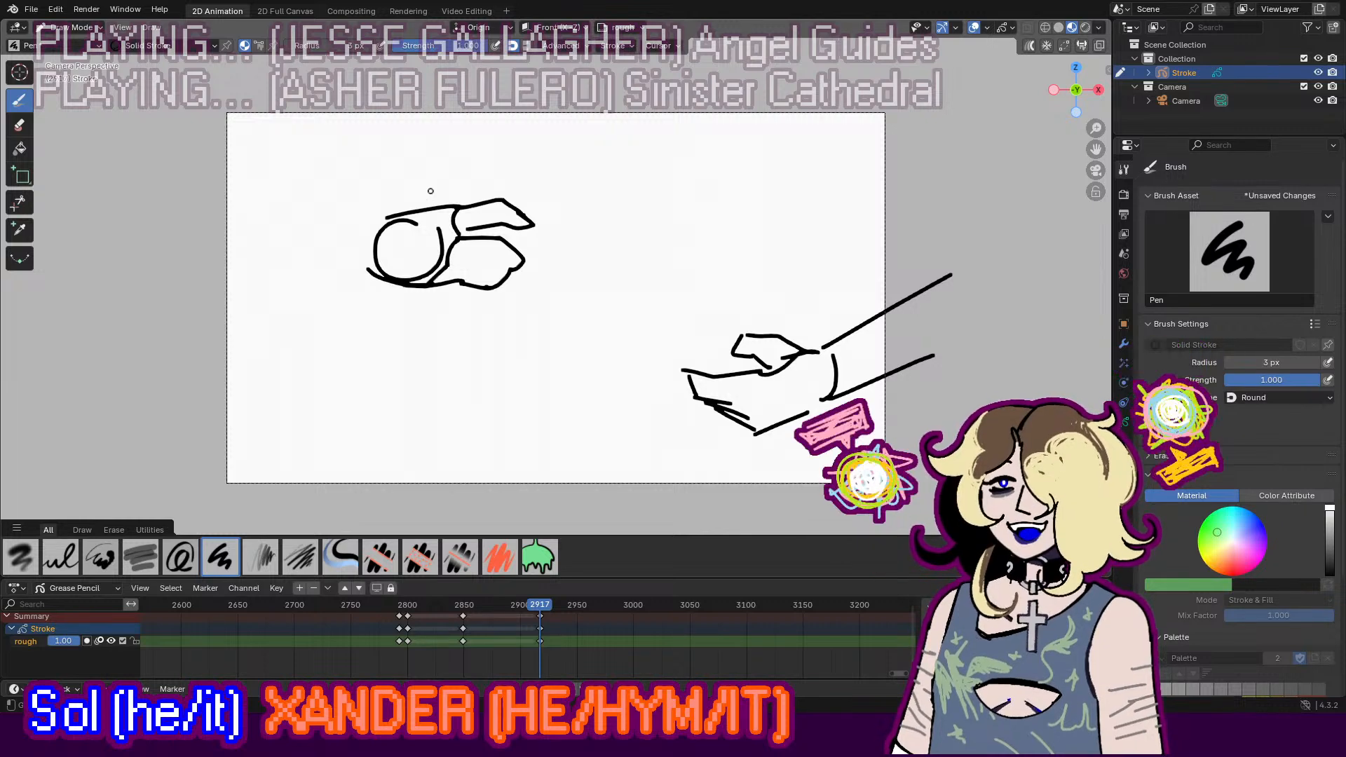
Step: Draw the upper and lower forearm lines behind the upper-left hand toward the frame's left edge, undoing trial strokes
{"action": "left_click_drag", "start_coordinate": [390, 222], "coordinate": [272, 234]}
{"action": "key", "text": "ctrl+z"}
{"action": "mouse_move", "coordinate": [371, 267]}
{"action": "left_mouse_down"}
{"action": "mouse_move", "coordinate": [292, 277]}
{"action": "mouse_move", "coordinate": [295, 303]}
{"action": "mouse_move", "coordinate": [268, 302]}
{"action": "left_mouse_up"}
{"action": "key", "text": "ctrl+z"}
{"action": "key", "text": "ctrl+z"}
{"action": "left_click_drag", "start_coordinate": [293, 236], "coordinate": [242, 243]}
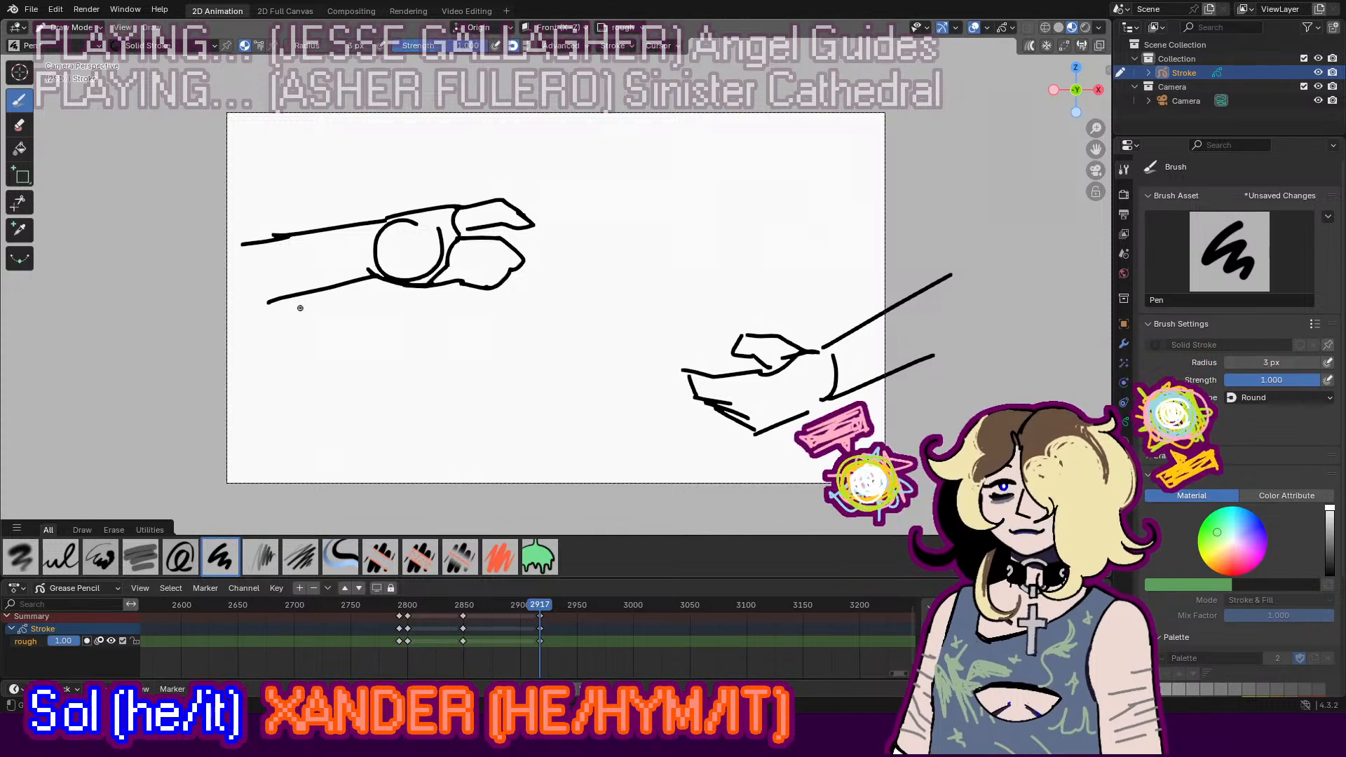
Step: Extend the upper-left arm's lines to the frame's left edge with short extra strokes, undoing the unwanted ones
{"action": "left_click_drag", "start_coordinate": [272, 303], "coordinate": [240, 316]}
{"action": "key", "text": "ctrl+z"}
{"action": "left_click_drag", "start_coordinate": [360, 283], "coordinate": [234, 306]}
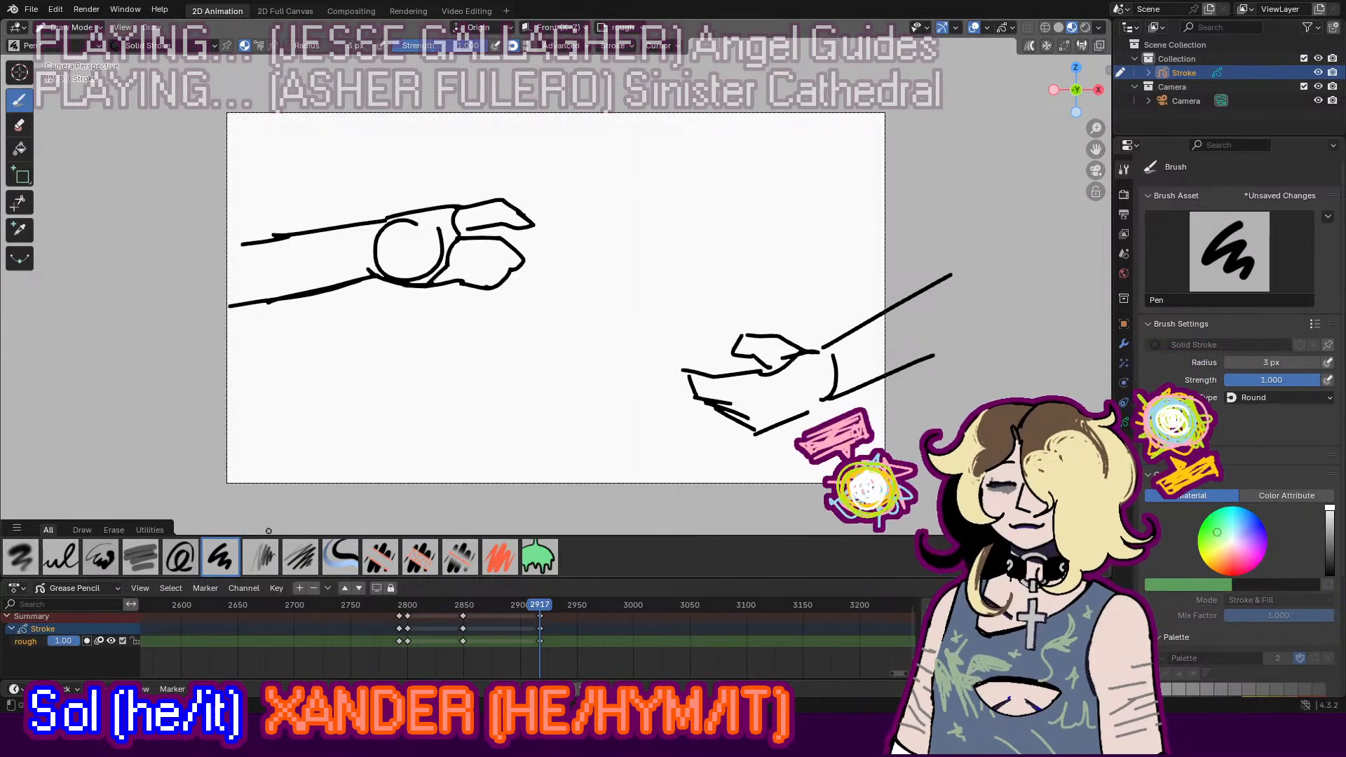
{"action": "left_click_drag", "start_coordinate": [286, 301], "coordinate": [242, 314]}
{"action": "key", "text": "ctrl+z"}
{"action": "key", "text": "ctrl+z"}
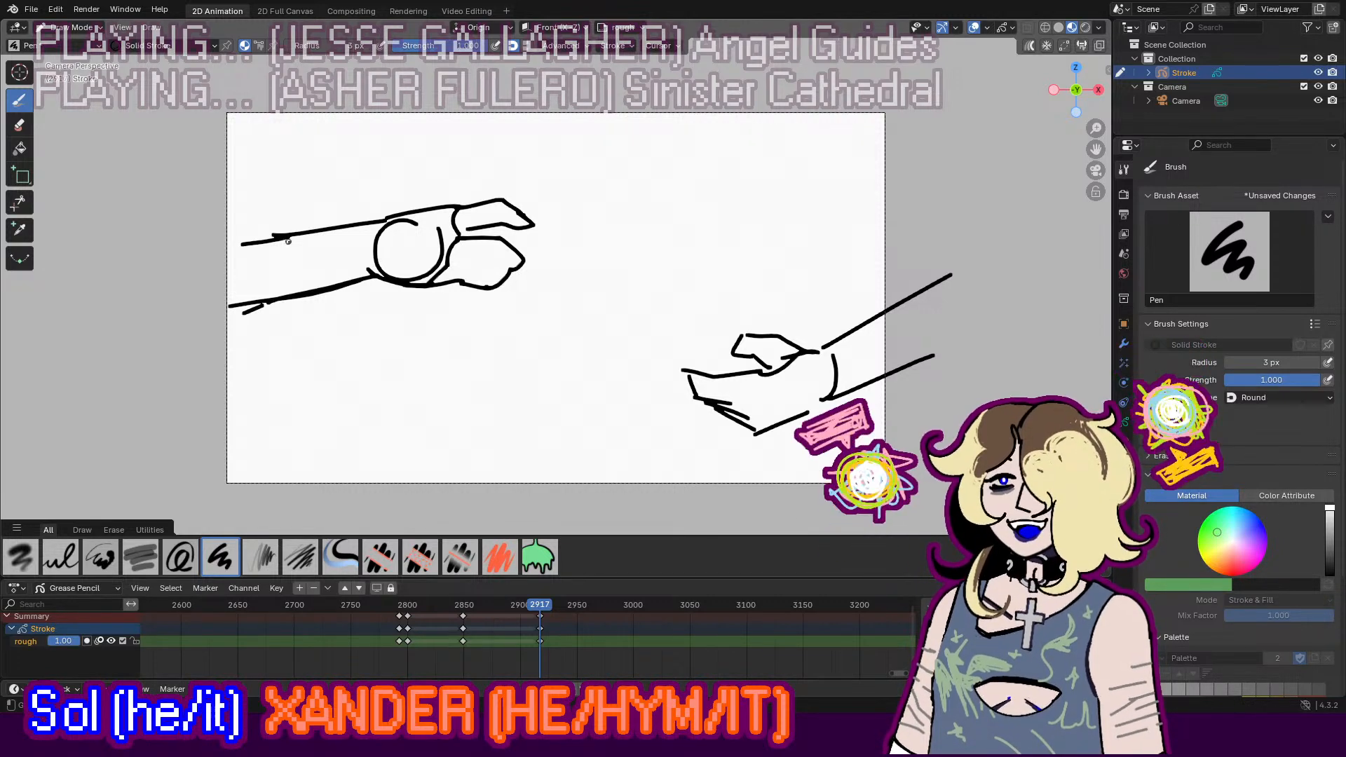
{"action": "left_click_drag", "start_coordinate": [284, 238], "coordinate": [239, 239]}
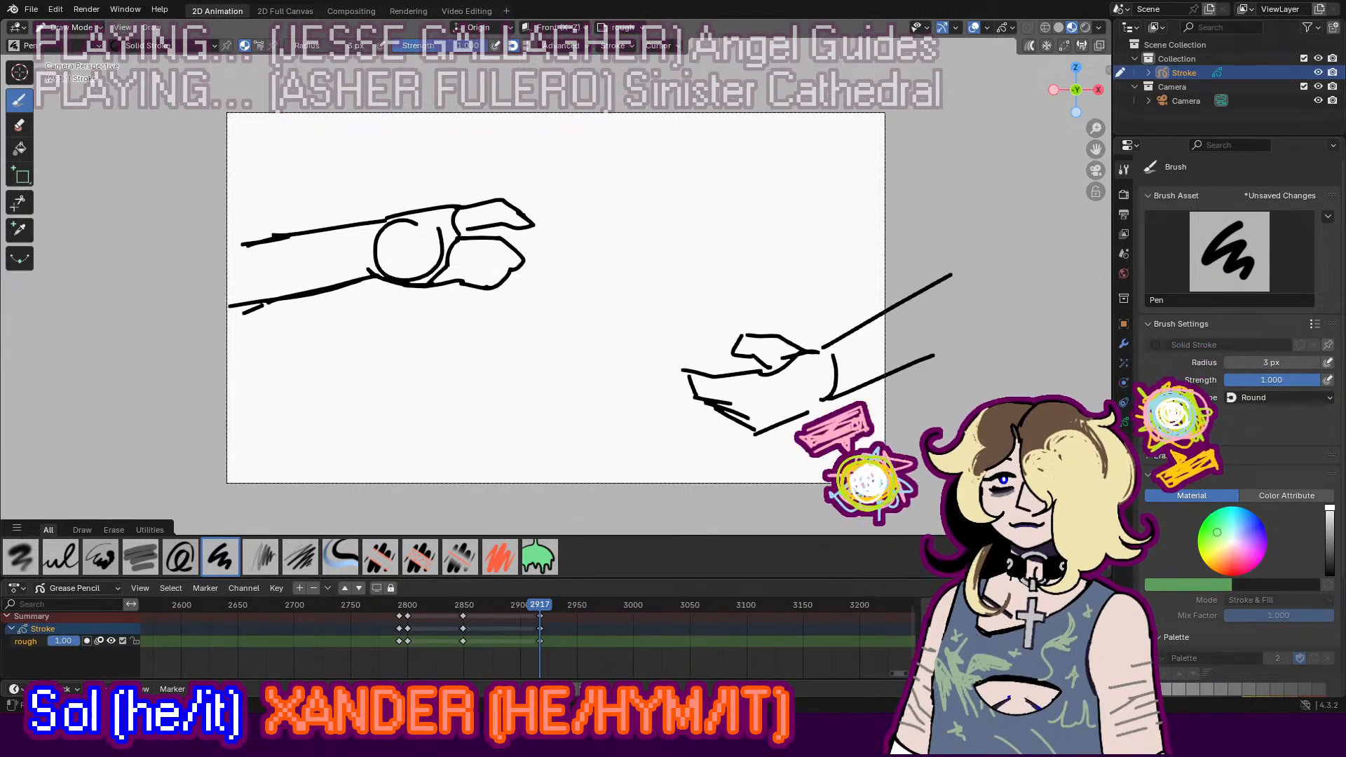
Step: Go back to the blank keyframe at frame 2849 and draw a round head outline at the upper middle of the frame
{"action": "mouse_move", "coordinate": [526, 604]}
{"action": "left_mouse_down"}
{"action": "mouse_move", "coordinate": [395, 604]}
{"action": "mouse_move", "coordinate": [492, 604]}
{"action": "mouse_move", "coordinate": [448, 604]}
{"action": "mouse_move", "coordinate": [473, 604]}
{"action": "left_mouse_up"}
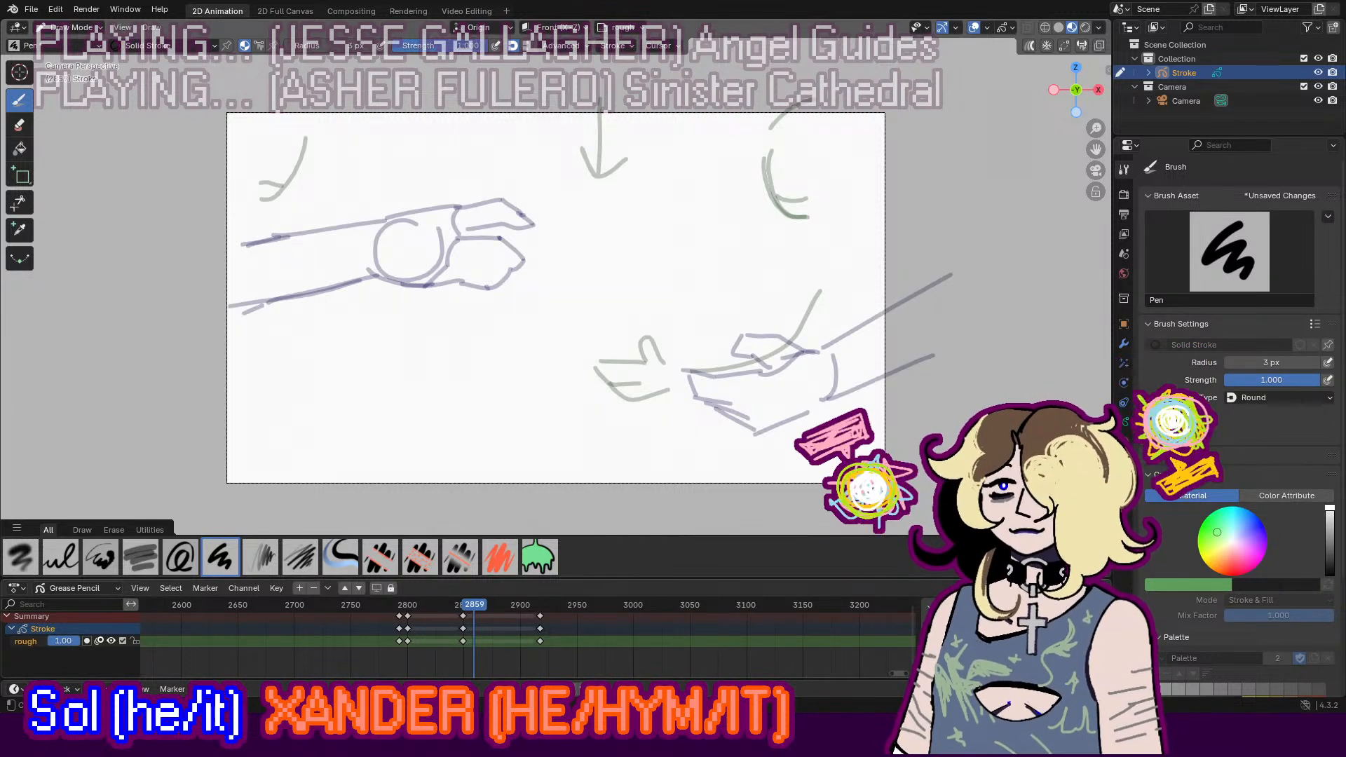
{"action": "key", "text": "Down"}
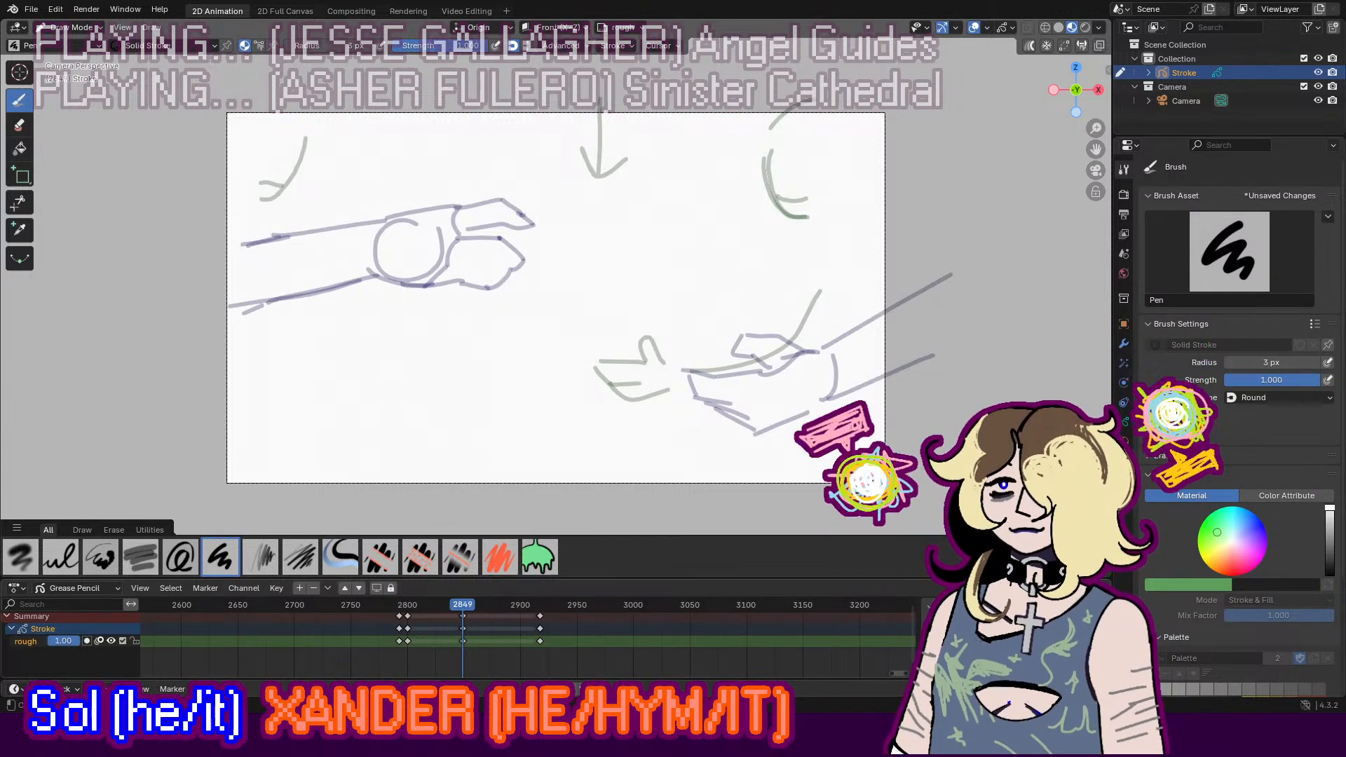
{"action": "mouse_move", "coordinate": [576, 196]}
{"action": "left_mouse_down"}
{"action": "mouse_move", "coordinate": [604, 293]}
{"action": "mouse_move", "coordinate": [620, 237]}
{"action": "left_mouse_up"}
{"action": "key", "text": "ctrl+z"}
{"action": "key", "text": "ctrl+z"}
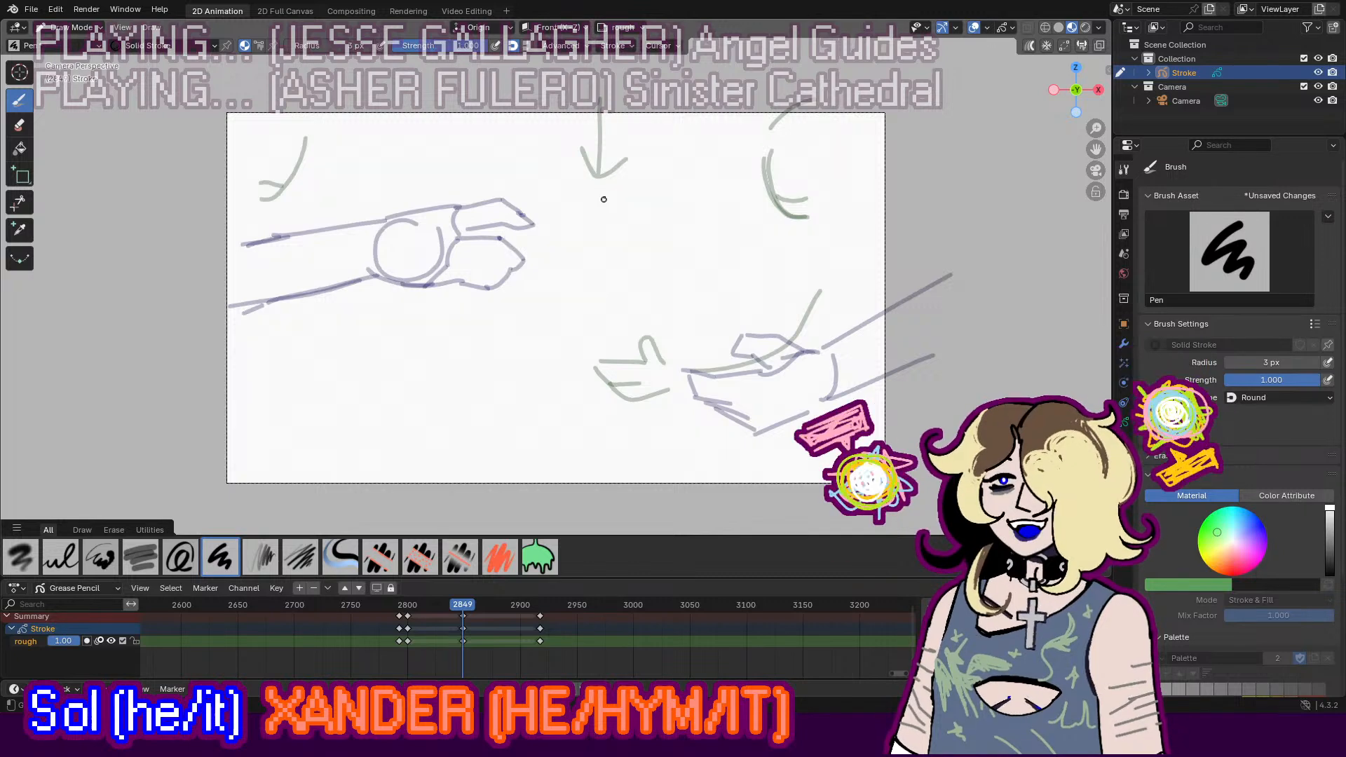
{"action": "left_click_drag", "start_coordinate": [591, 171], "coordinate": [640, 241]}
{"action": "left_click_drag", "start_coordinate": [612, 179], "coordinate": [630, 232]}
{"action": "key", "text": "ctrl+z"}
{"action": "left_click_drag", "start_coordinate": [626, 180], "coordinate": [636, 241]}
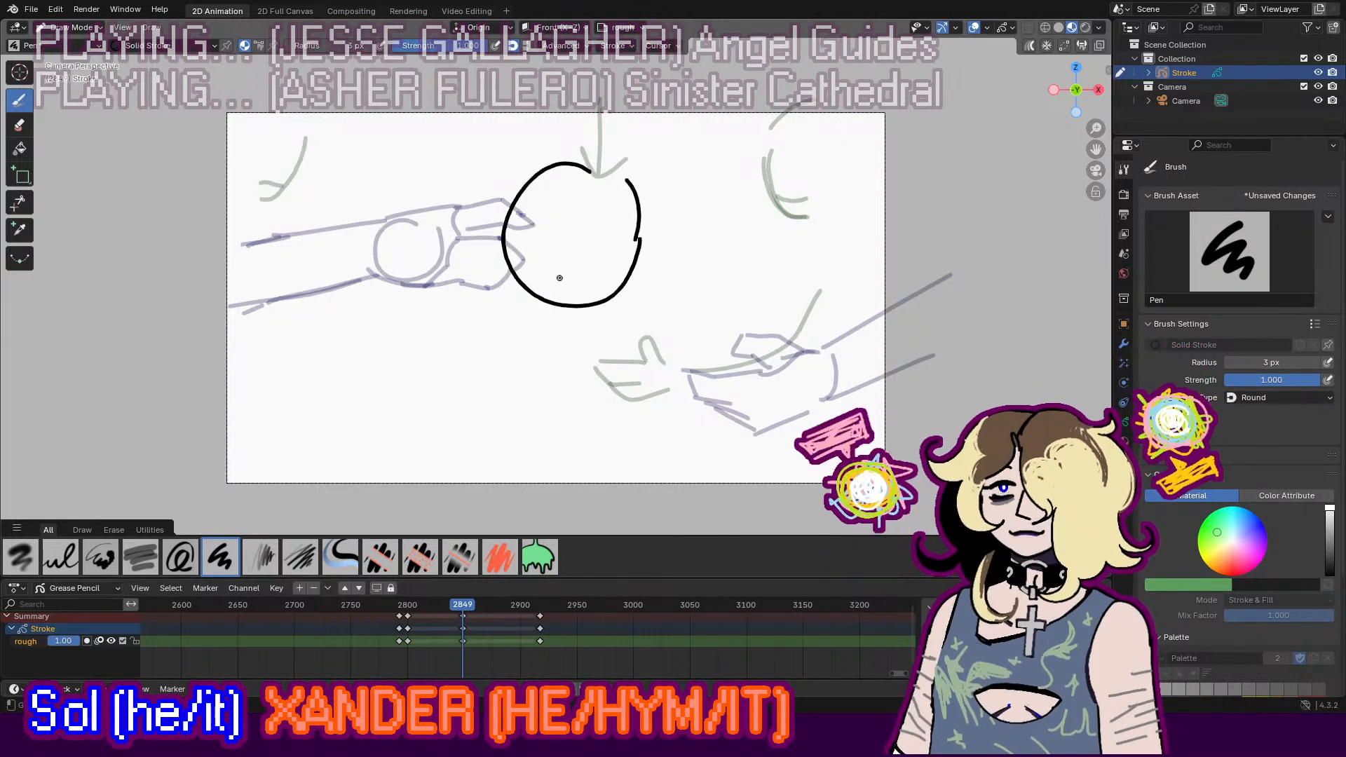
Step: Draw a small open smiling mouth in the lower part of the head, undoing the trial shapes
{"action": "left_click_drag", "start_coordinate": [559, 278], "coordinate": [586, 287]}
{"action": "key", "text": "ctrl+z"}
{"action": "left_click_drag", "start_coordinate": [548, 268], "coordinate": [603, 273]}
{"action": "key", "text": "ctrl+z"}
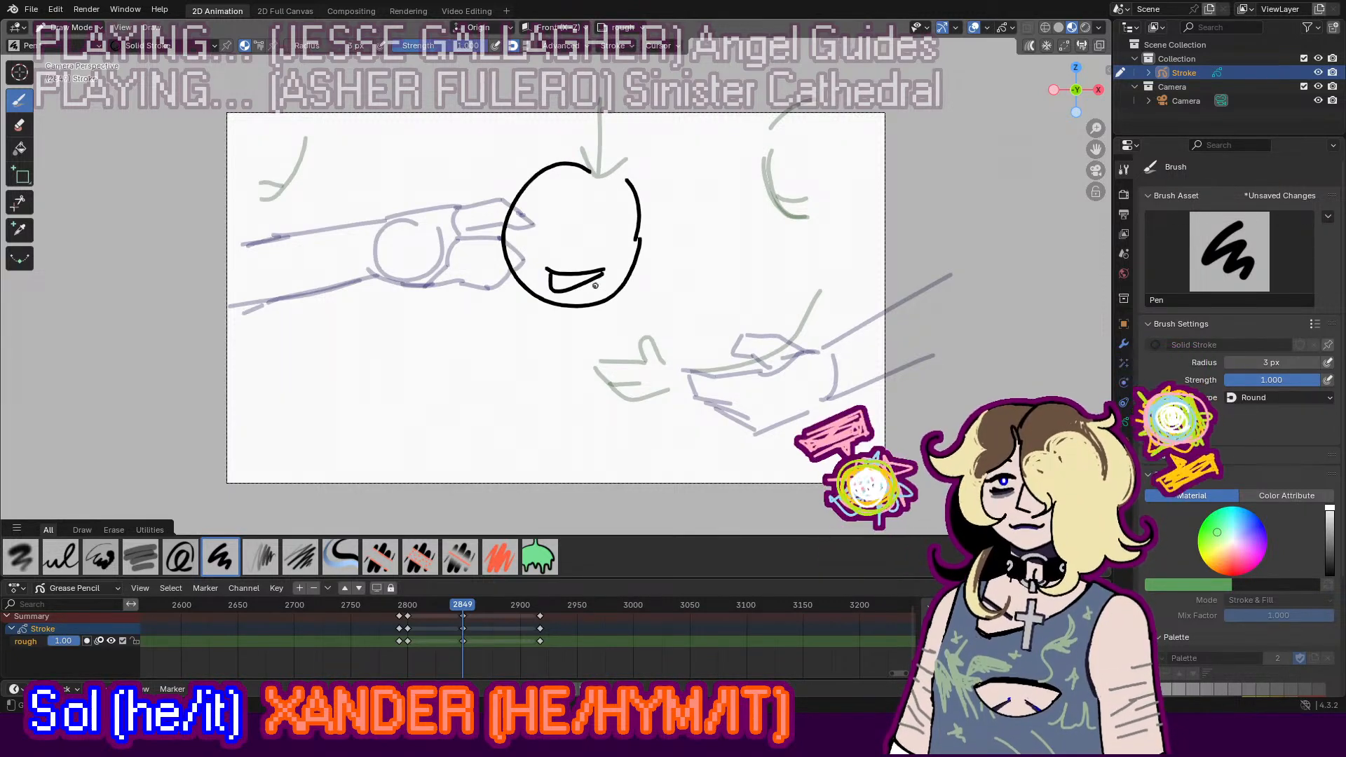
{"action": "key", "text": "ctrl+z"}
{"action": "key", "text": "ctrl+z"}
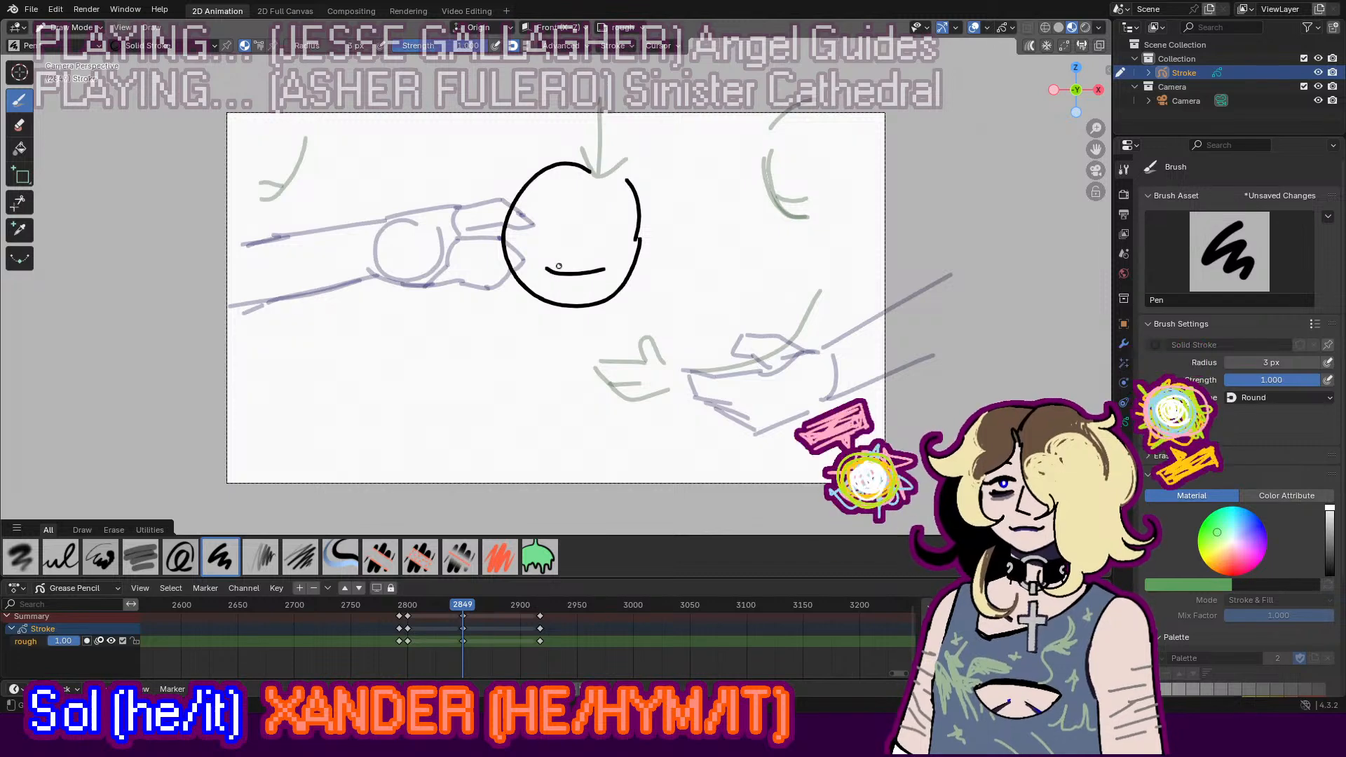
{"action": "mouse_move", "coordinate": [544, 267]}
{"action": "left_mouse_down"}
{"action": "mouse_move", "coordinate": [589, 278]}
{"action": "mouse_move", "coordinate": [565, 290]}
{"action": "mouse_move", "coordinate": [586, 279]}
{"action": "left_mouse_up"}
{"action": "key", "text": "ctrl+z"}
Step: Add two arched, smiling closed eyes above the mouth, undoing trial strokes
{"action": "left_click_drag", "start_coordinate": [523, 234], "coordinate": [549, 232]}
{"action": "key", "text": "ctrl+z"}
{"action": "key", "text": "ctrl+z"}
{"action": "left_click_drag", "start_coordinate": [523, 226], "coordinate": [618, 240]}
{"action": "key", "text": "ctrl+z"}
{"action": "key", "text": "ctrl+z"}
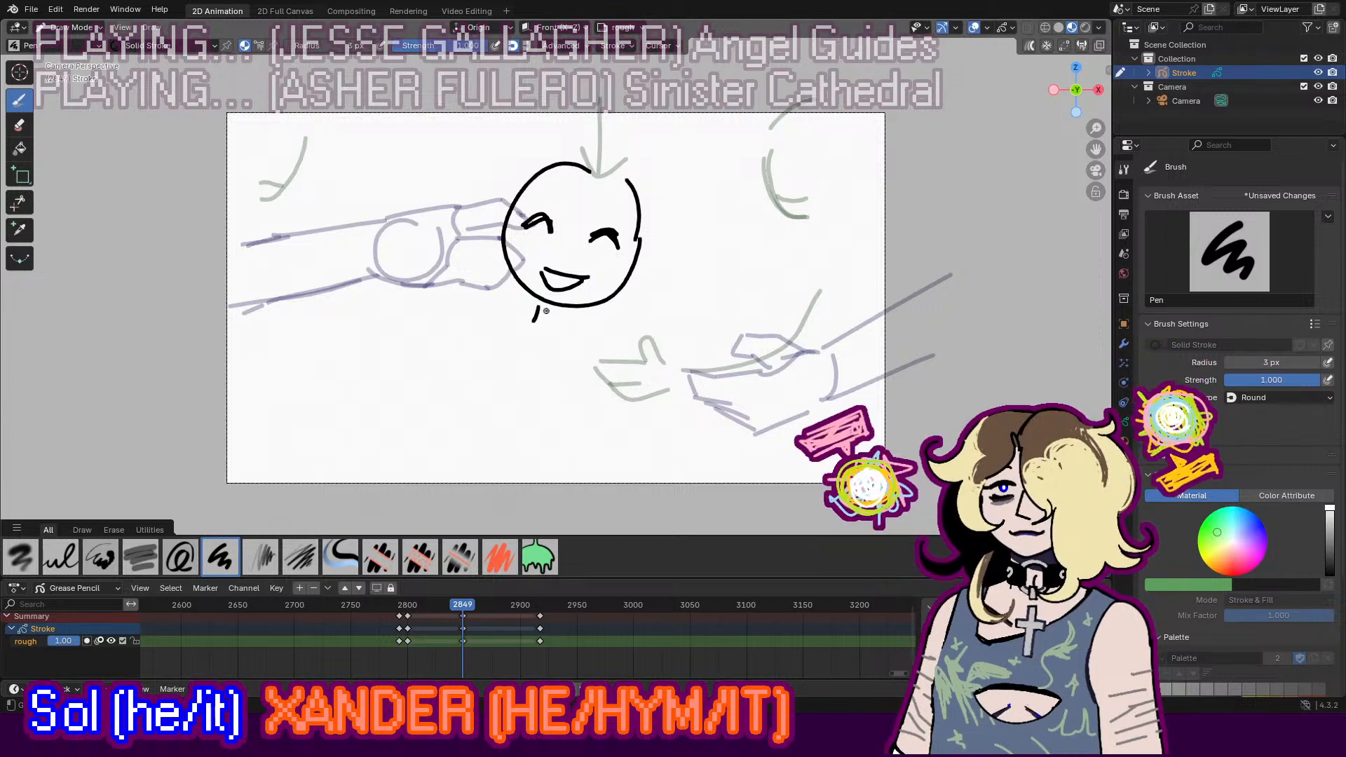
Step: Draw short neck lines below the head and a shoulder line across them, undoing trial strokes
{"action": "mouse_move", "coordinate": [541, 311]}
{"action": "left_mouse_down"}
{"action": "mouse_move", "coordinate": [532, 328]}
{"action": "mouse_move", "coordinate": [583, 328]}
{"action": "mouse_move", "coordinate": [526, 334]}
{"action": "left_mouse_up"}
{"action": "key", "text": "ctrl+z"}
{"action": "key", "text": "ctrl+z"}
{"action": "key", "text": "ctrl+z"}
{"action": "left_click_drag", "start_coordinate": [526, 334], "coordinate": [562, 332]}
{"action": "mouse_move", "coordinate": [571, 315]}
{"action": "left_mouse_down"}
{"action": "mouse_move", "coordinate": [570, 335]}
{"action": "mouse_move", "coordinate": [628, 334]}
{"action": "left_mouse_up"}
{"action": "key", "text": "ctrl+z"}
{"action": "key", "text": "ctrl+z"}
Step: Extend the shoulder line out to the left and add a curved body line below its right end, undoing other trial strokes
{"action": "mouse_move", "coordinate": [525, 335]}
{"action": "left_mouse_down"}
{"action": "mouse_move", "coordinate": [452, 348]}
{"action": "mouse_move", "coordinate": [450, 415]}
{"action": "left_mouse_up"}
{"action": "key", "text": "ctrl+z"}
{"action": "left_click_drag", "start_coordinate": [656, 346], "coordinate": [626, 451]}
{"action": "key", "text": "ctrl+z"}
{"action": "key", "text": "ctrl+z"}
{"action": "mouse_move", "coordinate": [646, 364]}
{"action": "left_mouse_down"}
{"action": "mouse_move", "coordinate": [616, 482]}
{"action": "mouse_move", "coordinate": [703, 470]}
{"action": "mouse_move", "coordinate": [692, 438]}
{"action": "left_mouse_up"}
{"action": "key", "text": "ctrl+z"}
{"action": "key", "text": "ctrl+z"}
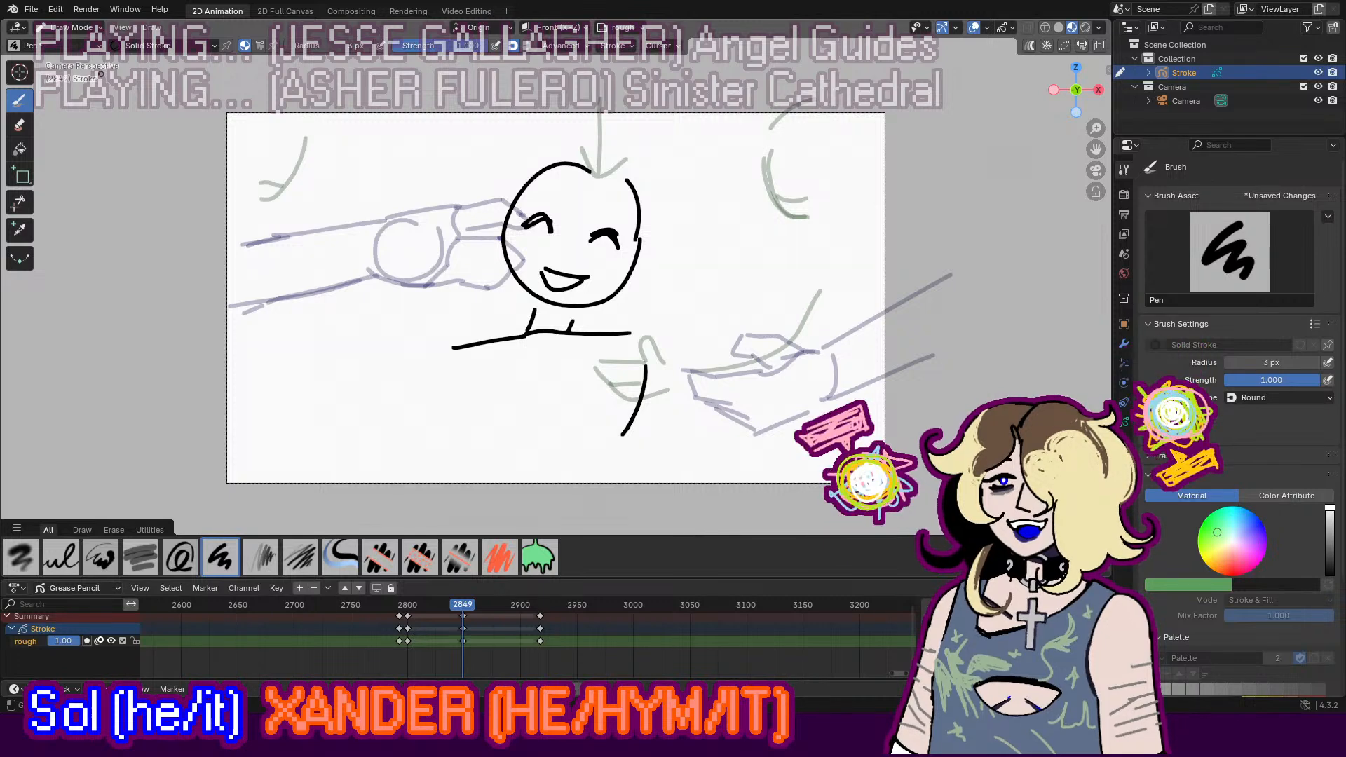
Step: In Edit Mode, move all strokes of the frame 2849 drawing upward until the head meets the frame's top edge, and return to Draw Mode
{"action": "left_click", "coordinate": [70, 26]}
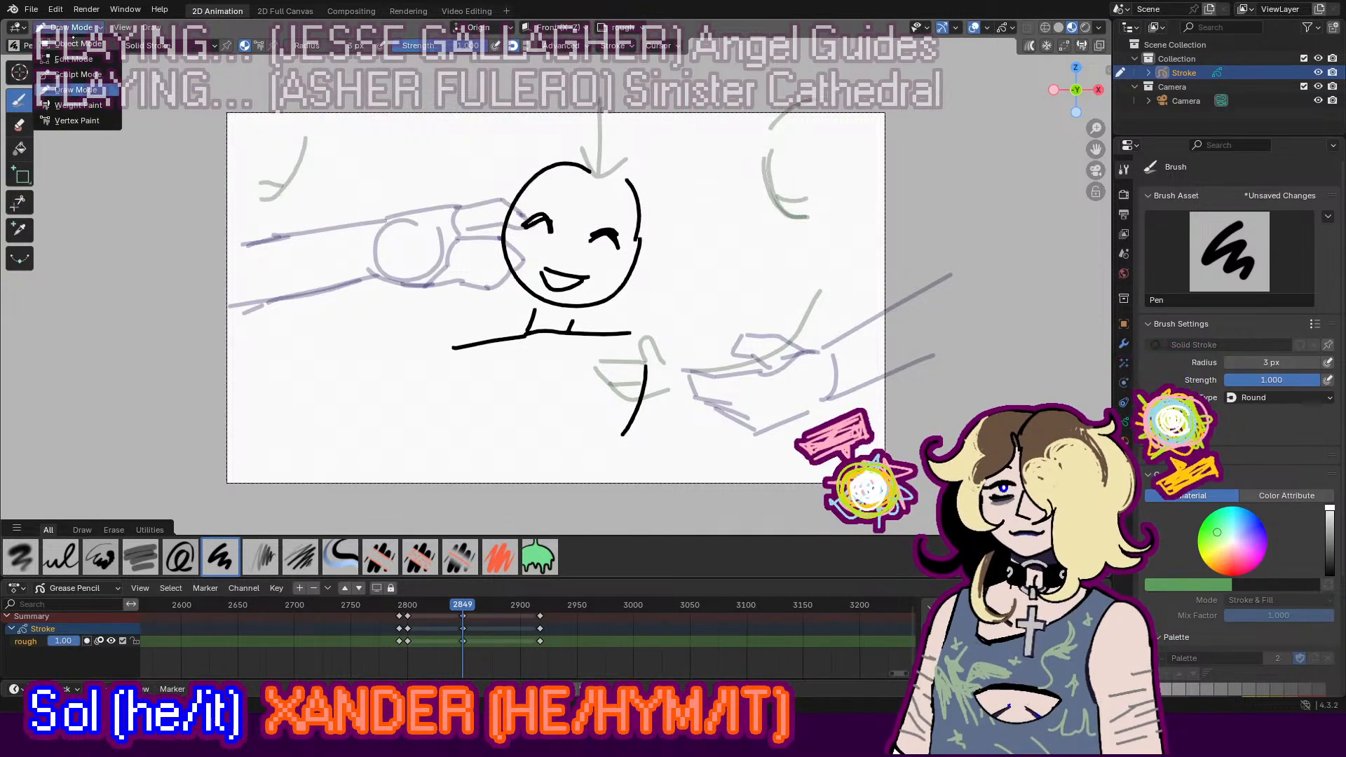
{"action": "left_click", "coordinate": [70, 59]}
{"action": "key", "text": "a"}
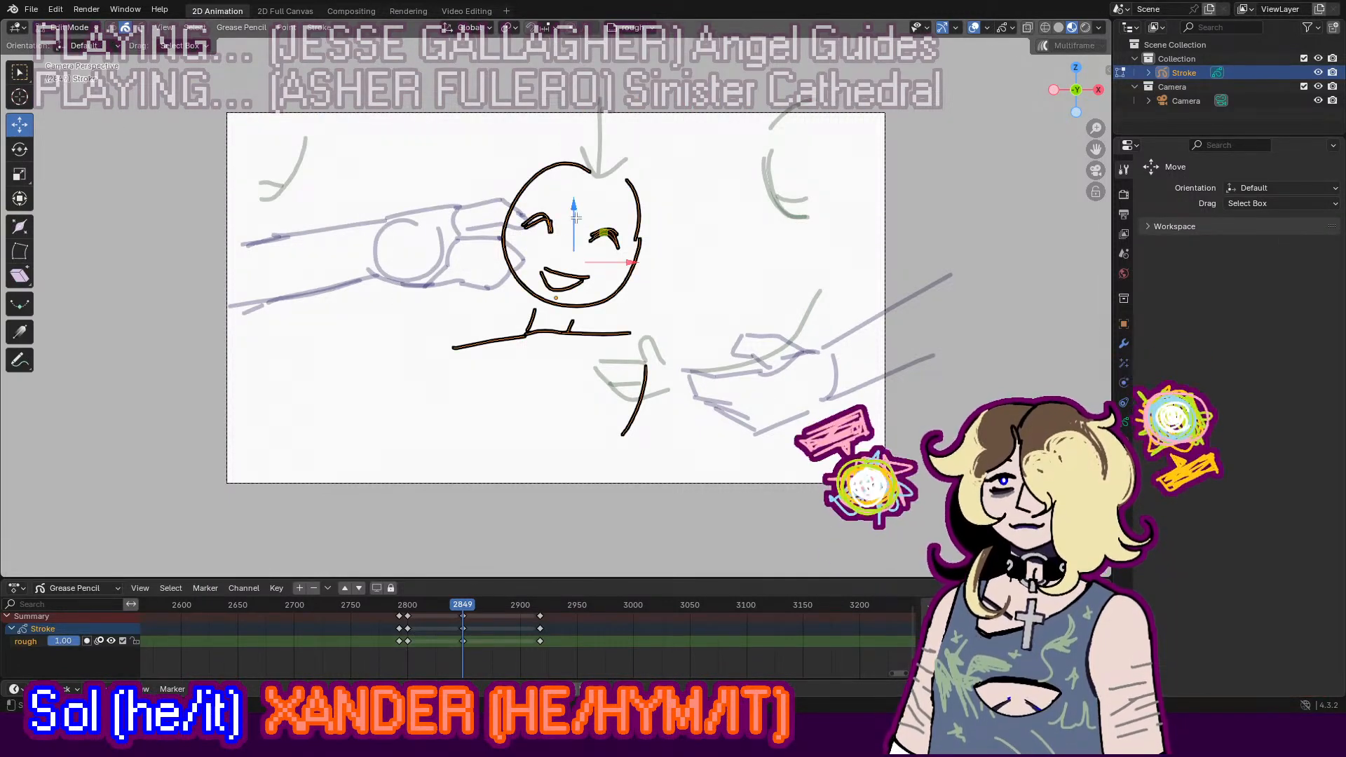
{"action": "left_click_drag", "start_coordinate": [573, 213], "coordinate": [573, 149]}
{"action": "key", "text": "alt+a"}
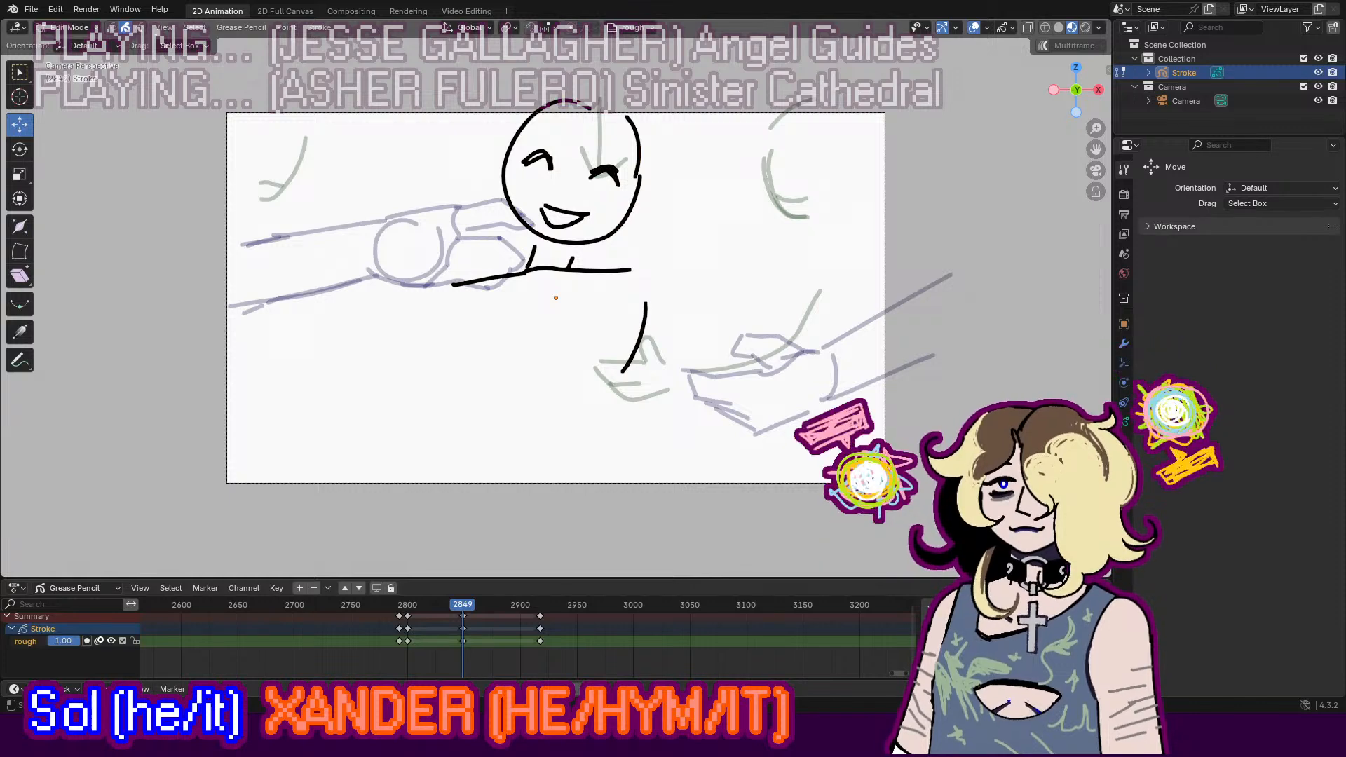
{"action": "left_click", "coordinate": [70, 27]}
{"action": "left_click", "coordinate": [75, 90]}
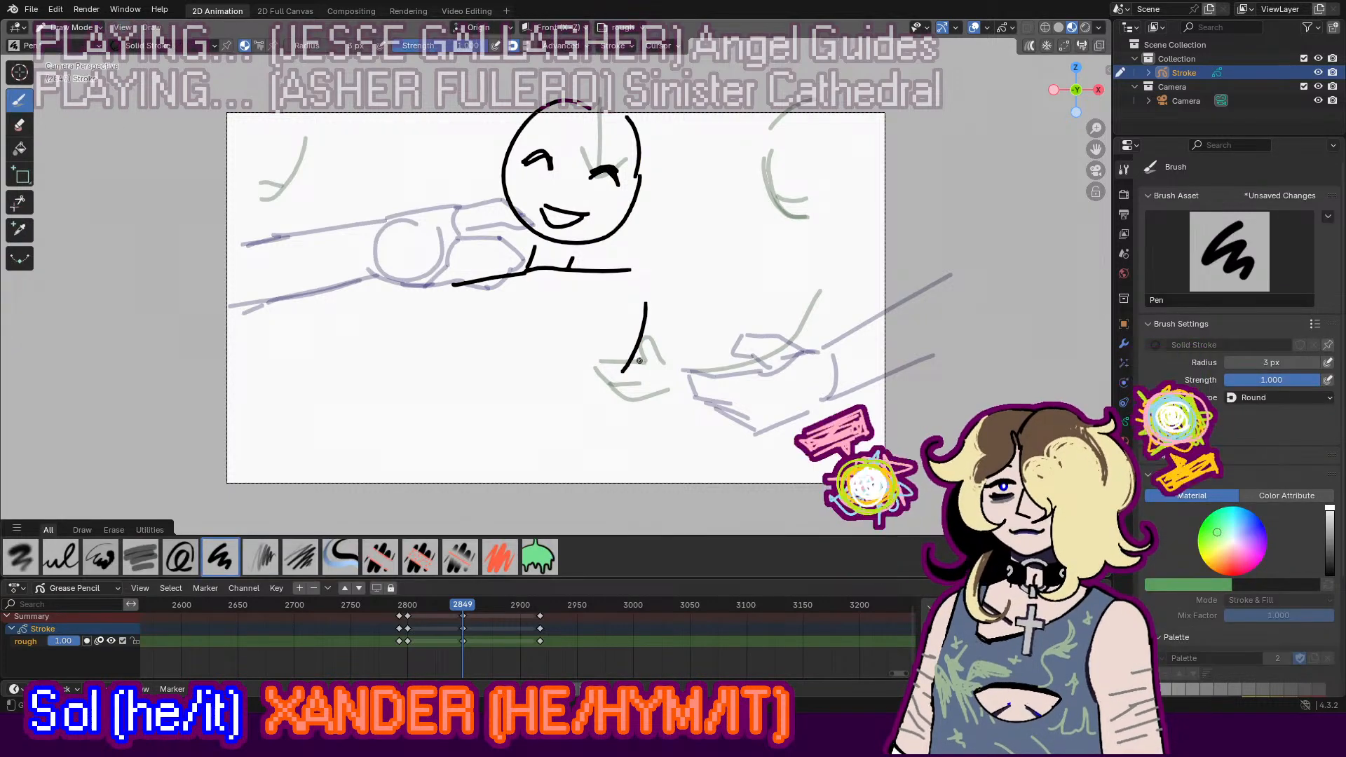
Step: Sketch a hand with a round palm and angular fingers to the lower right of the figure, undoing trial strokes
{"action": "mouse_move", "coordinate": [701, 330]}
{"action": "left_mouse_down"}
{"action": "mouse_move", "coordinate": [711, 347]}
{"action": "mouse_move", "coordinate": [679, 342]}
{"action": "mouse_move", "coordinate": [731, 354]}
{"action": "mouse_move", "coordinate": [682, 328]}
{"action": "mouse_move", "coordinate": [737, 320]}
{"action": "mouse_move", "coordinate": [724, 329]}
{"action": "mouse_move", "coordinate": [748, 367]}
{"action": "mouse_move", "coordinate": [770, 358]}
{"action": "left_mouse_up"}
{"action": "key", "text": "ctrl+z"}
{"action": "key", "text": "ctrl+z"}
{"action": "mouse_move", "coordinate": [766, 360]}
{"action": "left_mouse_down"}
{"action": "mouse_move", "coordinate": [732, 401]}
{"action": "mouse_move", "coordinate": [693, 396]}
{"action": "mouse_move", "coordinate": [695, 380]}
{"action": "mouse_move", "coordinate": [710, 394]}
{"action": "mouse_move", "coordinate": [742, 368]}
{"action": "left_mouse_up"}
{"action": "key", "text": "ctrl+z"}
Step: Draw a slanted arm line with a short end stroke below the left shoulder, and extend the right body line upward
{"action": "left_click_drag", "start_coordinate": [480, 284], "coordinate": [382, 407]}
{"action": "key", "text": "ctrl+z"}
{"action": "left_click_drag", "start_coordinate": [448, 324], "coordinate": [391, 419]}
{"action": "key", "text": "ctrl+z"}
{"action": "mouse_move", "coordinate": [466, 293]}
{"action": "left_mouse_down"}
{"action": "mouse_move", "coordinate": [413, 375]}
{"action": "mouse_move", "coordinate": [438, 409]}
{"action": "mouse_move", "coordinate": [411, 411]}
{"action": "left_mouse_up"}
{"action": "left_click_drag", "start_coordinate": [430, 400], "coordinate": [450, 414]}
{"action": "key", "text": "ctrl+z"}
{"action": "key", "text": "ctrl+z"}
{"action": "key", "text": "ctrl+z"}
{"action": "mouse_move", "coordinate": [463, 295]}
{"action": "left_mouse_down"}
{"action": "mouse_move", "coordinate": [420, 402]}
{"action": "mouse_move", "coordinate": [417, 377]}
{"action": "mouse_move", "coordinate": [444, 395]}
{"action": "left_mouse_up"}
{"action": "key", "text": "ctrl+z"}
{"action": "key", "text": "ctrl+z"}
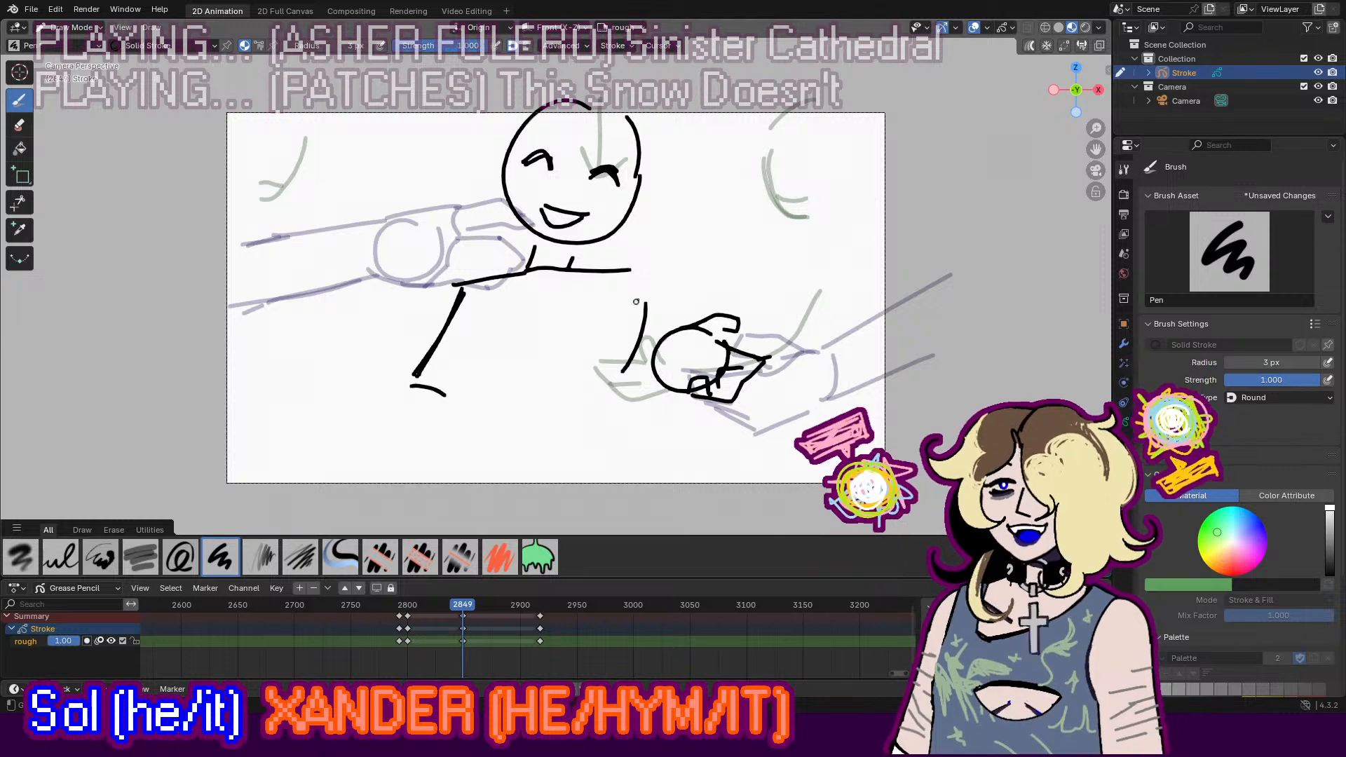
{"action": "left_click_drag", "start_coordinate": [642, 284], "coordinate": [631, 320]}
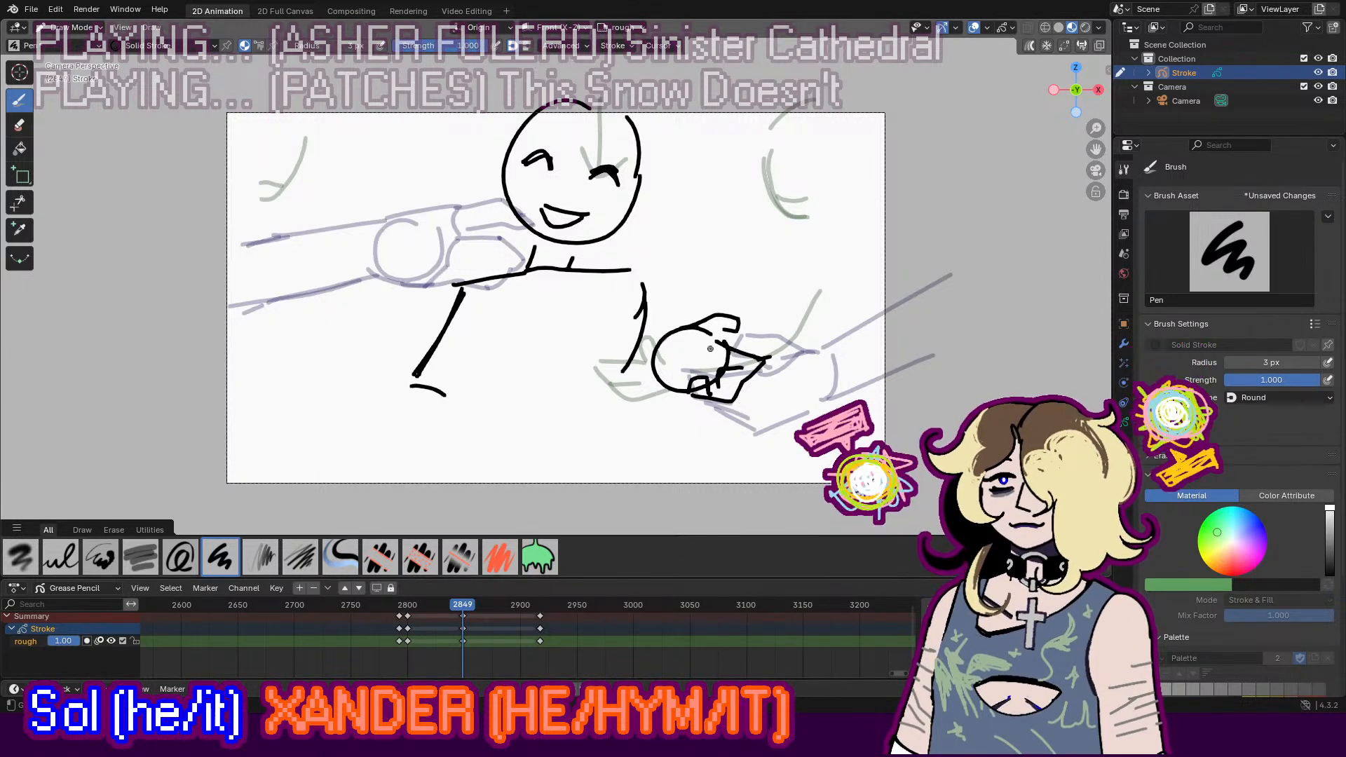
Step: Insert a keyframe at frame 2878 and paste the drawing from the frame 2849 keyframe into it
{"action": "left_click_drag", "start_coordinate": [437, 608], "coordinate": [496, 608]}
{"action": "key", "text": "i"}
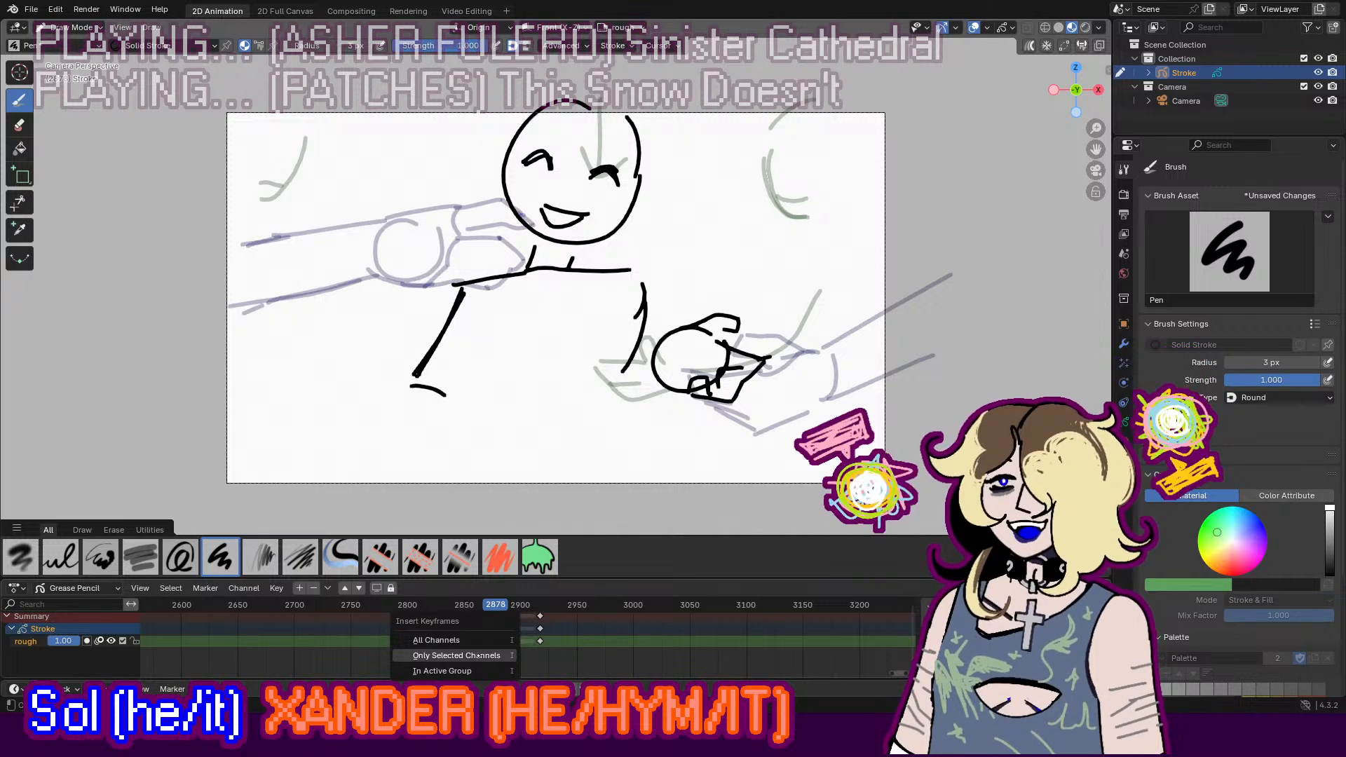
{"action": "left_click", "coordinate": [494, 643]}
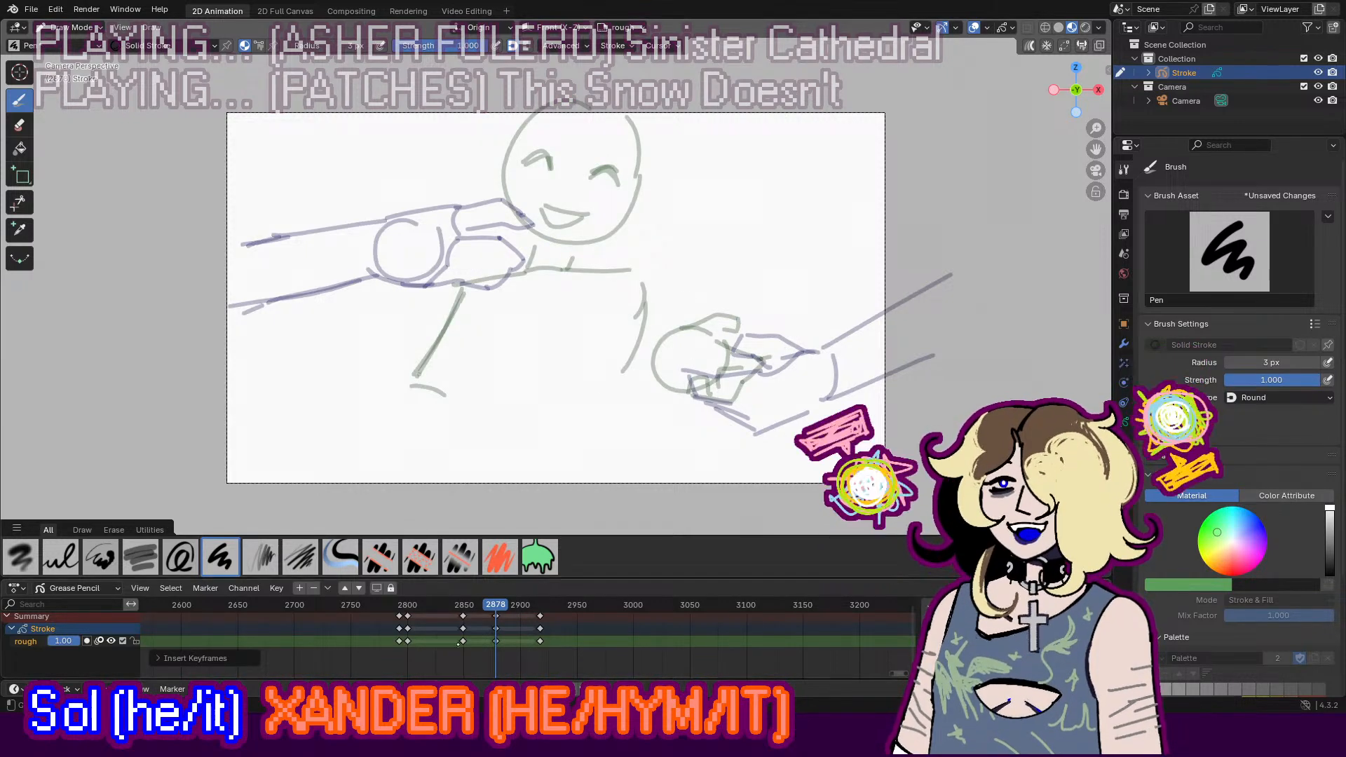
{"action": "left_click", "coordinate": [463, 641]}
{"action": "left_click", "coordinate": [497, 641]}
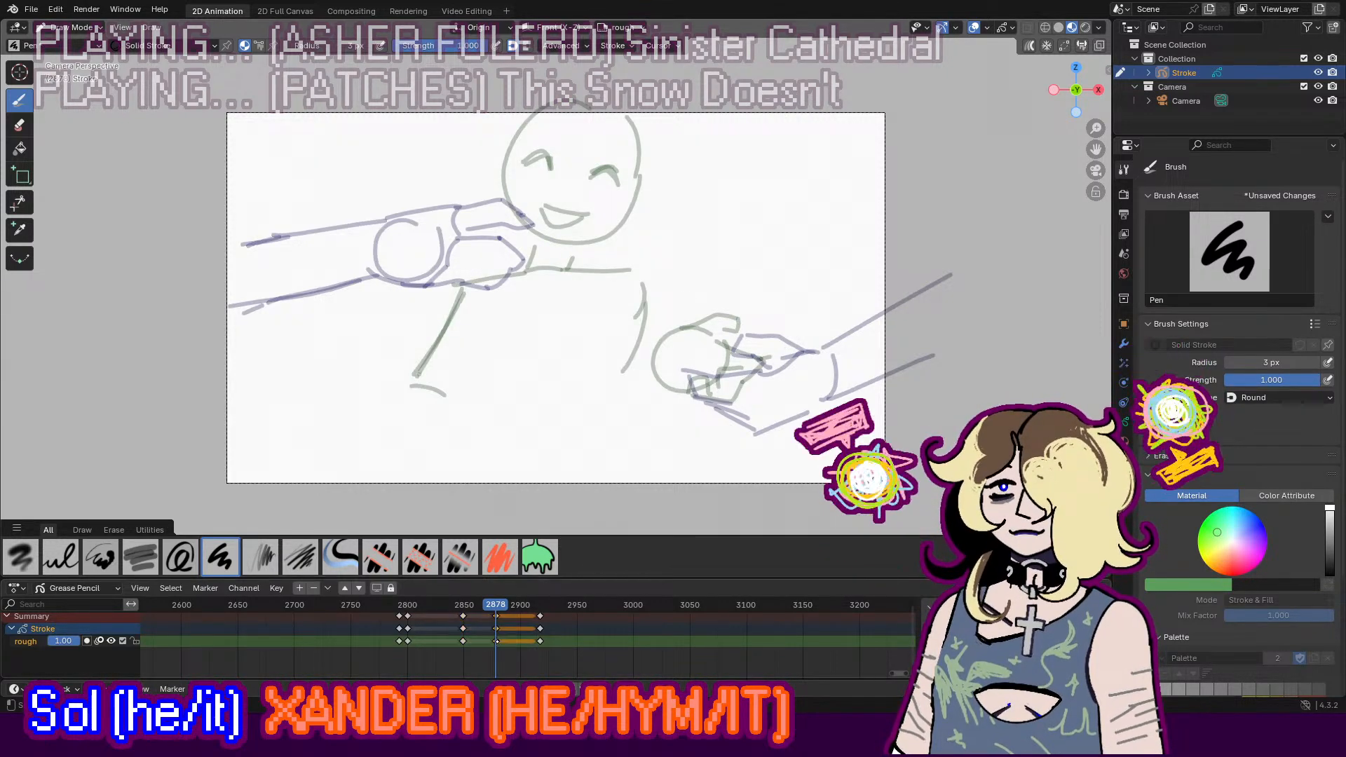
{"action": "key", "text": "ctrl+v"}
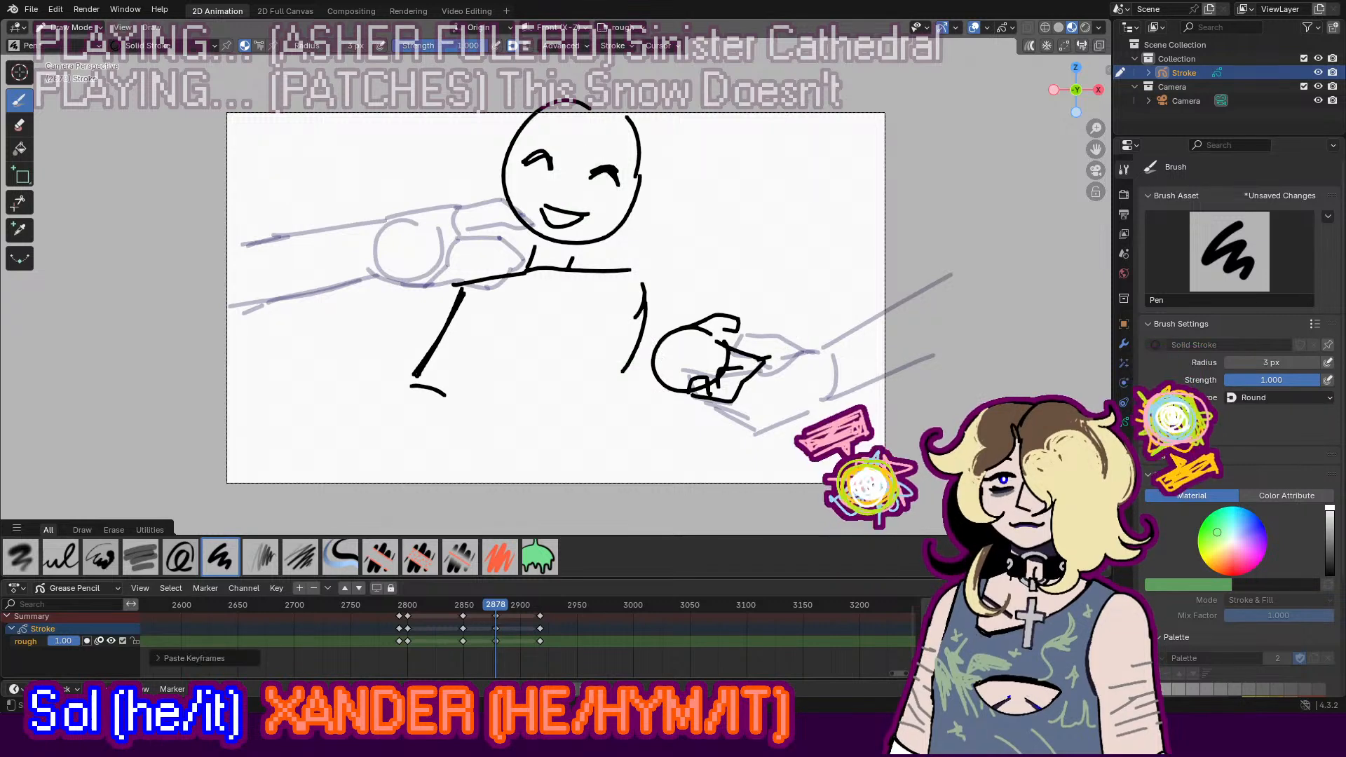
Step: In Edit Mode, box-select the figure's head, shoulders and arm at frame 2878 and move them up past the frame's top edge
{"action": "left_click", "coordinate": [73, 59]}
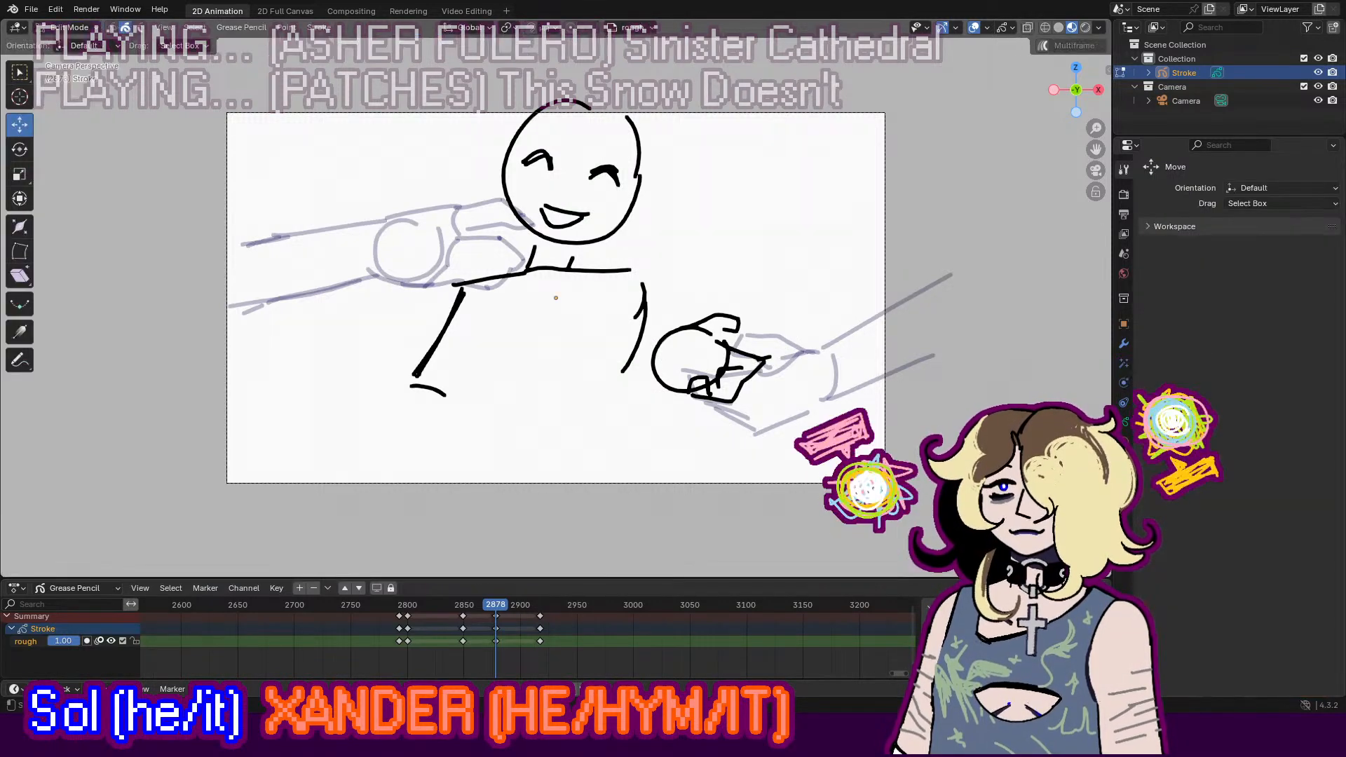
{"action": "left_click_drag", "start_coordinate": [635, 70], "coordinate": [328, 429]}
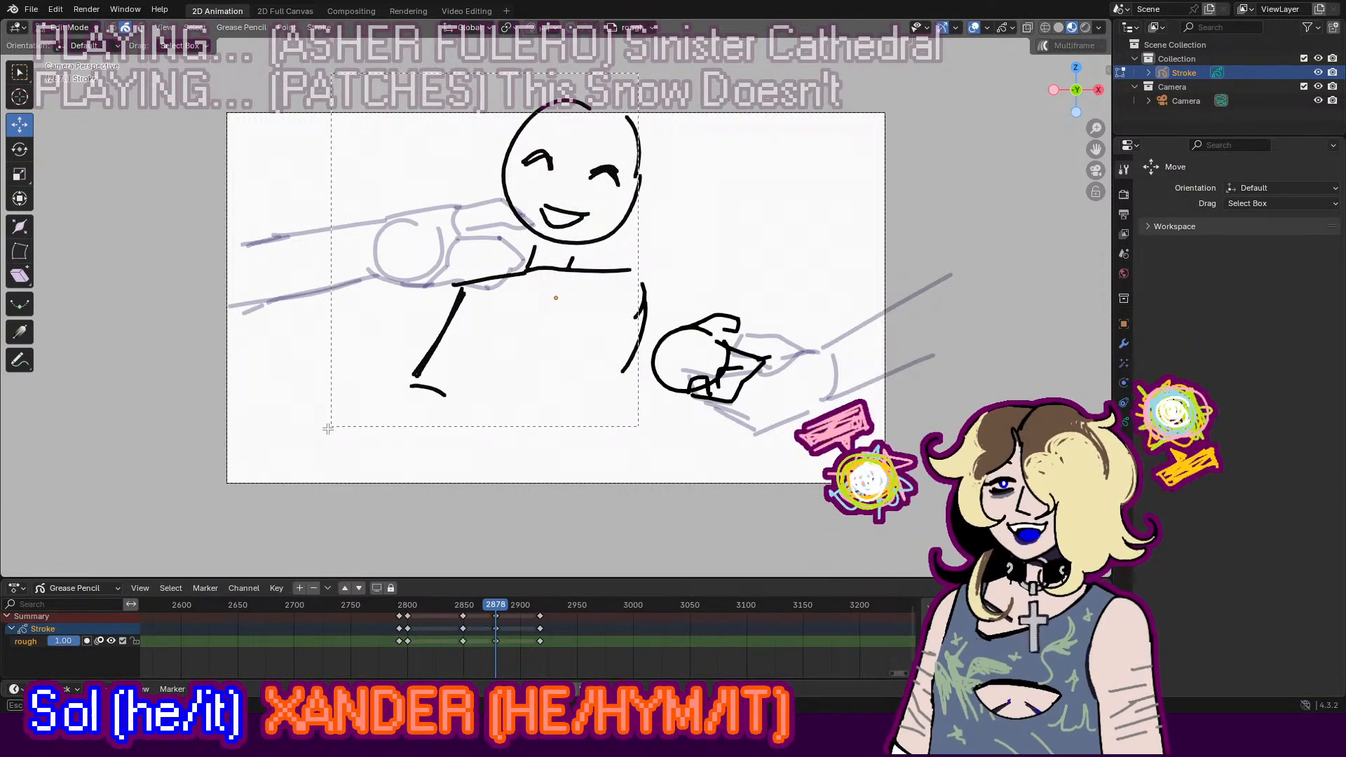
{"action": "left_click_drag", "start_coordinate": [557, 210], "coordinate": [562, 97]}
Step: Select the figure's lower-right hand, shift it down and slightly left, and return to Draw Mode
{"action": "left_click", "coordinate": [756, 326]}
{"action": "mouse_move", "coordinate": [828, 258]}
{"action": "left_mouse_down"}
{"action": "mouse_move", "coordinate": [607, 443]}
{"action": "mouse_move", "coordinate": [663, 433]}
{"action": "left_mouse_up"}
{"action": "left_click", "coordinate": [679, 414]}
{"action": "left_click_drag", "start_coordinate": [693, 303], "coordinate": [692, 324]}
{"action": "key", "text": "ctrl+z"}
{"action": "left_click_drag", "start_coordinate": [785, 293], "coordinate": [659, 414]}
{"action": "mouse_move", "coordinate": [716, 306]}
{"action": "left_mouse_down"}
{"action": "mouse_move", "coordinate": [716, 339]}
{"action": "mouse_move", "coordinate": [716, 305]}
{"action": "left_mouse_up"}
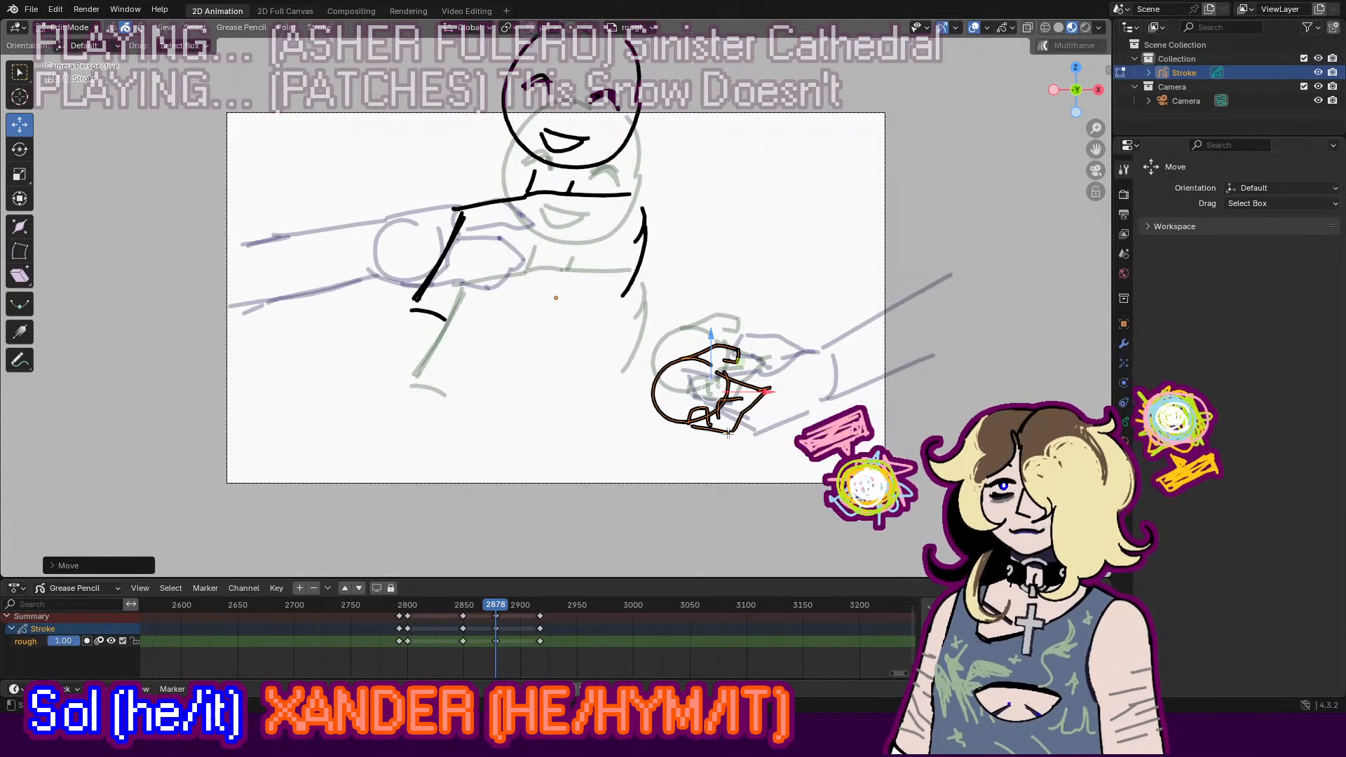
{"action": "left_click_drag", "start_coordinate": [775, 392], "coordinate": [758, 392]}
{"action": "left_click", "coordinate": [770, 298]}
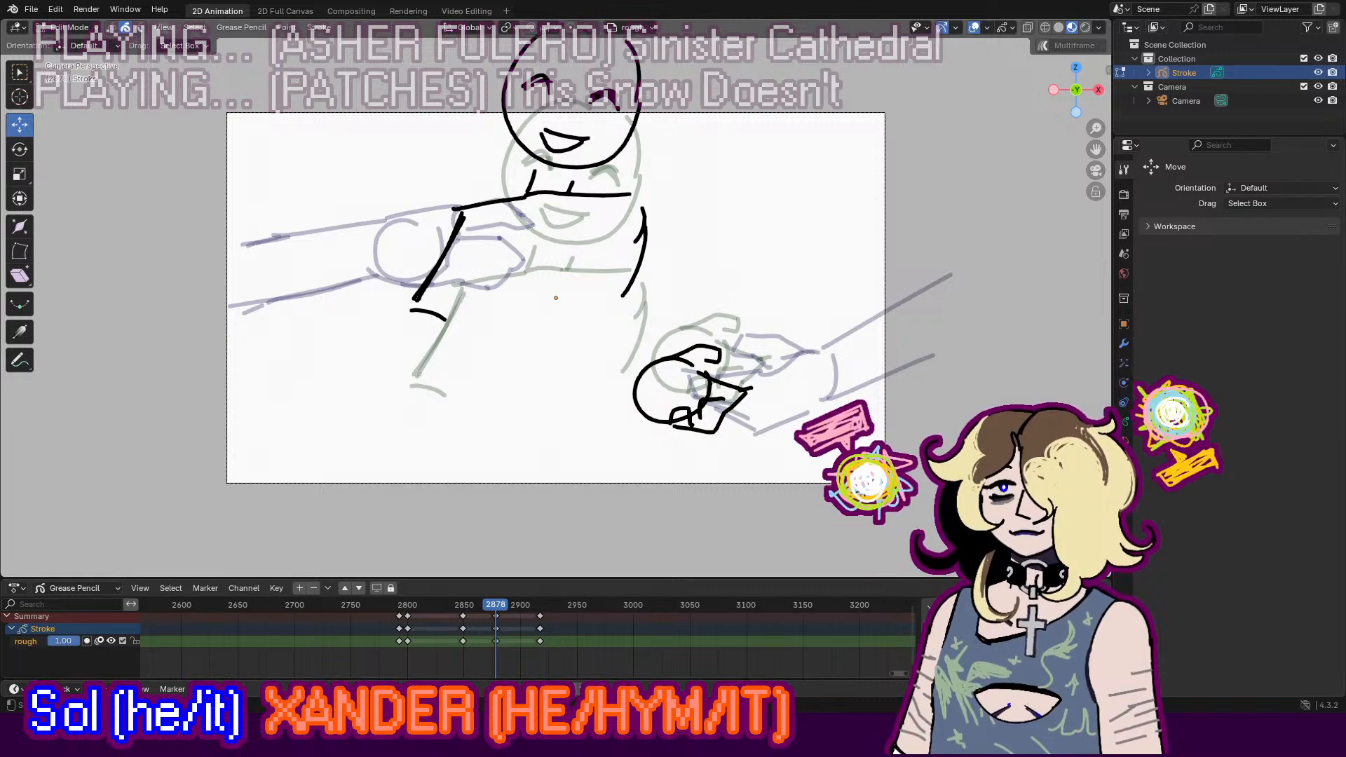
{"action": "left_click", "coordinate": [69, 28]}
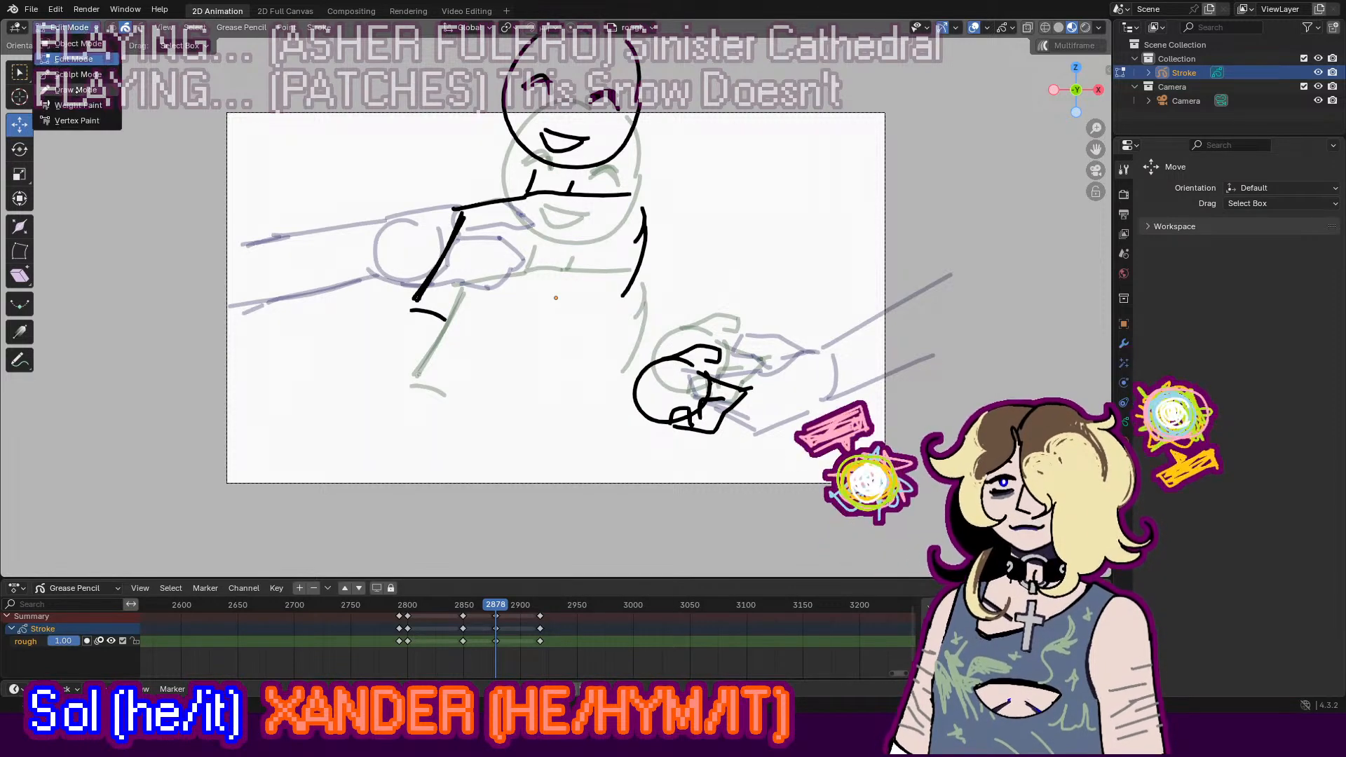
{"action": "left_click", "coordinate": [81, 90]}
Step: Scrub and play the timeline between frames 2892 and 2979 to check the timing of the hands drawing
{"action": "mouse_move", "coordinate": [487, 605]}
{"action": "left_mouse_down"}
{"action": "mouse_move", "coordinate": [475, 604]}
{"action": "mouse_move", "coordinate": [511, 604]}
{"action": "left_mouse_up"}
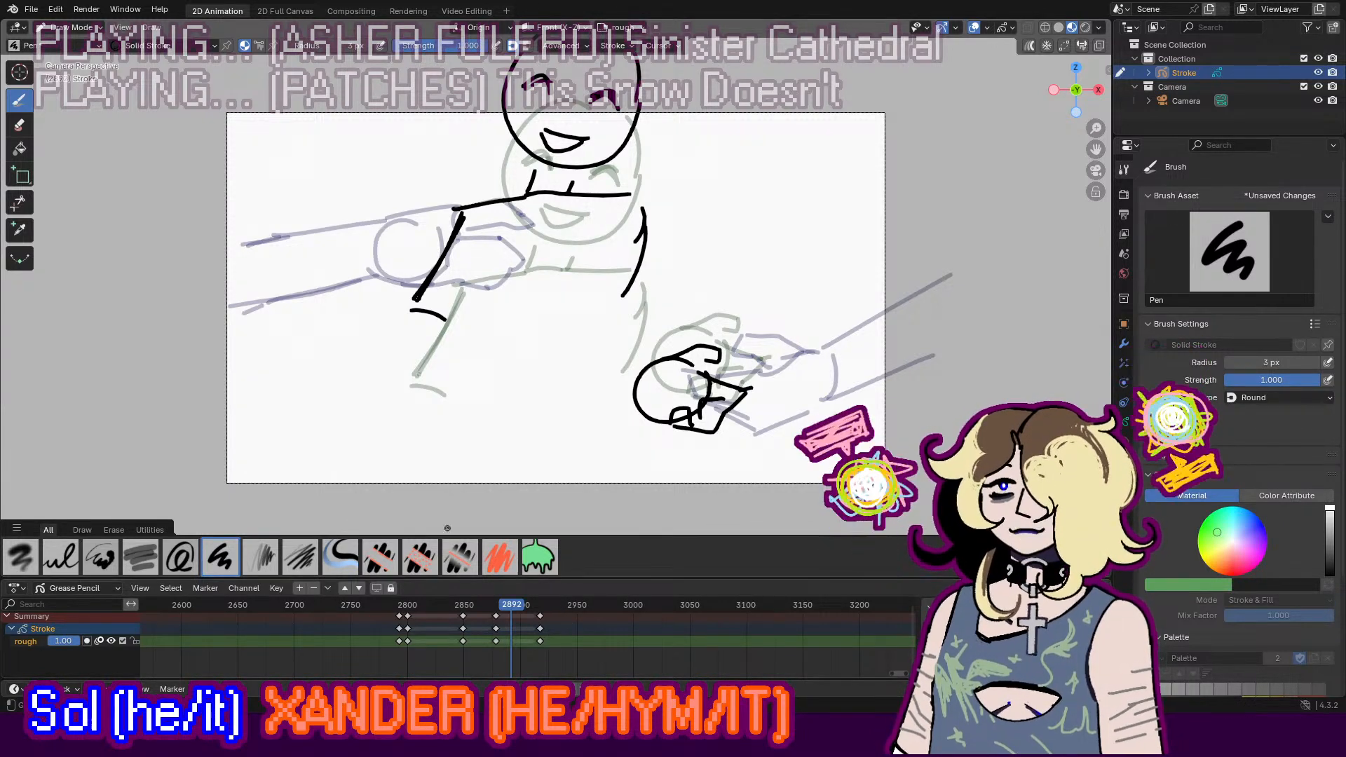
{"action": "left_click_drag", "start_coordinate": [525, 607], "coordinate": [529, 608]}
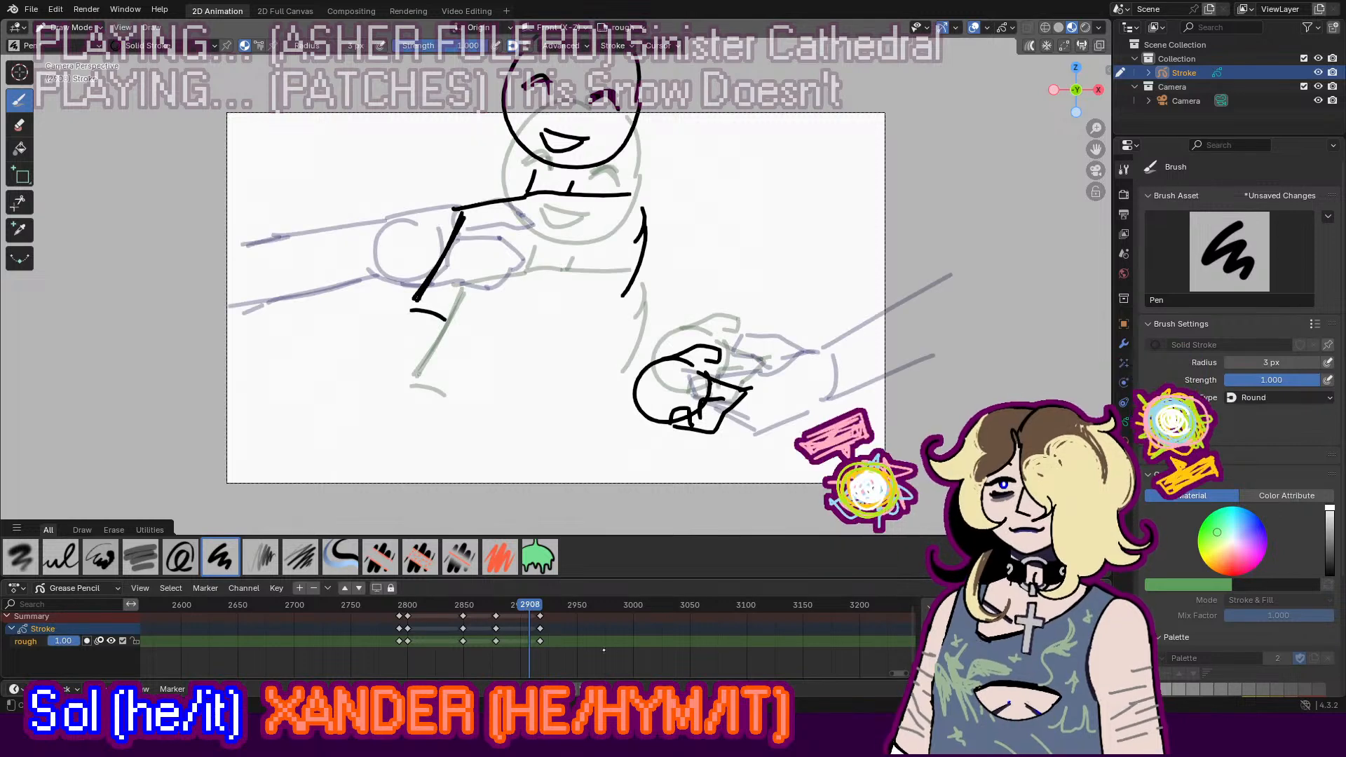
{"action": "left_click", "coordinate": [554, 602]}
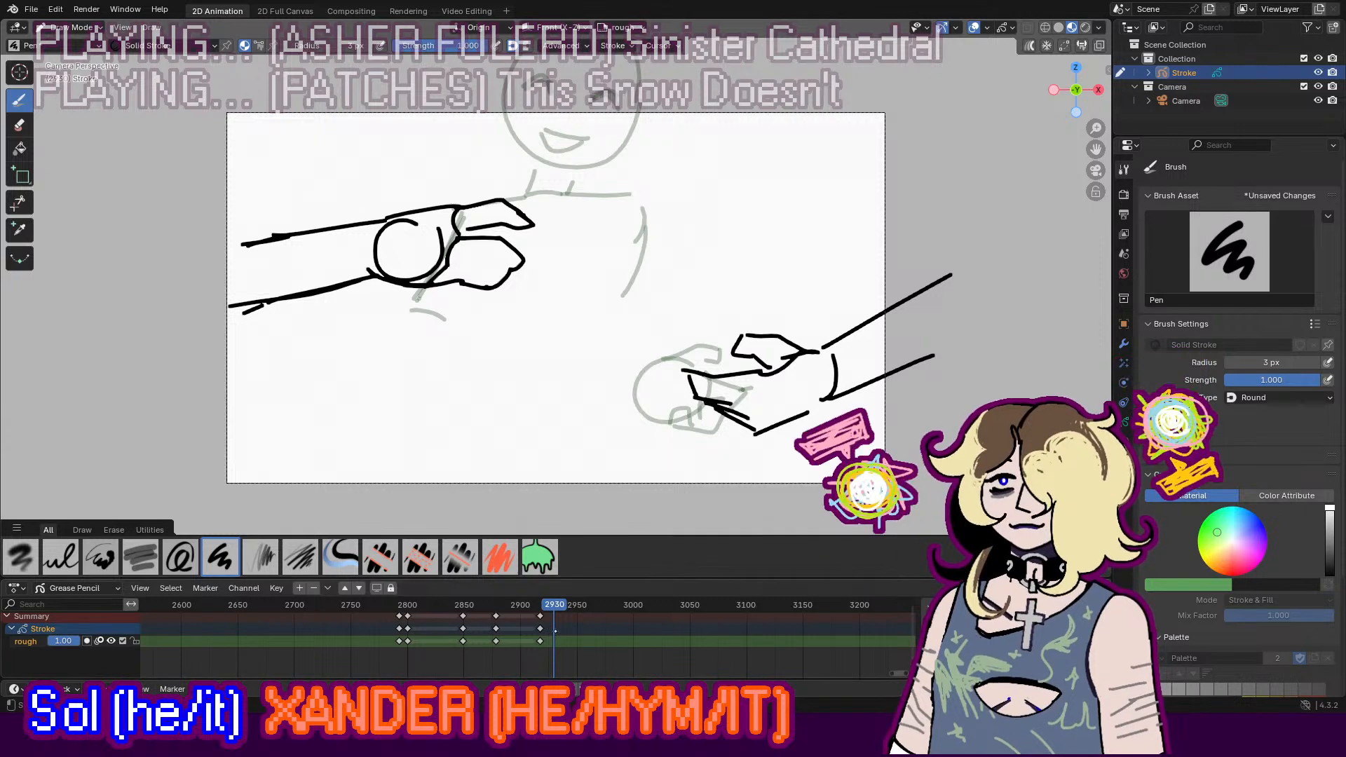
{"action": "key", "text": "space"}
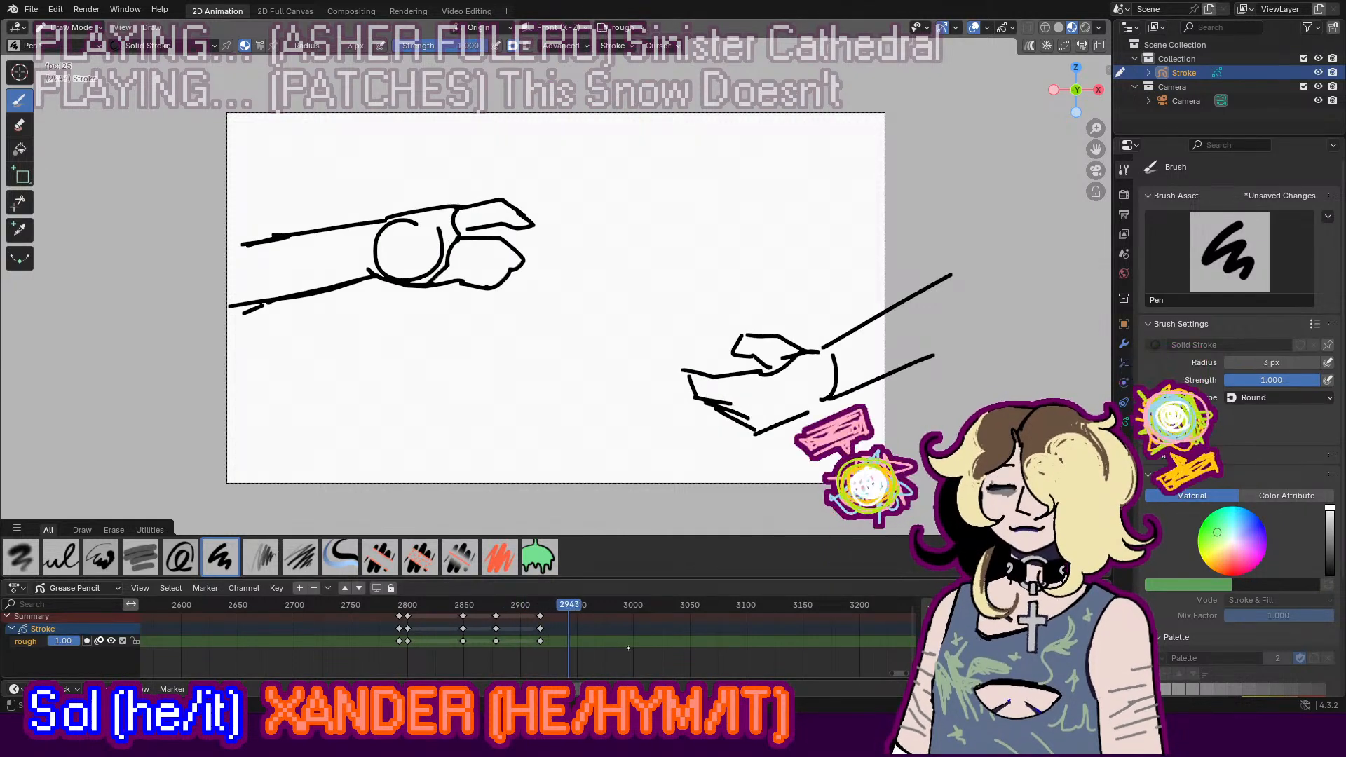
{"action": "middle_click_drag", "start_coordinate": [895, 658], "coordinate": [649, 657]}
{"action": "key", "text": "space"}
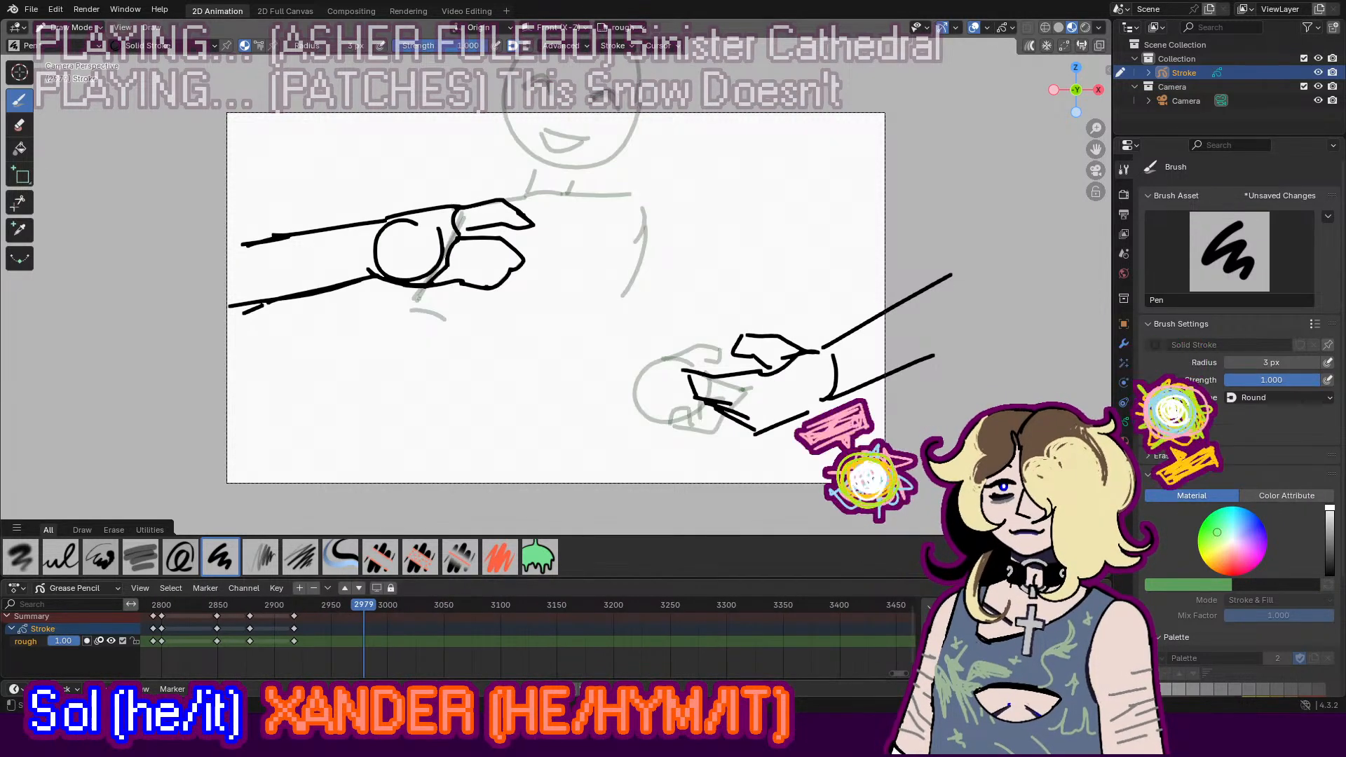
{"action": "left_click_drag", "start_coordinate": [290, 599], "coordinate": [347, 617]}
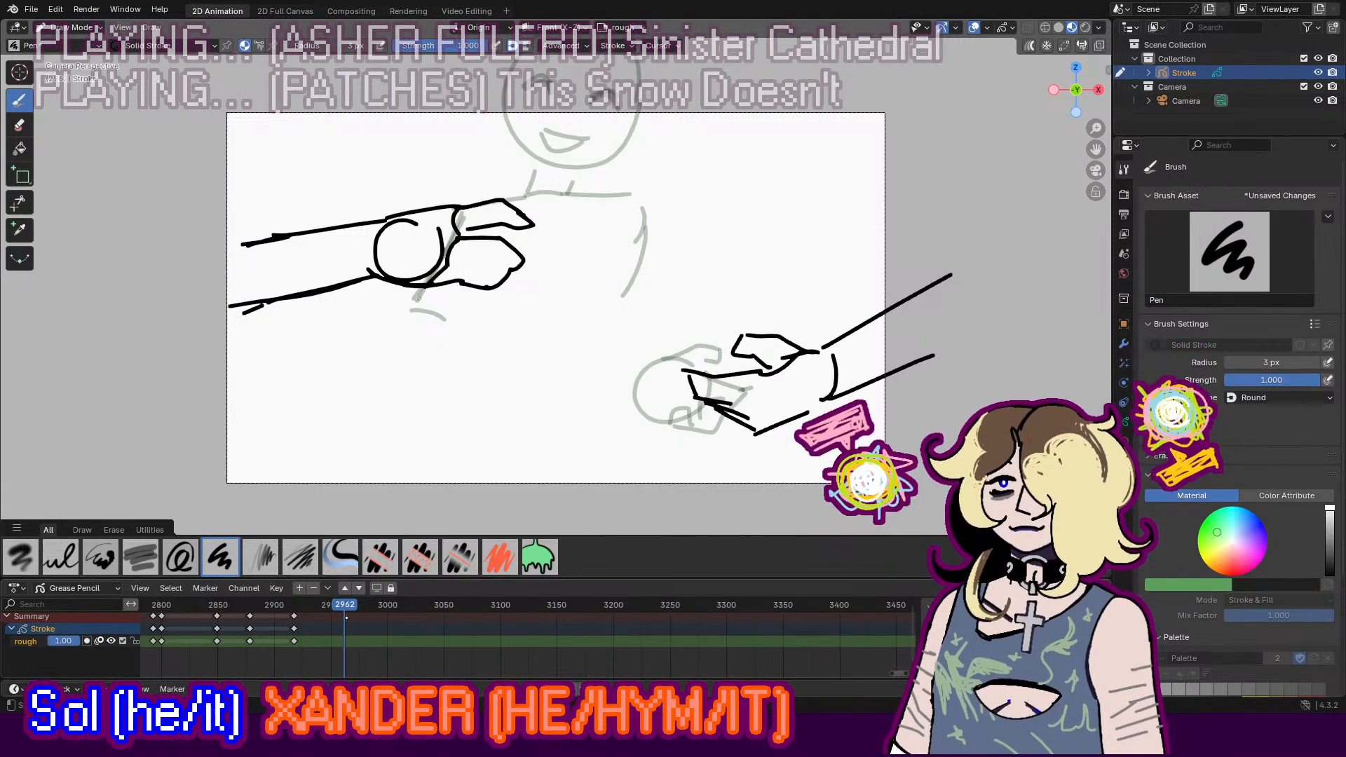
{"action": "left_click", "coordinate": [320, 605]}
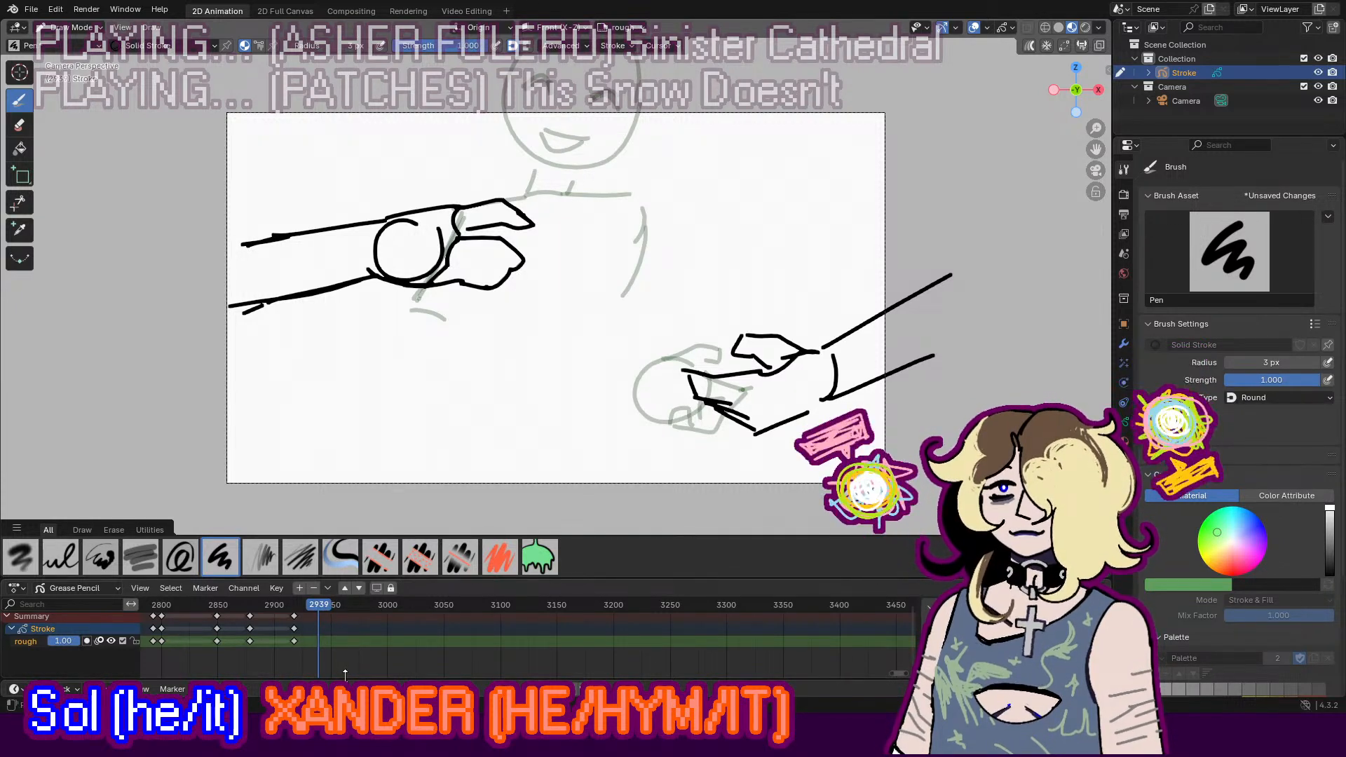
{"action": "key", "text": "i"}
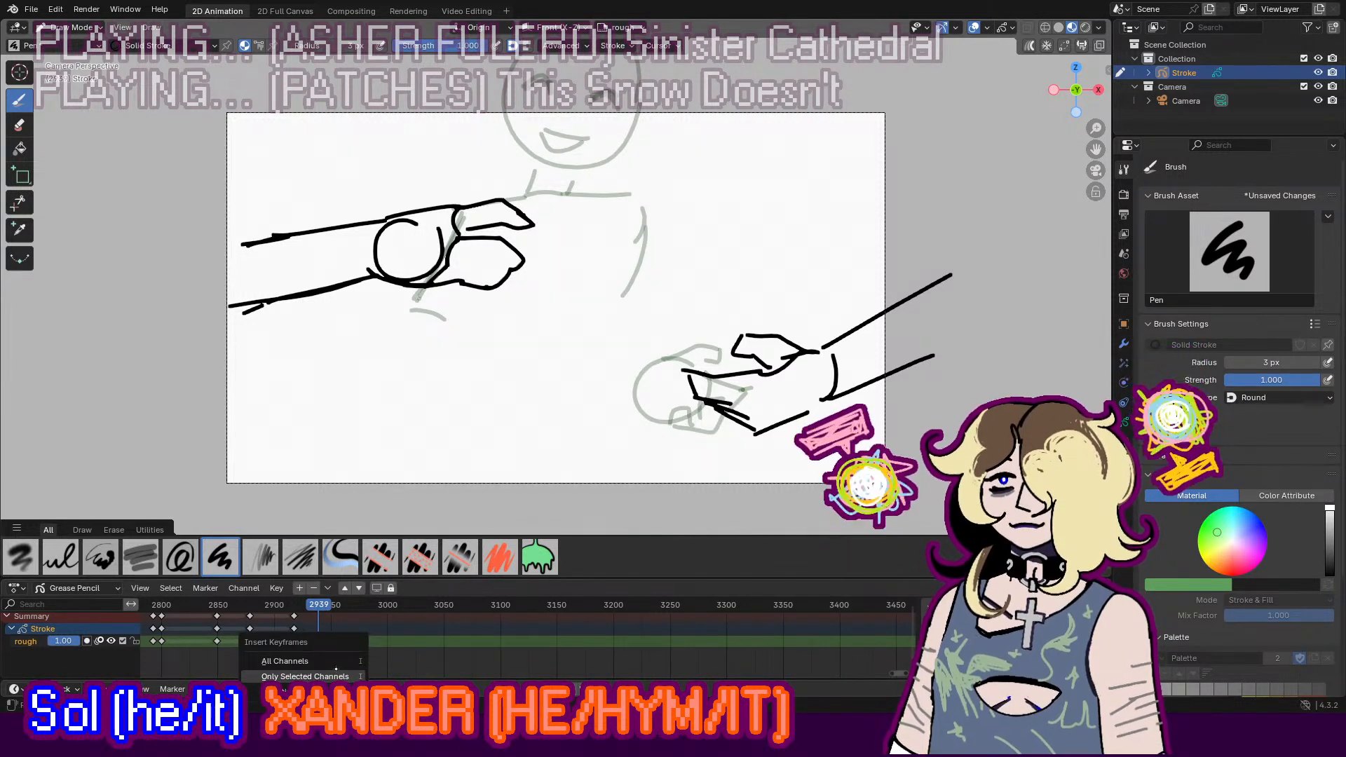
{"action": "middle_click_drag", "start_coordinate": [421, 649], "coordinate": [645, 649]}
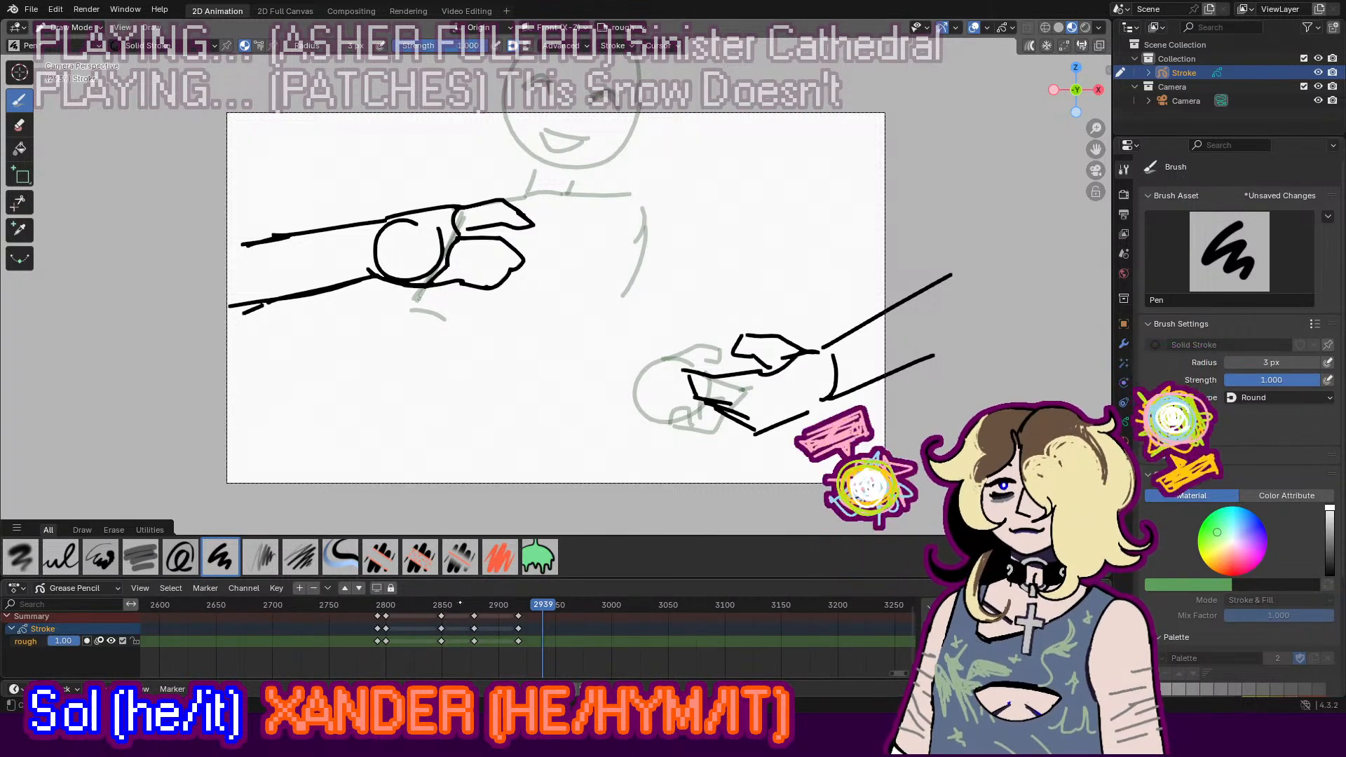
{"action": "key", "text": "space"}
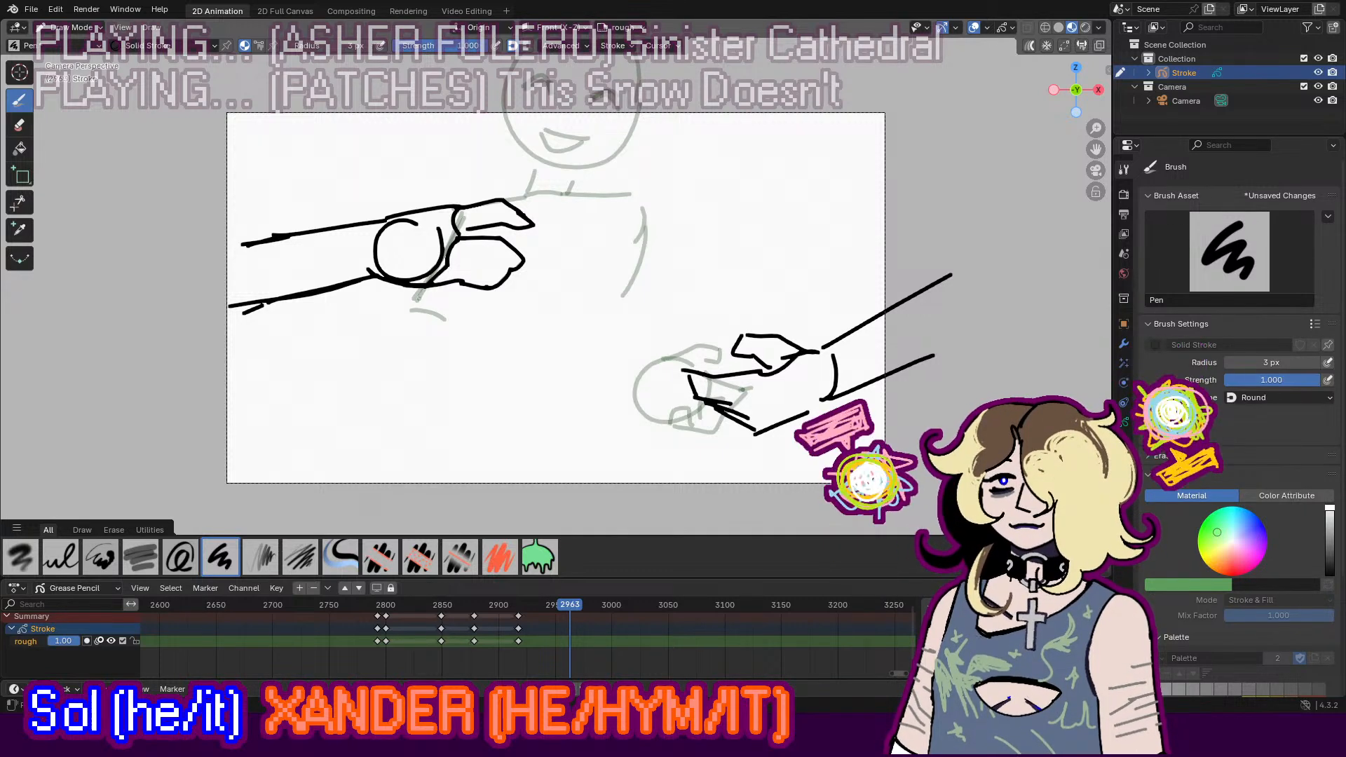
{"action": "scroll", "coordinate": [750, 492], "scroll_direction": "down", "scroll_amount": 4}
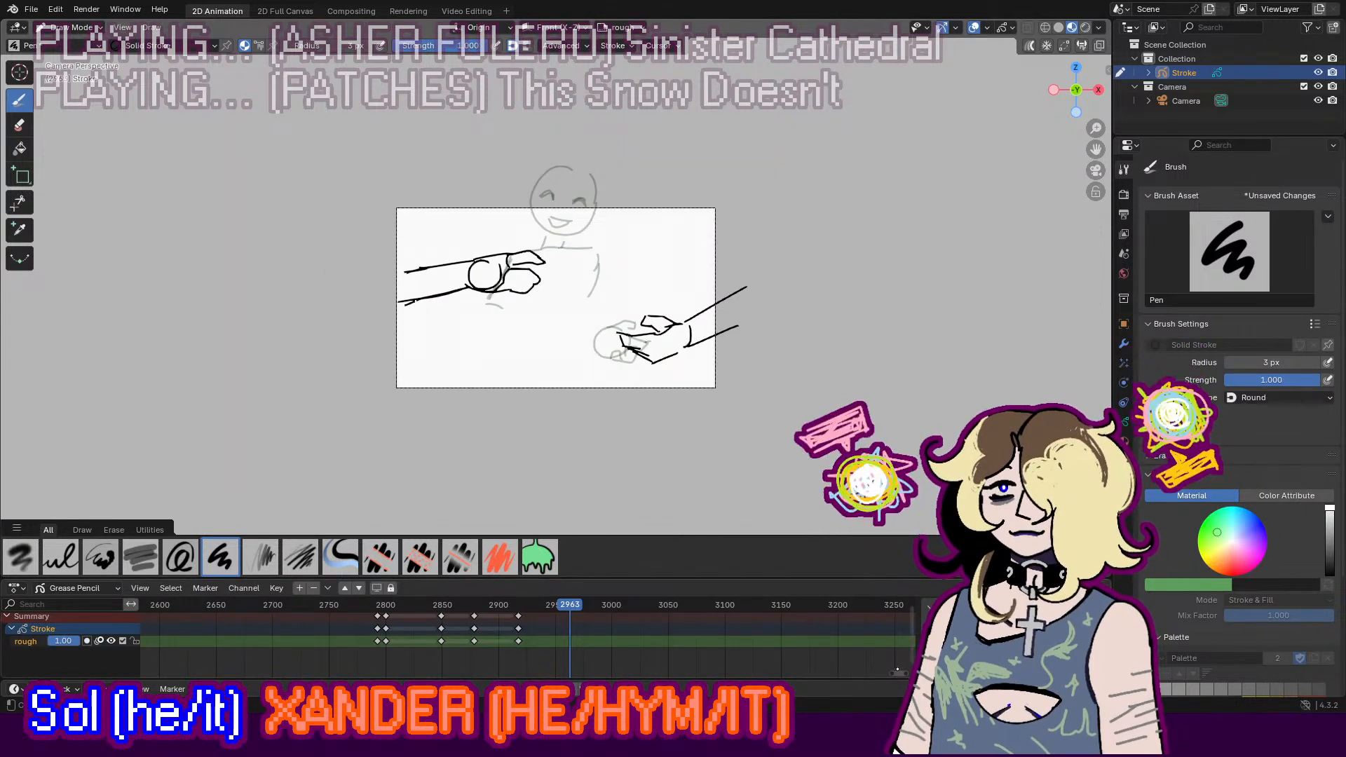
{"action": "scroll", "coordinate": [636, 376], "scroll_direction": "up", "scroll_amount": 2}
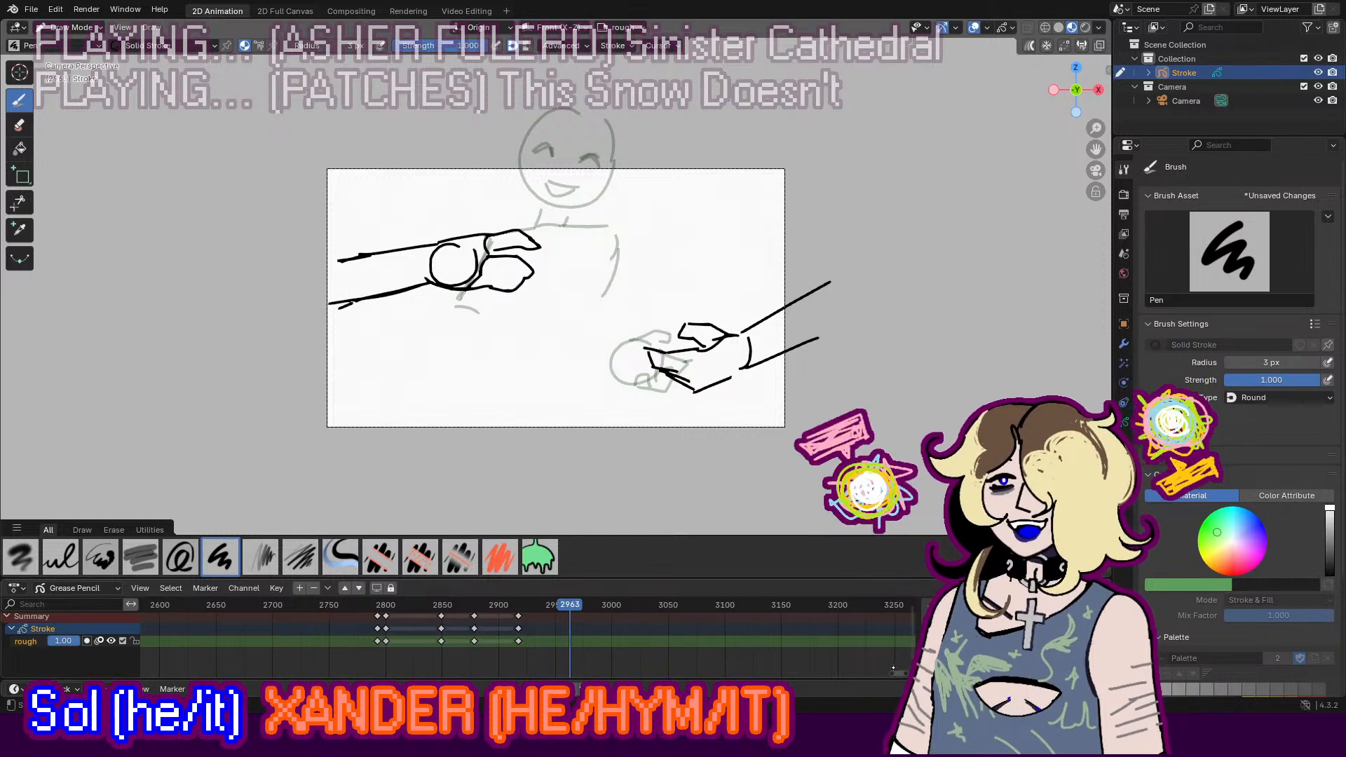
Step: Return to the start of the timeline and insert a keyframe at frame 0 for only the selected channels
{"action": "left_click_drag", "start_coordinate": [893, 668], "coordinate": [525, 647]}
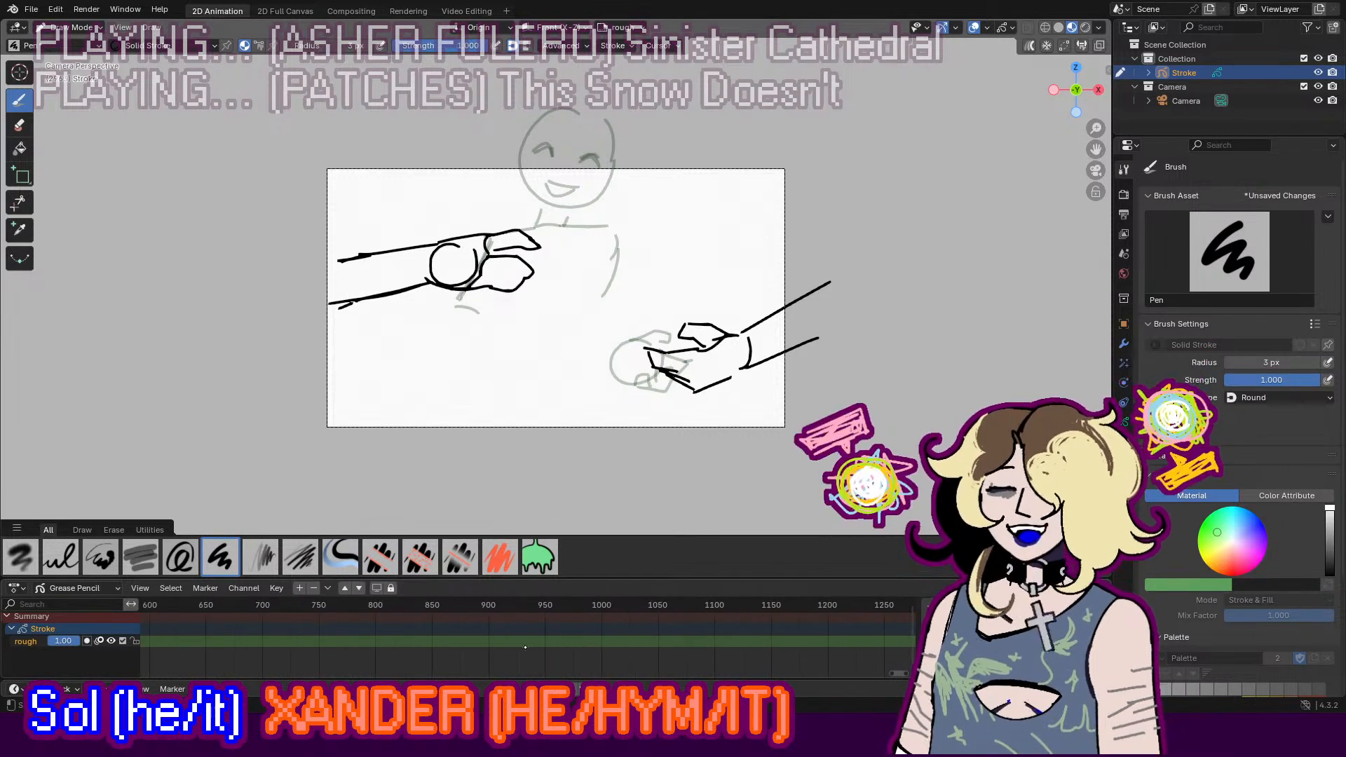
{"action": "scroll", "coordinate": [525, 647], "scroll_direction": "down", "scroll_amount": 15}
{"action": "left_click_drag", "start_coordinate": [756, 671], "coordinate": [476, 624]}
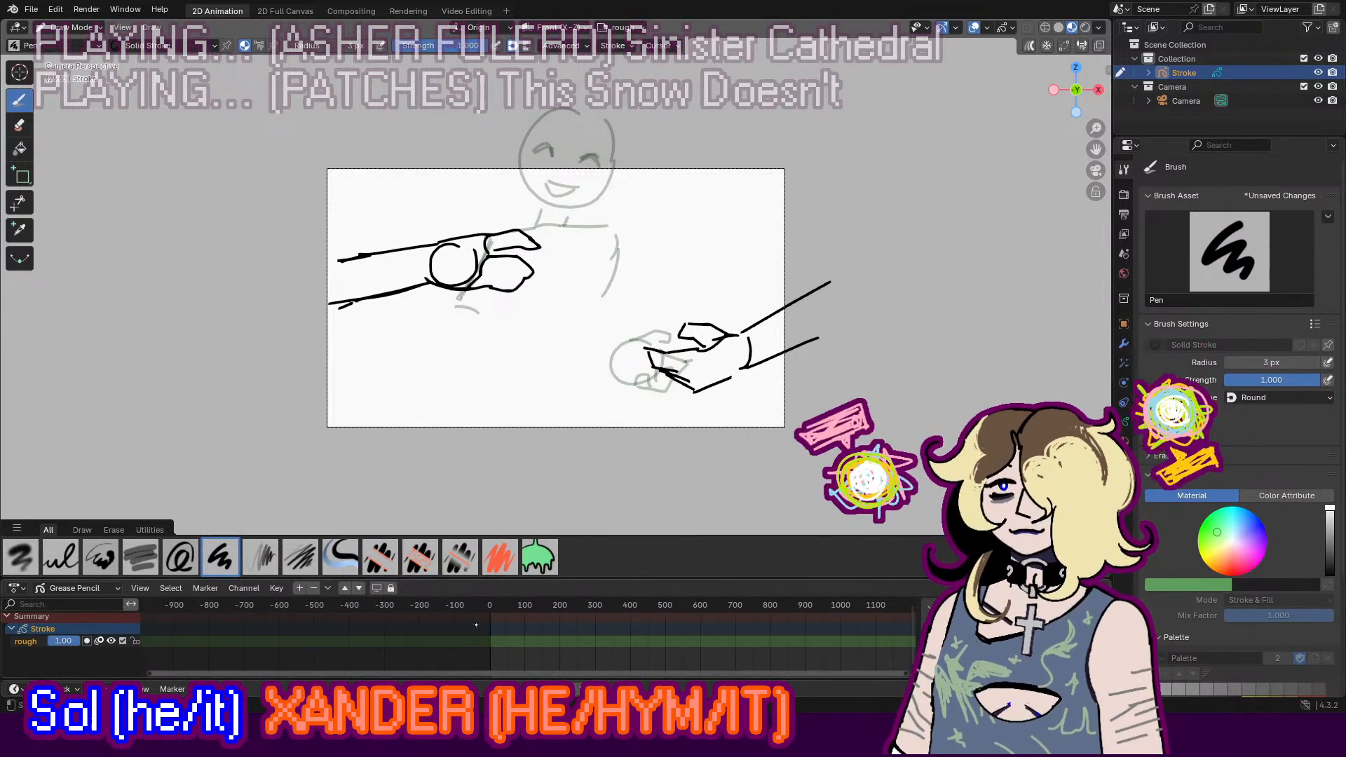
{"action": "key", "text": "shift+Left"}
{"action": "scroll", "coordinate": [469, 627], "scroll_direction": "up", "scroll_amount": 6}
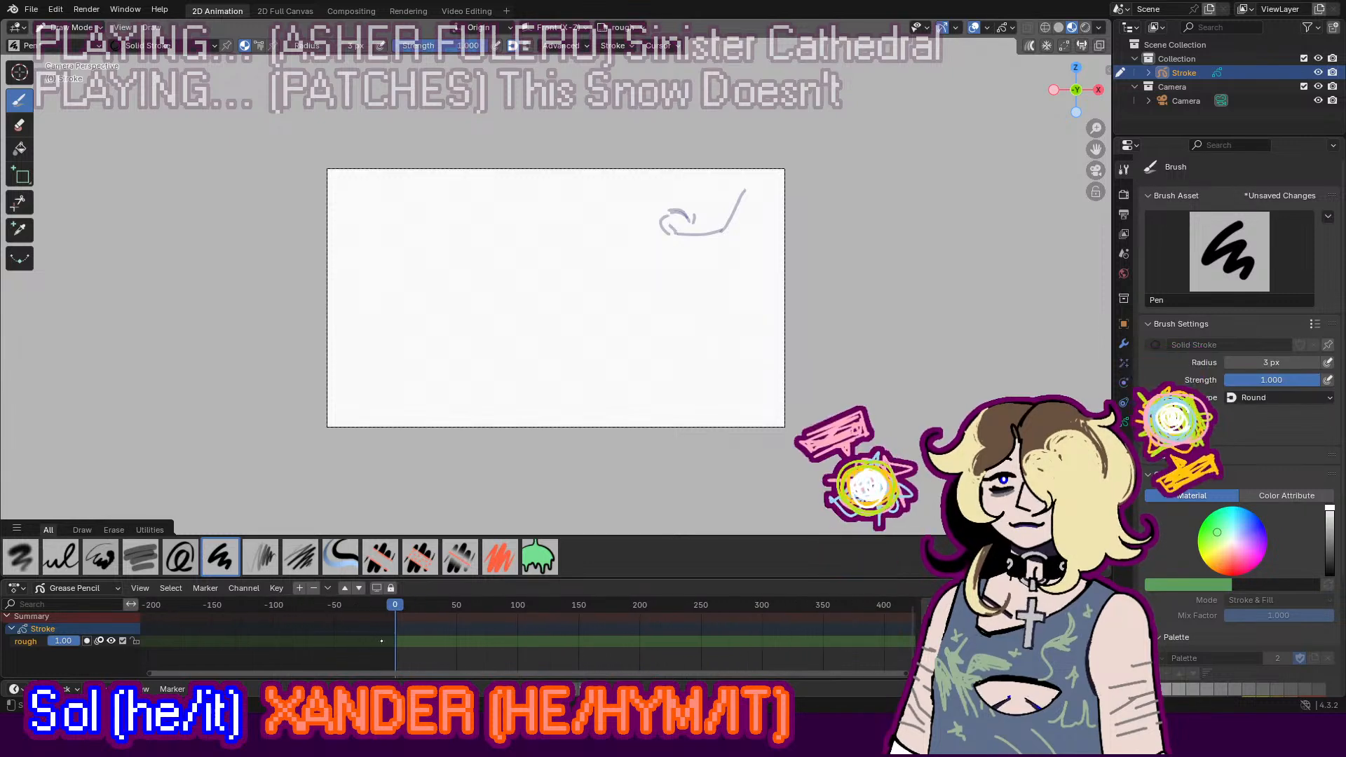
{"action": "scroll", "coordinate": [382, 640], "scroll_direction": "up", "scroll_amount": 2}
{"action": "key", "text": "i"}
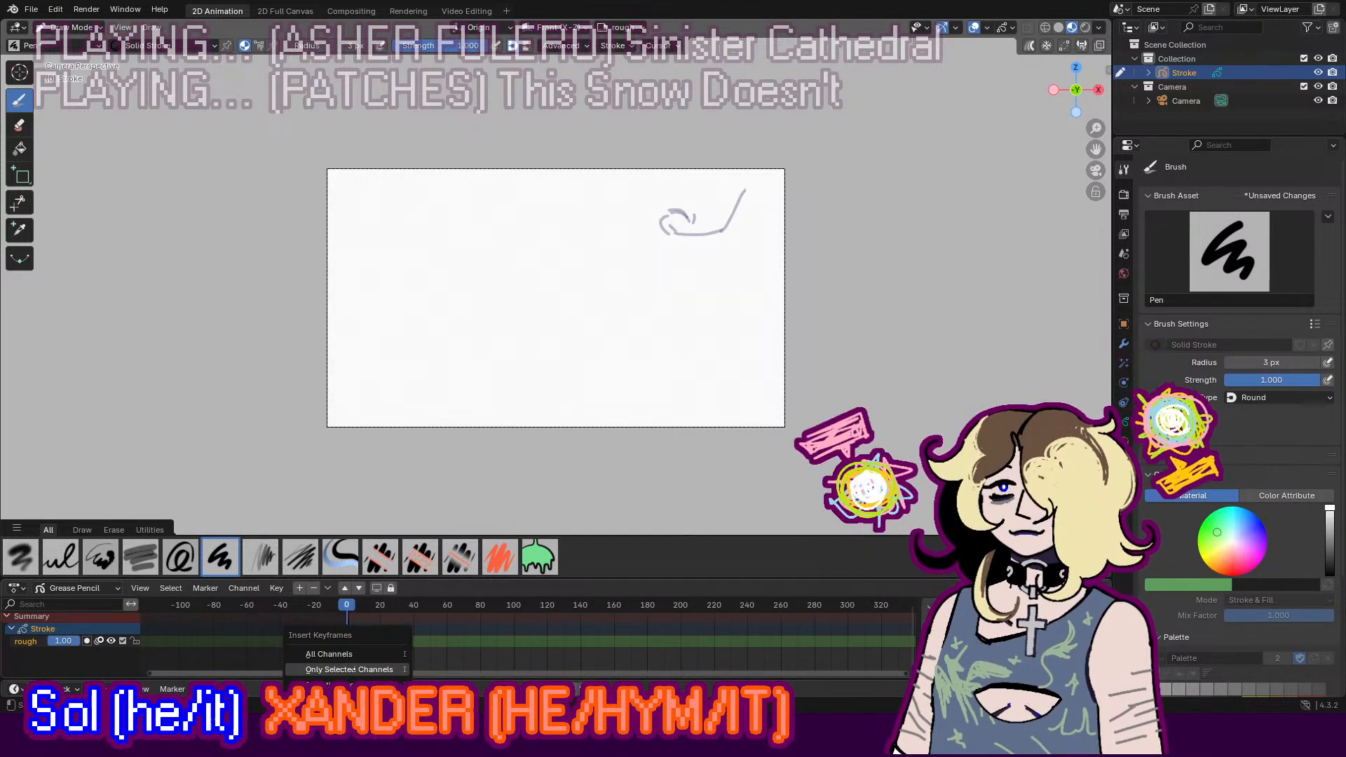
{"action": "left_click", "coordinate": [378, 668]}
Step: Play the animation from the start to judge the timing, and insert a keyframe at frame 81
{"action": "scroll", "coordinate": [400, 670], "scroll_direction": "up", "scroll_amount": 2}
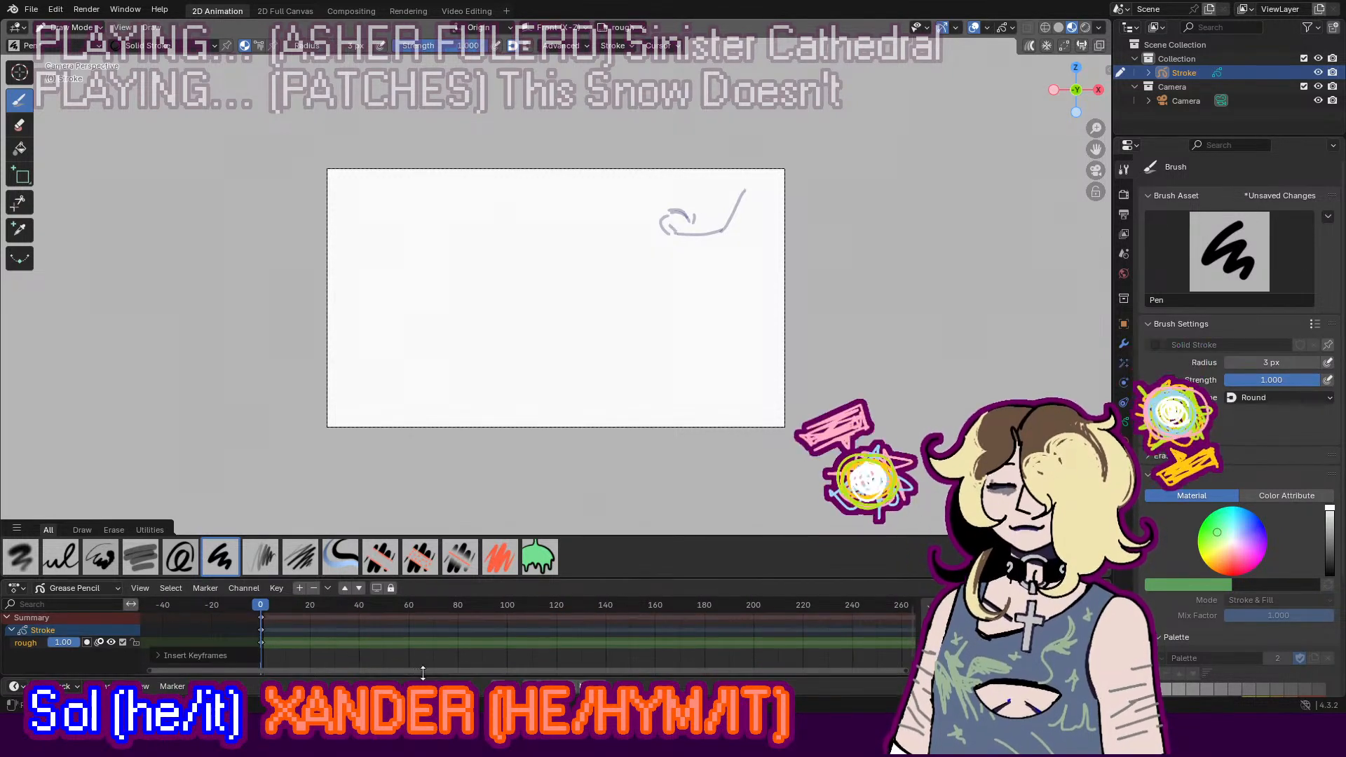
{"action": "key", "text": "Right"}
{"action": "key", "text": "Right"}
{"action": "key", "text": "space"}
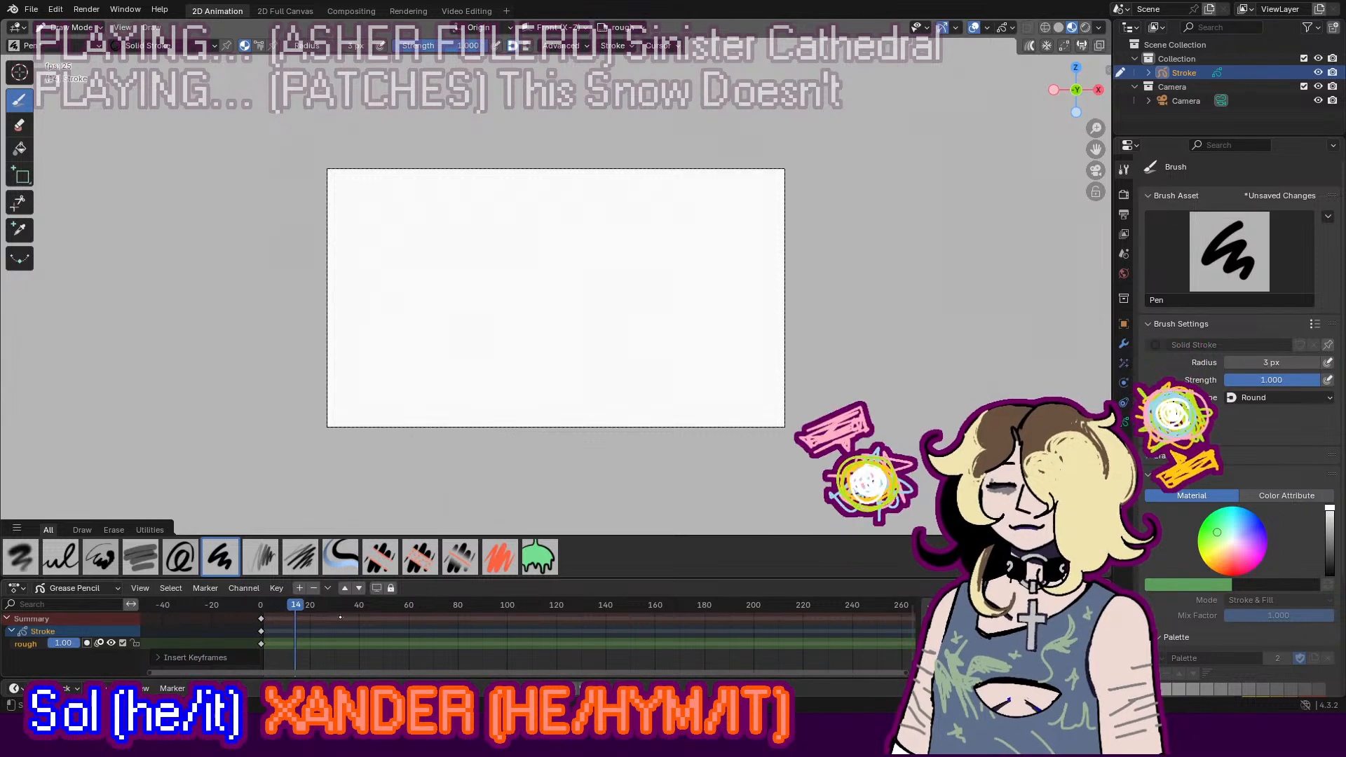
{"action": "scroll", "coordinate": [329, 635], "scroll_direction": "right", "scroll_amount": 3, "text": "ctrl"}
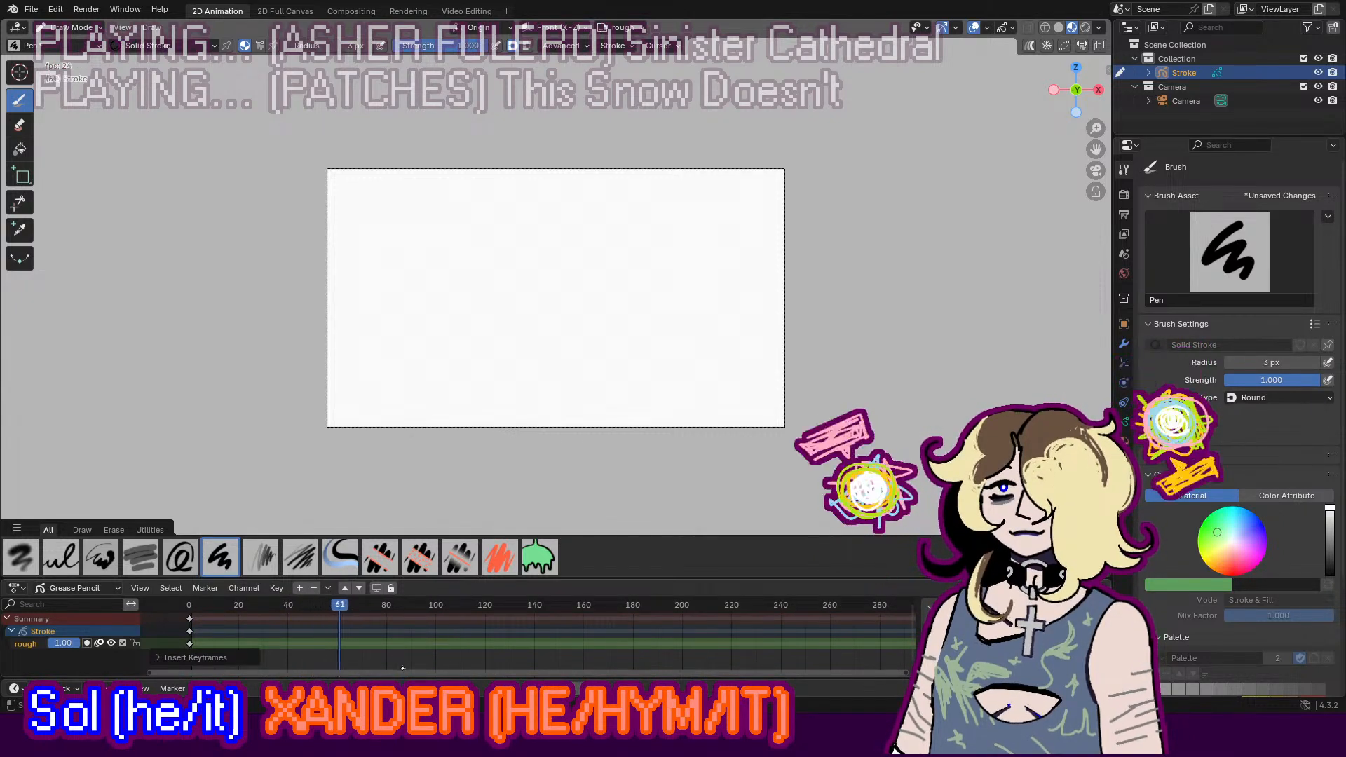
{"action": "middle_click_drag", "start_coordinate": [378, 631], "coordinate": [334, 630]}
{"action": "key", "text": "space"}
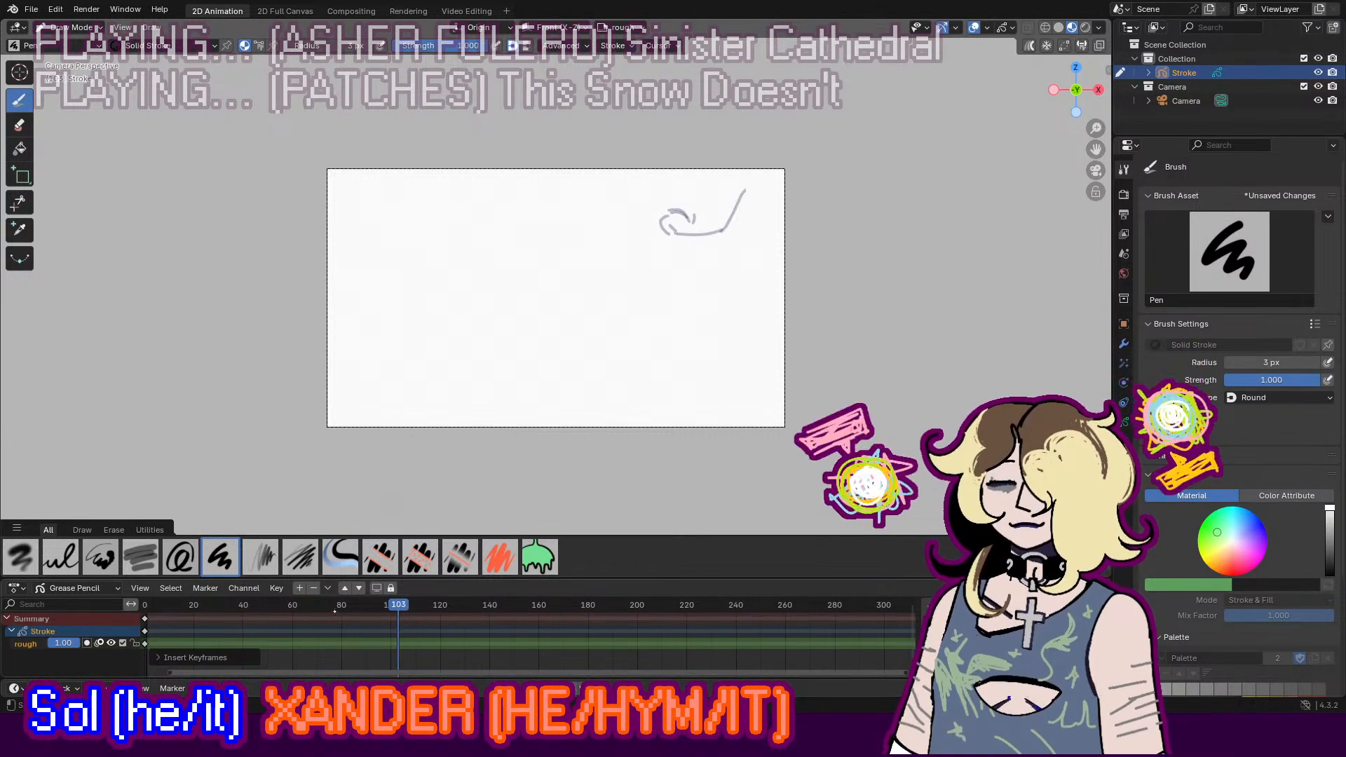
{"action": "left_click", "coordinate": [343, 605]}
{"action": "key", "text": "i"}
{"action": "left_click", "coordinate": [349, 645]}
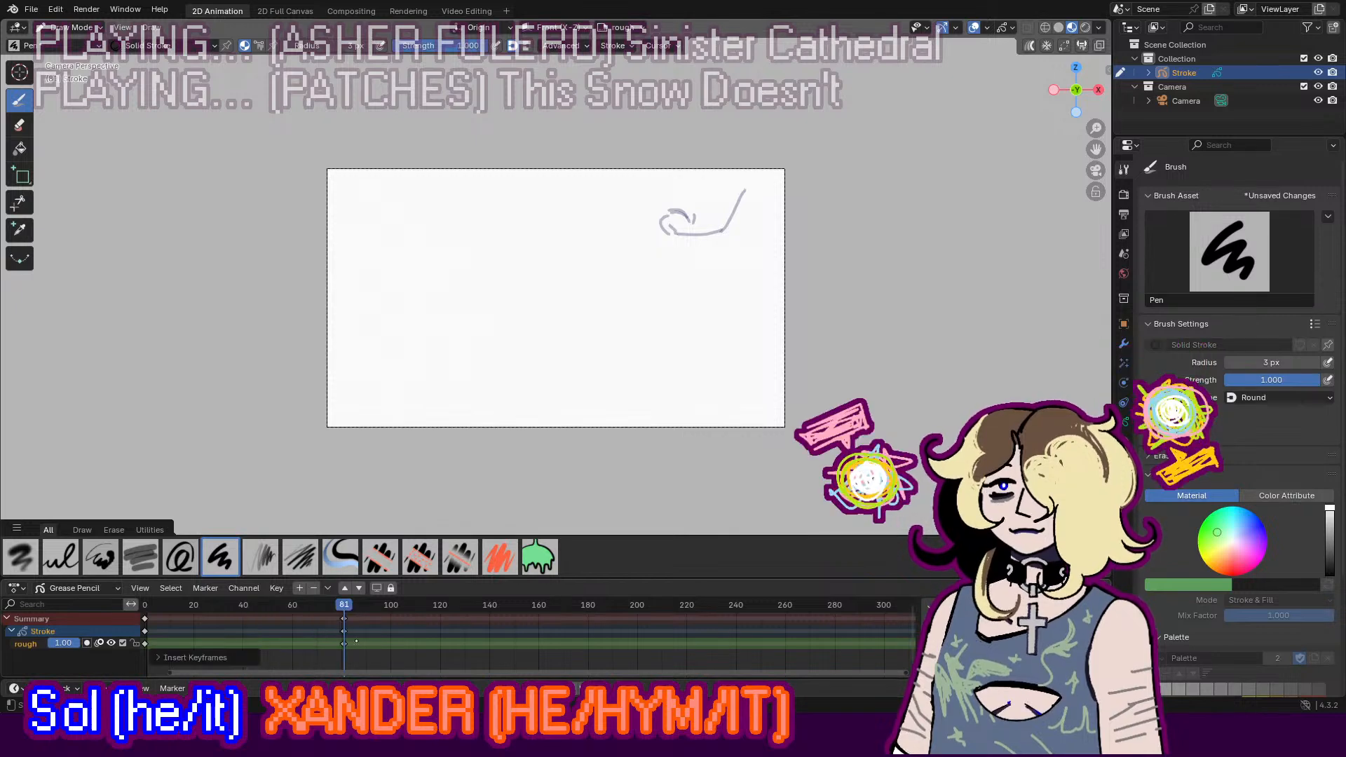
Step: In Draw Mode at frame 81, sketch an open round head with a pointed-toothed jaw and two short neck strokes beneath it
{"action": "scroll", "coordinate": [685, 400], "scroll_direction": "up", "scroll_amount": 2}
{"action": "left_click", "coordinate": [74, 27]}
{"action": "left_click", "coordinate": [93, 89]}
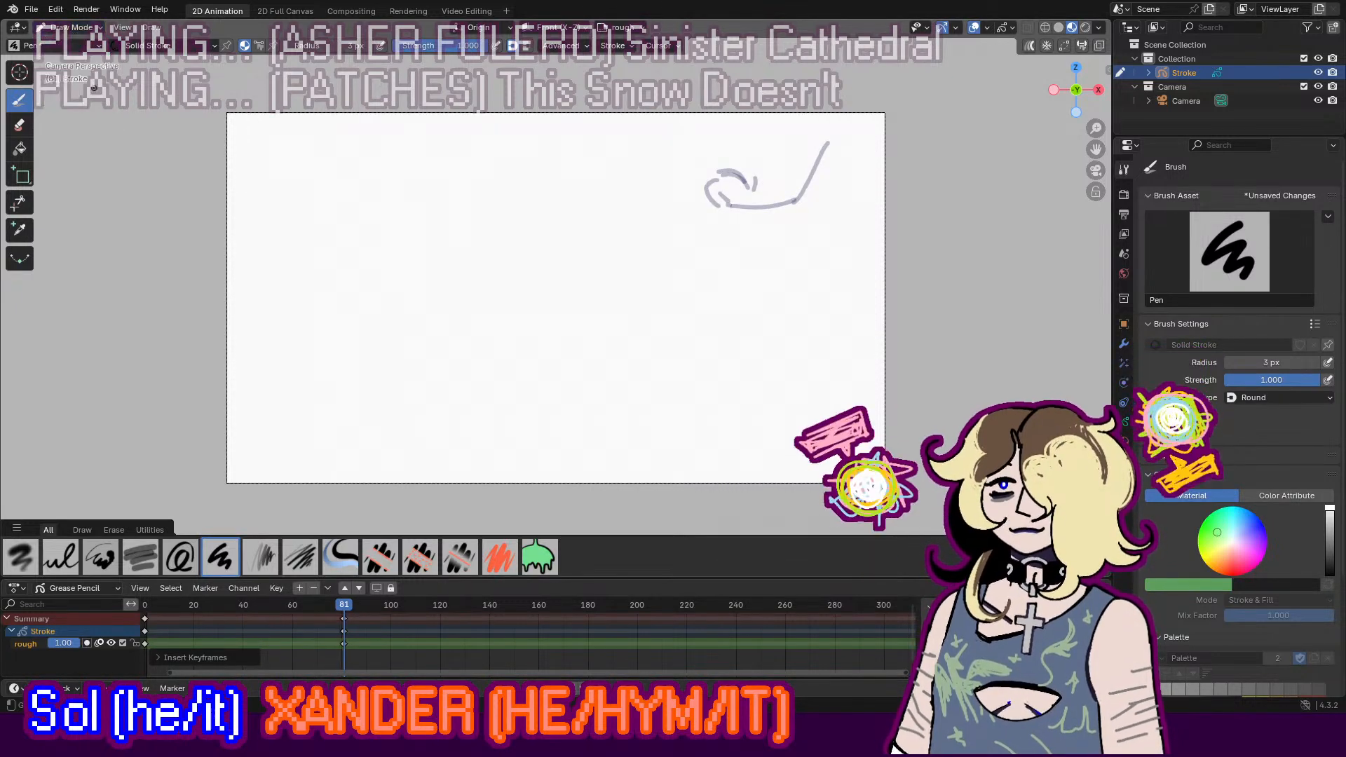
{"action": "mouse_move", "coordinate": [578, 208]}
{"action": "left_mouse_down"}
{"action": "mouse_move", "coordinate": [571, 309]}
{"action": "mouse_move", "coordinate": [620, 261]}
{"action": "mouse_move", "coordinate": [572, 354]}
{"action": "left_mouse_up"}
{"action": "key", "text": "ctrl+z"}
{"action": "left_click_drag", "start_coordinate": [580, 307], "coordinate": [595, 333]}
{"action": "key", "text": "ctrl+z"}
{"action": "mouse_move", "coordinate": [579, 307]}
{"action": "left_mouse_down"}
{"action": "mouse_move", "coordinate": [556, 353]}
{"action": "mouse_move", "coordinate": [577, 351]}
{"action": "mouse_move", "coordinate": [486, 361]}
{"action": "left_mouse_up"}
{"action": "key", "text": "ctrl+z"}
{"action": "mouse_move", "coordinate": [525, 338]}
{"action": "left_mouse_down"}
{"action": "mouse_move", "coordinate": [513, 352]}
{"action": "mouse_move", "coordinate": [490, 325]}
{"action": "left_mouse_up"}
{"action": "key", "text": "ctrl+z"}
{"action": "key", "text": "ctrl+z"}
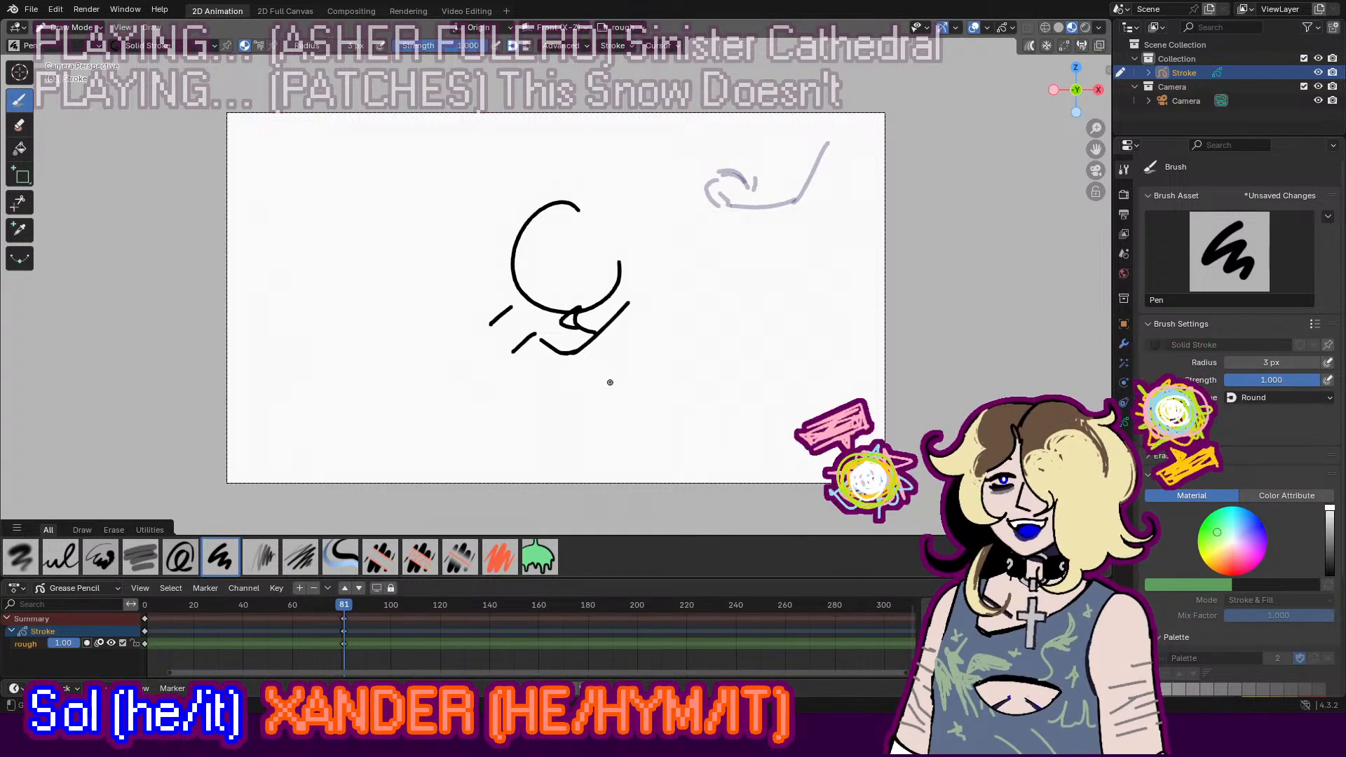
Step: Draw the shoulder and long body line below the neck, and add a curved horn and an ear to the head
{"action": "mouse_move", "coordinate": [469, 347]}
{"action": "left_mouse_down"}
{"action": "mouse_move", "coordinate": [519, 390]}
{"action": "mouse_move", "coordinate": [524, 445]}
{"action": "left_mouse_up"}
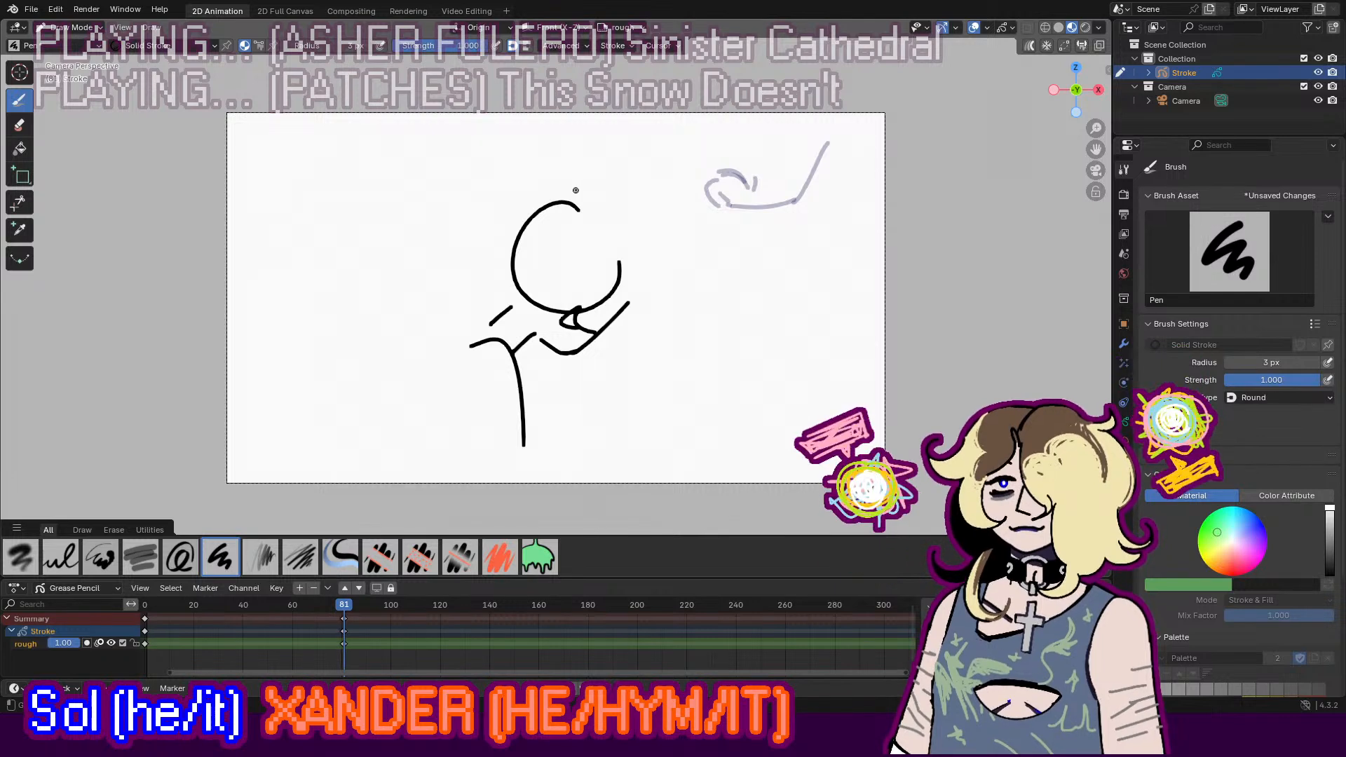
{"action": "mouse_move", "coordinate": [535, 193]}
{"action": "left_mouse_down"}
{"action": "mouse_move", "coordinate": [524, 172]}
{"action": "mouse_move", "coordinate": [579, 105]}
{"action": "mouse_move", "coordinate": [629, 109]}
{"action": "mouse_move", "coordinate": [575, 123]}
{"action": "left_mouse_up"}
{"action": "mouse_move", "coordinate": [577, 124]}
{"action": "left_mouse_down"}
{"action": "mouse_move", "coordinate": [568, 153]}
{"action": "mouse_move", "coordinate": [579, 182]}
{"action": "mouse_move", "coordinate": [509, 174]}
{"action": "mouse_move", "coordinate": [505, 238]}
{"action": "left_mouse_up"}
{"action": "key", "text": "ctrl+z"}
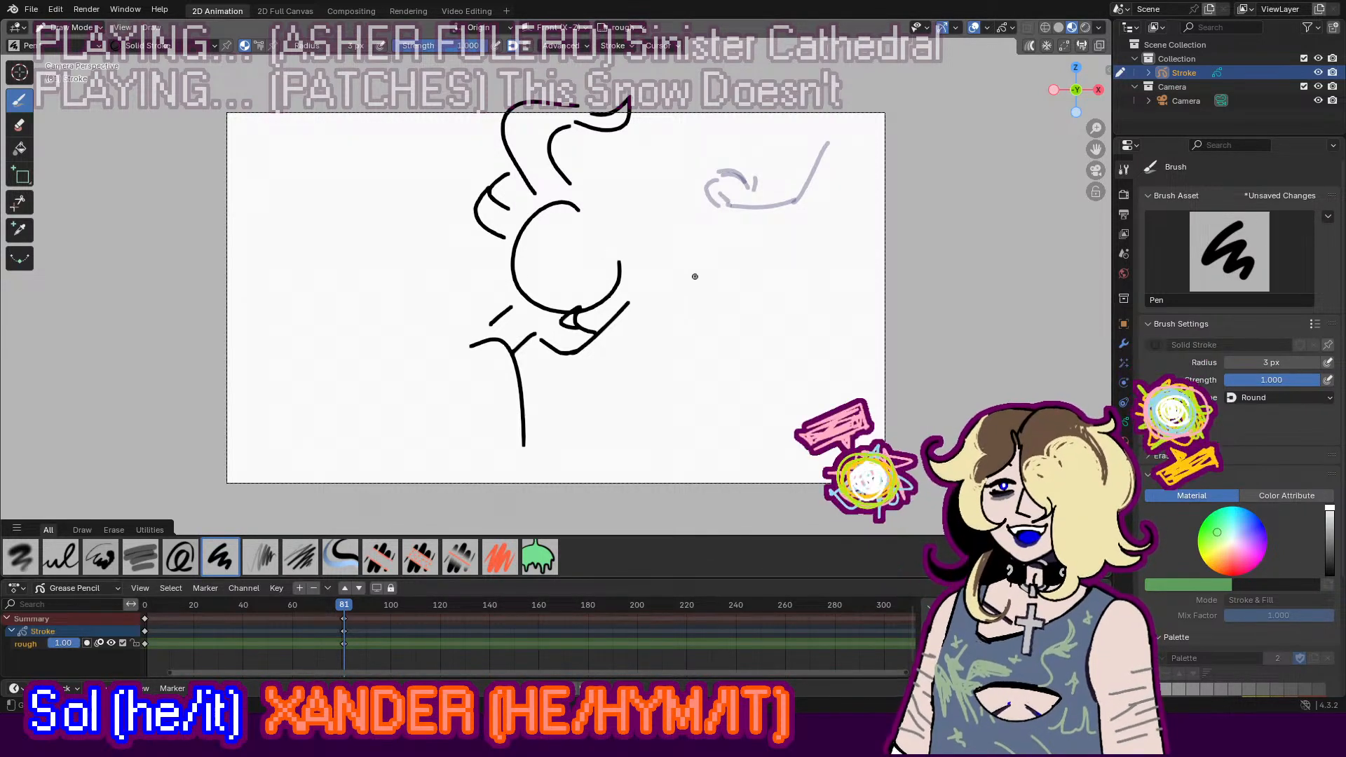
Step: Try a small round hand with a slanted arm line and a short wrist stroke below the jaw
{"action": "mouse_move", "coordinate": [614, 352]}
{"action": "left_mouse_down"}
{"action": "mouse_move", "coordinate": [636, 372]}
{"action": "mouse_move", "coordinate": [621, 345]}
{"action": "mouse_move", "coordinate": [631, 336]}
{"action": "left_mouse_up"}
{"action": "key", "text": "ctrl+z"}
{"action": "mouse_move", "coordinate": [621, 344]}
{"action": "left_mouse_down"}
{"action": "mouse_move", "coordinate": [651, 381]}
{"action": "mouse_move", "coordinate": [620, 415]}
{"action": "left_mouse_up"}
{"action": "key", "text": "ctrl+z"}
{"action": "key", "text": "ctrl+z"}
{"action": "key", "text": "ctrl+z"}
{"action": "key", "text": "ctrl+z"}
{"action": "key", "text": "ctrl+z"}
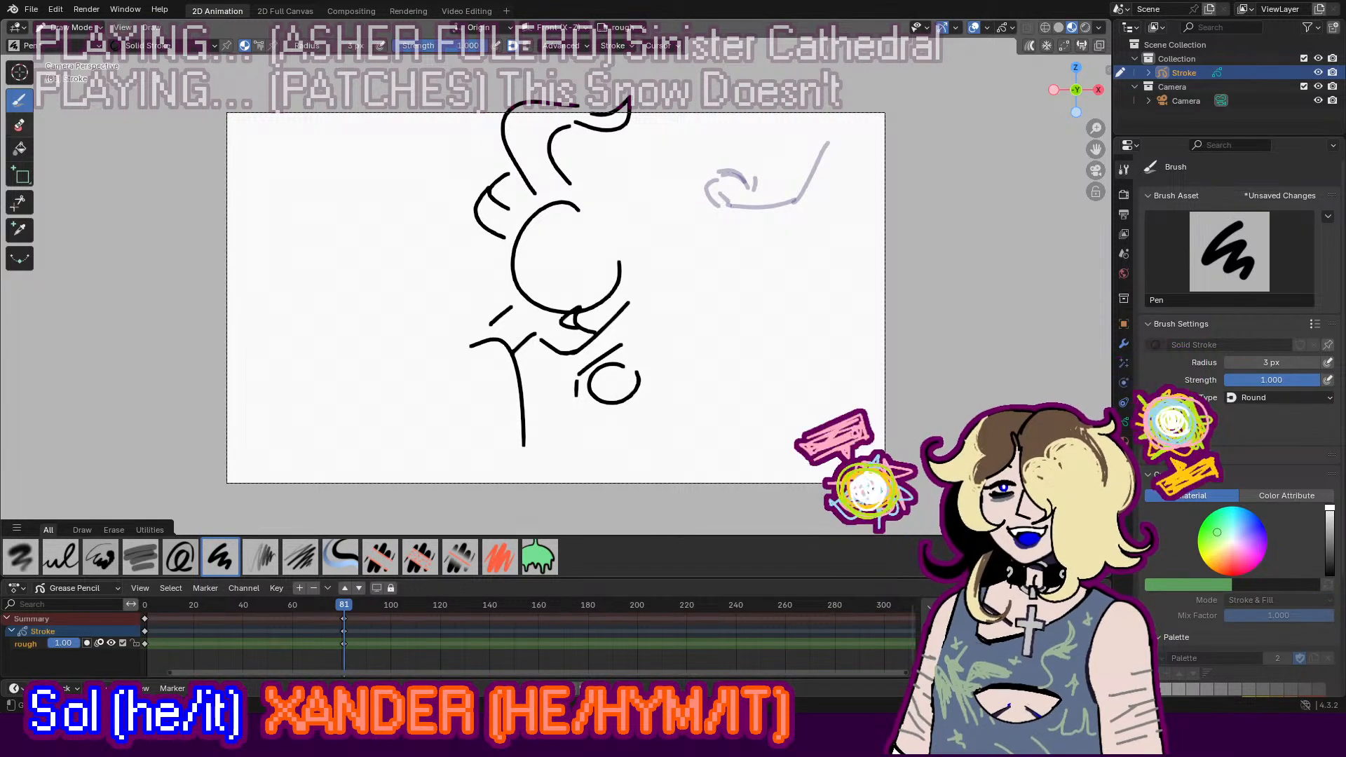
Step: Erase the small round hand sketched below the jaw
{"action": "key", "text": "e"}
{"action": "left_click_drag", "start_coordinate": [622, 381], "coordinate": [599, 388]}
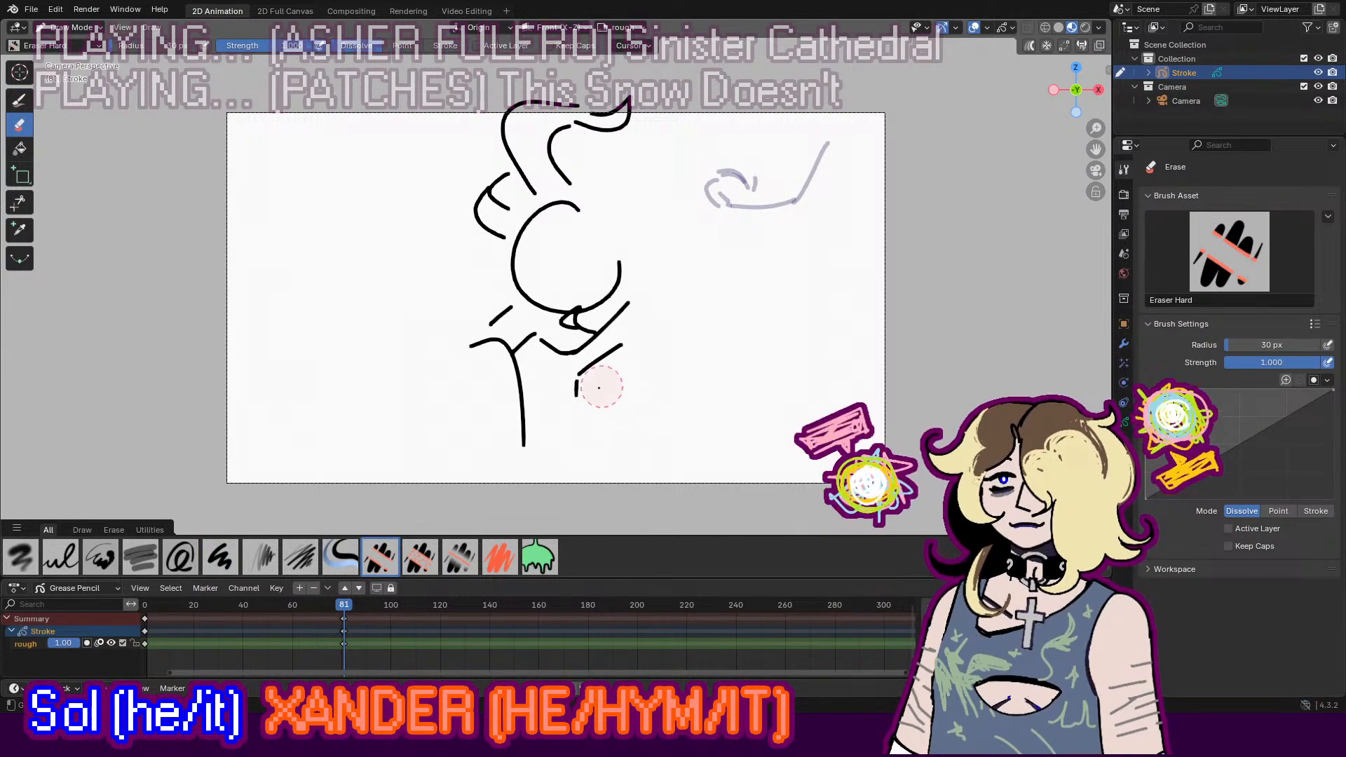
{"action": "key", "text": "ctrl+z"}
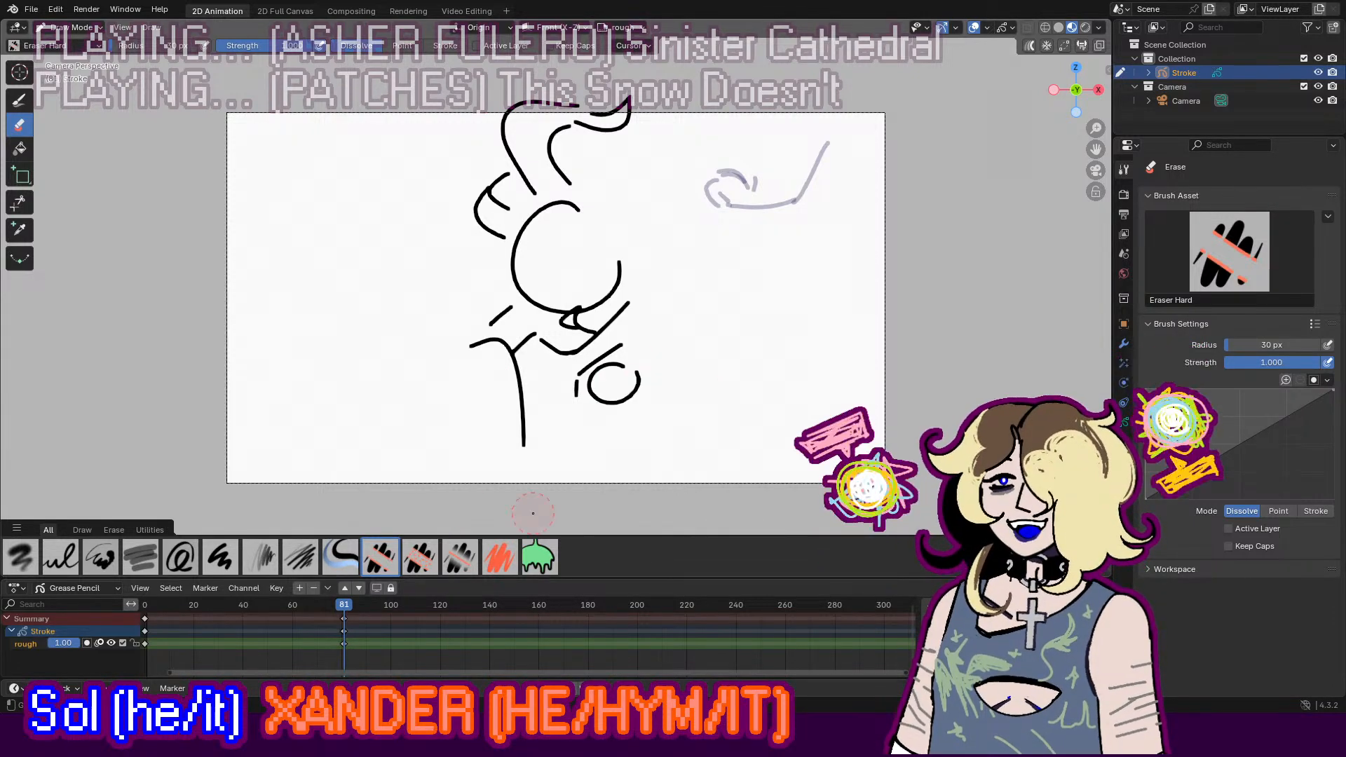
{"action": "left_click", "coordinate": [419, 557]}
{"action": "mouse_move", "coordinate": [641, 420]}
{"action": "left_mouse_down"}
{"action": "mouse_move", "coordinate": [600, 406]}
{"action": "mouse_move", "coordinate": [646, 354]}
{"action": "mouse_move", "coordinate": [587, 381]}
{"action": "mouse_move", "coordinate": [644, 376]}
{"action": "mouse_move", "coordinate": [577, 400]}
{"action": "mouse_move", "coordinate": [611, 414]}
{"action": "left_mouse_up"}
Step: With the Pen brush, draw a raised forearm and a hand with pointed fingers below the jaw
{"action": "left_click", "coordinate": [26, 108]}
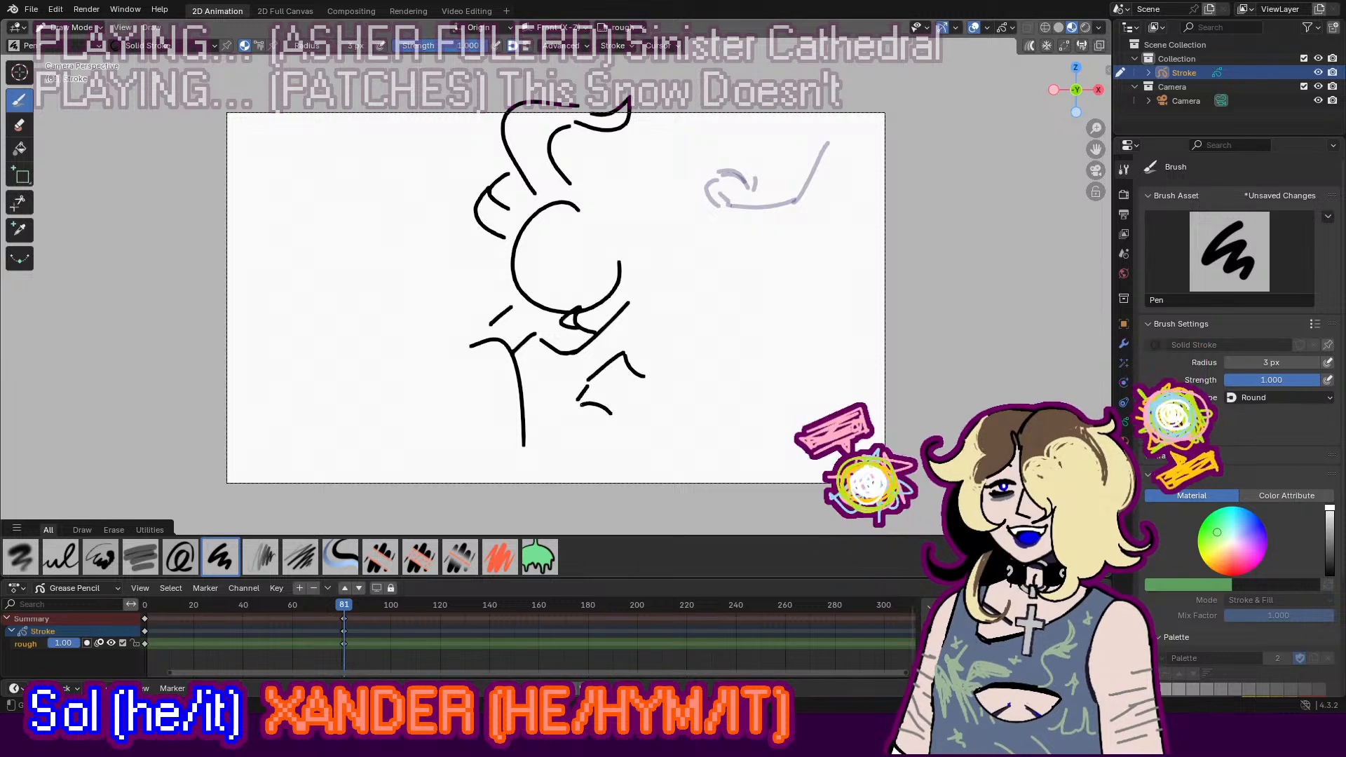
{"action": "mouse_move", "coordinate": [616, 356]}
{"action": "left_mouse_down"}
{"action": "mouse_move", "coordinate": [673, 339]}
{"action": "mouse_move", "coordinate": [637, 354]}
{"action": "mouse_move", "coordinate": [678, 361]}
{"action": "mouse_move", "coordinate": [630, 406]}
{"action": "left_mouse_up"}
{"action": "key", "text": "ctrl+z"}
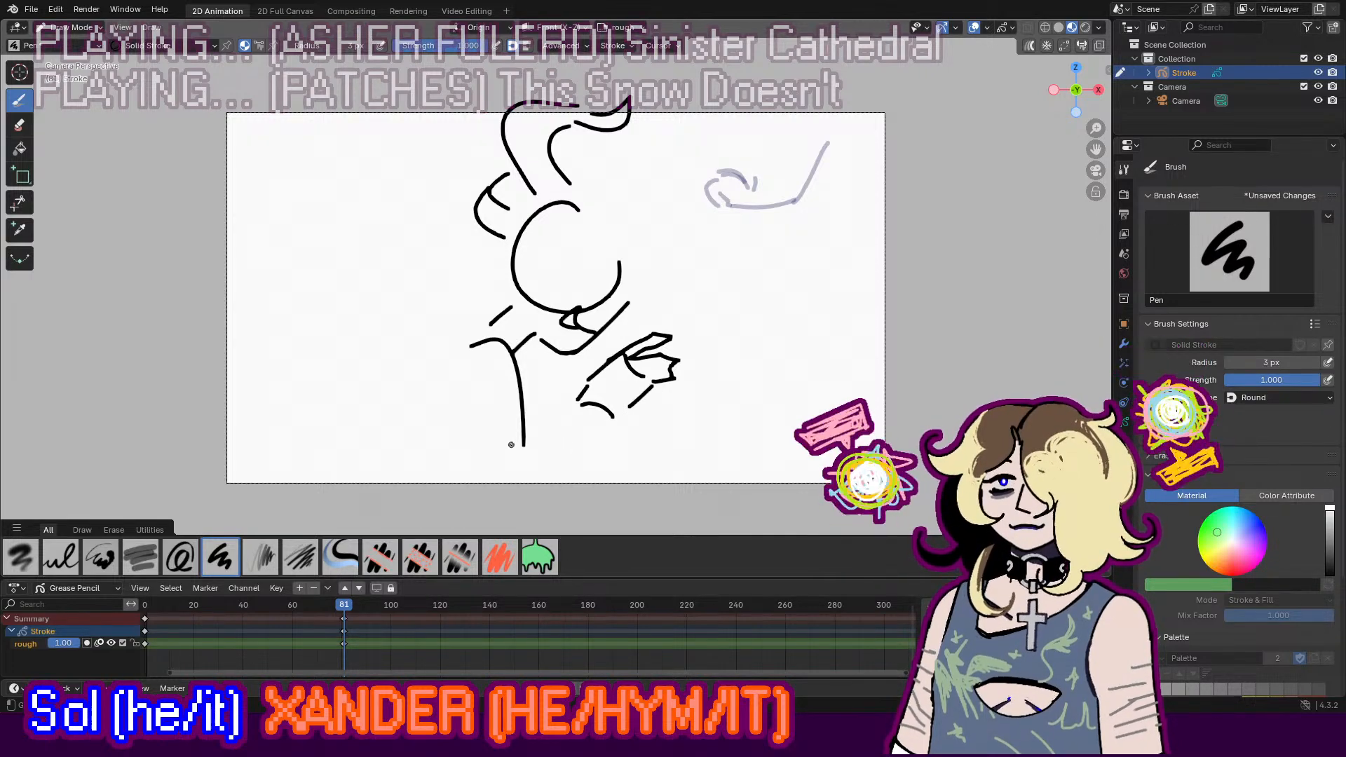
Step: Play on from frame 81 and insert a keyframe at frame 108 for the next pose
{"action": "key", "text": "space"}
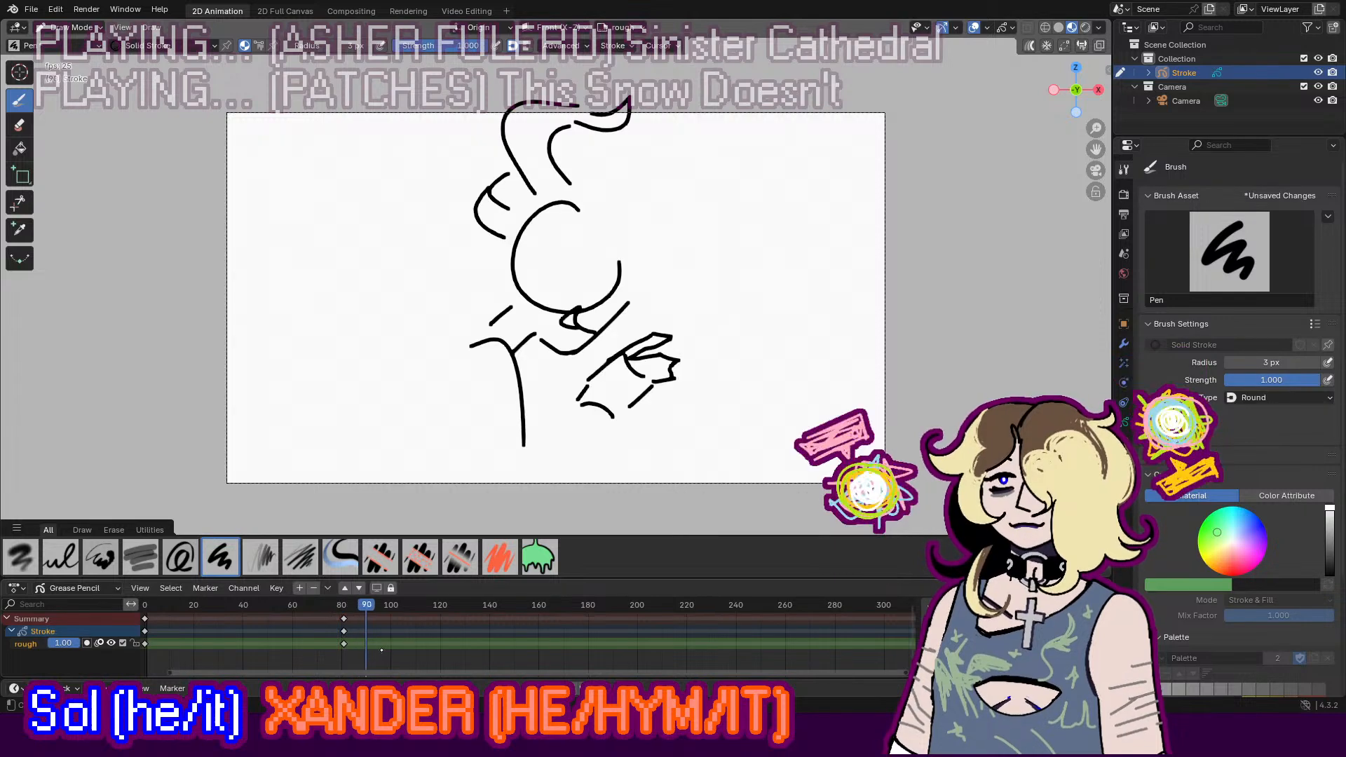
{"action": "key", "text": "space"}
{"action": "key", "text": "i"}
{"action": "left_click", "coordinate": [415, 656]}
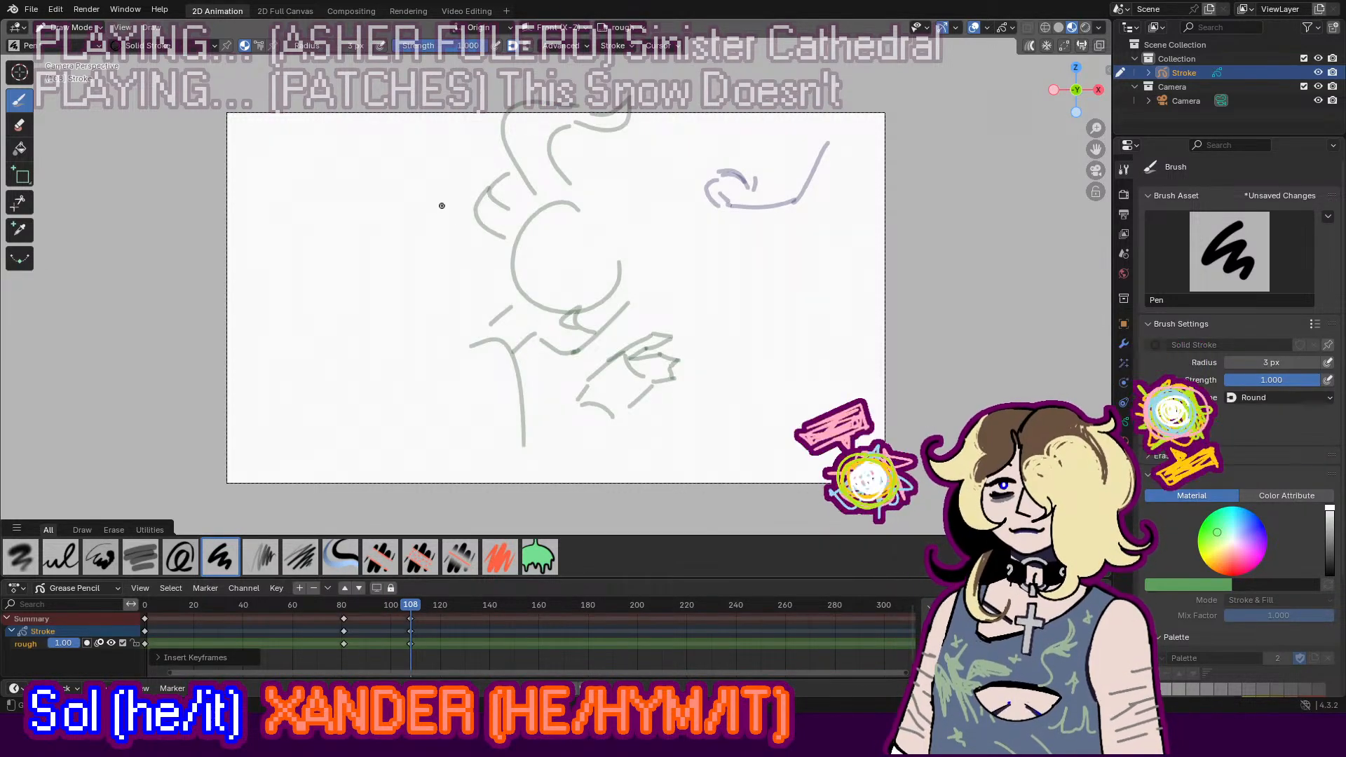
Step: At frame 108, draw an open round head left of the ghosted figure, with a jaw on its right and a short neck stroke
{"action": "mouse_move", "coordinate": [429, 180]}
{"action": "left_mouse_down"}
{"action": "mouse_move", "coordinate": [388, 257]}
{"action": "mouse_move", "coordinate": [484, 219]}
{"action": "mouse_move", "coordinate": [375, 193]}
{"action": "mouse_move", "coordinate": [466, 200]}
{"action": "mouse_move", "coordinate": [509, 267]}
{"action": "left_mouse_up"}
{"action": "key", "text": "ctrl+z"}
{"action": "left_click_drag", "start_coordinate": [423, 303], "coordinate": [435, 317]}
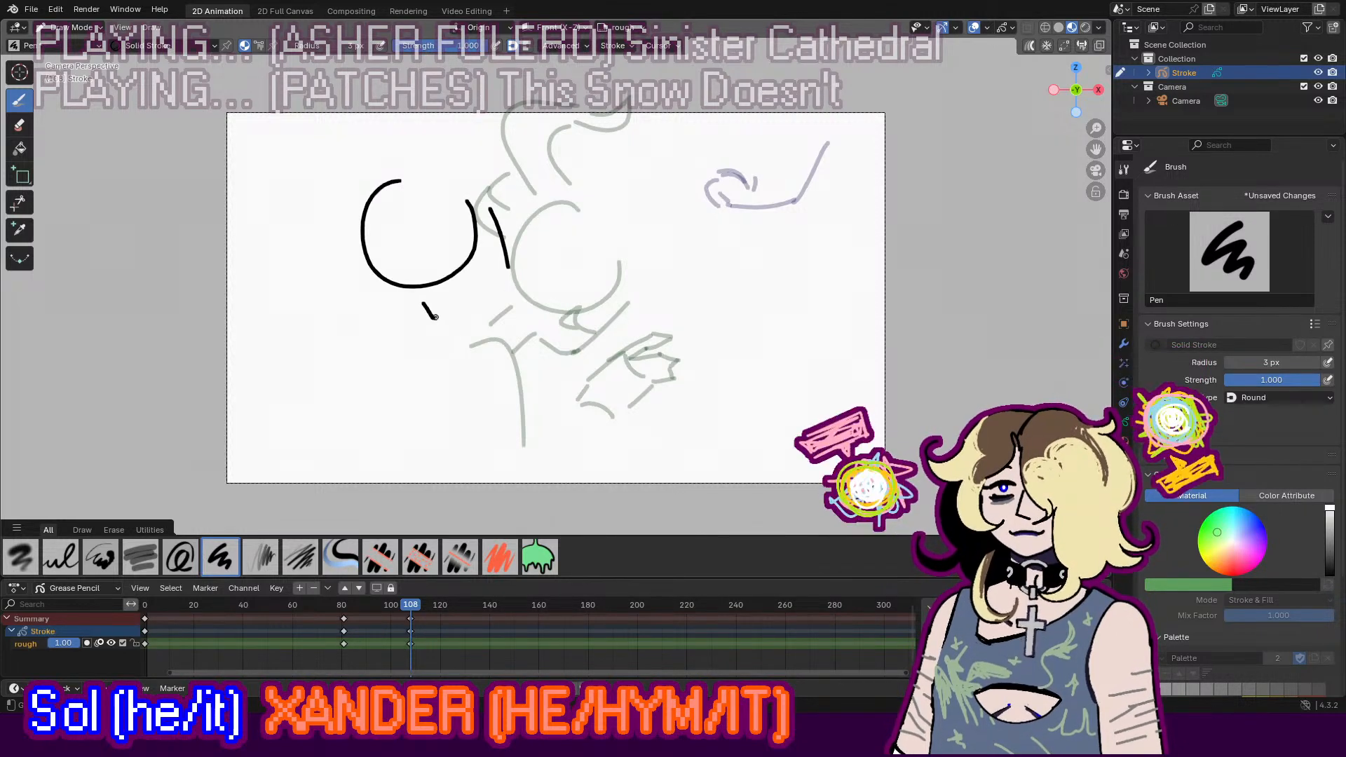
{"action": "mouse_move", "coordinate": [485, 249]}
{"action": "left_mouse_down"}
{"action": "mouse_move", "coordinate": [460, 250]}
{"action": "mouse_move", "coordinate": [499, 279]}
{"action": "left_mouse_up"}
{"action": "key", "text": "ctrl+z"}
{"action": "key", "text": "ctrl+z"}
Step: Draw a curved horn at the new head's upper left and an ear on its left side
{"action": "mouse_move", "coordinate": [308, 207]}
{"action": "left_mouse_down"}
{"action": "mouse_move", "coordinate": [335, 211]}
{"action": "mouse_move", "coordinate": [314, 145]}
{"action": "left_mouse_up"}
{"action": "left_click_drag", "start_coordinate": [313, 143], "coordinate": [346, 145]}
{"action": "key", "text": "ctrl+z"}
{"action": "key", "text": "ctrl+z"}
{"action": "mouse_move", "coordinate": [352, 197]}
{"action": "left_mouse_down"}
{"action": "mouse_move", "coordinate": [304, 129]}
{"action": "mouse_move", "coordinate": [328, 99]}
{"action": "mouse_move", "coordinate": [336, 158]}
{"action": "mouse_move", "coordinate": [366, 181]}
{"action": "left_mouse_up"}
{"action": "mouse_move", "coordinate": [345, 233]}
{"action": "left_mouse_down"}
{"action": "mouse_move", "coordinate": [294, 228]}
{"action": "mouse_move", "coordinate": [349, 264]}
{"action": "left_mouse_up"}
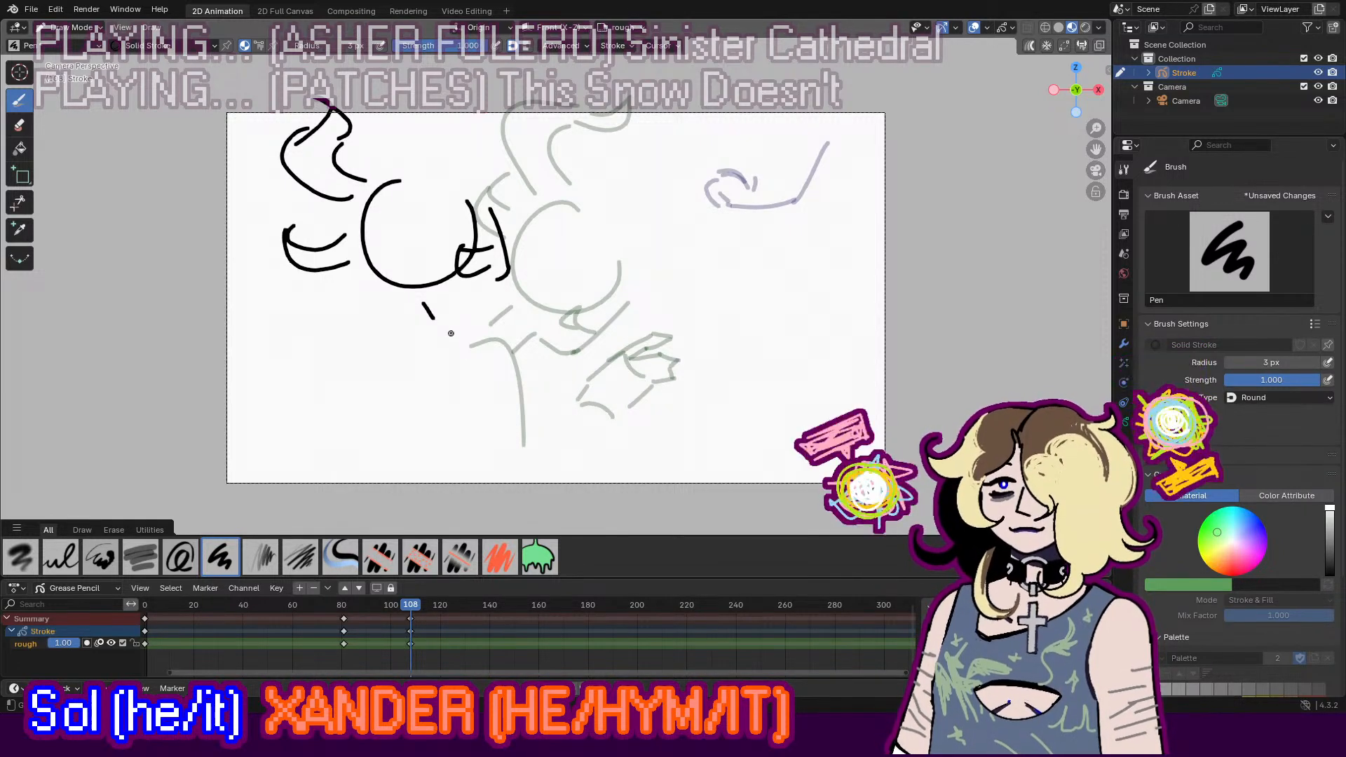
Step: Draw the figure's shoulder and upper arm as a curved line sloping down from below the neck at frame 108
{"action": "mouse_move", "coordinate": [433, 320]}
{"action": "left_mouse_down"}
{"action": "mouse_move", "coordinate": [433, 384]}
{"action": "mouse_move", "coordinate": [450, 327]}
{"action": "mouse_move", "coordinate": [512, 422]}
{"action": "left_mouse_up"}
{"action": "key", "text": "ctrl+z"}
{"action": "key", "text": "ctrl+z"}
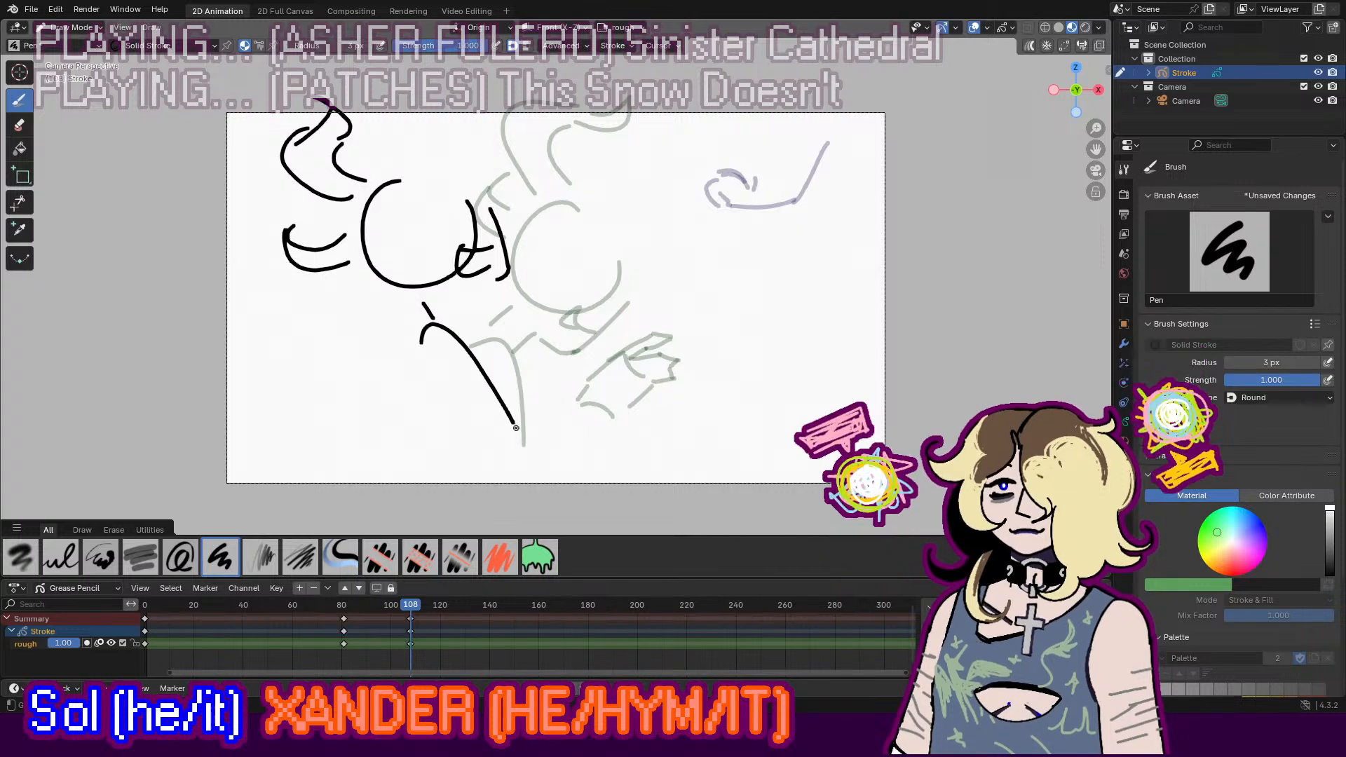
{"action": "key", "text": "ctrl+z"}
{"action": "mouse_move", "coordinate": [421, 346]}
{"action": "left_mouse_down"}
{"action": "mouse_move", "coordinate": [507, 393]}
{"action": "mouse_move", "coordinate": [534, 438]}
{"action": "mouse_move", "coordinate": [727, 413]}
{"action": "left_mouse_up"}
{"action": "key", "text": "ctrl+z"}
Step: Draw a nearly straight forearm ending in an open hand with pointed fingers, and add an arc over the head's upper right
{"action": "mouse_move", "coordinate": [572, 440]}
{"action": "left_mouse_down"}
{"action": "mouse_move", "coordinate": [699, 415]}
{"action": "mouse_move", "coordinate": [740, 394]}
{"action": "mouse_move", "coordinate": [744, 362]}
{"action": "mouse_move", "coordinate": [764, 369]}
{"action": "left_mouse_up"}
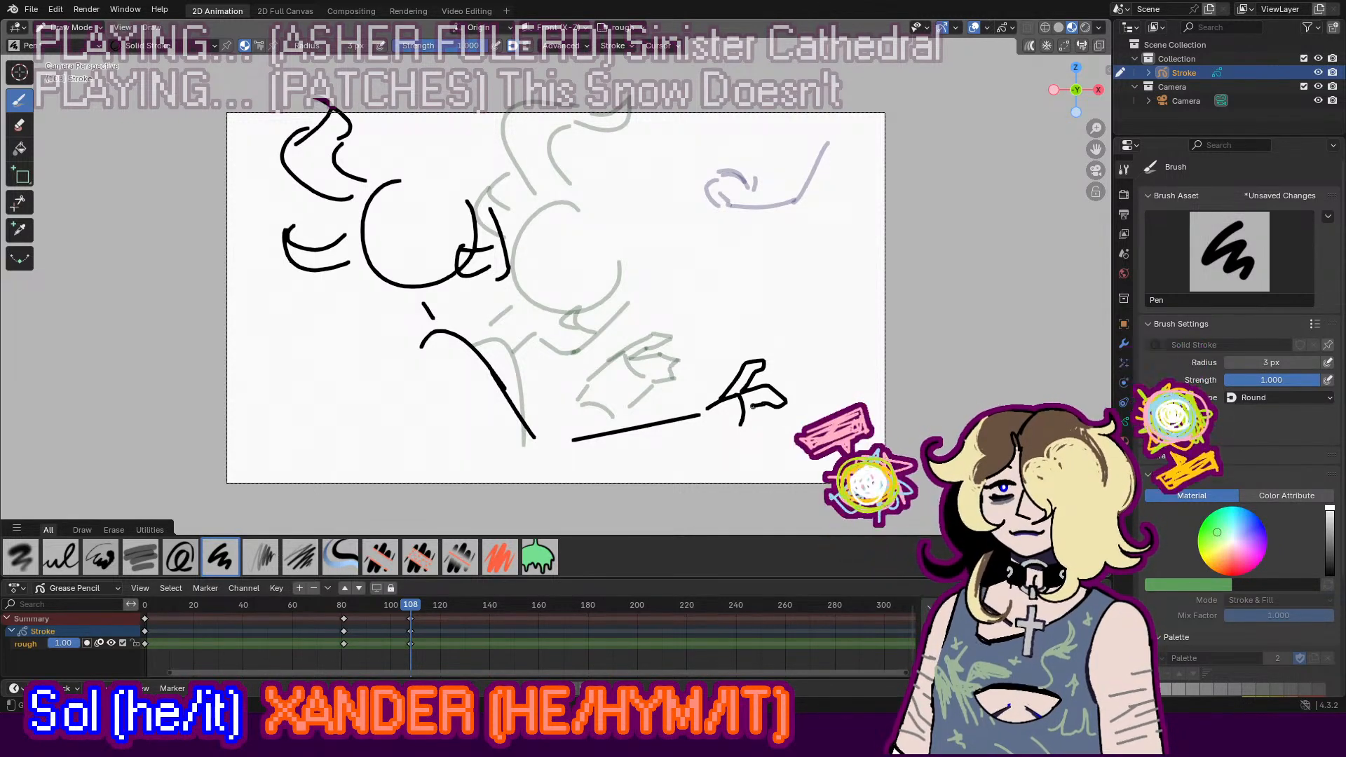
{"action": "left_click_drag", "start_coordinate": [754, 425], "coordinate": [781, 439]}
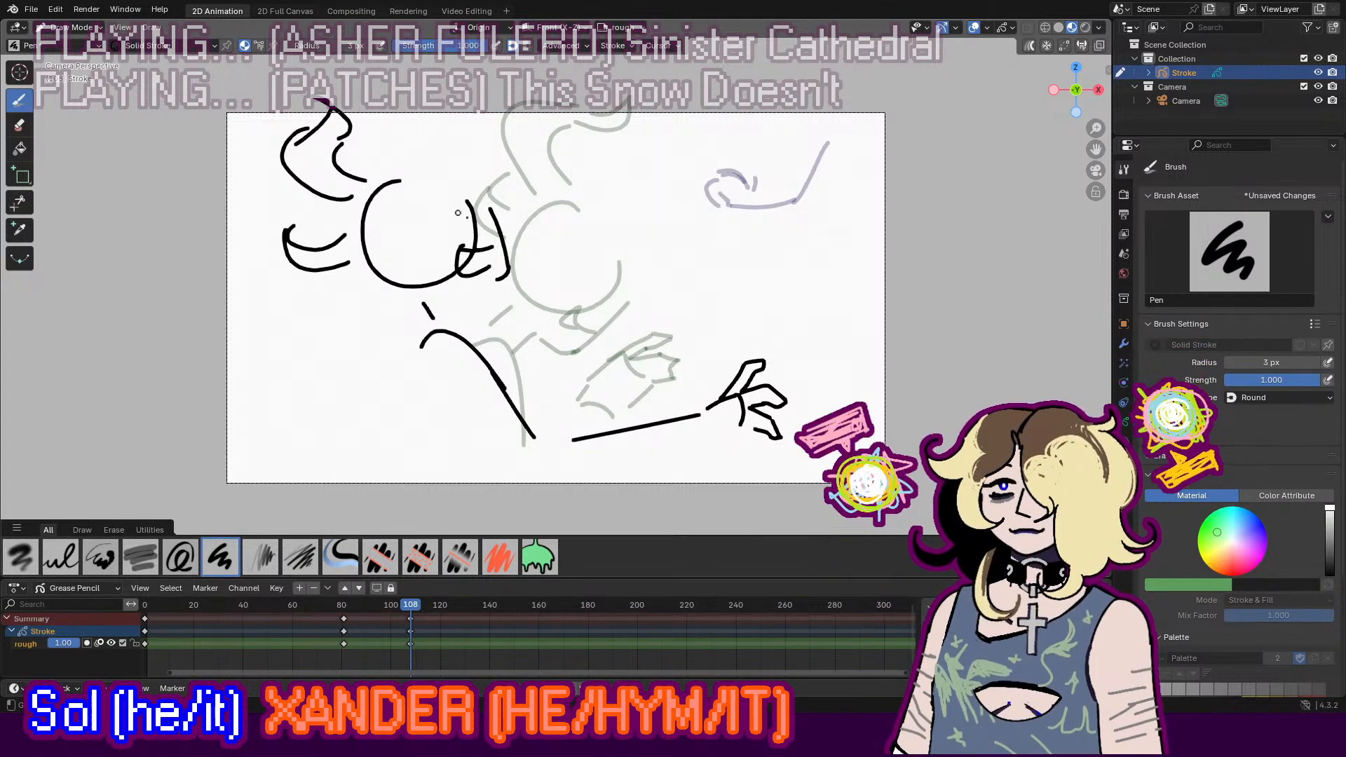
{"action": "mouse_move", "coordinate": [486, 204]}
{"action": "left_mouse_down"}
{"action": "mouse_move", "coordinate": [446, 174]}
{"action": "mouse_move", "coordinate": [479, 192]}
{"action": "left_mouse_up"}
{"action": "key", "text": "ctrl+z"}
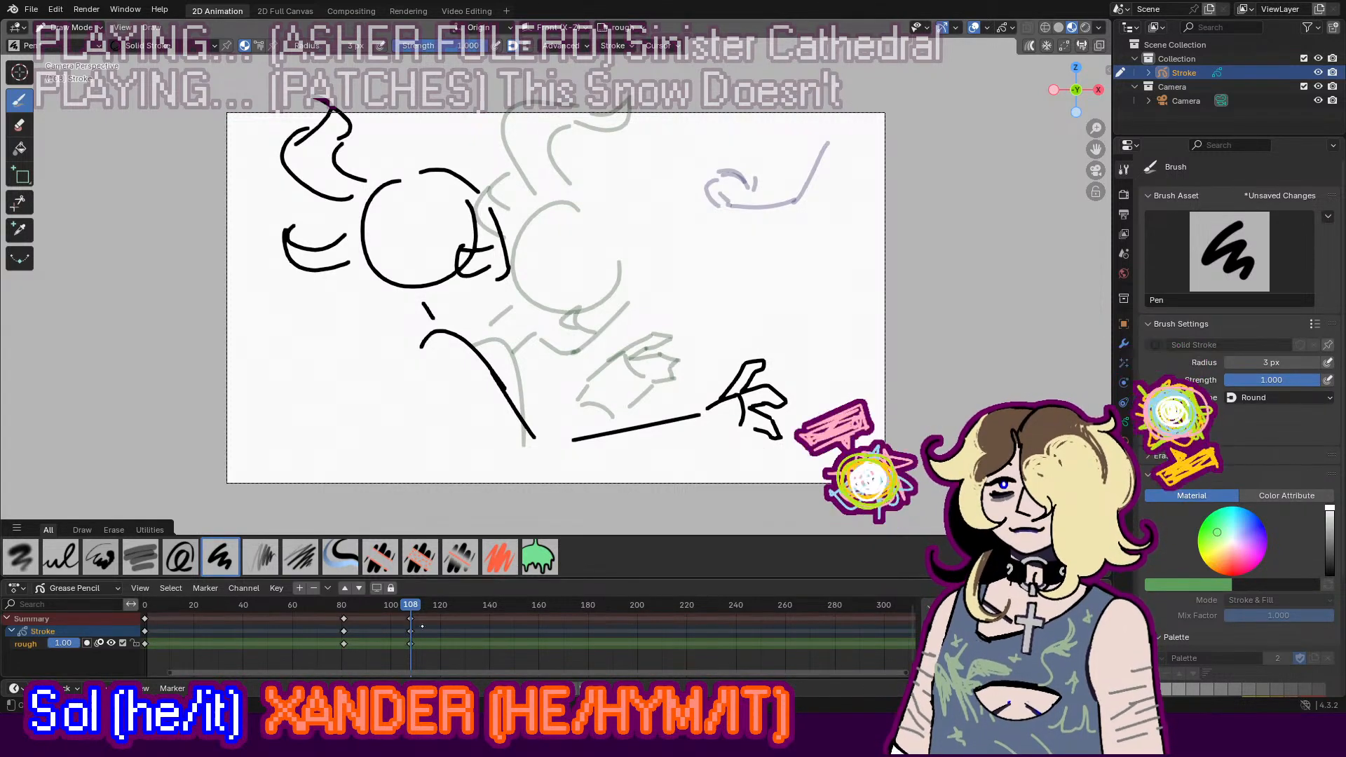
Step: Return to the drawing keyed at frame 81 and handwrite the note SILHOUETTE beside the figure's head
{"action": "key", "text": "Down"}
{"action": "left_click_drag", "start_coordinate": [687, 199], "coordinate": [670, 223]}
{"action": "mouse_move", "coordinate": [695, 209]}
{"action": "left_mouse_down"}
{"action": "mouse_move", "coordinate": [694, 225]}
{"action": "mouse_move", "coordinate": [701, 200]}
{"action": "mouse_move", "coordinate": [711, 226]}
{"action": "left_mouse_up"}
{"action": "left_click_drag", "start_coordinate": [716, 203], "coordinate": [715, 226]}
{"action": "left_click_drag", "start_coordinate": [717, 215], "coordinate": [729, 227]}
{"action": "left_click_drag", "start_coordinate": [744, 211], "coordinate": [747, 213]}
{"action": "left_click_drag", "start_coordinate": [754, 205], "coordinate": [780, 223]}
{"action": "mouse_move", "coordinate": [781, 204]}
{"action": "left_mouse_down"}
{"action": "mouse_move", "coordinate": [805, 204]}
{"action": "mouse_move", "coordinate": [791, 225]}
{"action": "left_mouse_up"}
{"action": "mouse_move", "coordinate": [805, 209]}
{"action": "left_mouse_down"}
{"action": "mouse_move", "coordinate": [804, 222]}
{"action": "mouse_move", "coordinate": [816, 209]}
{"action": "left_mouse_up"}
{"action": "left_click_drag", "start_coordinate": [819, 216], "coordinate": [846, 221]}
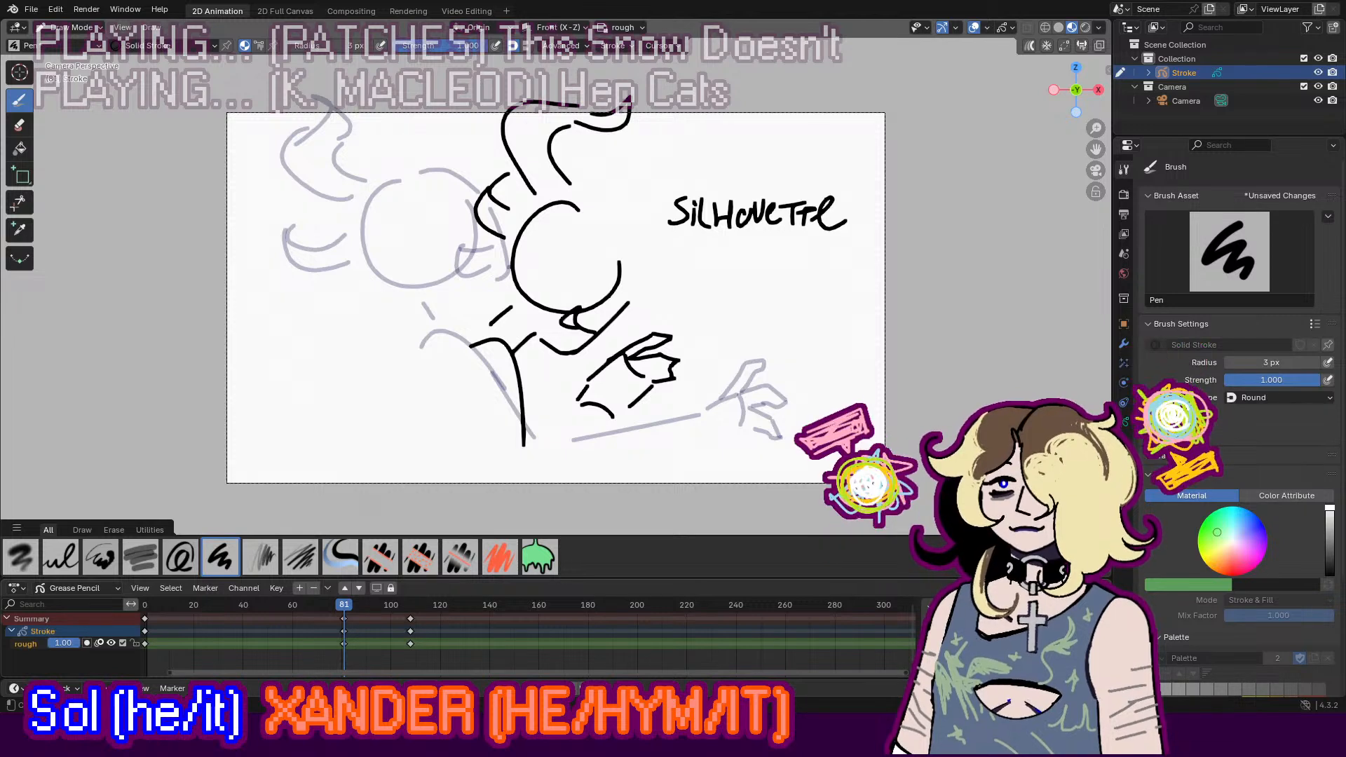
Step: Go back to the frame 108 drawing and handwrite HAHAHA! beside the upper part of the head
{"action": "key", "text": "Up"}
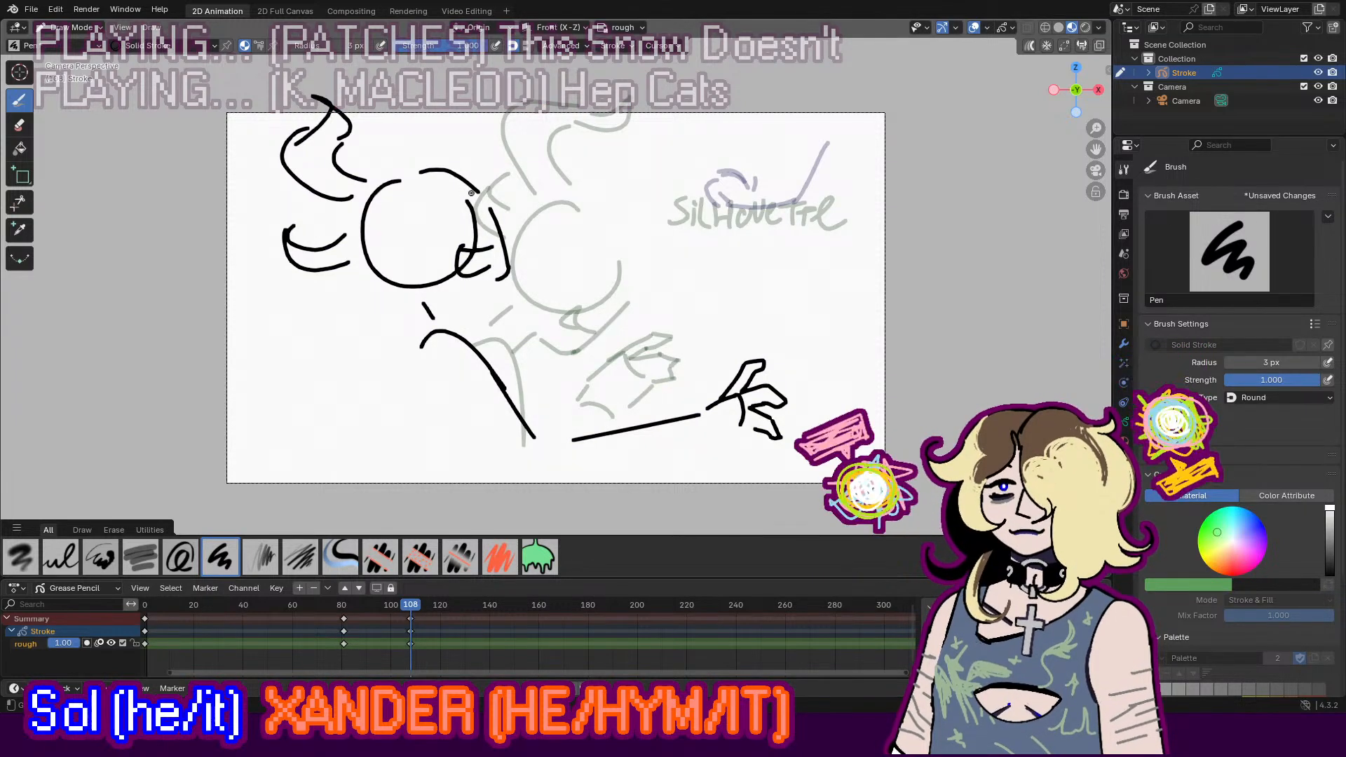
{"action": "left_click_drag", "start_coordinate": [511, 166], "coordinate": [534, 199]}
{"action": "mouse_move", "coordinate": [544, 203]}
{"action": "left_mouse_down"}
{"action": "mouse_move", "coordinate": [555, 169]}
{"action": "mouse_move", "coordinate": [557, 200]}
{"action": "left_mouse_up"}
{"action": "left_click_drag", "start_coordinate": [546, 189], "coordinate": [557, 188]}
{"action": "left_click_drag", "start_coordinate": [566, 170], "coordinate": [586, 196]}
{"action": "mouse_move", "coordinate": [587, 174]}
{"action": "left_mouse_down"}
{"action": "mouse_move", "coordinate": [587, 201]}
{"action": "mouse_move", "coordinate": [610, 194]}
{"action": "left_mouse_up"}
{"action": "mouse_move", "coordinate": [616, 170]}
{"action": "left_mouse_down"}
{"action": "mouse_move", "coordinate": [618, 202]}
{"action": "mouse_move", "coordinate": [633, 187]}
{"action": "left_mouse_up"}
{"action": "mouse_move", "coordinate": [632, 164]}
{"action": "left_mouse_down"}
{"action": "mouse_move", "coordinate": [634, 200]}
{"action": "mouse_move", "coordinate": [661, 210]}
{"action": "mouse_move", "coordinate": [659, 182]}
{"action": "left_mouse_up"}
{"action": "left_click_drag", "start_coordinate": [671, 162], "coordinate": [671, 186]}
{"action": "left_click", "coordinate": [672, 195]}
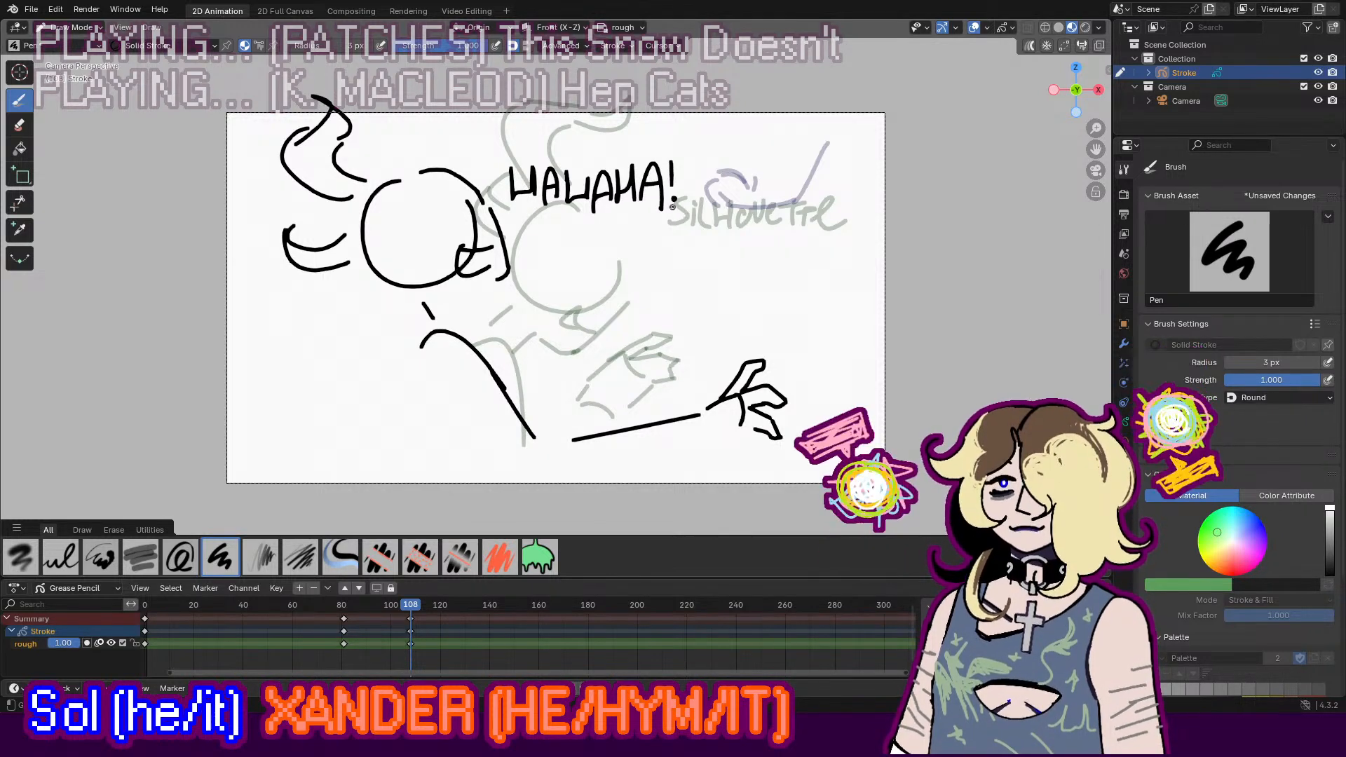
Step: Play back the timing of the last poses and insert a keyframe for only the selected channels at frame 126
{"action": "key", "text": "space"}
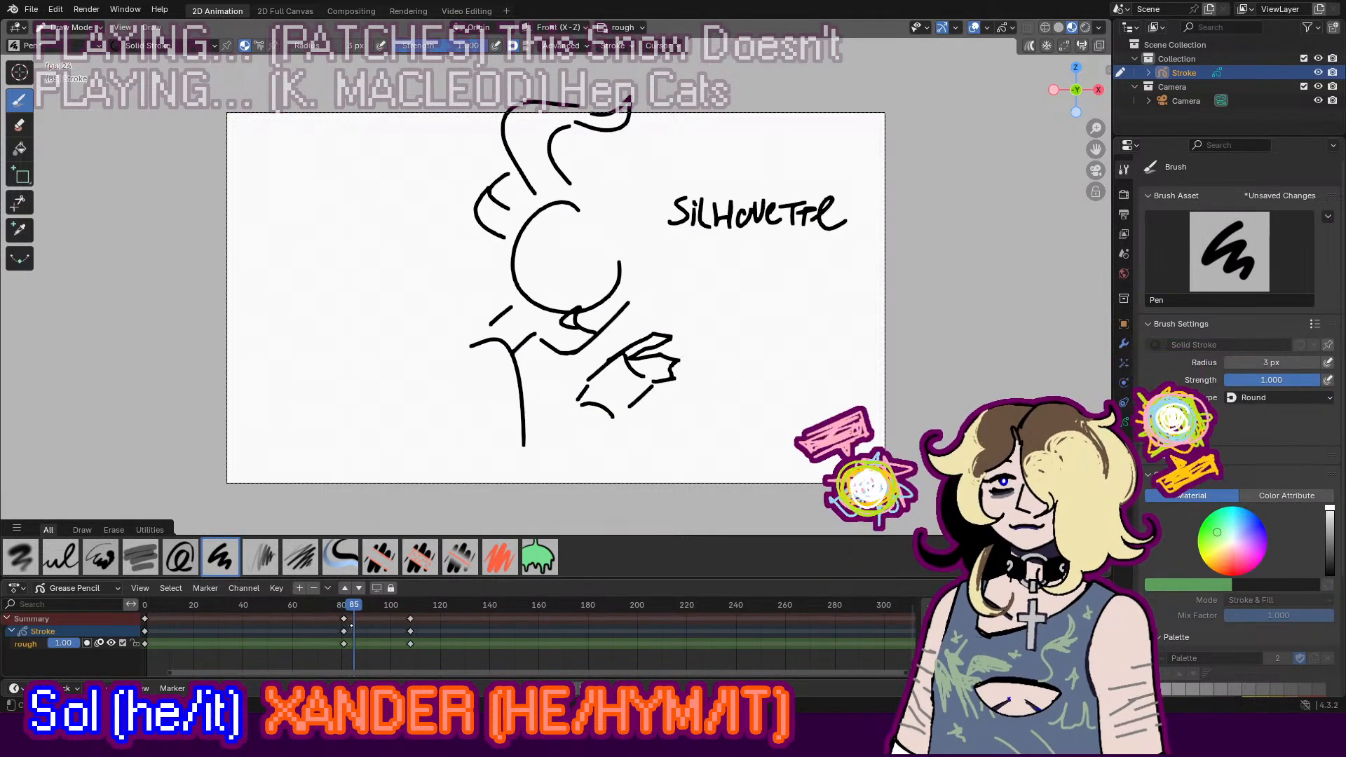
{"action": "key", "text": "space"}
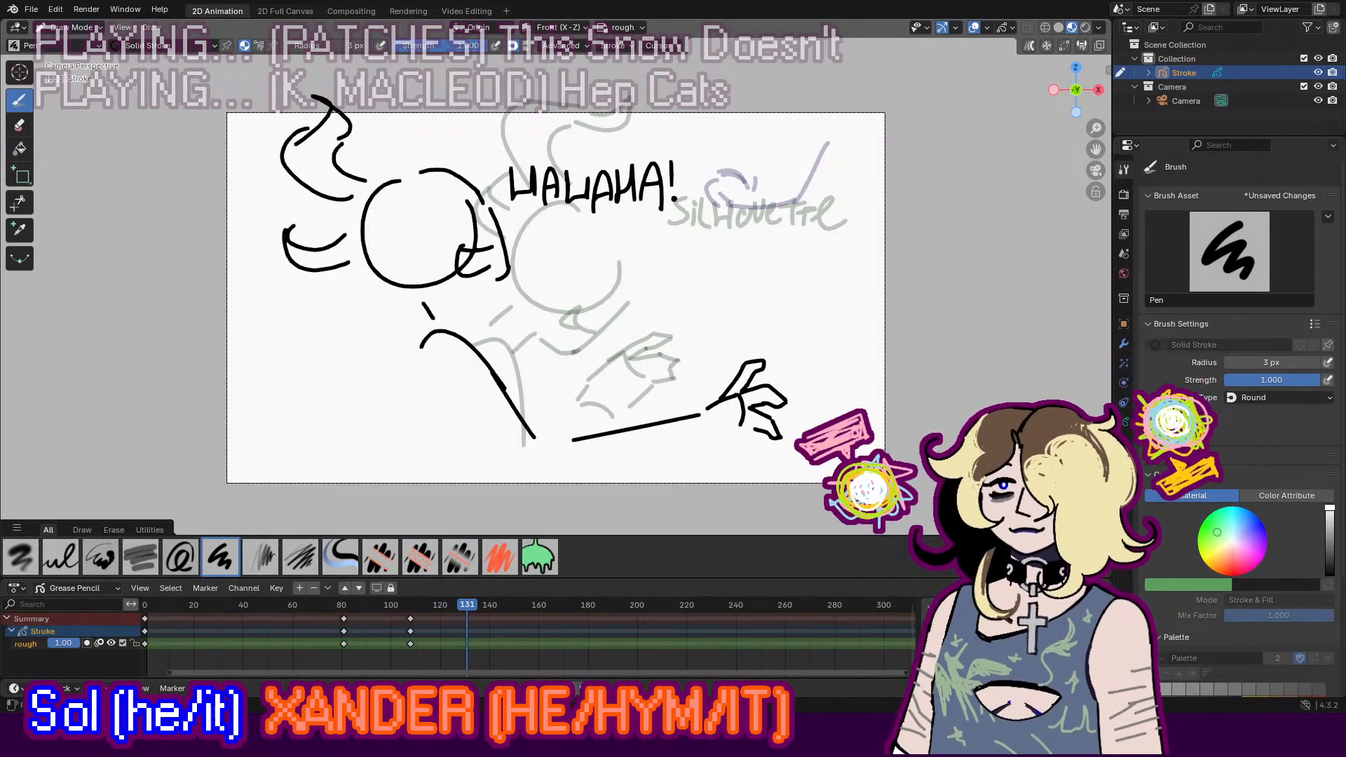
{"action": "key", "text": "space"}
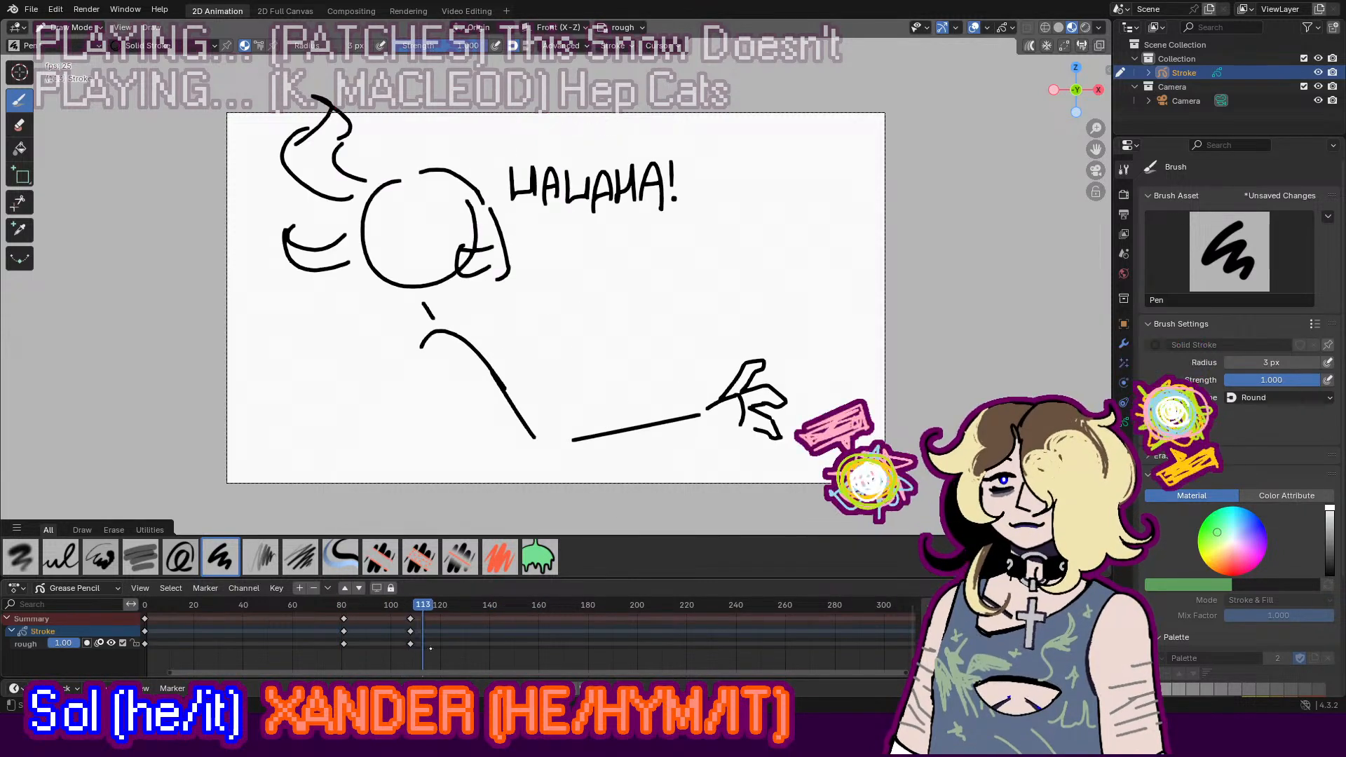
{"action": "key", "text": "space"}
{"action": "key", "text": "i"}
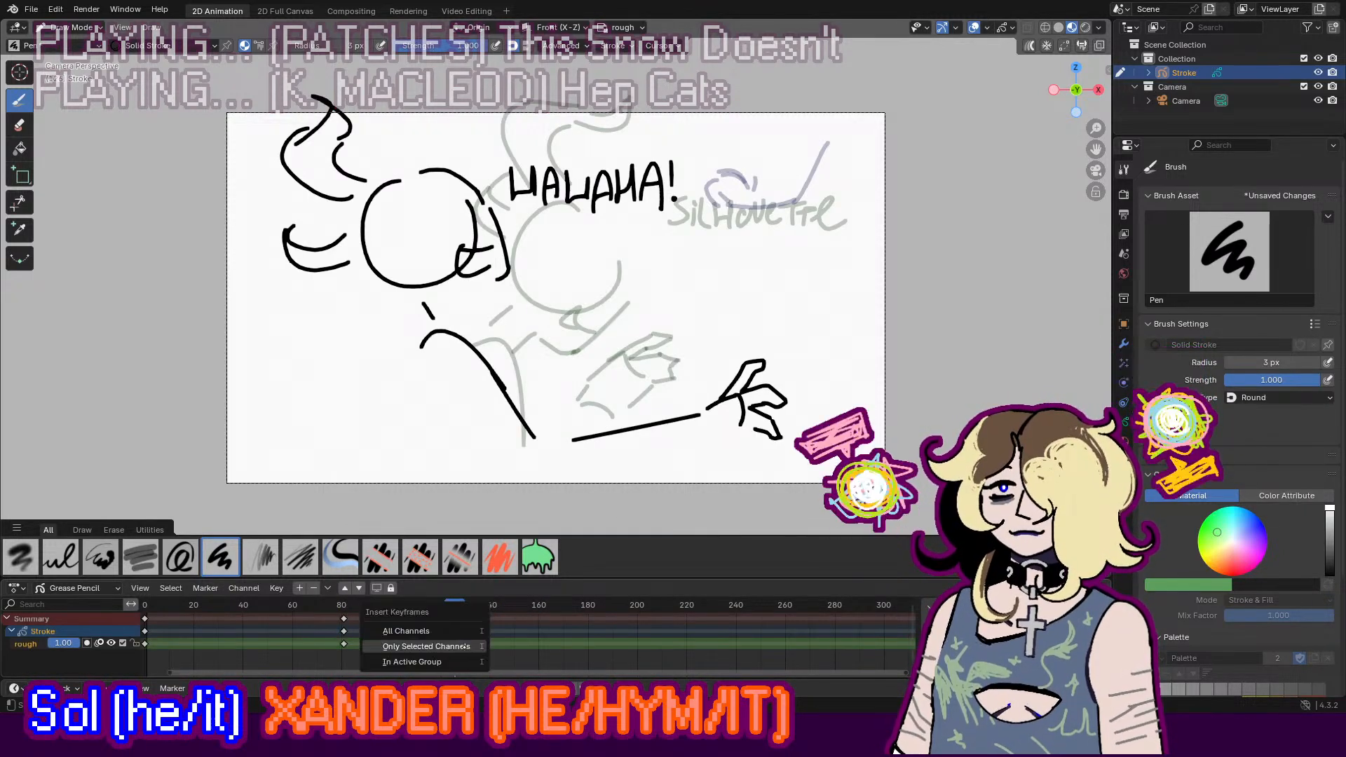
{"action": "left_click", "coordinate": [462, 648]}
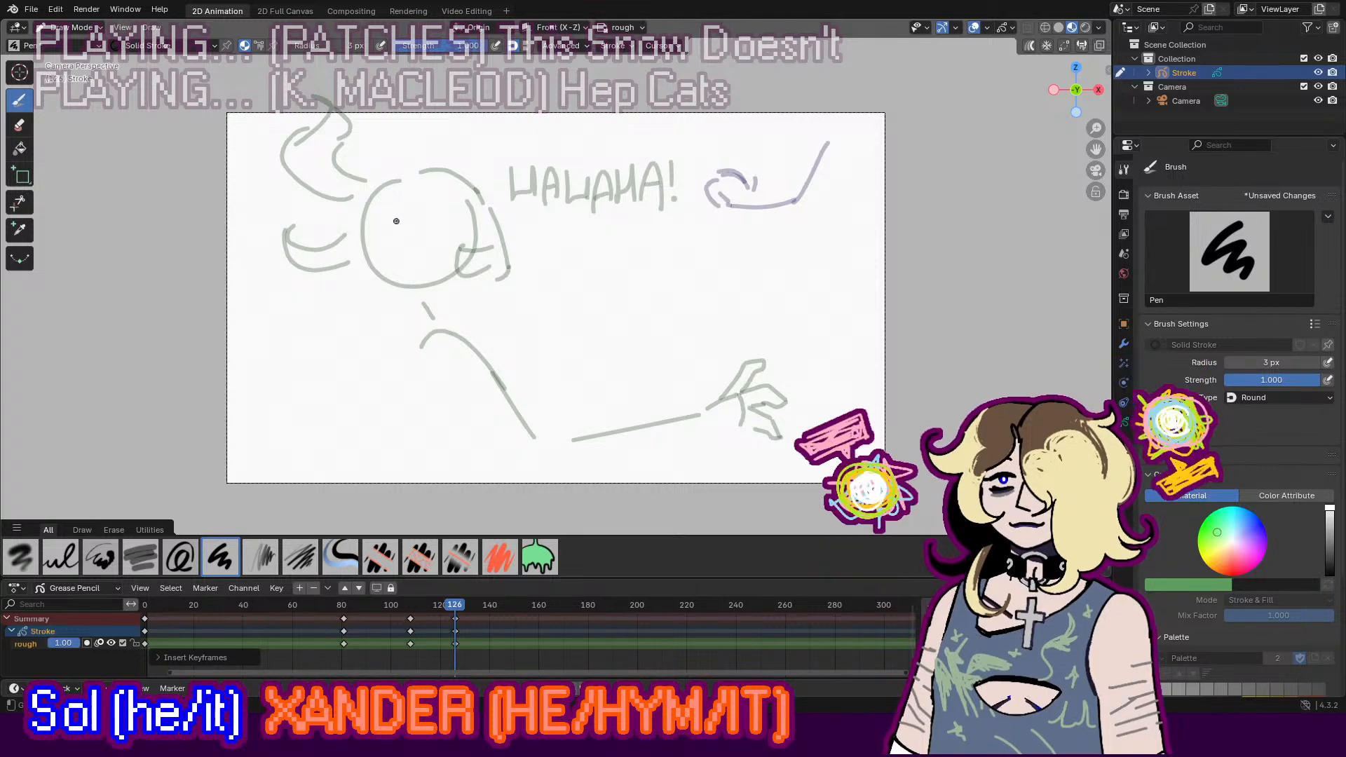
Step: Handwrite THIS IS in large letters across the upper half of the blank drawing at frame 126
{"action": "mouse_move", "coordinate": [279, 210]}
{"action": "left_mouse_down"}
{"action": "mouse_move", "coordinate": [363, 205]}
{"action": "mouse_move", "coordinate": [344, 326]}
{"action": "left_mouse_up"}
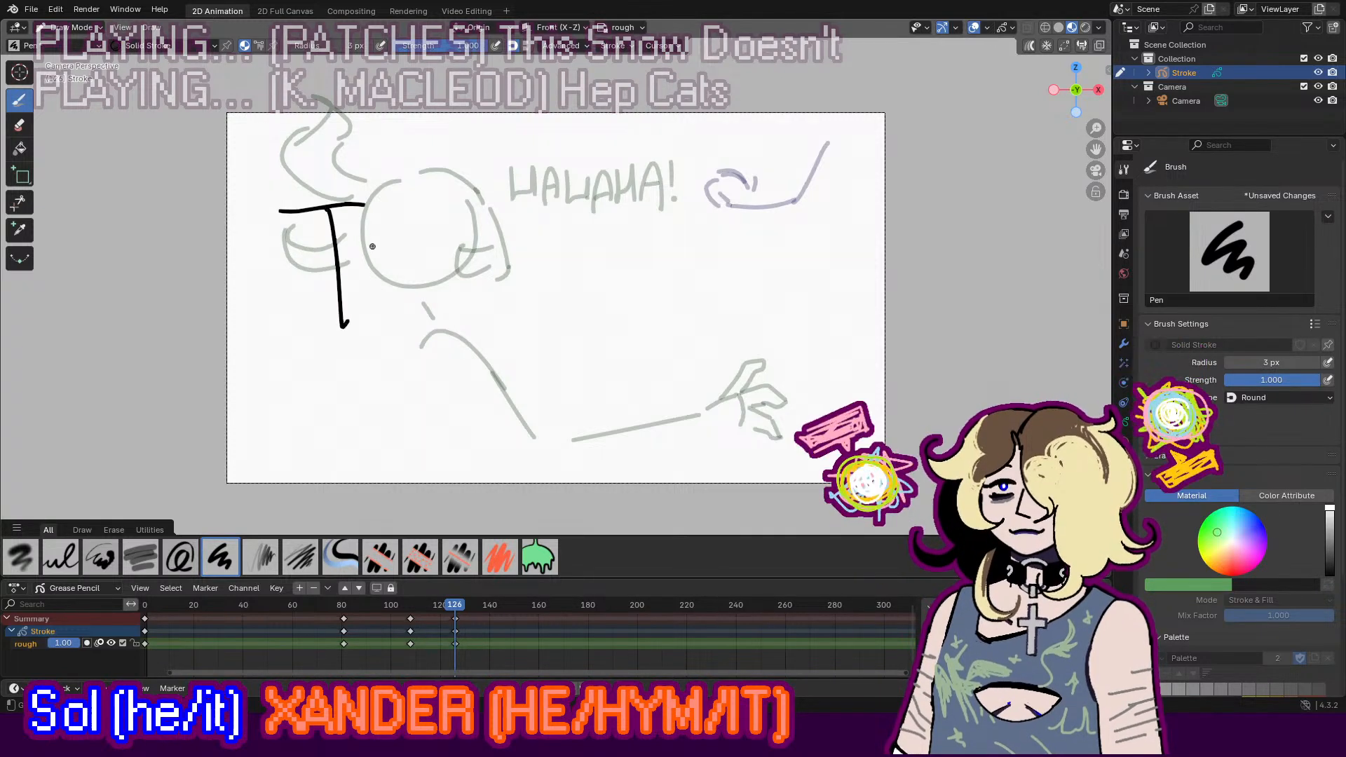
{"action": "left_click_drag", "start_coordinate": [368, 233], "coordinate": [370, 307]}
{"action": "left_click_drag", "start_coordinate": [370, 280], "coordinate": [425, 276]}
{"action": "left_click_drag", "start_coordinate": [427, 204], "coordinate": [431, 317]}
{"action": "left_click_drag", "start_coordinate": [459, 267], "coordinate": [457, 308]}
{"action": "left_click_drag", "start_coordinate": [456, 221], "coordinate": [457, 230]}
{"action": "left_click_drag", "start_coordinate": [488, 225], "coordinate": [460, 306]}
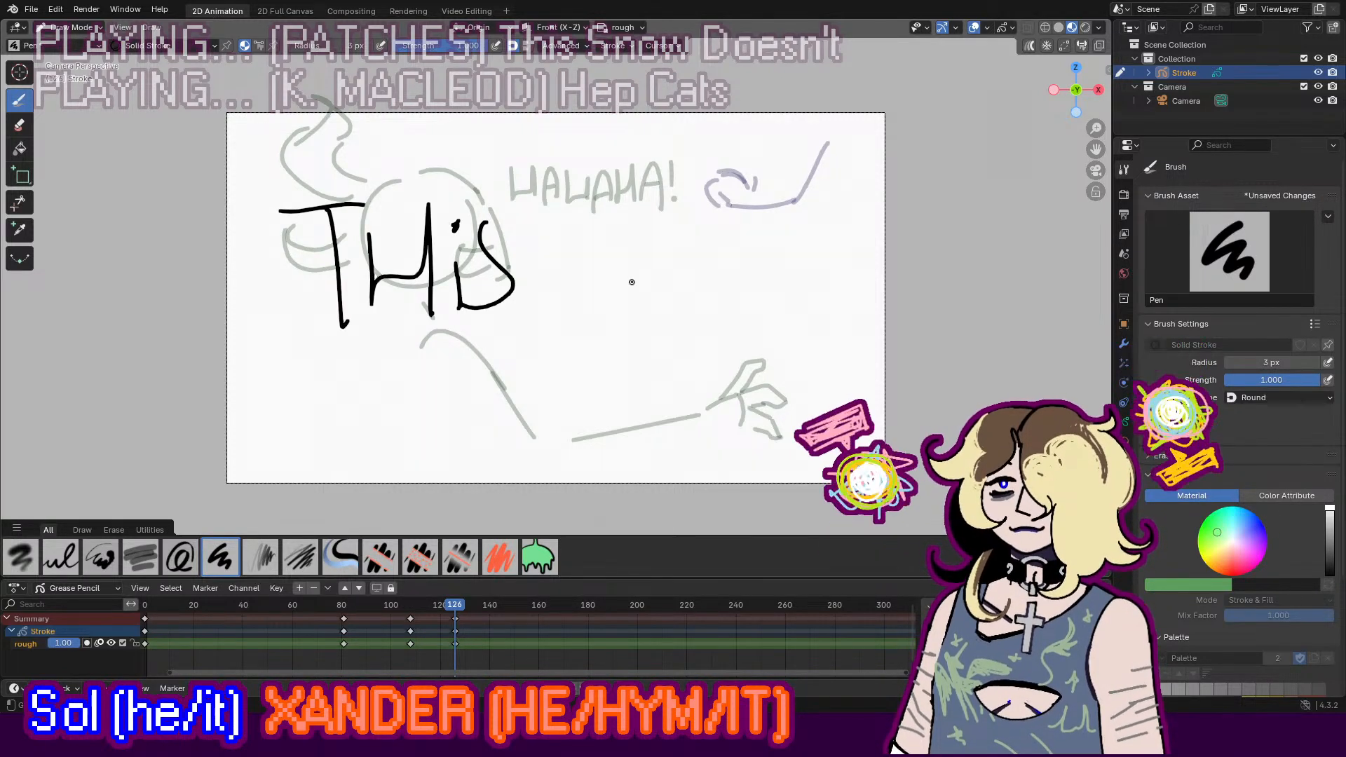
{"action": "left_click_drag", "start_coordinate": [576, 229], "coordinate": [577, 292]}
{"action": "left_click", "coordinate": [578, 213]}
{"action": "left_click_drag", "start_coordinate": [613, 218], "coordinate": [601, 281]}
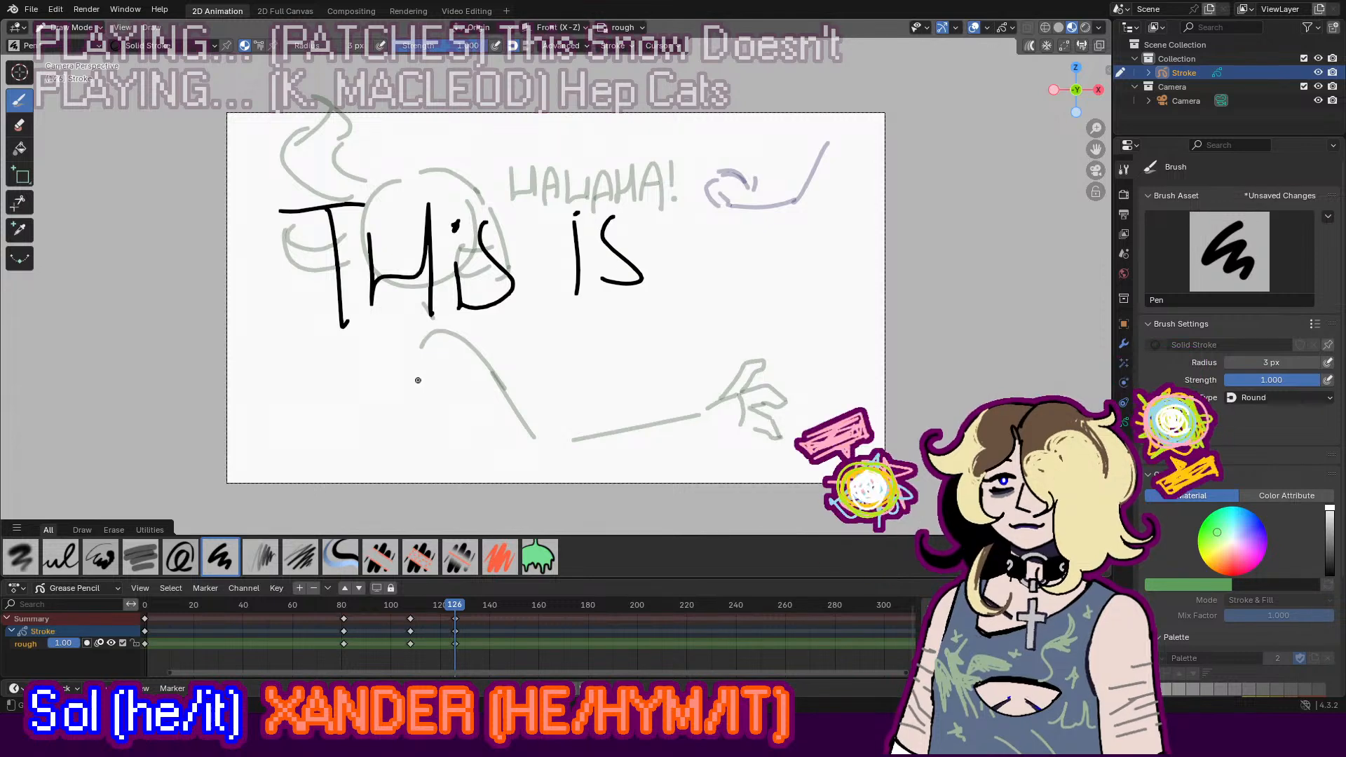
Step: Handwrite ABOUT YOU in large letters as a second line beneath THIS IS
{"action": "left_click_drag", "start_coordinate": [303, 435], "coordinate": [355, 427]}
{"action": "left_click_drag", "start_coordinate": [310, 391], "coordinate": [347, 382]}
{"action": "left_click_drag", "start_coordinate": [370, 348], "coordinate": [372, 411]}
{"action": "mouse_move", "coordinate": [371, 351]}
{"action": "left_mouse_down"}
{"action": "mouse_move", "coordinate": [415, 349]}
{"action": "mouse_move", "coordinate": [377, 408]}
{"action": "left_mouse_up"}
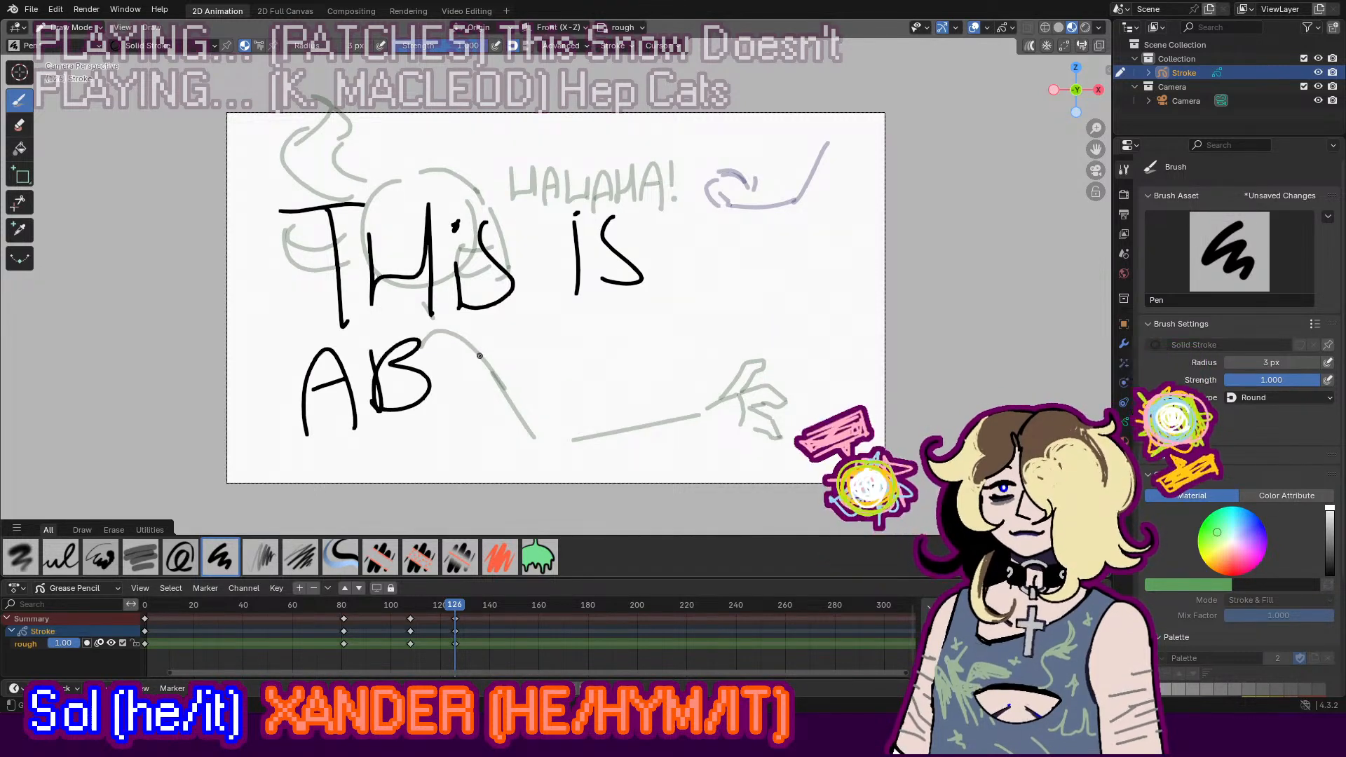
{"action": "left_click_drag", "start_coordinate": [480, 355], "coordinate": [486, 344]}
{"action": "mouse_move", "coordinate": [497, 341]}
{"action": "left_mouse_down"}
{"action": "mouse_move", "coordinate": [515, 338]}
{"action": "mouse_move", "coordinate": [525, 359]}
{"action": "mouse_move", "coordinate": [512, 419]}
{"action": "mouse_move", "coordinate": [563, 341]}
{"action": "mouse_move", "coordinate": [625, 327]}
{"action": "mouse_move", "coordinate": [604, 413]}
{"action": "left_mouse_up"}
{"action": "key", "text": "ctrl+z"}
{"action": "key", "text": "ctrl+z"}
{"action": "left_click_drag", "start_coordinate": [676, 306], "coordinate": [699, 348]}
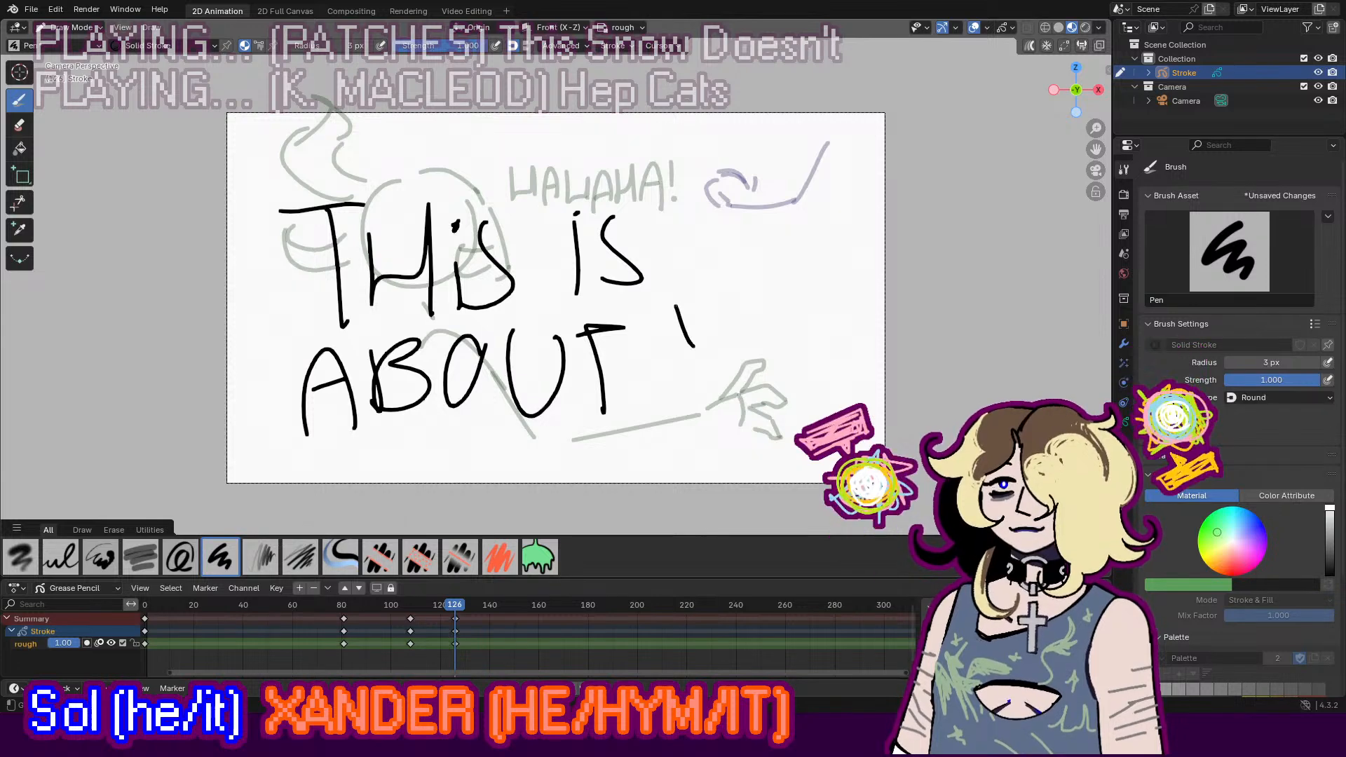
{"action": "left_click_drag", "start_coordinate": [724, 300], "coordinate": [686, 408]}
{"action": "left_click_drag", "start_coordinate": [750, 359], "coordinate": [819, 382]}
{"action": "left_click_drag", "start_coordinate": [828, 332], "coordinate": [834, 436]}
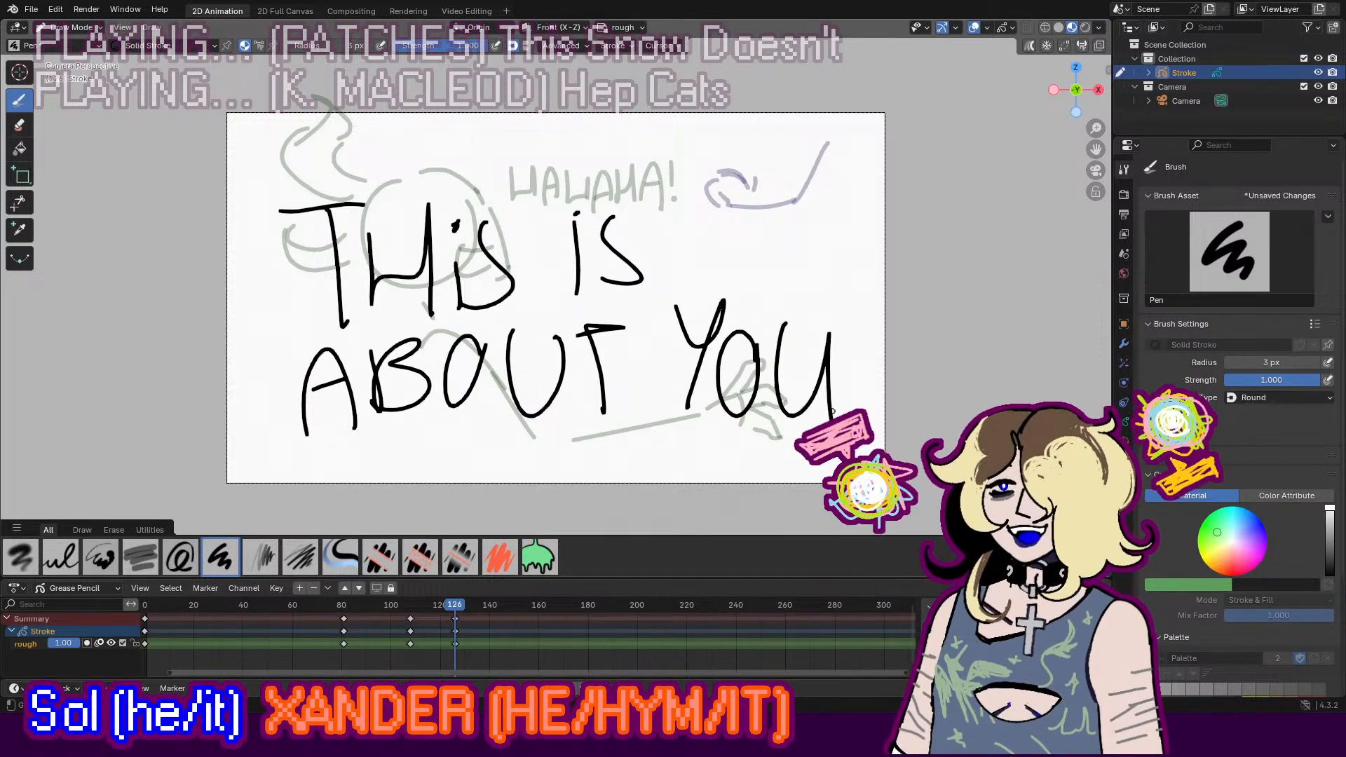
Step: In Edit Mode, move the THIS IS strokes up and to the right, and shift the whole two-line lettering slightly left and up
{"action": "left_click", "coordinate": [72, 28]}
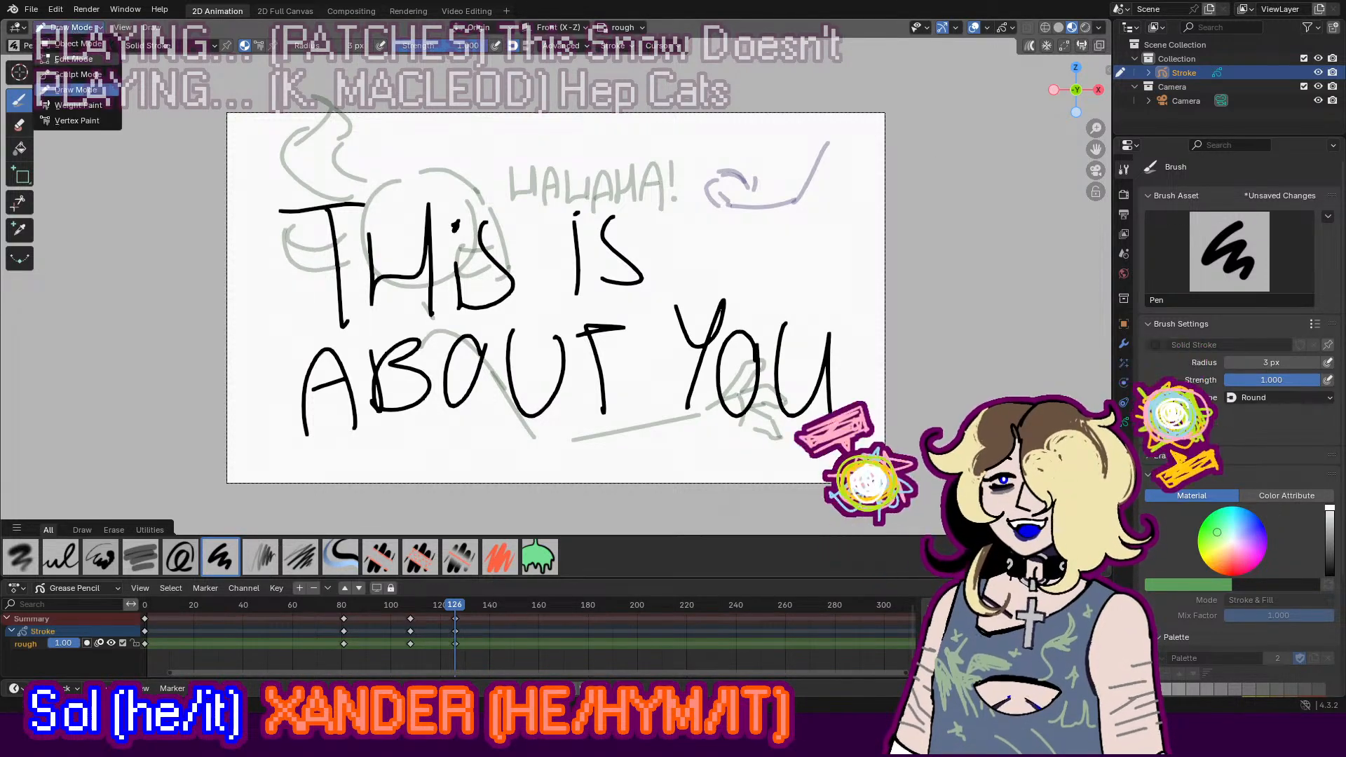
{"action": "left_click", "coordinate": [71, 59]}
{"action": "mouse_move", "coordinate": [286, 163]}
{"action": "left_mouse_down"}
{"action": "mouse_move", "coordinate": [428, 261]}
{"action": "mouse_move", "coordinate": [685, 269]}
{"action": "left_mouse_up"}
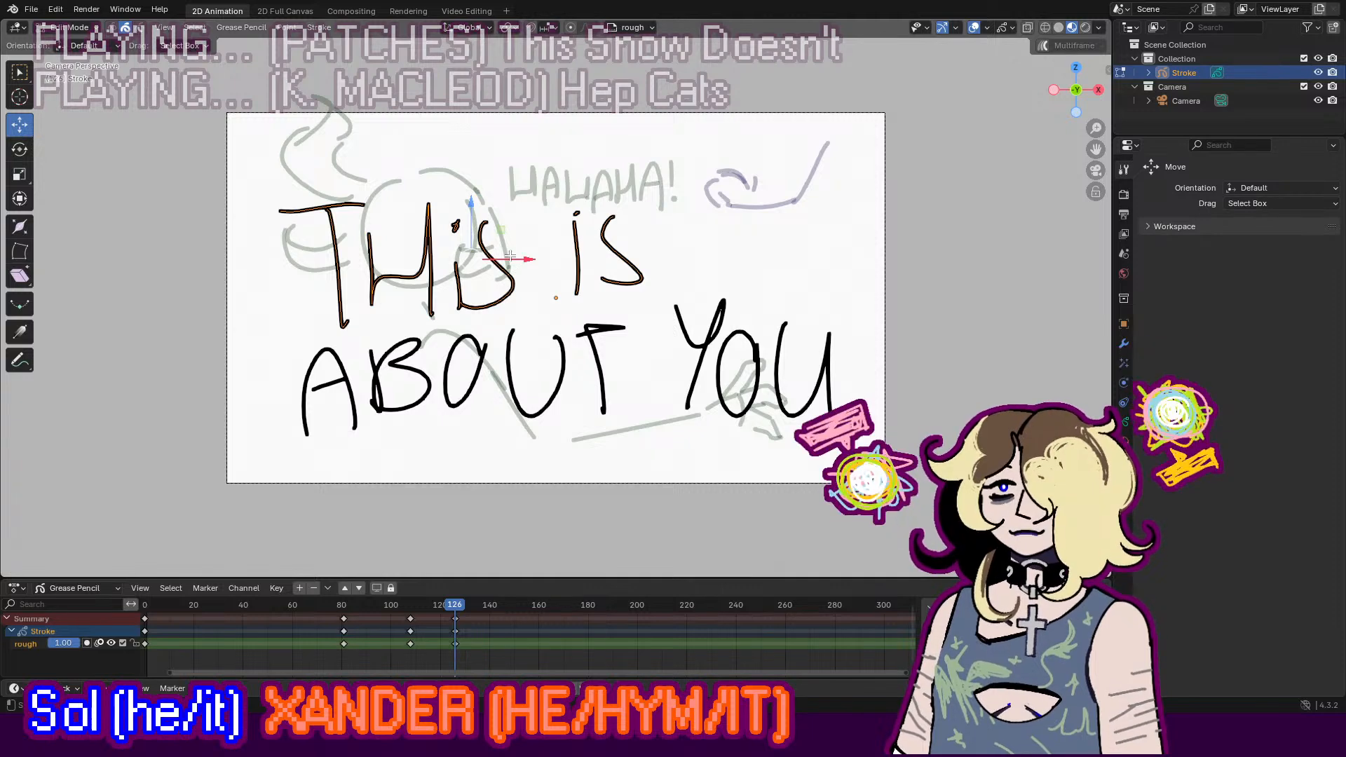
{"action": "mouse_move", "coordinate": [506, 223]}
{"action": "left_mouse_down"}
{"action": "mouse_move", "coordinate": [565, 210]}
{"action": "mouse_move", "coordinate": [596, 184]}
{"action": "left_mouse_up"}
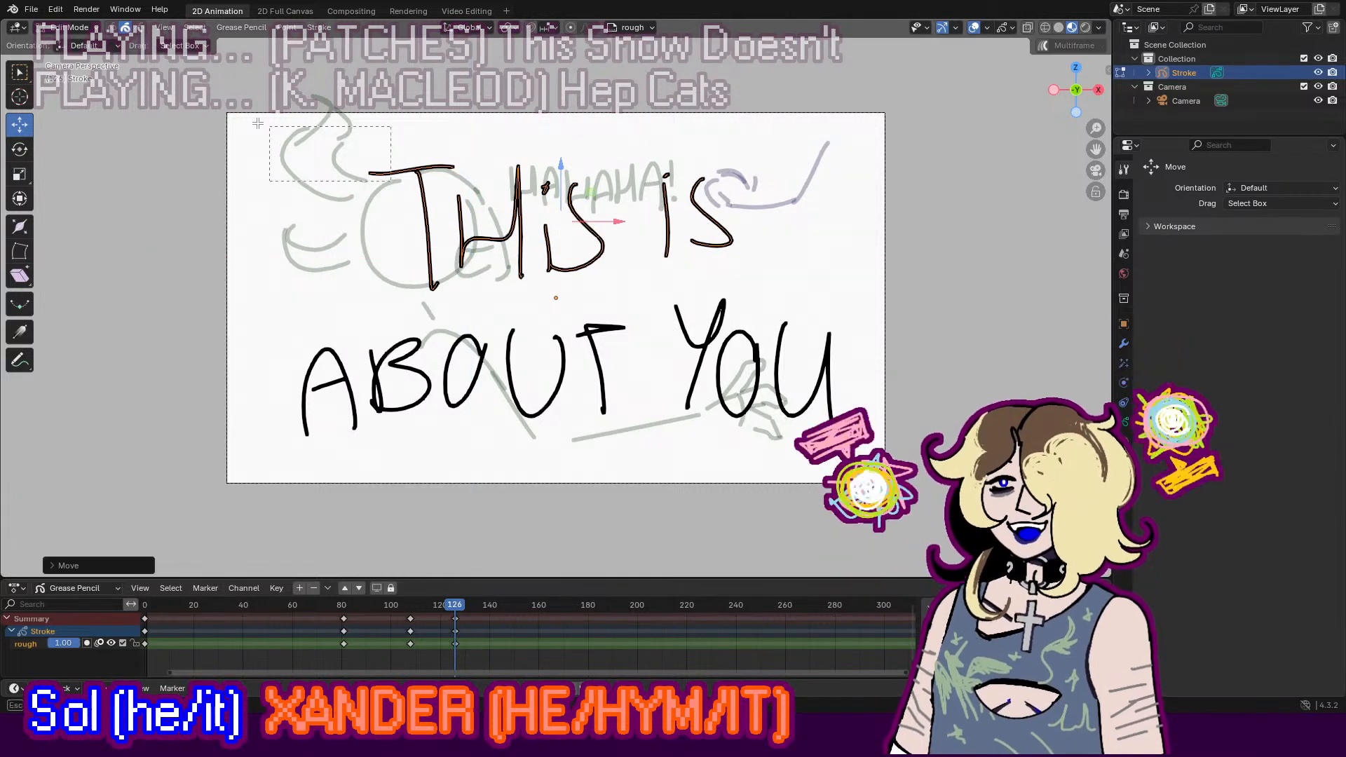
{"action": "left_click_drag", "start_coordinate": [259, 124], "coordinate": [845, 443]}
{"action": "left_click_drag", "start_coordinate": [599, 289], "coordinate": [585, 284]}
{"action": "left_click", "coordinate": [642, 250]}
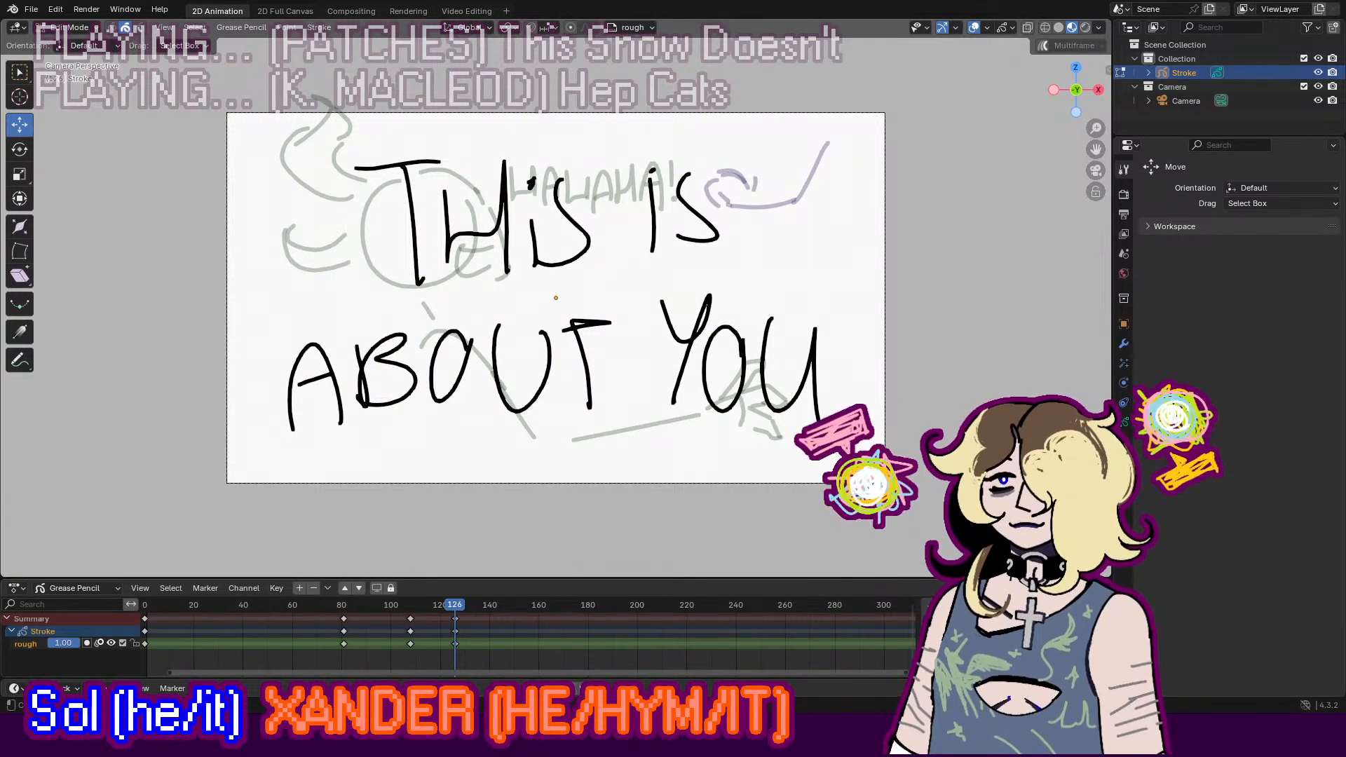
Step: Play the animation from before frame 81 and insert a keyframe at frame 148 for the next drawing
{"action": "scroll", "coordinate": [262, 600], "scroll_direction": "down", "scroll_amount": 2}
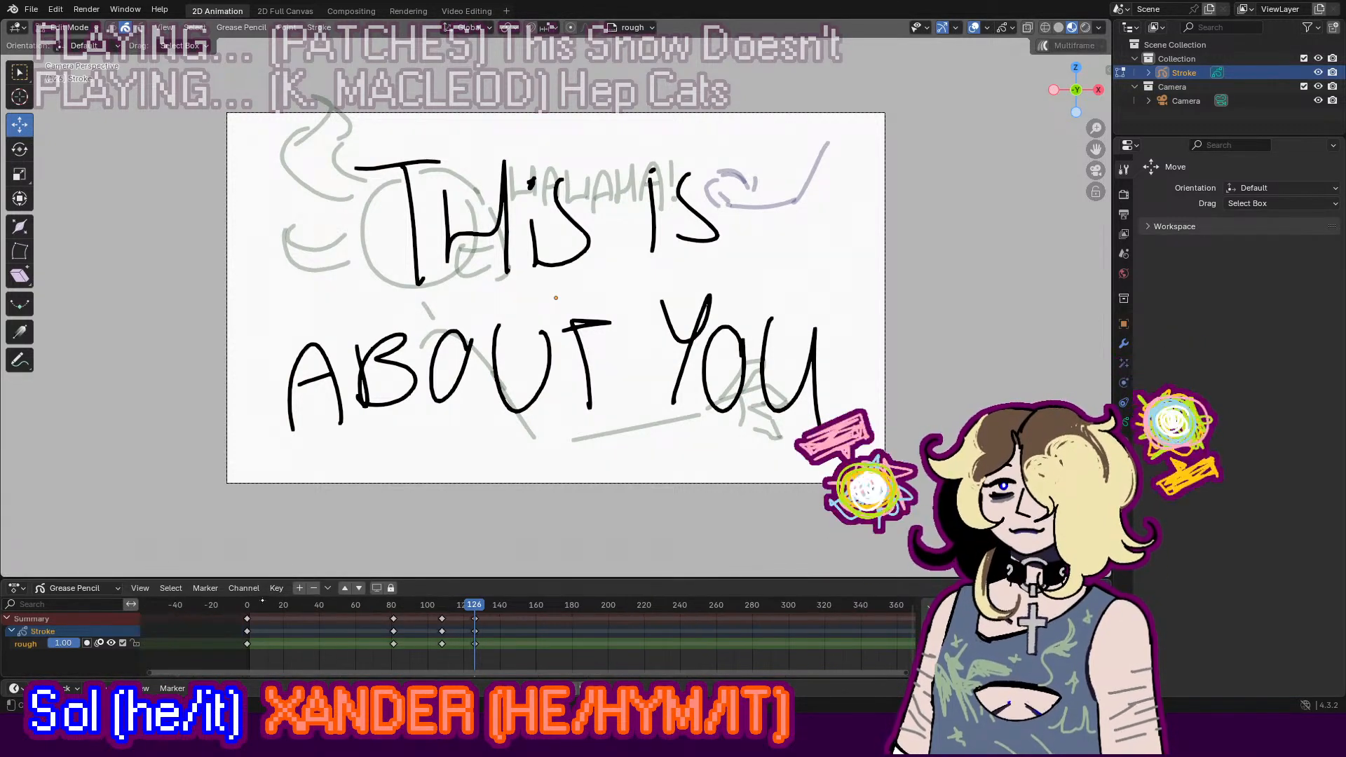
{"action": "left_click", "coordinate": [374, 605]}
{"action": "key", "text": "space"}
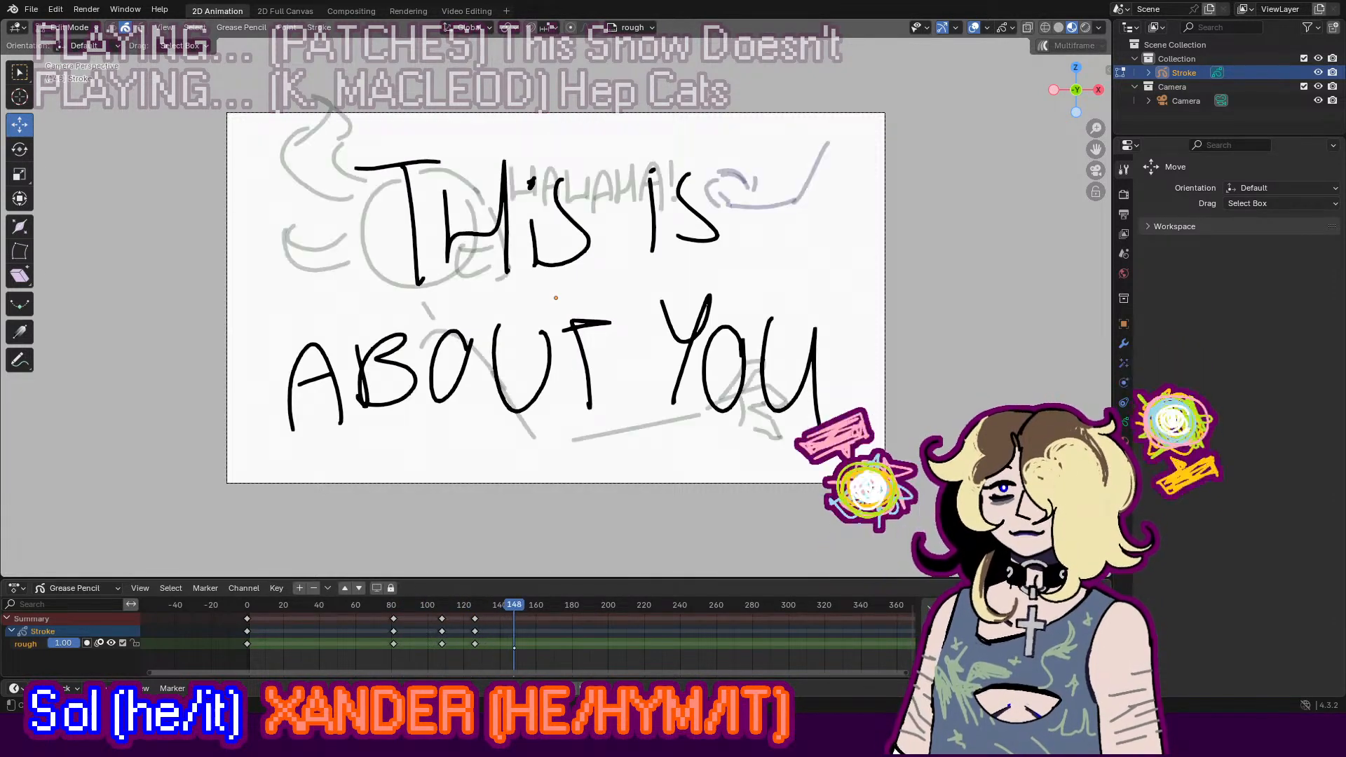
{"action": "key", "text": "i"}
{"action": "left_click", "coordinate": [515, 643]}
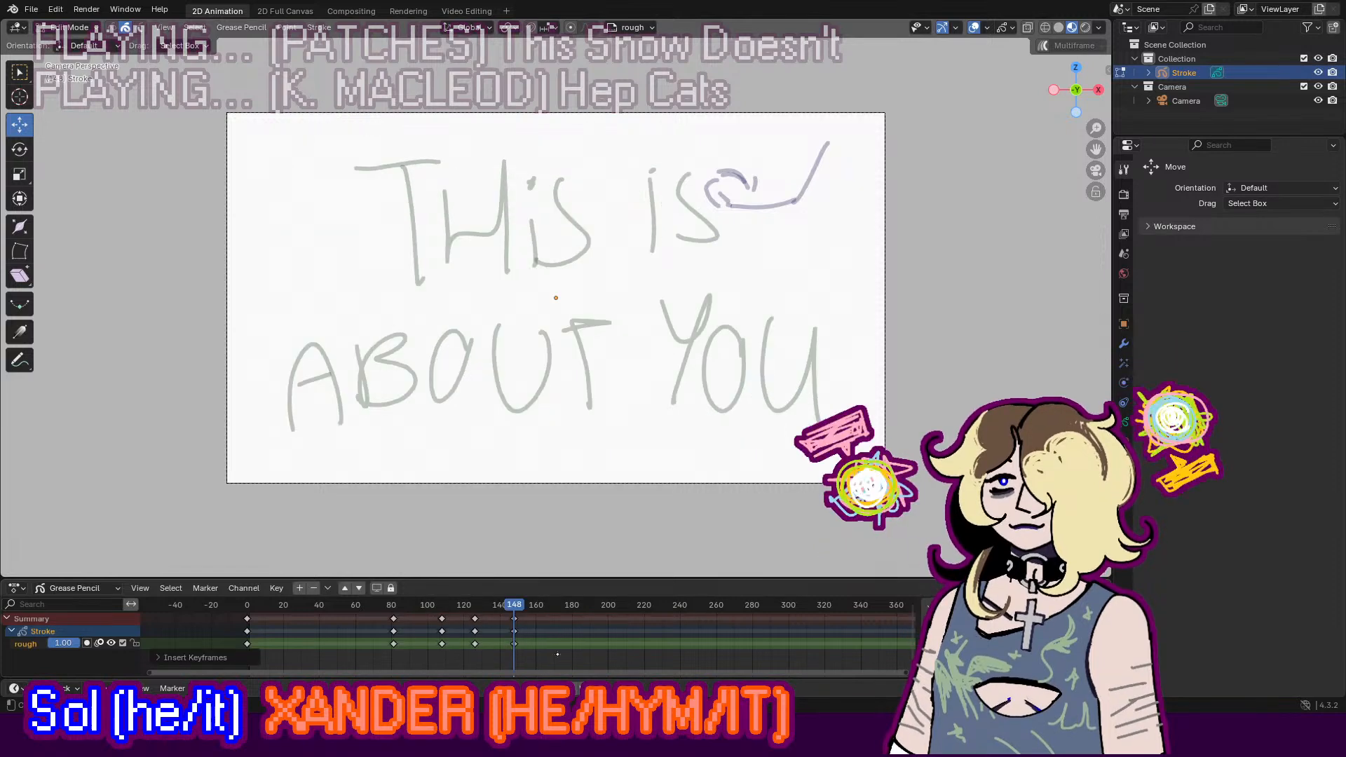
Step: Insert a blank Grease Pencil keyframe on the rough layer at frame 220 and switch to Draw mode
{"action": "middle_click_drag", "start_coordinate": [521, 668], "coordinate": [433, 625]}
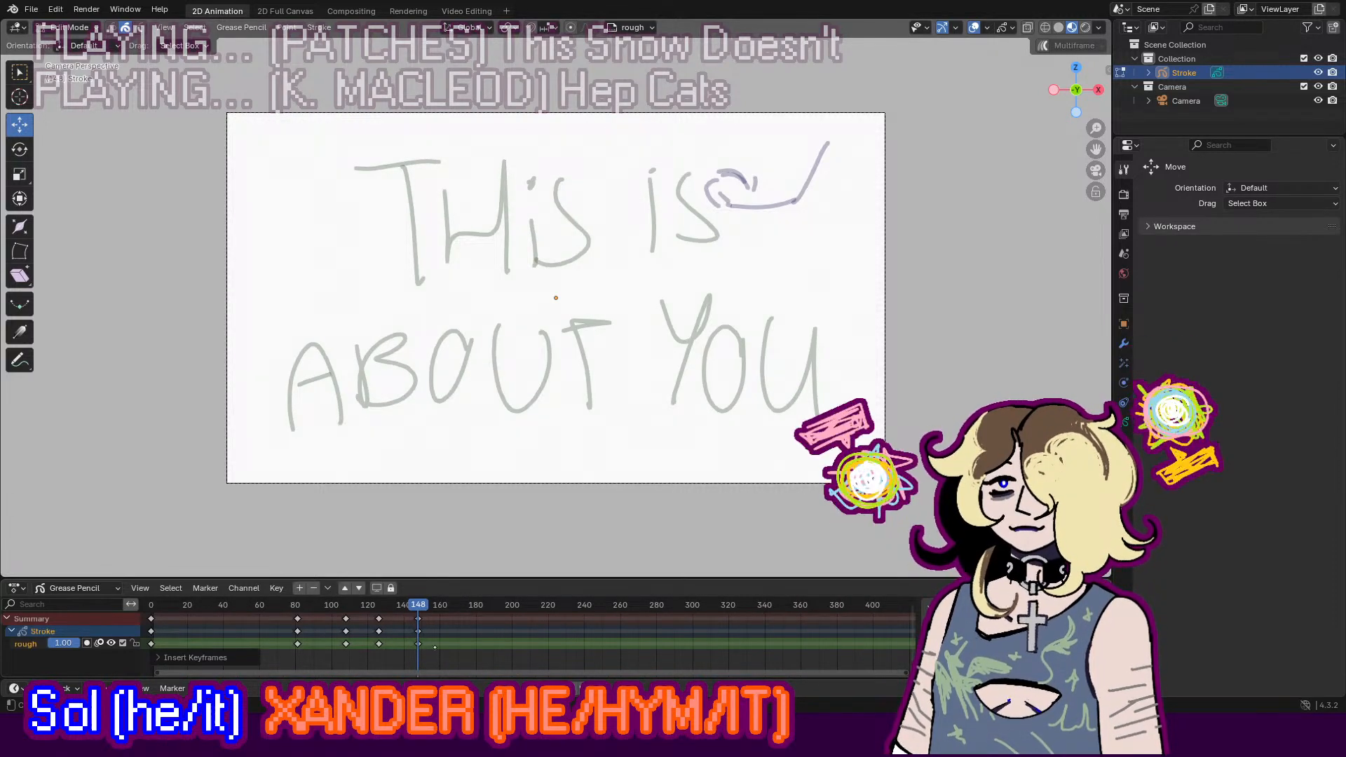
{"action": "left_click_drag", "start_coordinate": [466, 672], "coordinate": [554, 672]}
{"action": "key", "text": "space"}
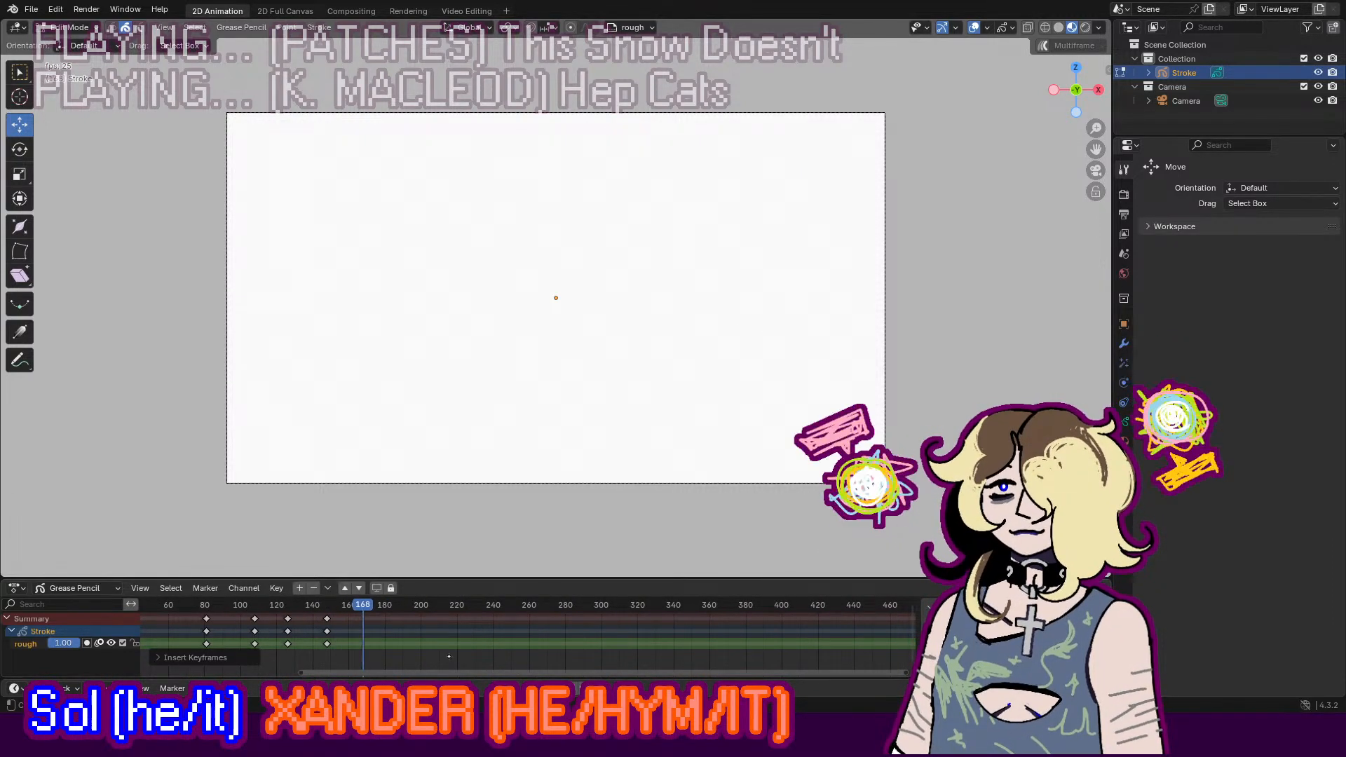
{"action": "left_click_drag", "start_coordinate": [443, 672], "coordinate": [528, 673]}
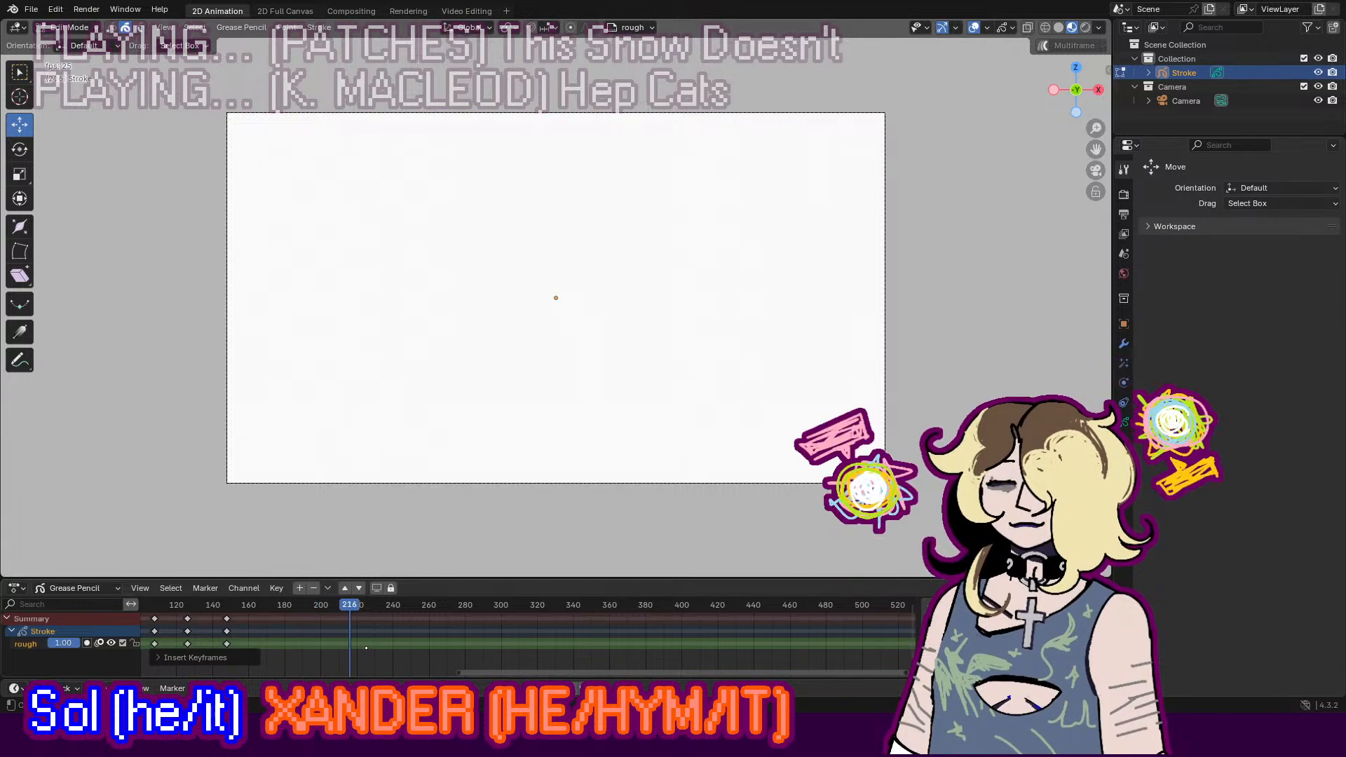
{"action": "key", "text": "space"}
{"action": "key", "text": "i"}
{"action": "left_click", "coordinate": [379, 649]}
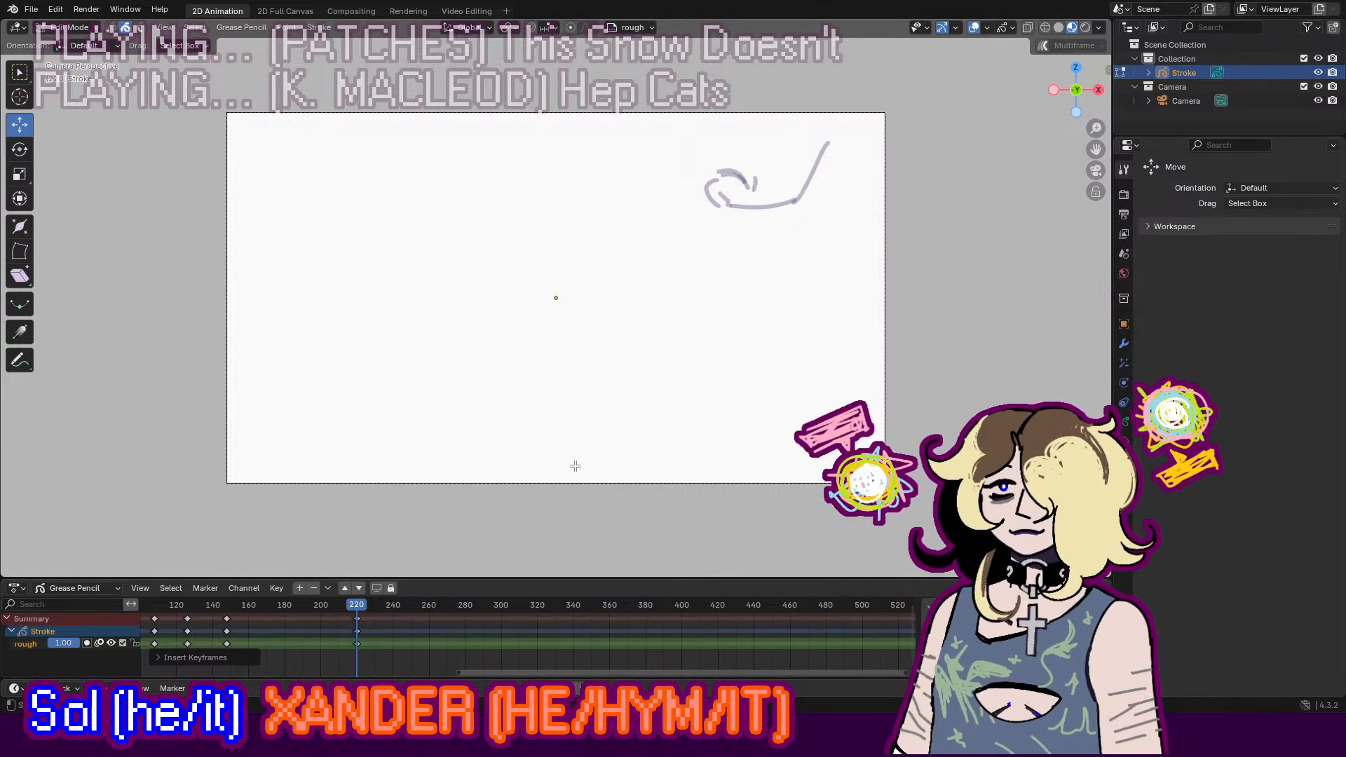
{"action": "key", "text": "Tab"}
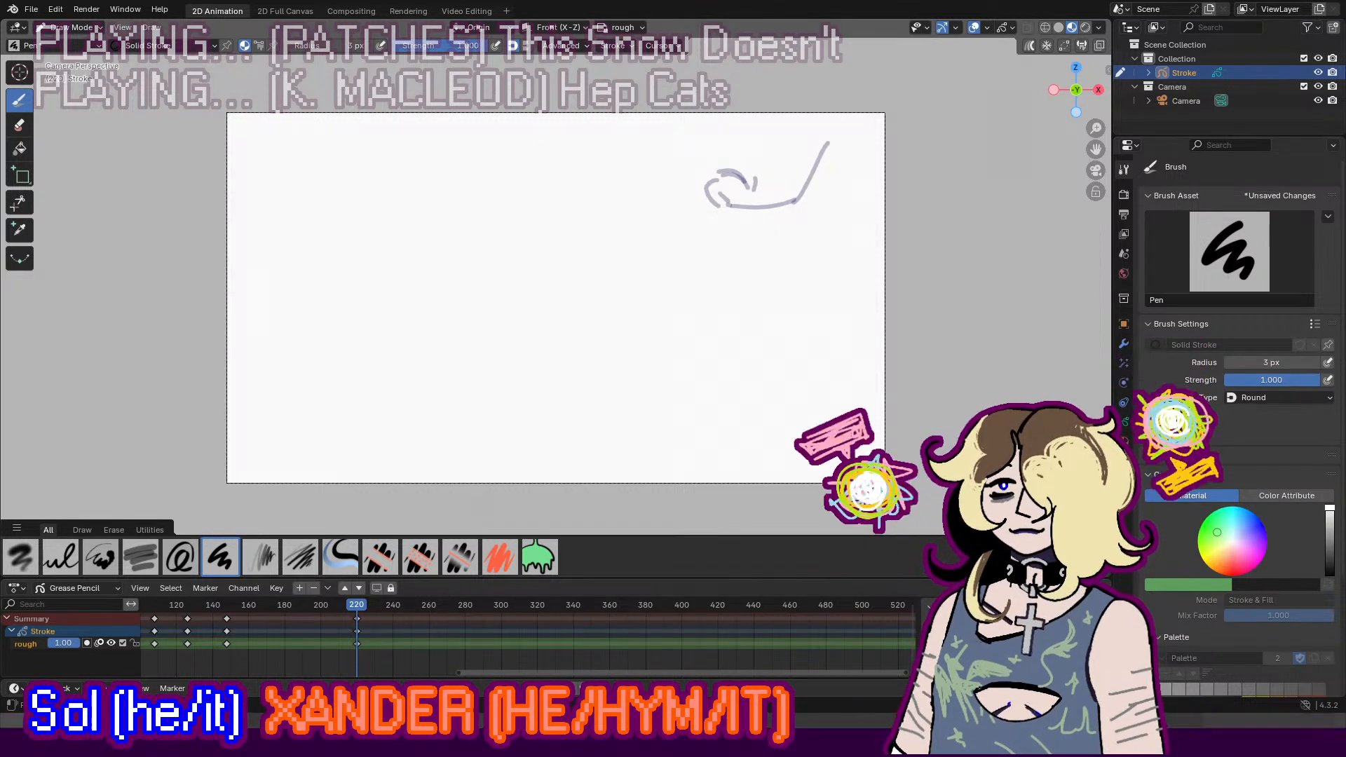
Step: Switch to Clip Studio Paint and examine the storyboard thumbnails and lyric notes in the stream concept file
{"action": "key", "text": "alt+Tab"}
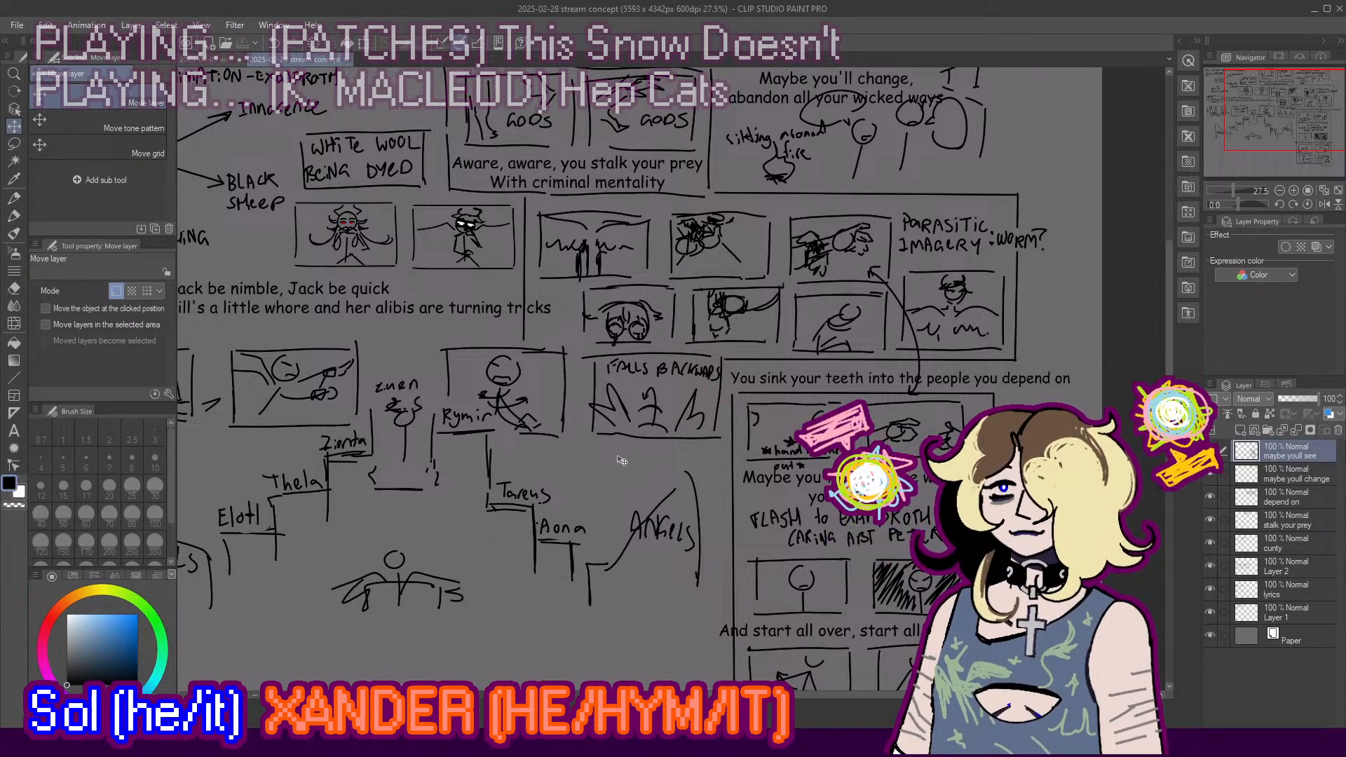
{"action": "scroll", "coordinate": [609, 467], "scroll_direction": "down", "scroll_amount": 4}
{"action": "scroll", "coordinate": [667, 545], "scroll_direction": "down", "scroll_amount": 2}
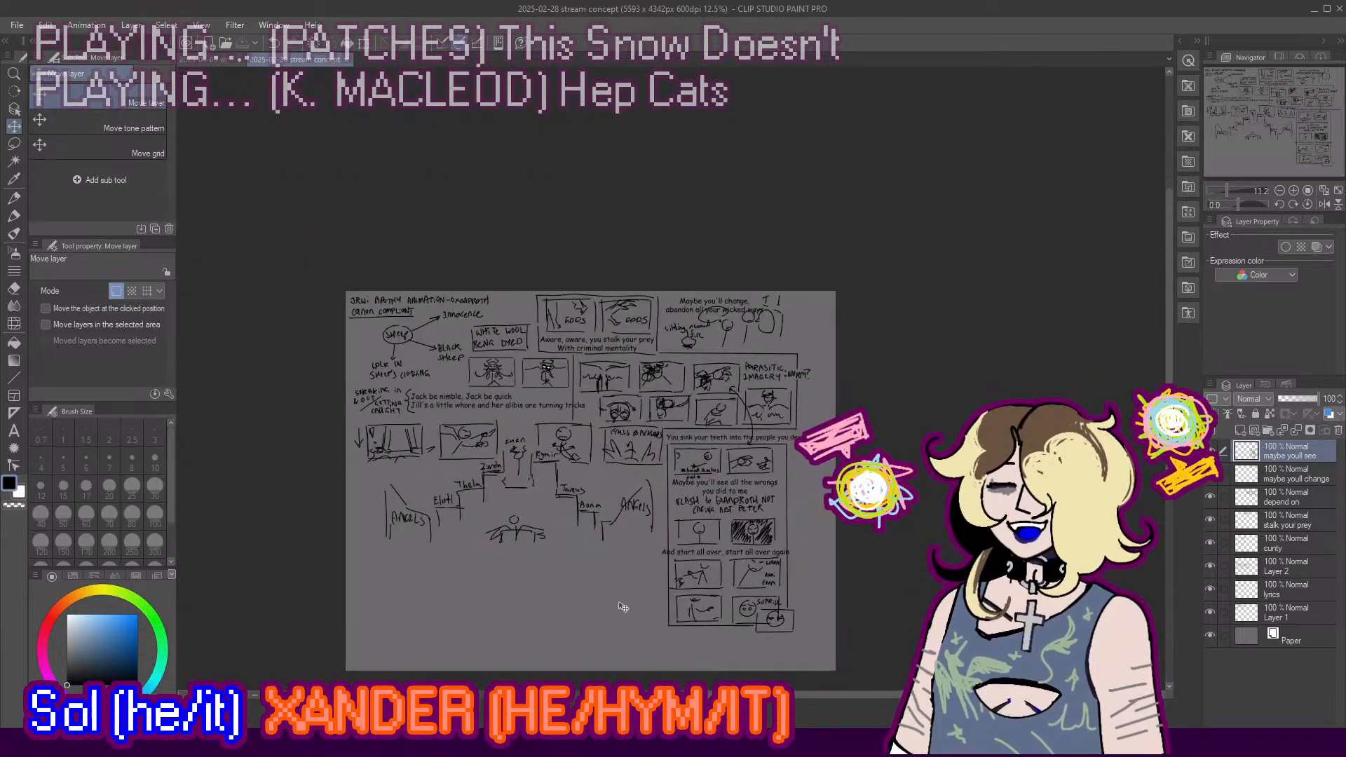
{"action": "scroll", "coordinate": [631, 607], "scroll_direction": "up", "scroll_amount": 2}
{"action": "scroll", "coordinate": [544, 526], "scroll_direction": "up", "scroll_amount": 1}
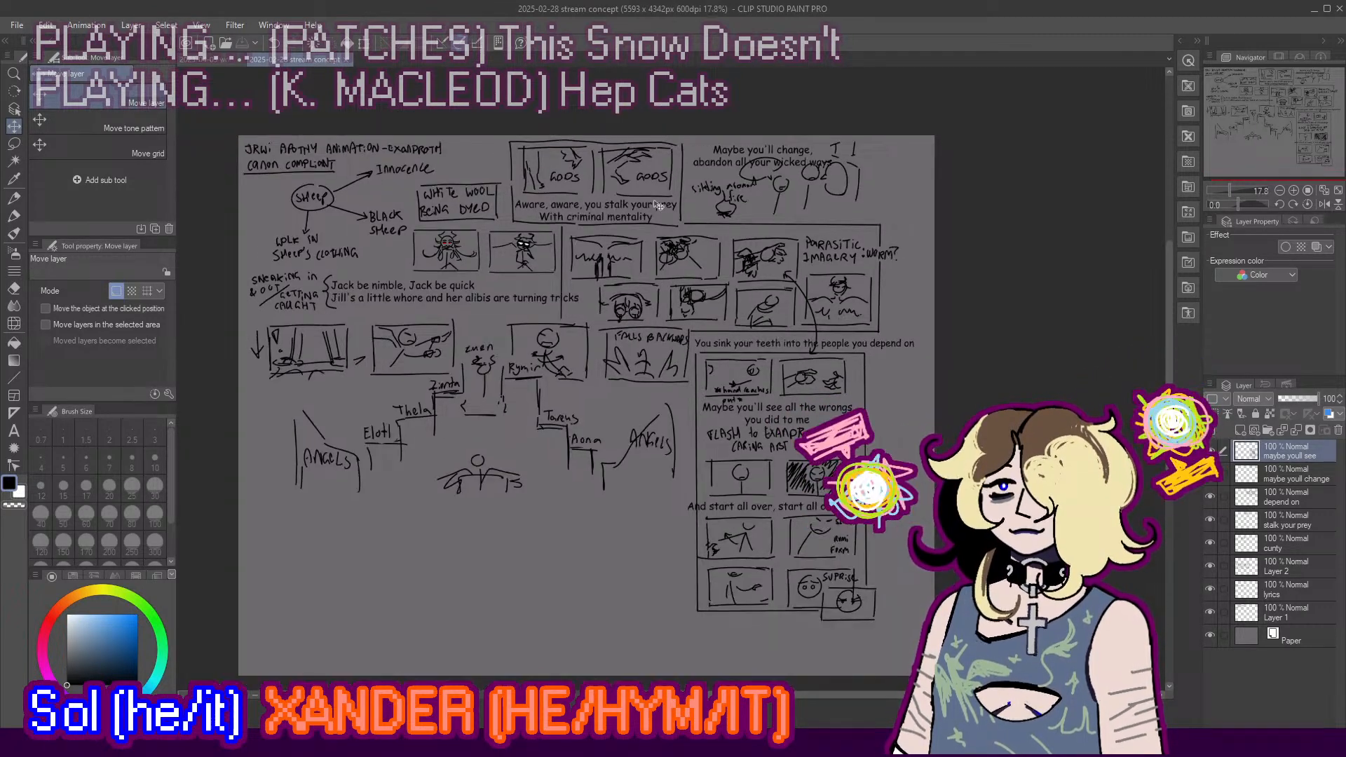
{"action": "scroll", "coordinate": [617, 301], "scroll_direction": "up", "scroll_amount": 1}
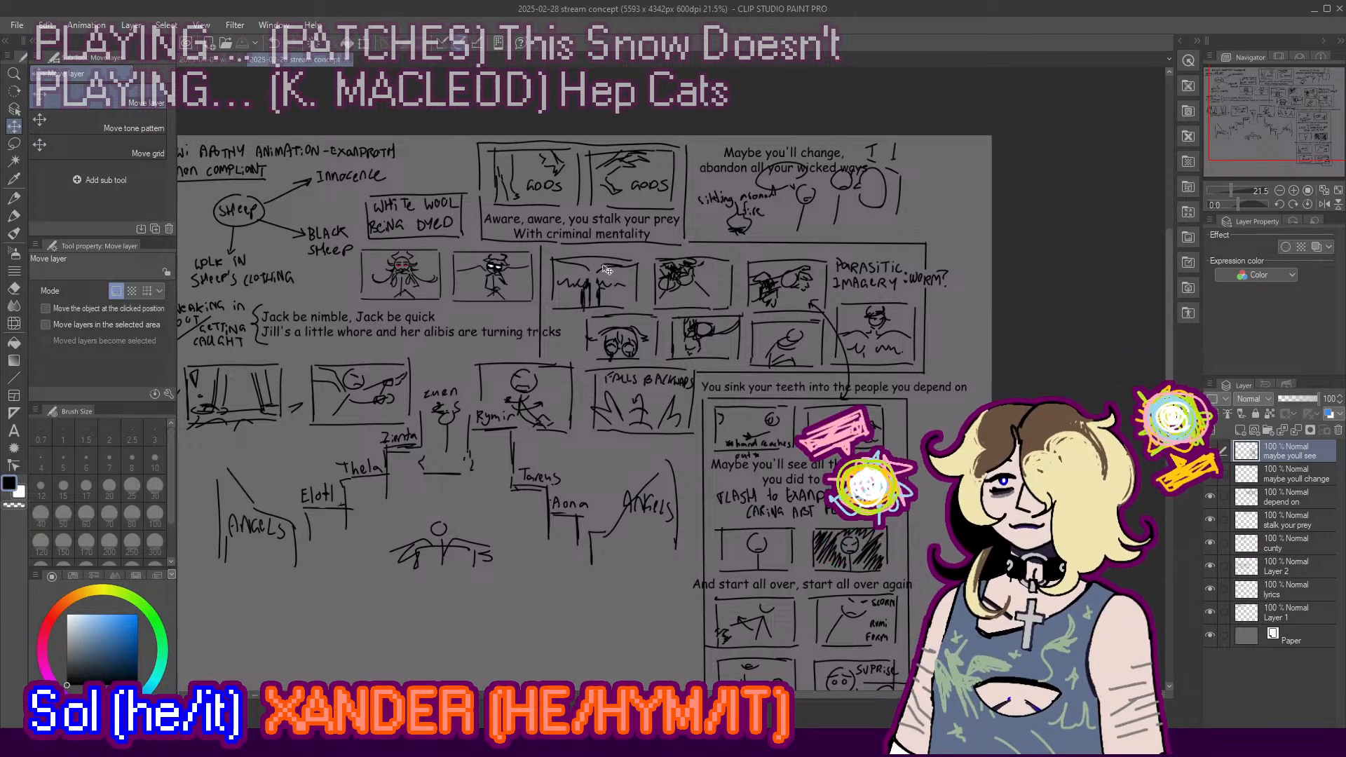
{"action": "scroll", "coordinate": [806, 182], "scroll_direction": "up", "scroll_amount": 1}
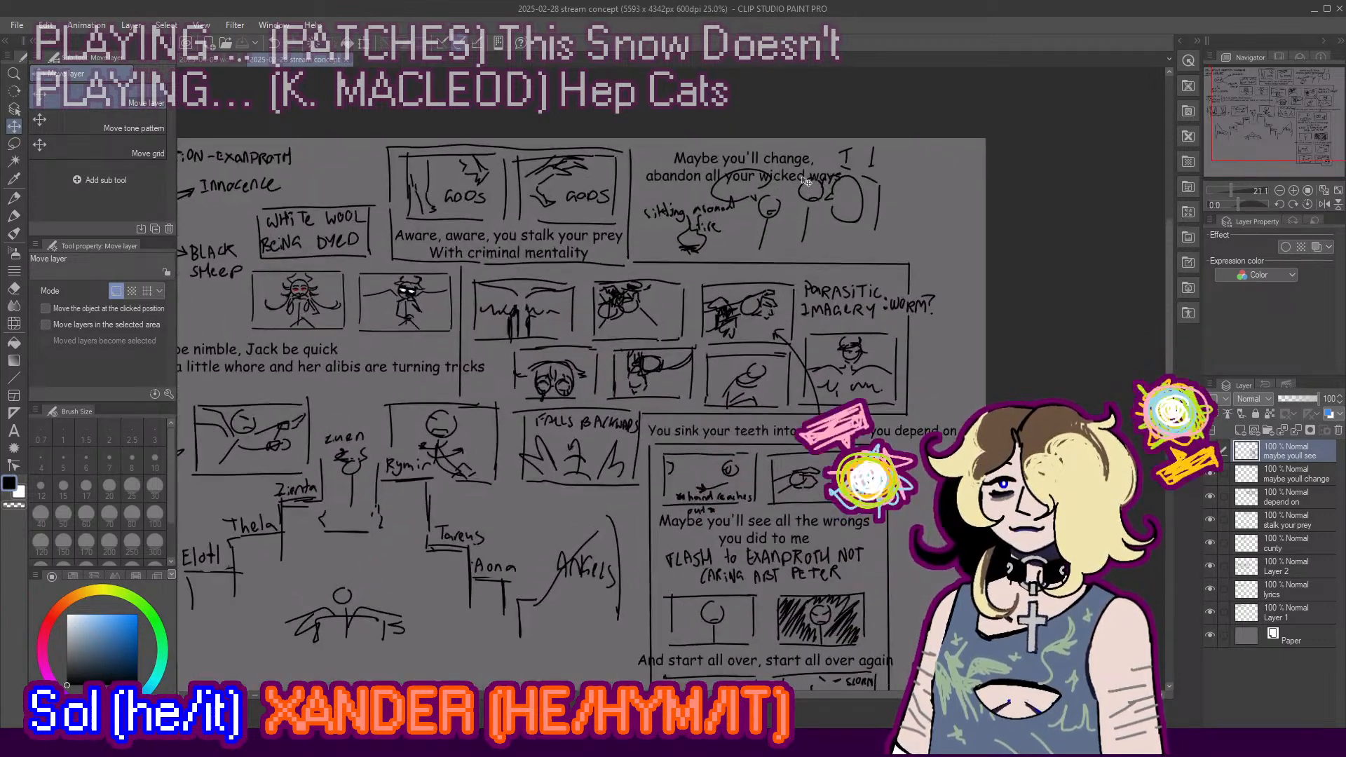
{"action": "scroll", "coordinate": [806, 182], "scroll_direction": "up", "scroll_amount": 1}
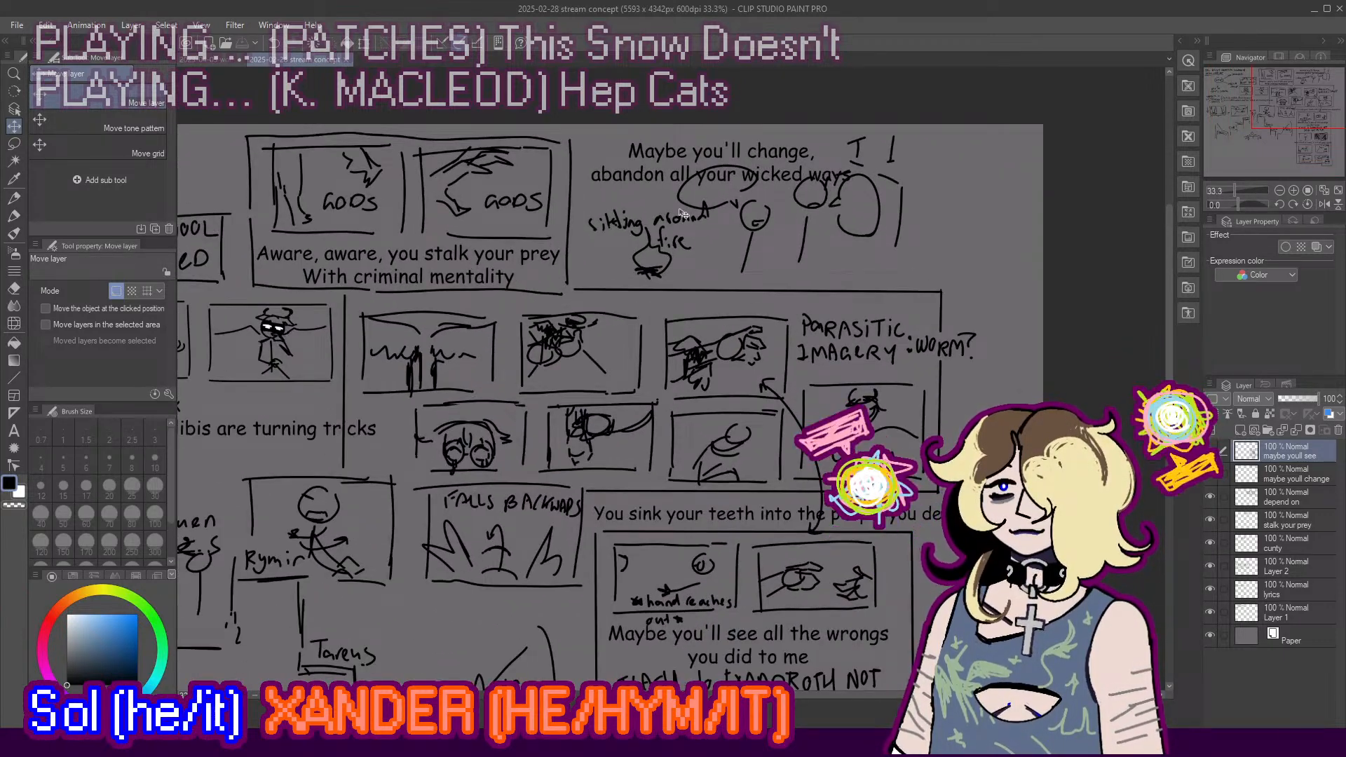
{"action": "scroll", "coordinate": [652, 210], "scroll_direction": "down", "scroll_amount": 1}
{"action": "scroll", "coordinate": [669, 218], "scroll_direction": "down", "scroll_amount": 4}
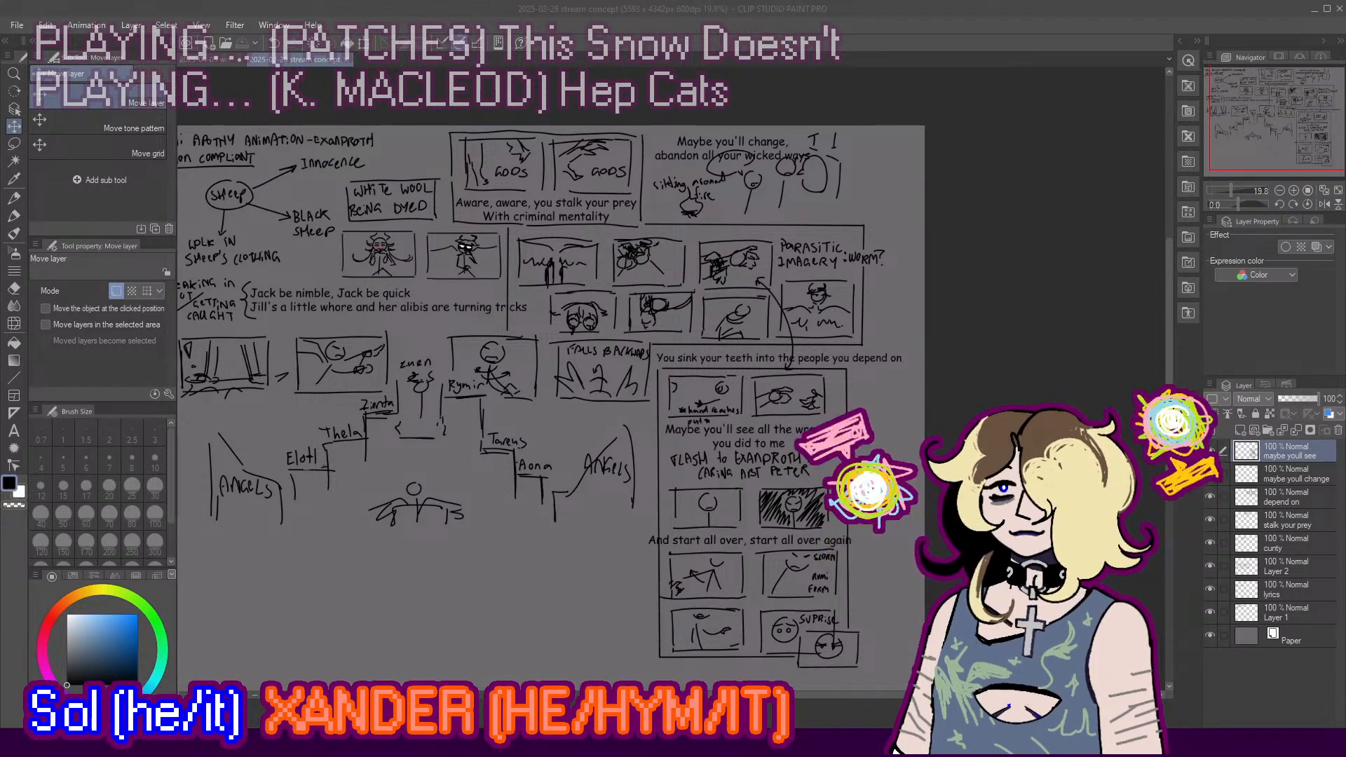
Step: Switch back to Blender and move the last rough keyframe of the current cluster to frame 1563
{"action": "key", "text": "alt+Tab"}
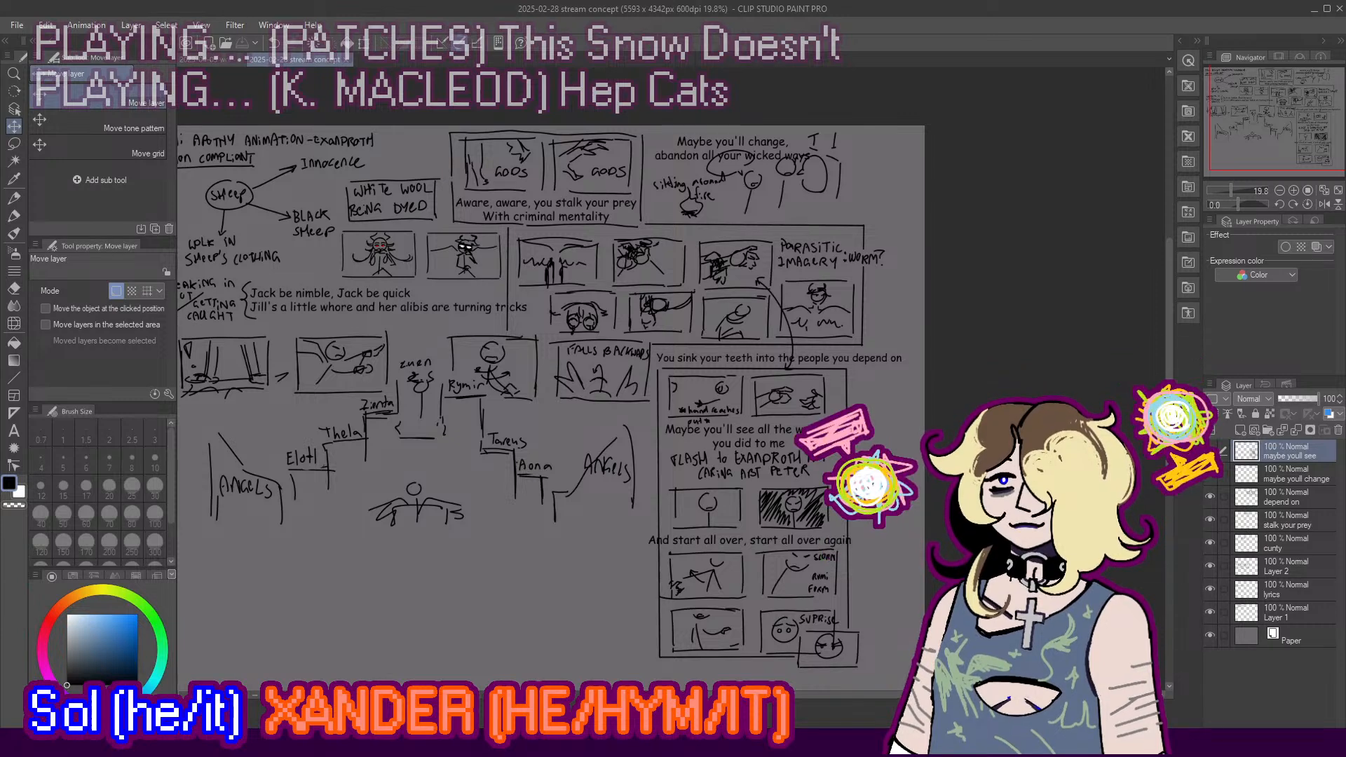
{"action": "key", "text": "alt+Tab"}
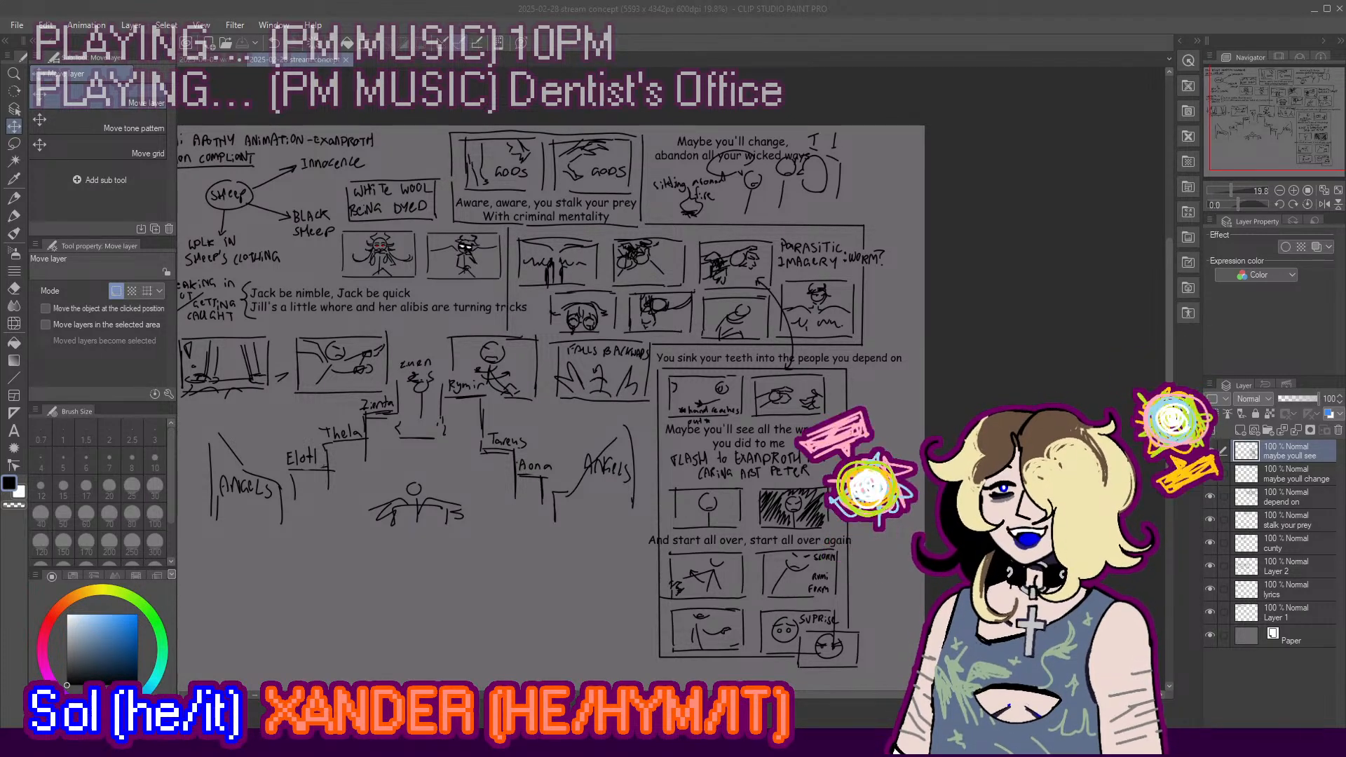
{"action": "key", "text": "alt+Tab"}
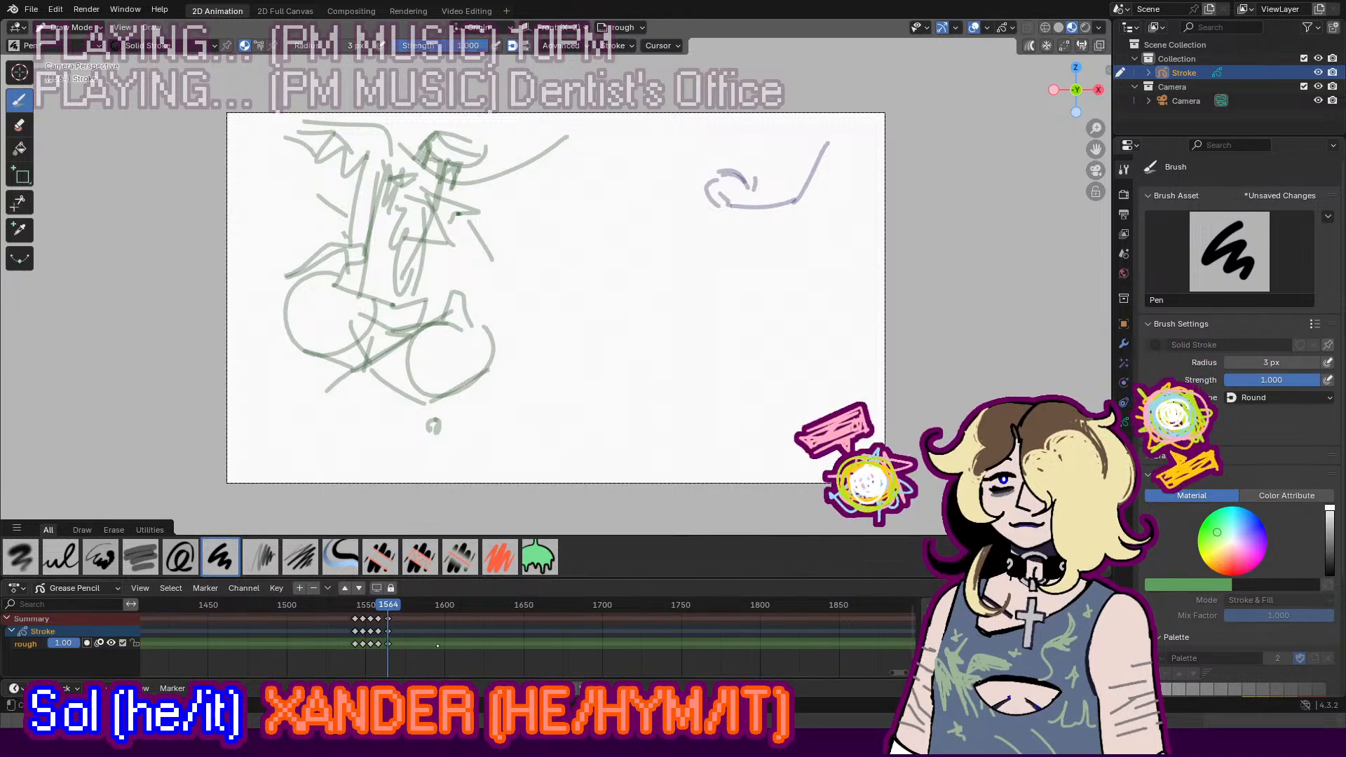
{"action": "left_click_drag", "start_coordinate": [390, 644], "coordinate": [386, 645]}
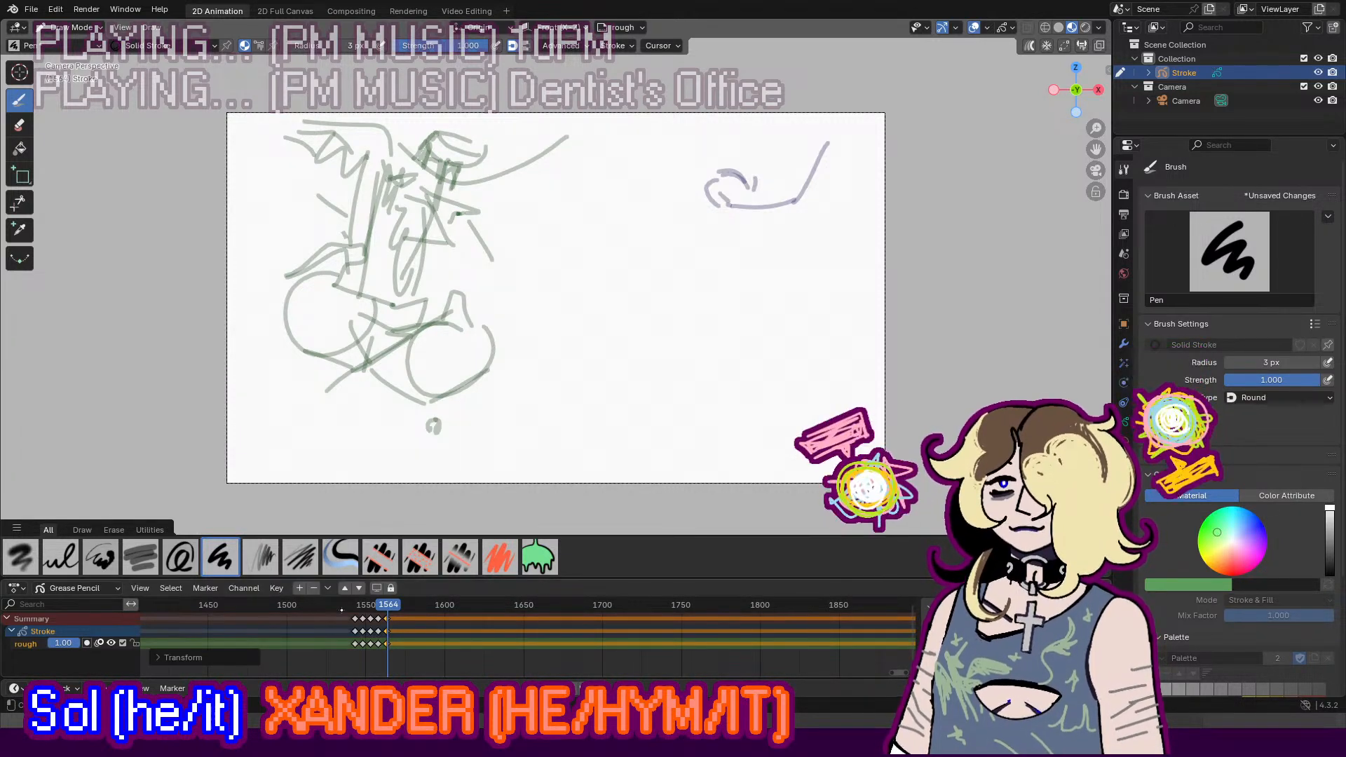
Step: Play the rough animation from frame 0 and review its keyframed sections up to the final hand drawings
{"action": "key", "text": "space"}
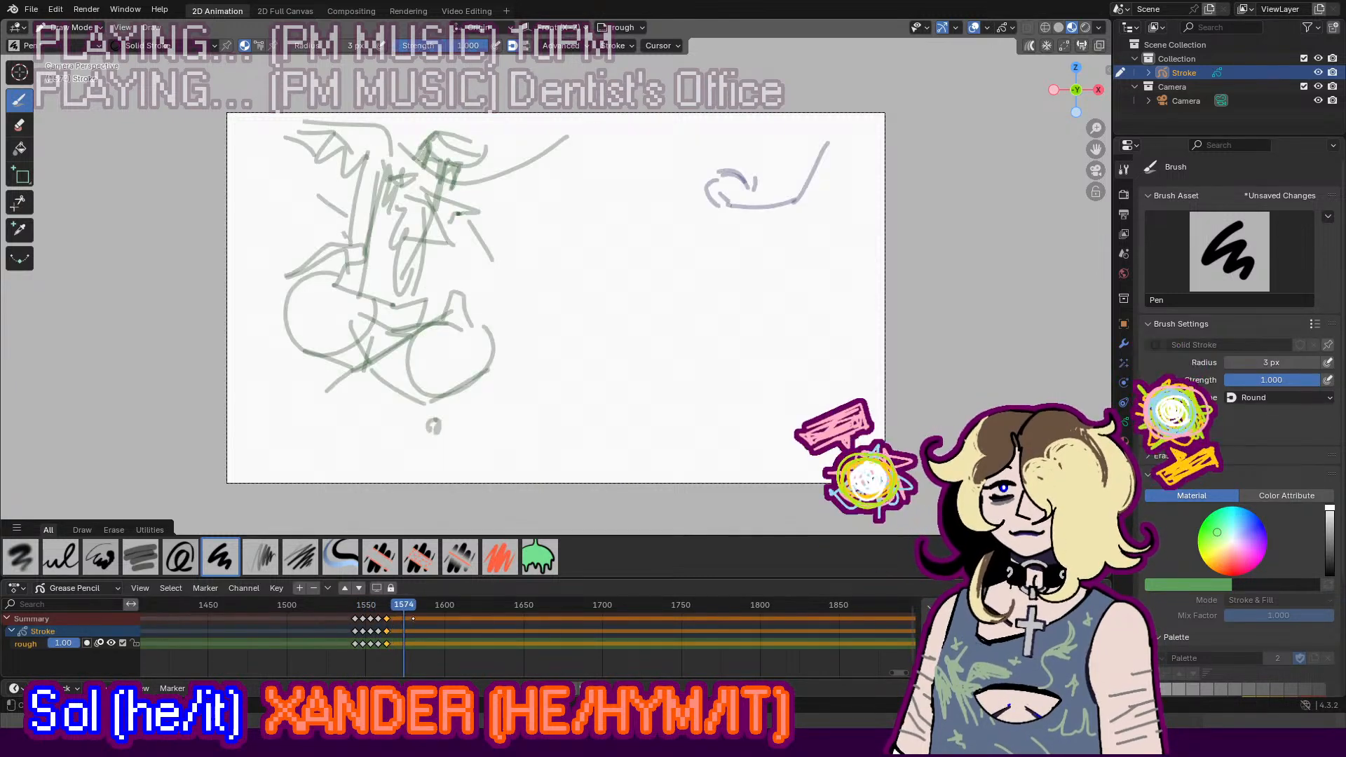
{"action": "key", "text": "space"}
{"action": "scroll", "coordinate": [436, 634], "scroll_direction": "down", "scroll_amount": 10}
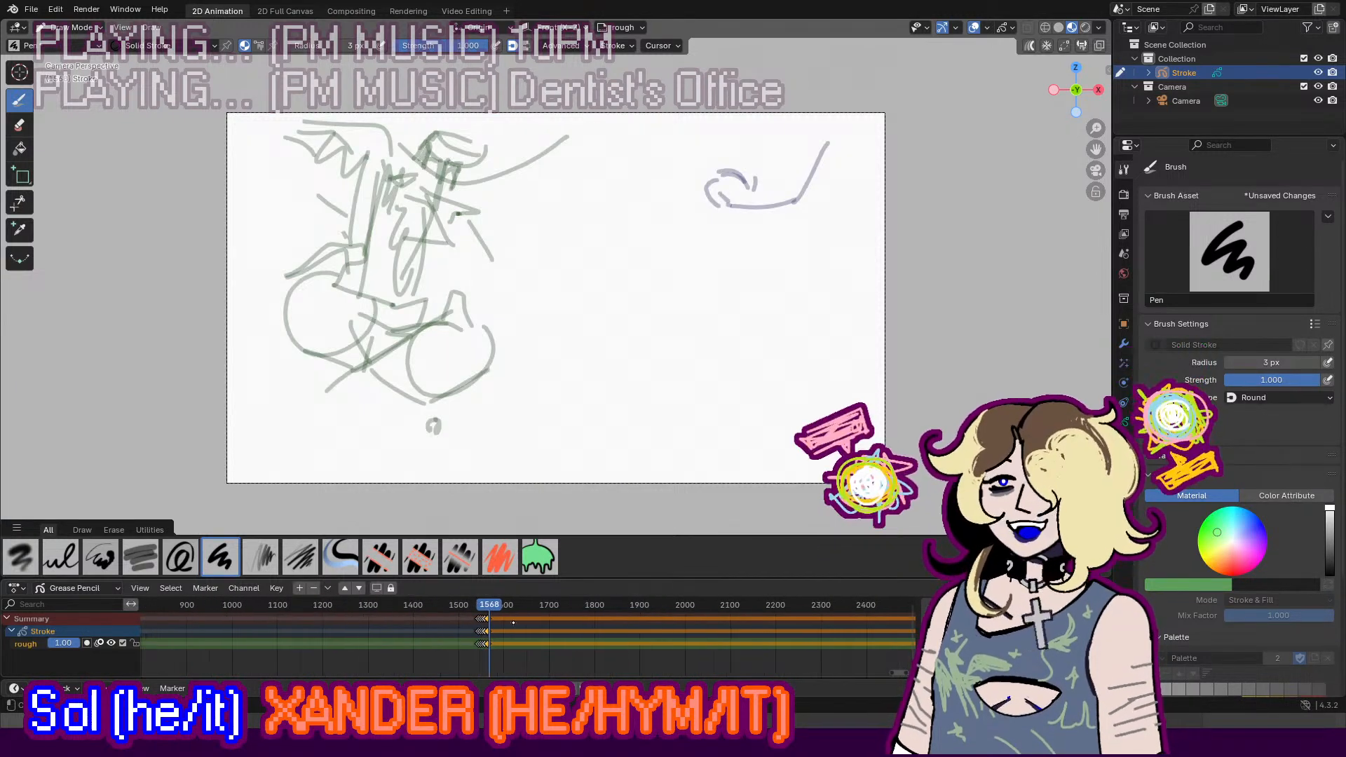
{"action": "key", "text": "shift+Left"}
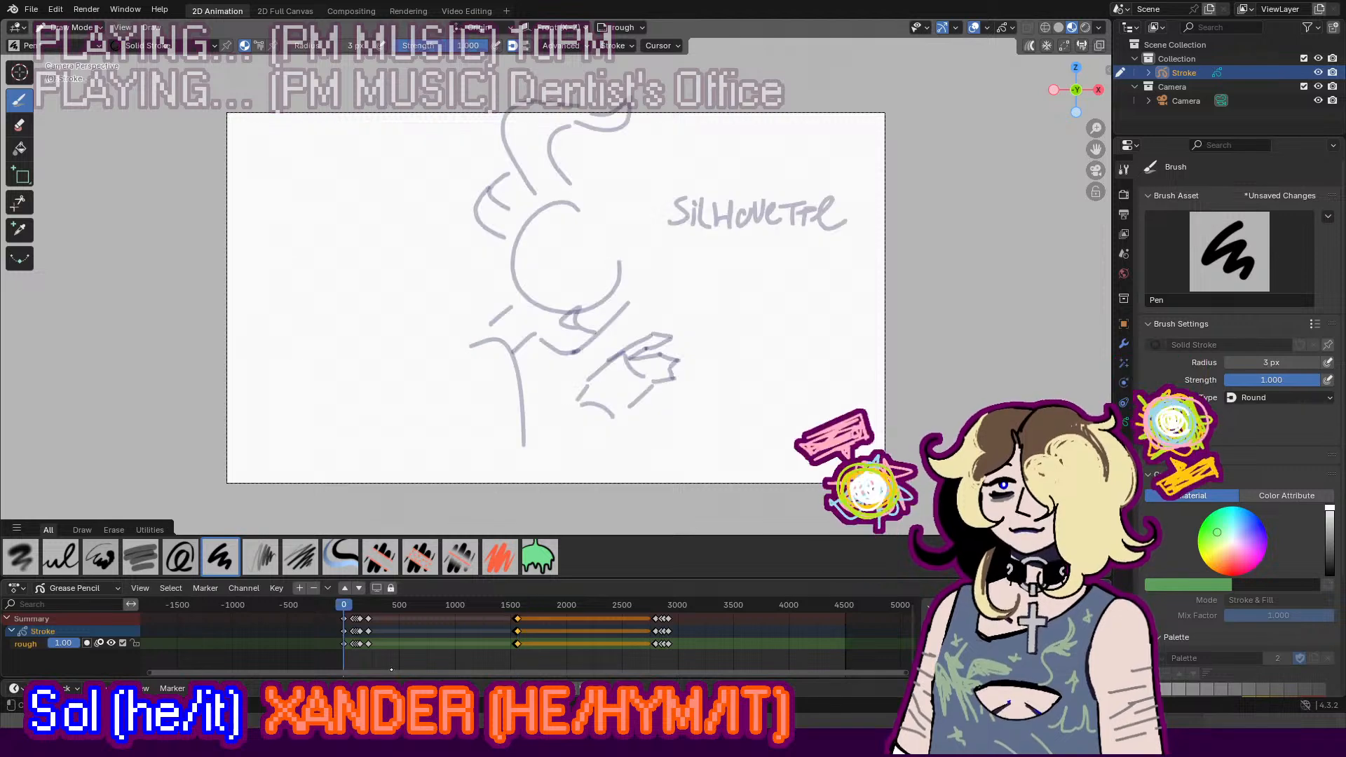
{"action": "key", "text": "space"}
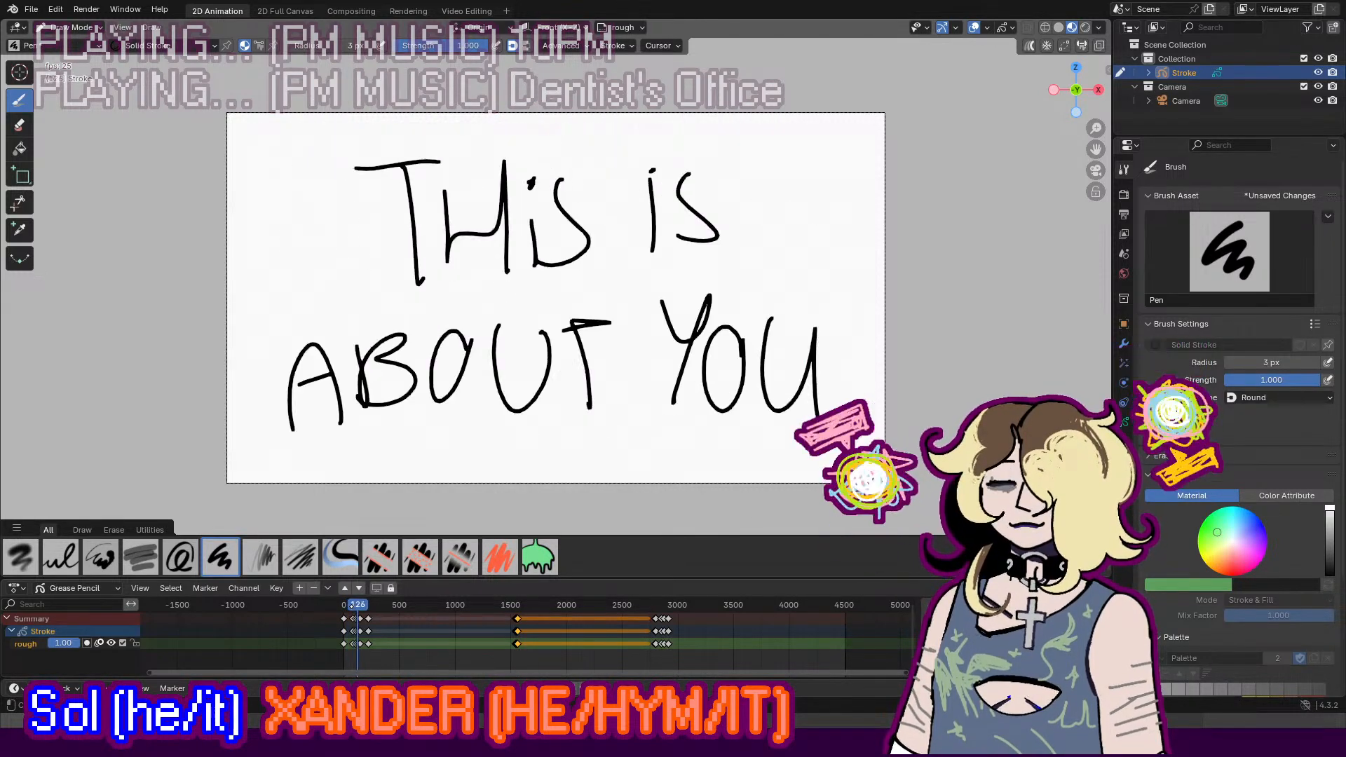
{"action": "scroll", "coordinate": [556, 632], "scroll_direction": "up", "scroll_amount": 3}
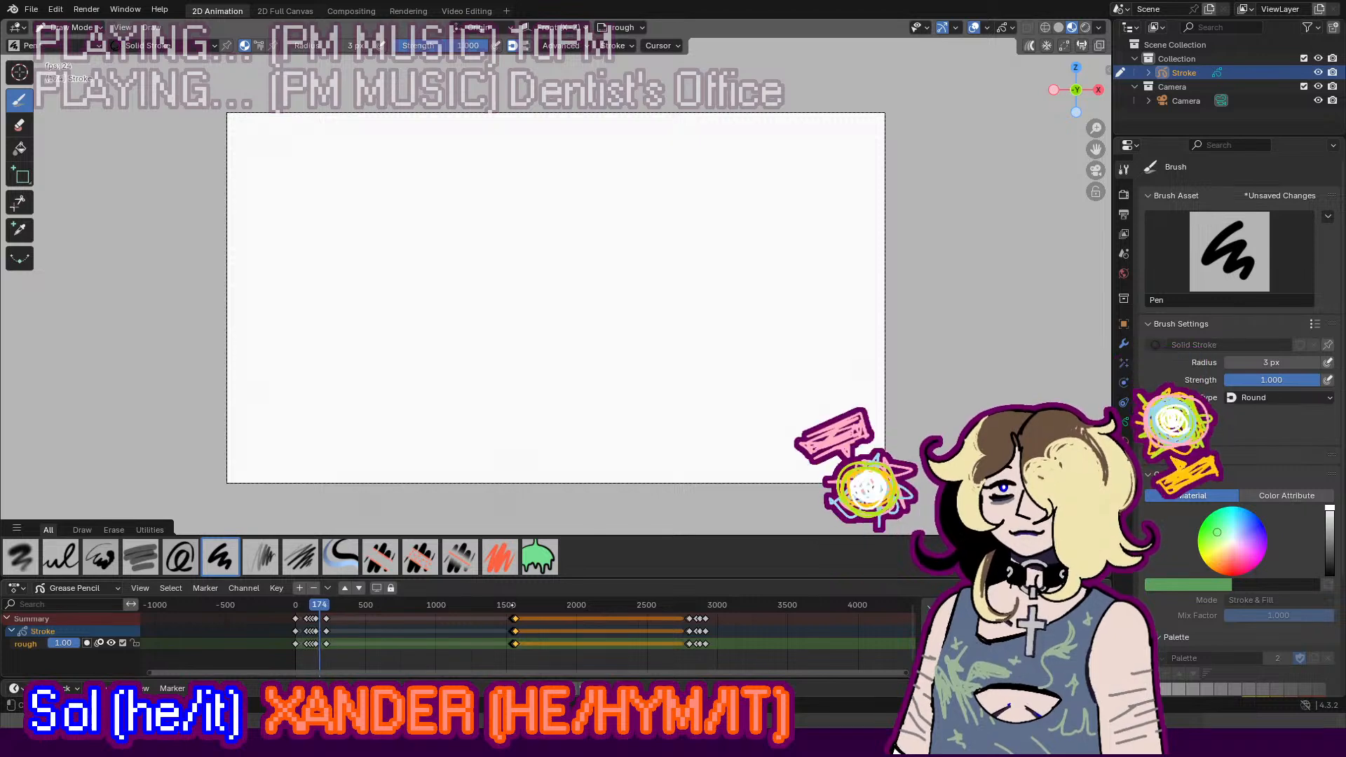
{"action": "left_click", "coordinate": [513, 606]}
{"action": "scroll", "coordinate": [631, 611], "scroll_direction": "up", "scroll_amount": 5}
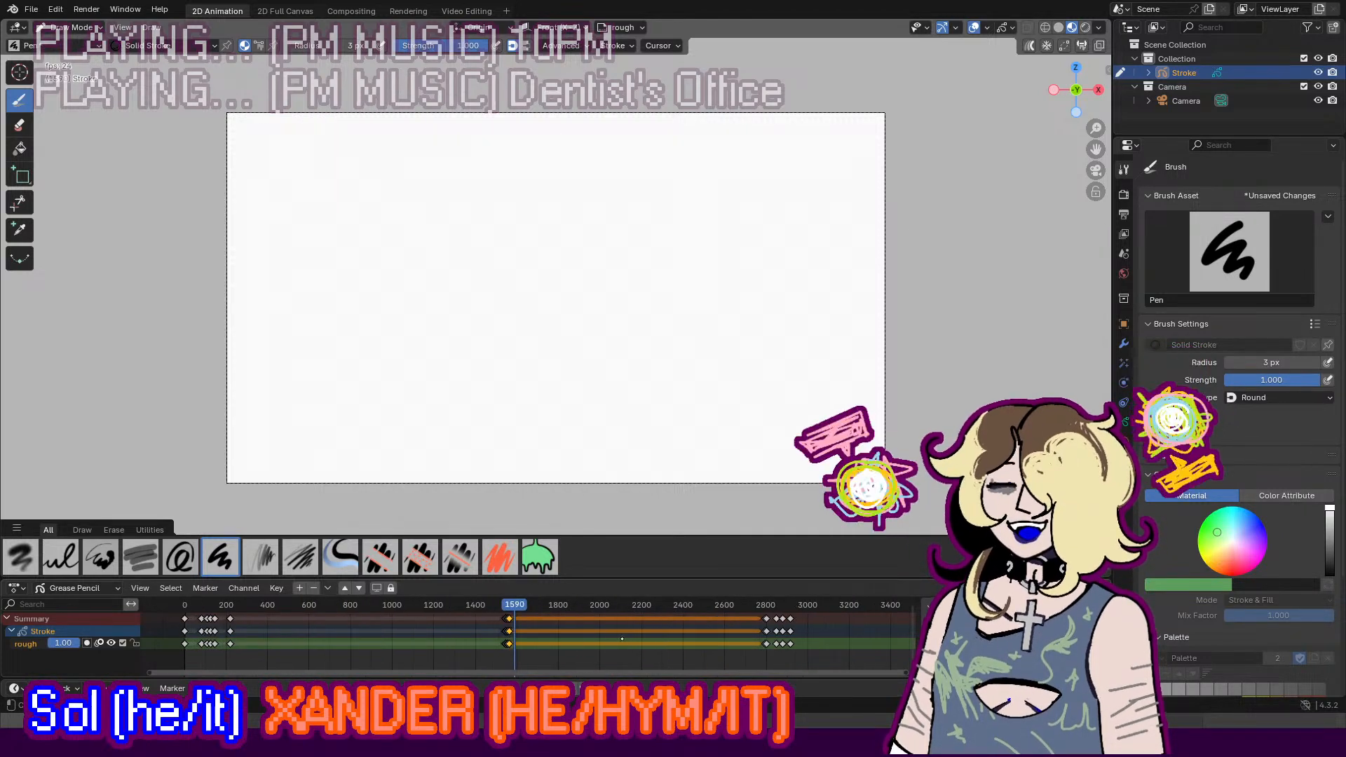
{"action": "left_click", "coordinate": [505, 606]}
{"action": "left_click", "coordinate": [757, 607]}
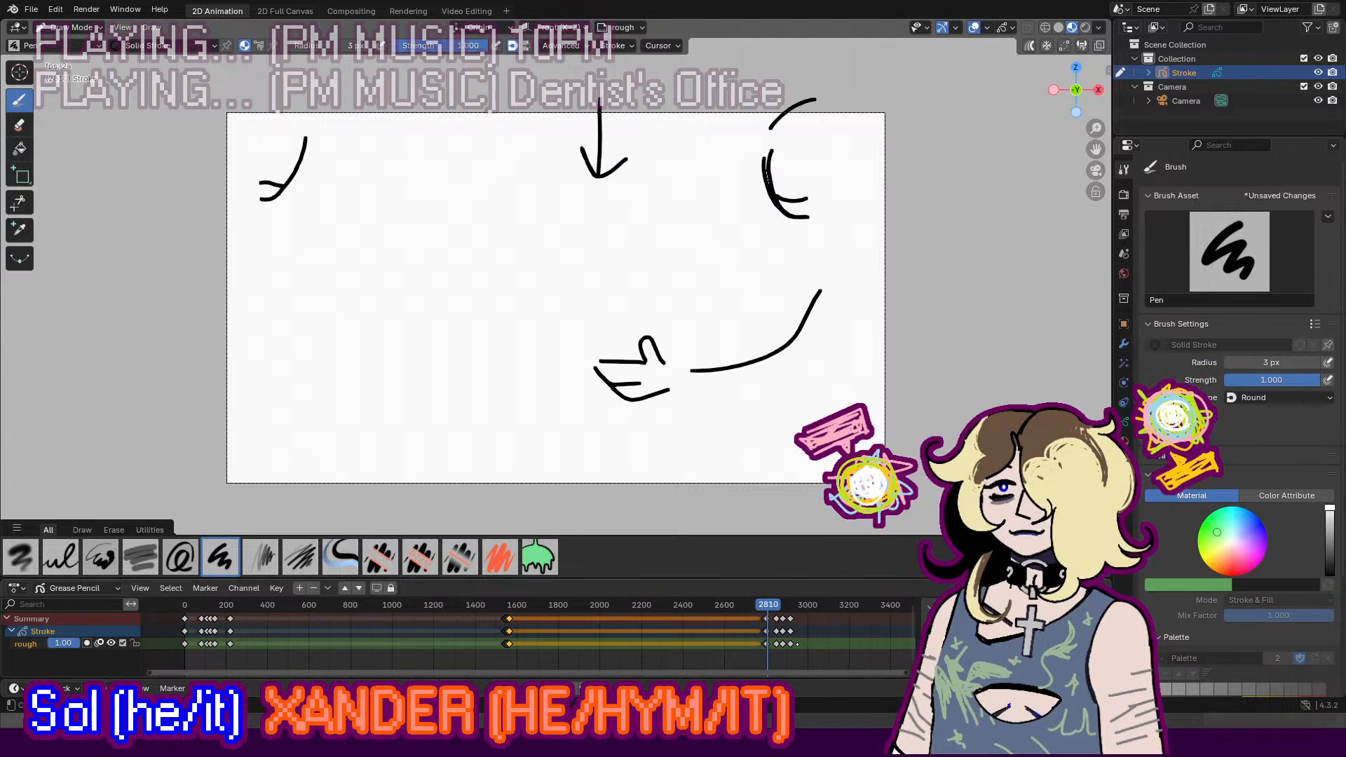
{"action": "scroll", "coordinate": [727, 643], "scroll_direction": "up", "scroll_amount": 2}
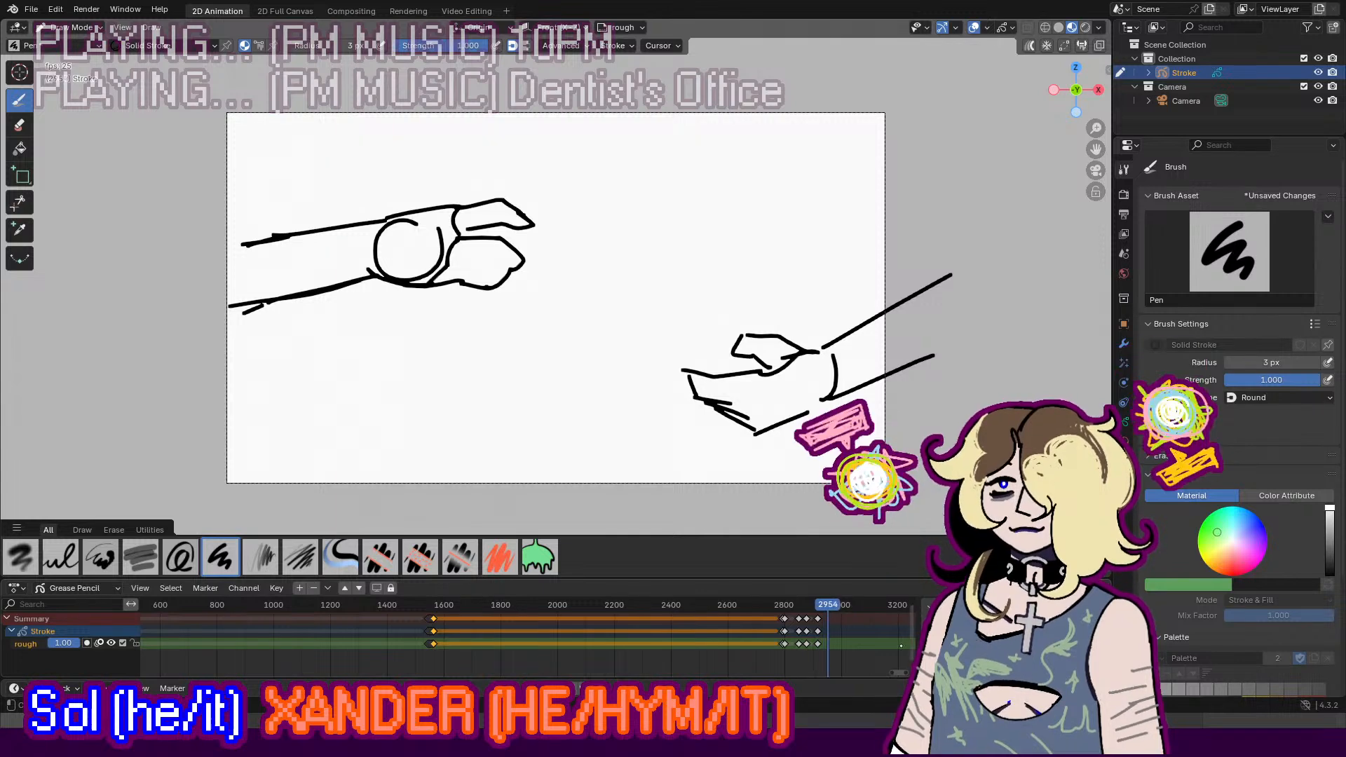
{"action": "key", "text": "Escape"}
{"action": "scroll", "coordinate": [884, 665], "scroll_direction": "up", "scroll_amount": 4}
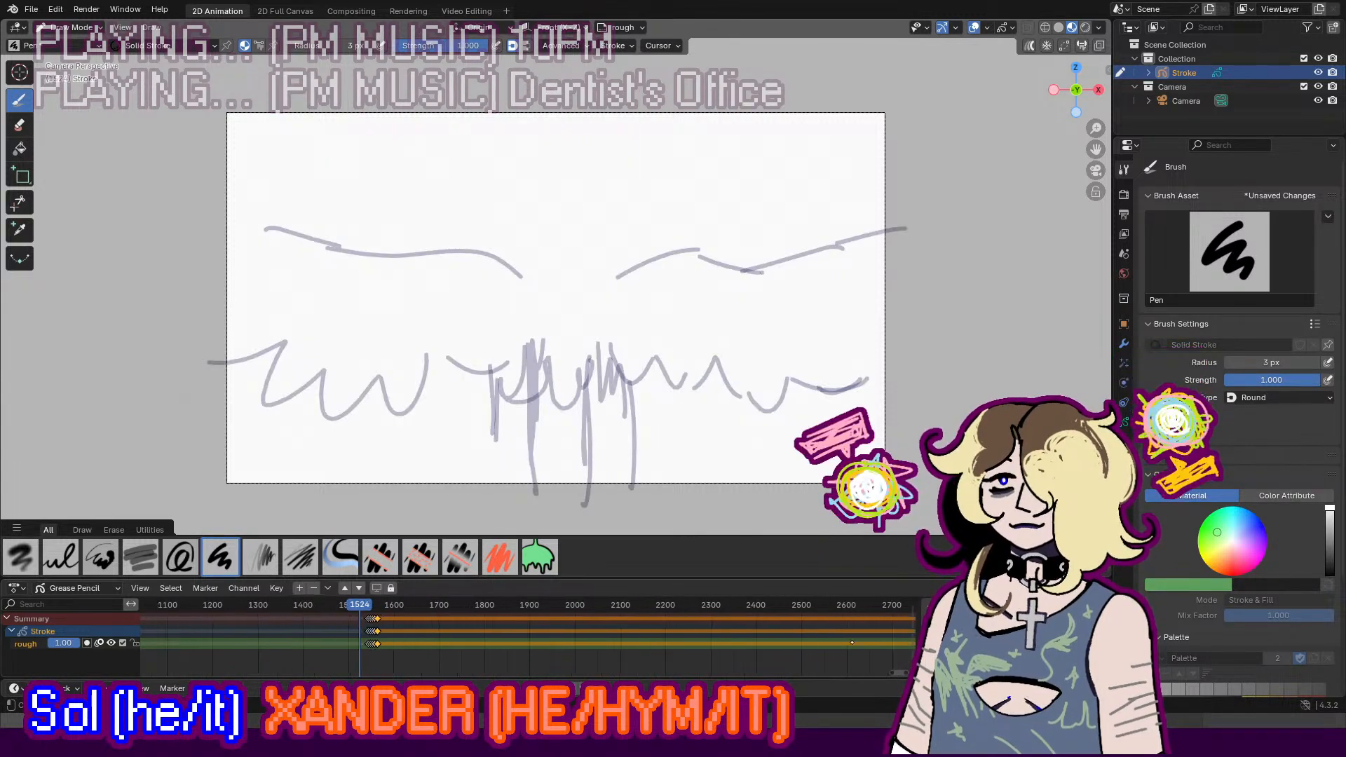
Step: Go to the blank keyframe at frame 1563 and deselect all keyframes in the timeline
{"action": "scroll", "coordinate": [898, 669], "scroll_direction": "down", "scroll_amount": 3}
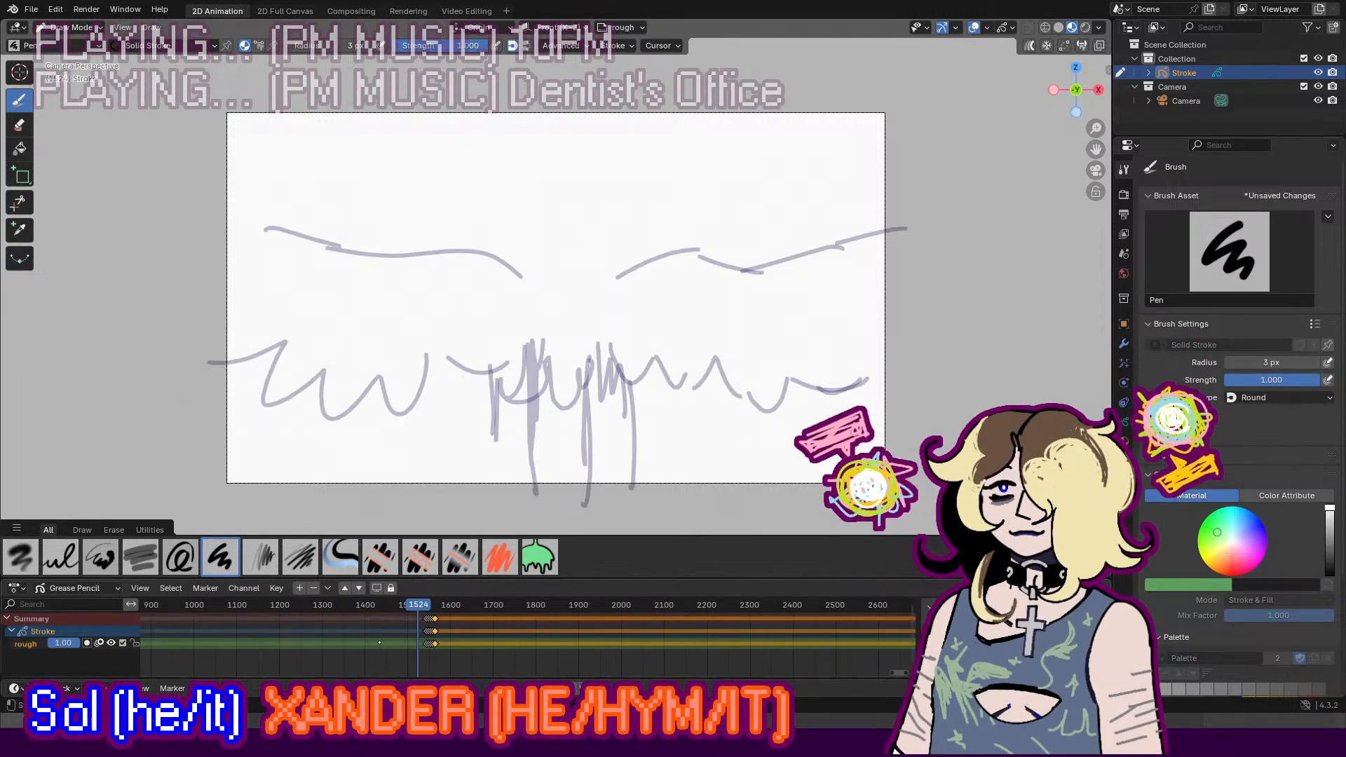
{"action": "scroll", "coordinate": [443, 632], "scroll_direction": "up", "scroll_amount": 5}
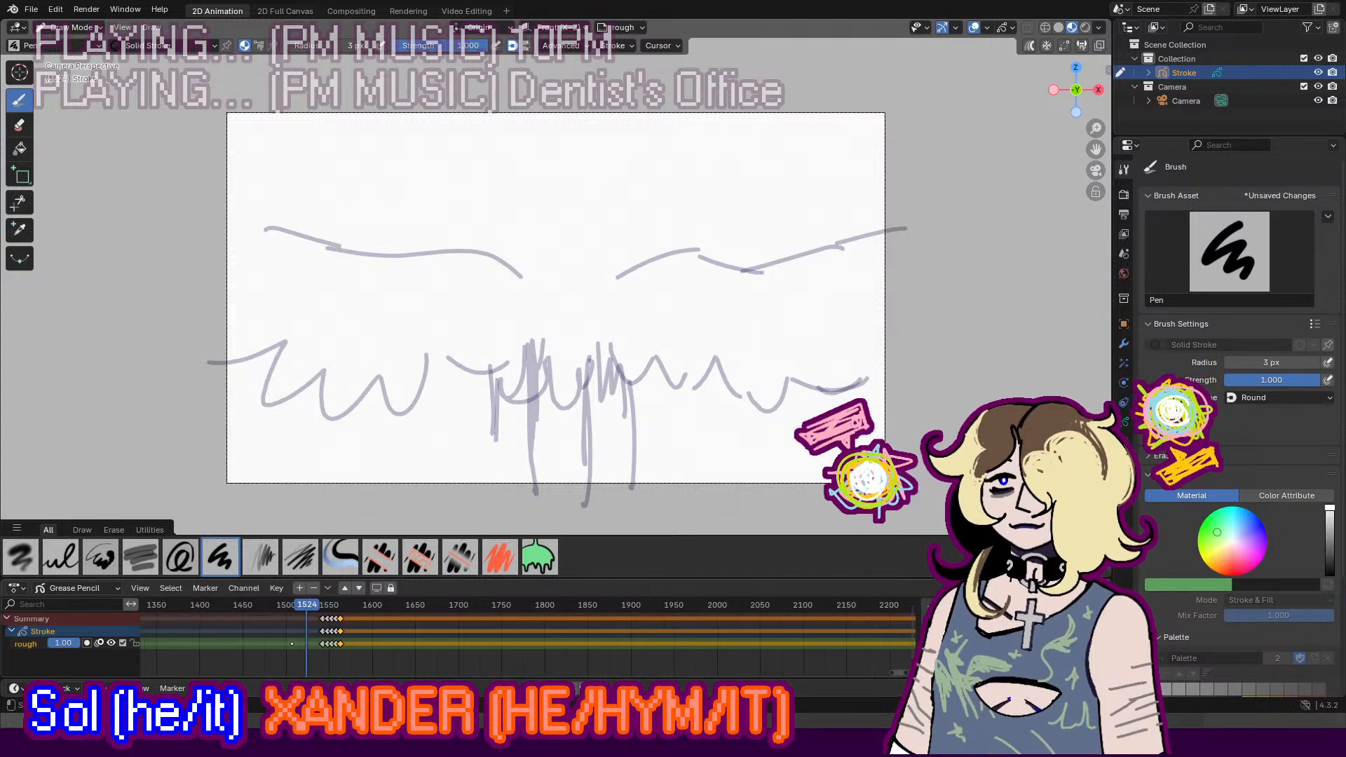
{"action": "left_click_drag", "start_coordinate": [299, 607], "coordinate": [361, 621]}
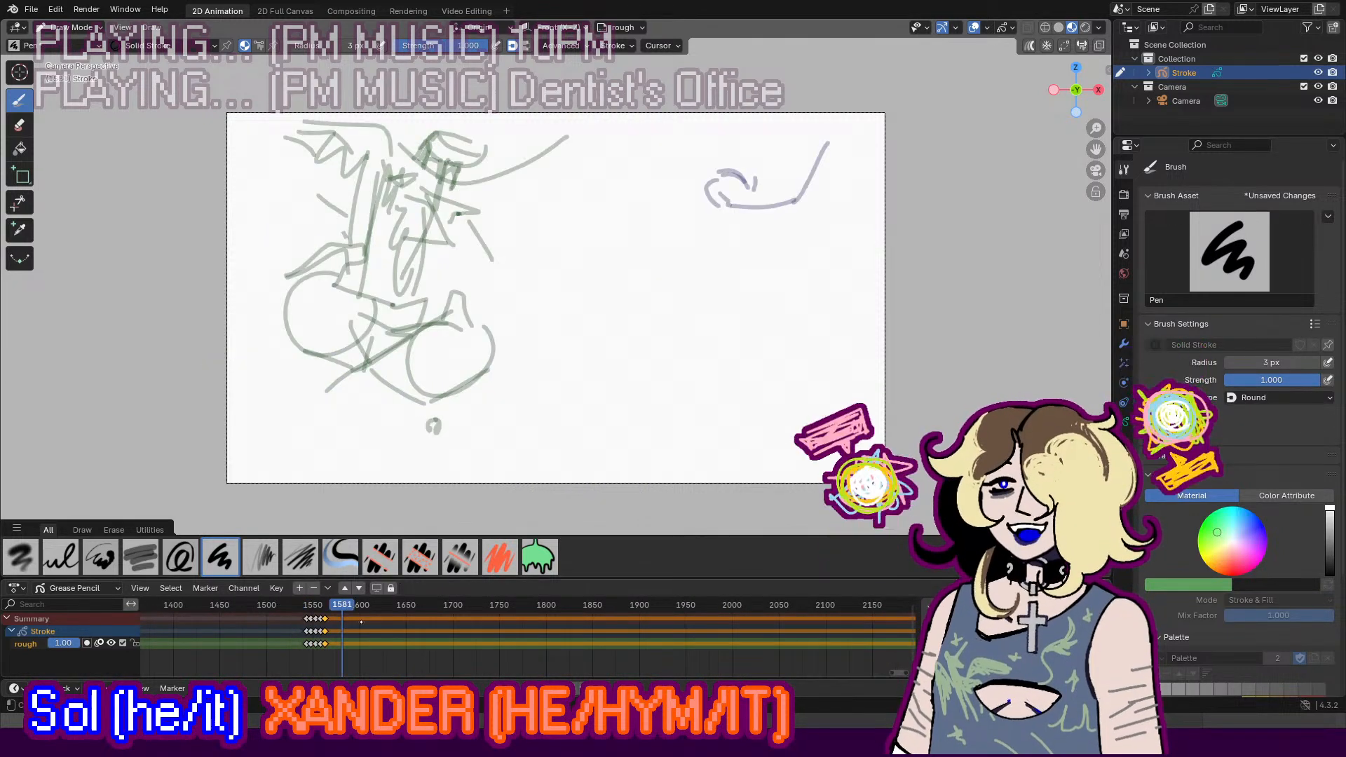
{"action": "key", "text": "Down"}
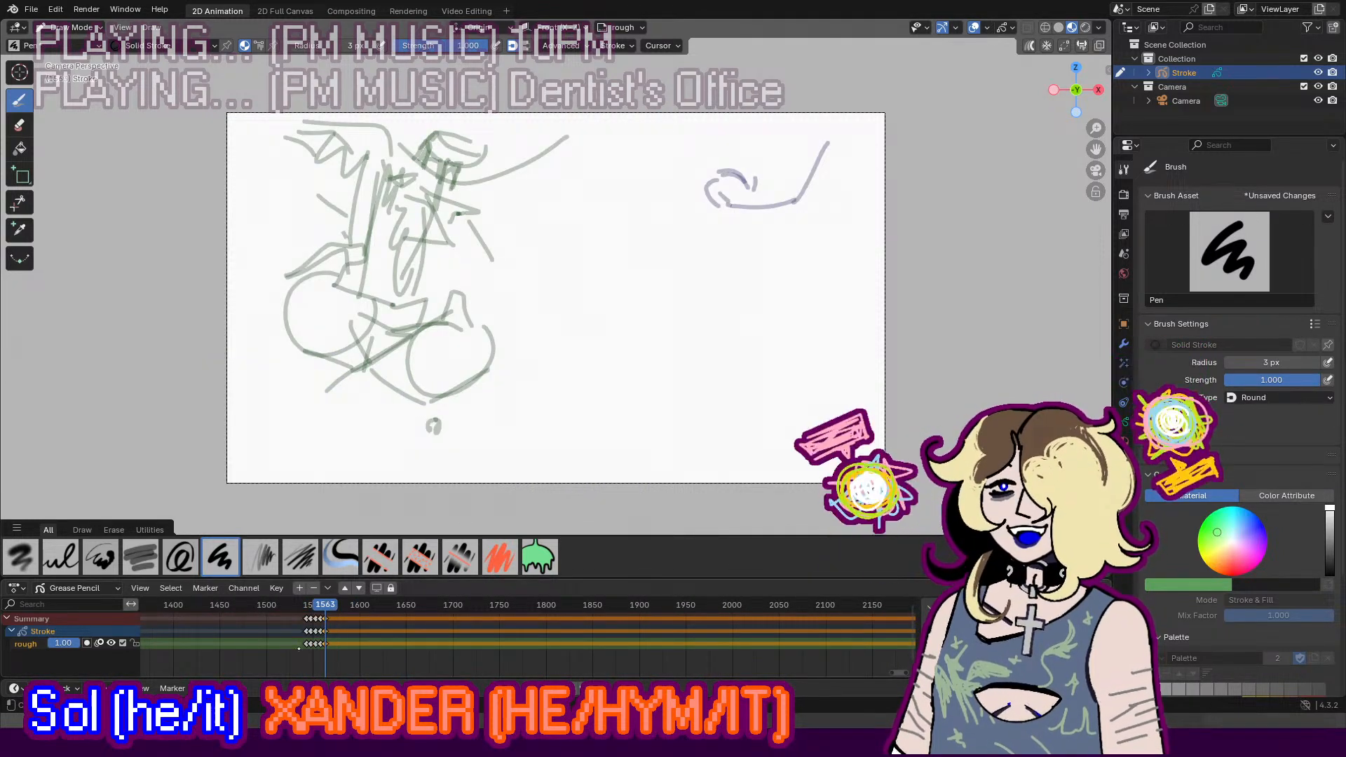
{"action": "left_click", "coordinate": [494, 631]}
{"action": "left_click_drag", "start_coordinate": [898, 673], "coordinate": [815, 670]}
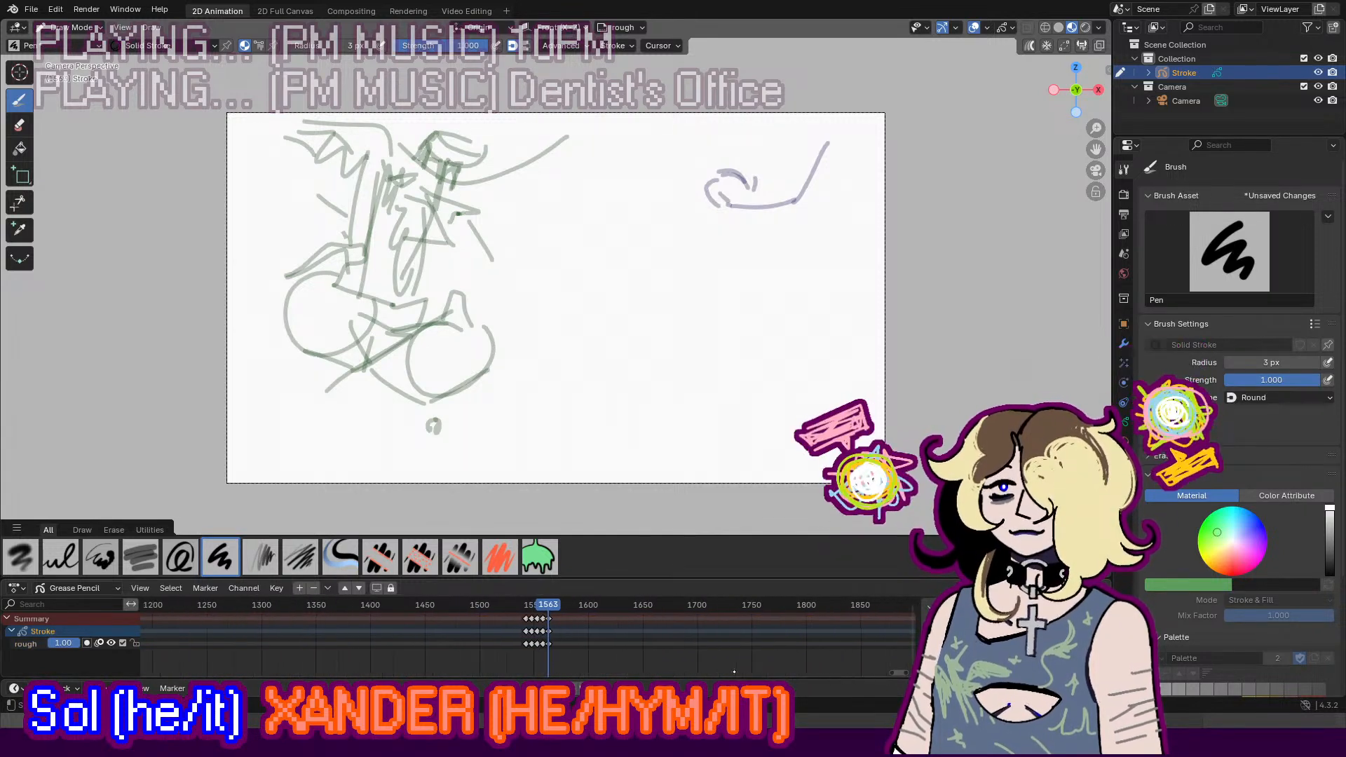
{"action": "scroll", "coordinate": [825, 648], "scroll_direction": "up", "scroll_amount": 10}
{"action": "scroll", "coordinate": [896, 669], "scroll_direction": "up", "scroll_amount": 2}
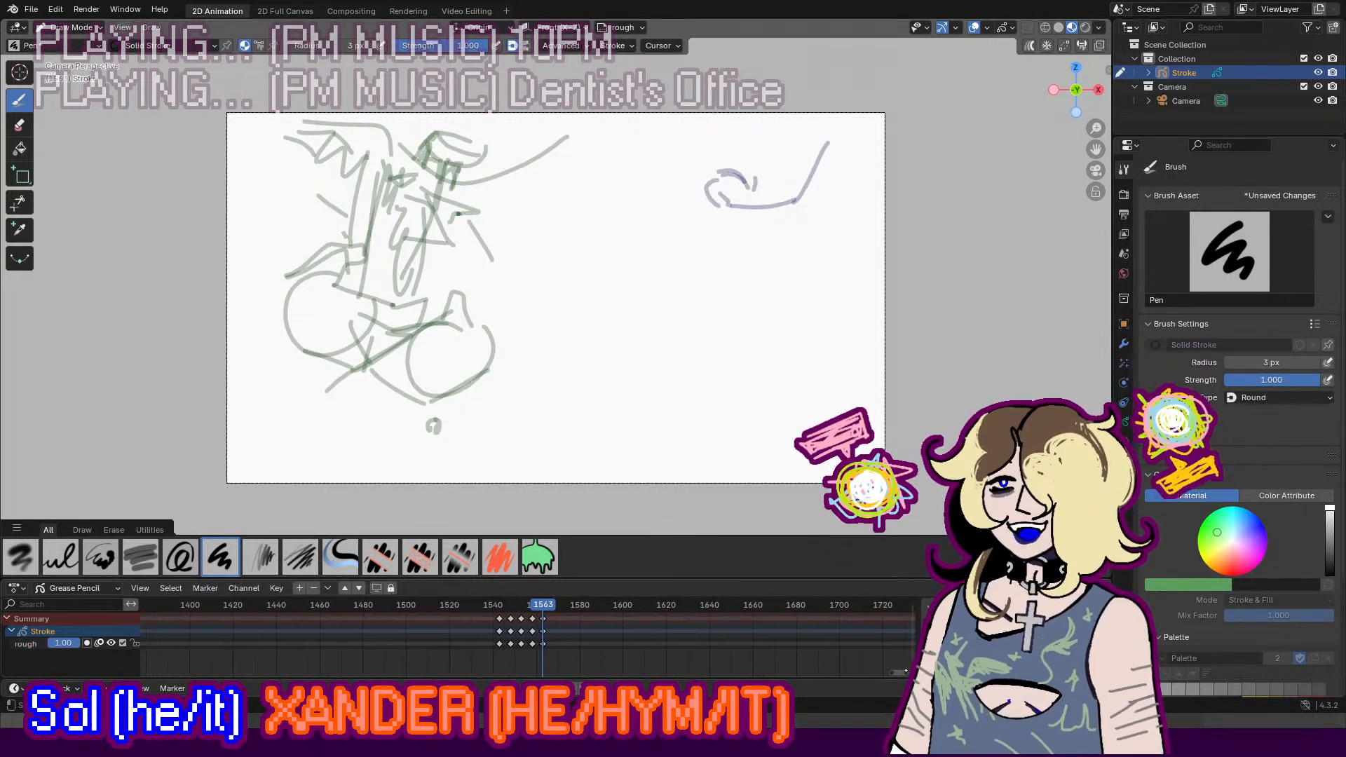
{"action": "scroll", "coordinate": [903, 674], "scroll_direction": "up", "scroll_amount": 2}
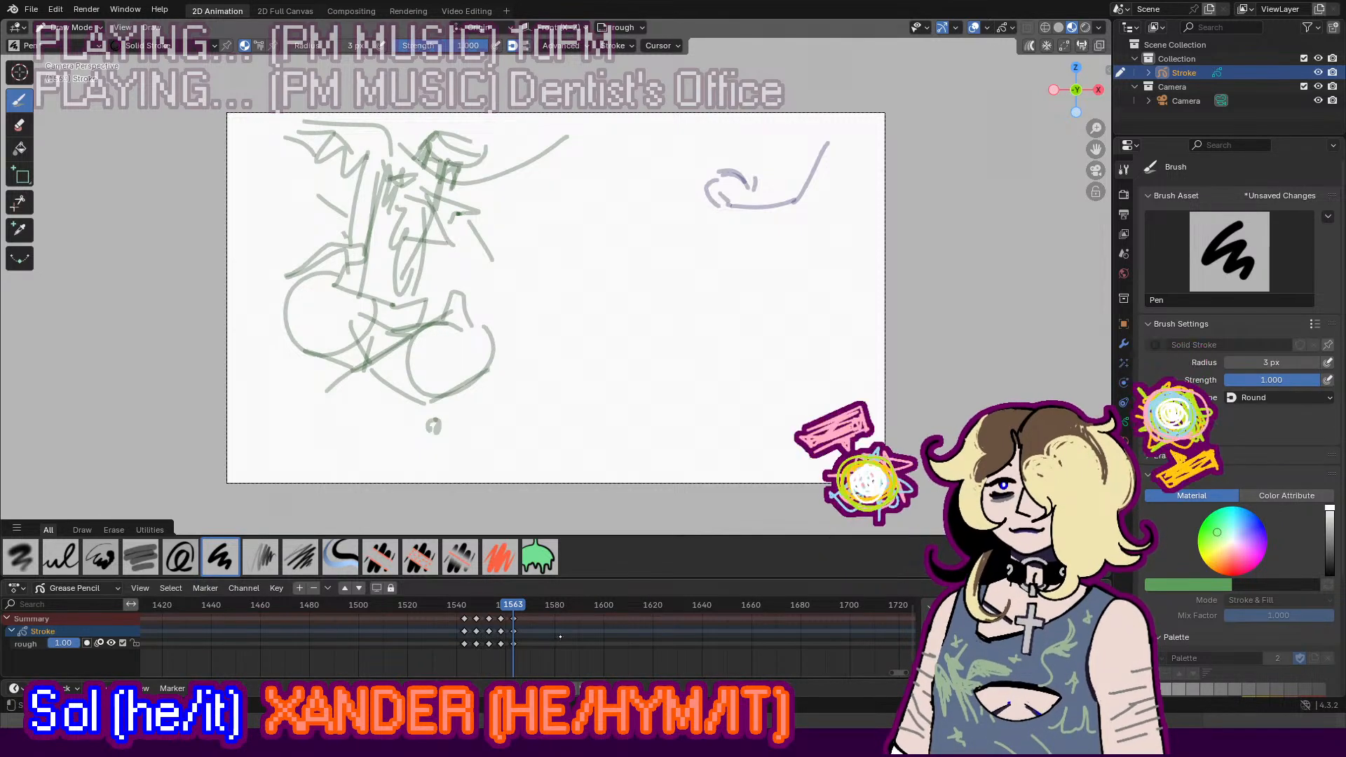
{"action": "mouse_move", "coordinate": [431, 250]}
{"action": "left_mouse_down"}
{"action": "mouse_move", "coordinate": [505, 225]}
{"action": "mouse_move", "coordinate": [460, 296]}
{"action": "left_mouse_up"}
{"action": "mouse_move", "coordinate": [502, 223]}
{"action": "left_mouse_down"}
{"action": "mouse_move", "coordinate": [572, 181]}
{"action": "mouse_move", "coordinate": [603, 188]}
{"action": "left_mouse_up"}
{"action": "key", "text": "ctrl+z"}
{"action": "key", "text": "ctrl+z"}
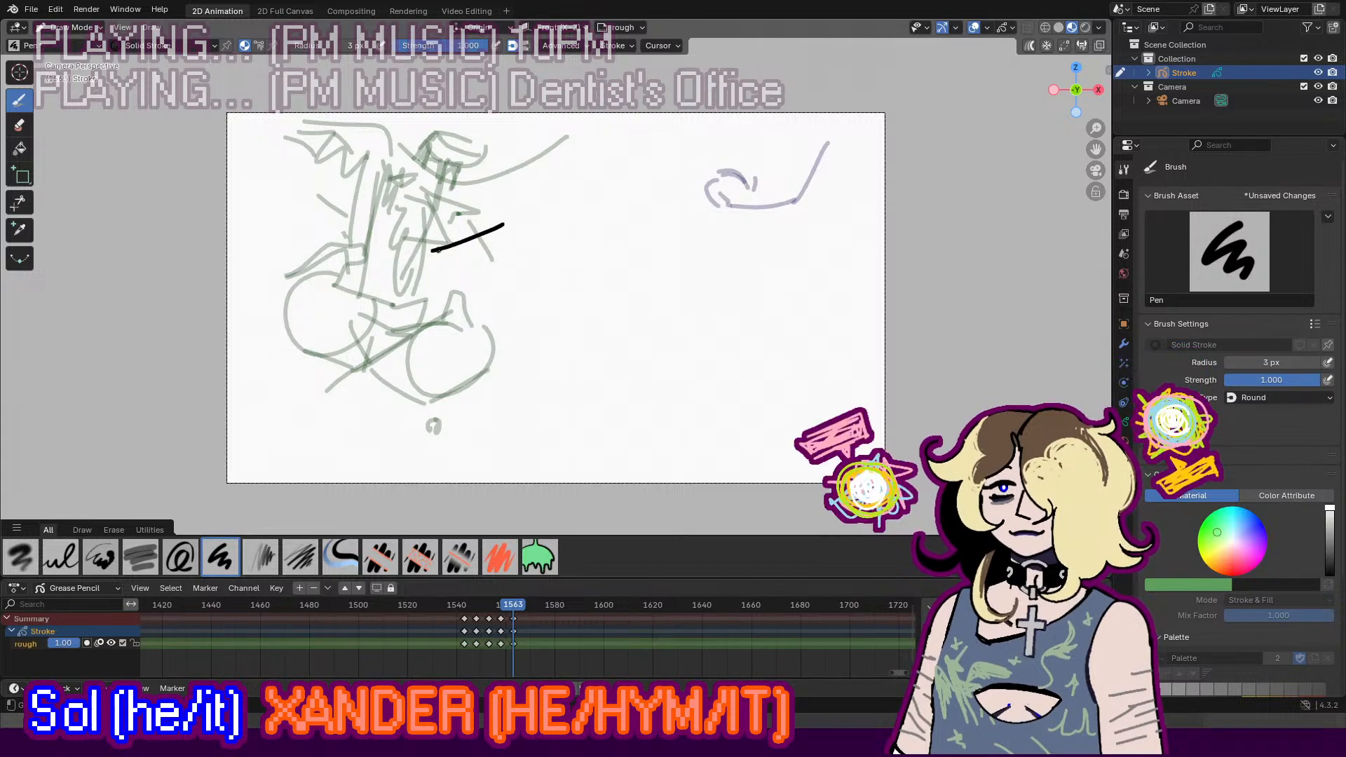
{"action": "key", "text": "ctrl+z"}
Step: Sketch a forearm with an outstretched hand and fingers reaching across the canvas at frame 1563
{"action": "mouse_move", "coordinate": [452, 261]}
{"action": "left_mouse_down"}
{"action": "mouse_move", "coordinate": [293, 284]}
{"action": "mouse_move", "coordinate": [462, 319]}
{"action": "mouse_move", "coordinate": [322, 339]}
{"action": "left_mouse_up"}
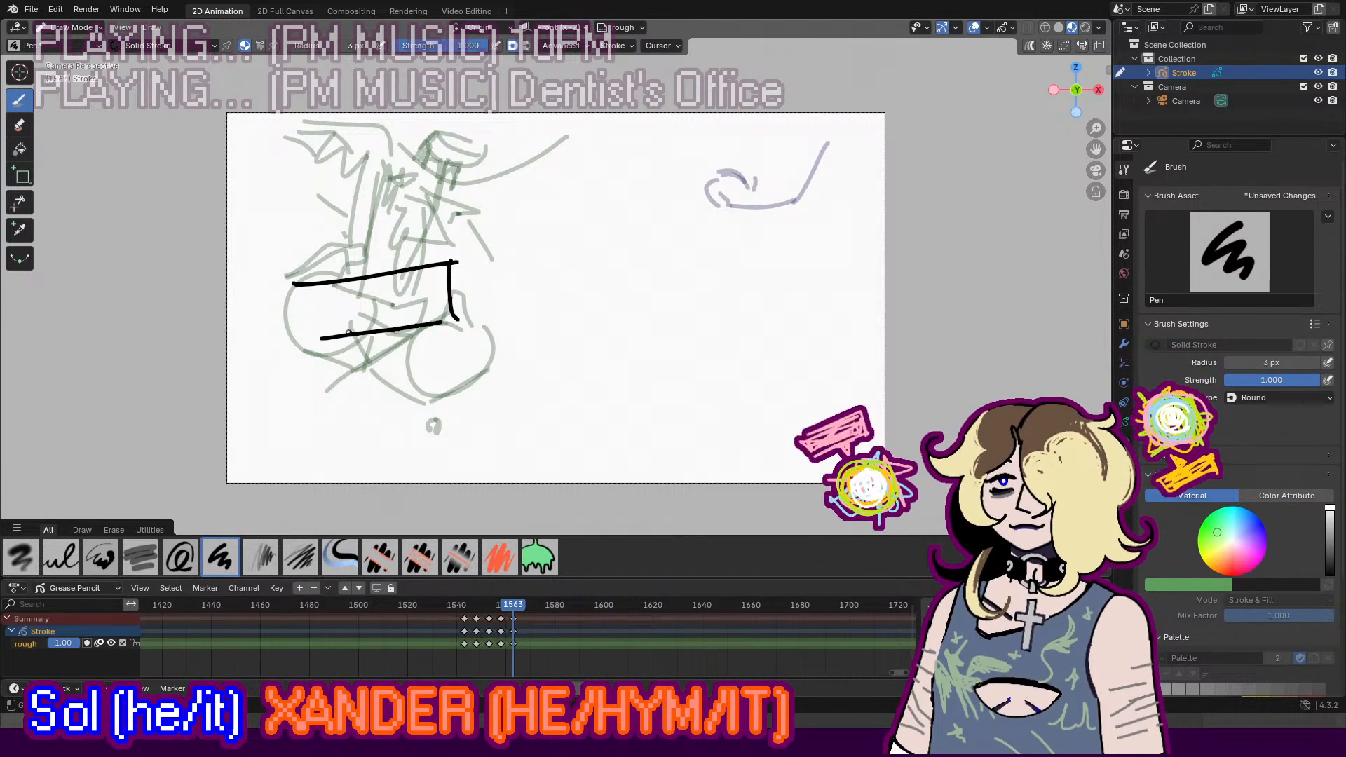
{"action": "key", "text": "ctrl+z"}
{"action": "left_click_drag", "start_coordinate": [440, 321], "coordinate": [278, 363]}
{"action": "left_click_drag", "start_coordinate": [342, 284], "coordinate": [275, 299]}
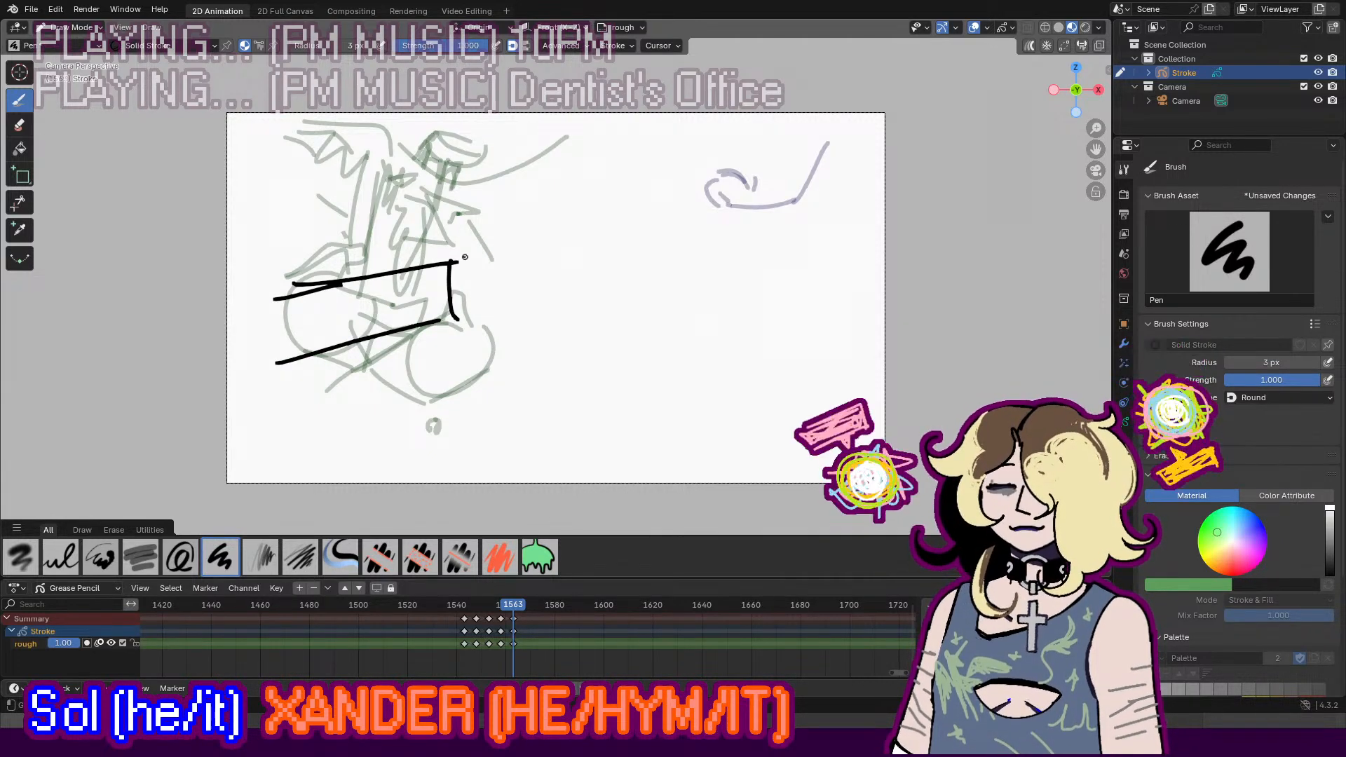
{"action": "mouse_move", "coordinate": [452, 262]}
{"action": "left_mouse_down"}
{"action": "mouse_move", "coordinate": [535, 234]}
{"action": "mouse_move", "coordinate": [558, 261]}
{"action": "mouse_move", "coordinate": [559, 331]}
{"action": "left_mouse_up"}
{"action": "left_click_drag", "start_coordinate": [464, 314], "coordinate": [542, 317]}
{"action": "key", "text": "ctrl+z"}
{"action": "mouse_move", "coordinate": [546, 234]}
{"action": "left_mouse_down"}
{"action": "mouse_move", "coordinate": [609, 206]}
{"action": "mouse_move", "coordinate": [619, 229]}
{"action": "mouse_move", "coordinate": [589, 234]}
{"action": "mouse_move", "coordinate": [635, 260]}
{"action": "mouse_move", "coordinate": [594, 290]}
{"action": "left_mouse_up"}
{"action": "mouse_move", "coordinate": [599, 294]}
{"action": "left_mouse_down"}
{"action": "mouse_move", "coordinate": [569, 305]}
{"action": "mouse_move", "coordinate": [630, 304]}
{"action": "left_mouse_up"}
{"action": "key", "text": "ctrl+z"}
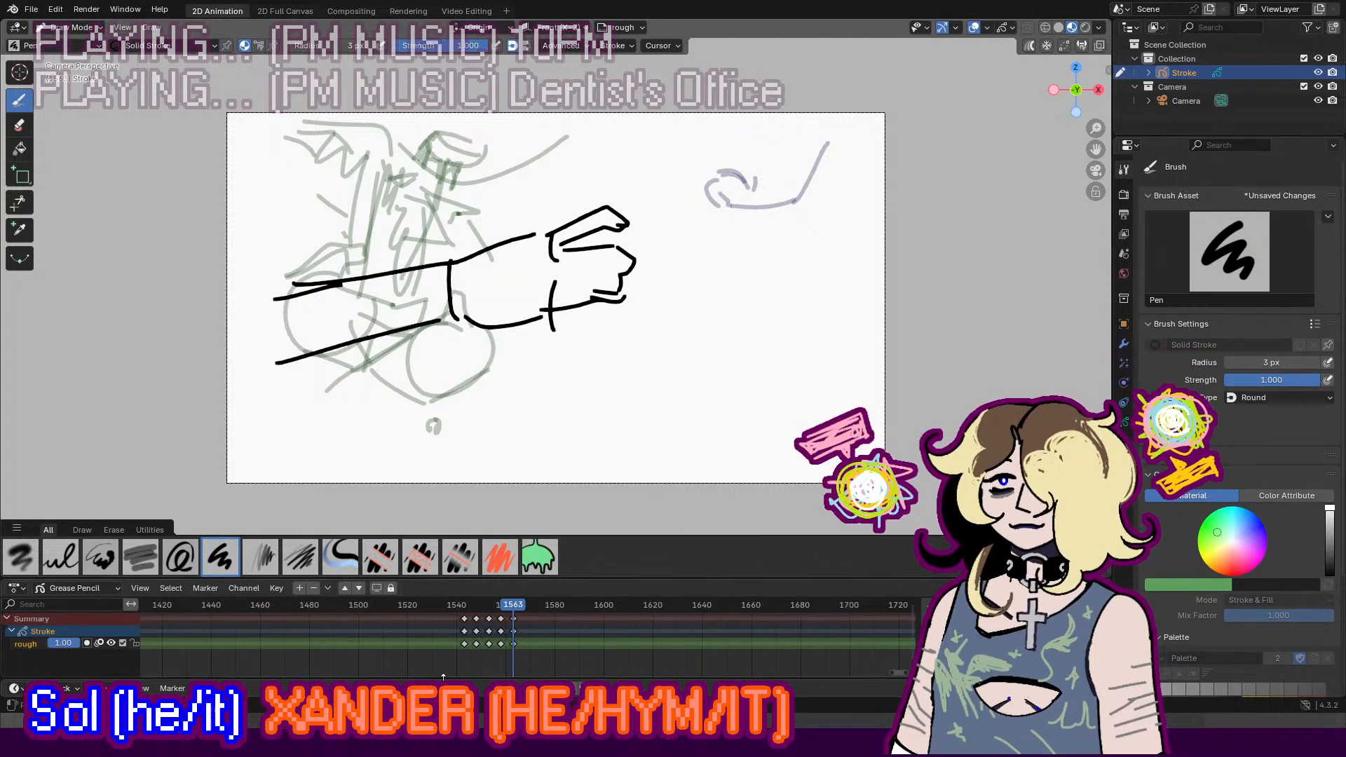
Step: Scribble ragged dark shading and loose flaring shapes around the back end of the forearm at frame 1563
{"action": "mouse_move", "coordinate": [338, 280]}
{"action": "left_mouse_down"}
{"action": "mouse_move", "coordinate": [248, 293]}
{"action": "mouse_move", "coordinate": [349, 306]}
{"action": "mouse_move", "coordinate": [353, 354]}
{"action": "left_mouse_up"}
{"action": "key", "text": "ctrl+z"}
{"action": "mouse_move", "coordinate": [314, 307]}
{"action": "left_mouse_down"}
{"action": "mouse_move", "coordinate": [376, 298]}
{"action": "mouse_move", "coordinate": [389, 281]}
{"action": "left_mouse_up"}
{"action": "mouse_move", "coordinate": [326, 300]}
{"action": "left_mouse_down"}
{"action": "mouse_move", "coordinate": [393, 287]}
{"action": "mouse_move", "coordinate": [419, 298]}
{"action": "left_mouse_up"}
{"action": "left_click_drag", "start_coordinate": [321, 340], "coordinate": [407, 316]}
{"action": "mouse_move", "coordinate": [340, 343]}
{"action": "left_mouse_down"}
{"action": "mouse_move", "coordinate": [388, 326]}
{"action": "mouse_move", "coordinate": [343, 336]}
{"action": "left_mouse_up"}
{"action": "left_click_drag", "start_coordinate": [358, 278], "coordinate": [300, 256]}
{"action": "mouse_move", "coordinate": [306, 259]}
{"action": "left_mouse_down"}
{"action": "mouse_move", "coordinate": [284, 257]}
{"action": "mouse_move", "coordinate": [283, 292]}
{"action": "mouse_move", "coordinate": [319, 307]}
{"action": "mouse_move", "coordinate": [289, 378]}
{"action": "mouse_move", "coordinate": [347, 365]}
{"action": "left_mouse_up"}
{"action": "mouse_move", "coordinate": [381, 240]}
{"action": "left_mouse_down"}
{"action": "mouse_move", "coordinate": [401, 295]}
{"action": "mouse_move", "coordinate": [356, 218]}
{"action": "mouse_move", "coordinate": [341, 243]}
{"action": "mouse_move", "coordinate": [367, 257]}
{"action": "left_mouse_up"}
{"action": "mouse_move", "coordinate": [353, 286]}
{"action": "left_mouse_down"}
{"action": "mouse_move", "coordinate": [341, 291]}
{"action": "mouse_move", "coordinate": [383, 295]}
{"action": "left_mouse_up"}
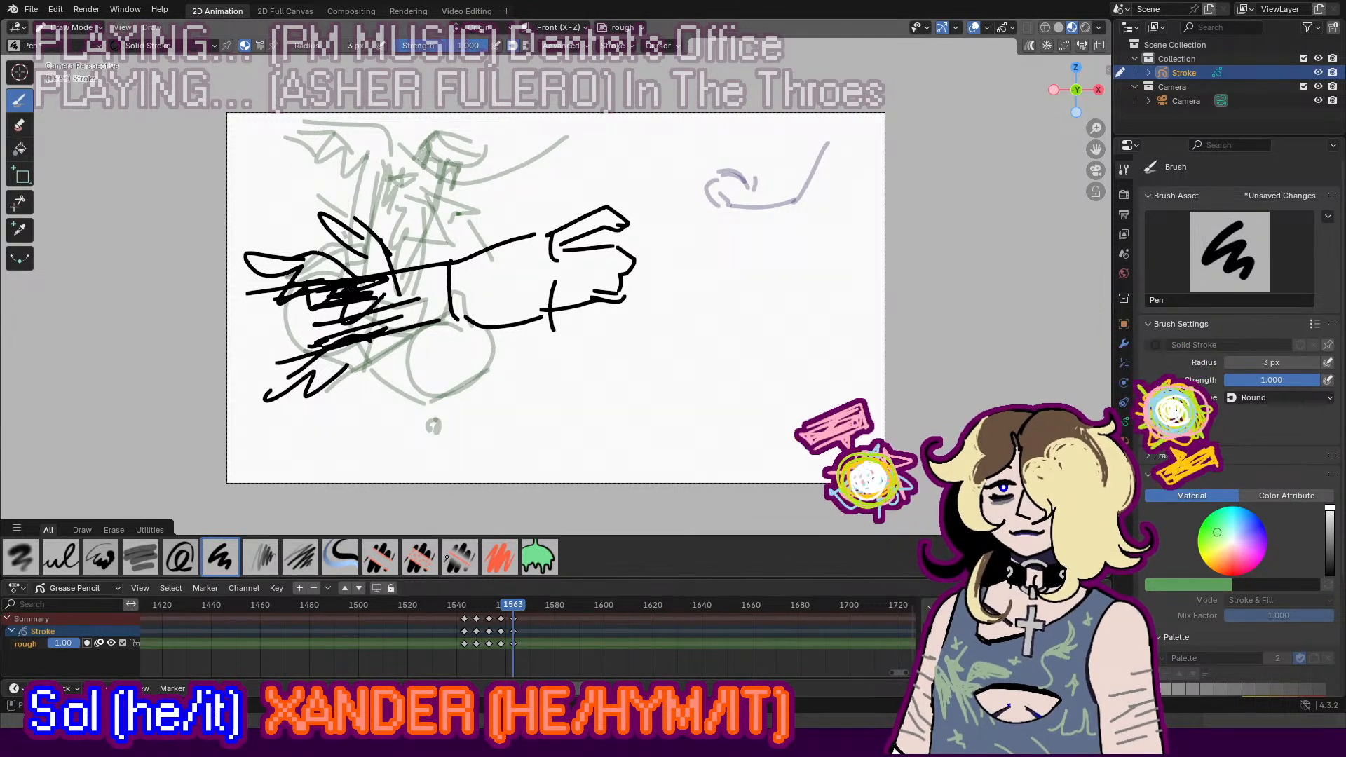
Step: Duplicate the arm drawing's keyframe from frame 1563 to frame 1568 and select only the copy
{"action": "scroll", "coordinate": [482, 617], "scroll_direction": "up", "scroll_amount": 5}
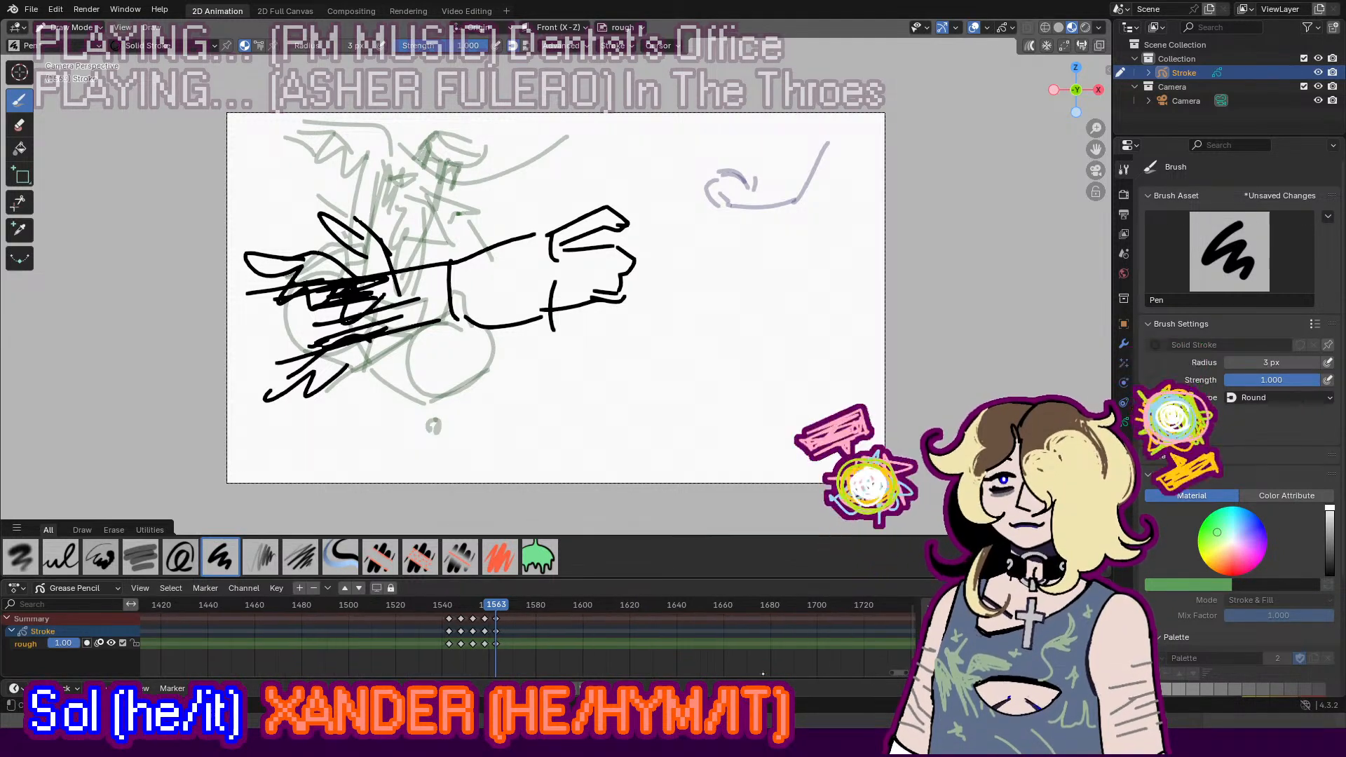
{"action": "mouse_move", "coordinate": [482, 611]}
{"action": "left_mouse_down"}
{"action": "mouse_move", "coordinate": [442, 609]}
{"action": "mouse_move", "coordinate": [480, 605]}
{"action": "left_mouse_up"}
{"action": "left_click", "coordinate": [453, 631]}
{"action": "key", "text": "ctrl+v"}
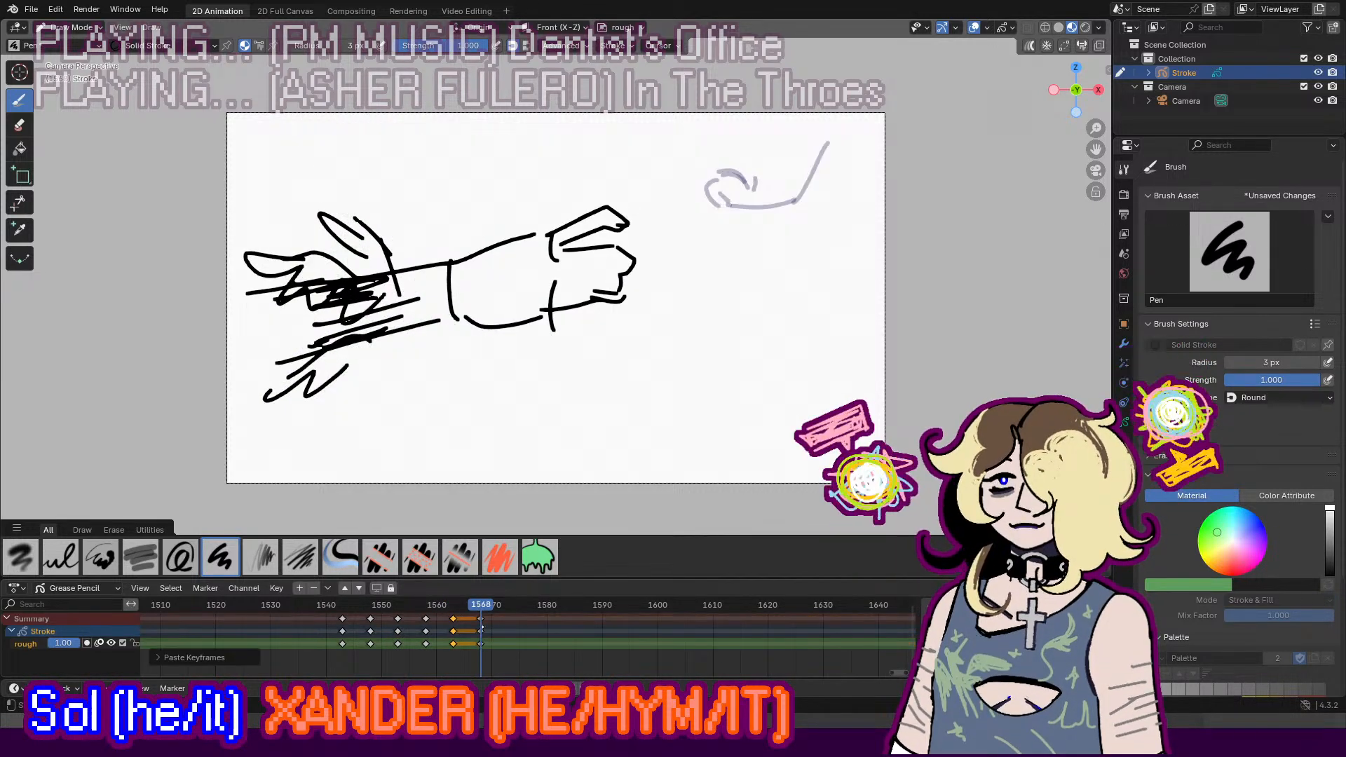
{"action": "left_click", "coordinate": [480, 643]}
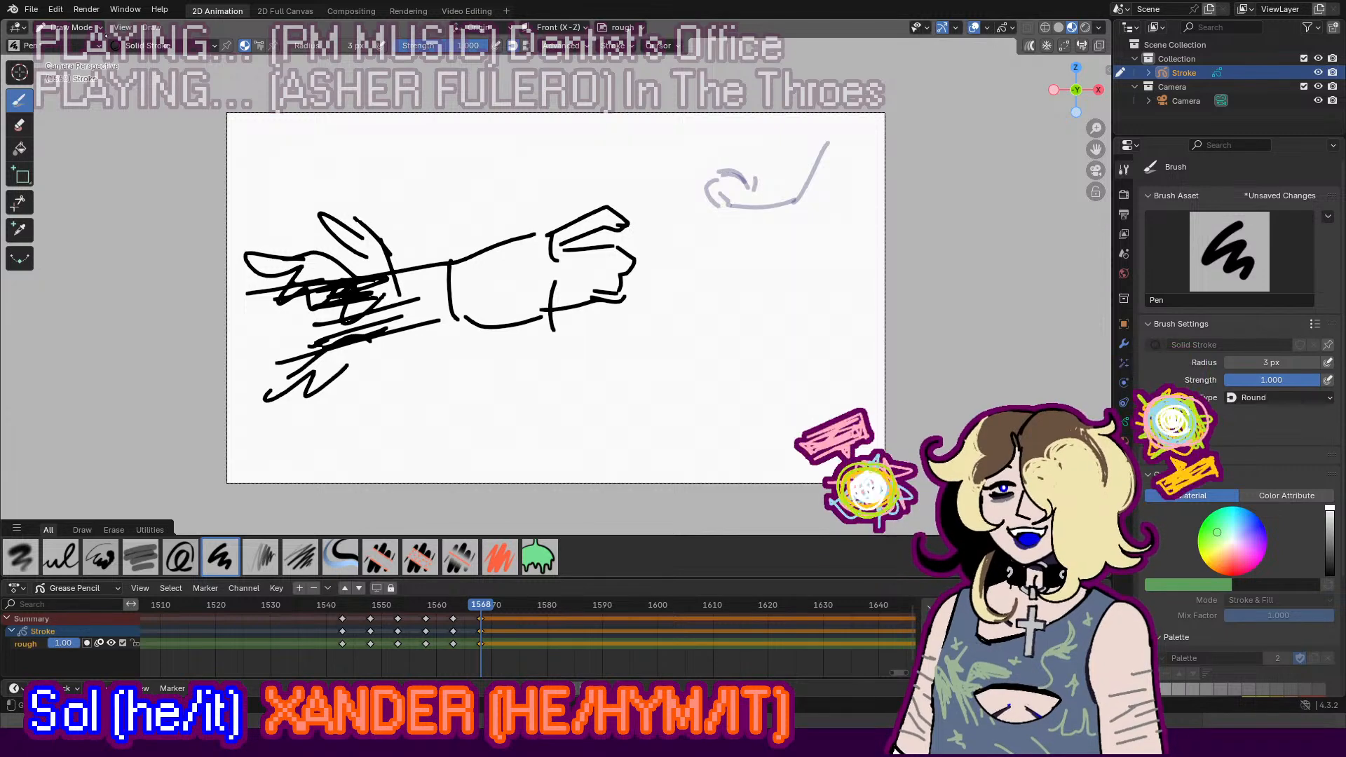
Step: In Edit Mode, move all strokes of the arm drawing slightly upward at frame 1568
{"action": "left_click", "coordinate": [73, 28]}
{"action": "left_click", "coordinate": [73, 60]}
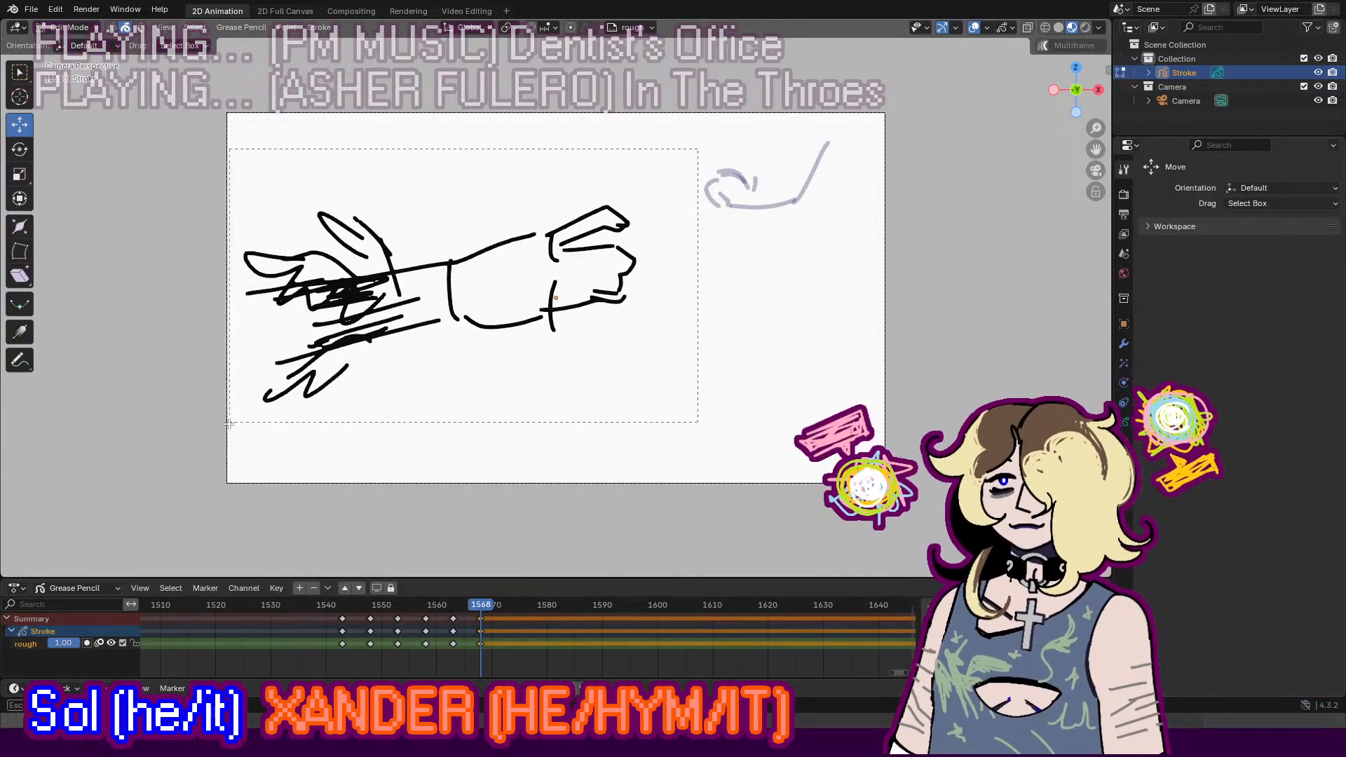
{"action": "key", "text": "a"}
{"action": "left_click_drag", "start_coordinate": [401, 234], "coordinate": [400, 223]}
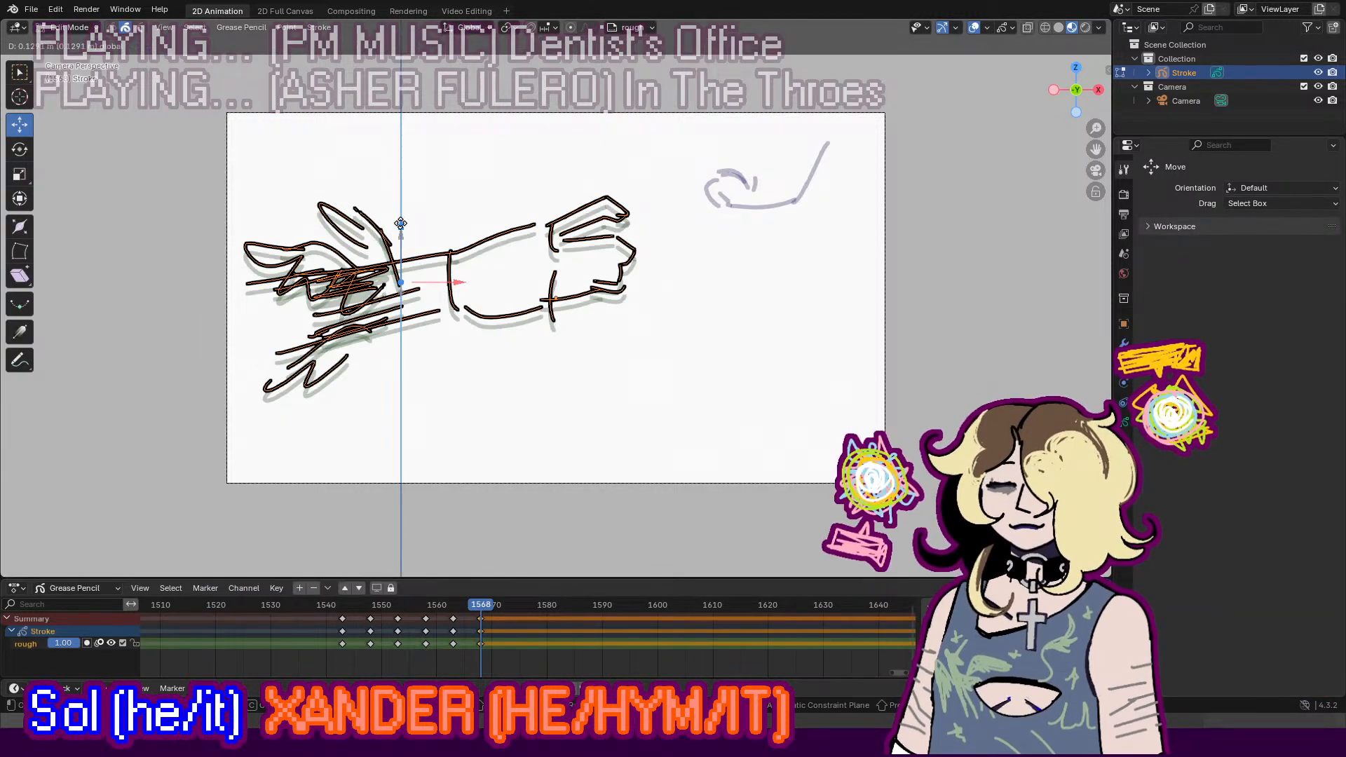
{"action": "left_click", "coordinate": [925, 323]}
Step: Insert a blank keyframe on only the selected channels at frame 1572 and return to Draw Mode
{"action": "key", "text": "Right"}
{"action": "key", "text": "Right"}
{"action": "key", "text": "Right"}
{"action": "key", "text": "Right"}
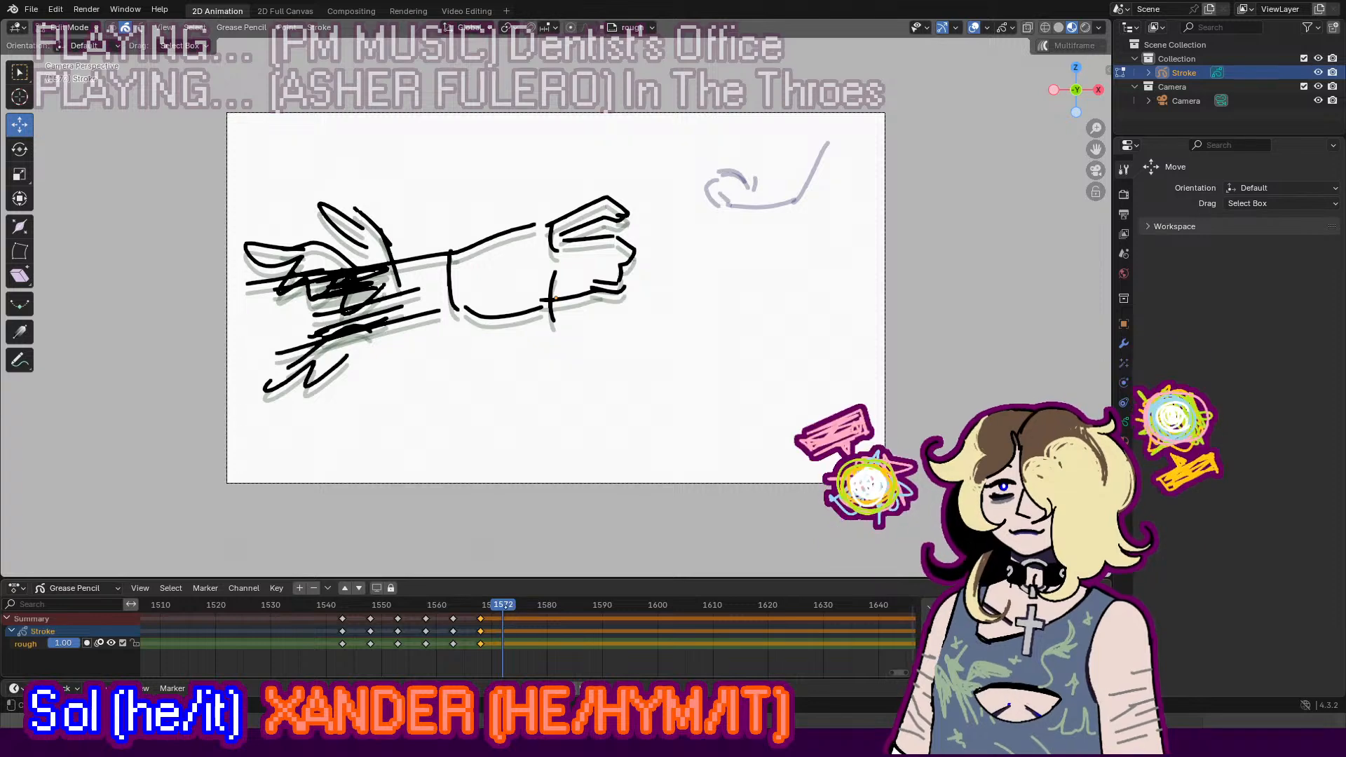
{"action": "key", "text": "i"}
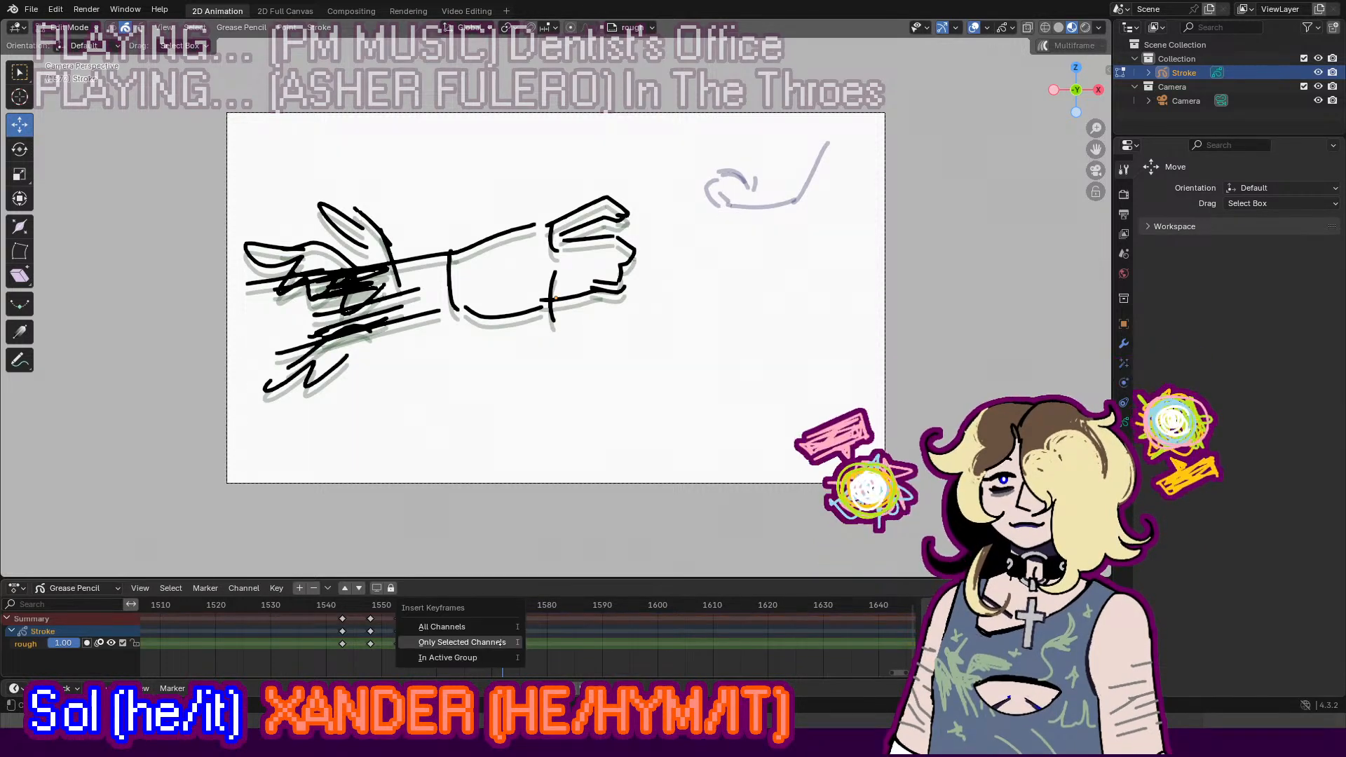
{"action": "left_click", "coordinate": [499, 642]}
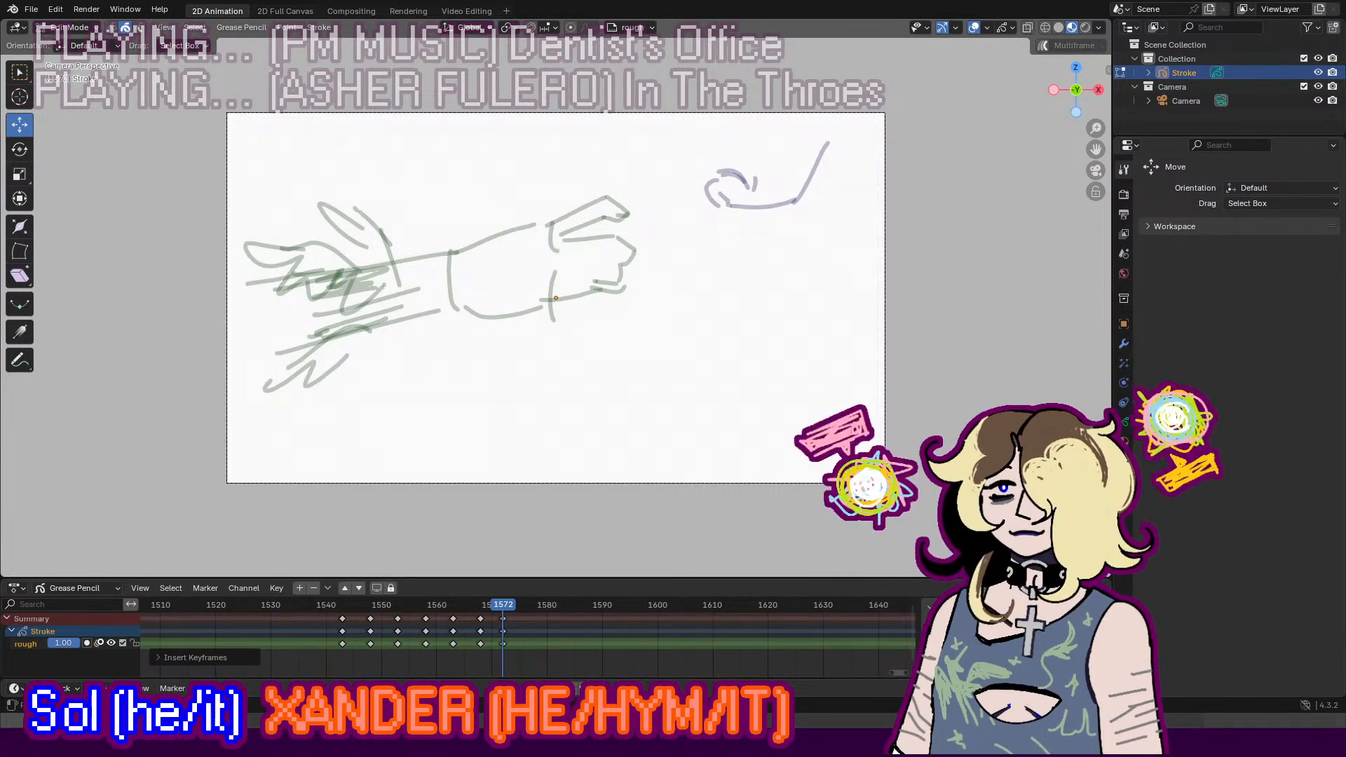
{"action": "key", "text": "Tab"}
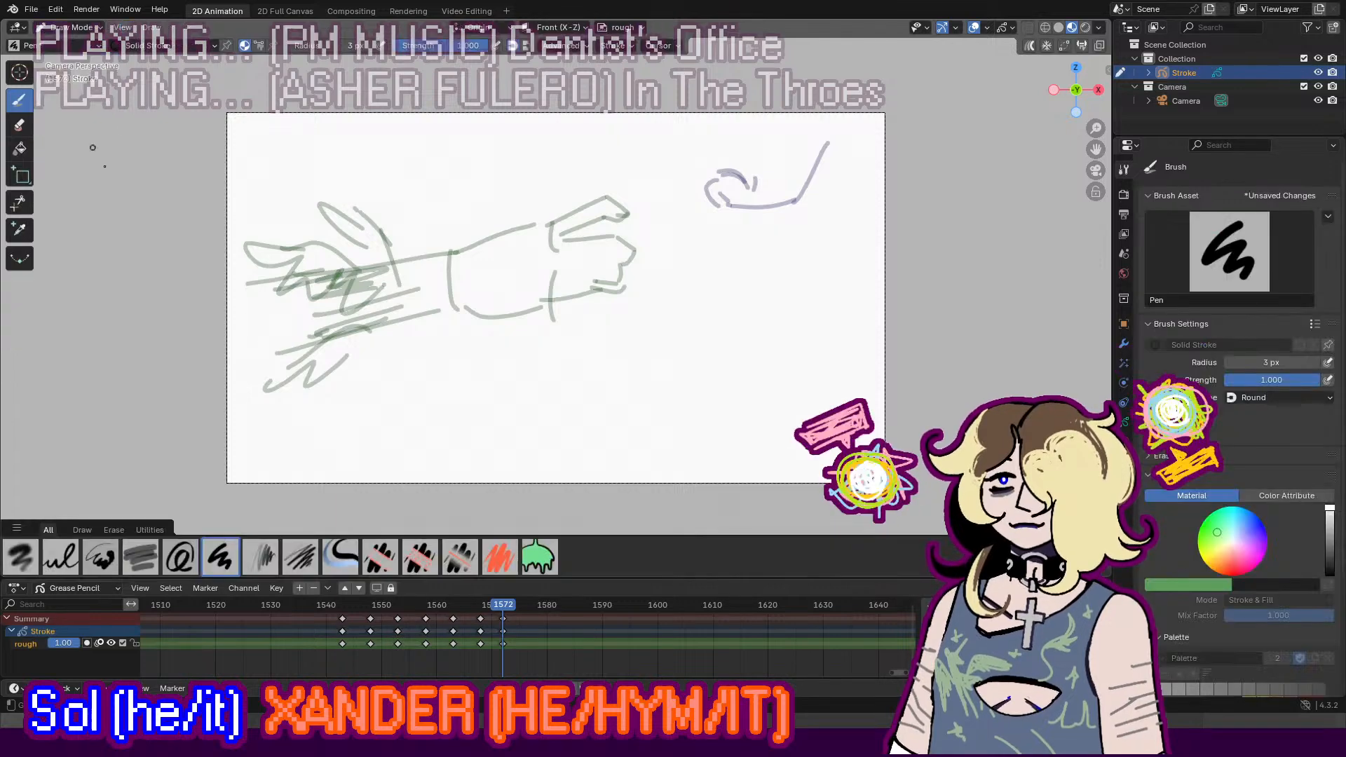
Step: Sketch the rounded arc of the head, curving down along one side, at frame 1572
{"action": "scroll", "coordinate": [373, 398], "scroll_direction": "down", "scroll_amount": 2}
{"action": "scroll", "coordinate": [526, 319], "scroll_direction": "up", "scroll_amount": 1}
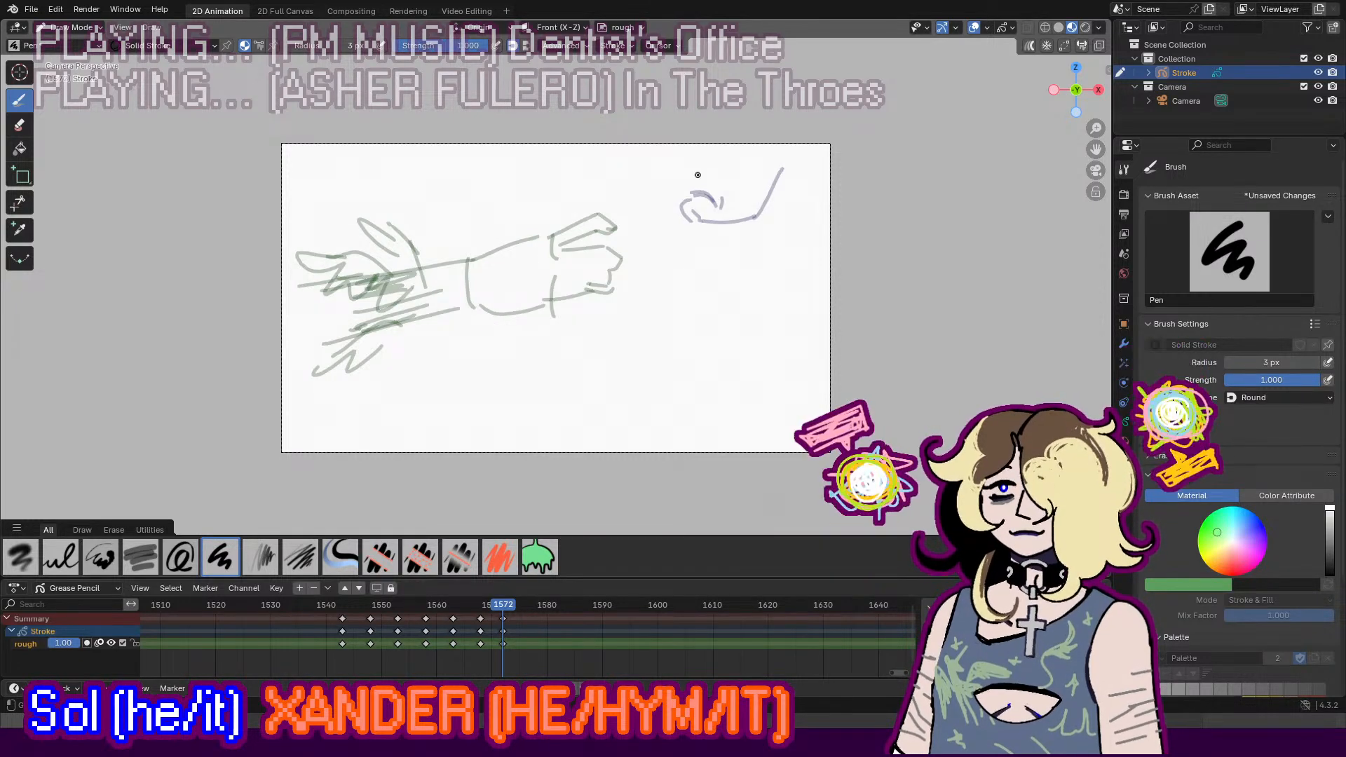
{"action": "left_click_drag", "start_coordinate": [488, 315], "coordinate": [620, 282]}
{"action": "key", "text": "ctrl+z"}
{"action": "mouse_move", "coordinate": [471, 296]}
{"action": "left_mouse_down"}
{"action": "mouse_move", "coordinate": [652, 288]}
{"action": "mouse_move", "coordinate": [665, 393]}
{"action": "left_mouse_up"}
{"action": "key", "text": "ctrl+z"}
{"action": "left_click_drag", "start_coordinate": [471, 310], "coordinate": [452, 424]}
{"action": "key", "text": "ctrl+z"}
{"action": "key", "text": "ctrl+z"}
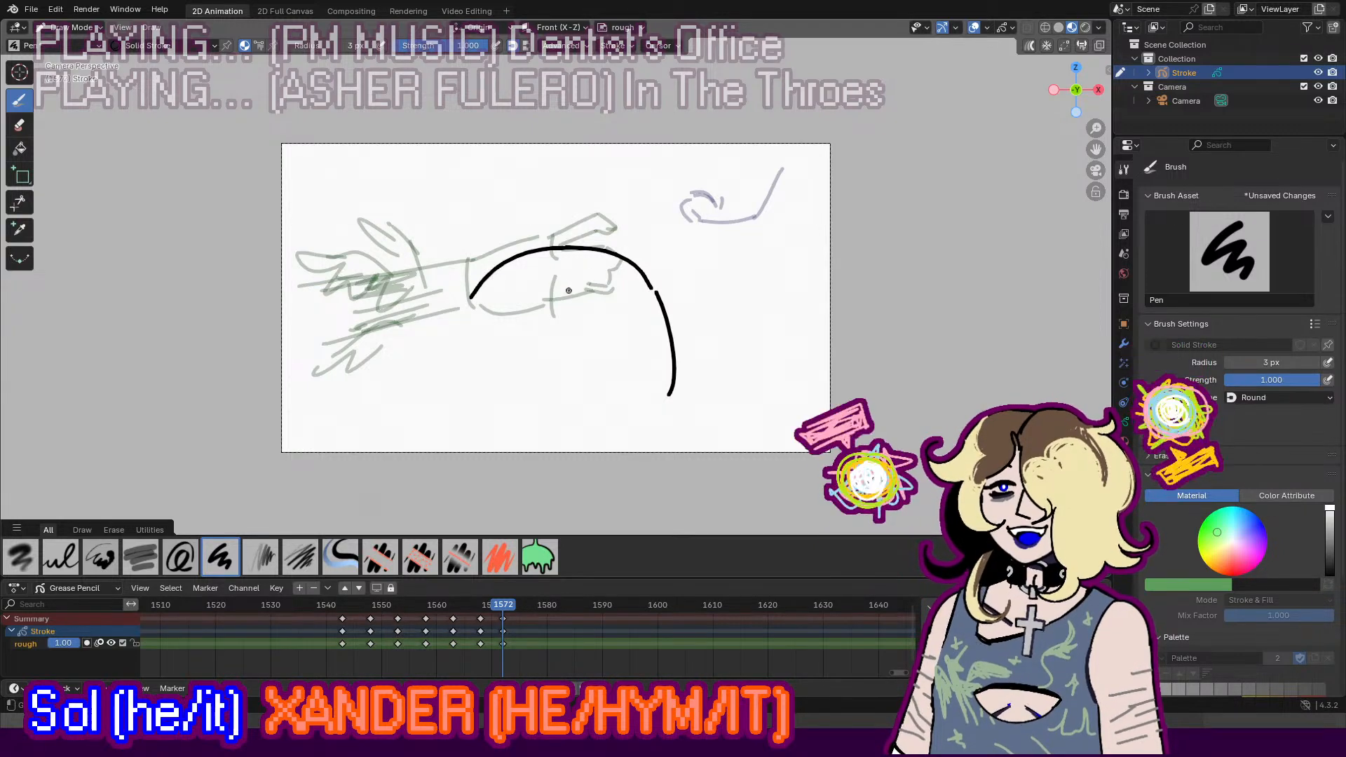
Step: Add the curled strands on the forehead, the outer head contour and a long pointed ear on each side
{"action": "left_click_drag", "start_coordinate": [567, 277], "coordinate": [571, 351]}
{"action": "left_click_drag", "start_coordinate": [537, 321], "coordinate": [566, 369]}
{"action": "mouse_move", "coordinate": [561, 241]}
{"action": "left_mouse_down"}
{"action": "mouse_move", "coordinate": [462, 264]}
{"action": "mouse_move", "coordinate": [471, 251]}
{"action": "mouse_move", "coordinate": [366, 315]}
{"action": "mouse_move", "coordinate": [435, 307]}
{"action": "left_mouse_up"}
{"action": "key", "text": "ctrl+z"}
{"action": "mouse_move", "coordinate": [410, 330]}
{"action": "left_mouse_down"}
{"action": "mouse_move", "coordinate": [398, 345]}
{"action": "mouse_move", "coordinate": [484, 366]}
{"action": "left_mouse_up"}
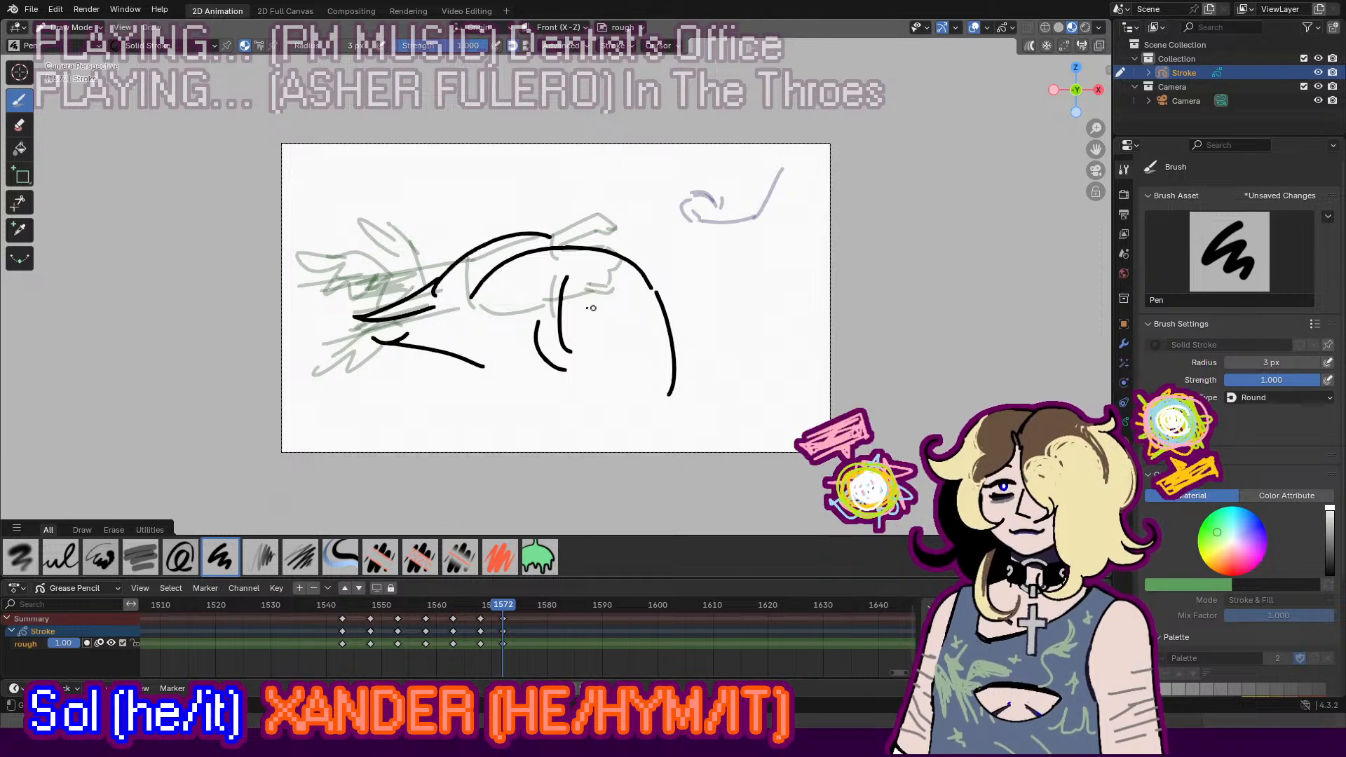
{"action": "mouse_move", "coordinate": [579, 303]}
{"action": "left_mouse_down"}
{"action": "mouse_move", "coordinate": [582, 367]}
{"action": "mouse_move", "coordinate": [625, 351]}
{"action": "left_mouse_up"}
{"action": "mouse_move", "coordinate": [591, 231]}
{"action": "left_mouse_down"}
{"action": "mouse_move", "coordinate": [655, 242]}
{"action": "mouse_move", "coordinate": [718, 301]}
{"action": "mouse_move", "coordinate": [743, 303]}
{"action": "left_mouse_up"}
{"action": "mouse_move", "coordinate": [711, 321]}
{"action": "left_mouse_down"}
{"action": "mouse_move", "coordinate": [738, 331]}
{"action": "mouse_move", "coordinate": [665, 359]}
{"action": "left_mouse_up"}
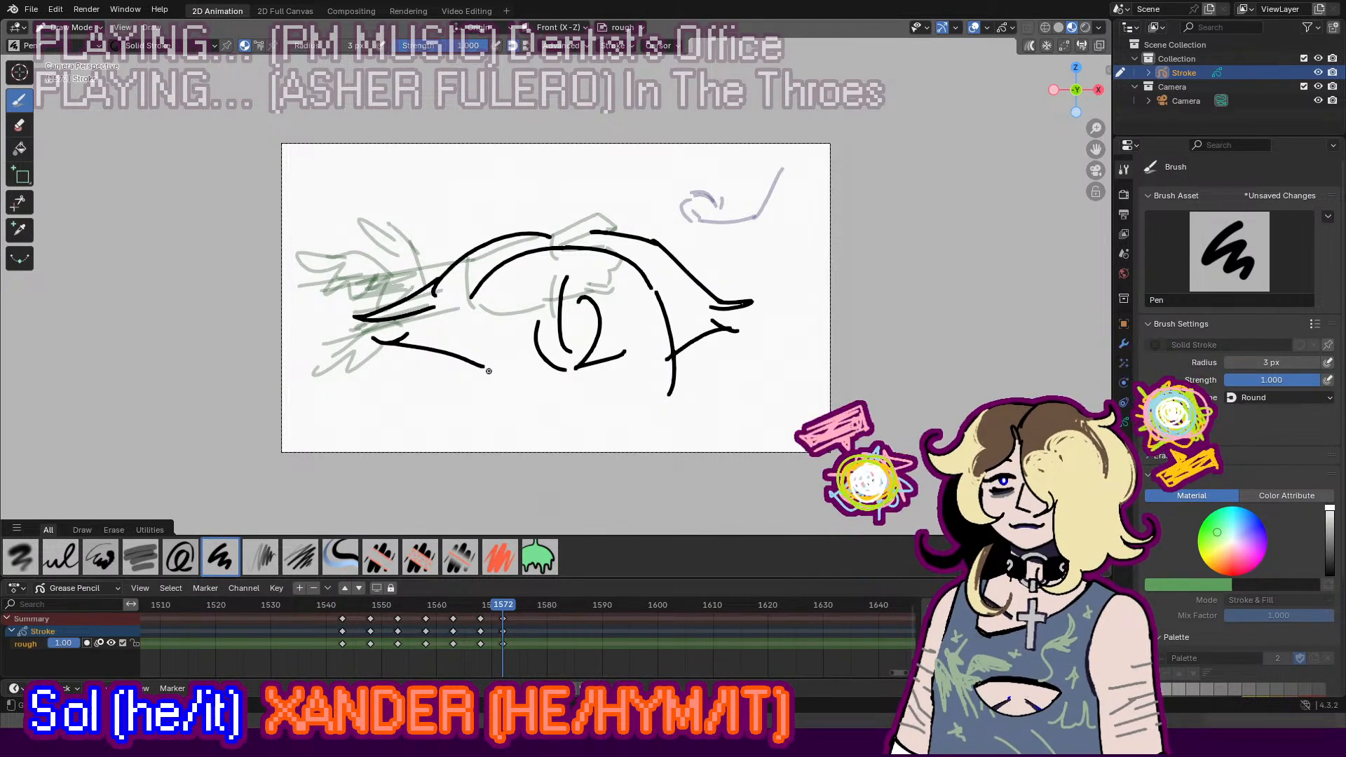
Step: Draw the first eye's arched upper lid below the forehead strands, with short angular marks beneath it
{"action": "left_click_drag", "start_coordinate": [484, 382], "coordinate": [528, 390]}
{"action": "key", "text": "ctrl+z"}
{"action": "key", "text": "ctrl+z"}
{"action": "mouse_move", "coordinate": [515, 374]}
{"action": "left_mouse_down"}
{"action": "mouse_move", "coordinate": [537, 394]}
{"action": "mouse_move", "coordinate": [480, 416]}
{"action": "mouse_move", "coordinate": [497, 424]}
{"action": "left_mouse_up"}
{"action": "key", "text": "ctrl+z"}
{"action": "left_click_drag", "start_coordinate": [492, 426], "coordinate": [495, 468]}
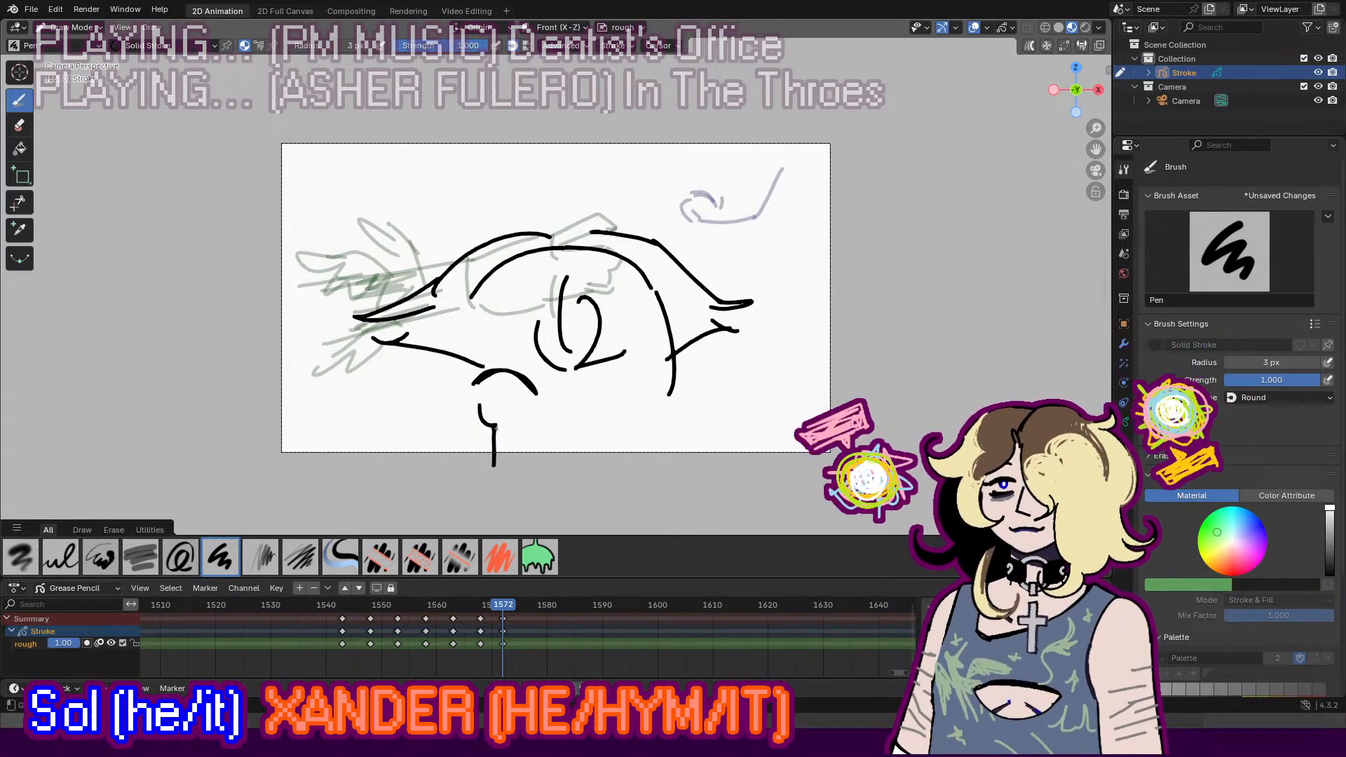
{"action": "key", "text": "ctrl+z"}
{"action": "key", "text": "ctrl+z"}
{"action": "mouse_move", "coordinate": [483, 415]}
{"action": "left_mouse_down"}
{"action": "mouse_move", "coordinate": [468, 425]}
{"action": "mouse_move", "coordinate": [481, 470]}
{"action": "mouse_move", "coordinate": [508, 425]}
{"action": "left_mouse_up"}
{"action": "key", "text": "ctrl+z"}
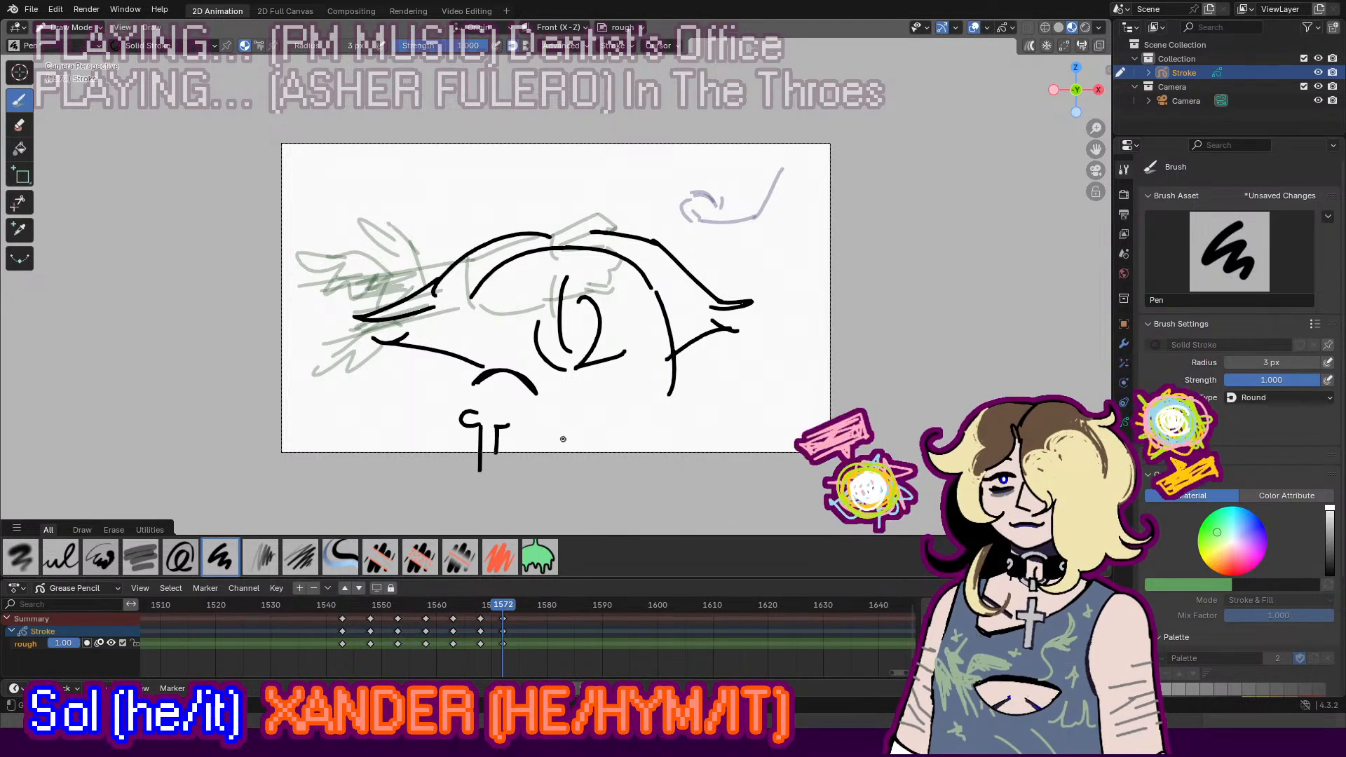
Step: Draw the second eye's arched lid with streaks beneath it, extend the adjacent face edge, and thicken the first lid
{"action": "mouse_move", "coordinate": [593, 394]}
{"action": "left_mouse_down"}
{"action": "mouse_move", "coordinate": [653, 387]}
{"action": "mouse_move", "coordinate": [642, 376]}
{"action": "left_mouse_up"}
{"action": "key", "text": "ctrl+z"}
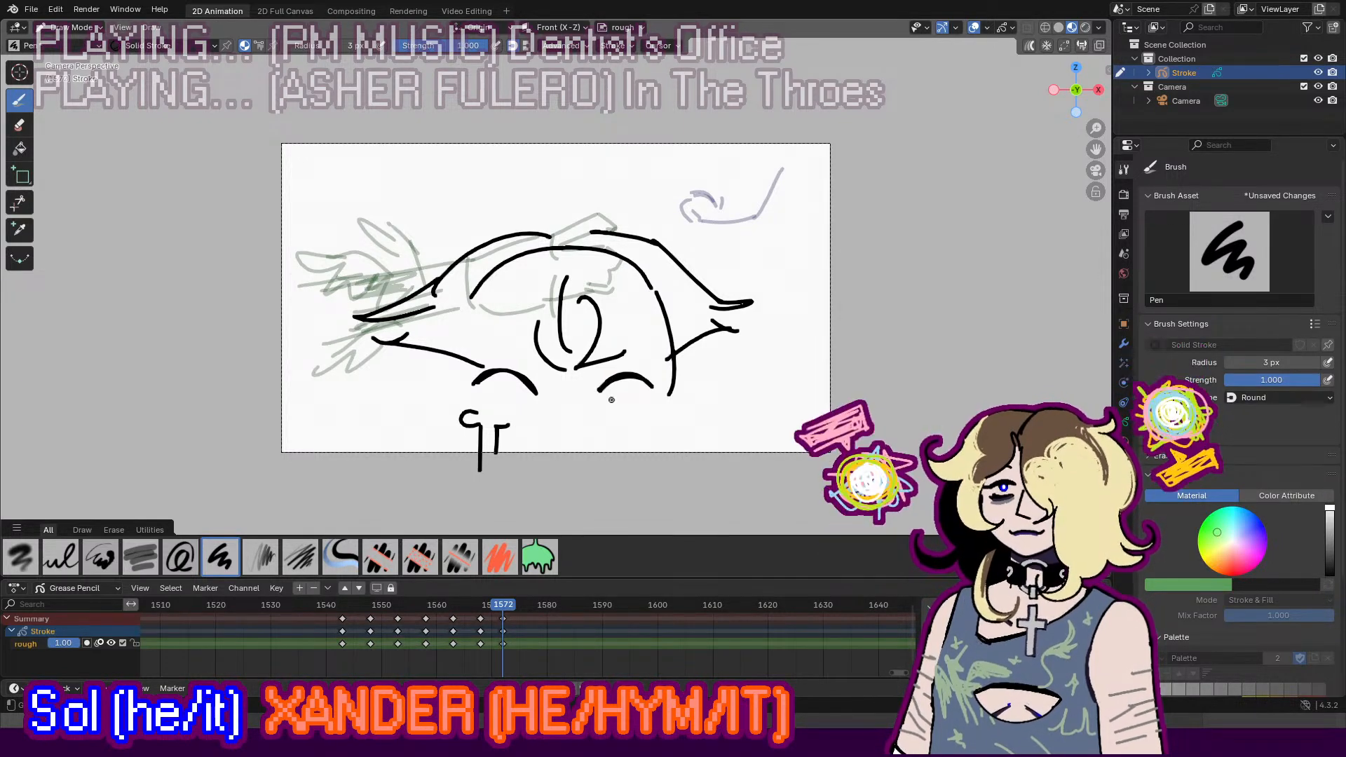
{"action": "mouse_move", "coordinate": [628, 429]}
{"action": "left_mouse_down"}
{"action": "mouse_move", "coordinate": [627, 470]}
{"action": "mouse_move", "coordinate": [607, 480]}
{"action": "mouse_move", "coordinate": [634, 474]}
{"action": "left_mouse_up"}
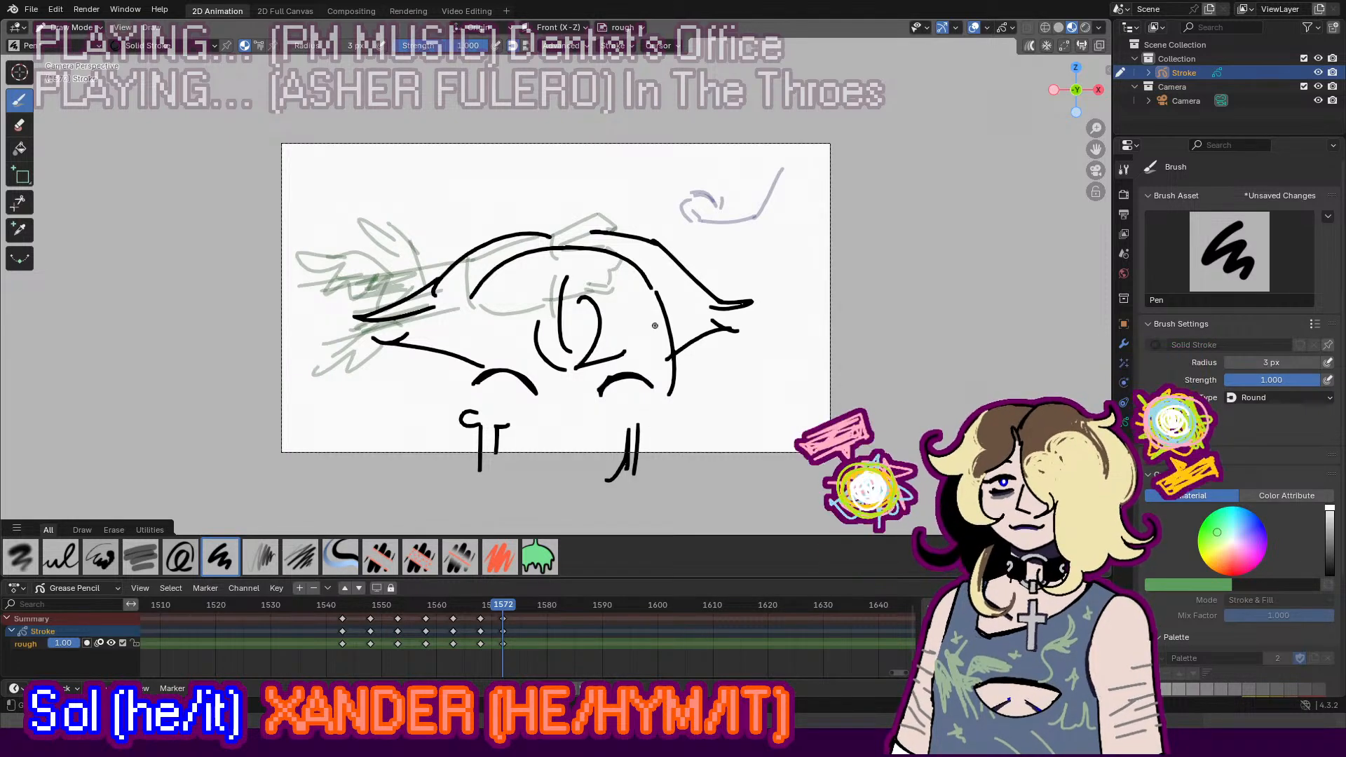
{"action": "left_click_drag", "start_coordinate": [670, 377], "coordinate": [664, 408]}
{"action": "key", "text": "ctrl+z"}
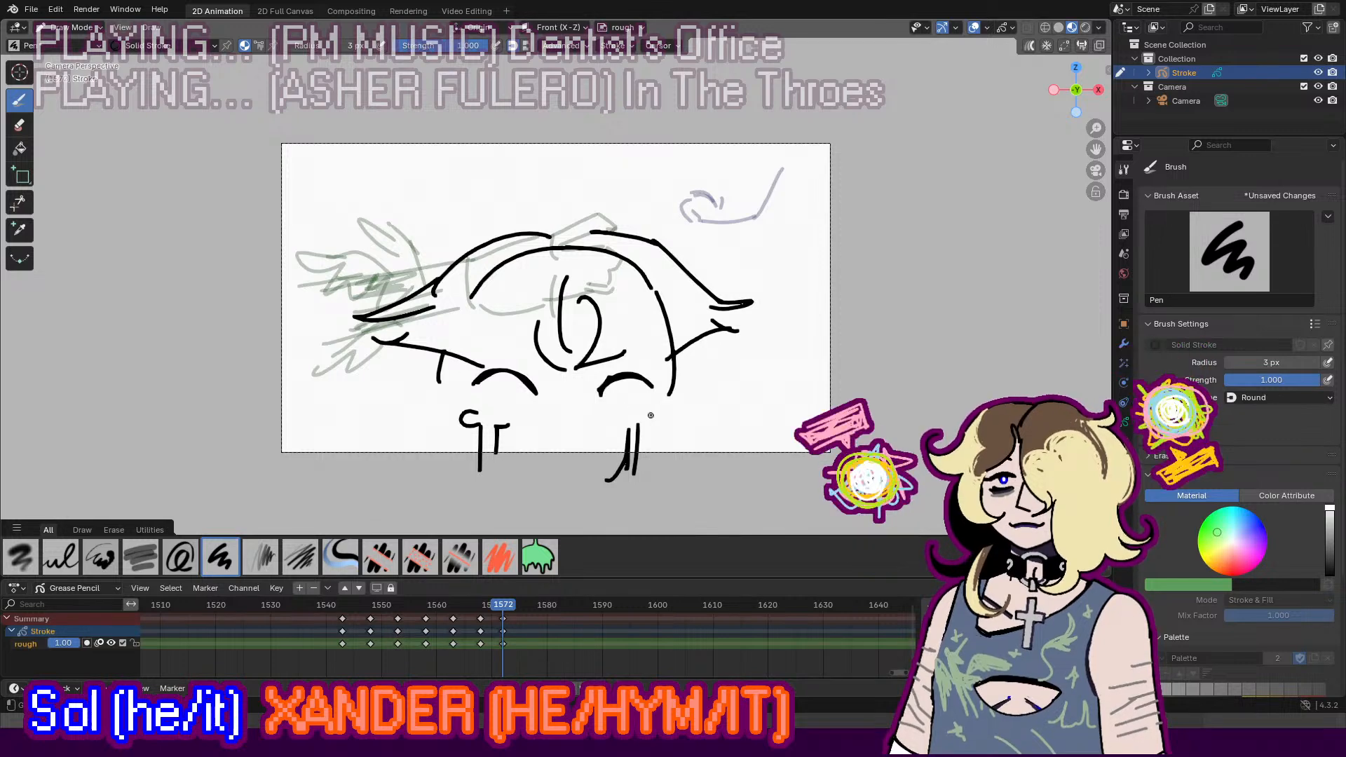
{"action": "mouse_move", "coordinate": [680, 381]}
{"action": "left_mouse_down"}
{"action": "mouse_move", "coordinate": [663, 412]}
{"action": "mouse_move", "coordinate": [649, 406]}
{"action": "left_mouse_up"}
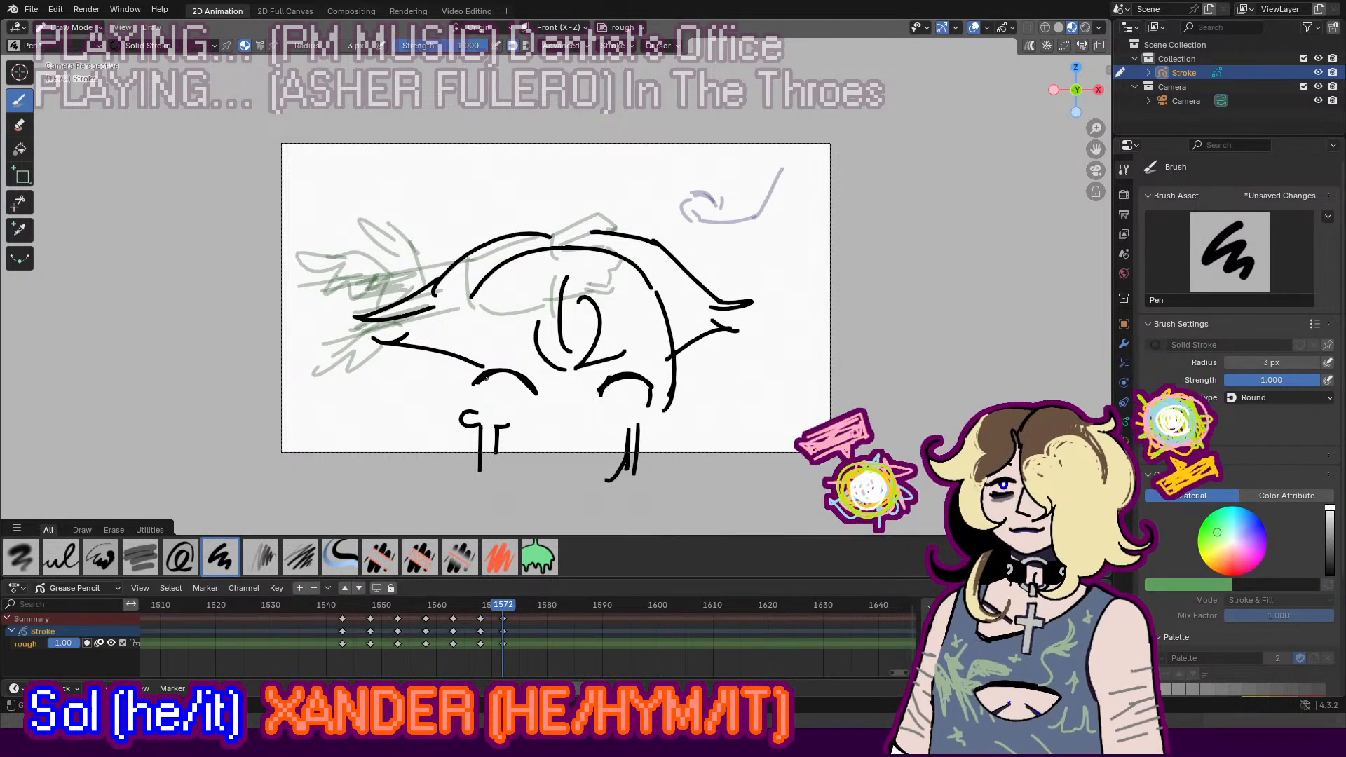
{"action": "left_click_drag", "start_coordinate": [486, 376], "coordinate": [527, 388]}
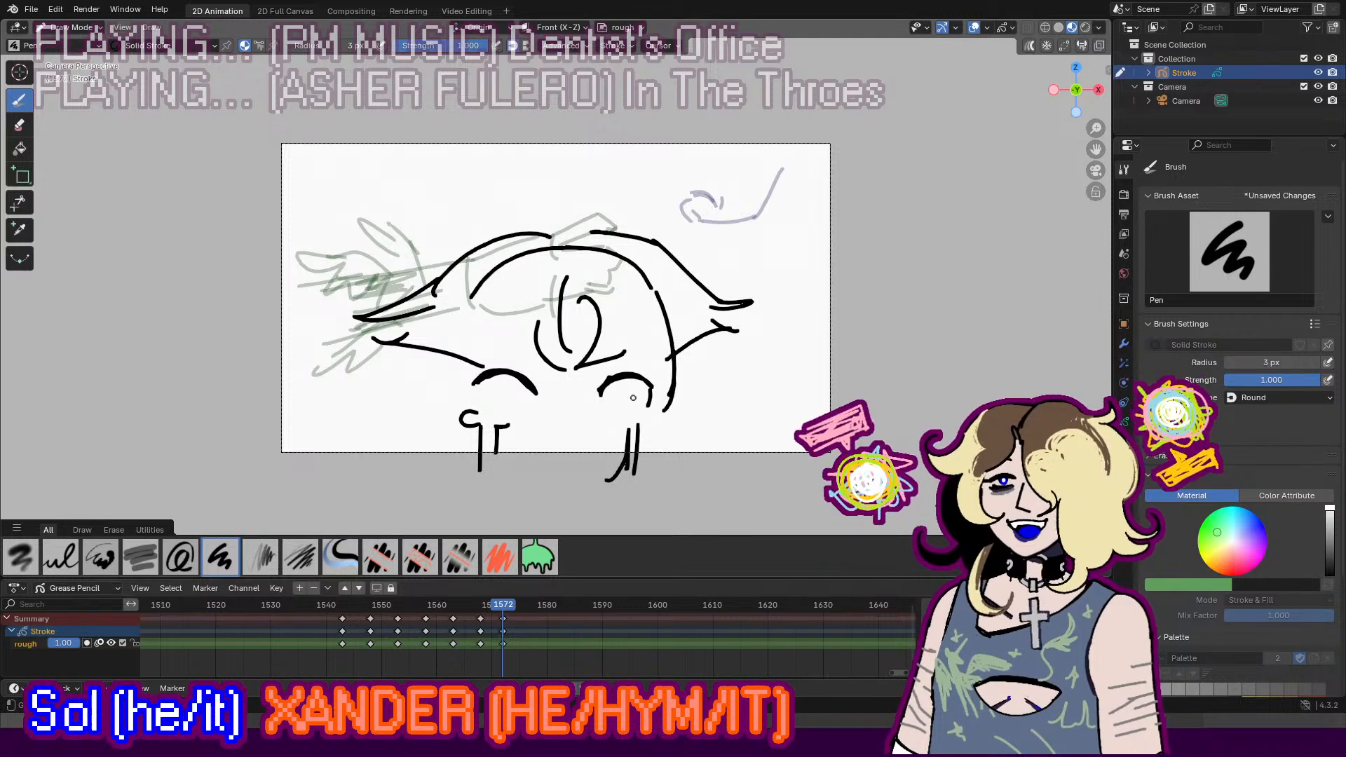
Step: Select the face drawing's keyframe at frame 1572 and sketch loose outer hair contours around both sides of the head
{"action": "mouse_move", "coordinate": [503, 605]}
{"action": "left_mouse_down"}
{"action": "mouse_move", "coordinate": [479, 605]}
{"action": "mouse_move", "coordinate": [541, 605]}
{"action": "mouse_move", "coordinate": [526, 602]}
{"action": "left_mouse_up"}
{"action": "left_click", "coordinate": [503, 619]}
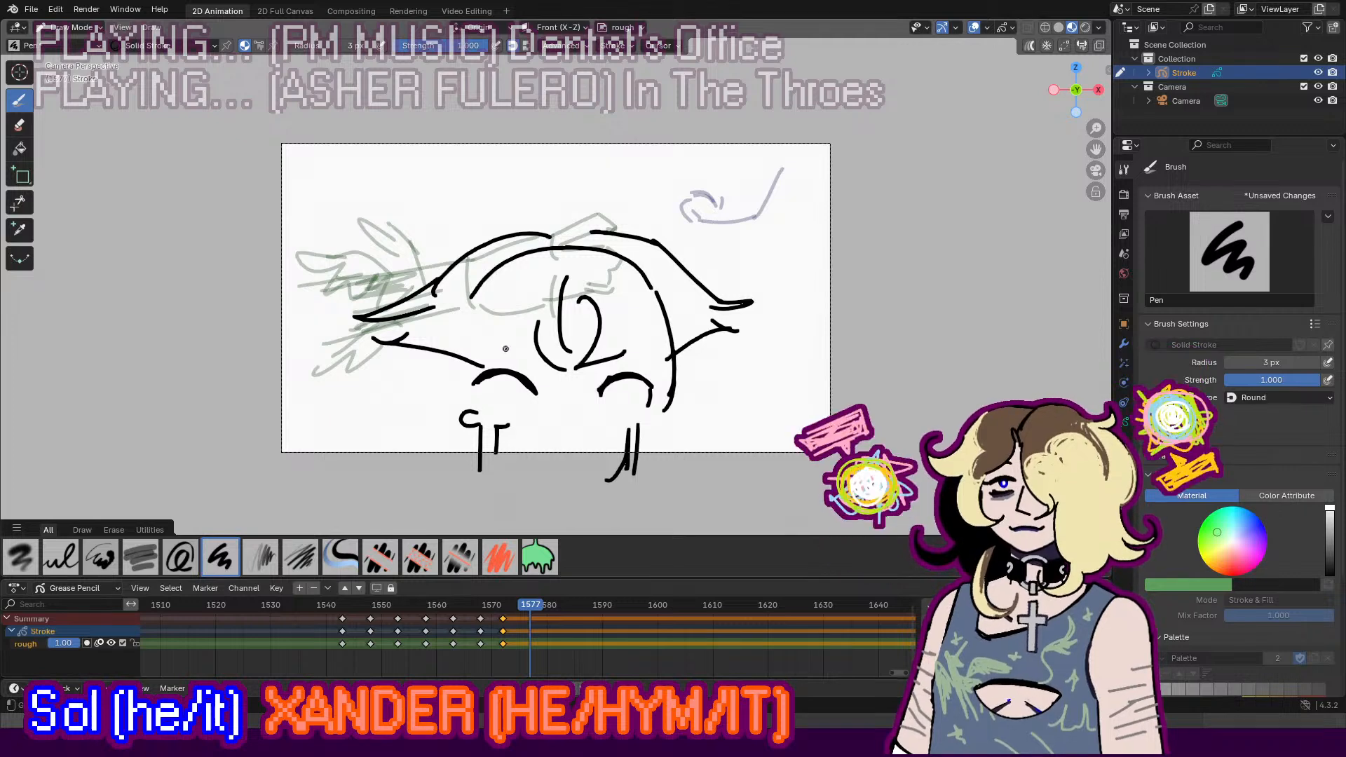
{"action": "key", "text": "Down"}
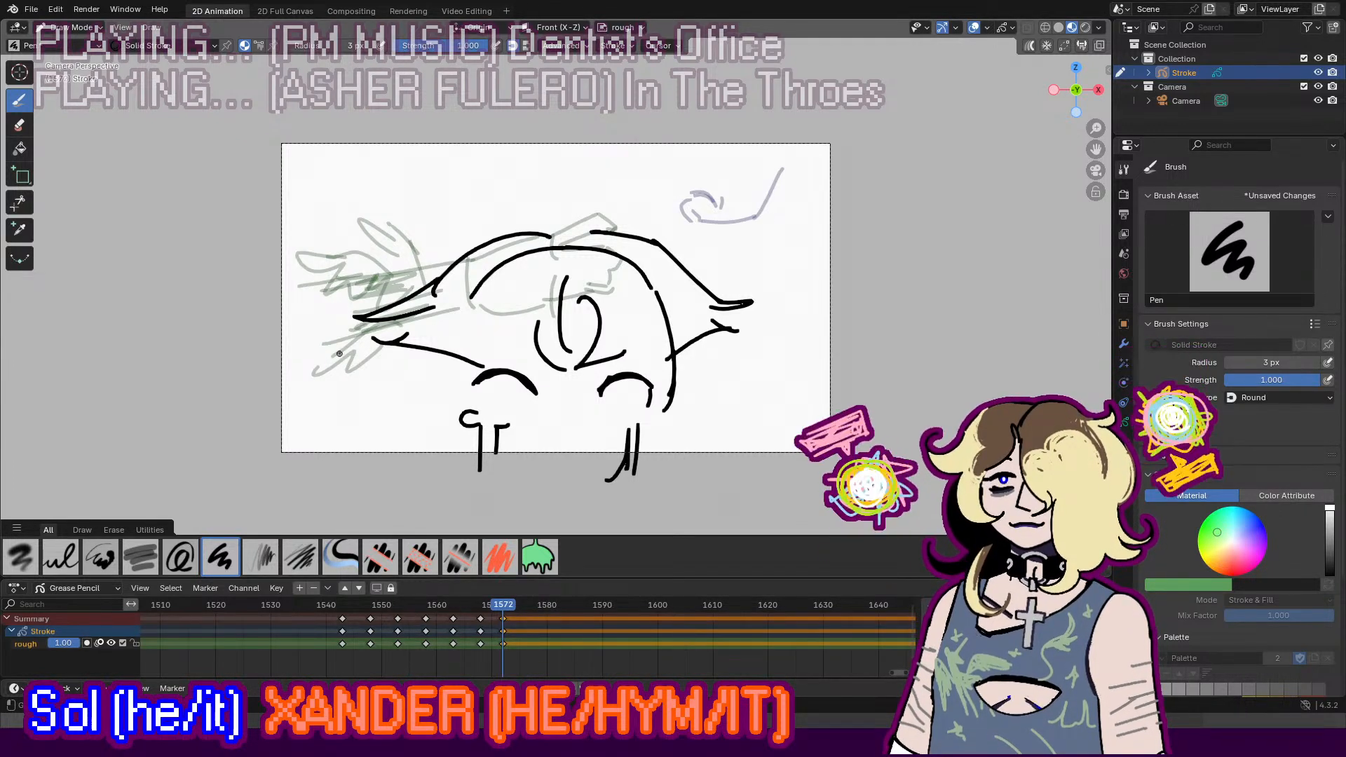
{"action": "mouse_move", "coordinate": [319, 349]}
{"action": "left_mouse_down"}
{"action": "mouse_move", "coordinate": [375, 264]}
{"action": "mouse_move", "coordinate": [539, 192]}
{"action": "mouse_move", "coordinate": [525, 130]}
{"action": "left_mouse_up"}
{"action": "left_click_drag", "start_coordinate": [700, 167], "coordinate": [758, 242]}
{"action": "left_click_drag", "start_coordinate": [756, 259], "coordinate": [749, 349]}
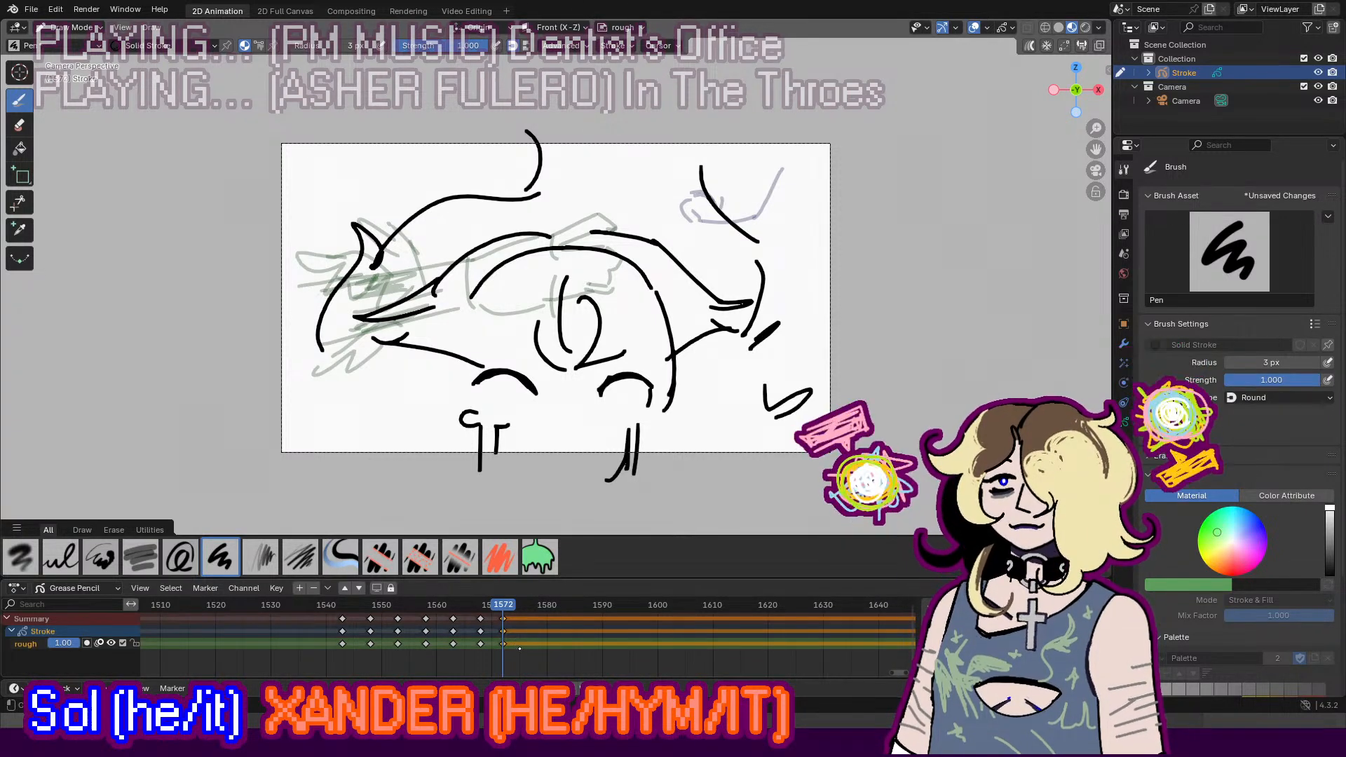
Step: Duplicate the face drawing to frame 1576 and shift all of its strokes slightly upward in Edit Mode
{"action": "left_click_drag", "start_coordinate": [505, 605], "coordinate": [525, 605]}
{"action": "key", "text": "ctrl+v"}
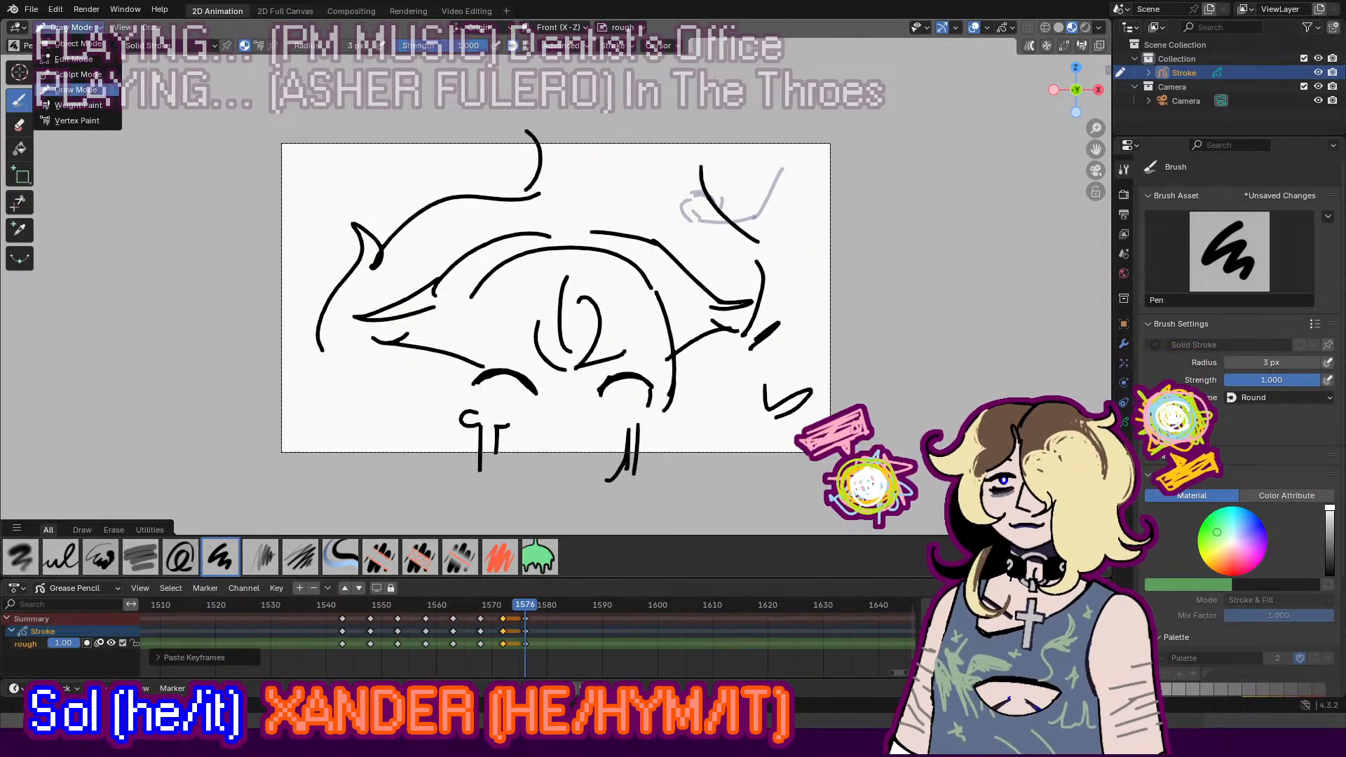
{"action": "left_click", "coordinate": [70, 28]}
{"action": "left_click", "coordinate": [78, 56]}
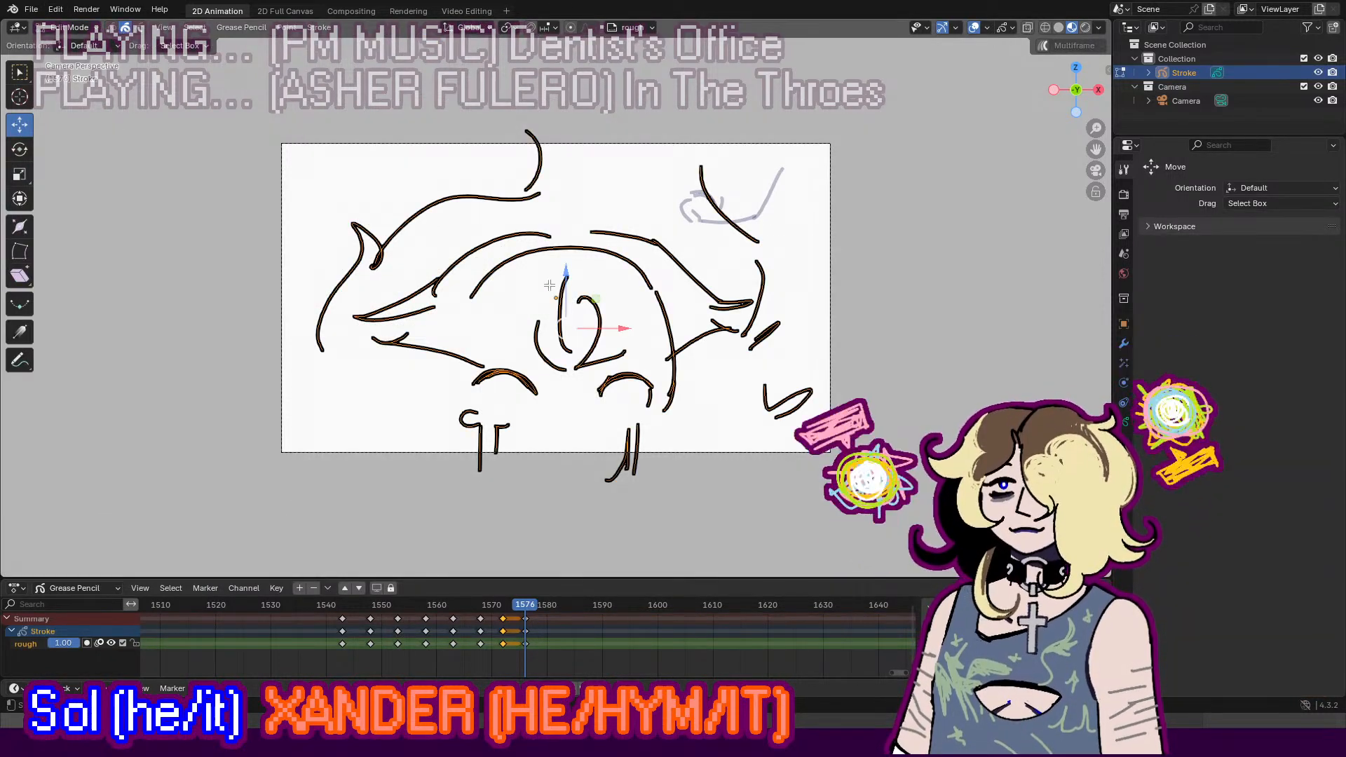
{"action": "key", "text": "a"}
{"action": "key", "text": "g"}
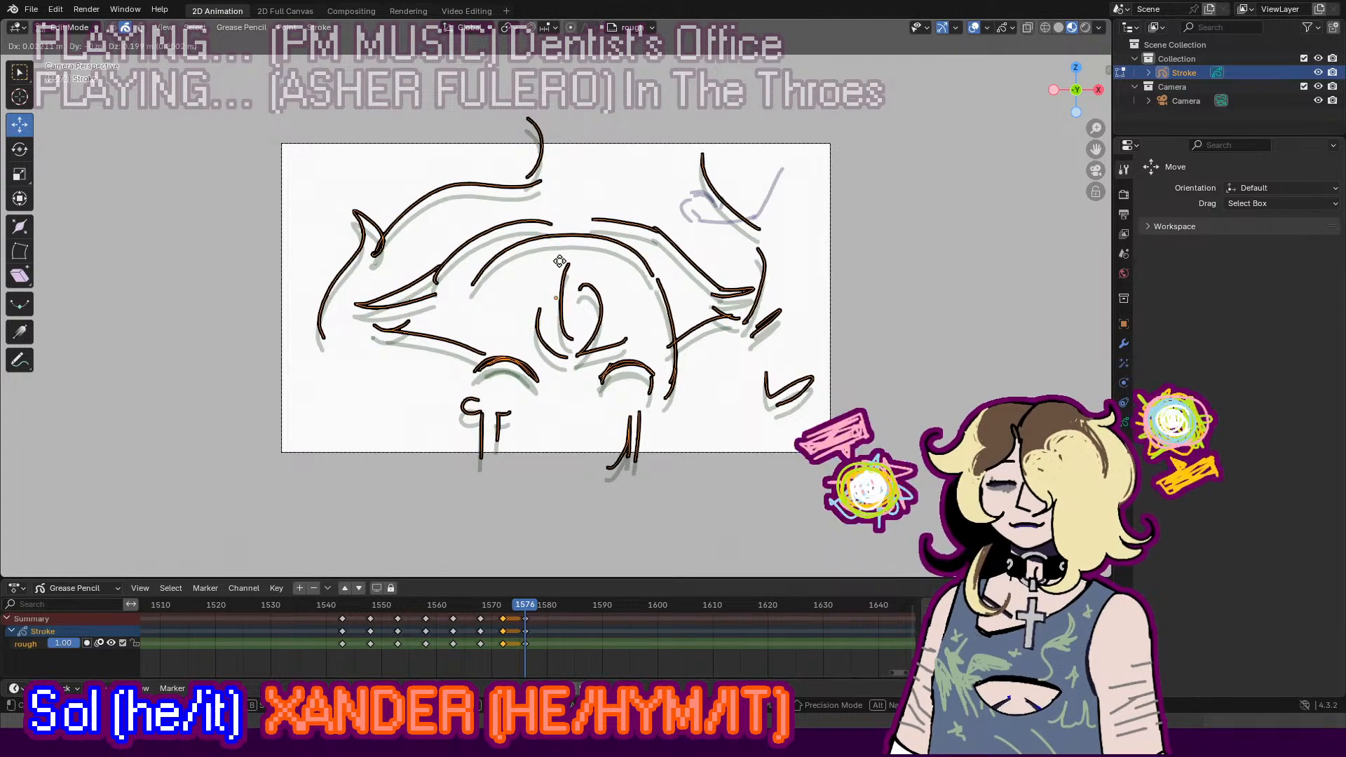
{"action": "left_click", "coordinate": [558, 263]}
{"action": "left_click_drag", "start_coordinate": [567, 265], "coordinate": [564, 255]}
{"action": "left_click", "coordinate": [790, 263]}
{"action": "left_click", "coordinate": [527, 643]}
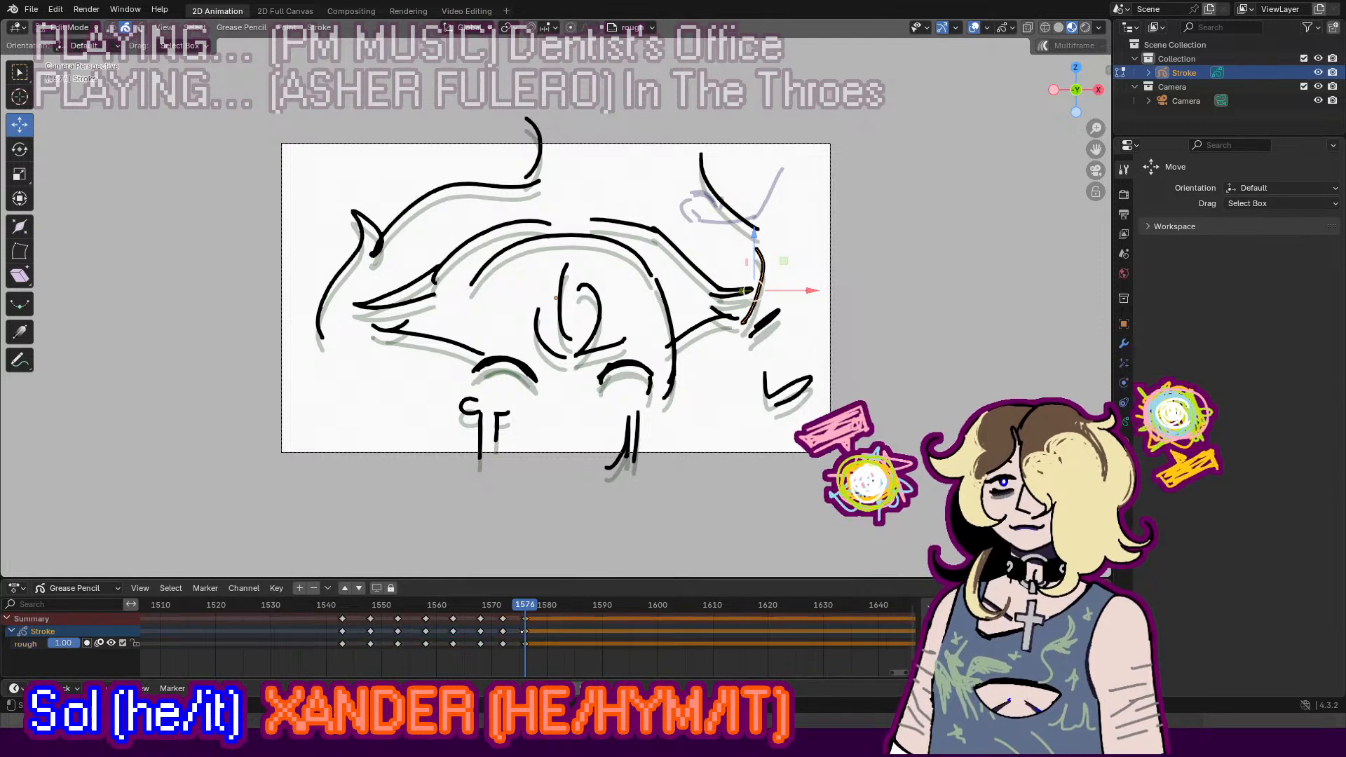
Step: Insert a blank keyframe at frame 1580 and return to Draw Mode
{"action": "key", "text": "space"}
{"action": "key", "text": "space"}
{"action": "left_click", "coordinate": [552, 605]}
{"action": "left_click", "coordinate": [552, 648]}
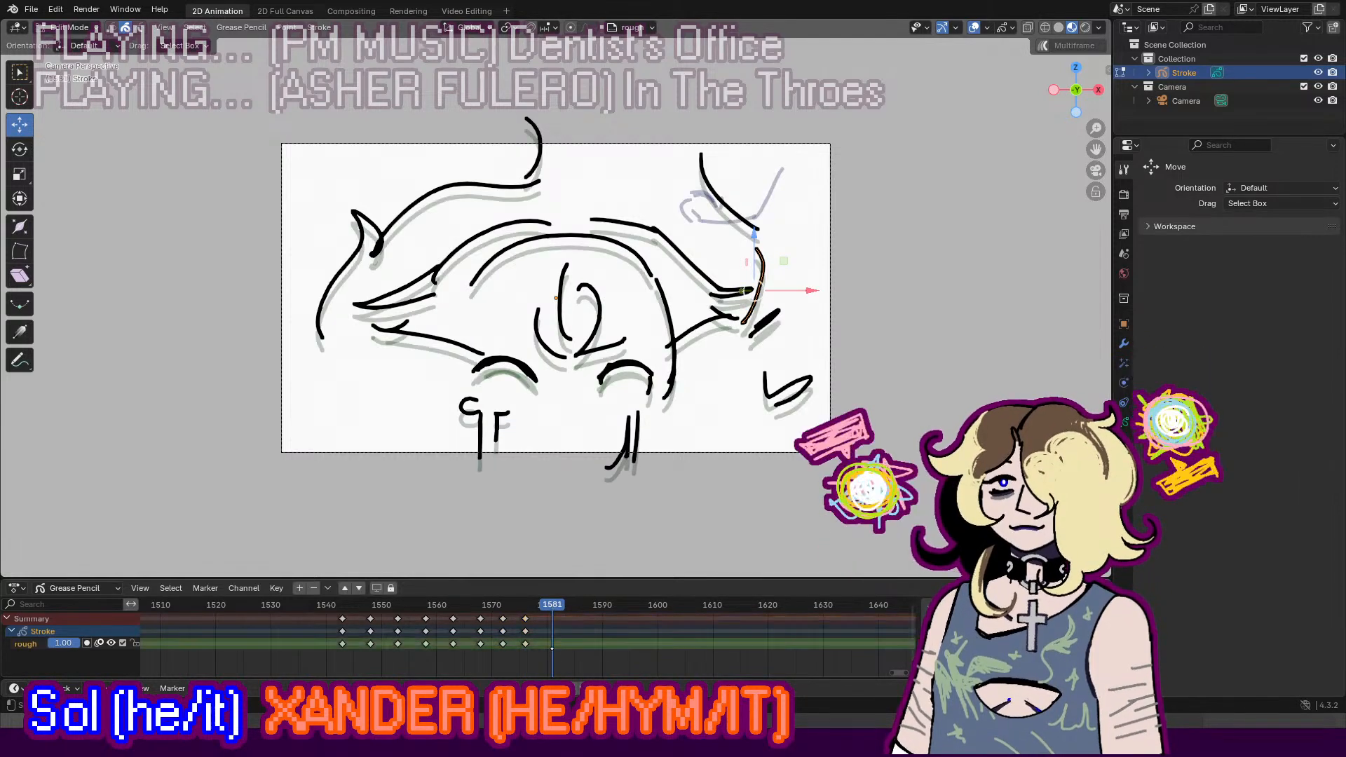
{"action": "left_click_drag", "start_coordinate": [553, 605], "coordinate": [547, 606]}
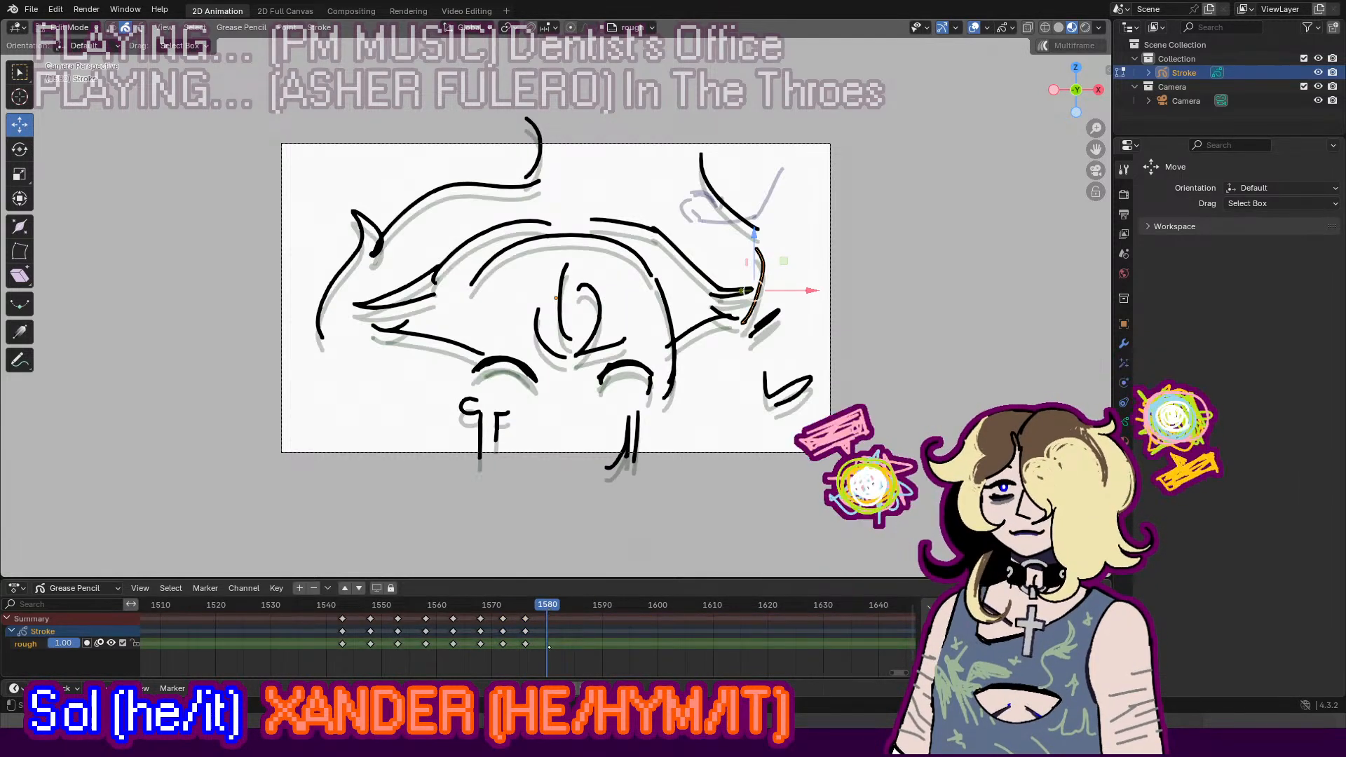
{"action": "key", "text": "i"}
{"action": "left_click", "coordinate": [550, 646]}
{"action": "left_click", "coordinate": [69, 26]}
{"action": "left_click", "coordinate": [70, 89]}
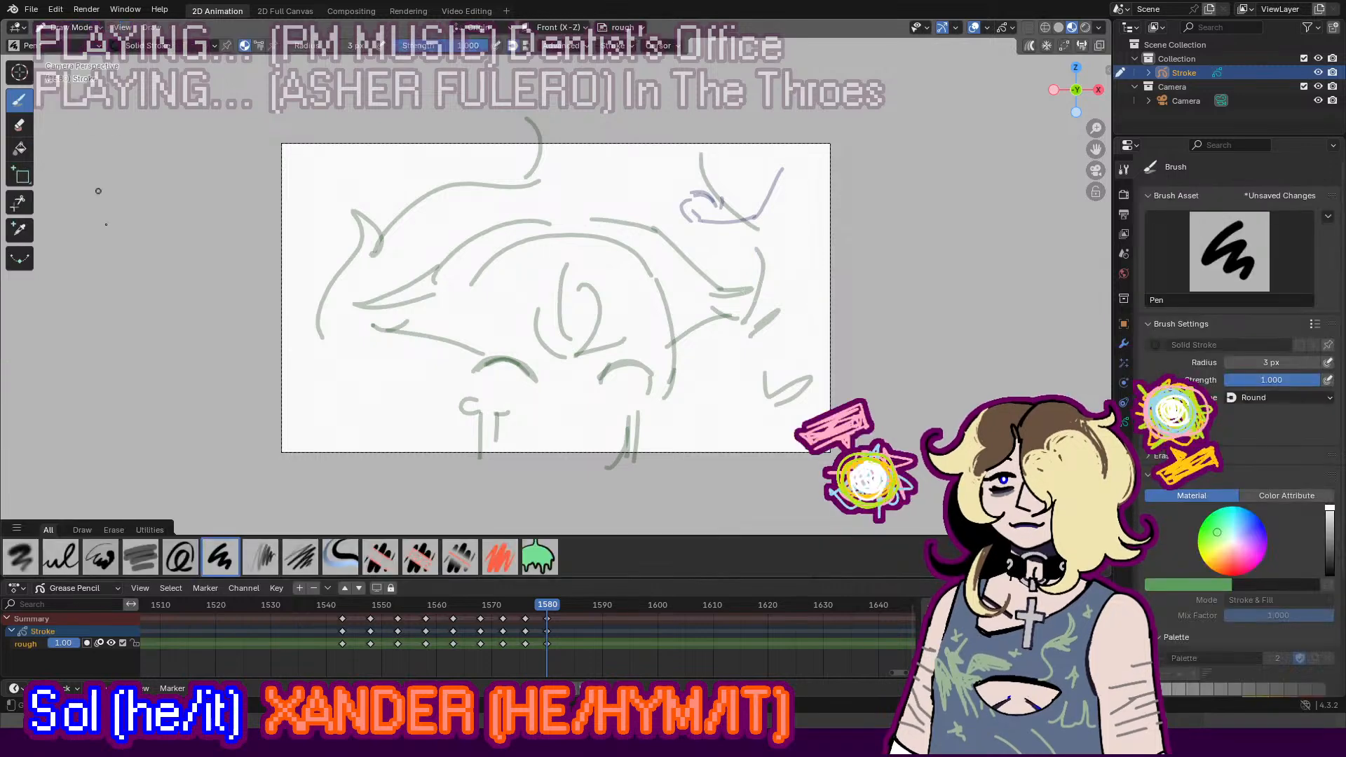
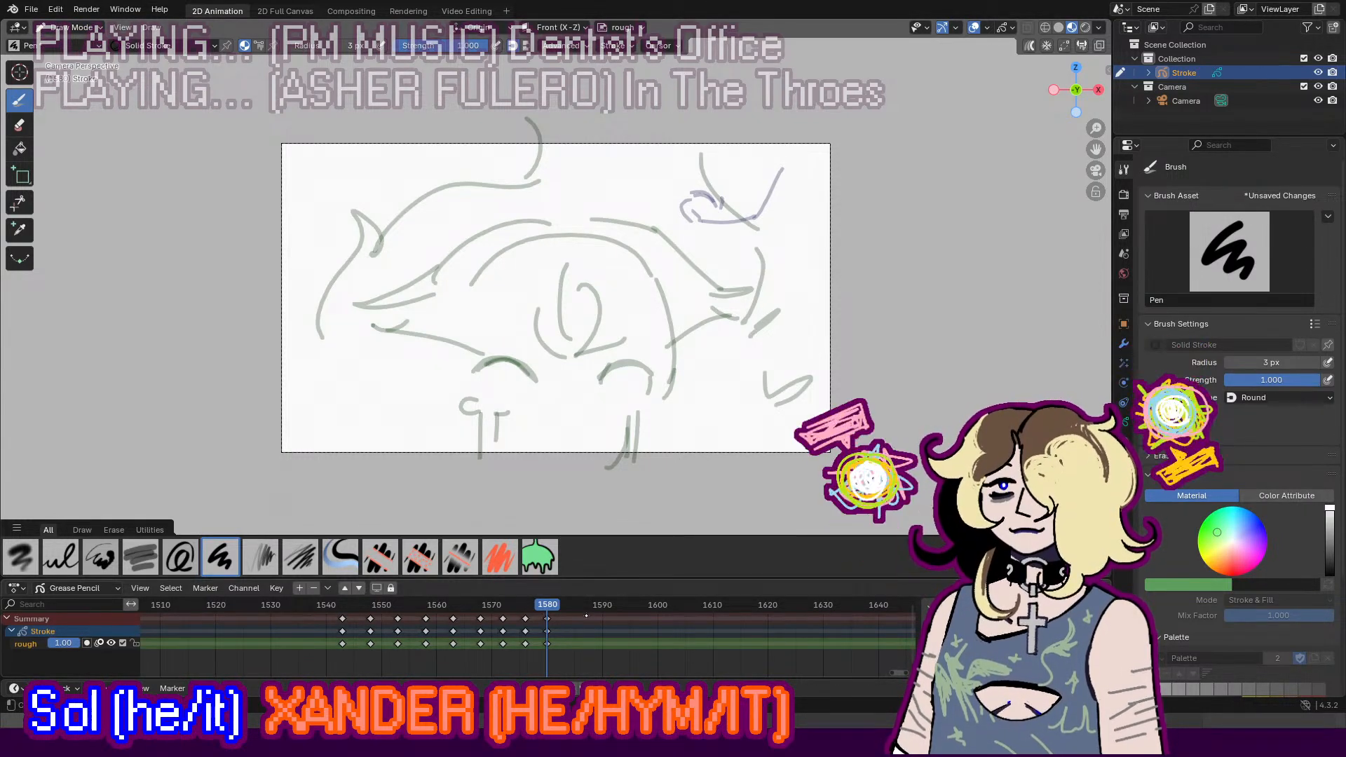
Step: Insert a blank keyframe at frame 1600 for the next drawing
{"action": "key", "text": "space"}
{"action": "key", "text": "space"}
{"action": "key", "text": "space"}
{"action": "key", "text": "space"}
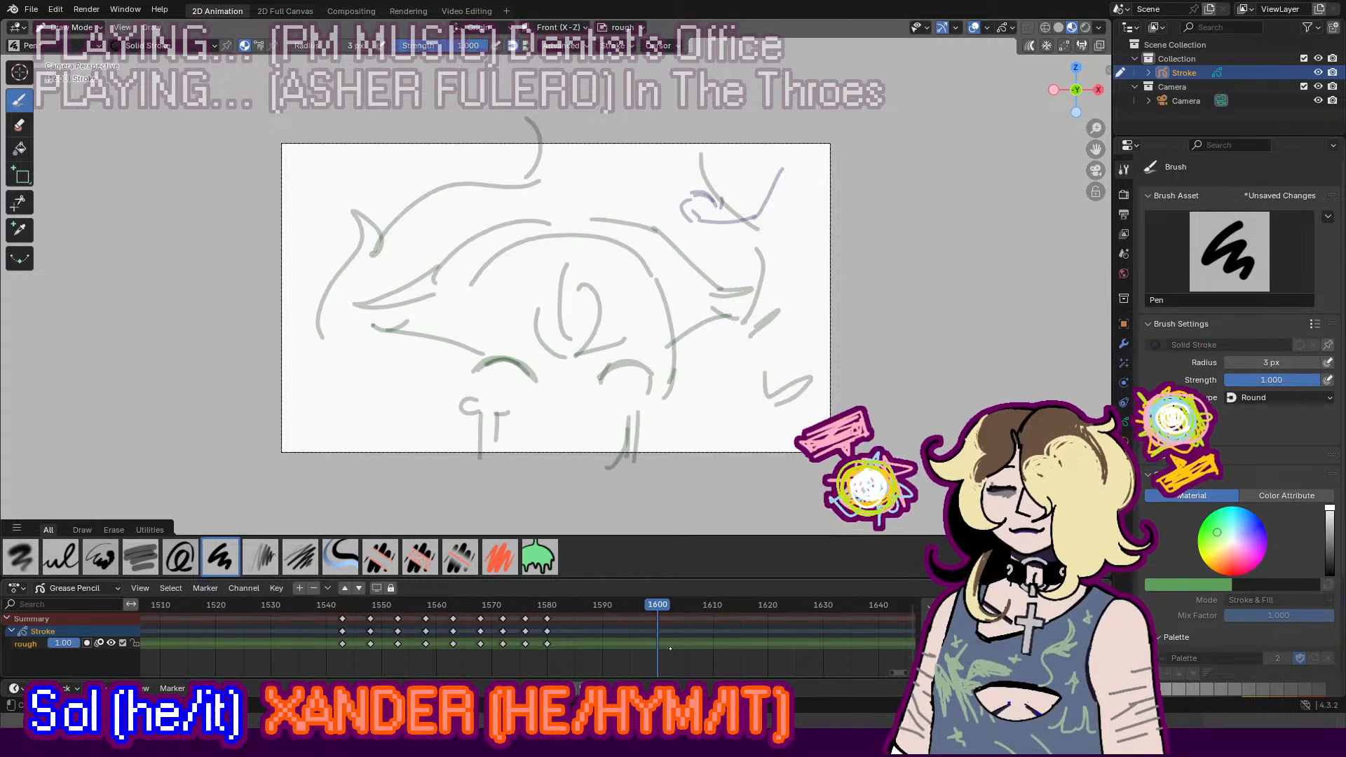
{"action": "key", "text": "i"}
{"action": "left_click", "coordinate": [656, 645]}
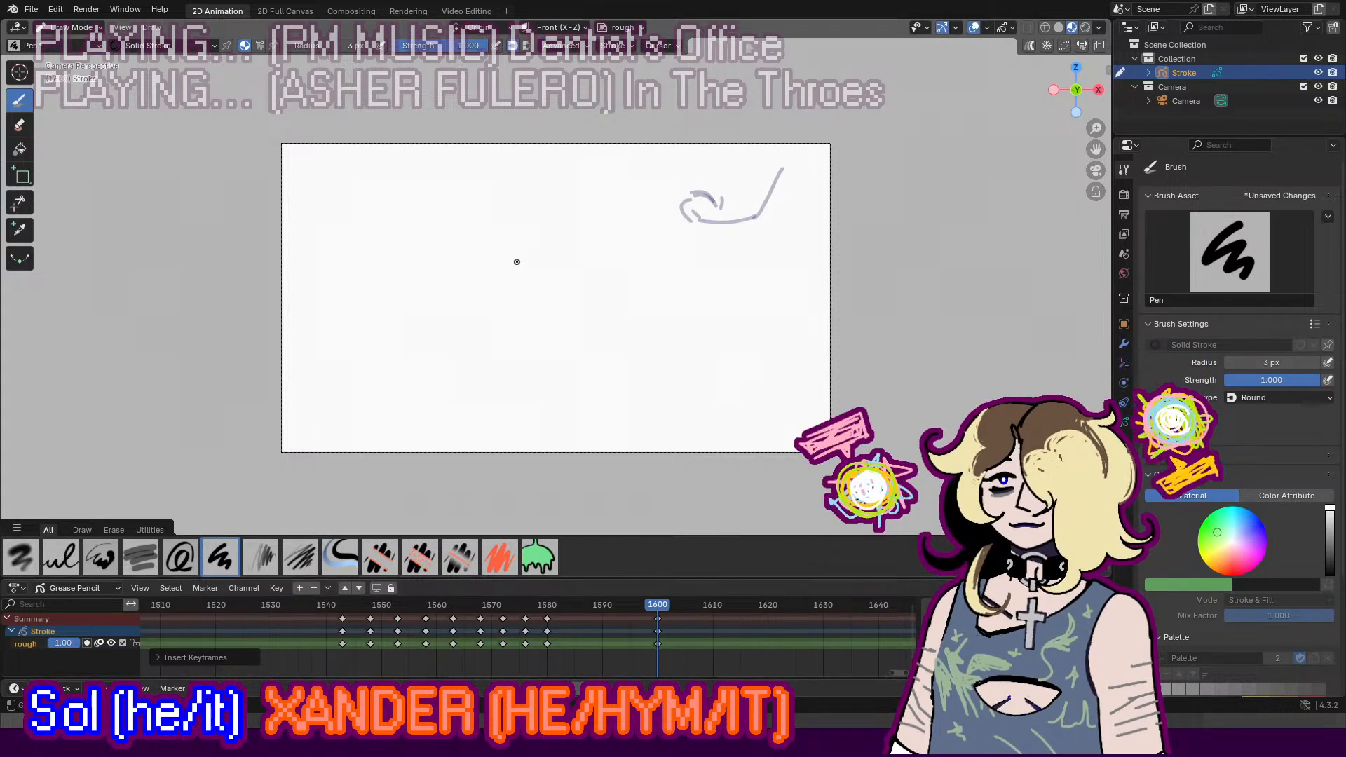
Step: Sketch an open circle for the head near the upper middle with a feathered wing spreading out on each side beneath it
{"action": "mouse_move", "coordinate": [565, 207]}
{"action": "left_mouse_down"}
{"action": "mouse_move", "coordinate": [565, 291]}
{"action": "mouse_move", "coordinate": [589, 239]}
{"action": "mouse_move", "coordinate": [574, 214]}
{"action": "mouse_move", "coordinate": [589, 280]}
{"action": "mouse_move", "coordinate": [539, 207]}
{"action": "mouse_move", "coordinate": [591, 230]}
{"action": "mouse_move", "coordinate": [553, 282]}
{"action": "mouse_move", "coordinate": [596, 221]}
{"action": "left_mouse_up"}
{"action": "key", "text": "ctrl+z"}
{"action": "key", "text": "ctrl+z"}
{"action": "key", "text": "ctrl+z"}
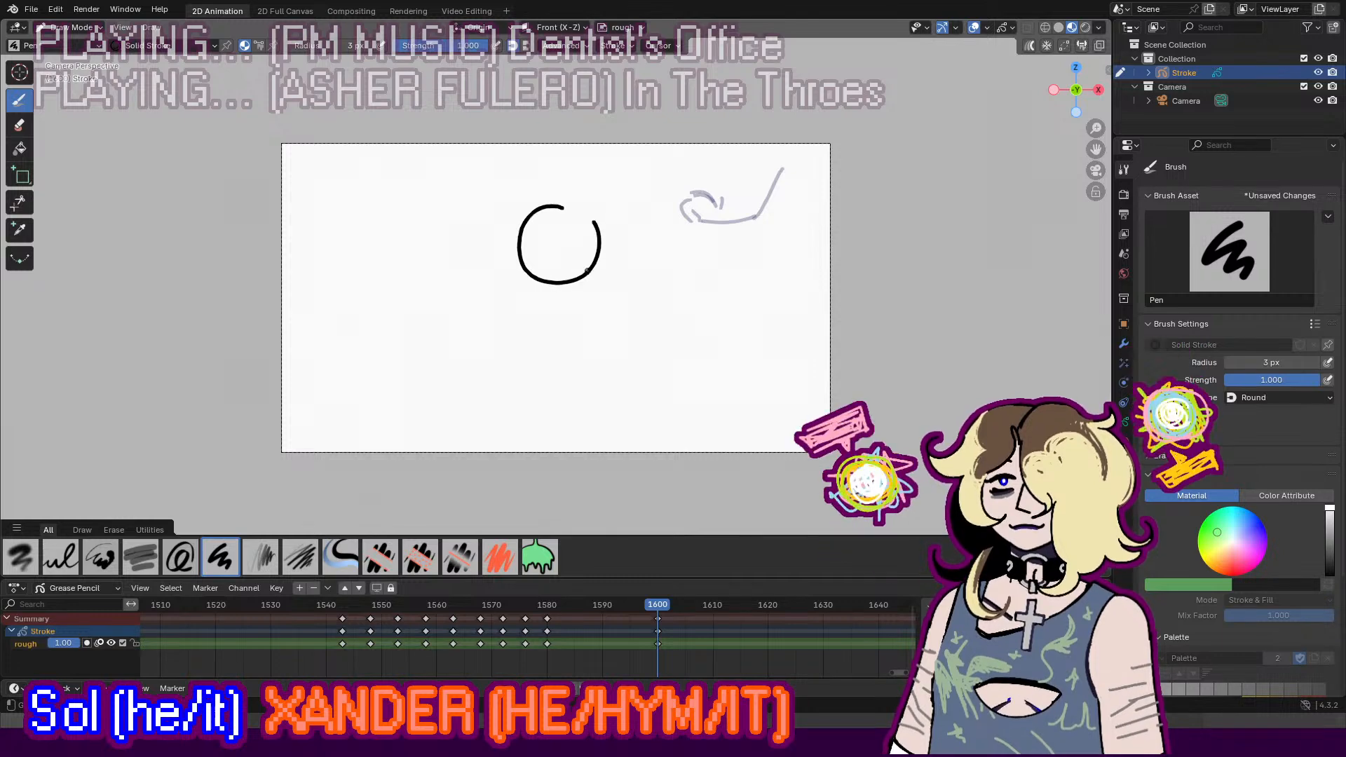
{"action": "mouse_move", "coordinate": [539, 310]}
{"action": "left_mouse_down"}
{"action": "mouse_move", "coordinate": [327, 304]}
{"action": "mouse_move", "coordinate": [400, 406]}
{"action": "mouse_move", "coordinate": [426, 370]}
{"action": "left_mouse_up"}
{"action": "left_click_drag", "start_coordinate": [435, 381], "coordinate": [478, 379]}
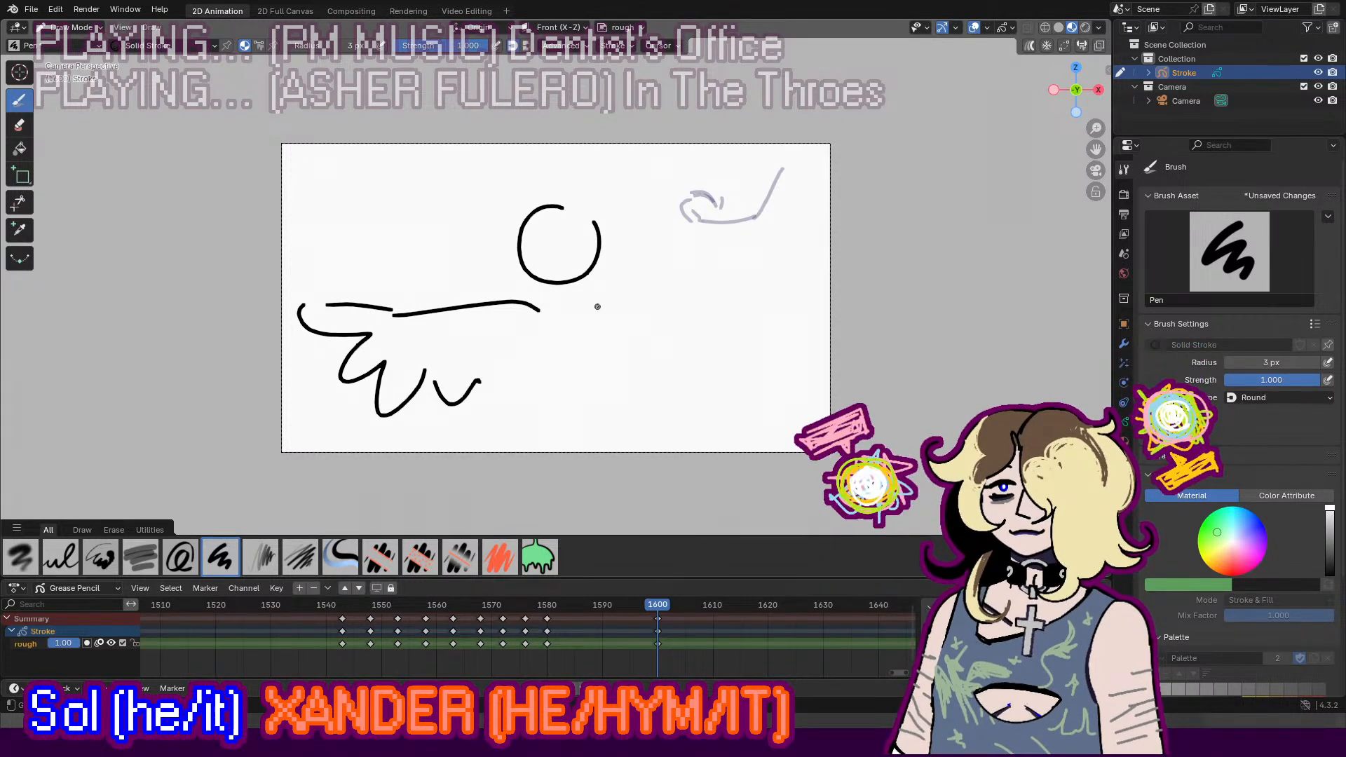
{"action": "mouse_move", "coordinate": [597, 306]}
{"action": "left_mouse_down"}
{"action": "mouse_move", "coordinate": [667, 292]}
{"action": "mouse_move", "coordinate": [766, 311]}
{"action": "mouse_move", "coordinate": [725, 329]}
{"action": "mouse_move", "coordinate": [797, 324]}
{"action": "mouse_move", "coordinate": [770, 368]}
{"action": "mouse_move", "coordinate": [700, 406]}
{"action": "mouse_move", "coordinate": [620, 383]}
{"action": "mouse_move", "coordinate": [631, 387]}
{"action": "left_mouse_up"}
{"action": "key", "text": "ctrl+z"}
Step: Move the winged drawing's keyframe earlier on the timeline, to about frame 1591
{"action": "left_click", "coordinate": [657, 642]}
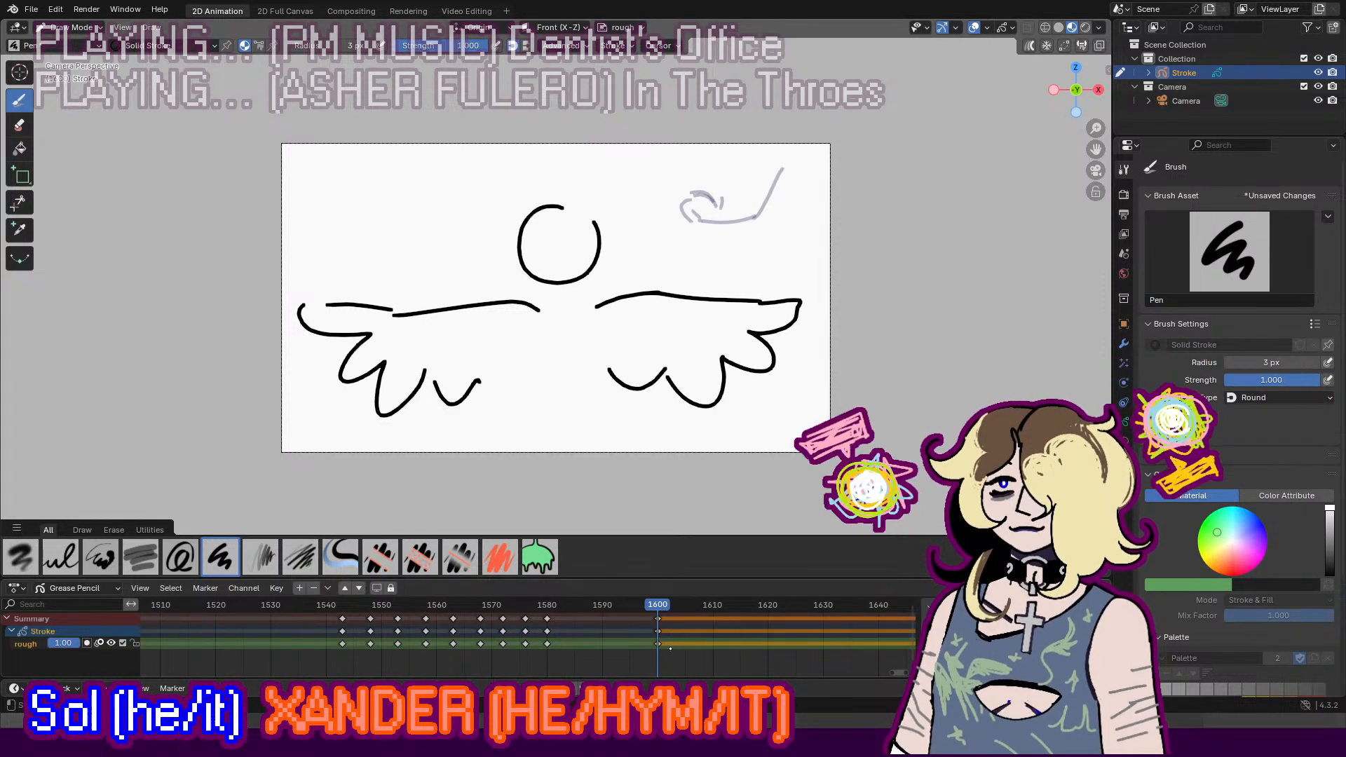
{"action": "left_click_drag", "start_coordinate": [679, 605], "coordinate": [694, 605]}
{"action": "left_click", "coordinate": [580, 605]}
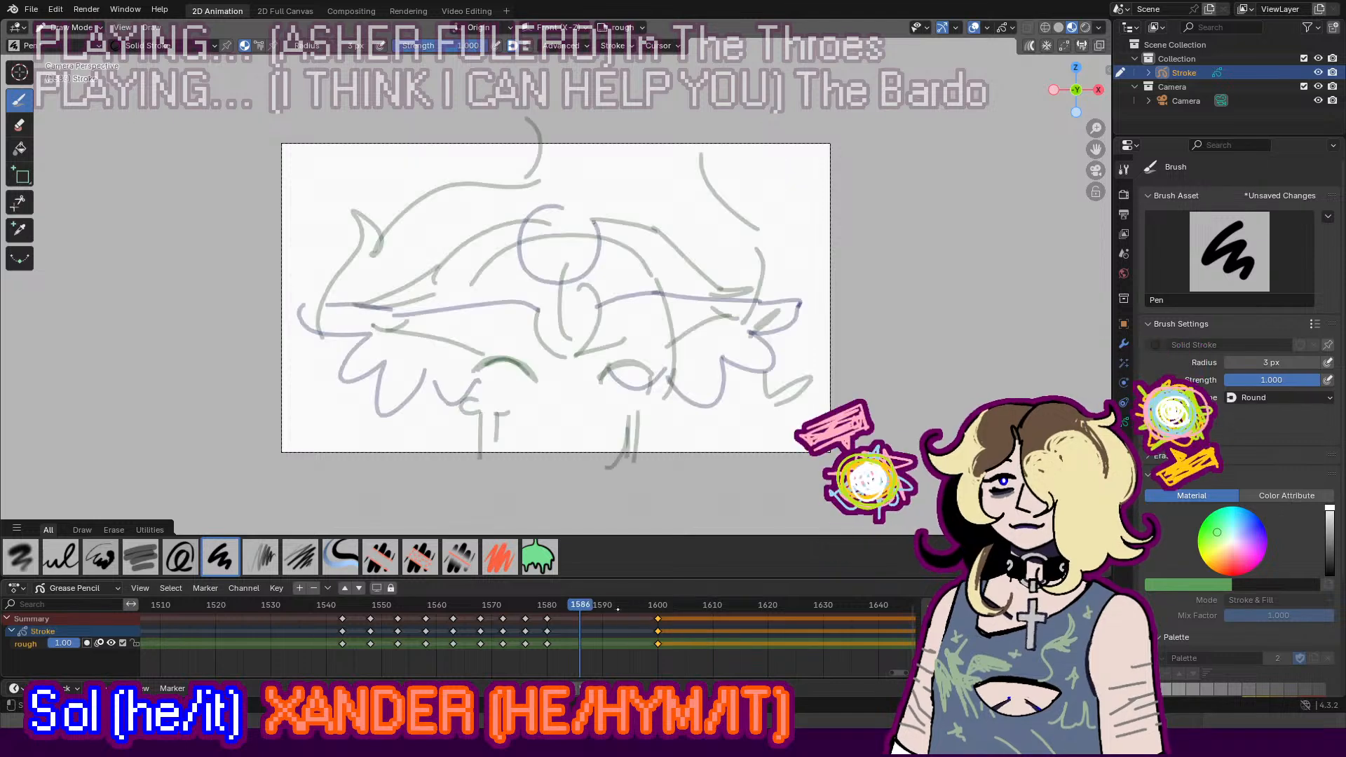
{"action": "key", "text": "space"}
{"action": "key", "text": "space"}
{"action": "key", "text": "g"}
{"action": "left_click", "coordinate": [613, 652]}
Step: Duplicate the winged drawing to frame 1597, erase its head circle and redraw it slightly further right with a short line at its lower edge
{"action": "key", "text": "ctrl+c"}
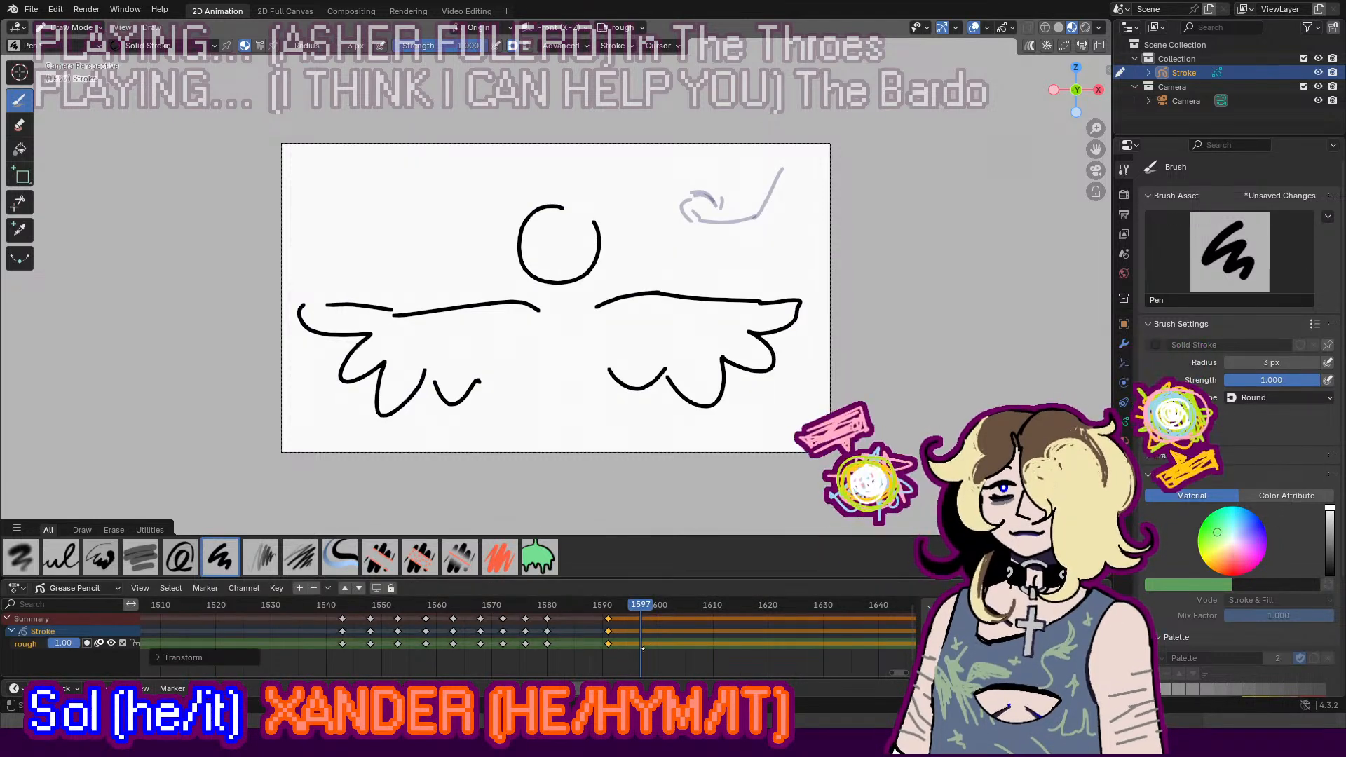
{"action": "key", "text": "ctrl+v"}
{"action": "left_click", "coordinate": [18, 124]}
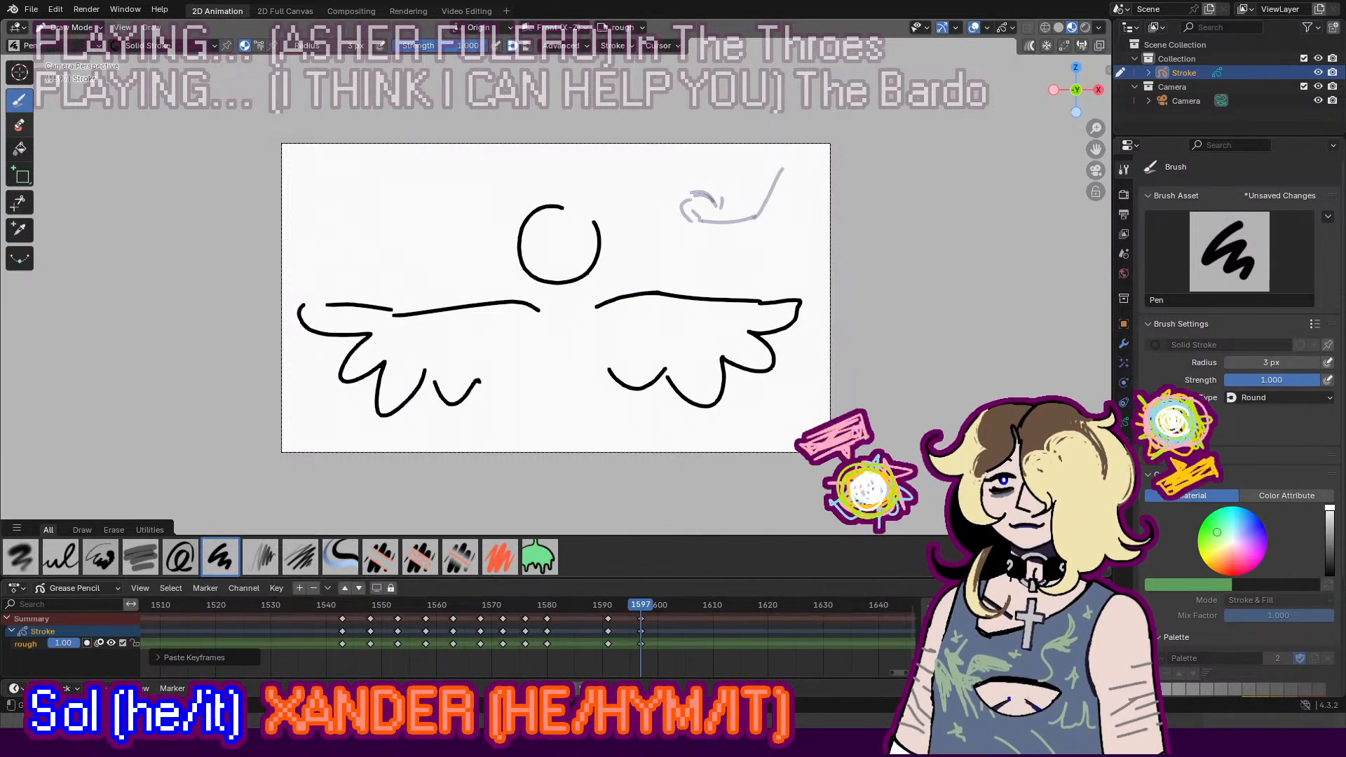
{"action": "mouse_move", "coordinate": [615, 255]}
{"action": "left_mouse_down"}
{"action": "mouse_move", "coordinate": [535, 234]}
{"action": "mouse_move", "coordinate": [519, 203]}
{"action": "left_mouse_up"}
{"action": "left_click", "coordinate": [19, 100]}
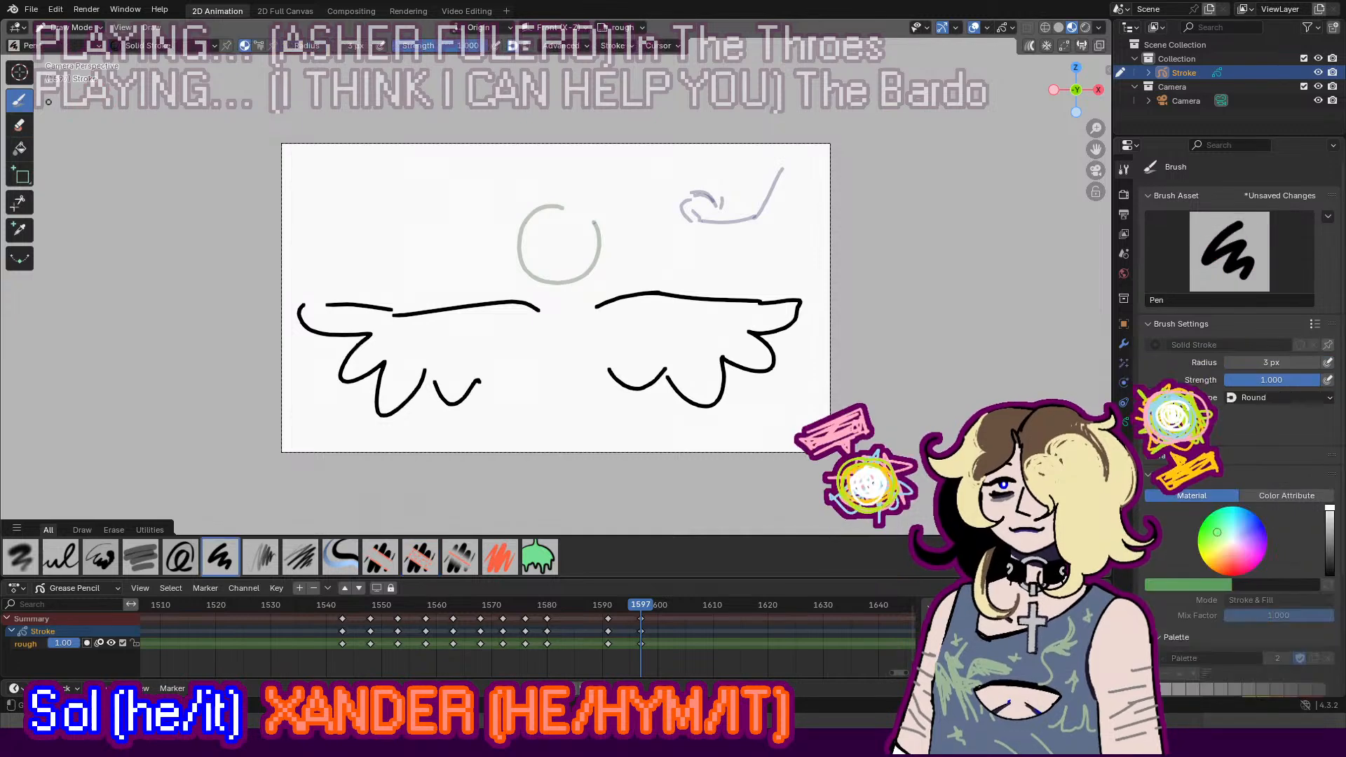
{"action": "mouse_move", "coordinate": [600, 209]}
{"action": "left_mouse_down"}
{"action": "mouse_move", "coordinate": [614, 267]}
{"action": "mouse_move", "coordinate": [574, 212]}
{"action": "mouse_move", "coordinate": [615, 226]}
{"action": "mouse_move", "coordinate": [594, 254]}
{"action": "left_mouse_up"}
{"action": "key", "text": "ctrl+z"}
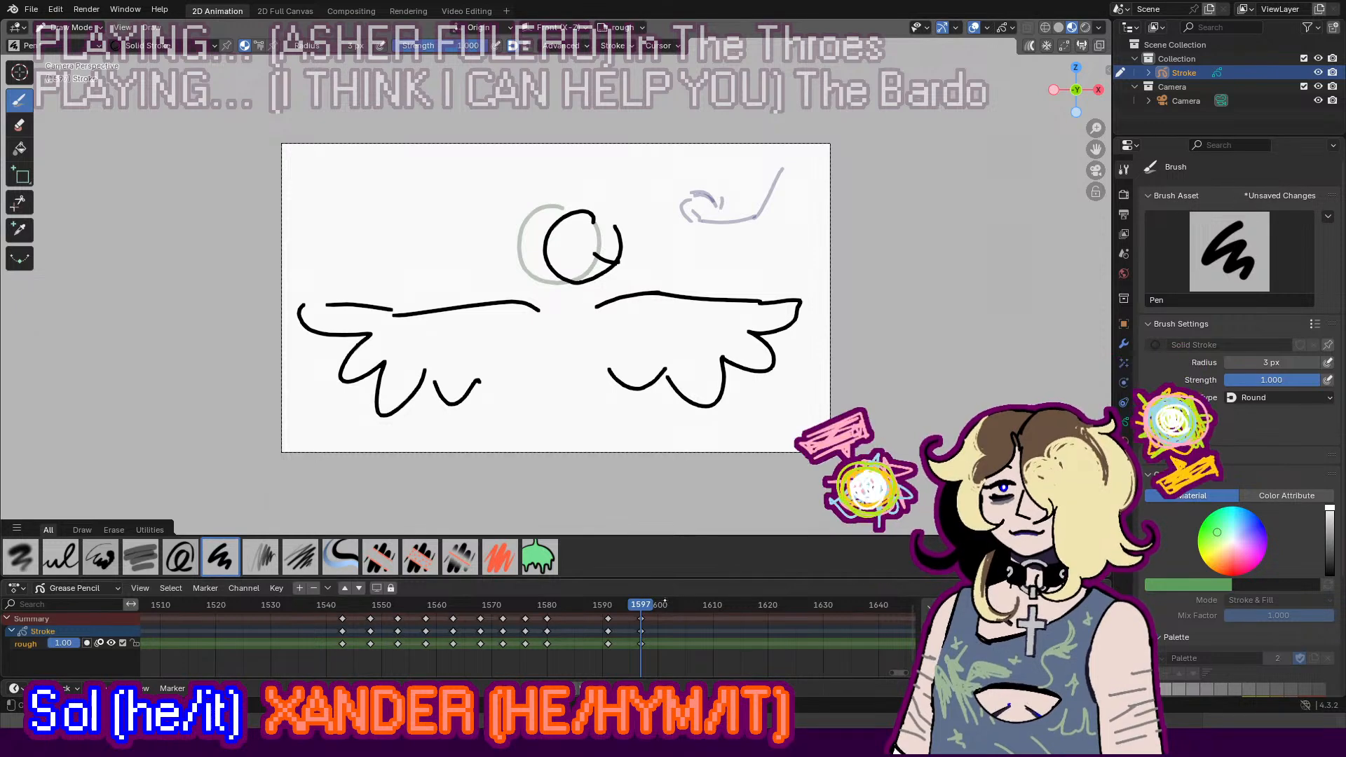
Step: Paste the original winged drawing at frame 1594 and shift all of its strokes slightly upward in Edit Mode
{"action": "mouse_move", "coordinate": [665, 603]}
{"action": "left_mouse_down"}
{"action": "mouse_move", "coordinate": [607, 610]}
{"action": "mouse_move", "coordinate": [631, 621]}
{"action": "mouse_move", "coordinate": [610, 610]}
{"action": "mouse_move", "coordinate": [624, 609]}
{"action": "left_mouse_up"}
{"action": "key", "text": "ctrl+v"}
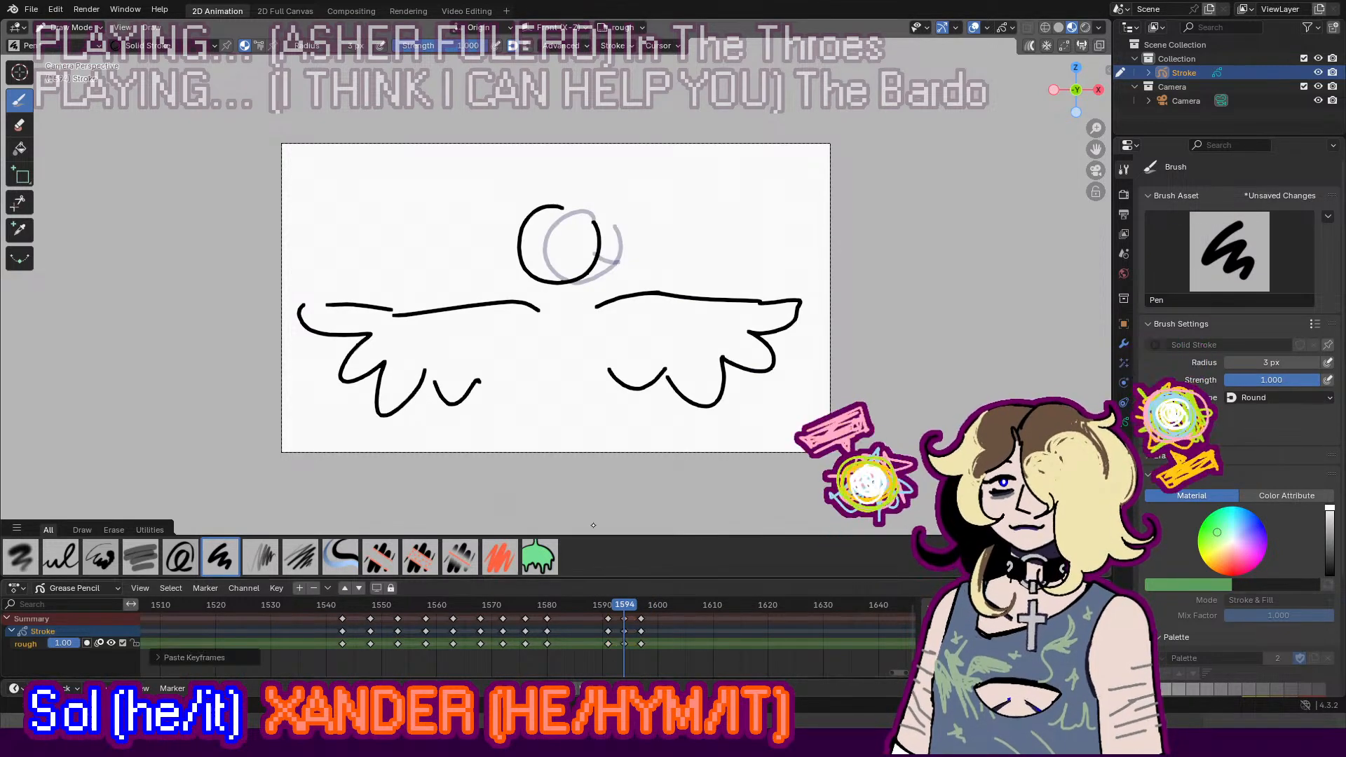
{"action": "left_click", "coordinate": [73, 26]}
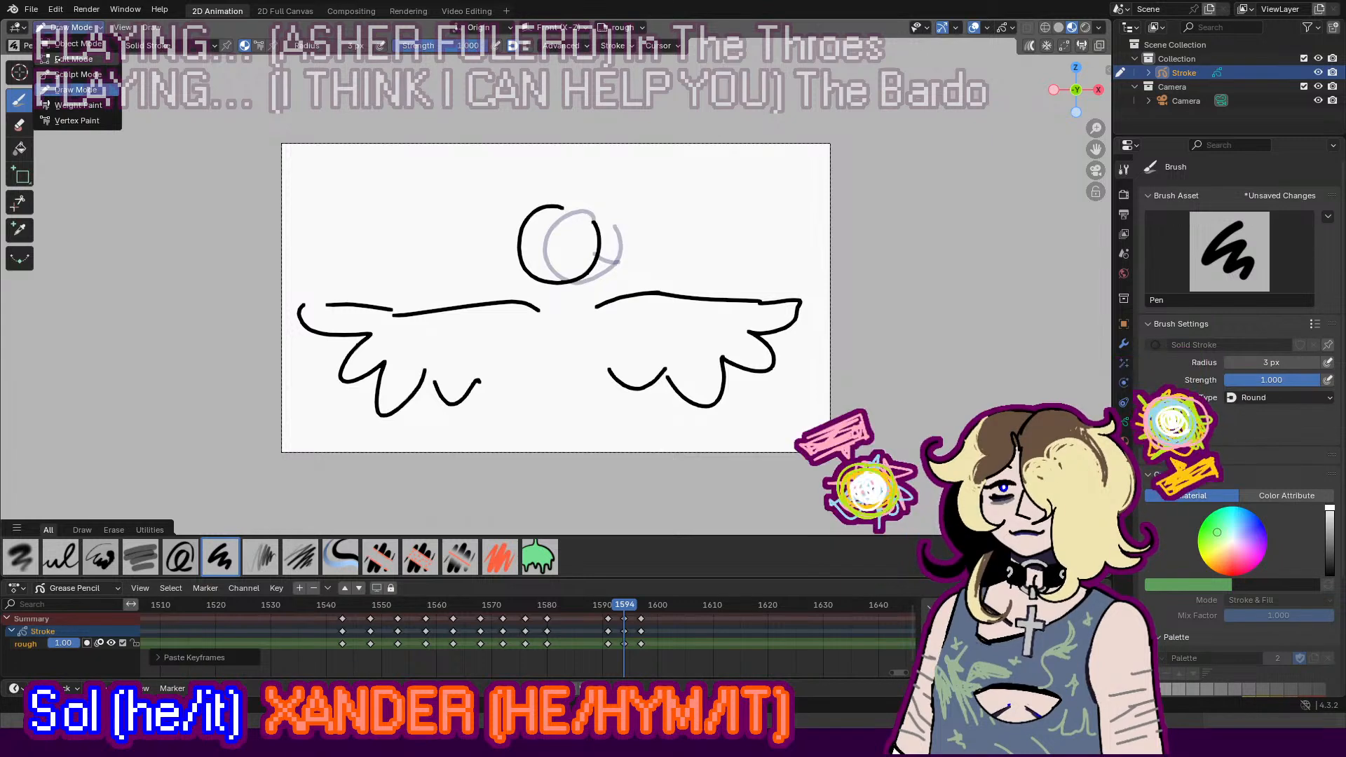
{"action": "left_click", "coordinate": [59, 59]}
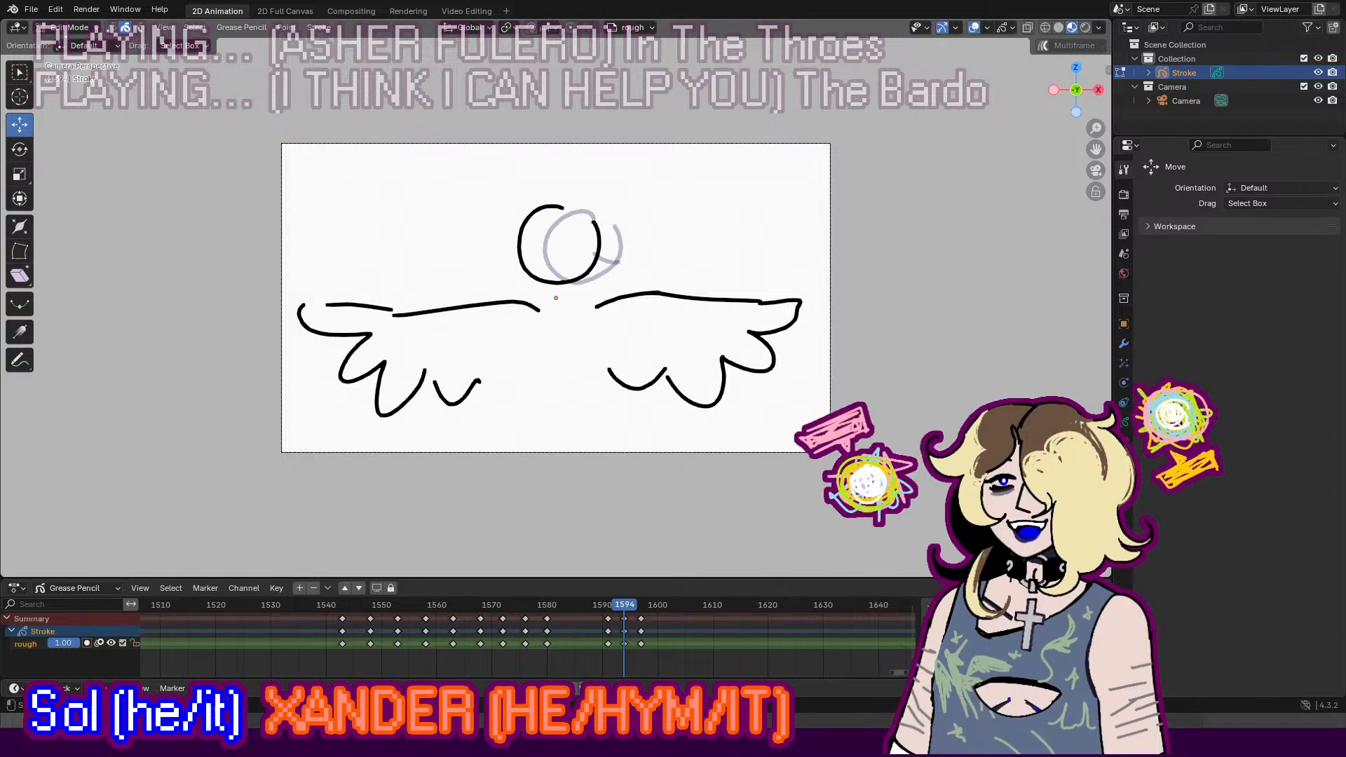
{"action": "left_click_drag", "start_coordinate": [829, 148], "coordinate": [361, 437]}
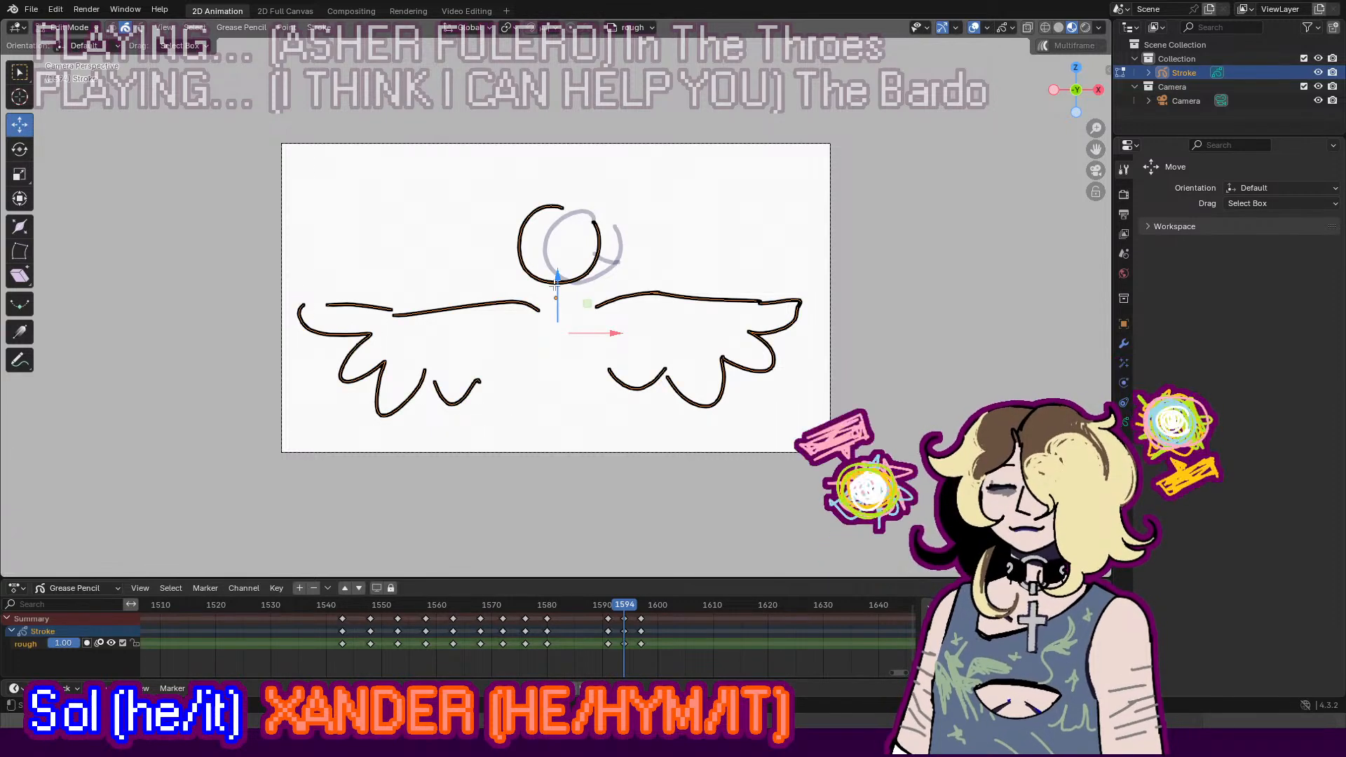
{"action": "left_click_drag", "start_coordinate": [555, 284], "coordinate": [555, 271]}
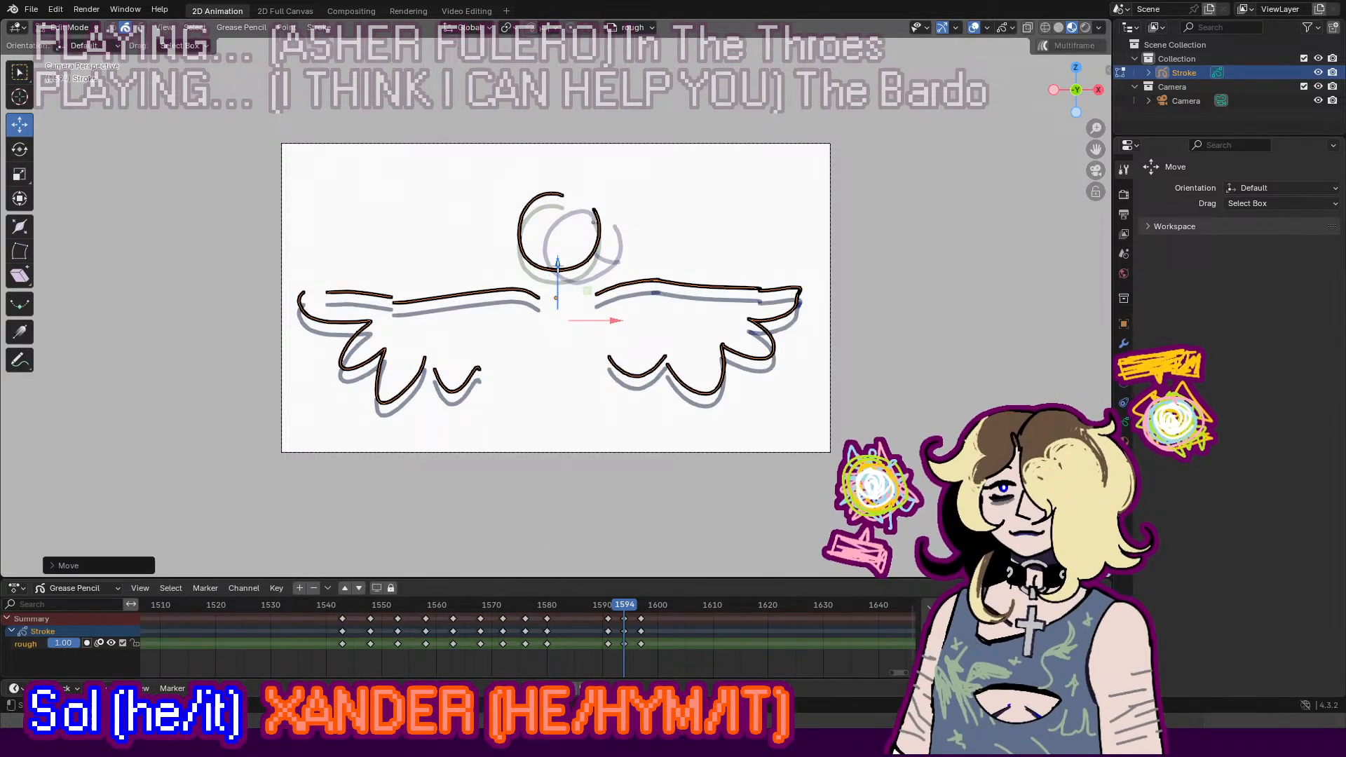
{"action": "left_click", "coordinate": [849, 225]}
Step: Duplicate the frame 1597 drawing to frame 1600, shift all its strokes slightly upward, and return to Draw Mode
{"action": "left_click_drag", "start_coordinate": [627, 605], "coordinate": [659, 611]}
{"action": "left_click", "coordinate": [642, 642]}
{"action": "key", "text": "ctrl+v"}
{"action": "mouse_move", "coordinate": [830, 245]}
{"action": "left_mouse_down"}
{"action": "mouse_move", "coordinate": [491, 393]}
{"action": "mouse_move", "coordinate": [284, 511]}
{"action": "left_mouse_up"}
{"action": "left_click_drag", "start_coordinate": [564, 276], "coordinate": [563, 264]}
{"action": "left_click", "coordinate": [196, 275]}
{"action": "left_click", "coordinate": [67, 27]}
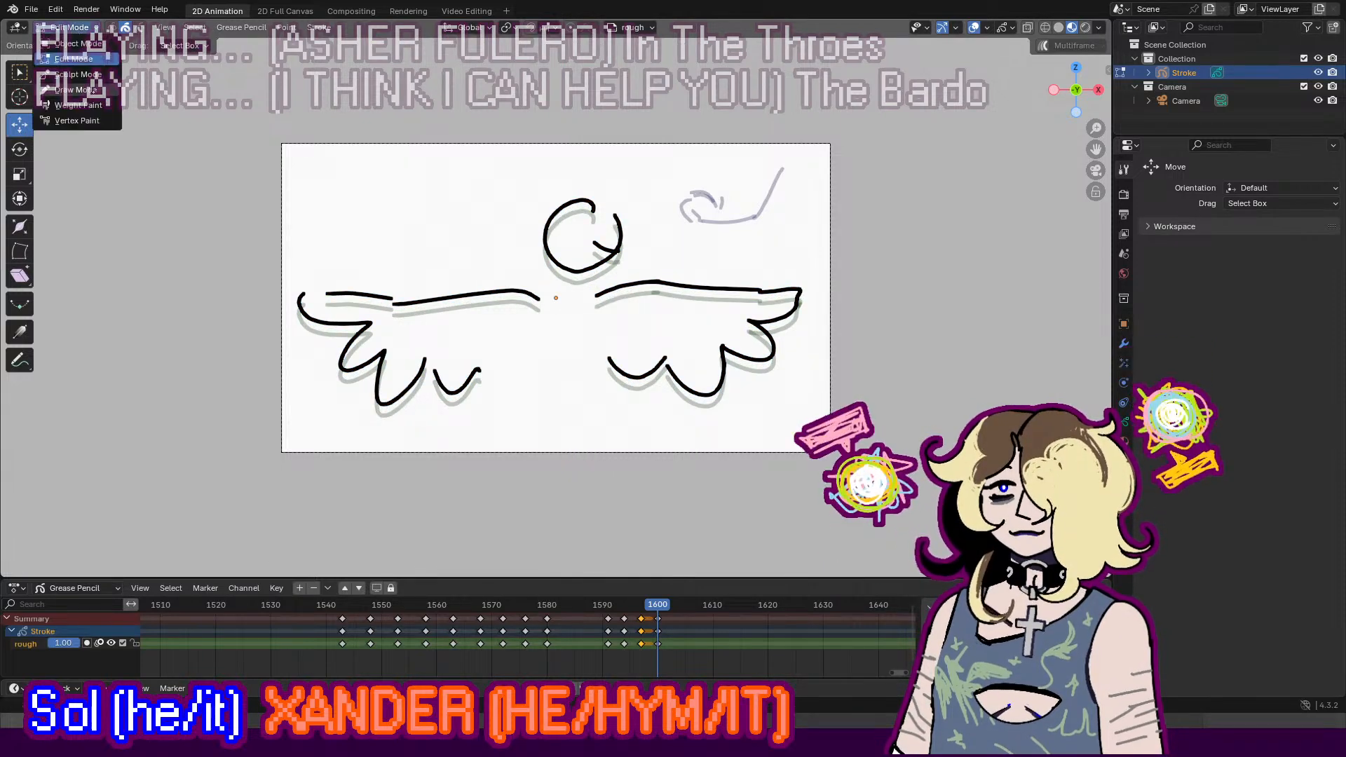
{"action": "left_click", "coordinate": [73, 89]}
Step: Move the keyframes at frames 1594, 1597 and 1600 one frame later and play back the timing
{"action": "key", "text": "space"}
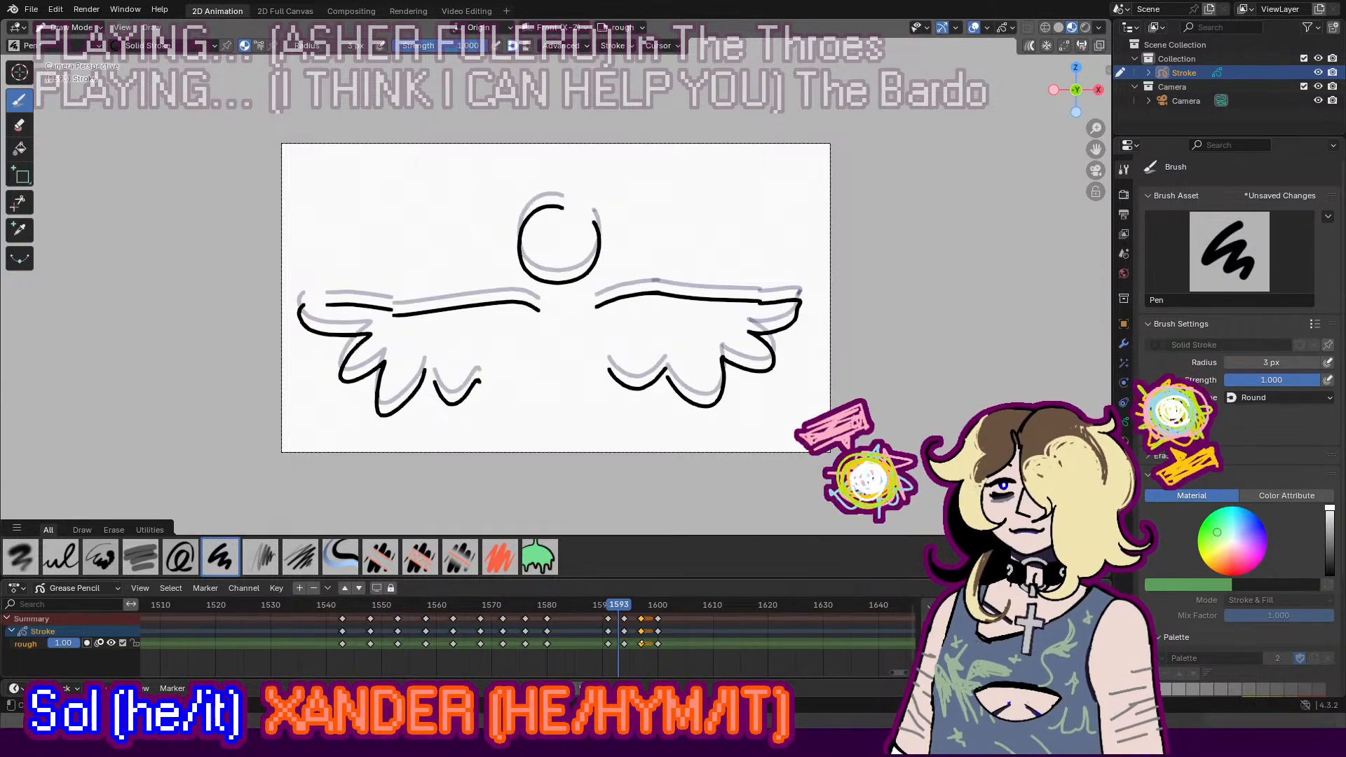
{"action": "left_click", "coordinate": [625, 643]}
{"action": "mouse_move", "coordinate": [679, 654]}
{"action": "left_mouse_down"}
{"action": "mouse_move", "coordinate": [626, 641]}
{"action": "mouse_move", "coordinate": [692, 654]}
{"action": "left_mouse_up"}
{"action": "left_click", "coordinate": [625, 642]}
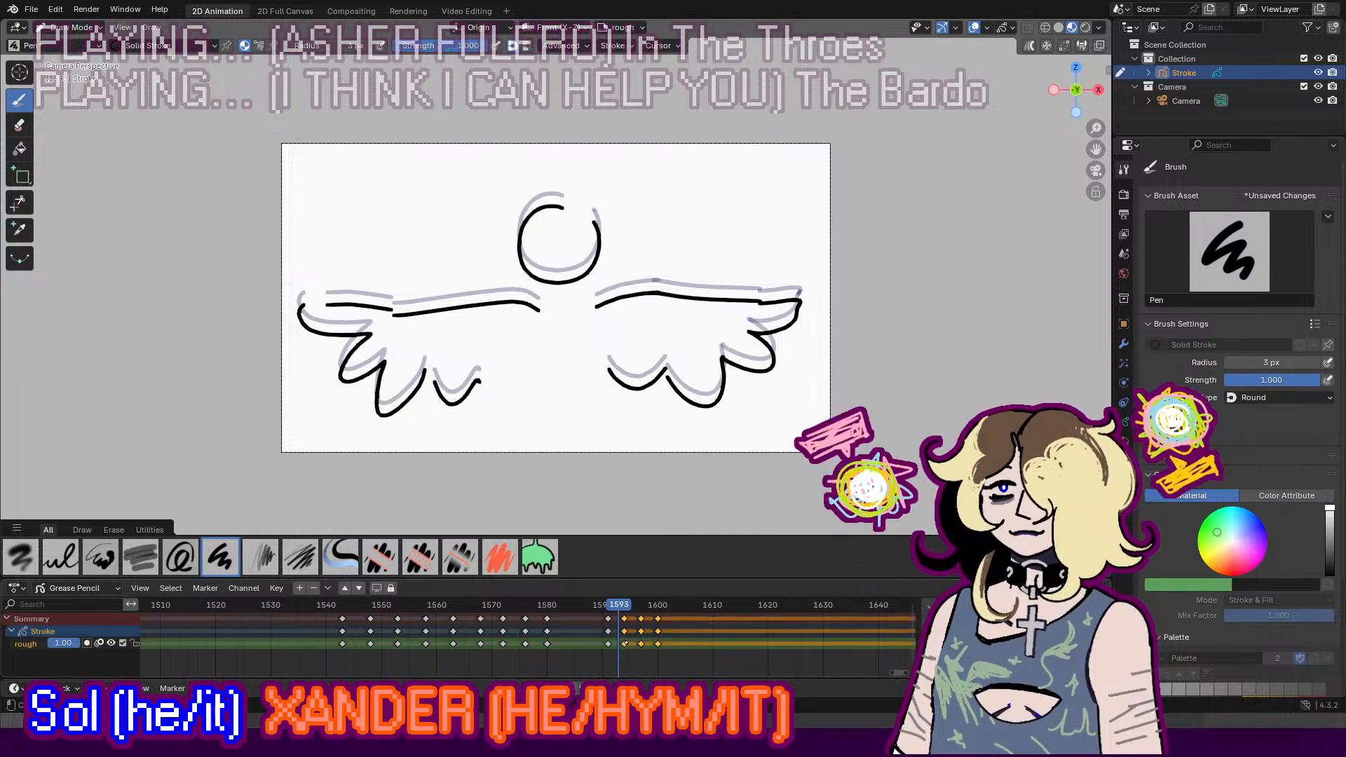
{"action": "key", "text": "g"}
{"action": "left_click", "coordinate": [633, 645]}
{"action": "left_click", "coordinate": [551, 604]}
{"action": "key", "text": "space"}
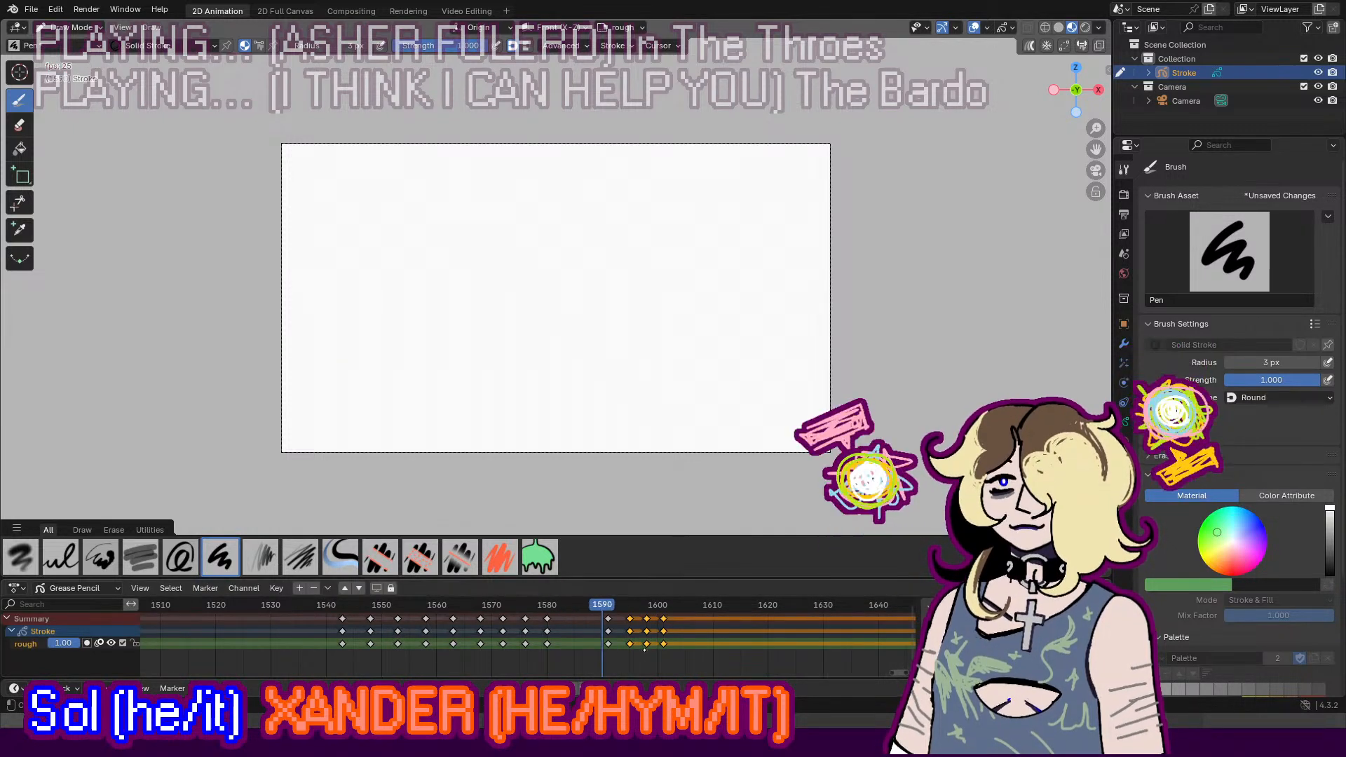
Step: Move the last two winged keyframes to about frames 1599 and 1604, check the playback, and return to the blank keyframe at 1580
{"action": "left_click_drag", "start_coordinate": [638, 646], "coordinate": [692, 655]}
{"action": "key", "text": "g"}
{"action": "left_click", "coordinate": [697, 655]}
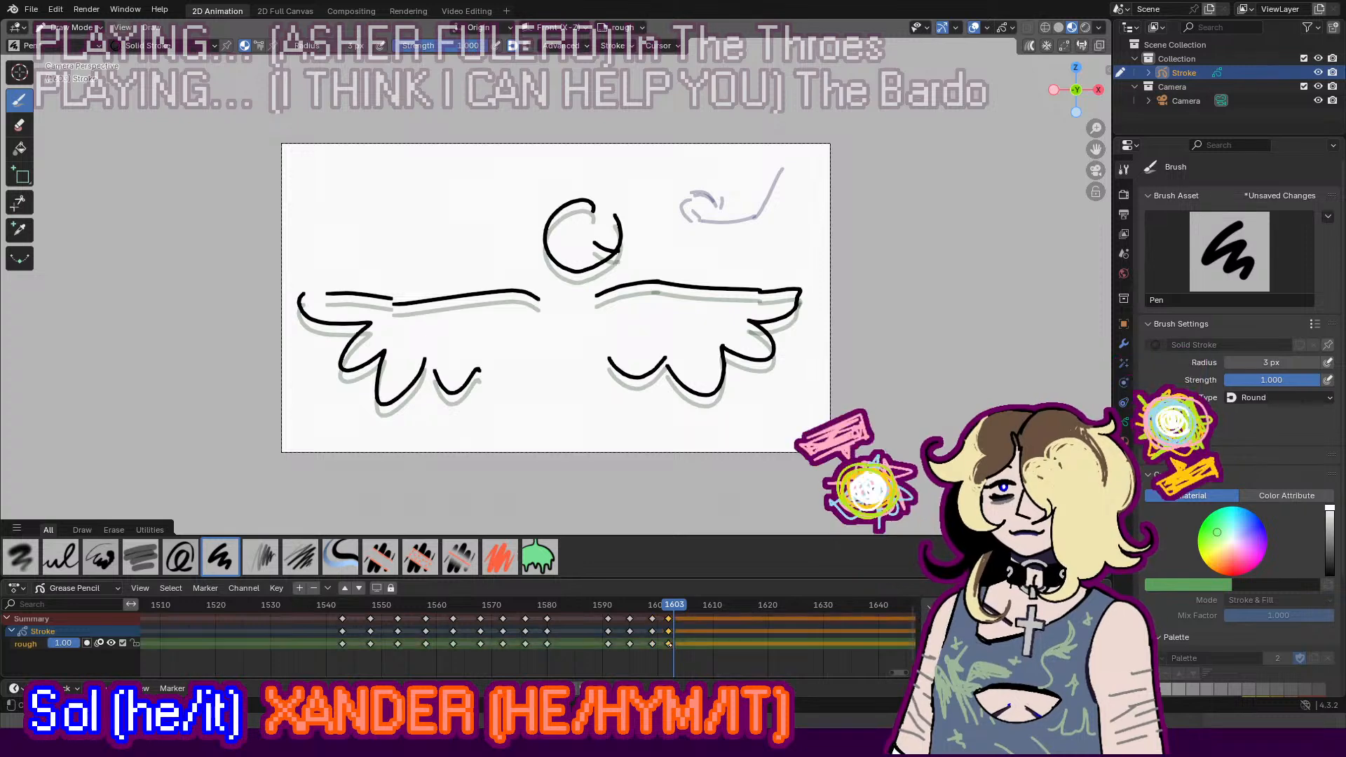
{"action": "key", "text": "g"}
{"action": "left_click", "coordinate": [703, 655]}
{"action": "left_click_drag", "start_coordinate": [611, 604], "coordinate": [433, 595]}
{"action": "key", "text": "space"}
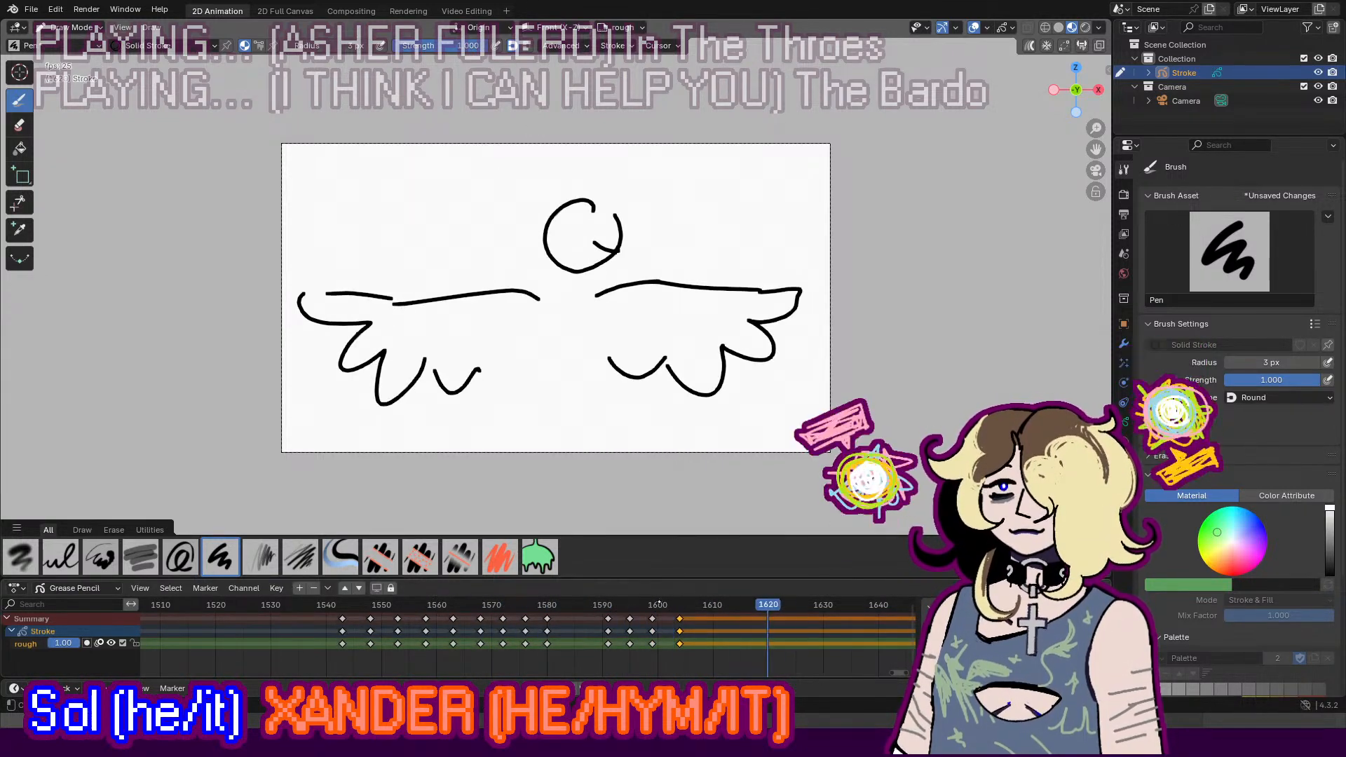
{"action": "key", "text": "space"}
{"action": "mouse_move", "coordinate": [649, 607]}
{"action": "left_mouse_down"}
{"action": "mouse_move", "coordinate": [548, 611]}
{"action": "mouse_move", "coordinate": [575, 611]}
{"action": "left_mouse_up"}
{"action": "left_click", "coordinate": [574, 641]}
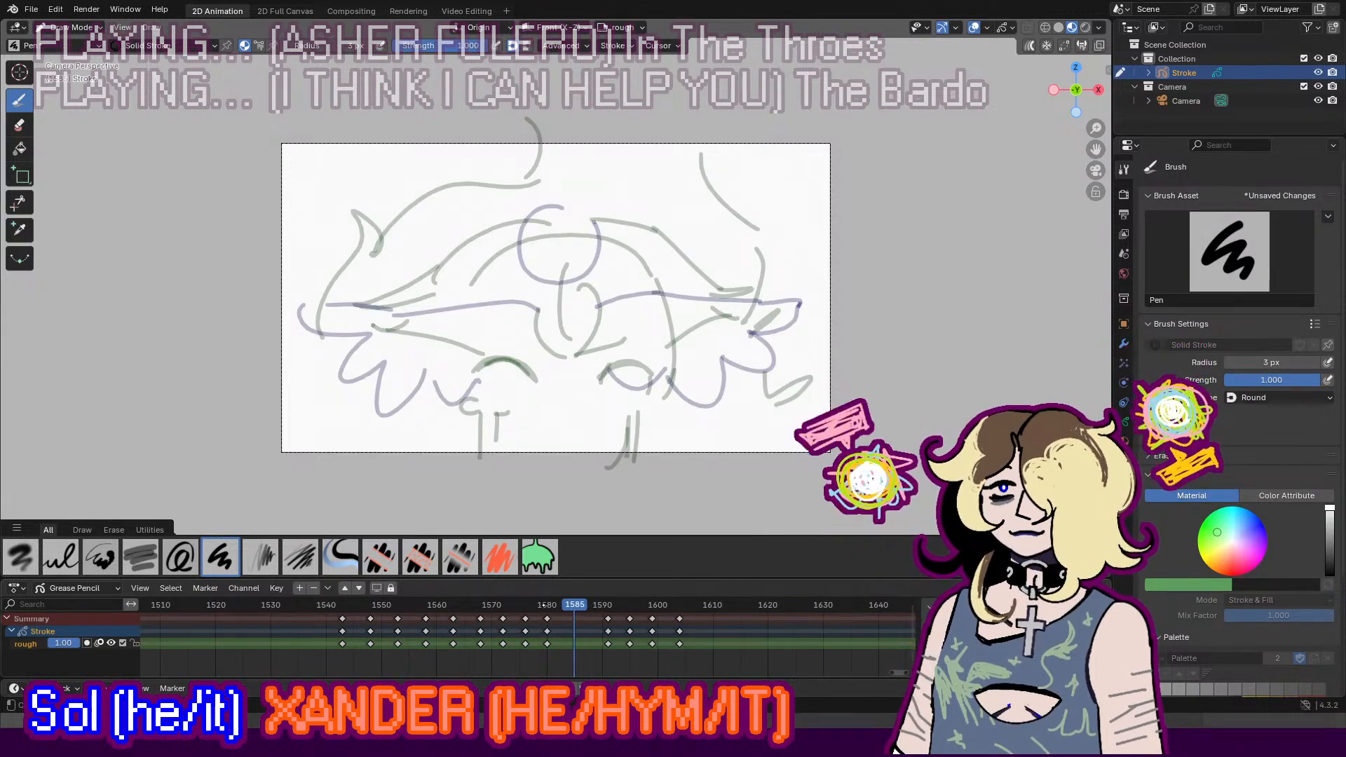
{"action": "key", "text": "Down"}
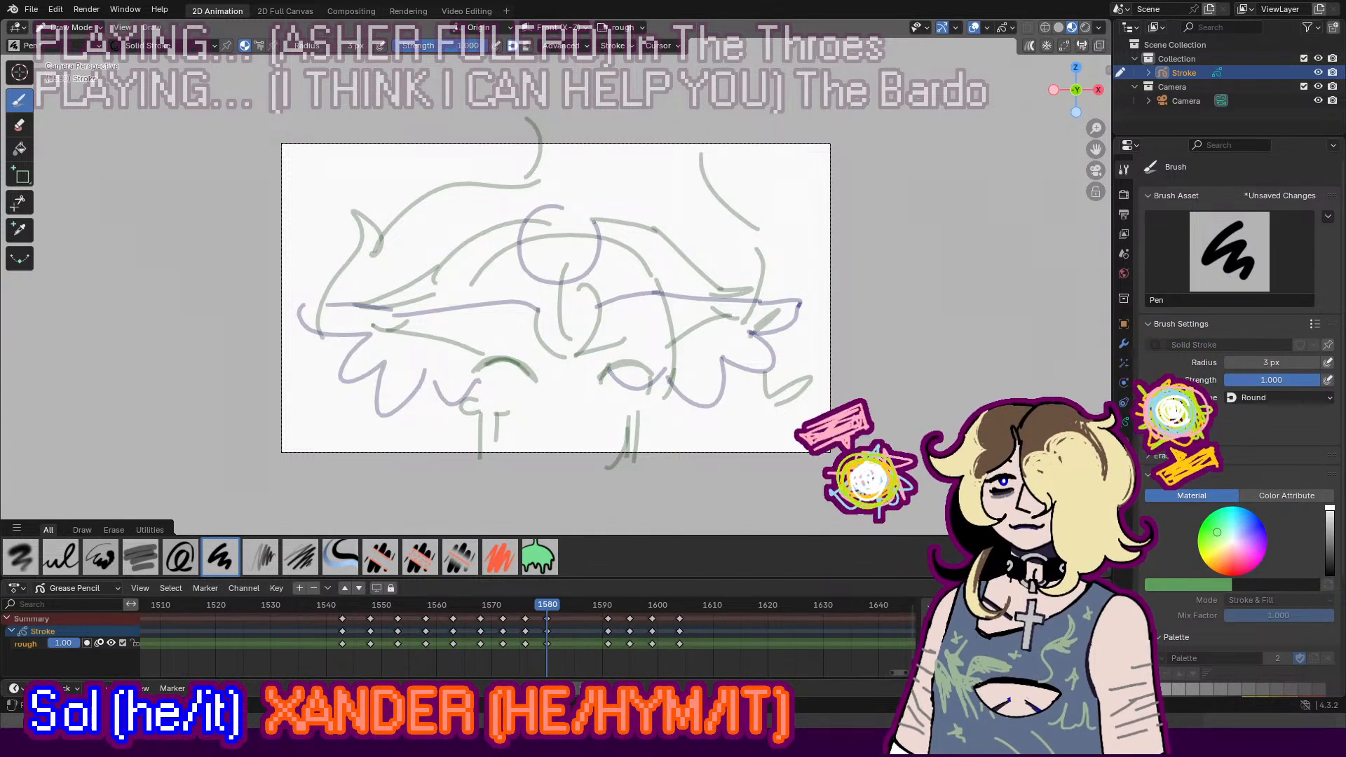
Step: Play through the empty earlier stretch of the timeline and insert a blank keyframe at frame 824 on the selected channel
{"action": "scroll", "coordinate": [742, 656], "scroll_direction": "down", "scroll_amount": 8}
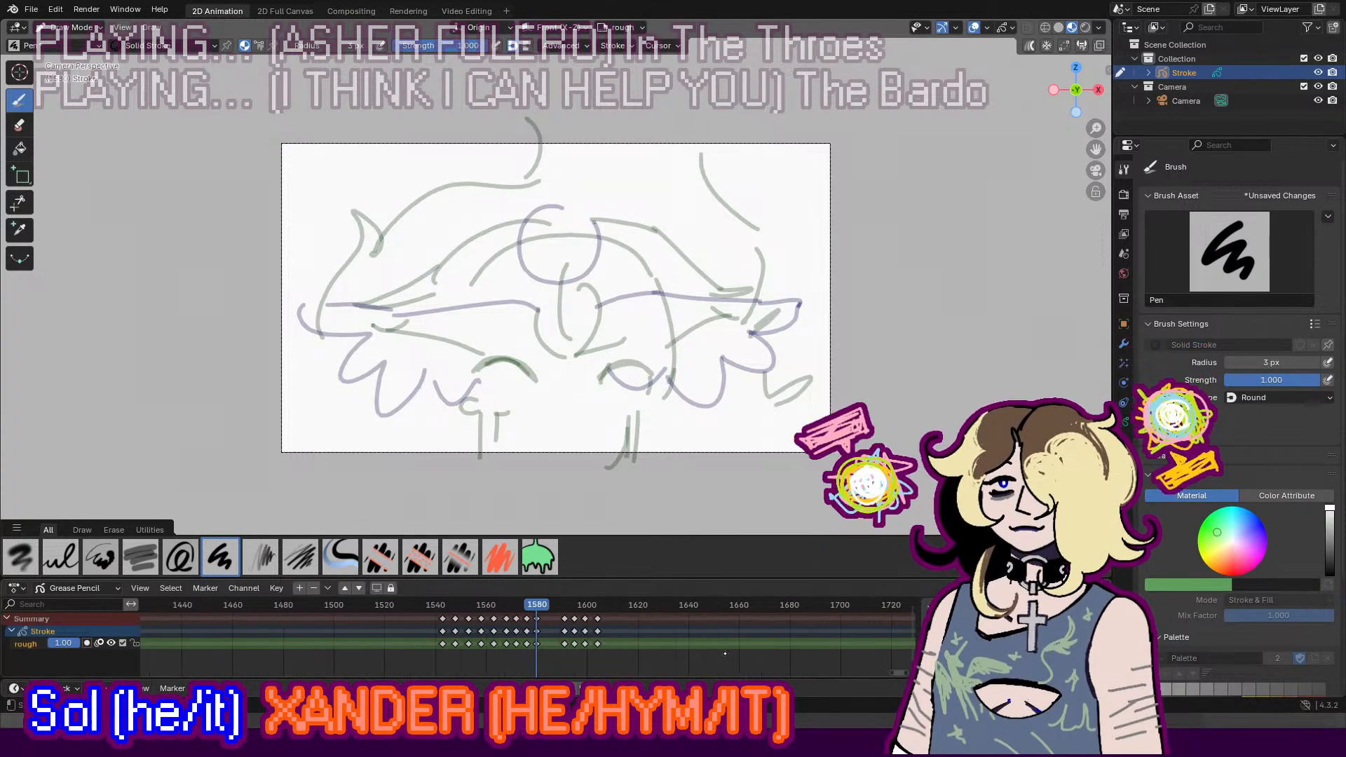
{"action": "scroll", "coordinate": [741, 656], "scroll_direction": "down", "scroll_amount": 6}
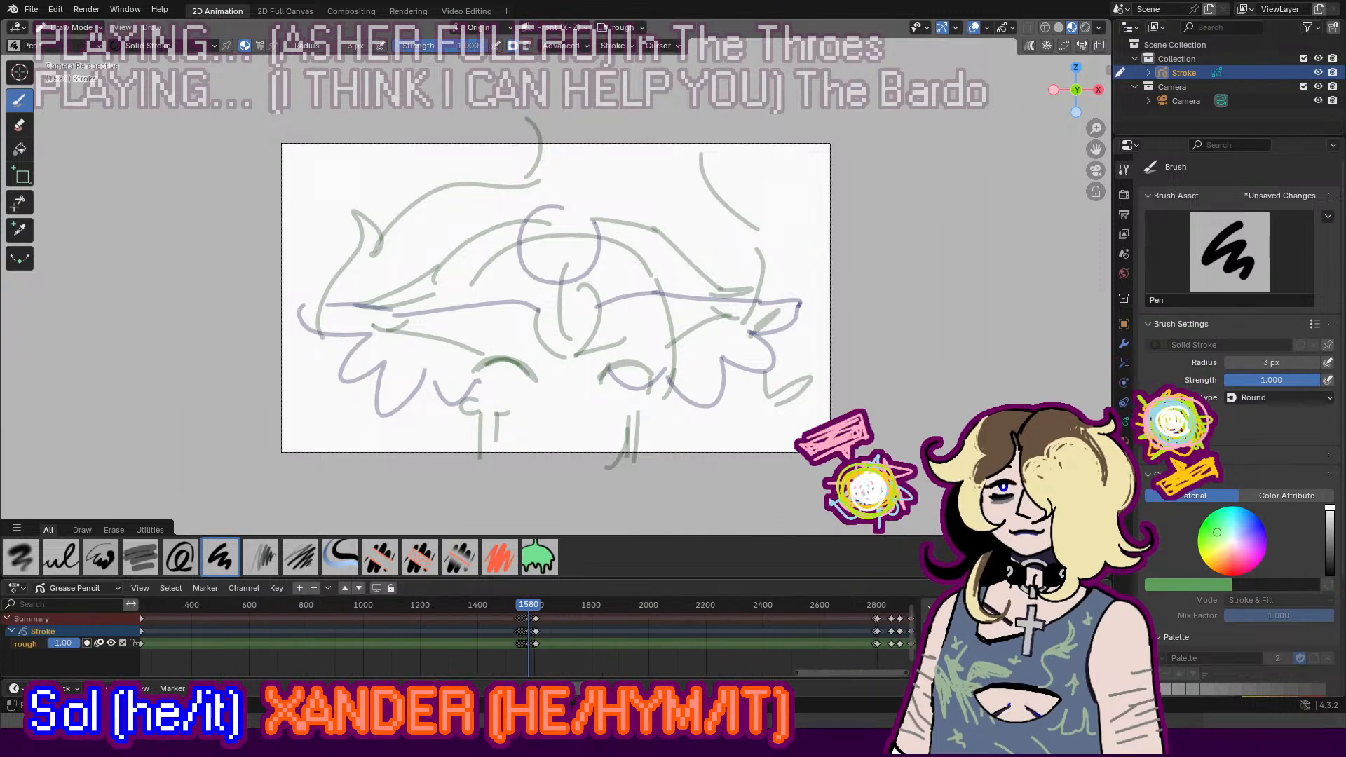
{"action": "left_click_drag", "start_coordinate": [851, 670], "coordinate": [692, 669]}
{"action": "left_click", "coordinate": [518, 604]}
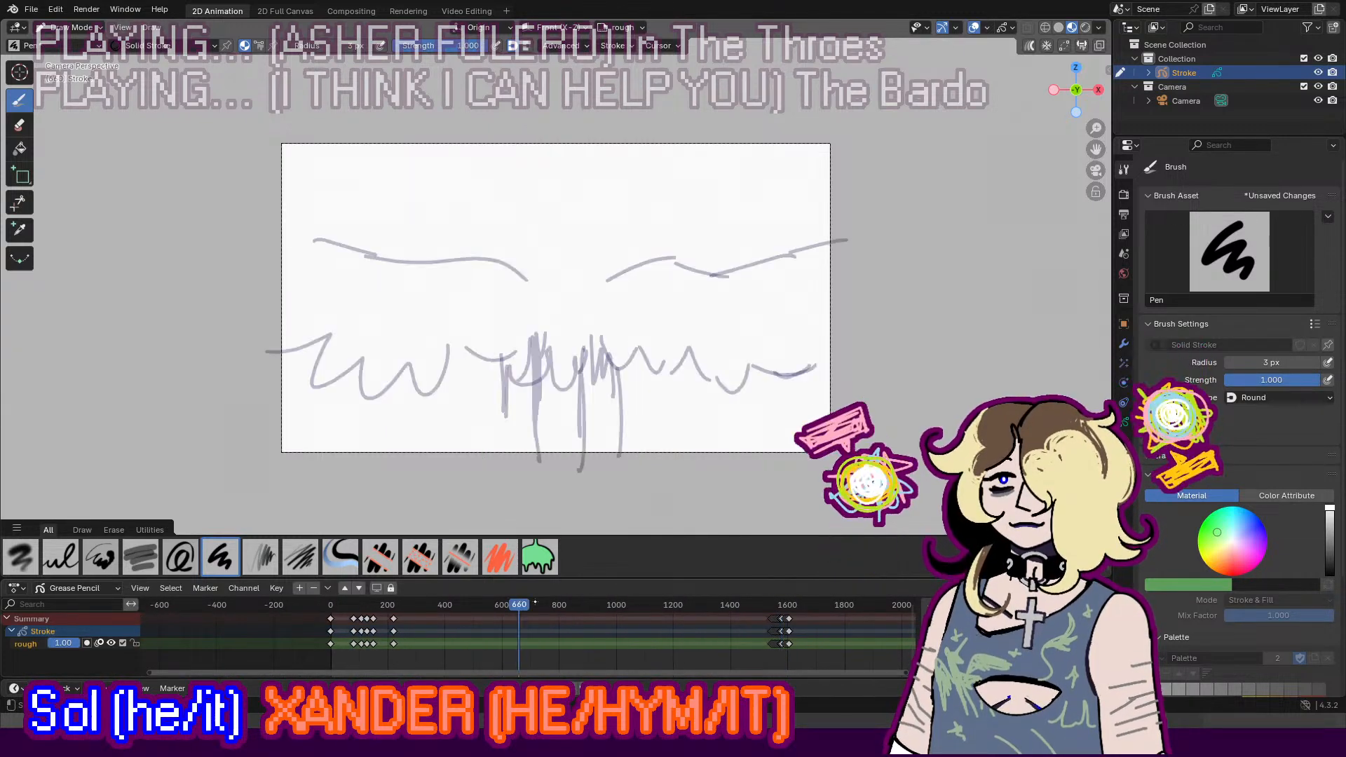
{"action": "key", "text": "space"}
{"action": "middle_click_drag", "start_coordinate": [691, 669], "coordinate": [610, 660]}
{"action": "scroll", "coordinate": [400, 637], "scroll_direction": "up", "scroll_amount": 15}
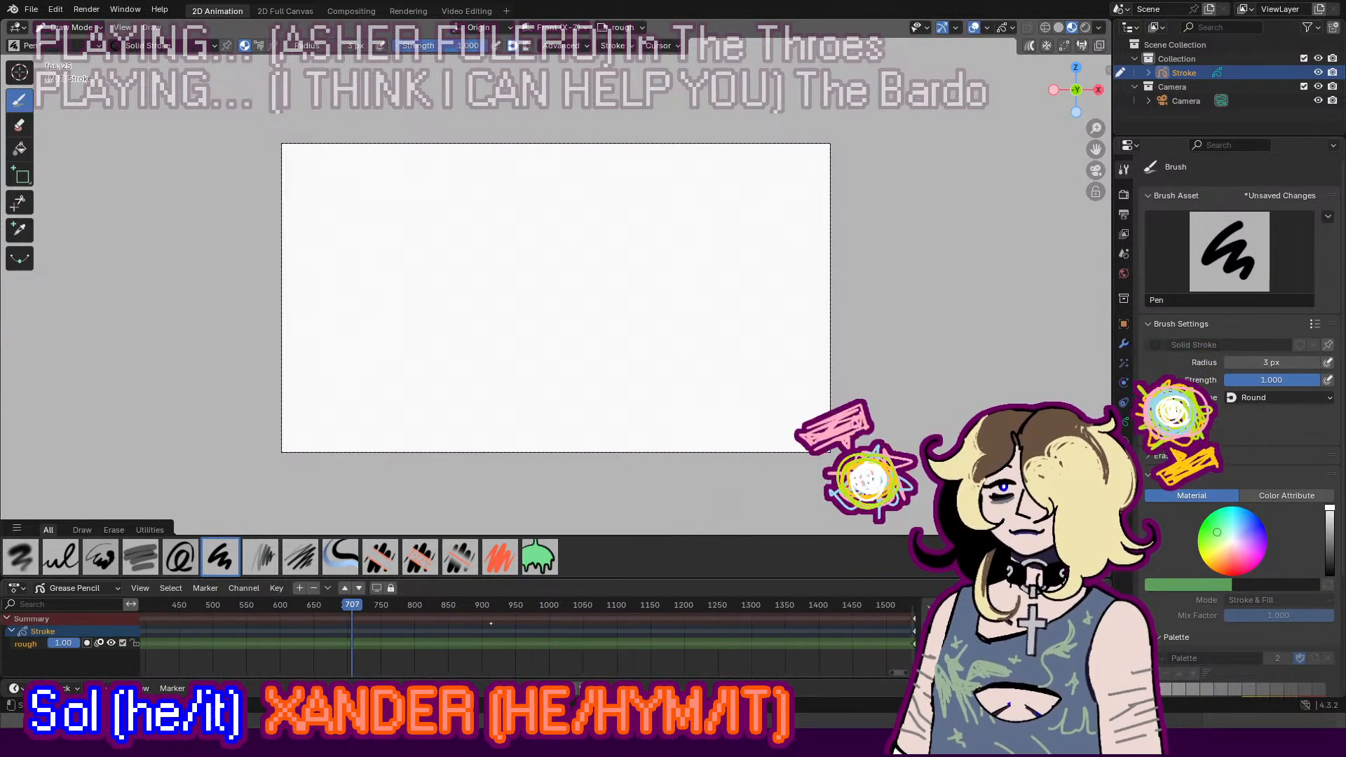
{"action": "scroll", "coordinate": [400, 636], "scroll_direction": "up", "scroll_amount": 3}
{"action": "middle_click_drag", "start_coordinate": [510, 656], "coordinate": [762, 674]}
{"action": "scroll", "coordinate": [758, 664], "scroll_direction": "up", "scroll_amount": 3}
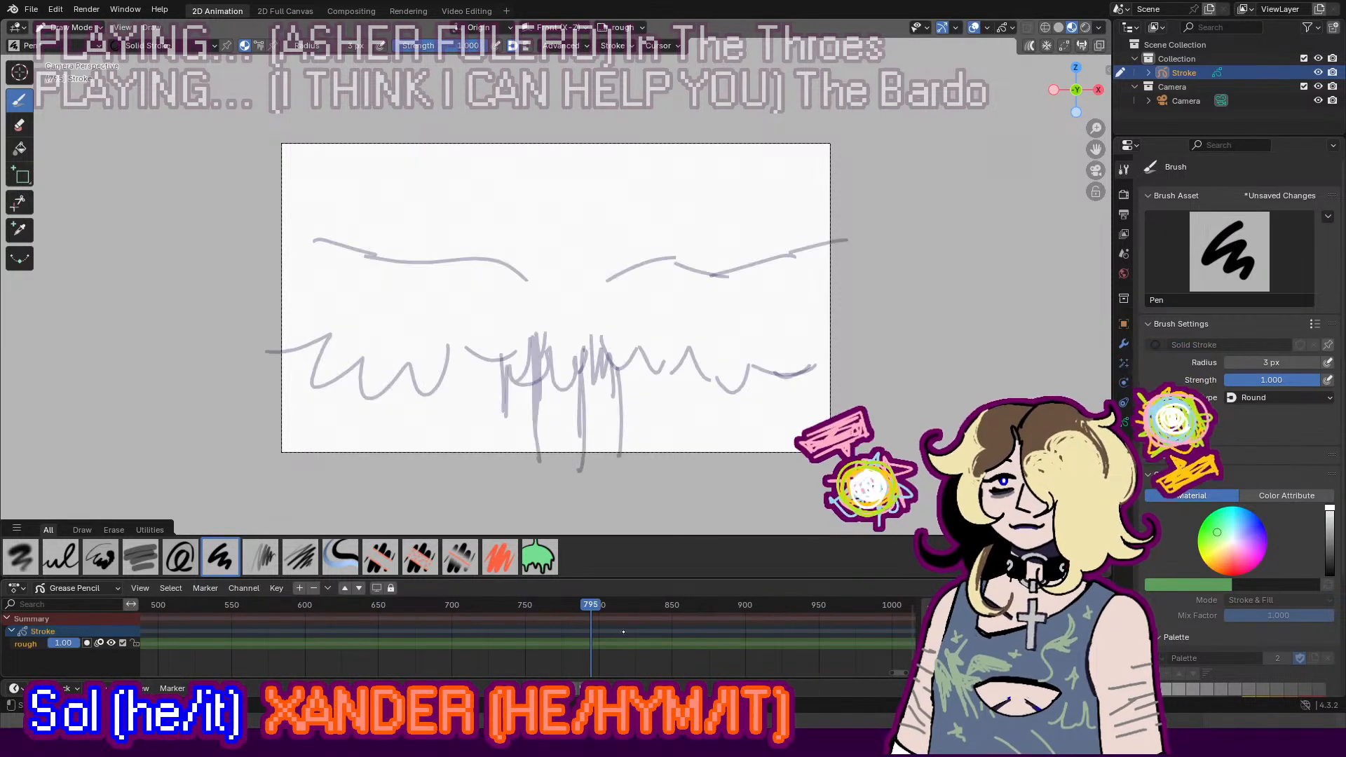
{"action": "key", "text": "space"}
{"action": "key", "text": "i"}
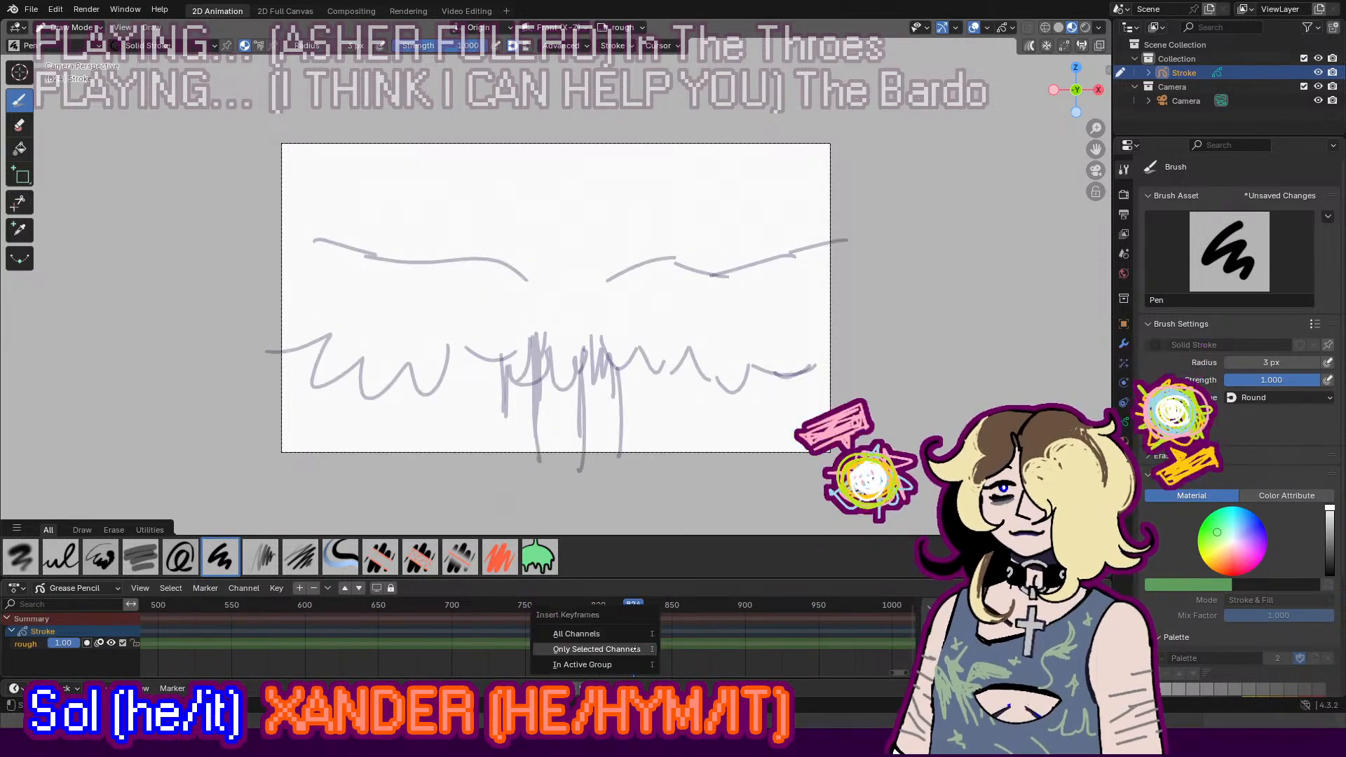
{"action": "left_click", "coordinate": [628, 646]}
Step: Sketch a circular head with crossed facial guidelines in the upper middle of the frame 824 drawing
{"action": "scroll", "coordinate": [896, 671], "scroll_direction": "up", "scroll_amount": 3}
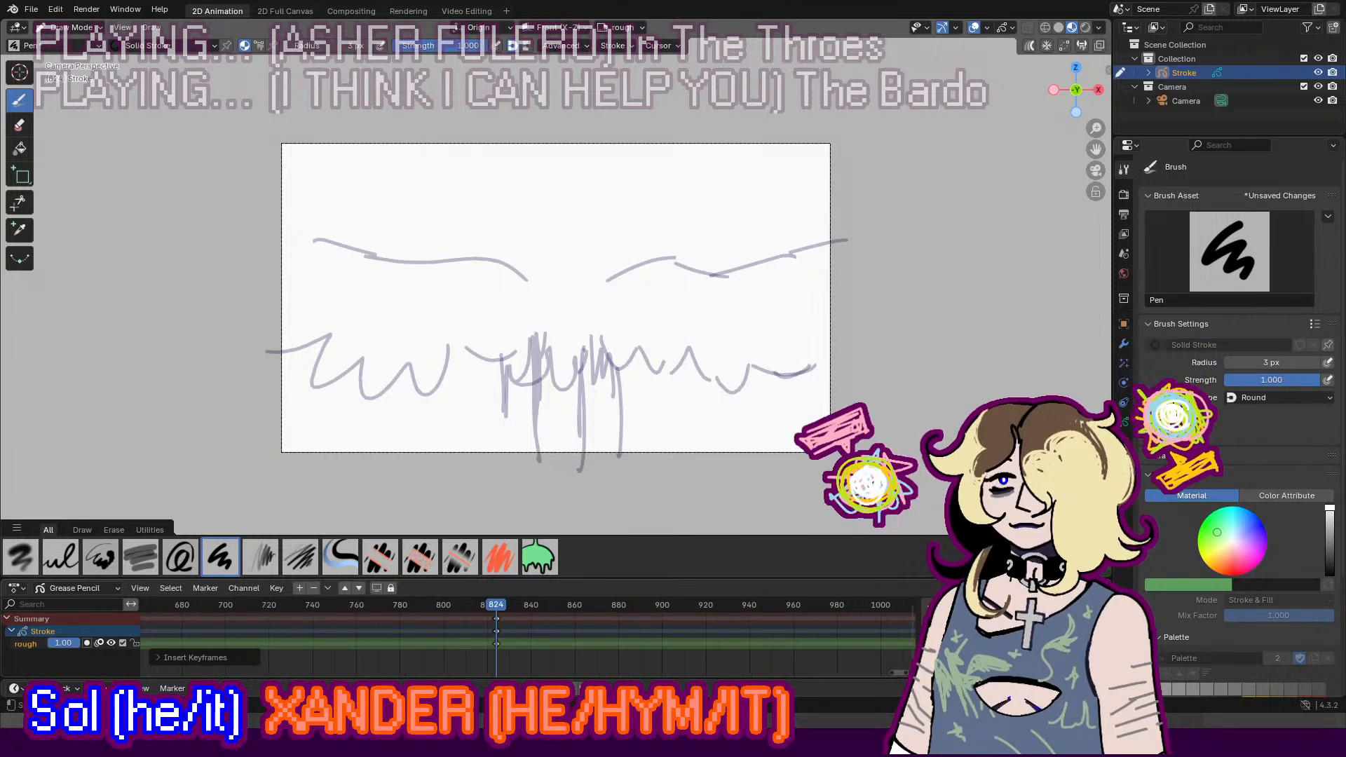
{"action": "scroll", "coordinate": [869, 652], "scroll_direction": "up", "scroll_amount": 2}
{"action": "scroll", "coordinate": [901, 673], "scroll_direction": "up", "scroll_amount": 2}
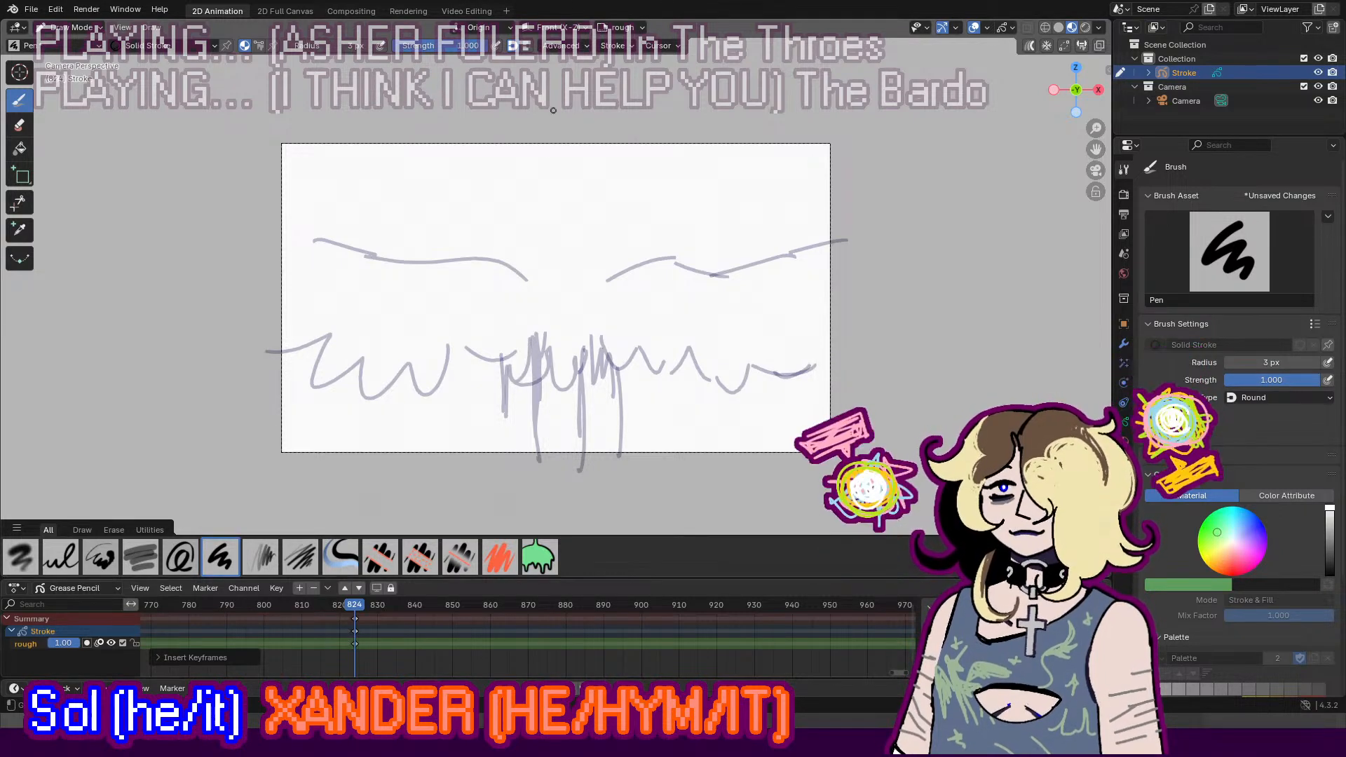
{"action": "mouse_move", "coordinate": [587, 164]}
{"action": "left_mouse_down"}
{"action": "mouse_move", "coordinate": [597, 241]}
{"action": "mouse_move", "coordinate": [613, 242]}
{"action": "mouse_move", "coordinate": [599, 217]}
{"action": "mouse_move", "coordinate": [558, 287]}
{"action": "left_mouse_up"}
{"action": "key", "text": "ctrl+z"}
{"action": "key", "text": "ctrl+z"}
{"action": "left_click_drag", "start_coordinate": [540, 235], "coordinate": [594, 261]}
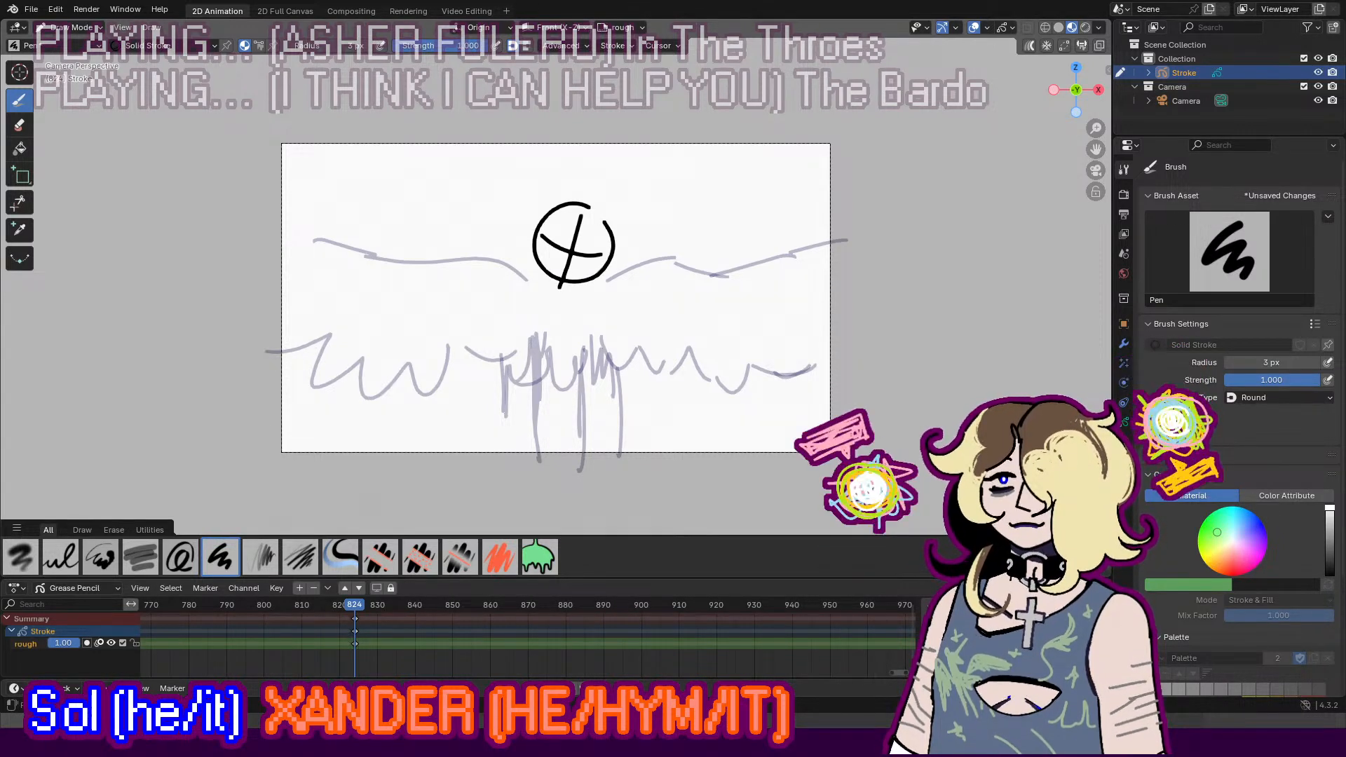
Step: Add a collar-like neck under the head and a sloping shoulder line on each side, redrawing the strokes until they fit
{"action": "left_click_drag", "start_coordinate": [540, 278], "coordinate": [489, 330]}
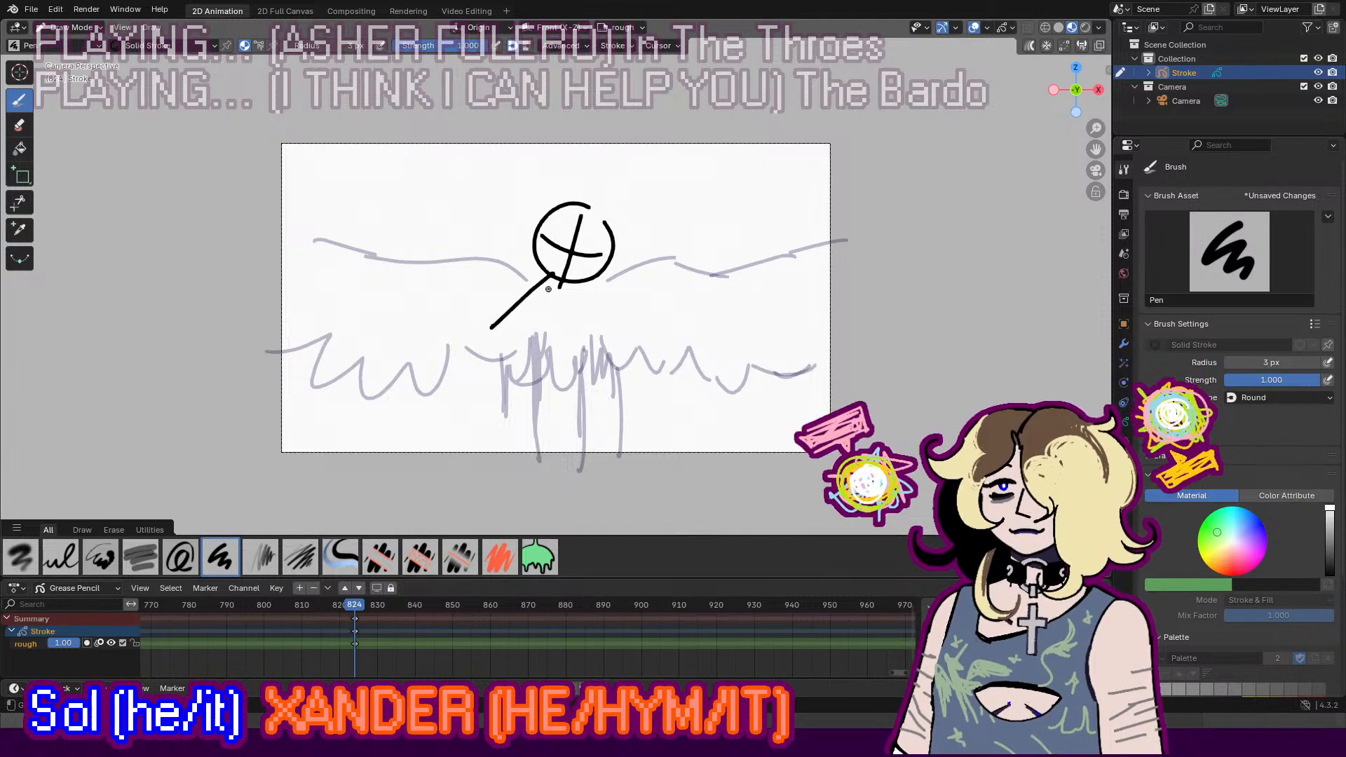
{"action": "key", "text": "ctrl+z"}
{"action": "left_click_drag", "start_coordinate": [543, 280], "coordinate": [487, 342]}
{"action": "key", "text": "ctrl+z"}
{"action": "mouse_move", "coordinate": [544, 272]}
{"action": "left_mouse_down"}
{"action": "mouse_move", "coordinate": [496, 331]}
{"action": "mouse_move", "coordinate": [599, 268]}
{"action": "mouse_move", "coordinate": [631, 335]}
{"action": "left_mouse_up"}
{"action": "key", "text": "ctrl+z"}
{"action": "mouse_move", "coordinate": [608, 287]}
{"action": "left_mouse_down"}
{"action": "mouse_move", "coordinate": [638, 355]}
{"action": "mouse_move", "coordinate": [621, 352]}
{"action": "left_mouse_up"}
{"action": "key", "text": "ctrl+z"}
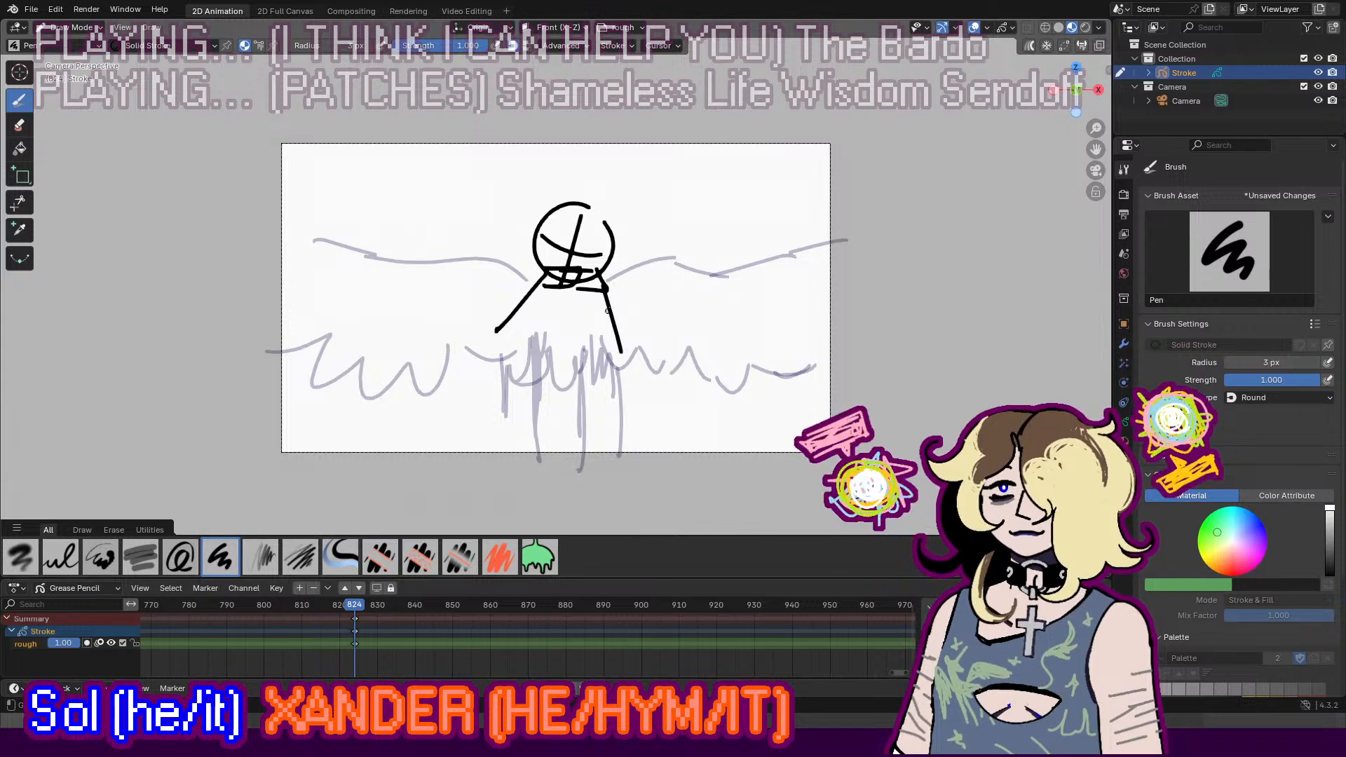
{"action": "key", "text": "ctrl+z"}
{"action": "left_click_drag", "start_coordinate": [602, 288], "coordinate": [631, 352]}
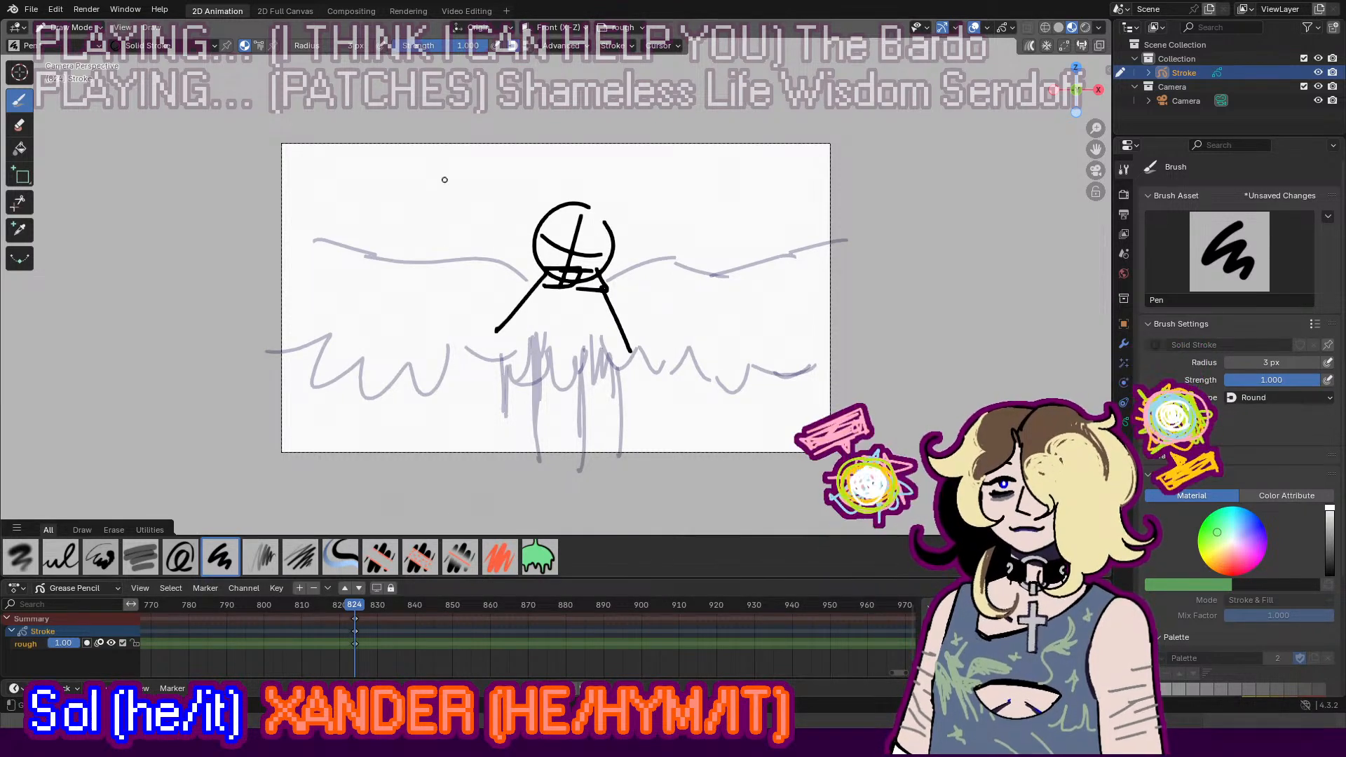
Step: Redraw the figure's body lines below the neck, with a sloping line on the left and a near-vertical one on the right
{"action": "key", "text": "ctrl+z"}
{"action": "key", "text": "ctrl+z"}
{"action": "mouse_move", "coordinate": [571, 288]}
{"action": "left_mouse_down"}
{"action": "mouse_move", "coordinate": [616, 295]}
{"action": "mouse_move", "coordinate": [607, 288]}
{"action": "mouse_move", "coordinate": [616, 365]}
{"action": "left_mouse_up"}
{"action": "left_click_drag", "start_coordinate": [527, 282], "coordinate": [494, 356]}
{"action": "key", "text": "ctrl+z"}
{"action": "key", "text": "ctrl+z"}
{"action": "key", "text": "ctrl+z"}
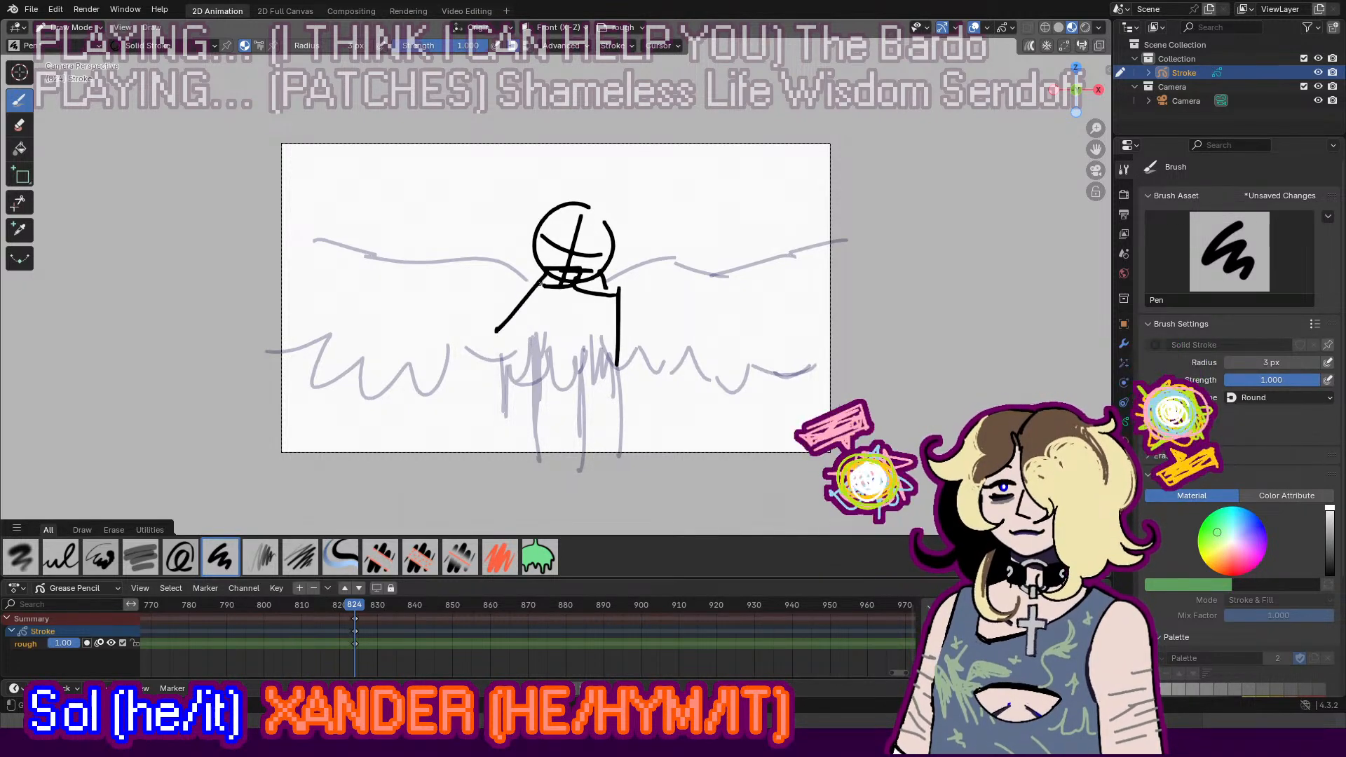
{"action": "left_click_drag", "start_coordinate": [537, 284], "coordinate": [489, 361]}
Step: Sketch curved, flame-like hair locks around the head, two tall ones above it and a small one at each side
{"action": "mouse_move", "coordinate": [536, 205]}
{"action": "left_mouse_down"}
{"action": "mouse_move", "coordinate": [505, 201]}
{"action": "mouse_move", "coordinate": [545, 160]}
{"action": "left_mouse_up"}
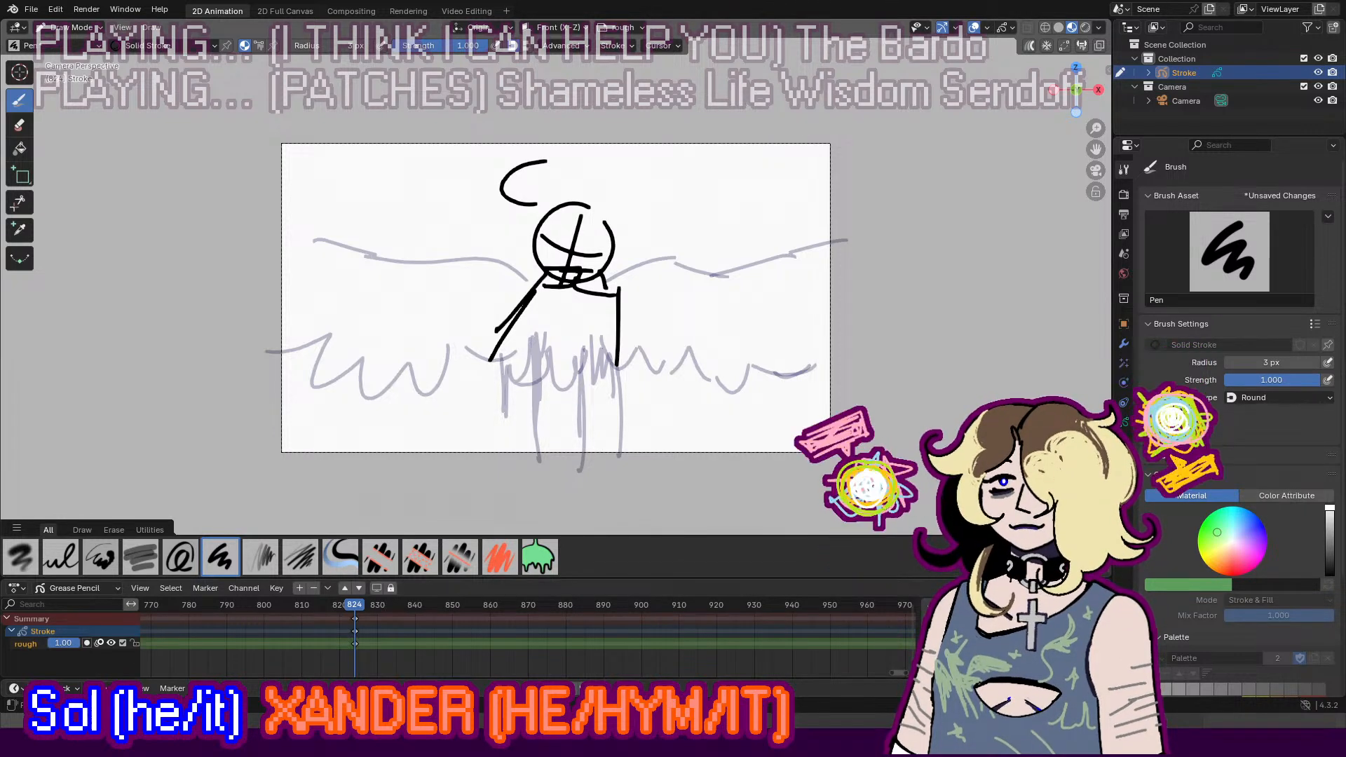
{"action": "key", "text": "ctrl+z"}
{"action": "mouse_move", "coordinate": [537, 207]}
{"action": "left_mouse_down"}
{"action": "mouse_move", "coordinate": [523, 162]}
{"action": "mouse_move", "coordinate": [553, 171]}
{"action": "mouse_move", "coordinate": [556, 189]}
{"action": "left_mouse_up"}
{"action": "left_click_drag", "start_coordinate": [613, 225], "coordinate": [645, 218]}
{"action": "key", "text": "ctrl+z"}
{"action": "key", "text": "ctrl+z"}
{"action": "mouse_move", "coordinate": [543, 205]}
{"action": "left_mouse_down"}
{"action": "mouse_move", "coordinate": [523, 171]}
{"action": "mouse_move", "coordinate": [546, 165]}
{"action": "mouse_move", "coordinate": [550, 189]}
{"action": "left_mouse_up"}
{"action": "mouse_move", "coordinate": [613, 224]}
{"action": "left_mouse_down"}
{"action": "mouse_move", "coordinate": [652, 212]}
{"action": "mouse_move", "coordinate": [647, 183]}
{"action": "mouse_move", "coordinate": [632, 183]}
{"action": "mouse_move", "coordinate": [629, 206]}
{"action": "left_mouse_up"}
{"action": "key", "text": "ctrl+z"}
{"action": "mouse_move", "coordinate": [506, 204]}
{"action": "left_mouse_down"}
{"action": "mouse_move", "coordinate": [493, 217]}
{"action": "mouse_move", "coordinate": [523, 226]}
{"action": "left_mouse_up"}
Step: Double the right body line with a second vertical stroke running down from the shoulder
{"action": "mouse_move", "coordinate": [616, 249]}
{"action": "left_mouse_down"}
{"action": "mouse_move", "coordinate": [654, 242]}
{"action": "mouse_move", "coordinate": [635, 253]}
{"action": "mouse_move", "coordinate": [614, 361]}
{"action": "left_mouse_up"}
{"action": "key", "text": "ctrl+z"}
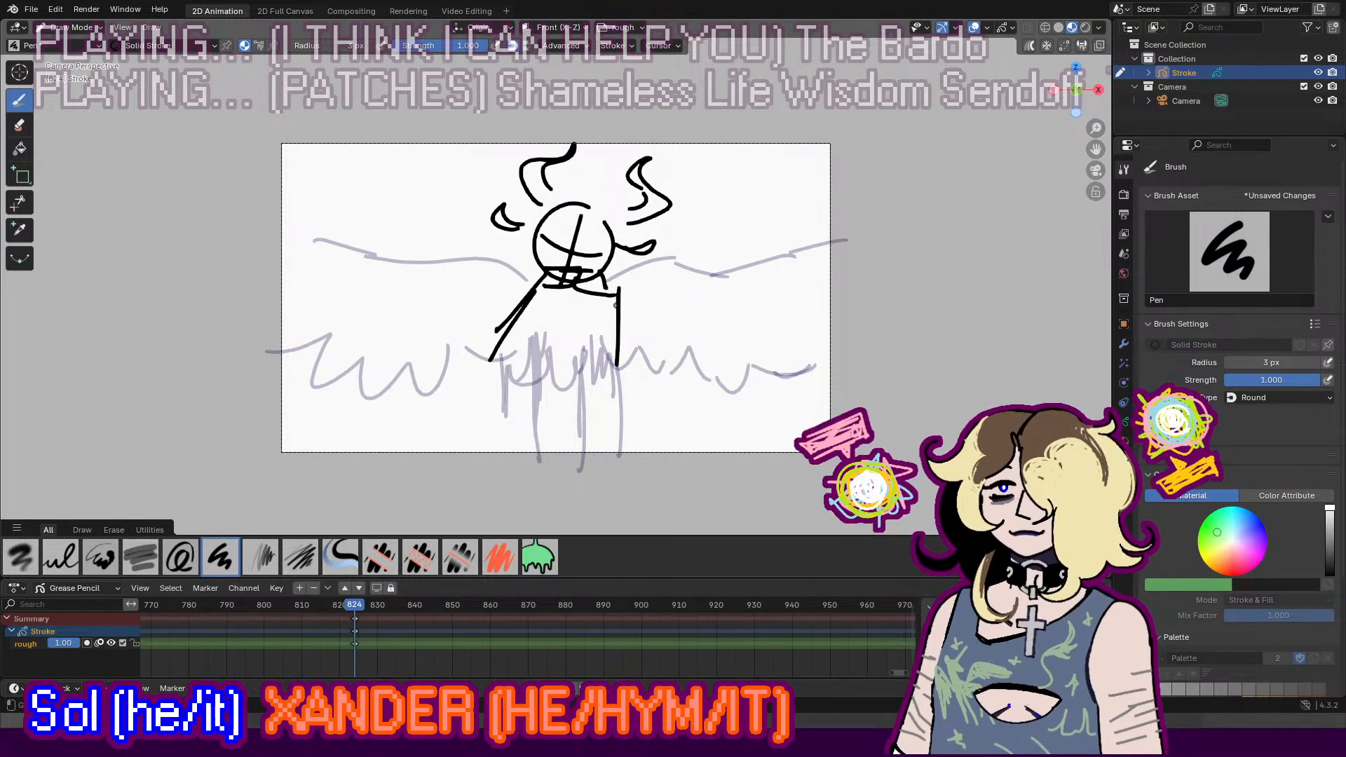
{"action": "left_click_drag", "start_coordinate": [610, 296], "coordinate": [613, 377]}
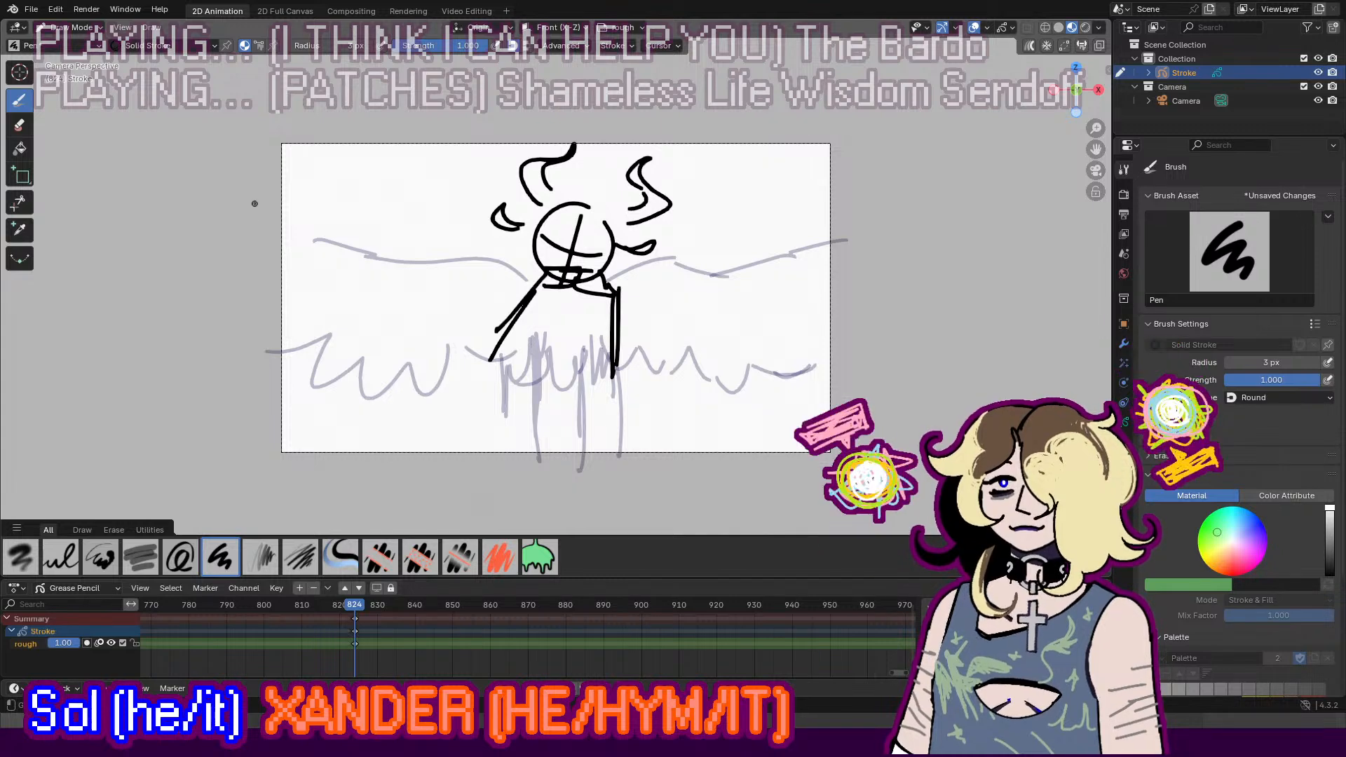
Step: Hand-letter "HOW UR ONLY THINKING OF YOURSELF" in four lines to the left of the head
{"action": "left_click_drag", "start_coordinate": [268, 175], "coordinate": [292, 201]}
{"action": "key", "text": "ctrl+z"}
{"action": "left_click_drag", "start_coordinate": [292, 189], "coordinate": [303, 195]}
{"action": "mouse_move", "coordinate": [318, 180]}
{"action": "left_mouse_down"}
{"action": "mouse_move", "coordinate": [320, 190]}
{"action": "mouse_move", "coordinate": [315, 178]}
{"action": "left_mouse_up"}
{"action": "mouse_move", "coordinate": [325, 177]}
{"action": "left_mouse_down"}
{"action": "mouse_move", "coordinate": [370, 166]}
{"action": "mouse_move", "coordinate": [378, 188]}
{"action": "left_mouse_up"}
{"action": "left_click_drag", "start_coordinate": [379, 167], "coordinate": [389, 186]}
{"action": "left_click_drag", "start_coordinate": [303, 216], "coordinate": [328, 210]}
{"action": "mouse_move", "coordinate": [336, 207]}
{"action": "left_mouse_down"}
{"action": "mouse_move", "coordinate": [337, 226]}
{"action": "mouse_move", "coordinate": [351, 223]}
{"action": "left_mouse_up"}
{"action": "left_click_drag", "start_coordinate": [344, 203], "coordinate": [354, 213]}
{"action": "left_click_drag", "start_coordinate": [365, 201], "coordinate": [352, 225]}
{"action": "mouse_move", "coordinate": [314, 251]}
{"action": "left_mouse_down"}
{"action": "mouse_move", "coordinate": [317, 274]}
{"action": "mouse_move", "coordinate": [347, 270]}
{"action": "mouse_move", "coordinate": [362, 236]}
{"action": "mouse_move", "coordinate": [364, 259]}
{"action": "left_mouse_up"}
{"action": "left_click_drag", "start_coordinate": [379, 244], "coordinate": [389, 263]}
{"action": "left_click_drag", "start_coordinate": [387, 238], "coordinate": [425, 258]}
{"action": "left_click_drag", "start_coordinate": [319, 295], "coordinate": [325, 310]}
{"action": "left_click_drag", "start_coordinate": [323, 285], "coordinate": [366, 293]}
{"action": "mouse_move", "coordinate": [375, 280]}
{"action": "left_mouse_down"}
{"action": "mouse_move", "coordinate": [368, 302]}
{"action": "mouse_move", "coordinate": [421, 273]}
{"action": "mouse_move", "coordinate": [413, 291]}
{"action": "left_mouse_up"}
{"action": "mouse_move", "coordinate": [421, 271]}
{"action": "left_mouse_down"}
{"action": "mouse_move", "coordinate": [422, 287]}
{"action": "mouse_move", "coordinate": [432, 272]}
{"action": "left_mouse_up"}
{"action": "left_click_drag", "start_coordinate": [425, 286], "coordinate": [441, 289]}
{"action": "left_click_drag", "start_coordinate": [443, 271], "coordinate": [456, 293]}
{"action": "mouse_move", "coordinate": [457, 262]}
{"action": "left_mouse_down"}
{"action": "mouse_move", "coordinate": [455, 282]}
{"action": "mouse_move", "coordinate": [468, 260]}
{"action": "left_mouse_up"}
{"action": "left_click_drag", "start_coordinate": [459, 276], "coordinate": [470, 272]}
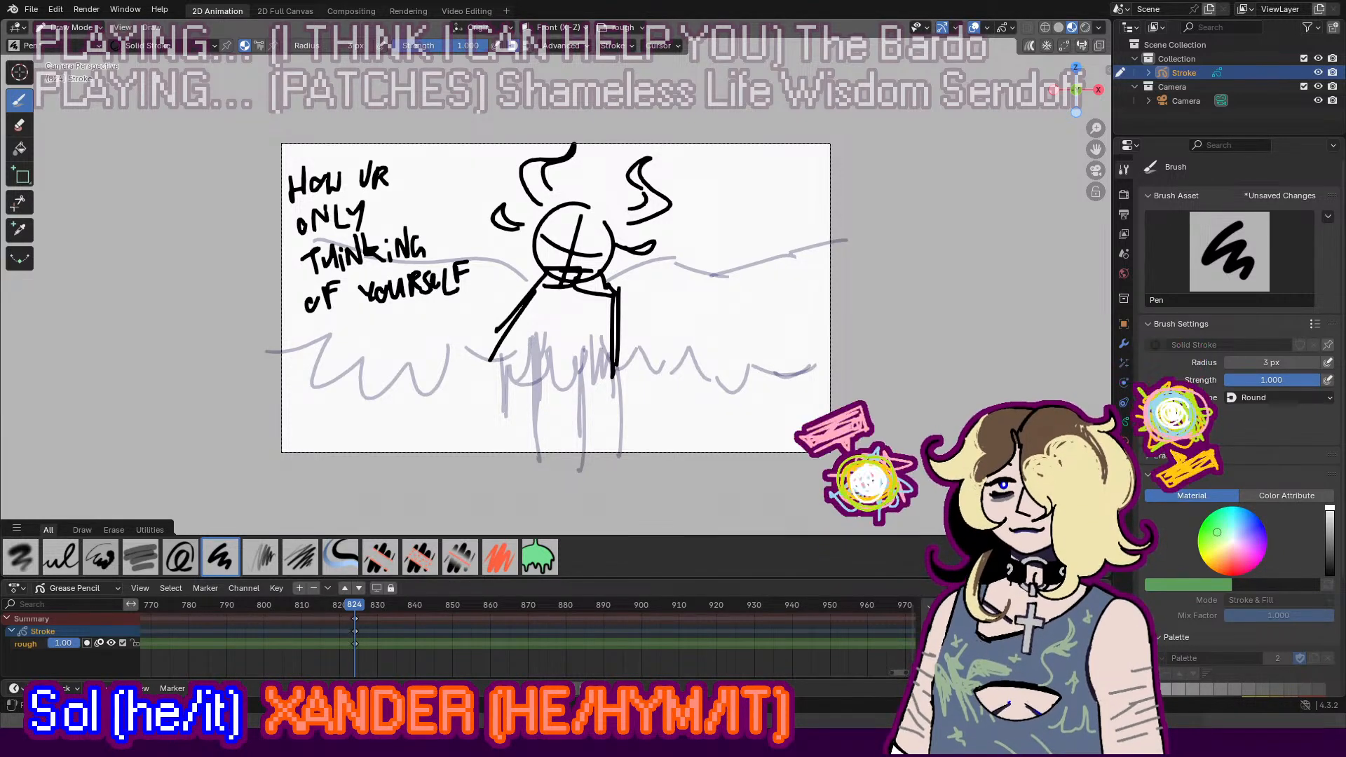
Step: Draw an arm sweeping outward from each shoulder with an upturned hand, discarding the stray stroke across the face
{"action": "mouse_move", "coordinate": [615, 284]}
{"action": "left_mouse_down"}
{"action": "mouse_move", "coordinate": [720, 314]}
{"action": "mouse_move", "coordinate": [734, 344]}
{"action": "mouse_move", "coordinate": [675, 341]}
{"action": "left_mouse_up"}
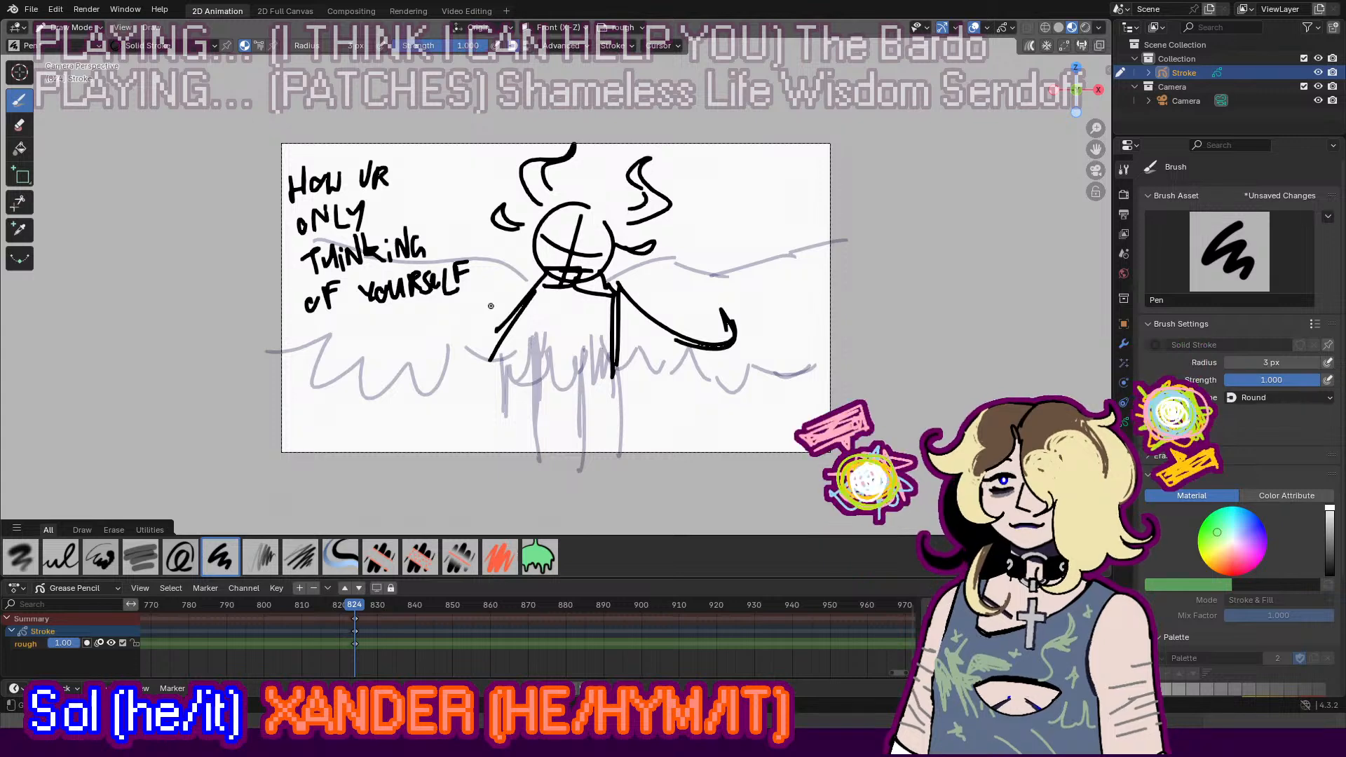
{"action": "mouse_move", "coordinate": [522, 268]}
{"action": "left_mouse_down"}
{"action": "mouse_move", "coordinate": [456, 334]}
{"action": "mouse_move", "coordinate": [381, 348]}
{"action": "mouse_move", "coordinate": [401, 324]}
{"action": "left_mouse_up"}
{"action": "mouse_move", "coordinate": [382, 349]}
{"action": "left_mouse_down"}
{"action": "mouse_move", "coordinate": [446, 343]}
{"action": "mouse_move", "coordinate": [404, 382]}
{"action": "left_mouse_up"}
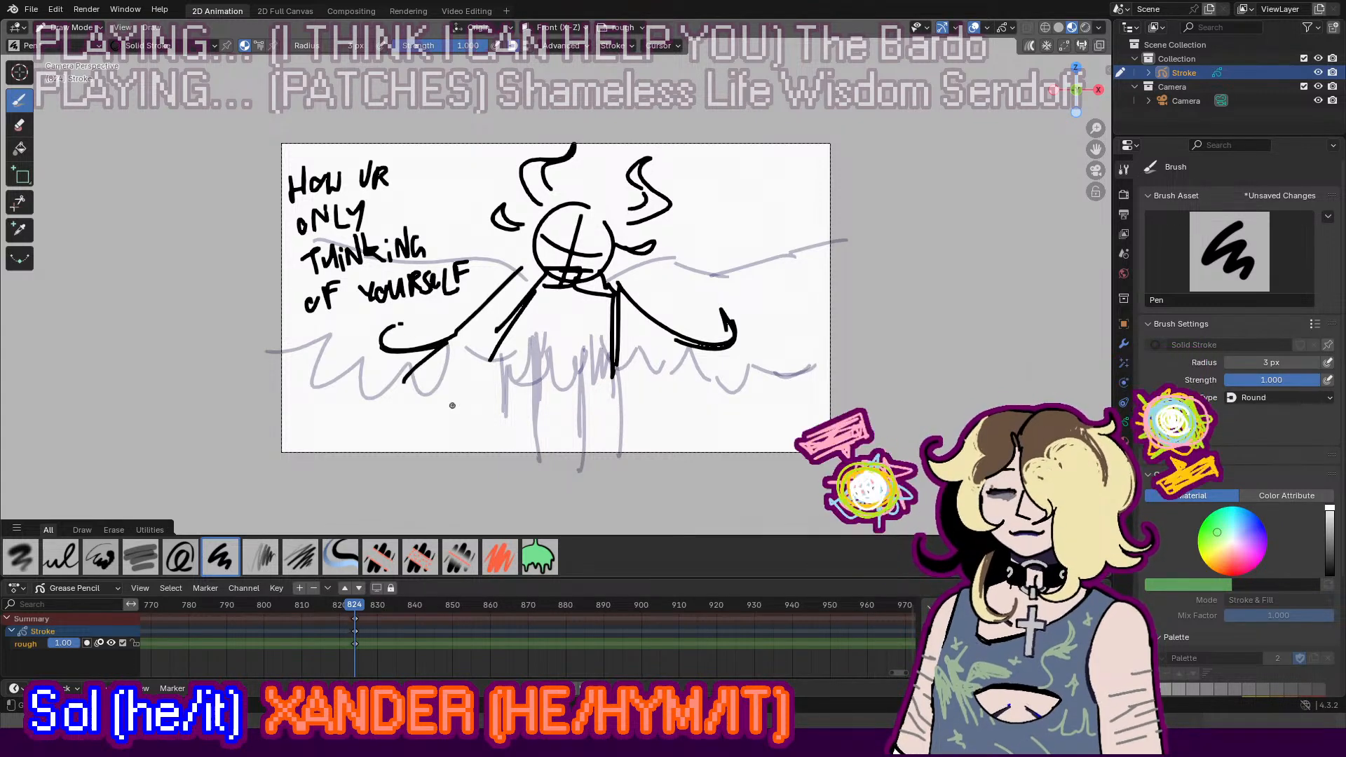
{"action": "mouse_move", "coordinate": [525, 256]}
{"action": "left_mouse_down"}
{"action": "mouse_move", "coordinate": [537, 221]}
{"action": "mouse_move", "coordinate": [604, 268]}
{"action": "left_mouse_up"}
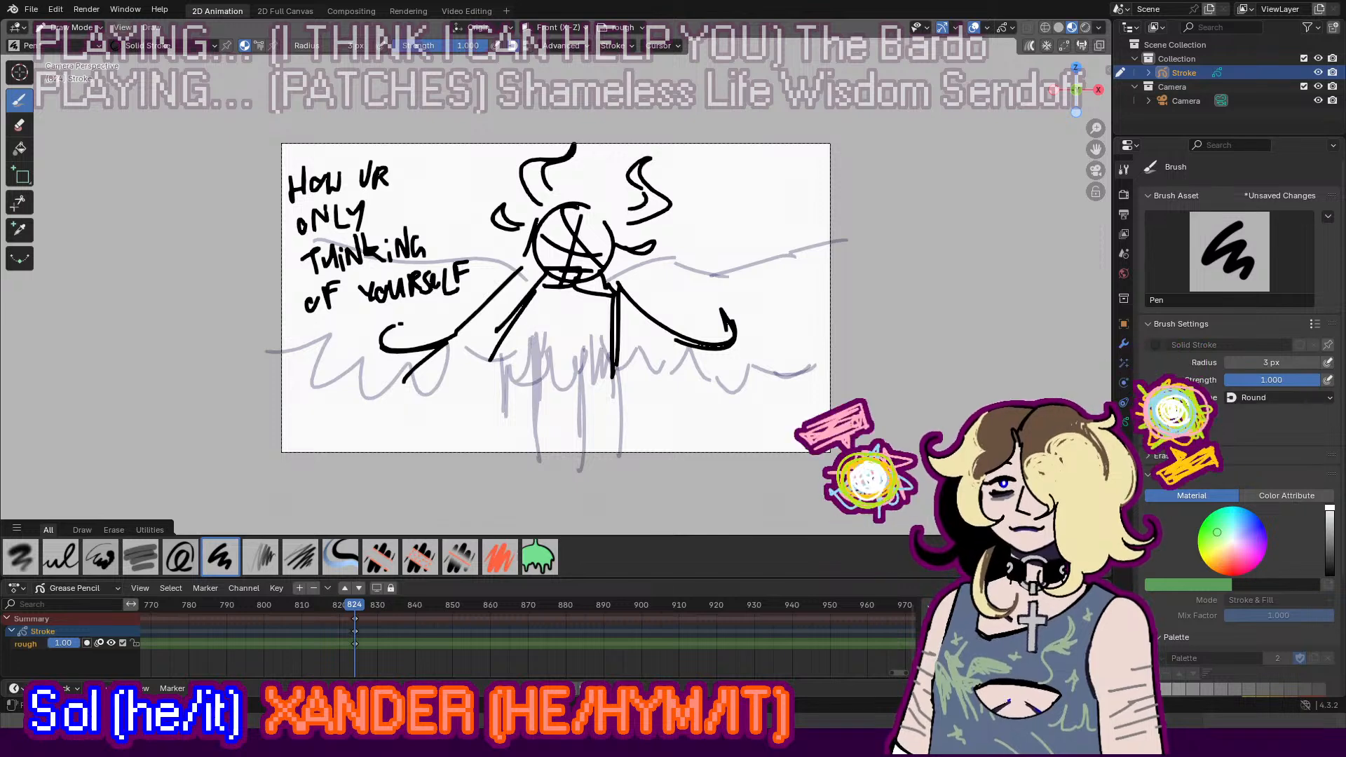
{"action": "key", "text": "ctrl+z"}
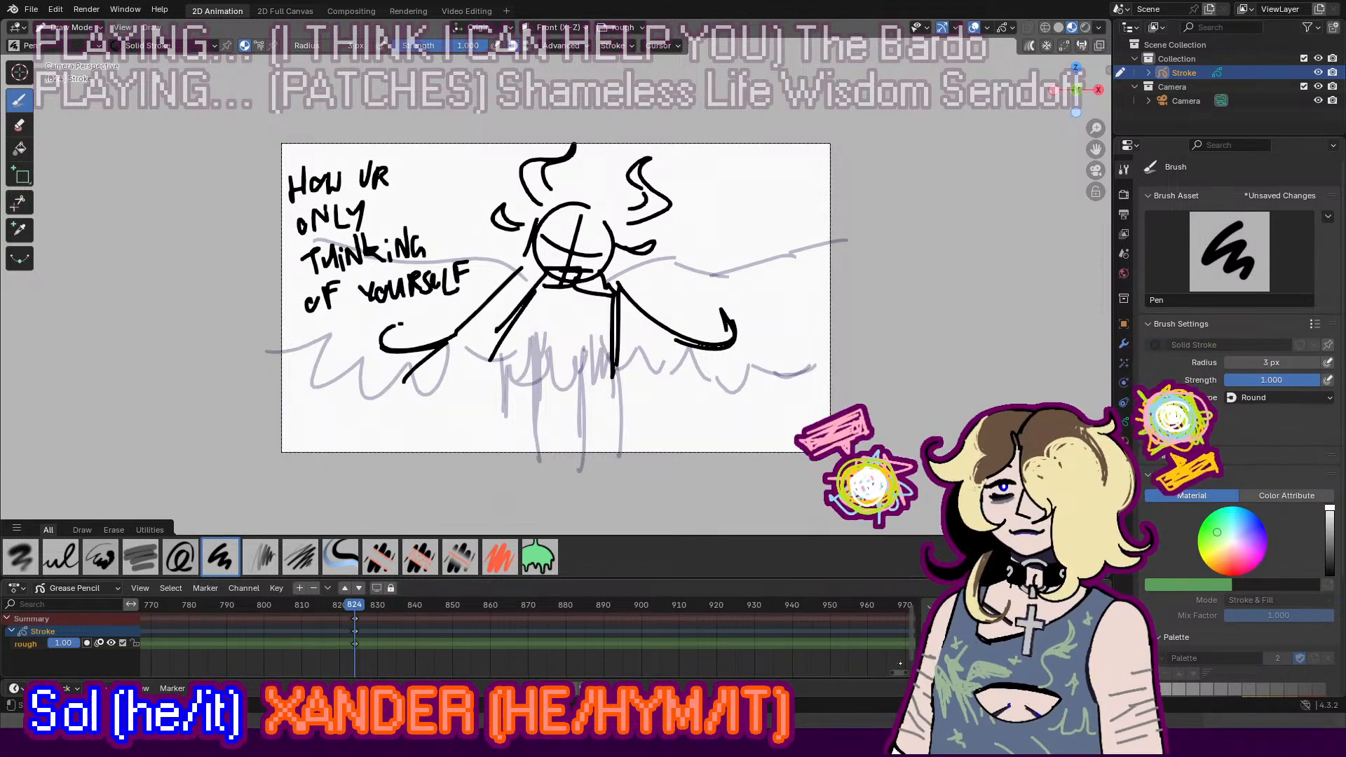
Step: Play the timeline from about frame 2034 and insert a blank keyframe at frame 2083 on the selected channel
{"action": "scroll", "coordinate": [898, 671], "scroll_direction": "down", "scroll_amount": 3}
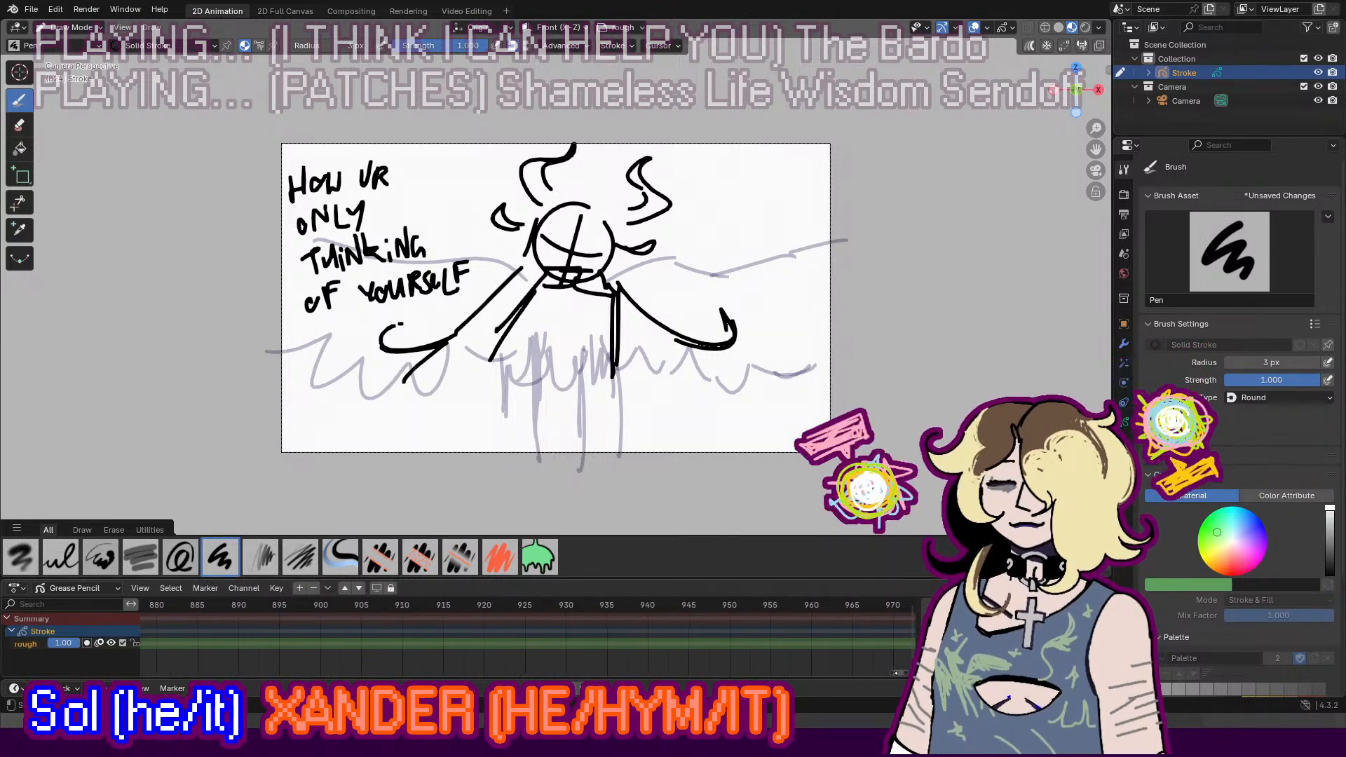
{"action": "middle_click_drag", "start_coordinate": [894, 667], "coordinate": [256, 635]}
{"action": "left_click", "coordinate": [874, 605]}
{"action": "left_click_drag", "start_coordinate": [895, 672], "coordinate": [898, 671]}
{"action": "middle_click_drag", "start_coordinate": [886, 656], "coordinate": [165, 641]}
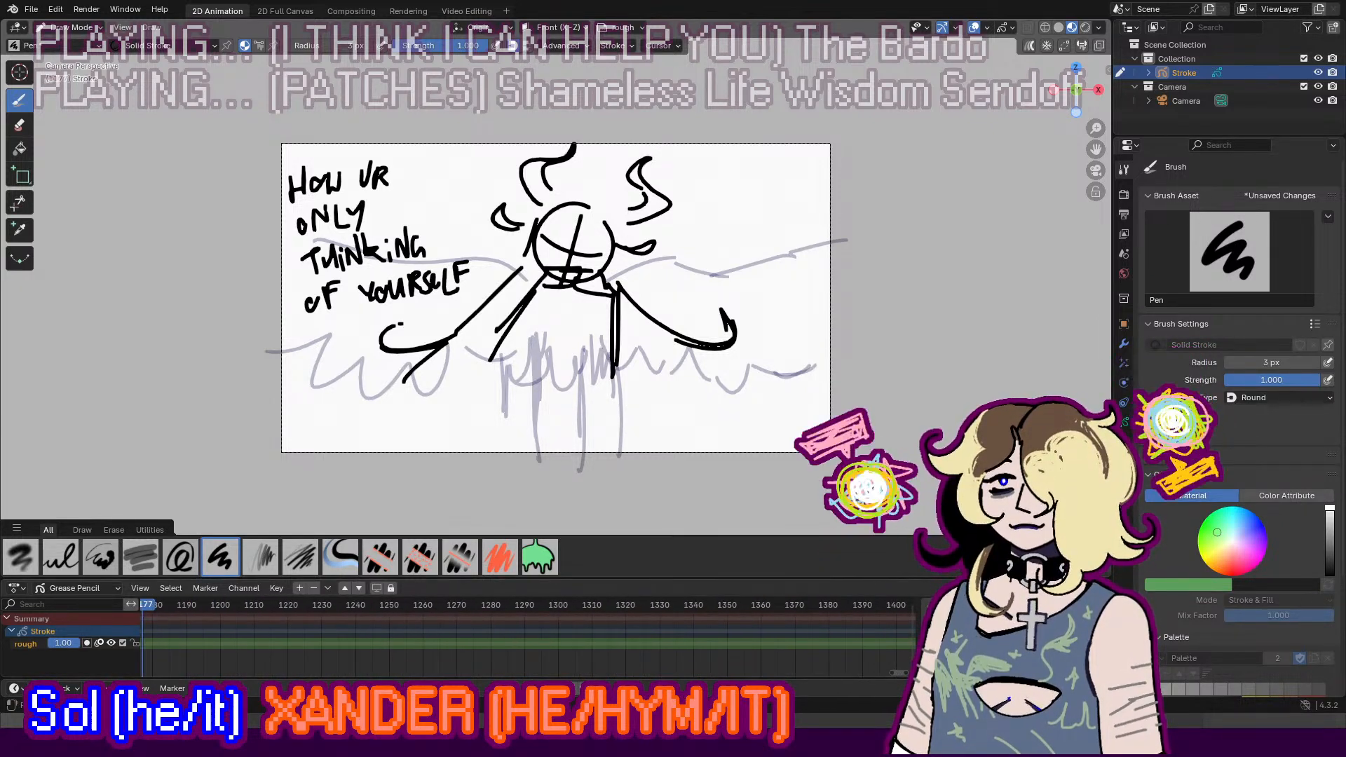
{"action": "scroll", "coordinate": [748, 620], "scroll_direction": "down", "scroll_amount": 15}
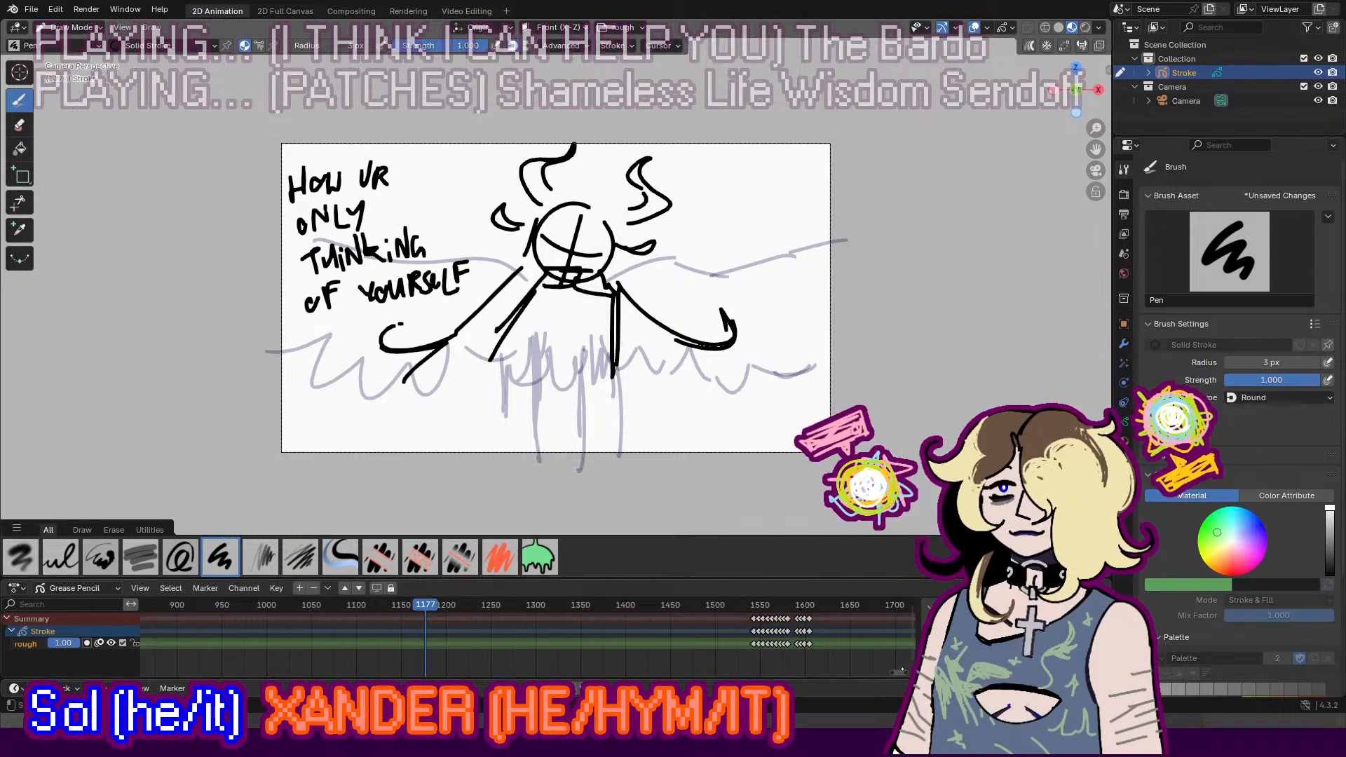
{"action": "middle_click_drag", "start_coordinate": [783, 650], "coordinate": [439, 591]}
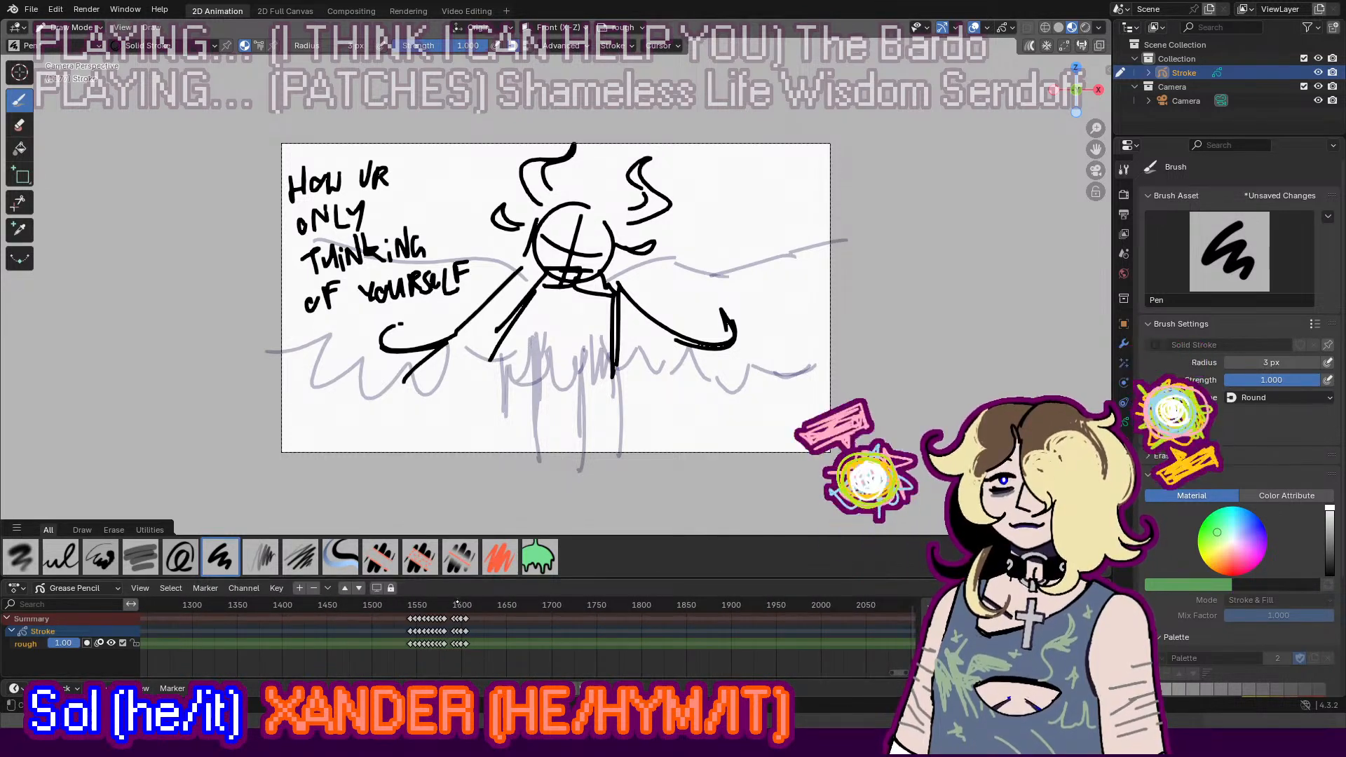
{"action": "left_click_drag", "start_coordinate": [457, 602], "coordinate": [568, 611]}
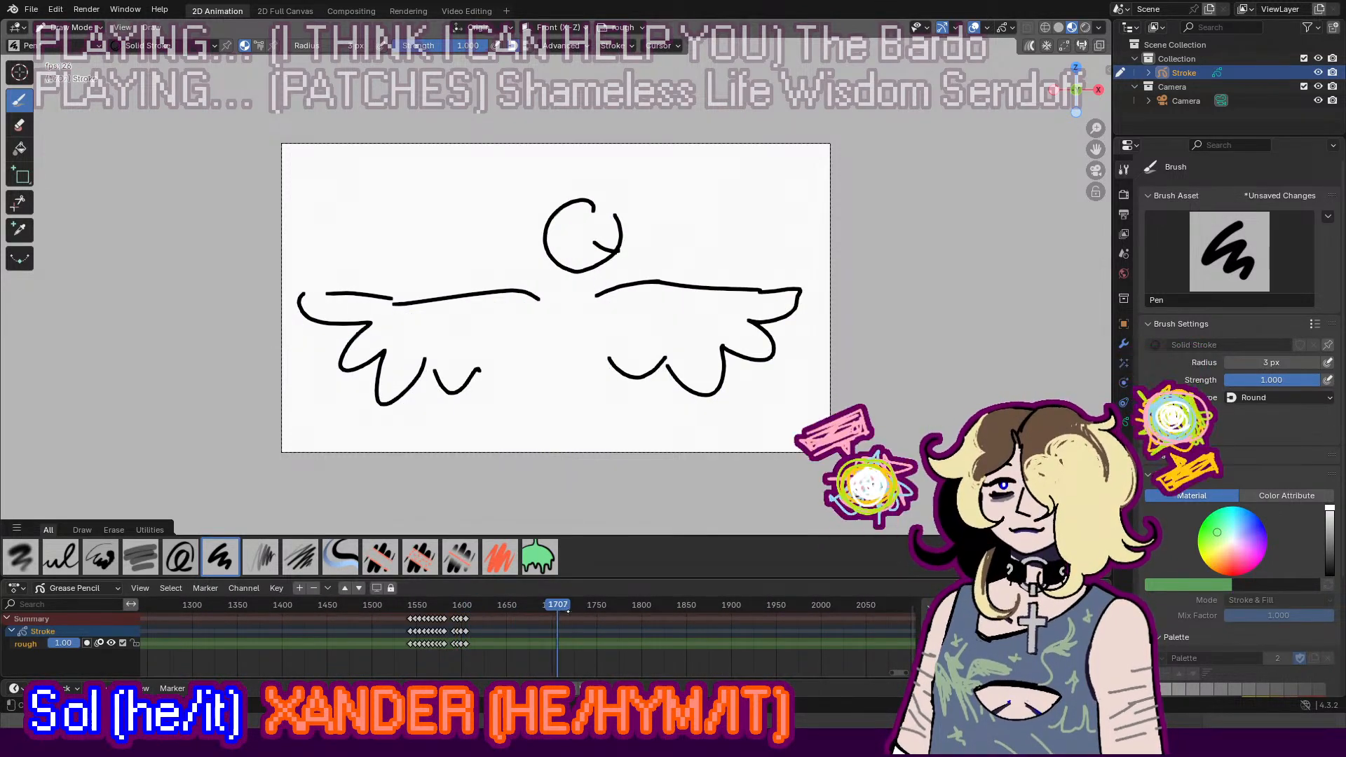
{"action": "middle_click_drag", "start_coordinate": [848, 648], "coordinate": [596, 635]}
{"action": "left_click", "coordinate": [655, 605]}
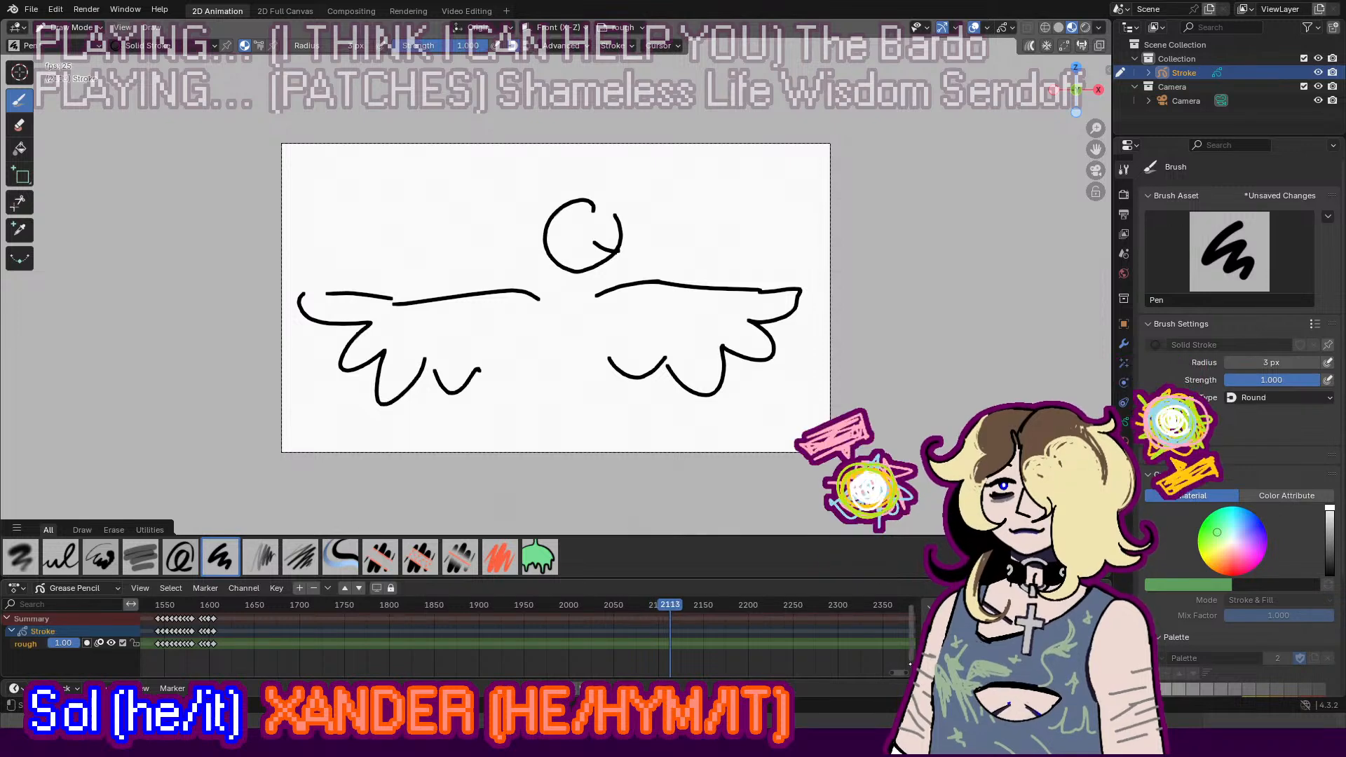
{"action": "left_click", "coordinate": [589, 604]}
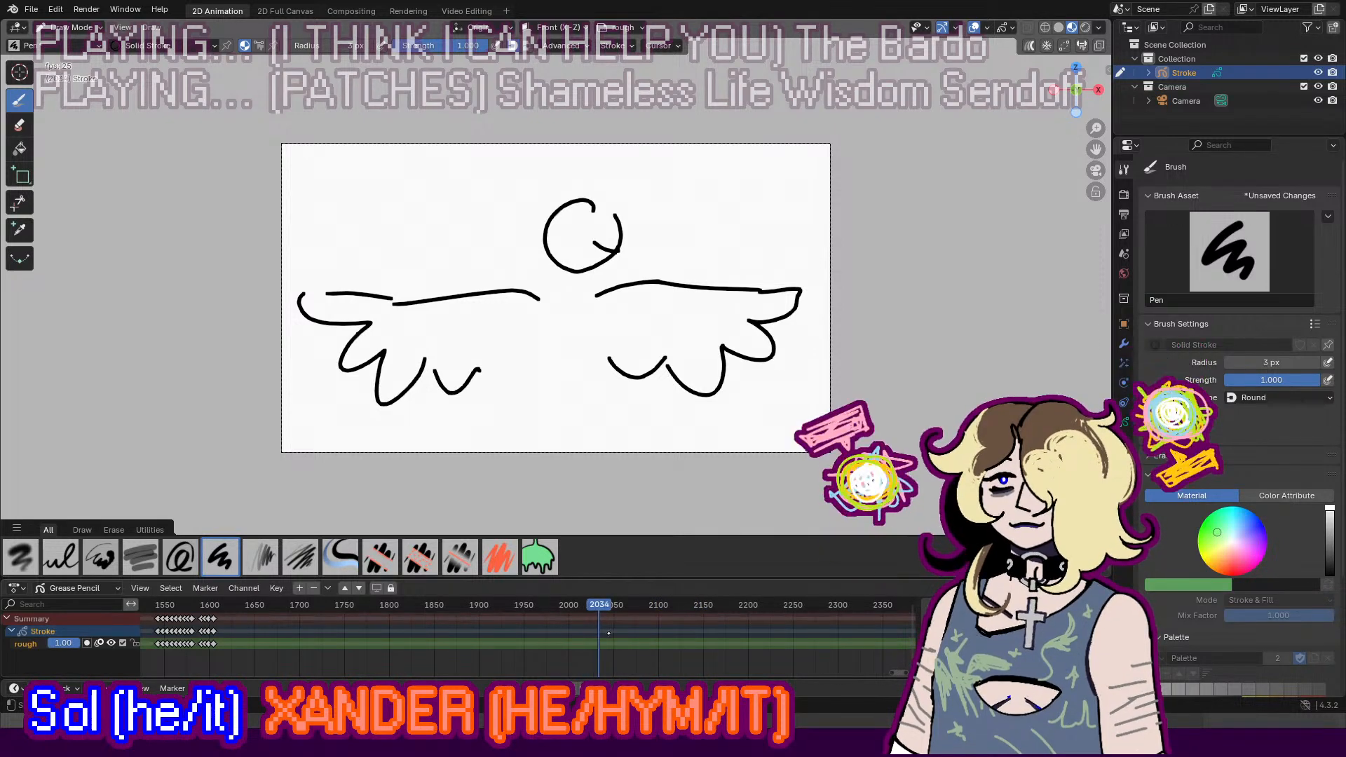
{"action": "key", "text": "space"}
{"action": "key", "text": "i"}
{"action": "left_click", "coordinate": [646, 645]}
{"action": "left_click_drag", "start_coordinate": [645, 642], "coordinate": [643, 634]}
{"action": "key", "text": "Left"}
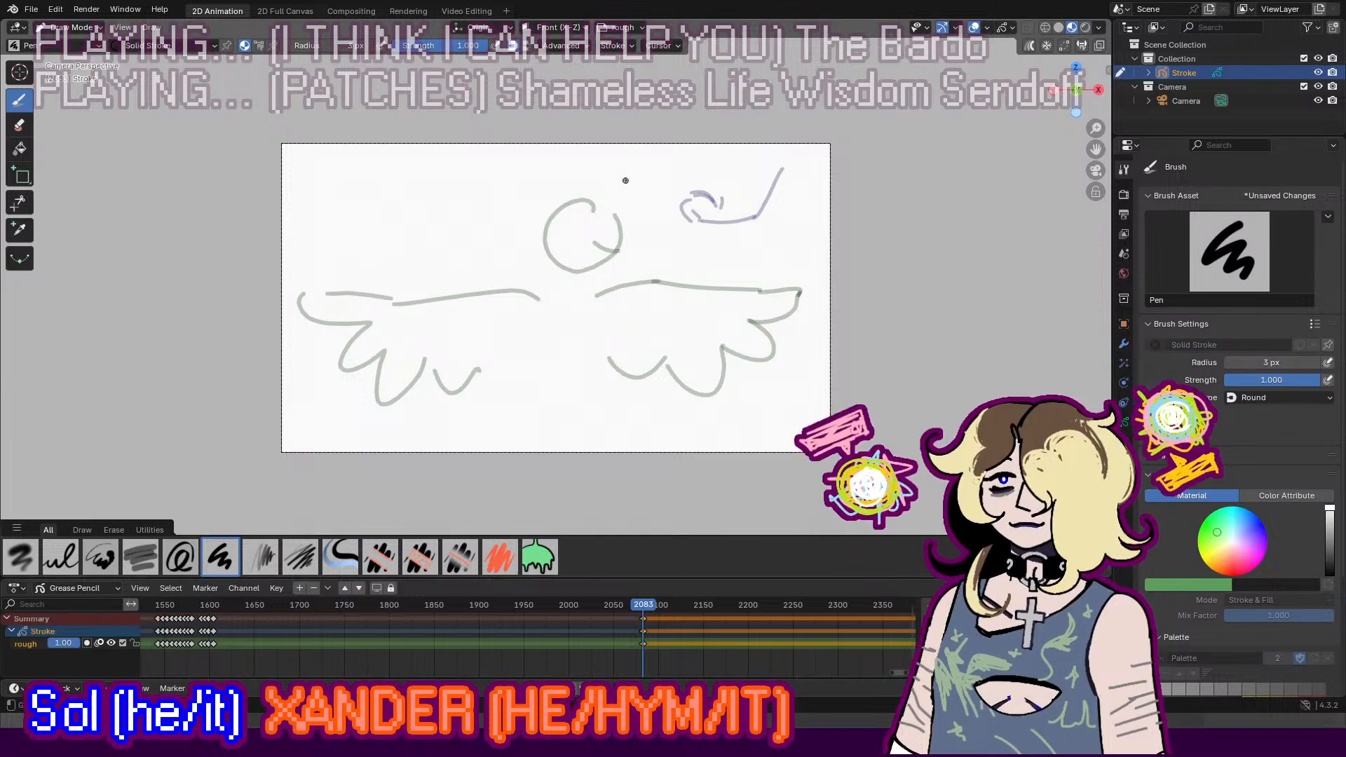
Step: Sketch a round head with facial guidelines and wing-like hair tufts in the upper middle of the frame 2083 drawing
{"action": "mouse_move", "coordinate": [558, 200]}
{"action": "left_mouse_down"}
{"action": "mouse_move", "coordinate": [555, 274]}
{"action": "mouse_move", "coordinate": [541, 258]}
{"action": "mouse_move", "coordinate": [593, 212]}
{"action": "mouse_move", "coordinate": [571, 187]}
{"action": "mouse_move", "coordinate": [551, 228]}
{"action": "mouse_move", "coordinate": [556, 186]}
{"action": "left_mouse_up"}
{"action": "key", "text": "ctrl+z"}
{"action": "key", "text": "ctrl+z"}
{"action": "key", "text": "ctrl+z"}
{"action": "mouse_move", "coordinate": [476, 200]}
{"action": "left_mouse_down"}
{"action": "mouse_move", "coordinate": [538, 214]}
{"action": "mouse_move", "coordinate": [610, 202]}
{"action": "mouse_move", "coordinate": [626, 217]}
{"action": "mouse_move", "coordinate": [549, 262]}
{"action": "left_mouse_up"}
{"action": "key", "text": "ctrl+z"}
{"action": "left_click_drag", "start_coordinate": [562, 207], "coordinate": [549, 261]}
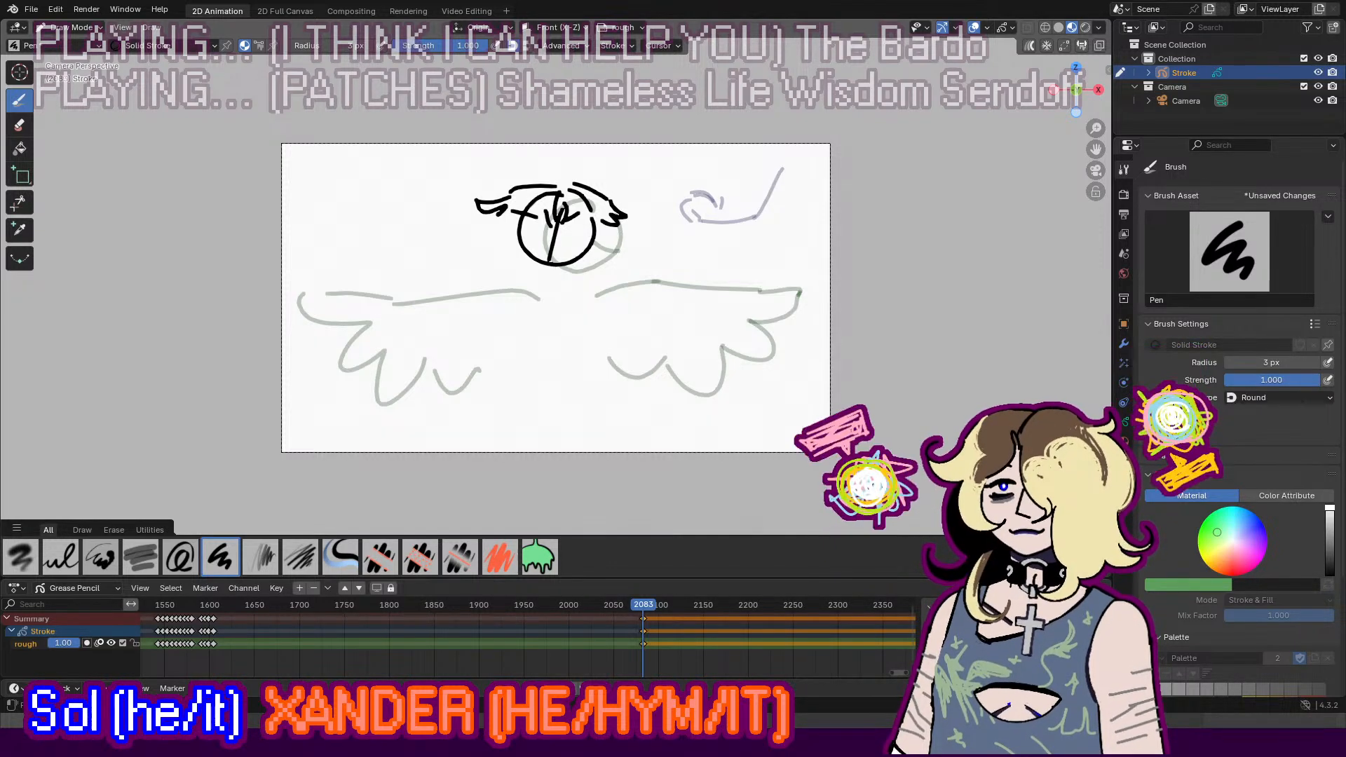
Step: Add a short neck, a left shoulder with a short arm stroke, and a right collar line below the head
{"action": "mouse_move", "coordinate": [542, 272]}
{"action": "left_mouse_down"}
{"action": "mouse_move", "coordinate": [545, 284]}
{"action": "mouse_move", "coordinate": [495, 296]}
{"action": "mouse_move", "coordinate": [506, 341]}
{"action": "left_mouse_up"}
{"action": "key", "text": "ctrl+z"}
{"action": "key", "text": "ctrl+z"}
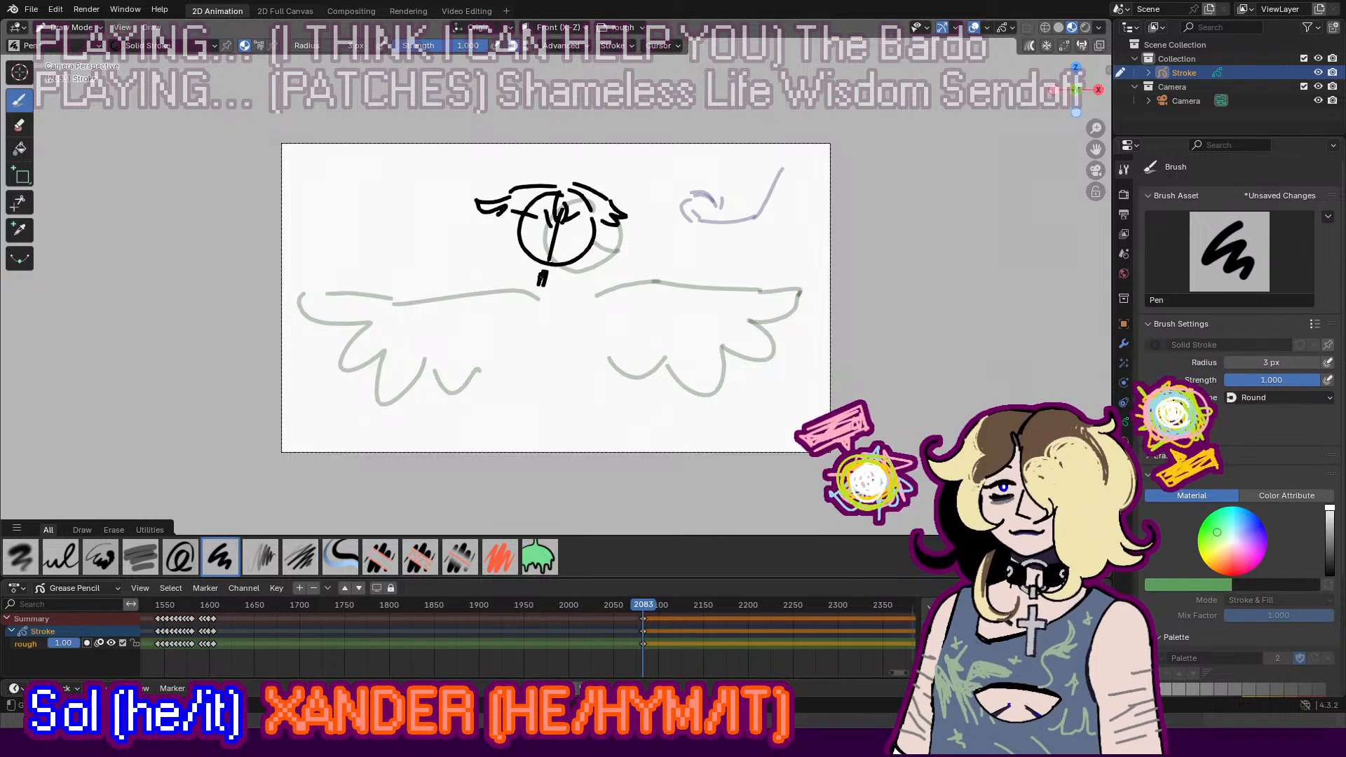
{"action": "key", "text": "ctrl+z"}
{"action": "mouse_move", "coordinate": [538, 281]}
{"action": "left_mouse_down"}
{"action": "mouse_move", "coordinate": [498, 284]}
{"action": "mouse_move", "coordinate": [498, 323]}
{"action": "mouse_move", "coordinate": [555, 286]}
{"action": "mouse_move", "coordinate": [584, 290]}
{"action": "left_mouse_up"}
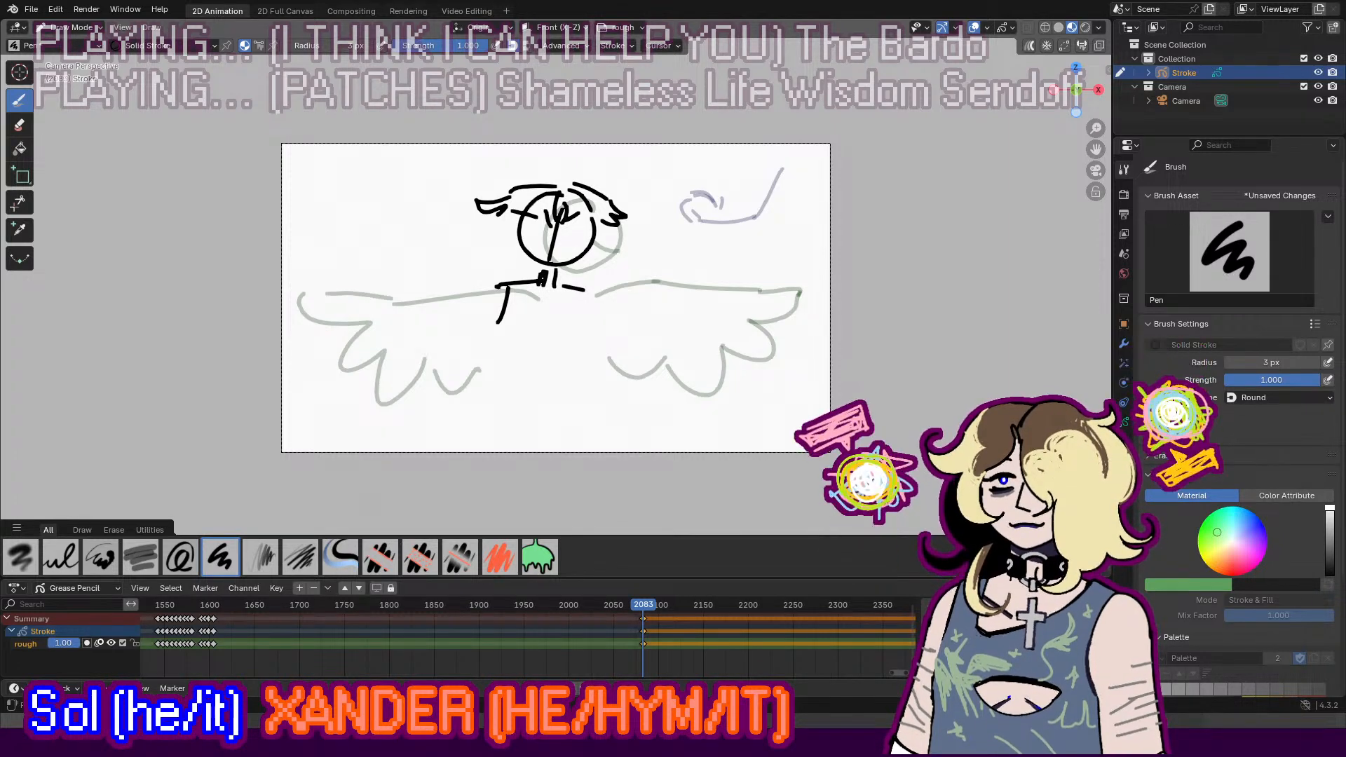
Step: Draw a boxy shape beside the jaw and a sloping arm line with a bent end on each side of the body
{"action": "left_click_drag", "start_coordinate": [606, 300], "coordinate": [590, 343]}
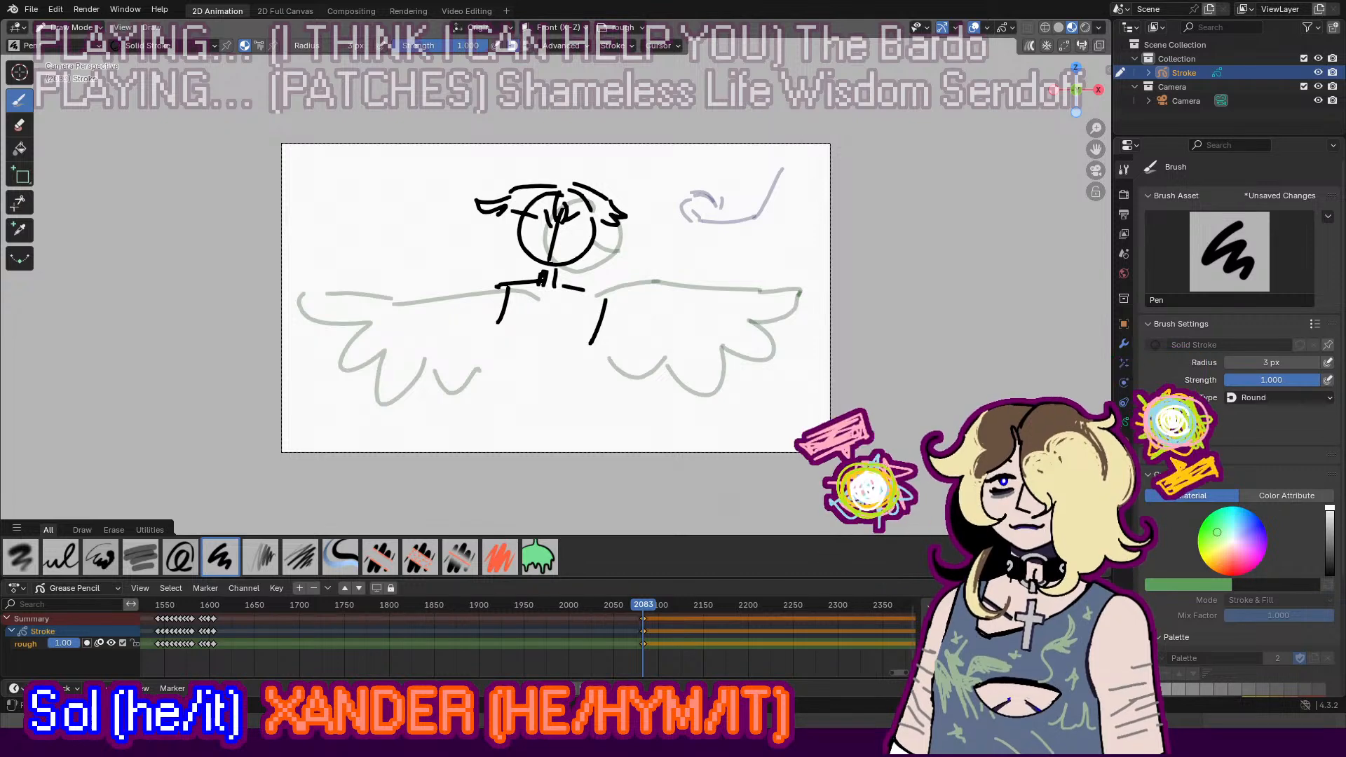
{"action": "key", "text": "ctrl+z"}
{"action": "mouse_move", "coordinate": [575, 259]}
{"action": "left_mouse_down"}
{"action": "mouse_move", "coordinate": [611, 262]}
{"action": "mouse_move", "coordinate": [632, 343]}
{"action": "mouse_move", "coordinate": [614, 346]}
{"action": "left_mouse_up"}
{"action": "key", "text": "ctrl+z"}
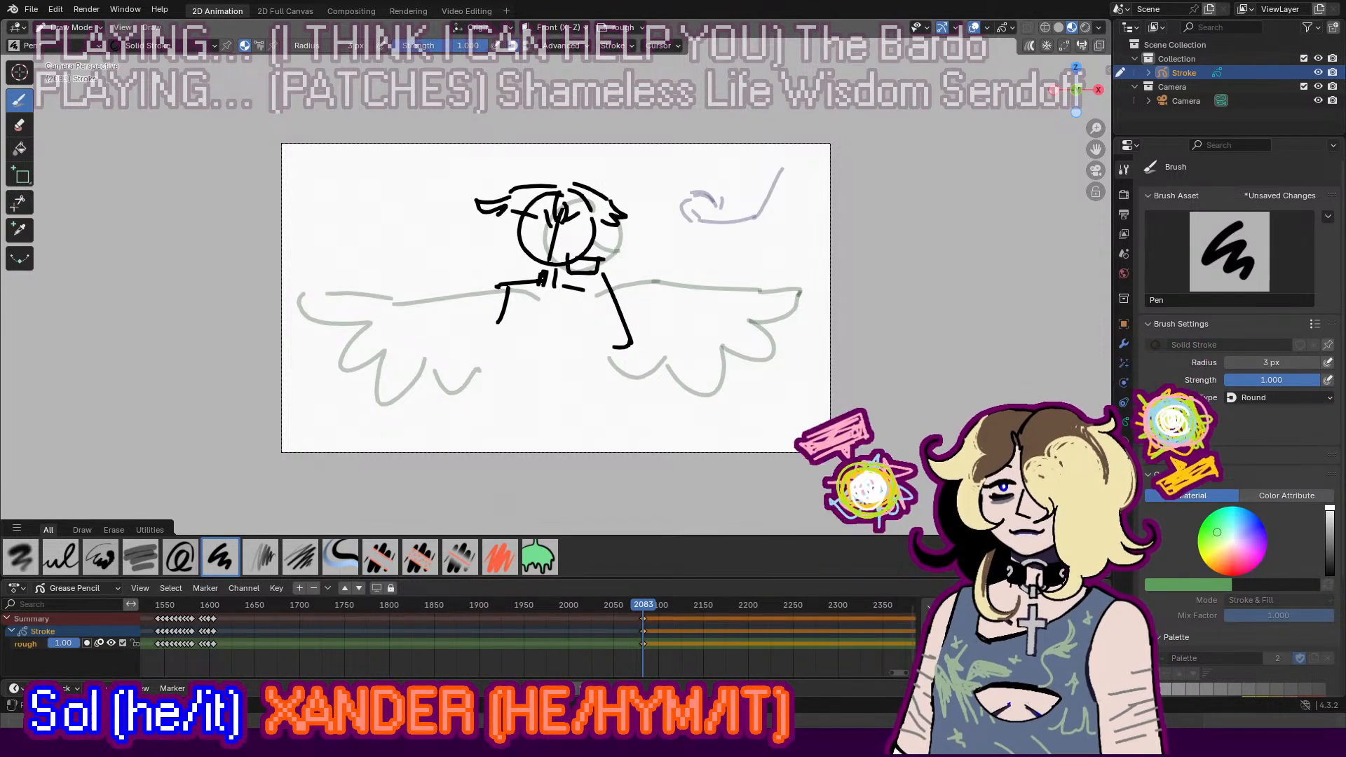
{"action": "mouse_move", "coordinate": [505, 290]}
{"action": "left_mouse_down"}
{"action": "mouse_move", "coordinate": [472, 382]}
{"action": "mouse_move", "coordinate": [511, 388]}
{"action": "left_mouse_up"}
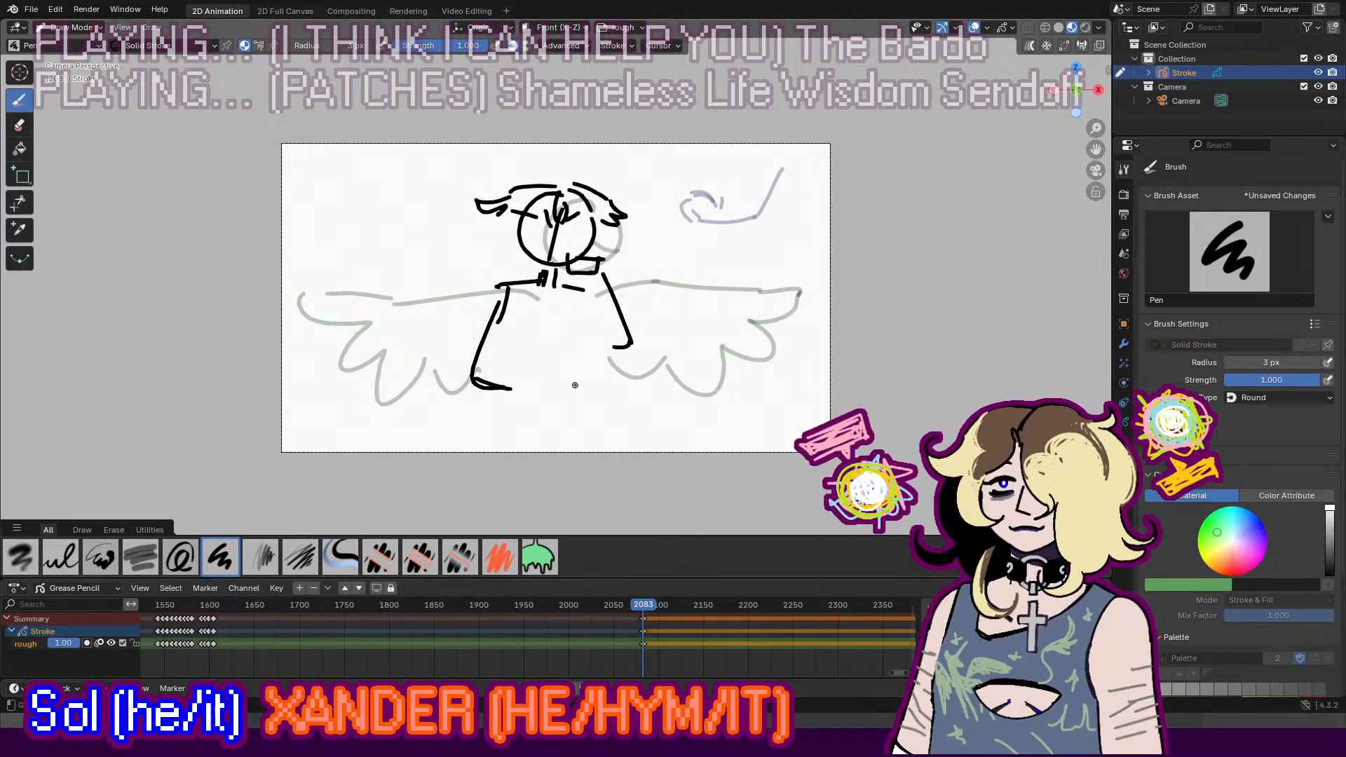
Step: Draw a vertical torso centre line and a peaked line for the legs crossing the canvas's lower edge
{"action": "left_click_drag", "start_coordinate": [560, 317], "coordinate": [539, 452]}
{"action": "key", "text": "ctrl+z"}
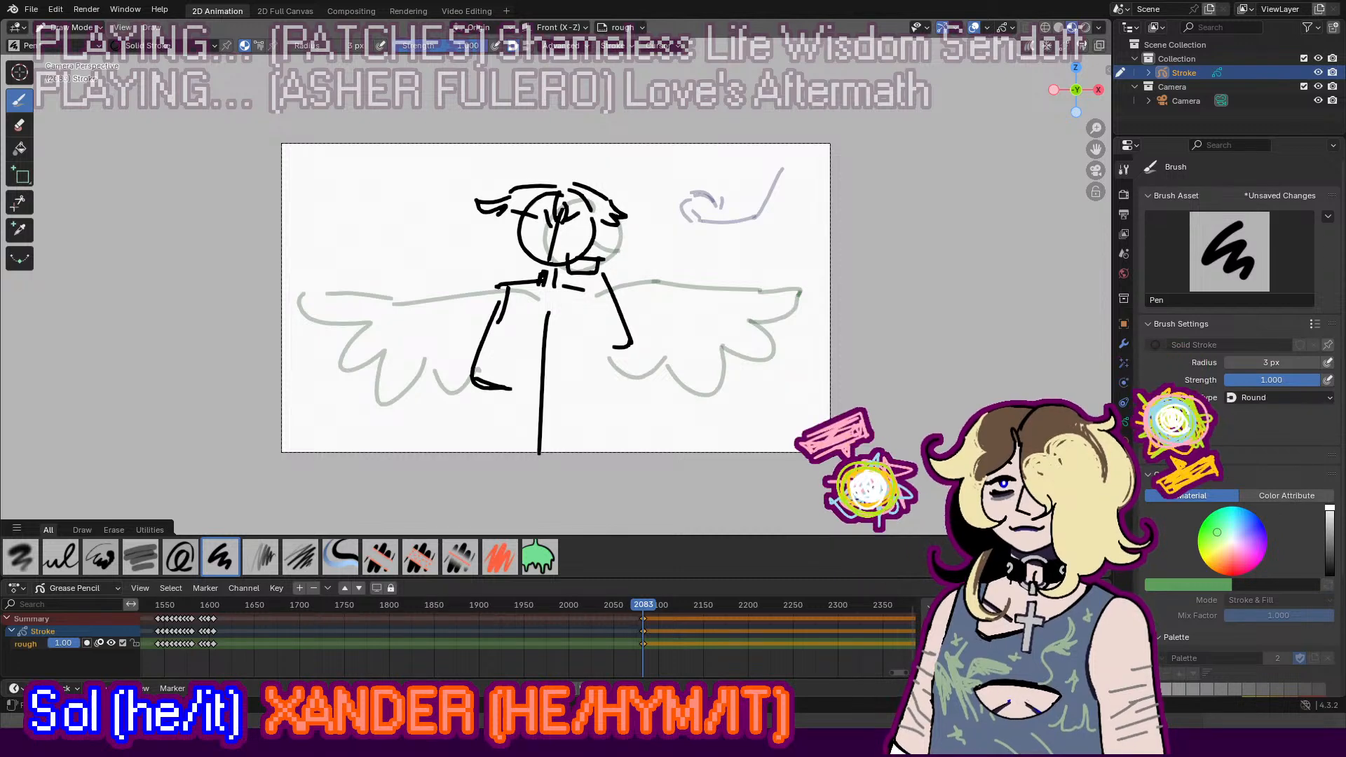
{"action": "left_click_drag", "start_coordinate": [488, 459], "coordinate": [610, 458]}
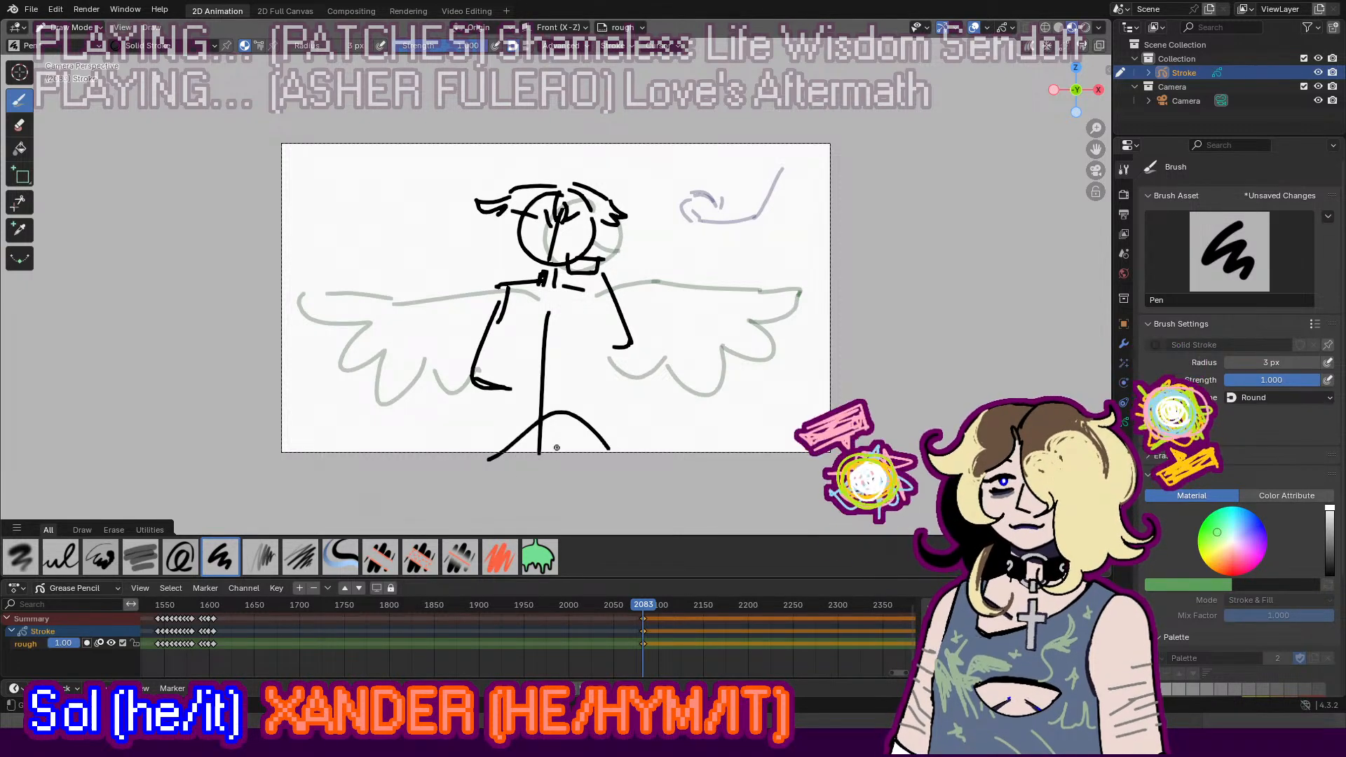
{"action": "key", "text": "ctrl+z"}
{"action": "left_click_drag", "start_coordinate": [504, 468], "coordinate": [564, 419]}
{"action": "left_click_drag", "start_coordinate": [564, 420], "coordinate": [623, 456]}
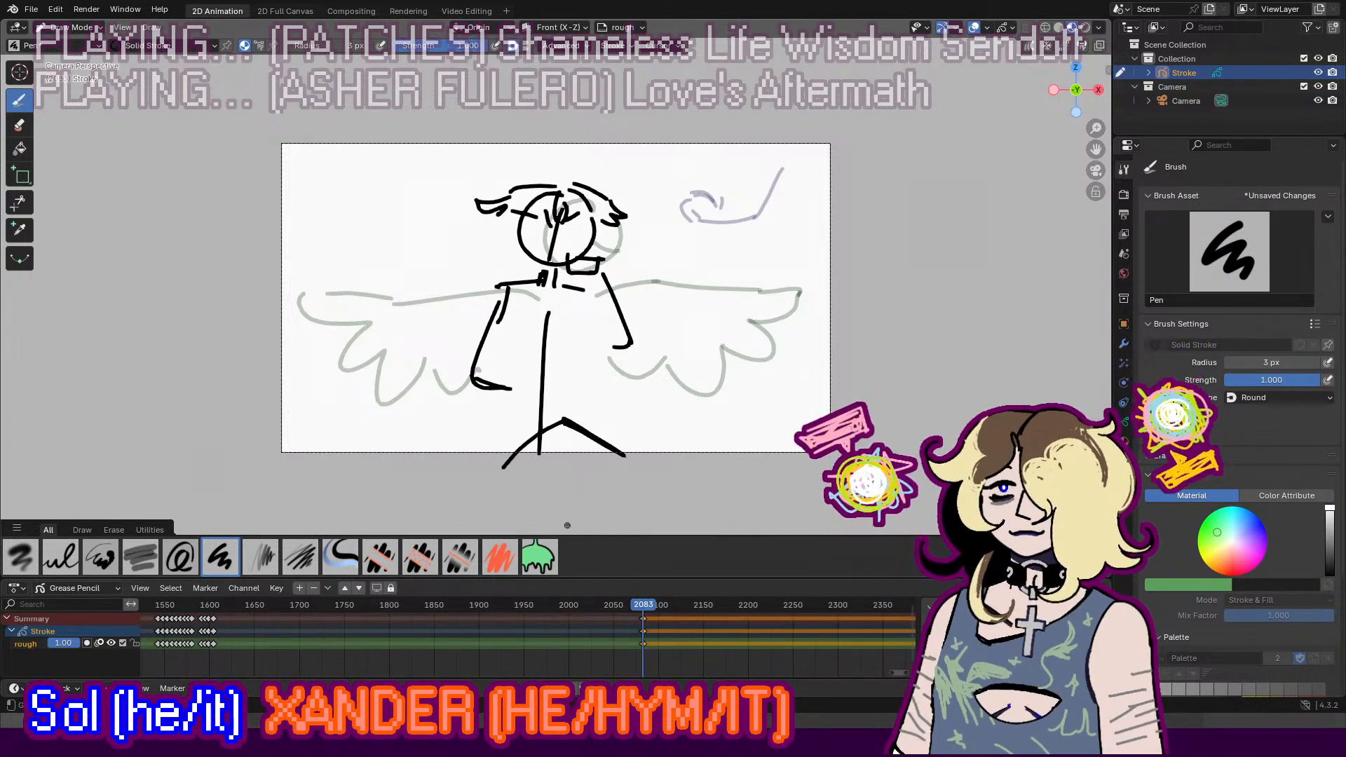
Step: Thicken the left arm with a second line and add a forearm reaching toward the peaked line, redrawing strokes until they fit
{"action": "scroll", "coordinate": [537, 584], "scroll_direction": "down", "scroll_amount": 6}
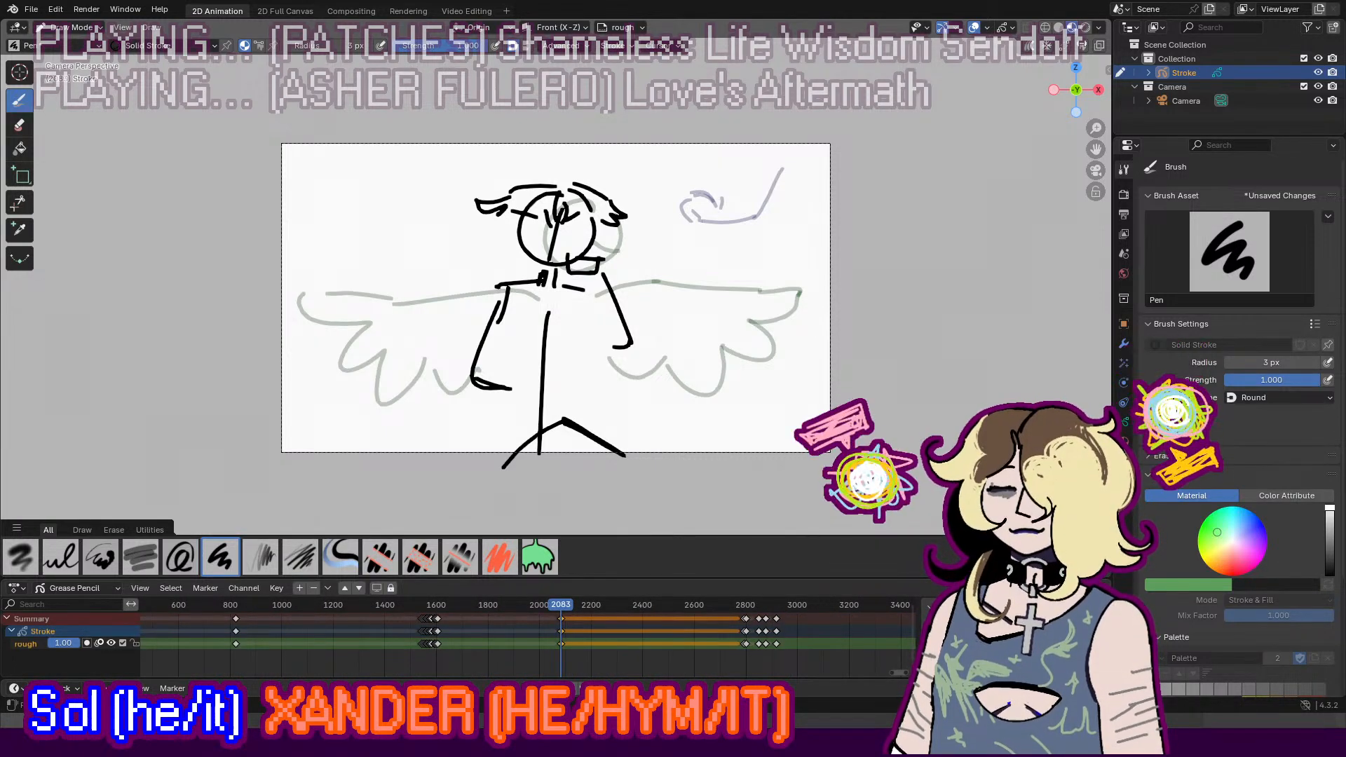
{"action": "left_click_drag", "start_coordinate": [499, 318], "coordinate": [483, 382]}
{"action": "key", "text": "ctrl+z"}
{"action": "mouse_move", "coordinate": [499, 386]}
{"action": "left_mouse_down"}
{"action": "mouse_move", "coordinate": [565, 402]}
{"action": "mouse_move", "coordinate": [563, 421]}
{"action": "left_mouse_up"}
{"action": "key", "text": "ctrl+z"}
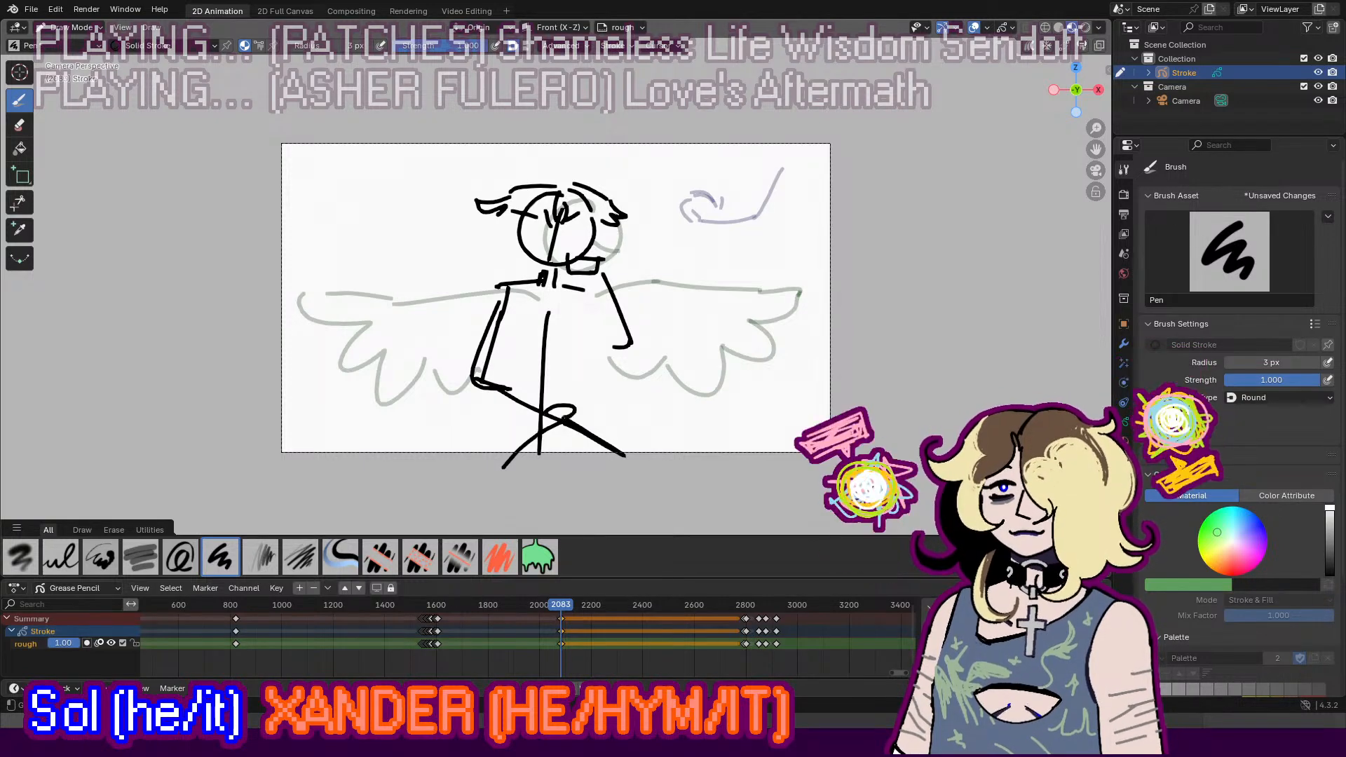
{"action": "key", "text": "ctrl+z"}
{"action": "left_click_drag", "start_coordinate": [484, 386], "coordinate": [568, 406]}
{"action": "key", "text": "ctrl+z"}
{"action": "key", "text": "ctrl+z"}
Step: Play through the winged keyframes near frame 1596 and insert a blank keyframe at frame 1612 on the selected channel
{"action": "scroll", "coordinate": [676, 621], "scroll_direction": "down", "scroll_amount": 3}
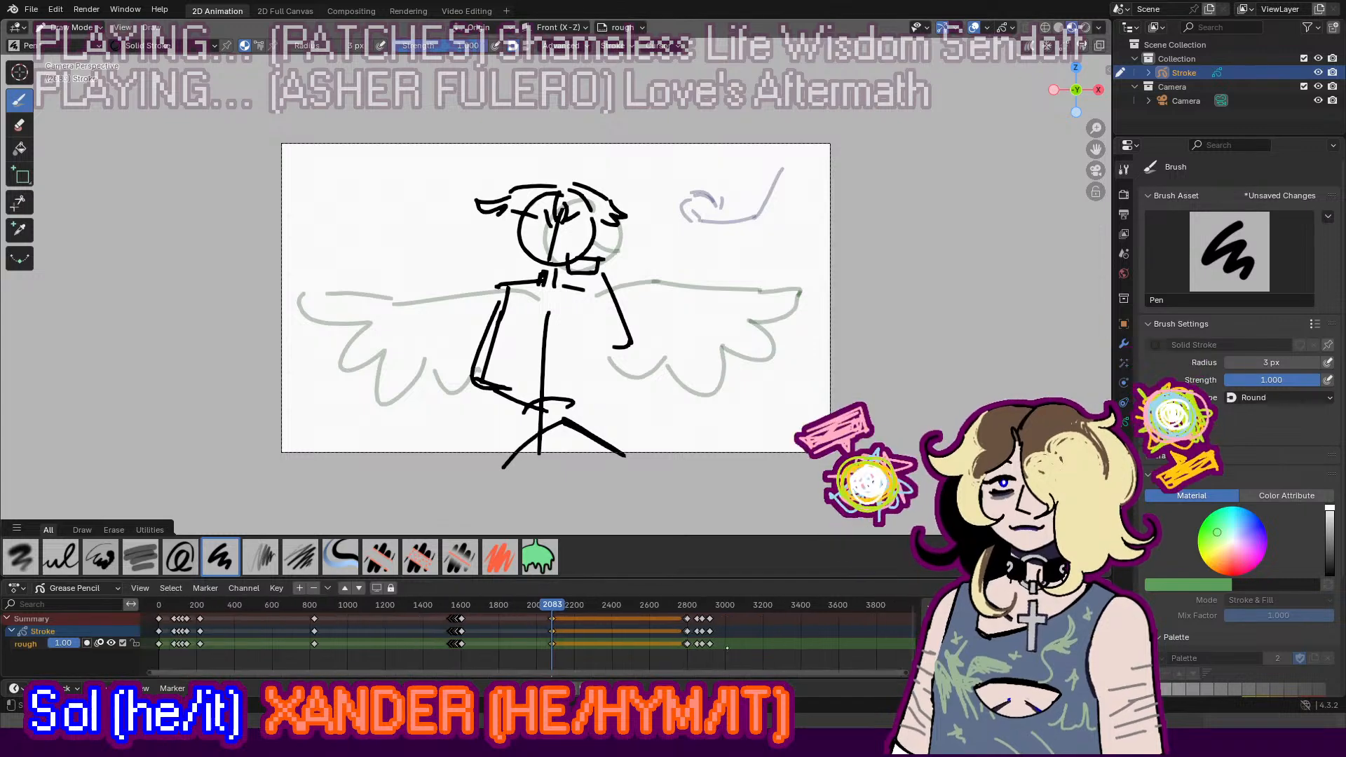
{"action": "scroll", "coordinate": [567, 648], "scroll_direction": "up", "scroll_amount": 3}
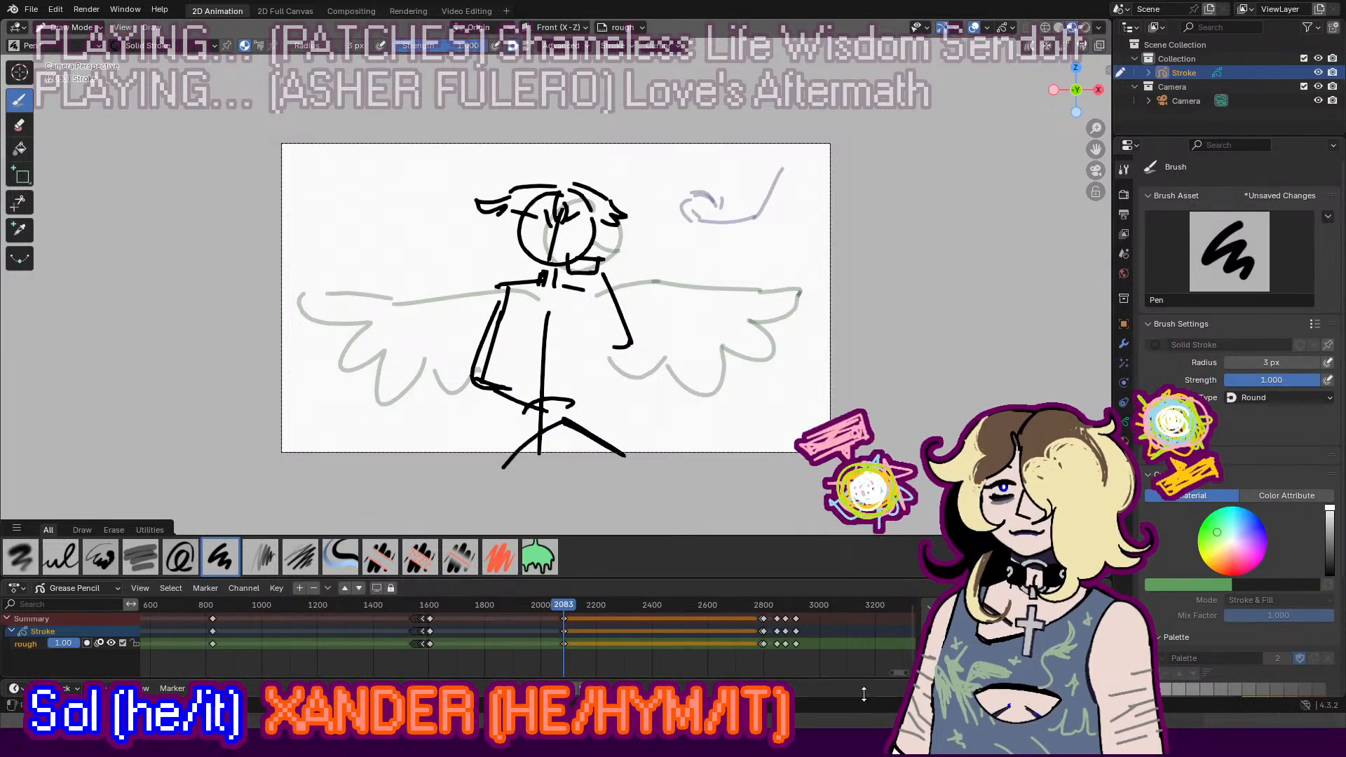
{"action": "middle_click_drag", "start_coordinate": [623, 646], "coordinate": [731, 646]}
{"action": "scroll", "coordinate": [731, 646], "scroll_direction": "up", "scroll_amount": 11}
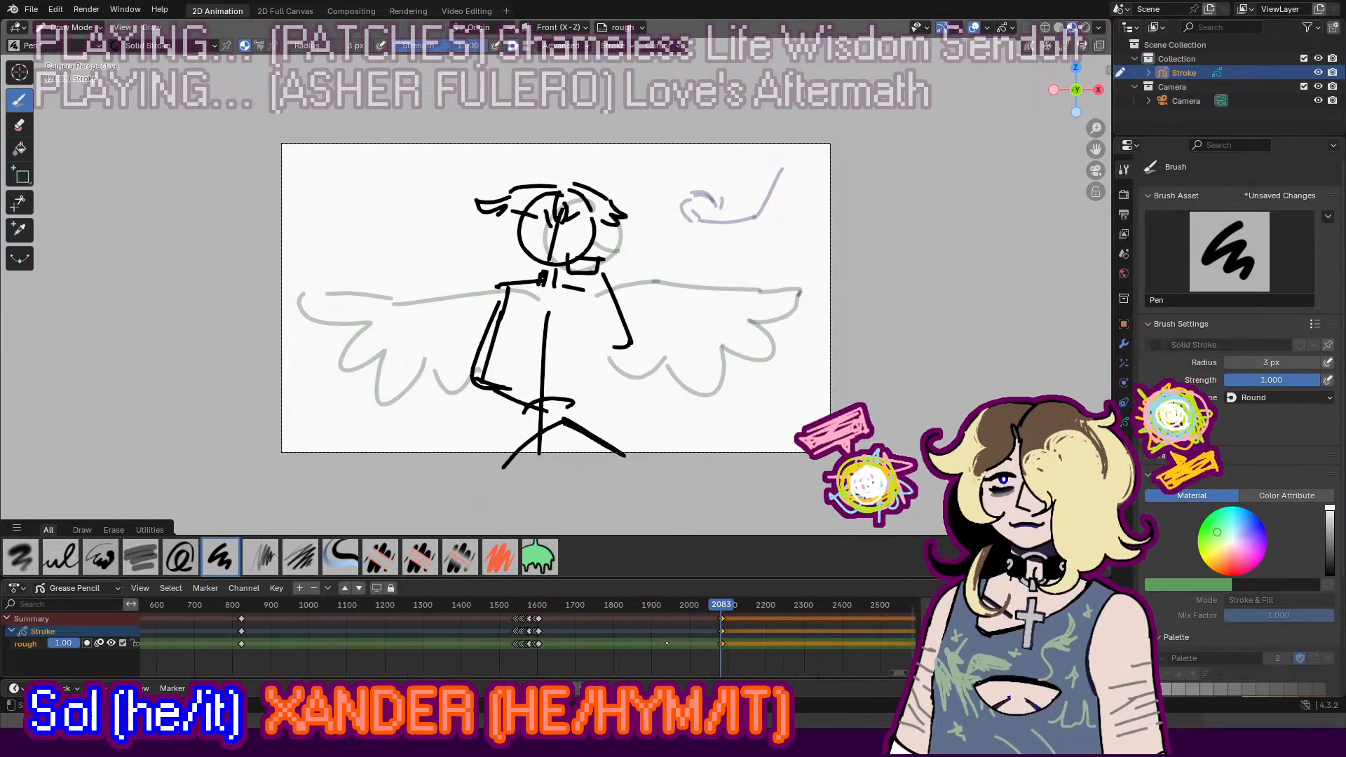
{"action": "scroll", "coordinate": [731, 647], "scroll_direction": "up", "scroll_amount": 14}
{"action": "left_click", "coordinate": [565, 605]}
{"action": "key", "text": "space"}
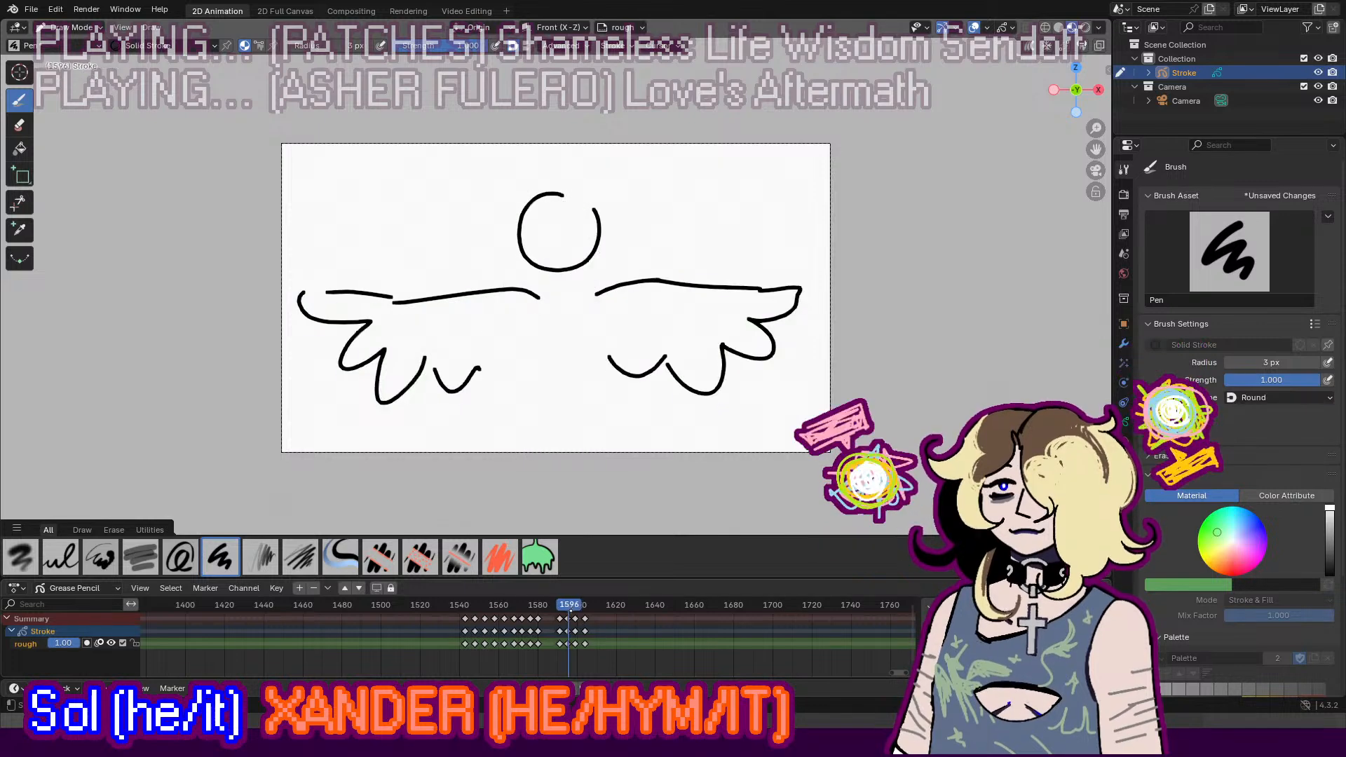
{"action": "key", "text": "space"}
{"action": "key", "text": "i"}
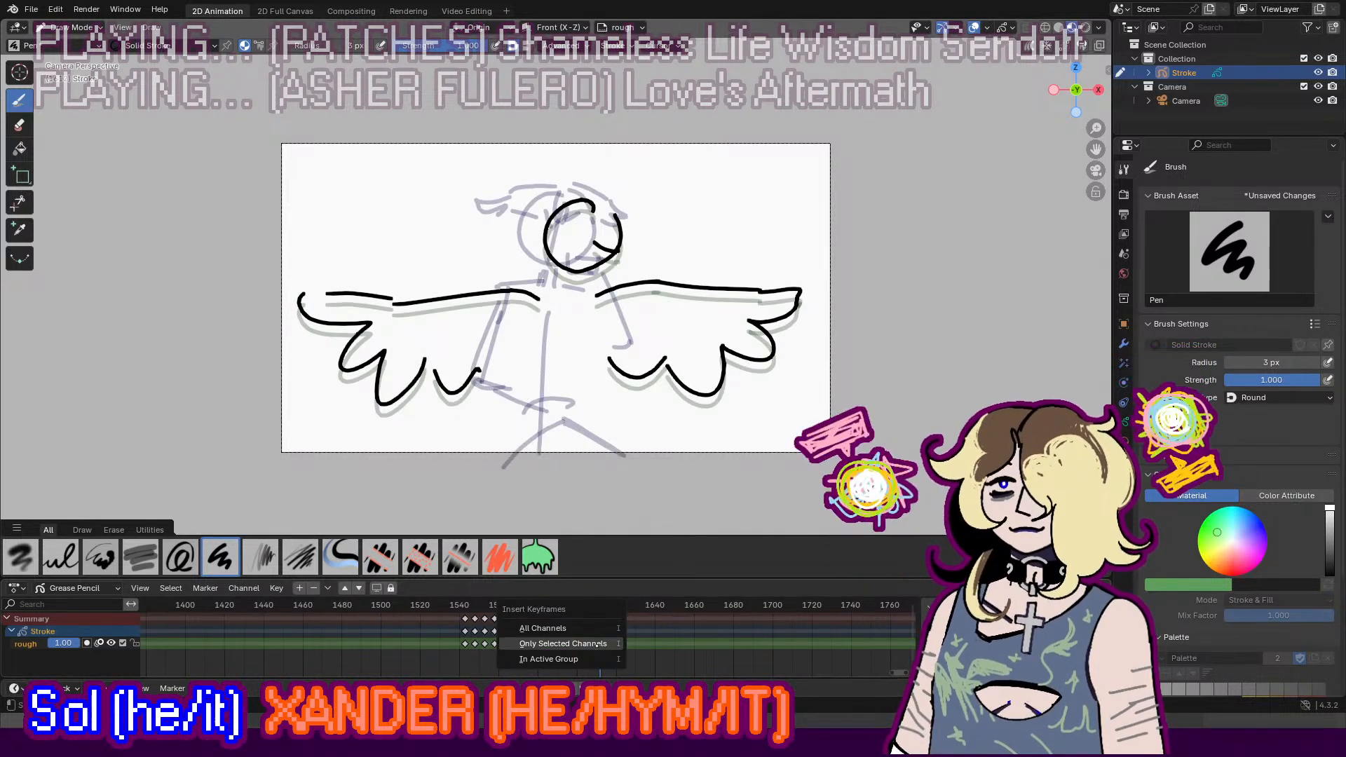
{"action": "left_click", "coordinate": [601, 642]}
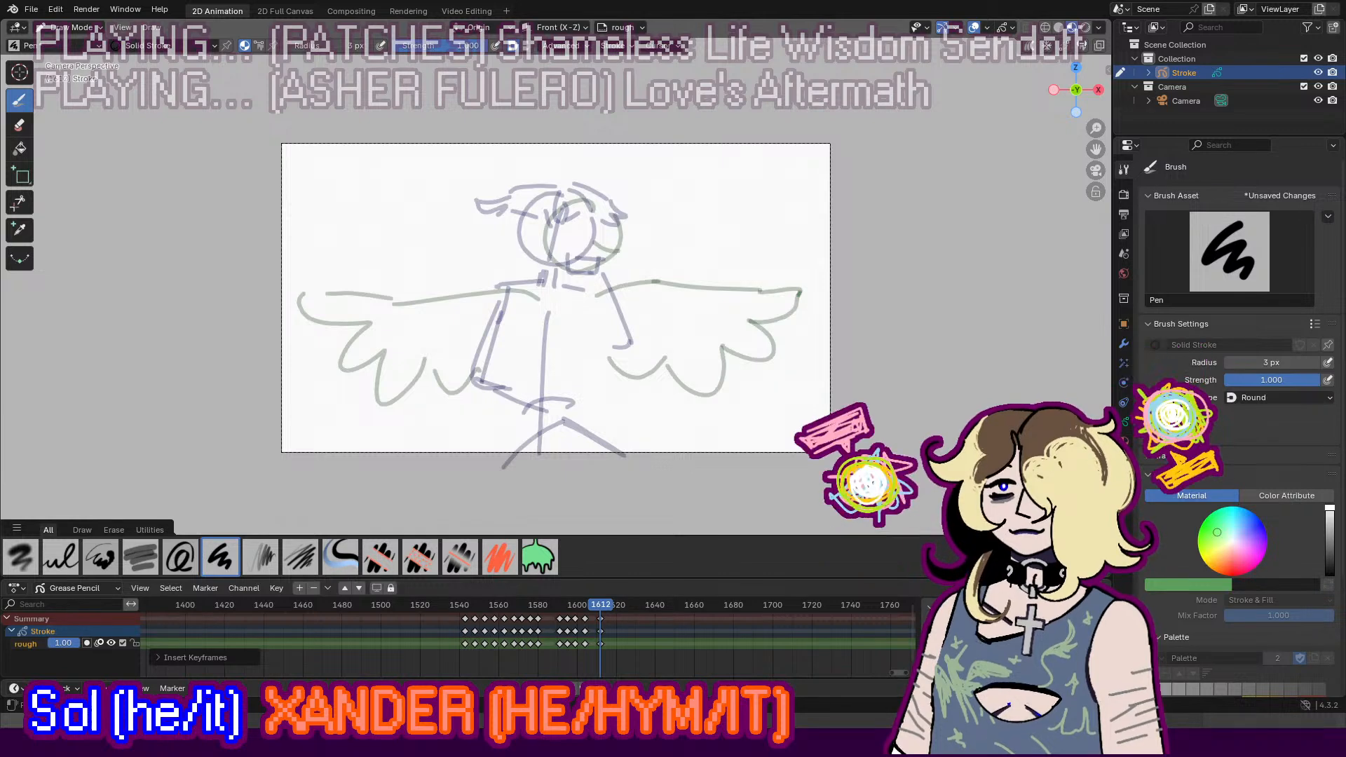
{"action": "scroll", "coordinate": [895, 671], "scroll_direction": "down", "scroll_amount": 20}
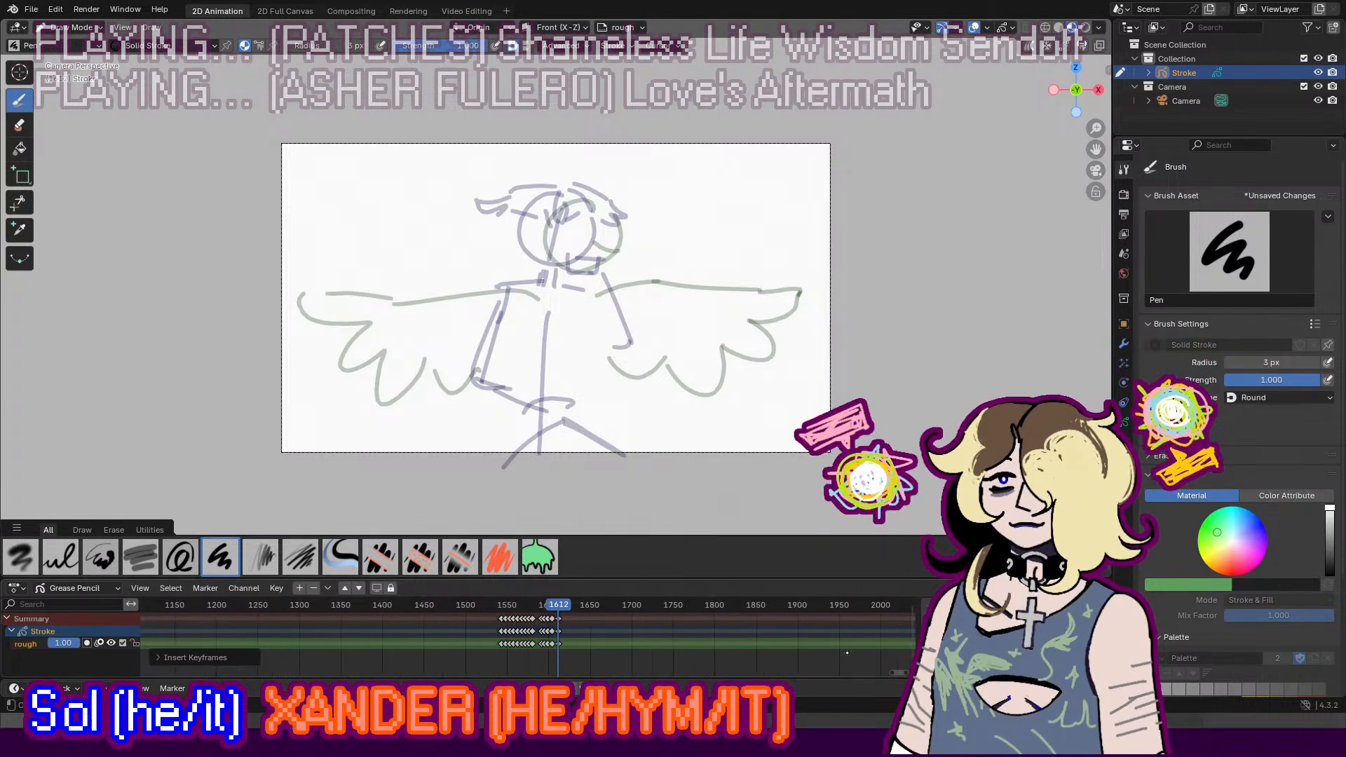
Step: Play on from the last reaching-hands keyframe near frame 2916 and insert a blank keyframe at frame 3072
{"action": "scroll", "coordinate": [896, 672], "scroll_direction": "up", "scroll_amount": 2}
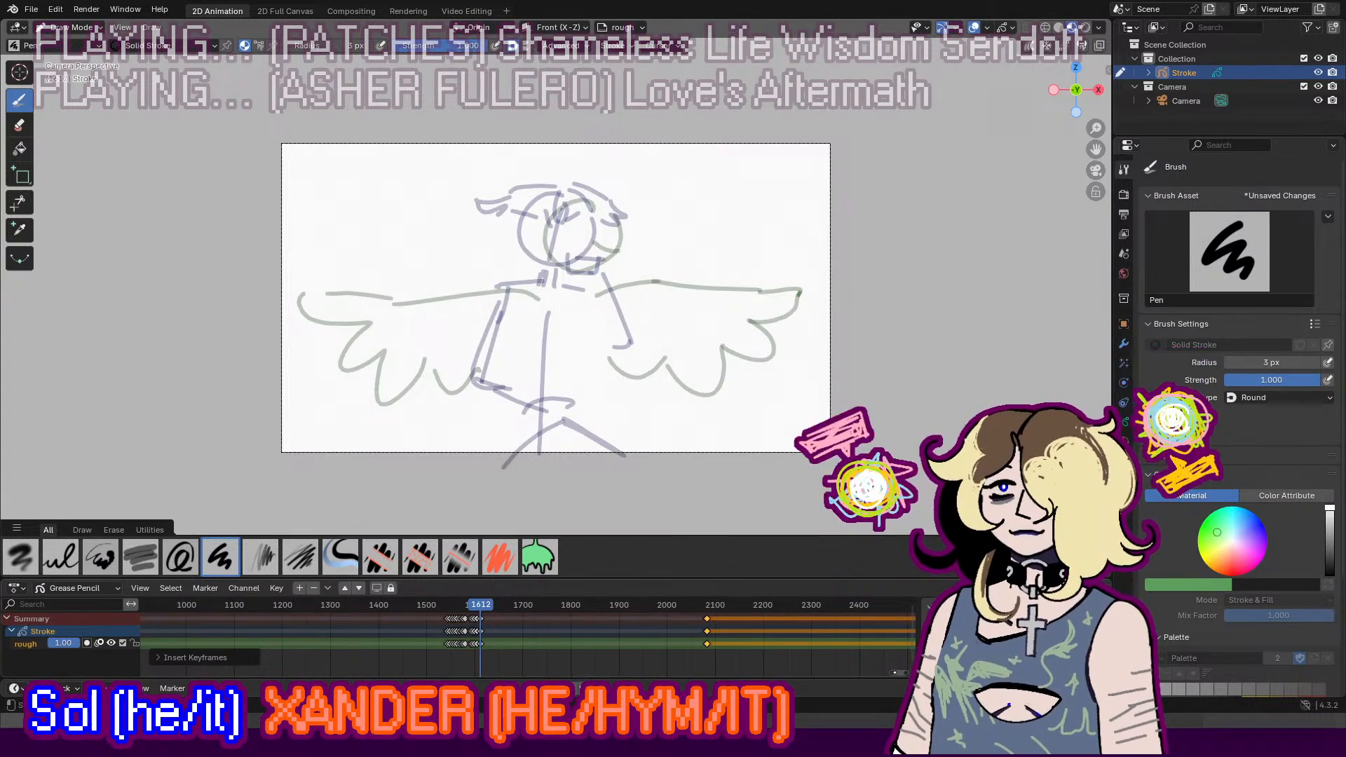
{"action": "left_click_drag", "start_coordinate": [895, 672], "coordinate": [907, 672]}
{"action": "left_click", "coordinate": [901, 665]}
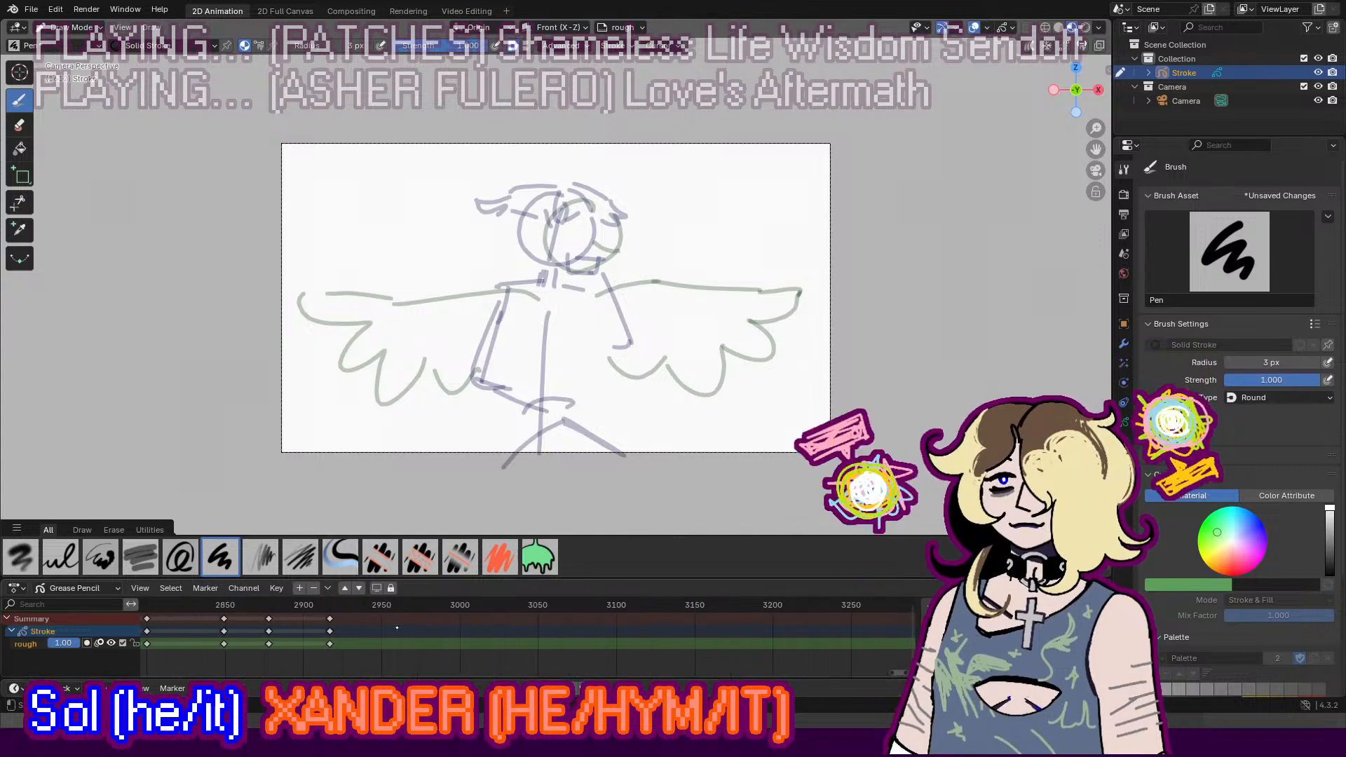
{"action": "left_click", "coordinate": [321, 604]}
{"action": "left_click_drag", "start_coordinate": [321, 605], "coordinate": [328, 605]}
{"action": "key", "text": "space"}
{"action": "scroll", "coordinate": [525, 641], "scroll_direction": "down", "scroll_amount": 12}
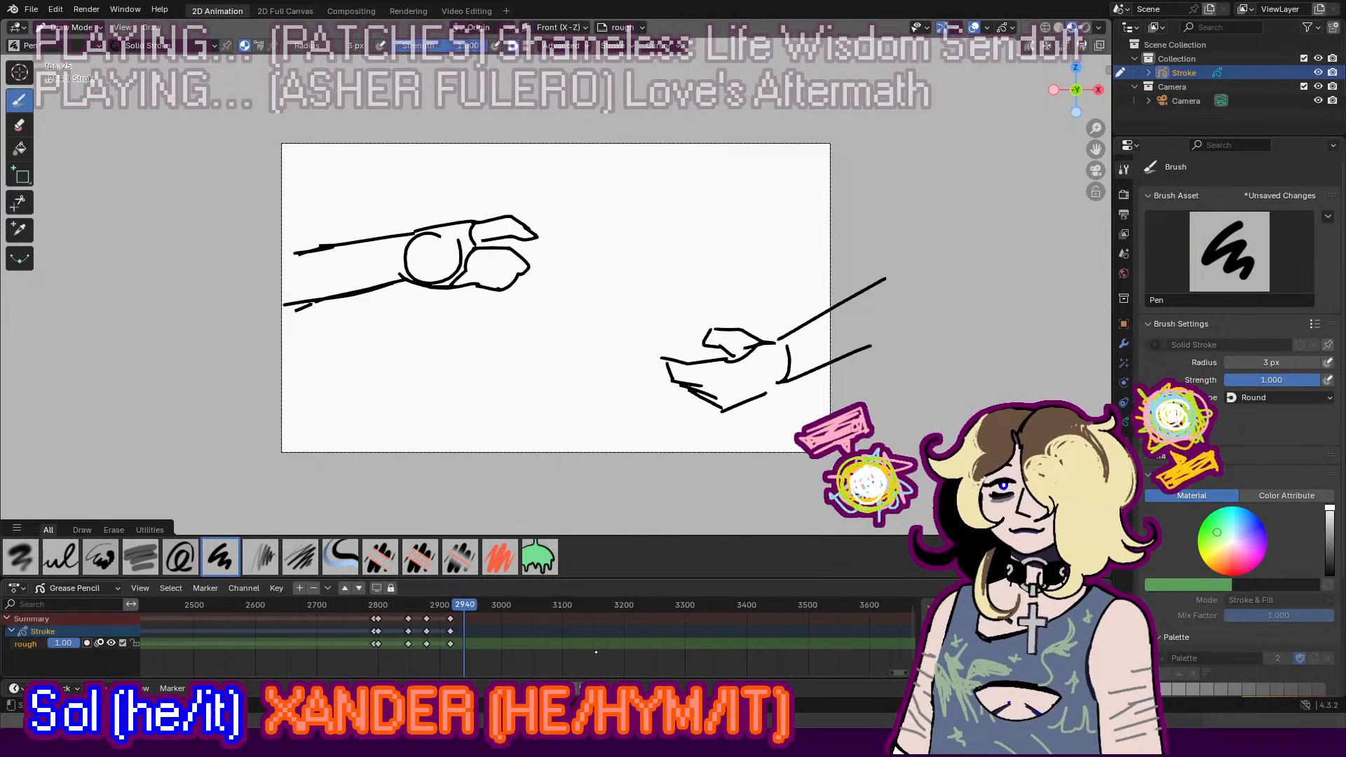
{"action": "middle_click_drag", "start_coordinate": [828, 653], "coordinate": [699, 648]}
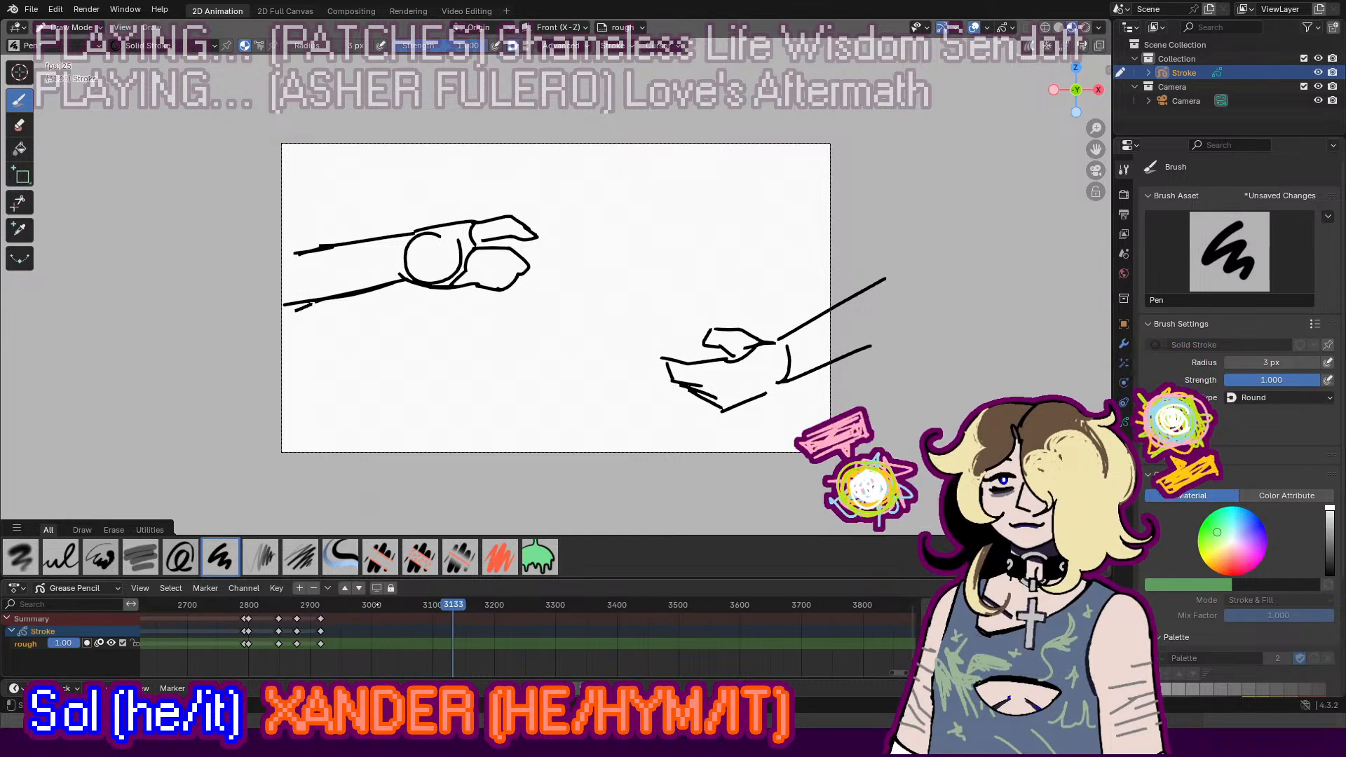
{"action": "key", "text": "space"}
{"action": "key", "text": "i"}
{"action": "left_click", "coordinate": [418, 646]}
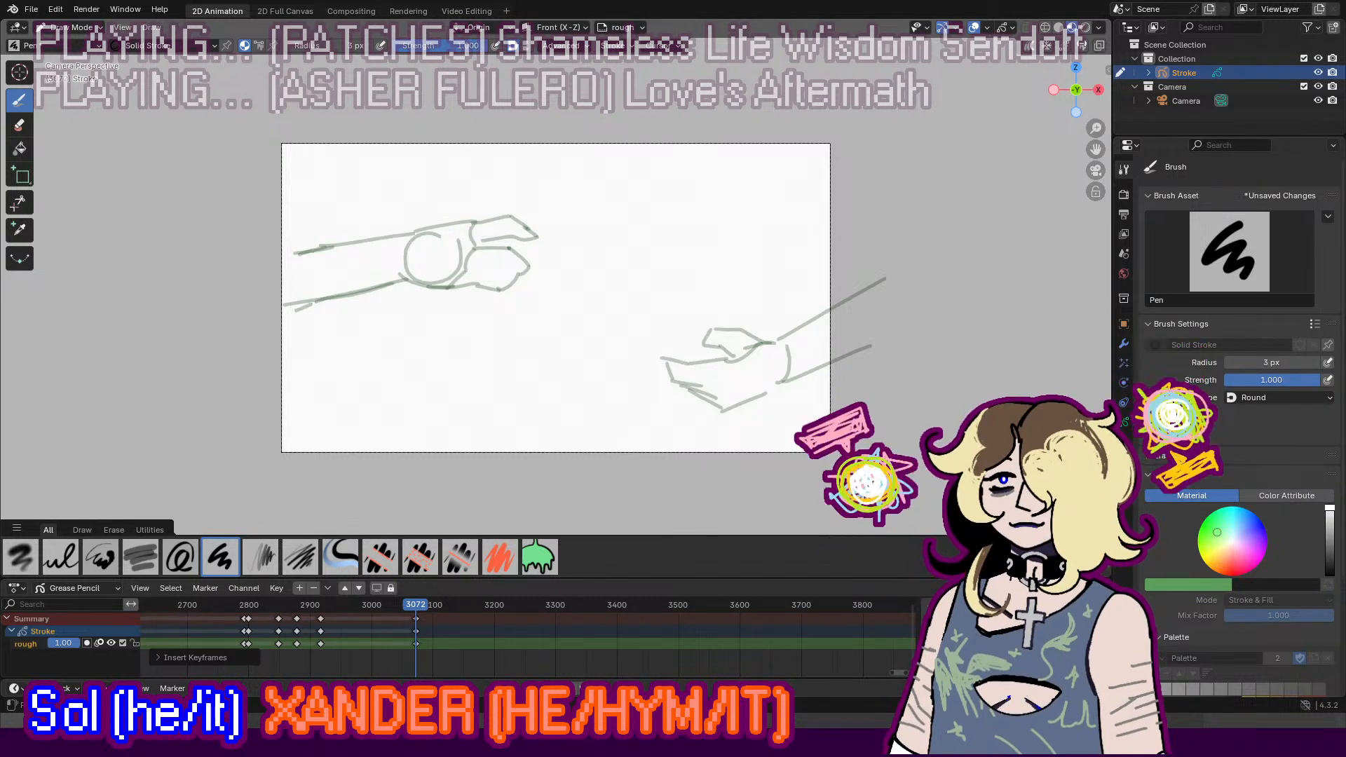
Step: Play through the smiling figure and reaching-hands keyframes again and insert a blank keyframe at frame 3036
{"action": "scroll", "coordinate": [401, 657], "scroll_direction": "up", "scroll_amount": 2}
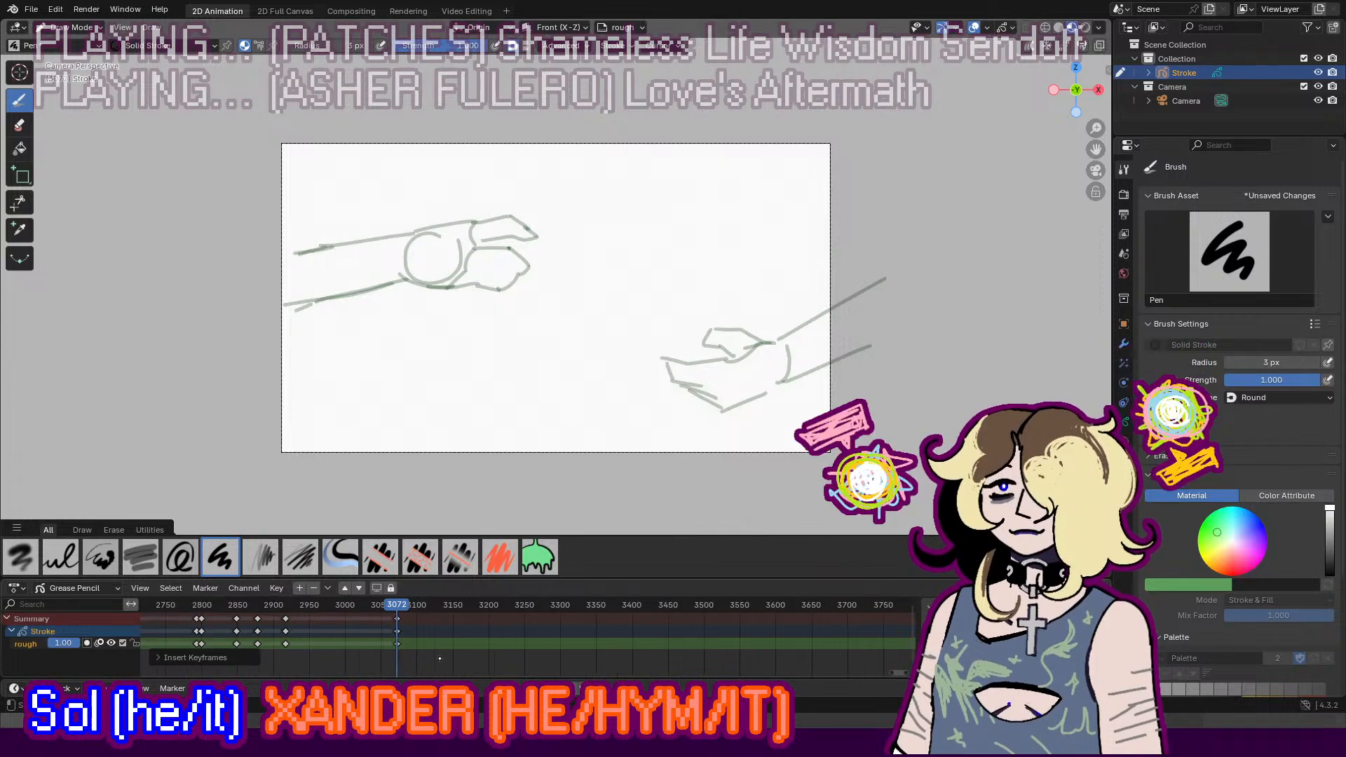
{"action": "key", "text": "space"}
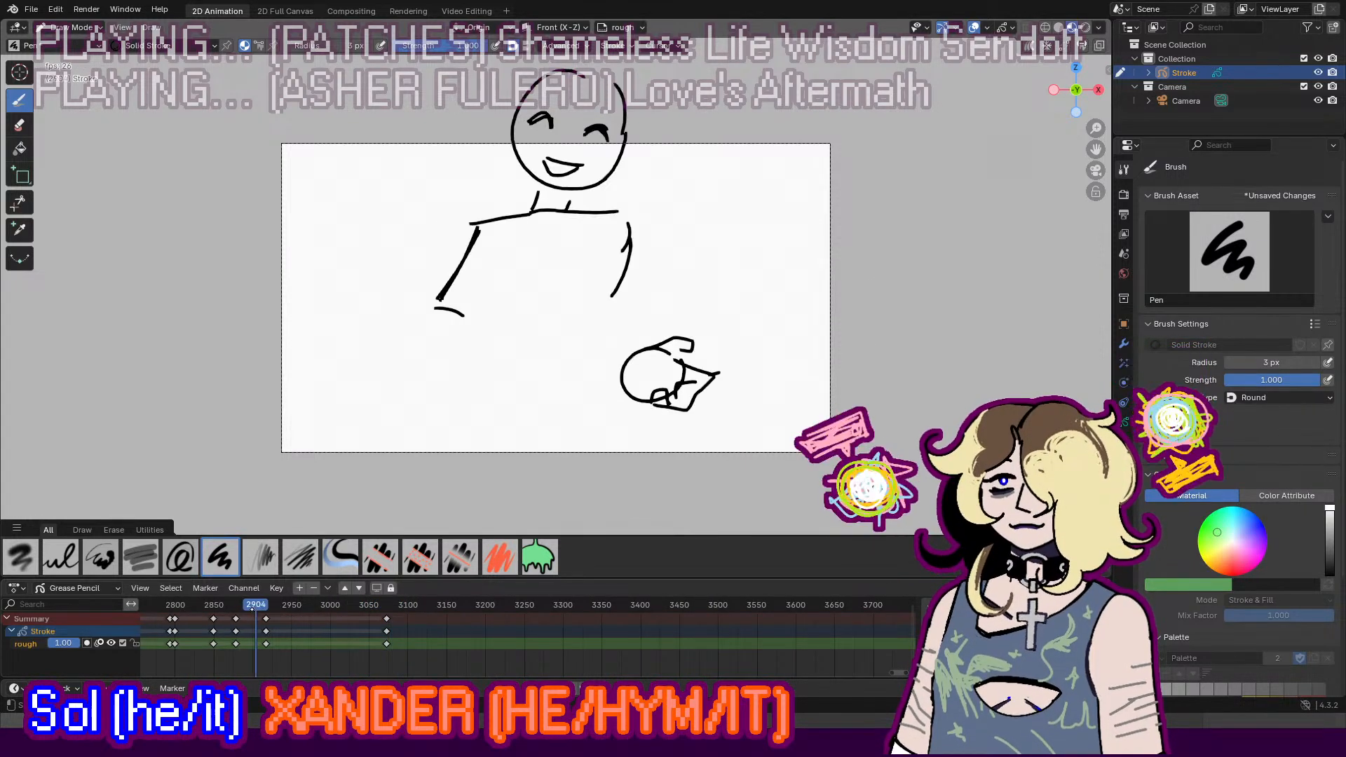
{"action": "key", "text": "space"}
{"action": "key", "text": "i"}
{"action": "left_click", "coordinate": [357, 643]}
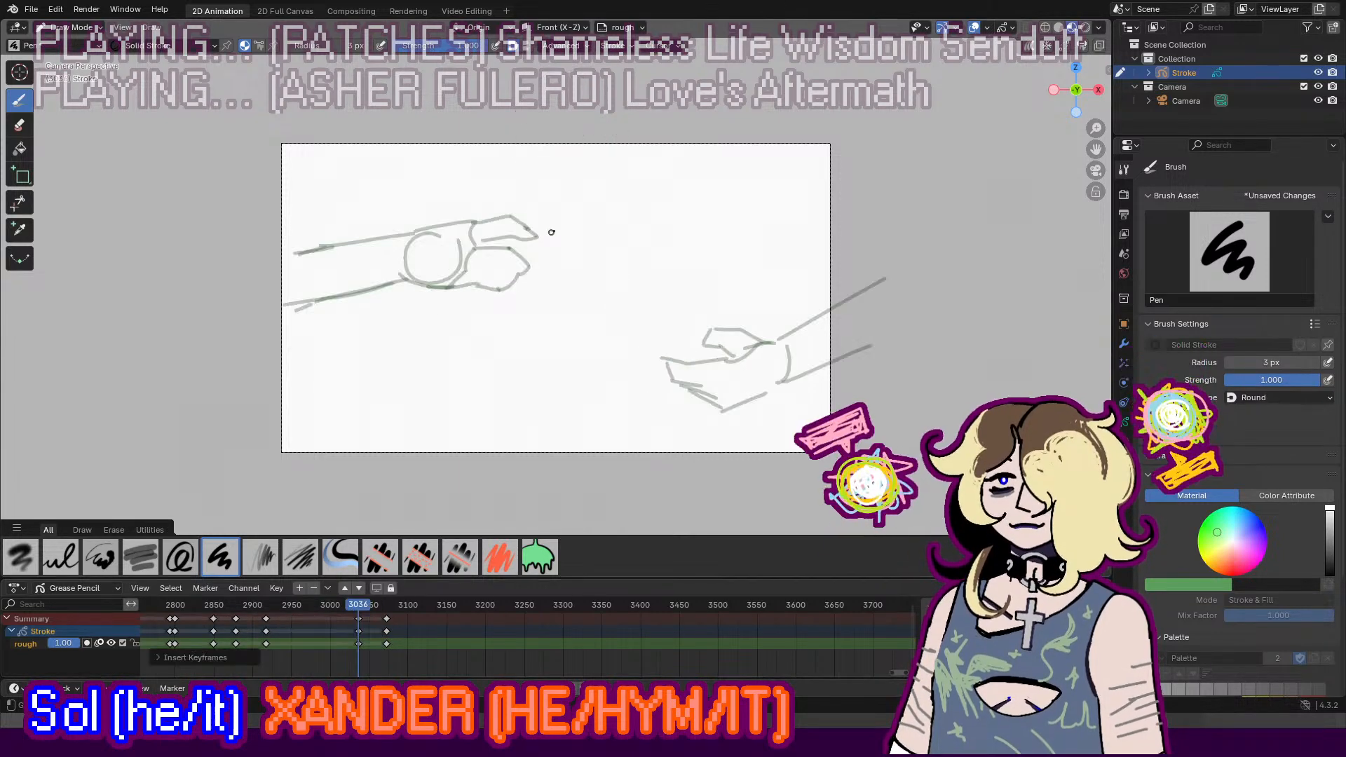
Step: Draw a head circle near the canvas centre with crossing face guidelines, redrawing strokes until they fit
{"action": "mouse_move", "coordinate": [579, 203]}
{"action": "left_mouse_down"}
{"action": "mouse_move", "coordinate": [573, 319]}
{"action": "mouse_move", "coordinate": [503, 242]}
{"action": "mouse_move", "coordinate": [621, 232]}
{"action": "mouse_move", "coordinate": [611, 205]}
{"action": "mouse_move", "coordinate": [559, 262]}
{"action": "left_mouse_up"}
{"action": "key", "text": "ctrl+z"}
{"action": "key", "text": "ctrl+z"}
{"action": "key", "text": "ctrl+z"}
{"action": "left_click_drag", "start_coordinate": [565, 203], "coordinate": [552, 306]}
{"action": "left_click_drag", "start_coordinate": [514, 251], "coordinate": [605, 262]}
{"action": "key", "text": "ctrl+z"}
{"action": "left_click_drag", "start_coordinate": [537, 297], "coordinate": [572, 289]}
{"action": "key", "text": "ctrl+z"}
{"action": "key", "text": "ctrl+z"}
Step: Sketch the hair on the head, with small strands at the forehead and a flared lock sweeping out on each side
{"action": "mouse_move", "coordinate": [552, 187]}
{"action": "left_mouse_down"}
{"action": "mouse_move", "coordinate": [560, 232]}
{"action": "mouse_move", "coordinate": [568, 224]}
{"action": "left_mouse_up"}
{"action": "key", "text": "ctrl+z"}
{"action": "left_click_drag", "start_coordinate": [563, 228], "coordinate": [538, 216]}
{"action": "mouse_move", "coordinate": [550, 179]}
{"action": "left_mouse_down"}
{"action": "mouse_move", "coordinate": [447, 209]}
{"action": "mouse_move", "coordinate": [575, 238]}
{"action": "mouse_move", "coordinate": [596, 216]}
{"action": "left_mouse_up"}
{"action": "left_click_drag", "start_coordinate": [577, 182], "coordinate": [678, 225]}
{"action": "key", "text": "ctrl+z"}
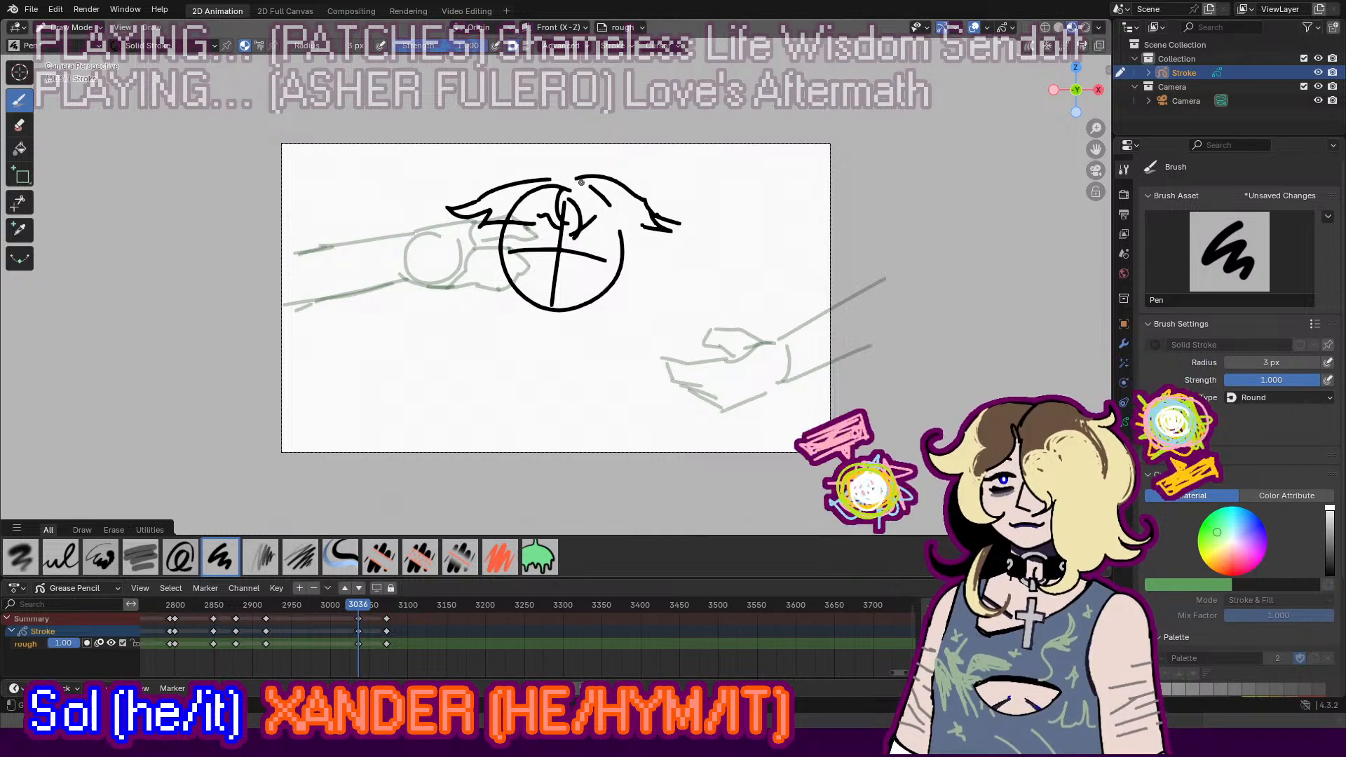
{"action": "left_click_drag", "start_coordinate": [577, 179], "coordinate": [619, 188]}
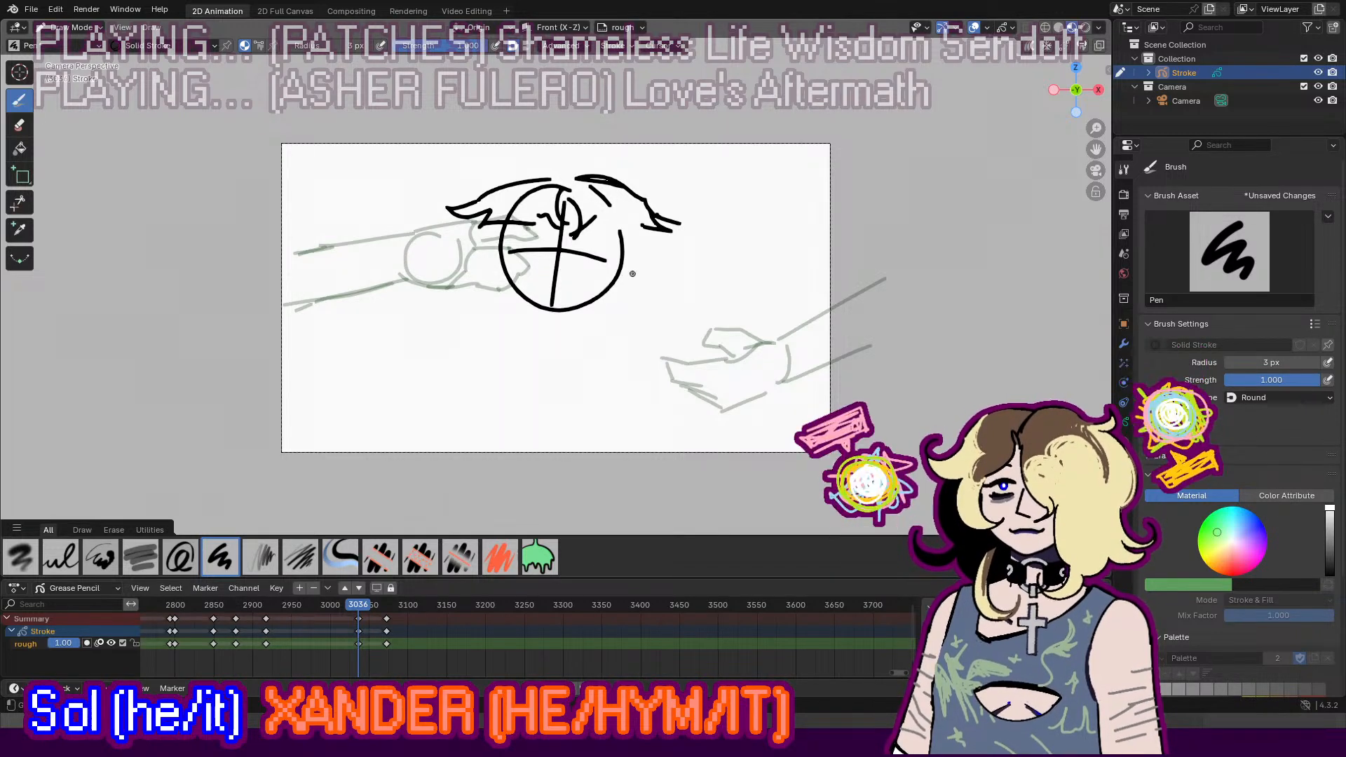
Step: Add a mouth, neck and sloping shoulders to the head, and insert a blank keyframe at frame 3055
{"action": "mouse_move", "coordinate": [538, 295]}
{"action": "left_mouse_down"}
{"action": "mouse_move", "coordinate": [571, 294]}
{"action": "mouse_move", "coordinate": [534, 342]}
{"action": "mouse_move", "coordinate": [629, 352]}
{"action": "left_mouse_up"}
{"action": "key", "text": "ctrl+z"}
{"action": "key", "text": "ctrl+z"}
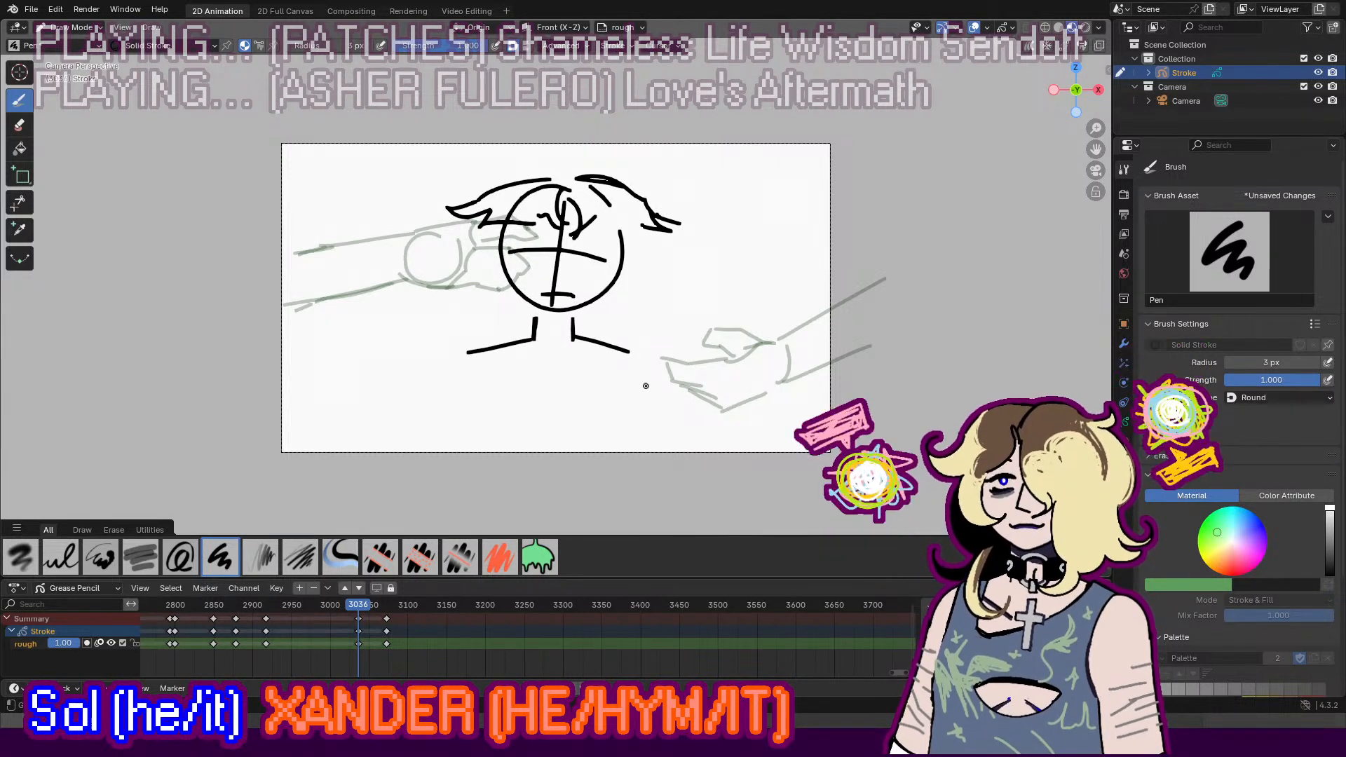
{"action": "left_click", "coordinate": [347, 607]}
{"action": "key", "text": "space"}
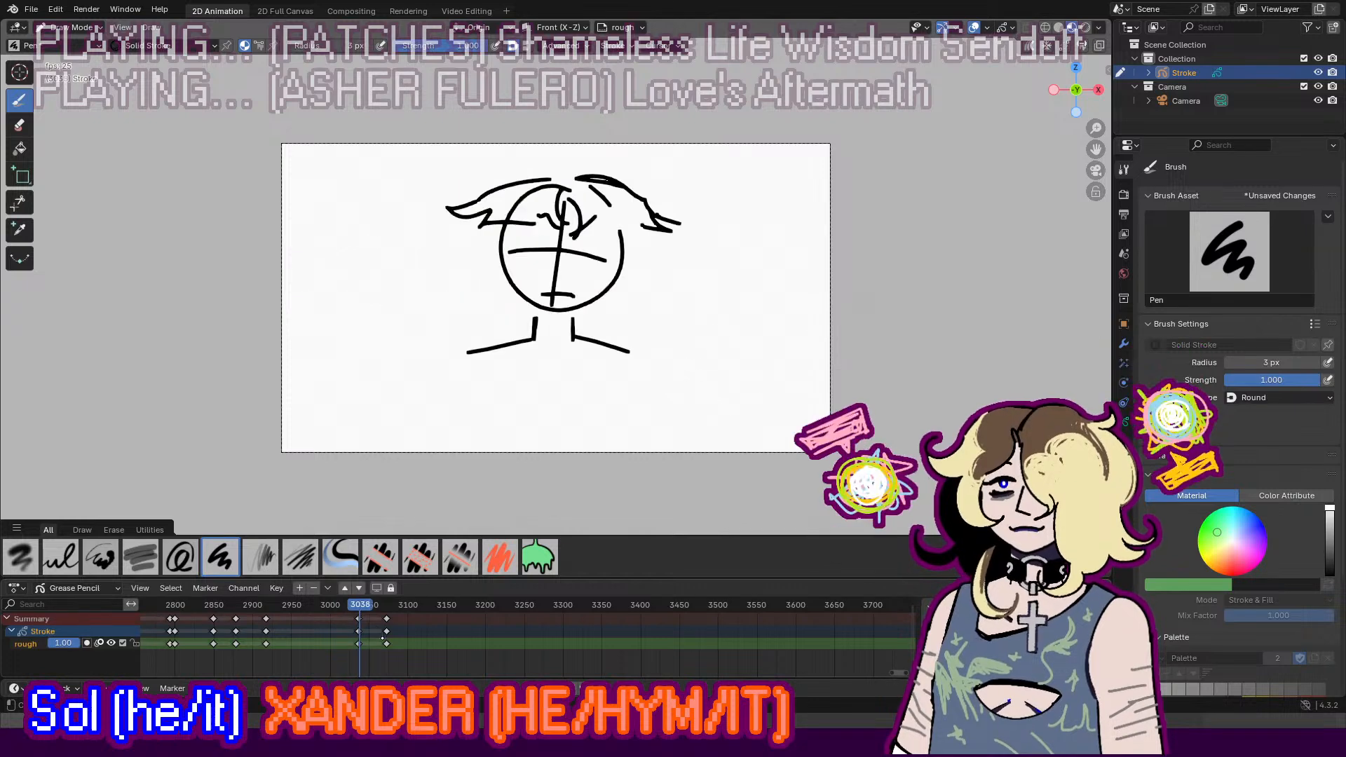
{"action": "key", "text": "space"}
{"action": "key", "text": "i"}
{"action": "left_click", "coordinate": [377, 658]}
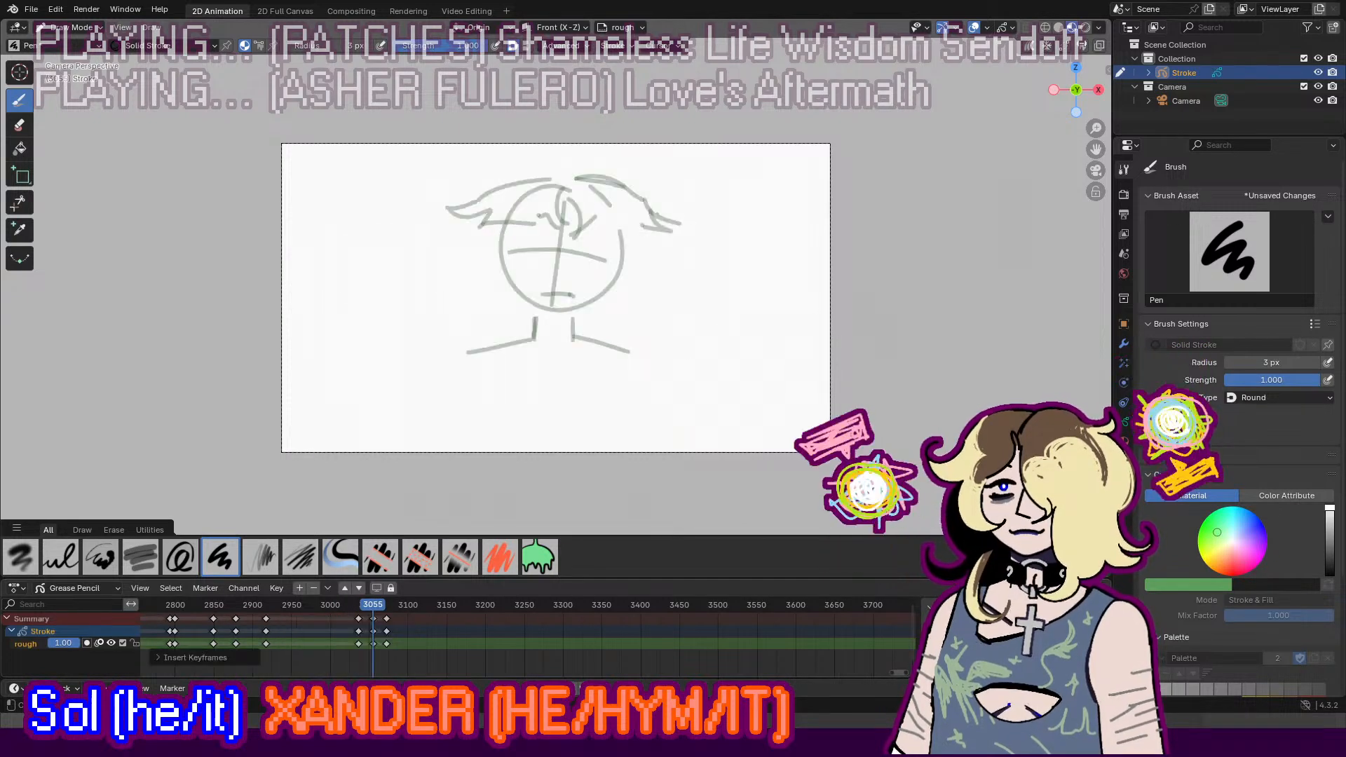
Step: Draw a slightly lowered head circle over the ghosted head as two arcs, undoing the strokes that miss
{"action": "mouse_move", "coordinate": [554, 207]}
{"action": "left_mouse_down"}
{"action": "mouse_move", "coordinate": [597, 273]}
{"action": "mouse_move", "coordinate": [522, 317]}
{"action": "mouse_move", "coordinate": [612, 304]}
{"action": "left_mouse_up"}
{"action": "key", "text": "ctrl+z"}
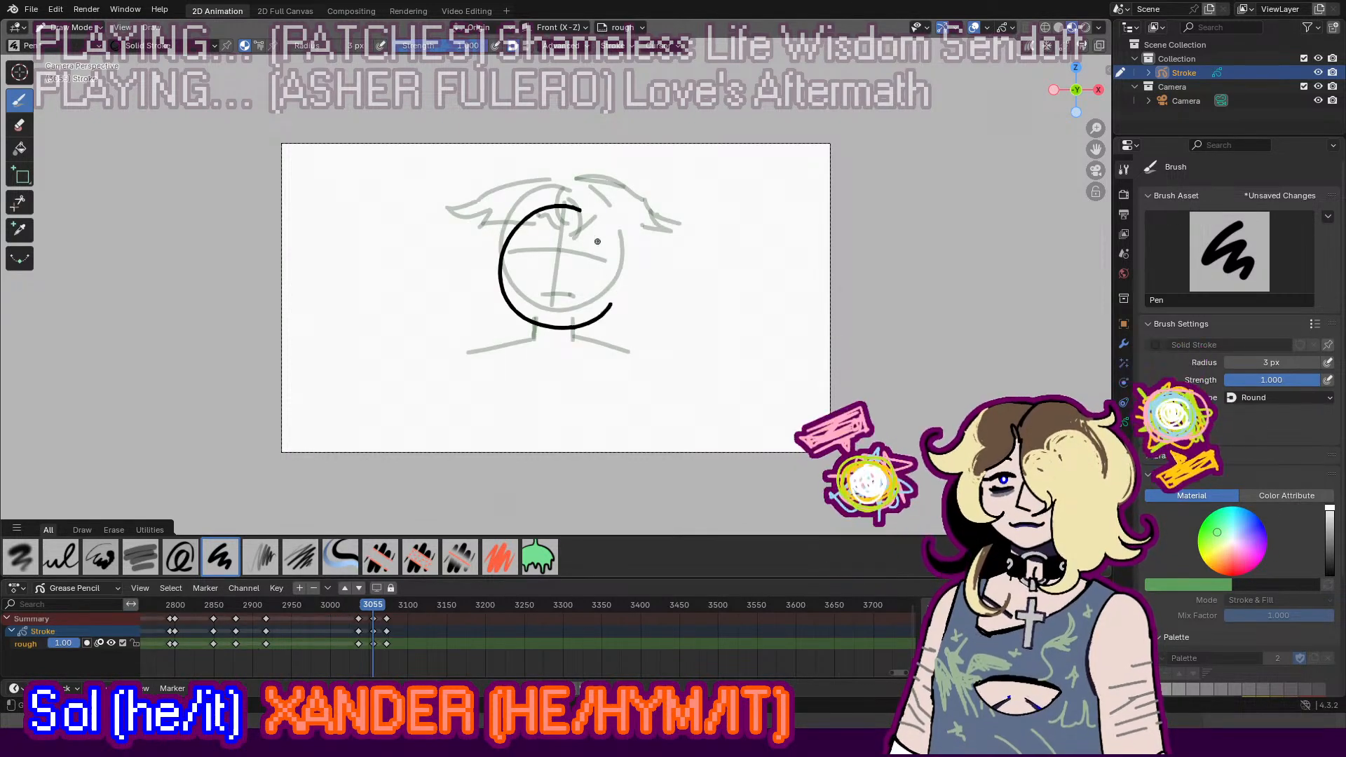
{"action": "left_click_drag", "start_coordinate": [603, 223], "coordinate": [620, 295]}
{"action": "mouse_move", "coordinate": [537, 325]}
{"action": "left_mouse_down"}
{"action": "mouse_move", "coordinate": [527, 343]}
{"action": "mouse_move", "coordinate": [461, 335]}
{"action": "left_mouse_up"}
{"action": "key", "text": "ctrl+z"}
{"action": "key", "text": "ctrl+z"}
{"action": "left_click_drag", "start_coordinate": [604, 223], "coordinate": [623, 287]}
{"action": "key", "text": "ctrl+z"}
{"action": "key", "text": "ctrl+z"}
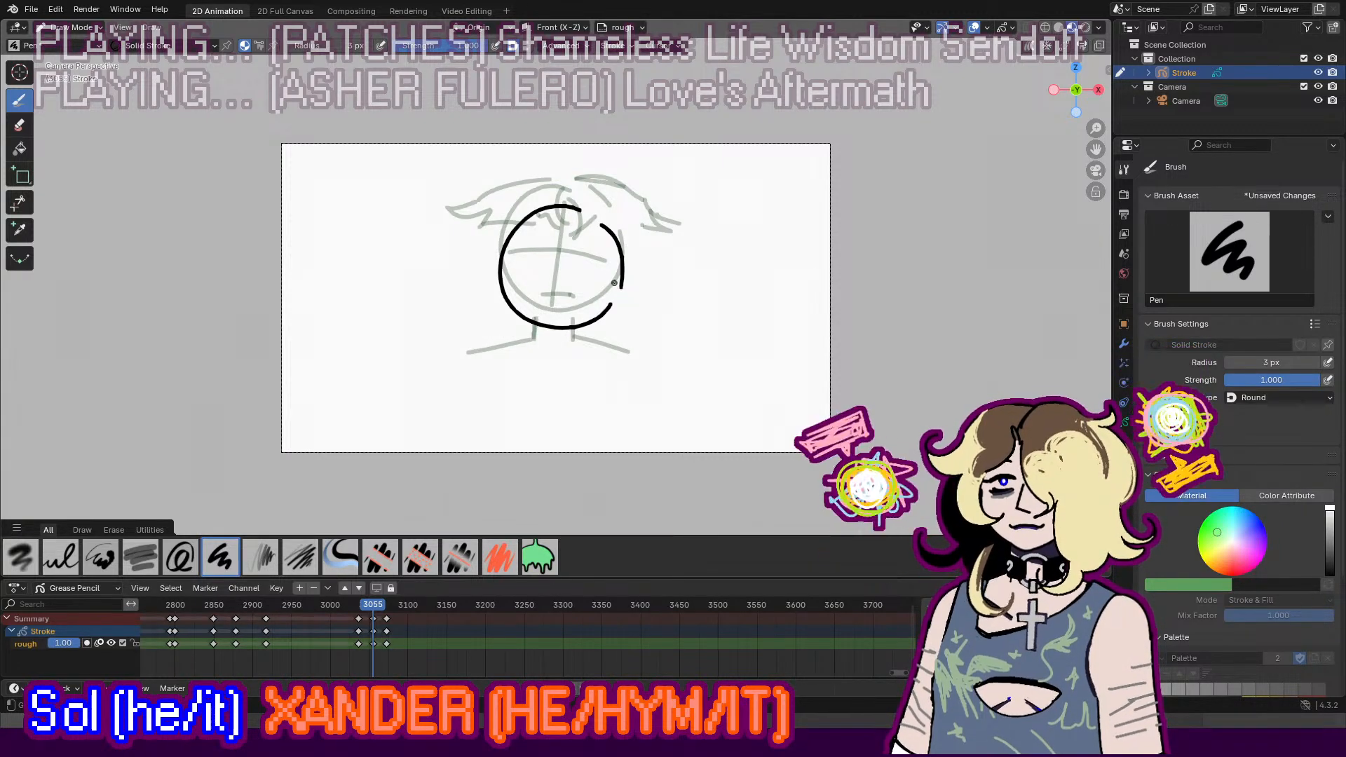
Step: Select the head outline strokes in Edit Mode, move them slightly upward, and return to Draw Mode
{"action": "left_click", "coordinate": [82, 28]}
{"action": "left_click", "coordinate": [70, 59]}
{"action": "left_click_drag", "start_coordinate": [641, 193], "coordinate": [492, 339]}
{"action": "left_click_drag", "start_coordinate": [565, 223], "coordinate": [565, 218]}
{"action": "left_click", "coordinate": [77, 28]}
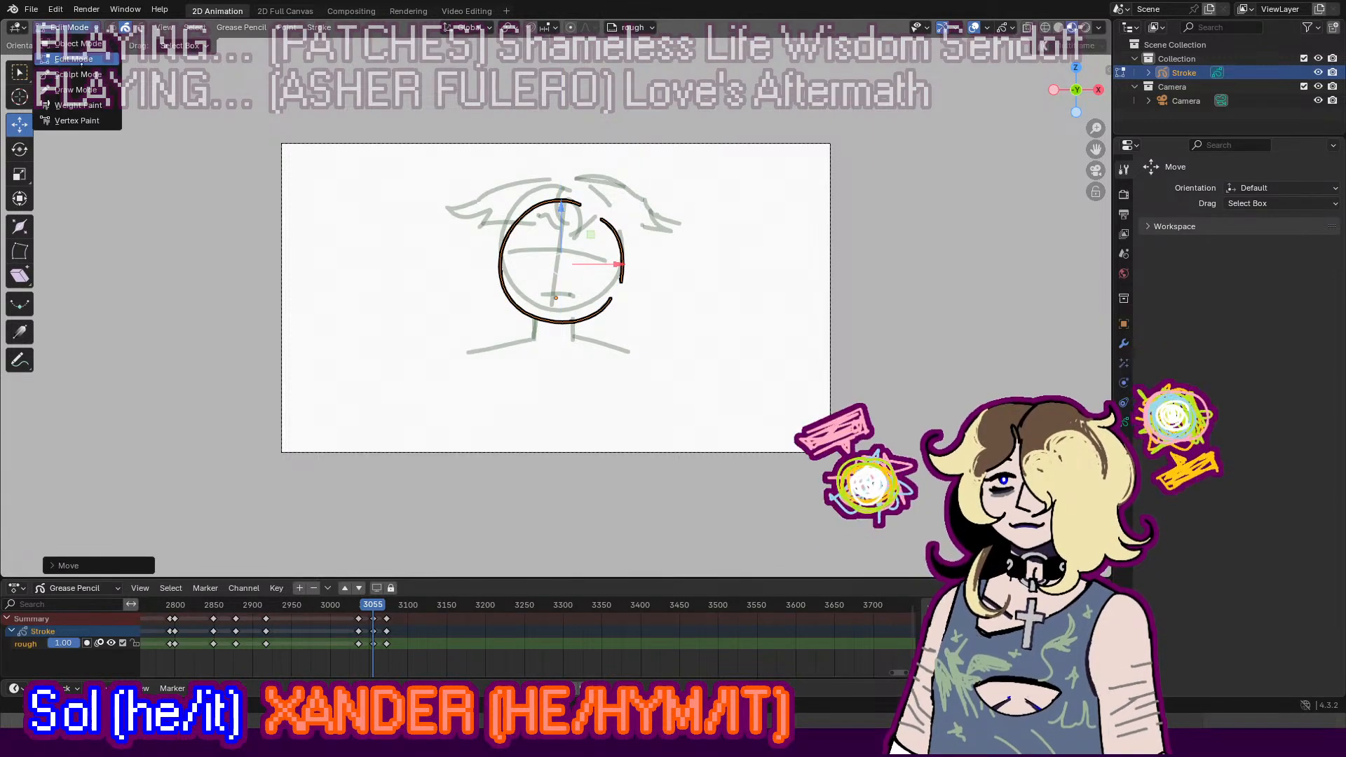
{"action": "left_click", "coordinate": [91, 91]}
Step: Draw a short mouth, a curved guideline across the lowered face, and a short slanted eye line
{"action": "left_click_drag", "start_coordinate": [574, 310], "coordinate": [541, 311]}
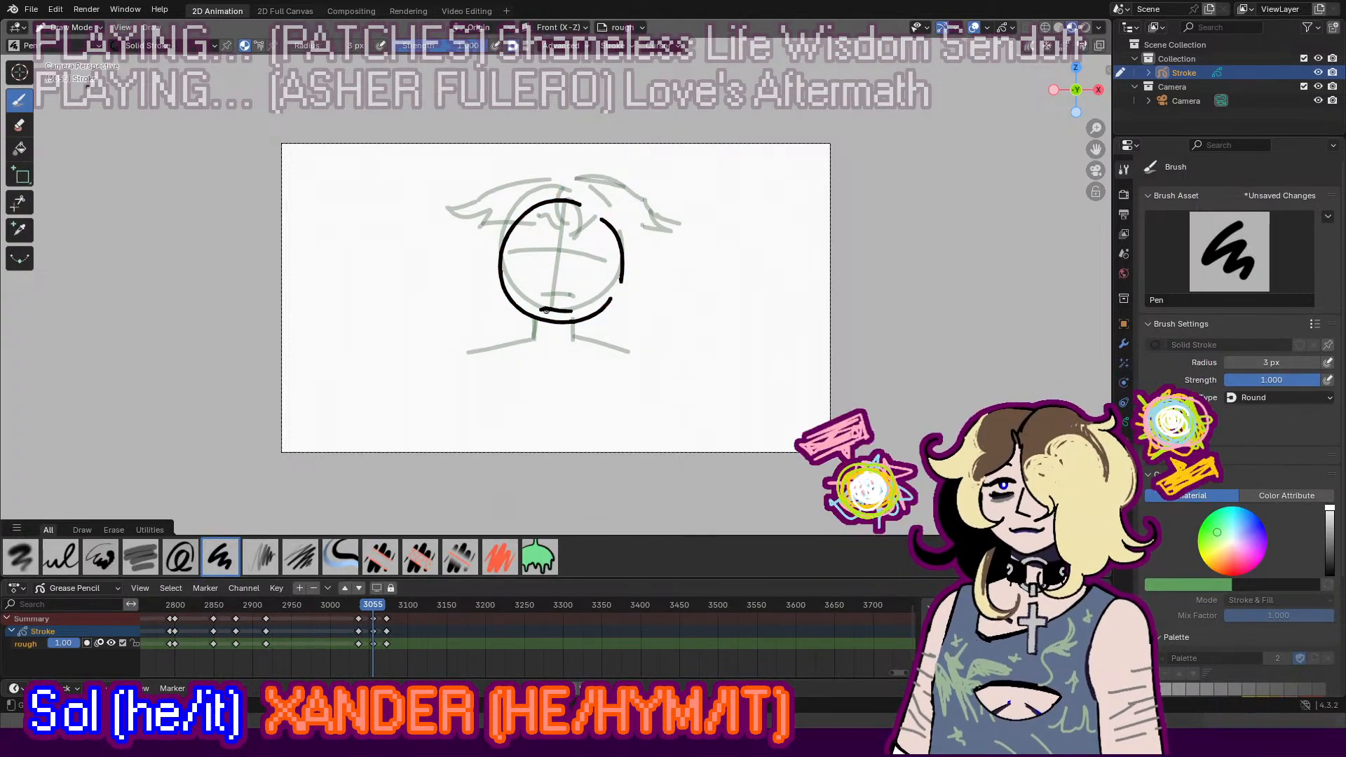
{"action": "mouse_move", "coordinate": [501, 270]}
{"action": "left_mouse_down"}
{"action": "mouse_move", "coordinate": [613, 271]}
{"action": "mouse_move", "coordinate": [612, 282]}
{"action": "mouse_move", "coordinate": [535, 281]}
{"action": "mouse_move", "coordinate": [614, 283]}
{"action": "left_mouse_up"}
{"action": "key", "text": "ctrl+z"}
{"action": "key", "text": "ctrl+z"}
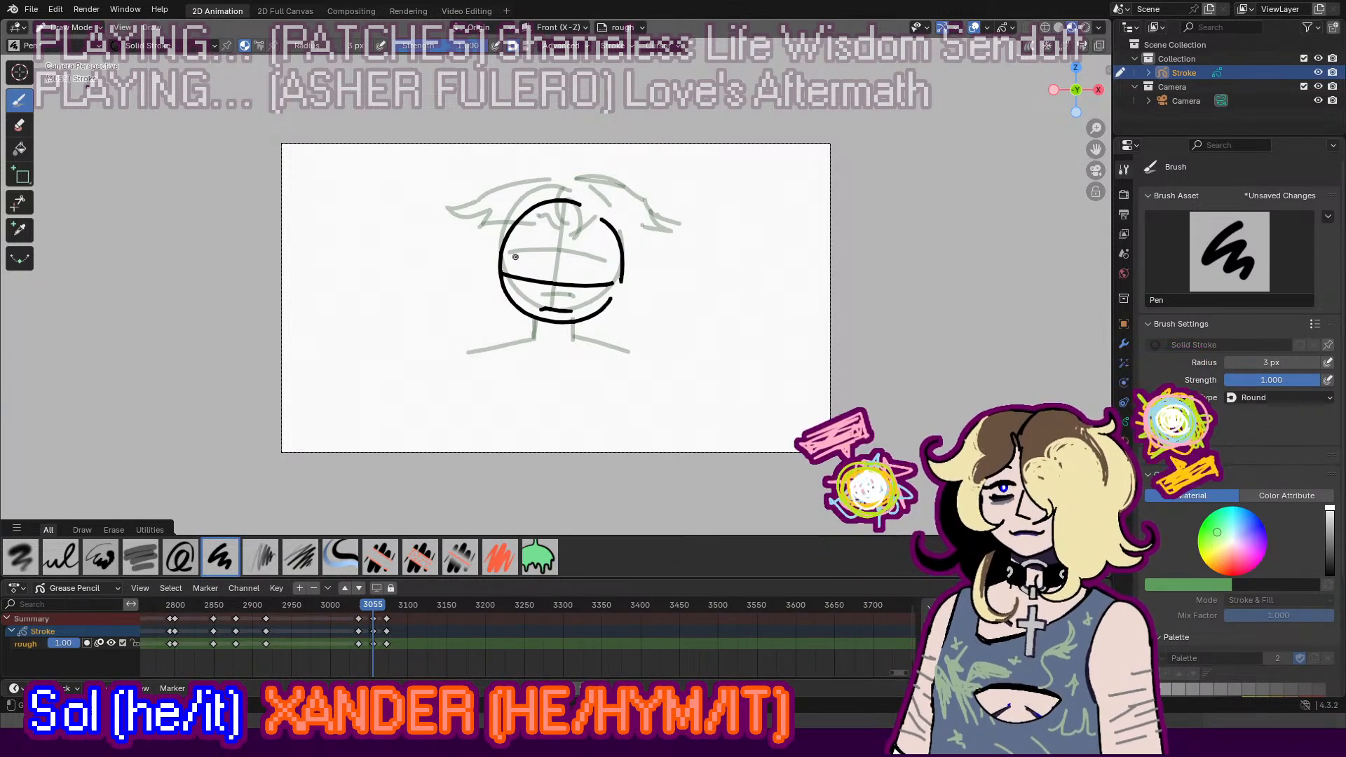
{"action": "left_click_drag", "start_coordinate": [515, 257], "coordinate": [541, 261]}
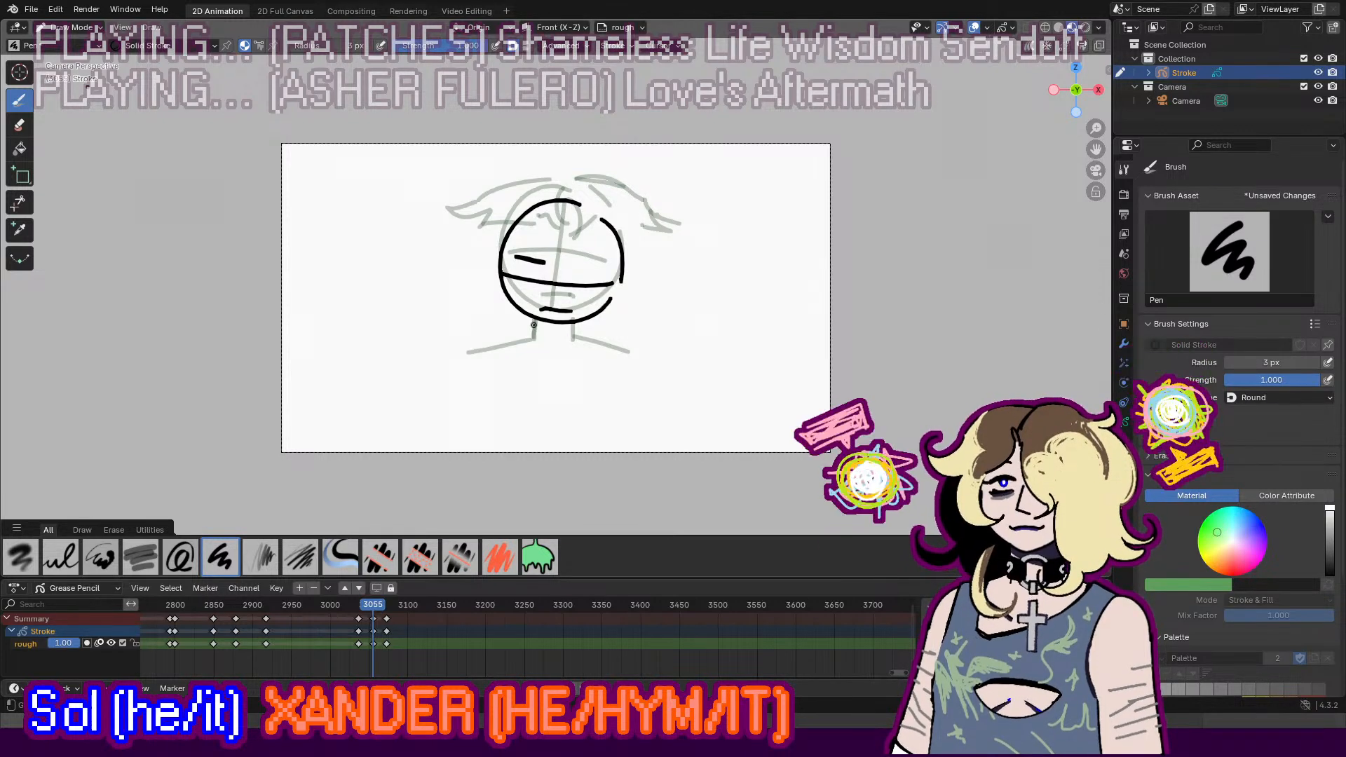
Step: Draw the neck and shoulder lines below the lowered head, and add a downward arrow beside it
{"action": "mouse_move", "coordinate": [533, 325]}
{"action": "left_mouse_down"}
{"action": "mouse_move", "coordinate": [534, 341]}
{"action": "mouse_move", "coordinate": [460, 331]}
{"action": "left_mouse_up"}
{"action": "key", "text": "ctrl+z"}
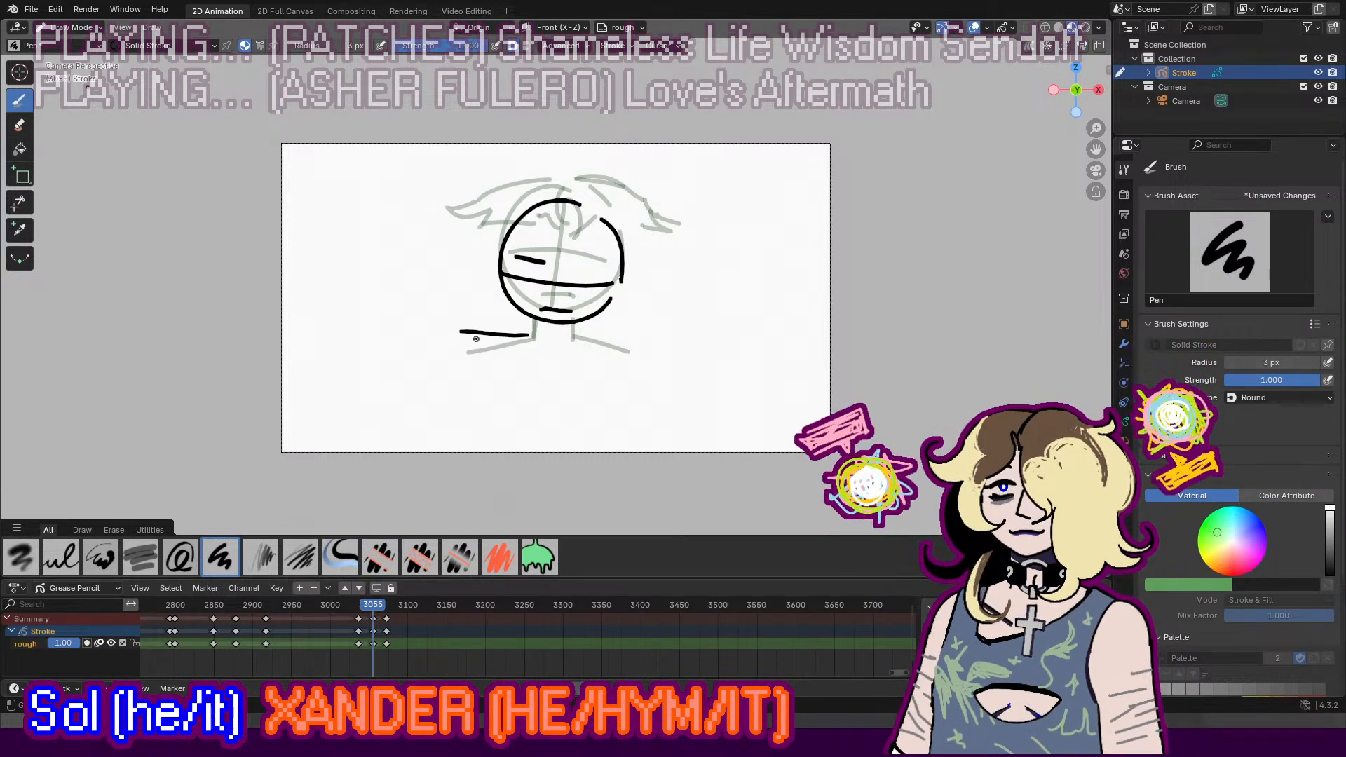
{"action": "left_click_drag", "start_coordinate": [575, 340], "coordinate": [625, 330]}
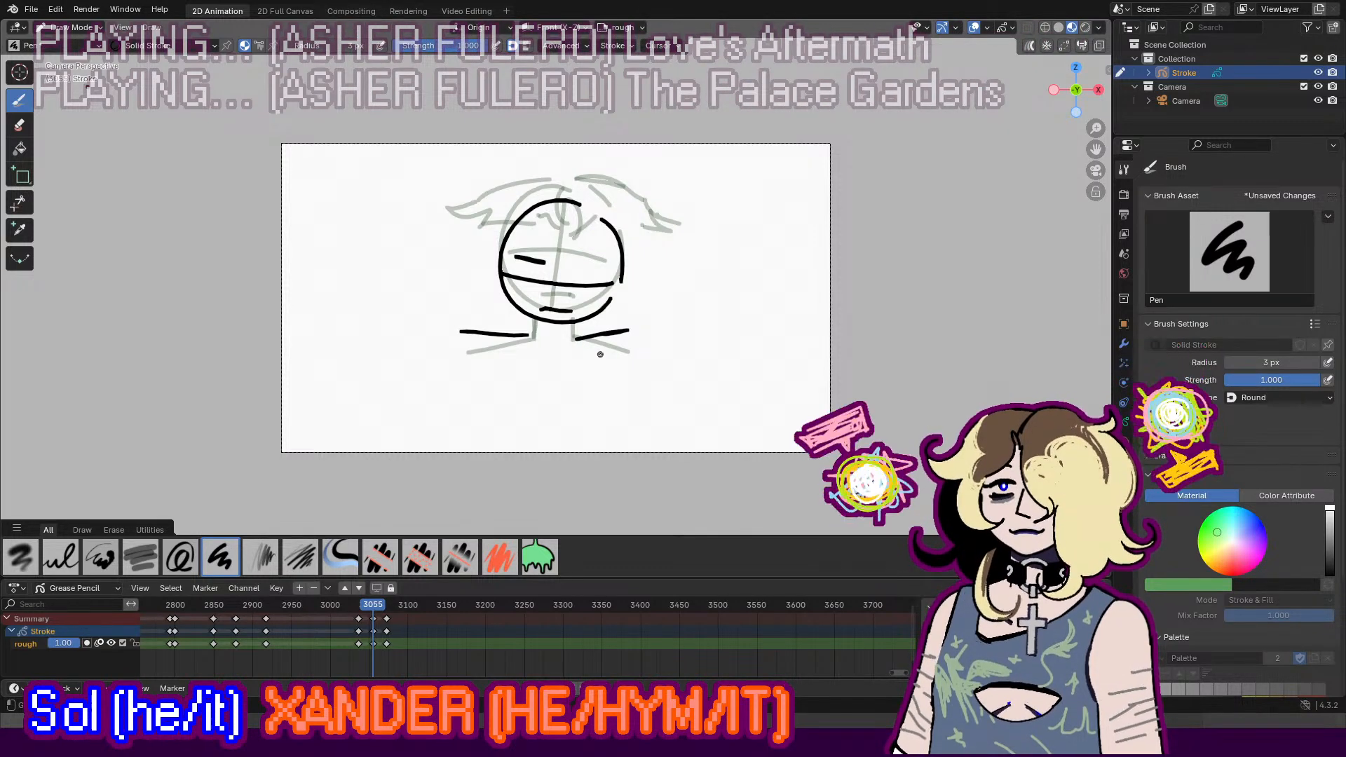
{"action": "mouse_move", "coordinate": [577, 328]}
{"action": "left_mouse_down"}
{"action": "mouse_move", "coordinate": [577, 340]}
{"action": "mouse_move", "coordinate": [531, 339]}
{"action": "left_mouse_up"}
{"action": "key", "text": "ctrl+z"}
{"action": "mouse_move", "coordinate": [652, 167]}
{"action": "left_mouse_down"}
{"action": "mouse_move", "coordinate": [658, 242]}
{"action": "mouse_move", "coordinate": [679, 230]}
{"action": "left_mouse_up"}
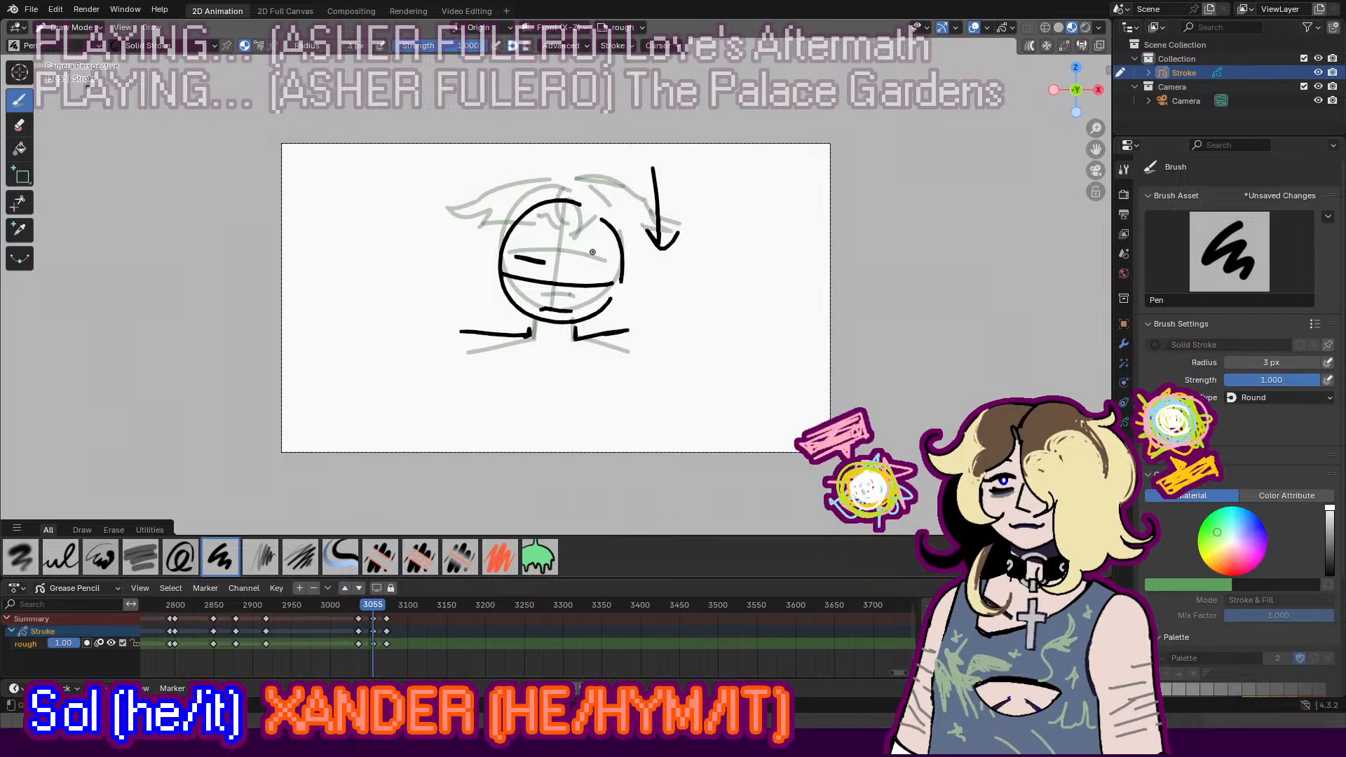
{"action": "left_click_drag", "start_coordinate": [548, 257], "coordinate": [546, 264]}
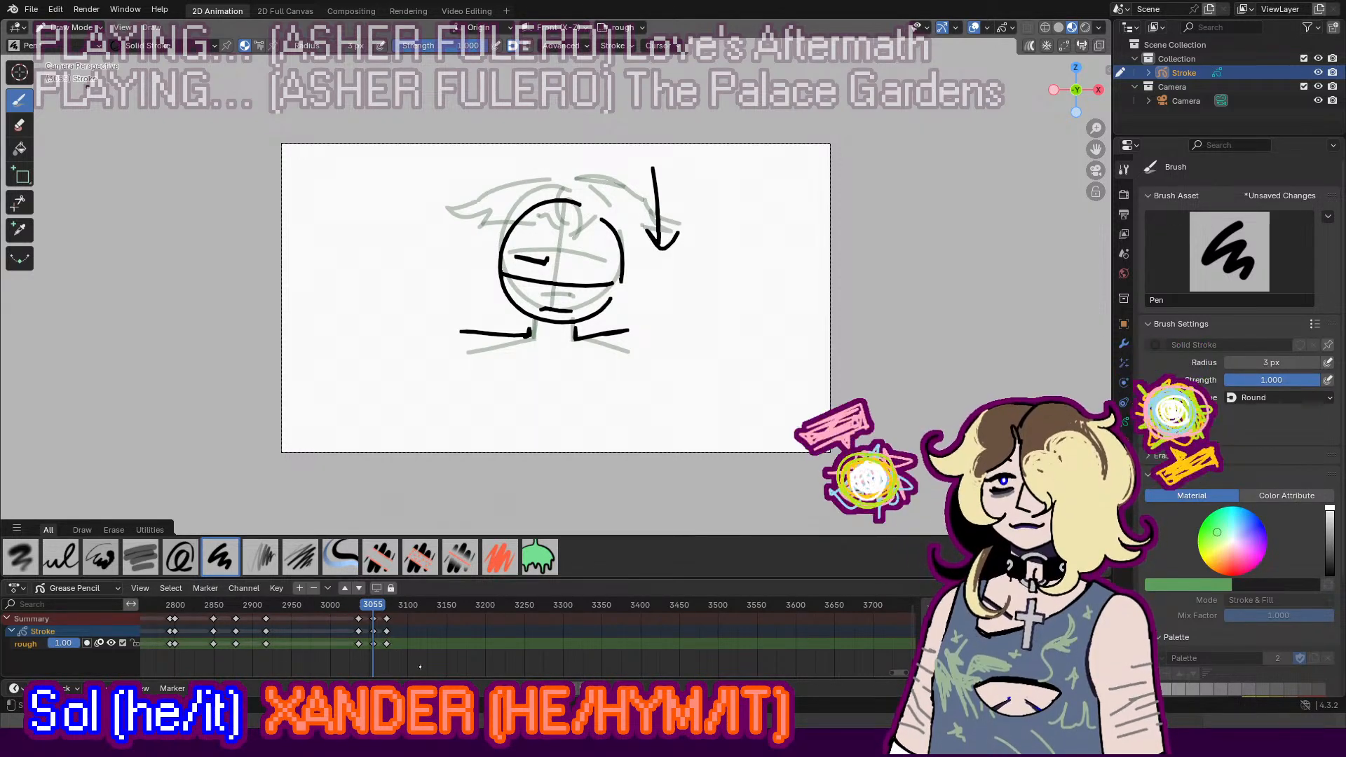
Step: On the keyframe at frame 3072, sketch a small hand circle with finger marks and a long arrow sweeping left
{"action": "key", "text": "space"}
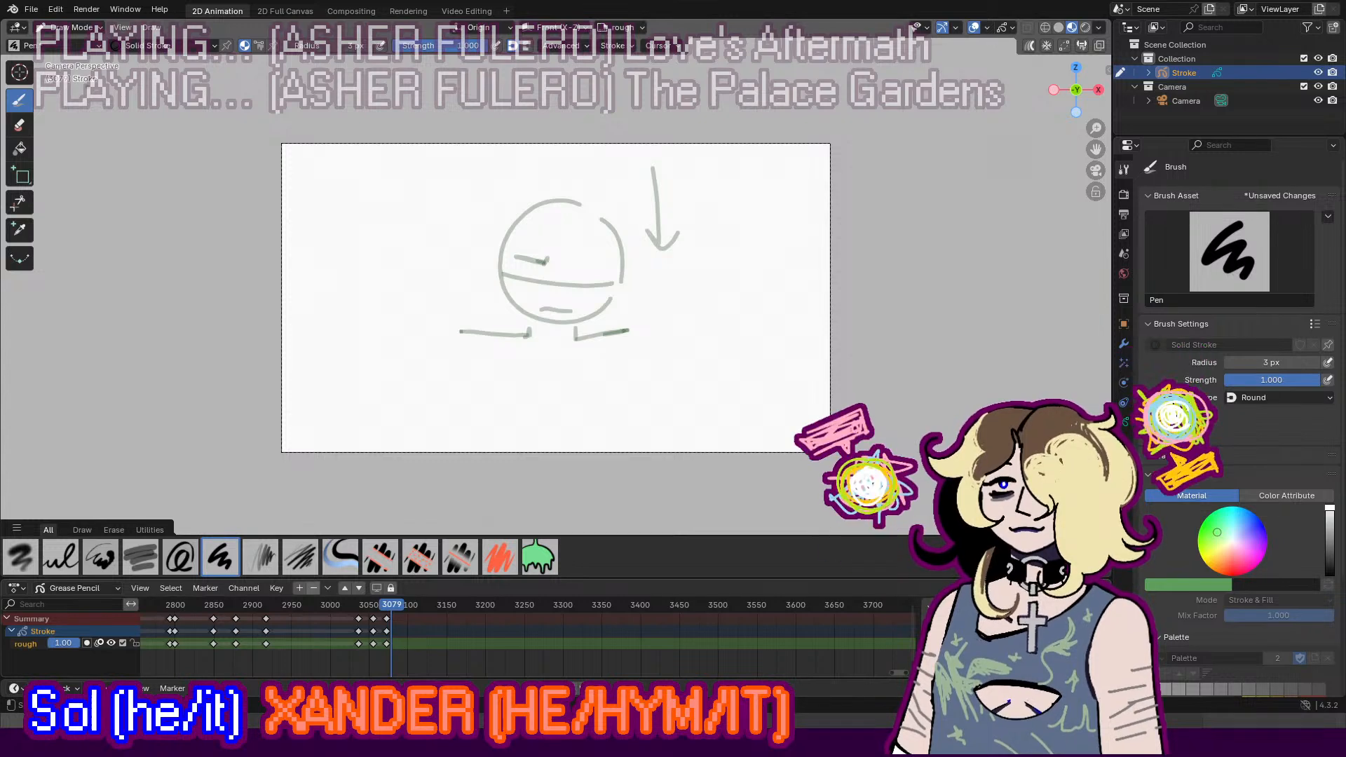
{"action": "key", "text": "Down"}
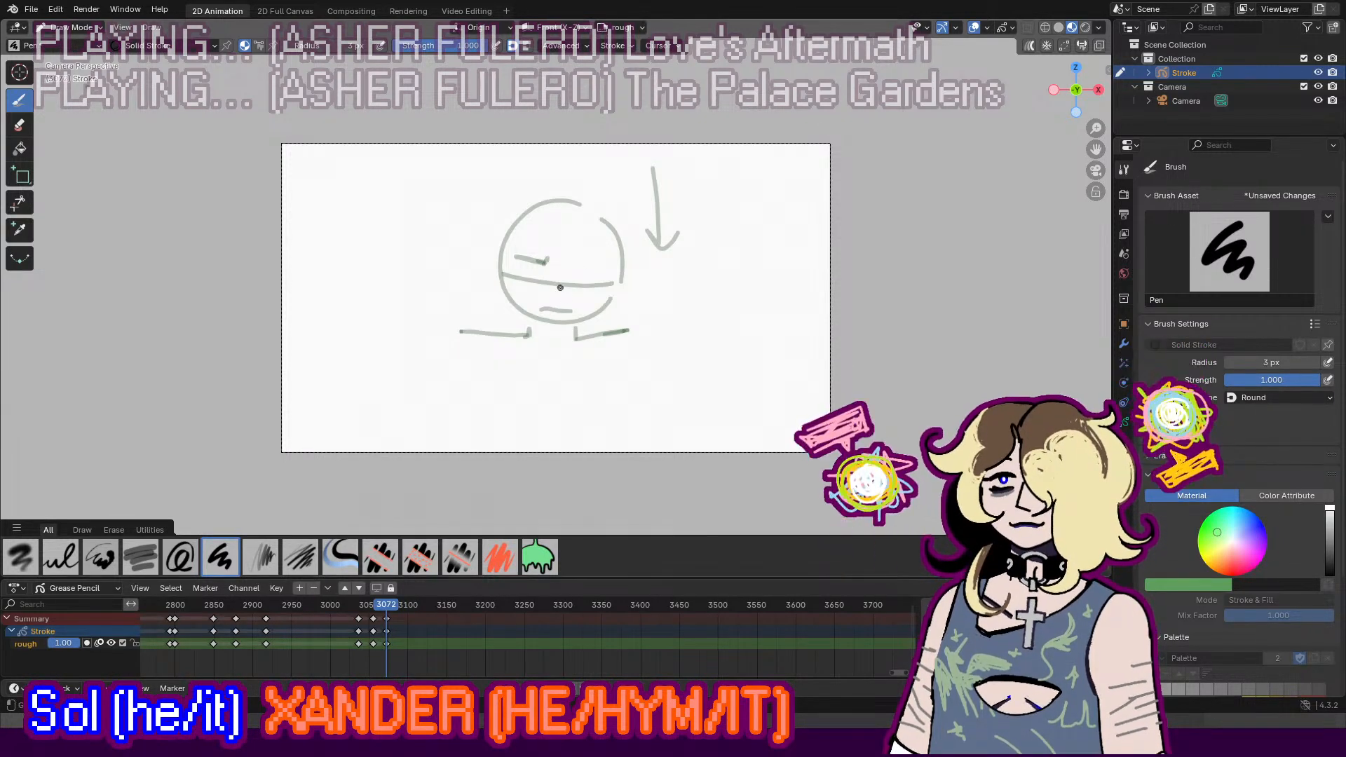
{"action": "left_click_drag", "start_coordinate": [635, 280], "coordinate": [644, 348]}
{"action": "key", "text": "ctrl+z"}
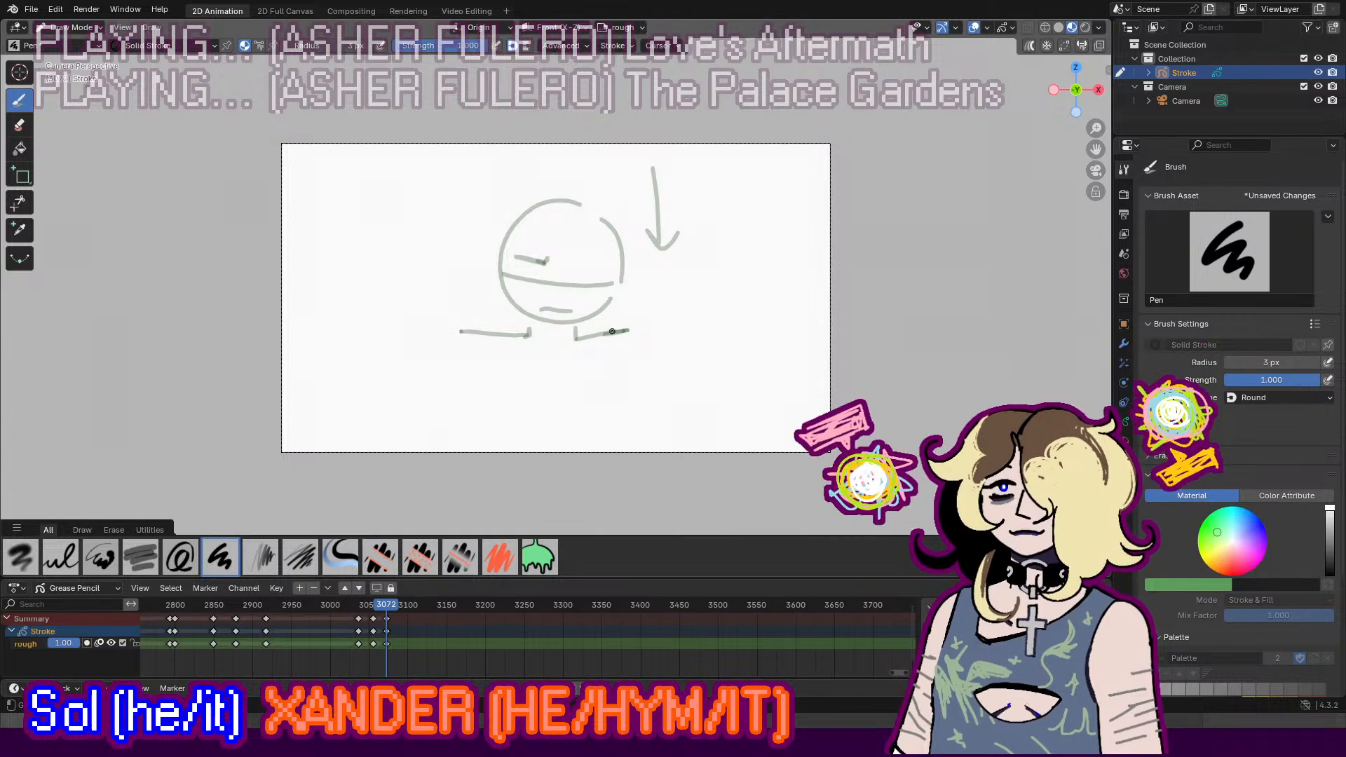
{"action": "mouse_move", "coordinate": [607, 298]}
{"action": "left_mouse_down"}
{"action": "mouse_move", "coordinate": [631, 281]}
{"action": "mouse_move", "coordinate": [640, 325]}
{"action": "mouse_move", "coordinate": [646, 300]}
{"action": "left_mouse_up"}
{"action": "key", "text": "ctrl+z"}
{"action": "mouse_move", "coordinate": [597, 285]}
{"action": "left_mouse_down"}
{"action": "mouse_move", "coordinate": [646, 263]}
{"action": "mouse_move", "coordinate": [662, 286]}
{"action": "mouse_move", "coordinate": [643, 329]}
{"action": "mouse_move", "coordinate": [595, 312]}
{"action": "mouse_move", "coordinate": [392, 342]}
{"action": "mouse_move", "coordinate": [388, 295]}
{"action": "left_mouse_up"}
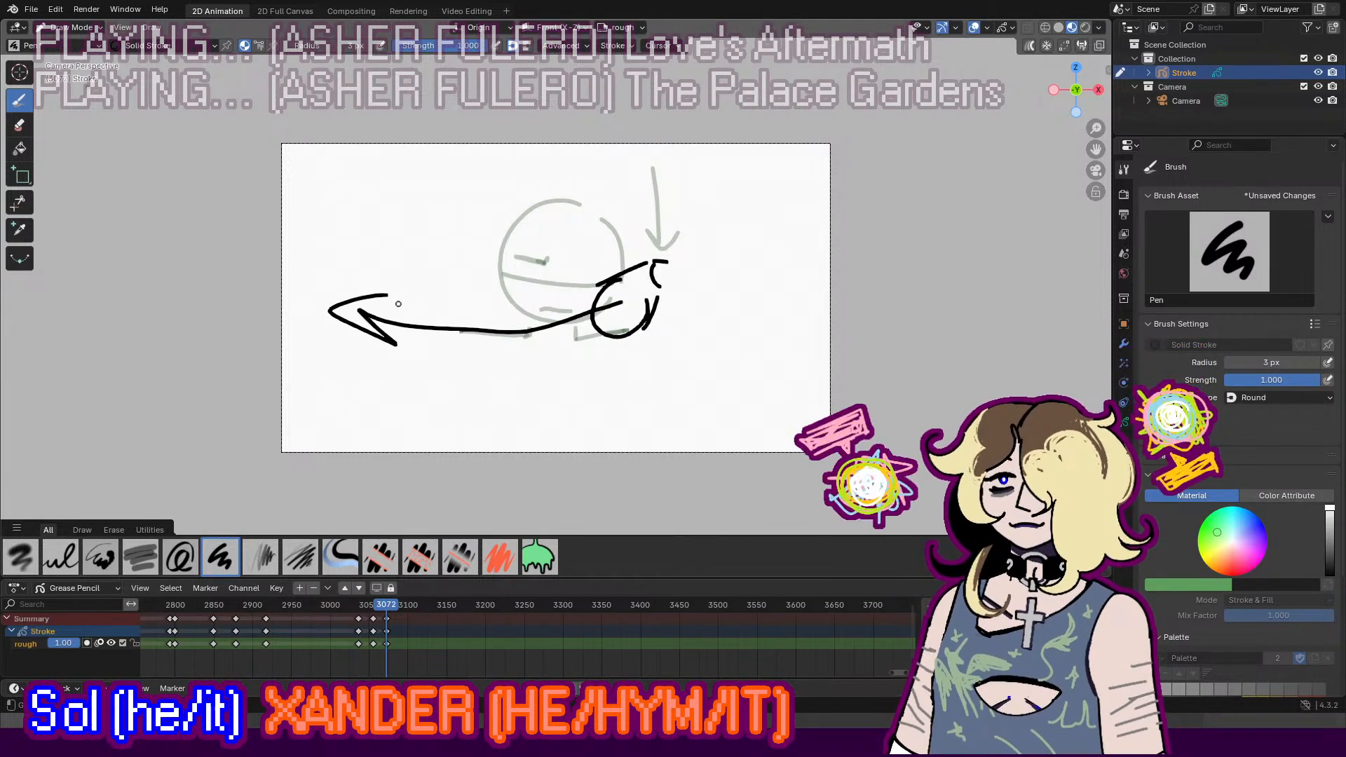
Step: Replay the timing, shift the hand-and-arrow keyframe slightly earlier, and insert a blank keyframe at frame 3080
{"action": "key", "text": "space"}
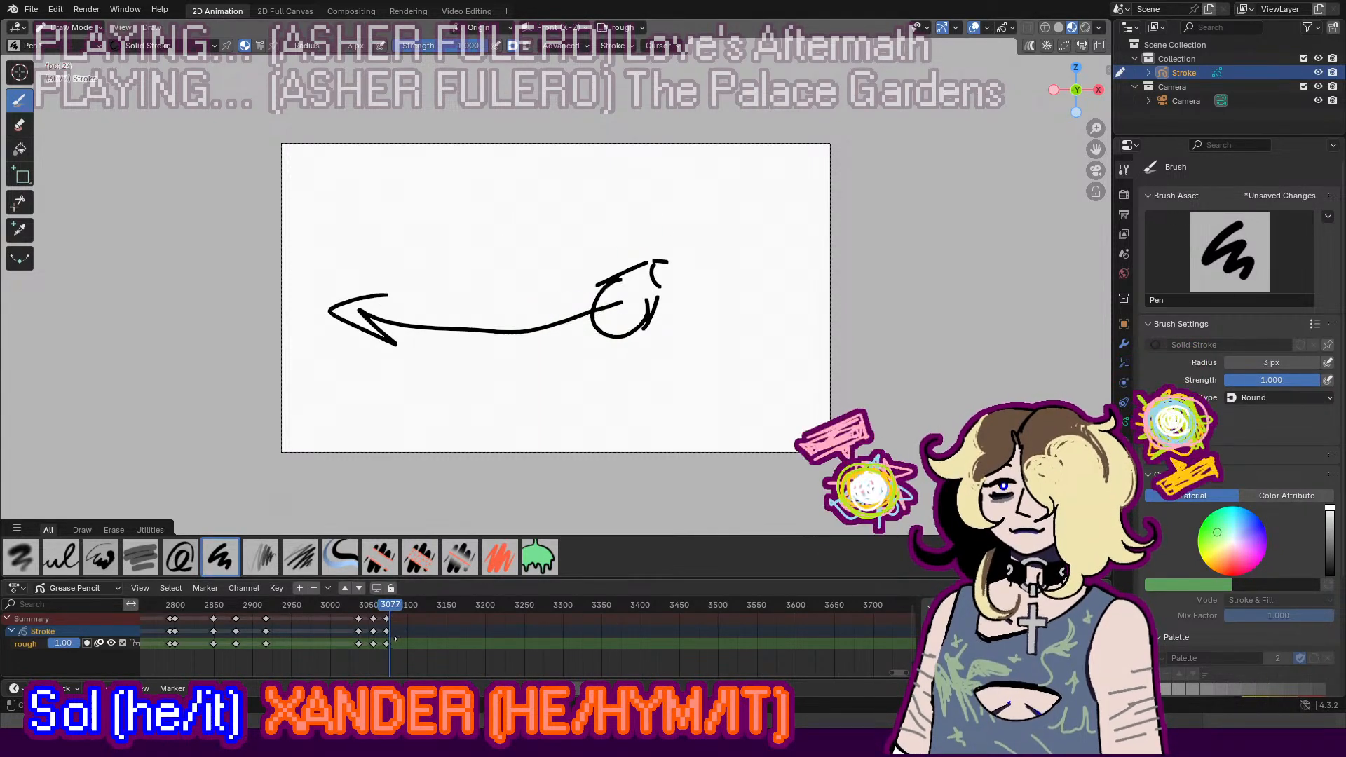
{"action": "key", "text": "space"}
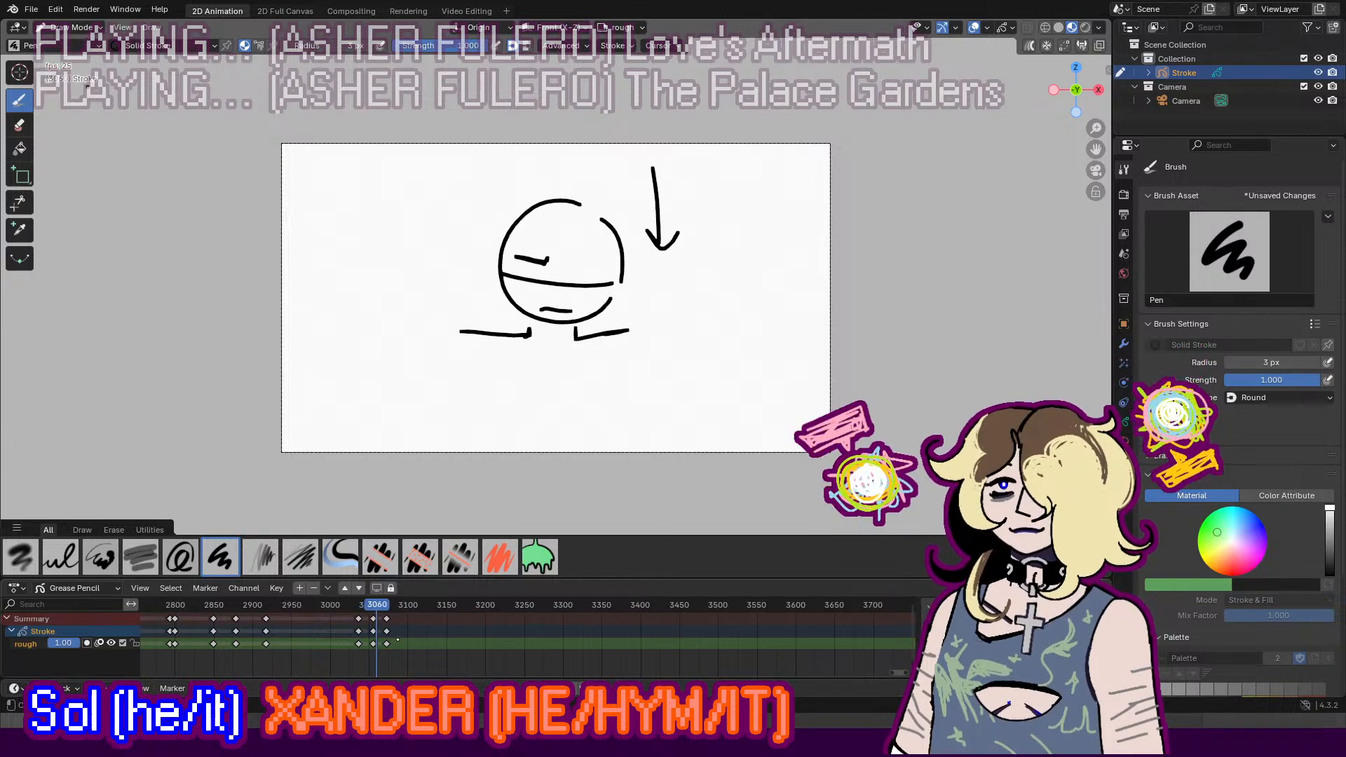
{"action": "left_click_drag", "start_coordinate": [391, 643], "coordinate": [388, 642]}
{"action": "key", "text": "i"}
{"action": "left_click", "coordinate": [423, 670]}
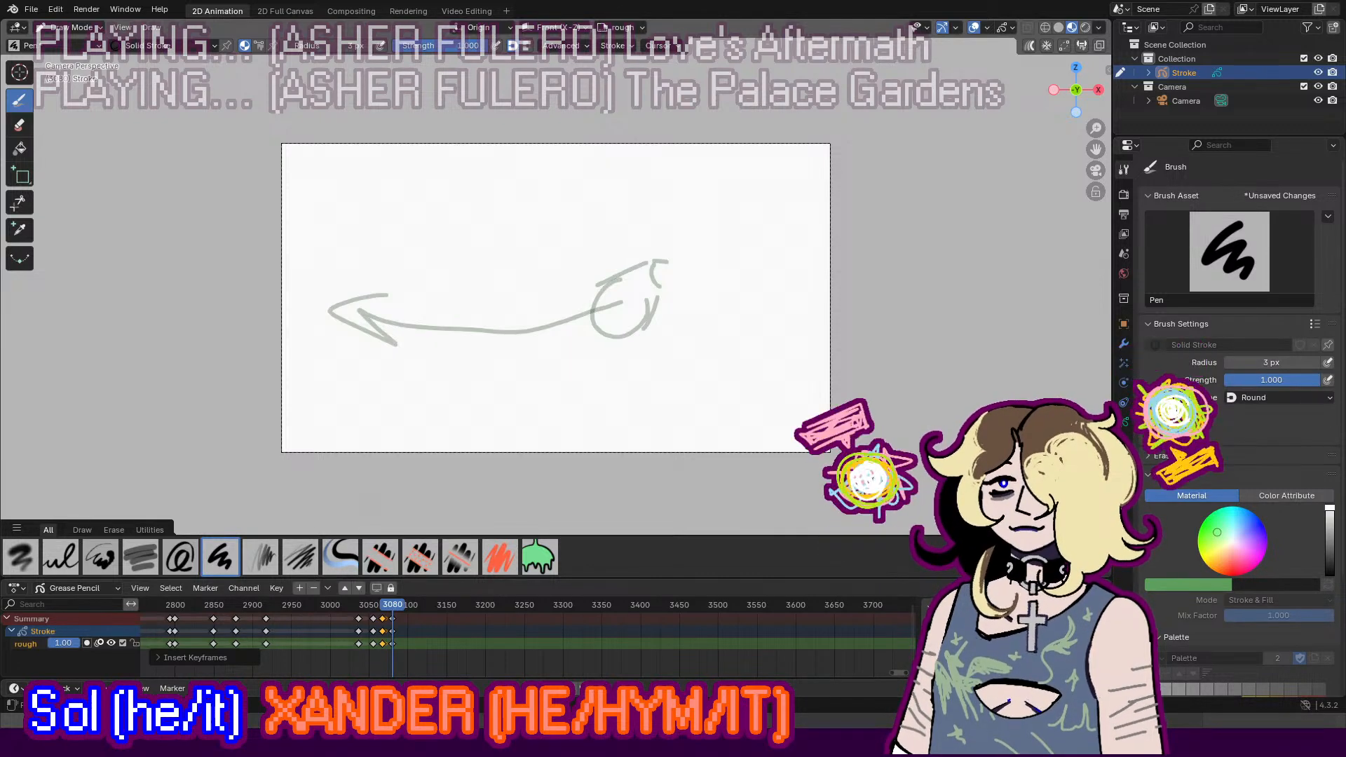
Step: Sketch a close-up mouth and chin at the canvas's upper edge, framed by long hair strands on both sides
{"action": "mouse_move", "coordinate": [509, 154]}
{"action": "left_mouse_down"}
{"action": "mouse_move", "coordinate": [602, 169]}
{"action": "mouse_move", "coordinate": [523, 164]}
{"action": "mouse_move", "coordinate": [581, 181]}
{"action": "mouse_move", "coordinate": [519, 164]}
{"action": "mouse_move", "coordinate": [550, 156]}
{"action": "mouse_move", "coordinate": [574, 170]}
{"action": "left_mouse_up"}
{"action": "key", "text": "ctrl+z"}
{"action": "key", "text": "ctrl+z"}
{"action": "key", "text": "ctrl+z"}
{"action": "key", "text": "ctrl+z"}
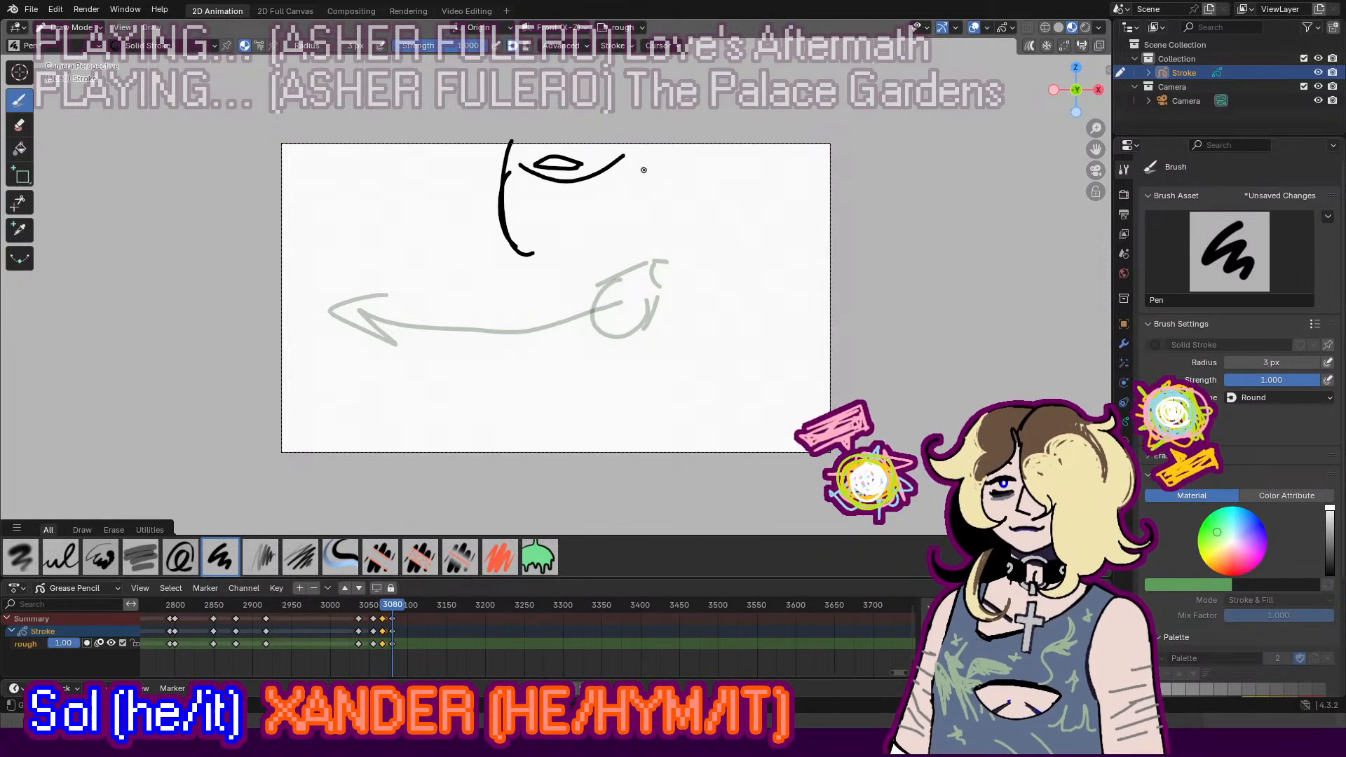
{"action": "left_click_drag", "start_coordinate": [644, 144], "coordinate": [678, 228]}
{"action": "left_click_drag", "start_coordinate": [627, 173], "coordinate": [646, 219]}
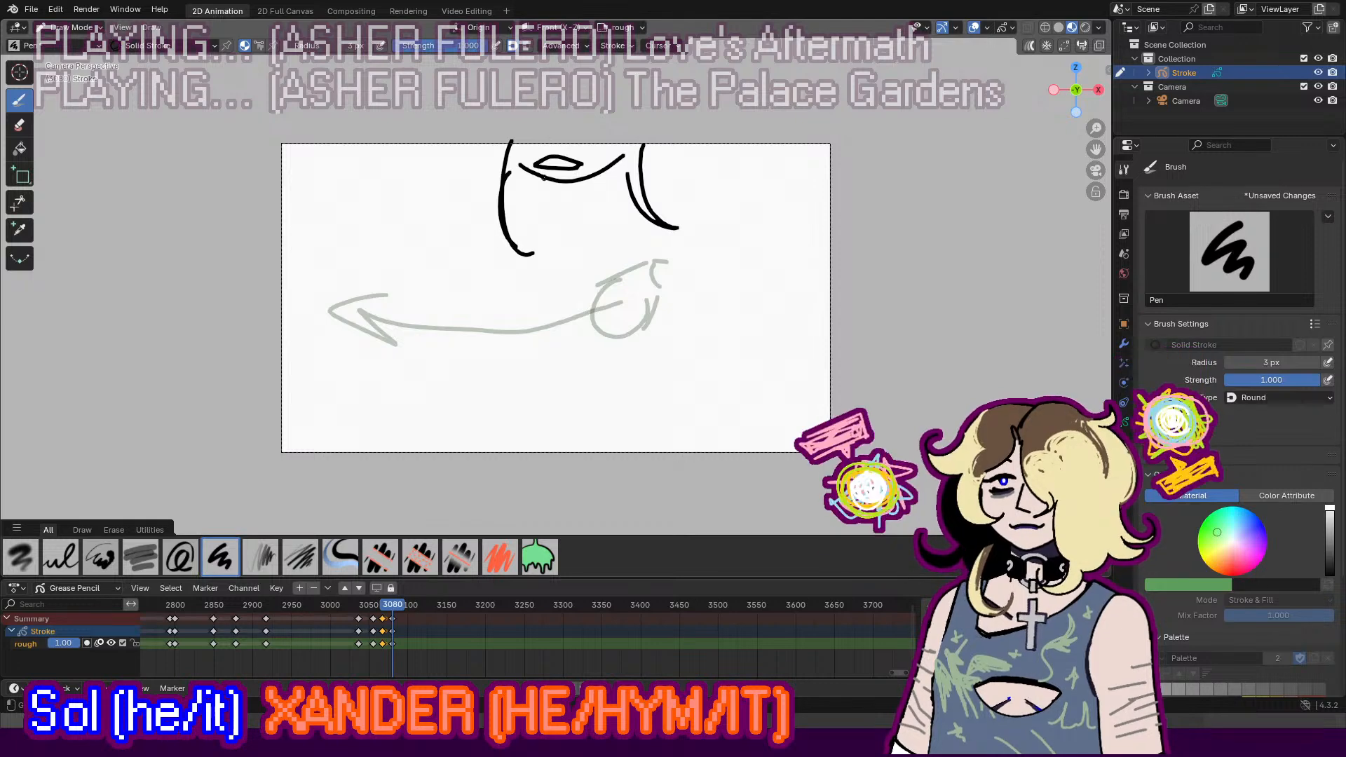
Step: Add neck and shoulder lines to the close-up, and move the whole frame 3080 drawing to the right
{"action": "mouse_move", "coordinate": [544, 179]}
{"action": "left_mouse_down"}
{"action": "mouse_move", "coordinate": [531, 197]}
{"action": "mouse_move", "coordinate": [440, 170]}
{"action": "mouse_move", "coordinate": [593, 217]}
{"action": "left_mouse_up"}
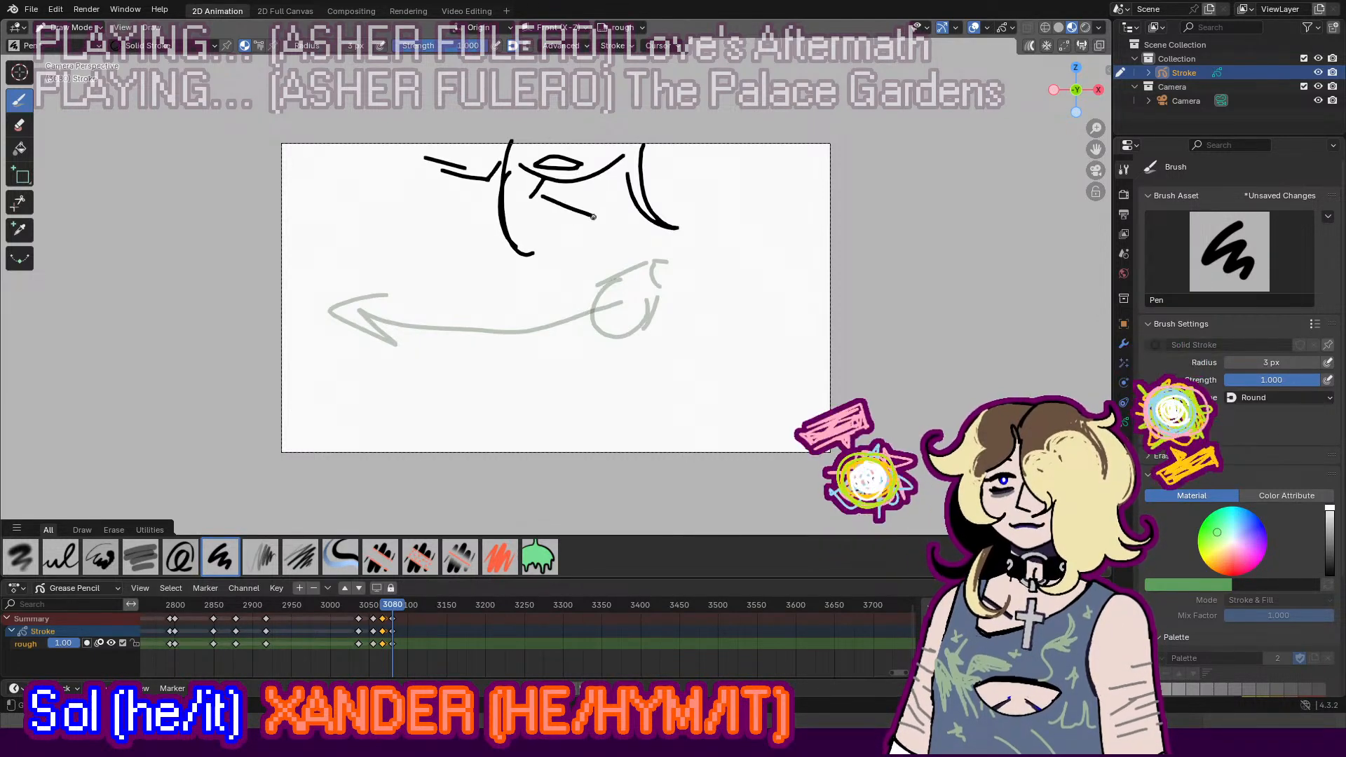
{"action": "left_click_drag", "start_coordinate": [447, 160], "coordinate": [389, 228]}
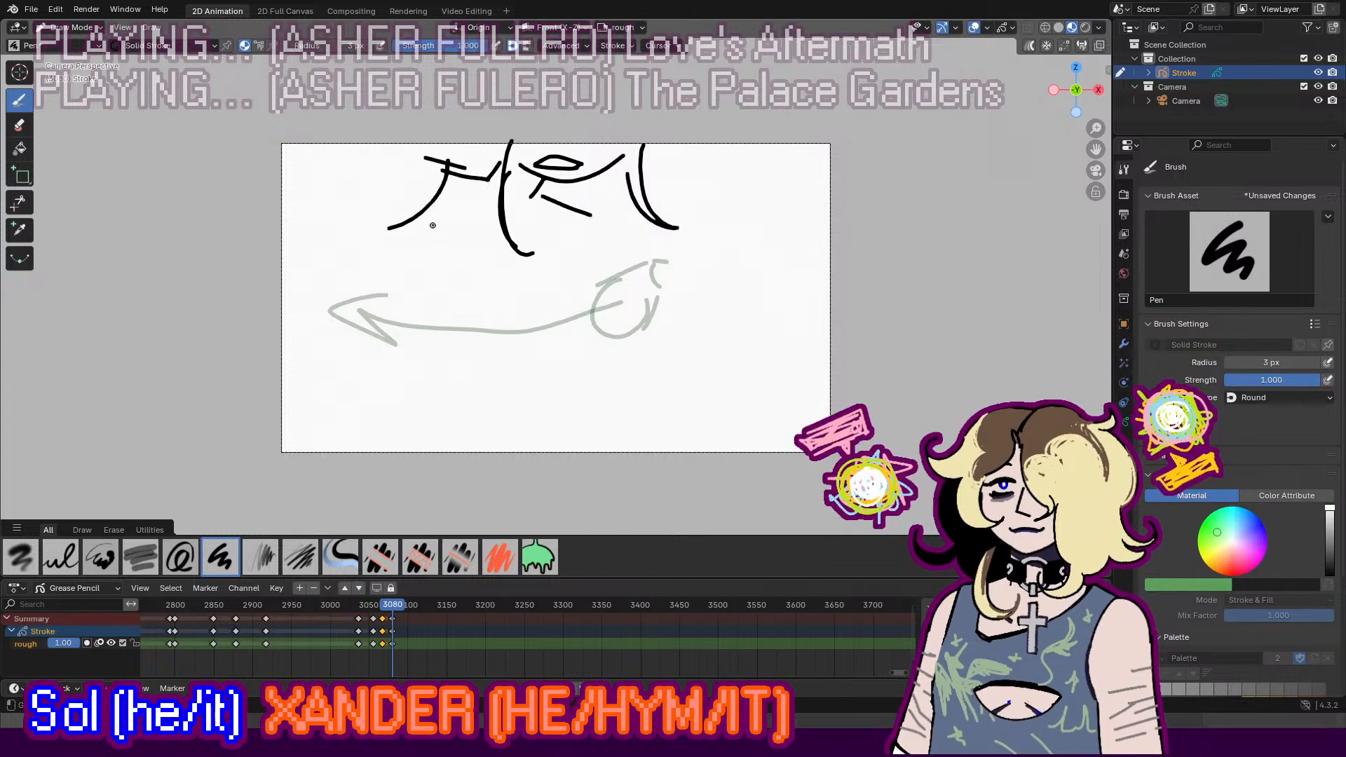
{"action": "left_click", "coordinate": [69, 27]}
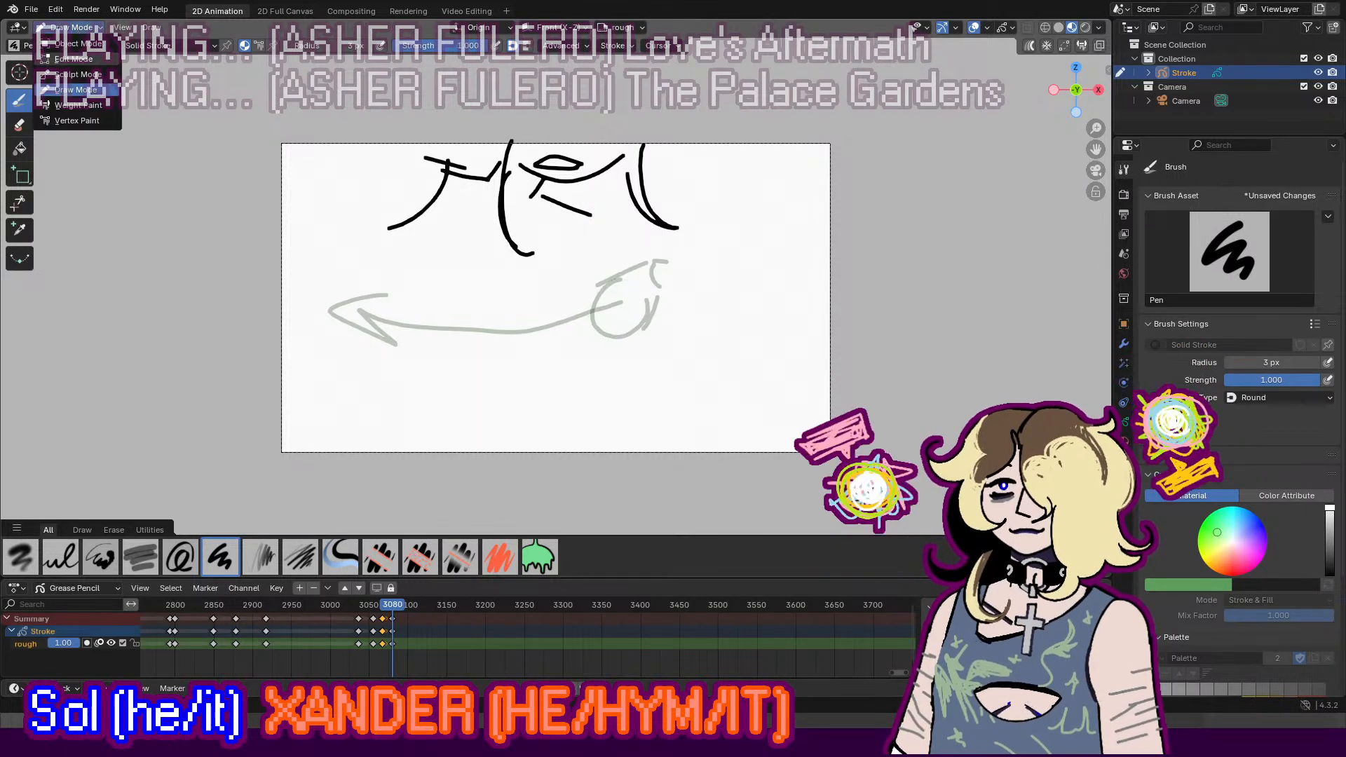
{"action": "left_click", "coordinate": [66, 58]}
{"action": "key", "text": "a"}
{"action": "key", "text": "g"}
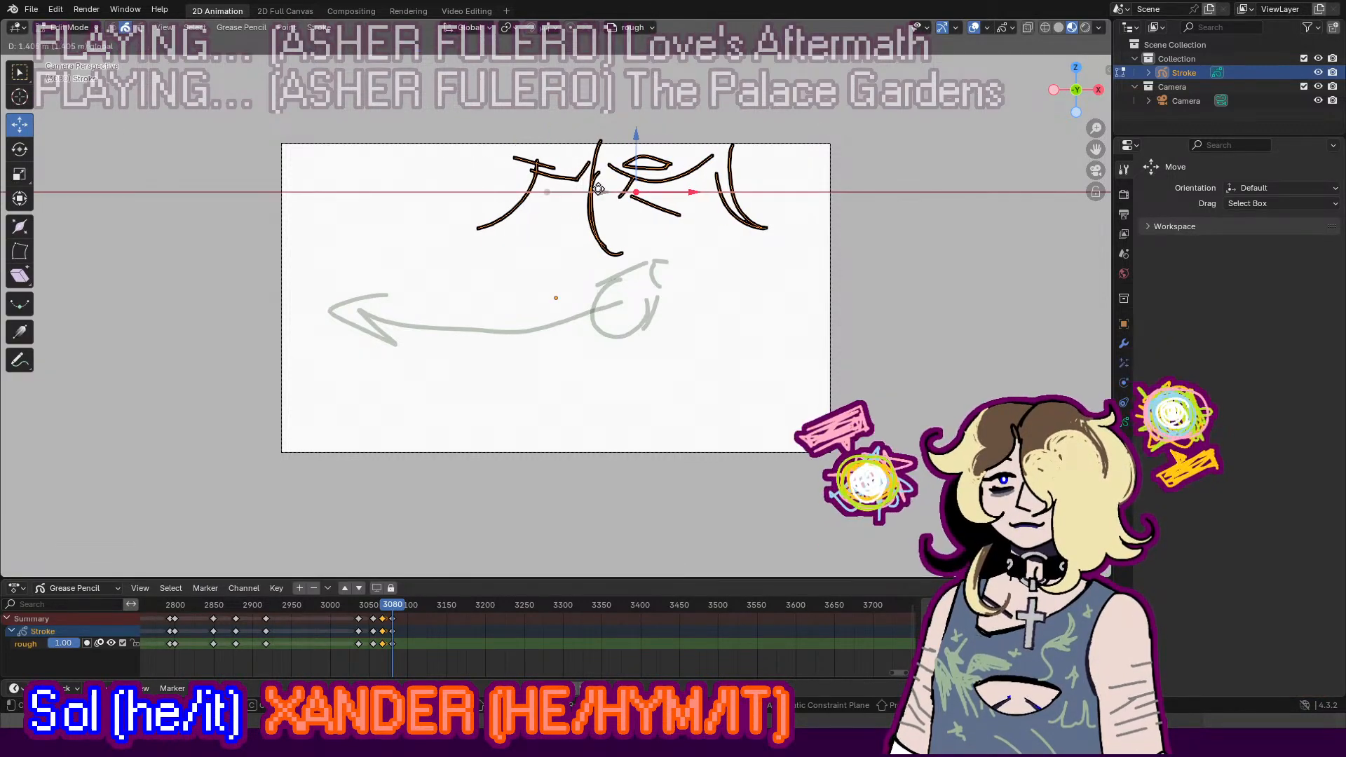
{"action": "left_click", "coordinate": [739, 181]}
{"action": "left_click", "coordinate": [68, 27]}
{"action": "left_click", "coordinate": [76, 89]}
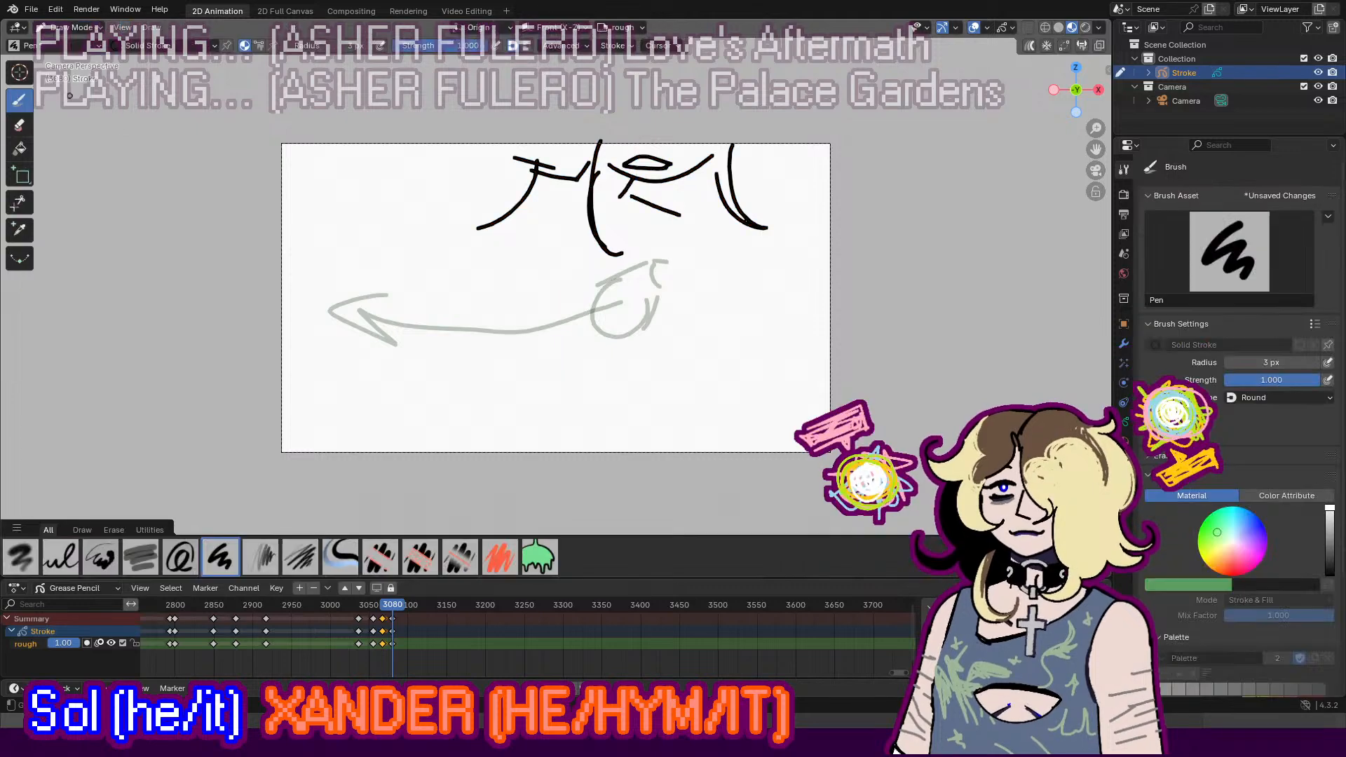
Step: Sketch a small open hand with spread fingers at the canvas's lower-left edge
{"action": "mouse_move", "coordinate": [290, 411]}
{"action": "left_mouse_down"}
{"action": "mouse_move", "coordinate": [343, 397]}
{"action": "mouse_move", "coordinate": [303, 377]}
{"action": "mouse_move", "coordinate": [326, 421]}
{"action": "mouse_move", "coordinate": [303, 353]}
{"action": "mouse_move", "coordinate": [339, 345]}
{"action": "left_mouse_up"}
{"action": "left_click_drag", "start_coordinate": [339, 346], "coordinate": [307, 370]}
{"action": "mouse_move", "coordinate": [313, 374]}
{"action": "left_mouse_down"}
{"action": "mouse_move", "coordinate": [310, 386]}
{"action": "mouse_move", "coordinate": [361, 375]}
{"action": "left_mouse_up"}
{"action": "left_click_drag", "start_coordinate": [342, 389], "coordinate": [360, 378]}
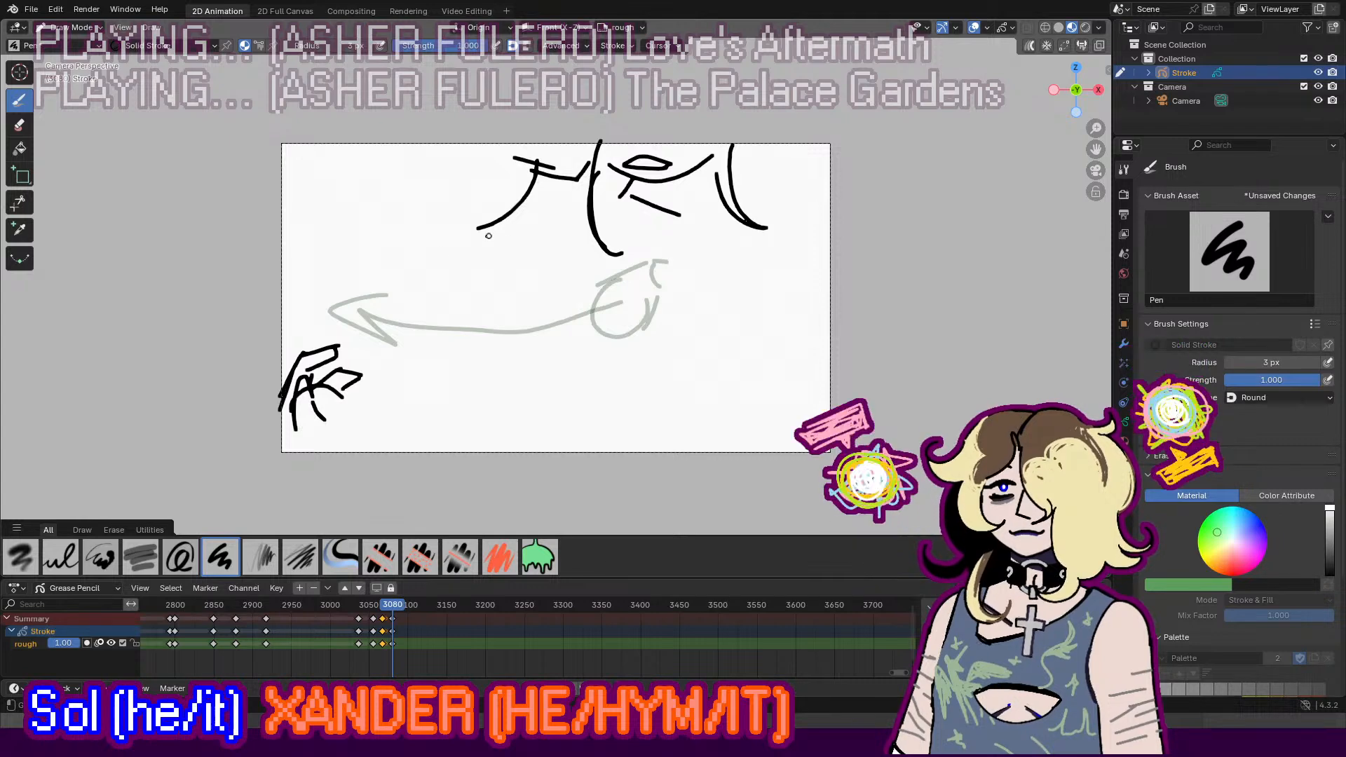
Step: Sketch a small raised hand with curled fingers in the canvas's upper-left corner
{"action": "left_click_drag", "start_coordinate": [524, 178], "coordinate": [278, 217]}
{"action": "key", "text": "ctrl+z"}
{"action": "mouse_move", "coordinate": [386, 188]}
{"action": "left_mouse_down"}
{"action": "mouse_move", "coordinate": [401, 177]}
{"action": "mouse_move", "coordinate": [374, 198]}
{"action": "mouse_move", "coordinate": [340, 166]}
{"action": "mouse_move", "coordinate": [383, 160]}
{"action": "mouse_move", "coordinate": [348, 181]}
{"action": "mouse_move", "coordinate": [401, 192]}
{"action": "left_mouse_up"}
{"action": "key", "text": "ctrl+z"}
{"action": "key", "text": "ctrl+z"}
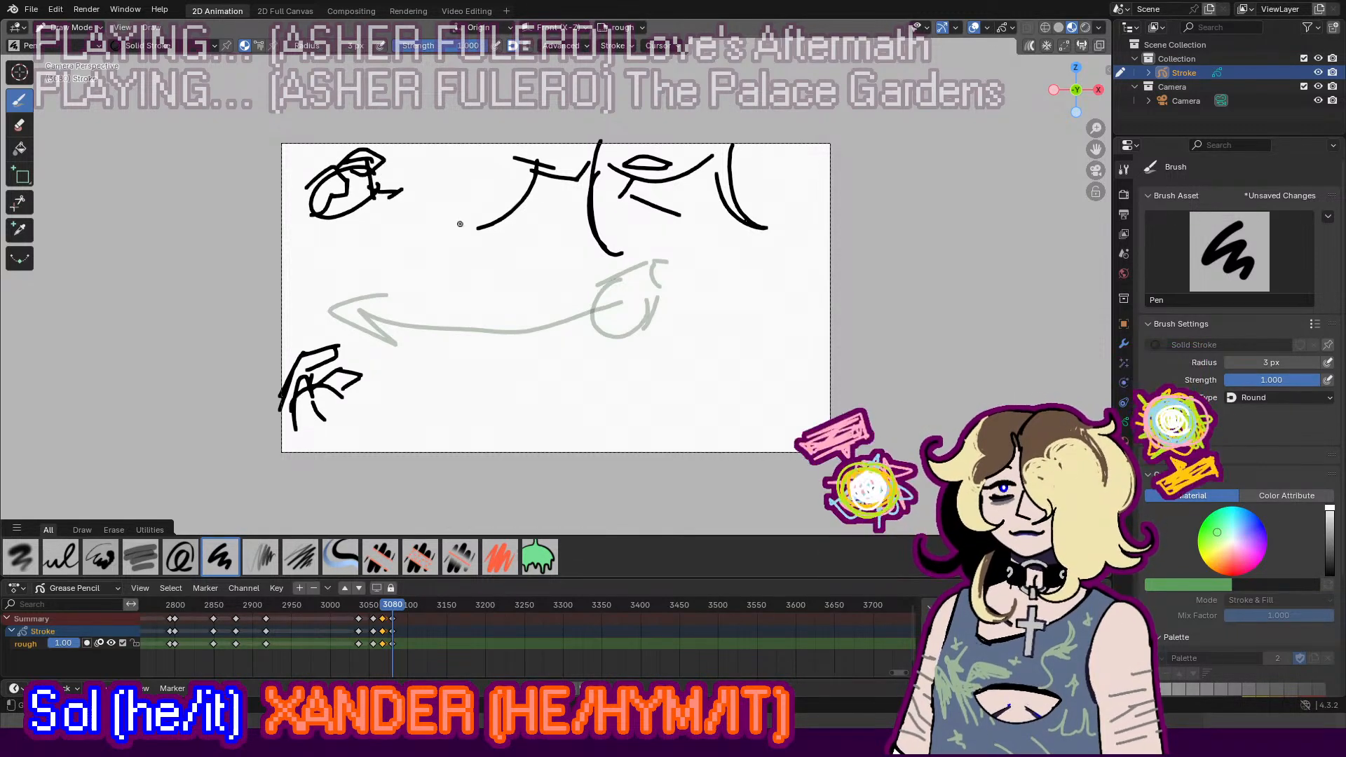
Step: Draw the arm lines joining the raised hand to the shoulder, plus motion arrows pointing at both hands
{"action": "left_click_drag", "start_coordinate": [294, 232], "coordinate": [439, 338]}
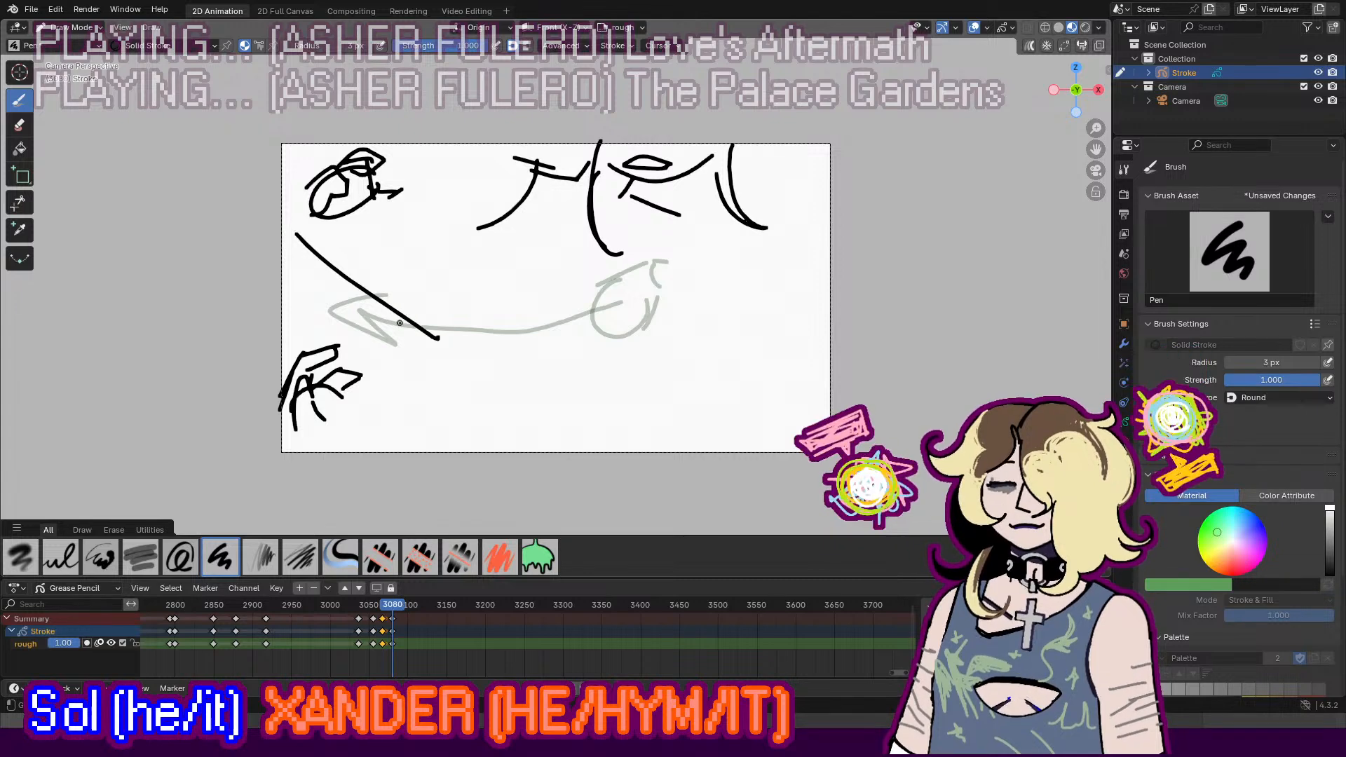
{"action": "mouse_move", "coordinate": [305, 267]}
{"action": "left_mouse_down"}
{"action": "mouse_move", "coordinate": [297, 238]}
{"action": "mouse_move", "coordinate": [328, 232]}
{"action": "left_mouse_up"}
{"action": "left_click_drag", "start_coordinate": [522, 169], "coordinate": [399, 247]}
{"action": "key", "text": "ctrl+z"}
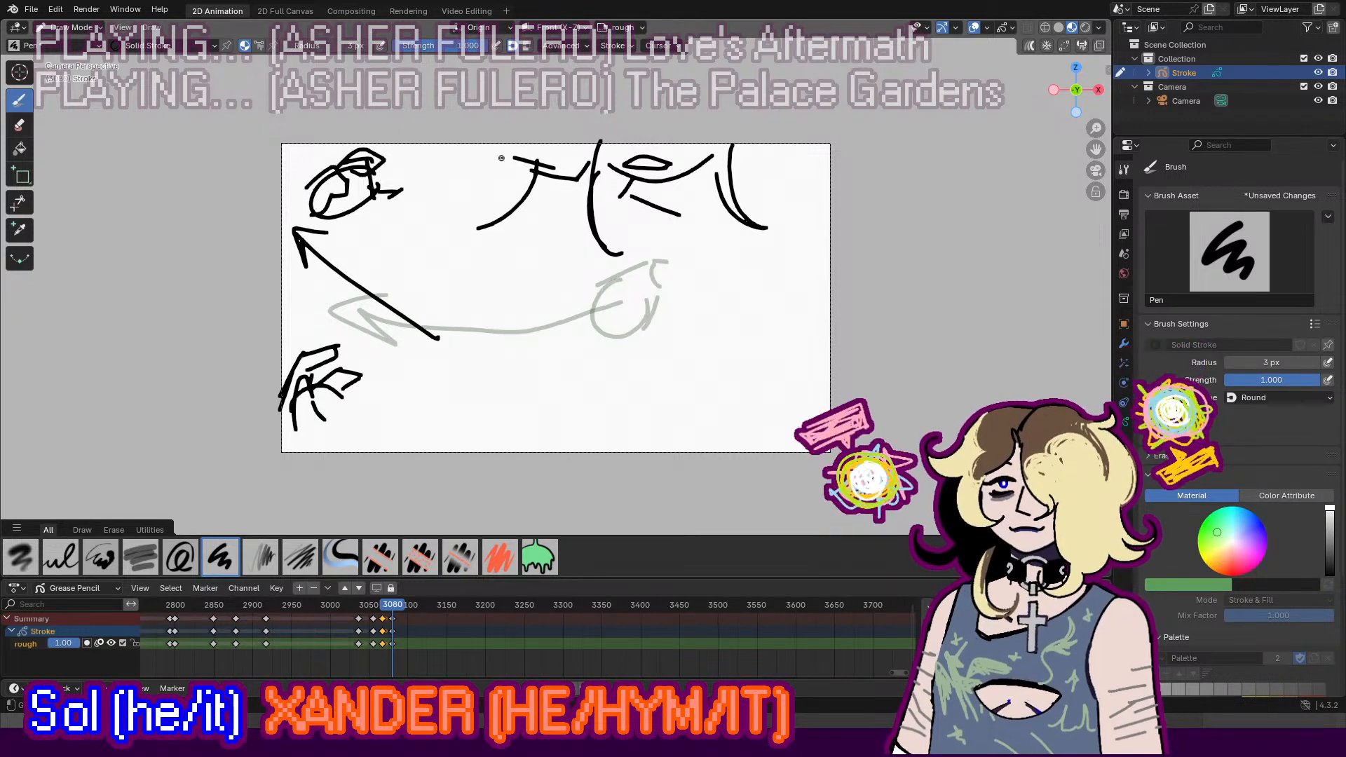
{"action": "left_click_drag", "start_coordinate": [494, 165], "coordinate": [396, 230]}
{"action": "mouse_move", "coordinate": [445, 394]}
{"action": "left_mouse_down"}
{"action": "mouse_move", "coordinate": [366, 397]}
{"action": "mouse_move", "coordinate": [383, 408]}
{"action": "left_mouse_up"}
Step: Play back the timing and insert a blank keyframe at frame 3097
{"action": "key", "text": "space"}
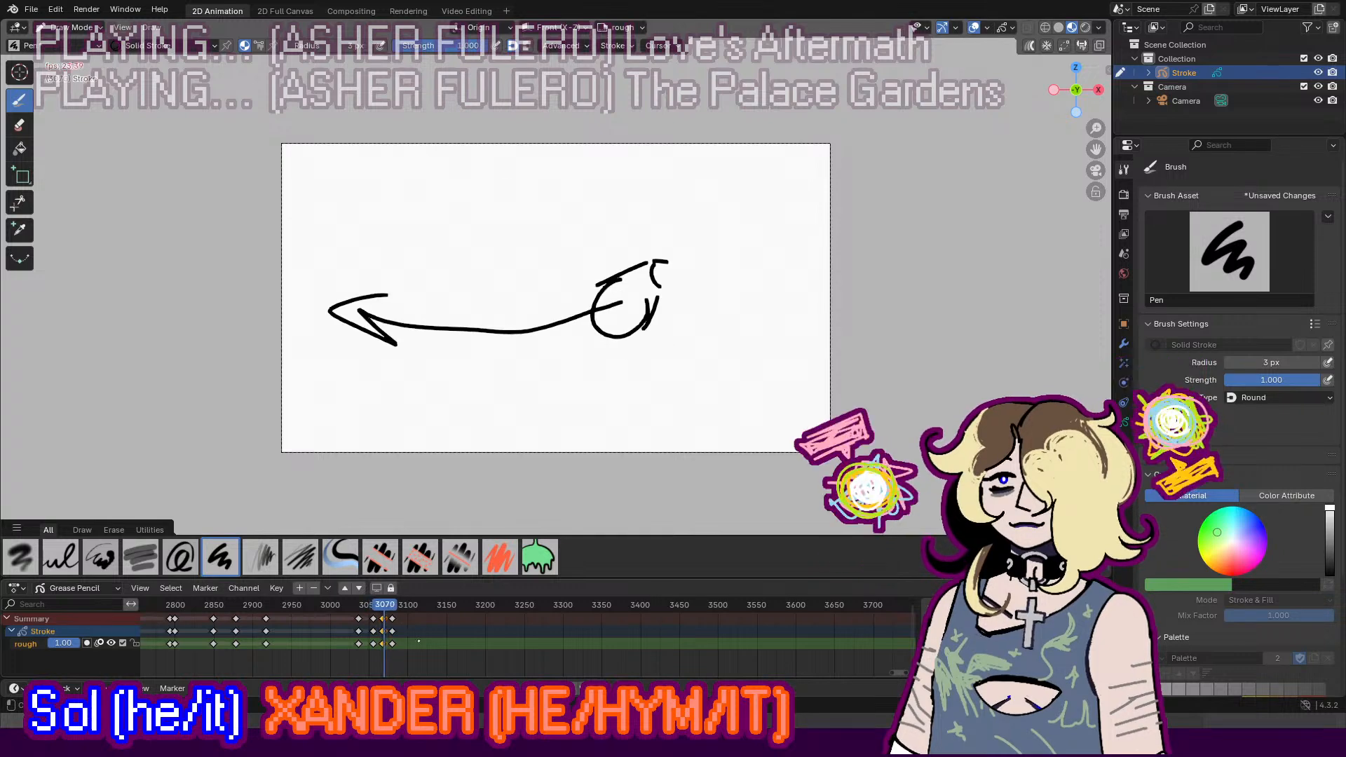
{"action": "key", "text": "space"}
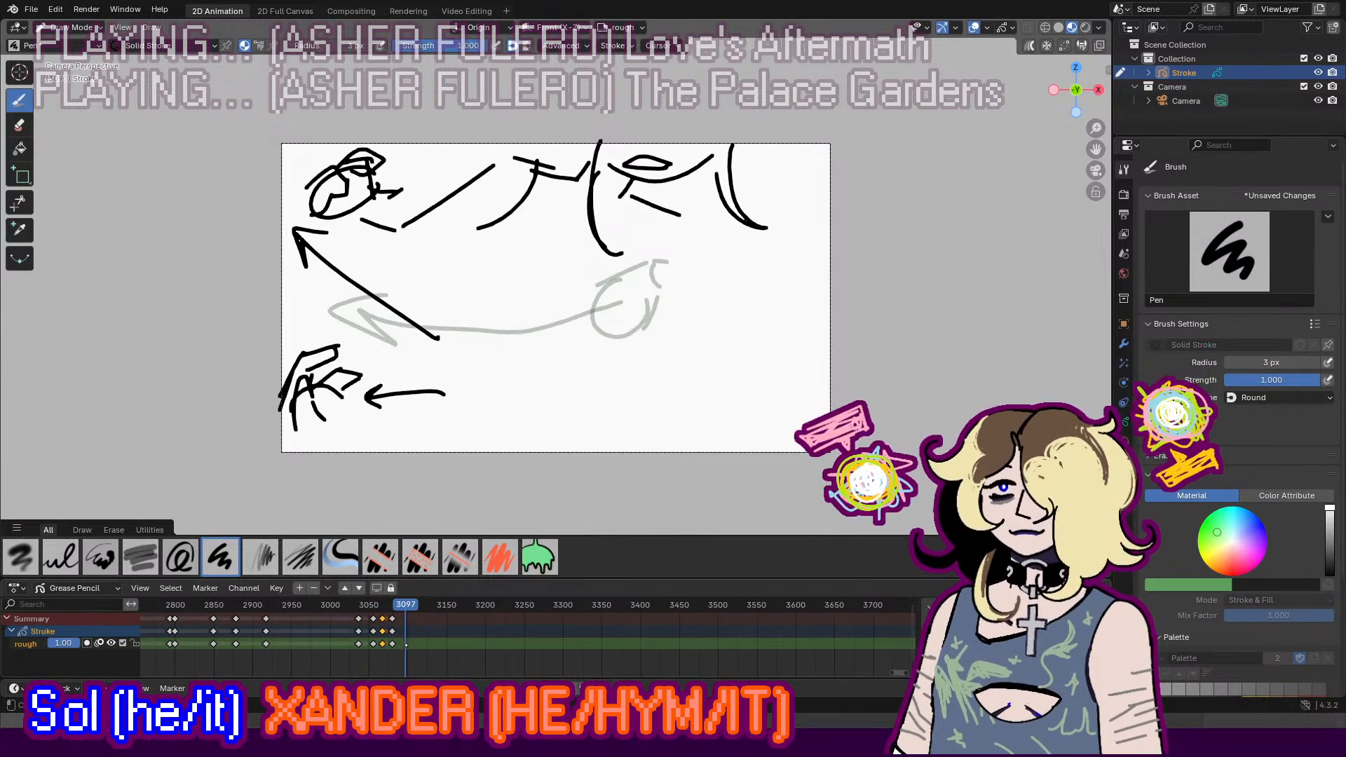
{"action": "key", "text": "i"}
{"action": "left_click", "coordinate": [405, 644]}
Step: Draw a large head circle in the canvas's centre with a curved vertical face guideline
{"action": "left_click_drag", "start_coordinate": [569, 187], "coordinate": [561, 337]}
{"action": "key", "text": "ctrl+z"}
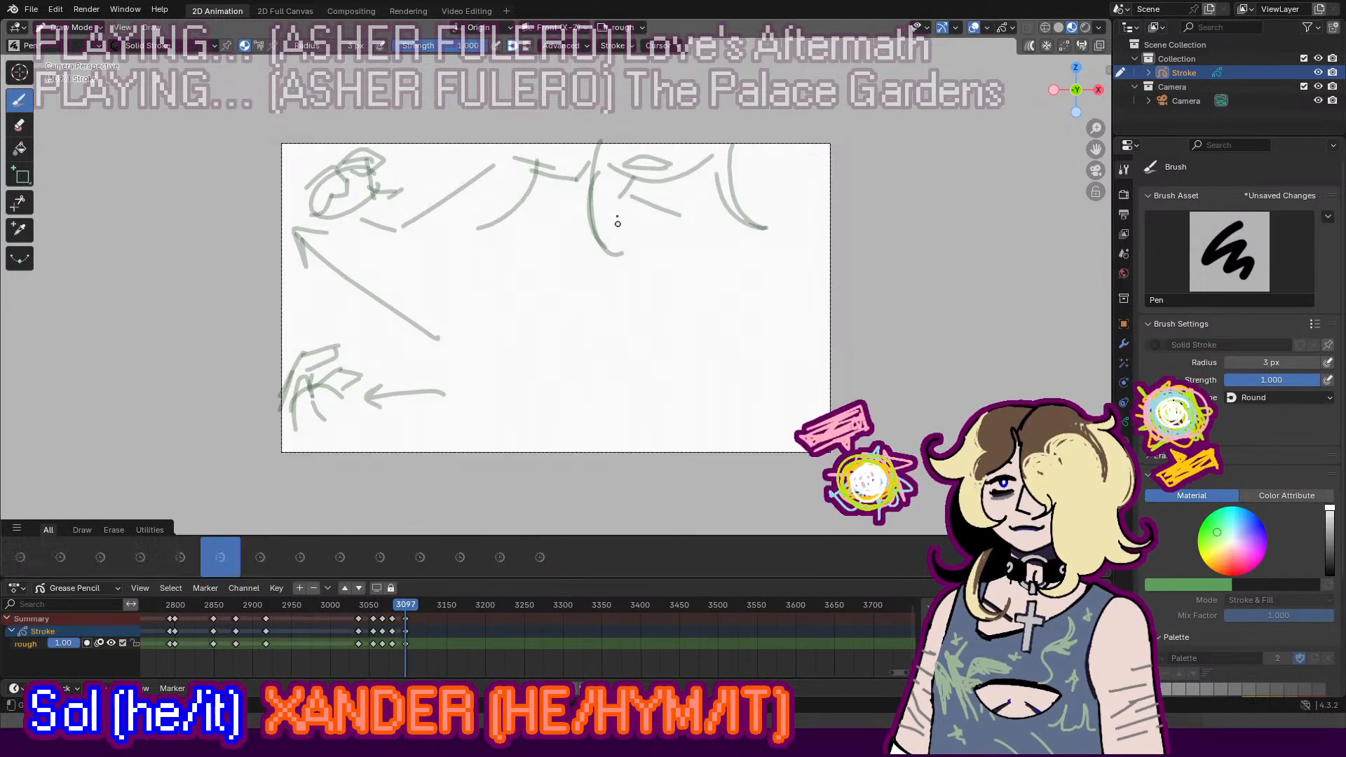
{"action": "mouse_move", "coordinate": [621, 176]}
{"action": "left_mouse_down"}
{"action": "mouse_move", "coordinate": [643, 291]}
{"action": "mouse_move", "coordinate": [665, 204]}
{"action": "mouse_move", "coordinate": [659, 303]}
{"action": "mouse_move", "coordinate": [672, 254]}
{"action": "left_mouse_up"}
{"action": "key", "text": "ctrl+z"}
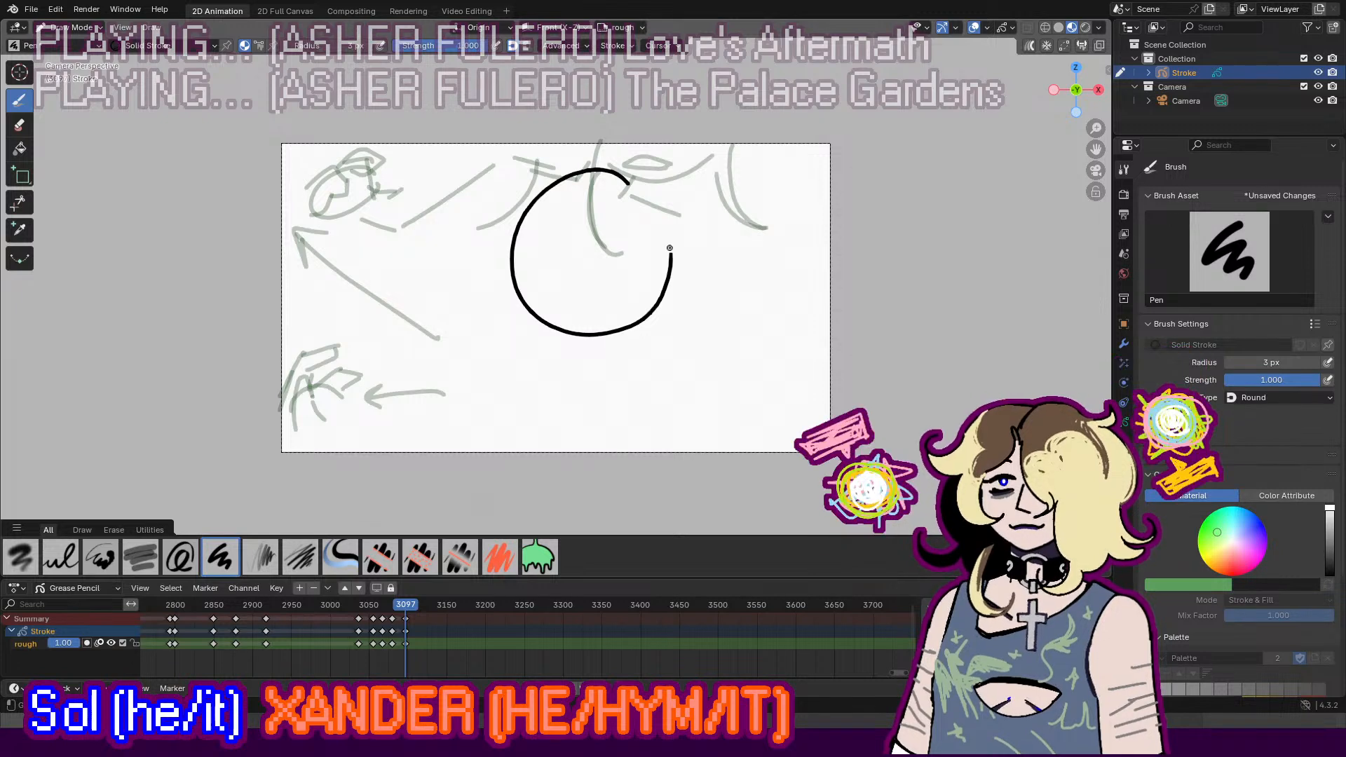
{"action": "left_click_drag", "start_coordinate": [635, 198], "coordinate": [576, 328]}
{"action": "mouse_move", "coordinate": [643, 250]}
{"action": "left_mouse_down"}
{"action": "mouse_move", "coordinate": [540, 293]}
{"action": "mouse_move", "coordinate": [645, 309]}
{"action": "left_mouse_up"}
{"action": "key", "text": "ctrl+z"}
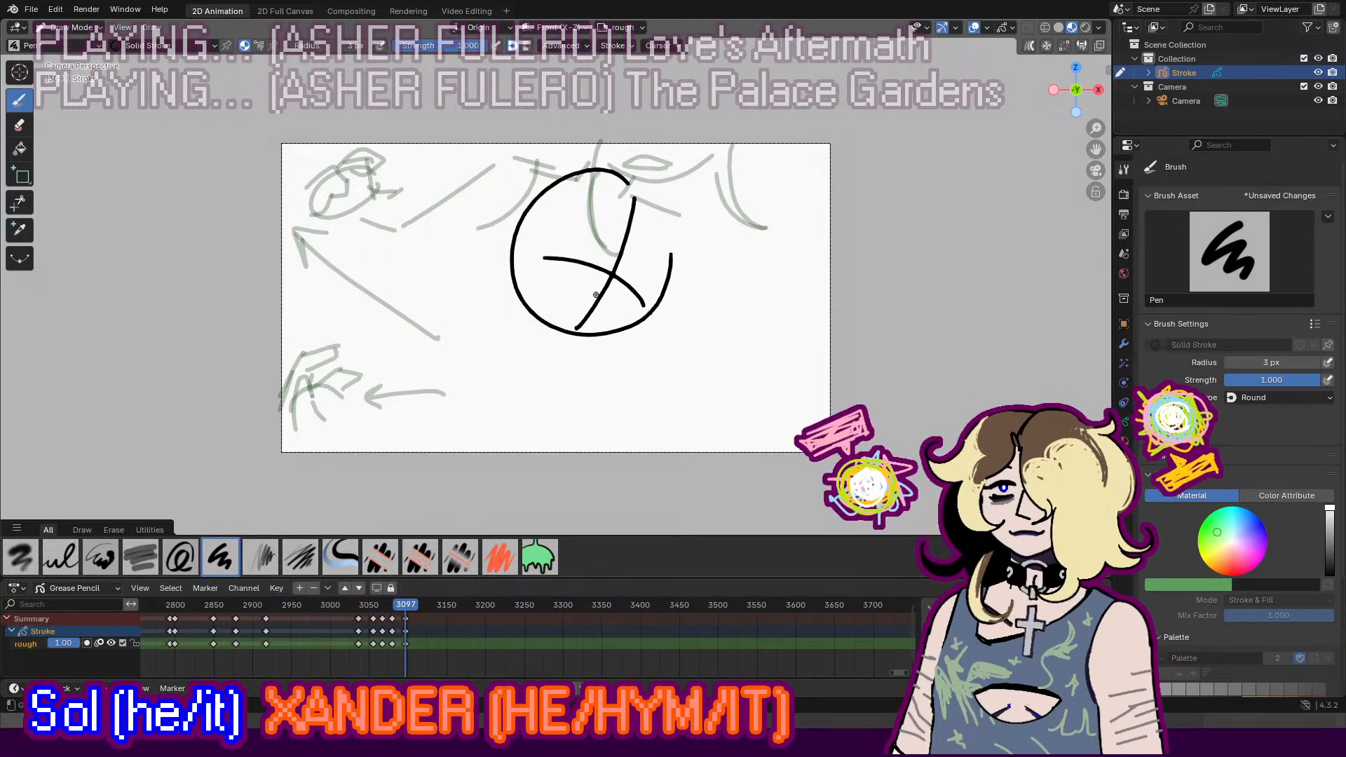
{"action": "key", "text": "ctrl+z"}
Step: Draw a tilted eye guideline across the head circle with narrowed eyes along it
{"action": "left_click_drag", "start_coordinate": [540, 237], "coordinate": [641, 277]}
{"action": "key", "text": "ctrl+z"}
{"action": "left_click_drag", "start_coordinate": [553, 253], "coordinate": [658, 280]}
{"action": "key", "text": "ctrl+z"}
{"action": "key", "text": "ctrl+z"}
{"action": "left_click_drag", "start_coordinate": [557, 239], "coordinate": [660, 270]}
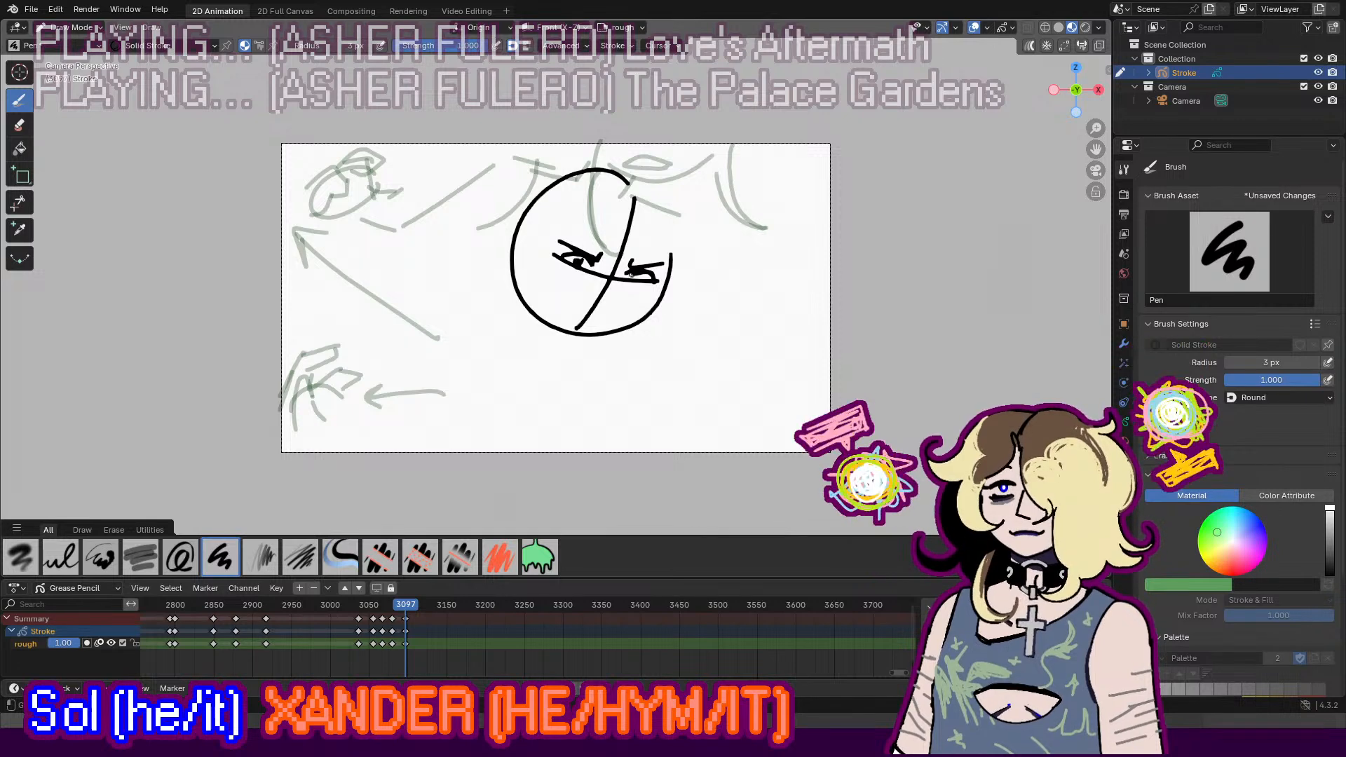
Step: Sketch the jaw lines, cheek stroke and small mouth below the head circle
{"action": "left_click_drag", "start_coordinate": [513, 330], "coordinate": [564, 375]}
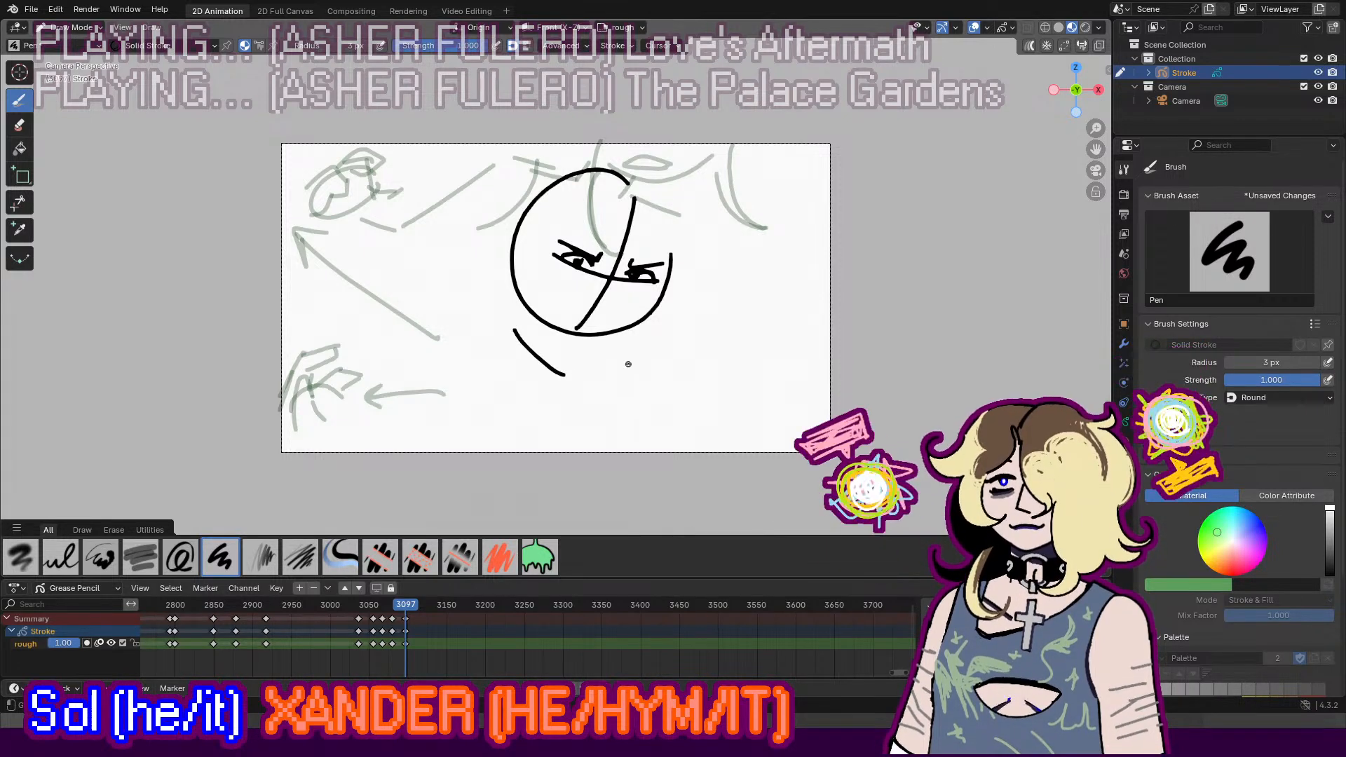
{"action": "mouse_move", "coordinate": [661, 317]}
{"action": "left_mouse_down"}
{"action": "mouse_move", "coordinate": [593, 369]}
{"action": "mouse_move", "coordinate": [554, 338]}
{"action": "left_mouse_up"}
{"action": "mouse_move", "coordinate": [598, 343]}
{"action": "left_mouse_down"}
{"action": "mouse_move", "coordinate": [551, 330]}
{"action": "mouse_move", "coordinate": [586, 348]}
{"action": "left_mouse_up"}
{"action": "key", "text": "ctrl+z"}
{"action": "key", "text": "ctrl+z"}
{"action": "key", "text": "ctrl+z"}
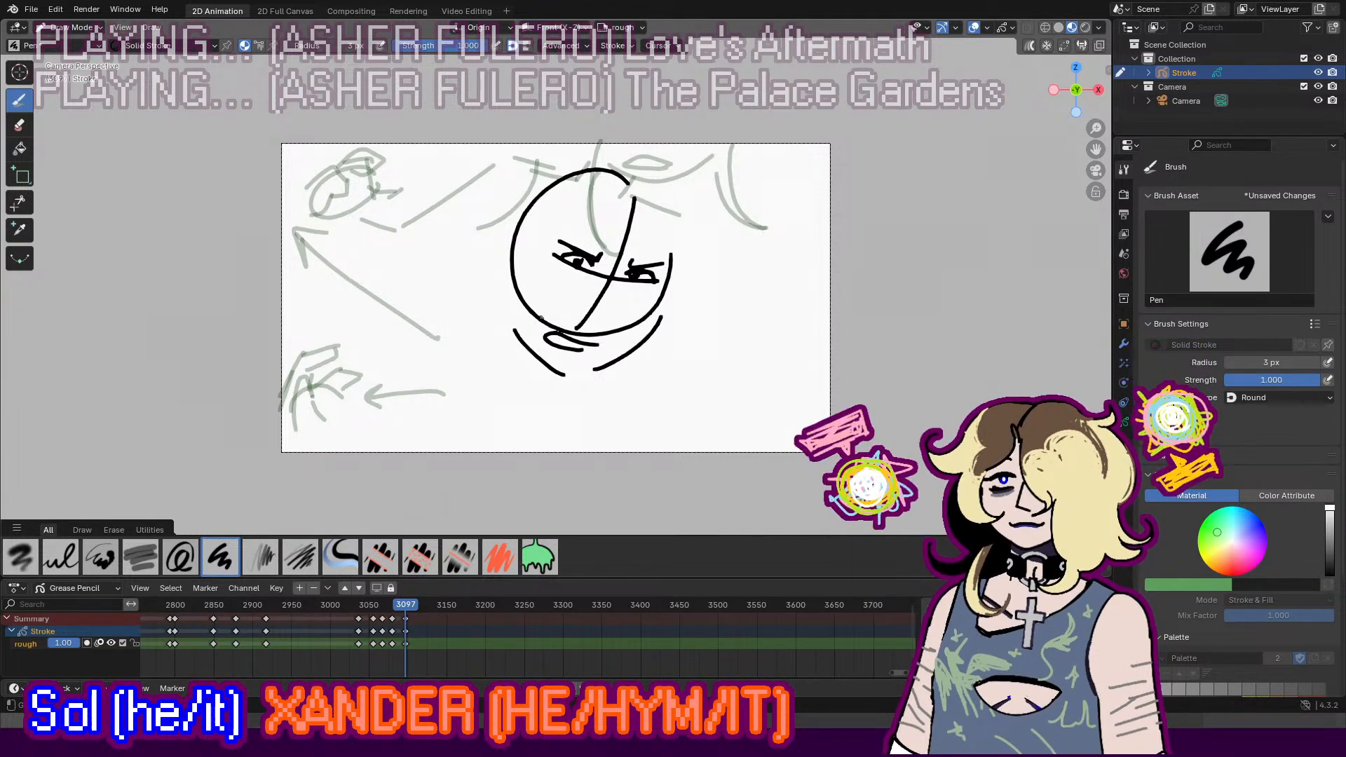
{"action": "mouse_move", "coordinate": [536, 257]}
{"action": "left_mouse_down"}
{"action": "mouse_move", "coordinate": [525, 414]}
{"action": "mouse_move", "coordinate": [550, 444]}
{"action": "left_mouse_up"}
{"action": "key", "text": "ctrl+z"}
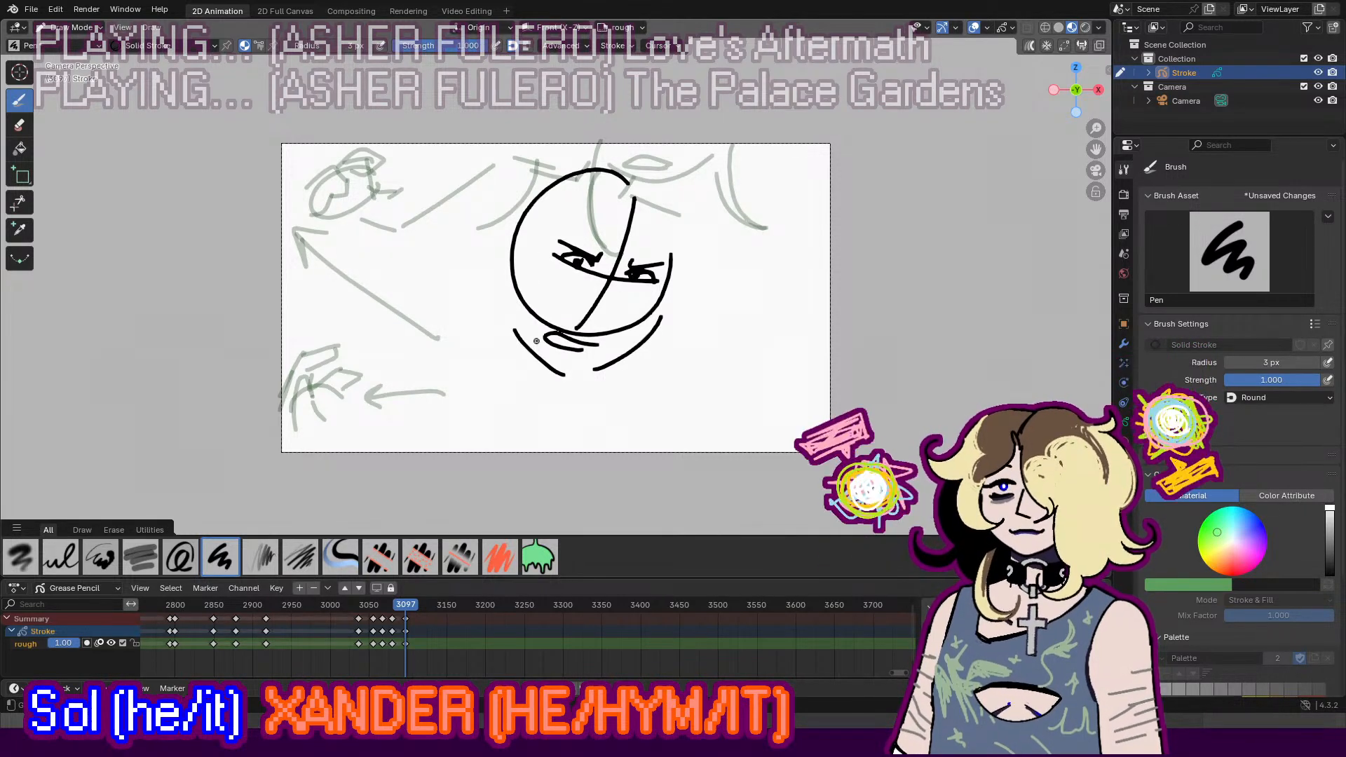
{"action": "left_click_drag", "start_coordinate": [518, 314], "coordinate": [538, 348]}
Step: Erase the eyes and face guidelines, and redraw the centre line curving down to the mouth
{"action": "key", "text": "e"}
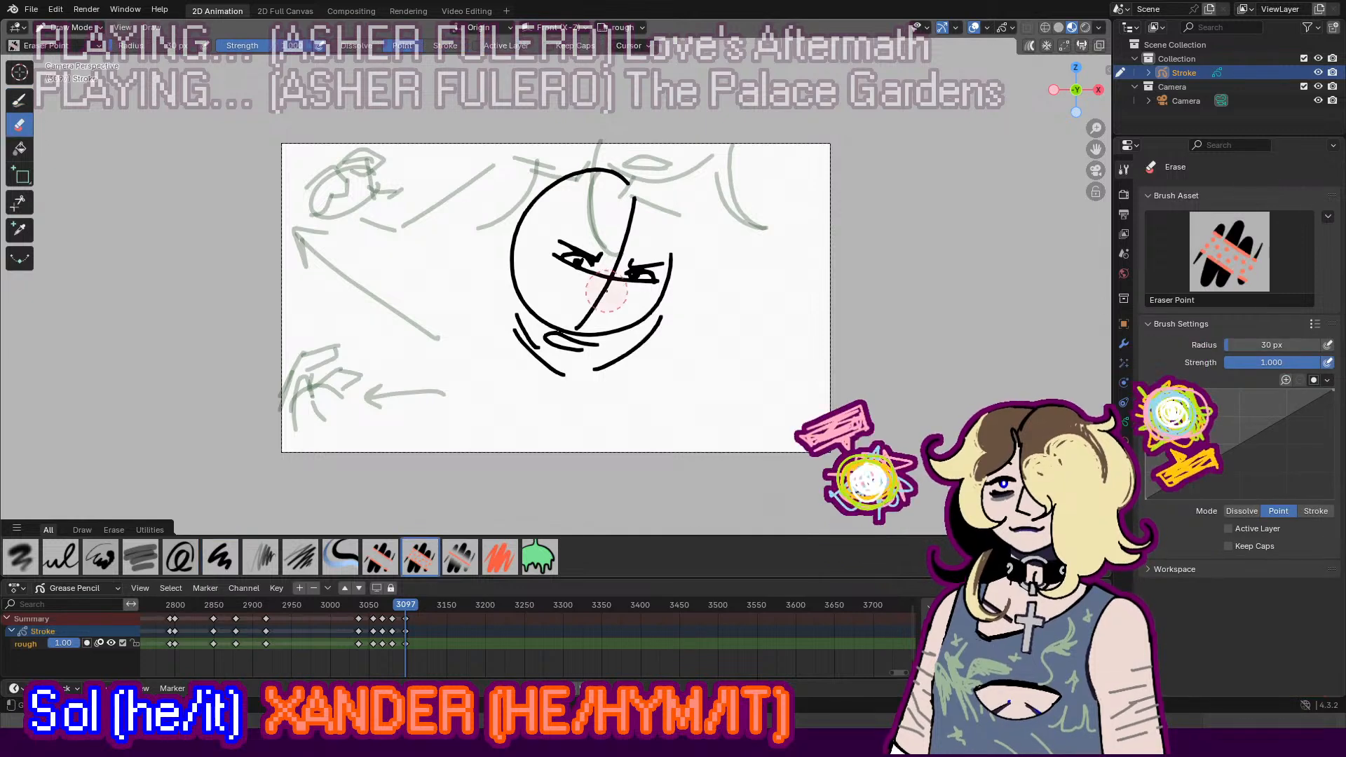
{"action": "mouse_move", "coordinate": [580, 243]}
{"action": "left_mouse_down"}
{"action": "mouse_move", "coordinate": [640, 267]}
{"action": "mouse_move", "coordinate": [624, 211]}
{"action": "mouse_move", "coordinate": [566, 379]}
{"action": "left_mouse_up"}
{"action": "key", "text": "d"}
{"action": "key", "text": "ctrl+z"}
{"action": "left_click_drag", "start_coordinate": [634, 247], "coordinate": [565, 358]}
{"action": "key", "text": "ctrl+z"}
{"action": "mouse_move", "coordinate": [561, 265]}
{"action": "left_mouse_down"}
{"action": "mouse_move", "coordinate": [589, 274]}
{"action": "mouse_move", "coordinate": [554, 255]}
{"action": "left_mouse_up"}
{"action": "key", "text": "ctrl+z"}
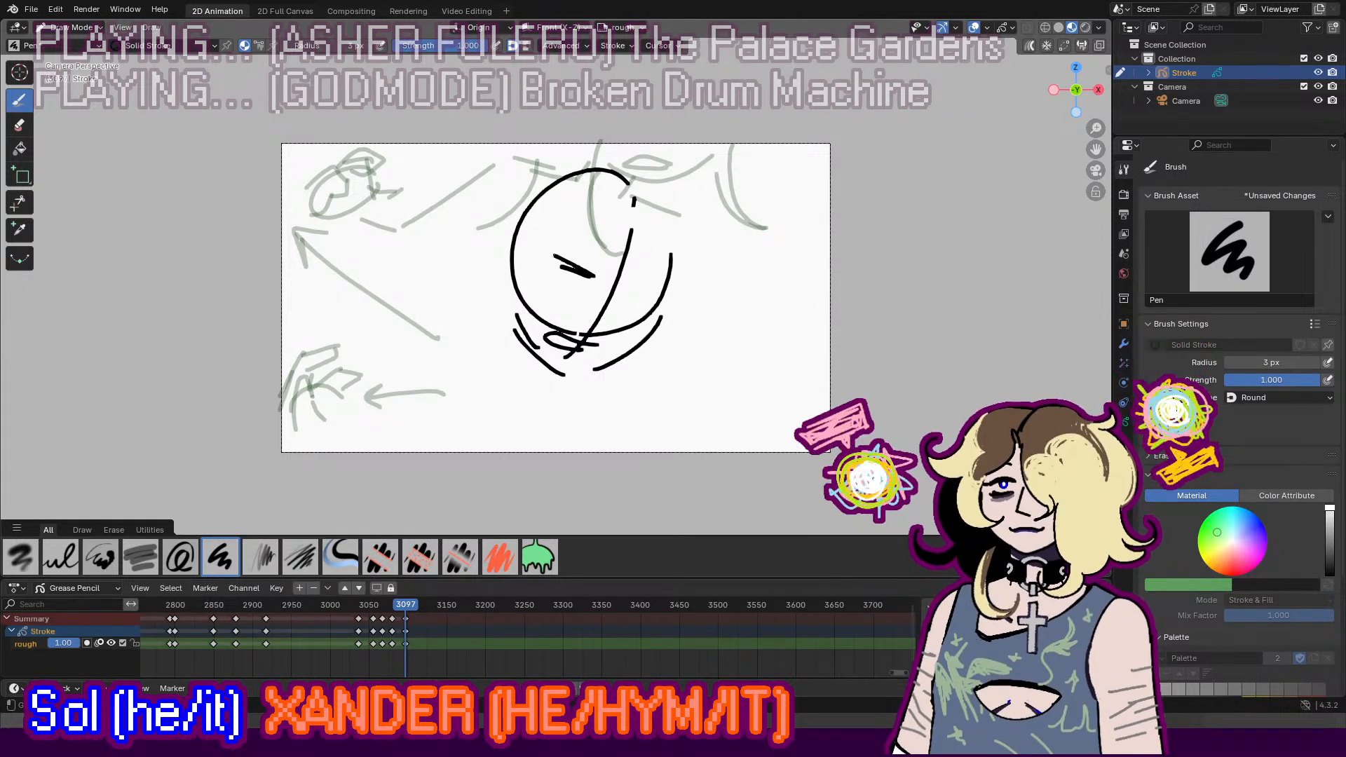
Step: Redraw both glaring eyes with angled brows on either side of the centre line
{"action": "mouse_move", "coordinate": [635, 291]}
{"action": "left_mouse_down"}
{"action": "mouse_move", "coordinate": [665, 288]}
{"action": "mouse_move", "coordinate": [631, 287]}
{"action": "left_mouse_up"}
{"action": "mouse_move", "coordinate": [571, 246]}
{"action": "left_mouse_down"}
{"action": "mouse_move", "coordinate": [616, 266]}
{"action": "mouse_move", "coordinate": [671, 265]}
{"action": "left_mouse_up"}
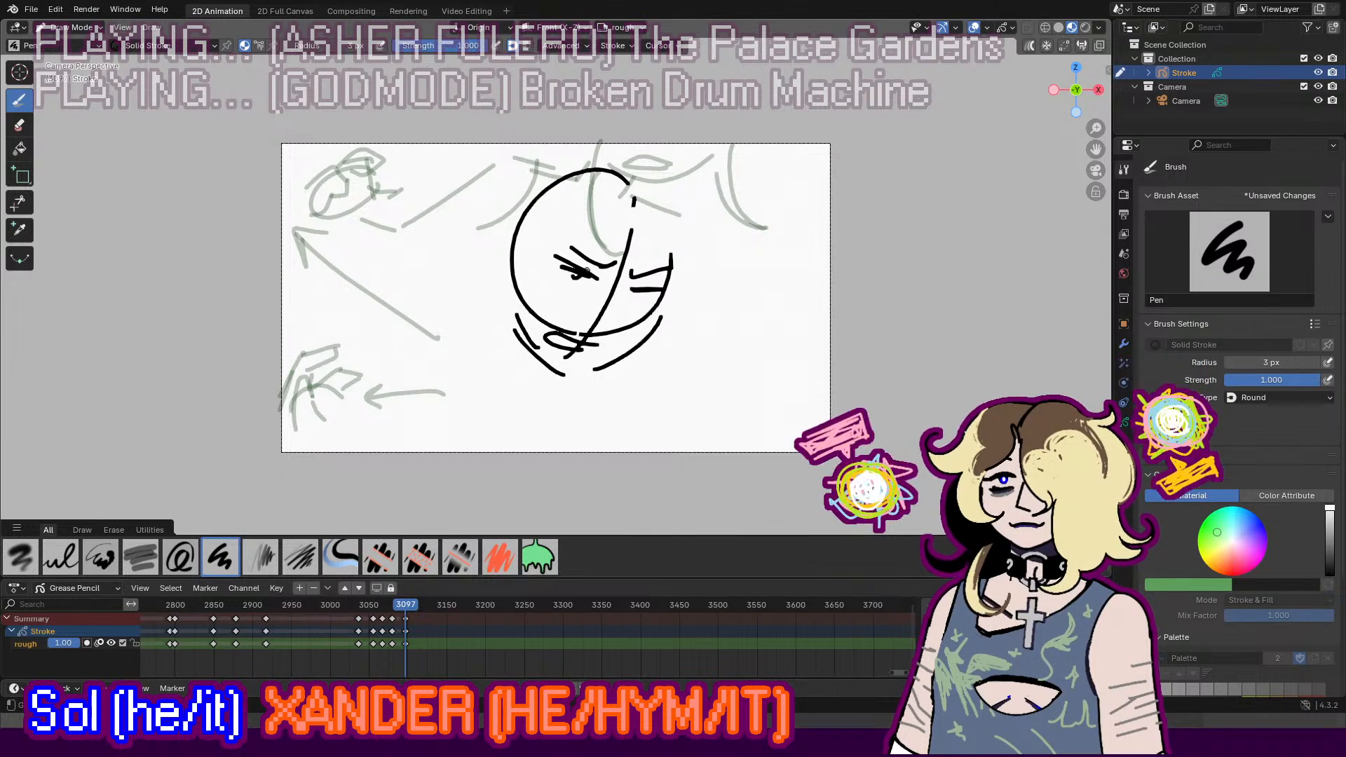
{"action": "key", "text": "ctrl+z"}
{"action": "key", "text": "ctrl+z"}
{"action": "key", "text": "ctrl+z"}
{"action": "mouse_move", "coordinate": [568, 247]}
{"action": "left_mouse_down"}
{"action": "mouse_move", "coordinate": [602, 272]}
{"action": "mouse_move", "coordinate": [673, 274]}
{"action": "left_mouse_up"}
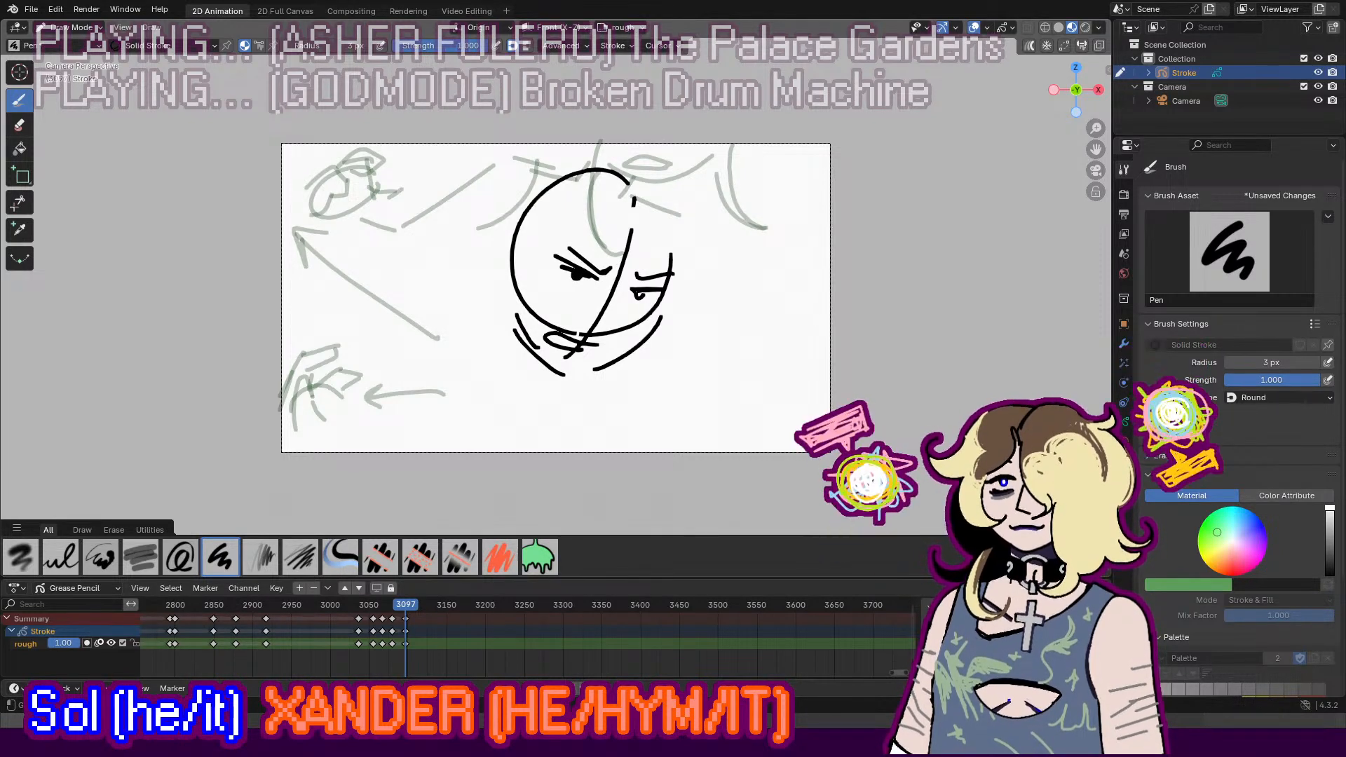
Step: Sketch the flicked hair tuft on the head's right side and long hair strands falling on both sides
{"action": "mouse_move", "coordinate": [634, 204]}
{"action": "left_mouse_down"}
{"action": "mouse_move", "coordinate": [643, 254]}
{"action": "mouse_move", "coordinate": [622, 254]}
{"action": "mouse_move", "coordinate": [685, 253]}
{"action": "left_mouse_up"}
{"action": "left_click_drag", "start_coordinate": [679, 219], "coordinate": [715, 244]}
{"action": "key", "text": "ctrl+z"}
{"action": "key", "text": "ctrl+z"}
{"action": "mouse_move", "coordinate": [660, 190]}
{"action": "left_mouse_down"}
{"action": "mouse_move", "coordinate": [743, 249]}
{"action": "mouse_move", "coordinate": [746, 279]}
{"action": "mouse_move", "coordinate": [715, 280]}
{"action": "left_mouse_up"}
{"action": "mouse_move", "coordinate": [520, 293]}
{"action": "left_mouse_down"}
{"action": "mouse_move", "coordinate": [527, 445]}
{"action": "mouse_move", "coordinate": [503, 382]}
{"action": "mouse_move", "coordinate": [530, 466]}
{"action": "left_mouse_up"}
{"action": "key", "text": "ctrl+z"}
{"action": "left_click_drag", "start_coordinate": [508, 426], "coordinate": [527, 293]}
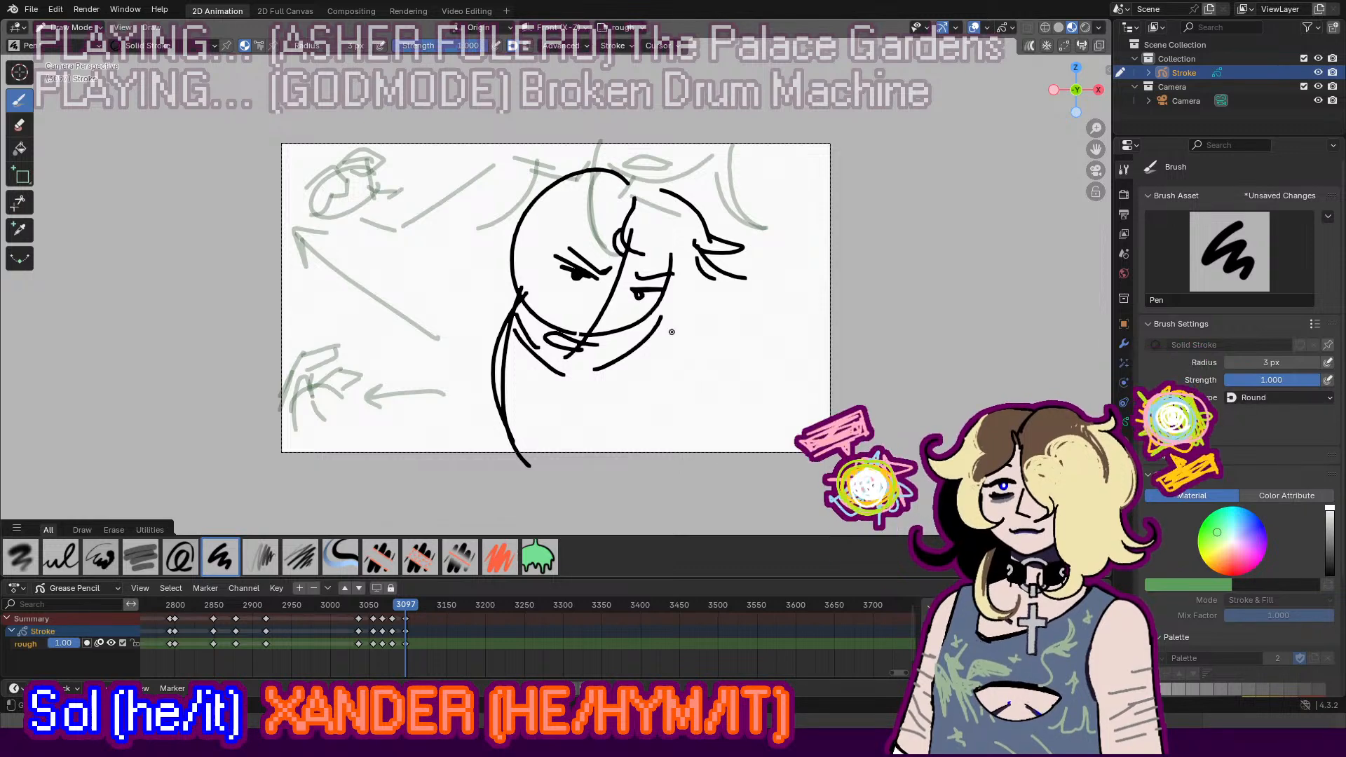
{"action": "left_click_drag", "start_coordinate": [659, 341], "coordinate": [722, 446]}
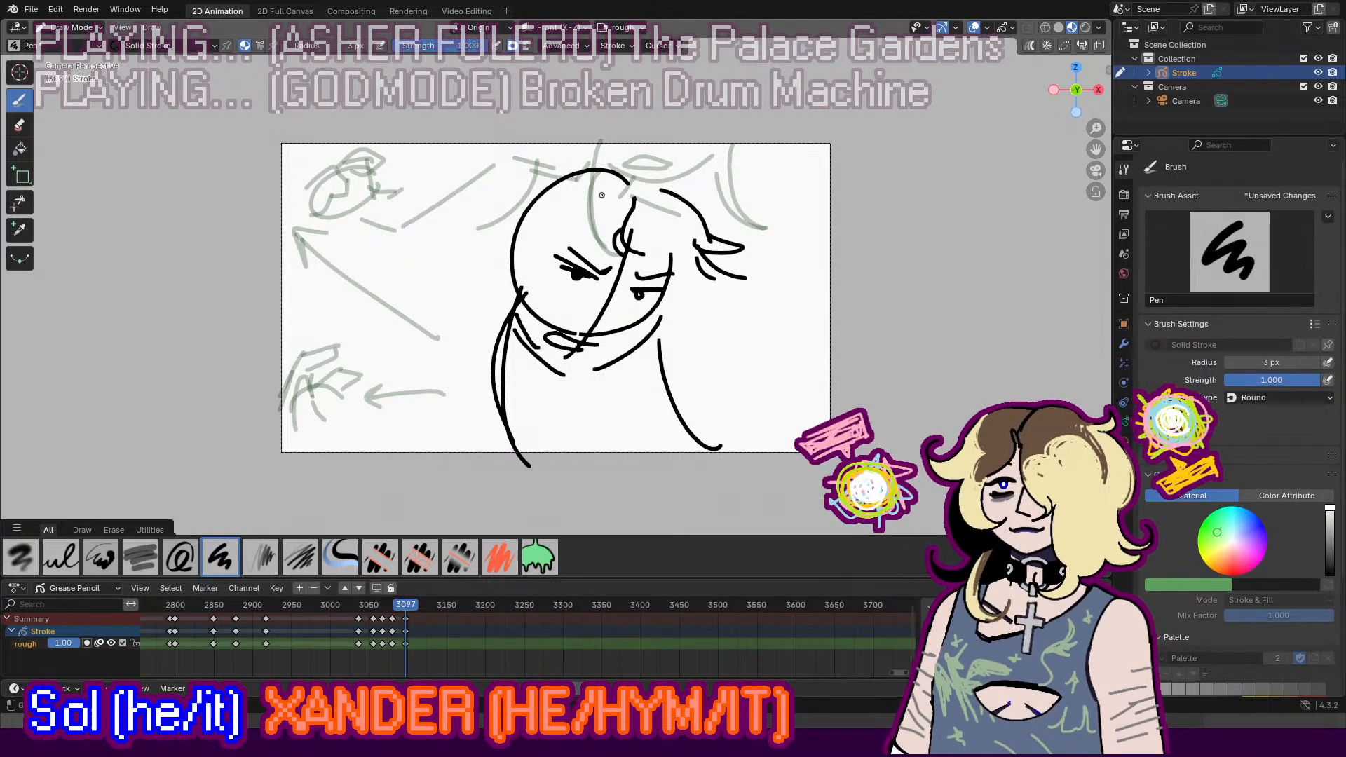
Step: Draw the swept fringe, the top-of-head contour and flicked hair tufts on the head's left side
{"action": "left_click_drag", "start_coordinate": [621, 208], "coordinate": [497, 224]}
{"action": "key", "text": "ctrl+z"}
{"action": "left_click_drag", "start_coordinate": [608, 166], "coordinate": [515, 175]}
{"action": "left_click_drag", "start_coordinate": [493, 171], "coordinate": [525, 180]}
{"action": "left_click_drag", "start_coordinate": [517, 180], "coordinate": [499, 207]}
{"action": "left_click_drag", "start_coordinate": [491, 213], "coordinate": [497, 231]}
Step: Draw the outstretched arm lines at the figure's left, and the neck and collar strokes under the chin
{"action": "mouse_move", "coordinate": [493, 246]}
{"action": "left_mouse_down"}
{"action": "mouse_move", "coordinate": [510, 252]}
{"action": "mouse_move", "coordinate": [374, 283]}
{"action": "left_mouse_up"}
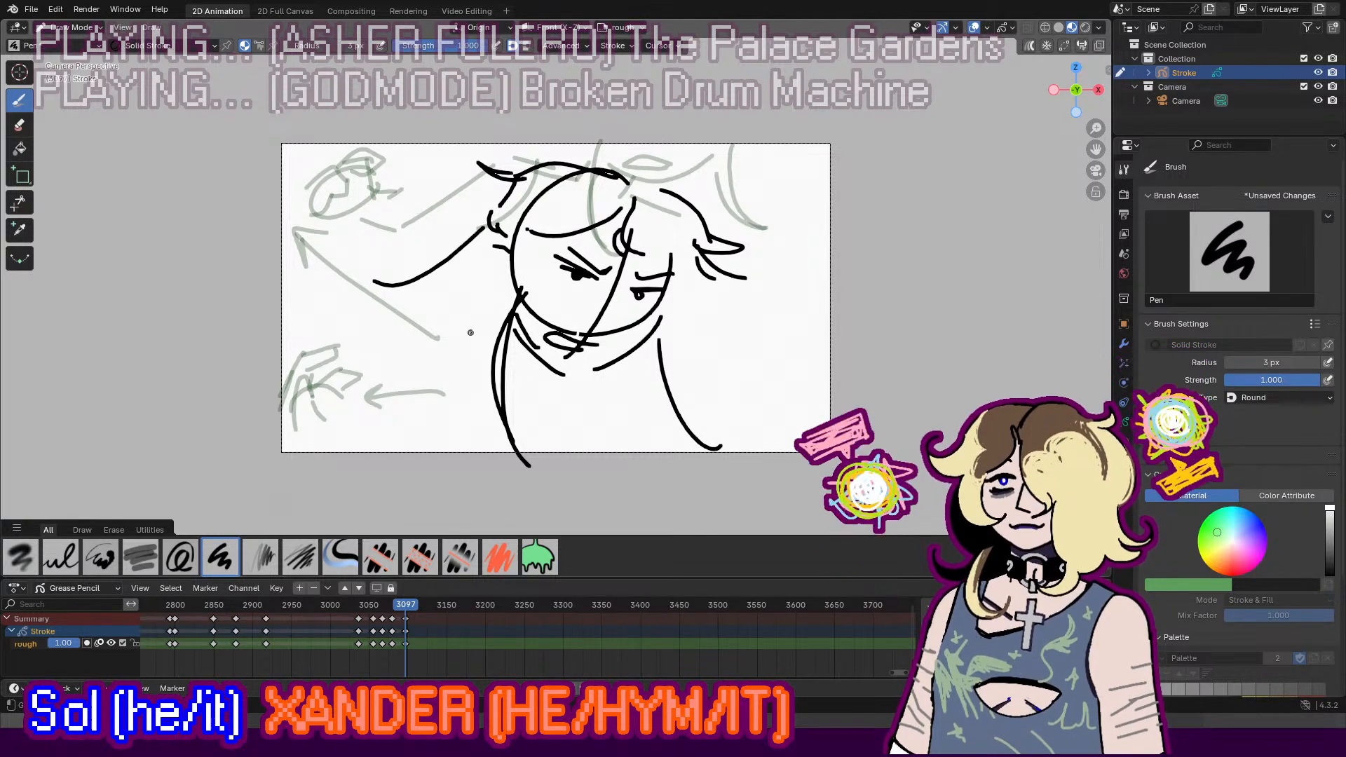
{"action": "left_click_drag", "start_coordinate": [537, 365], "coordinate": [517, 379]}
{"action": "mouse_move", "coordinate": [506, 314]}
{"action": "left_mouse_down"}
{"action": "mouse_move", "coordinate": [471, 350]}
{"action": "mouse_move", "coordinate": [389, 307]}
{"action": "mouse_move", "coordinate": [325, 368]}
{"action": "left_mouse_up"}
{"action": "key", "text": "ctrl+z"}
{"action": "left_click_drag", "start_coordinate": [531, 381], "coordinate": [579, 403]}
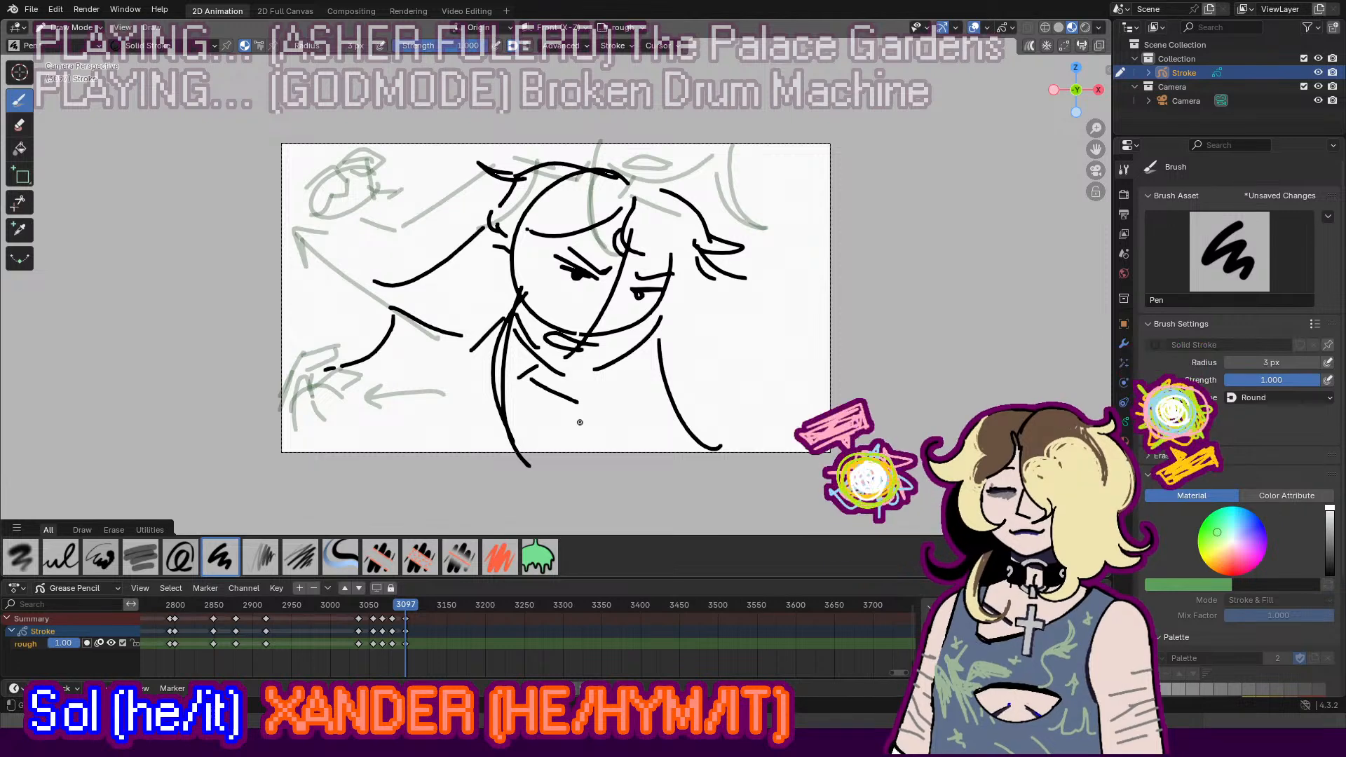
Step: Play back the timing, return to the keyframe at frame 3080, and hand-letter "WHO AM I" below the figure
{"action": "key", "text": "space"}
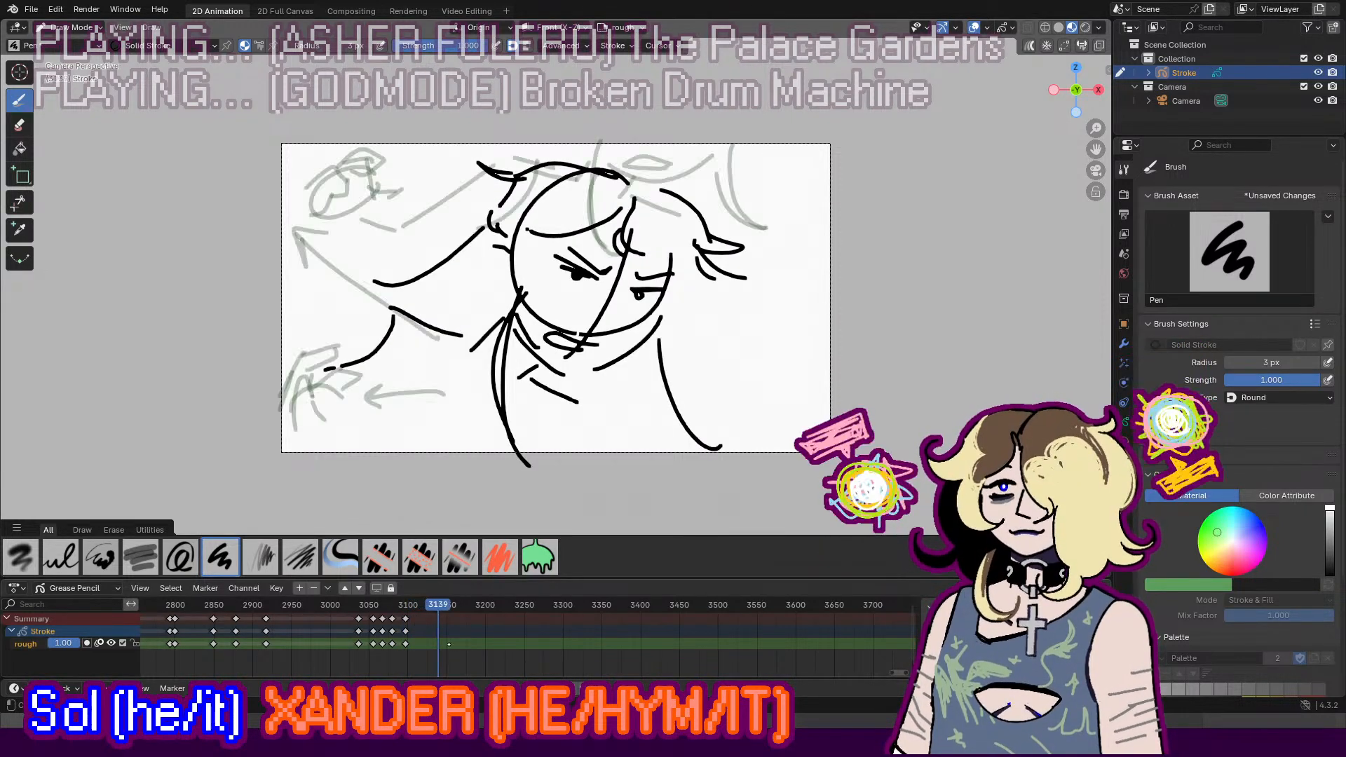
{"action": "key", "text": "space"}
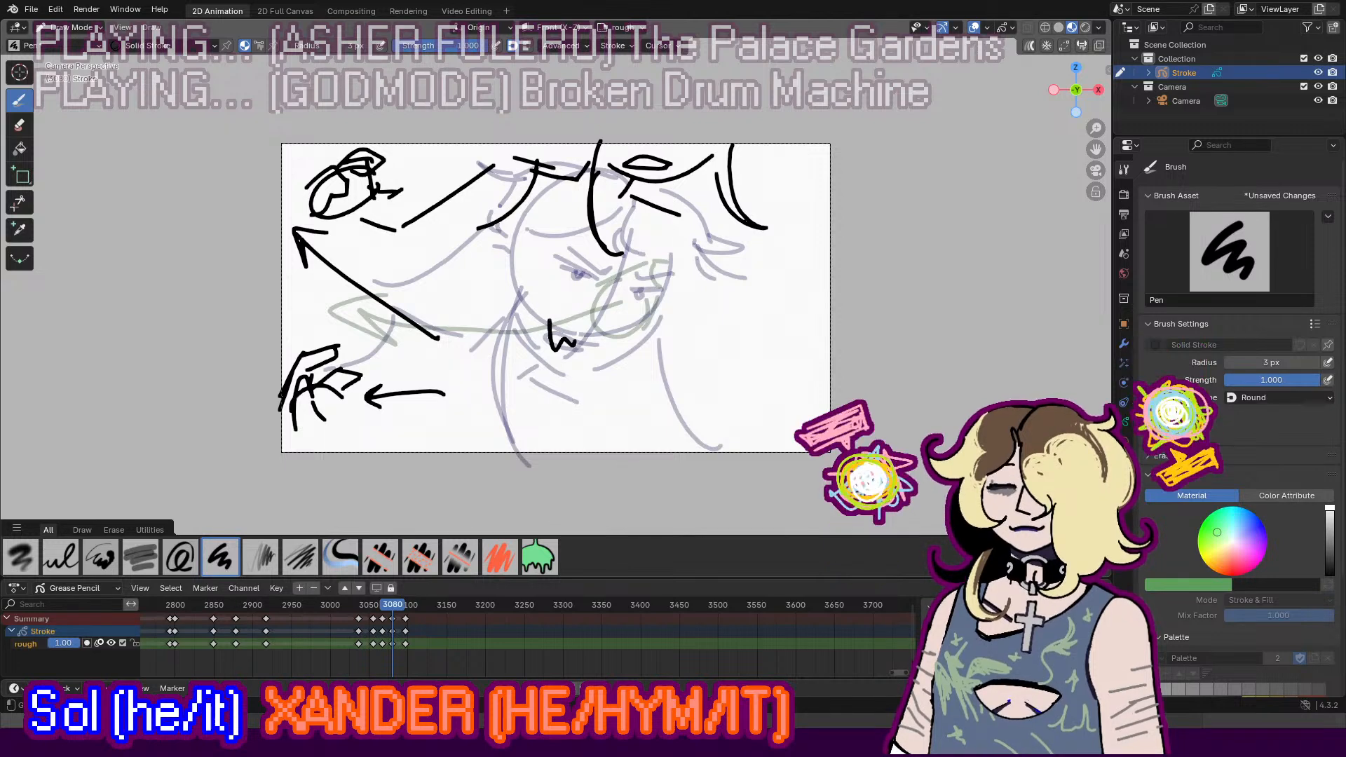
{"action": "left_click_drag", "start_coordinate": [584, 319], "coordinate": [601, 321]}
{"action": "mouse_move", "coordinate": [605, 313]}
{"action": "left_mouse_down"}
{"action": "mouse_move", "coordinate": [604, 342]}
{"action": "mouse_move", "coordinate": [621, 326]}
{"action": "left_mouse_up"}
{"action": "left_click_drag", "start_coordinate": [620, 309], "coordinate": [620, 342]}
{"action": "left_click_drag", "start_coordinate": [641, 319], "coordinate": [638, 321]}
{"action": "mouse_move", "coordinate": [661, 339]}
{"action": "left_mouse_down"}
{"action": "mouse_move", "coordinate": [669, 313]}
{"action": "mouse_move", "coordinate": [678, 338]}
{"action": "left_mouse_up"}
{"action": "left_click_drag", "start_coordinate": [663, 329], "coordinate": [707, 336]}
{"action": "left_click_drag", "start_coordinate": [716, 321], "coordinate": [716, 335]}
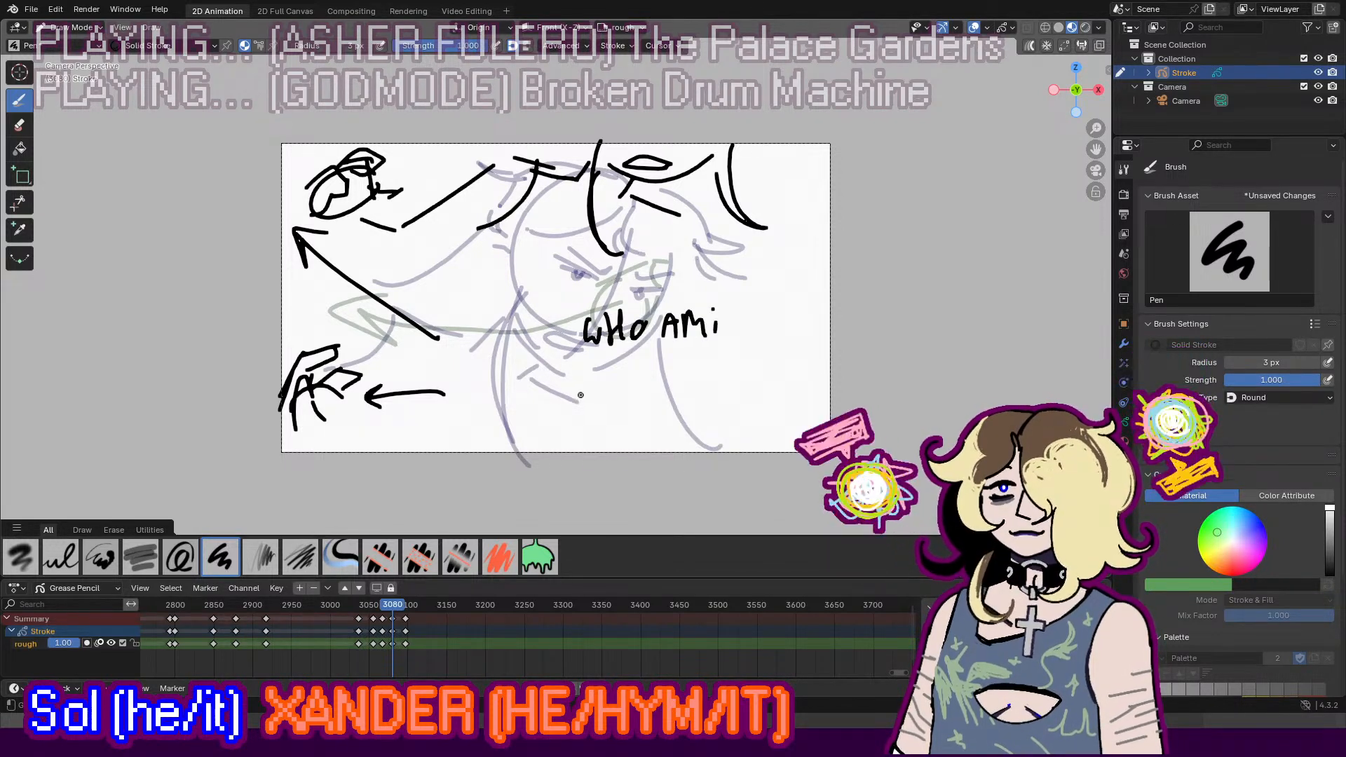
Step: Hand-letter "KIDDING?" on a second line beneath the first words
{"action": "left_click_drag", "start_coordinate": [550, 369], "coordinate": [551, 395]}
{"action": "mouse_move", "coordinate": [562, 375]}
{"action": "left_mouse_down"}
{"action": "mouse_move", "coordinate": [568, 395]}
{"action": "mouse_move", "coordinate": [586, 396]}
{"action": "left_mouse_up"}
{"action": "mouse_move", "coordinate": [587, 372]}
{"action": "left_mouse_down"}
{"action": "mouse_move", "coordinate": [587, 396]}
{"action": "mouse_move", "coordinate": [609, 391]}
{"action": "left_mouse_up"}
{"action": "mouse_move", "coordinate": [629, 374]}
{"action": "left_mouse_down"}
{"action": "mouse_move", "coordinate": [629, 393]}
{"action": "mouse_move", "coordinate": [652, 359]}
{"action": "mouse_move", "coordinate": [676, 382]}
{"action": "mouse_move", "coordinate": [689, 376]}
{"action": "left_mouse_up"}
{"action": "left_click", "coordinate": [693, 389]}
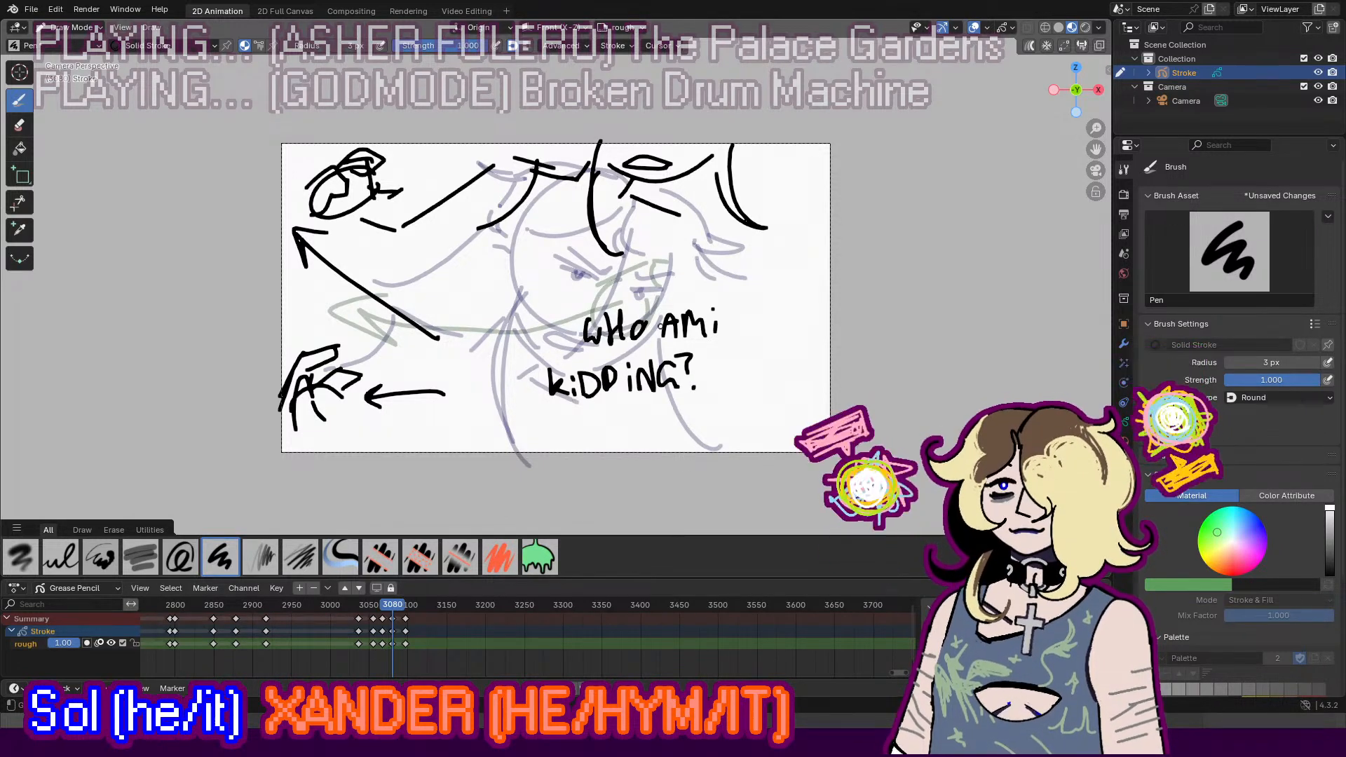
Step: On the keyframe at frame 3097, hand-letter "LETS NOT" to the left of the head
{"action": "key", "text": "Up"}
{"action": "left_click_drag", "start_coordinate": [303, 183], "coordinate": [314, 219]}
{"action": "left_click_drag", "start_coordinate": [321, 210], "coordinate": [360, 195]}
{"action": "mouse_move", "coordinate": [348, 196]}
{"action": "left_mouse_down"}
{"action": "mouse_move", "coordinate": [349, 215]}
{"action": "mouse_move", "coordinate": [419, 199]}
{"action": "left_mouse_up"}
{"action": "left_click_drag", "start_coordinate": [429, 205], "coordinate": [447, 200]}
{"action": "left_click_drag", "start_coordinate": [438, 203], "coordinate": [439, 229]}
Step: Hand-letter "GET OVERZEALOUS" on two lines below "LETS NOT"
{"action": "left_click_drag", "start_coordinate": [299, 267], "coordinate": [340, 262]}
{"action": "mouse_move", "coordinate": [340, 249]}
{"action": "left_mouse_down"}
{"action": "mouse_move", "coordinate": [363, 245]}
{"action": "mouse_move", "coordinate": [354, 274]}
{"action": "mouse_move", "coordinate": [312, 308]}
{"action": "mouse_move", "coordinate": [342, 307]}
{"action": "left_mouse_up"}
{"action": "mouse_move", "coordinate": [348, 312]}
{"action": "left_mouse_down"}
{"action": "mouse_move", "coordinate": [348, 328]}
{"action": "mouse_move", "coordinate": [381, 325]}
{"action": "left_mouse_up"}
{"action": "mouse_move", "coordinate": [391, 315]}
{"action": "left_mouse_down"}
{"action": "mouse_move", "coordinate": [401, 335]}
{"action": "mouse_move", "coordinate": [415, 302]}
{"action": "left_mouse_up"}
{"action": "left_click_drag", "start_coordinate": [415, 303], "coordinate": [436, 320]}
{"action": "left_click_drag", "start_coordinate": [440, 300], "coordinate": [457, 317]}
{"action": "left_click_drag", "start_coordinate": [471, 295], "coordinate": [466, 320]}
{"action": "key", "text": "ctrl+z"}
{"action": "left_click_drag", "start_coordinate": [475, 299], "coordinate": [468, 321]}
Step: Finish the lyric by hand-lettering "HERE!" on the line below
{"action": "mouse_move", "coordinate": [324, 355]}
{"action": "left_mouse_down"}
{"action": "mouse_move", "coordinate": [327, 379]}
{"action": "mouse_move", "coordinate": [364, 379]}
{"action": "left_mouse_up"}
{"action": "mouse_move", "coordinate": [365, 358]}
{"action": "left_mouse_down"}
{"action": "mouse_move", "coordinate": [387, 379]}
{"action": "mouse_move", "coordinate": [410, 373]}
{"action": "left_mouse_up"}
{"action": "left_click_drag", "start_coordinate": [421, 340], "coordinate": [419, 363]}
{"action": "left_click", "coordinate": [423, 373]}
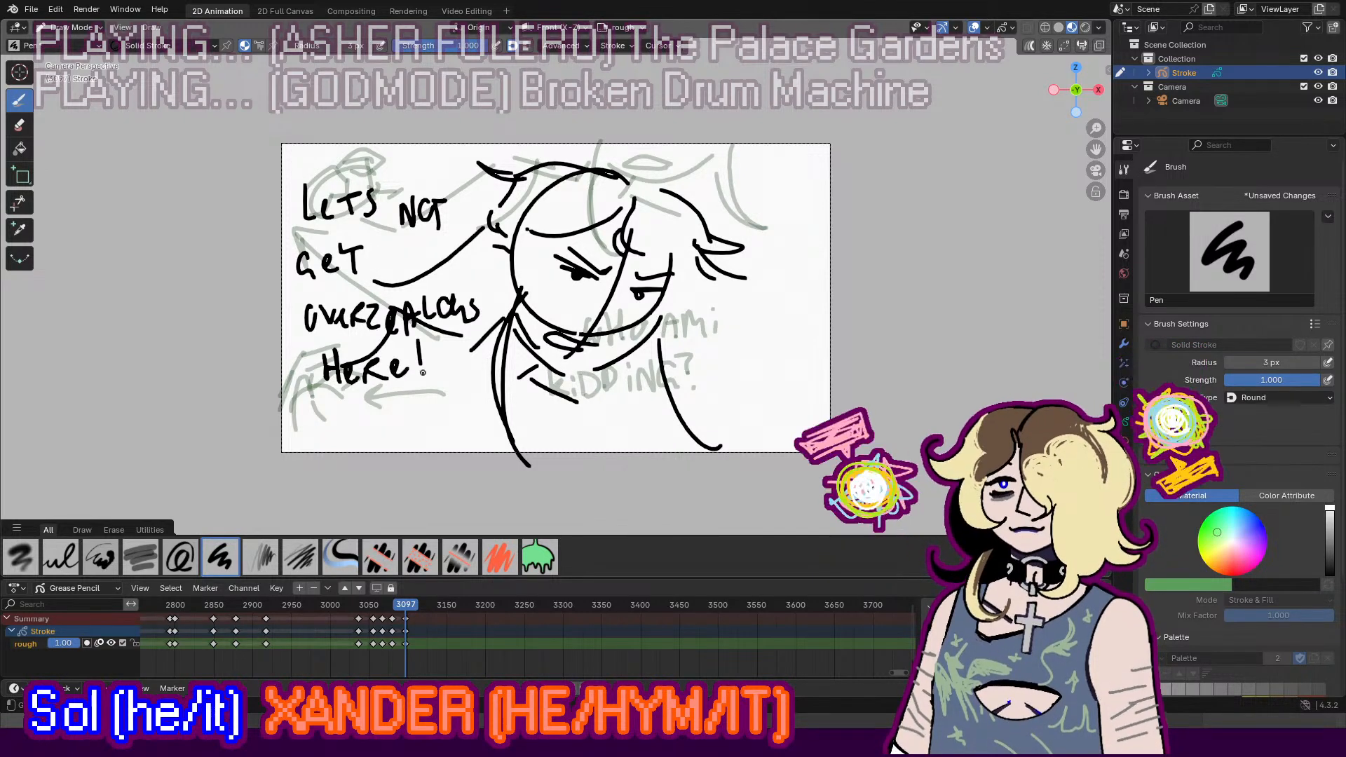
Step: Play back the timing and insert a blank keyframe at frame 3141
{"action": "key", "text": "space"}
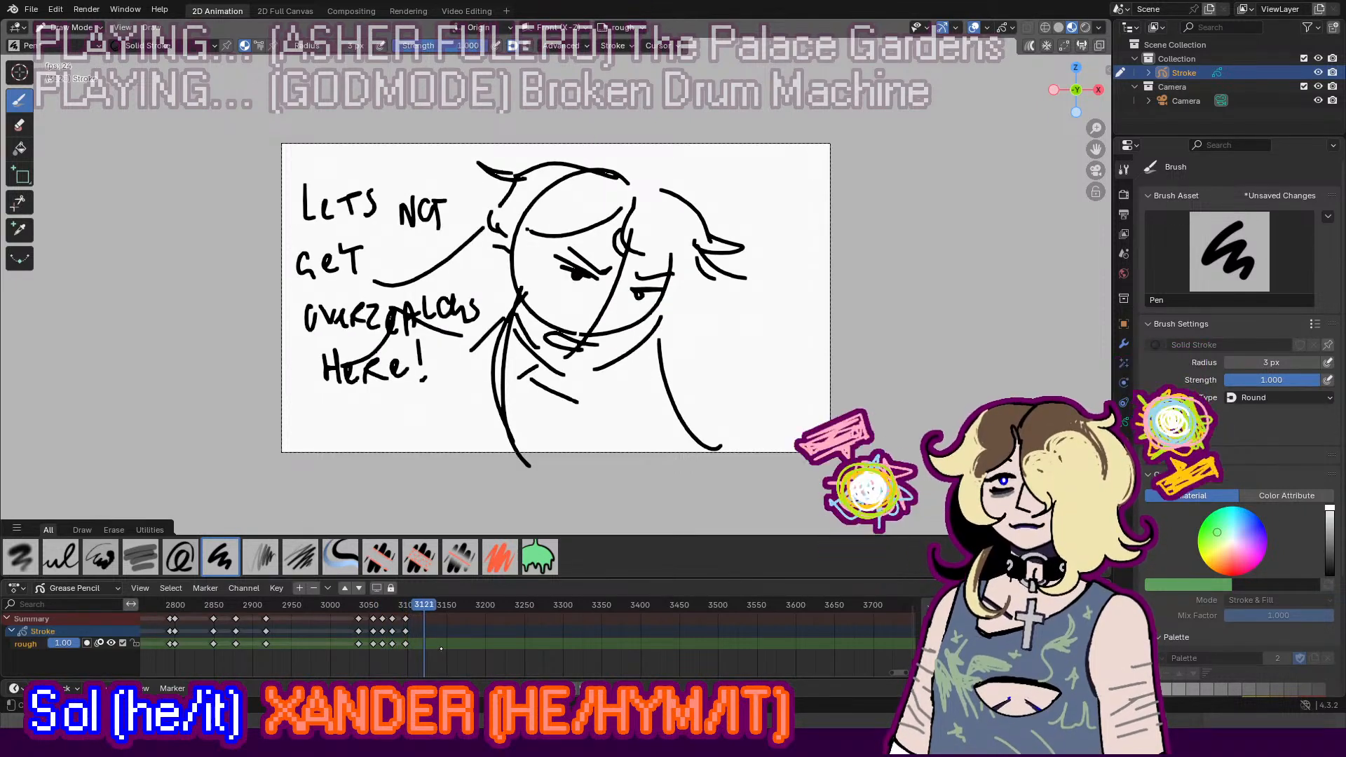
{"action": "key", "text": "space"}
{"action": "key", "text": "i"}
{"action": "double_click", "coordinate": [443, 650]}
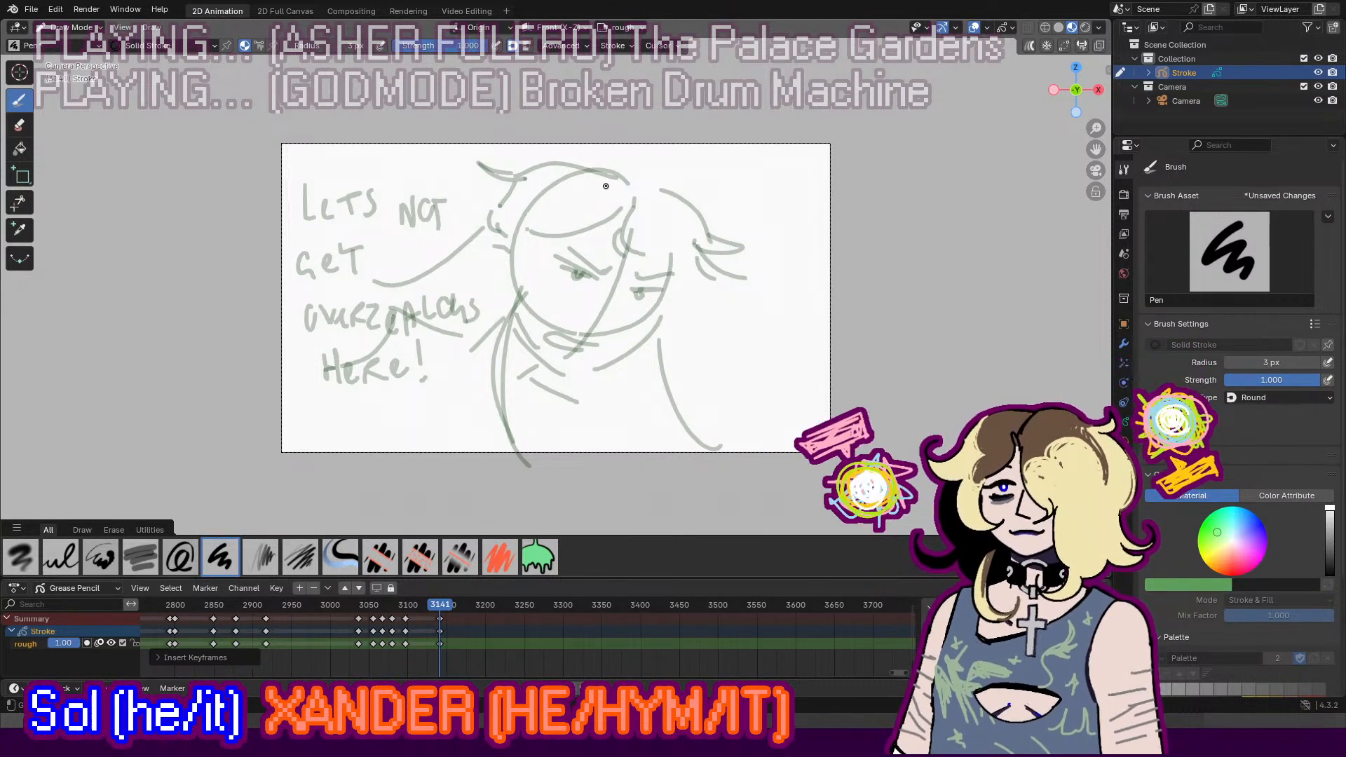
Step: At frame 3141, sketch a shallow arc with a small ellipse inside near the frame's top, with a short bracket shape beneath it
{"action": "key", "text": "ctrl+z"}
{"action": "mouse_move", "coordinate": [613, 175]}
{"action": "left_mouse_down"}
{"action": "mouse_move", "coordinate": [584, 293]}
{"action": "mouse_move", "coordinate": [699, 244]}
{"action": "mouse_move", "coordinate": [693, 219]}
{"action": "mouse_move", "coordinate": [564, 165]}
{"action": "left_mouse_up"}
{"action": "key", "text": "ctrl+z"}
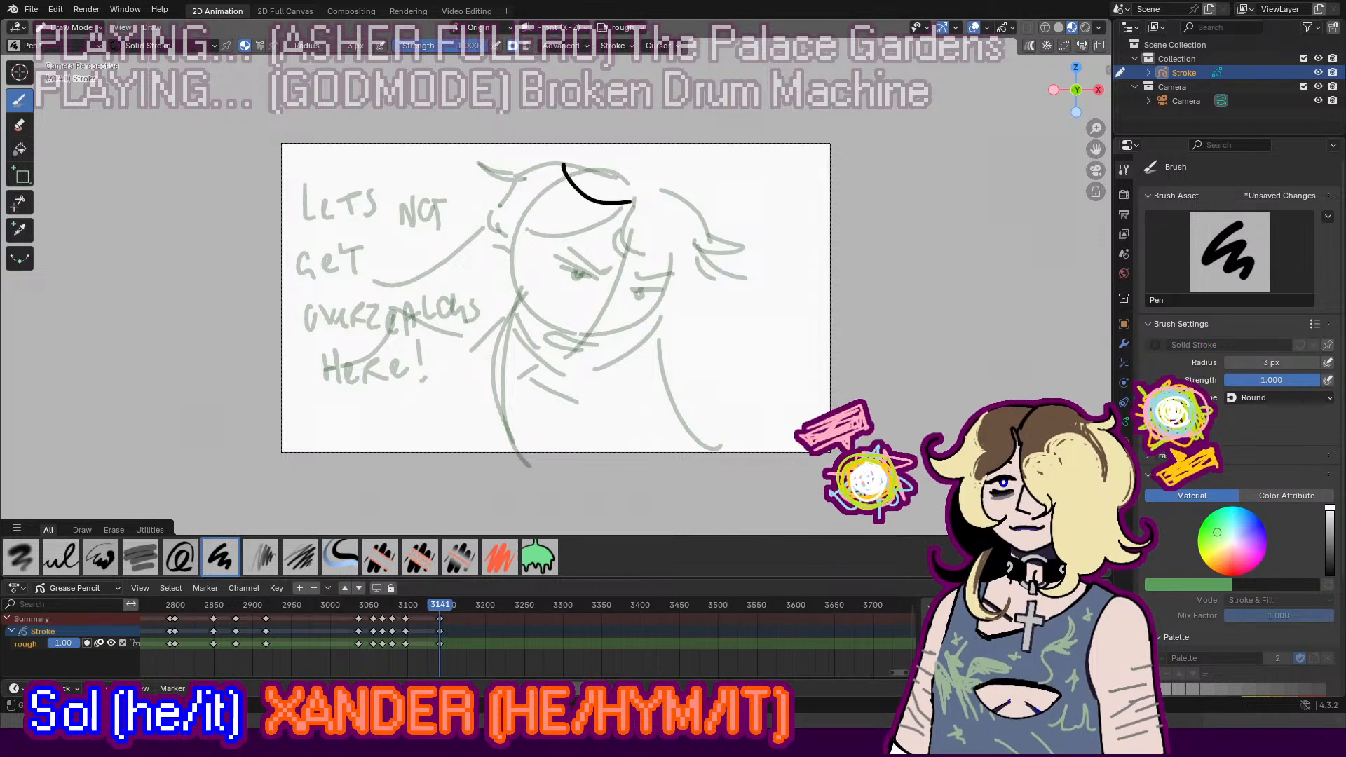
{"action": "left_click_drag", "start_coordinate": [630, 203], "coordinate": [680, 178]}
{"action": "key", "text": "ctrl+z"}
{"action": "mouse_move", "coordinate": [565, 162]}
{"action": "left_mouse_down"}
{"action": "mouse_move", "coordinate": [644, 193]}
{"action": "mouse_move", "coordinate": [680, 174]}
{"action": "mouse_move", "coordinate": [648, 164]}
{"action": "mouse_move", "coordinate": [646, 177]}
{"action": "mouse_move", "coordinate": [609, 181]}
{"action": "mouse_move", "coordinate": [607, 223]}
{"action": "mouse_move", "coordinate": [638, 224]}
{"action": "left_mouse_up"}
{"action": "key", "text": "ctrl+z"}
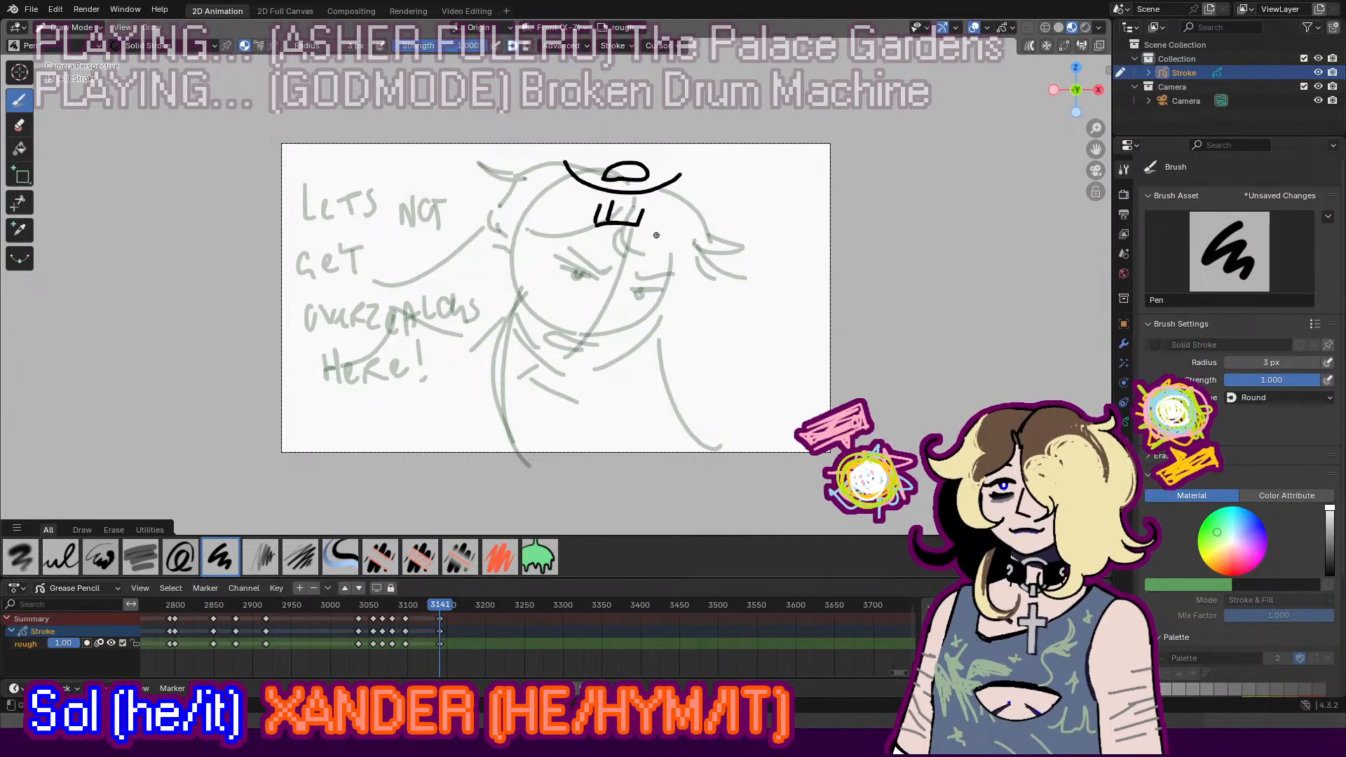
Step: Extend the bracket with short horizontal lines, and draw two slanted side lines joined low down by a shallow curve
{"action": "mouse_move", "coordinate": [668, 222]}
{"action": "left_mouse_down"}
{"action": "mouse_move", "coordinate": [679, 222]}
{"action": "mouse_move", "coordinate": [648, 371]}
{"action": "left_mouse_up"}
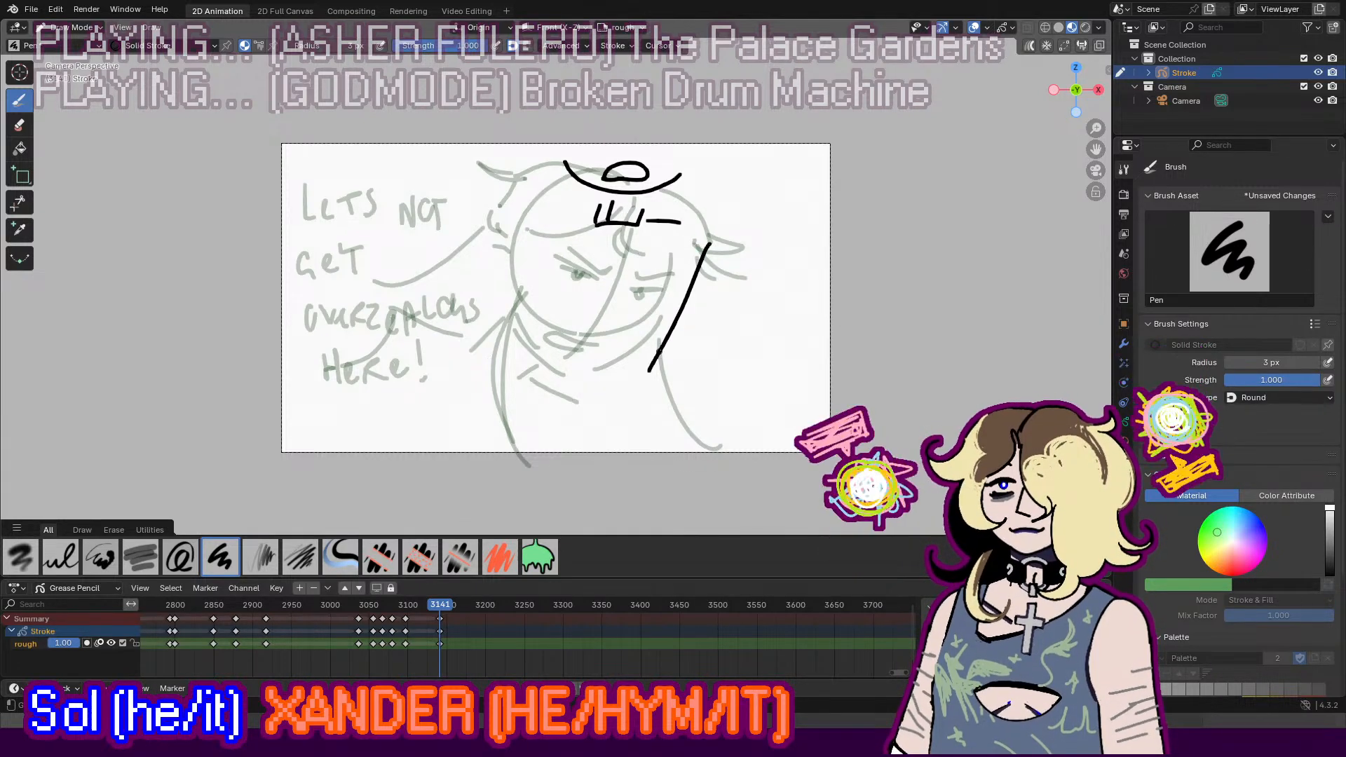
{"action": "mouse_move", "coordinate": [600, 221]}
{"action": "left_mouse_down"}
{"action": "mouse_move", "coordinate": [547, 225]}
{"action": "mouse_move", "coordinate": [523, 352]}
{"action": "mouse_move", "coordinate": [617, 356]}
{"action": "left_mouse_up"}
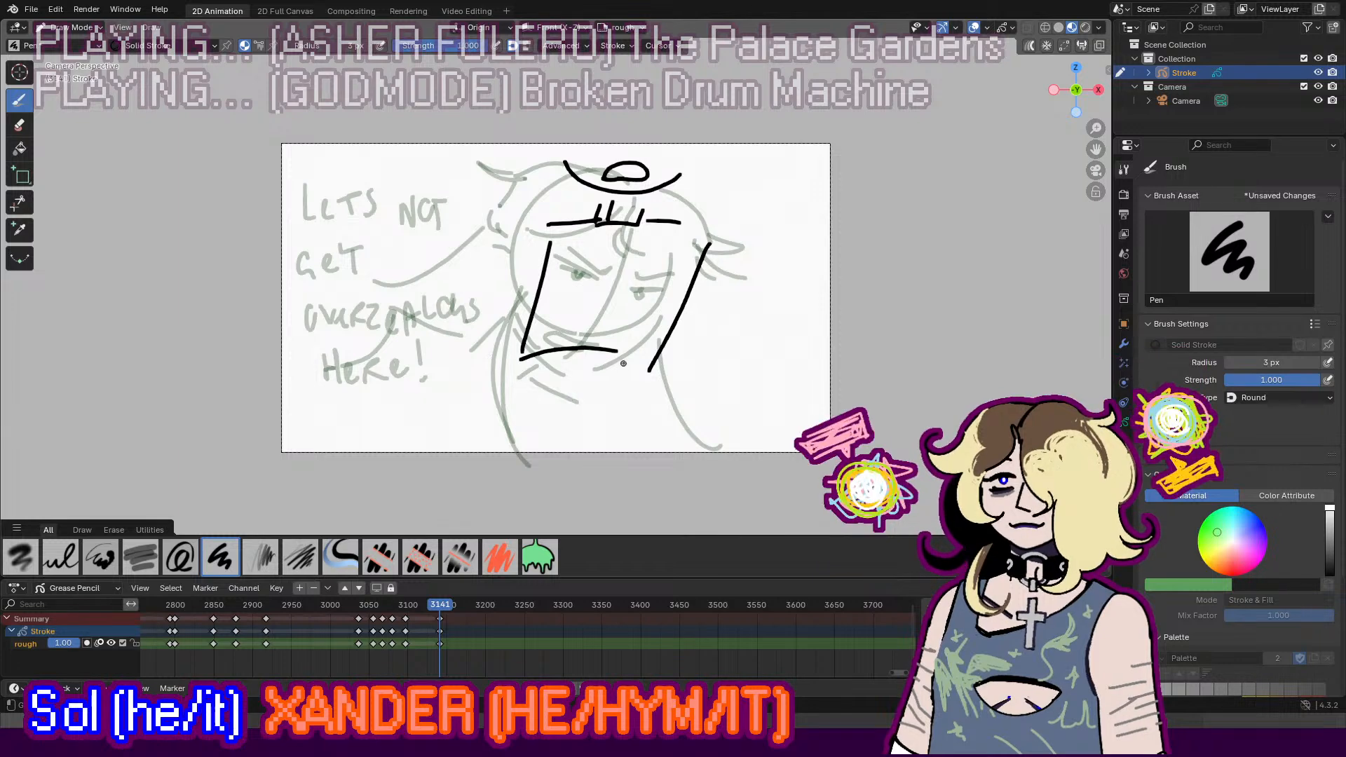
{"action": "key", "text": "ctrl+z"}
{"action": "left_click_drag", "start_coordinate": [537, 338], "coordinate": [628, 340]}
Step: Draw a small round figure near the right edge of the camera frame and a long arrow leading toward it
{"action": "mouse_move", "coordinate": [764, 280]}
{"action": "left_mouse_down"}
{"action": "mouse_move", "coordinate": [746, 347]}
{"action": "mouse_move", "coordinate": [796, 328]}
{"action": "left_mouse_up"}
{"action": "key", "text": "ctrl+z"}
{"action": "mouse_move", "coordinate": [745, 323]}
{"action": "left_mouse_down"}
{"action": "mouse_move", "coordinate": [775, 300]}
{"action": "mouse_move", "coordinate": [817, 345]}
{"action": "mouse_move", "coordinate": [785, 360]}
{"action": "left_mouse_up"}
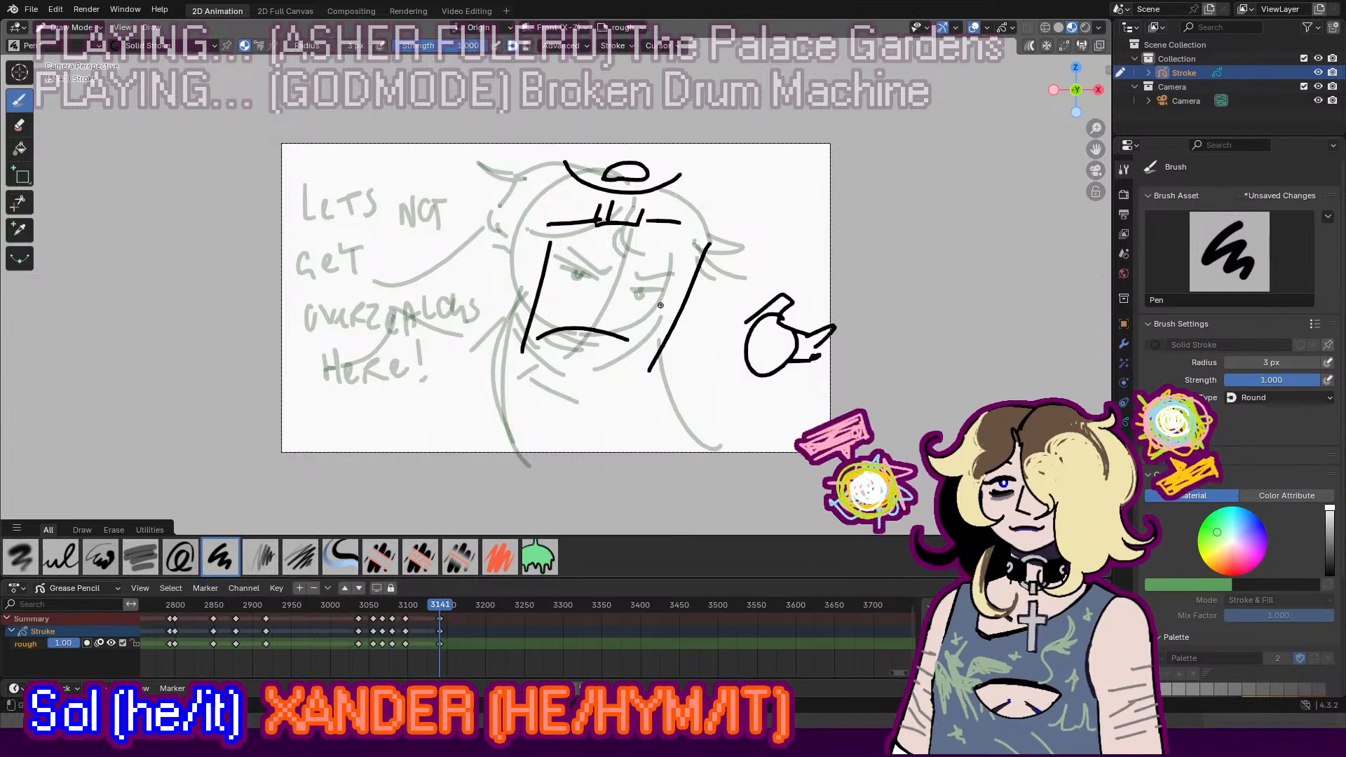
{"action": "left_click_drag", "start_coordinate": [581, 285], "coordinate": [721, 309]}
{"action": "key", "text": "ctrl+z"}
{"action": "left_click_drag", "start_coordinate": [581, 303], "coordinate": [709, 324]}
Step: Add a broken diagonal line sloping down and outward from the top of the left slanted line
{"action": "mouse_move", "coordinate": [539, 247]}
{"action": "left_mouse_down"}
{"action": "mouse_move", "coordinate": [474, 363]}
{"action": "mouse_move", "coordinate": [489, 378]}
{"action": "left_mouse_up"}
{"action": "key", "text": "ctrl+z"}
{"action": "key", "text": "ctrl+z"}
{"action": "left_click_drag", "start_coordinate": [549, 224], "coordinate": [492, 377]}
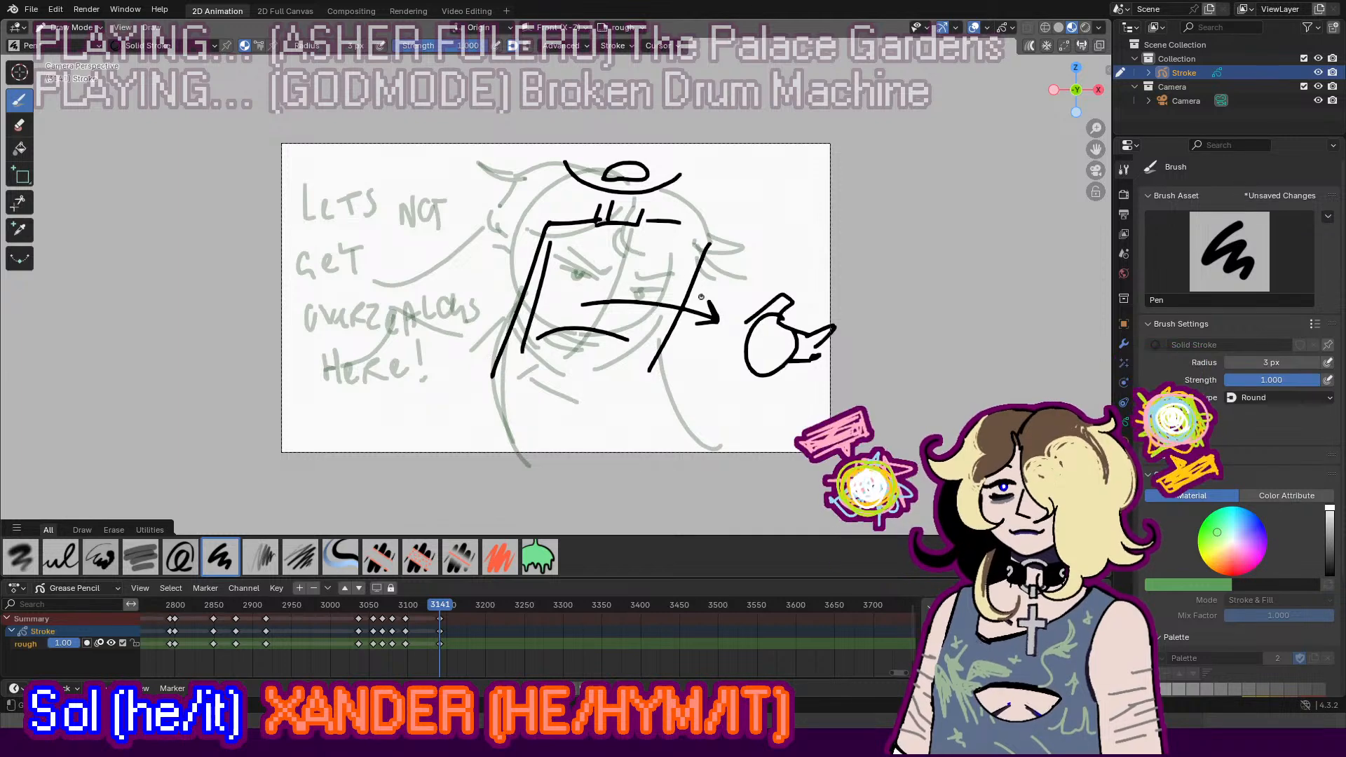
{"action": "key", "text": "ctrl+z"}
{"action": "left_click_drag", "start_coordinate": [540, 240], "coordinate": [424, 379]}
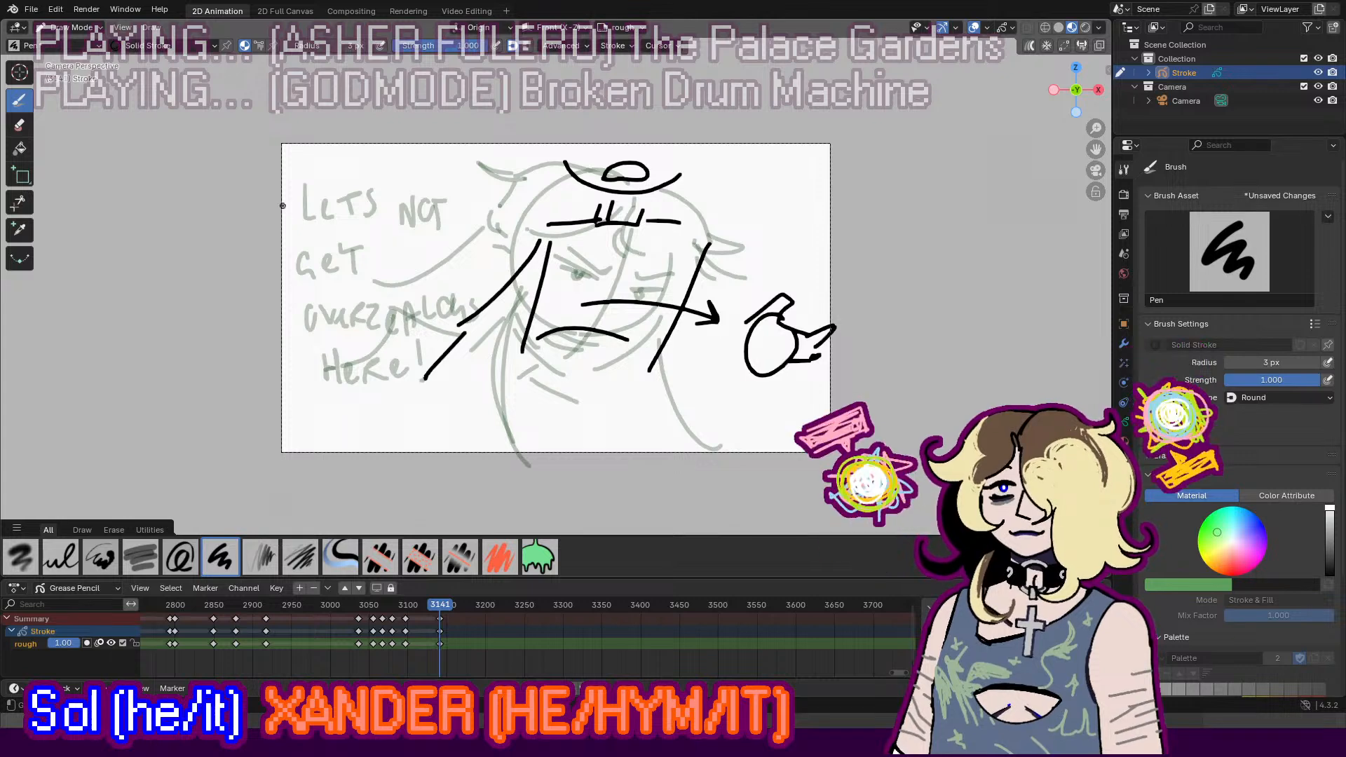
Step: Hand-letter "YOU'VE ALWAYS BEEN" on two lines in the upper left of the camera frame
{"action": "mouse_move", "coordinate": [289, 166]}
{"action": "left_mouse_down"}
{"action": "mouse_move", "coordinate": [297, 201]}
{"action": "mouse_move", "coordinate": [378, 167]}
{"action": "mouse_move", "coordinate": [426, 194]}
{"action": "mouse_move", "coordinate": [444, 186]}
{"action": "left_mouse_up"}
{"action": "mouse_move", "coordinate": [453, 164]}
{"action": "left_mouse_down"}
{"action": "mouse_move", "coordinate": [457, 186]}
{"action": "mouse_move", "coordinate": [488, 186]}
{"action": "mouse_move", "coordinate": [503, 155]}
{"action": "mouse_move", "coordinate": [534, 190]}
{"action": "left_mouse_up"}
{"action": "left_click_drag", "start_coordinate": [544, 161], "coordinate": [525, 187]}
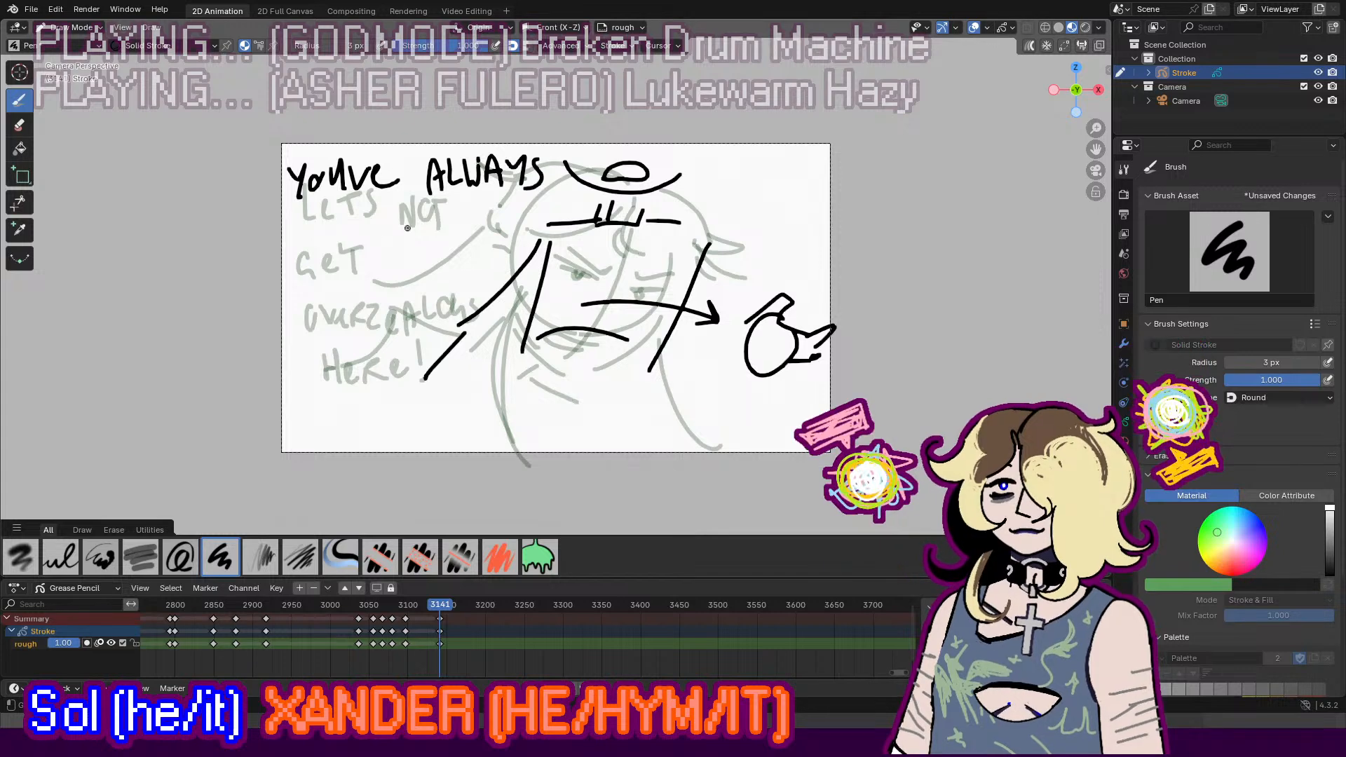
{"action": "mouse_move", "coordinate": [324, 205]}
{"action": "left_mouse_down"}
{"action": "mouse_move", "coordinate": [326, 237]}
{"action": "mouse_move", "coordinate": [333, 225]}
{"action": "left_mouse_up"}
{"action": "left_click_drag", "start_coordinate": [333, 223], "coordinate": [360, 235]}
{"action": "mouse_move", "coordinate": [363, 221]}
{"action": "left_mouse_down"}
{"action": "mouse_move", "coordinate": [394, 235]}
{"action": "mouse_move", "coordinate": [413, 202]}
{"action": "left_mouse_up"}
Step: Play back the timing and insert a blank keyframe at frame 3168
{"action": "key", "text": "space"}
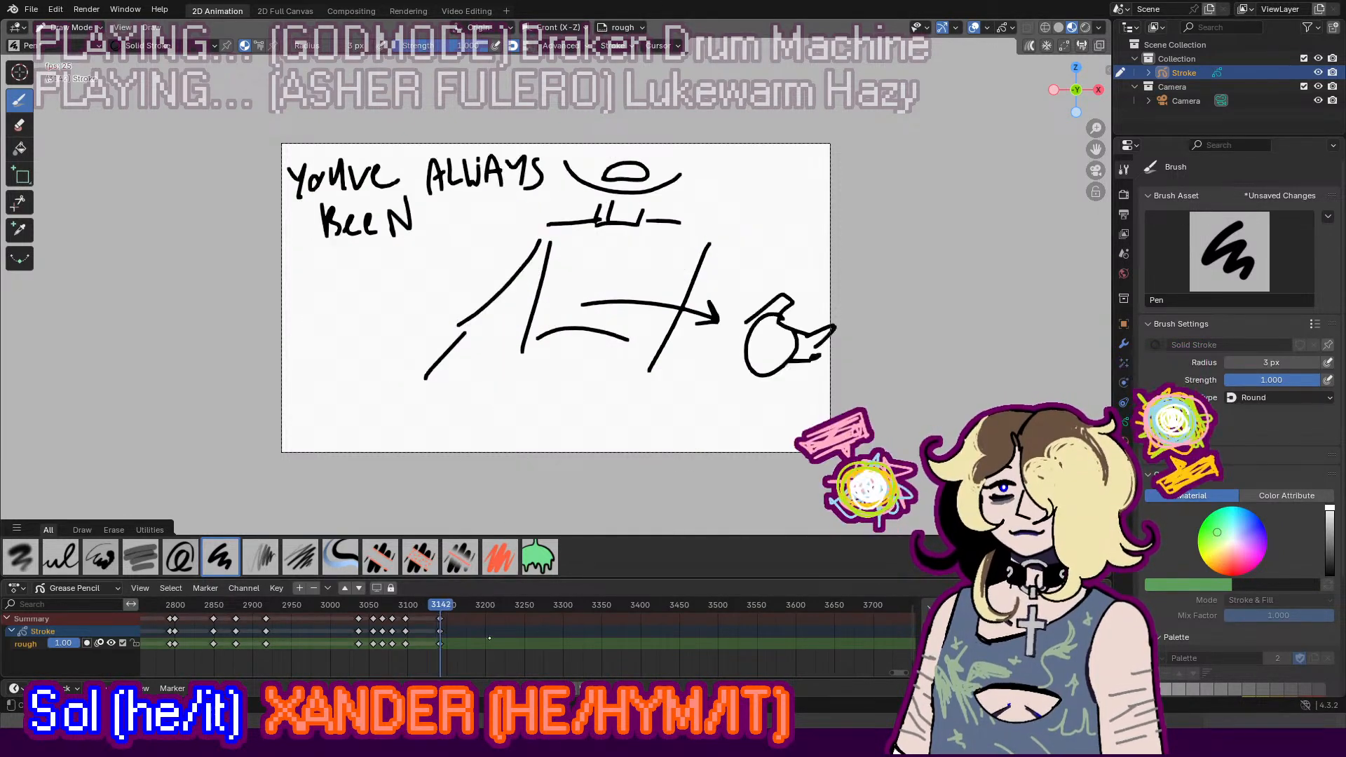
{"action": "key", "text": "space"}
{"action": "key", "text": "i"}
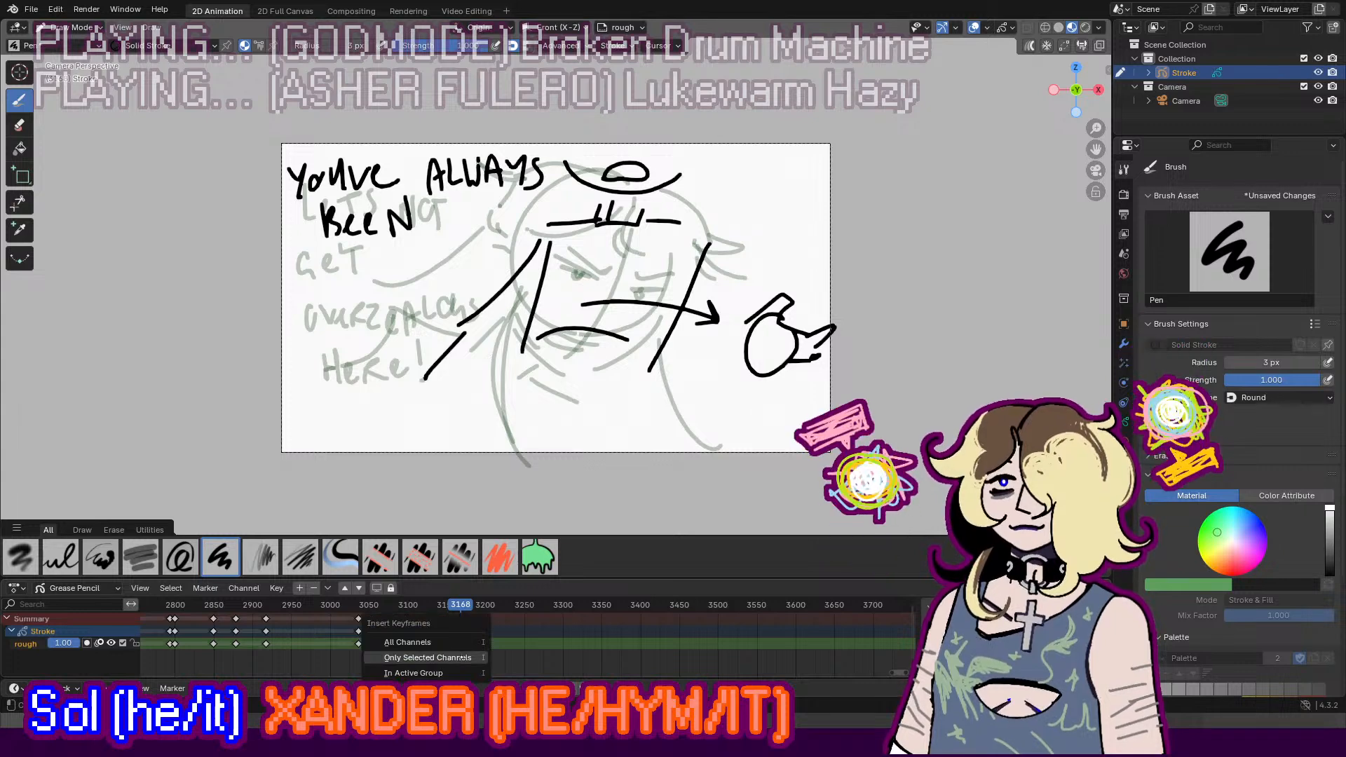
{"action": "left_click", "coordinate": [482, 652]}
Step: Sketch a large round head in the centre of the frame with a slightly tilted vertical face guideline
{"action": "mouse_move", "coordinate": [625, 183]}
{"action": "left_mouse_down"}
{"action": "mouse_move", "coordinate": [656, 324]}
{"action": "mouse_move", "coordinate": [635, 332]}
{"action": "mouse_move", "coordinate": [677, 256]}
{"action": "left_mouse_up"}
{"action": "key", "text": "ctrl+z"}
{"action": "key", "text": "ctrl+z"}
{"action": "mouse_move", "coordinate": [659, 207]}
{"action": "left_mouse_down"}
{"action": "mouse_move", "coordinate": [621, 345]}
{"action": "mouse_move", "coordinate": [696, 251]}
{"action": "mouse_move", "coordinate": [691, 236]}
{"action": "left_mouse_up"}
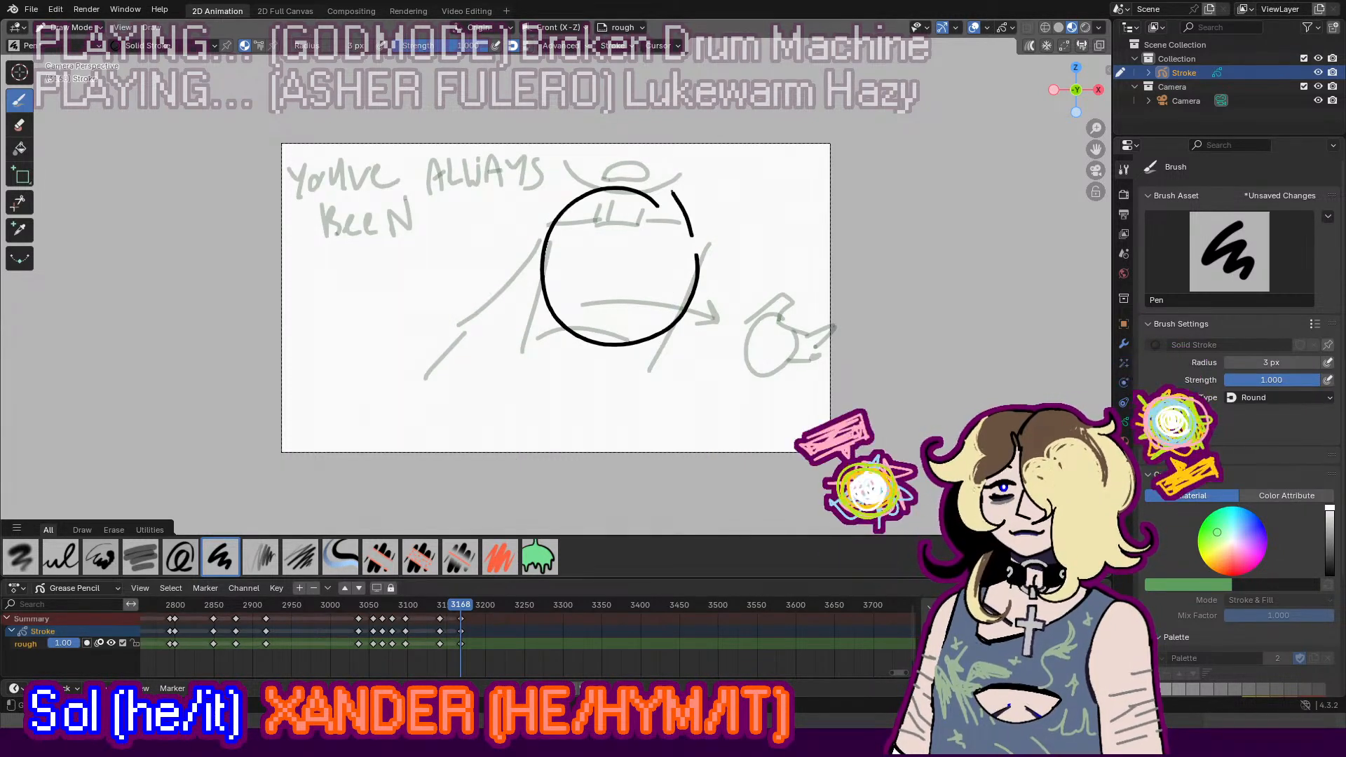
{"action": "key", "text": "ctrl+z"}
{"action": "key", "text": "ctrl+z"}
{"action": "mouse_move", "coordinate": [641, 178]}
{"action": "left_mouse_down"}
{"action": "mouse_move", "coordinate": [589, 181]}
{"action": "mouse_move", "coordinate": [711, 247]}
{"action": "left_mouse_up"}
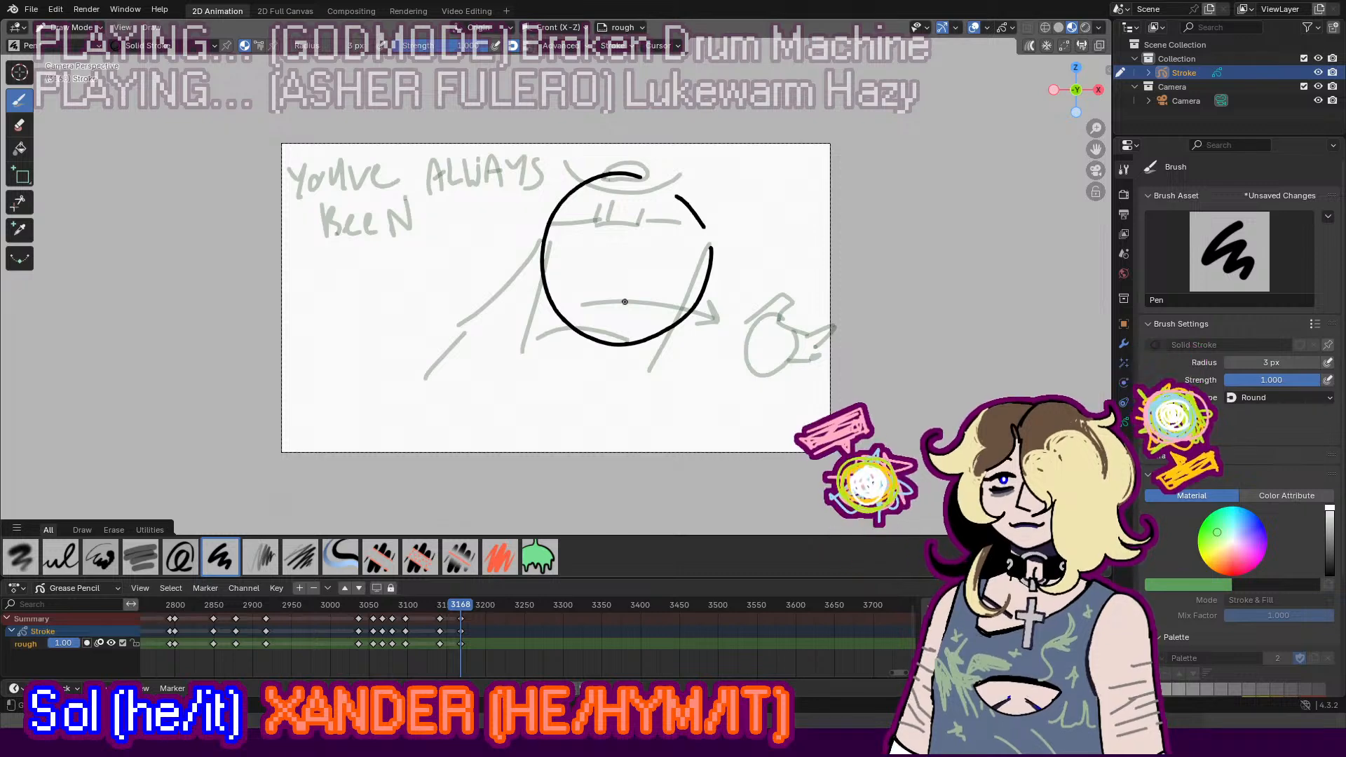
{"action": "left_click_drag", "start_coordinate": [637, 190], "coordinate": [609, 328]}
{"action": "left_click_drag", "start_coordinate": [578, 269], "coordinate": [661, 282]}
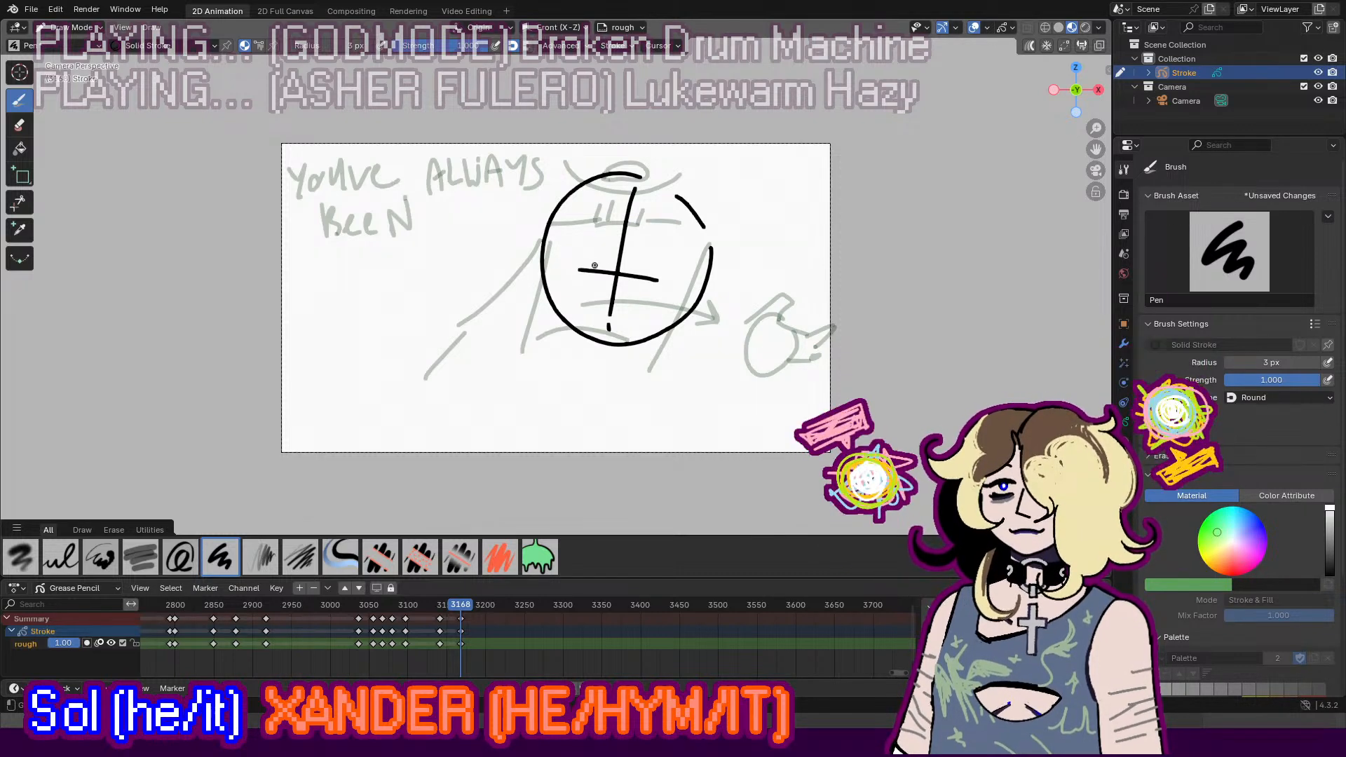
Step: Replace the horizontal eye guide with wide open eyes, arched brows and round glasses on the head
{"action": "key", "text": "ctrl+z"}
{"action": "key", "text": "ctrl+z"}
{"action": "mouse_move", "coordinate": [554, 246]}
{"action": "left_mouse_down"}
{"action": "mouse_move", "coordinate": [592, 228]}
{"action": "mouse_move", "coordinate": [595, 241]}
{"action": "mouse_move", "coordinate": [678, 250]}
{"action": "left_mouse_up"}
{"action": "left_click_drag", "start_coordinate": [581, 244], "coordinate": [655, 255]}
{"action": "key", "text": "ctrl+z"}
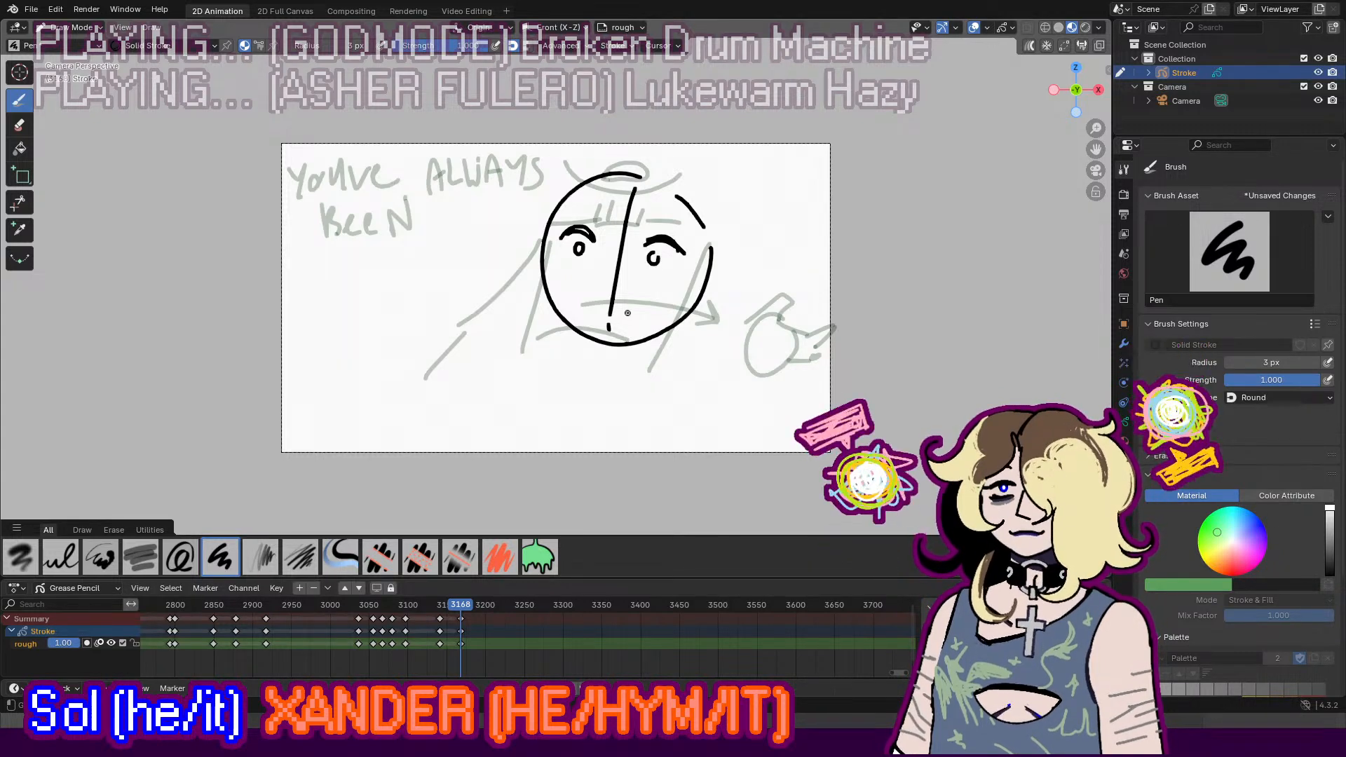
{"action": "mouse_move", "coordinate": [593, 217]}
{"action": "left_mouse_down"}
{"action": "mouse_move", "coordinate": [584, 282]}
{"action": "mouse_move", "coordinate": [609, 237]}
{"action": "left_mouse_up"}
{"action": "left_click_drag", "start_coordinate": [595, 222], "coordinate": [554, 228]}
{"action": "mouse_move", "coordinate": [673, 222]}
{"action": "left_mouse_down"}
{"action": "mouse_move", "coordinate": [687, 286]}
{"action": "mouse_move", "coordinate": [695, 246]}
{"action": "left_mouse_up"}
{"action": "left_click_drag", "start_coordinate": [602, 269], "coordinate": [630, 265]}
Step: Draw an open oval mouth, a short neck and angular shoulder lines below the head
{"action": "key", "text": "ctrl+z"}
{"action": "mouse_move", "coordinate": [607, 313]}
{"action": "left_mouse_down"}
{"action": "mouse_move", "coordinate": [600, 324]}
{"action": "mouse_move", "coordinate": [625, 333]}
{"action": "mouse_move", "coordinate": [591, 371]}
{"action": "left_mouse_up"}
{"action": "left_click_drag", "start_coordinate": [645, 354], "coordinate": [620, 364]}
{"action": "mouse_move", "coordinate": [619, 366]}
{"action": "left_mouse_down"}
{"action": "mouse_move", "coordinate": [592, 413]}
{"action": "mouse_move", "coordinate": [625, 410]}
{"action": "left_mouse_up"}
{"action": "mouse_move", "coordinate": [588, 349]}
{"action": "left_mouse_down"}
{"action": "mouse_move", "coordinate": [509, 377]}
{"action": "mouse_move", "coordinate": [551, 384]}
{"action": "left_mouse_up"}
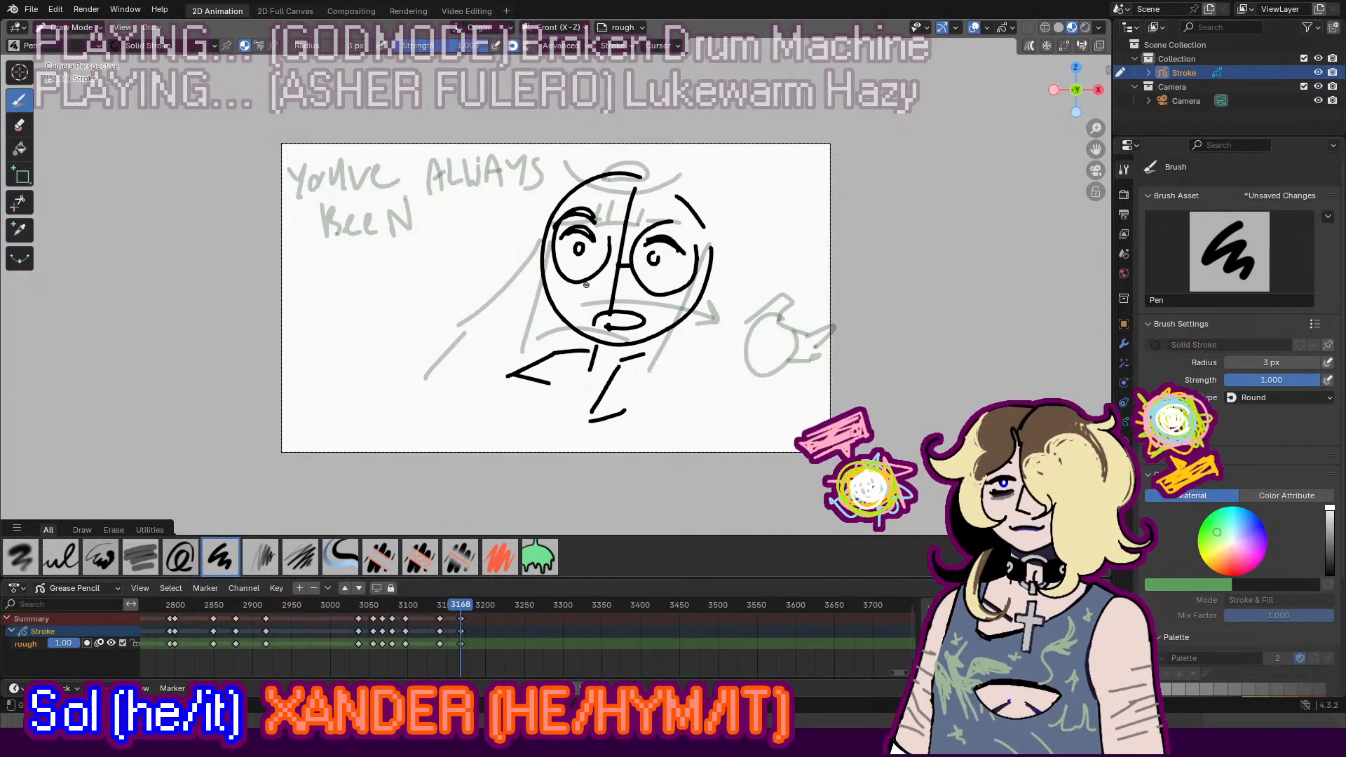
Step: Draw the hair with a pointed fringe over the forehead, a flicked tuft on the left and outline arcs above the head
{"action": "left_click_drag", "start_coordinate": [630, 184], "coordinate": [607, 238]}
{"action": "left_click_drag", "start_coordinate": [615, 168], "coordinate": [529, 188]}
{"action": "left_click_drag", "start_coordinate": [520, 198], "coordinate": [458, 205]}
{"action": "key", "text": "ctrl+z"}
{"action": "key", "text": "ctrl+z"}
{"action": "key", "text": "ctrl+z"}
{"action": "mouse_move", "coordinate": [638, 191]}
{"action": "left_mouse_down"}
{"action": "mouse_move", "coordinate": [597, 239]}
{"action": "mouse_move", "coordinate": [623, 240]}
{"action": "left_mouse_up"}
{"action": "left_click_drag", "start_coordinate": [627, 158], "coordinate": [524, 162]}
{"action": "mouse_move", "coordinate": [519, 188]}
{"action": "left_mouse_down"}
{"action": "mouse_move", "coordinate": [468, 190]}
{"action": "mouse_move", "coordinate": [539, 218]}
{"action": "left_mouse_up"}
{"action": "left_click_drag", "start_coordinate": [650, 205], "coordinate": [631, 239]}
{"action": "left_click_drag", "start_coordinate": [662, 169], "coordinate": [723, 203]}
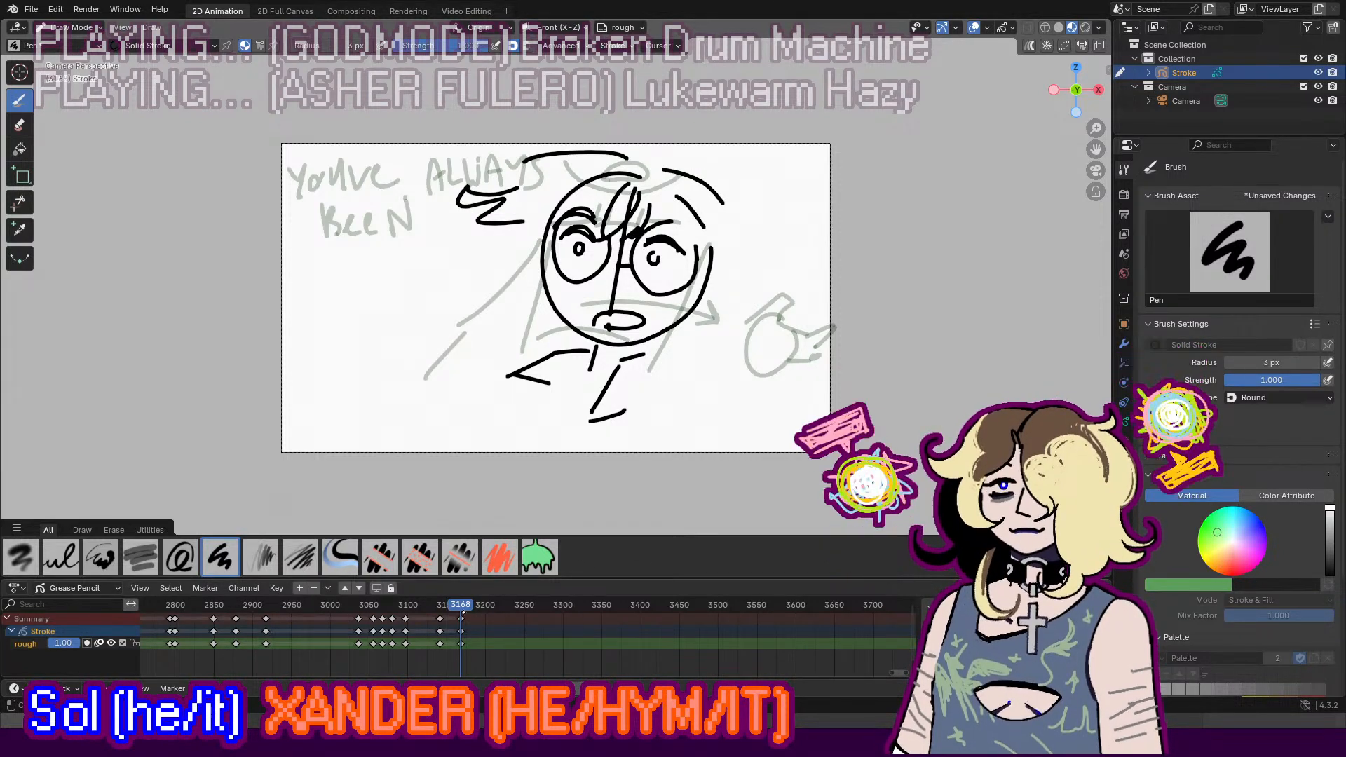
Step: Play back the new drawing's timing and insert a blank keyframe at frame 3182
{"action": "left_click", "coordinate": [455, 607]}
{"action": "key", "text": "space"}
{"action": "key", "text": "space"}
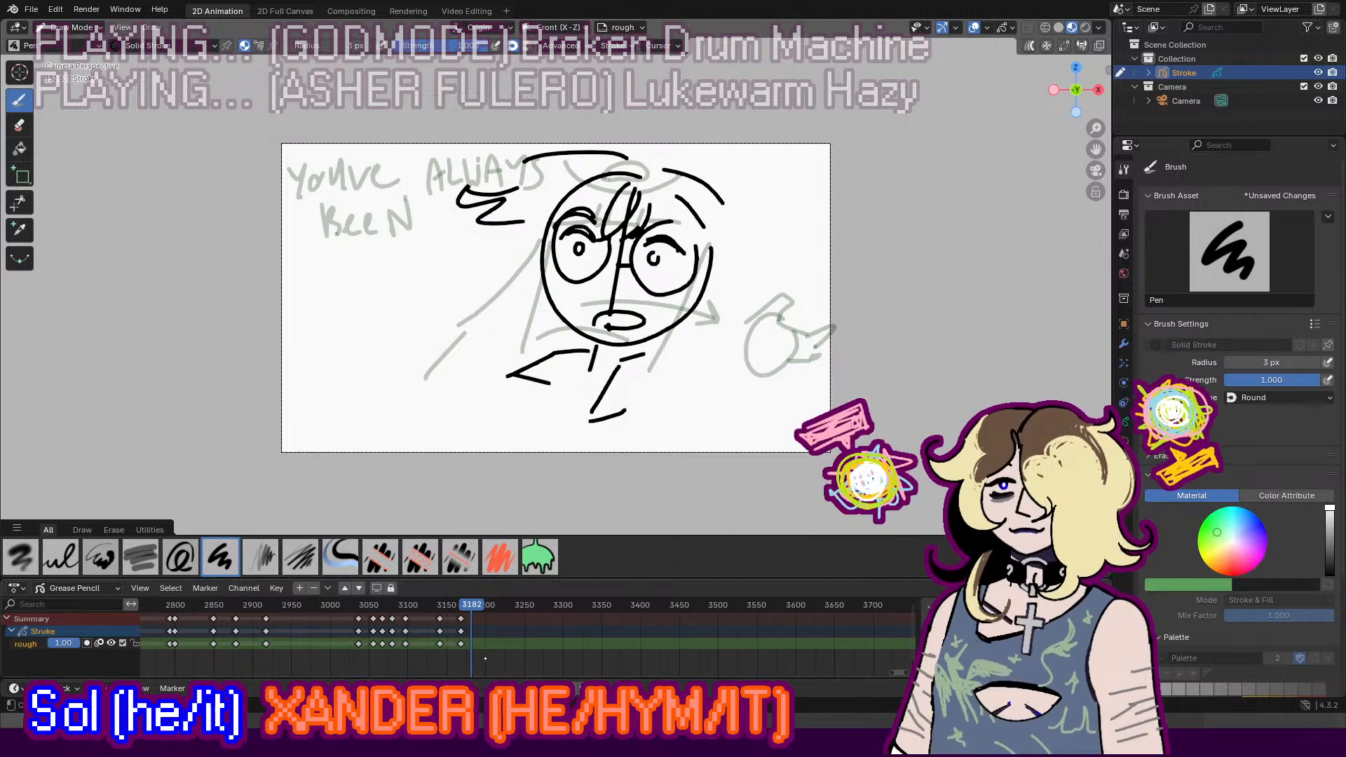
{"action": "key", "text": "i"}
{"action": "left_click", "coordinate": [483, 656]}
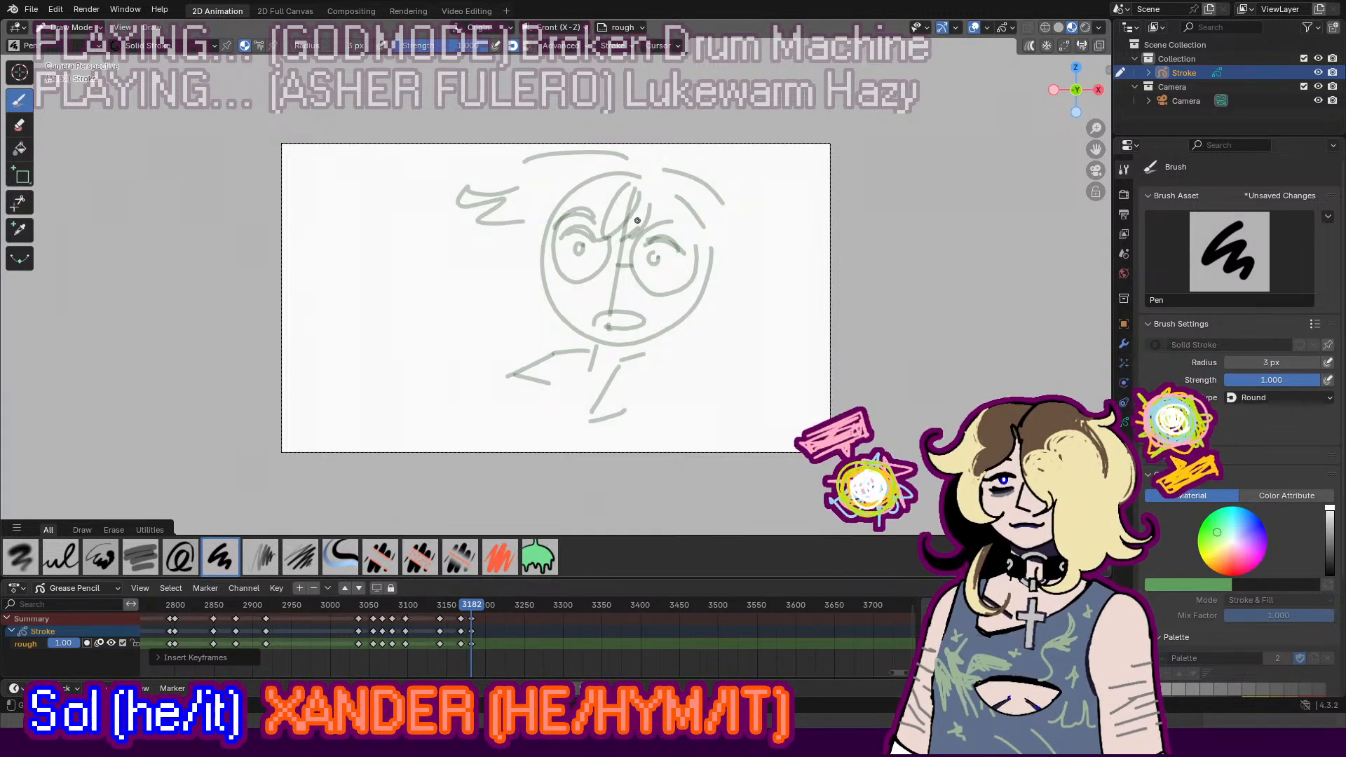
Step: Draw a round head over the onion-skinned face, slightly lower than the previous drawing's head
{"action": "key", "text": "ctrl+z"}
{"action": "mouse_move", "coordinate": [629, 181]}
{"action": "left_mouse_down"}
{"action": "mouse_move", "coordinate": [608, 328]}
{"action": "mouse_move", "coordinate": [688, 289]}
{"action": "left_mouse_up"}
{"action": "key", "text": "ctrl+z"}
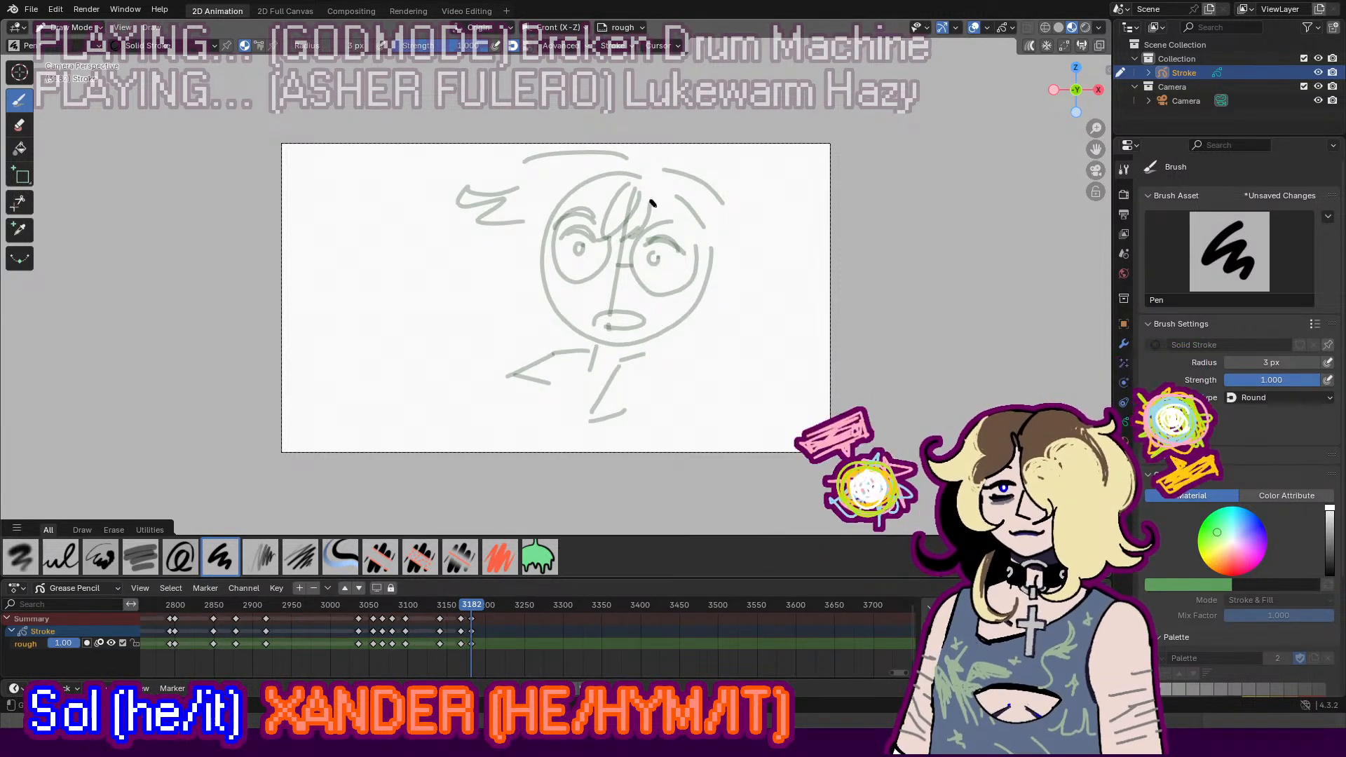
{"action": "mouse_move", "coordinate": [656, 206]}
{"action": "left_mouse_down"}
{"action": "mouse_move", "coordinate": [690, 303]}
{"action": "mouse_move", "coordinate": [694, 242]}
{"action": "left_mouse_up"}
{"action": "left_click_drag", "start_coordinate": [685, 223], "coordinate": [650, 198]}
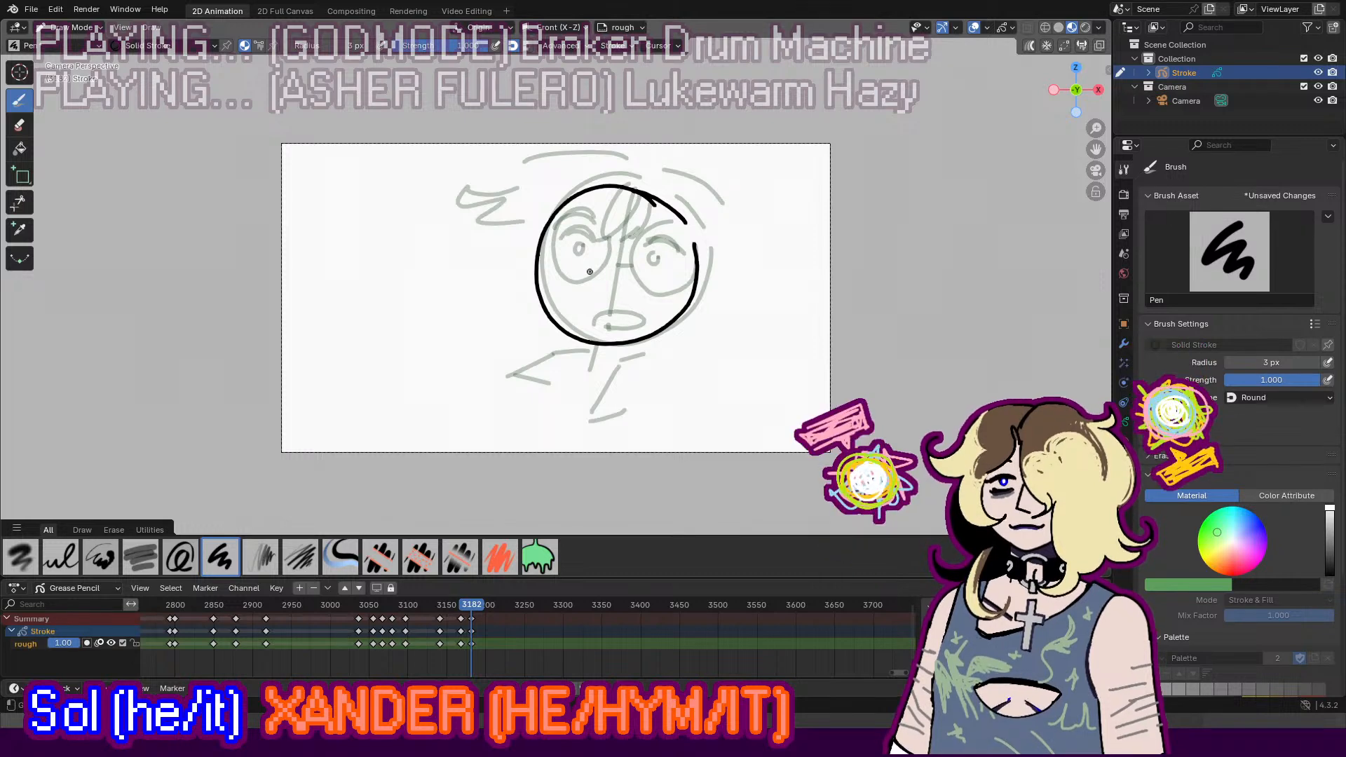
Step: Draw annoyed, half-lidded eyes with lowered brows inside the head
{"action": "left_click_drag", "start_coordinate": [548, 256], "coordinate": [578, 260]}
{"action": "left_click_drag", "start_coordinate": [548, 253], "coordinate": [580, 259]}
{"action": "mouse_move", "coordinate": [552, 239]}
{"action": "left_mouse_down"}
{"action": "mouse_move", "coordinate": [668, 247]}
{"action": "mouse_move", "coordinate": [643, 266]}
{"action": "mouse_move", "coordinate": [660, 264]}
{"action": "left_mouse_up"}
{"action": "key", "text": "ctrl+z"}
{"action": "key", "text": "ctrl+z"}
{"action": "key", "text": "ctrl+z"}
{"action": "left_click_drag", "start_coordinate": [624, 266], "coordinate": [658, 264]}
{"action": "left_click_drag", "start_coordinate": [563, 261], "coordinate": [646, 265]}
{"action": "key", "text": "ctrl+z"}
{"action": "key", "text": "ctrl+z"}
Step: Draw a slanted open mouth and extend the inner end of the right brow
{"action": "mouse_move", "coordinate": [581, 328]}
{"action": "left_mouse_down"}
{"action": "mouse_move", "coordinate": [643, 320]}
{"action": "mouse_move", "coordinate": [594, 322]}
{"action": "left_mouse_up"}
{"action": "key", "text": "ctrl+z"}
{"action": "key", "text": "ctrl+z"}
{"action": "key", "text": "ctrl+z"}
{"action": "left_click_drag", "start_coordinate": [615, 250], "coordinate": [627, 261]}
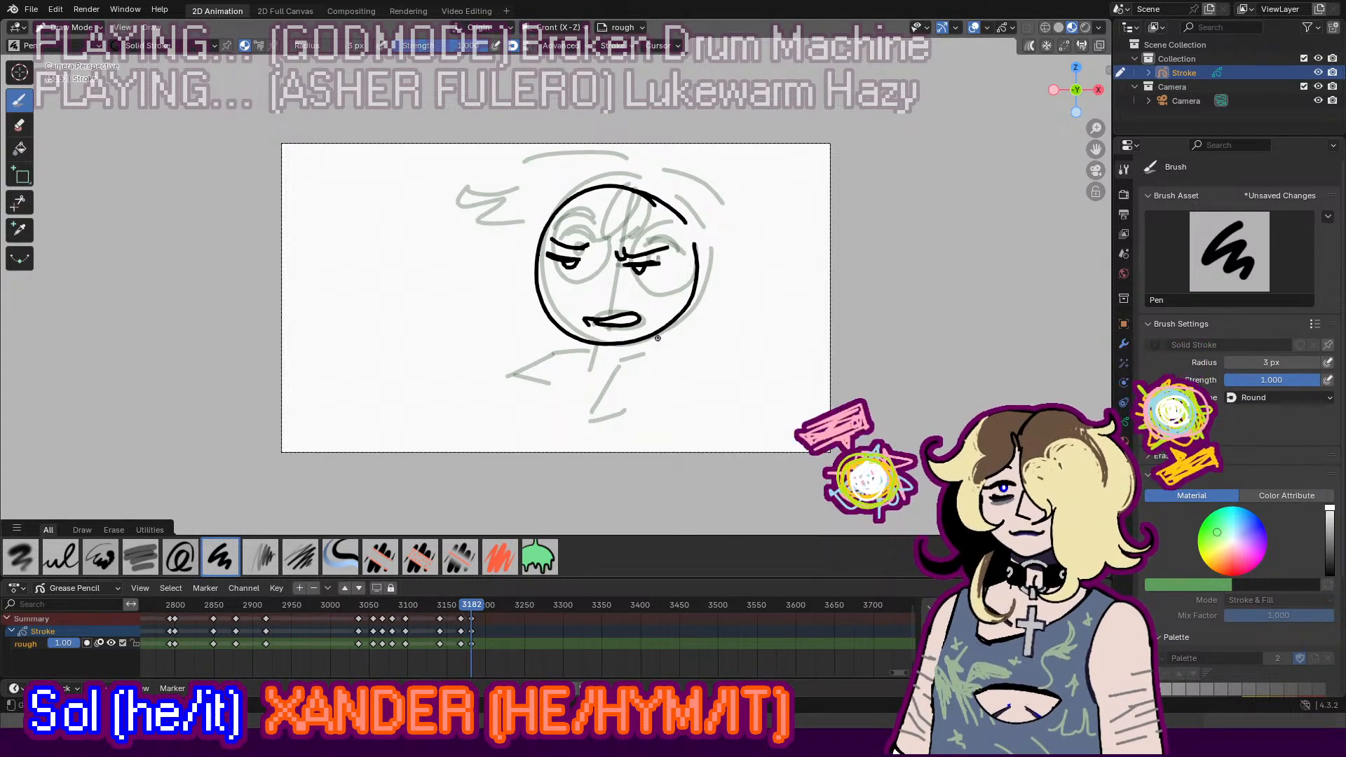
Step: Add a small cheek mark beside the mouth and draw round glasses lenses around both eyes
{"action": "left_click_drag", "start_coordinate": [655, 305], "coordinate": [666, 311]}
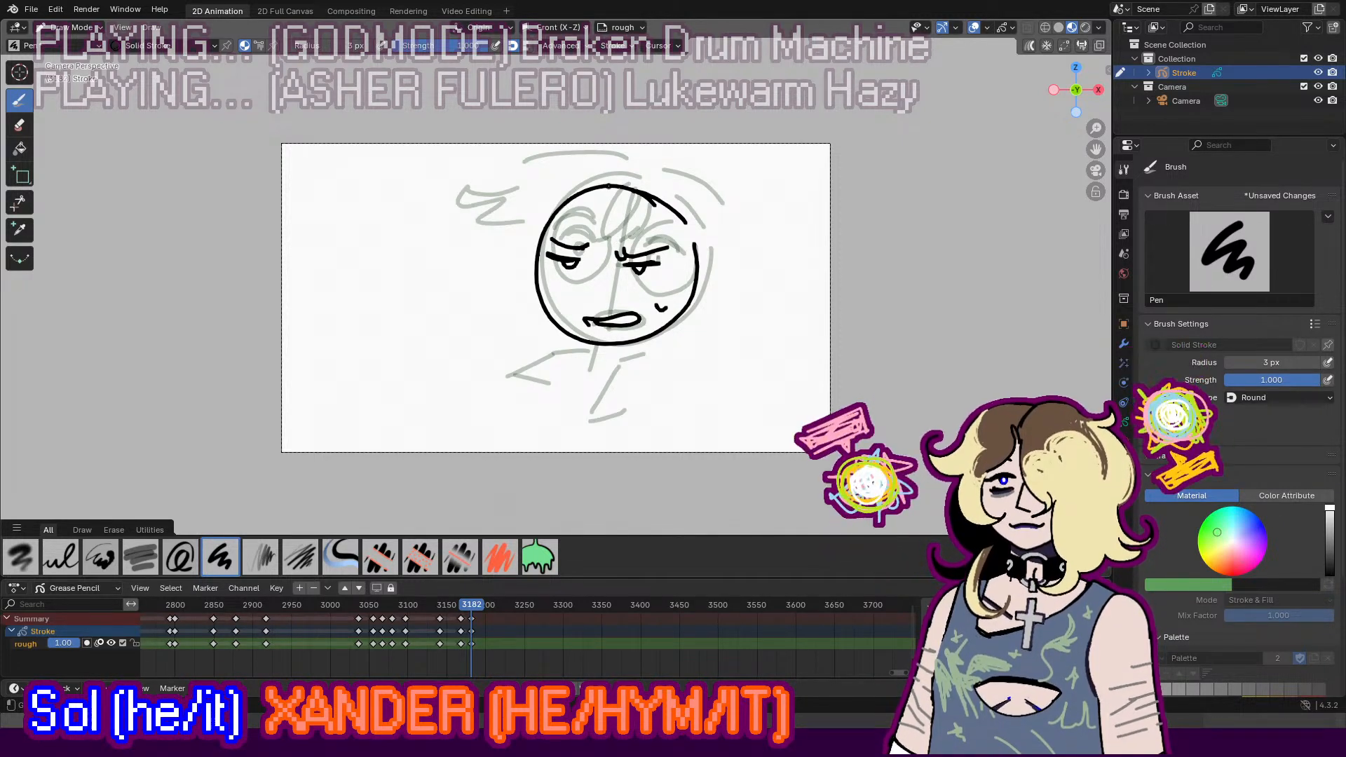
{"action": "left_click_drag", "start_coordinate": [596, 189], "coordinate": [637, 186]}
{"action": "mouse_move", "coordinate": [653, 244]}
{"action": "left_mouse_down"}
{"action": "mouse_move", "coordinate": [677, 281]}
{"action": "mouse_move", "coordinate": [665, 239]}
{"action": "left_mouse_up"}
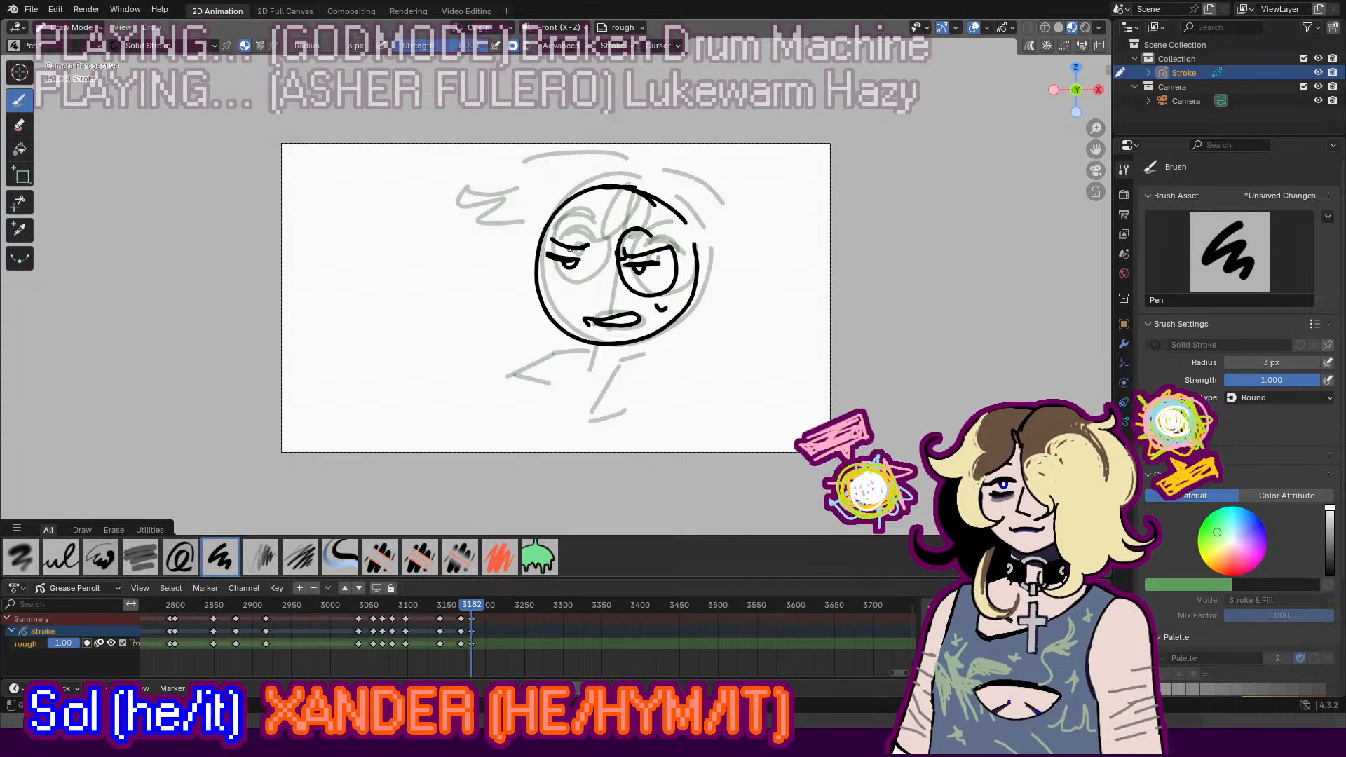
{"action": "mouse_move", "coordinate": [566, 228]}
{"action": "left_mouse_down"}
{"action": "mouse_move", "coordinate": [591, 289]}
{"action": "mouse_move", "coordinate": [582, 234]}
{"action": "left_mouse_up"}
Step: Erase the open mouth, draw the glasses bridge and thicken the inner end of the left brow
{"action": "key", "text": "e"}
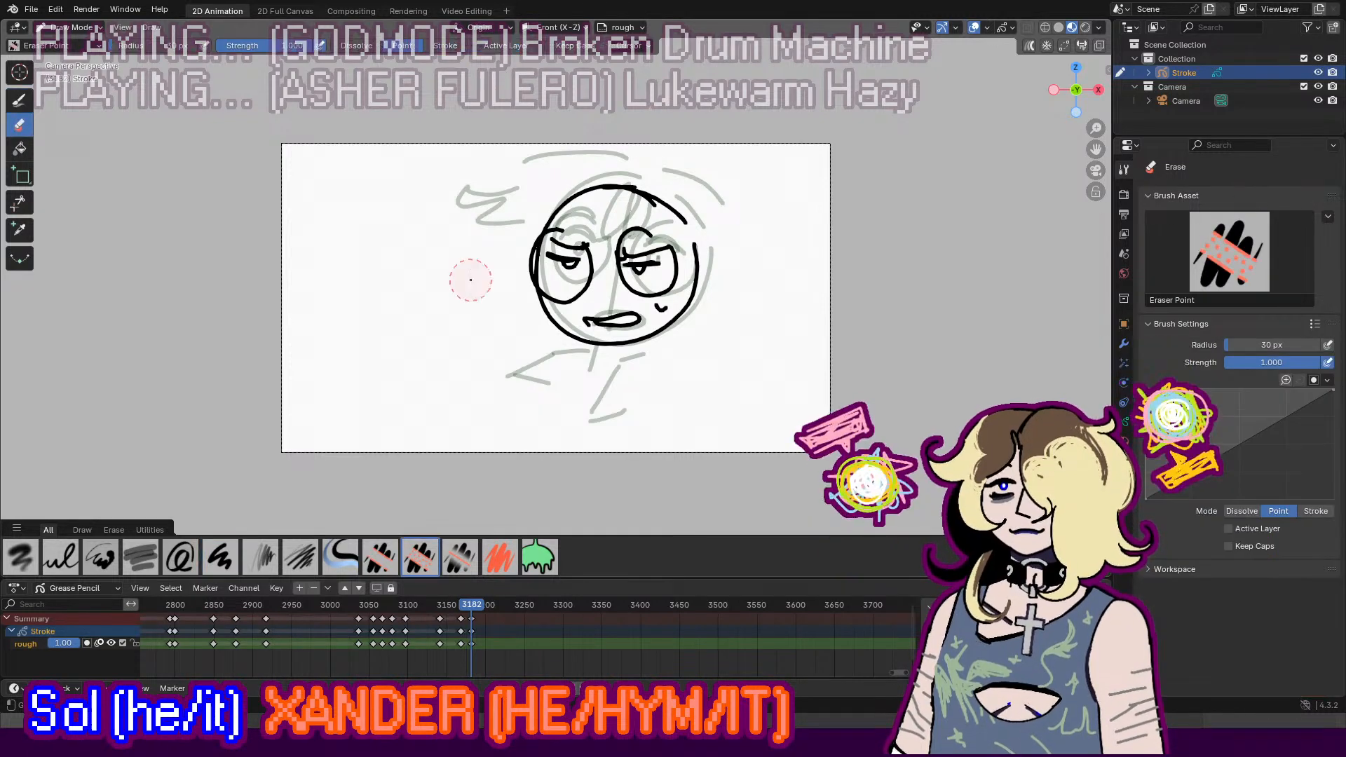
{"action": "mouse_move", "coordinate": [641, 307]}
{"action": "left_mouse_down"}
{"action": "mouse_move", "coordinate": [583, 314]}
{"action": "mouse_move", "coordinate": [621, 330]}
{"action": "left_mouse_up"}
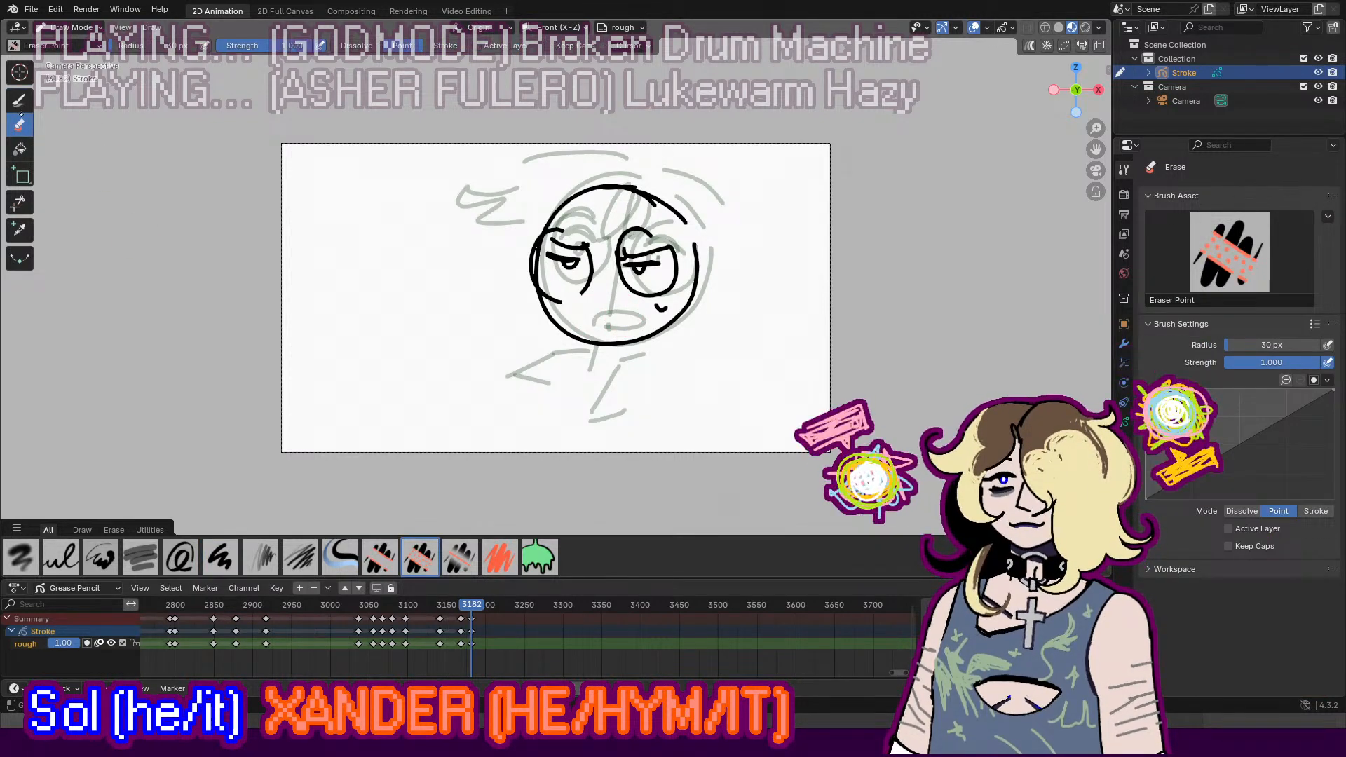
{"action": "key", "text": "d"}
{"action": "mouse_move", "coordinate": [614, 278]}
{"action": "left_mouse_down"}
{"action": "mouse_move", "coordinate": [589, 277]}
{"action": "mouse_move", "coordinate": [583, 247]}
{"action": "mouse_move", "coordinate": [637, 255]}
{"action": "left_mouse_up"}
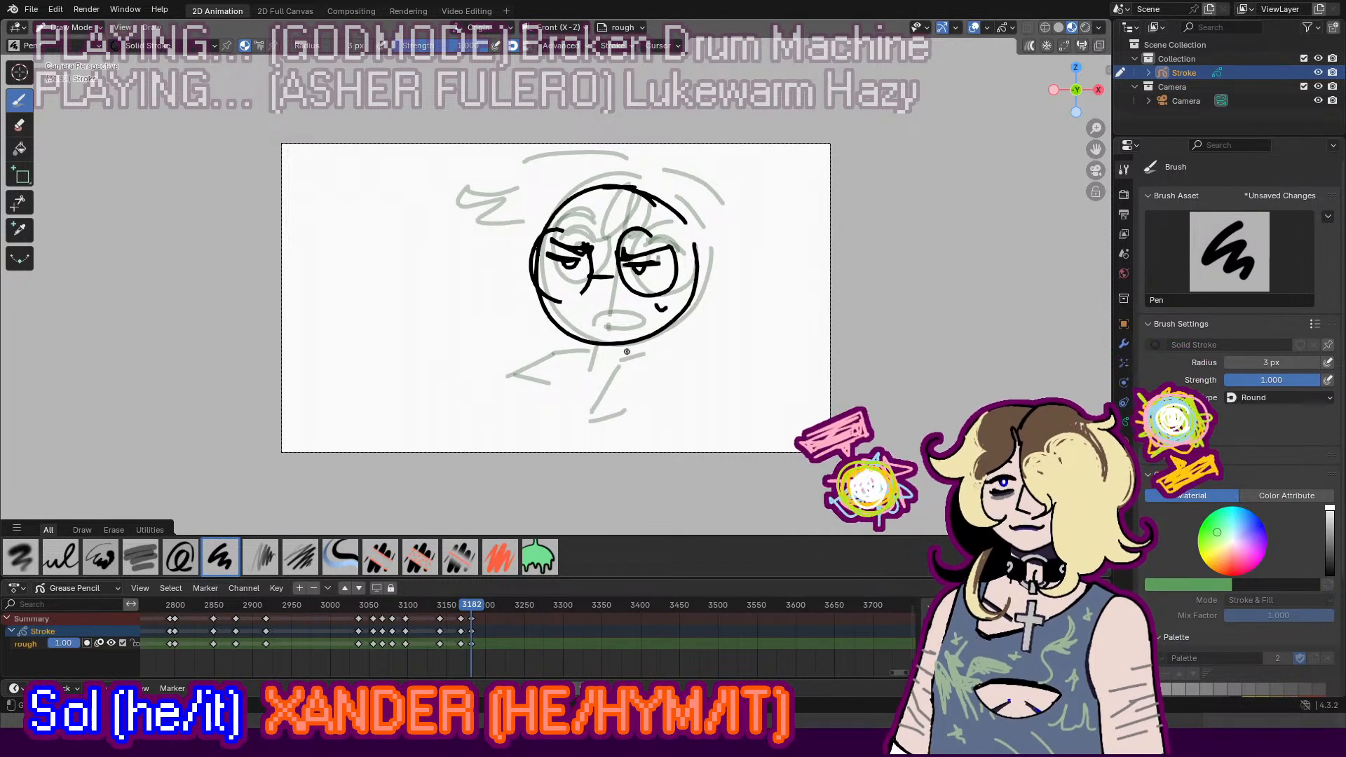
Step: Draw a downturned mouth, a short neck and angular shoulder lines below the head
{"action": "key", "text": "ctrl+z"}
{"action": "mouse_move", "coordinate": [596, 319]}
{"action": "left_mouse_down"}
{"action": "mouse_move", "coordinate": [649, 321]}
{"action": "mouse_move", "coordinate": [594, 369]}
{"action": "mouse_move", "coordinate": [645, 348]}
{"action": "mouse_move", "coordinate": [642, 403]}
{"action": "left_mouse_up"}
{"action": "key", "text": "ctrl+z"}
{"action": "key", "text": "ctrl+z"}
{"action": "mouse_move", "coordinate": [587, 349]}
{"action": "left_mouse_down"}
{"action": "mouse_move", "coordinate": [564, 356]}
{"action": "mouse_move", "coordinate": [551, 389]}
{"action": "left_mouse_up"}
Step: Draw the fringe and the hair outline above the head, ending in flicked tufts on both sides
{"action": "mouse_move", "coordinate": [611, 188]}
{"action": "left_mouse_down"}
{"action": "mouse_move", "coordinate": [607, 245]}
{"action": "mouse_move", "coordinate": [493, 192]}
{"action": "mouse_move", "coordinate": [484, 235]}
{"action": "left_mouse_up"}
{"action": "key", "text": "ctrl+z"}
{"action": "key", "text": "ctrl+z"}
{"action": "key", "text": "ctrl+z"}
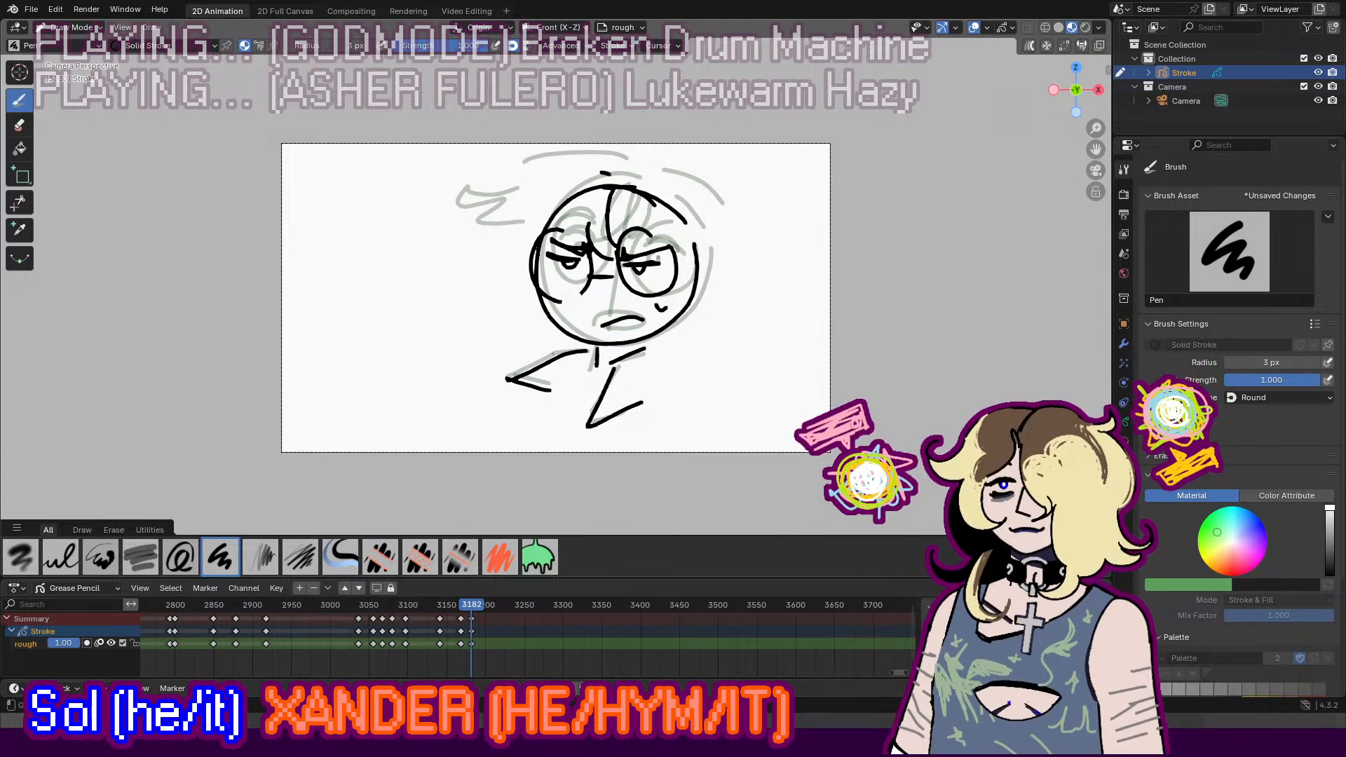
{"action": "mouse_move", "coordinate": [609, 173]}
{"action": "left_mouse_down"}
{"action": "mouse_move", "coordinate": [477, 210]}
{"action": "mouse_move", "coordinate": [480, 240]}
{"action": "left_mouse_up"}
{"action": "mouse_move", "coordinate": [618, 176]}
{"action": "left_mouse_down"}
{"action": "mouse_move", "coordinate": [736, 210]}
{"action": "mouse_move", "coordinate": [731, 247]}
{"action": "left_mouse_up"}
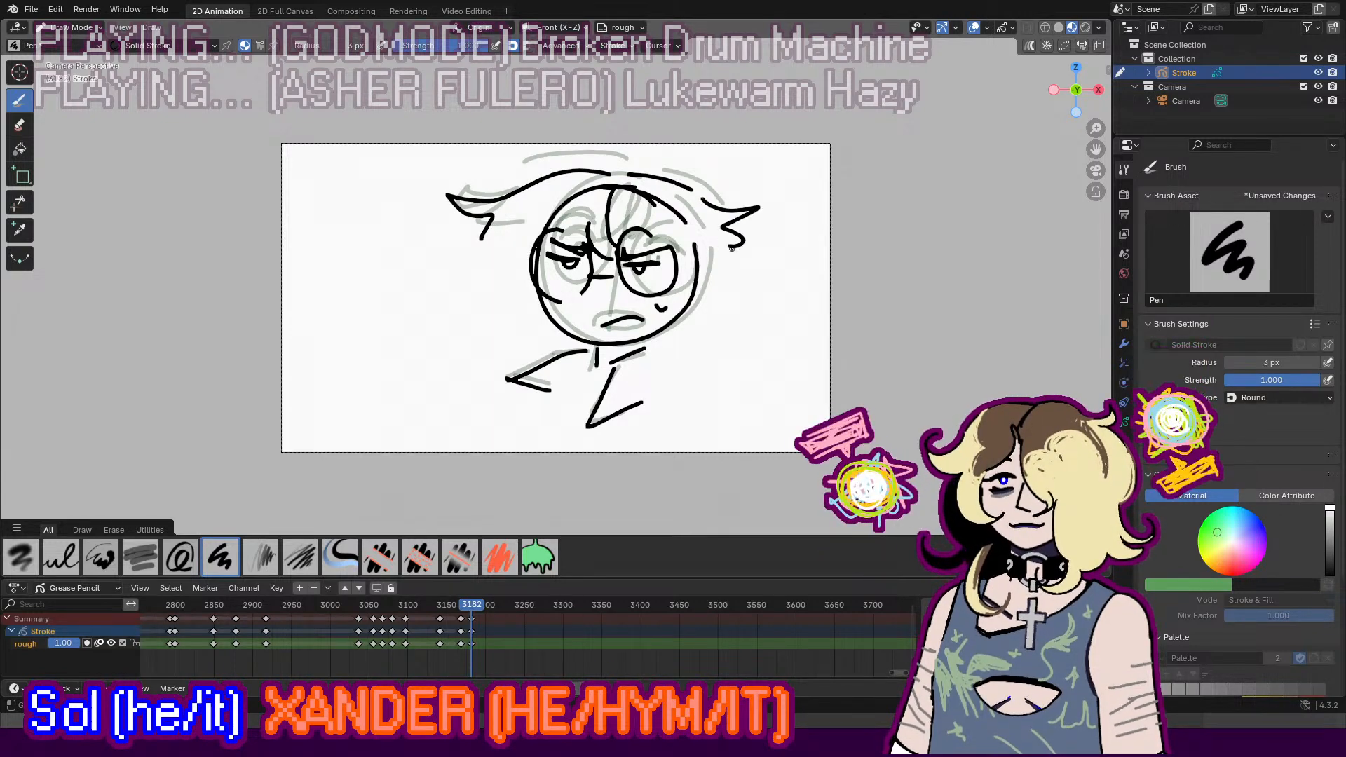
Step: Add a small downward arrow above the left hair tuft and two short motion lines beside the right tuft
{"action": "left_click_drag", "start_coordinate": [511, 150], "coordinate": [500, 176]}
{"action": "mouse_move", "coordinate": [496, 171]}
{"action": "left_mouse_down"}
{"action": "mouse_move", "coordinate": [500, 183]}
{"action": "mouse_move", "coordinate": [523, 176]}
{"action": "left_mouse_up"}
{"action": "left_click_drag", "start_coordinate": [538, 158], "coordinate": [524, 164]}
{"action": "key", "text": "ctrl+z"}
{"action": "key", "text": "ctrl+z"}
{"action": "mouse_move", "coordinate": [719, 284]}
{"action": "left_mouse_down"}
{"action": "mouse_move", "coordinate": [704, 321]}
{"action": "mouse_move", "coordinate": [717, 316]}
{"action": "left_mouse_up"}
{"action": "key", "text": "ctrl+z"}
{"action": "key", "text": "ctrl+z"}
{"action": "left_click_drag", "start_coordinate": [769, 195], "coordinate": [759, 234]}
{"action": "left_click_drag", "start_coordinate": [780, 213], "coordinate": [771, 240]}
Step: Return to the keyframe at frame 3168 and hand-letter "A HUGE" to the left of the head
{"action": "left_click_drag", "start_coordinate": [463, 604], "coordinate": [464, 605]}
{"action": "key", "text": "Down"}
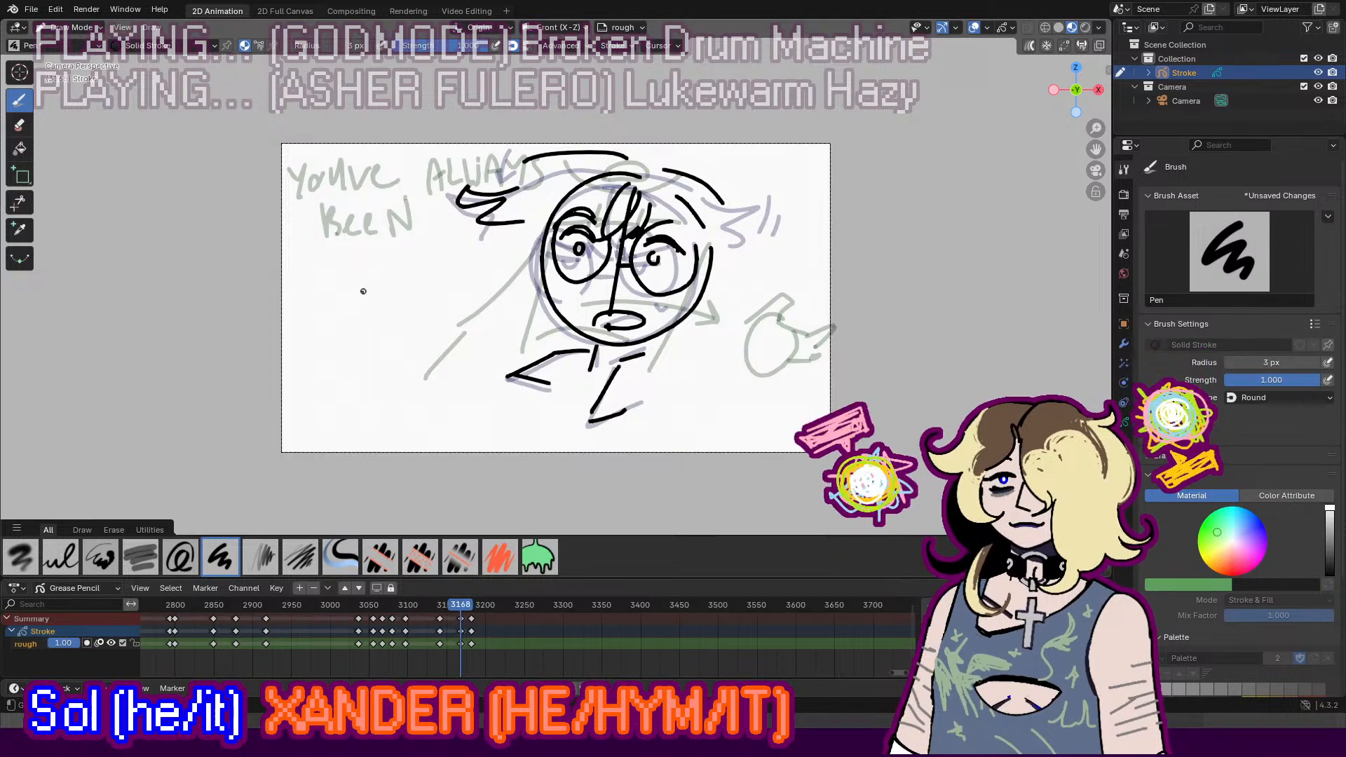
{"action": "left_click_drag", "start_coordinate": [317, 260], "coordinate": [330, 262]}
{"action": "mouse_move", "coordinate": [319, 247]}
{"action": "left_mouse_down"}
{"action": "mouse_move", "coordinate": [381, 253]}
{"action": "mouse_move", "coordinate": [401, 228]}
{"action": "mouse_move", "coordinate": [422, 257]}
{"action": "mouse_move", "coordinate": [459, 259]}
{"action": "left_mouse_up"}
{"action": "left_click", "coordinate": [436, 248]}
Step: On the keyframe at frame 3182, hand-letter "PIECE" to the left of the head
{"action": "key", "text": "Up"}
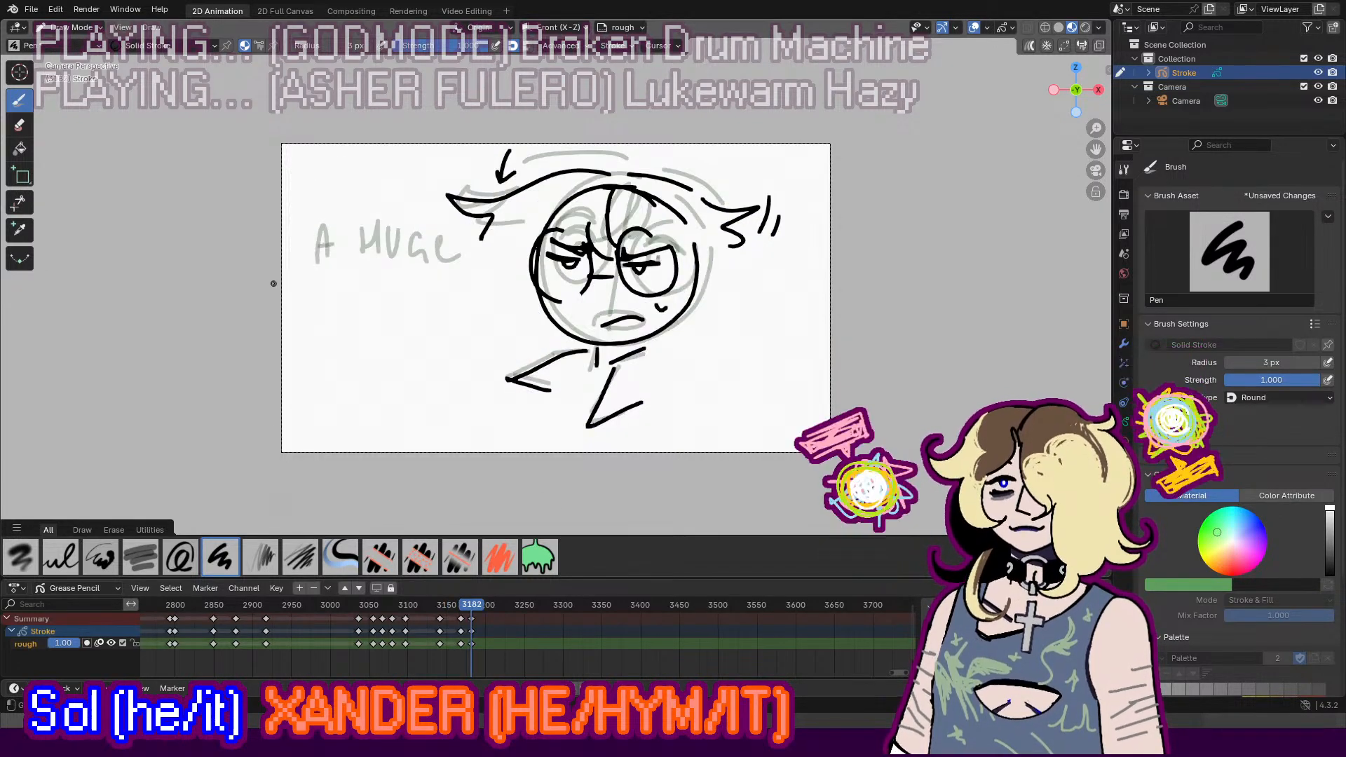
{"action": "left_click_drag", "start_coordinate": [321, 231], "coordinate": [325, 270]}
{"action": "mouse_move", "coordinate": [321, 236]}
{"action": "left_mouse_down"}
{"action": "mouse_move", "coordinate": [325, 252]}
{"action": "mouse_move", "coordinate": [374, 260]}
{"action": "left_mouse_up"}
{"action": "left_click", "coordinate": [350, 236]}
{"action": "mouse_move", "coordinate": [381, 236]}
{"action": "left_mouse_down"}
{"action": "mouse_move", "coordinate": [382, 264]}
{"action": "mouse_move", "coordinate": [400, 262]}
{"action": "left_mouse_up"}
{"action": "key", "text": "ctrl+z"}
{"action": "left_click_drag", "start_coordinate": [402, 255], "coordinate": [425, 249]}
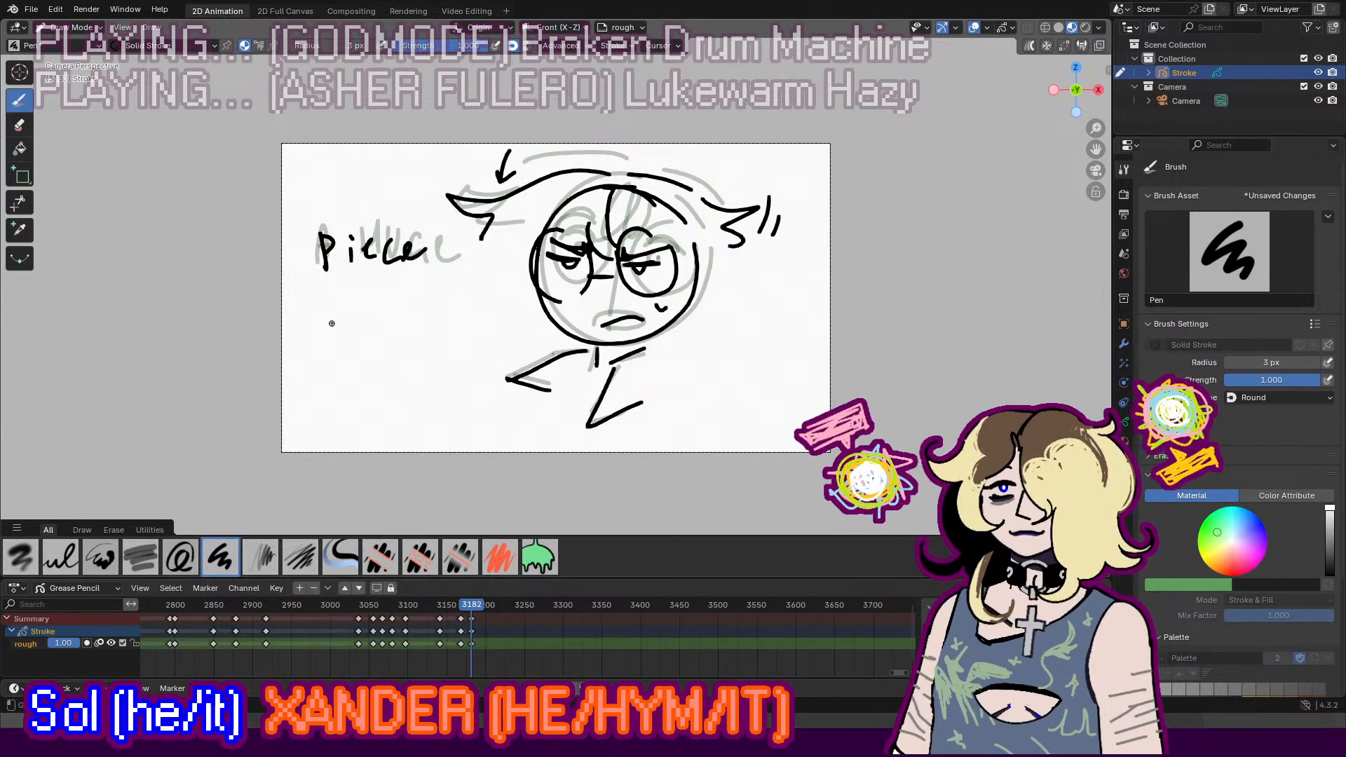
Step: Hand-letter "OF SHIT!" on the line below "PIECE"
{"action": "left_click_drag", "start_coordinate": [338, 291], "coordinate": [349, 315]}
{"action": "mouse_move", "coordinate": [350, 287]}
{"action": "left_mouse_down"}
{"action": "mouse_move", "coordinate": [368, 282]}
{"action": "mouse_move", "coordinate": [366, 299]}
{"action": "mouse_move", "coordinate": [419, 316]}
{"action": "left_mouse_up"}
{"action": "left_click_drag", "start_coordinate": [419, 302], "coordinate": [436, 300]}
{"action": "mouse_move", "coordinate": [436, 284]}
{"action": "left_mouse_down"}
{"action": "mouse_move", "coordinate": [436, 313]}
{"action": "mouse_move", "coordinate": [472, 272]}
{"action": "left_mouse_up"}
{"action": "left_click", "coordinate": [447, 278]}
{"action": "mouse_move", "coordinate": [461, 273]}
{"action": "left_mouse_down"}
{"action": "mouse_move", "coordinate": [460, 307]}
{"action": "mouse_move", "coordinate": [475, 292]}
{"action": "left_mouse_up"}
{"action": "left_click", "coordinate": [480, 306]}
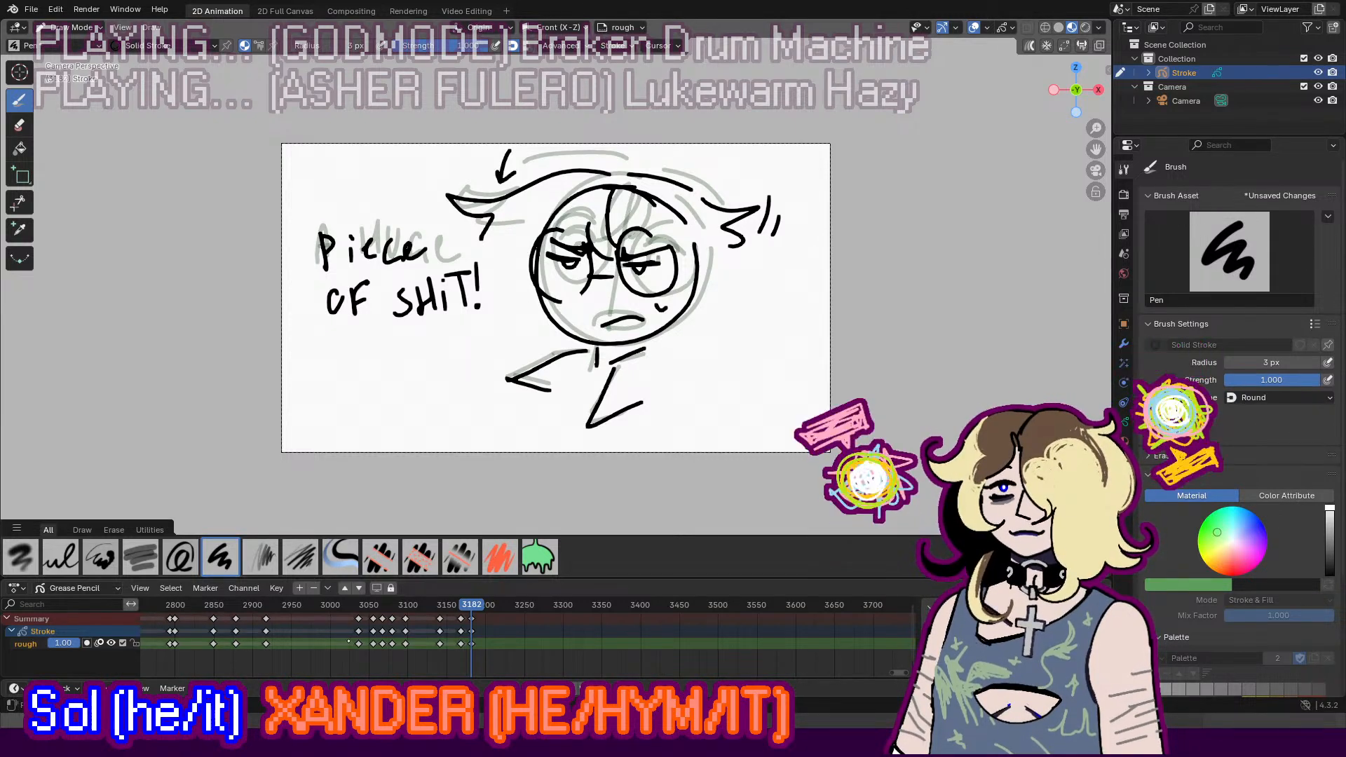
Step: Play back the storyboard and step through the earlier keyframes to the drawing at frame 3067
{"action": "key", "text": "space"}
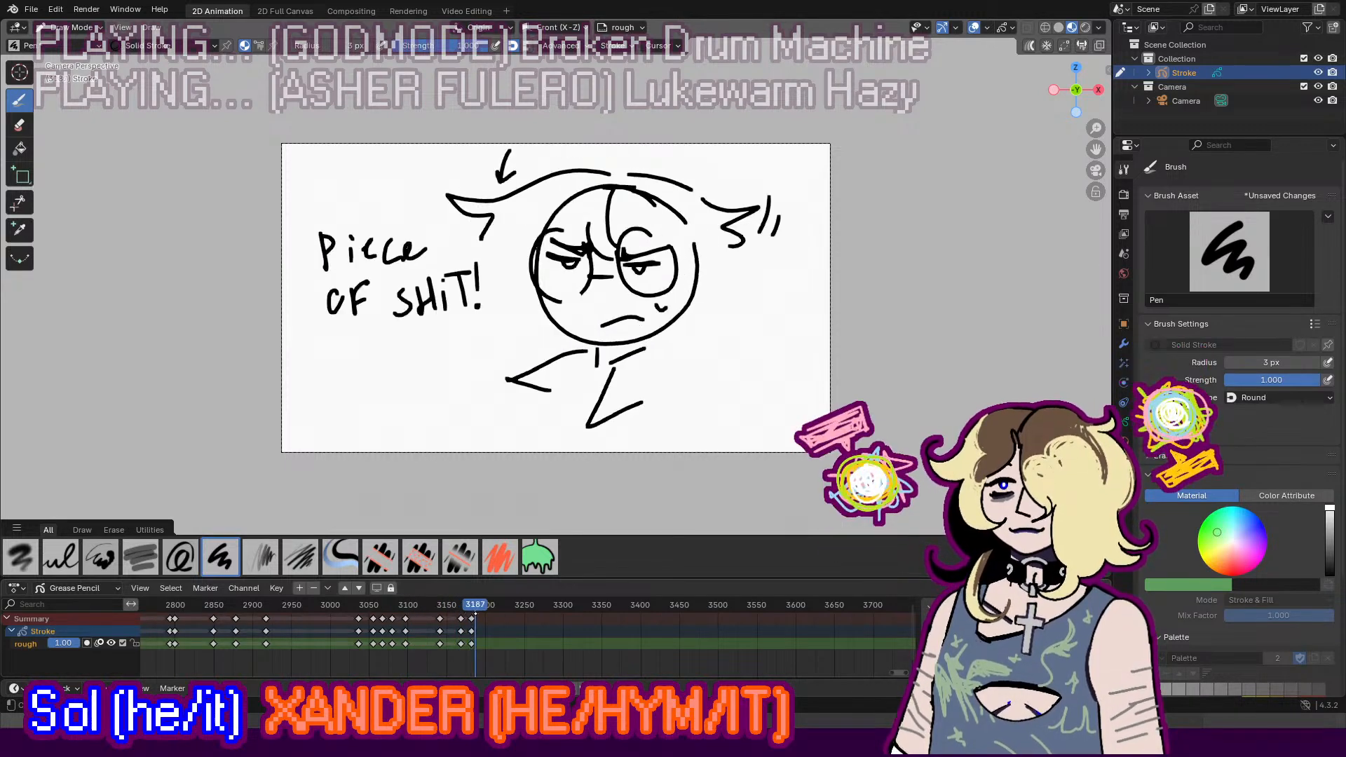
{"action": "key", "text": "space"}
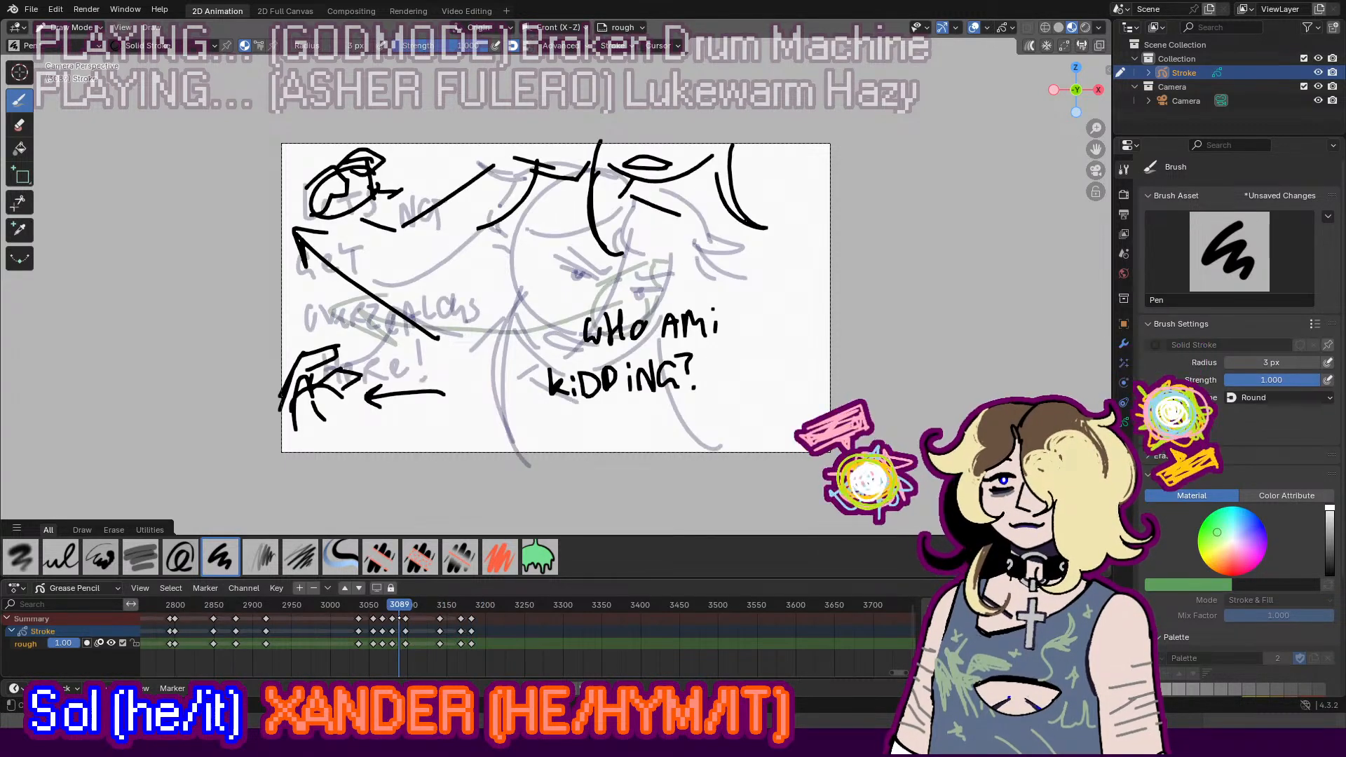
{"action": "key", "text": "Down"}
{"action": "key", "text": "Down"}
{"action": "key", "text": "Down"}
{"action": "key", "text": "Up"}
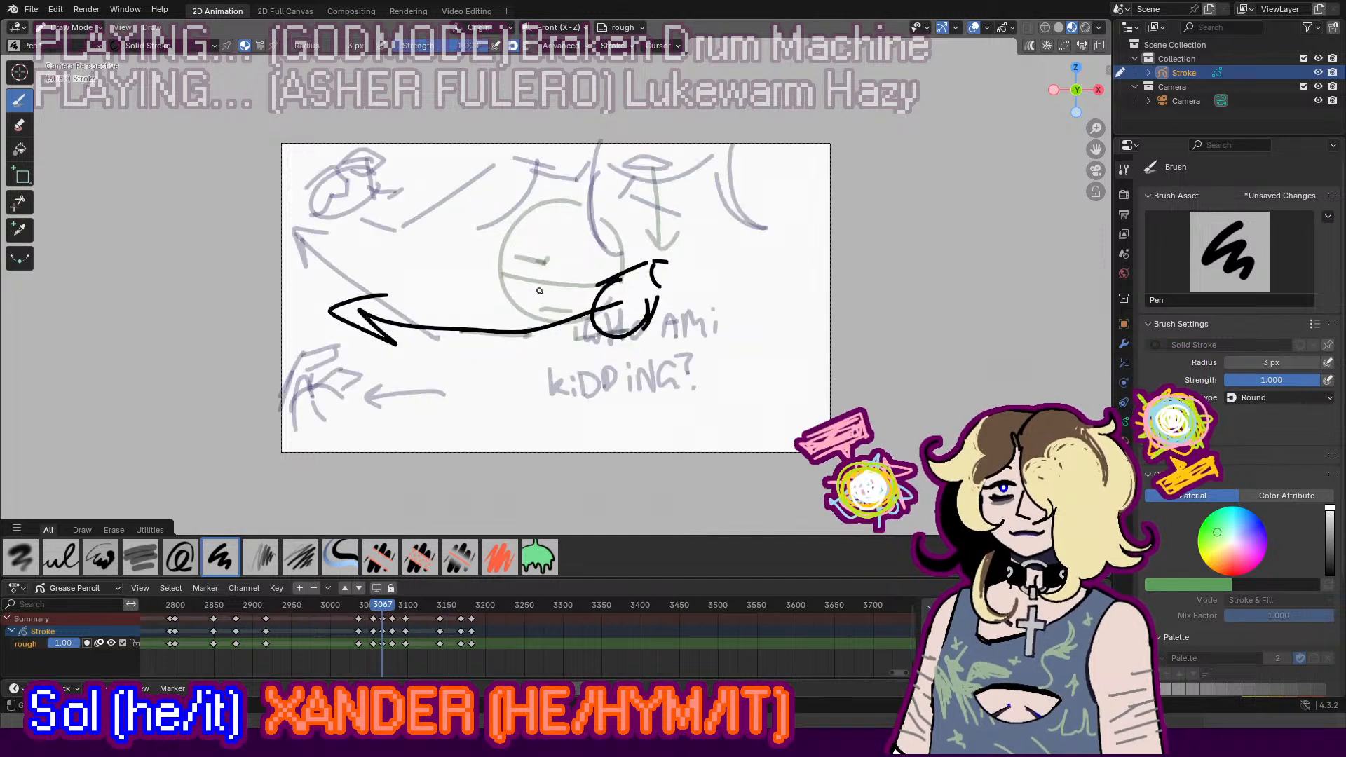
Step: Hand-letter "*BATS HAND AWAY*" above the hand and its long arrow on the drawing at frame 3067
{"action": "left_click_drag", "start_coordinate": [489, 255], "coordinate": [499, 283]}
{"action": "key", "text": "ctrl+z"}
{"action": "key", "text": "ctrl+z"}
{"action": "mouse_move", "coordinate": [491, 261]}
{"action": "left_mouse_down"}
{"action": "mouse_move", "coordinate": [511, 270]}
{"action": "mouse_move", "coordinate": [500, 281]}
{"action": "left_mouse_up"}
{"action": "left_click_drag", "start_coordinate": [518, 246], "coordinate": [516, 273]}
{"action": "mouse_move", "coordinate": [519, 245]}
{"action": "left_mouse_down"}
{"action": "mouse_move", "coordinate": [533, 271]}
{"action": "mouse_move", "coordinate": [531, 257]}
{"action": "left_mouse_up"}
{"action": "left_click_drag", "start_coordinate": [541, 241], "coordinate": [541, 264]}
{"action": "mouse_move", "coordinate": [560, 239]}
{"action": "left_mouse_down"}
{"action": "mouse_move", "coordinate": [549, 260]}
{"action": "mouse_move", "coordinate": [585, 254]}
{"action": "left_mouse_up"}
{"action": "left_click_drag", "start_coordinate": [584, 244], "coordinate": [598, 254]}
{"action": "left_click_drag", "start_coordinate": [606, 254], "coordinate": [618, 241]}
{"action": "mouse_move", "coordinate": [621, 249]}
{"action": "left_mouse_down"}
{"action": "mouse_move", "coordinate": [636, 223]}
{"action": "mouse_move", "coordinate": [643, 246]}
{"action": "left_mouse_up"}
{"action": "mouse_move", "coordinate": [643, 223]}
{"action": "left_mouse_down"}
{"action": "mouse_move", "coordinate": [645, 245]}
{"action": "mouse_move", "coordinate": [686, 244]}
{"action": "mouse_move", "coordinate": [710, 214]}
{"action": "left_mouse_up"}
{"action": "mouse_move", "coordinate": [708, 237]}
{"action": "left_mouse_down"}
{"action": "mouse_move", "coordinate": [716, 212]}
{"action": "mouse_move", "coordinate": [723, 237]}
{"action": "left_mouse_up"}
{"action": "left_click_drag", "start_coordinate": [715, 229], "coordinate": [724, 226]}
{"action": "left_click_drag", "start_coordinate": [727, 215], "coordinate": [732, 240]}
{"action": "left_click_drag", "start_coordinate": [735, 231], "coordinate": [745, 226]}
{"action": "mouse_move", "coordinate": [478, 270]}
{"action": "left_mouse_down"}
{"action": "mouse_move", "coordinate": [471, 289]}
{"action": "mouse_move", "coordinate": [485, 279]}
{"action": "left_mouse_up"}
{"action": "left_click_drag", "start_coordinate": [469, 273], "coordinate": [491, 287]}
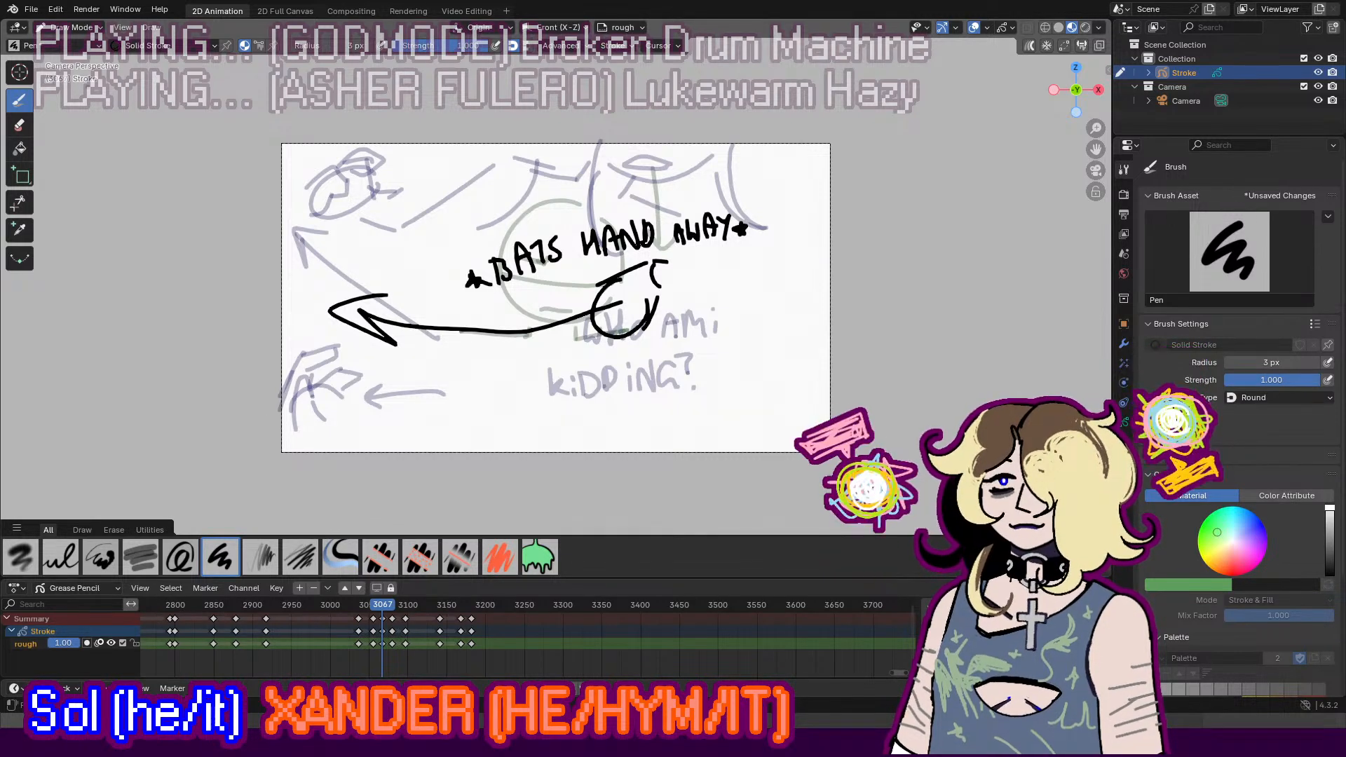
Step: Scrub back to the early part of the storyboard and play the blank stretch around frame 740
{"action": "scroll", "coordinate": [411, 645], "scroll_direction": "down", "scroll_amount": 2}
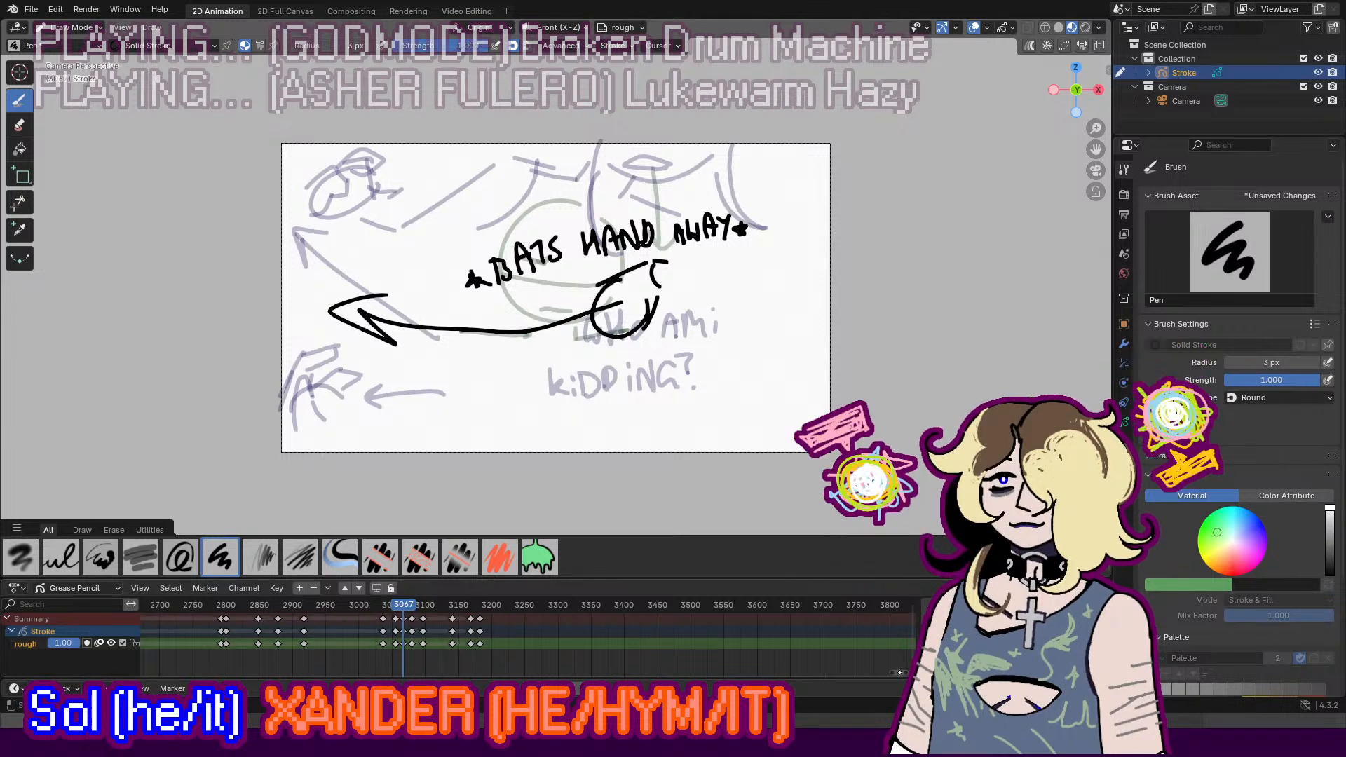
{"action": "left_click_drag", "start_coordinate": [900, 672], "coordinate": [793, 675]}
{"action": "left_click_drag", "start_coordinate": [607, 614], "coordinate": [352, 615]}
{"action": "left_click_drag", "start_coordinate": [893, 672], "coordinate": [748, 672]}
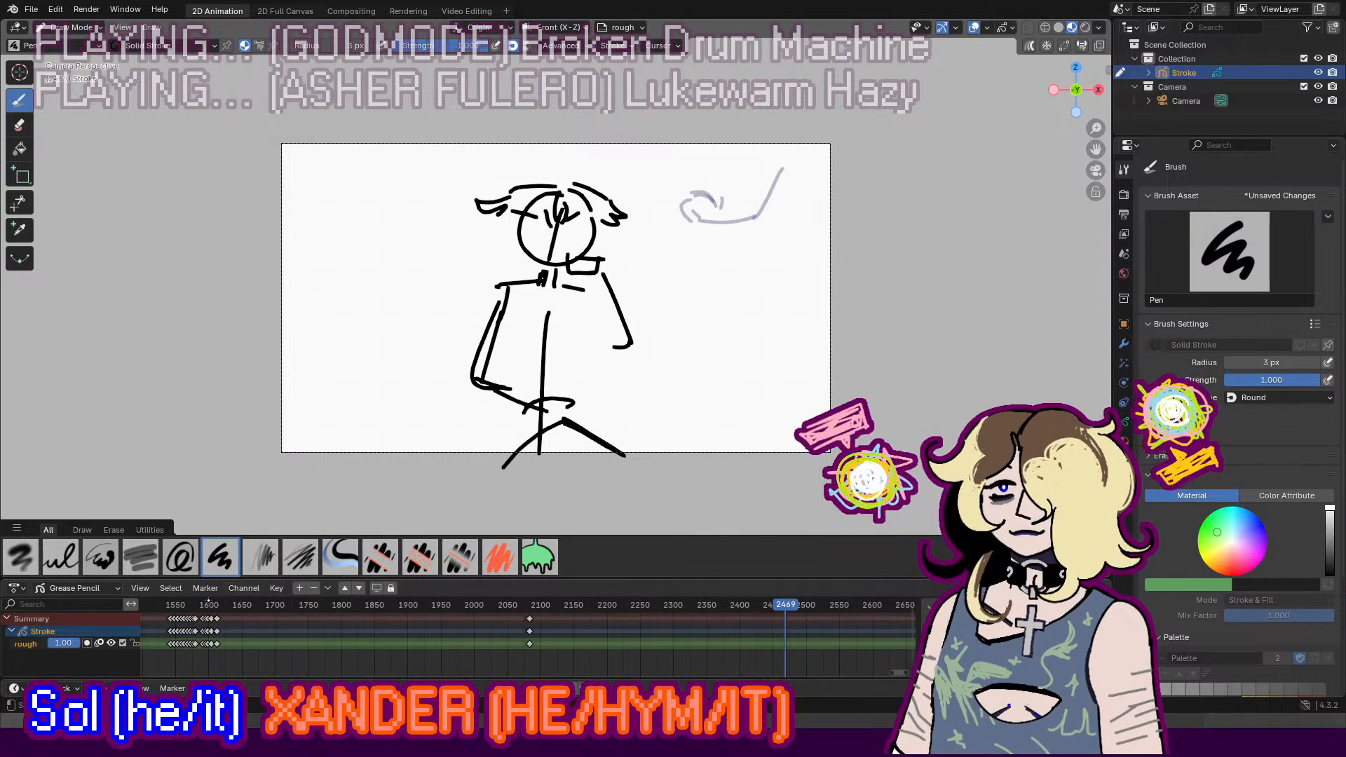
{"action": "left_click", "coordinate": [170, 604]}
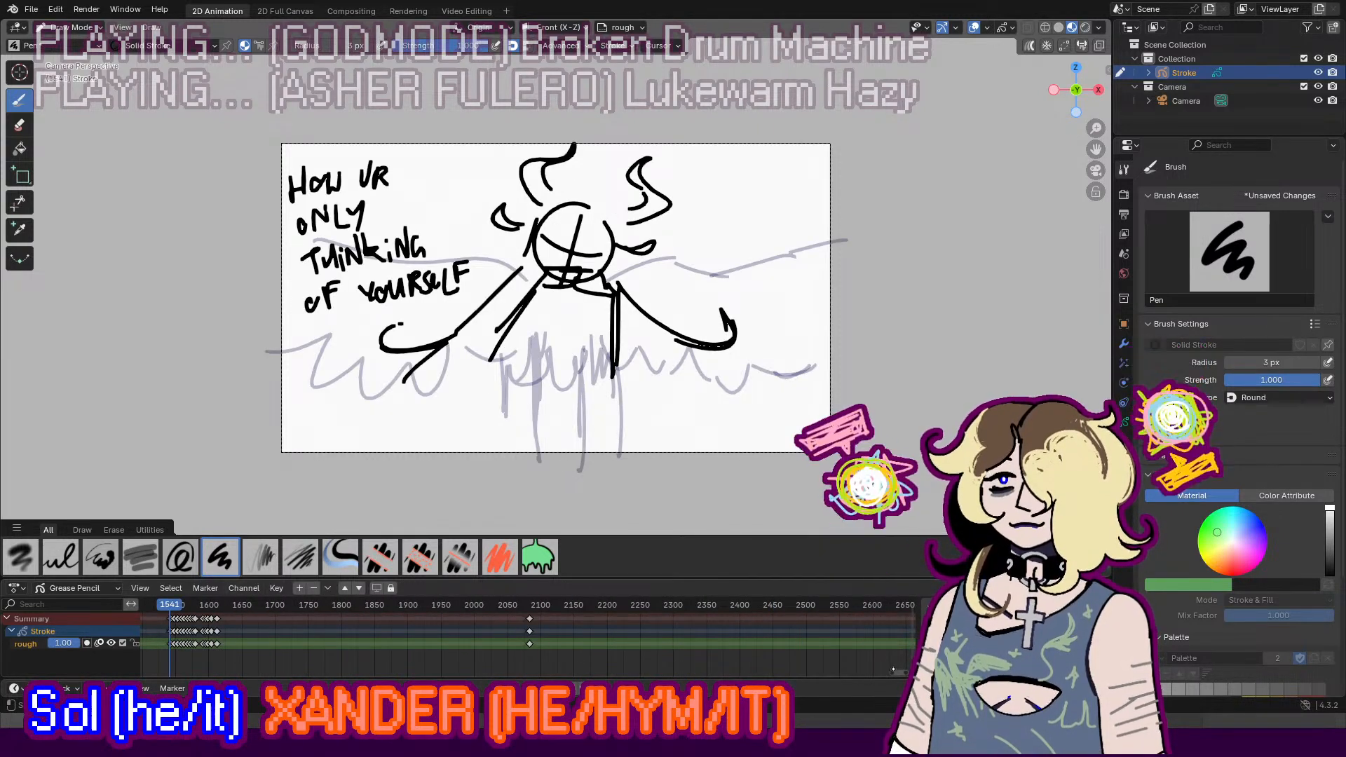
{"action": "left_click_drag", "start_coordinate": [893, 671], "coordinate": [417, 629]}
{"action": "scroll", "coordinate": [417, 630], "scroll_direction": "up", "scroll_amount": 1}
{"action": "mouse_move", "coordinate": [157, 606]}
{"action": "left_mouse_down"}
{"action": "mouse_move", "coordinate": [418, 613]}
{"action": "mouse_move", "coordinate": [353, 616]}
{"action": "mouse_move", "coordinate": [375, 615]}
{"action": "left_mouse_up"}
{"action": "key", "text": "space"}
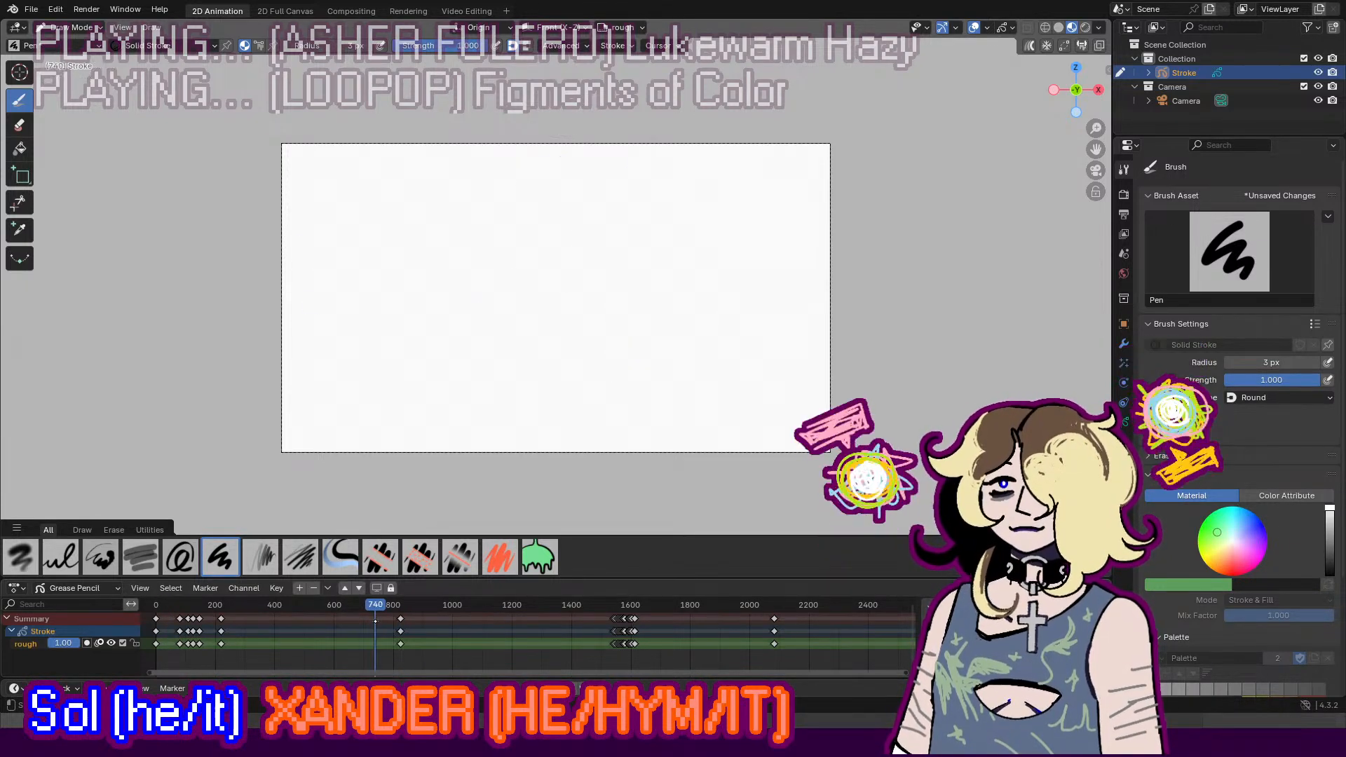
Step: Play through the blank stretch before the "HOW UR ONLY THINKING OF YOURSELF" drawing and insert a keyframe at frame 561
{"action": "middle_click_drag", "start_coordinate": [303, 618], "coordinate": [392, 616]}
{"action": "left_click", "coordinate": [335, 610]}
{"action": "scroll", "coordinate": [418, 671], "scroll_direction": "up", "scroll_amount": 2}
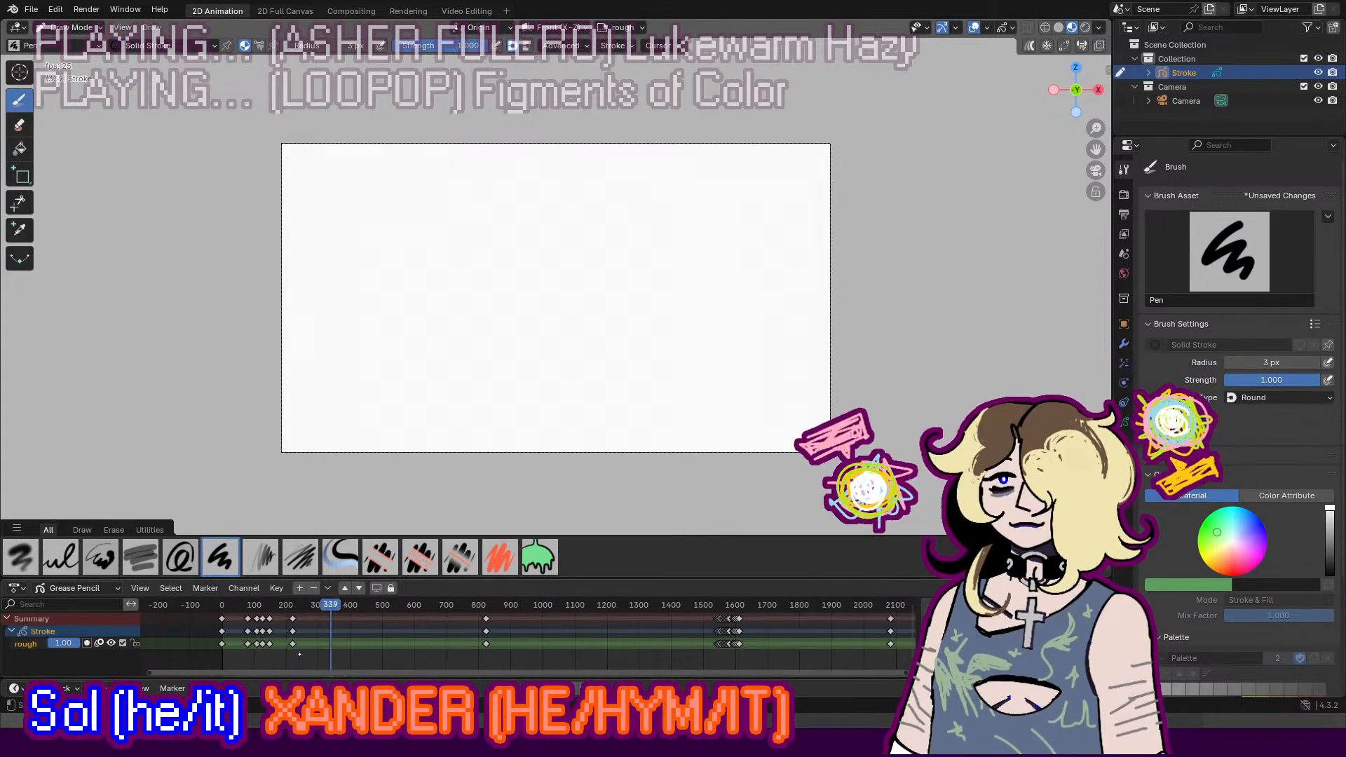
{"action": "scroll", "coordinate": [424, 656], "scroll_direction": "up", "scroll_amount": 3}
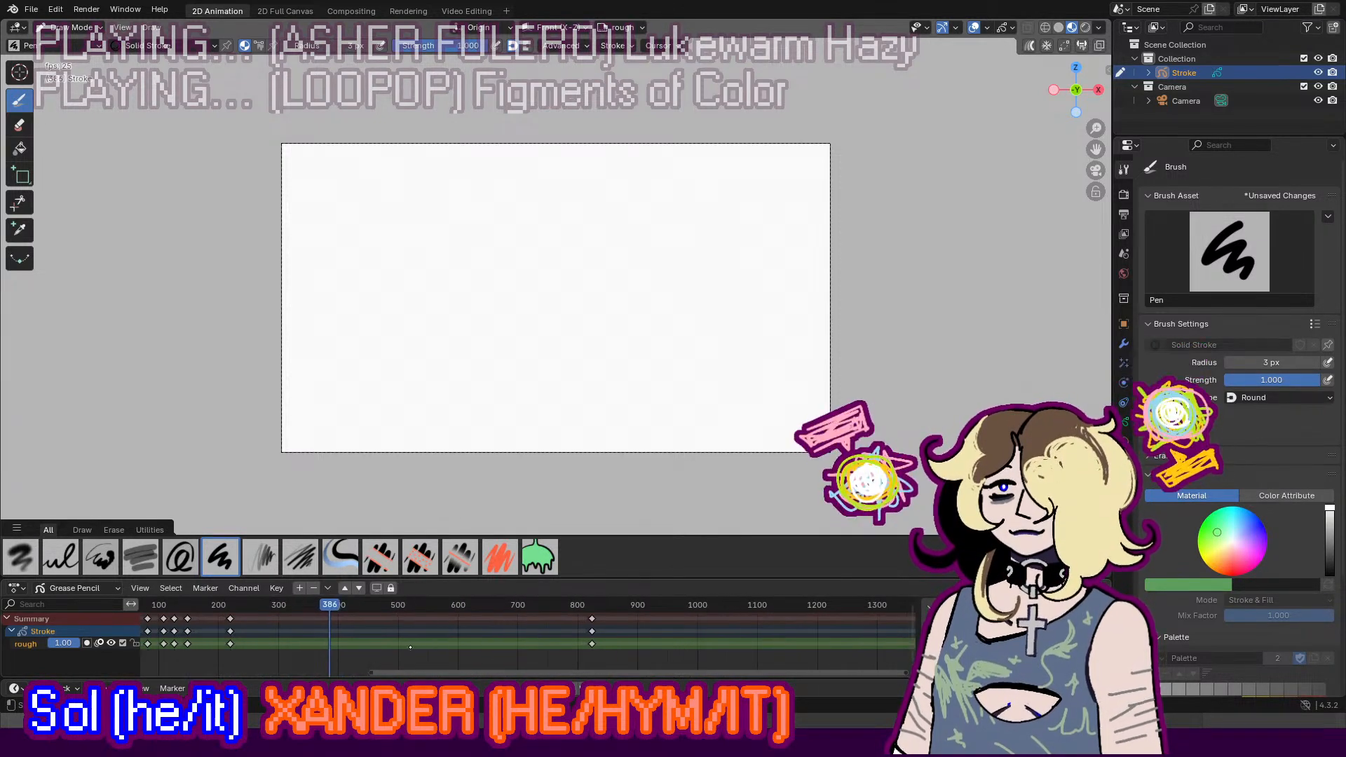
{"action": "left_click", "coordinate": [404, 616]}
{"action": "left_click", "coordinate": [403, 607]}
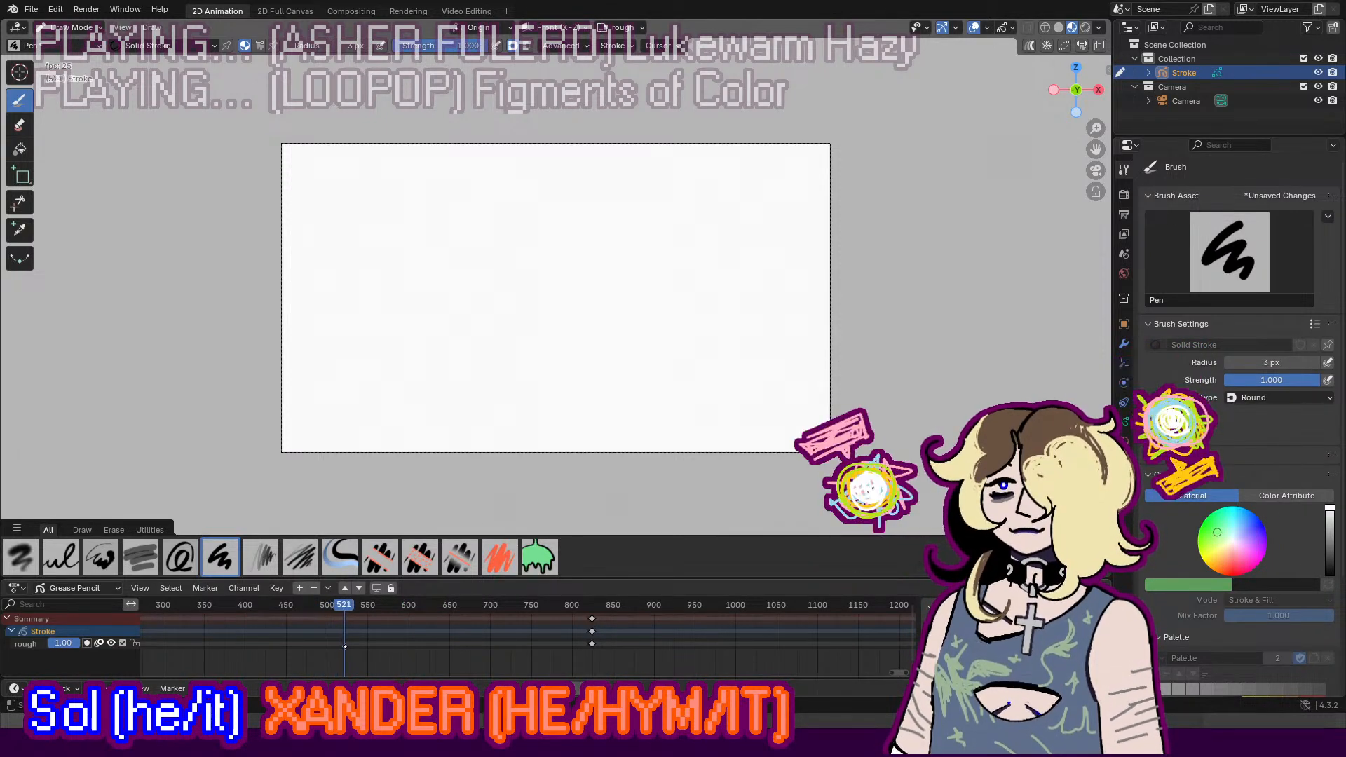
{"action": "key", "text": "space"}
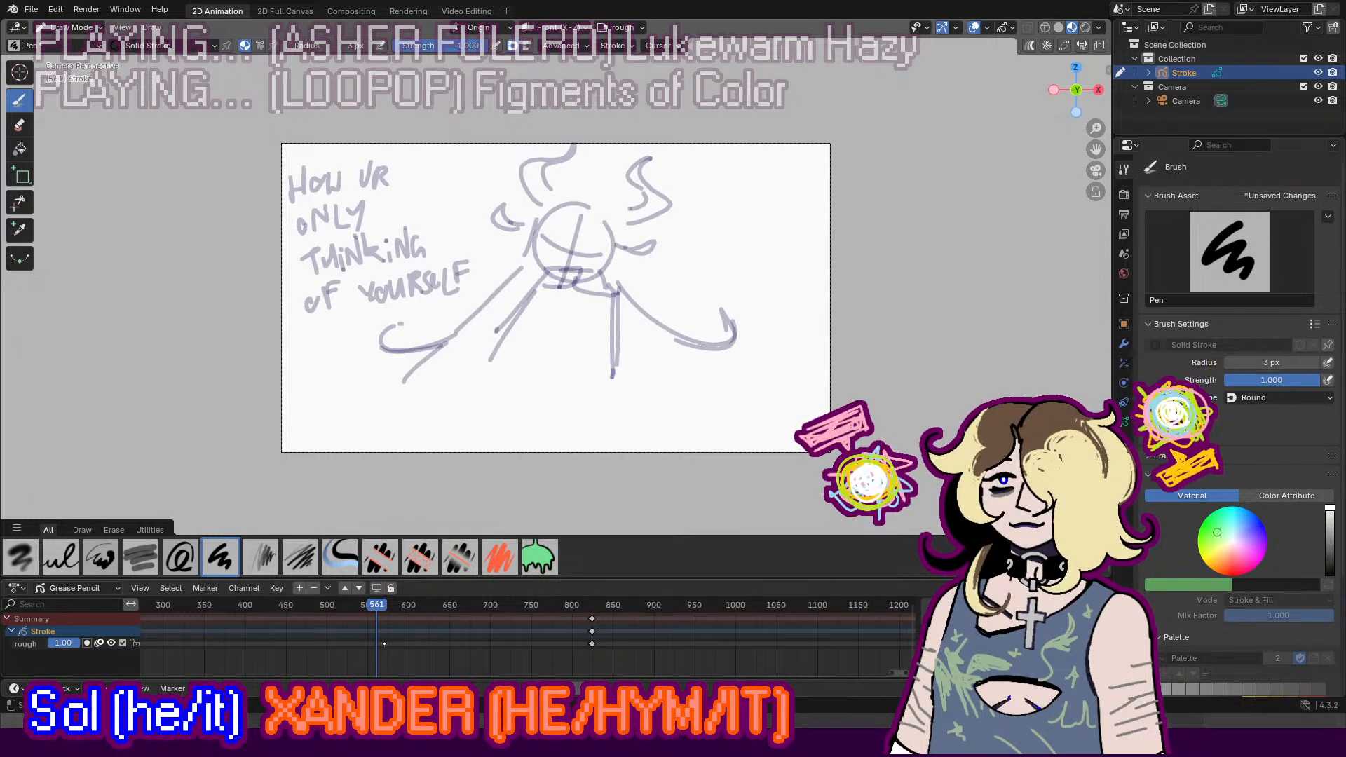
{"action": "key", "text": "i"}
{"action": "left_click", "coordinate": [387, 654]}
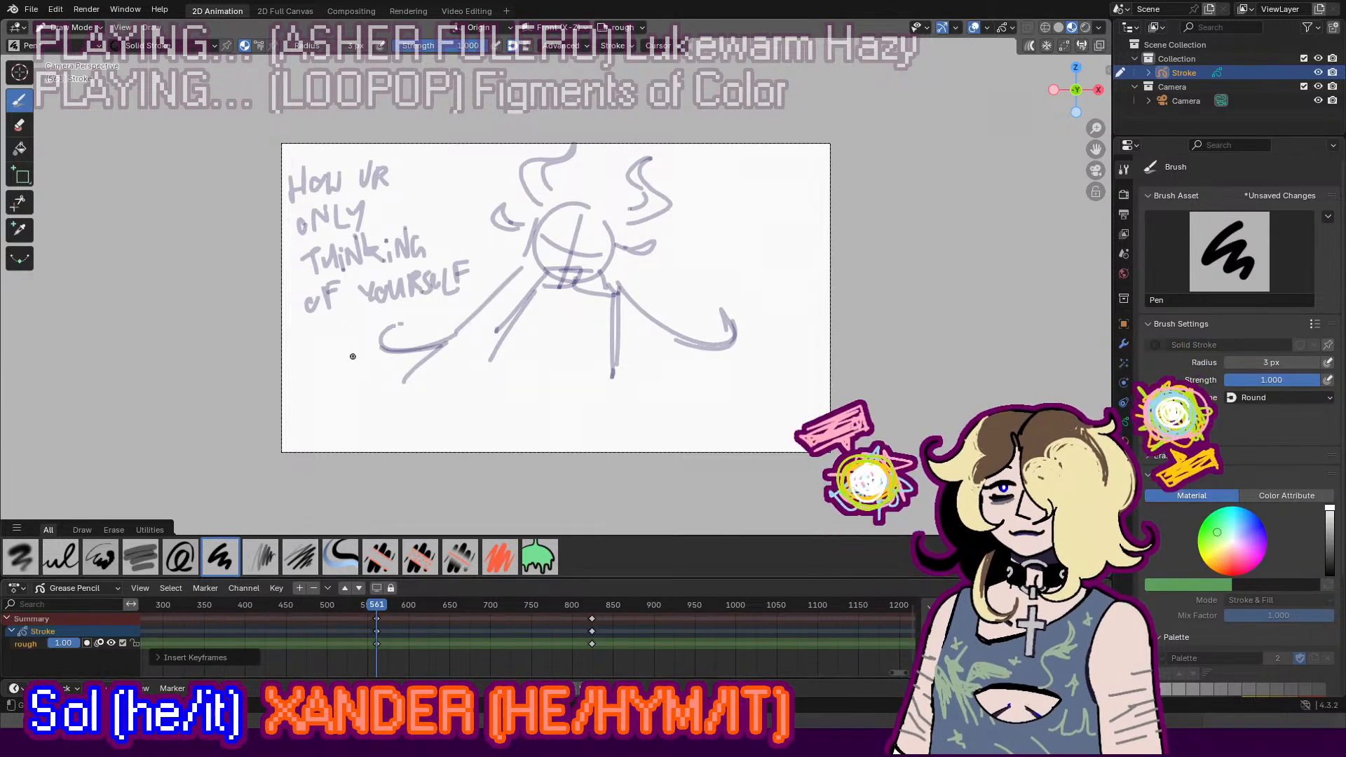
Step: Sketch a figure on the canvas's left half with a crossed round head, curved body lines and arms trailing behind
{"action": "mouse_move", "coordinate": [495, 218]}
{"action": "left_mouse_down"}
{"action": "mouse_move", "coordinate": [494, 276]}
{"action": "mouse_move", "coordinate": [420, 281]}
{"action": "mouse_move", "coordinate": [484, 272]}
{"action": "left_mouse_up"}
{"action": "key", "text": "ctrl+z"}
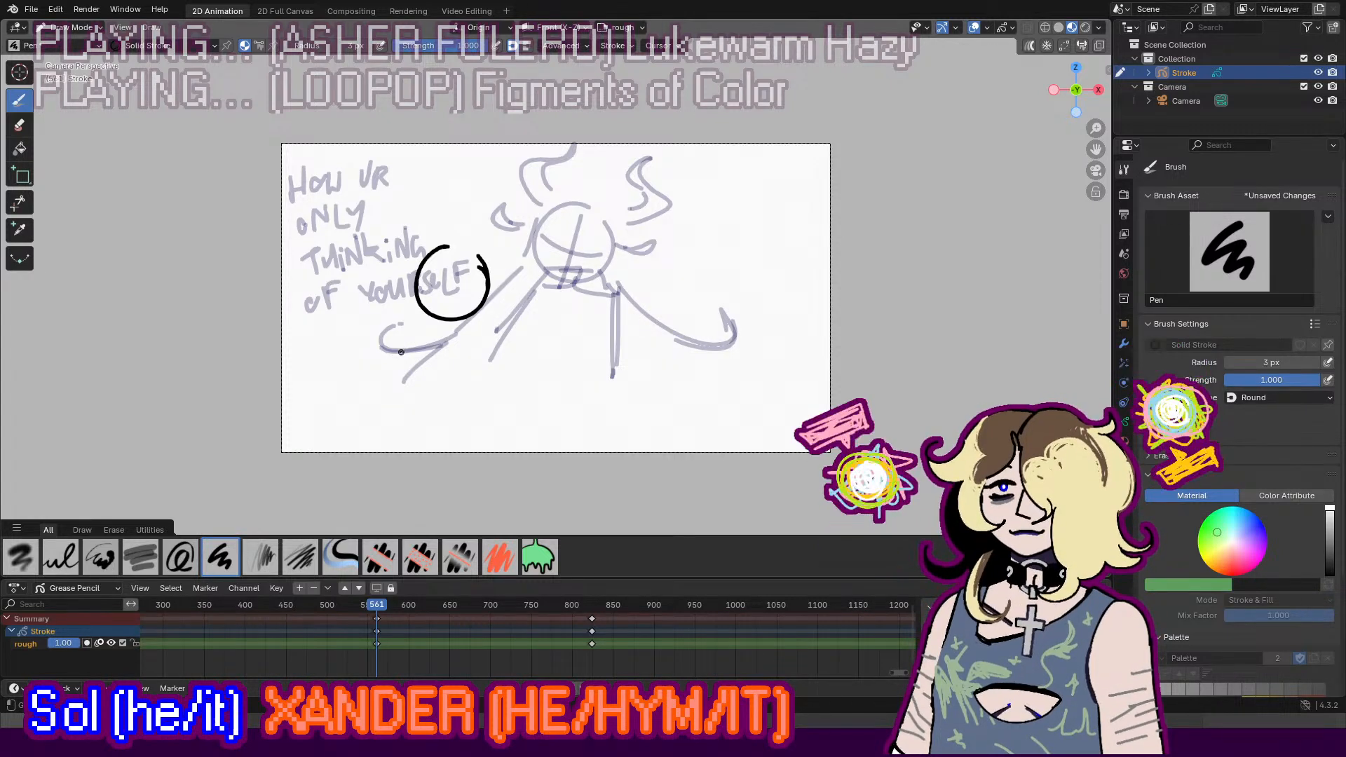
{"action": "left_click_drag", "start_coordinate": [420, 320], "coordinate": [362, 417]}
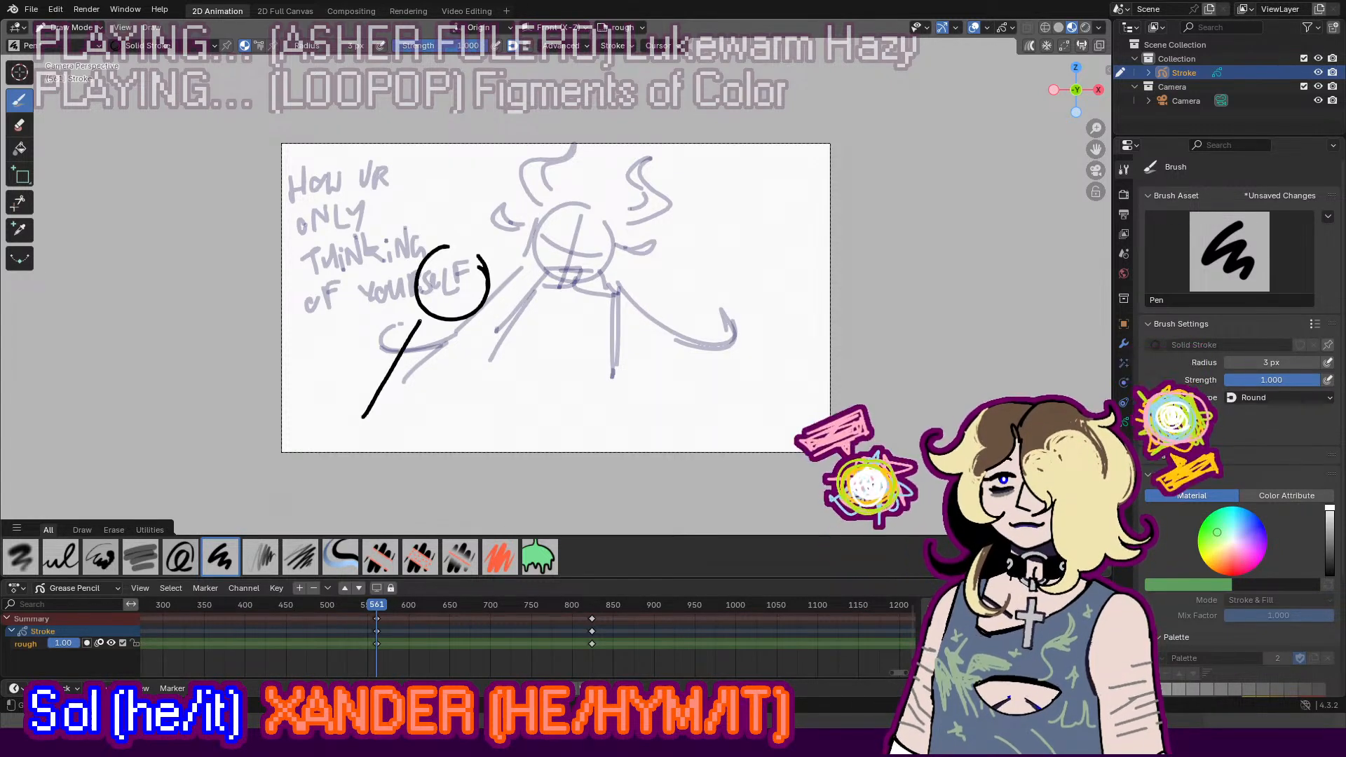
{"action": "key", "text": "ctrl+z"}
{"action": "left_click_drag", "start_coordinate": [414, 323], "coordinate": [349, 401]}
{"action": "mouse_move", "coordinate": [468, 252]}
{"action": "left_mouse_down"}
{"action": "mouse_move", "coordinate": [433, 308]}
{"action": "mouse_move", "coordinate": [480, 293]}
{"action": "left_mouse_up"}
{"action": "key", "text": "ctrl+z"}
{"action": "mouse_move", "coordinate": [426, 345]}
{"action": "left_mouse_down"}
{"action": "mouse_move", "coordinate": [499, 378]}
{"action": "mouse_move", "coordinate": [480, 387]}
{"action": "mouse_move", "coordinate": [493, 410]}
{"action": "left_mouse_up"}
{"action": "key", "text": "ctrl+z"}
{"action": "left_click_drag", "start_coordinate": [385, 295], "coordinate": [274, 269]}
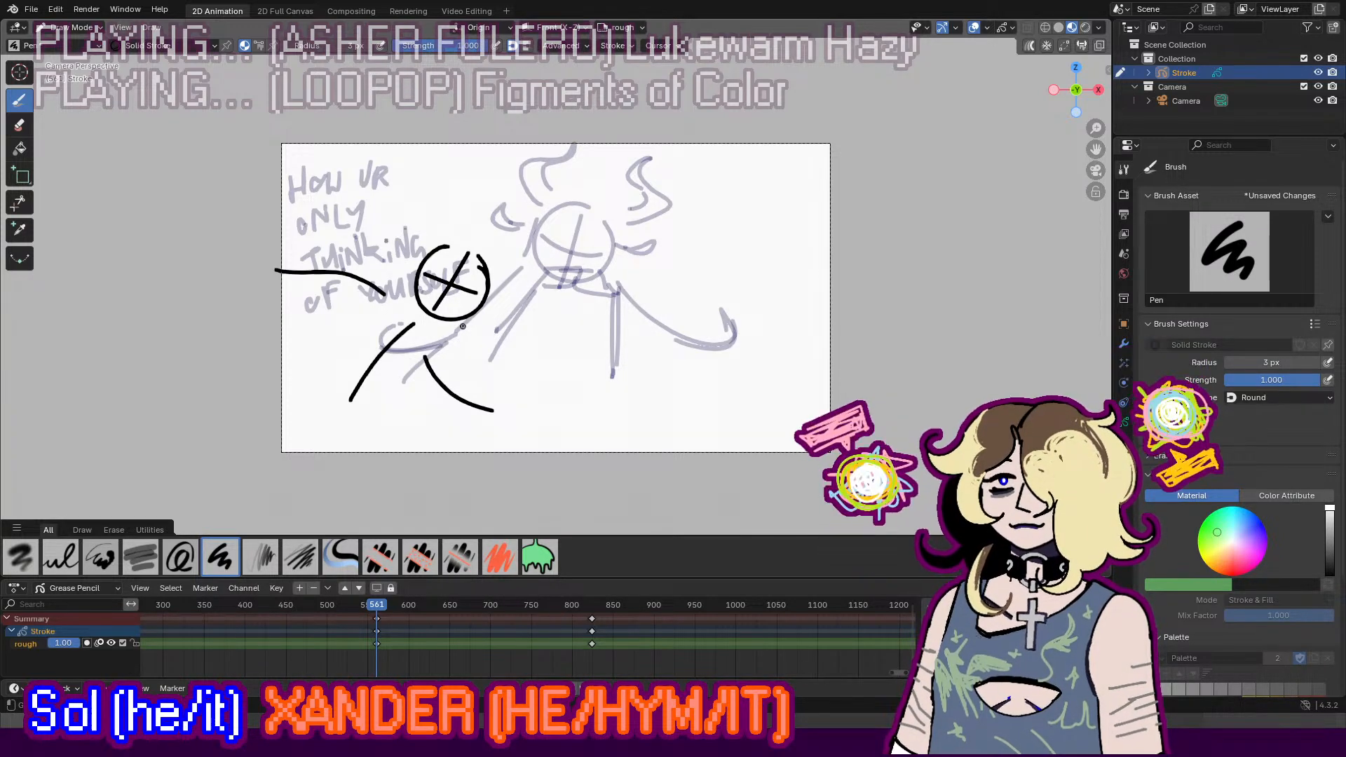
{"action": "left_click_drag", "start_coordinate": [410, 244], "coordinate": [296, 218]}
Step: Hand-letter "SNEAKING" beside the figure's head and draw an arrow pointing right from its body
{"action": "mouse_move", "coordinate": [537, 219]}
{"action": "left_mouse_down"}
{"action": "mouse_move", "coordinate": [525, 240]}
{"action": "mouse_move", "coordinate": [559, 219]}
{"action": "mouse_move", "coordinate": [569, 239]}
{"action": "mouse_move", "coordinate": [600, 222]}
{"action": "left_mouse_up"}
{"action": "mouse_move", "coordinate": [604, 213]}
{"action": "left_mouse_down"}
{"action": "mouse_move", "coordinate": [602, 234]}
{"action": "mouse_move", "coordinate": [617, 234]}
{"action": "left_mouse_up"}
{"action": "left_click", "coordinate": [623, 217]}
{"action": "left_click_drag", "start_coordinate": [619, 223], "coordinate": [646, 208]}
{"action": "mouse_move", "coordinate": [665, 210]}
{"action": "left_mouse_down"}
{"action": "mouse_move", "coordinate": [655, 227]}
{"action": "mouse_move", "coordinate": [669, 220]}
{"action": "left_mouse_up"}
{"action": "left_click_drag", "start_coordinate": [663, 221], "coordinate": [675, 221]}
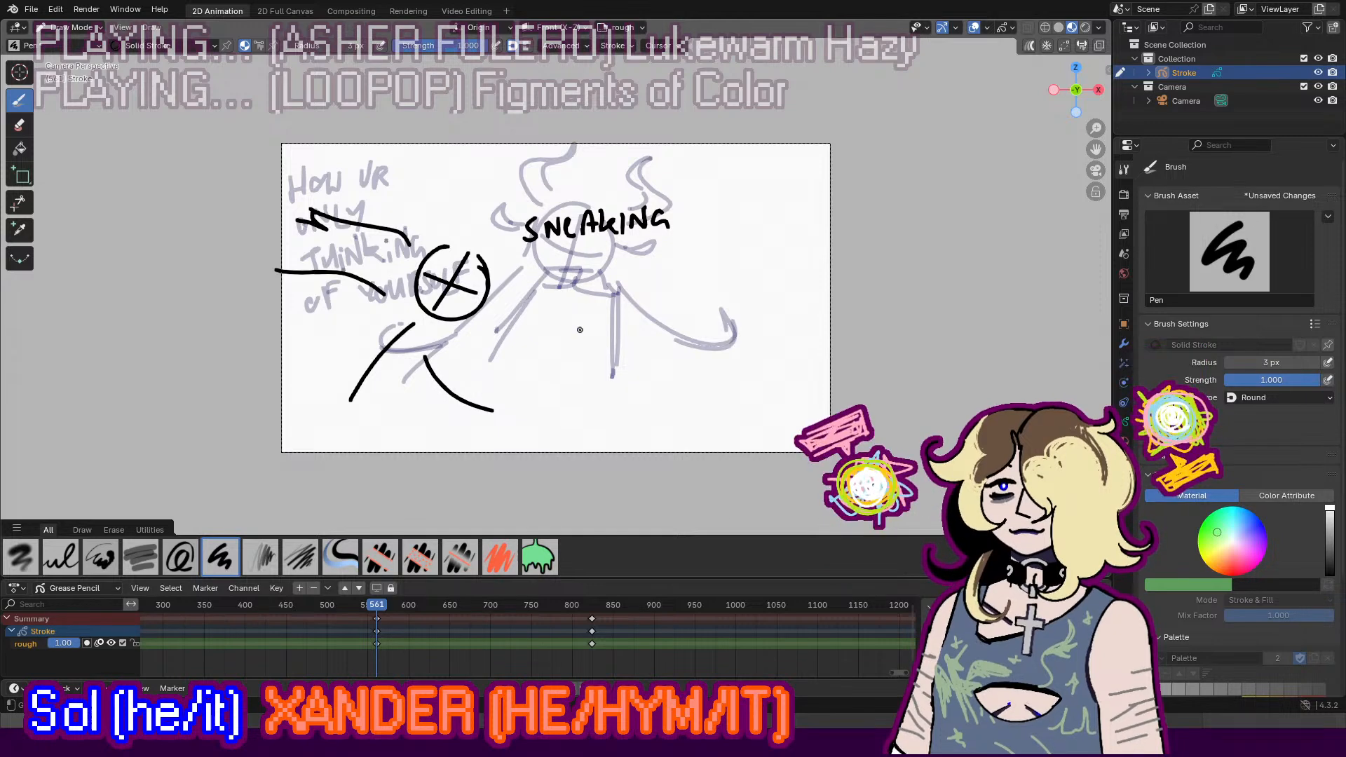
{"action": "left_click_drag", "start_coordinate": [462, 350], "coordinate": [547, 355]}
{"action": "mouse_move", "coordinate": [510, 341]}
{"action": "left_mouse_down"}
{"action": "mouse_move", "coordinate": [562, 354]}
{"action": "mouse_move", "coordinate": [520, 364]}
{"action": "left_mouse_up"}
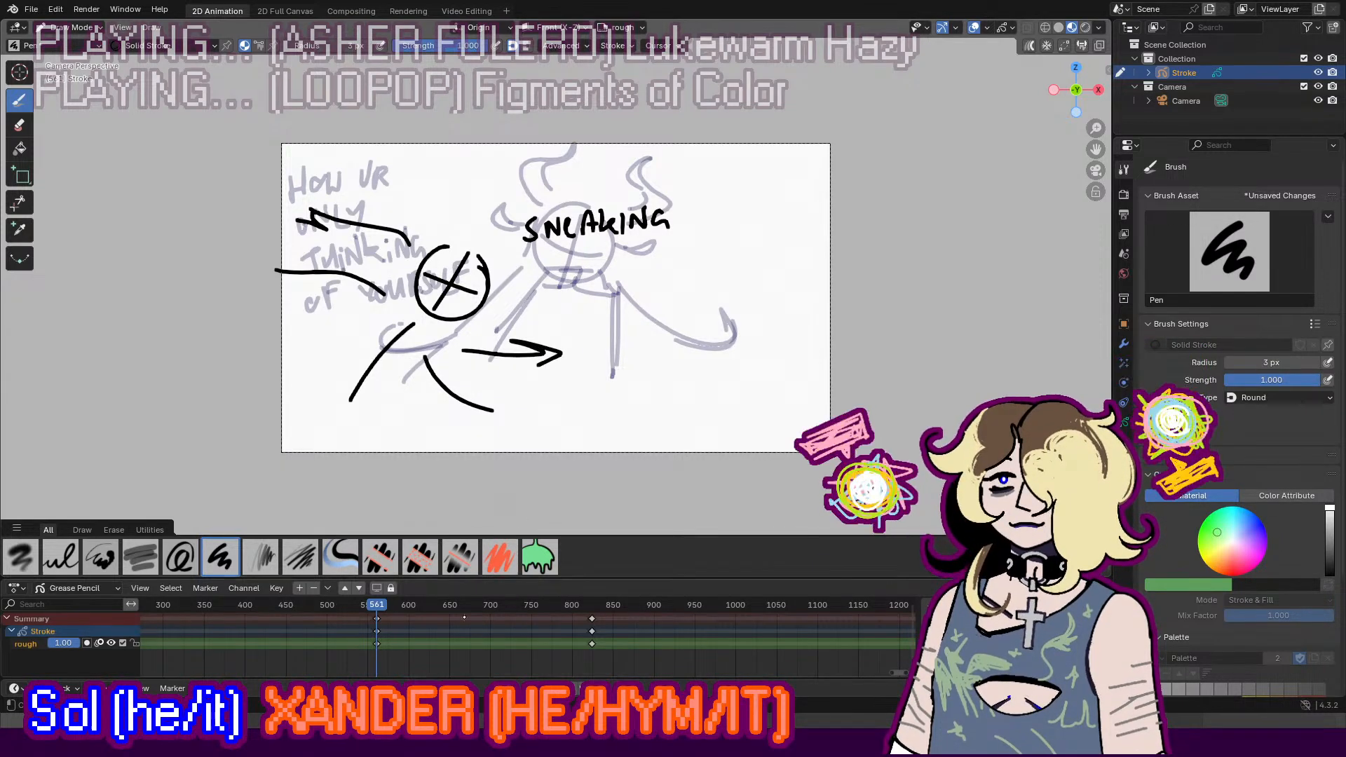
Step: Insert a keyframe at frame 578 and sketch the figure farther right, with a round head, body line and arms stretched back
{"action": "left_click_drag", "start_coordinate": [375, 604], "coordinate": [391, 639]}
{"action": "key", "text": "i"}
{"action": "left_click", "coordinate": [398, 652]}
{"action": "mouse_move", "coordinate": [611, 246]}
{"action": "left_mouse_down"}
{"action": "mouse_move", "coordinate": [606, 303]}
{"action": "mouse_move", "coordinate": [635, 277]}
{"action": "left_mouse_up"}
{"action": "key", "text": "ctrl+z"}
{"action": "mouse_move", "coordinate": [629, 251]}
{"action": "left_mouse_down"}
{"action": "mouse_move", "coordinate": [657, 293]}
{"action": "mouse_move", "coordinate": [549, 418]}
{"action": "left_mouse_up"}
{"action": "key", "text": "ctrl+z"}
{"action": "left_click_drag", "start_coordinate": [611, 327], "coordinate": [547, 412]}
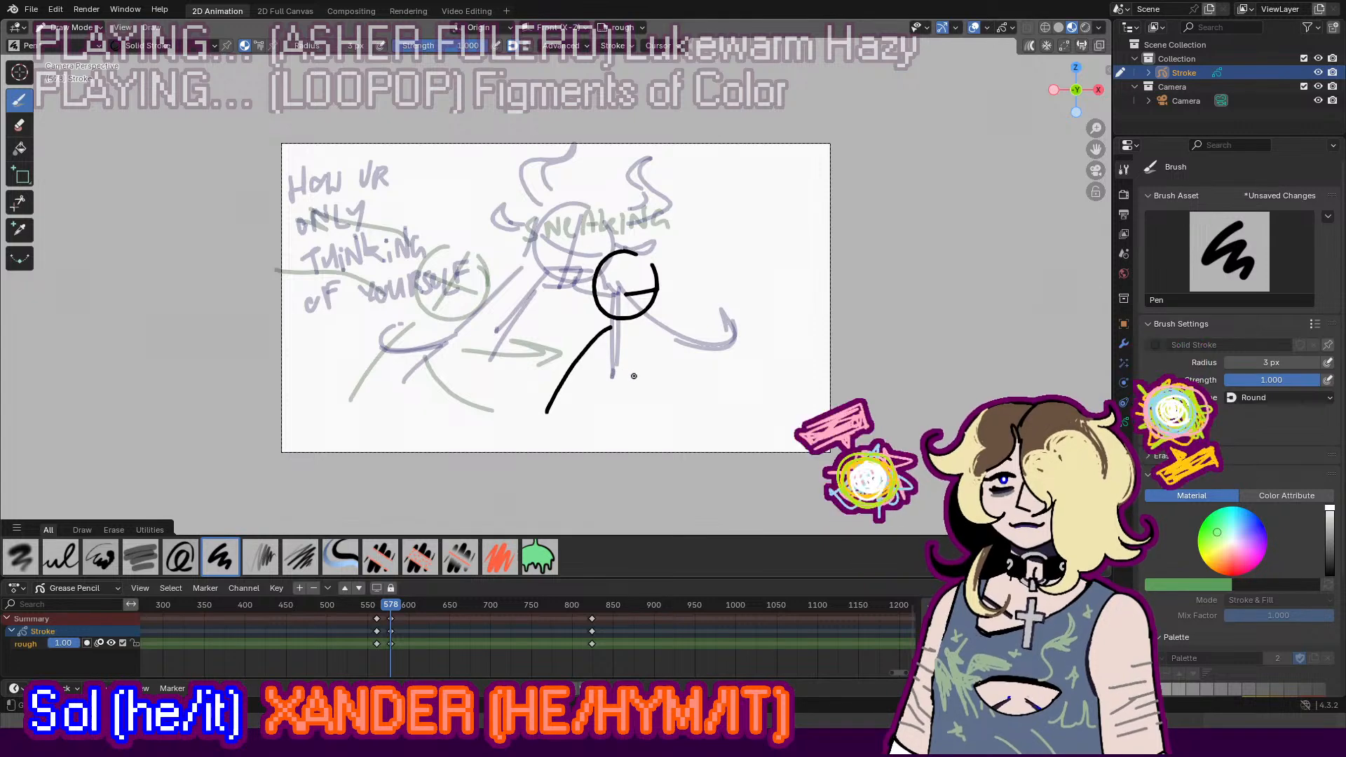
{"action": "mouse_move", "coordinate": [611, 328]}
{"action": "left_mouse_down"}
{"action": "mouse_move", "coordinate": [592, 320]}
{"action": "mouse_move", "coordinate": [431, 376]}
{"action": "left_mouse_up"}
{"action": "mouse_move", "coordinate": [561, 293]}
{"action": "left_mouse_down"}
{"action": "mouse_move", "coordinate": [354, 298]}
{"action": "mouse_move", "coordinate": [386, 368]}
{"action": "left_mouse_up"}
Step: Paste the figure's keyframe at frame 596 and move its strokes right until the head is past the canvas edge
{"action": "key", "text": "space"}
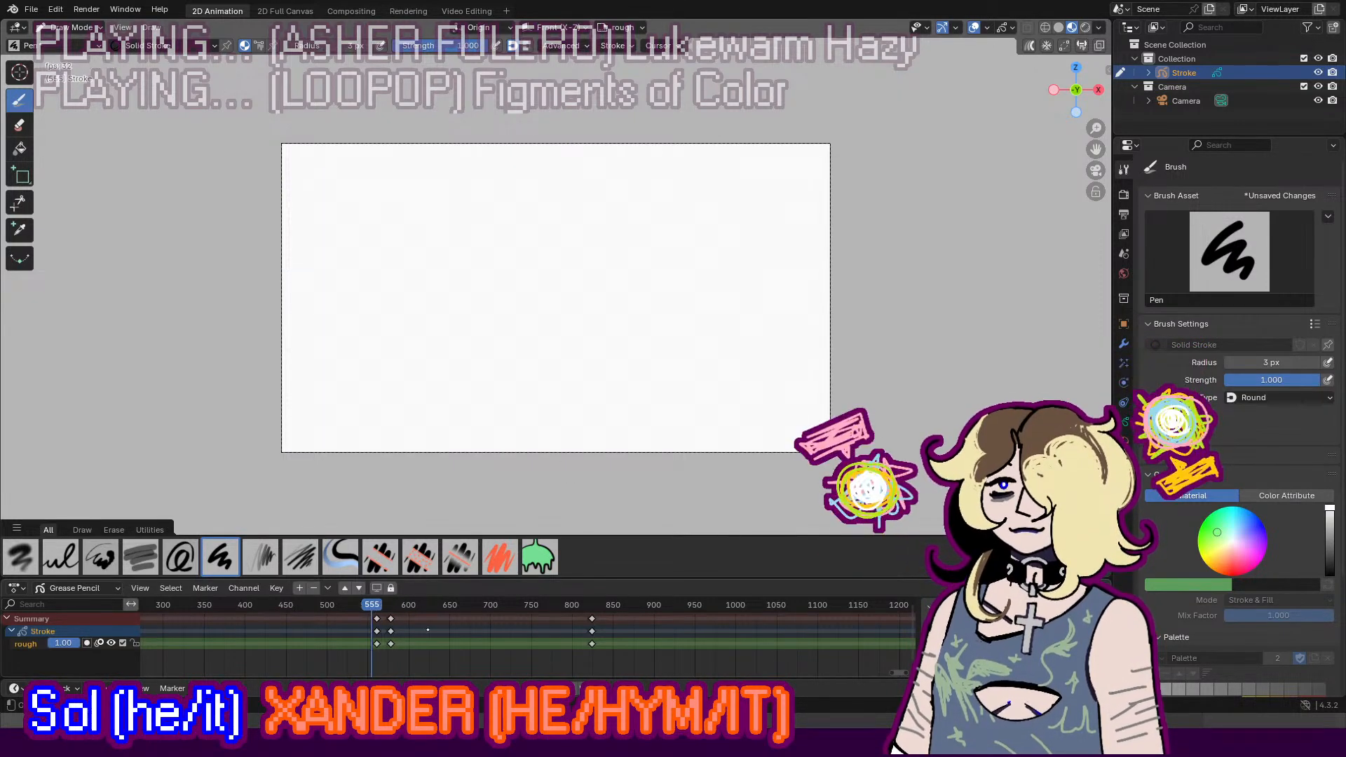
{"action": "key", "text": "space"}
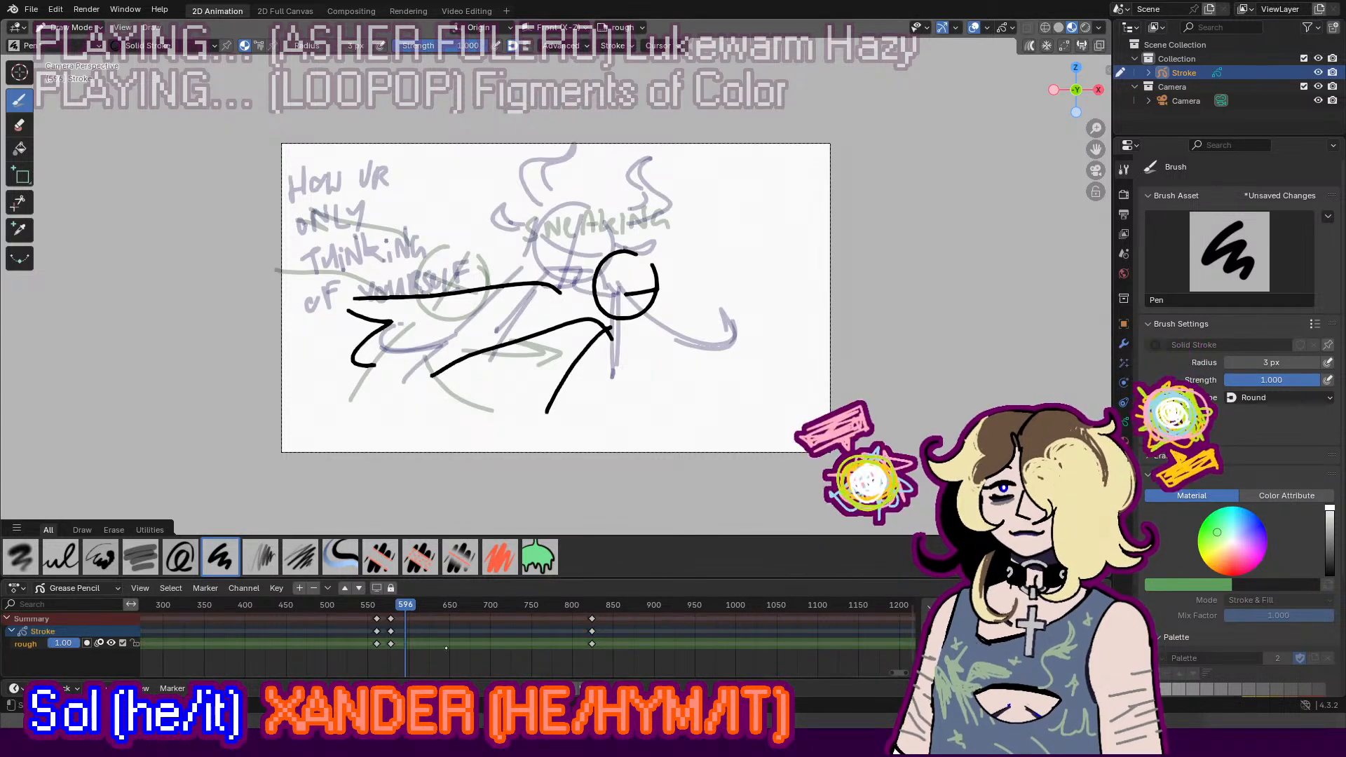
{"action": "key", "text": "ctrl+v"}
{"action": "left_click", "coordinate": [78, 28]}
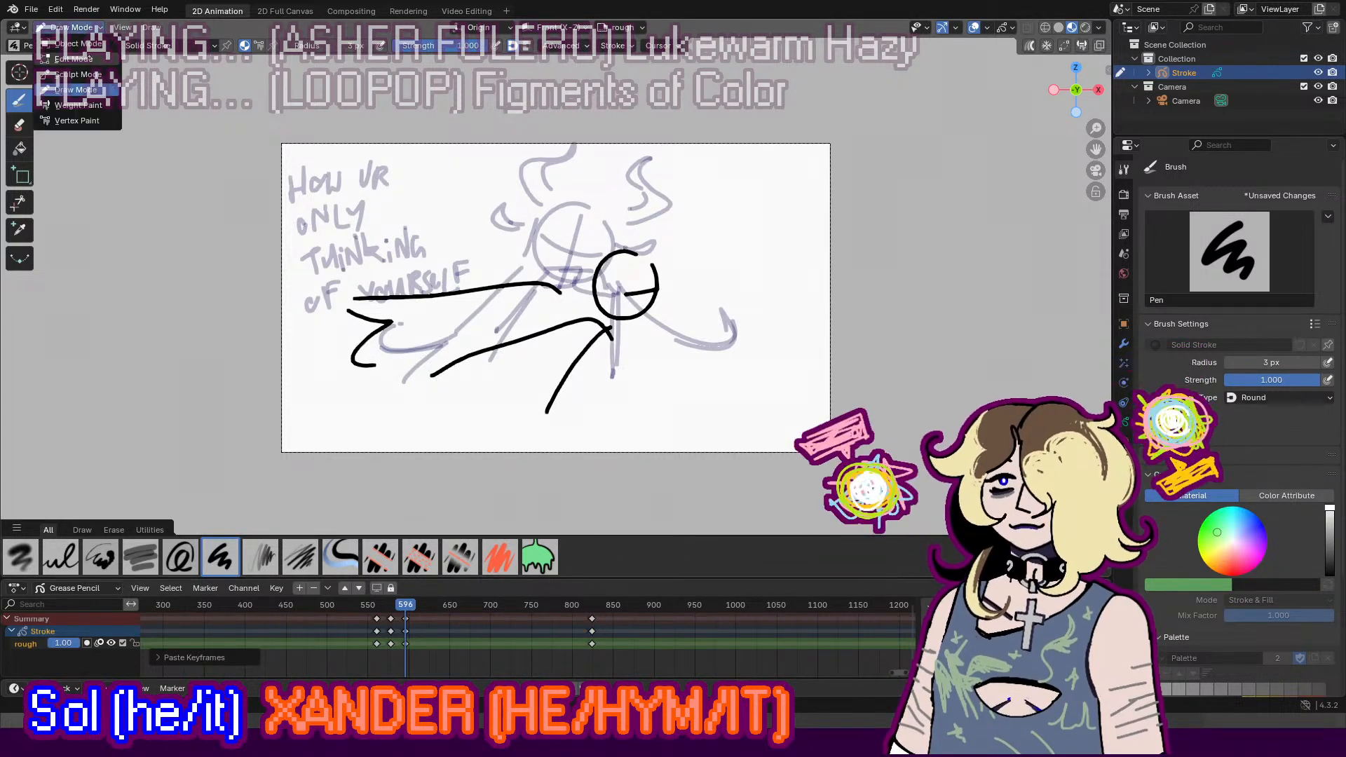
{"action": "left_click", "coordinate": [73, 58]}
{"action": "left_click_drag", "start_coordinate": [750, 220], "coordinate": [291, 472]}
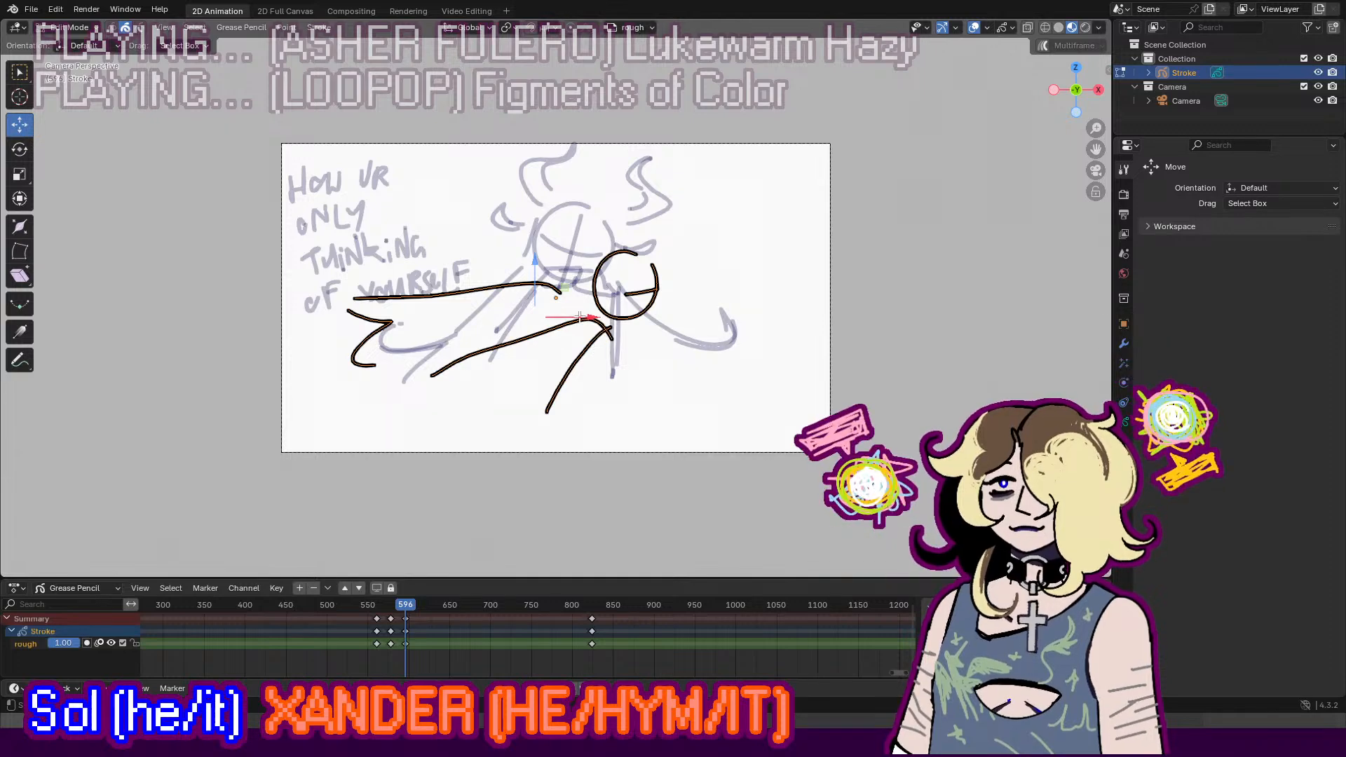
{"action": "left_click_drag", "start_coordinate": [592, 318], "coordinate": [888, 318]}
{"action": "left_click", "coordinate": [888, 319]}
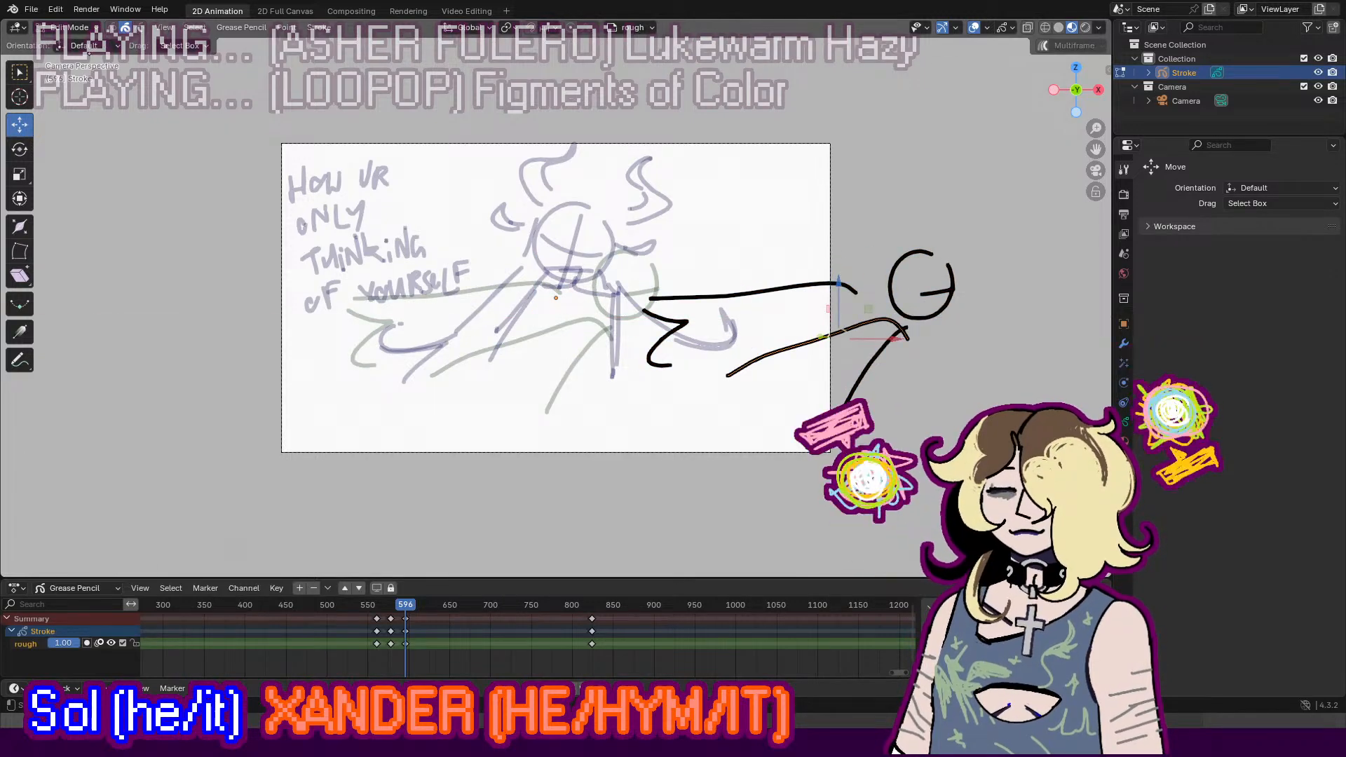
{"action": "left_click", "coordinate": [77, 28]}
{"action": "left_click", "coordinate": [74, 89]}
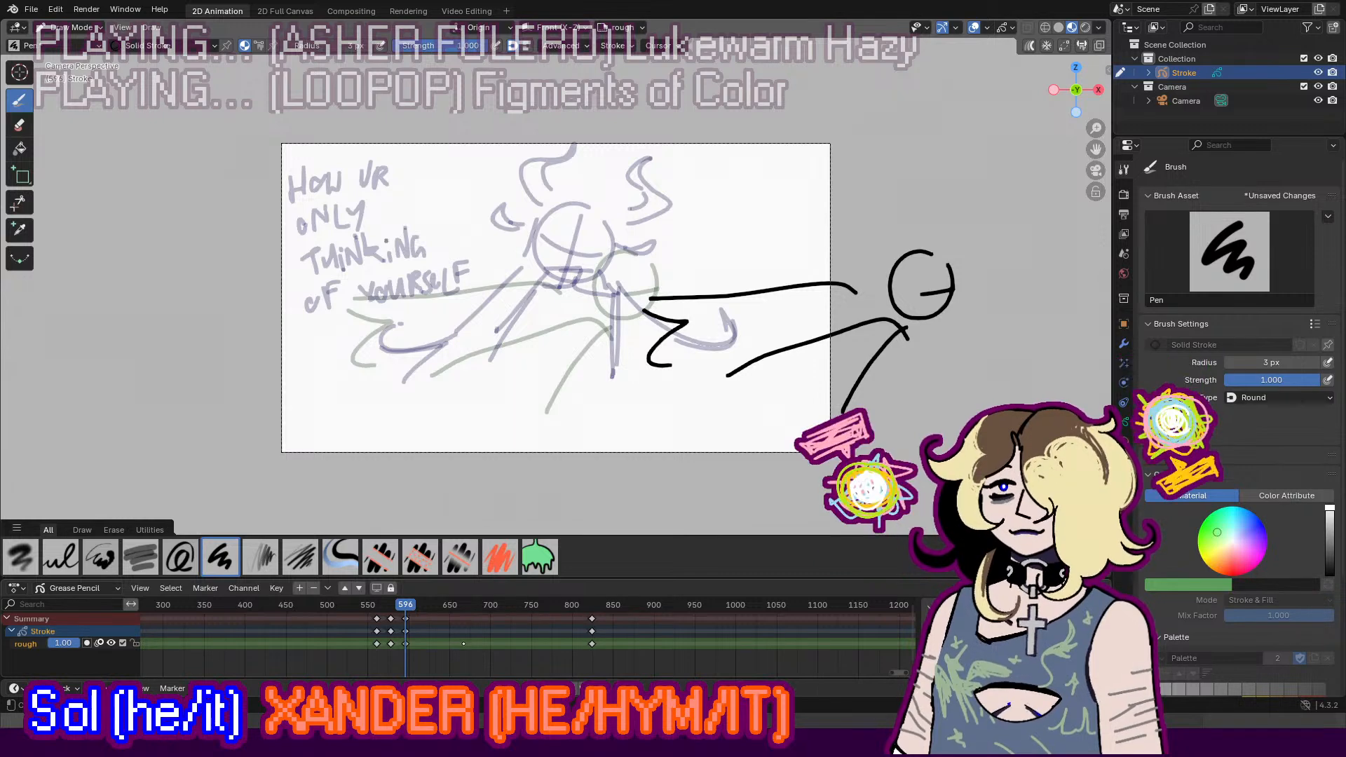
Step: Insert a keyframe at frame 618 and sketch a round head with a face line and a vertical body line on the canvas's left
{"action": "left_click_drag", "start_coordinate": [405, 606], "coordinate": [423, 609]}
{"action": "key", "text": "i"}
{"action": "left_click", "coordinate": [433, 655]}
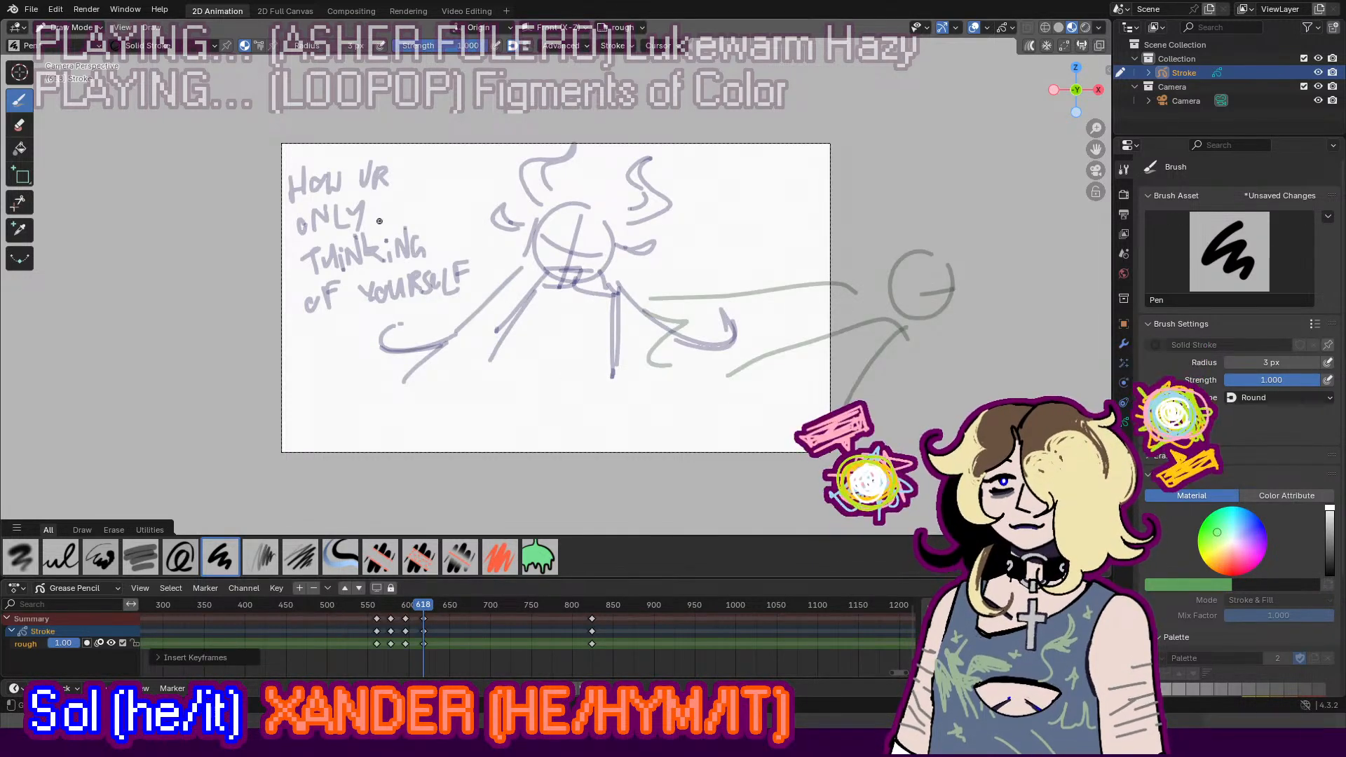
{"action": "mouse_move", "coordinate": [412, 222]}
{"action": "left_mouse_down"}
{"action": "mouse_move", "coordinate": [423, 278]}
{"action": "mouse_move", "coordinate": [377, 270]}
{"action": "mouse_move", "coordinate": [435, 243]}
{"action": "left_mouse_up"}
{"action": "key", "text": "ctrl+z"}
{"action": "key", "text": "ctrl+z"}
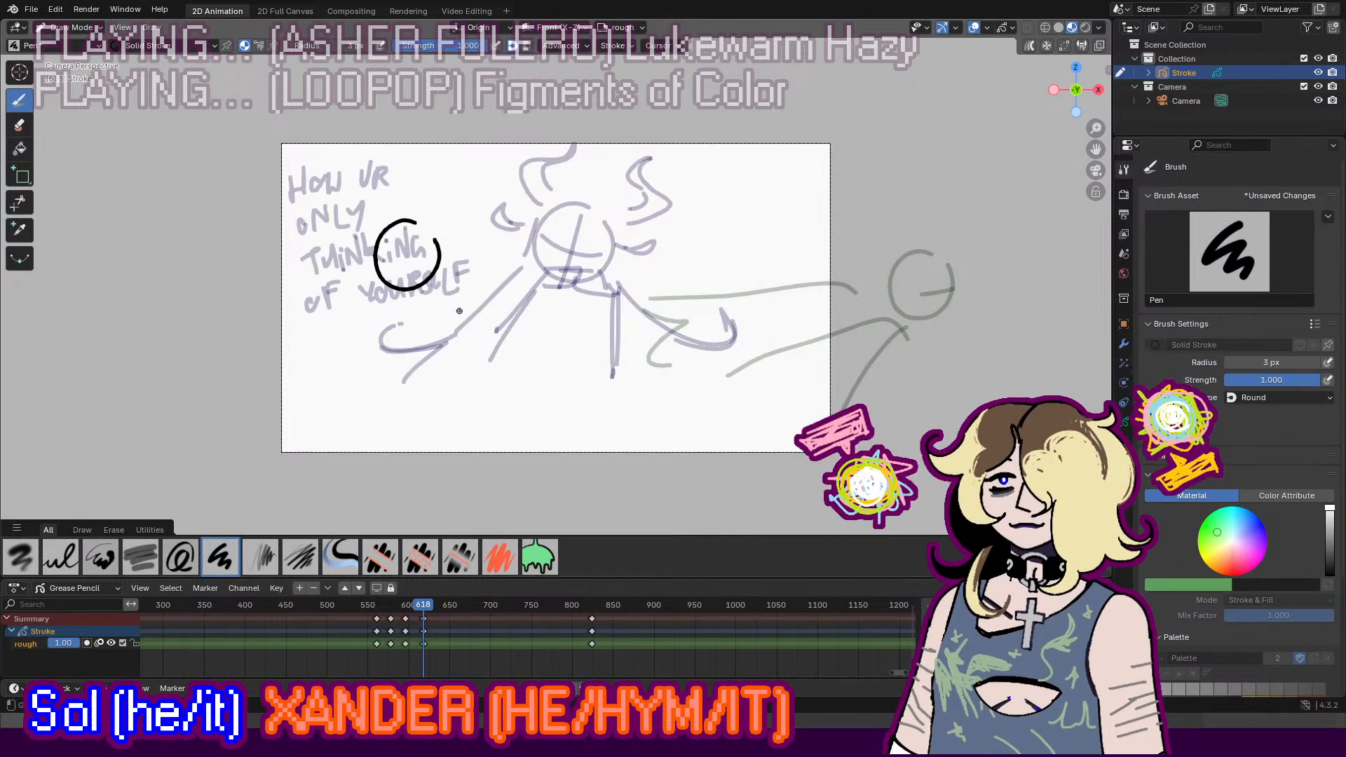
{"action": "left_click_drag", "start_coordinate": [407, 264], "coordinate": [432, 257]}
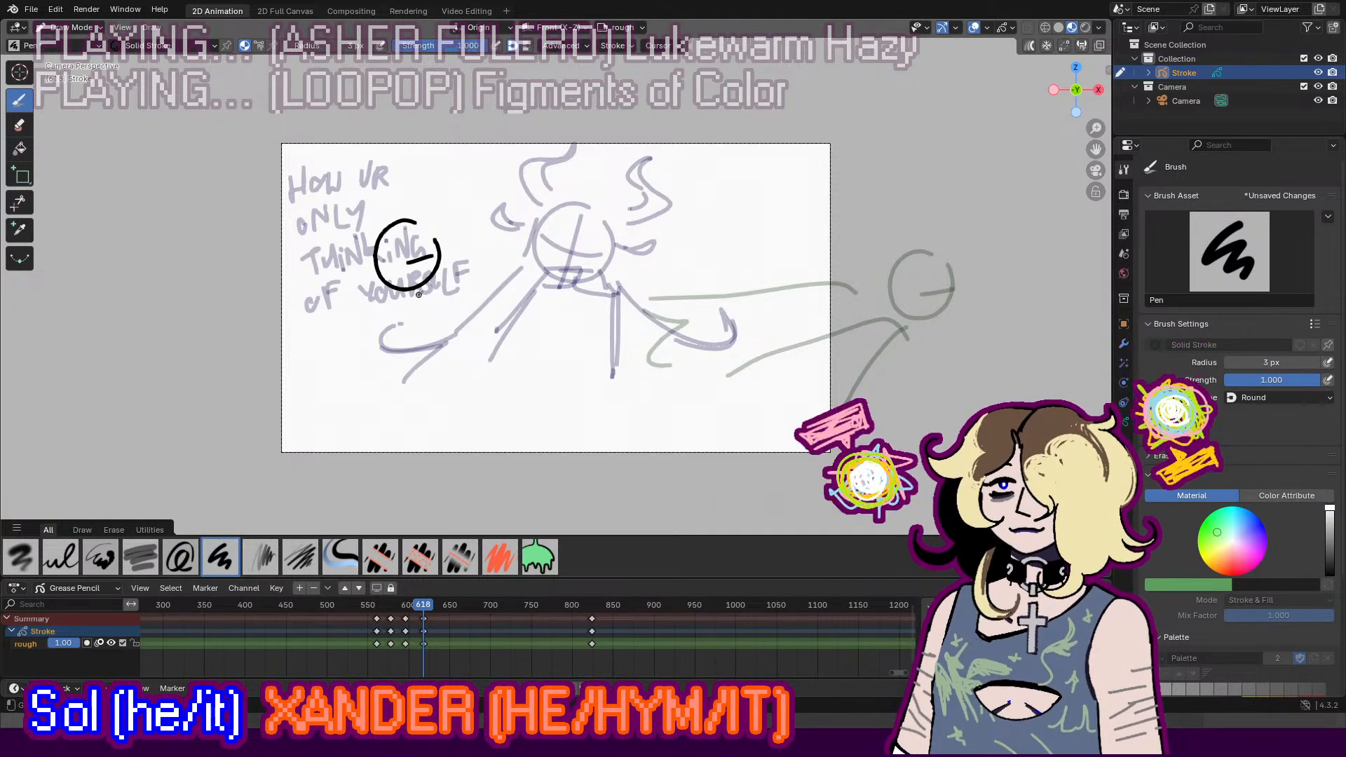
{"action": "left_click_drag", "start_coordinate": [407, 305], "coordinate": [419, 432]}
{"action": "key", "text": "ctrl+z"}
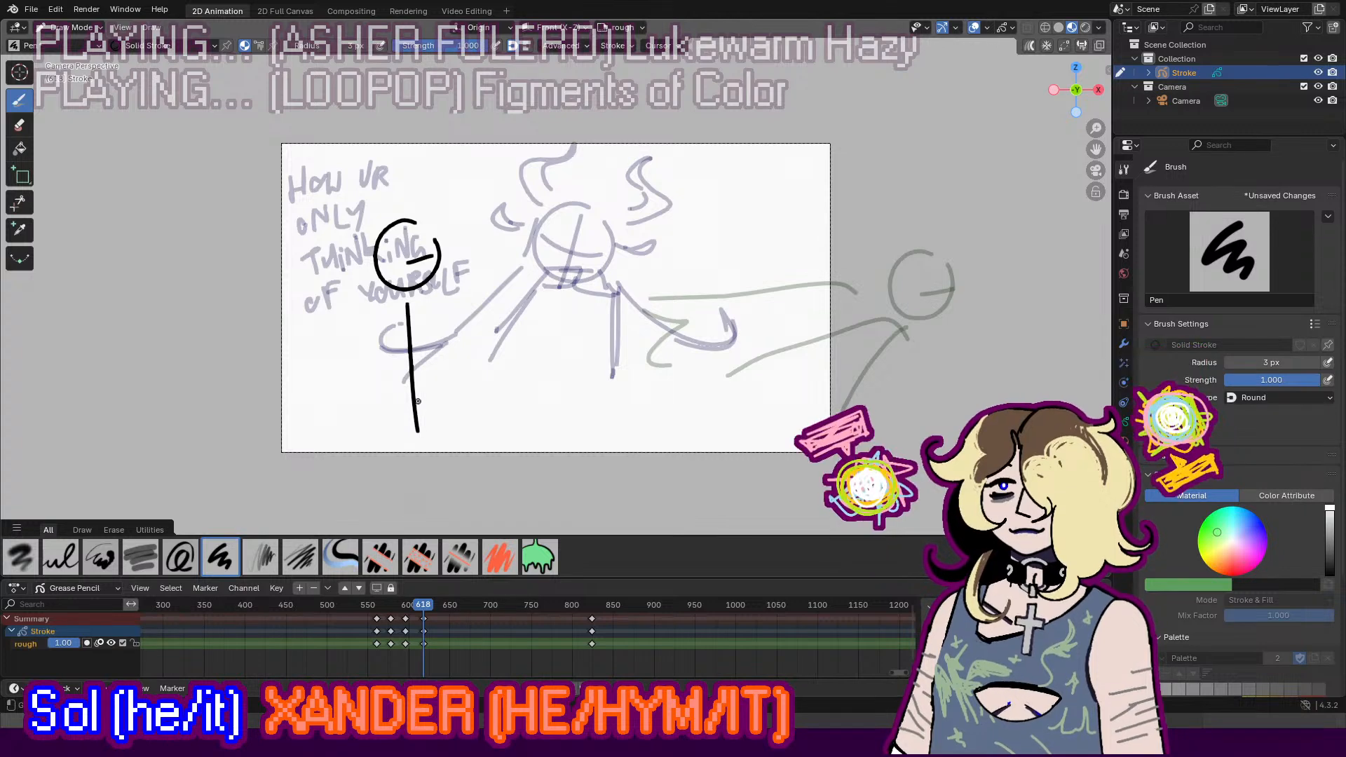
Step: Sketch a hand at the figure's left shoulder with an arm running off the canvas, and add the figure's side lines
{"action": "mouse_move", "coordinate": [357, 275]}
{"action": "left_mouse_down"}
{"action": "mouse_move", "coordinate": [372, 289]}
{"action": "mouse_move", "coordinate": [352, 262]}
{"action": "mouse_move", "coordinate": [377, 312]}
{"action": "left_mouse_up"}
{"action": "key", "text": "ctrl+z"}
{"action": "key", "text": "ctrl+z"}
{"action": "key", "text": "ctrl+z"}
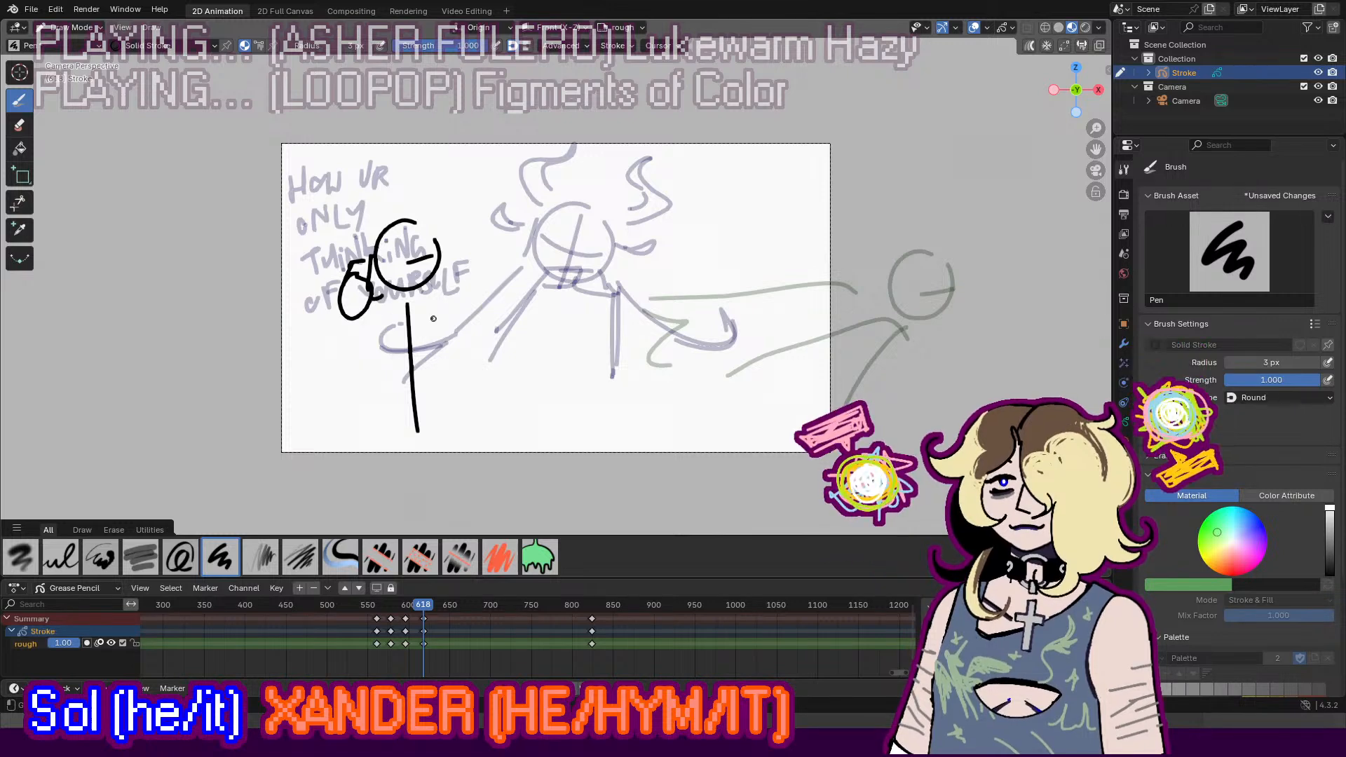
{"action": "mouse_move", "coordinate": [364, 256]}
{"action": "left_mouse_down"}
{"action": "mouse_move", "coordinate": [346, 301]}
{"action": "mouse_move", "coordinate": [383, 300]}
{"action": "mouse_move", "coordinate": [365, 317]}
{"action": "left_mouse_up"}
{"action": "key", "text": "ctrl+z"}
{"action": "key", "text": "ctrl+z"}
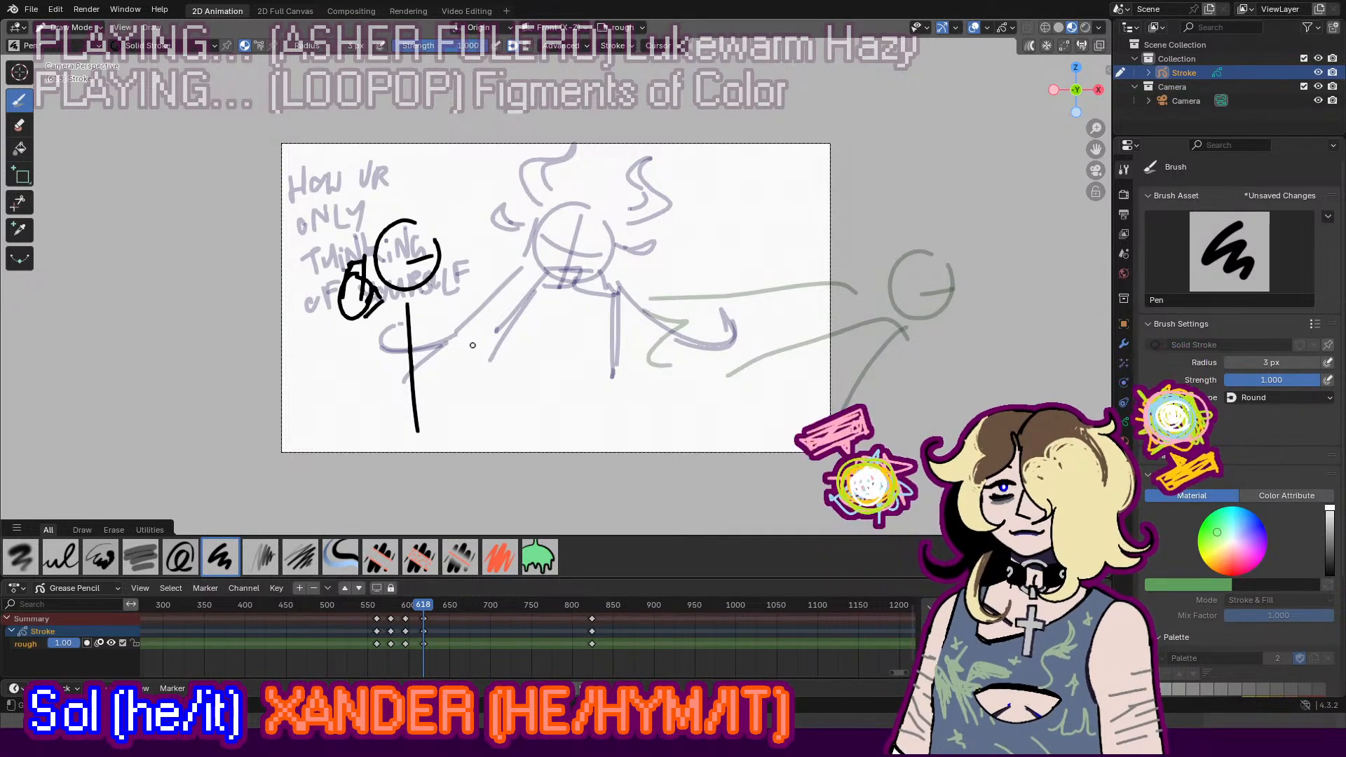
{"action": "left_click_drag", "start_coordinate": [459, 272], "coordinate": [453, 309]}
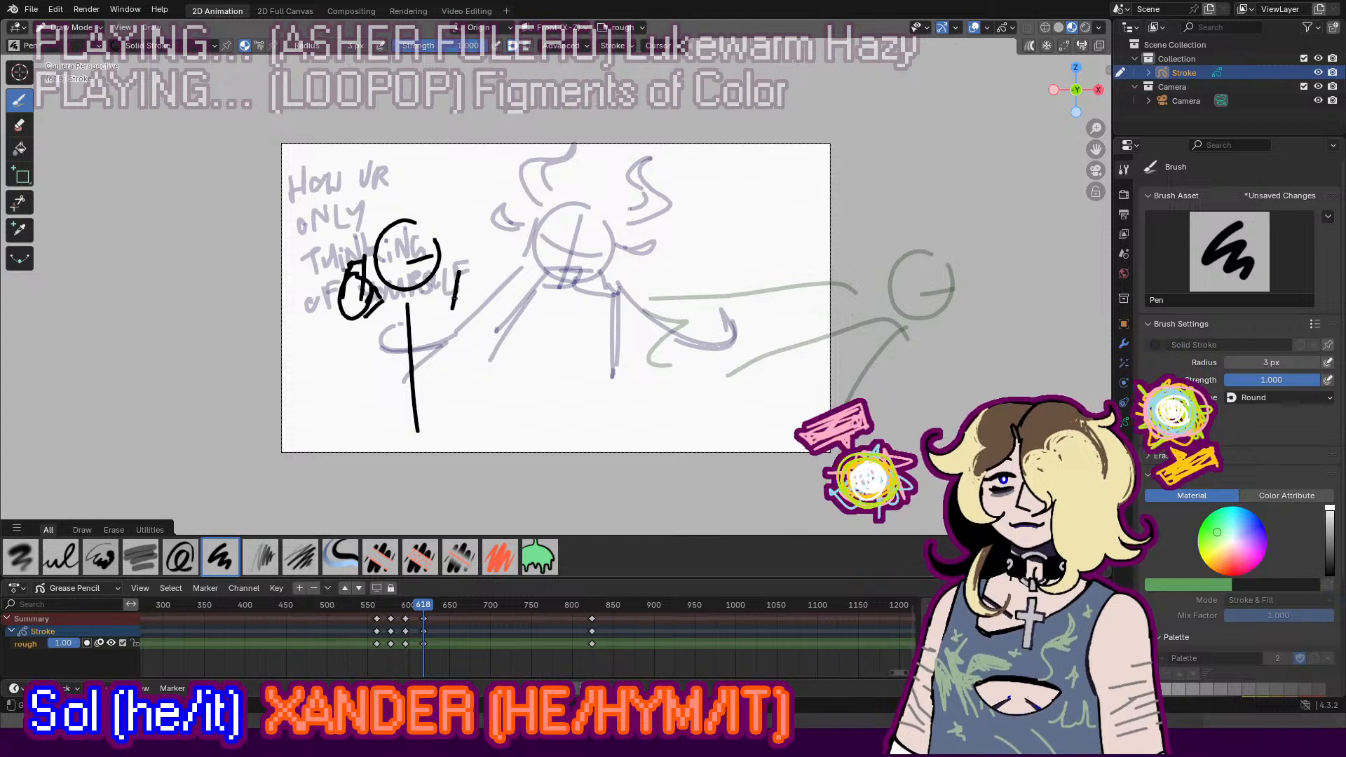
{"action": "left_click_drag", "start_coordinate": [365, 312], "coordinate": [378, 355]}
{"action": "left_click_drag", "start_coordinate": [359, 257], "coordinate": [259, 310]}
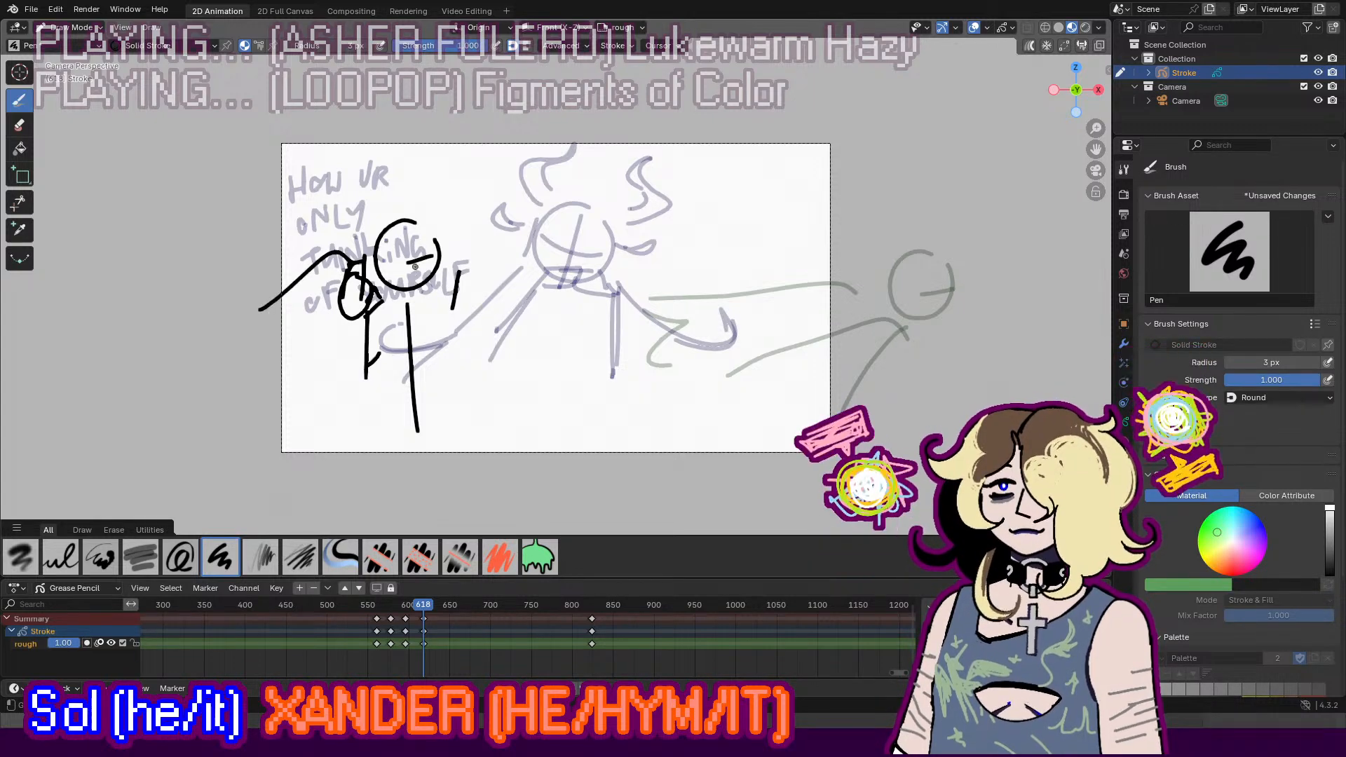
Step: Draw a second hand at the figure's other shoulder with a long arm line reaching toward the canvas's right side
{"action": "mouse_move", "coordinate": [466, 319]}
{"action": "left_mouse_down"}
{"action": "mouse_move", "coordinate": [499, 356]}
{"action": "mouse_move", "coordinate": [637, 369]}
{"action": "left_mouse_up"}
{"action": "key", "text": "ctrl+z"}
{"action": "key", "text": "ctrl+z"}
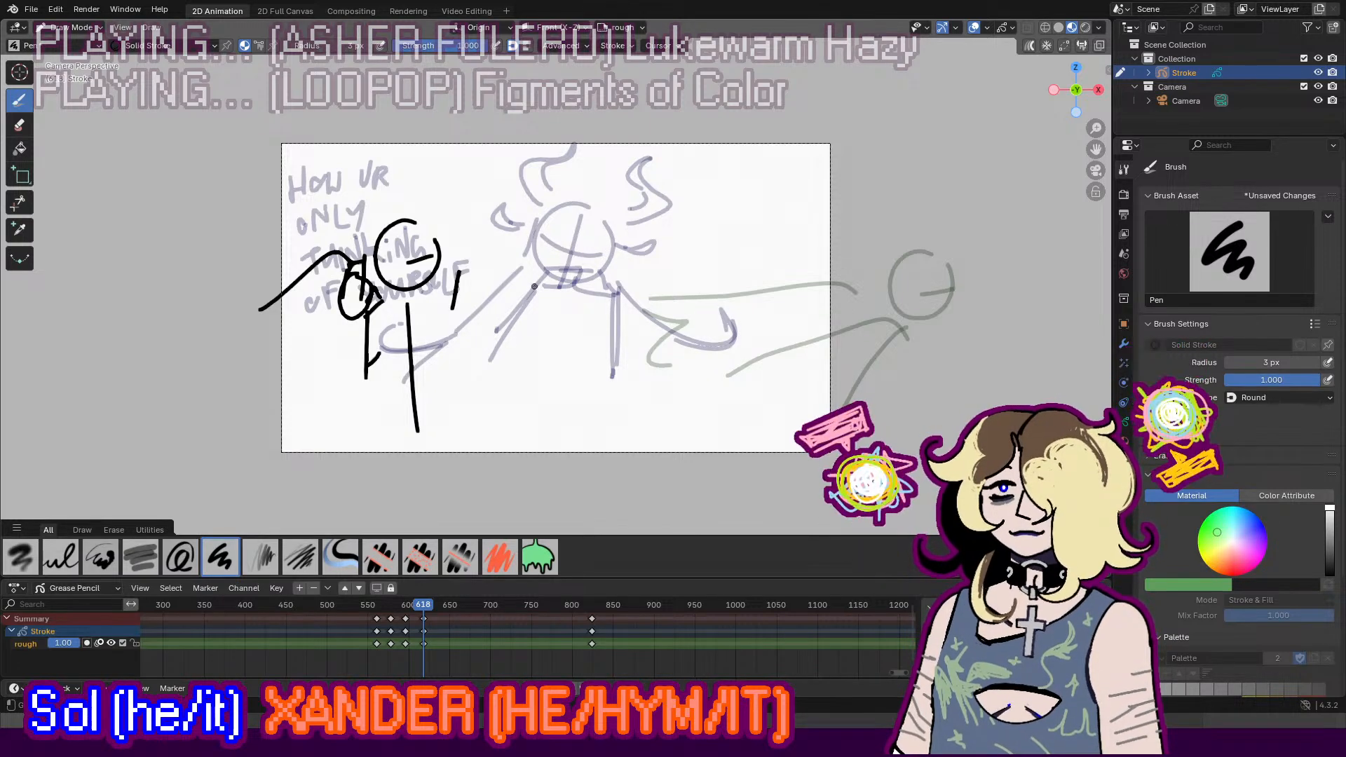
{"action": "mouse_move", "coordinate": [424, 302]}
{"action": "left_mouse_down"}
{"action": "mouse_move", "coordinate": [468, 337]}
{"action": "mouse_move", "coordinate": [486, 298]}
{"action": "mouse_move", "coordinate": [469, 307]}
{"action": "mouse_move", "coordinate": [475, 343]}
{"action": "mouse_move", "coordinate": [609, 317]}
{"action": "left_mouse_up"}
{"action": "key", "text": "ctrl+z"}
{"action": "left_click_drag", "start_coordinate": [474, 313], "coordinate": [717, 333]}
{"action": "key", "text": "ctrl+z"}
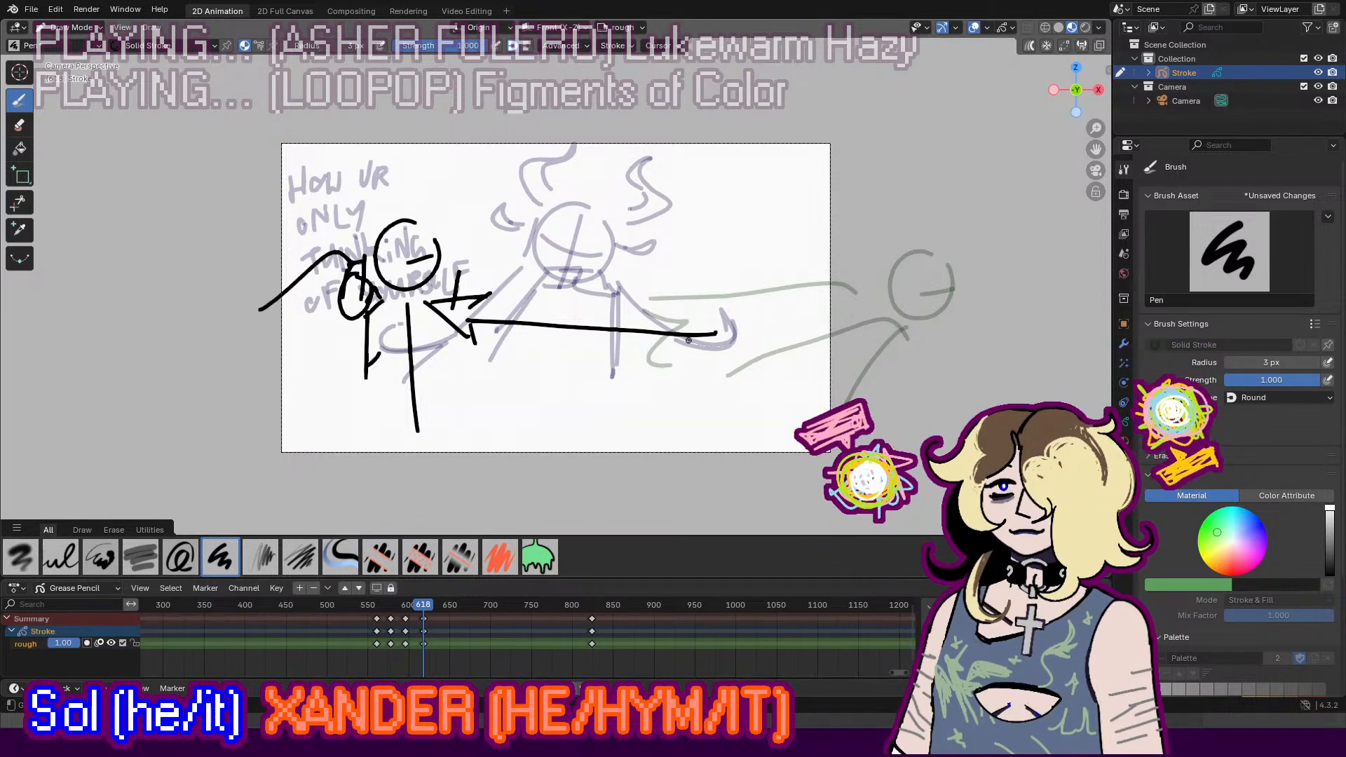
{"action": "key", "text": "ctrl+z"}
{"action": "left_click_drag", "start_coordinate": [466, 311], "coordinate": [710, 339]}
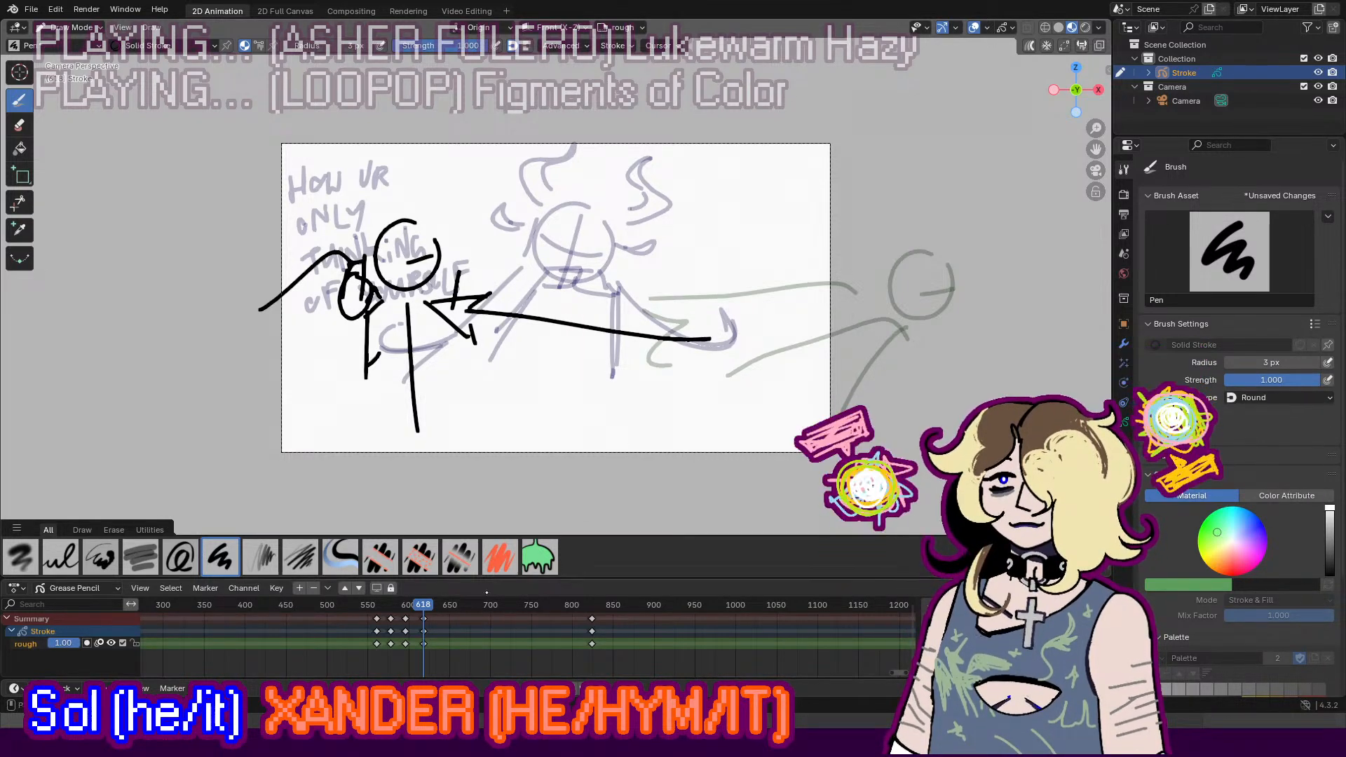
Step: Play back briefly around the new drawing and return to its keyframe at frame 618
{"action": "left_click", "coordinate": [416, 608]}
{"action": "key", "text": "space"}
{"action": "key", "text": "space"}
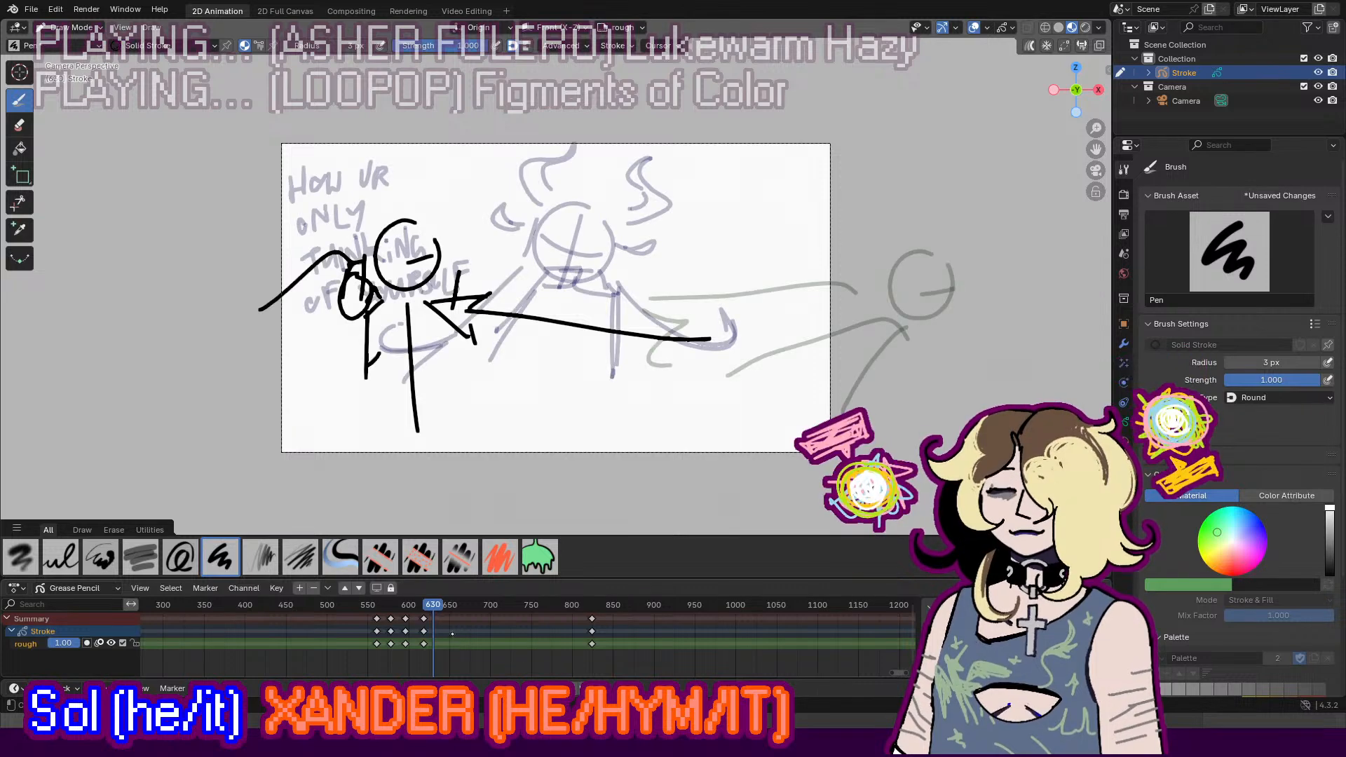
{"action": "key", "text": "Down"}
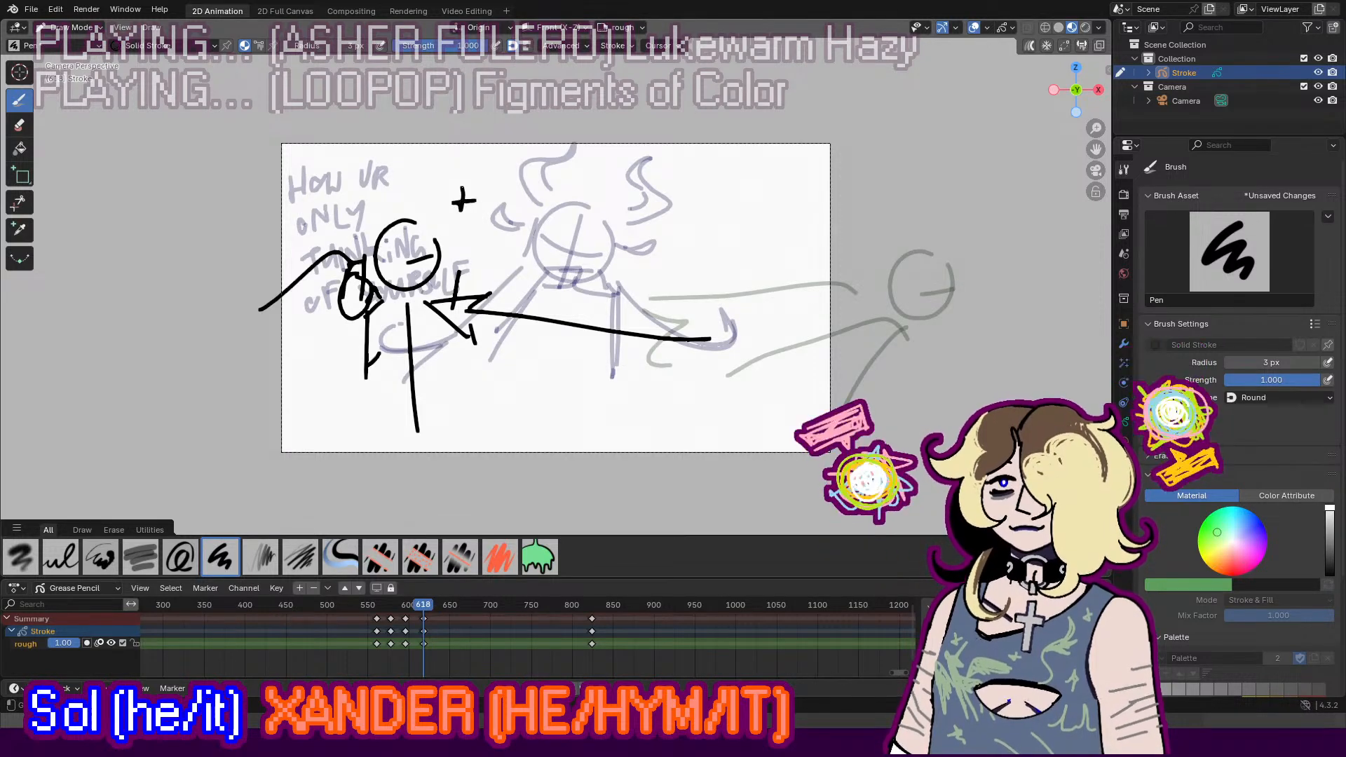
Step: Replace the stray mark beside the head with the hand-lettered action note "*gets caught*" on two lines
{"action": "key", "text": "ctrl+z"}
{"action": "mouse_move", "coordinate": [454, 207]}
{"action": "left_mouse_down"}
{"action": "mouse_move", "coordinate": [477, 235]}
{"action": "mouse_move", "coordinate": [502, 221]}
{"action": "left_mouse_up"}
{"action": "key", "text": "ctrl+z"}
{"action": "left_click_drag", "start_coordinate": [506, 197], "coordinate": [510, 222]}
{"action": "mouse_move", "coordinate": [502, 211]}
{"action": "left_mouse_down"}
{"action": "mouse_move", "coordinate": [520, 221]}
{"action": "mouse_move", "coordinate": [500, 258]}
{"action": "mouse_move", "coordinate": [552, 244]}
{"action": "mouse_move", "coordinate": [538, 274]}
{"action": "left_mouse_up"}
{"action": "mouse_move", "coordinate": [557, 224]}
{"action": "left_mouse_down"}
{"action": "mouse_move", "coordinate": [562, 249]}
{"action": "mouse_move", "coordinate": [575, 249]}
{"action": "left_mouse_up"}
{"action": "mouse_move", "coordinate": [582, 220]}
{"action": "left_mouse_down"}
{"action": "mouse_move", "coordinate": [579, 247]}
{"action": "mouse_move", "coordinate": [610, 237]}
{"action": "left_mouse_up"}
{"action": "left_click_drag", "start_coordinate": [600, 226], "coordinate": [615, 231]}
Step: Insert a keyframe at frame 638 and sketch a round front-facing head with crossed face guidelines near the canvas's middle
{"action": "left_click_drag", "start_coordinate": [434, 610], "coordinate": [439, 607]}
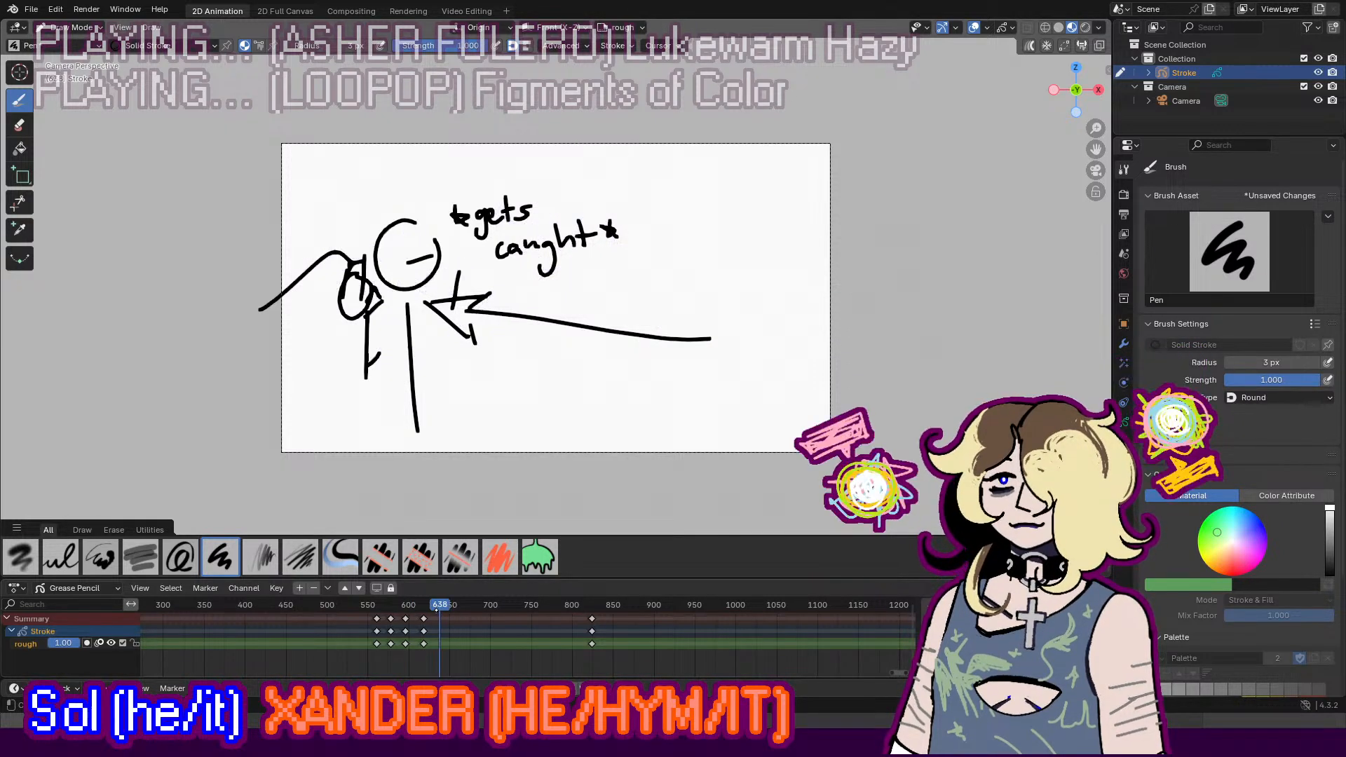
{"action": "key", "text": "i"}
{"action": "left_click", "coordinate": [450, 663]}
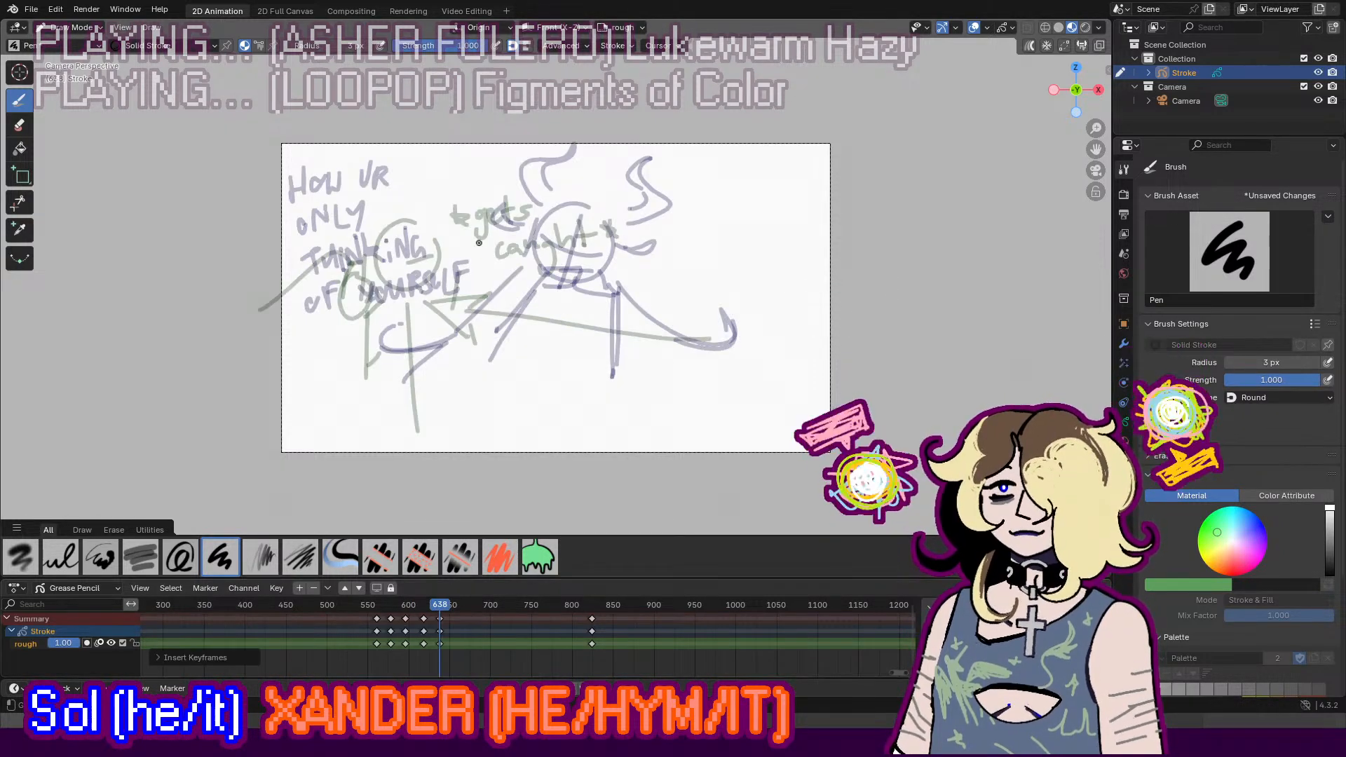
{"action": "mouse_move", "coordinate": [560, 226]}
{"action": "left_mouse_down"}
{"action": "mouse_move", "coordinate": [516, 303]}
{"action": "mouse_move", "coordinate": [592, 283]}
{"action": "left_mouse_up"}
{"action": "key", "text": "ctrl+z"}
{"action": "mouse_move", "coordinate": [563, 240]}
{"action": "left_mouse_down"}
{"action": "mouse_move", "coordinate": [519, 241]}
{"action": "mouse_move", "coordinate": [595, 280]}
{"action": "mouse_move", "coordinate": [581, 251]}
{"action": "mouse_move", "coordinate": [560, 294]}
{"action": "mouse_move", "coordinate": [589, 256]}
{"action": "mouse_move", "coordinate": [569, 305]}
{"action": "mouse_move", "coordinate": [593, 250]}
{"action": "mouse_move", "coordinate": [548, 314]}
{"action": "left_mouse_up"}
{"action": "key", "text": "ctrl+z"}
{"action": "key", "text": "ctrl+z"}
{"action": "key", "text": "ctrl+z"}
{"action": "key", "text": "ctrl+z"}
{"action": "left_click_drag", "start_coordinate": [498, 264], "coordinate": [591, 269]}
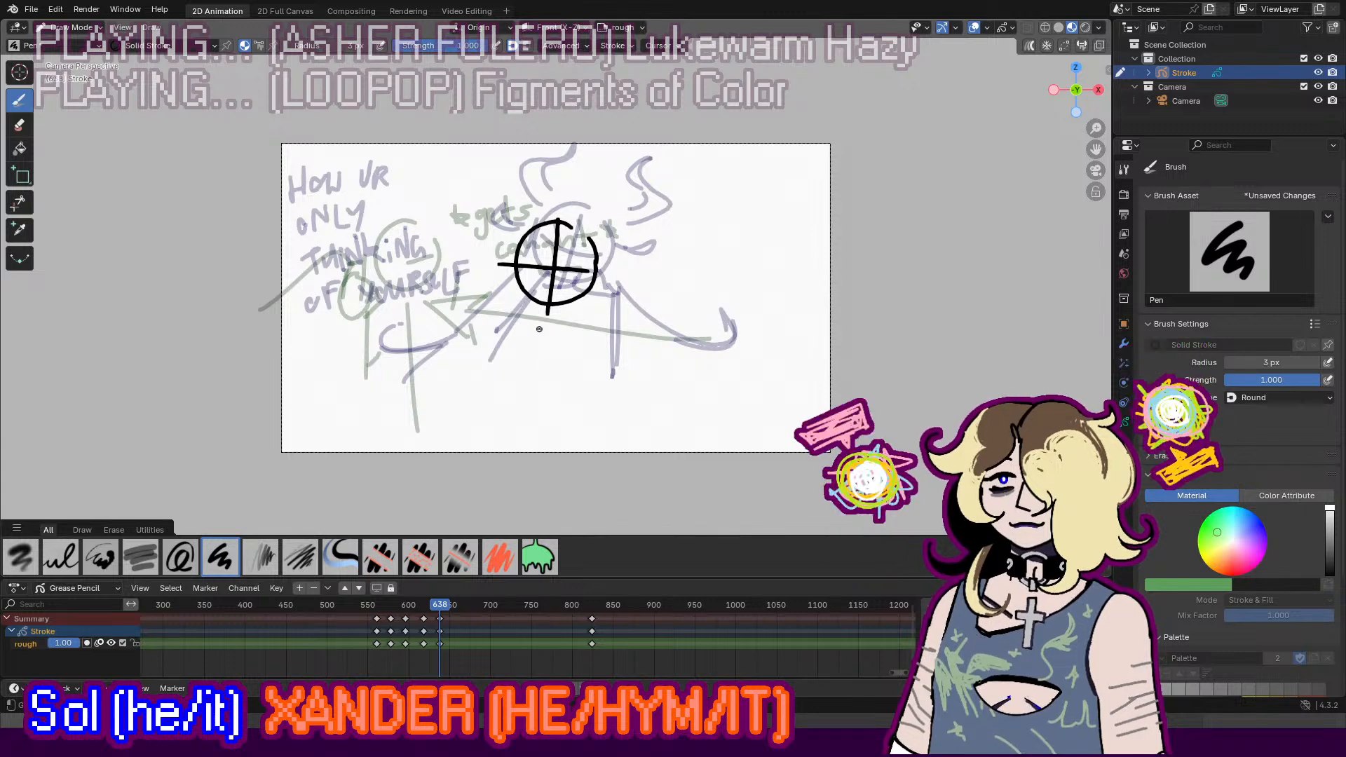
Step: Sketch a raised hand with spread fingers on each side of the head
{"action": "left_click_drag", "start_coordinate": [539, 307], "coordinate": [539, 328]}
{"action": "key", "text": "ctrl+z"}
{"action": "mouse_move", "coordinate": [462, 272]}
{"action": "left_mouse_down"}
{"action": "mouse_move", "coordinate": [458, 303]}
{"action": "mouse_move", "coordinate": [465, 270]}
{"action": "left_mouse_up"}
{"action": "key", "text": "ctrl+z"}
{"action": "mouse_move", "coordinate": [448, 265]}
{"action": "left_mouse_down"}
{"action": "mouse_move", "coordinate": [485, 277]}
{"action": "mouse_move", "coordinate": [489, 247]}
{"action": "mouse_move", "coordinate": [469, 261]}
{"action": "mouse_move", "coordinate": [502, 296]}
{"action": "mouse_move", "coordinate": [474, 314]}
{"action": "left_mouse_up"}
{"action": "key", "text": "ctrl+z"}
{"action": "key", "text": "ctrl+z"}
{"action": "mouse_move", "coordinate": [465, 256]}
{"action": "left_mouse_down"}
{"action": "mouse_move", "coordinate": [459, 230]}
{"action": "mouse_move", "coordinate": [430, 272]}
{"action": "left_mouse_up"}
{"action": "key", "text": "ctrl+z"}
{"action": "key", "text": "ctrl+z"}
{"action": "mouse_move", "coordinate": [643, 284]}
{"action": "left_mouse_down"}
{"action": "mouse_move", "coordinate": [615, 274]}
{"action": "mouse_move", "coordinate": [621, 285]}
{"action": "left_mouse_up"}
{"action": "key", "text": "z"}
{"action": "mouse_move", "coordinate": [622, 283]}
{"action": "left_mouse_down"}
{"action": "mouse_move", "coordinate": [626, 248]}
{"action": "mouse_move", "coordinate": [636, 278]}
{"action": "mouse_move", "coordinate": [670, 269]}
{"action": "left_mouse_up"}
{"action": "left_click_drag", "start_coordinate": [681, 279], "coordinate": [657, 304]}
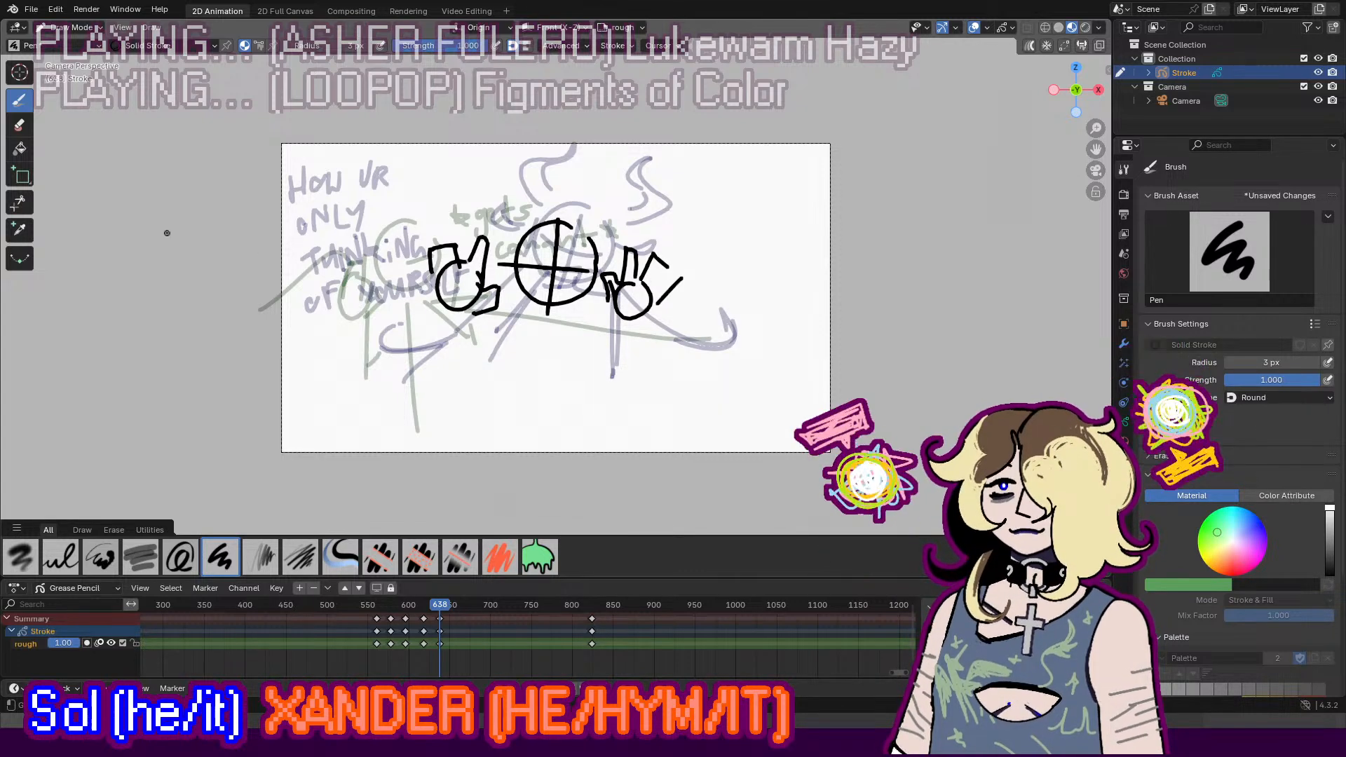
Step: Select the hand left of the head in Edit Mode, scale it down slightly, and return to Draw Mode
{"action": "key", "text": "Tab"}
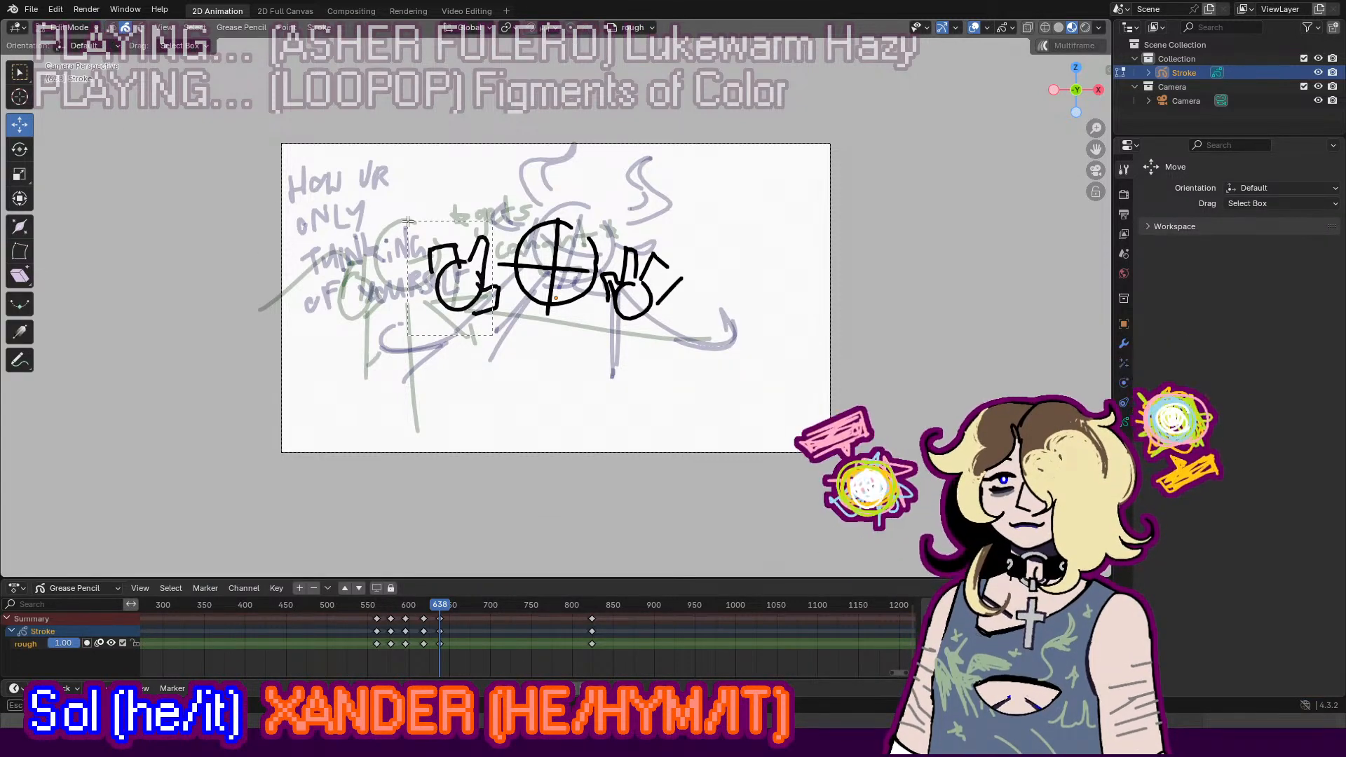
{"action": "left_click_drag", "start_coordinate": [408, 222], "coordinate": [501, 338]}
{"action": "left_click", "coordinate": [20, 174]}
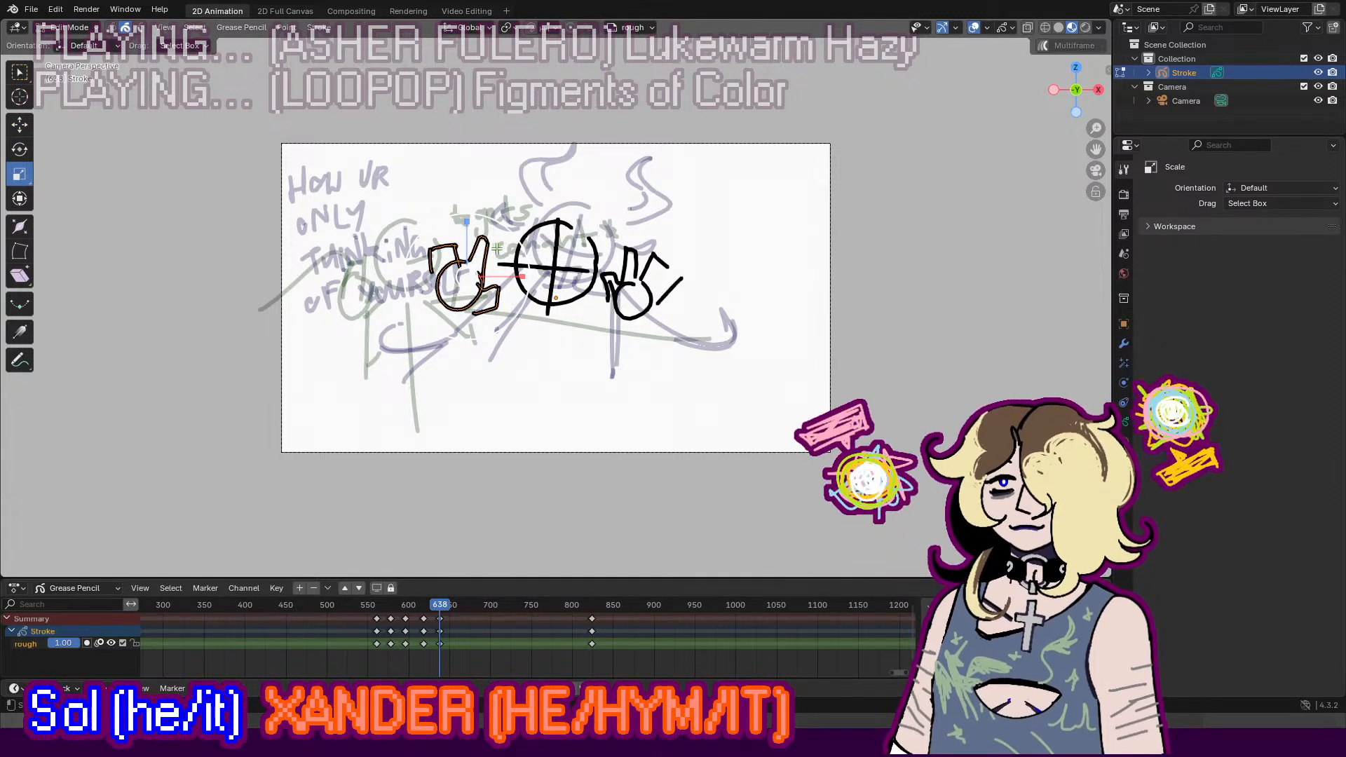
{"action": "mouse_move", "coordinate": [496, 248]}
{"action": "left_mouse_down"}
{"action": "mouse_move", "coordinate": [480, 265]}
{"action": "mouse_move", "coordinate": [536, 211]}
{"action": "mouse_move", "coordinate": [510, 236]}
{"action": "mouse_move", "coordinate": [522, 225]}
{"action": "left_mouse_up"}
{"action": "left_click", "coordinate": [69, 27]}
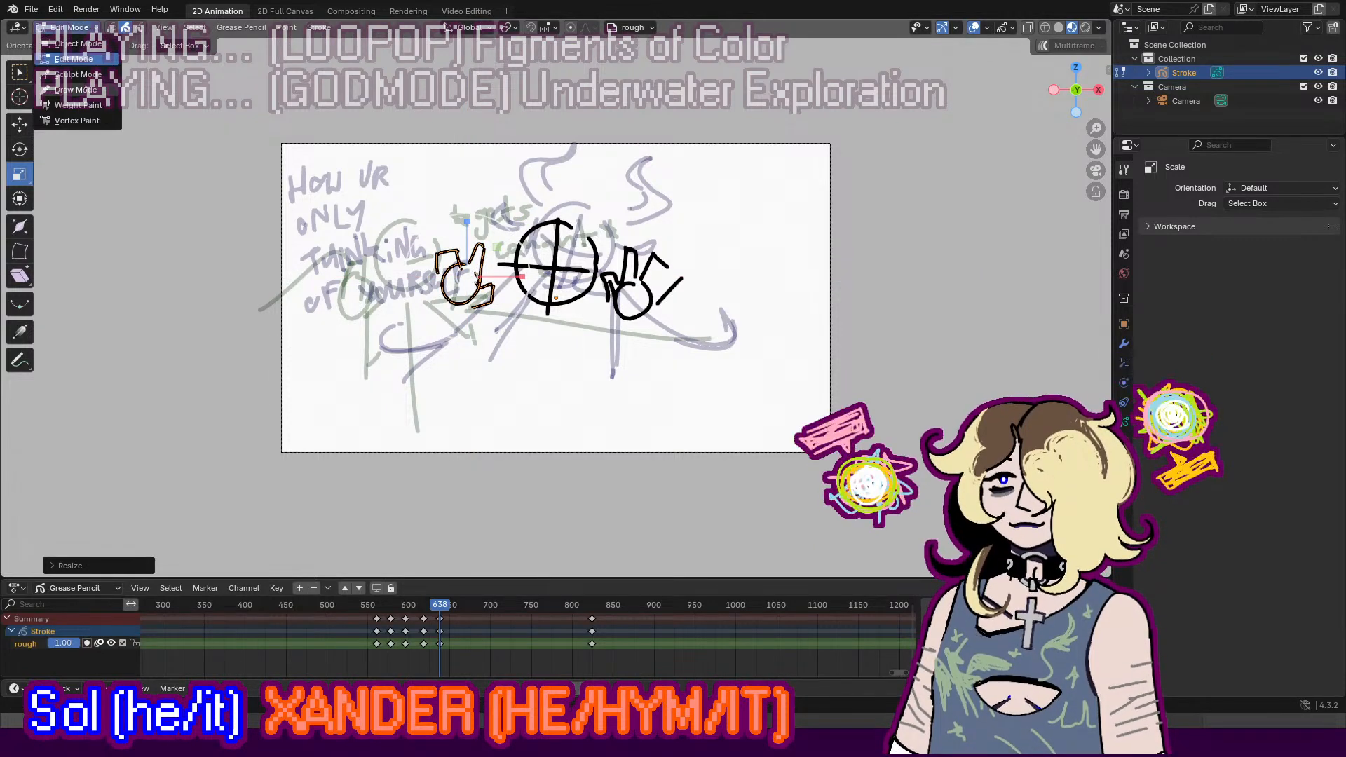
{"action": "left_click", "coordinate": [75, 89]}
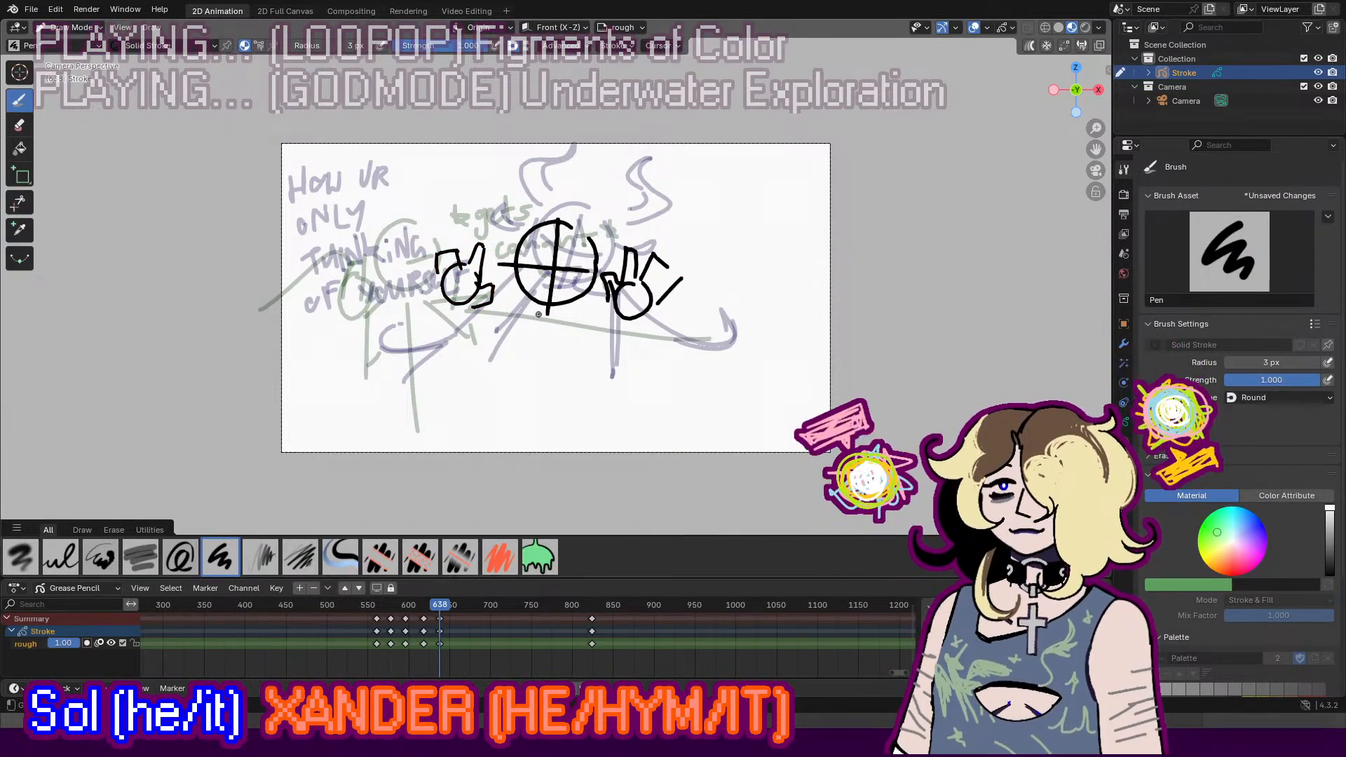
Step: Draw the figure's neck and shoulder line with angled upper-arm lines descending on both sides
{"action": "mouse_move", "coordinate": [536, 314]}
{"action": "left_mouse_down"}
{"action": "mouse_move", "coordinate": [537, 328]}
{"action": "mouse_move", "coordinate": [595, 329]}
{"action": "mouse_move", "coordinate": [616, 393]}
{"action": "left_mouse_up"}
{"action": "left_click_drag", "start_coordinate": [621, 329], "coordinate": [616, 405]}
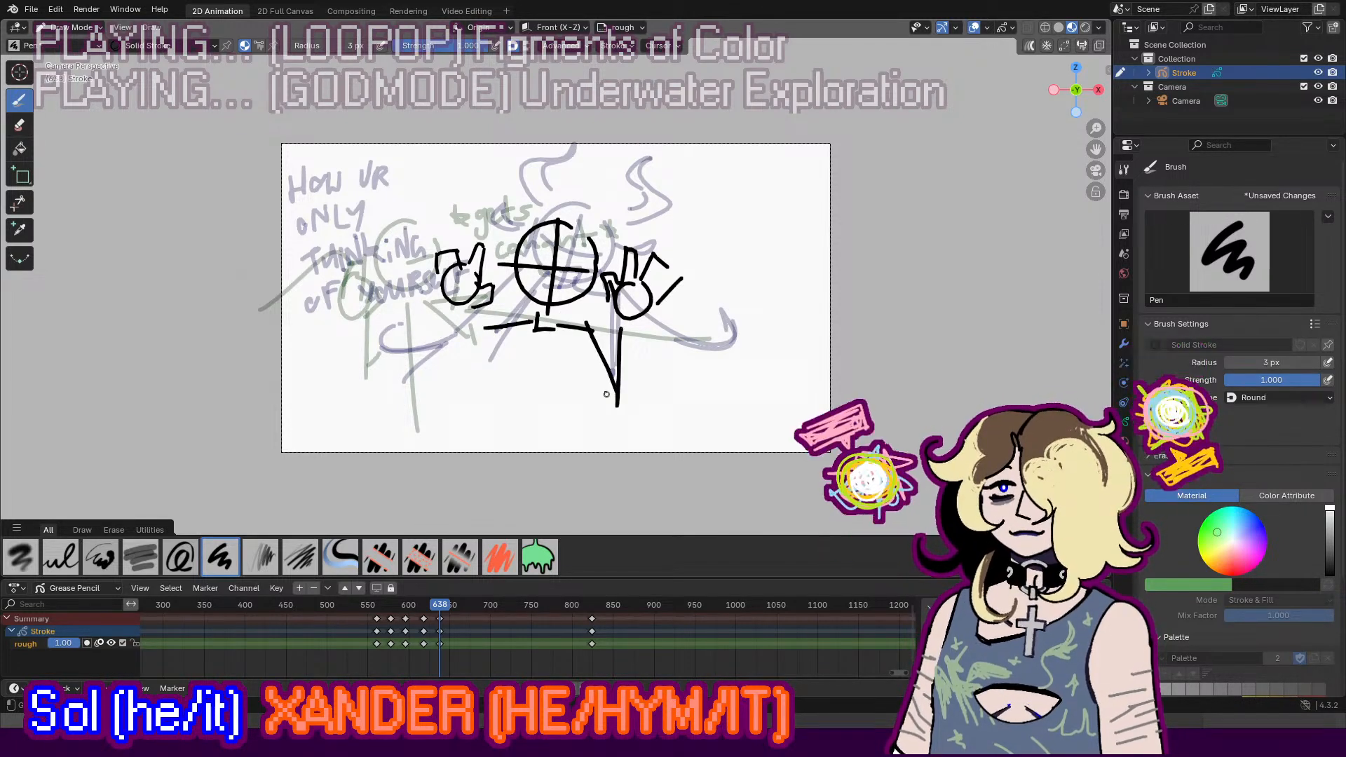
{"action": "left_click_drag", "start_coordinate": [485, 329], "coordinate": [448, 396]}
{"action": "left_click_drag", "start_coordinate": [458, 320], "coordinate": [455, 413]}
Step: Select the hand right of the head in Edit Mode, scale it down slightly, and return to Draw Mode
{"action": "left_click", "coordinate": [79, 28]}
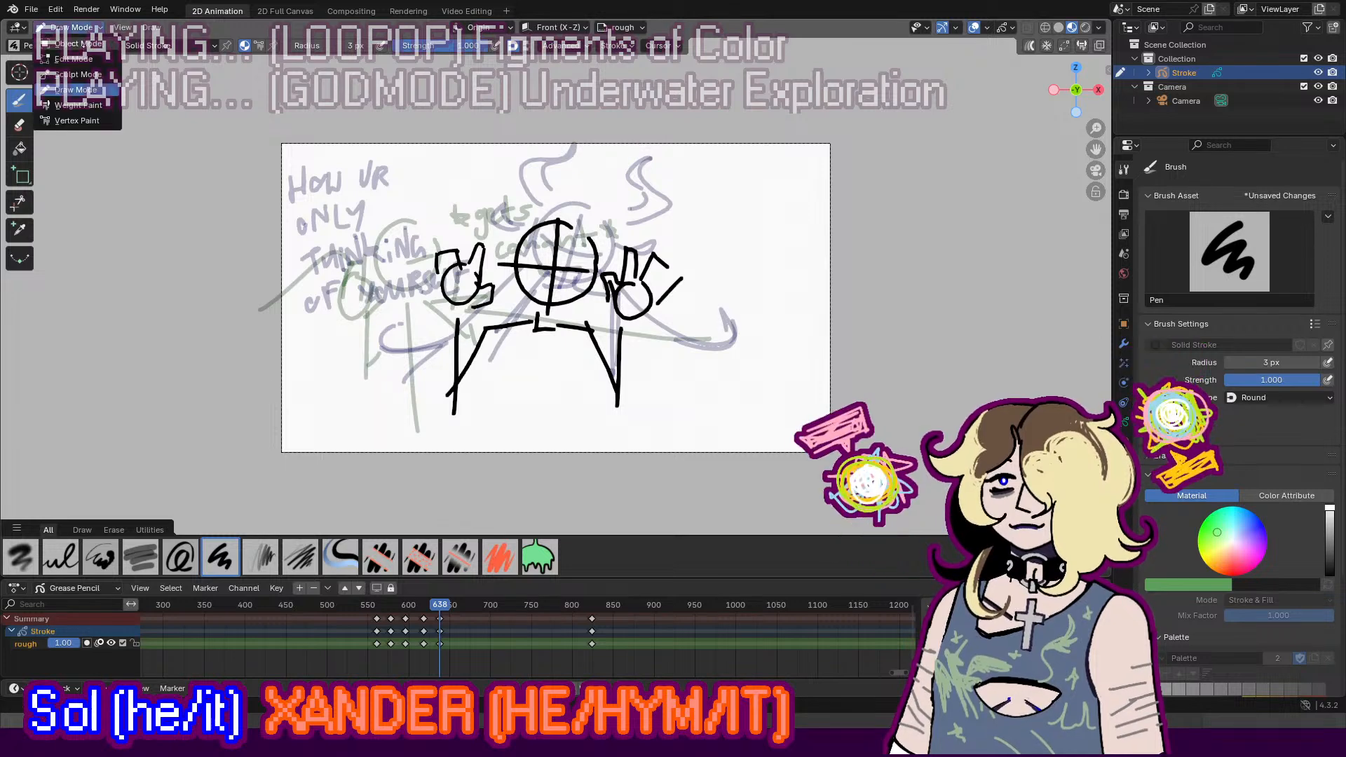
{"action": "left_click", "coordinate": [77, 58]}
{"action": "left_click_drag", "start_coordinate": [715, 239], "coordinate": [605, 316]}
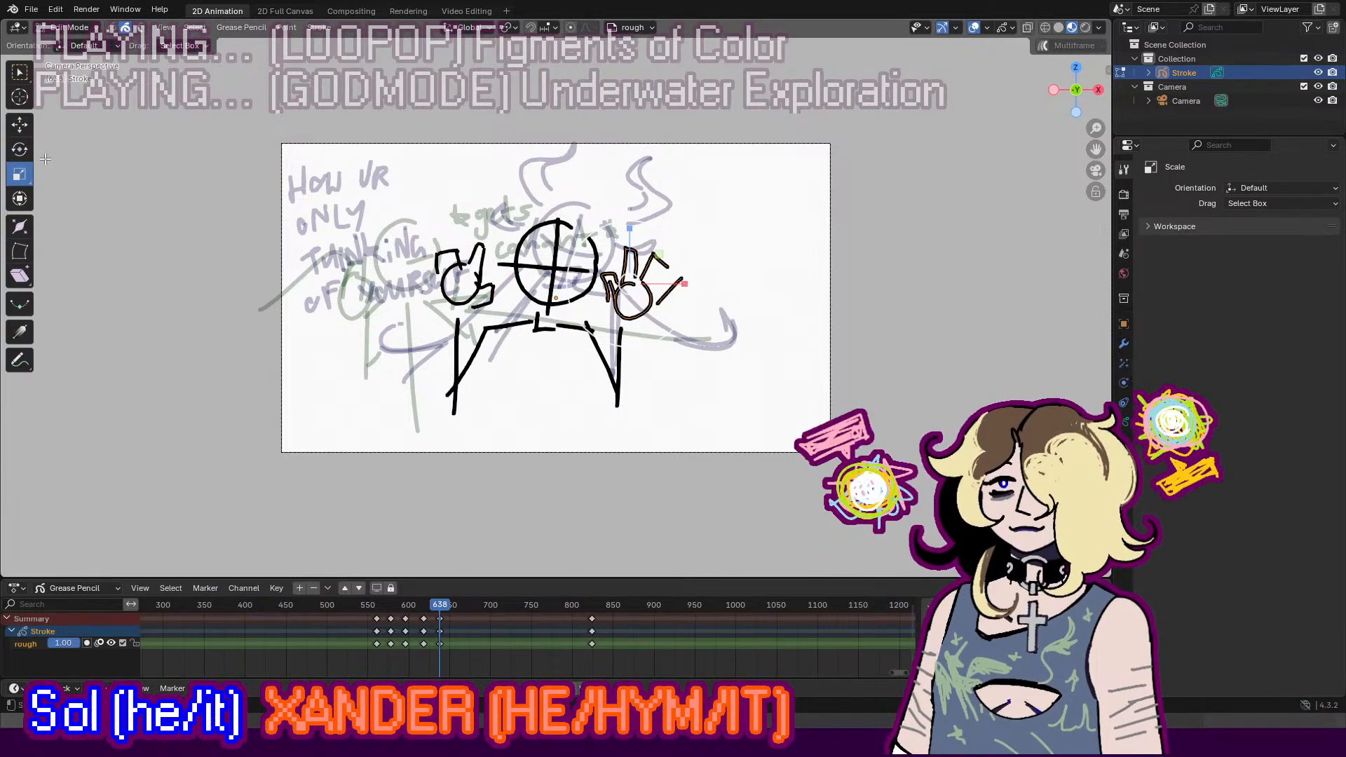
{"action": "left_click_drag", "start_coordinate": [659, 255], "coordinate": [655, 257]}
{"action": "left_click", "coordinate": [691, 247]}
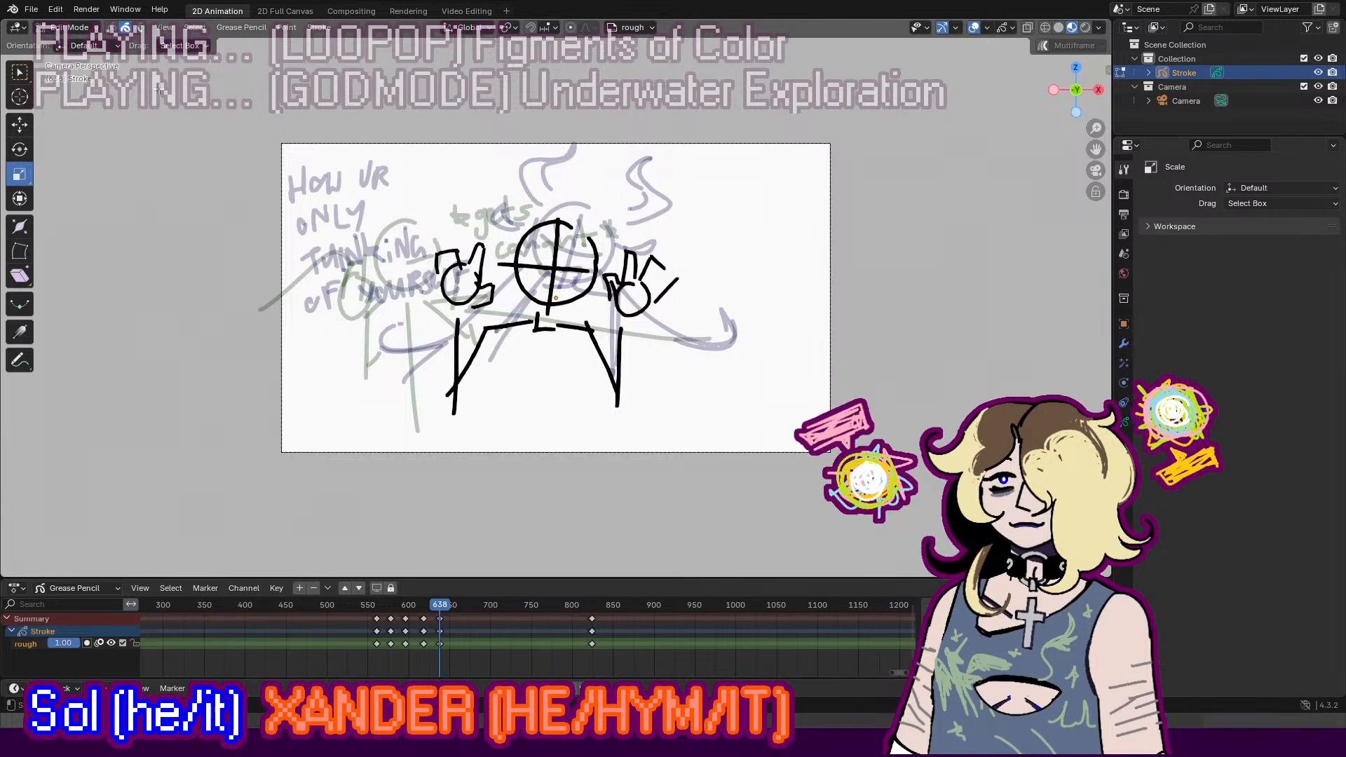
{"action": "left_click", "coordinate": [87, 29]}
{"action": "left_click", "coordinate": [81, 89]}
Step: Draw long arm lines running outward from both hands toward the canvas edges, ending the right one with a curved hook
{"action": "left_click_drag", "start_coordinate": [511, 293], "coordinate": [277, 321]}
{"action": "mouse_move", "coordinate": [584, 321]}
{"action": "left_mouse_down"}
{"action": "mouse_move", "coordinate": [735, 331]}
{"action": "mouse_move", "coordinate": [663, 309]}
{"action": "mouse_move", "coordinate": [763, 349]}
{"action": "left_mouse_up"}
{"action": "key", "text": "ctrl+z"}
{"action": "left_click_drag", "start_coordinate": [776, 351], "coordinate": [795, 375]}
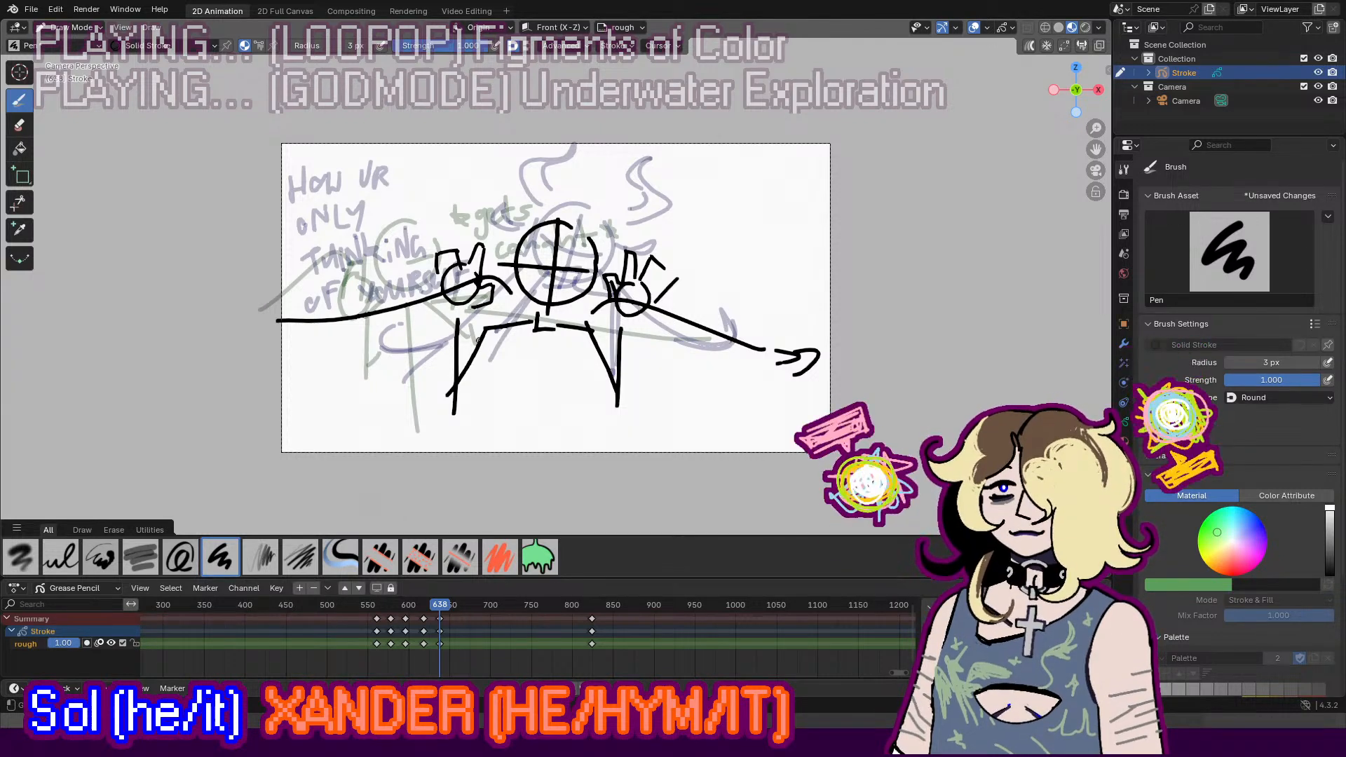
Step: Draw a long multi-line arrow entering from the canvas's left edge and pointing at the figure's arm
{"action": "mouse_move", "coordinate": [445, 330]}
{"action": "left_mouse_down"}
{"action": "mouse_move", "coordinate": [383, 344]}
{"action": "mouse_move", "coordinate": [424, 355]}
{"action": "mouse_move", "coordinate": [404, 370]}
{"action": "mouse_move", "coordinate": [433, 342]}
{"action": "mouse_move", "coordinate": [289, 373]}
{"action": "left_mouse_up"}
{"action": "key", "text": "ctrl+z"}
{"action": "left_click_drag", "start_coordinate": [412, 337], "coordinate": [242, 371]}
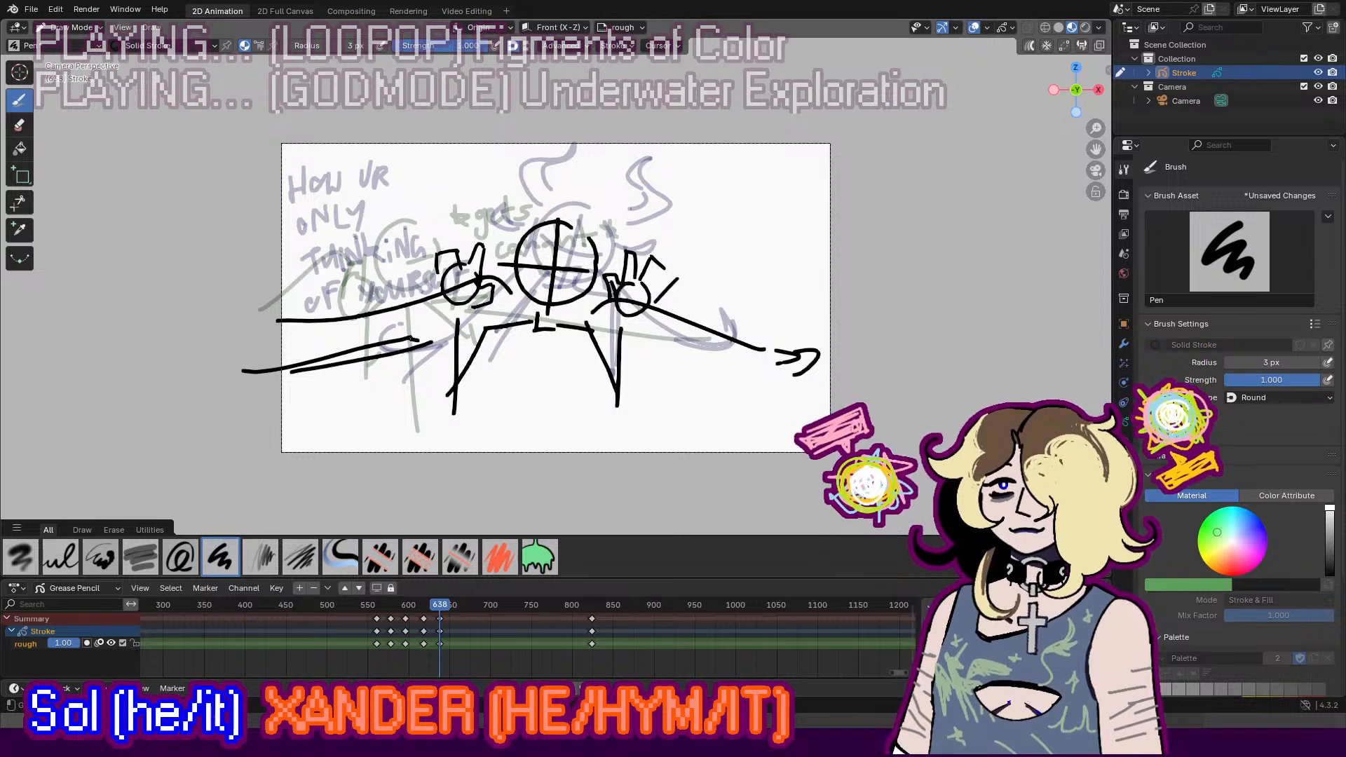
{"action": "mouse_move", "coordinate": [413, 338]}
{"action": "left_mouse_down"}
{"action": "mouse_move", "coordinate": [424, 362]}
{"action": "mouse_move", "coordinate": [298, 394]}
{"action": "left_mouse_up"}
Step: Draw an upward arrow into the figure's chest and another from the right toward its hand, and add closed eyes and a mouth
{"action": "mouse_move", "coordinate": [545, 347]}
{"action": "left_mouse_down"}
{"action": "mouse_move", "coordinate": [516, 395]}
{"action": "mouse_move", "coordinate": [549, 473]}
{"action": "mouse_move", "coordinate": [606, 376]}
{"action": "left_mouse_up"}
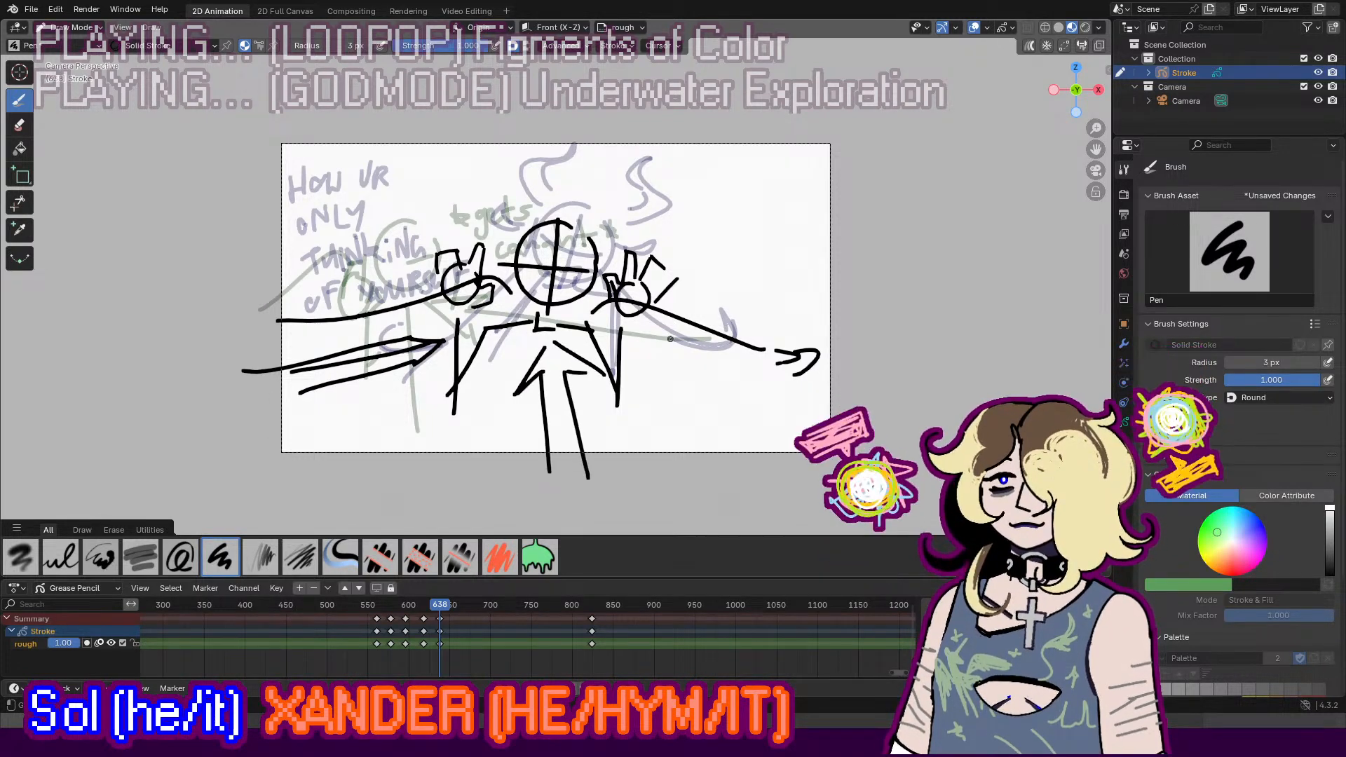
{"action": "key", "text": "ctrl+z"}
{"action": "key", "text": "ctrl+z"}
{"action": "key", "text": "ctrl+z"}
{"action": "key", "text": "ctrl+z"}
{"action": "left_click_drag", "start_coordinate": [541, 360], "coordinate": [503, 422]}
{"action": "left_click_drag", "start_coordinate": [518, 417], "coordinate": [555, 382]}
{"action": "mouse_move", "coordinate": [545, 349]}
{"action": "left_mouse_down"}
{"action": "mouse_move", "coordinate": [599, 404]}
{"action": "mouse_move", "coordinate": [555, 390]}
{"action": "mouse_move", "coordinate": [576, 468]}
{"action": "left_mouse_up"}
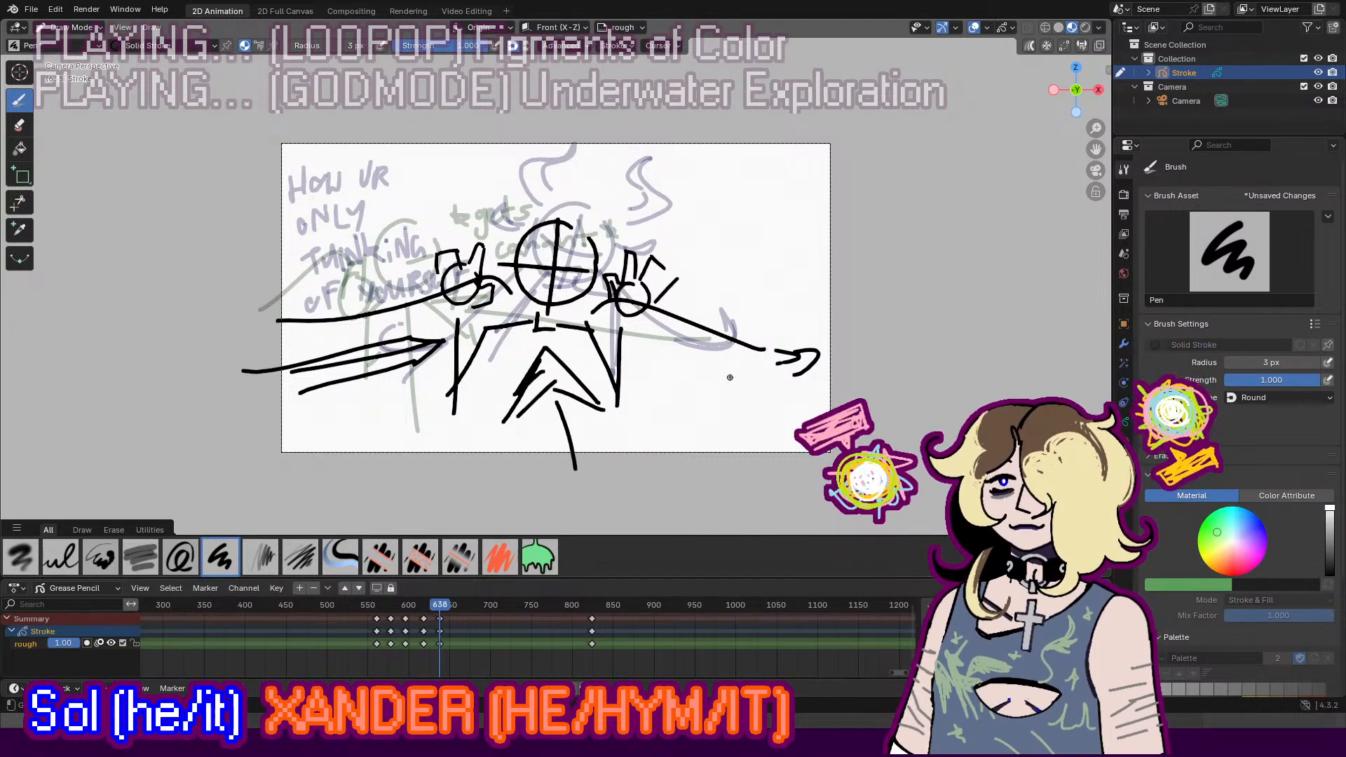
{"action": "left_click_drag", "start_coordinate": [801, 247], "coordinate": [679, 300]}
{"action": "mouse_move", "coordinate": [704, 277]}
{"action": "left_mouse_down"}
{"action": "mouse_move", "coordinate": [680, 298]}
{"action": "mouse_move", "coordinate": [736, 298]}
{"action": "left_mouse_up"}
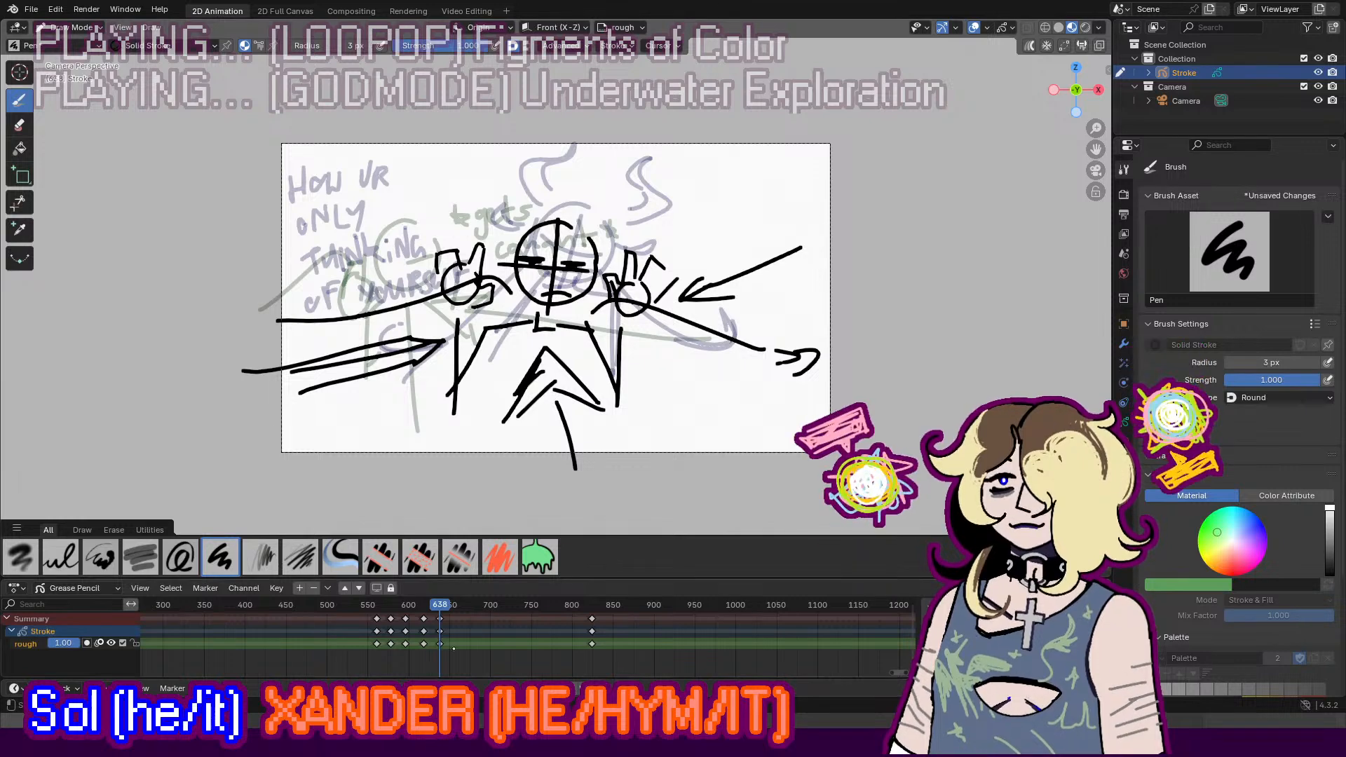
Step: Move the keyframe at frame 638 to frame 631, play back the change briefly, and return to that keyframe
{"action": "left_click_drag", "start_coordinate": [435, 605], "coordinate": [436, 644]}
{"action": "key", "text": "Down"}
{"action": "key", "text": "Down"}
{"action": "key", "text": "Down"}
{"action": "key", "text": "Down"}
{"action": "key", "text": "space"}
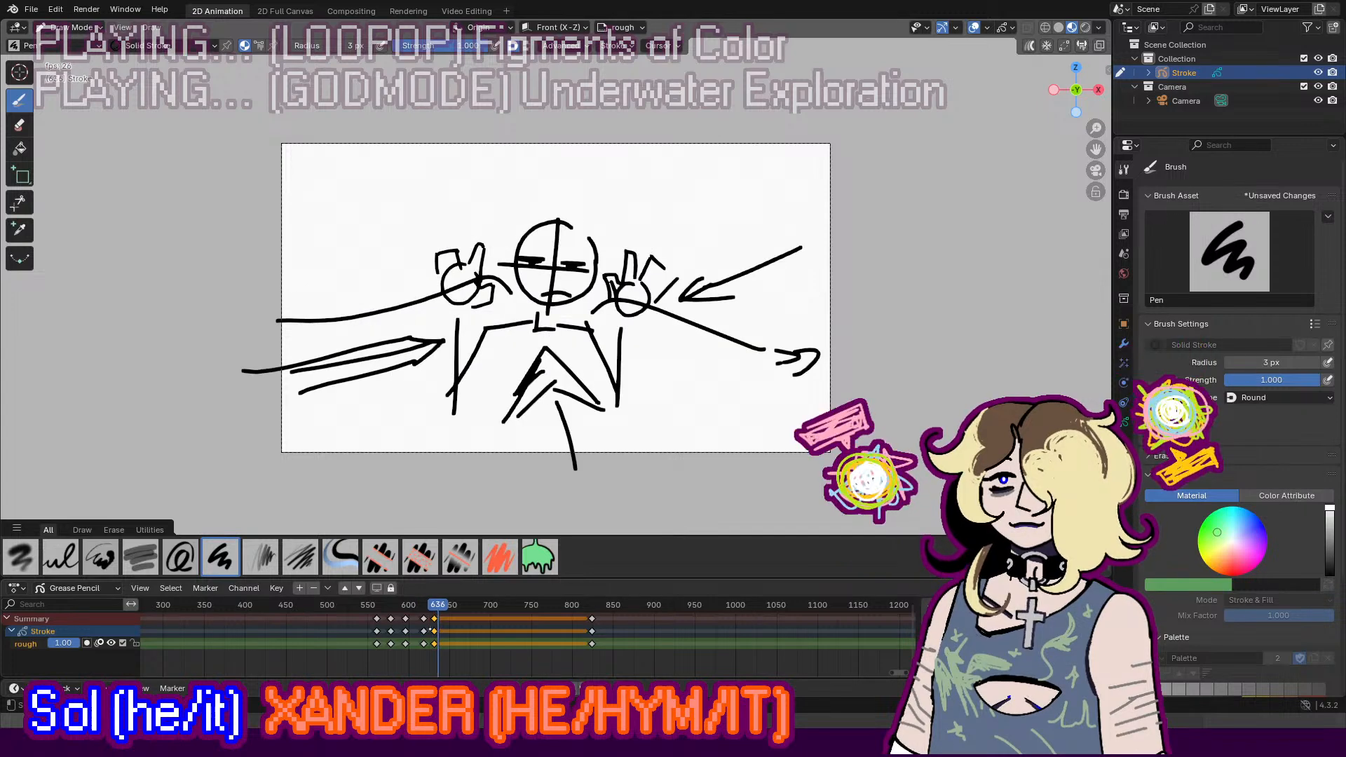
{"action": "key", "text": "space"}
{"action": "key", "text": "Down"}
Step: Hand-letter the lyric "JILLS A LITTLE WHORE" across the top of the canvas
{"action": "mouse_move", "coordinate": [326, 166]}
{"action": "left_mouse_down"}
{"action": "mouse_move", "coordinate": [328, 186]}
{"action": "mouse_move", "coordinate": [312, 187]}
{"action": "left_mouse_up"}
{"action": "mouse_move", "coordinate": [312, 173]}
{"action": "left_mouse_down"}
{"action": "mouse_move", "coordinate": [332, 166]}
{"action": "mouse_move", "coordinate": [355, 186]}
{"action": "left_mouse_up"}
{"action": "mouse_move", "coordinate": [366, 161]}
{"action": "left_mouse_down"}
{"action": "mouse_move", "coordinate": [367, 188]}
{"action": "mouse_move", "coordinate": [430, 181]}
{"action": "left_mouse_up"}
{"action": "mouse_move", "coordinate": [419, 174]}
{"action": "left_mouse_down"}
{"action": "mouse_move", "coordinate": [480, 174]}
{"action": "mouse_move", "coordinate": [500, 155]}
{"action": "left_mouse_up"}
{"action": "mouse_move", "coordinate": [492, 156]}
{"action": "left_mouse_down"}
{"action": "mouse_move", "coordinate": [490, 175]}
{"action": "mouse_move", "coordinate": [512, 158]}
{"action": "mouse_move", "coordinate": [506, 175]}
{"action": "left_mouse_up"}
{"action": "mouse_move", "coordinate": [517, 149]}
{"action": "left_mouse_down"}
{"action": "mouse_move", "coordinate": [524, 174]}
{"action": "mouse_move", "coordinate": [537, 171]}
{"action": "left_mouse_up"}
{"action": "mouse_move", "coordinate": [539, 157]}
{"action": "left_mouse_down"}
{"action": "mouse_move", "coordinate": [562, 170]}
{"action": "mouse_move", "coordinate": [582, 151]}
{"action": "left_mouse_up"}
{"action": "mouse_move", "coordinate": [576, 161]}
{"action": "left_mouse_down"}
{"action": "mouse_move", "coordinate": [587, 153]}
{"action": "mouse_move", "coordinate": [590, 168]}
{"action": "mouse_move", "coordinate": [585, 154]}
{"action": "left_mouse_up"}
{"action": "key", "text": "ctrl+z"}
{"action": "key", "text": "ctrl+z"}
{"action": "left_click_drag", "start_coordinate": [589, 155], "coordinate": [590, 172]}
{"action": "mouse_move", "coordinate": [590, 165]}
{"action": "left_mouse_down"}
{"action": "mouse_move", "coordinate": [615, 155]}
{"action": "mouse_move", "coordinate": [623, 174]}
{"action": "left_mouse_up"}
{"action": "mouse_move", "coordinate": [624, 154]}
{"action": "left_mouse_down"}
{"action": "mouse_move", "coordinate": [645, 175]}
{"action": "mouse_move", "coordinate": [641, 163]}
{"action": "mouse_move", "coordinate": [662, 171]}
{"action": "left_mouse_up"}
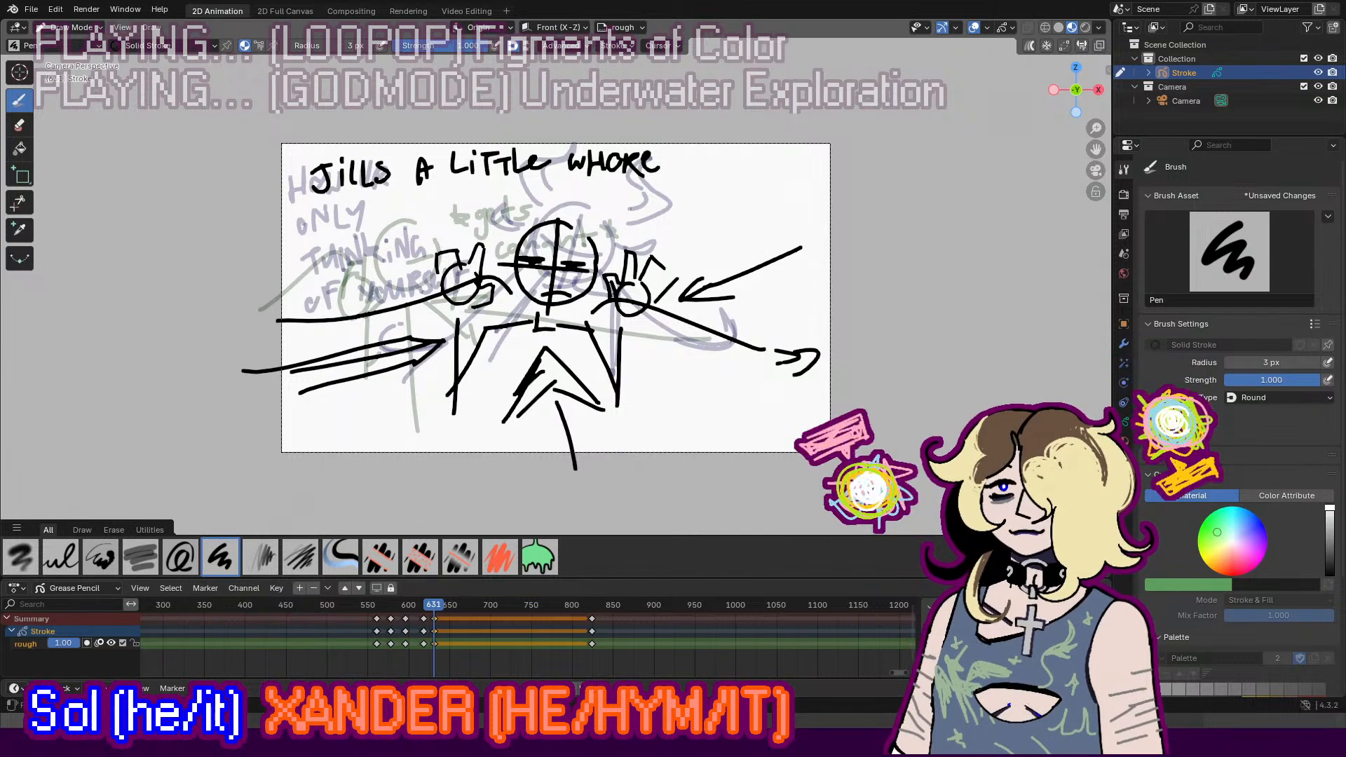
Step: Continue the lyric with "W/ HER" on the first line and "ALLIBI'S &" on the second line
{"action": "mouse_move", "coordinate": [687, 159]}
{"action": "left_mouse_down"}
{"action": "mouse_move", "coordinate": [692, 176]}
{"action": "mouse_move", "coordinate": [701, 163]}
{"action": "left_mouse_up"}
{"action": "mouse_move", "coordinate": [718, 154]}
{"action": "left_mouse_down"}
{"action": "mouse_move", "coordinate": [709, 184]}
{"action": "mouse_move", "coordinate": [771, 184]}
{"action": "left_mouse_up"}
{"action": "left_click_drag", "start_coordinate": [771, 163], "coordinate": [785, 185]}
{"action": "left_click_drag", "start_coordinate": [377, 235], "coordinate": [396, 211]}
{"action": "mouse_move", "coordinate": [398, 198]}
{"action": "left_mouse_down"}
{"action": "mouse_move", "coordinate": [412, 221]}
{"action": "mouse_move", "coordinate": [443, 216]}
{"action": "left_mouse_up"}
{"action": "mouse_move", "coordinate": [460, 204]}
{"action": "left_mouse_down"}
{"action": "mouse_move", "coordinate": [458, 220]}
{"action": "mouse_move", "coordinate": [468, 204]}
{"action": "left_mouse_up"}
{"action": "left_click_drag", "start_coordinate": [485, 199], "coordinate": [474, 225]}
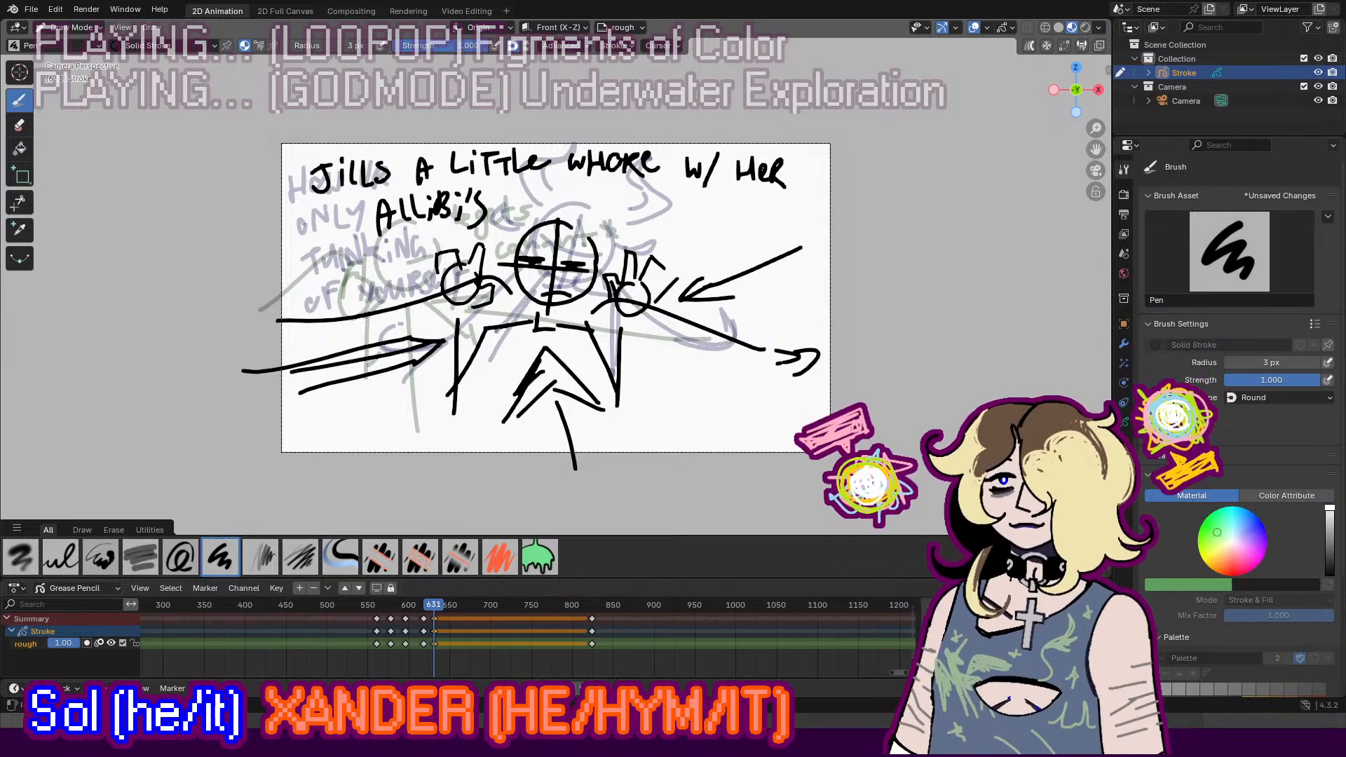
{"action": "left_click_drag", "start_coordinate": [524, 200], "coordinate": [539, 211]}
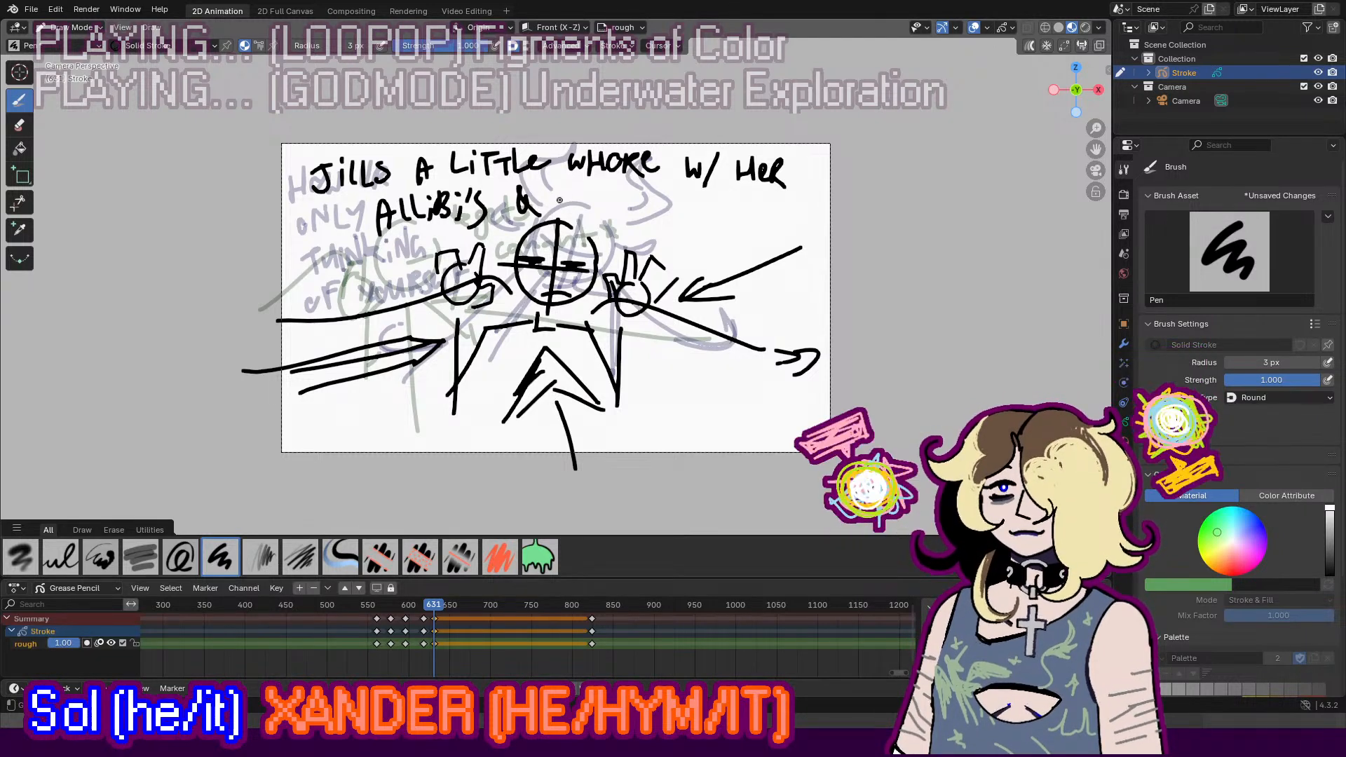
Step: Finish the second lyric line with the words "TURNING TRICKS"
{"action": "mouse_move", "coordinate": [553, 196]}
{"action": "left_mouse_down"}
{"action": "mouse_move", "coordinate": [565, 194]}
{"action": "mouse_move", "coordinate": [564, 216]}
{"action": "mouse_move", "coordinate": [597, 200]}
{"action": "mouse_move", "coordinate": [604, 220]}
{"action": "left_mouse_up"}
{"action": "mouse_move", "coordinate": [612, 202]}
{"action": "left_mouse_down"}
{"action": "mouse_move", "coordinate": [613, 214]}
{"action": "mouse_move", "coordinate": [624, 200]}
{"action": "left_mouse_up"}
{"action": "mouse_move", "coordinate": [630, 204]}
{"action": "left_mouse_down"}
{"action": "mouse_move", "coordinate": [630, 216]}
{"action": "mouse_move", "coordinate": [654, 197]}
{"action": "mouse_move", "coordinate": [666, 211]}
{"action": "mouse_move", "coordinate": [714, 195]}
{"action": "left_mouse_up"}
{"action": "mouse_move", "coordinate": [700, 198]}
{"action": "left_mouse_down"}
{"action": "mouse_move", "coordinate": [699, 222]}
{"action": "mouse_move", "coordinate": [749, 231]}
{"action": "left_mouse_up"}
{"action": "left_click_drag", "start_coordinate": [758, 210], "coordinate": [766, 237]}
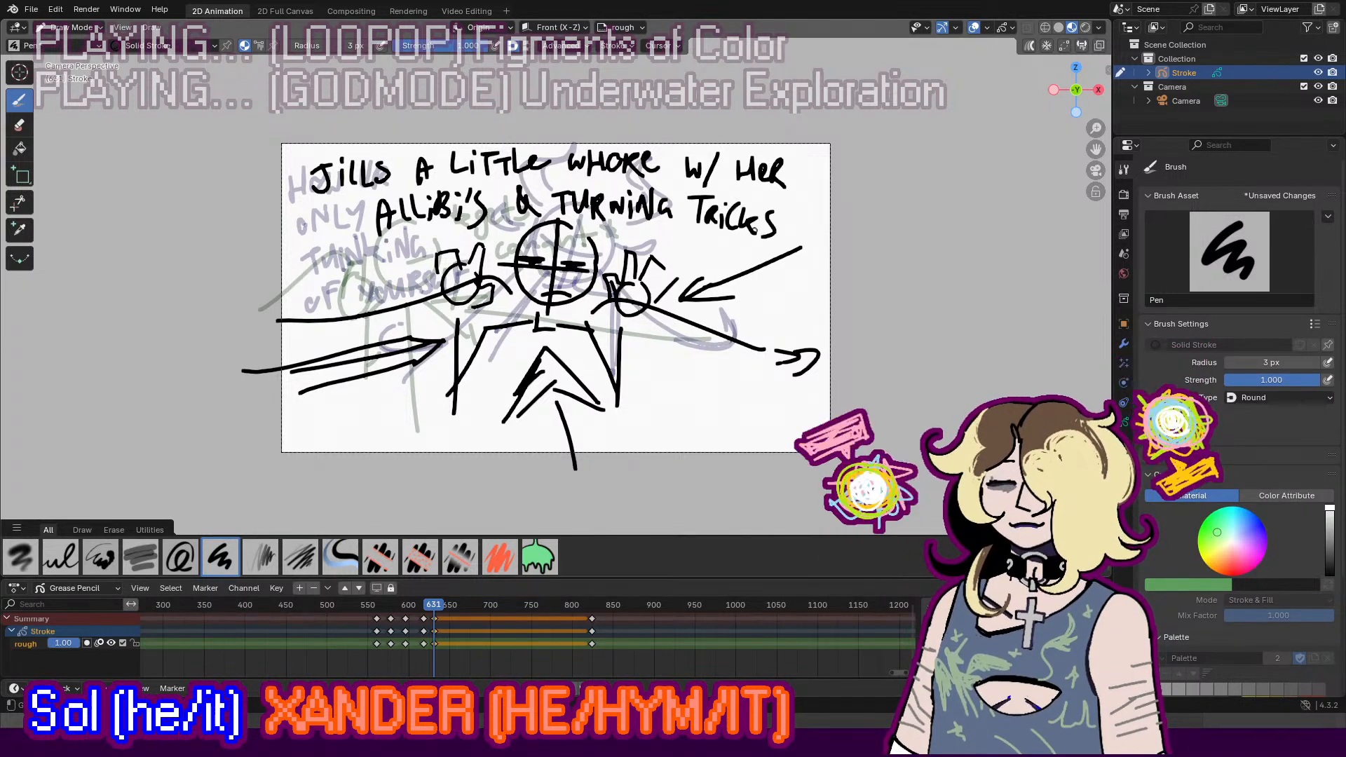
Step: Play back the lettered drawing to find its end and insert a keyframe at frame 716
{"action": "key", "text": "space"}
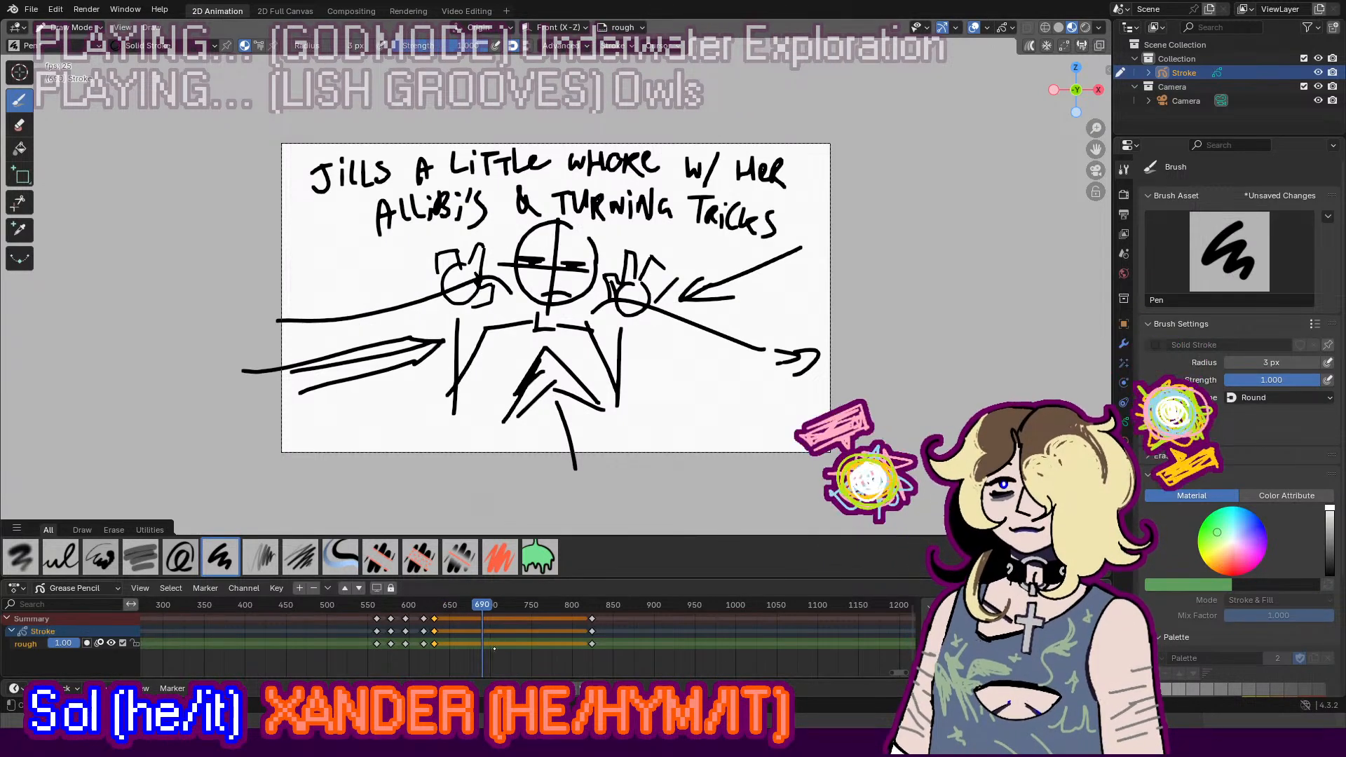
{"action": "key", "text": "space"}
{"action": "left_click", "coordinate": [504, 646]}
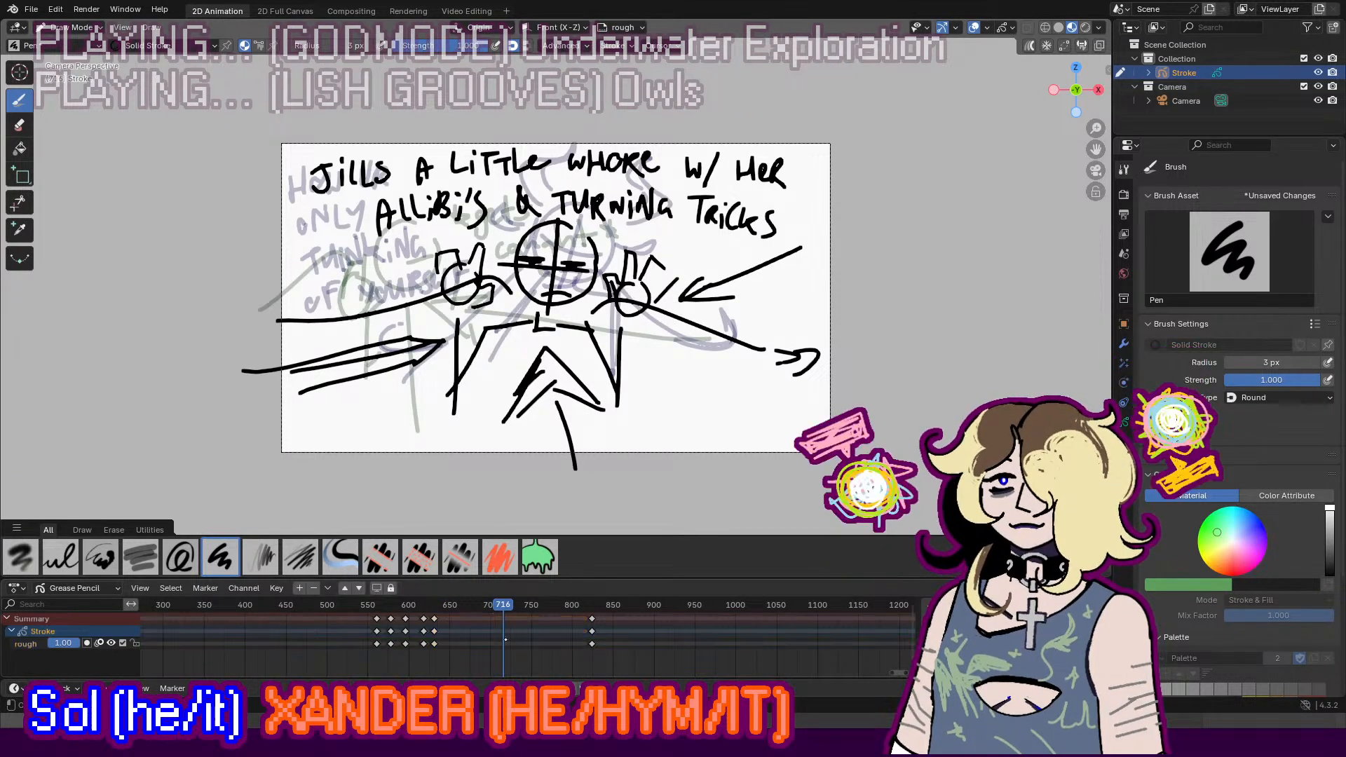
{"action": "key", "text": "i"}
{"action": "left_click", "coordinate": [518, 670]}
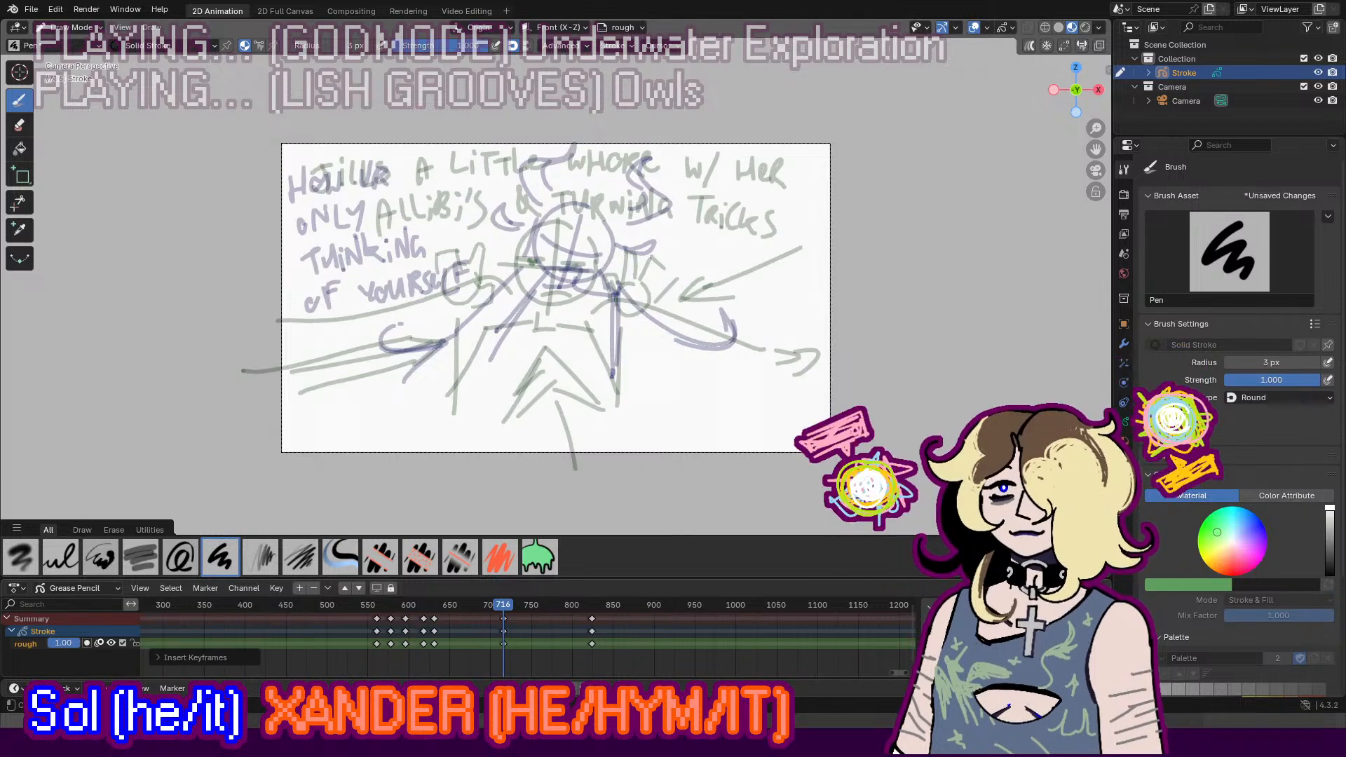
Step: Sketch a close-up chin curve with a small open mouth, plus neck and shoulder lines, in the canvas's upper left
{"action": "mouse_move", "coordinate": [404, 186]}
{"action": "left_mouse_down"}
{"action": "mouse_move", "coordinate": [538, 183]}
{"action": "mouse_move", "coordinate": [449, 179]}
{"action": "left_mouse_up"}
{"action": "key", "text": "ctrl+z"}
{"action": "mouse_move", "coordinate": [506, 202]}
{"action": "left_mouse_down"}
{"action": "mouse_move", "coordinate": [487, 188]}
{"action": "mouse_move", "coordinate": [397, 240]}
{"action": "left_mouse_up"}
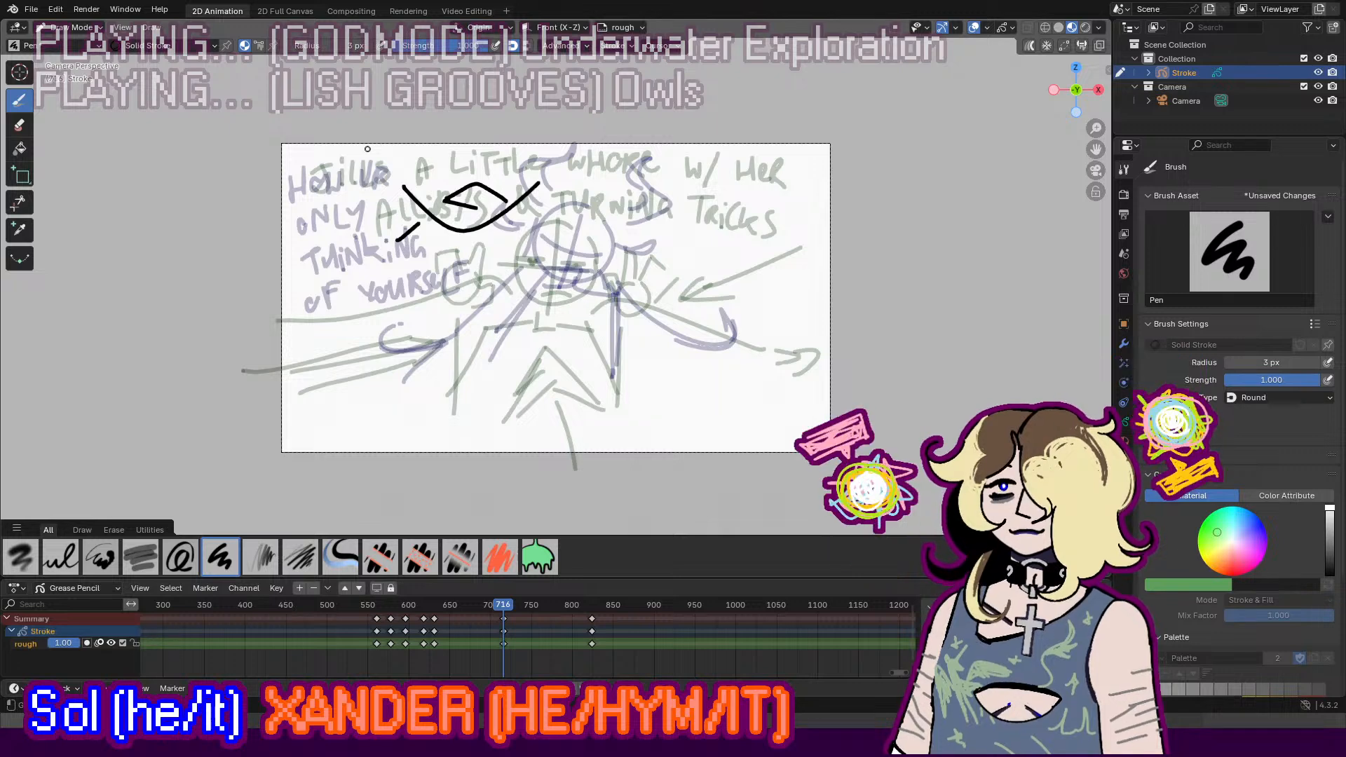
{"action": "key", "text": "ctrl+z"}
{"action": "left_click_drag", "start_coordinate": [419, 215], "coordinate": [372, 247]}
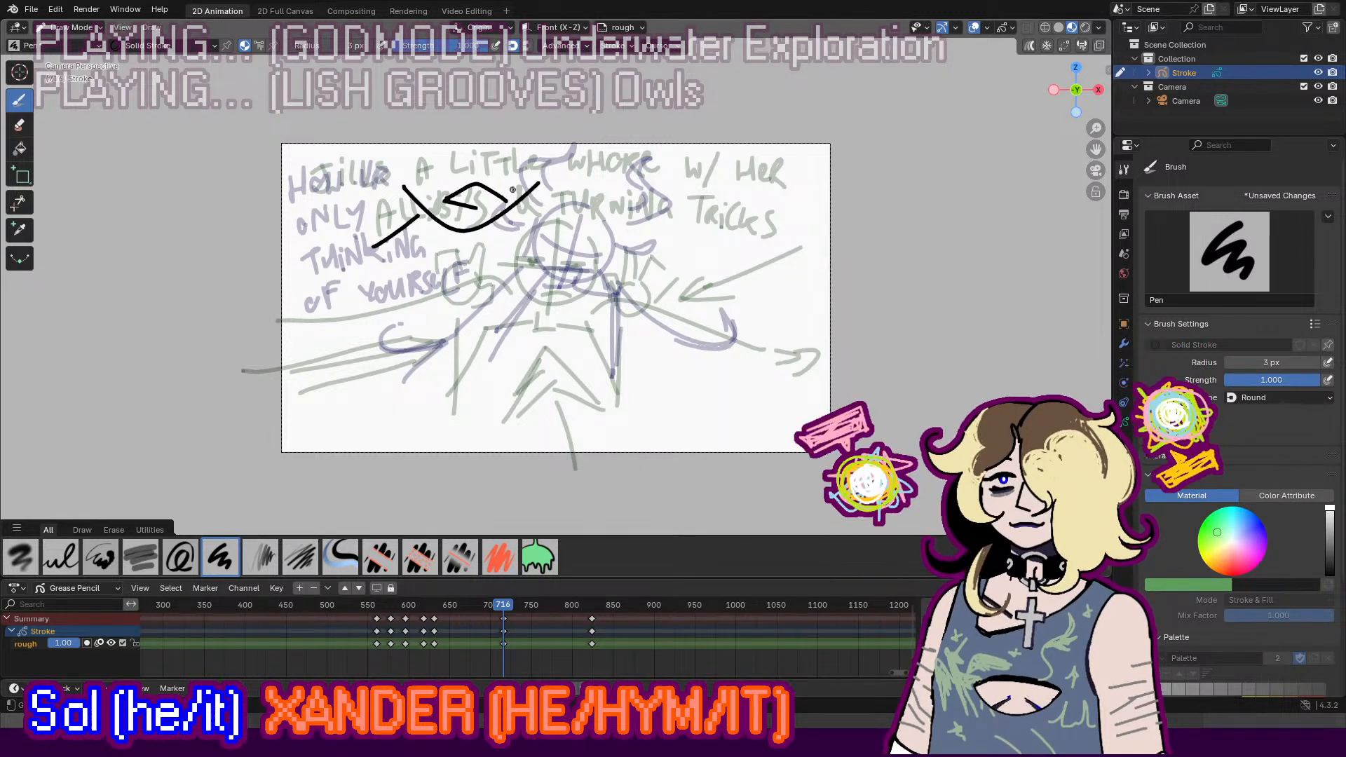
{"action": "left_click_drag", "start_coordinate": [531, 186], "coordinate": [551, 169]}
{"action": "key", "text": "ctrl+z"}
{"action": "mouse_move", "coordinate": [359, 246]}
{"action": "left_mouse_down"}
{"action": "mouse_move", "coordinate": [342, 324]}
{"action": "mouse_move", "coordinate": [310, 331]}
{"action": "left_mouse_up"}
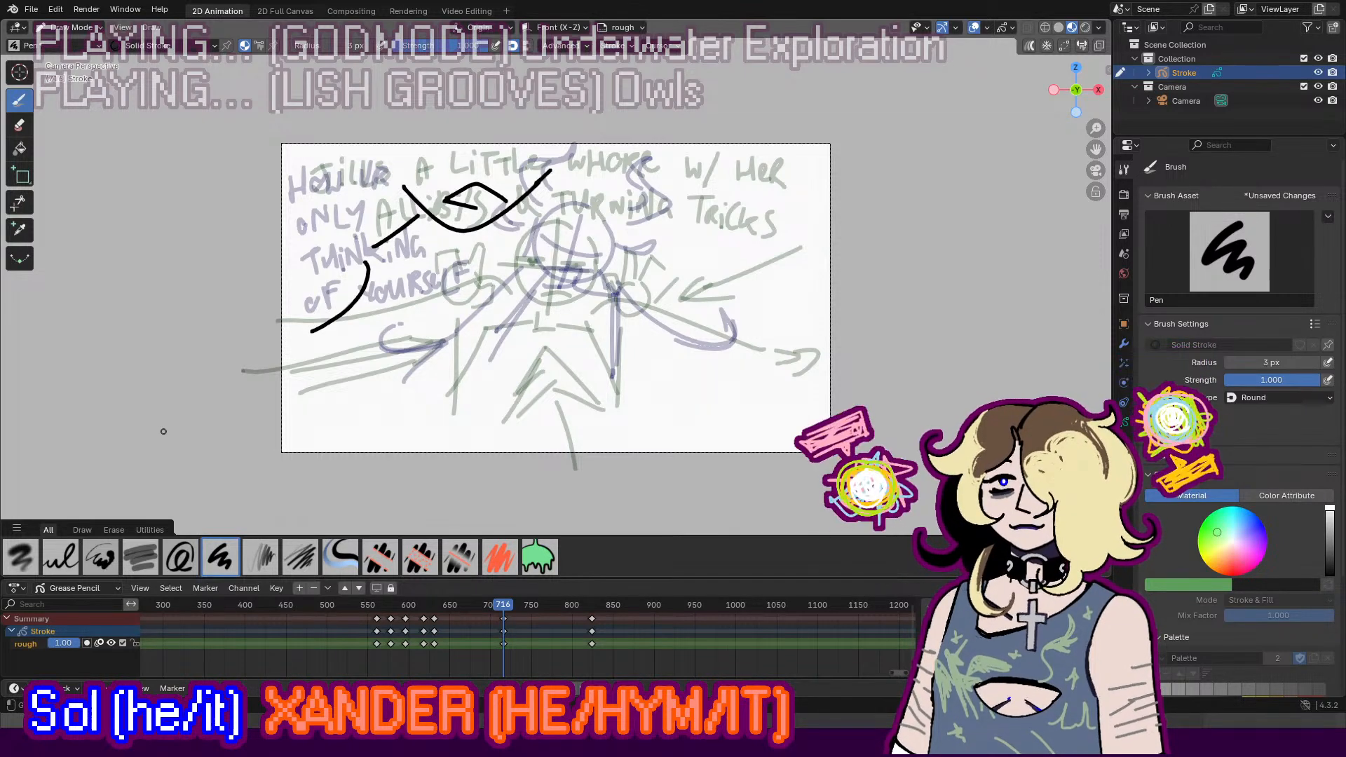
Step: Hand-letter the lyric "SO COULD YOU" on two lines to the right of the chin sketch
{"action": "left_click_drag", "start_coordinate": [583, 238], "coordinate": [554, 265]}
{"action": "mouse_move", "coordinate": [596, 247]}
{"action": "left_mouse_down"}
{"action": "mouse_move", "coordinate": [601, 260]}
{"action": "mouse_move", "coordinate": [604, 246]}
{"action": "mouse_move", "coordinate": [671, 261]}
{"action": "mouse_move", "coordinate": [657, 263]}
{"action": "left_mouse_up"}
{"action": "left_click_drag", "start_coordinate": [676, 244], "coordinate": [714, 266]}
{"action": "left_click_drag", "start_coordinate": [721, 246], "coordinate": [721, 266]}
{"action": "left_click_drag", "start_coordinate": [719, 242], "coordinate": [723, 272]}
{"action": "left_click_drag", "start_coordinate": [582, 284], "coordinate": [595, 296]}
{"action": "left_click_drag", "start_coordinate": [606, 282], "coordinate": [592, 315]}
{"action": "mouse_move", "coordinate": [620, 293]}
{"action": "left_mouse_down"}
{"action": "mouse_move", "coordinate": [609, 312]}
{"action": "mouse_move", "coordinate": [620, 295]}
{"action": "left_mouse_up"}
{"action": "mouse_move", "coordinate": [629, 291]}
{"action": "left_mouse_down"}
{"action": "mouse_move", "coordinate": [645, 294]}
{"action": "mouse_move", "coordinate": [647, 321]}
{"action": "left_mouse_up"}
Step: Play on from the lyric, insert a keyframe at frame 750, and sketch a jaw curve with a neck and shoulder line
{"action": "left_click_drag", "start_coordinate": [498, 608], "coordinate": [502, 609]}
{"action": "key", "text": "space"}
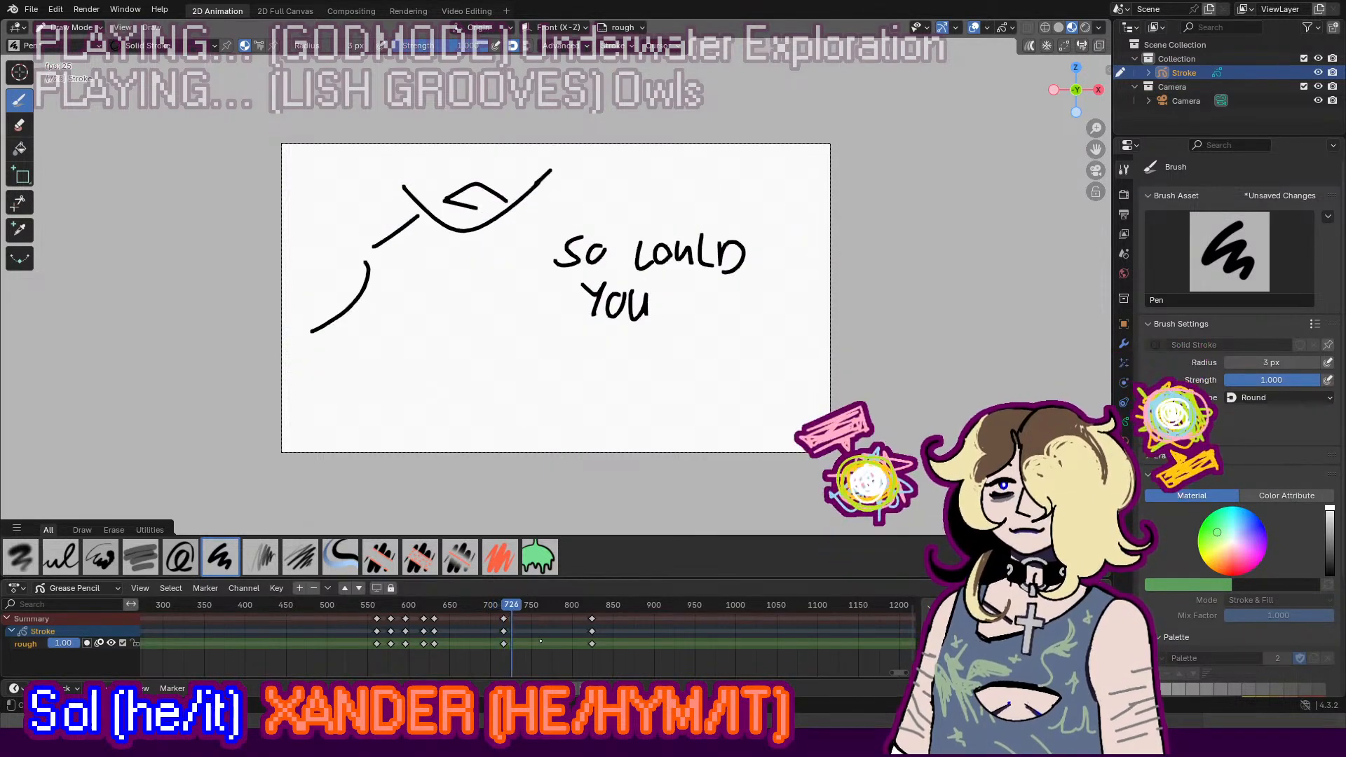
{"action": "key", "text": "space"}
{"action": "key", "text": "i"}
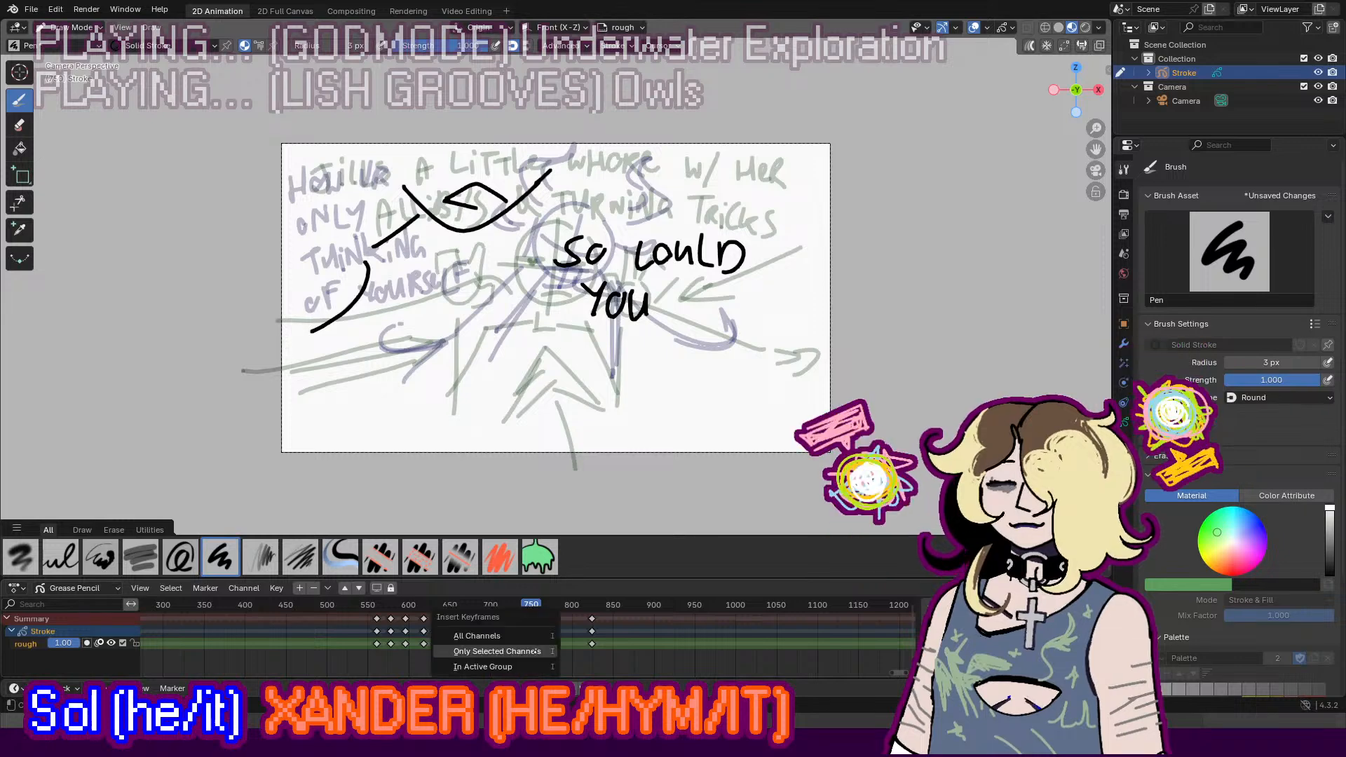
{"action": "left_click", "coordinate": [533, 651]}
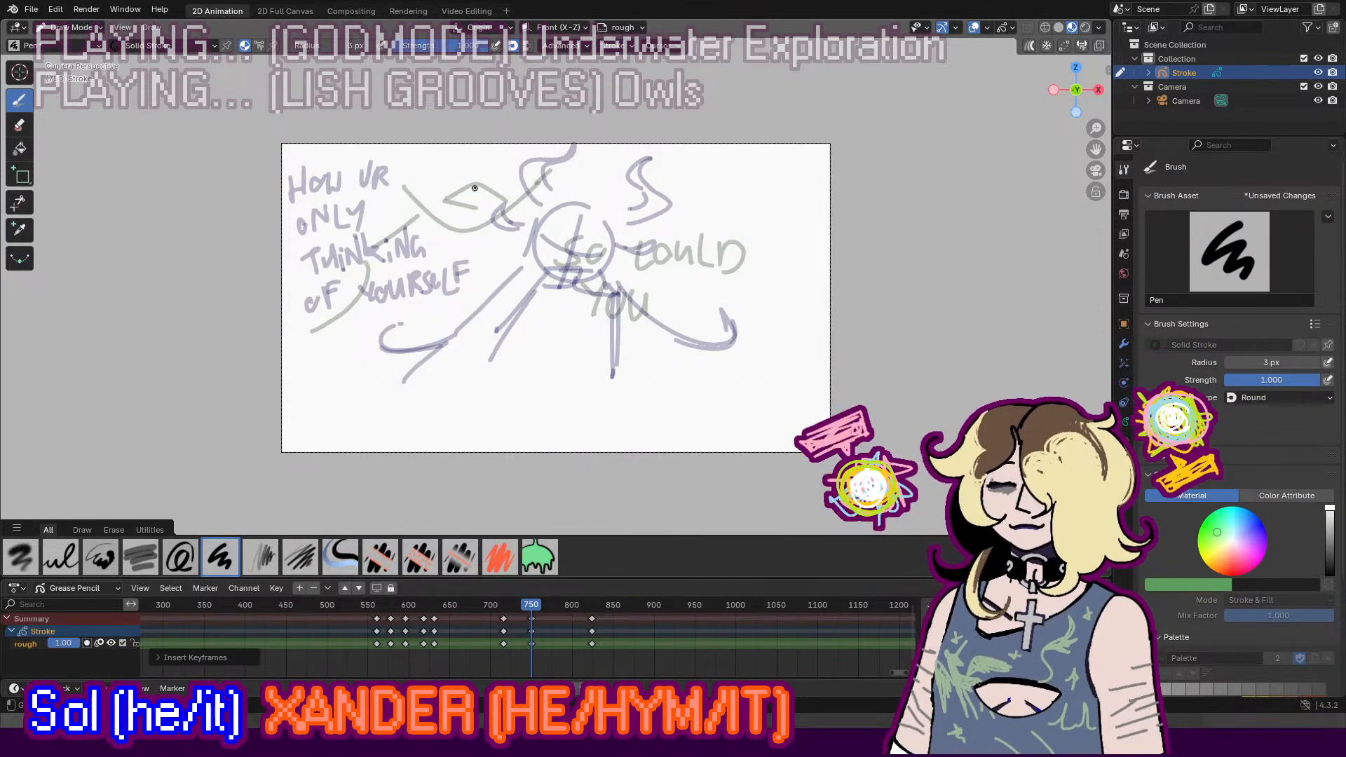
{"action": "mouse_move", "coordinate": [487, 170]}
{"action": "left_mouse_down"}
{"action": "mouse_move", "coordinate": [520, 168]}
{"action": "mouse_move", "coordinate": [427, 244]}
{"action": "mouse_move", "coordinate": [403, 196]}
{"action": "mouse_move", "coordinate": [435, 169]}
{"action": "left_mouse_up"}
{"action": "key", "text": "ctrl+z"}
{"action": "left_click_drag", "start_coordinate": [418, 229], "coordinate": [335, 284]}
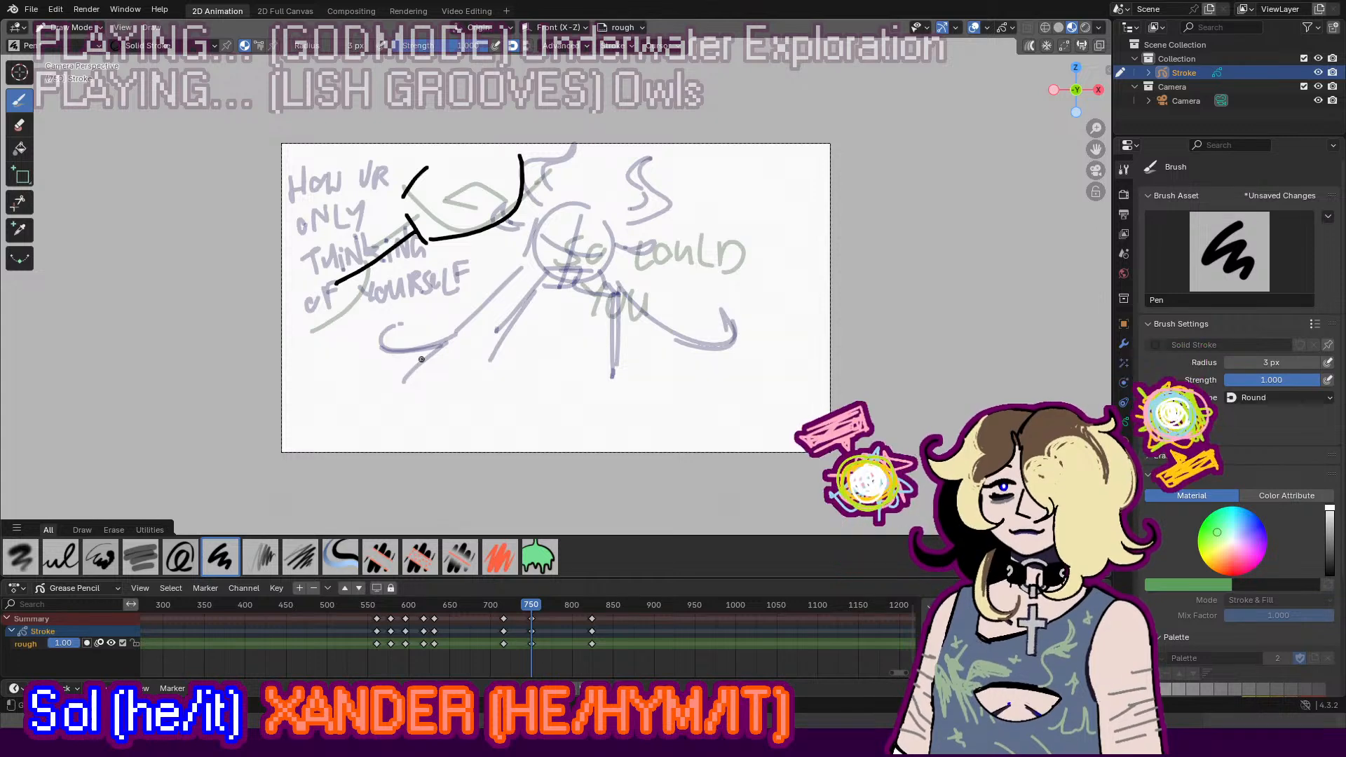
Step: Return to the frame 750 keyframe and draw a downward-pointing arrow to the right of the jaw
{"action": "left_click_drag", "start_coordinate": [531, 604], "coordinate": [538, 603]}
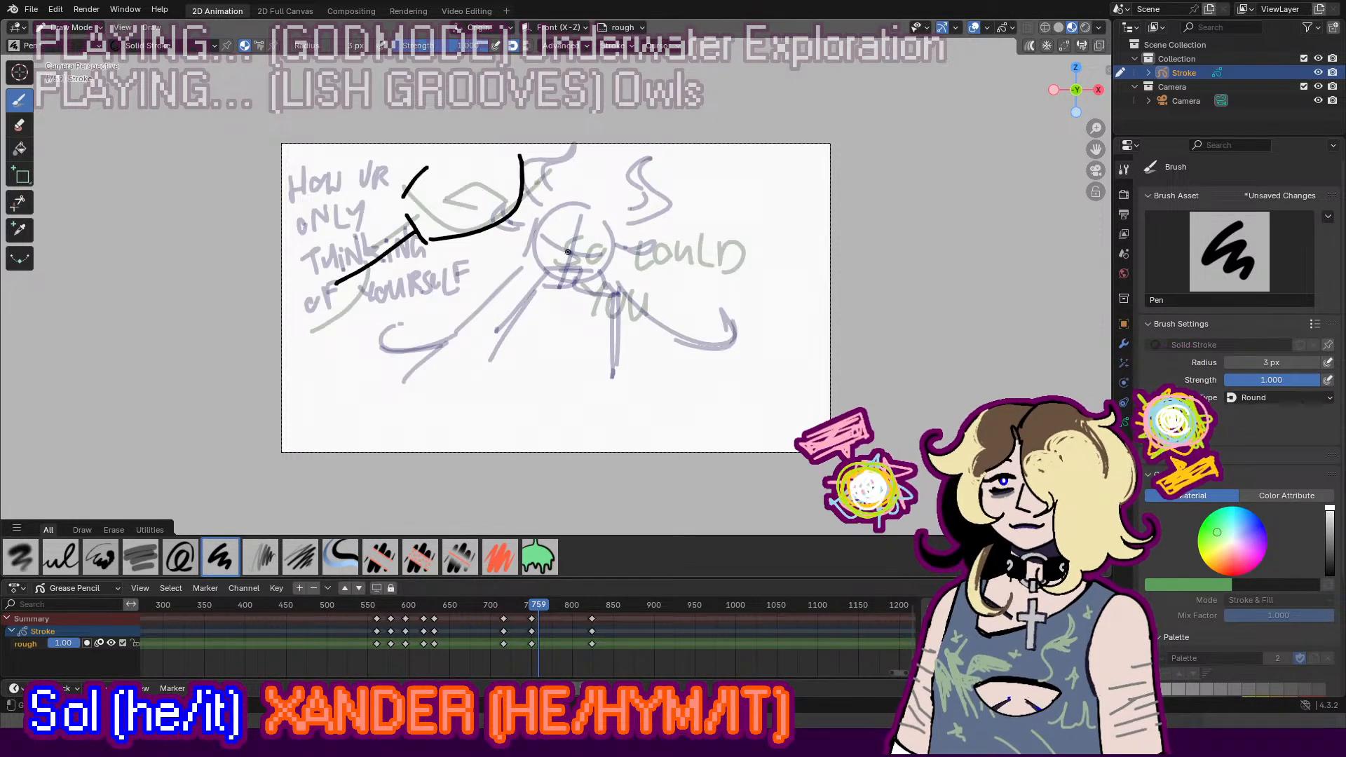
{"action": "key", "text": "Down"}
{"action": "left_click_drag", "start_coordinate": [561, 190], "coordinate": [593, 300]}
{"action": "mouse_move", "coordinate": [568, 272]}
{"action": "left_mouse_down"}
{"action": "mouse_move", "coordinate": [599, 323]}
{"action": "mouse_move", "coordinate": [612, 288]}
{"action": "left_mouse_up"}
Step: Insert a keyframe for only the selected channels at frame 764
{"action": "key", "text": "Up"}
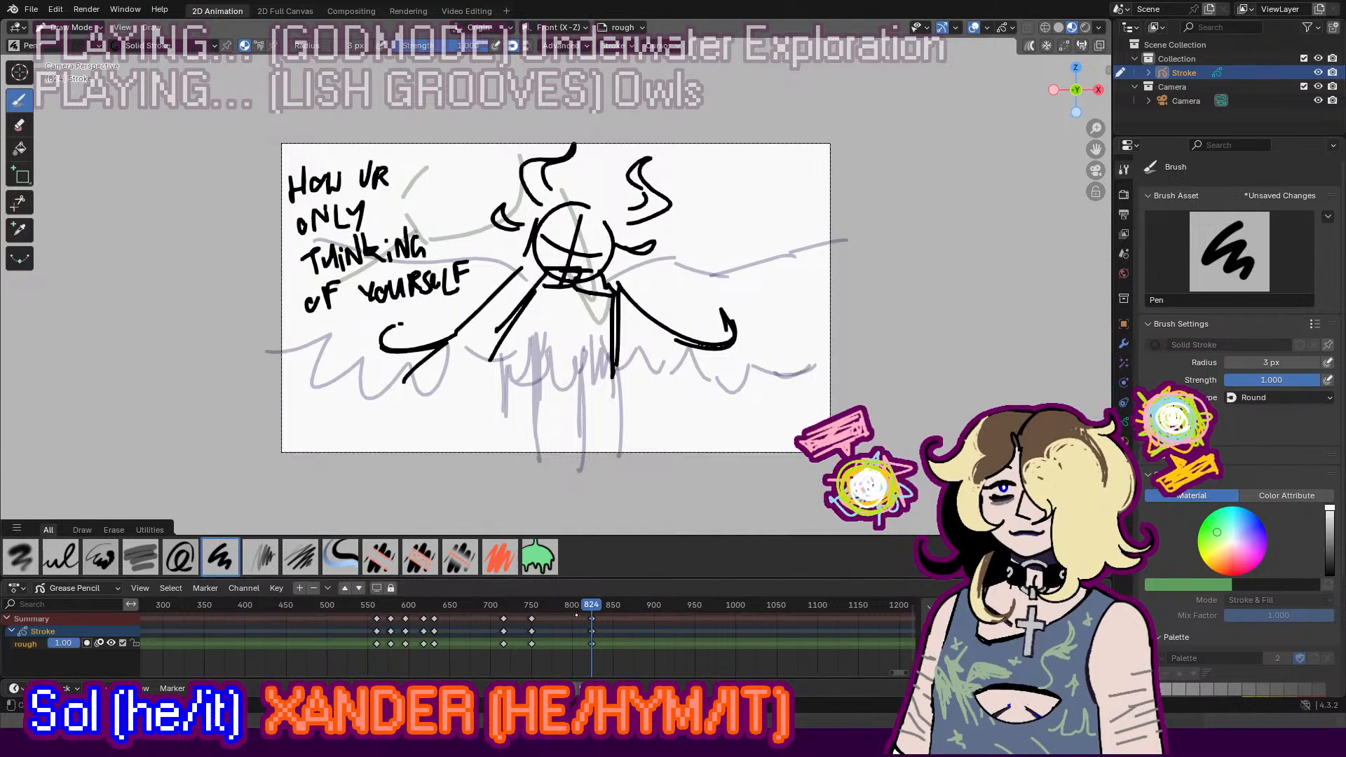
{"action": "left_click_drag", "start_coordinate": [543, 606], "coordinate": [542, 607]}
{"action": "key", "text": "i"}
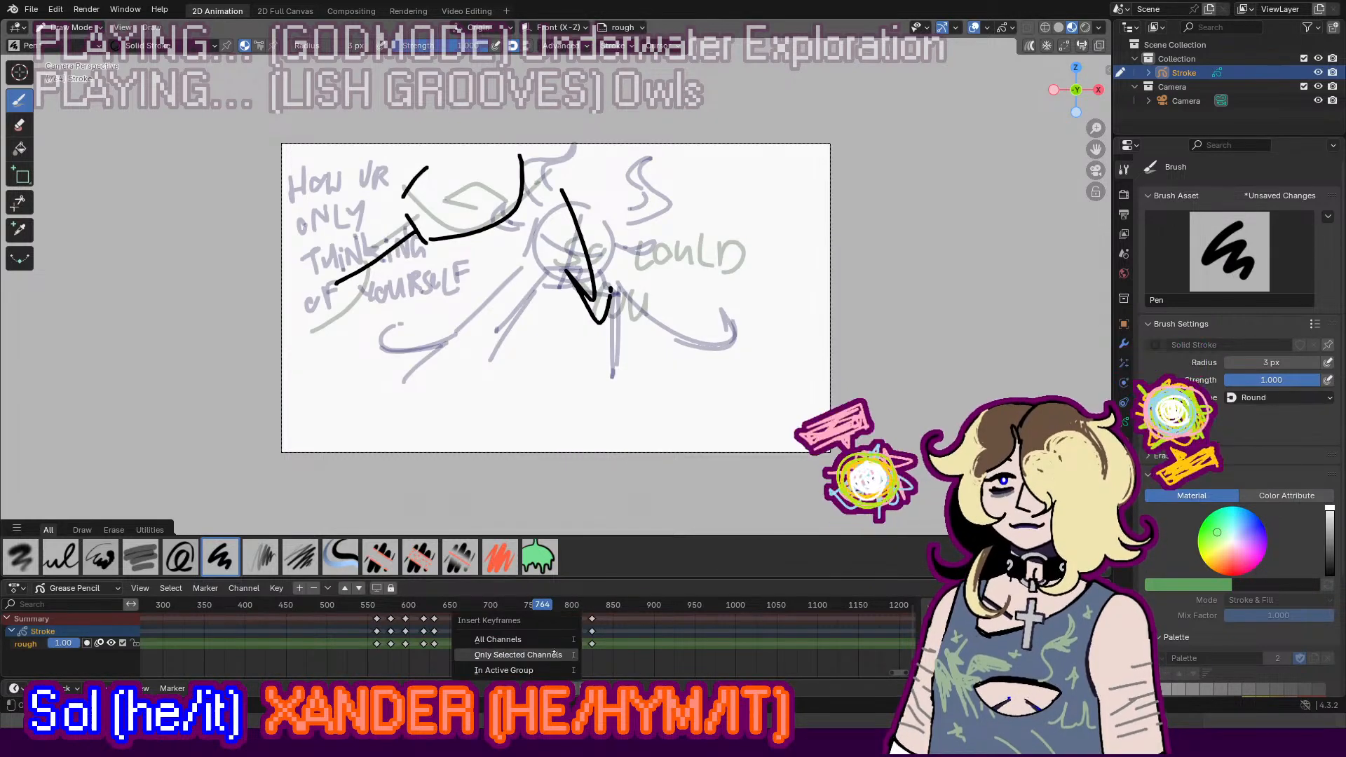
{"action": "left_click", "coordinate": [547, 652]}
Step: Sketch a double-bumped curve along the canvas's bottom edge and an arm line with zigzag strokes rising to its right
{"action": "mouse_move", "coordinate": [426, 435]}
{"action": "left_mouse_down"}
{"action": "mouse_move", "coordinate": [564, 452]}
{"action": "mouse_move", "coordinate": [688, 343]}
{"action": "mouse_move", "coordinate": [515, 457]}
{"action": "left_mouse_up"}
{"action": "key", "text": "ctrl+z"}
{"action": "key", "text": "ctrl+z"}
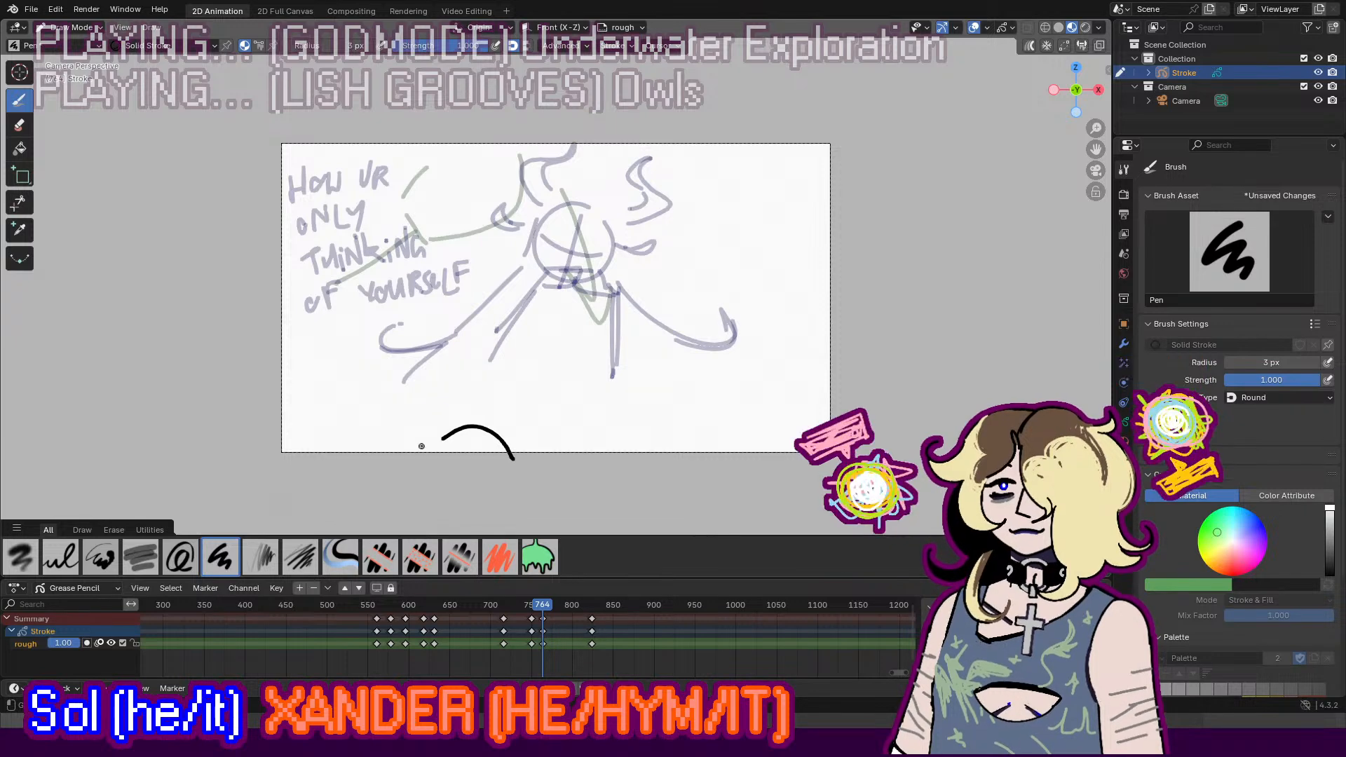
{"action": "left_click_drag", "start_coordinate": [407, 449], "coordinate": [456, 433]}
{"action": "mouse_move", "coordinate": [534, 449]}
{"action": "left_mouse_down"}
{"action": "mouse_move", "coordinate": [620, 391]}
{"action": "mouse_move", "coordinate": [578, 447]}
{"action": "mouse_move", "coordinate": [639, 422]}
{"action": "left_mouse_up"}
{"action": "key", "text": "ctrl+z"}
{"action": "left_click_drag", "start_coordinate": [649, 417], "coordinate": [695, 470]}
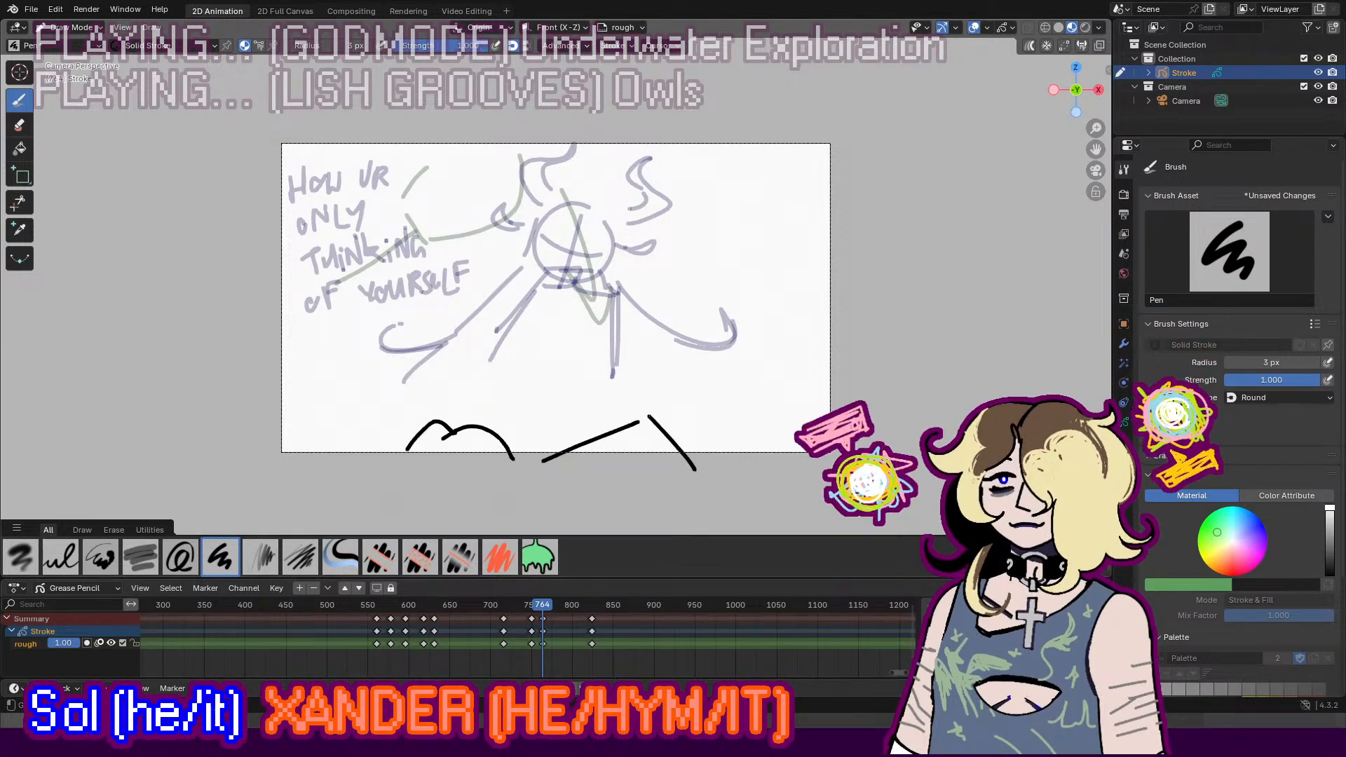
{"action": "key", "text": "ctrl+z"}
{"action": "key", "text": "ctrl+z"}
{"action": "mouse_move", "coordinate": [524, 418]}
{"action": "left_mouse_down"}
{"action": "mouse_move", "coordinate": [617, 351]}
{"action": "mouse_move", "coordinate": [669, 377]}
{"action": "mouse_move", "coordinate": [674, 419]}
{"action": "left_mouse_up"}
Step: Hand-letter the action note "SLAMS FIST DOWN" on three lines at the canvas's lower right
{"action": "left_click_drag", "start_coordinate": [678, 321], "coordinate": [665, 345]}
{"action": "mouse_move", "coordinate": [685, 316]}
{"action": "left_mouse_down"}
{"action": "mouse_move", "coordinate": [686, 348]}
{"action": "mouse_move", "coordinate": [700, 345]}
{"action": "left_mouse_up"}
{"action": "mouse_move", "coordinate": [701, 344]}
{"action": "left_mouse_down"}
{"action": "mouse_move", "coordinate": [708, 325]}
{"action": "mouse_move", "coordinate": [719, 343]}
{"action": "mouse_move", "coordinate": [750, 345]}
{"action": "mouse_move", "coordinate": [692, 393]}
{"action": "mouse_move", "coordinate": [710, 363]}
{"action": "left_mouse_up"}
{"action": "left_click_drag", "start_coordinate": [695, 379], "coordinate": [719, 392]}
{"action": "left_click", "coordinate": [716, 366]}
{"action": "mouse_move", "coordinate": [726, 367]}
{"action": "left_mouse_down"}
{"action": "mouse_move", "coordinate": [747, 366]}
{"action": "mouse_move", "coordinate": [707, 428]}
{"action": "left_mouse_up"}
{"action": "left_click_drag", "start_coordinate": [729, 410], "coordinate": [731, 409]}
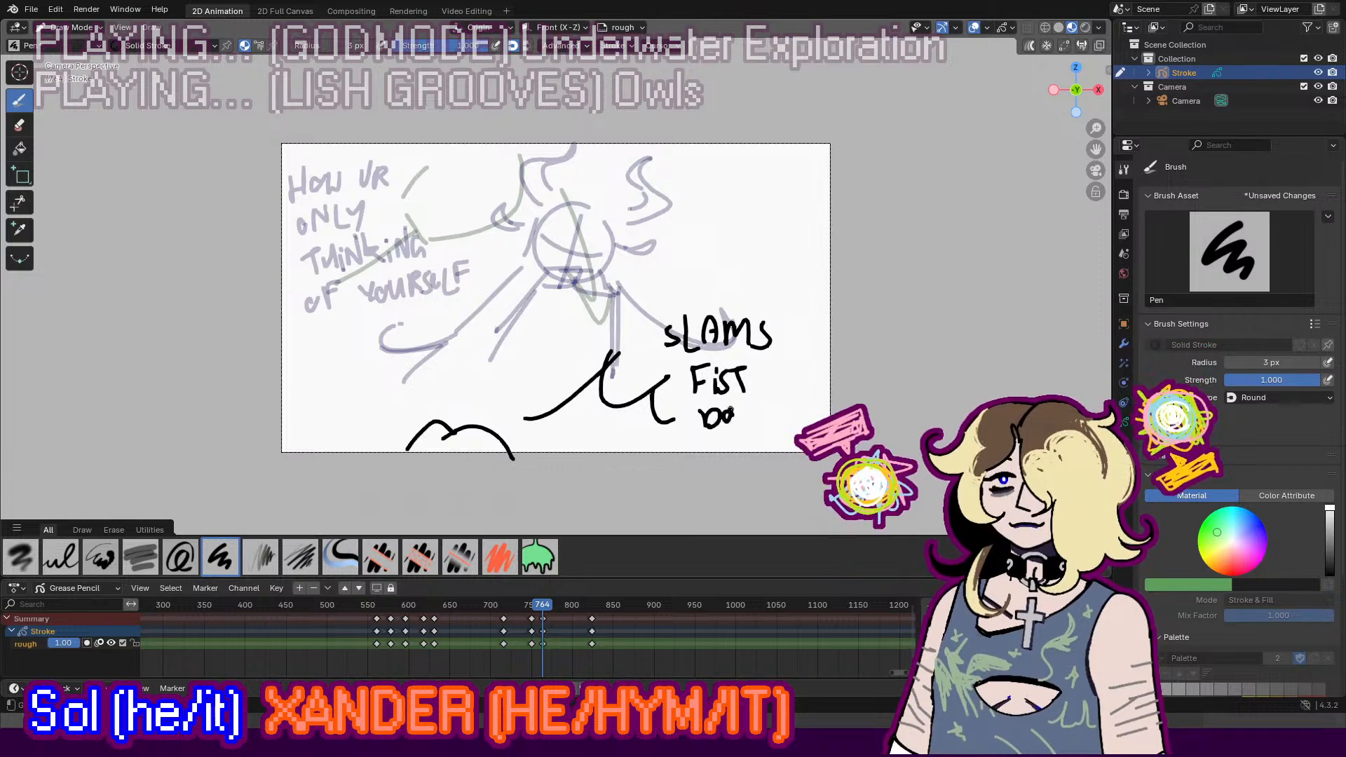
Step: Play on from frame 759 and insert a keyframe for only the selected channels at frame 774
{"action": "left_click", "coordinate": [537, 605]}
{"action": "key", "text": "space"}
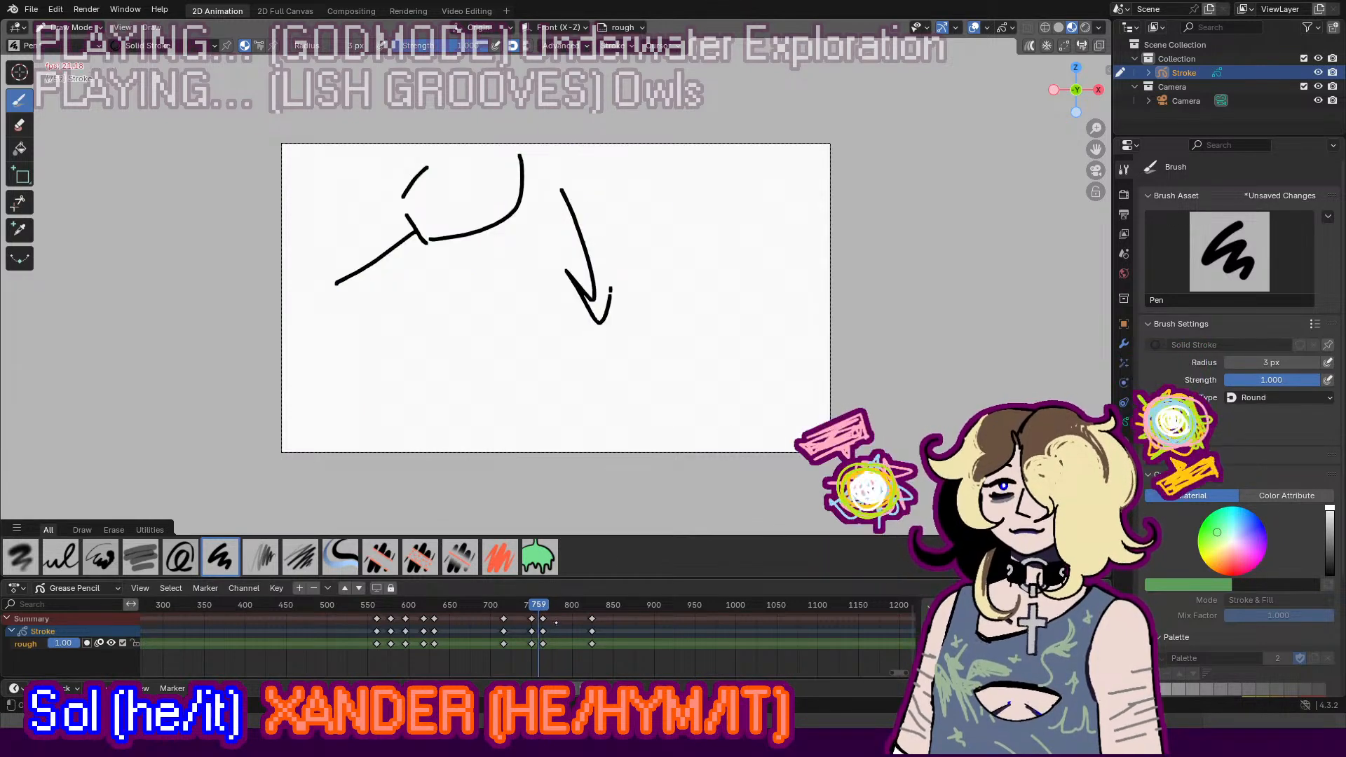
{"action": "key", "text": "space"}
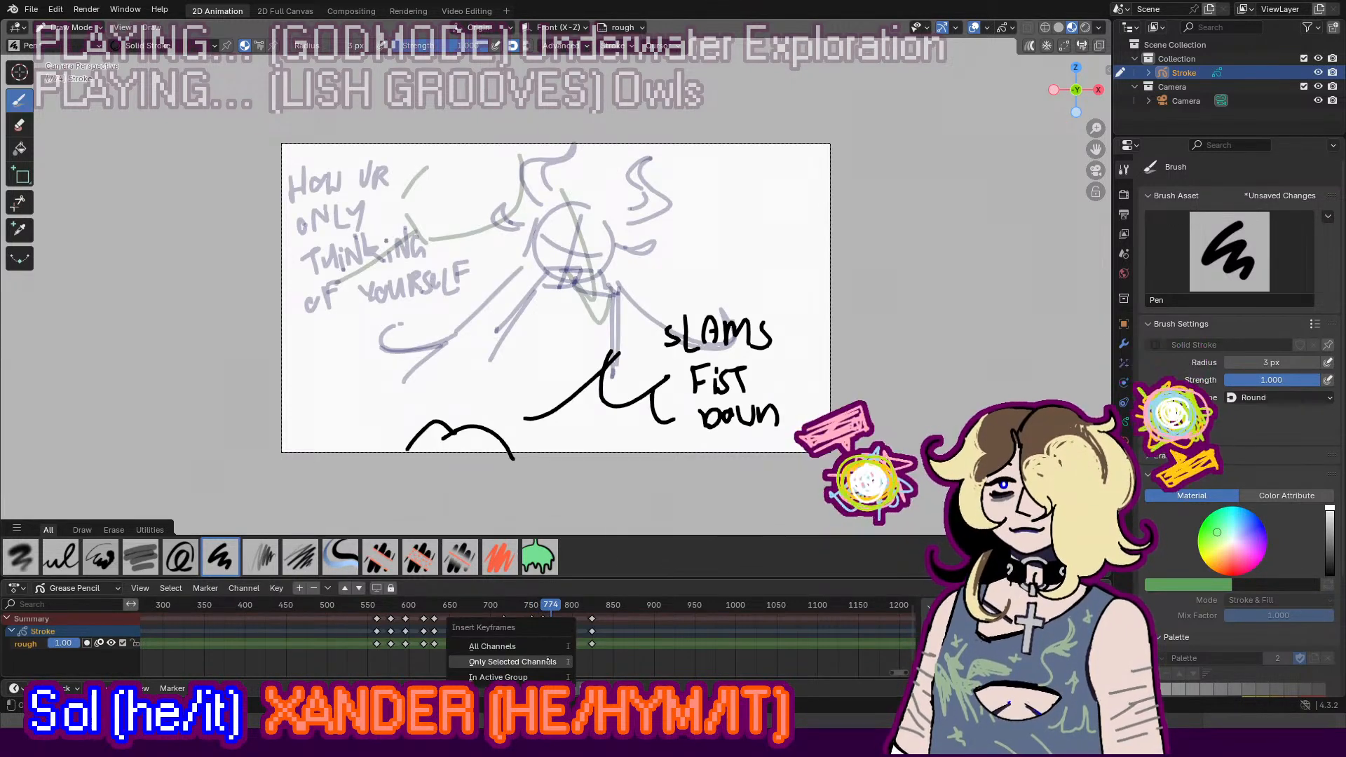
{"action": "key", "text": "i"}
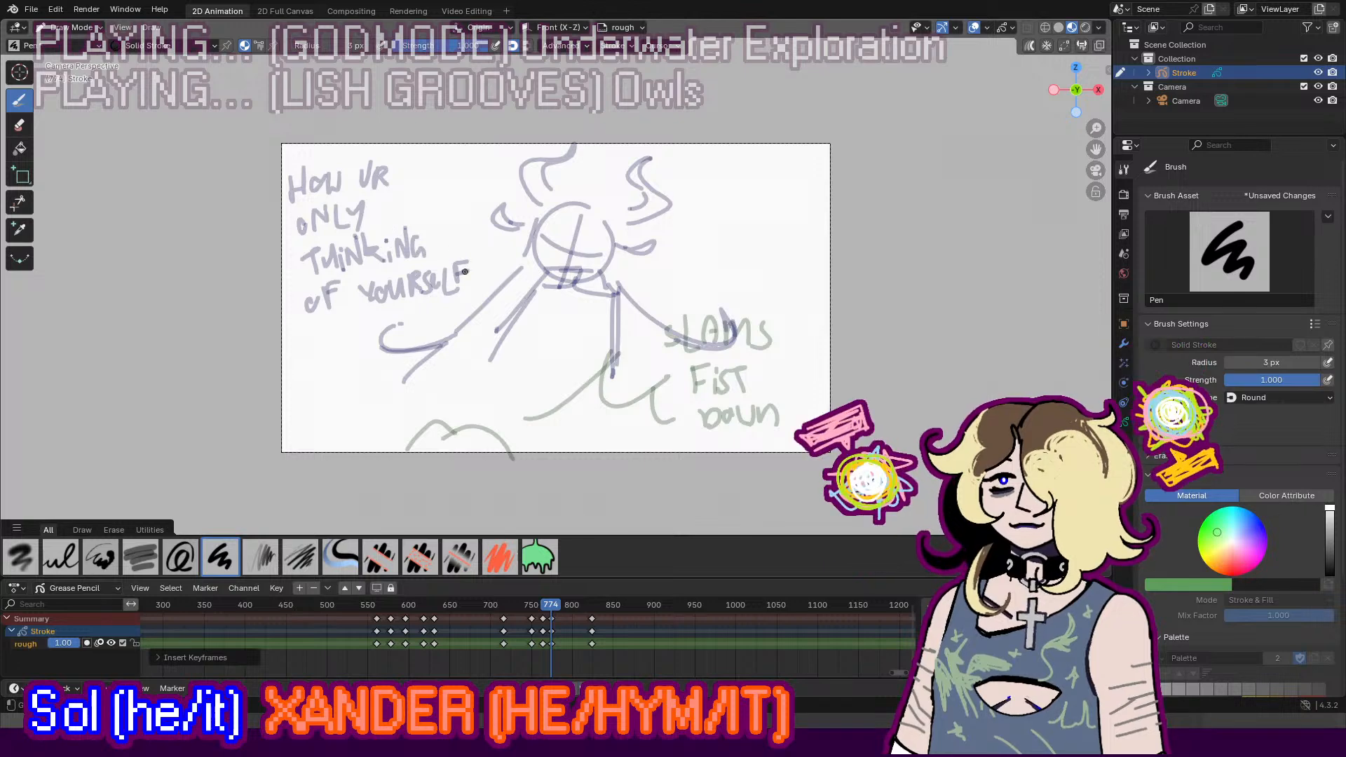
Step: Draw a round head in the canvas's upper left and try out a curved line beside its right side
{"action": "mouse_move", "coordinate": [413, 203]}
{"action": "left_mouse_down"}
{"action": "mouse_move", "coordinate": [412, 299]}
{"action": "mouse_move", "coordinate": [453, 237]}
{"action": "mouse_move", "coordinate": [425, 321]}
{"action": "left_mouse_up"}
{"action": "key", "text": "ctrl+z"}
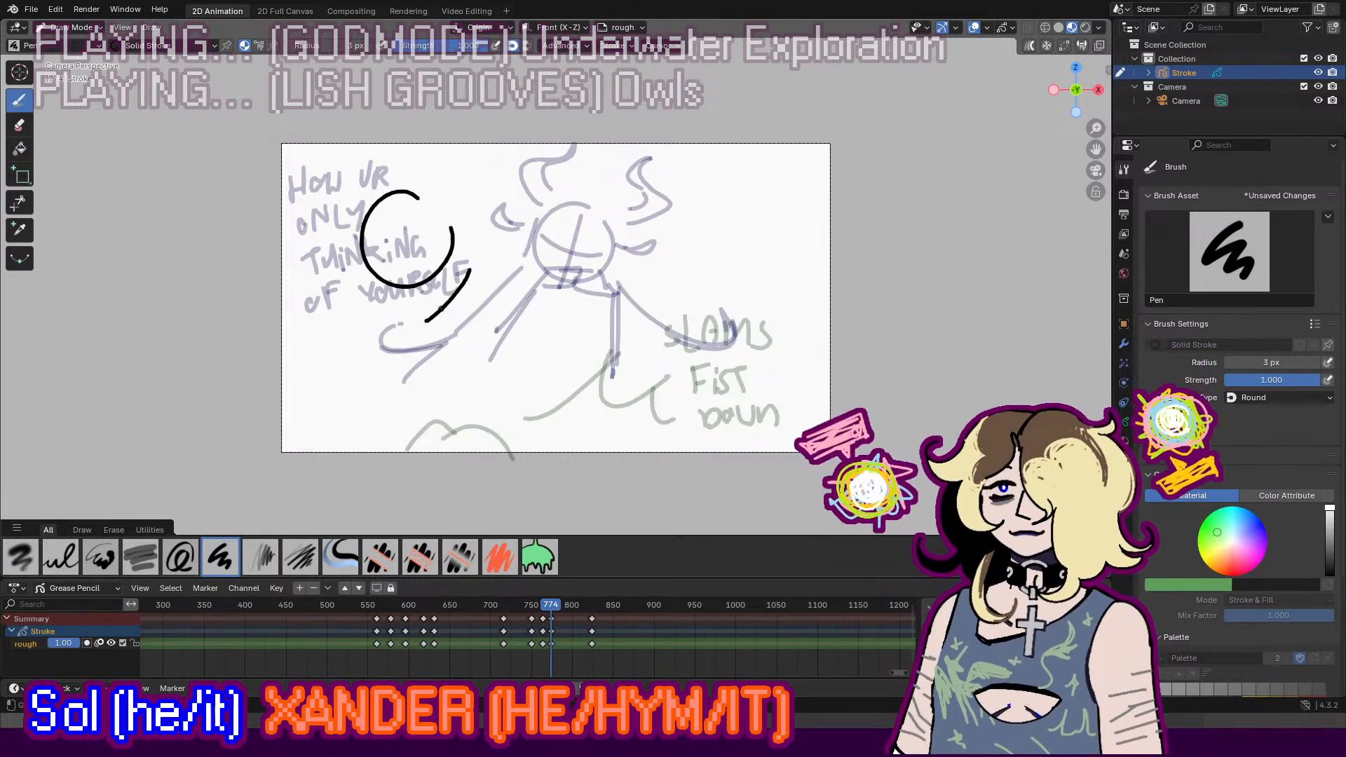
{"action": "key", "text": "ctrl+z"}
{"action": "left_click_drag", "start_coordinate": [460, 218], "coordinate": [436, 303]}
{"action": "key", "text": "ctrl+z"}
{"action": "mouse_move", "coordinate": [470, 241]}
{"action": "left_mouse_down"}
{"action": "mouse_move", "coordinate": [440, 304]}
{"action": "mouse_move", "coordinate": [412, 300]}
{"action": "left_mouse_up"}
{"action": "key", "text": "ctrl+z"}
{"action": "key", "text": "ctrl+z"}
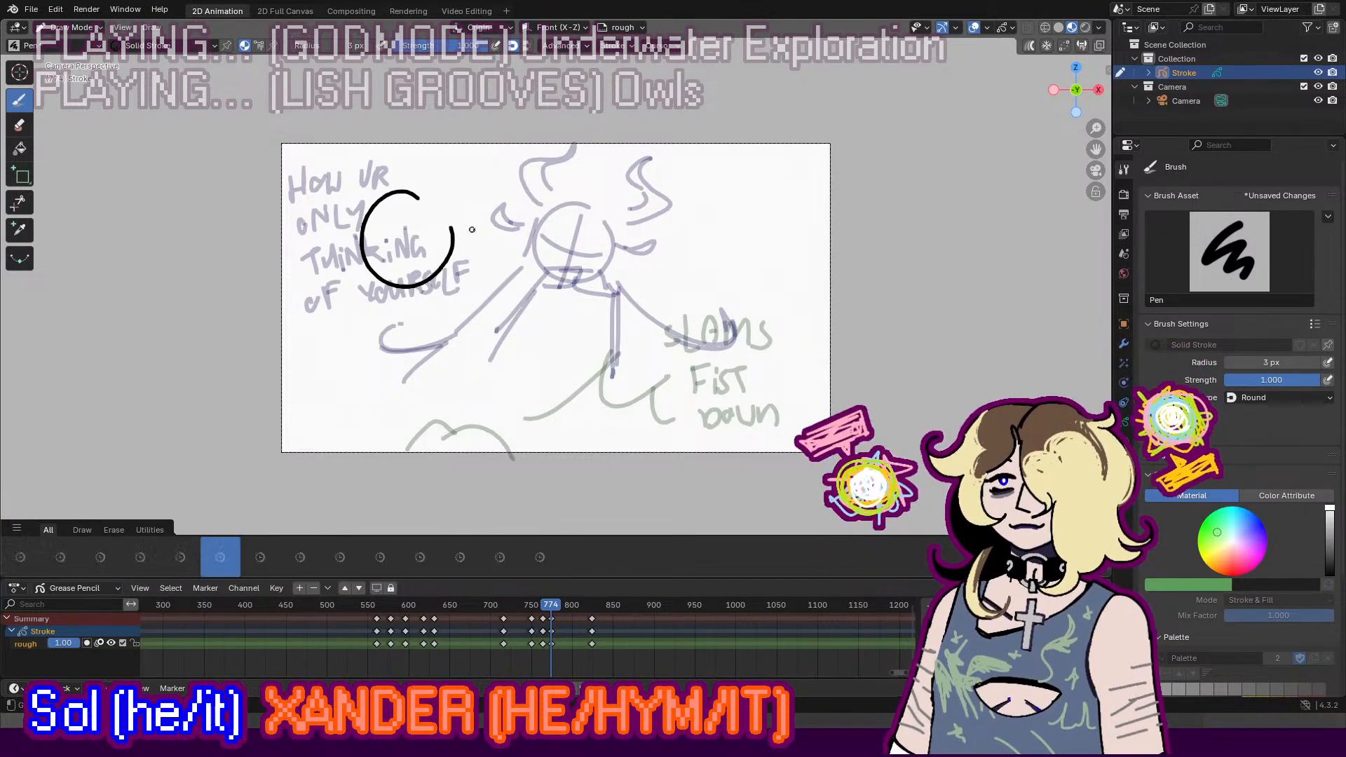
Step: Draw a vertical curve beside the head's right edge and sketch angular facial features inside the circle
{"action": "left_click_drag", "start_coordinate": [476, 237], "coordinate": [466, 287]}
{"action": "key", "text": "ctrl+z"}
{"action": "mouse_move", "coordinate": [460, 211]}
{"action": "left_mouse_down"}
{"action": "mouse_move", "coordinate": [455, 294]}
{"action": "mouse_move", "coordinate": [456, 246]}
{"action": "mouse_move", "coordinate": [426, 281]}
{"action": "left_mouse_up"}
{"action": "key", "text": "ctrl+z"}
{"action": "left_click_drag", "start_coordinate": [426, 283], "coordinate": [445, 283]}
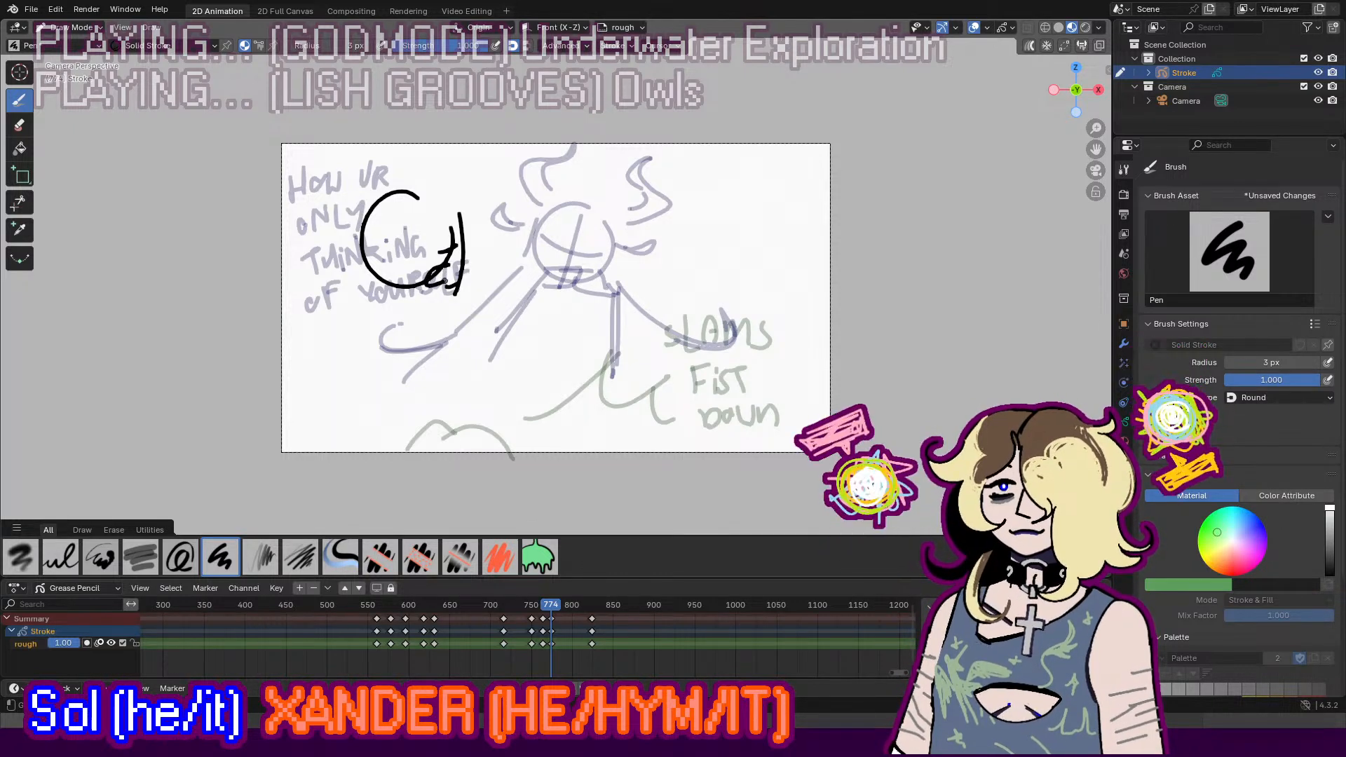
{"action": "left_click_drag", "start_coordinate": [412, 227], "coordinate": [443, 230]}
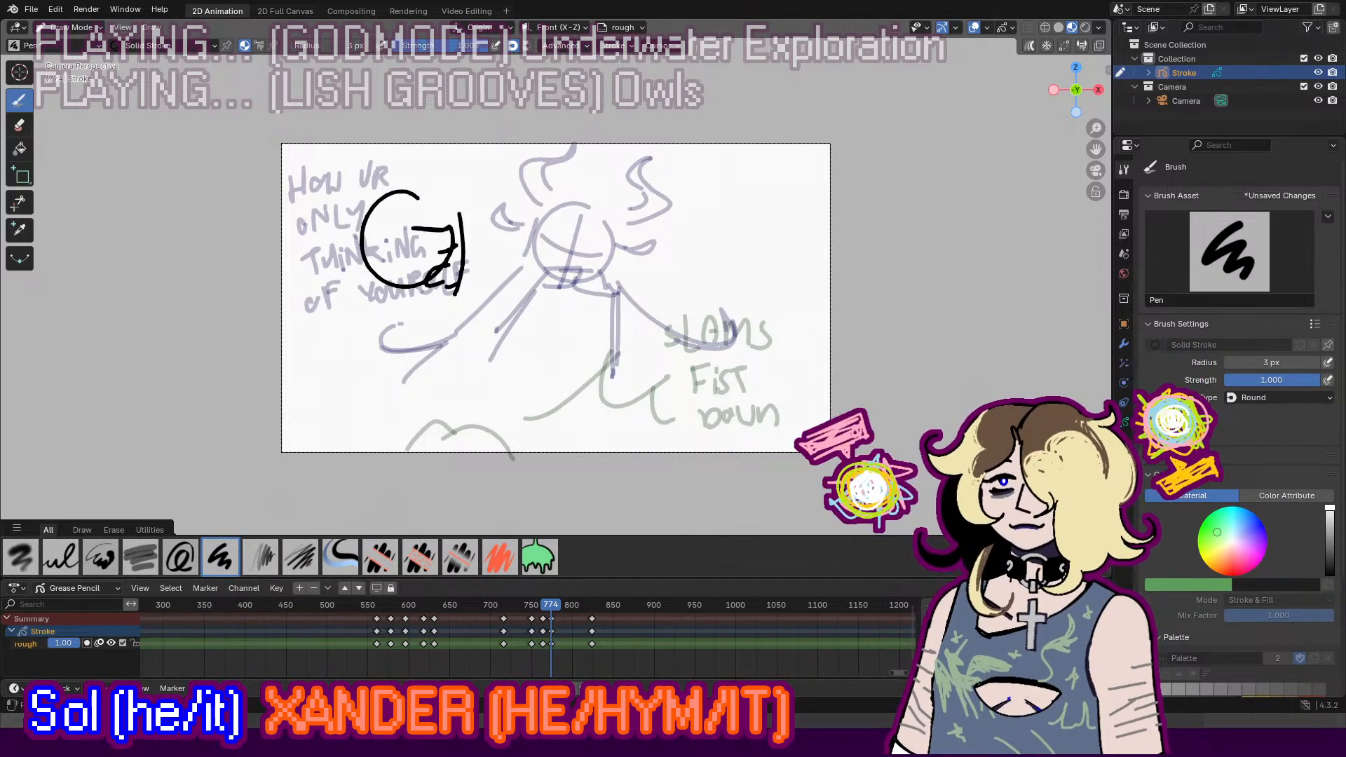
Step: Sketch a raised arm line ending in a pointing hand at the upper right, and angular collar shapes beneath the head
{"action": "mouse_move", "coordinate": [499, 287]}
{"action": "left_mouse_down"}
{"action": "mouse_move", "coordinate": [660, 206]}
{"action": "mouse_move", "coordinate": [641, 238]}
{"action": "mouse_move", "coordinate": [680, 191]}
{"action": "mouse_move", "coordinate": [638, 240]}
{"action": "mouse_move", "coordinate": [654, 247]}
{"action": "left_mouse_up"}
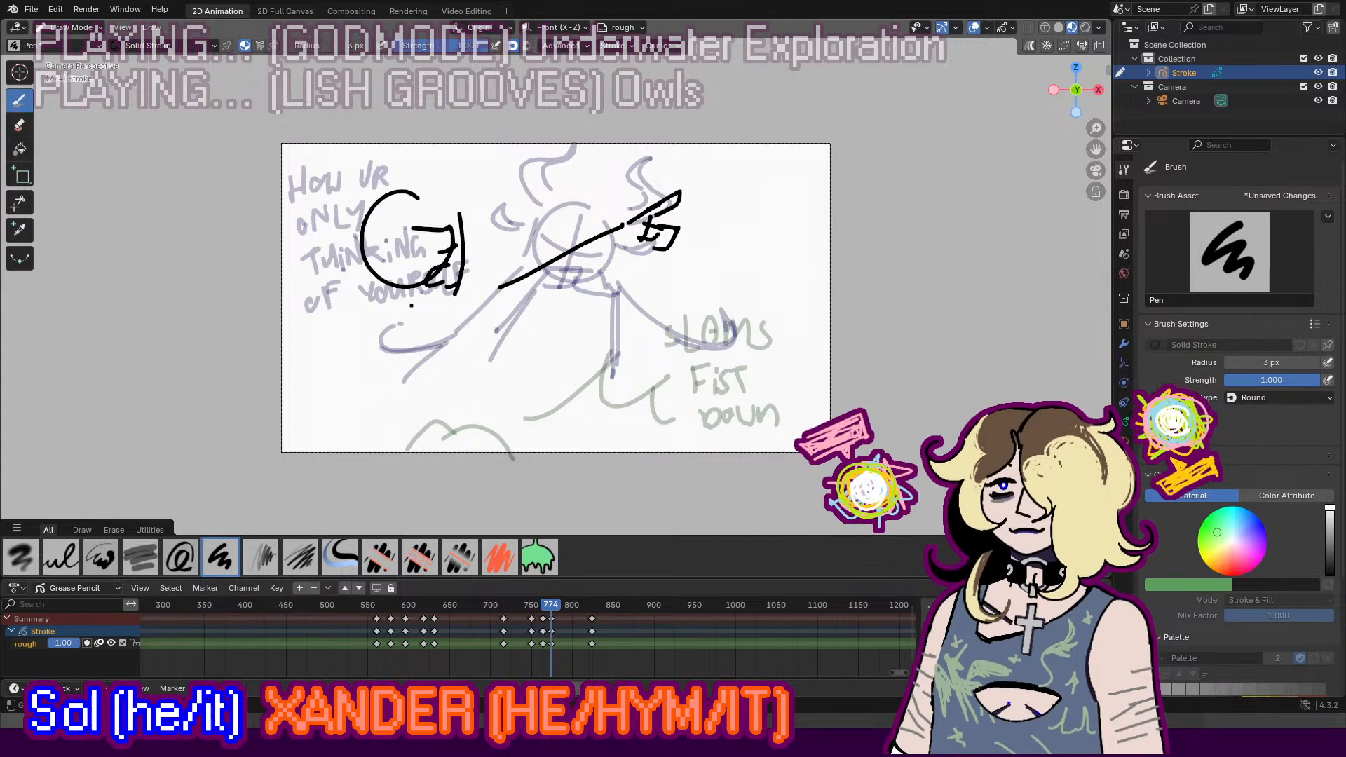
{"action": "left_click_drag", "start_coordinate": [412, 306], "coordinate": [407, 321]}
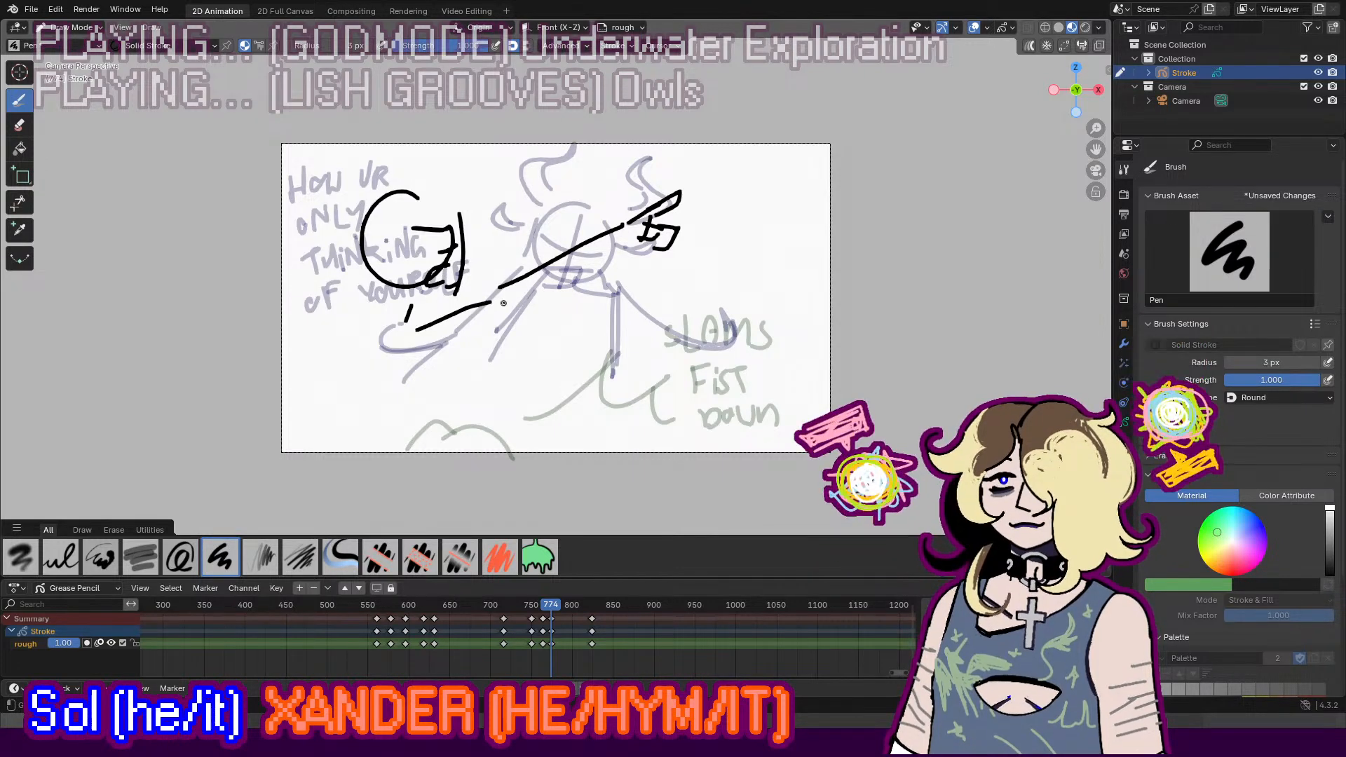
{"action": "mouse_move", "coordinate": [384, 306]}
{"action": "left_mouse_down"}
{"action": "mouse_move", "coordinate": [381, 323]}
{"action": "mouse_move", "coordinate": [407, 302]}
{"action": "left_mouse_up"}
{"action": "mouse_move", "coordinate": [409, 306]}
{"action": "left_mouse_down"}
{"action": "mouse_move", "coordinate": [428, 326]}
{"action": "mouse_move", "coordinate": [455, 318]}
{"action": "mouse_move", "coordinate": [349, 341]}
{"action": "mouse_move", "coordinate": [530, 292]}
{"action": "left_mouse_up"}
{"action": "key", "text": "ctrl+z"}
{"action": "key", "text": "ctrl+z"}
Step: Try out a lower arm line, remove it, and draw a square cuff at the raised arm's wrist
{"action": "left_click_drag", "start_coordinate": [439, 351], "coordinate": [579, 278]}
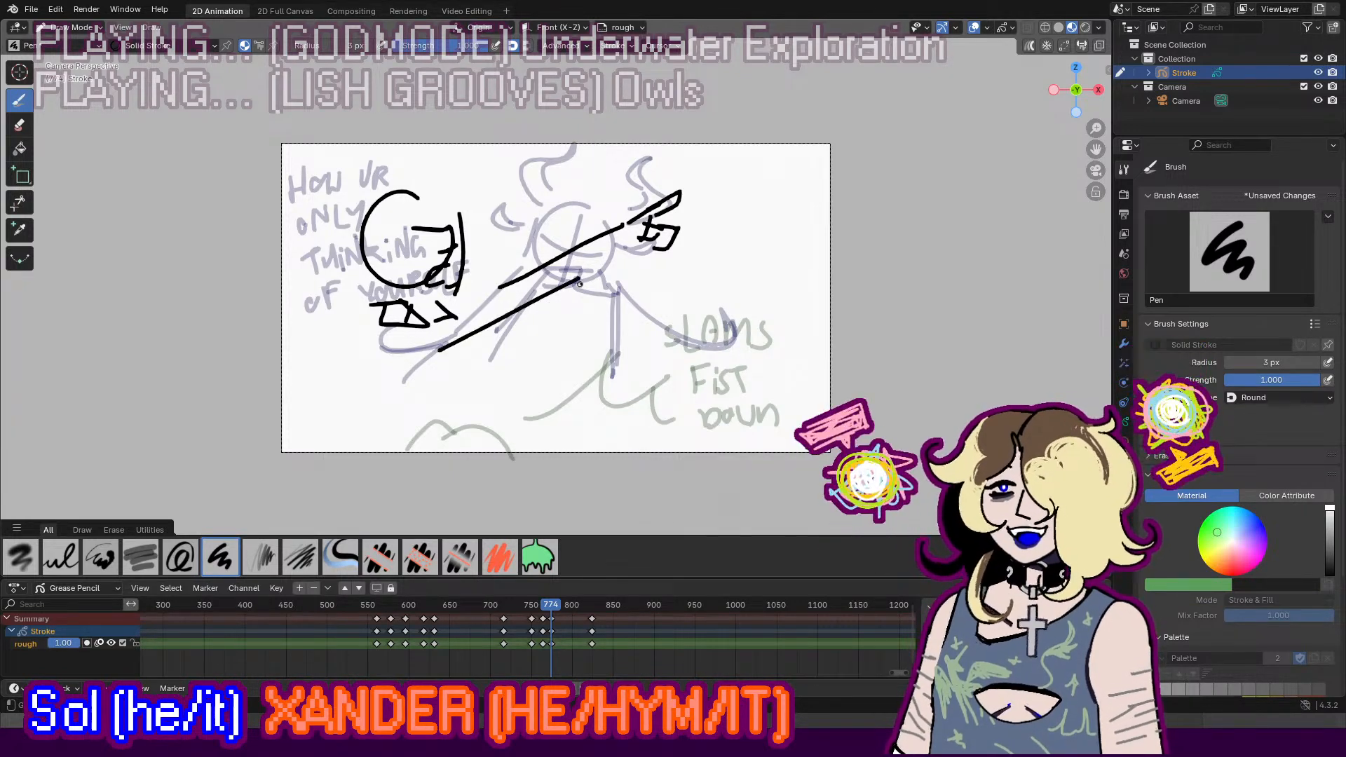
{"action": "key", "text": "ctrl+z"}
{"action": "left_click_drag", "start_coordinate": [606, 229], "coordinate": [621, 252]}
{"action": "key", "text": "ctrl+z"}
{"action": "left_click_drag", "start_coordinate": [616, 230], "coordinate": [623, 260]}
{"action": "key", "text": "ctrl+z"}
{"action": "mouse_move", "coordinate": [591, 235]}
{"action": "left_mouse_down"}
{"action": "mouse_move", "coordinate": [624, 222]}
{"action": "mouse_move", "coordinate": [587, 269]}
{"action": "left_mouse_up"}
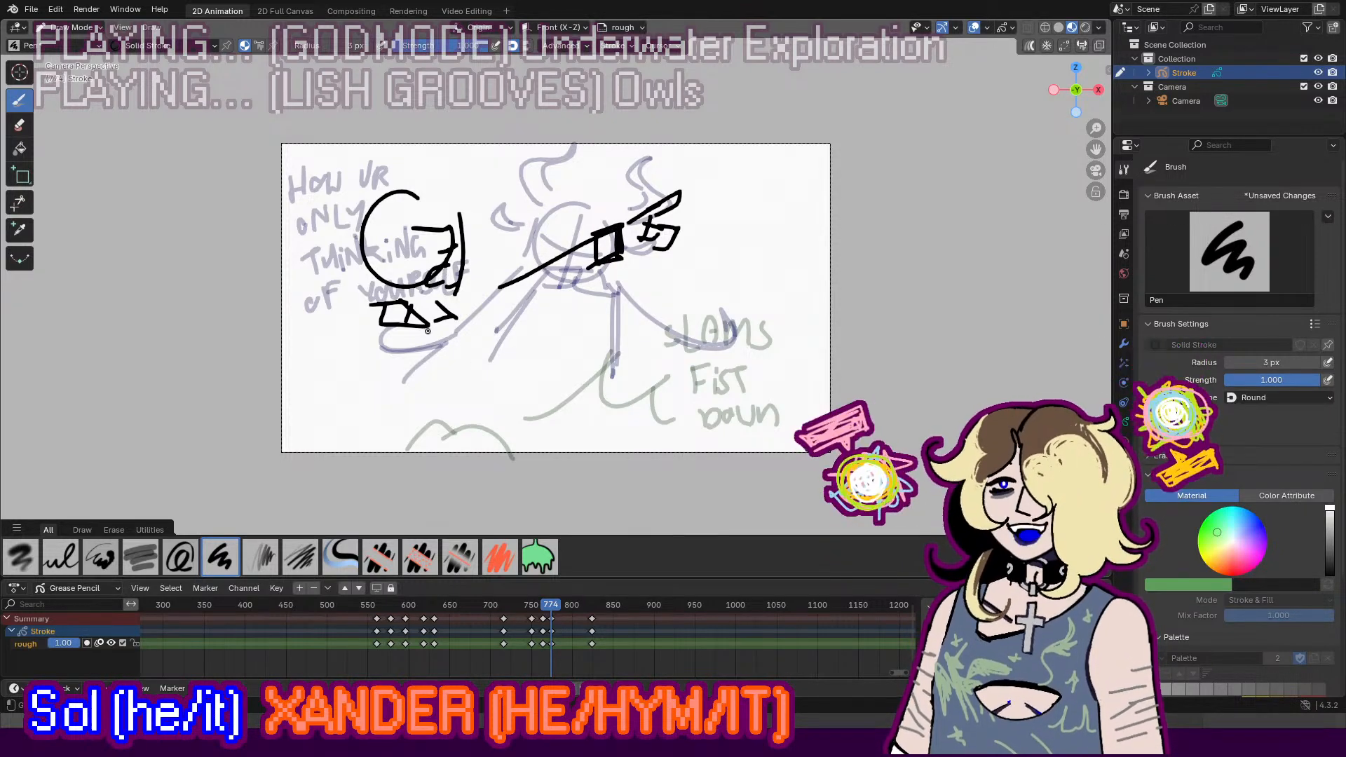
Step: Draw a second, bent arm from beneath the collar, angling up toward the space below the square cuff
{"action": "left_click_drag", "start_coordinate": [421, 360], "coordinate": [591, 289]}
{"action": "key", "text": "ctrl+z"}
{"action": "mouse_move", "coordinate": [395, 353]}
{"action": "left_mouse_down"}
{"action": "mouse_move", "coordinate": [433, 394]}
{"action": "mouse_move", "coordinate": [491, 394]}
{"action": "mouse_move", "coordinate": [580, 323]}
{"action": "left_mouse_up"}
{"action": "key", "text": "ctrl+z"}
{"action": "key", "text": "ctrl+z"}
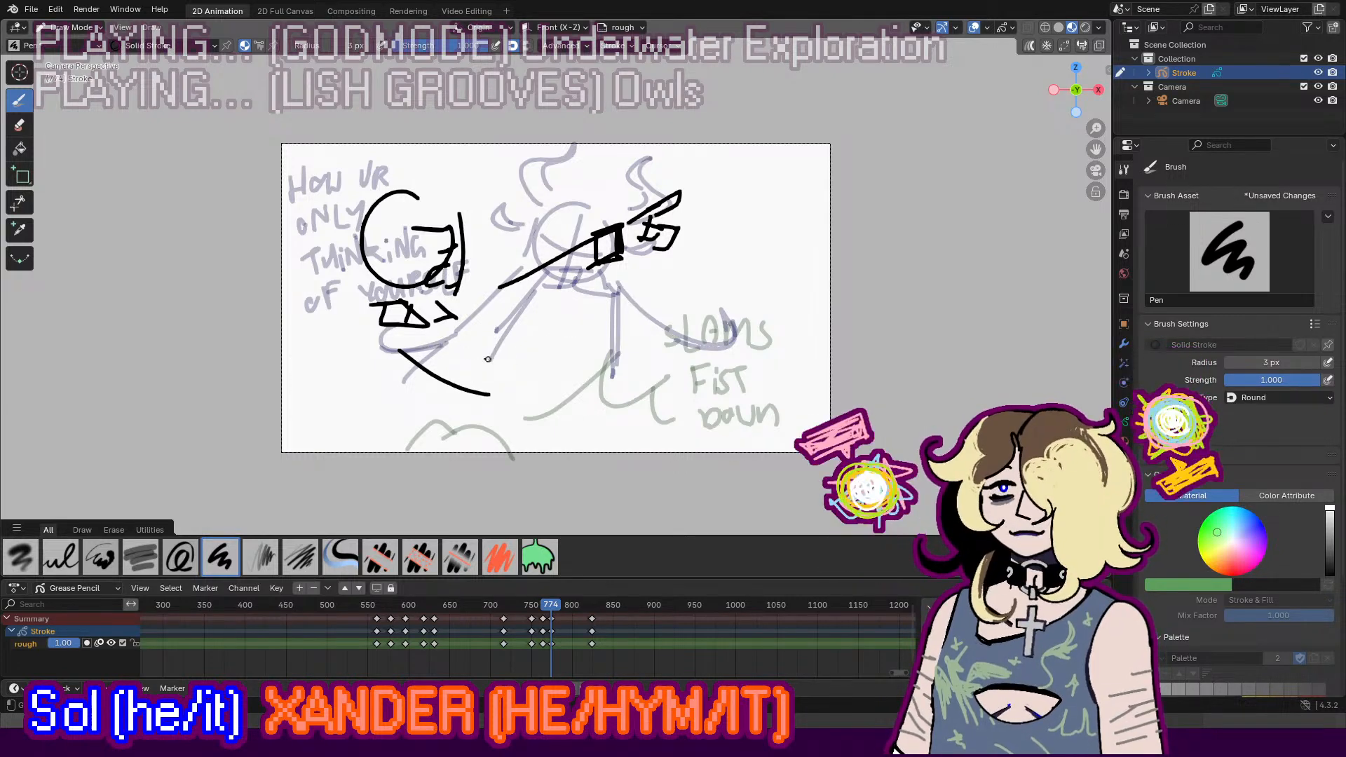
{"action": "key", "text": "ctrl+z"}
{"action": "mouse_move", "coordinate": [408, 346]}
{"action": "left_mouse_down"}
{"action": "mouse_move", "coordinate": [494, 364]}
{"action": "mouse_move", "coordinate": [604, 307]}
{"action": "left_mouse_up"}
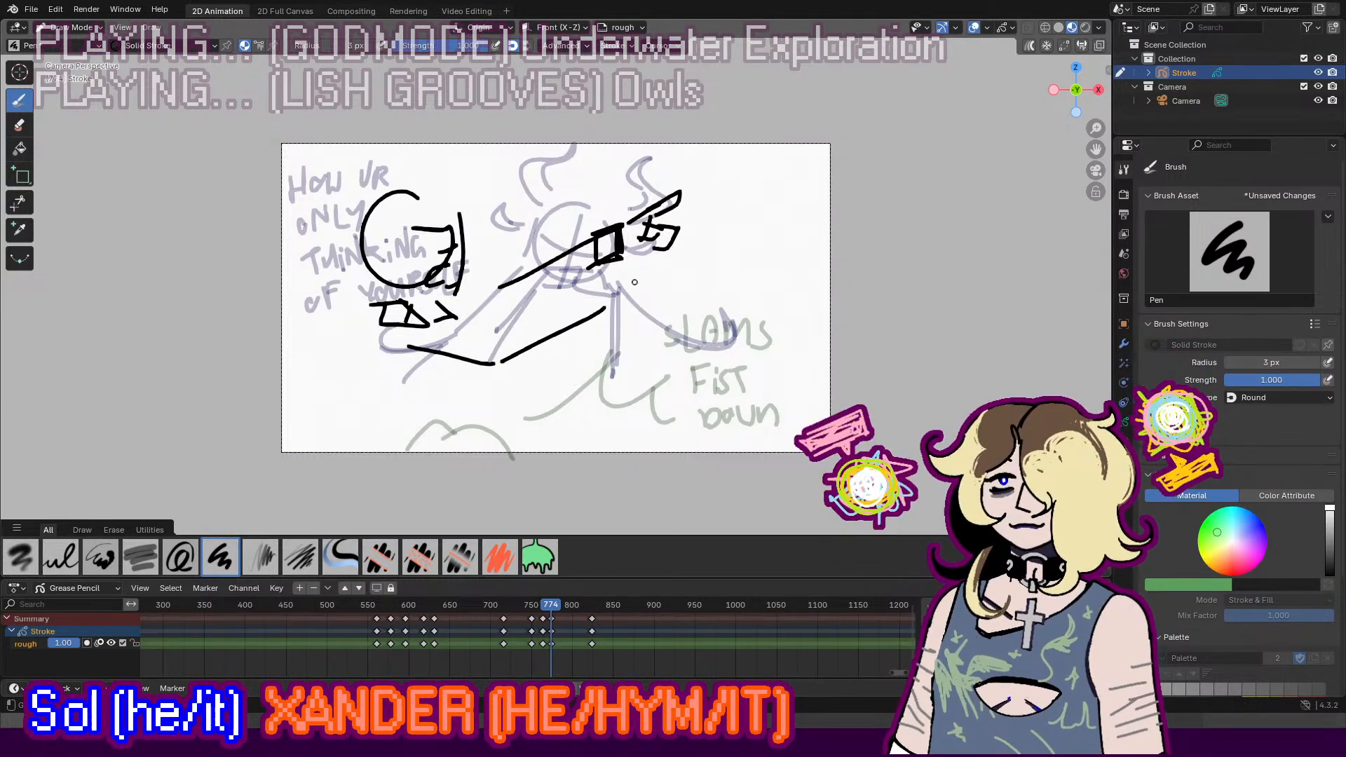
Step: Draw a square cuff and a bent hand at the lower arm's end, and link both cuffs with a vertical line
{"action": "key", "text": "ctrl+z"}
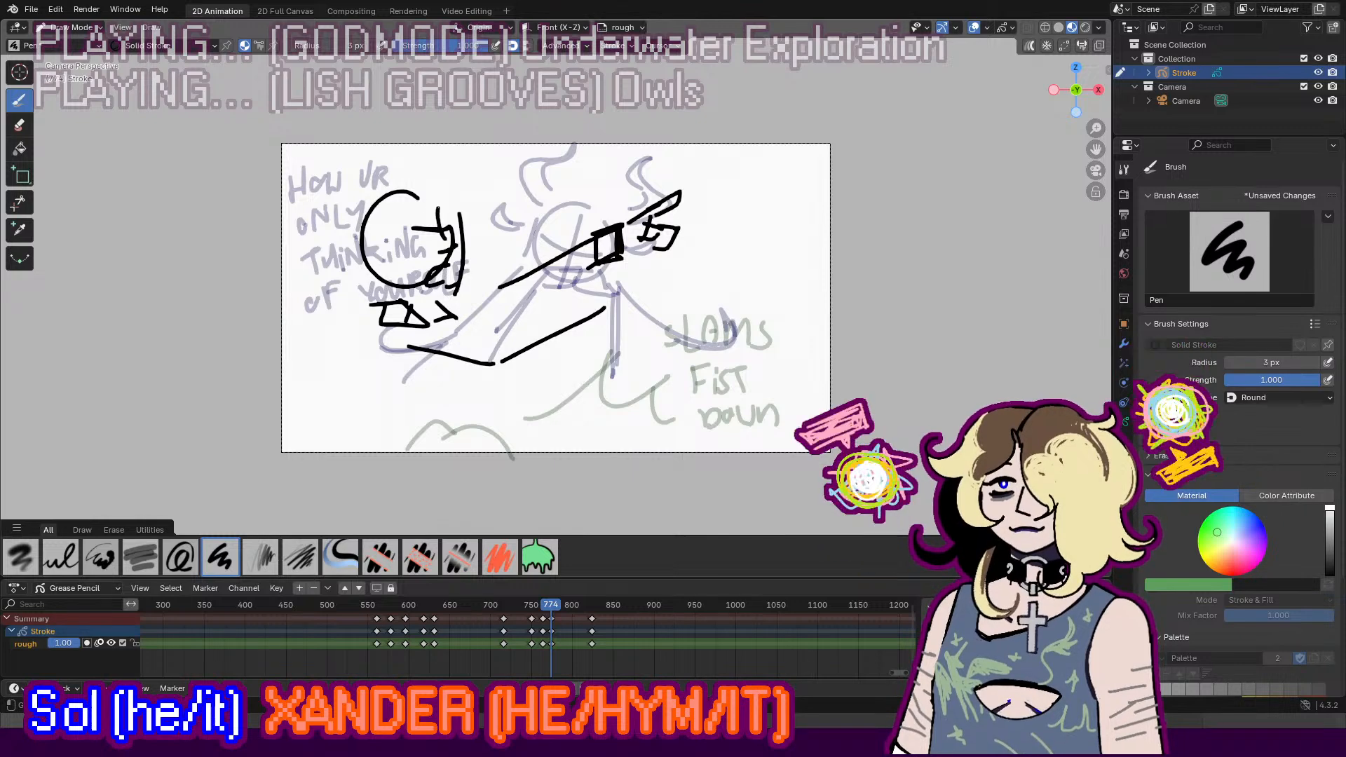
{"action": "mouse_move", "coordinate": [594, 302]}
{"action": "left_mouse_down"}
{"action": "mouse_move", "coordinate": [620, 290]}
{"action": "mouse_move", "coordinate": [599, 323]}
{"action": "left_mouse_up"}
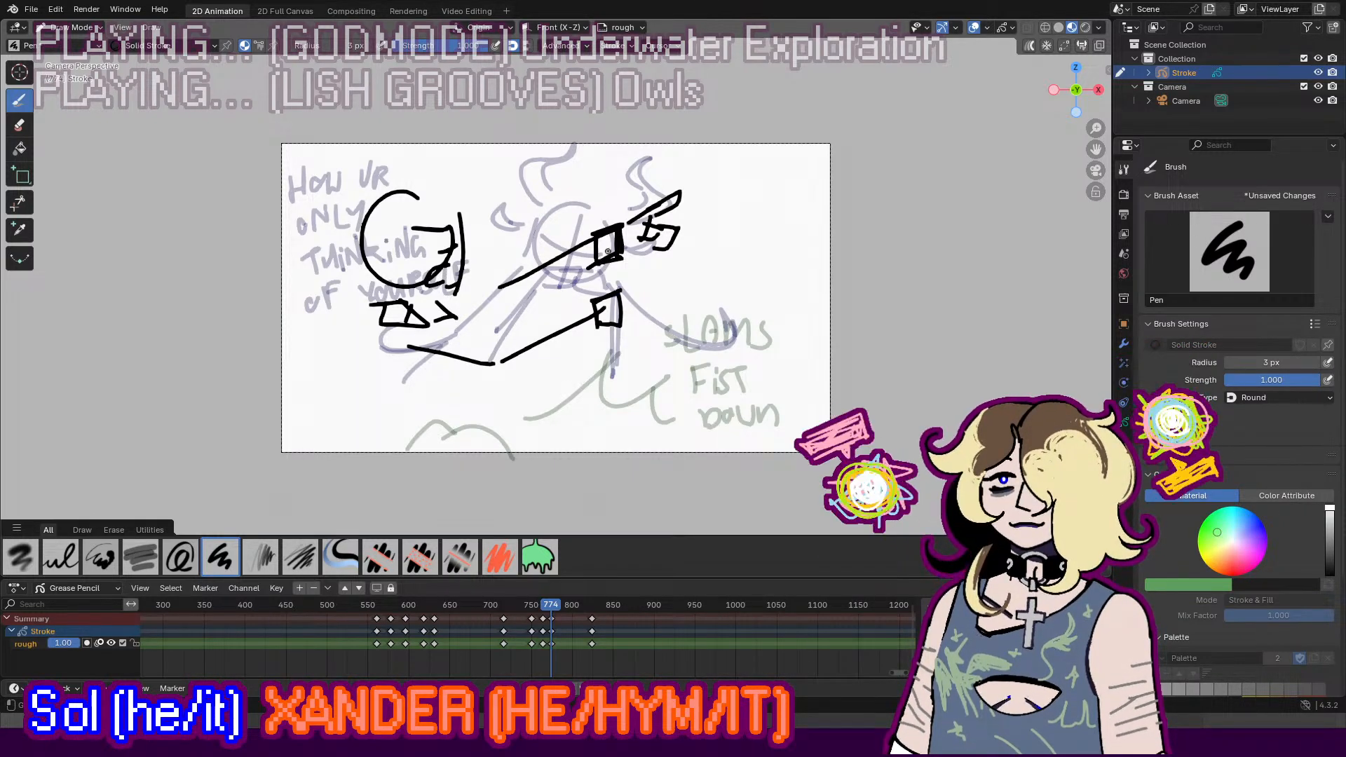
{"action": "mouse_move", "coordinate": [607, 251]}
{"action": "left_mouse_down"}
{"action": "mouse_move", "coordinate": [604, 308]}
{"action": "mouse_move", "coordinate": [651, 293]}
{"action": "mouse_move", "coordinate": [629, 322]}
{"action": "mouse_move", "coordinate": [669, 307]}
{"action": "mouse_move", "coordinate": [659, 313]}
{"action": "mouse_move", "coordinate": [661, 287]}
{"action": "mouse_move", "coordinate": [643, 326]}
{"action": "mouse_move", "coordinate": [639, 284]}
{"action": "left_mouse_up"}
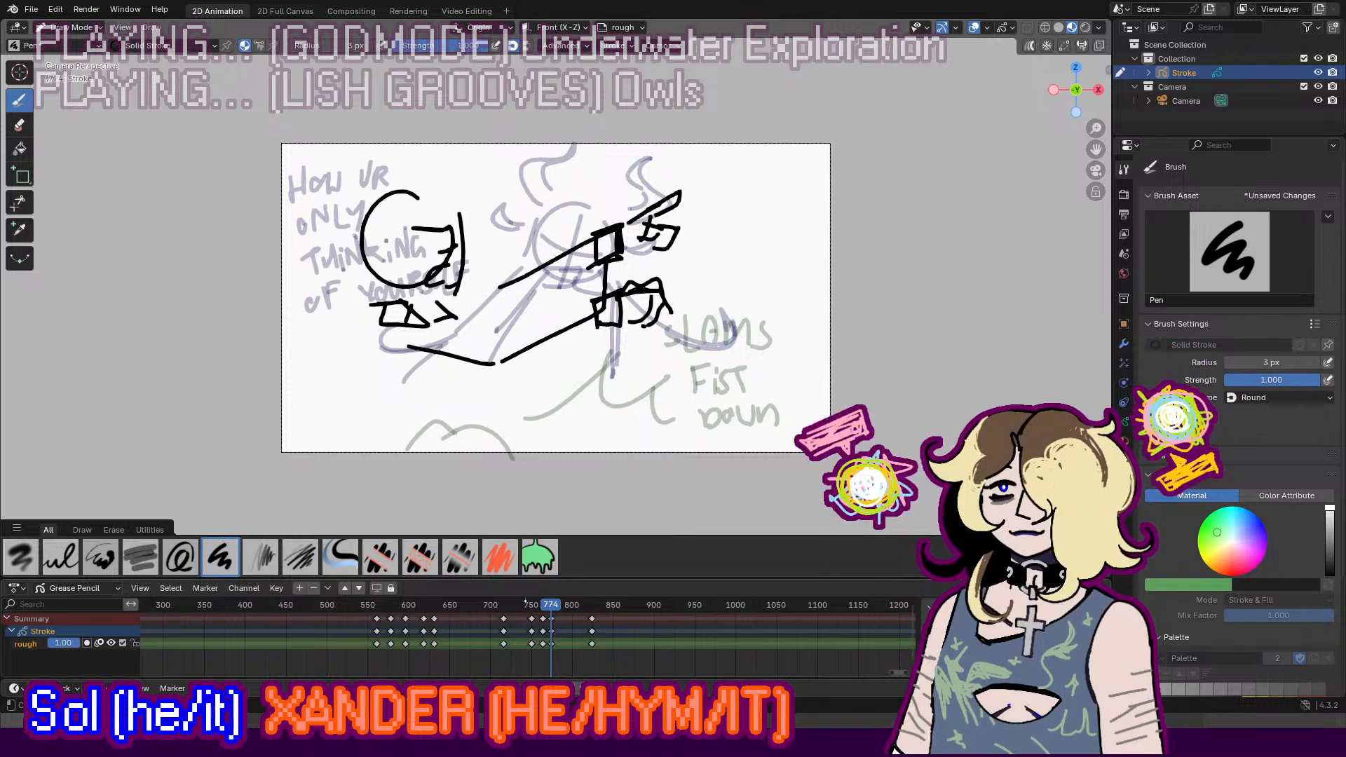
Step: Draw the figure's back as a thick slanting line from the collar down toward the canvas's lower left
{"action": "left_click_drag", "start_coordinate": [427, 332], "coordinate": [385, 415]}
{"action": "key", "text": "ctrl+z"}
{"action": "left_click_drag", "start_coordinate": [400, 298], "coordinate": [324, 454]}
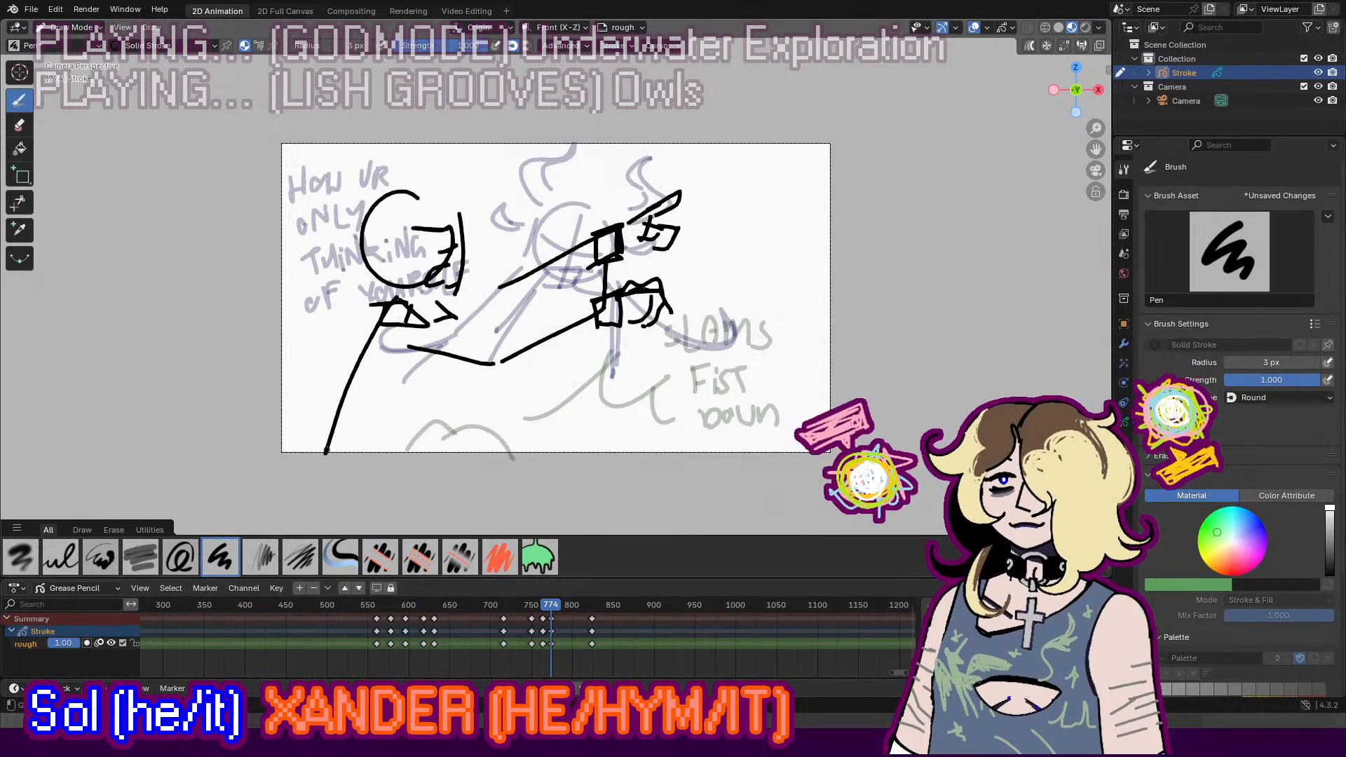
{"action": "key", "text": "ctrl+z"}
{"action": "left_click_drag", "start_coordinate": [382, 307], "coordinate": [313, 425]}
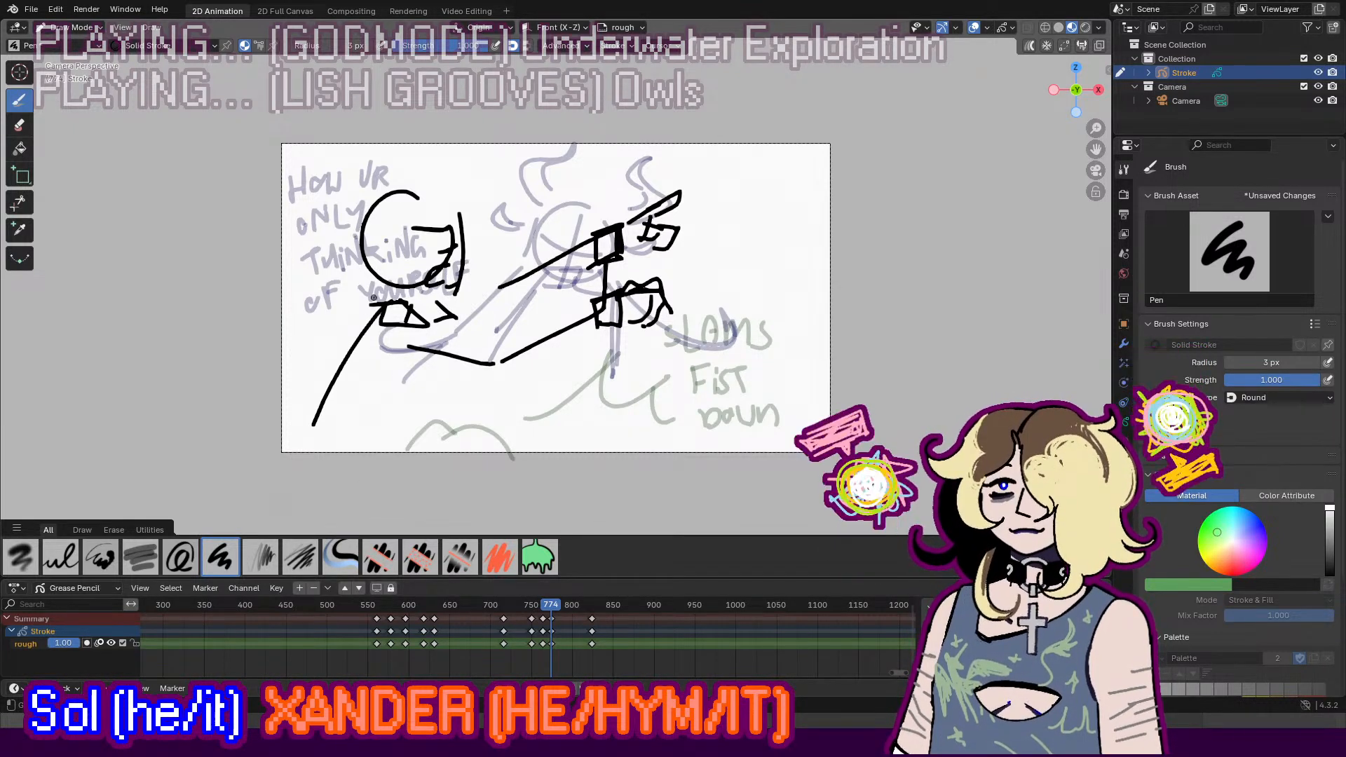
{"action": "left_click_drag", "start_coordinate": [374, 298], "coordinate": [313, 439]}
Step: Open the list of interaction modes for the Grease Pencil object
{"action": "left_click", "coordinate": [70, 27]}
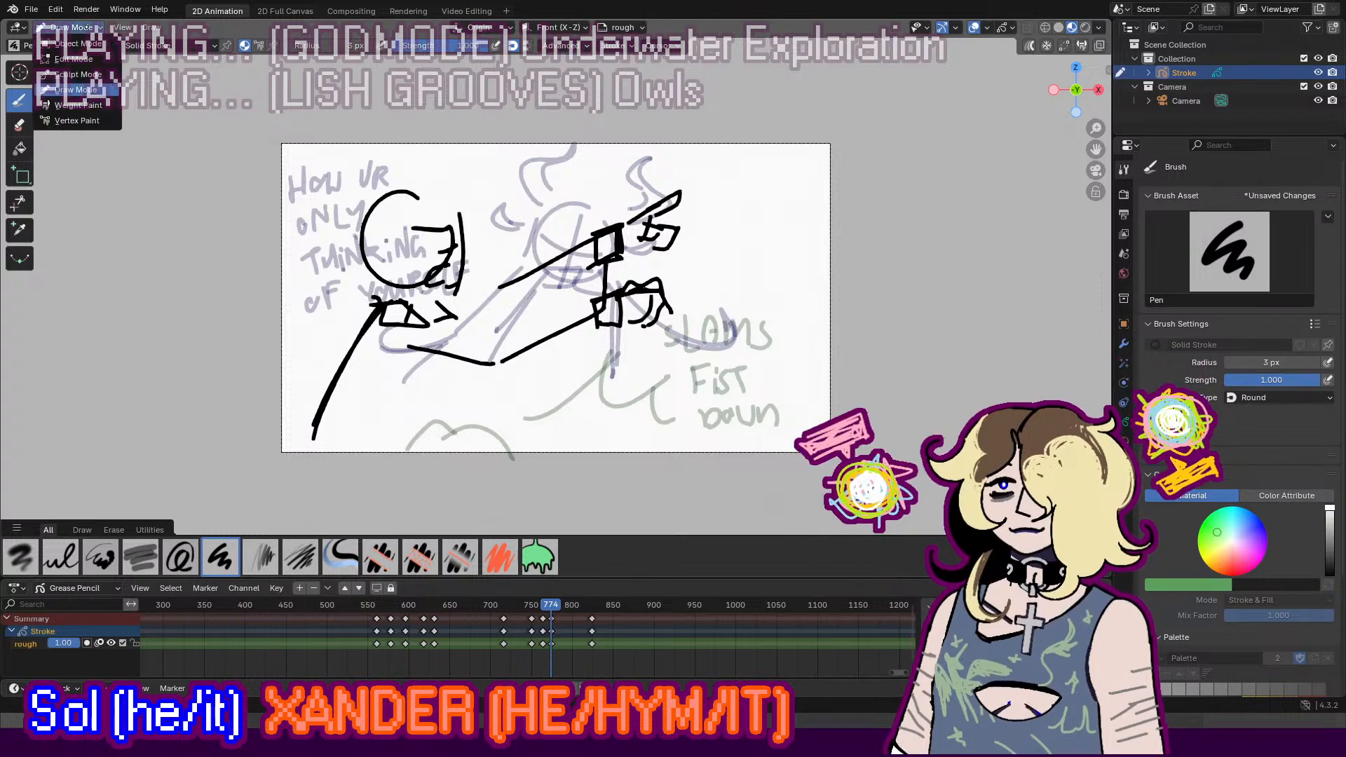
Step: In Edit Mode, select the head strokes on frame 774, move them slightly toward the arms and rotate them
{"action": "left_click", "coordinate": [70, 56]}
{"action": "left_click_drag", "start_coordinate": [341, 163], "coordinate": [476, 286]}
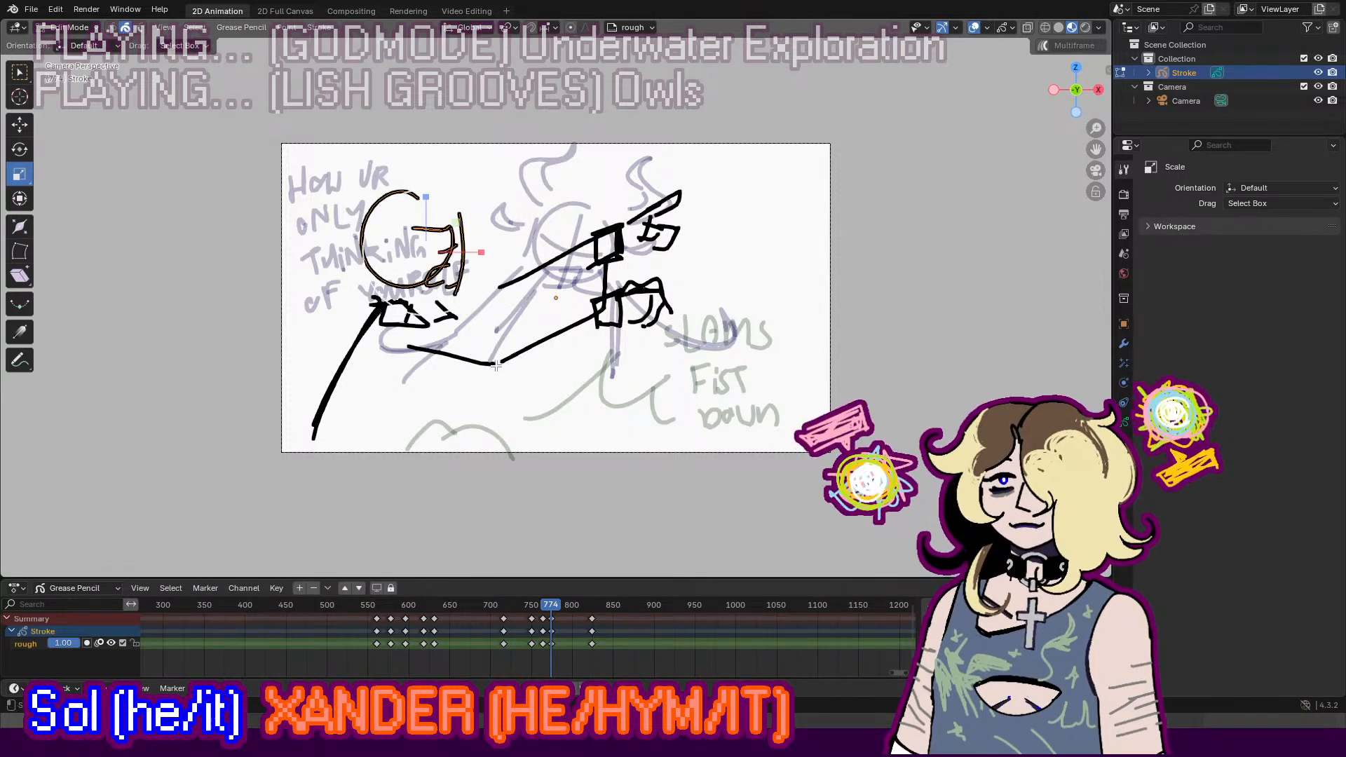
{"action": "left_click", "coordinate": [20, 125]}
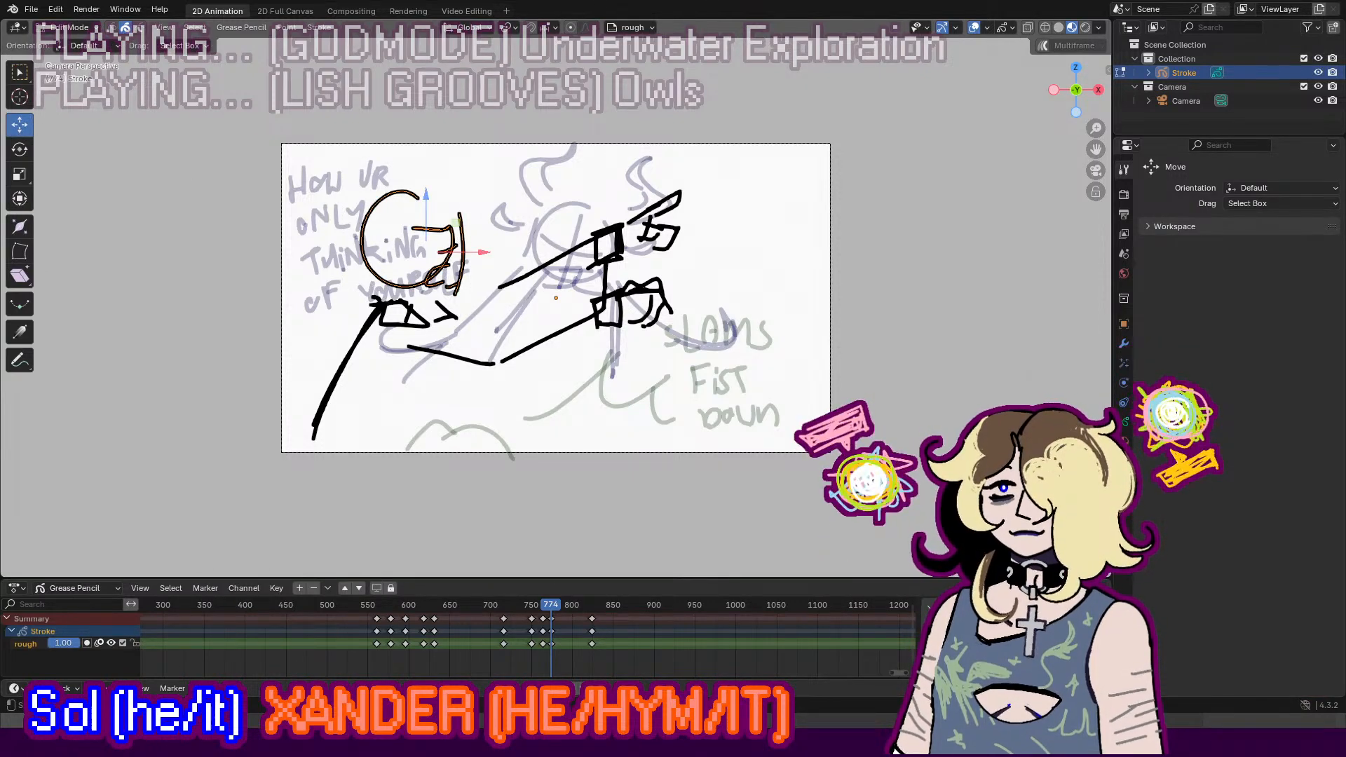
{"action": "left_click_drag", "start_coordinate": [455, 223], "coordinate": [481, 213]}
{"action": "left_click", "coordinate": [20, 150]}
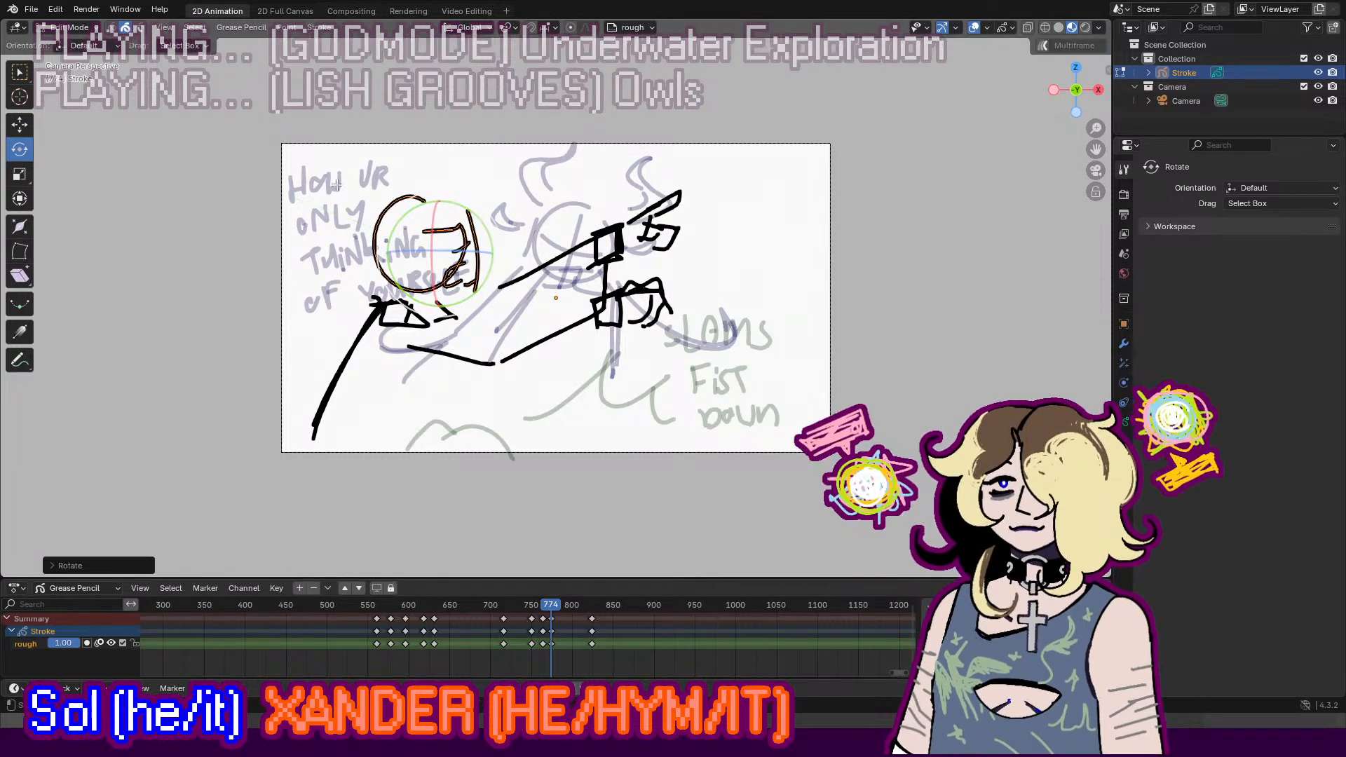
Step: Return to Draw Mode and sketch the arm bent back behind the figure's head, reaching past the canvas edge
{"action": "left_click", "coordinate": [68, 27]}
{"action": "left_click", "coordinate": [76, 90]}
{"action": "left_click_drag", "start_coordinate": [344, 242], "coordinate": [217, 266]}
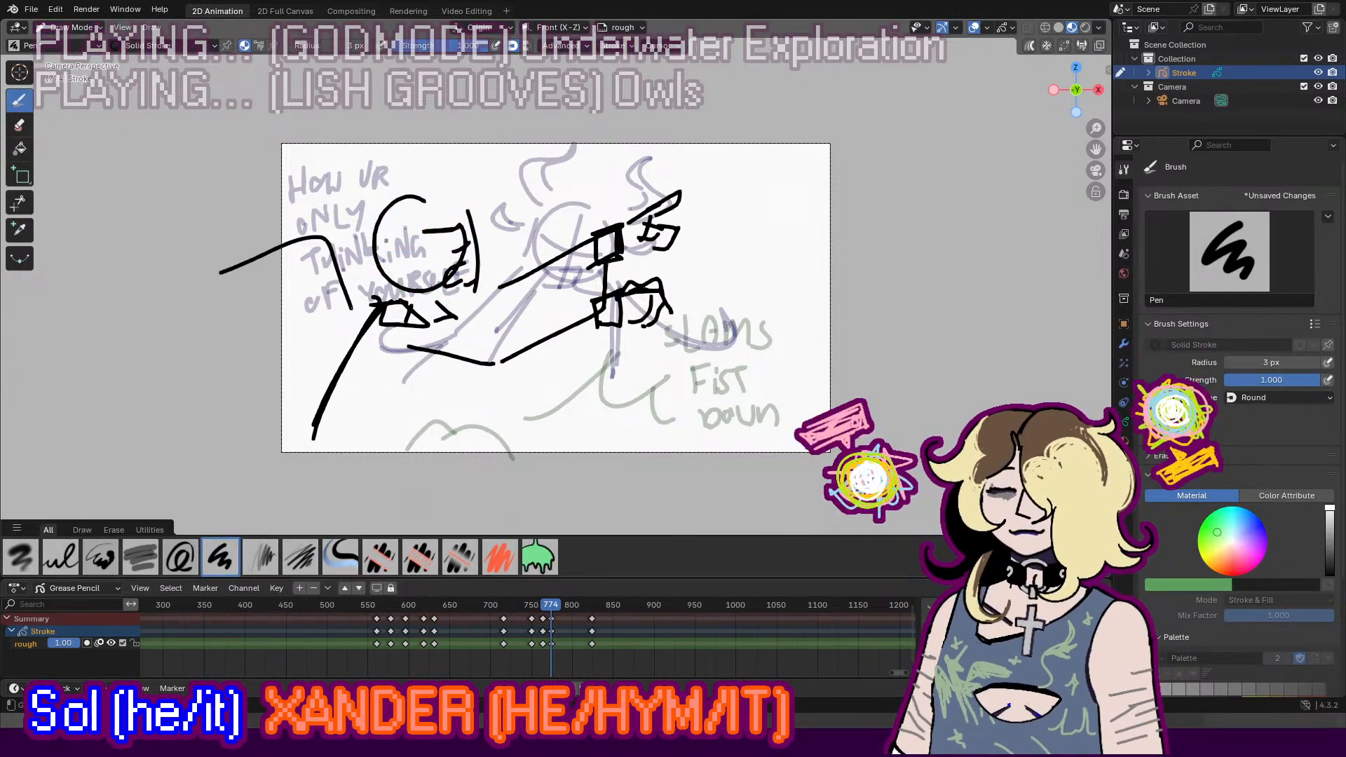
{"action": "key", "text": "ctrl+z"}
{"action": "mouse_move", "coordinate": [354, 305]}
{"action": "left_mouse_down"}
{"action": "mouse_move", "coordinate": [211, 250]}
{"action": "mouse_move", "coordinate": [306, 225]}
{"action": "left_mouse_up"}
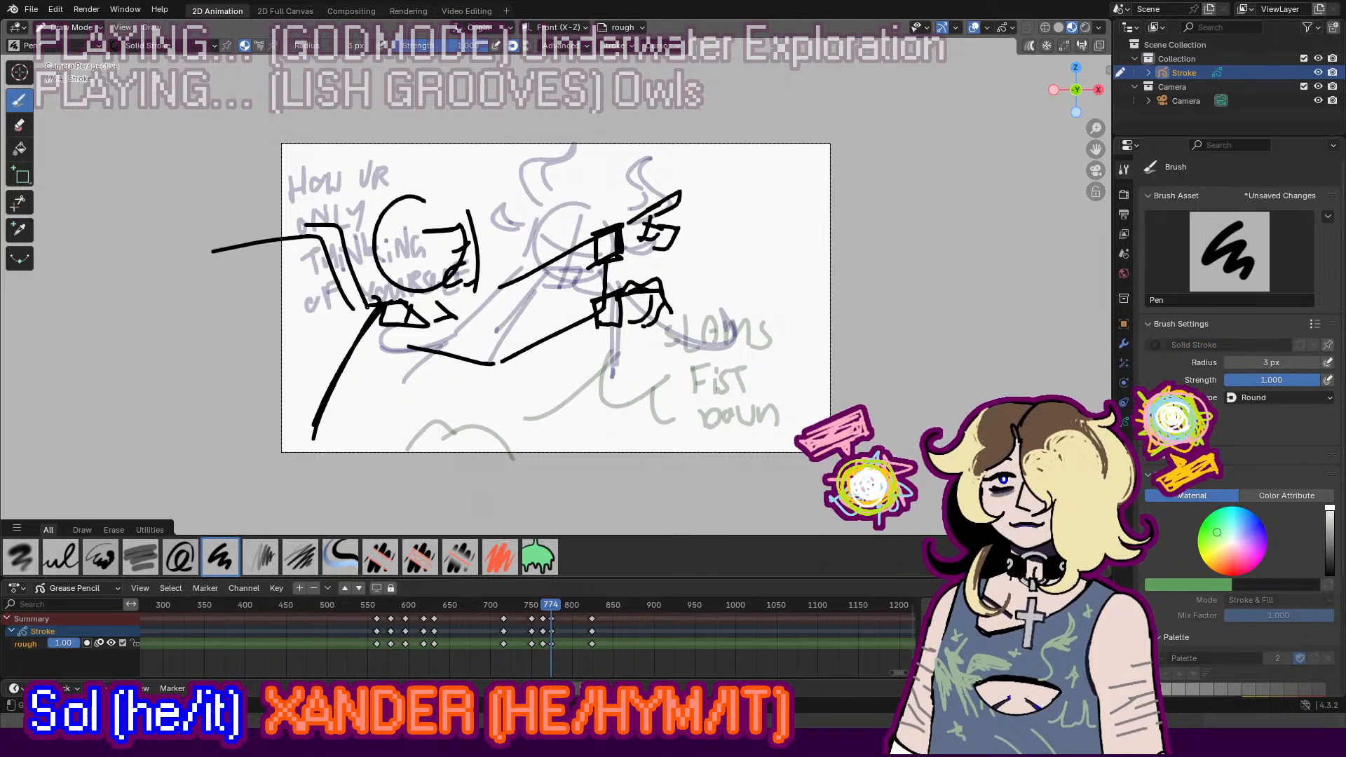
{"action": "key", "text": "ctrl+z"}
{"action": "left_click_drag", "start_coordinate": [361, 308], "coordinate": [273, 207]}
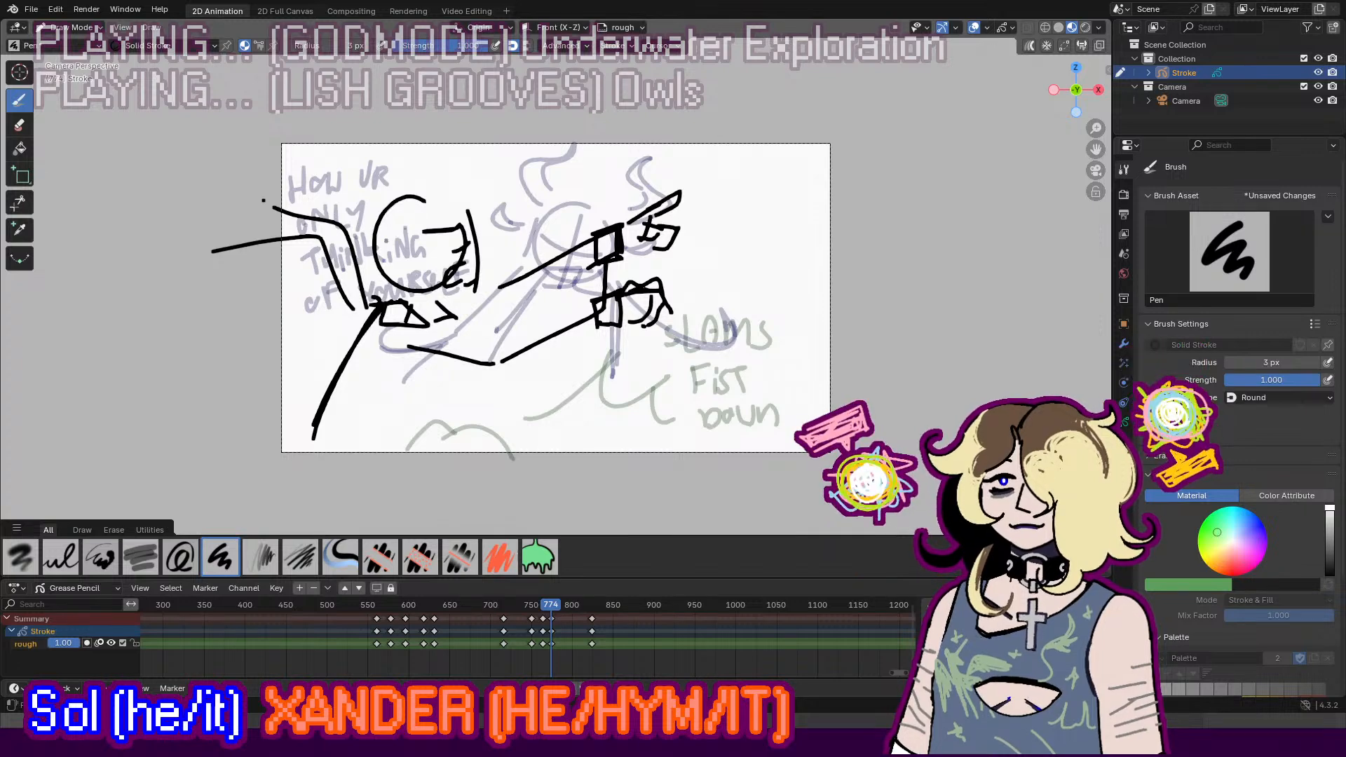
Step: Play back the preceding poses and draw a downward arrow ending at the arm on the "SLAMS FIST DOWN" drawing at frame 764
{"action": "key", "text": "space"}
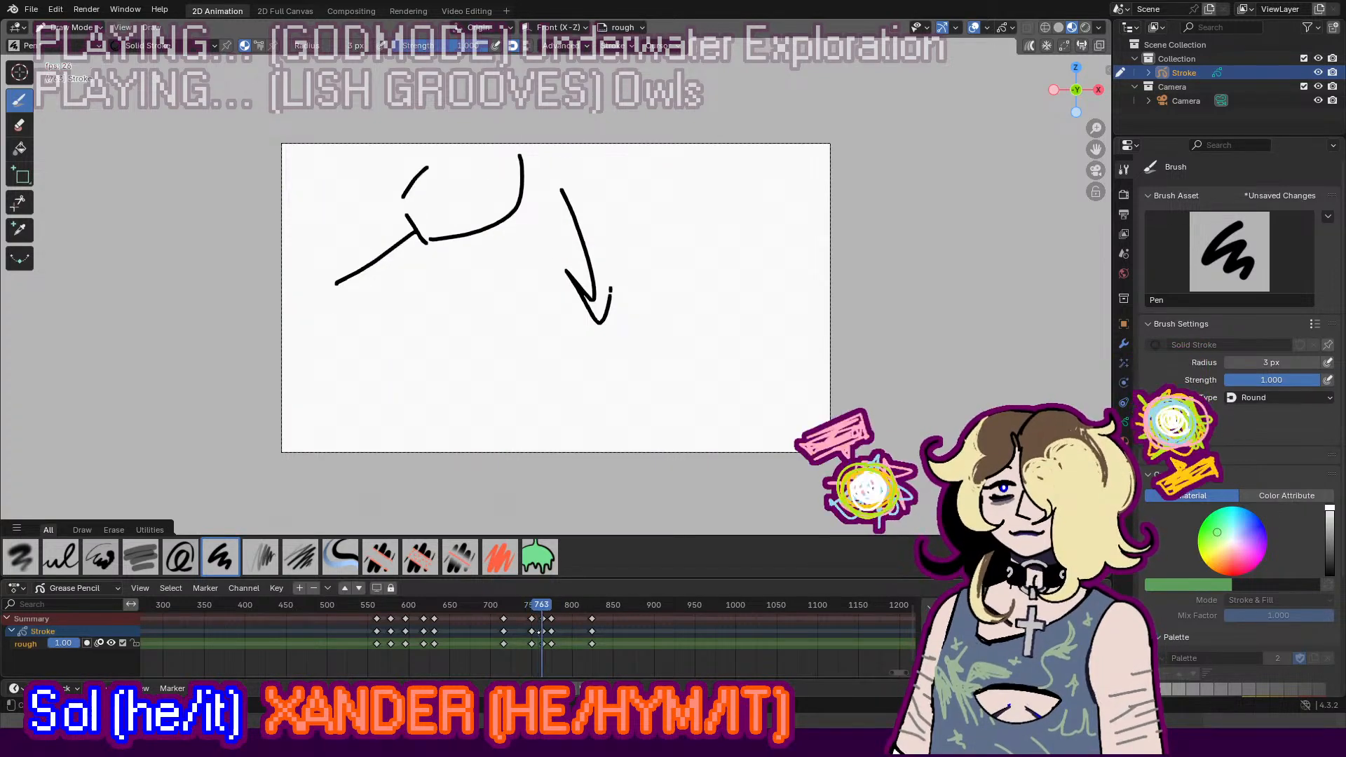
{"action": "key", "text": "Escape"}
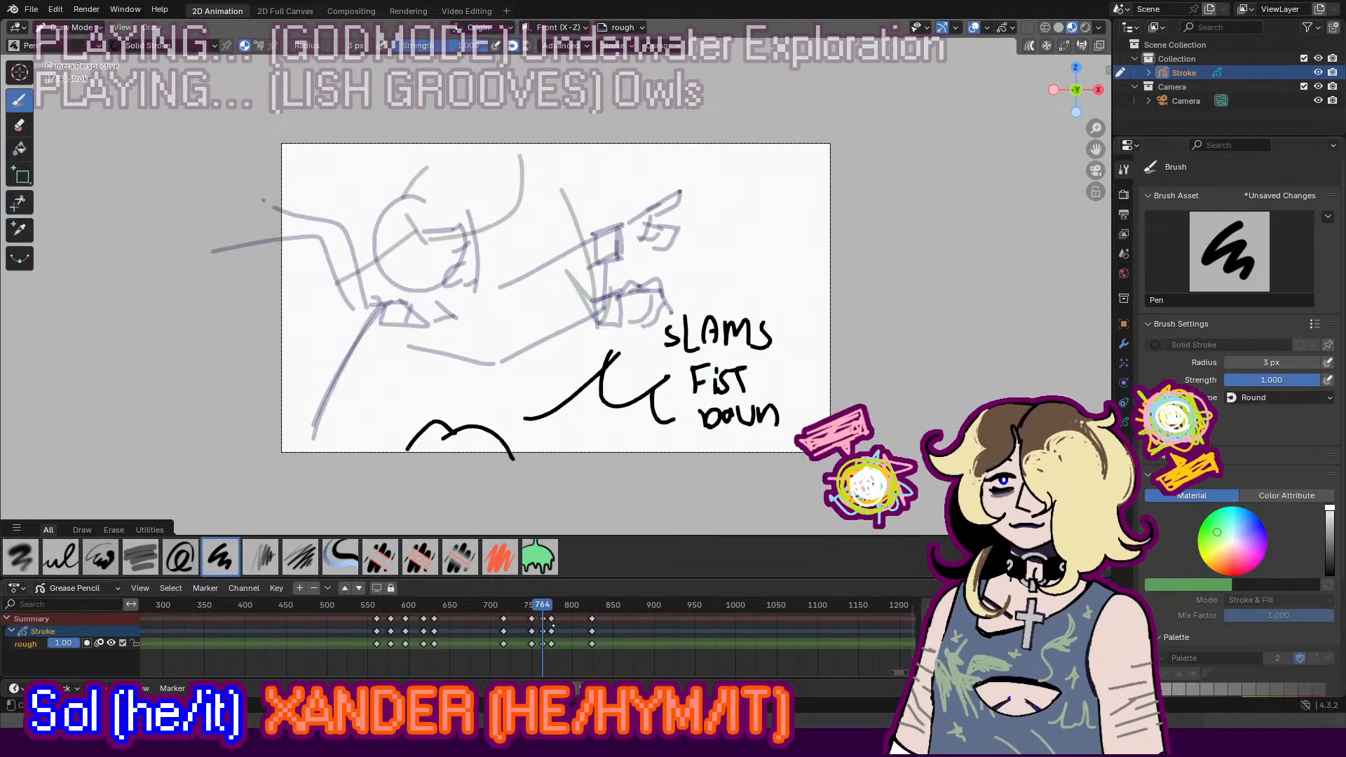
{"action": "key", "text": "space"}
{"action": "key", "text": "Escape"}
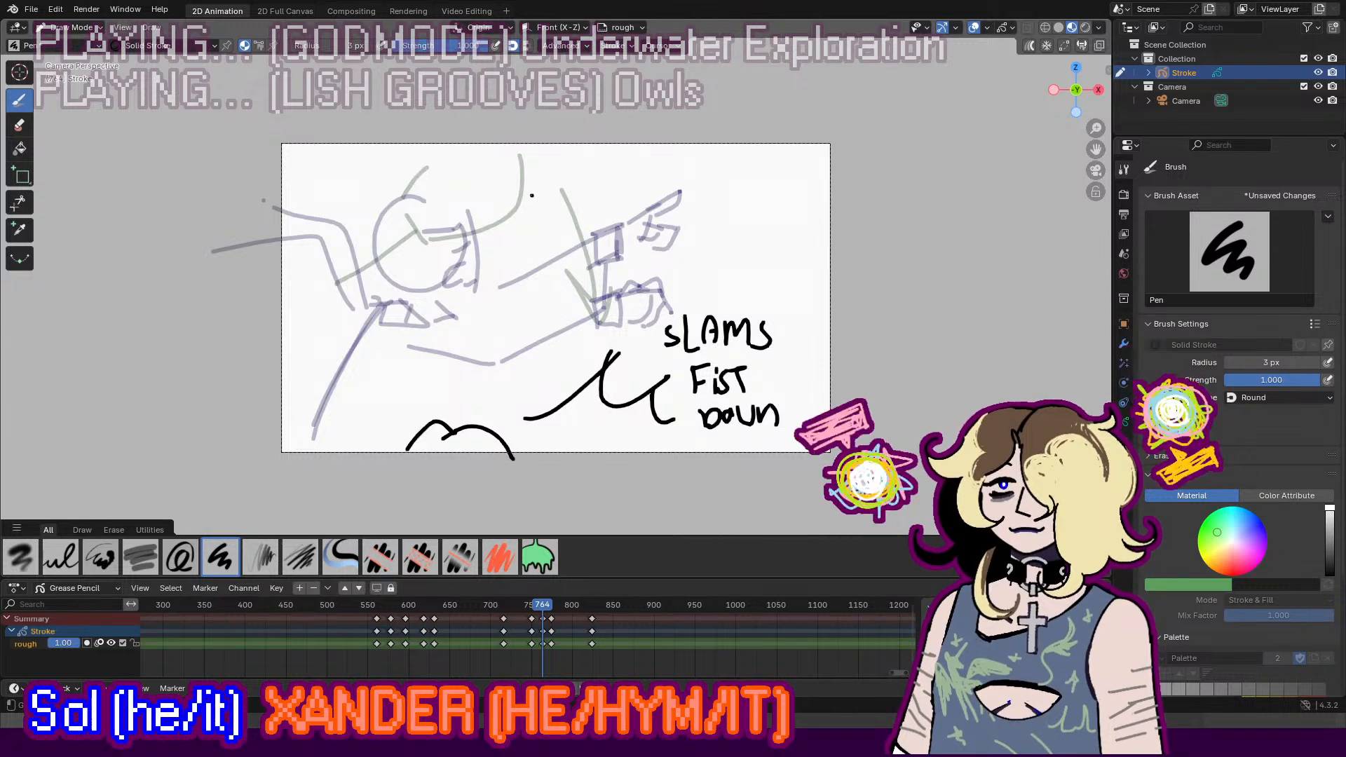
{"action": "mouse_move", "coordinate": [532, 196]}
{"action": "left_mouse_down"}
{"action": "mouse_move", "coordinate": [569, 324]}
{"action": "mouse_move", "coordinate": [568, 218]}
{"action": "mouse_move", "coordinate": [592, 352]}
{"action": "left_mouse_up"}
{"action": "key", "text": "ctrl+z"}
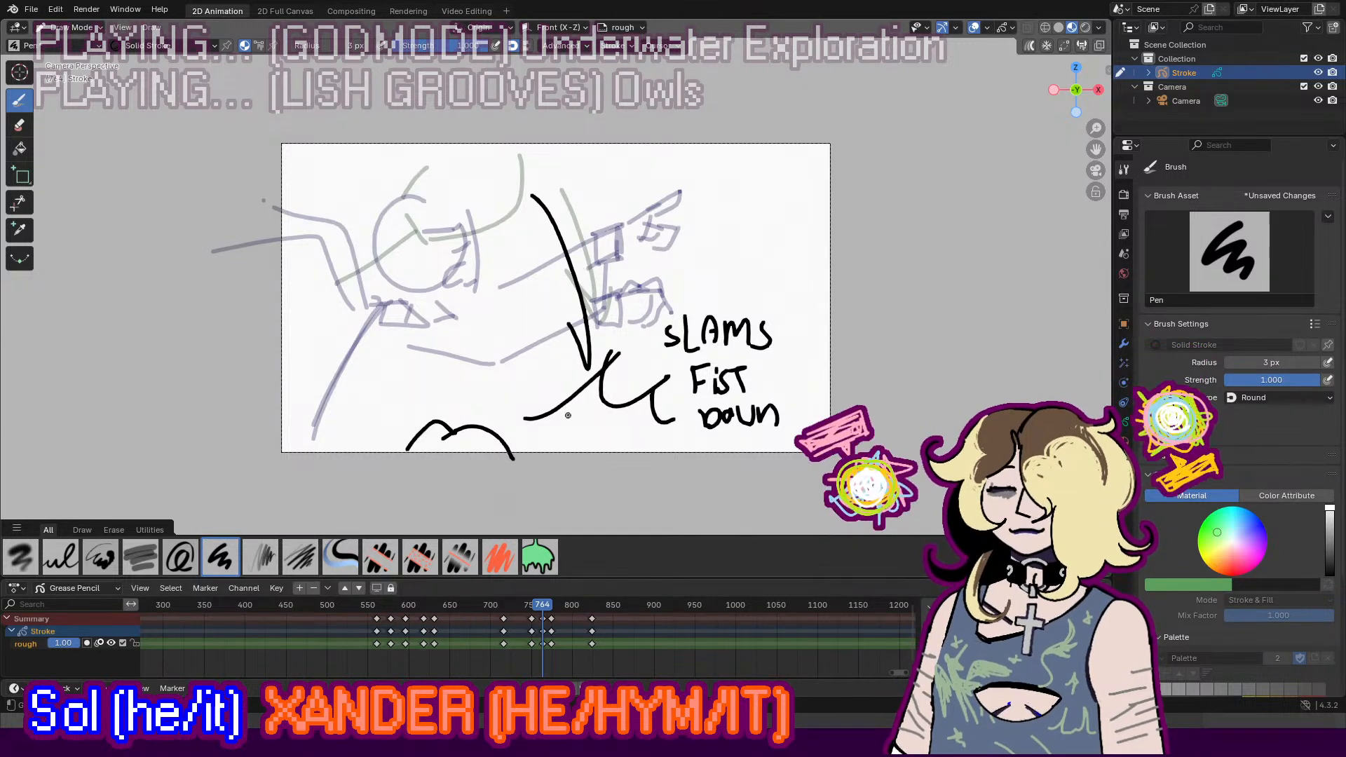
Step: Play on to frame 774 and draw a curved arrow sweeping upward beneath the outstretched arms
{"action": "key", "text": "Down"}
{"action": "key", "text": "space"}
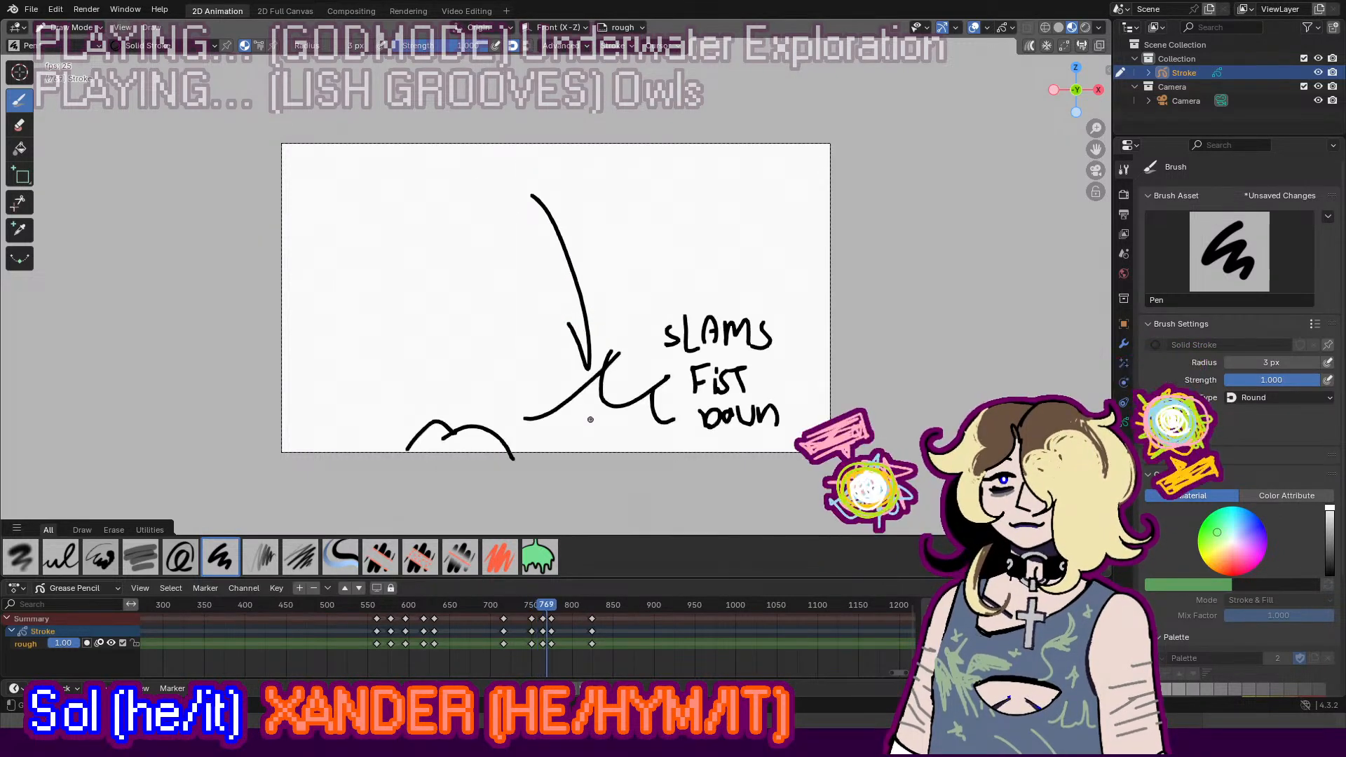
{"action": "key", "text": "space"}
{"action": "left_click_drag", "start_coordinate": [527, 423], "coordinate": [650, 361]}
{"action": "key", "text": "ctrl+z"}
{"action": "key", "text": "ctrl+z"}
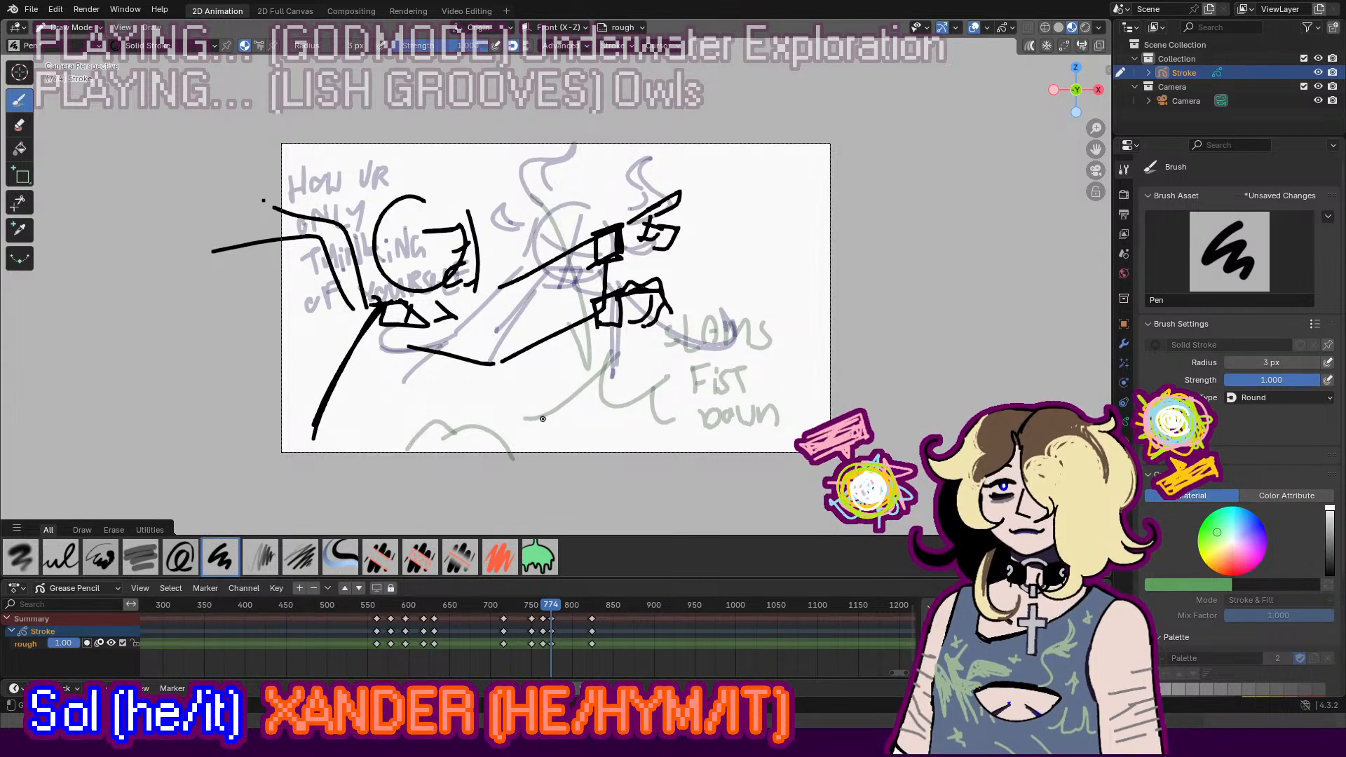
{"action": "mouse_move", "coordinate": [531, 425]}
{"action": "left_mouse_down"}
{"action": "mouse_move", "coordinate": [716, 307]}
{"action": "mouse_move", "coordinate": [720, 336]}
{"action": "left_mouse_up"}
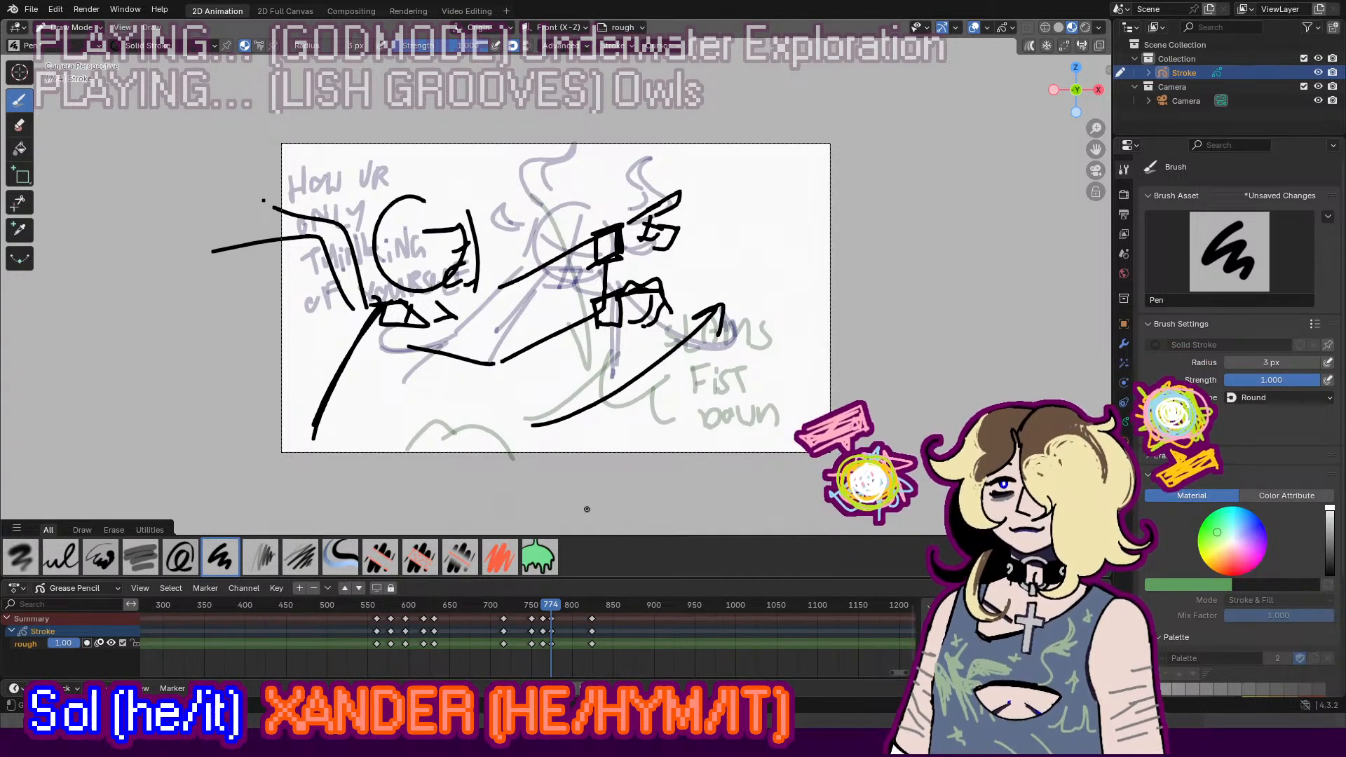
Step: Insert a keyframe at frame 783 for only the selected channels
{"action": "left_click", "coordinate": [548, 605]}
{"action": "left_click_drag", "start_coordinate": [547, 605], "coordinate": [558, 607]}
{"action": "left_click", "coordinate": [543, 643]}
{"action": "key", "text": "i"}
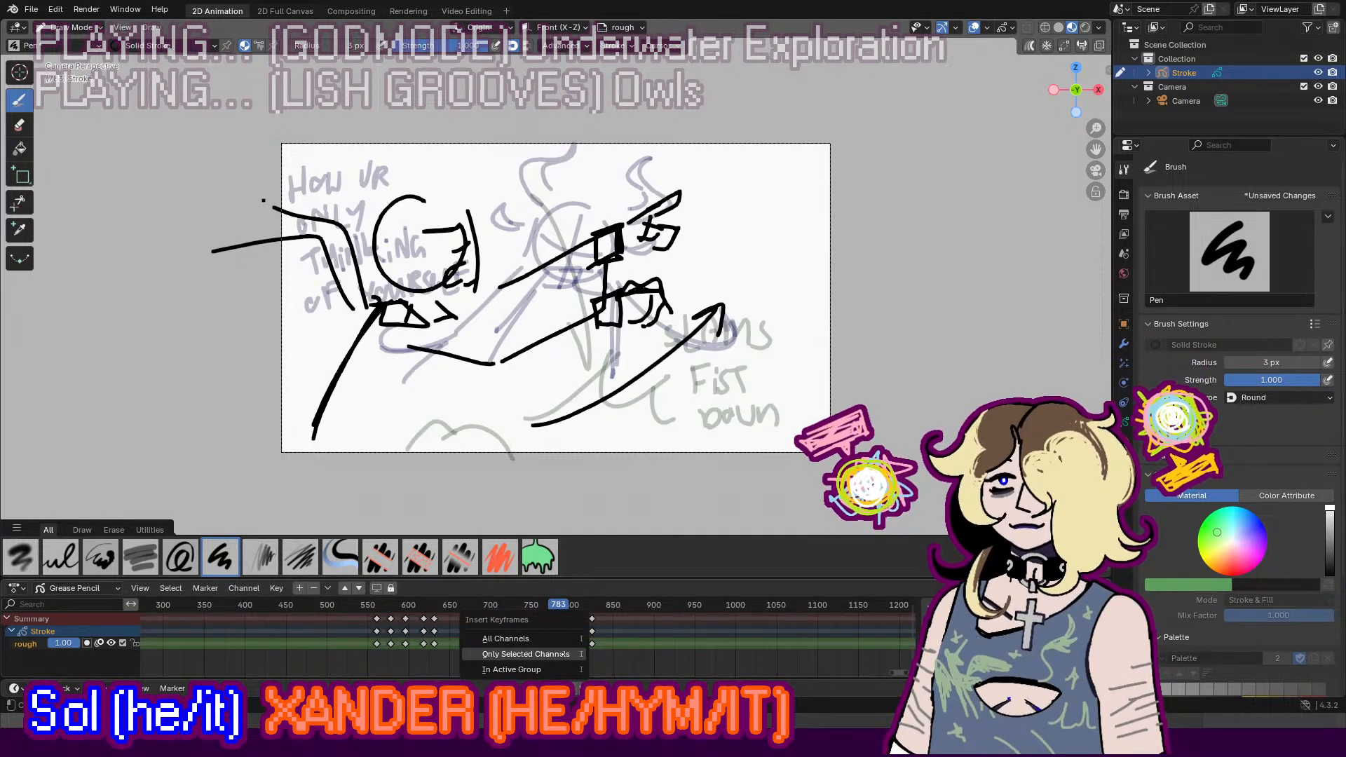
{"action": "left_click", "coordinate": [553, 652]}
Step: Sketch the figure's head, back line and lowered bent arm with a cuff and fist on frame 783
{"action": "mouse_move", "coordinate": [446, 209]}
{"action": "left_mouse_down"}
{"action": "mouse_move", "coordinate": [421, 298]}
{"action": "mouse_move", "coordinate": [466, 270]}
{"action": "mouse_move", "coordinate": [464, 237]}
{"action": "mouse_move", "coordinate": [375, 270]}
{"action": "mouse_move", "coordinate": [464, 237]}
{"action": "left_mouse_up"}
{"action": "key", "text": "ctrl+z"}
{"action": "mouse_move", "coordinate": [479, 230]}
{"action": "left_mouse_down"}
{"action": "mouse_move", "coordinate": [476, 301]}
{"action": "mouse_move", "coordinate": [447, 298]}
{"action": "mouse_move", "coordinate": [313, 450]}
{"action": "left_mouse_up"}
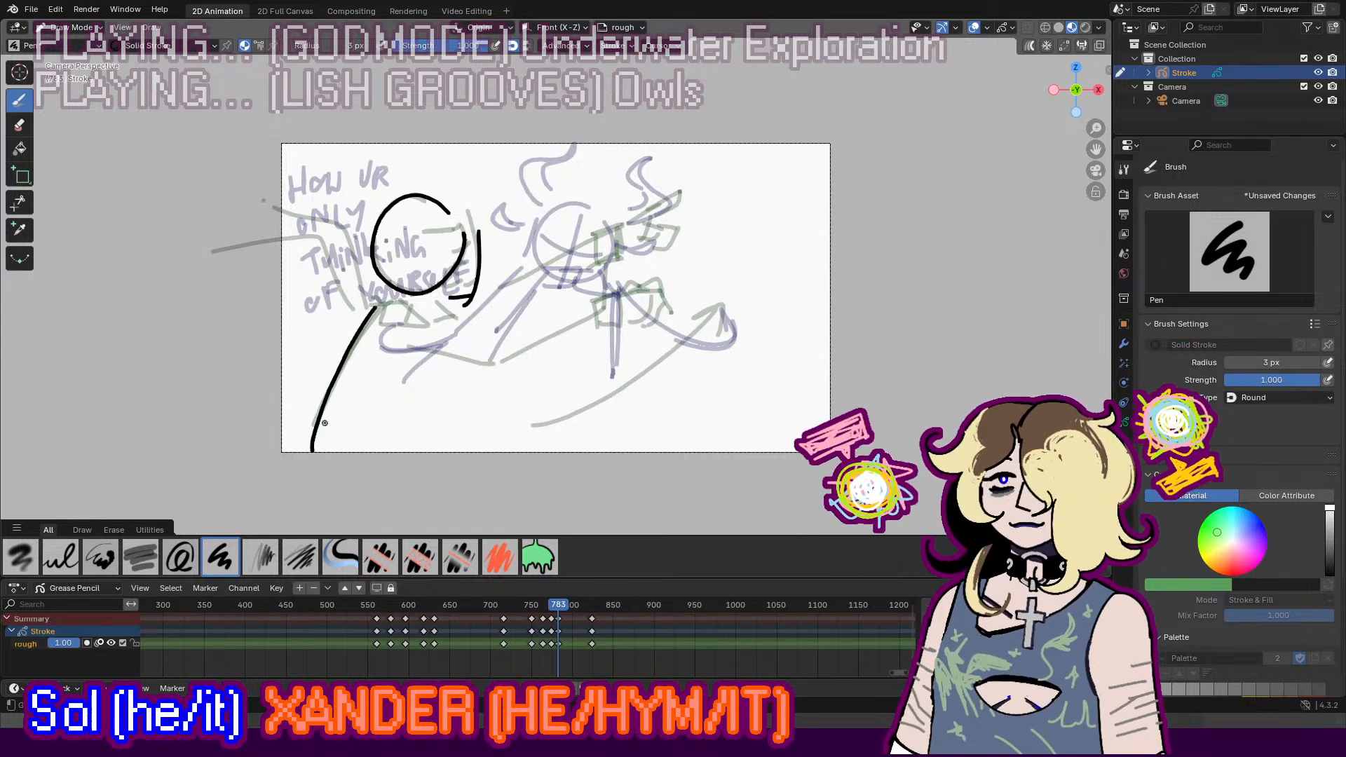
{"action": "left_click_drag", "start_coordinate": [379, 330], "coordinate": [472, 397]}
{"action": "key", "text": "ctrl+z"}
{"action": "left_click_drag", "start_coordinate": [393, 347], "coordinate": [511, 400]}
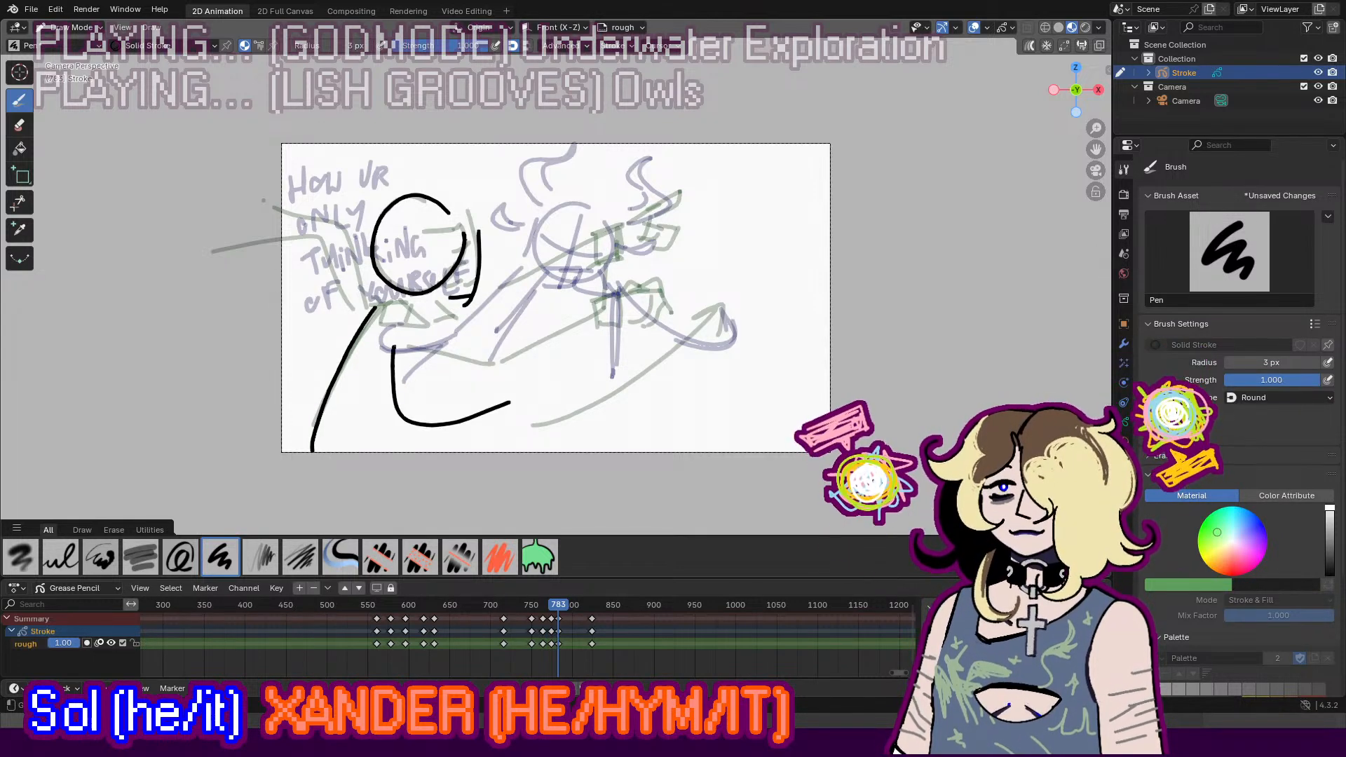
{"action": "mouse_move", "coordinate": [432, 348]}
{"action": "left_mouse_down"}
{"action": "mouse_move", "coordinate": [520, 397]}
{"action": "mouse_move", "coordinate": [499, 426]}
{"action": "mouse_move", "coordinate": [482, 419]}
{"action": "mouse_move", "coordinate": [503, 421]}
{"action": "left_mouse_up"}
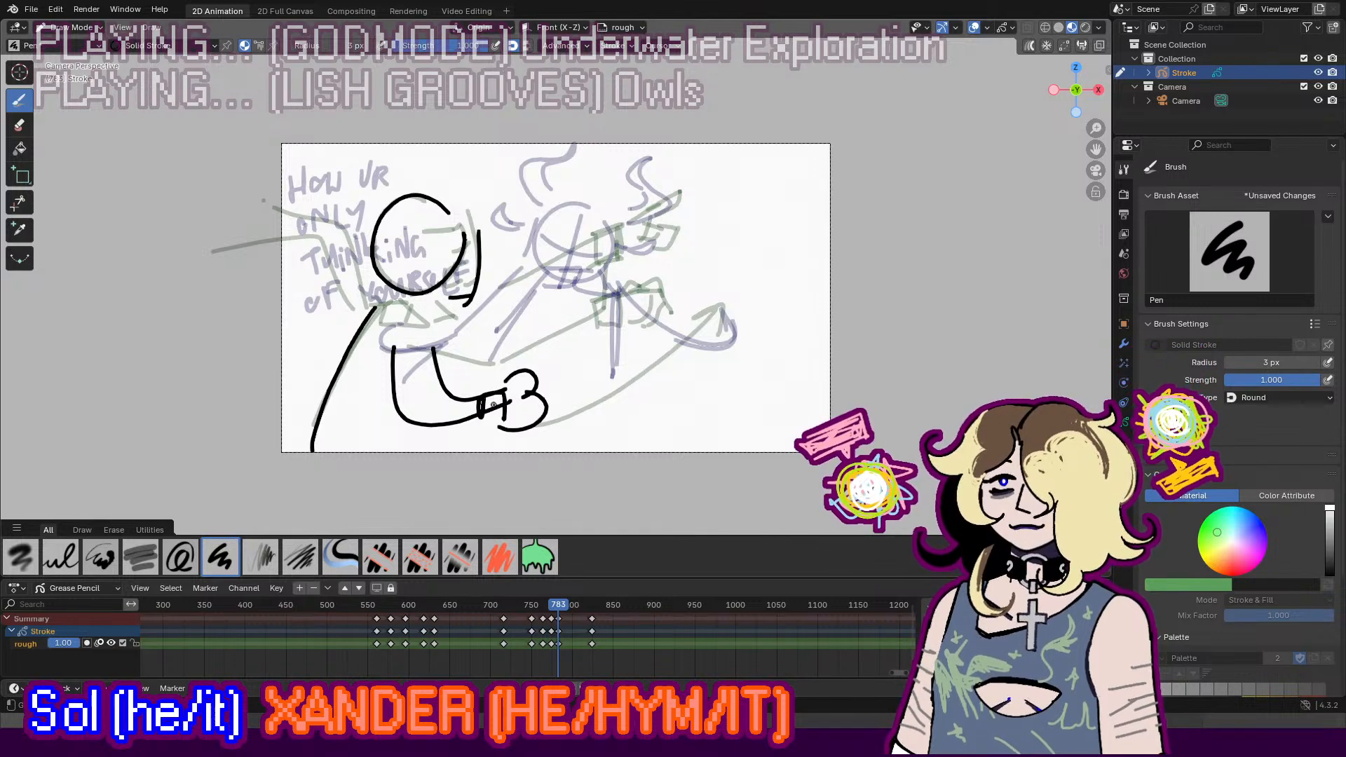
Step: Add the brow and mouth lines to the face on frame 783
{"action": "mouse_move", "coordinate": [461, 274]}
{"action": "left_mouse_down"}
{"action": "mouse_move", "coordinate": [441, 287]}
{"action": "mouse_move", "coordinate": [460, 287]}
{"action": "left_mouse_up"}
{"action": "key", "text": "ctrl+z"}
{"action": "left_click_drag", "start_coordinate": [425, 234], "coordinate": [464, 242]}
{"action": "key", "text": "ctrl+z"}
Step: Sketch the arm bent back behind the head on frame 783 with two lines, redoing strokes to shorten it
{"action": "mouse_move", "coordinate": [354, 305]}
{"action": "left_mouse_down"}
{"action": "mouse_move", "coordinate": [330, 261]}
{"action": "mouse_move", "coordinate": [235, 257]}
{"action": "left_mouse_up"}
{"action": "key", "text": "ctrl+z"}
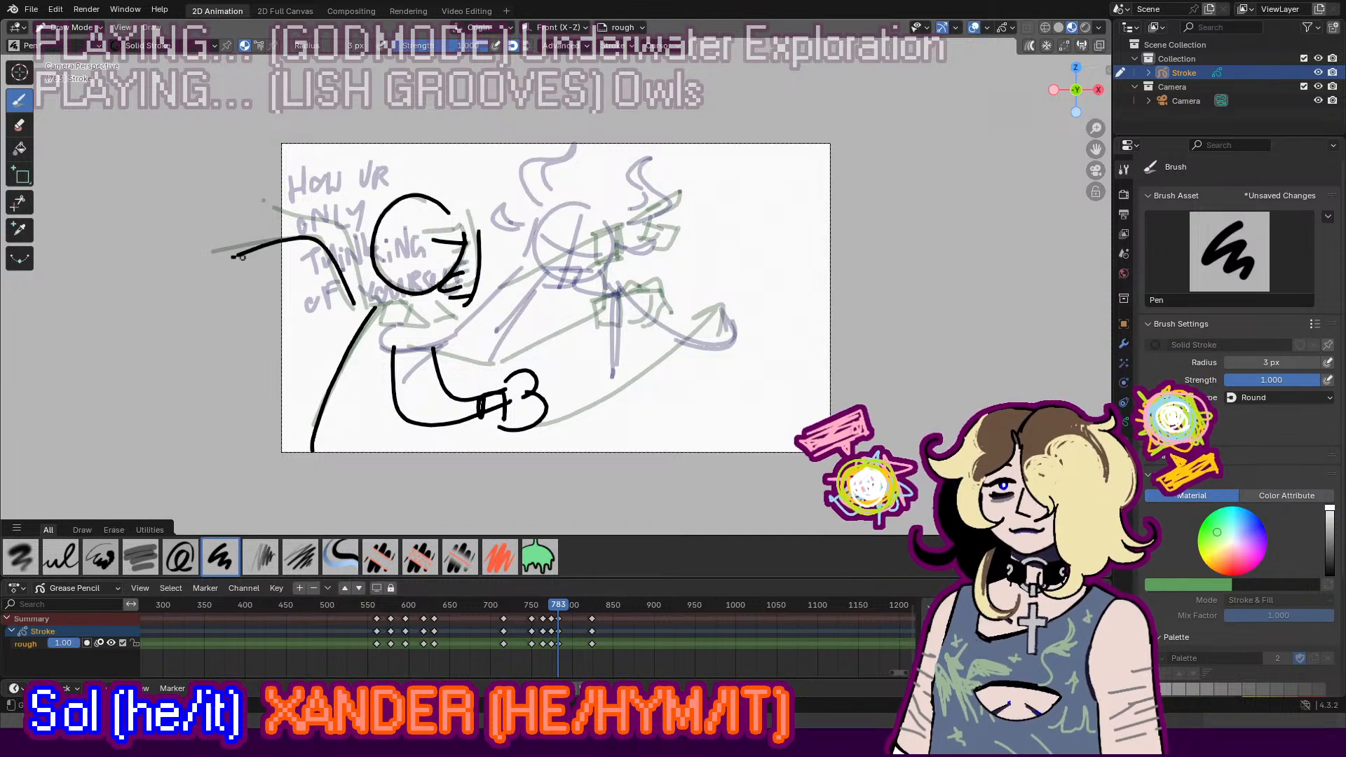
{"action": "mouse_move", "coordinate": [349, 310]}
{"action": "left_mouse_down"}
{"action": "mouse_move", "coordinate": [278, 253]}
{"action": "mouse_move", "coordinate": [342, 282]}
{"action": "mouse_move", "coordinate": [310, 231]}
{"action": "left_mouse_up"}
{"action": "key", "text": "ctrl+z"}
{"action": "key", "text": "ctrl+z"}
{"action": "key", "text": "ctrl+z"}
{"action": "key", "text": "ctrl+z"}
{"action": "mouse_move", "coordinate": [351, 309]}
{"action": "left_mouse_down"}
{"action": "mouse_move", "coordinate": [271, 227]}
{"action": "mouse_move", "coordinate": [350, 240]}
{"action": "mouse_move", "coordinate": [286, 200]}
{"action": "left_mouse_up"}
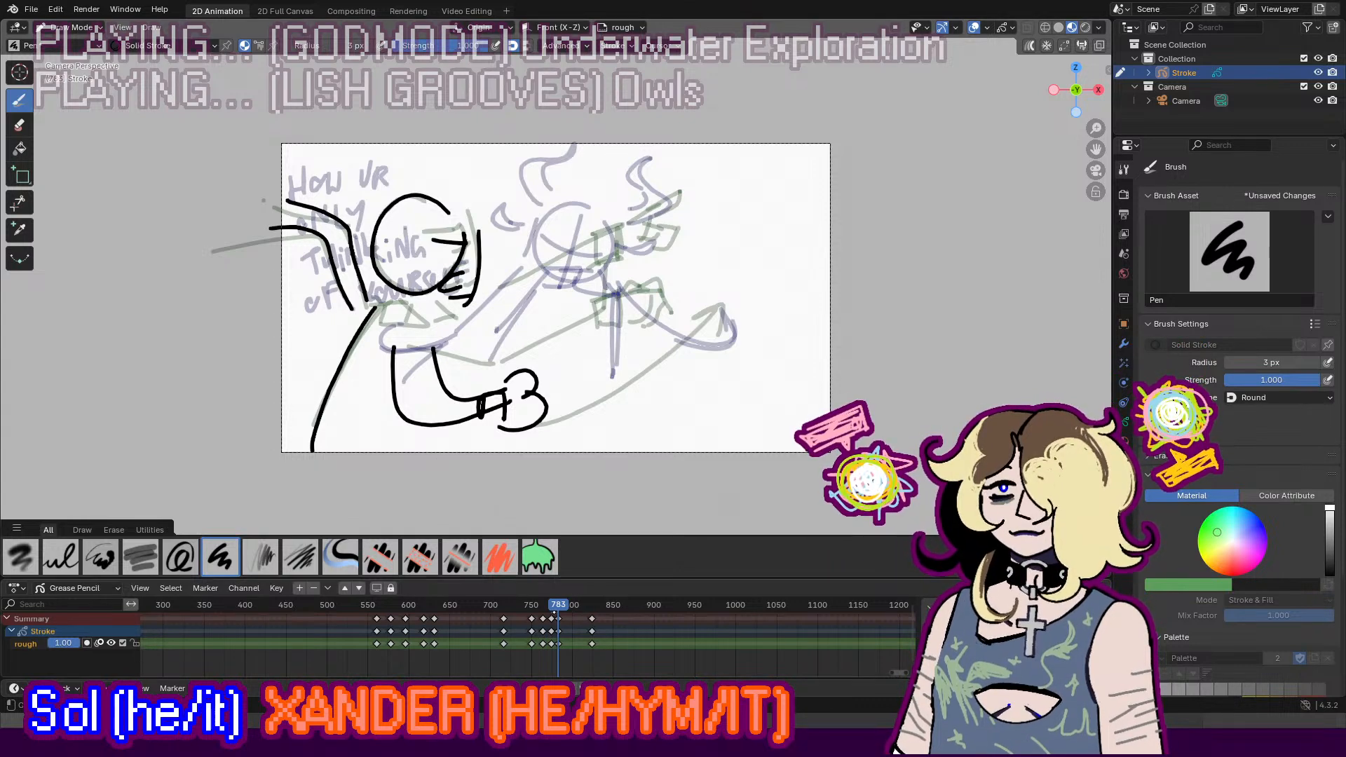
Step: Insert a keyframe at frame 792 for only the selected channels
{"action": "left_click_drag", "start_coordinate": [549, 607], "coordinate": [566, 617]}
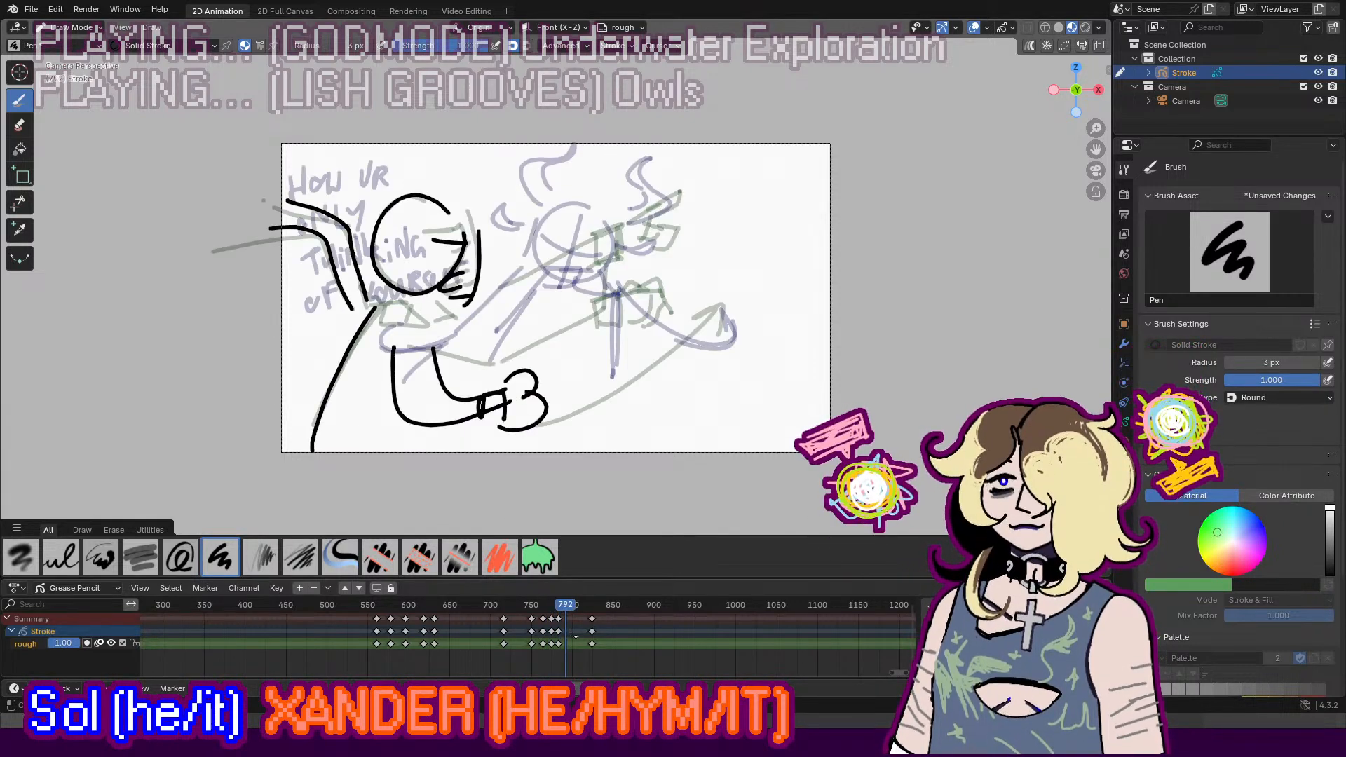
{"action": "key", "text": "i"}
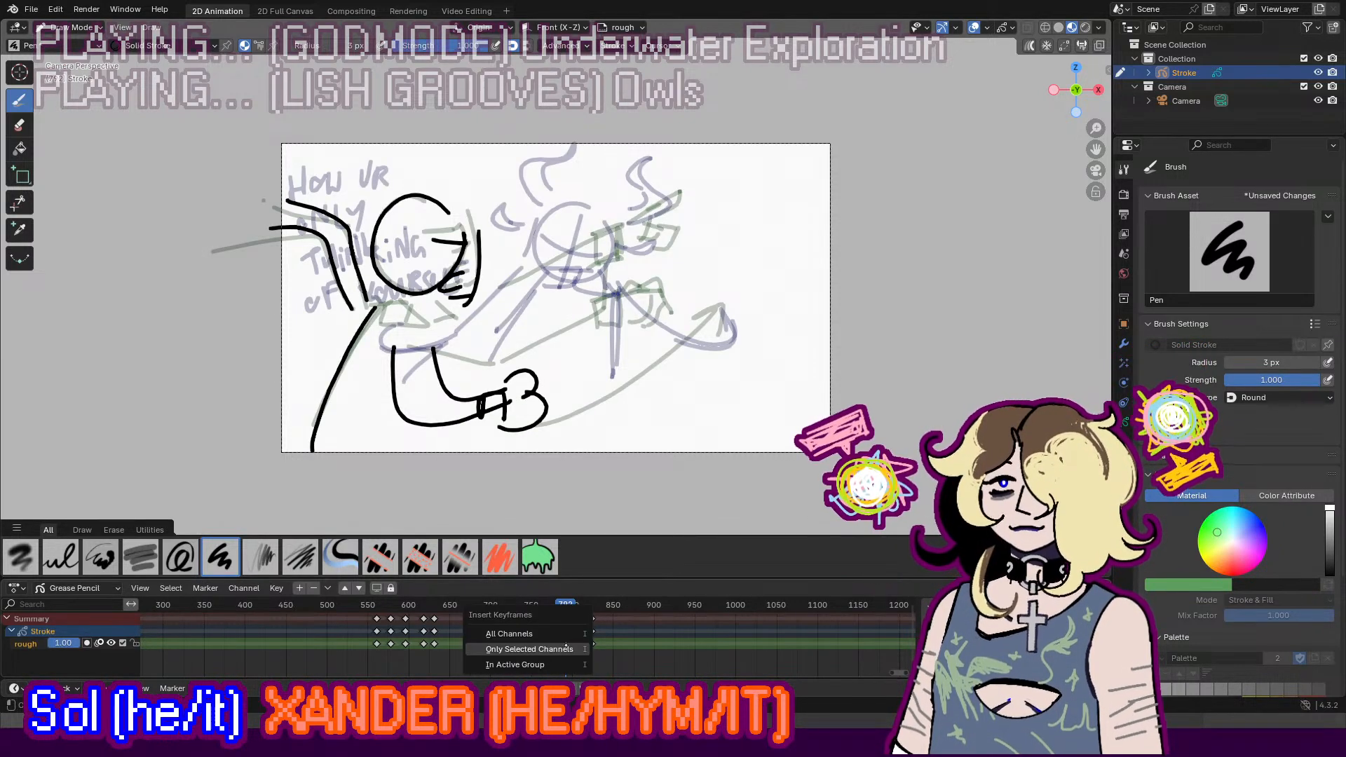
{"action": "left_click", "coordinate": [567, 648]}
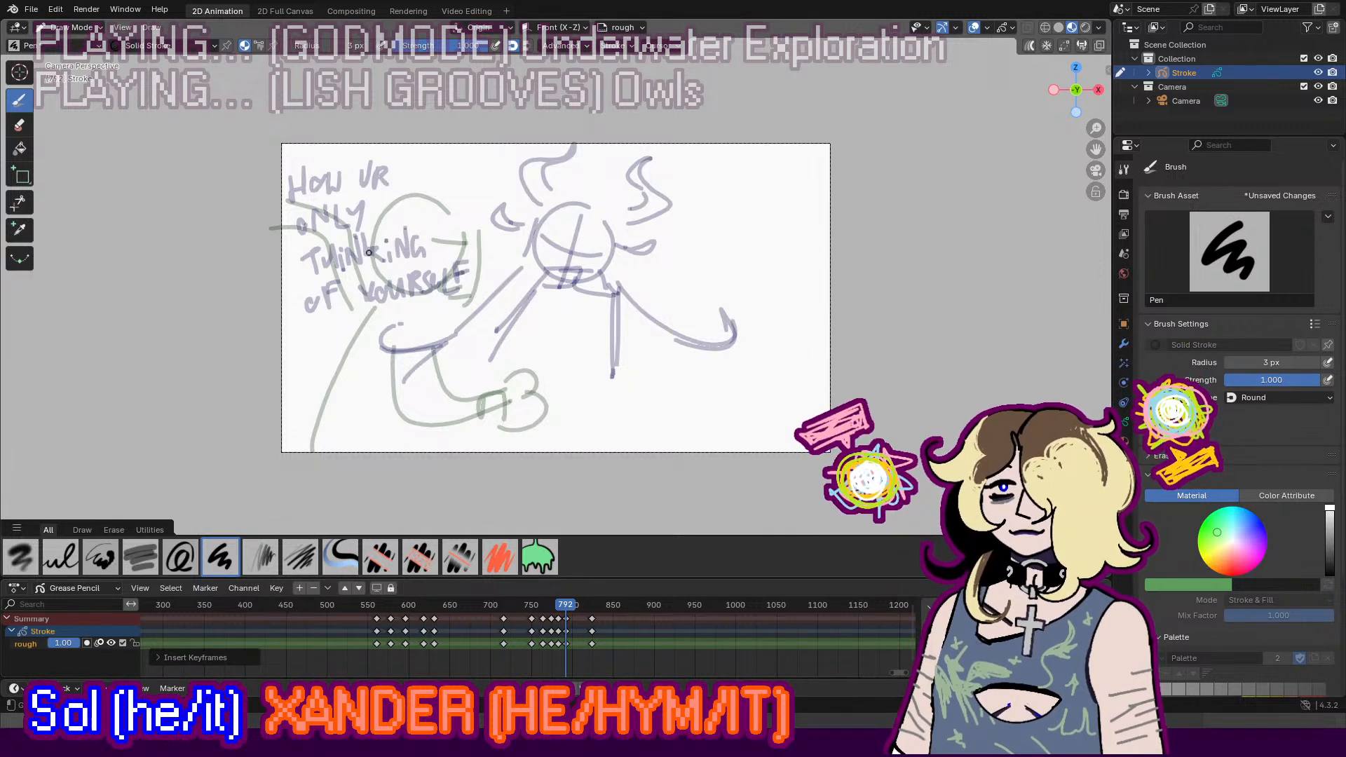
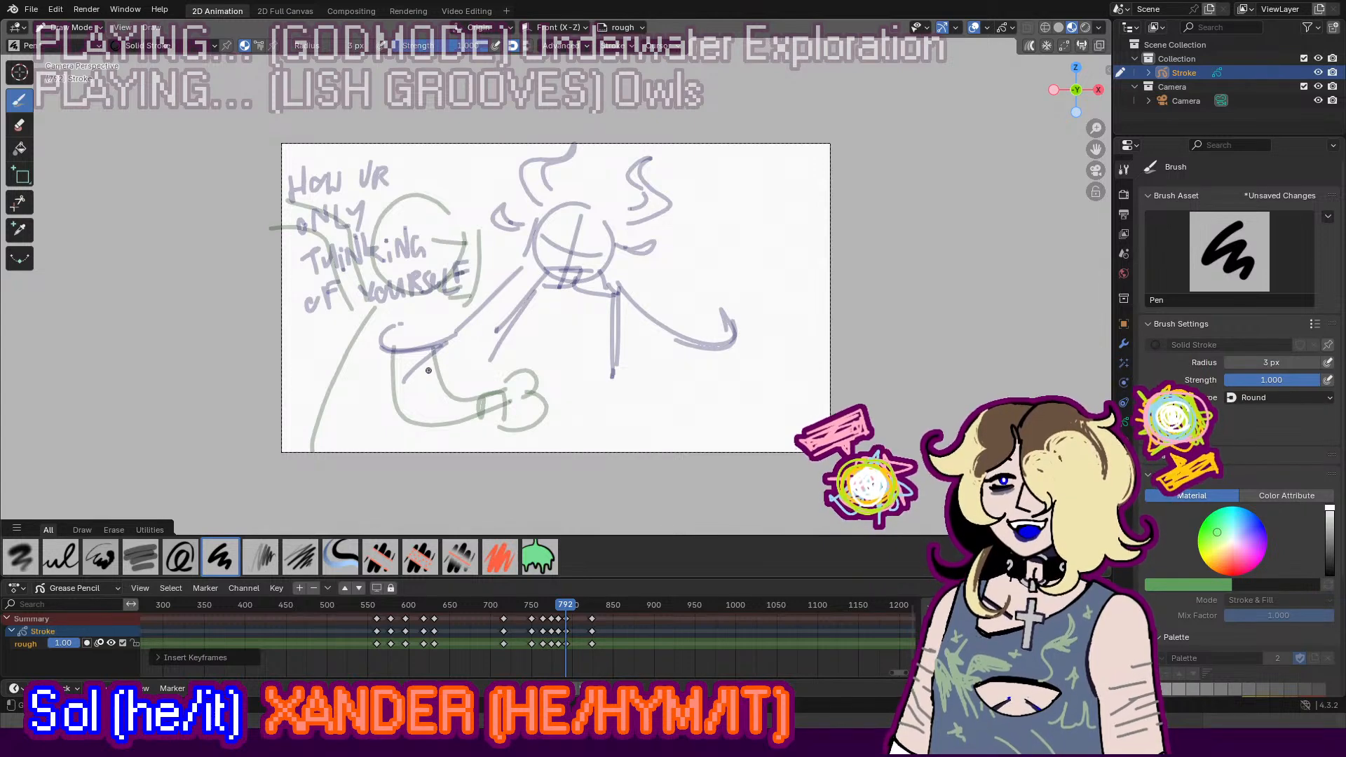
Step: Draw a forward-pointing arrow across the previous pose's head on frame 792, discarding unwanted strokes
{"action": "left_click_drag", "start_coordinate": [571, 226], "coordinate": [518, 281]}
{"action": "key", "text": "ctrl+z"}
{"action": "left_click_drag", "start_coordinate": [358, 299], "coordinate": [507, 271]}
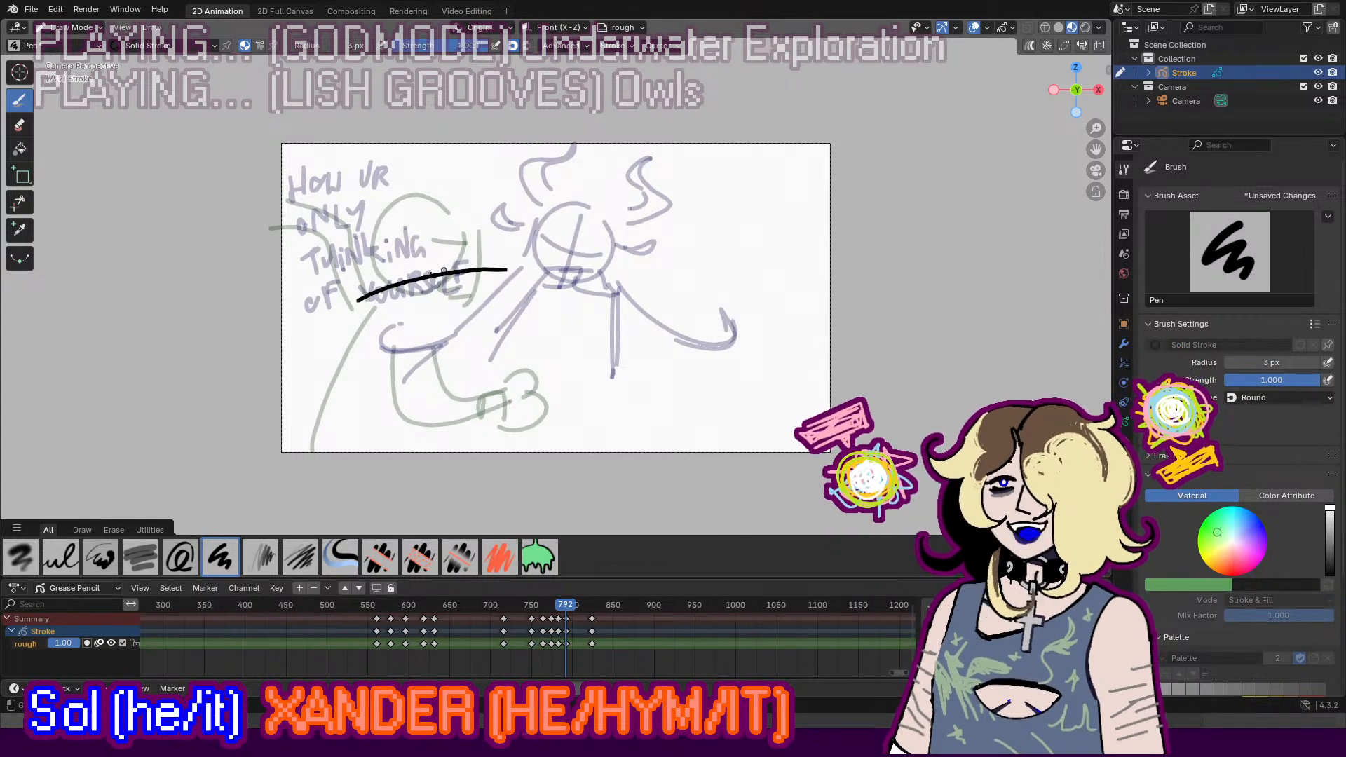
{"action": "key", "text": "ctrl+z"}
{"action": "mouse_move", "coordinate": [320, 288]}
{"action": "left_mouse_down"}
{"action": "mouse_move", "coordinate": [398, 265]}
{"action": "mouse_move", "coordinate": [425, 288]}
{"action": "mouse_move", "coordinate": [444, 259]}
{"action": "mouse_move", "coordinate": [468, 256]}
{"action": "mouse_move", "coordinate": [420, 259]}
{"action": "left_mouse_up"}
{"action": "key", "text": "ctrl+z"}
{"action": "left_click_drag", "start_coordinate": [543, 300], "coordinate": [570, 217]}
{"action": "key", "text": "ctrl+z"}
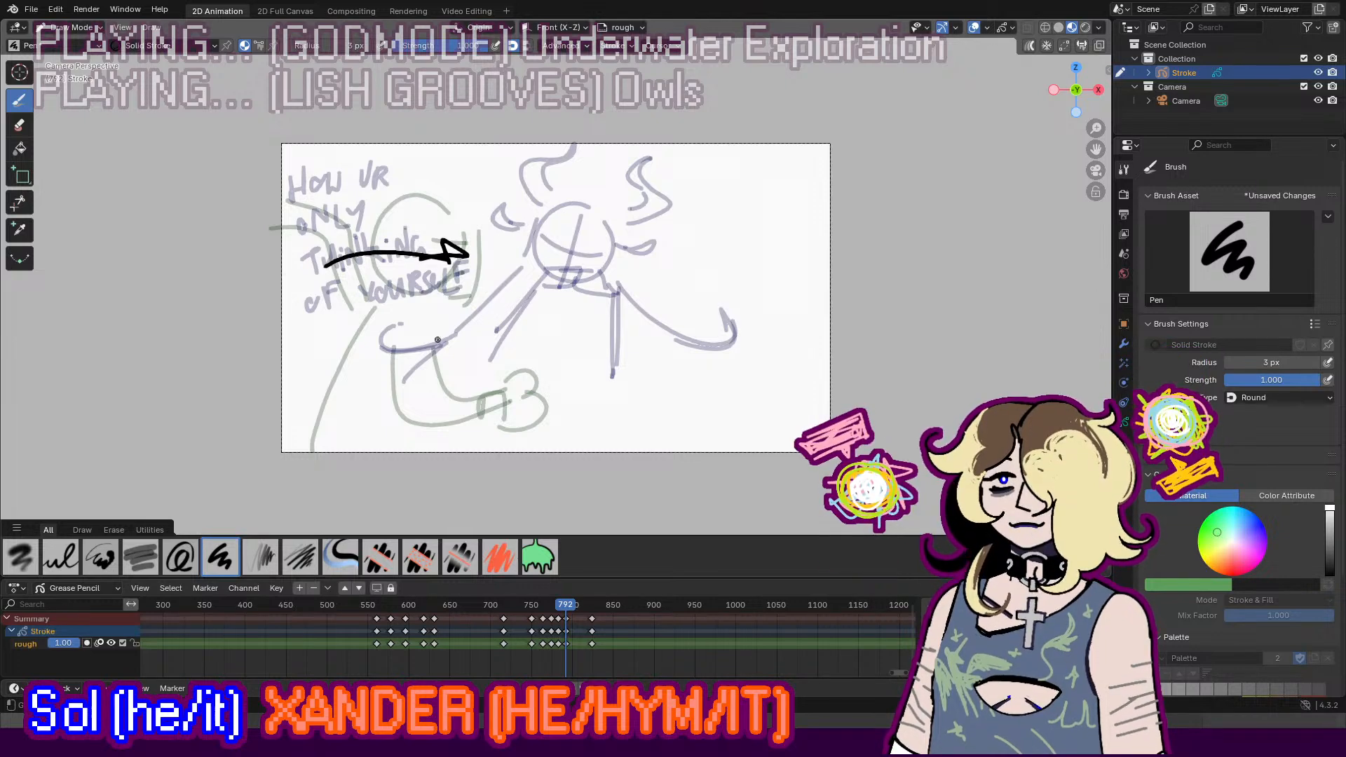
Step: Sketch the lunging figure's curved back and the arm planted down to a hand at the canvas's lower edge
{"action": "left_click_drag", "start_coordinate": [469, 306], "coordinate": [353, 430]}
{"action": "left_click_drag", "start_coordinate": [384, 379], "coordinate": [342, 457]}
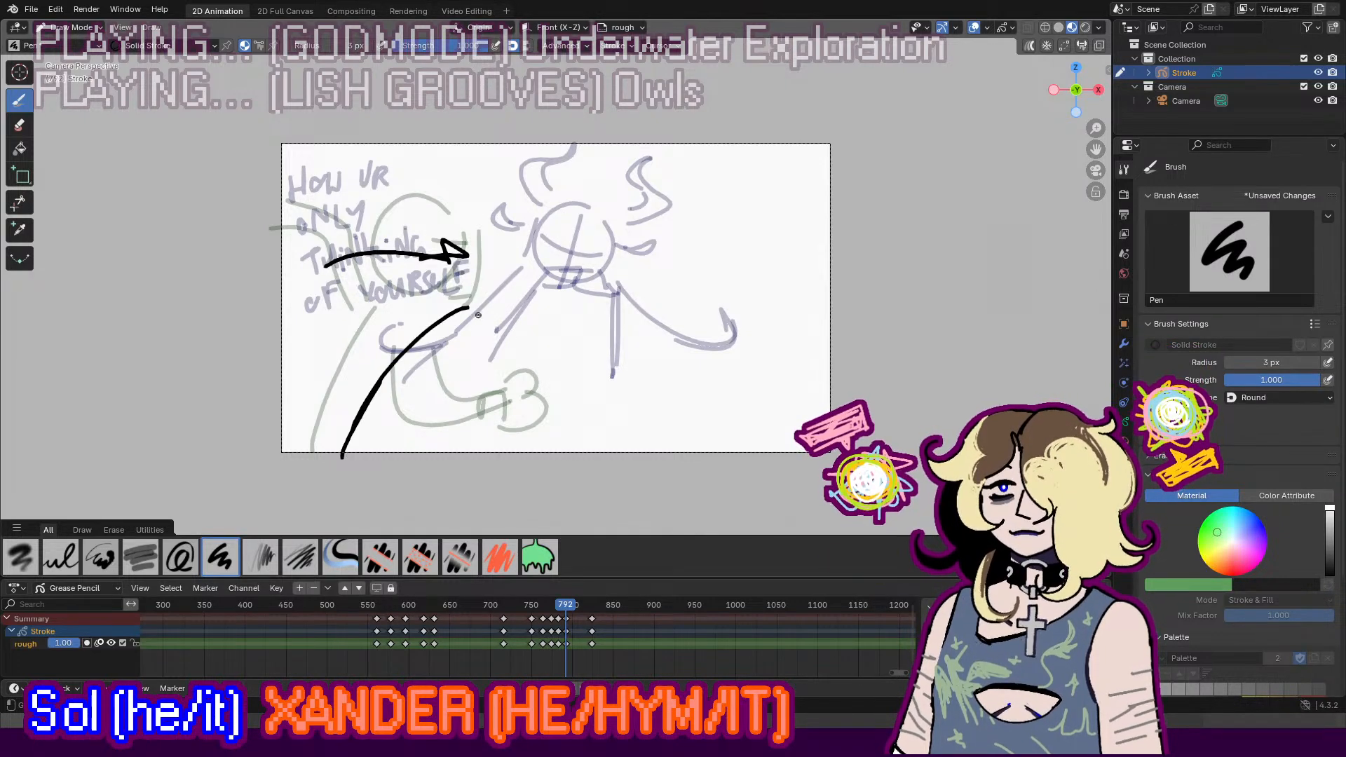
{"action": "mouse_move", "coordinate": [476, 300]}
{"action": "left_mouse_down"}
{"action": "mouse_move", "coordinate": [559, 444]}
{"action": "mouse_move", "coordinate": [618, 461]}
{"action": "mouse_move", "coordinate": [574, 444]}
{"action": "mouse_move", "coordinate": [592, 454]}
{"action": "left_mouse_up"}
{"action": "key", "text": "ctrl+z"}
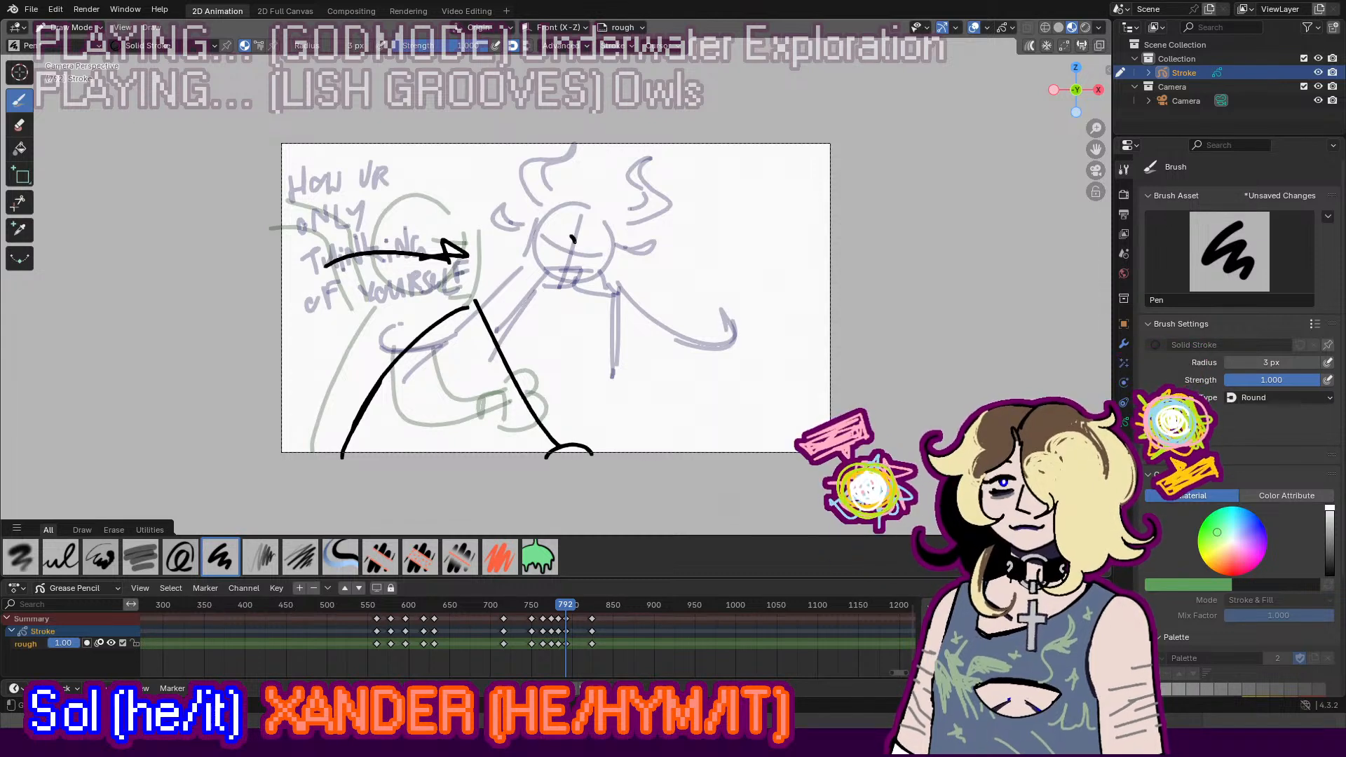
Step: Draw the head circle ahead of the shoulders on frame 792, redoing strokes, and add the face's front edge
{"action": "key", "text": "ctrl+z"}
{"action": "mouse_move", "coordinate": [573, 237]}
{"action": "left_mouse_down"}
{"action": "mouse_move", "coordinate": [566, 286]}
{"action": "mouse_move", "coordinate": [589, 288]}
{"action": "mouse_move", "coordinate": [559, 288]}
{"action": "mouse_move", "coordinate": [574, 267]}
{"action": "mouse_move", "coordinate": [554, 300]}
{"action": "mouse_move", "coordinate": [566, 224]}
{"action": "mouse_move", "coordinate": [537, 222]}
{"action": "mouse_move", "coordinate": [573, 216]}
{"action": "left_mouse_up"}
{"action": "key", "text": "ctrl+z"}
{"action": "key", "text": "ctrl+z"}
{"action": "key", "text": "ctrl+z"}
{"action": "key", "text": "ctrl+z"}
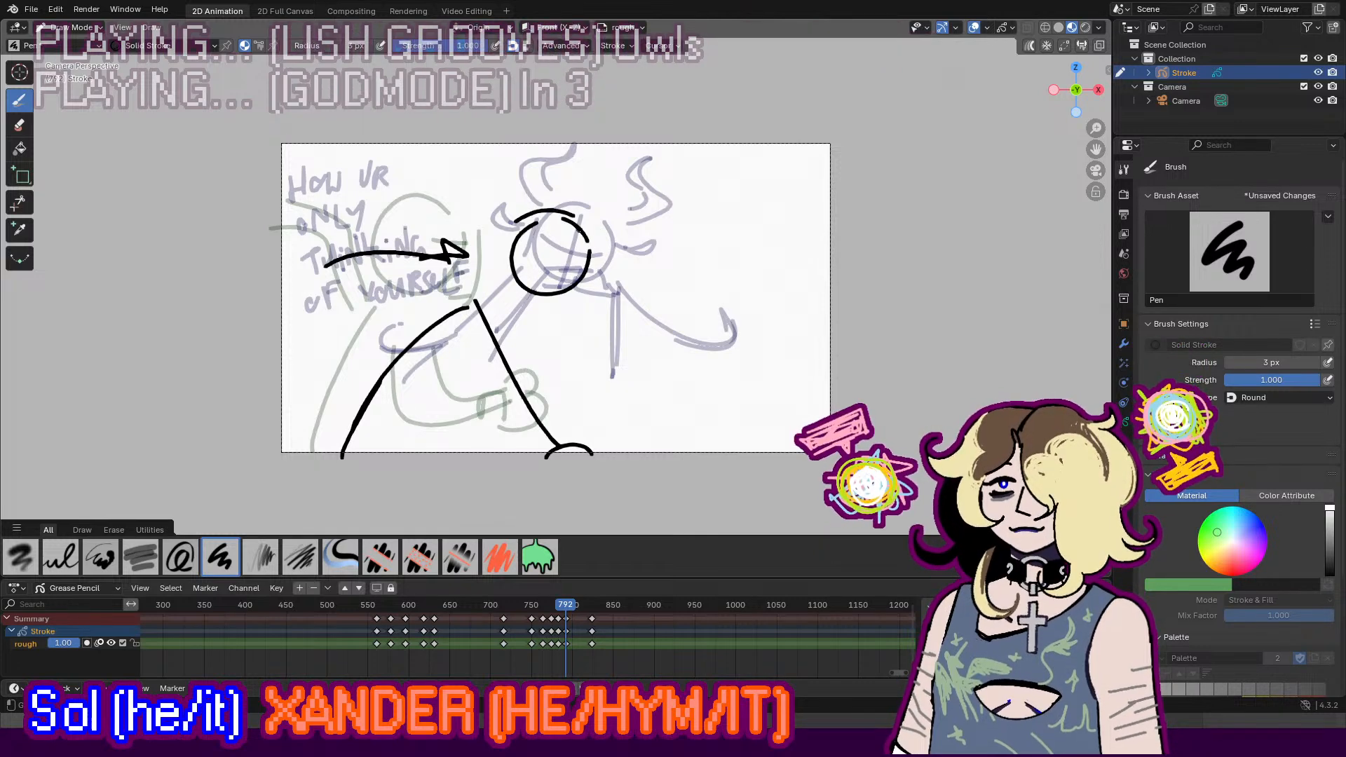
{"action": "key", "text": "ctrl+z"}
{"action": "mouse_move", "coordinate": [598, 274]}
{"action": "left_mouse_down"}
{"action": "mouse_move", "coordinate": [585, 317]}
{"action": "mouse_move", "coordinate": [573, 308]}
{"action": "left_mouse_up"}
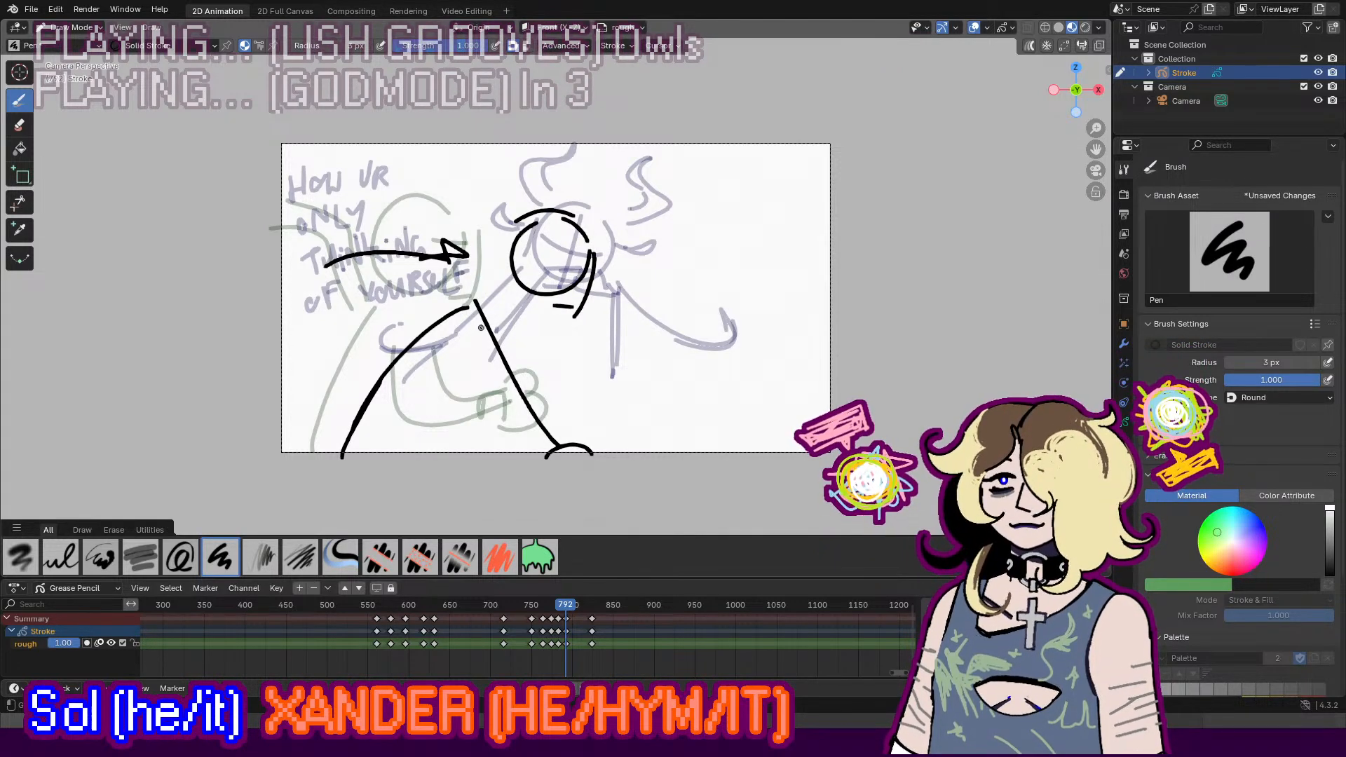
Step: Add the inner arm line, the trailing arm behind the shoulders, a zigzag behind the back and a jaw curve
{"action": "mouse_move", "coordinate": [477, 327]}
{"action": "left_mouse_down"}
{"action": "mouse_move", "coordinate": [500, 326]}
{"action": "mouse_move", "coordinate": [517, 362]}
{"action": "left_mouse_up"}
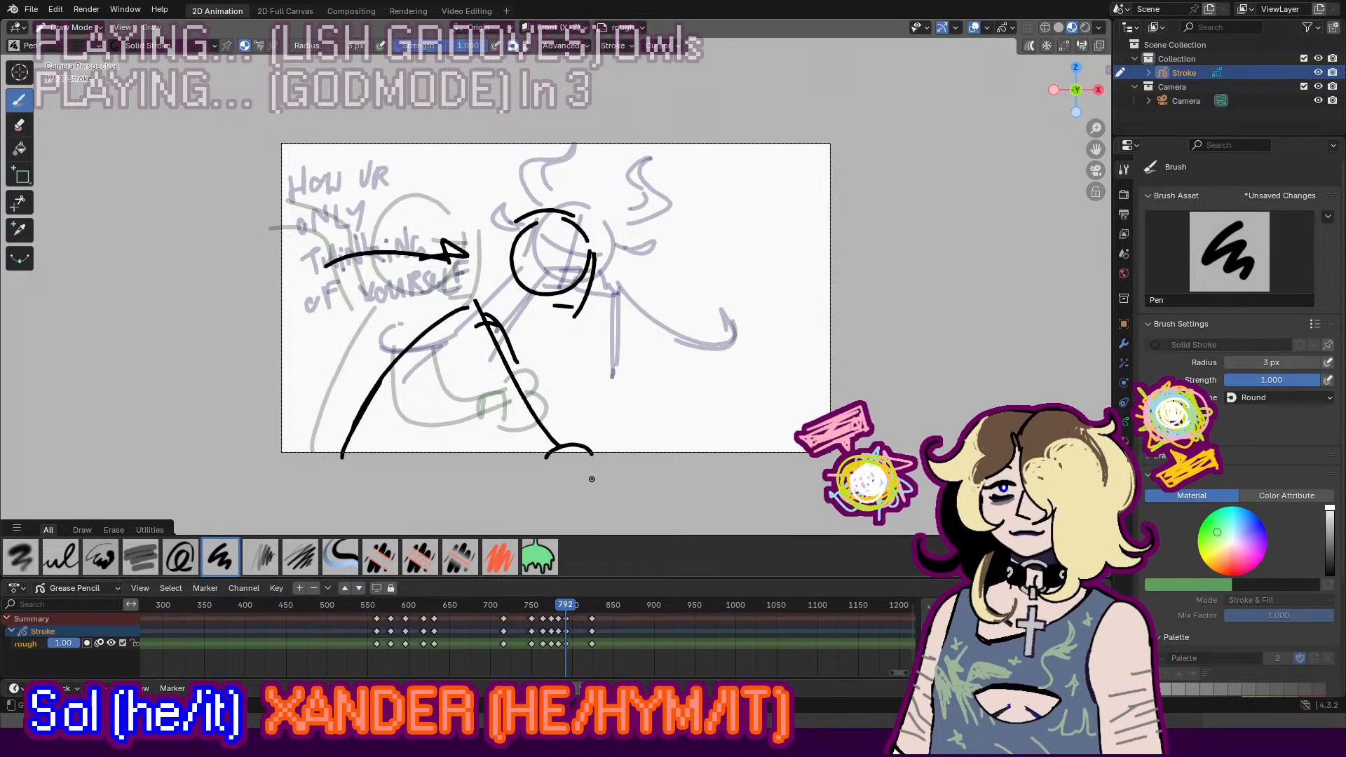
{"action": "mouse_move", "coordinate": [443, 308]}
{"action": "left_mouse_down"}
{"action": "mouse_move", "coordinate": [257, 234]}
{"action": "mouse_move", "coordinate": [238, 247]}
{"action": "left_mouse_up"}
{"action": "key", "text": "ctrl+z"}
{"action": "left_click_drag", "start_coordinate": [280, 392], "coordinate": [361, 375]}
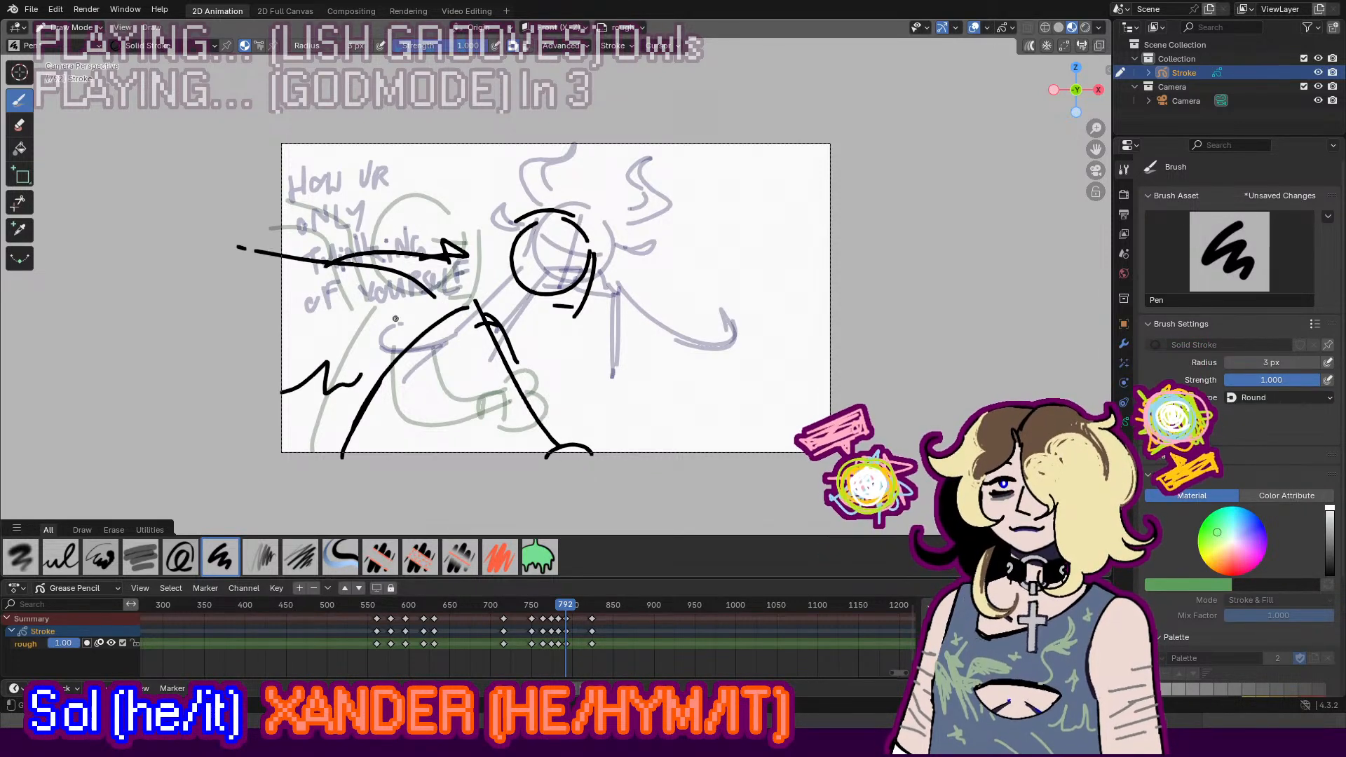
{"action": "mouse_move", "coordinate": [398, 245]}
{"action": "left_mouse_down"}
{"action": "mouse_move", "coordinate": [436, 298]}
{"action": "mouse_move", "coordinate": [285, 225]}
{"action": "left_mouse_up"}
{"action": "key", "text": "ctrl+z"}
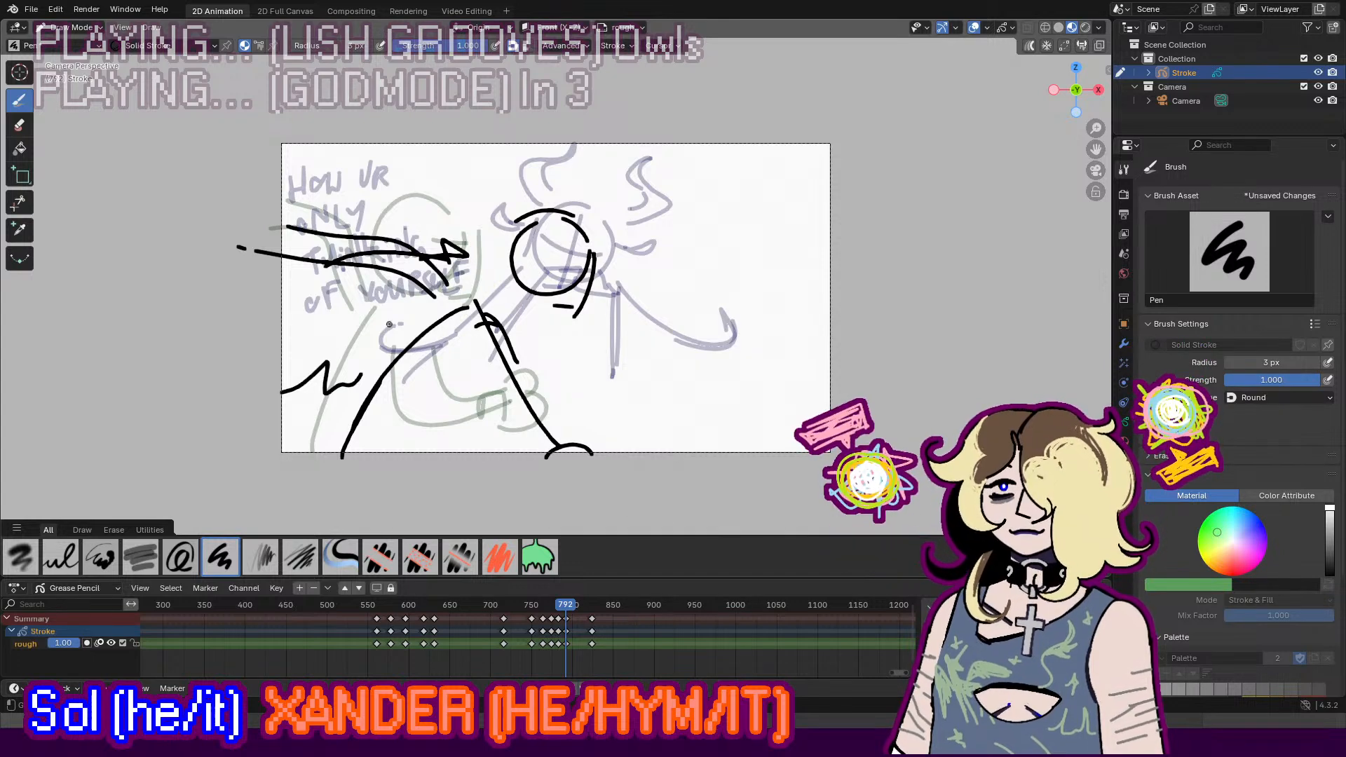
{"action": "left_click_drag", "start_coordinate": [520, 276], "coordinate": [548, 311]}
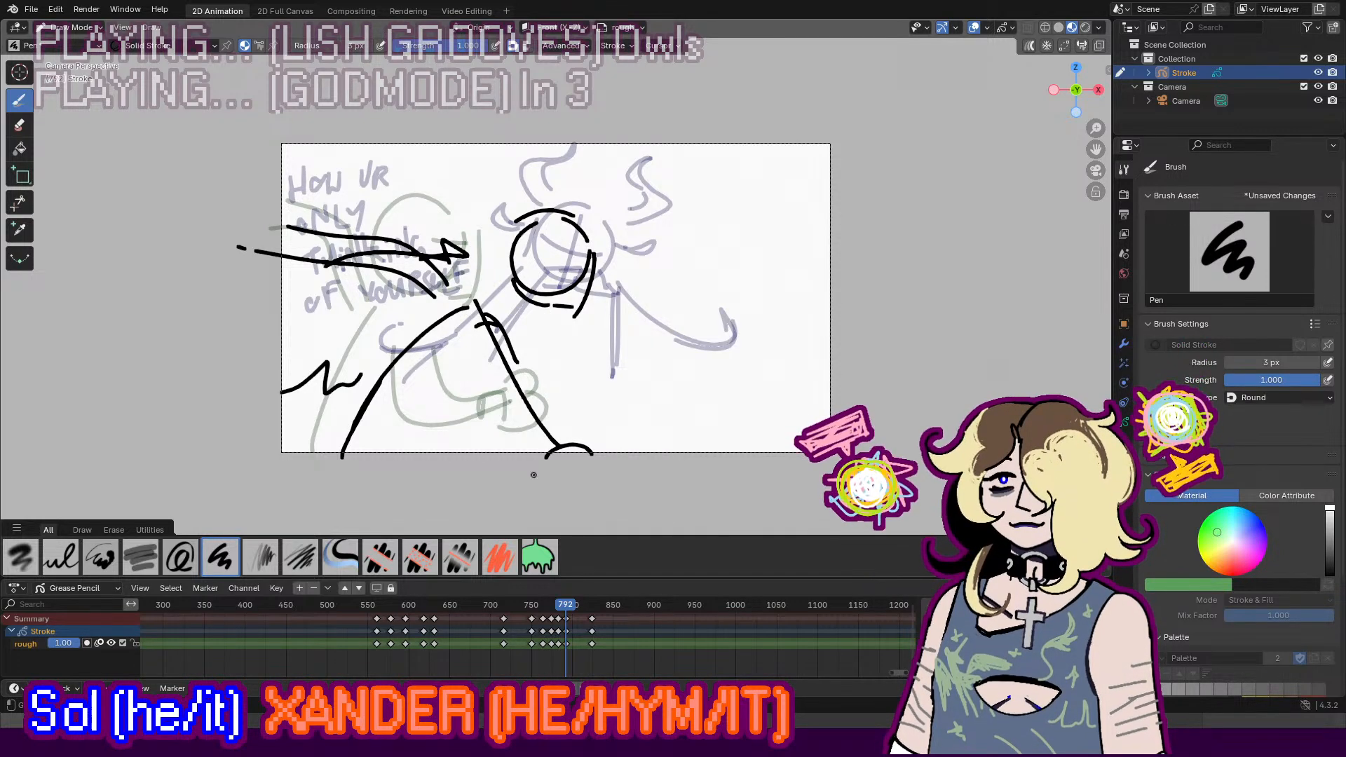
Step: Play back the animation from before frame 774 through the new pose at frame 792
{"action": "left_click_drag", "start_coordinate": [565, 604], "coordinate": [546, 605]}
{"action": "key", "text": "space"}
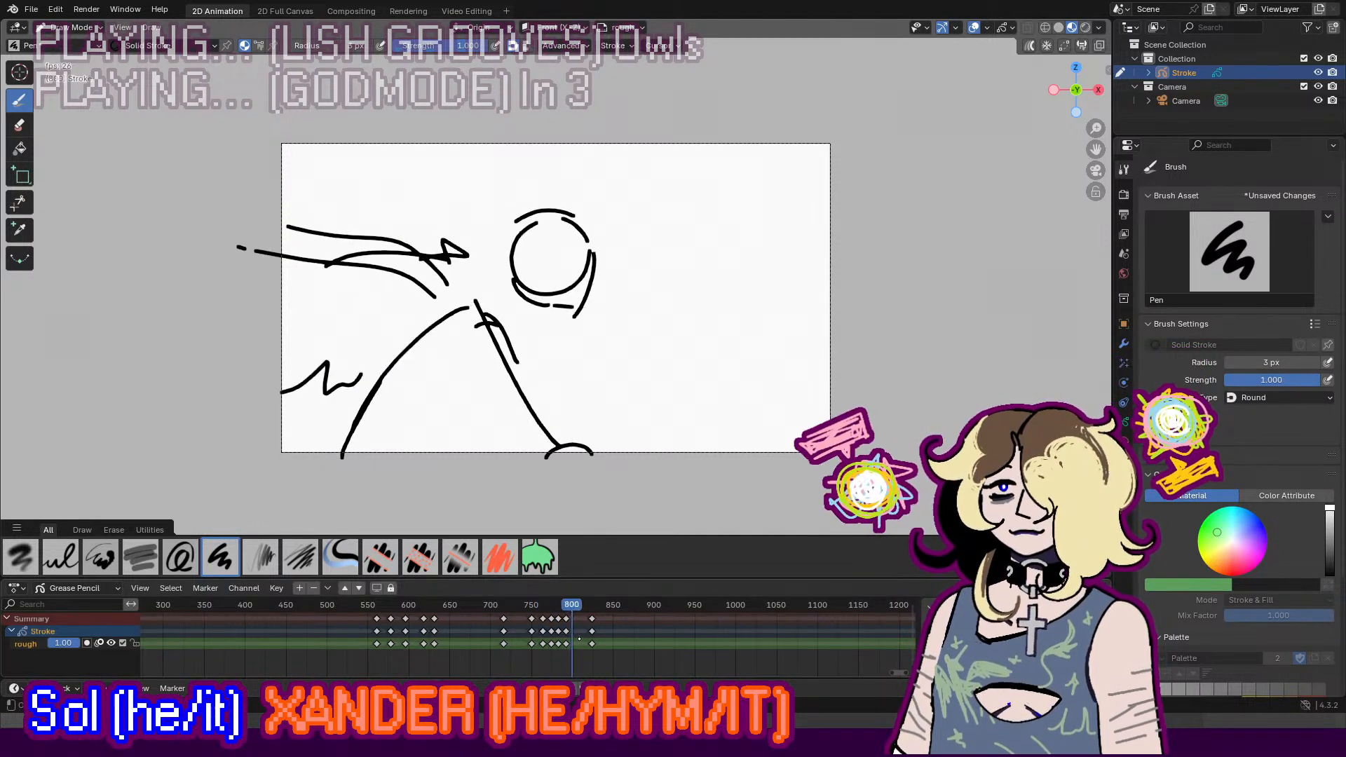
{"action": "key", "text": "space"}
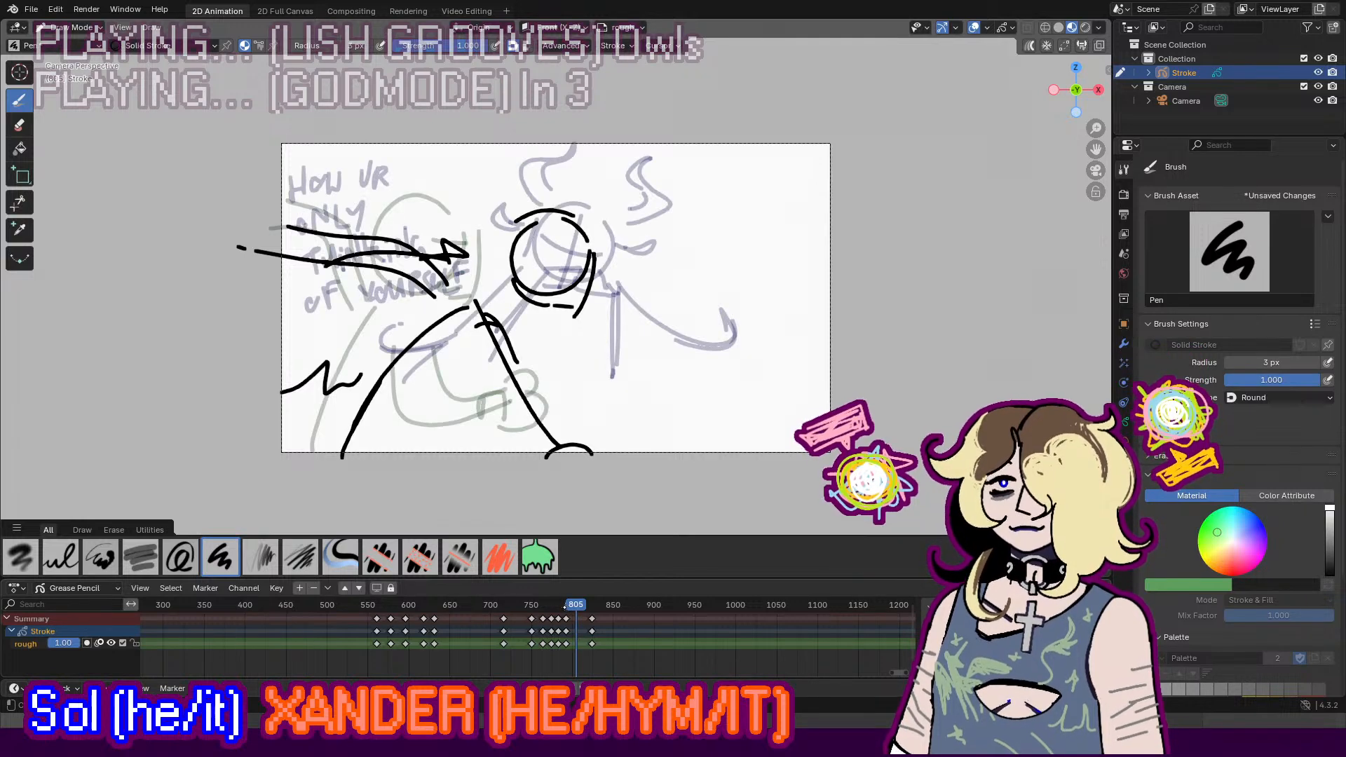
Step: Rotate the lunging figure's planted arm strokes on frame 792 more upright and move them back under the shoulder
{"action": "key", "text": "Down"}
{"action": "key", "text": "Tab"}
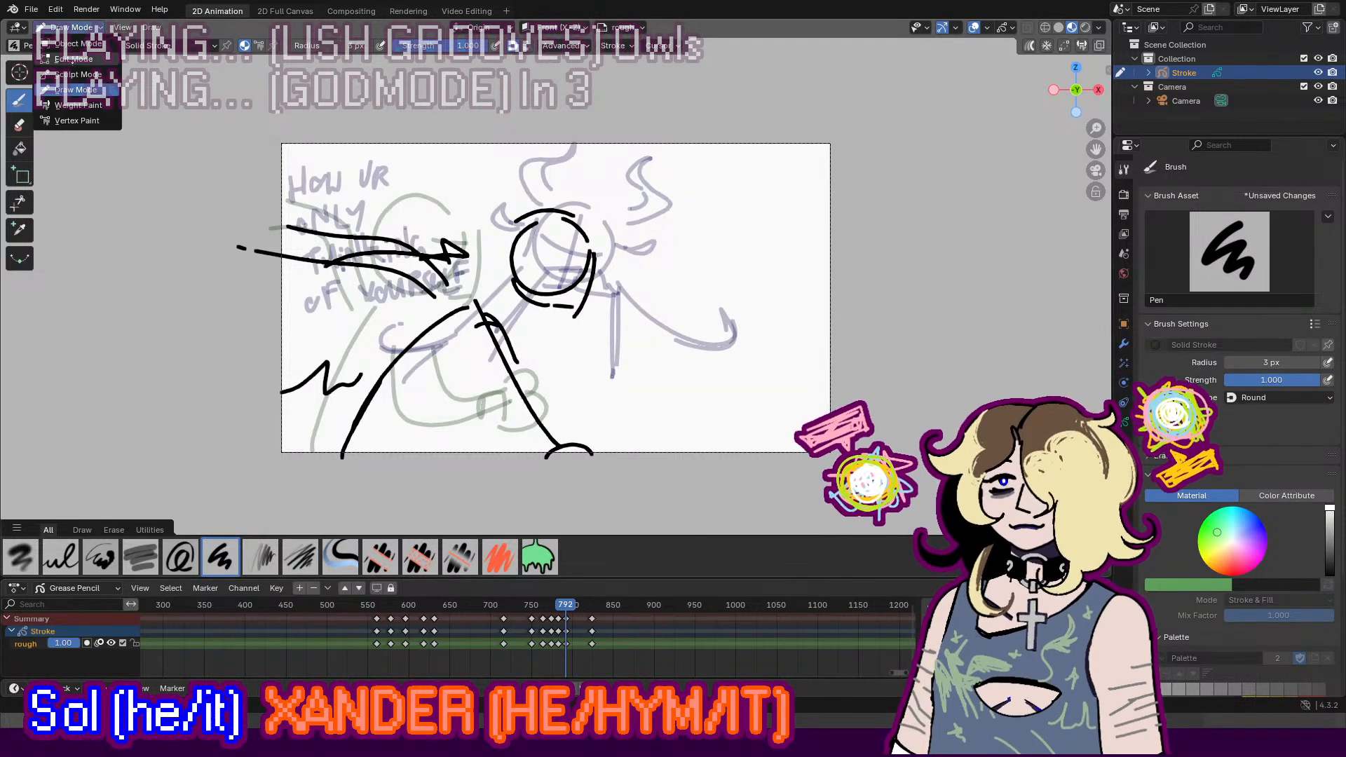
{"action": "left_click_drag", "start_coordinate": [602, 355], "coordinate": [499, 460]}
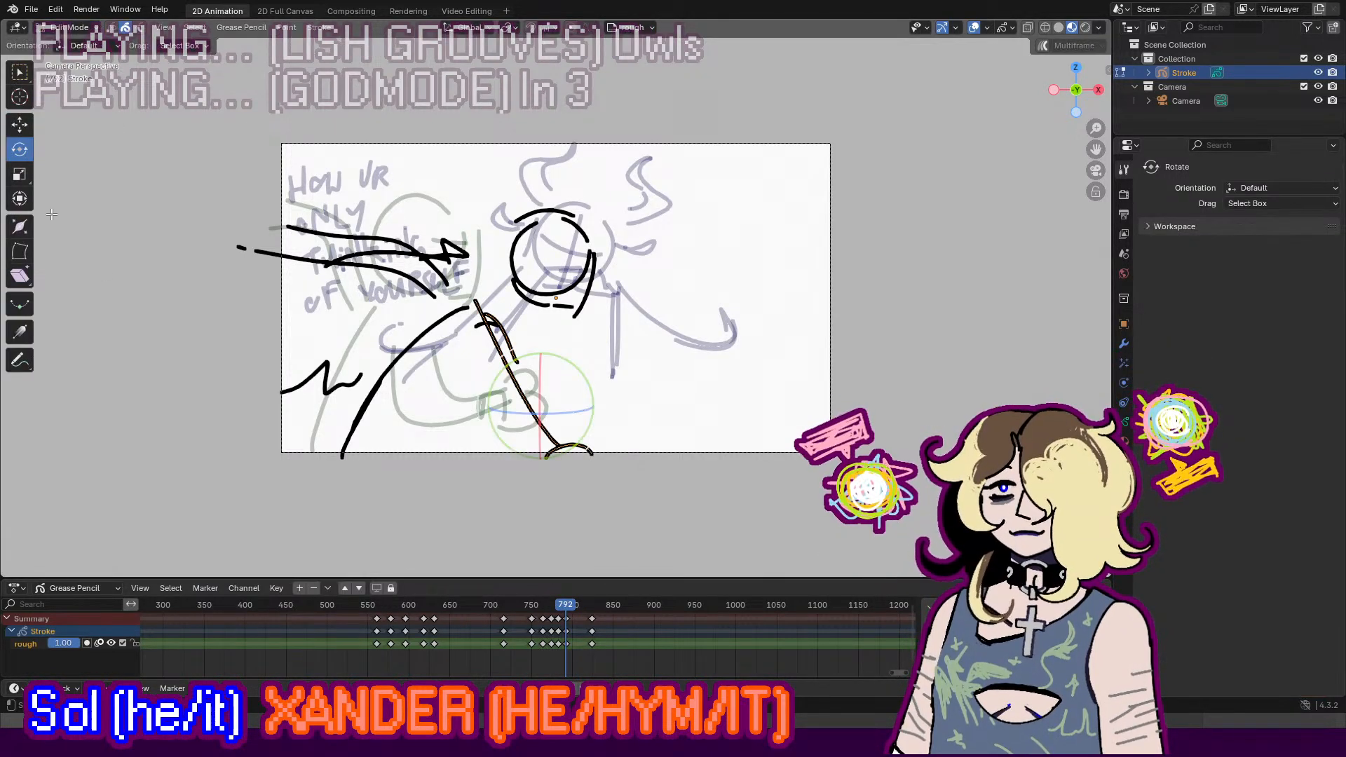
{"action": "left_click_drag", "start_coordinate": [587, 376], "coordinate": [599, 399]}
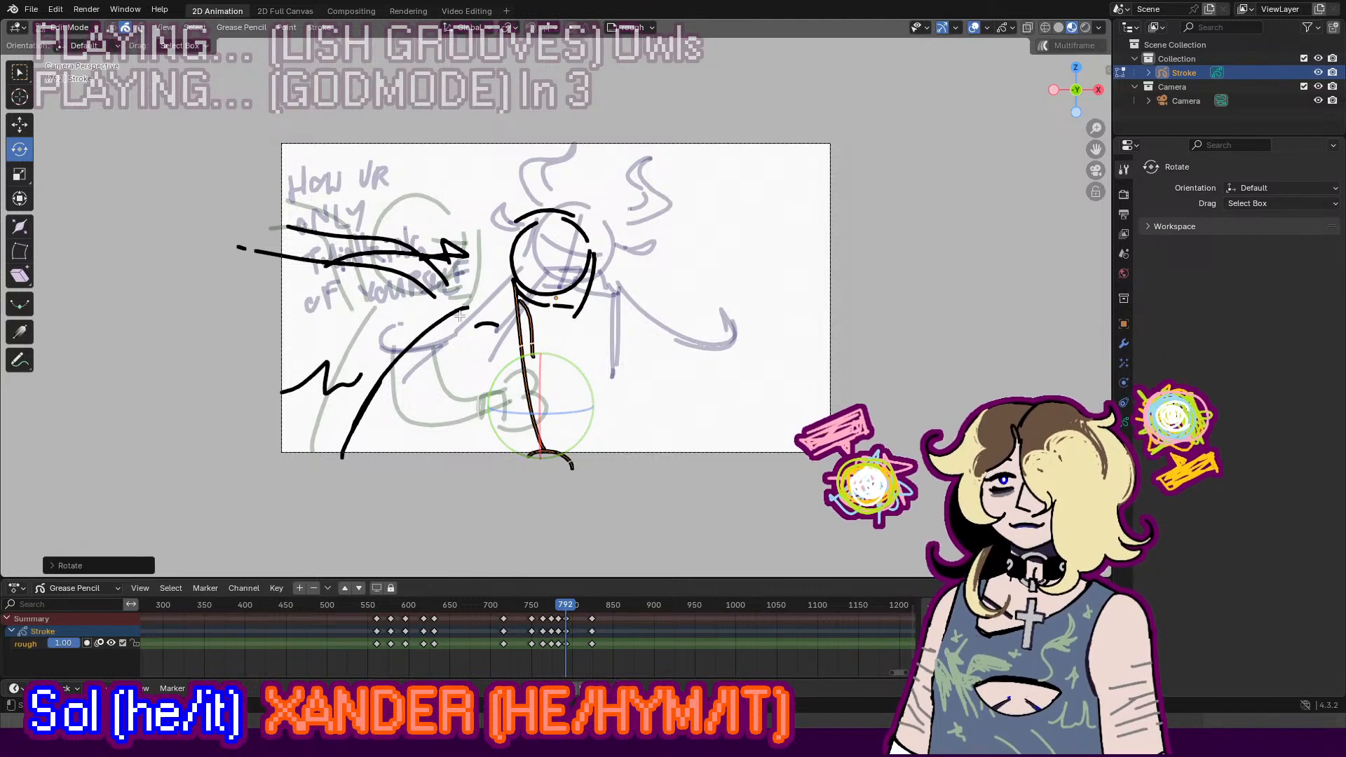
{"action": "left_click", "coordinate": [19, 125]}
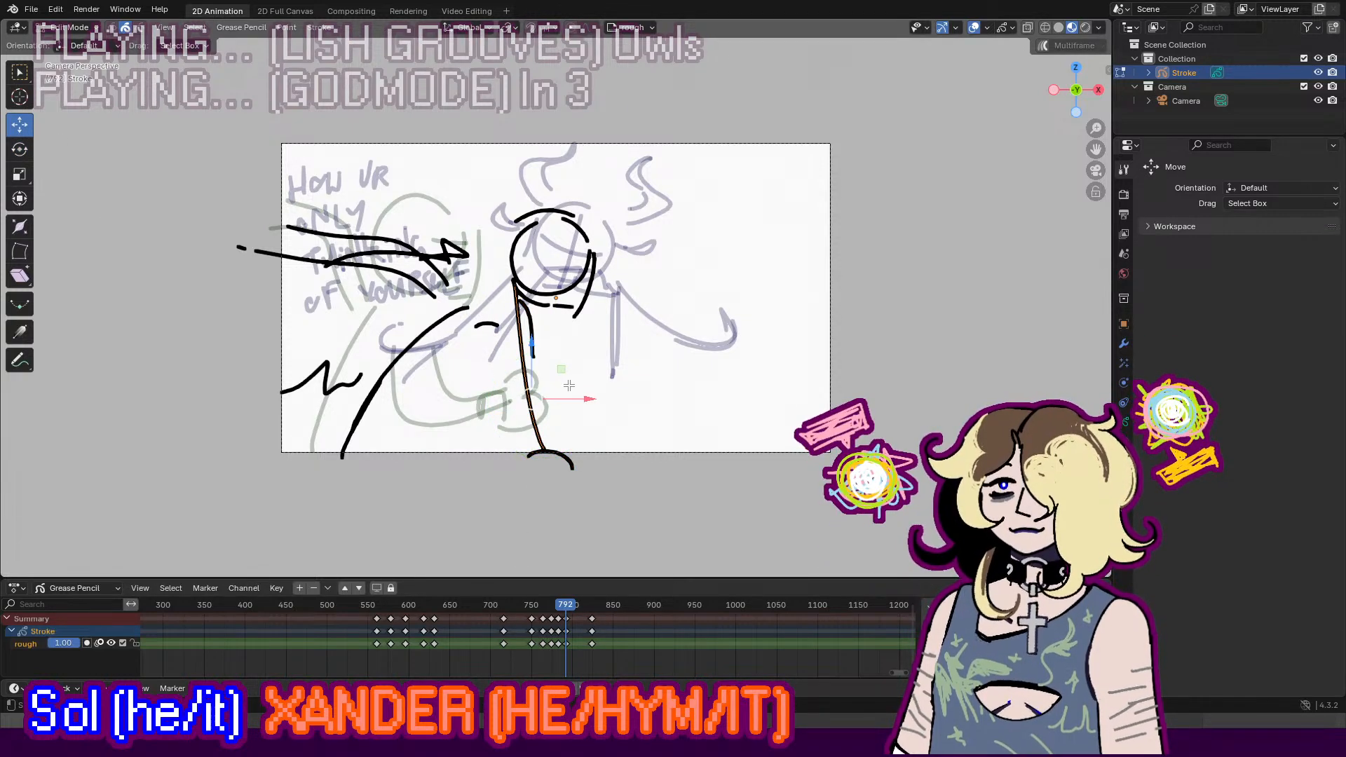
{"action": "left_click_drag", "start_coordinate": [561, 369], "coordinate": [551, 389]}
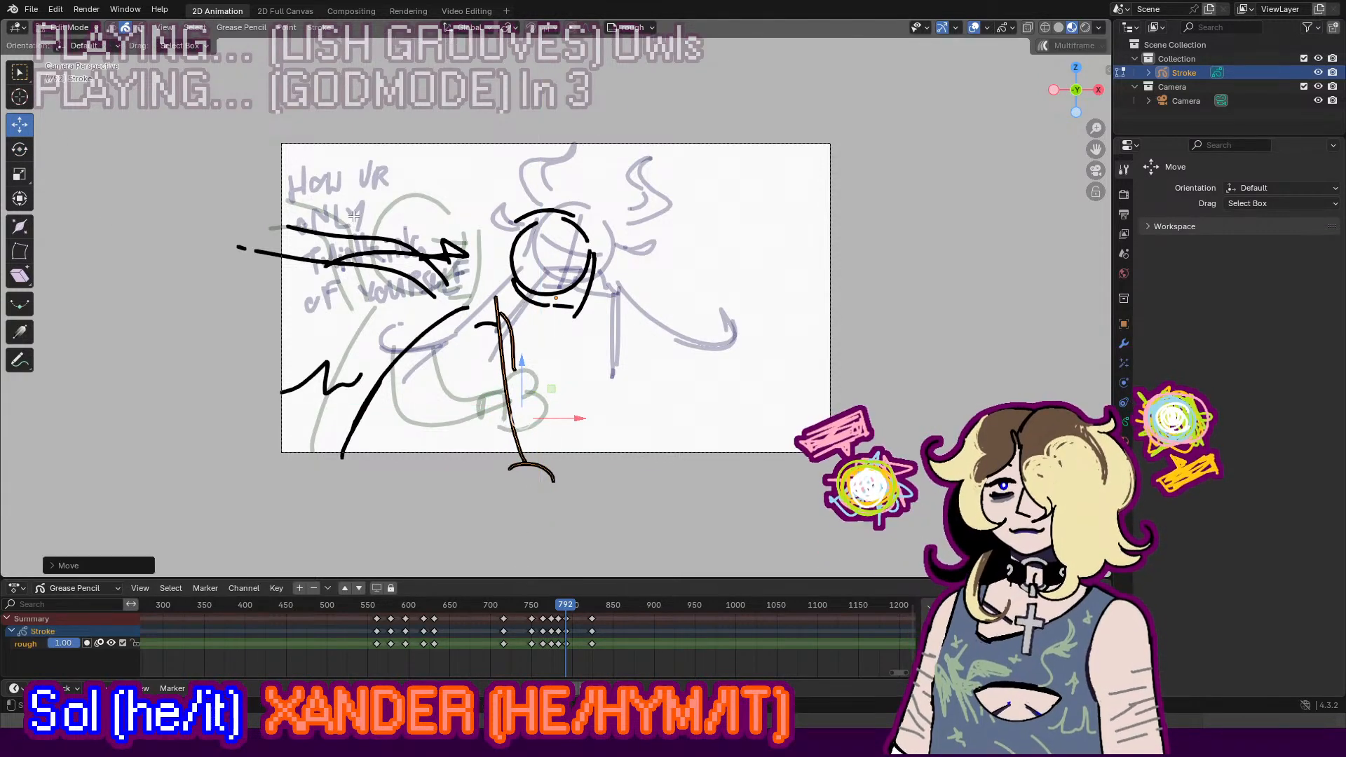
Step: Select the whole lunging pose on frame 792, tilt it further forward and move it toward the canvas's middle
{"action": "left_click_drag", "start_coordinate": [616, 161], "coordinate": [205, 586]}
{"action": "left_click", "coordinate": [19, 149]}
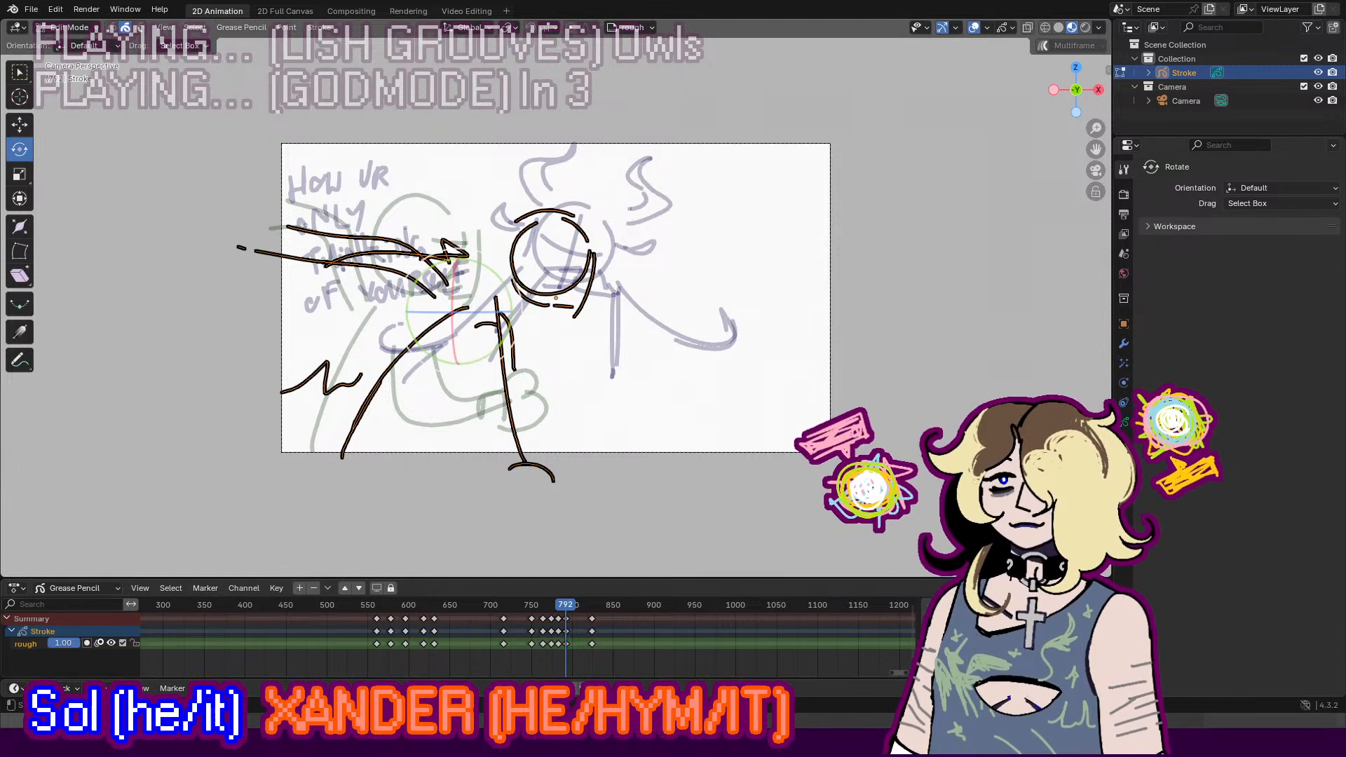
{"action": "mouse_move", "coordinate": [510, 319]}
{"action": "left_mouse_down"}
{"action": "mouse_move", "coordinate": [556, 244]}
{"action": "mouse_move", "coordinate": [557, 272]}
{"action": "mouse_move", "coordinate": [587, 150]}
{"action": "left_mouse_up"}
{"action": "left_click", "coordinate": [20, 124]}
{"action": "left_click", "coordinate": [19, 150]}
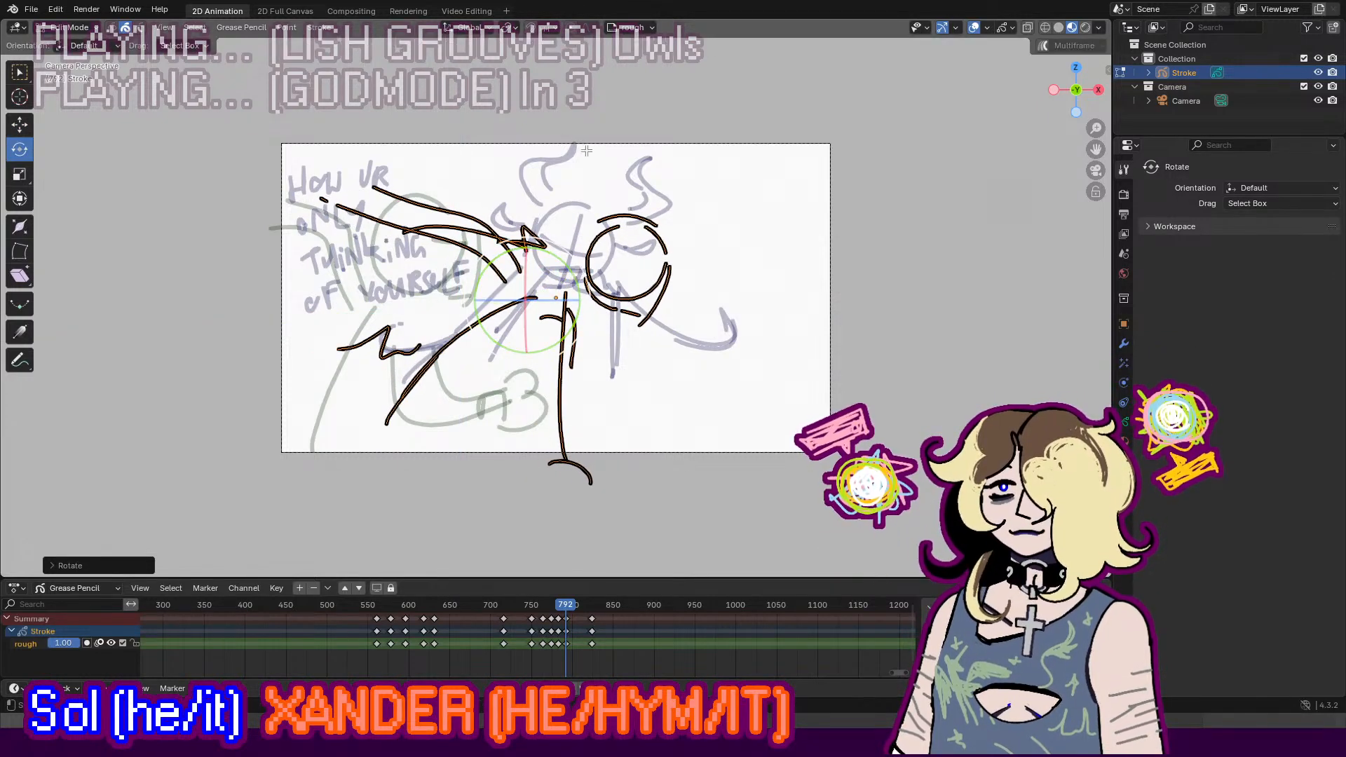
Step: Draw a forward-pointing motion arrow behind the lunging figure's trailing arms and play back the animation through frame 806
{"action": "left_click", "coordinate": [92, 65]}
{"action": "left_click", "coordinate": [73, 28]}
{"action": "left_click", "coordinate": [75, 89]}
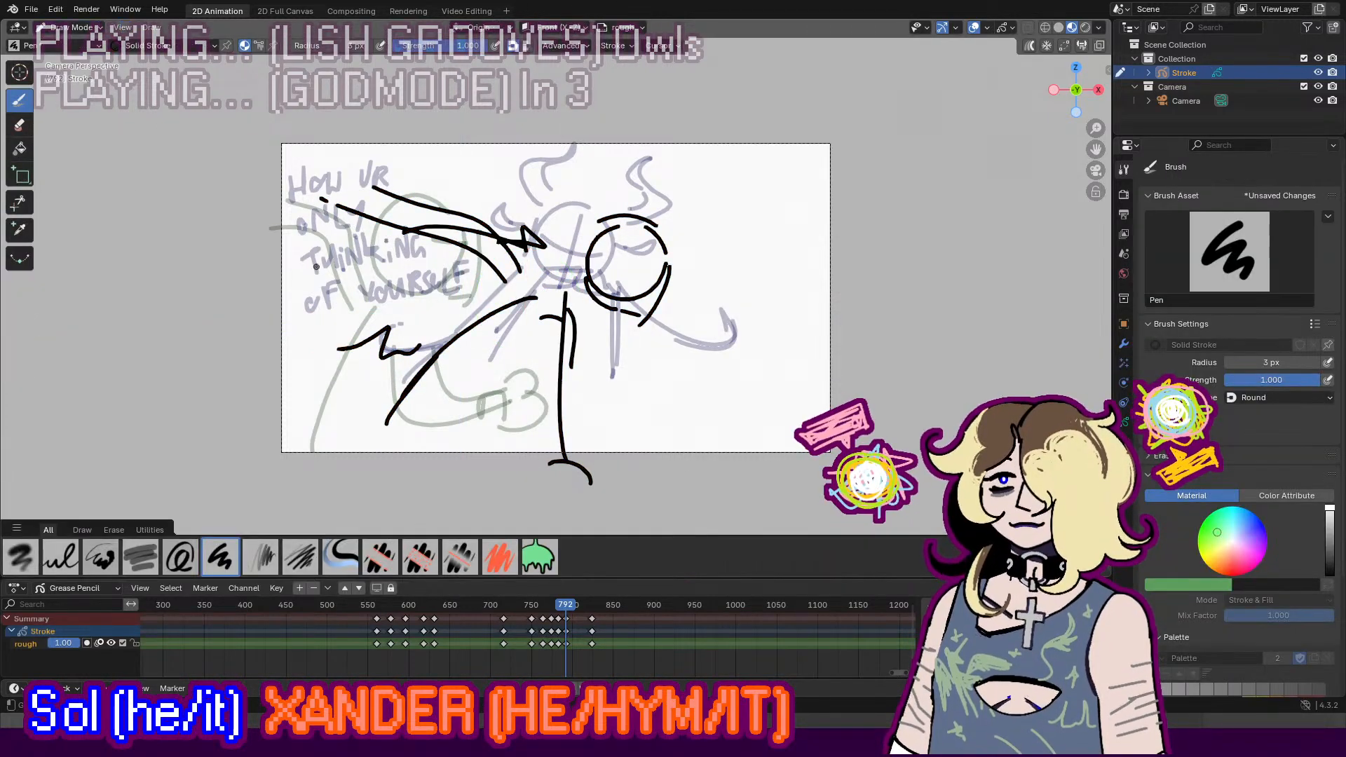
{"action": "mouse_move", "coordinate": [258, 250]}
{"action": "left_mouse_down"}
{"action": "mouse_move", "coordinate": [391, 269]}
{"action": "mouse_move", "coordinate": [374, 278]}
{"action": "left_mouse_up"}
{"action": "key", "text": "space"}
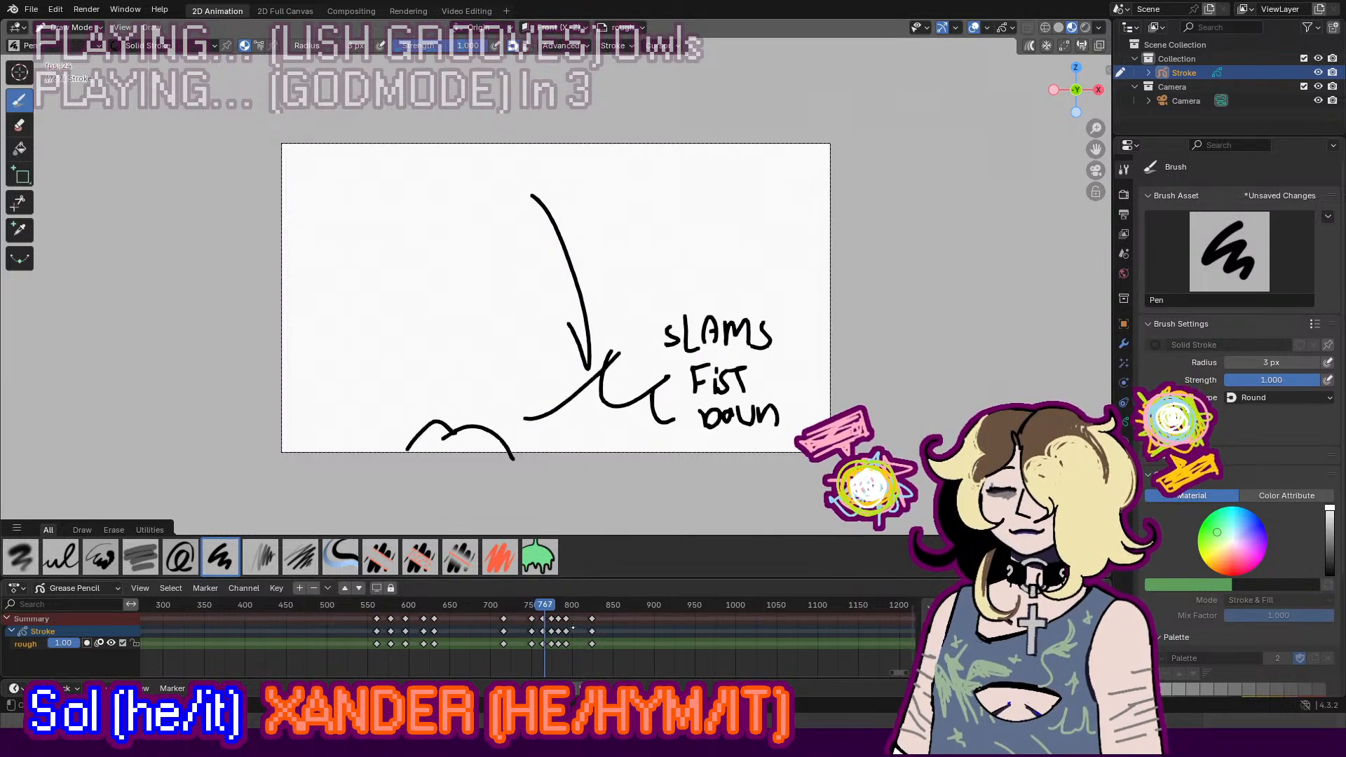
{"action": "key", "text": "space"}
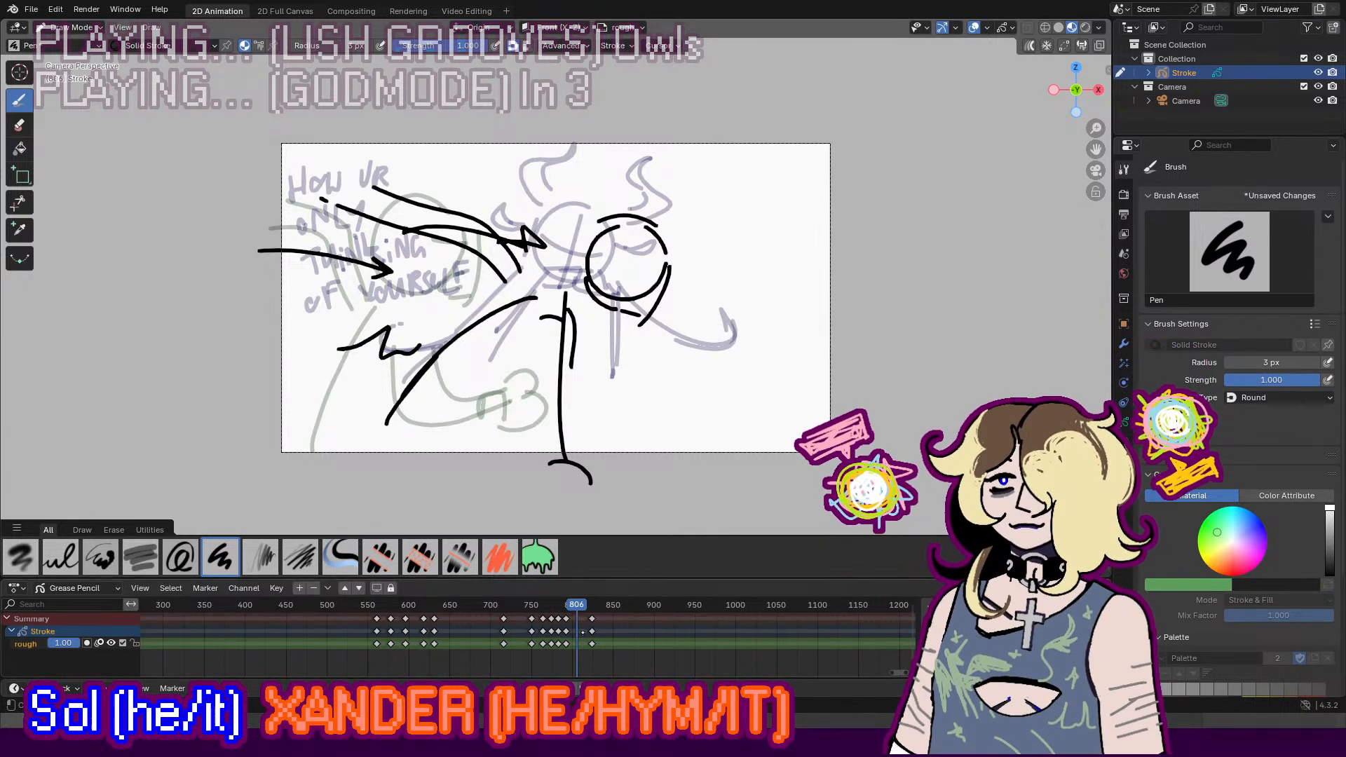
Step: Insert a blank keyframe at frame 806 and paste the copied bent-arm pose keyframe shortly after it
{"action": "key", "text": "i"}
{"action": "left_click", "coordinate": [577, 650]}
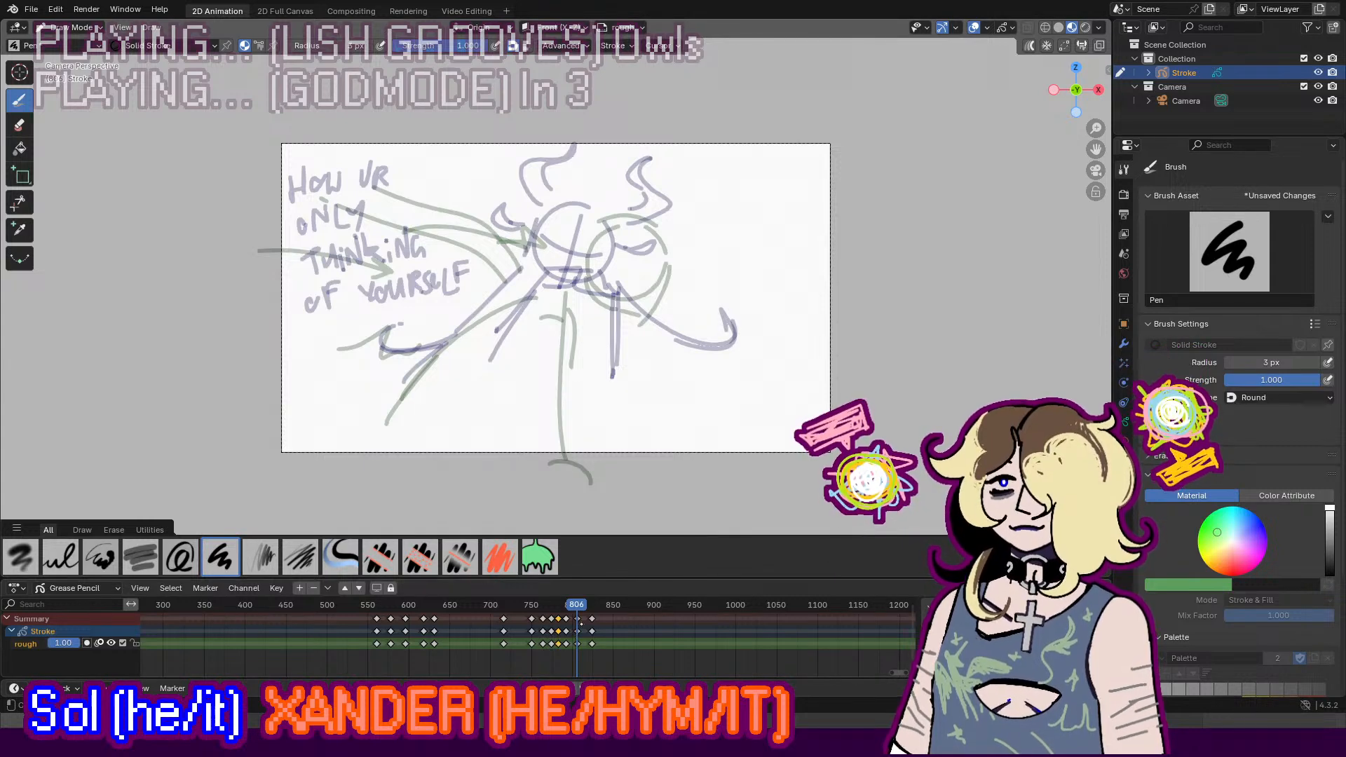
{"action": "left_click", "coordinate": [584, 605]}
{"action": "key", "text": "ctrl+v"}
{"action": "key", "text": "Down"}
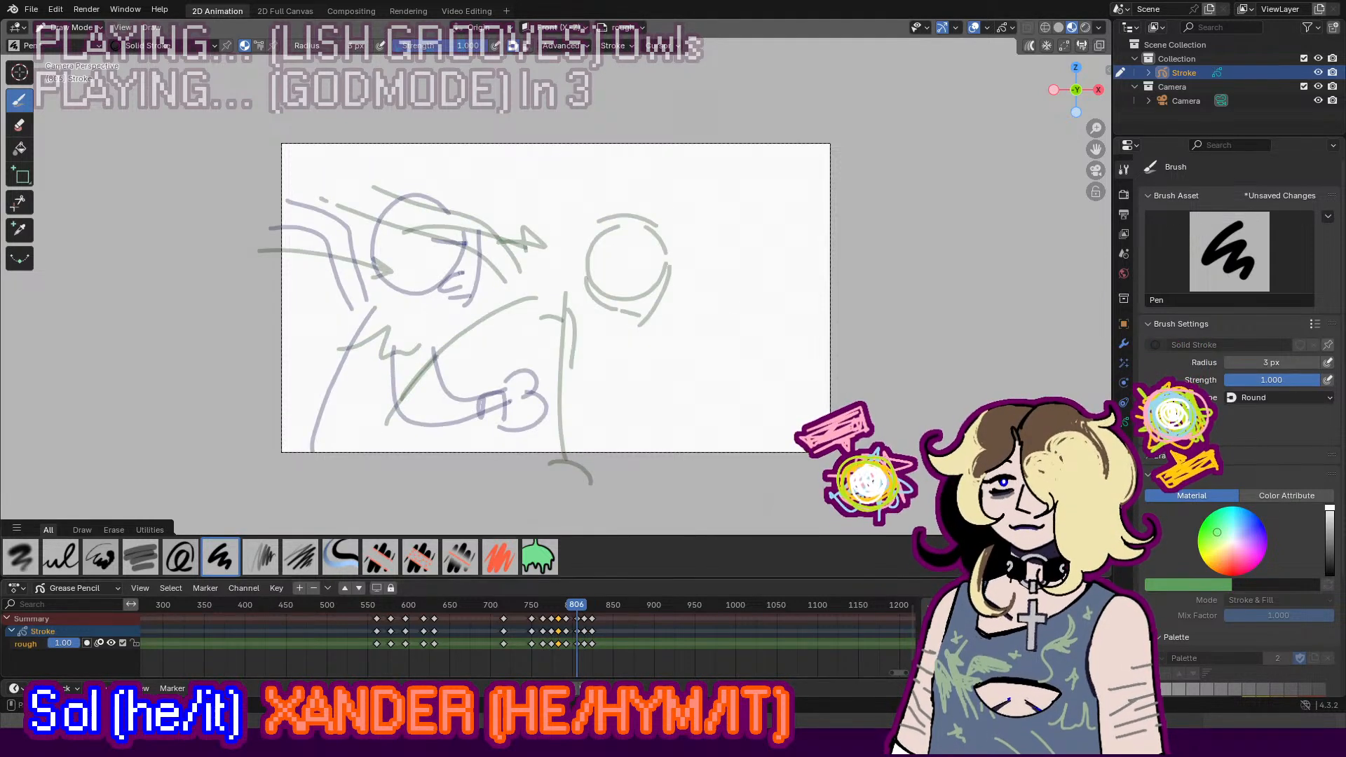
{"action": "mouse_move", "coordinate": [405, 219]}
{"action": "left_mouse_down"}
{"action": "mouse_move", "coordinate": [411, 294]}
{"action": "mouse_move", "coordinate": [433, 230]}
{"action": "left_mouse_up"}
{"action": "key", "text": "ctrl+z"}
{"action": "key", "text": "ctrl+z"}
{"action": "mouse_move", "coordinate": [407, 204]}
{"action": "left_mouse_down"}
{"action": "mouse_move", "coordinate": [356, 224]}
{"action": "mouse_move", "coordinate": [425, 218]}
{"action": "mouse_move", "coordinate": [443, 239]}
{"action": "mouse_move", "coordinate": [440, 222]}
{"action": "mouse_move", "coordinate": [444, 333]}
{"action": "left_mouse_up"}
{"action": "key", "text": "ctrl+z"}
{"action": "key", "text": "ctrl+z"}
{"action": "mouse_move", "coordinate": [457, 249]}
{"action": "left_mouse_down"}
{"action": "mouse_move", "coordinate": [448, 308]}
{"action": "mouse_move", "coordinate": [345, 423]}
{"action": "left_mouse_up"}
{"action": "key", "text": "ctrl+z"}
{"action": "key", "text": "ctrl+z"}
{"action": "key", "text": "ctrl+z"}
{"action": "key", "text": "ctrl+z"}
Step: Draw the head circle on frame 806 slightly behind the ghosted bent-arm pose's head, redoing its front edge
{"action": "mouse_move", "coordinate": [397, 201]}
{"action": "left_mouse_down"}
{"action": "mouse_move", "coordinate": [353, 270]}
{"action": "mouse_move", "coordinate": [433, 251]}
{"action": "left_mouse_up"}
{"action": "key", "text": "ctrl+z"}
{"action": "mouse_move", "coordinate": [398, 199]}
{"action": "left_mouse_down"}
{"action": "mouse_move", "coordinate": [434, 246]}
{"action": "mouse_move", "coordinate": [353, 251]}
{"action": "mouse_move", "coordinate": [415, 291]}
{"action": "mouse_move", "coordinate": [444, 269]}
{"action": "mouse_move", "coordinate": [436, 276]}
{"action": "left_mouse_up"}
{"action": "key", "text": "ctrl+z"}
{"action": "key", "text": "ctrl+z"}
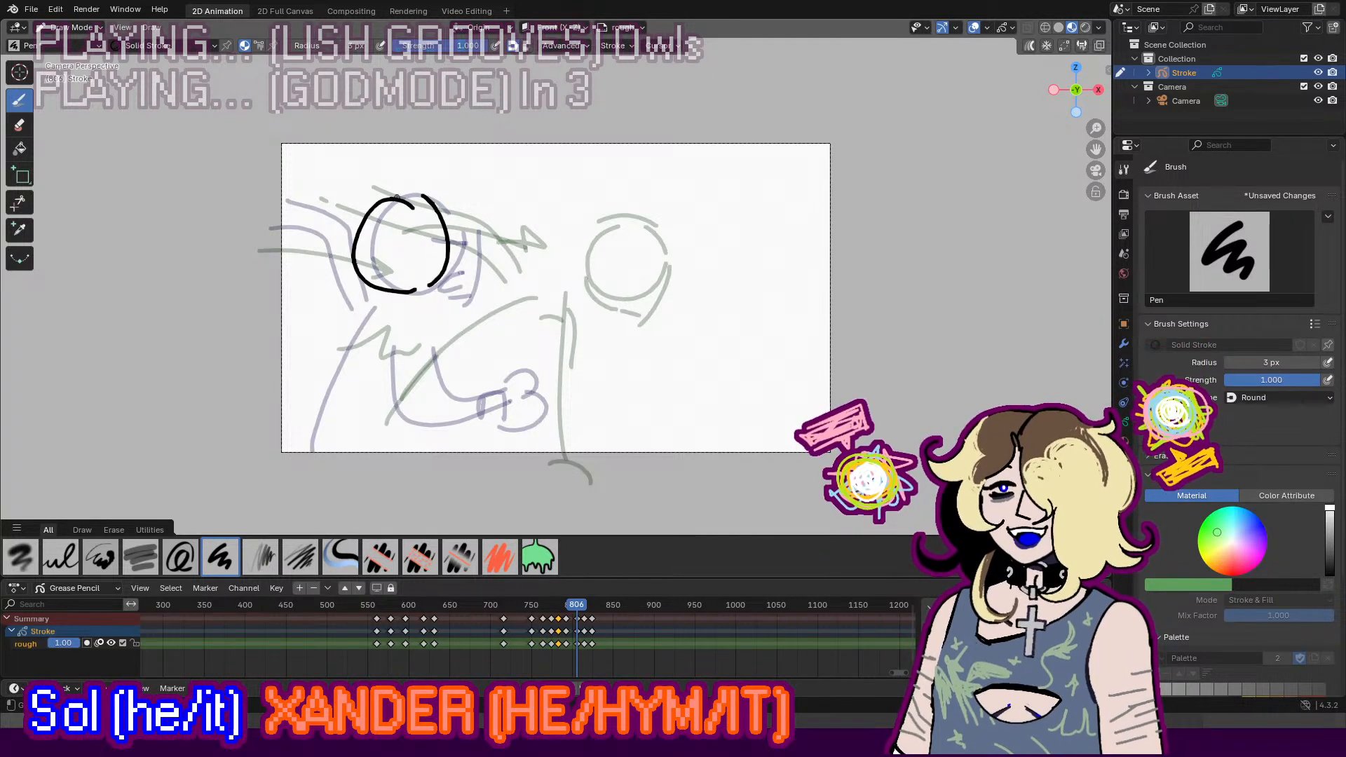
{"action": "key", "text": "ctrl+z"}
{"action": "left_click_drag", "start_coordinate": [424, 202], "coordinate": [421, 287]}
{"action": "key", "text": "ctrl+z"}
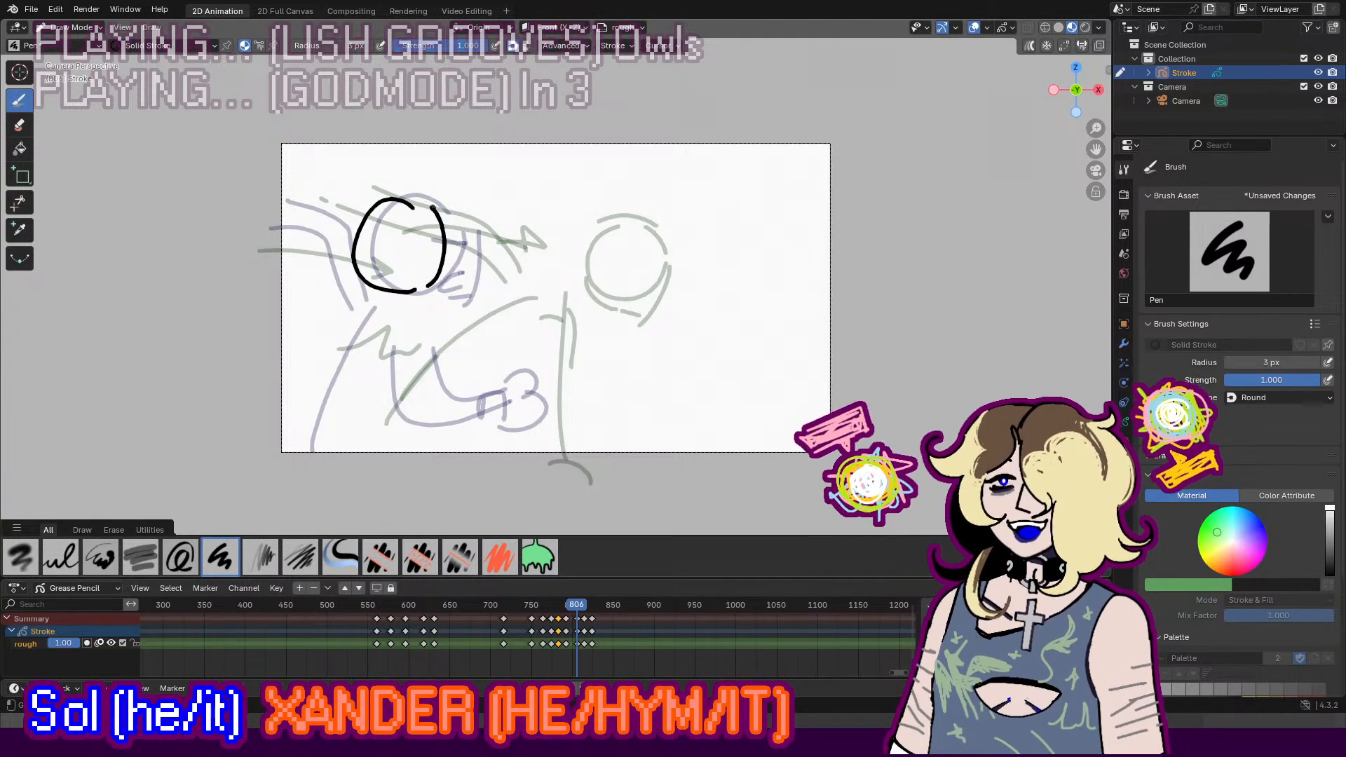
{"action": "left_click_drag", "start_coordinate": [412, 200], "coordinate": [424, 208]}
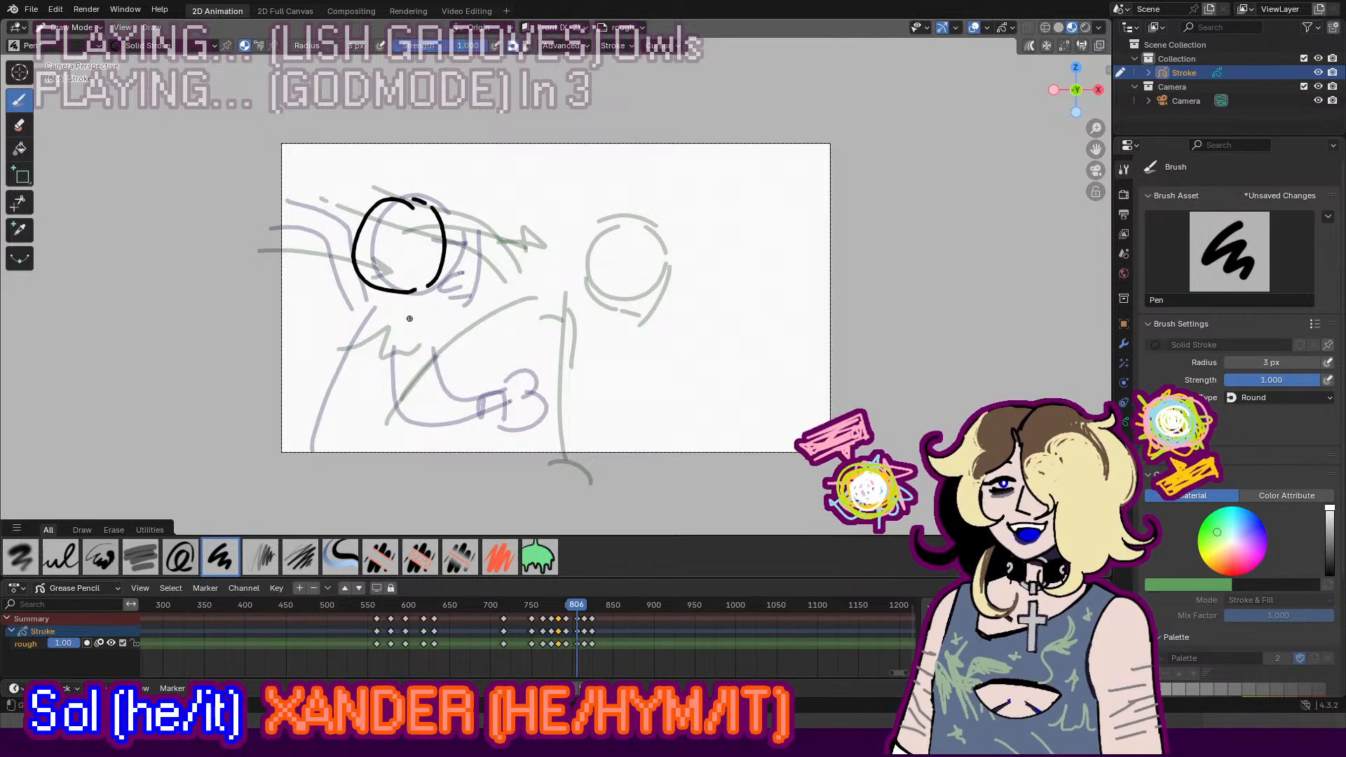
{"action": "key", "text": "ctrl+z"}
Step: Draw the torso's back line curving from beneath the head down past the canvas's lower edge
{"action": "left_click_drag", "start_coordinate": [373, 313], "coordinate": [336, 466]}
{"action": "key", "text": "ctrl+z"}
{"action": "left_click_drag", "start_coordinate": [375, 315], "coordinate": [348, 465]}
{"action": "key", "text": "ctrl+z"}
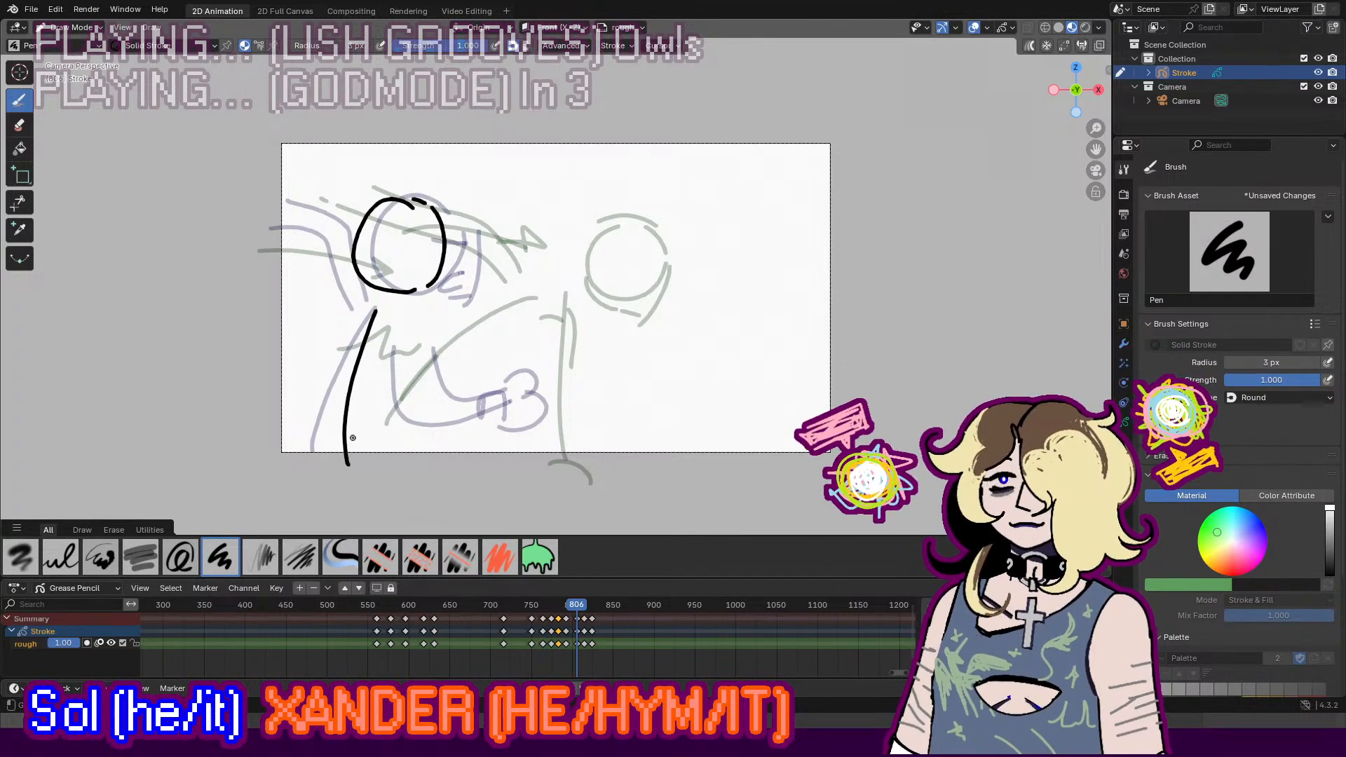
Step: Draw two curved arm lines trailing behind the head and a small oval open mouth at the head's base
{"action": "mouse_move", "coordinate": [267, 234]}
{"action": "left_mouse_down"}
{"action": "mouse_move", "coordinate": [363, 309]}
{"action": "mouse_move", "coordinate": [265, 242]}
{"action": "left_mouse_up"}
{"action": "key", "text": "ctrl+z"}
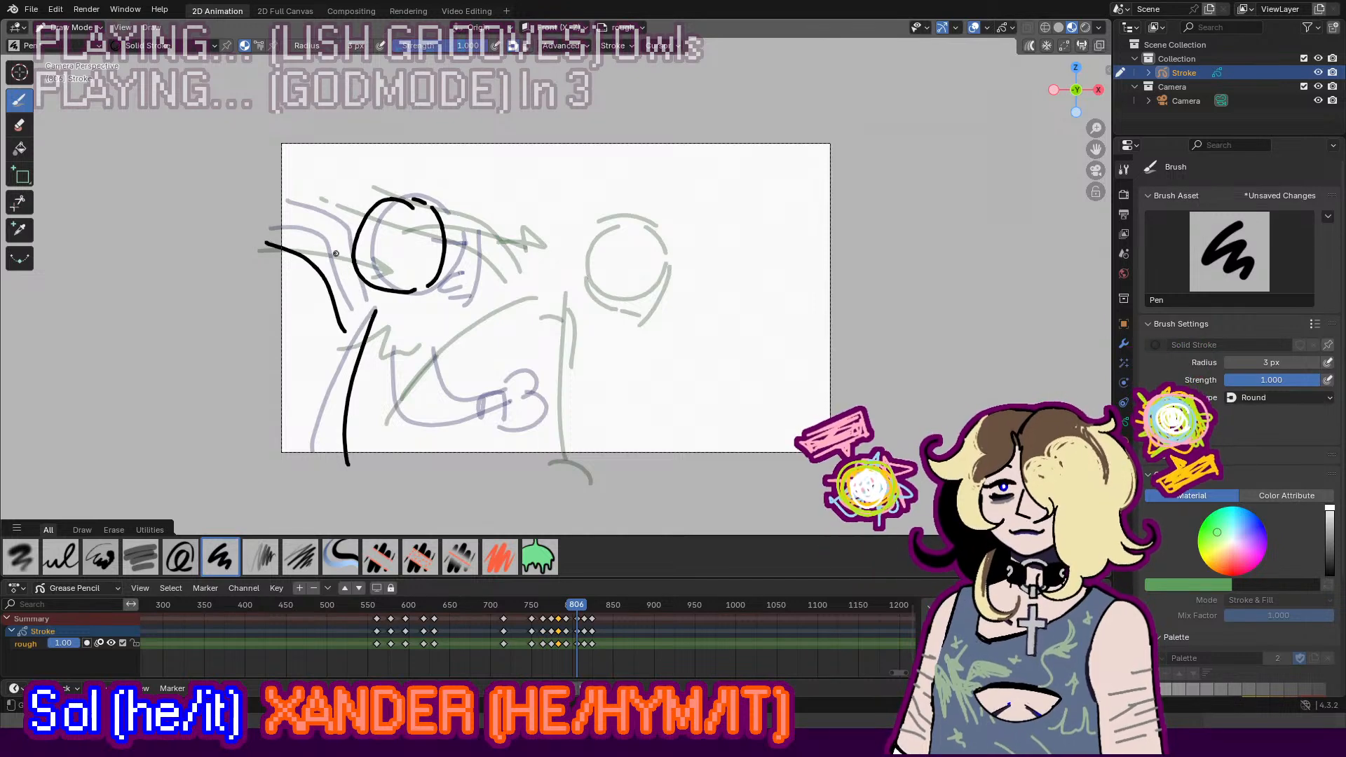
{"action": "left_click_drag", "start_coordinate": [354, 220], "coordinate": [282, 187]}
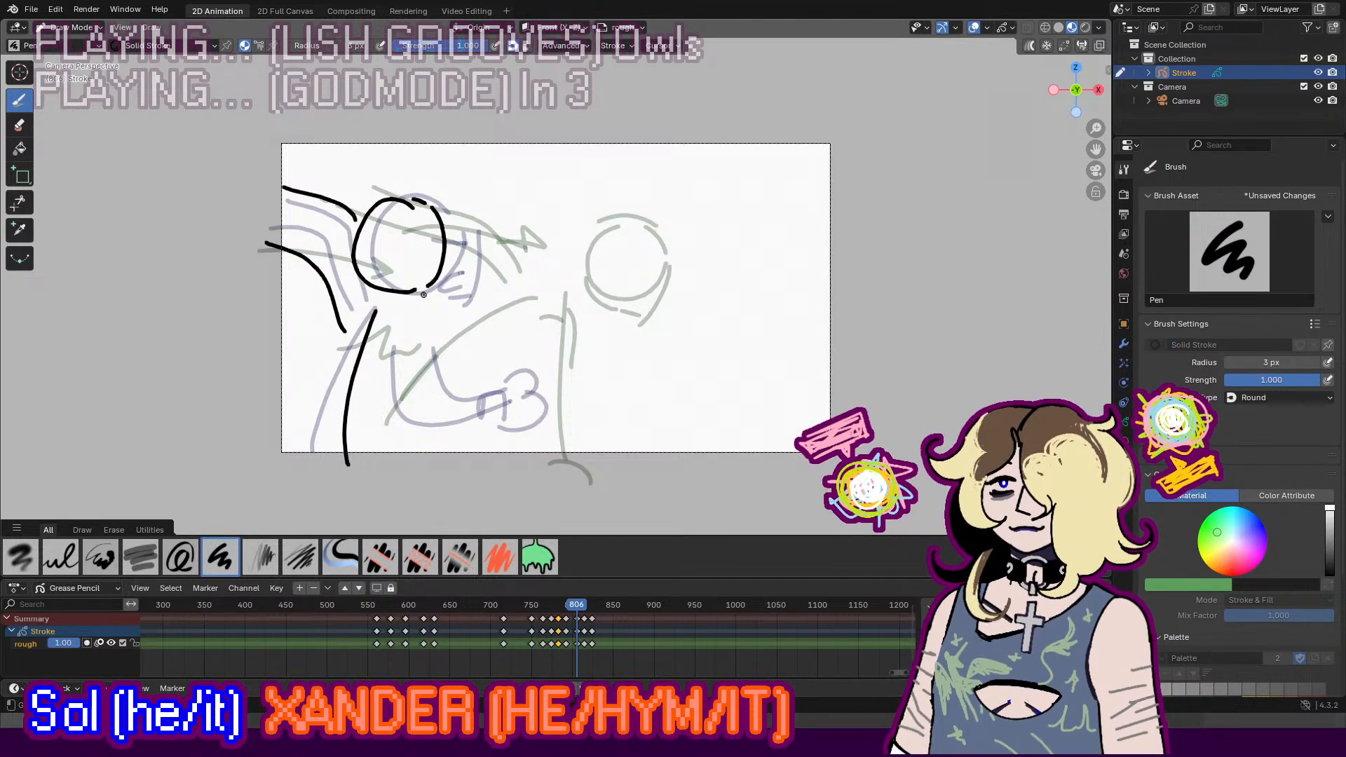
{"action": "left_click_drag", "start_coordinate": [387, 279], "coordinate": [413, 288]}
{"action": "key", "text": "ctrl+z"}
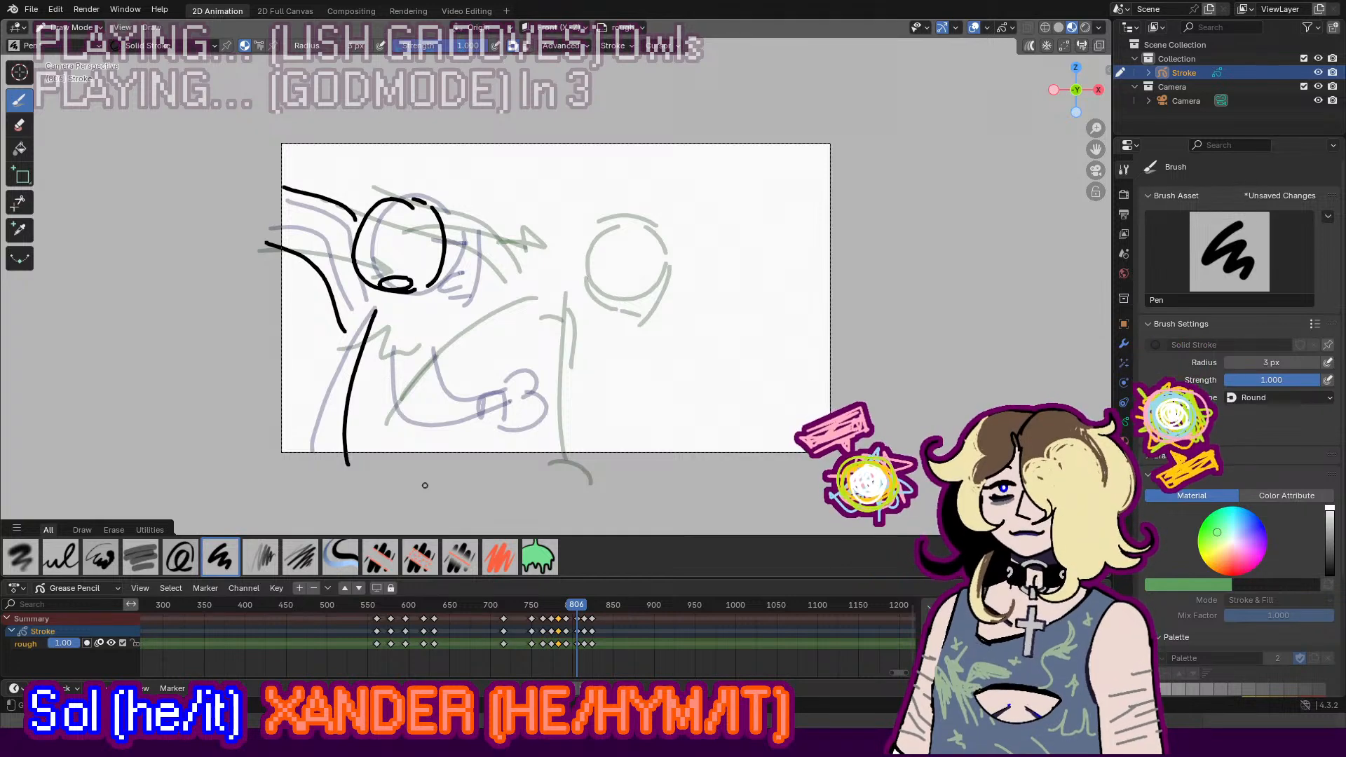
{"action": "left_click_drag", "start_coordinate": [354, 317], "coordinate": [415, 438]}
{"action": "key", "text": "ctrl+z"}
{"action": "mouse_move", "coordinate": [368, 350]}
{"action": "left_mouse_down"}
{"action": "mouse_move", "coordinate": [433, 452]}
{"action": "mouse_move", "coordinate": [445, 445]}
{"action": "mouse_move", "coordinate": [391, 444]}
{"action": "mouse_move", "coordinate": [464, 447]}
{"action": "left_mouse_up"}
{"action": "key", "text": "ctrl+z"}
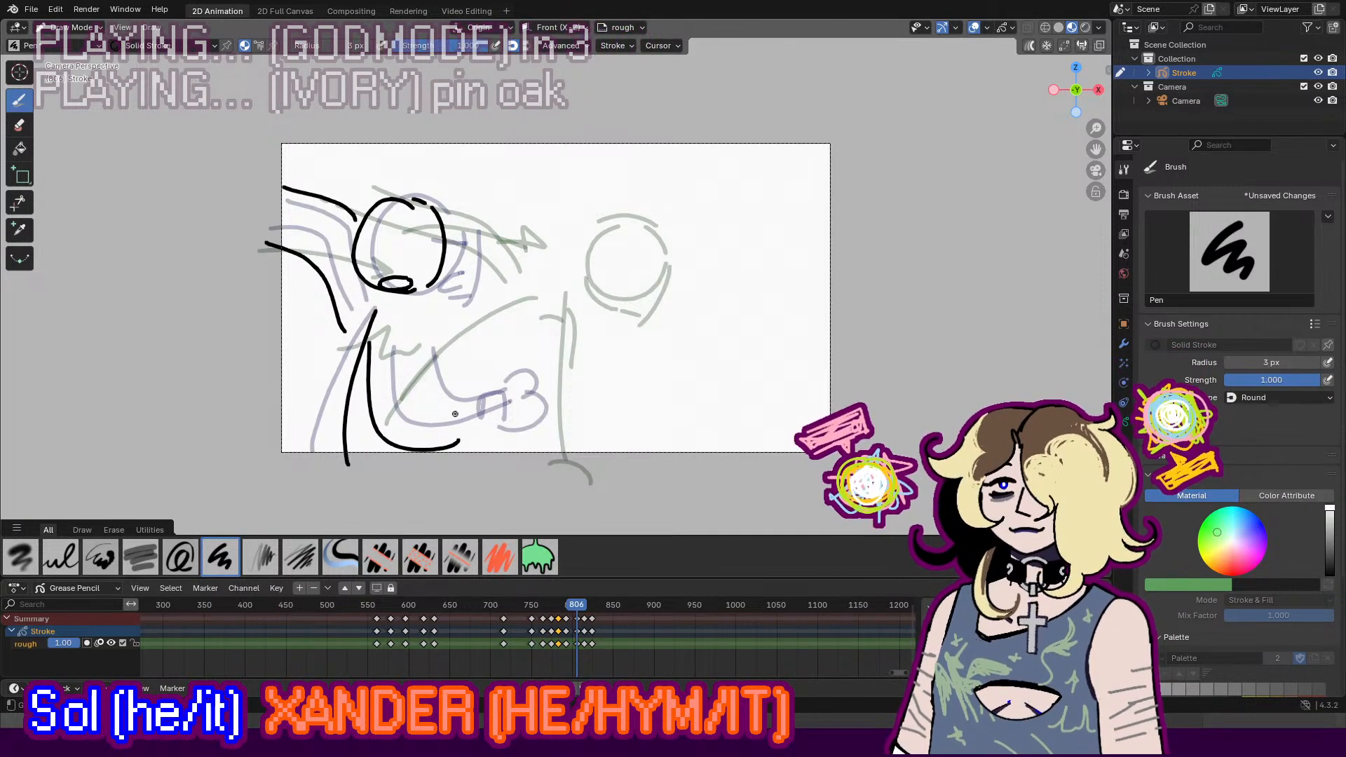
{"action": "key", "text": "ctrl+z"}
{"action": "left_click_drag", "start_coordinate": [368, 329], "coordinate": [404, 384]}
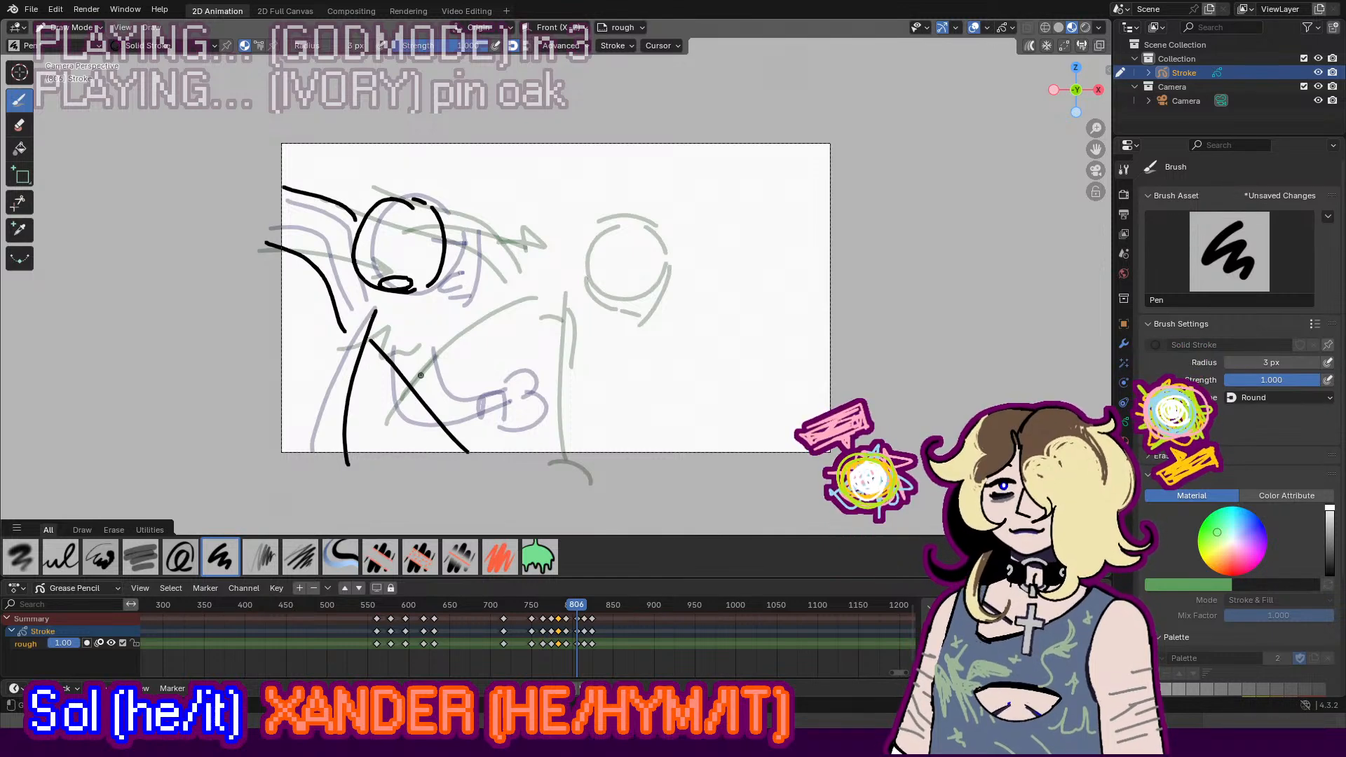
{"action": "left_click_drag", "start_coordinate": [388, 333], "coordinate": [495, 442]}
{"action": "key", "text": "ctrl+z"}
Step: Draw the front arm as two roughly parallel curves sweeping from the upper torso forward to the canvas's lower edge
{"action": "mouse_move", "coordinate": [368, 336]}
{"action": "left_mouse_down"}
{"action": "mouse_move", "coordinate": [424, 442]}
{"action": "mouse_move", "coordinate": [480, 448]}
{"action": "left_mouse_up"}
{"action": "key", "text": "ctrl+z"}
{"action": "key", "text": "ctrl+z"}
{"action": "mouse_move", "coordinate": [396, 369]}
{"action": "left_mouse_down"}
{"action": "mouse_move", "coordinate": [459, 416]}
{"action": "mouse_move", "coordinate": [512, 431]}
{"action": "left_mouse_up"}
{"action": "key", "text": "ctrl+z"}
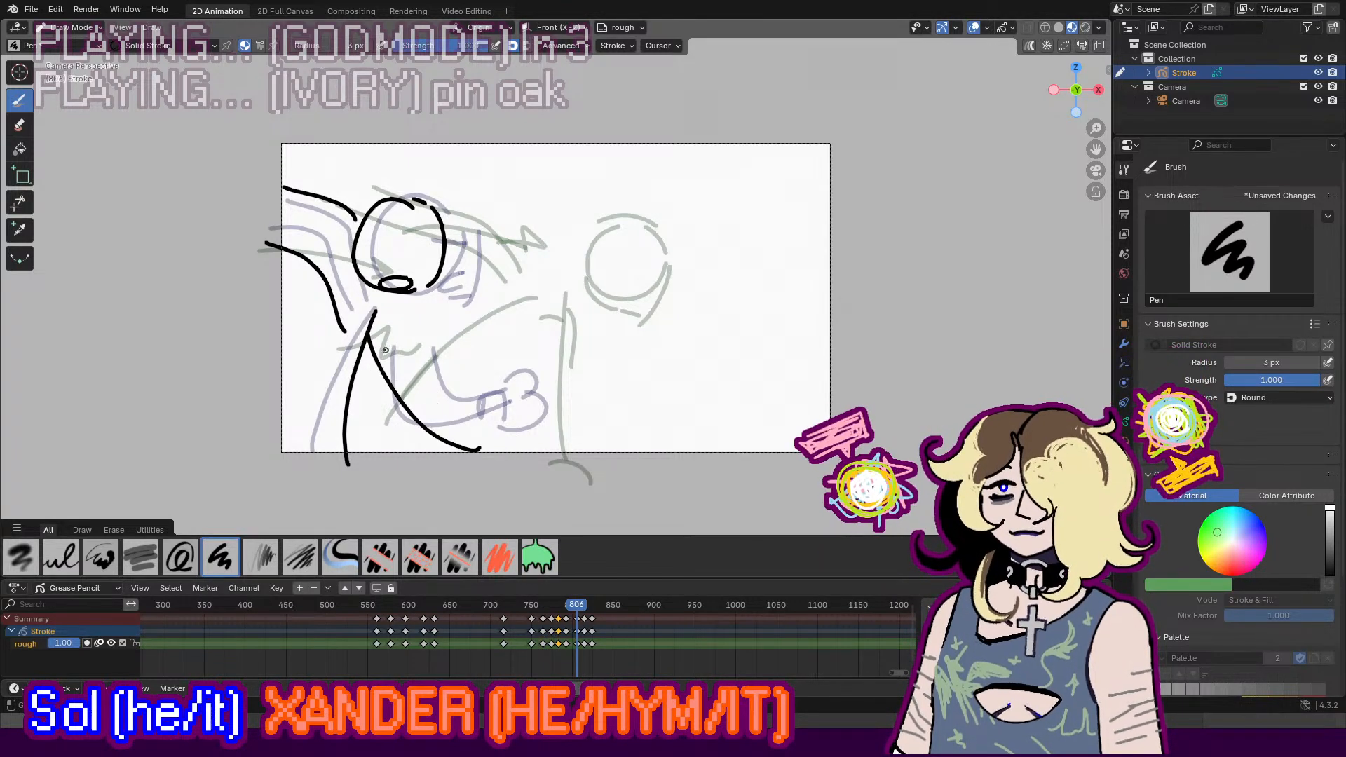
{"action": "left_click_drag", "start_coordinate": [382, 347], "coordinate": [494, 435]}
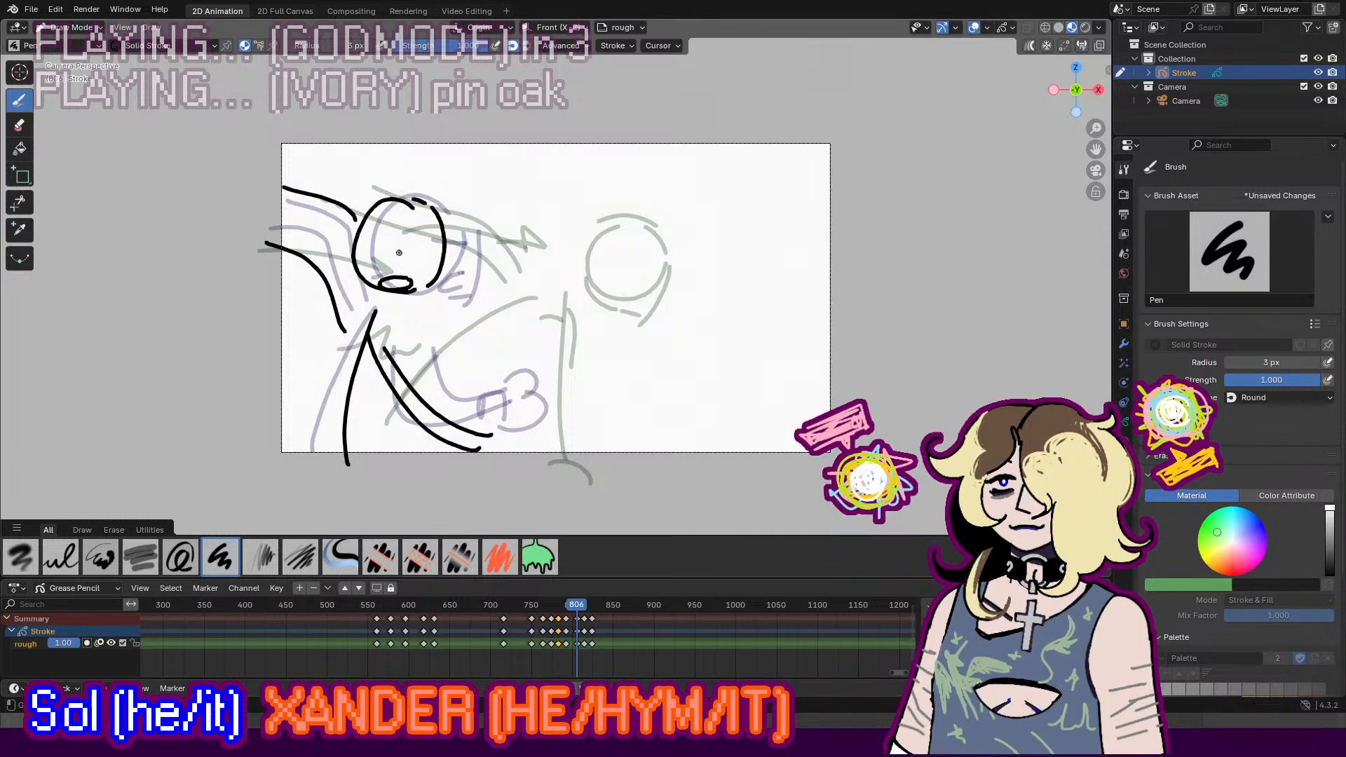
Step: Draw a backward-pointing motion arrow above the head and handwrite the note "YANKED BACK" in front of the face
{"action": "mouse_move", "coordinate": [469, 193]}
{"action": "left_mouse_down"}
{"action": "mouse_move", "coordinate": [353, 183]}
{"action": "mouse_move", "coordinate": [368, 191]}
{"action": "left_mouse_up"}
{"action": "left_click_drag", "start_coordinate": [469, 210], "coordinate": [479, 224]}
{"action": "mouse_move", "coordinate": [488, 208]}
{"action": "left_mouse_down"}
{"action": "mouse_move", "coordinate": [476, 240]}
{"action": "mouse_move", "coordinate": [504, 239]}
{"action": "mouse_move", "coordinate": [524, 211]}
{"action": "mouse_move", "coordinate": [531, 229]}
{"action": "left_mouse_up"}
{"action": "left_click_drag", "start_coordinate": [534, 227], "coordinate": [564, 237]}
{"action": "mouse_move", "coordinate": [563, 210]}
{"action": "left_mouse_down"}
{"action": "mouse_move", "coordinate": [565, 236]}
{"action": "mouse_move", "coordinate": [491, 280]}
{"action": "left_mouse_up"}
{"action": "left_click_drag", "start_coordinate": [489, 253], "coordinate": [497, 279]}
{"action": "left_click_drag", "start_coordinate": [510, 282], "coordinate": [561, 279]}
{"action": "mouse_move", "coordinate": [576, 255]}
{"action": "left_mouse_down"}
{"action": "mouse_move", "coordinate": [567, 269]}
{"action": "mouse_move", "coordinate": [583, 281]}
{"action": "left_mouse_up"}
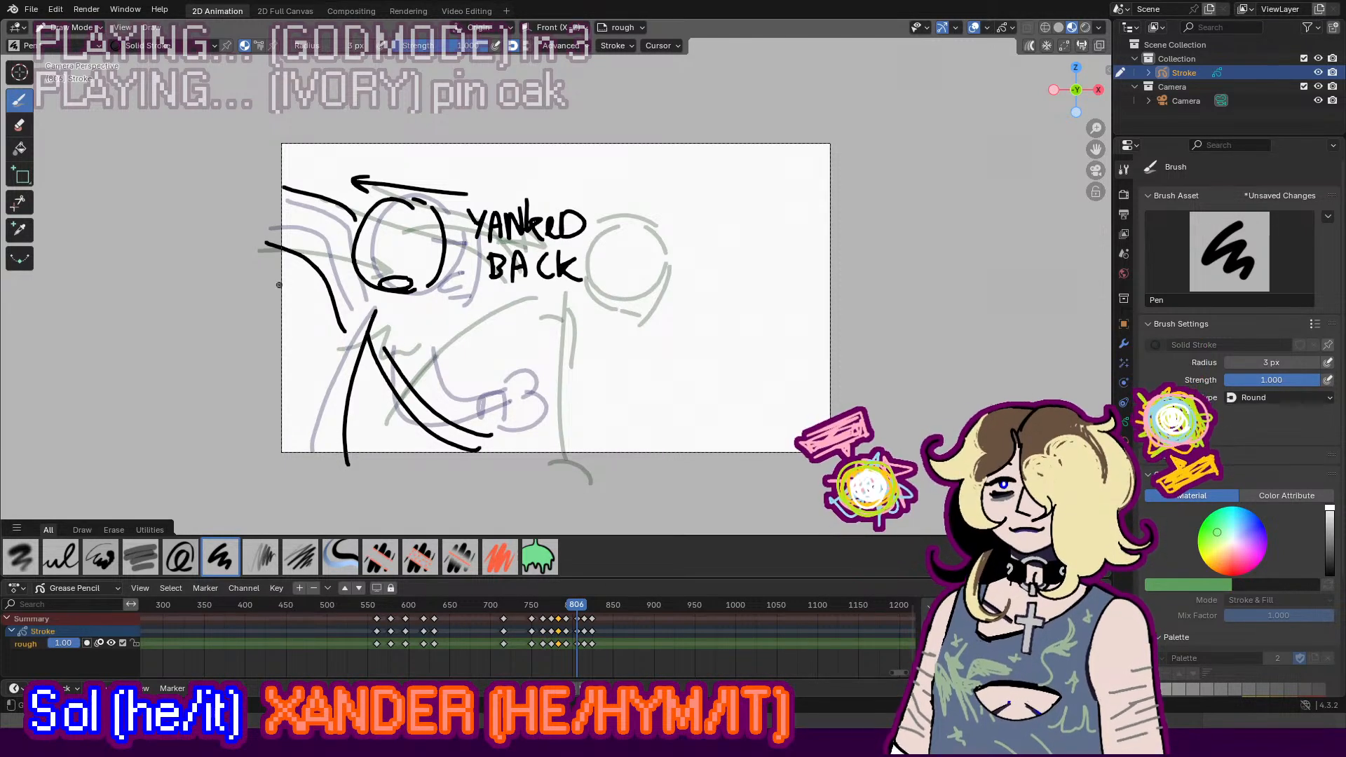
Step: Add gripping-hand strokes on the trailing arms of frame 806 and play back the animation around the new pose
{"action": "mouse_move", "coordinate": [287, 264]}
{"action": "left_mouse_down"}
{"action": "mouse_move", "coordinate": [283, 295]}
{"action": "mouse_move", "coordinate": [308, 261]}
{"action": "mouse_move", "coordinate": [212, 218]}
{"action": "left_mouse_up"}
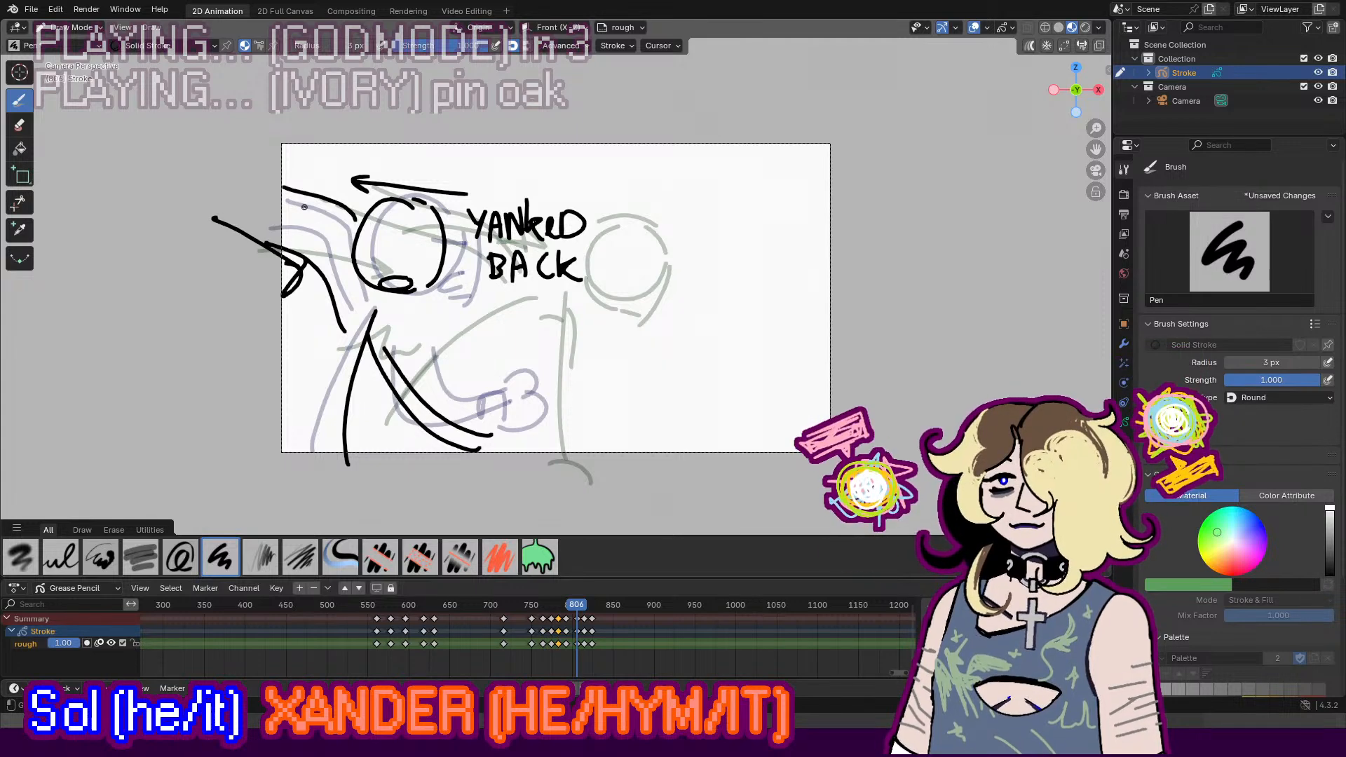
{"action": "left_click_drag", "start_coordinate": [308, 197], "coordinate": [300, 220]}
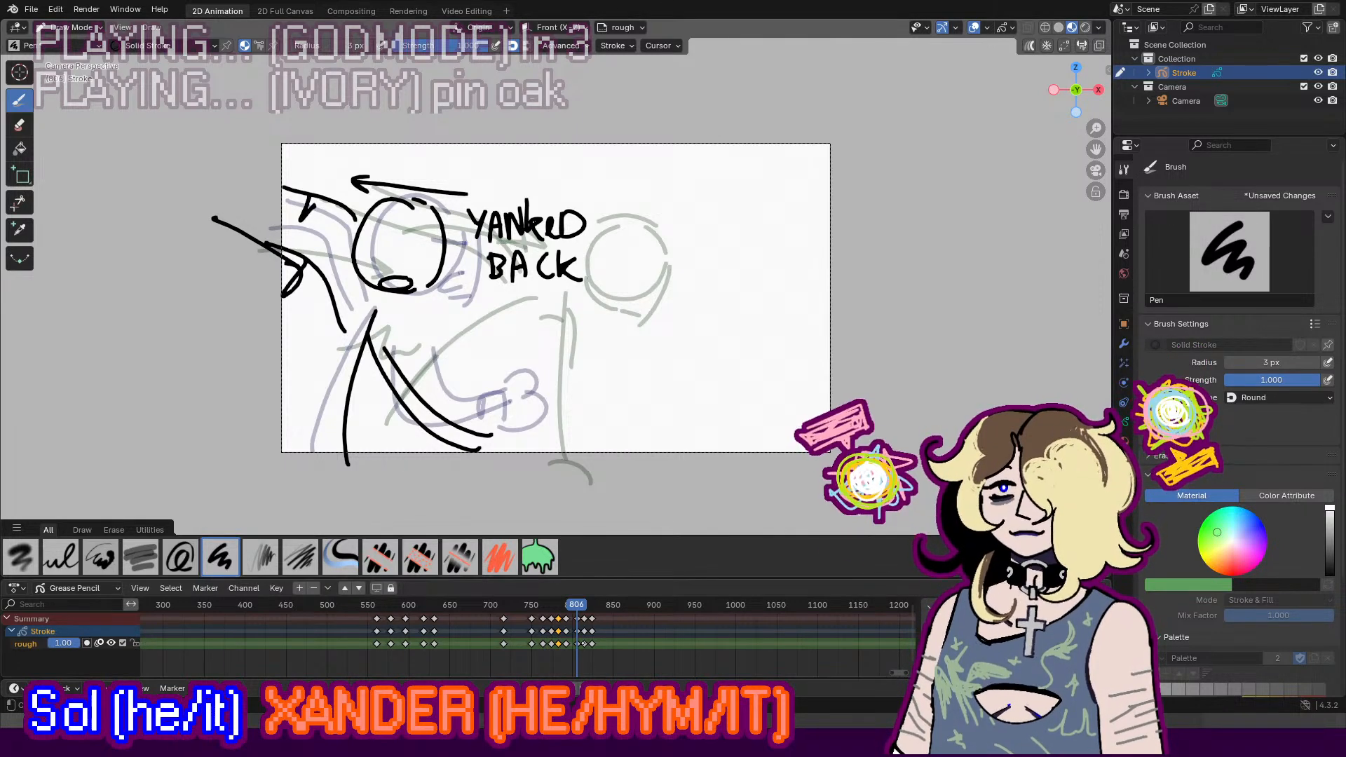
{"action": "mouse_move", "coordinate": [574, 609]}
{"action": "left_mouse_down"}
{"action": "mouse_move", "coordinate": [560, 605]}
{"action": "mouse_move", "coordinate": [578, 606]}
{"action": "left_mouse_up"}
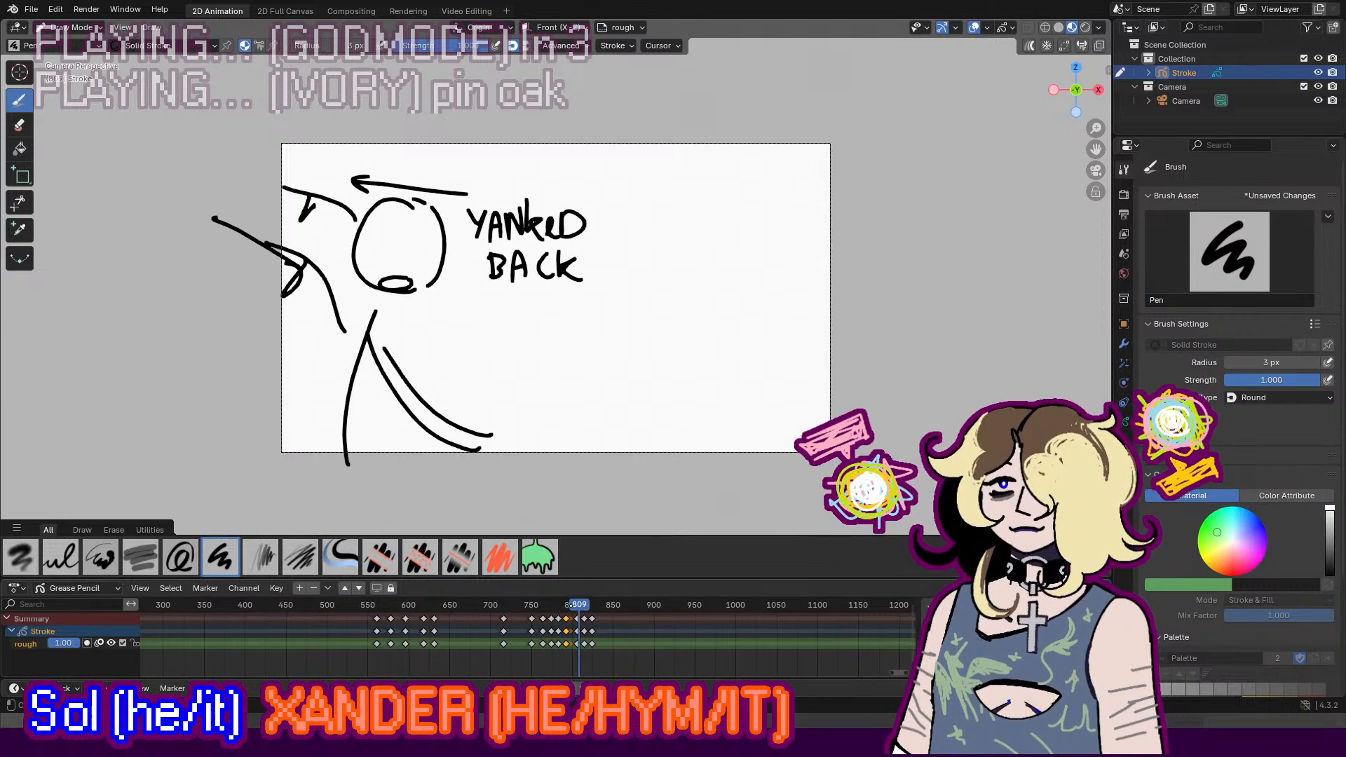
{"action": "key", "text": "space"}
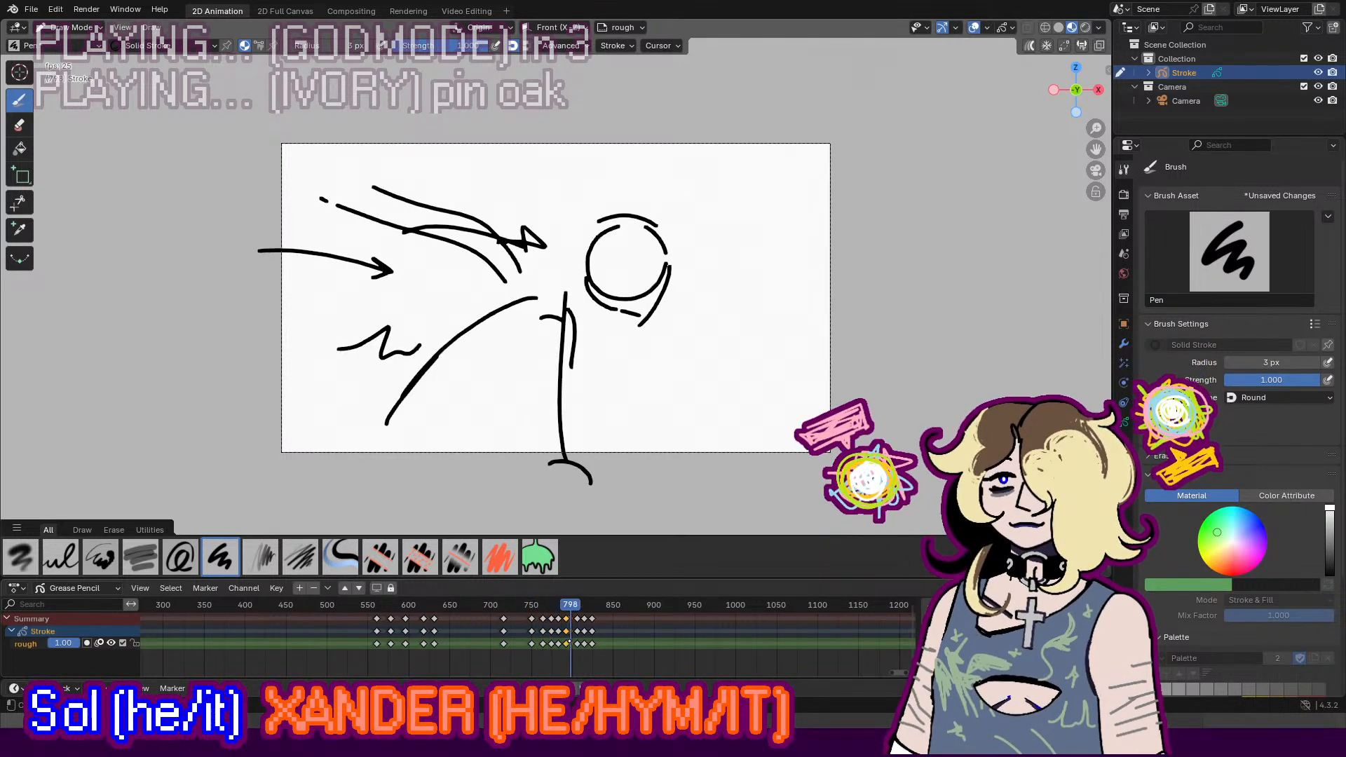
{"action": "key", "text": "space"}
Step: Move all strokes of the reaching pose on frame 774 slightly forward in Edit Mode
{"action": "left_click_drag", "start_coordinate": [548, 607], "coordinate": [551, 607]}
{"action": "left_click", "coordinate": [70, 27]}
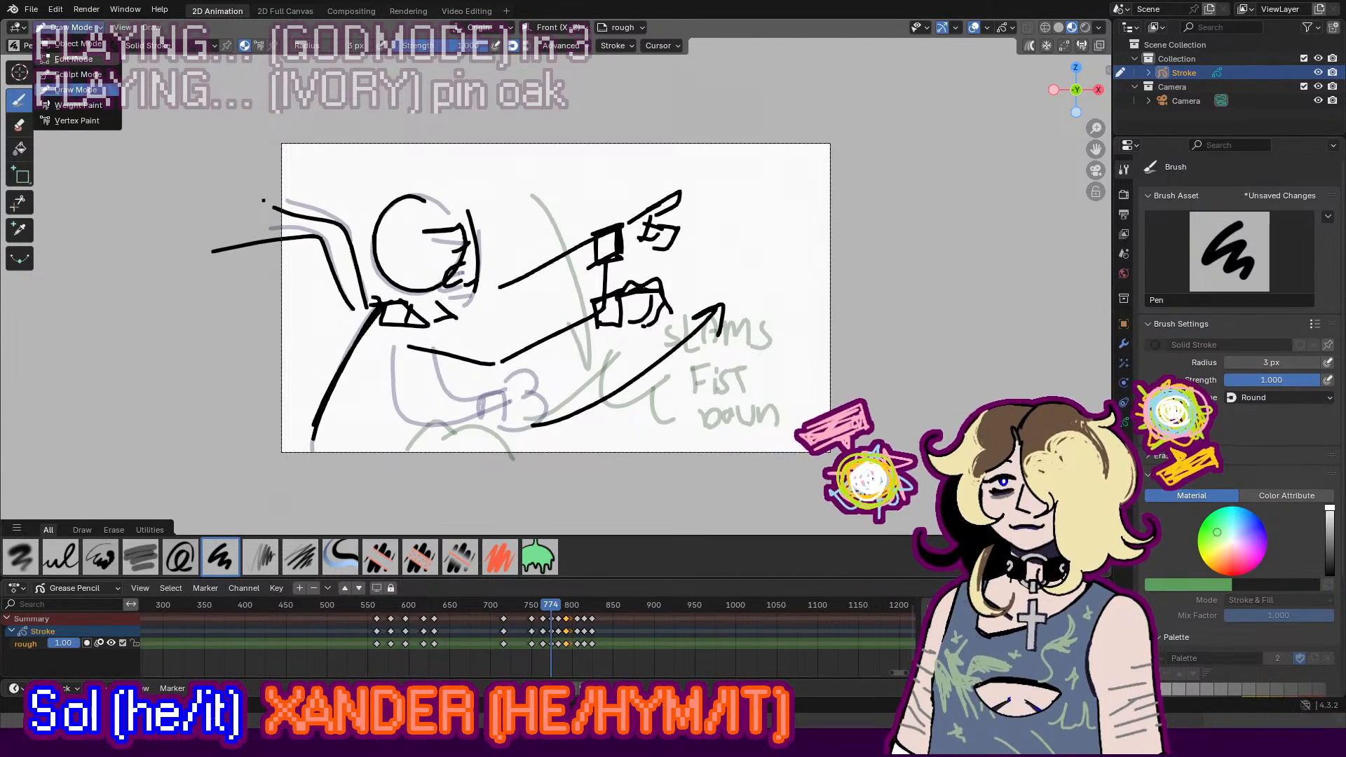
{"action": "left_click", "coordinate": [77, 58]}
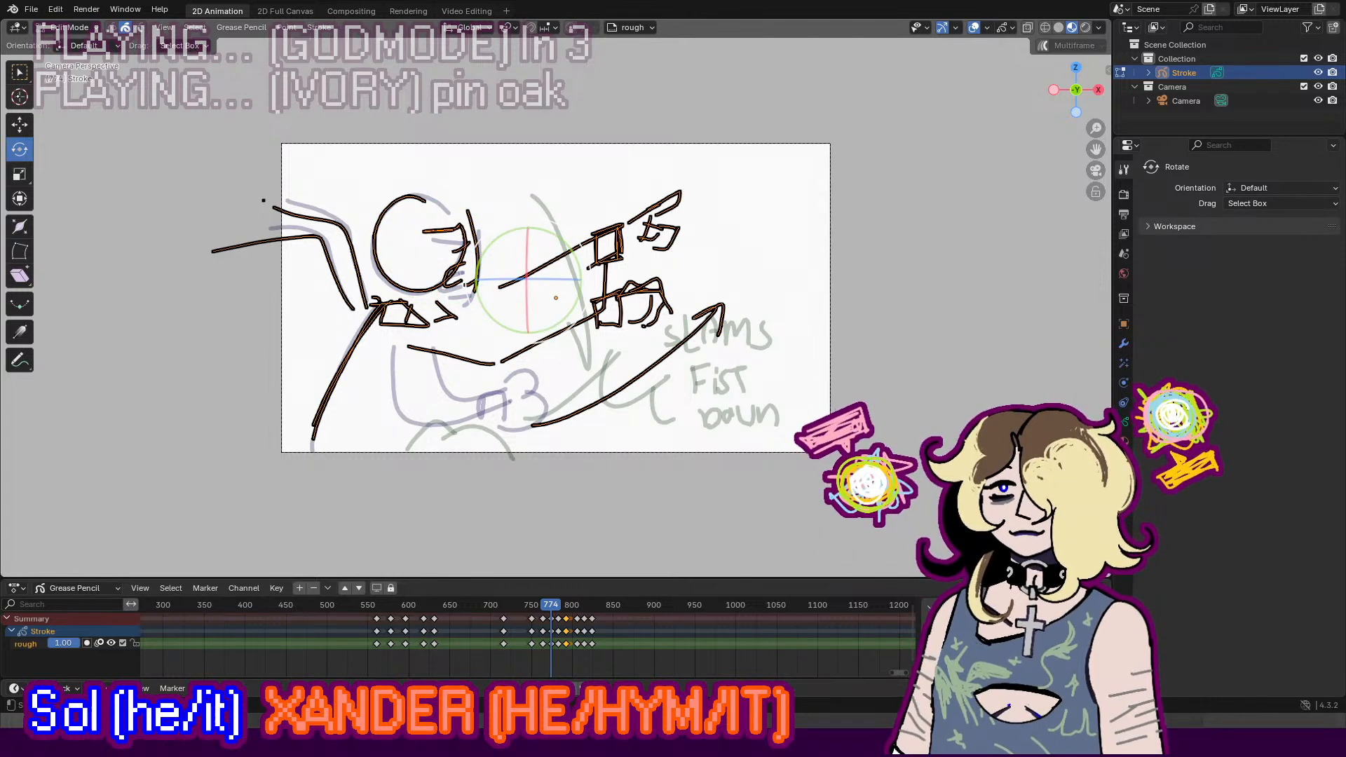
{"action": "left_click", "coordinate": [20, 125]}
{"action": "left_click_drag", "start_coordinate": [575, 280], "coordinate": [587, 281]}
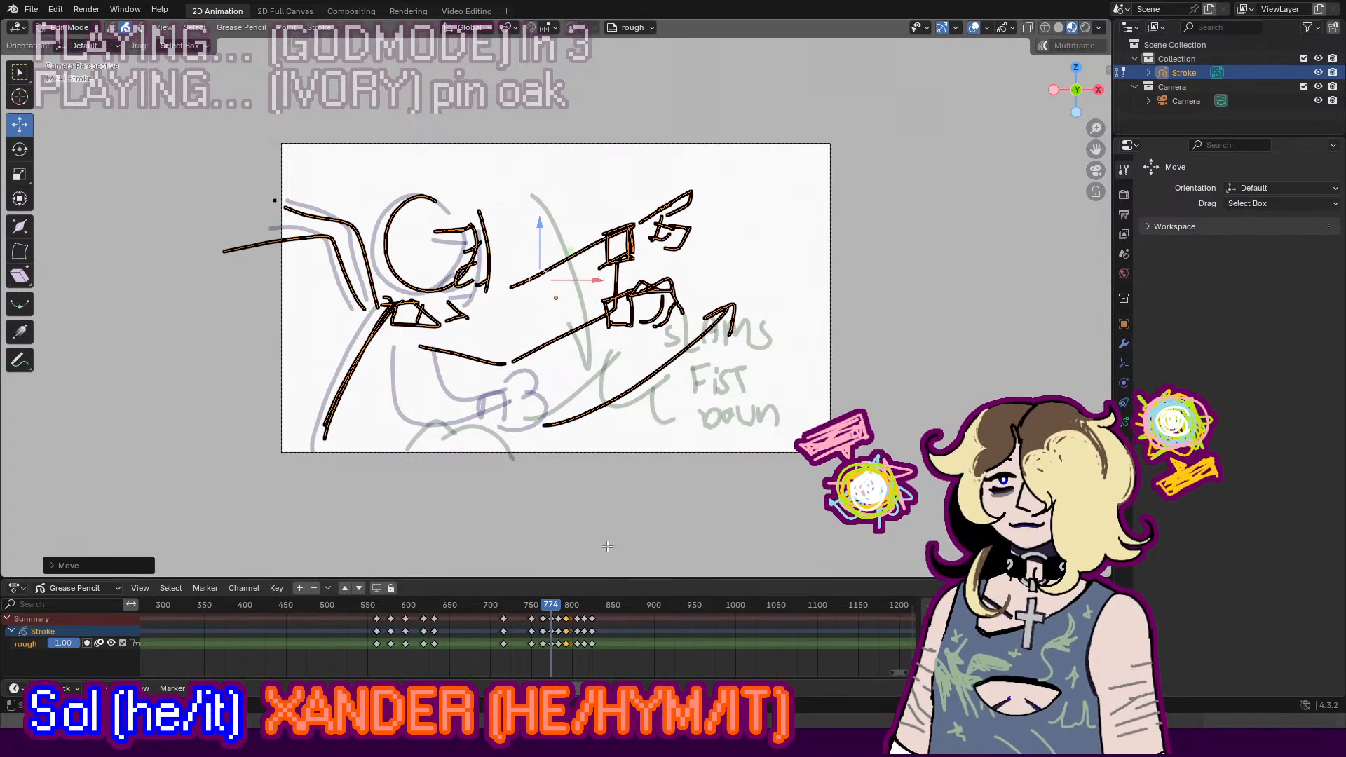
Step: Play back the animation from frame 774 through the end of the sketched poses and return to Draw Mode
{"action": "key", "text": "space"}
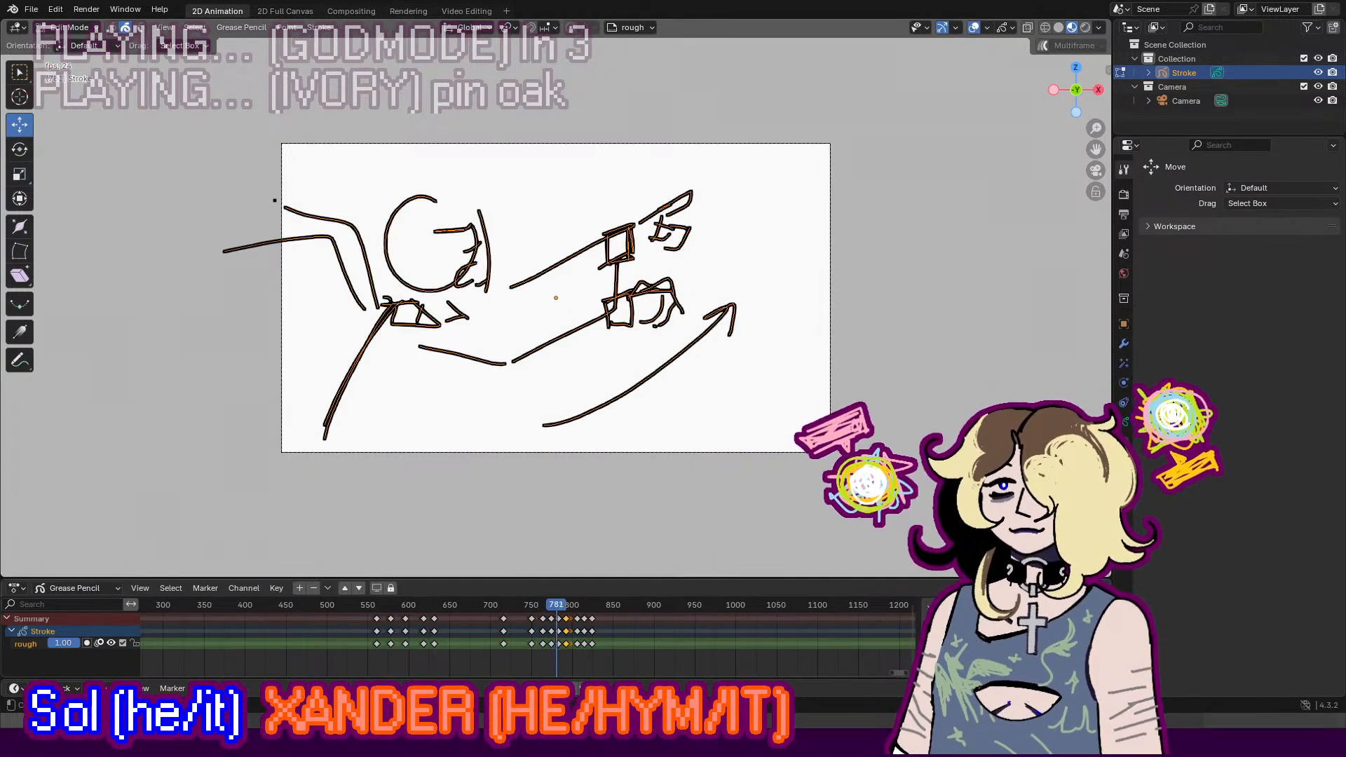
{"action": "key", "text": "space"}
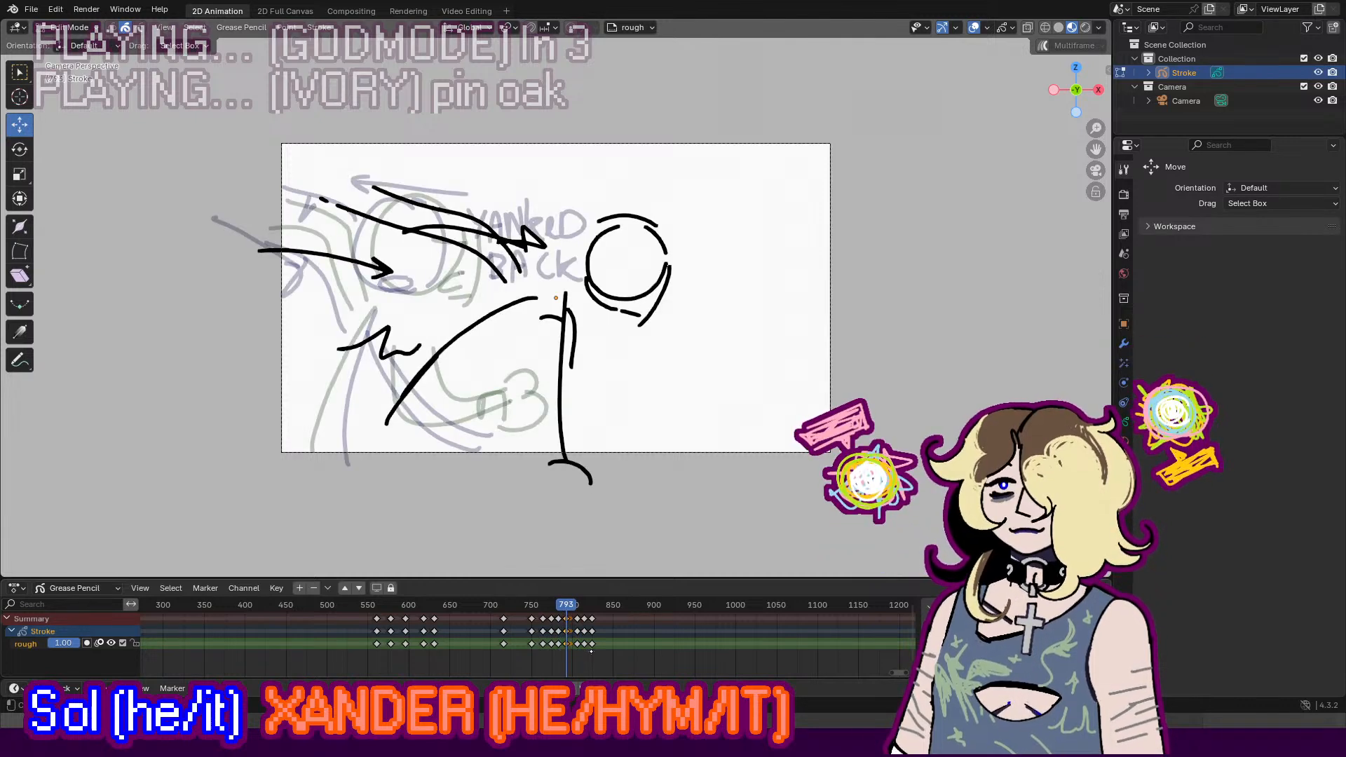
{"action": "key", "text": "space"}
{"action": "key", "text": "space"}
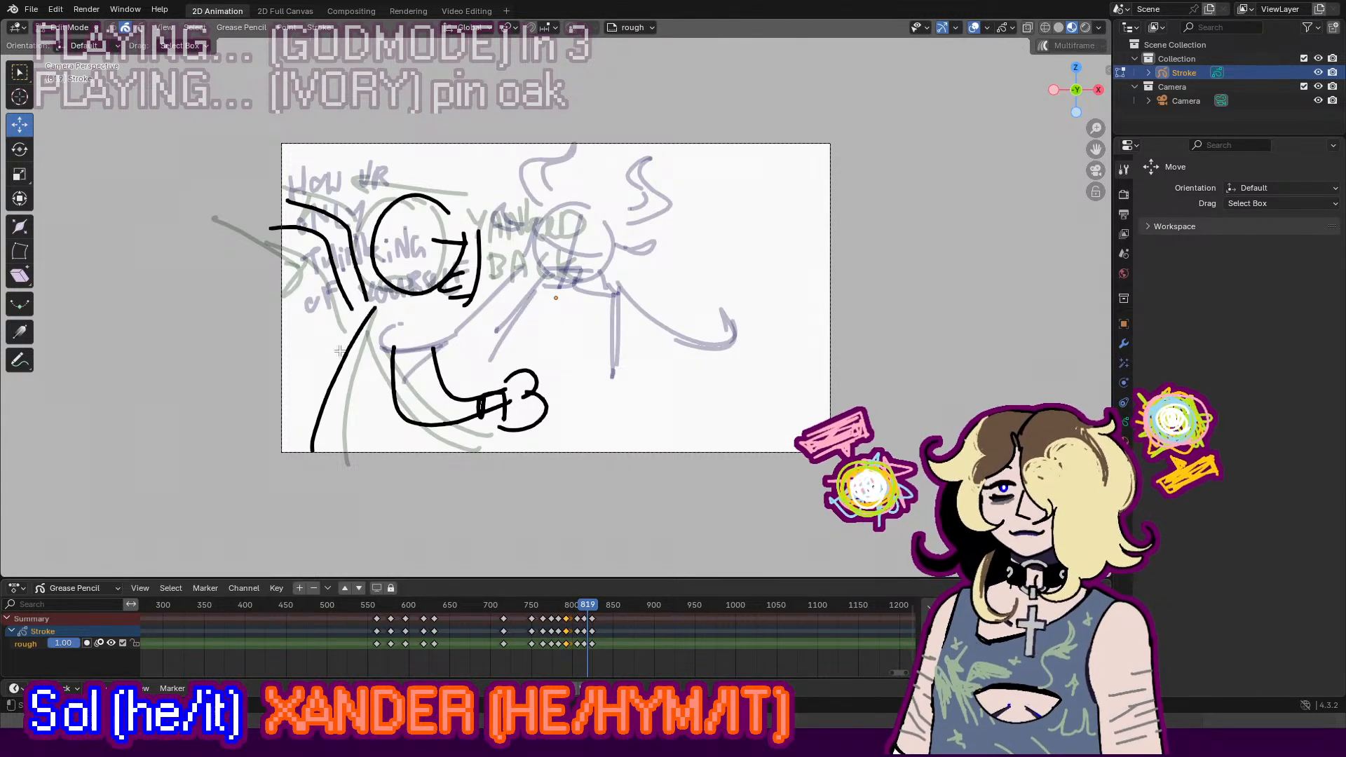
{"action": "left_click", "coordinate": [70, 28]}
{"action": "left_click", "coordinate": [81, 89]}
{"action": "key", "text": "space"}
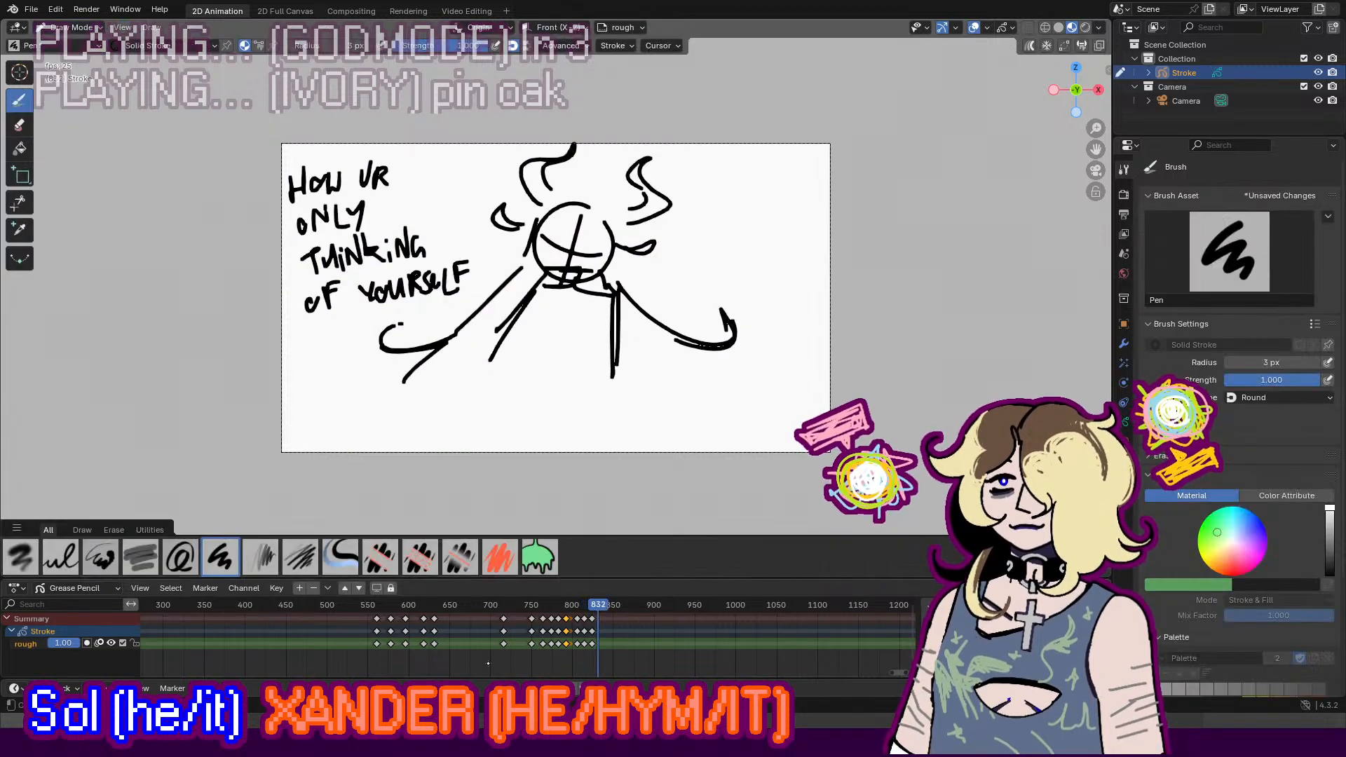
Step: Play the animation on past the "HOW UR ONLY THINKING OF YOURSELF" pose and insert a blank keyframe at frame 878
{"action": "key", "text": "space"}
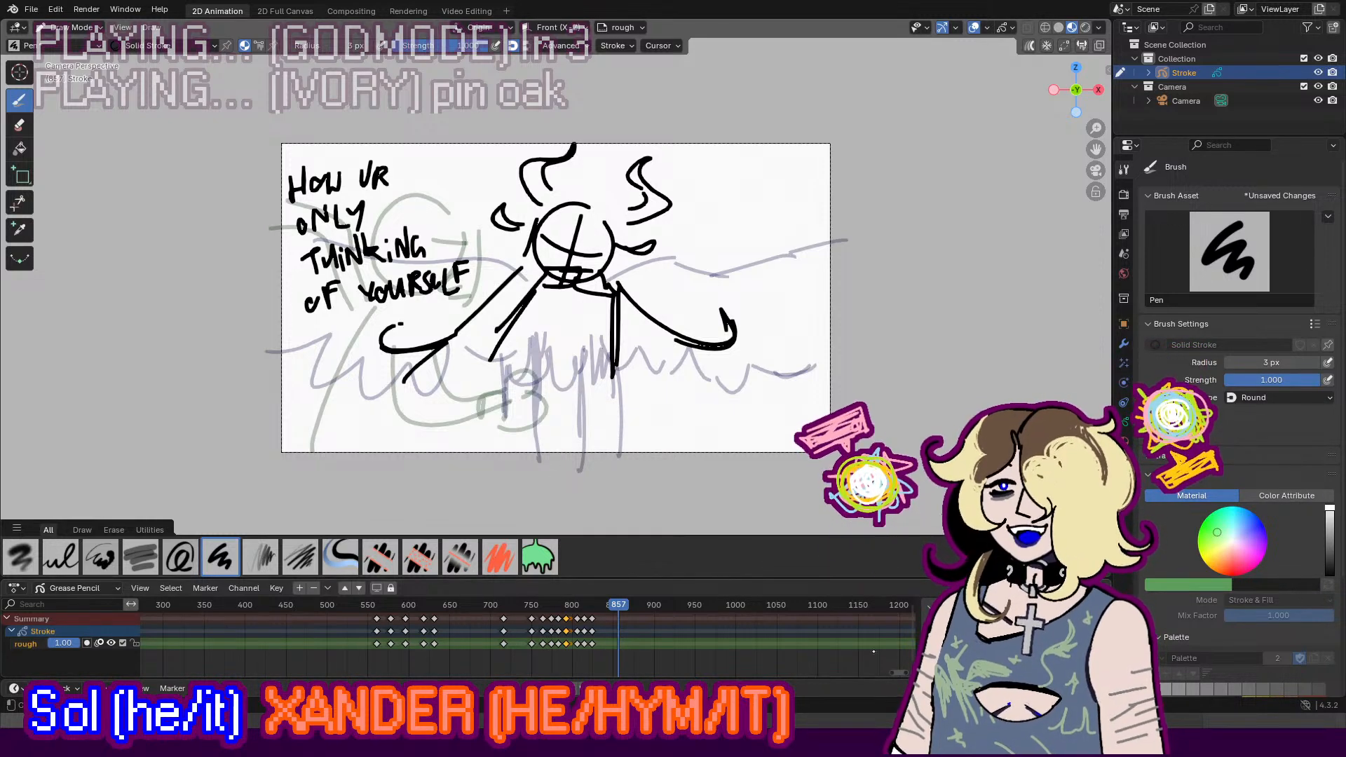
{"action": "scroll", "coordinate": [873, 651], "scroll_direction": "down", "scroll_amount": 4}
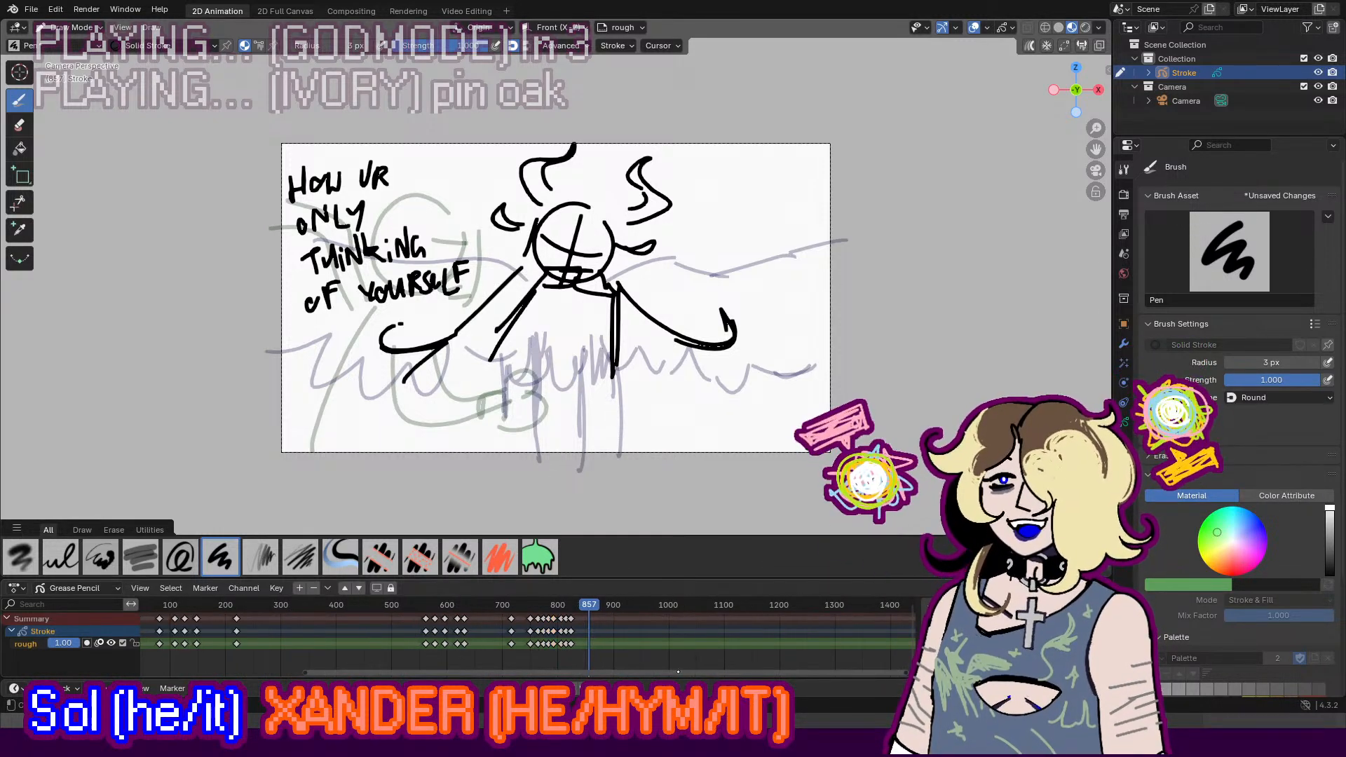
{"action": "middle_click_drag", "start_coordinate": [678, 671], "coordinate": [509, 661]}
{"action": "scroll", "coordinate": [304, 643], "scroll_direction": "up", "scroll_amount": 5}
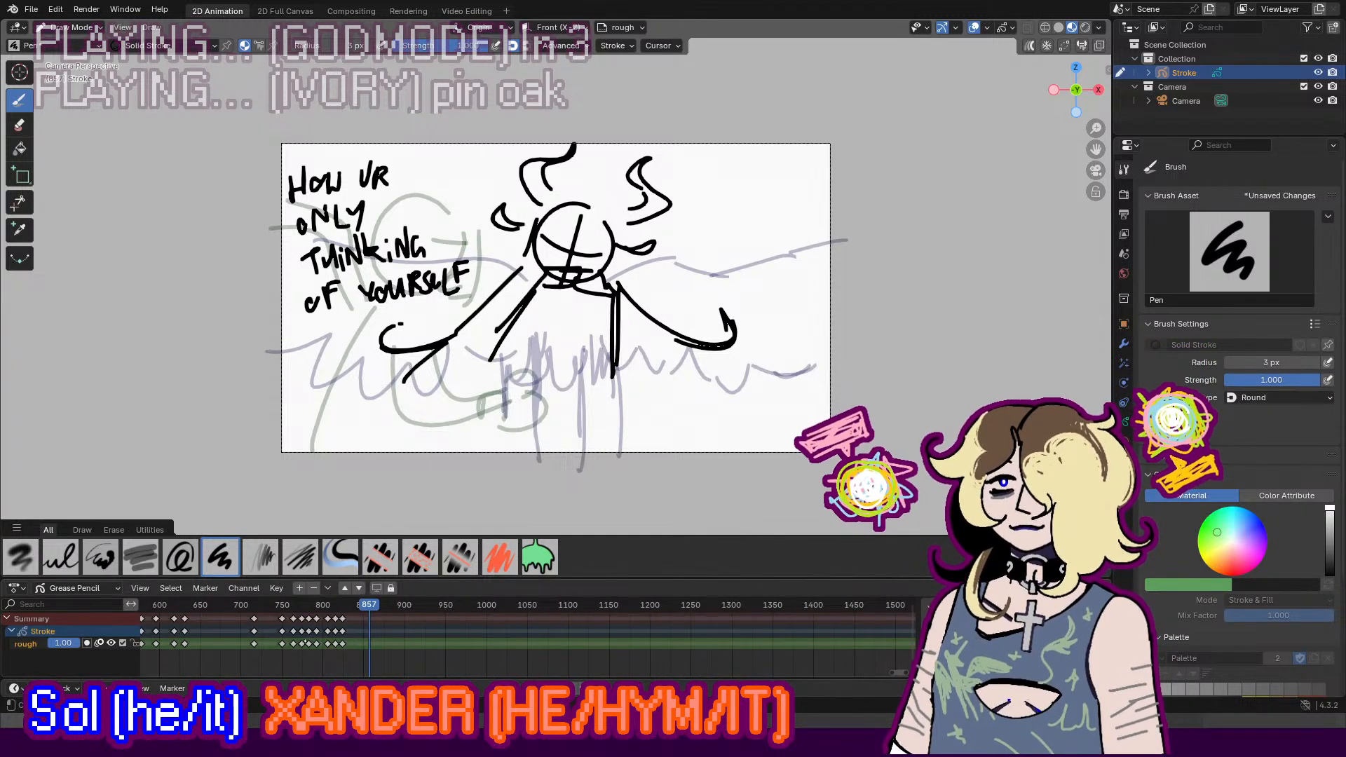
{"action": "scroll", "coordinate": [526, 643], "scroll_direction": "up", "scroll_amount": 2}
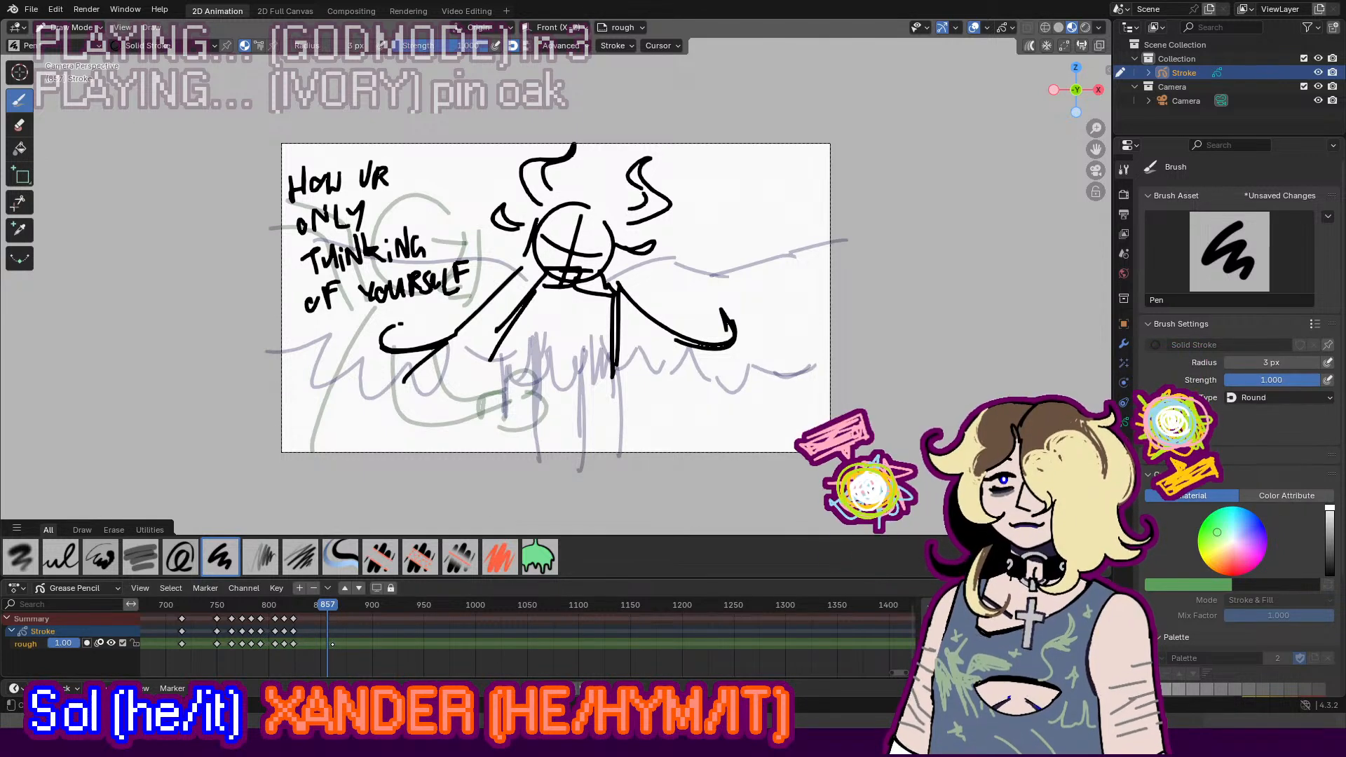
{"action": "key", "text": "i"}
{"action": "left_click", "coordinate": [355, 644]}
{"action": "key", "text": "space"}
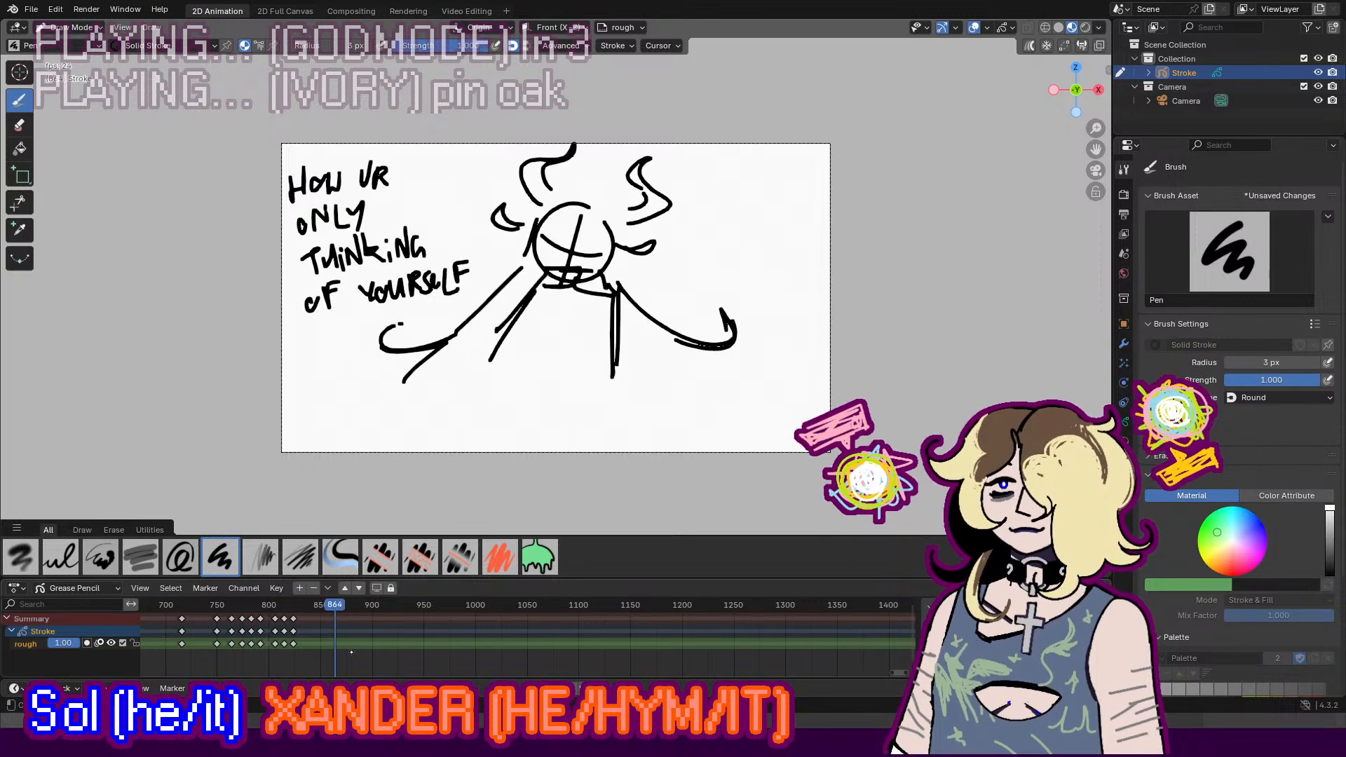
{"action": "key", "text": "space"}
{"action": "key", "text": "i"}
{"action": "left_click", "coordinate": [351, 645]}
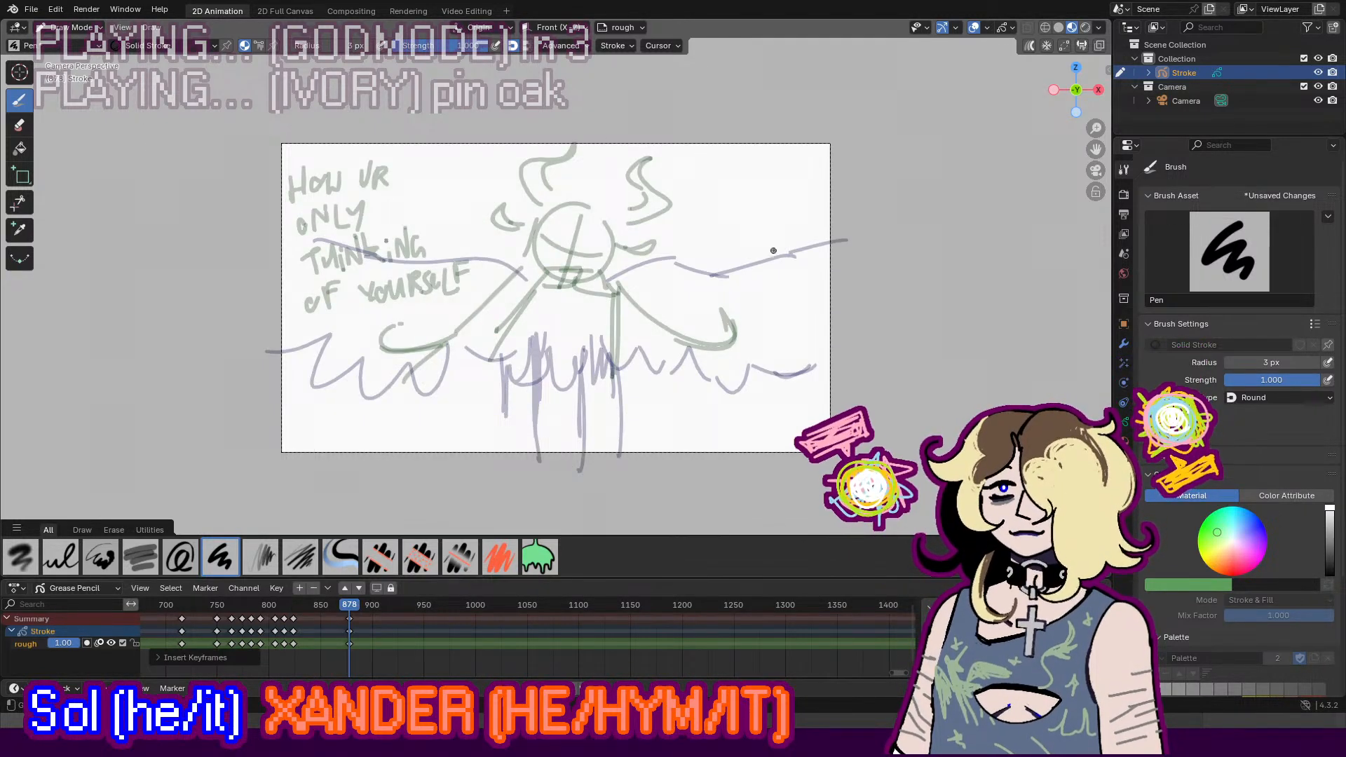
Step: Draw an arched motion arrow with heads at both ends on frame 878 and a small smiling head above its forward side
{"action": "left_click_drag", "start_coordinate": [510, 244], "coordinate": [776, 375]}
{"action": "mouse_move", "coordinate": [454, 219]}
{"action": "left_mouse_down"}
{"action": "mouse_move", "coordinate": [481, 220]}
{"action": "mouse_move", "coordinate": [460, 210]}
{"action": "left_mouse_up"}
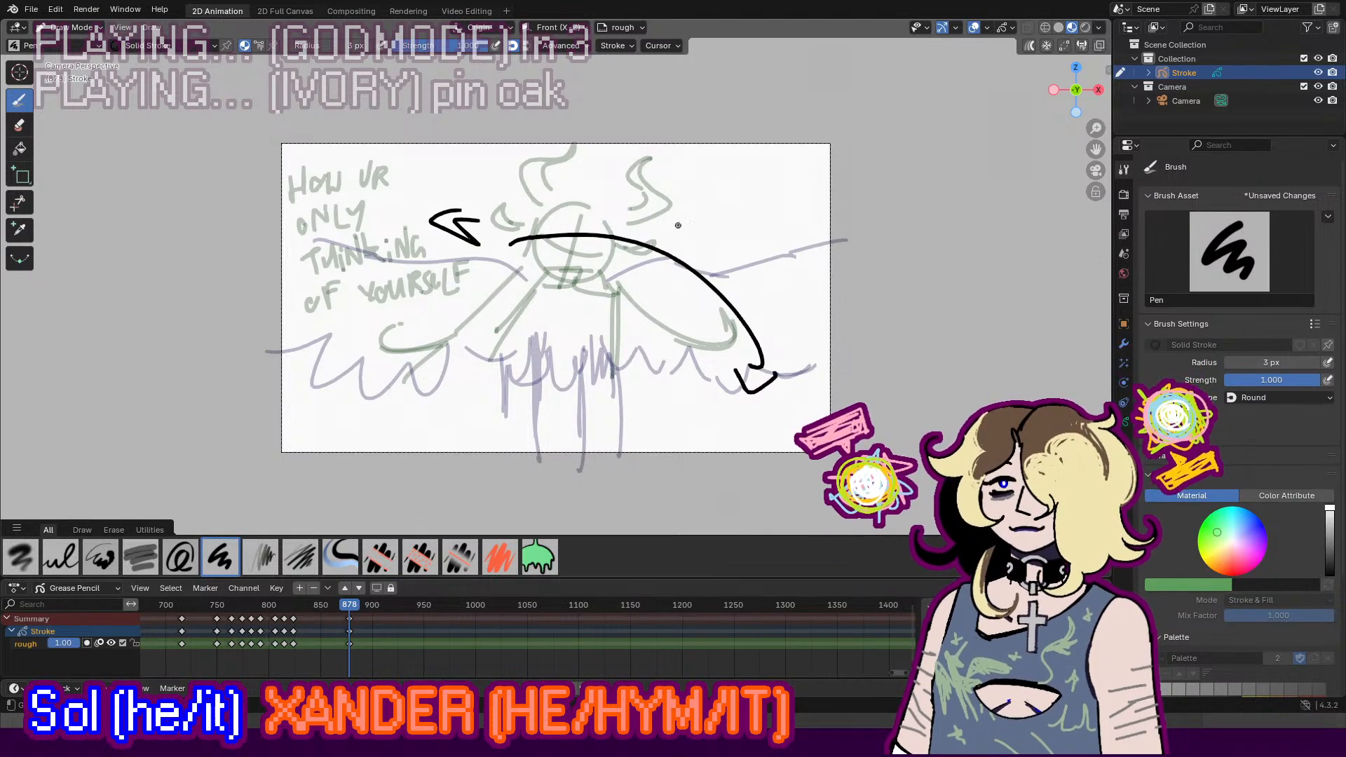
{"action": "mouse_move", "coordinate": [708, 154]}
{"action": "left_mouse_down"}
{"action": "mouse_move", "coordinate": [694, 176]}
{"action": "mouse_move", "coordinate": [729, 167]}
{"action": "mouse_move", "coordinate": [720, 182]}
{"action": "mouse_move", "coordinate": [726, 169]}
{"action": "left_mouse_up"}
{"action": "key", "text": "ctrl+z"}
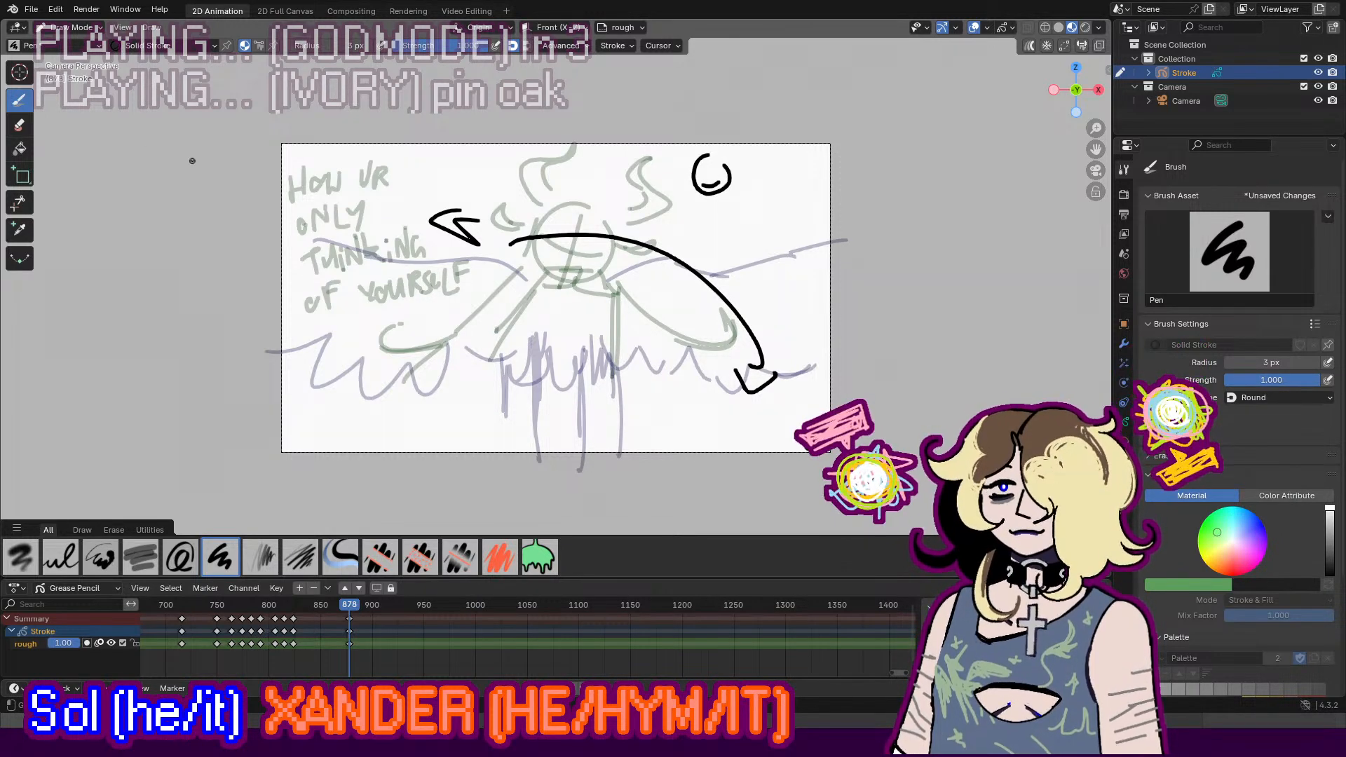
Step: Move the small smiling head slightly up to the frame's upper edge in Edit Mode and return to Draw Mode
{"action": "left_click", "coordinate": [72, 28]}
{"action": "left_click", "coordinate": [66, 60]}
{"action": "mouse_move", "coordinate": [747, 148]}
{"action": "left_mouse_down"}
{"action": "mouse_move", "coordinate": [693, 197]}
{"action": "mouse_move", "coordinate": [749, 125]}
{"action": "left_mouse_up"}
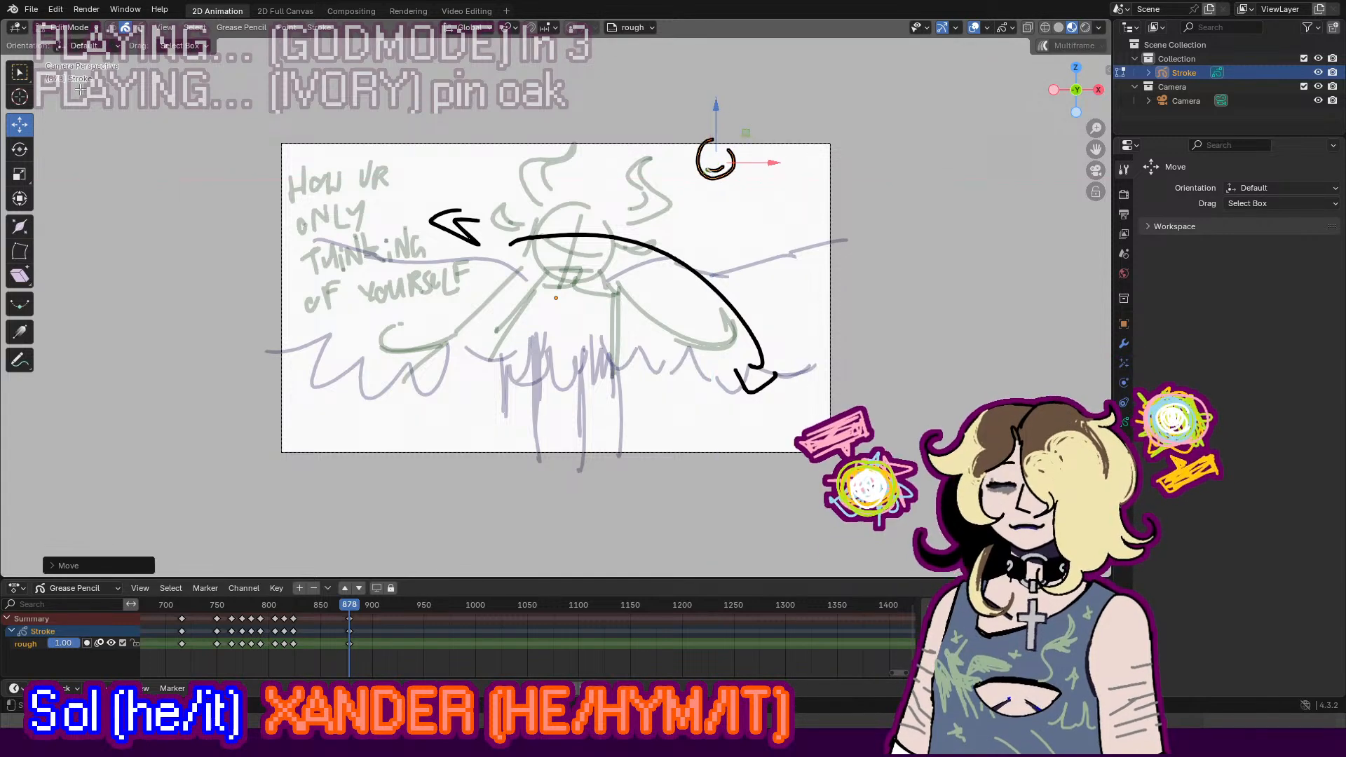
{"action": "left_click", "coordinate": [72, 27]}
{"action": "left_click", "coordinate": [92, 88]}
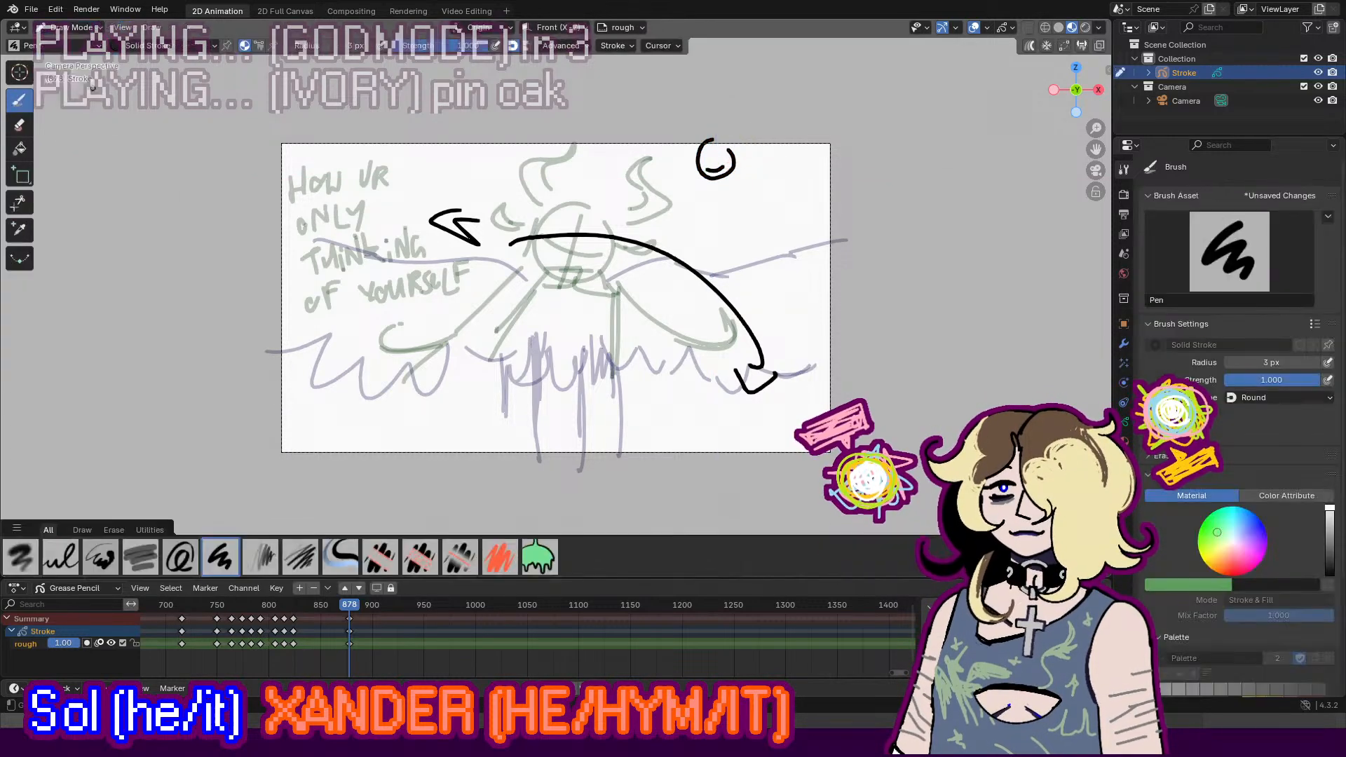
Step: Add a short curved body stroke below the small head and a pair of horns on top of it
{"action": "left_click_drag", "start_coordinate": [717, 187], "coordinate": [699, 259]}
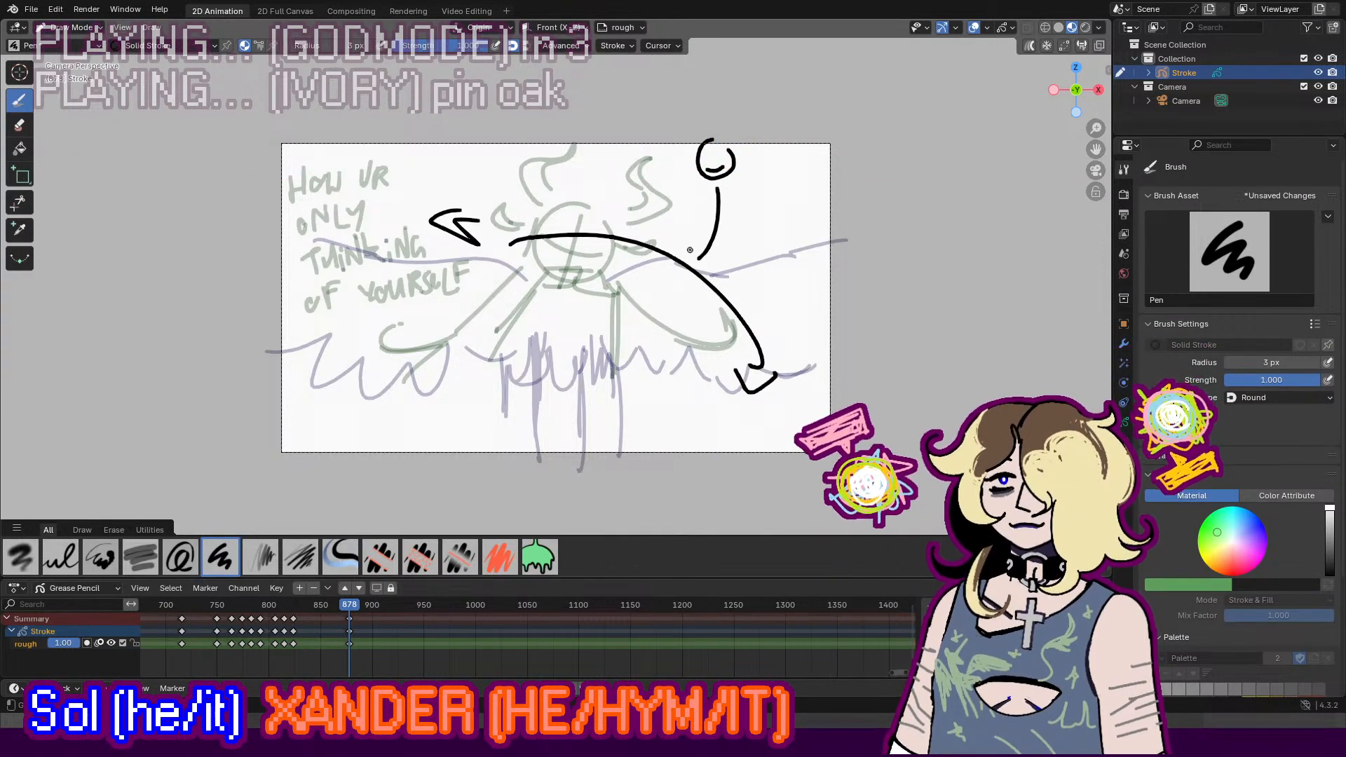
{"action": "key", "text": "ctrl+z"}
{"action": "left_click_drag", "start_coordinate": [718, 193], "coordinate": [703, 242]}
{"action": "left_click_drag", "start_coordinate": [749, 144], "coordinate": [761, 157]}
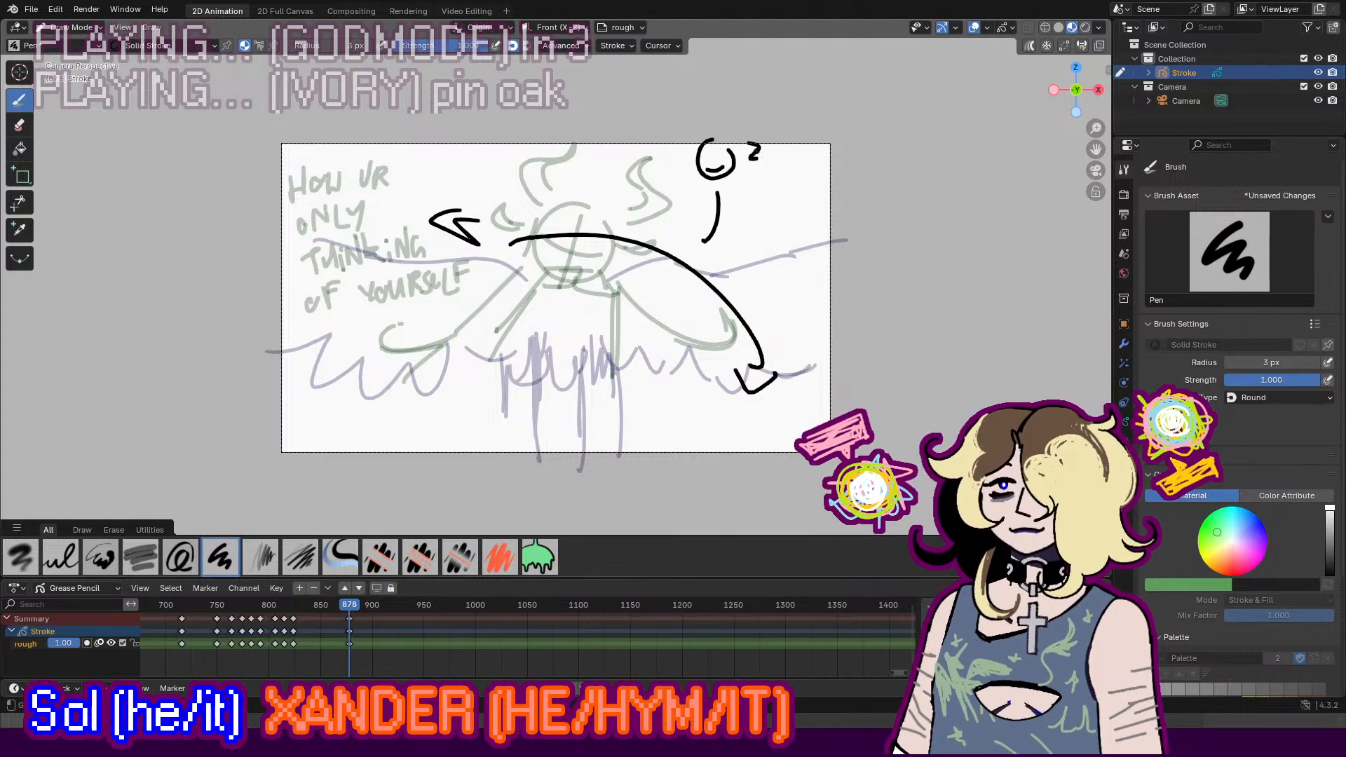
{"action": "key", "text": "ctrl+z"}
{"action": "mouse_move", "coordinate": [728, 109]}
{"action": "left_mouse_down"}
{"action": "mouse_move", "coordinate": [726, 152]}
{"action": "mouse_move", "coordinate": [697, 125]}
{"action": "mouse_move", "coordinate": [692, 145]}
{"action": "mouse_move", "coordinate": [746, 164]}
{"action": "left_mouse_up"}
{"action": "key", "text": "ctrl+z"}
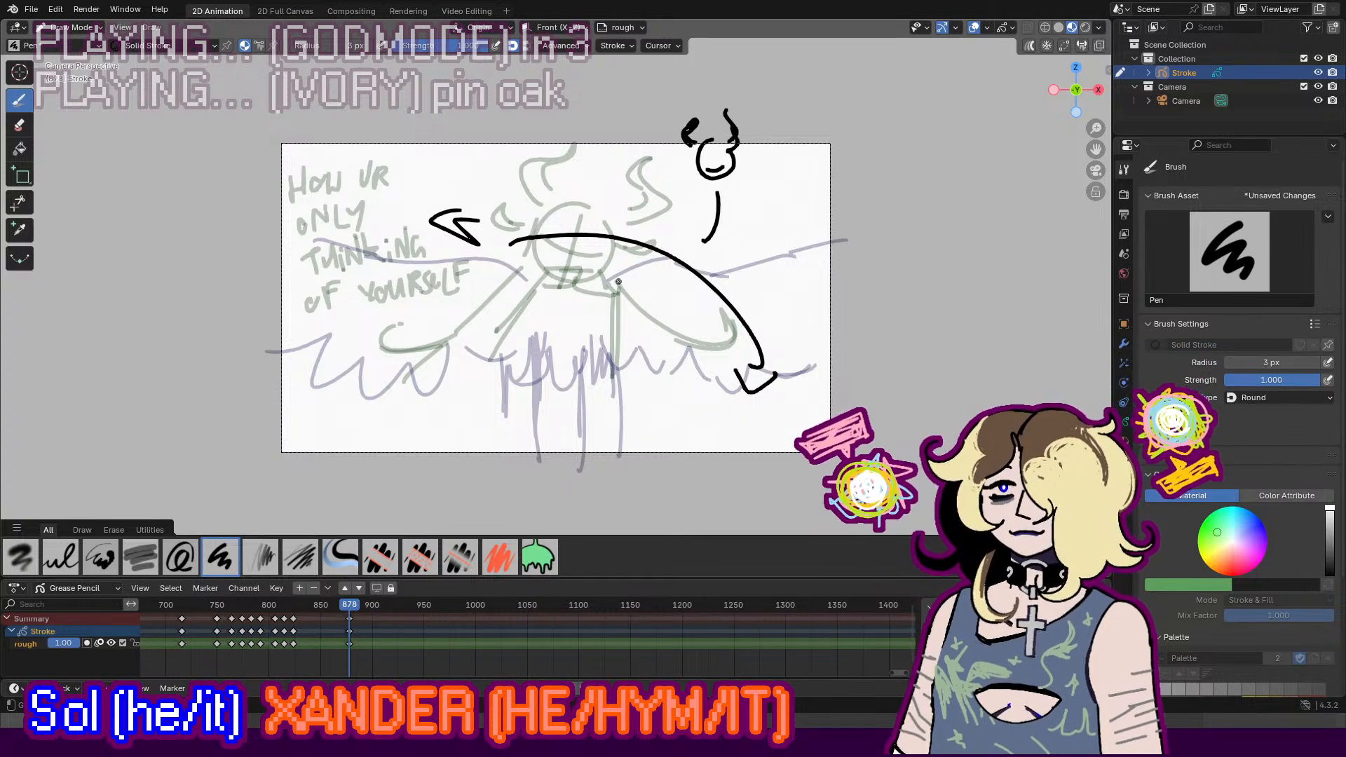
Step: Handwrite the note "ALL GODS LINED UP" beneath the arched arrow
{"action": "left_click_drag", "start_coordinate": [533, 319], "coordinate": [553, 317]}
{"action": "left_click_drag", "start_coordinate": [536, 296], "coordinate": [596, 306]}
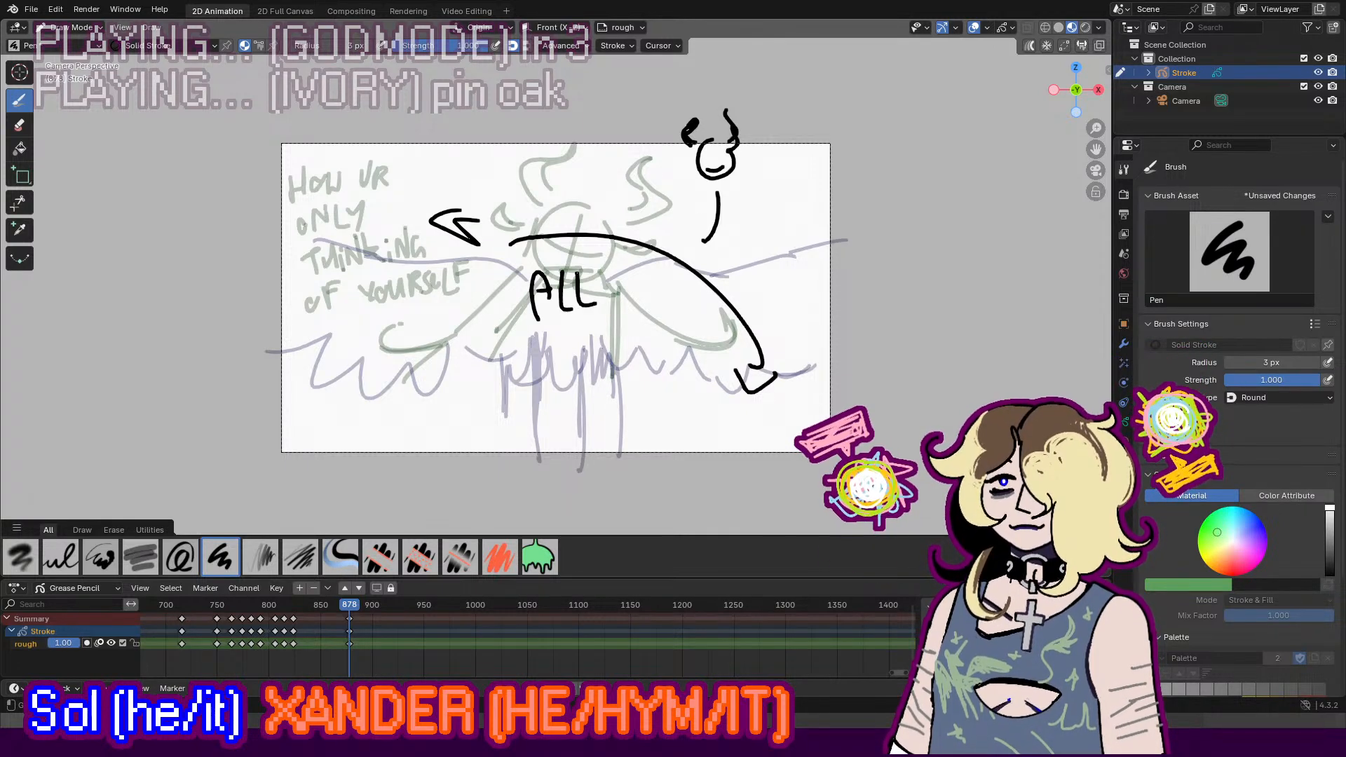
{"action": "mouse_move", "coordinate": [489, 332]}
{"action": "left_mouse_down"}
{"action": "mouse_move", "coordinate": [466, 364]}
{"action": "mouse_move", "coordinate": [494, 356]}
{"action": "left_mouse_up"}
{"action": "left_click_drag", "start_coordinate": [499, 348], "coordinate": [516, 368]}
{"action": "mouse_move", "coordinate": [536, 345]}
{"action": "left_mouse_down"}
{"action": "mouse_move", "coordinate": [521, 365]}
{"action": "mouse_move", "coordinate": [540, 364]}
{"action": "left_mouse_up"}
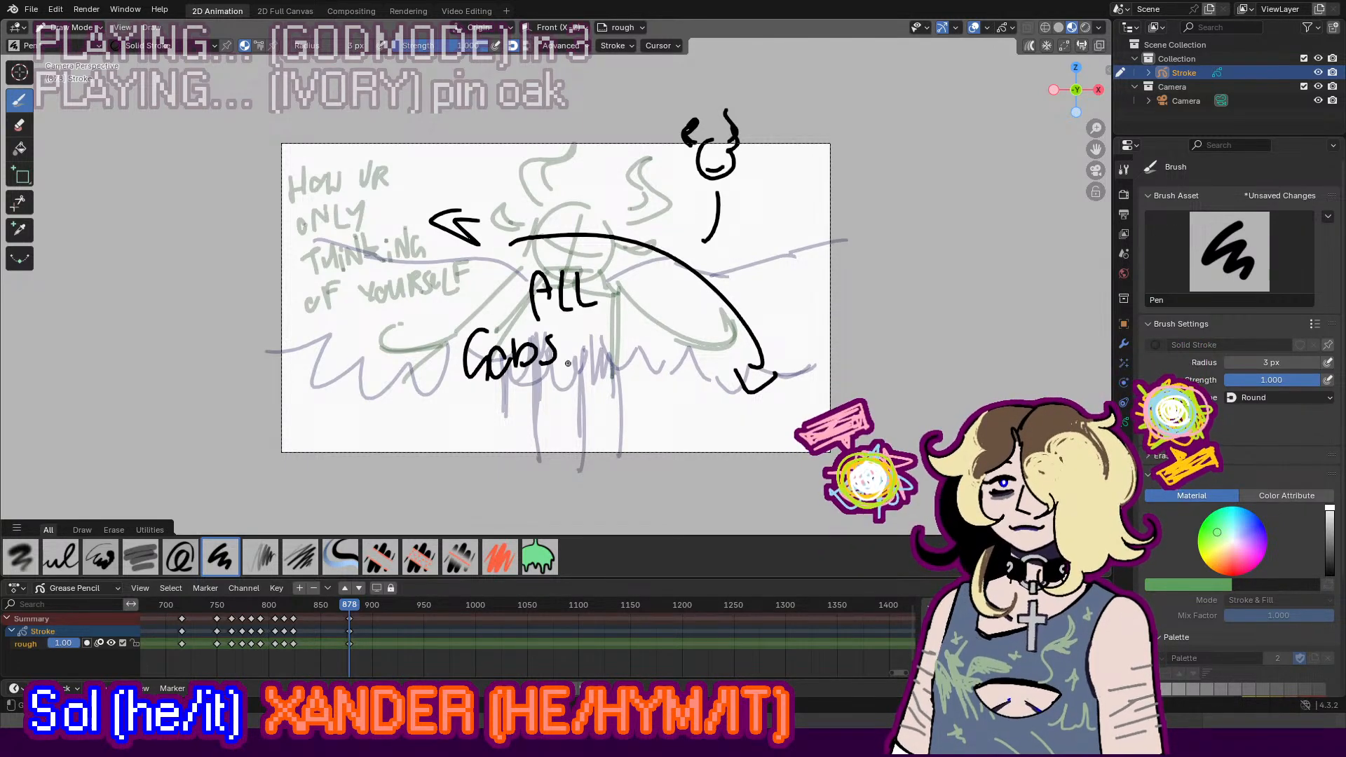
{"action": "mouse_move", "coordinate": [466, 390]}
{"action": "left_mouse_down"}
{"action": "mouse_move", "coordinate": [468, 419]}
{"action": "mouse_move", "coordinate": [492, 419]}
{"action": "left_mouse_up"}
{"action": "mouse_move", "coordinate": [496, 396]}
{"action": "left_mouse_down"}
{"action": "mouse_move", "coordinate": [497, 419]}
{"action": "mouse_move", "coordinate": [497, 386]}
{"action": "left_mouse_up"}
{"action": "left_click_drag", "start_coordinate": [508, 418], "coordinate": [527, 384]}
{"action": "left_click_drag", "start_coordinate": [545, 386], "coordinate": [552, 405]}
{"action": "mouse_move", "coordinate": [586, 345]}
{"action": "left_mouse_down"}
{"action": "mouse_move", "coordinate": [612, 346]}
{"action": "mouse_move", "coordinate": [615, 386]}
{"action": "left_mouse_up"}
{"action": "left_click_drag", "start_coordinate": [611, 354], "coordinate": [614, 372]}
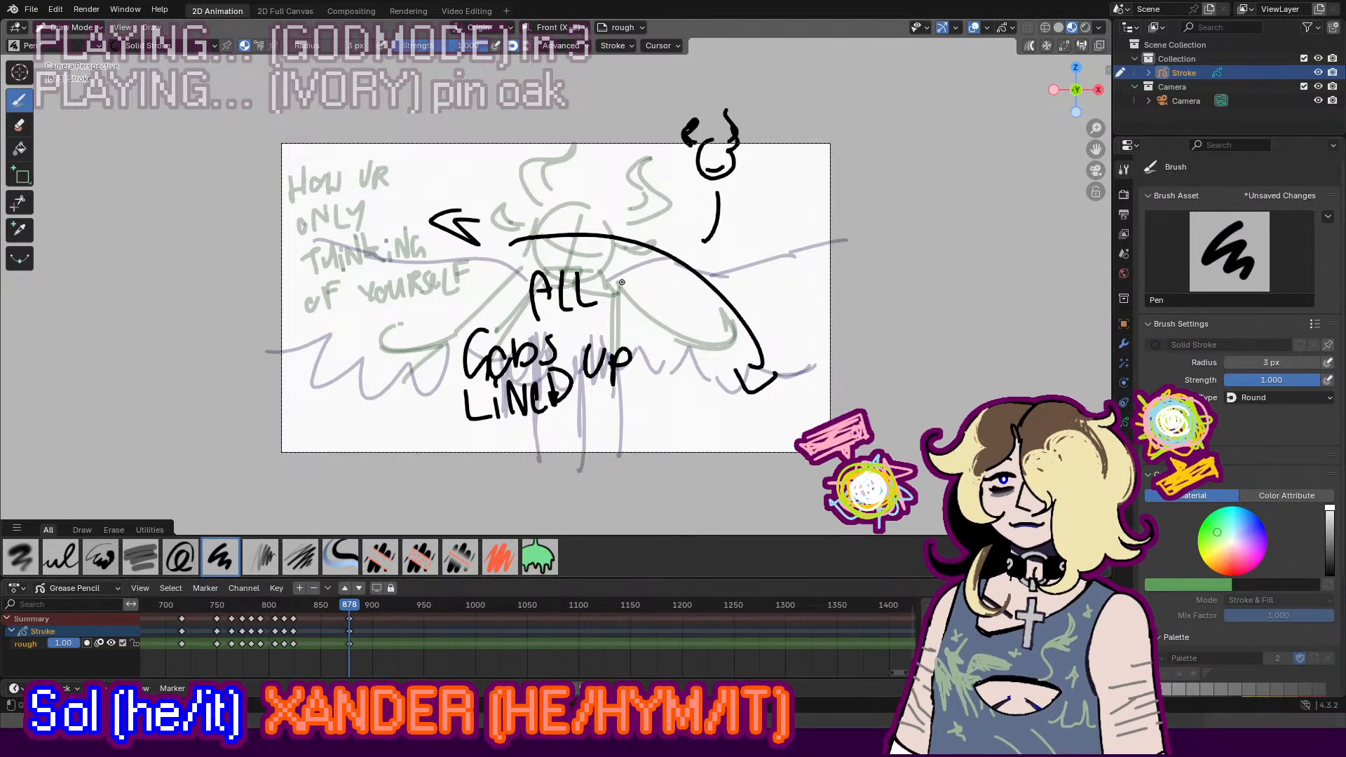
Step: Sketch a partial head at the frame's edge beside the arrow's lower end and add a second stroke to the other arrowhead
{"action": "mouse_move", "coordinate": [764, 236]}
{"action": "left_mouse_down"}
{"action": "mouse_move", "coordinate": [739, 279]}
{"action": "mouse_move", "coordinate": [825, 308]}
{"action": "mouse_move", "coordinate": [778, 328]}
{"action": "mouse_move", "coordinate": [821, 358]}
{"action": "mouse_move", "coordinate": [813, 339]}
{"action": "mouse_move", "coordinate": [813, 353]}
{"action": "left_mouse_up"}
{"action": "key", "text": "ctrl+z"}
{"action": "key", "text": "ctrl+z"}
{"action": "key", "text": "ctrl+z"}
{"action": "mouse_move", "coordinate": [796, 350]}
{"action": "left_mouse_down"}
{"action": "mouse_move", "coordinate": [827, 342]}
{"action": "mouse_move", "coordinate": [807, 316]}
{"action": "mouse_move", "coordinate": [832, 301]}
{"action": "left_mouse_up"}
{"action": "key", "text": "ctrl+z"}
{"action": "key", "text": "ctrl+z"}
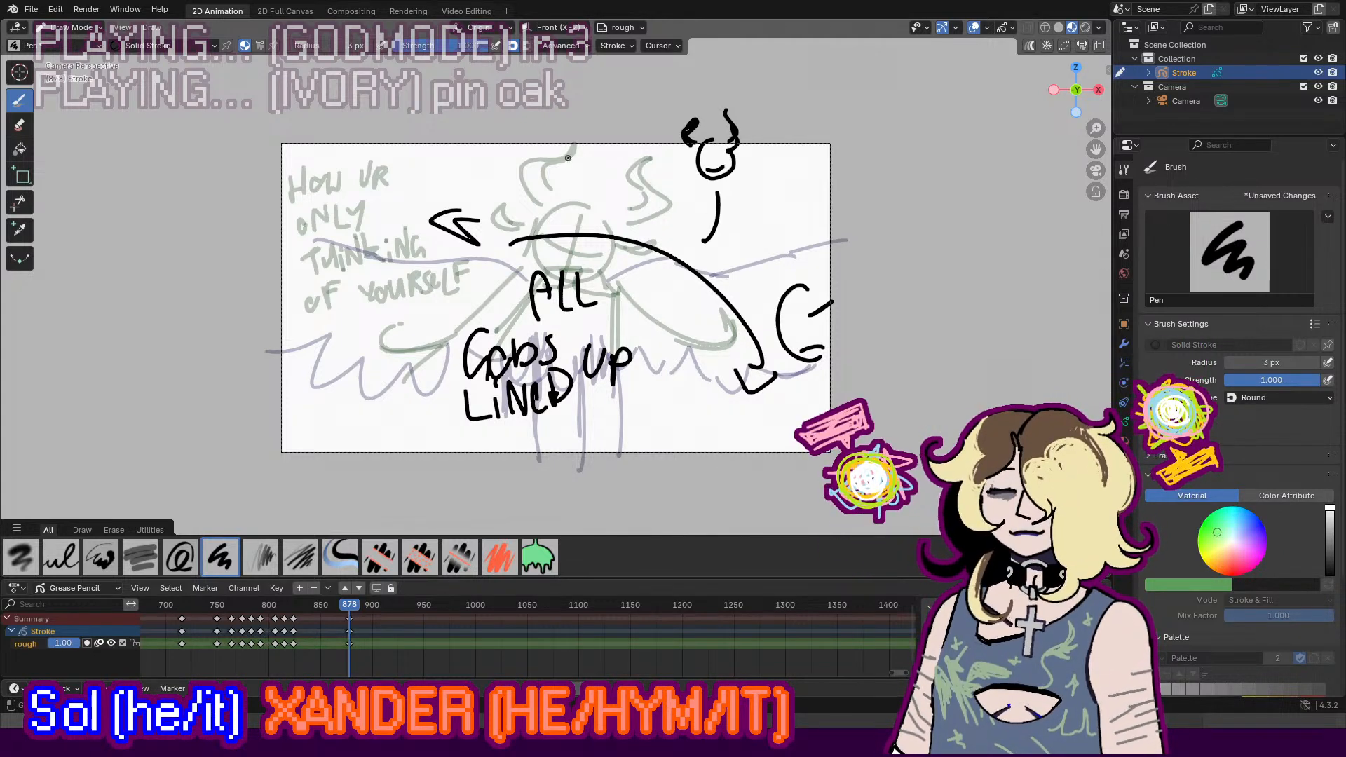
{"action": "left_click_drag", "start_coordinate": [551, 169], "coordinate": [558, 202]}
{"action": "key", "text": "ctrl+z"}
{"action": "left_click_drag", "start_coordinate": [466, 226], "coordinate": [496, 239]}
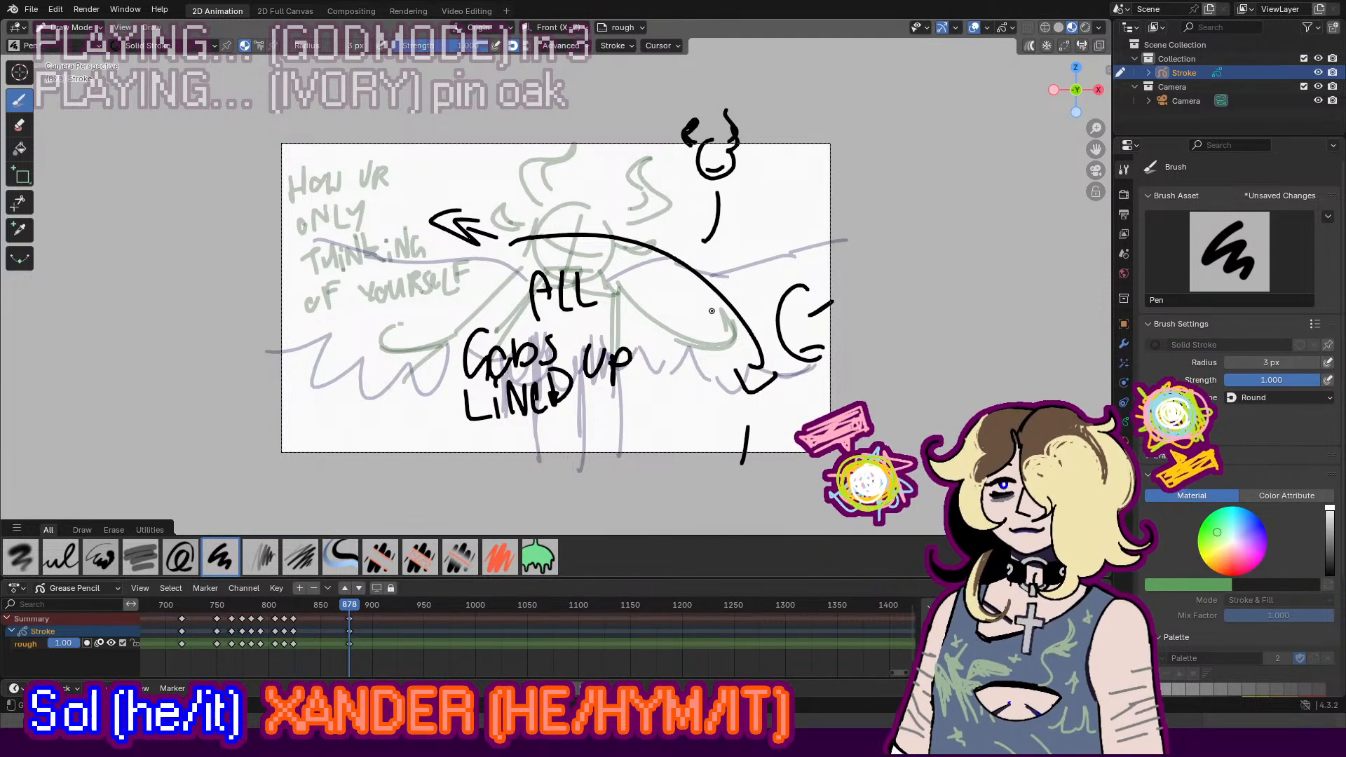
Step: Play back the animation around the new note drawing and insert a blank keyframe at frame 910
{"action": "key", "text": "space"}
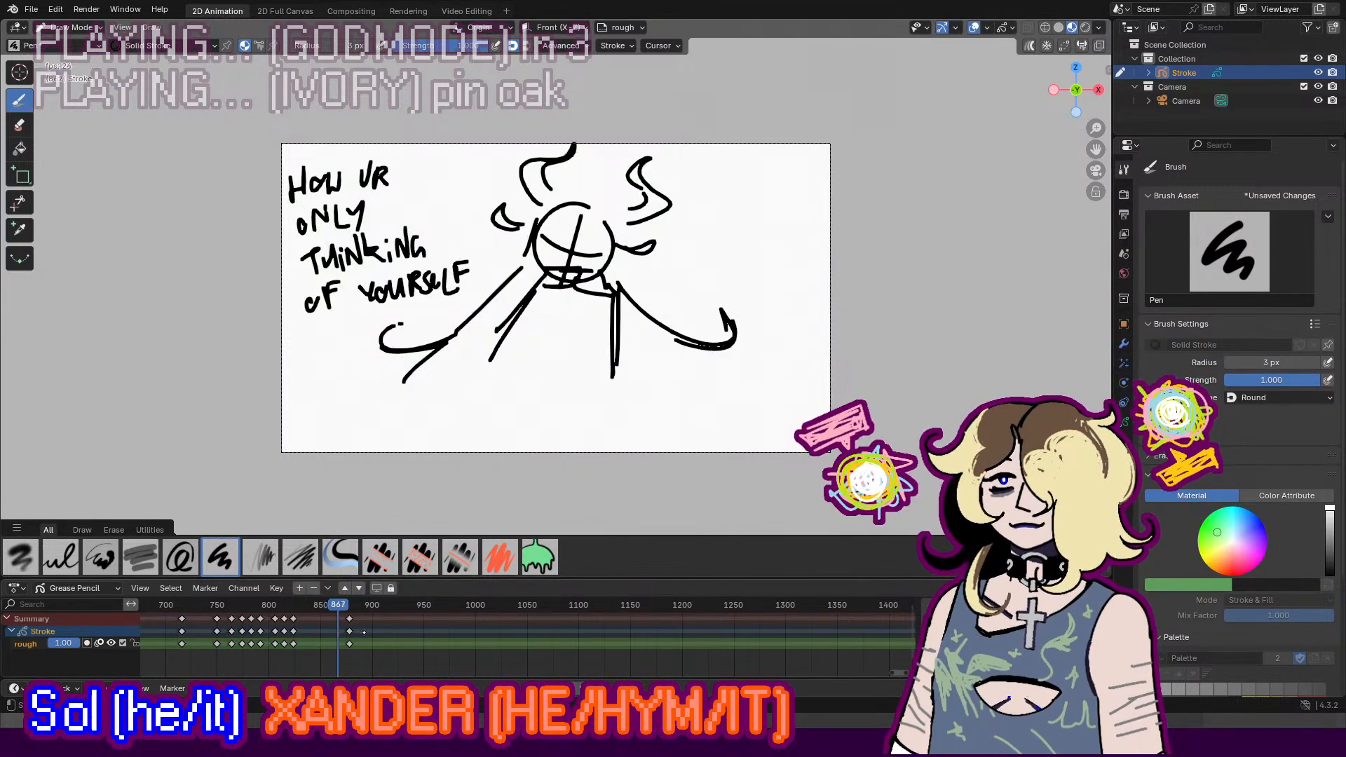
{"action": "key", "text": "space"}
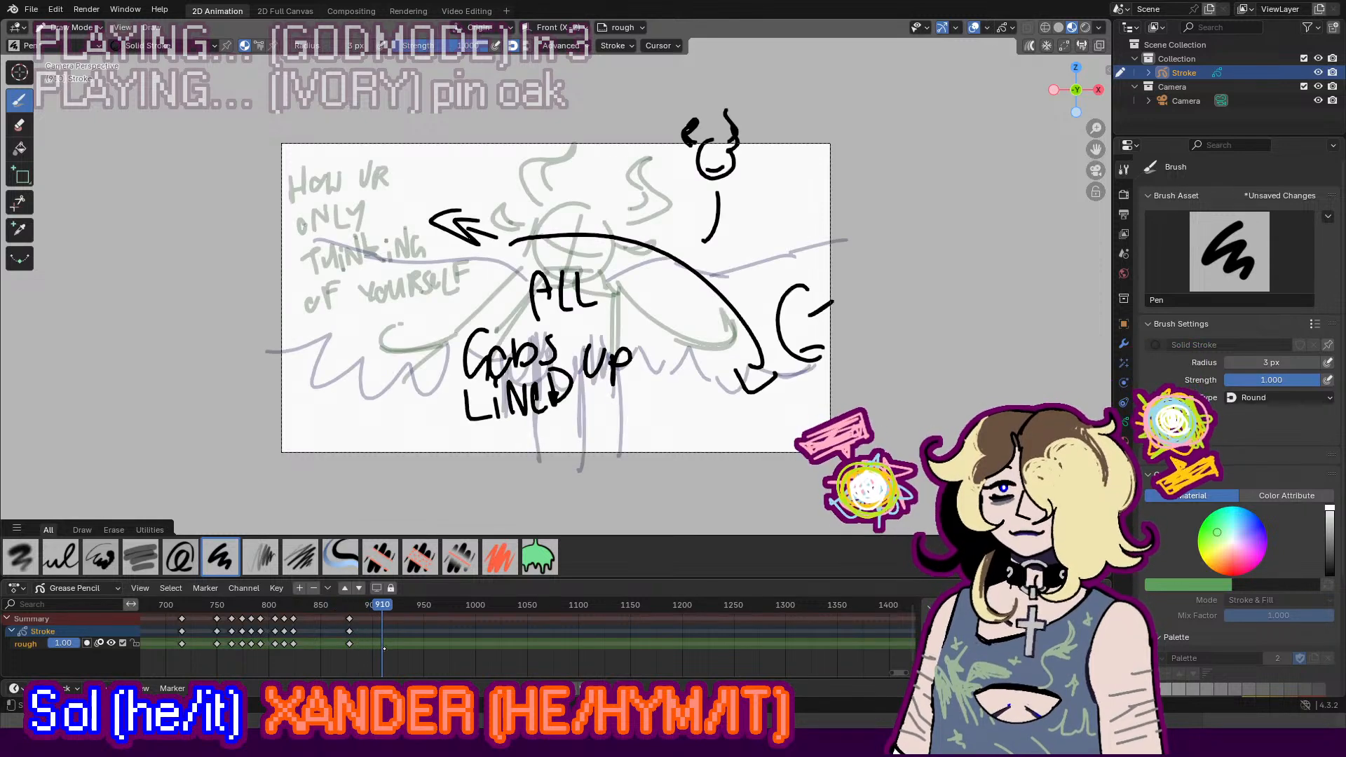
{"action": "key", "text": "i"}
{"action": "left_click", "coordinate": [377, 652]}
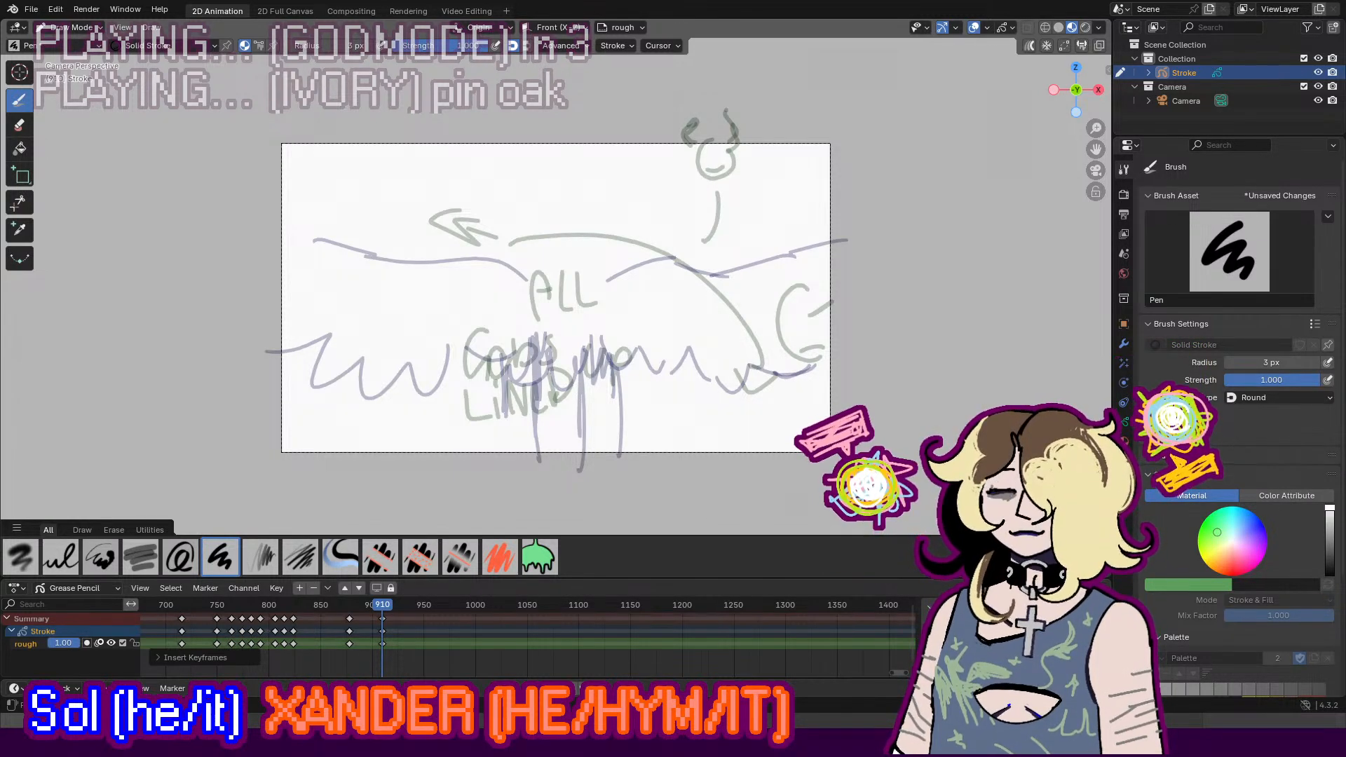
Step: Play through the empty stretch after frame 910, replay around frame 1186 and insert a blank keyframe at frame 1196
{"action": "key", "text": "space"}
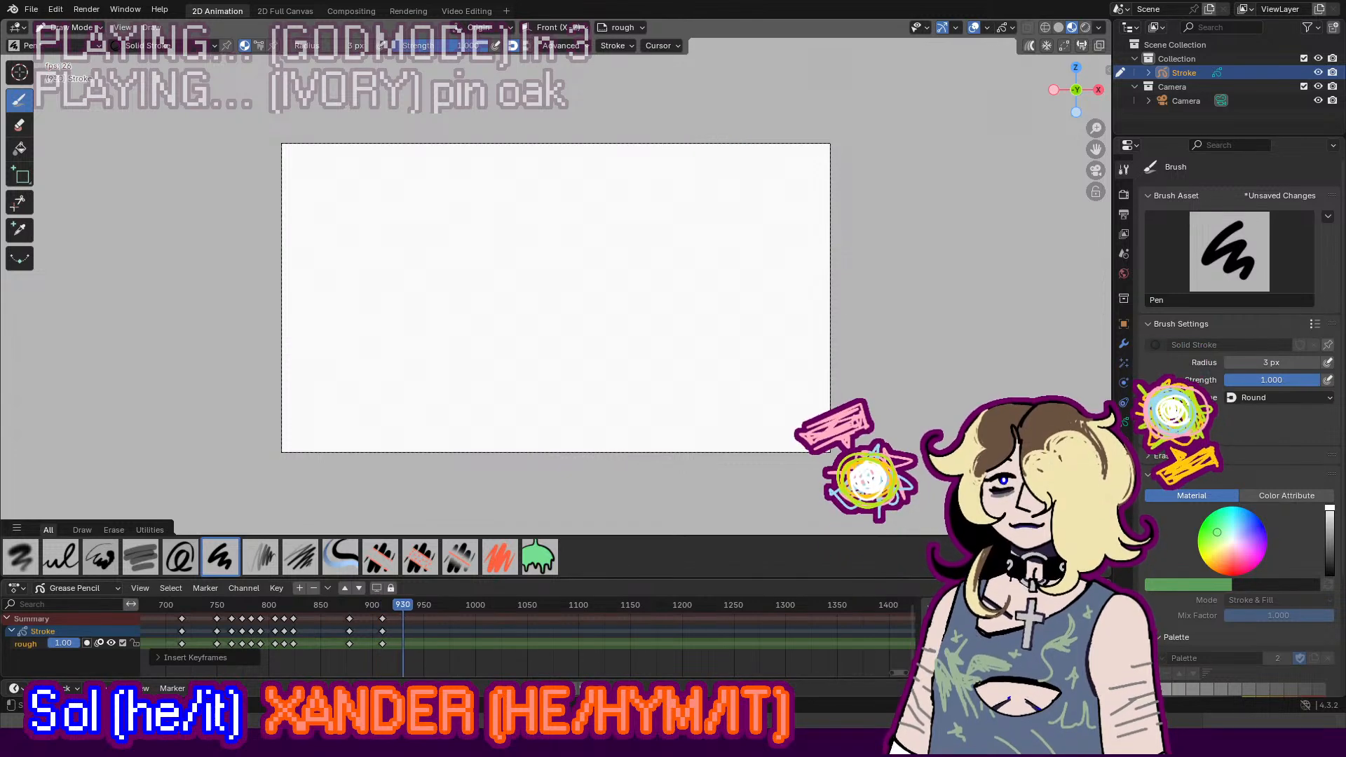
{"action": "scroll", "coordinate": [561, 638], "scroll_direction": "down", "scroll_amount": 3}
{"action": "left_click", "coordinate": [497, 604]}
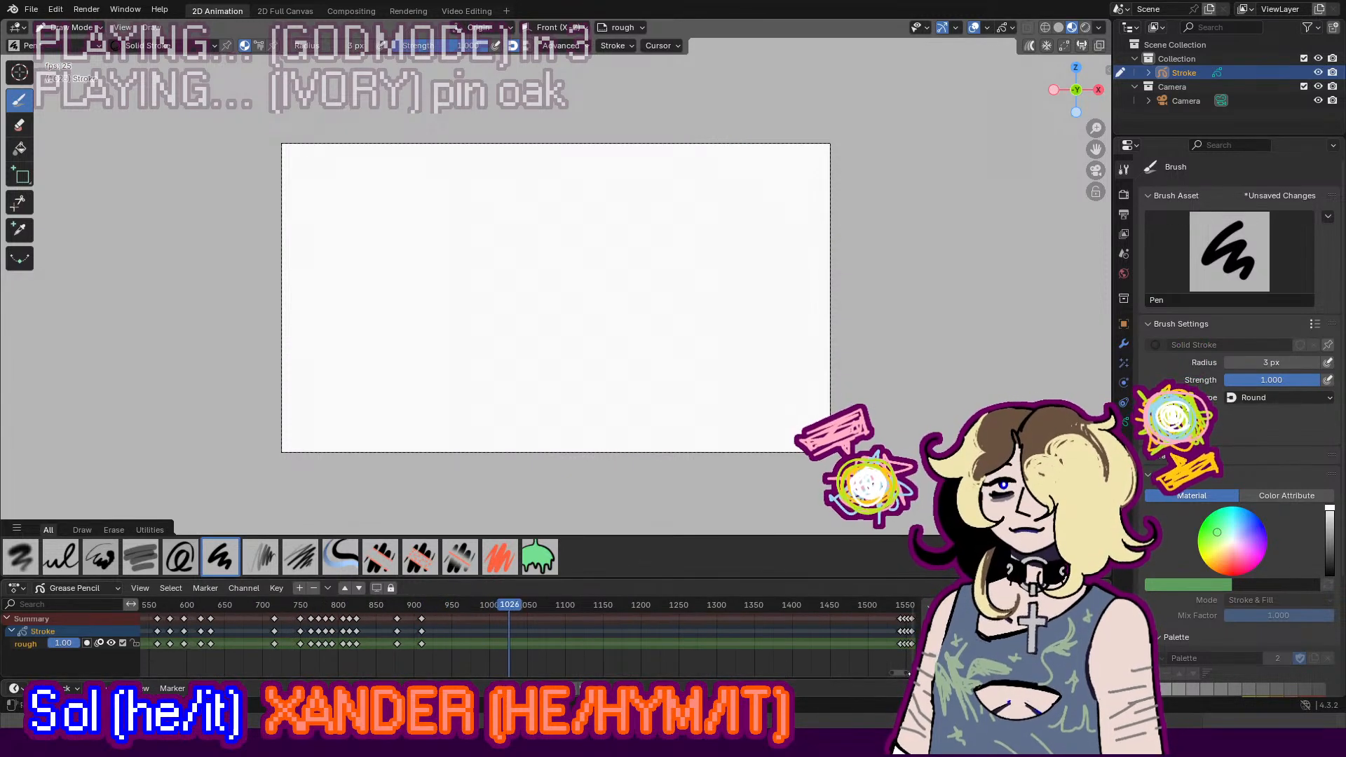
{"action": "middle_click_drag", "start_coordinate": [547, 636], "coordinate": [433, 637]}
{"action": "middle_click_drag", "start_coordinate": [634, 618], "coordinate": [574, 617]}
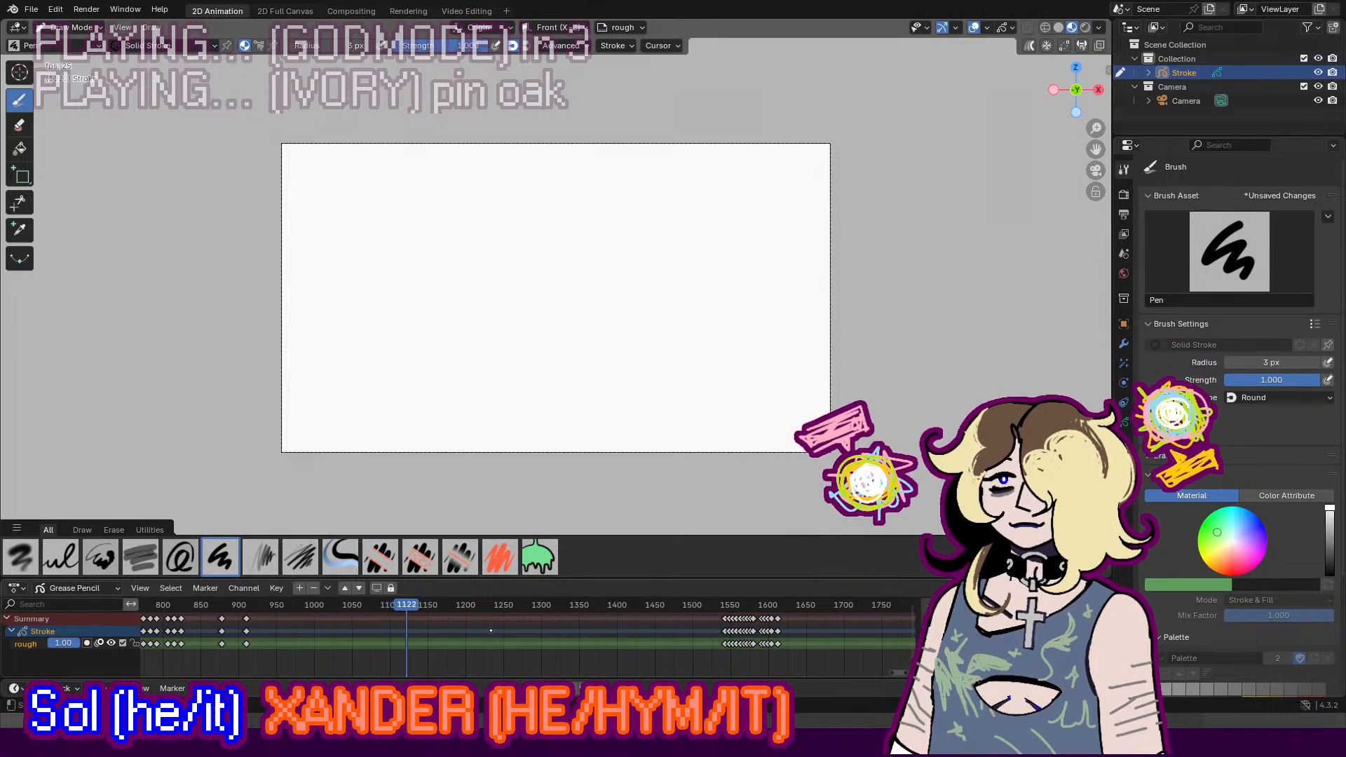
{"action": "scroll", "coordinate": [490, 630], "scroll_direction": "up", "scroll_amount": 2}
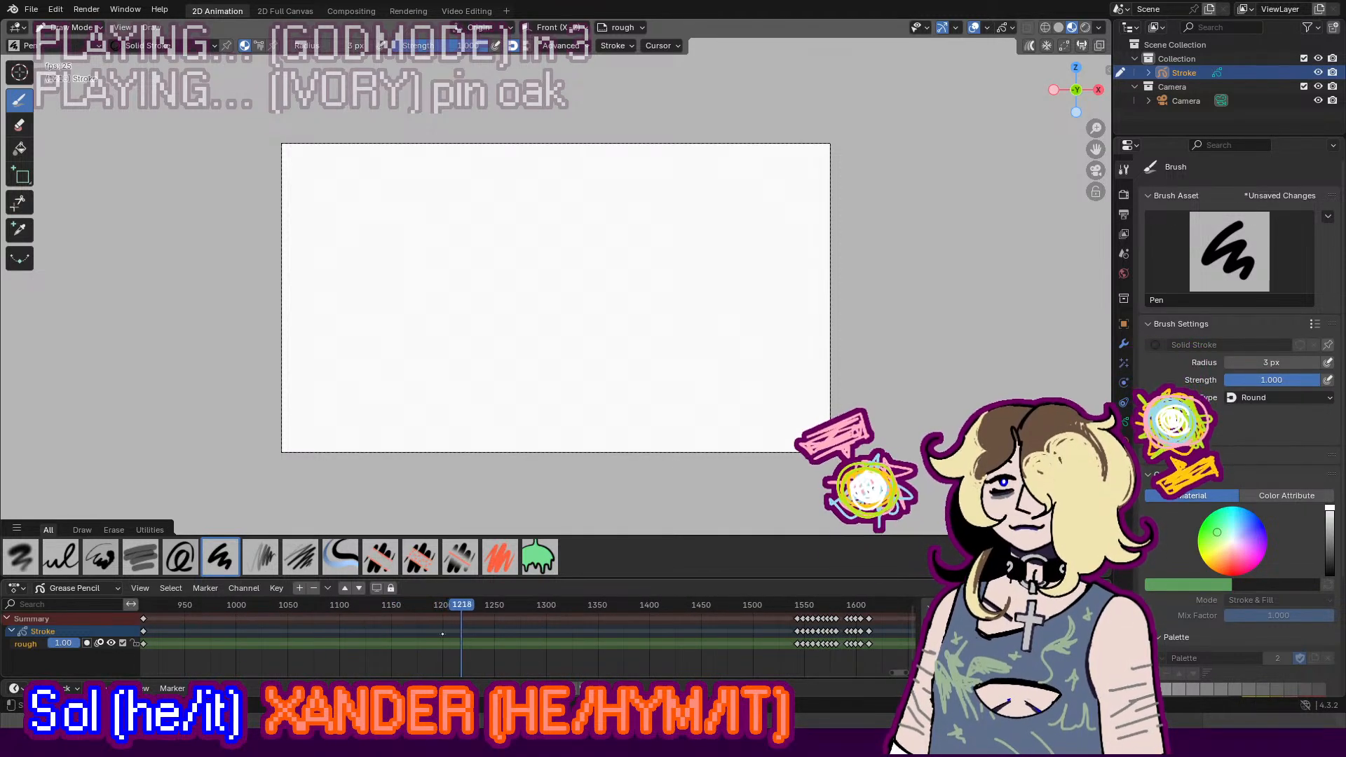
{"action": "left_click", "coordinate": [418, 605]}
{"action": "key", "text": "space"}
{"action": "key", "text": "space"}
{"action": "key", "text": "space"}
{"action": "key", "text": "space"}
{"action": "key", "text": "space"}
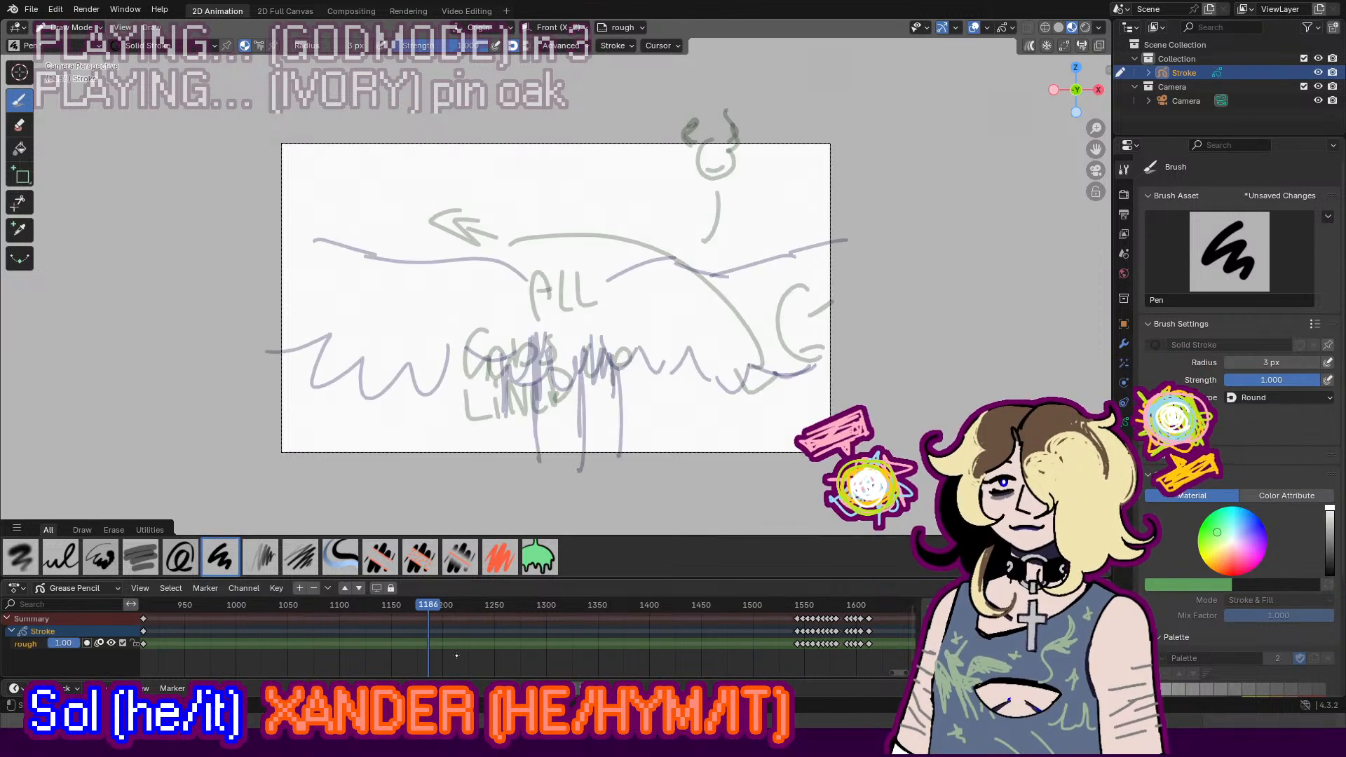
{"action": "left_click", "coordinate": [439, 605]}
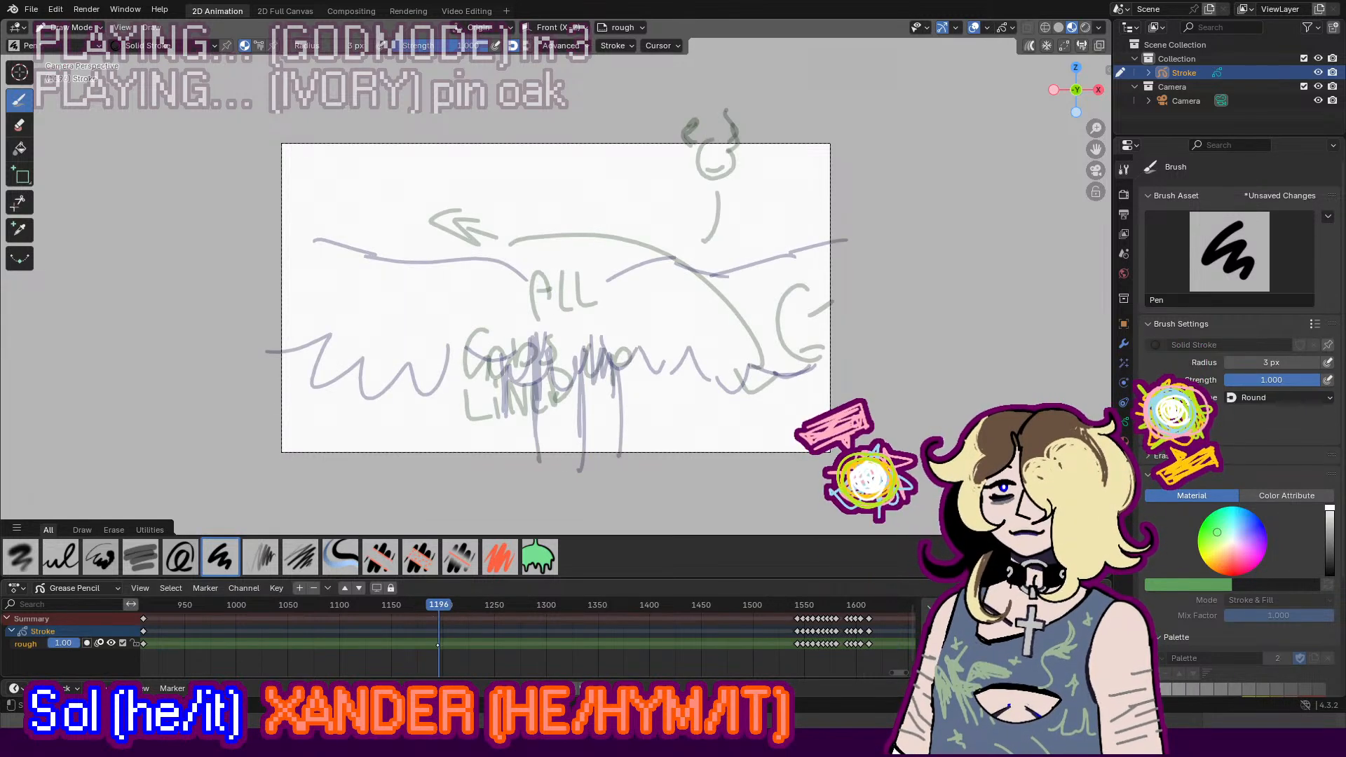
{"action": "key", "text": "i"}
{"action": "left_click", "coordinate": [436, 648]}
Step: Draw a large round head with a small curved mouth near its lower edge on frame 1196
{"action": "scroll", "coordinate": [600, 289], "scroll_direction": "up", "scroll_amount": 1}
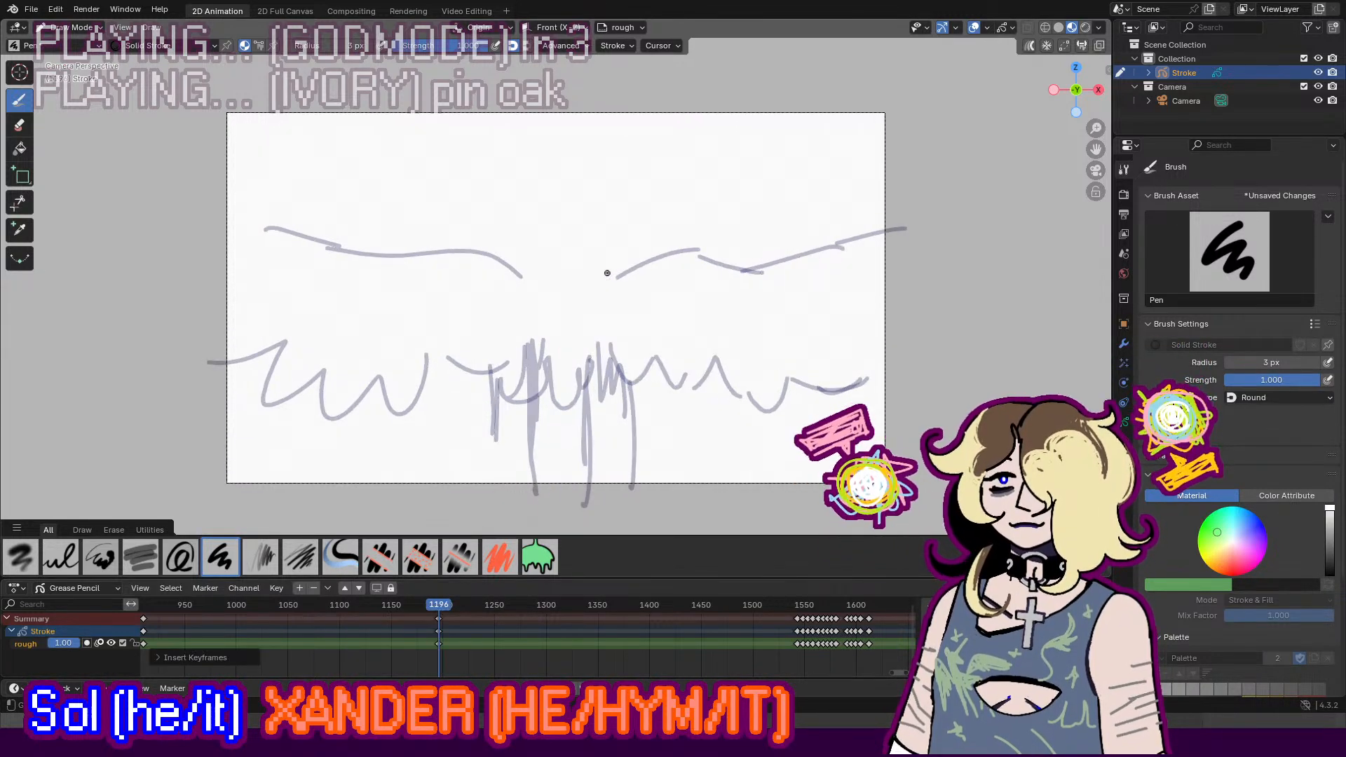
{"action": "left_click_drag", "start_coordinate": [567, 179], "coordinate": [620, 252]}
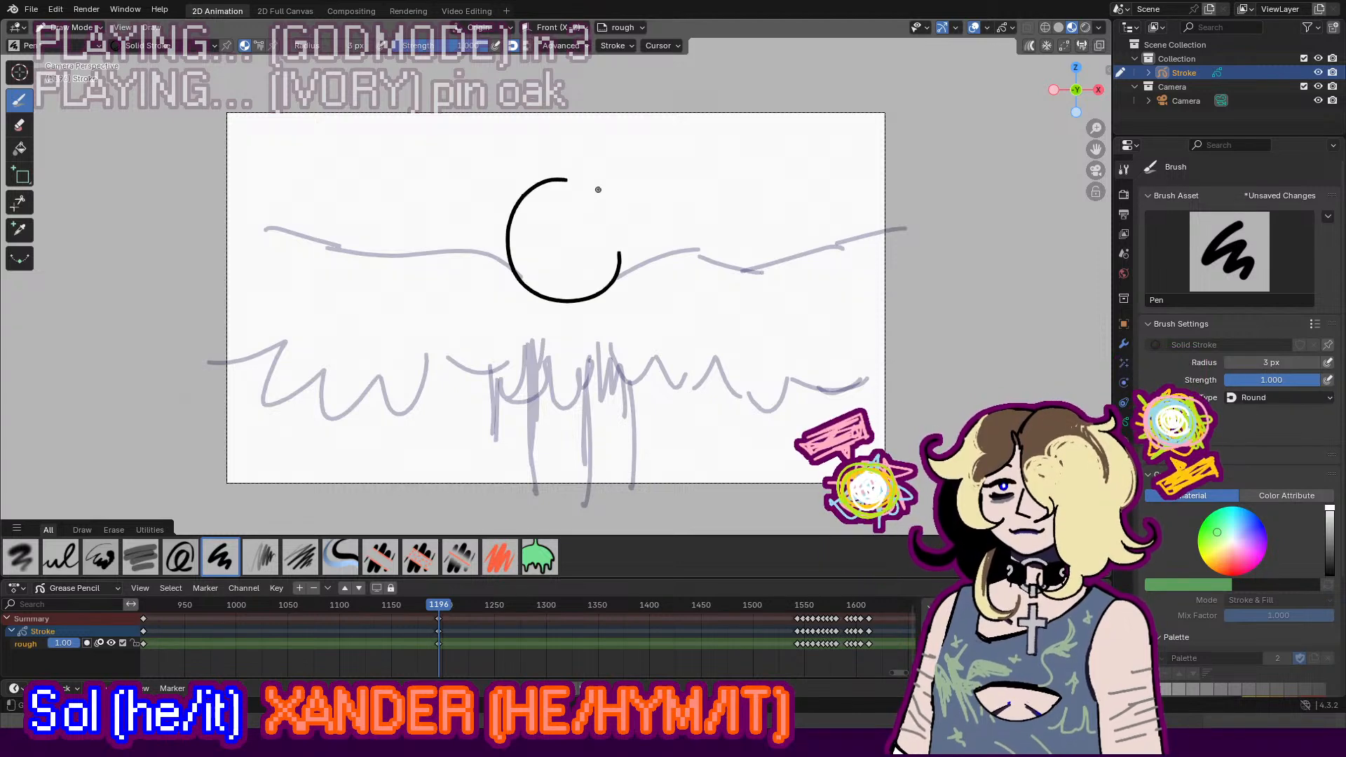
{"action": "left_click_drag", "start_coordinate": [600, 188], "coordinate": [620, 279]}
{"action": "left_click_drag", "start_coordinate": [543, 295], "coordinate": [587, 287]}
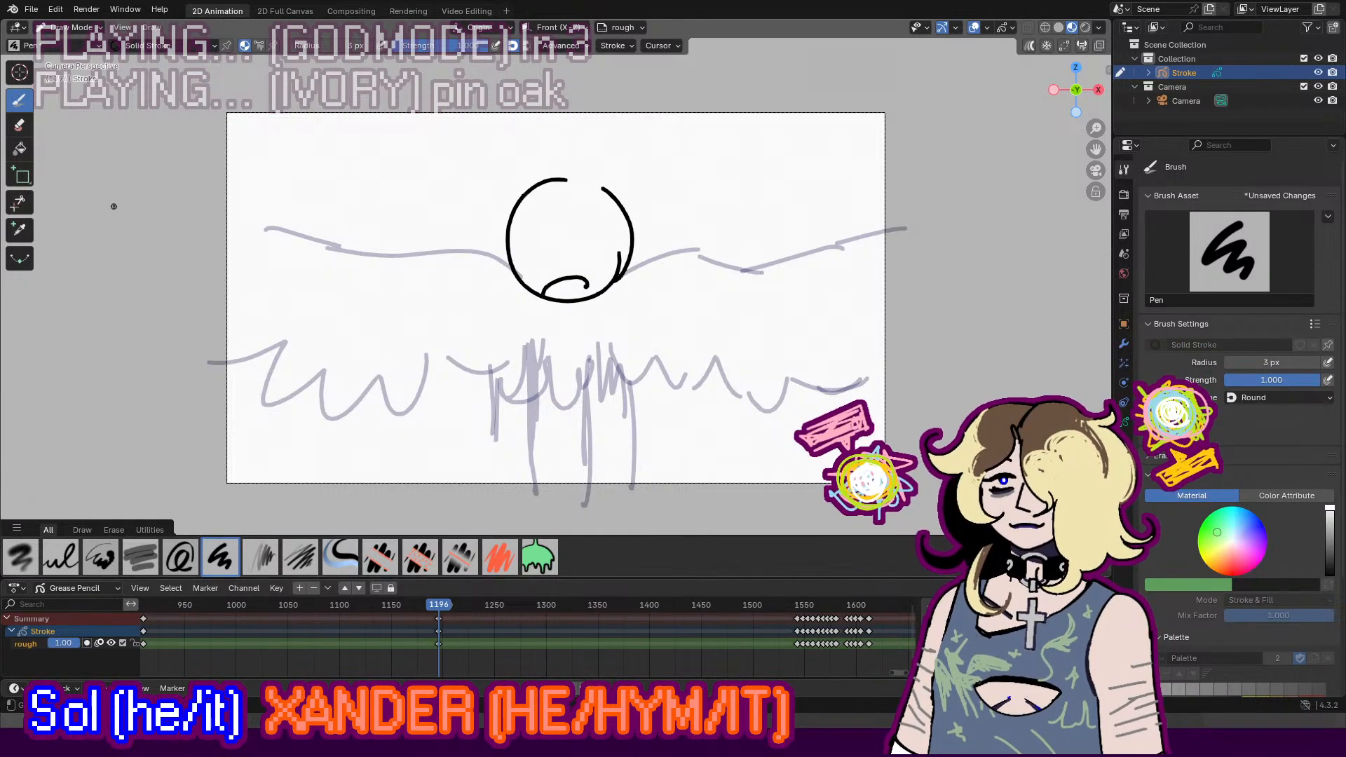
{"action": "key", "text": "e"}
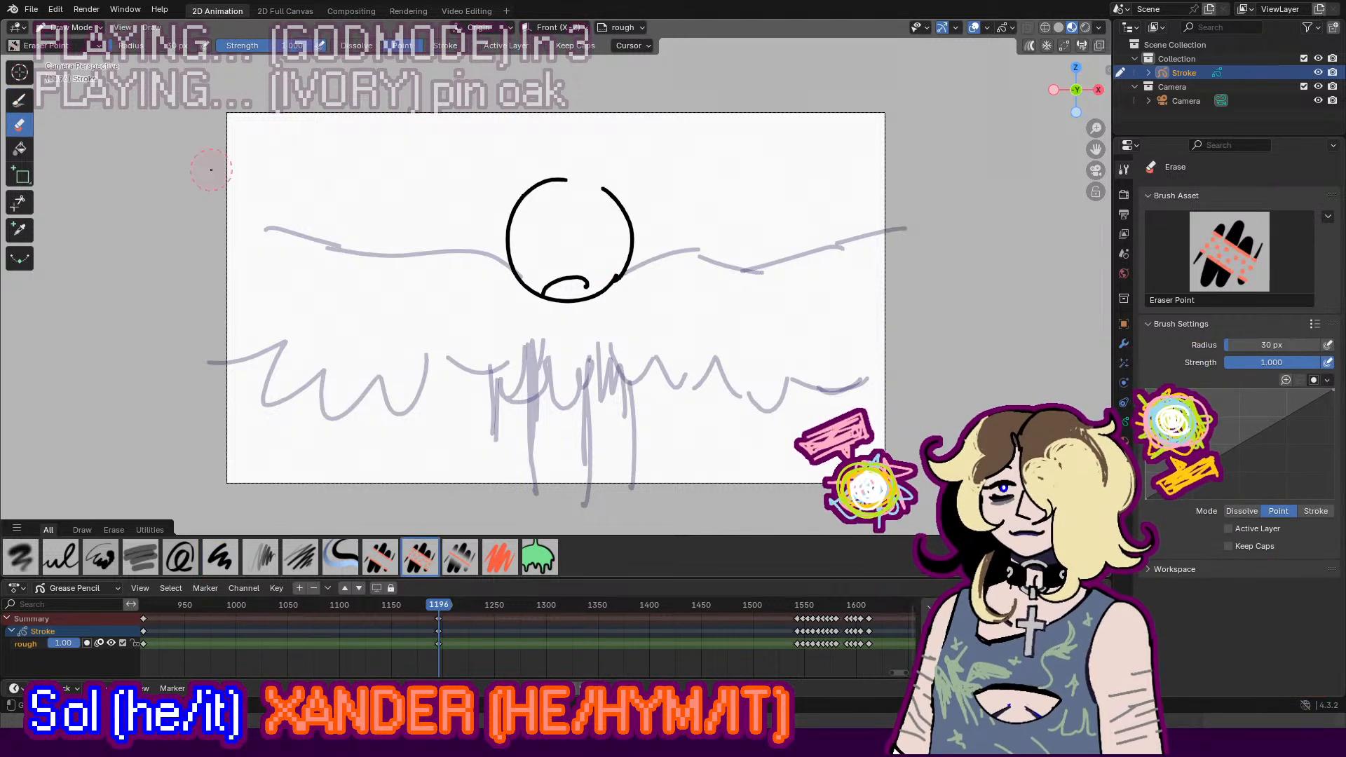
{"action": "key", "text": "d"}
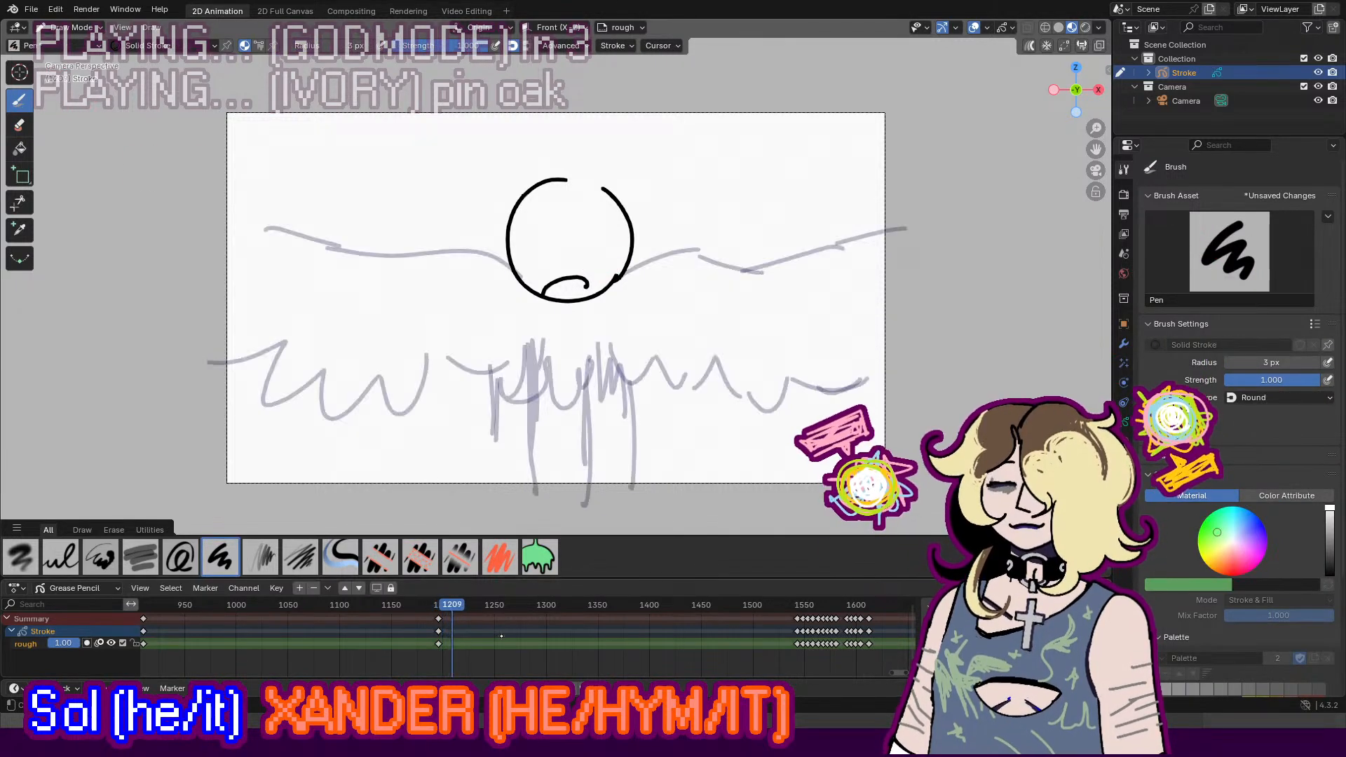
Step: Insert a blank keyframe at frame 1209 and play the animation on to frame 1272
{"action": "key", "text": "i"}
{"action": "left_click", "coordinate": [458, 653]}
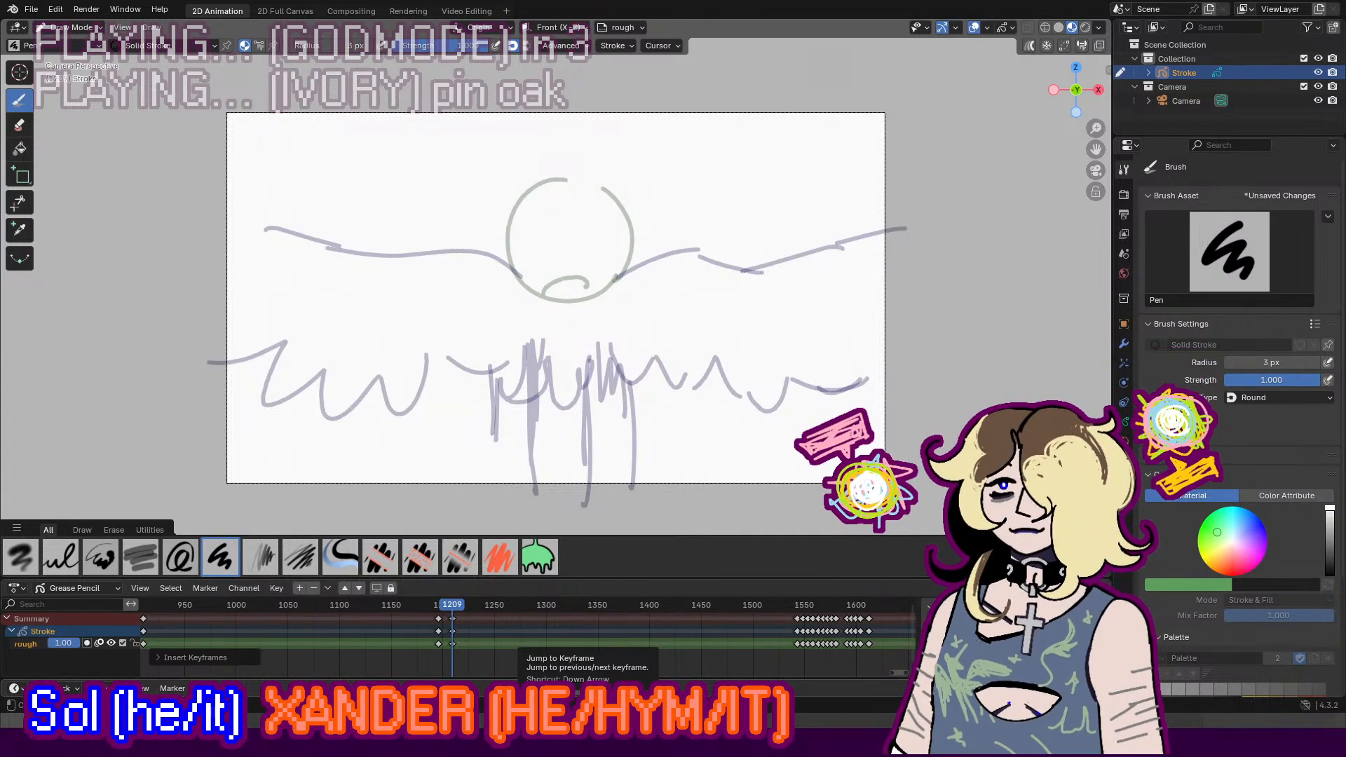
{"action": "key", "text": "space"}
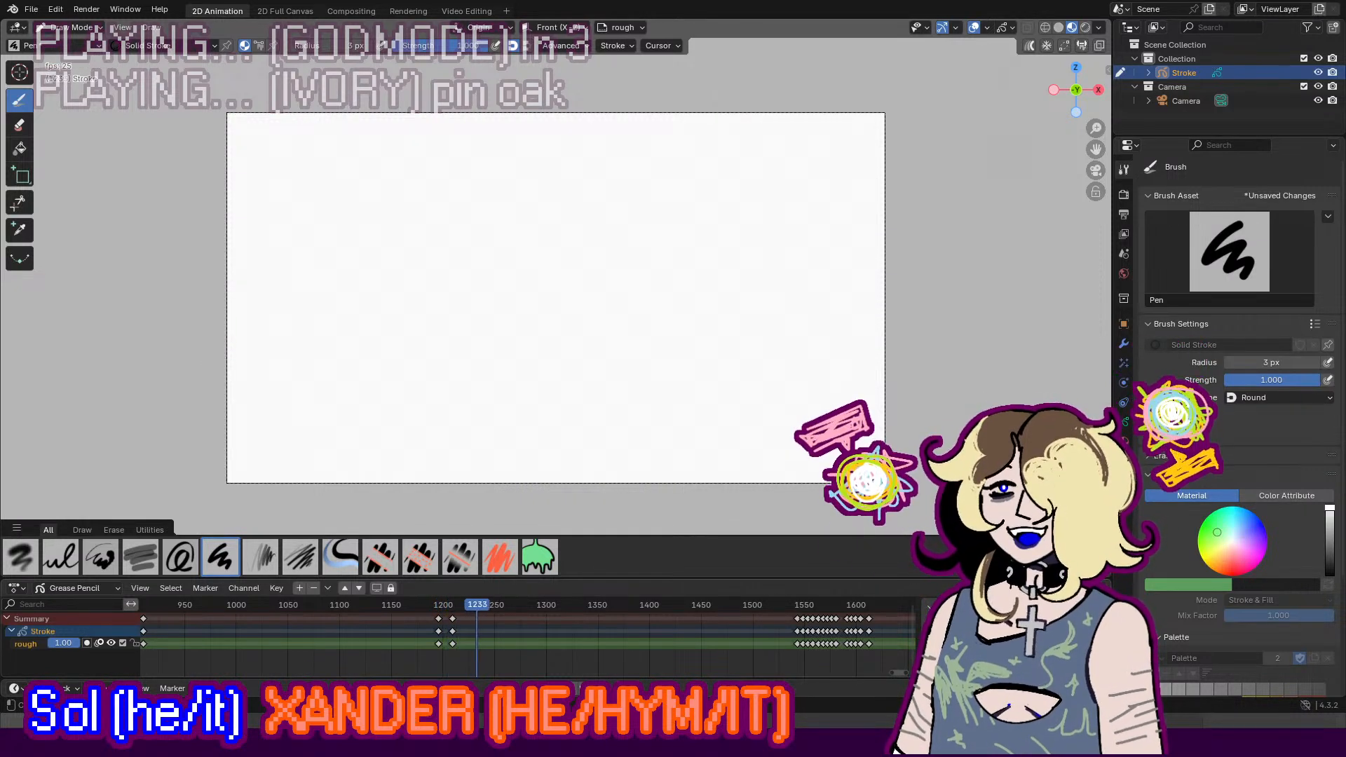
{"action": "key", "text": "space"}
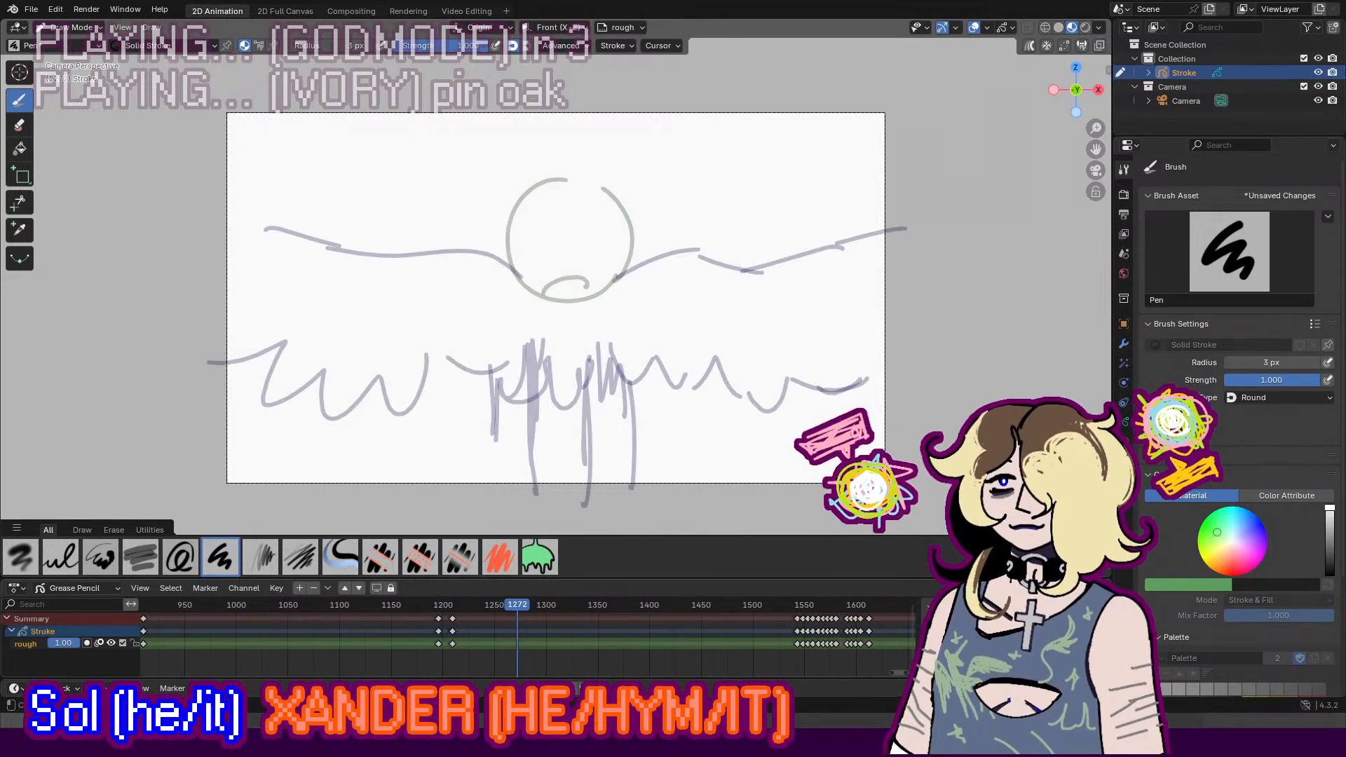
Step: Insert a blank keyframe at frame 1244 and draw a round head with a straight vertical body line running down from it
{"action": "mouse_move", "coordinate": [466, 608]}
{"action": "left_mouse_down"}
{"action": "mouse_move", "coordinate": [438, 608]}
{"action": "mouse_move", "coordinate": [489, 609]}
{"action": "left_mouse_up"}
{"action": "key", "text": "i"}
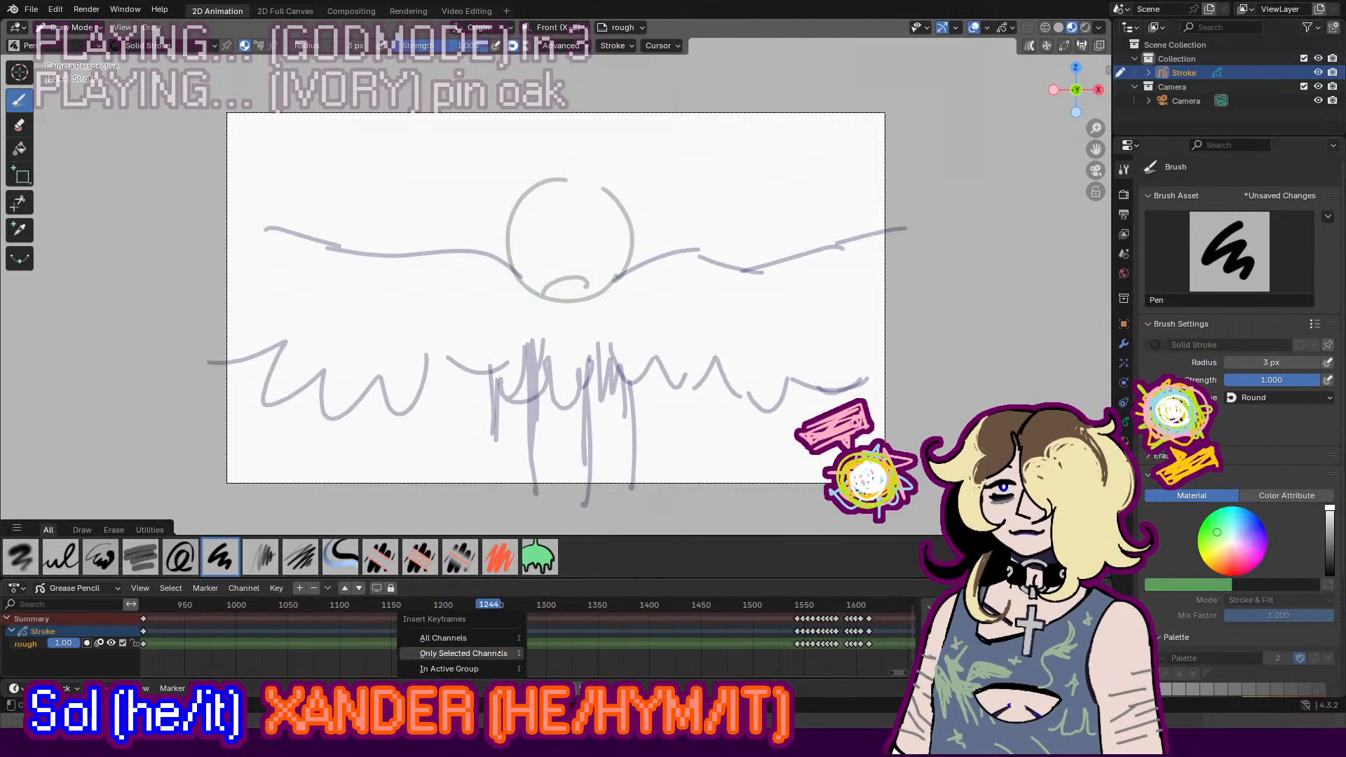
{"action": "left_click", "coordinate": [497, 641]}
{"action": "left_click_drag", "start_coordinate": [569, 304], "coordinate": [613, 341]}
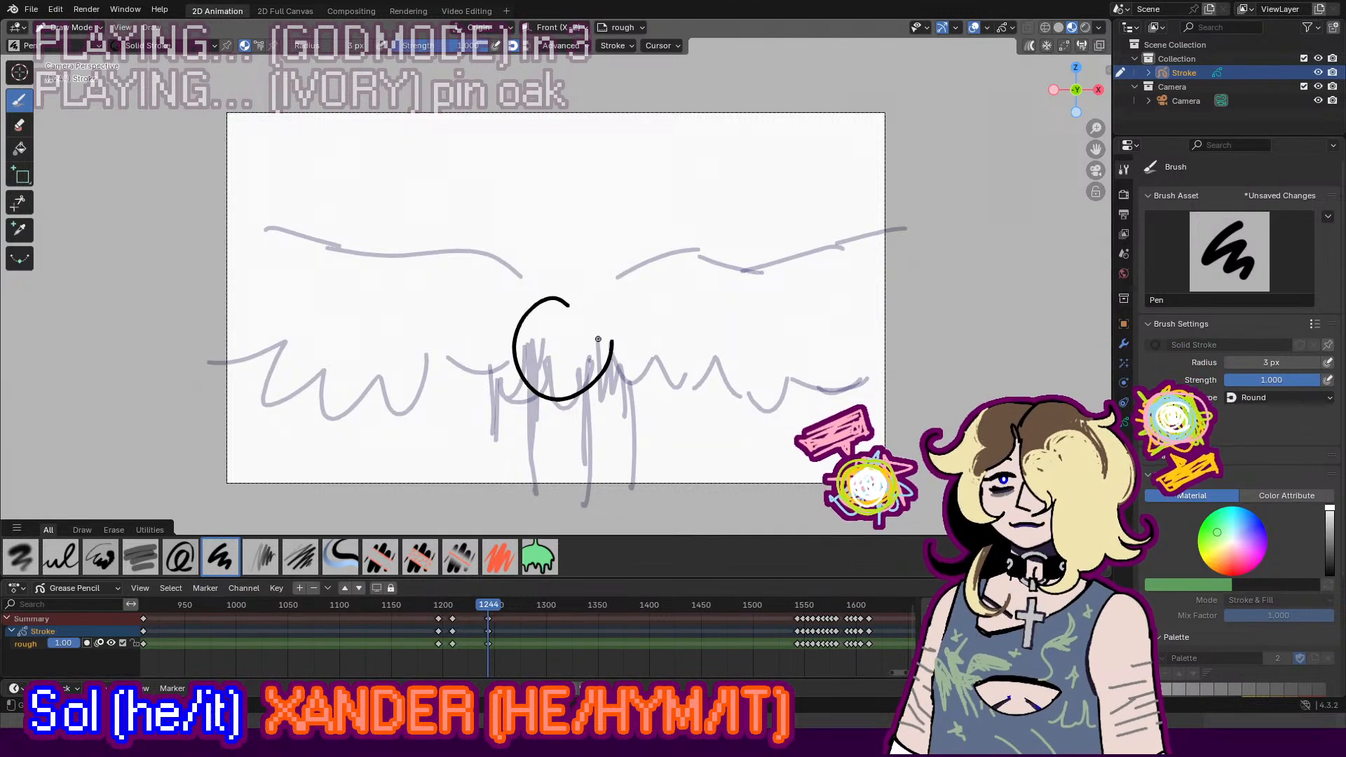
{"action": "left_click_drag", "start_coordinate": [558, 301], "coordinate": [558, 330]}
{"action": "left_click_drag", "start_coordinate": [562, 382], "coordinate": [560, 504]}
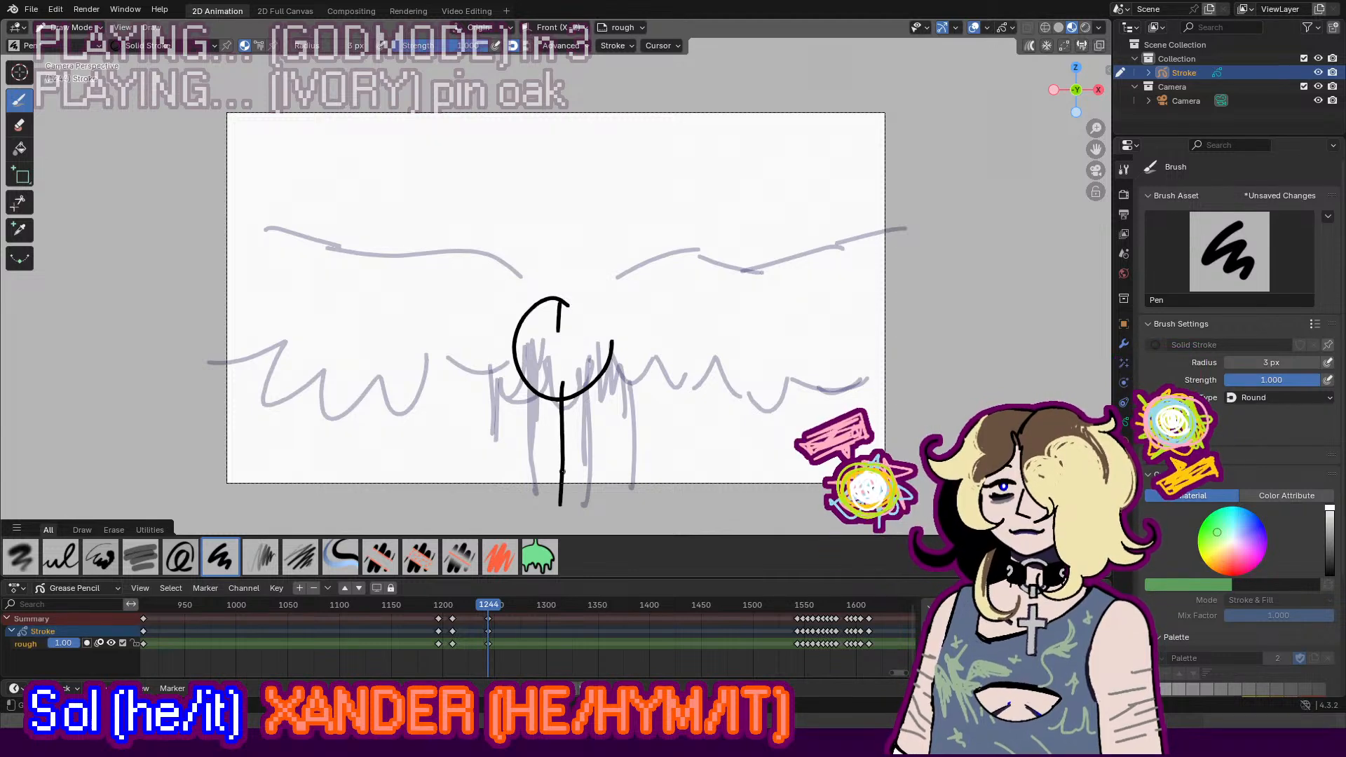
Step: Draw two outstretched wings from the shoulders on either side of the body, with looping feathers at their ends
{"action": "left_click_drag", "start_coordinate": [497, 388], "coordinate": [382, 339]}
{"action": "key", "text": "ctrl+z"}
{"action": "left_click_drag", "start_coordinate": [522, 411], "coordinate": [312, 391]}
{"action": "mouse_move", "coordinate": [360, 394]}
{"action": "left_mouse_down"}
{"action": "mouse_move", "coordinate": [311, 389]}
{"action": "mouse_move", "coordinate": [342, 482]}
{"action": "left_mouse_up"}
{"action": "mouse_move", "coordinate": [615, 401]}
{"action": "left_mouse_down"}
{"action": "mouse_move", "coordinate": [673, 348]}
{"action": "mouse_move", "coordinate": [790, 361]}
{"action": "left_mouse_up"}
{"action": "mouse_move", "coordinate": [763, 360]}
{"action": "left_mouse_down"}
{"action": "mouse_move", "coordinate": [888, 321]}
{"action": "mouse_move", "coordinate": [864, 419]}
{"action": "left_mouse_up"}
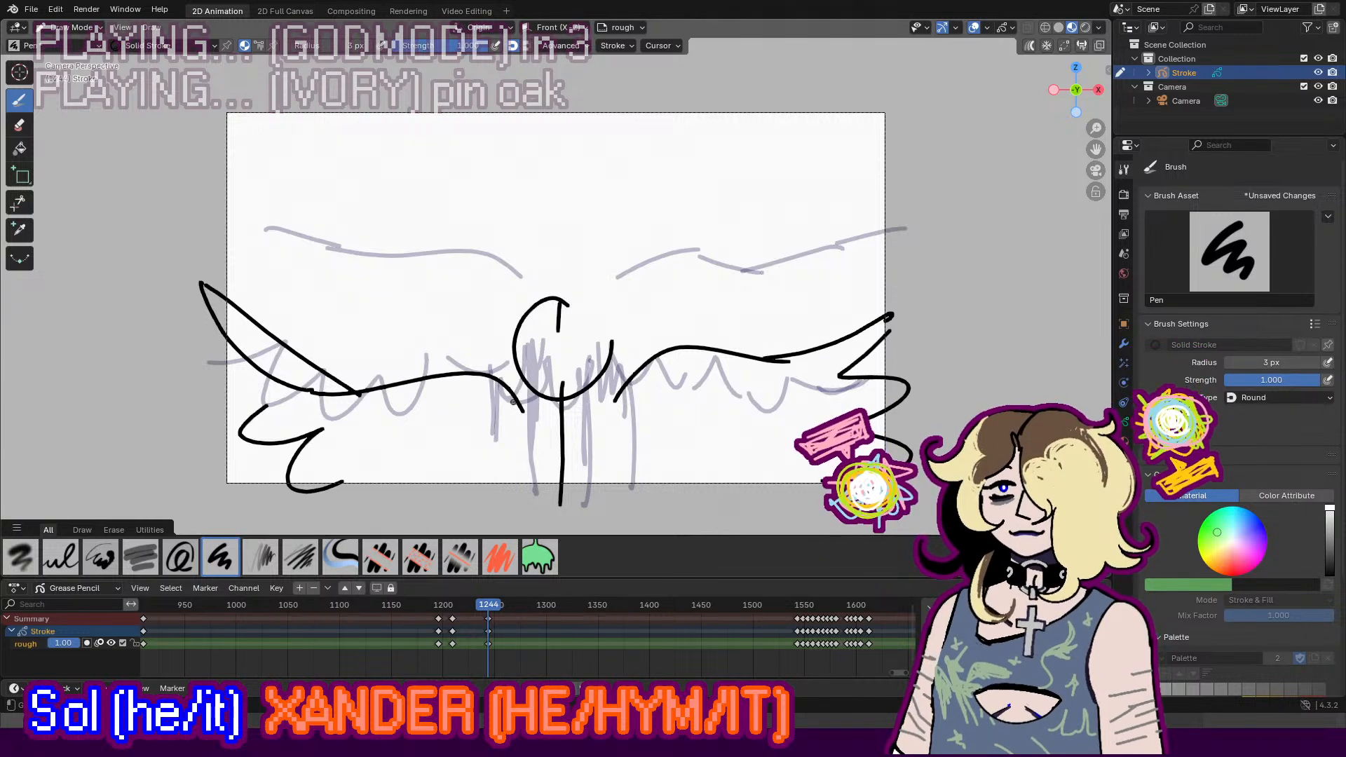
Step: Draw a curved motion arrow beside the head and handwrite the note "FALLS BACKWARD" above the figure
{"action": "mouse_move", "coordinate": [456, 333]}
{"action": "left_mouse_down"}
{"action": "mouse_move", "coordinate": [499, 270]}
{"action": "mouse_move", "coordinate": [503, 304]}
{"action": "left_mouse_up"}
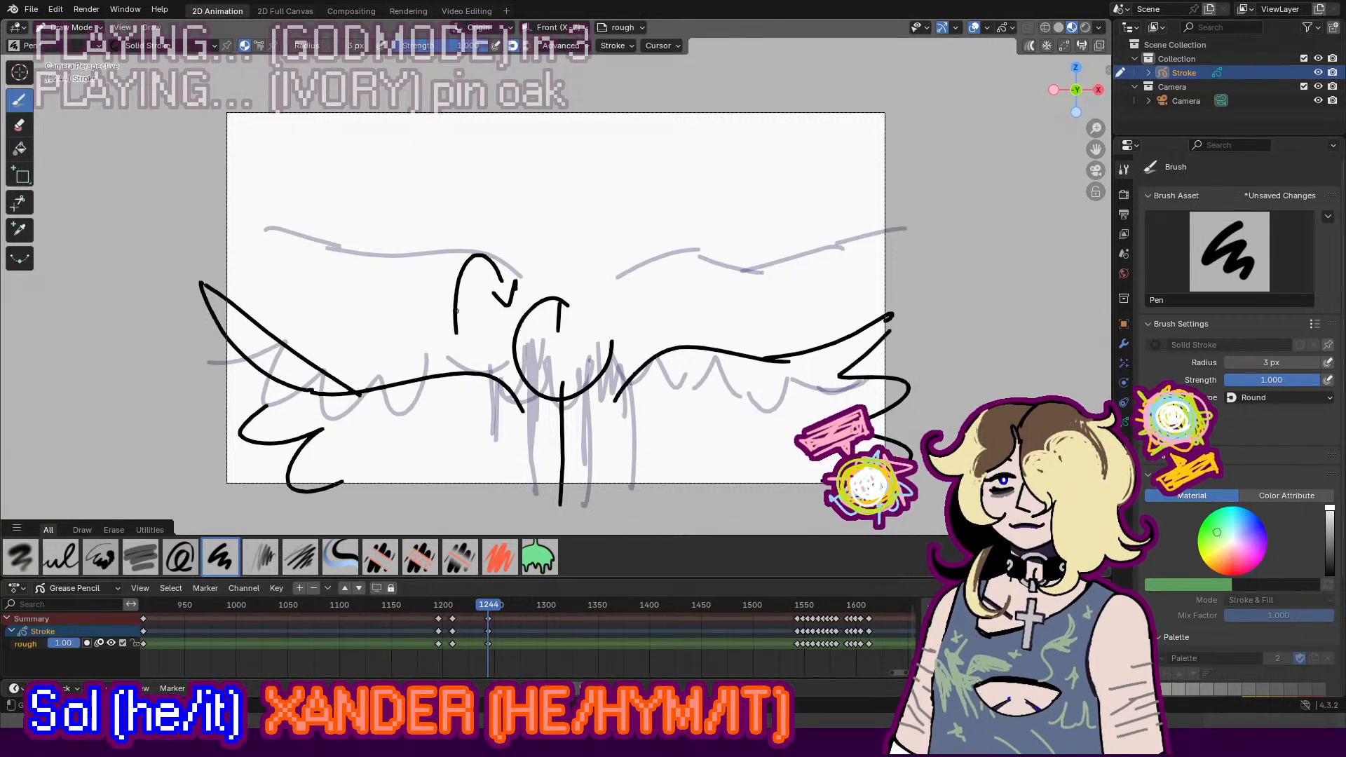
{"action": "left_click_drag", "start_coordinate": [441, 199], "coordinate": [443, 231]}
{"action": "mouse_move", "coordinate": [441, 199]}
{"action": "left_mouse_down"}
{"action": "mouse_move", "coordinate": [461, 198]}
{"action": "mouse_move", "coordinate": [460, 213]}
{"action": "left_mouse_up"}
{"action": "left_click_drag", "start_coordinate": [468, 233], "coordinate": [485, 217]}
{"action": "mouse_move", "coordinate": [495, 198]}
{"action": "left_mouse_down"}
{"action": "mouse_move", "coordinate": [511, 227]}
{"action": "mouse_move", "coordinate": [581, 237]}
{"action": "left_mouse_up"}
{"action": "mouse_move", "coordinate": [579, 203]}
{"action": "left_mouse_down"}
{"action": "mouse_move", "coordinate": [592, 223]}
{"action": "mouse_move", "coordinate": [581, 238]}
{"action": "left_mouse_up"}
{"action": "left_click_drag", "start_coordinate": [611, 236], "coordinate": [635, 221]}
{"action": "mouse_move", "coordinate": [656, 206]}
{"action": "left_mouse_down"}
{"action": "mouse_move", "coordinate": [659, 236]}
{"action": "mouse_move", "coordinate": [661, 224]}
{"action": "left_mouse_up"}
{"action": "mouse_move", "coordinate": [660, 225]}
{"action": "left_mouse_down"}
{"action": "mouse_move", "coordinate": [677, 237]}
{"action": "mouse_move", "coordinate": [698, 210]}
{"action": "mouse_move", "coordinate": [725, 238]}
{"action": "left_mouse_up"}
{"action": "left_click_drag", "start_coordinate": [728, 214], "coordinate": [743, 241]}
{"action": "left_click_drag", "start_coordinate": [751, 215], "coordinate": [751, 245]}
Step: Insert a blank keyframe at frame 1251 and replay the animation around frame 1219
{"action": "left_click", "coordinate": [496, 608]}
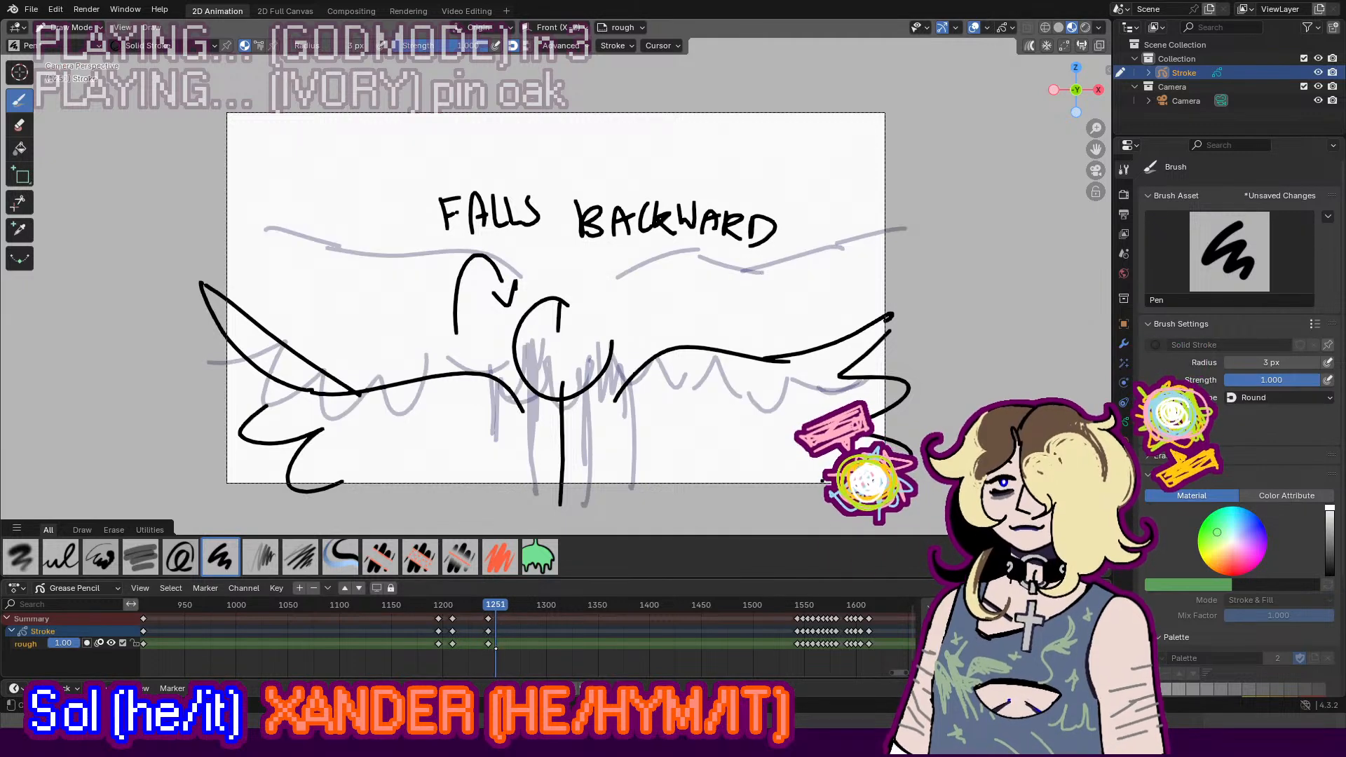
{"action": "key", "text": "i"}
{"action": "left_click", "coordinate": [490, 641]}
{"action": "key", "text": "space"}
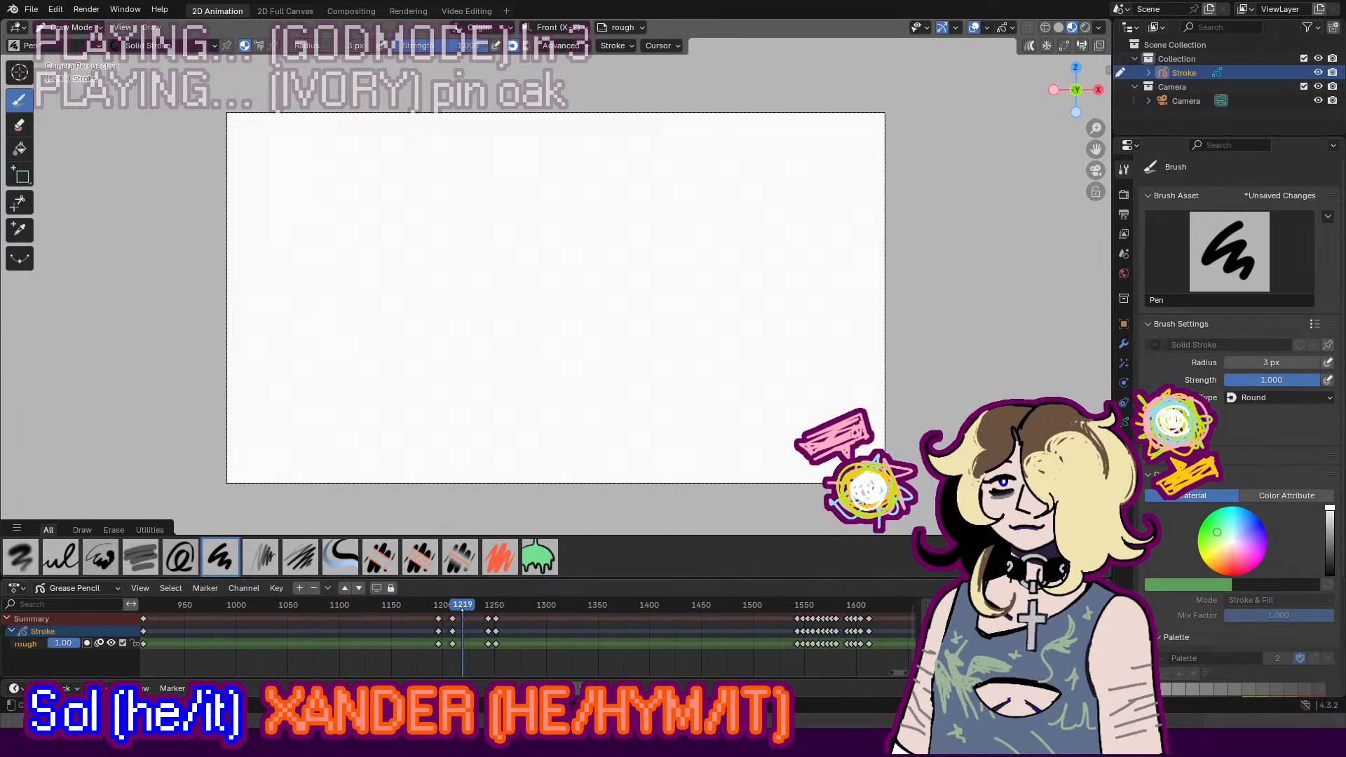
{"action": "key", "text": "space"}
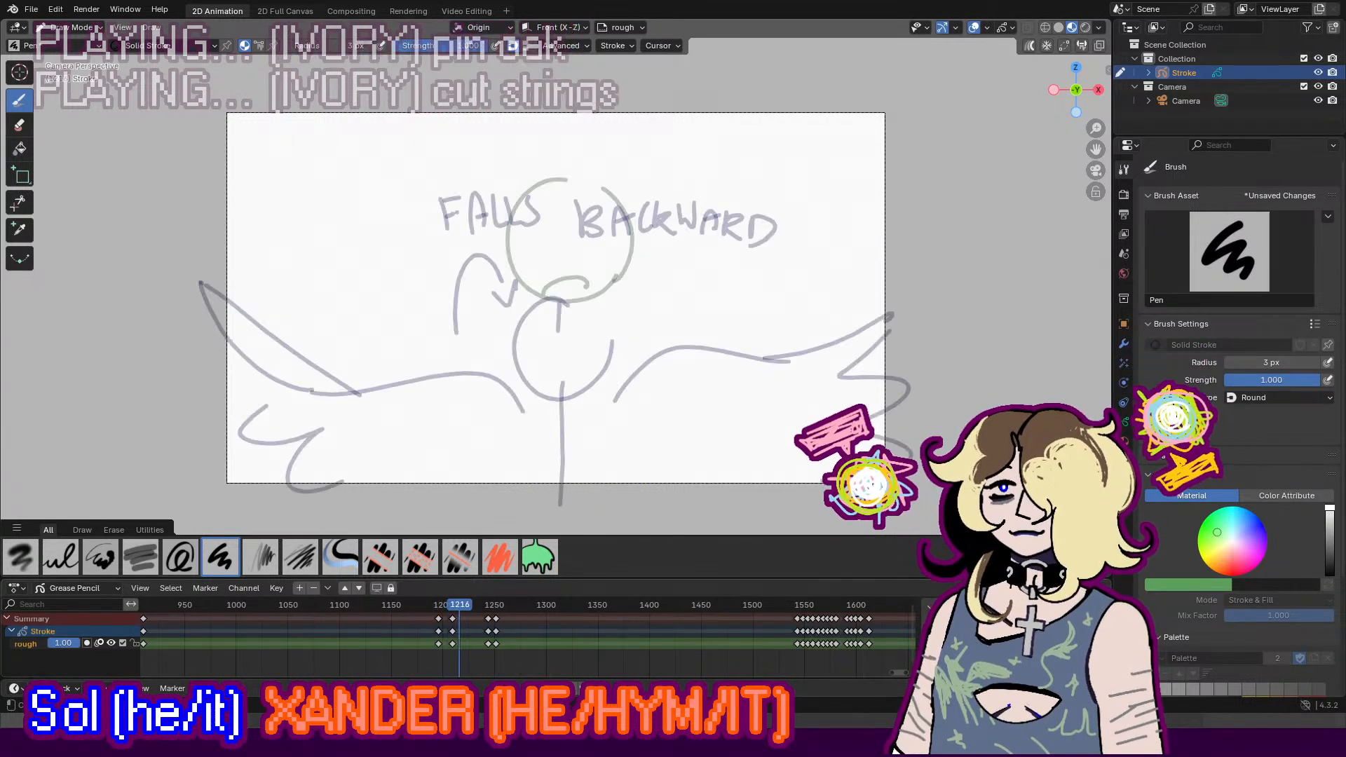
{"action": "key", "text": "Down"}
{"action": "mouse_move", "coordinate": [571, 205]}
{"action": "left_mouse_down"}
{"action": "mouse_move", "coordinate": [519, 293]}
{"action": "mouse_move", "coordinate": [611, 298]}
{"action": "mouse_move", "coordinate": [623, 254]}
{"action": "left_mouse_up"}
{"action": "key", "text": "ctrl+z"}
{"action": "key", "text": "ctrl+z"}
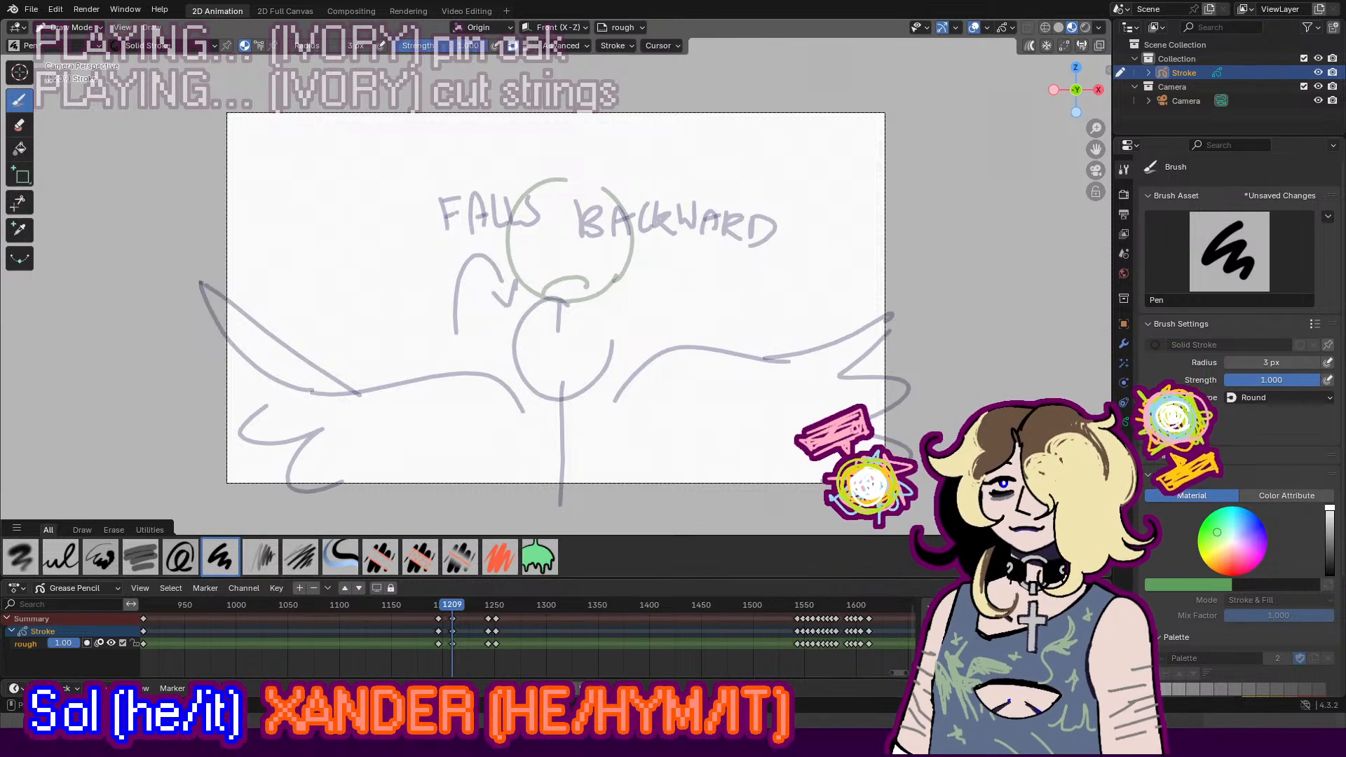
Step: Play the animation from just before the frame 1196 drawing and insert a blank keyframe at frame 1226
{"action": "left_click", "coordinate": [435, 604]}
{"action": "key", "text": "space"}
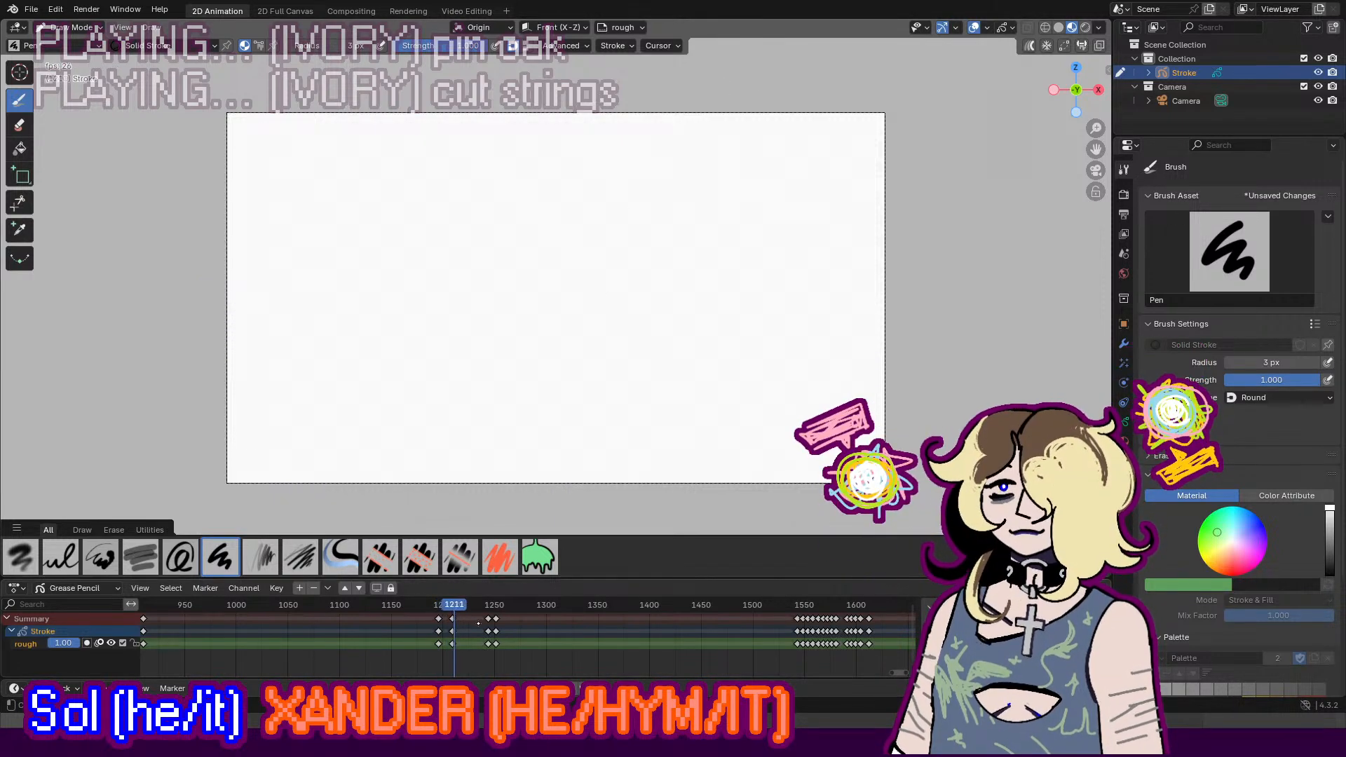
{"action": "key", "text": "space"}
{"action": "key", "text": "i"}
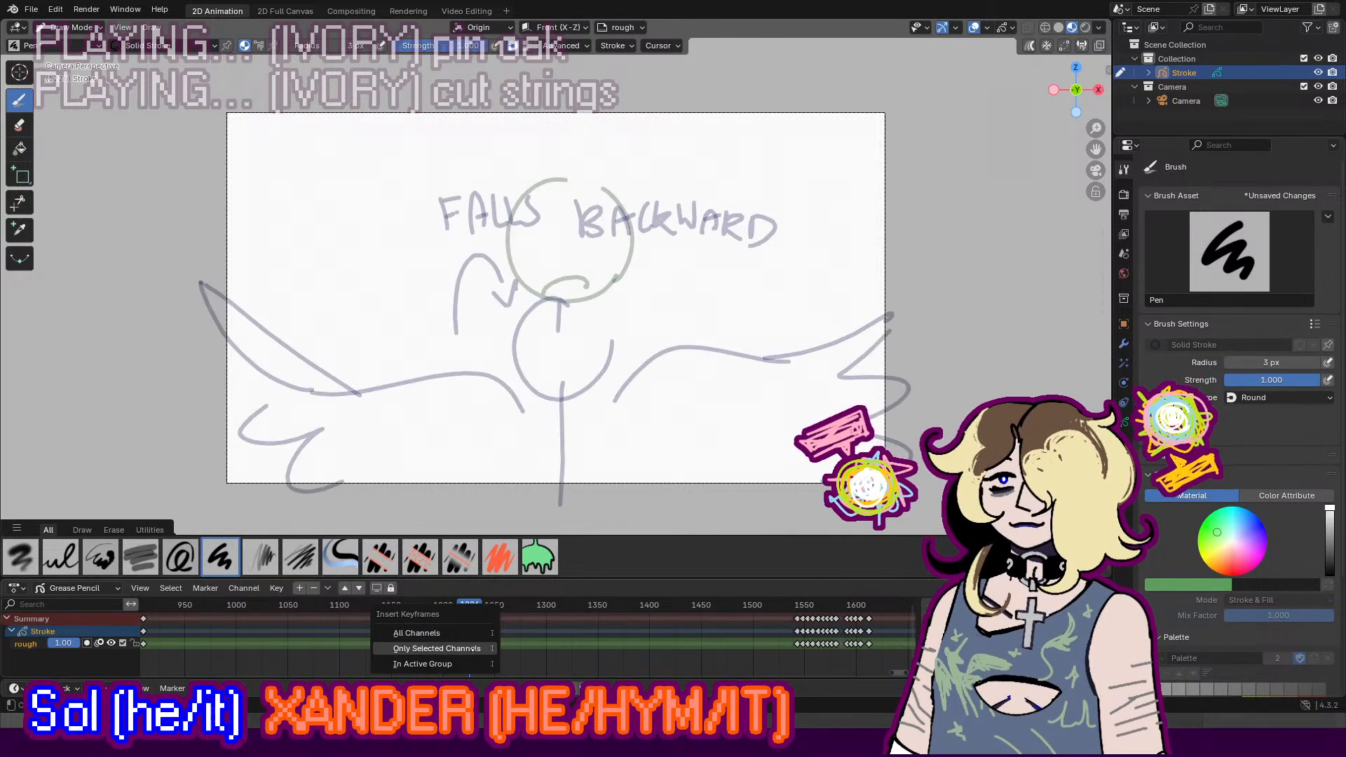
{"action": "left_click", "coordinate": [437, 649]}
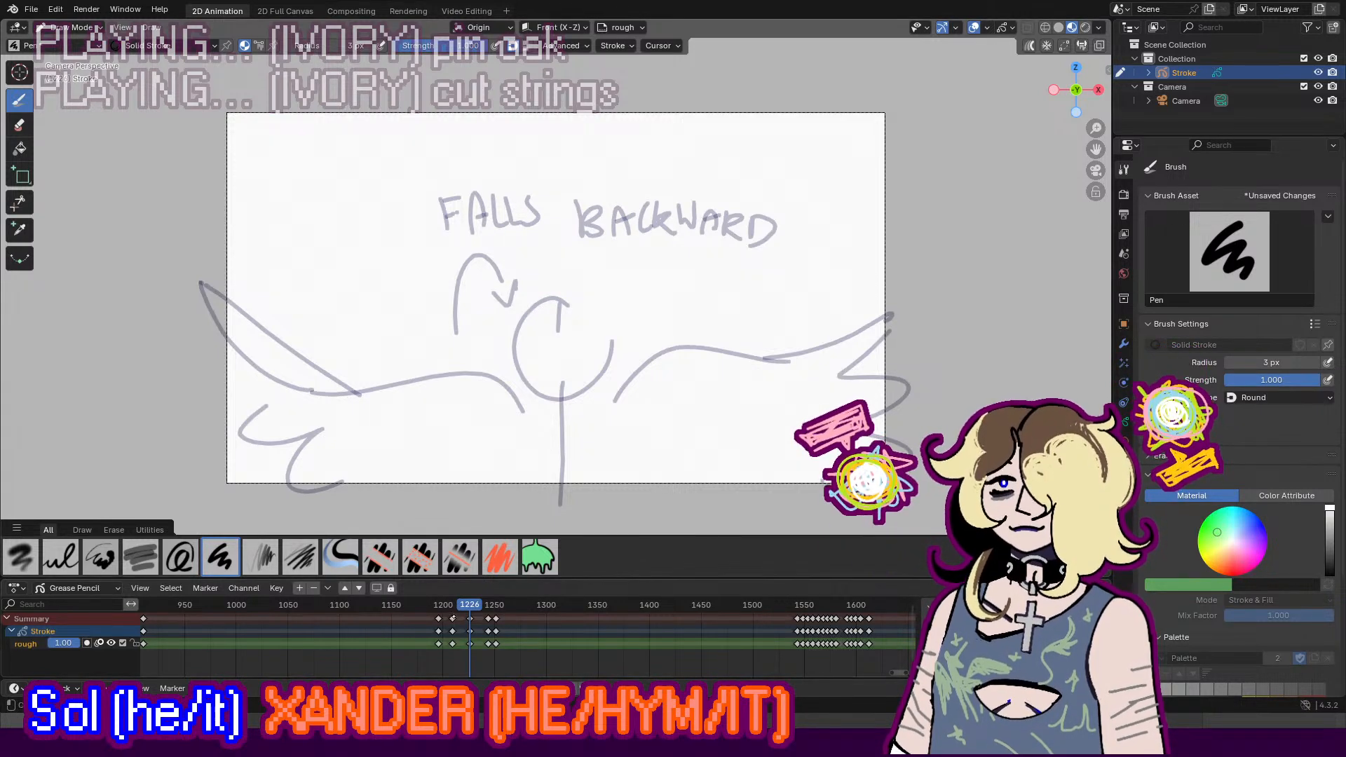
{"action": "mouse_move", "coordinate": [479, 611]}
{"action": "left_mouse_down"}
{"action": "mouse_move", "coordinate": [445, 608]}
{"action": "mouse_move", "coordinate": [476, 608]}
{"action": "left_mouse_up"}
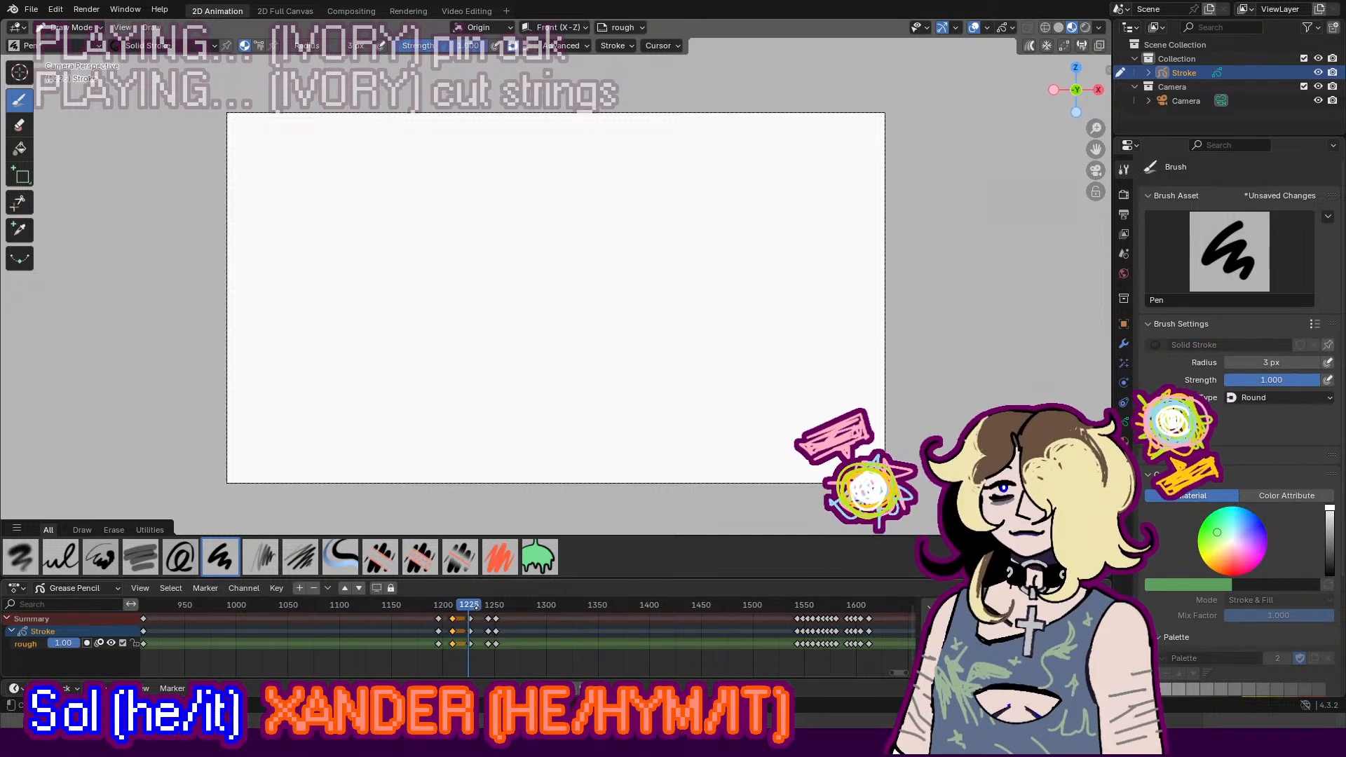
{"action": "key", "text": "Down"}
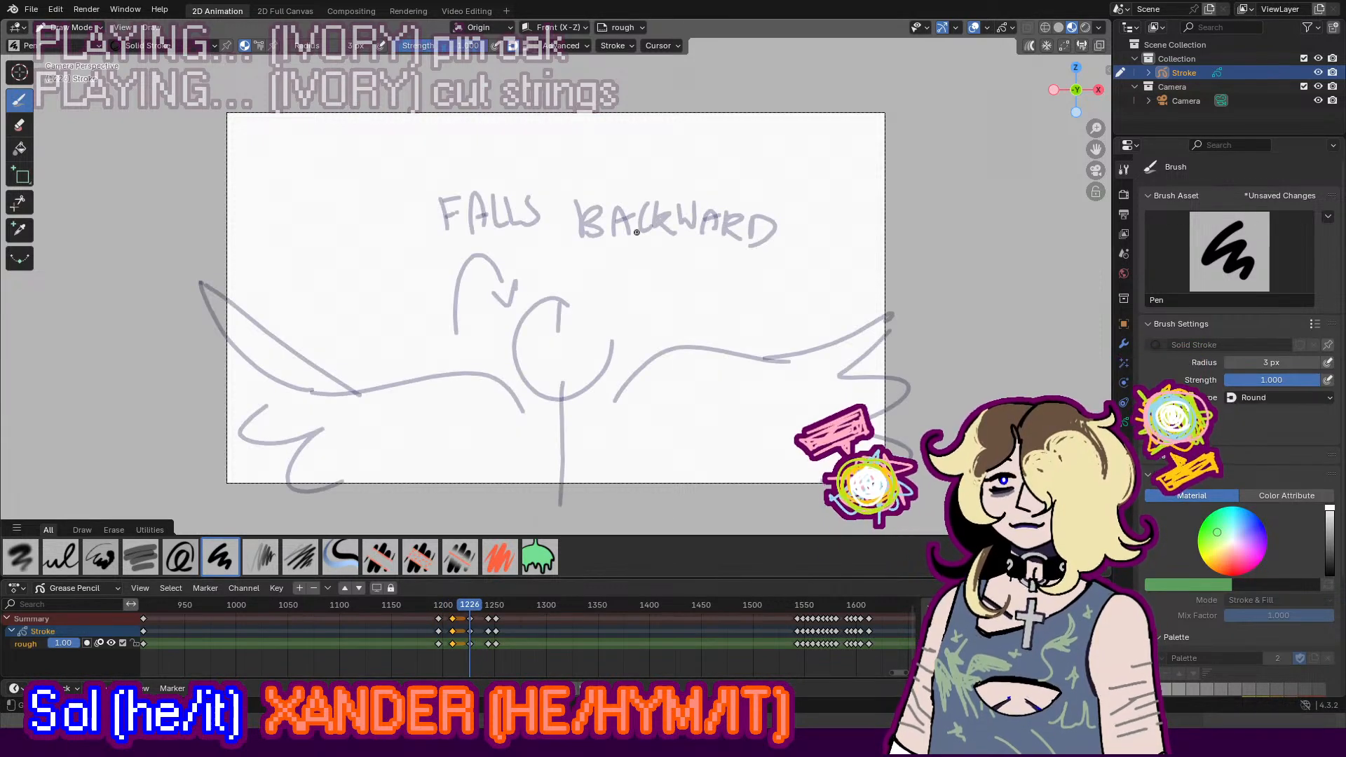
{"action": "mouse_move", "coordinate": [626, 216]}
{"action": "left_mouse_down"}
{"action": "mouse_move", "coordinate": [667, 240]}
{"action": "mouse_move", "coordinate": [615, 239]}
{"action": "mouse_move", "coordinate": [646, 280]}
{"action": "mouse_move", "coordinate": [641, 189]}
{"action": "mouse_move", "coordinate": [634, 243]}
{"action": "left_mouse_up"}
{"action": "key", "text": "ctrl+z"}
{"action": "key", "text": "ctrl+z"}
{"action": "mouse_move", "coordinate": [551, 267]}
{"action": "left_mouse_down"}
{"action": "mouse_move", "coordinate": [564, 284]}
{"action": "mouse_move", "coordinate": [548, 224]}
{"action": "left_mouse_up"}
{"action": "key", "text": "ctrl+z"}
Step: Draw a hand with a raised pointing finger and a second closed fist beside it on frame 1226
{"action": "mouse_move", "coordinate": [632, 241]}
{"action": "left_mouse_down"}
{"action": "mouse_move", "coordinate": [621, 300]}
{"action": "mouse_move", "coordinate": [659, 276]}
{"action": "left_mouse_up"}
{"action": "mouse_move", "coordinate": [527, 232]}
{"action": "left_mouse_down"}
{"action": "mouse_move", "coordinate": [527, 272]}
{"action": "mouse_move", "coordinate": [547, 279]}
{"action": "mouse_move", "coordinate": [523, 283]}
{"action": "left_mouse_up"}
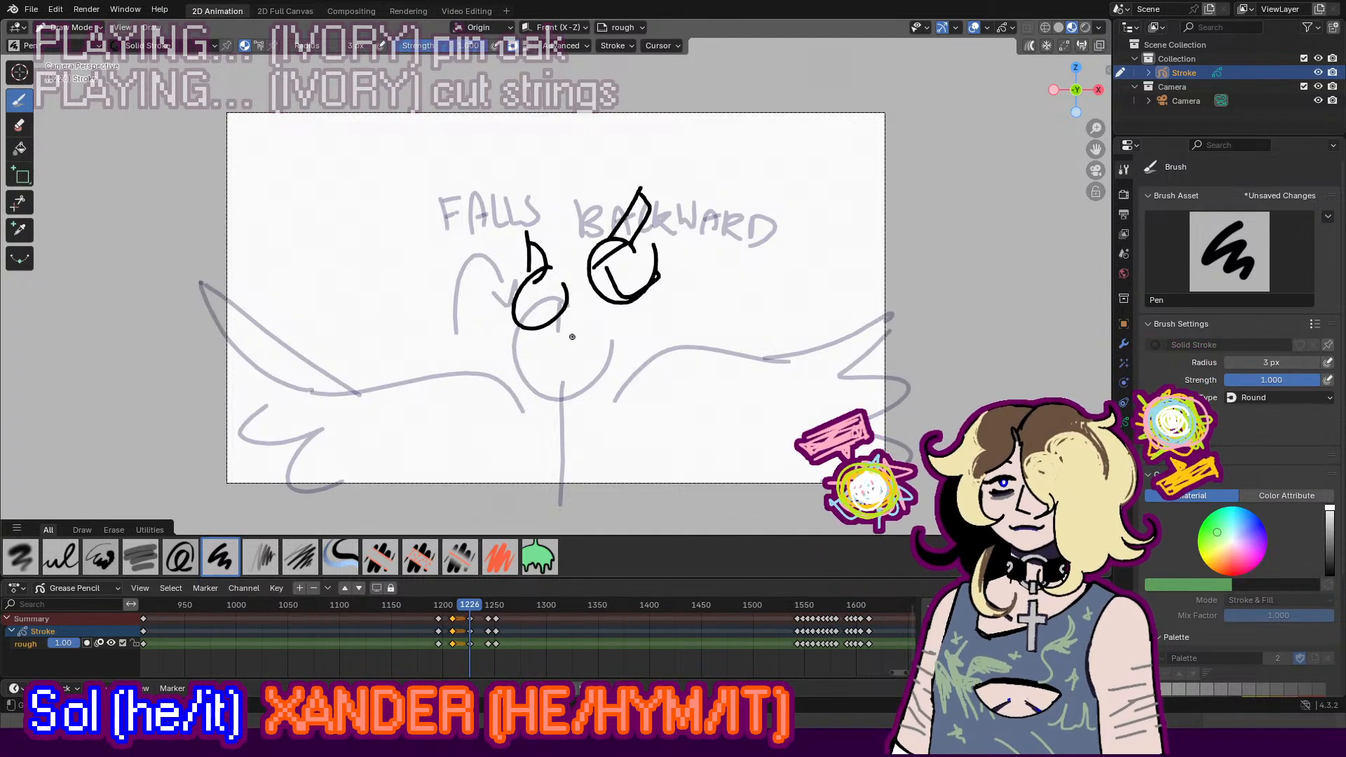
{"action": "key", "text": "ctrl+z"}
{"action": "key", "text": "ctrl+z"}
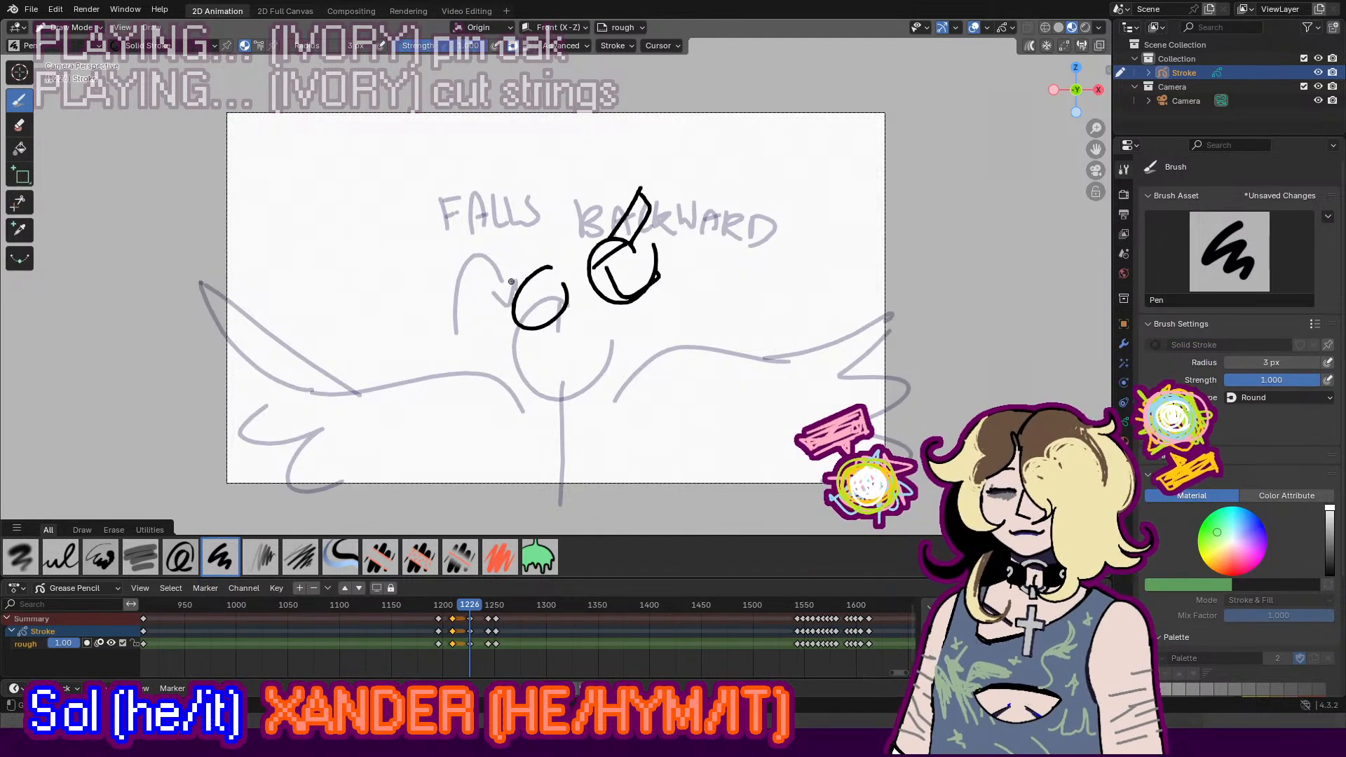
{"action": "mouse_move", "coordinate": [511, 281]}
{"action": "left_mouse_down"}
{"action": "mouse_move", "coordinate": [571, 301]}
{"action": "mouse_move", "coordinate": [525, 327]}
{"action": "left_mouse_up"}
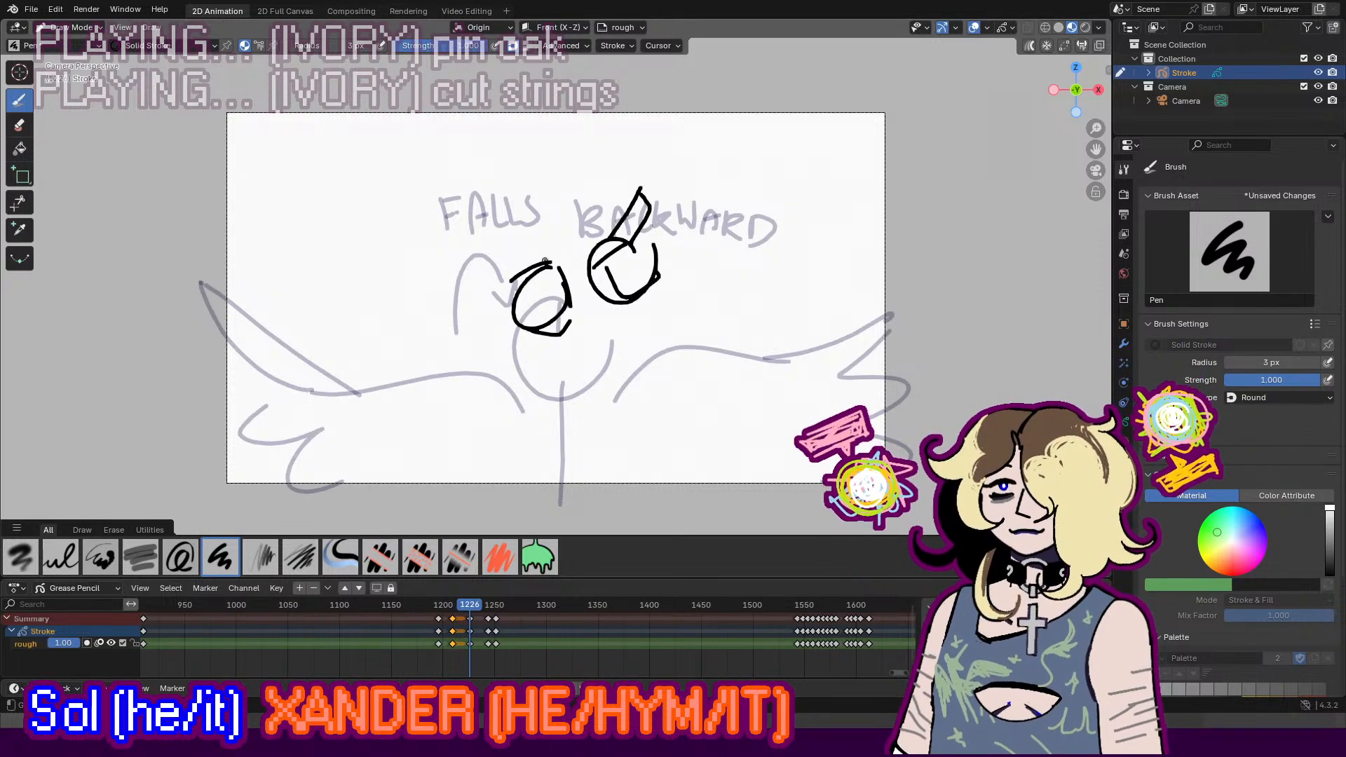
Step: Switch to Edit Mode, select all strokes of the two hands and move them slightly up and to the left
{"action": "left_click", "coordinate": [67, 27]}
{"action": "left_click", "coordinate": [70, 58]}
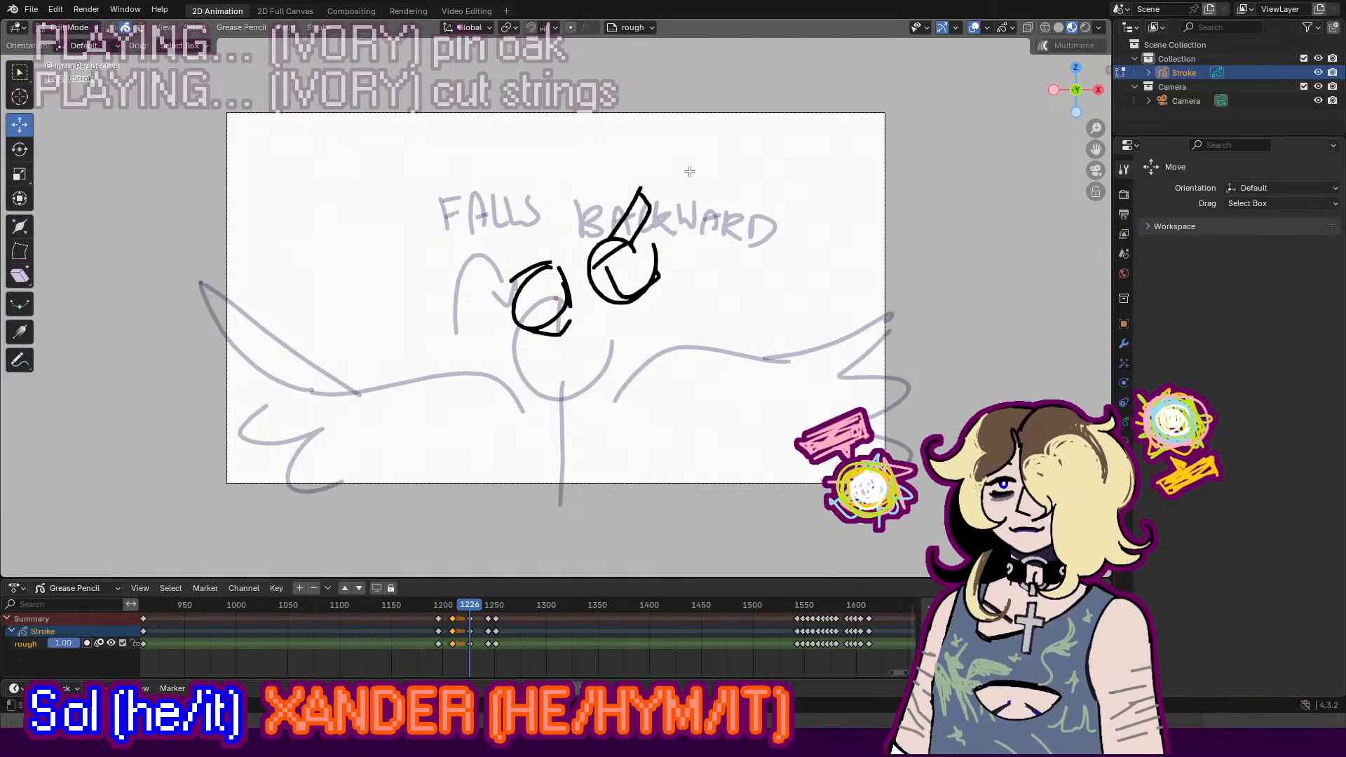
{"action": "key", "text": "a"}
{"action": "mouse_move", "coordinate": [623, 246]}
{"action": "left_mouse_down"}
{"action": "mouse_move", "coordinate": [621, 185]}
{"action": "mouse_move", "coordinate": [616, 233]}
{"action": "left_mouse_up"}
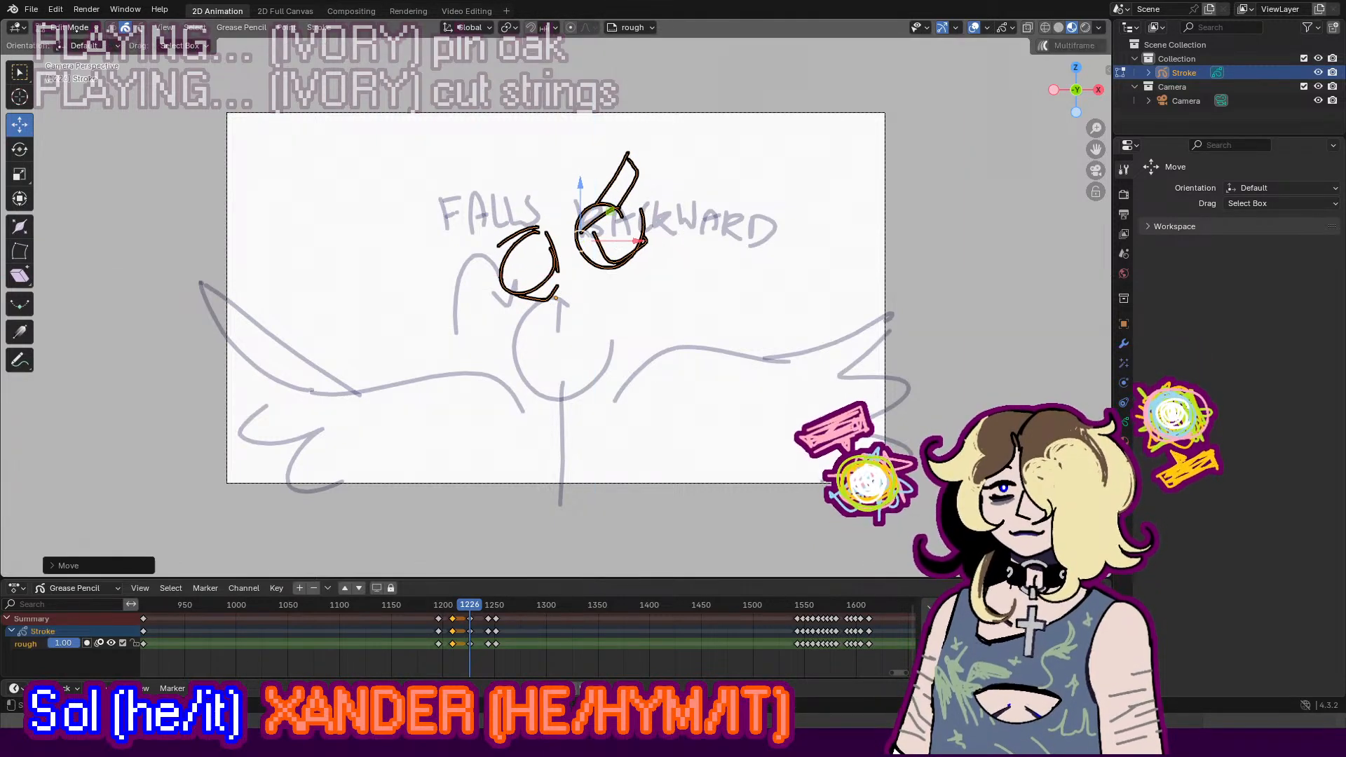
Step: Return to Draw Mode, draw a diagonal arrow up towards the hands and handwrite the note "POINTS" beside them
{"action": "left_click", "coordinate": [65, 27]}
{"action": "left_click", "coordinate": [80, 97]}
{"action": "left_click_drag", "start_coordinate": [576, 295], "coordinate": [528, 387]}
{"action": "left_click_drag", "start_coordinate": [547, 323], "coordinate": [579, 293]}
{"action": "mouse_move", "coordinate": [679, 266]}
{"action": "left_mouse_down"}
{"action": "mouse_move", "coordinate": [684, 251]}
{"action": "mouse_move", "coordinate": [729, 265]}
{"action": "left_mouse_up"}
{"action": "left_click", "coordinate": [727, 241]}
{"action": "mouse_move", "coordinate": [735, 263]}
{"action": "left_mouse_down"}
{"action": "mouse_move", "coordinate": [774, 231]}
{"action": "mouse_move", "coordinate": [761, 266]}
{"action": "left_mouse_up"}
{"action": "left_click_drag", "start_coordinate": [786, 241], "coordinate": [771, 266]}
Step: Play through the pointing-hands drawing and insert a blank keyframe at frame 1233
{"action": "left_click", "coordinate": [461, 605]}
{"action": "key", "text": "space"}
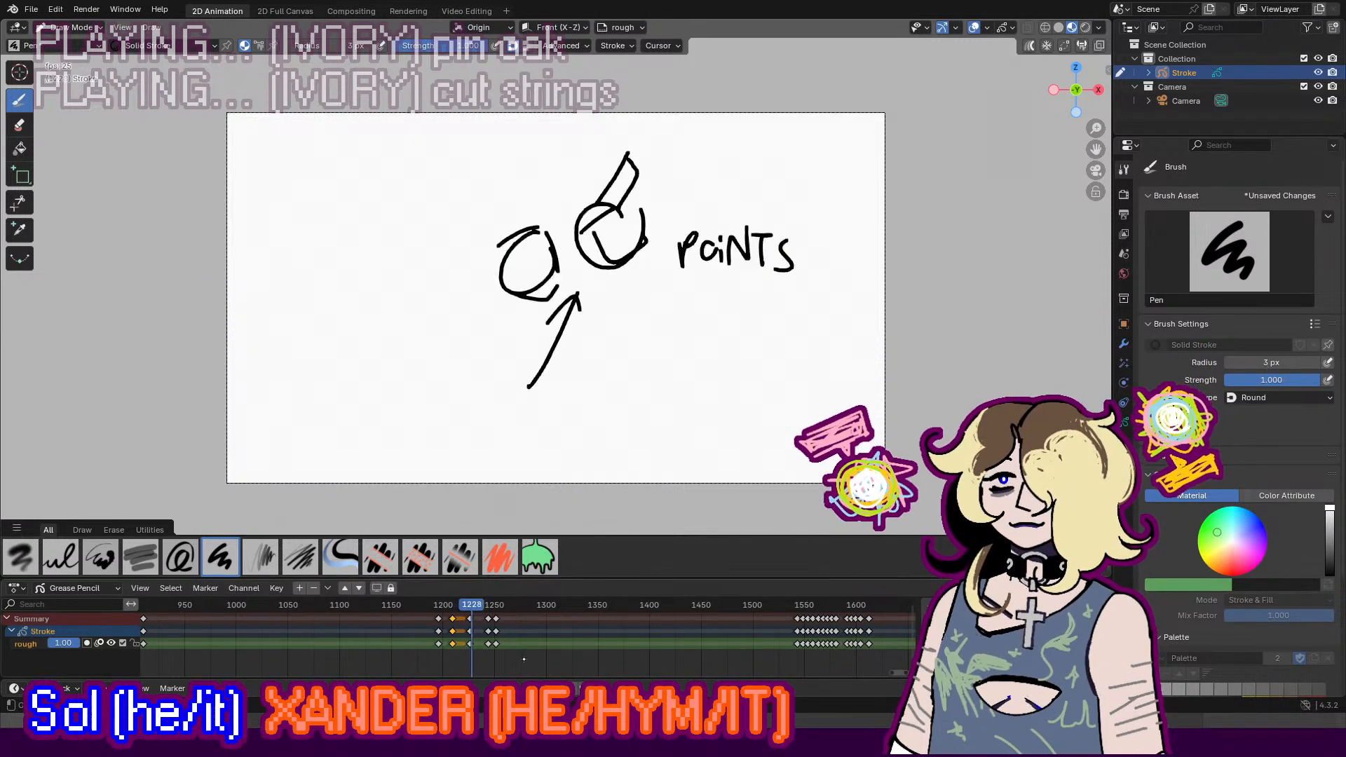
{"action": "key", "text": "space"}
{"action": "key", "text": "i"}
{"action": "left_click", "coordinate": [477, 643]}
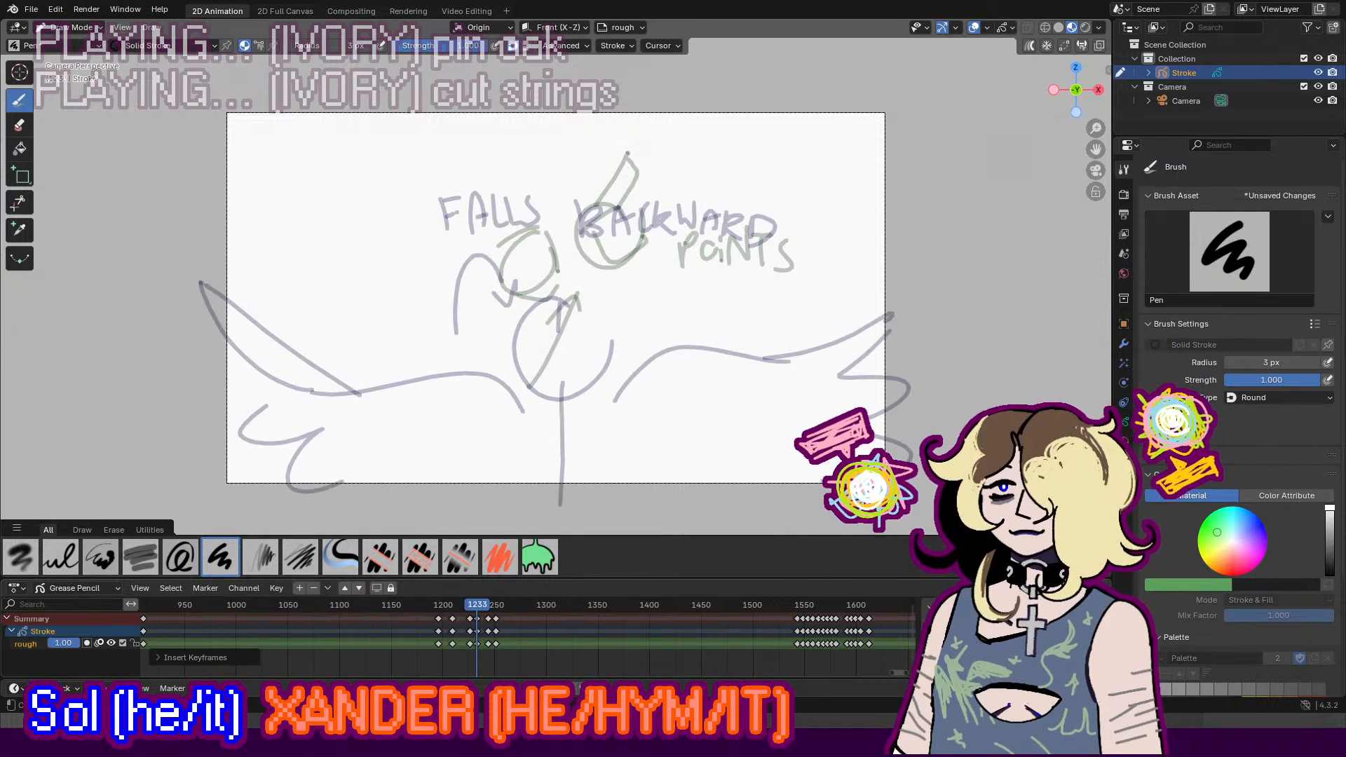
Step: Draw a large round head in the middle of the canvas on frame 1233
{"action": "mouse_move", "coordinate": [566, 262]}
{"action": "left_mouse_down"}
{"action": "mouse_move", "coordinate": [594, 349]}
{"action": "mouse_move", "coordinate": [579, 266]}
{"action": "mouse_move", "coordinate": [602, 274]}
{"action": "mouse_move", "coordinate": [588, 257]}
{"action": "mouse_move", "coordinate": [519, 258]}
{"action": "left_mouse_up"}
{"action": "key", "text": "ctrl+z"}
{"action": "left_click_drag", "start_coordinate": [508, 258], "coordinate": [591, 255]}
{"action": "key", "text": "ctrl+z"}
{"action": "key", "text": "ctrl+z"}
{"action": "left_click_drag", "start_coordinate": [507, 258], "coordinate": [587, 252]}
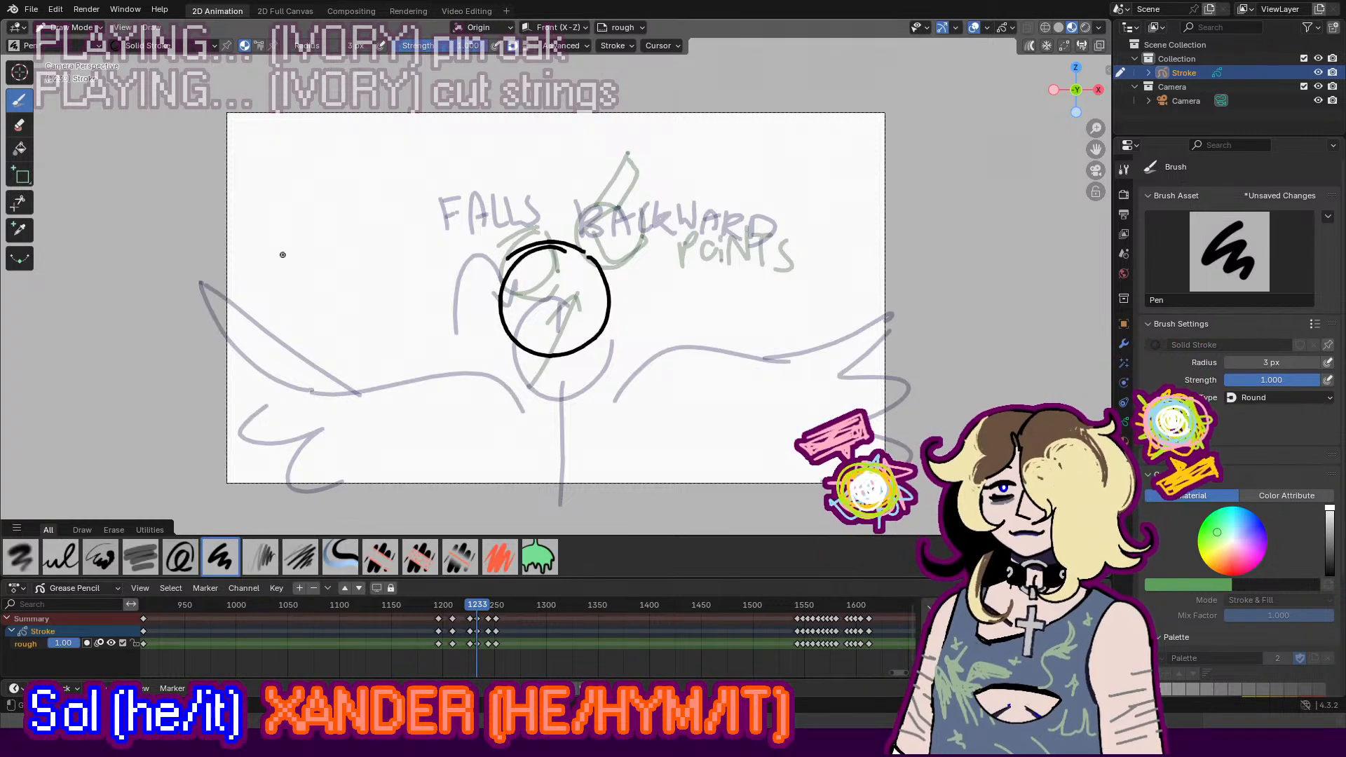
Step: Handwrite "*TUGGED BACK" on two lines to the left of the head
{"action": "mouse_move", "coordinate": [265, 241]}
{"action": "left_mouse_down"}
{"action": "mouse_move", "coordinate": [262, 268]}
{"action": "mouse_move", "coordinate": [278, 257]}
{"action": "left_mouse_up"}
{"action": "mouse_move", "coordinate": [257, 245]}
{"action": "left_mouse_down"}
{"action": "mouse_move", "coordinate": [277, 267]}
{"action": "mouse_move", "coordinate": [300, 238]}
{"action": "mouse_move", "coordinate": [291, 265]}
{"action": "left_mouse_up"}
{"action": "mouse_move", "coordinate": [300, 247]}
{"action": "left_mouse_down"}
{"action": "mouse_move", "coordinate": [361, 271]}
{"action": "mouse_move", "coordinate": [366, 246]}
{"action": "left_mouse_up"}
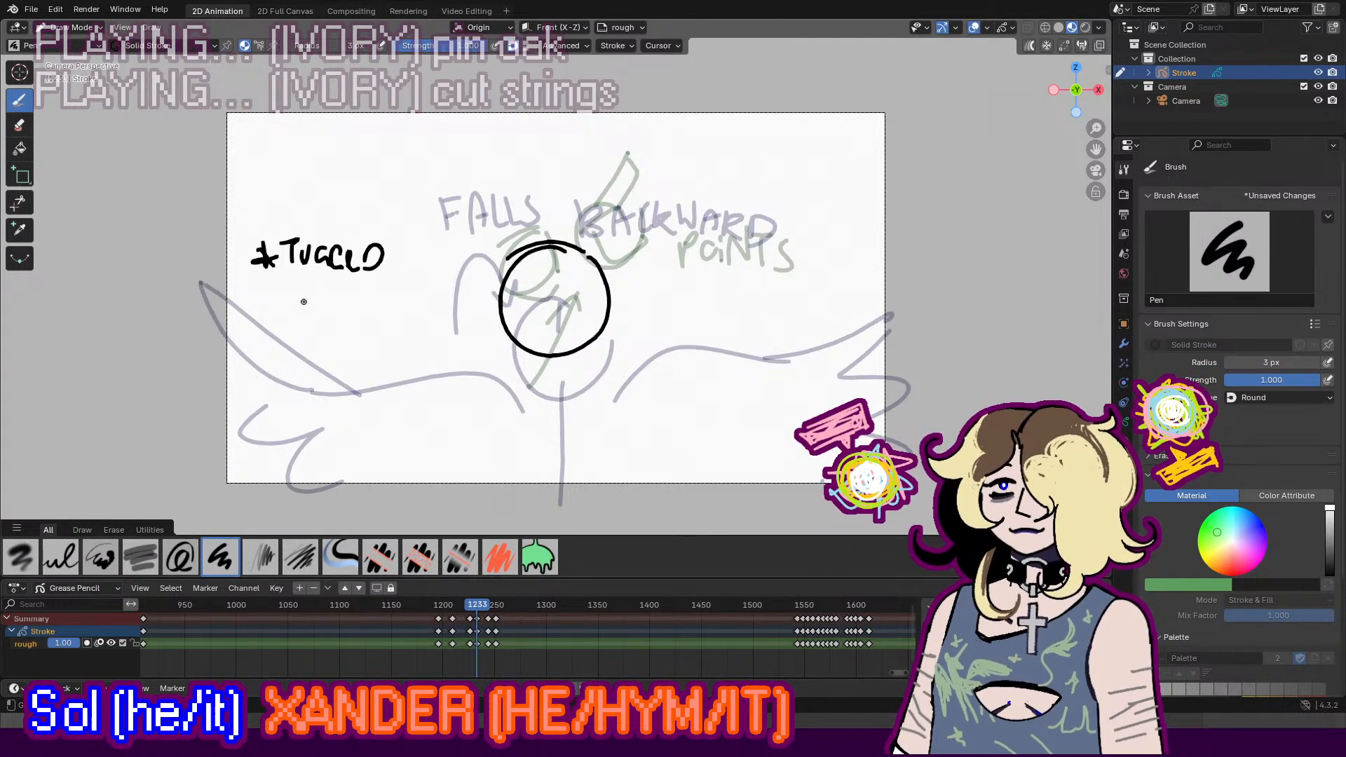
{"action": "left_click_drag", "start_coordinate": [272, 294], "coordinate": [272, 318]}
{"action": "mouse_move", "coordinate": [301, 297]}
{"action": "left_mouse_down"}
{"action": "mouse_move", "coordinate": [296, 317]}
{"action": "mouse_move", "coordinate": [309, 314]}
{"action": "left_mouse_up"}
{"action": "left_click_drag", "start_coordinate": [295, 309], "coordinate": [310, 306]}
{"action": "left_click_drag", "start_coordinate": [324, 292], "coordinate": [326, 312]}
{"action": "mouse_move", "coordinate": [330, 292]}
{"action": "left_mouse_down"}
{"action": "mouse_move", "coordinate": [347, 294]}
{"action": "mouse_move", "coordinate": [351, 314]}
{"action": "left_mouse_up"}
Step: Handwrite "AGAIN" under the words "TUGGED BACK" to complete the note
{"action": "left_click_drag", "start_coordinate": [306, 356], "coordinate": [321, 341]}
{"action": "mouse_move", "coordinate": [325, 349]}
{"action": "left_mouse_down"}
{"action": "mouse_move", "coordinate": [331, 328]}
{"action": "mouse_move", "coordinate": [337, 347]}
{"action": "left_mouse_up"}
{"action": "left_click_drag", "start_coordinate": [327, 341], "coordinate": [356, 339]}
{"action": "key", "text": "ctrl+z"}
{"action": "key", "text": "ctrl+z"}
{"action": "mouse_move", "coordinate": [364, 324]}
{"action": "left_mouse_down"}
{"action": "mouse_move", "coordinate": [366, 342]}
{"action": "mouse_move", "coordinate": [388, 341]}
{"action": "left_mouse_up"}
{"action": "left_click", "coordinate": [363, 316]}
{"action": "mouse_move", "coordinate": [388, 341]}
{"action": "left_mouse_down"}
{"action": "mouse_move", "coordinate": [389, 322]}
{"action": "mouse_move", "coordinate": [388, 334]}
{"action": "left_mouse_up"}
{"action": "left_click_drag", "start_coordinate": [387, 322], "coordinate": [408, 331]}
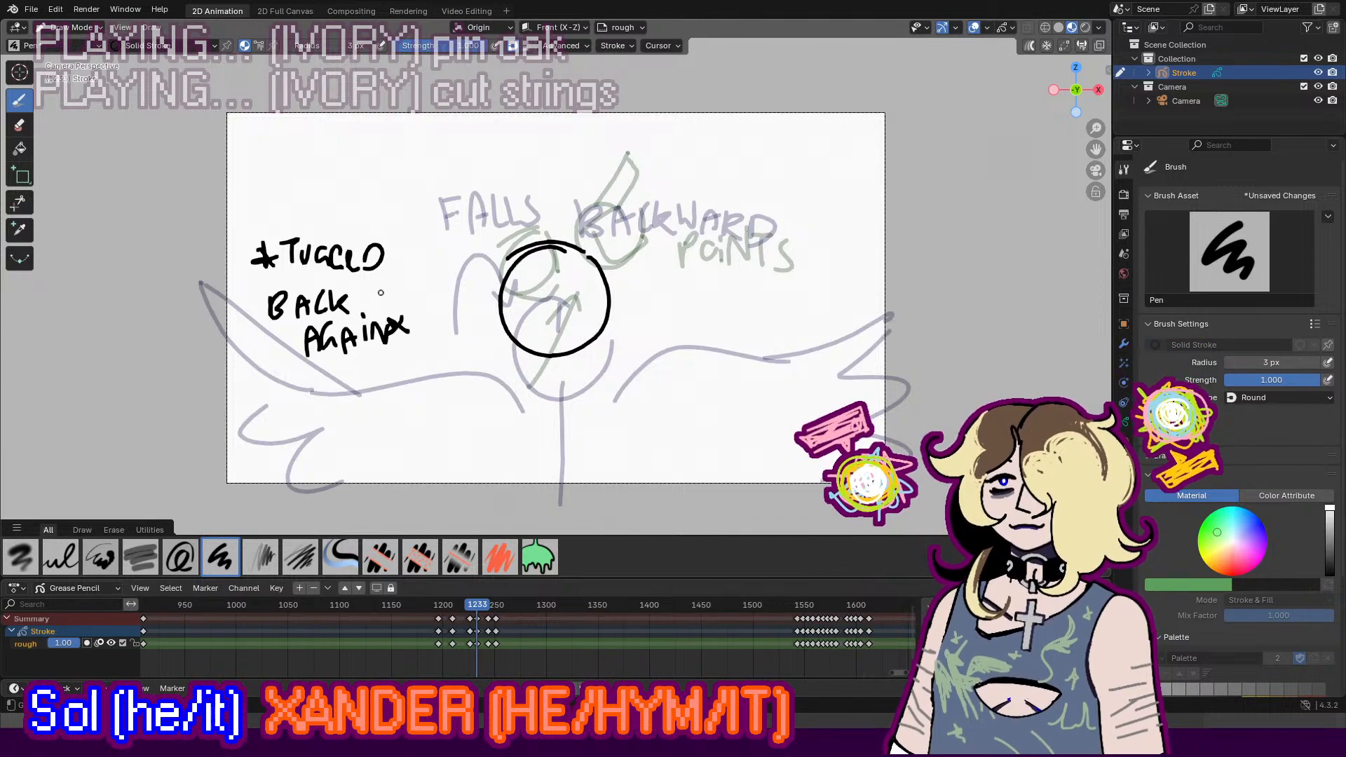
Step: Add crossed facial guidelines and a small mouth to the head, and draw sloping lines down from both shoulders
{"action": "mouse_move", "coordinate": [557, 271]}
{"action": "left_mouse_down"}
{"action": "mouse_move", "coordinate": [555, 352]}
{"action": "mouse_move", "coordinate": [540, 328]}
{"action": "mouse_move", "coordinate": [539, 359]}
{"action": "left_mouse_up"}
{"action": "key", "text": "ctrl+z"}
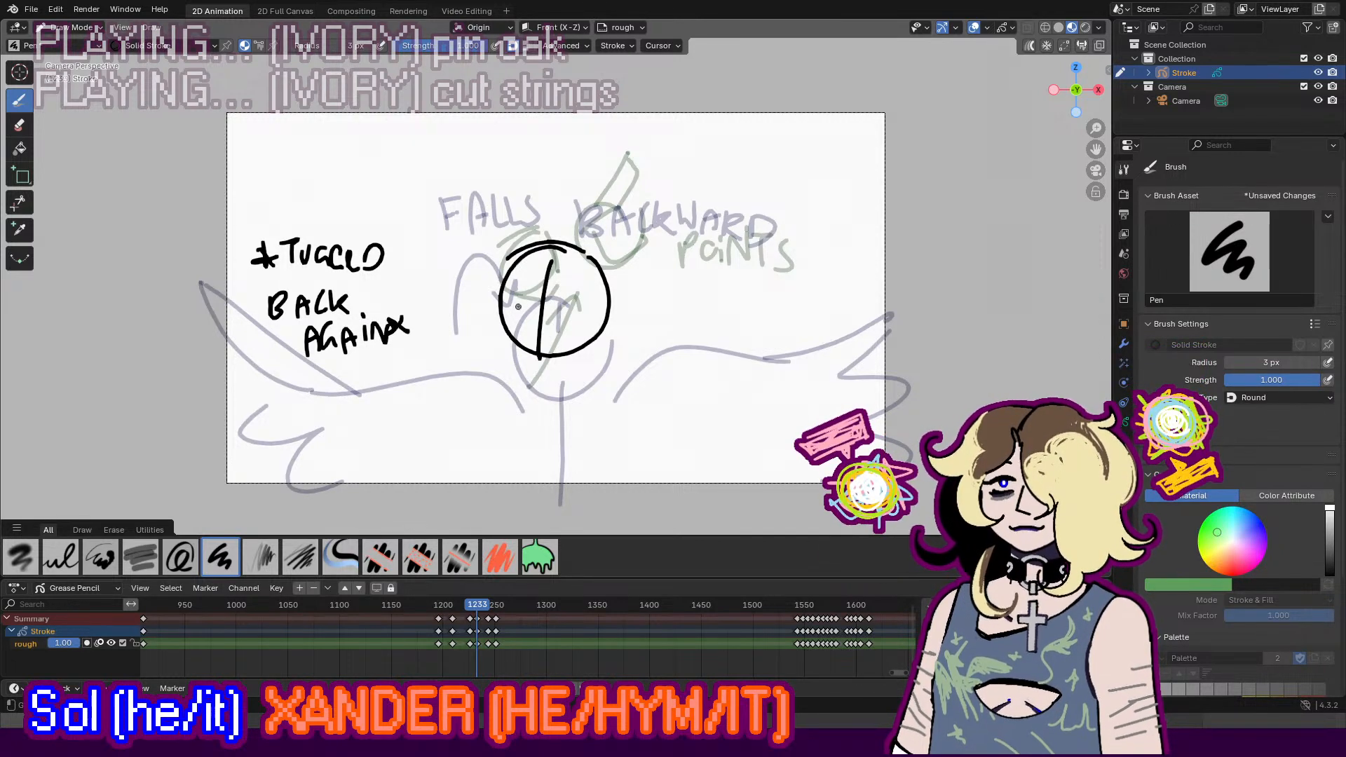
{"action": "left_click_drag", "start_coordinate": [518, 307], "coordinate": [568, 327]}
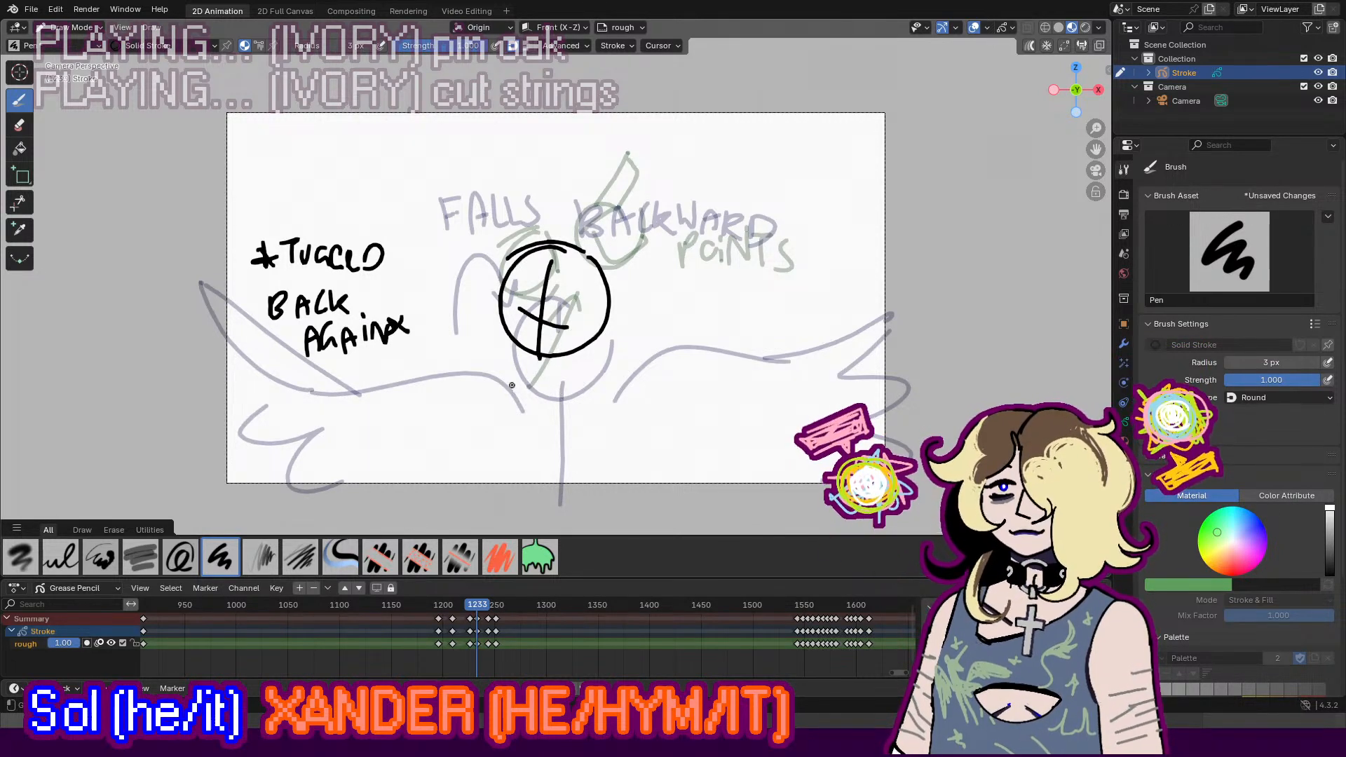
{"action": "mouse_move", "coordinate": [500, 354]}
{"action": "left_mouse_down"}
{"action": "mouse_move", "coordinate": [288, 445]}
{"action": "mouse_move", "coordinate": [257, 487]}
{"action": "left_mouse_up"}
{"action": "left_click_drag", "start_coordinate": [585, 400], "coordinate": [702, 336]}
{"action": "key", "text": "ctrl+z"}
{"action": "left_click_drag", "start_coordinate": [622, 353], "coordinate": [769, 441]}
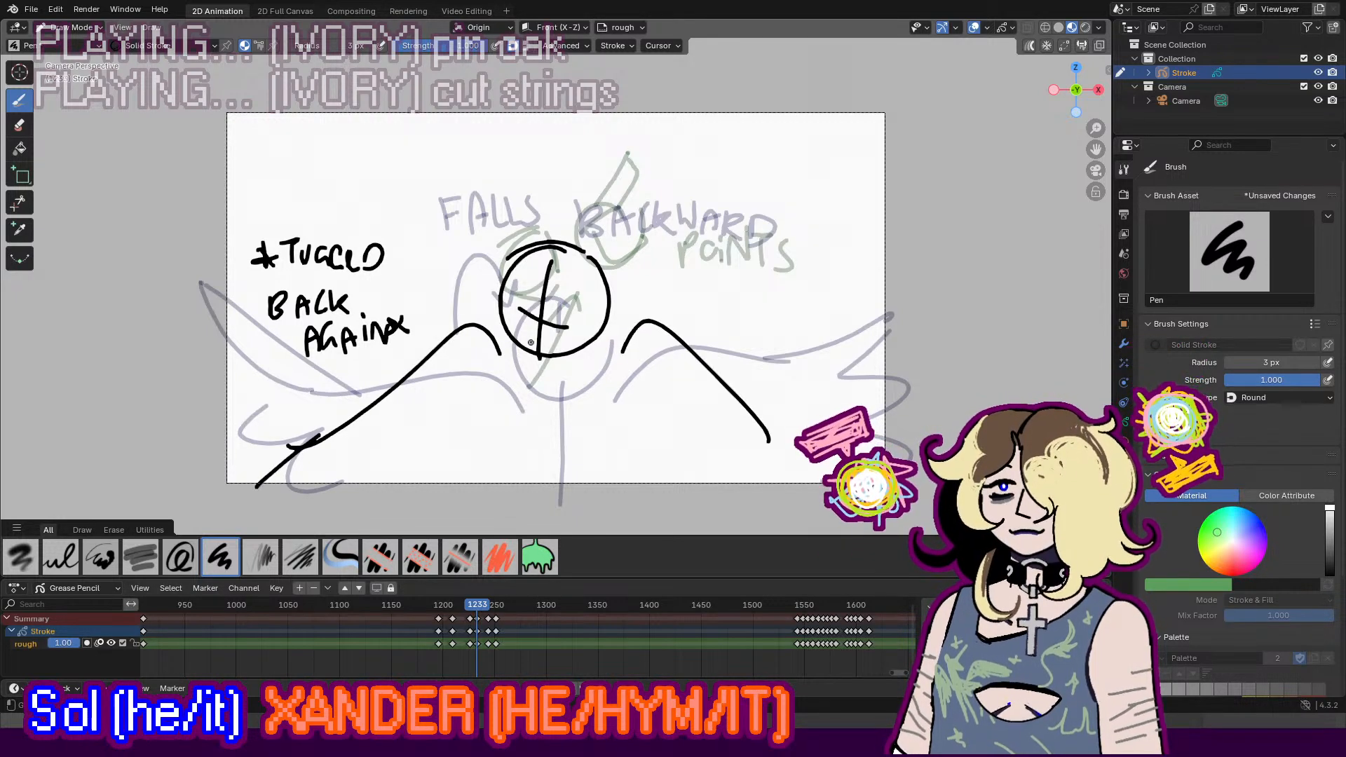
{"action": "left_click_drag", "start_coordinate": [531, 342], "coordinate": [554, 343]}
Step: Scrub, step and play through the keyframes around frame 1238 to check the timing of the tugged-back drawing
{"action": "left_click_drag", "start_coordinate": [469, 608], "coordinate": [486, 609]}
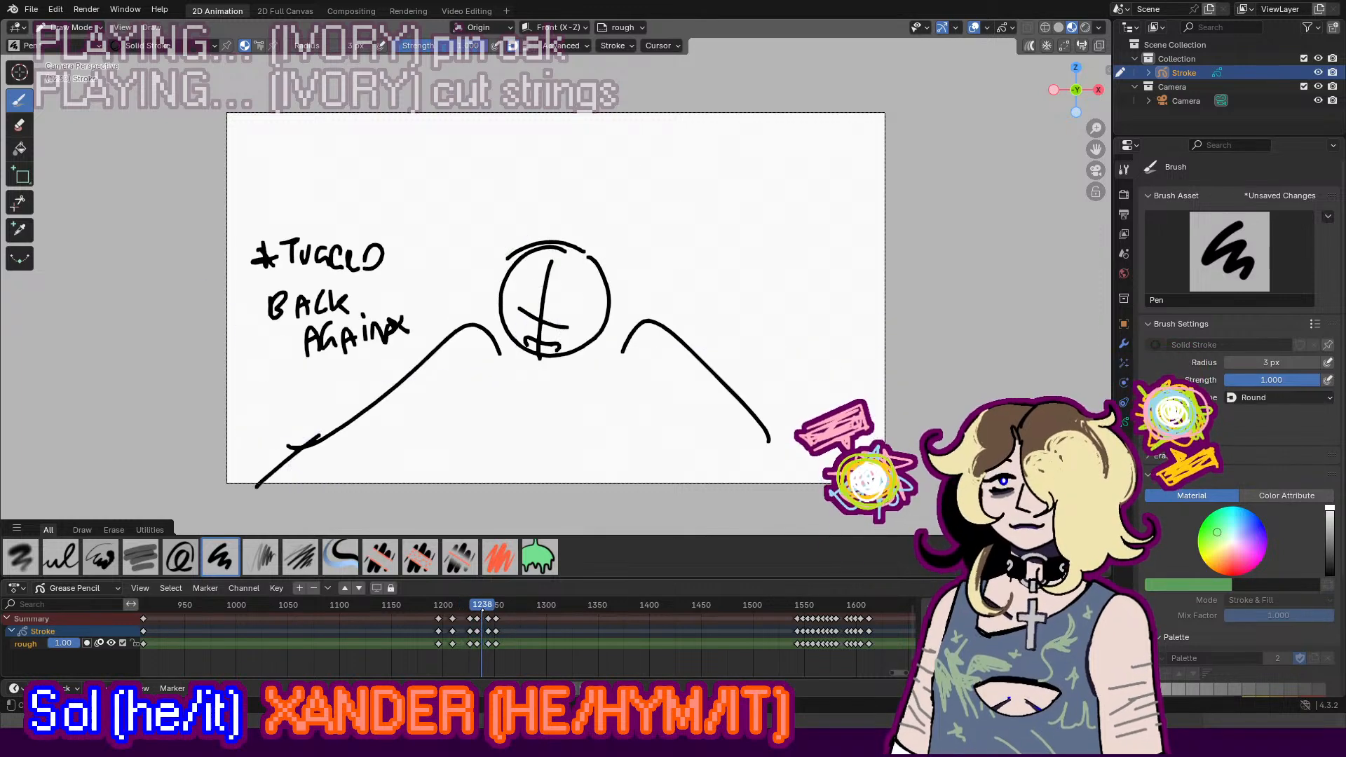
{"action": "key", "text": "Up"}
{"action": "key", "text": "Down"}
{"action": "key", "text": "Down"}
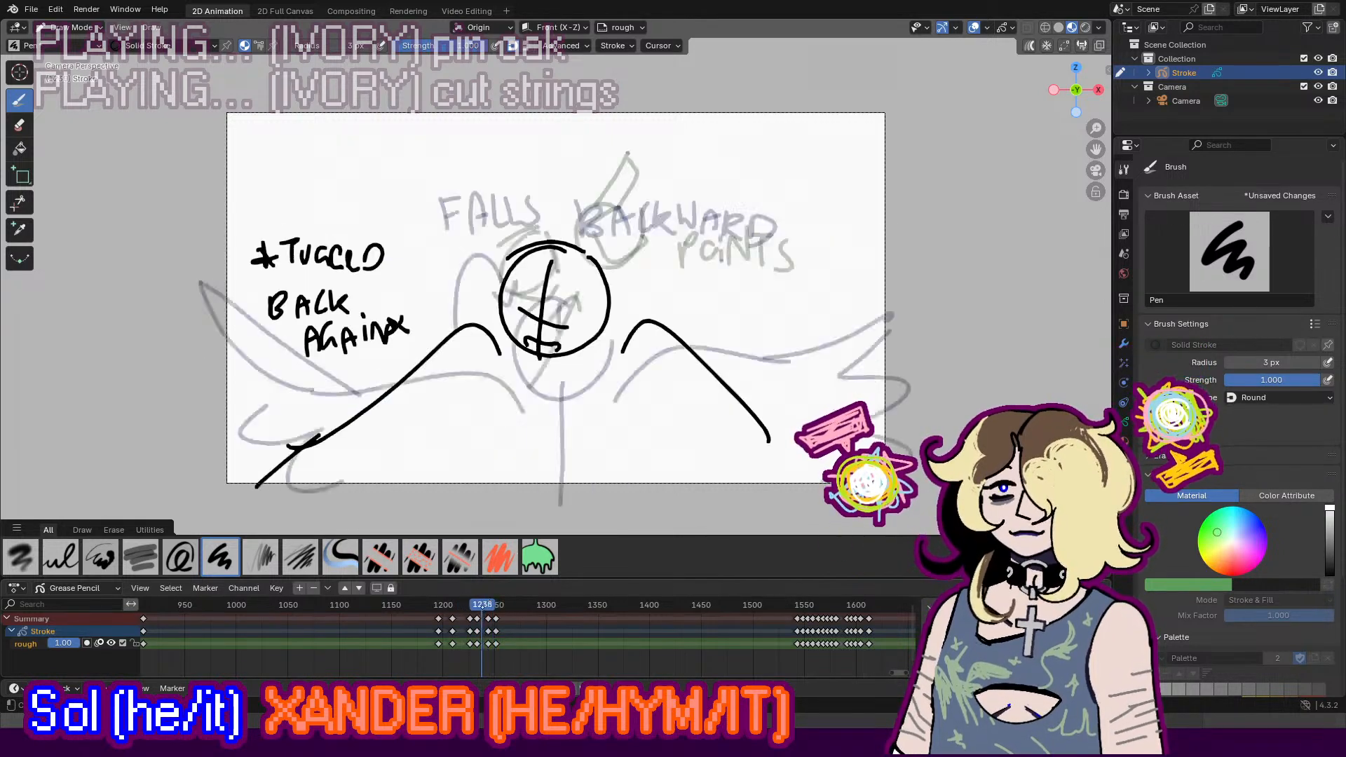
{"action": "key", "text": "space"}
{"action": "key", "text": "space"}
Step: Shift the keyframes at frames 1244 and 1251 a few frames later and insert a blank keyframe at frame 1241
{"action": "left_click_drag", "start_coordinate": [488, 643], "coordinate": [496, 643]}
{"action": "left_click_drag", "start_coordinate": [483, 608], "coordinate": [485, 607]}
{"action": "left_click", "coordinate": [505, 658]}
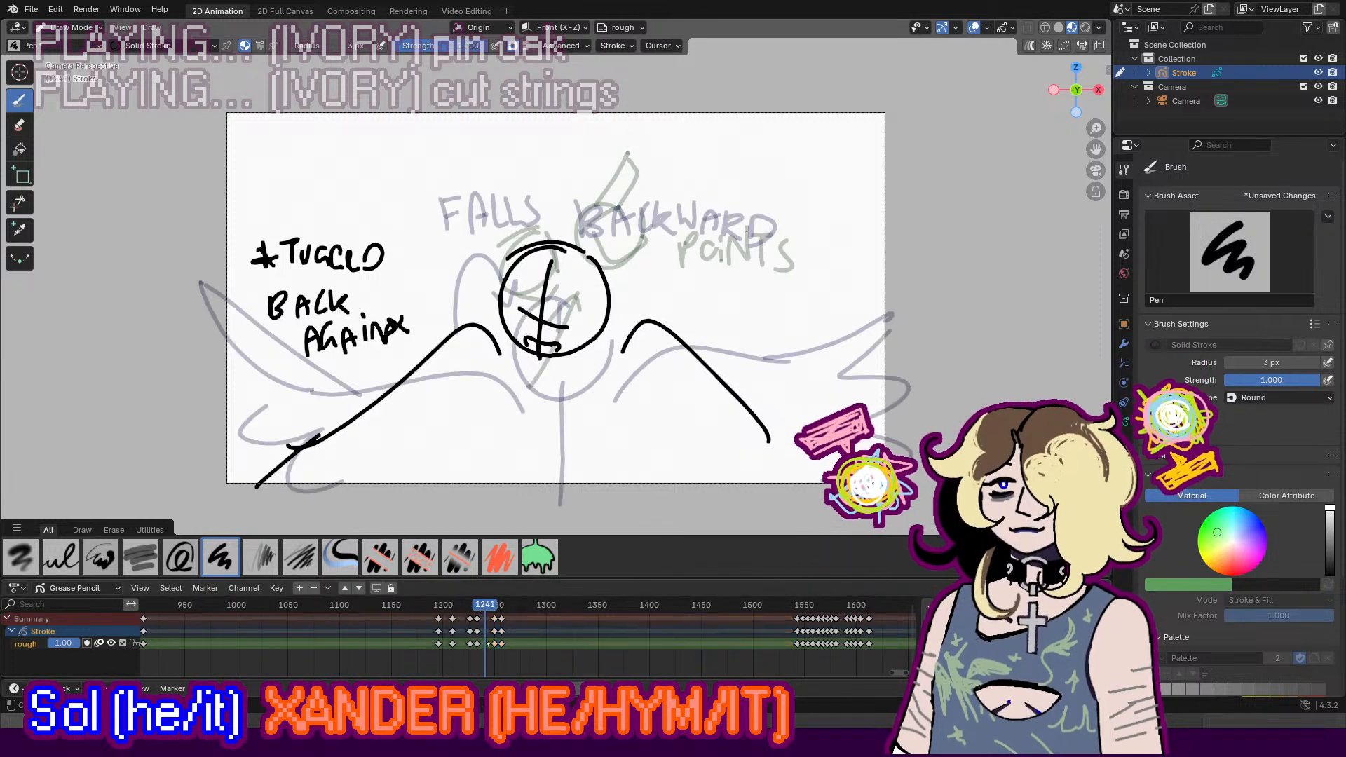
{"action": "key", "text": "i"}
{"action": "left_click", "coordinate": [505, 658]}
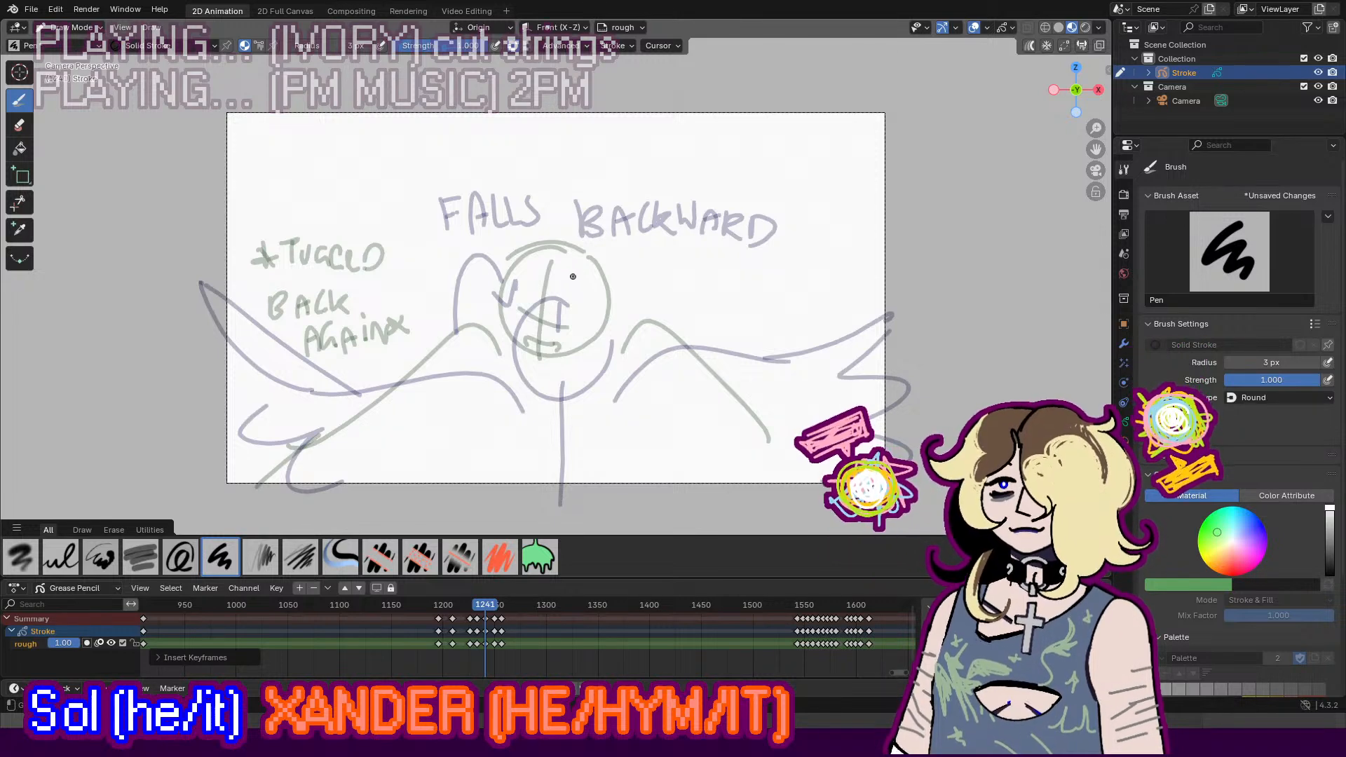
Step: Draw a round head with a small mouth near its lower edge on frame 1241
{"action": "mouse_move", "coordinate": [573, 255]}
{"action": "left_mouse_down"}
{"action": "mouse_move", "coordinate": [551, 255]}
{"action": "mouse_move", "coordinate": [570, 357]}
{"action": "mouse_move", "coordinate": [592, 350]}
{"action": "mouse_move", "coordinate": [548, 342]}
{"action": "mouse_move", "coordinate": [612, 303]}
{"action": "left_mouse_up"}
{"action": "key", "text": "ctrl+z"}
{"action": "key", "text": "ctrl+z"}
{"action": "mouse_move", "coordinate": [580, 240]}
{"action": "left_mouse_down"}
{"action": "mouse_move", "coordinate": [550, 235]}
{"action": "mouse_move", "coordinate": [549, 342]}
{"action": "mouse_move", "coordinate": [598, 323]}
{"action": "mouse_move", "coordinate": [614, 292]}
{"action": "left_mouse_up"}
{"action": "key", "text": "ctrl+z"}
{"action": "key", "text": "ctrl+z"}
{"action": "left_click_drag", "start_coordinate": [605, 256], "coordinate": [613, 281]}
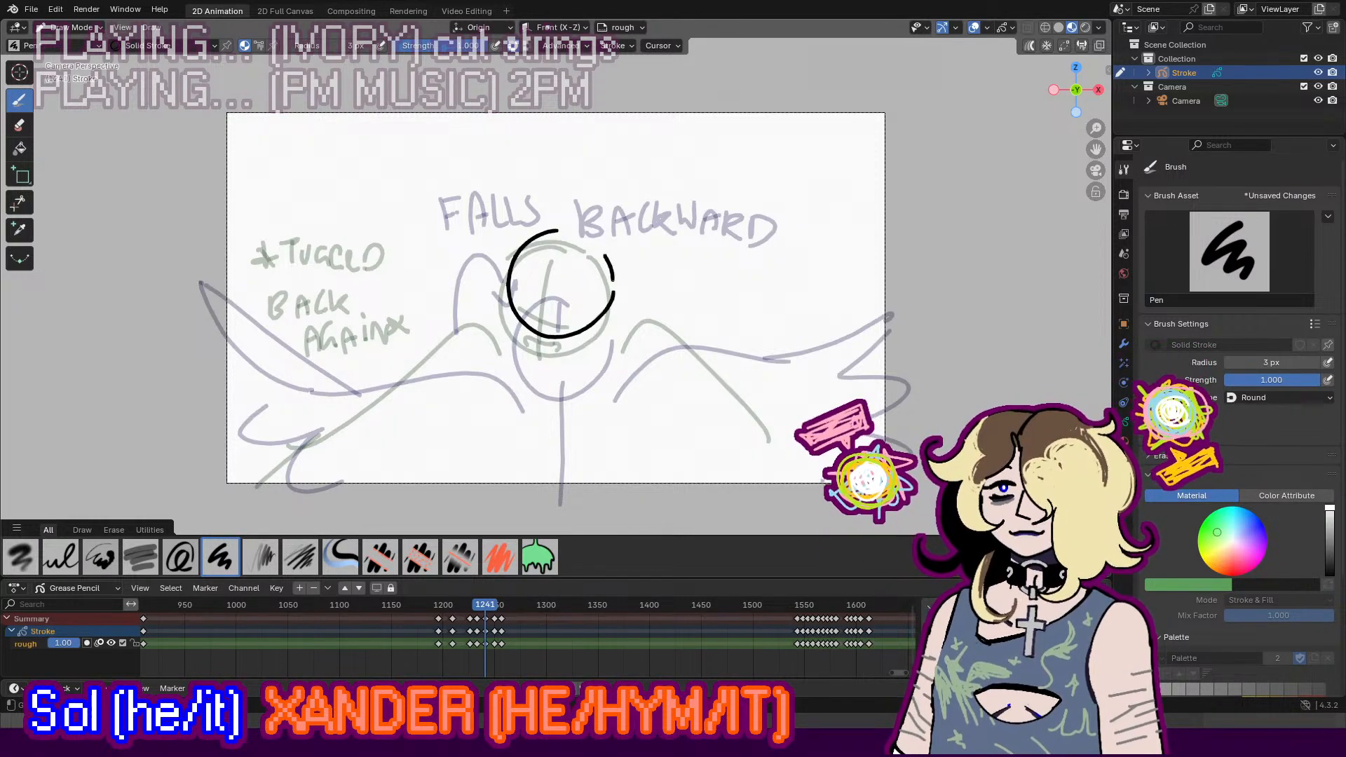
{"action": "mouse_move", "coordinate": [576, 232]}
{"action": "left_mouse_down"}
{"action": "mouse_move", "coordinate": [607, 263]}
{"action": "mouse_move", "coordinate": [539, 312]}
{"action": "mouse_move", "coordinate": [579, 313]}
{"action": "mouse_move", "coordinate": [557, 463]}
{"action": "left_mouse_up"}
{"action": "key", "text": "ctrl+z"}
{"action": "key", "text": "ctrl+z"}
{"action": "left_click_drag", "start_coordinate": [565, 349], "coordinate": [562, 488]}
{"action": "key", "text": "ctrl+z"}
{"action": "key", "text": "ctrl+z"}
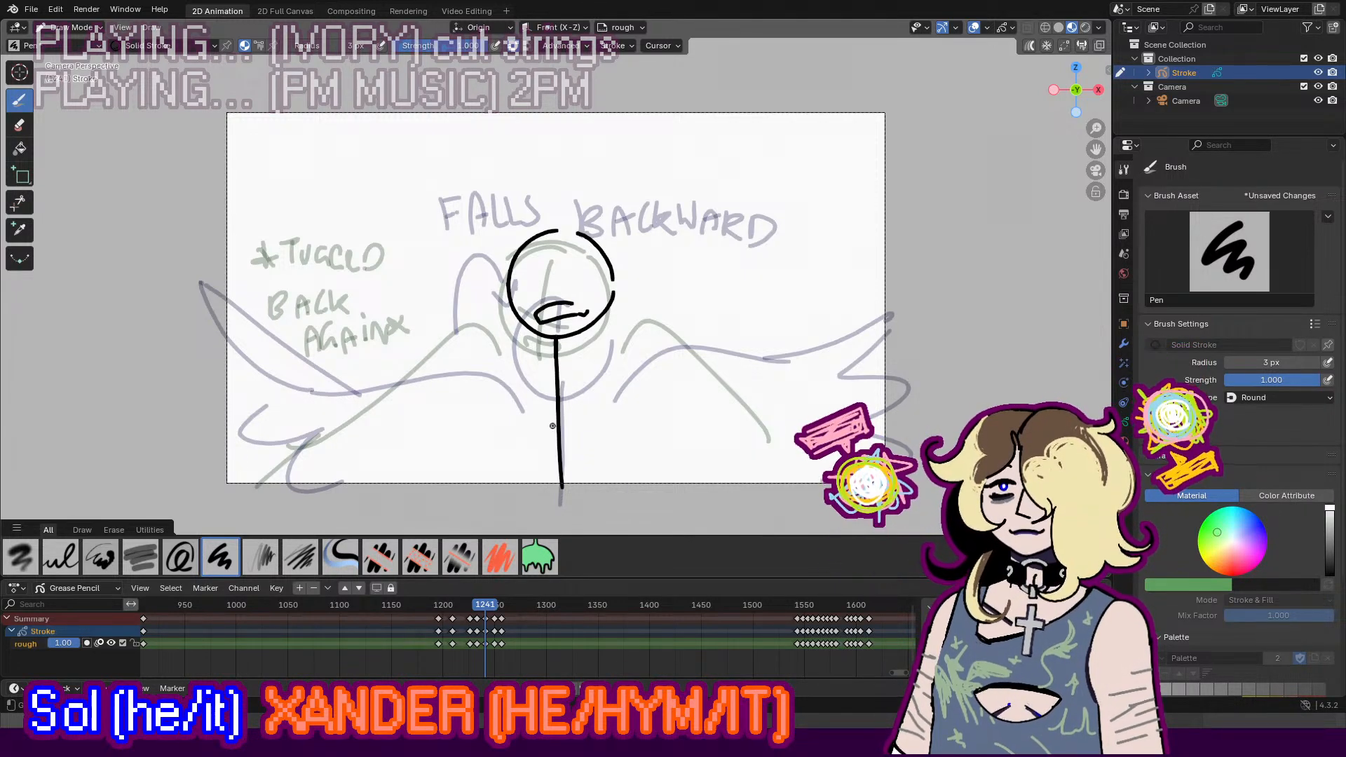
{"action": "left_click_drag", "start_coordinate": [495, 280], "coordinate": [498, 325]}
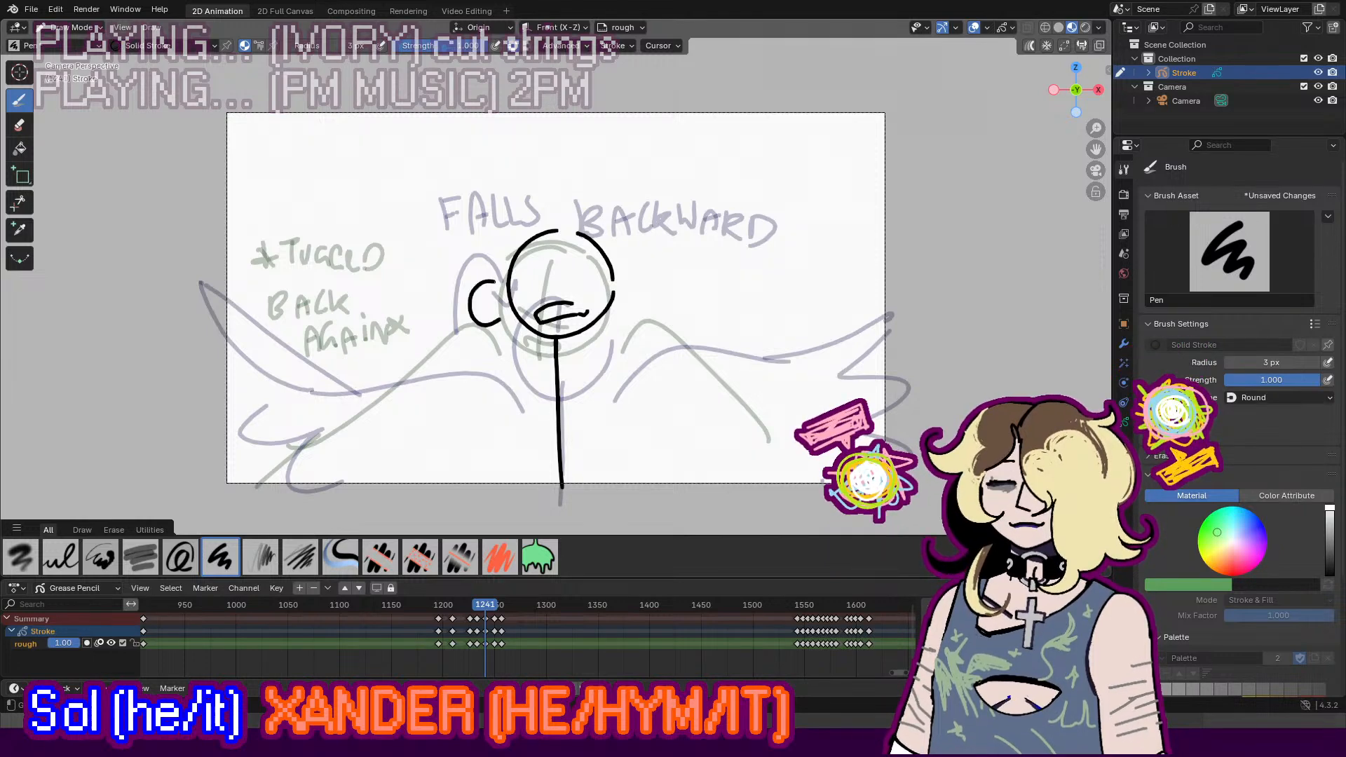
{"action": "key", "text": "ctrl+z"}
{"action": "key", "text": "ctrl+z"}
{"action": "key", "text": "ctrl+z"}
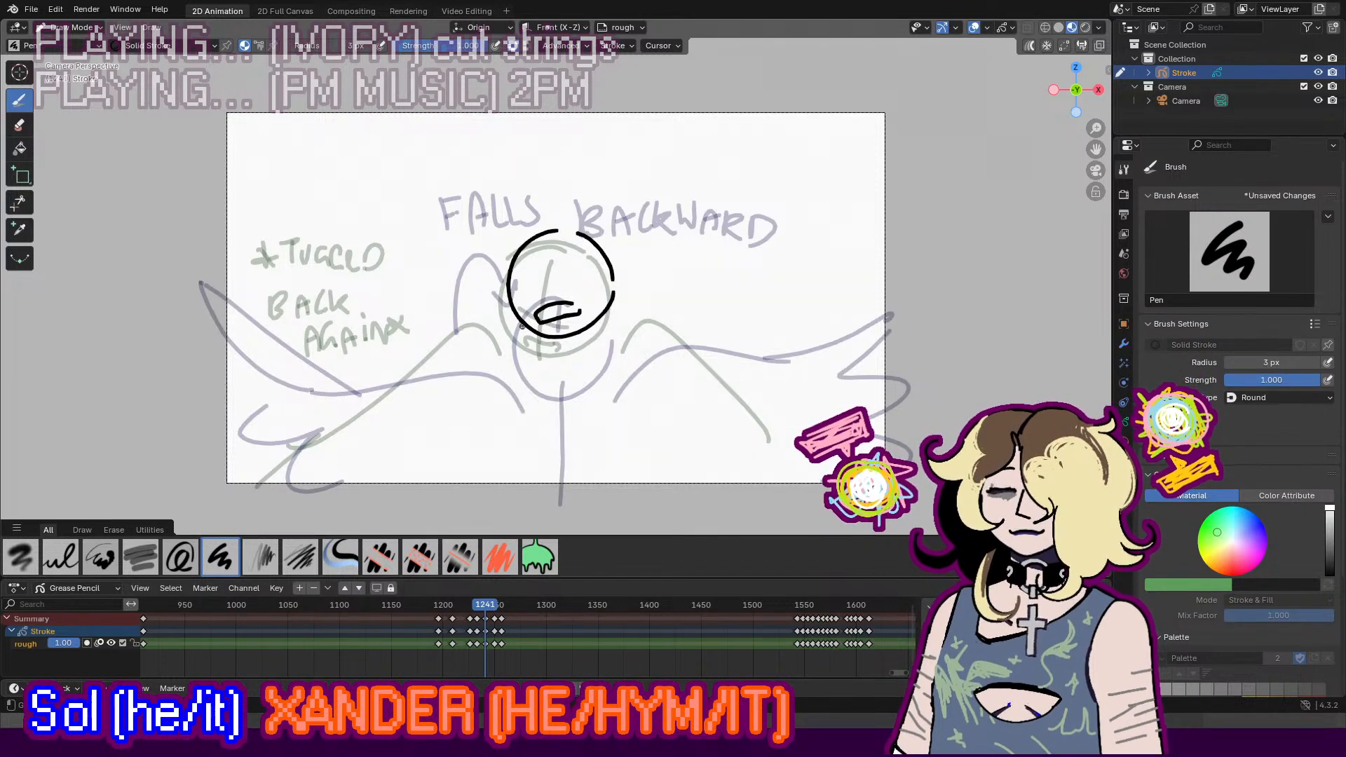
Step: Sketch two small touching circles beside the head on frame 1241, with two curved motion arrows beneath them
{"action": "mouse_move", "coordinate": [482, 272]}
{"action": "left_mouse_down"}
{"action": "mouse_move", "coordinate": [492, 304]}
{"action": "mouse_move", "coordinate": [495, 286]}
{"action": "left_mouse_up"}
{"action": "key", "text": "ctrl+z"}
{"action": "mouse_move", "coordinate": [458, 262]}
{"action": "left_mouse_down"}
{"action": "mouse_move", "coordinate": [444, 266]}
{"action": "mouse_move", "coordinate": [462, 310]}
{"action": "left_mouse_up"}
{"action": "mouse_move", "coordinate": [472, 257]}
{"action": "left_mouse_down"}
{"action": "mouse_move", "coordinate": [483, 306]}
{"action": "mouse_move", "coordinate": [460, 310]}
{"action": "left_mouse_up"}
{"action": "key", "text": "ctrl+z"}
{"action": "key", "text": "ctrl+z"}
{"action": "key", "text": "ctrl+z"}
{"action": "mouse_move", "coordinate": [424, 258]}
{"action": "left_mouse_down"}
{"action": "mouse_move", "coordinate": [407, 269]}
{"action": "mouse_move", "coordinate": [452, 264]}
{"action": "mouse_move", "coordinate": [502, 301]}
{"action": "mouse_move", "coordinate": [482, 262]}
{"action": "left_mouse_up"}
{"action": "mouse_move", "coordinate": [431, 333]}
{"action": "left_mouse_down"}
{"action": "mouse_move", "coordinate": [446, 325]}
{"action": "mouse_move", "coordinate": [540, 384]}
{"action": "mouse_move", "coordinate": [604, 398]}
{"action": "mouse_move", "coordinate": [536, 410]}
{"action": "mouse_move", "coordinate": [549, 413]}
{"action": "left_mouse_up"}
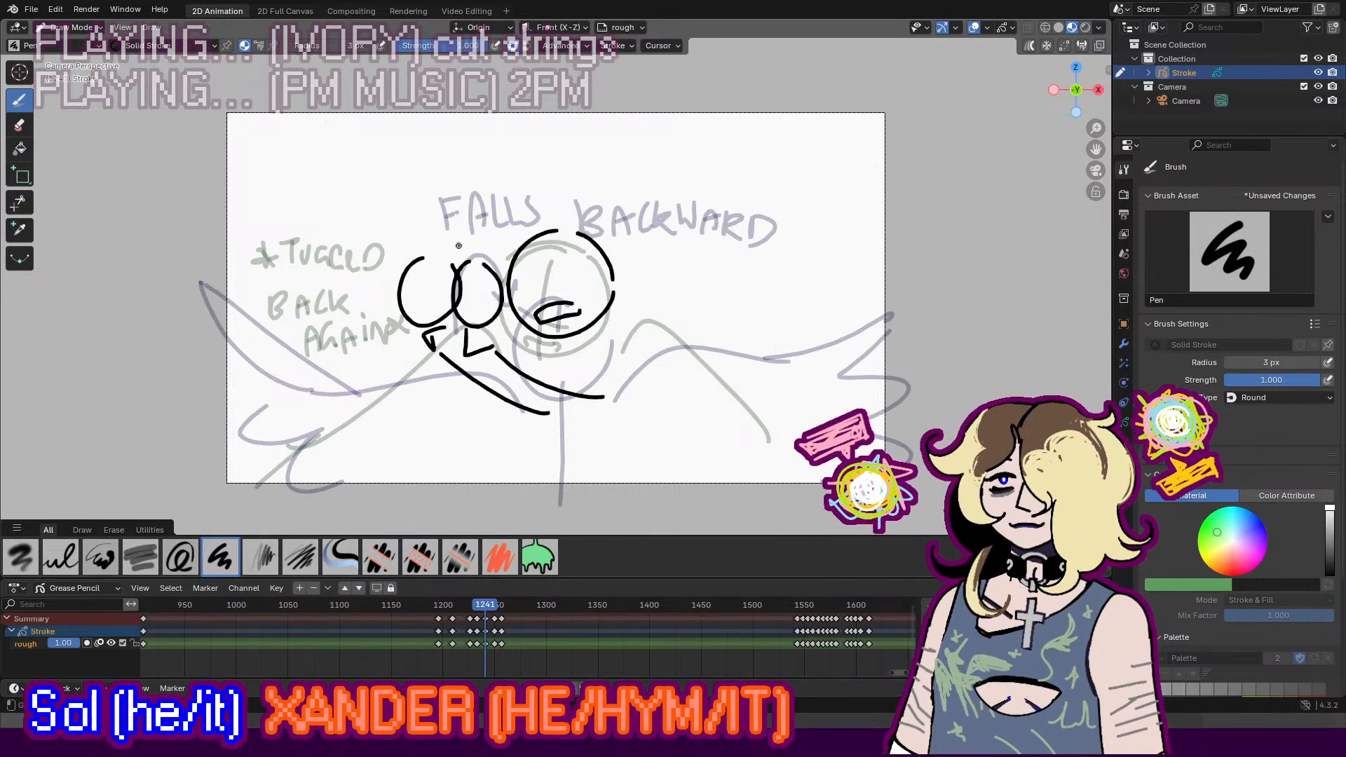
Step: Add a diagonal line rising from the two circles and sketch wavy outstretched arms on both sides of the head
{"action": "left_click_drag", "start_coordinate": [468, 218], "coordinate": [461, 284]}
{"action": "key", "text": "ctrl+z"}
{"action": "left_click_drag", "start_coordinate": [476, 158], "coordinate": [457, 297]}
{"action": "key", "text": "ctrl+z"}
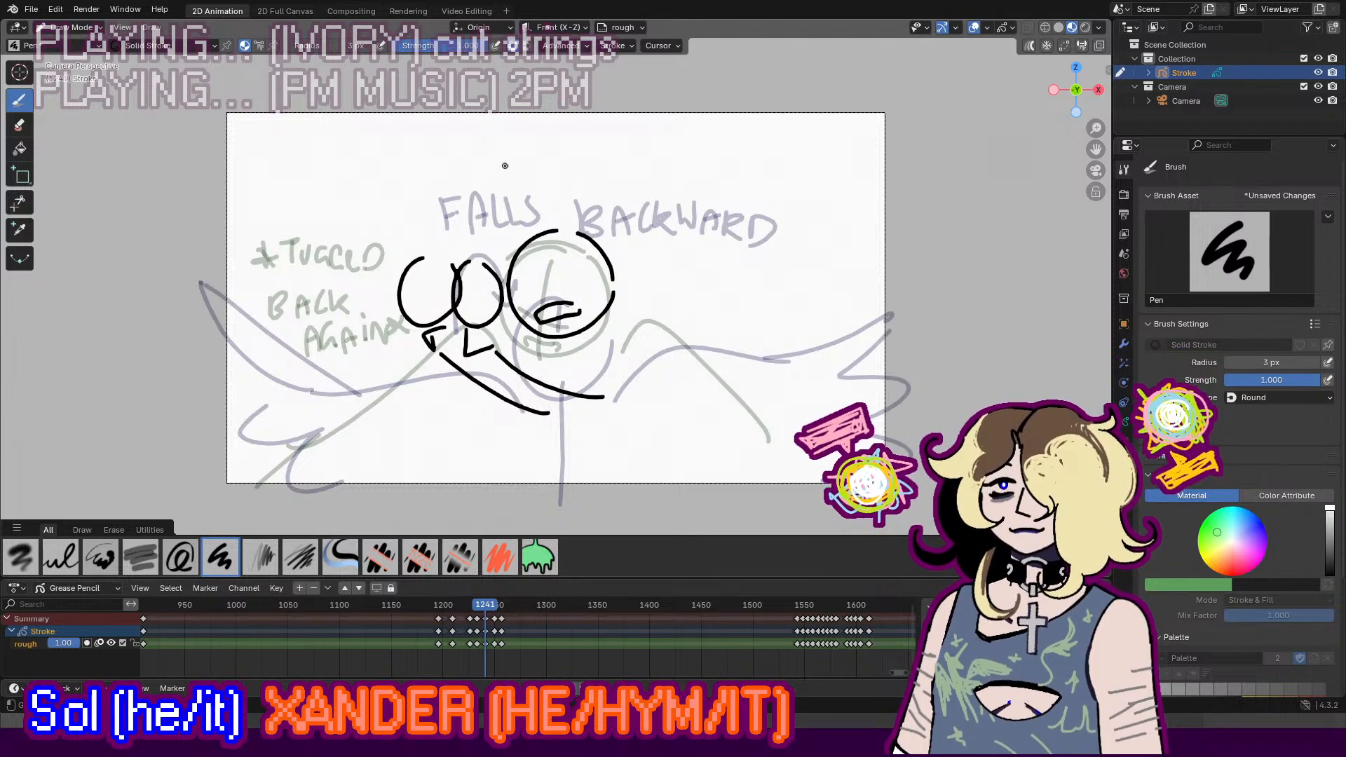
{"action": "left_click_drag", "start_coordinate": [510, 156], "coordinate": [443, 309]}
{"action": "mouse_move", "coordinate": [619, 357]}
{"action": "left_mouse_down"}
{"action": "mouse_move", "coordinate": [675, 291]}
{"action": "mouse_move", "coordinate": [760, 356]}
{"action": "mouse_move", "coordinate": [852, 327]}
{"action": "left_mouse_up"}
{"action": "key", "text": "ctrl+z"}
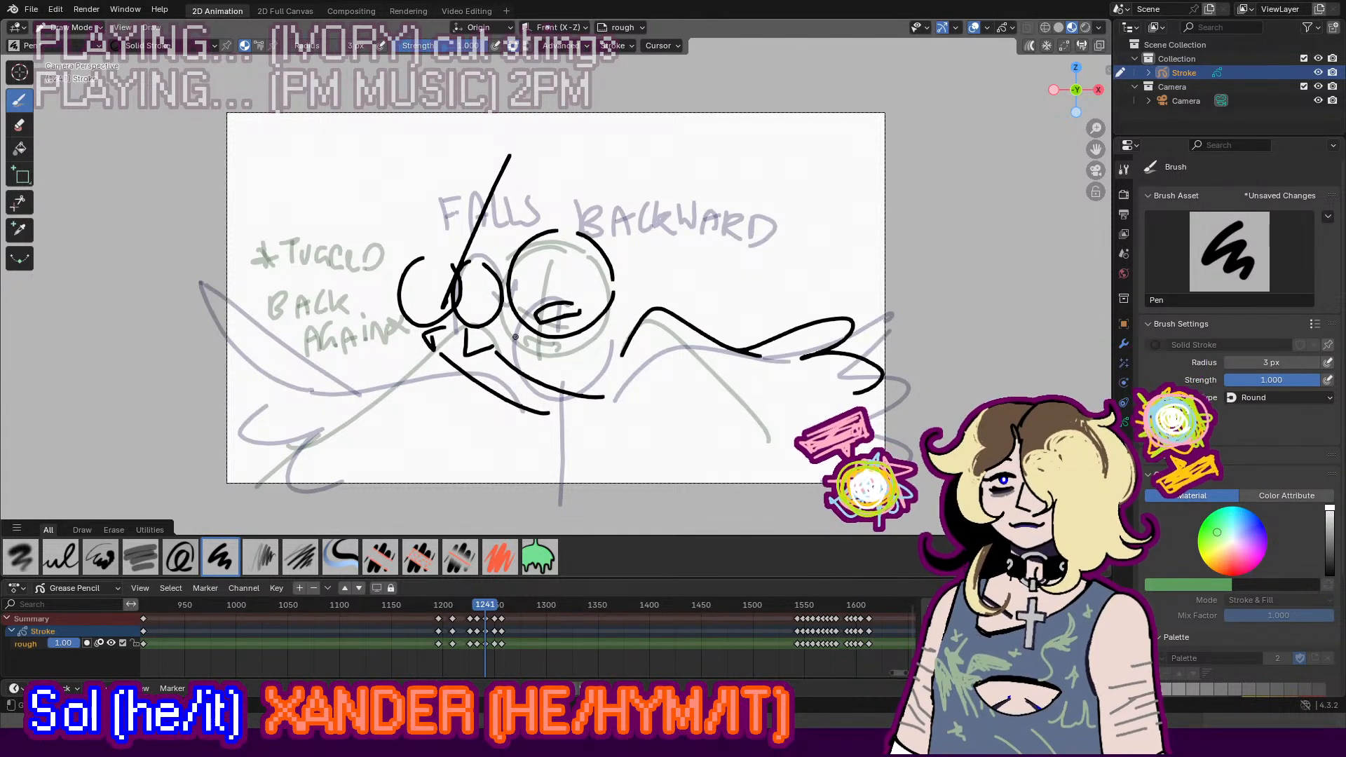
{"action": "mouse_move", "coordinate": [512, 329]}
{"action": "left_mouse_down"}
{"action": "mouse_move", "coordinate": [245, 346]}
{"action": "mouse_move", "coordinate": [284, 382]}
{"action": "mouse_move", "coordinate": [291, 464]}
{"action": "left_mouse_up"}
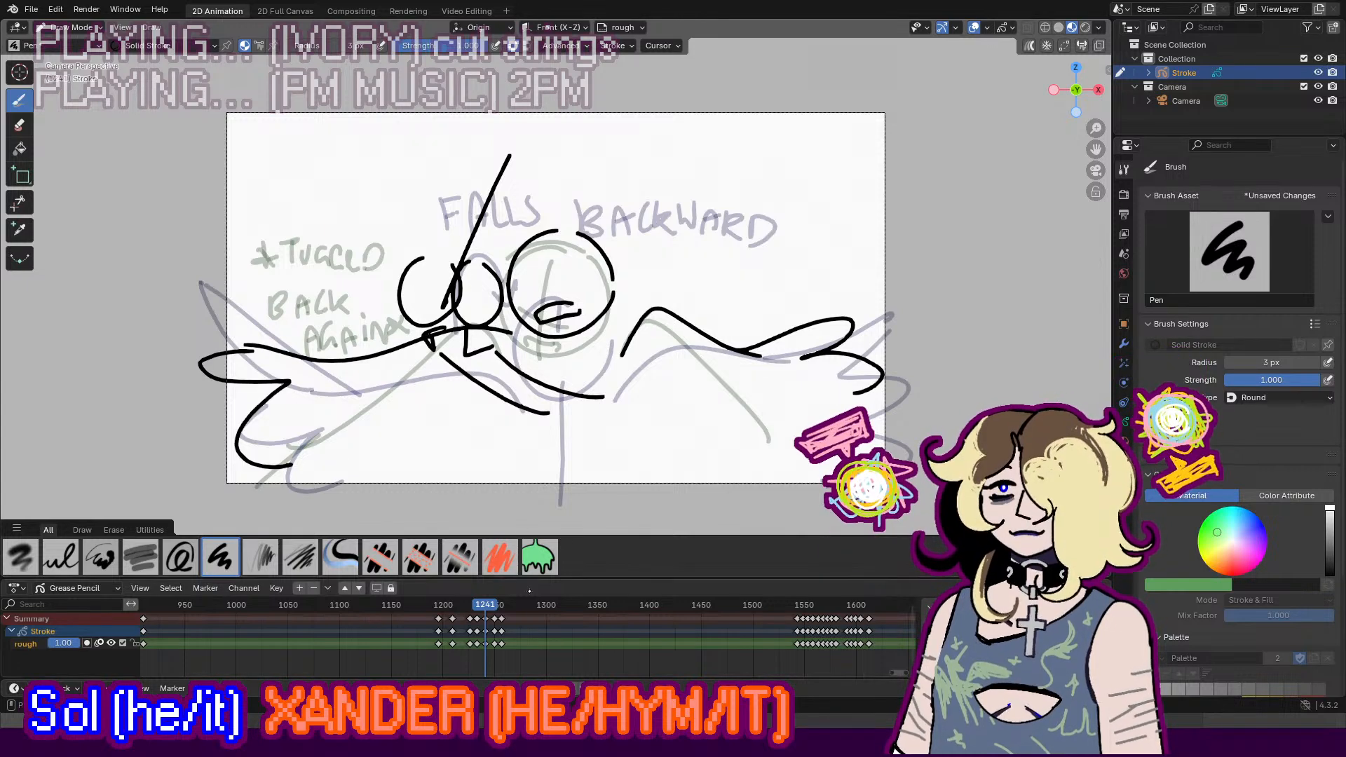
Step: Play on from frame 1241 and insert a blank keyframe at frame 1246
{"action": "key", "text": "space"}
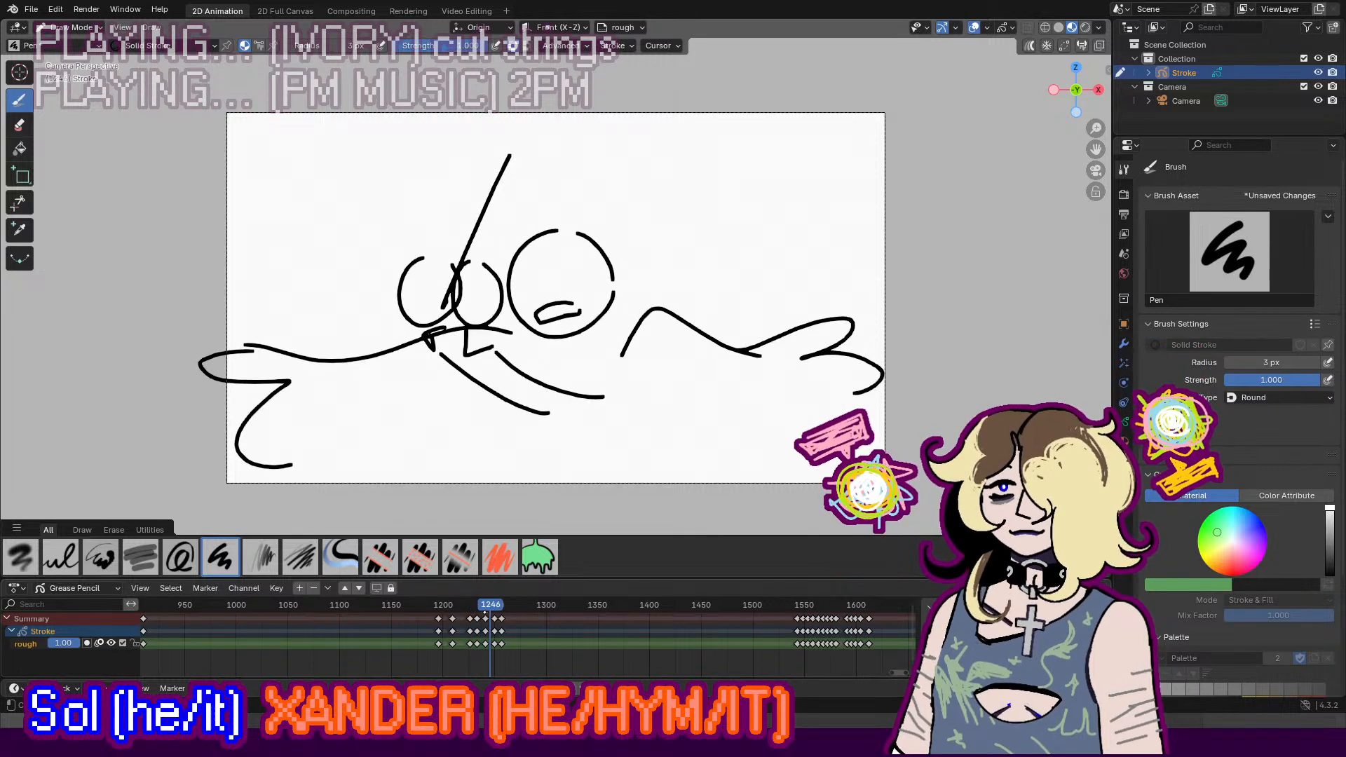
{"action": "left_click_drag", "start_coordinate": [485, 613], "coordinate": [484, 643]}
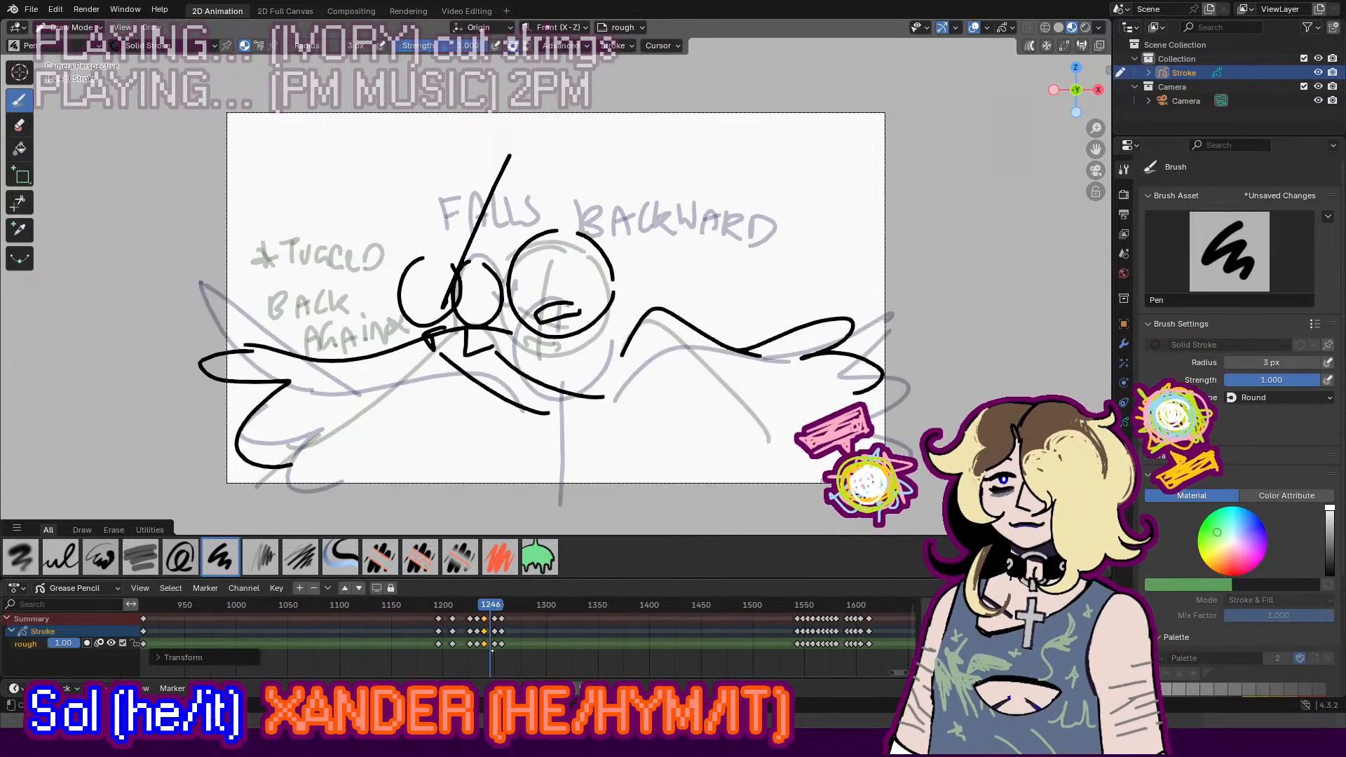
{"action": "key", "text": "i"}
{"action": "left_click", "coordinate": [491, 649]}
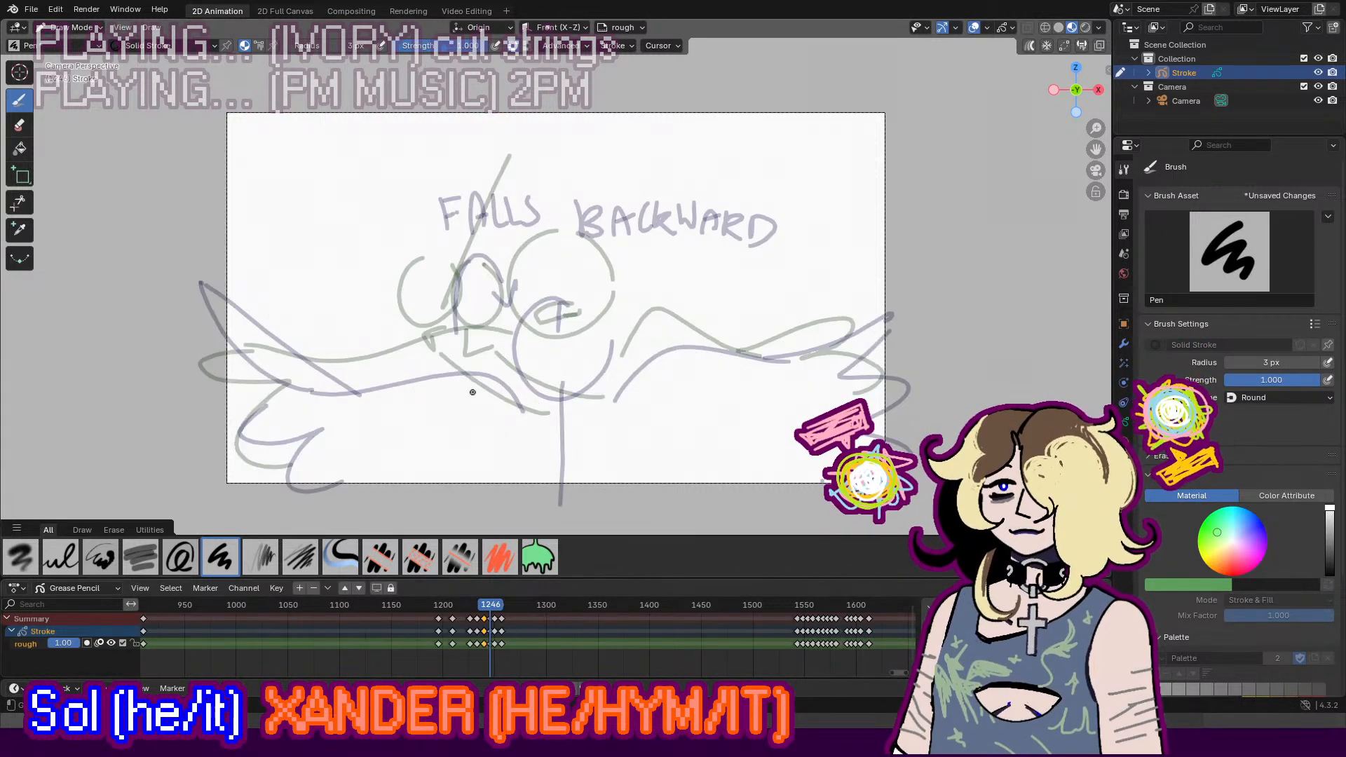
Step: Sketch two touching circles with a short curve beneath them below the head area on frame 1246, erasing and redrawing the doubled outline
{"action": "mouse_move", "coordinate": [491, 367]}
{"action": "left_mouse_down"}
{"action": "mouse_move", "coordinate": [419, 397]}
{"action": "mouse_move", "coordinate": [449, 387]}
{"action": "left_mouse_up"}
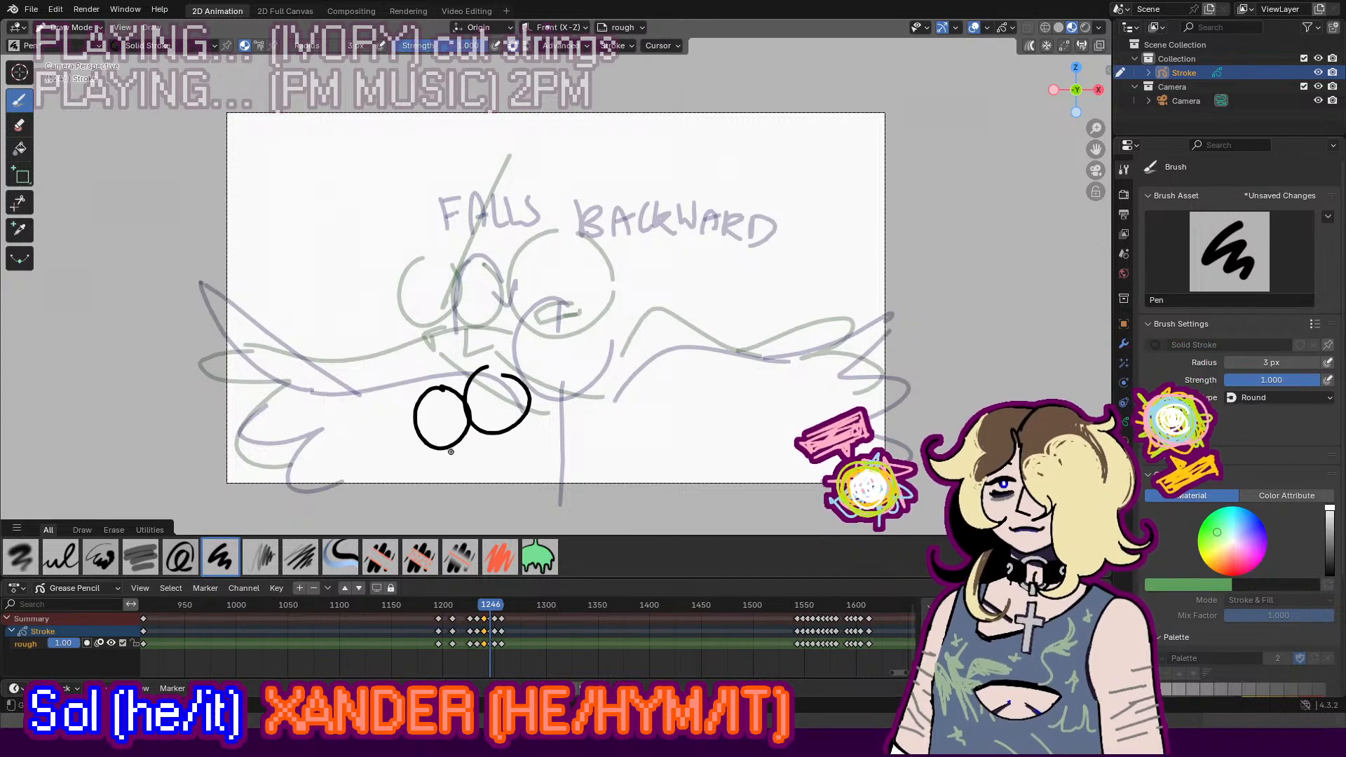
{"action": "left_click_drag", "start_coordinate": [451, 456], "coordinate": [508, 431]}
{"action": "left_click_drag", "start_coordinate": [425, 386], "coordinate": [443, 455]}
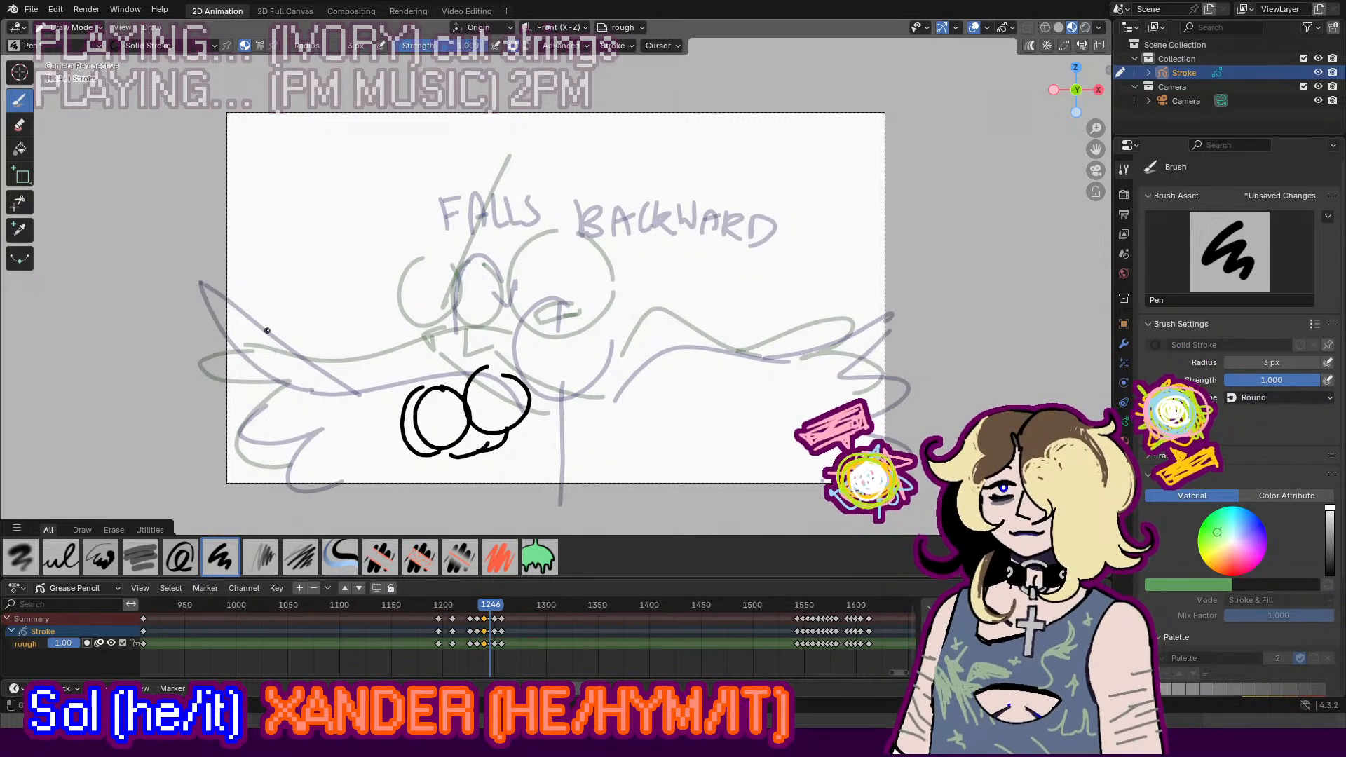
{"action": "left_click", "coordinate": [19, 125]}
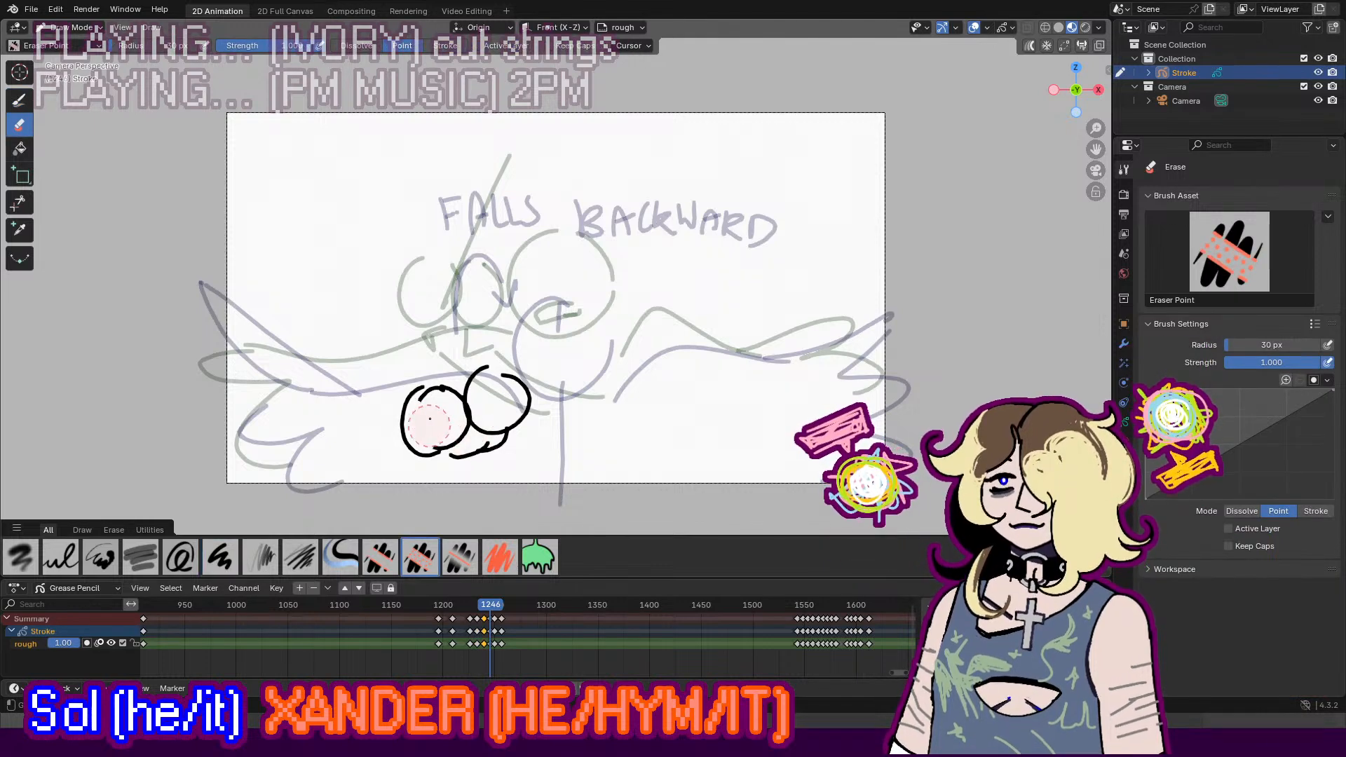
{"action": "mouse_move", "coordinate": [430, 418]}
{"action": "left_mouse_down"}
{"action": "mouse_move", "coordinate": [443, 391]}
{"action": "mouse_move", "coordinate": [404, 436]}
{"action": "mouse_move", "coordinate": [413, 446]}
{"action": "left_mouse_up"}
{"action": "left_click", "coordinate": [19, 100]}
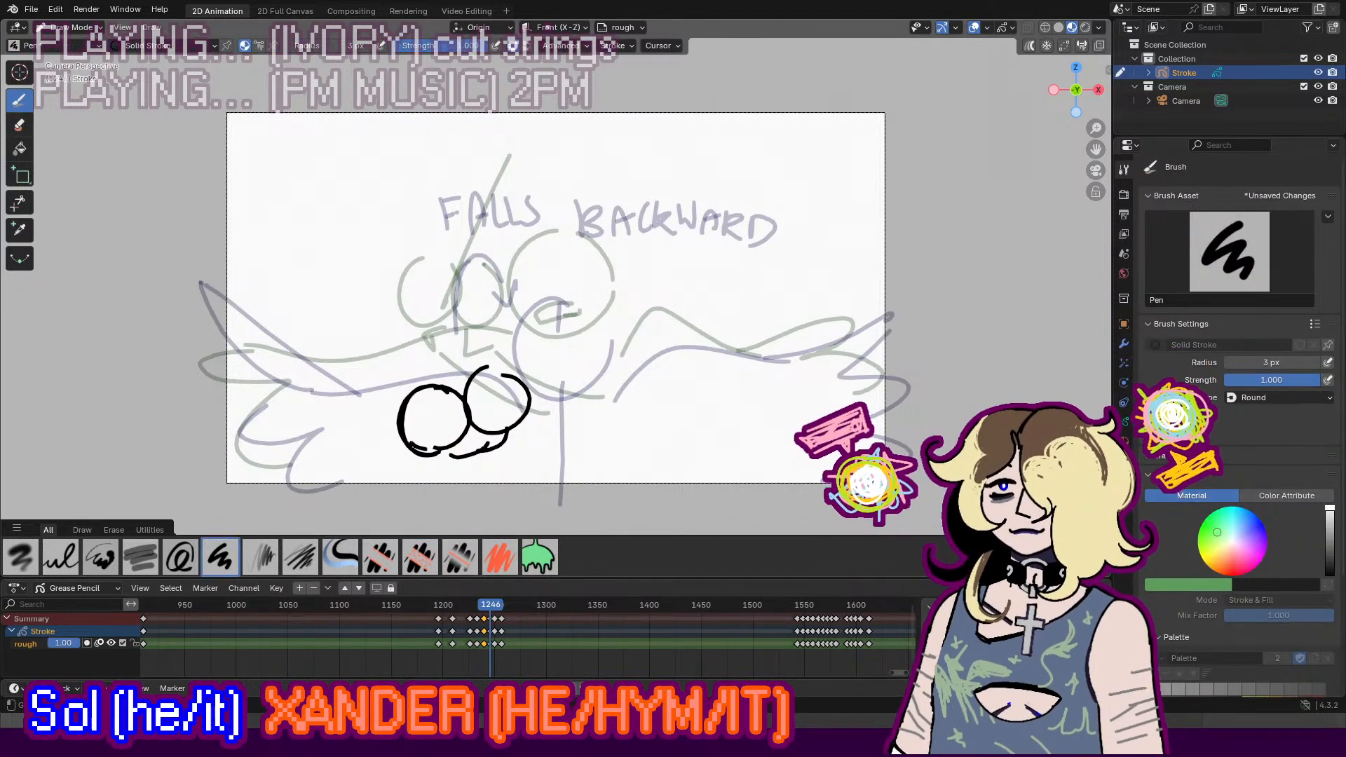
{"action": "left_click_drag", "start_coordinate": [485, 371], "coordinate": [527, 395]}
{"action": "key", "text": "ctrl+z"}
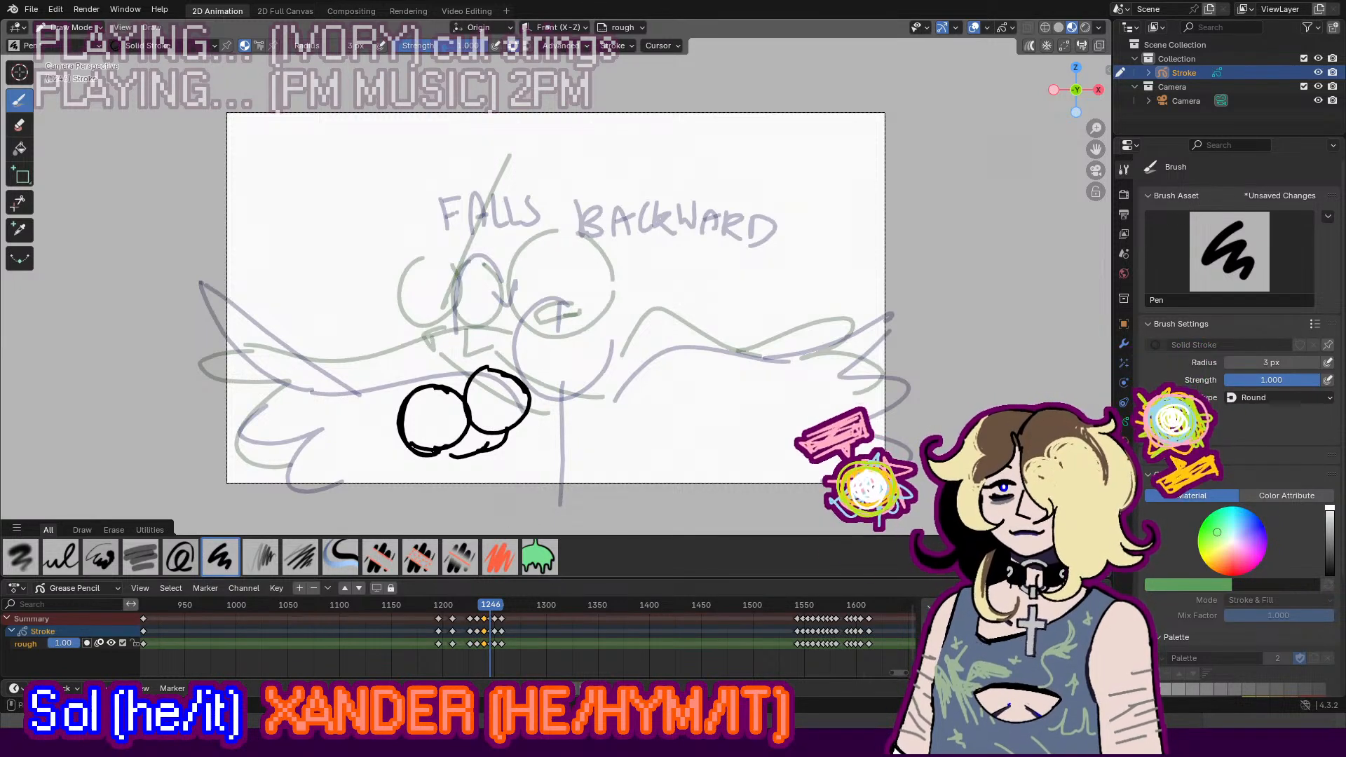
Step: Draw a round head with a small flat mouth above the two circles on frame 1246
{"action": "left_click_drag", "start_coordinate": [467, 608], "coordinate": [492, 610]}
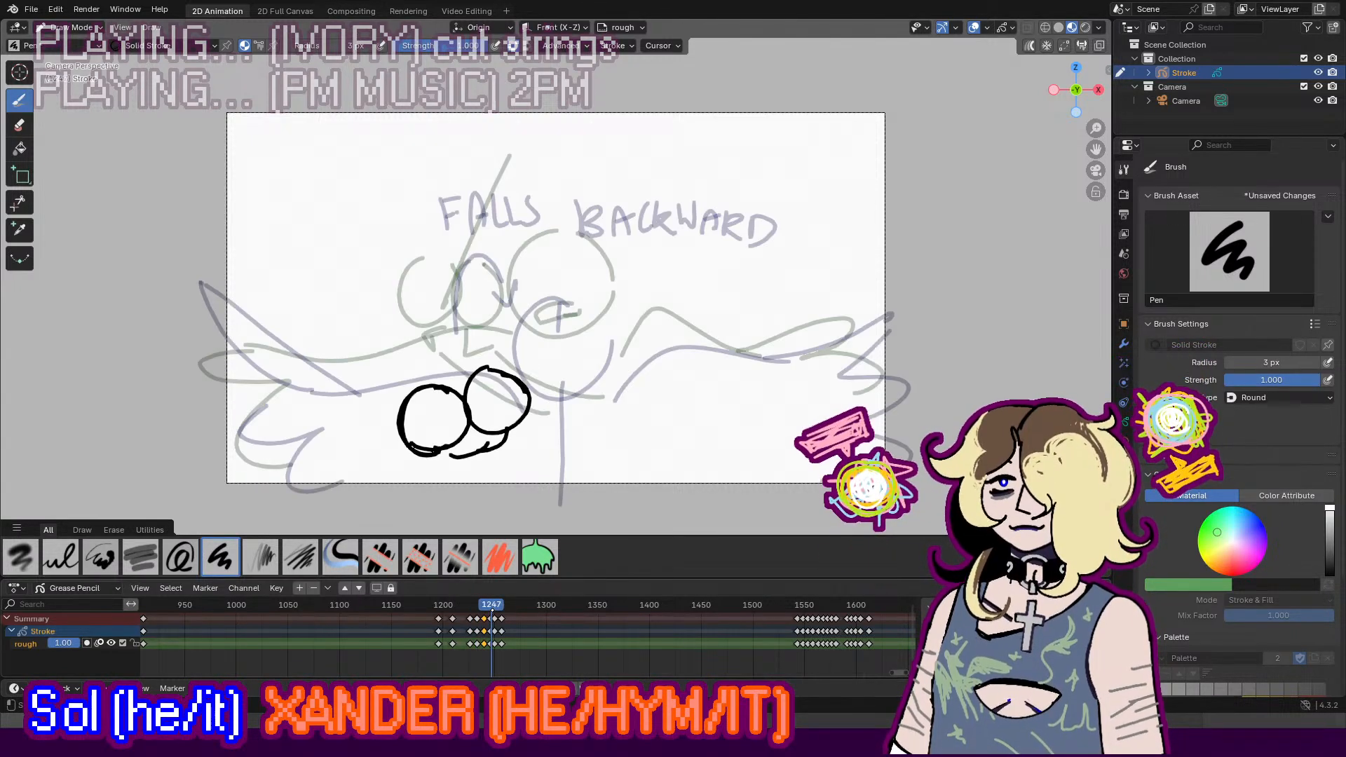
{"action": "key", "text": "Left"}
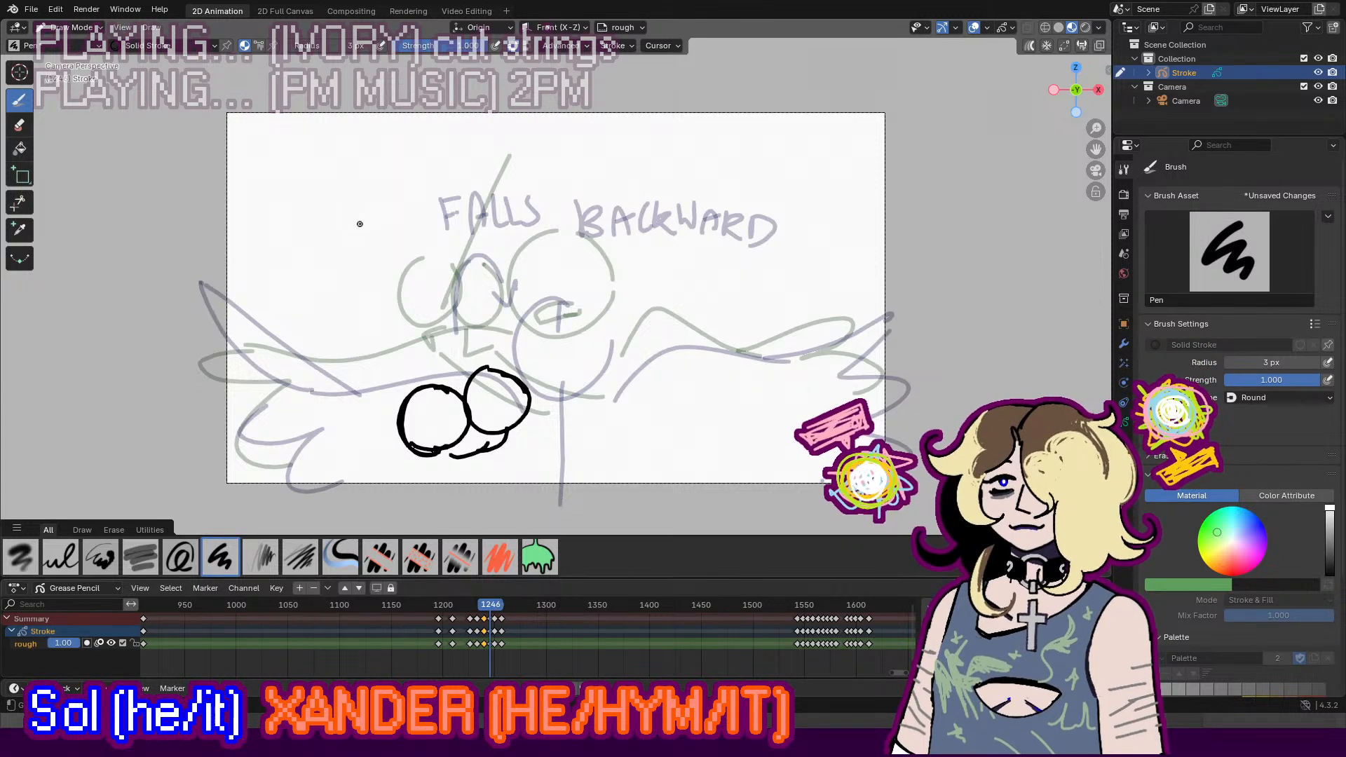
{"action": "left_click_drag", "start_coordinate": [554, 255], "coordinate": [586, 354]}
{"action": "key", "text": "ctrl+z"}
{"action": "mouse_move", "coordinate": [564, 245]}
{"action": "left_mouse_down"}
{"action": "mouse_move", "coordinate": [500, 294]}
{"action": "mouse_move", "coordinate": [605, 273]}
{"action": "mouse_move", "coordinate": [580, 257]}
{"action": "left_mouse_up"}
{"action": "mouse_move", "coordinate": [544, 331]}
{"action": "left_mouse_down"}
{"action": "mouse_move", "coordinate": [581, 327]}
{"action": "mouse_move", "coordinate": [548, 333]}
{"action": "left_mouse_up"}
{"action": "key", "text": "ctrl+z"}
{"action": "key", "text": "ctrl+z"}
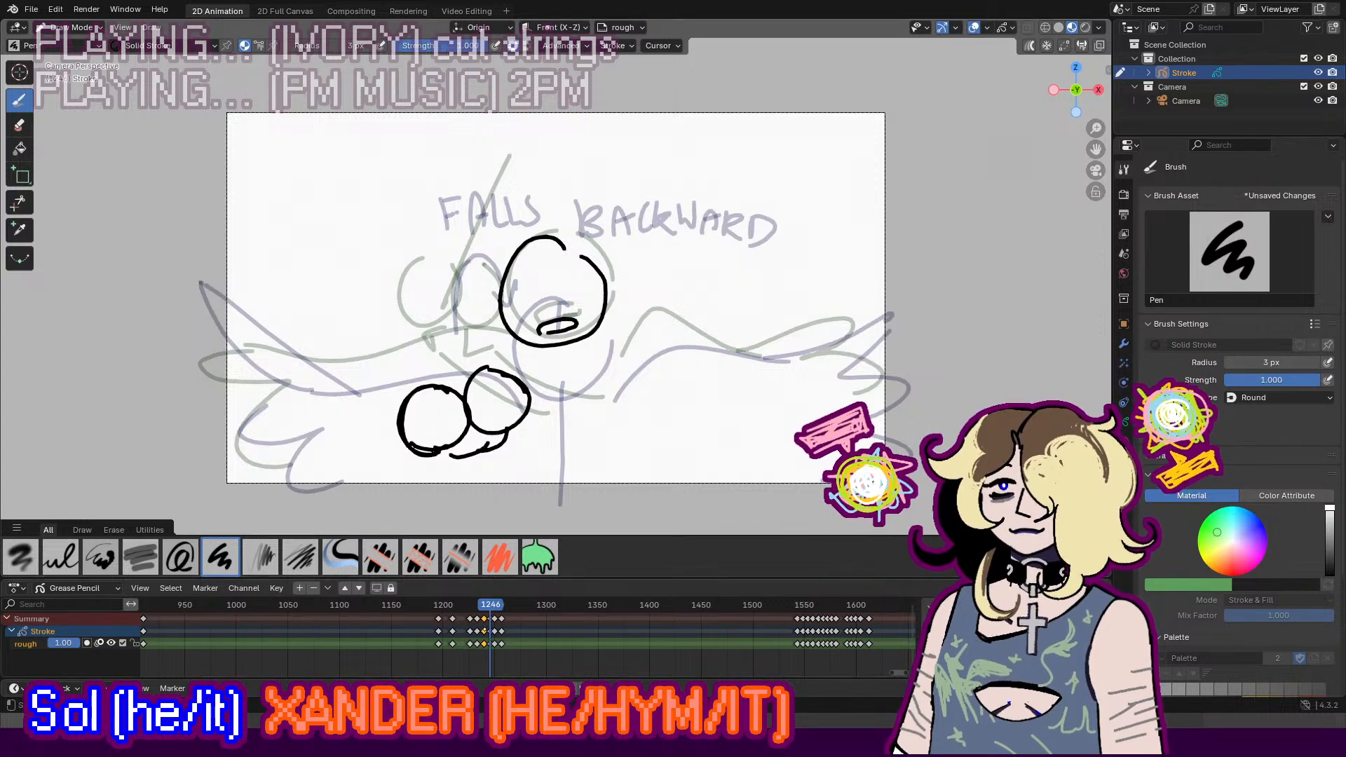
Step: Play back the earlier poses and draw a round head with a small mouth and a closed-eye line on frame 1209
{"action": "left_click", "coordinate": [435, 605]}
{"action": "key", "text": "space"}
{"action": "key", "text": "space"}
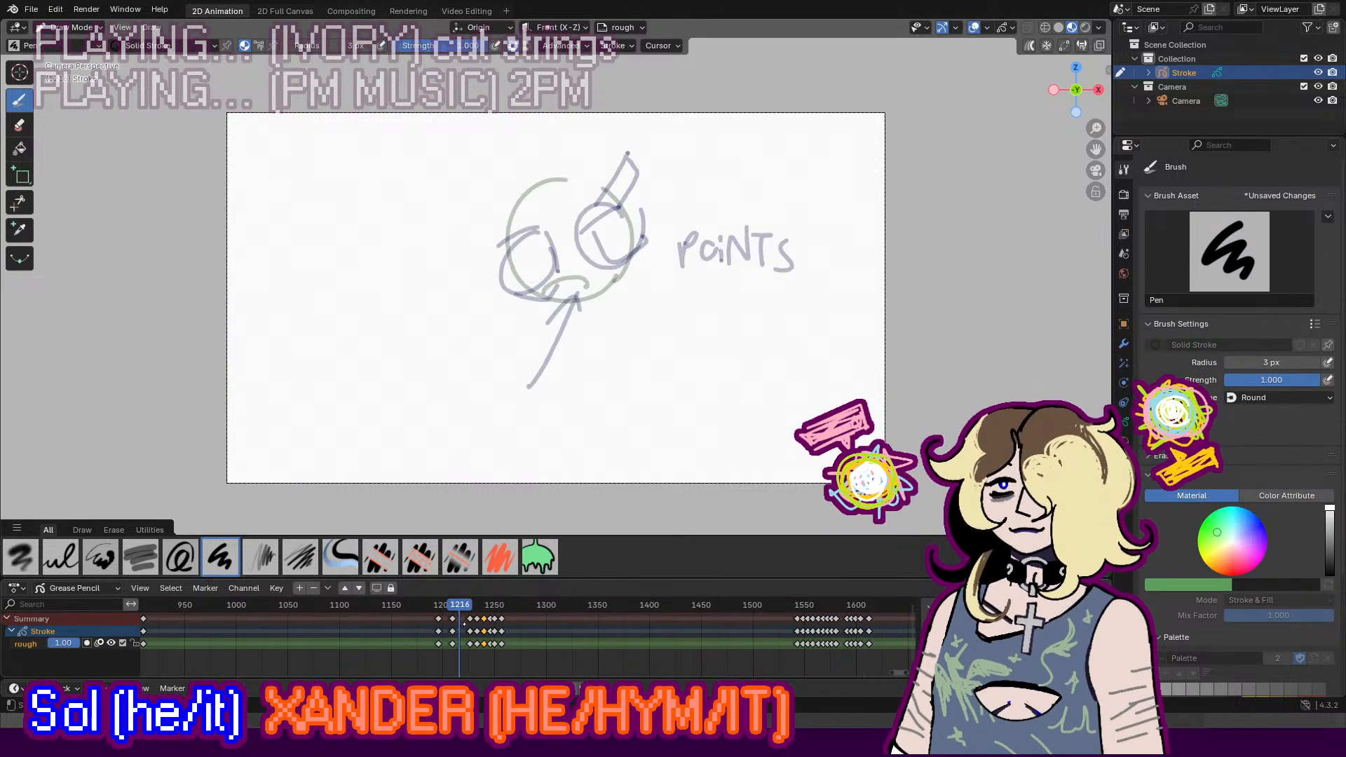
{"action": "key", "text": "Down"}
{"action": "mouse_move", "coordinate": [564, 214]}
{"action": "left_mouse_down"}
{"action": "mouse_move", "coordinate": [602, 308]}
{"action": "mouse_move", "coordinate": [550, 334]}
{"action": "mouse_move", "coordinate": [604, 242]}
{"action": "mouse_move", "coordinate": [563, 216]}
{"action": "left_mouse_up"}
{"action": "key", "text": "ctrl+z"}
{"action": "left_click_drag", "start_coordinate": [532, 330], "coordinate": [576, 322]}
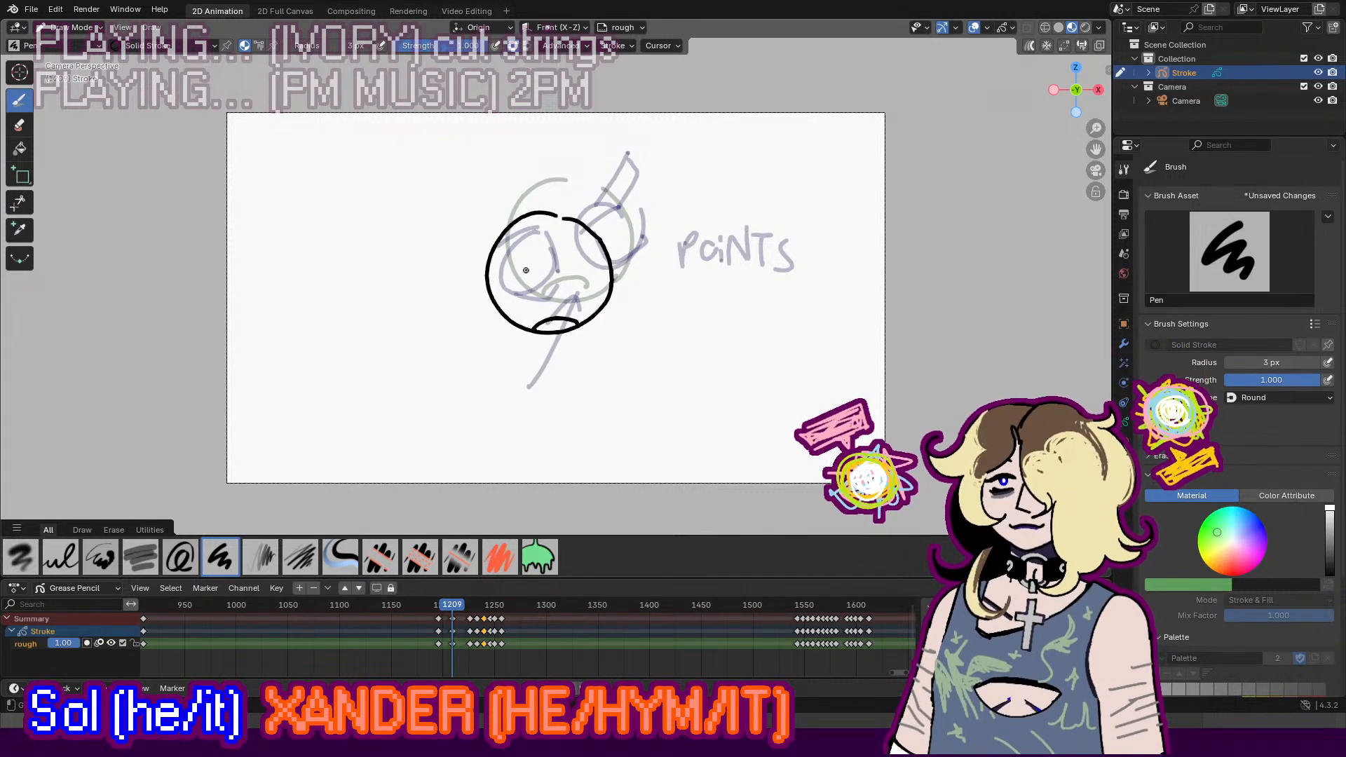
{"action": "left_click_drag", "start_coordinate": [503, 270], "coordinate": [538, 273]}
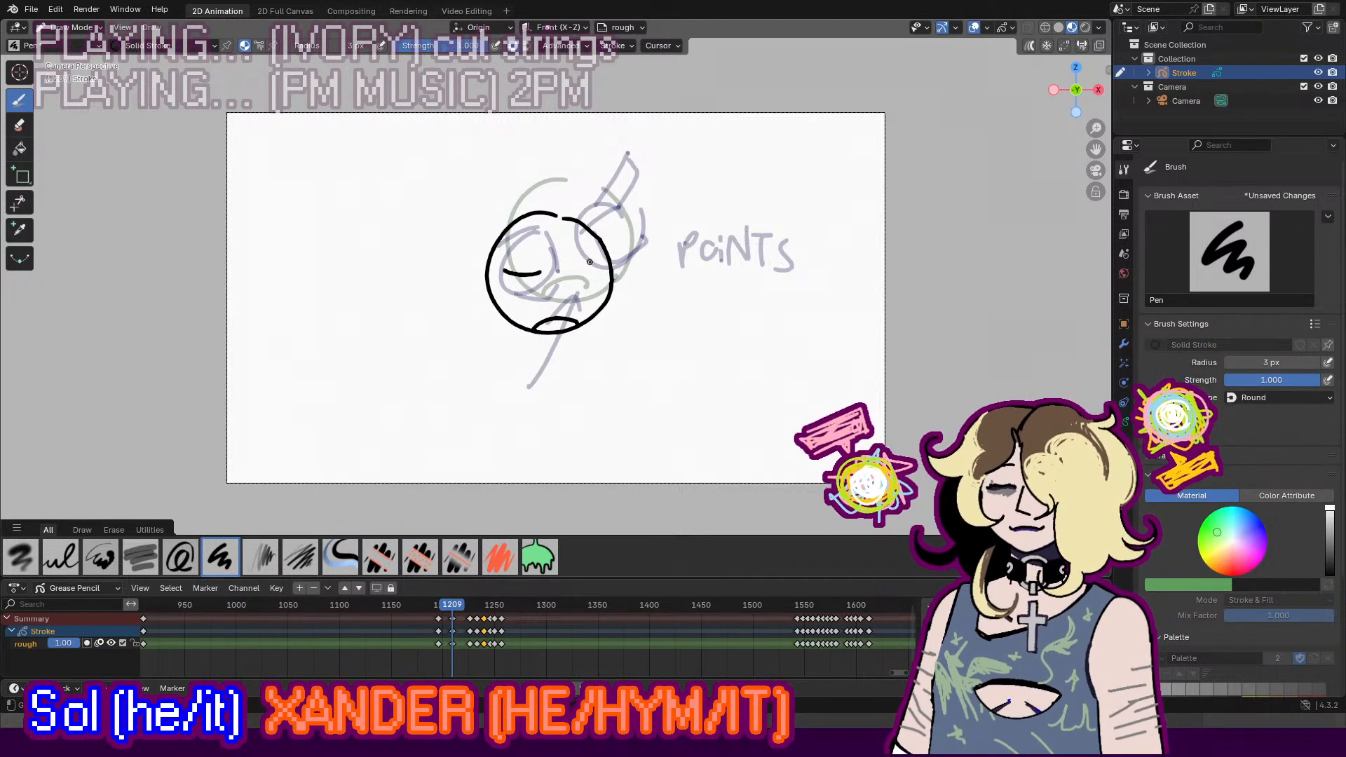
Step: Shift the last keyframes of the falls-backward section a few frames later and play the section to check the timing
{"action": "key", "text": "space"}
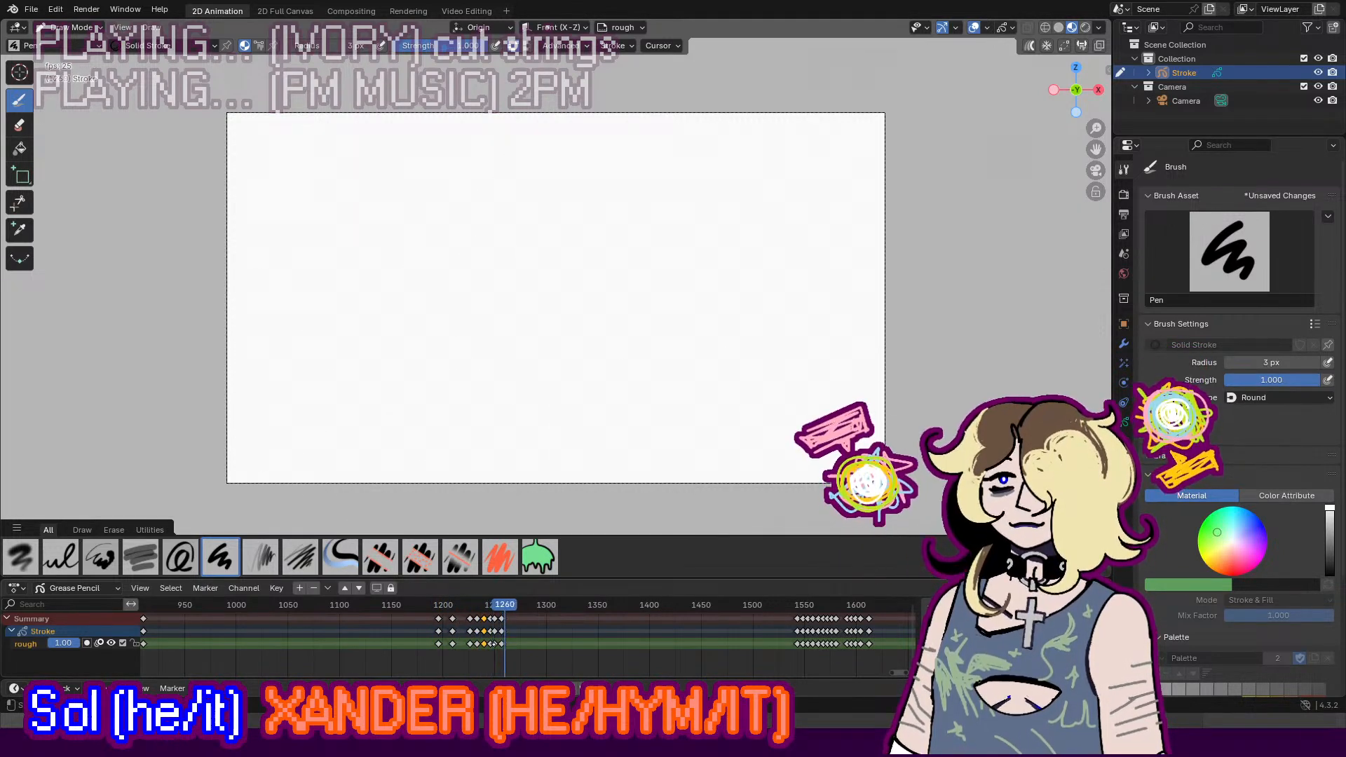
{"action": "key", "text": "space"}
{"action": "mouse_move", "coordinate": [485, 604]}
{"action": "left_mouse_down"}
{"action": "mouse_move", "coordinate": [502, 604]}
{"action": "mouse_move", "coordinate": [494, 636]}
{"action": "left_mouse_up"}
{"action": "key", "text": "g"}
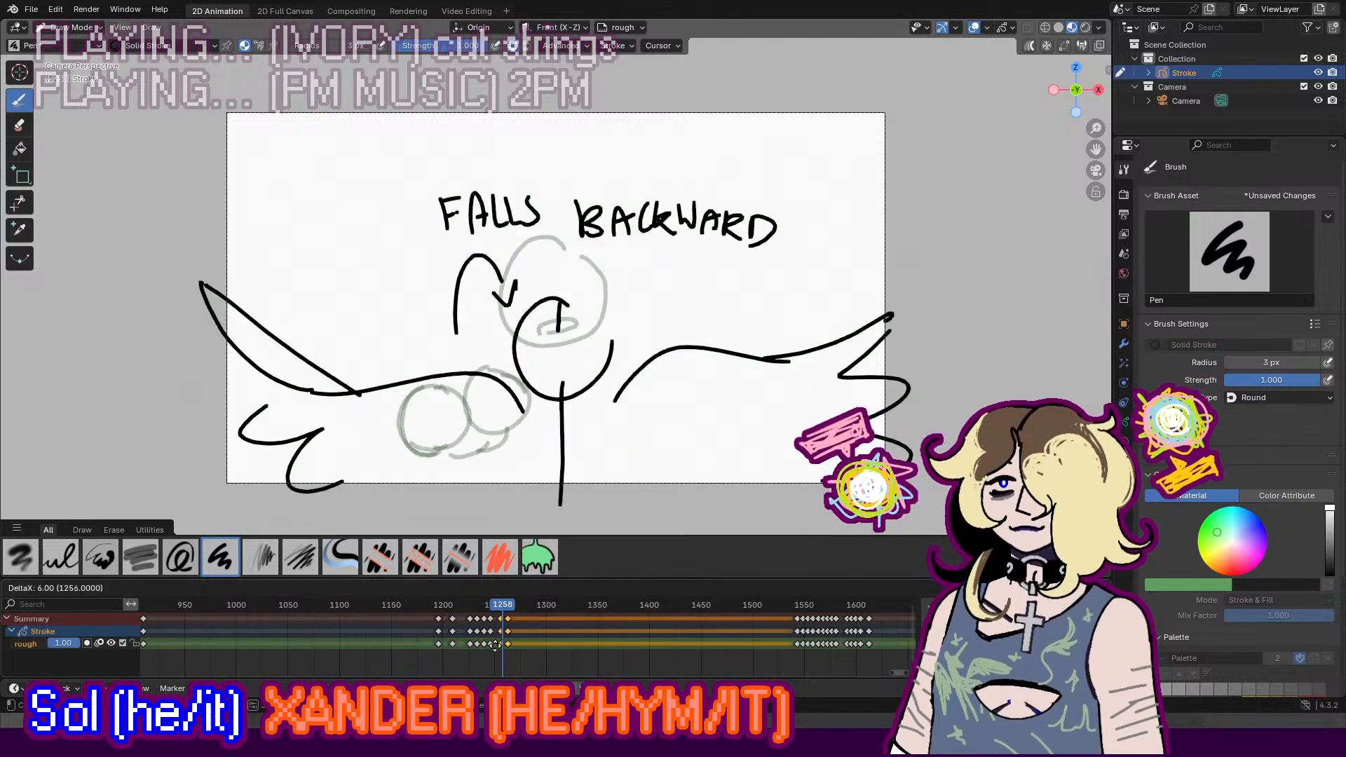
{"action": "left_click", "coordinate": [502, 637]}
{"action": "left_click", "coordinate": [481, 603]}
{"action": "key", "text": "space"}
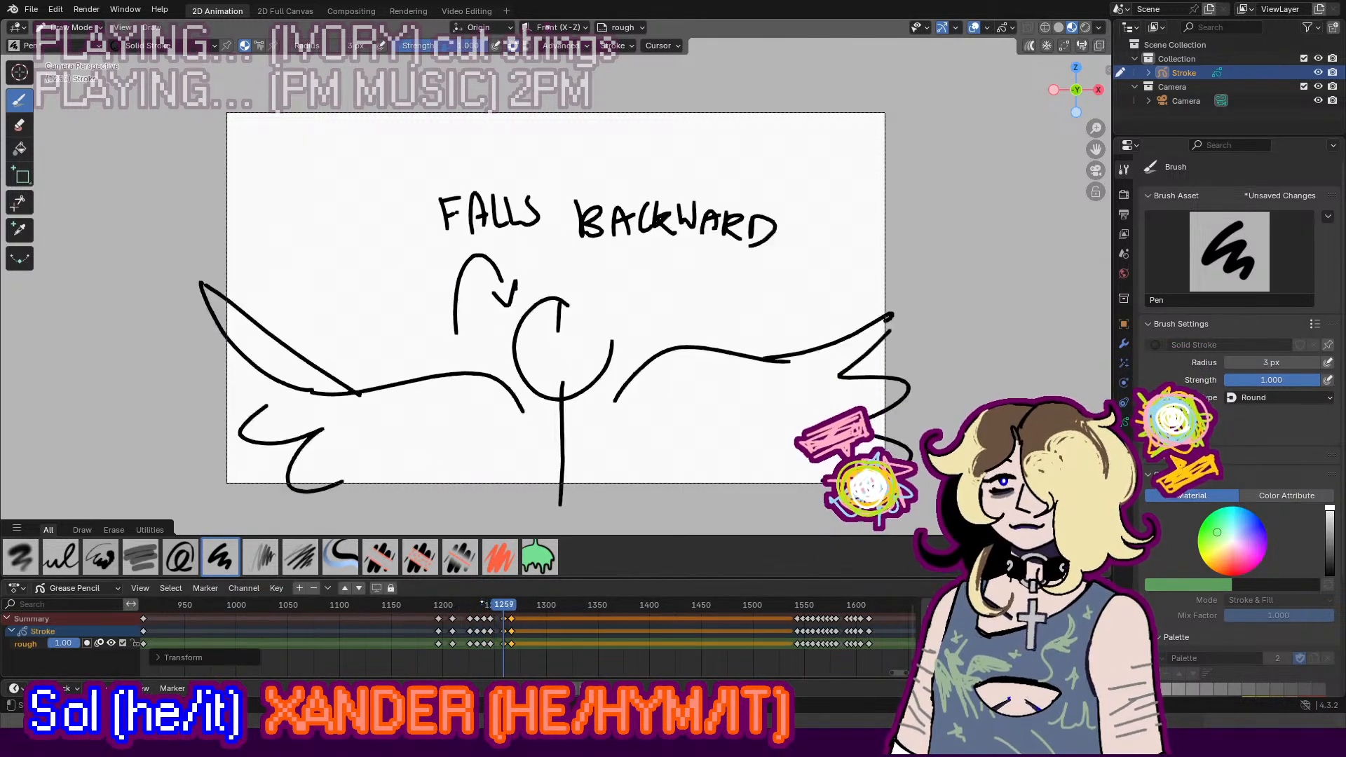
{"action": "key", "text": "space"}
Step: Move the selected falls-backward keyframes a few frames earlier and play through the sequence again
{"action": "left_click", "coordinate": [520, 640]}
{"action": "left_click", "coordinate": [522, 642]}
{"action": "left_click_drag", "start_coordinate": [524, 647], "coordinate": [459, 604]}
{"action": "key", "text": "g"}
{"action": "left_click", "coordinate": [490, 628]}
{"action": "key", "text": "space"}
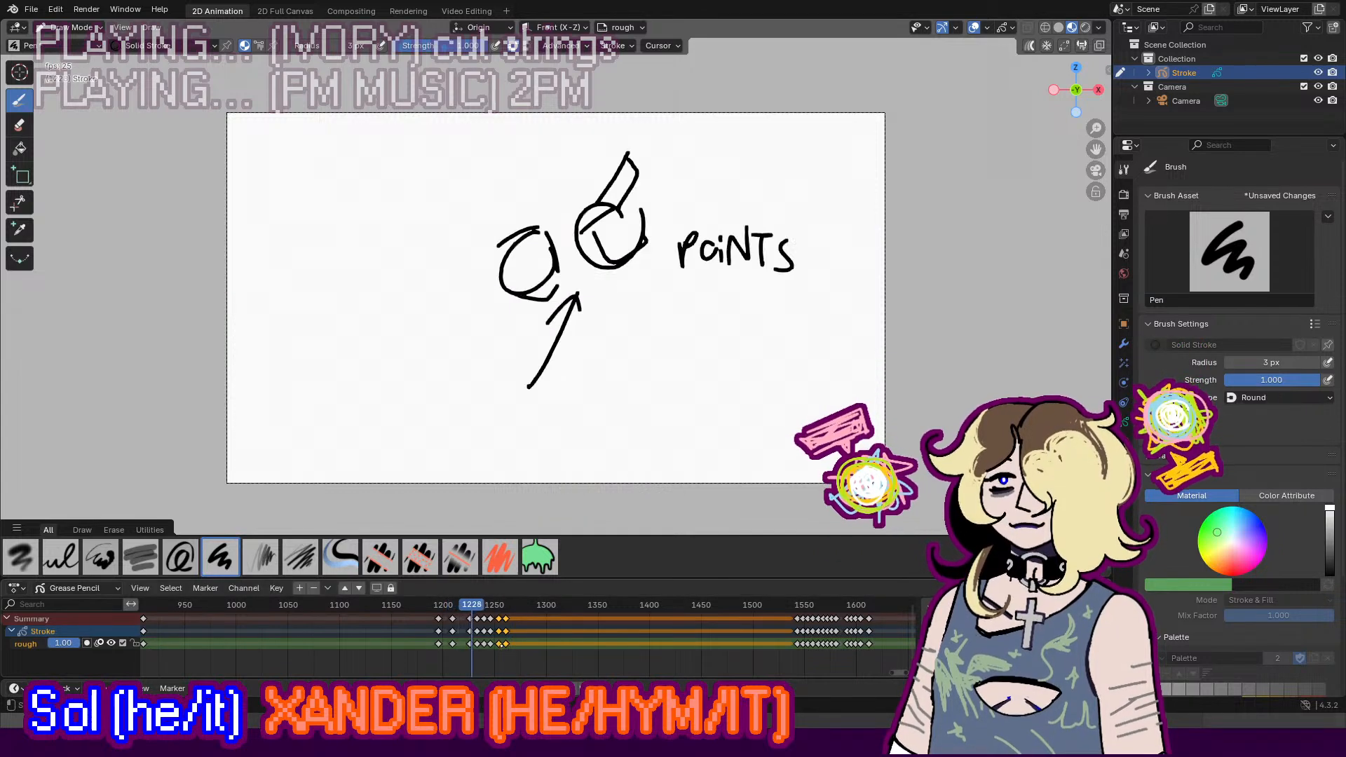
{"action": "key", "text": "space"}
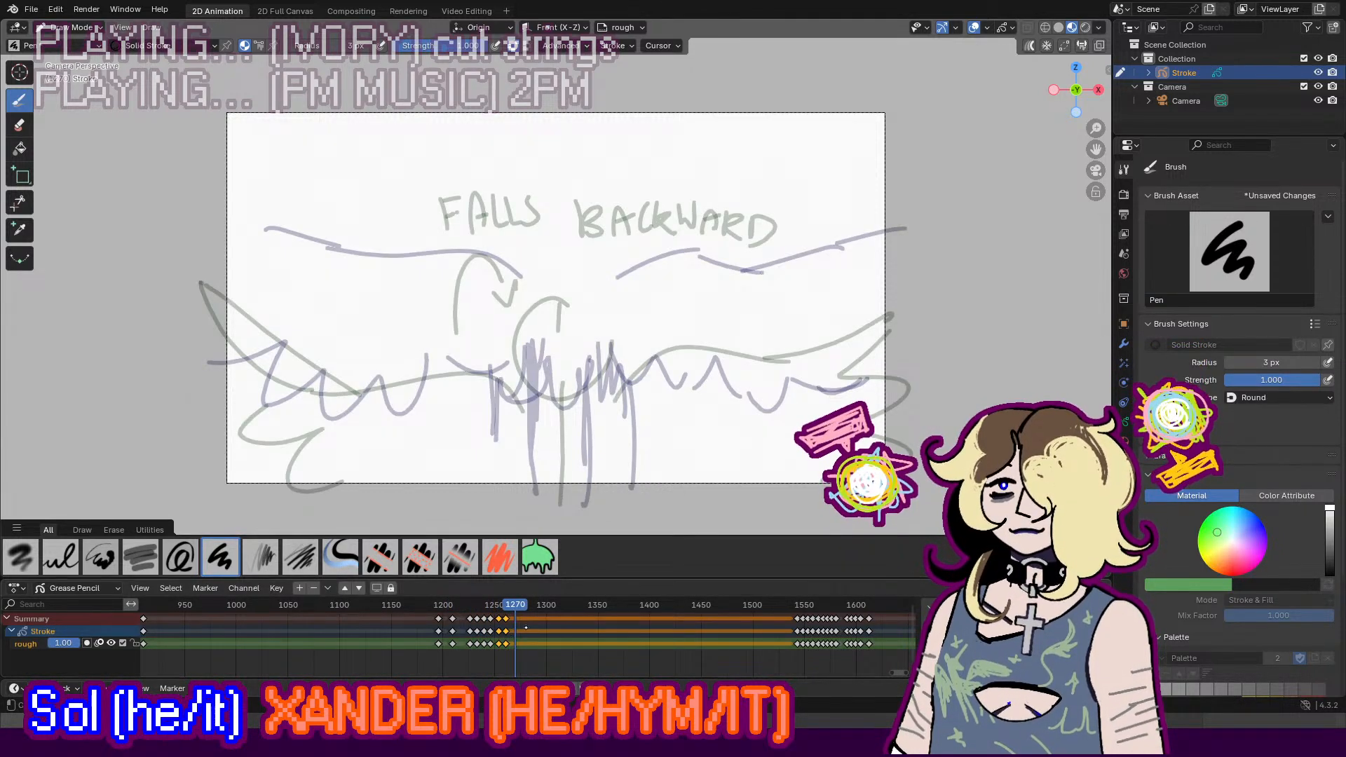
{"action": "left_click", "coordinate": [492, 605]}
{"action": "key", "text": "space"}
{"action": "key", "text": "space"}
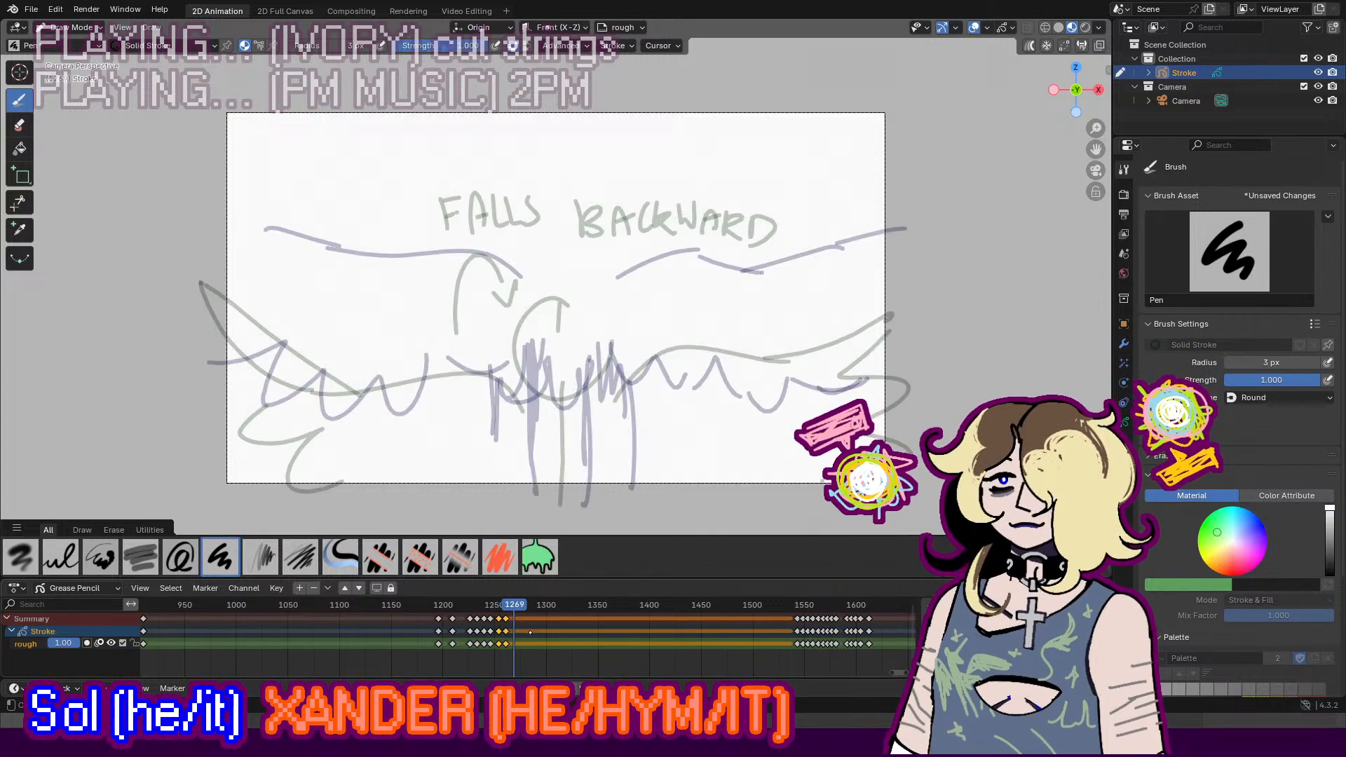
Step: Deselect the keyframes, play on past the falls-backward pose and insert a blank keyframe on the selected channels at frame 1402
{"action": "left_click", "coordinate": [526, 644]}
{"action": "key", "text": "space"}
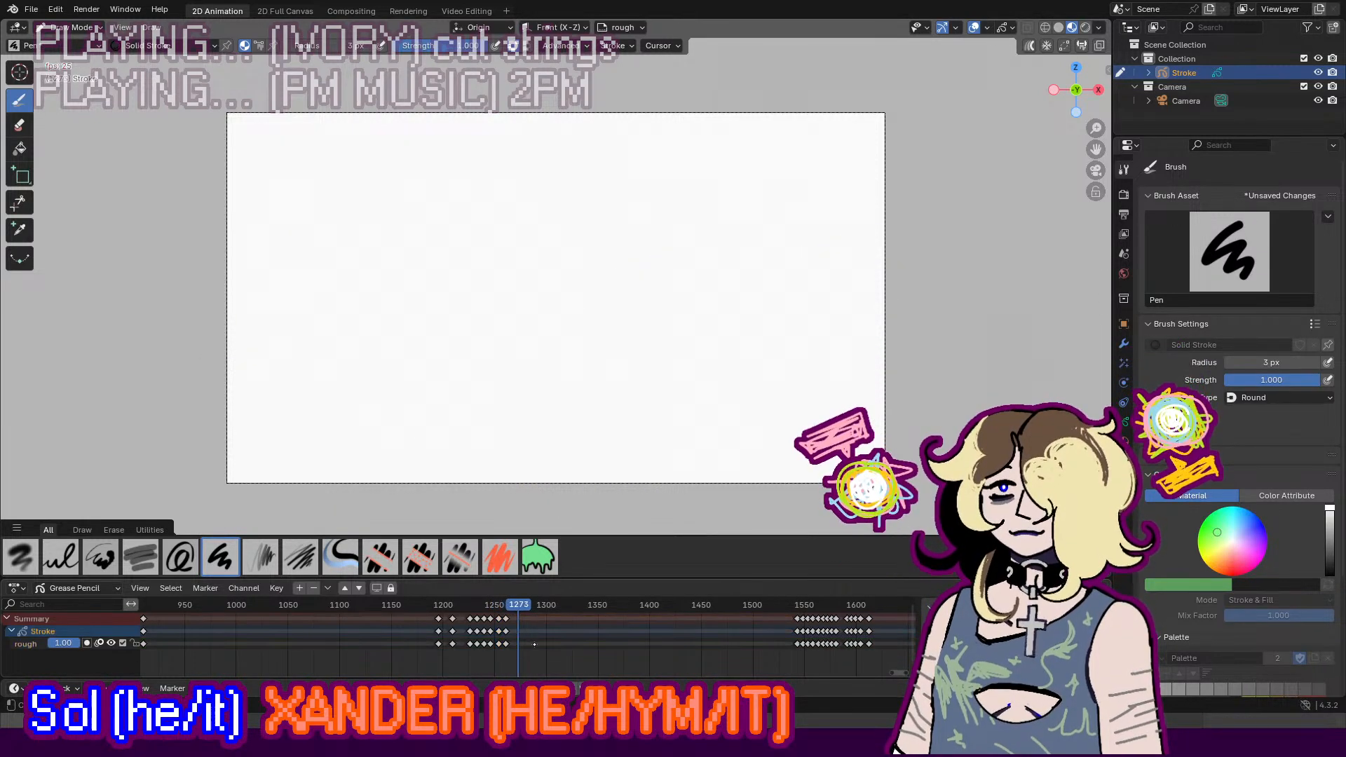
{"action": "scroll", "coordinate": [483, 618], "scroll_direction": "down", "scroll_amount": 5}
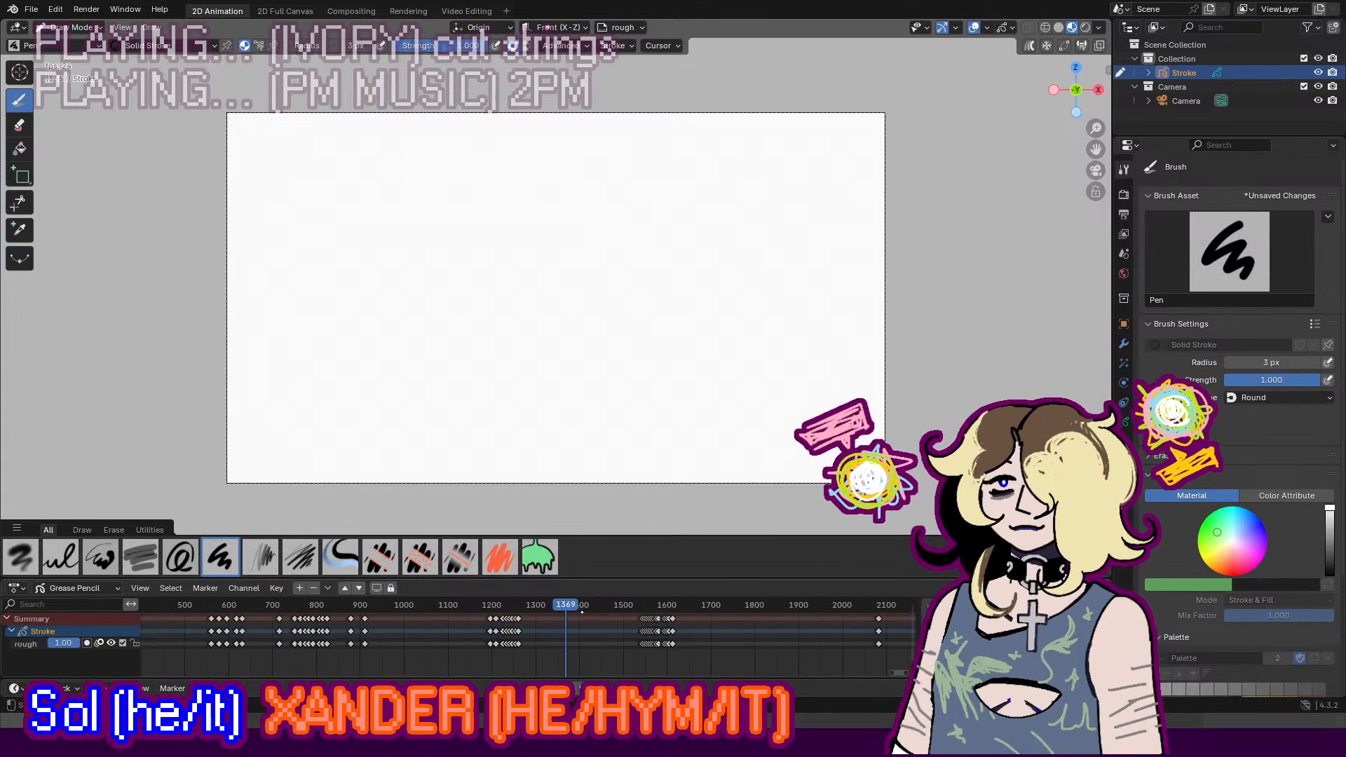
{"action": "left_click", "coordinate": [588, 648]}
{"action": "key", "text": "space"}
{"action": "key", "text": "i"}
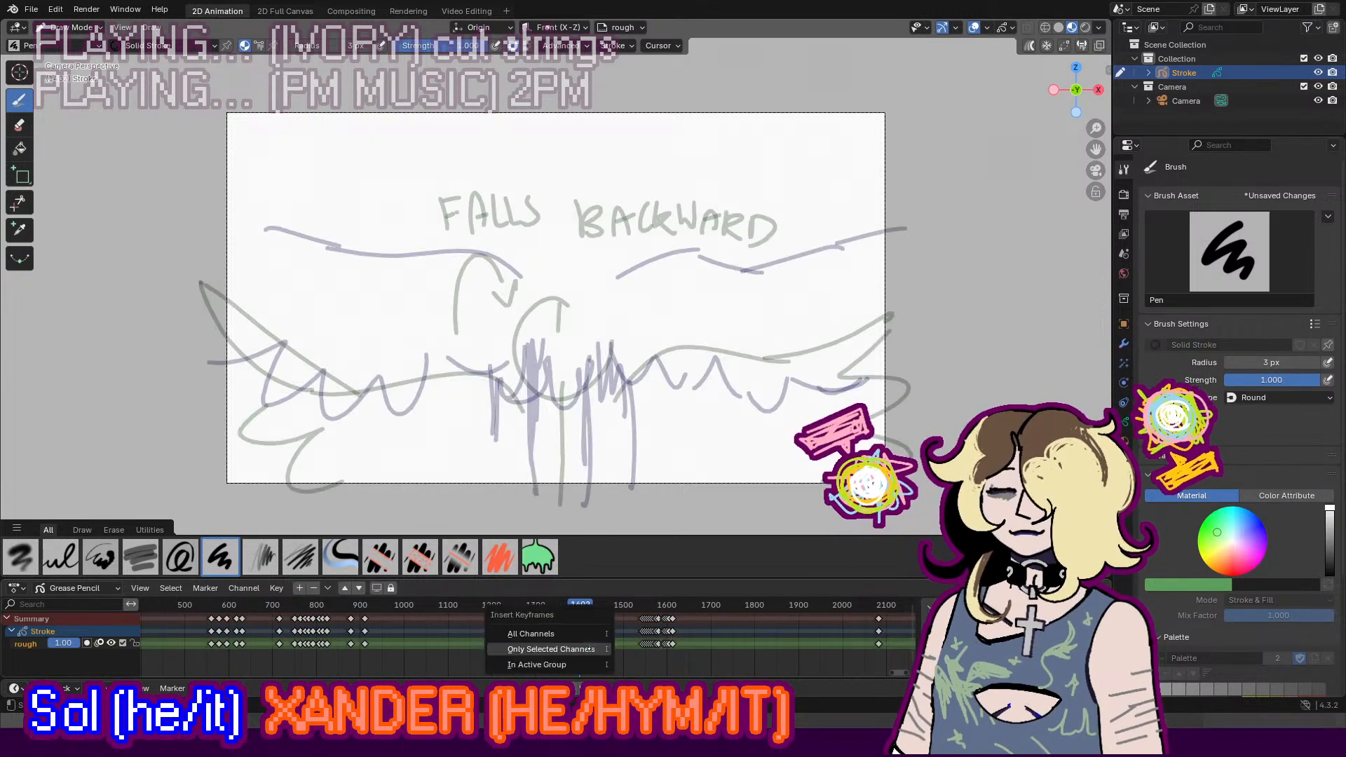
{"action": "left_click", "coordinate": [590, 648]}
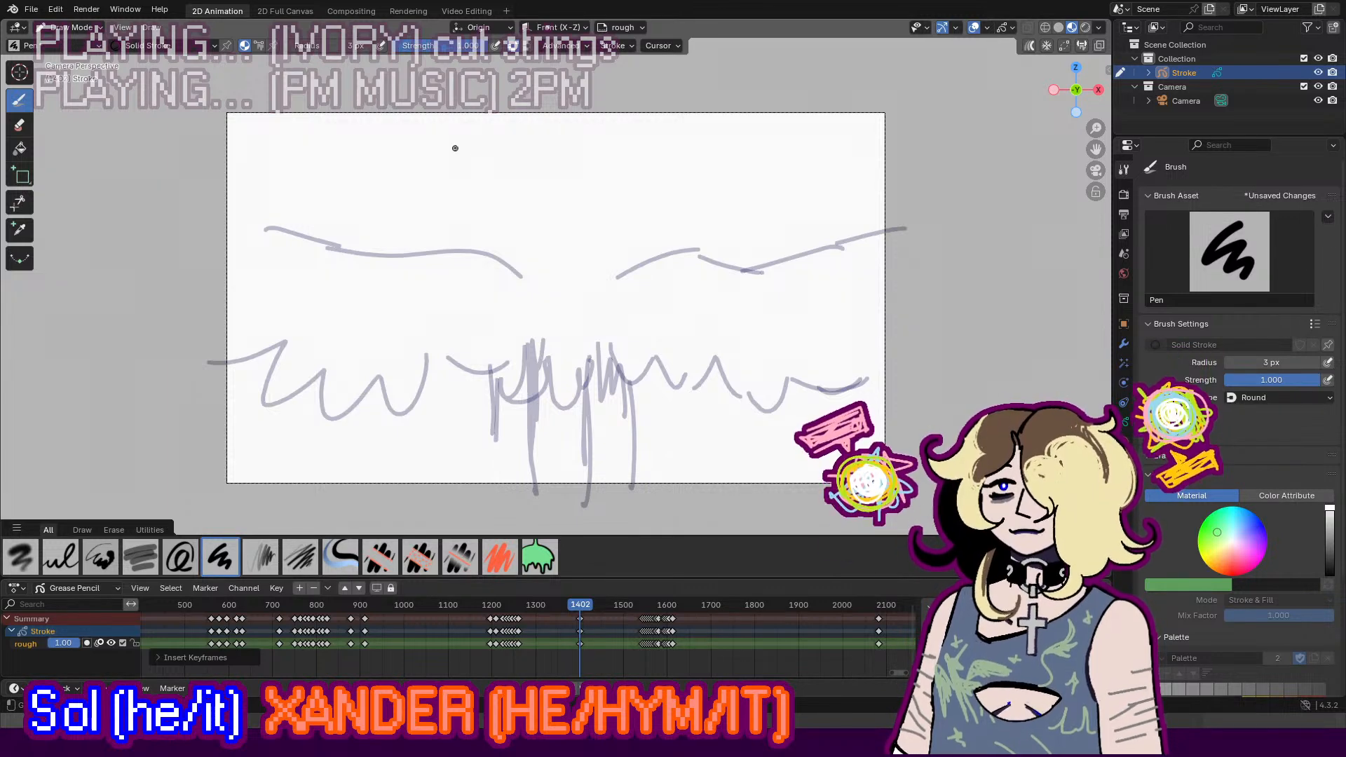
{"action": "left_click_drag", "start_coordinate": [457, 175], "coordinate": [569, 228]}
{"action": "key", "text": "ctrl+z"}
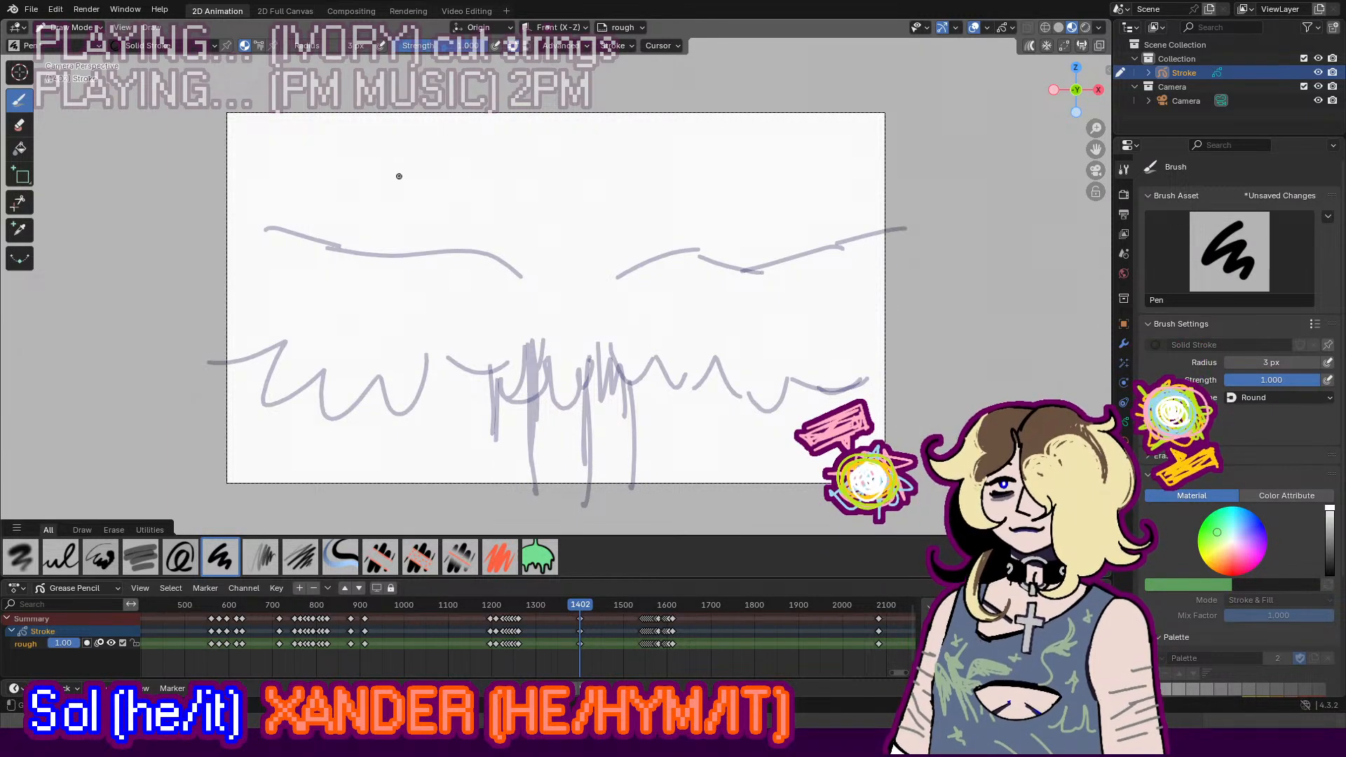
{"action": "mouse_move", "coordinate": [378, 167]}
{"action": "left_mouse_down"}
{"action": "mouse_move", "coordinate": [506, 195]}
{"action": "mouse_move", "coordinate": [394, 307]}
{"action": "left_mouse_up"}
{"action": "key", "text": "ctrl+z"}
{"action": "key", "text": "ctrl+z"}
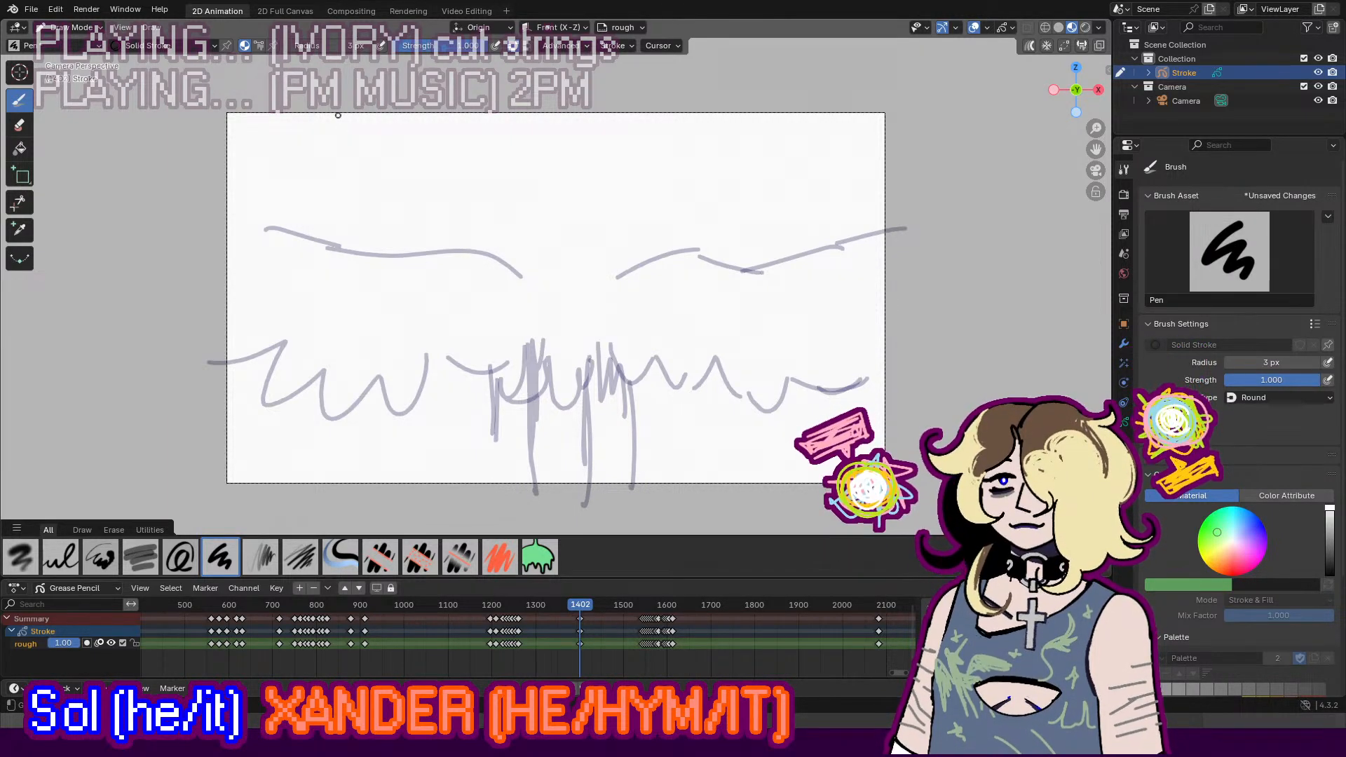
Step: Sketch a bent upper line and a long diagonal line ending in a small zigzag on frame 1402, redoing unsatisfactory strokes
{"action": "left_click_drag", "start_coordinate": [355, 129], "coordinate": [403, 224]}
{"action": "key", "text": "ctrl+z"}
{"action": "mouse_move", "coordinate": [318, 154]}
{"action": "left_mouse_down"}
{"action": "mouse_move", "coordinate": [355, 217]}
{"action": "mouse_move", "coordinate": [511, 234]}
{"action": "left_mouse_up"}
{"action": "key", "text": "ctrl+z"}
{"action": "key", "text": "ctrl+z"}
{"action": "mouse_move", "coordinate": [356, 137]}
{"action": "left_mouse_down"}
{"action": "mouse_move", "coordinate": [385, 226]}
{"action": "mouse_move", "coordinate": [527, 220]}
{"action": "mouse_move", "coordinate": [389, 367]}
{"action": "left_mouse_up"}
{"action": "key", "text": "ctrl+z"}
{"action": "key", "text": "ctrl+z"}
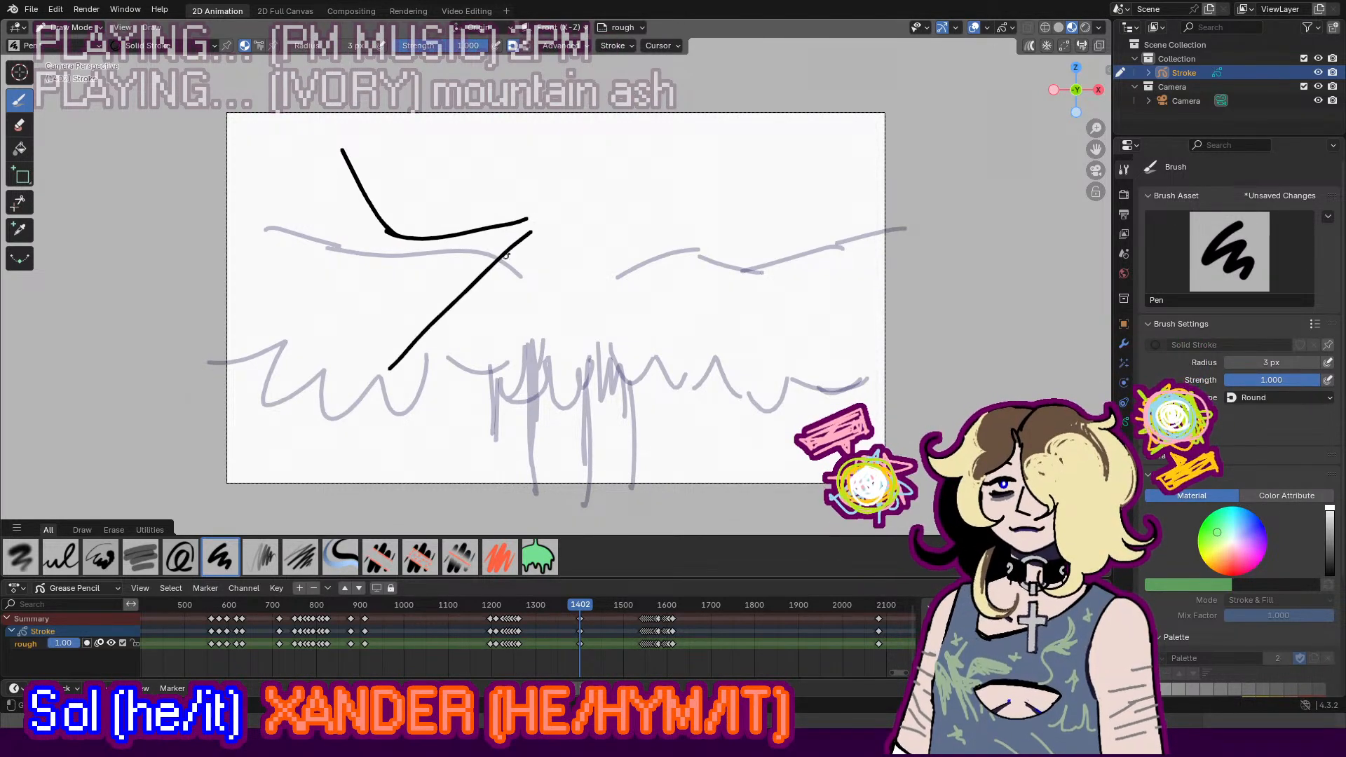
{"action": "key", "text": "ctrl+z"}
{"action": "mouse_move", "coordinate": [524, 234]}
{"action": "left_mouse_down"}
{"action": "mouse_move", "coordinate": [412, 336]}
{"action": "mouse_move", "coordinate": [330, 367]}
{"action": "mouse_move", "coordinate": [302, 410]}
{"action": "mouse_move", "coordinate": [280, 415]}
{"action": "left_mouse_up"}
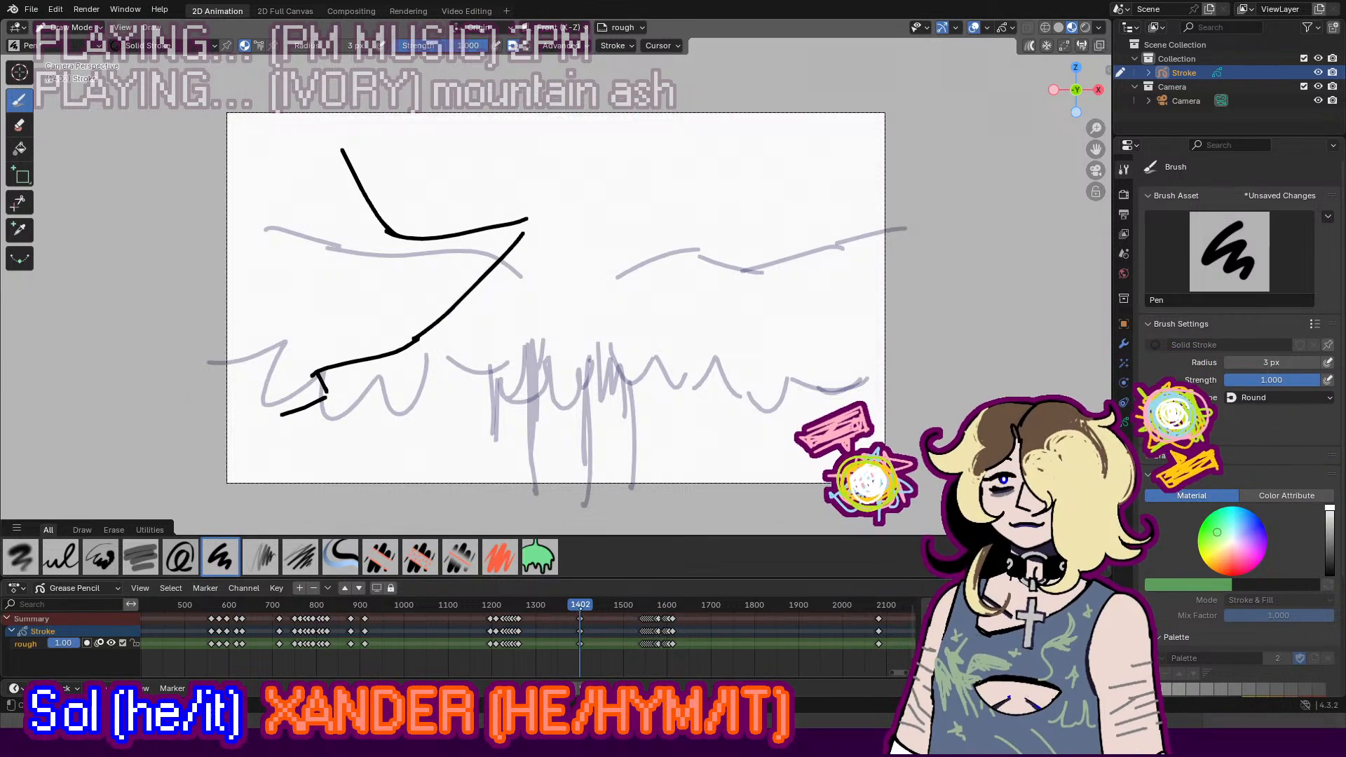
Step: Play from just before frame 1402 and insert a blank keyframe on the selected channels at frame 1410
{"action": "left_click_drag", "start_coordinate": [580, 609], "coordinate": [571, 609]}
{"action": "key", "text": "space"}
{"action": "key", "text": "space"}
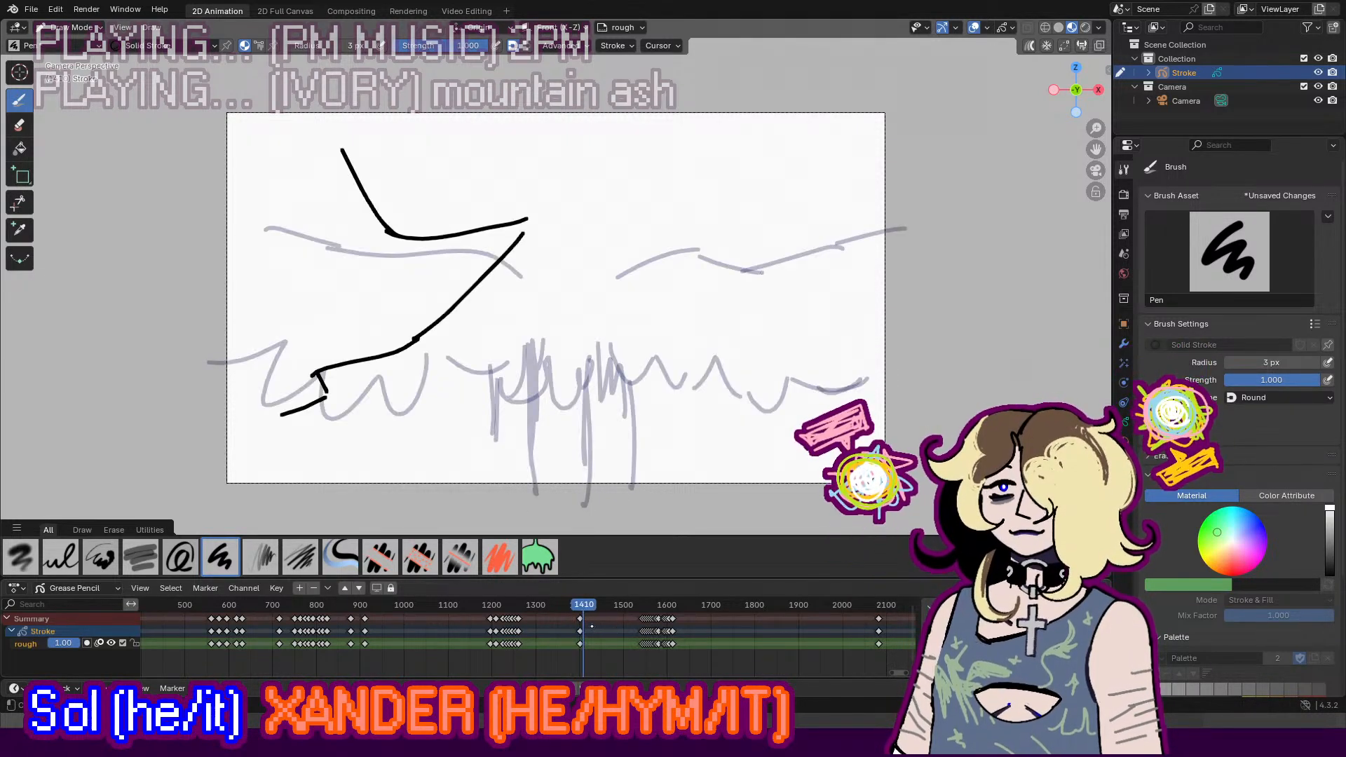
{"action": "key", "text": "i"}
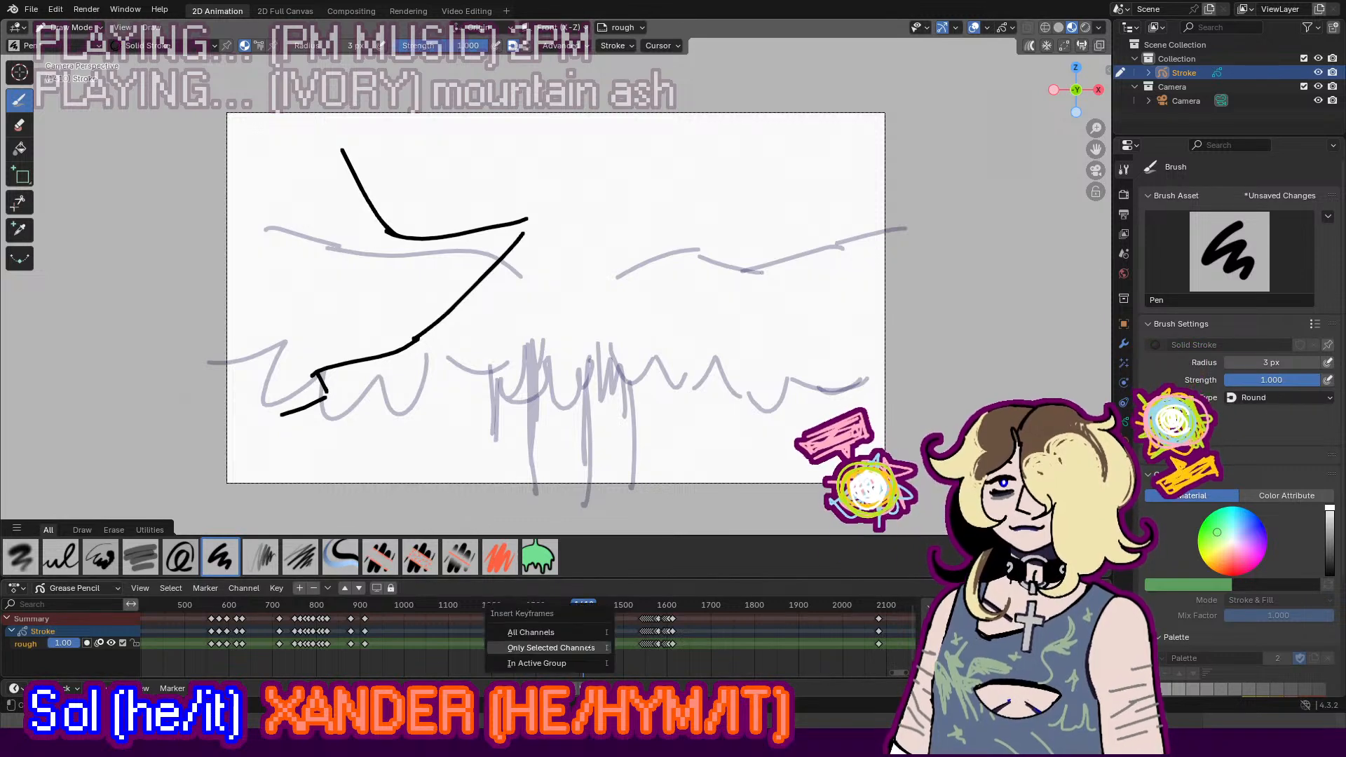
{"action": "left_click", "coordinate": [573, 640]}
Step: Sketch a bent leg line running down to a long flat foot on frame 1410, redoing unsatisfactory strokes
{"action": "mouse_move", "coordinate": [290, 129]}
{"action": "left_mouse_down"}
{"action": "mouse_move", "coordinate": [225, 242]}
{"action": "mouse_move", "coordinate": [225, 354]}
{"action": "left_mouse_up"}
{"action": "key", "text": "ctrl+z"}
{"action": "left_click_drag", "start_coordinate": [226, 280], "coordinate": [298, 399]}
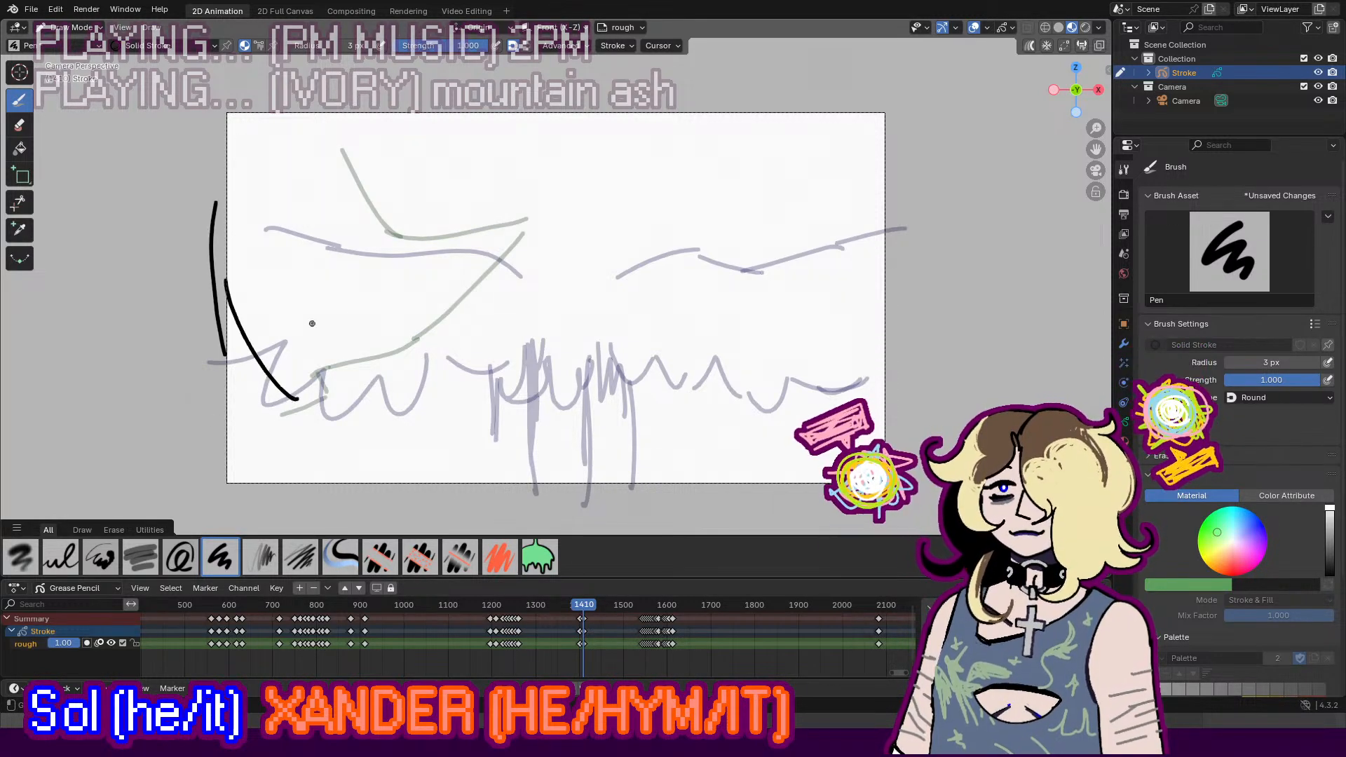
{"action": "key", "text": "ctrl+z"}
{"action": "key", "text": "ctrl+z"}
{"action": "mouse_move", "coordinate": [323, 145]}
{"action": "left_mouse_down"}
{"action": "mouse_move", "coordinate": [451, 385]}
{"action": "mouse_move", "coordinate": [446, 413]}
{"action": "left_mouse_up"}
{"action": "key", "text": "ctrl+z"}
{"action": "mouse_move", "coordinate": [326, 175]}
{"action": "left_mouse_down"}
{"action": "mouse_move", "coordinate": [330, 216]}
{"action": "mouse_move", "coordinate": [470, 381]}
{"action": "mouse_move", "coordinate": [444, 417]}
{"action": "mouse_move", "coordinate": [300, 419]}
{"action": "mouse_move", "coordinate": [239, 399]}
{"action": "left_mouse_up"}
Step: Go back to the keyframe at 1402 and handwrite WALKING beside the leg pose
{"action": "key", "text": "Down"}
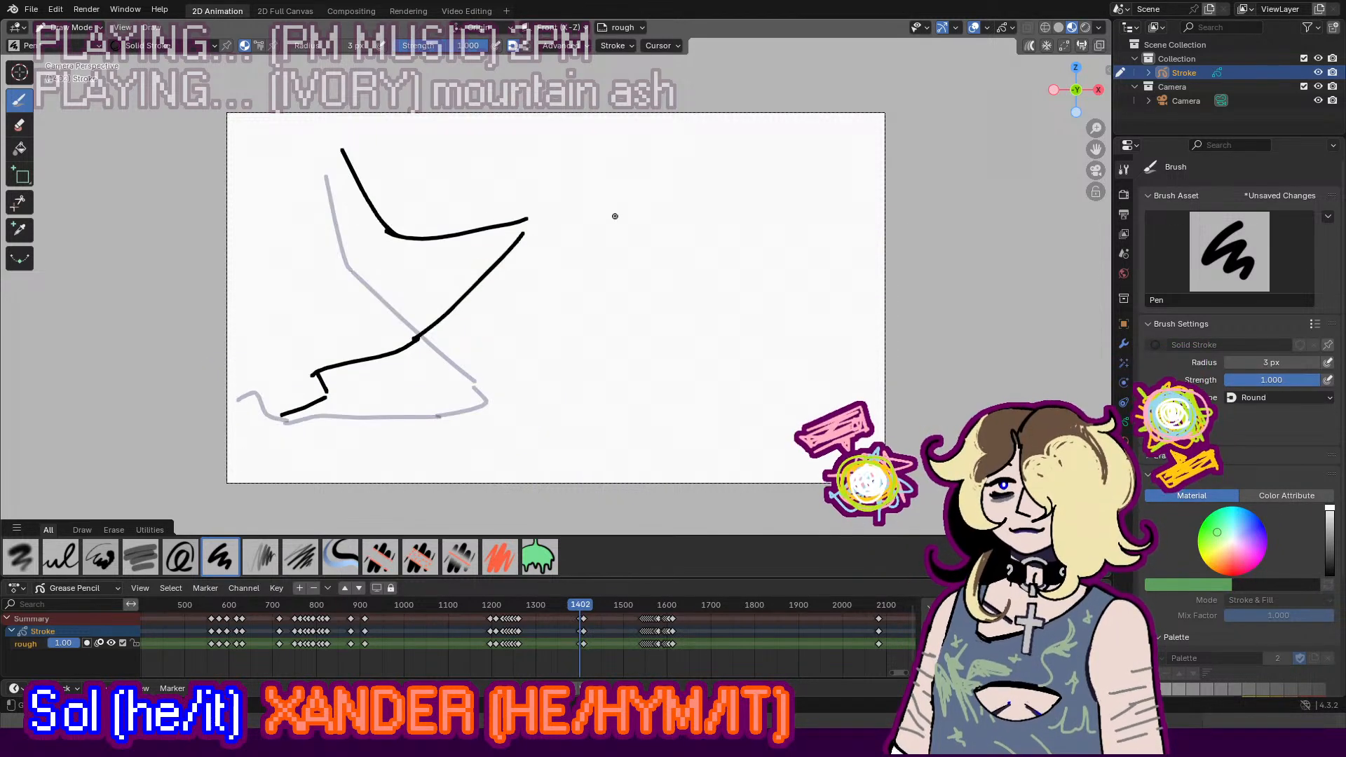
{"action": "left_click_drag", "start_coordinate": [603, 185], "coordinate": [657, 224]}
{"action": "left_click_drag", "start_coordinate": [643, 213], "coordinate": [680, 228]}
{"action": "left_click_drag", "start_coordinate": [691, 188], "coordinate": [693, 229]}
{"action": "left_click_drag", "start_coordinate": [713, 203], "coordinate": [725, 233]}
{"action": "left_click", "coordinate": [727, 201]}
{"action": "mouse_move", "coordinate": [738, 237]}
{"action": "left_mouse_down"}
{"action": "mouse_move", "coordinate": [757, 186]}
{"action": "mouse_move", "coordinate": [785, 218]}
{"action": "left_mouse_up"}
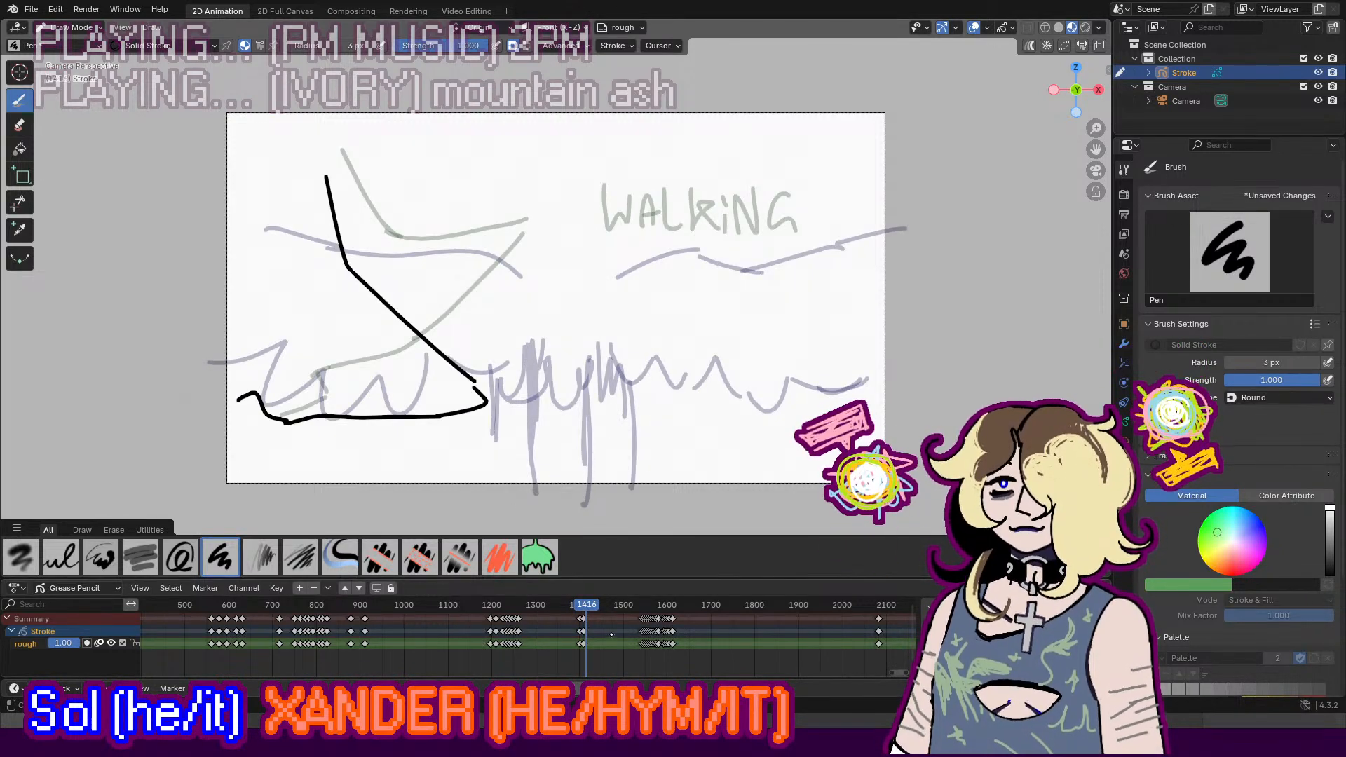
Step: Insert blank keyframes on the selected channels at frames 1416 and 1423, playing the animation between them
{"action": "key", "text": "i"}
{"action": "left_click", "coordinate": [617, 661]}
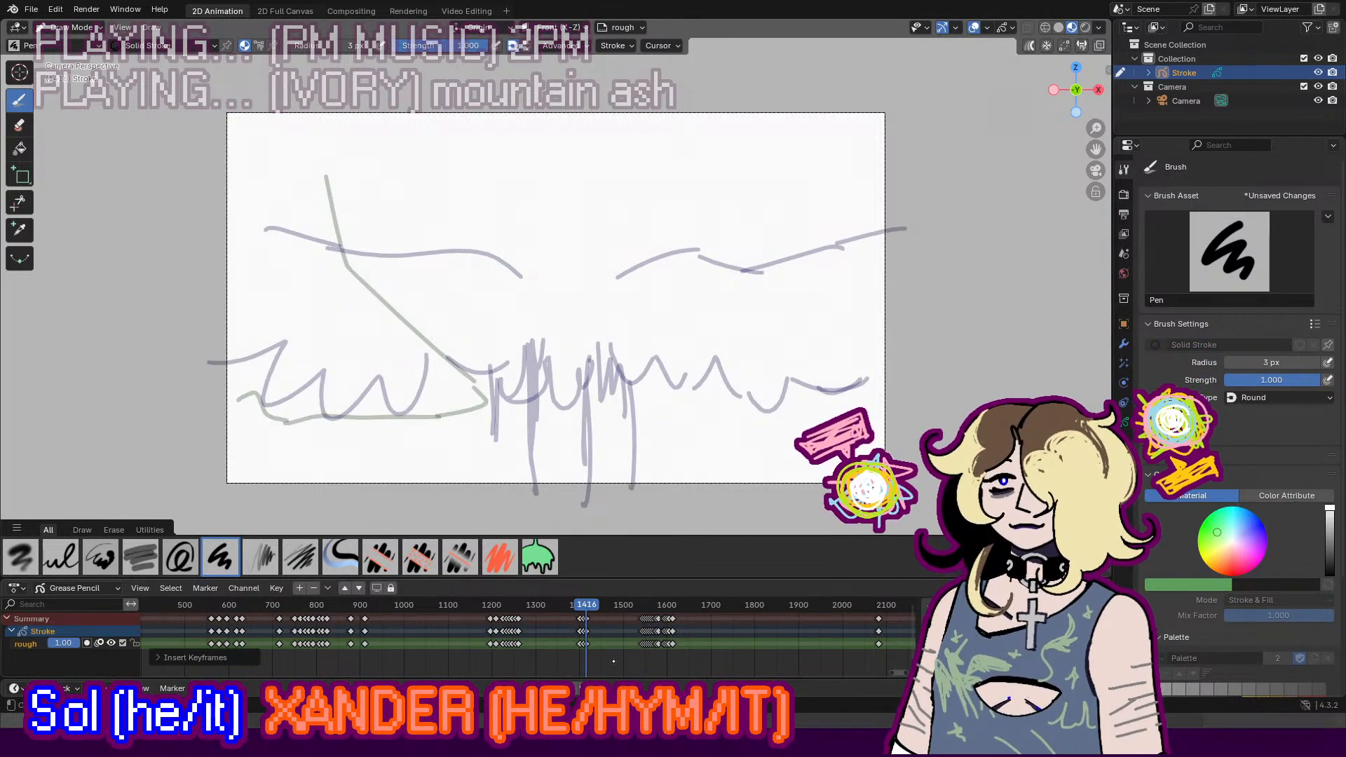
{"action": "key", "text": "space"}
{"action": "key", "text": "space"}
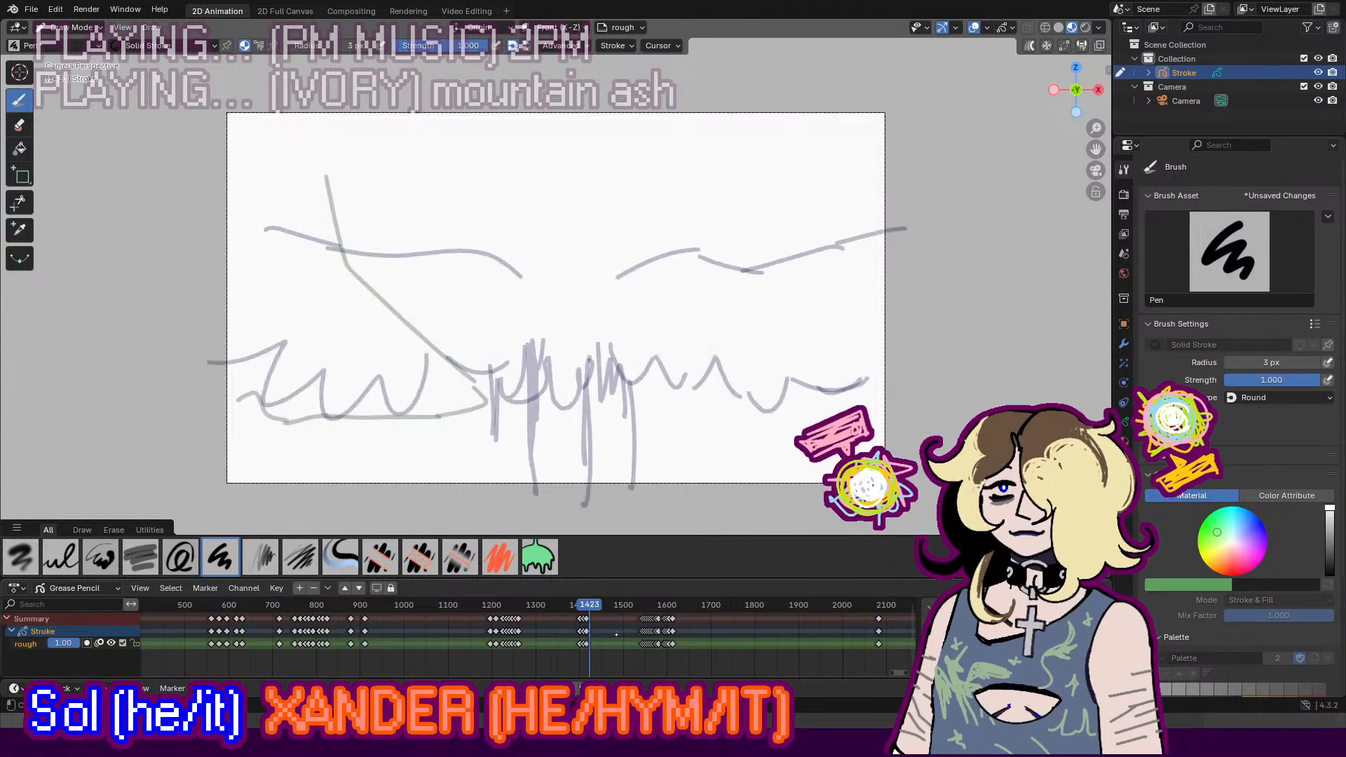
{"action": "key", "text": "i"}
{"action": "left_click", "coordinate": [595, 645]}
Step: Switch the viewport to rendered shading and sketch two slanted leg lines plus the curved right side of a paw on frame 1423
{"action": "left_click_drag", "start_coordinate": [483, 98], "coordinate": [521, 159]}
{"action": "left_click_drag", "start_coordinate": [556, 99], "coordinate": [592, 167]}
{"action": "key", "text": "z"}
{"action": "left_click", "coordinate": [573, 101]}
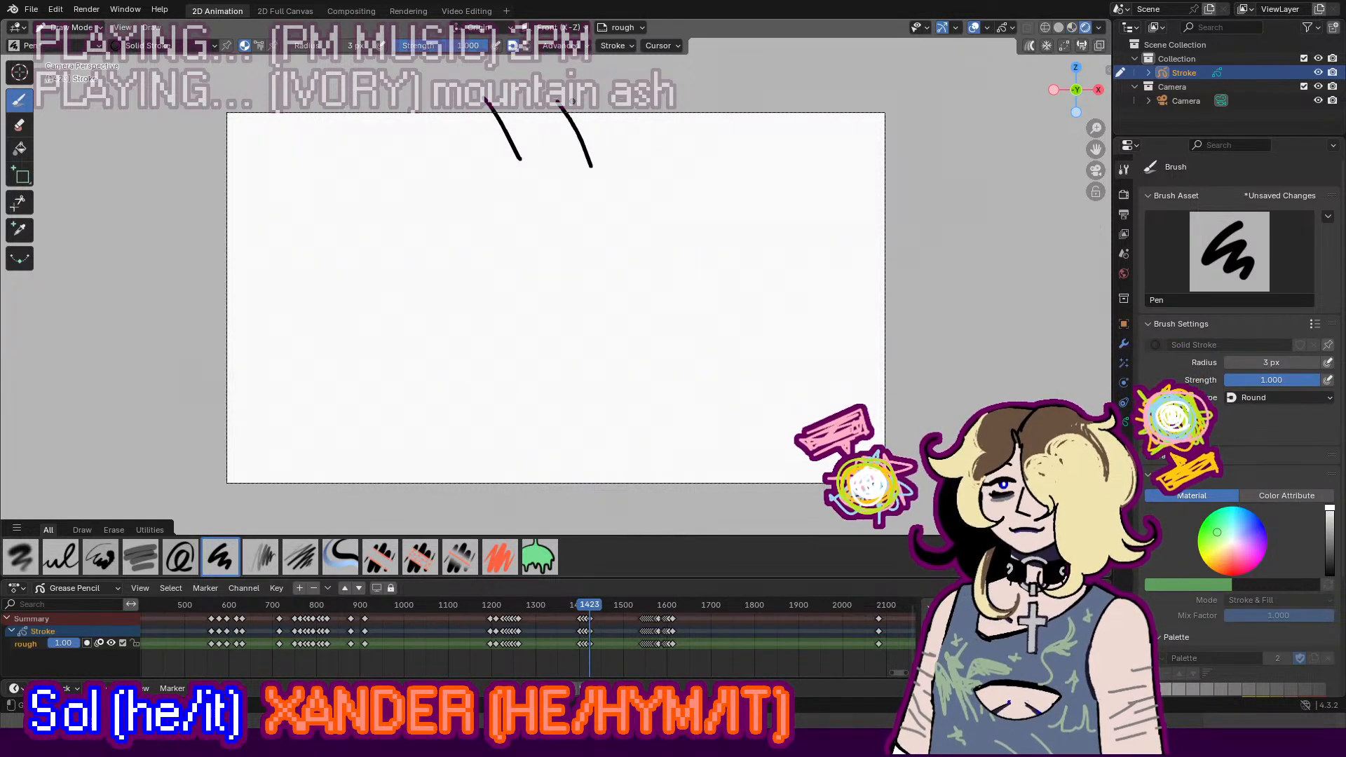
{"action": "key", "text": "ctrl+z"}
{"action": "mouse_move", "coordinate": [579, 103]}
{"action": "left_mouse_down"}
{"action": "mouse_move", "coordinate": [622, 210]}
{"action": "mouse_move", "coordinate": [587, 275]}
{"action": "left_mouse_up"}
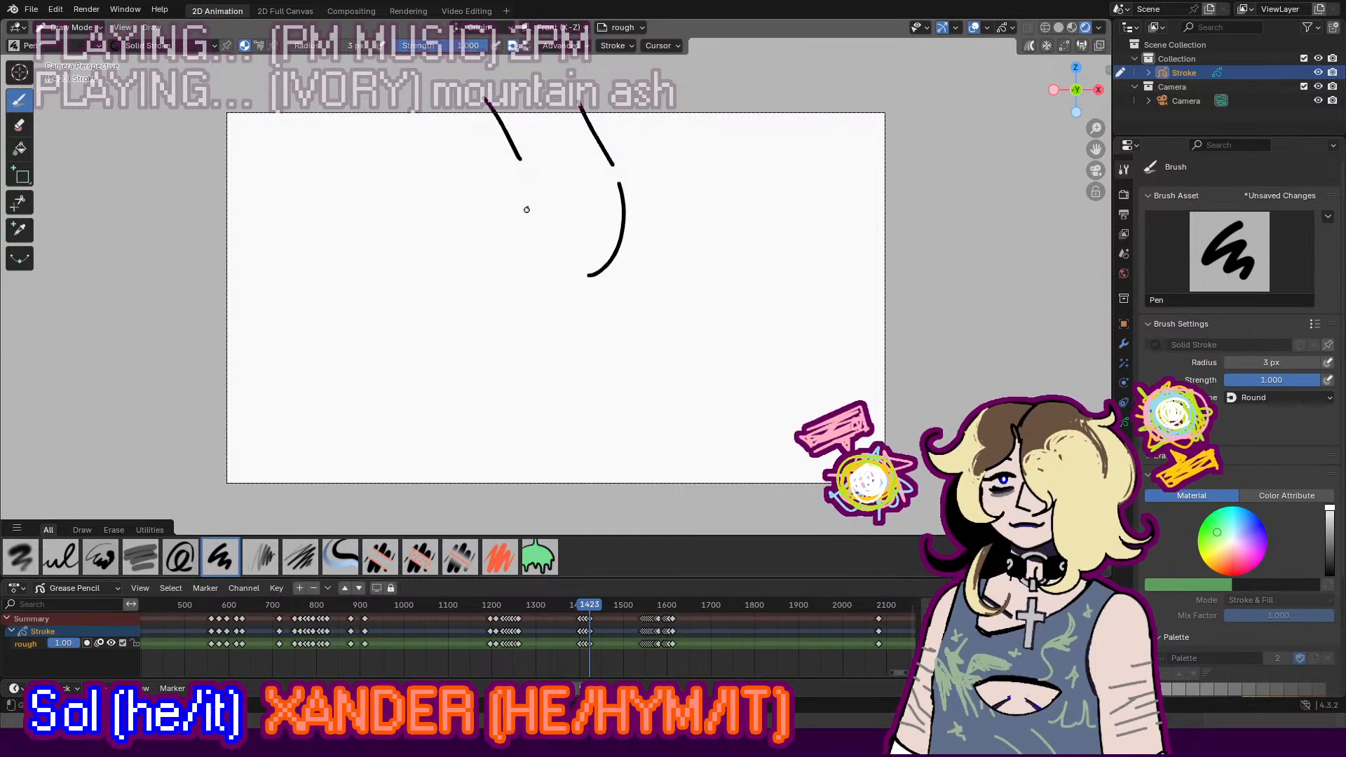
Step: Complete the paw on frame 1423 with a short inner curve, a bottom curve and a left side, redoing unsatisfactory strokes
{"action": "mouse_move", "coordinate": [533, 185]}
{"action": "left_mouse_down"}
{"action": "mouse_move", "coordinate": [527, 263]}
{"action": "mouse_move", "coordinate": [572, 281]}
{"action": "left_mouse_up"}
{"action": "key", "text": "ctrl+z"}
{"action": "key", "text": "ctrl+z"}
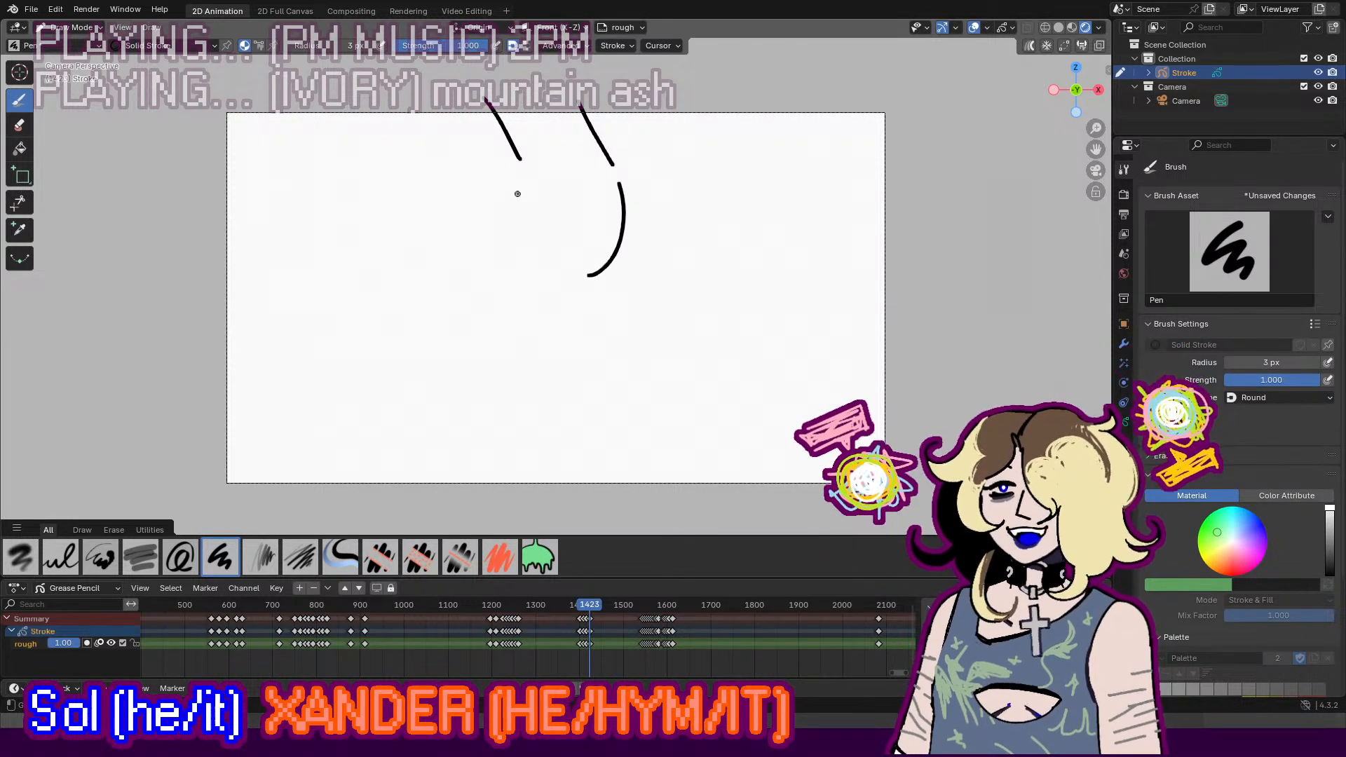
{"action": "left_click_drag", "start_coordinate": [515, 187], "coordinate": [541, 286]}
{"action": "key", "text": "ctrl+z"}
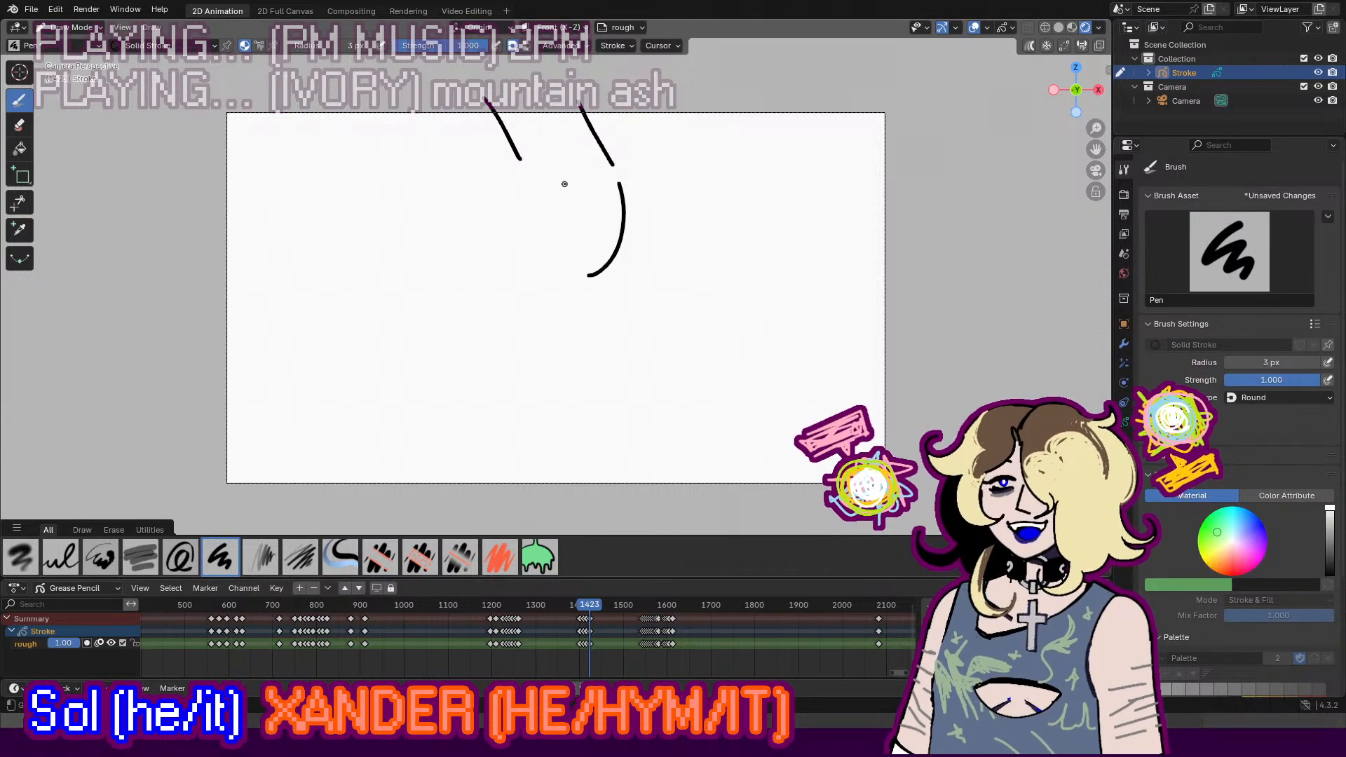
{"action": "key", "text": "ctrl+z"}
{"action": "left_click_drag", "start_coordinate": [564, 183], "coordinate": [575, 206]}
{"action": "mouse_move", "coordinate": [600, 275]}
{"action": "left_mouse_down"}
{"action": "mouse_move", "coordinate": [585, 292]}
{"action": "mouse_move", "coordinate": [564, 272]}
{"action": "left_mouse_up"}
{"action": "key", "text": "ctrl+z"}
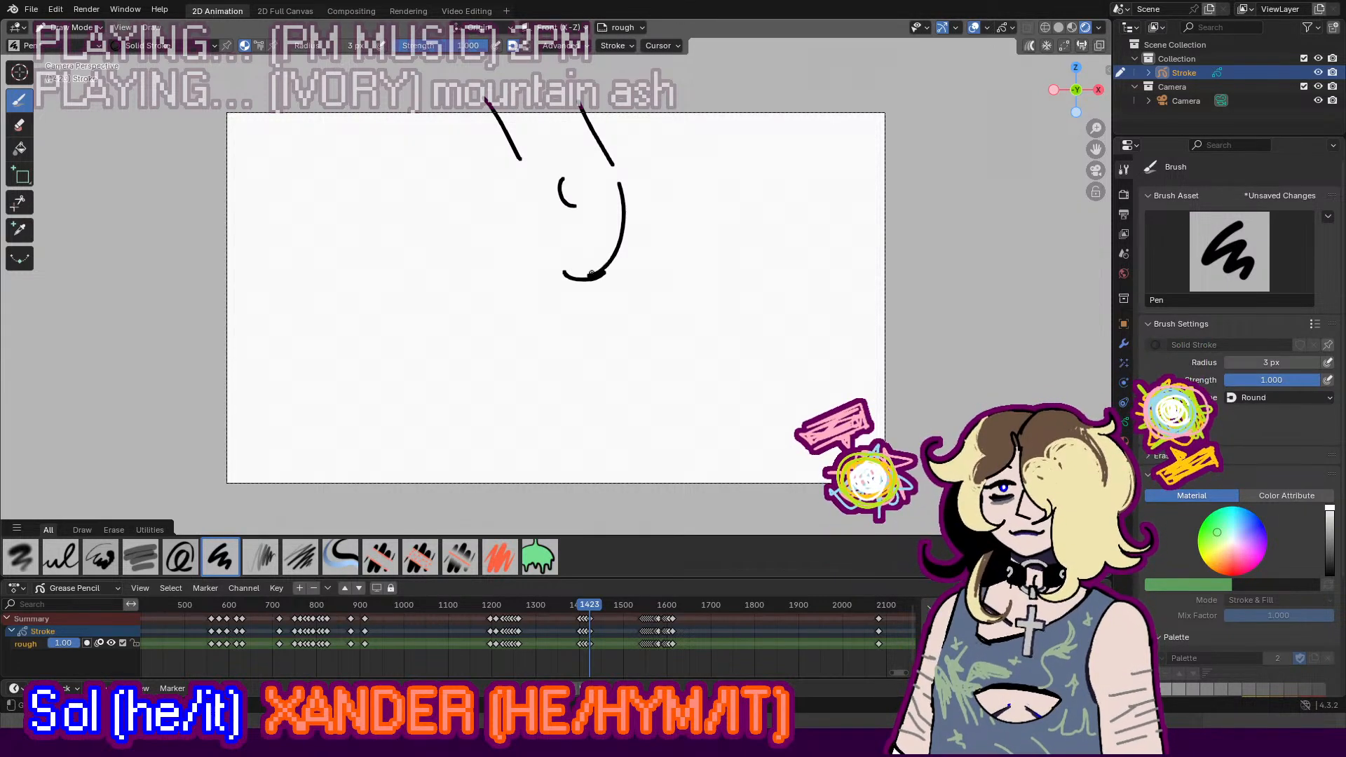
{"action": "key", "text": "ctrl+z"}
{"action": "left_click_drag", "start_coordinate": [526, 176], "coordinate": [522, 249]}
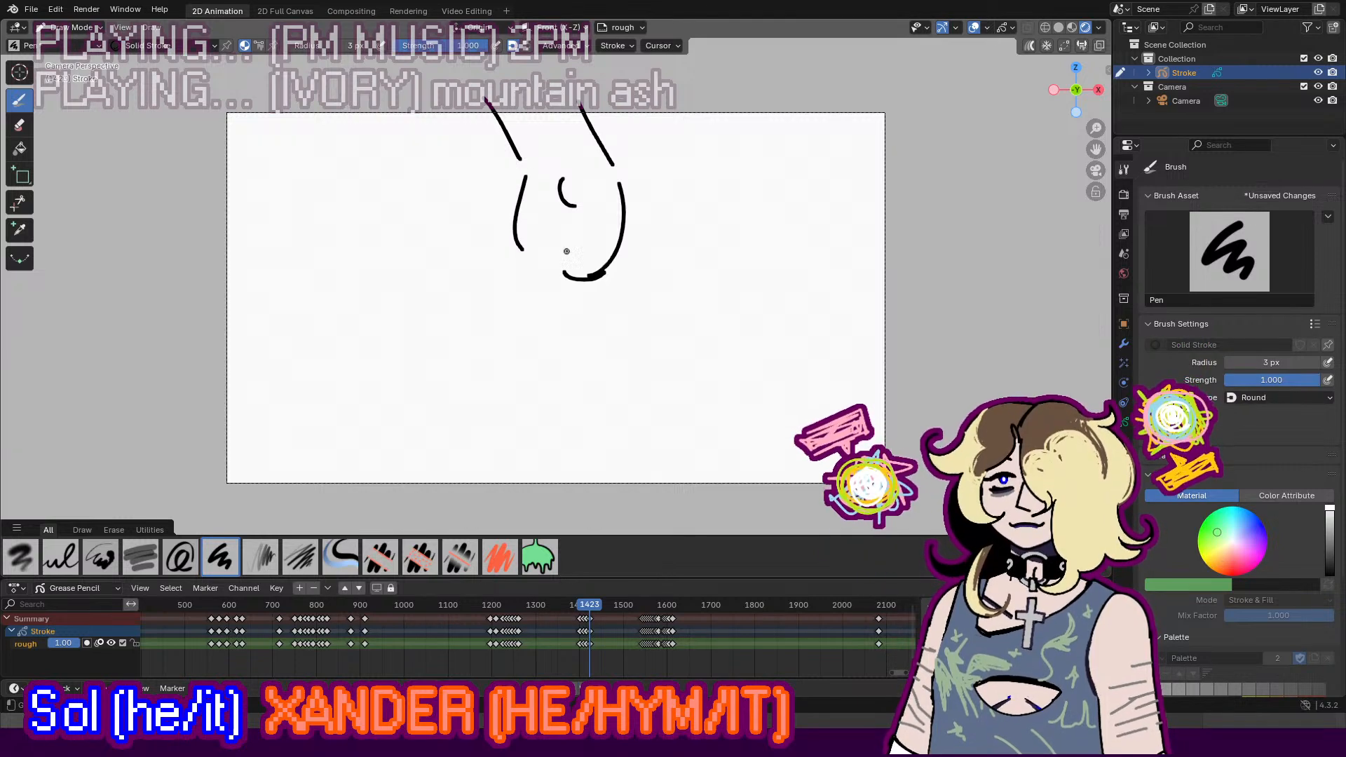
Step: Handwrite WOLF PAW WALKING on three lines beside the paw on frame 1423
{"action": "mouse_move", "coordinate": [696, 154]}
{"action": "left_mouse_down"}
{"action": "mouse_move", "coordinate": [713, 175]}
{"action": "mouse_move", "coordinate": [723, 154]}
{"action": "left_mouse_up"}
{"action": "mouse_move", "coordinate": [736, 170]}
{"action": "left_mouse_down"}
{"action": "mouse_move", "coordinate": [733, 190]}
{"action": "mouse_move", "coordinate": [762, 197]}
{"action": "left_mouse_up"}
{"action": "mouse_move", "coordinate": [768, 156]}
{"action": "left_mouse_down"}
{"action": "mouse_move", "coordinate": [763, 189]}
{"action": "mouse_move", "coordinate": [785, 151]}
{"action": "left_mouse_up"}
{"action": "key", "text": "ctrl+z"}
{"action": "left_click_drag", "start_coordinate": [766, 171], "coordinate": [783, 170]}
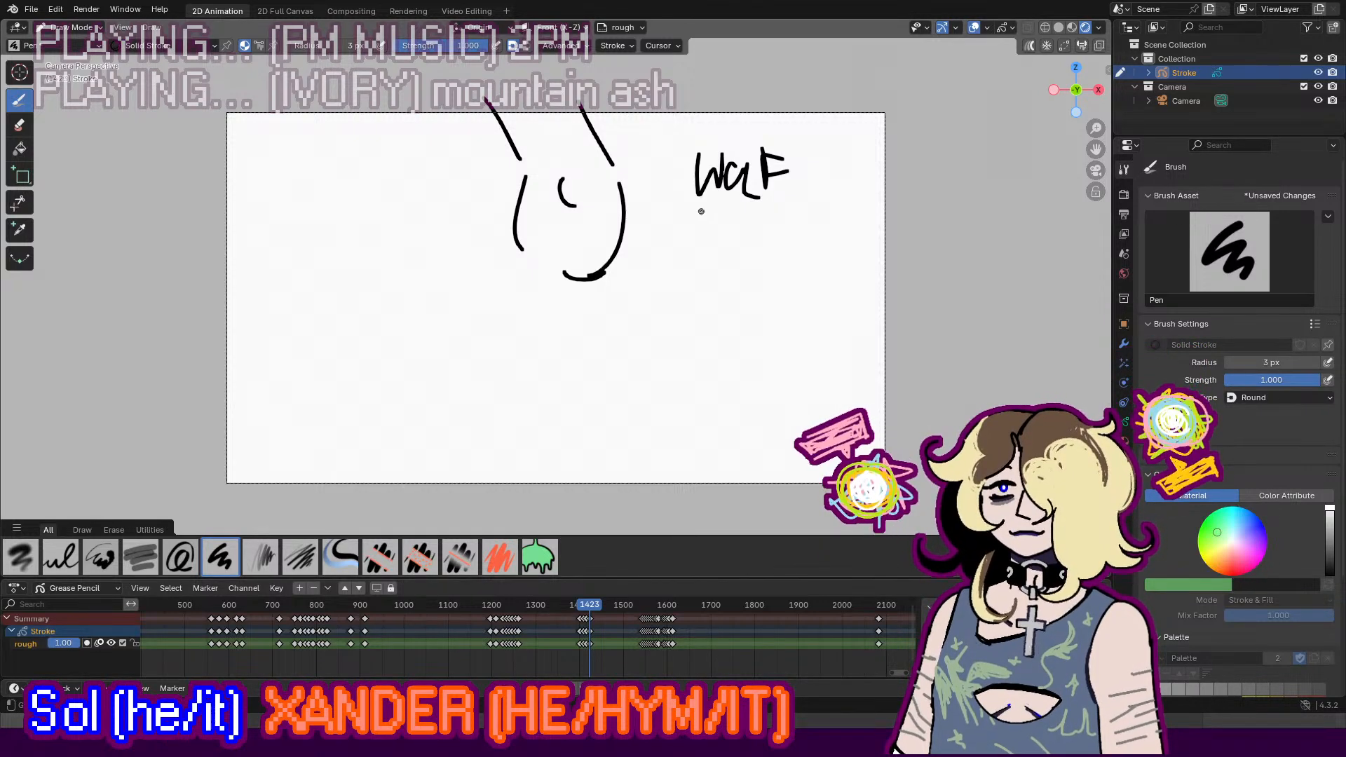
{"action": "left_click_drag", "start_coordinate": [700, 215], "coordinate": [699, 247]}
{"action": "mouse_move", "coordinate": [701, 216]}
{"action": "left_mouse_down"}
{"action": "mouse_move", "coordinate": [701, 232]}
{"action": "mouse_move", "coordinate": [739, 246]}
{"action": "mouse_move", "coordinate": [736, 234]}
{"action": "left_mouse_up"}
{"action": "mouse_move", "coordinate": [748, 216]}
{"action": "left_mouse_down"}
{"action": "mouse_move", "coordinate": [763, 238]}
{"action": "mouse_move", "coordinate": [773, 219]}
{"action": "left_mouse_up"}
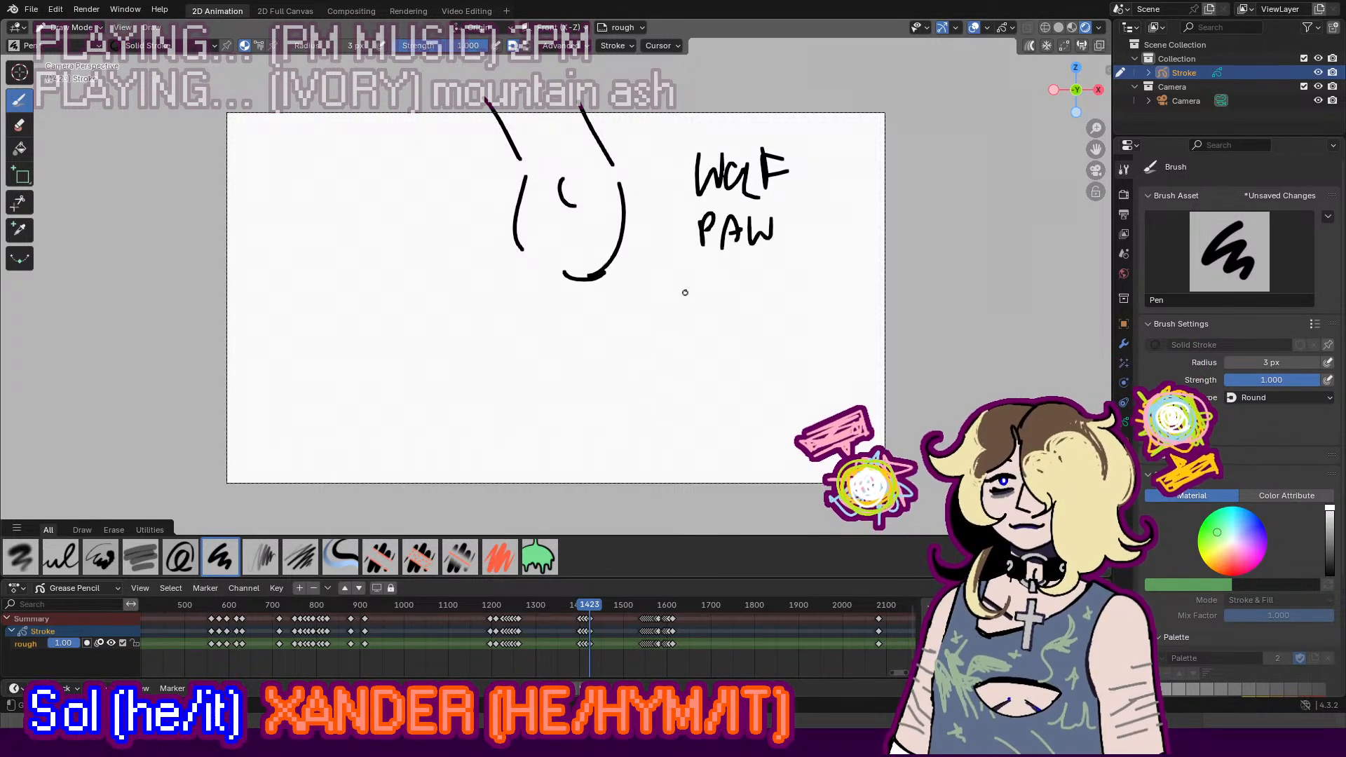
{"action": "mouse_move", "coordinate": [652, 273]}
{"action": "left_mouse_down"}
{"action": "mouse_move", "coordinate": [654, 292]}
{"action": "mouse_move", "coordinate": [680, 274]}
{"action": "mouse_move", "coordinate": [702, 309]}
{"action": "mouse_move", "coordinate": [732, 310]}
{"action": "left_mouse_up"}
{"action": "key", "text": "ctrl+z"}
{"action": "mouse_move", "coordinate": [748, 288]}
{"action": "left_mouse_down"}
{"action": "mouse_move", "coordinate": [754, 308]}
{"action": "mouse_move", "coordinate": [792, 279]}
{"action": "mouse_move", "coordinate": [813, 303]}
{"action": "left_mouse_up"}
{"action": "left_click", "coordinate": [766, 281]}
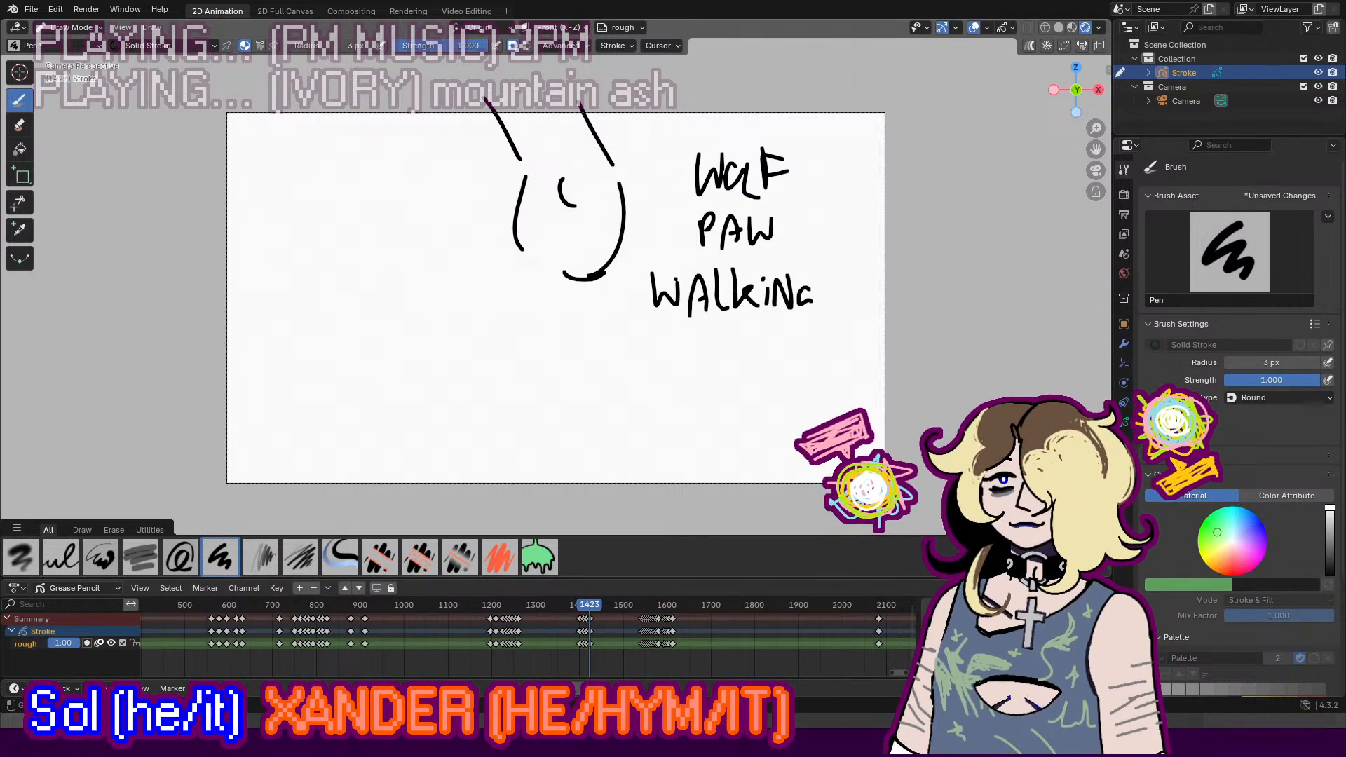
Step: Play through the paw pose and insert a blank keyframe on the selected channels at frame 1428
{"action": "key", "text": "space"}
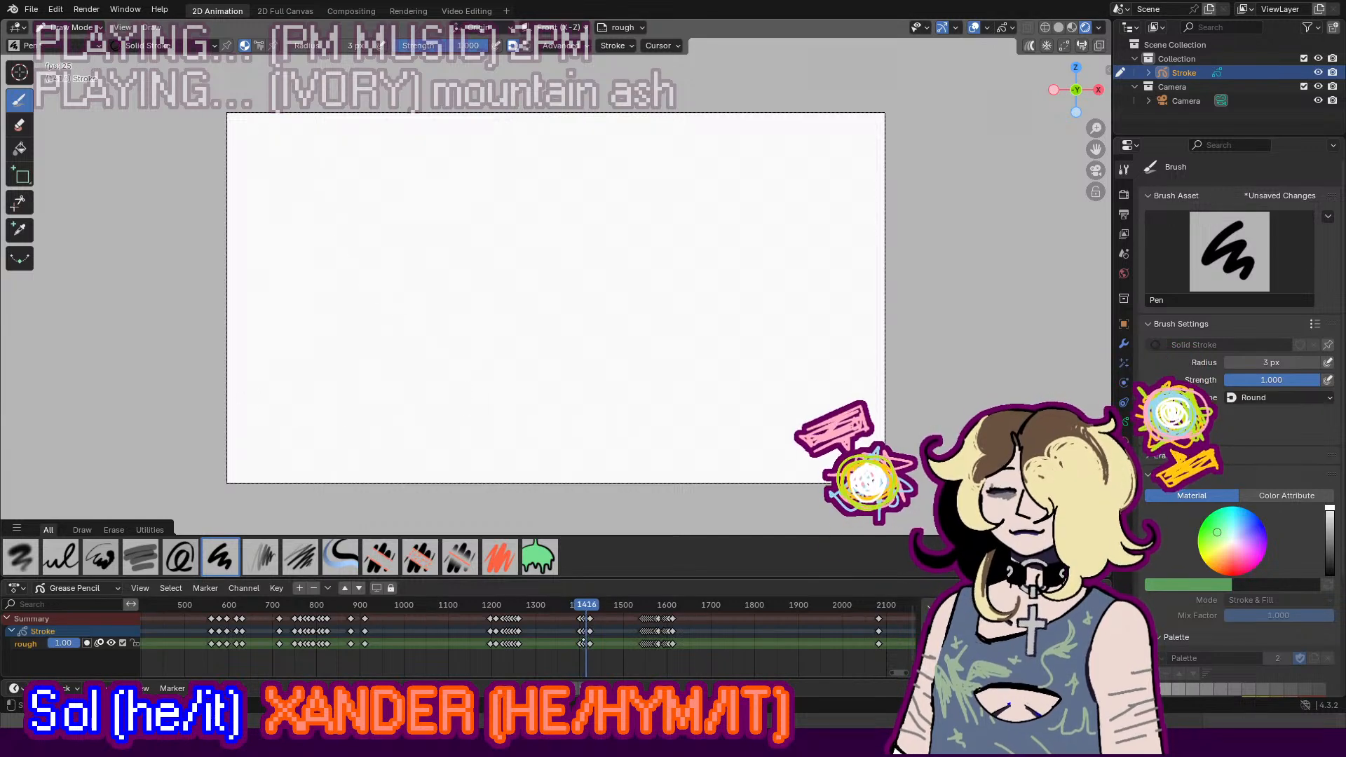
{"action": "key", "text": "space"}
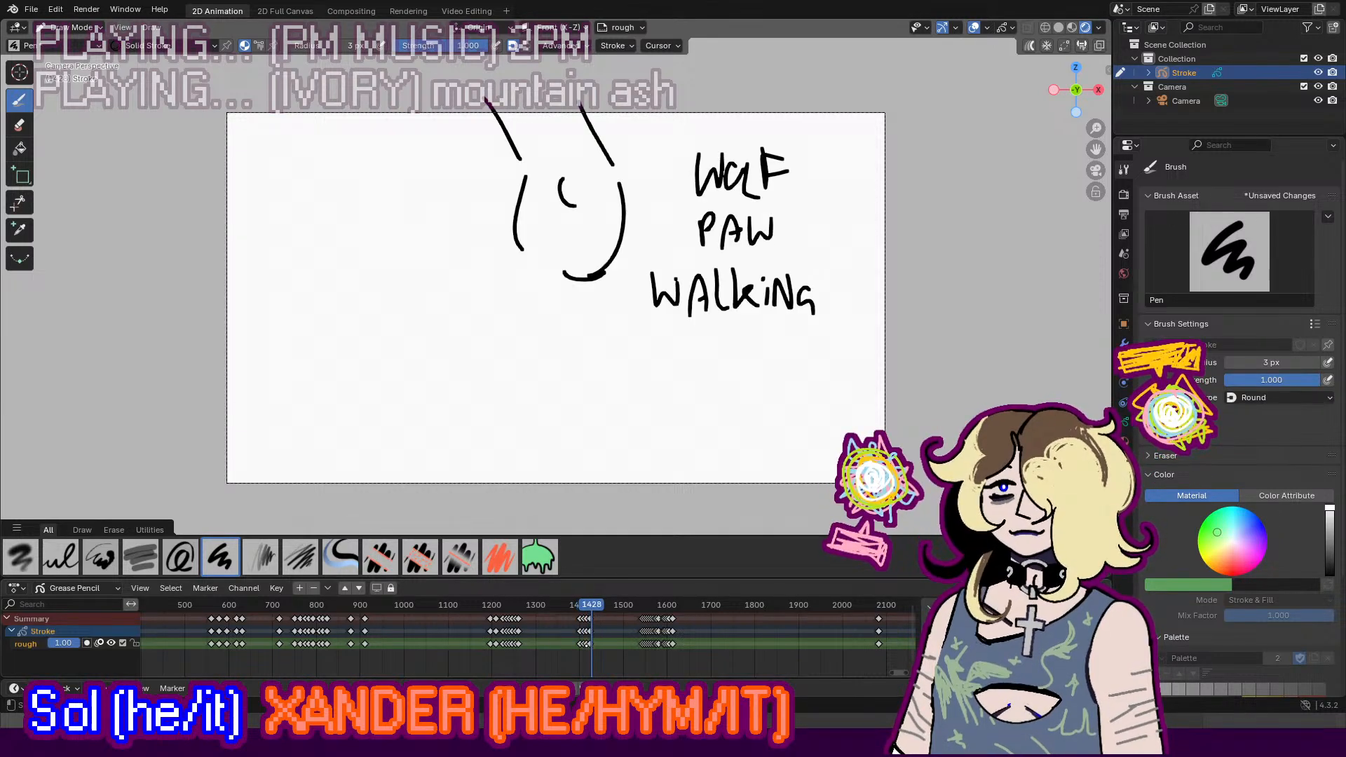
{"action": "key", "text": "i"}
{"action": "left_click", "coordinate": [596, 651]}
Step: Sketch the front line of a leg running down into a rounded paw with a flat sole on frame 1428
{"action": "mouse_move", "coordinate": [340, 132]}
{"action": "left_mouse_down"}
{"action": "mouse_move", "coordinate": [368, 324]}
{"action": "mouse_move", "coordinate": [410, 357]}
{"action": "mouse_move", "coordinate": [392, 389]}
{"action": "left_mouse_up"}
{"action": "key", "text": "ctrl+z"}
{"action": "key", "text": "ctrl+z"}
{"action": "mouse_move", "coordinate": [369, 327]}
{"action": "left_mouse_down"}
{"action": "mouse_move", "coordinate": [410, 347]}
{"action": "mouse_move", "coordinate": [421, 386]}
{"action": "mouse_move", "coordinate": [338, 405]}
{"action": "left_mouse_up"}
{"action": "key", "text": "ctrl+z"}
{"action": "left_click_drag", "start_coordinate": [421, 385], "coordinate": [327, 389]}
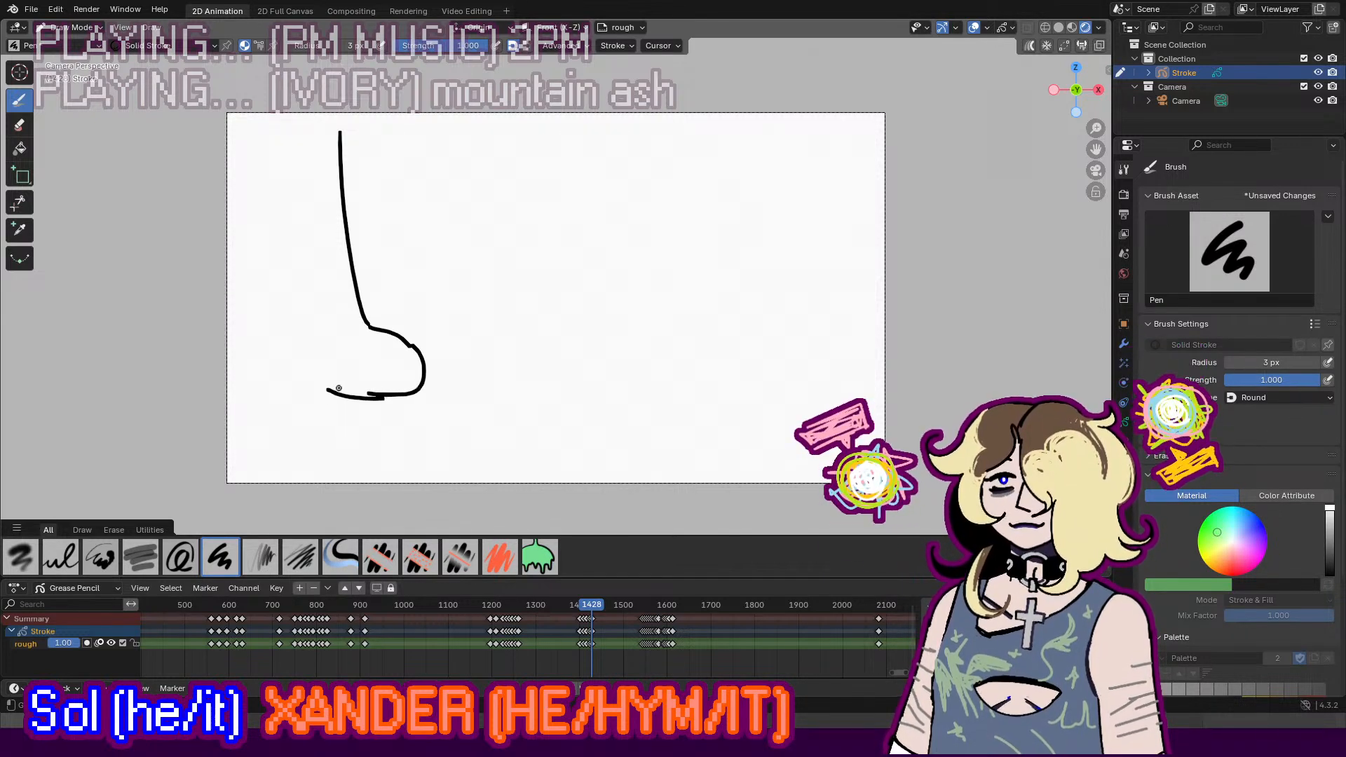
Step: Sketch the back line of the leg down to the heel and extend it upward on frame 1428
{"action": "mouse_move", "coordinate": [265, 153]}
{"action": "left_mouse_down"}
{"action": "mouse_move", "coordinate": [281, 301]}
{"action": "mouse_move", "coordinate": [321, 395]}
{"action": "left_mouse_up"}
{"action": "key", "text": "ctrl+z"}
{"action": "mouse_move", "coordinate": [296, 335]}
{"action": "left_mouse_down"}
{"action": "mouse_move", "coordinate": [330, 384]}
{"action": "mouse_move", "coordinate": [384, 395]}
{"action": "left_mouse_up"}
{"action": "left_click_drag", "start_coordinate": [273, 155], "coordinate": [264, 118]}
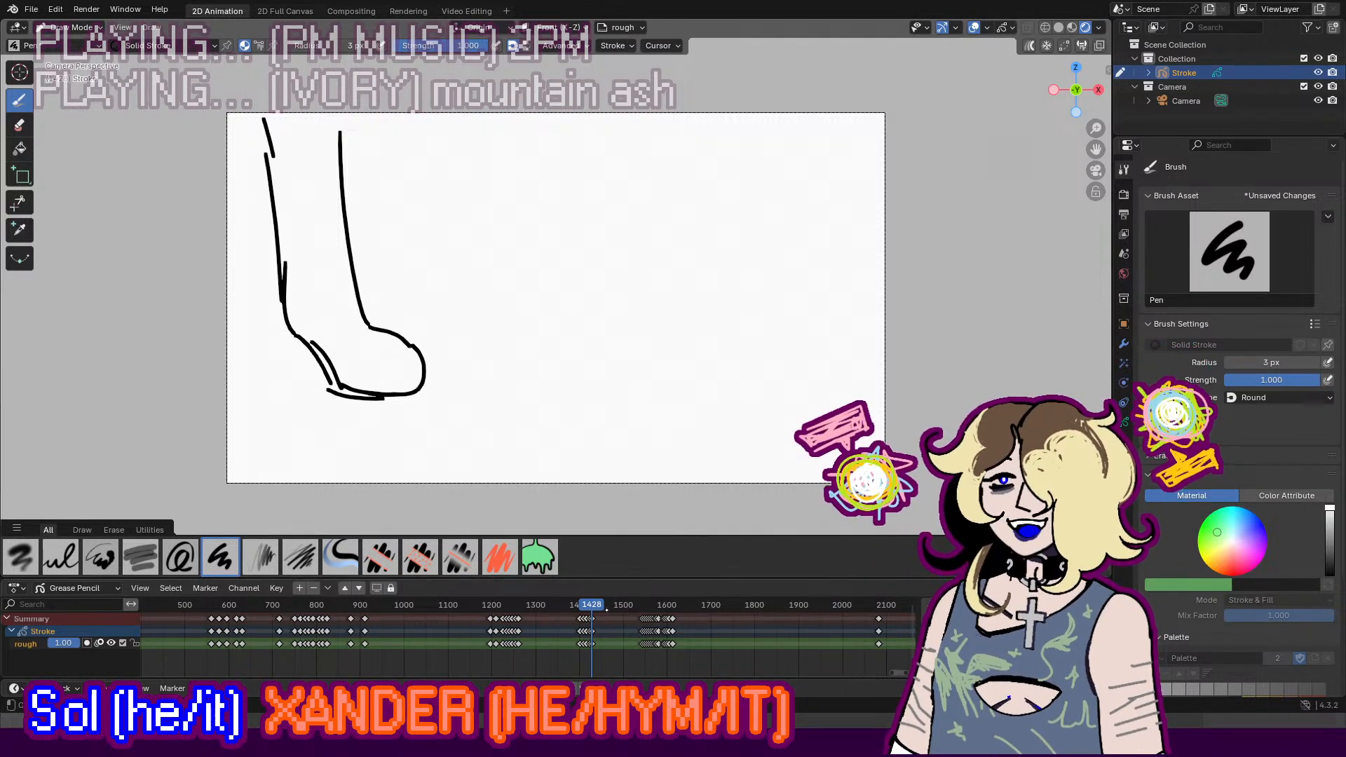
Step: Play through the pose, return to frame 1428, and in Edit Mode enlarge all leg strokes slightly and move them down a little
{"action": "left_click", "coordinate": [588, 608]}
{"action": "key", "text": "space"}
{"action": "key", "text": "space"}
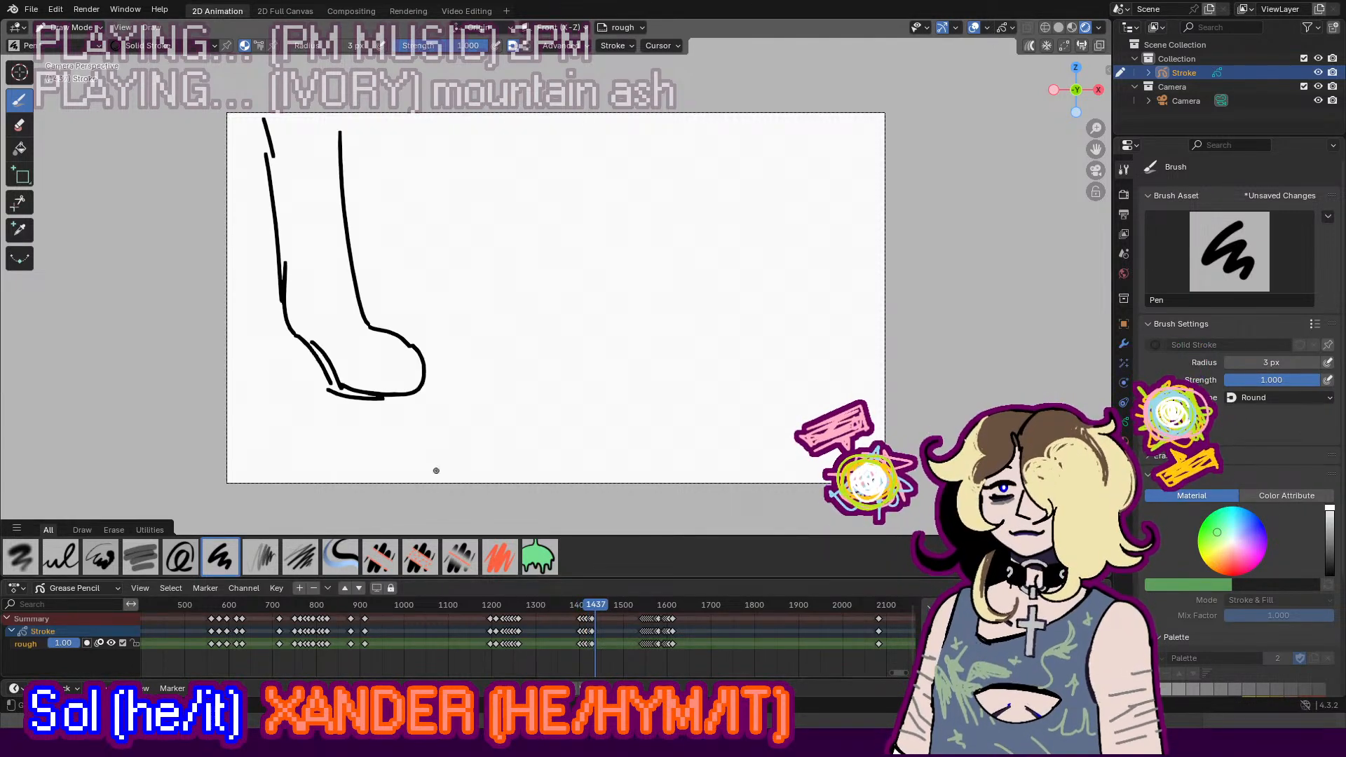
{"action": "key", "text": "Down"}
{"action": "left_click", "coordinate": [84, 29]}
{"action": "left_click", "coordinate": [82, 58]}
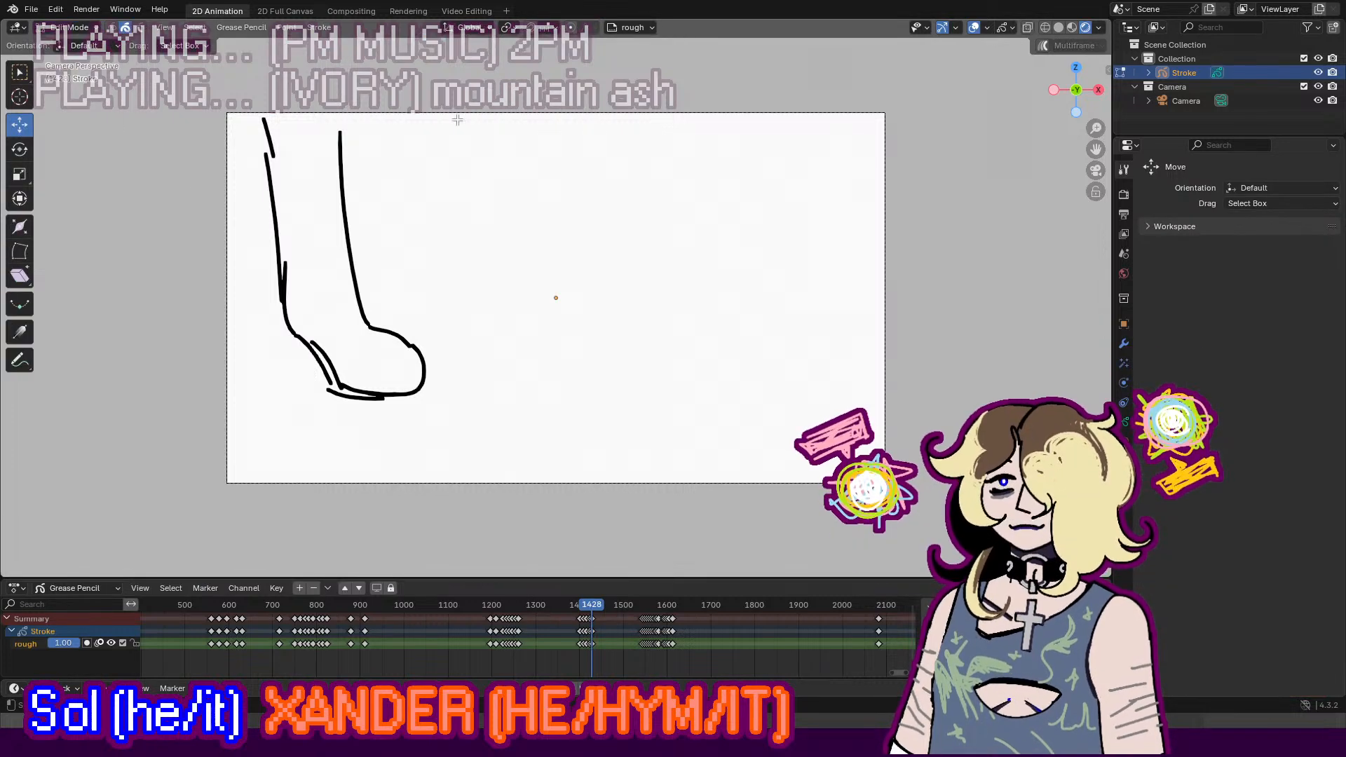
{"action": "key", "text": "a"}
{"action": "left_click", "coordinate": [19, 174]}
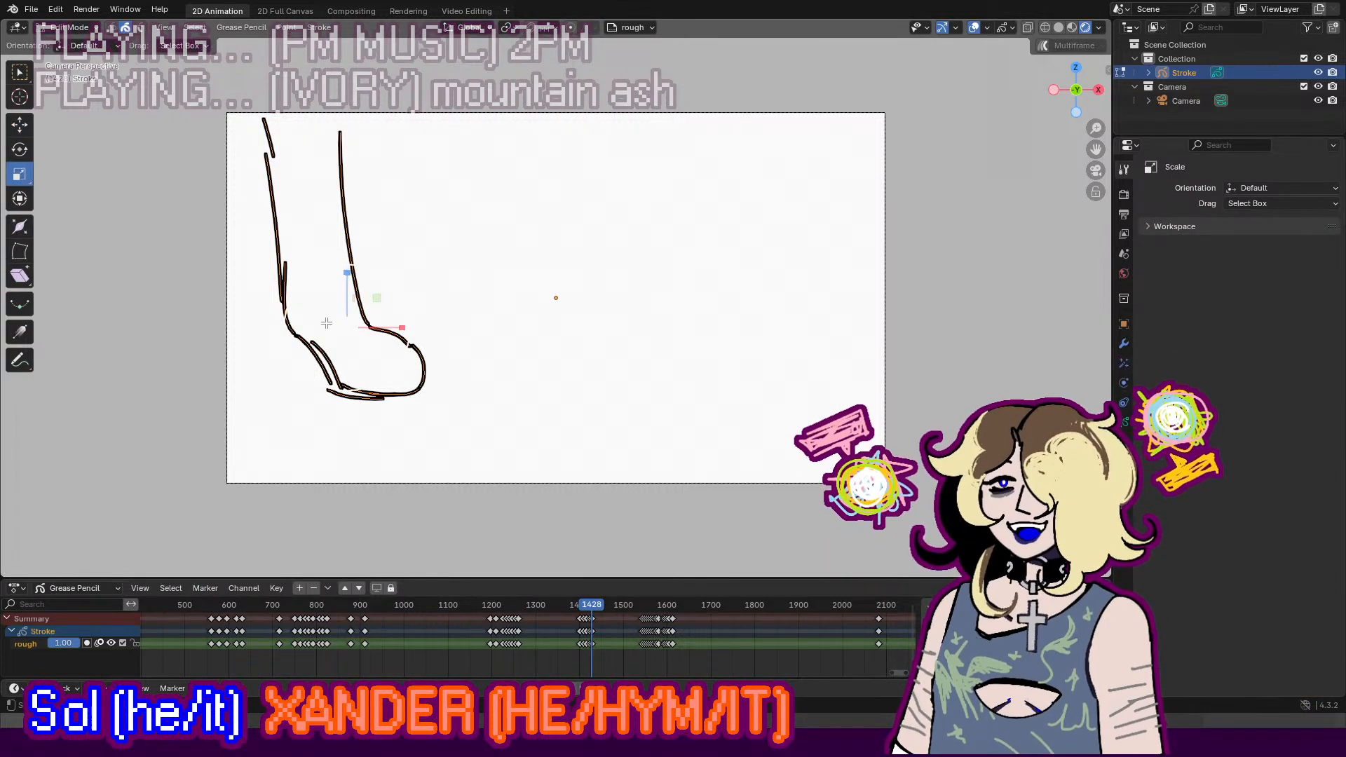
{"action": "left_click_drag", "start_coordinate": [380, 296], "coordinate": [347, 286]}
{"action": "left_click", "coordinate": [20, 124]}
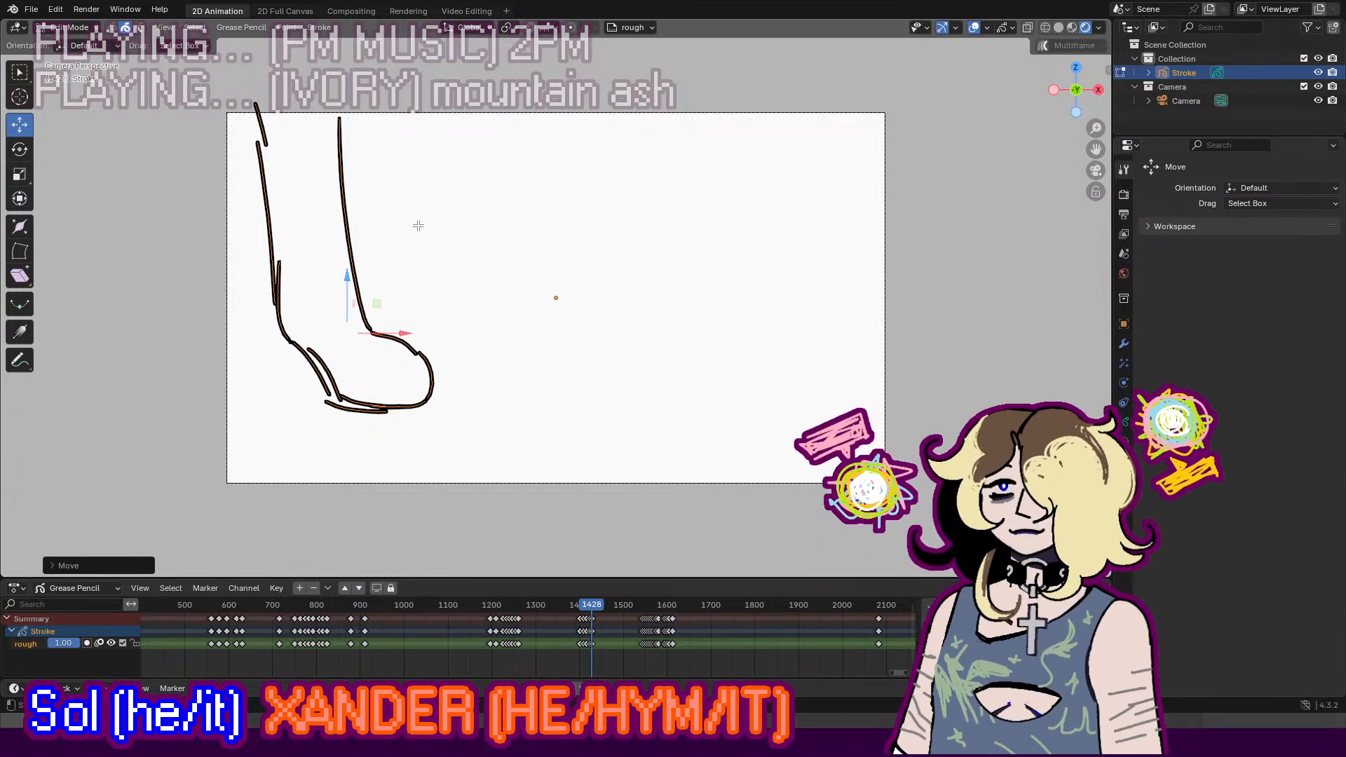
Step: Return to Draw Mode and add a curved toe line at the front of the paw
{"action": "left_click", "coordinate": [81, 27]}
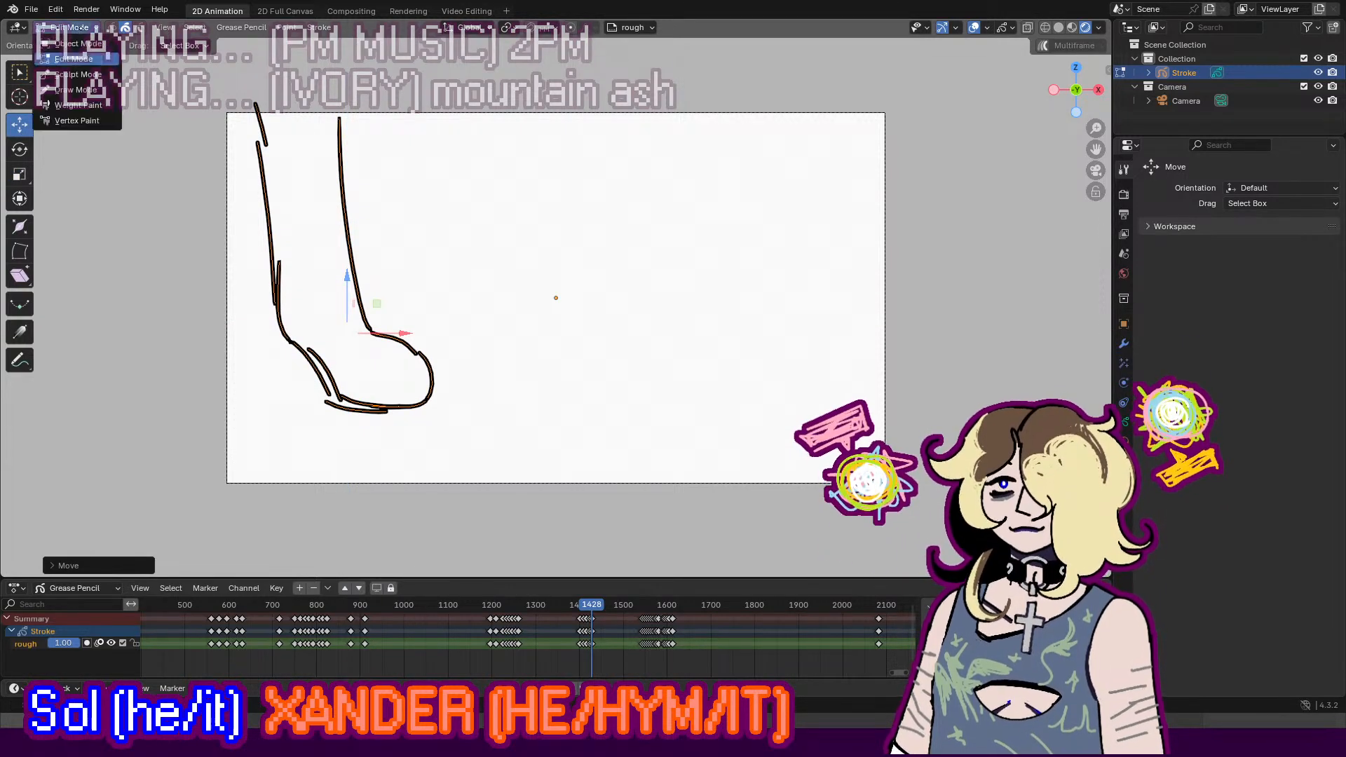
{"action": "left_click", "coordinate": [76, 89]}
{"action": "left_click_drag", "start_coordinate": [398, 360], "coordinate": [410, 405]}
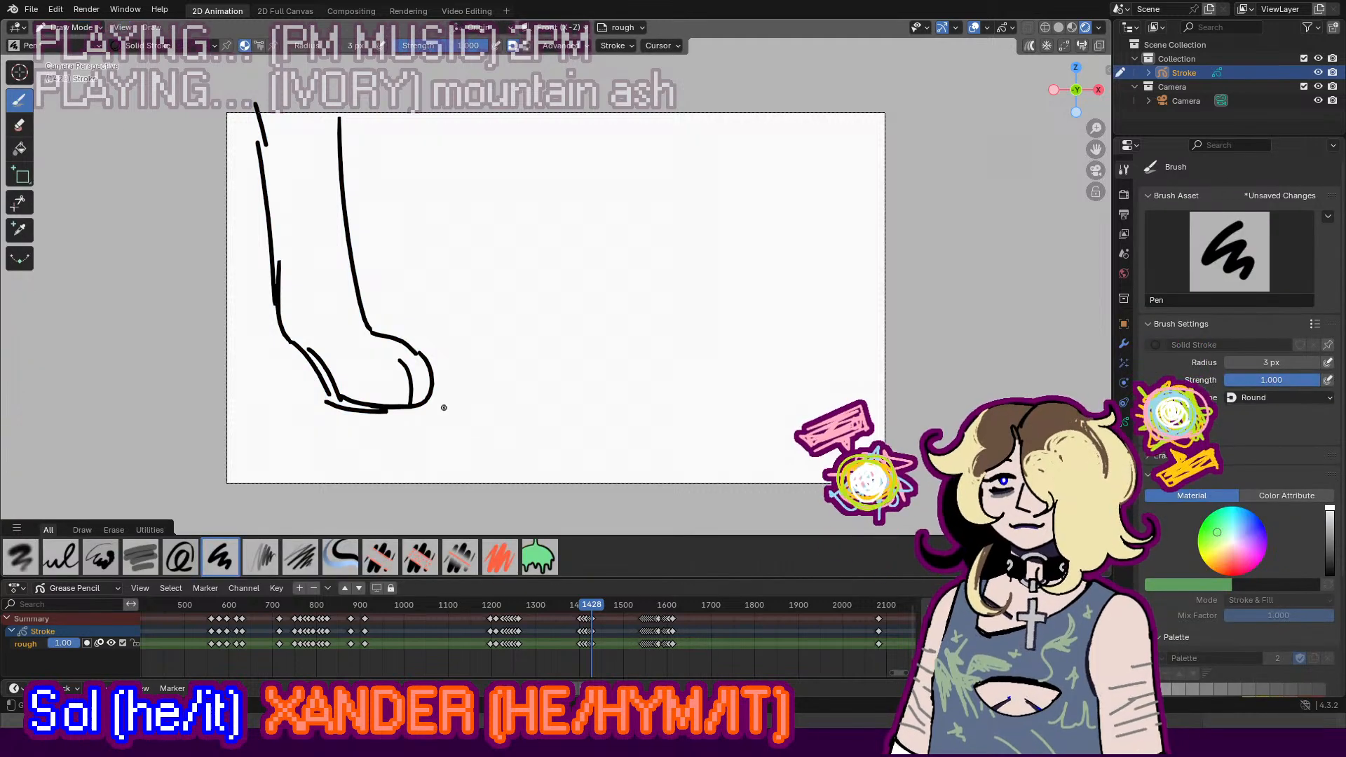
Step: Play on past the paw pose to find the timing and insert a blank keyframe on the selected channels at frame 1437
{"action": "key", "text": "space"}
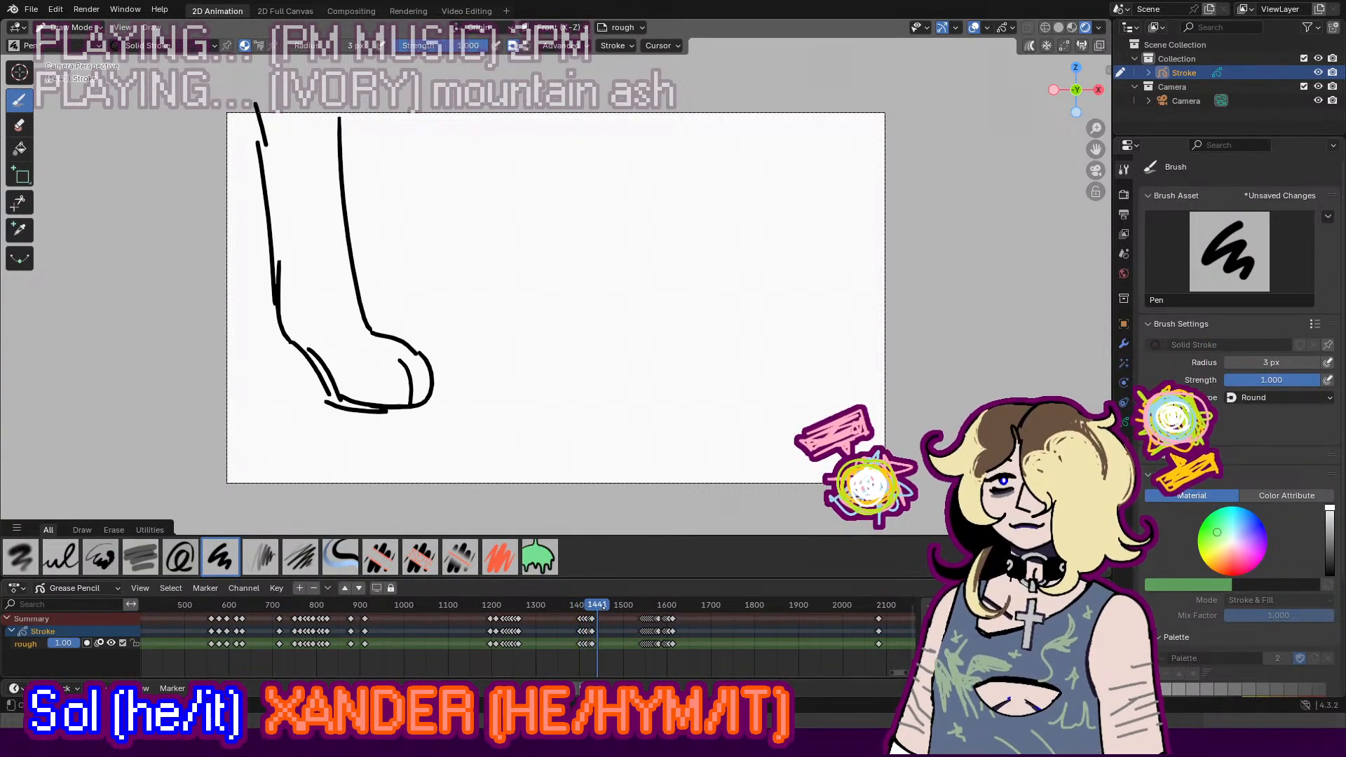
{"action": "key", "text": "space"}
{"action": "key", "text": "space"}
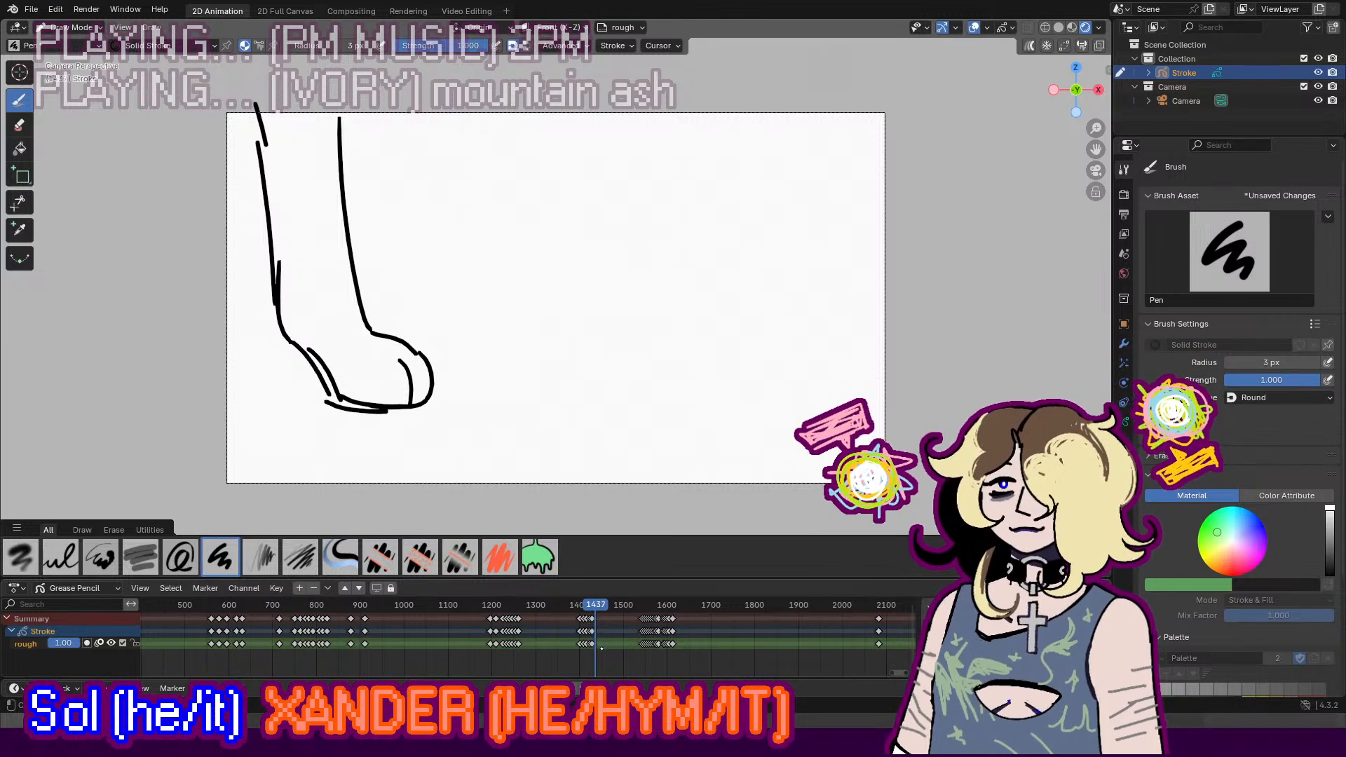
{"action": "key", "text": "i"}
{"action": "left_click", "coordinate": [604, 650]}
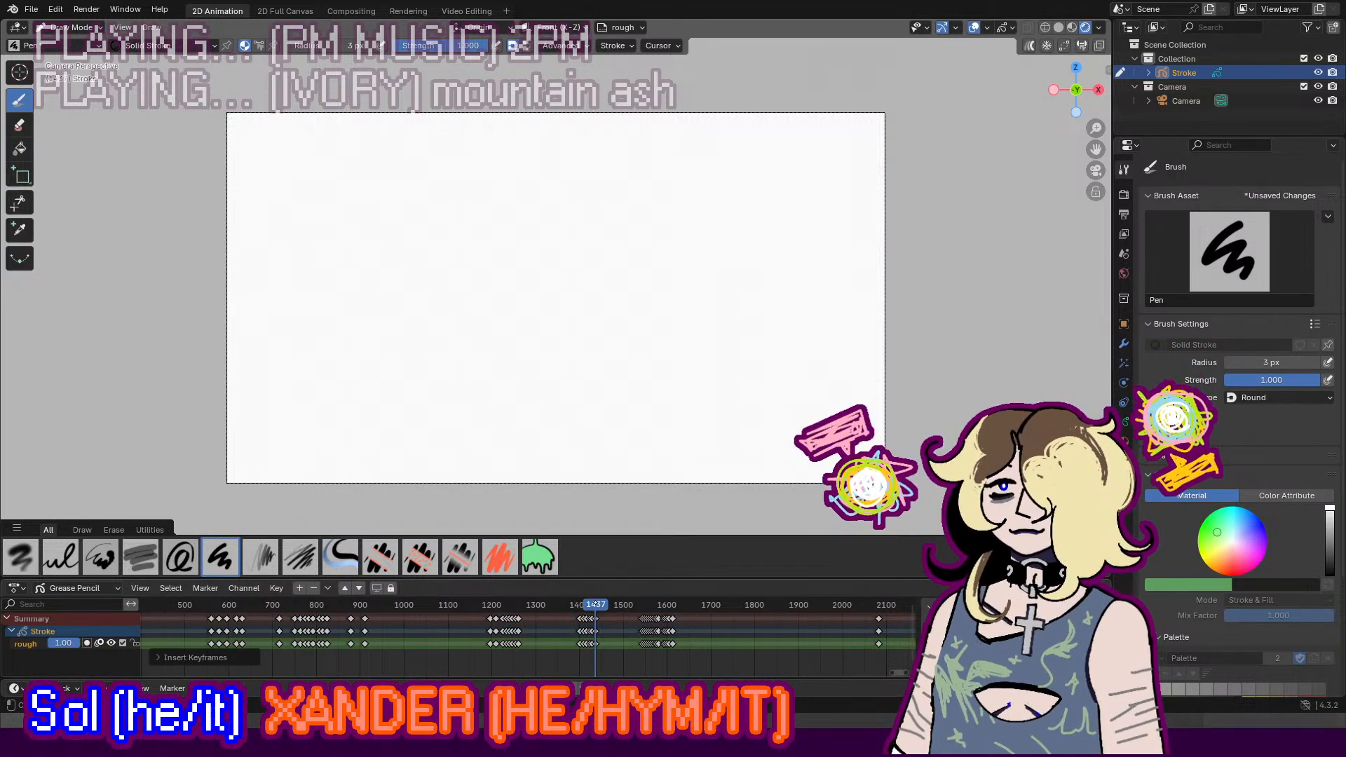
Step: Play on to frame 1450 and sketch a low hump with a small forked stroke in the lower right of the canvas
{"action": "key", "text": "space"}
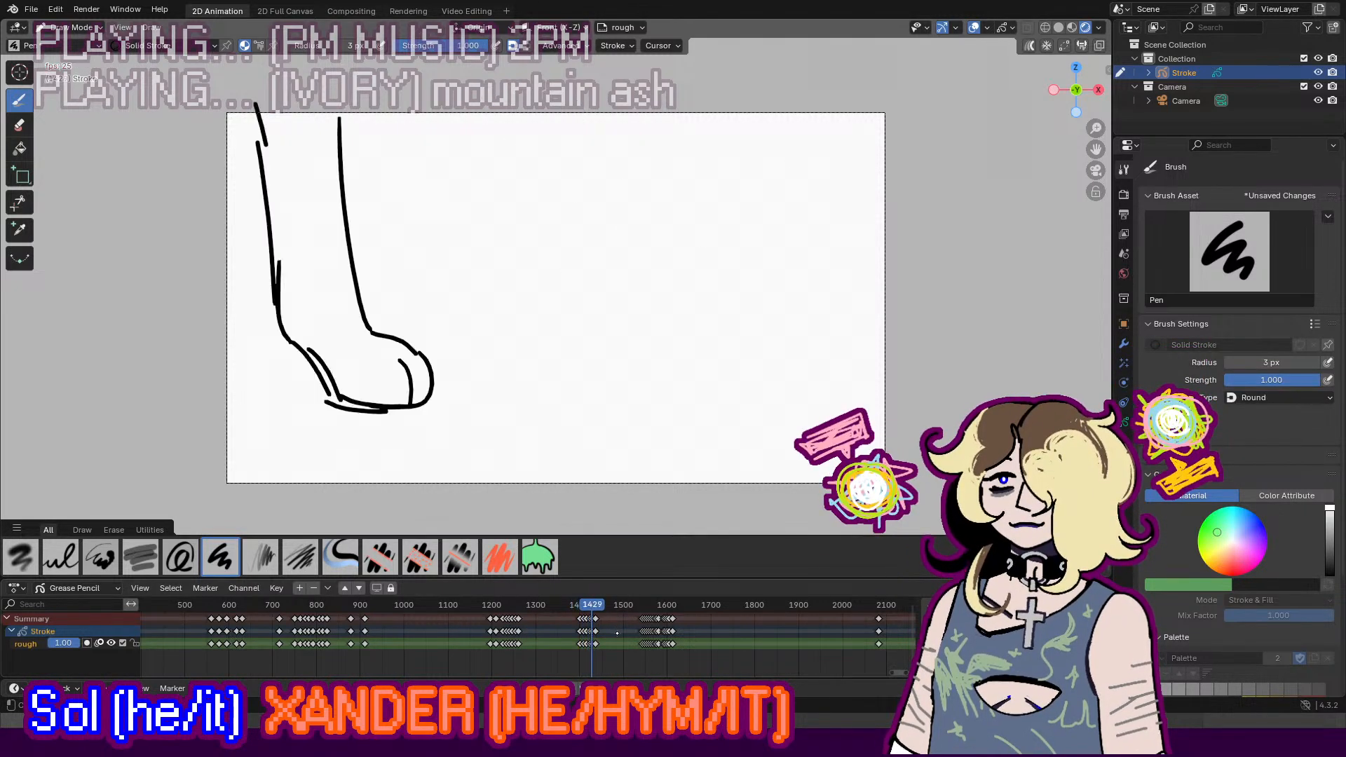
{"action": "key", "text": "space"}
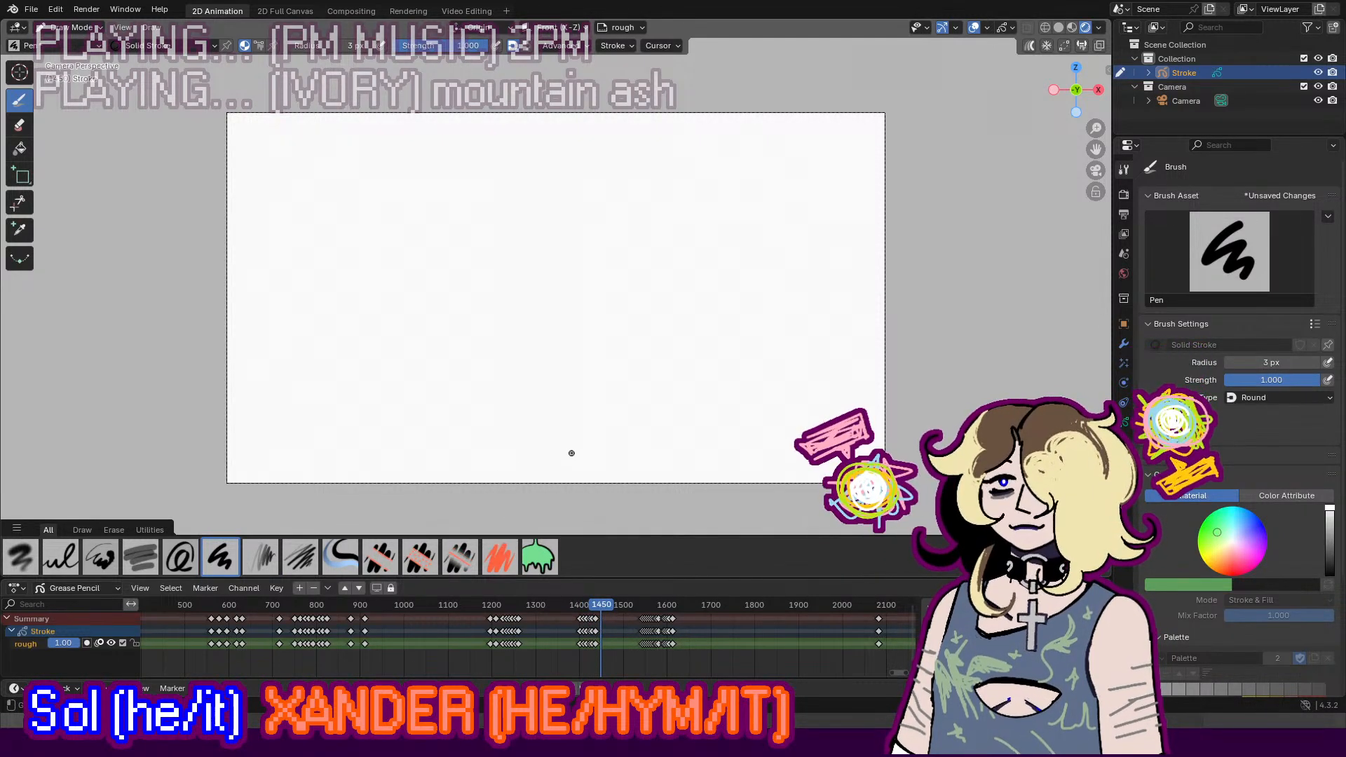
{"action": "mouse_move", "coordinate": [783, 426]}
{"action": "left_mouse_down"}
{"action": "mouse_move", "coordinate": [631, 446]}
{"action": "mouse_move", "coordinate": [628, 478]}
{"action": "left_mouse_up"}
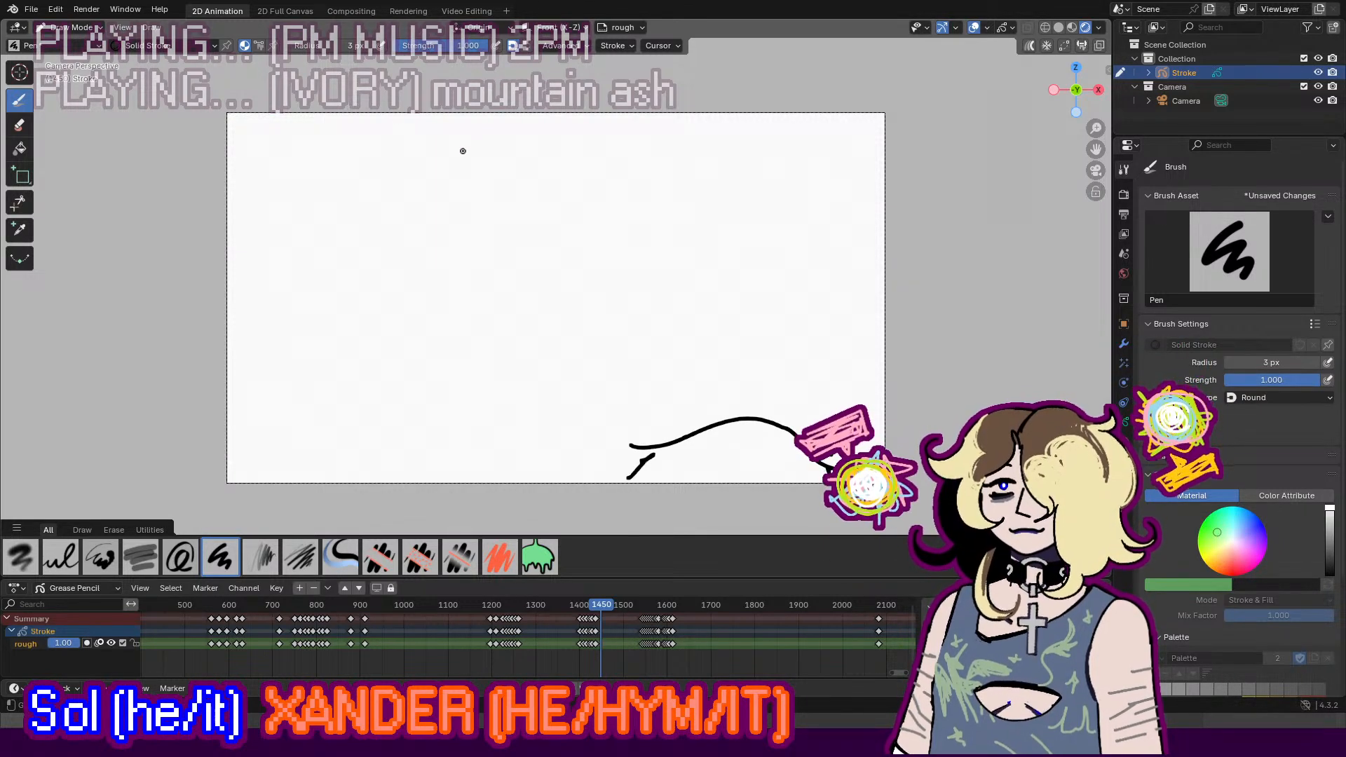
Step: Sketch two tall vertical lines through the middle of the canvas, extending the right one at its base and top
{"action": "left_click_drag", "start_coordinate": [531, 106], "coordinate": [526, 515]}
{"action": "left_click_drag", "start_coordinate": [626, 100], "coordinate": [643, 448]}
{"action": "key", "text": "ctrl+z"}
{"action": "left_click_drag", "start_coordinate": [633, 144], "coordinate": [628, 498]}
{"action": "left_click_drag", "start_coordinate": [624, 417], "coordinate": [634, 503]}
{"action": "left_click_drag", "start_coordinate": [626, 147], "coordinate": [639, 98]}
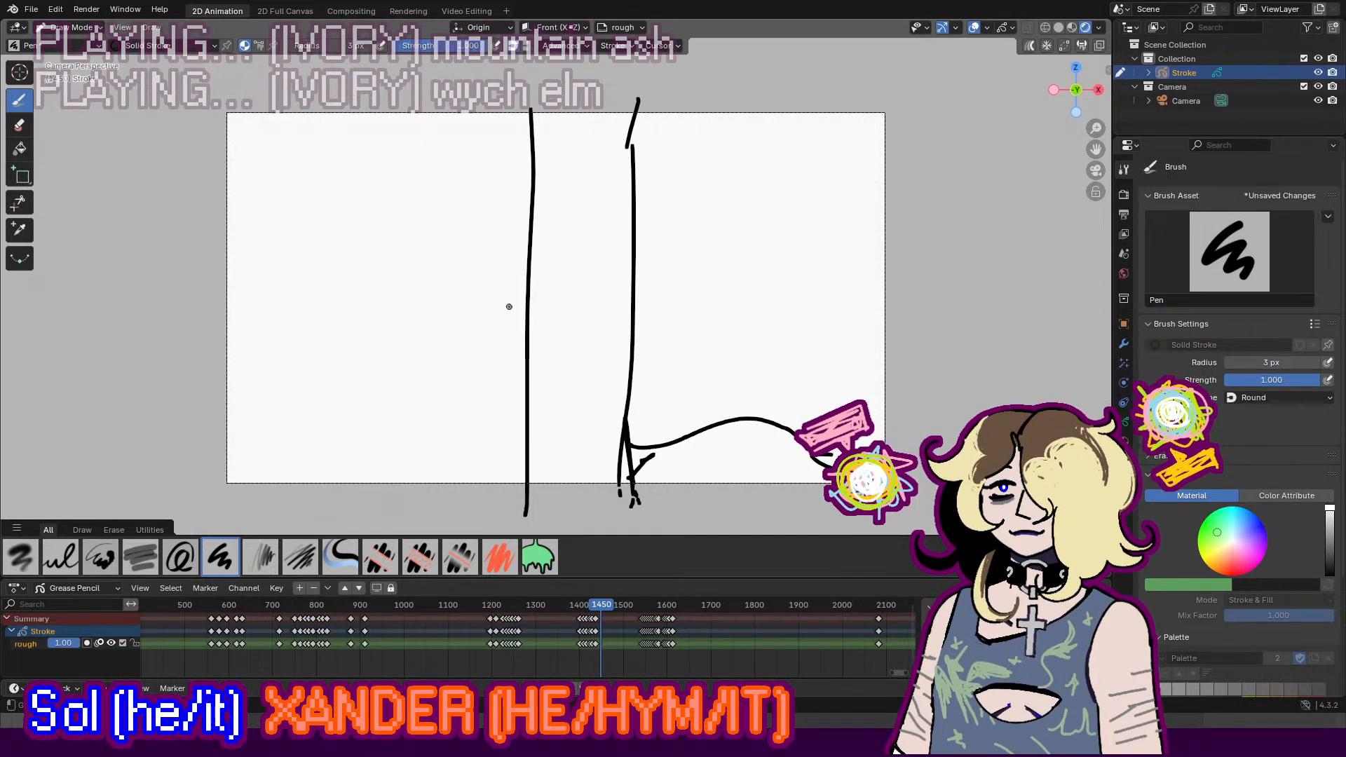
Step: Sketch strokes flaring outward from the base of the left vertical line, redoing unsatisfactory ones
{"action": "left_click_drag", "start_coordinate": [534, 435], "coordinate": [512, 504]}
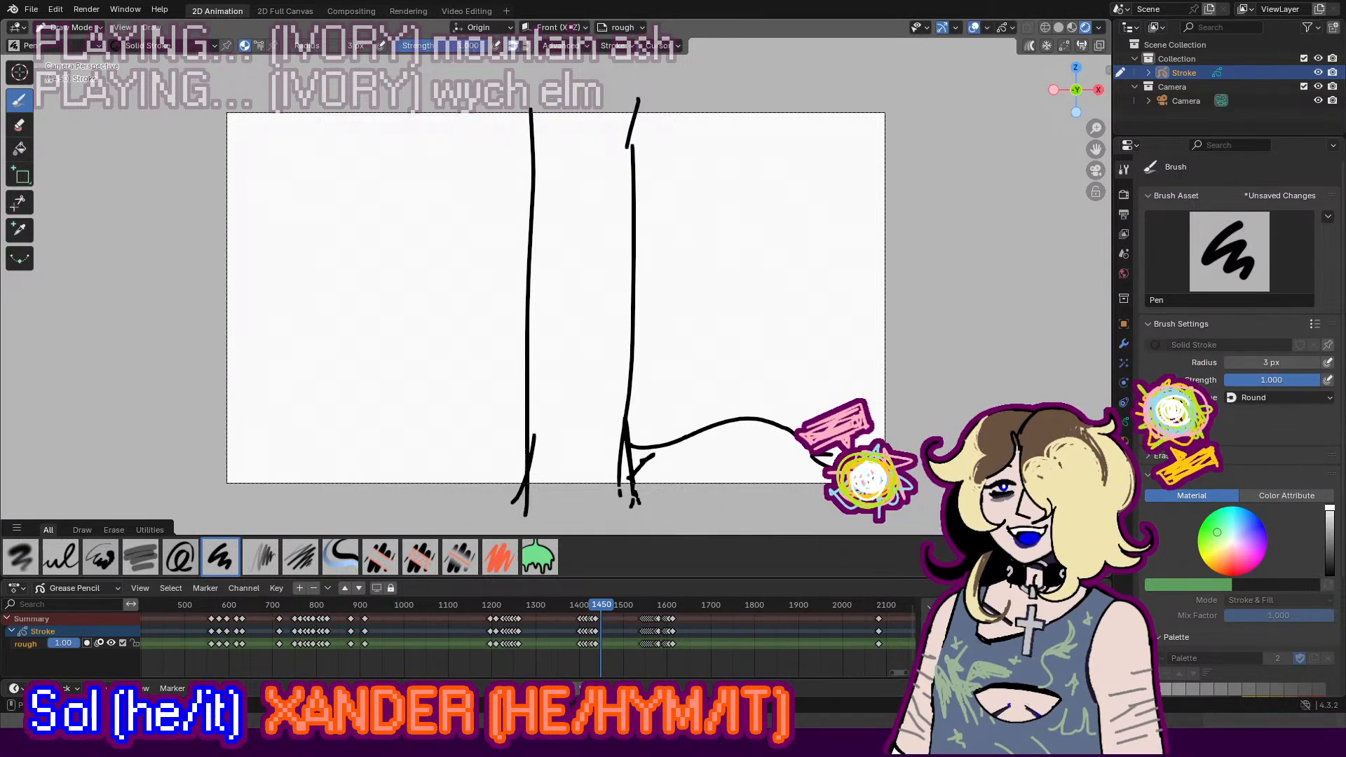
{"action": "left_click_drag", "start_coordinate": [524, 130], "coordinate": [538, 268]}
{"action": "key", "text": "ctrl+z"}
{"action": "left_click_drag", "start_coordinate": [518, 351], "coordinate": [490, 513]}
{"action": "key", "text": "ctrl+z"}
{"action": "left_click_drag", "start_coordinate": [527, 361], "coordinate": [477, 511]}
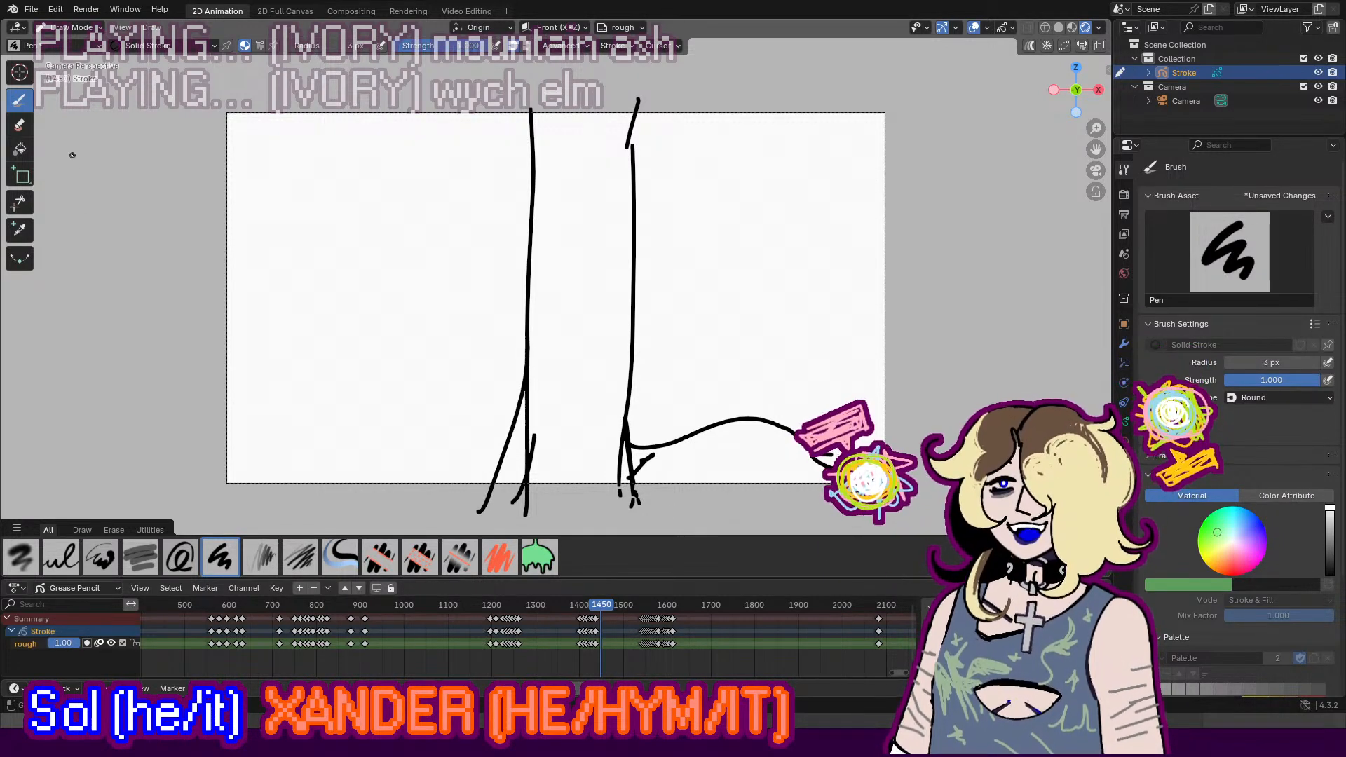
Step: Erase the surplus strokes at the base of the two vertical lines and return to the drawing brush
{"action": "key", "text": "e"}
{"action": "mouse_move", "coordinate": [617, 520]}
{"action": "left_mouse_down"}
{"action": "mouse_move", "coordinate": [544, 455]}
{"action": "mouse_move", "coordinate": [620, 490]}
{"action": "mouse_move", "coordinate": [619, 462]}
{"action": "left_mouse_up"}
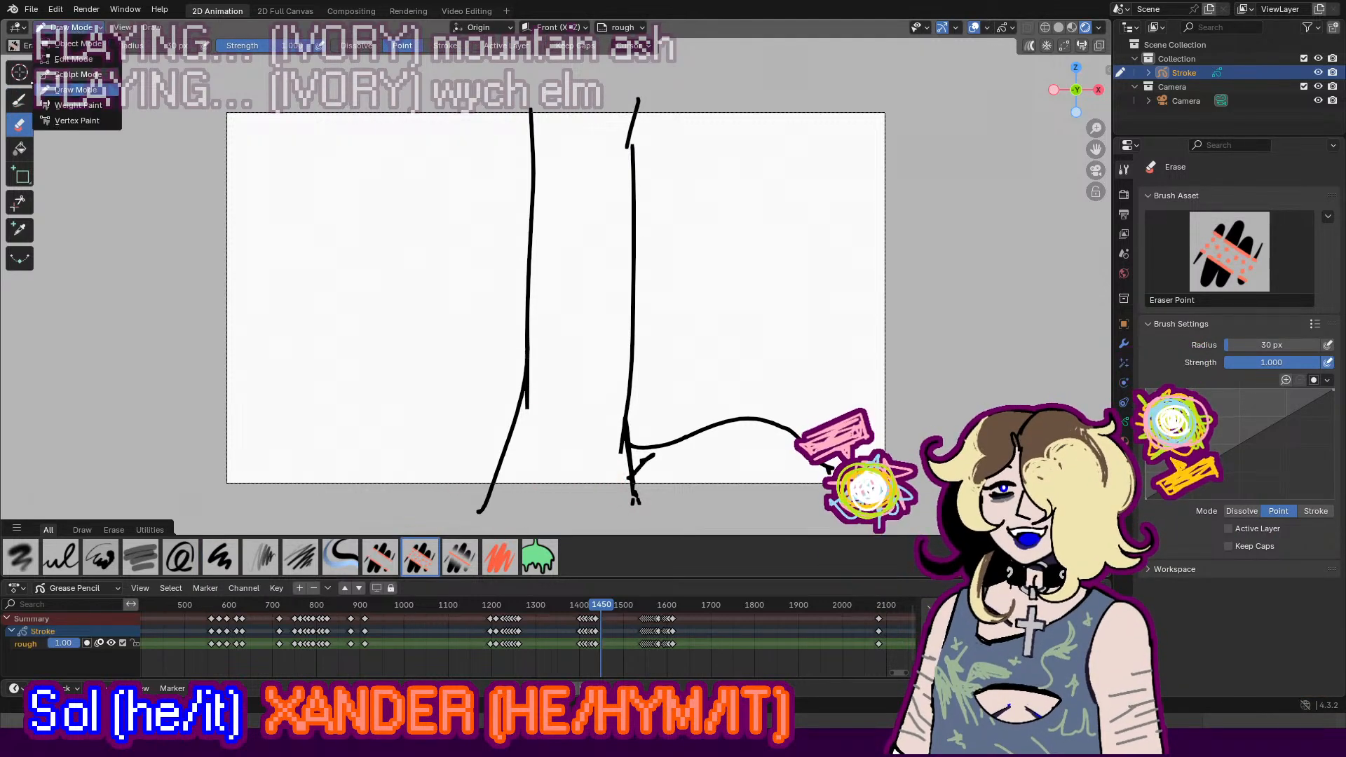
{"action": "left_click", "coordinate": [19, 101]}
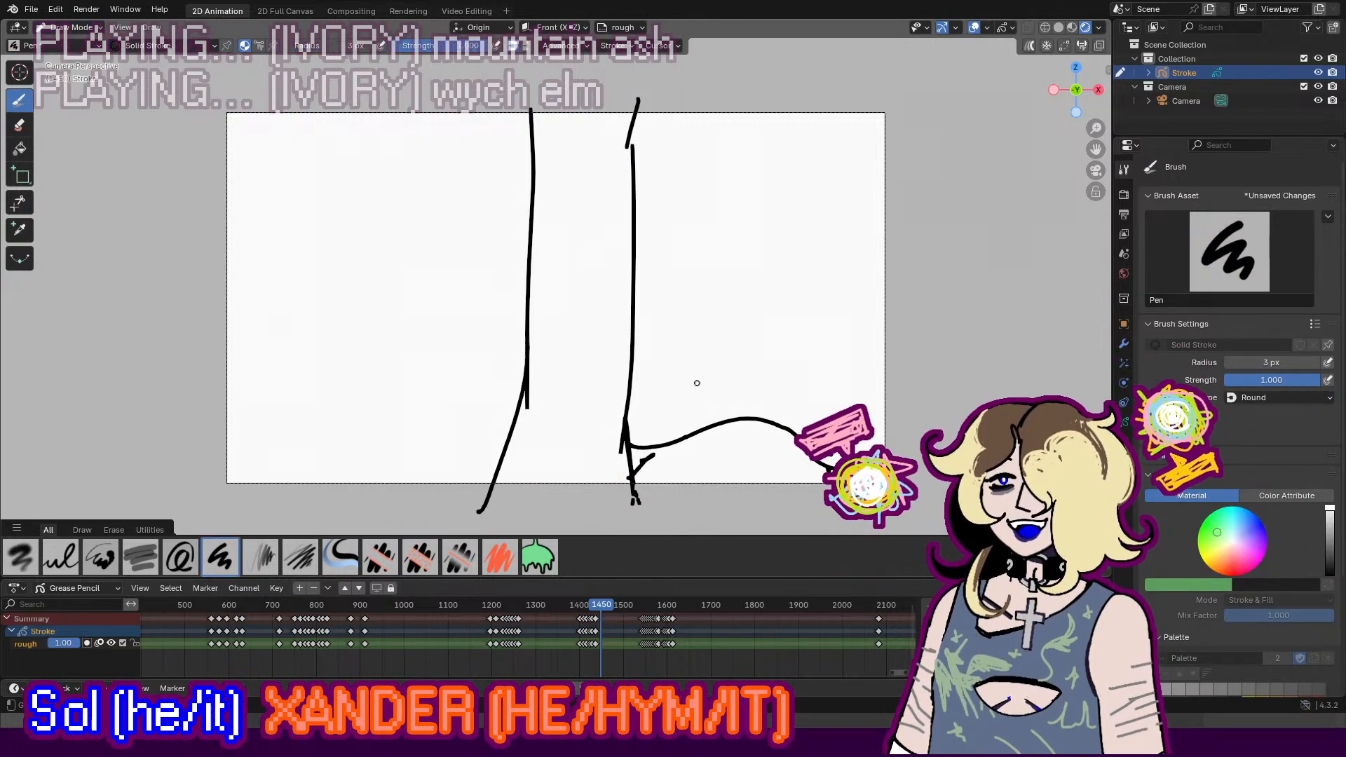
Step: Sketch an open rounded loop over the hump to the right of the trunk lines, undoing and redrawing unsatisfactory strokes
{"action": "mouse_move", "coordinate": [692, 374]}
{"action": "left_mouse_down"}
{"action": "mouse_move", "coordinate": [703, 467]}
{"action": "mouse_move", "coordinate": [715, 468]}
{"action": "mouse_move", "coordinate": [755, 368]}
{"action": "mouse_move", "coordinate": [715, 470]}
{"action": "left_mouse_up"}
{"action": "key", "text": "ctrl+z"}
{"action": "key", "text": "ctrl+z"}
{"action": "key", "text": "ctrl+z"}
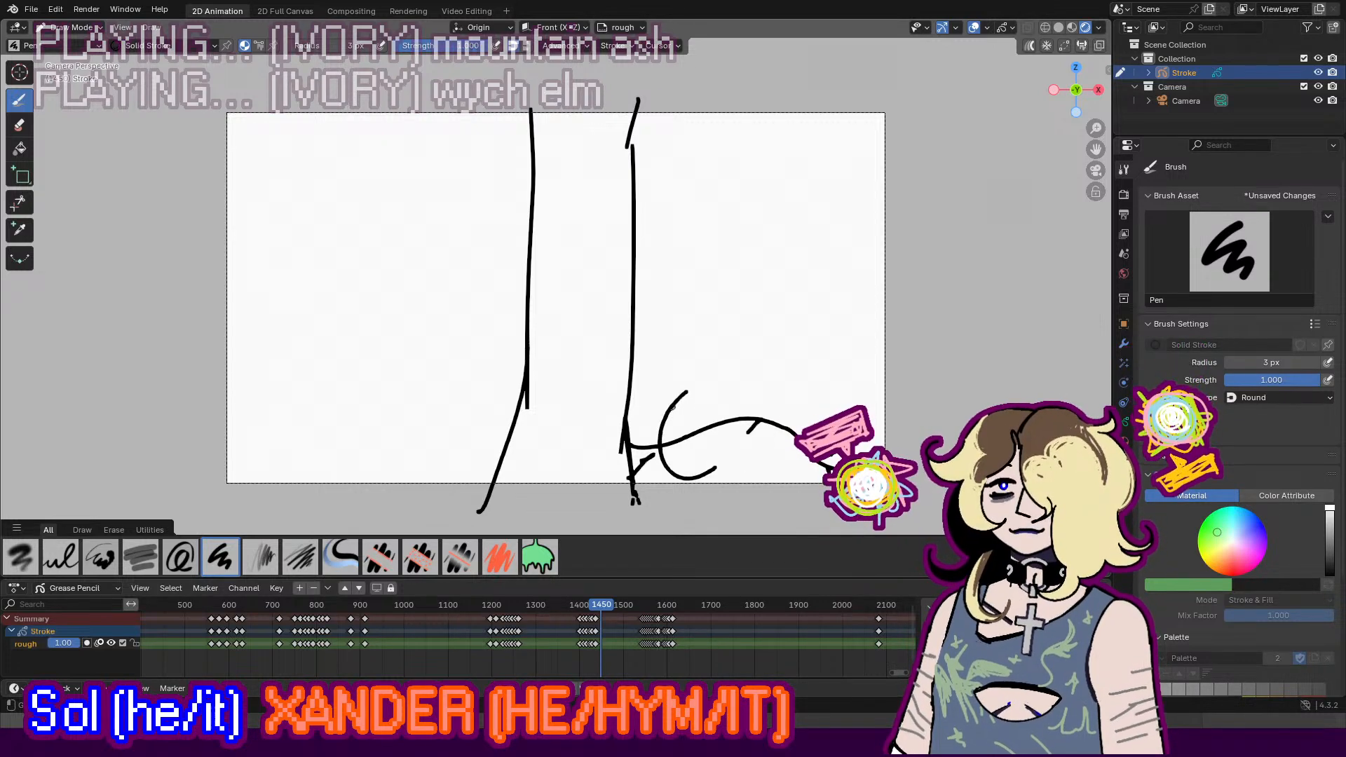
{"action": "left_click_drag", "start_coordinate": [655, 421], "coordinate": [716, 368]}
{"action": "key", "text": "ctrl+z"}
{"action": "mouse_move", "coordinate": [691, 369]}
{"action": "left_mouse_down"}
{"action": "mouse_move", "coordinate": [658, 426]}
{"action": "mouse_move", "coordinate": [748, 446]}
{"action": "left_mouse_up"}
{"action": "key", "text": "ctrl+z"}
{"action": "key", "text": "ctrl+z"}
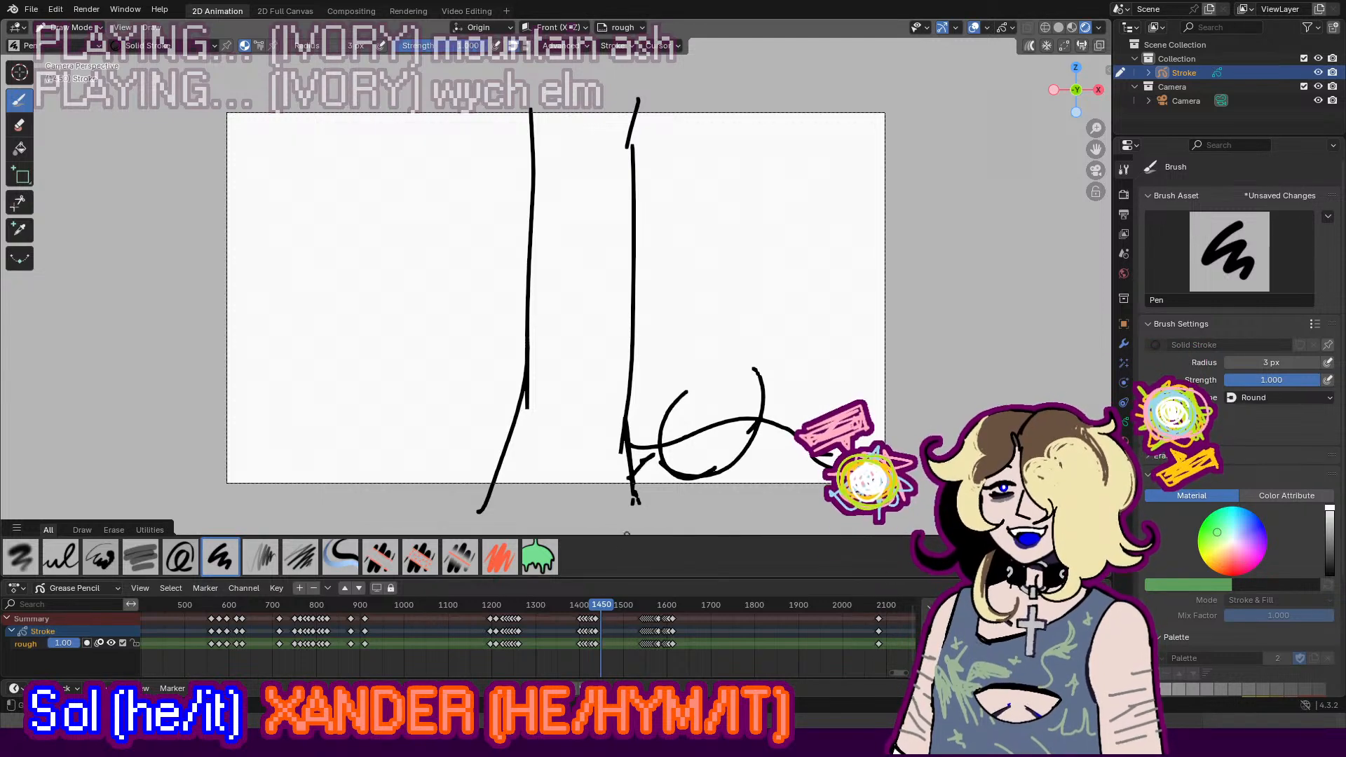
Step: Letter the word TREE between the two vertical trunk lines
{"action": "scroll", "coordinate": [898, 671], "scroll_direction": "up", "scroll_amount": 1}
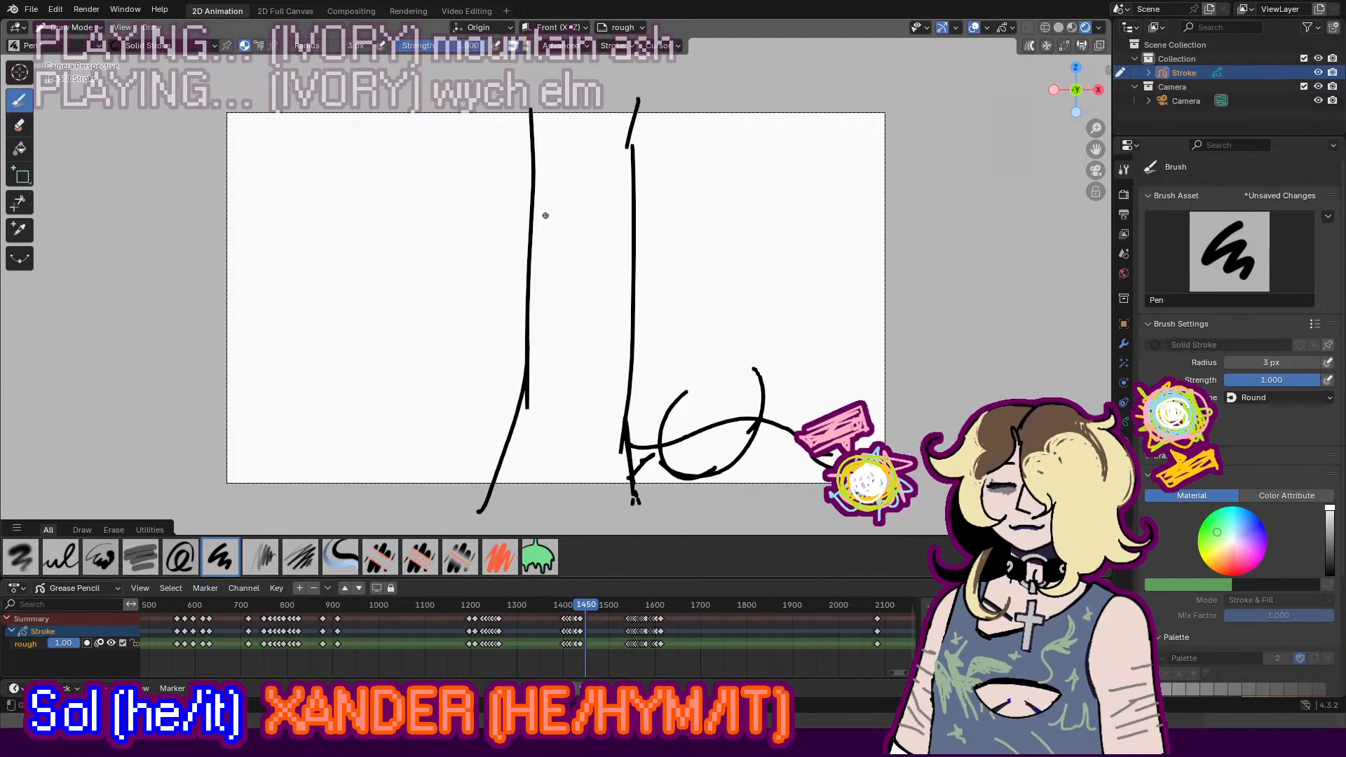
{"action": "left_click_drag", "start_coordinate": [529, 208], "coordinate": [559, 204]}
{"action": "left_click_drag", "start_coordinate": [553, 209], "coordinate": [565, 236]}
{"action": "left_click_drag", "start_coordinate": [564, 221], "coordinate": [586, 237]}
{"action": "mouse_move", "coordinate": [593, 223]}
{"action": "left_mouse_down"}
{"action": "mouse_move", "coordinate": [582, 236]}
{"action": "mouse_move", "coordinate": [600, 238]}
{"action": "left_mouse_up"}
{"action": "left_click_drag", "start_coordinate": [599, 218], "coordinate": [619, 241]}
Step: Play the sequence on to frame 1462 and insert a blank keyframe there for only the selected channels
{"action": "key", "text": "space"}
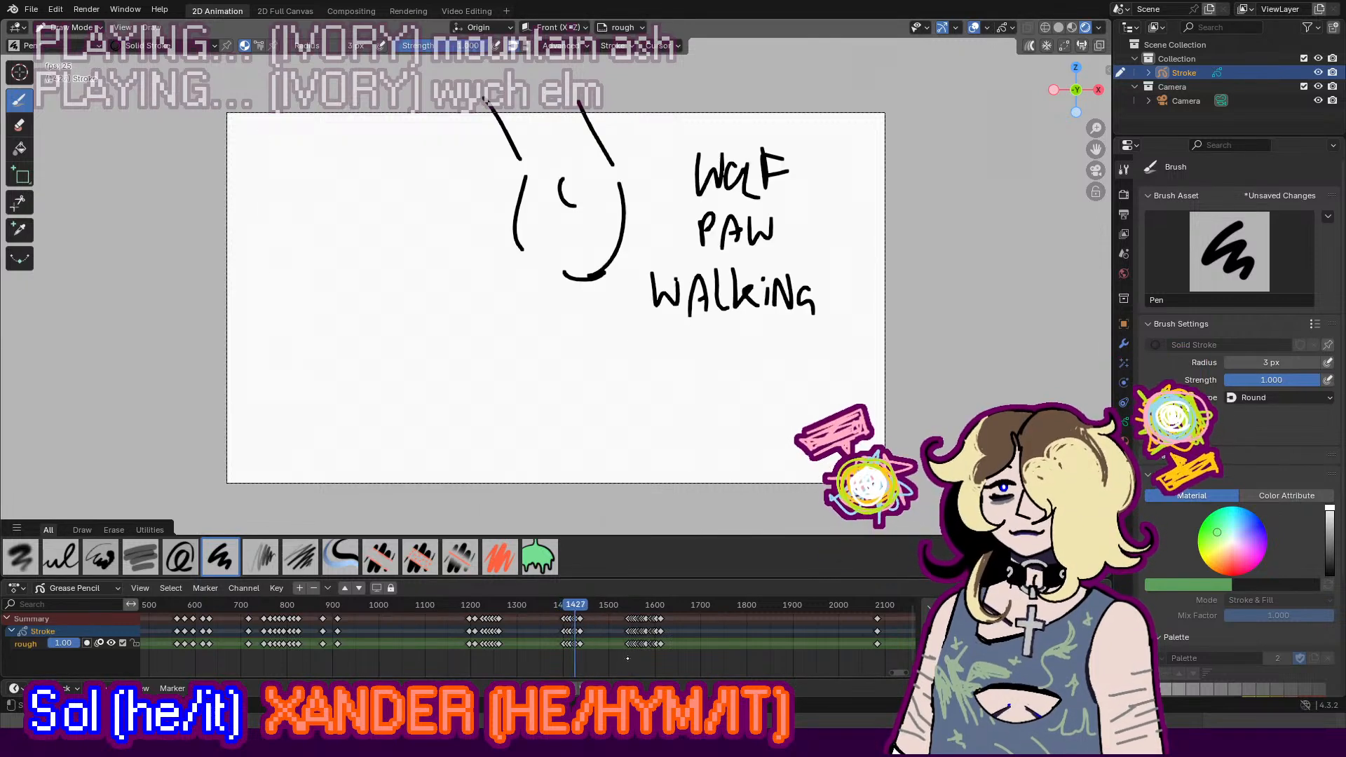
{"action": "key", "text": "space"}
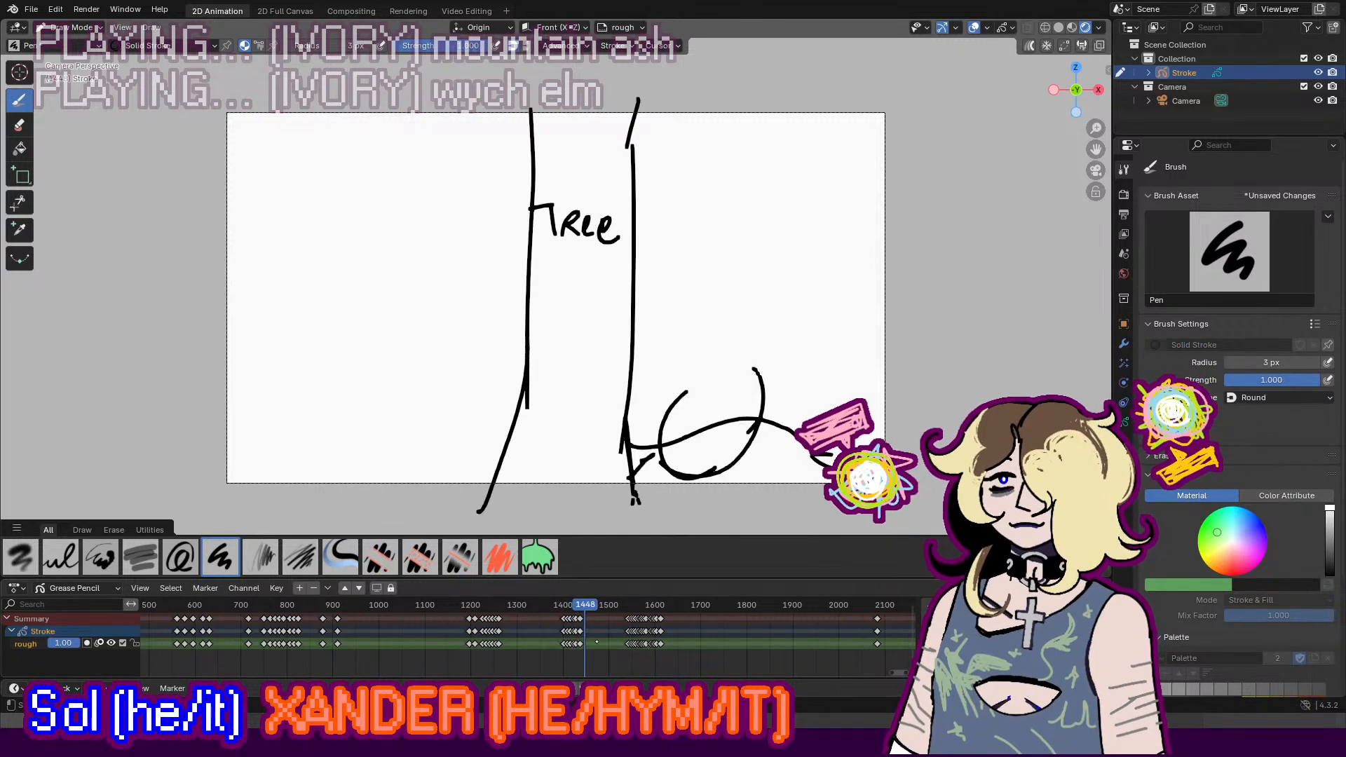
{"action": "left_click", "coordinate": [581, 642]}
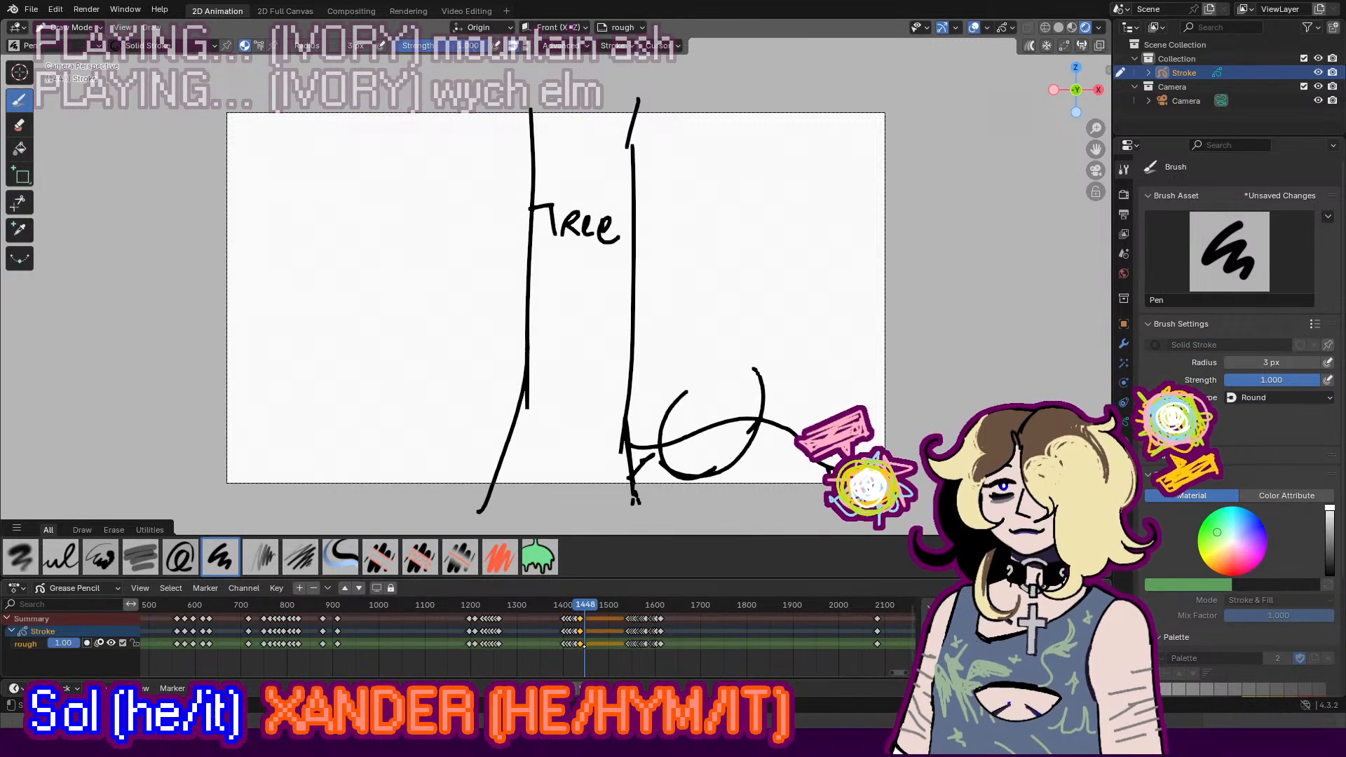
{"action": "key", "text": "space"}
{"action": "key", "text": "space"}
{"action": "key", "text": "i"}
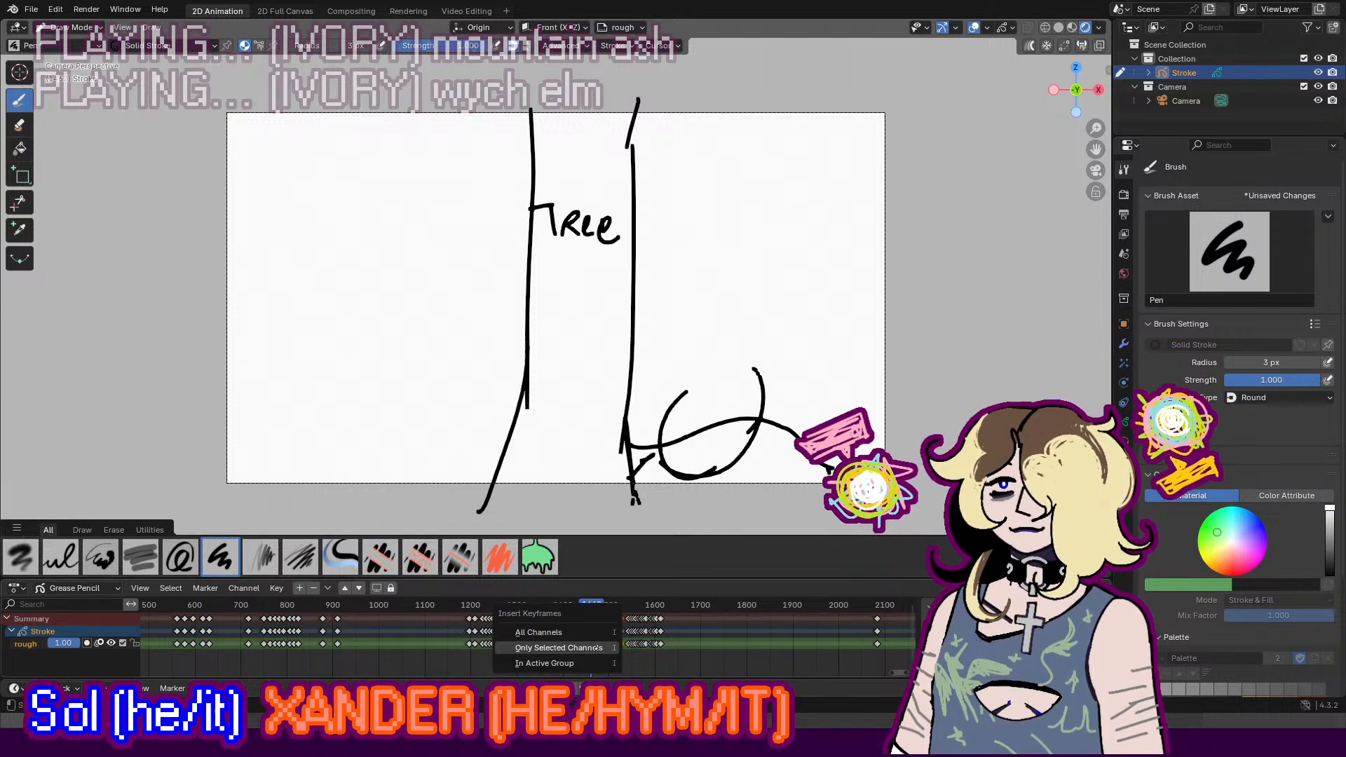
{"action": "left_click", "coordinate": [589, 644]}
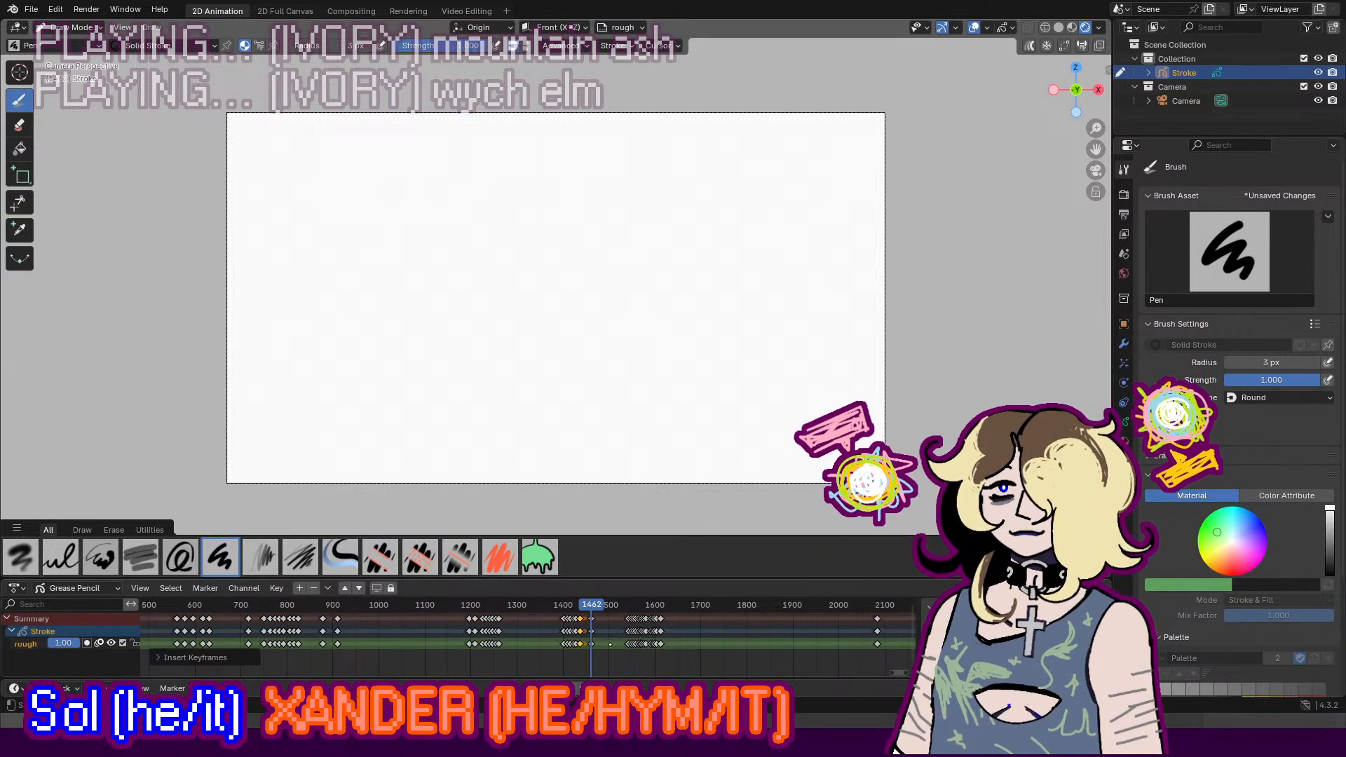
{"action": "left_click", "coordinate": [610, 644]}
{"action": "key", "text": "Down"}
{"action": "key", "text": "Up"}
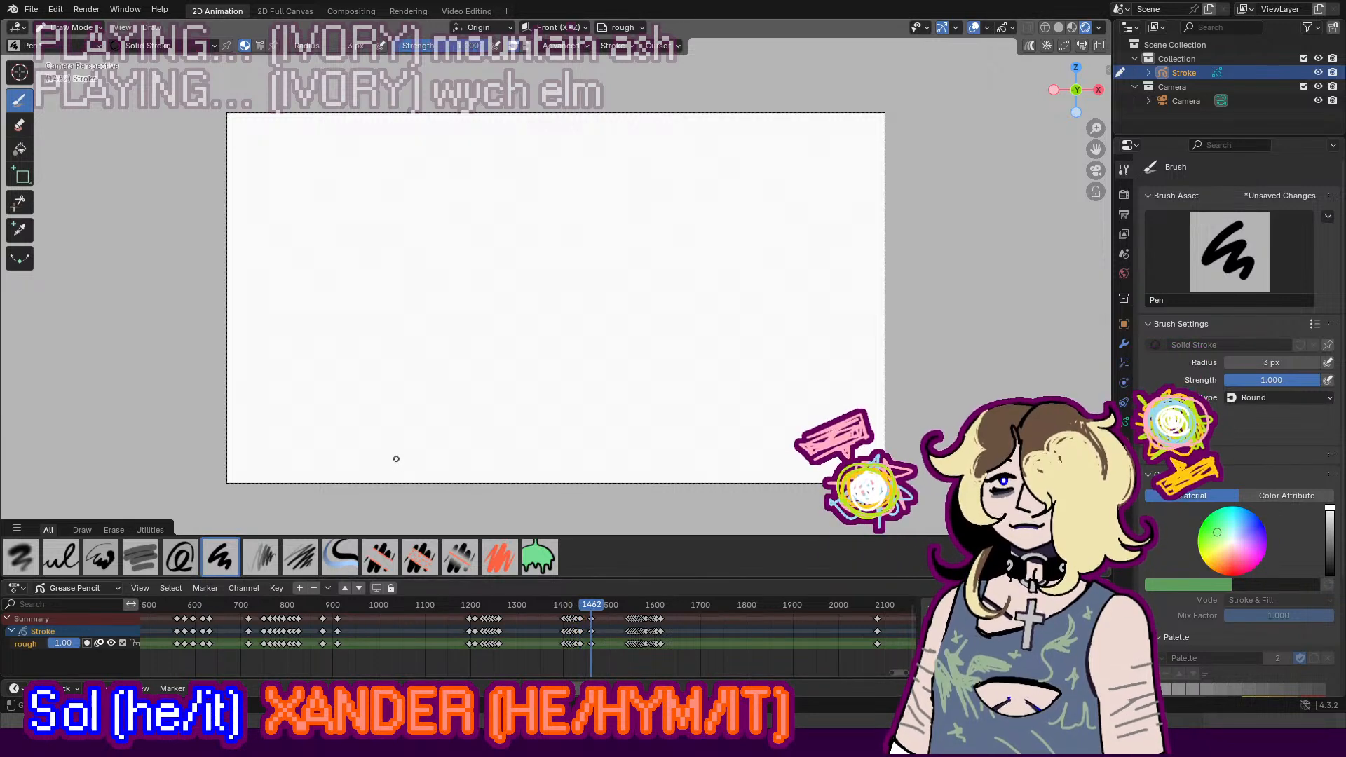
Step: Switch the viewport shading to Material Preview so the onion skins show, and redraw both trunk lines over the ghosted tree at frame 1462
{"action": "left_click", "coordinate": [1072, 28]}
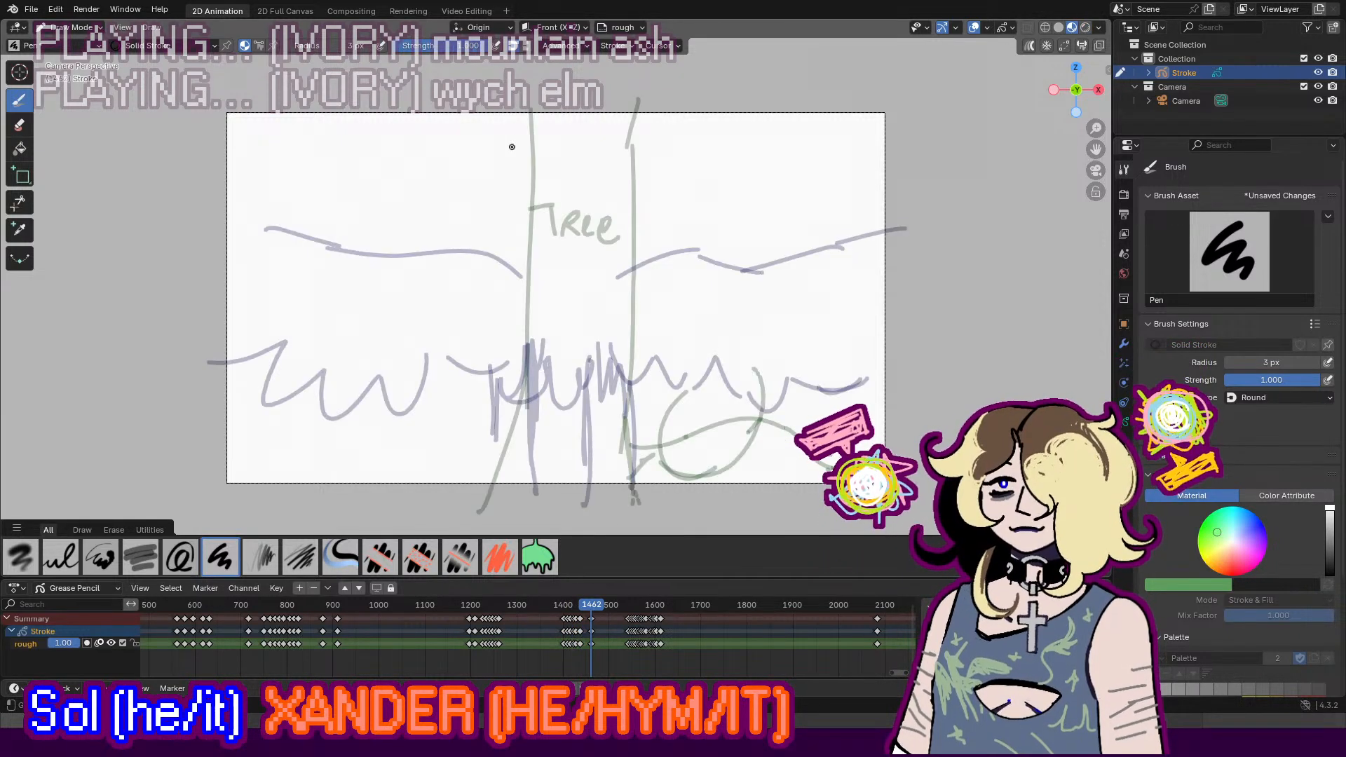
{"action": "mouse_move", "coordinate": [527, 106]}
{"action": "left_mouse_down"}
{"action": "mouse_move", "coordinate": [530, 347]}
{"action": "mouse_move", "coordinate": [483, 520]}
{"action": "left_mouse_up"}
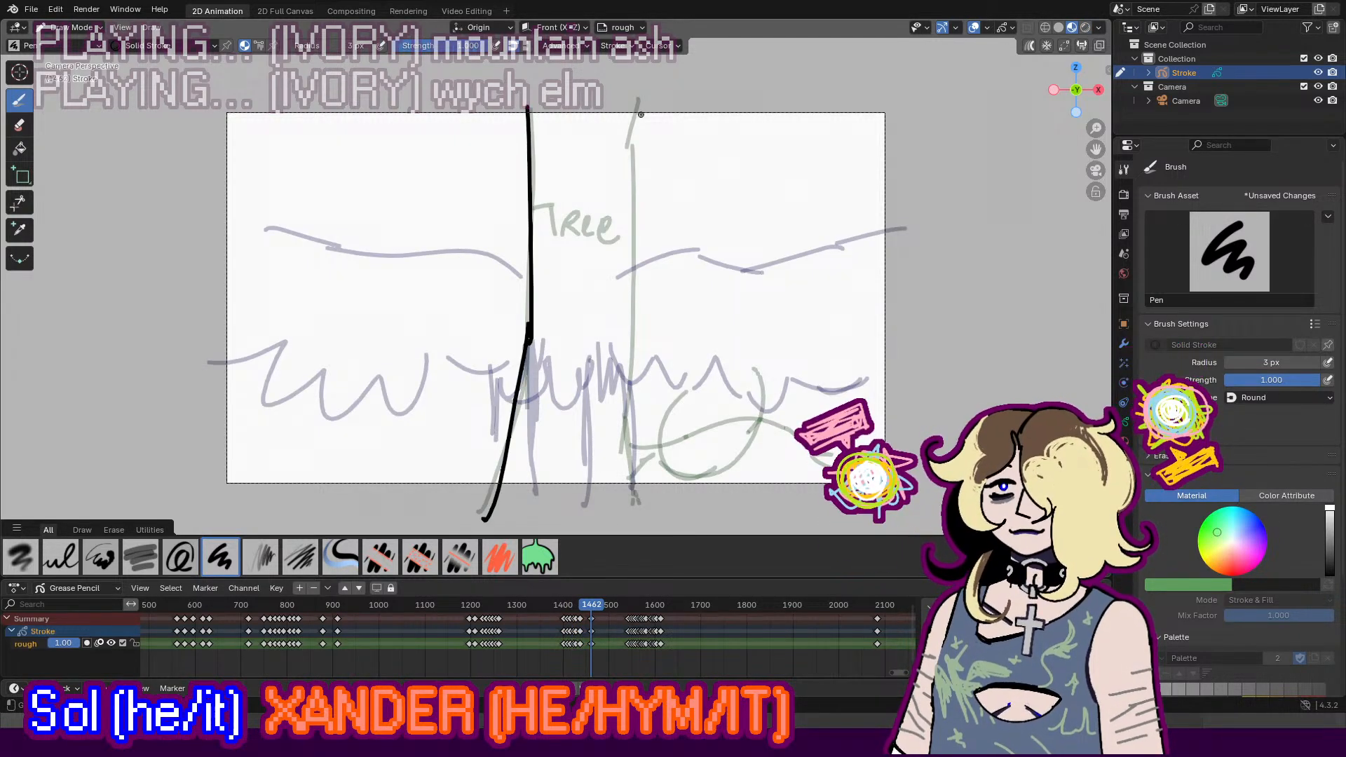
{"action": "left_click_drag", "start_coordinate": [647, 99], "coordinate": [631, 188]}
{"action": "left_click_drag", "start_coordinate": [638, 168], "coordinate": [650, 454]}
{"action": "key", "text": "ctrl+z"}
{"action": "left_click_drag", "start_coordinate": [632, 196], "coordinate": [645, 508]}
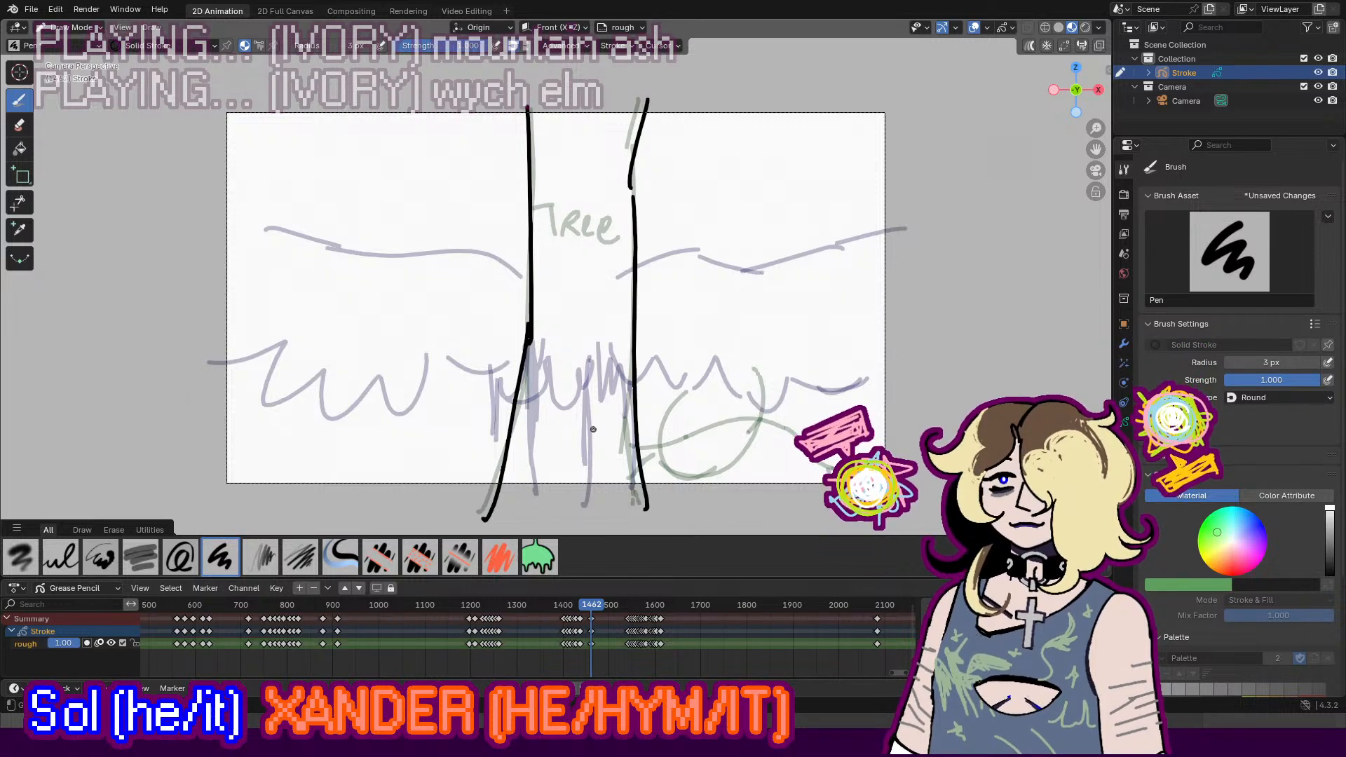
Step: Draw a left-pointing arrow across the trunk's base and a jagged contour along the canvas's lower-left corner
{"action": "mouse_move", "coordinate": [593, 429]}
{"action": "left_mouse_down"}
{"action": "mouse_move", "coordinate": [485, 423]}
{"action": "mouse_move", "coordinate": [504, 444]}
{"action": "left_mouse_up"}
{"action": "left_click_drag", "start_coordinate": [372, 489], "coordinate": [272, 460]}
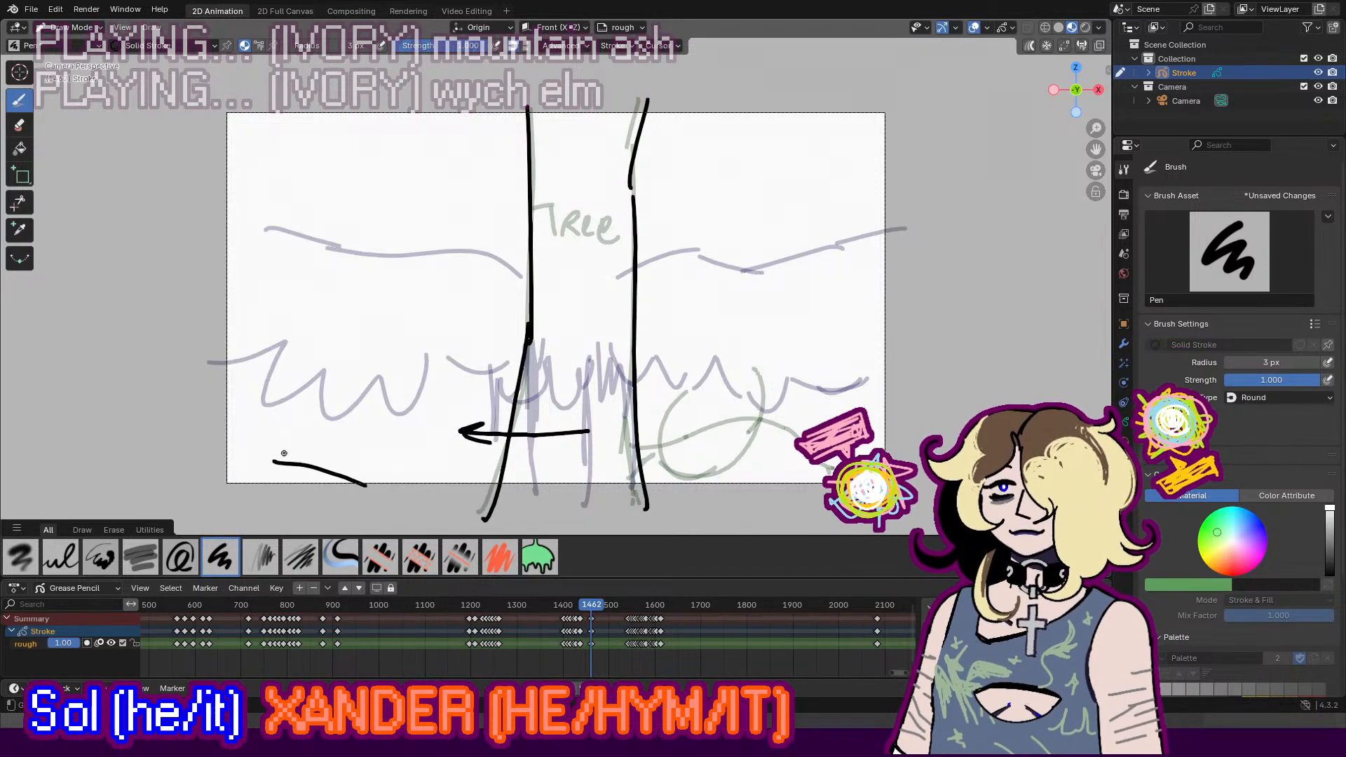
{"action": "key", "text": "ctrl+z"}
{"action": "key", "text": "ctrl+z"}
{"action": "mouse_move", "coordinate": [393, 489]}
{"action": "left_mouse_down"}
{"action": "mouse_move", "coordinate": [278, 454]}
{"action": "mouse_move", "coordinate": [259, 464]}
{"action": "mouse_move", "coordinate": [218, 426]}
{"action": "mouse_move", "coordinate": [242, 466]}
{"action": "left_mouse_up"}
{"action": "left_click_drag", "start_coordinate": [385, 489], "coordinate": [429, 503]}
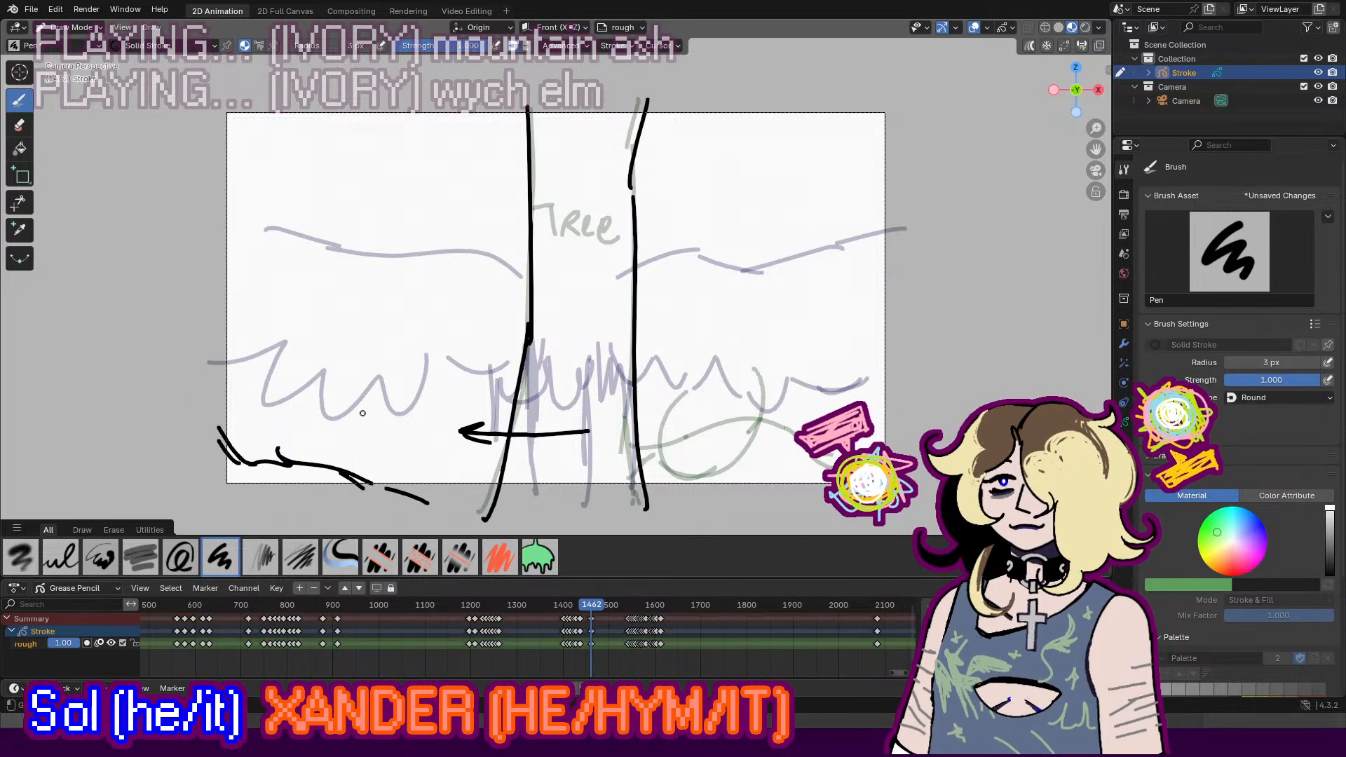
Step: Label the lower-left contour WOLF and play back the walking sequence up to frame 1478
{"action": "mouse_move", "coordinate": [293, 425]}
{"action": "left_mouse_down"}
{"action": "mouse_move", "coordinate": [307, 442]}
{"action": "mouse_move", "coordinate": [315, 425]}
{"action": "left_mouse_up"}
{"action": "mouse_move", "coordinate": [324, 428]}
{"action": "left_mouse_down"}
{"action": "mouse_move", "coordinate": [348, 446]}
{"action": "mouse_move", "coordinate": [365, 430]}
{"action": "mouse_move", "coordinate": [357, 446]}
{"action": "mouse_move", "coordinate": [366, 426]}
{"action": "left_mouse_up"}
{"action": "key", "text": "ctrl+z"}
{"action": "left_click_drag", "start_coordinate": [356, 436], "coordinate": [363, 433]}
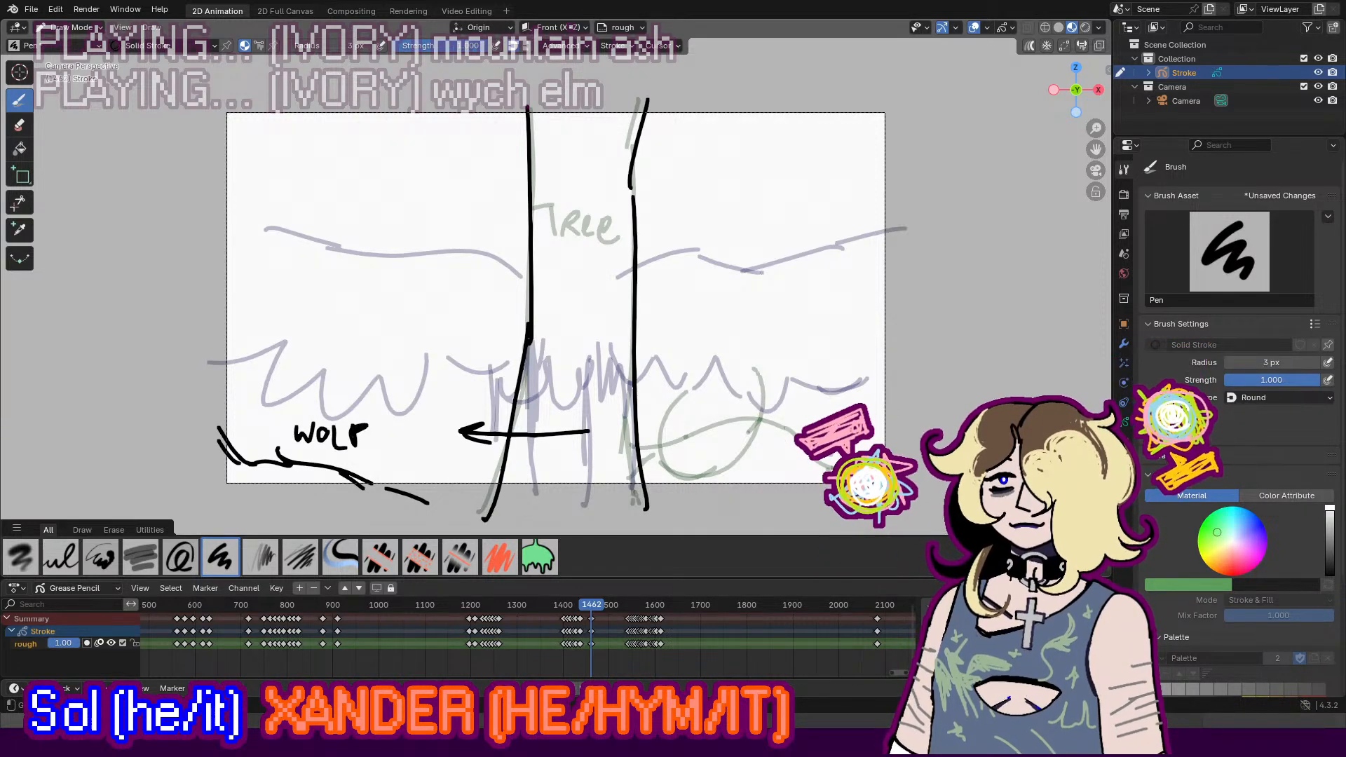
{"action": "key", "text": "space"}
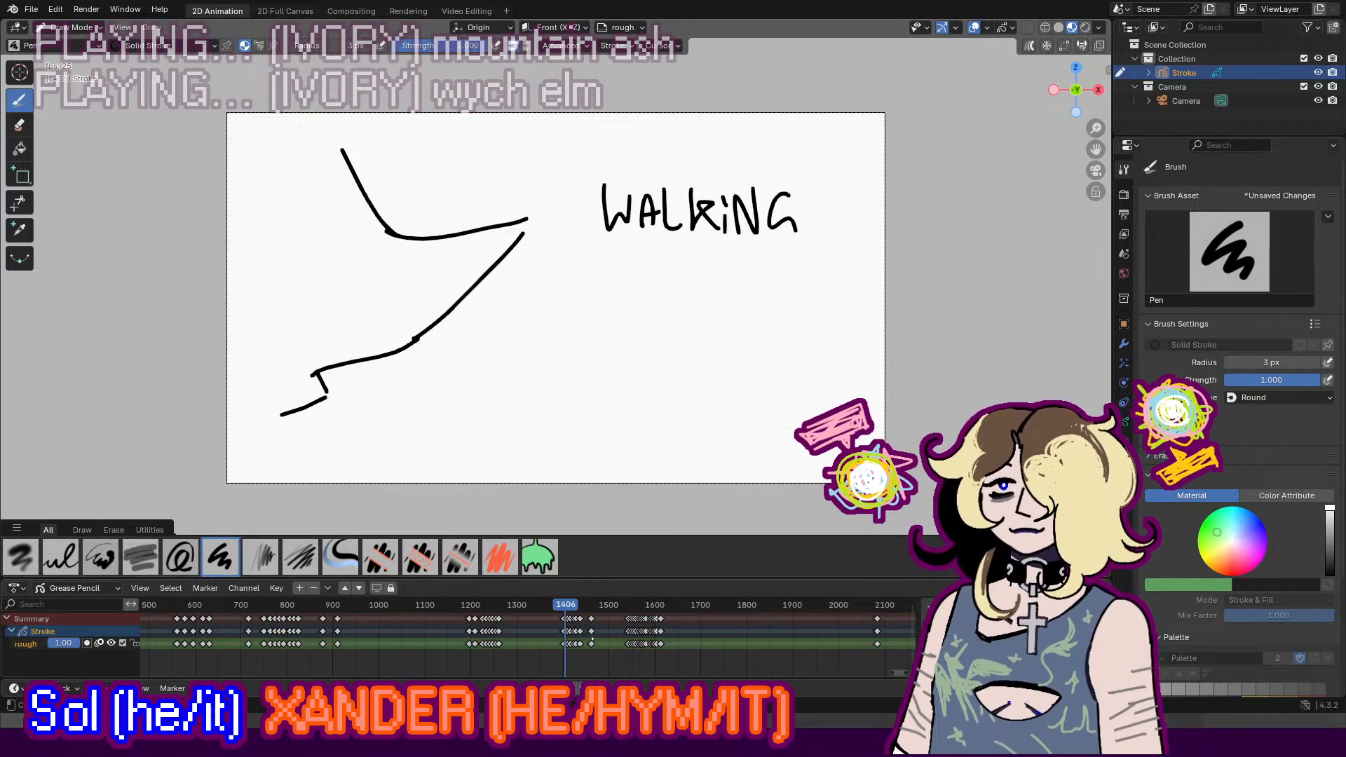
{"action": "key", "text": "space"}
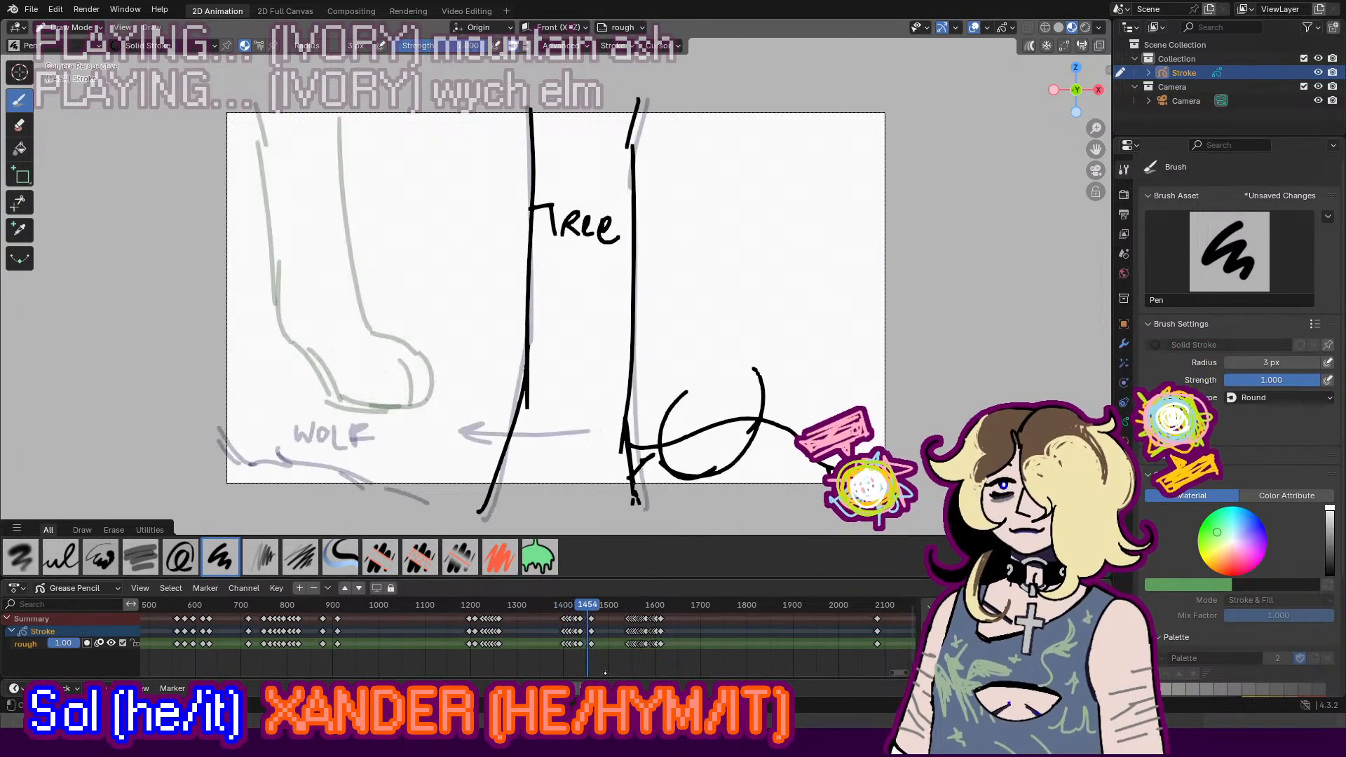
{"action": "key", "text": "space"}
{"action": "key", "text": "space"}
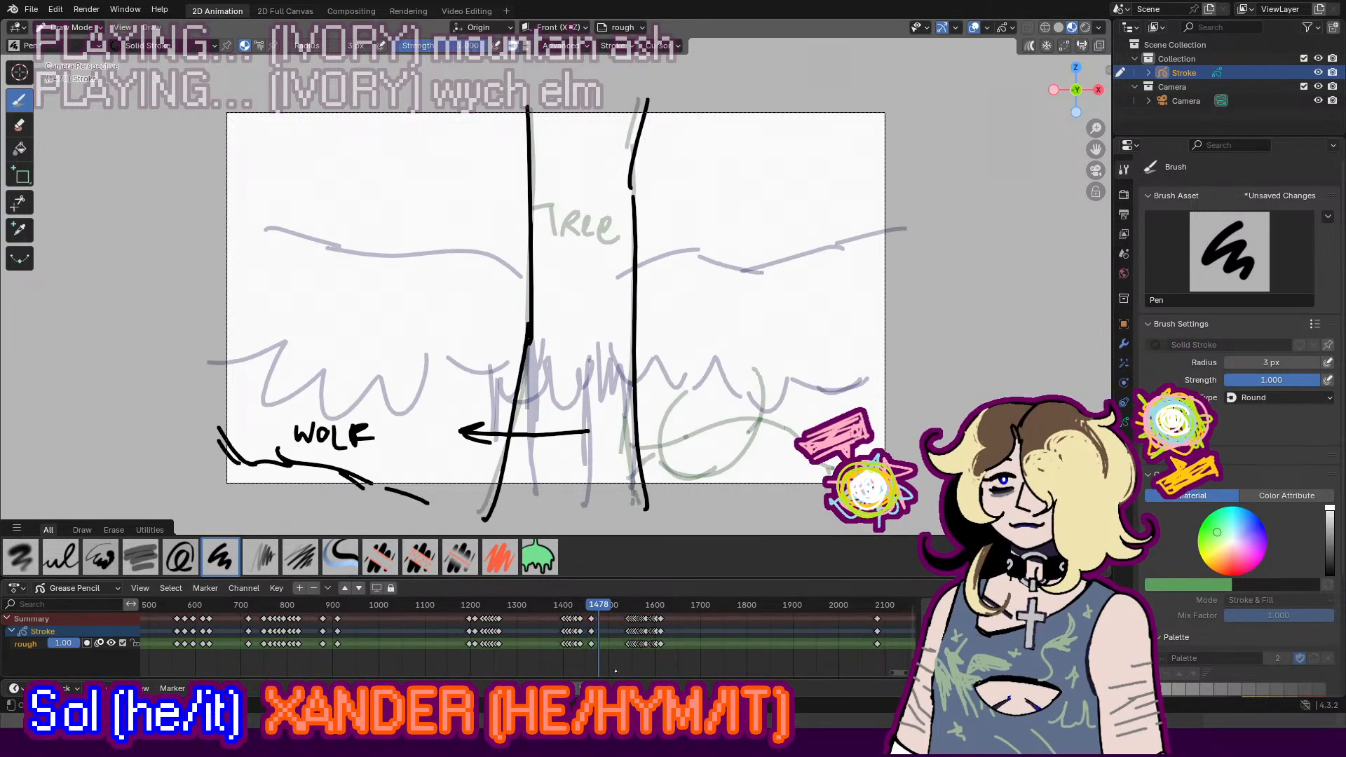
Step: Return to the keyframe at 1462 and move the trunk lines and arrow slightly left along the X axis in Edit Mode
{"action": "key", "text": "Down"}
{"action": "left_click", "coordinate": [70, 27]}
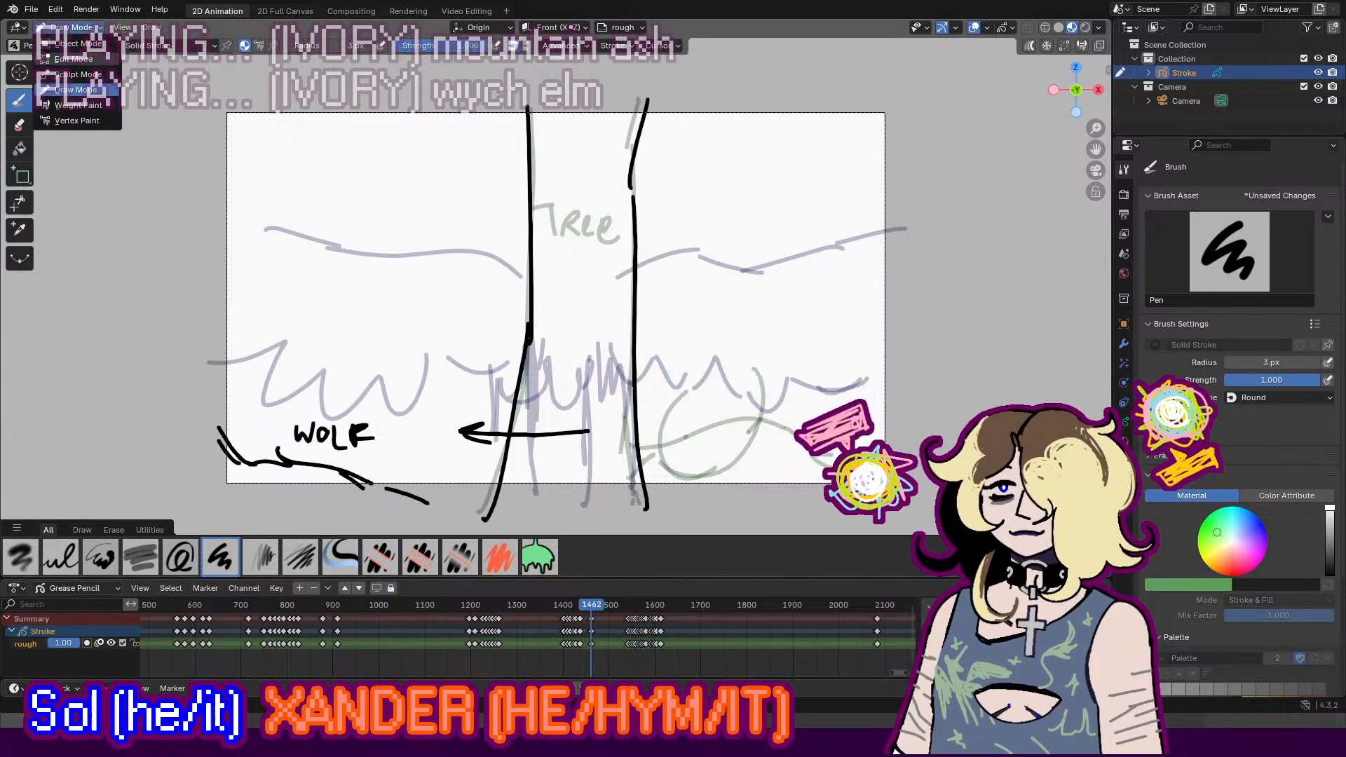
{"action": "left_click", "coordinate": [77, 58]}
{"action": "key", "text": "a"}
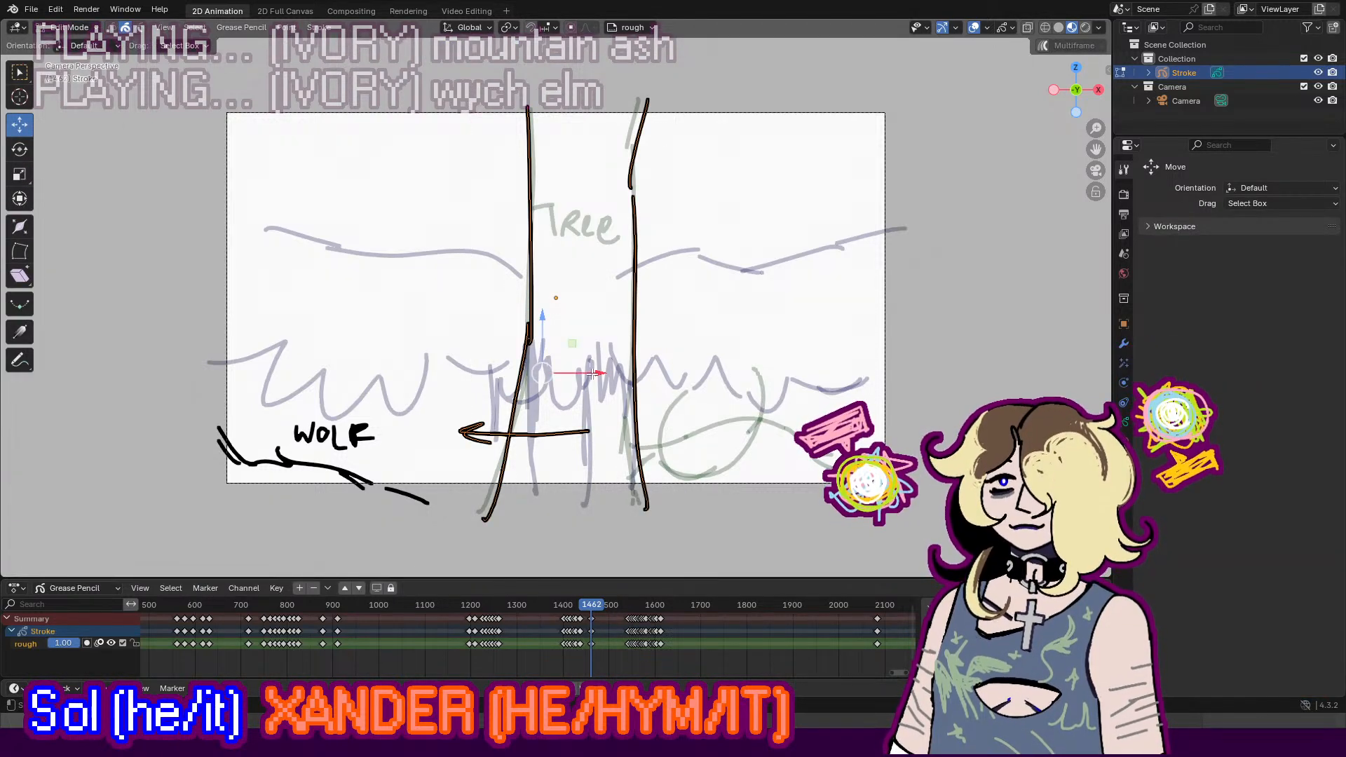
{"action": "key", "text": "g"}
{"action": "key", "text": "x"}
{"action": "left_click_drag", "start_coordinate": [594, 369], "coordinate": [589, 369]}
{"action": "left_click", "coordinate": [654, 357]}
{"action": "left_click", "coordinate": [683, 336]}
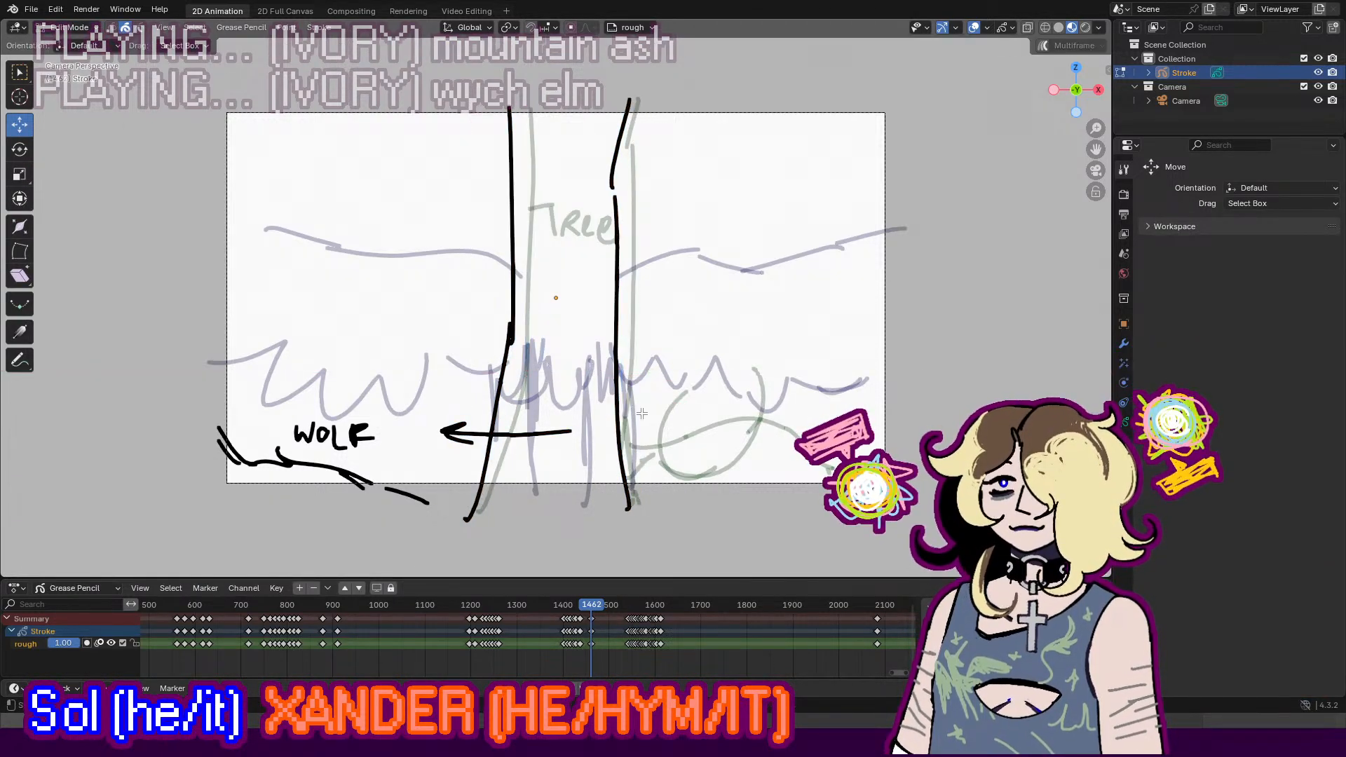
Step: Play on to frame 1478, insert a blank keyframe there and return to Draw Mode
{"action": "key", "text": "space"}
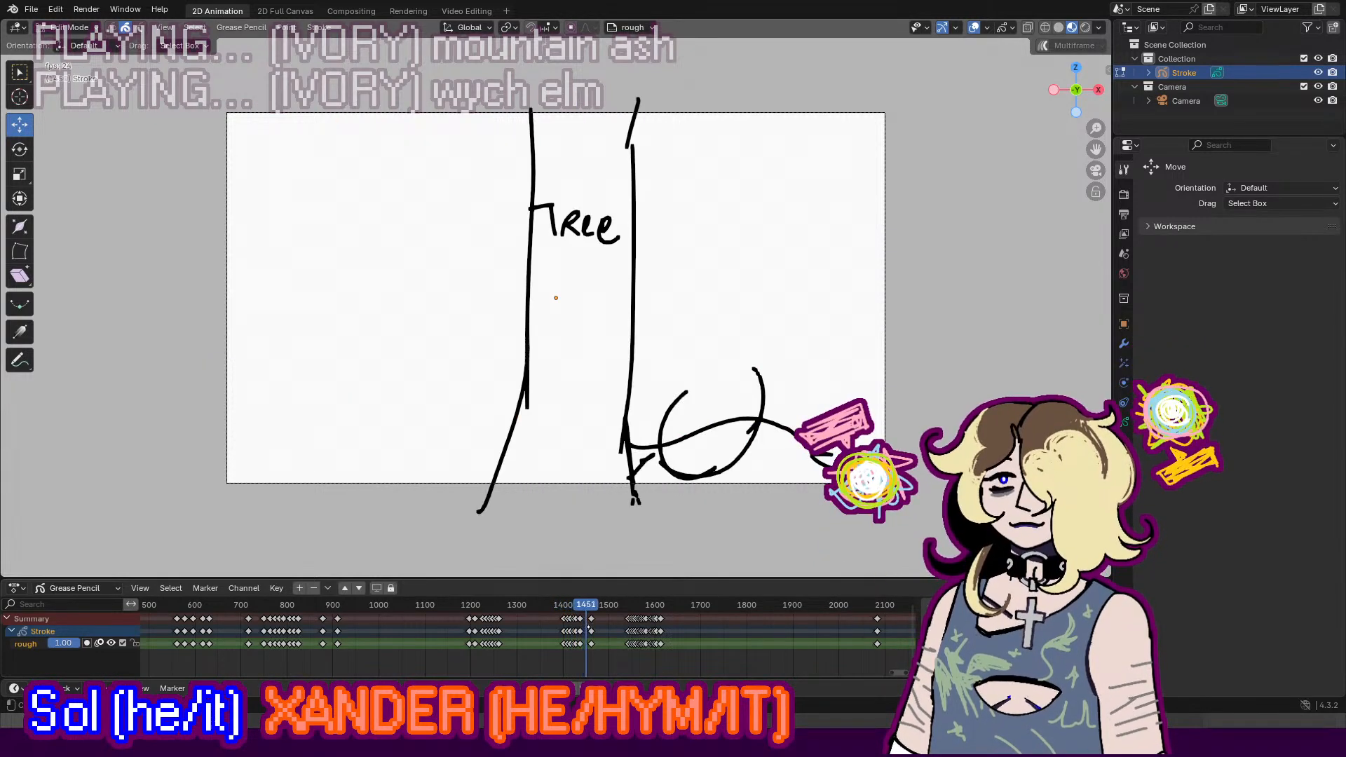
{"action": "key", "text": "space"}
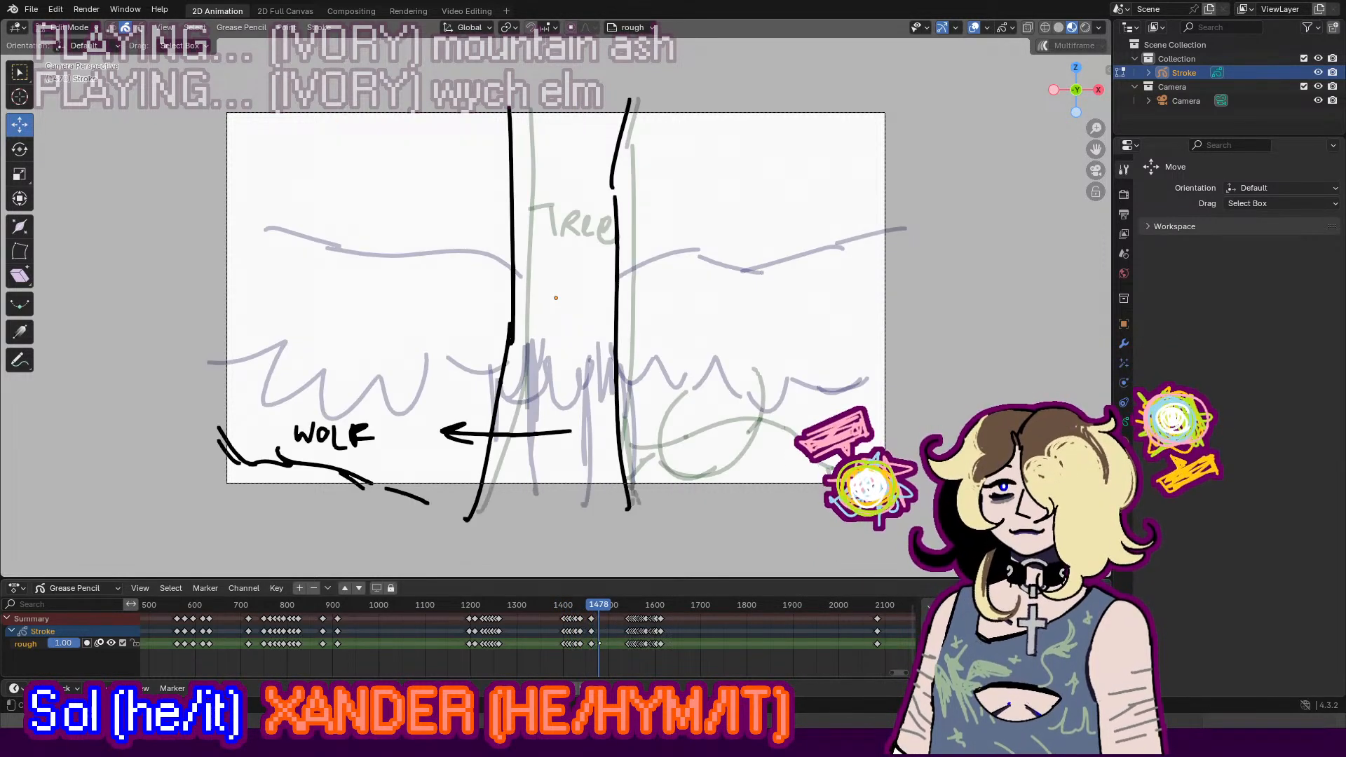
{"action": "key", "text": "i"}
{"action": "left_click", "coordinate": [594, 645]}
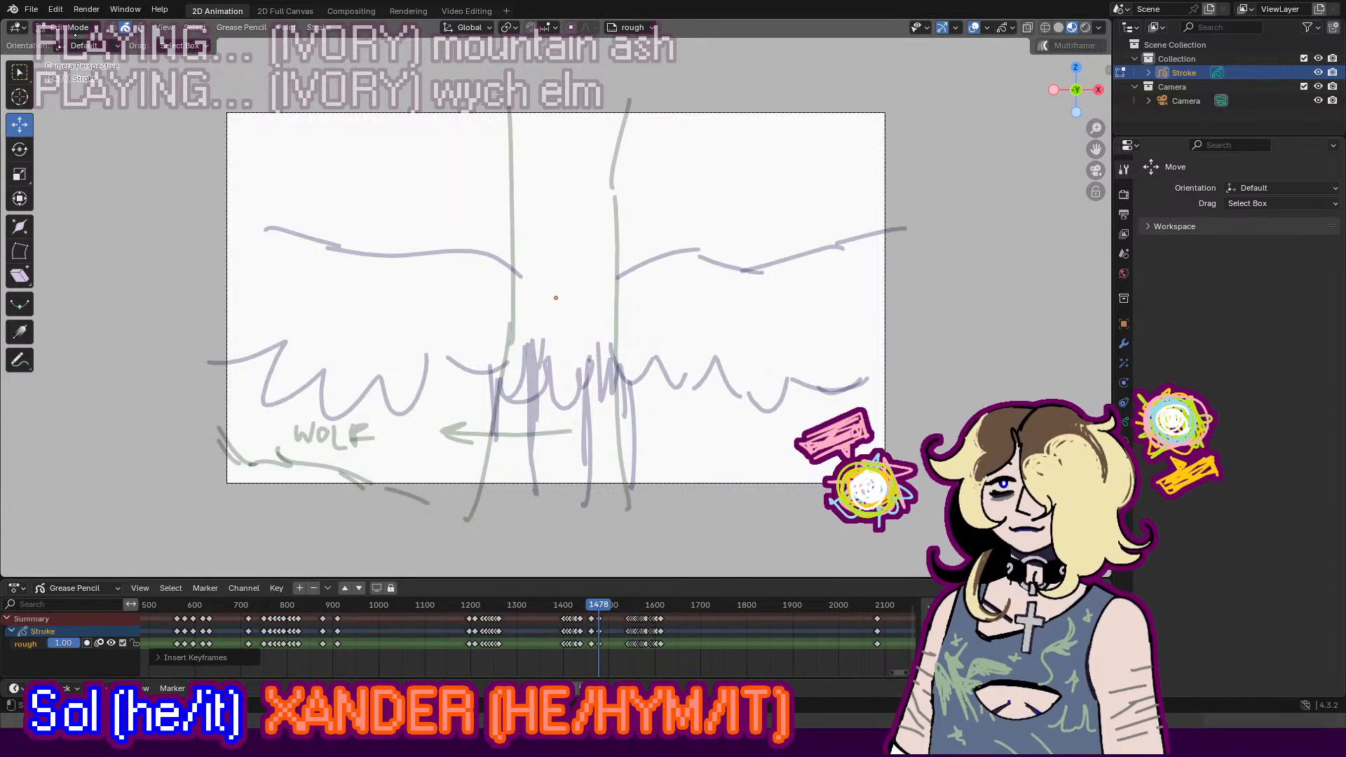
{"action": "left_click", "coordinate": [75, 31]}
{"action": "left_click", "coordinate": [61, 85]}
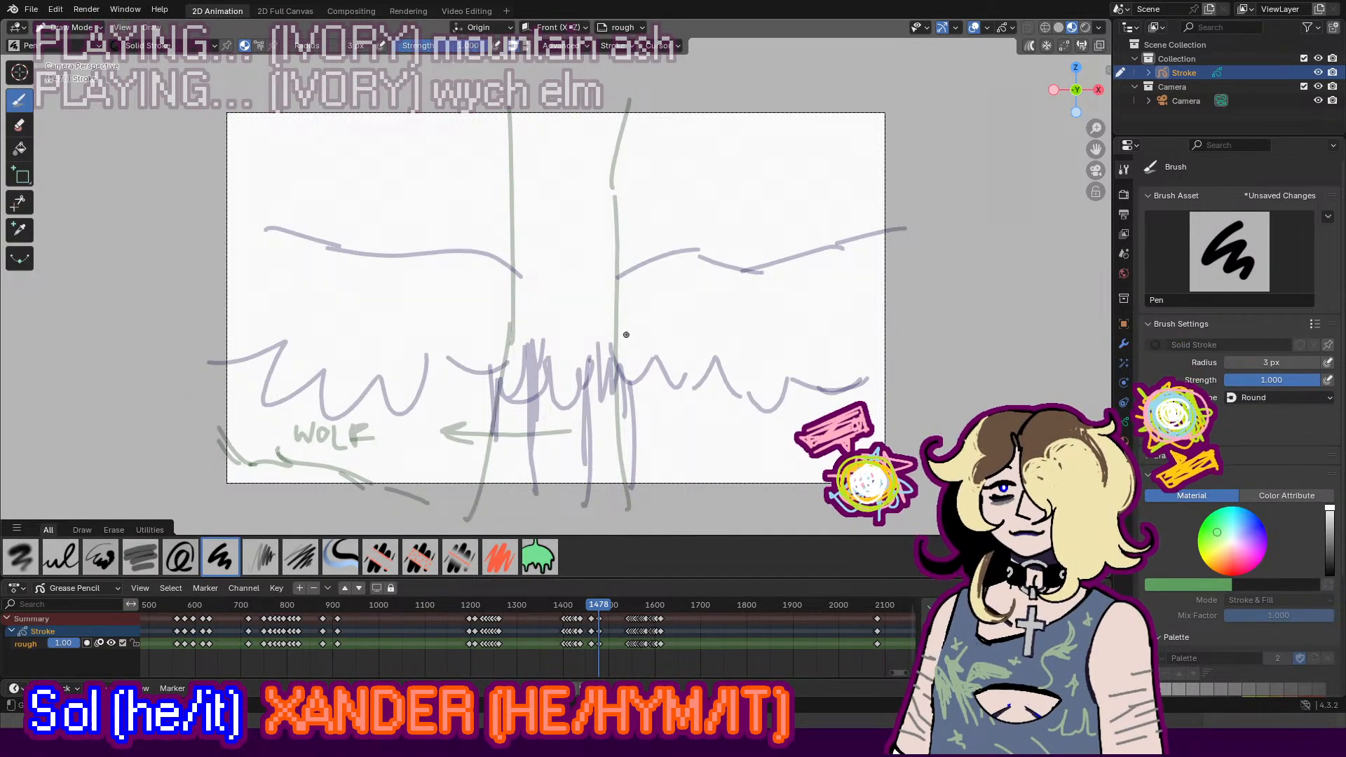
Step: Letter GODS just right of the canvas centre and undo the trial strokes along the top
{"action": "mouse_move", "coordinate": [638, 314]}
{"action": "left_mouse_down"}
{"action": "mouse_move", "coordinate": [617, 365]}
{"action": "mouse_move", "coordinate": [643, 345]}
{"action": "left_mouse_up"}
{"action": "mouse_move", "coordinate": [666, 315]}
{"action": "left_mouse_down"}
{"action": "mouse_move", "coordinate": [656, 321]}
{"action": "mouse_move", "coordinate": [676, 359]}
{"action": "left_mouse_up"}
{"action": "mouse_move", "coordinate": [682, 314]}
{"action": "left_mouse_down"}
{"action": "mouse_move", "coordinate": [683, 364]}
{"action": "mouse_move", "coordinate": [722, 377]}
{"action": "left_mouse_up"}
{"action": "mouse_move", "coordinate": [640, 79]}
{"action": "left_mouse_down"}
{"action": "mouse_move", "coordinate": [676, 126]}
{"action": "mouse_move", "coordinate": [628, 218]}
{"action": "left_mouse_up"}
{"action": "key", "text": "ctrl+z"}
{"action": "key", "text": "ctrl+z"}
{"action": "left_click_drag", "start_coordinate": [729, 70], "coordinate": [788, 149]}
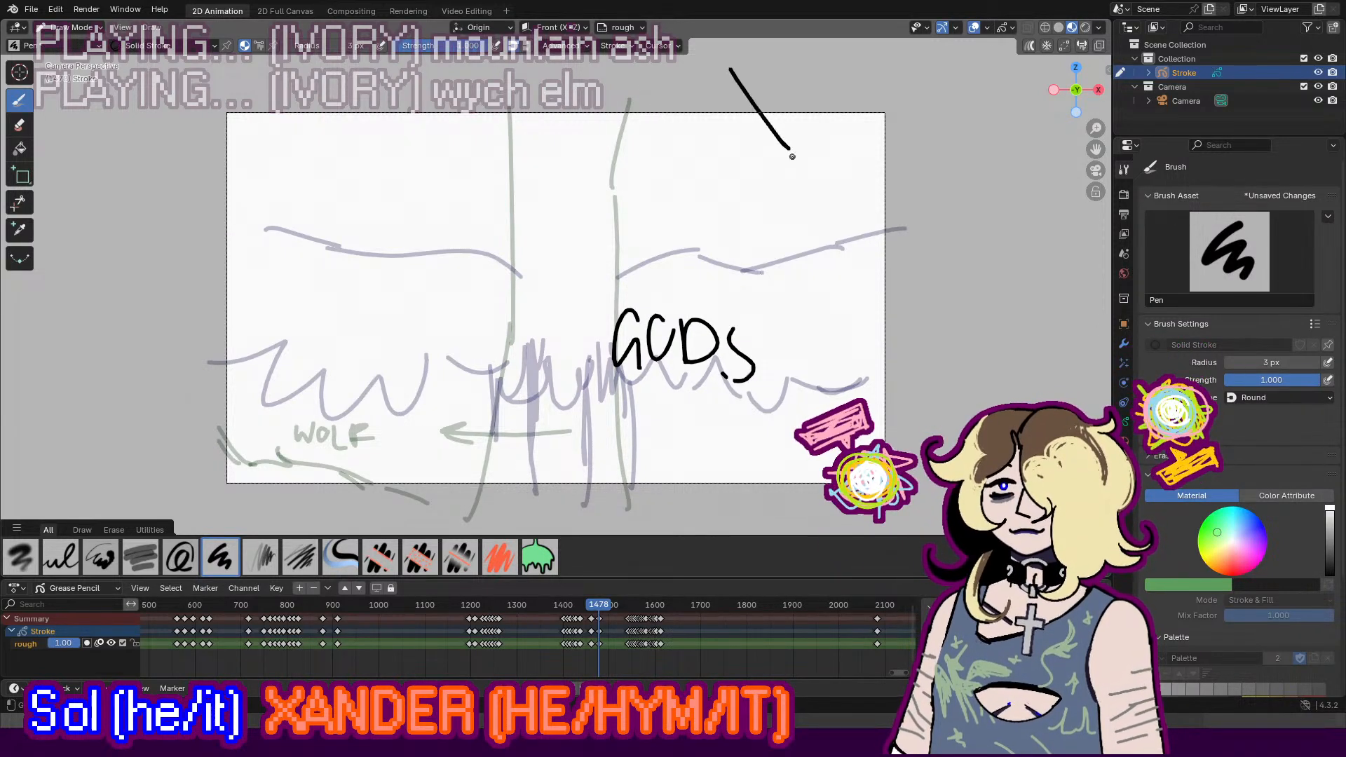
{"action": "key", "text": "ctrl+z"}
Step: Sketch a form tapering down the left side of the canvas, with long outer curves and short crossing strokes at its lower end
{"action": "mouse_move", "coordinate": [354, 199]}
{"action": "left_mouse_down"}
{"action": "mouse_move", "coordinate": [404, 405]}
{"action": "mouse_move", "coordinate": [445, 421]}
{"action": "left_mouse_up"}
{"action": "mouse_move", "coordinate": [455, 417]}
{"action": "left_mouse_down"}
{"action": "mouse_move", "coordinate": [411, 447]}
{"action": "mouse_move", "coordinate": [456, 460]}
{"action": "left_mouse_up"}
{"action": "left_click_drag", "start_coordinate": [454, 457], "coordinate": [518, 458]}
{"action": "left_click_drag", "start_coordinate": [521, 455], "coordinate": [453, 495]}
{"action": "mouse_move", "coordinate": [263, 257]}
{"action": "left_mouse_down"}
{"action": "mouse_move", "coordinate": [284, 354]}
{"action": "mouse_move", "coordinate": [359, 496]}
{"action": "left_mouse_up"}
{"action": "key", "text": "ctrl+z"}
{"action": "left_click_drag", "start_coordinate": [274, 382], "coordinate": [385, 508]}
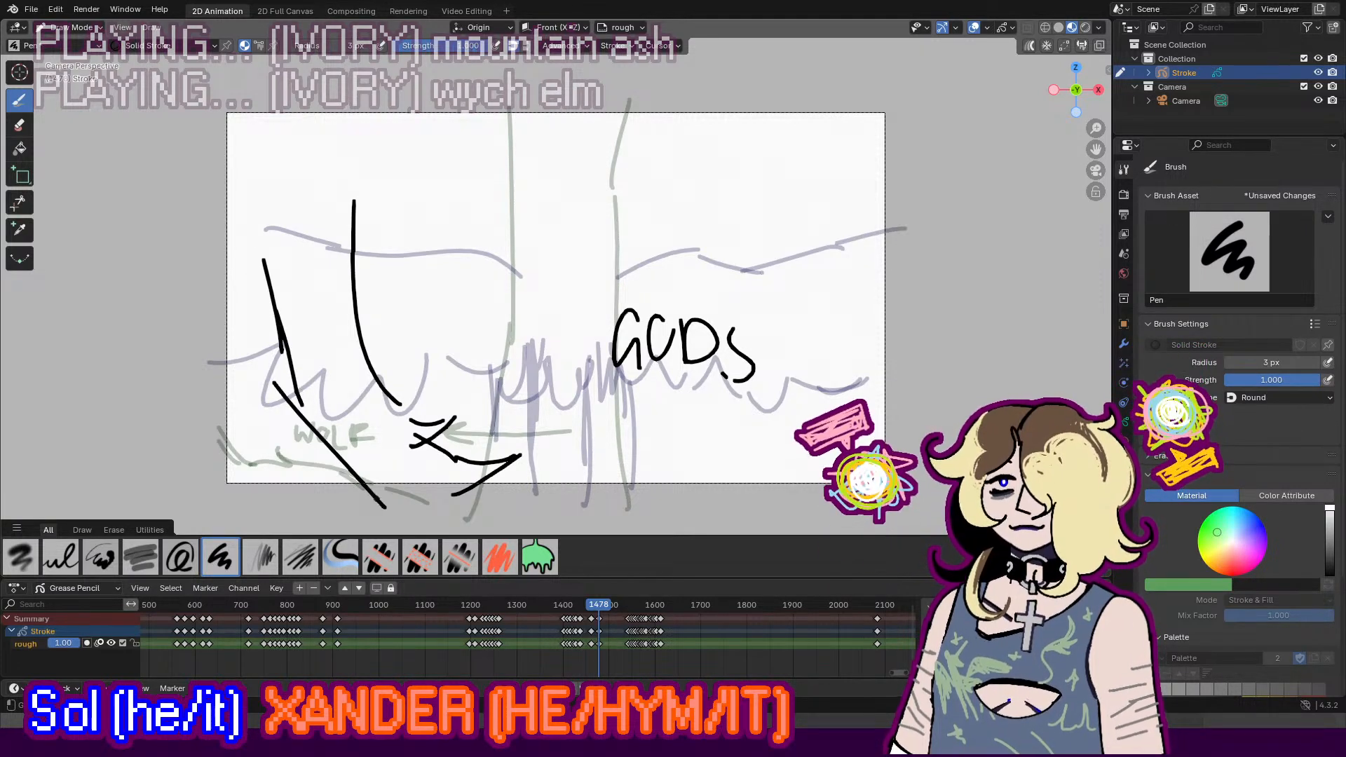
{"action": "left_click_drag", "start_coordinate": [245, 247], "coordinate": [279, 301]}
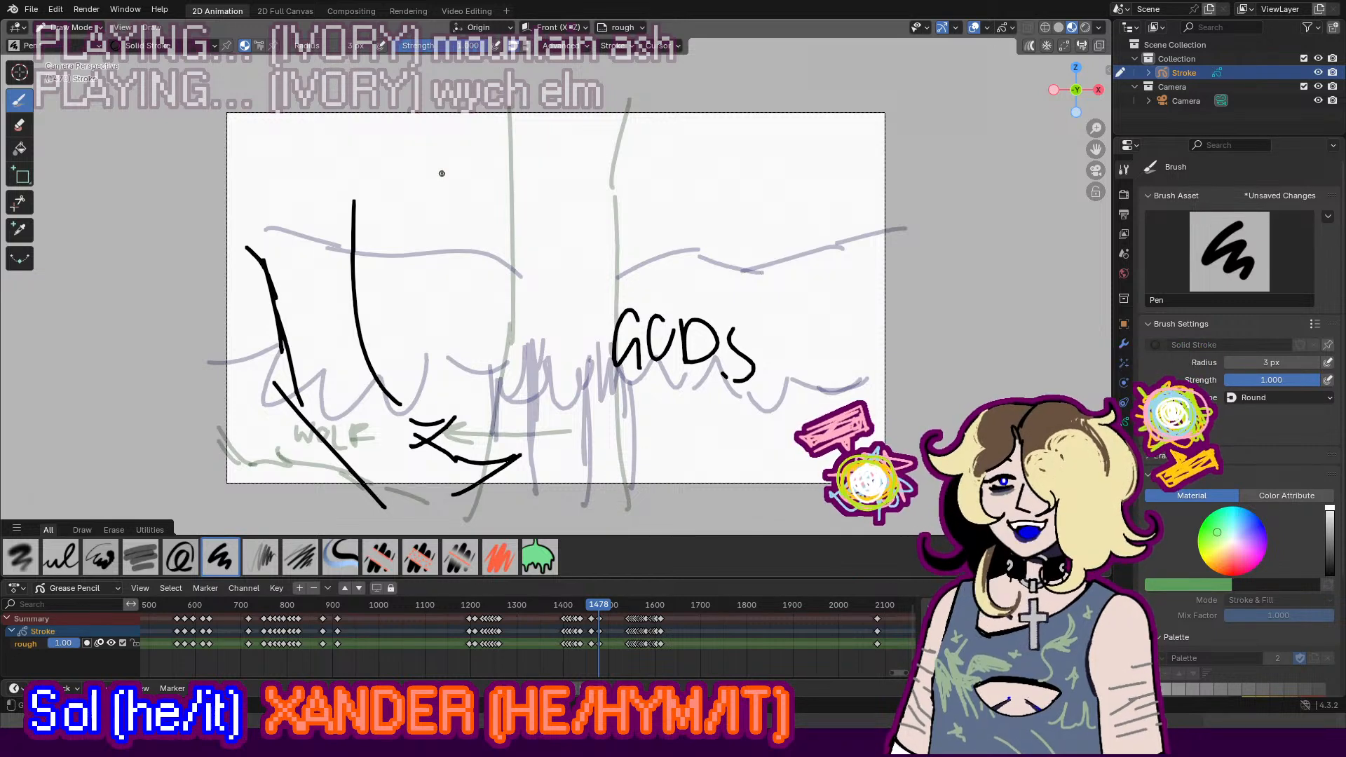
Step: Sketch two long curves bending down the right side around GODS and two arcs at the upper left of the canvas
{"action": "left_click_drag", "start_coordinate": [413, 149], "coordinate": [450, 122]}
{"action": "mouse_move", "coordinate": [639, 105]}
{"action": "left_mouse_down"}
{"action": "mouse_move", "coordinate": [713, 204]}
{"action": "mouse_move", "coordinate": [646, 133]}
{"action": "mouse_move", "coordinate": [737, 248]}
{"action": "mouse_move", "coordinate": [764, 325]}
{"action": "mouse_move", "coordinate": [794, 280]}
{"action": "left_mouse_up"}
{"action": "key", "text": "ctrl+z"}
{"action": "key", "text": "ctrl+z"}
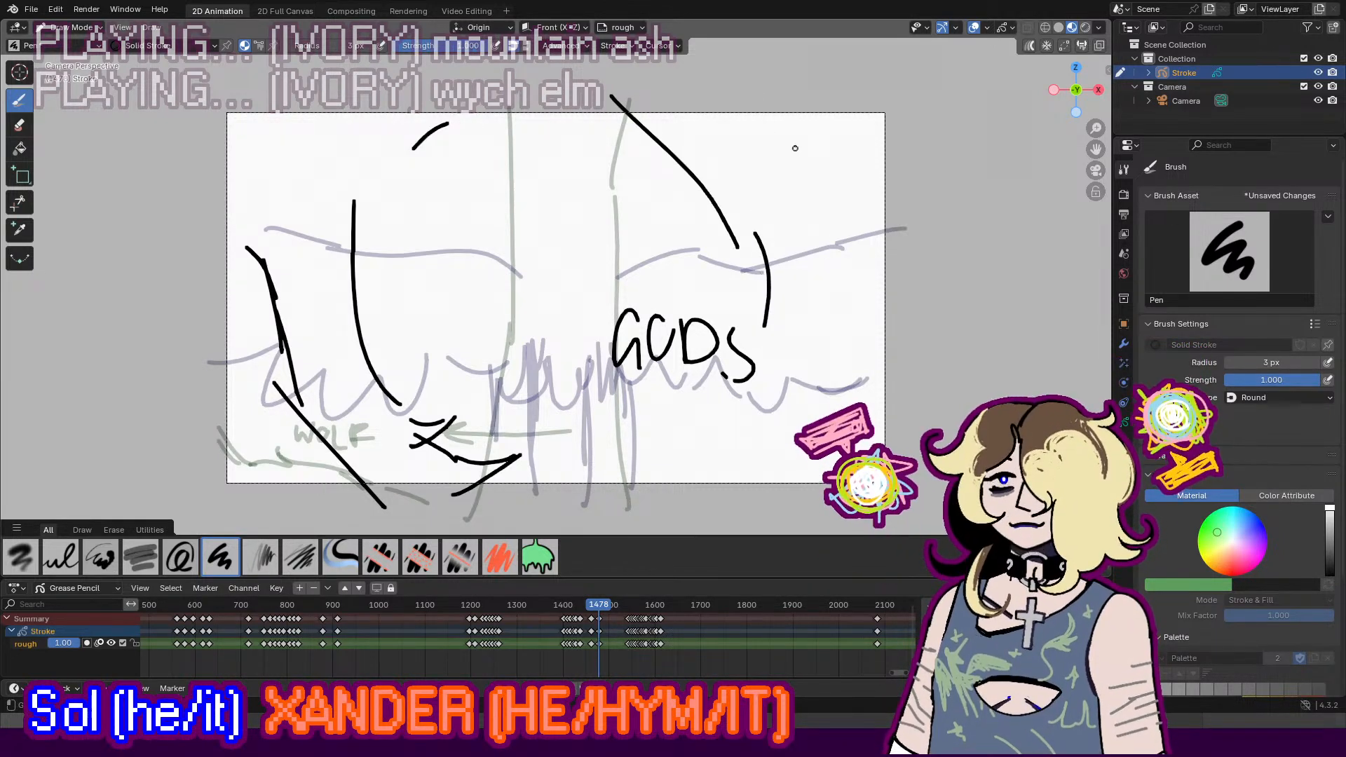
{"action": "mouse_move", "coordinate": [771, 86]}
{"action": "left_mouse_down"}
{"action": "mouse_move", "coordinate": [834, 200]}
{"action": "mouse_move", "coordinate": [809, 303]}
{"action": "mouse_move", "coordinate": [755, 357]}
{"action": "left_mouse_up"}
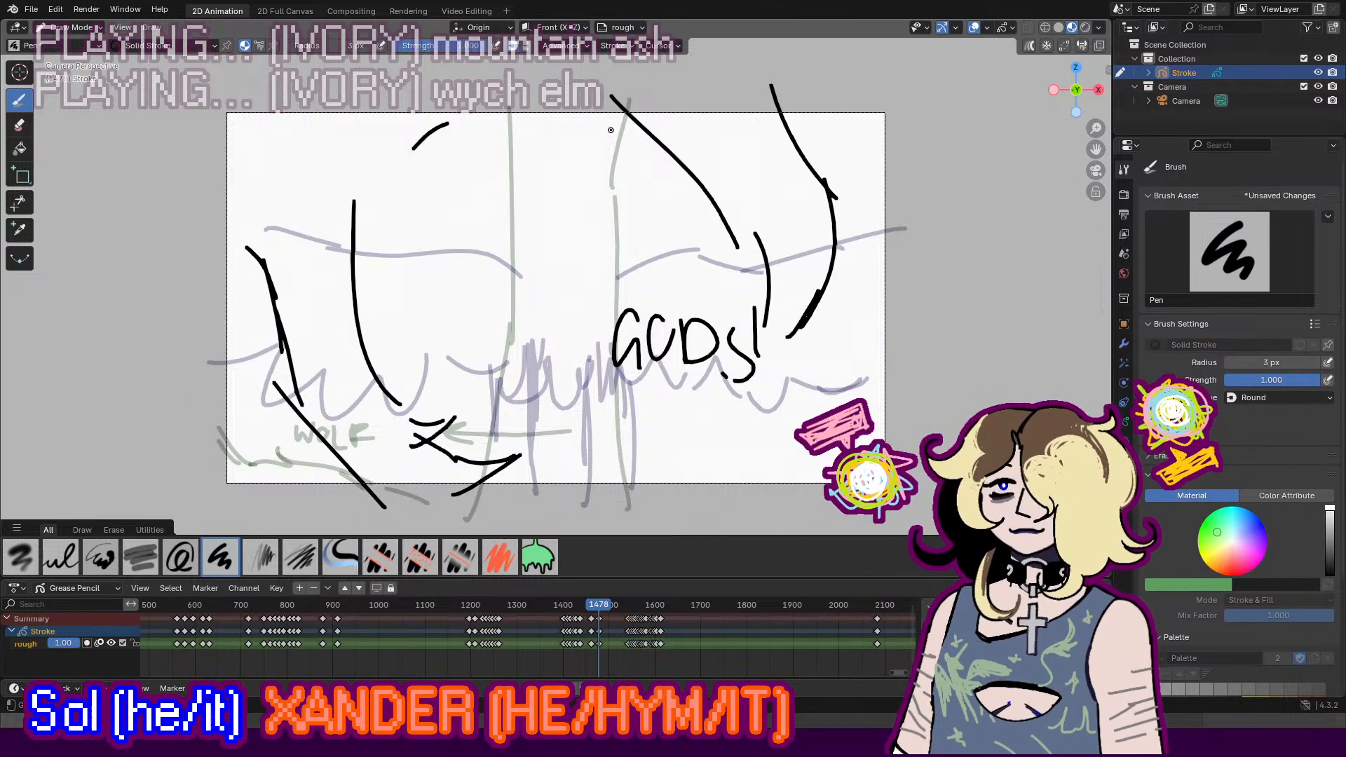
{"action": "left_click_drag", "start_coordinate": [369, 160], "coordinate": [435, 89]}
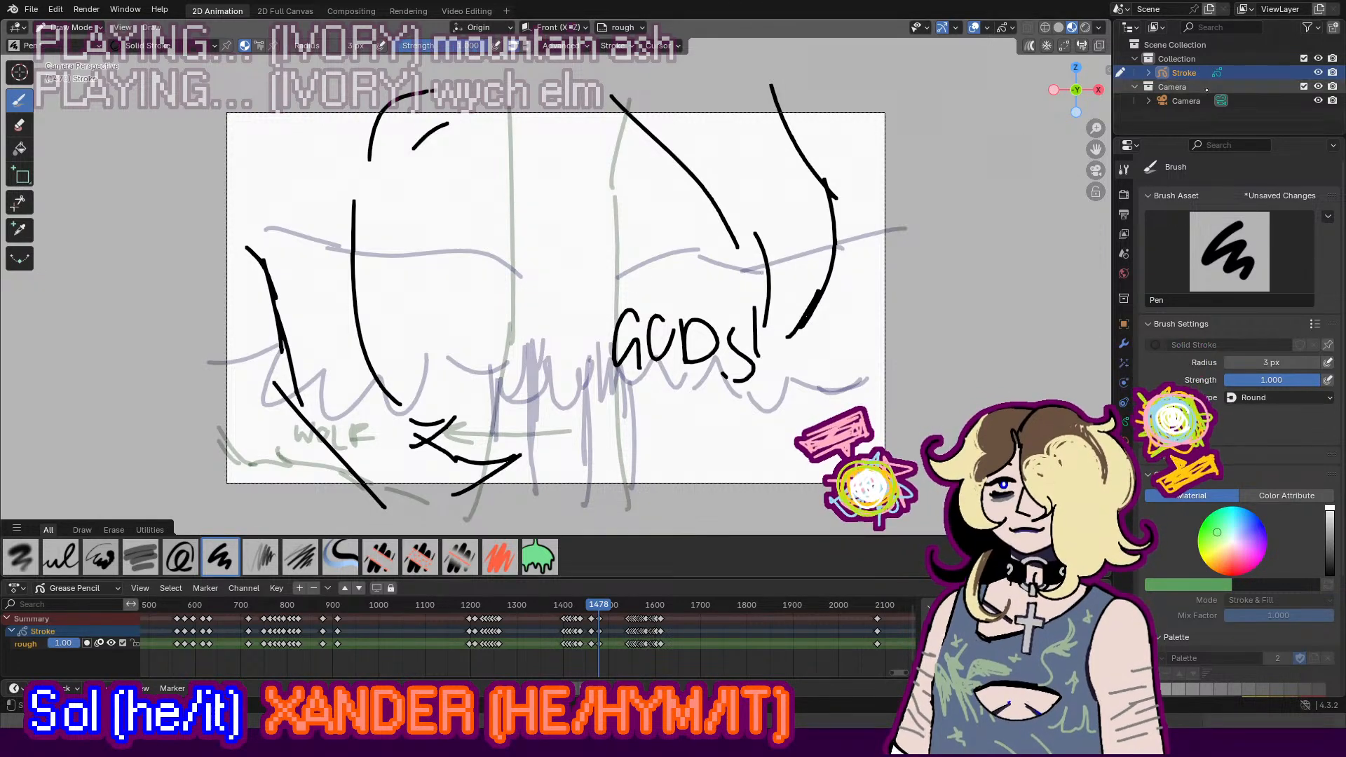
Step: Erase the small inner arc near the top, bridge the gap in the upper-left curve with a short stroke and resume playback
{"action": "key", "text": "e"}
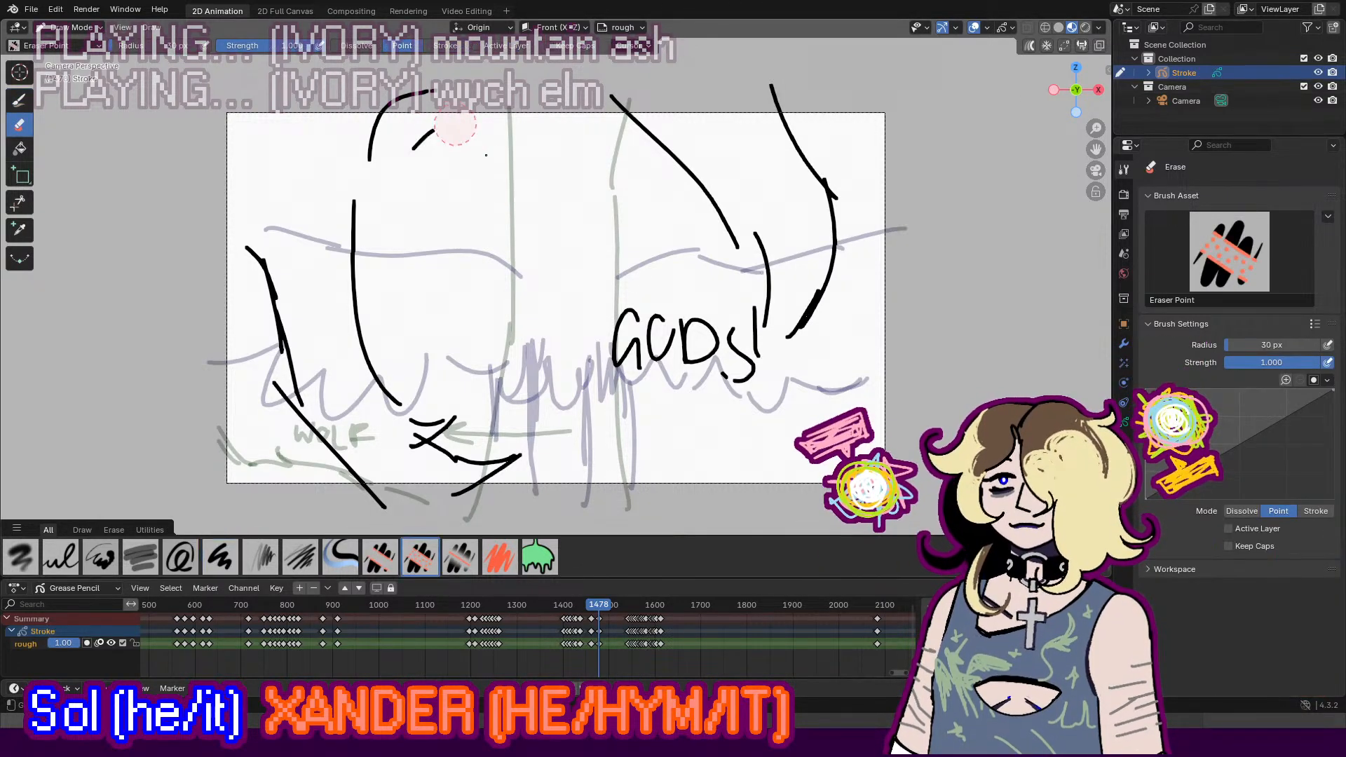
{"action": "key", "text": "d"}
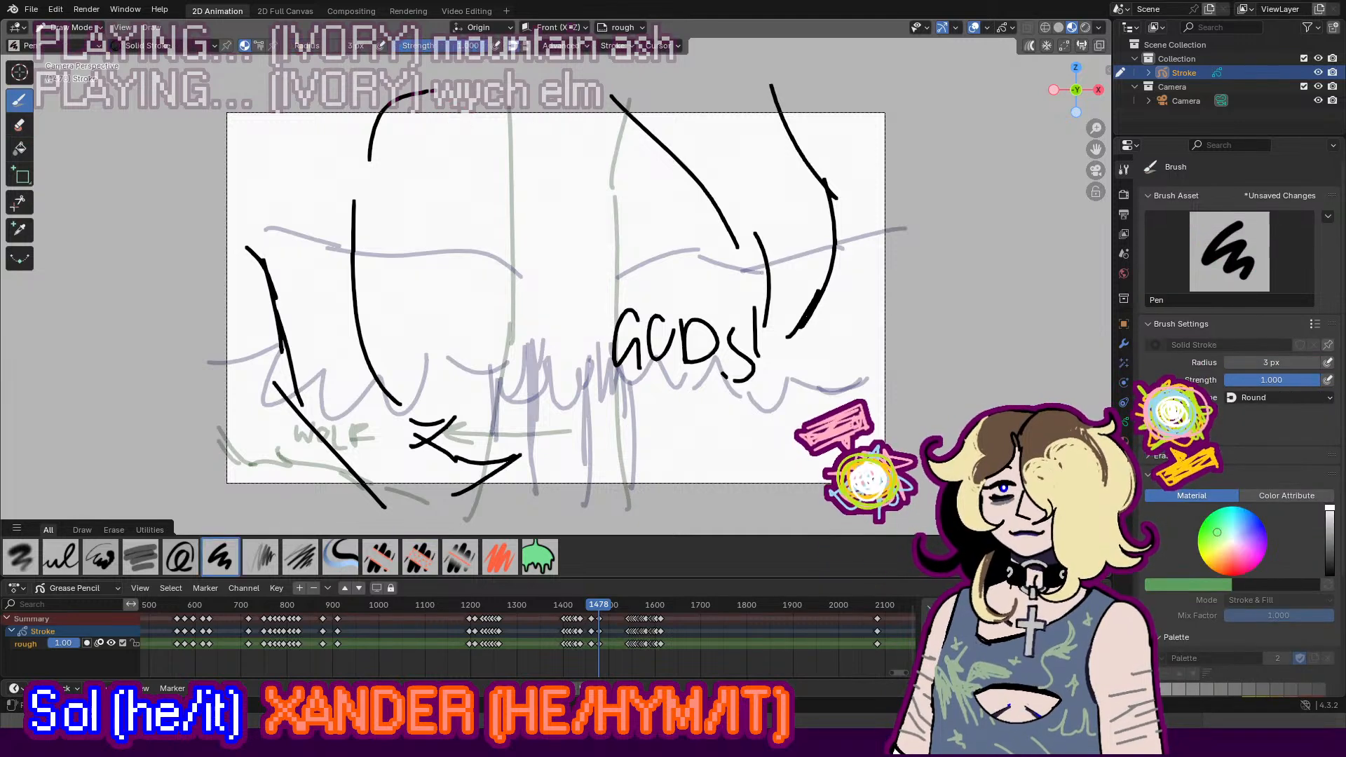
{"action": "left_click_drag", "start_coordinate": [361, 144], "coordinate": [349, 199]}
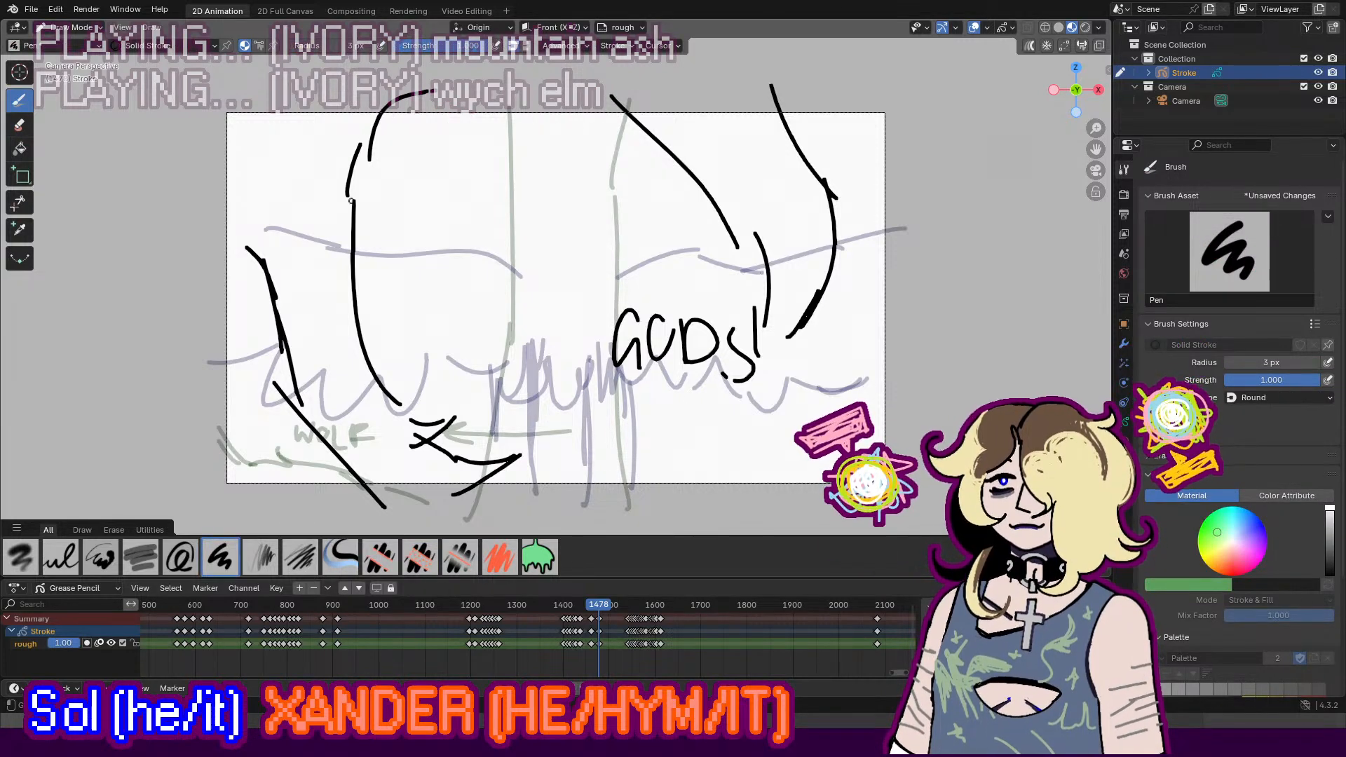
{"action": "key", "text": "space"}
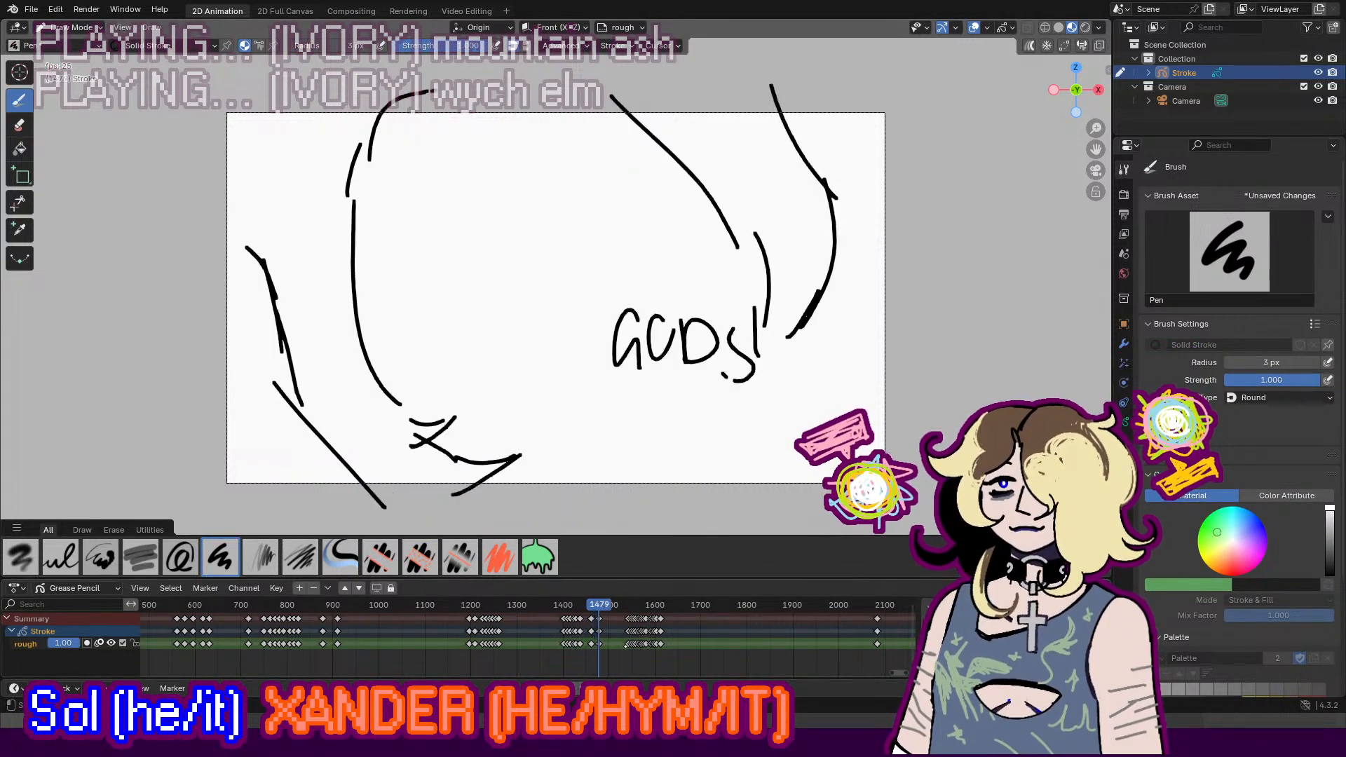
Step: Copy the GODS keyframe at frame 1478 and paste it at frame 1495
{"action": "key", "text": "space"}
{"action": "key", "text": "Down"}
{"action": "mouse_move", "coordinate": [644, 188]}
{"action": "left_mouse_down"}
{"action": "mouse_move", "coordinate": [706, 142]}
{"action": "mouse_move", "coordinate": [710, 163]}
{"action": "left_mouse_up"}
{"action": "key", "text": "ctrl+z"}
{"action": "key", "text": "ctrl+z"}
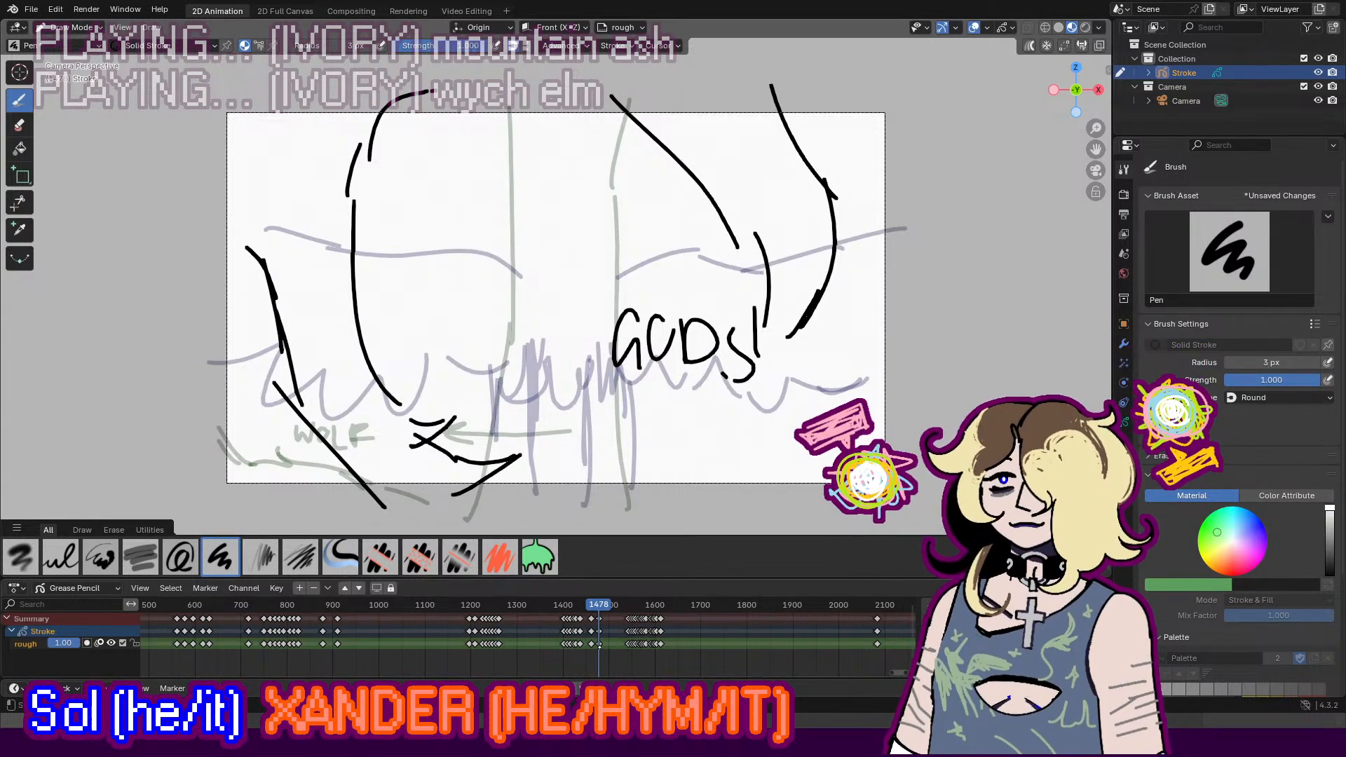
{"action": "left_click", "coordinate": [604, 604]}
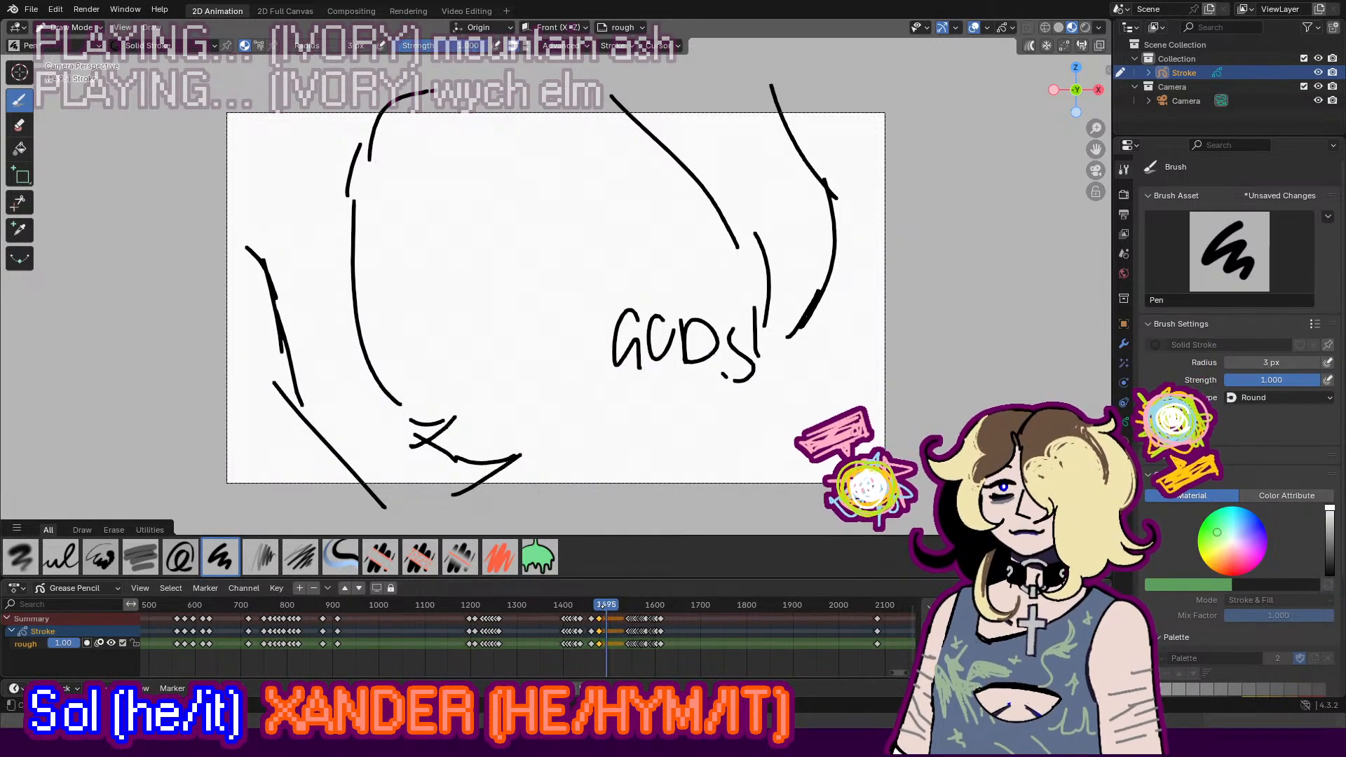
{"action": "key", "text": "ctrl+v"}
{"action": "left_click", "coordinate": [73, 27]}
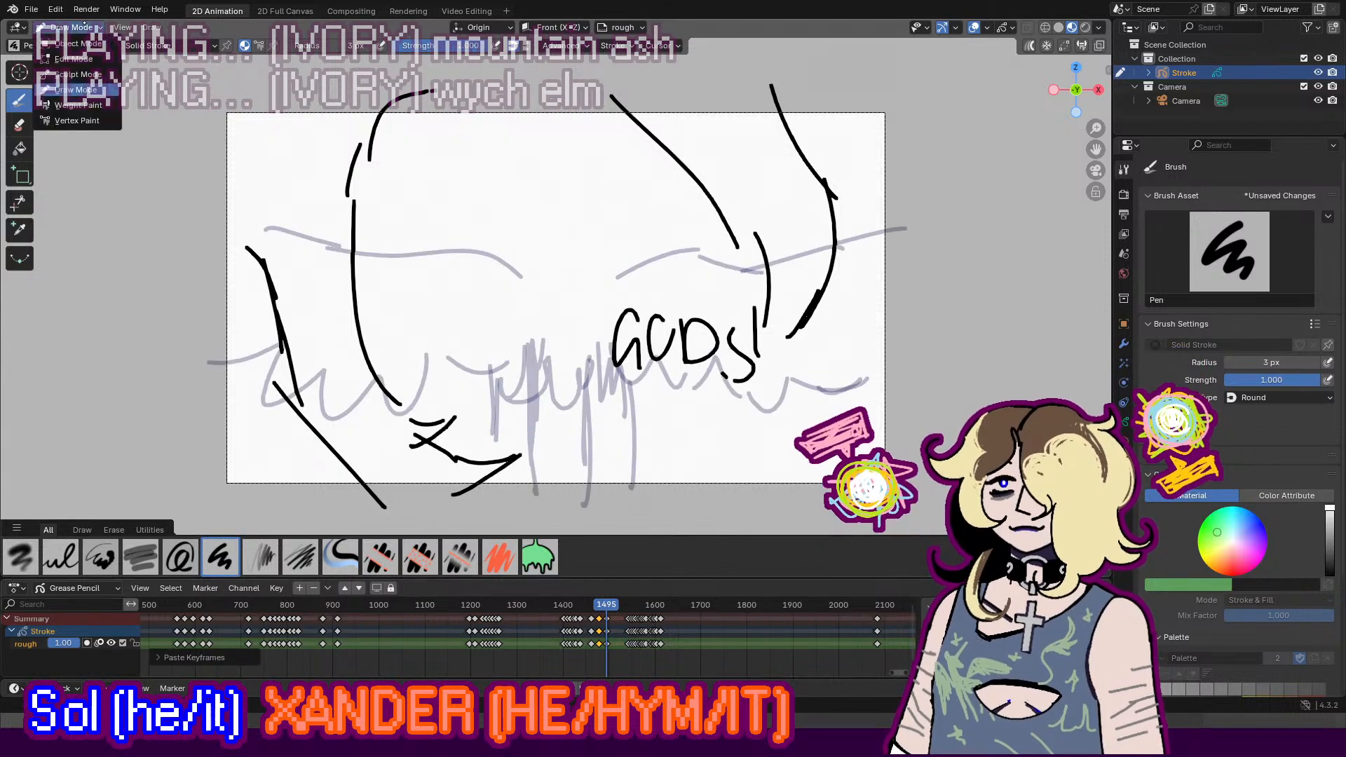
{"action": "left_click", "coordinate": [70, 74]}
{"action": "left_click_drag", "start_coordinate": [290, 536], "coordinate": [290, 572]}
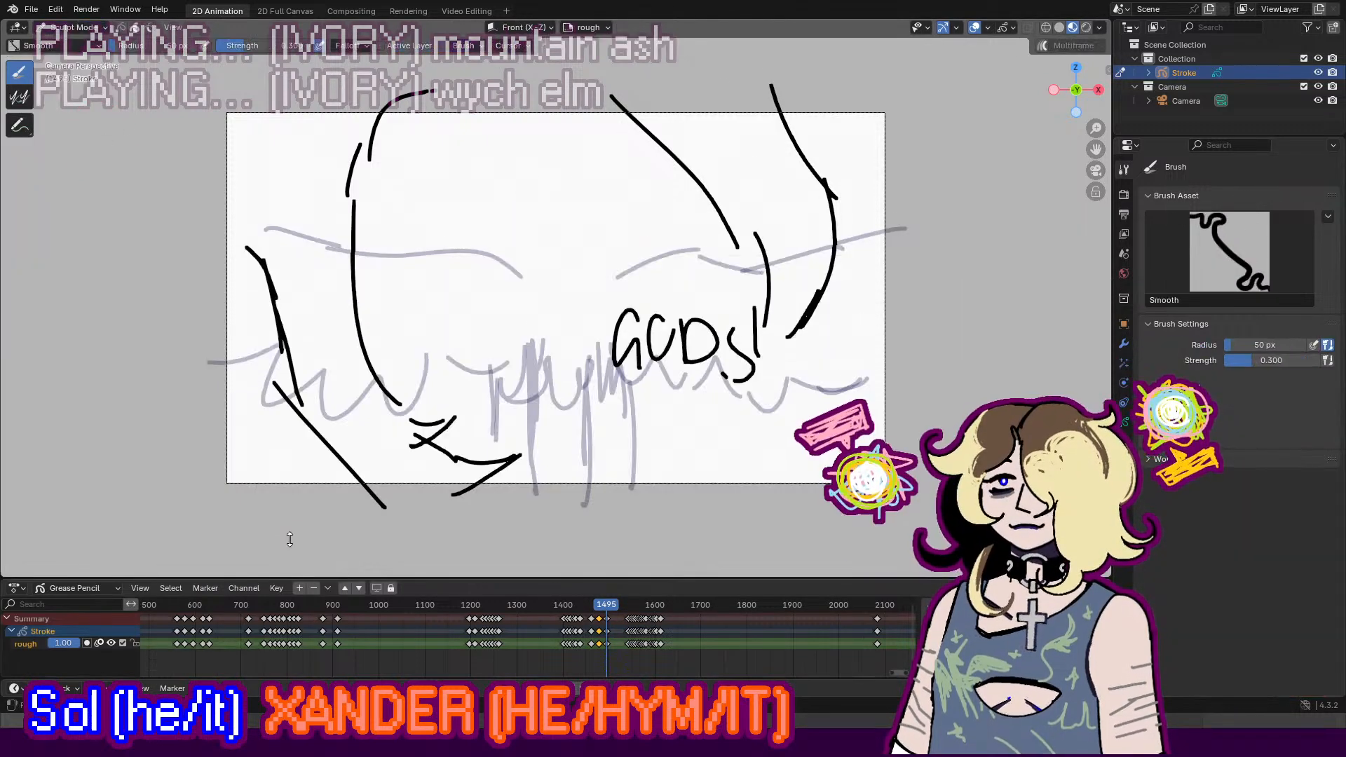
{"action": "left_click", "coordinate": [424, 604]}
{"action": "mouse_move", "coordinate": [427, 579]}
{"action": "left_mouse_down"}
{"action": "mouse_move", "coordinate": [427, 542]}
{"action": "mouse_move", "coordinate": [428, 593]}
{"action": "left_mouse_up"}
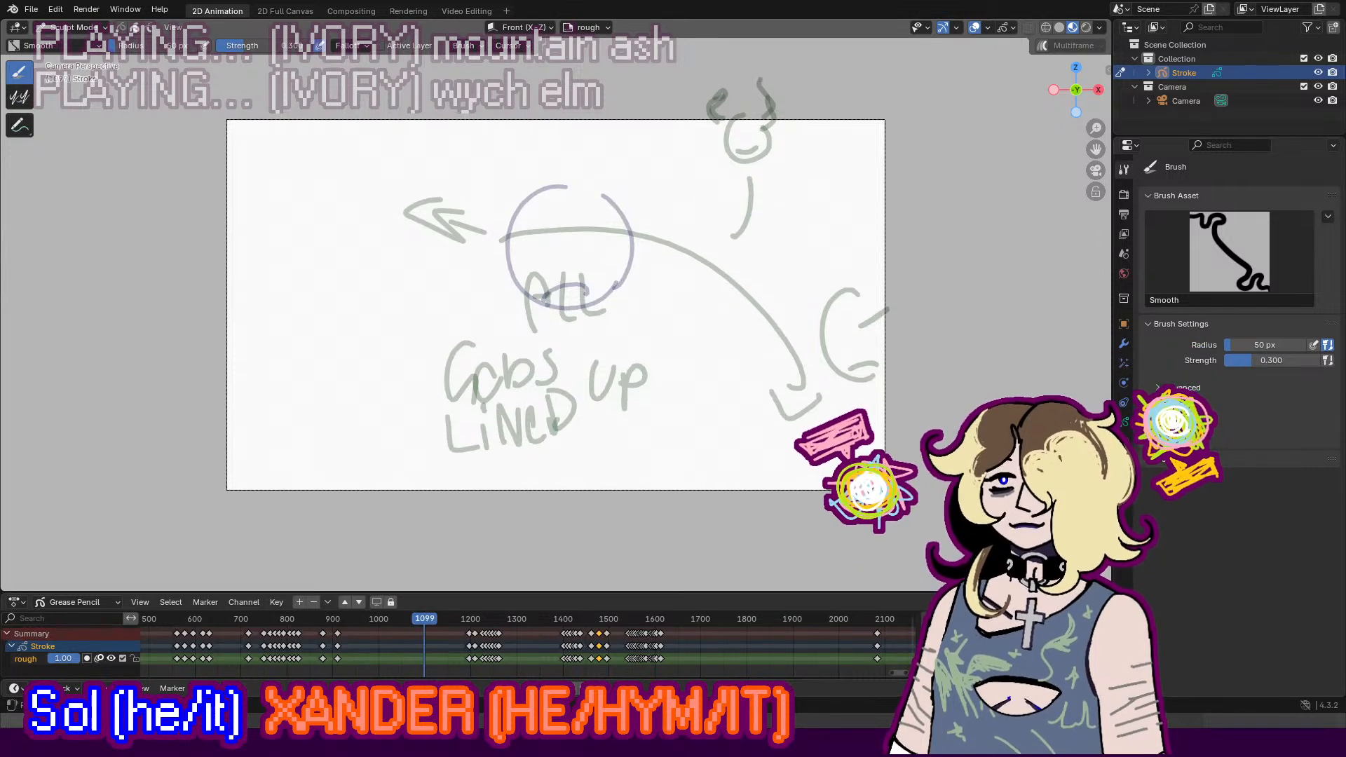
{"action": "left_click_drag", "start_coordinate": [602, 593], "coordinate": [612, 570]}
{"action": "key", "text": "ctrl+z"}
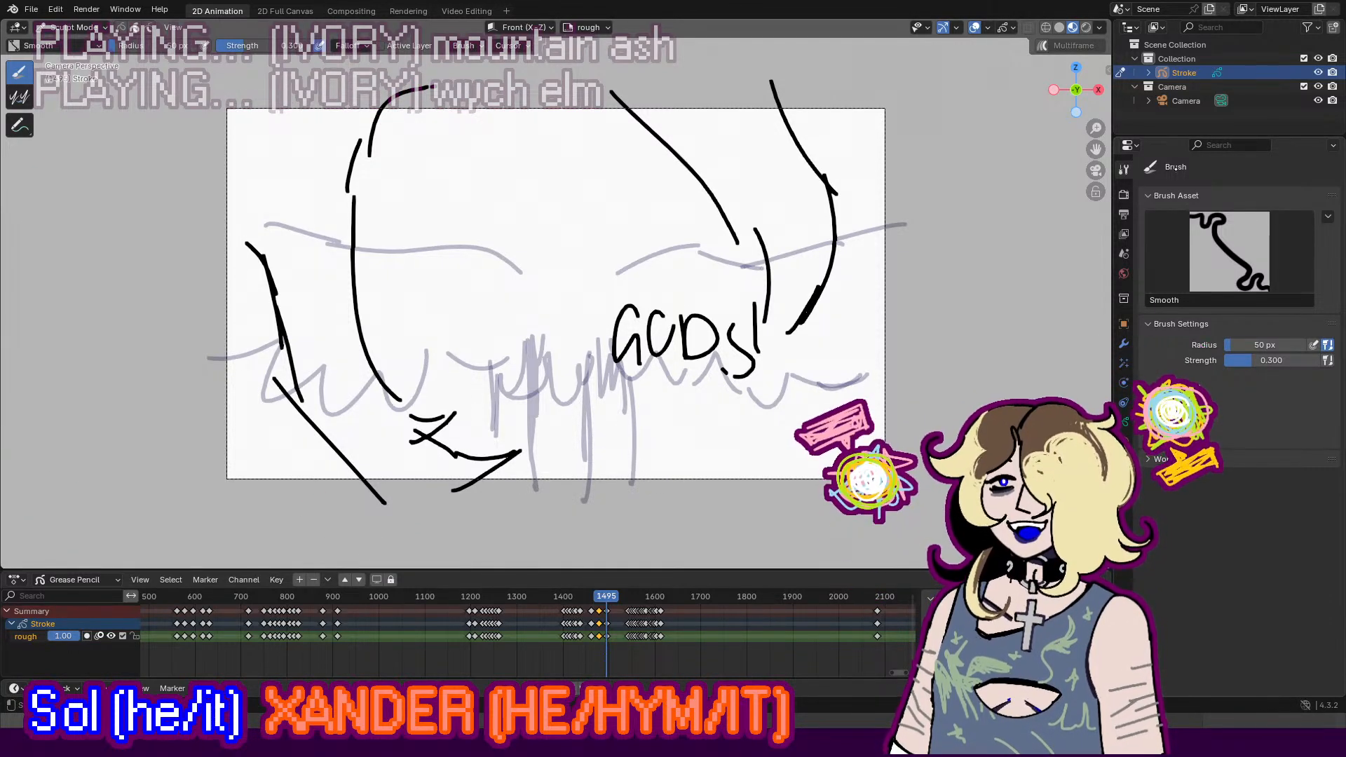
{"action": "left_click", "coordinate": [1124, 194]}
{"action": "left_click", "coordinate": [1124, 169]}
{"action": "scroll", "coordinate": [872, 351], "scroll_direction": "up", "scroll_amount": 1}
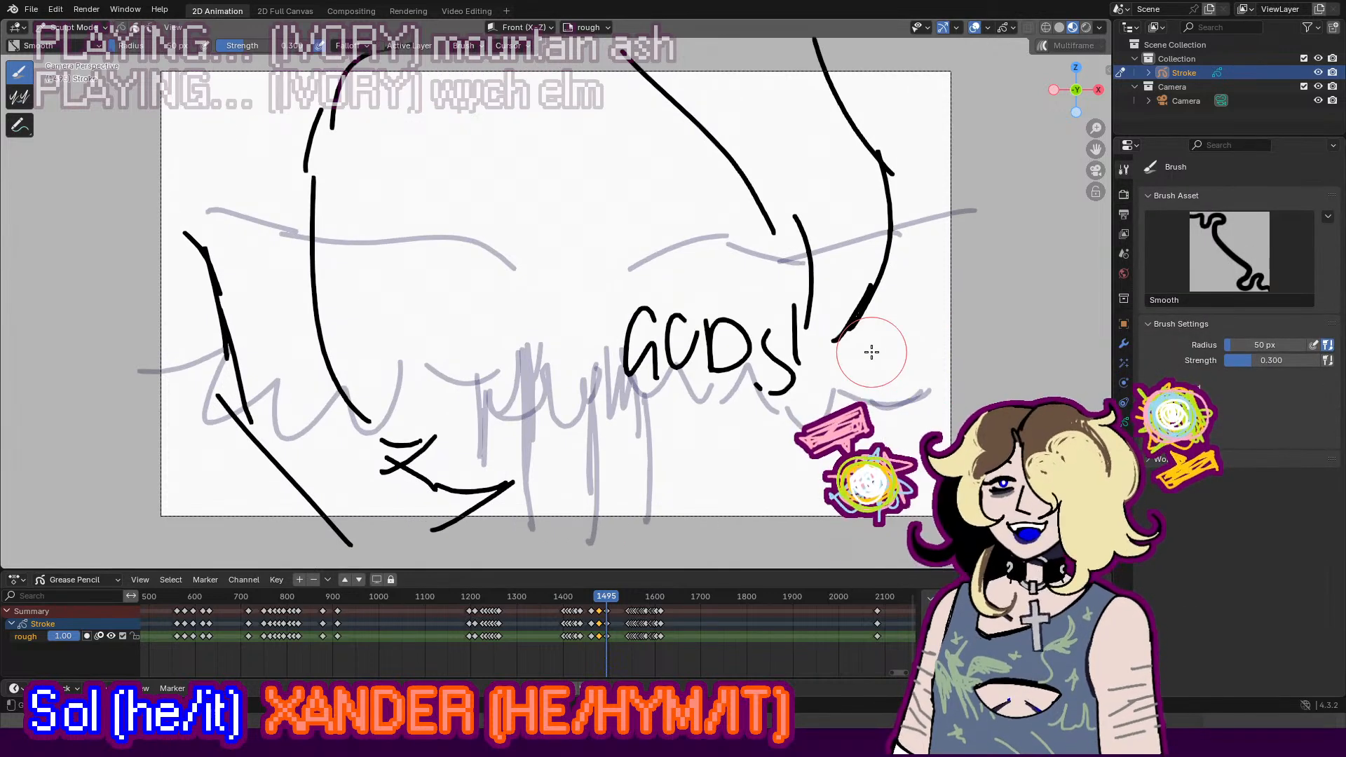
{"action": "scroll", "coordinate": [871, 351], "scroll_direction": "down", "scroll_amount": 1}
Step: In Edit Mode, select all strokes of the form left of GODS at frame 1495 and rotate them slightly clockwise
{"action": "left_click", "coordinate": [70, 27]}
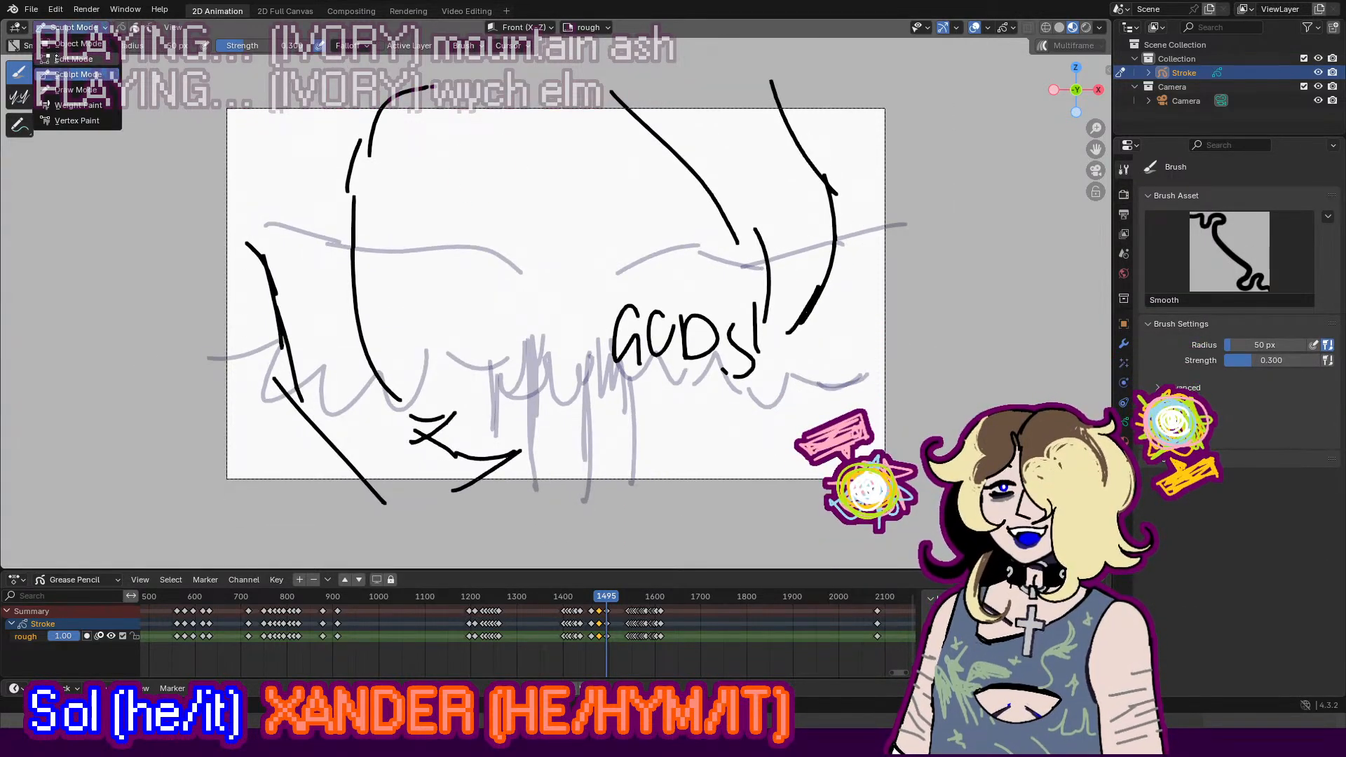
{"action": "left_click", "coordinate": [78, 58]}
{"action": "mouse_move", "coordinate": [288, 503]}
{"action": "left_mouse_down"}
{"action": "mouse_move", "coordinate": [538, 185]}
{"action": "mouse_move", "coordinate": [560, 127]}
{"action": "left_mouse_up"}
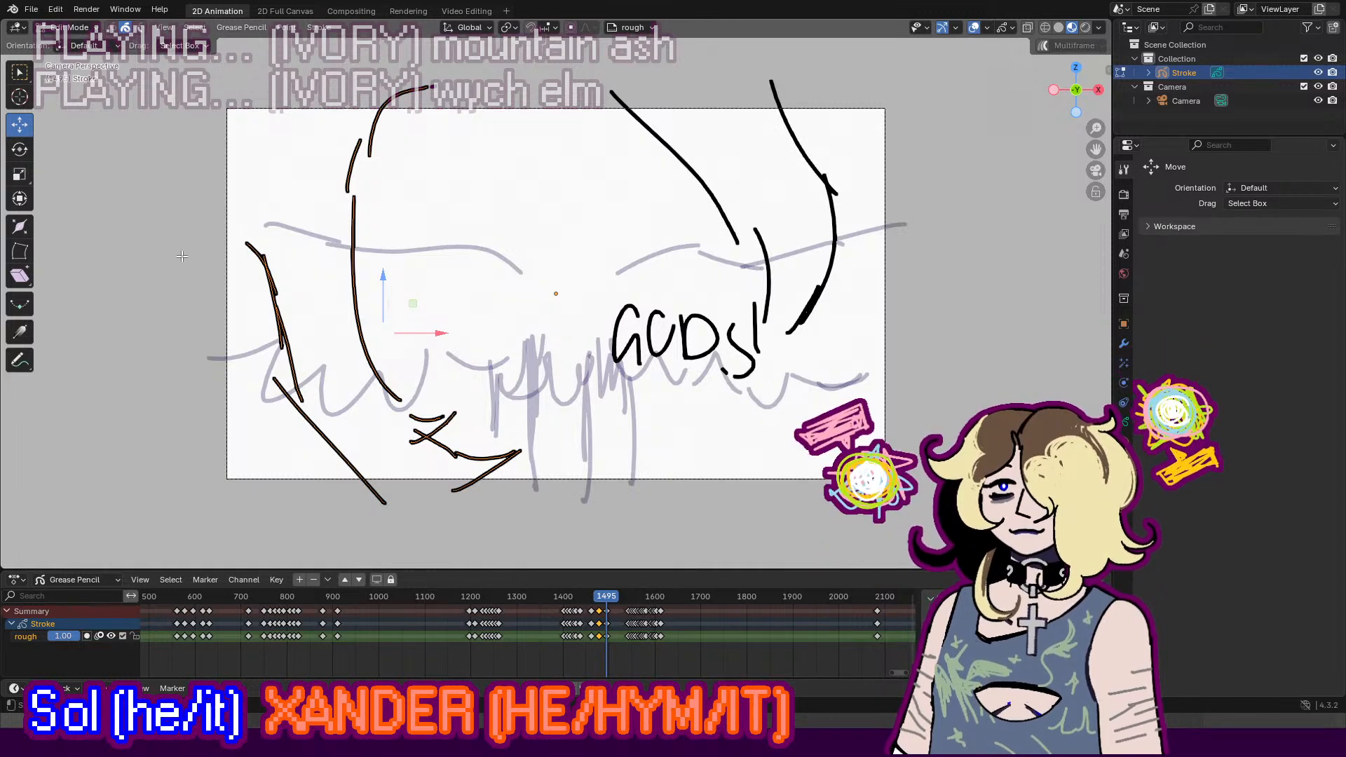
{"action": "left_click", "coordinate": [20, 148]}
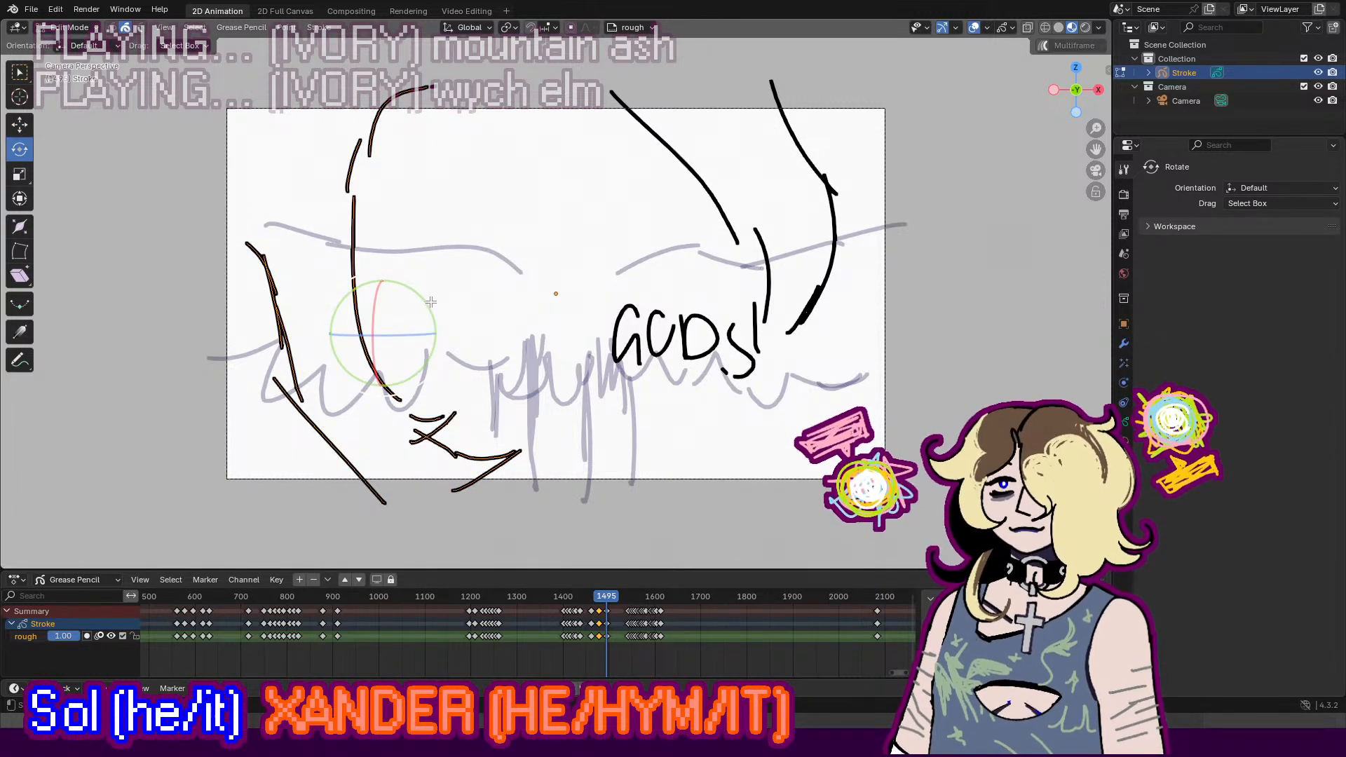
{"action": "mouse_move", "coordinate": [431, 302]}
{"action": "left_mouse_down"}
{"action": "mouse_move", "coordinate": [356, 335]}
{"action": "mouse_move", "coordinate": [375, 335]}
{"action": "left_mouse_up"}
Step: Select the curves bending down beside GODS, excluding the lettering, and rotate them slightly counterclockwise and outward
{"action": "left_click", "coordinate": [20, 126]}
{"action": "left_click", "coordinate": [647, 118]}
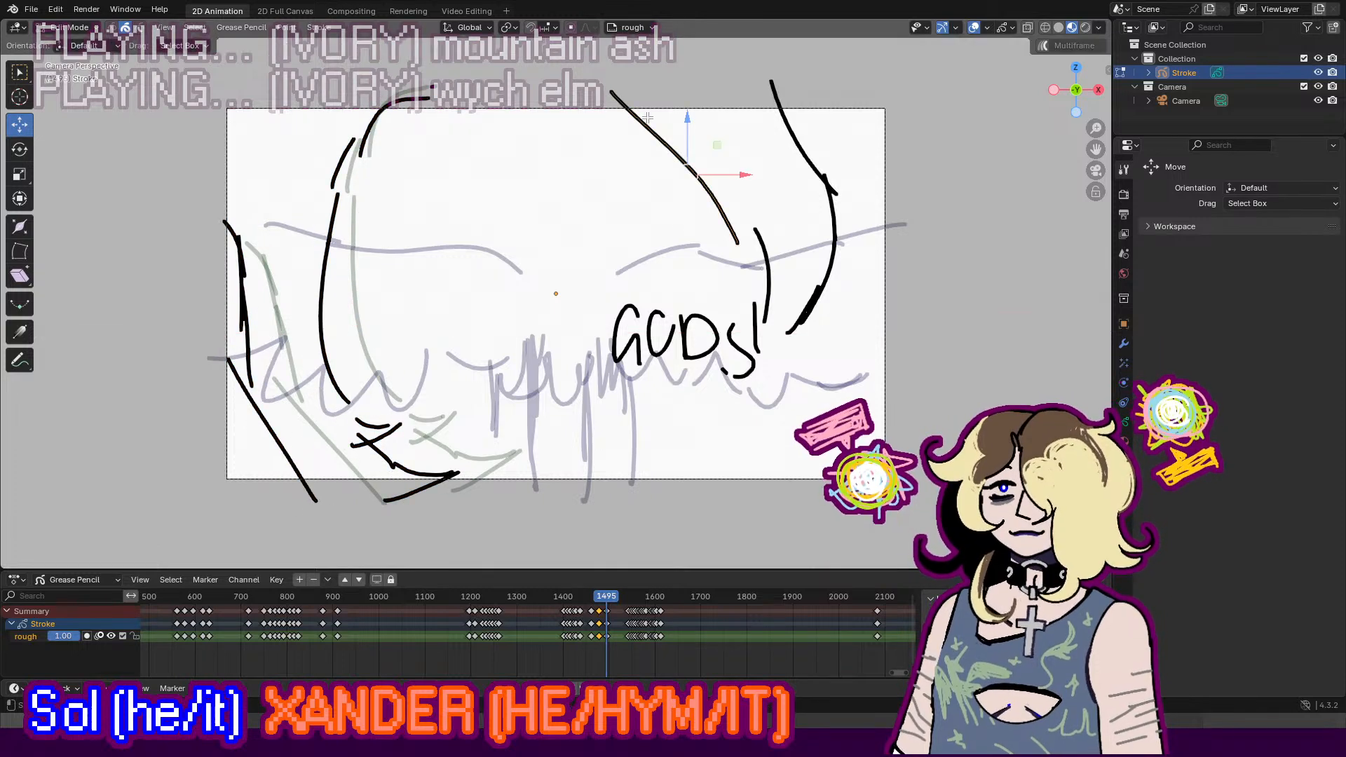
{"action": "mouse_move", "coordinate": [617, 84]}
{"action": "left_mouse_down"}
{"action": "mouse_move", "coordinate": [931, 276]}
{"action": "mouse_move", "coordinate": [946, 272]}
{"action": "left_mouse_up"}
{"action": "left_click_drag", "start_coordinate": [813, 303], "coordinate": [754, 338], "text": "shift"}
{"action": "left_click", "coordinate": [23, 143]}
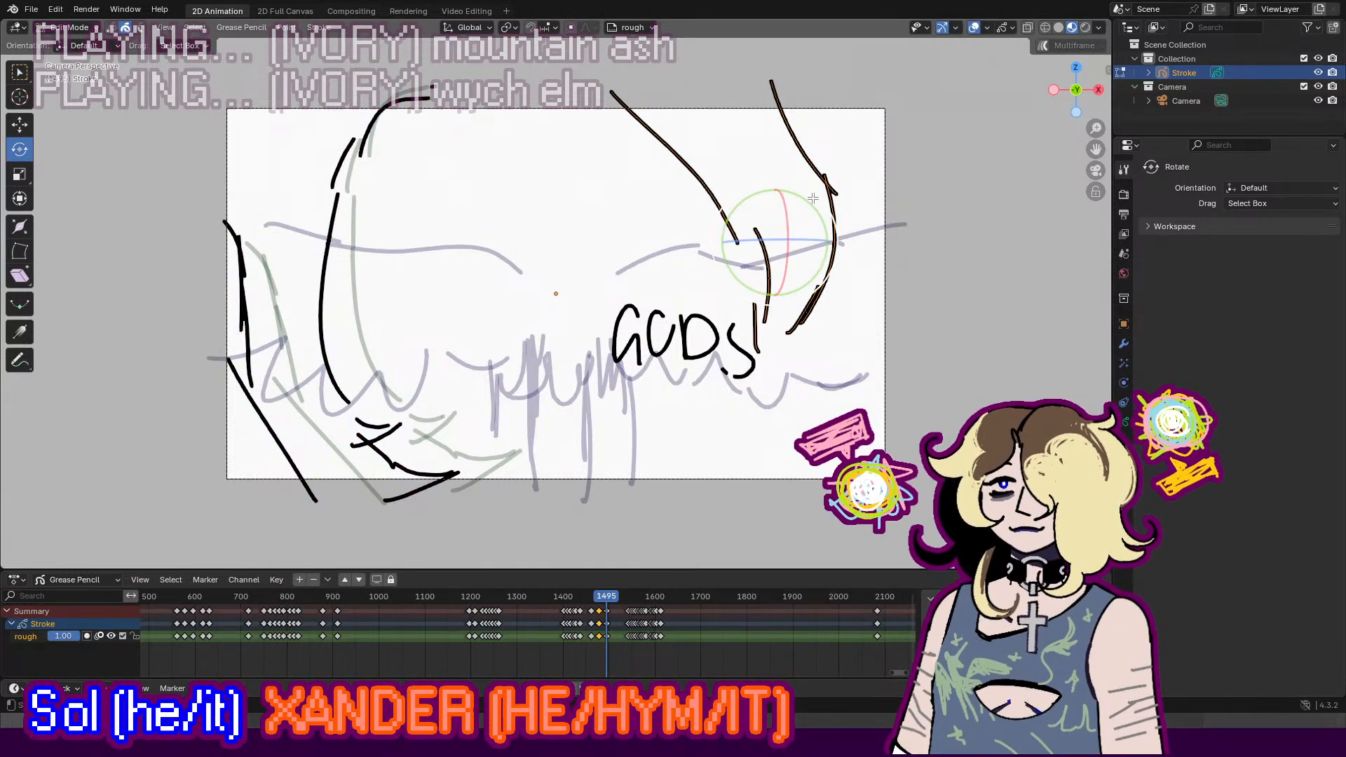
{"action": "left_click_drag", "start_coordinate": [802, 197], "coordinate": [834, 201]}
{"action": "left_click", "coordinate": [20, 124]}
{"action": "left_click", "coordinate": [913, 289]}
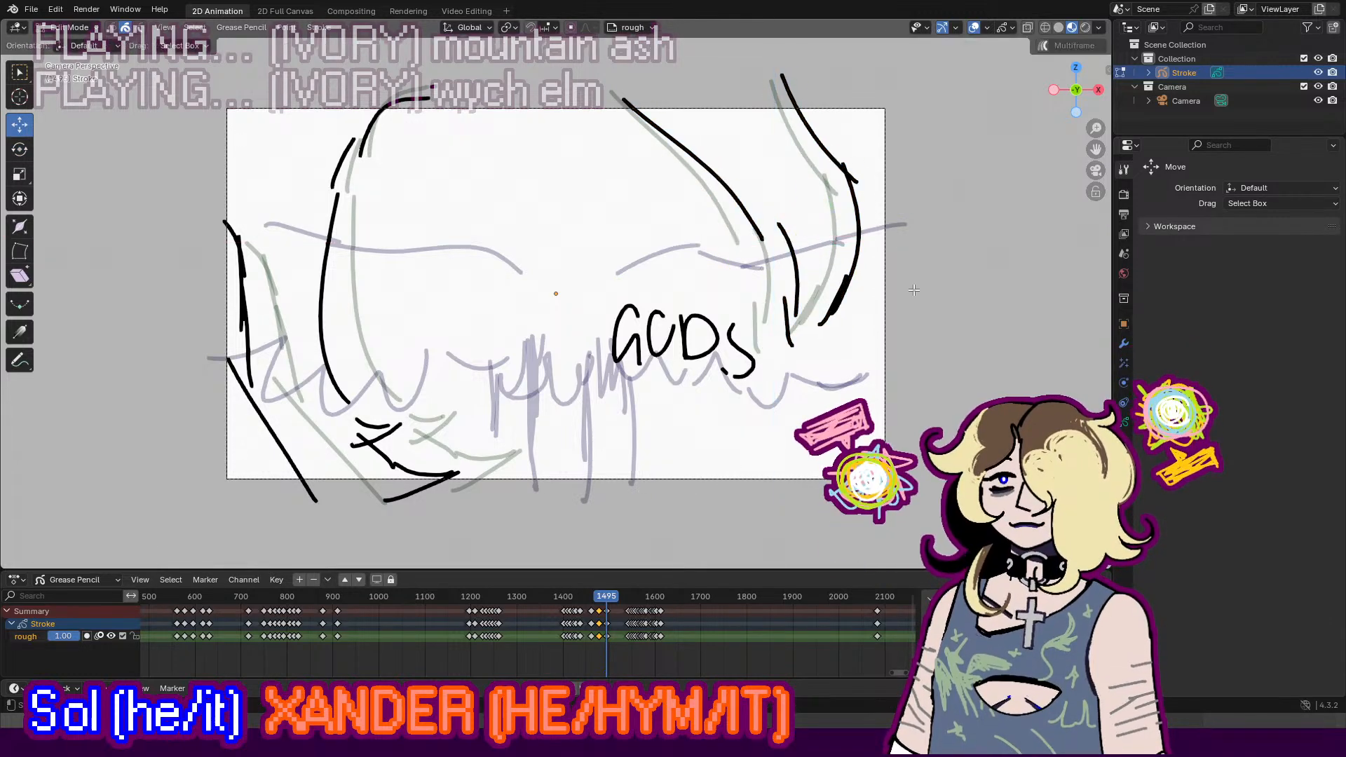
Step: Play the animation on to frame 1529, insert a blank keyframe there and return to Draw Mode
{"action": "key", "text": "space"}
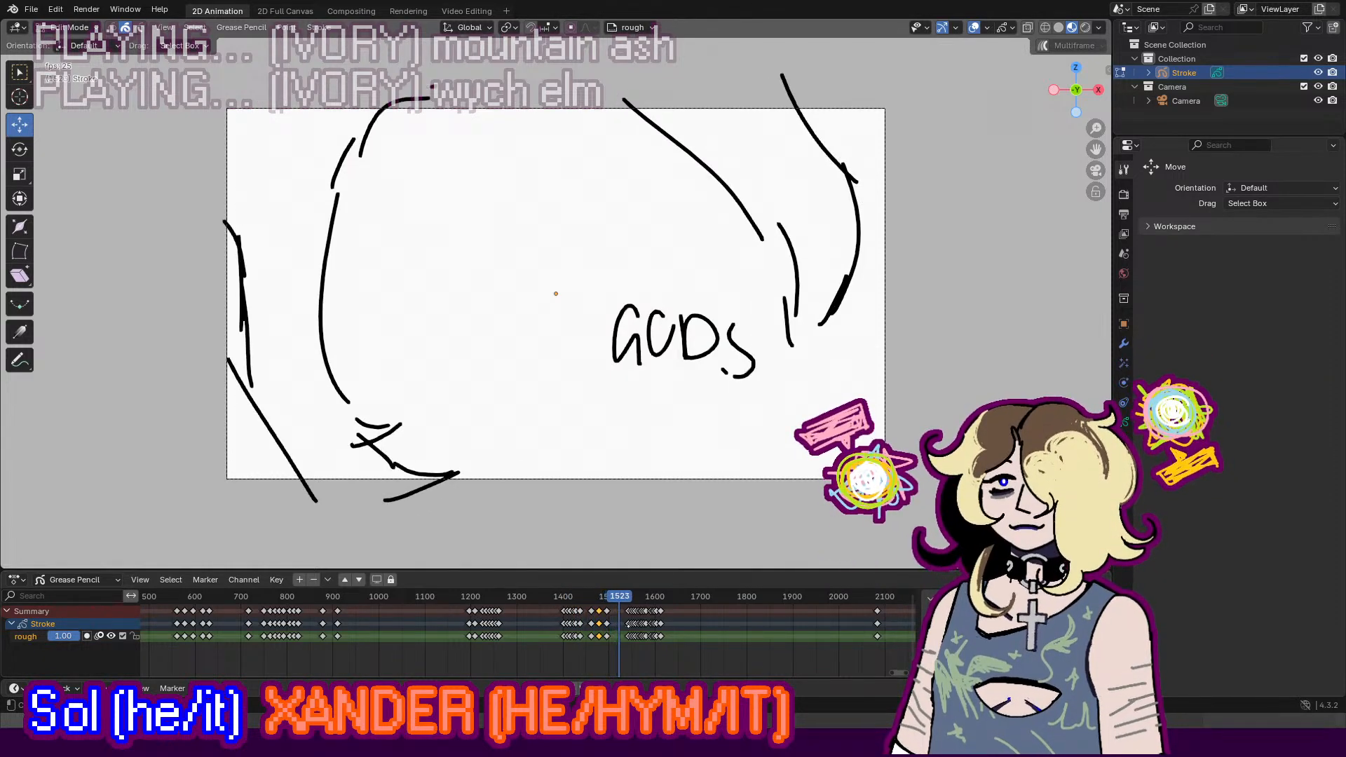
{"action": "key", "text": "space"}
{"action": "key", "text": "i"}
{"action": "left_click", "coordinate": [622, 638]}
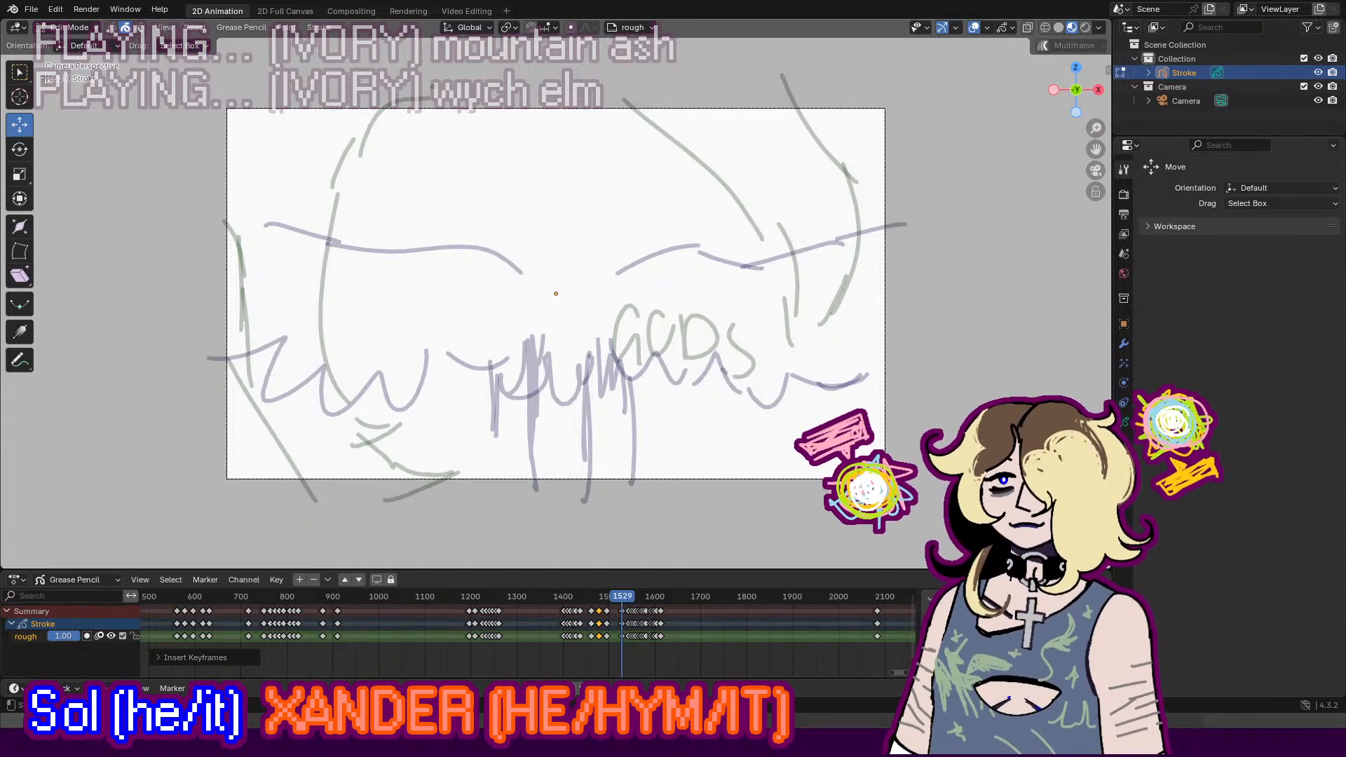
{"action": "left_click", "coordinate": [67, 27]}
{"action": "left_click", "coordinate": [60, 85]}
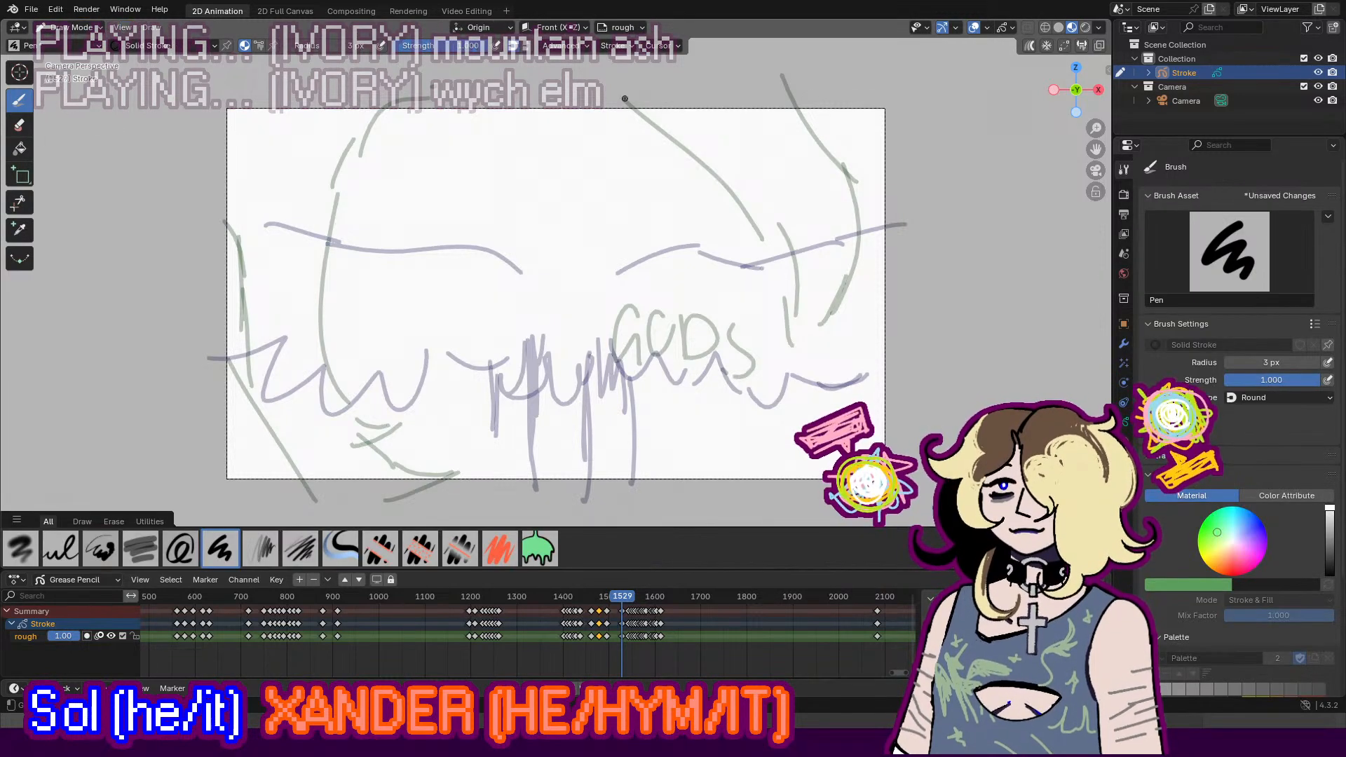
Step: Sketch two converging curves near the canvas centre, one long curve left of them and a leftward arrow across the upper middle
{"action": "left_click_drag", "start_coordinate": [635, 111], "coordinate": [642, 387]}
{"action": "key", "text": "ctrl+z"}
{"action": "mouse_move", "coordinate": [643, 99]}
{"action": "left_mouse_down"}
{"action": "mouse_move", "coordinate": [681, 293]}
{"action": "mouse_move", "coordinate": [631, 385]}
{"action": "mouse_move", "coordinate": [515, 189]}
{"action": "left_mouse_up"}
{"action": "mouse_move", "coordinate": [364, 165]}
{"action": "left_mouse_down"}
{"action": "mouse_move", "coordinate": [410, 389]}
{"action": "mouse_move", "coordinate": [468, 448]}
{"action": "left_mouse_up"}
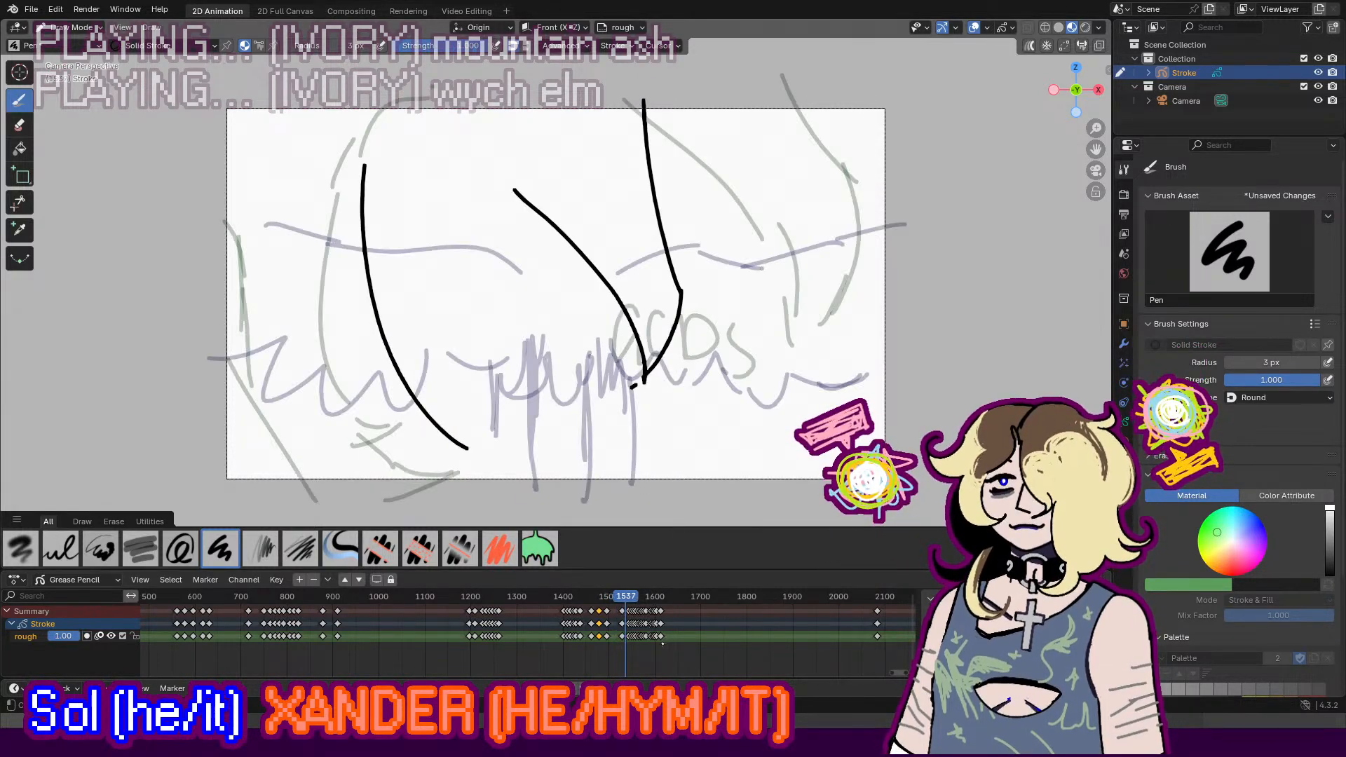
{"action": "key", "text": "Escape"}
{"action": "mouse_move", "coordinate": [806, 274]}
{"action": "left_mouse_down"}
{"action": "mouse_move", "coordinate": [564, 235]}
{"action": "mouse_move", "coordinate": [571, 276]}
{"action": "left_mouse_up"}
Step: Insert a blank keyframe at frame 1536 and sketch a curve descending from the left edge with a long leftward arrow above it
{"action": "left_click", "coordinate": [625, 596]}
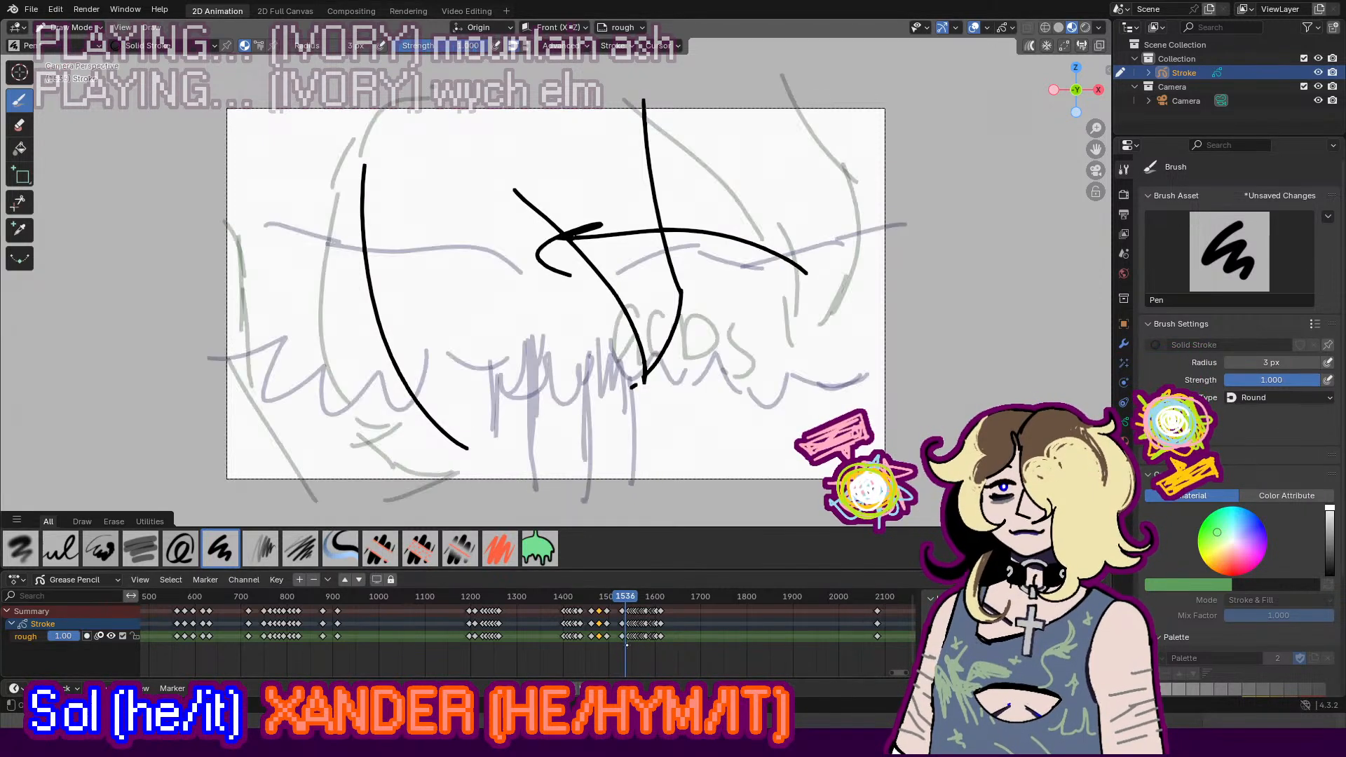
{"action": "key", "text": "i"}
{"action": "left_click", "coordinate": [622, 652]}
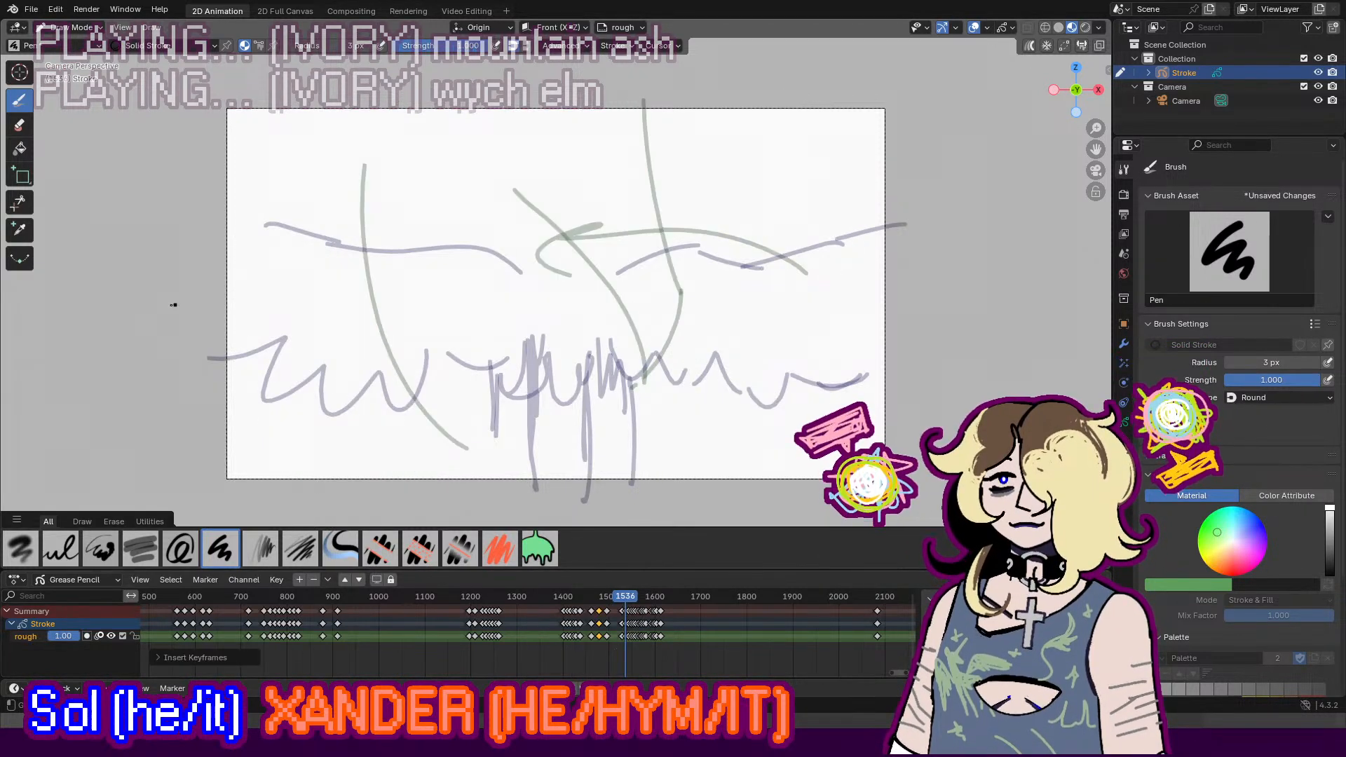
{"action": "mouse_move", "coordinate": [175, 304]}
{"action": "left_mouse_down"}
{"action": "mouse_move", "coordinate": [412, 371]}
{"action": "mouse_move", "coordinate": [486, 439]}
{"action": "left_mouse_up"}
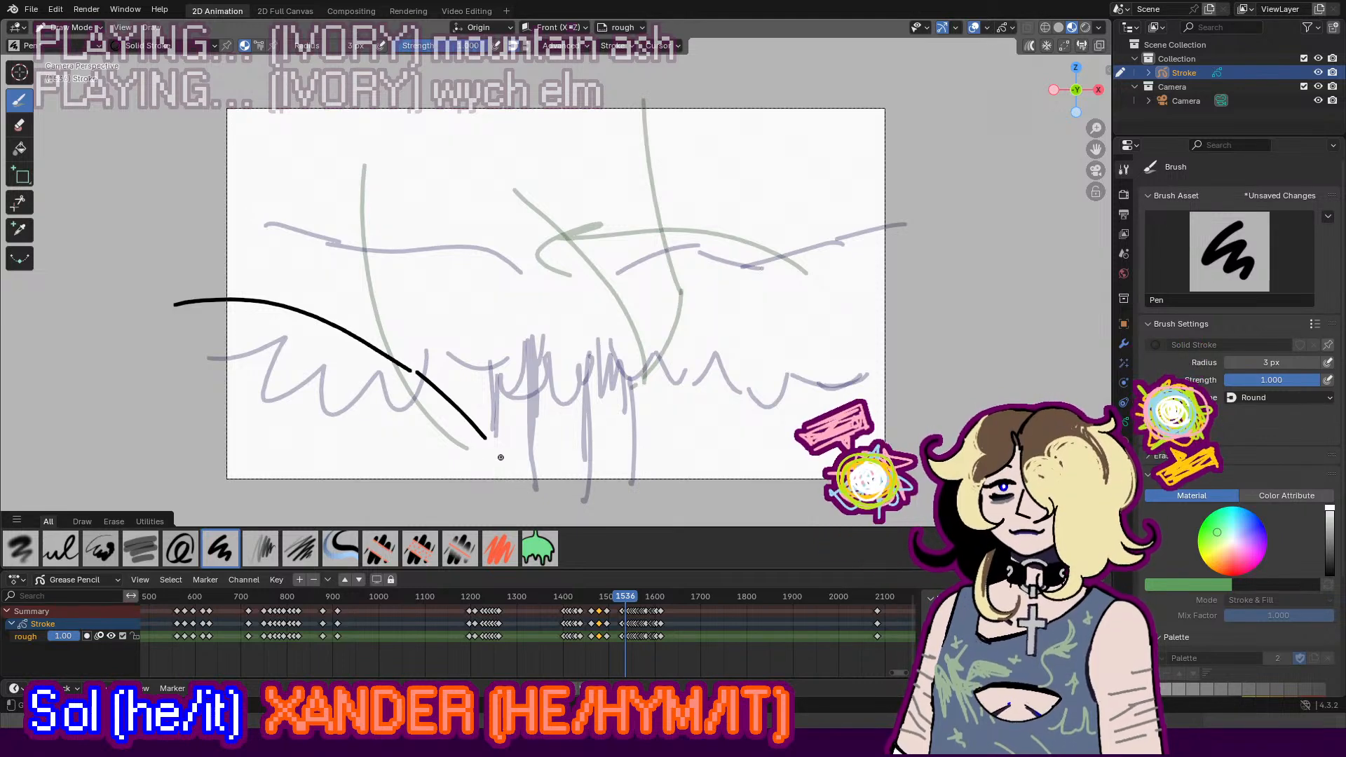
{"action": "left_click_drag", "start_coordinate": [615, 247], "coordinate": [309, 306]}
{"action": "left_click_drag", "start_coordinate": [357, 257], "coordinate": [378, 314]}
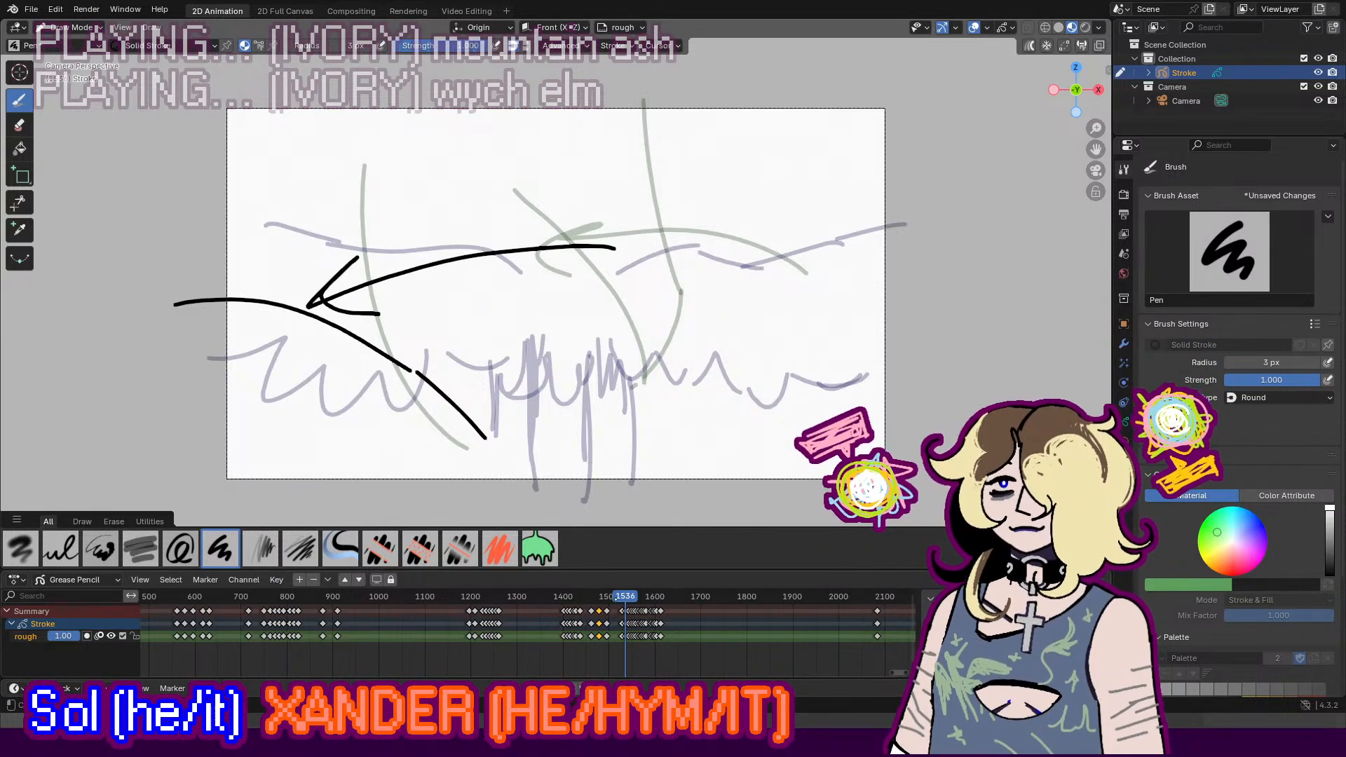
Step: Play back the animation from just before the new arrow poses through frame 1692 to check the timing
{"action": "left_click", "coordinate": [616, 599]}
{"action": "key", "text": "space"}
{"action": "key", "text": "space"}
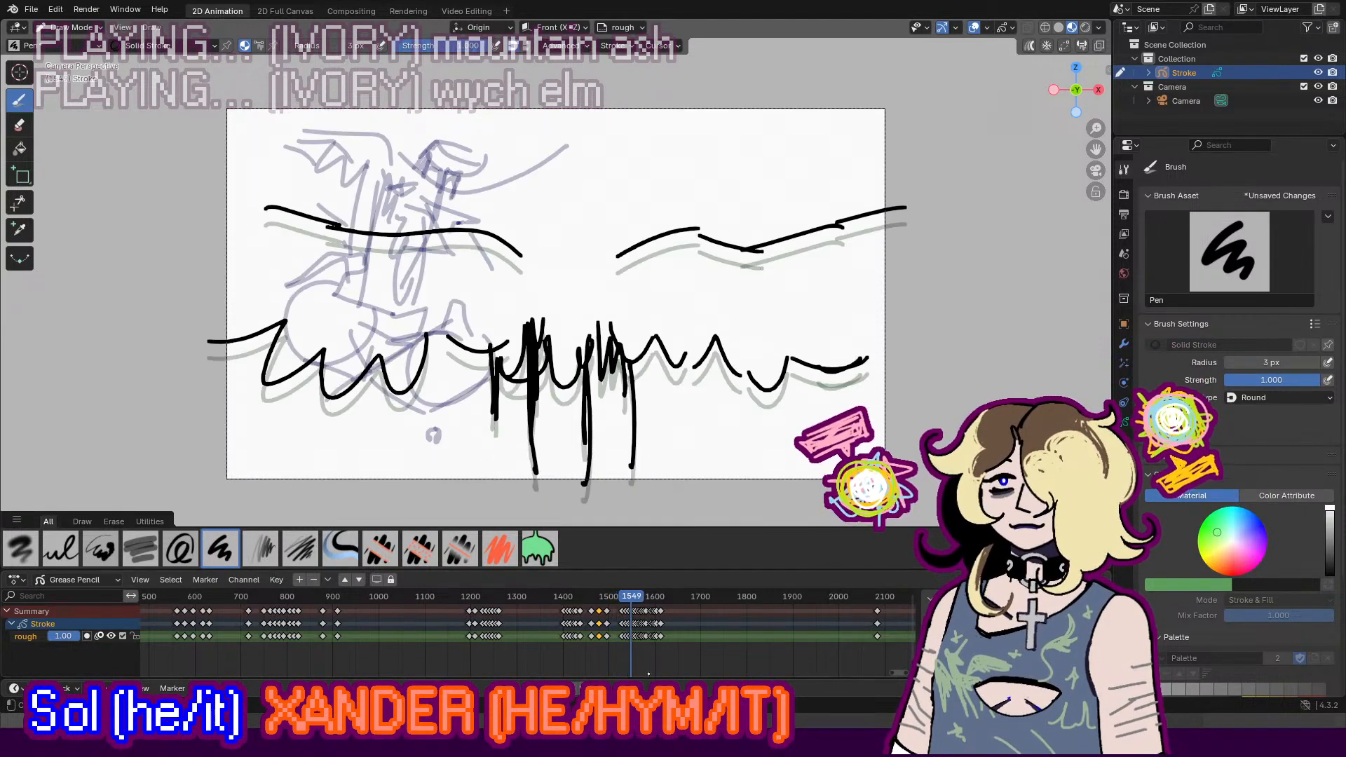
{"action": "key", "text": "space"}
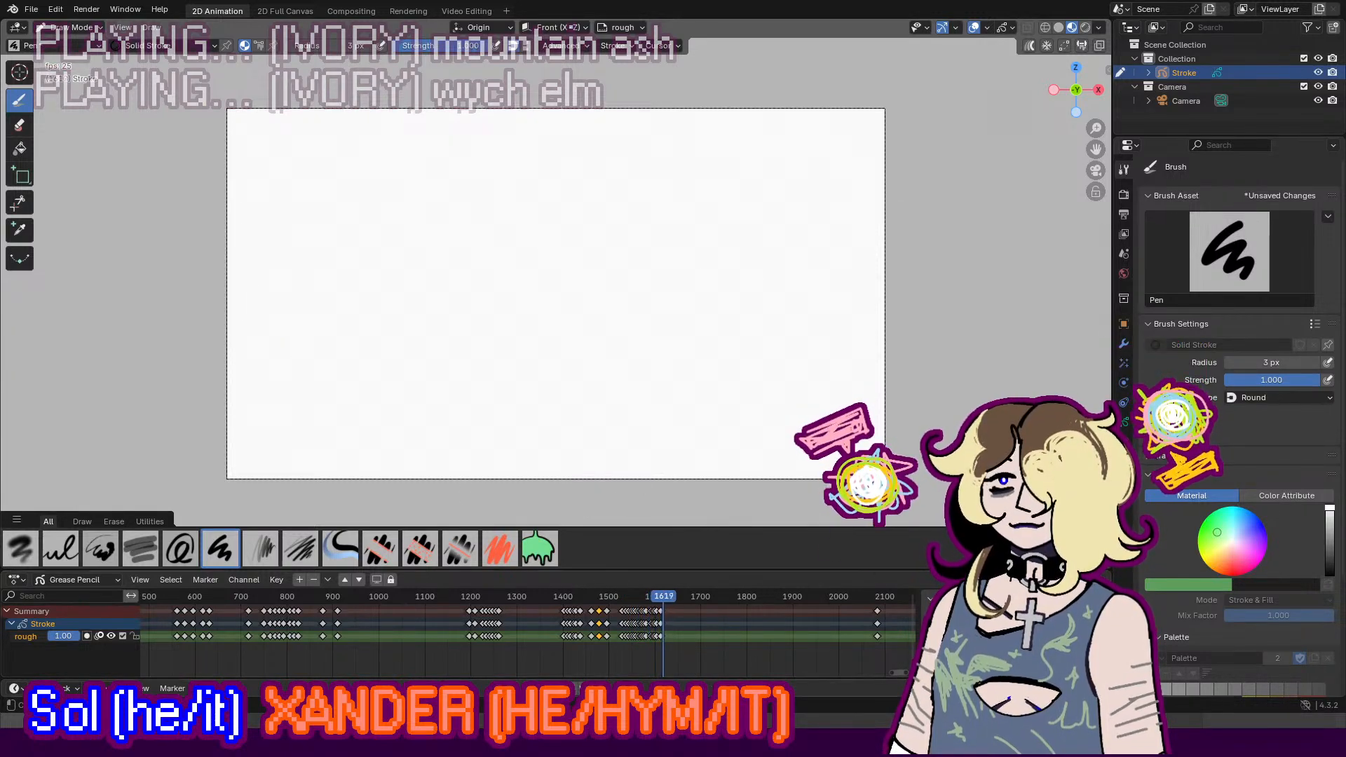
{"action": "scroll", "coordinate": [801, 670], "scroll_direction": "down", "scroll_amount": 4}
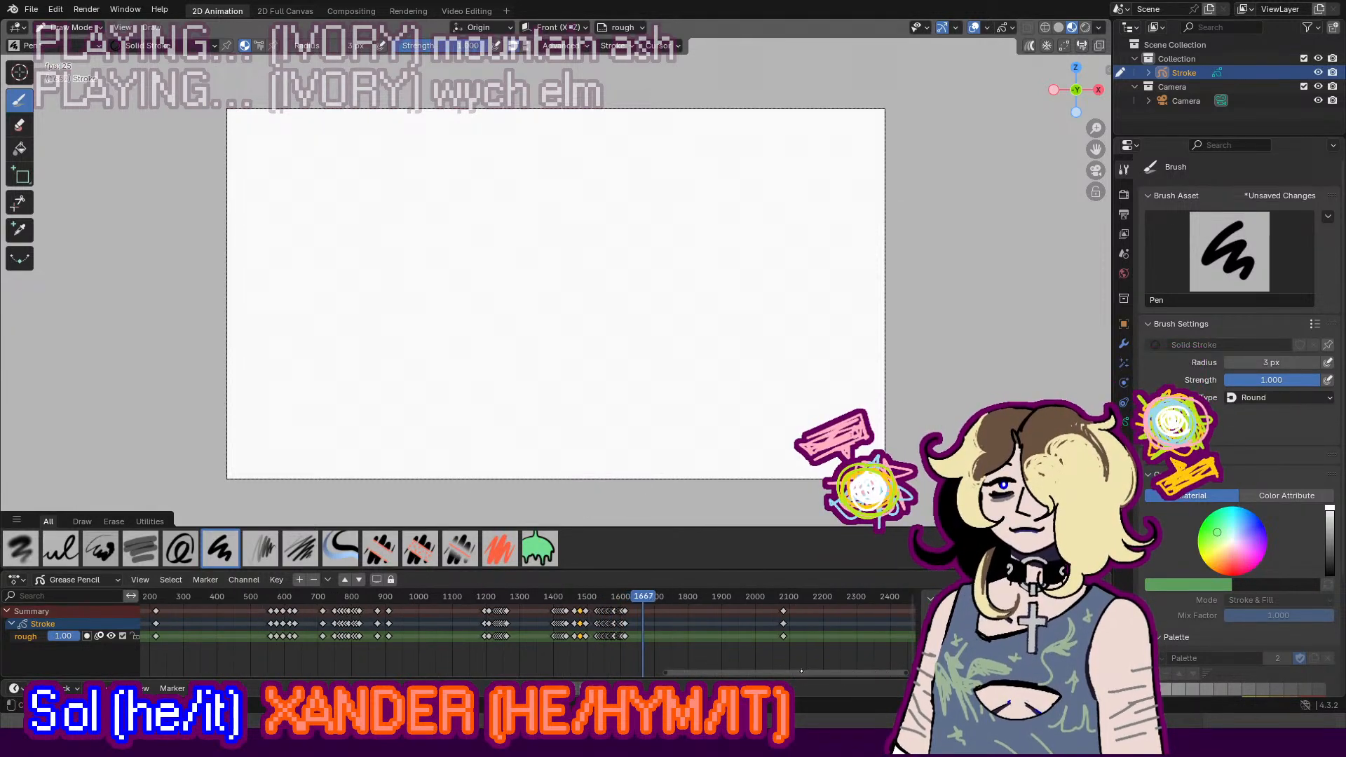
{"action": "scroll", "coordinate": [802, 671], "scroll_direction": "down", "scroll_amount": 3}
{"action": "key", "text": "space"}
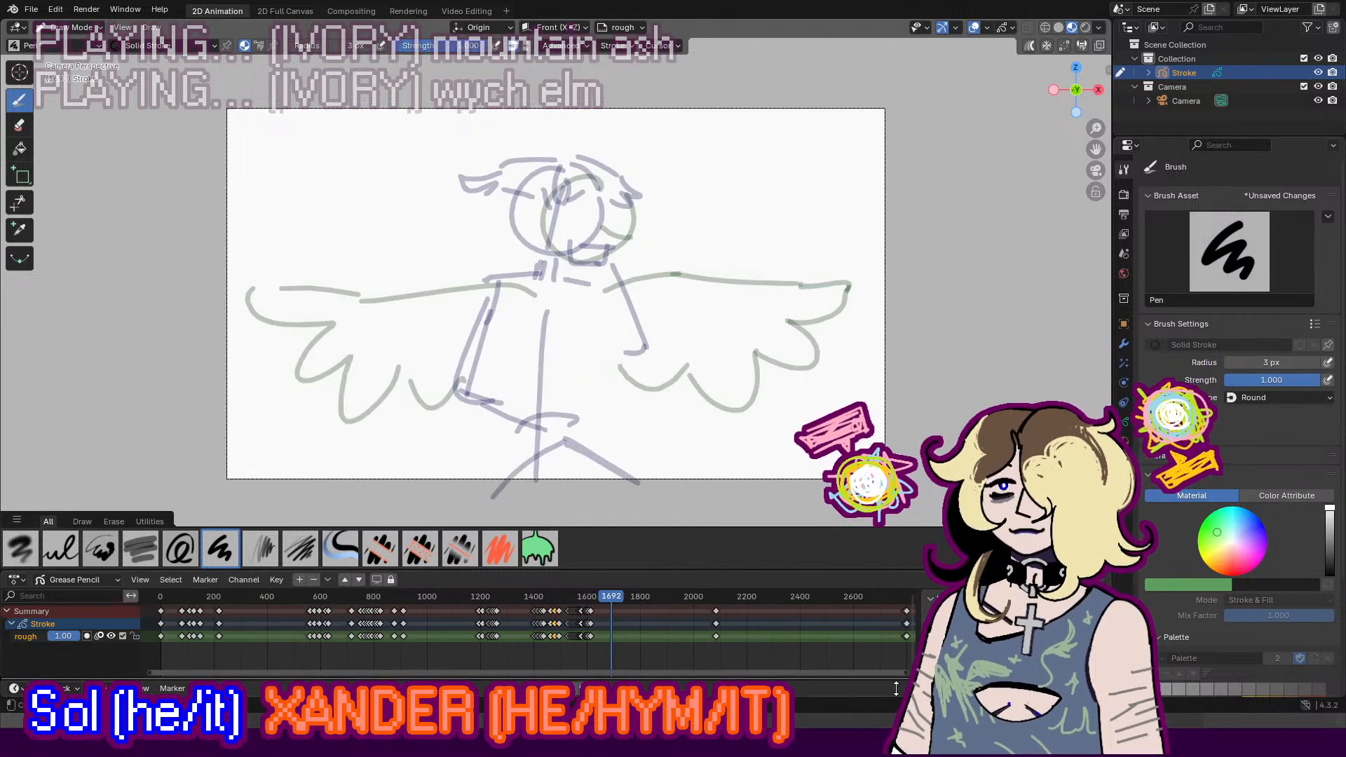
Step: Play from just before the standing winged figure's keyframe to frame 2138 and insert a blank keyframe there
{"action": "left_click", "coordinate": [712, 597]}
{"action": "key", "text": "space"}
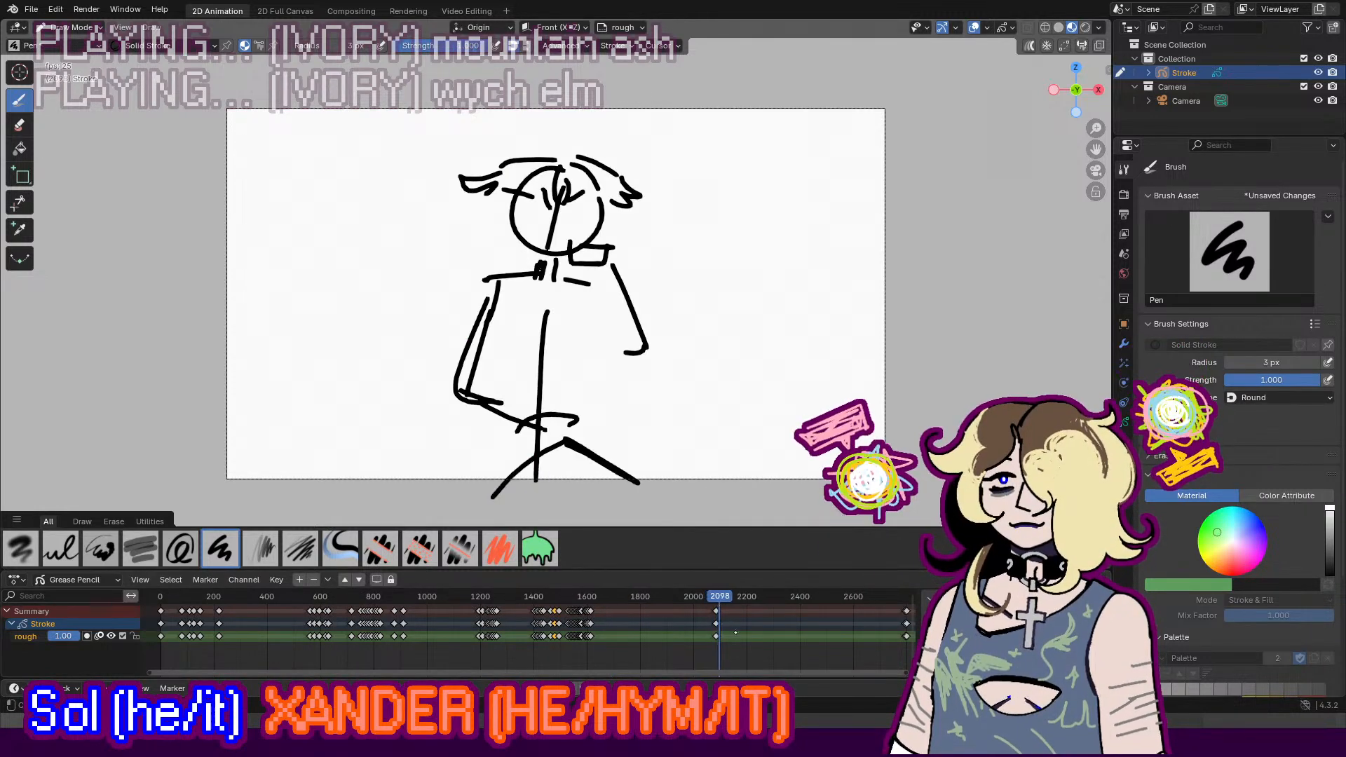
{"action": "key", "text": "space"}
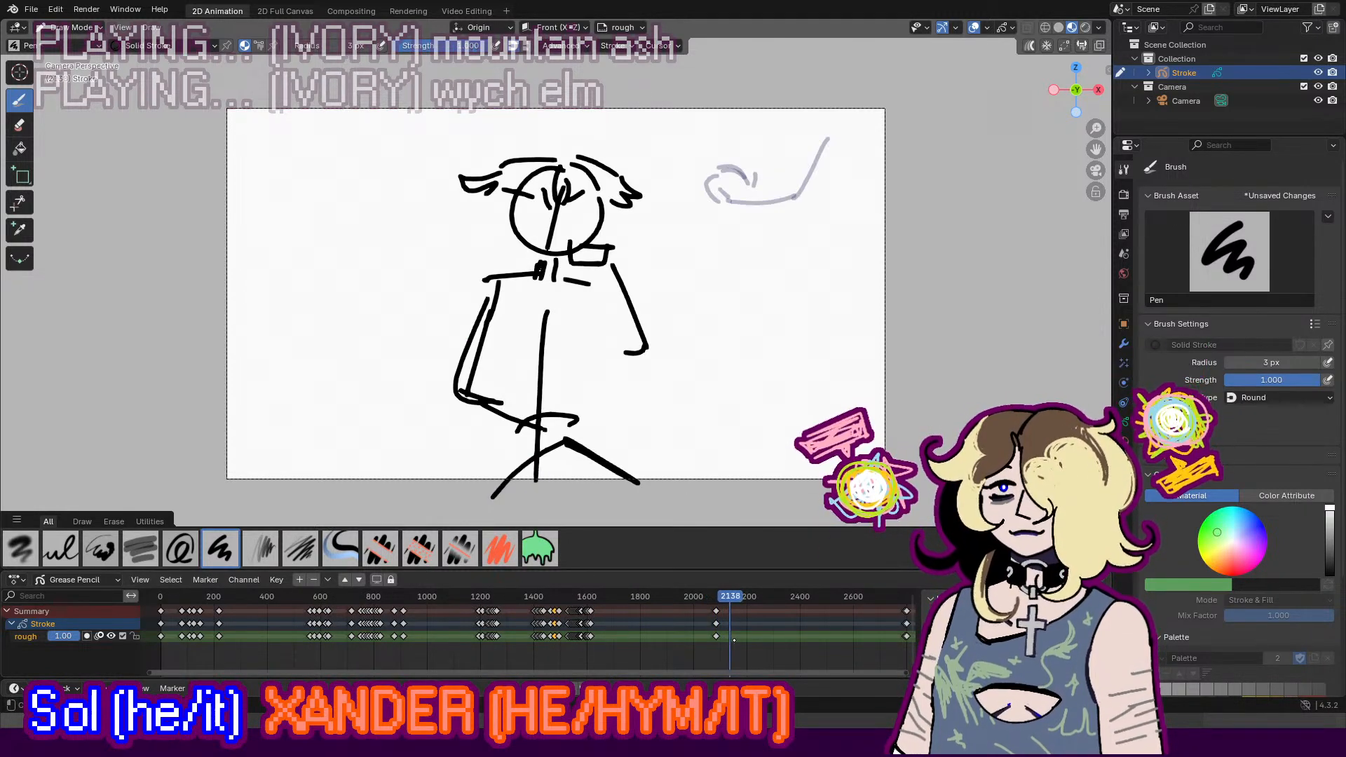
{"action": "key", "text": "i"}
{"action": "left_click", "coordinate": [734, 640]}
Step: Examine the keyframe spacing along the whole timeline, checking frame 2787 and returning to frame 0
{"action": "scroll", "coordinate": [790, 631], "scroll_direction": "down", "scroll_amount": 5}
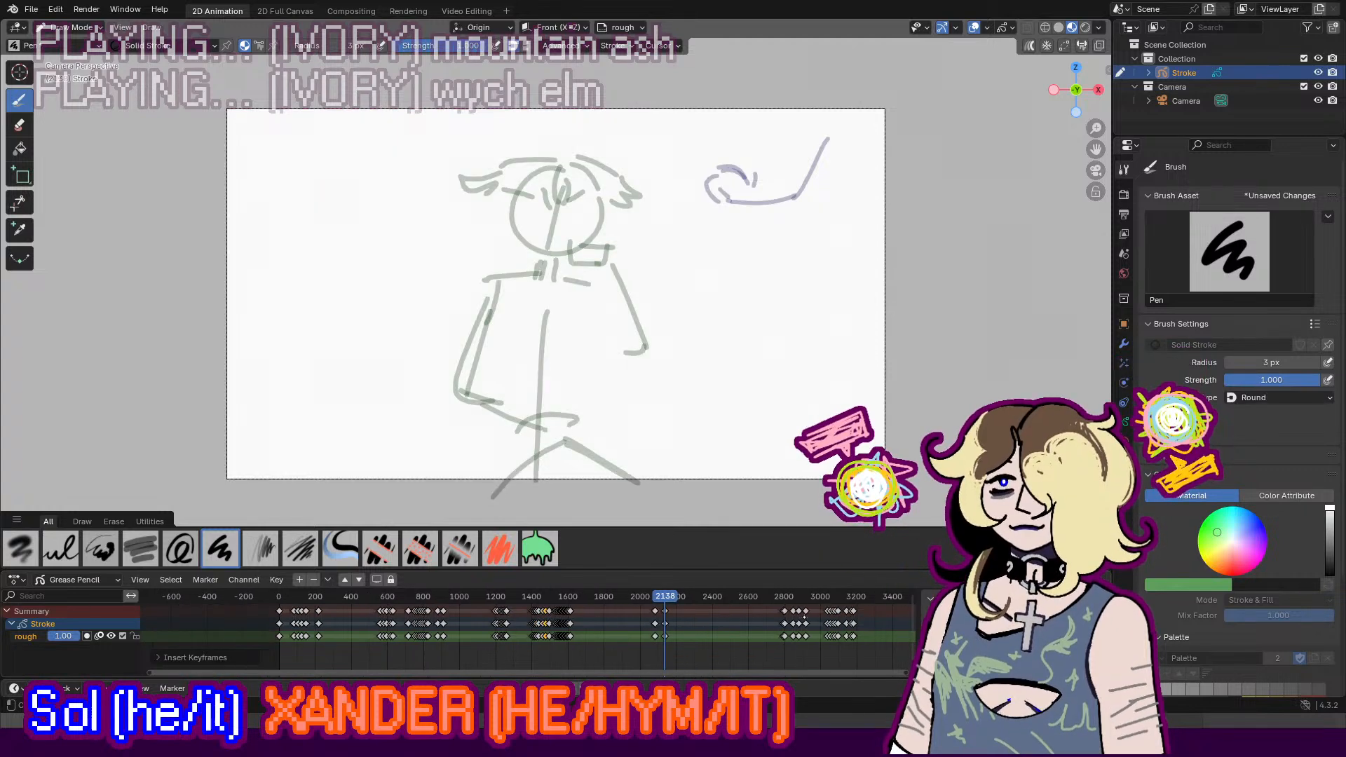
{"action": "left_click", "coordinate": [782, 598]}
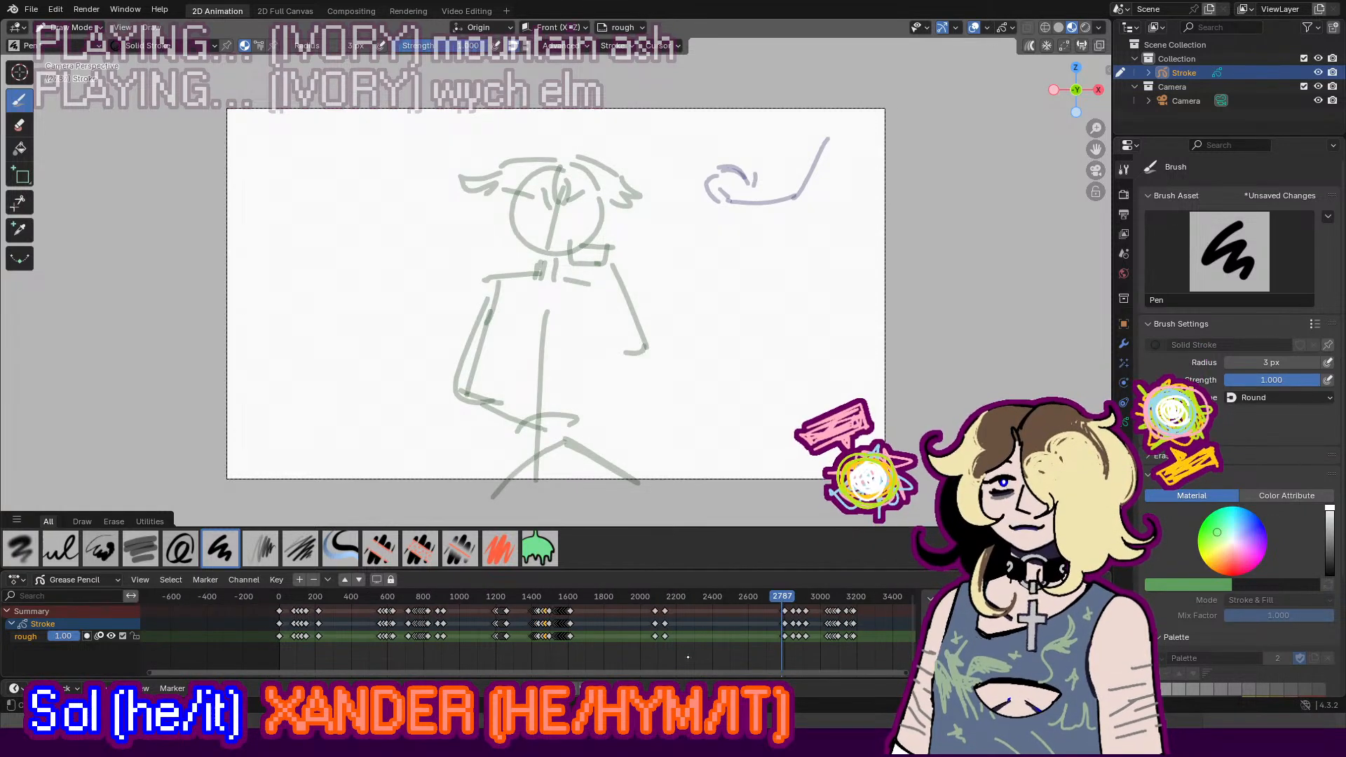
{"action": "left_click_drag", "start_coordinate": [678, 670], "coordinate": [811, 675]}
{"action": "scroll", "coordinate": [809, 670], "scroll_direction": "up", "scroll_amount": 2}
{"action": "scroll", "coordinate": [590, 649], "scroll_direction": "down", "scroll_amount": 3}
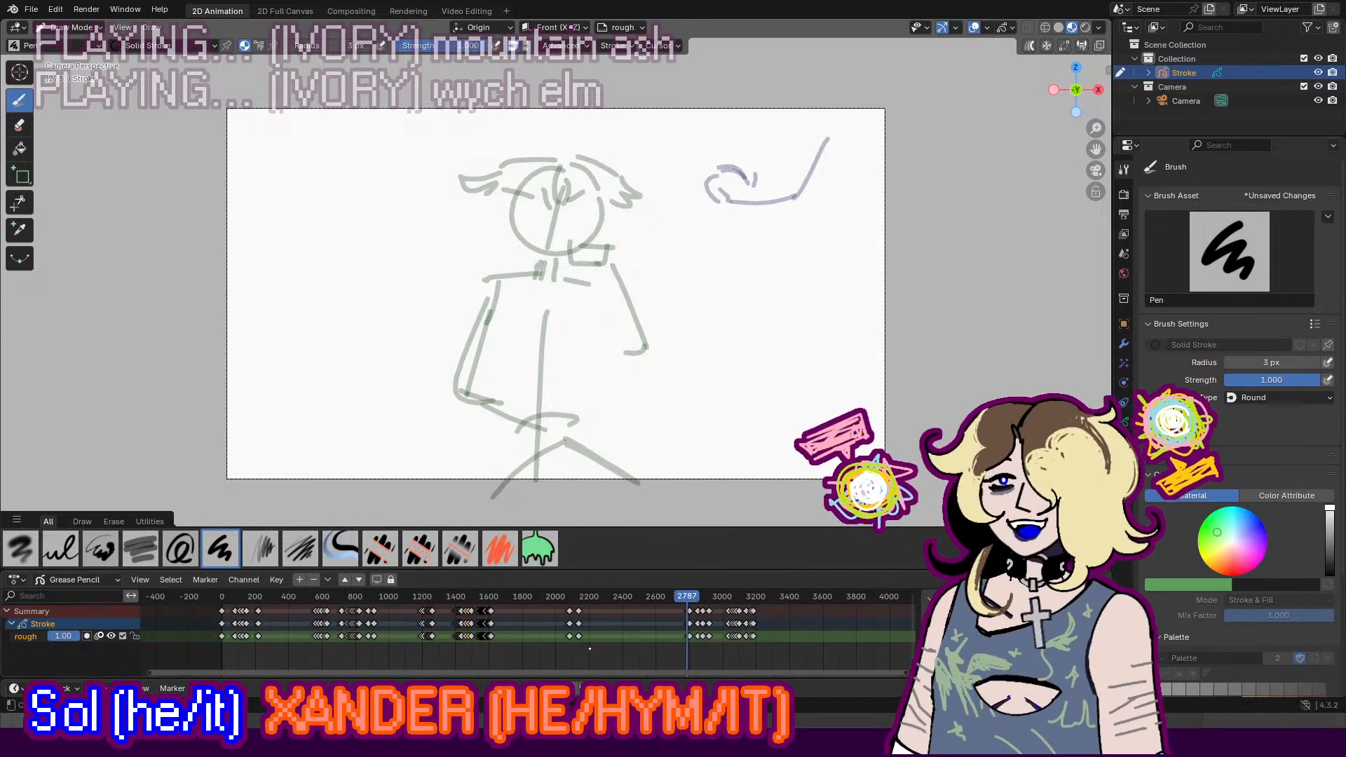
{"action": "left_click_drag", "start_coordinate": [556, 671], "coordinate": [490, 671]}
{"action": "left_click", "coordinate": [260, 595]}
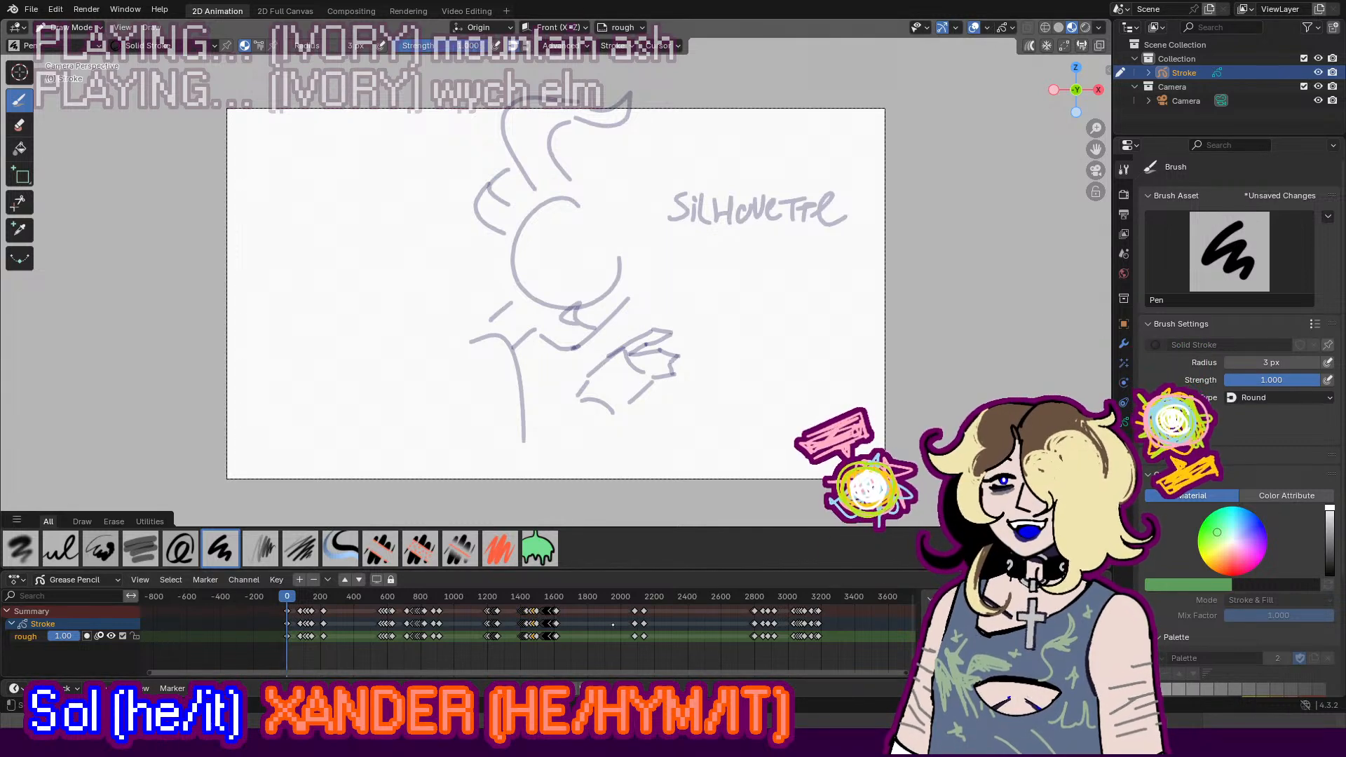
{"action": "scroll", "coordinate": [529, 634], "scroll_direction": "up", "scroll_amount": 2}
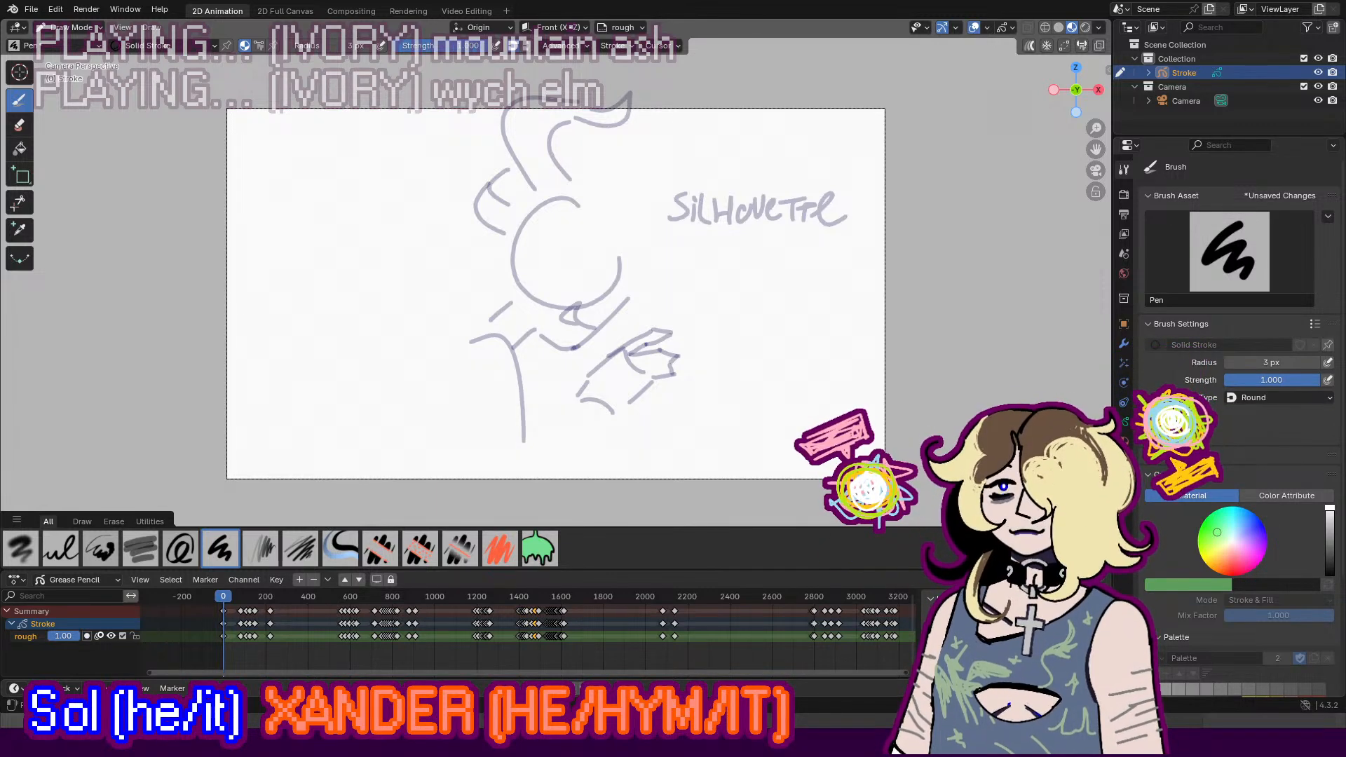
Step: Switch to Clip Studio Paint, examine the stream concept board and bring up the wolf storyboard document
{"action": "key", "text": "alt+Tab"}
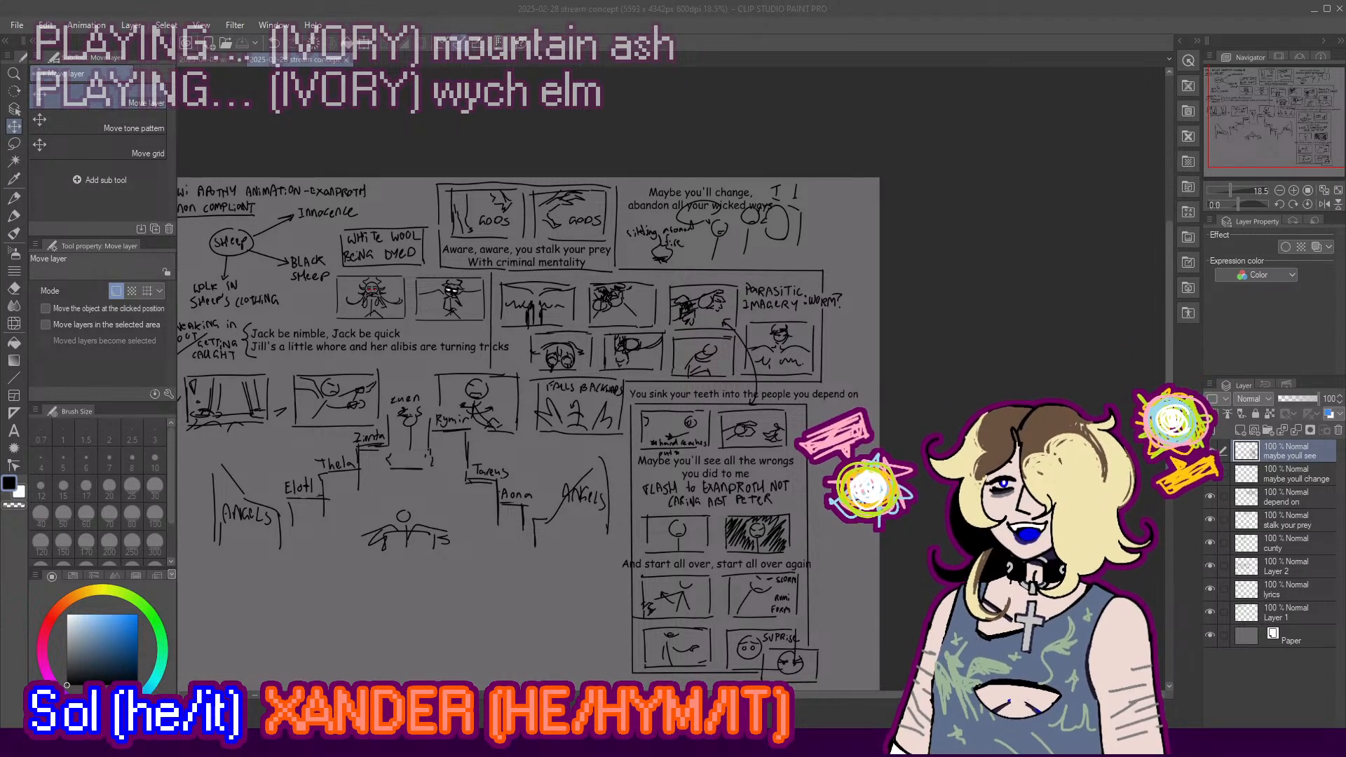
{"action": "scroll", "coordinate": [671, 344], "scroll_direction": "down", "scroll_amount": 3}
{"action": "scroll", "coordinate": [719, 470], "scroll_direction": "up", "scroll_amount": 2}
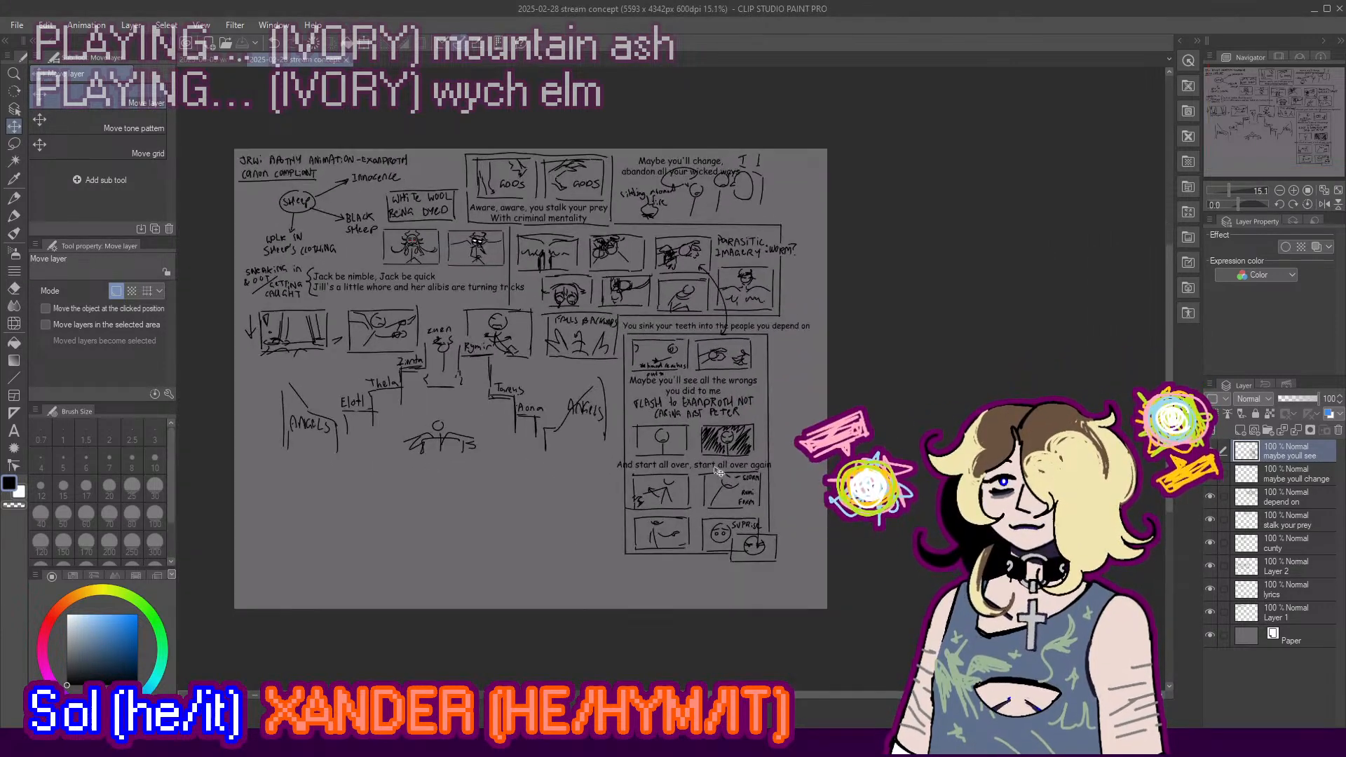
{"action": "left_click", "coordinate": [191, 60]}
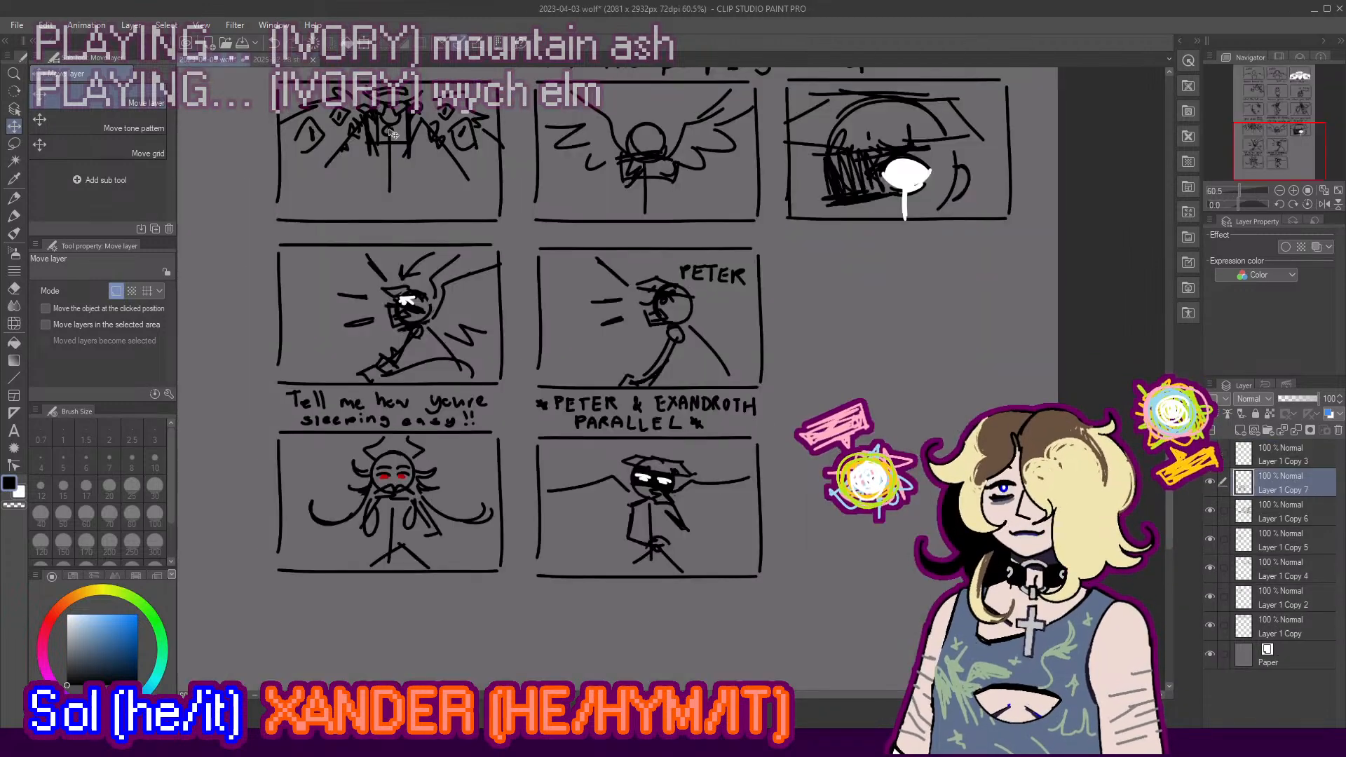
Step: Examine the wolf storyboard page, from the GODS panels down to the winged-figure panels below the Peter and Exandroth parallel
{"action": "scroll", "coordinate": [631, 476], "scroll_direction": "down", "scroll_amount": 5}
{"action": "scroll", "coordinate": [736, 129], "scroll_direction": "up", "scroll_amount": 1}
{"action": "scroll", "coordinate": [859, 204], "scroll_direction": "up", "scroll_amount": 3}
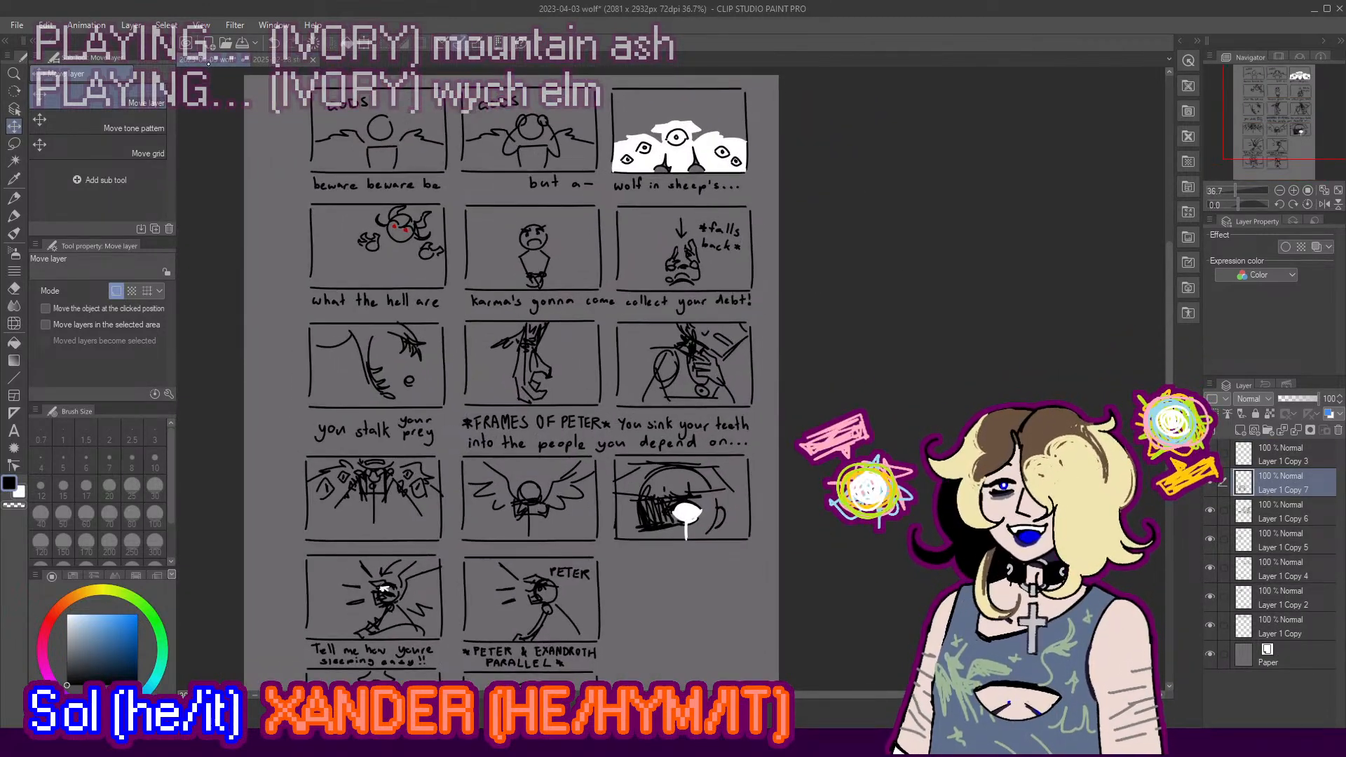
{"action": "scroll", "coordinate": [465, 242], "scroll_direction": "down", "scroll_amount": 1}
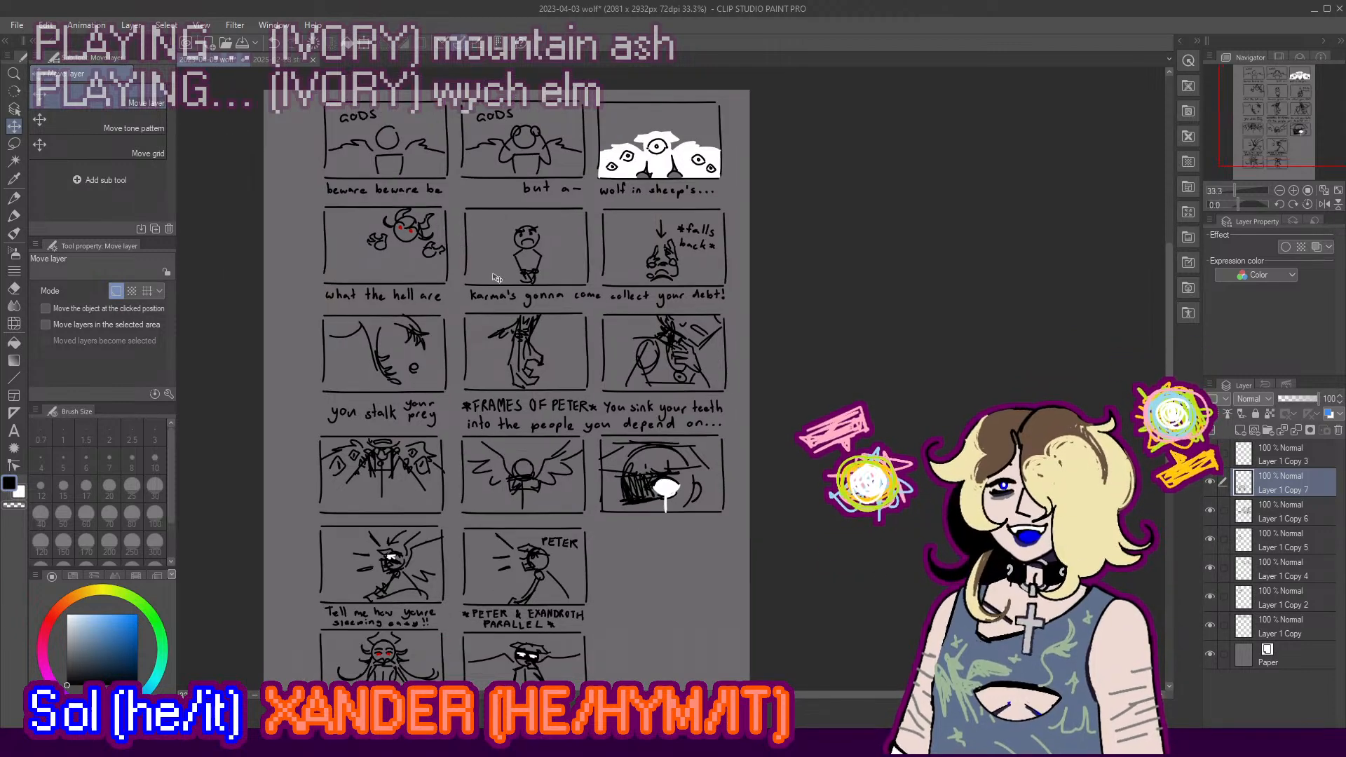
{"action": "scroll", "coordinate": [532, 288], "scroll_direction": "down", "scroll_amount": 1}
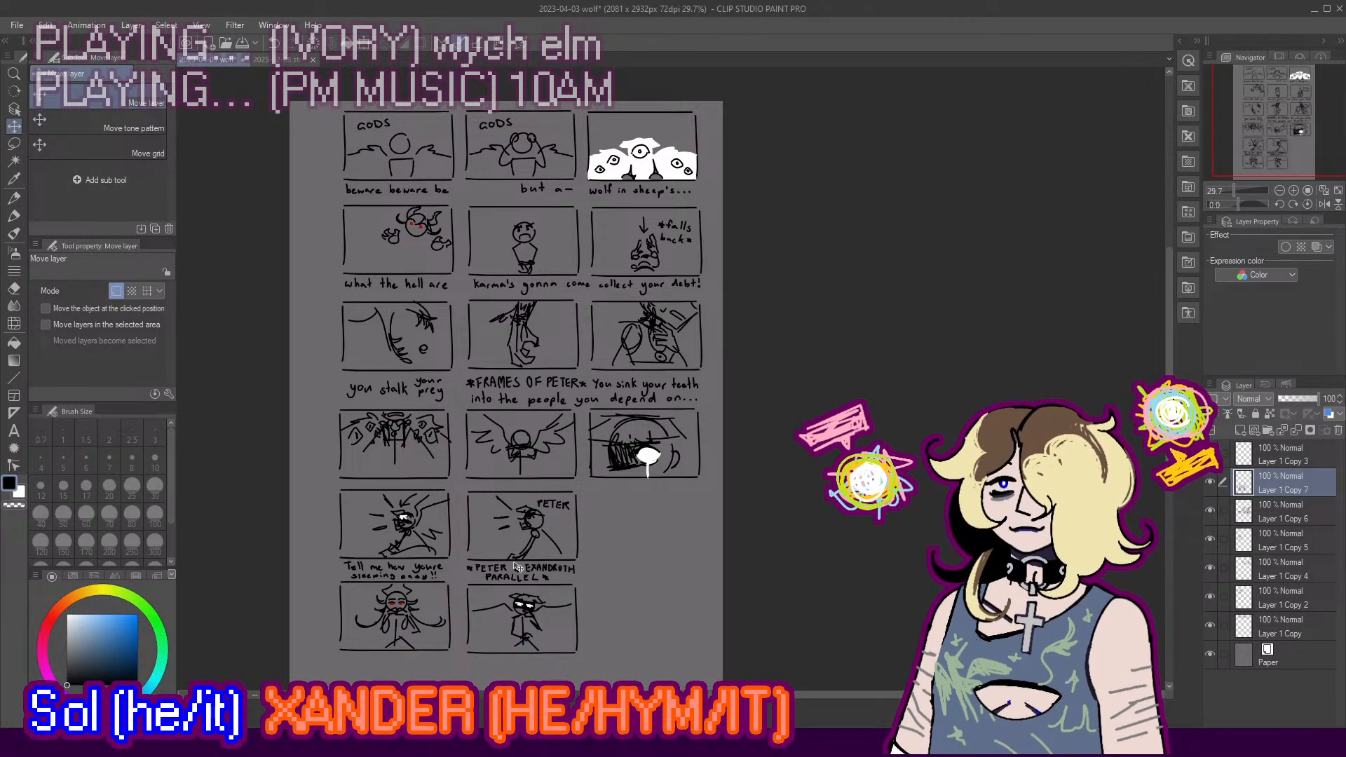
{"action": "scroll", "coordinate": [716, 161], "scroll_direction": "up", "scroll_amount": 3}
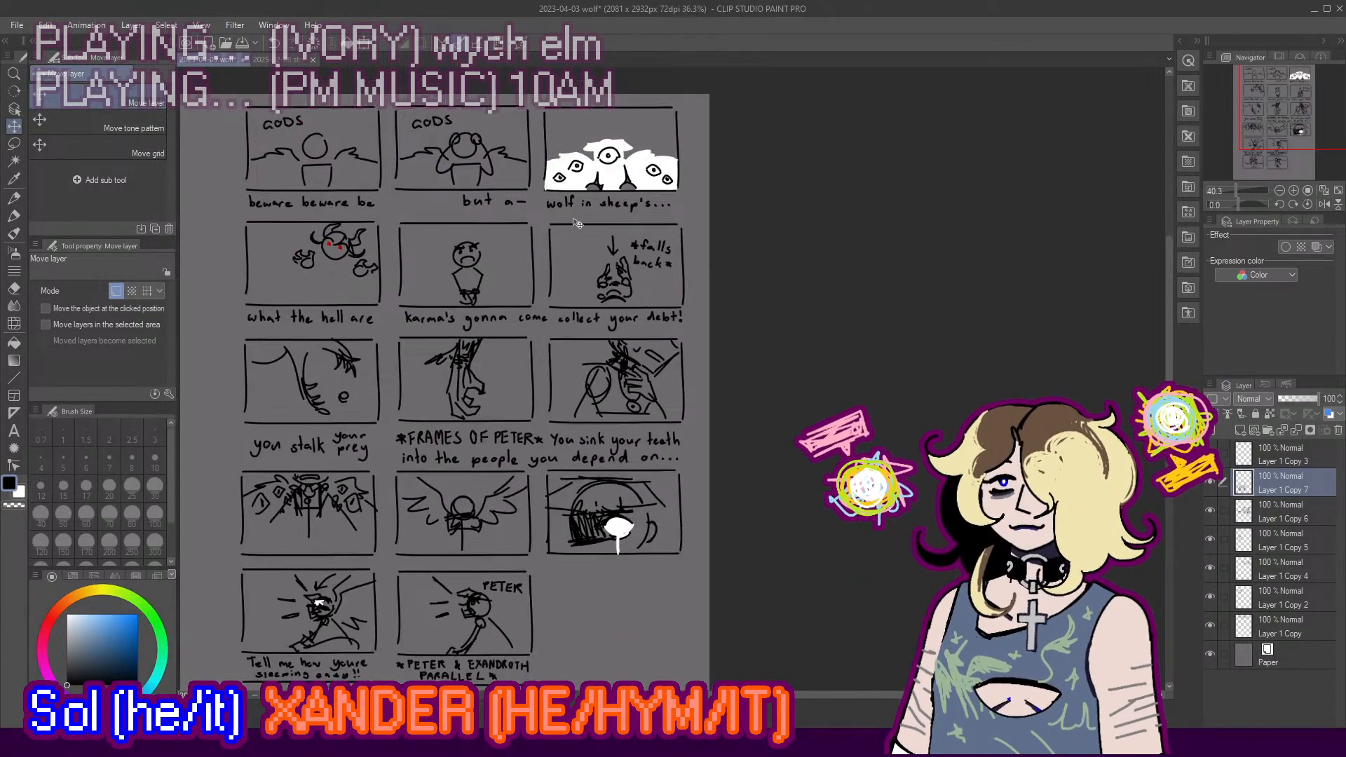
{"action": "scroll", "coordinate": [459, 353], "scroll_direction": "down", "scroll_amount": 2}
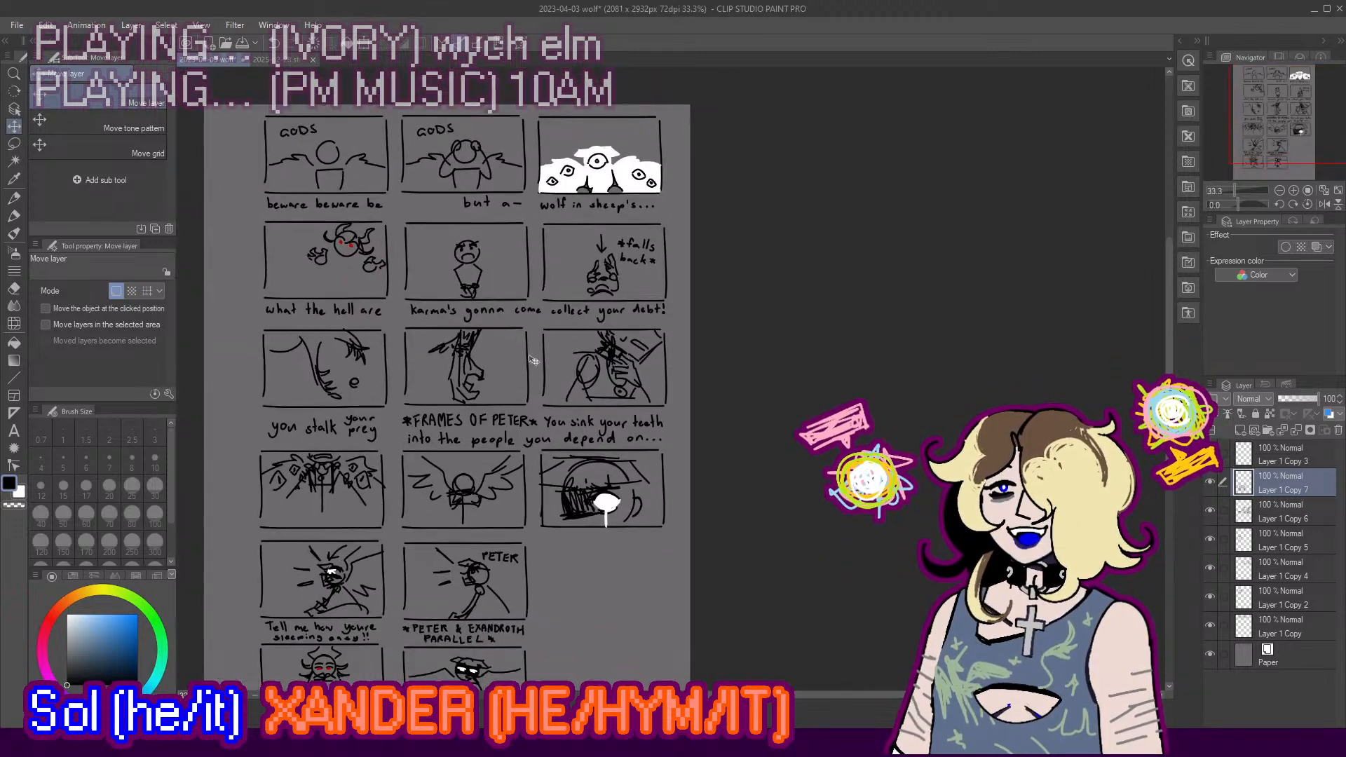
{"action": "scroll", "coordinate": [539, 329], "scroll_direction": "down", "scroll_amount": 1}
{"action": "scroll", "coordinate": [467, 263], "scroll_direction": "down", "scroll_amount": 2}
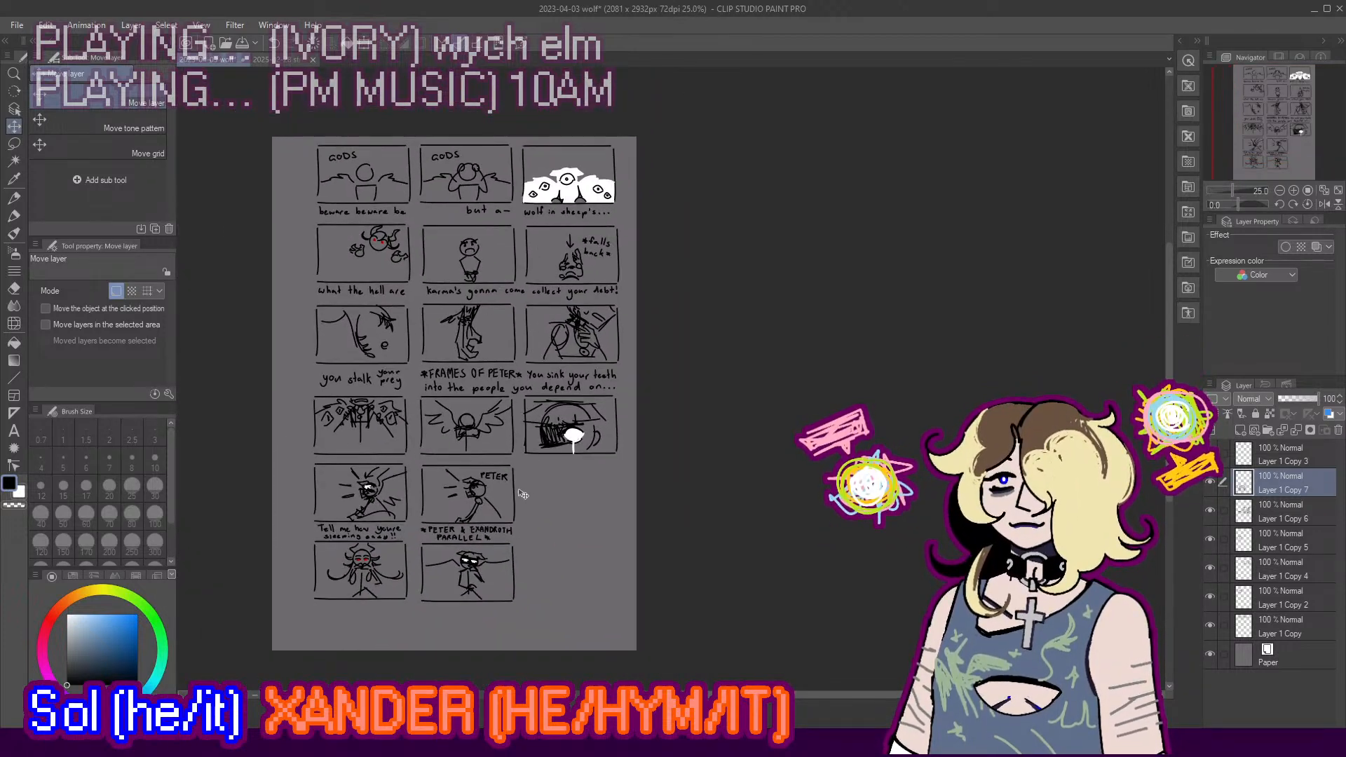
{"action": "scroll", "coordinate": [557, 529], "scroll_direction": "up", "scroll_amount": 2}
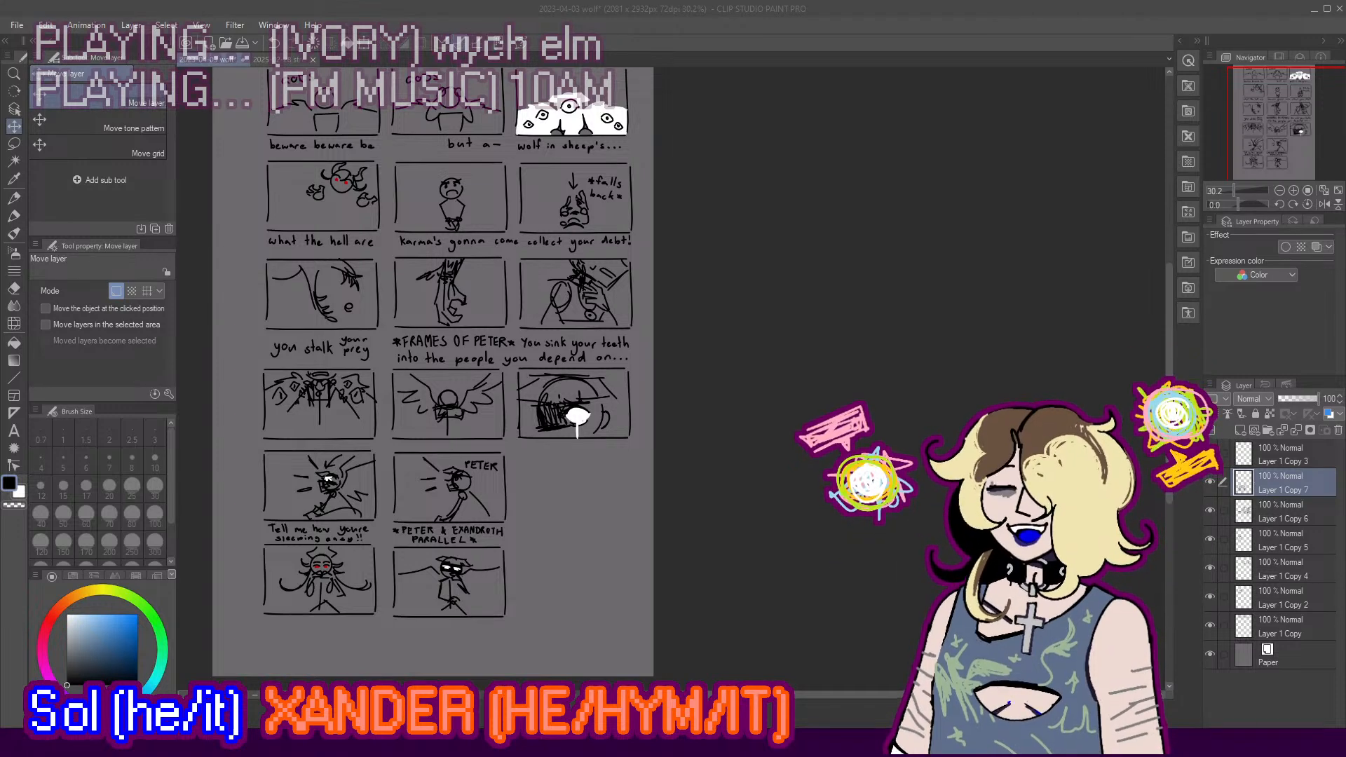
Step: Bring up the 2025-02-28 stream concept board and examine its sheep notes, wool-dyeing panels and lyric panels through "And start all over, start all over again"
{"action": "left_click", "coordinate": [296, 61]}
{"action": "scroll", "coordinate": [362, 222], "scroll_direction": "up", "scroll_amount": 2}
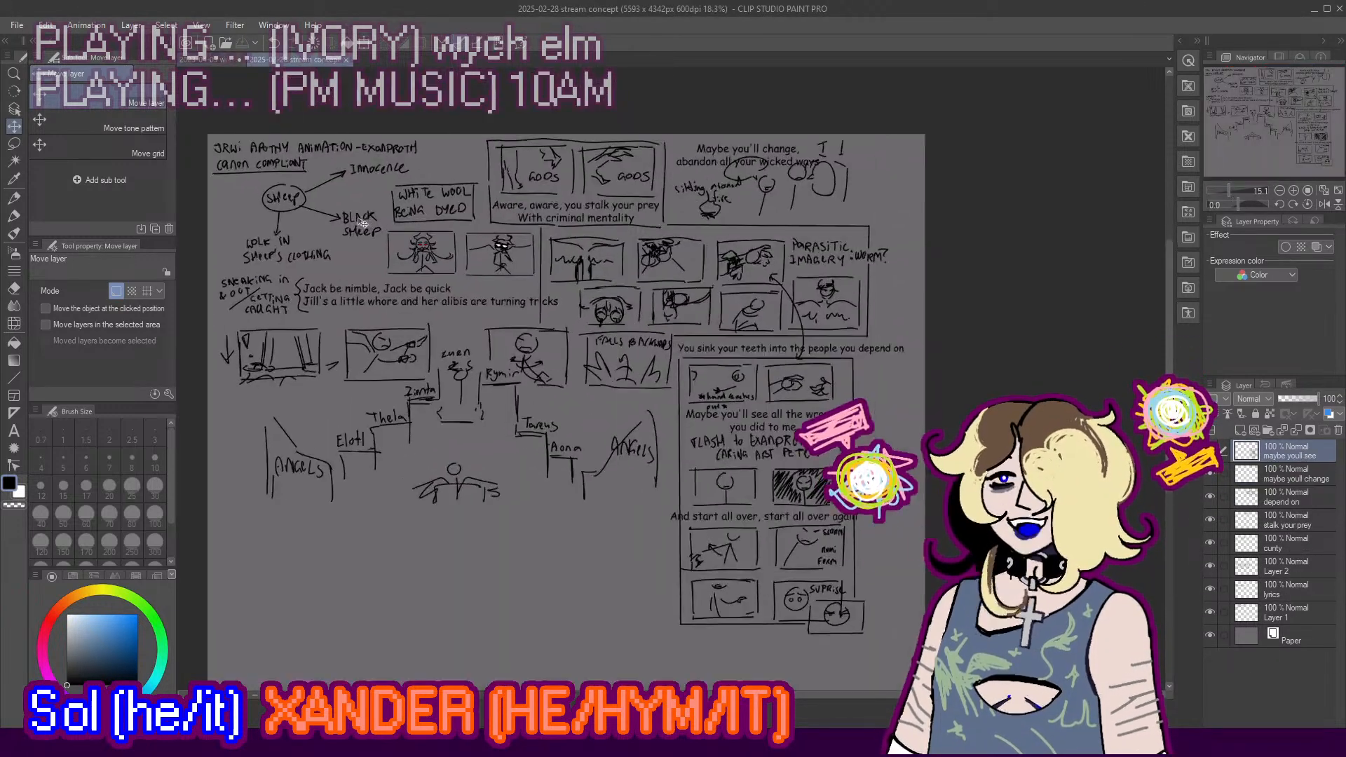
{"action": "scroll", "coordinate": [553, 287], "scroll_direction": "up", "scroll_amount": 2}
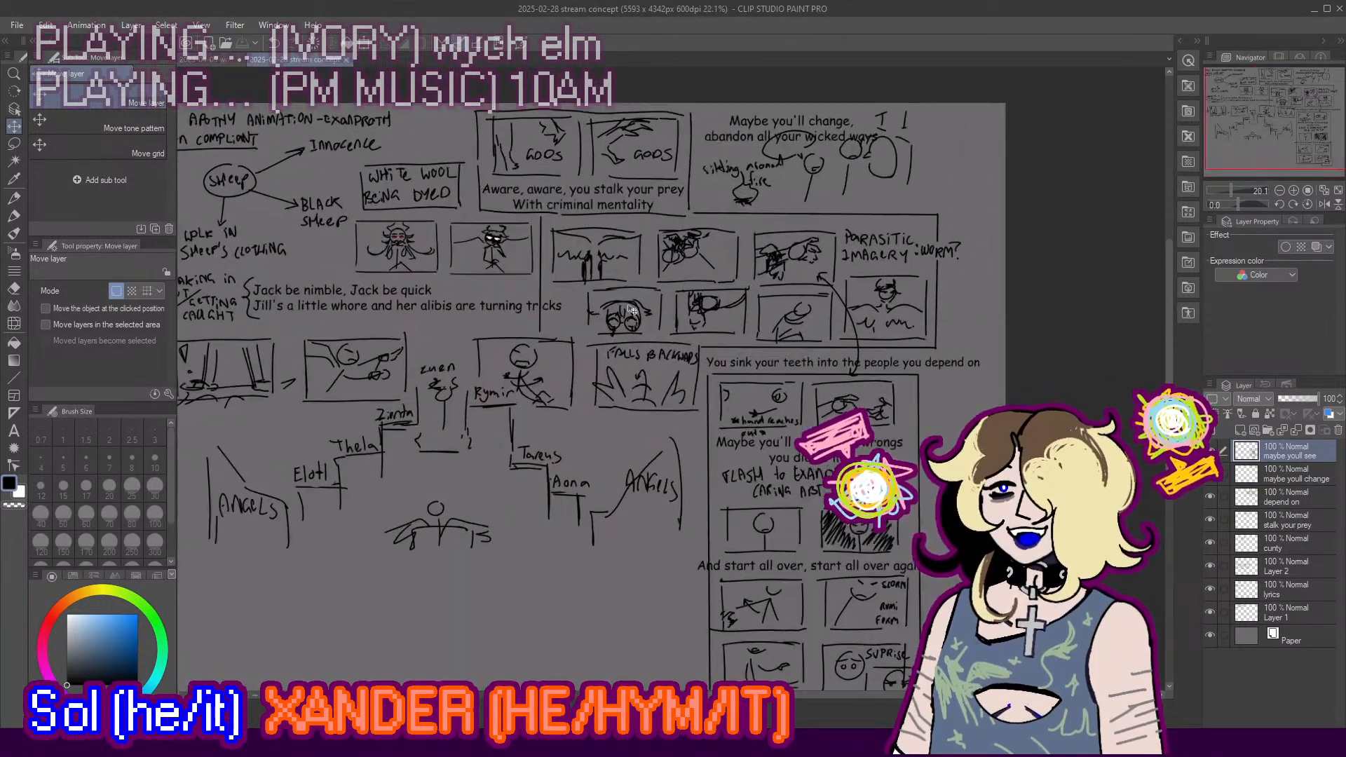
{"action": "scroll", "coordinate": [633, 310], "scroll_direction": "down", "scroll_amount": 1}
{"action": "scroll", "coordinate": [389, 352], "scroll_direction": "up", "scroll_amount": 2}
{"action": "scroll", "coordinate": [656, 435], "scroll_direction": "down", "scroll_amount": 2}
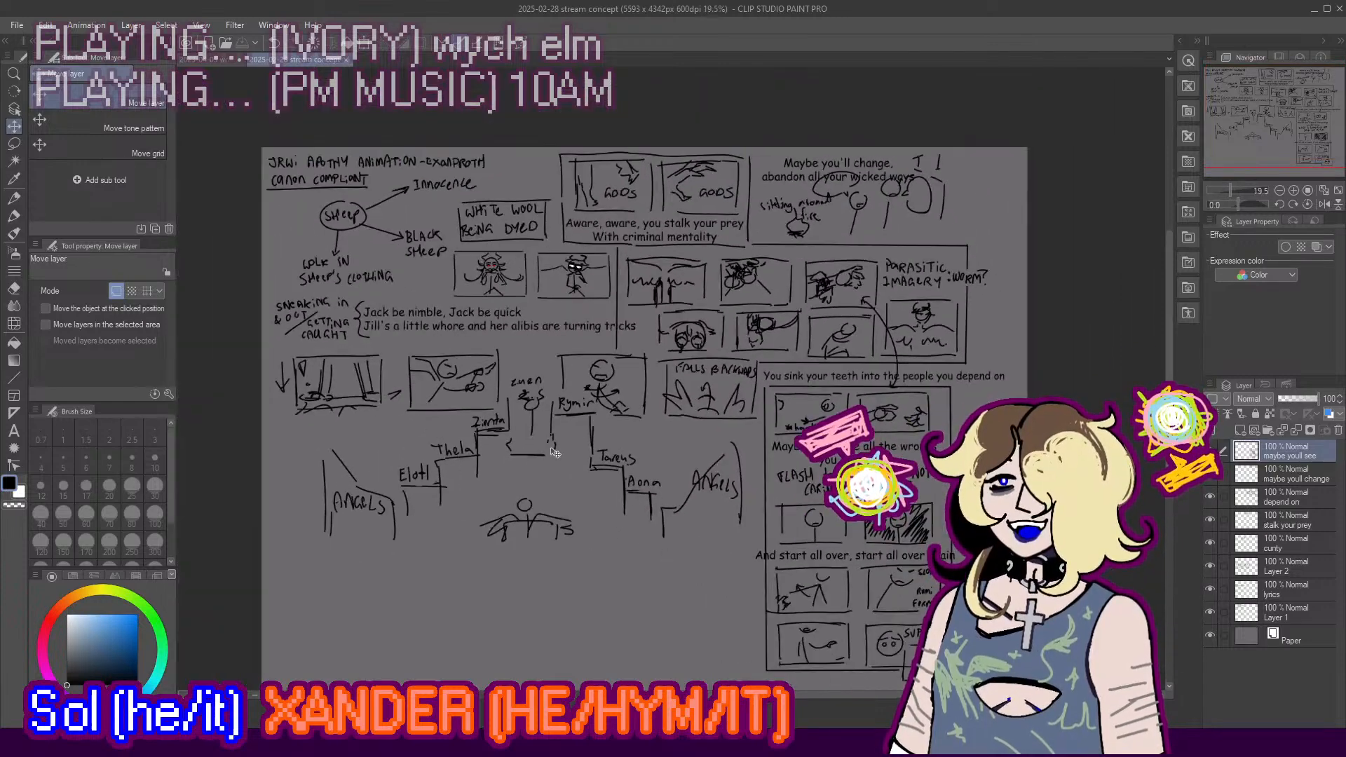
{"action": "scroll", "coordinate": [555, 452], "scroll_direction": "up", "scroll_amount": 1}
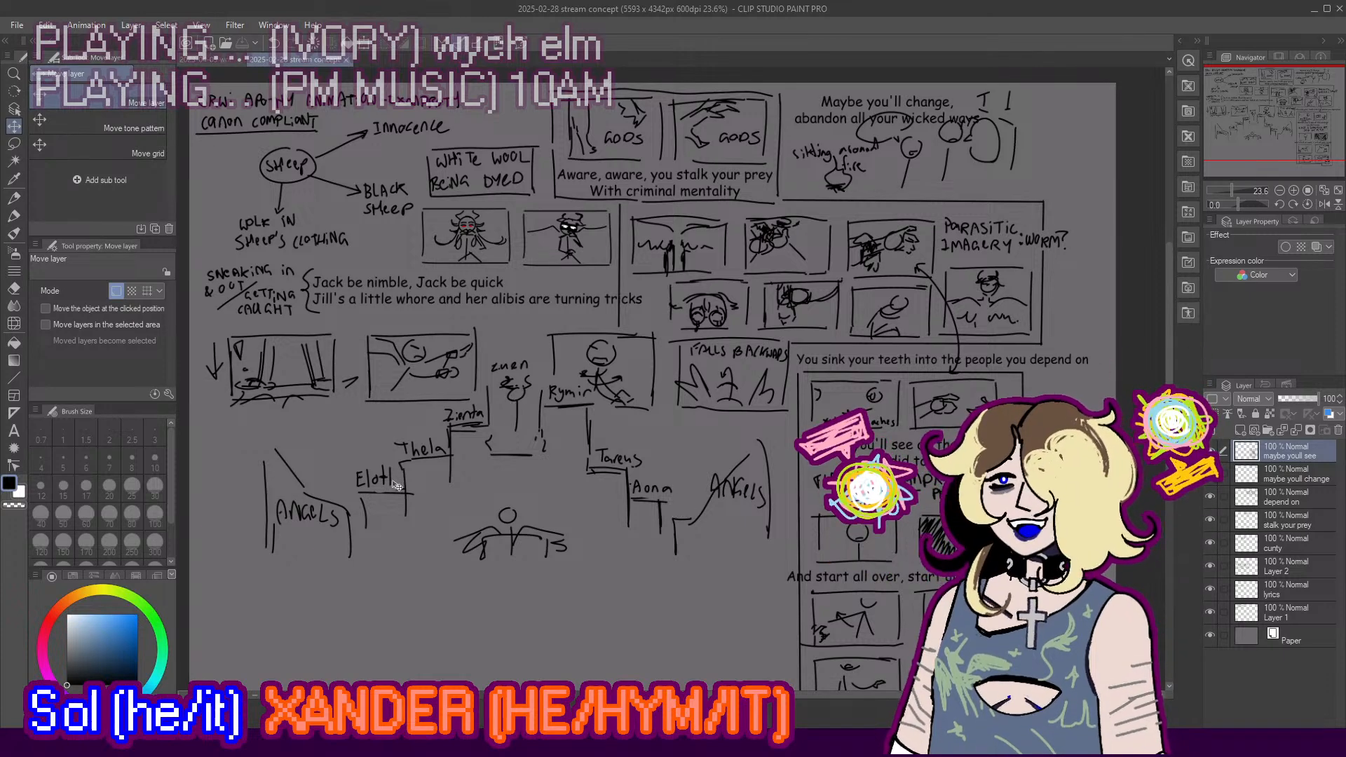
{"action": "scroll", "coordinate": [501, 178], "scroll_direction": "down", "scroll_amount": 1}
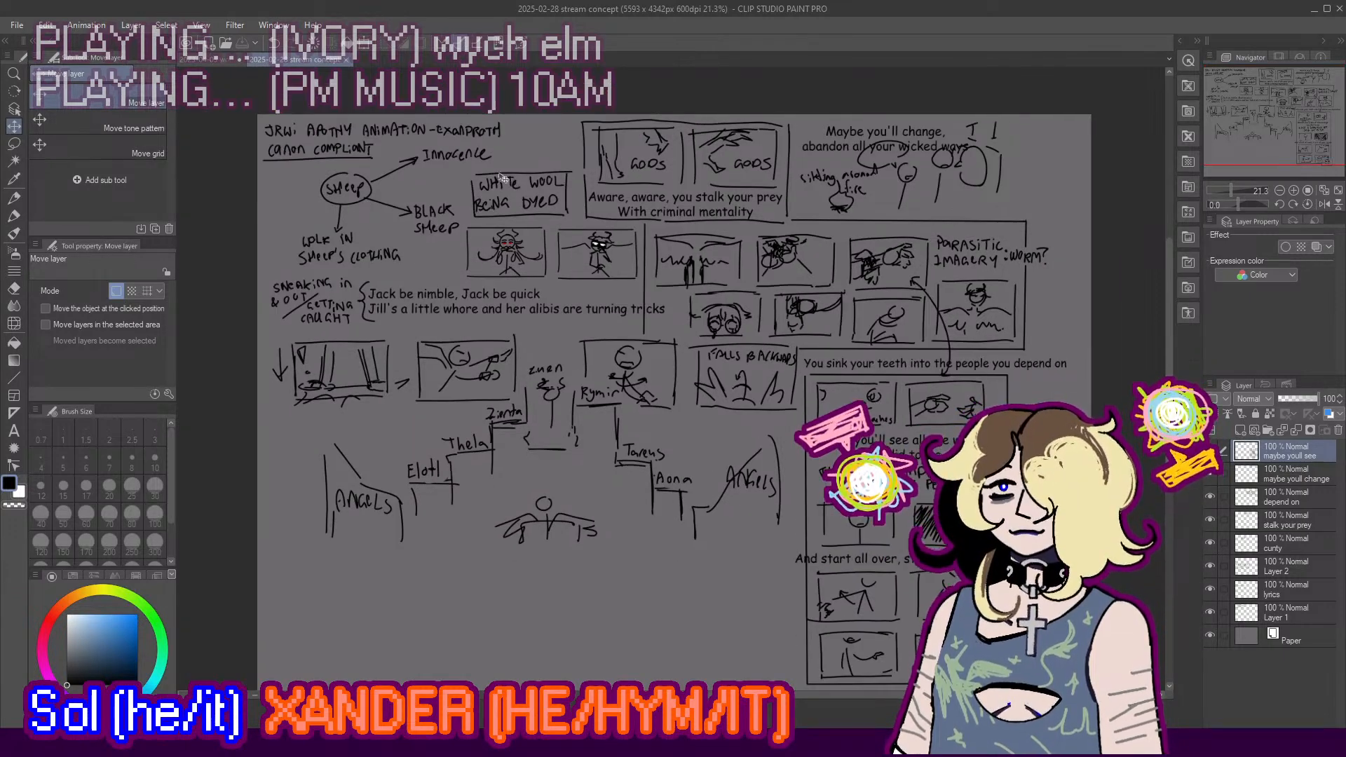
{"action": "scroll", "coordinate": [501, 177], "scroll_direction": "up", "scroll_amount": 5}
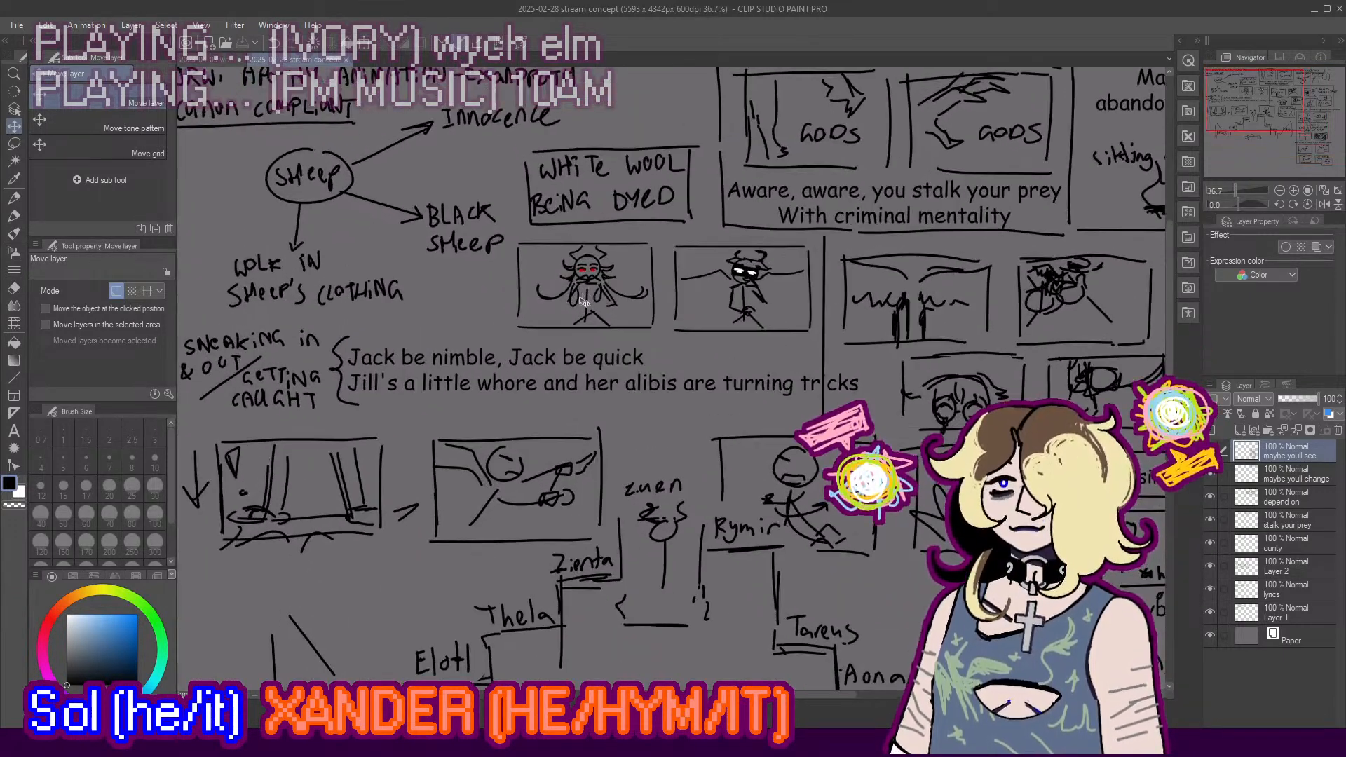
{"action": "scroll", "coordinate": [585, 303], "scroll_direction": "down", "scroll_amount": 4}
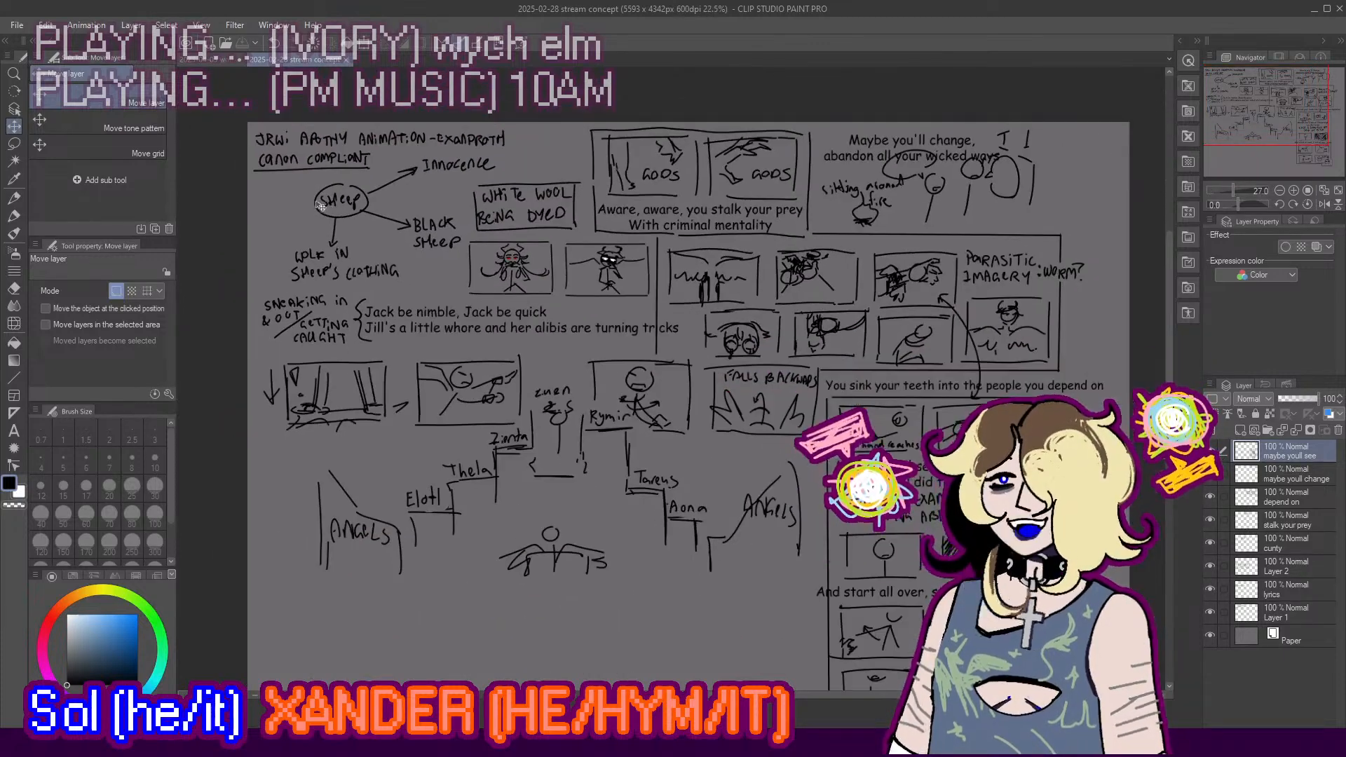
{"action": "scroll", "coordinate": [770, 309], "scroll_direction": "up", "scroll_amount": 1}
{"action": "scroll", "coordinate": [535, 233], "scroll_direction": "down", "scroll_amount": 2}
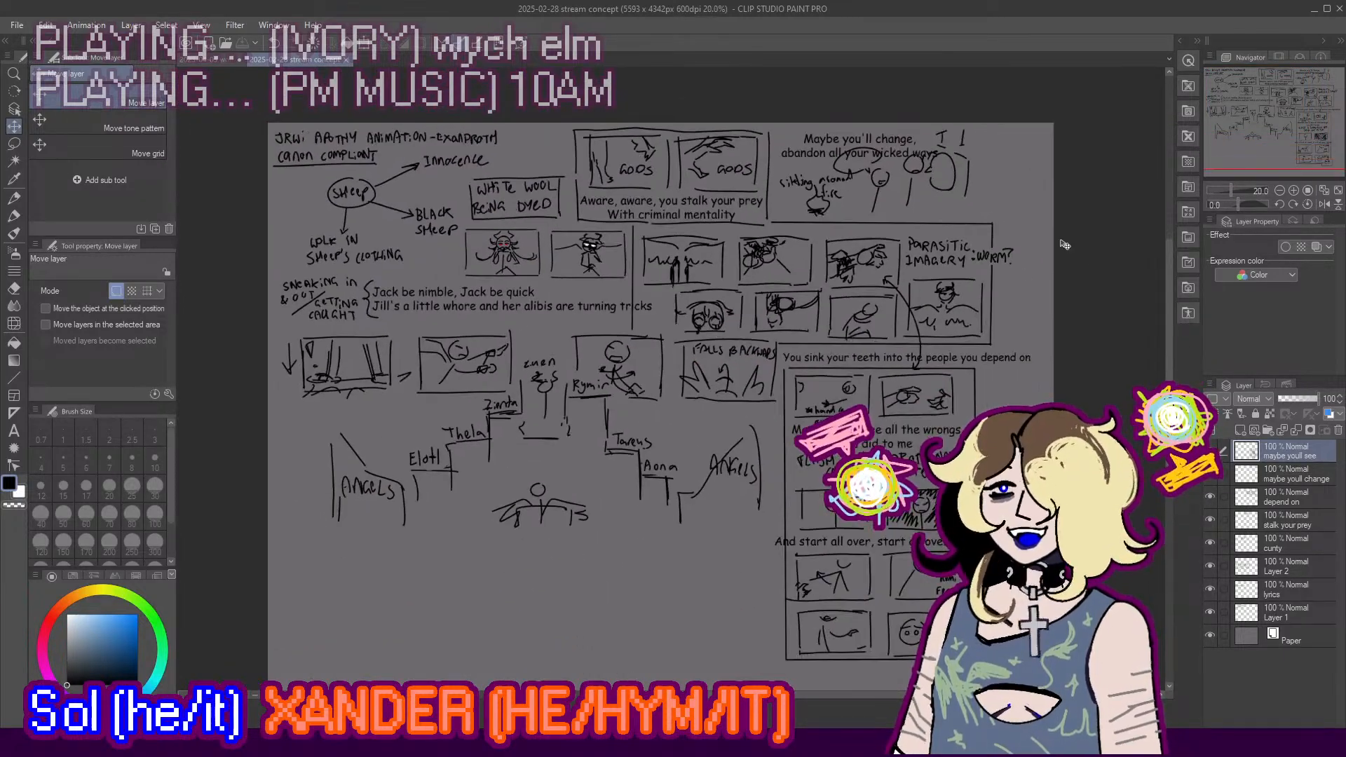
{"action": "scroll", "coordinate": [1038, 210], "scroll_direction": "up", "scroll_amount": 3}
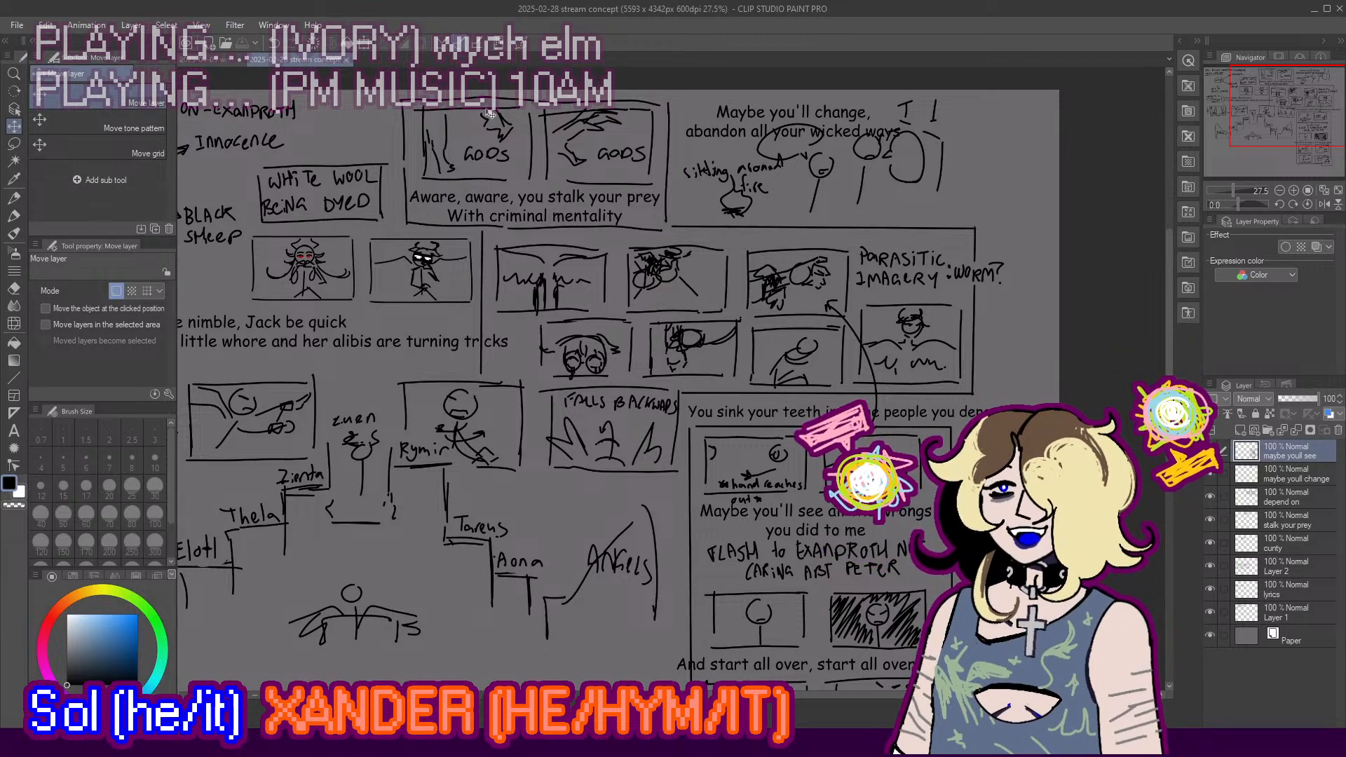
{"action": "scroll", "coordinate": [915, 270], "scroll_direction": "down", "scroll_amount": 4}
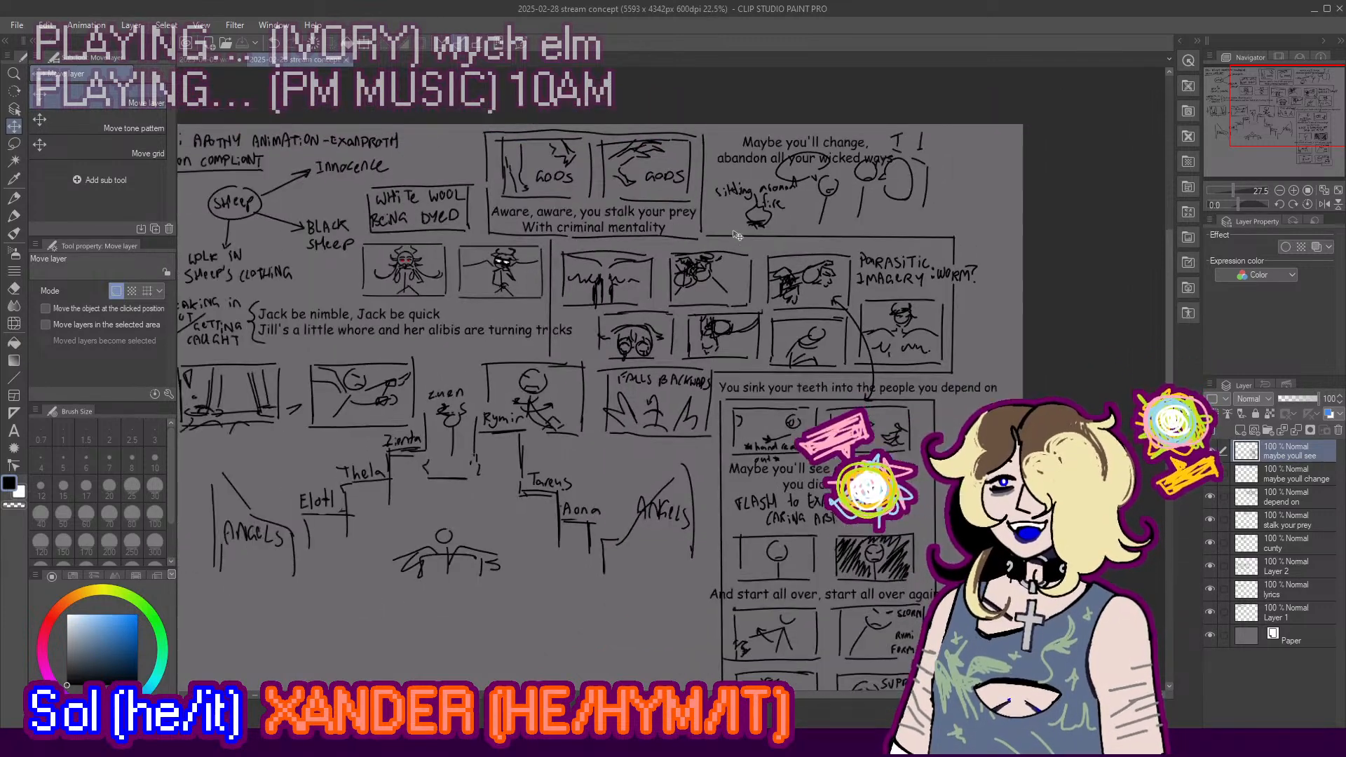
{"action": "scroll", "coordinate": [912, 420], "scroll_direction": "up", "scroll_amount": 1}
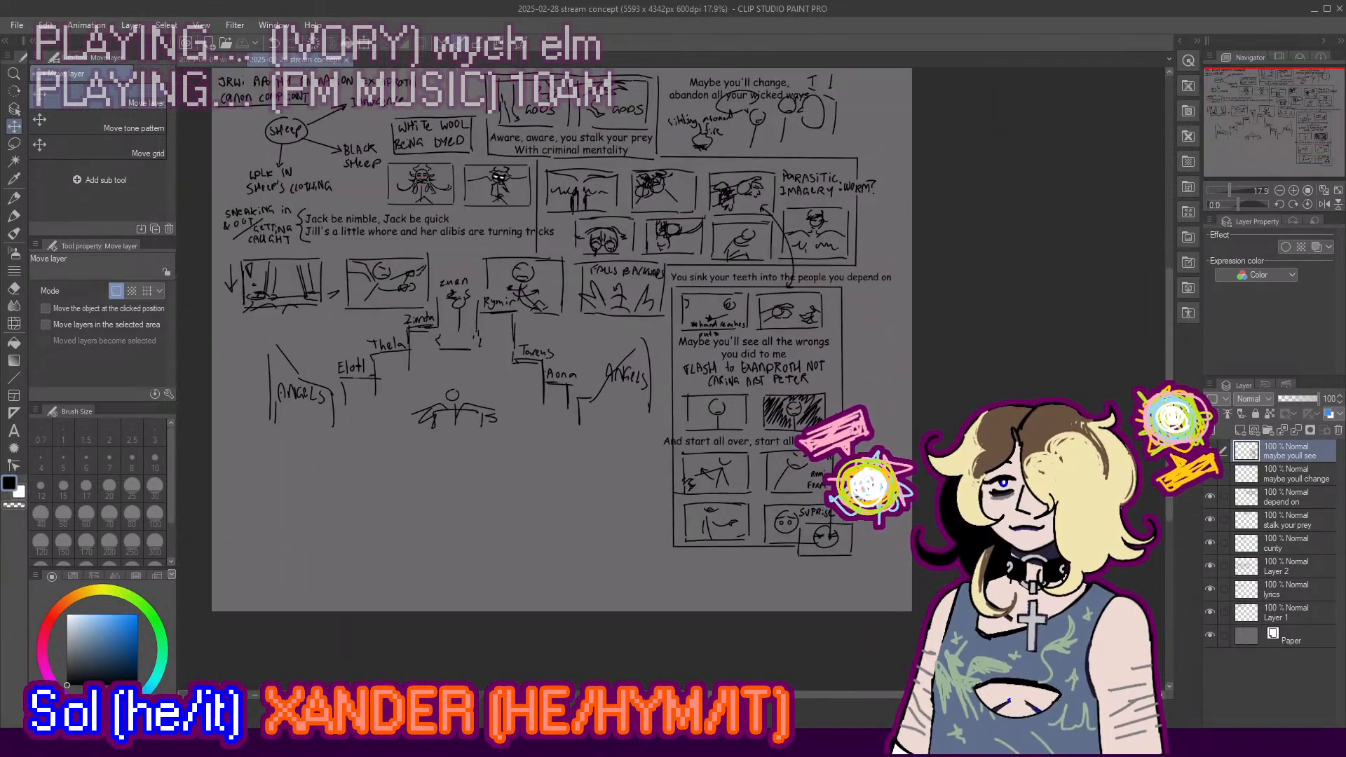
{"action": "scroll", "coordinate": [904, 579], "scroll_direction": "up", "scroll_amount": 3}
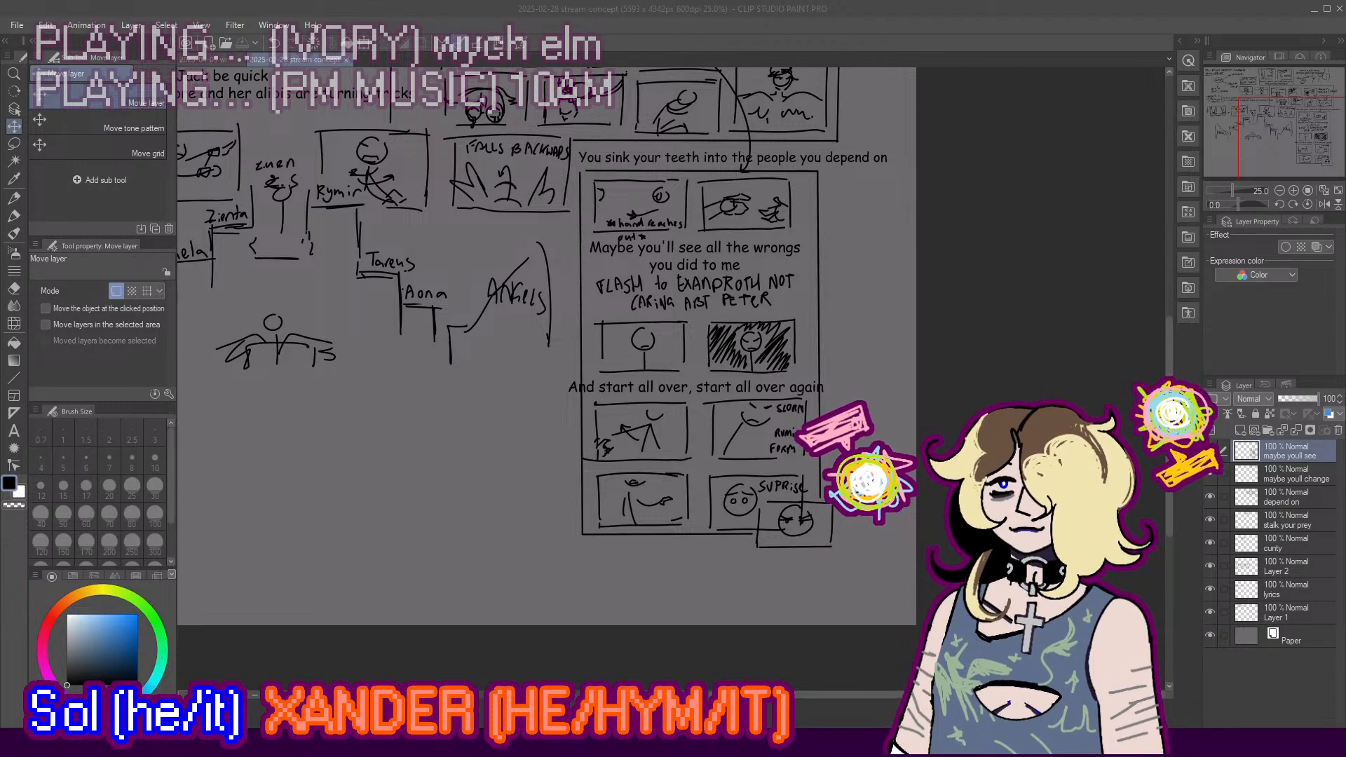
Step: Switch to Blender, play the animation from frame 0 to frame 136 and scrub ahead to frame 539
{"action": "key", "text": "alt+Tab"}
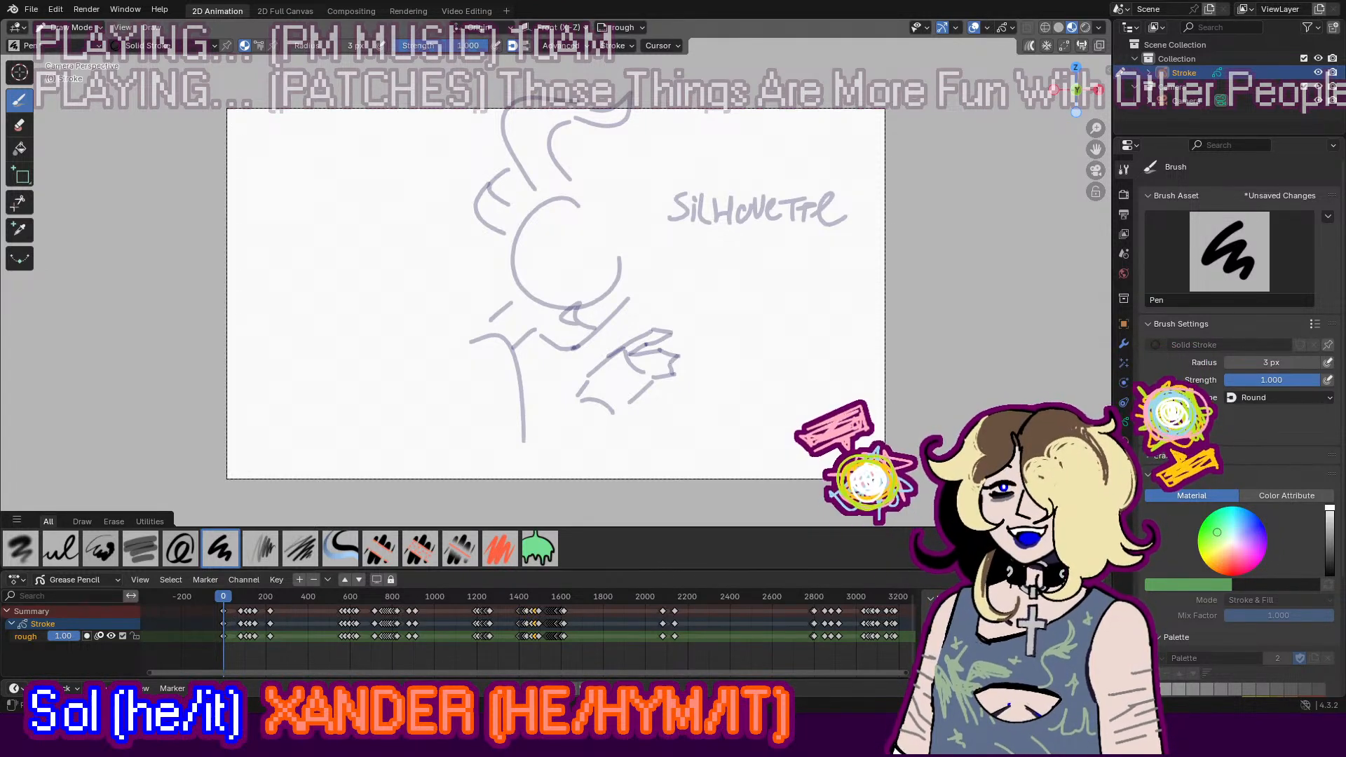
{"action": "key", "text": "space"}
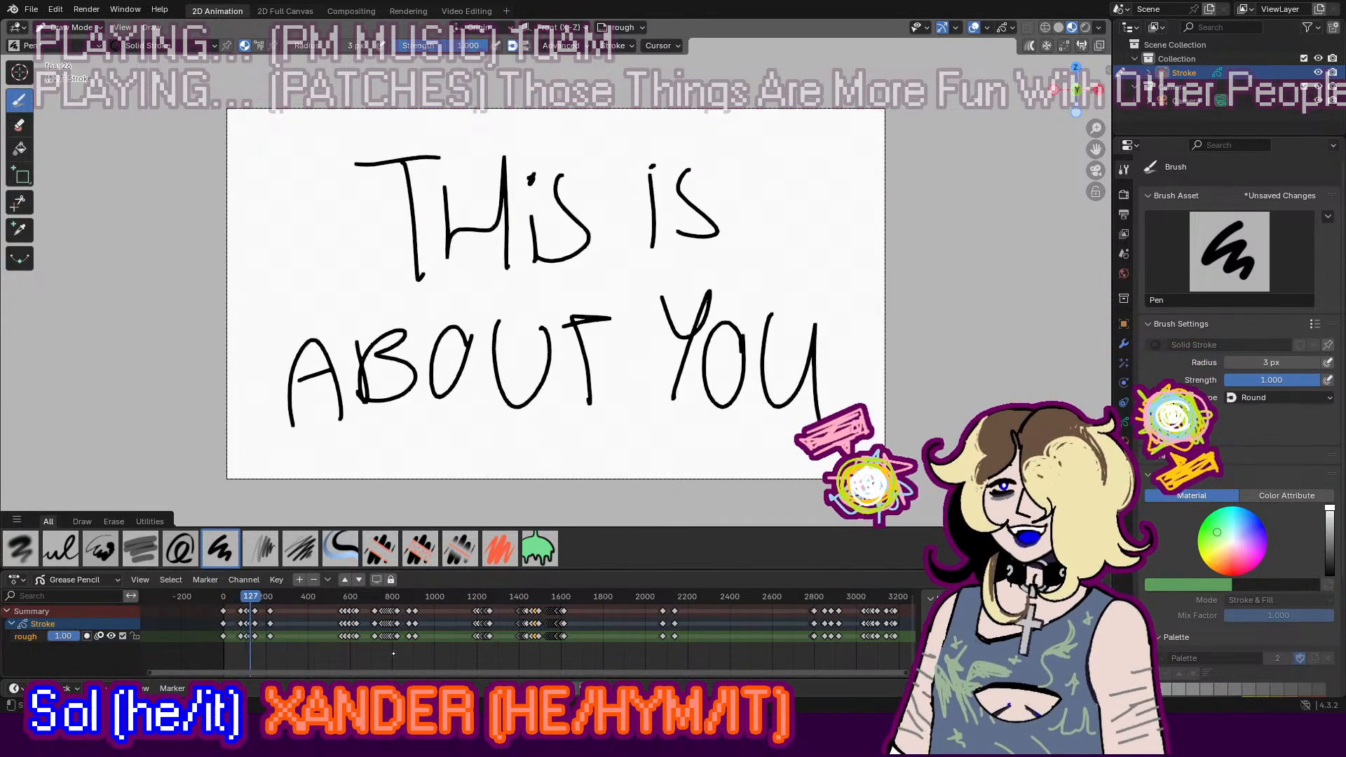
{"action": "key", "text": "space"}
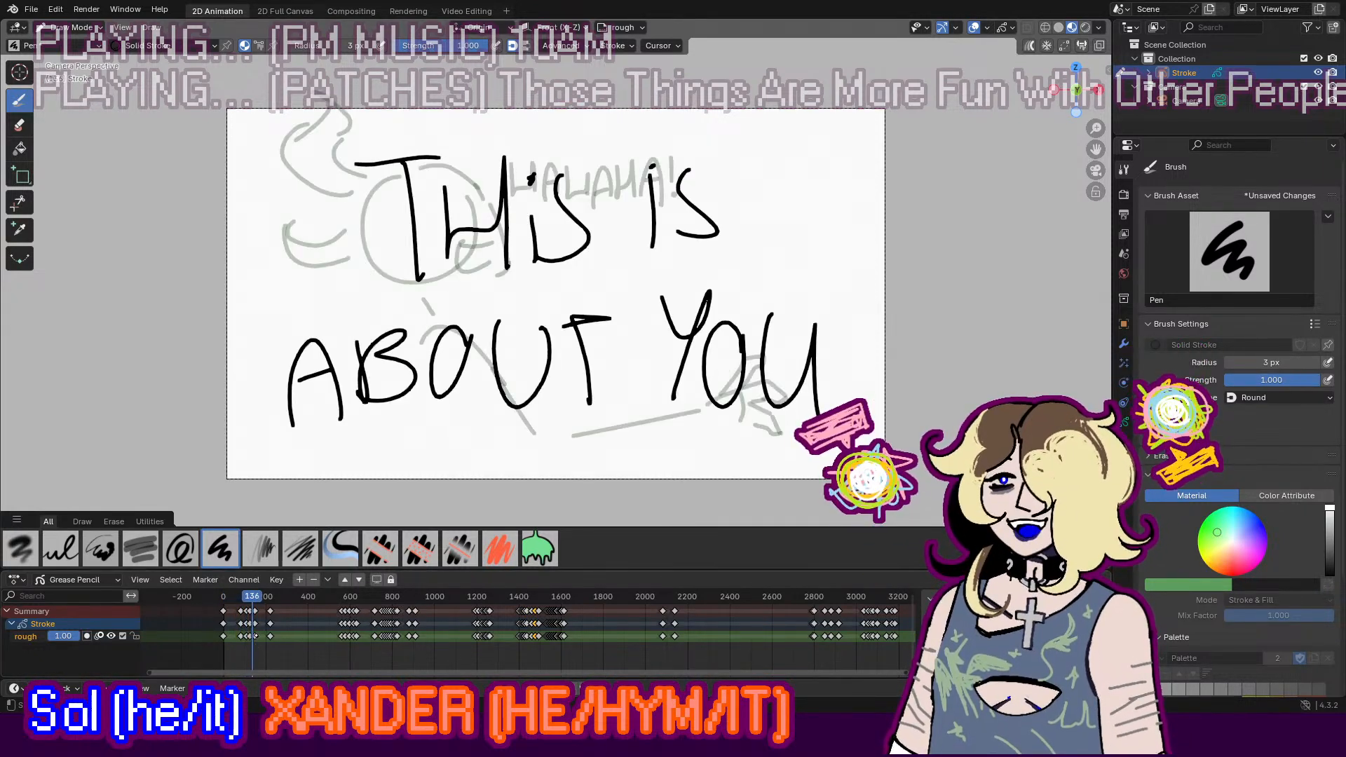
{"action": "left_click", "coordinate": [259, 602]}
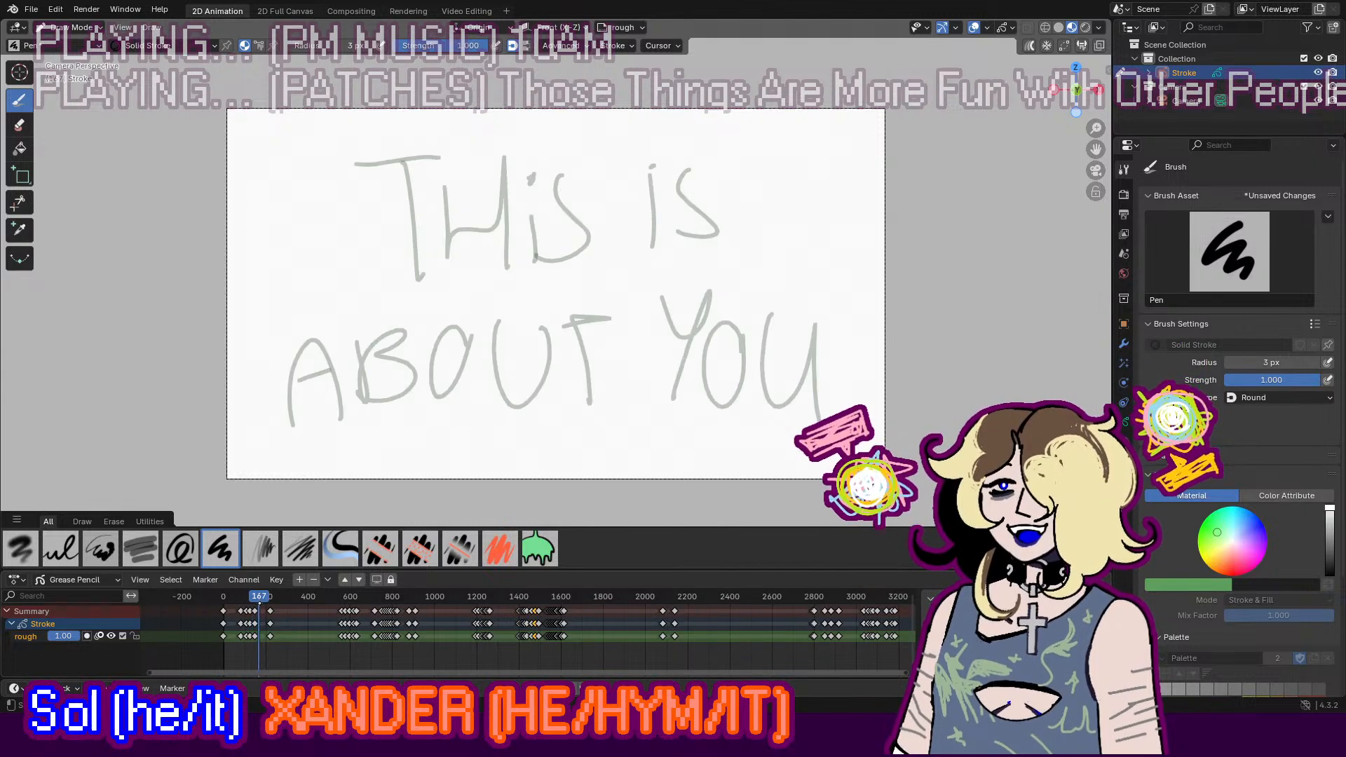
{"action": "left_click_drag", "start_coordinate": [271, 602], "coordinate": [337, 601]}
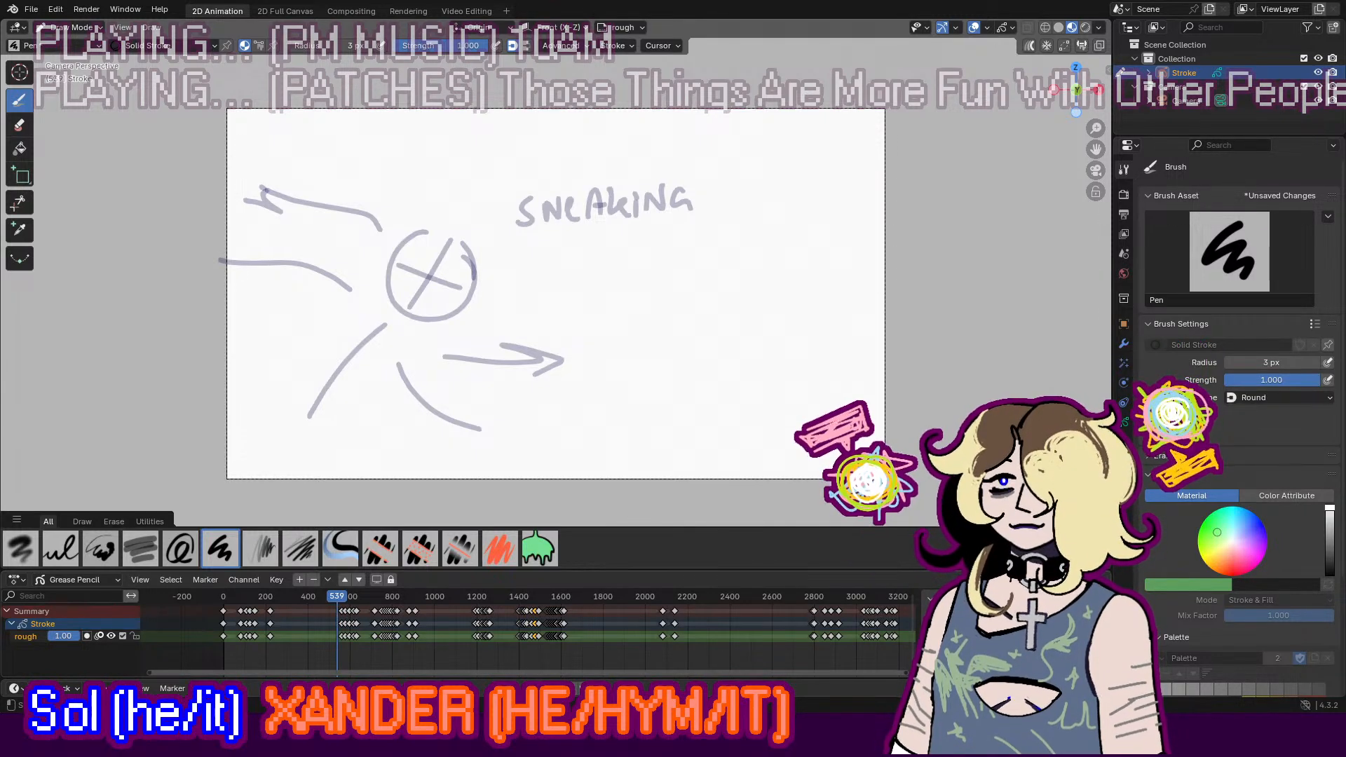
Step: Play the animation from frame 539 to frame 674, scrub to the SO COULD YOU drawing at frame 745 and resume playback
{"action": "key", "text": "space"}
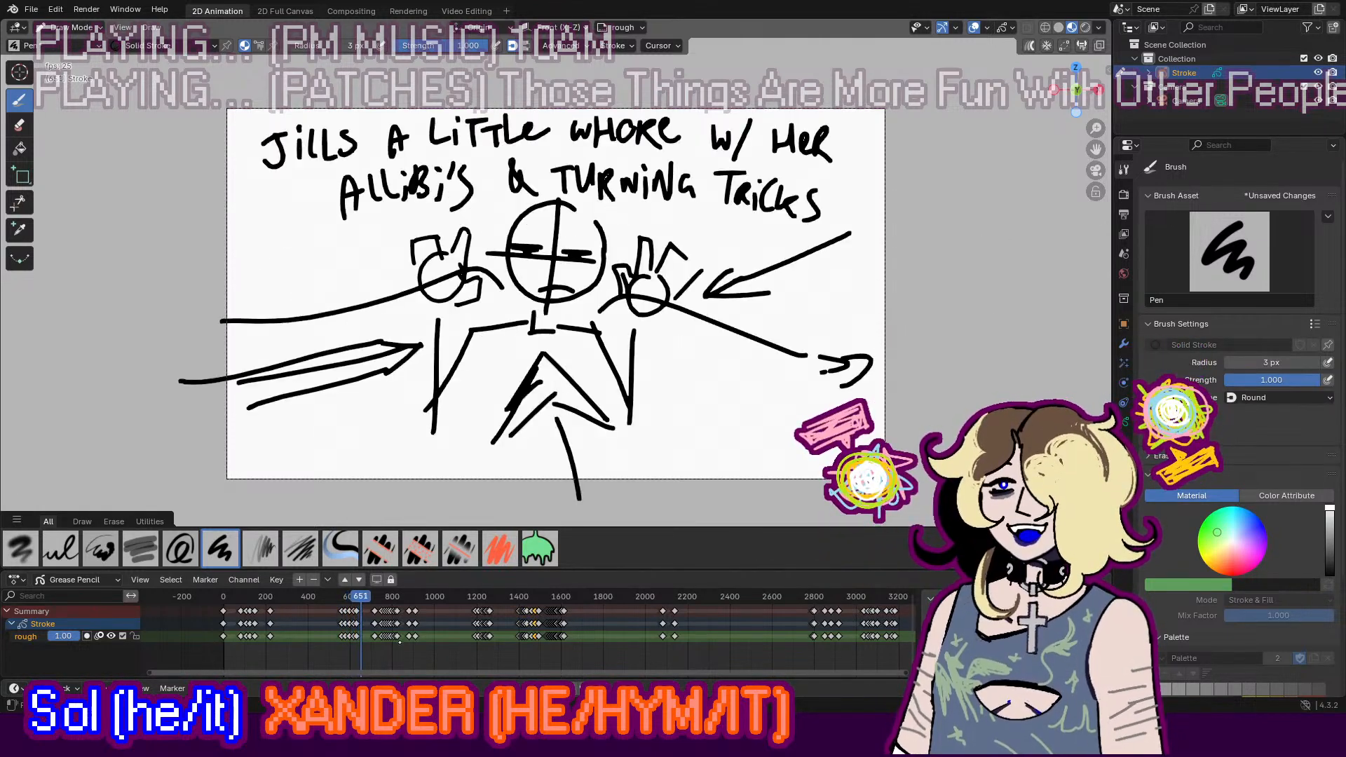
{"action": "key", "text": "space"}
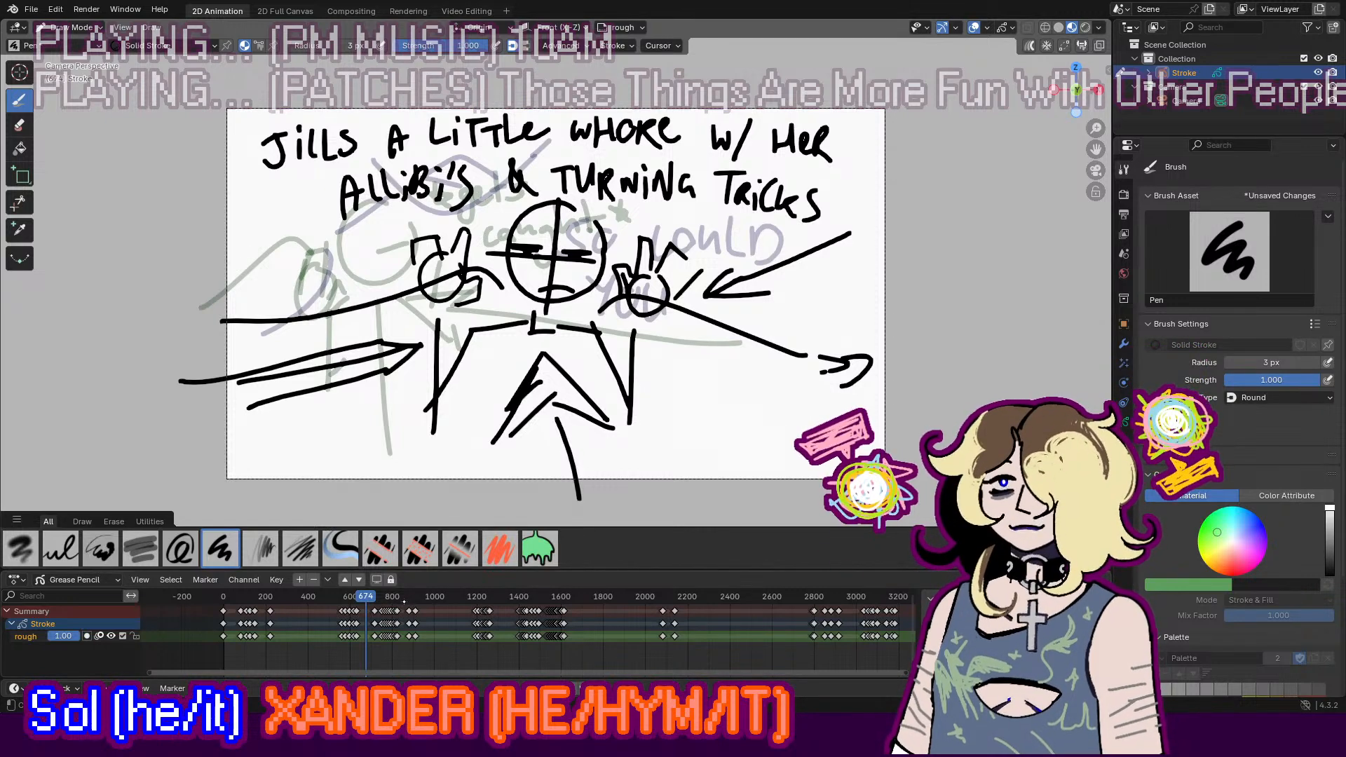
{"action": "left_click_drag", "start_coordinate": [373, 600], "coordinate": [380, 600]}
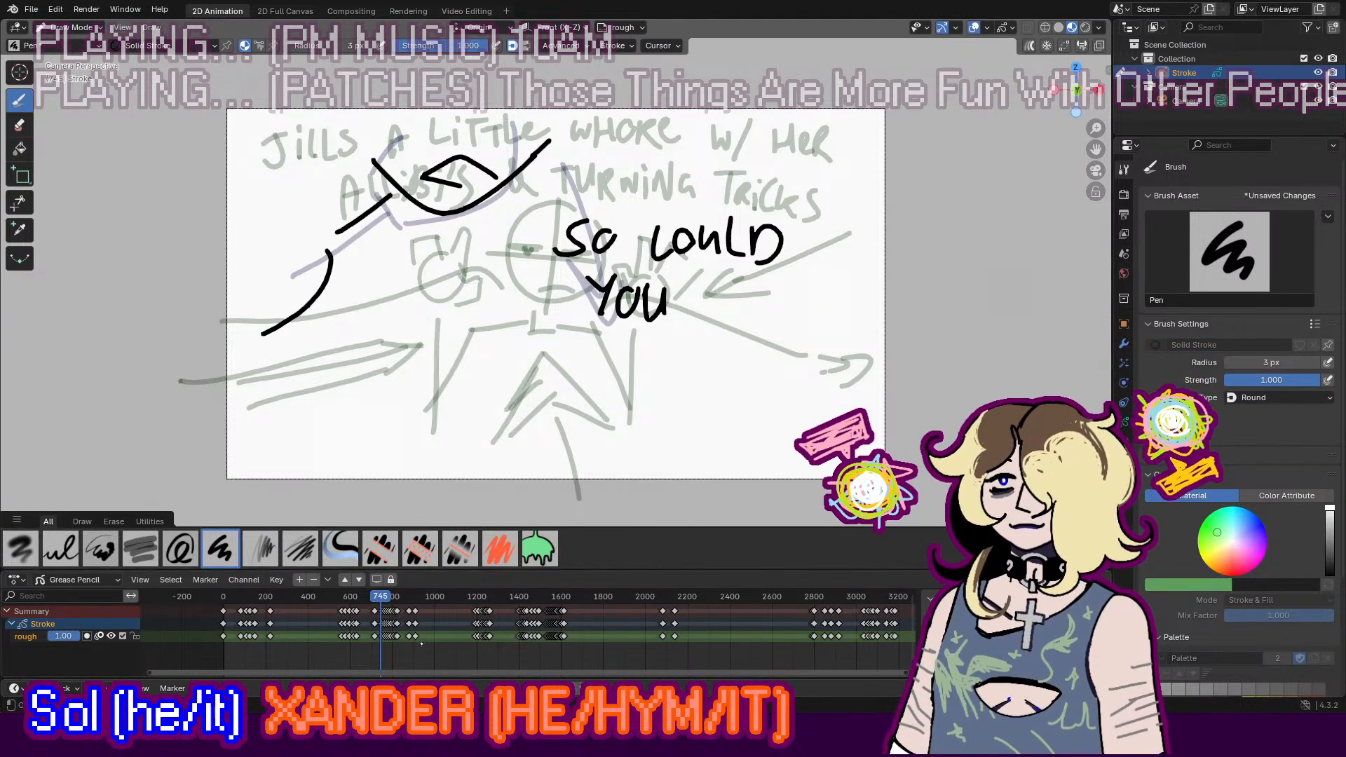
{"action": "key", "text": "space"}
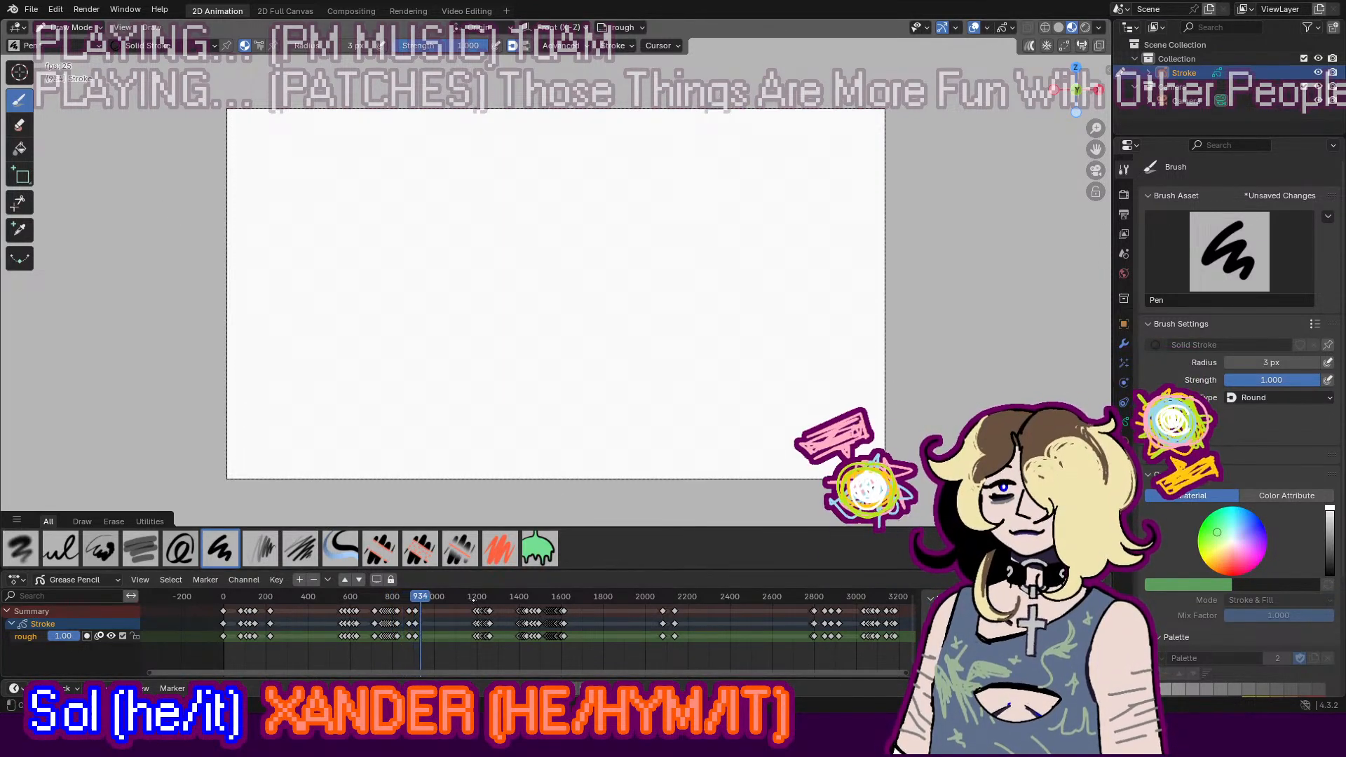
Step: Review the poses at frame 1271, then scrub back to frame 815 and forward to frame 1241
{"action": "left_click", "coordinate": [474, 639]}
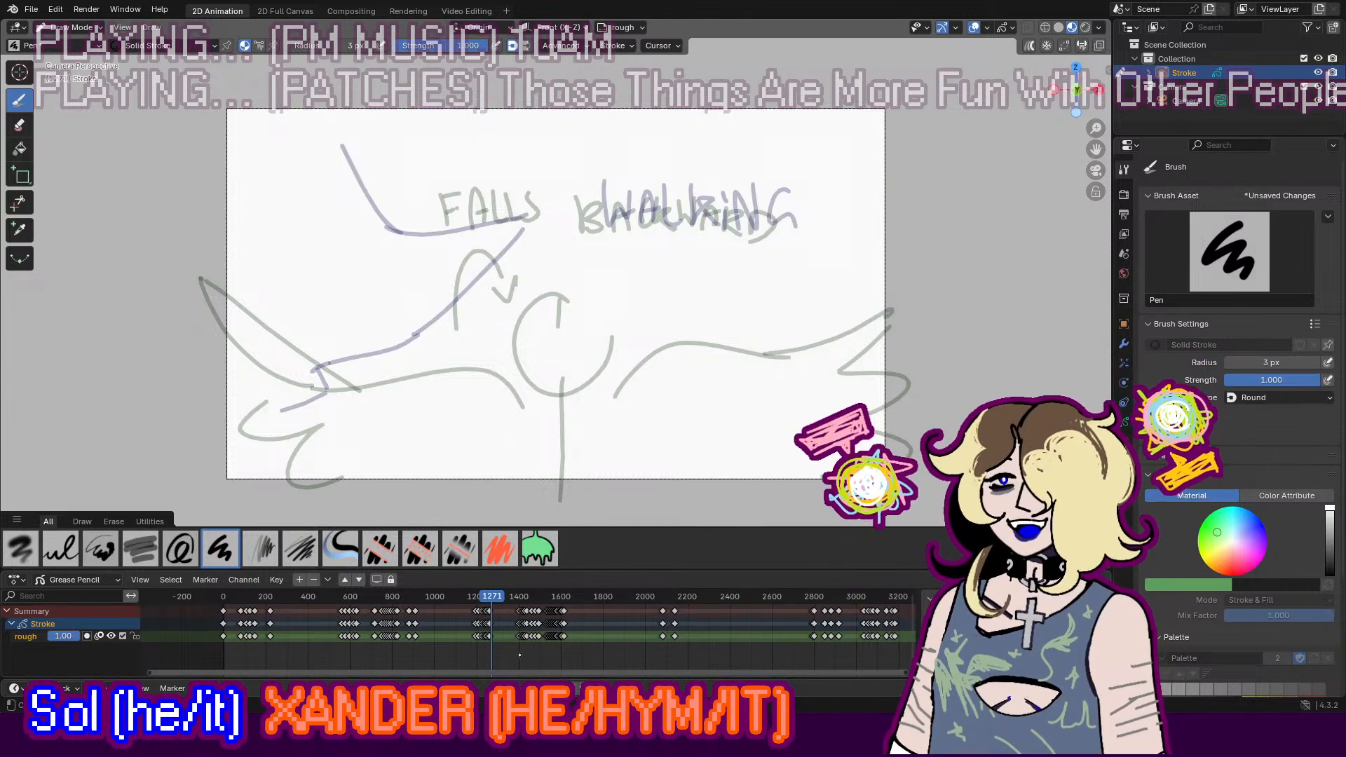
{"action": "middle_click_drag", "start_coordinate": [492, 616], "coordinate": [464, 616]}
{"action": "left_click_drag", "start_coordinate": [461, 597], "coordinate": [367, 598]}
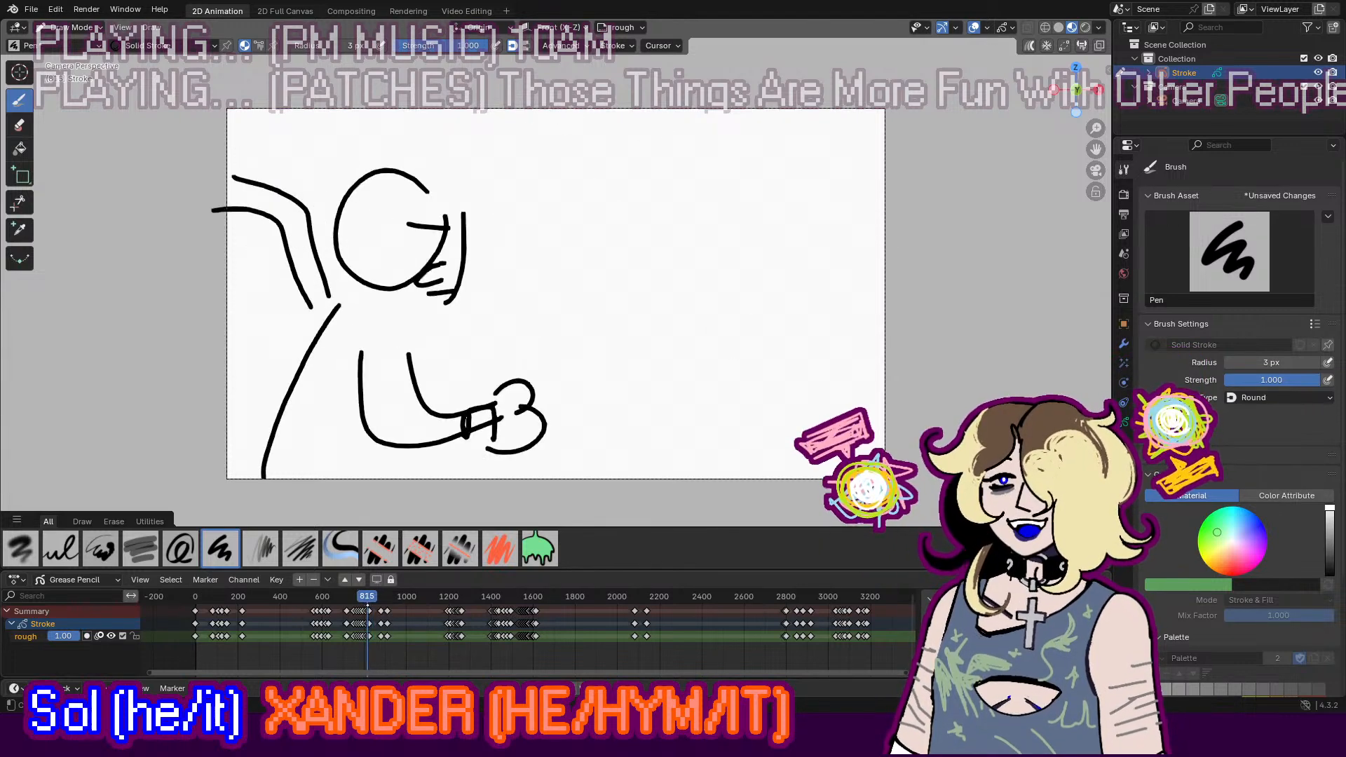
{"action": "left_click_drag", "start_coordinate": [452, 598], "coordinate": [457, 598]}
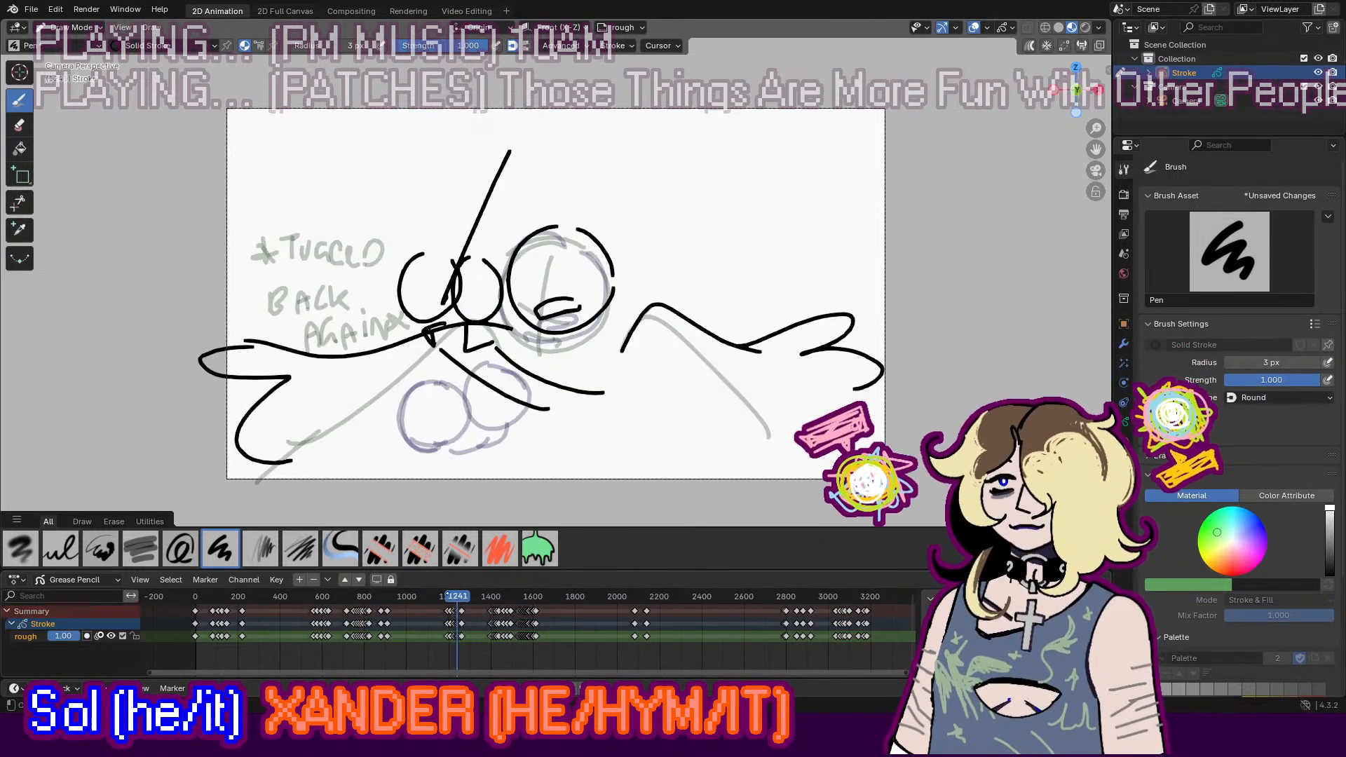
Step: Scrub to the wolf paw drawing at frame 1435 and play the animation through the GODS frames to frame 1636
{"action": "middle_click_drag", "start_coordinate": [508, 671], "coordinate": [470, 671]}
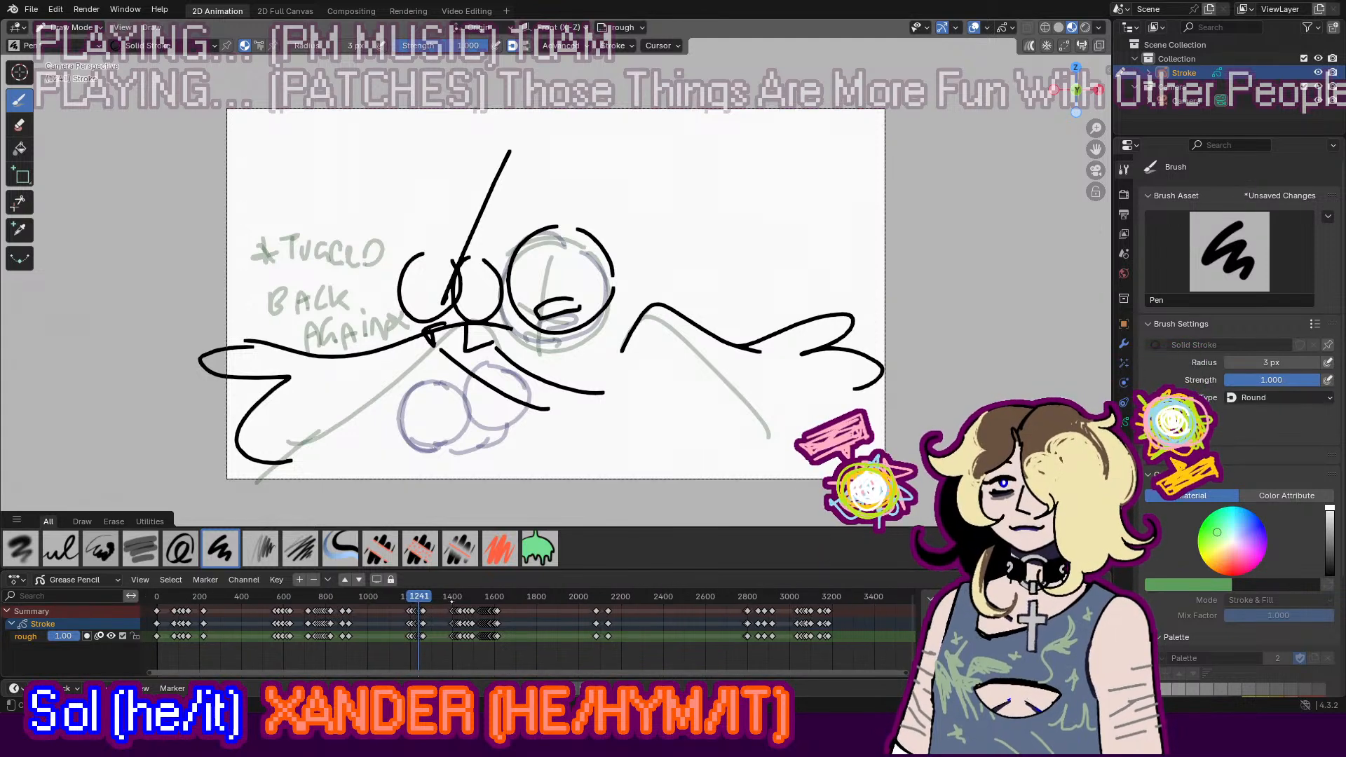
{"action": "left_click_drag", "start_coordinate": [445, 601], "coordinate": [459, 601]}
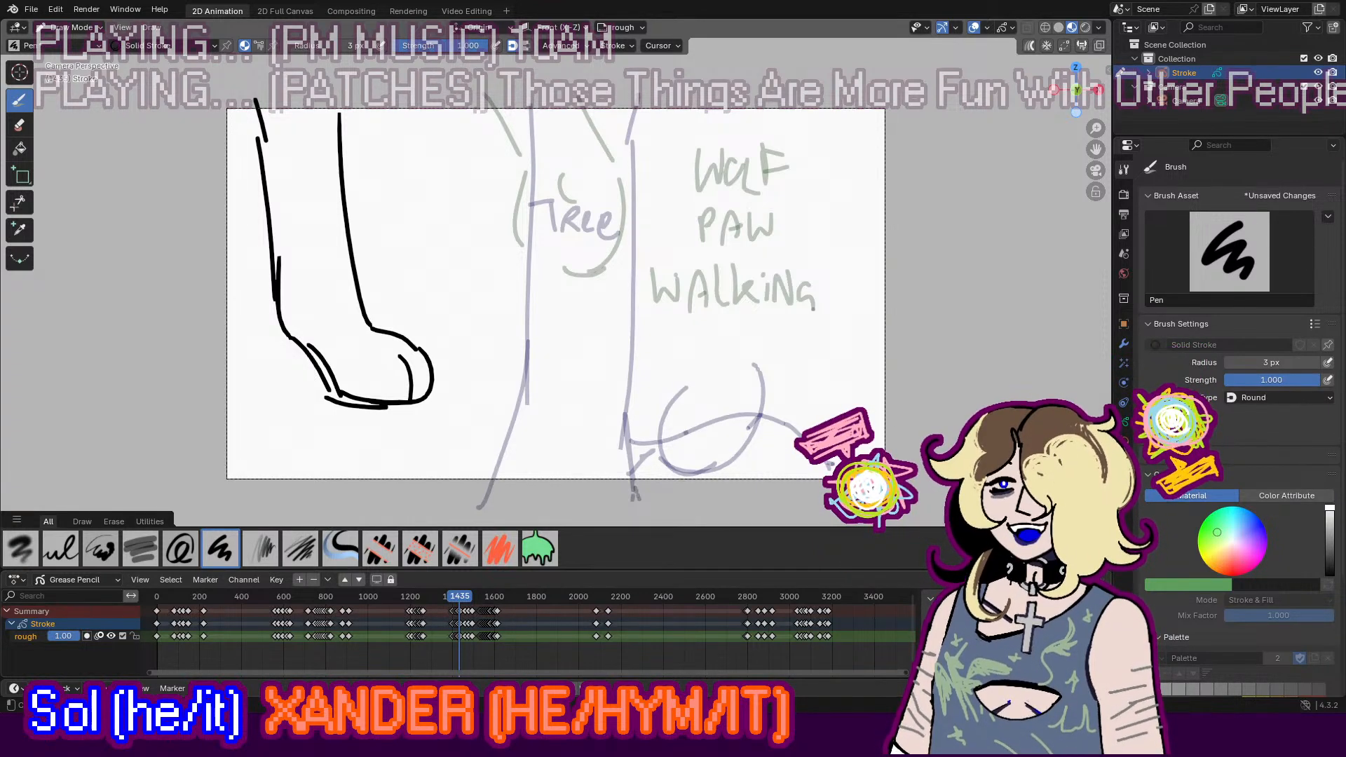
{"action": "key", "text": "space"}
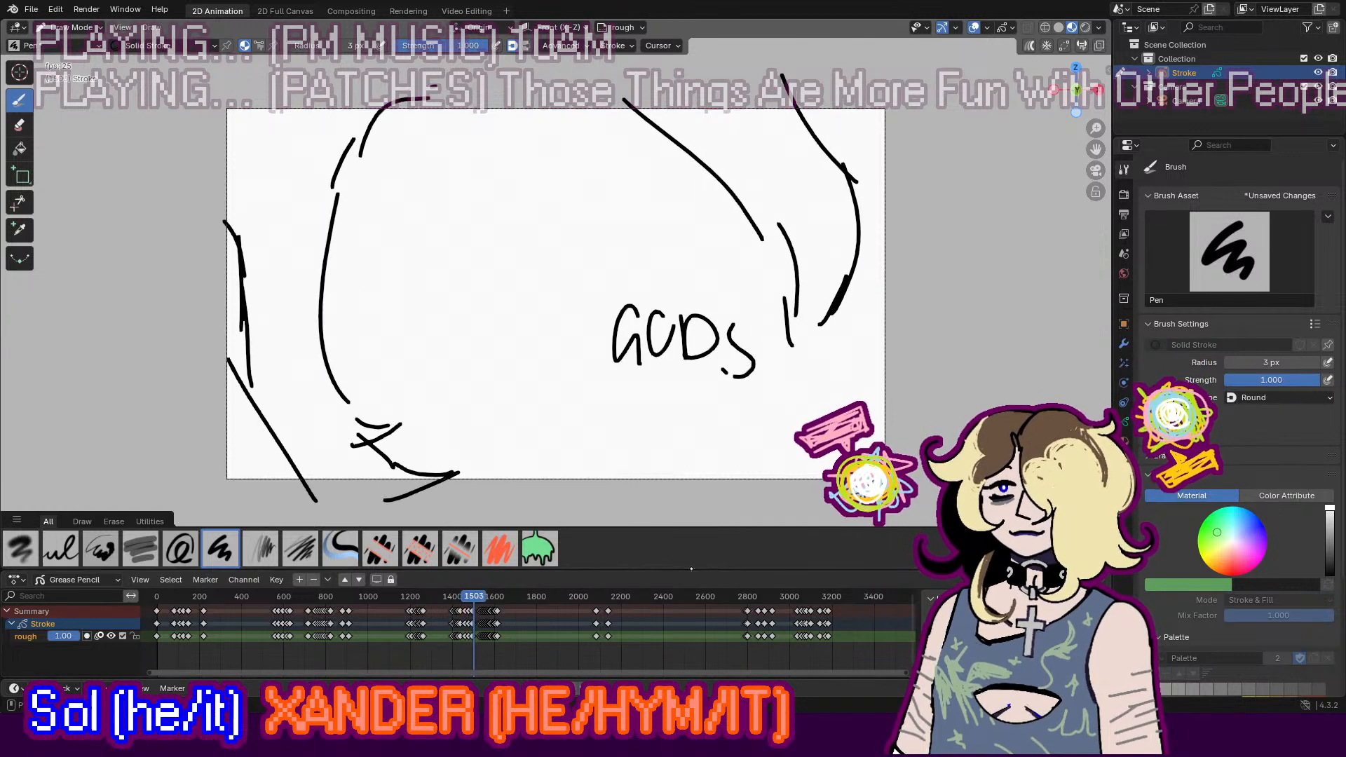
{"action": "middle_click_drag", "start_coordinate": [563, 659], "coordinate": [454, 624]}
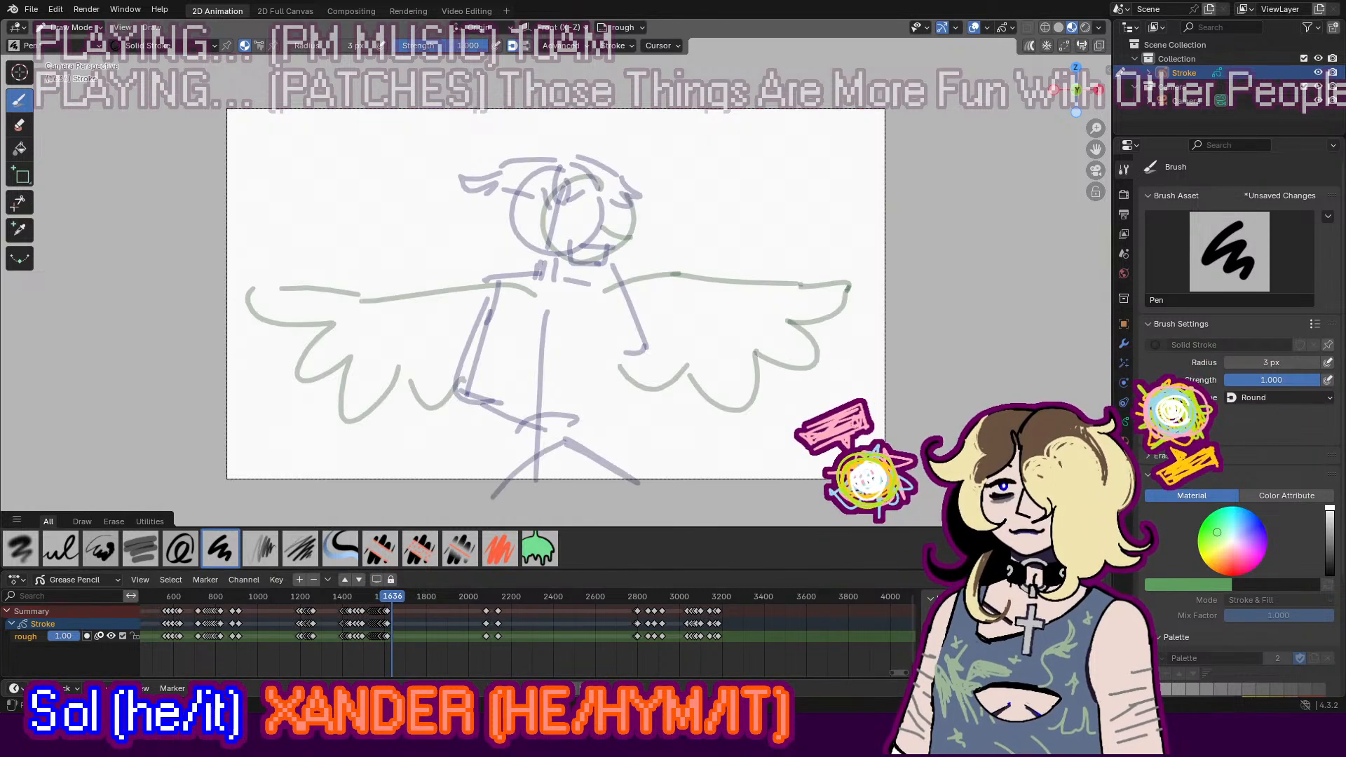
Step: Scrub ahead to frame 2098, check the standing pose around frame 2127, and scrub on to the drawing at frame 2786
{"action": "left_click_drag", "start_coordinate": [479, 601], "coordinate": [489, 603]}
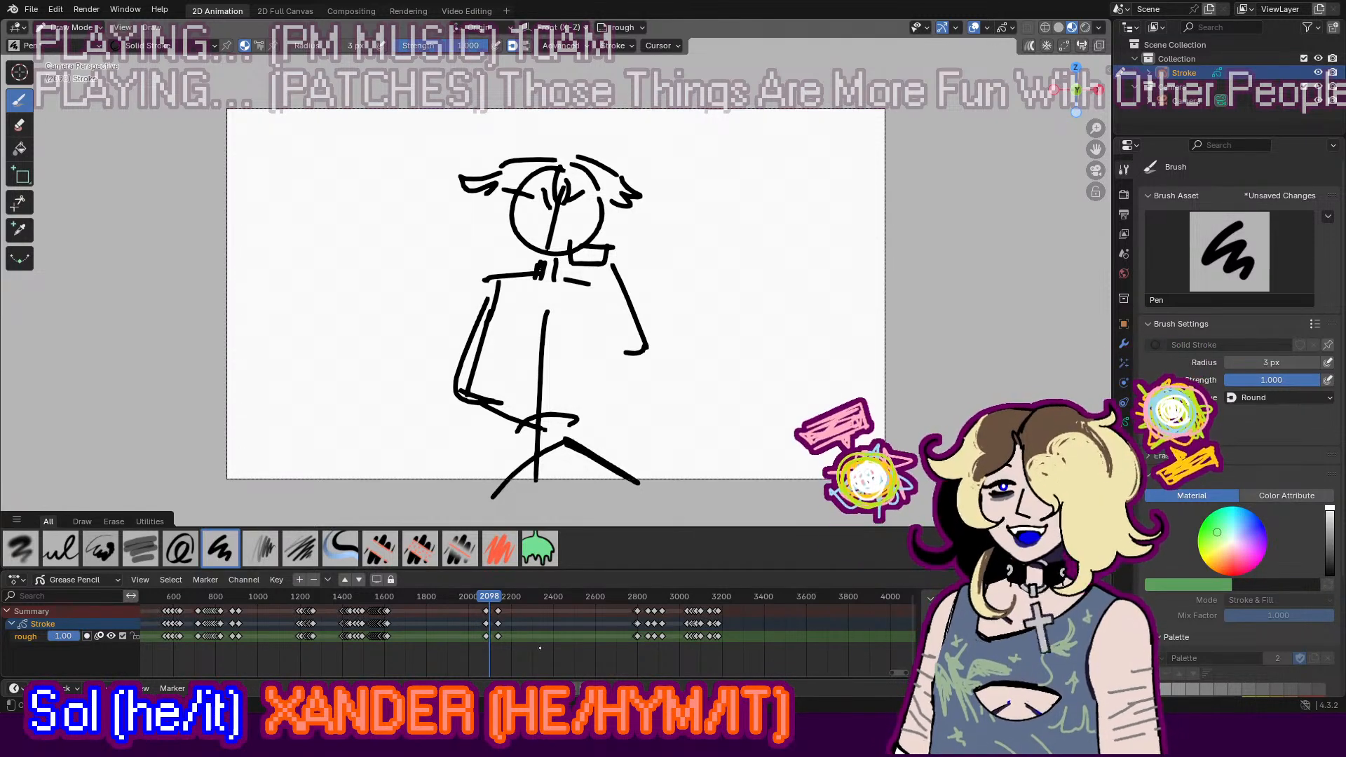
{"action": "scroll", "coordinate": [527, 630], "scroll_direction": "down", "scroll_amount": 4}
{"action": "left_click_drag", "start_coordinate": [220, 603], "coordinate": [504, 607]}
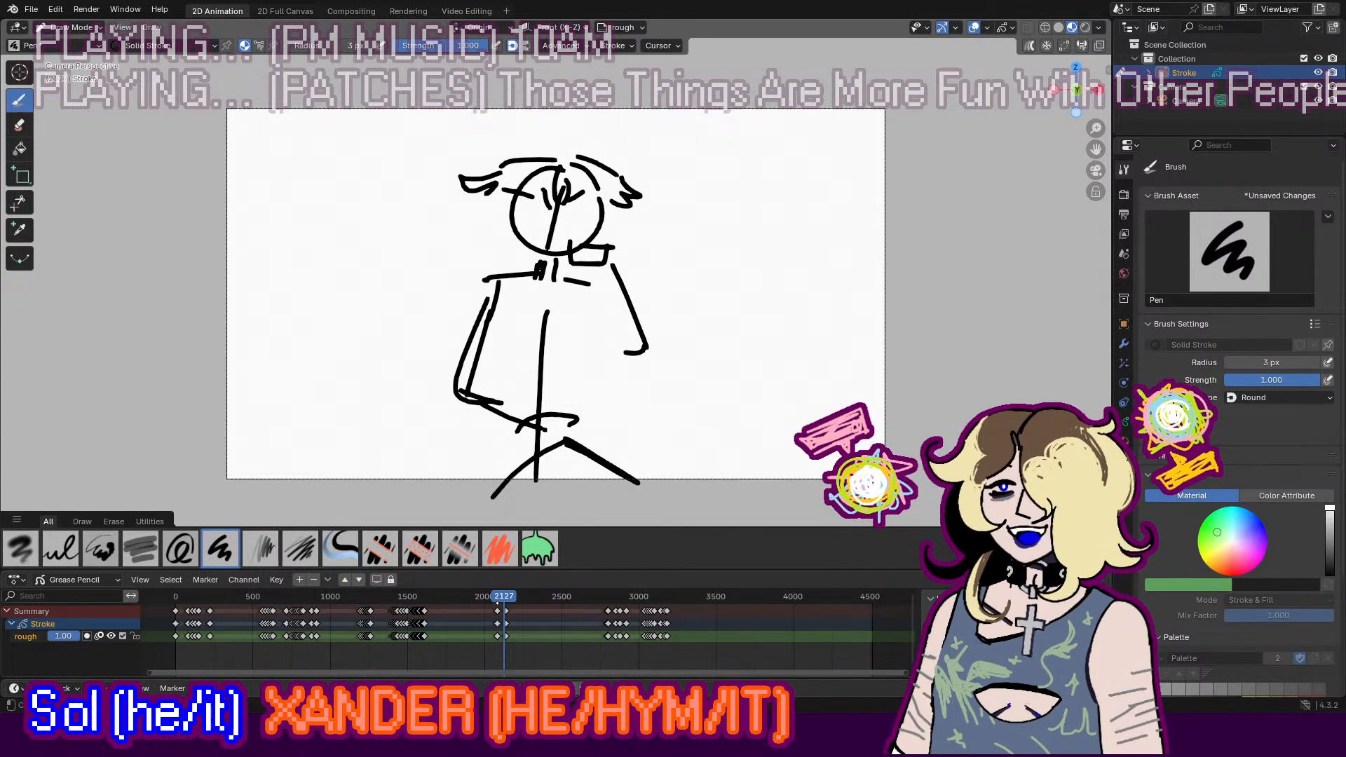
{"action": "left_click_drag", "start_coordinate": [497, 603], "coordinate": [295, 610]}
{"action": "middle_click_drag", "start_coordinate": [496, 608], "coordinate": [437, 607]}
{"action": "left_click_drag", "start_coordinate": [437, 604], "coordinate": [449, 601]}
{"action": "left_click", "coordinate": [551, 597]}
{"action": "left_click_drag", "start_coordinate": [551, 597], "coordinate": [546, 602]}
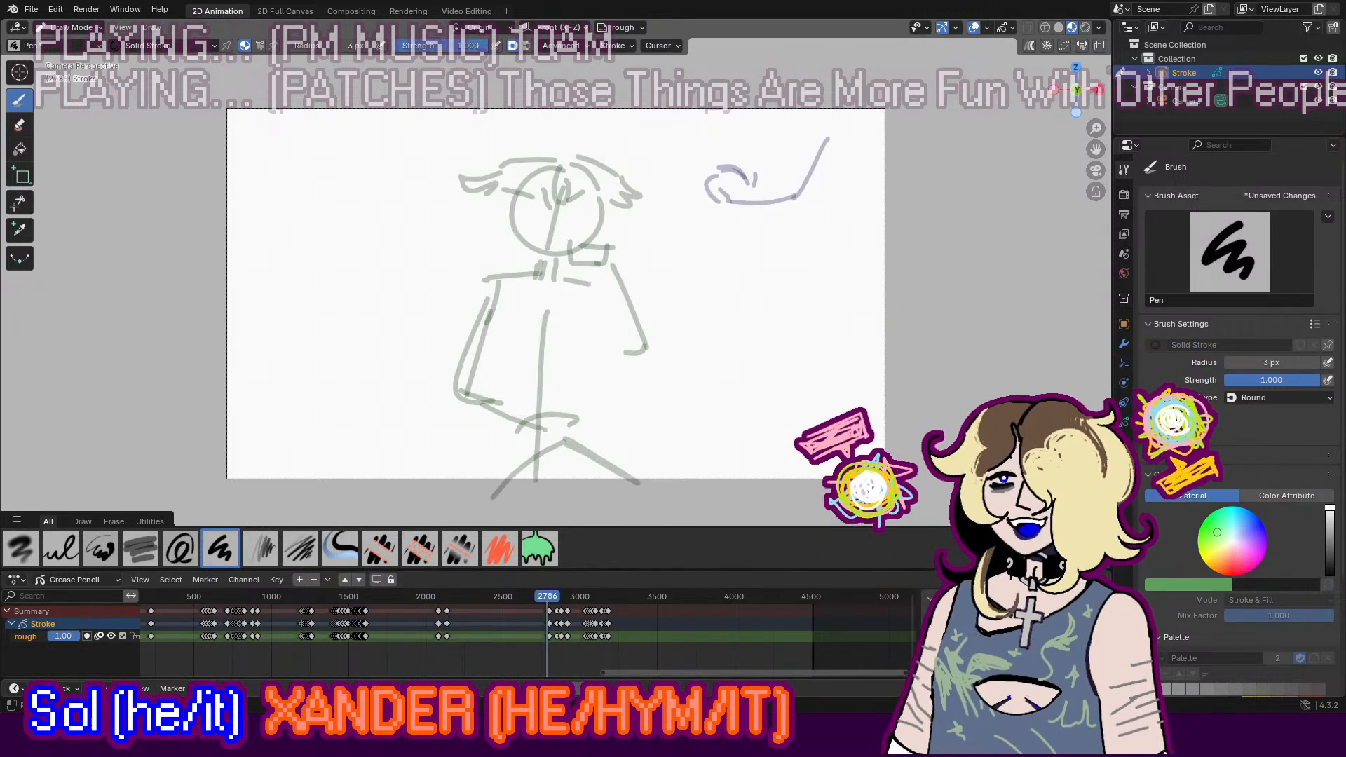
Step: Play the animation from frame 2786 to frame 2885, then resume playback through the two-hands drawing to frame 2977
{"action": "scroll", "coordinate": [679, 662], "scroll_direction": "up", "scroll_amount": 5}
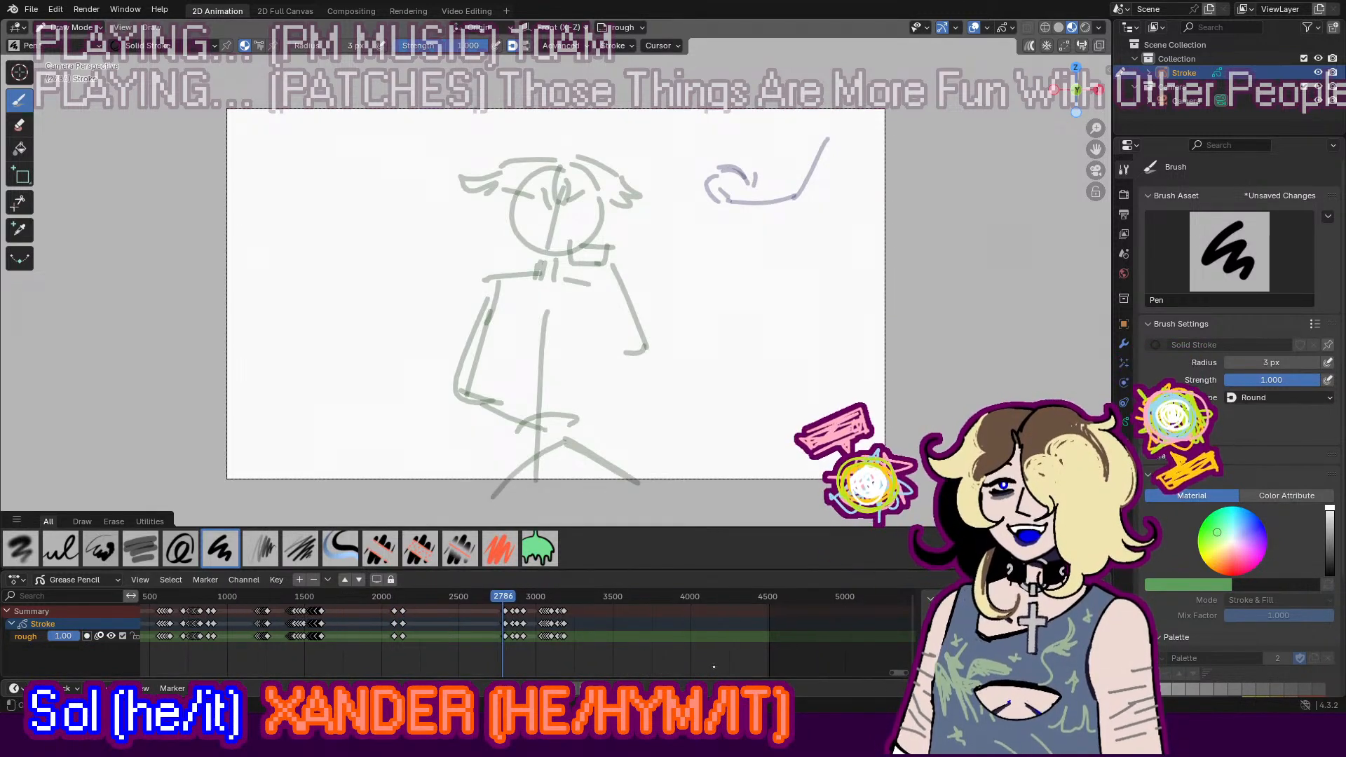
{"action": "key", "text": "space"}
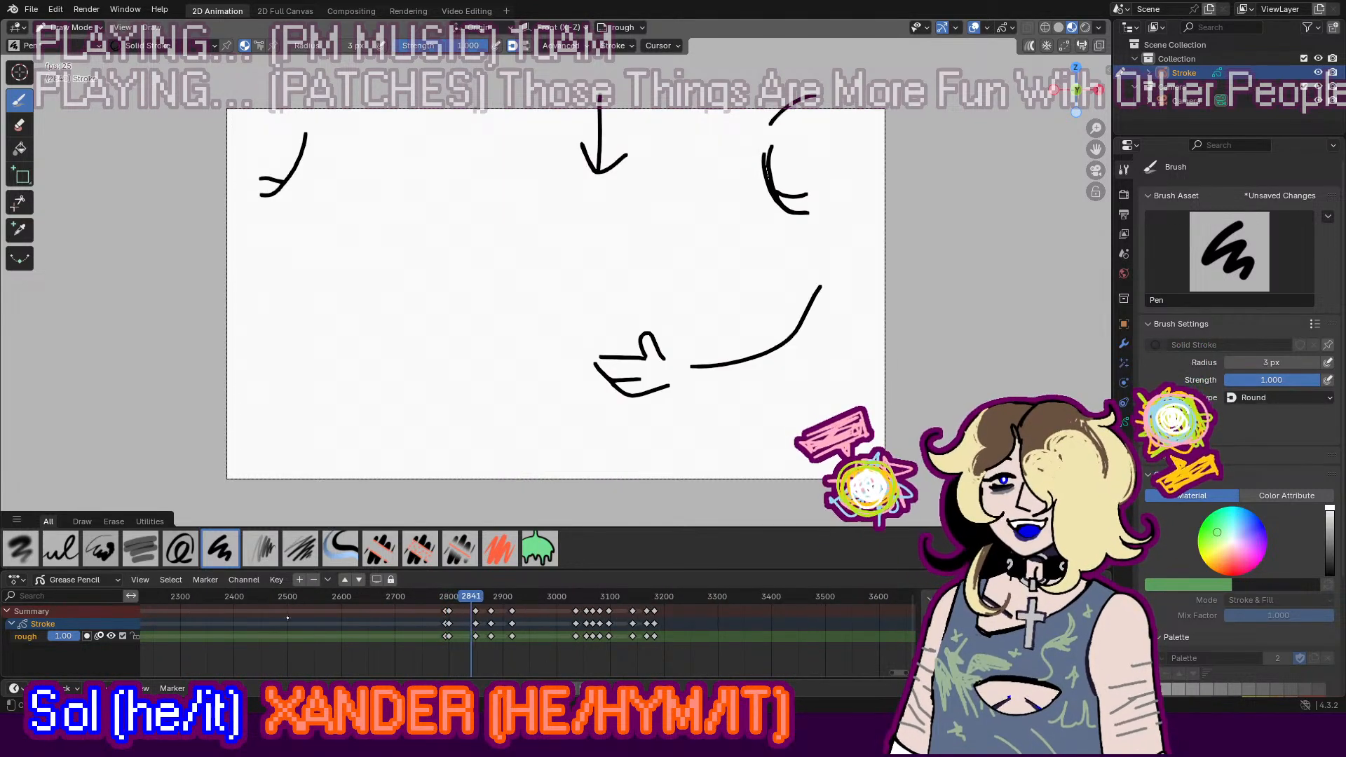
{"action": "key", "text": "space"}
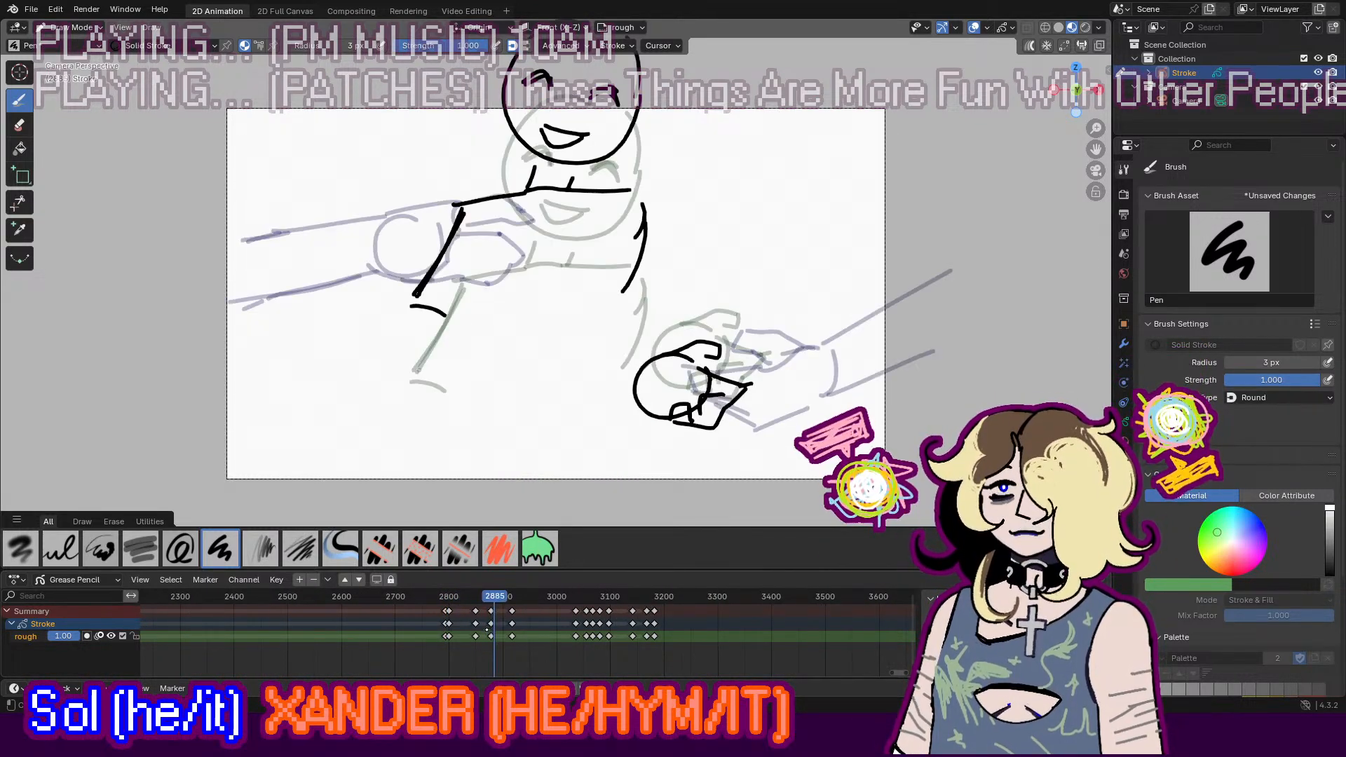
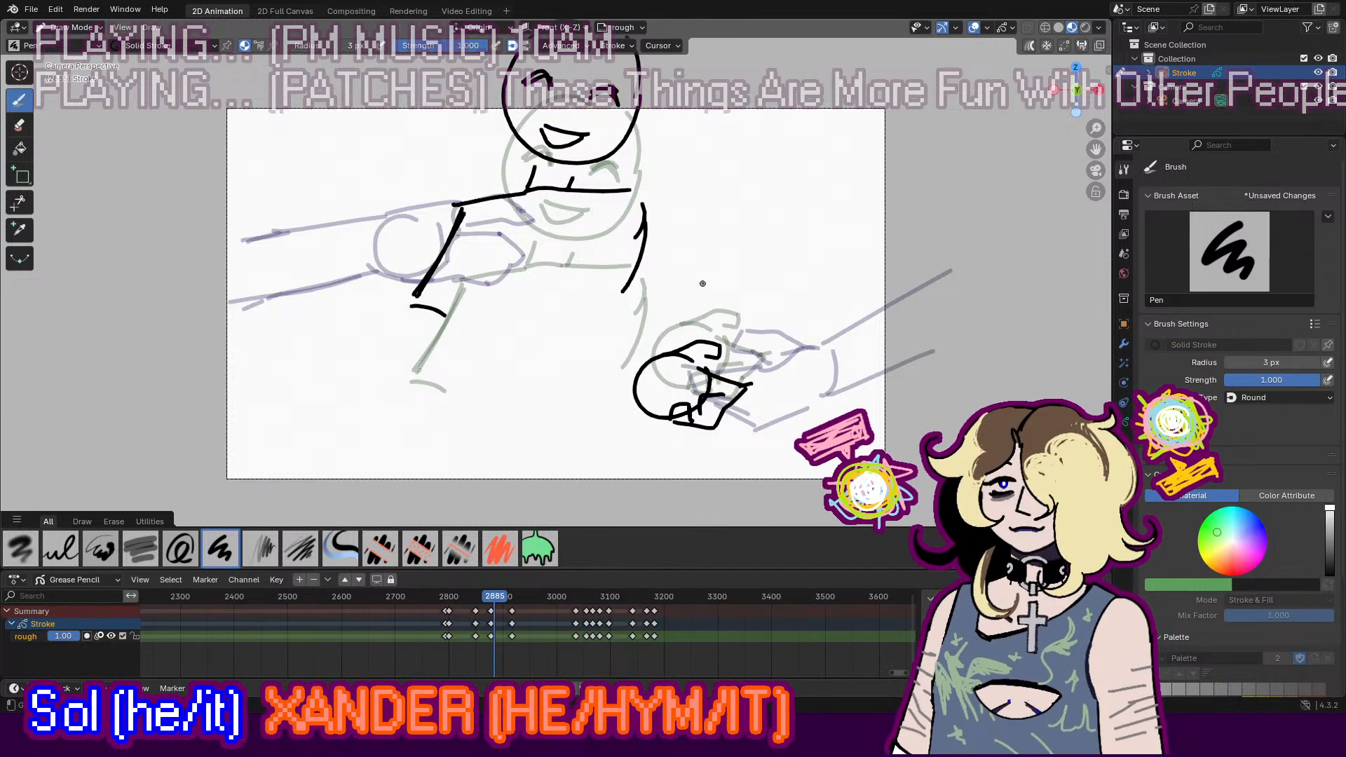
{"action": "key", "text": "space"}
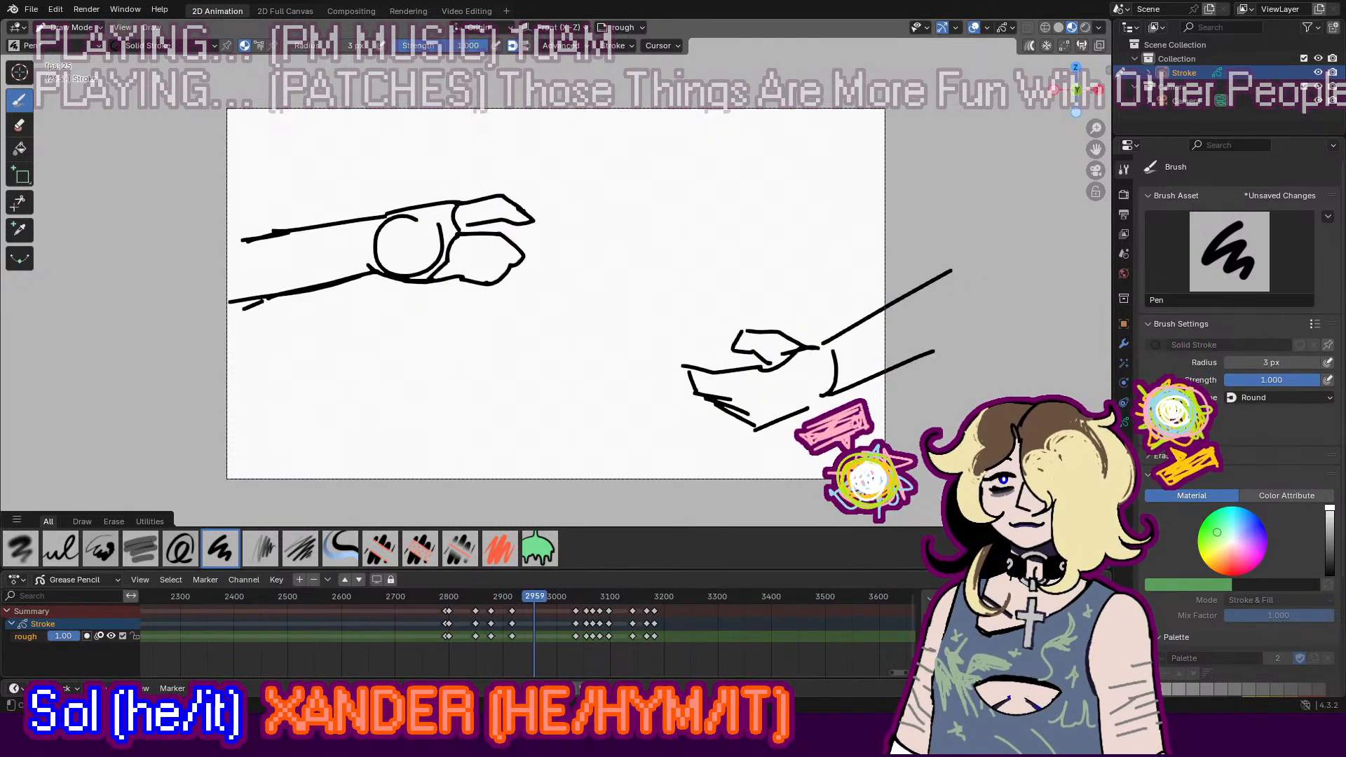
{"action": "key", "text": "space"}
Step: Scrub back to the scribbled arm drawing at frame 1568, then forward to frame 3032
{"action": "scroll", "coordinate": [561, 300], "scroll_direction": "down", "scroll_amount": 3}
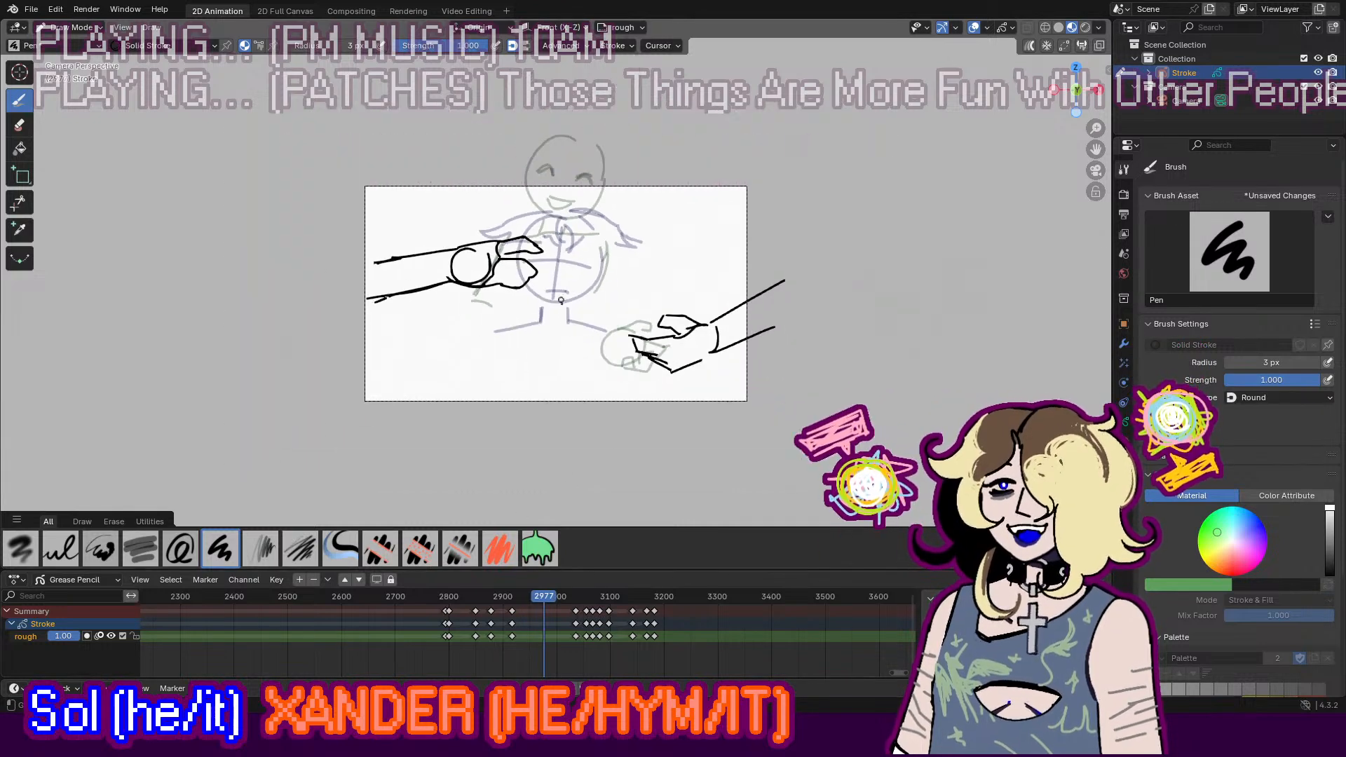
{"action": "scroll", "coordinate": [494, 257], "scroll_direction": "up", "scroll_amount": 1}
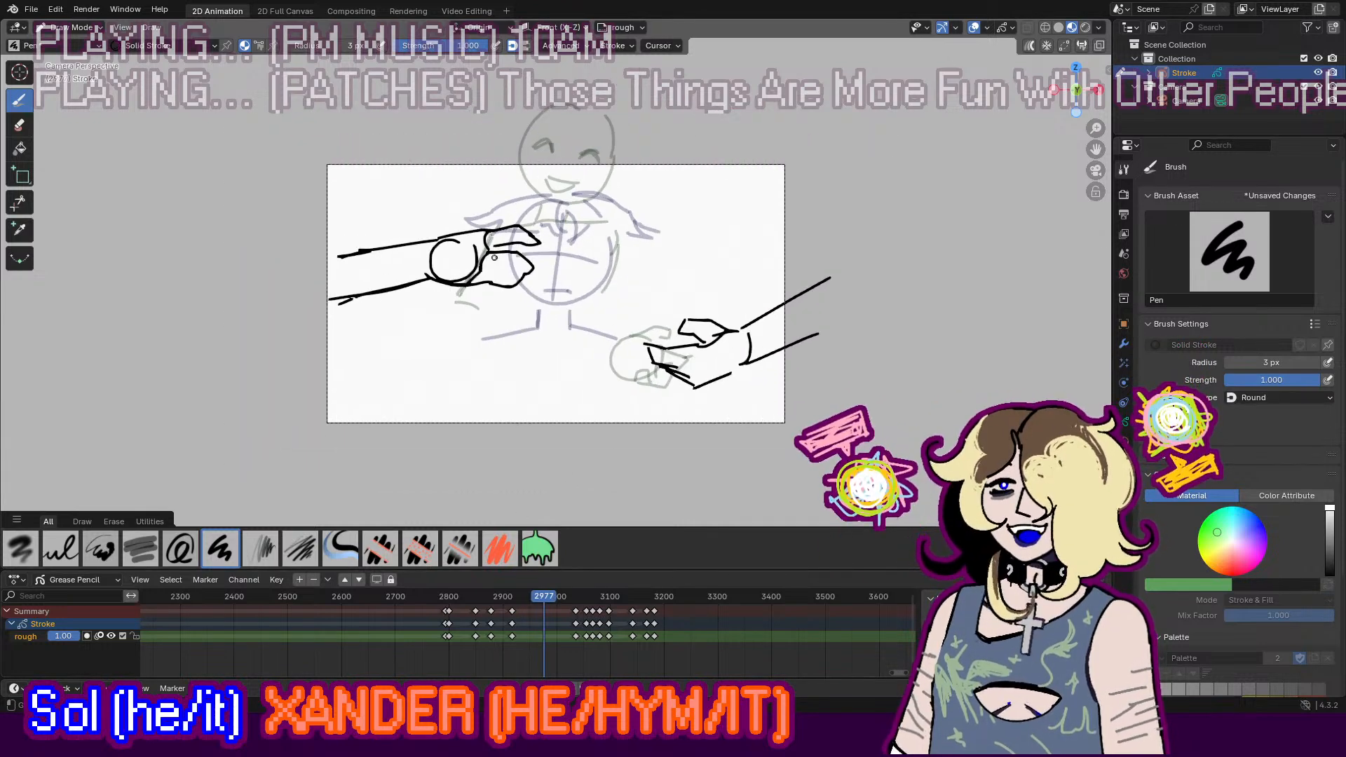
{"action": "left_click_drag", "start_coordinate": [898, 671], "coordinate": [615, 670]}
{"action": "left_click", "coordinate": [501, 600]}
{"action": "left_click_drag", "start_coordinate": [500, 600], "coordinate": [510, 600]}
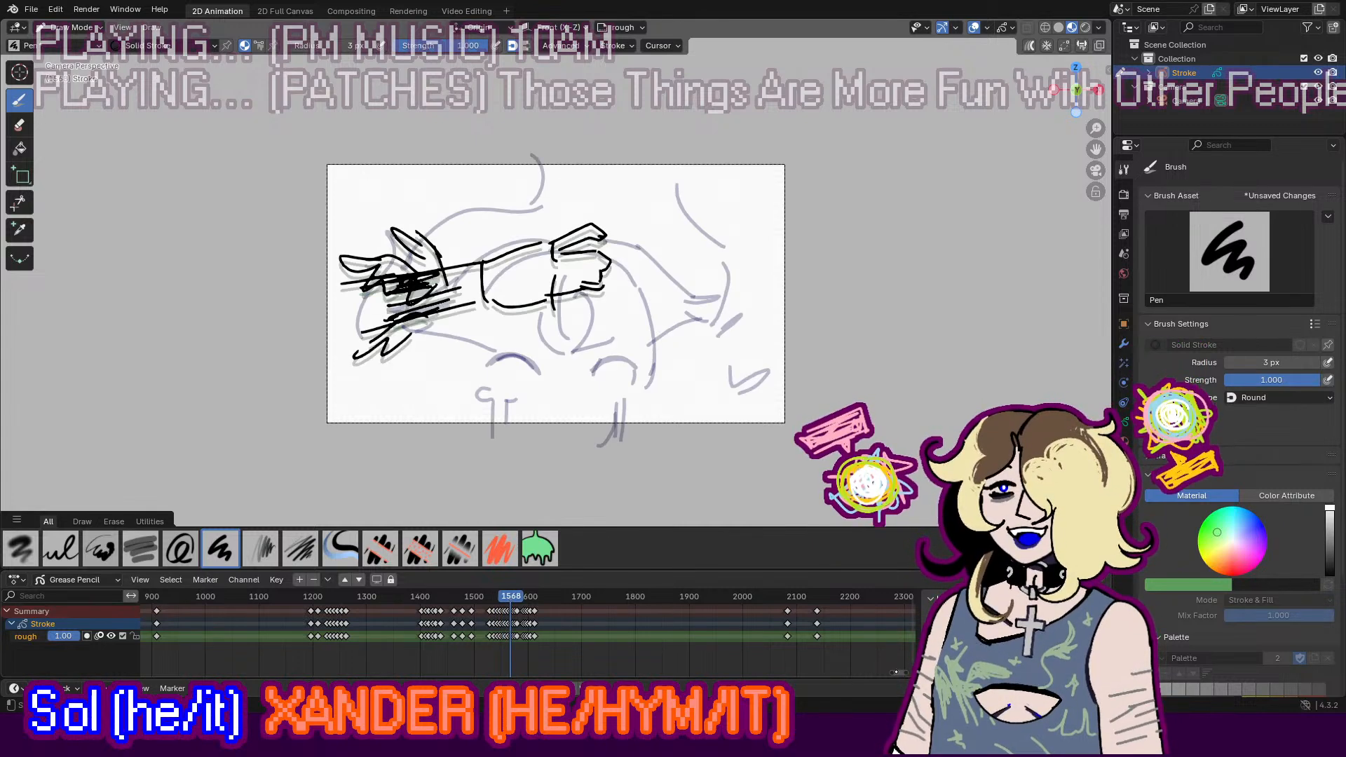
{"action": "left_click_drag", "start_coordinate": [887, 672], "coordinate": [1009, 672]}
{"action": "left_click_drag", "start_coordinate": [901, 674], "coordinate": [1240, 675]}
{"action": "mouse_move", "coordinate": [594, 596]}
{"action": "left_mouse_down"}
{"action": "mouse_move", "coordinate": [564, 596]}
{"action": "mouse_move", "coordinate": [691, 595]}
{"action": "left_mouse_up"}
{"action": "left_click_drag", "start_coordinate": [896, 672], "coordinate": [904, 673]}
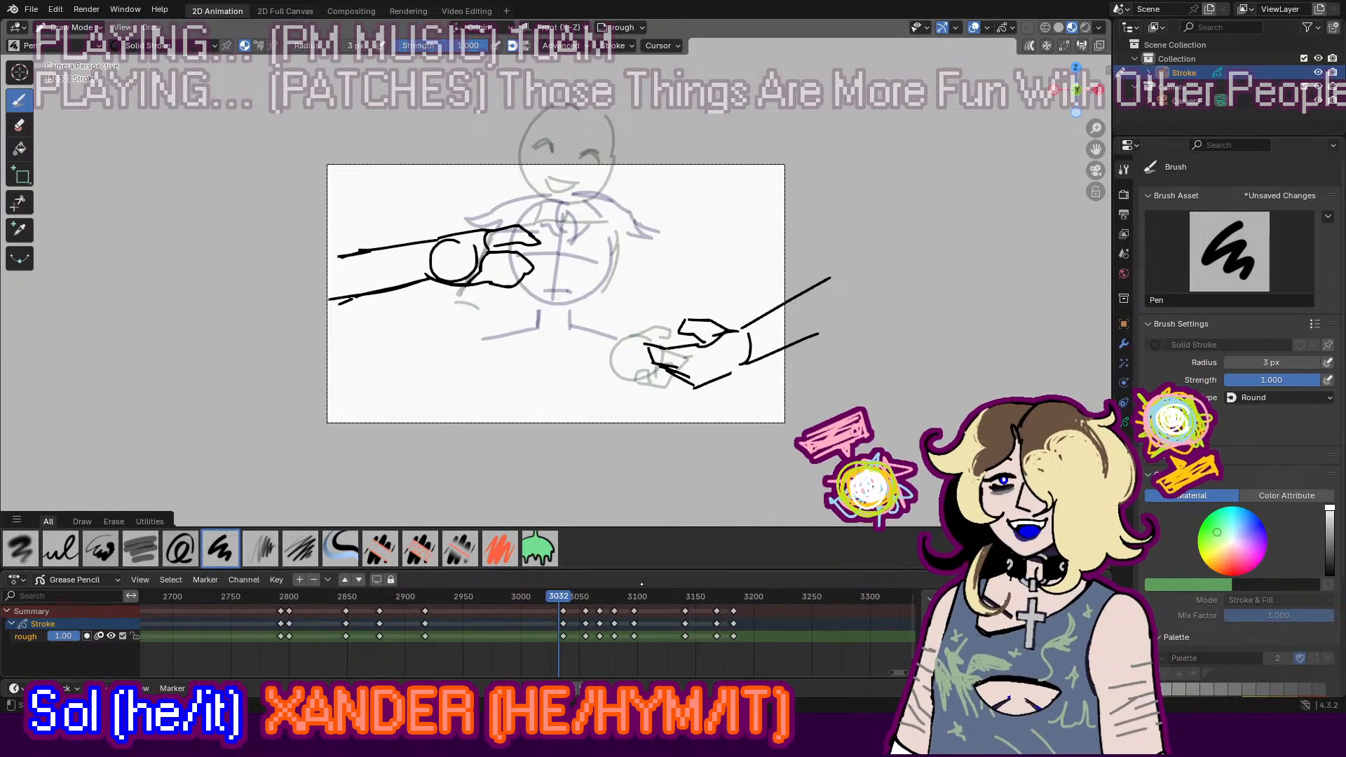
Step: Play the animation from frame 3032 through the YOU'VE ALWAYS BEEN drawing to frame 3216
{"action": "key", "text": "space"}
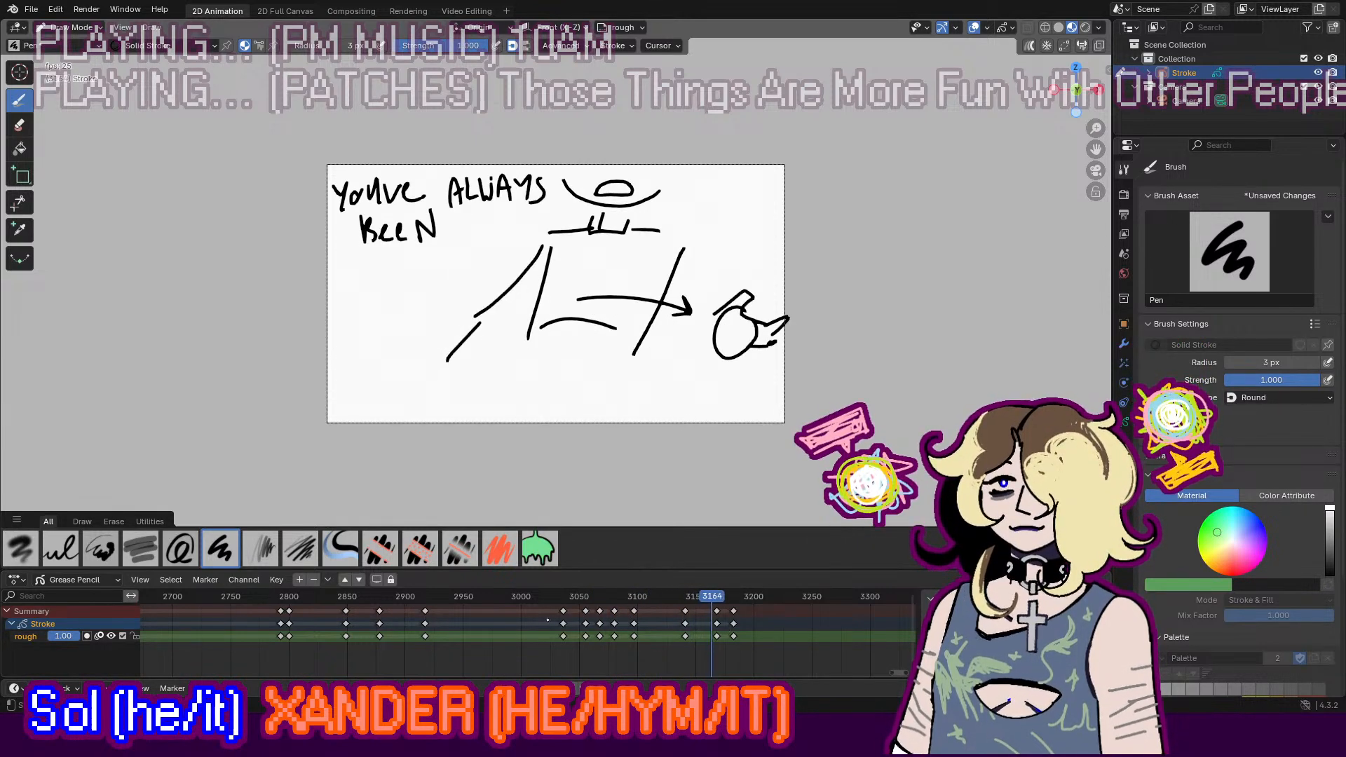
{"action": "scroll", "coordinate": [609, 627], "scroll_direction": "down", "scroll_amount": 12}
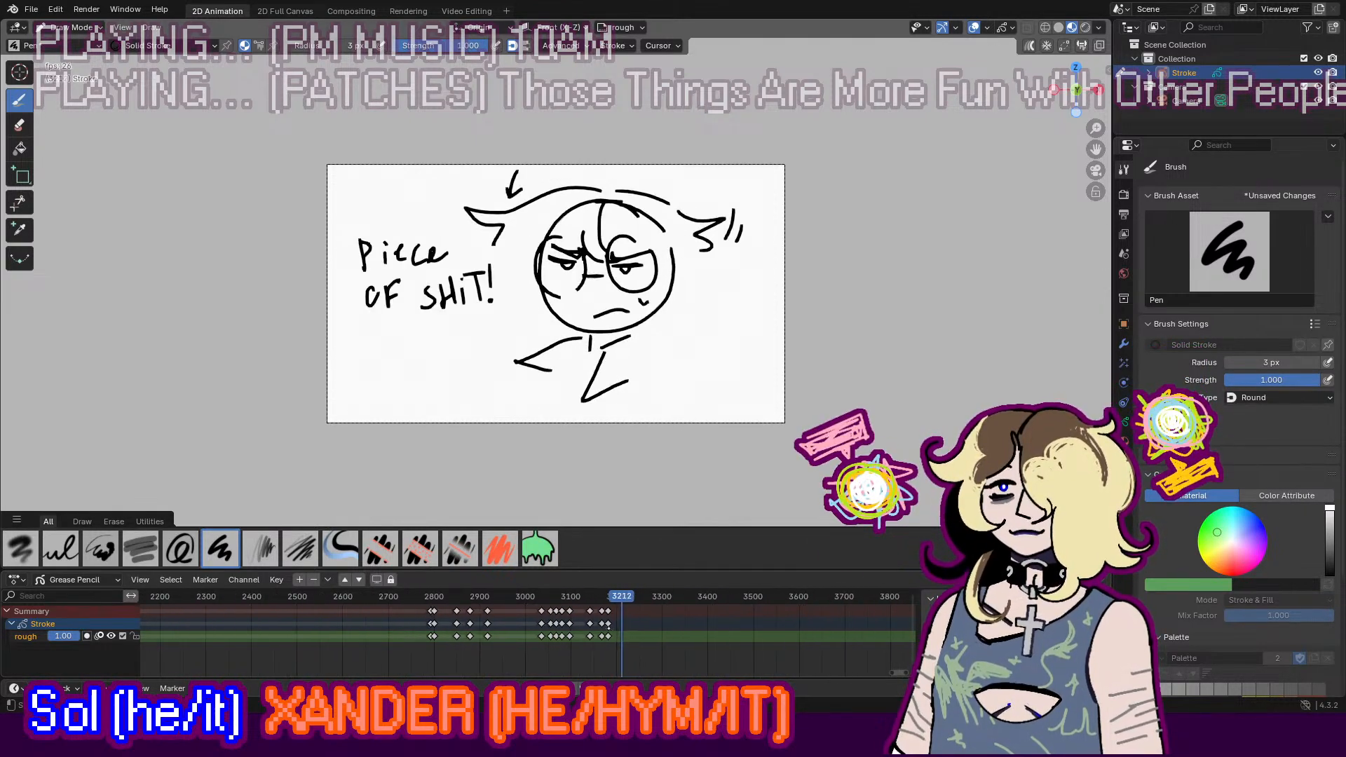
{"action": "key", "text": "space"}
{"action": "scroll", "coordinate": [491, 627], "scroll_direction": "down", "scroll_amount": 5}
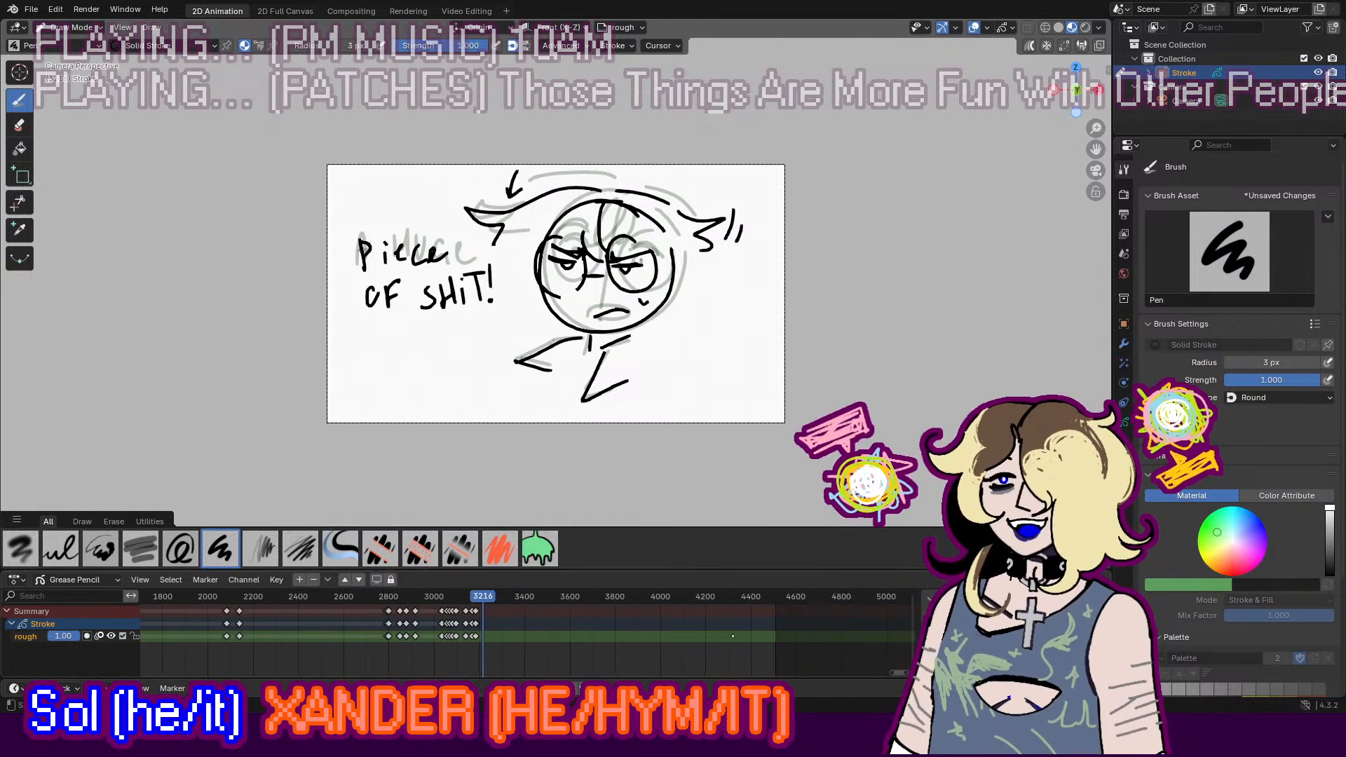